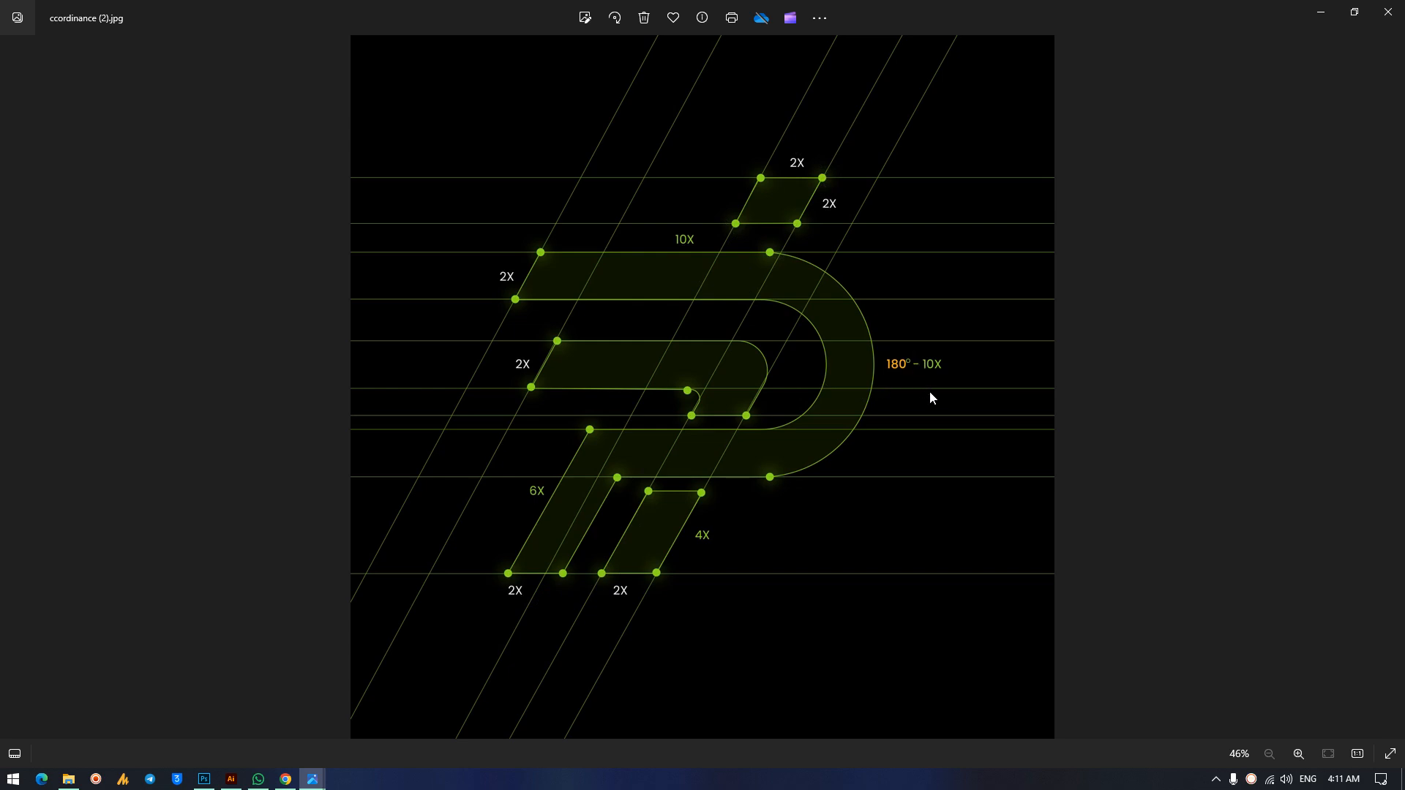
View the brand colour palette in colours.jpg and the annotated logo breakdown in description.jpg.
left_click(1321, 11)
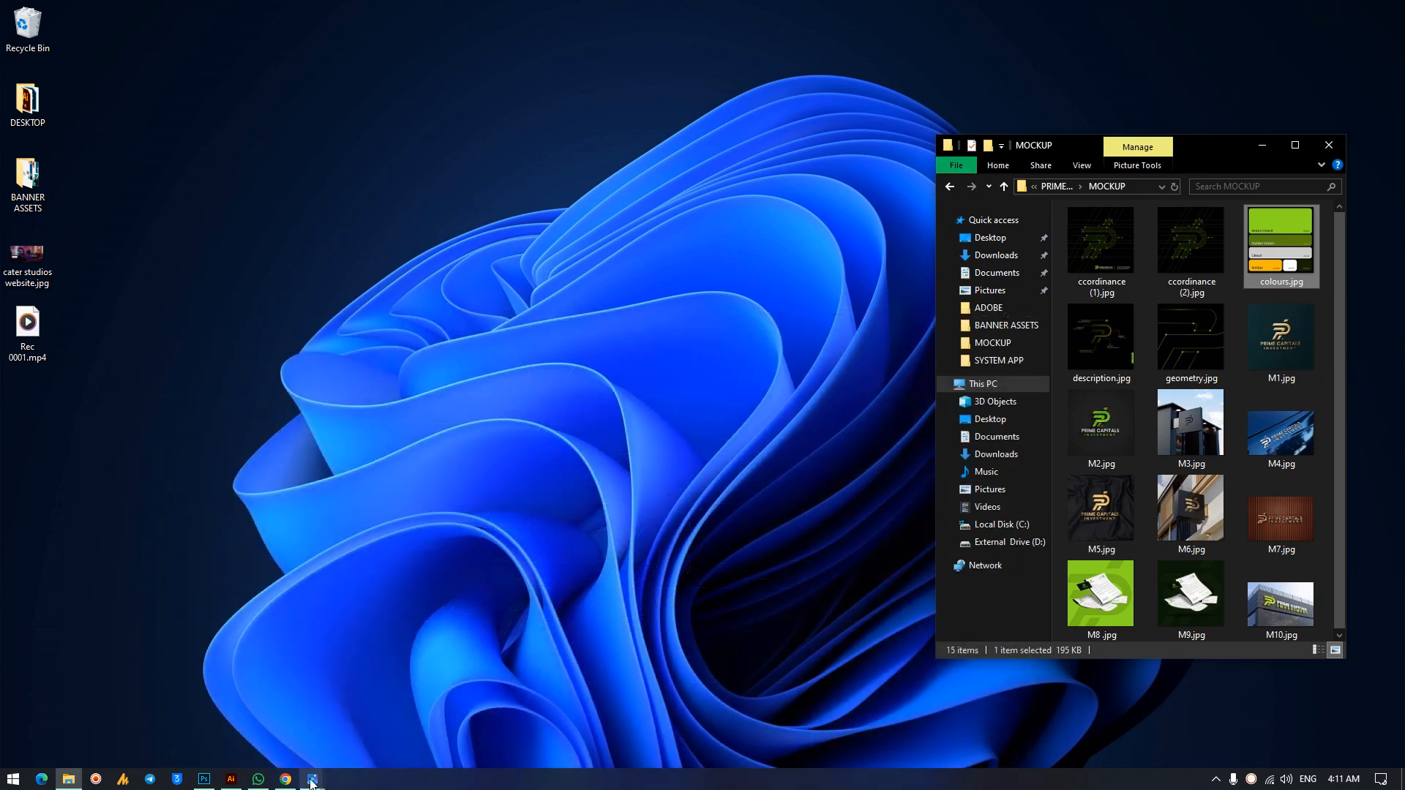
mouse_move(312, 782)
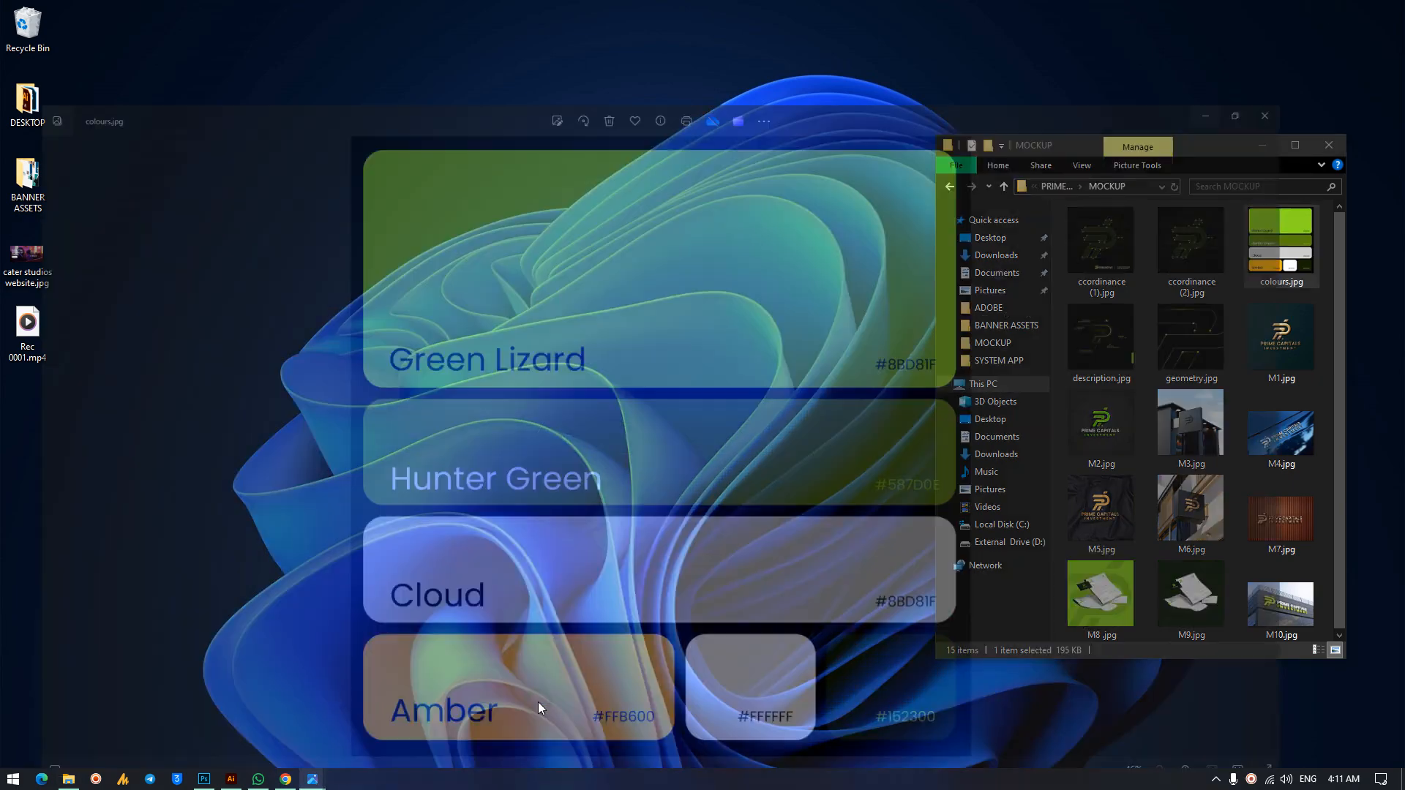
left_click(538, 701)
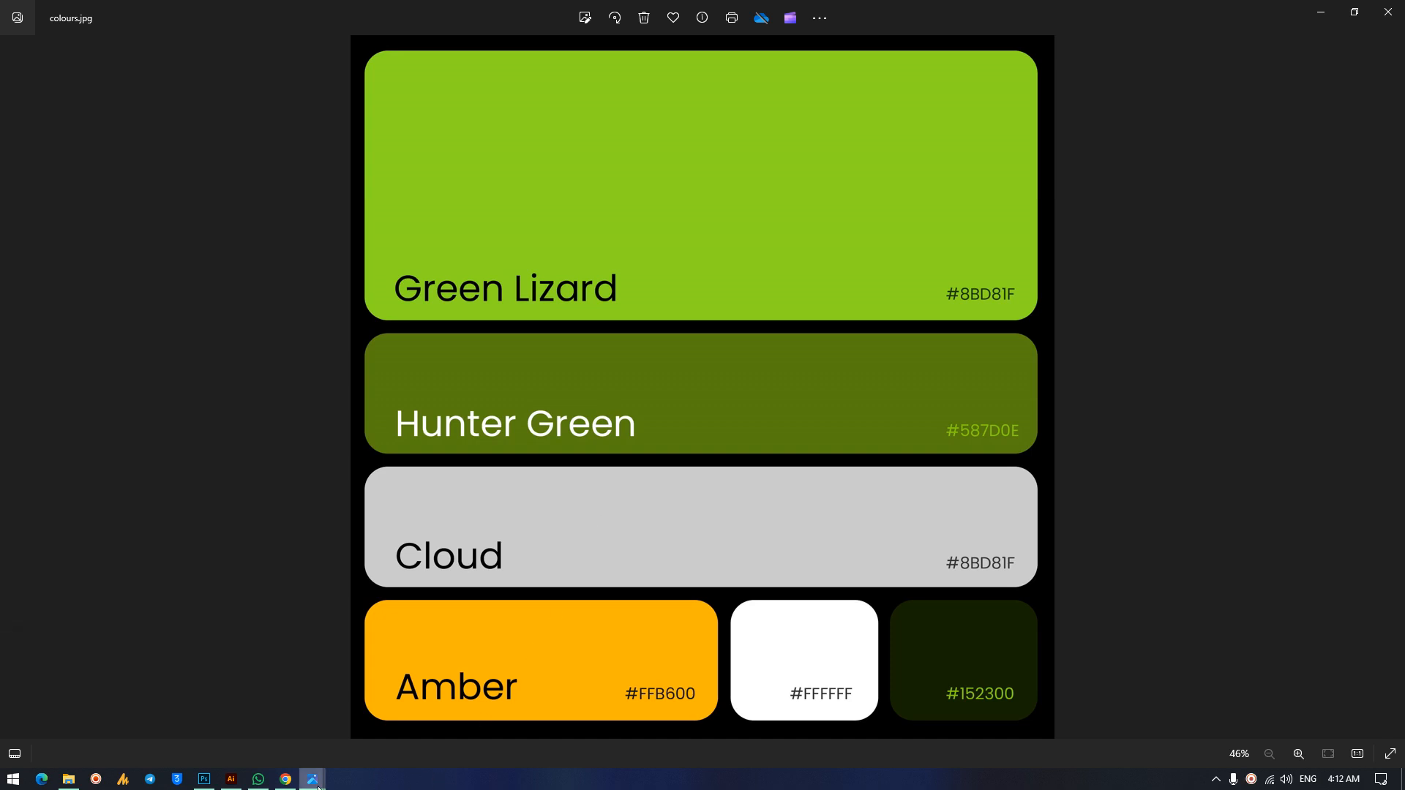
mouse_move(314, 780)
left_click(382, 688)
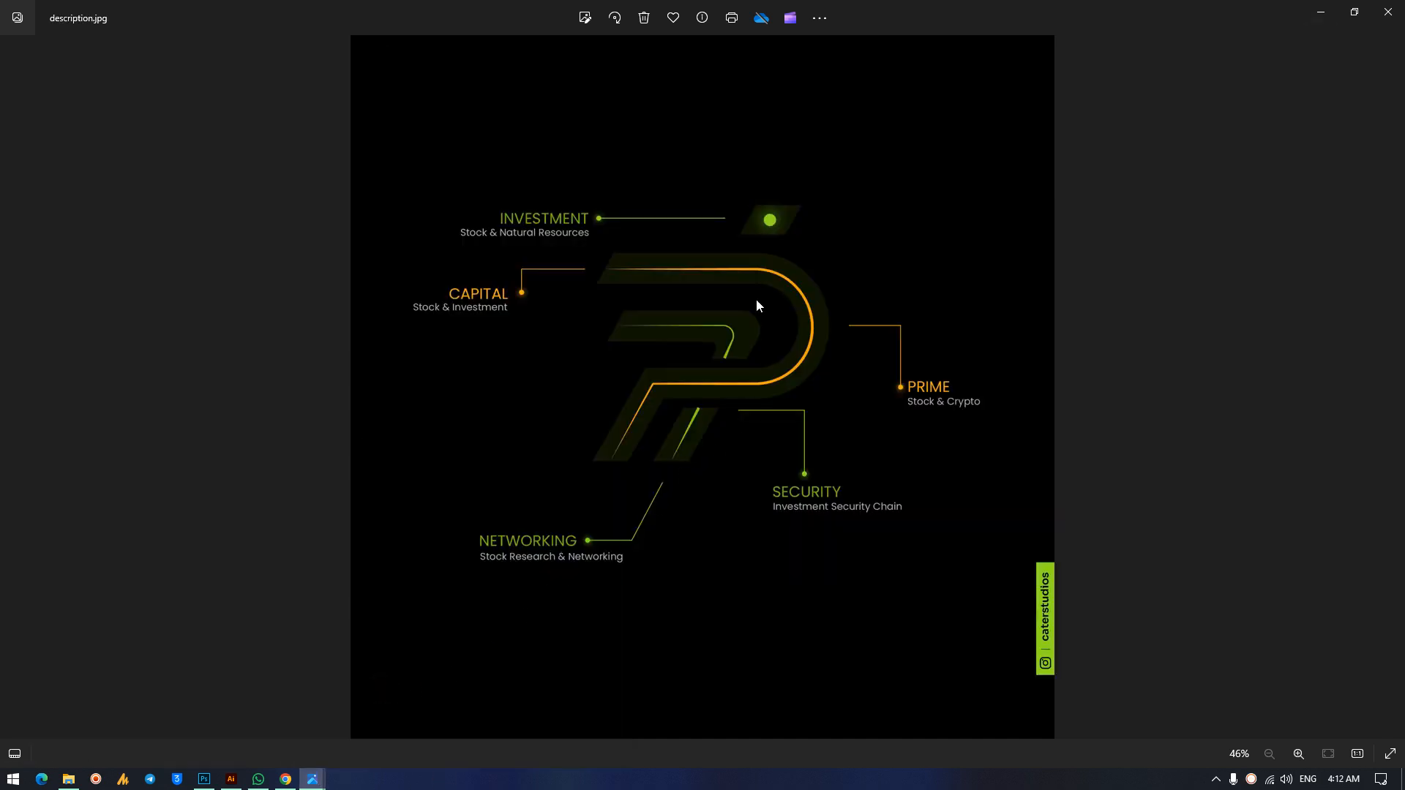
Examine the logo construction drawings in geometry.jpg and ccordinance (2).jpg.
mouse_move(315, 780)
left_click(249, 714)
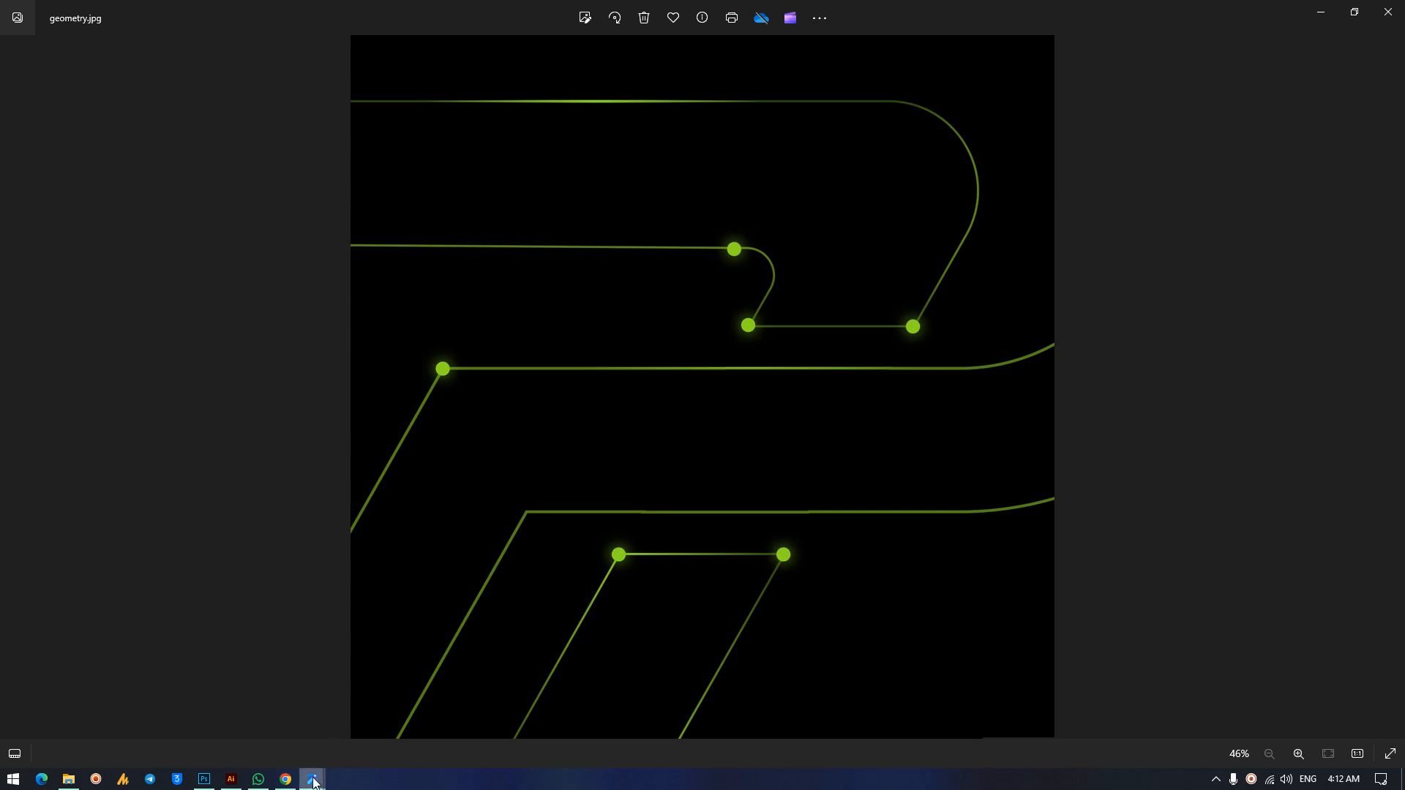
mouse_move(314, 780)
left_click(92, 682)
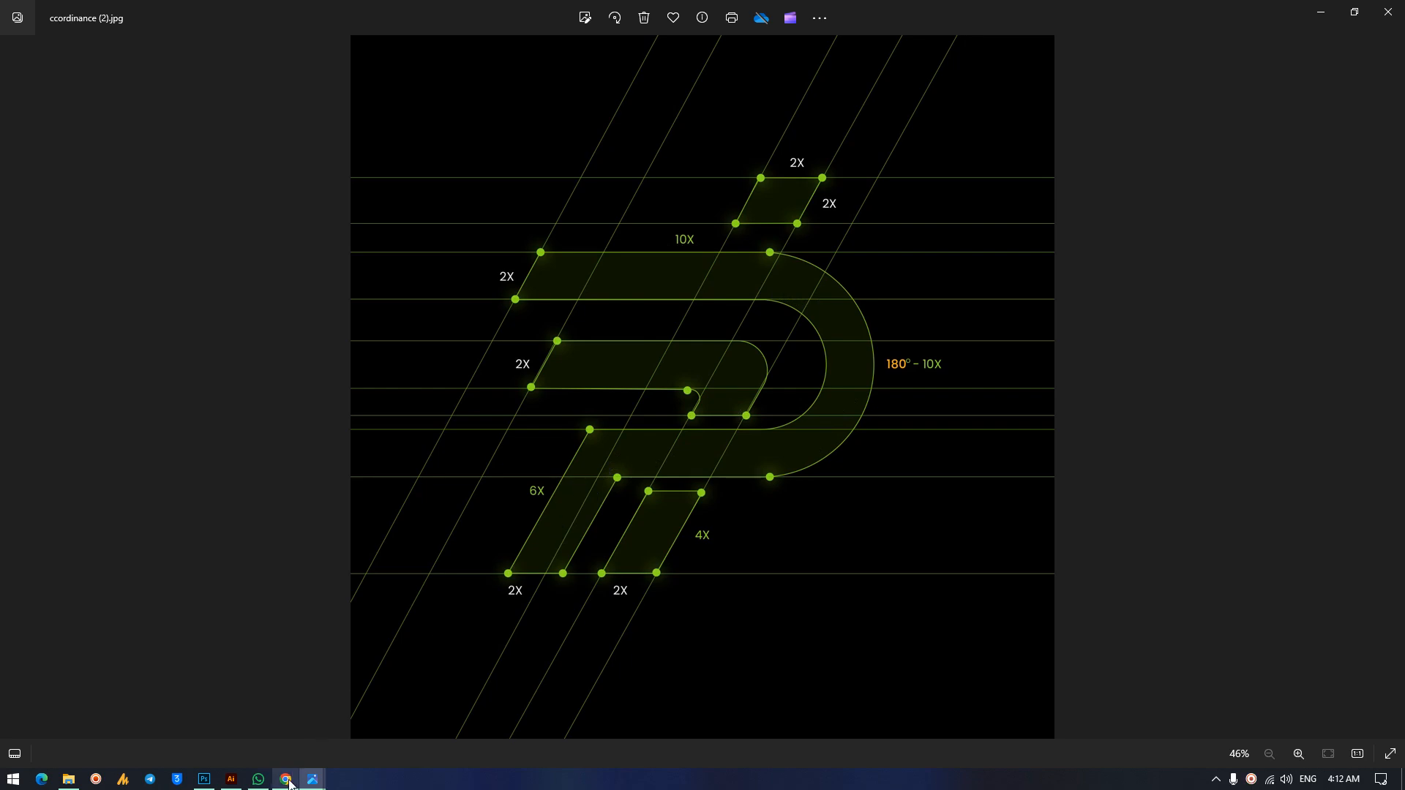
mouse_move(313, 779)
left_click(286, 694)
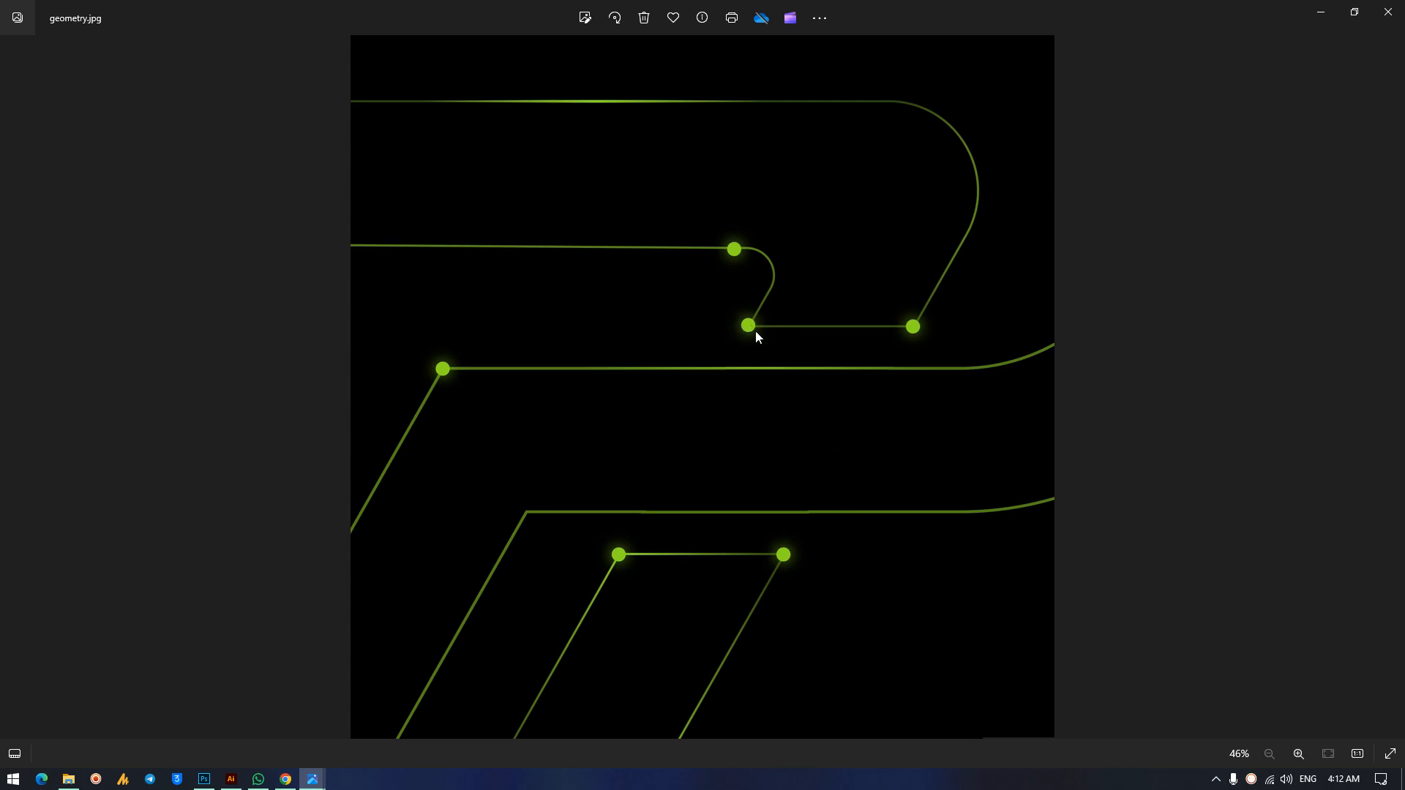
Minimize the open reference image windows.
left_click(1329, 2)
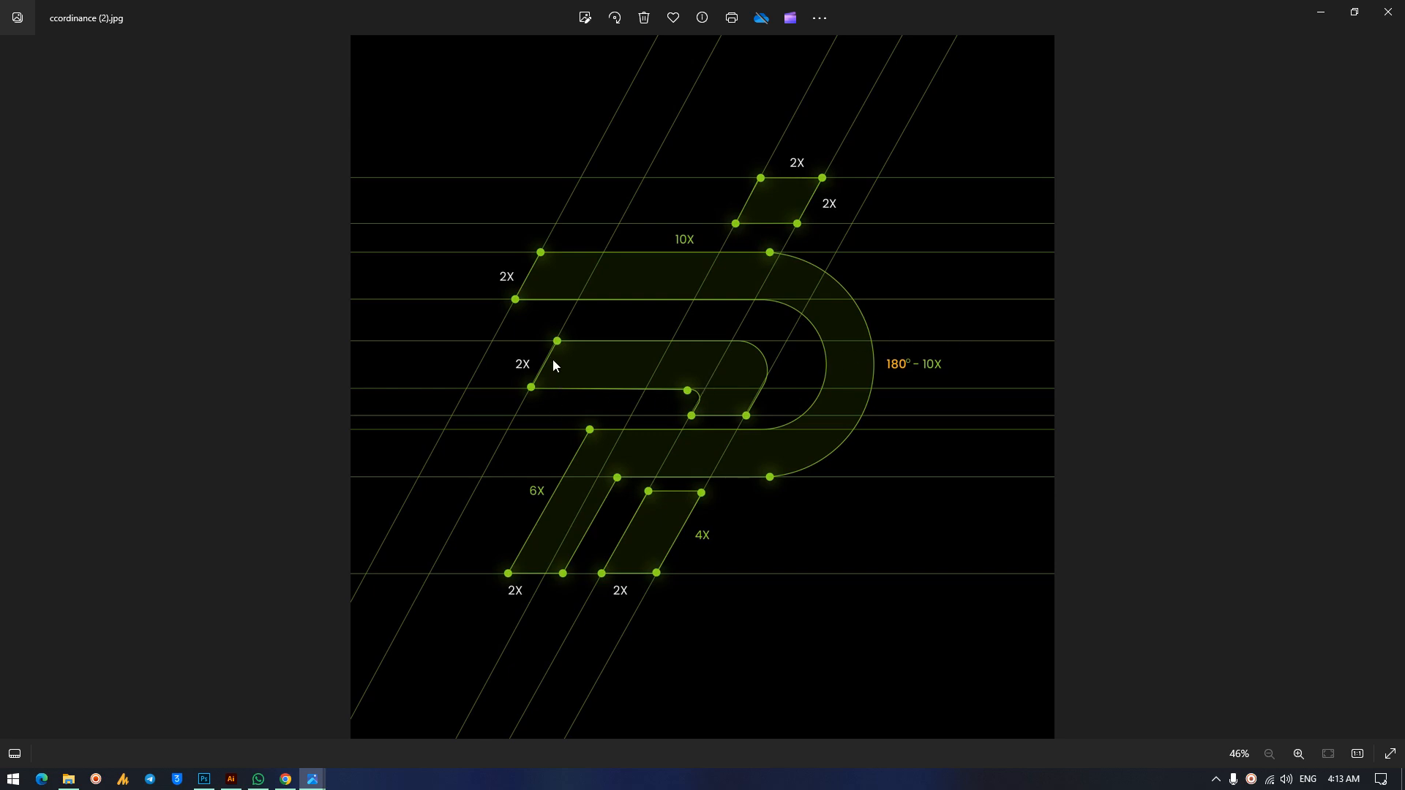
key("Right")
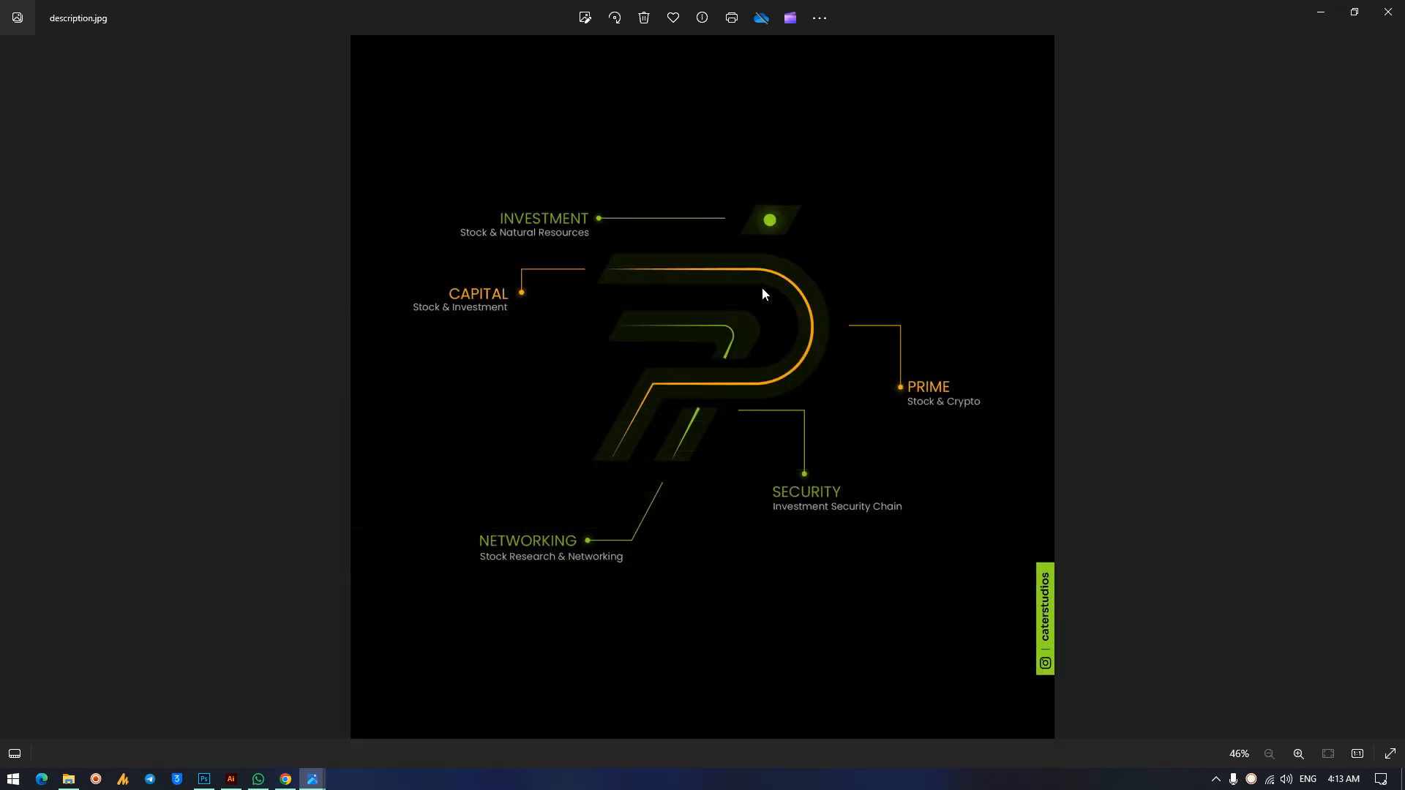
key("Right")
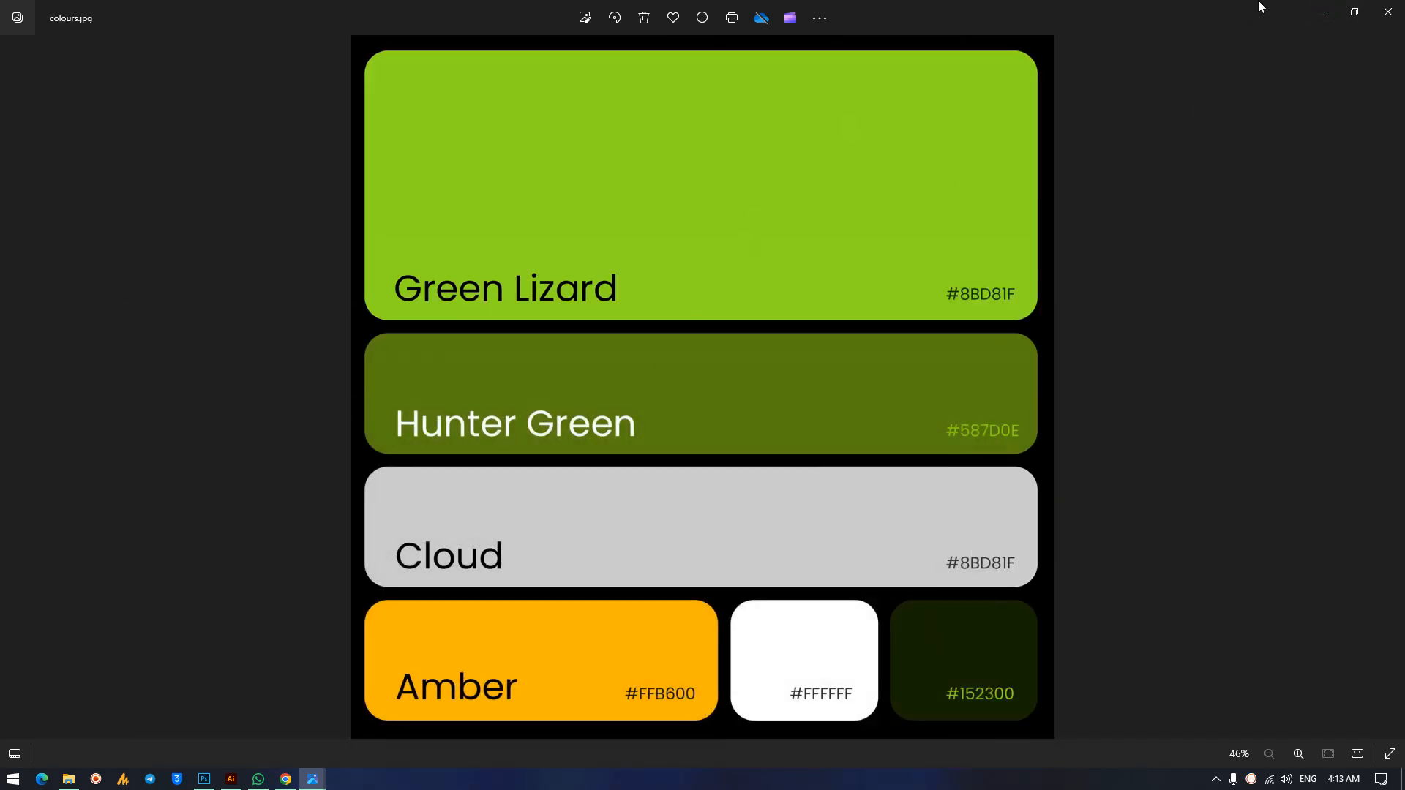
left_click(1323, 11)
Switch to Illustrator and look over the DESIGN GUILD - COLOUR PALATE.ai and AUG - OCT NEW DESIGN GUIDE.ai documents.
left_click(231, 779)
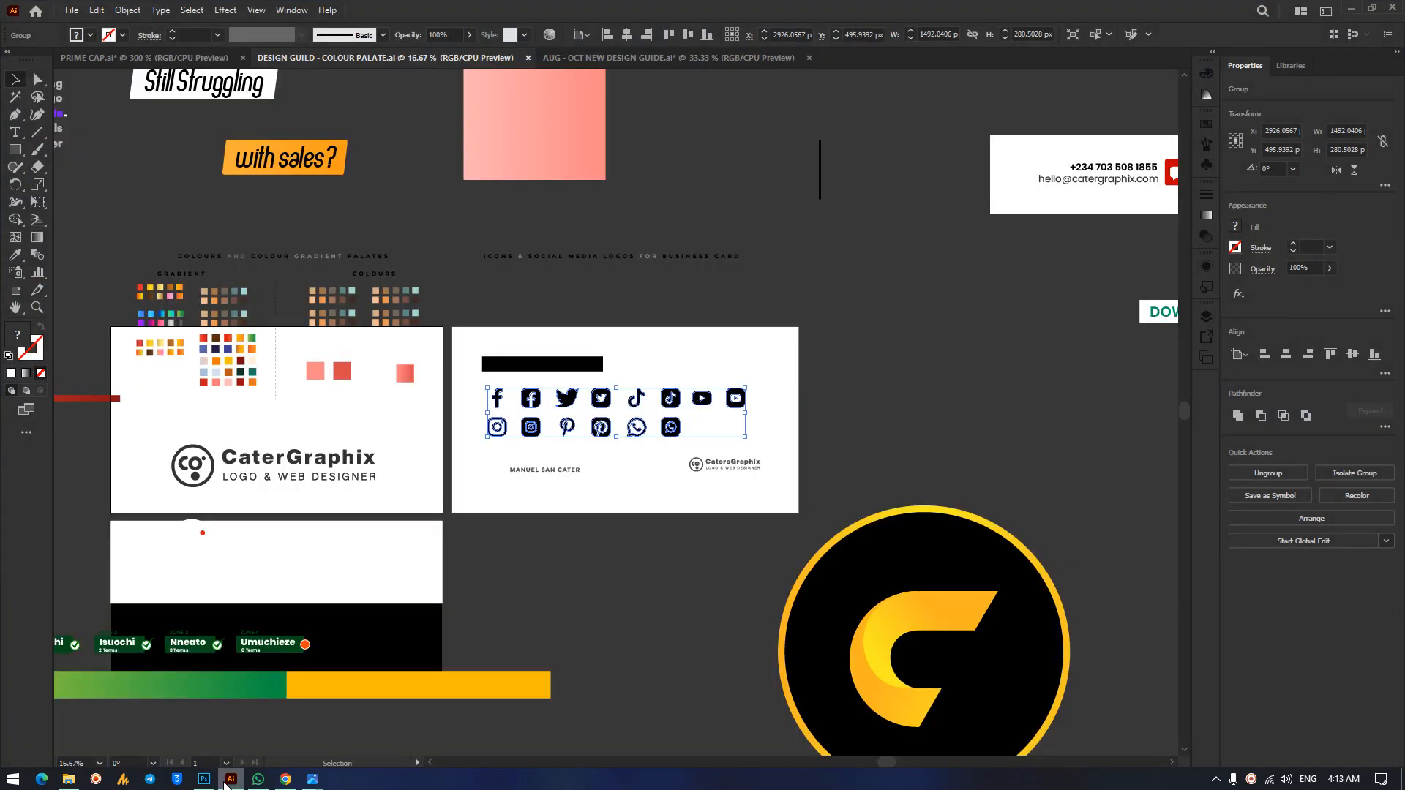
left_click(556, 57)
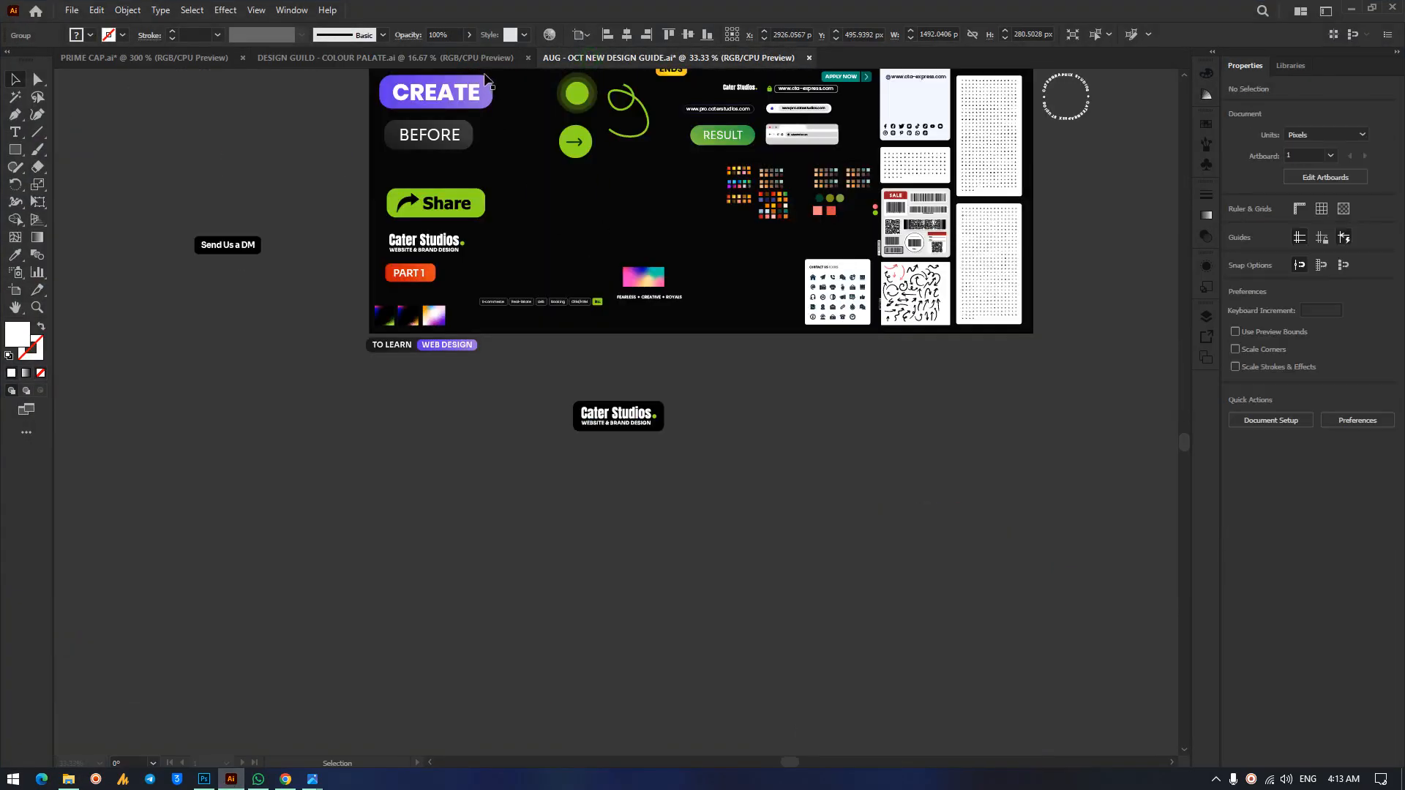
left_click(429, 54)
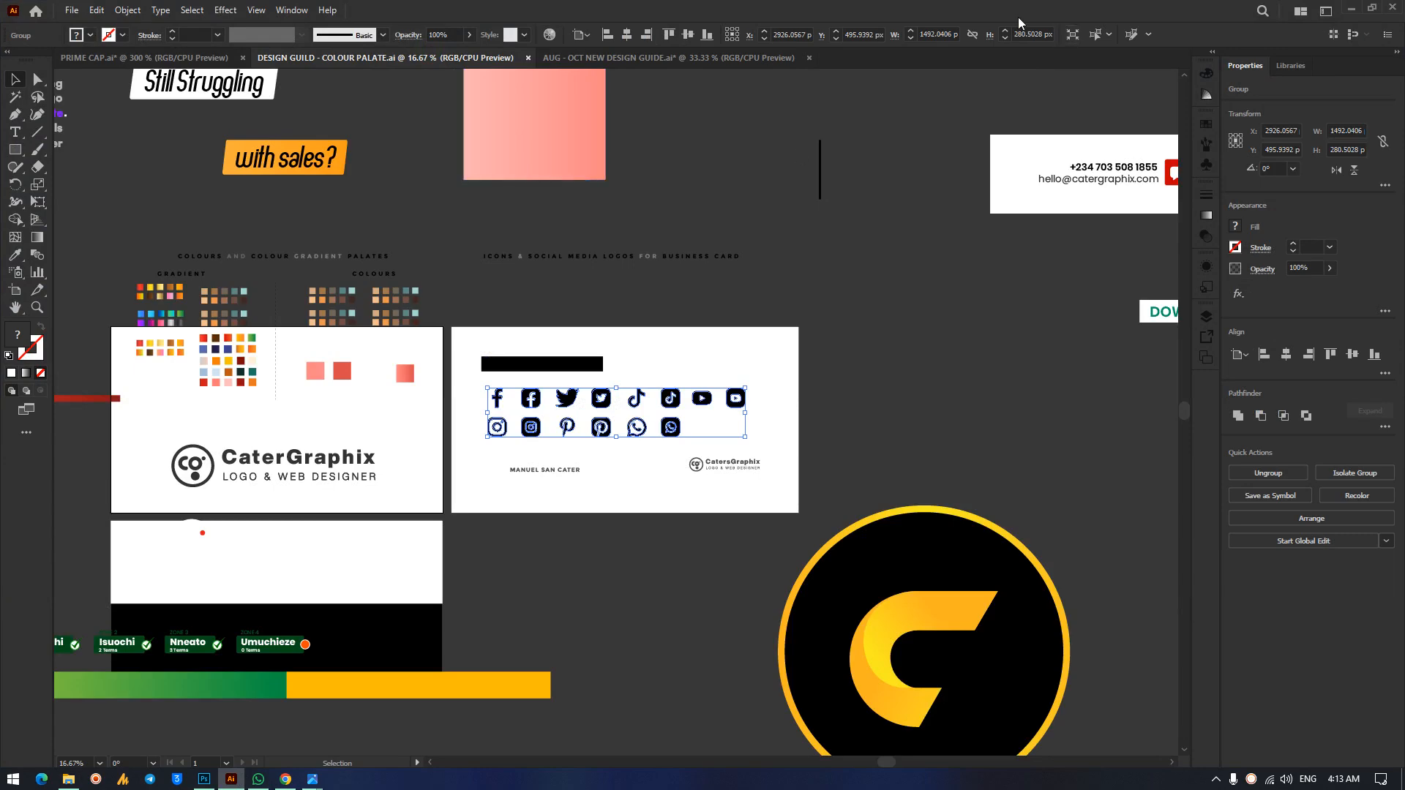
left_click(707, 57)
key("ctrl+minus")
key("ctrl+minus")
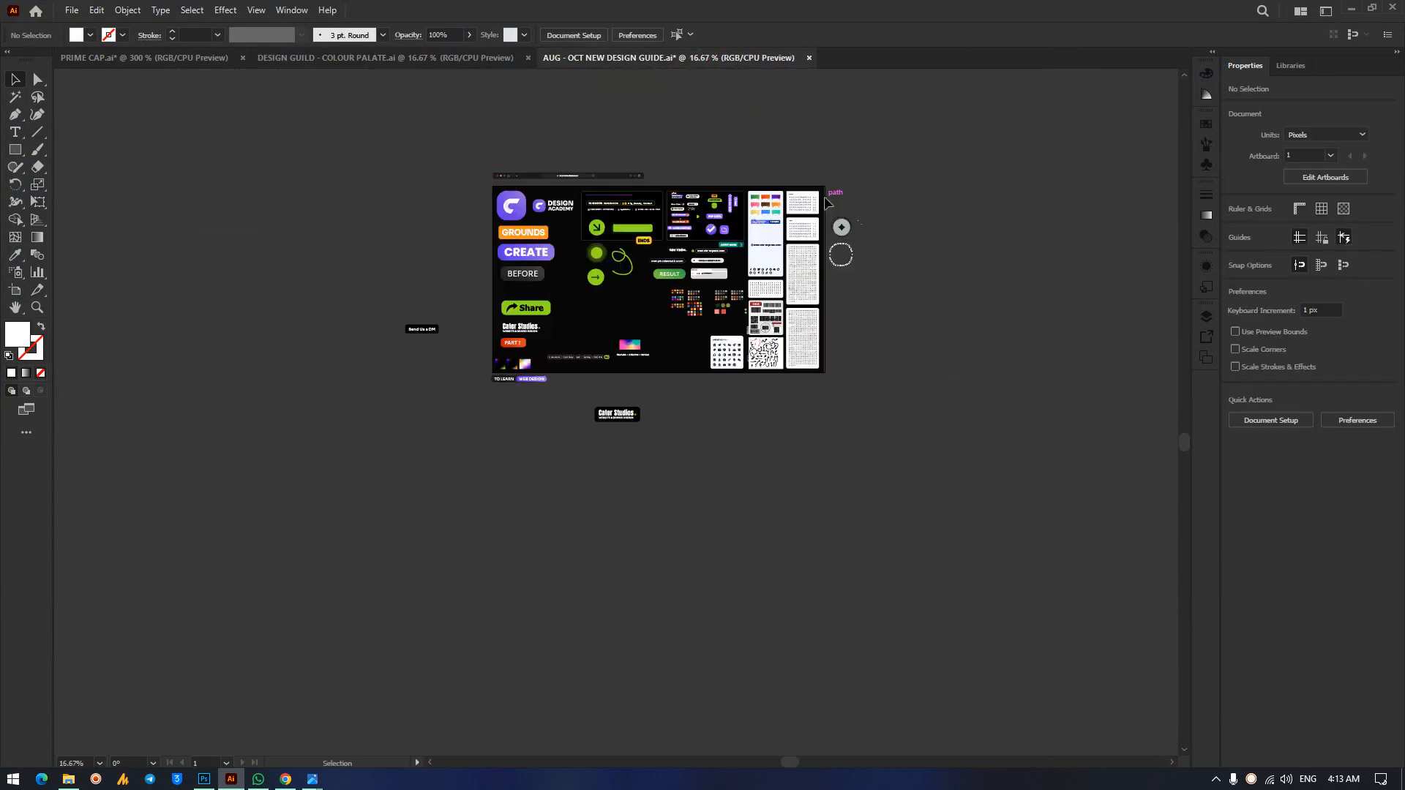
left_click(701, 272)
key("ctrl+plus")
key("ctrl+plus")
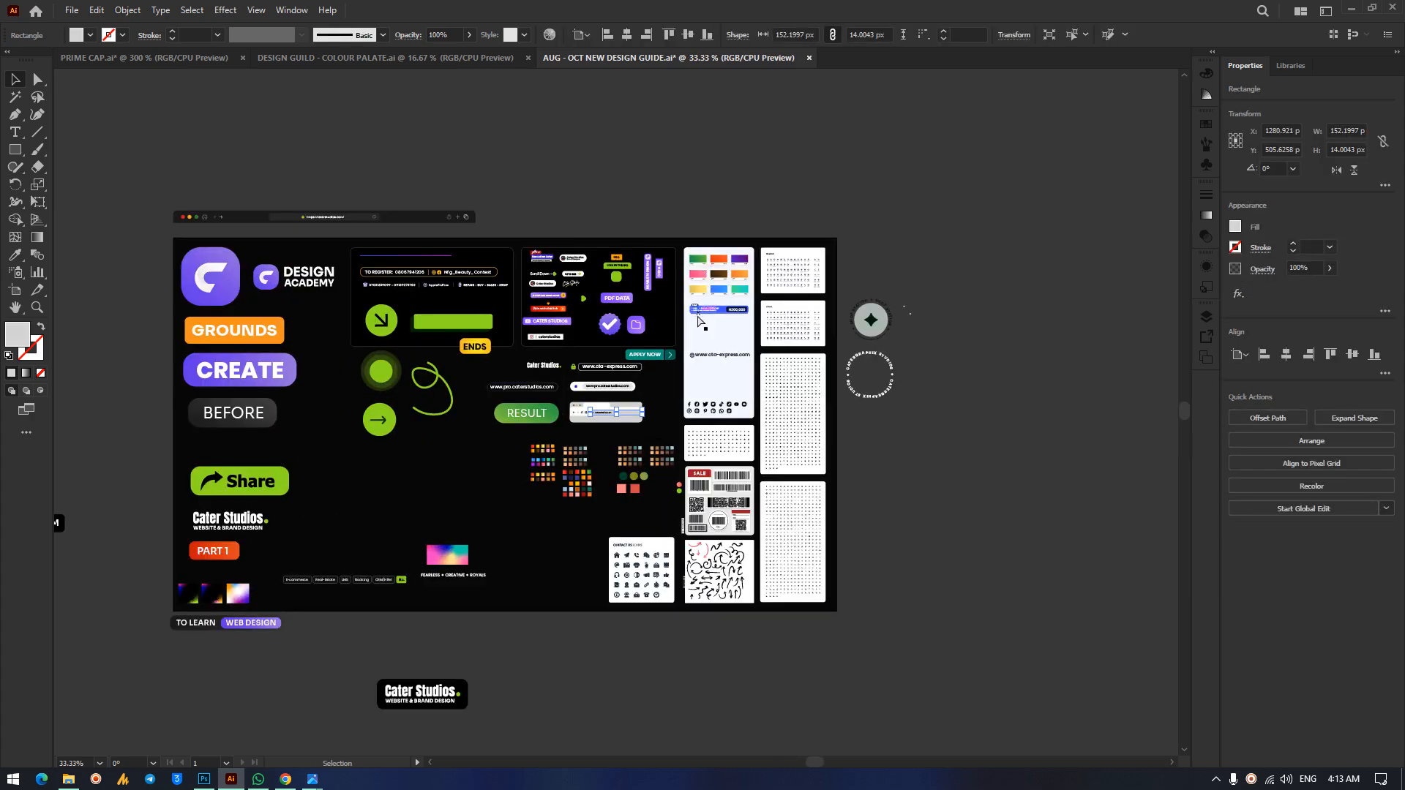
scroll(699, 320, "left", 3)
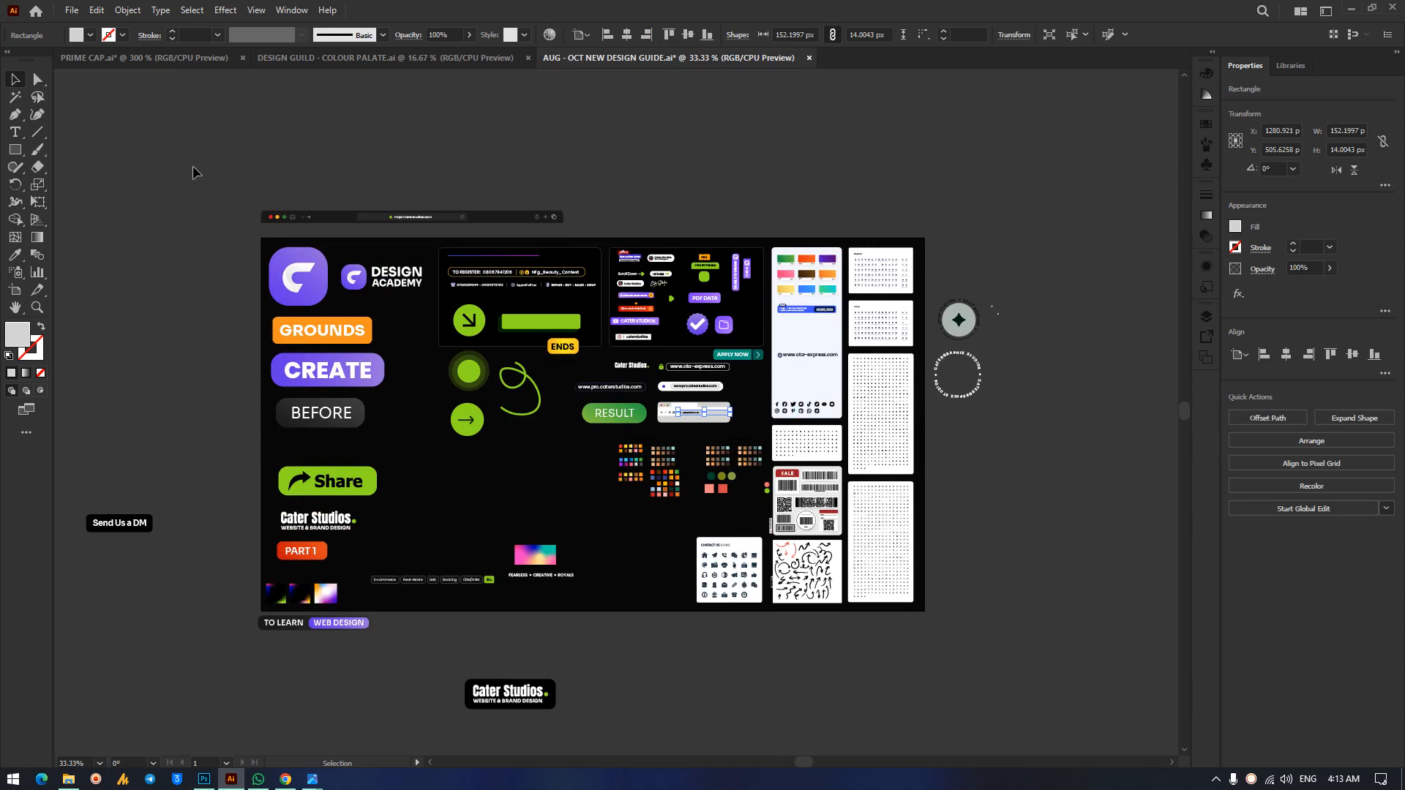
Shift the browser bar graphic above the artboard slightly to the right and deselect it.
left_click_drag(205, 170, 520, 222)
left_click_drag(553, 221, 574, 221)
left_click(535, 185)
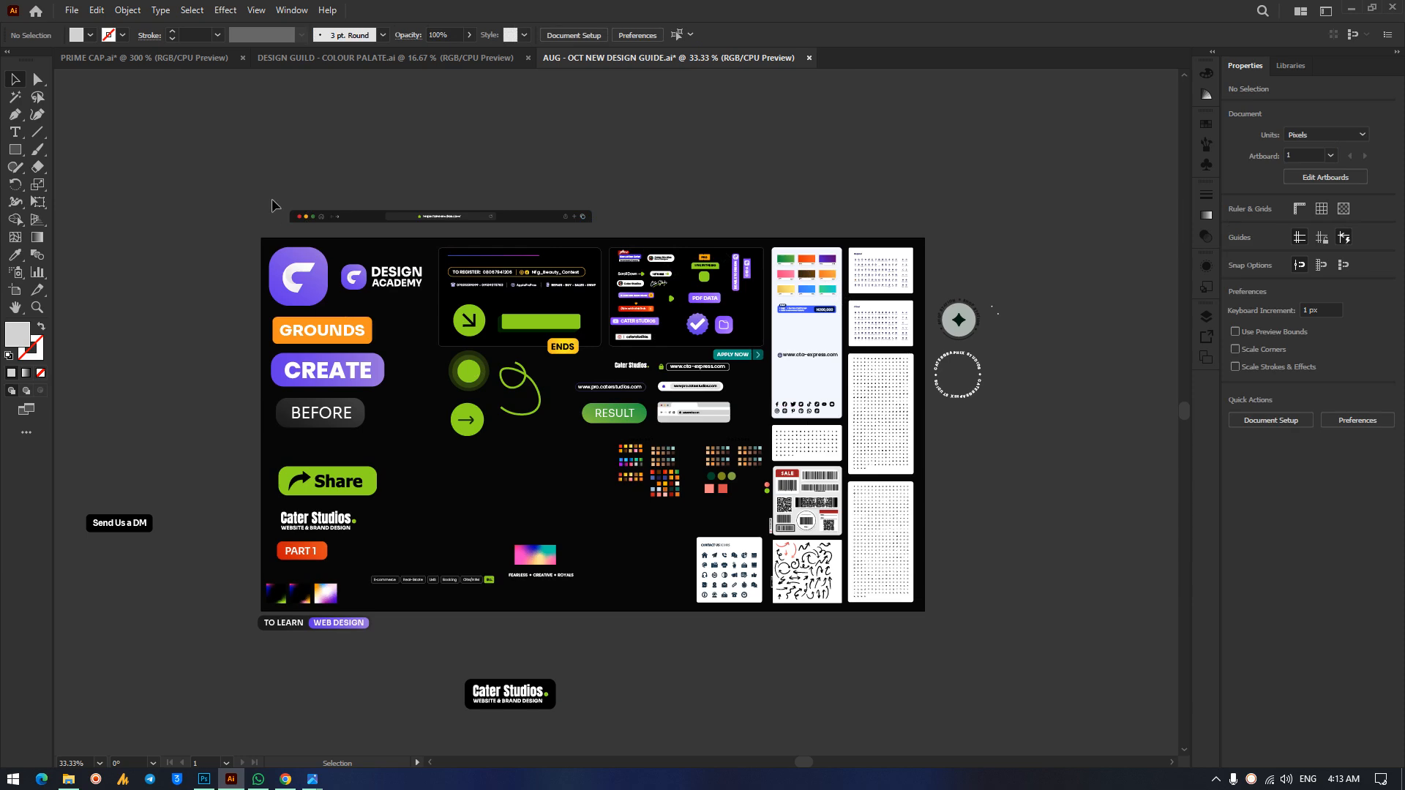
Try moving anchor points of the home icon in the browser bar with Direct Selection, and undo the change.
left_click(298, 220)
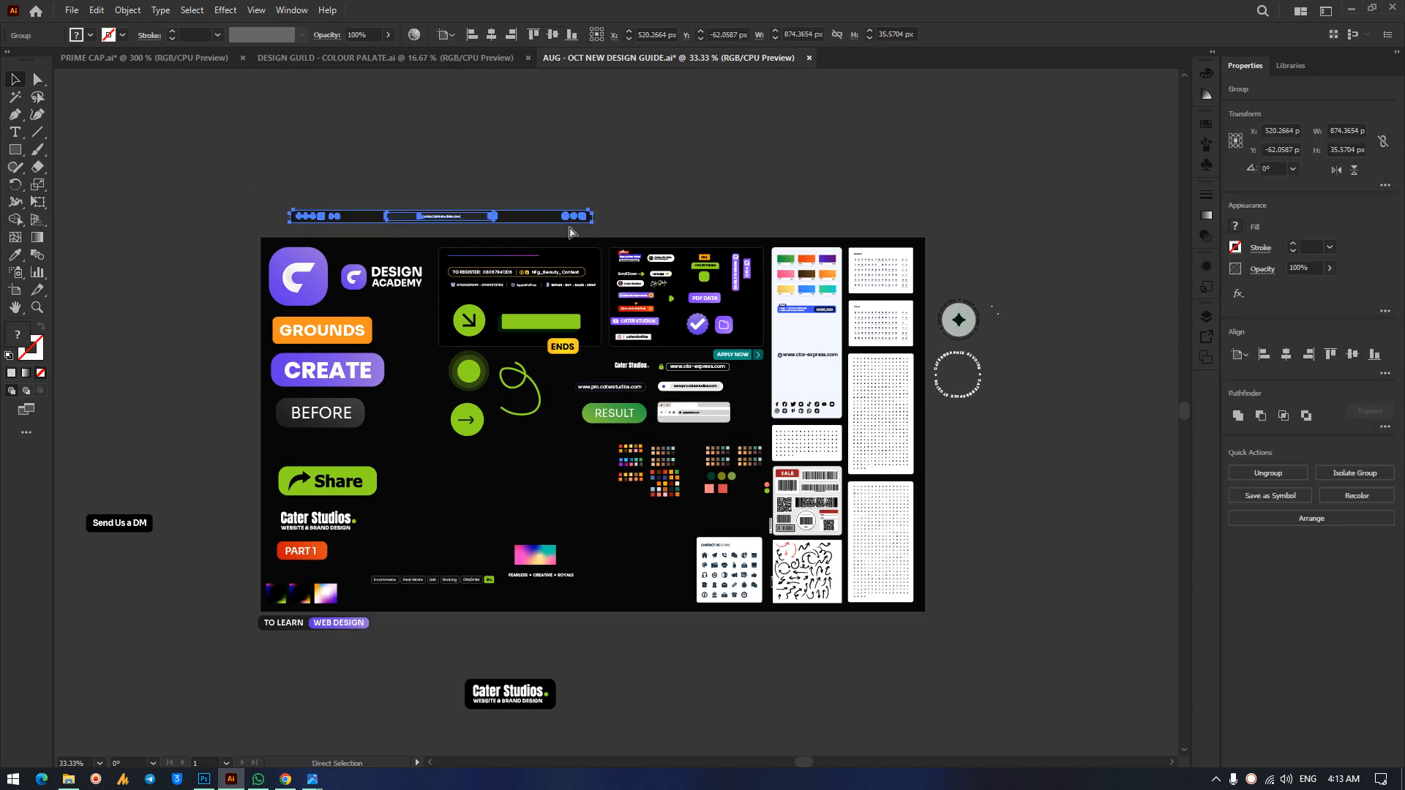
key("ctrl+equal")
key("ctrl+equal")
key("ctrl+equal")
key("ctrl+equal")
key("ctrl+equal")
scroll(447, 339, "left", 10)
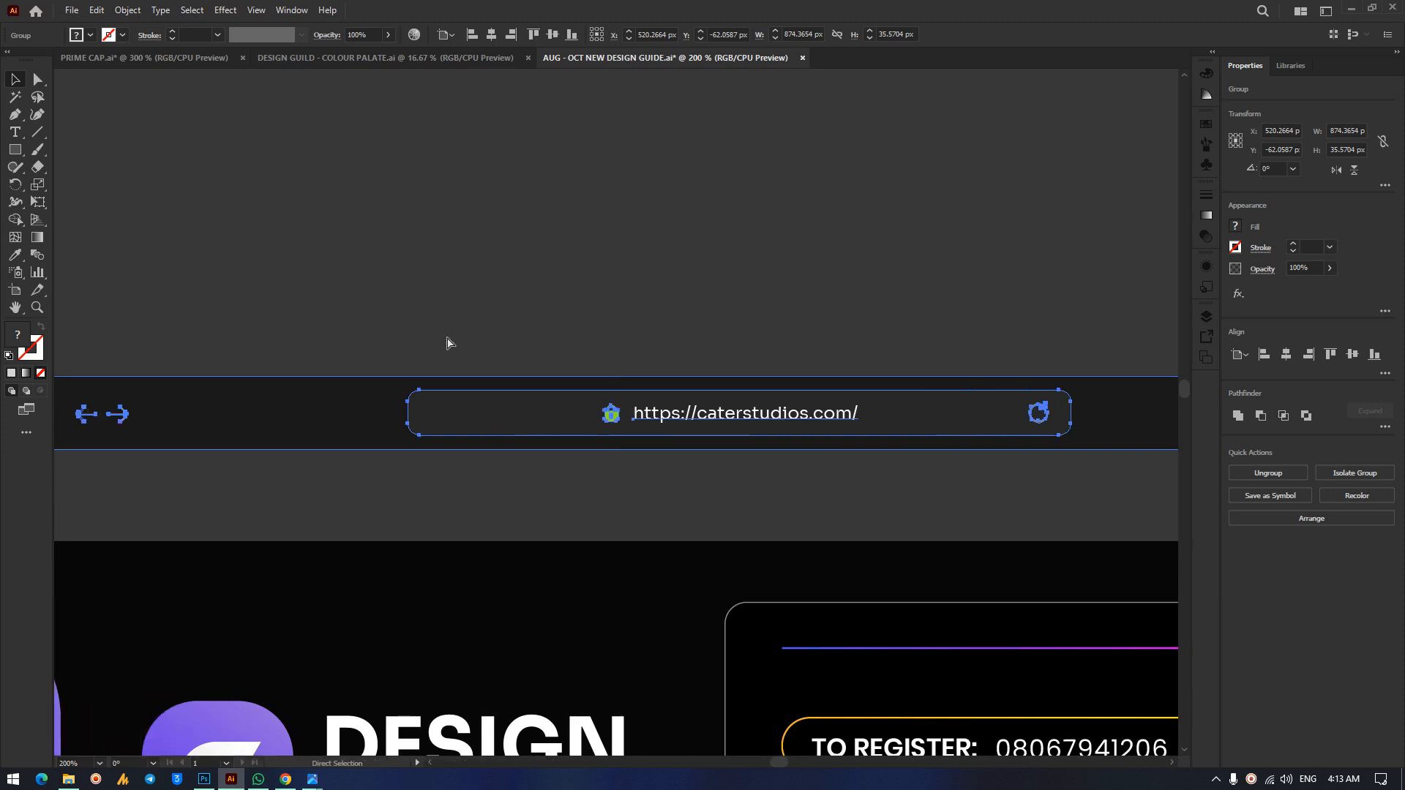
left_click(285, 256)
left_click(38, 78)
left_click_drag(342, 424, 355, 389)
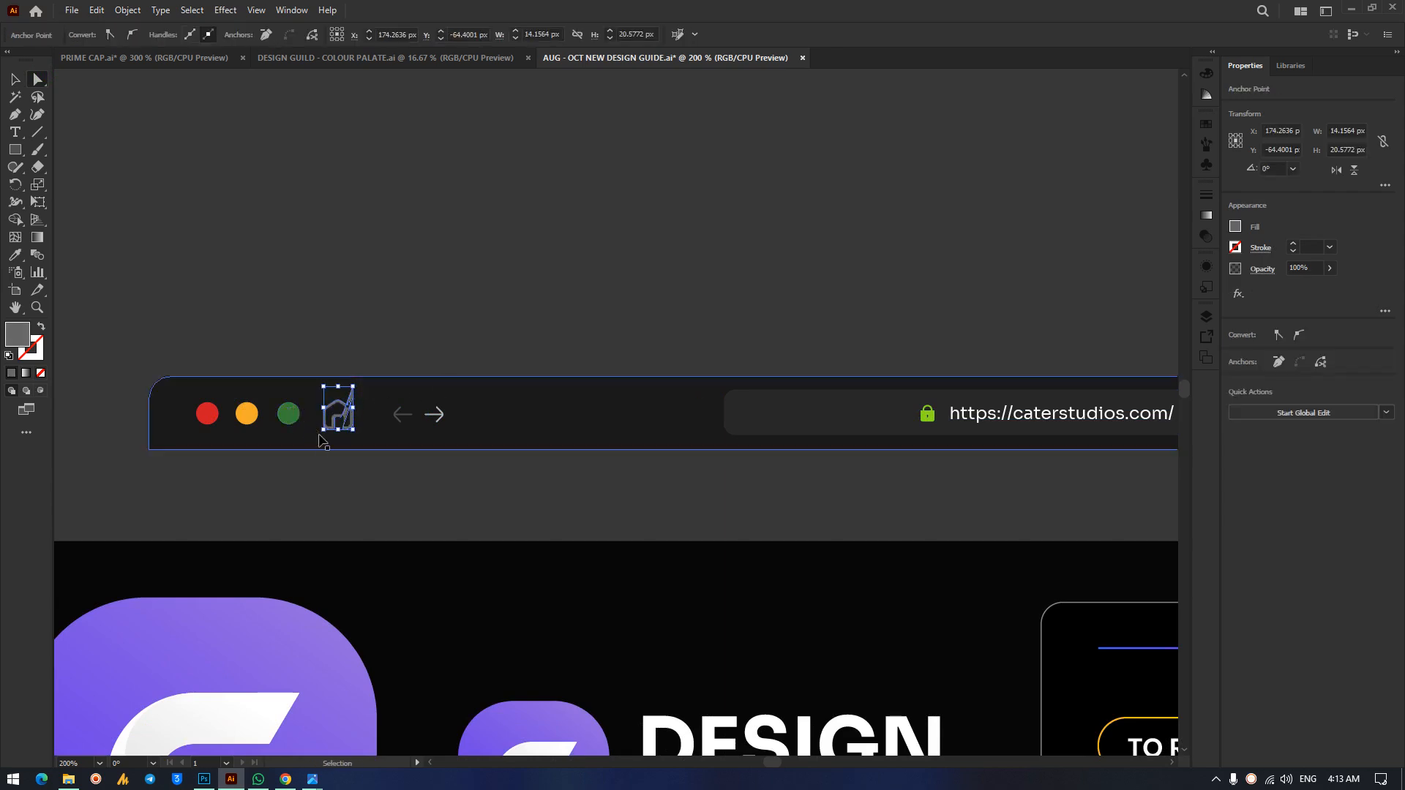
key("ctrl+z")
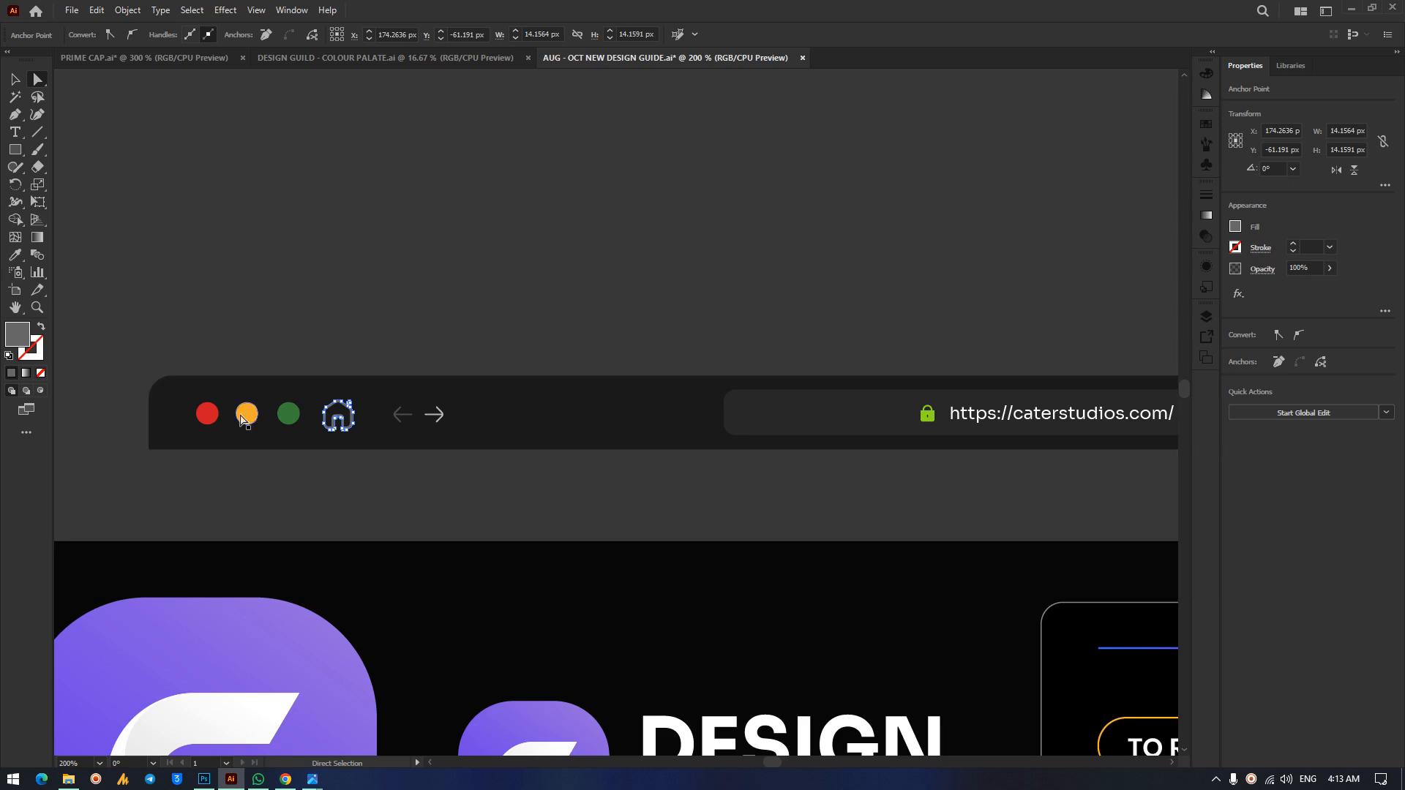
Try moving the amber circle out of the browser bar, undo the move and clear the selection.
left_click_drag(246, 424, 324, 290)
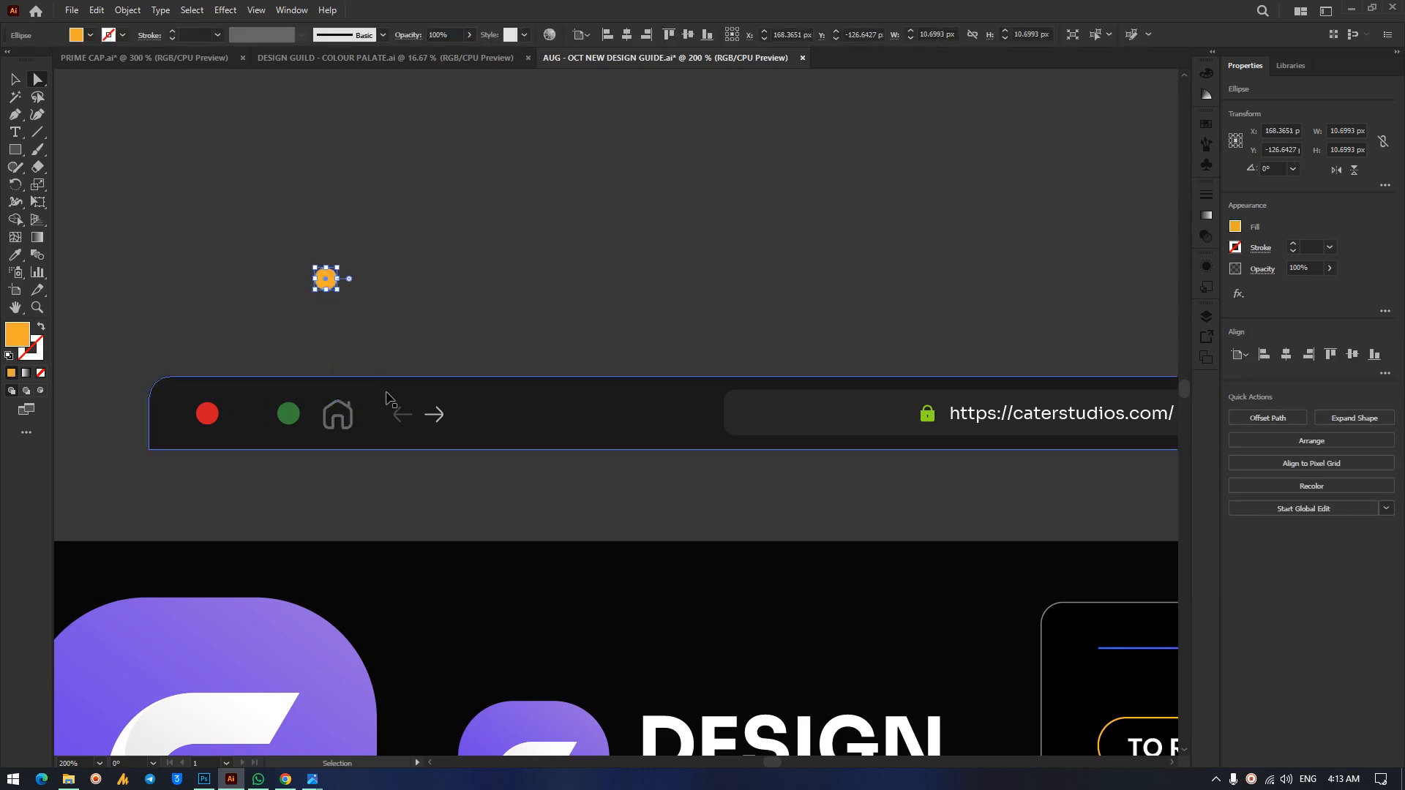
key("ctrl+z")
left_click(653, 461)
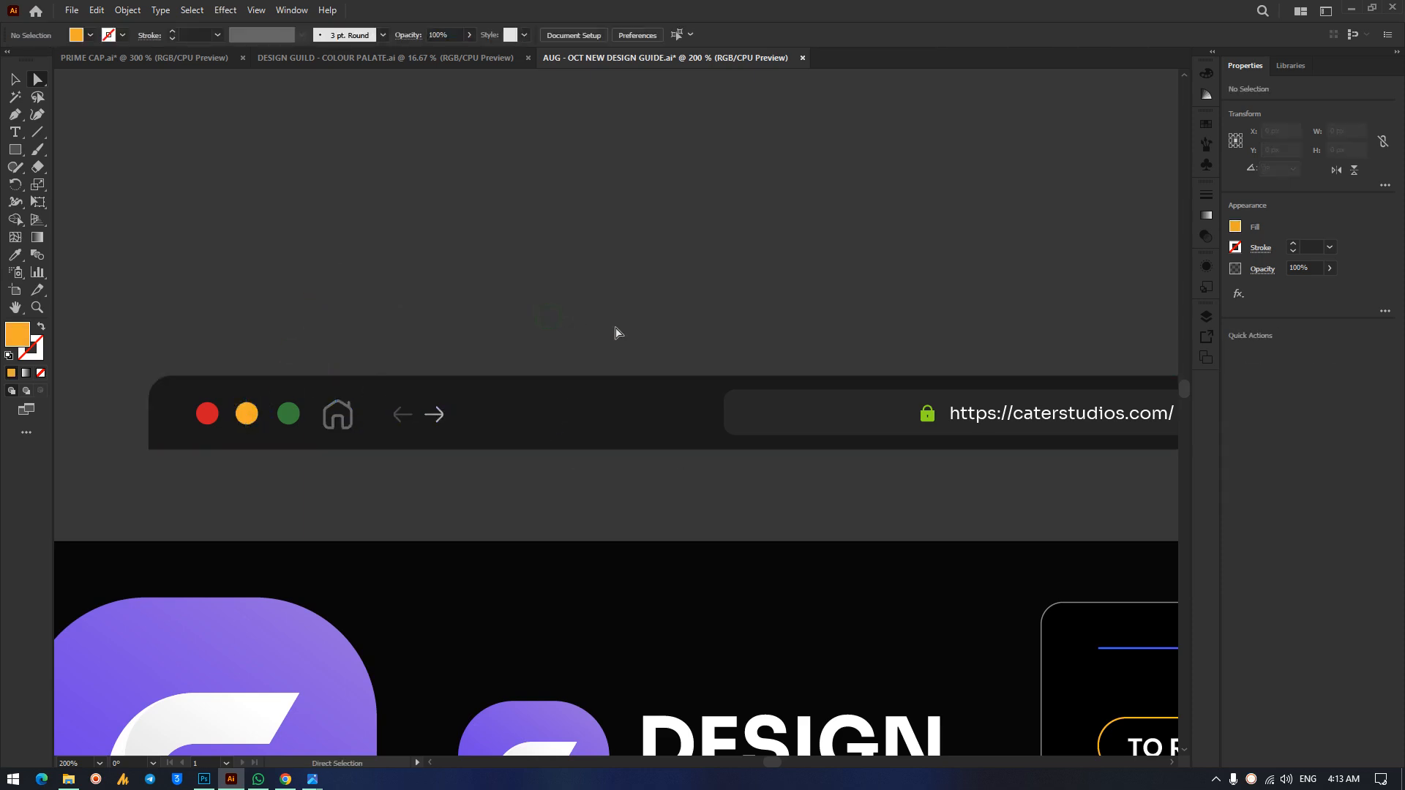
Examine the browser bar, buttons, badges, contact lines and swatches collected in the AUG - OCT NEW DESIGN GUIDE.ai document.
key("ctrl+minus")
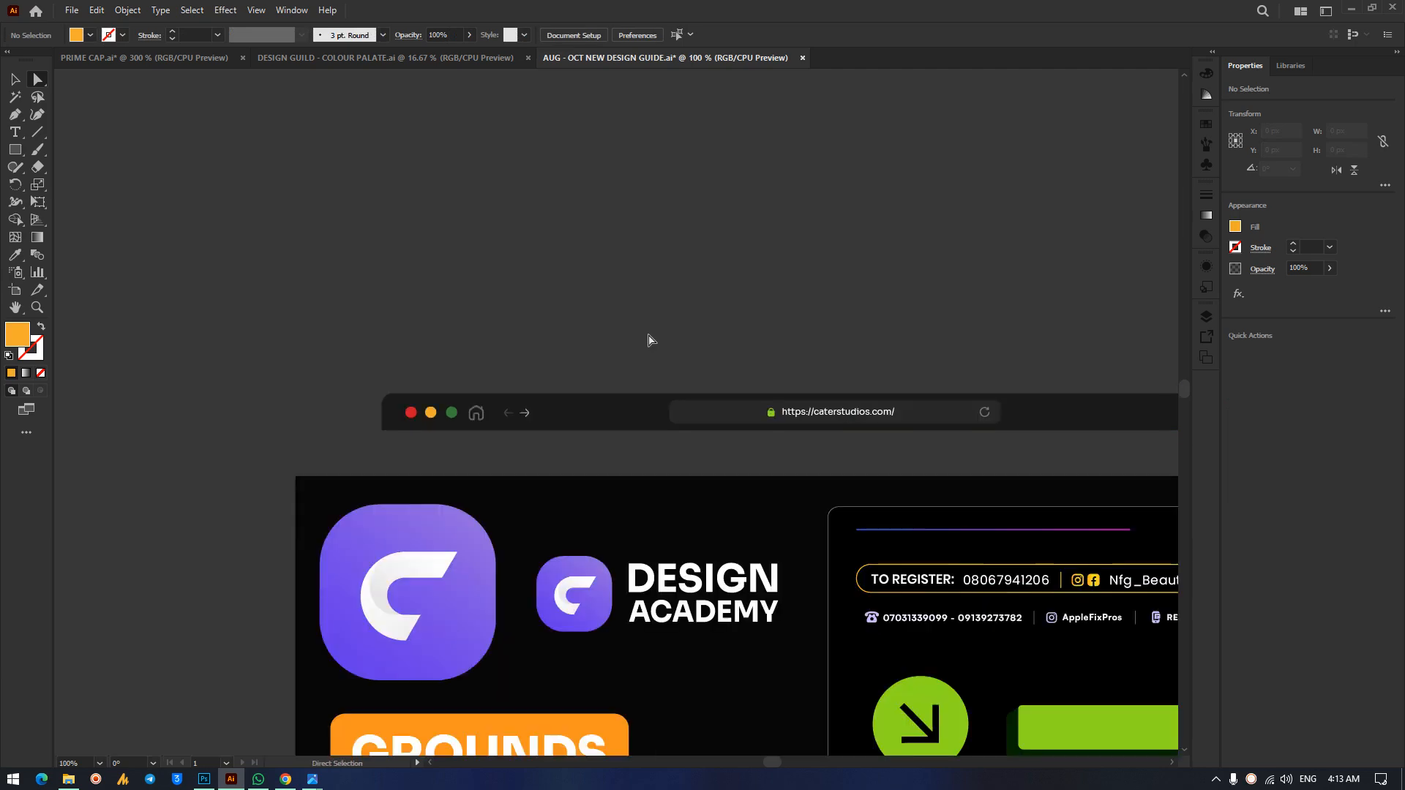
scroll(648, 339, "right", 2)
scroll(649, 339, "right", 5)
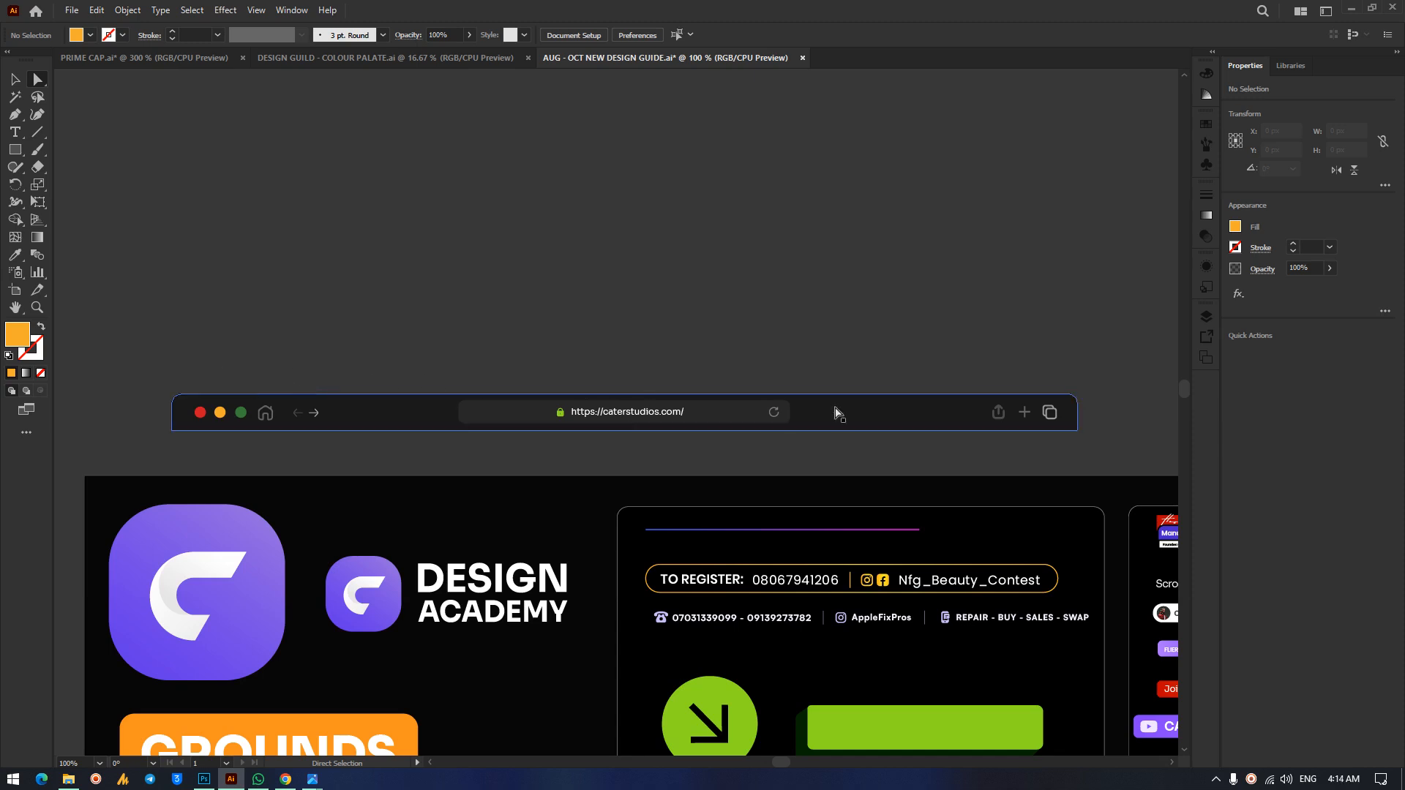
key("ctrl+minus")
scroll(754, 459, "down", 2)
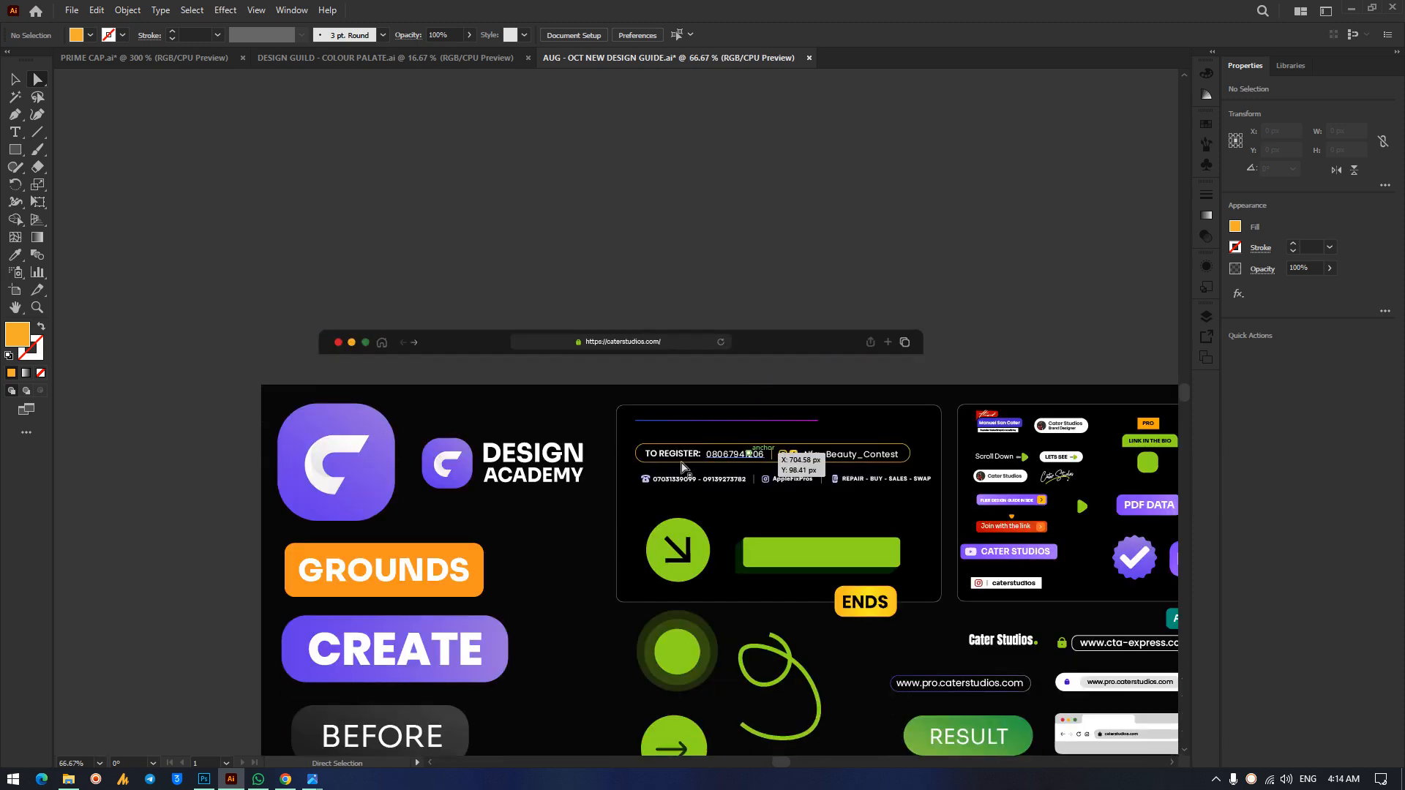
scroll(732, 498, "down", 2)
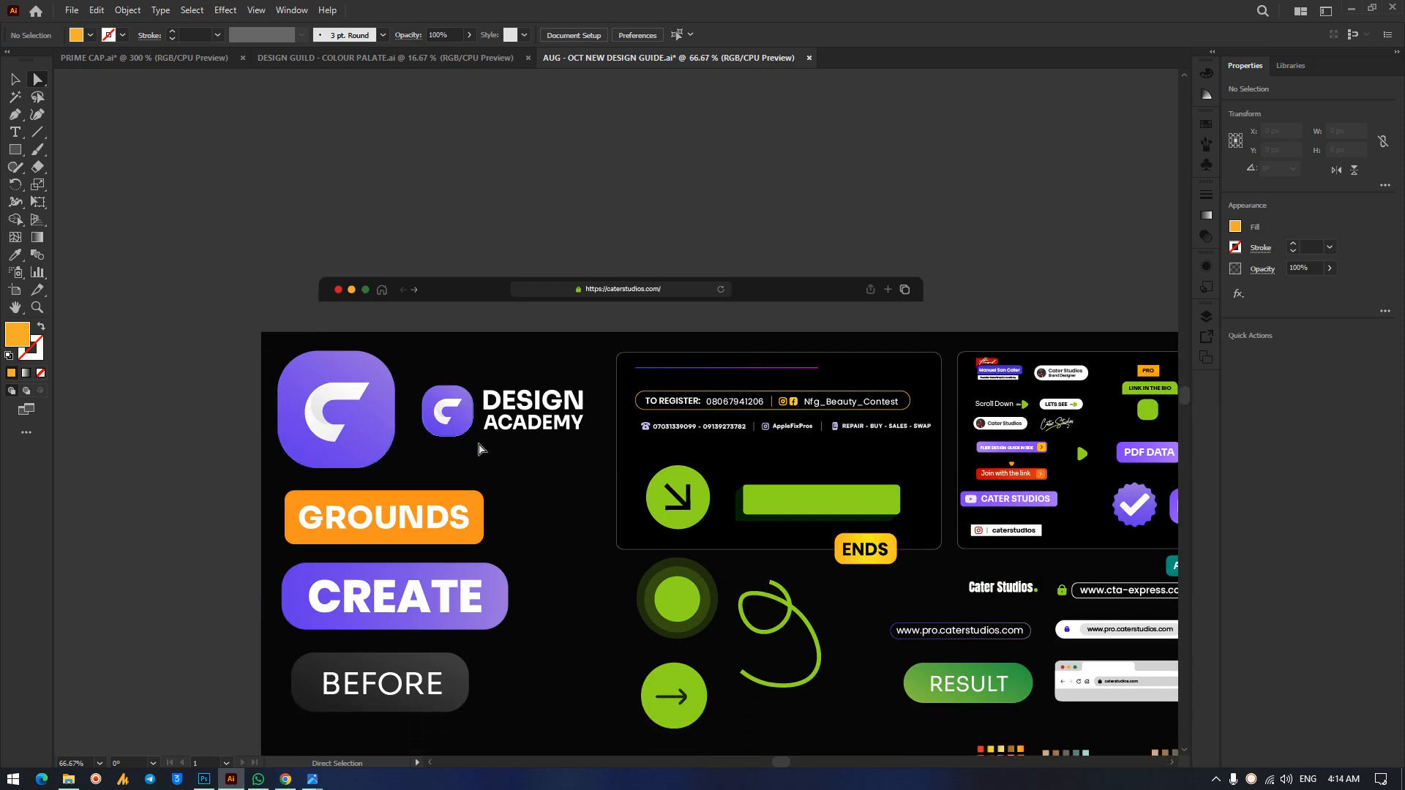
scroll(773, 576, "down", 2)
scroll(800, 338, "right", 4)
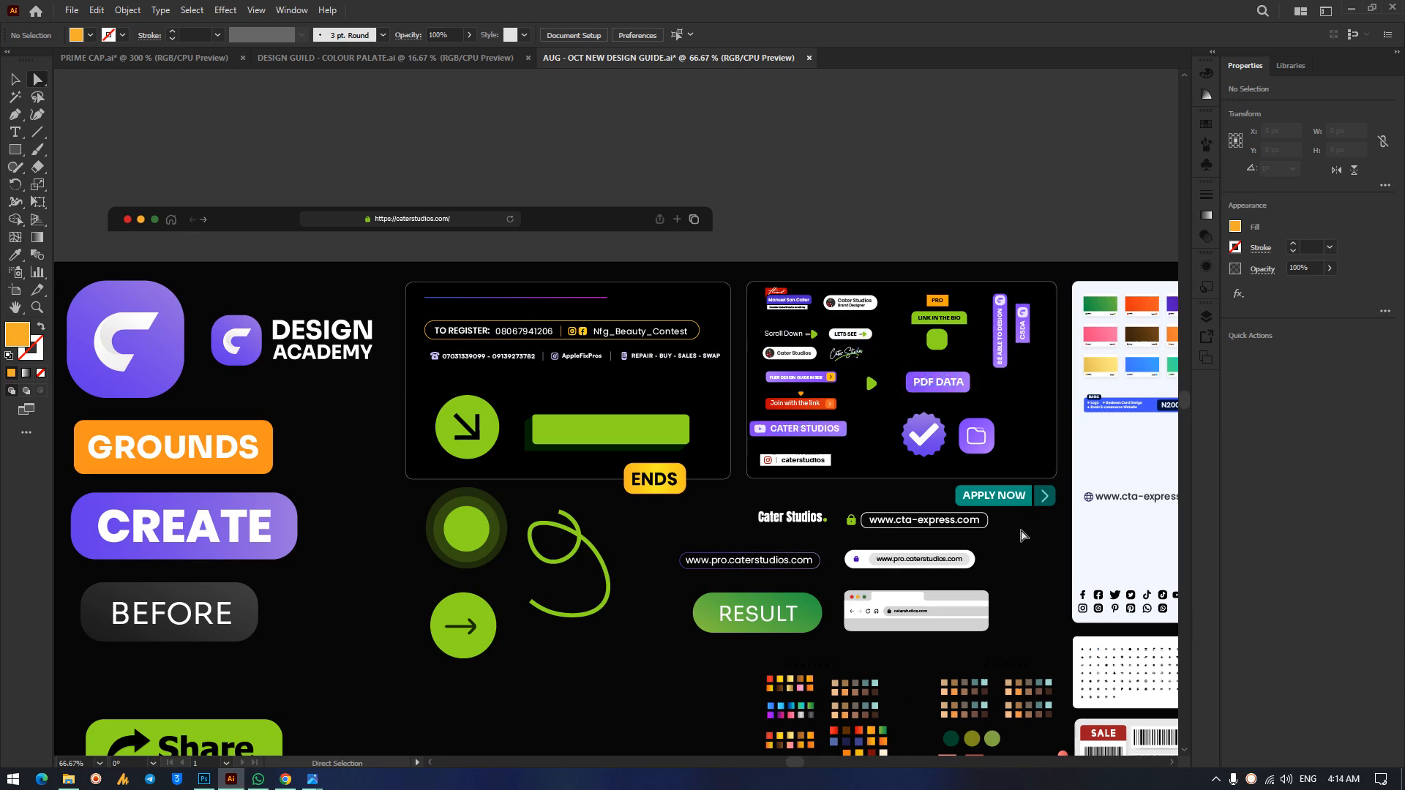
key("ctrl+minus")
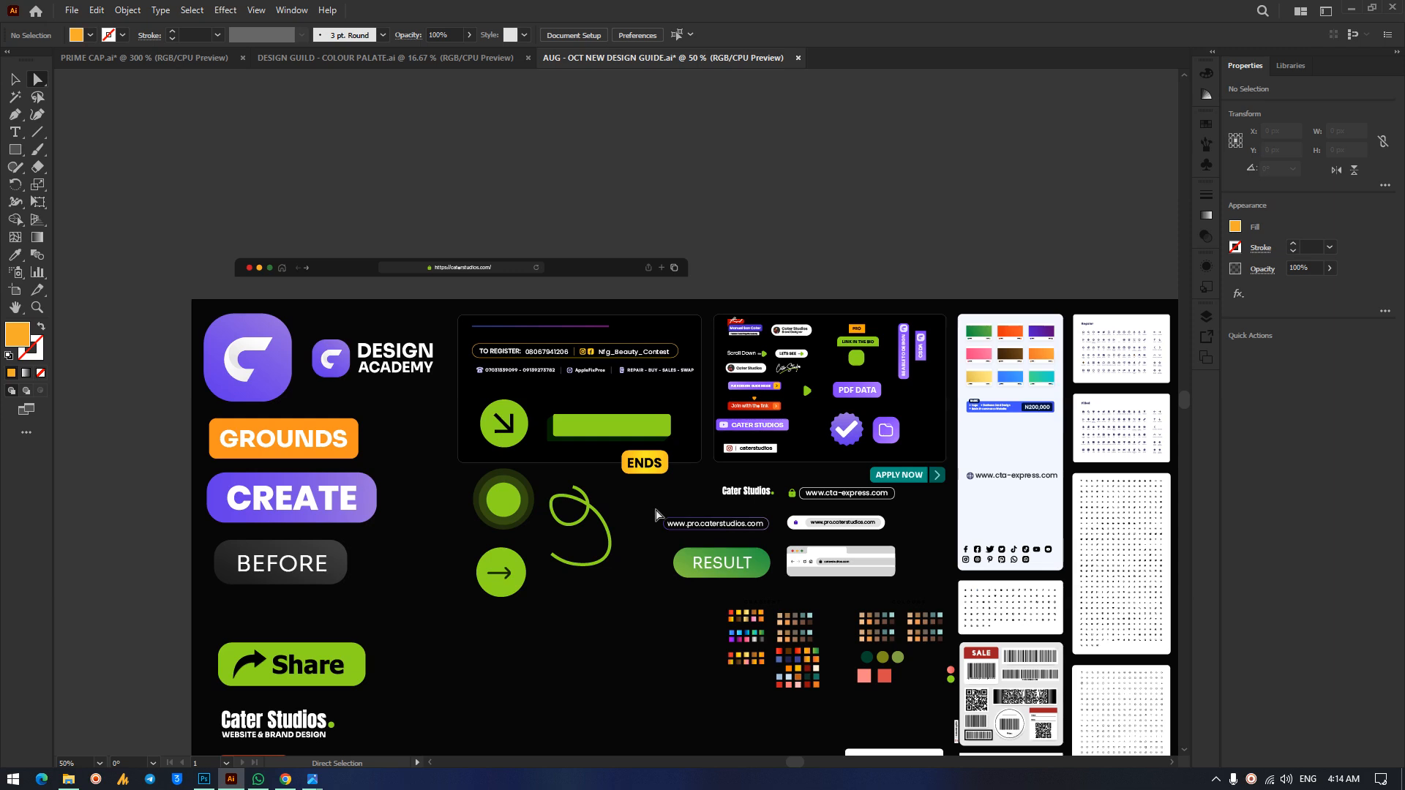
Examine the collected design elements in DESIGN GUILD - COLOUR PALATE.ai, including the hand-drawn shapes and the colour and gradient swatches.
left_click(382, 58)
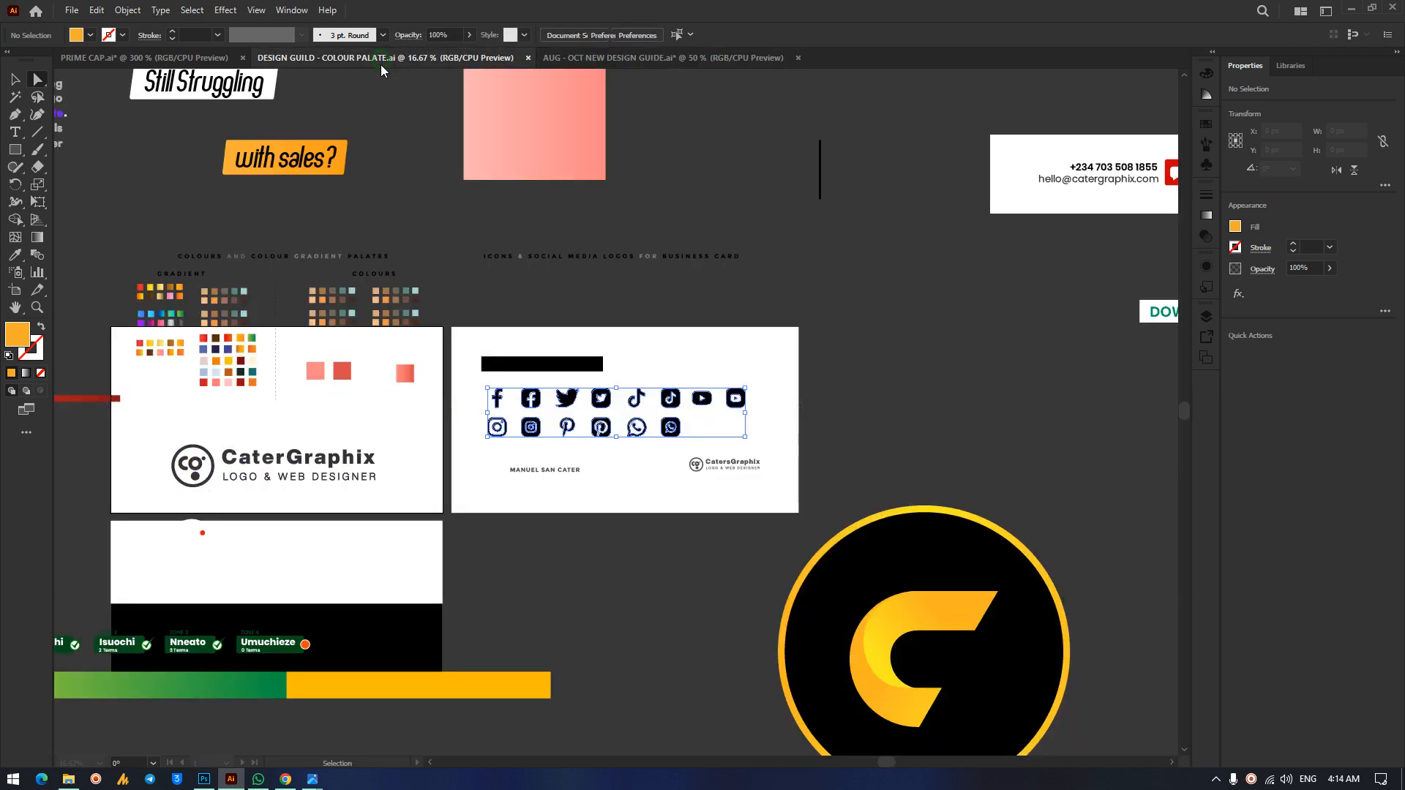
left_click(734, 399)
key("ctrl+minus")
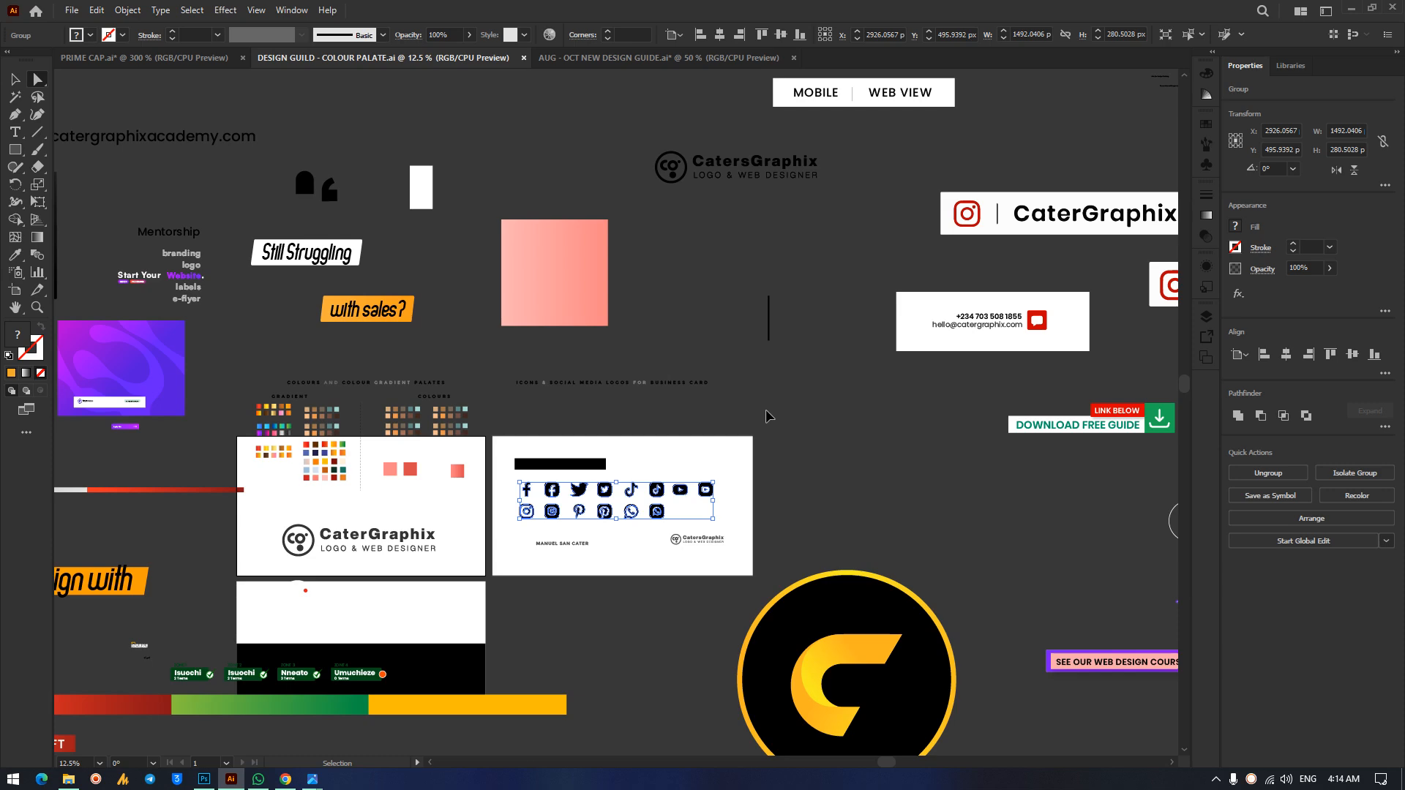
key("ctrl+minus")
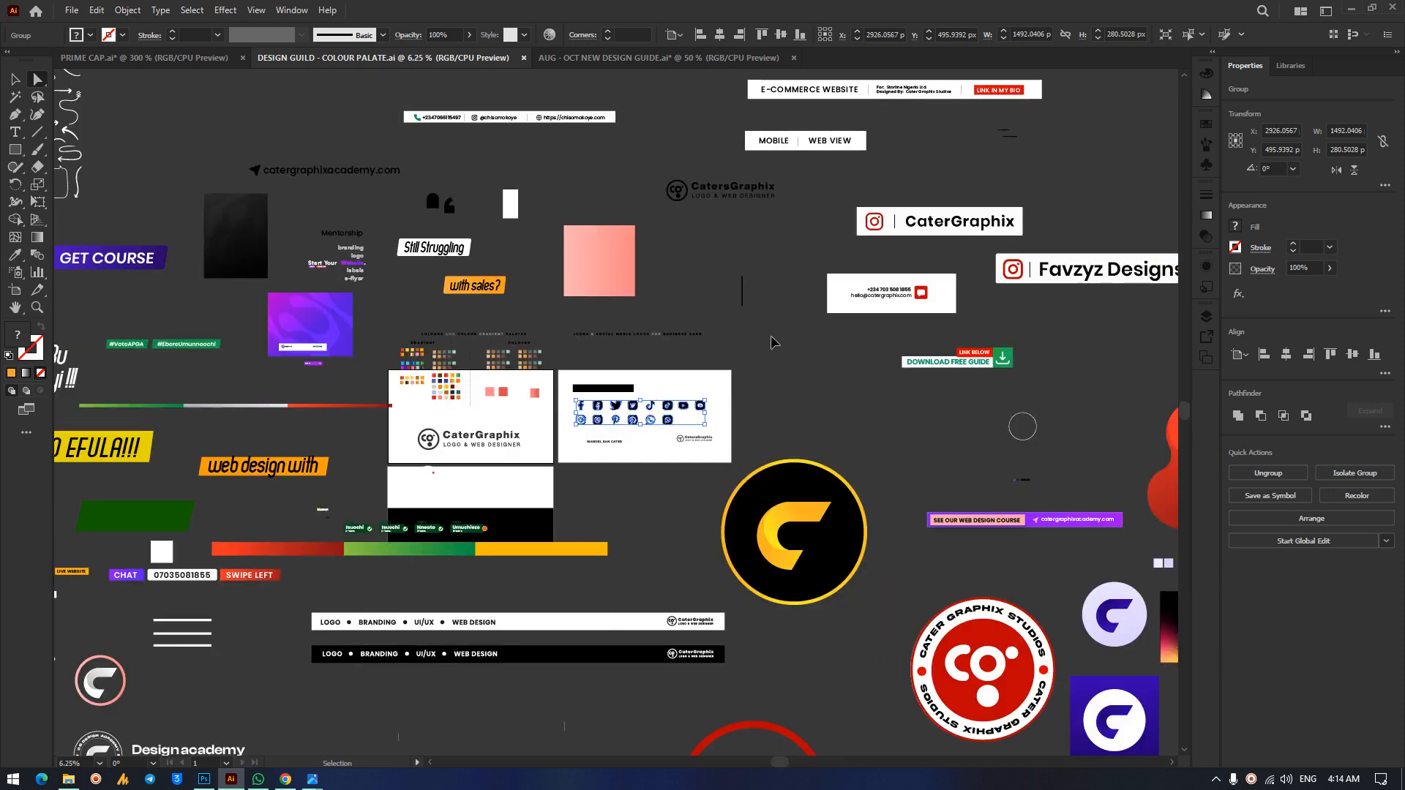
key("ctrl+minus")
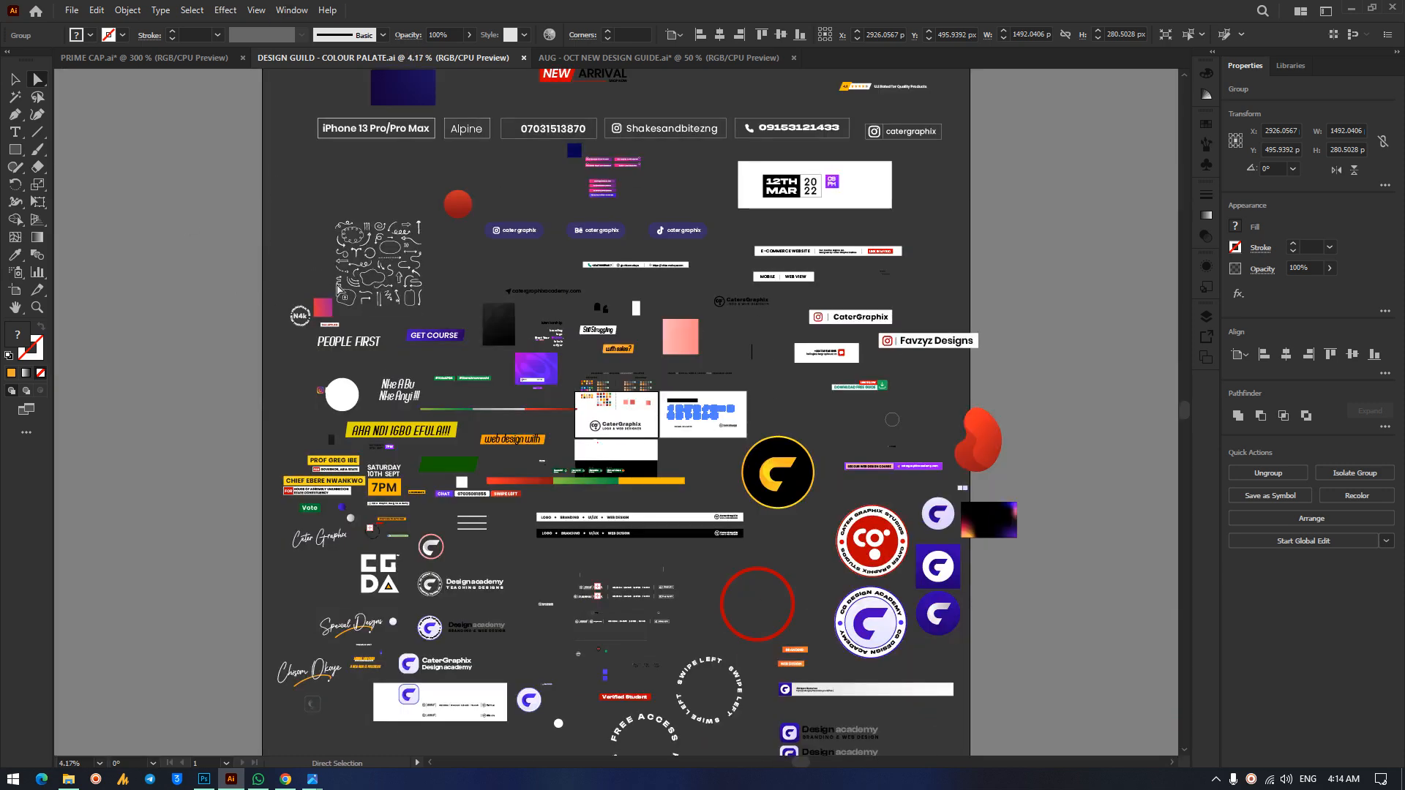
left_click(343, 254)
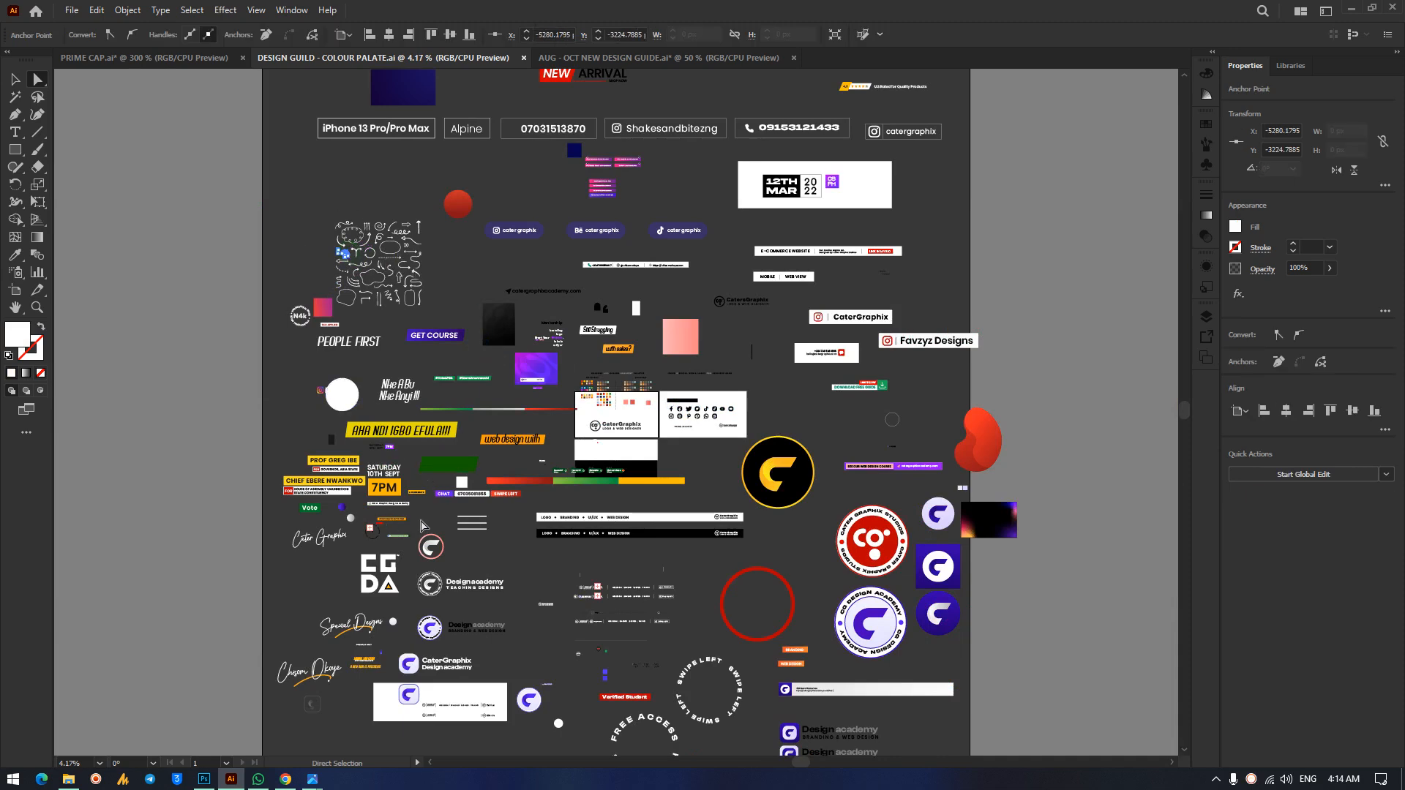
left_click(602, 400)
scroll(606, 403, "up", 5)
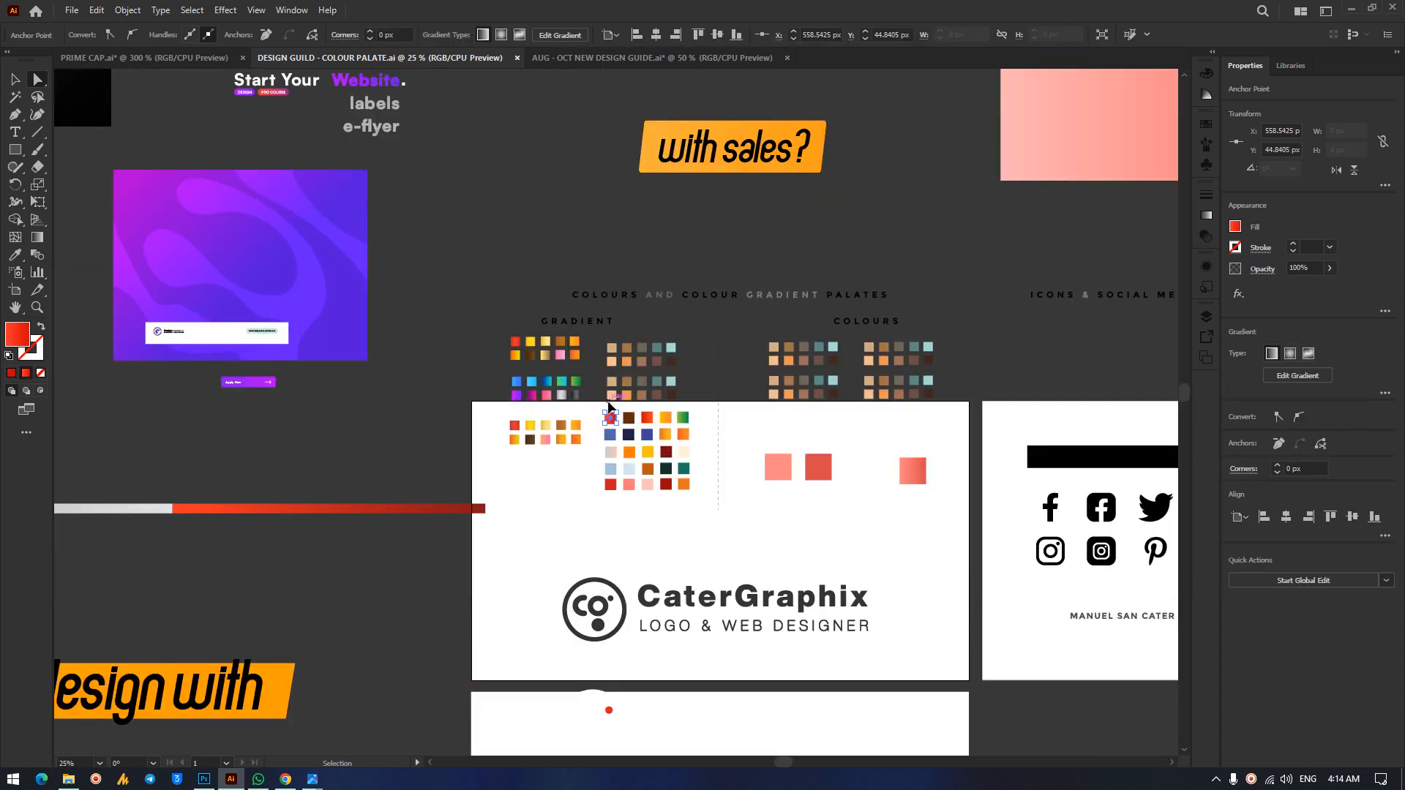
Draw a rectangle about 320 × 280 px above the gradient palettes, using the fill of the yellow gradient swatch.
scroll(608, 406, "up", 1)
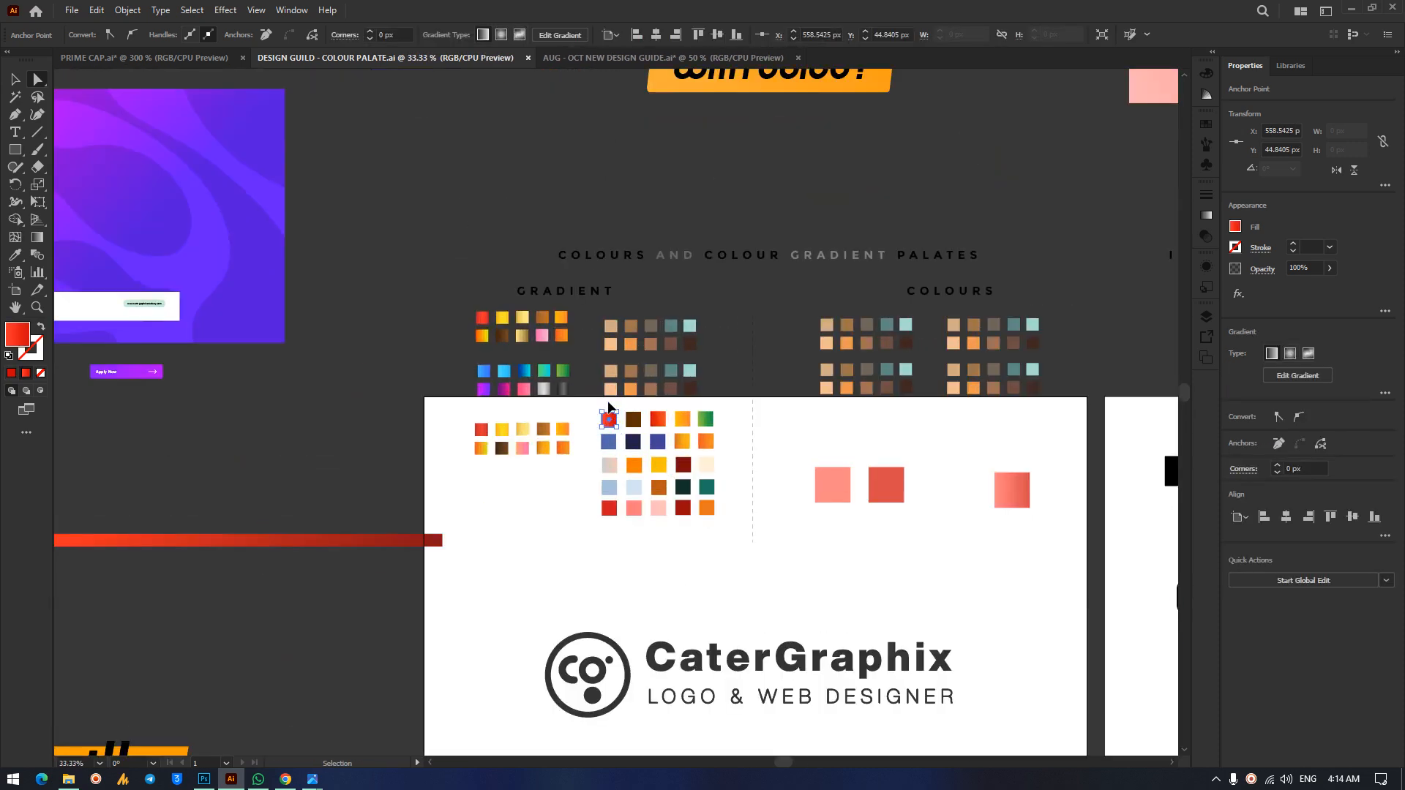
left_click(474, 267)
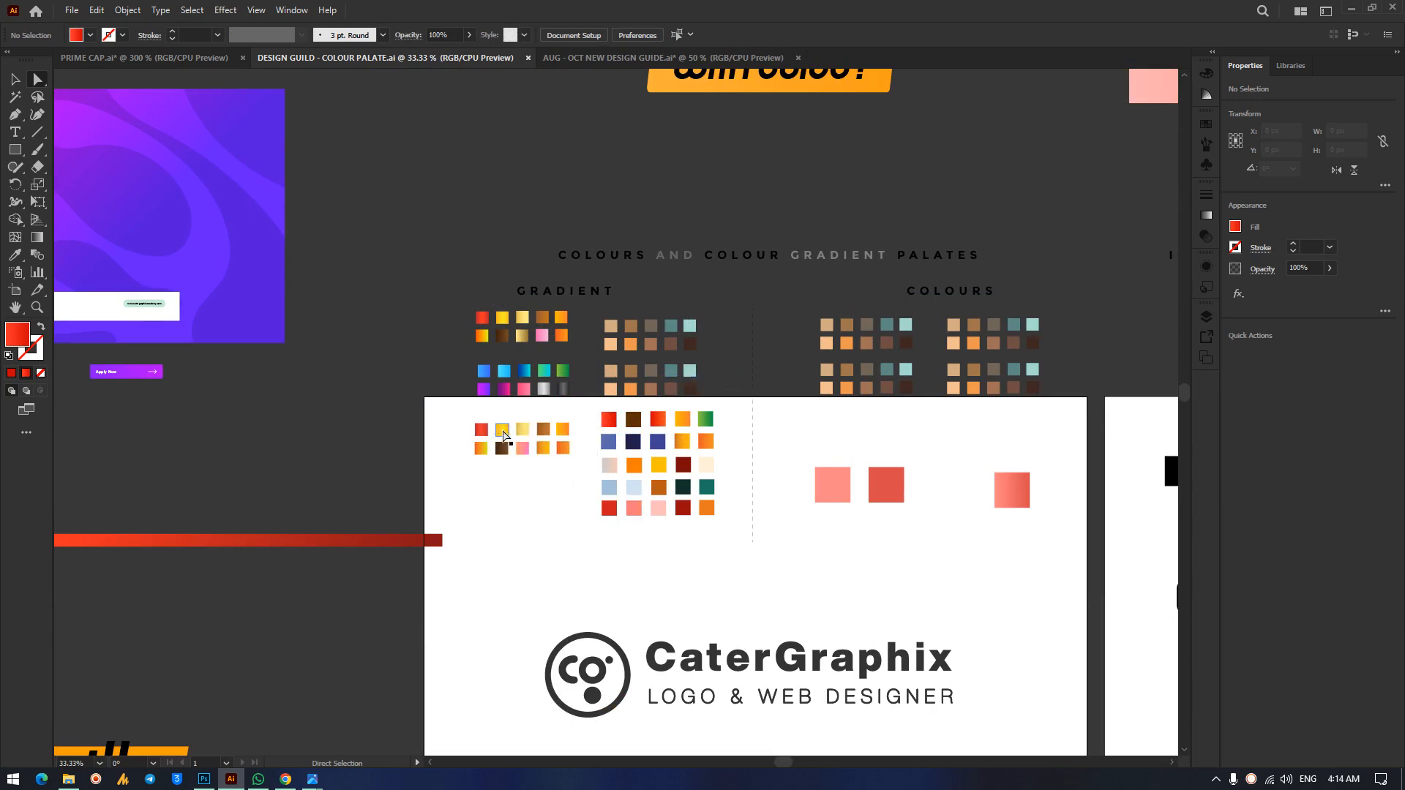
left_click(504, 437)
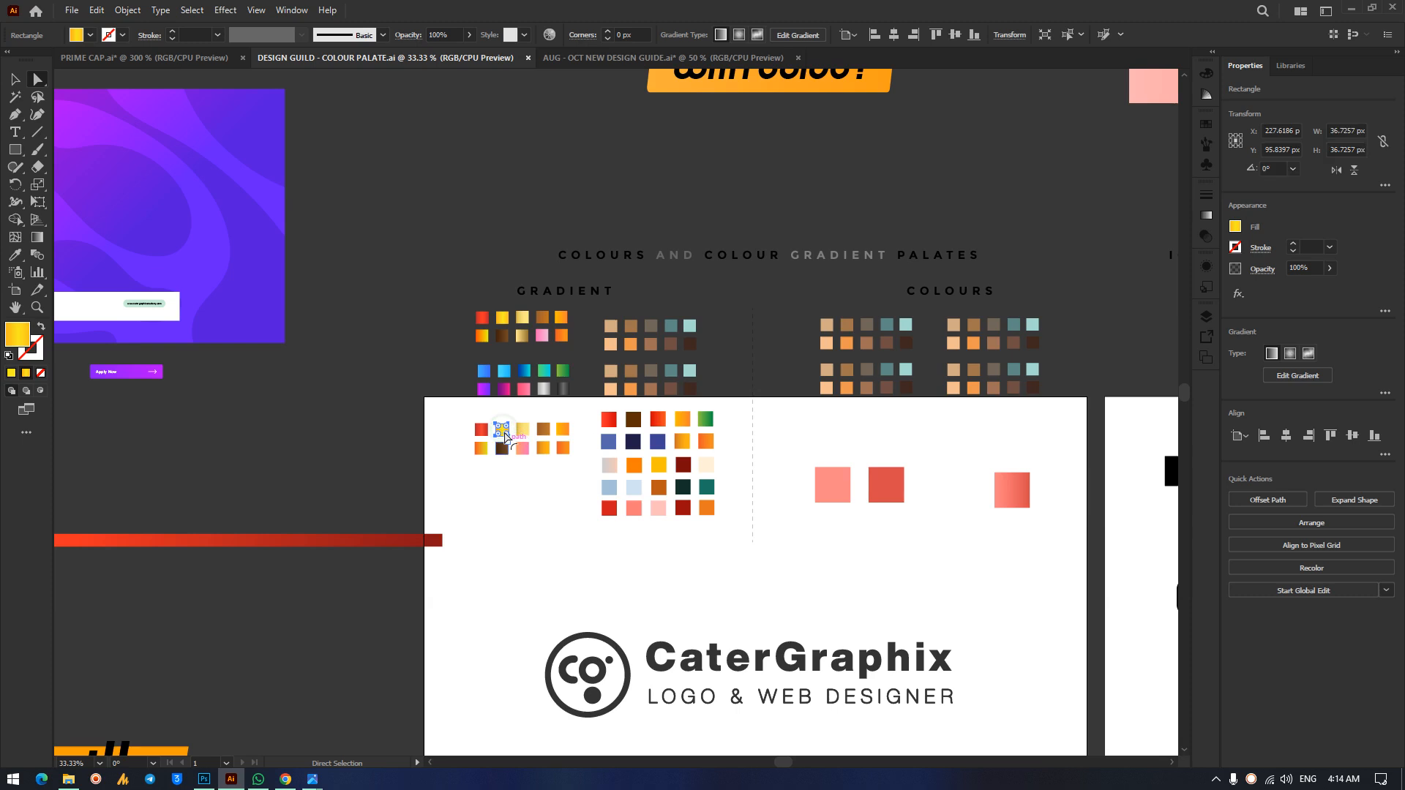
left_click(15, 149)
left_click_drag(377, 125, 488, 221)
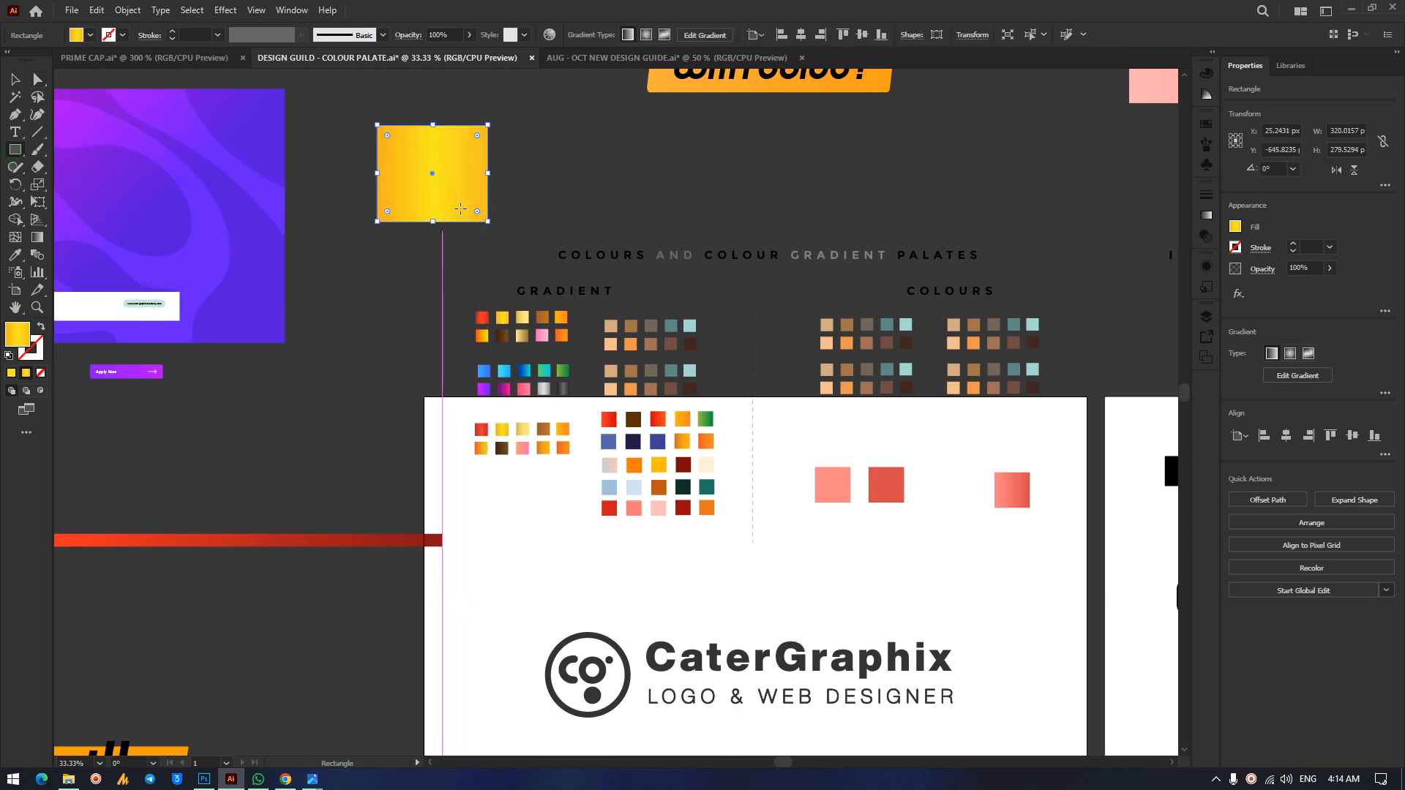
Try the red, orange-yellow, gold, teal, green and pink gradient swatches on the rectangle with the Eyedropper, and delete the rectangle.
left_click(15, 255)
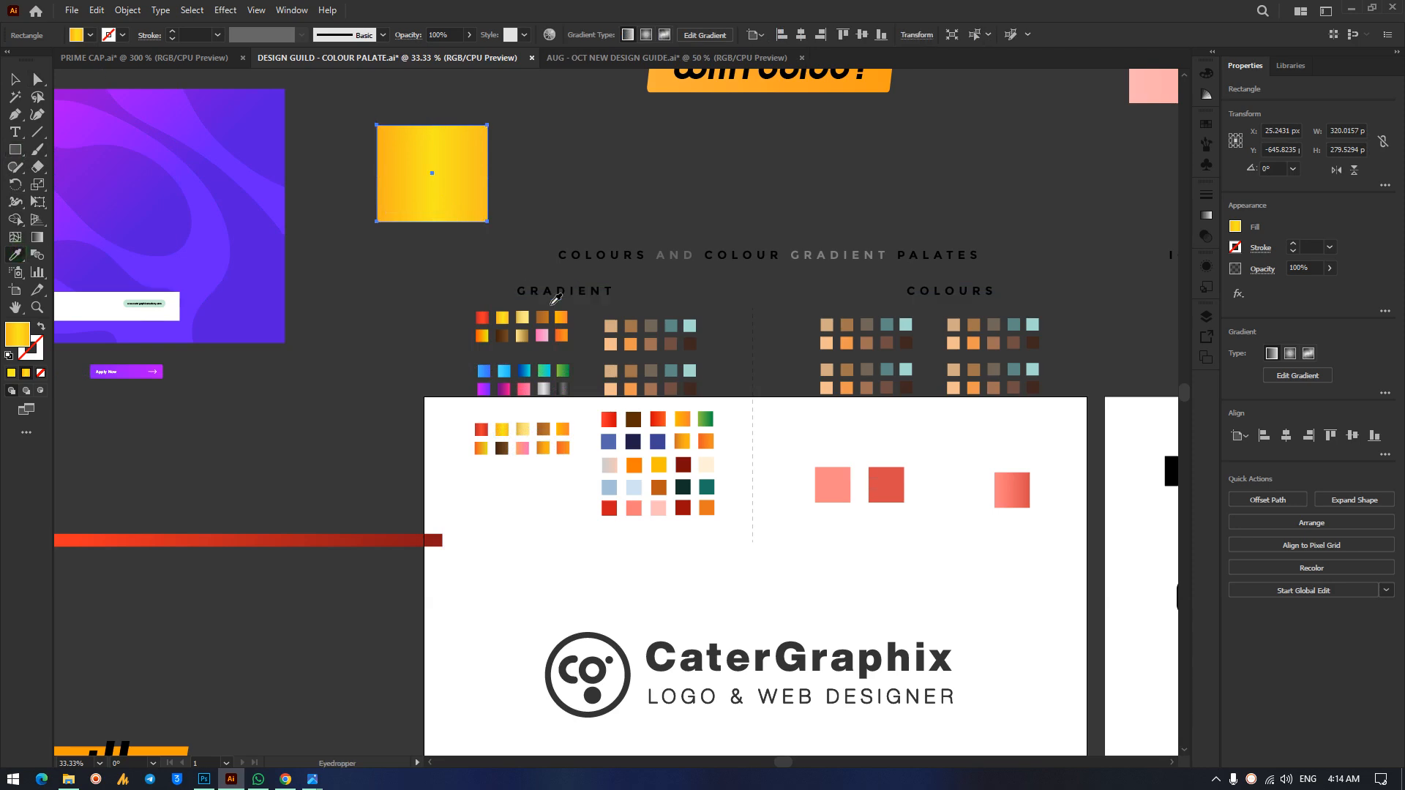
left_click(483, 318)
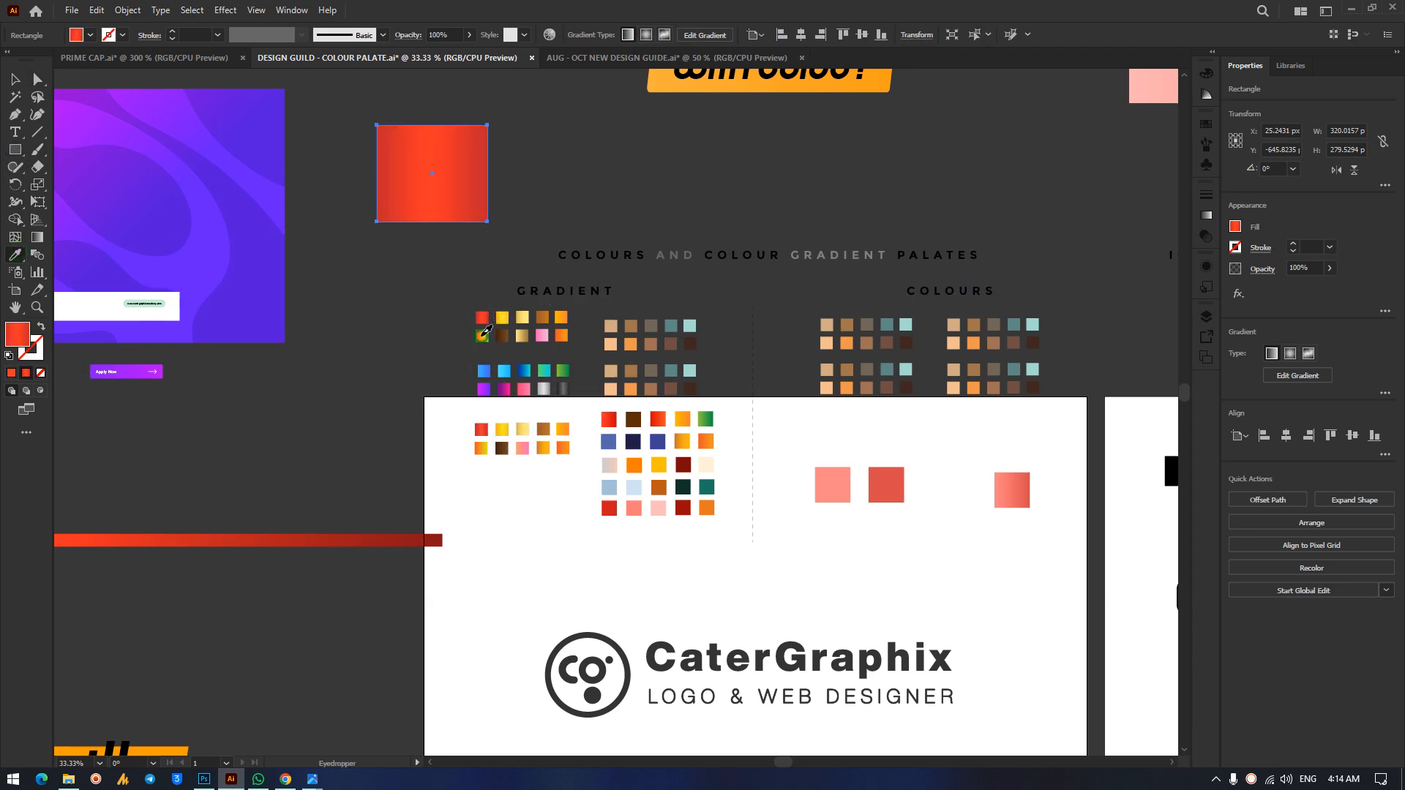
left_click(483, 336)
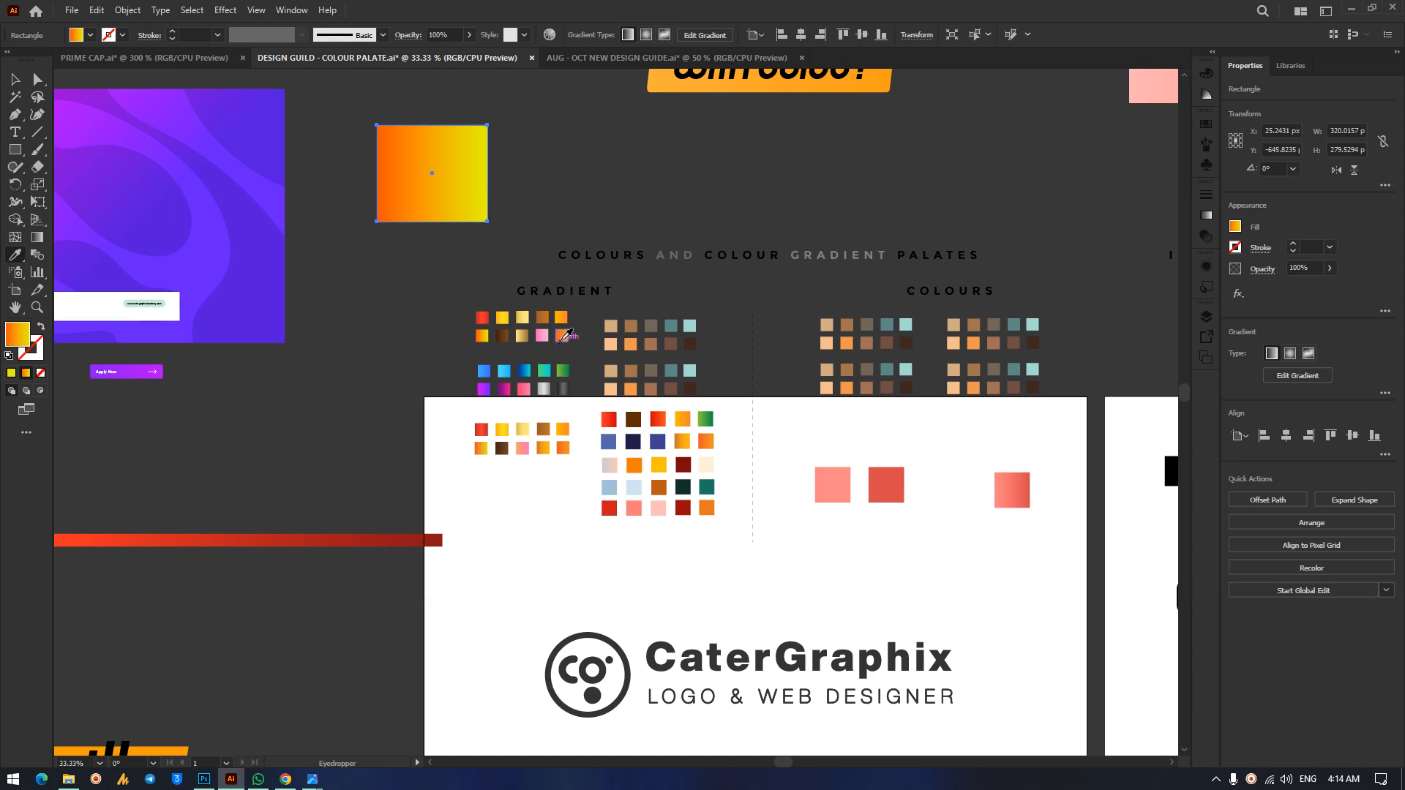
left_click(523, 337)
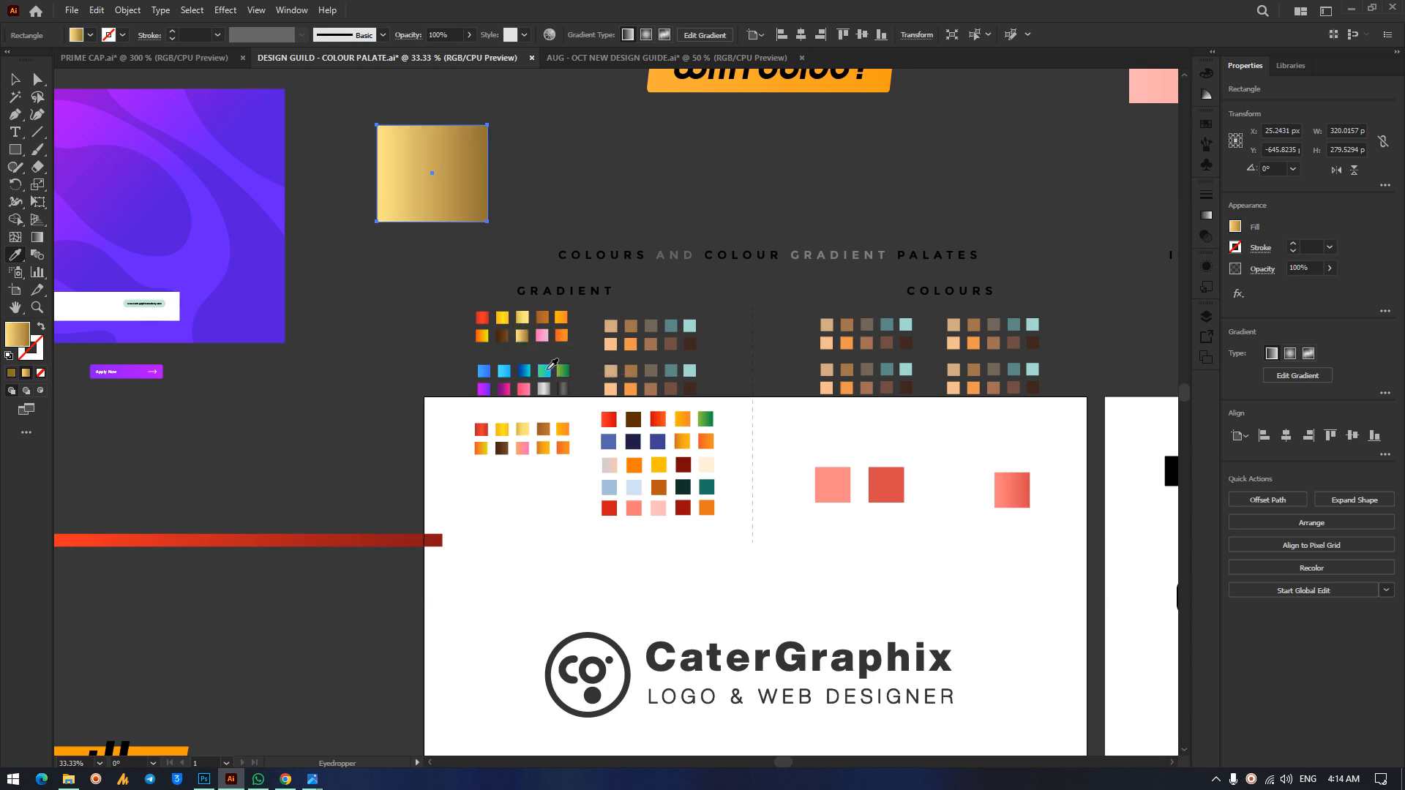
left_click(544, 370)
left_click(563, 371)
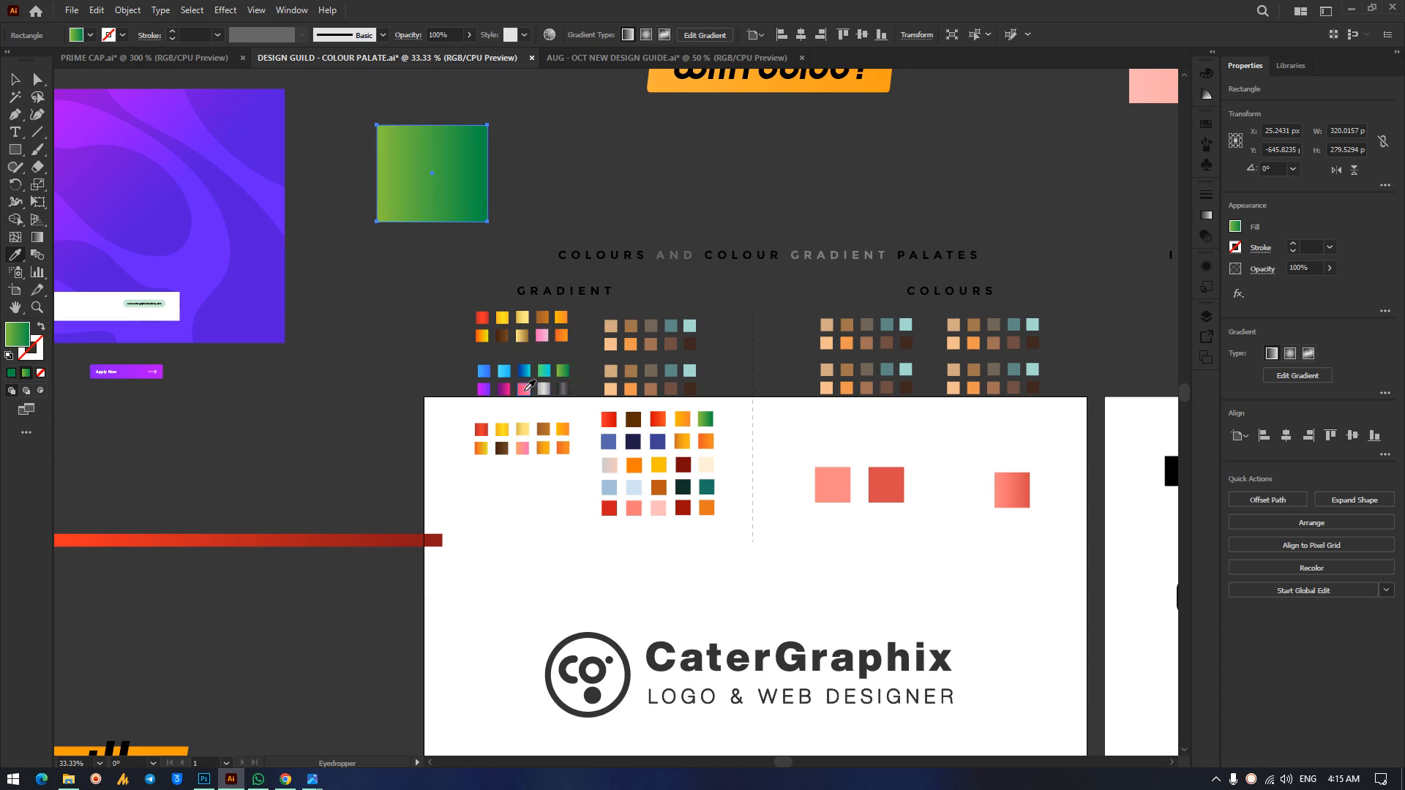
left_click(524, 389)
left_click(16, 79)
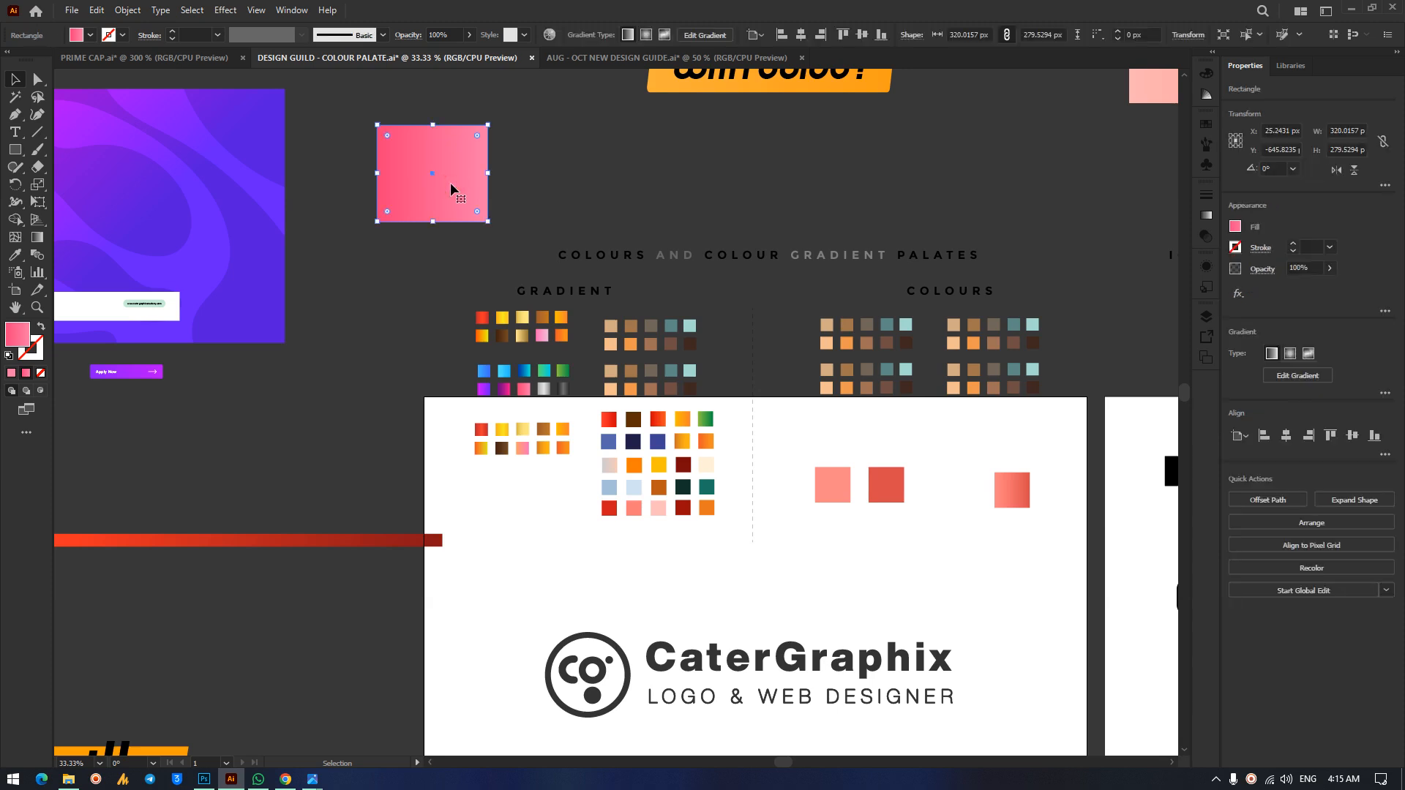
key("Delete")
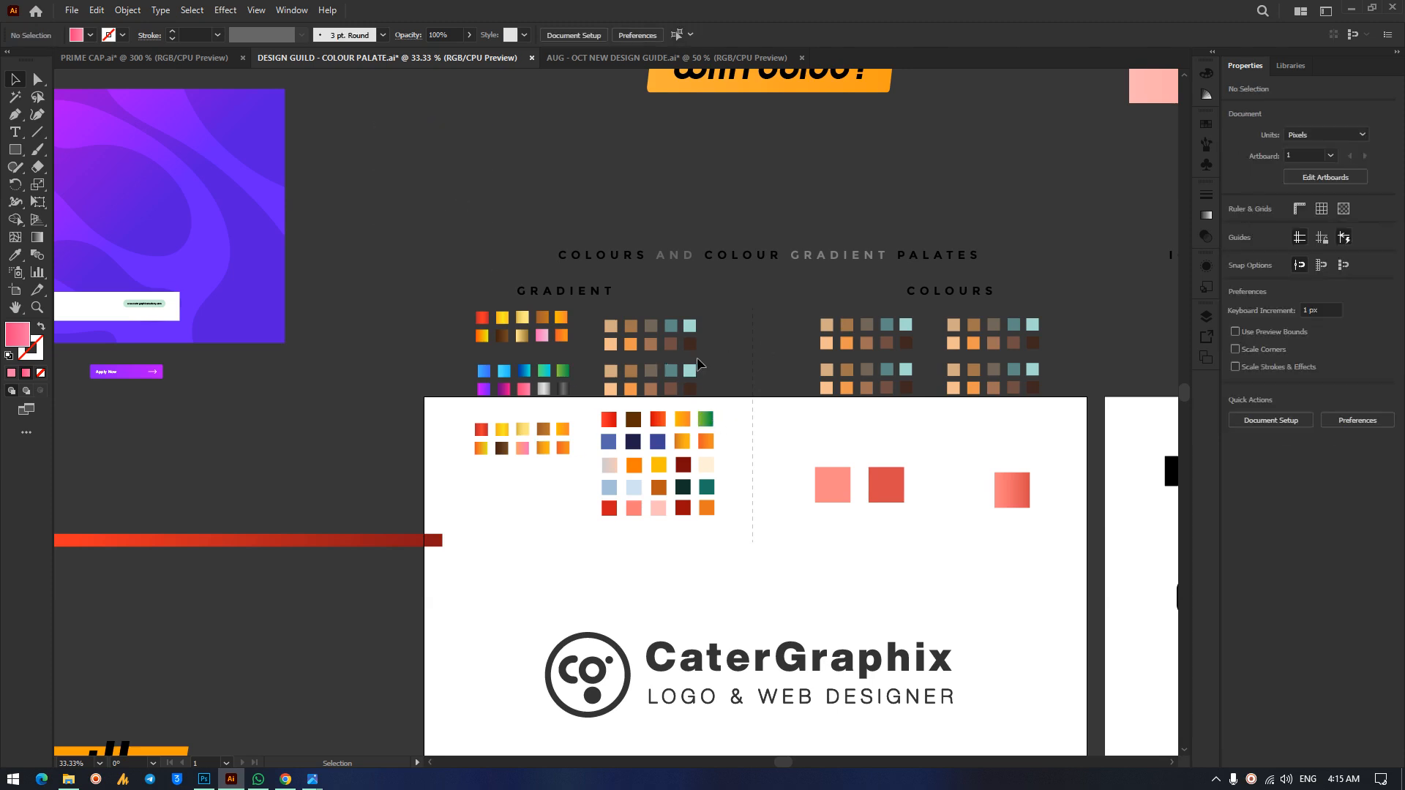
Examine the banners, labels and logo elements around the palettes, and select the group of social media icons.
key("ctrl+minus")
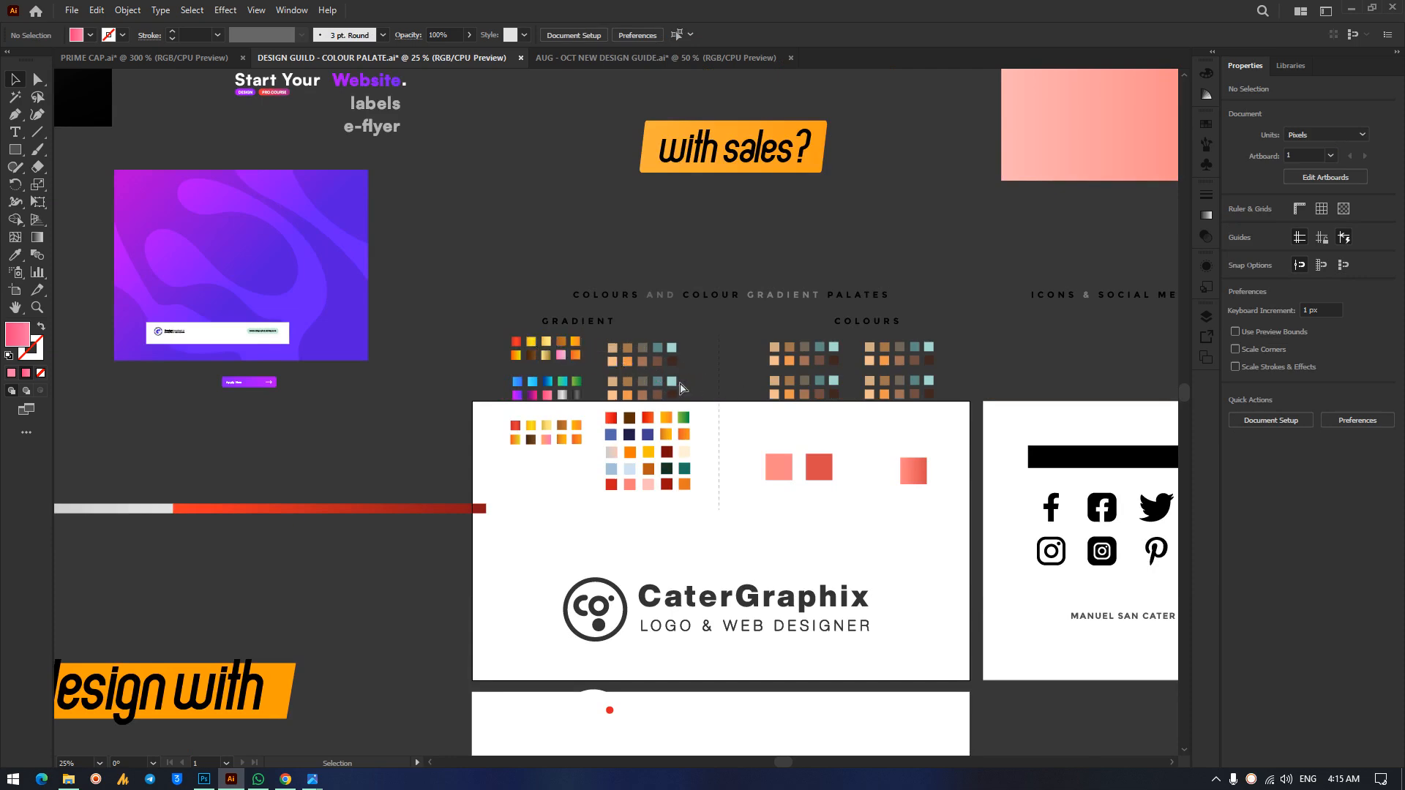
key("ctrl+minus")
key("ctrl+minus")
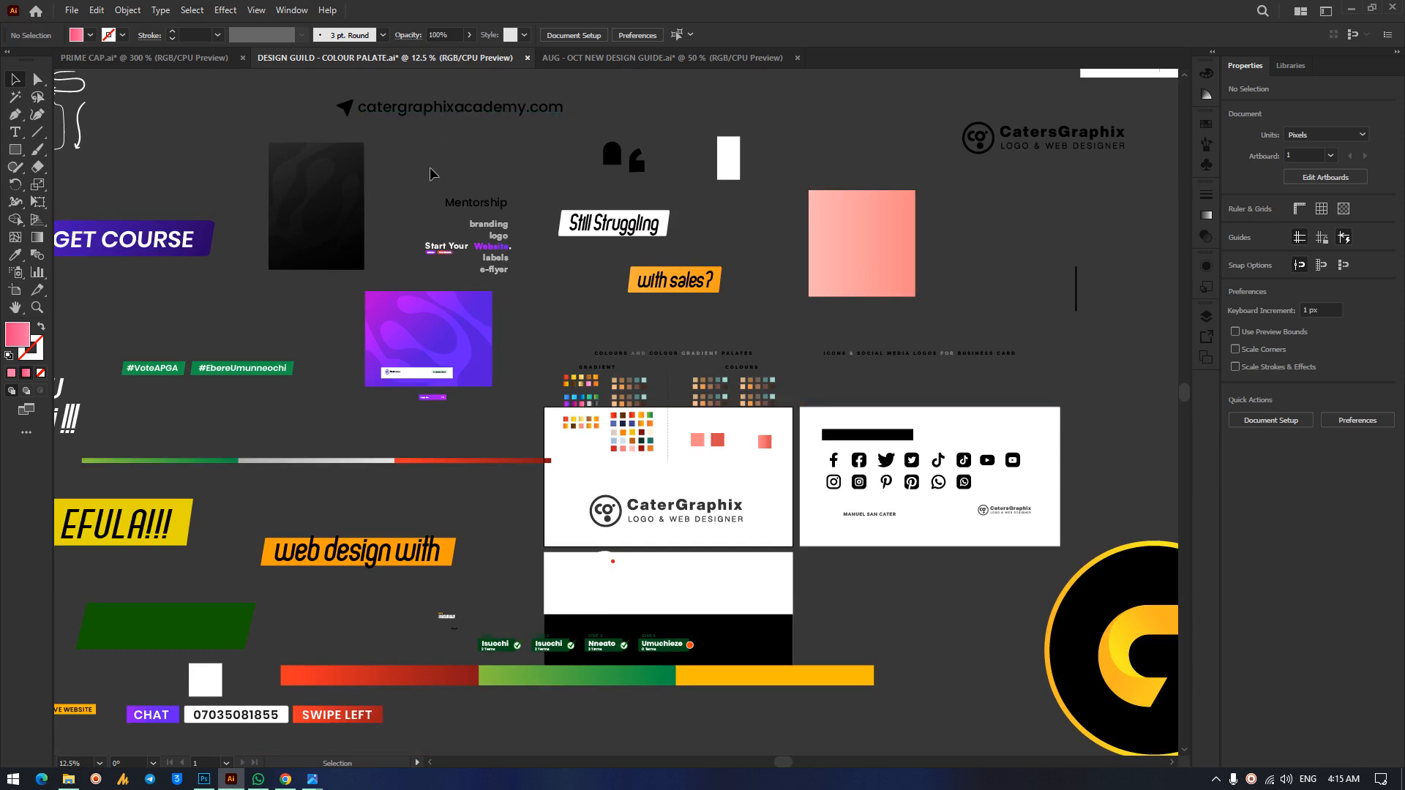
scroll(713, 350, "up", 3)
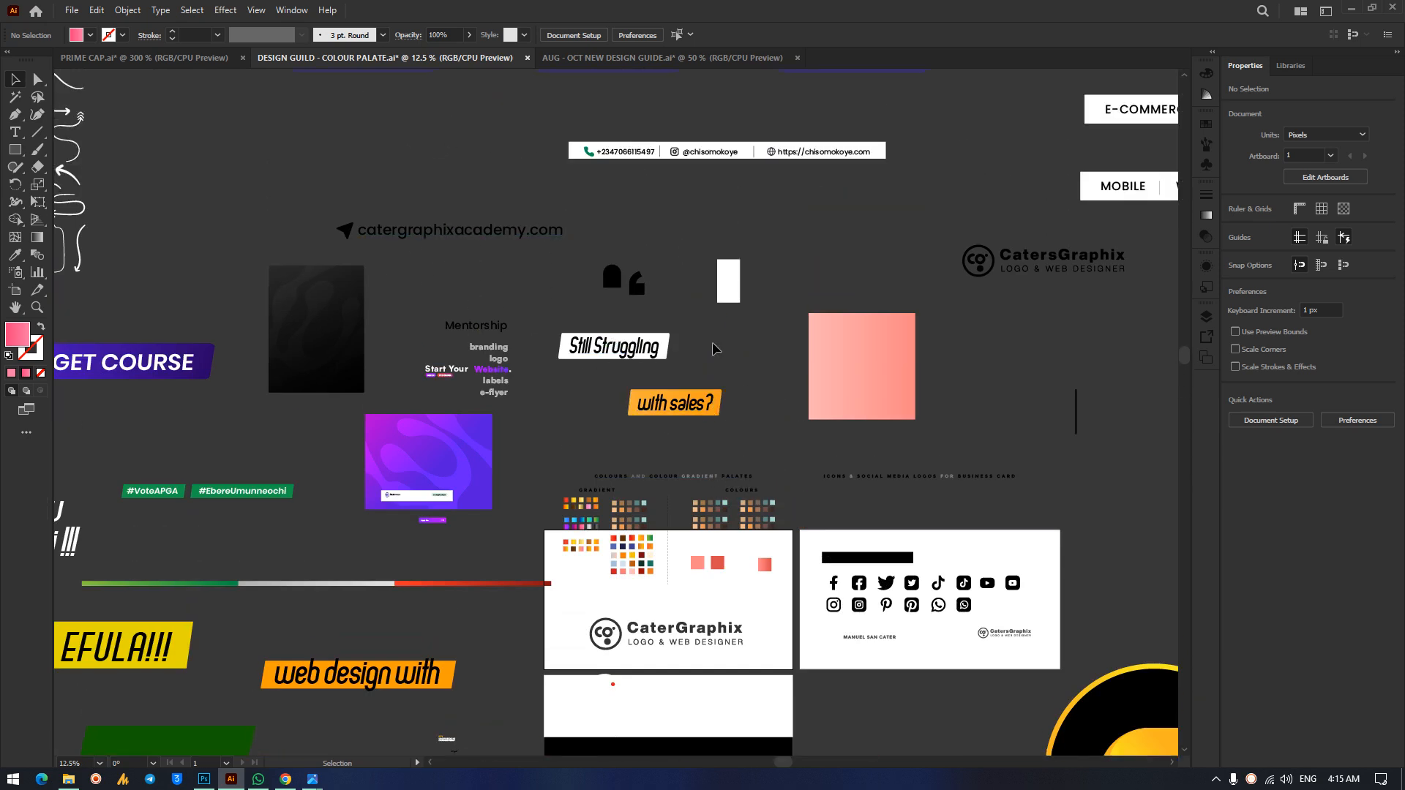
scroll(714, 349, "down", 5)
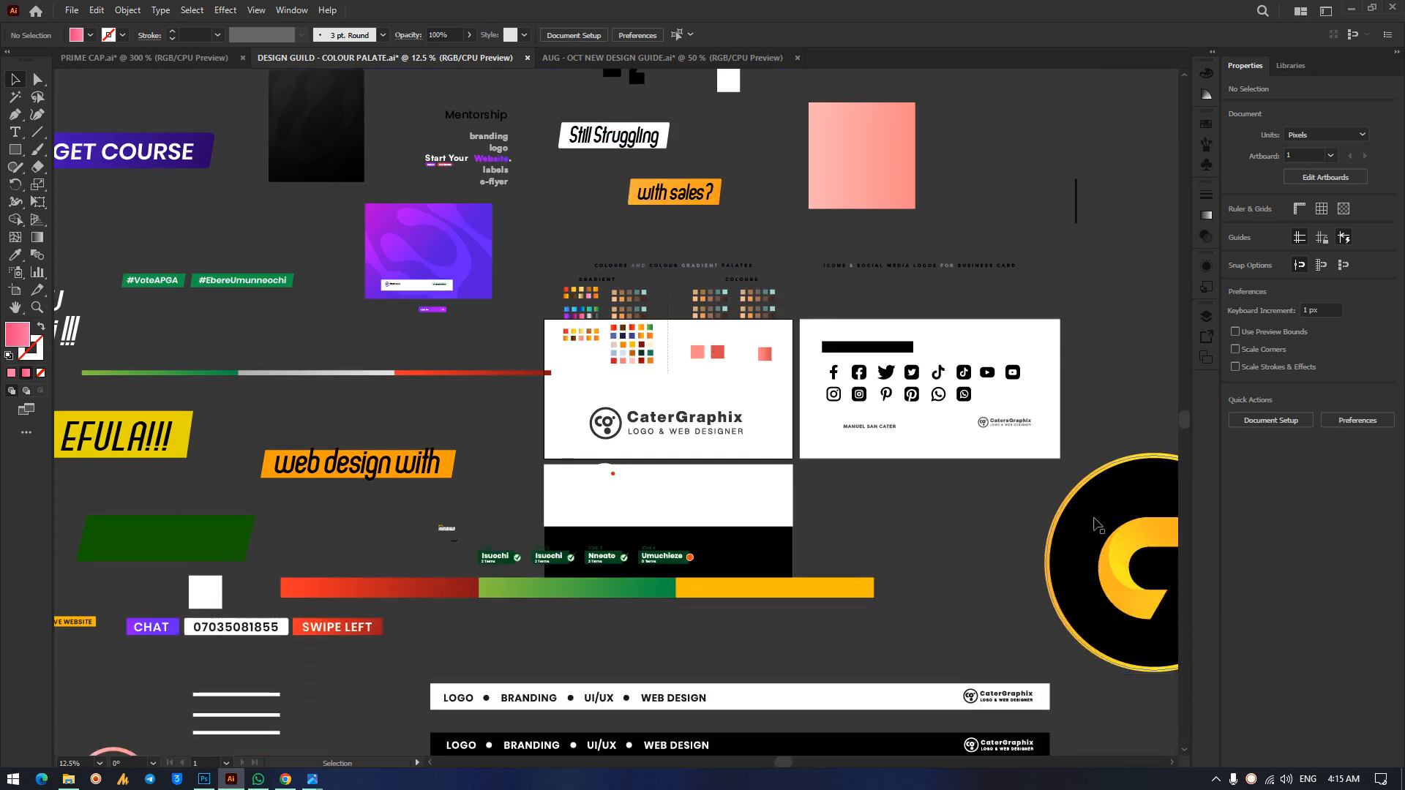
left_click(893, 382)
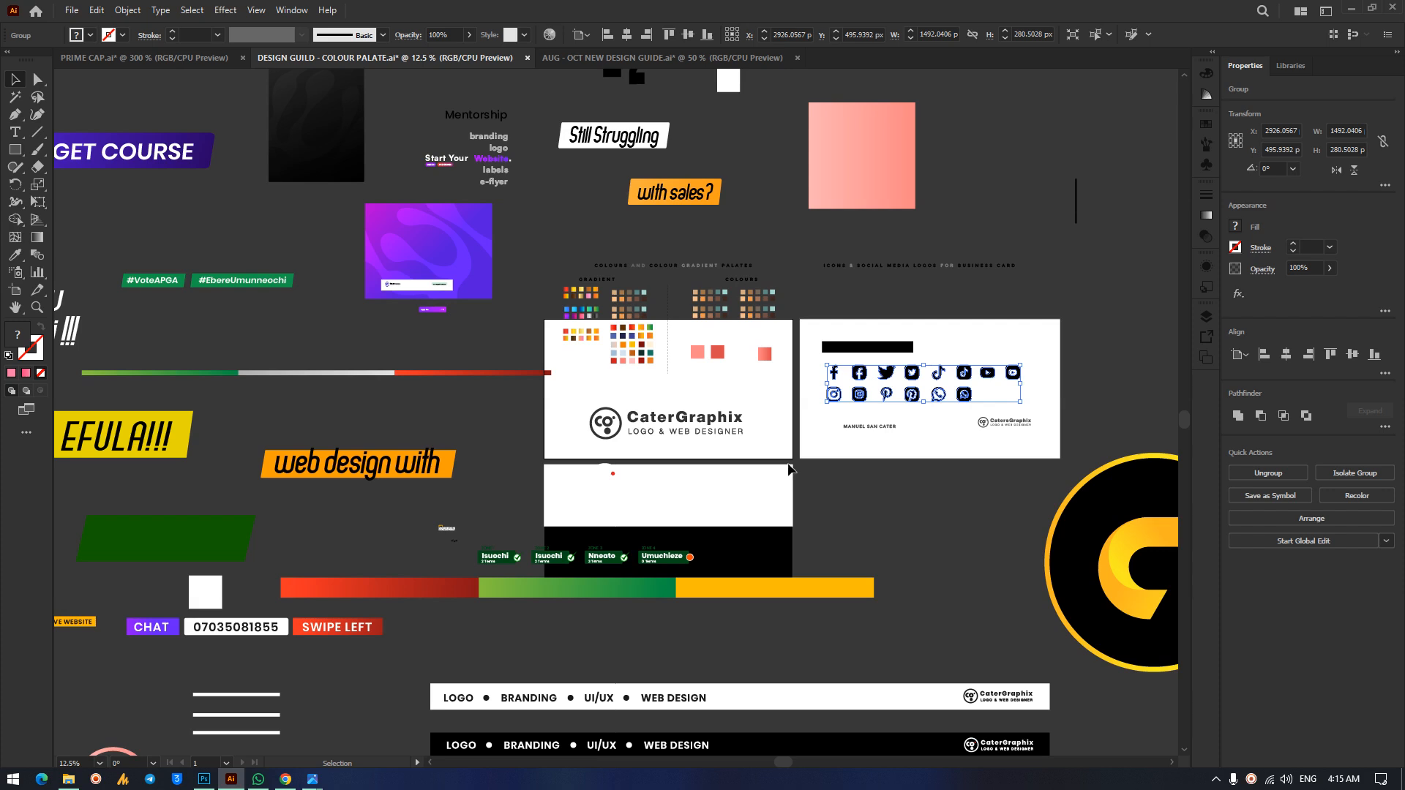
Examine the full AUG - OCT NEW DESIGN GUIDE.ai artboard and select its small multicoloured gradient rectangle.
left_click(592, 62)
scroll(694, 394, "down", 5)
key("ctrl+minus")
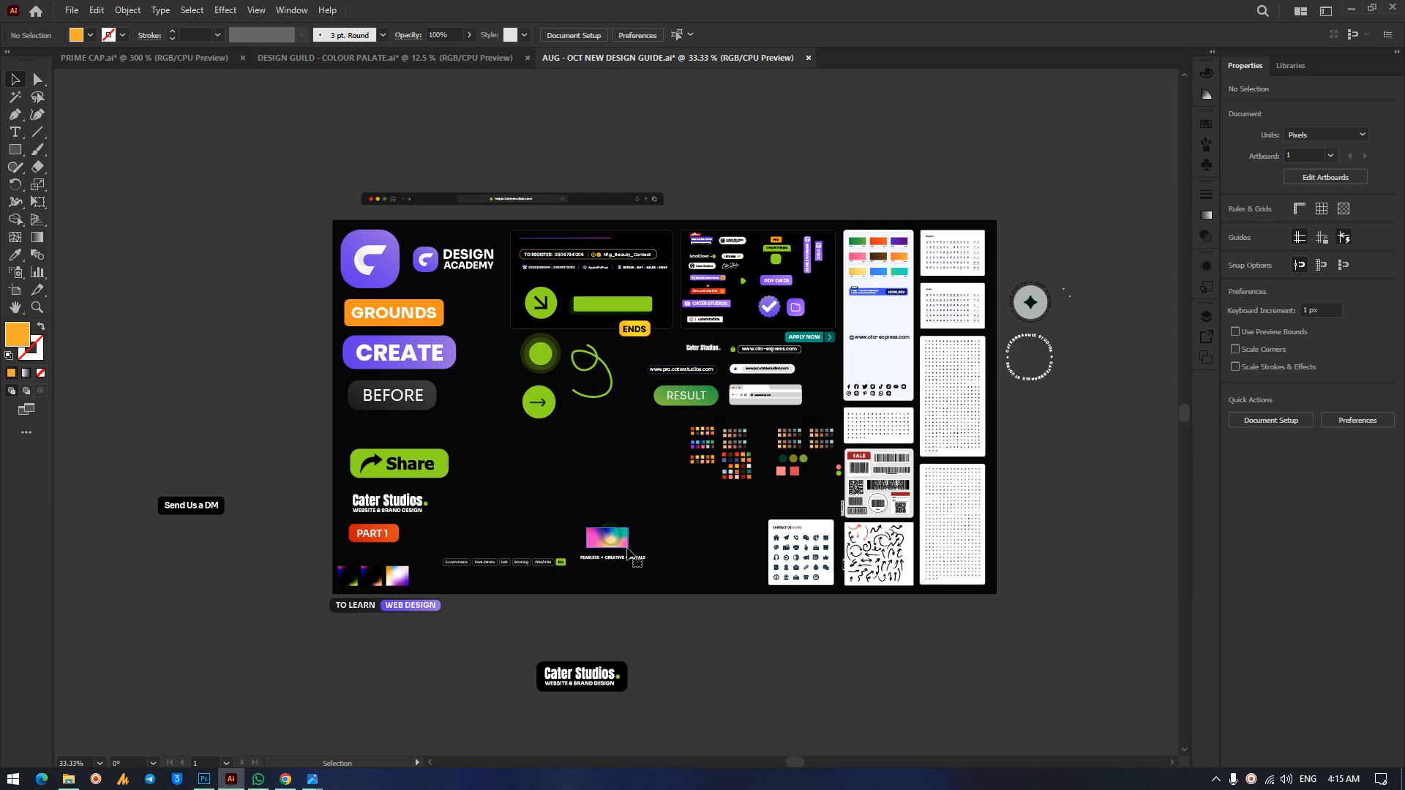
left_click(610, 540)
left_click(615, 548)
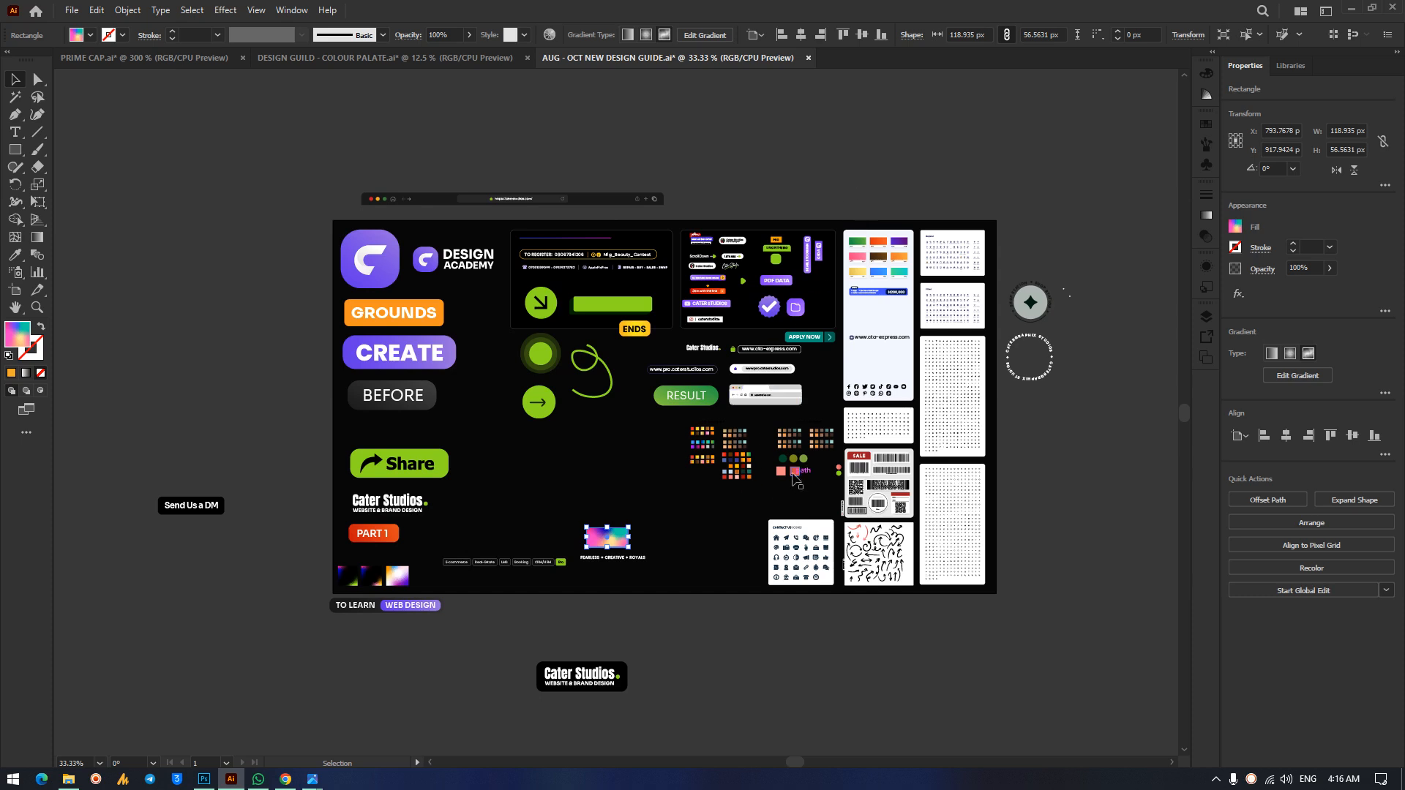
Return to DESIGN GUILD - COLOUR PALATE.ai and preview the logo reference images open in Photos, including geometry.jpg.
left_click(326, 60)
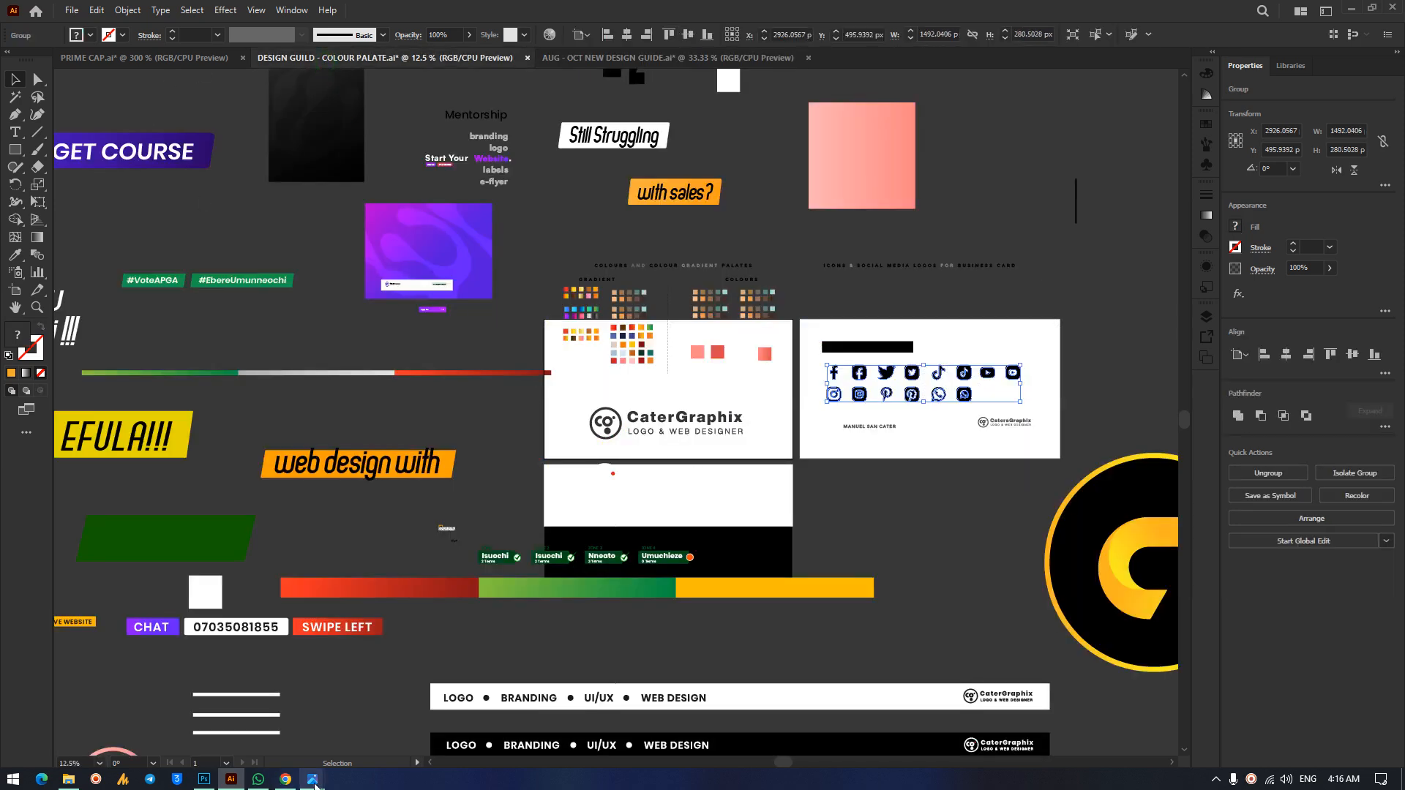
mouse_move(314, 781)
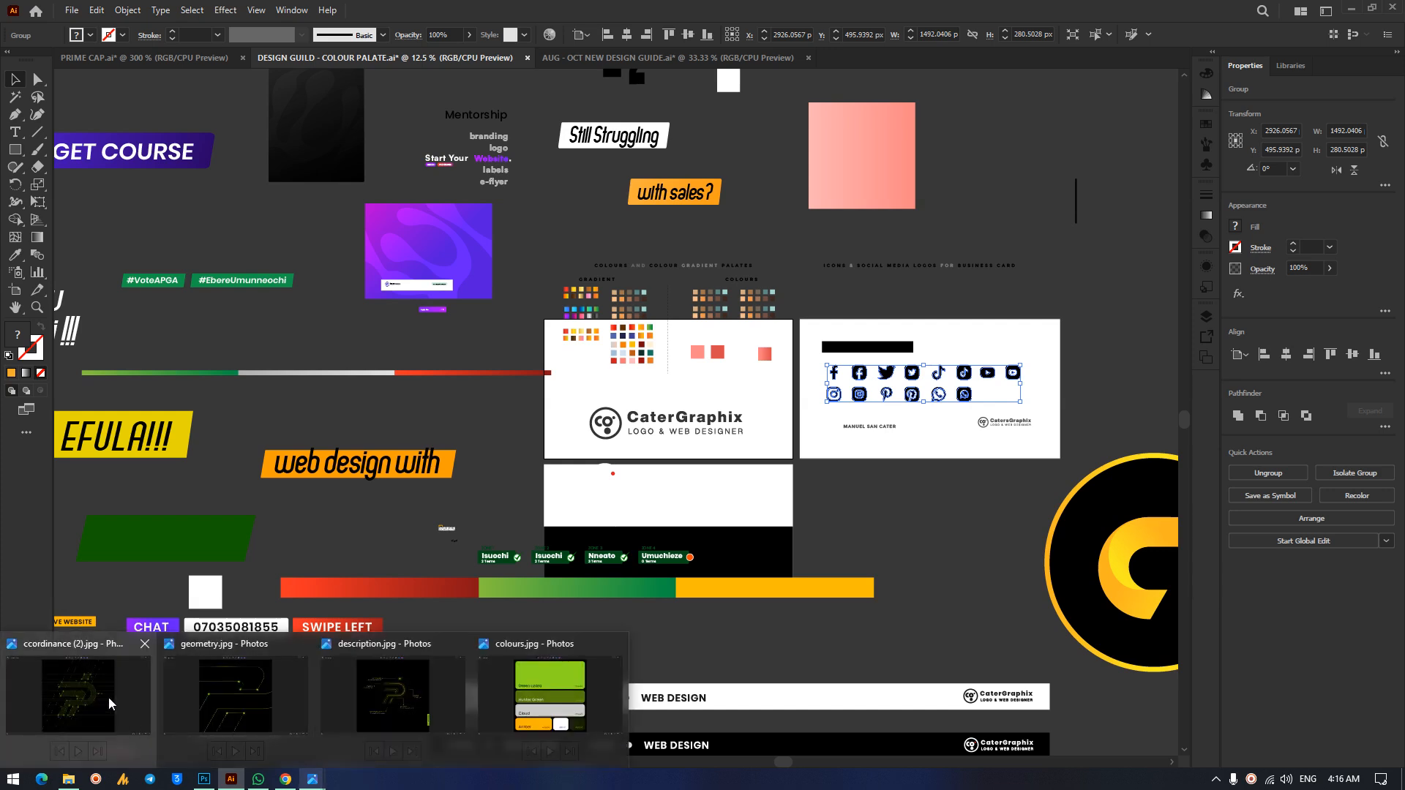
mouse_move(108, 703)
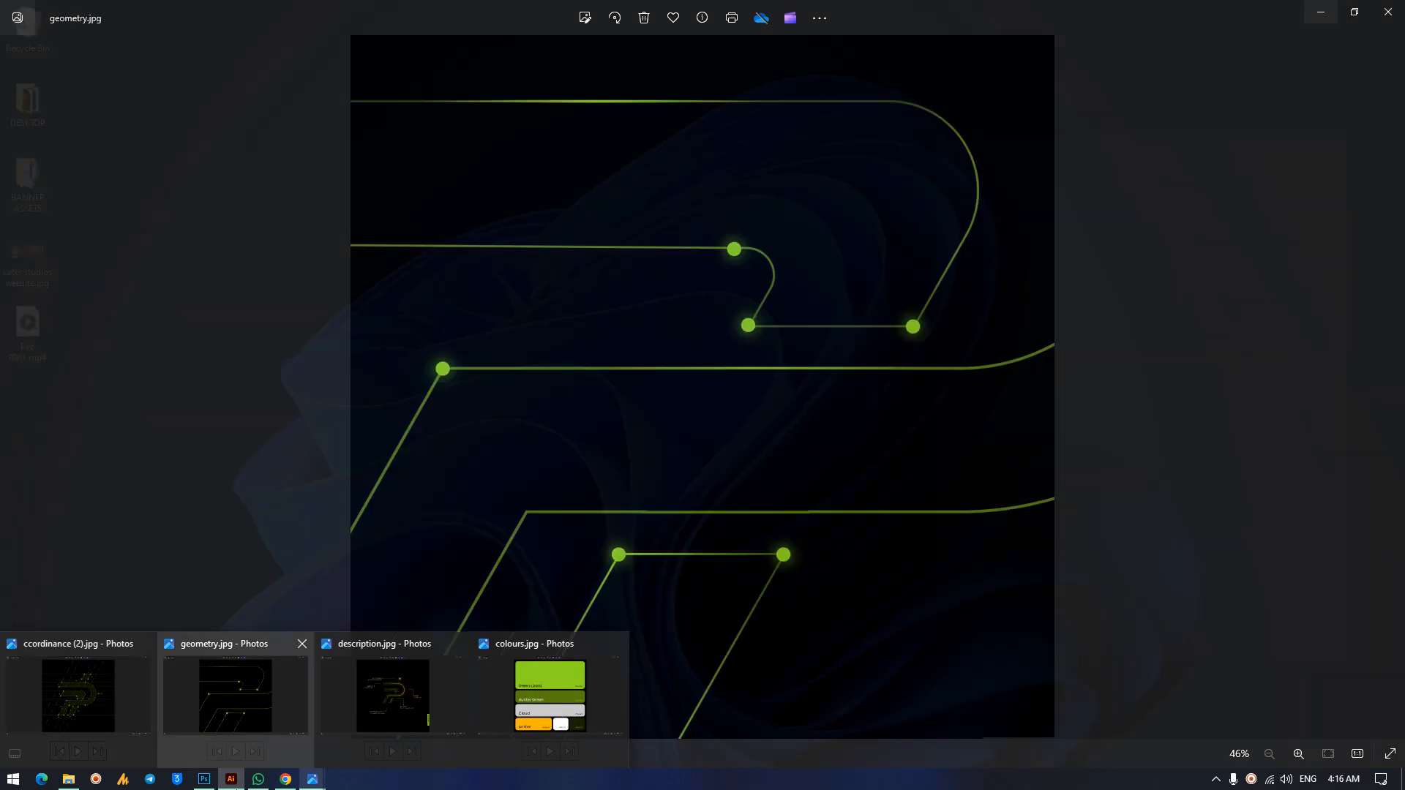
mouse_move(242, 781)
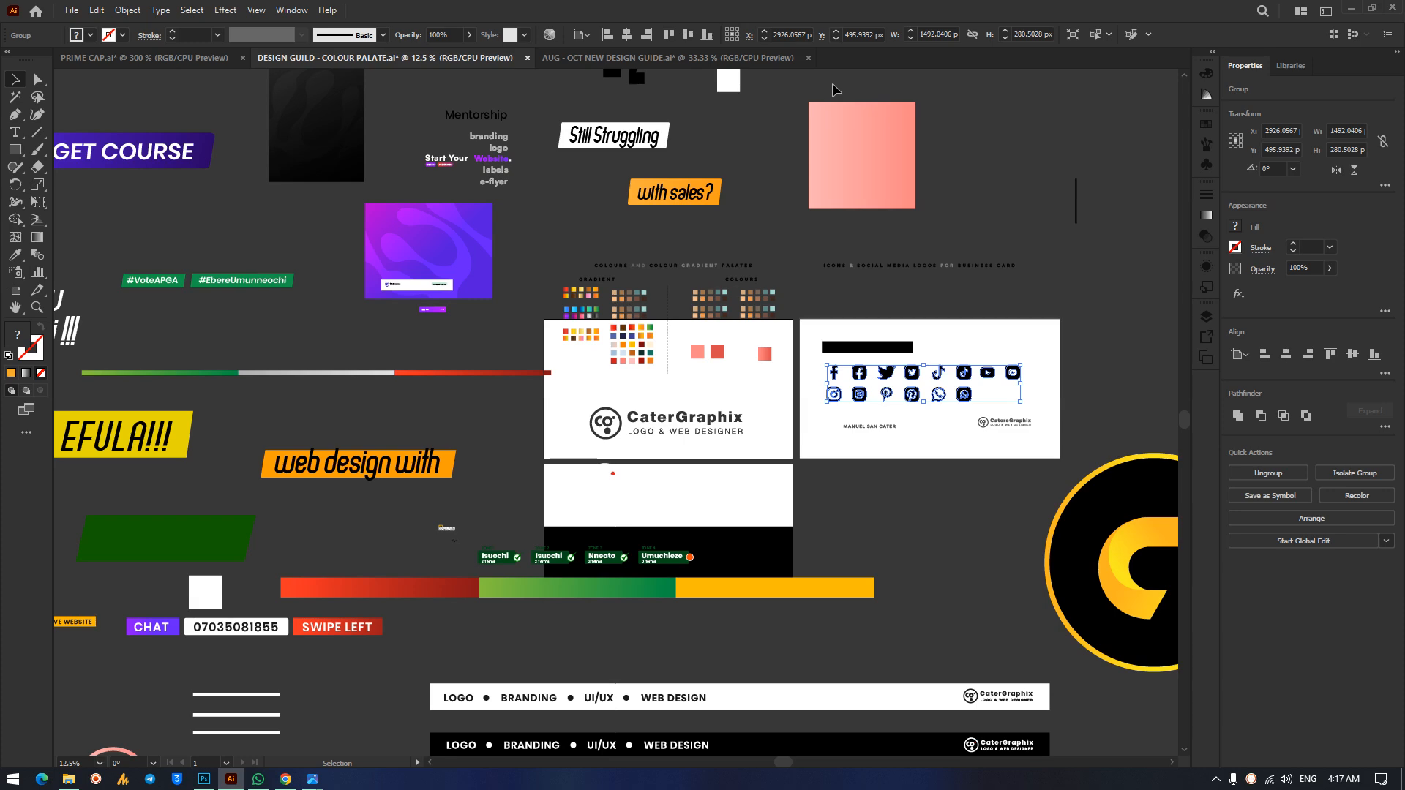
Open the New Document dialog and compare the Recent, Web and Print presets and their colour mode settings.
key("ctrl+n")
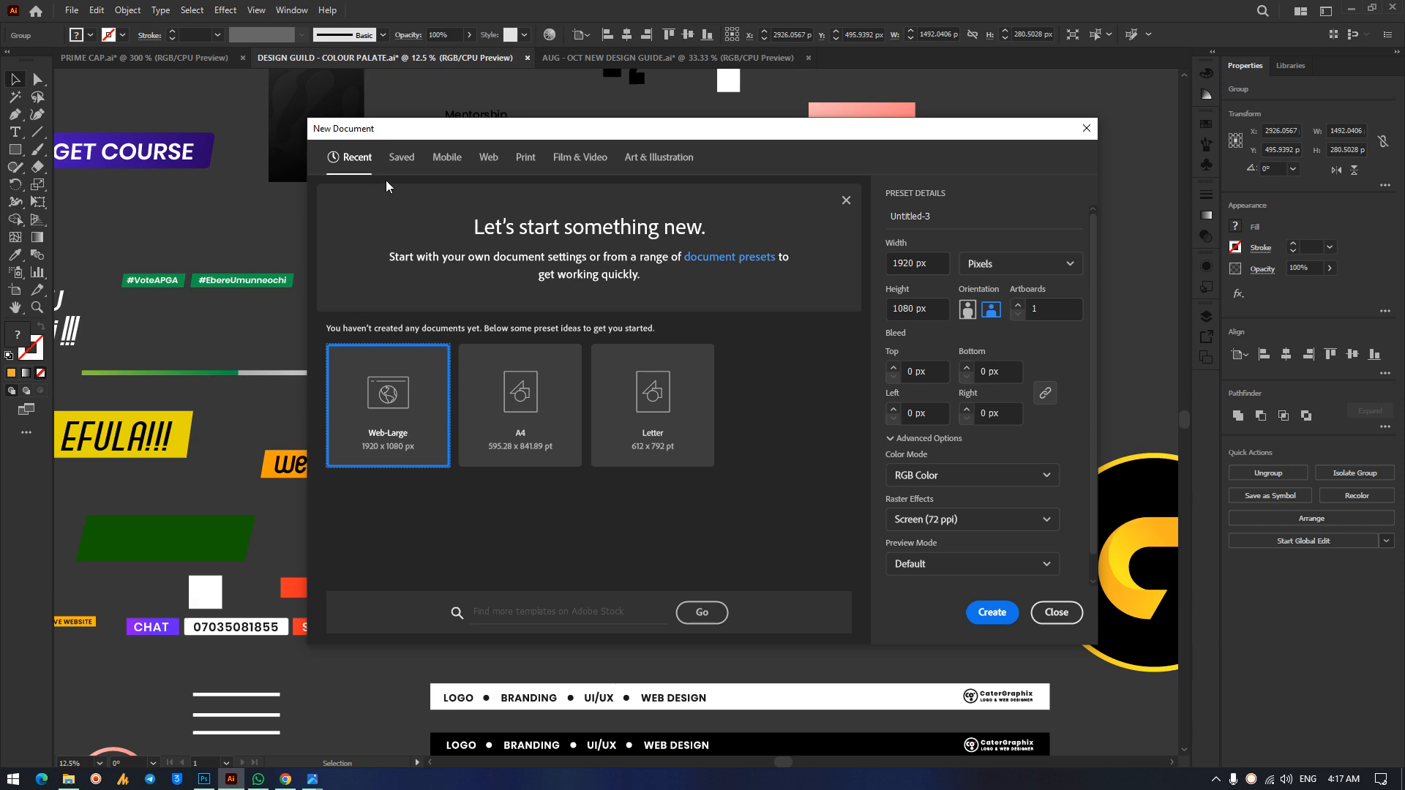
left_click(490, 158)
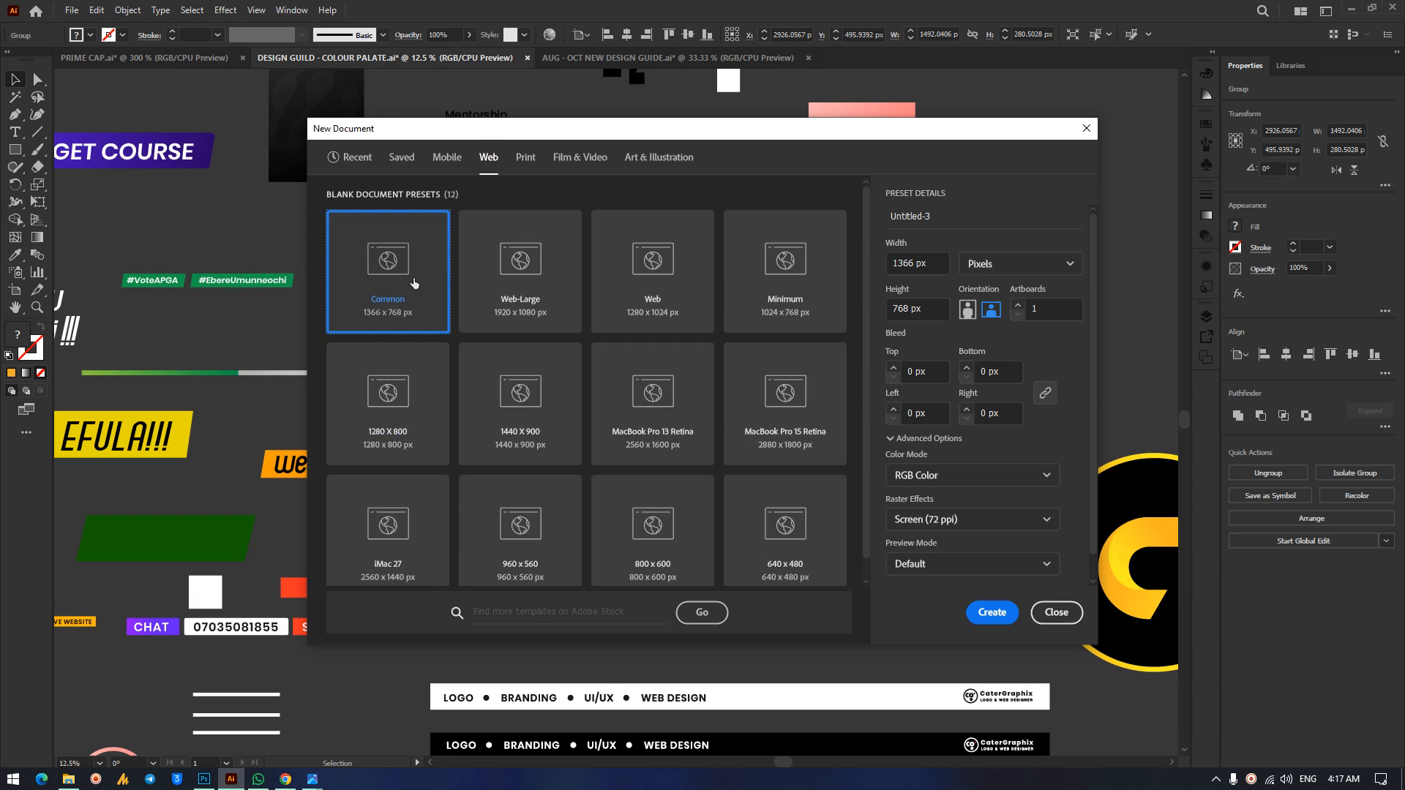
left_click(358, 160)
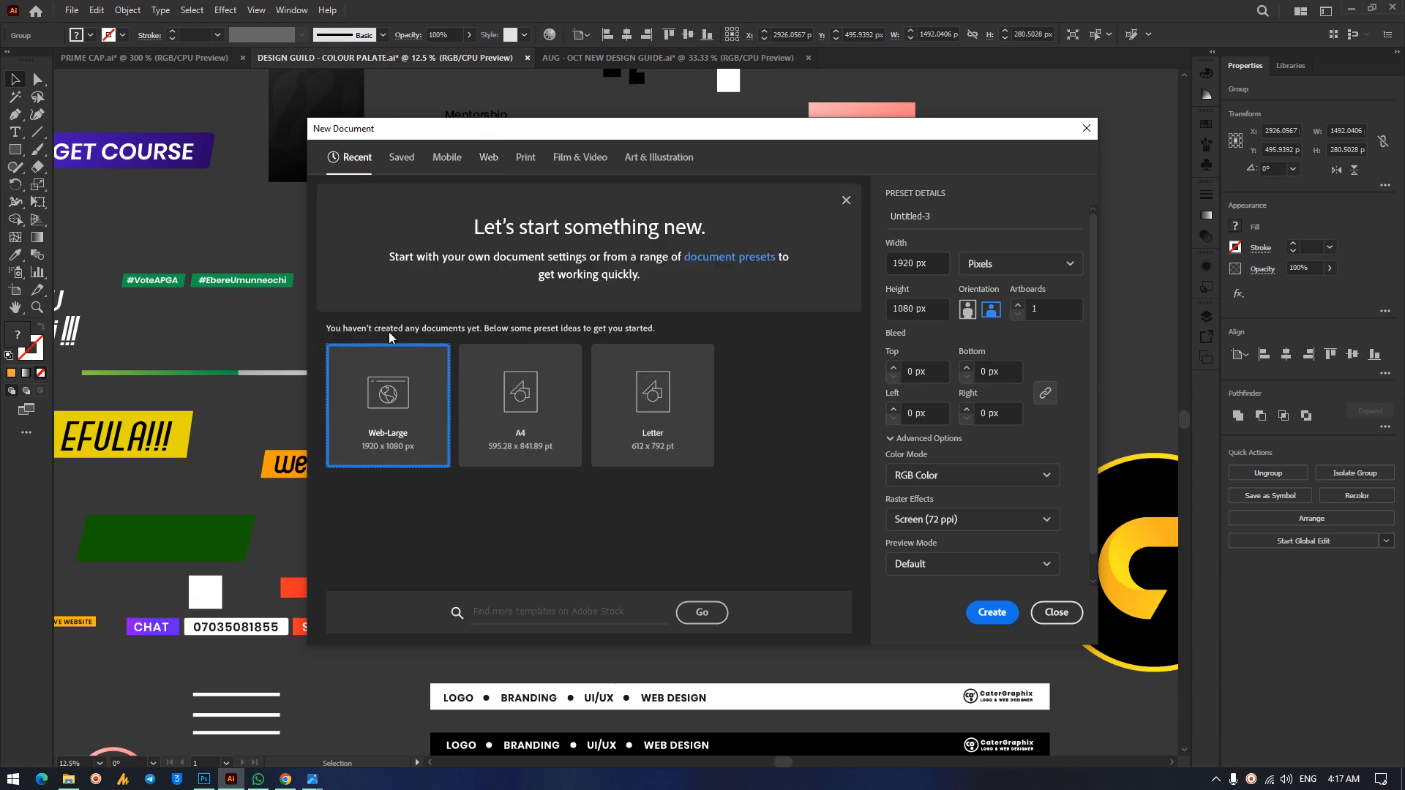
left_click(525, 158)
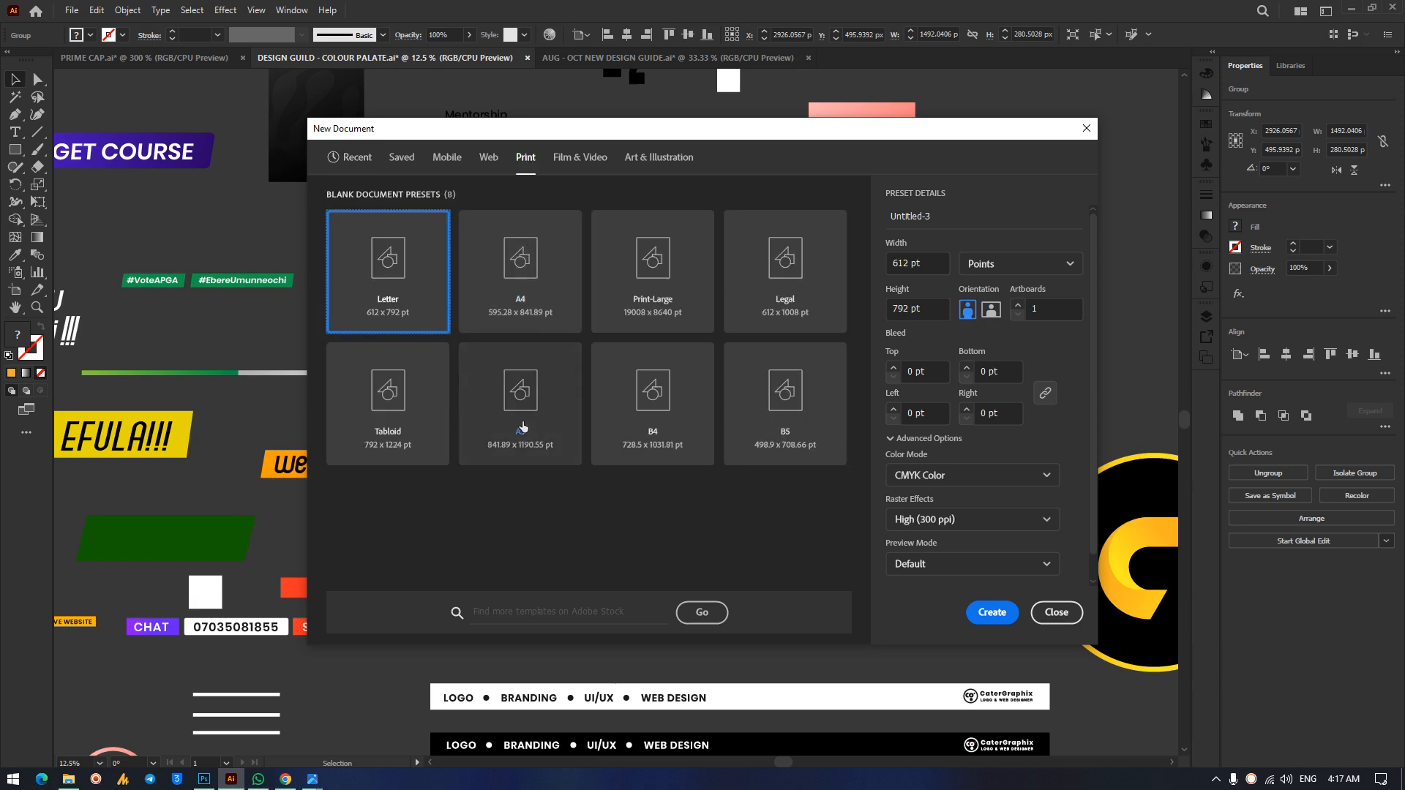
left_click(357, 159)
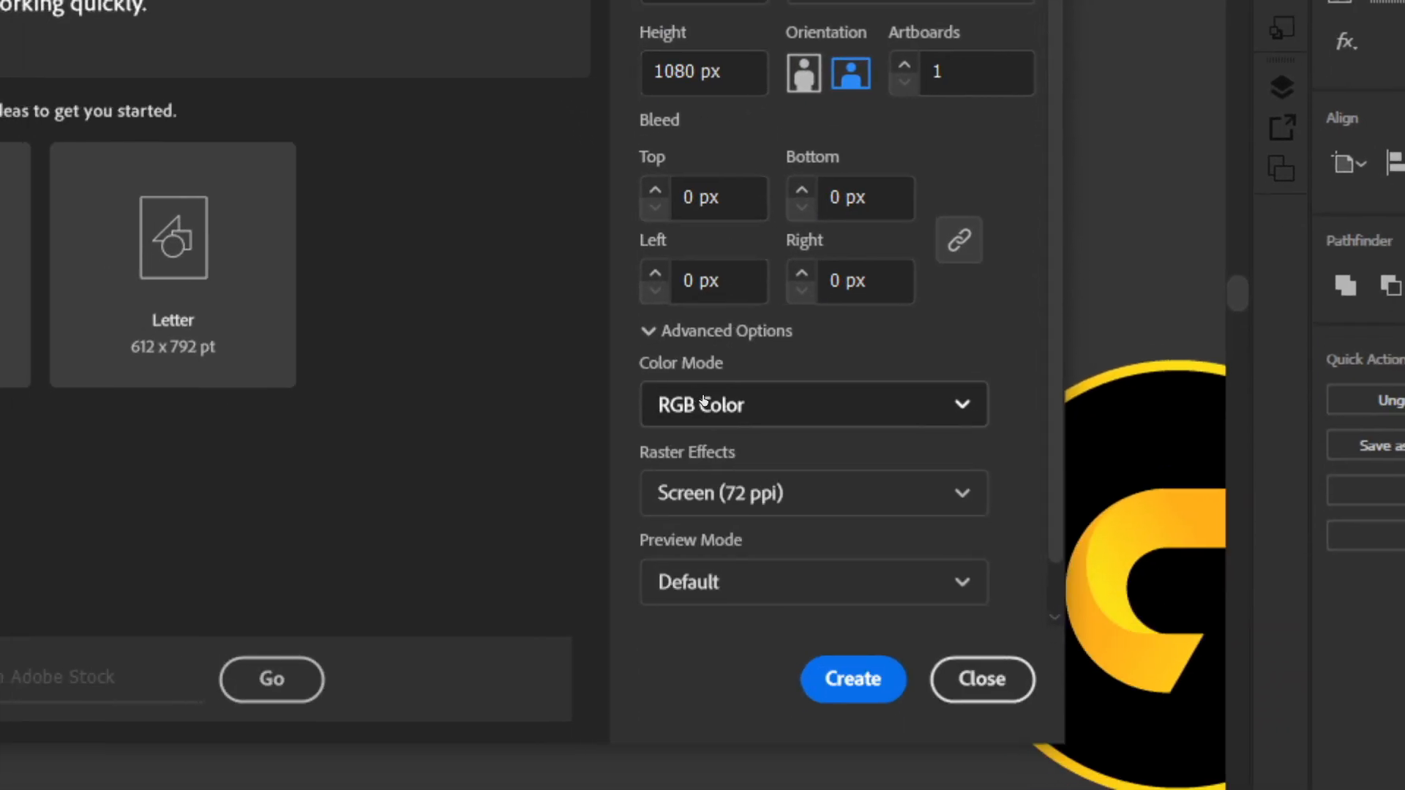
left_click(729, 404)
left_click(731, 404)
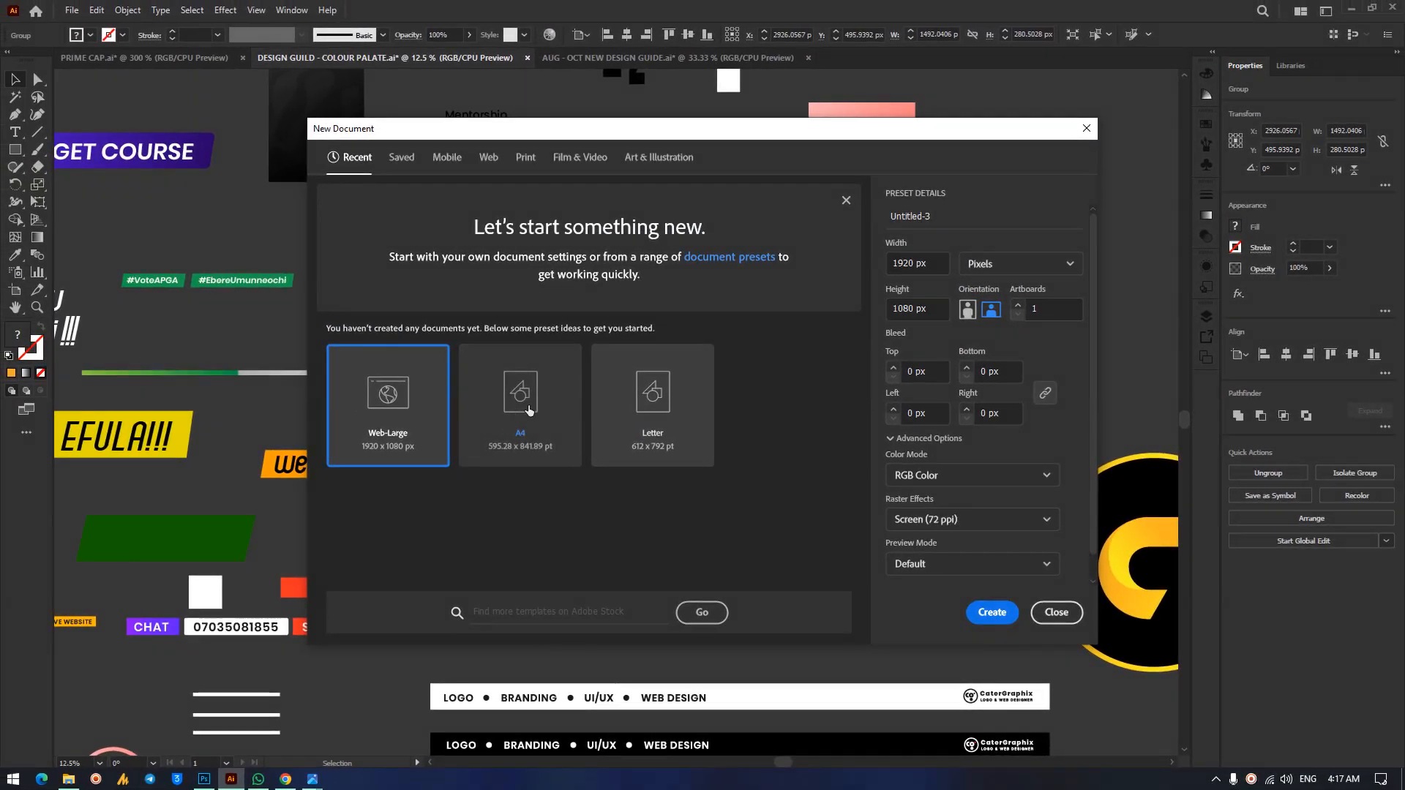
Create a new A4 document in portrait orientation with RGB Color mode and High (300 ppi) raster effects.
left_click(533, 414)
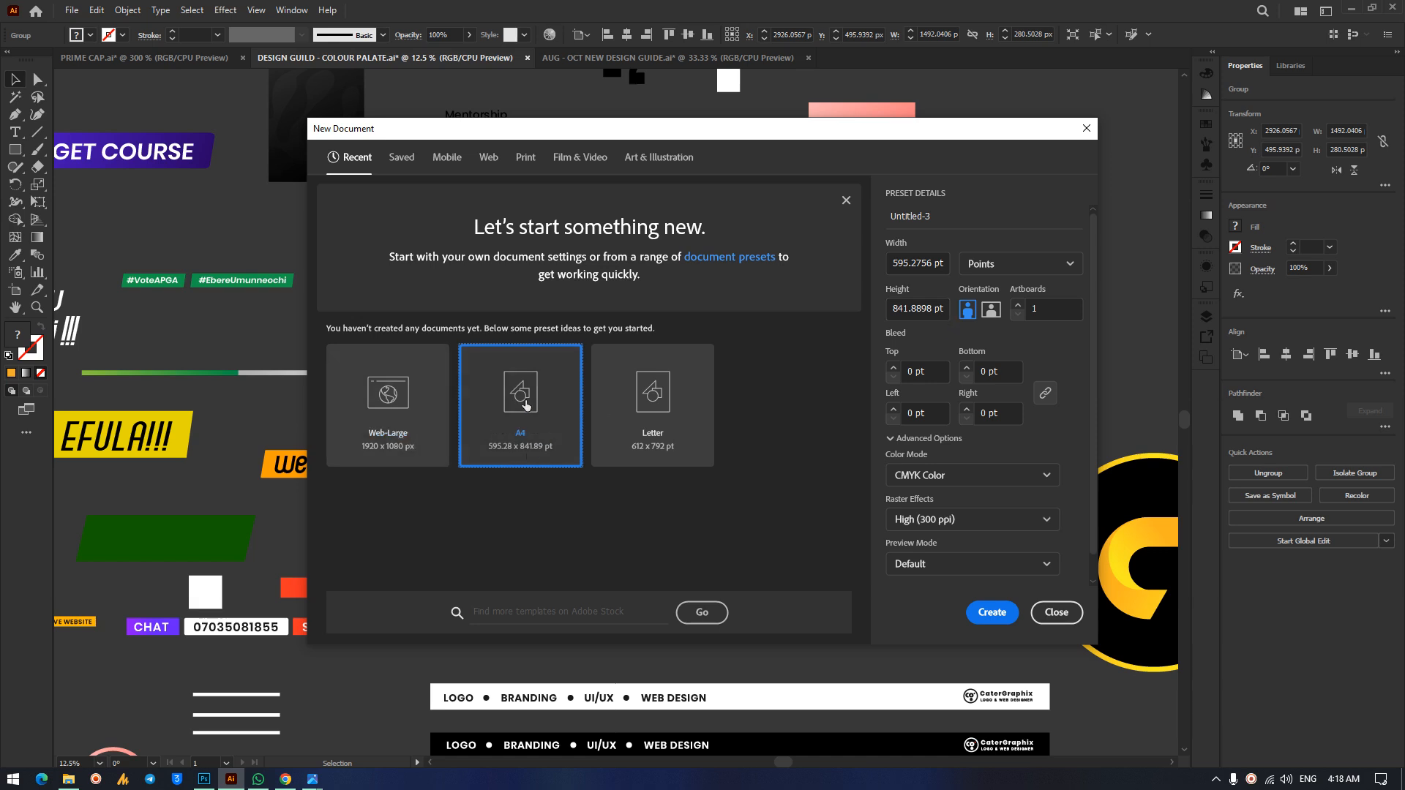
left_click(920, 476)
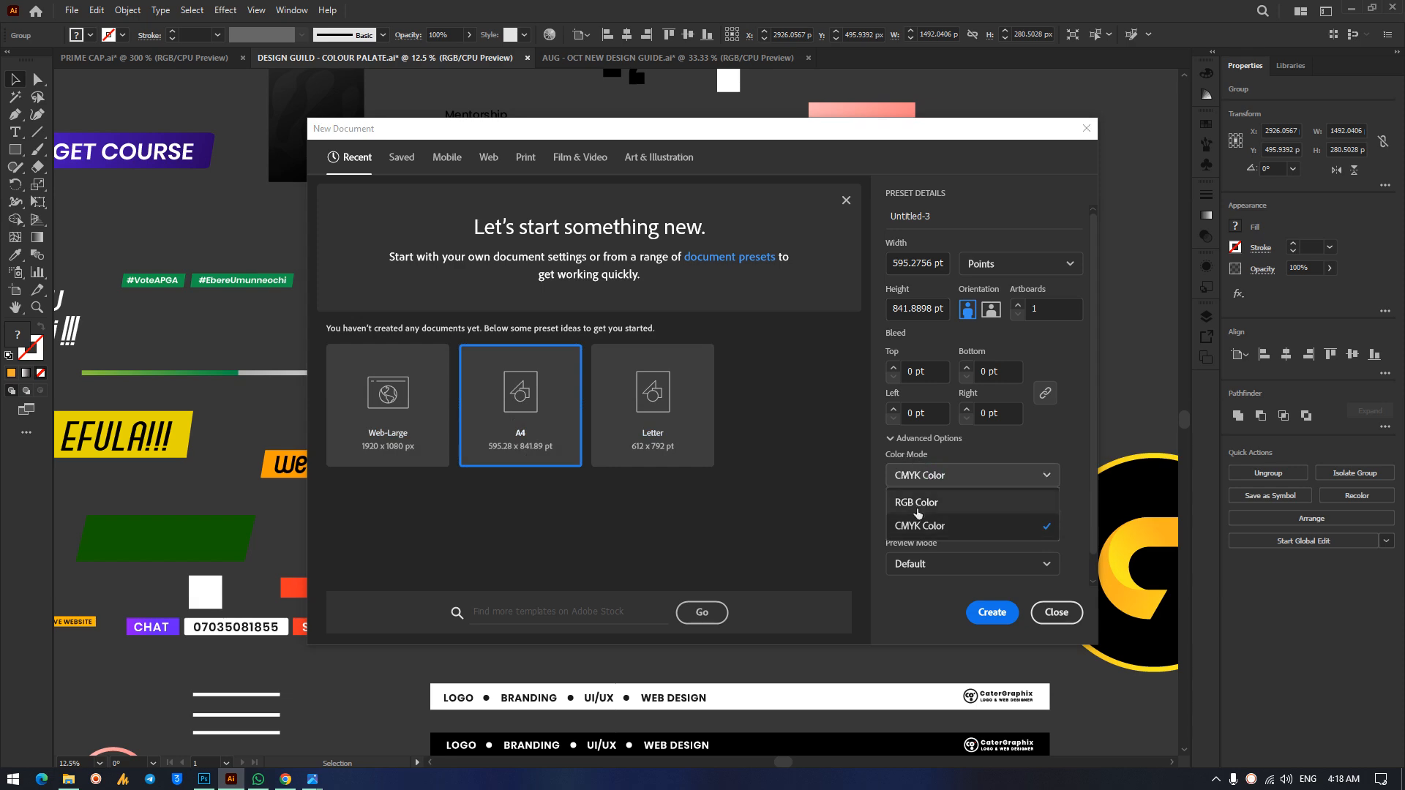
left_click(917, 504)
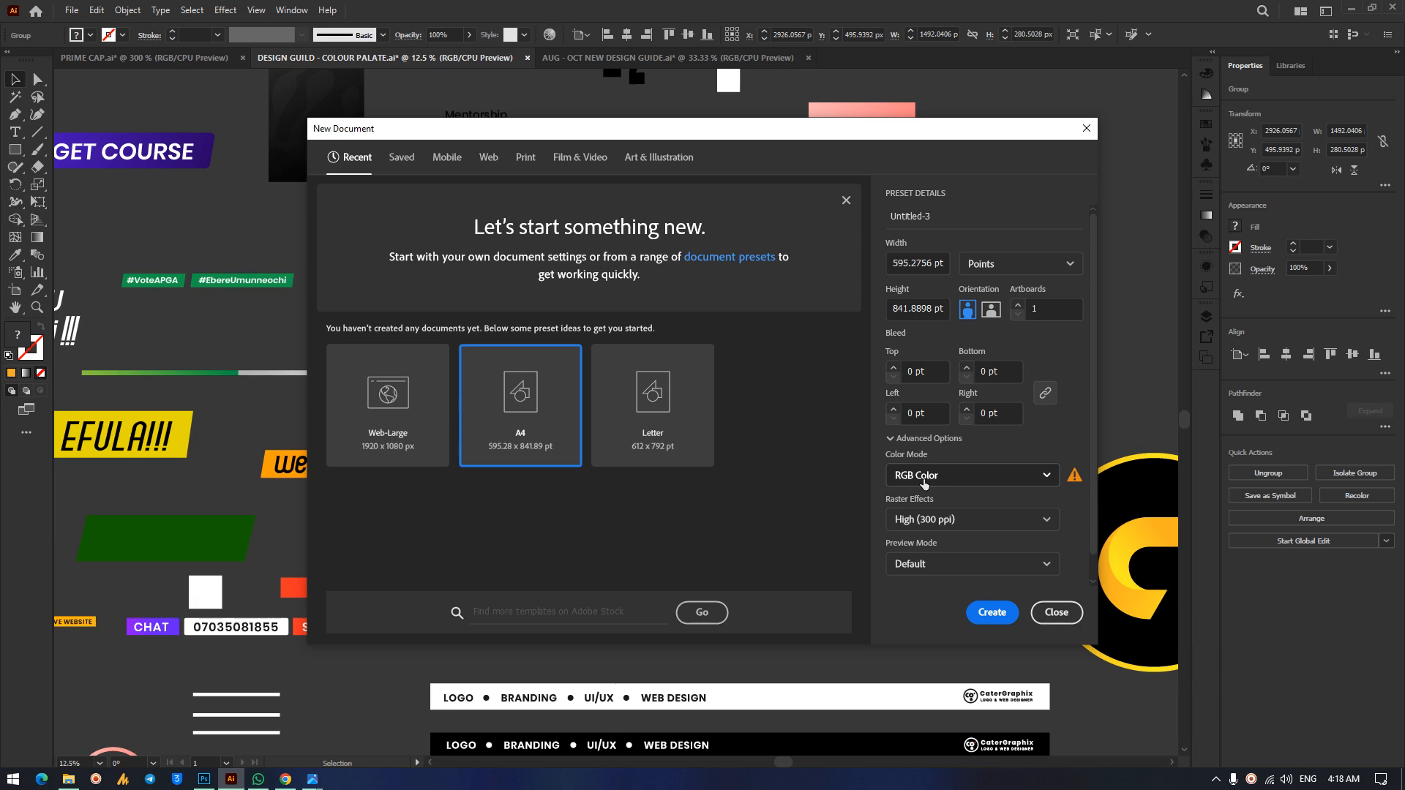
left_click(944, 567)
left_click(944, 569)
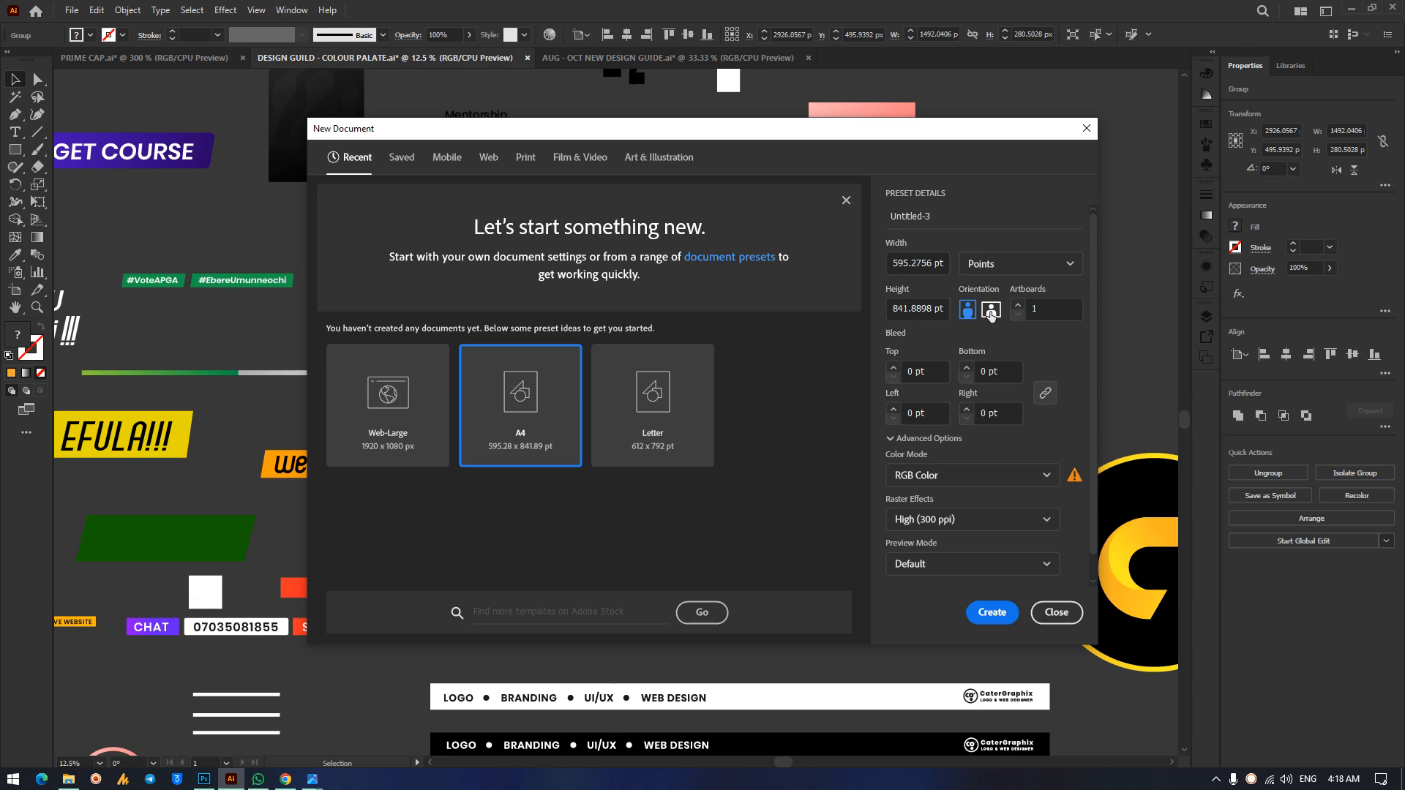
left_click(992, 313)
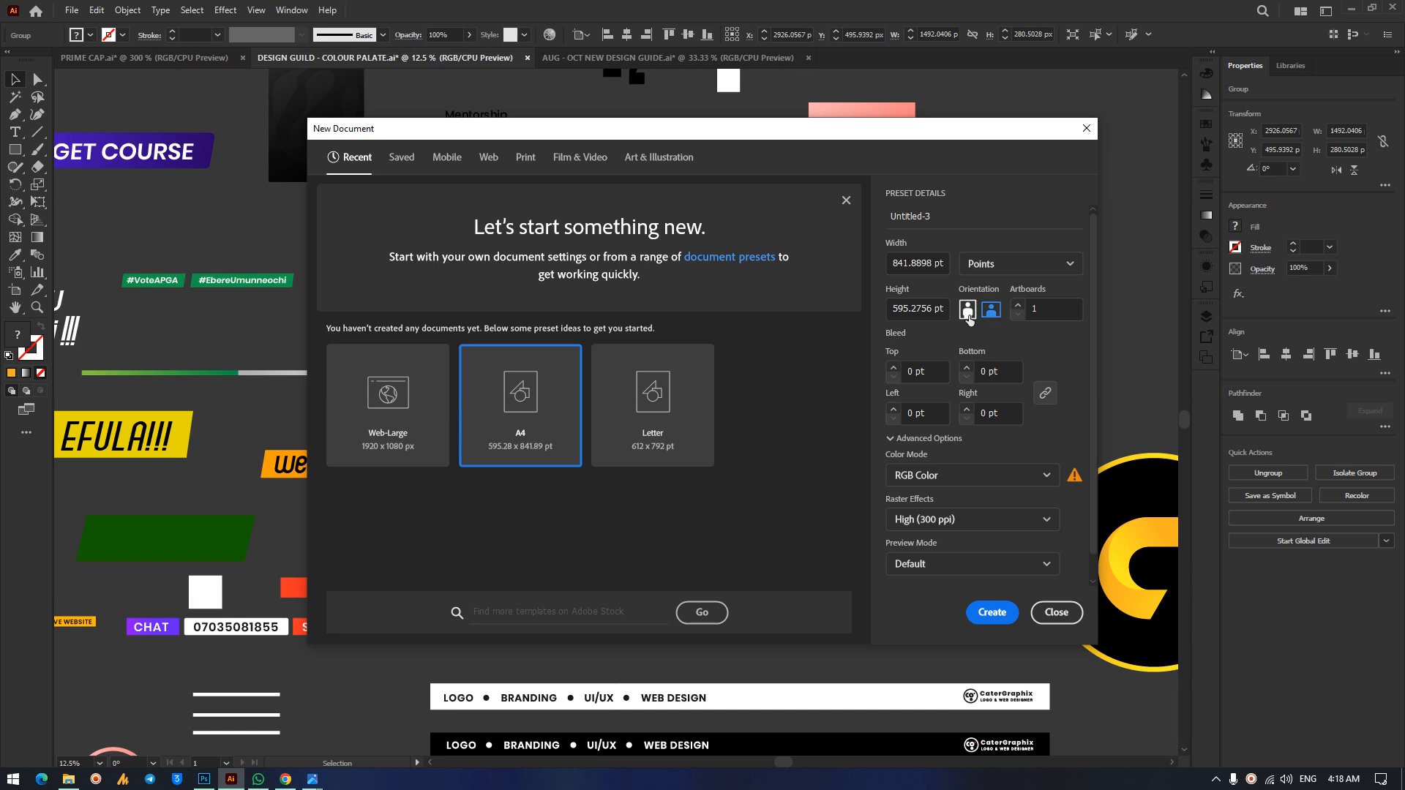
left_click(969, 312)
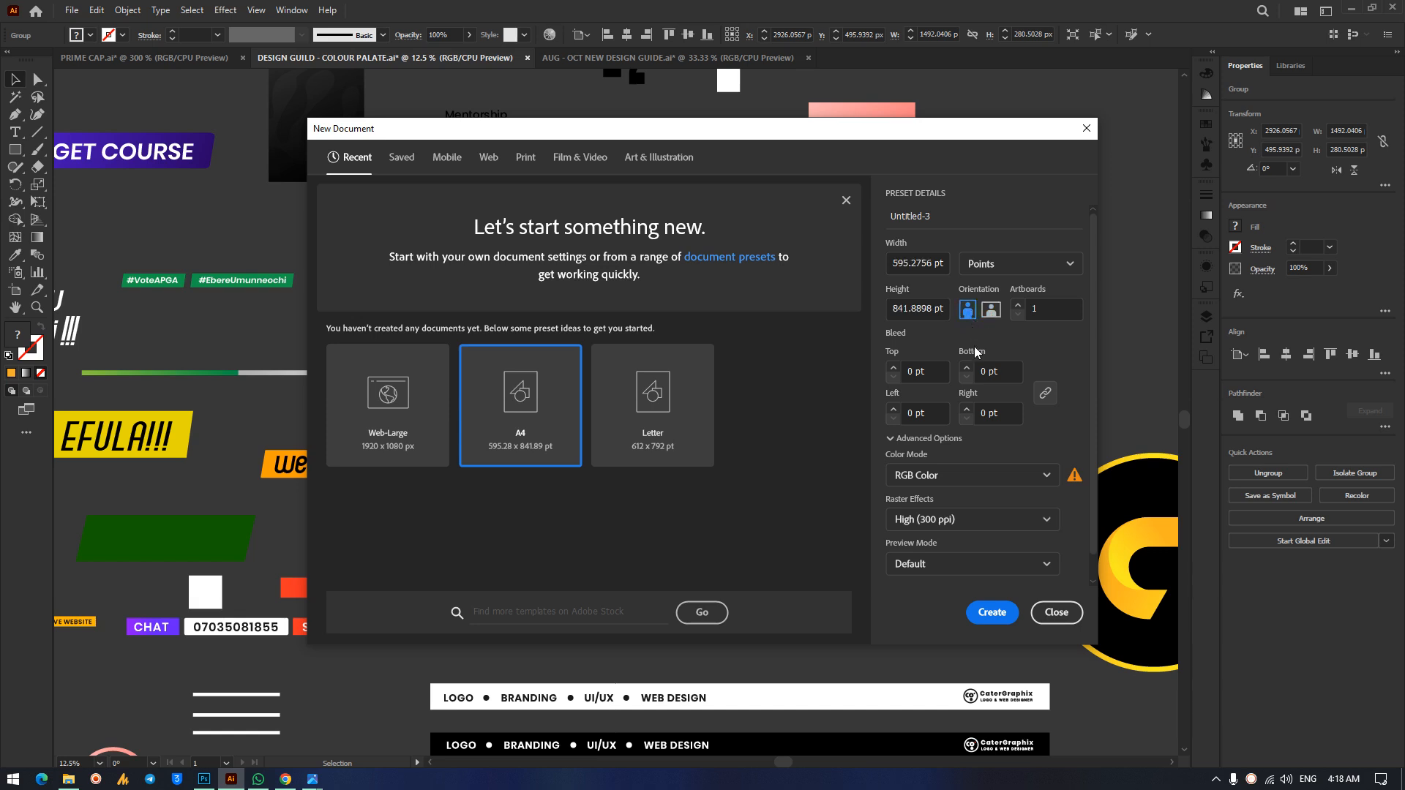
left_click(992, 614)
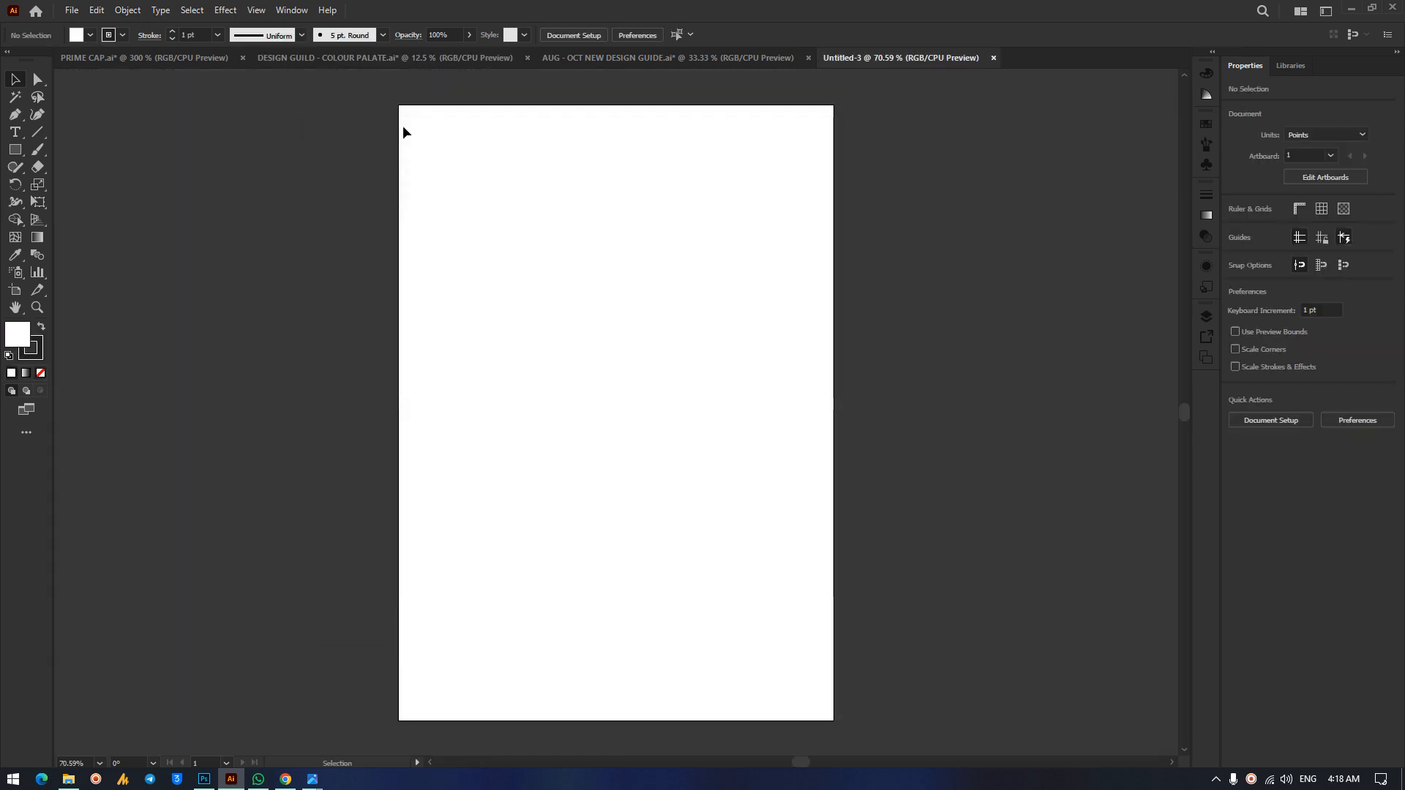
Create a new A4 document in landscape orientation with RGB Color mode and High (300 ppi) raster effects.
key("ctrl+n")
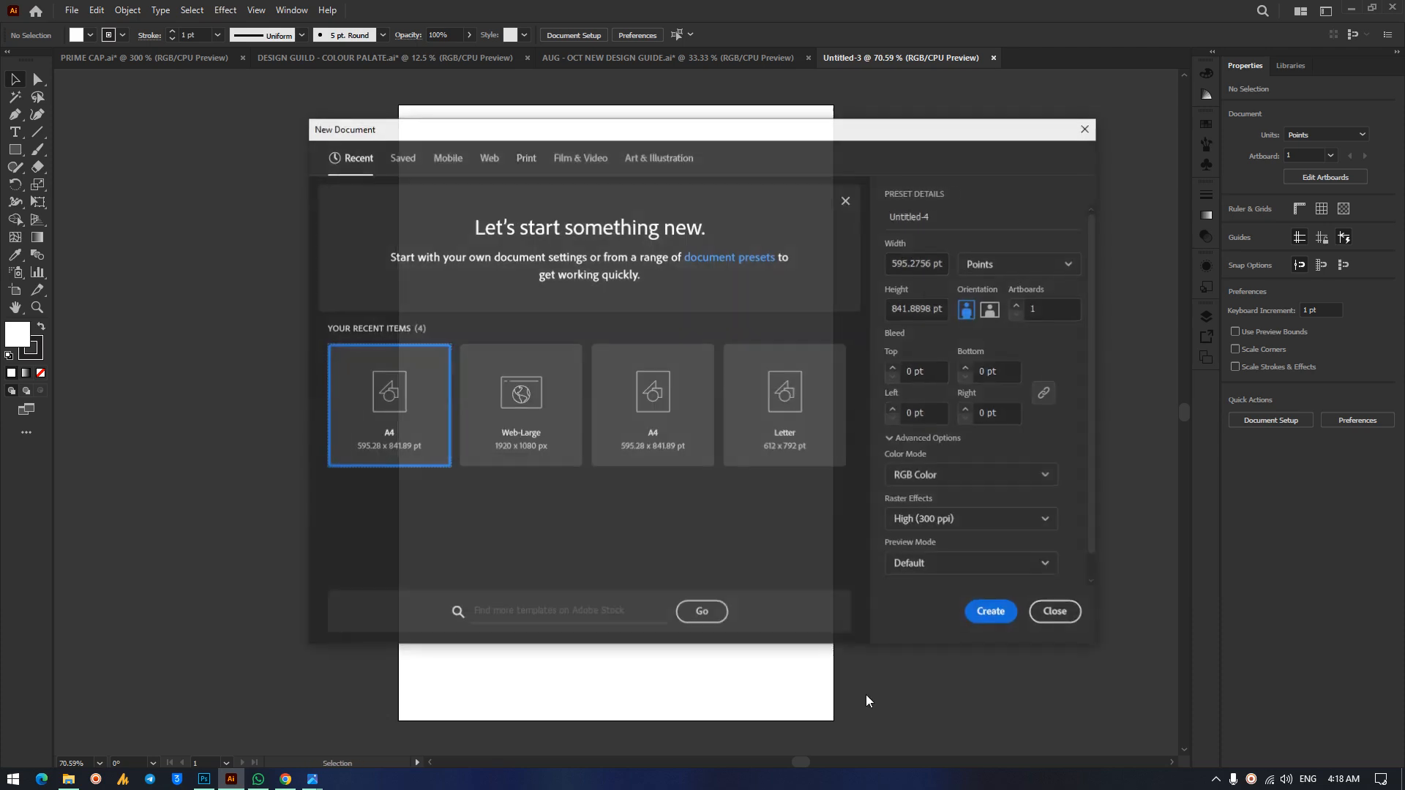
left_click(991, 309)
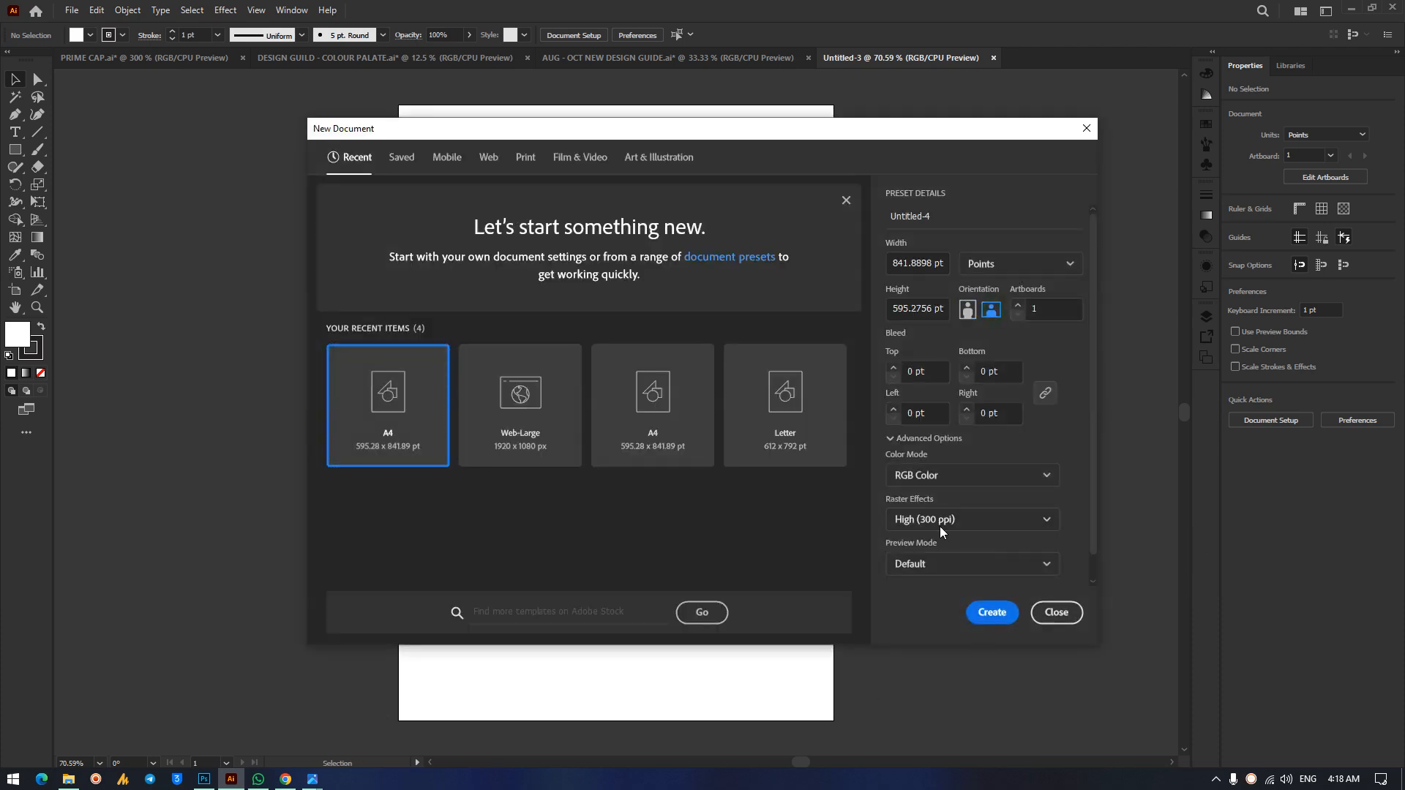
left_click(935, 478)
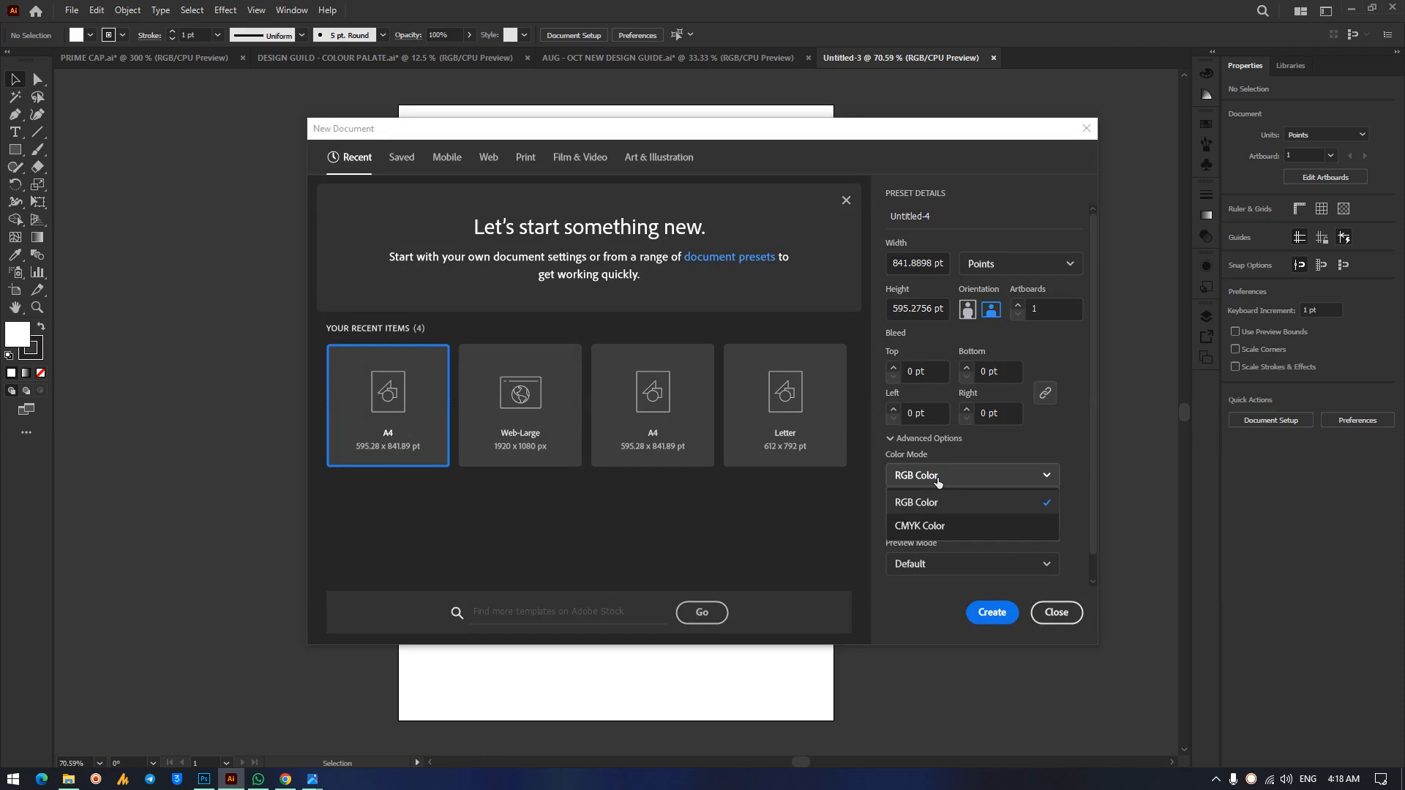
left_click(937, 477)
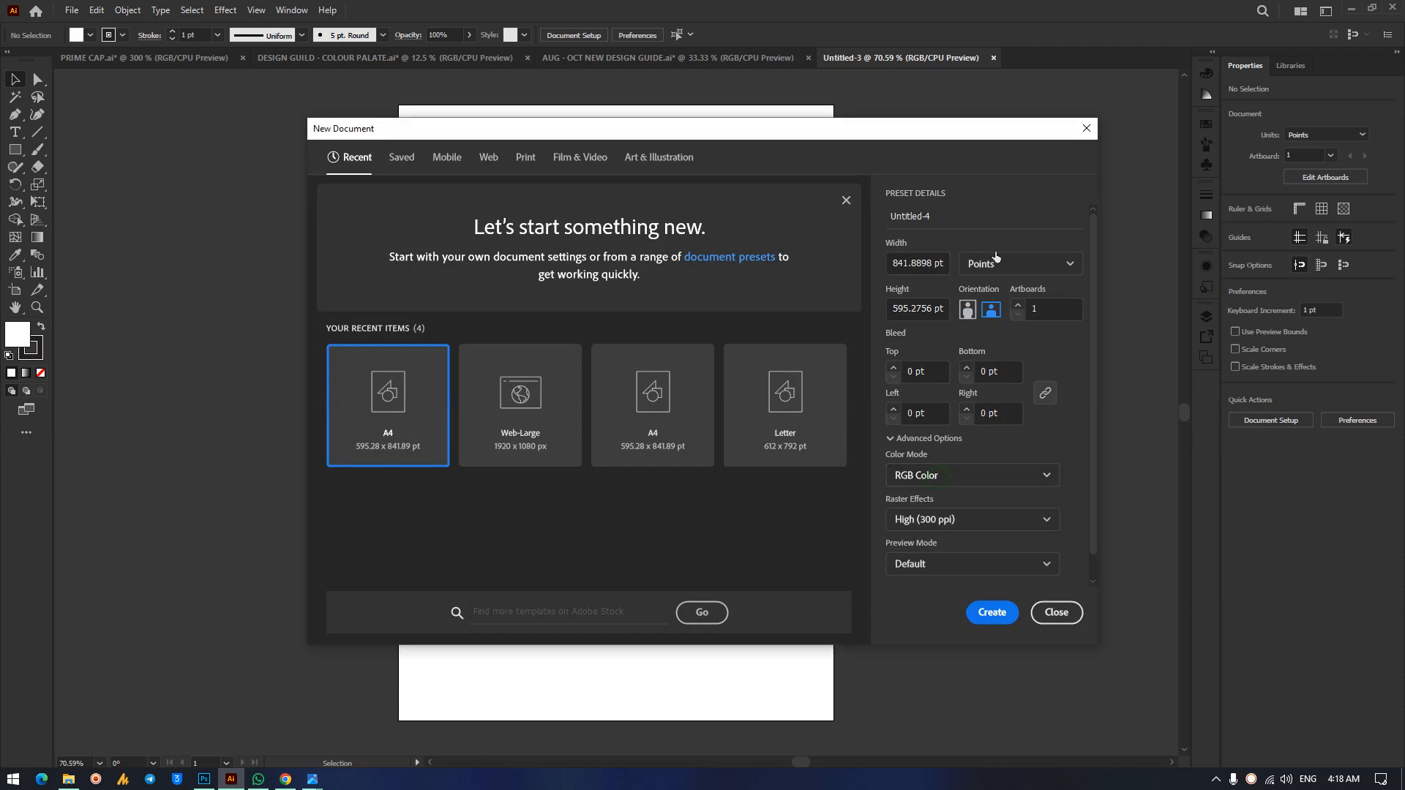
left_click(993, 614)
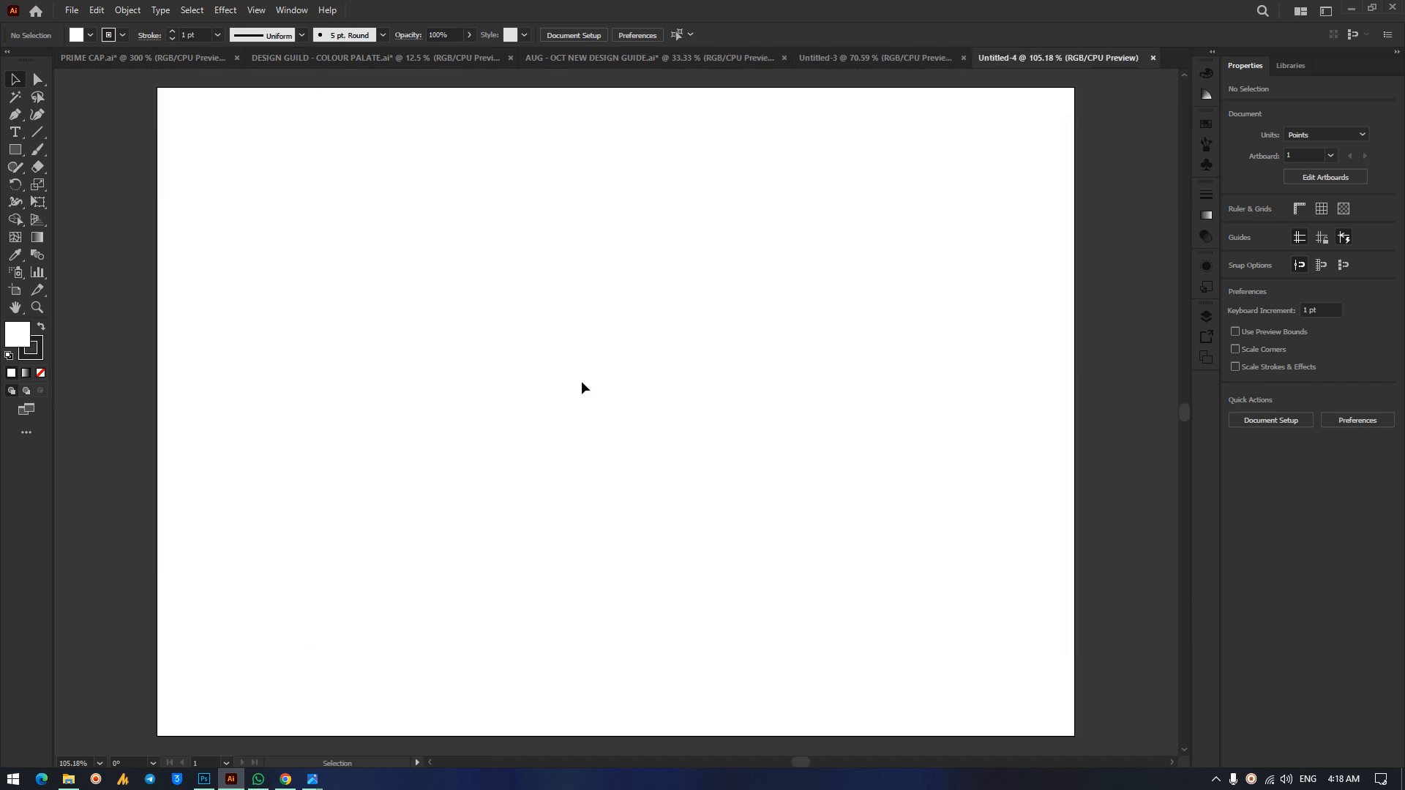
Create another landscape A4 document with 4 artboards.
key("a")
key("ctrl+n")
double_click(1024, 310)
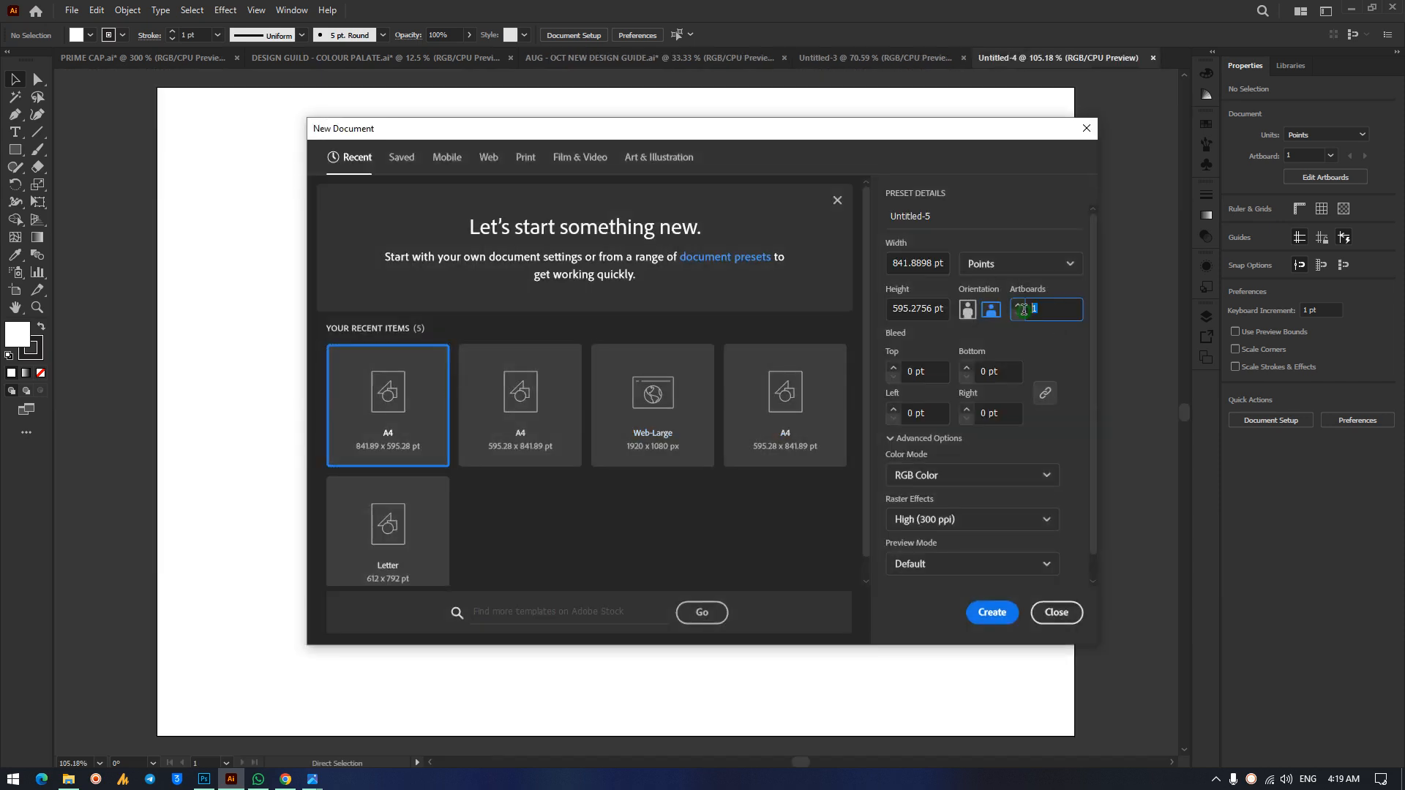
type("4")
left_click(994, 617)
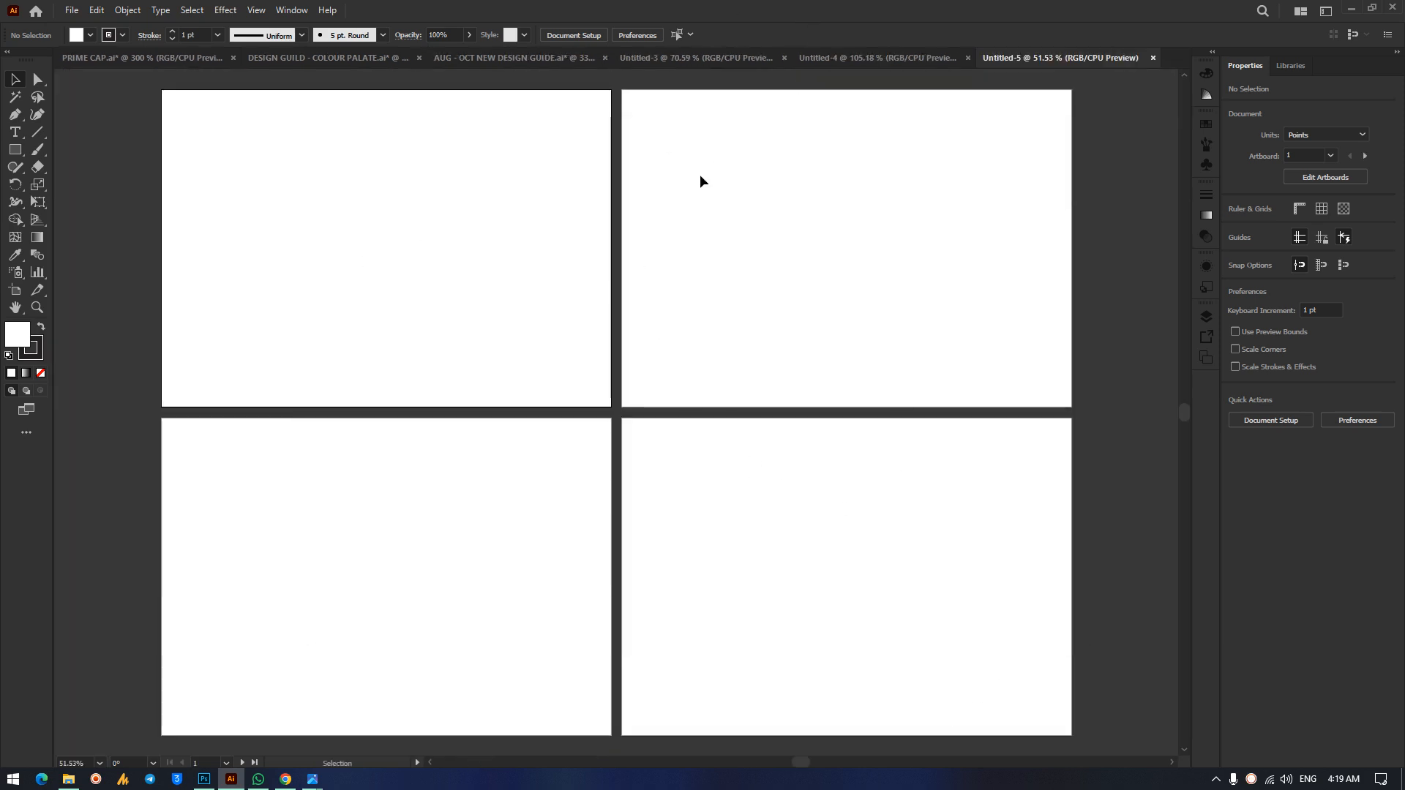
Rearrange all four artboards into a single horizontal row, keeping the 20 pt spacing.
left_click(1206, 337)
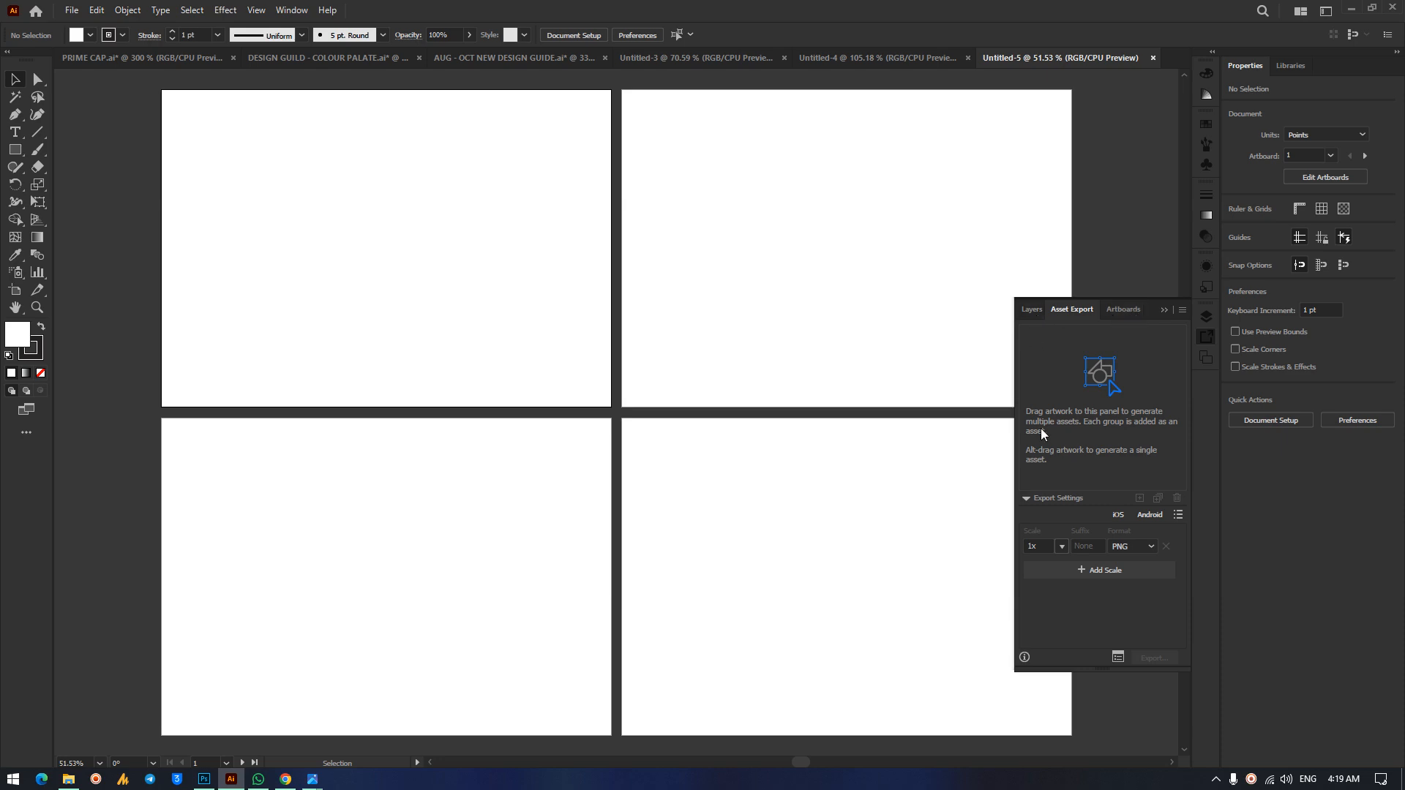
left_click(1034, 310)
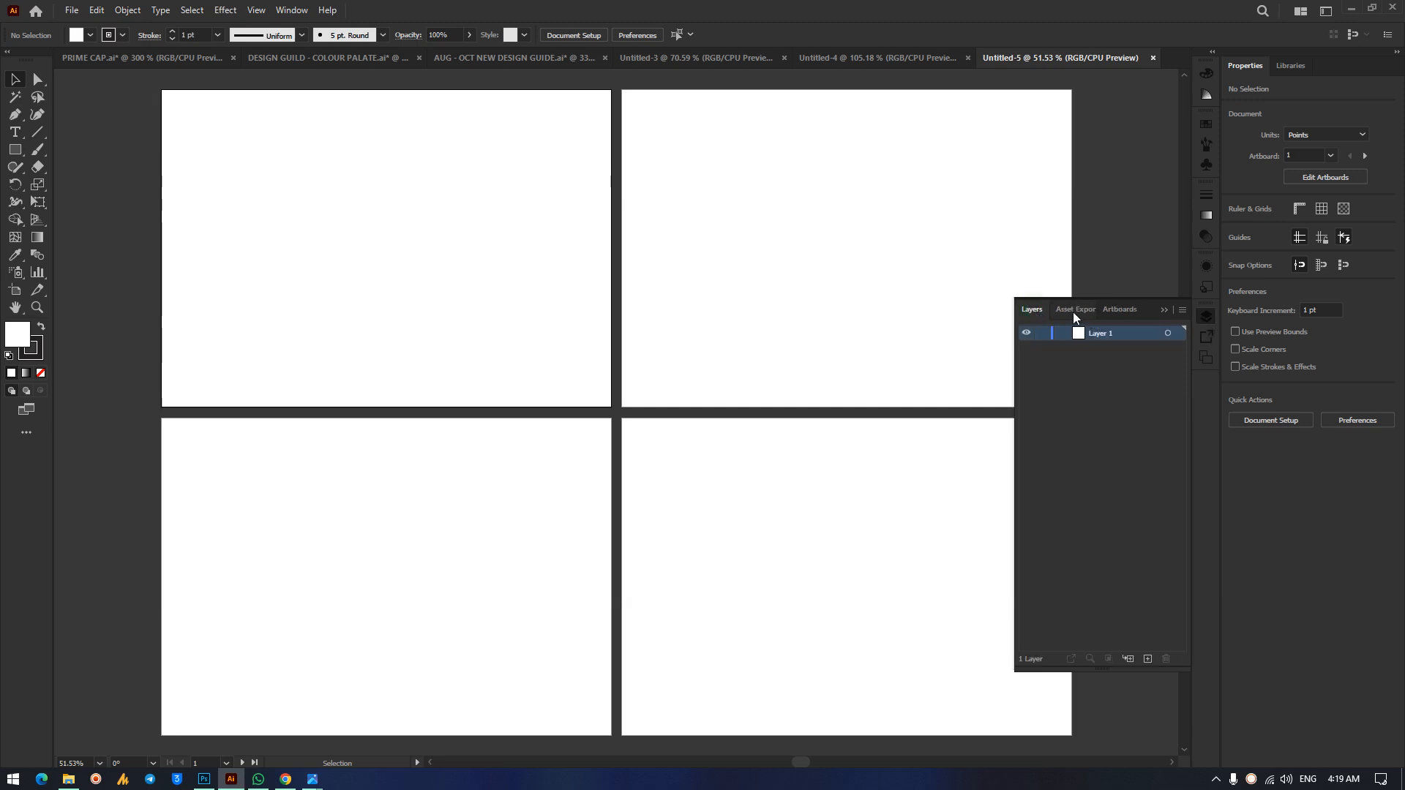
left_click(1118, 309)
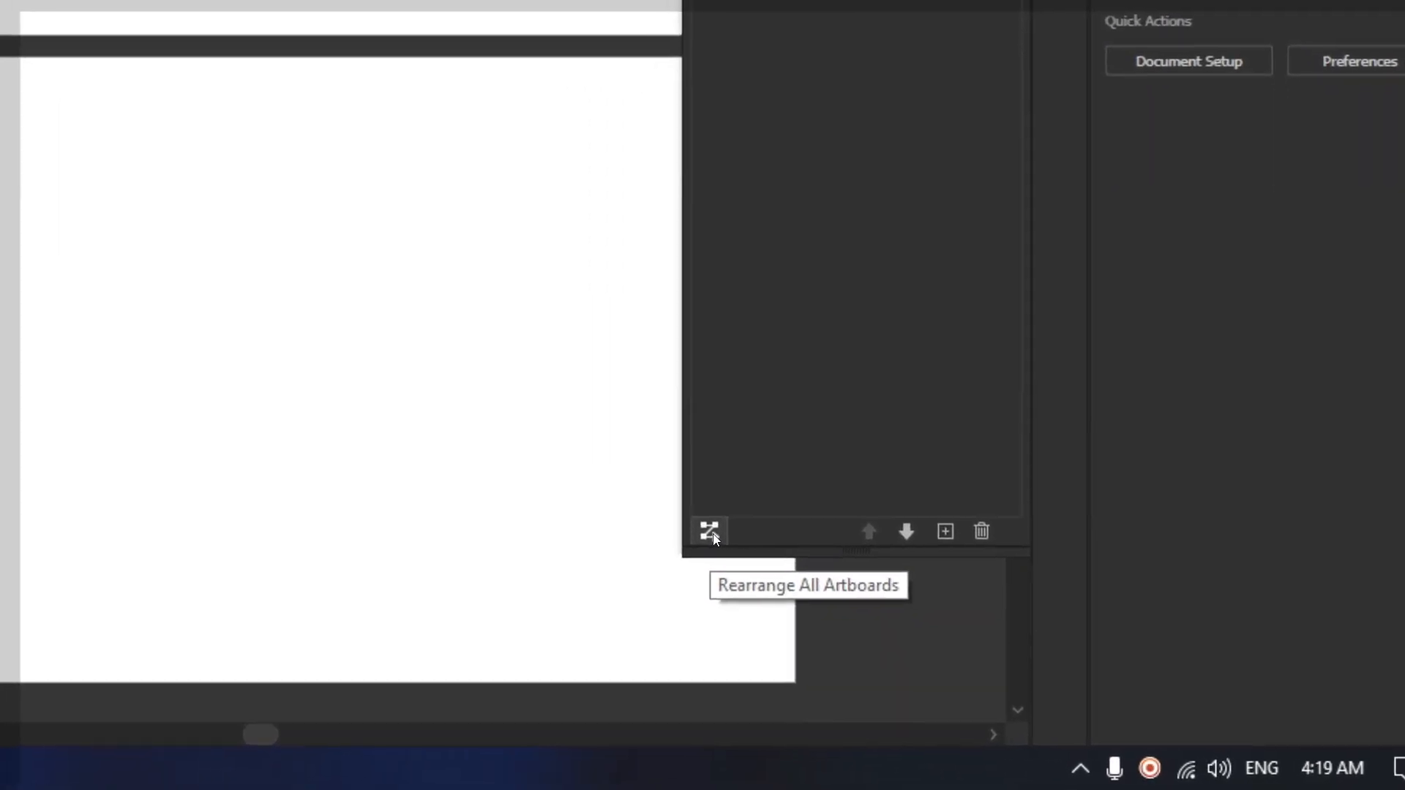
left_click(709, 531)
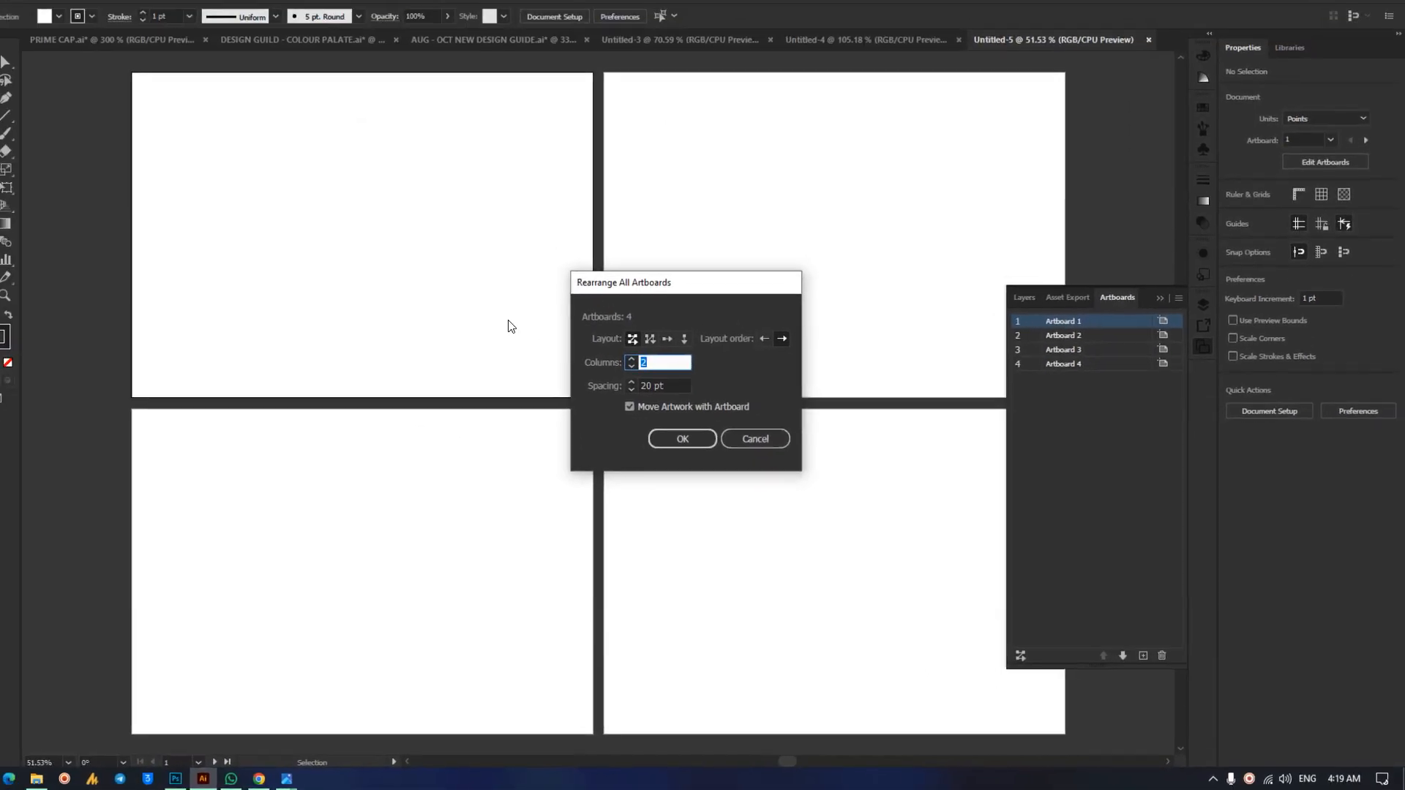
left_click(666, 338)
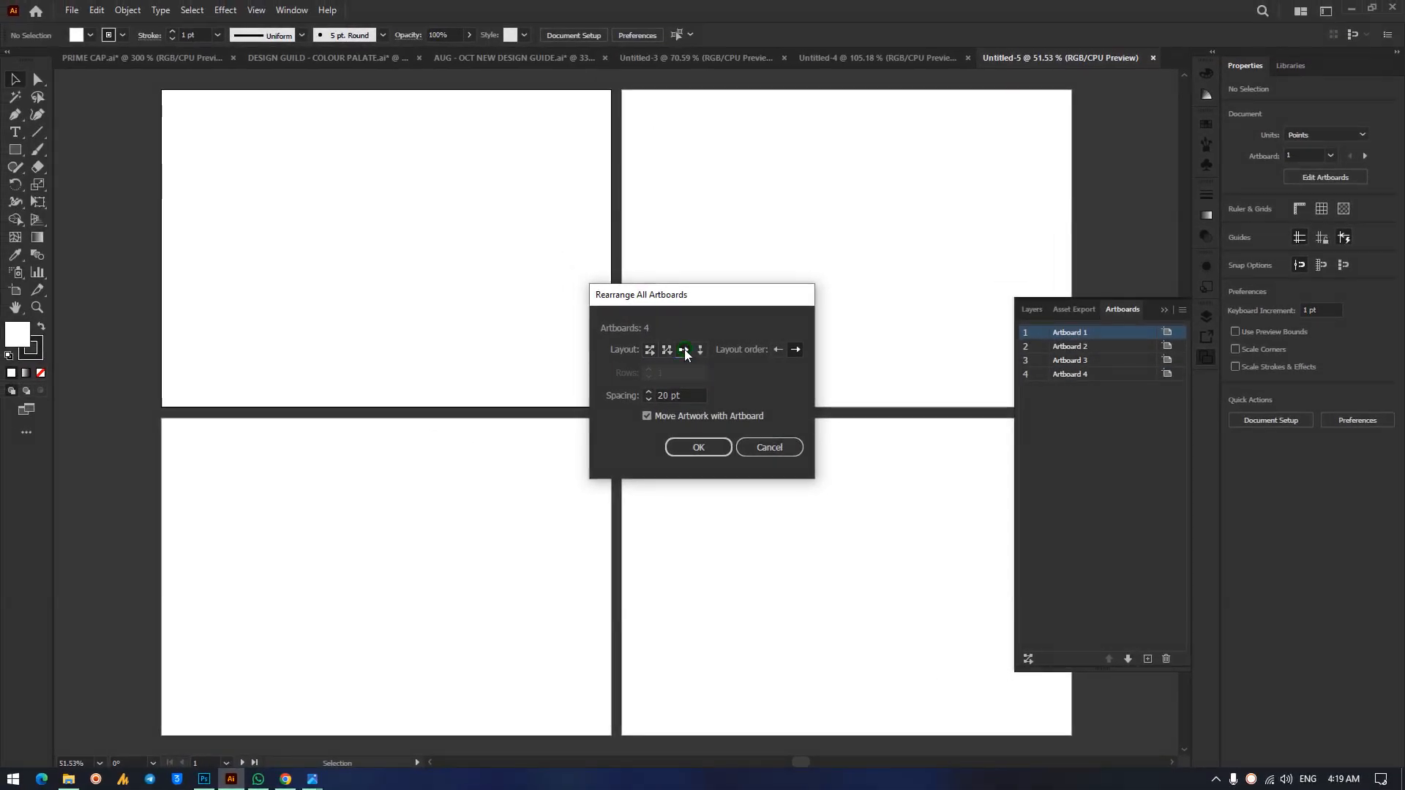
left_click(687, 446)
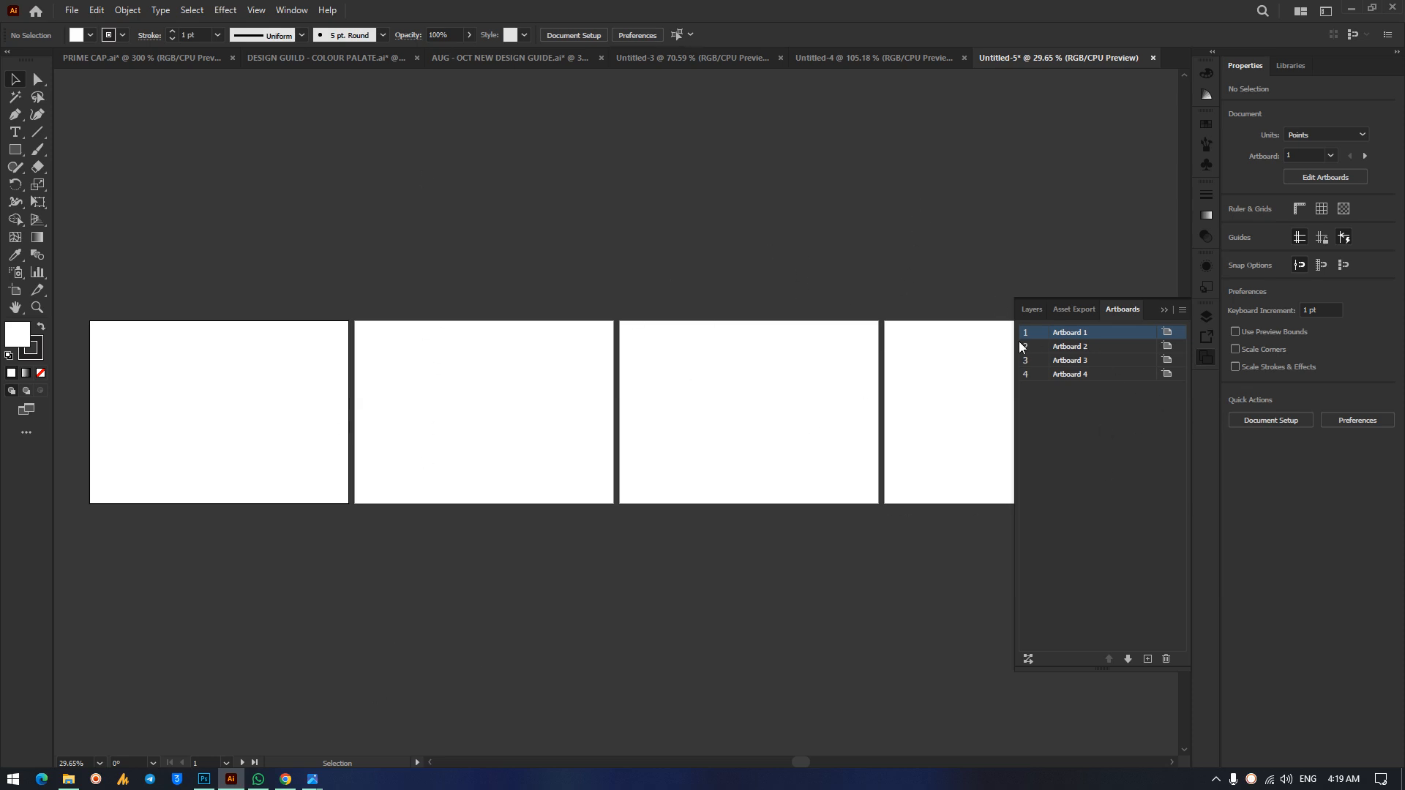
Rearrange all four artboards into a single vertical column, keeping the 20 pt spacing.
left_click(1028, 659)
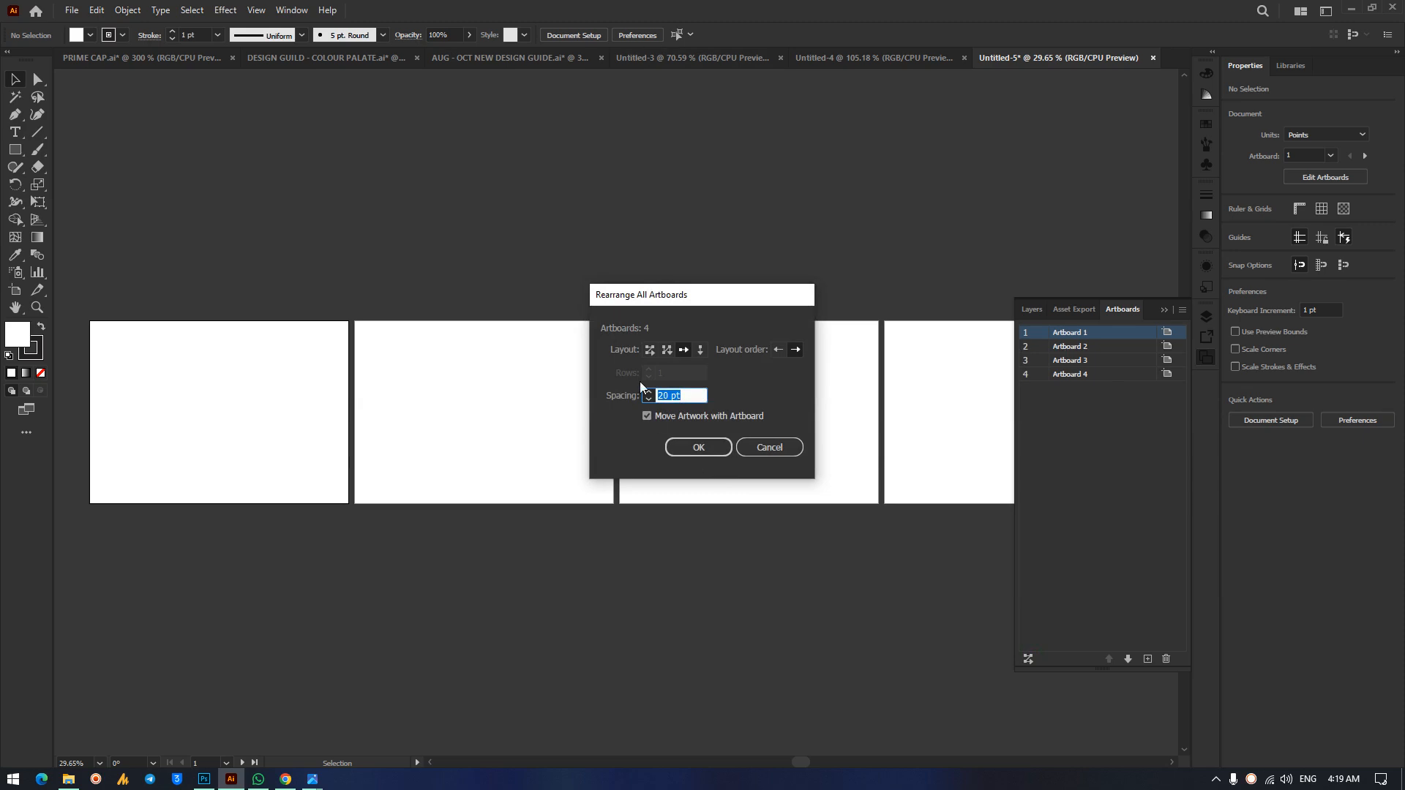
left_click(701, 351)
left_click(710, 448)
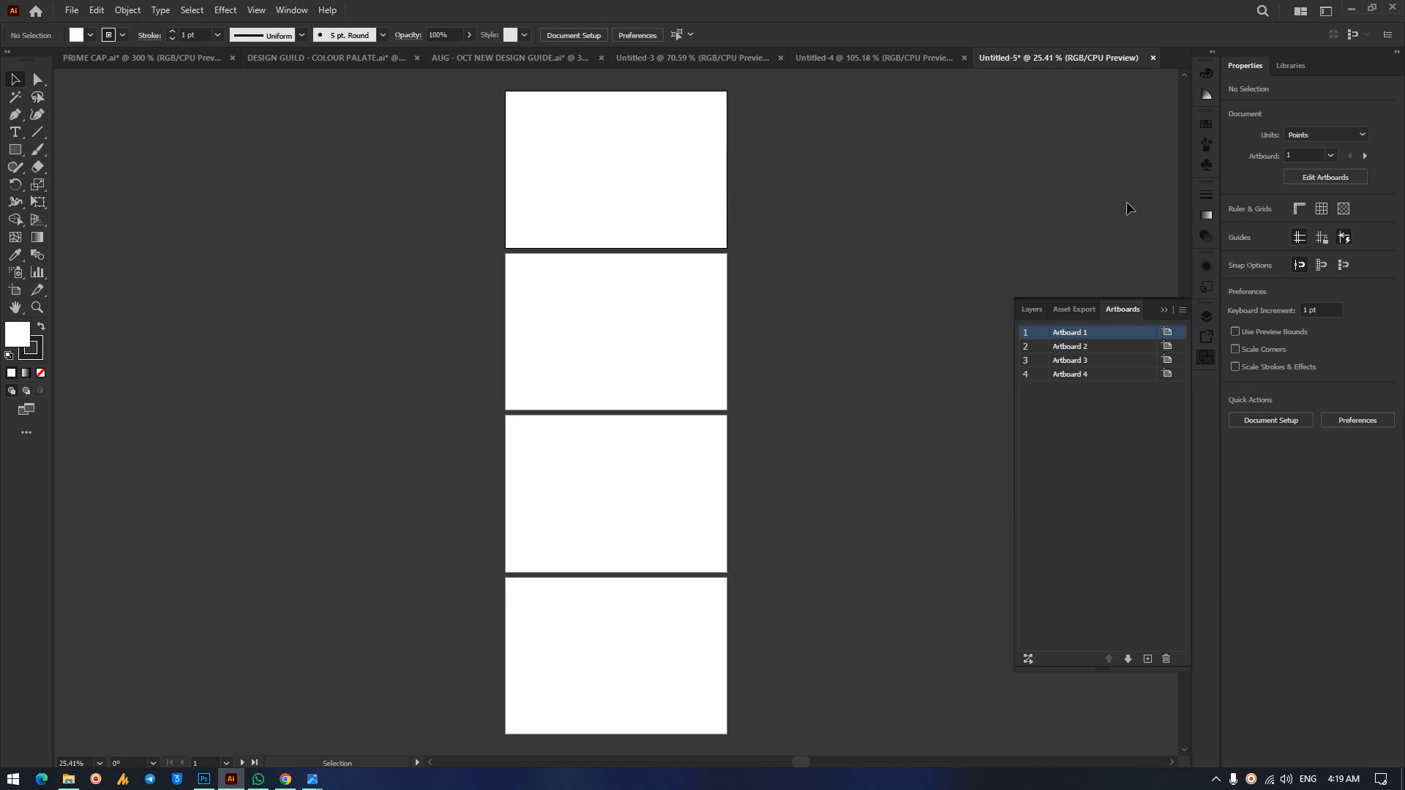
Close the four-artboard document without saving and close the portrait A4 document, keeping the landscape one open.
left_click(1163, 314)
left_click(1153, 58)
left_click(796, 411)
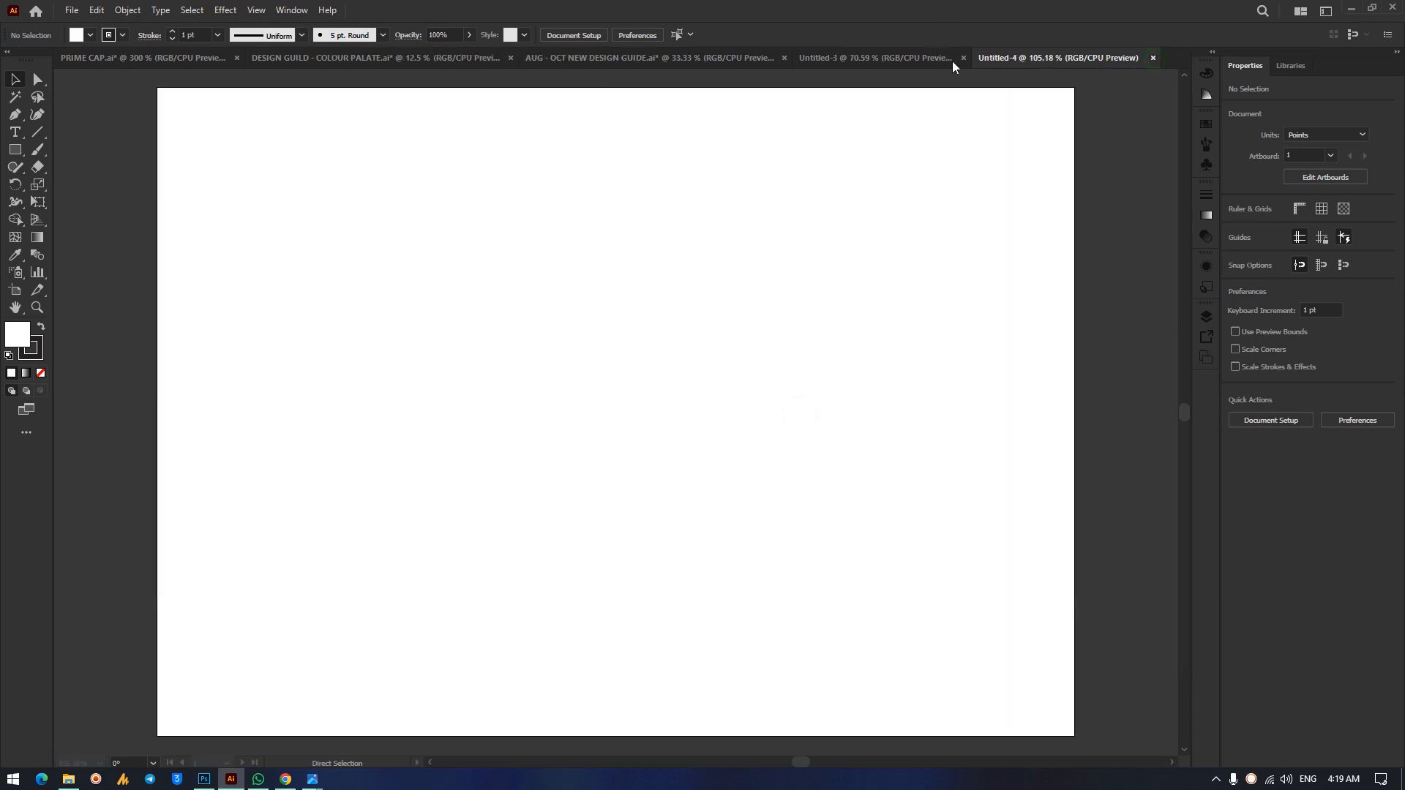
left_click(928, 60)
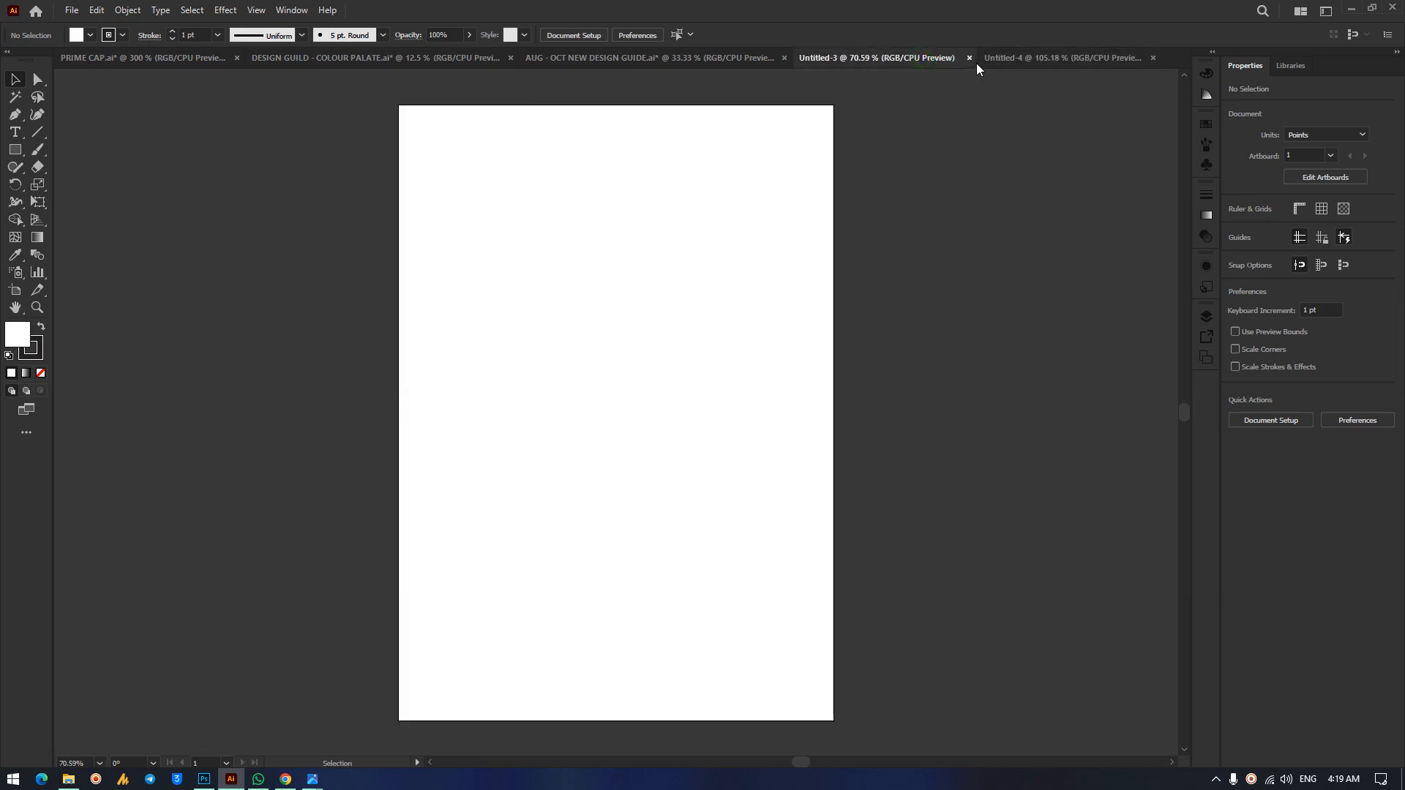
left_click(969, 57)
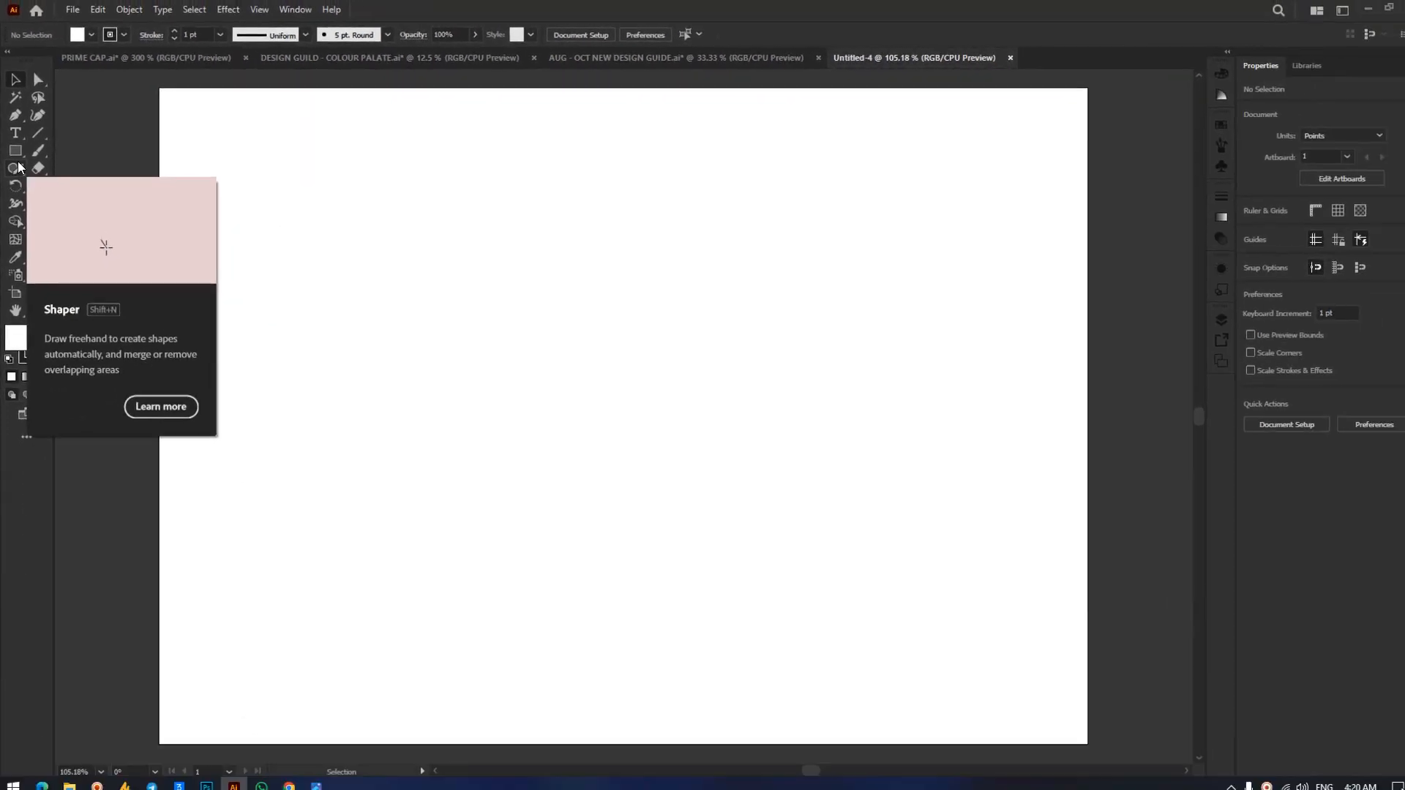
left_click(15, 150)
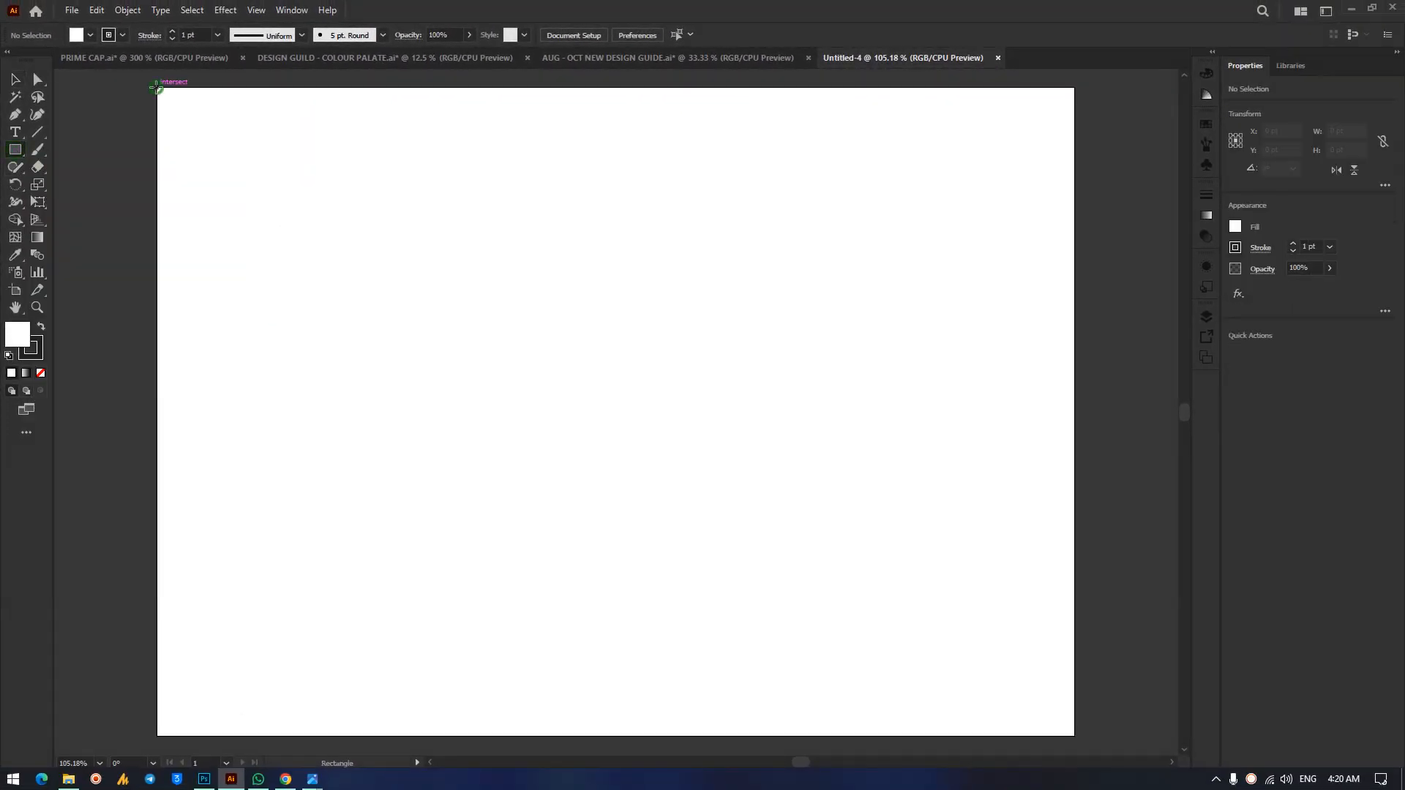
mouse_move(157, 88)
left_mouse_down()
mouse_move(254, 179)
mouse_move(345, 234)
left_mouse_up()
left_click_drag(693, 412, 744, 443)
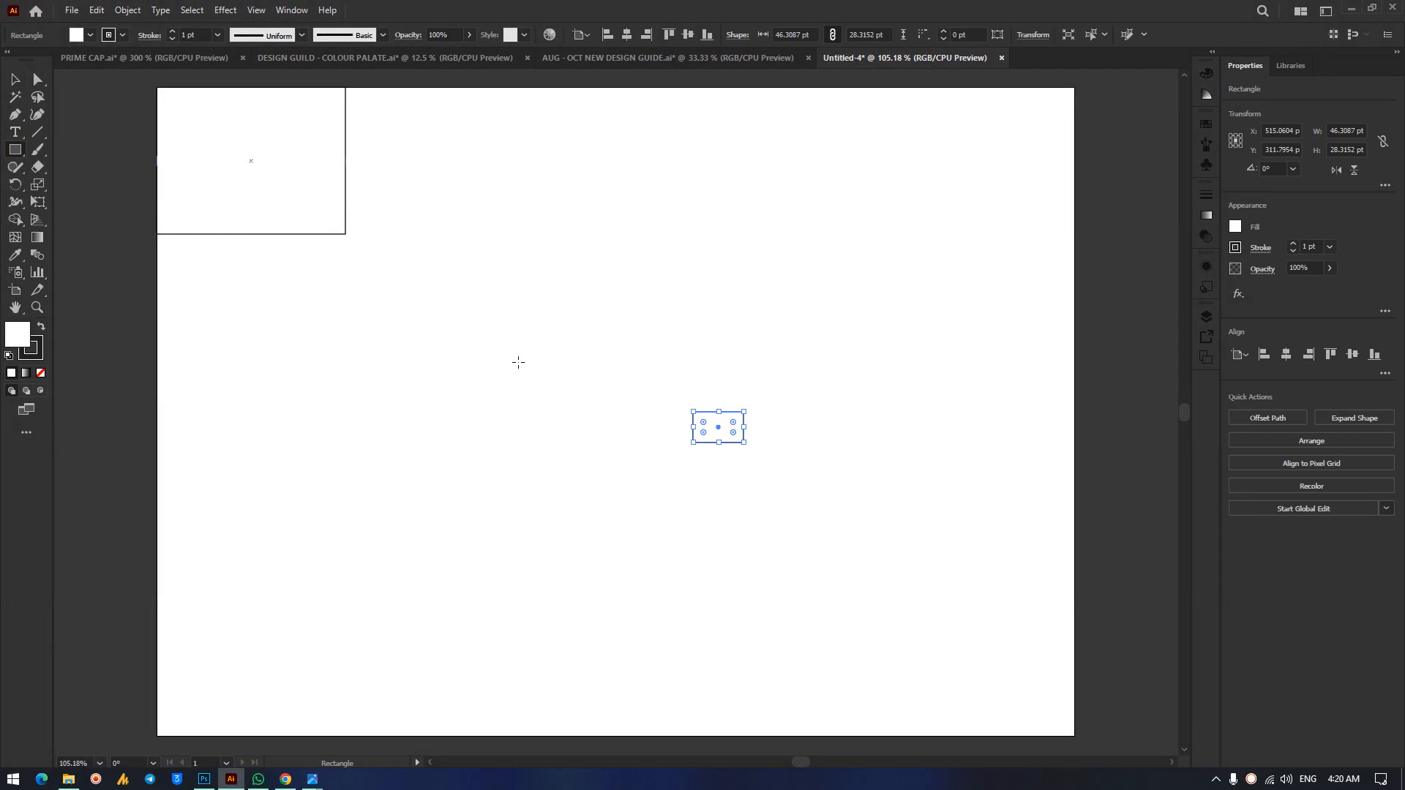
key("Delete")
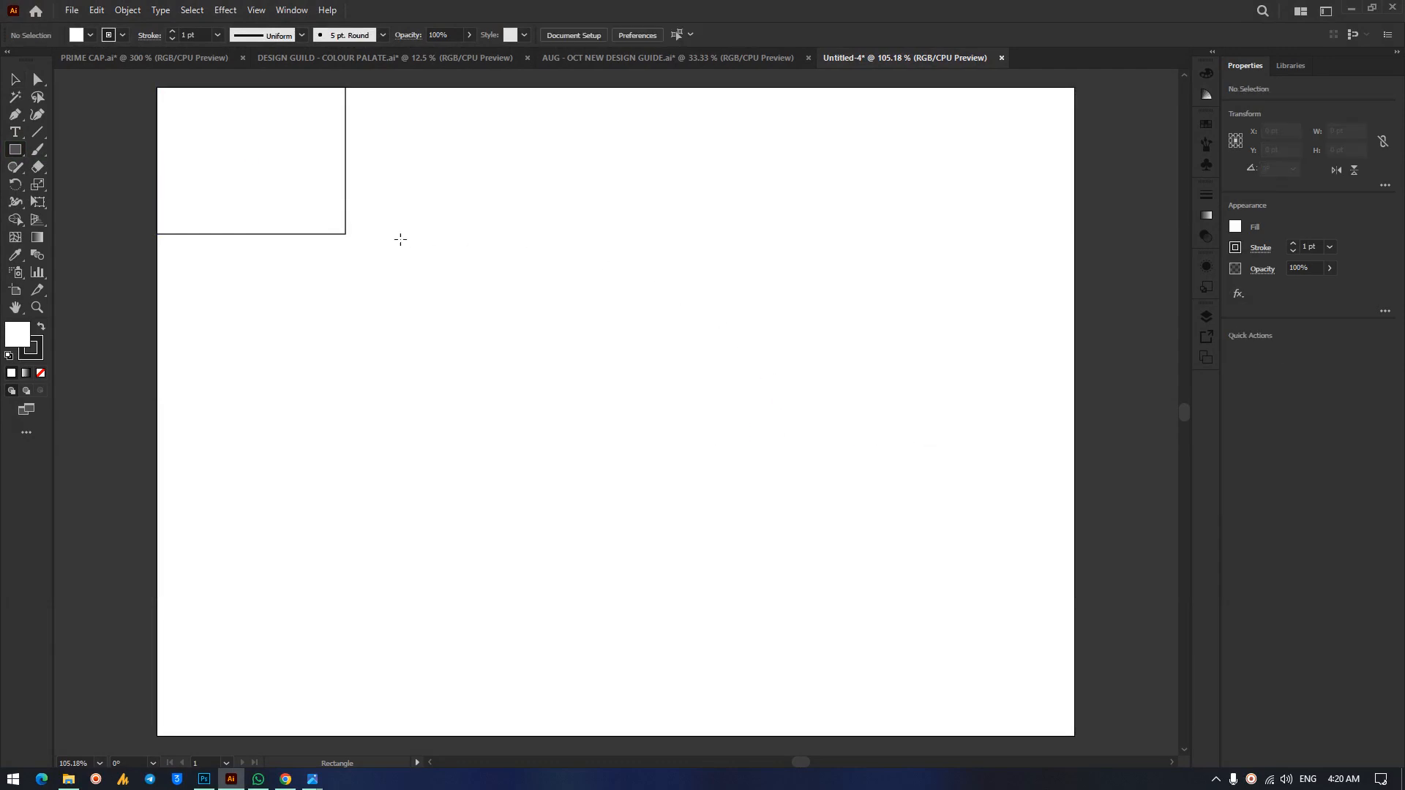
left_click(15, 79)
left_click(288, 116)
key("Delete")
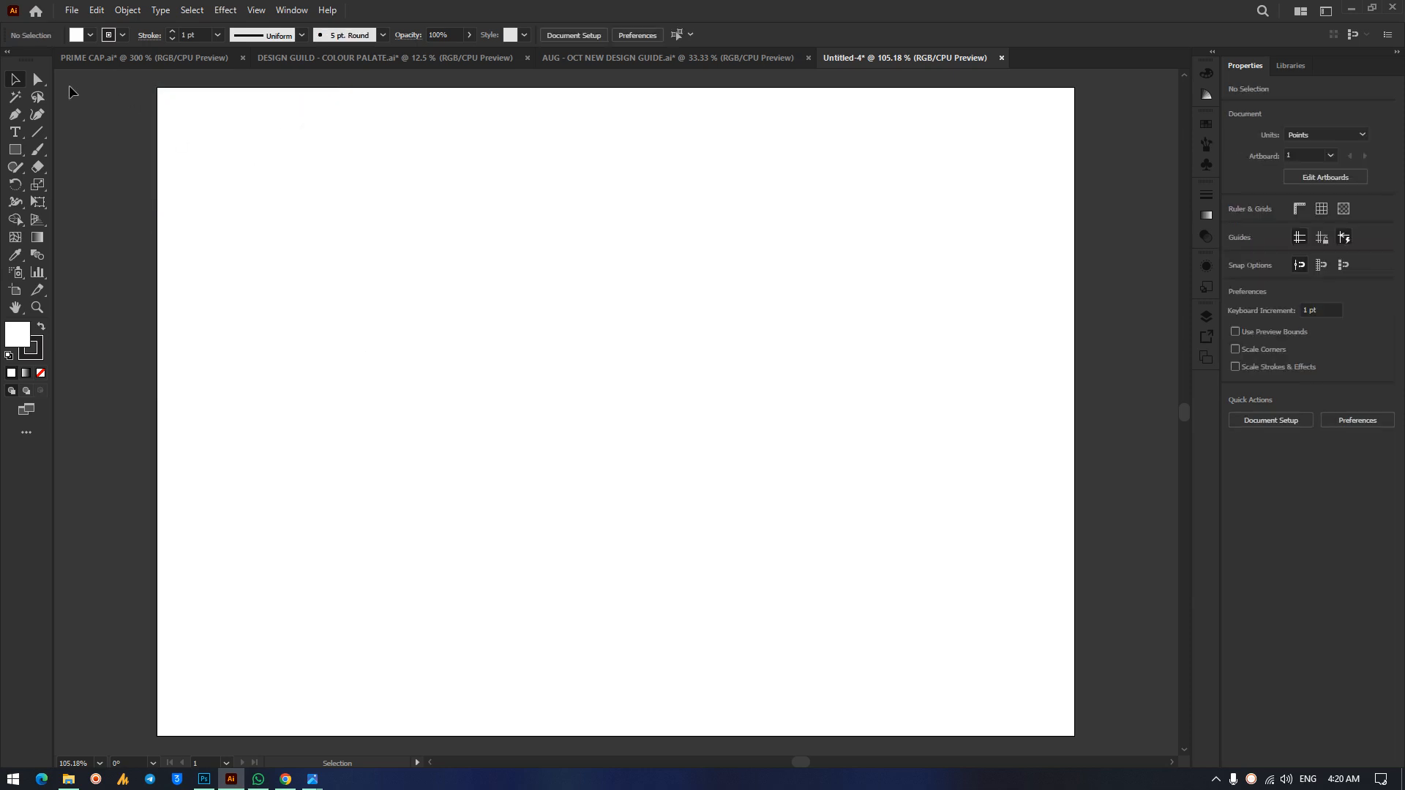
Draw a rectangle covering the whole landscape artboard and set its stroke colour to pink-red FF064D.
left_click(16, 150)
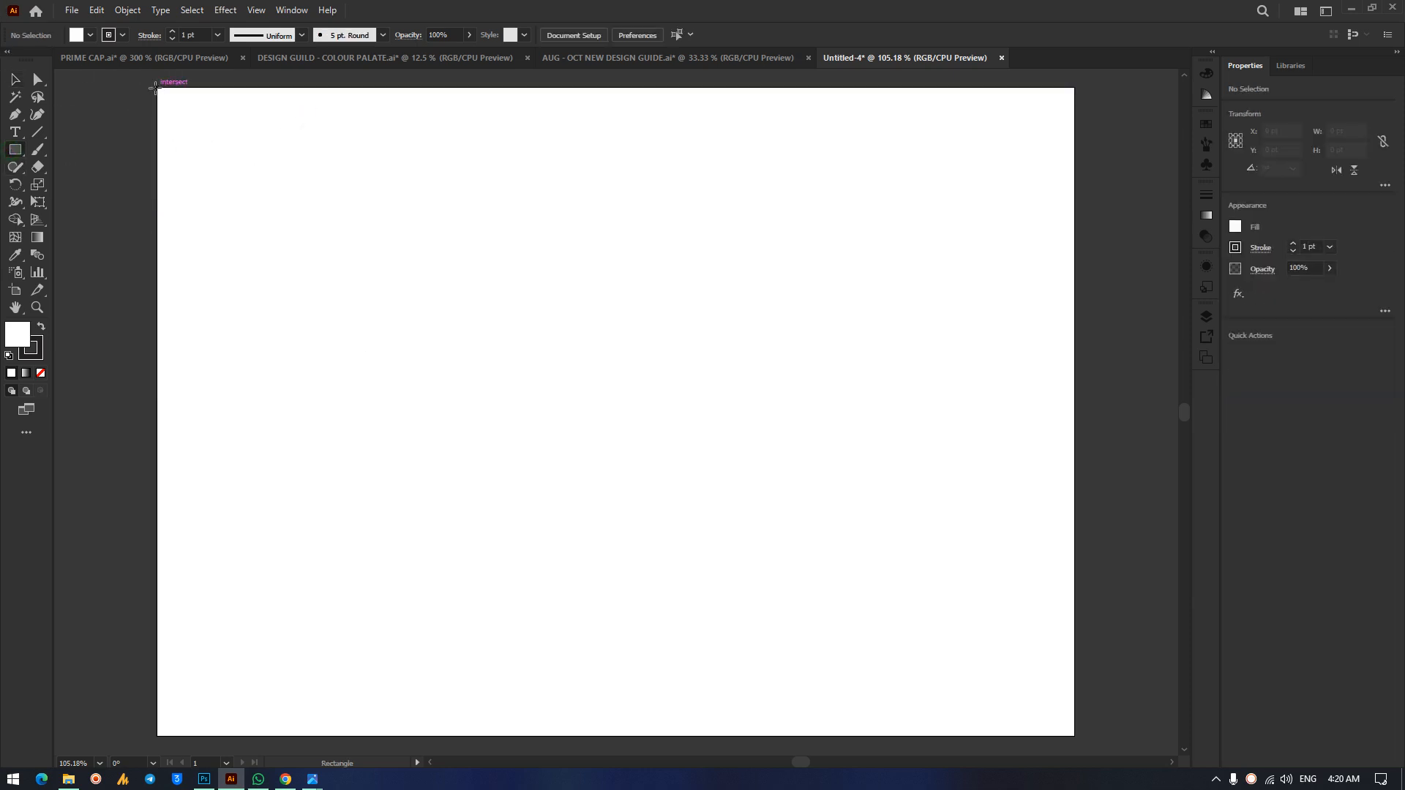
left_click_drag(156, 87, 1074, 736)
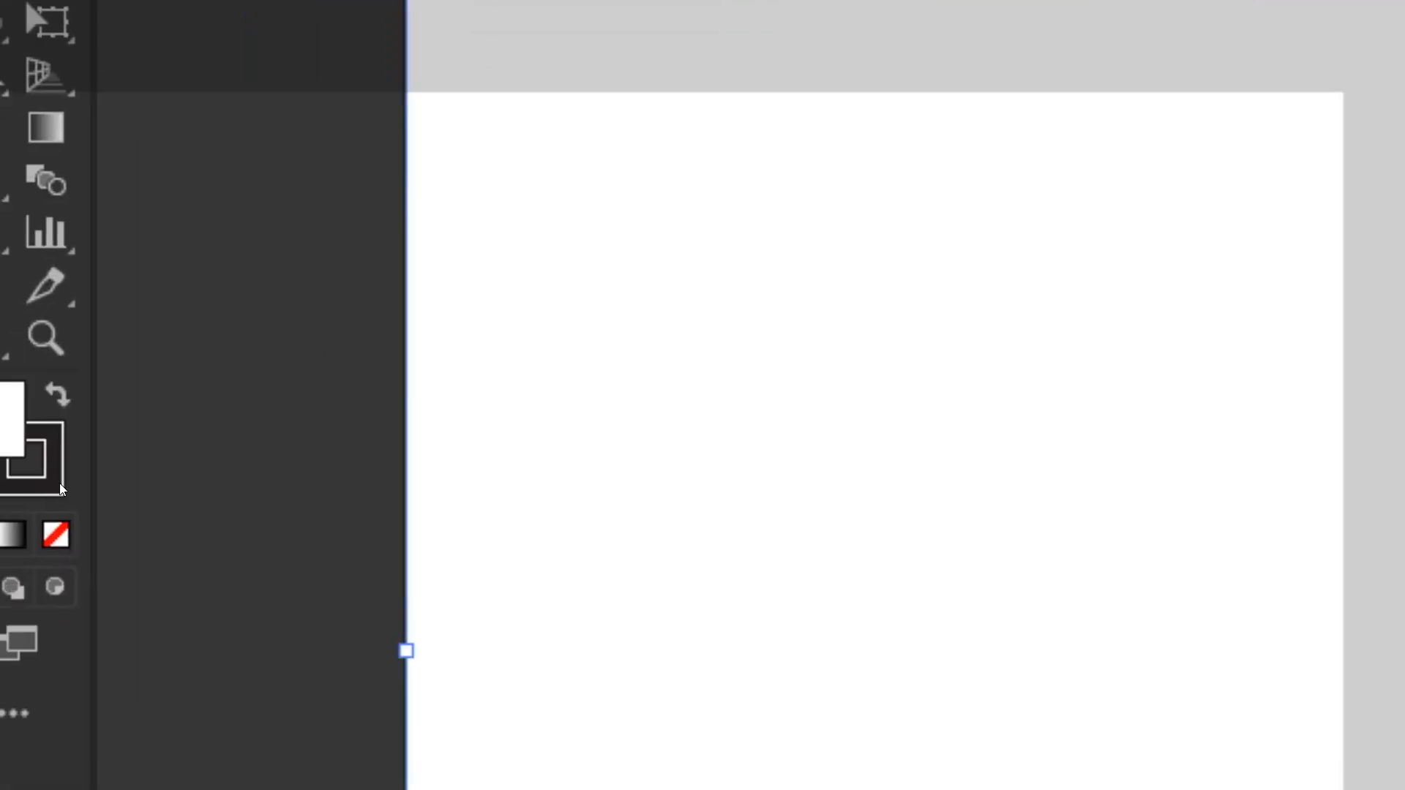
double_click(43, 472)
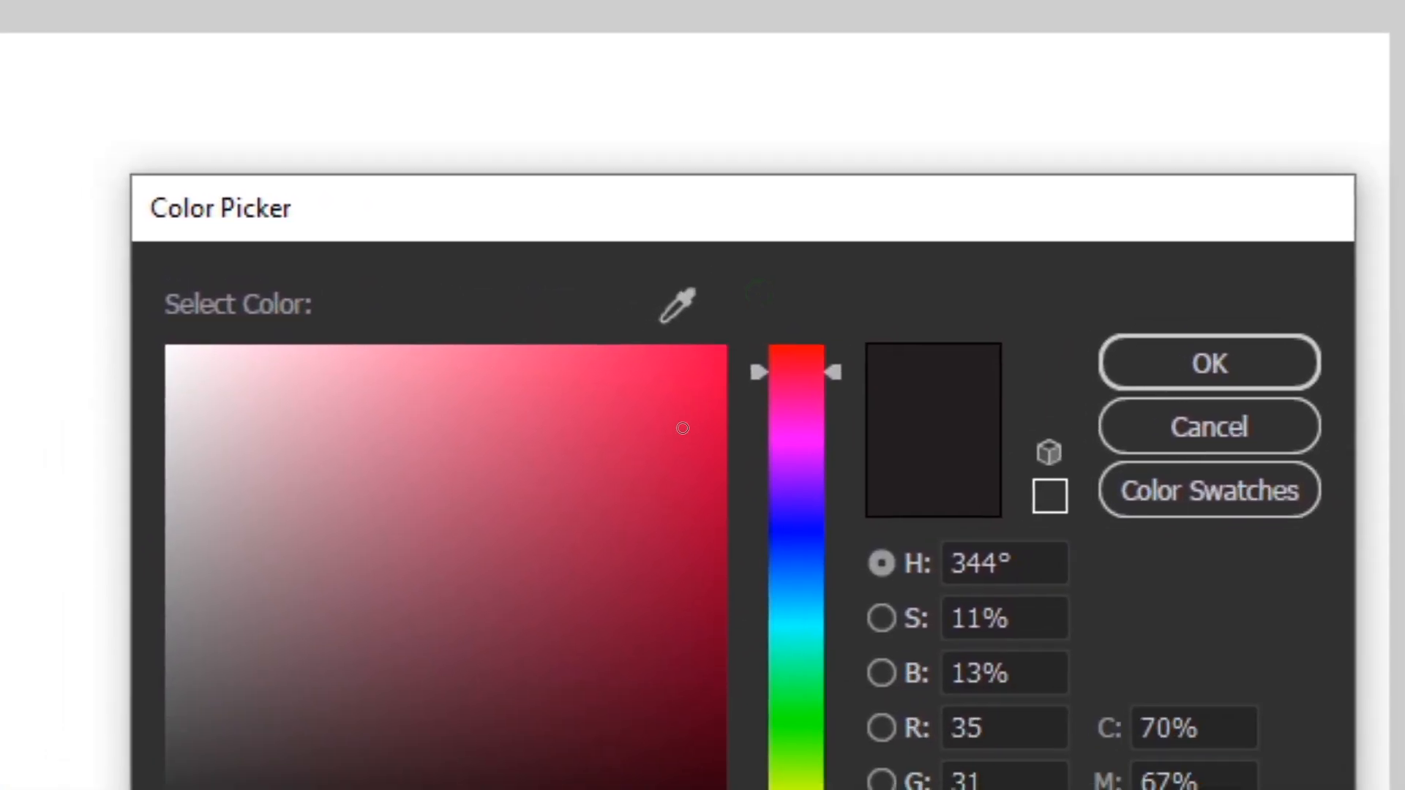
left_click(1130, 208)
left_click(711, 366)
left_click(1203, 387)
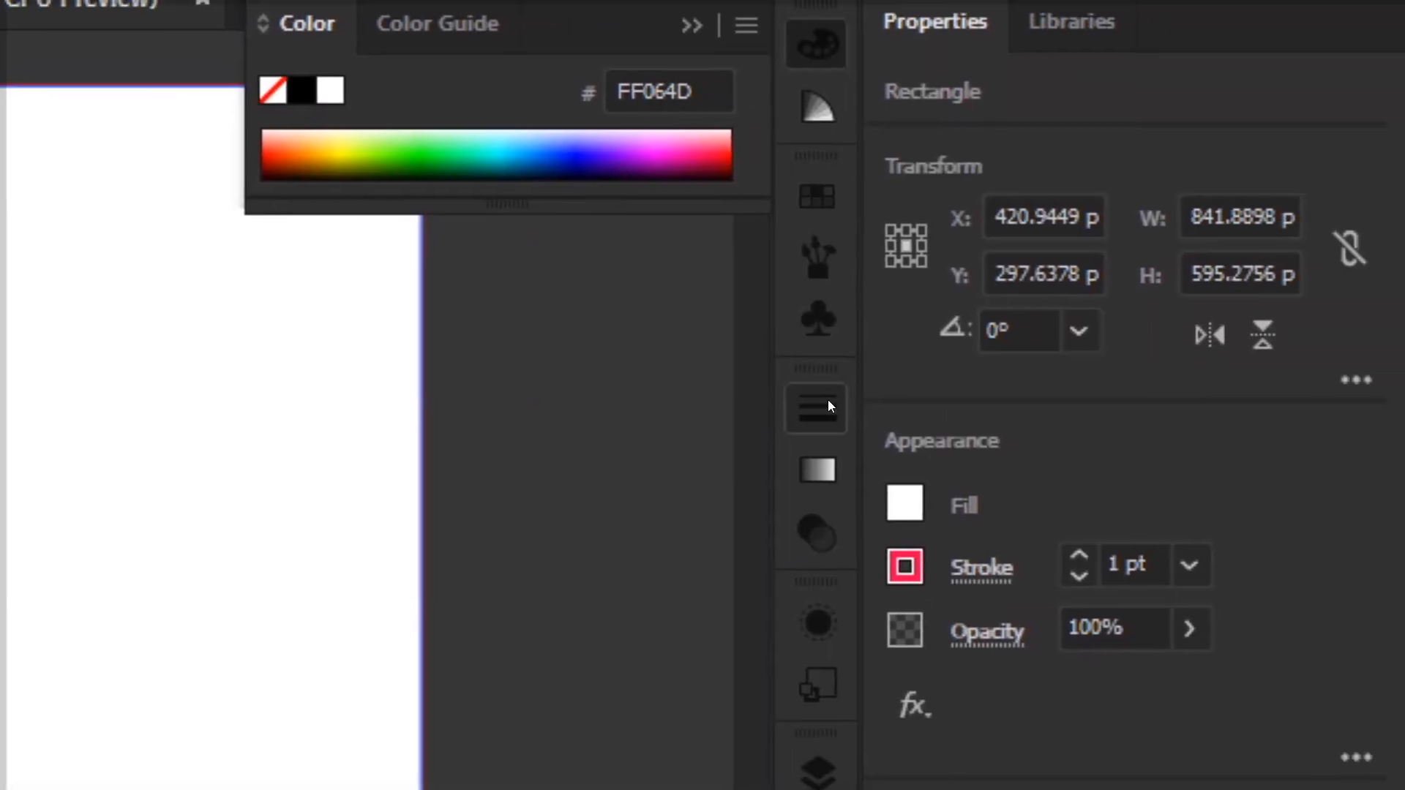
Set the rectangle's stroke weight to 5 pt.
left_click(955, 395)
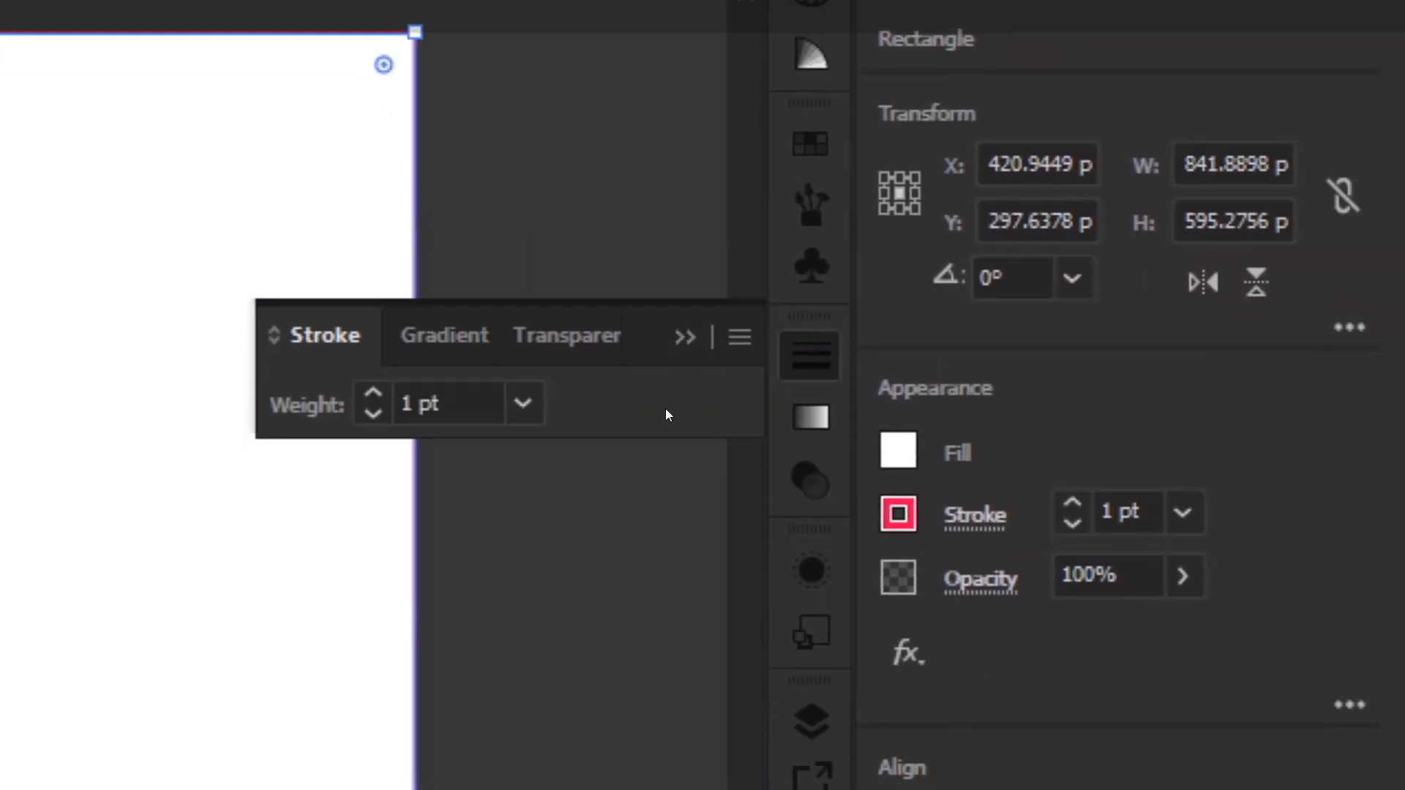
left_click(575, 442)
key("Up")
key("Up")
key("Up")
key("Up")
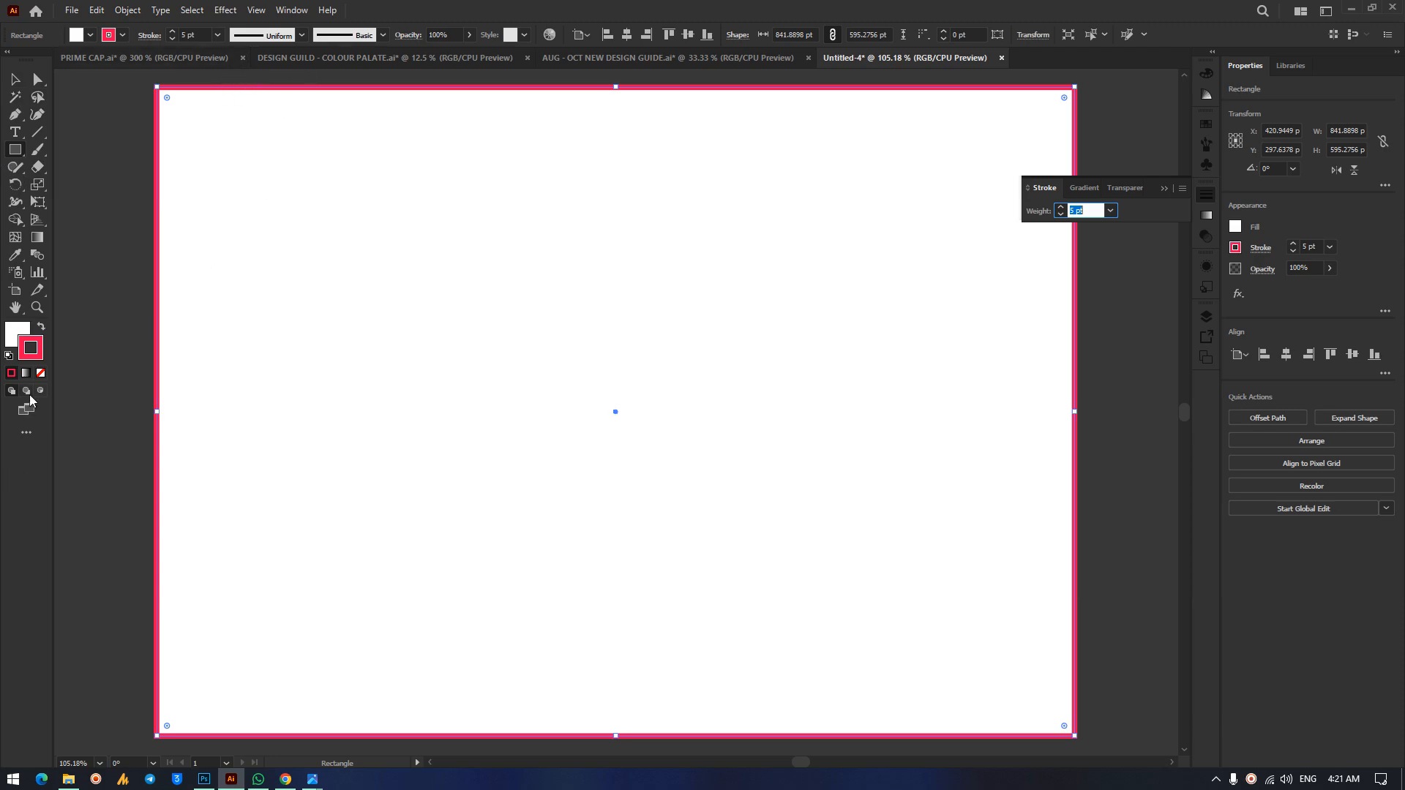
Set the rectangle's stroke colour to black (000000) and swap its fill and stroke colours.
double_click(31, 353)
left_click(525, 436)
left_click_drag(521, 453, 486, 496)
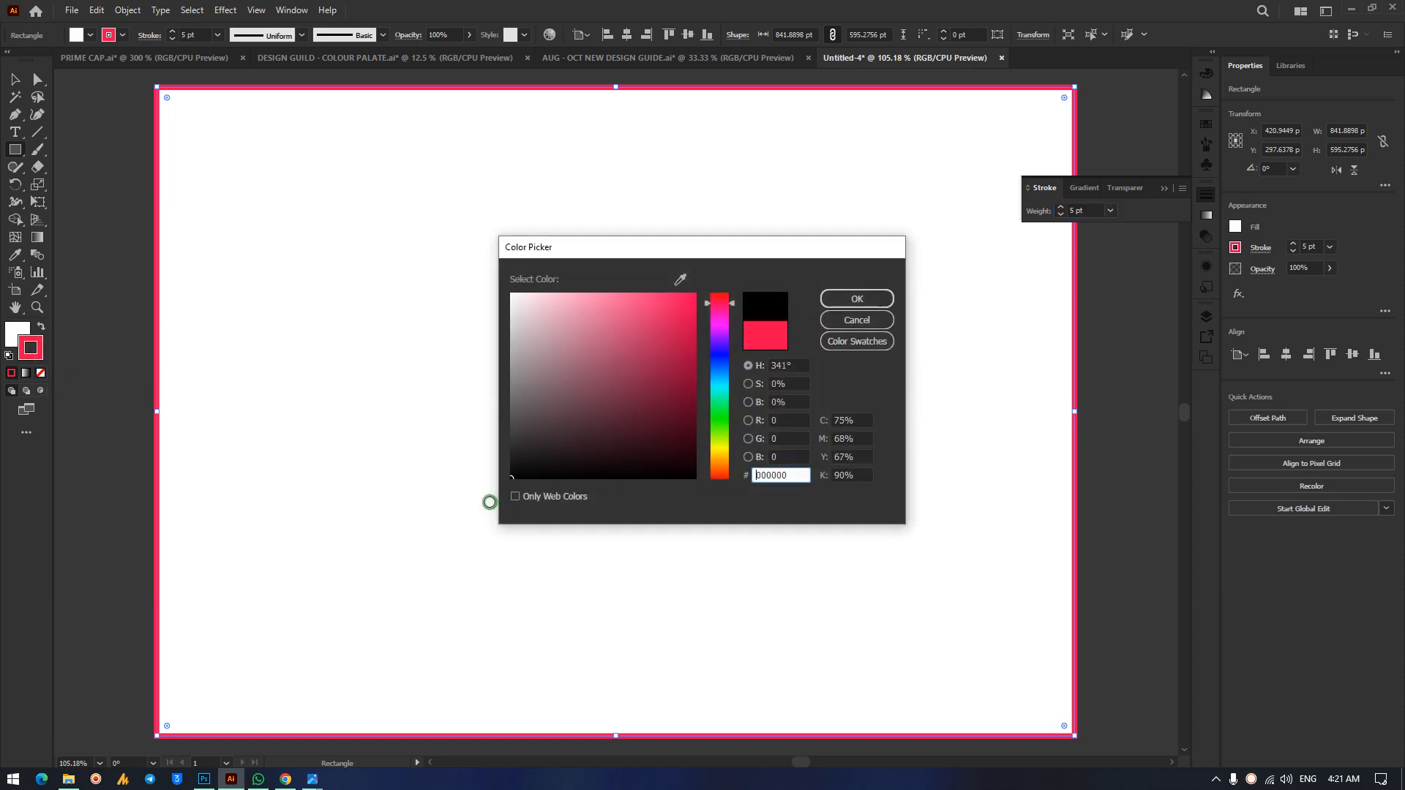
left_click(848, 301)
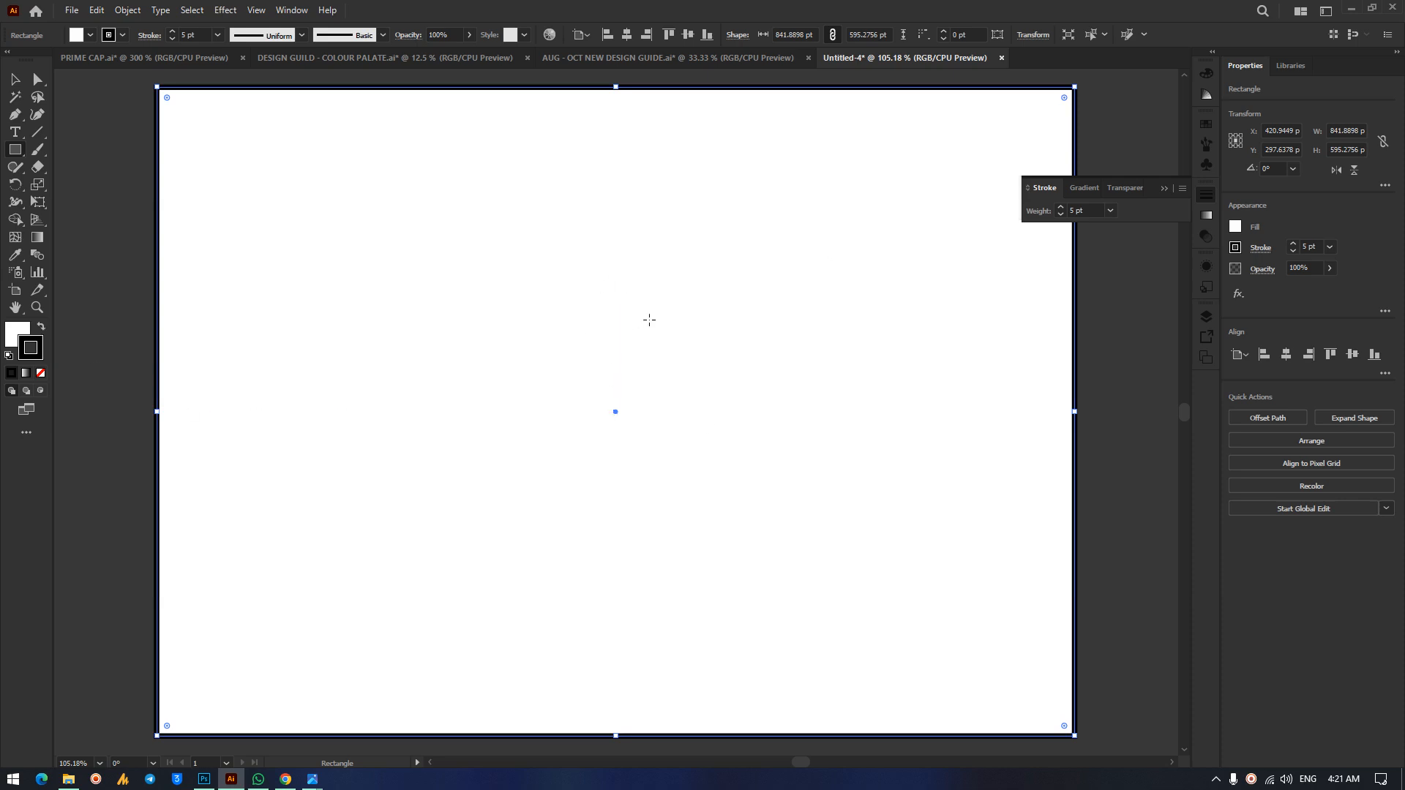
left_click(41, 330)
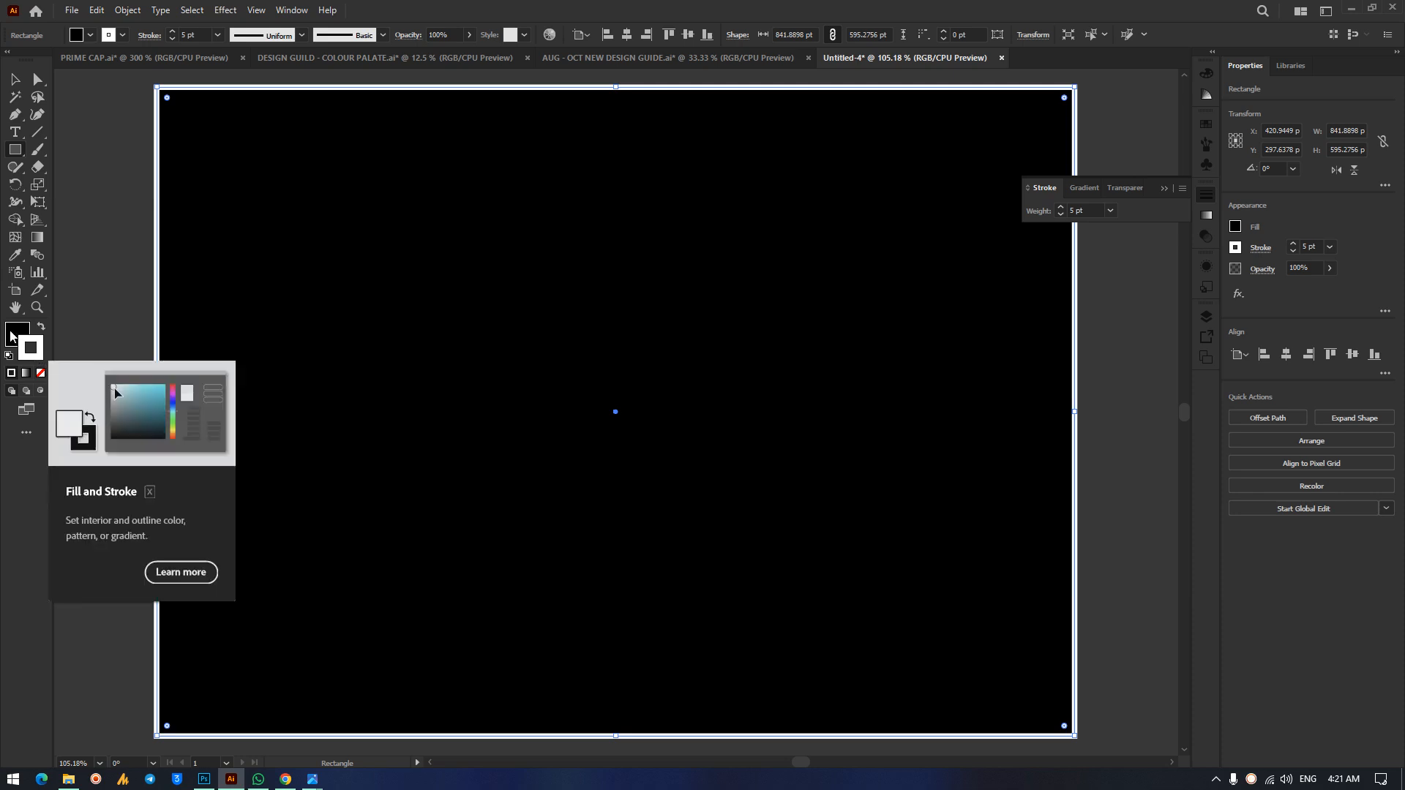
Remove the rectangle's fill, and give it a new pink-red fill of FF0055.
left_click(11, 337)
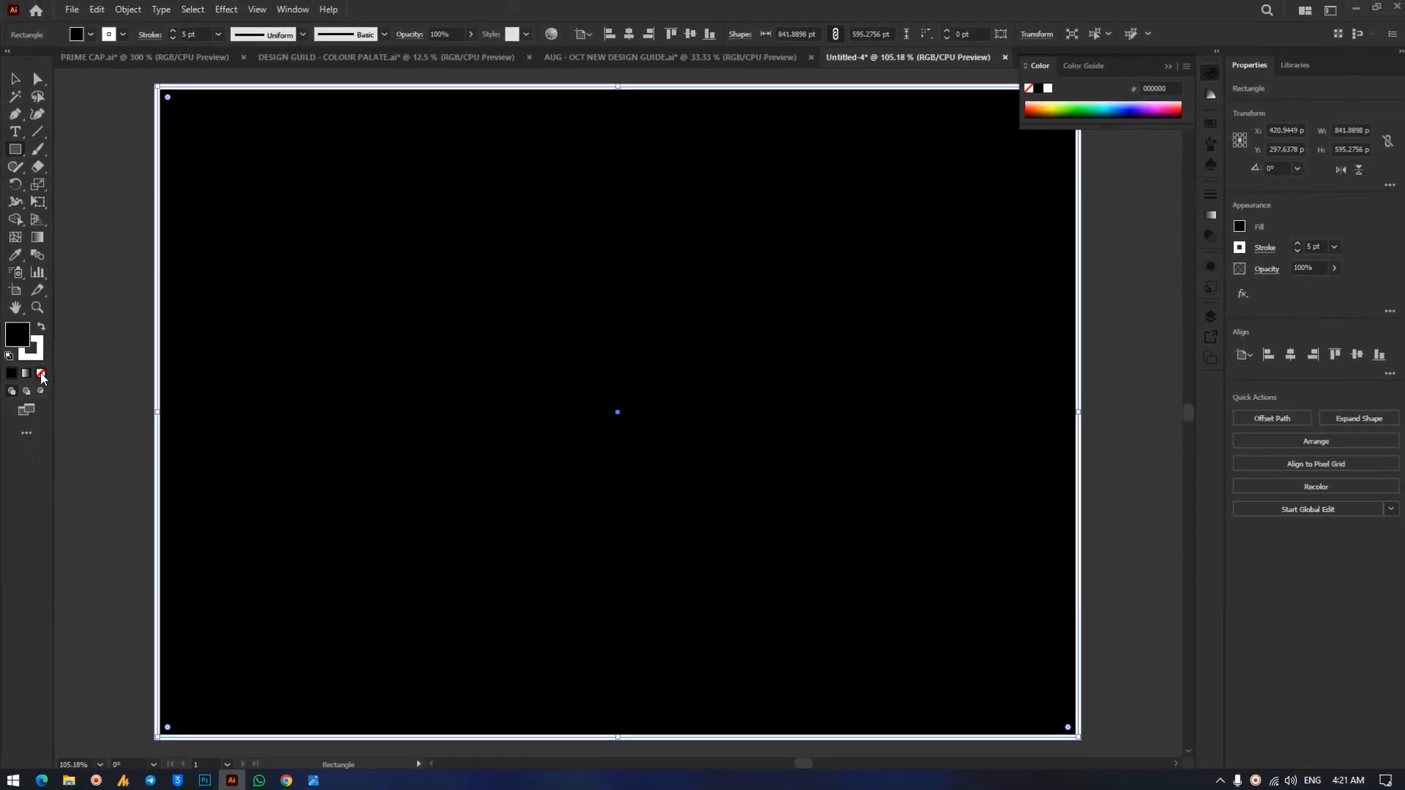
left_click(122, 399)
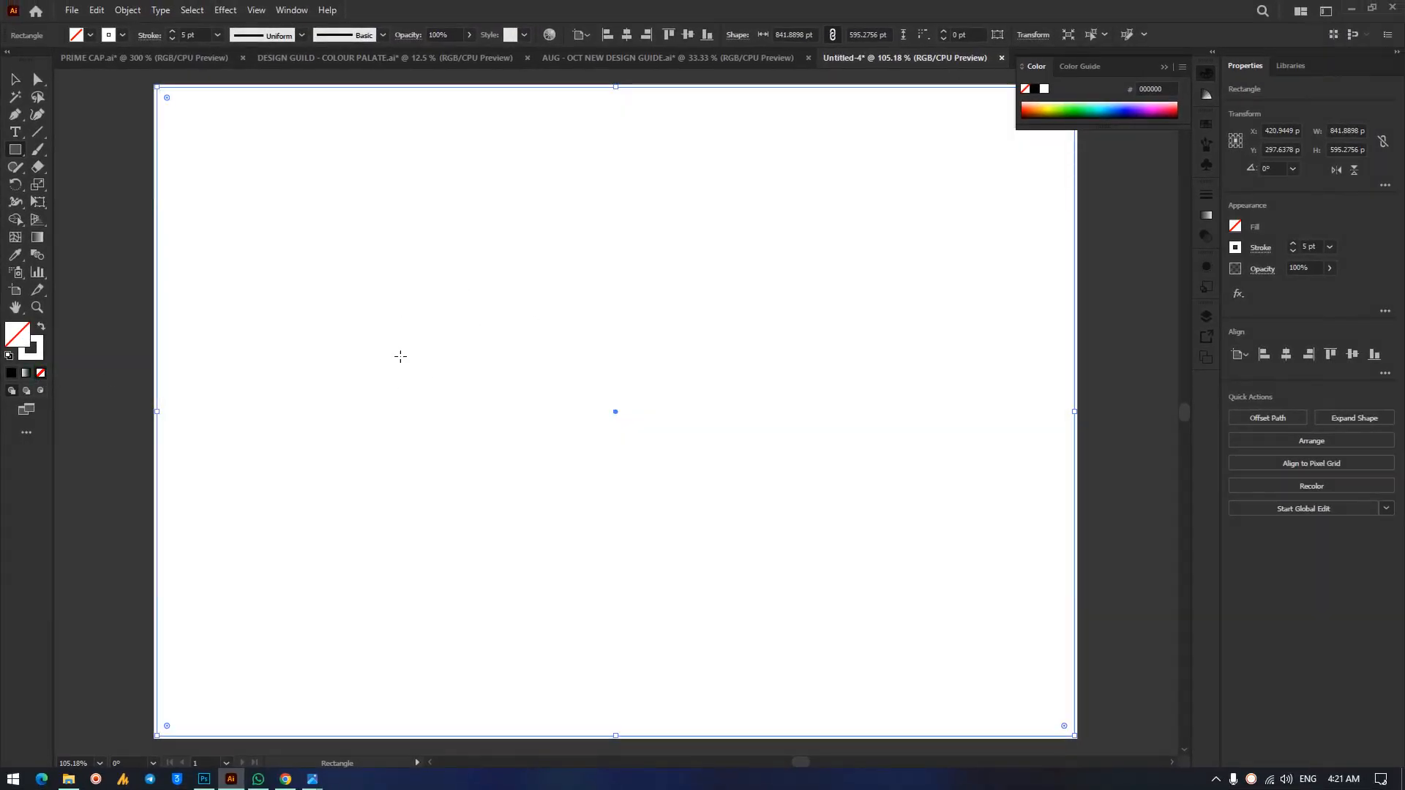
double_click(18, 335)
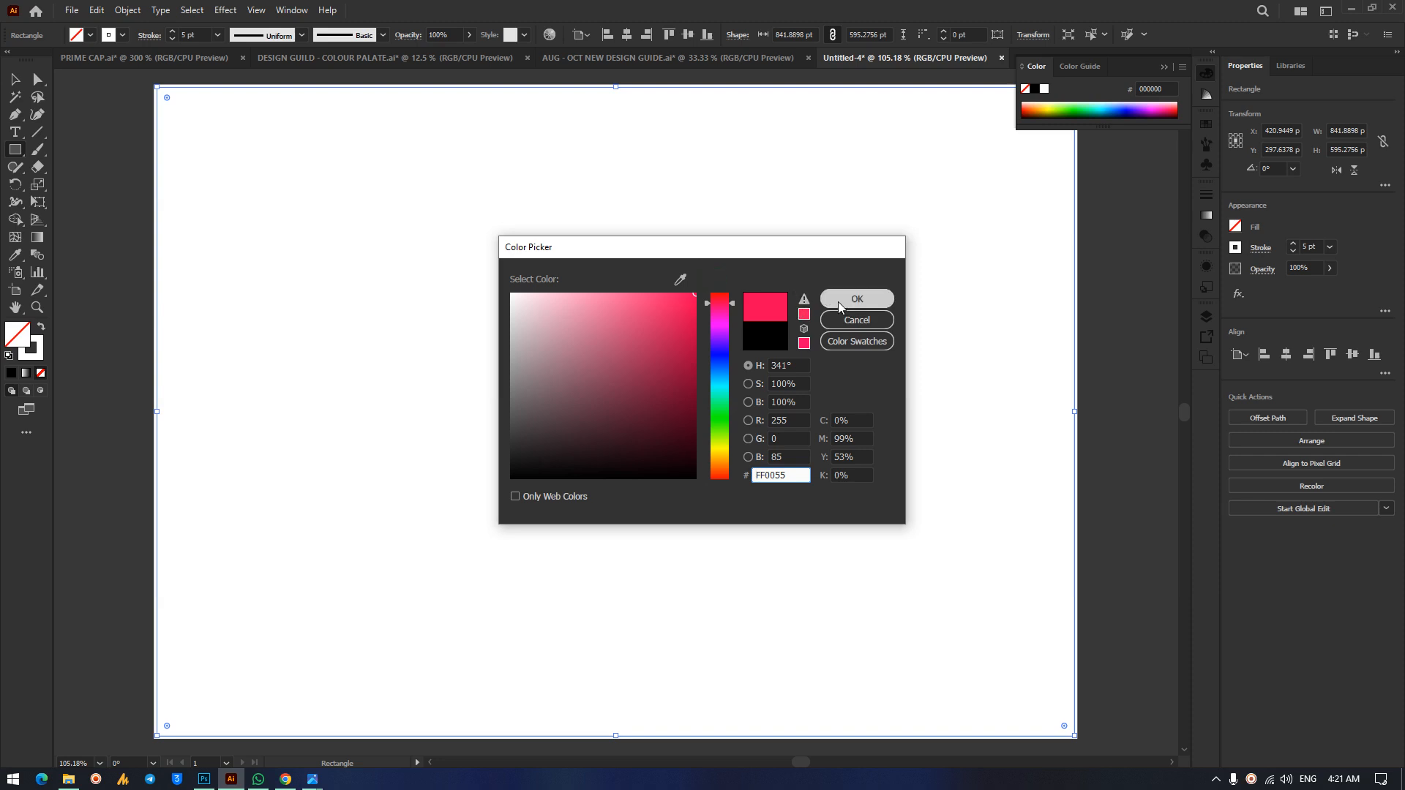
left_click(836, 301)
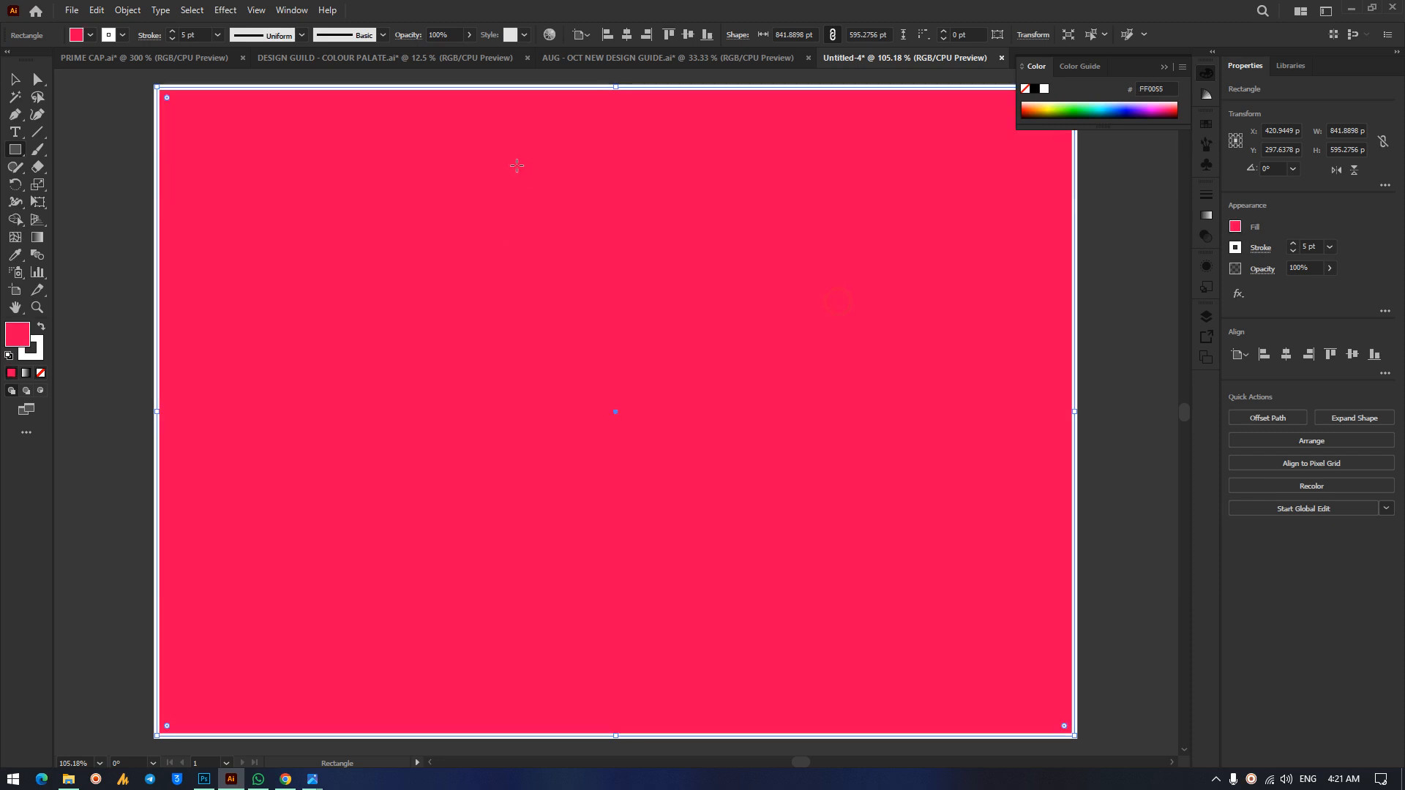
Remove the rectangle's fill and set its stroke colour to black (000000).
left_click(41, 375)
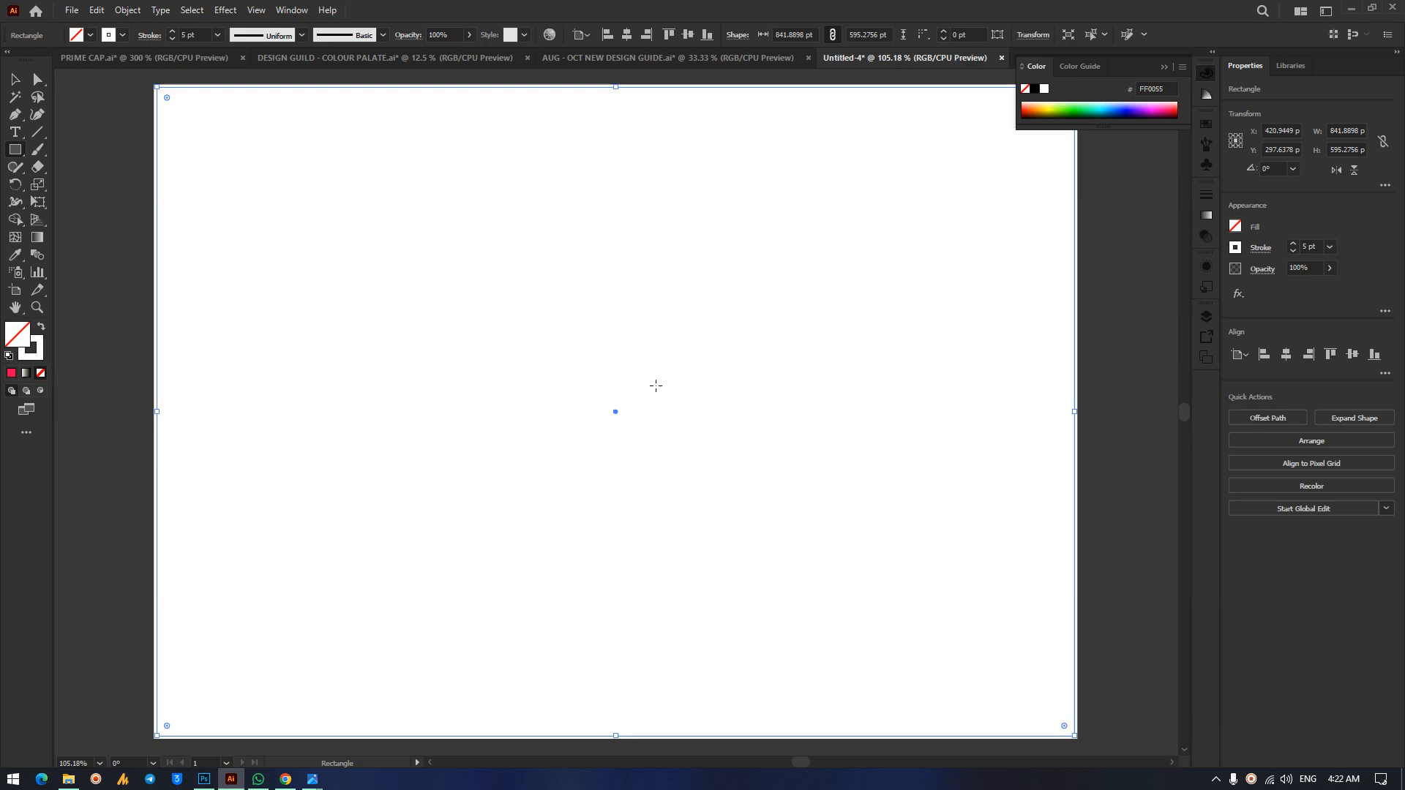
left_click(38, 354)
double_click(30, 348)
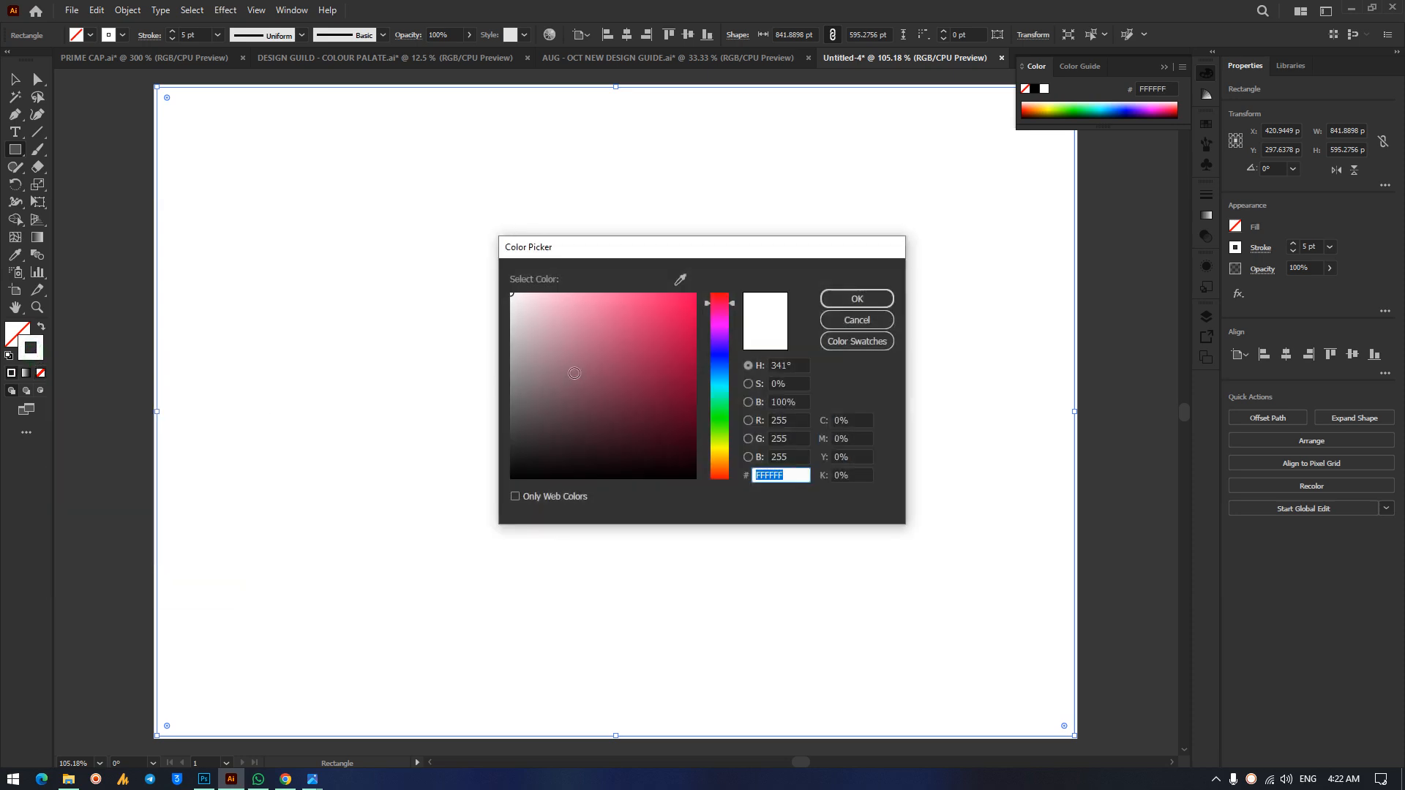
left_click_drag(567, 376, 477, 521)
left_click(853, 298)
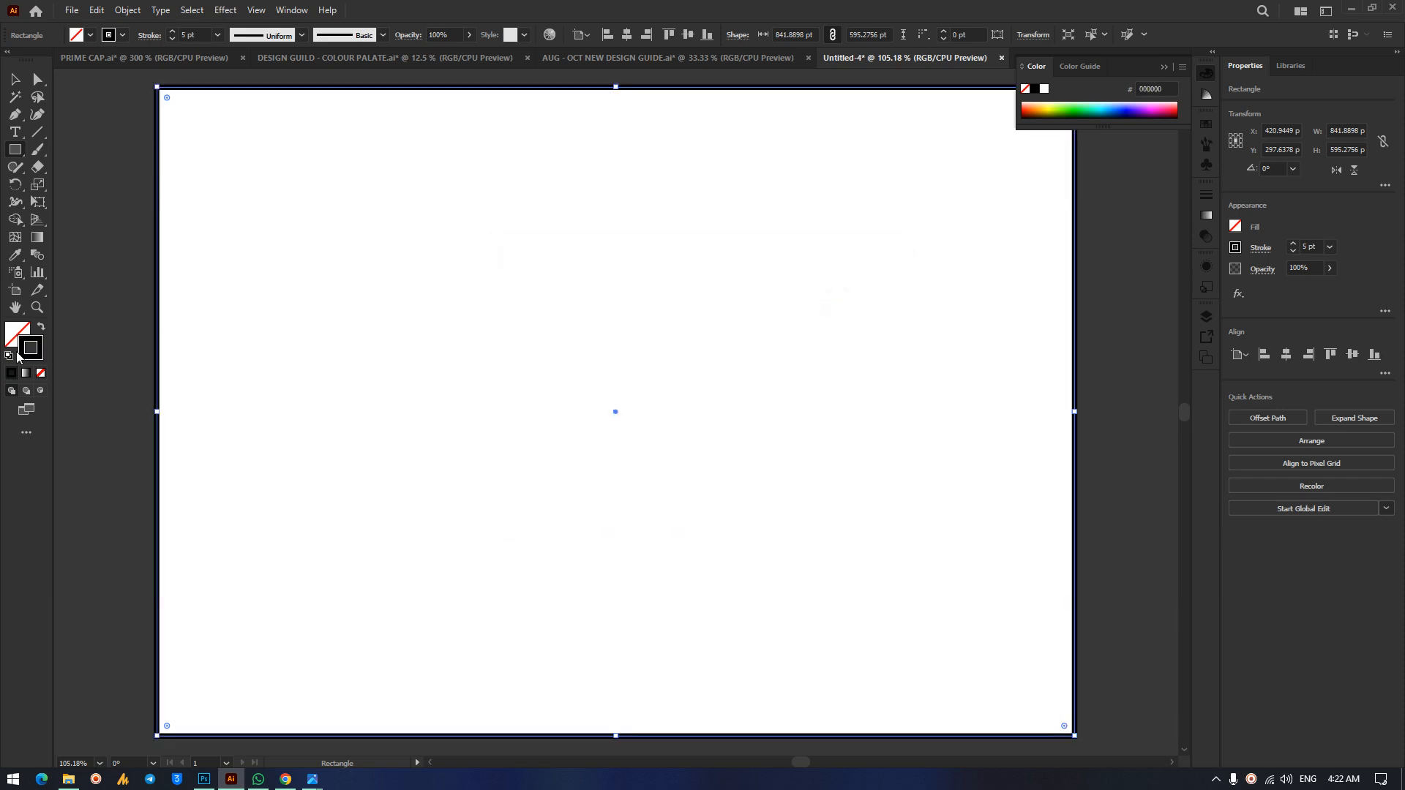
Swap the rectangle's fill and stroke so it has a black fill and no stroke, and deselect it.
left_click(43, 327)
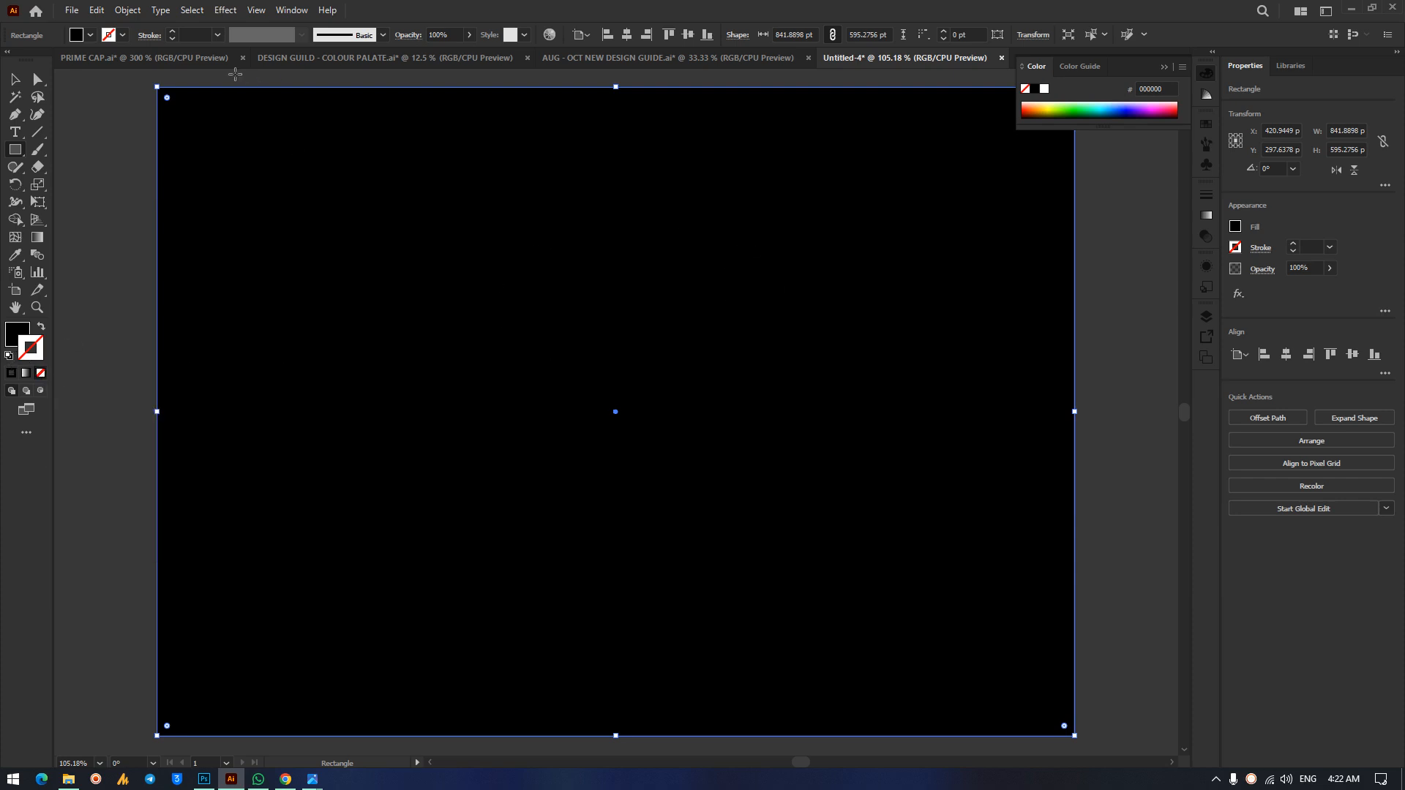
double_click(41, 356)
left_click(860, 323)
left_click(14, 374)
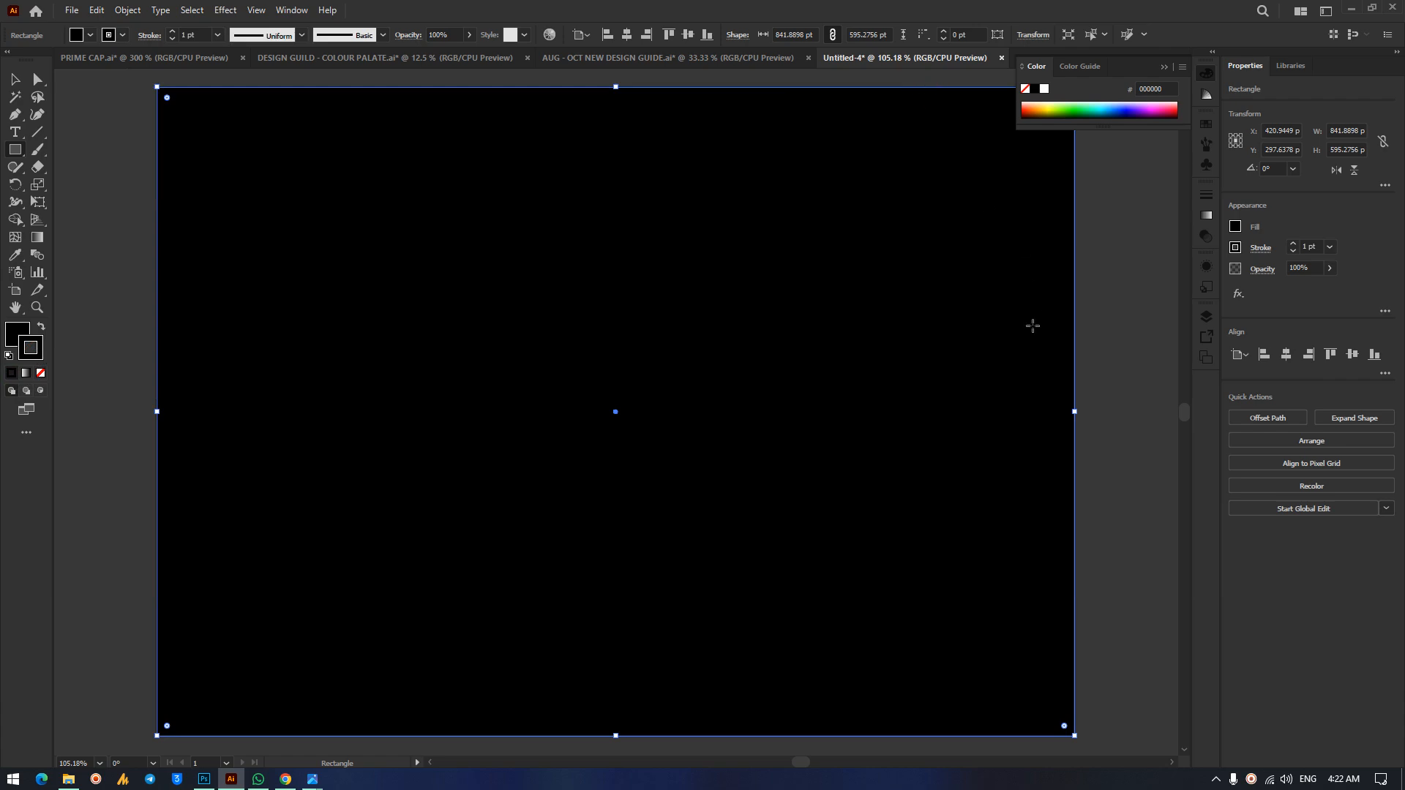
left_click(41, 374)
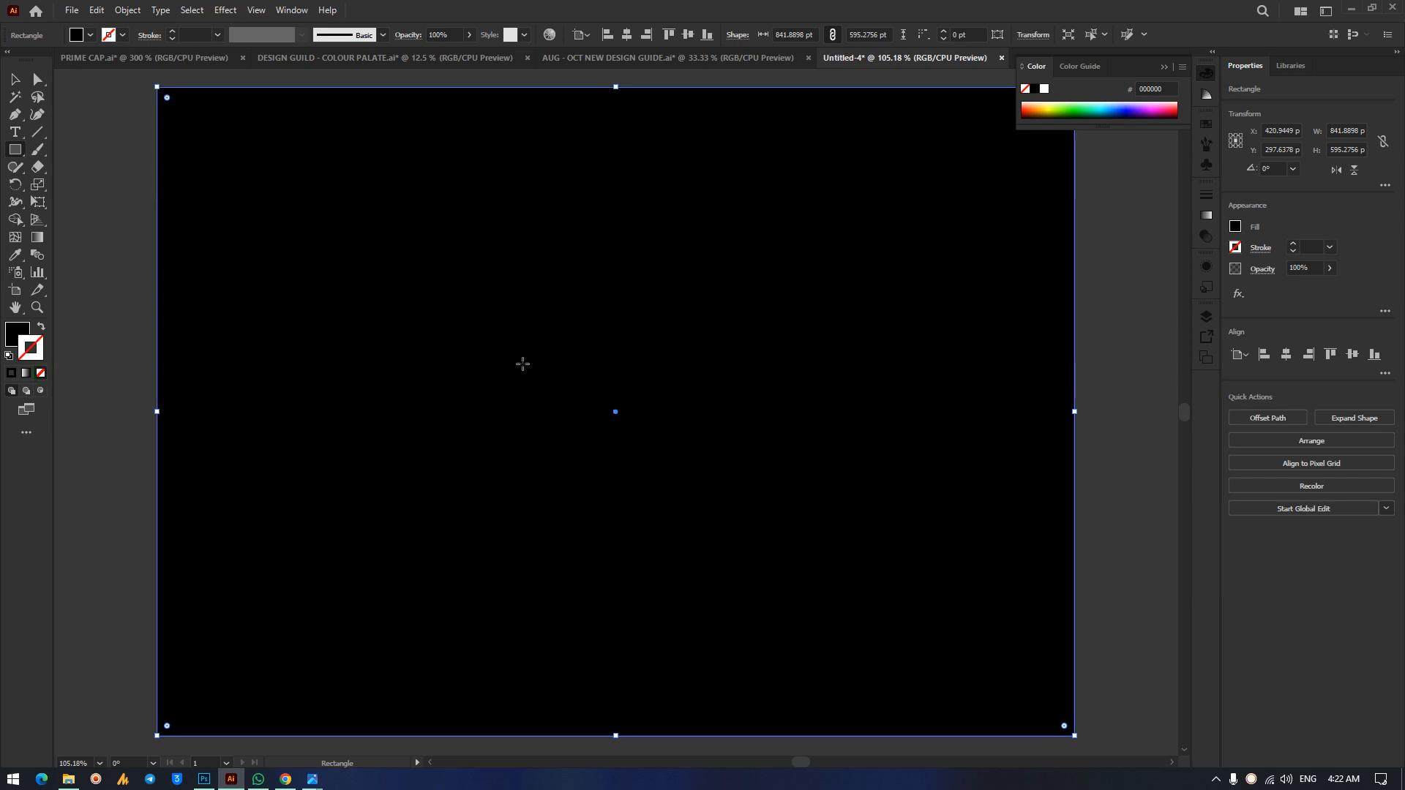
left_click(9, 334)
key("ctrl+shift+a")
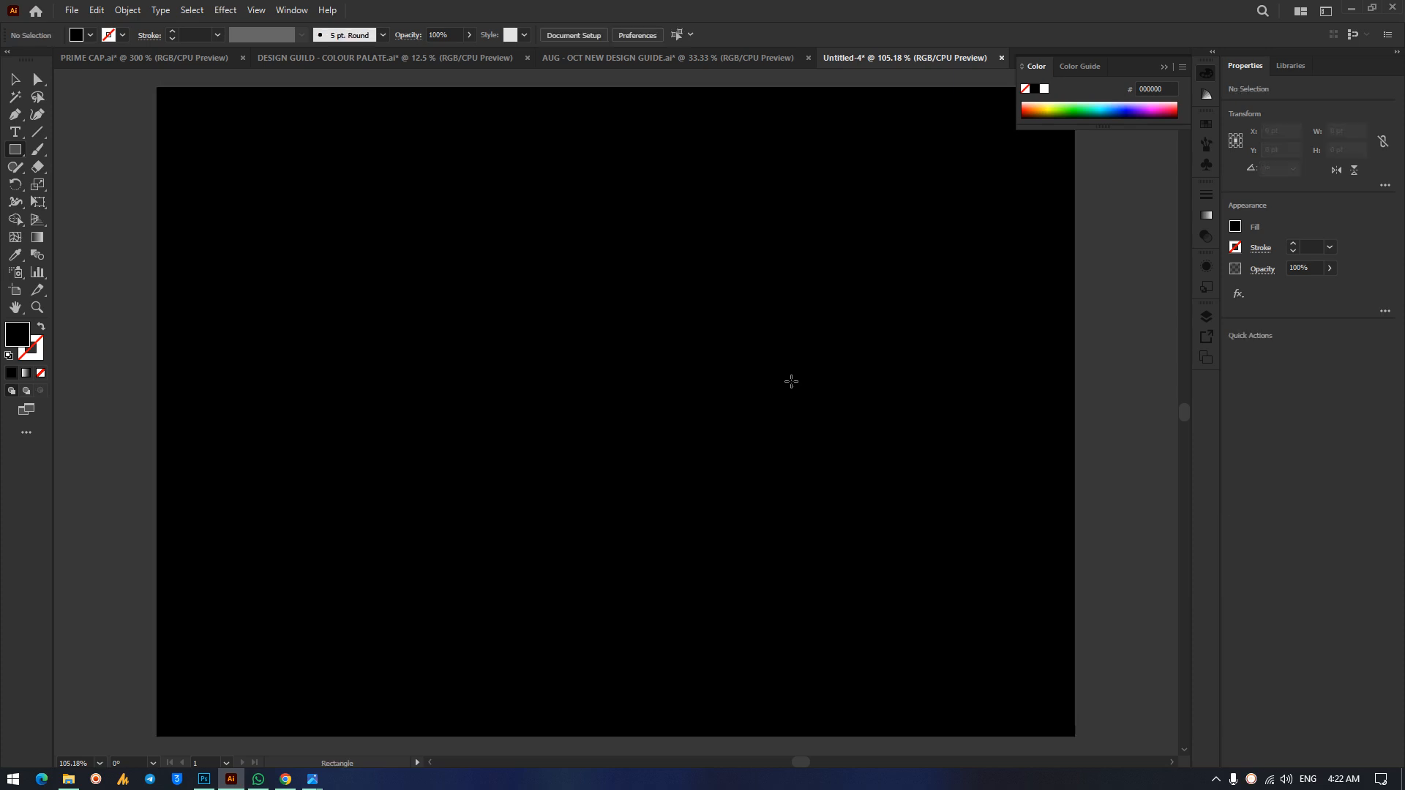
Collapse the floating colour settings and switch to the PRIME CAP.ai document.
left_click(15, 80)
left_click(16, 309)
left_click_drag(806, 276, 827, 325)
left_click_drag(549, 388, 534, 336)
left_click(1164, 66)
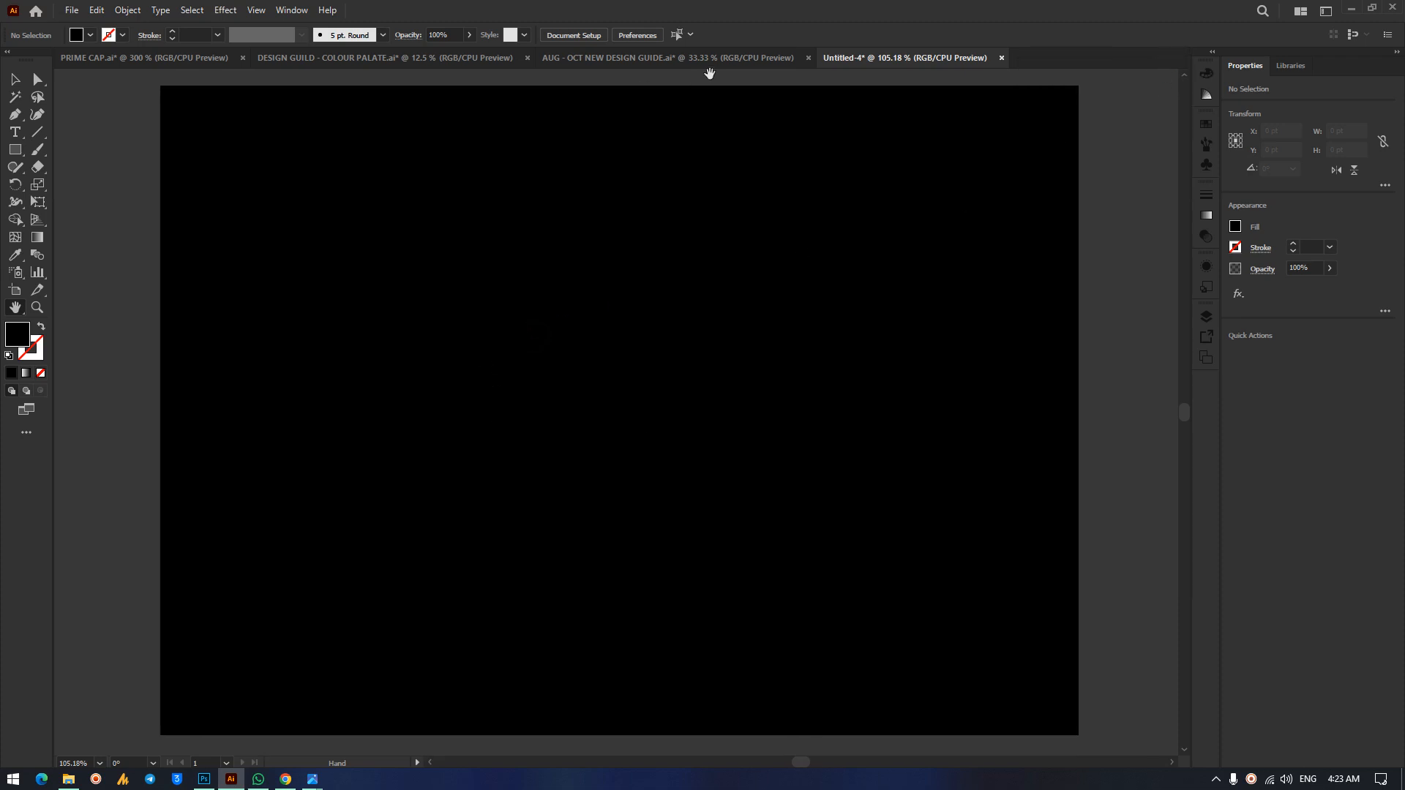
left_click(409, 60)
left_click(177, 61)
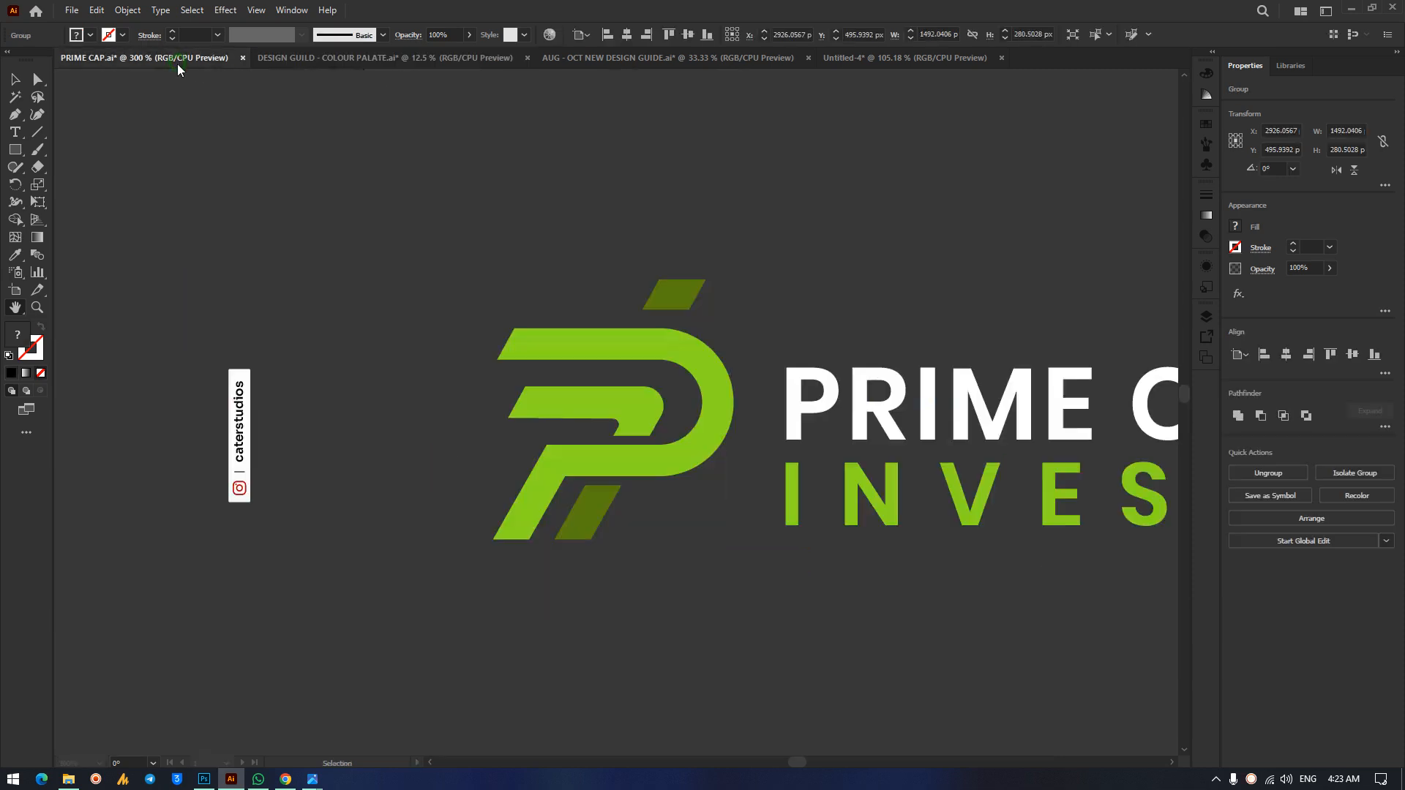
Copy the green P logo mark from PRIME CAP.ai onto the left side of the Untitled-4 artboard and enlarge it proportionally.
key("v")
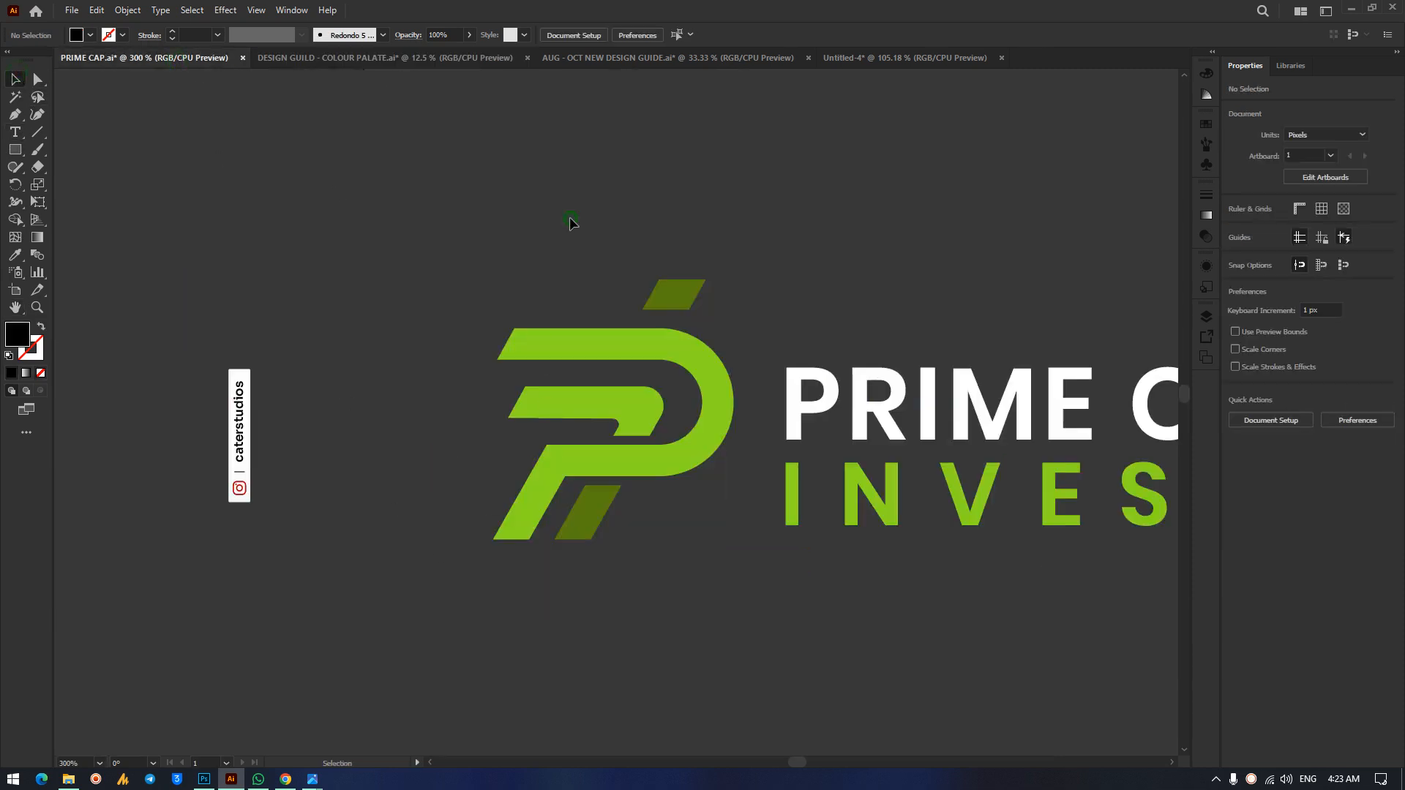
left_click_drag(465, 247, 763, 571)
left_click_drag(710, 389, 297, 402)
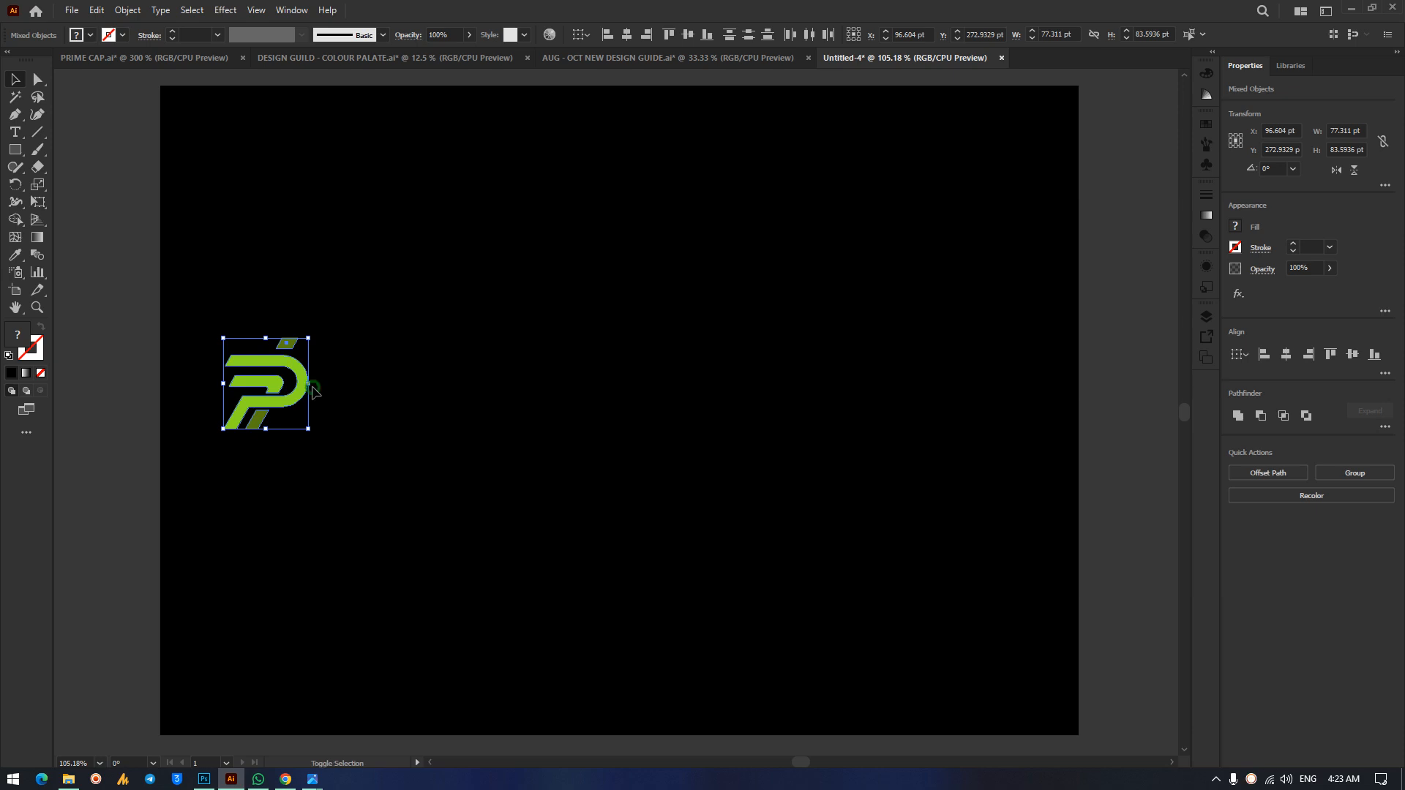
left_click_drag(308, 383, 386, 393)
left_click(528, 518)
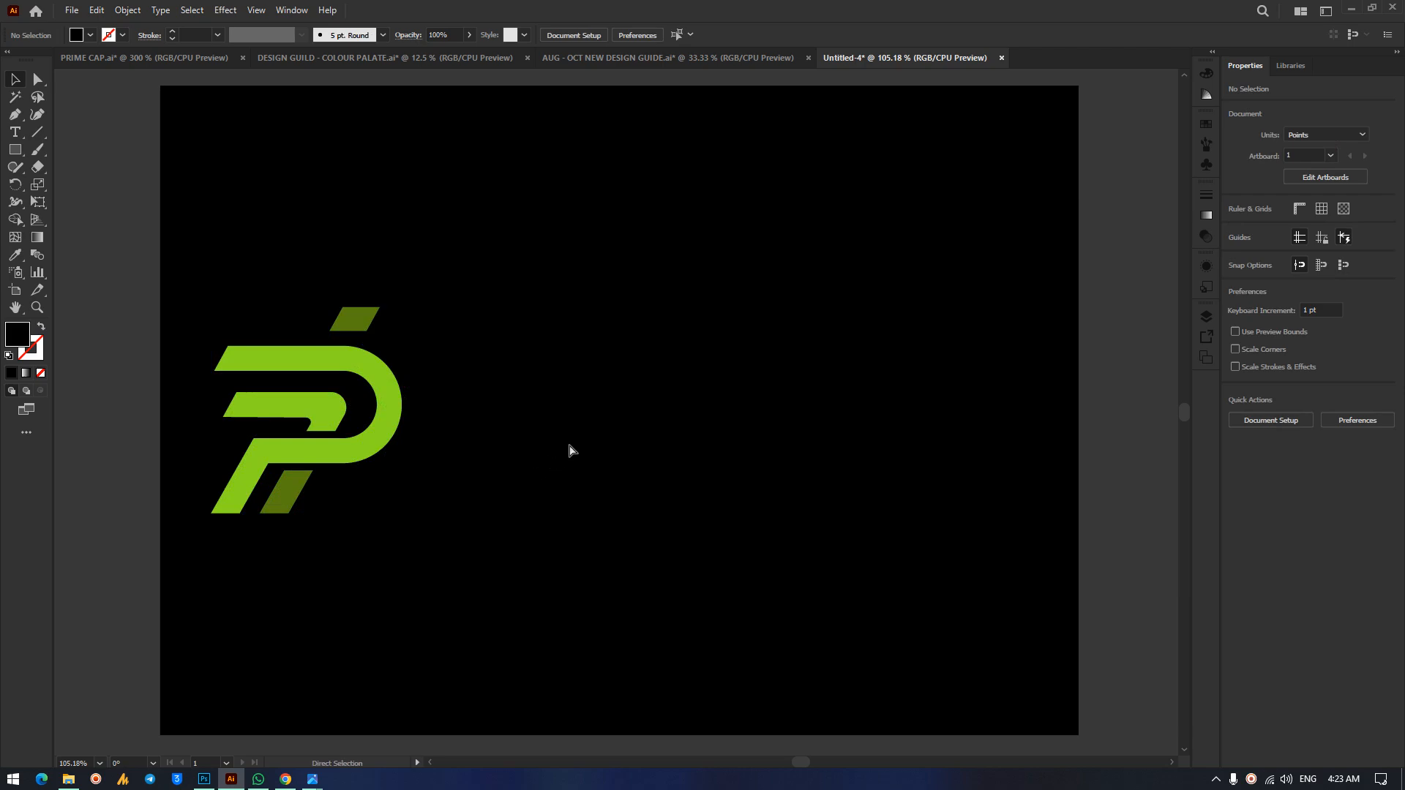
Draw a straight horizontal line about 393 pt long in the upper right area of the black artboard, and deselect it.
scroll(568, 449, "right", 2)
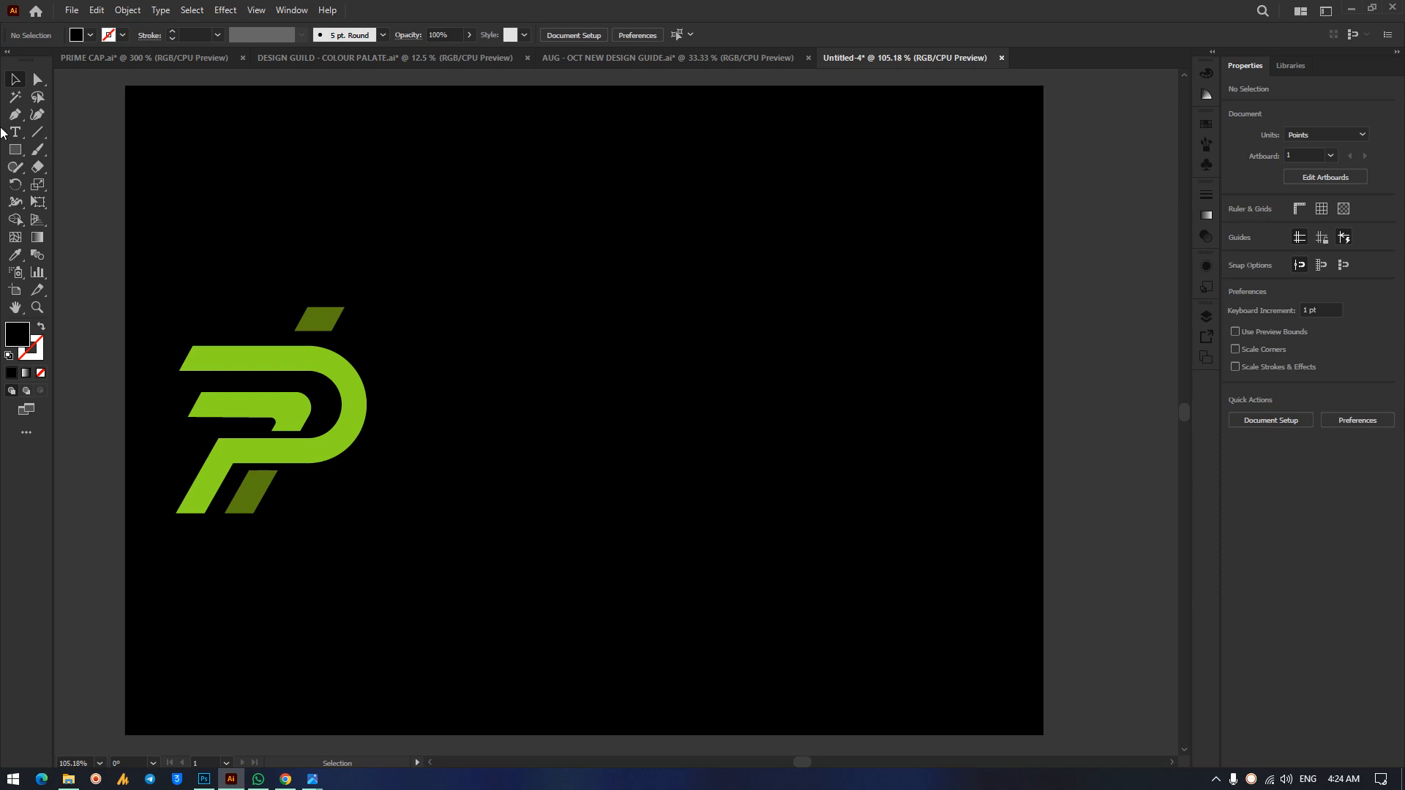
left_click(37, 134)
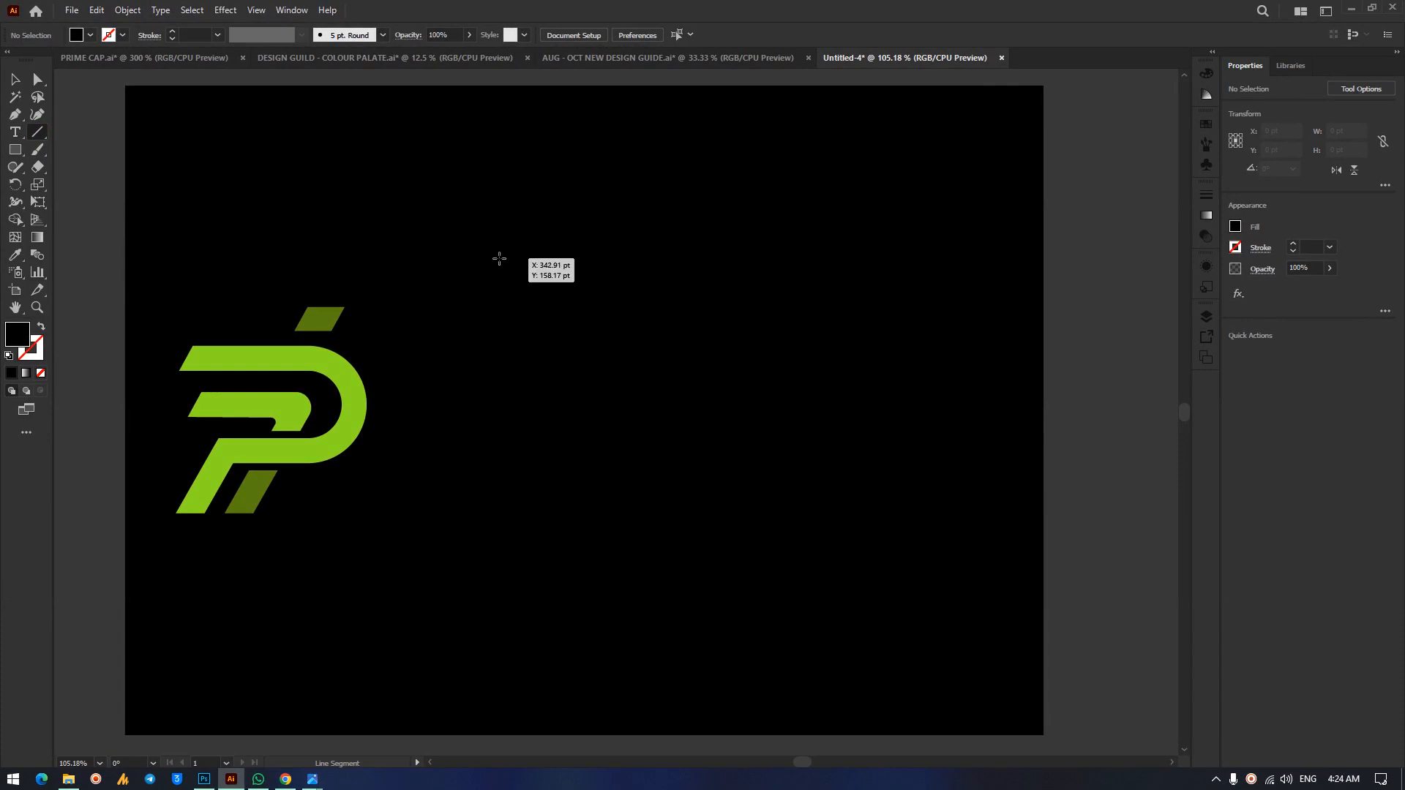
left_click_drag(498, 258, 881, 267)
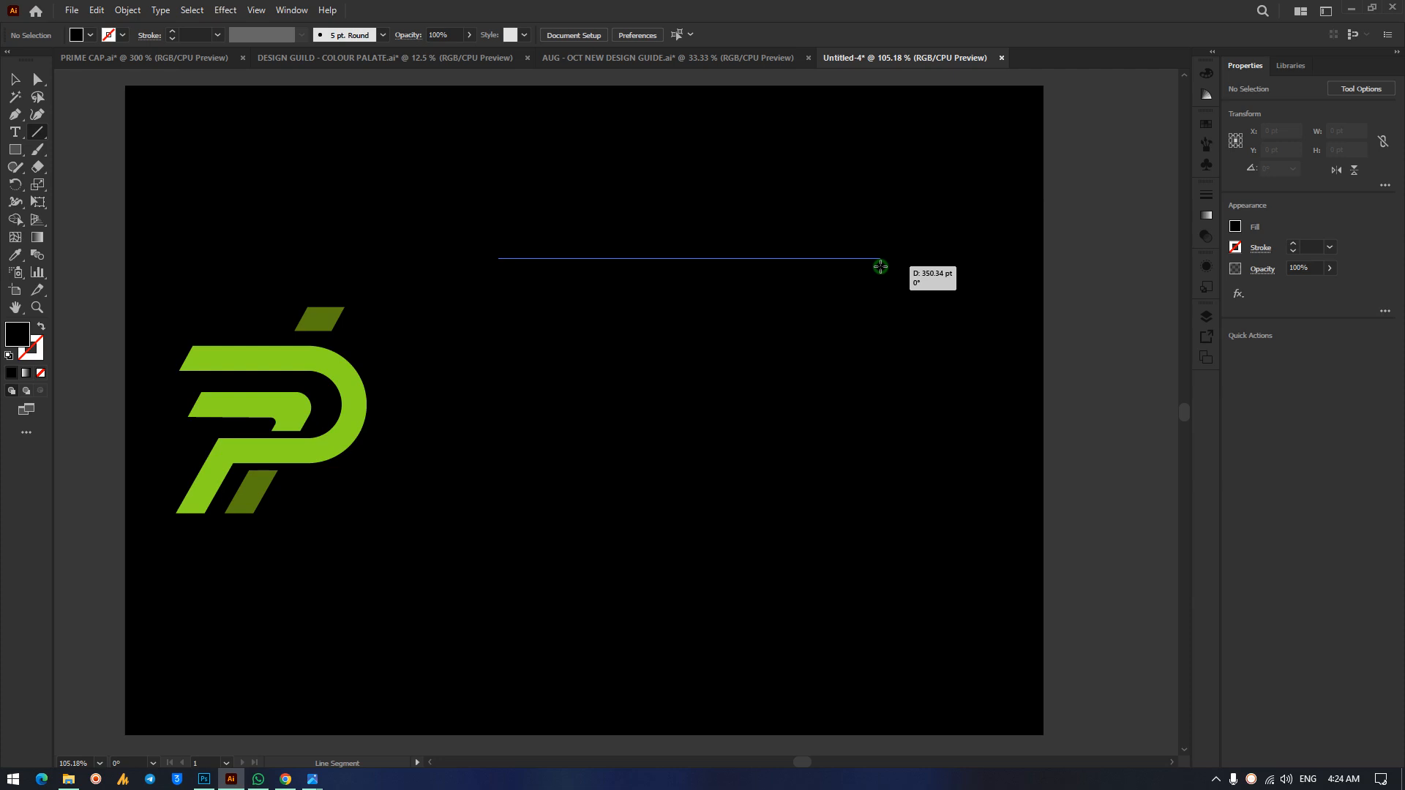
left_click_drag(881, 266, 854, 443)
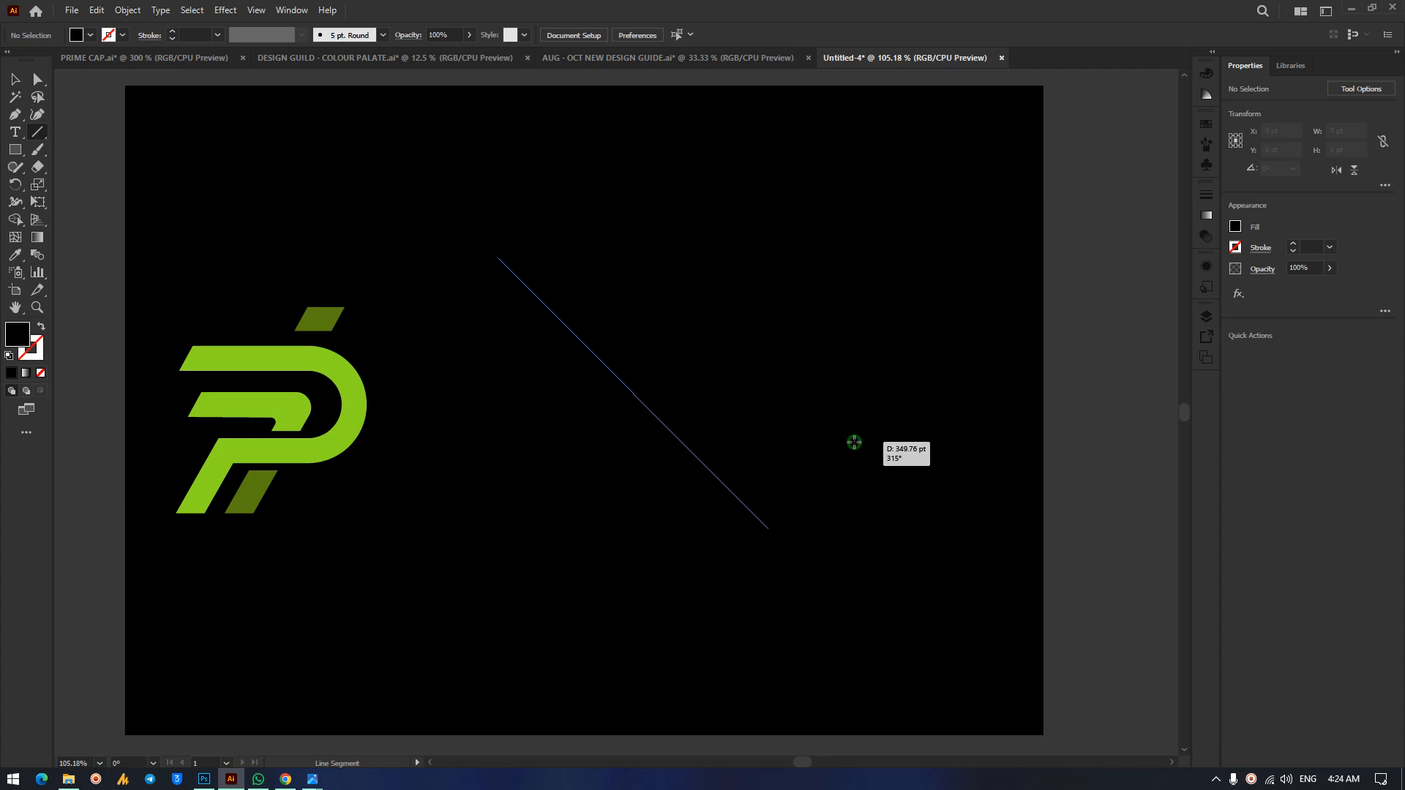
left_click_drag(854, 442, 927, 278)
key("shift")
key("shift")
key("shift")
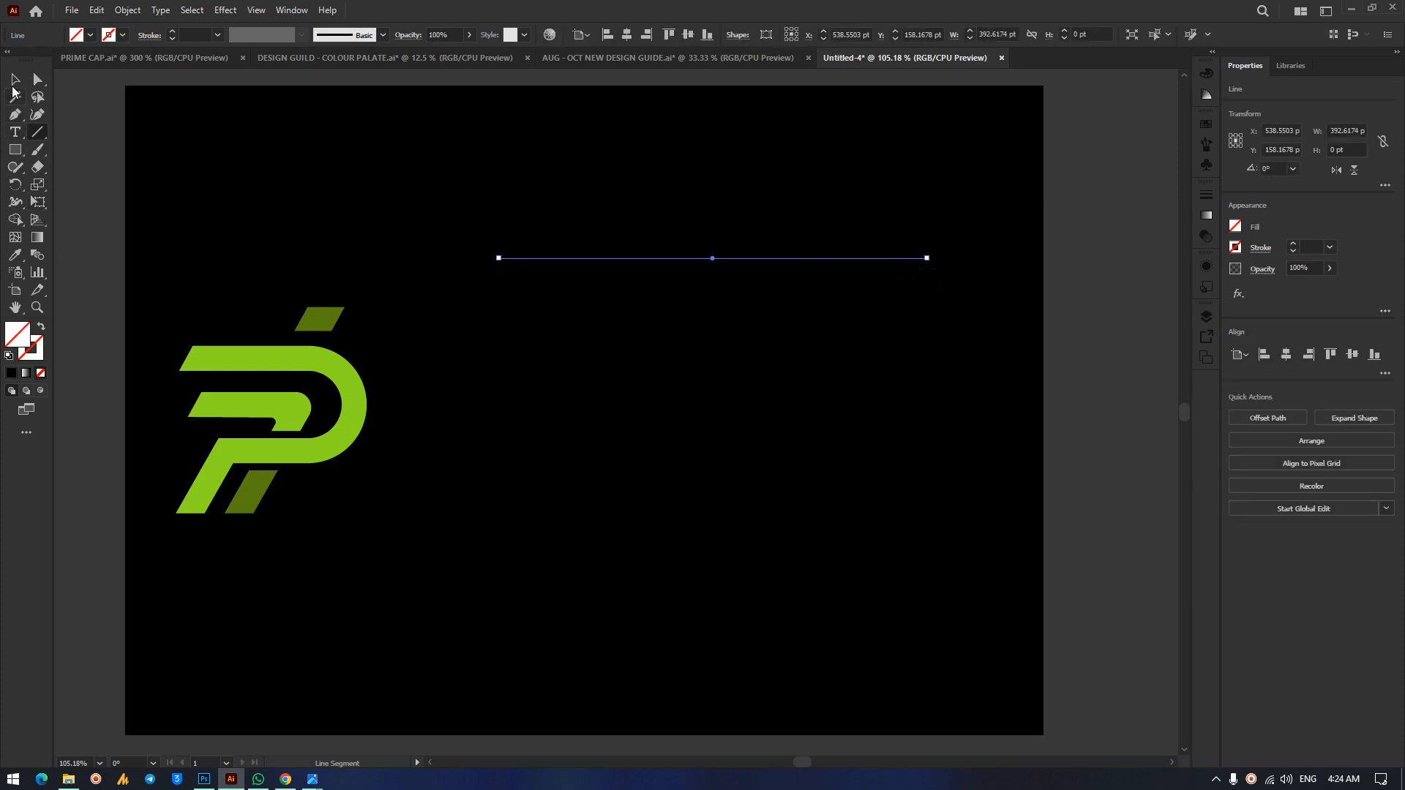
left_click(13, 79)
left_click(887, 390)
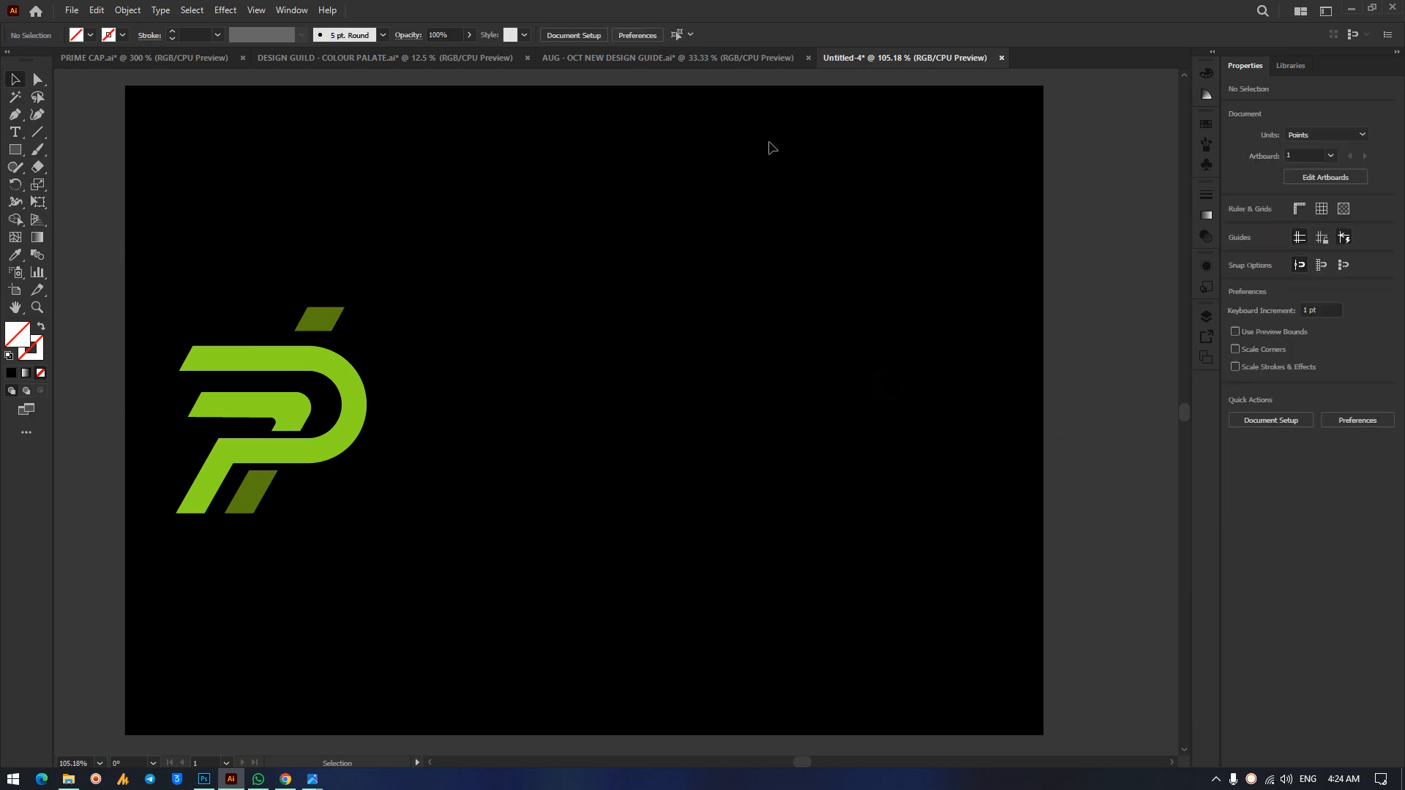
Select the horizontal line and set its stroke colour to white (FFFFFF).
left_click_drag(815, 188, 688, 277)
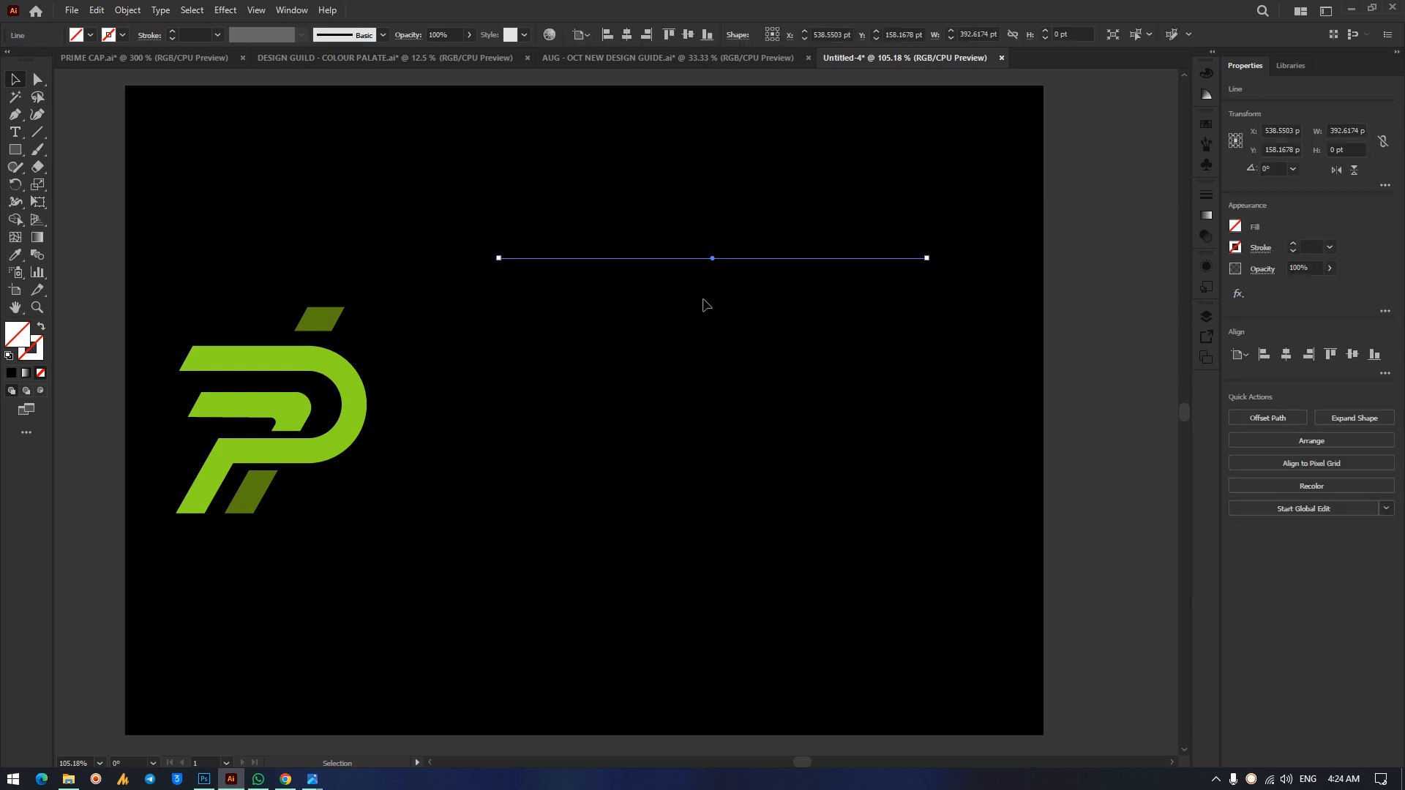
left_click(34, 352)
double_click(35, 356)
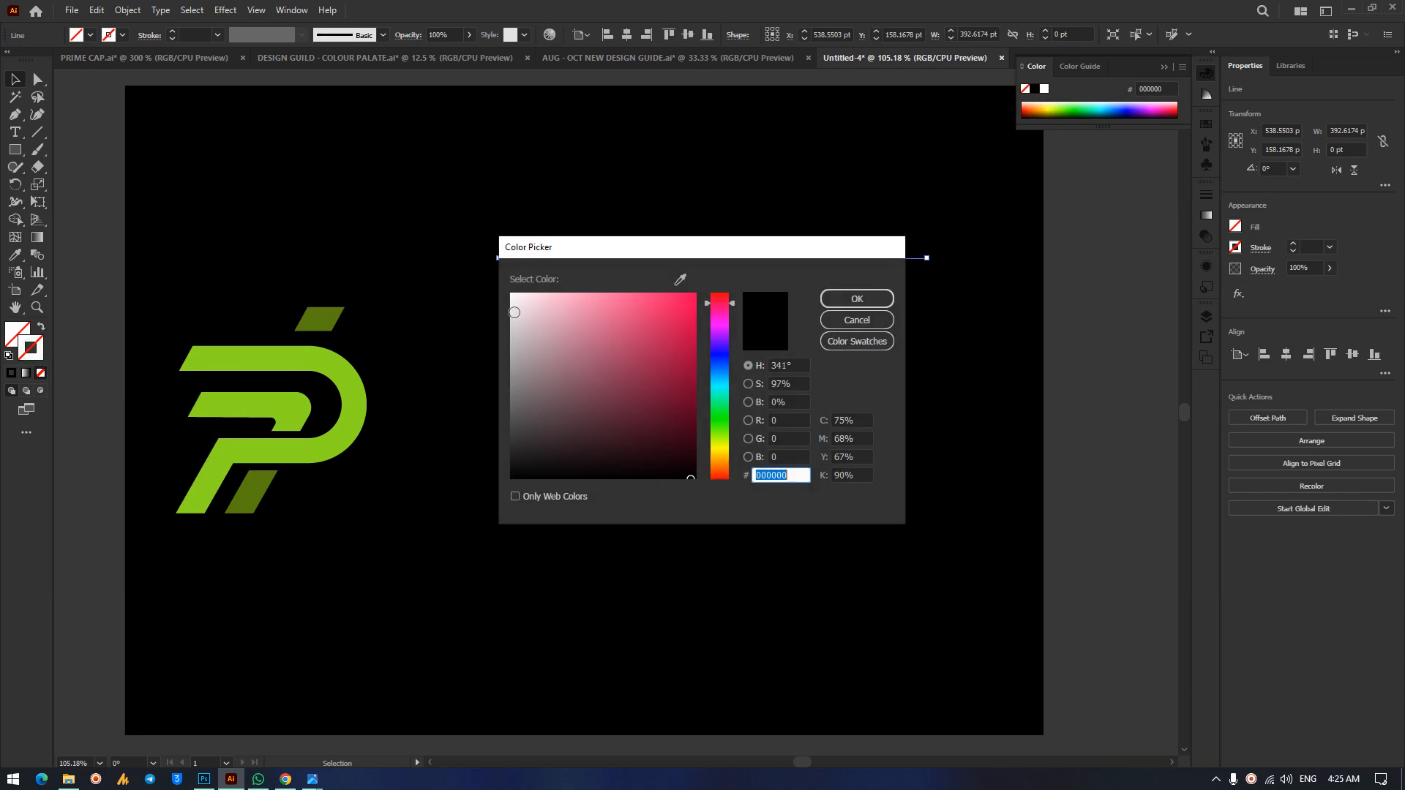
type("FFFFFF")
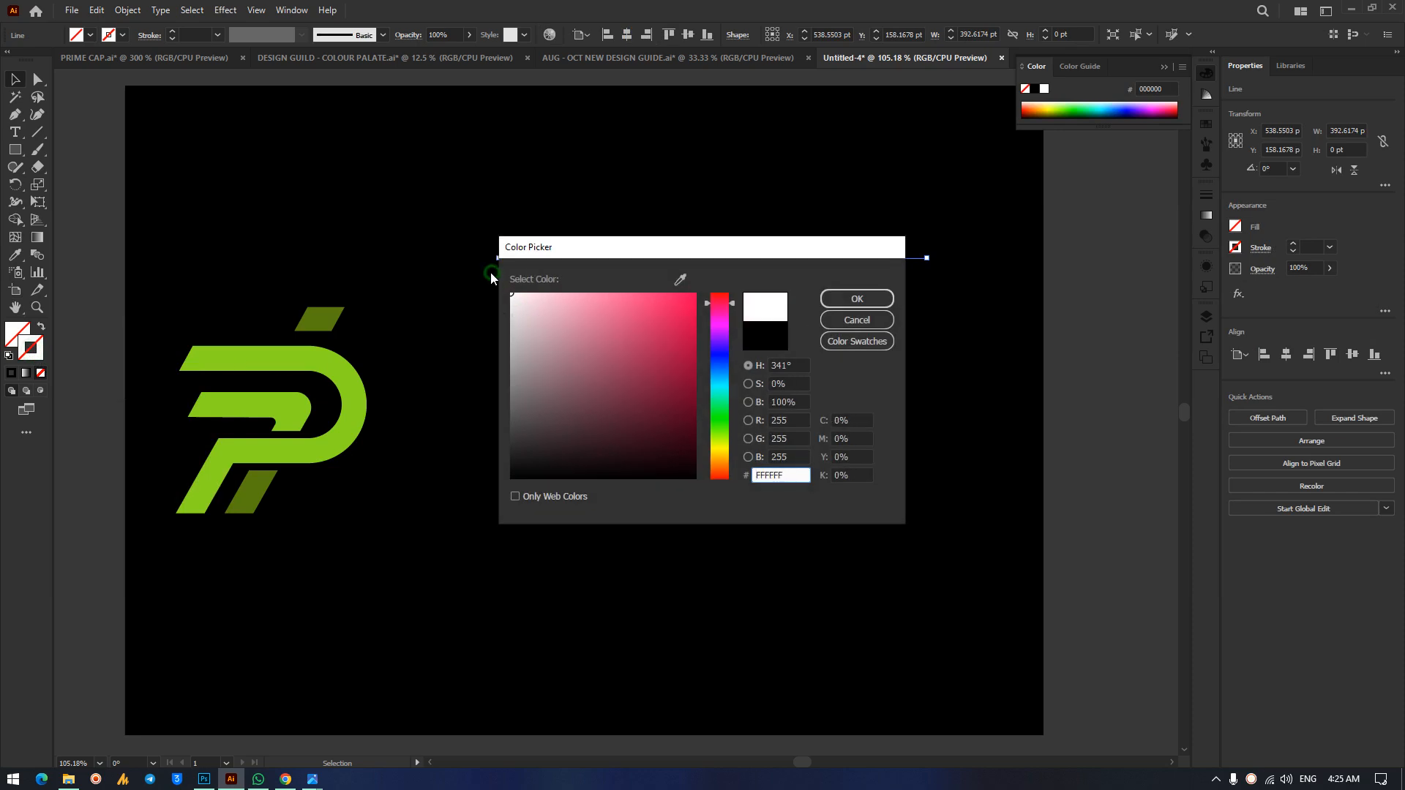
left_click(856, 300)
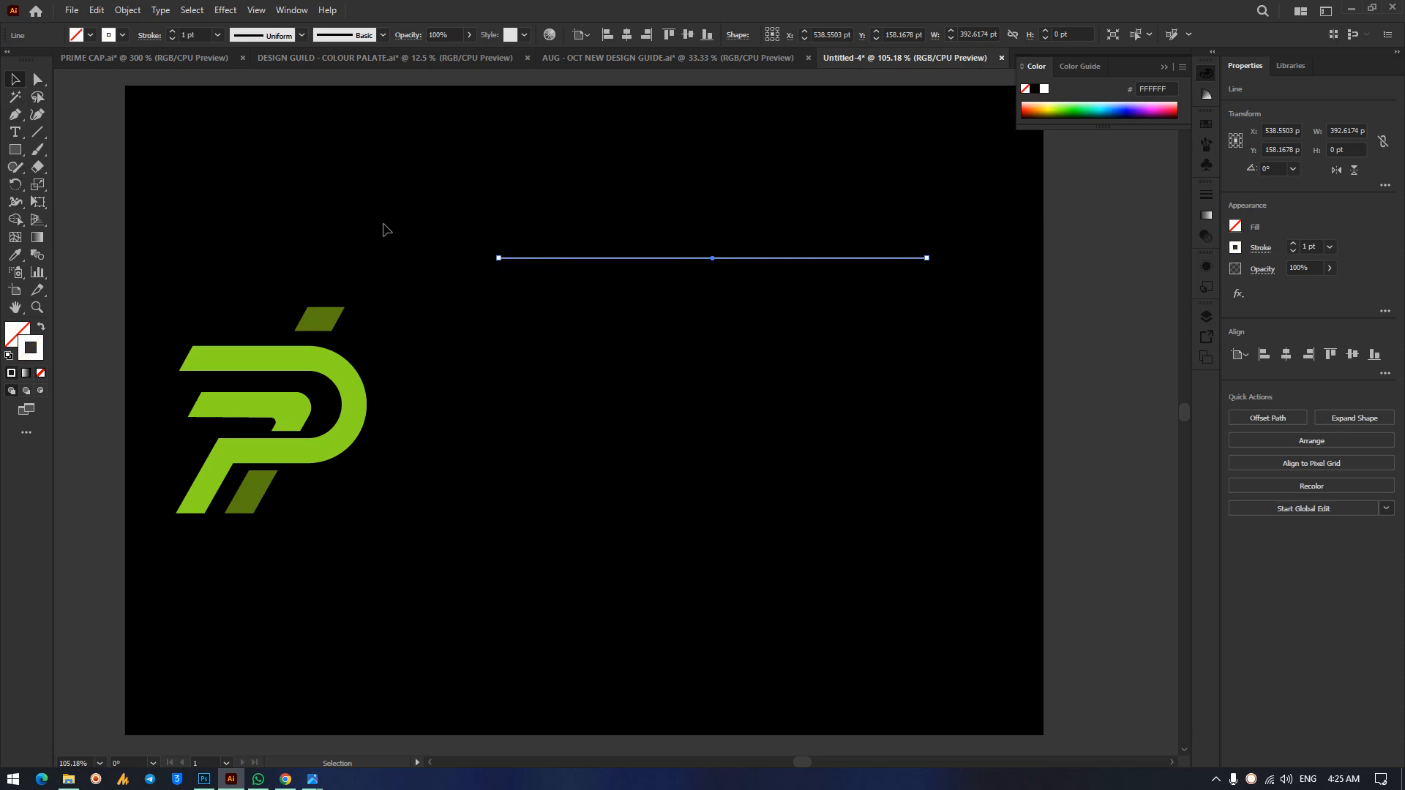
Set the line's stroke colour to bright green (03FF86).
double_click(30, 349)
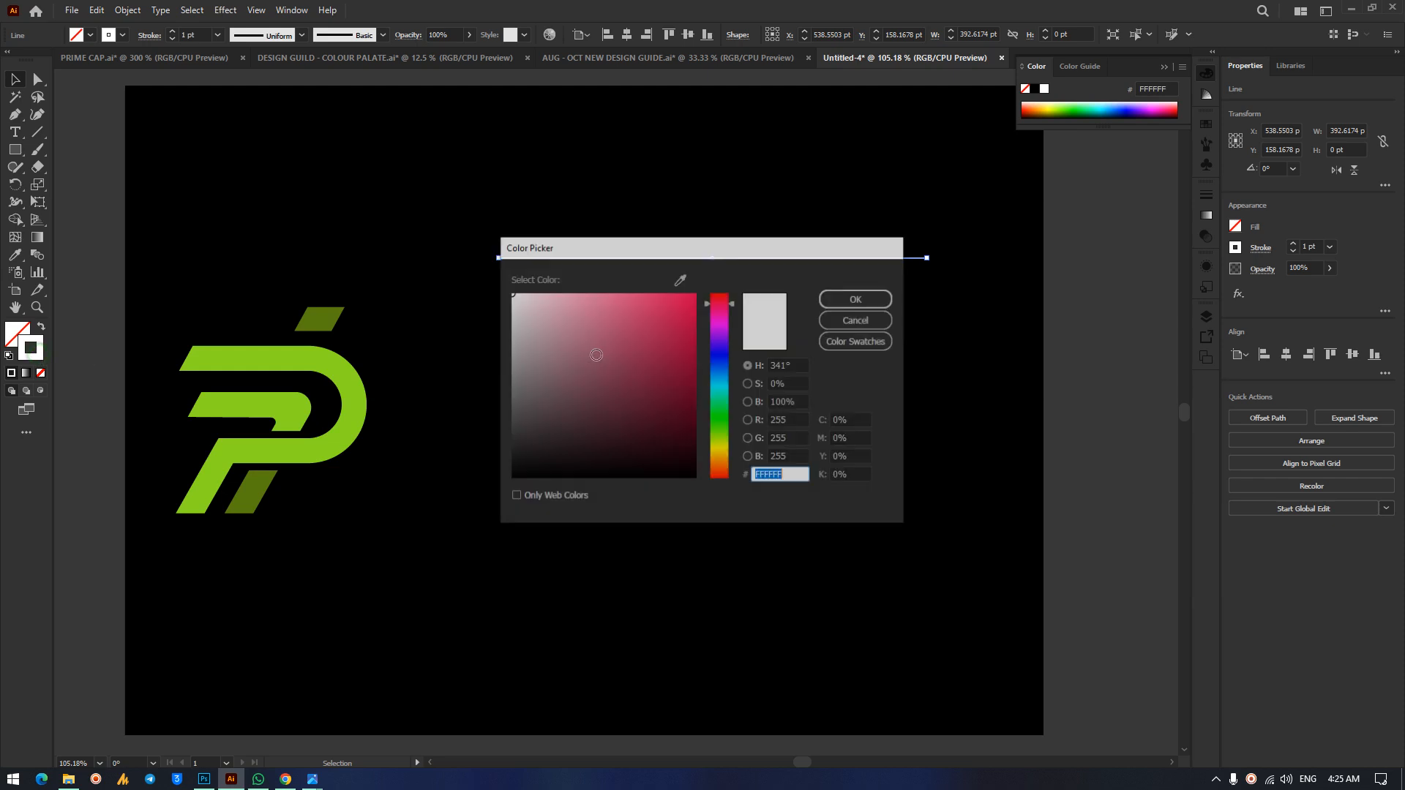
left_click_drag(722, 389, 722, 401)
left_click(694, 295)
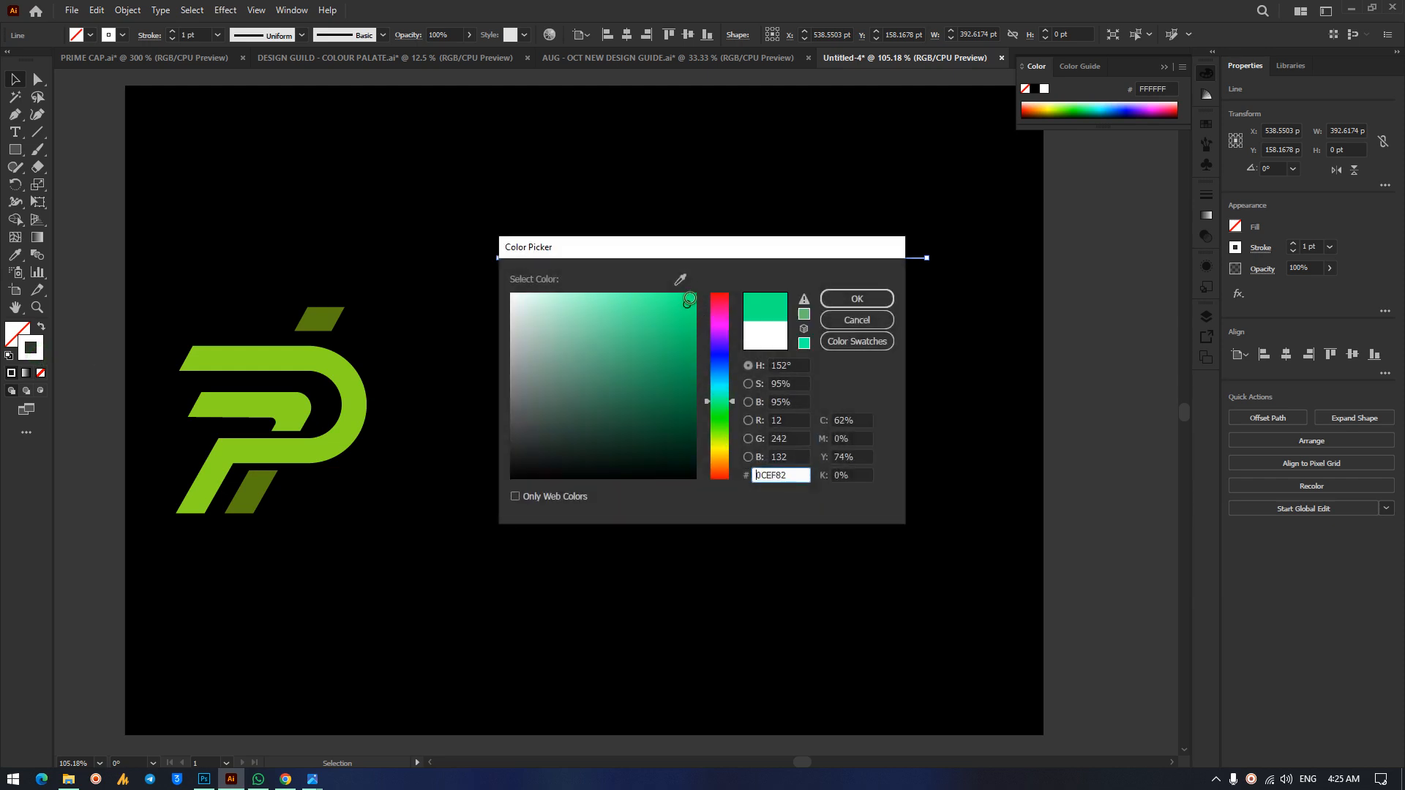
left_click(863, 297)
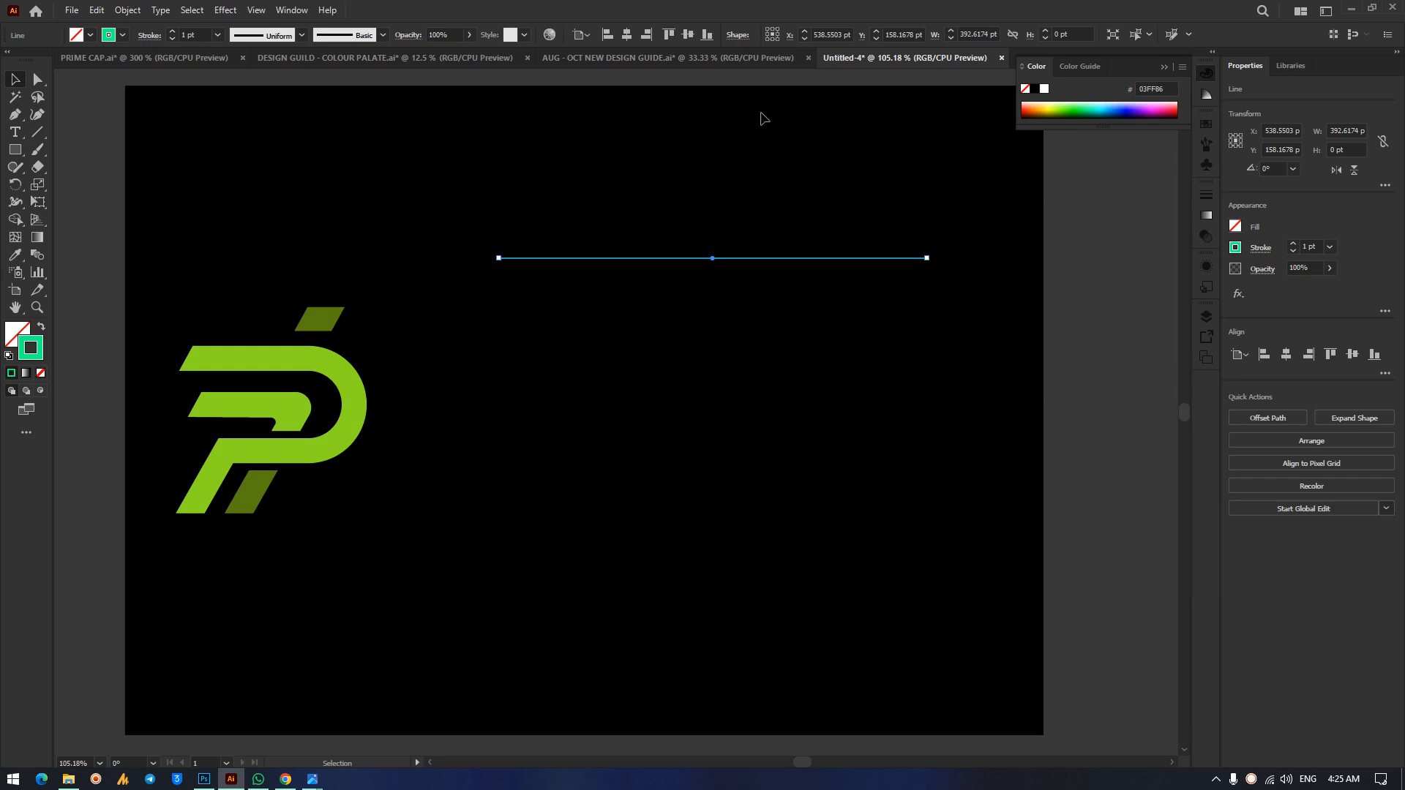
Reduce the green line's stroke weight to 0.5 pt and deselect it.
left_click(1206, 195)
left_click(1073, 210)
key("Down")
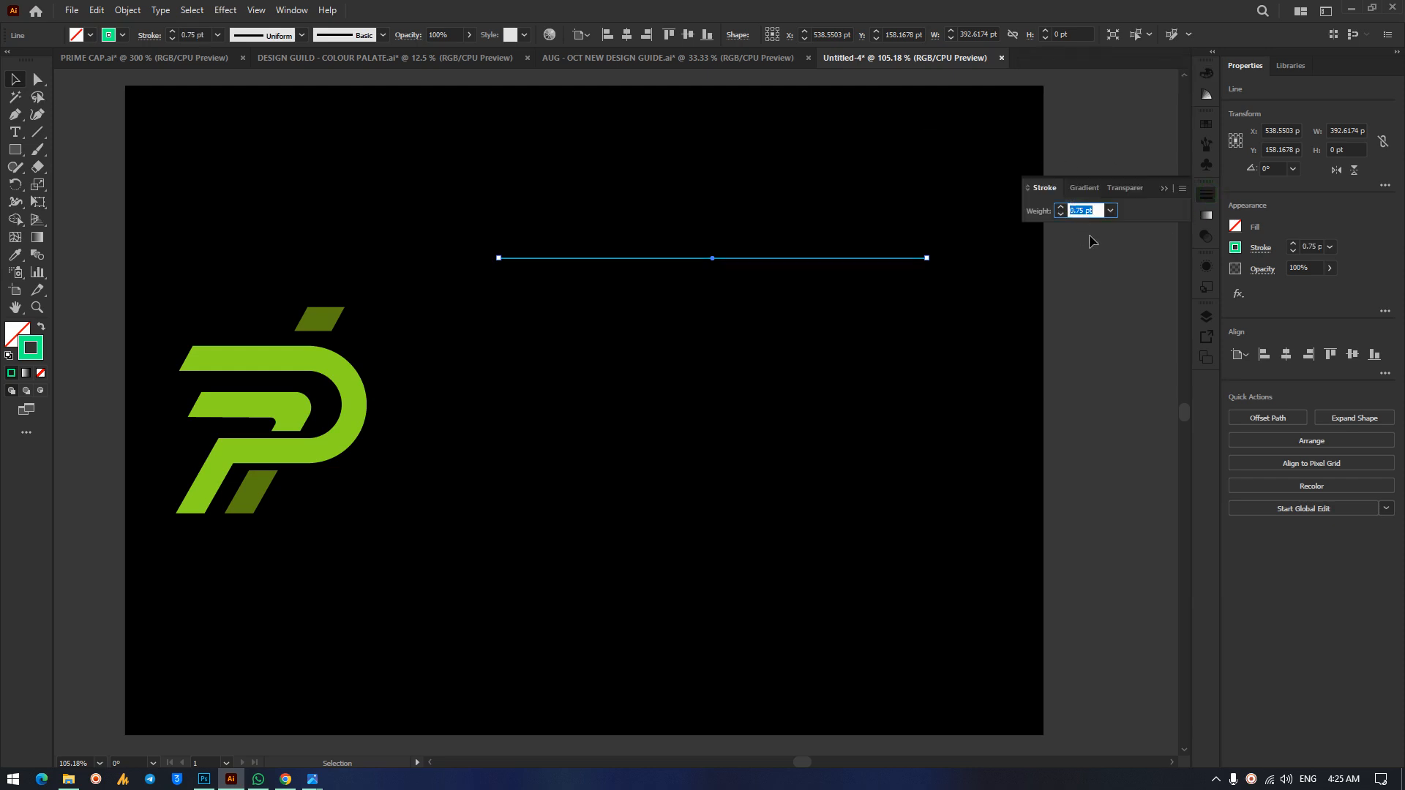
key("Down")
left_click(37, 80)
left_click(496, 192)
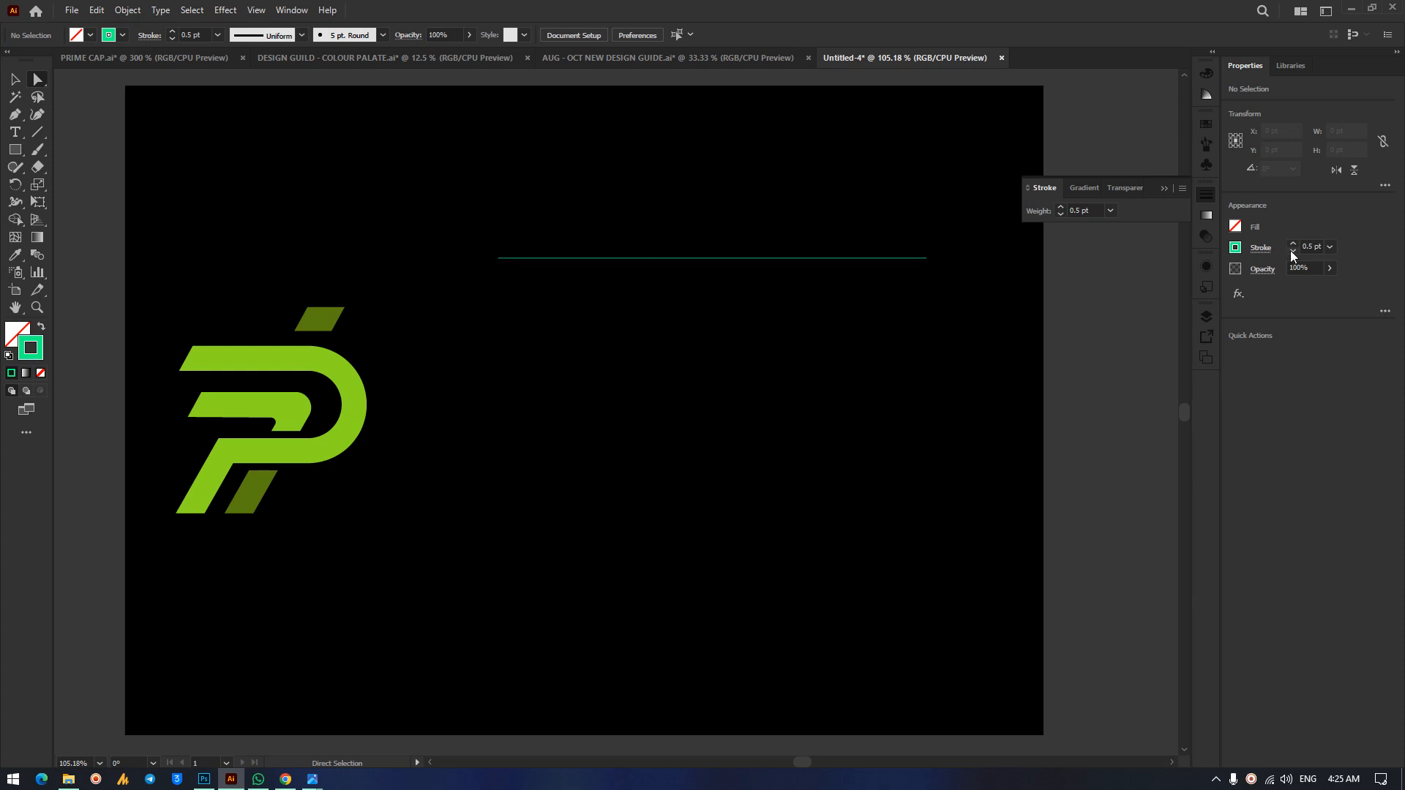
Reselect the green line with the Direct Selection tool and set its stroke weight to 1 pt.
left_click_drag(896, 205, 857, 333)
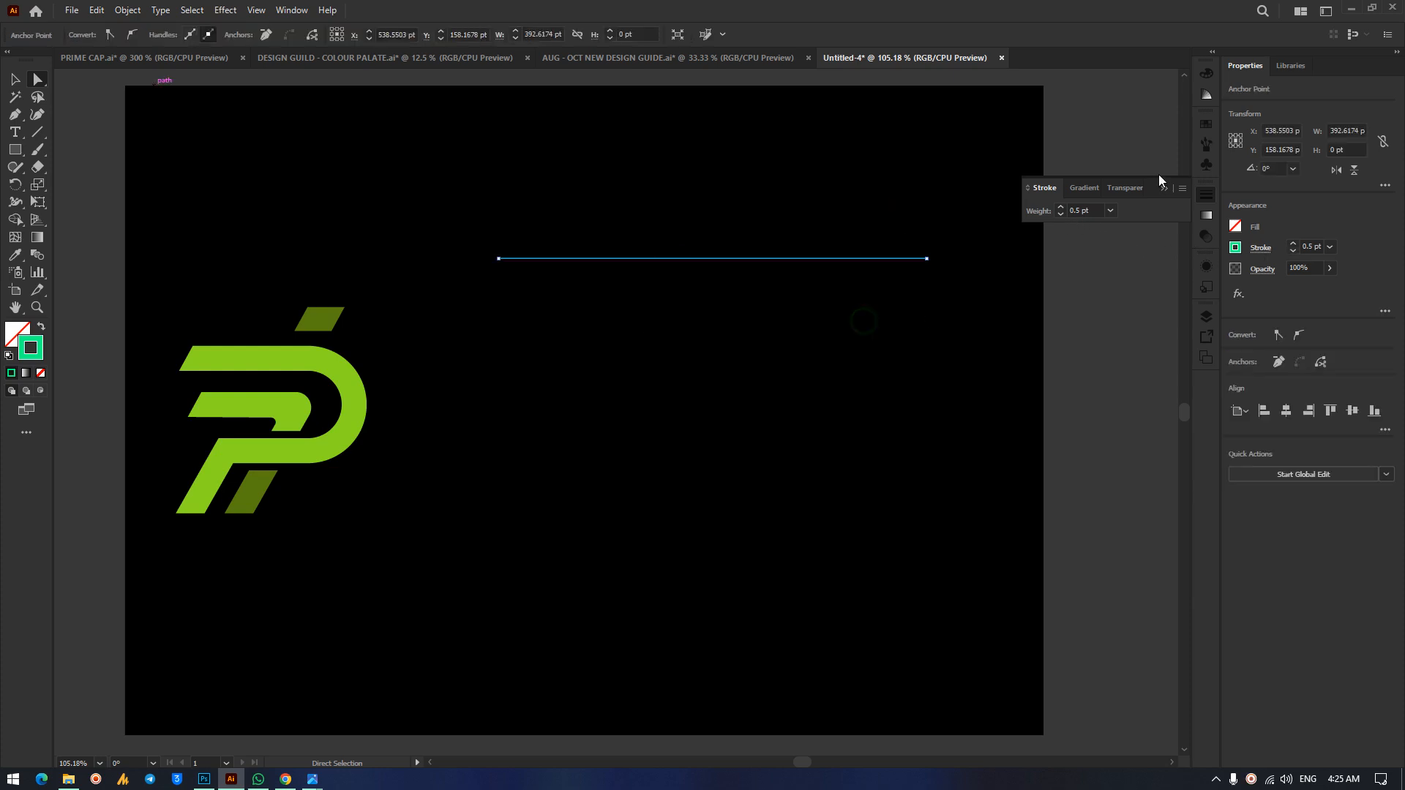
left_click(1081, 211)
type("1")
key("Return")
Duplicate the green line about 42 pt straight below the original.
left_click(290, 125)
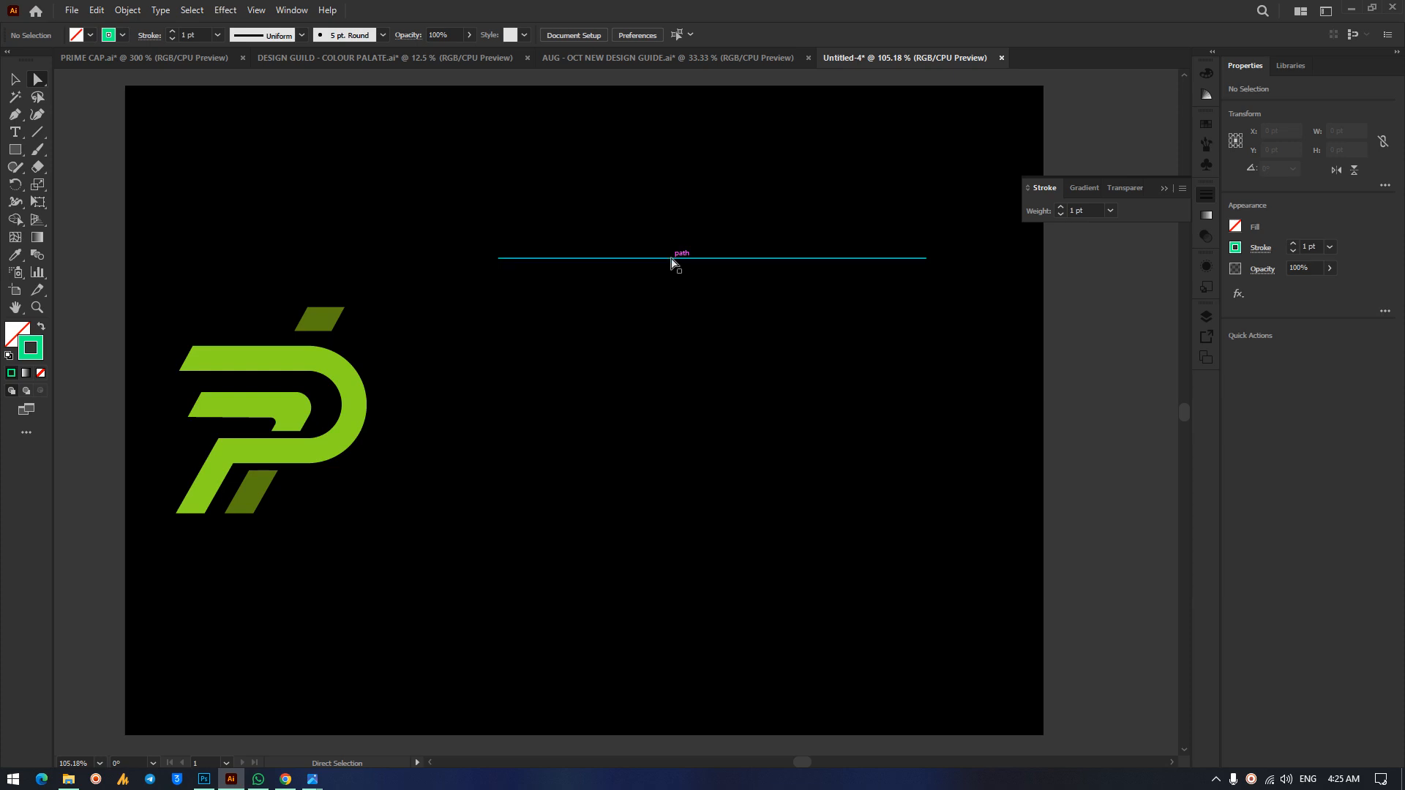
left_click_drag(672, 262, 672, 306)
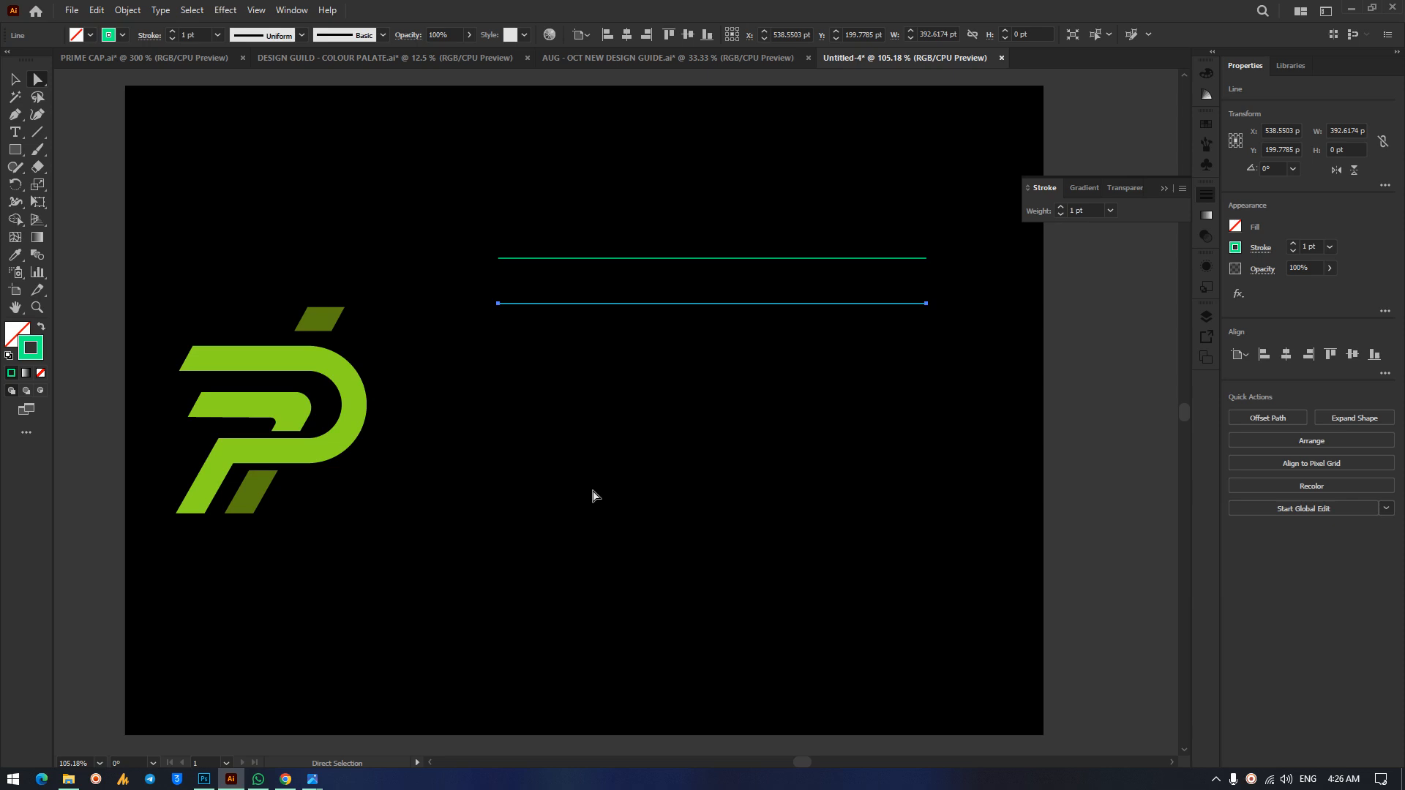
Try placing another copy of the green line farther down the artboard, and delete the copy.
left_click_drag(702, 214, 688, 381)
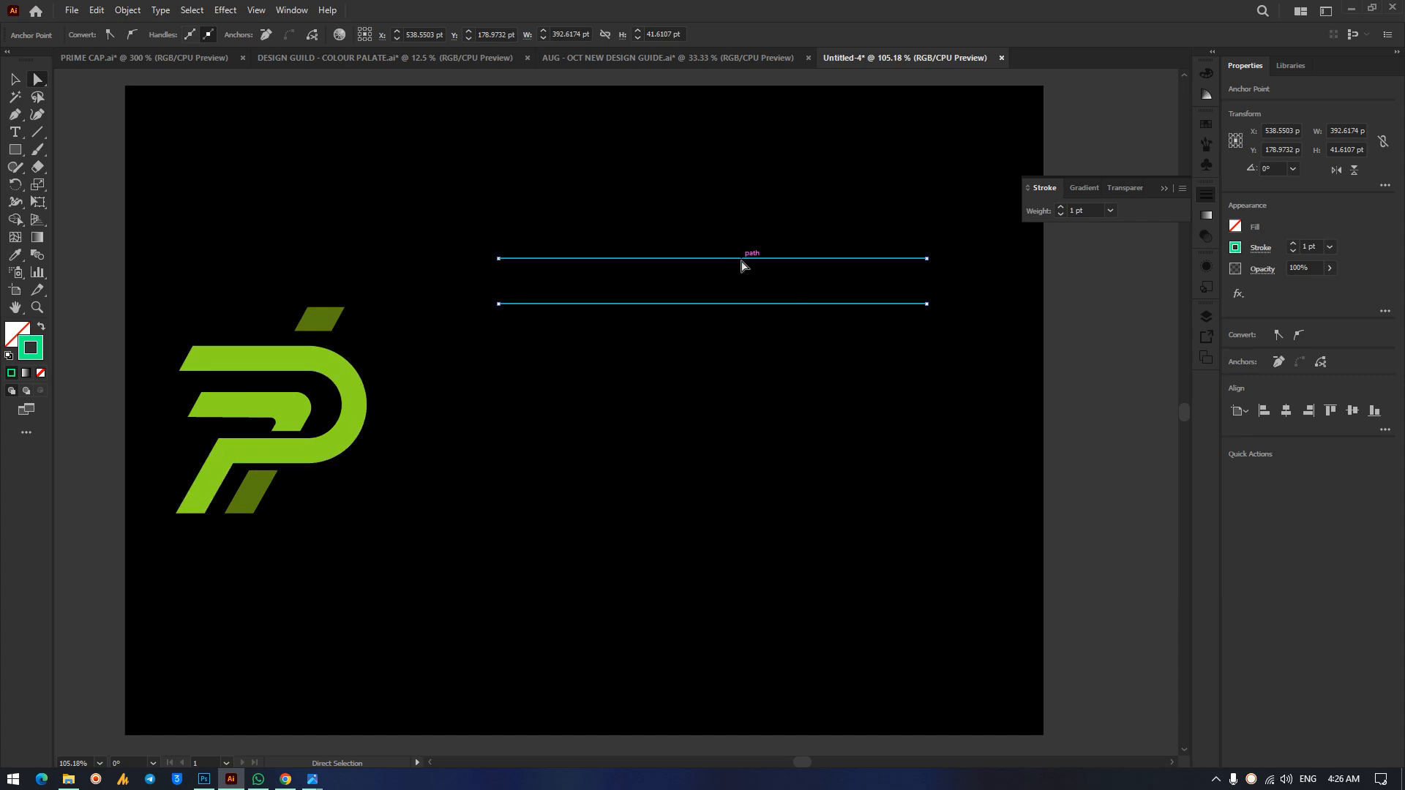
left_click_drag(742, 302, 741, 393)
key("ctrl+z")
left_click_drag(706, 218, 728, 424)
left_click_drag(754, 262, 756, 371)
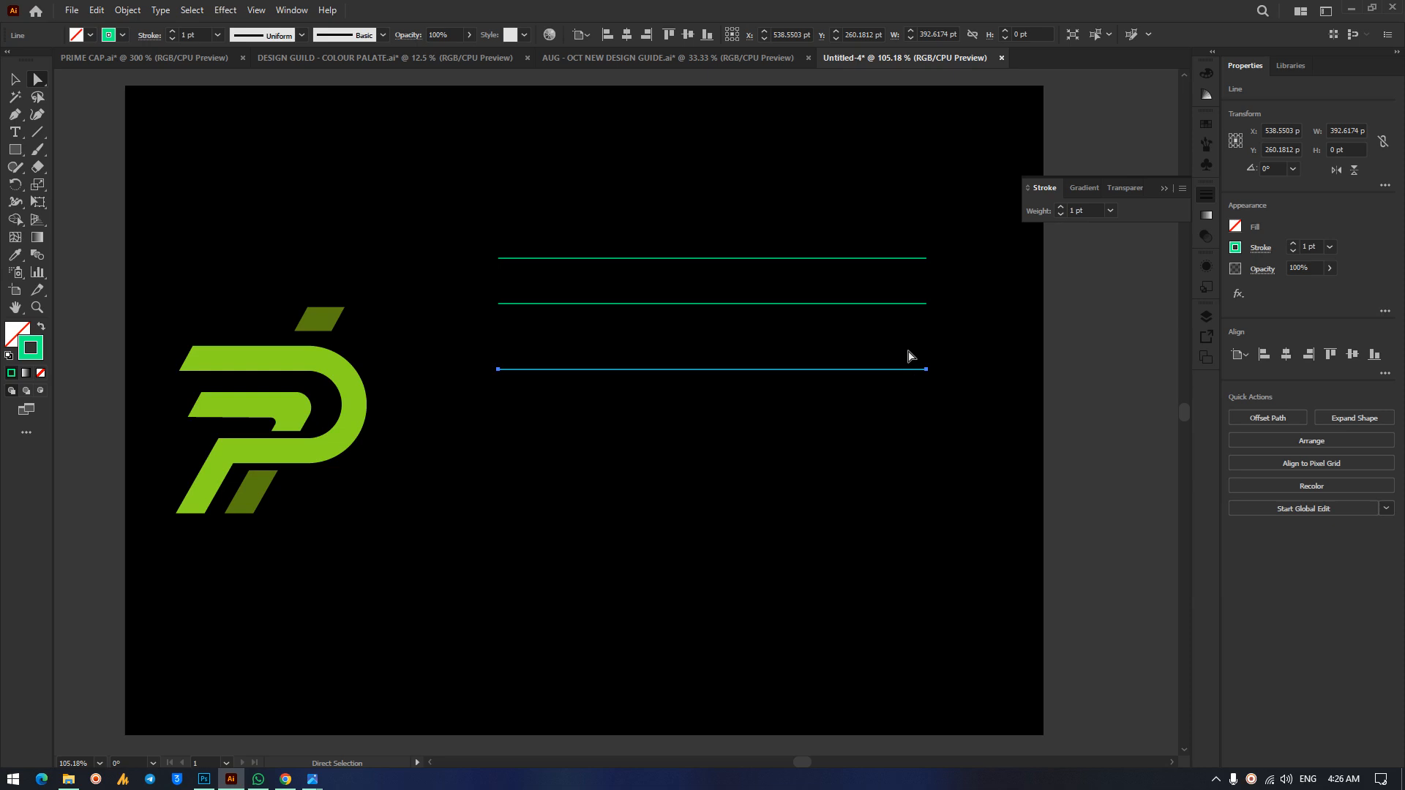
key("Delete")
Move the dark green parallelogram above the P mark to the artboard's upper-left corner, about X 80 pt, Y 47 pt, using Direct Selection.
left_click_drag(907, 221, 415, 504)
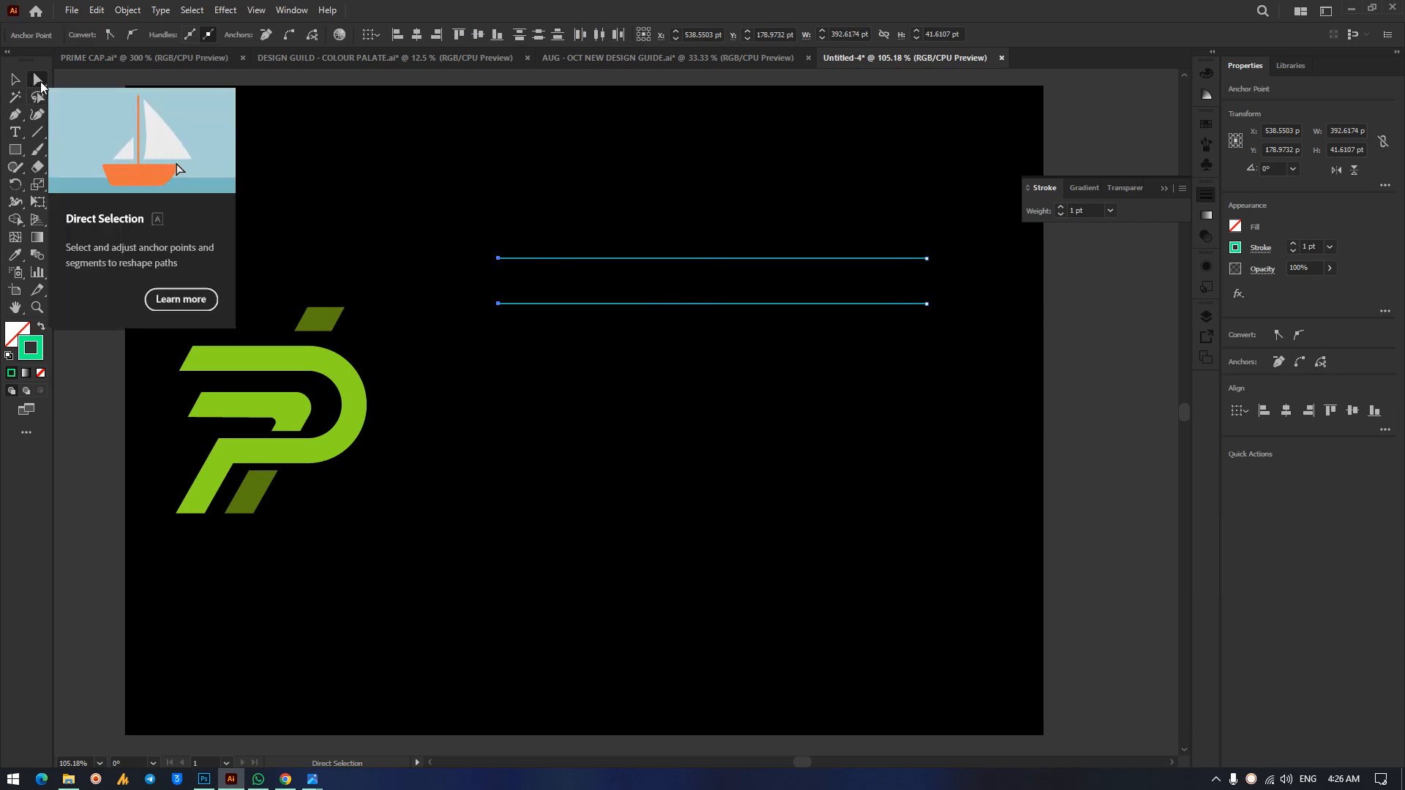
left_click(449, 413)
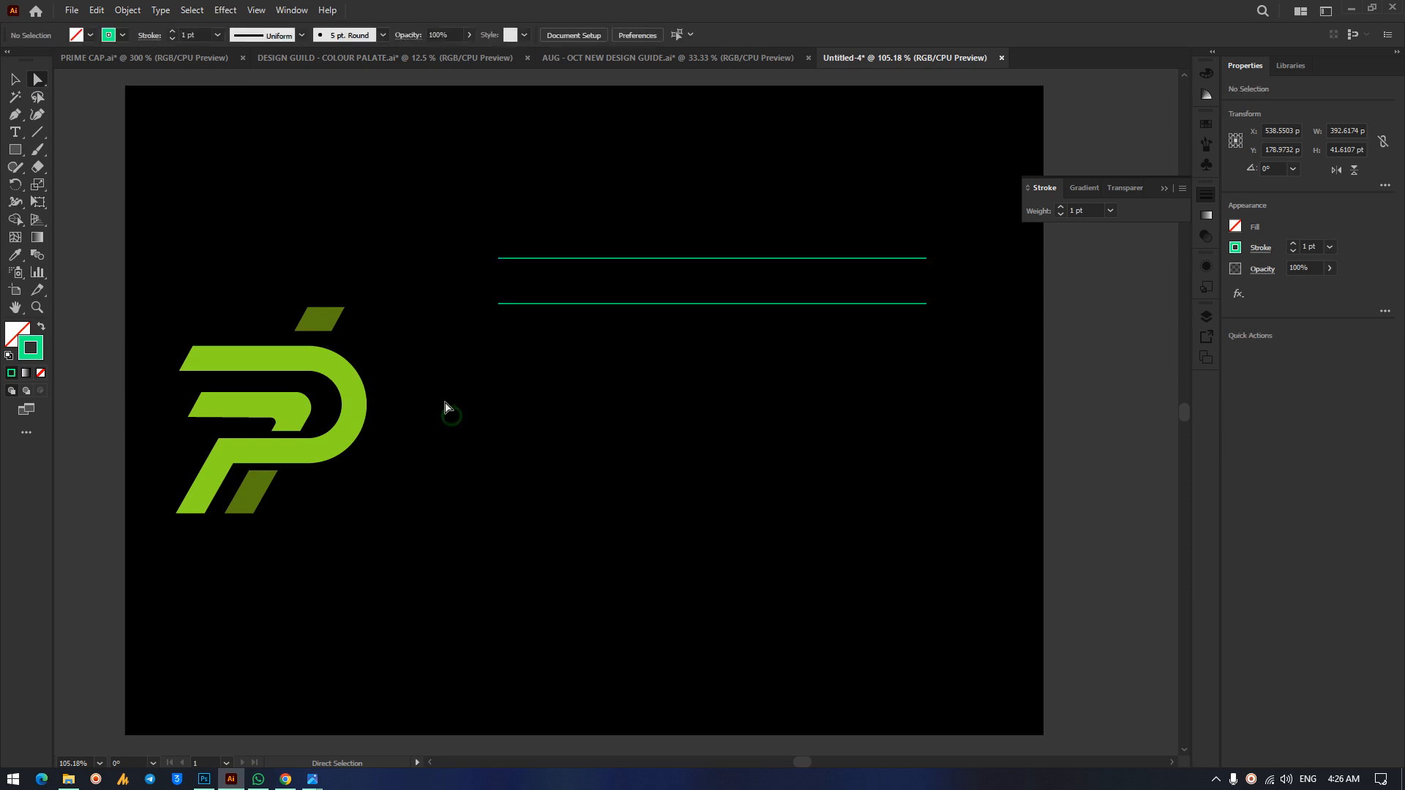
left_click_drag(320, 317, 210, 137)
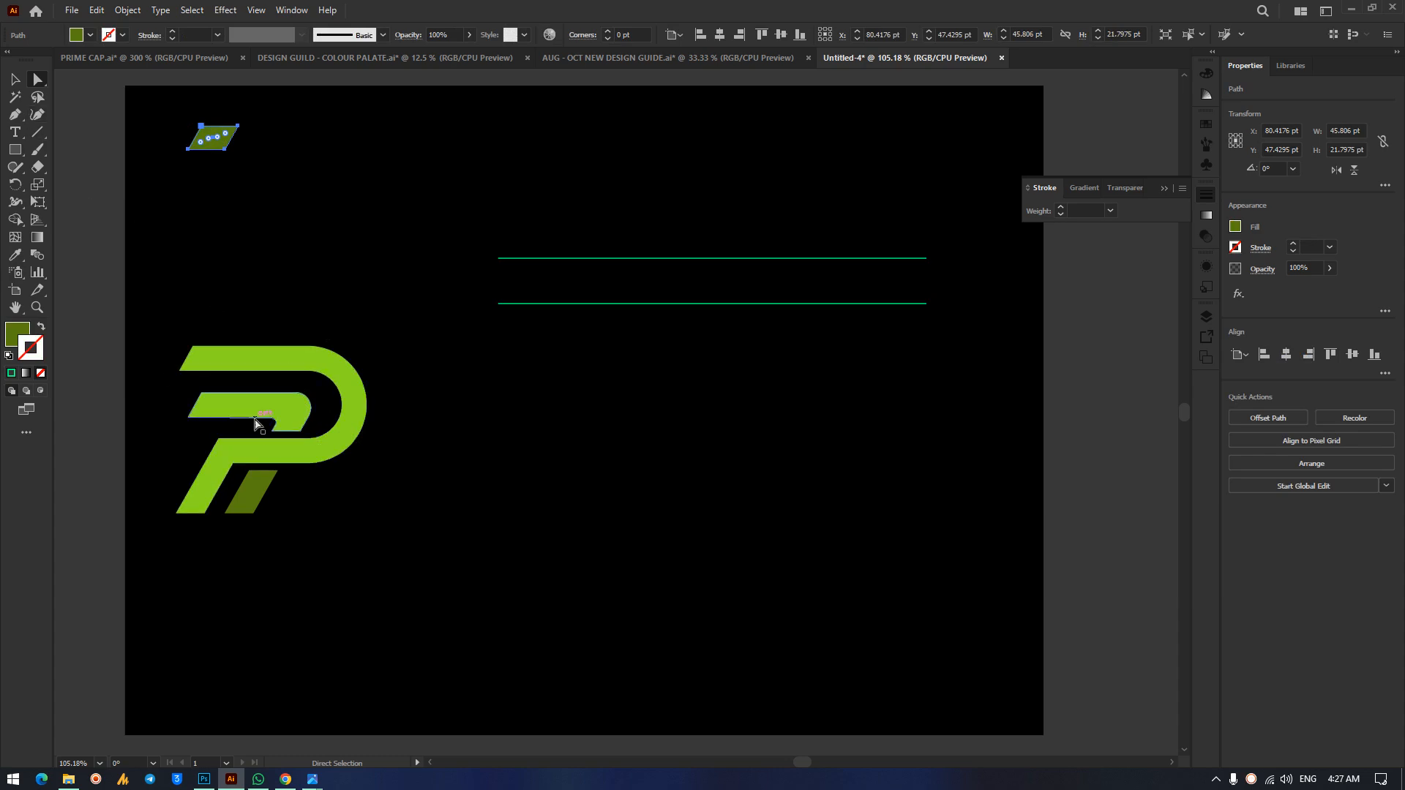
Try moving the P mark to the artboard's centre with the Selection tool, and undo this and the previous parallelogram move.
left_click(15, 79)
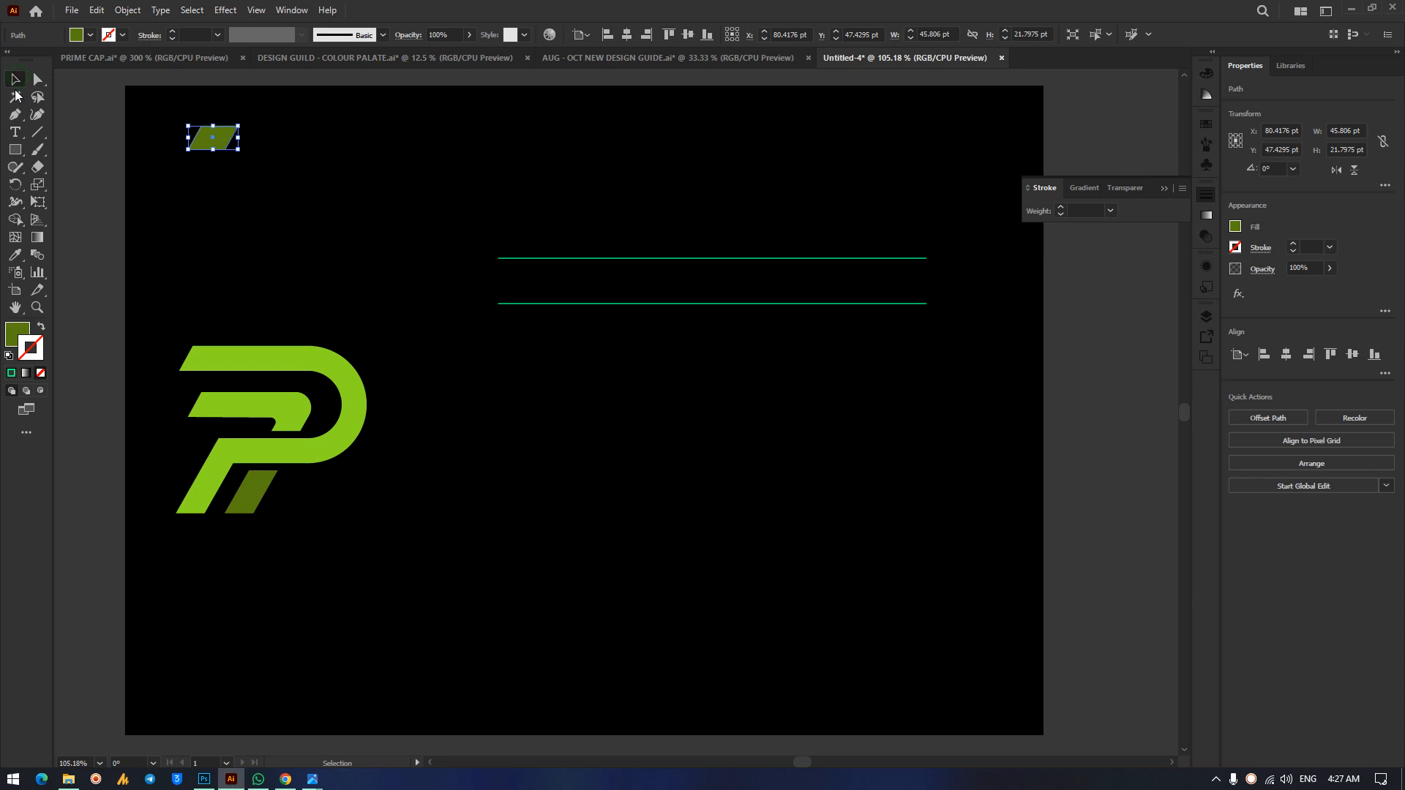
left_click_drag(287, 364, 609, 426)
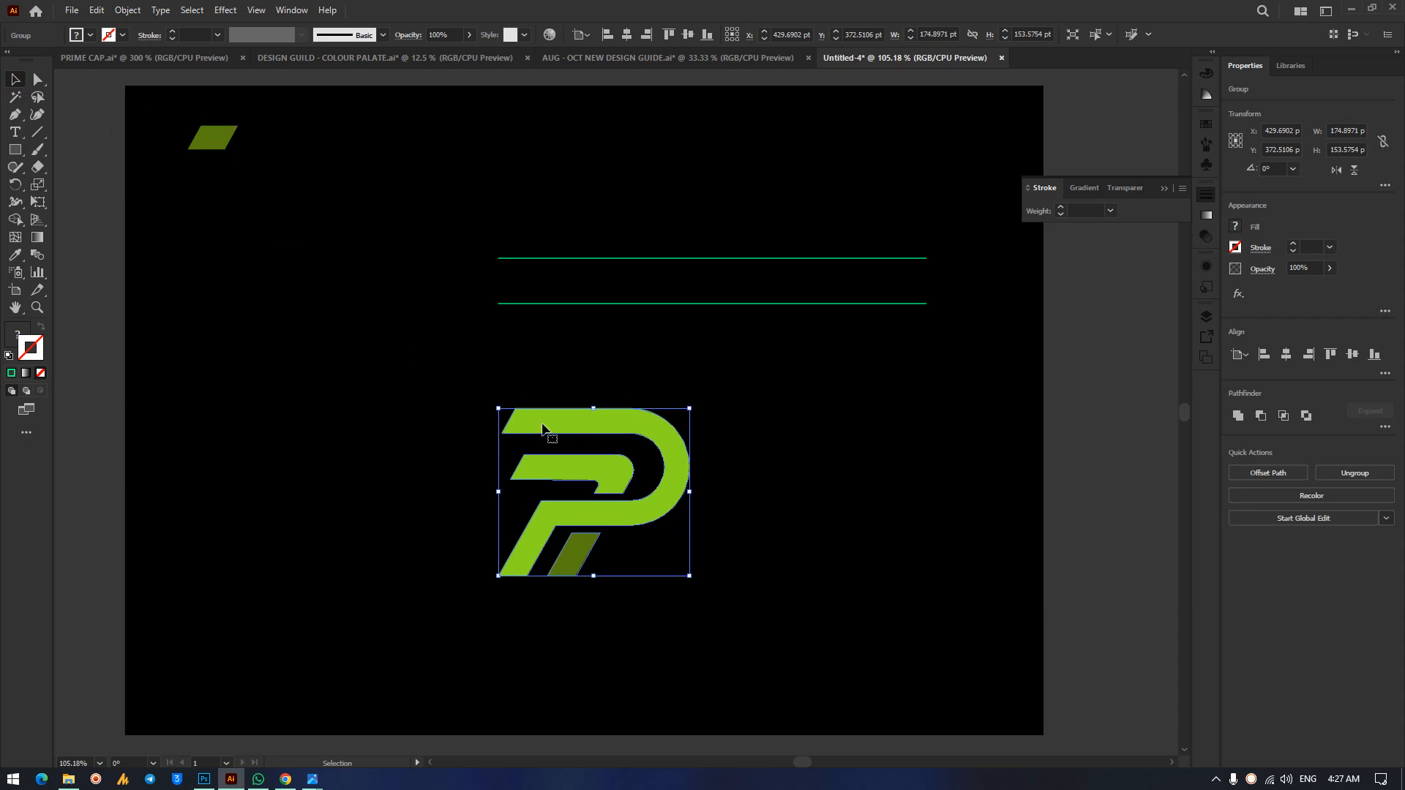
key("ctrl+z")
key("ctrl+z")
Group all pieces of the P mark with its parallelograms, and move the group to about X 145 pt, Y 294 pt.
key("v")
left_click_drag(167, 244, 379, 583)
key("ctrl+g")
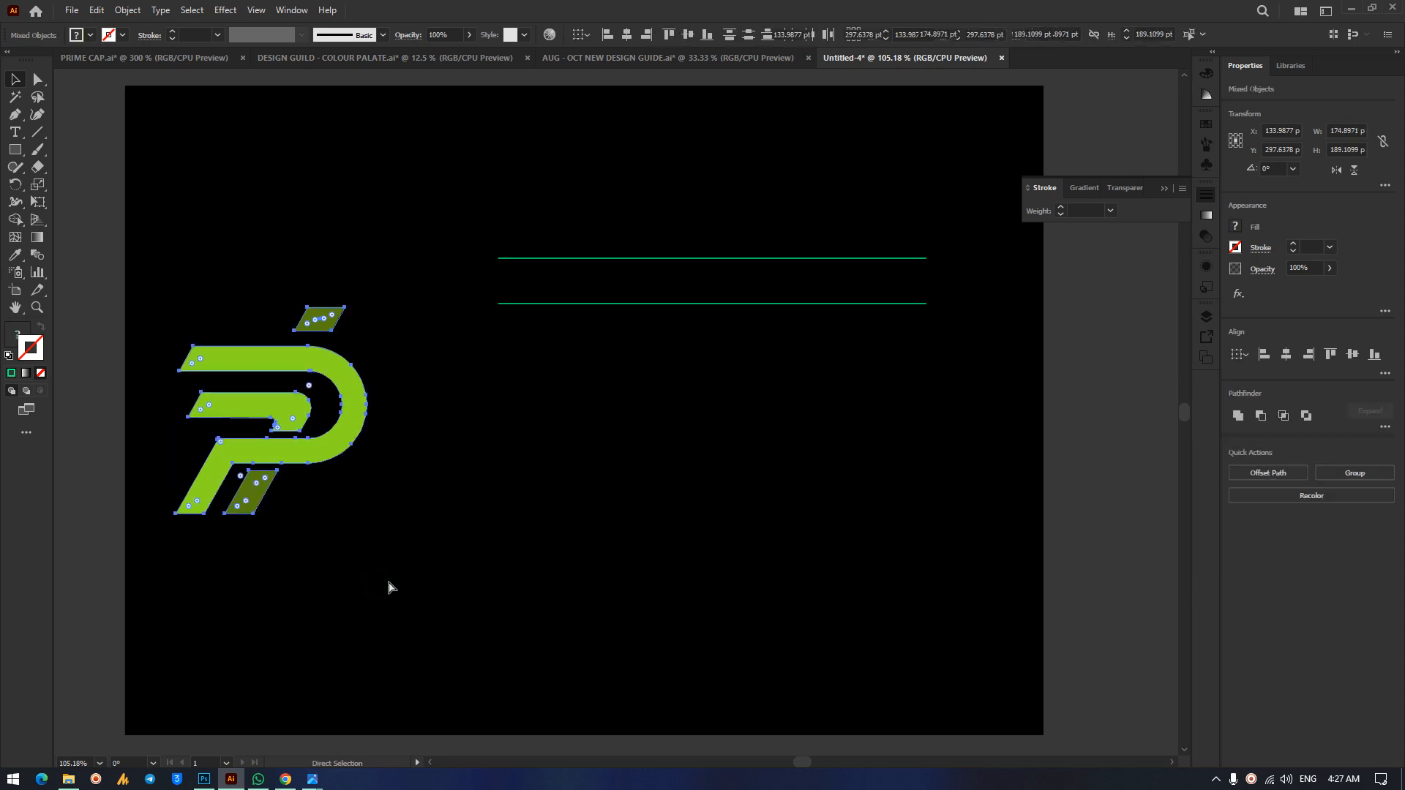
left_click(324, 262)
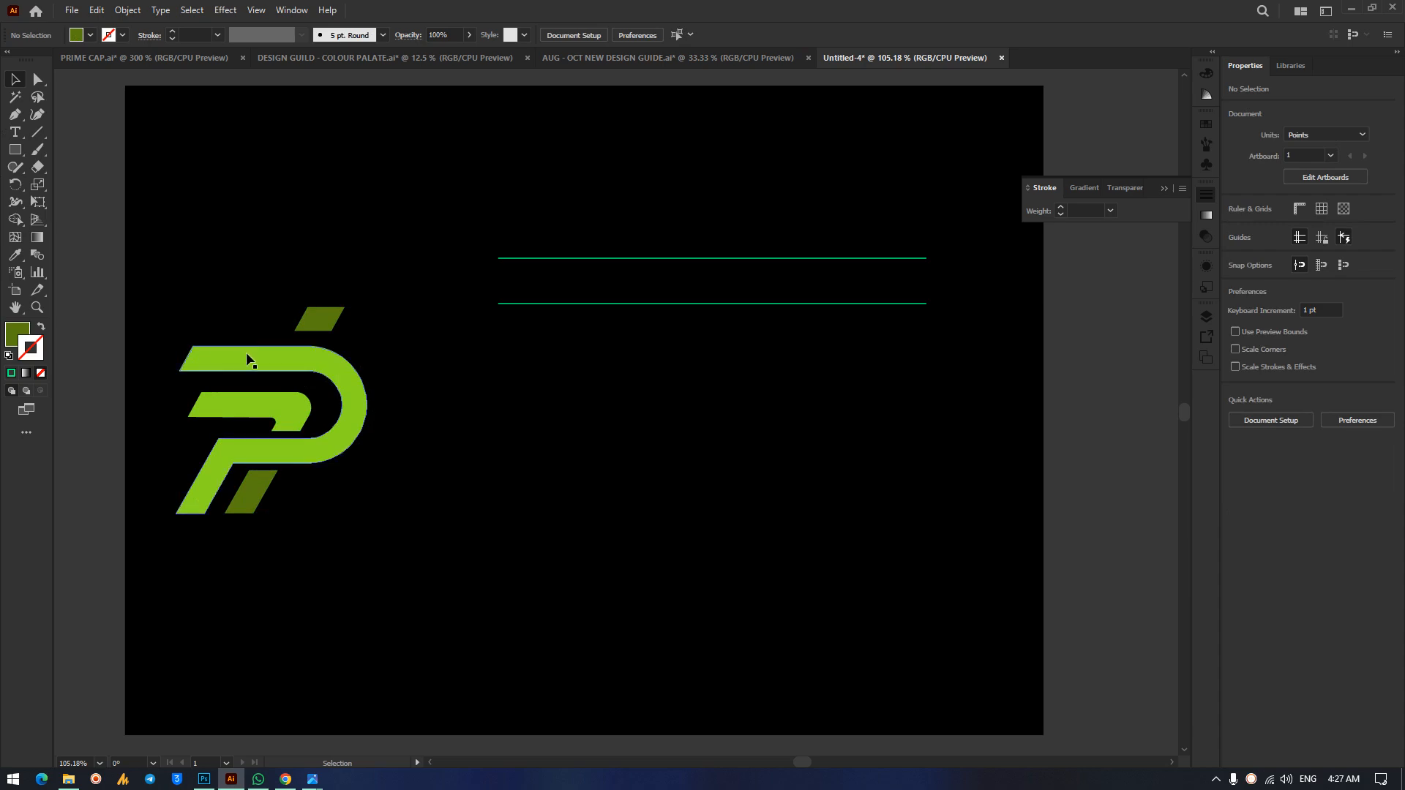
left_click_drag(247, 359, 294, 359)
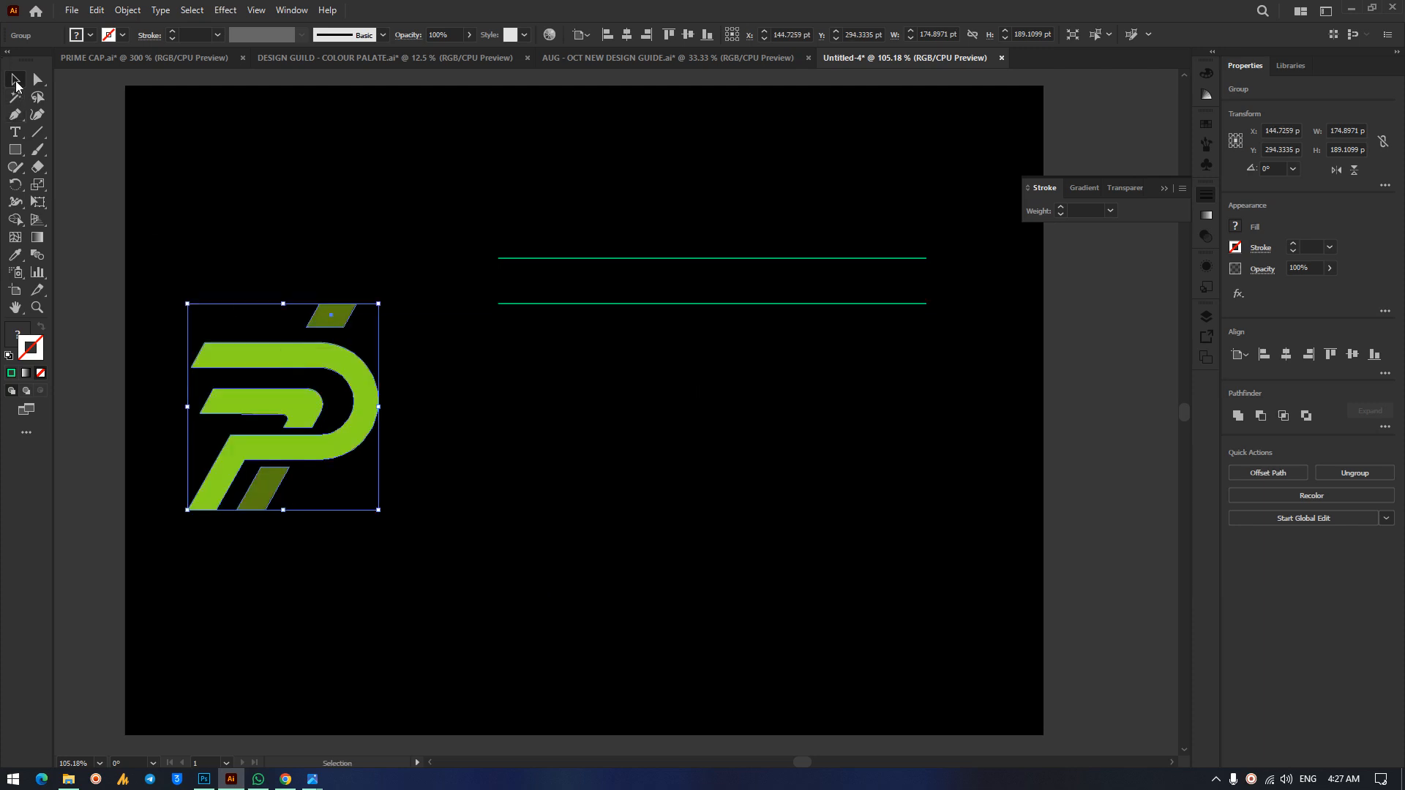
Pull the grouped logo's two parallelograms, outer P and inner shape apart individually with the Direct Selection tool.
left_click(249, 123)
key("a")
left_click_drag(337, 314, 259, 138)
left_click_drag(306, 354, 720, 439)
left_click_drag(266, 399, 245, 229)
left_click_drag(260, 501, 274, 546)
left_click(22, 82)
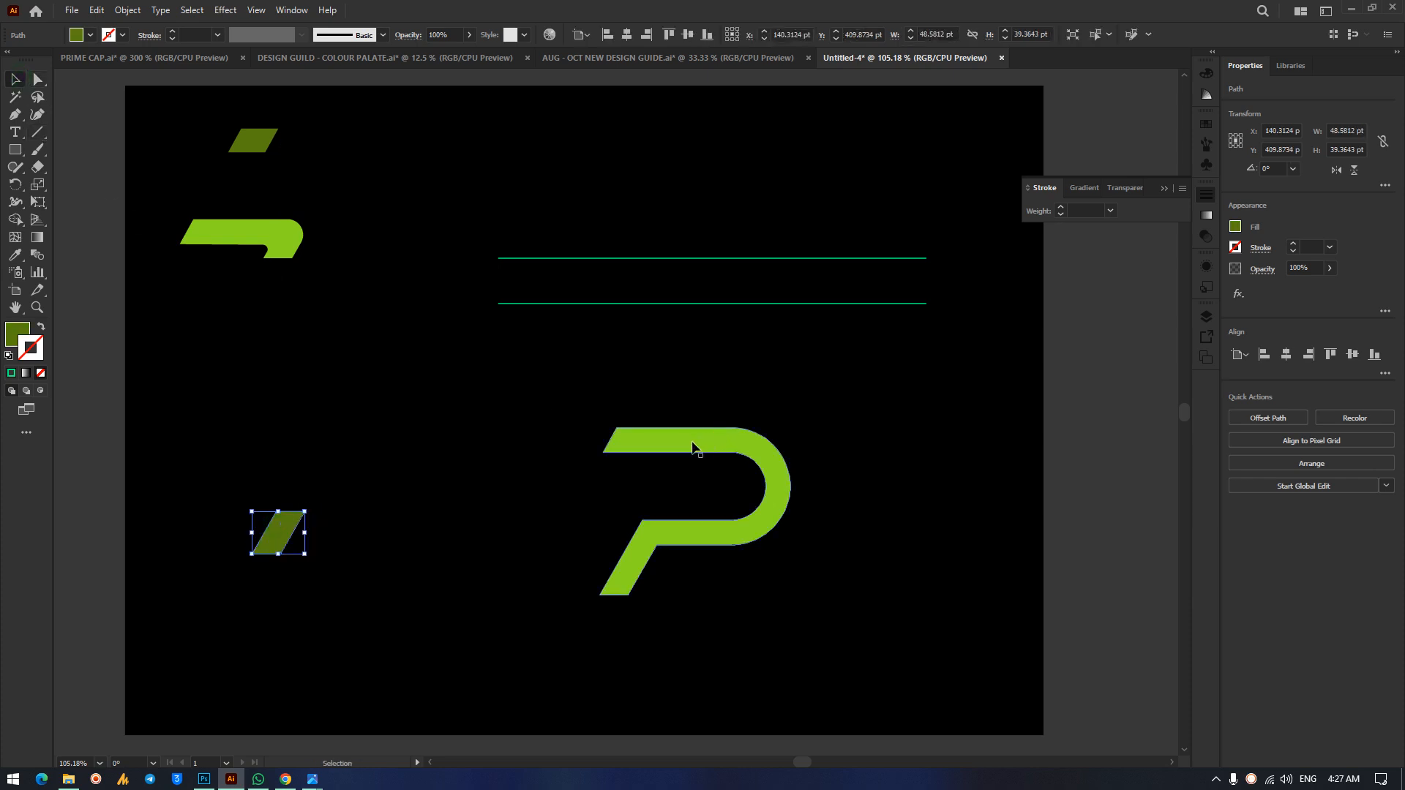
Move the scattered logo group with the Selection tool, undo back to the assembled P mark, and clear the selection.
left_click_drag(693, 447, 871, 461)
key("a")
key("ctrl+z")
key("ctrl+z")
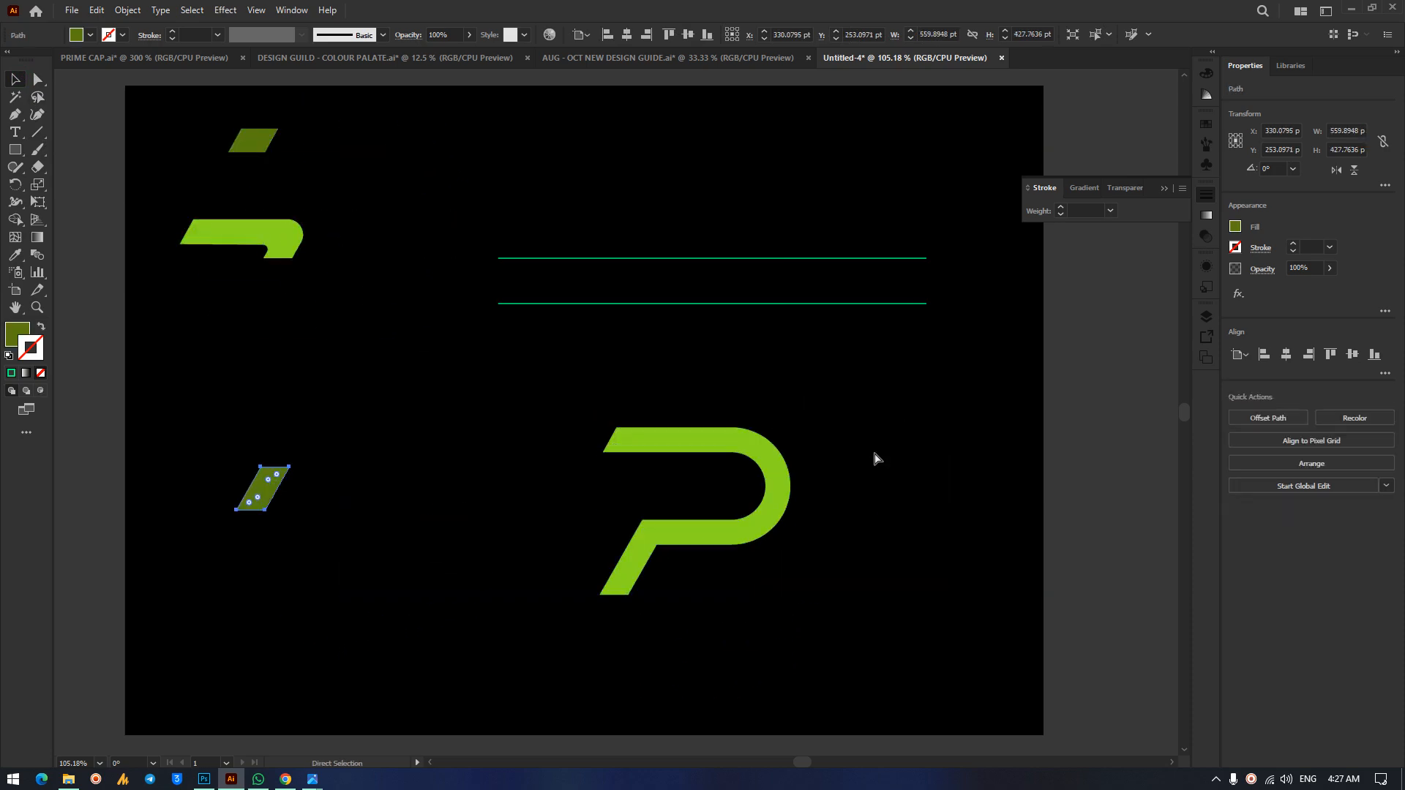
key("ctrl+z")
key("ctrl+z")
key("ctrl+z")
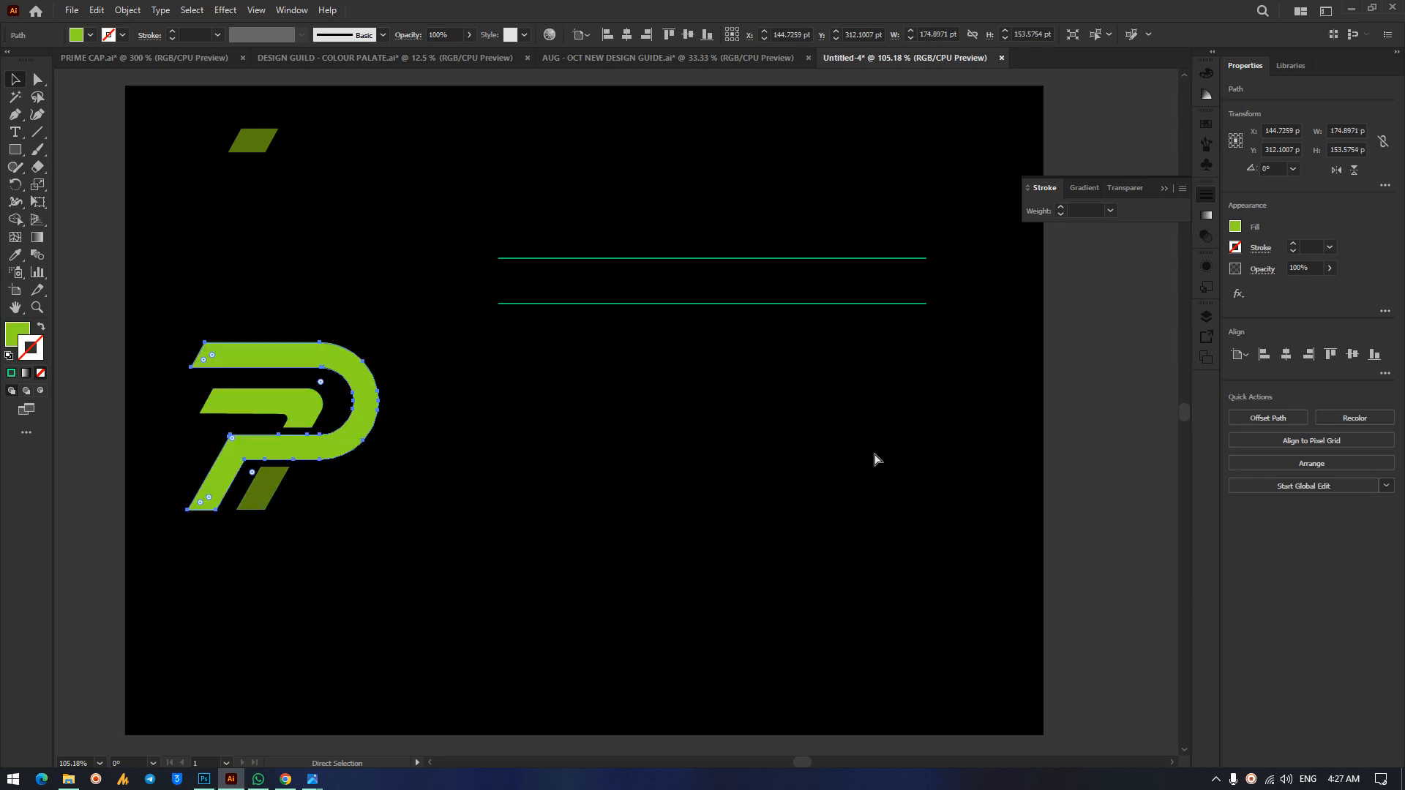
key("v")
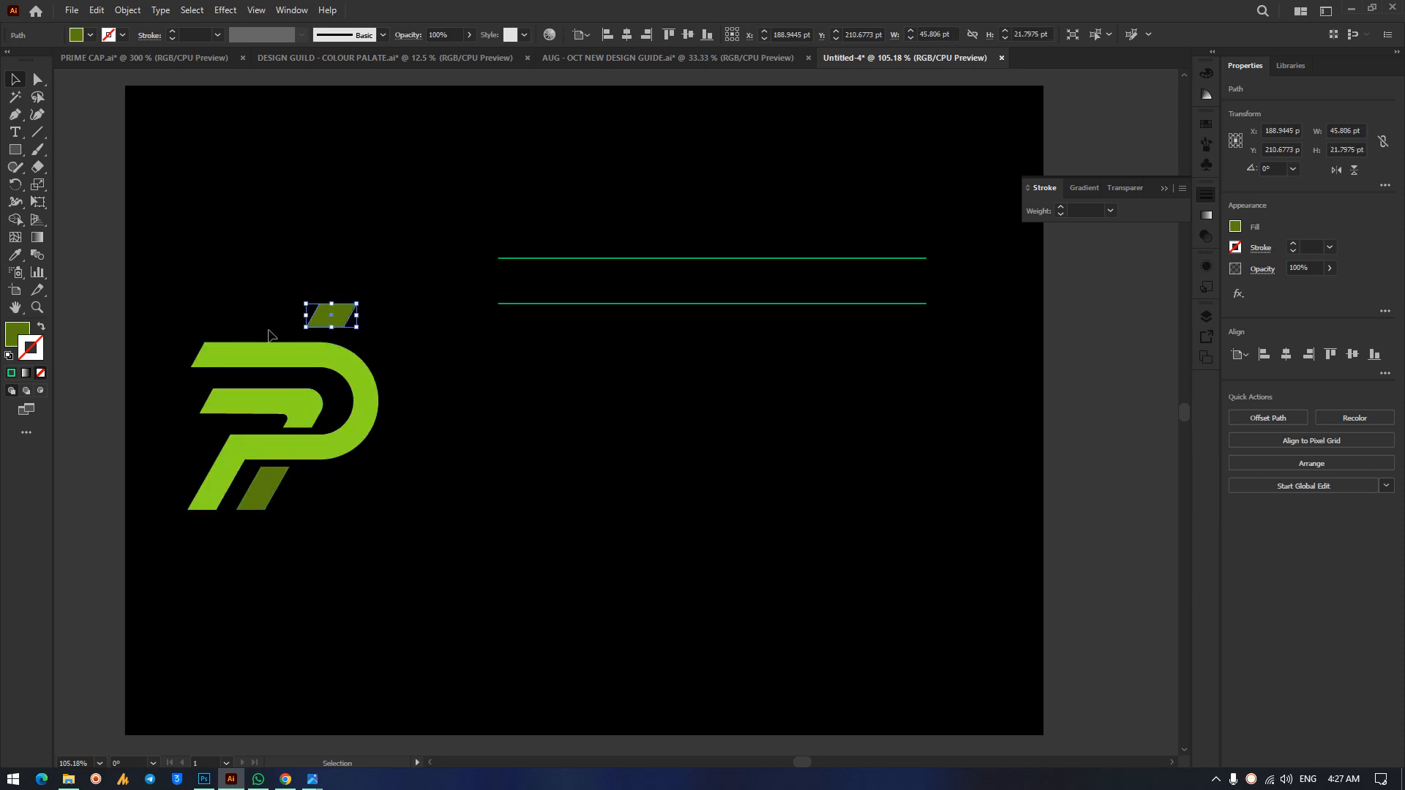
left_click(302, 253)
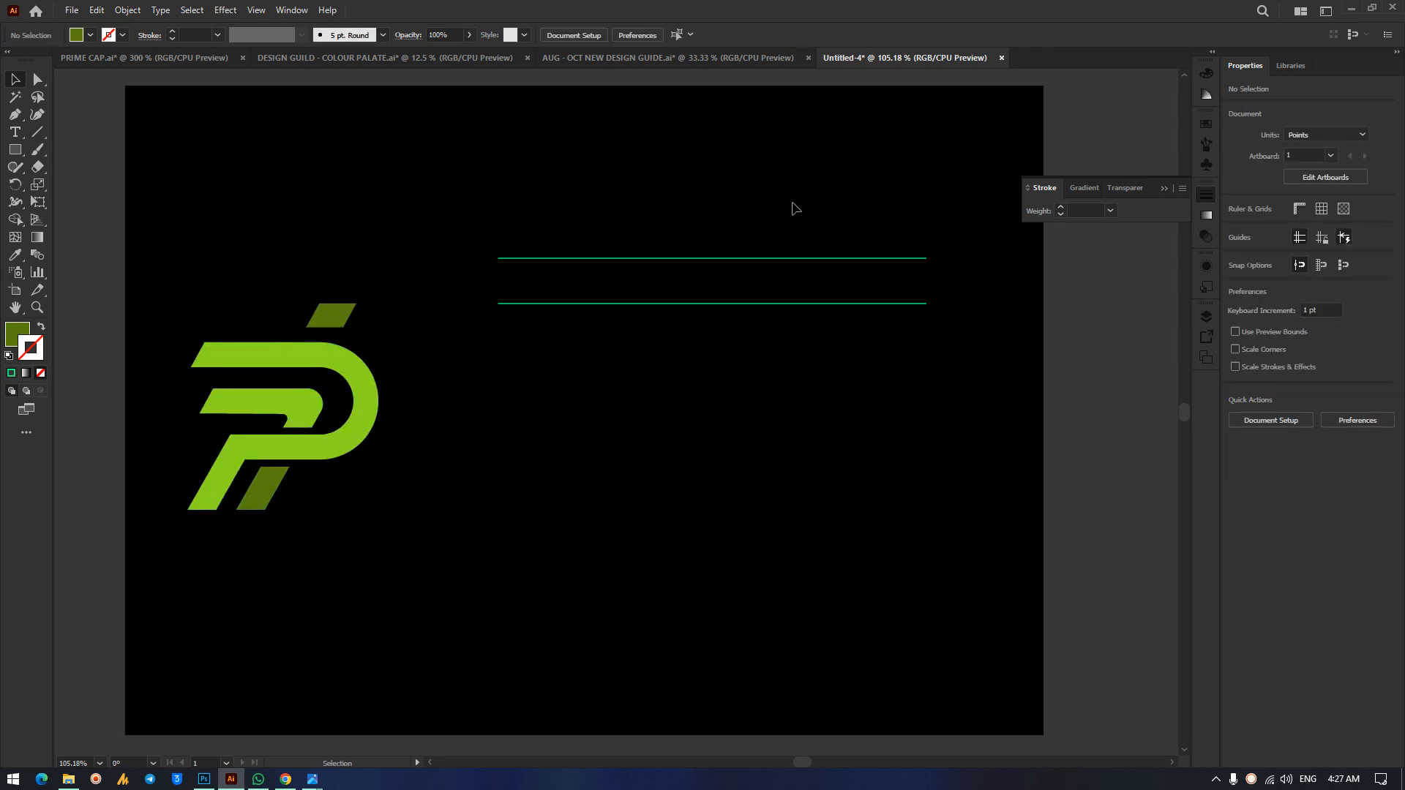
Compare how the Selection and Direct Selection tools select the two green lines and the P mark.
left_click_drag(783, 204, 665, 418)
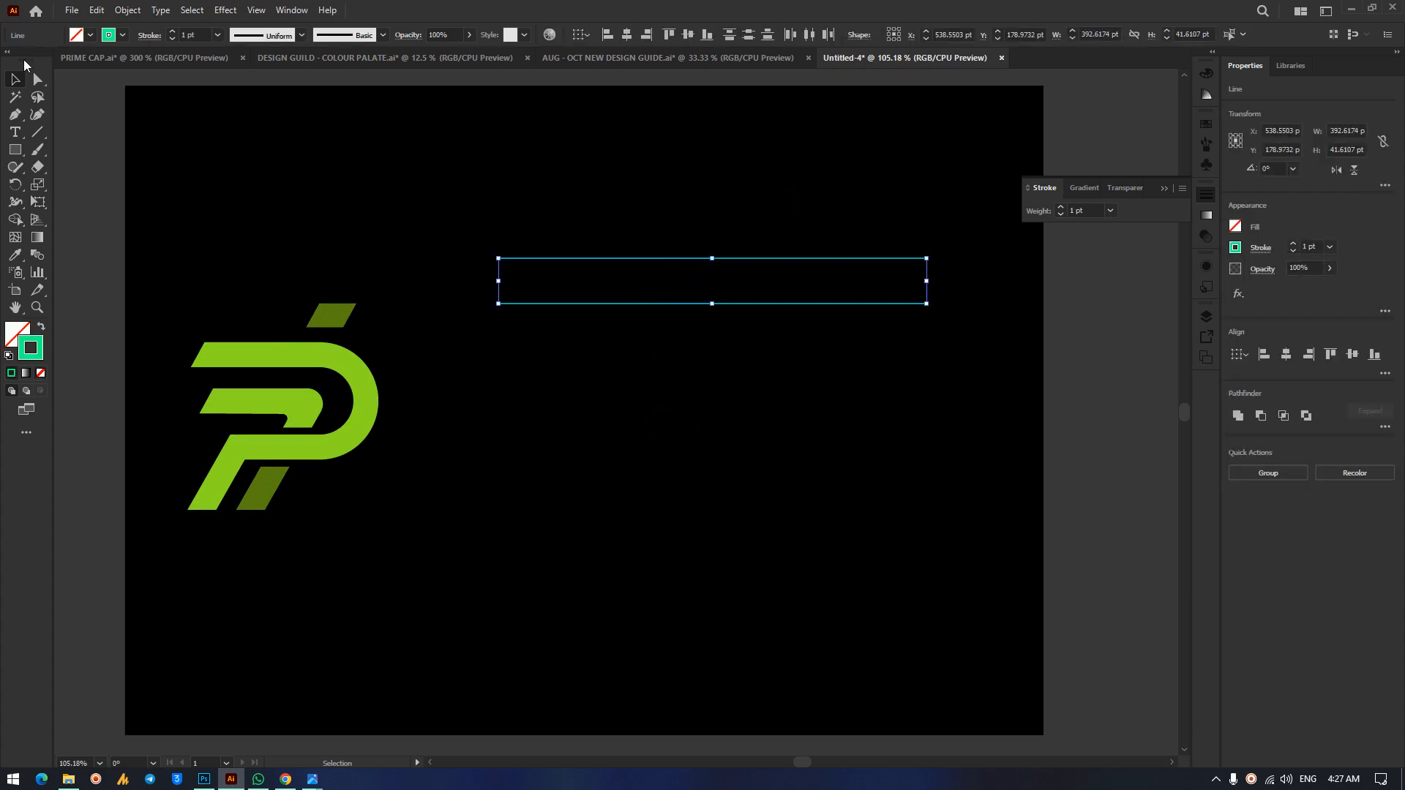
left_click(38, 79)
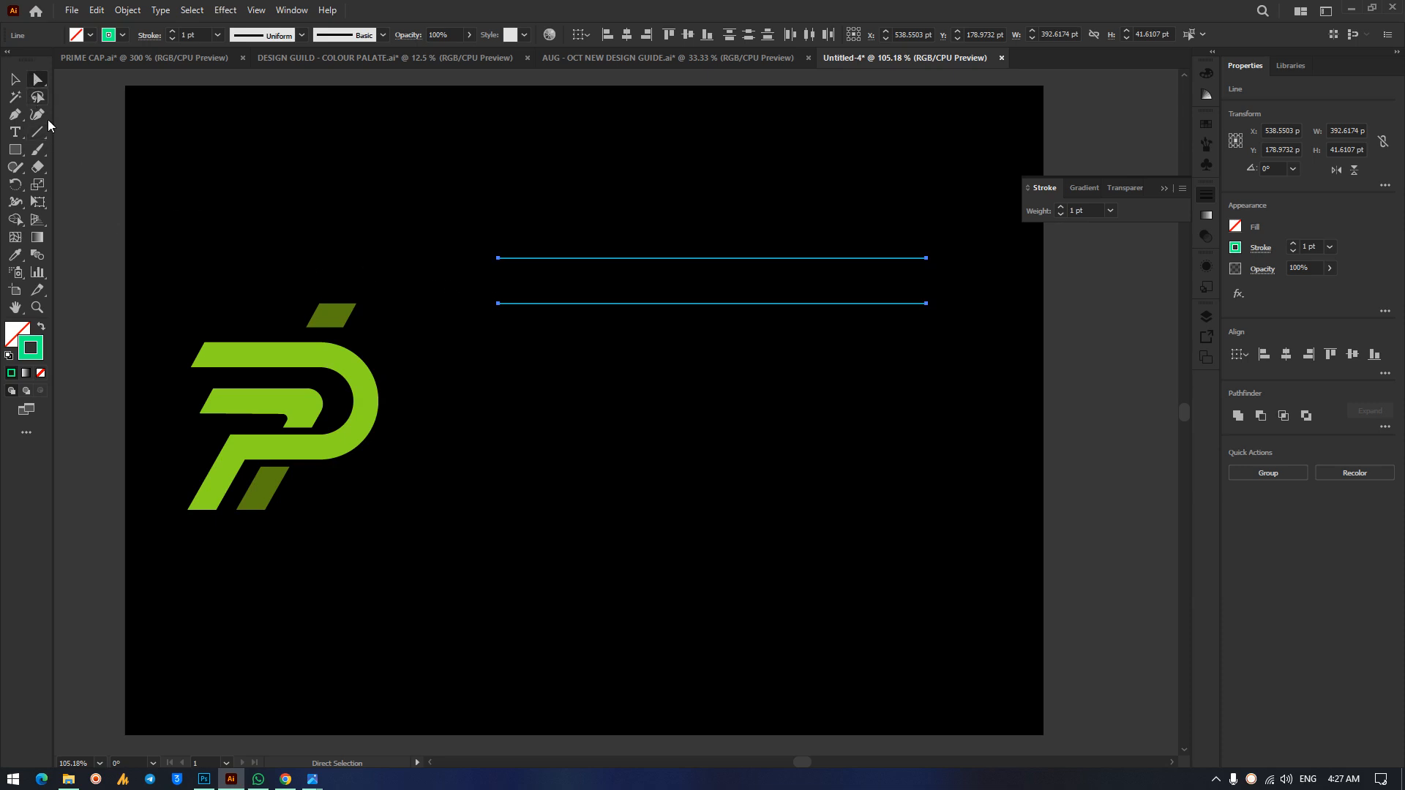
left_click_drag(137, 268, 425, 607)
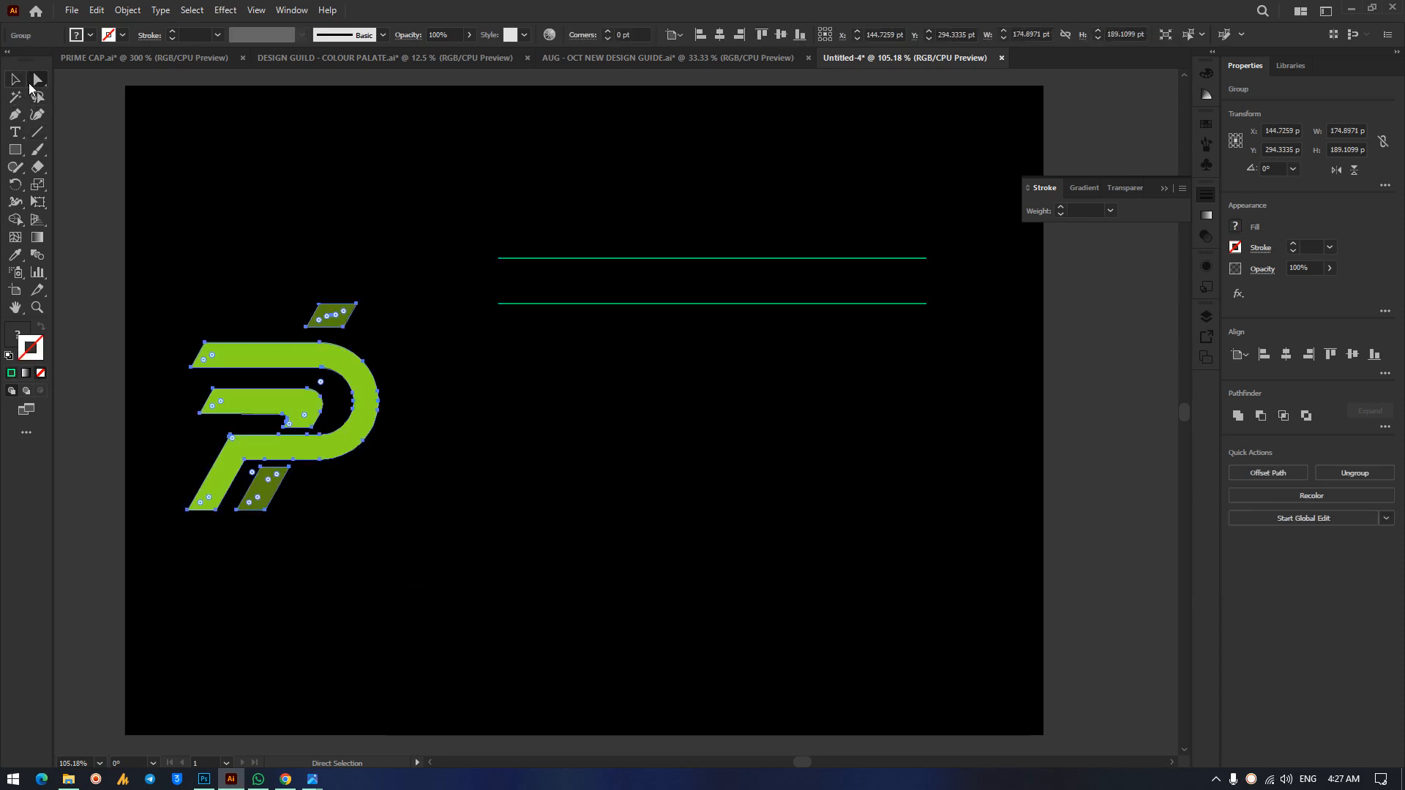
left_click(570, 391)
left_click_drag(563, 205, 943, 498)
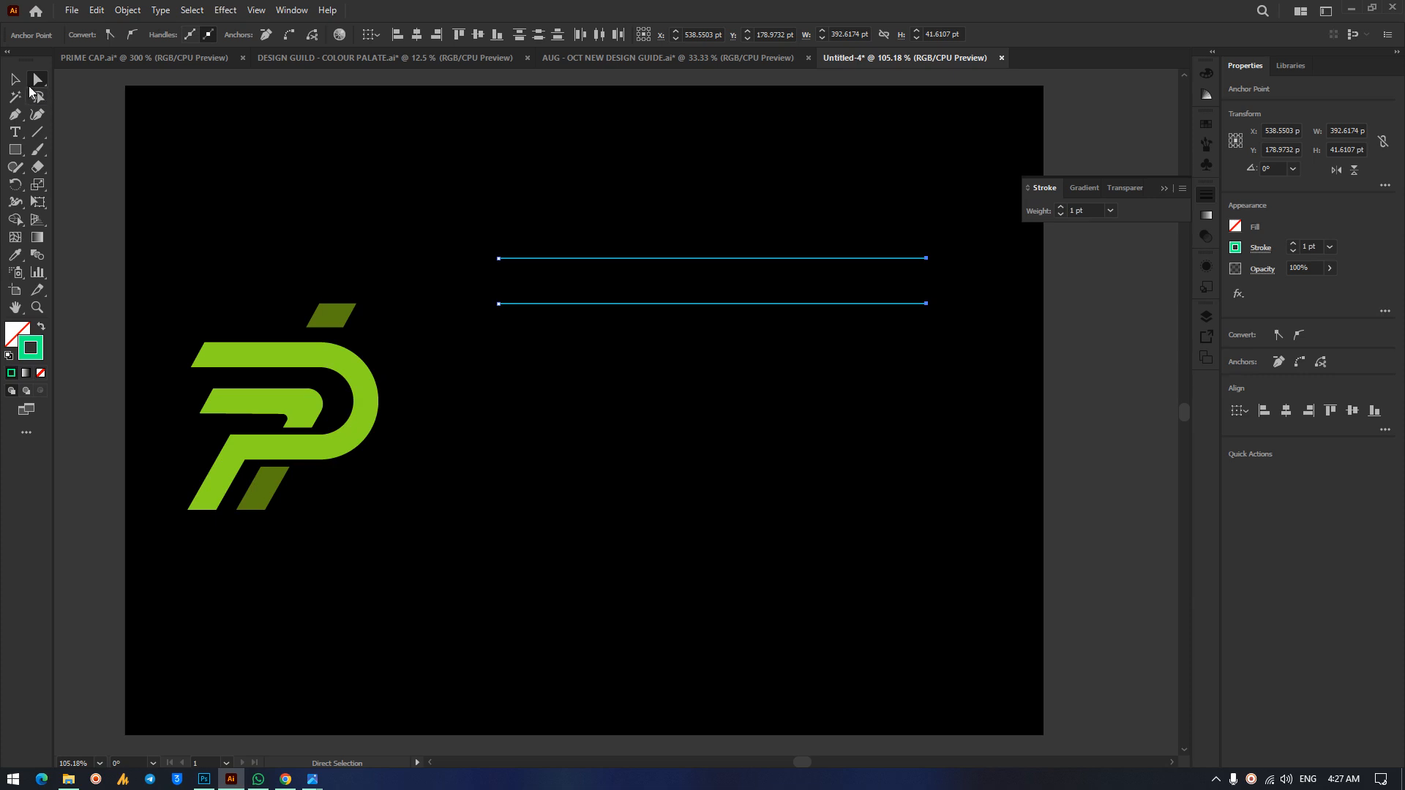
Try copying only the lower green line about 150 pt straight down, undo the copy, and reselect and deselect both lines.
left_click(14, 79)
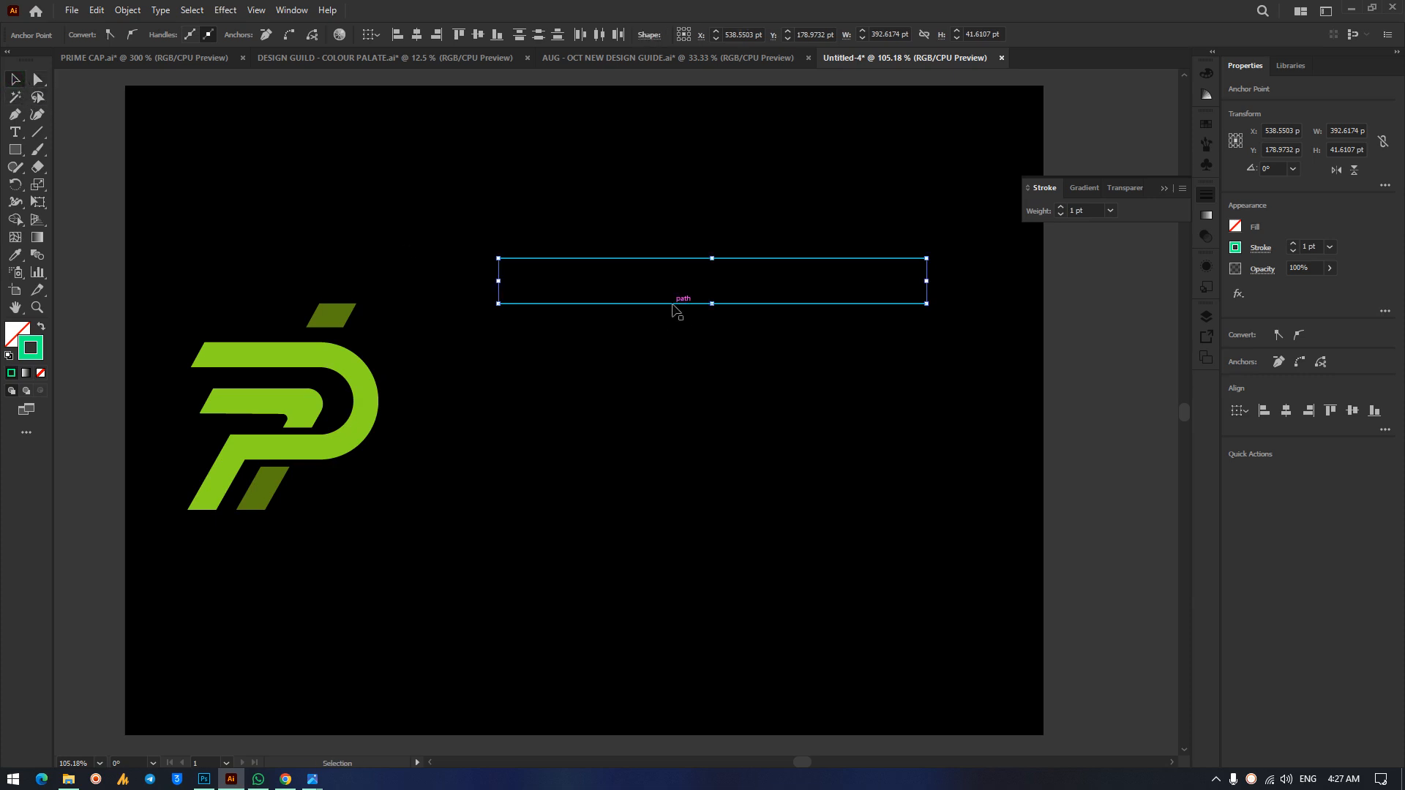
left_click_drag(675, 304, 674, 471)
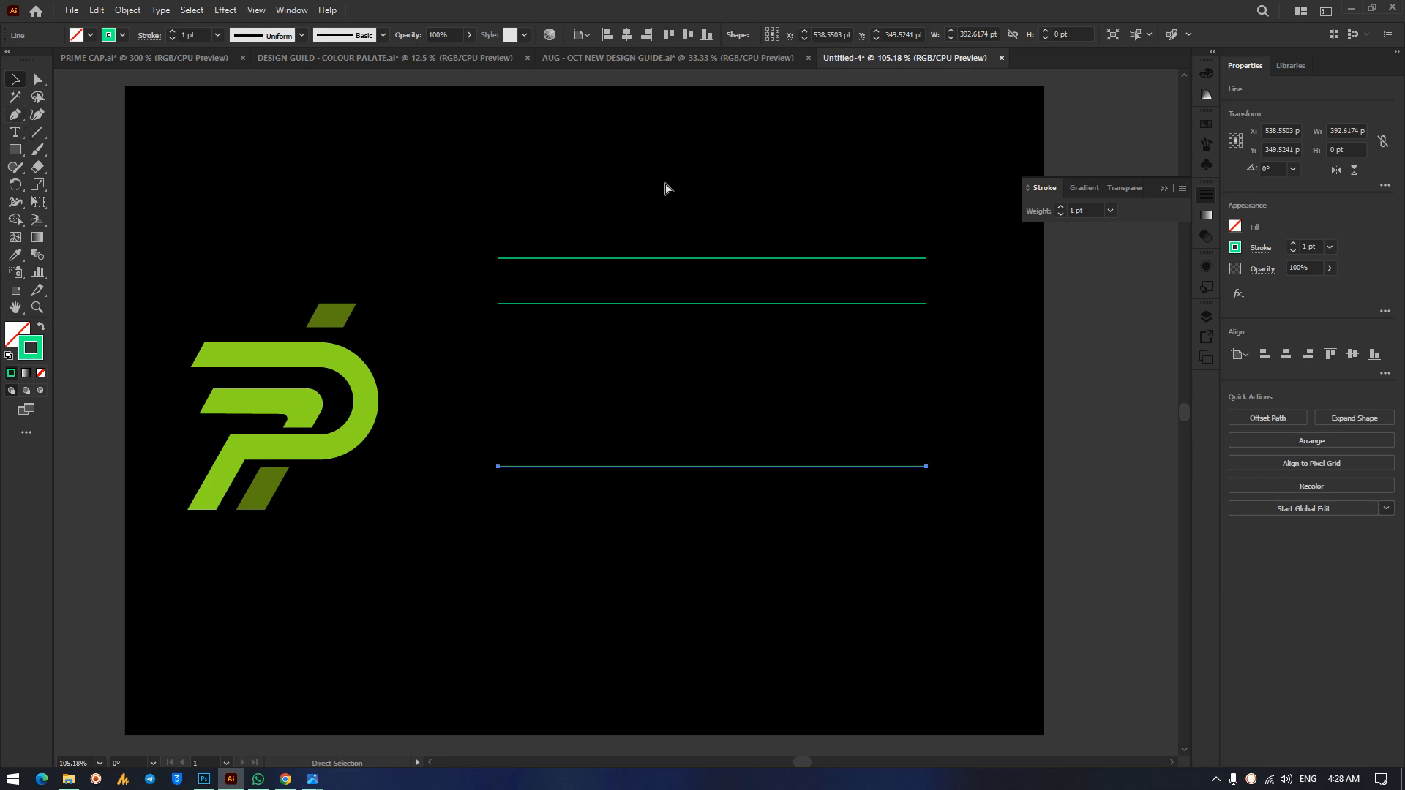
key("ctrl+z")
key("v")
left_click_drag(634, 196, 850, 458)
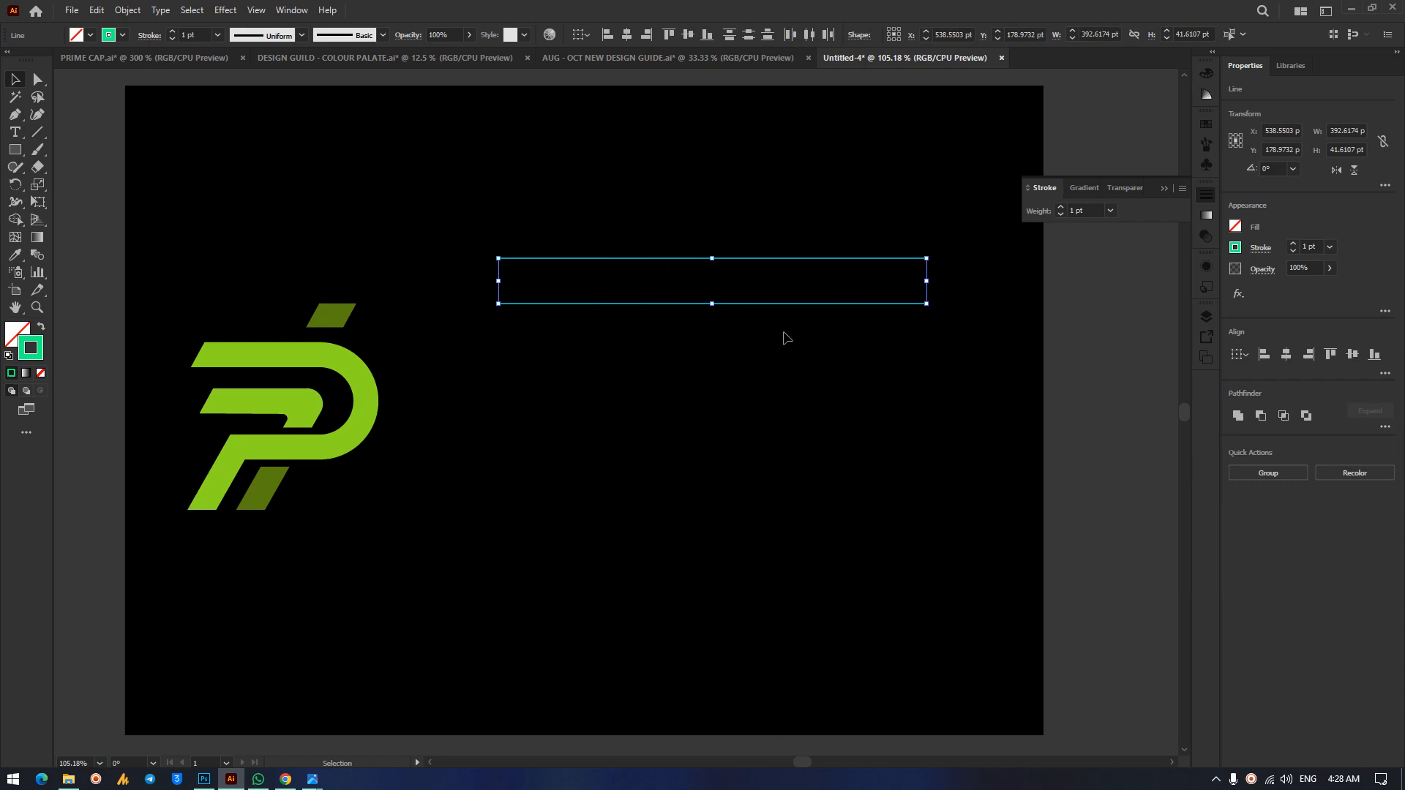
left_click(803, 392)
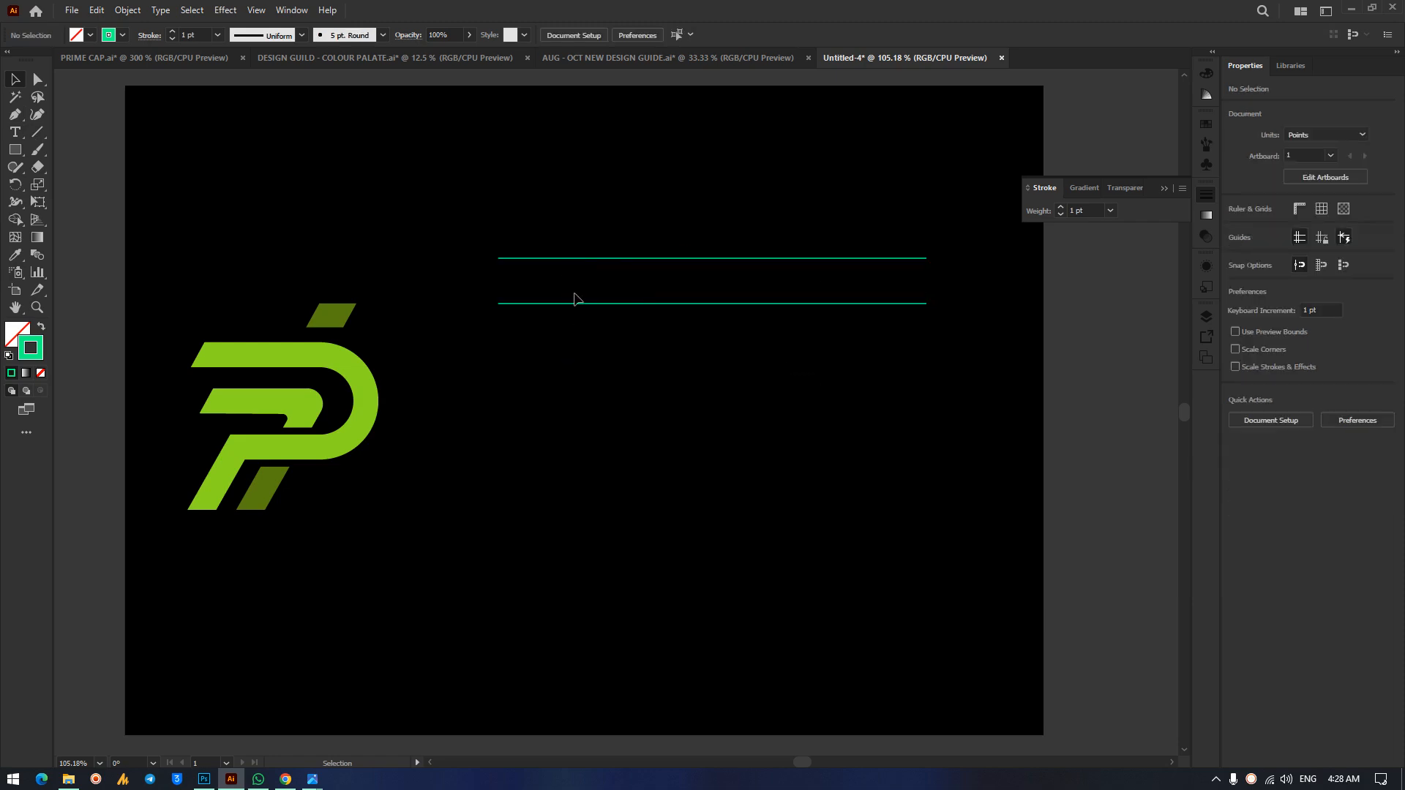
Group the two horizontal green lines and deselect them.
left_click_drag(601, 207, 827, 472)
key("a")
key("ctrl+g")
key("v")
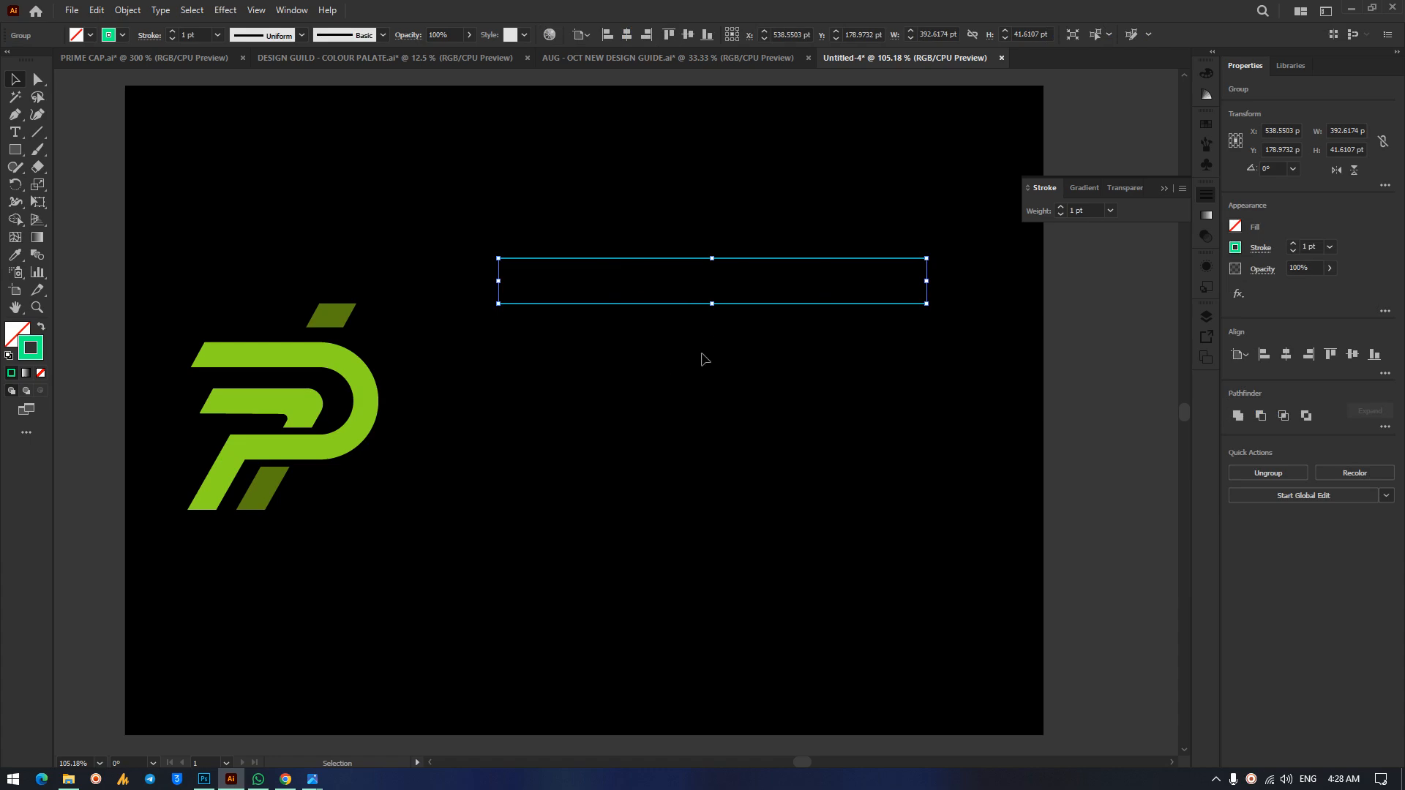
left_click(752, 399)
Try moving the grouped green lines down to about X 543 pt, Y 422 pt, and undo the move.
left_click_drag(717, 270, 723, 535)
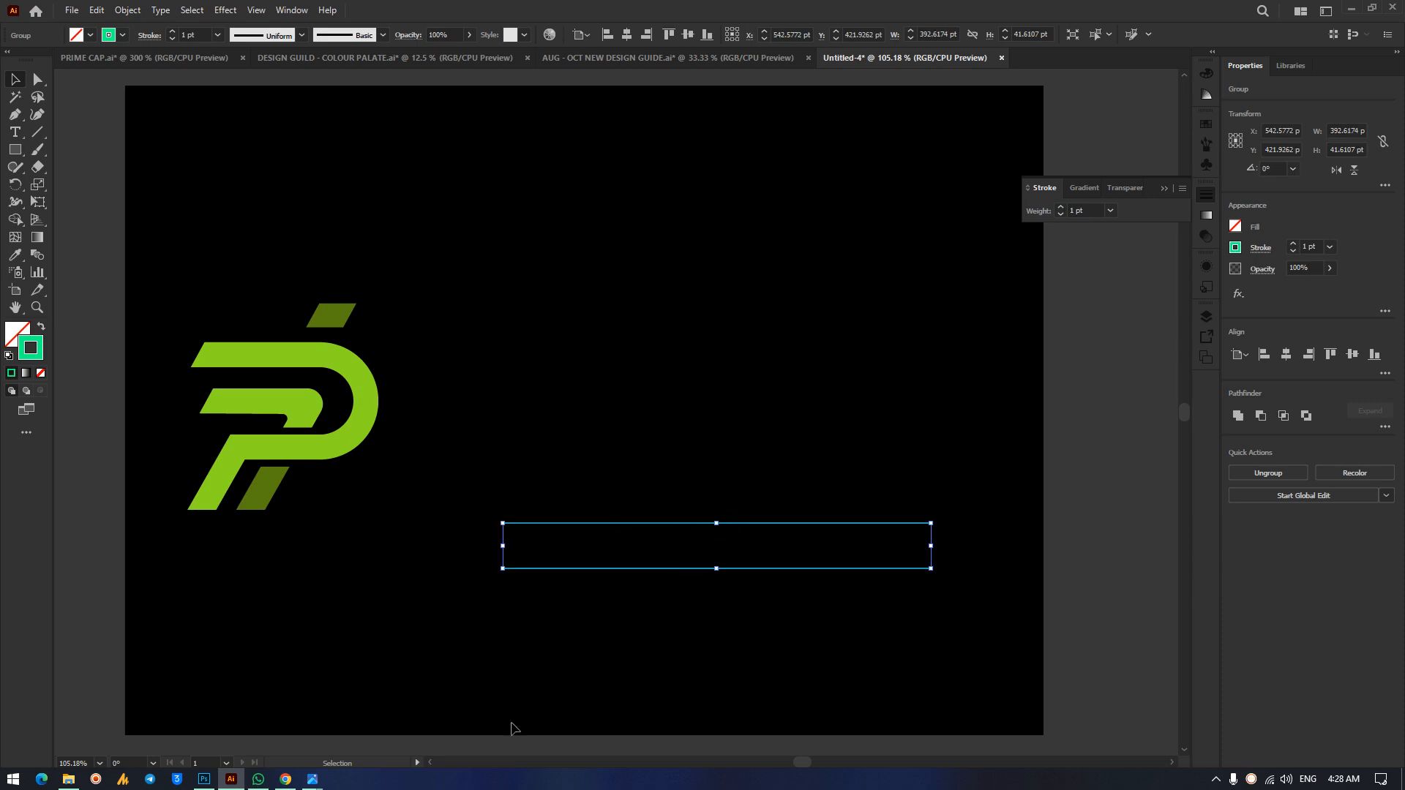
key("a")
key("ctrl+z")
key("v")
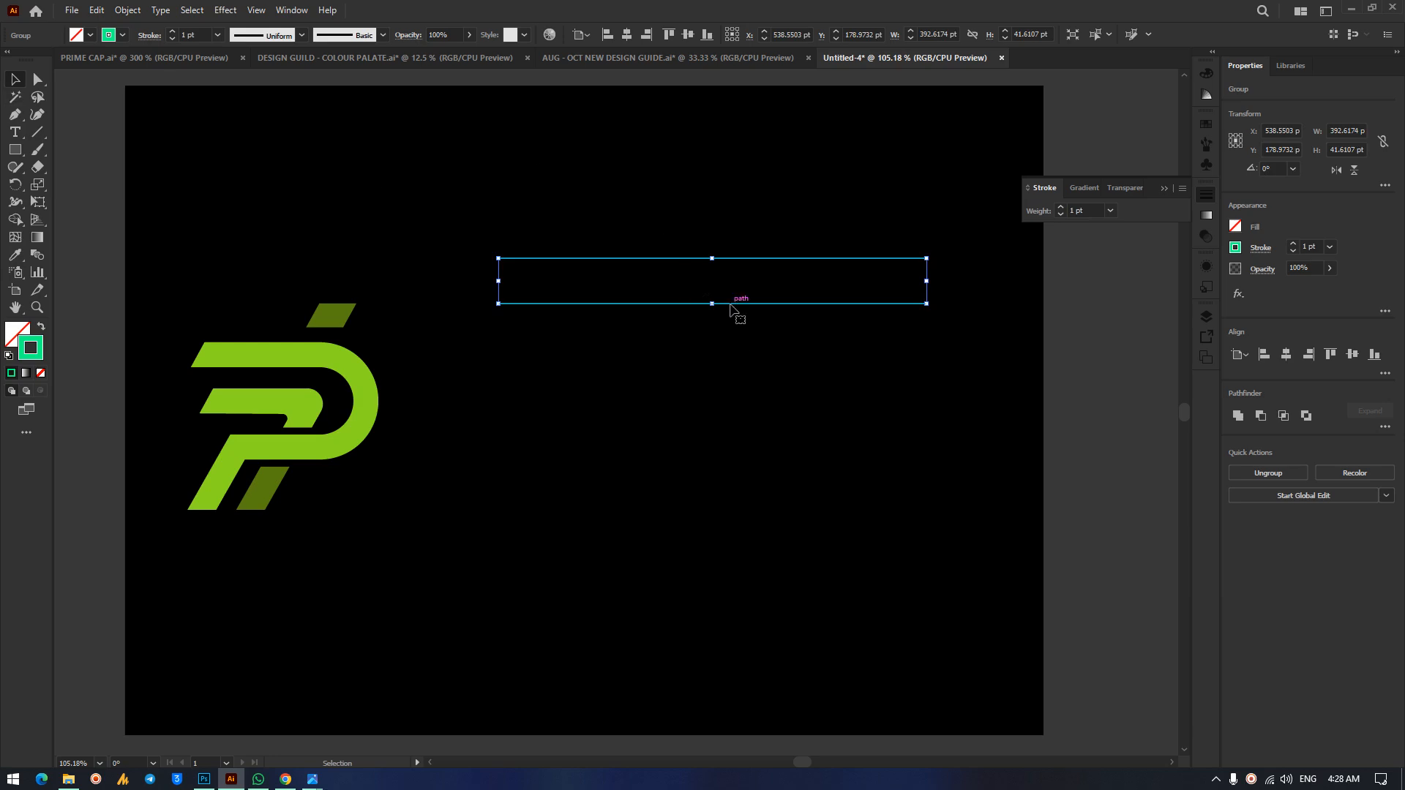
Duplicate the grouped pair of green lines 149.75 pt straight below the original, and clear the selection.
left_click_drag(731, 308, 732, 471)
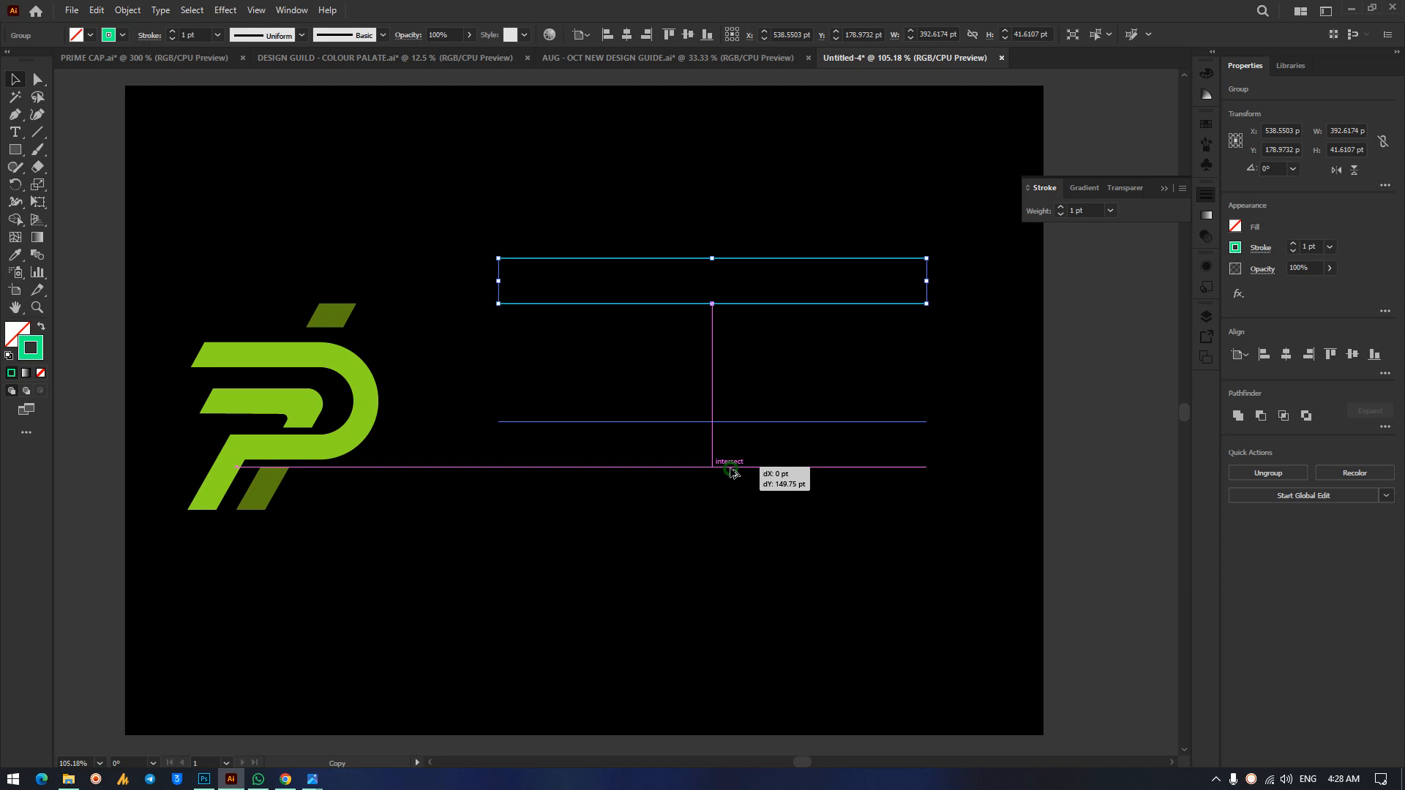
left_click_drag(732, 470, 731, 469)
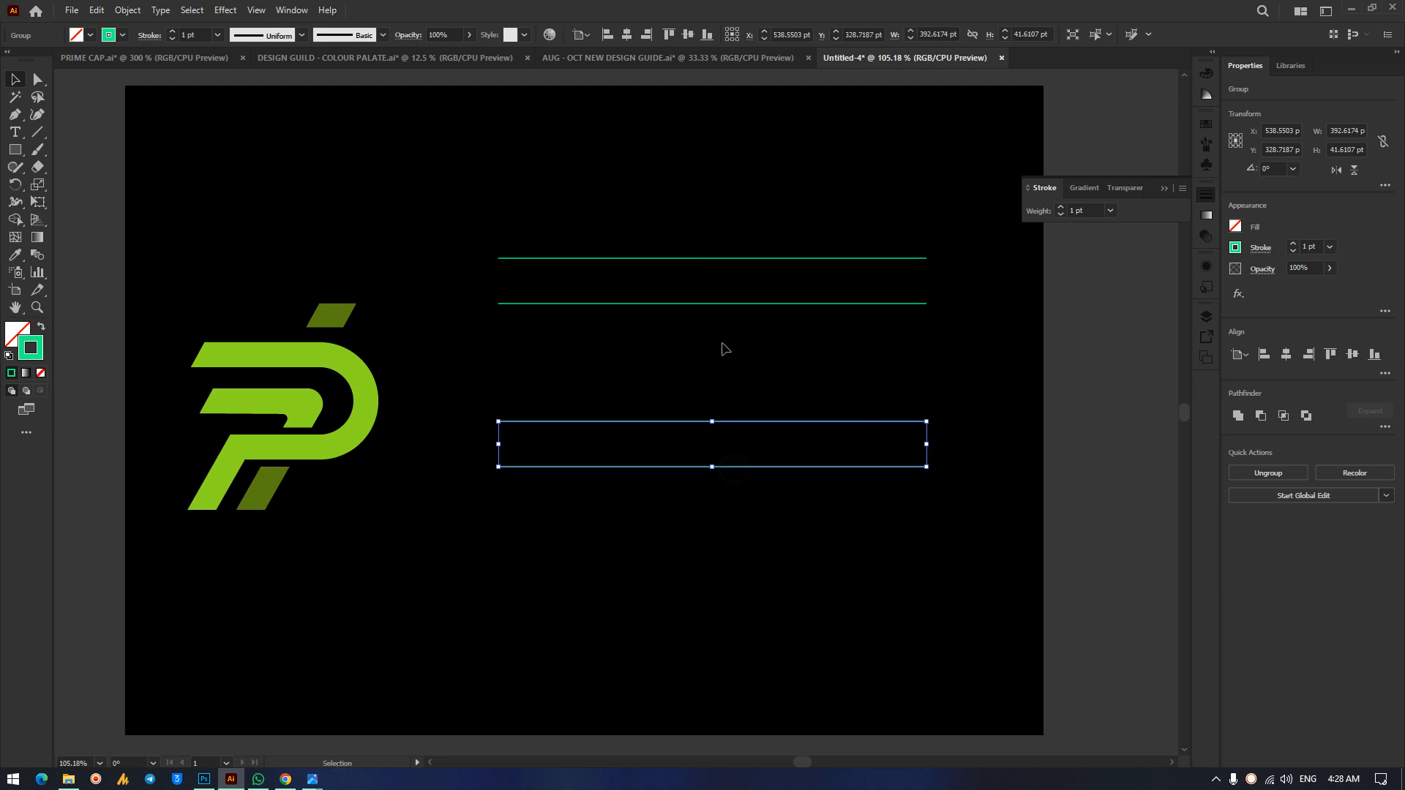
left_click_drag(560, 193, 683, 590)
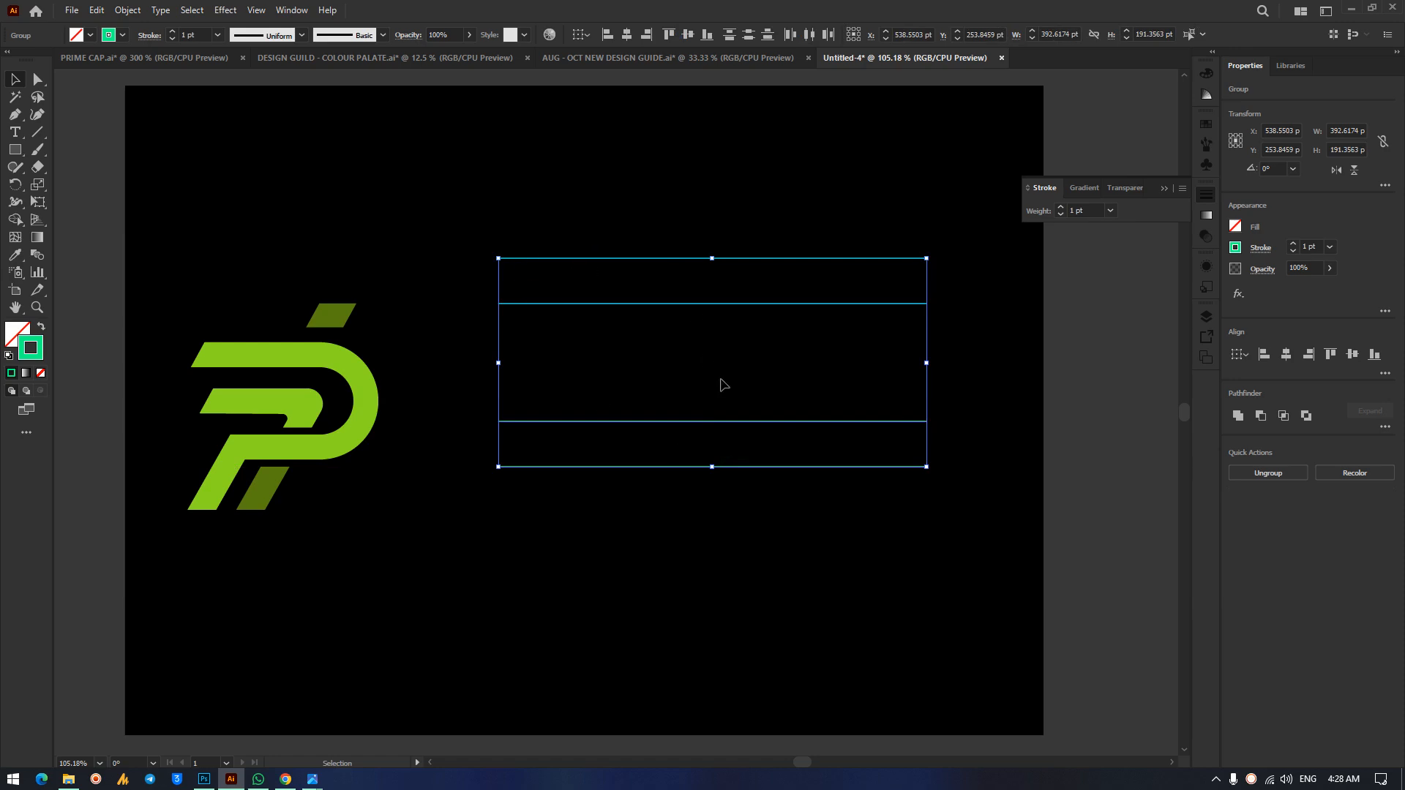
left_click(1038, 366)
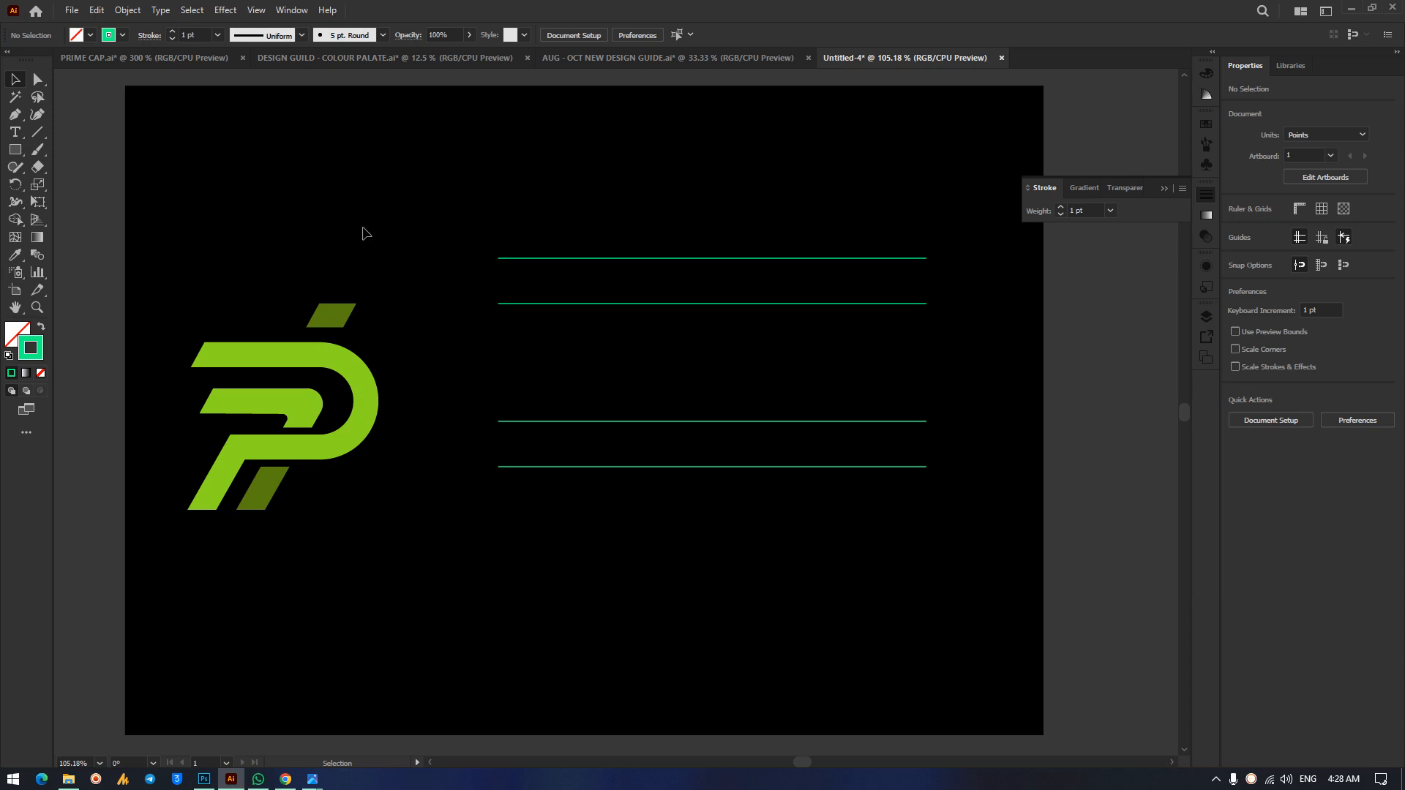
Inspect the upper line pair's fill and stroke colours by making each active in turn, and deselect the pair.
left_click_drag(769, 234, 715, 370)
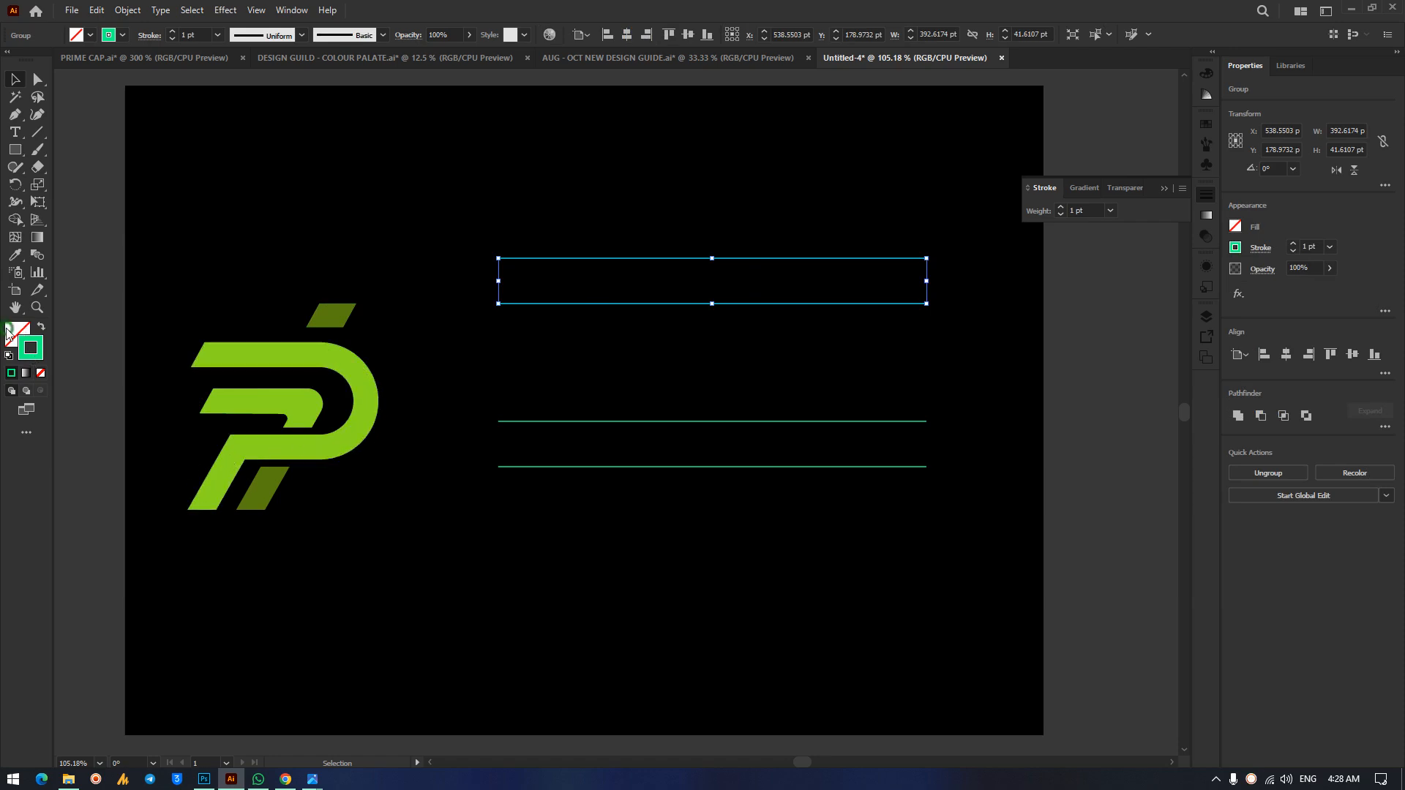
left_click(26, 336)
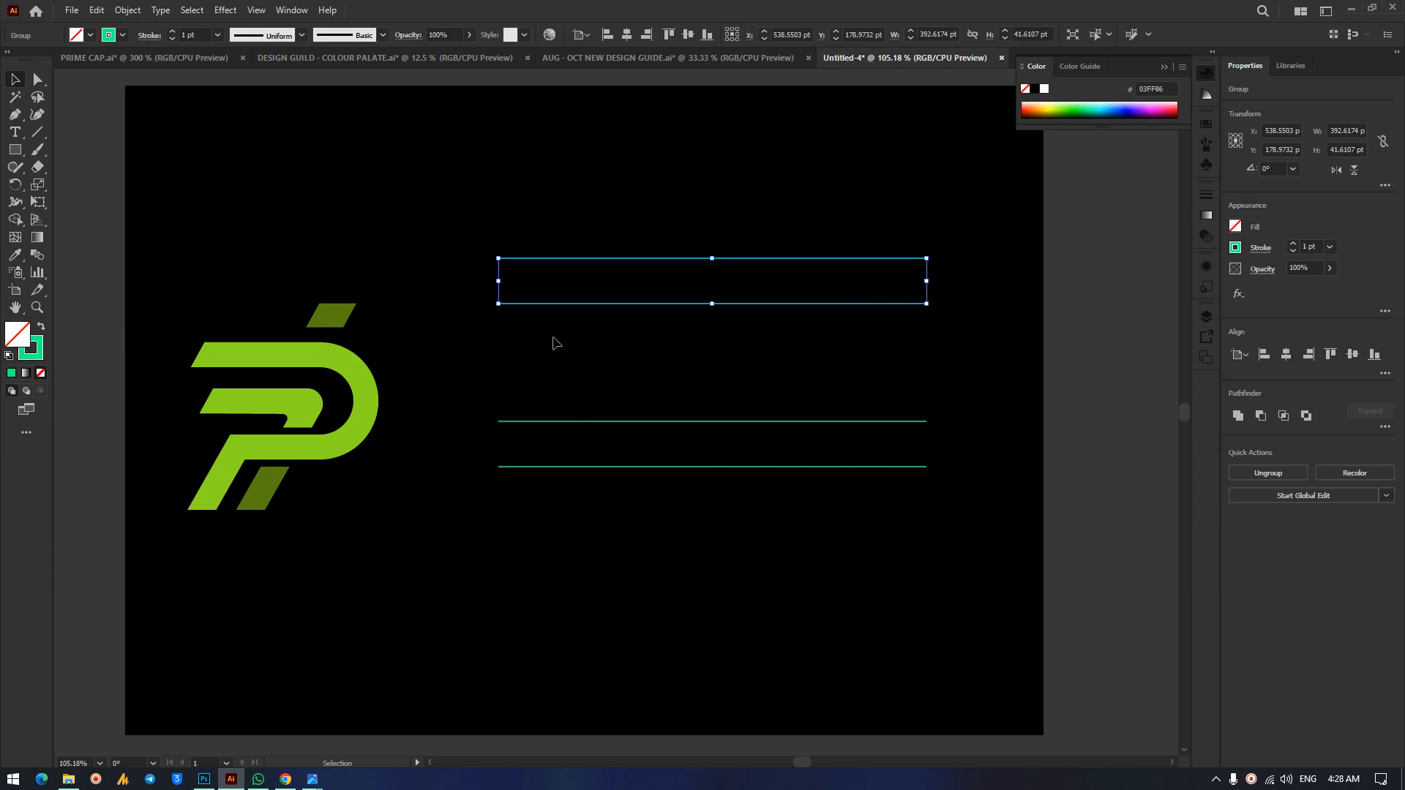
left_click(35, 351)
left_click(472, 289)
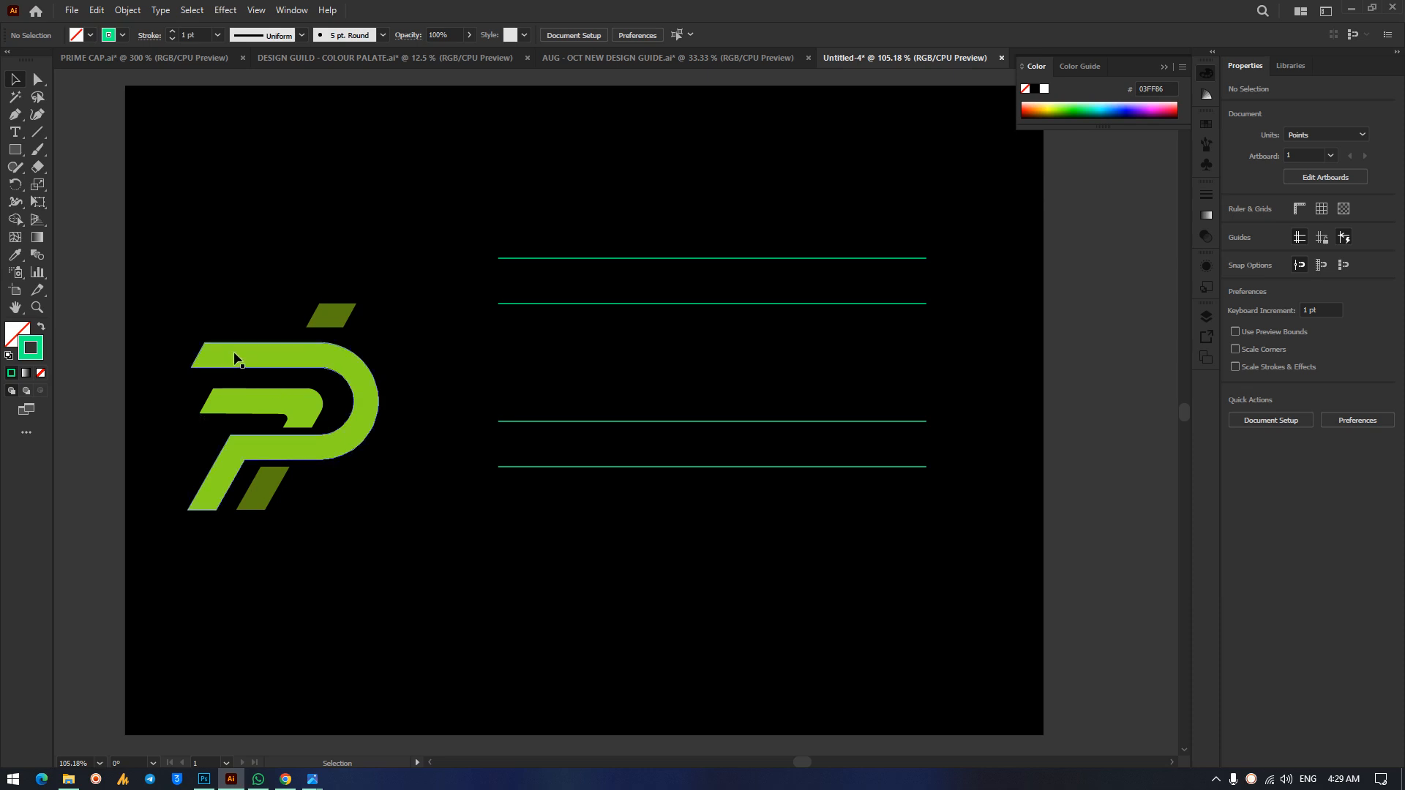
Select the P mark group and both green line pairs in turn, and clear the selection.
left_click_drag(176, 270, 407, 589)
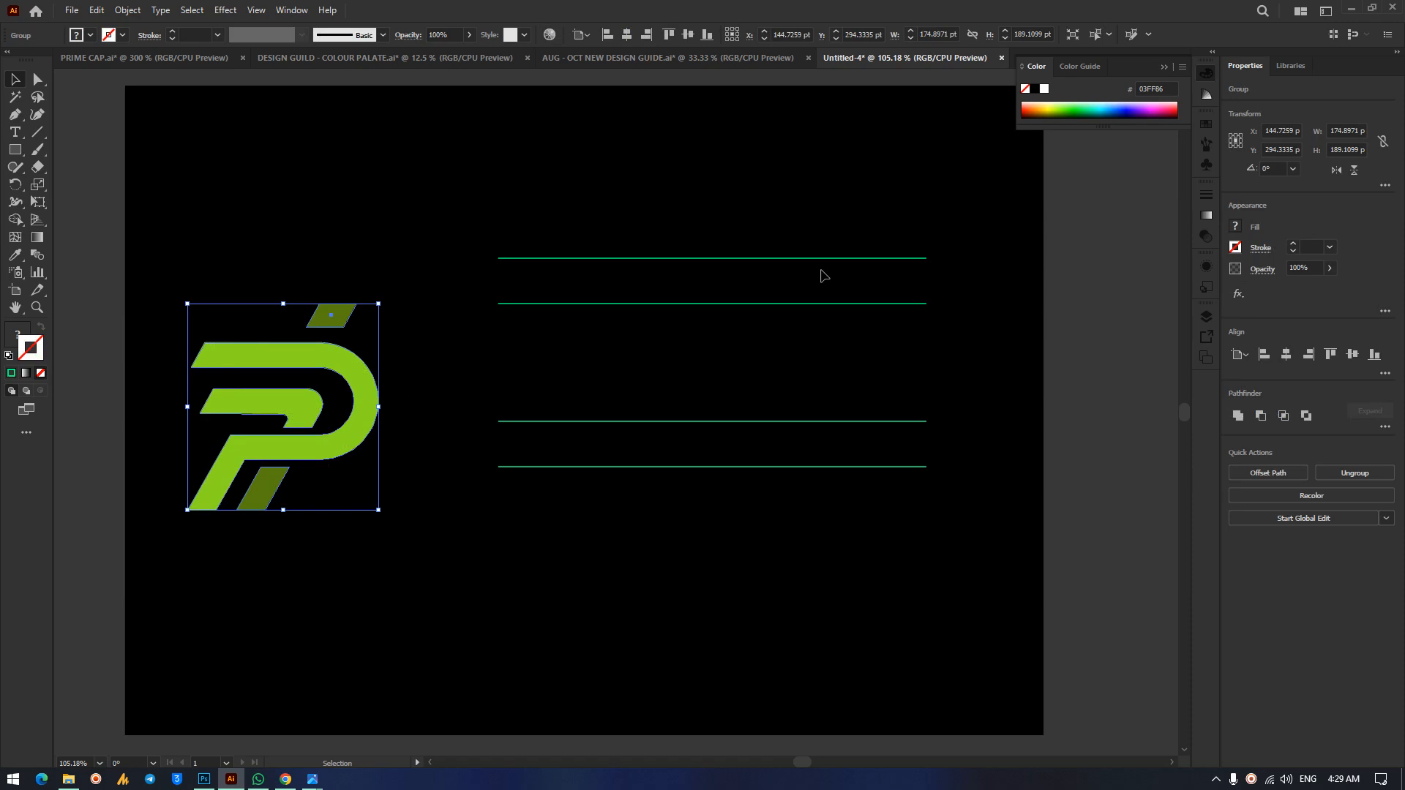
left_click_drag(694, 240, 811, 688)
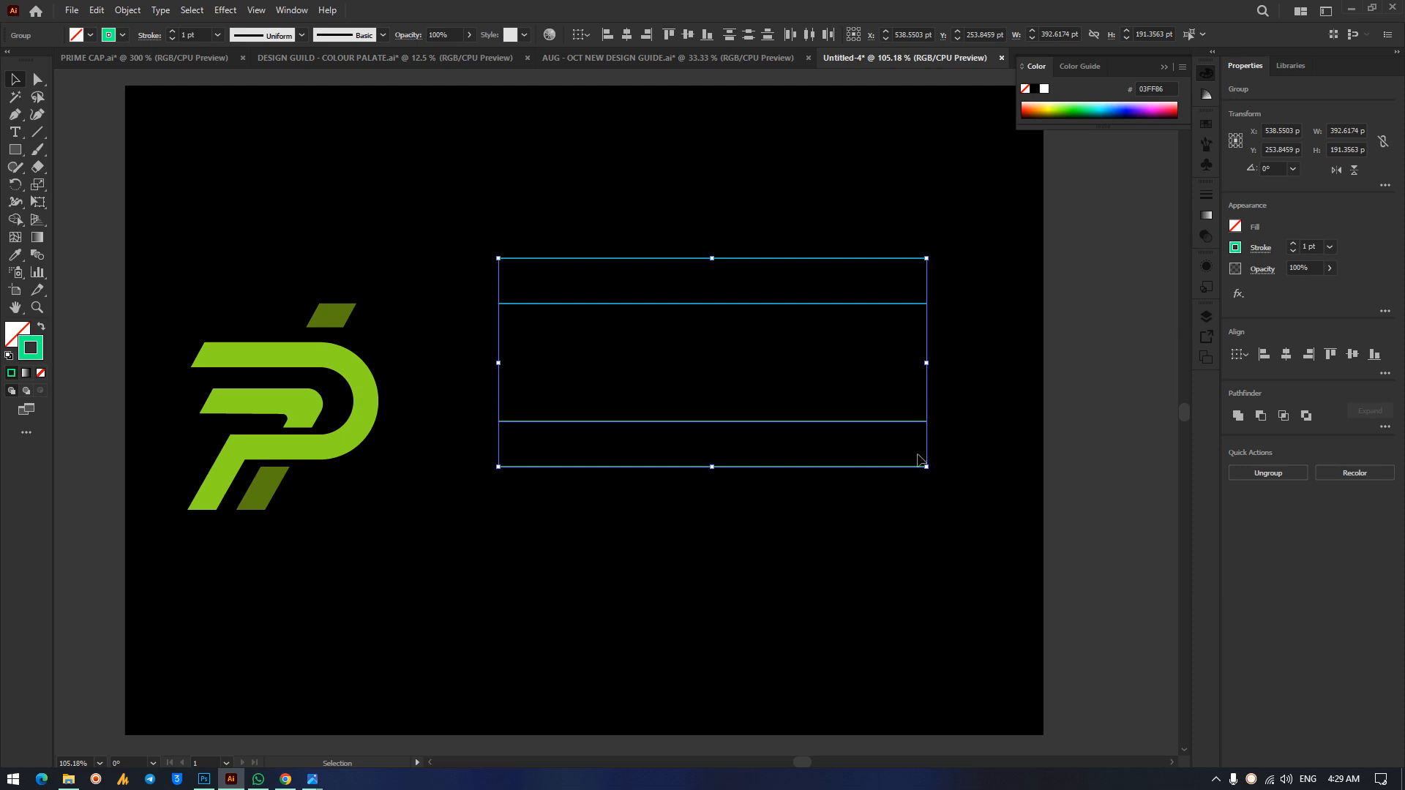
left_click(785, 233)
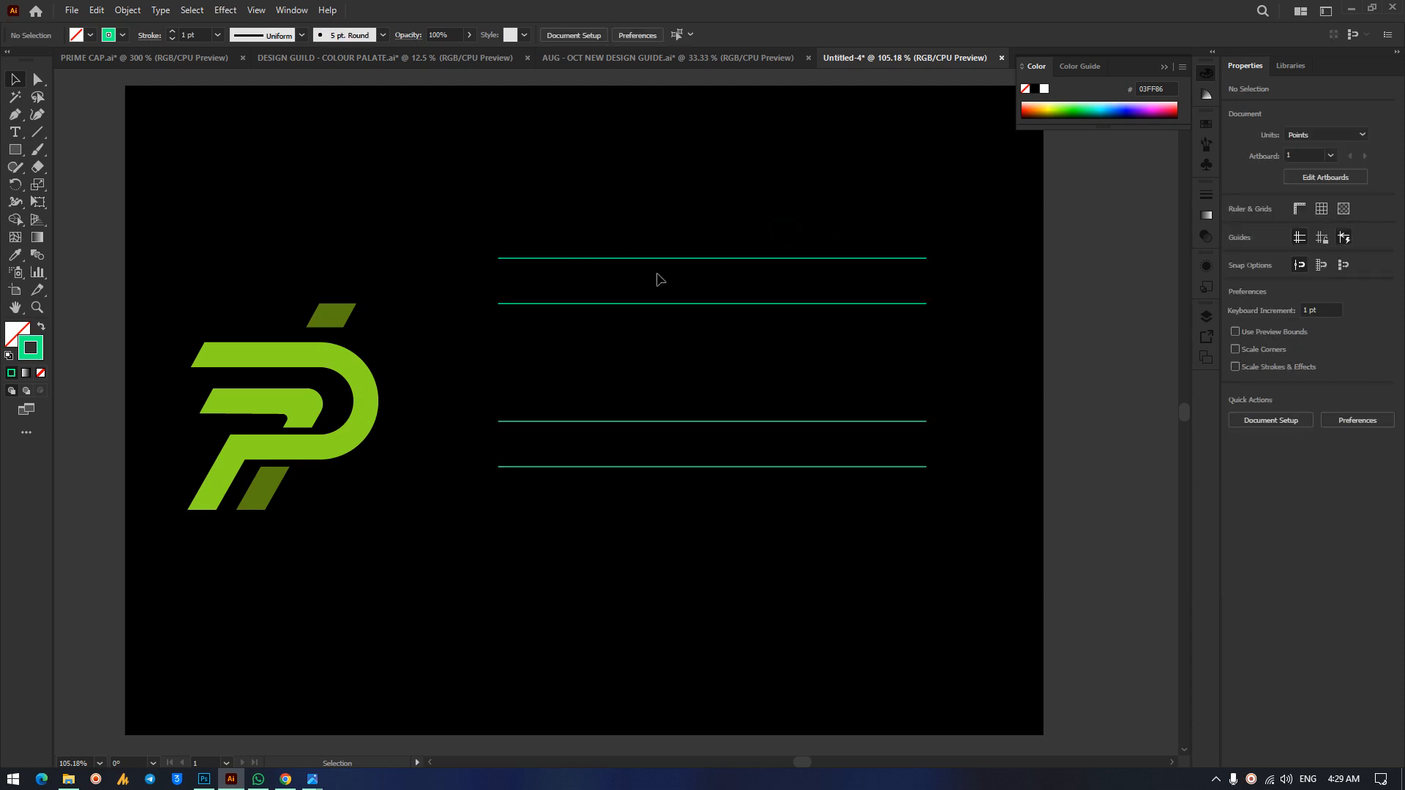
Duplicate the upper line pair straight up to about Y 97 pt, and rotate the copy 270° so it stands vertical.
left_click_drag(663, 168, 697, 370)
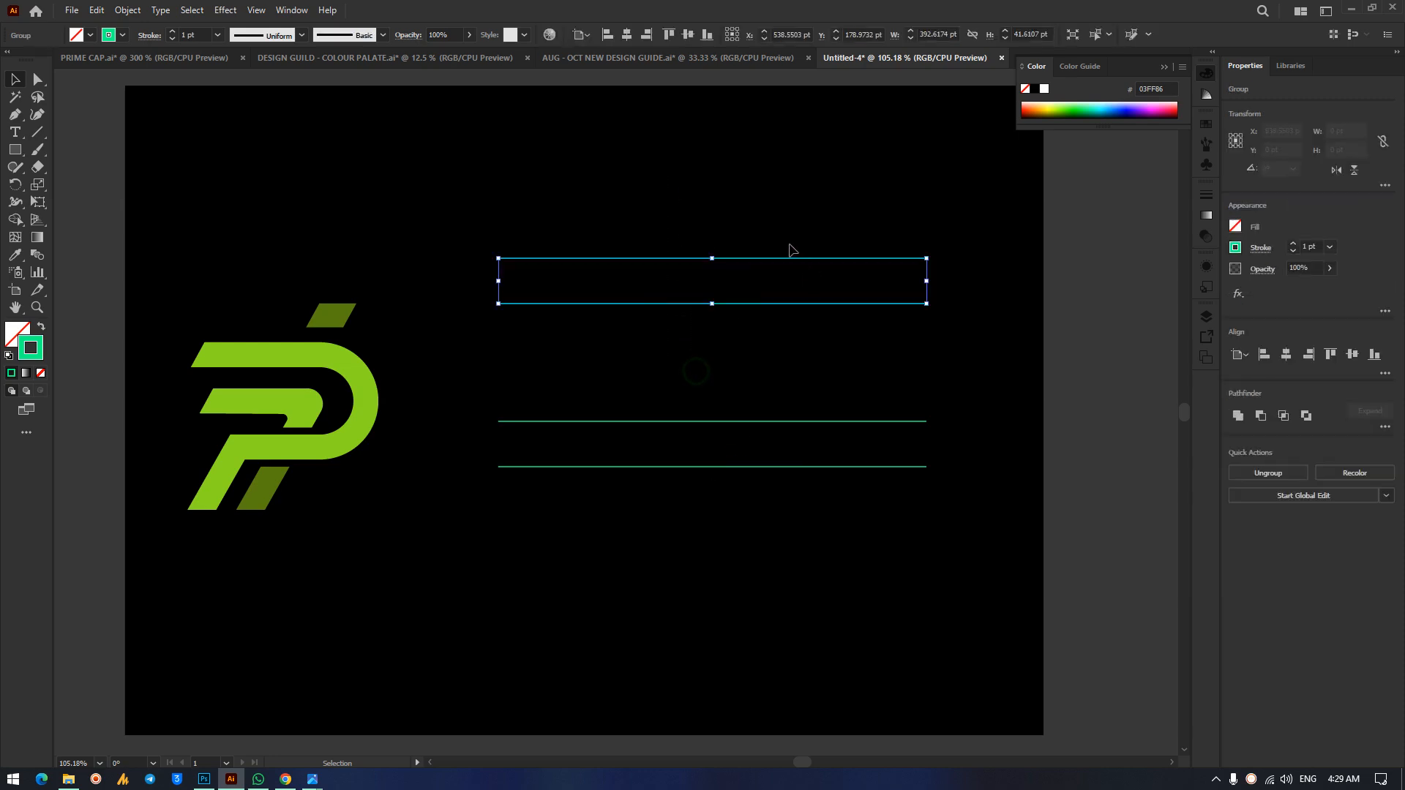
left_click_drag(756, 263, 754, 174)
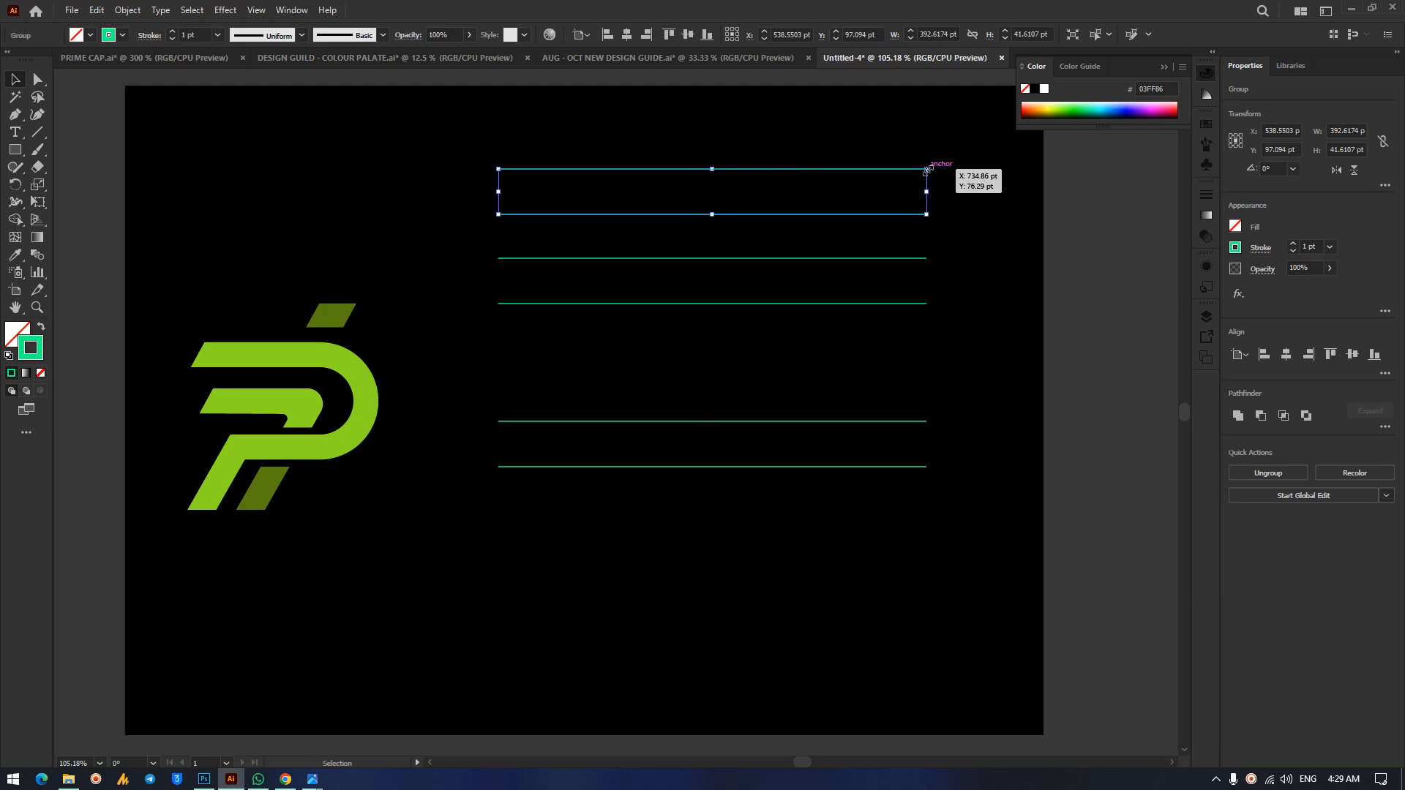
left_click_drag(936, 162, 737, 362)
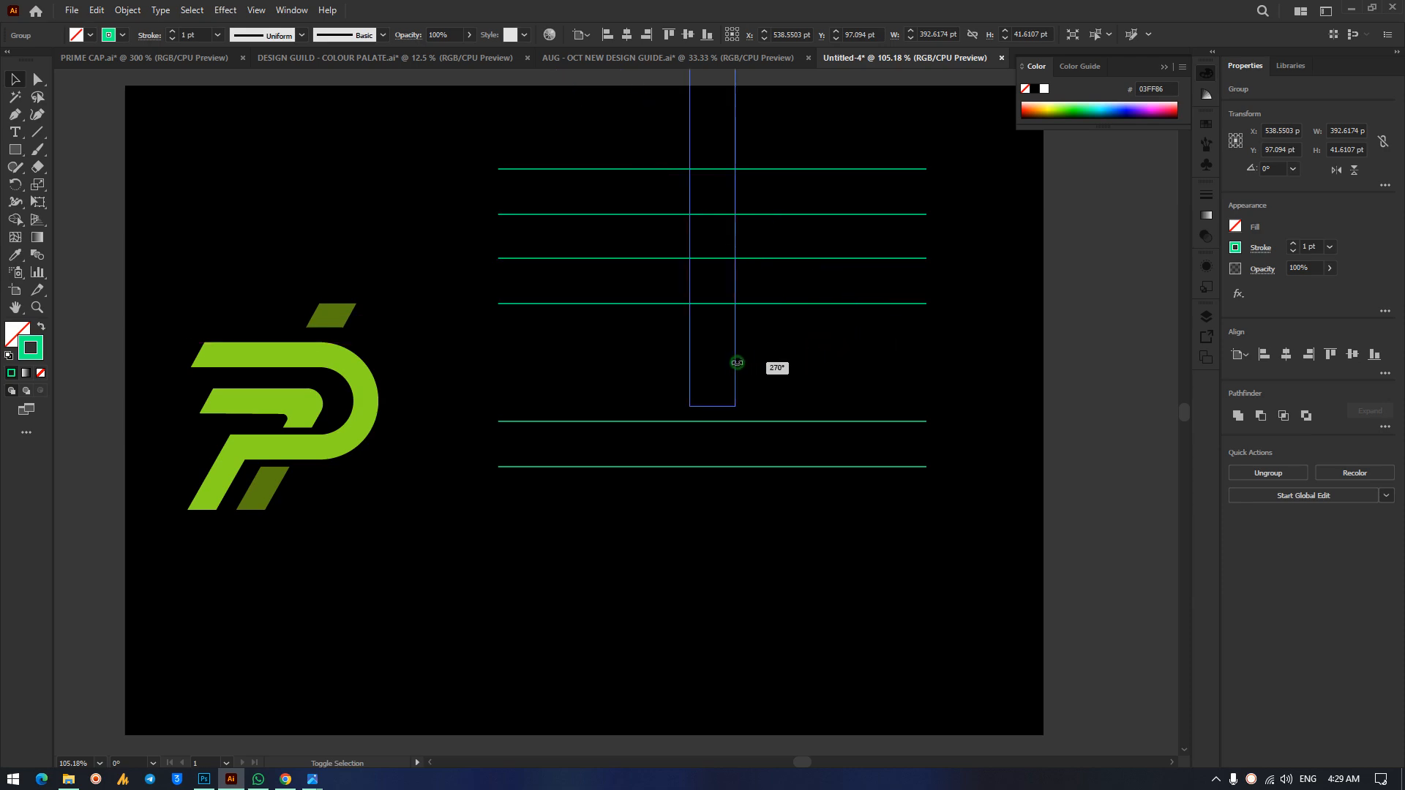
left_click_drag(737, 363, 770, 381)
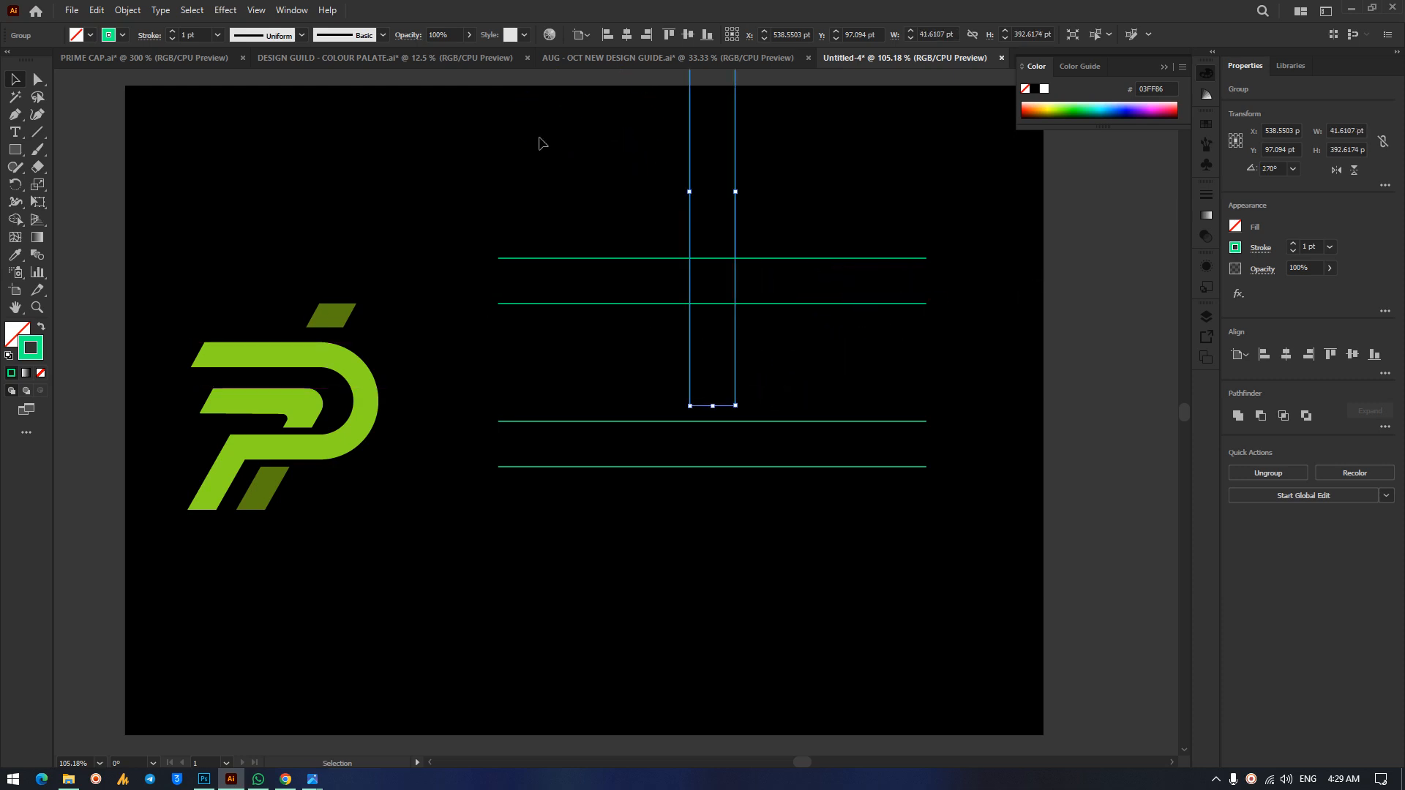
Move the vertical line pair to about X 618 pt, Y 239 pt so it crosses both horizontal pairs.
left_click_drag(735, 179, 880, 316)
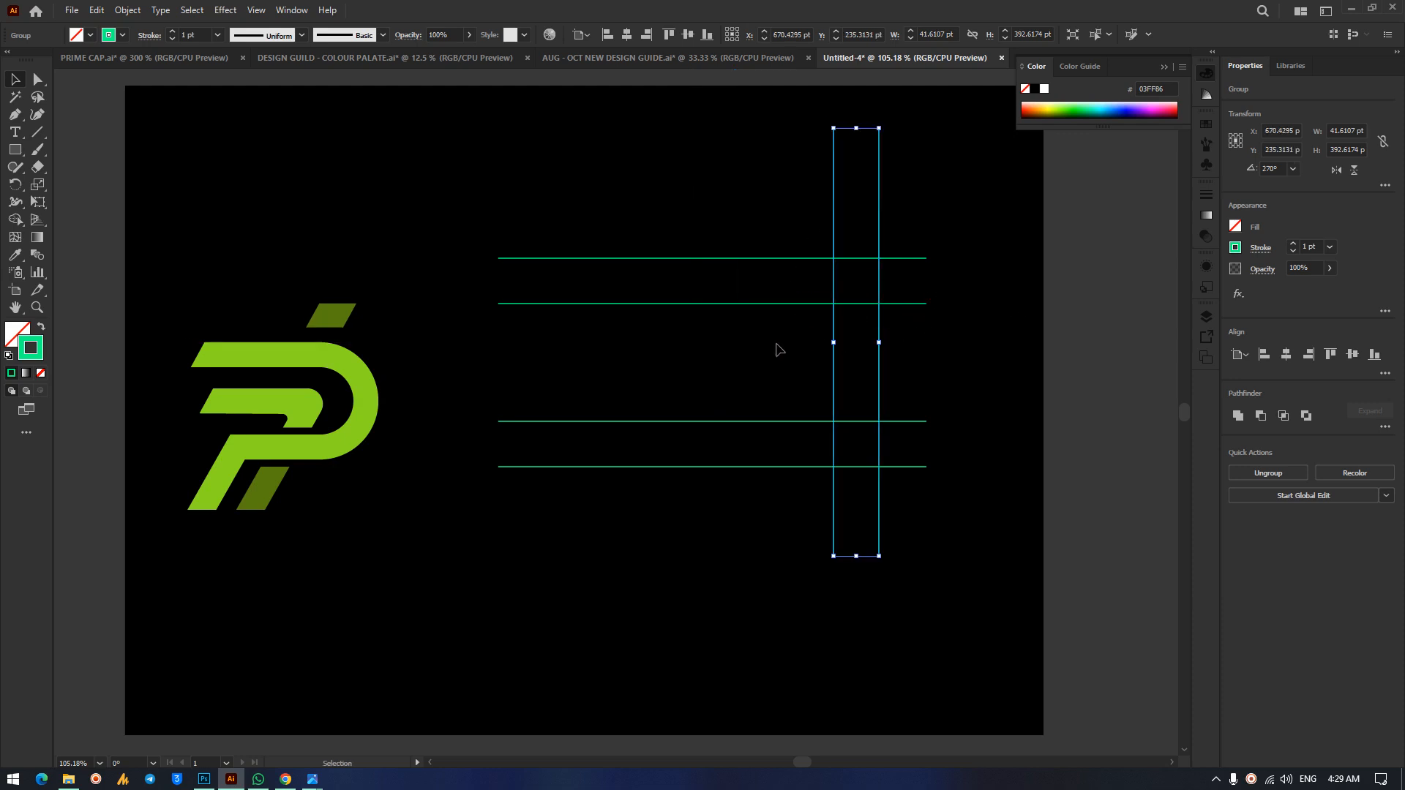
left_click_drag(841, 304, 785, 310)
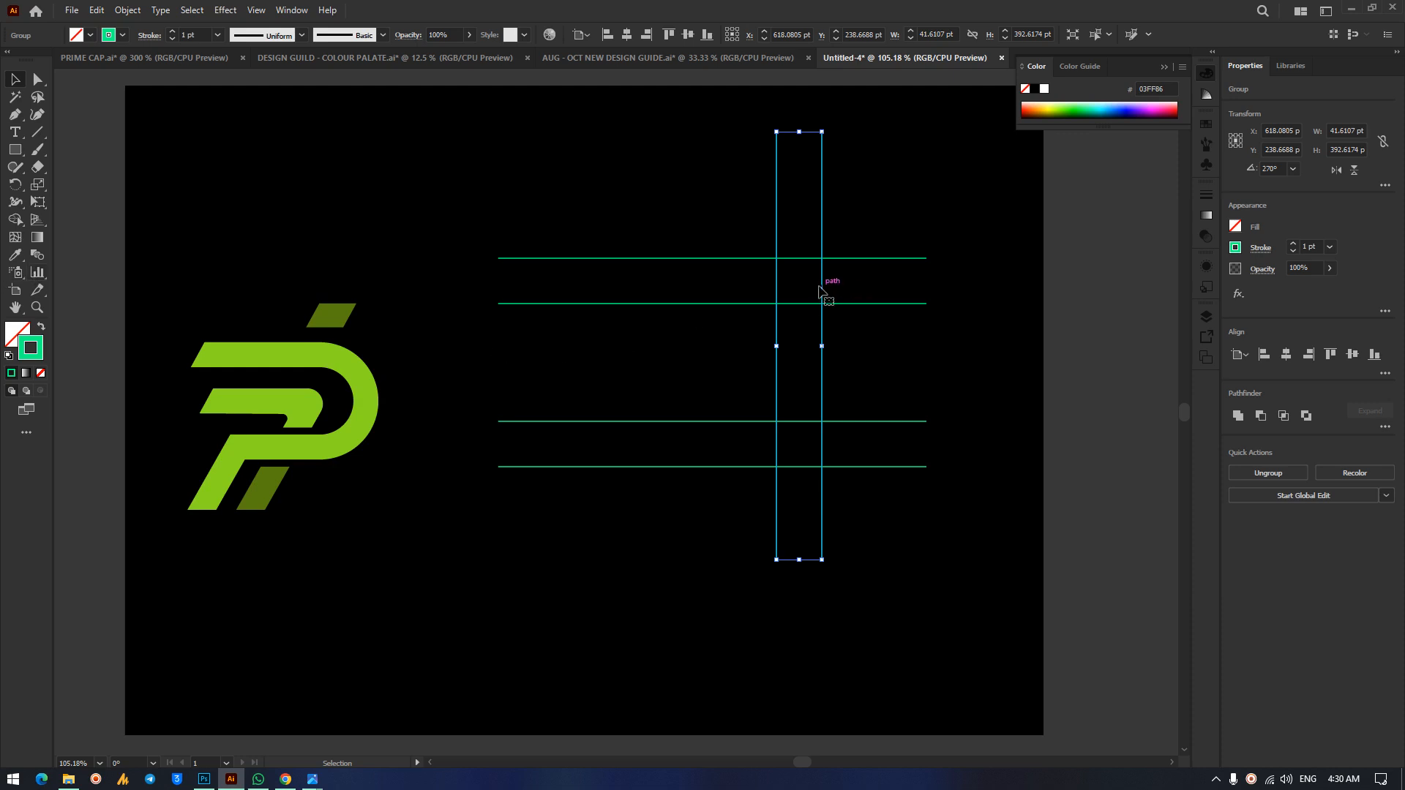
left_click_drag(823, 275, 630, 276)
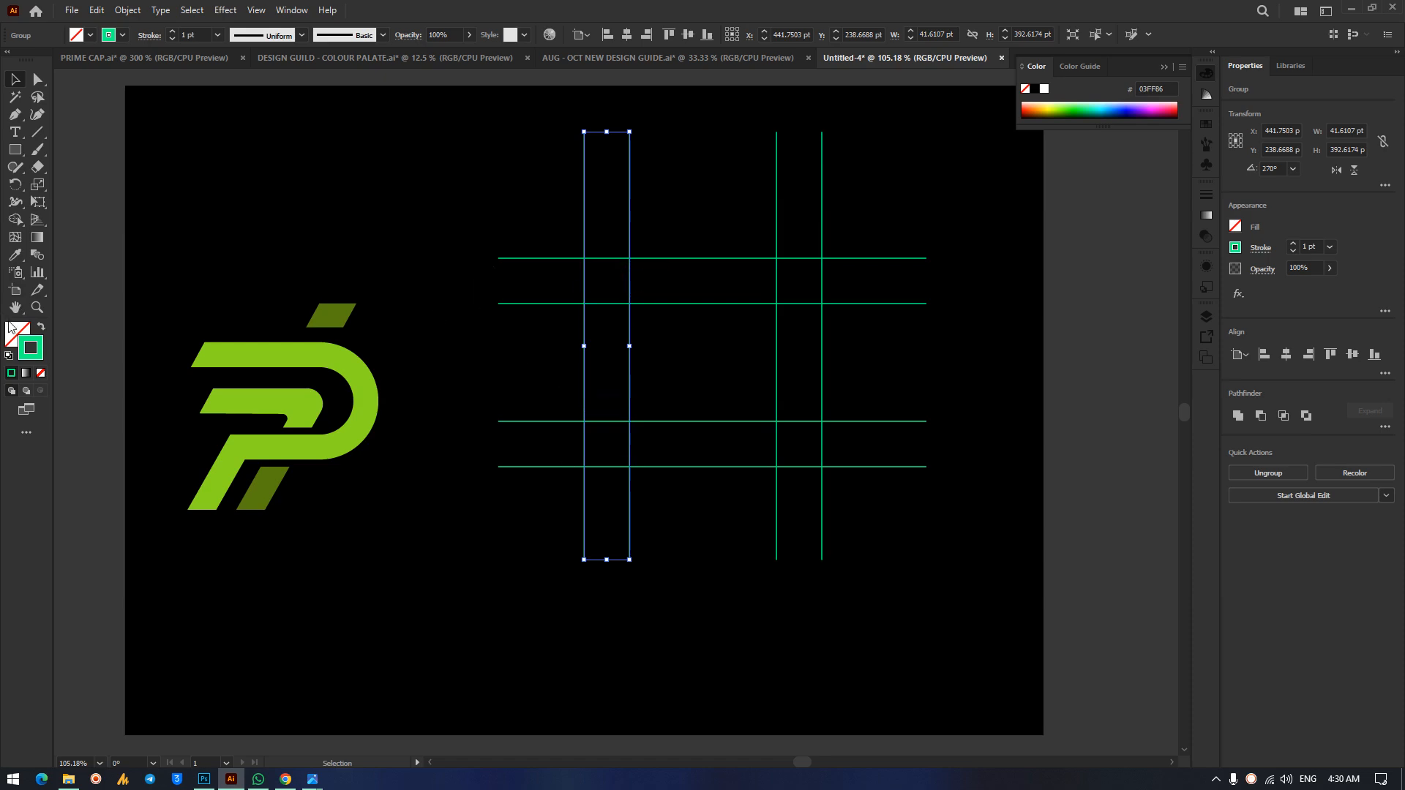
left_click(15, 220)
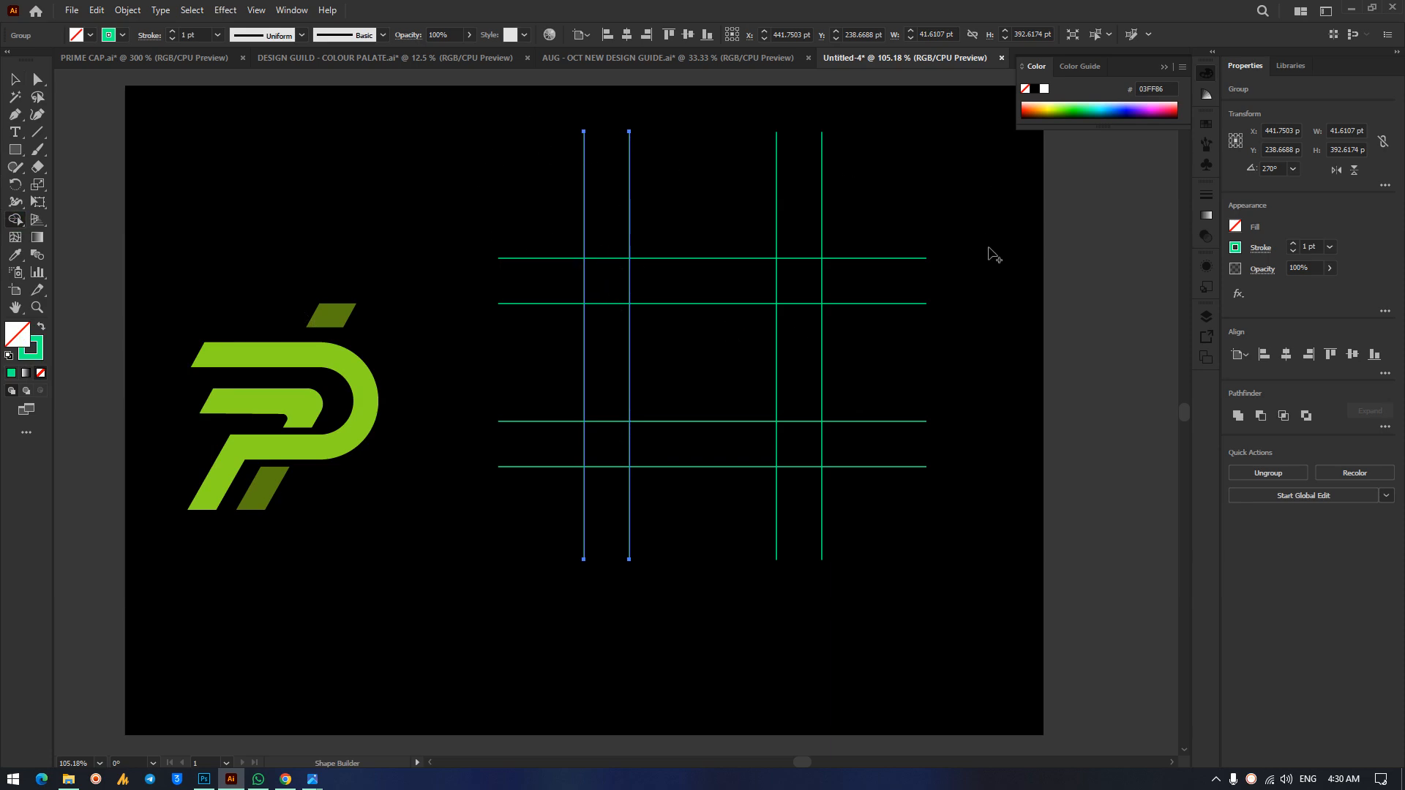
left_click(15, 79)
left_click(674, 180)
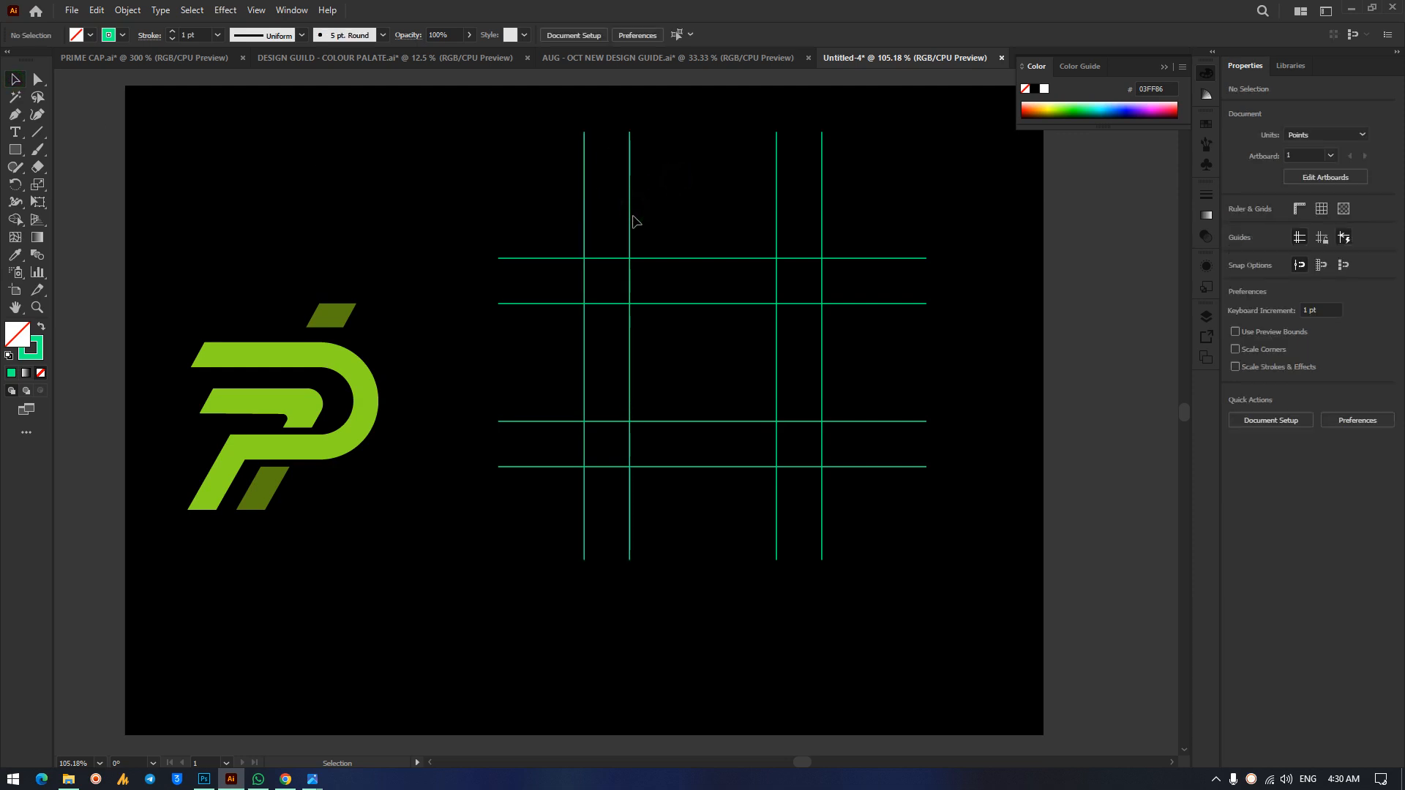
left_click(631, 249)
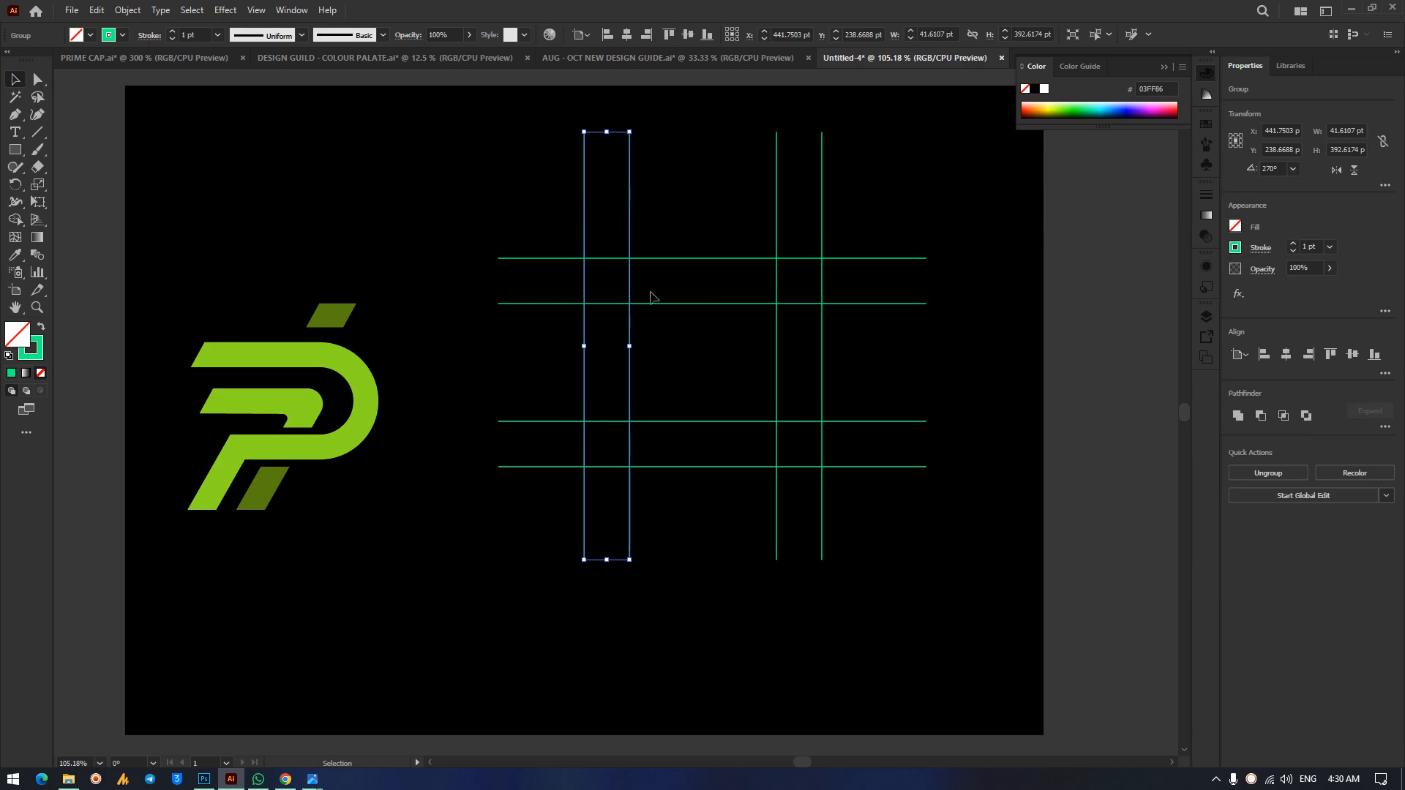
key("Delete")
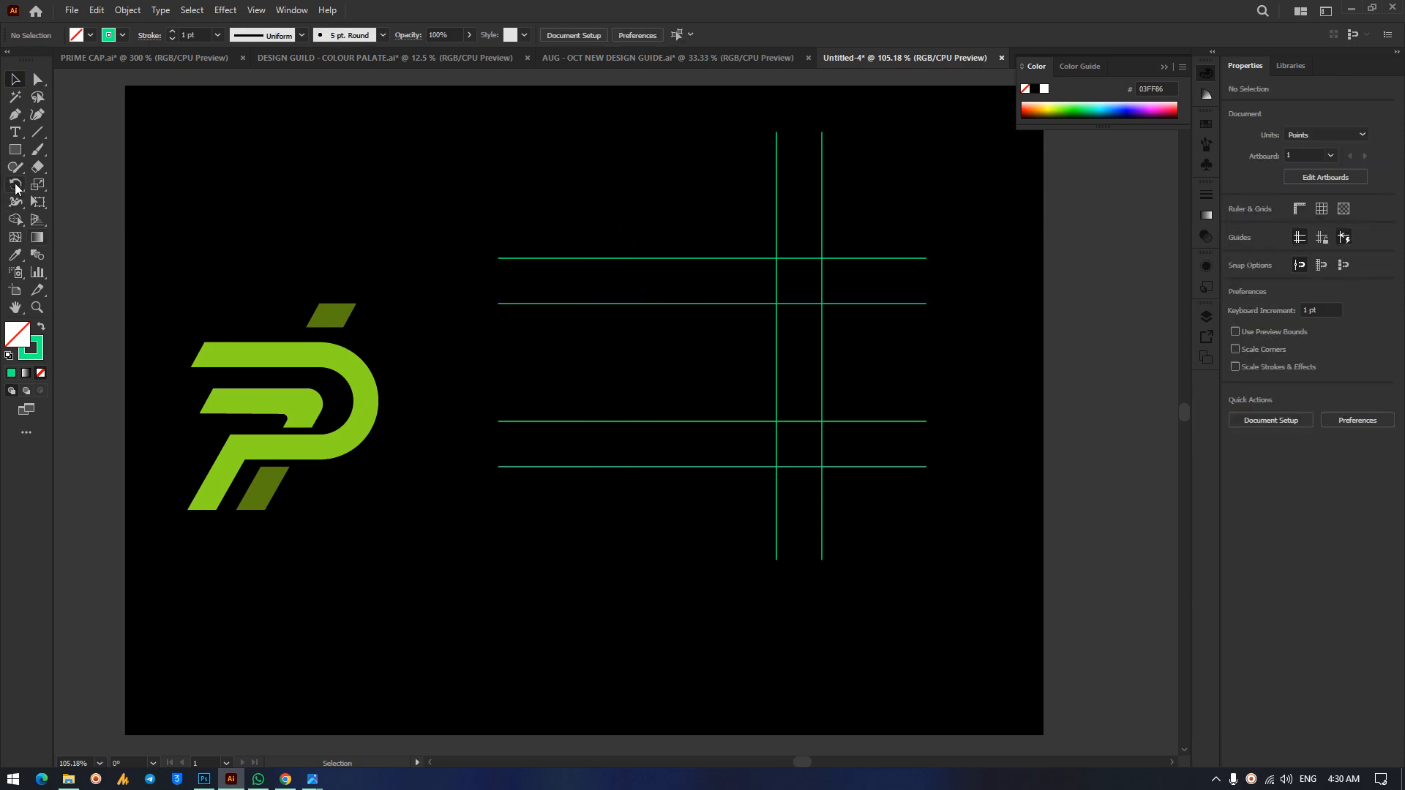
Duplicate the vertical line pair, placing the copy on the opposite side of the grid at about X 413 pt, Y 243 pt.
left_click(16, 220)
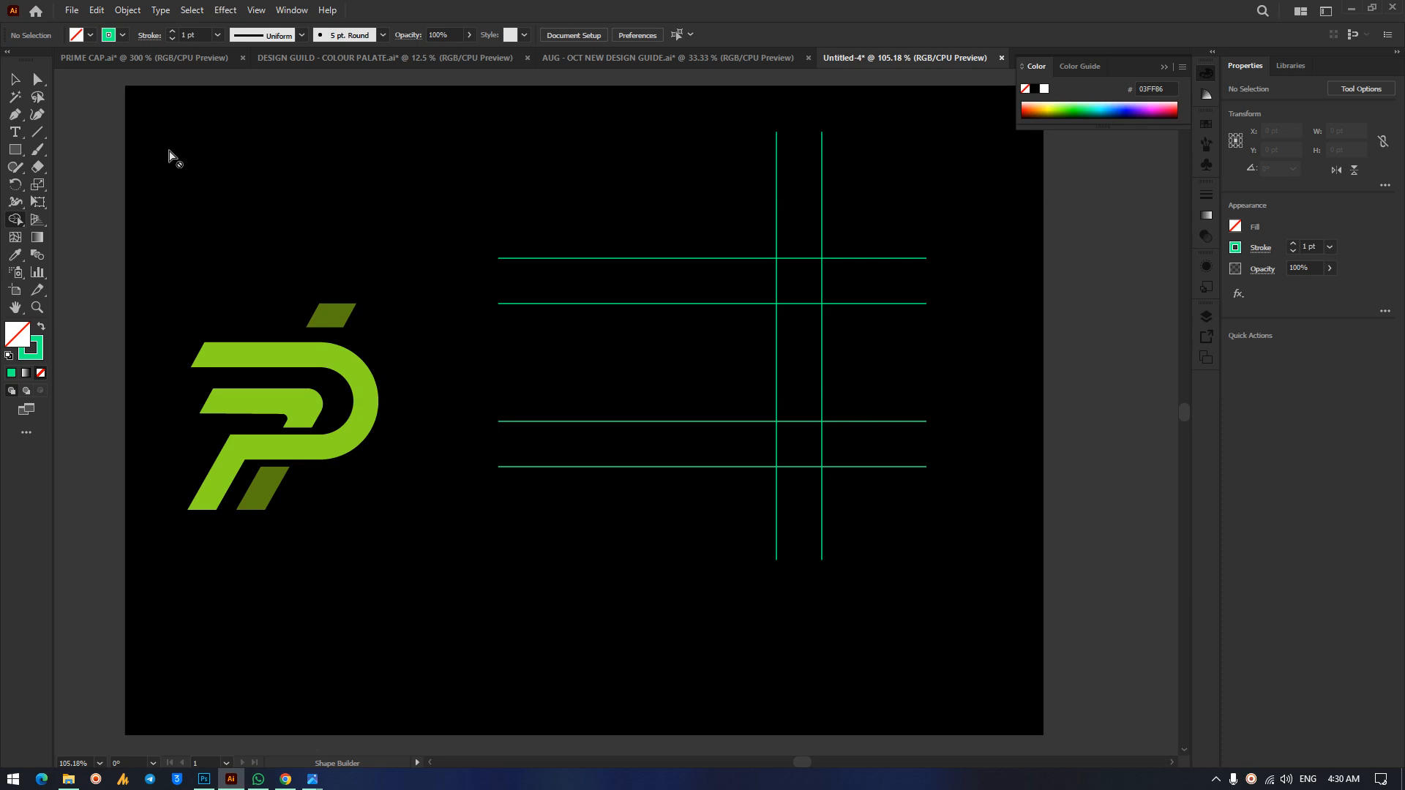
left_click(15, 79)
left_click_drag(549, 167, 962, 592)
left_click(16, 220)
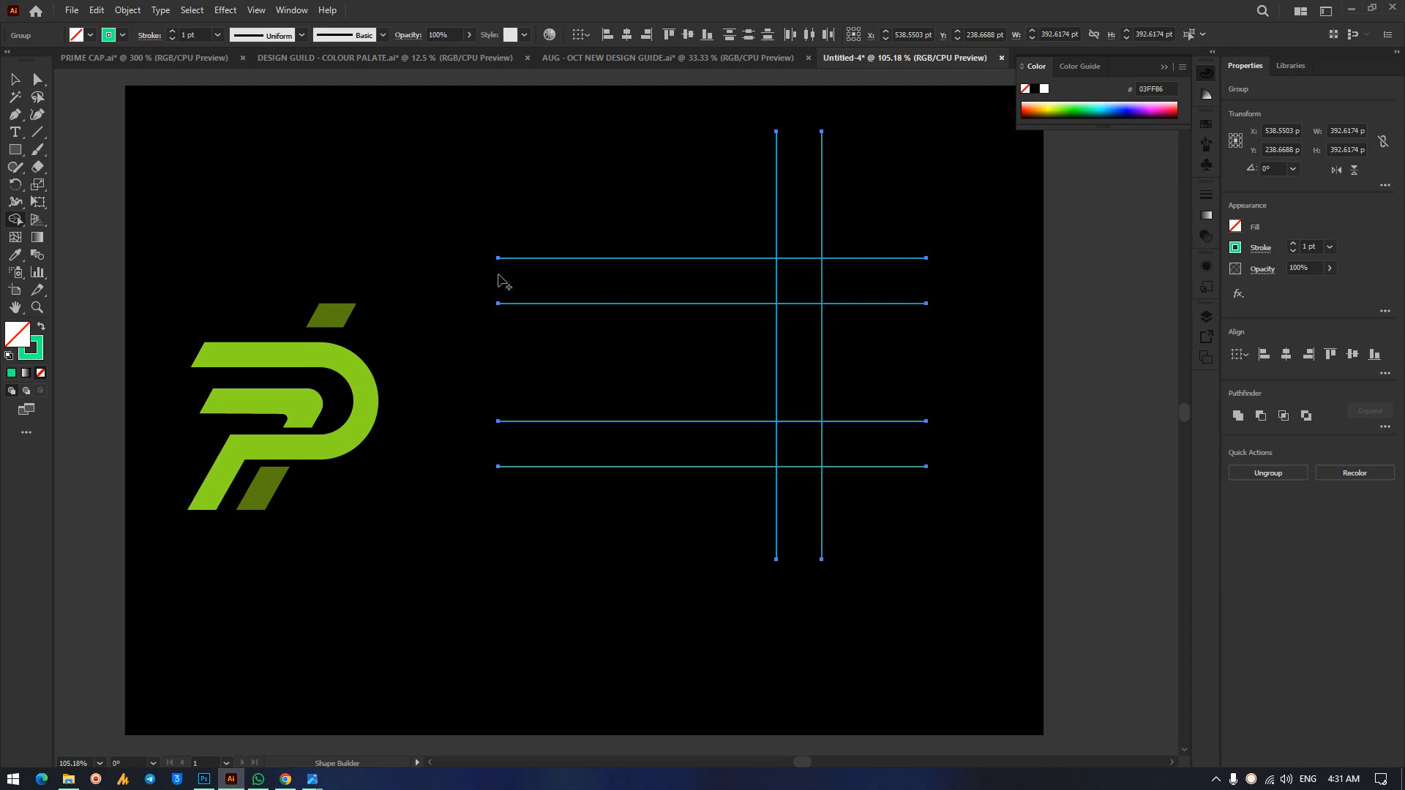
left_click(16, 81)
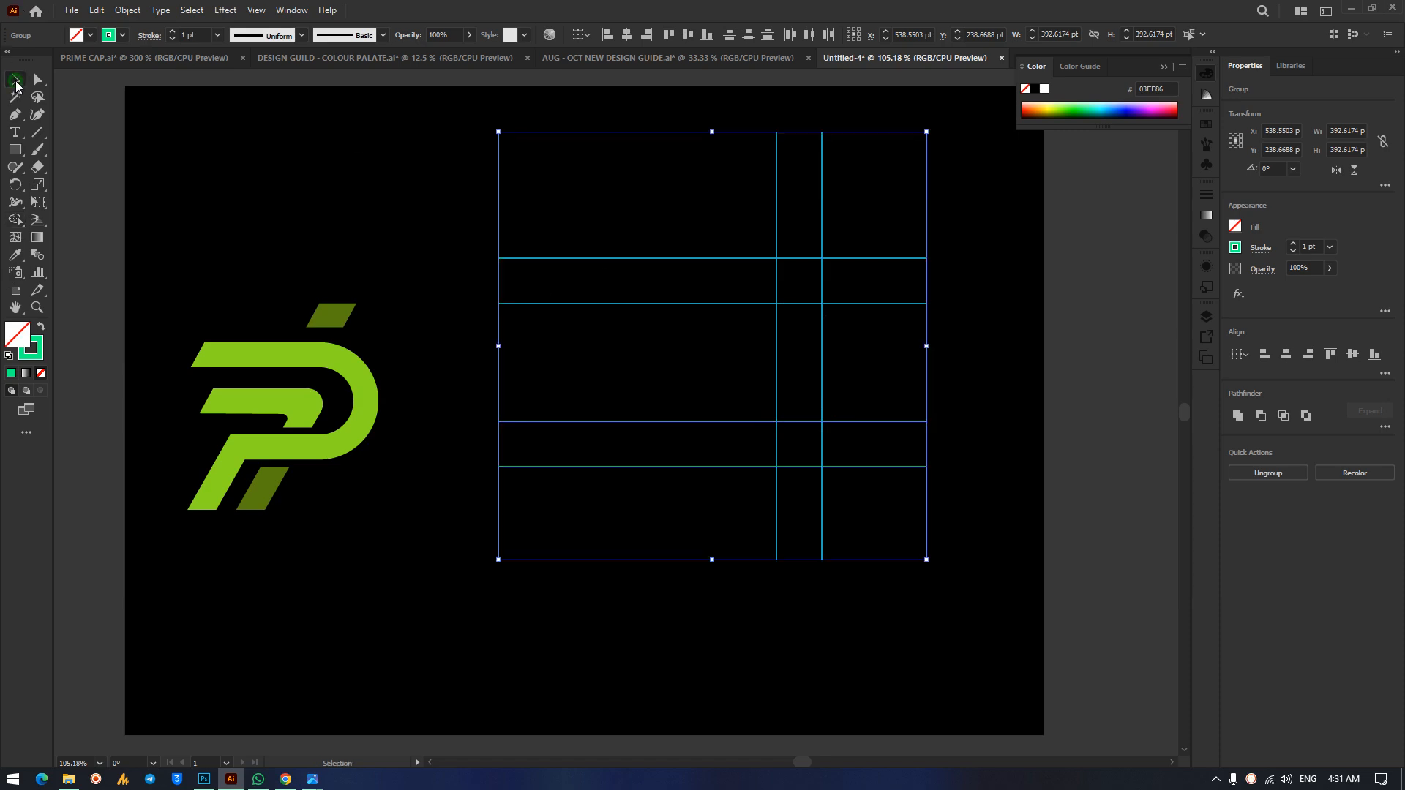
left_click(505, 189)
left_click_drag(909, 193, 554, 213)
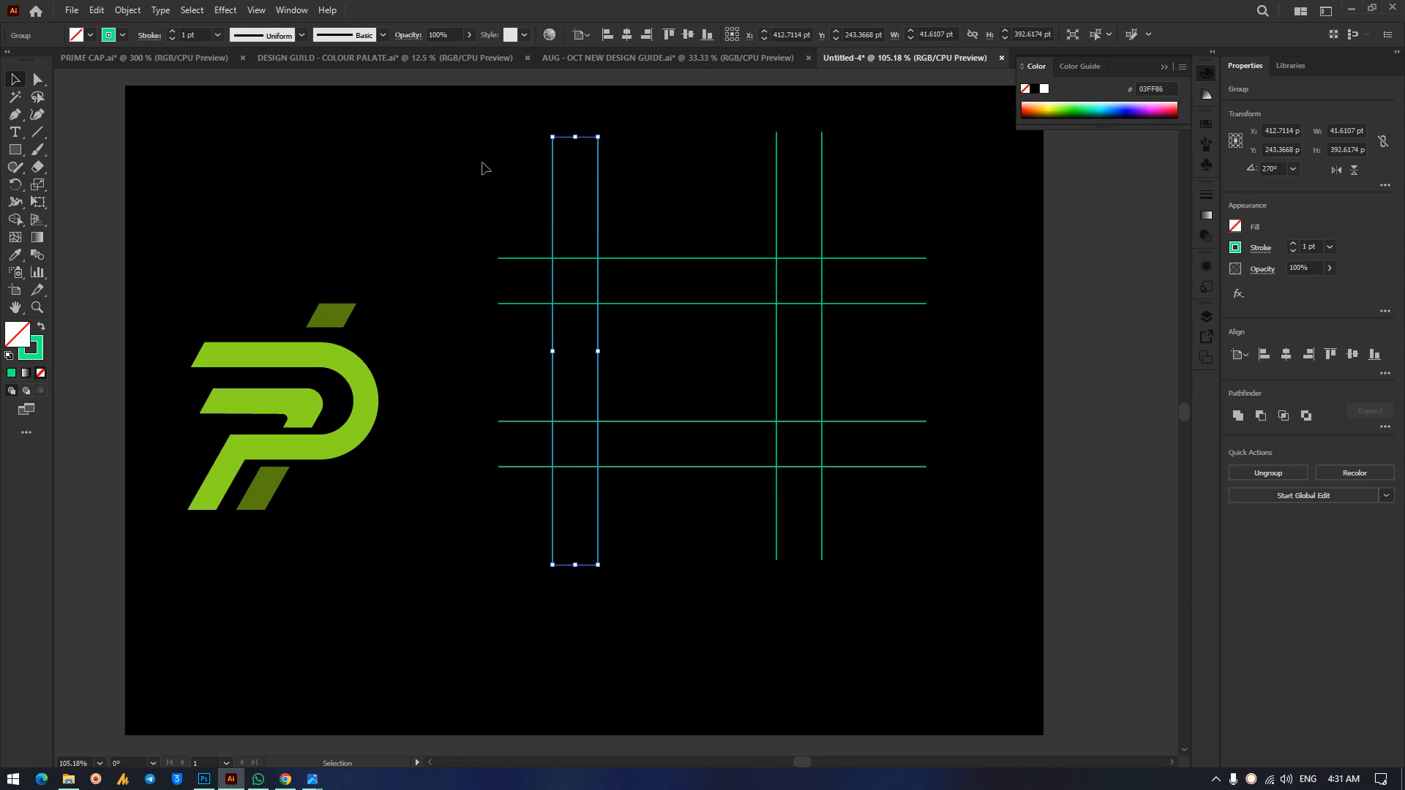
Try to merge the bands between all four line pairs into one rectangular frame with the Shape Builder.
left_click_drag(458, 113, 1003, 632)
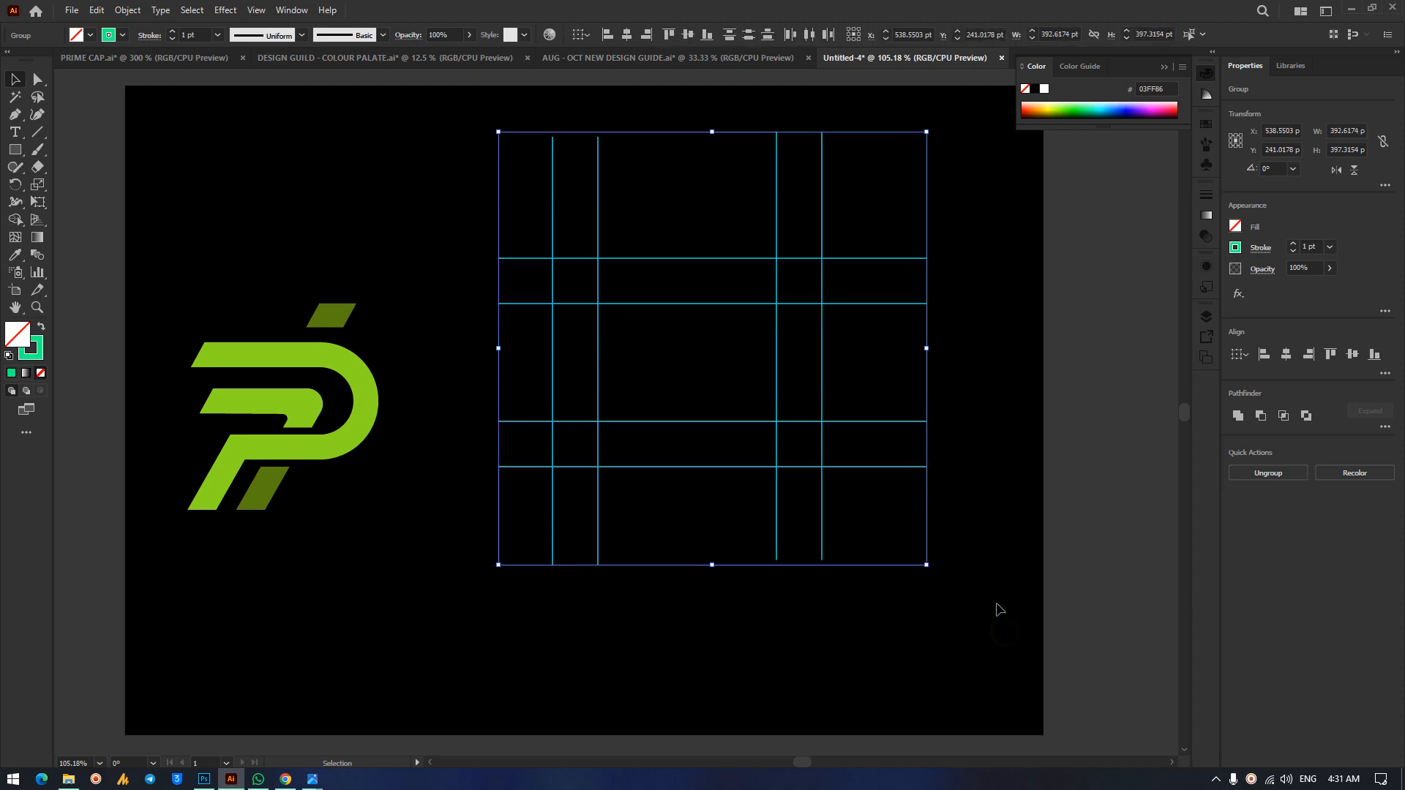
left_click(14, 221)
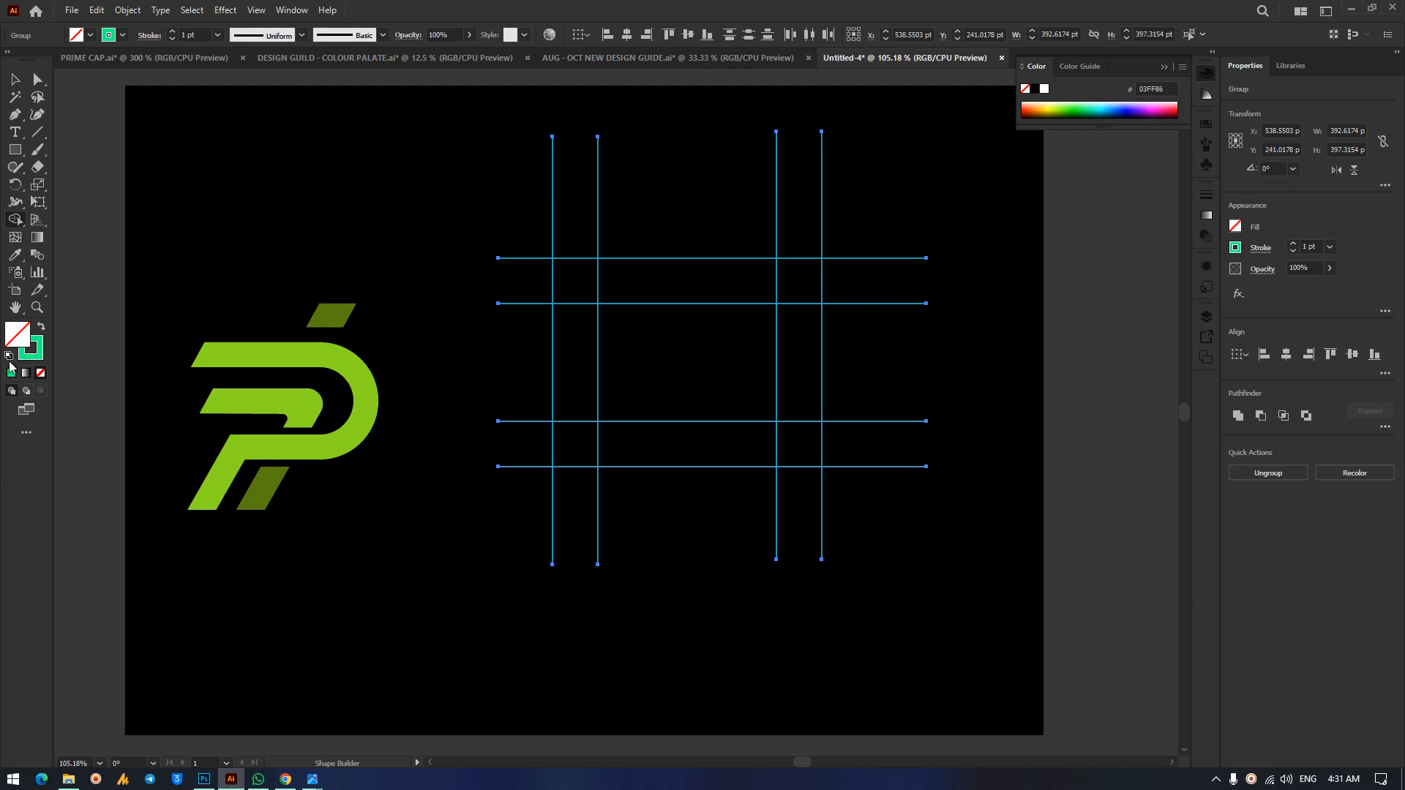
left_click(41, 329)
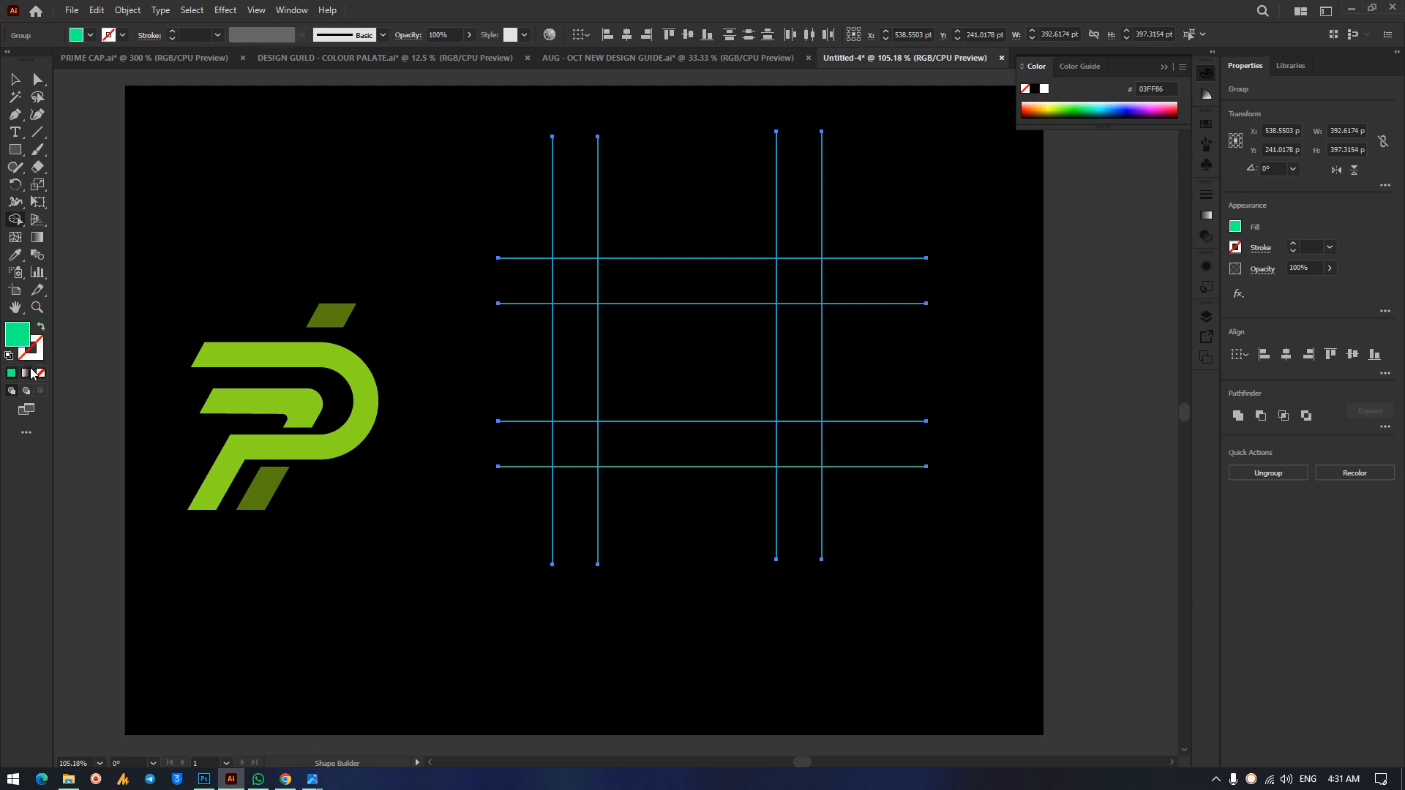
left_click(41, 327)
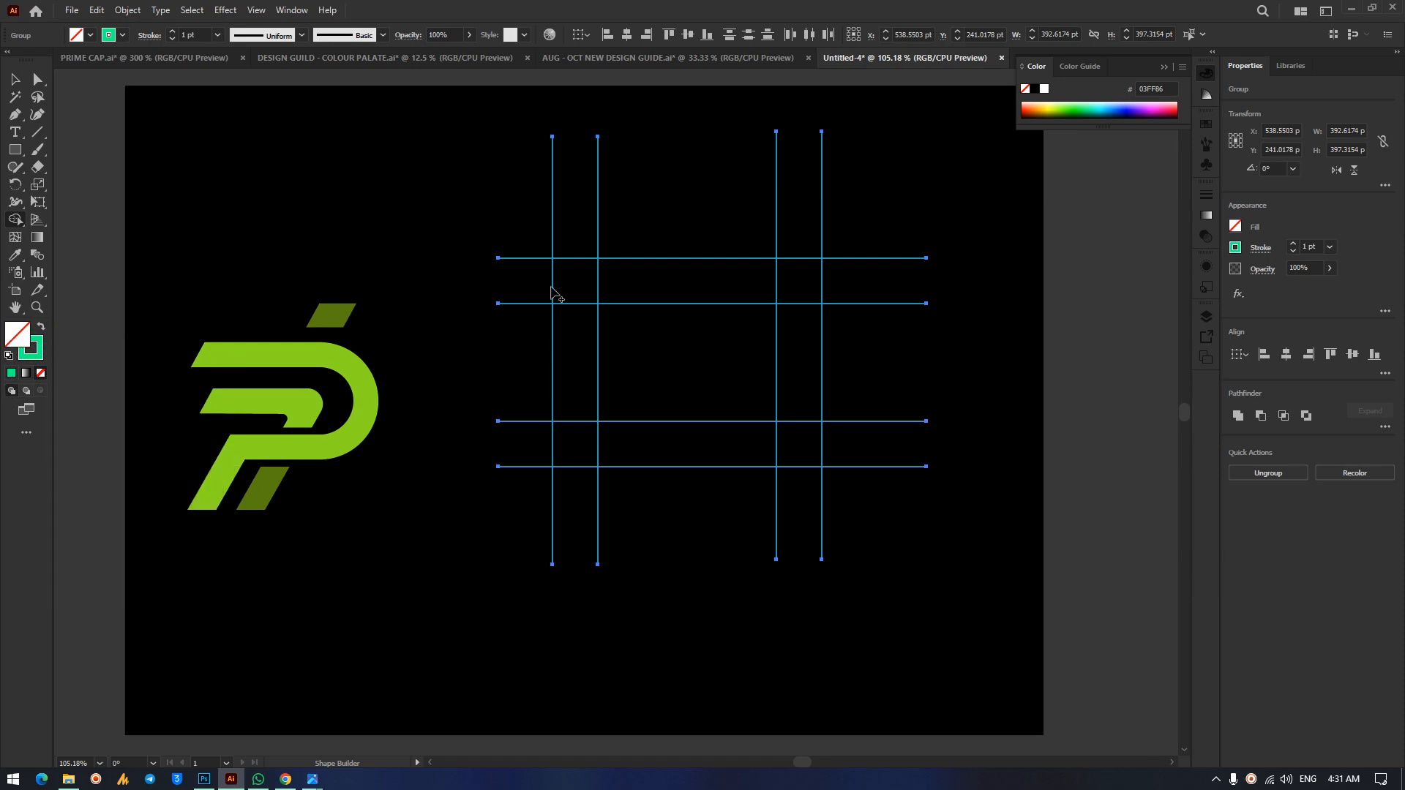
mouse_move(680, 290)
left_mouse_down()
mouse_move(792, 286)
mouse_move(804, 435)
mouse_move(585, 439)
mouse_move(575, 315)
left_mouse_up()
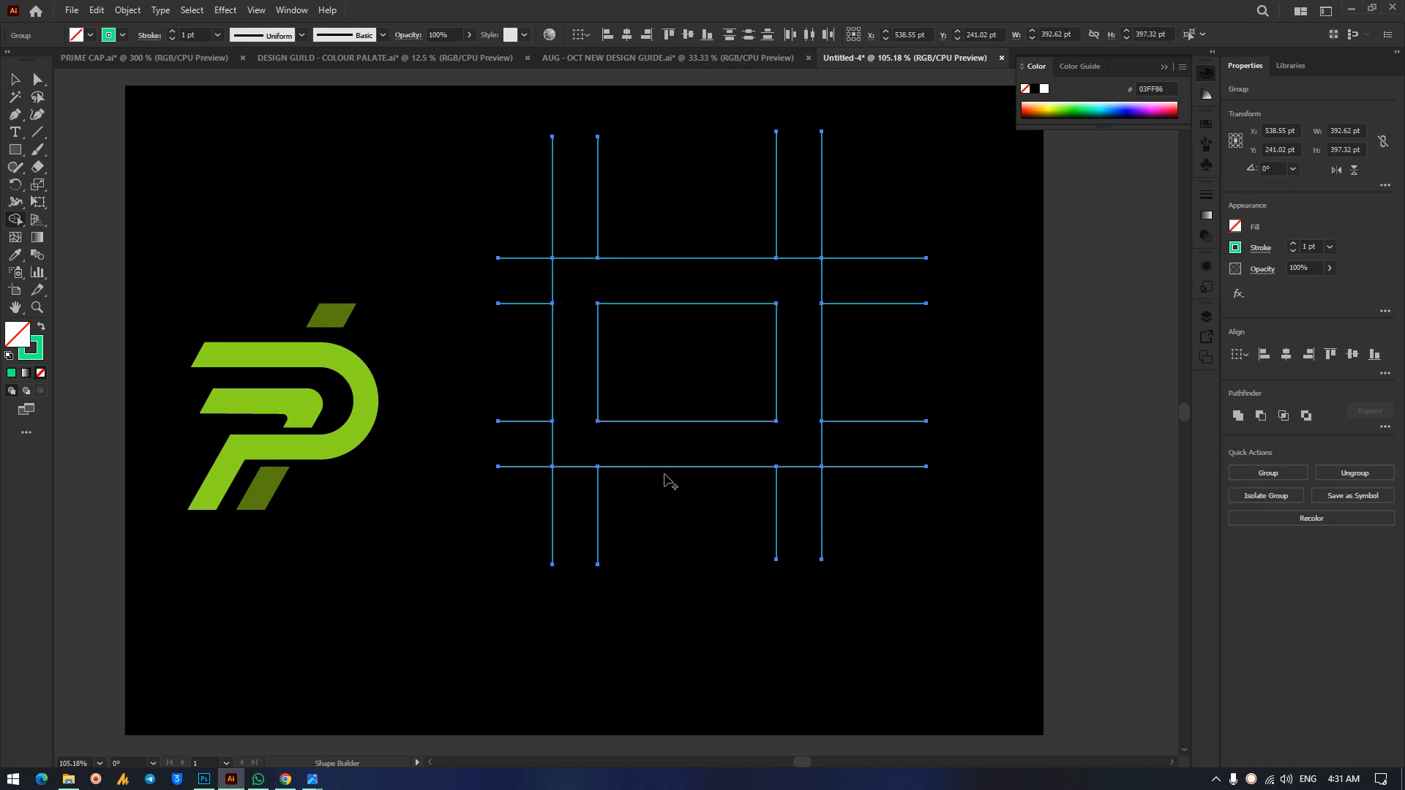
Select the merged frame group to check what the merge produced, and clear the selection.
left_click(17, 82)
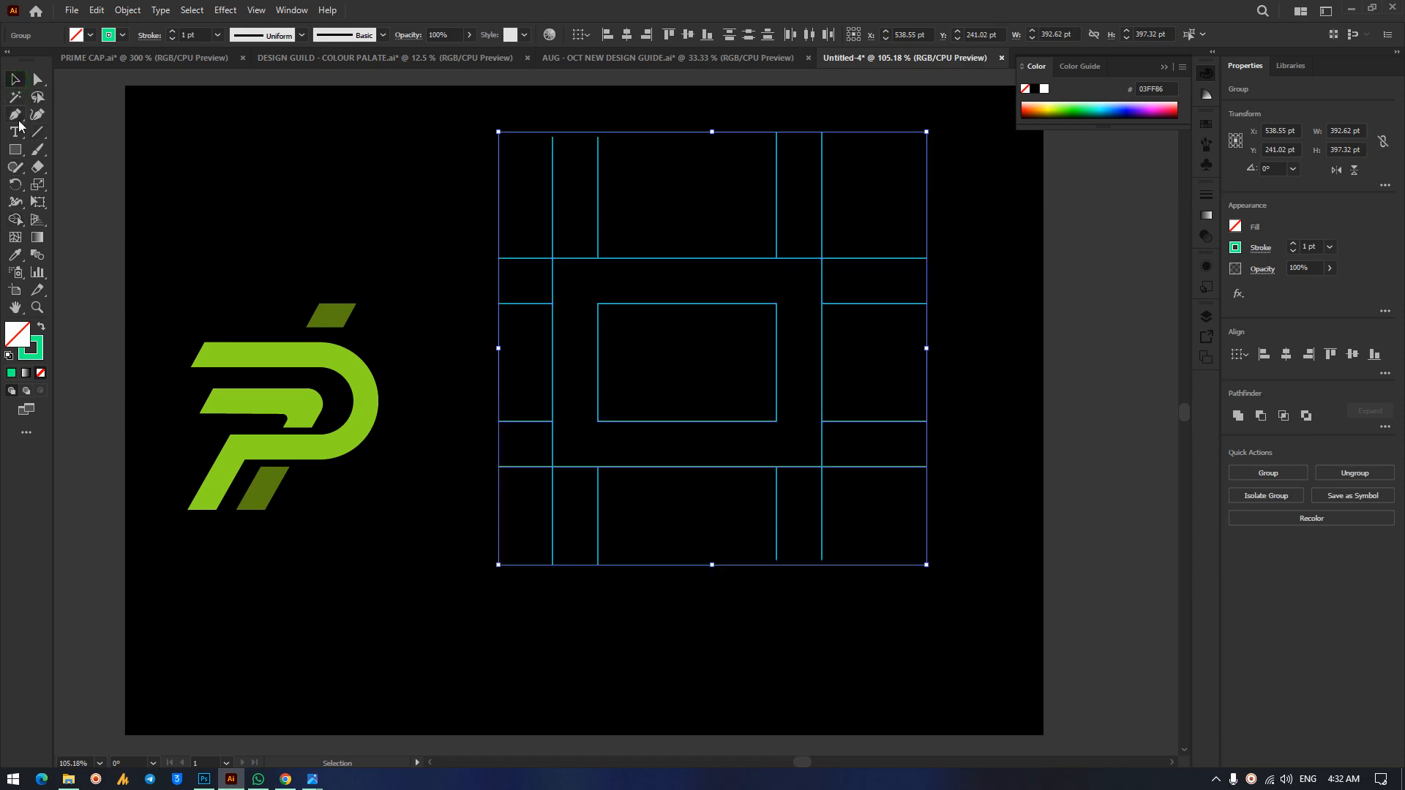
left_click(586, 296)
left_click_drag(595, 288, 551, 310)
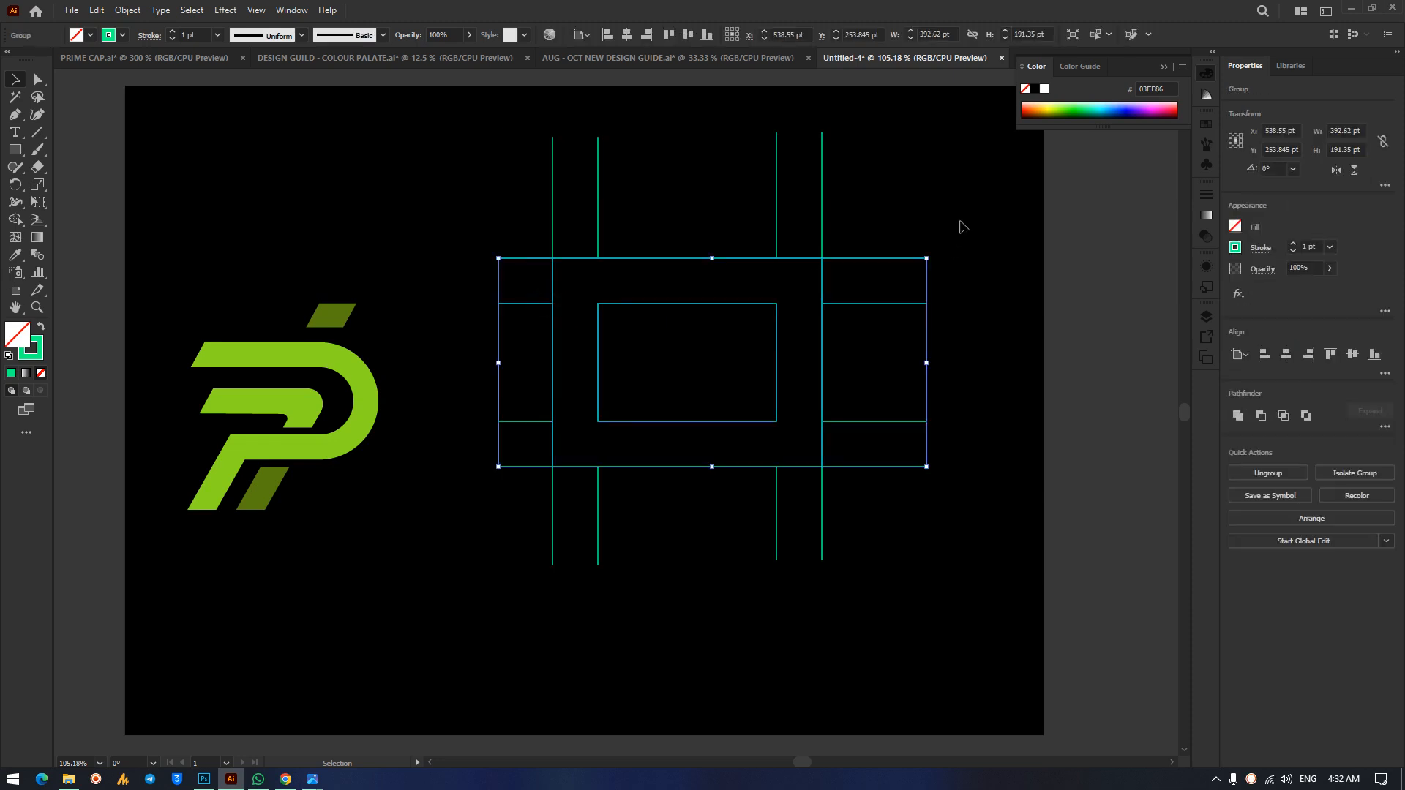
left_click(975, 196)
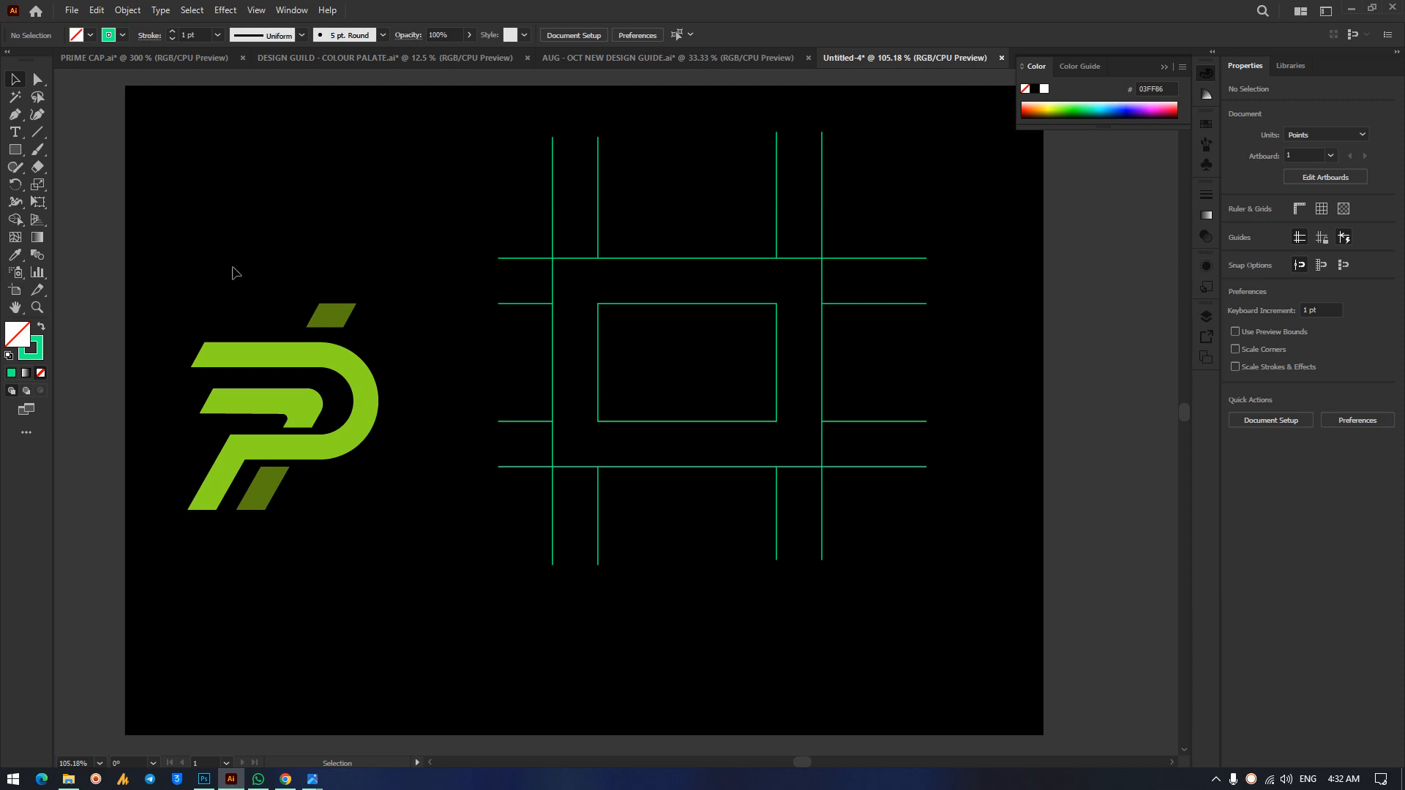
Try to fill the merged frame with green, and undo back to the uncut line grid.
left_click_drag(499, 205, 1043, 574)
left_click(15, 219)
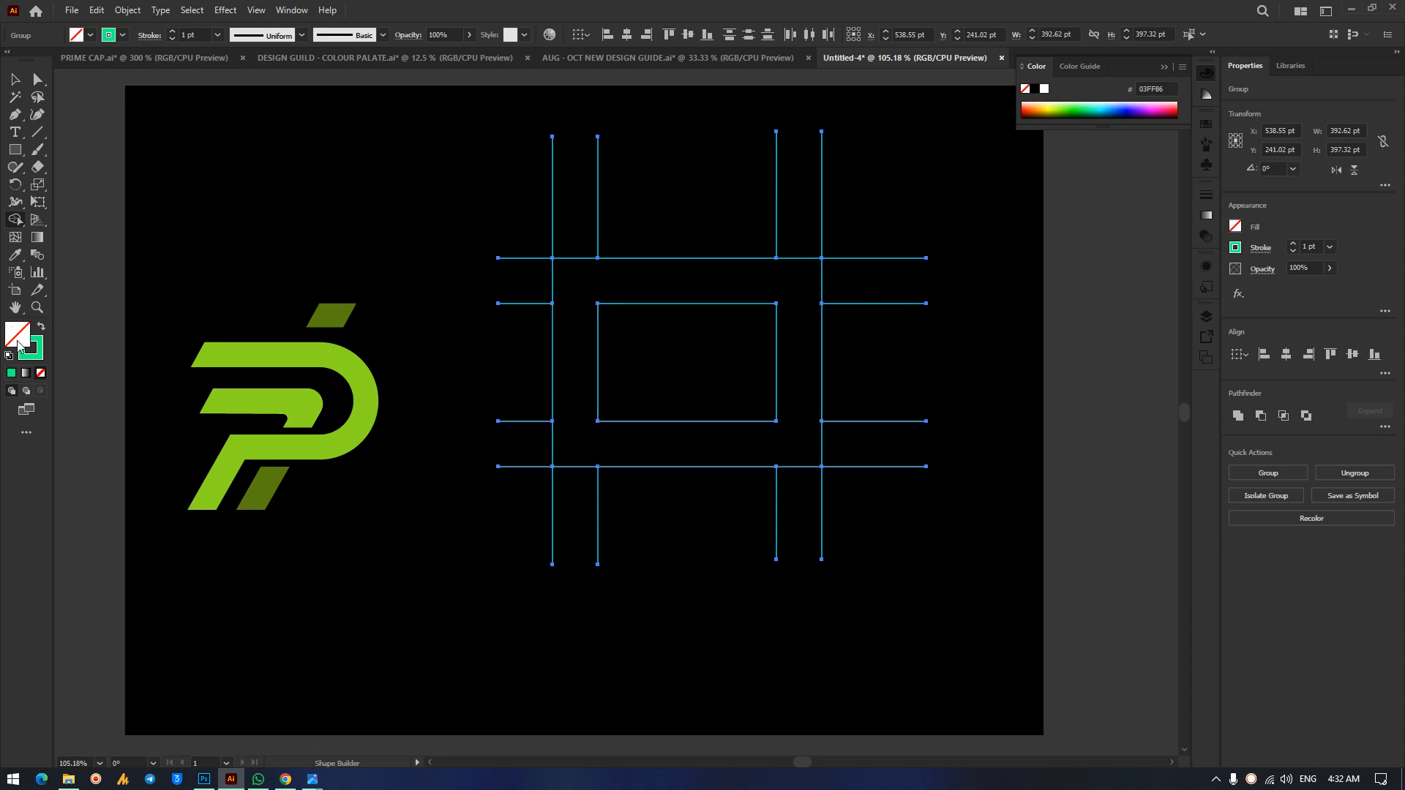
left_click(12, 375)
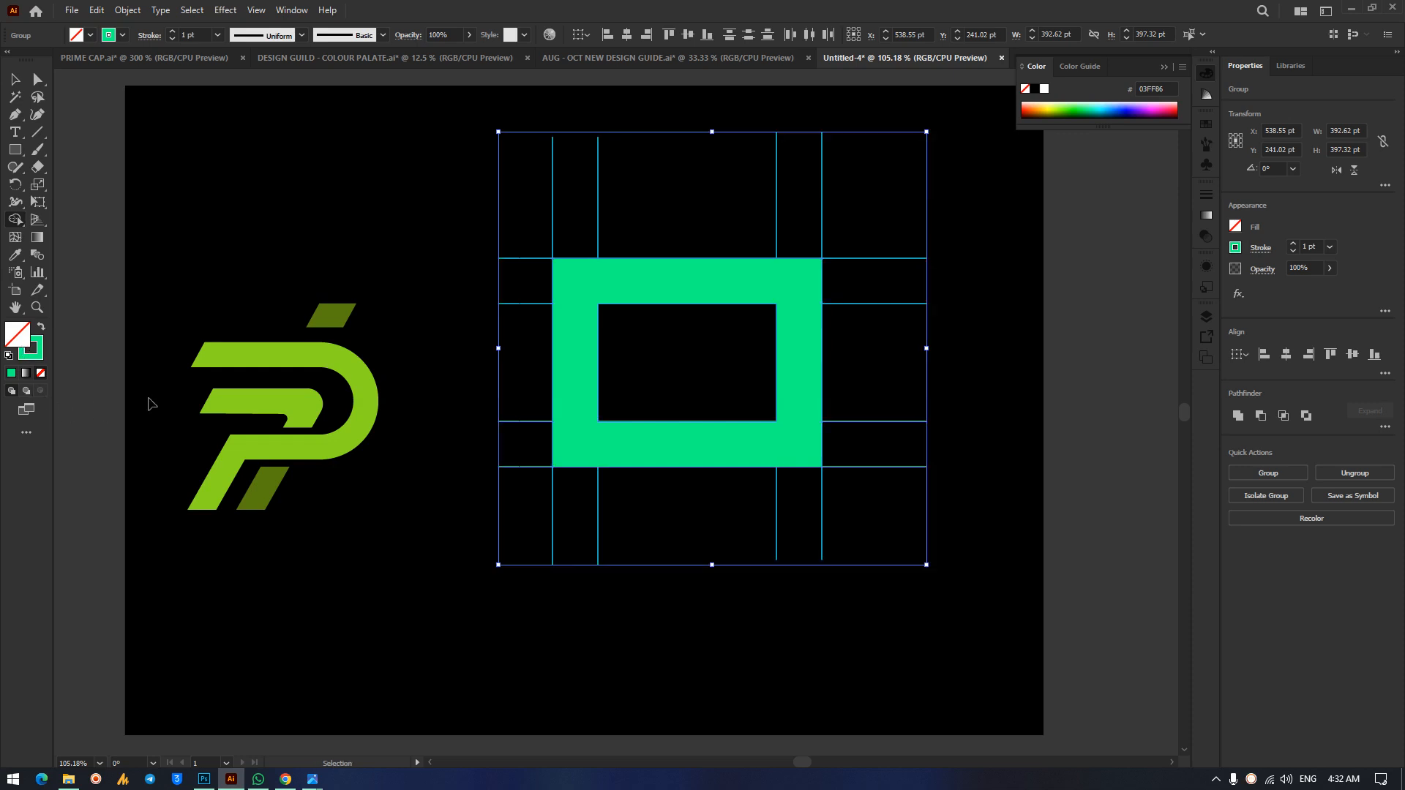
key("ctrl+z")
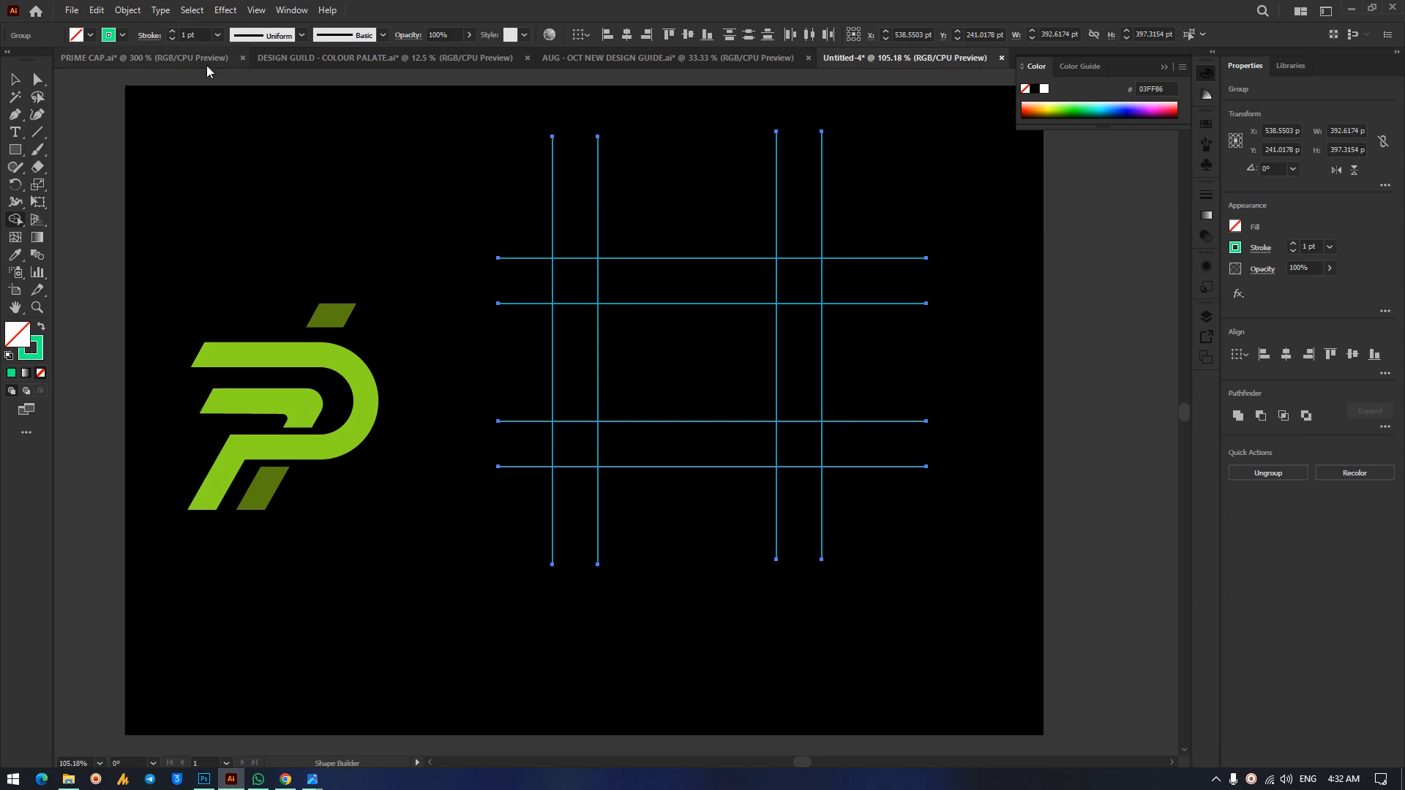
Select the whole line grid and set its fill colour to bright green 06FC75.
left_click(14, 84)
left_click_drag(448, 165, 976, 585)
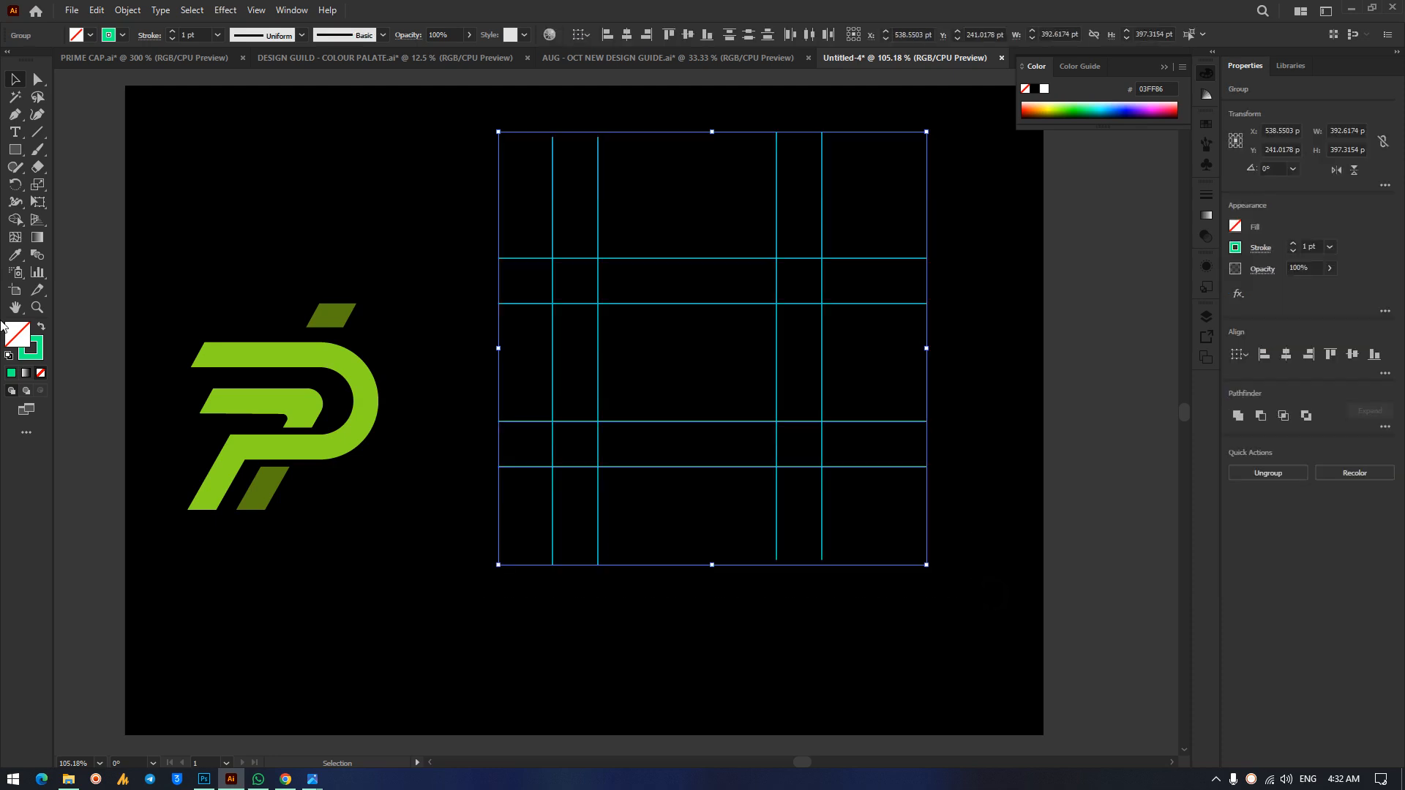
double_click(9, 341)
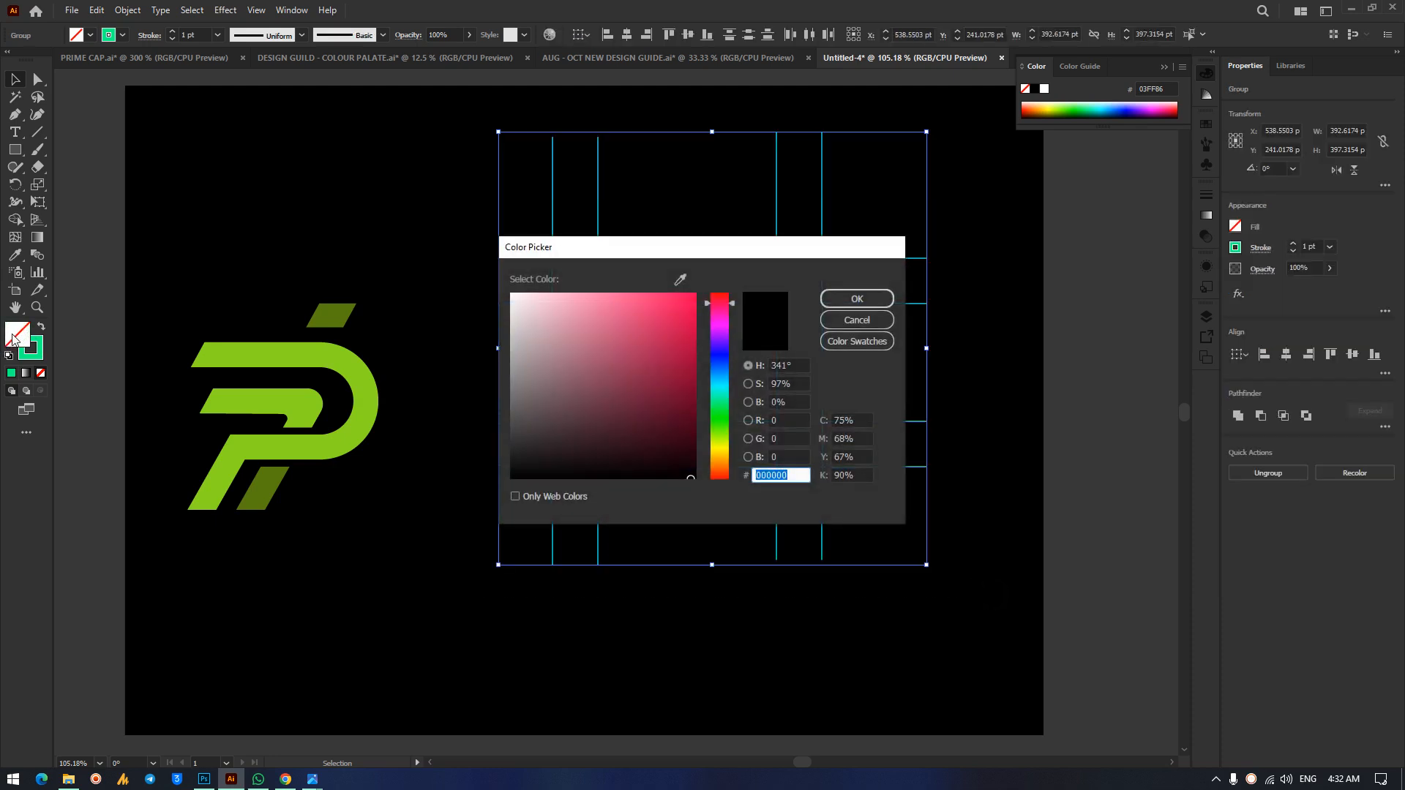
left_click(722, 403)
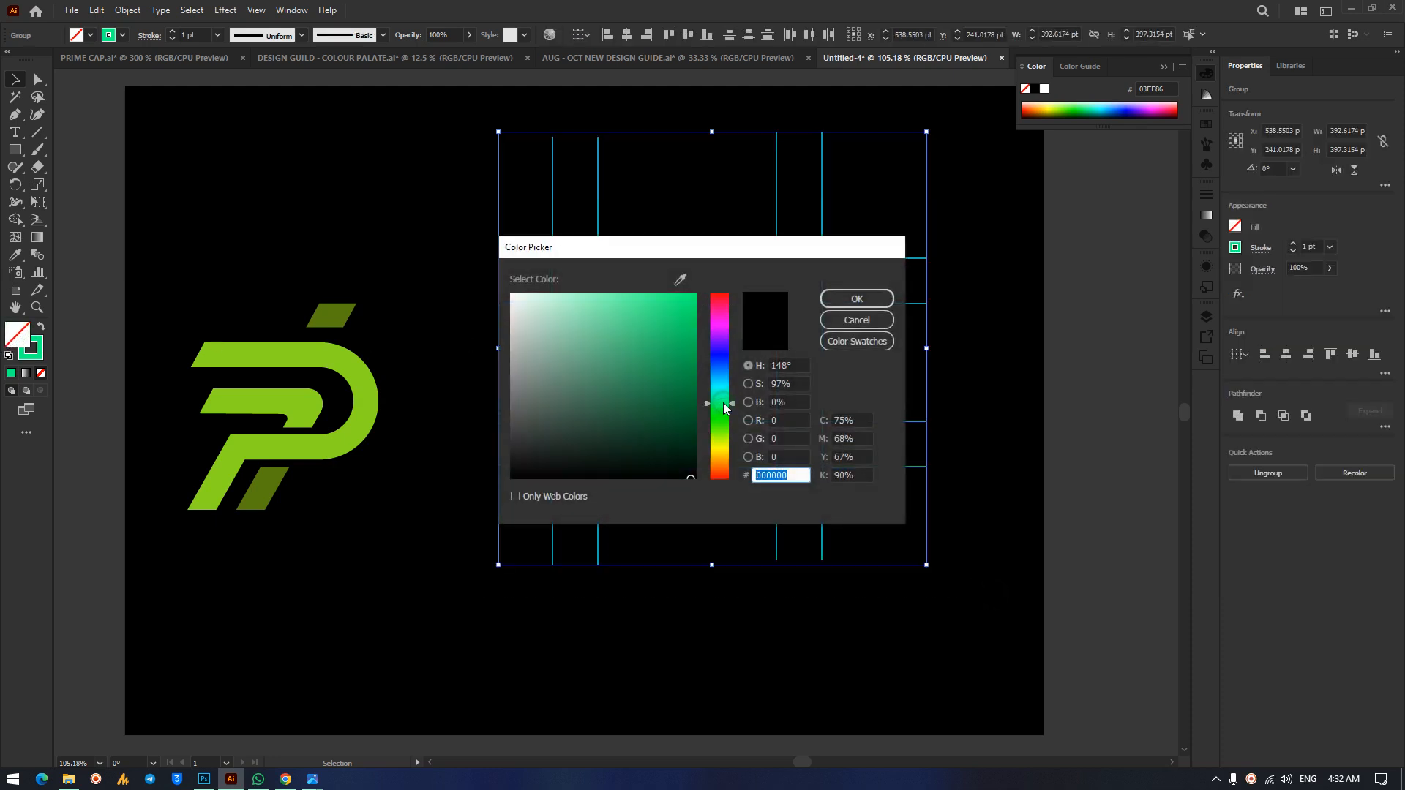
left_click(693, 293)
left_click(861, 300)
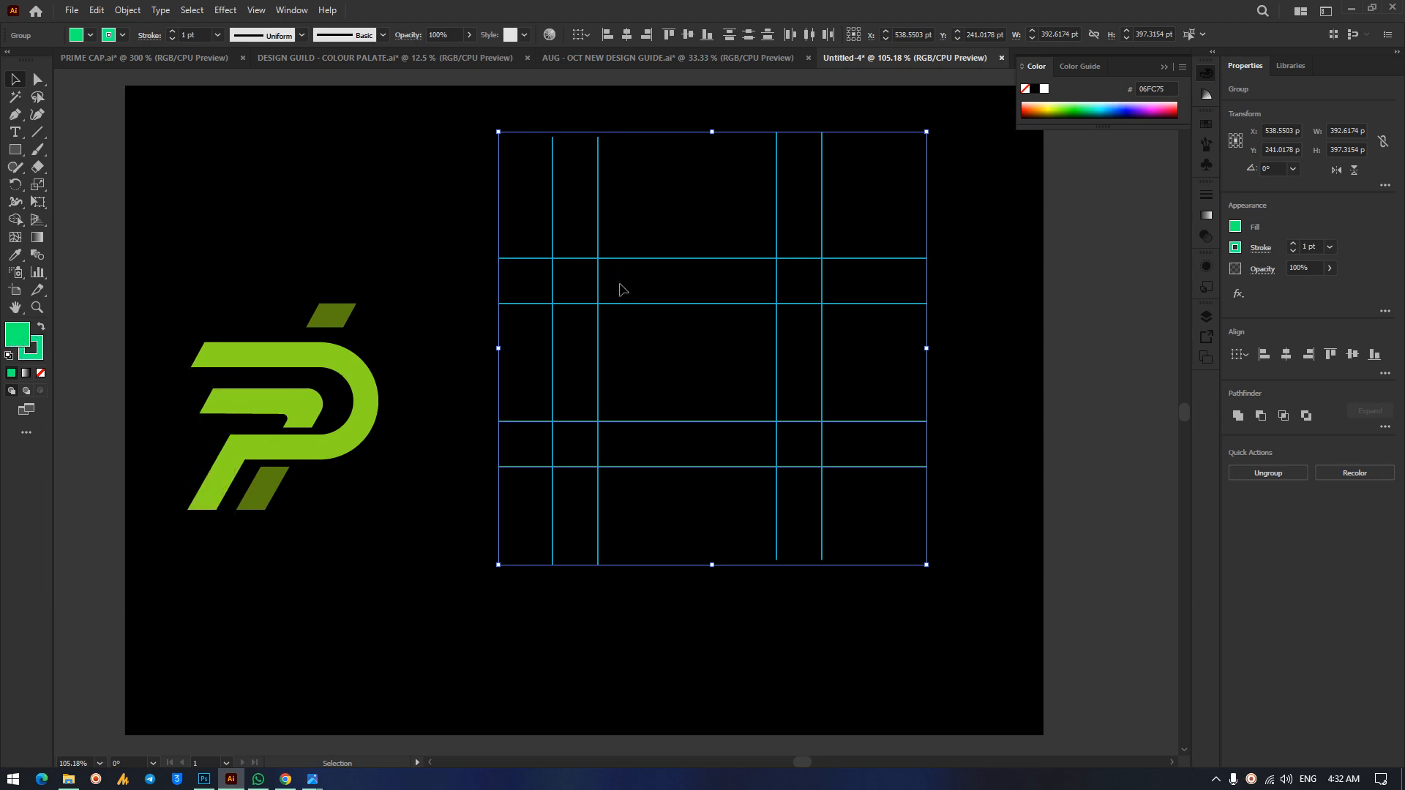
Build green shapes with the Shape Builder along the upper, right, lower and left bands between the grid's line pairs.
left_click(14, 221)
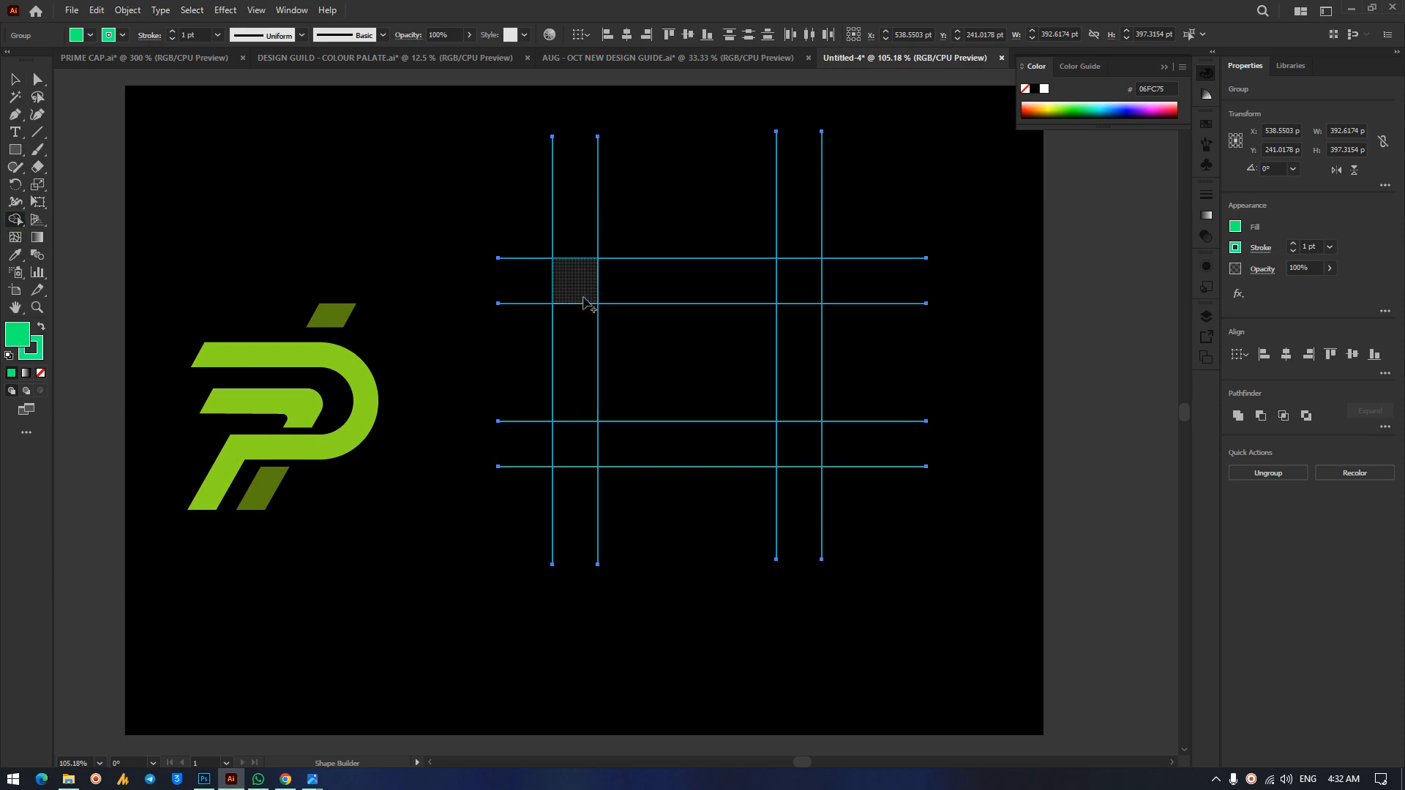
left_click_drag(585, 285, 805, 289)
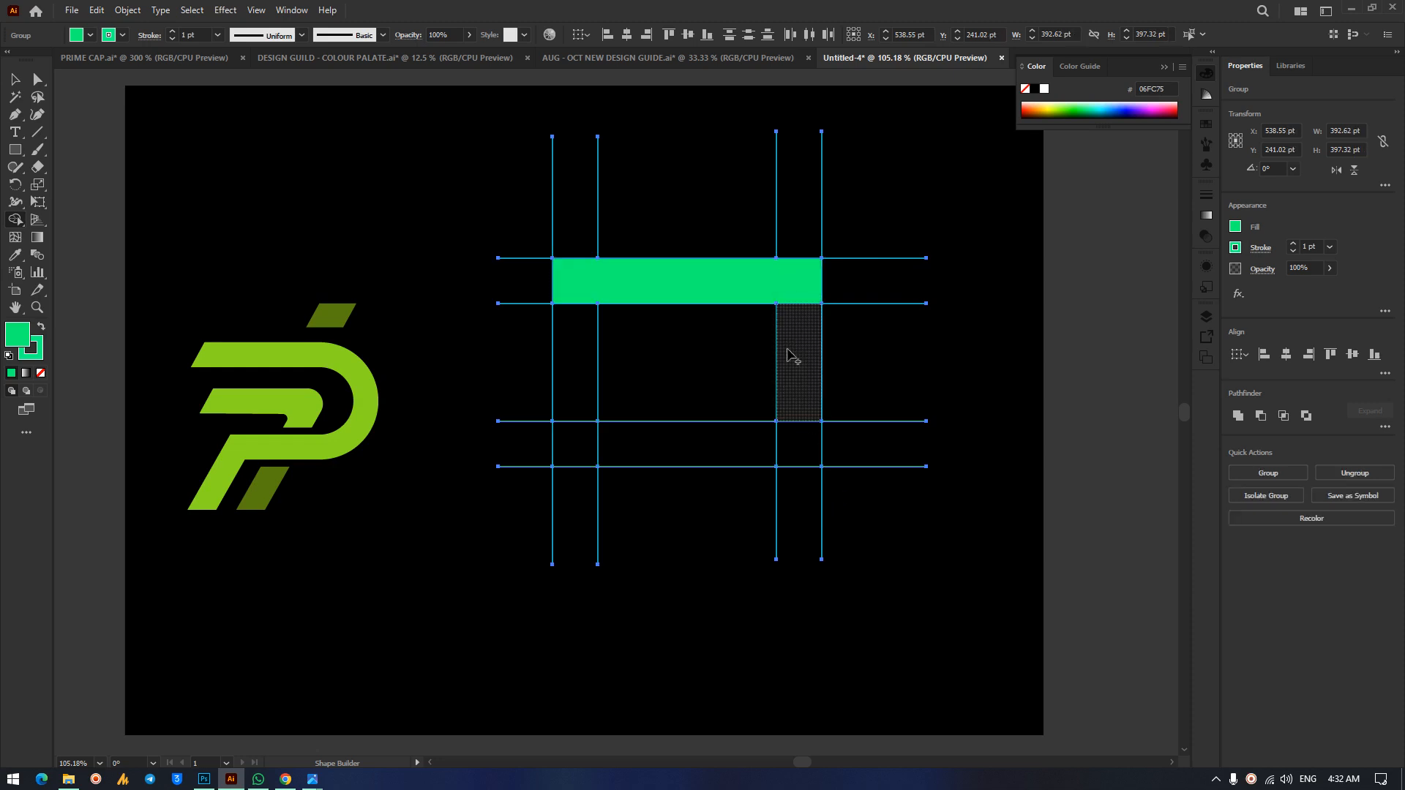
left_click_drag(791, 289, 802, 439)
left_click(634, 446)
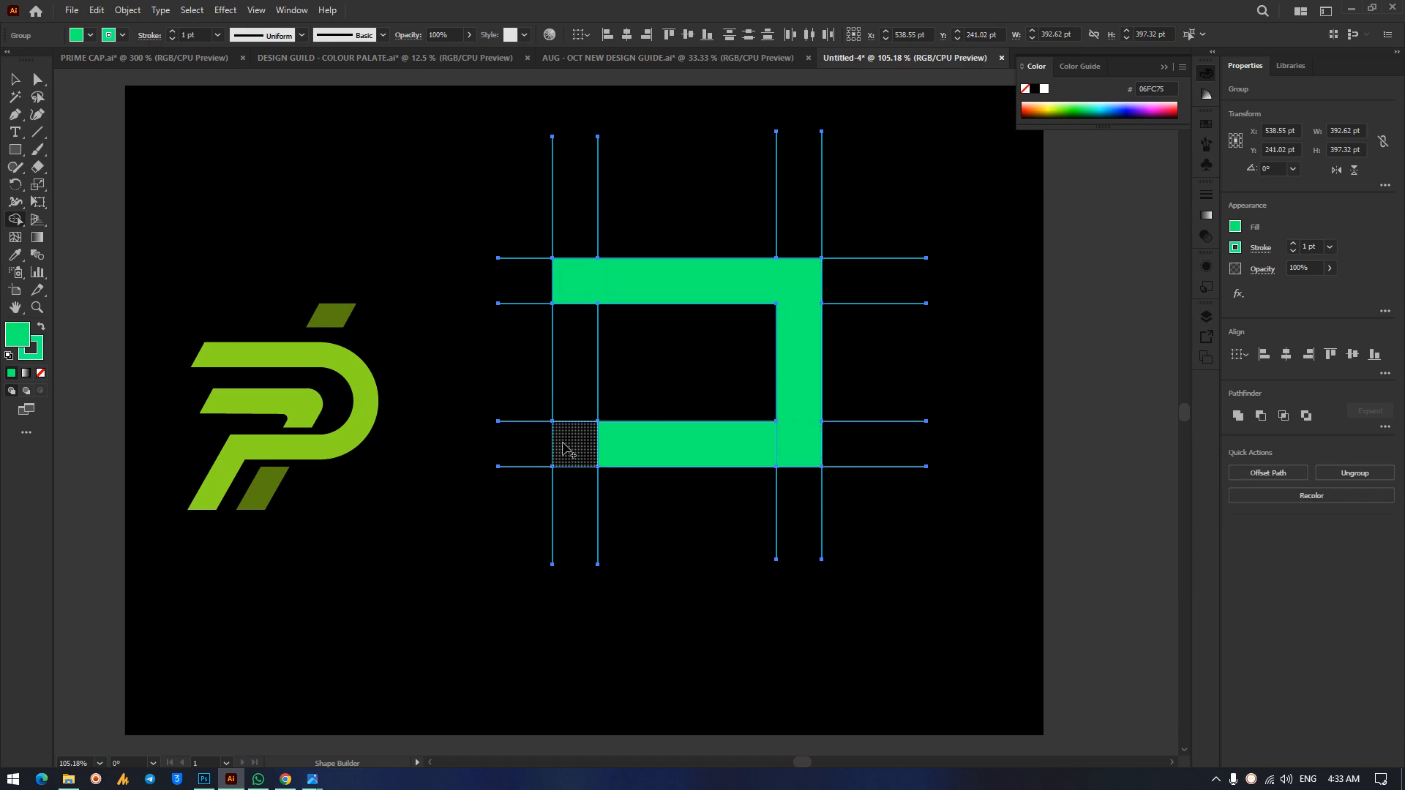
left_click(572, 358)
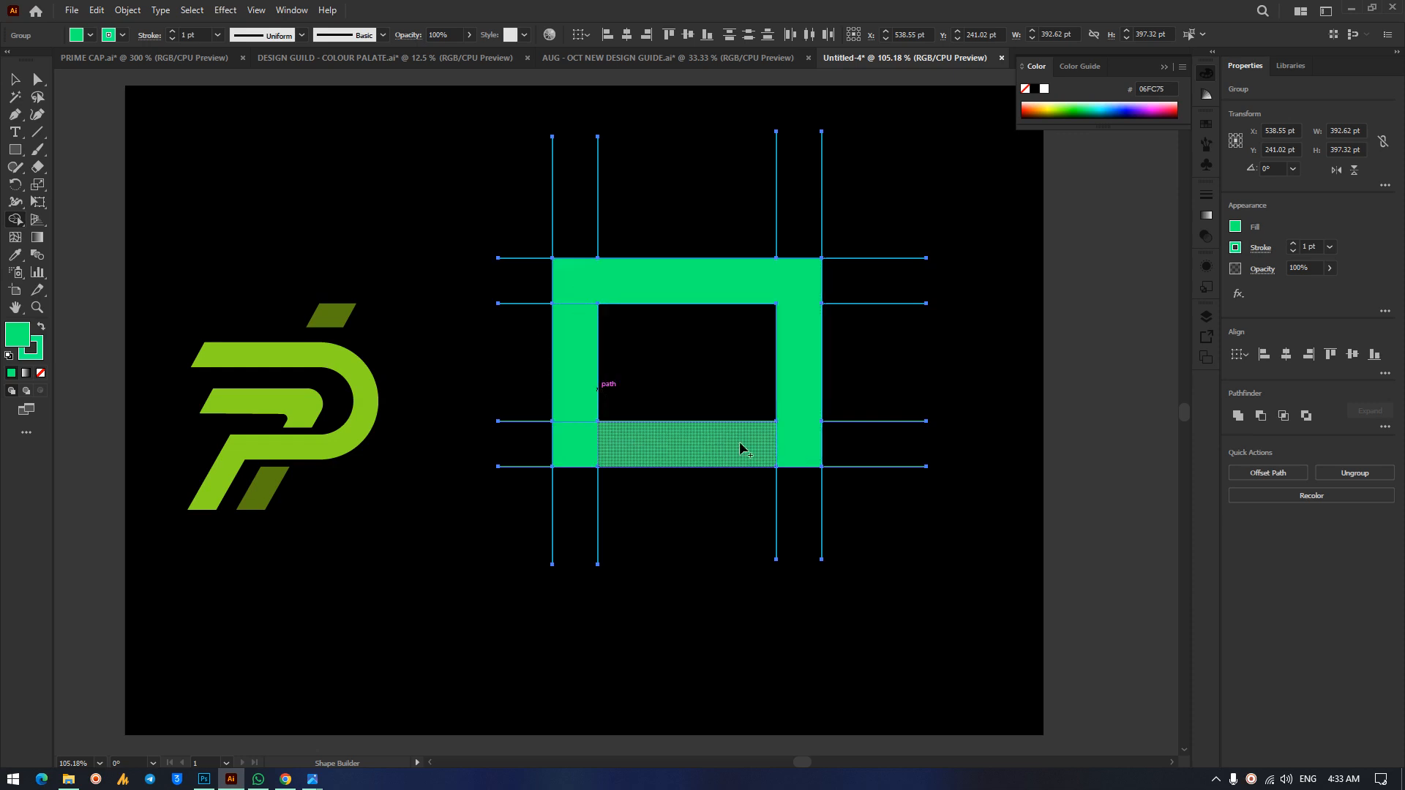
Try moving the left, upper and lower green pieces away from the grid to check how they separate.
left_click(14, 79)
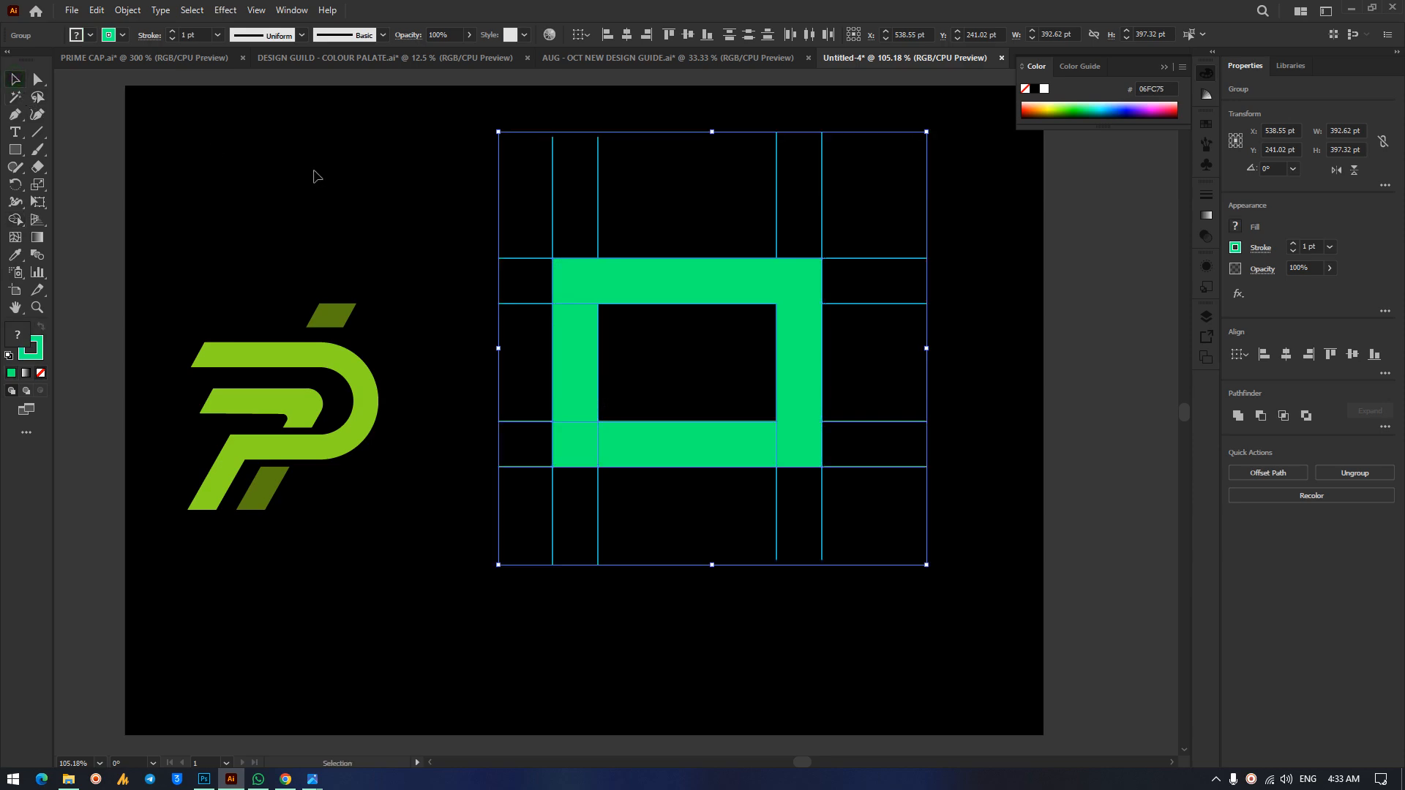
left_click(314, 171)
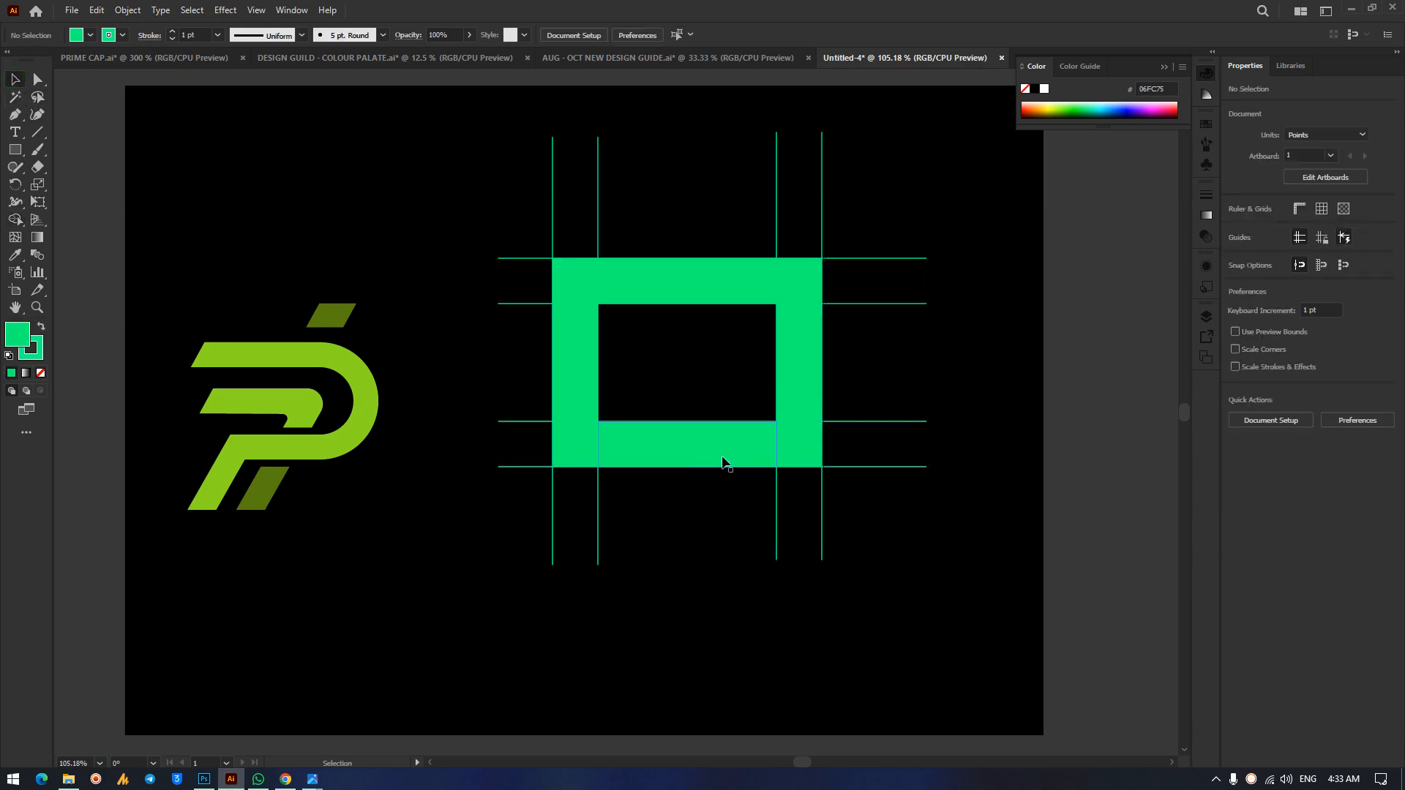
left_click_drag(584, 461, 408, 523)
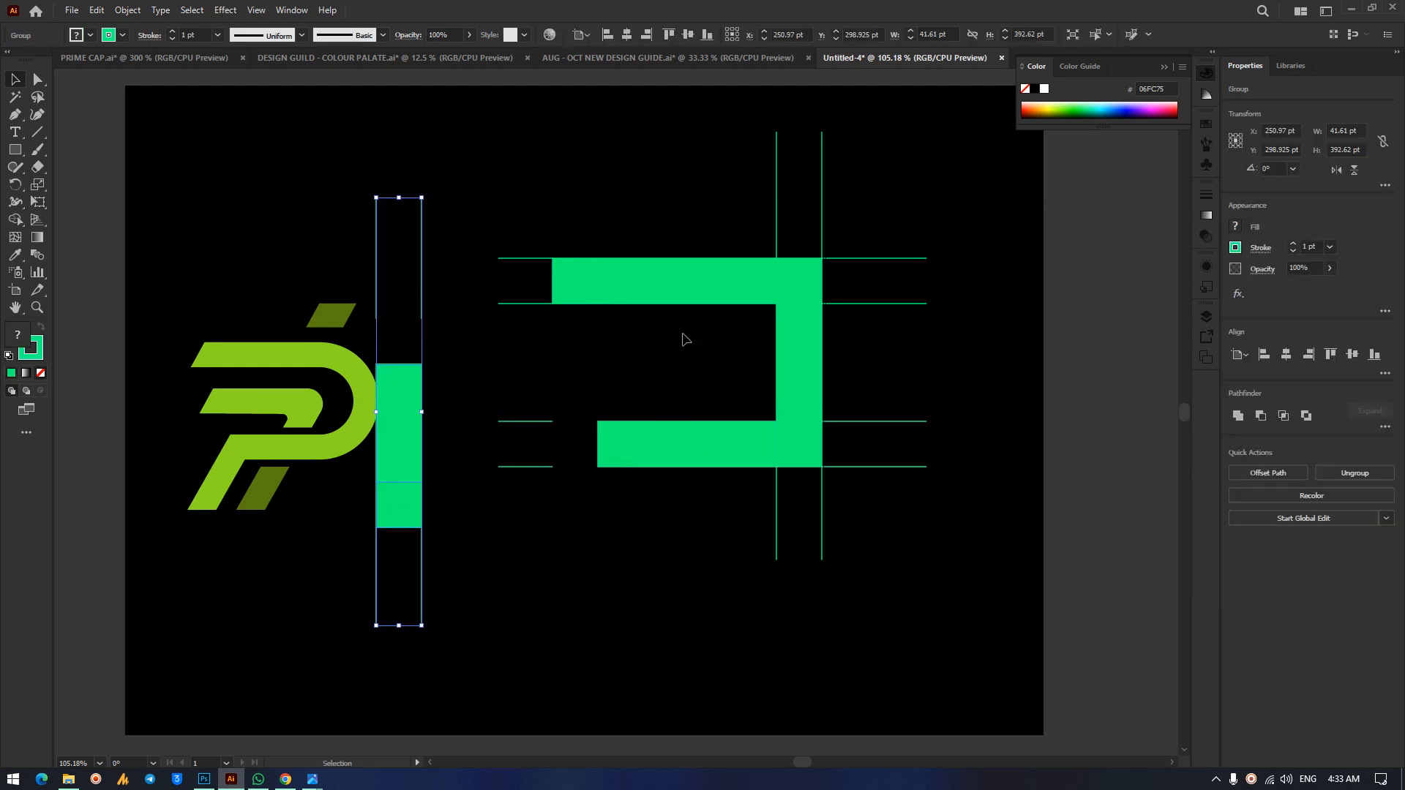
left_click_drag(675, 279, 655, 167)
left_click_drag(732, 437, 703, 597)
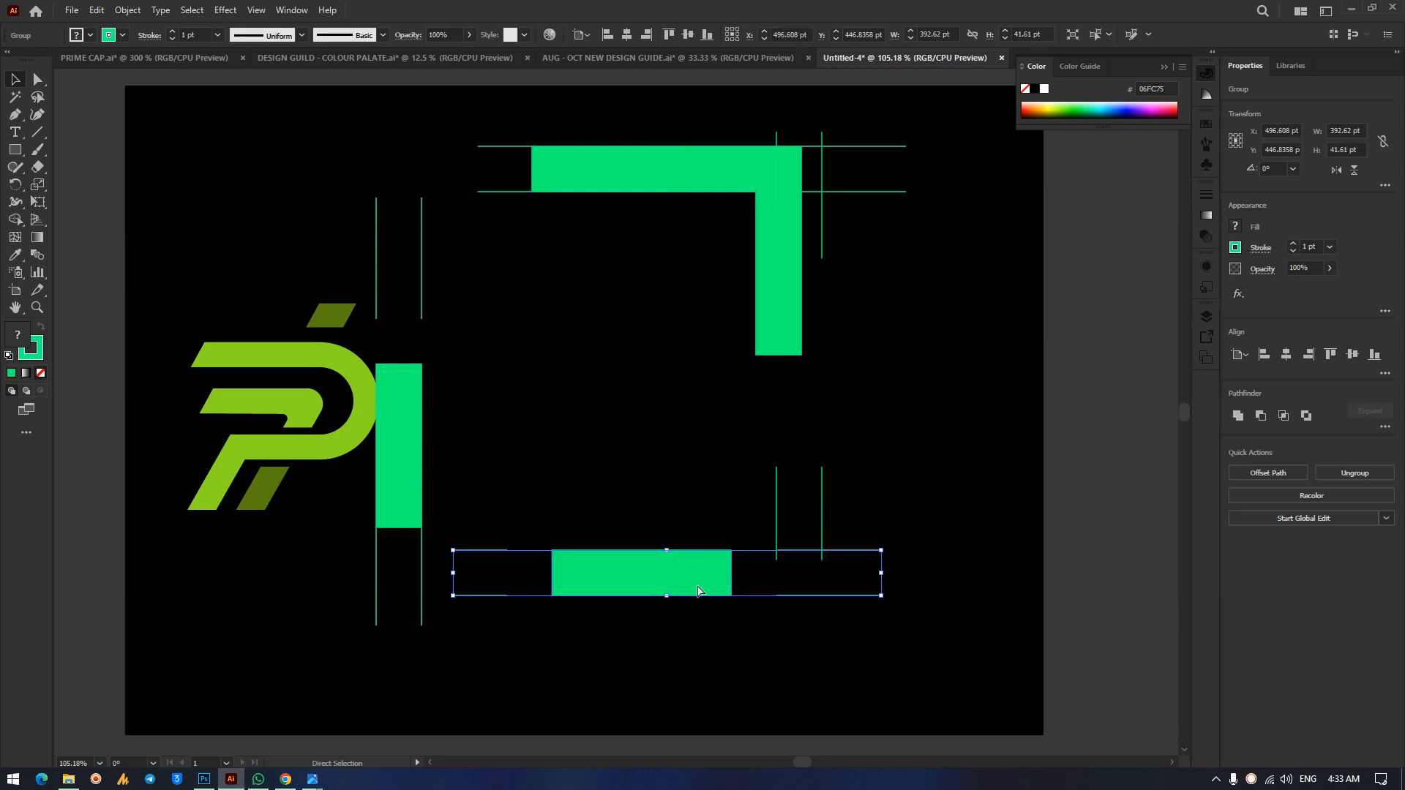
Undo the moves of the three green pieces and the Shape Builder fill of the grid's left band.
key("ctrl+z")
key("ctrl+z")
key("ctrl+z")
key("ctrl+z")
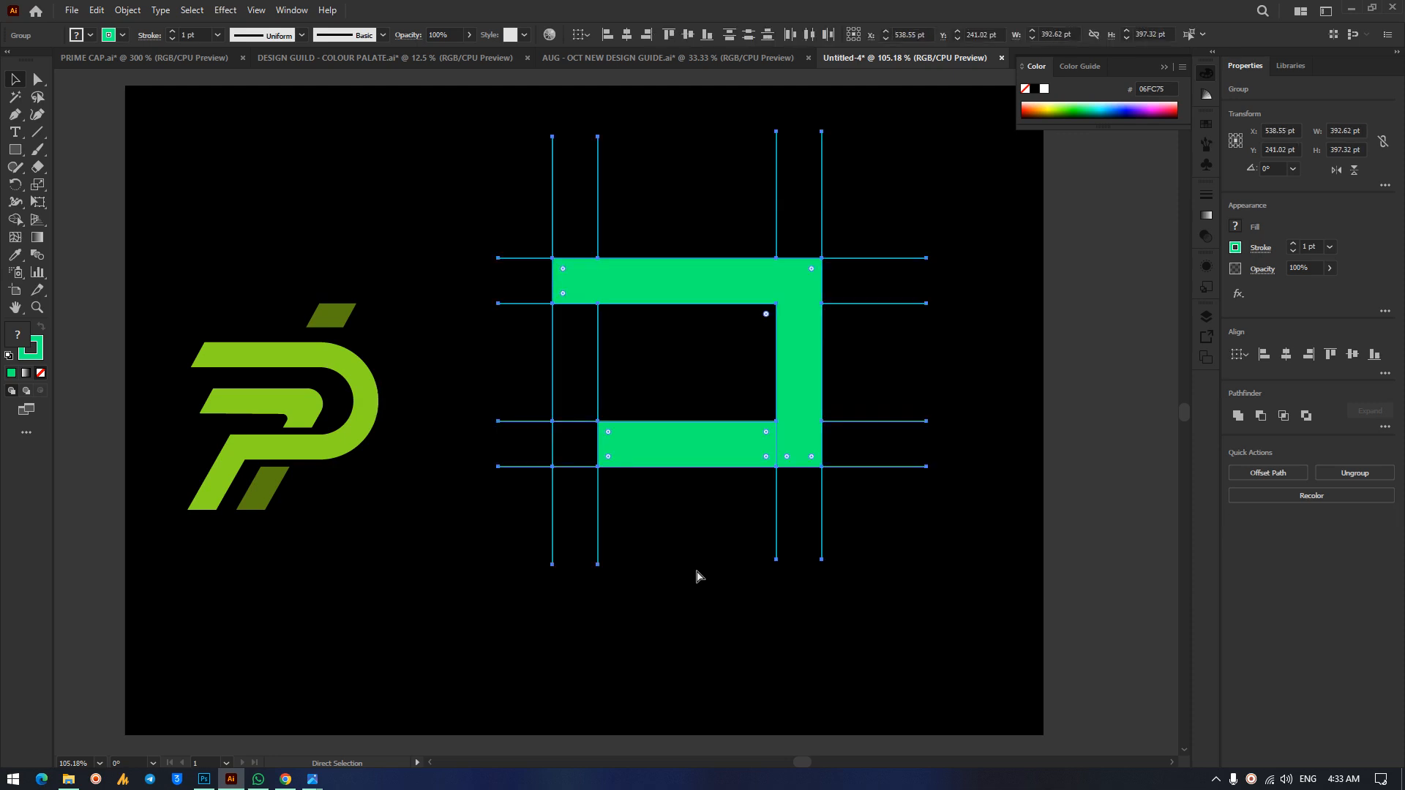
Undo the remaining Shape Builder bands and the fill colour applied to the line grid.
key("ctrl+z")
key("ctrl+z")
key("ctrl+z")
key("ctrl+z")
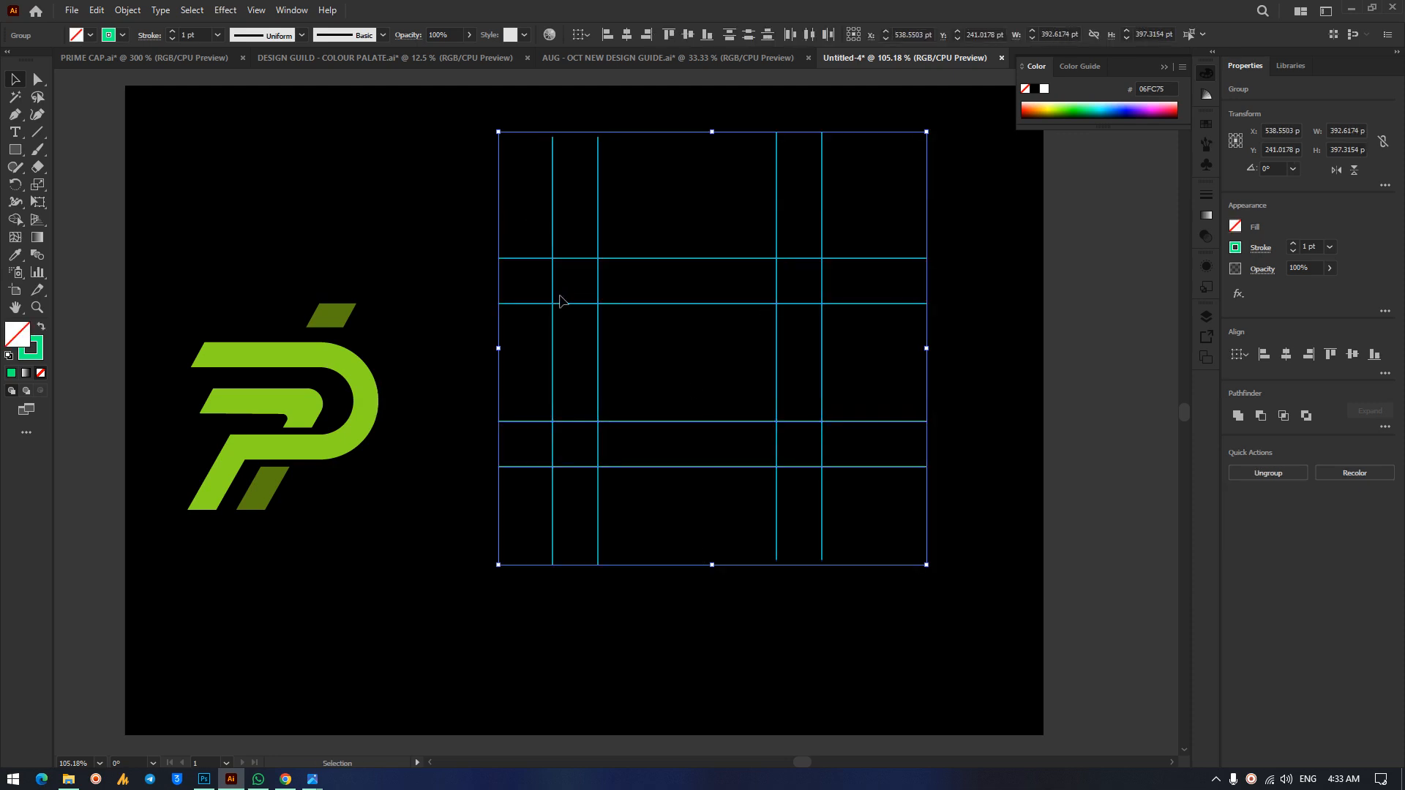
Set the selected line grid's fill colour to green 12DD78.
double_click(24, 333)
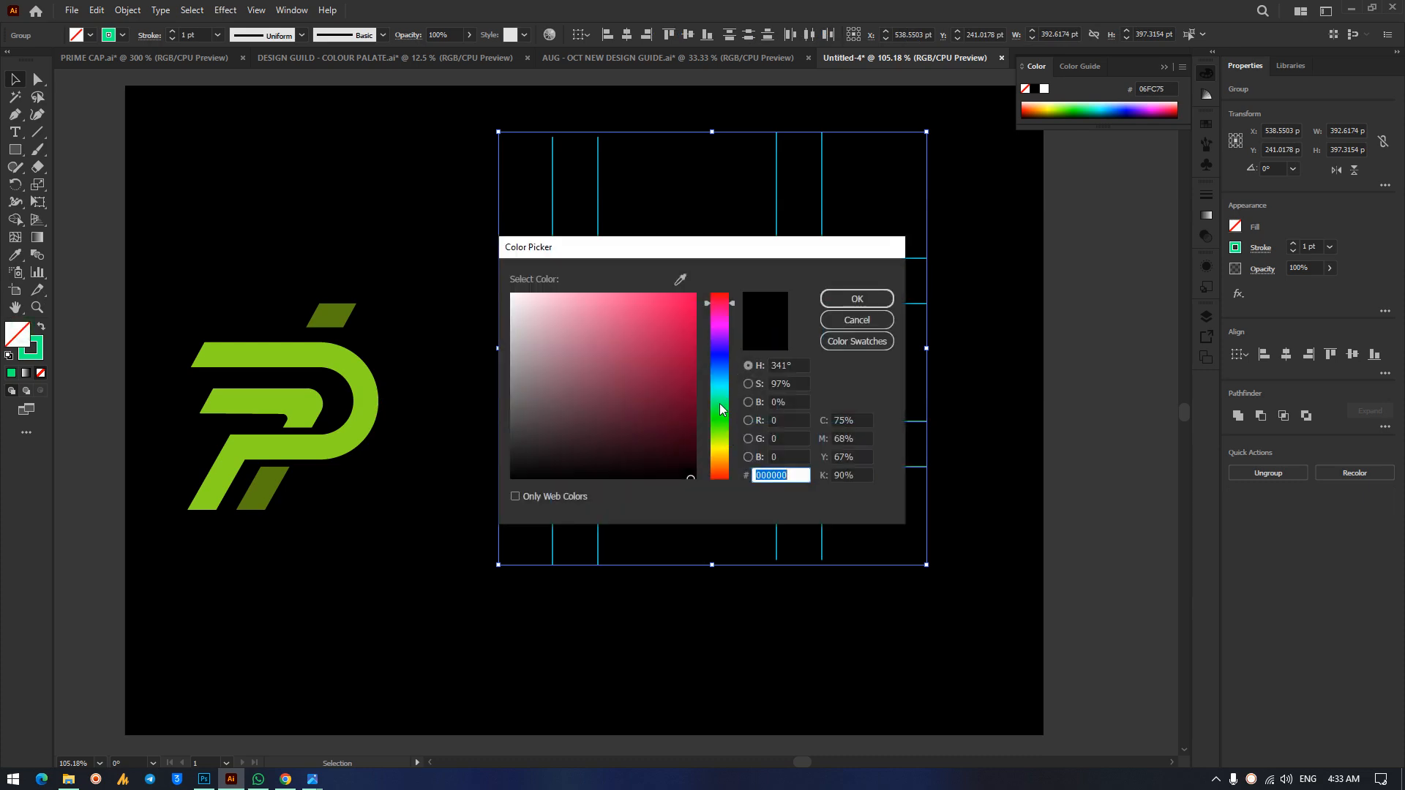
left_click(721, 409)
left_click_drag(686, 320, 716, 254)
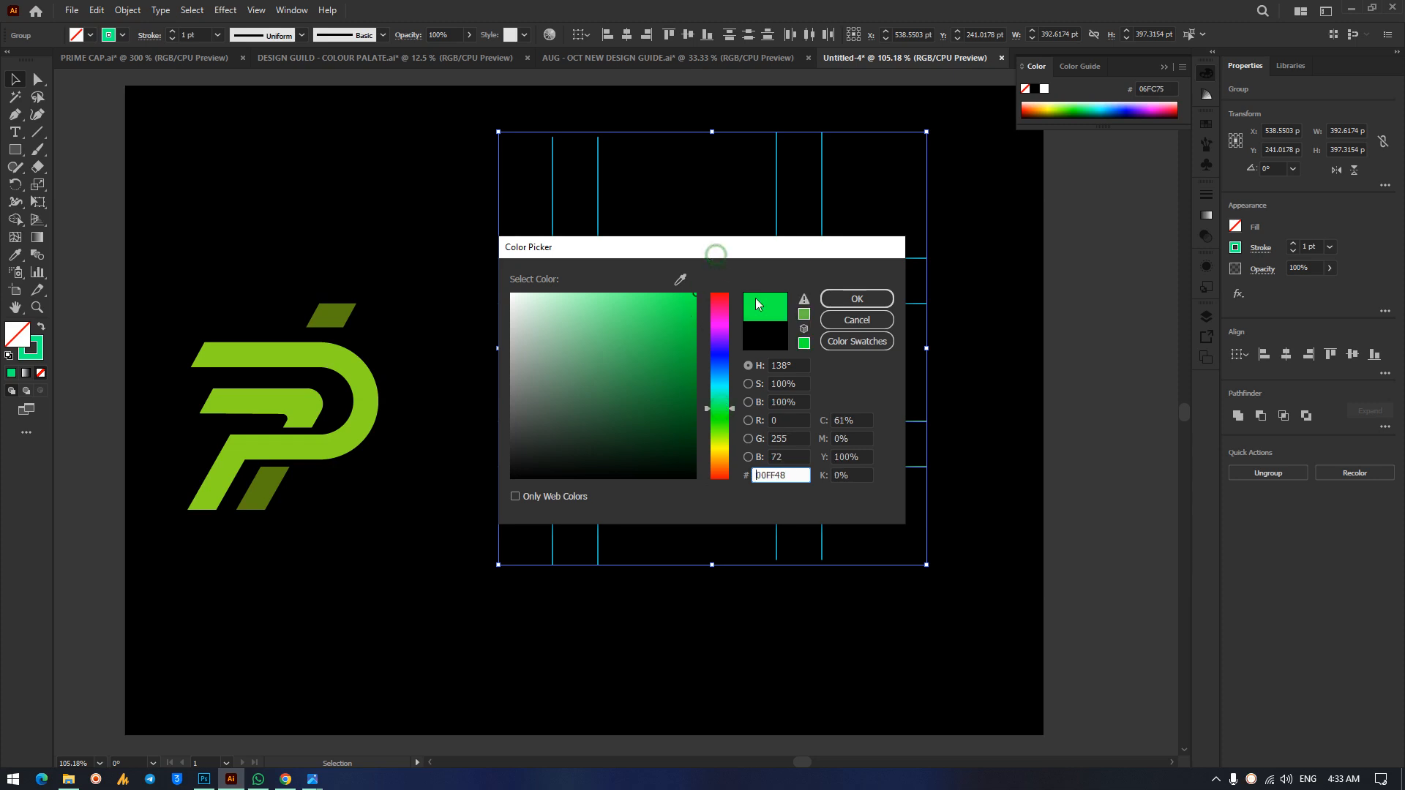
left_click(837, 301)
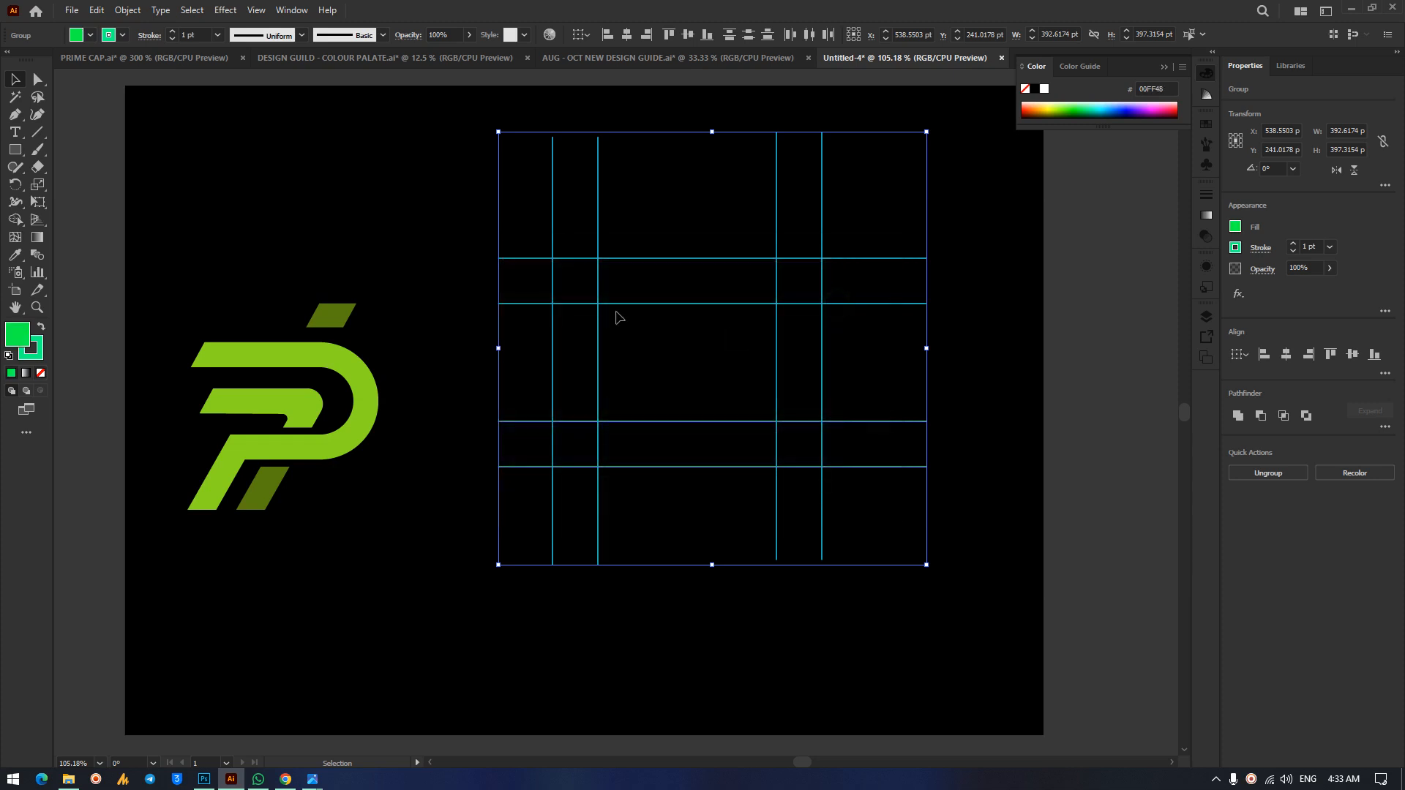
double_click(26, 333)
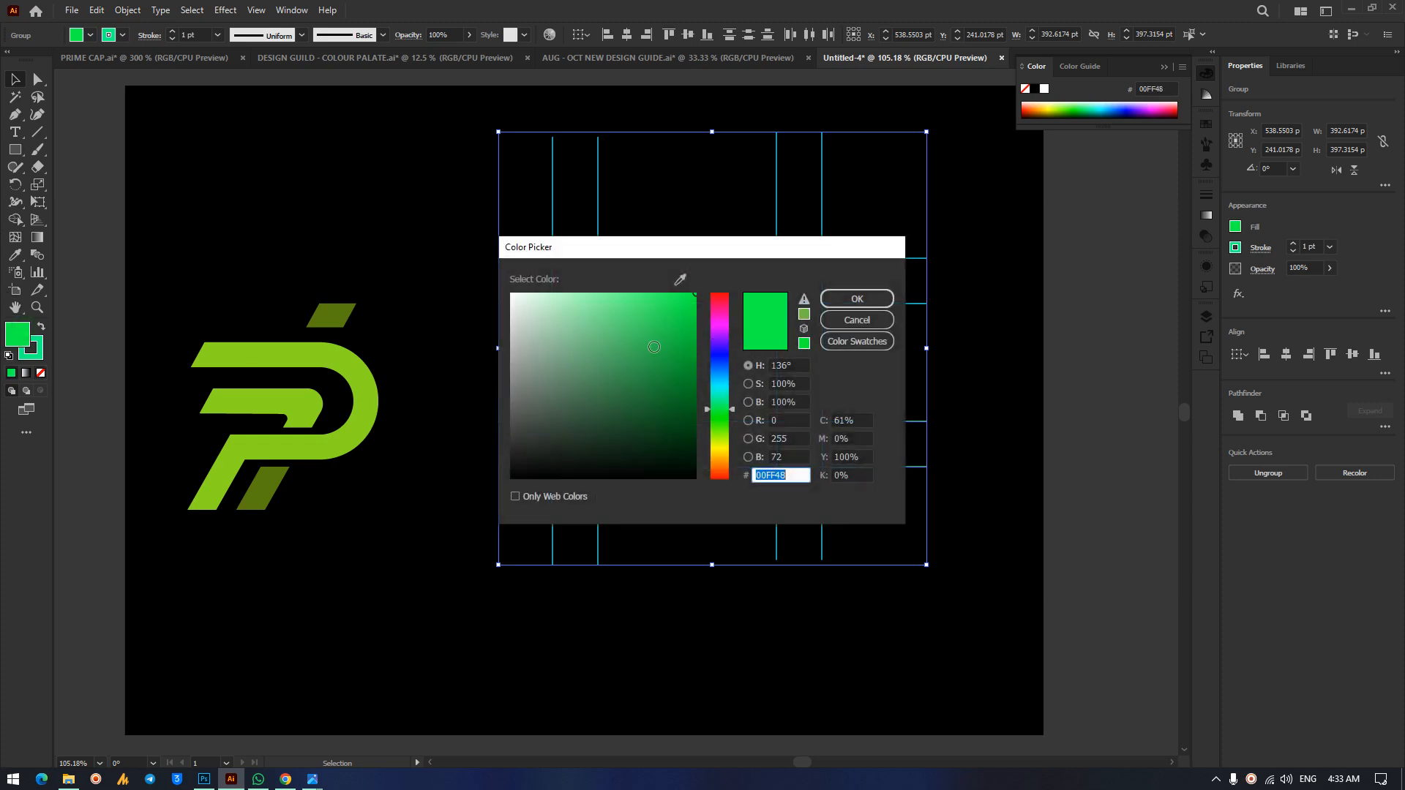
left_click(714, 402)
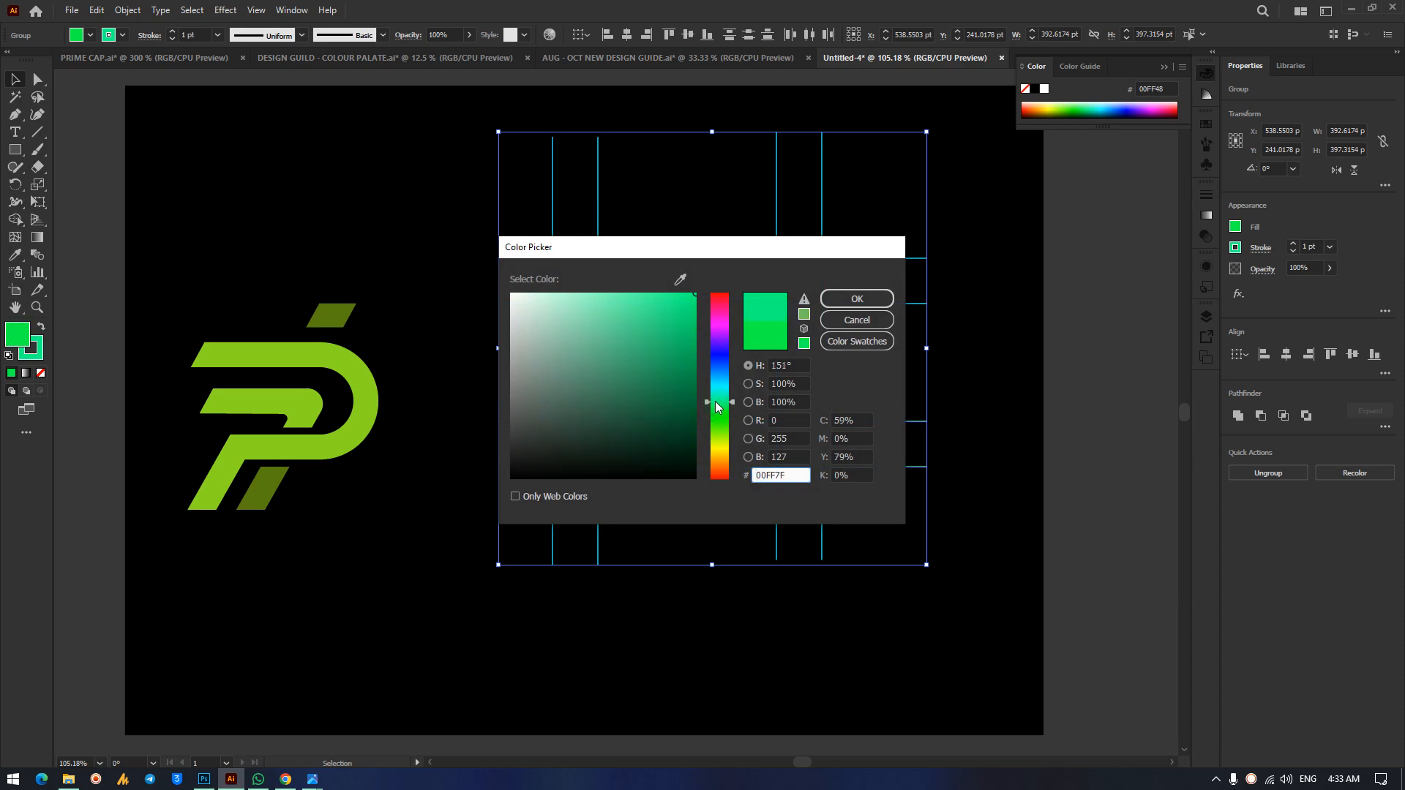
left_click(685, 319)
left_click(852, 300)
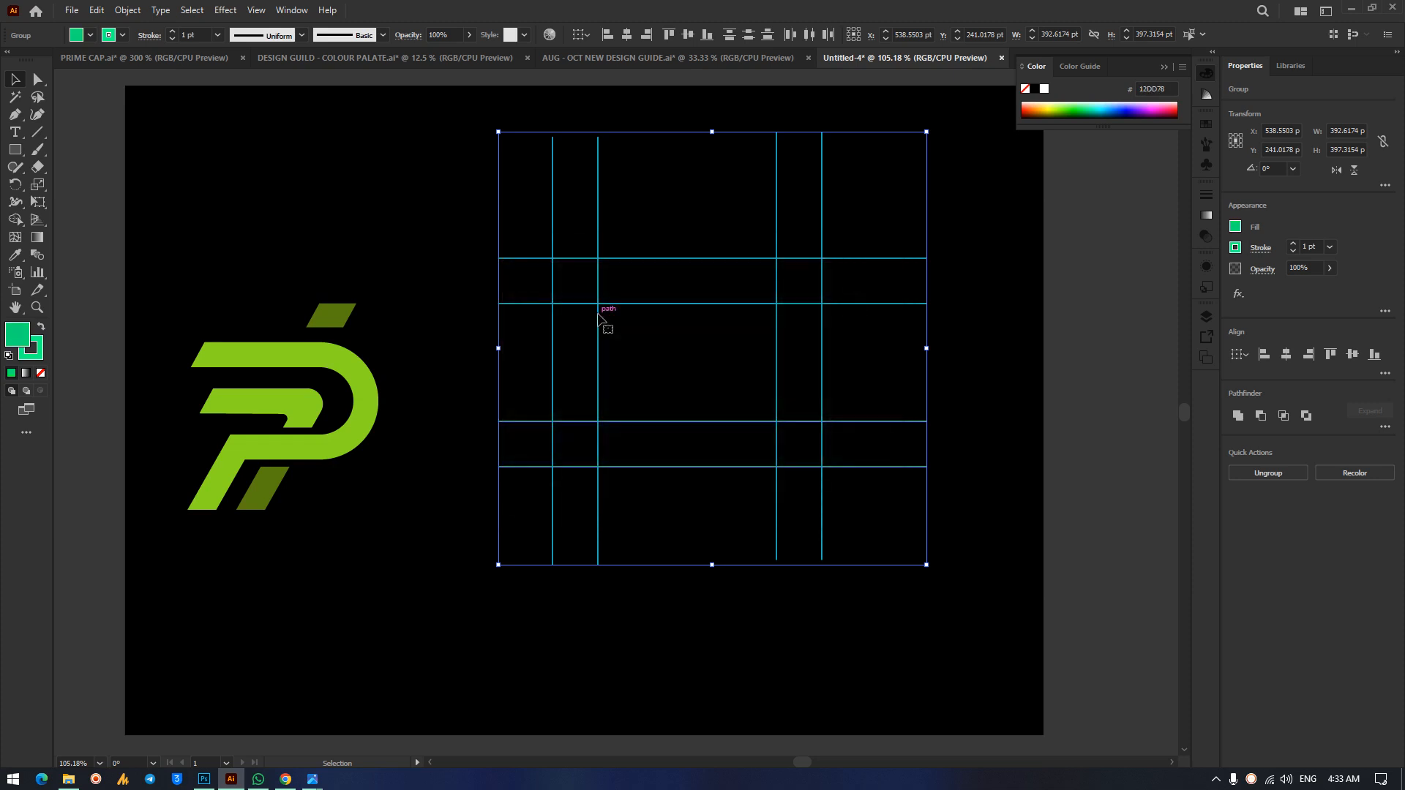
Merge the four bands around the grid's central cell into one rectangular green frame with the Shape Builder, and deselect everything.
left_click(16, 221)
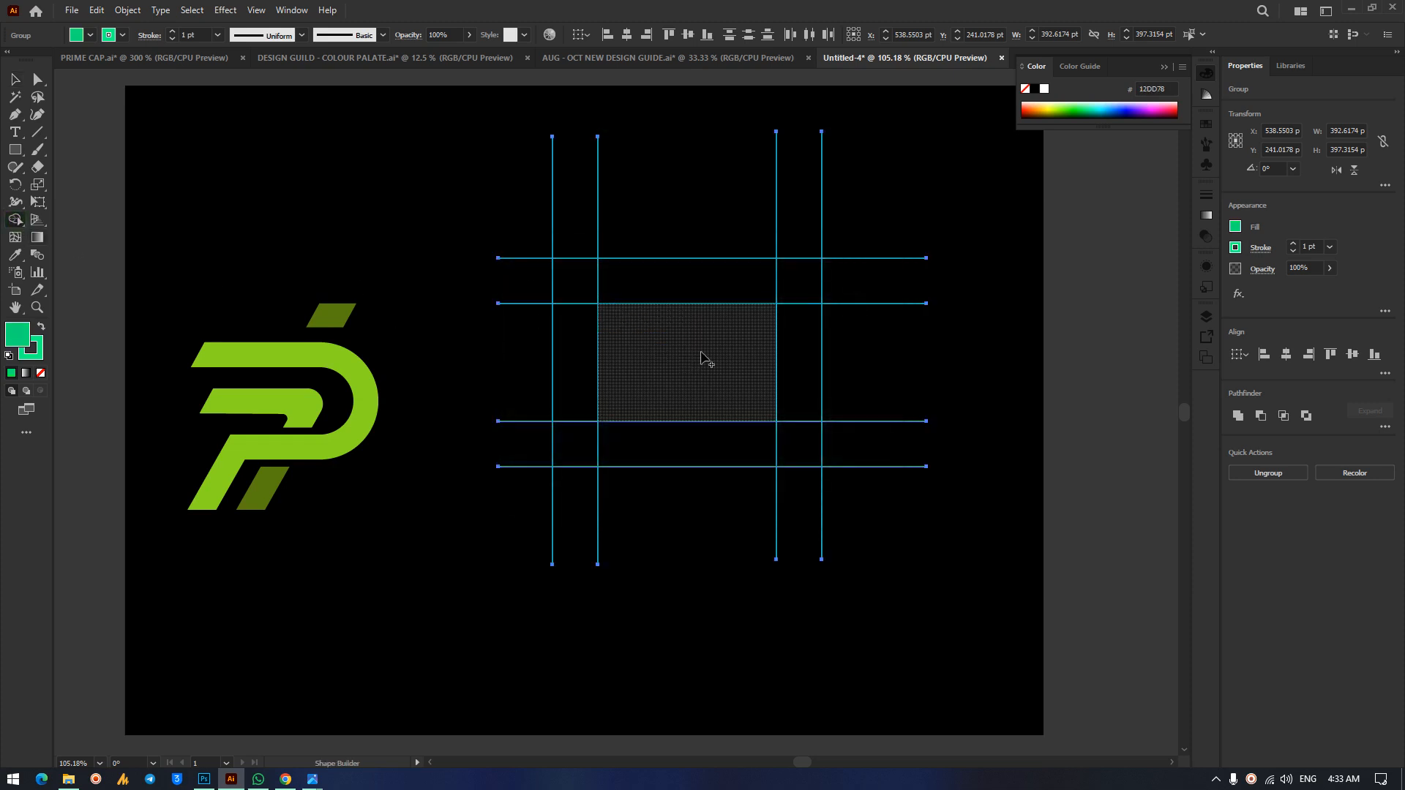
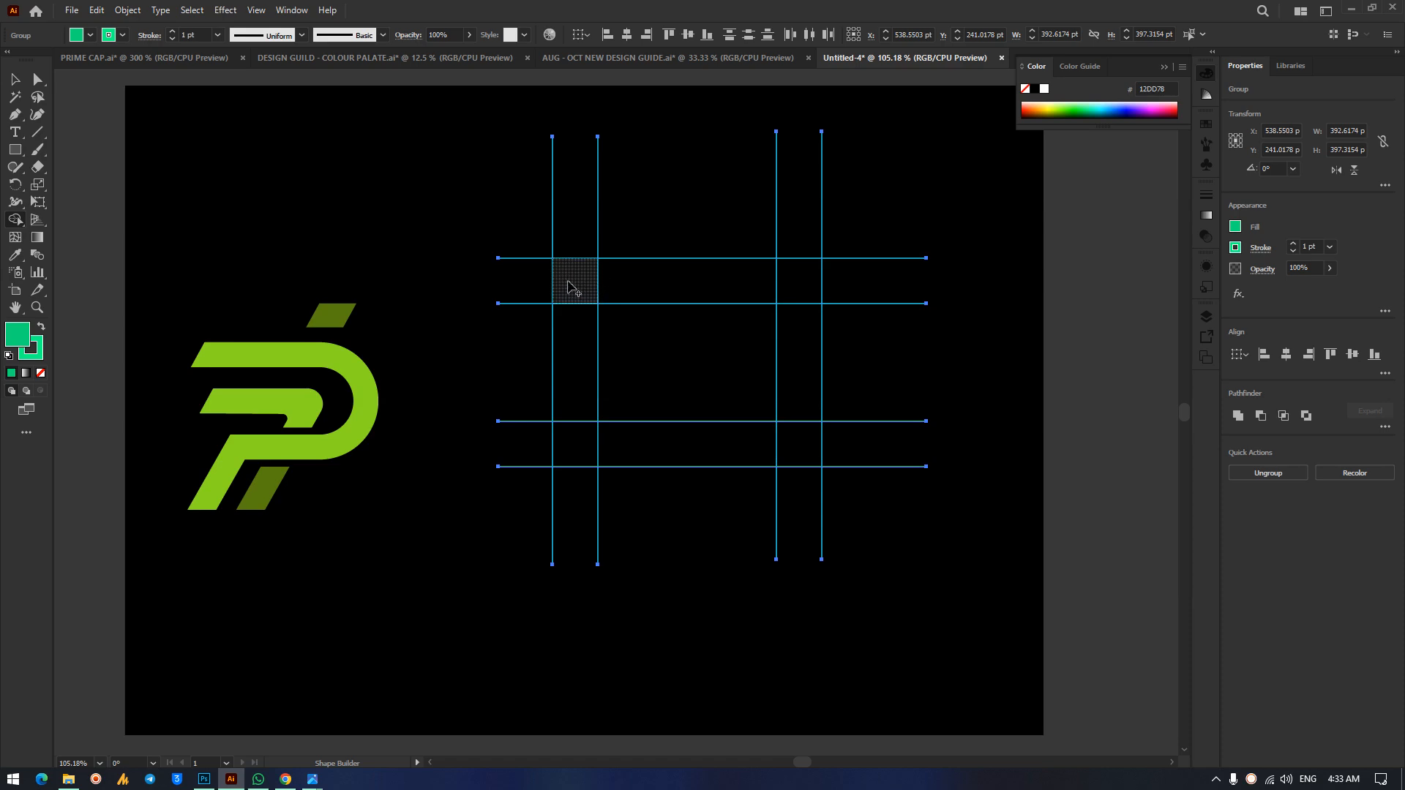
mouse_move(574, 285)
left_mouse_down()
mouse_move(786, 284)
mouse_move(802, 428)
mouse_move(768, 441)
mouse_move(588, 439)
mouse_move(580, 309)
left_mouse_up()
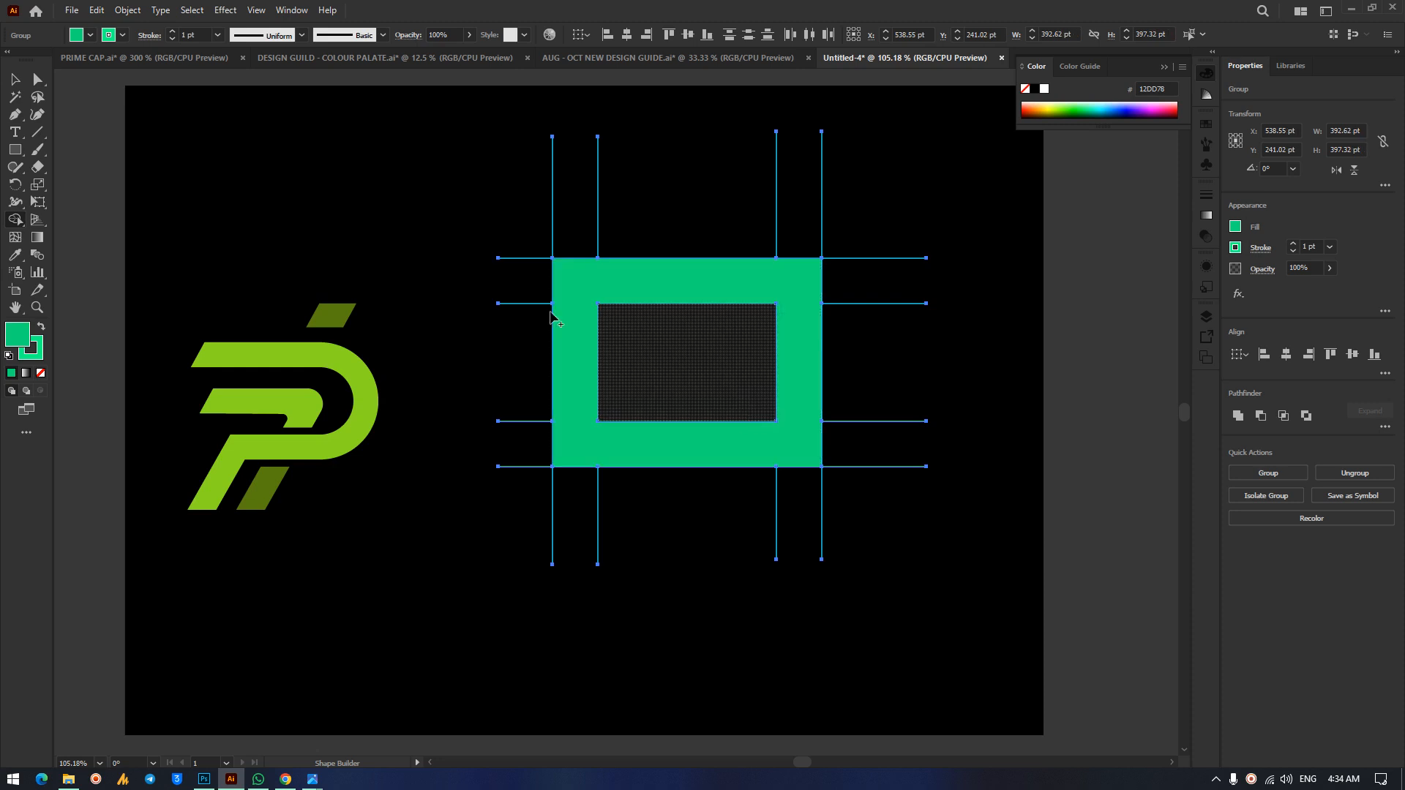
left_click(15, 79)
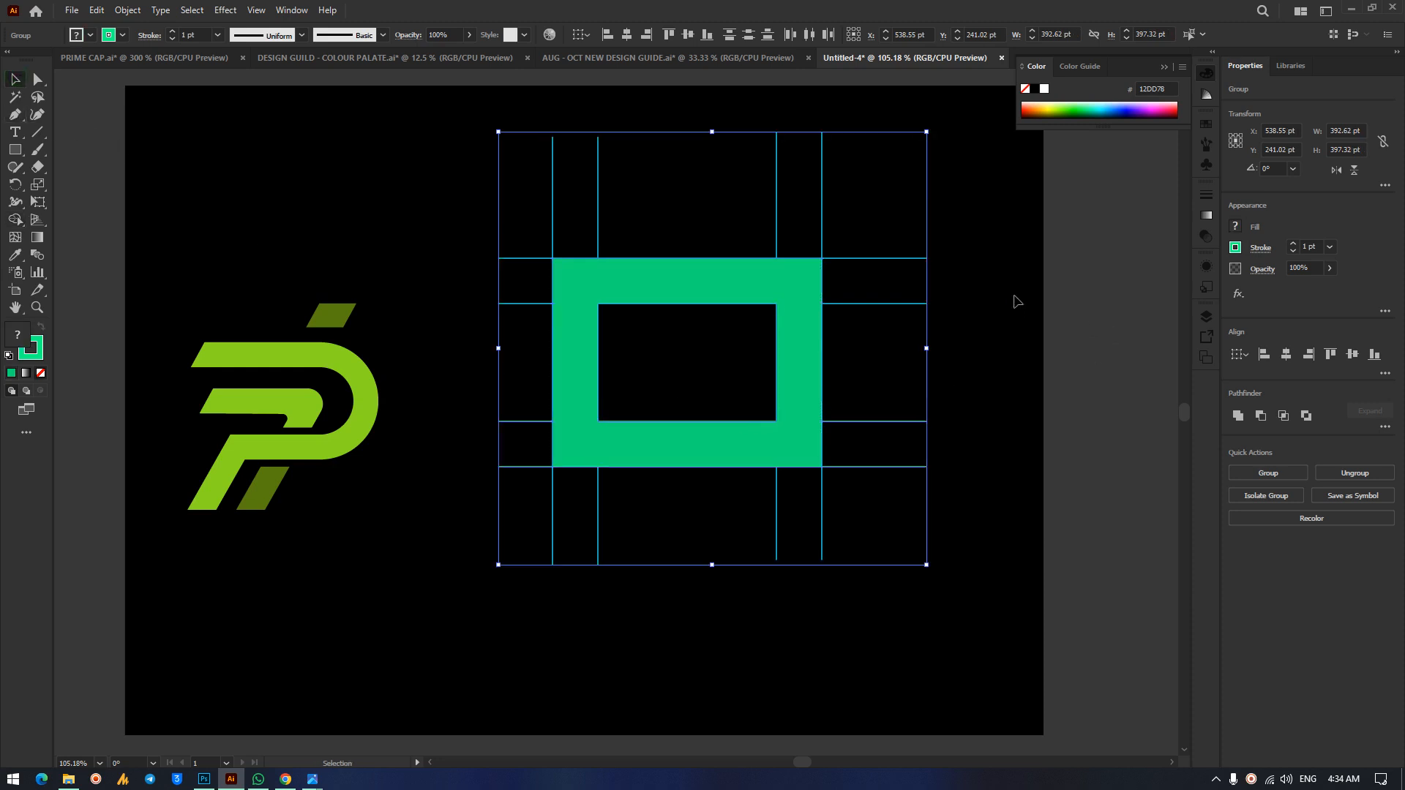
left_click(951, 297)
Try moving the green frame away from the grid lines and back beside its original position.
left_click_drag(789, 288, 427, 198)
left_click_drag(341, 223, 707, 315)
left_click(866, 159)
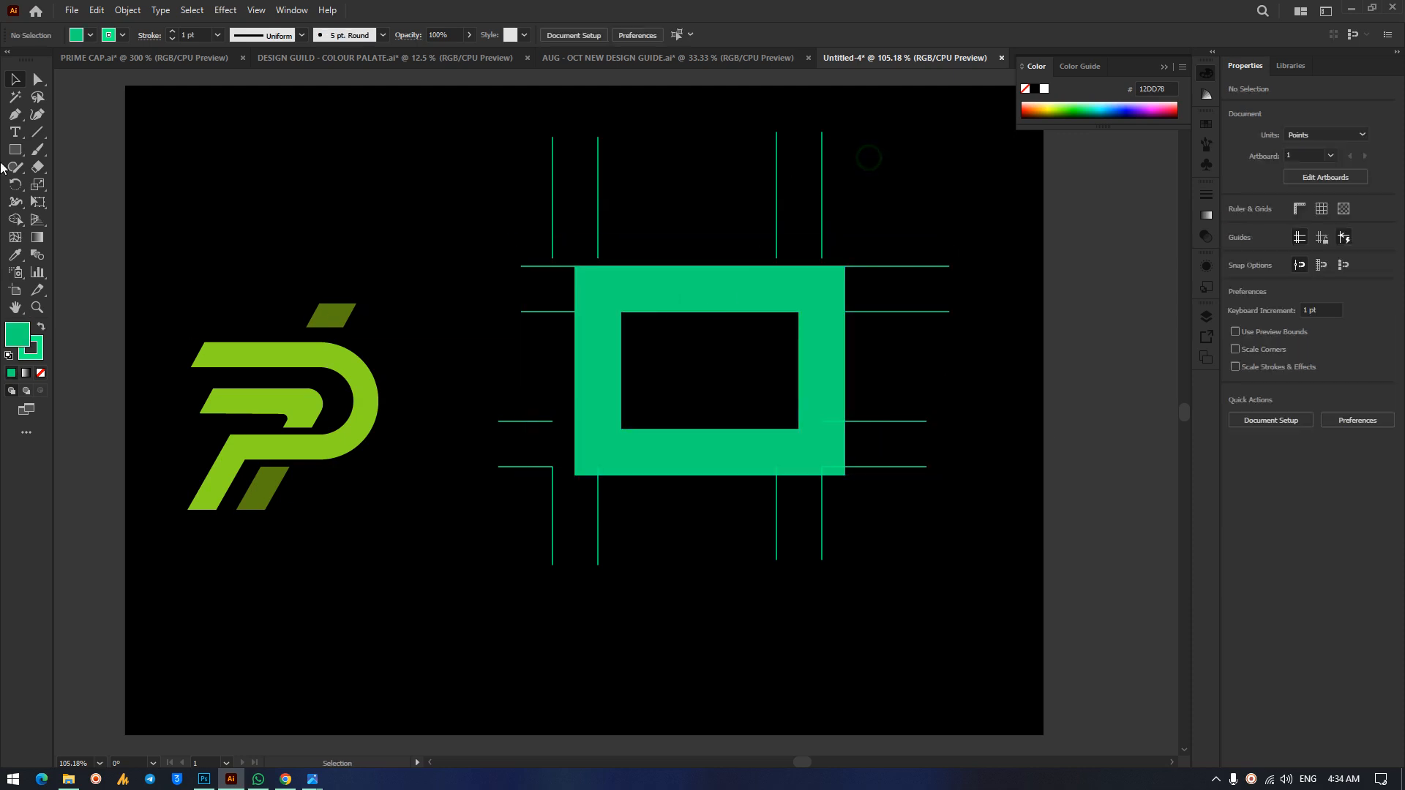
Move the green frame aside, delete the leftover line segments around it, and bring the frame back onto the artboard.
left_click(38, 79)
left_click_drag(999, 241, 879, 435)
left_click_drag(948, 375, 901, 569)
left_click(901, 569)
left_click_drag(693, 290, 1046, 325)
left_click_drag(500, 129, 870, 603)
key("Delete")
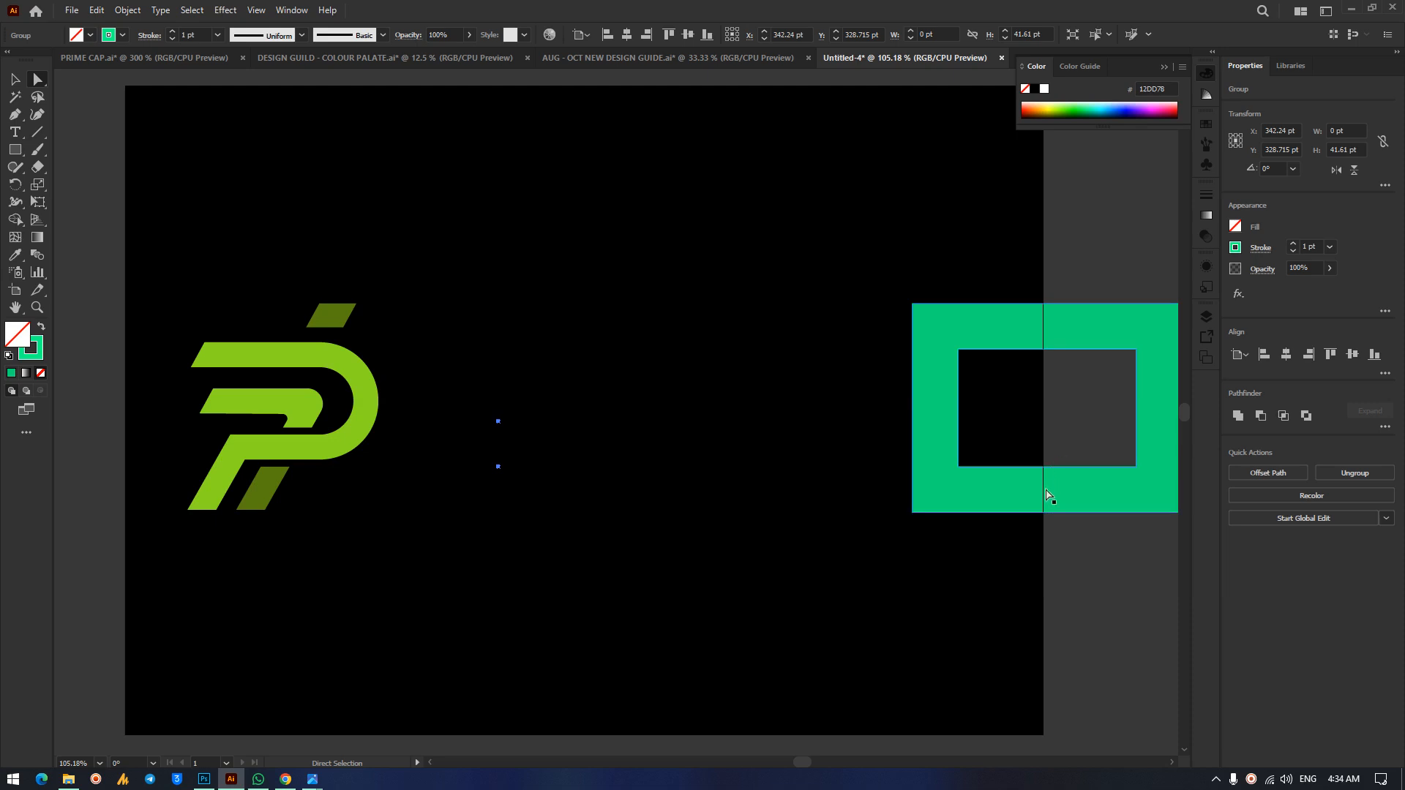
left_click(1047, 461)
left_click_drag(1052, 337, 692, 267)
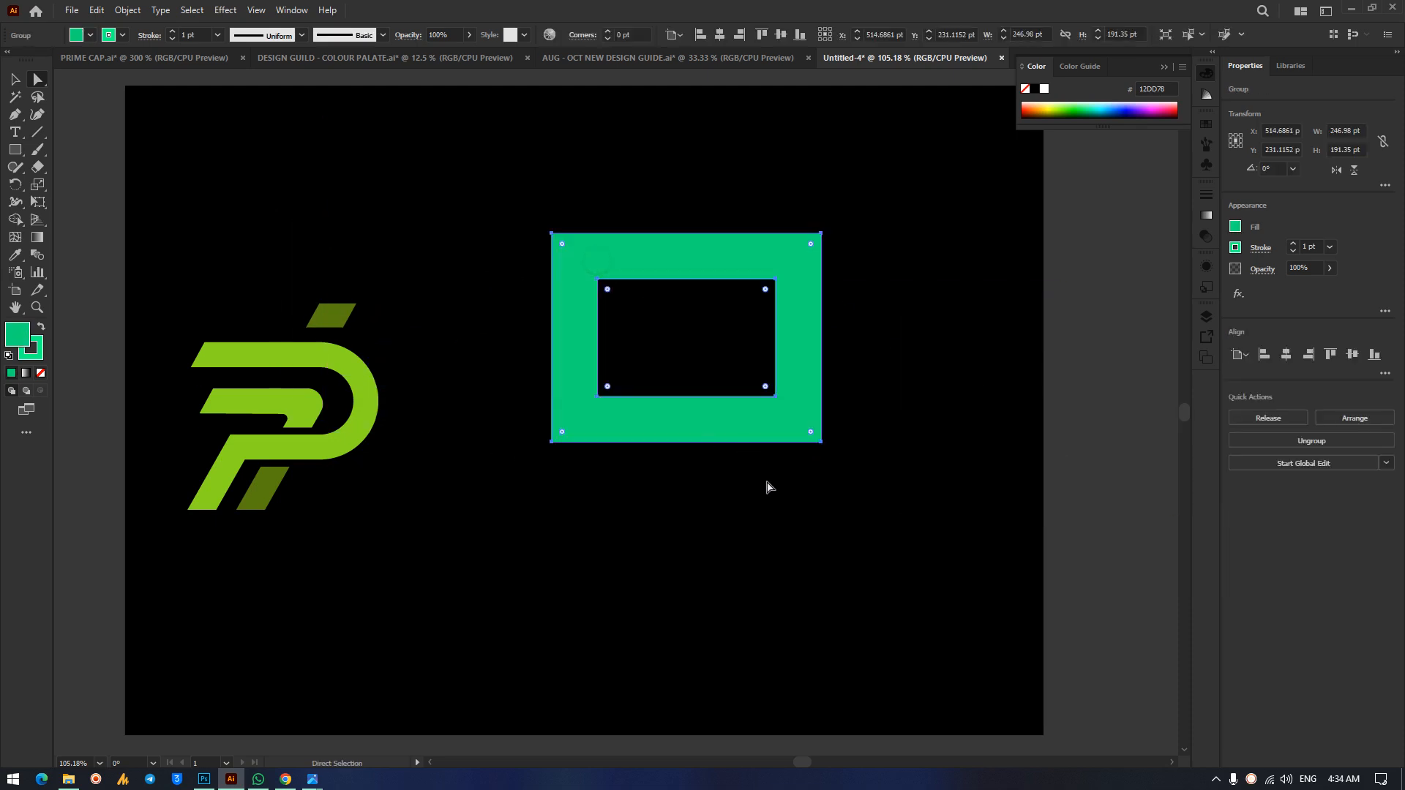
Undo the frame's moves, the line deletions, the Shape Builder merge and the green fill to restore the full grid.
key("ctrl+z")
key("ctrl+z")
key("ctrl+z")
key("ctrl+z")
key("ctrl+z")
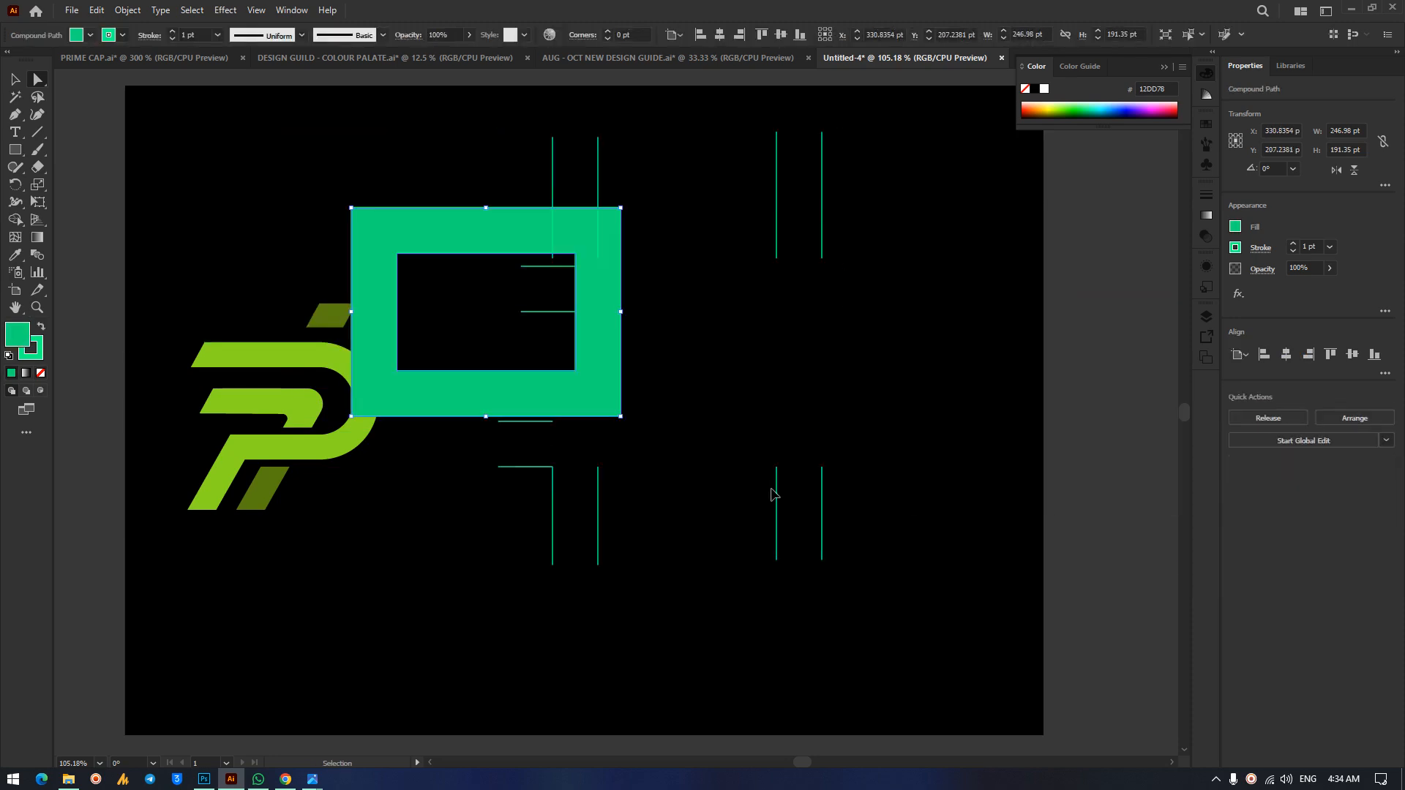
key("ctrl+z")
key("ctrl+z")
key("ctrl+z")
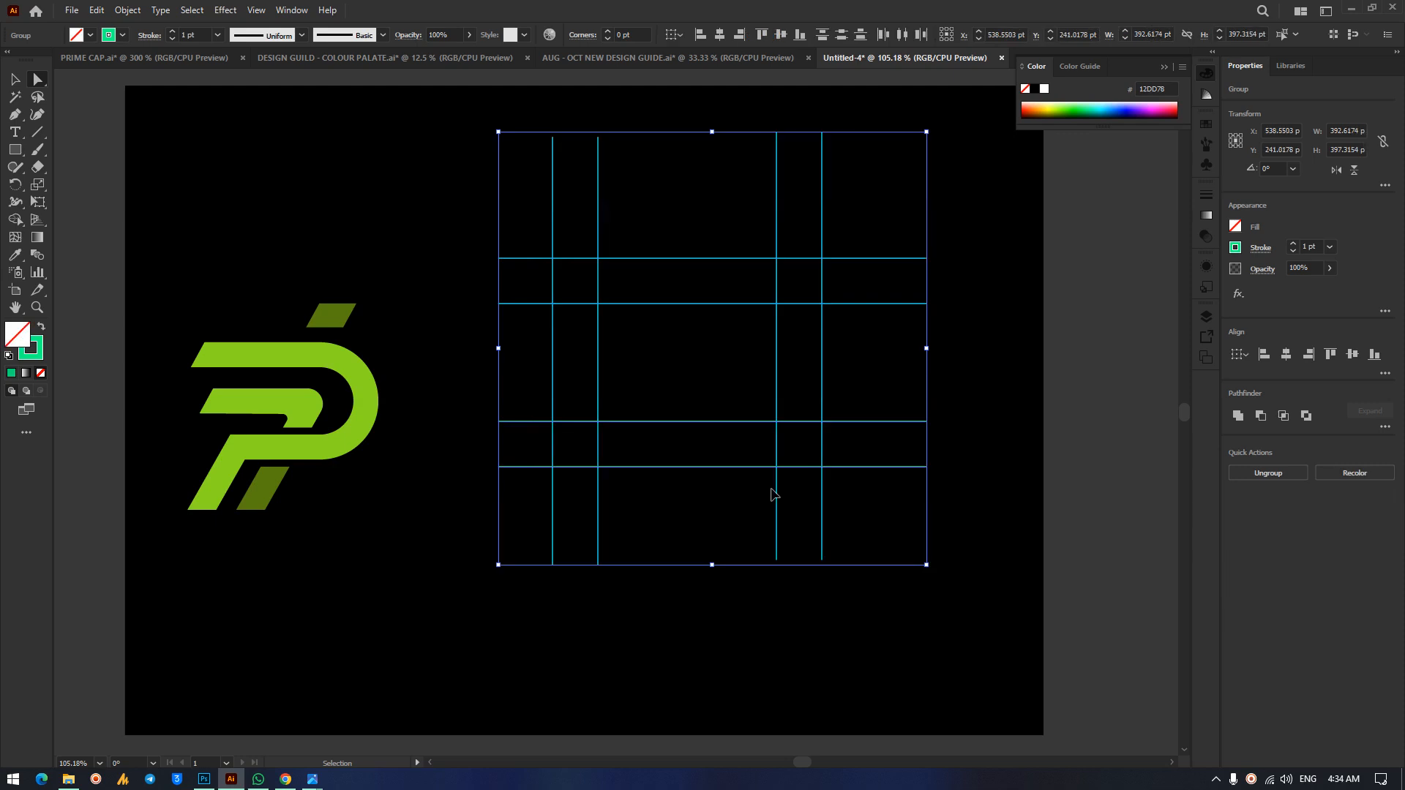
Try to merge the grid's upper, right and lower bands into one unfilled shape with the Shape Builder.
key("a")
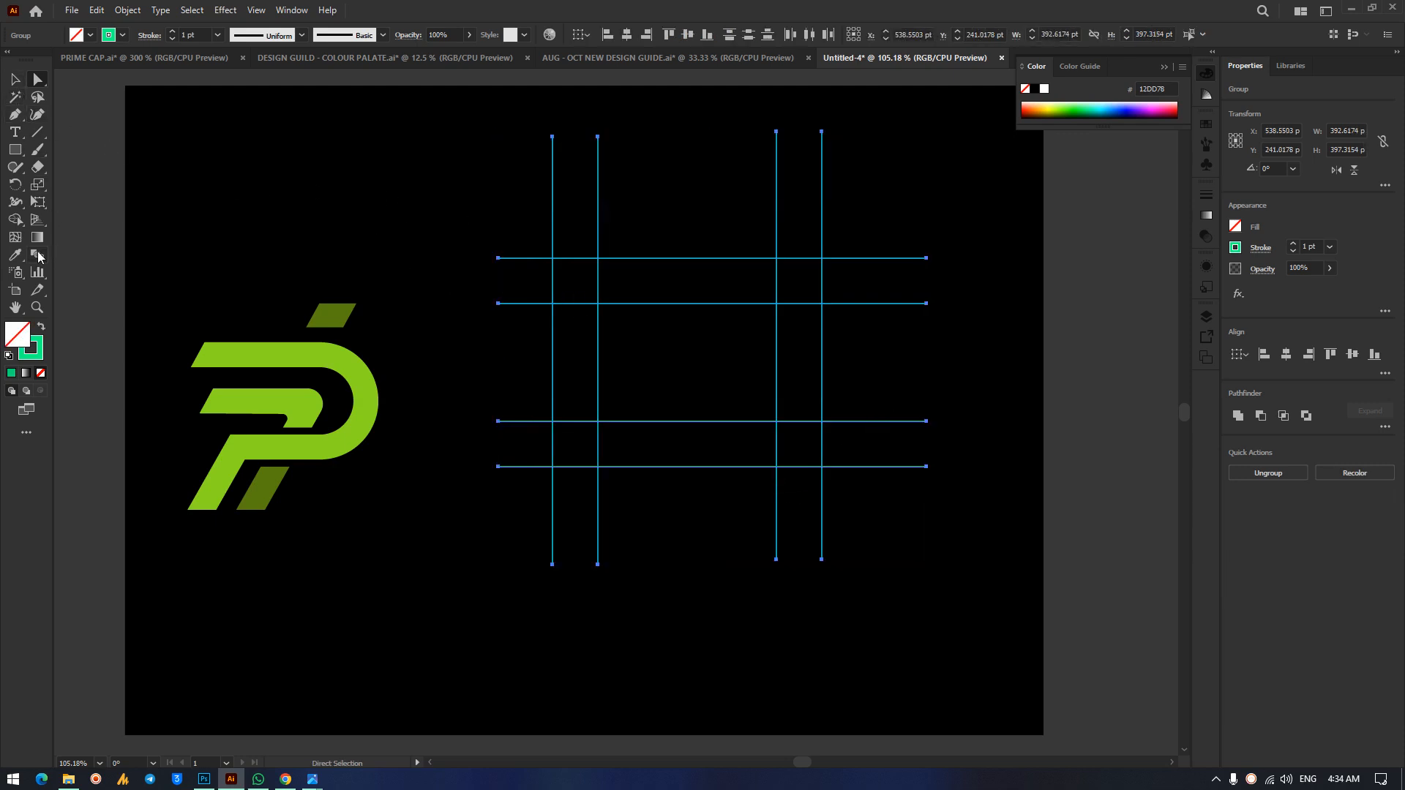
left_click(15, 218)
mouse_move(584, 288)
left_mouse_down()
mouse_move(790, 289)
mouse_move(799, 422)
mouse_move(781, 444)
mouse_move(578, 444)
left_mouse_up()
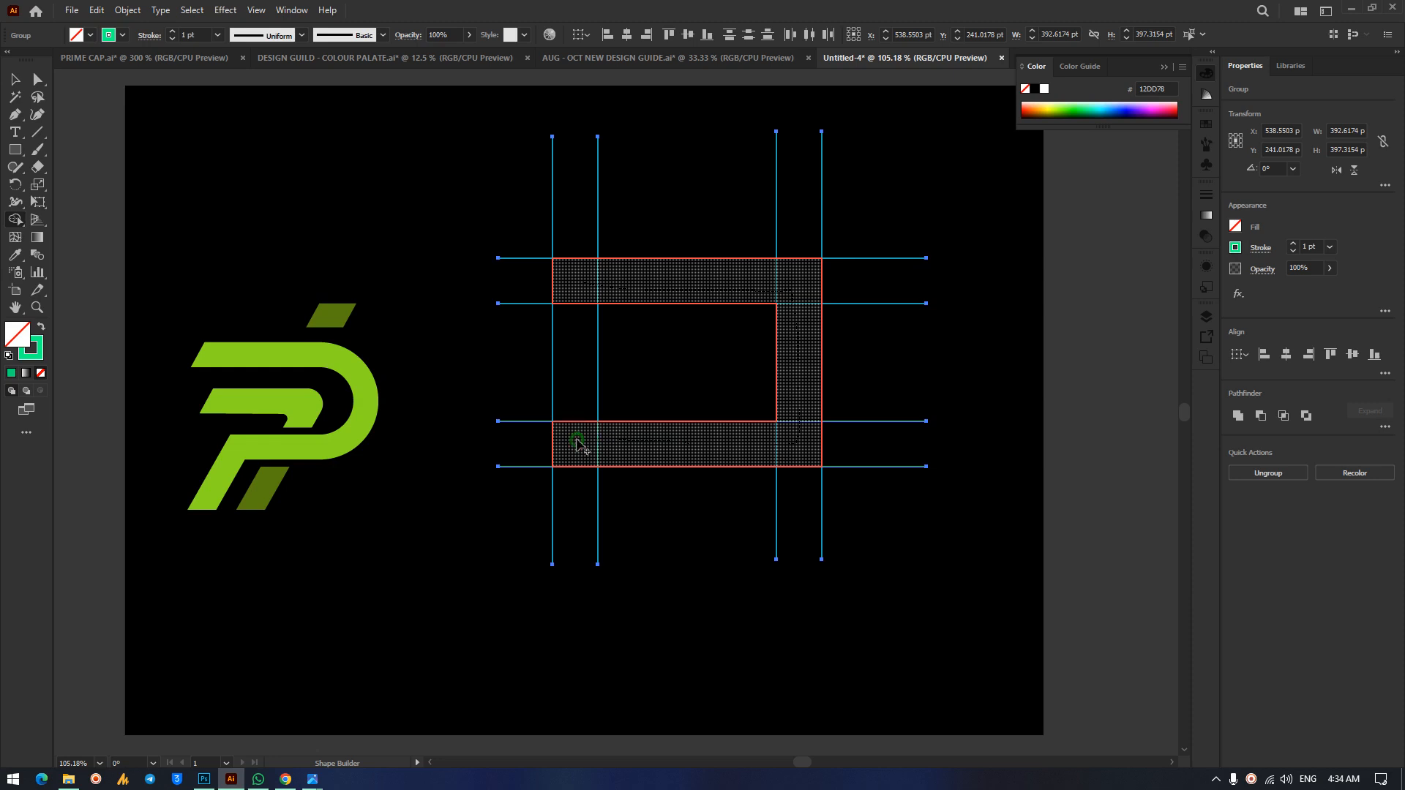
left_click_drag(579, 443, 576, 443)
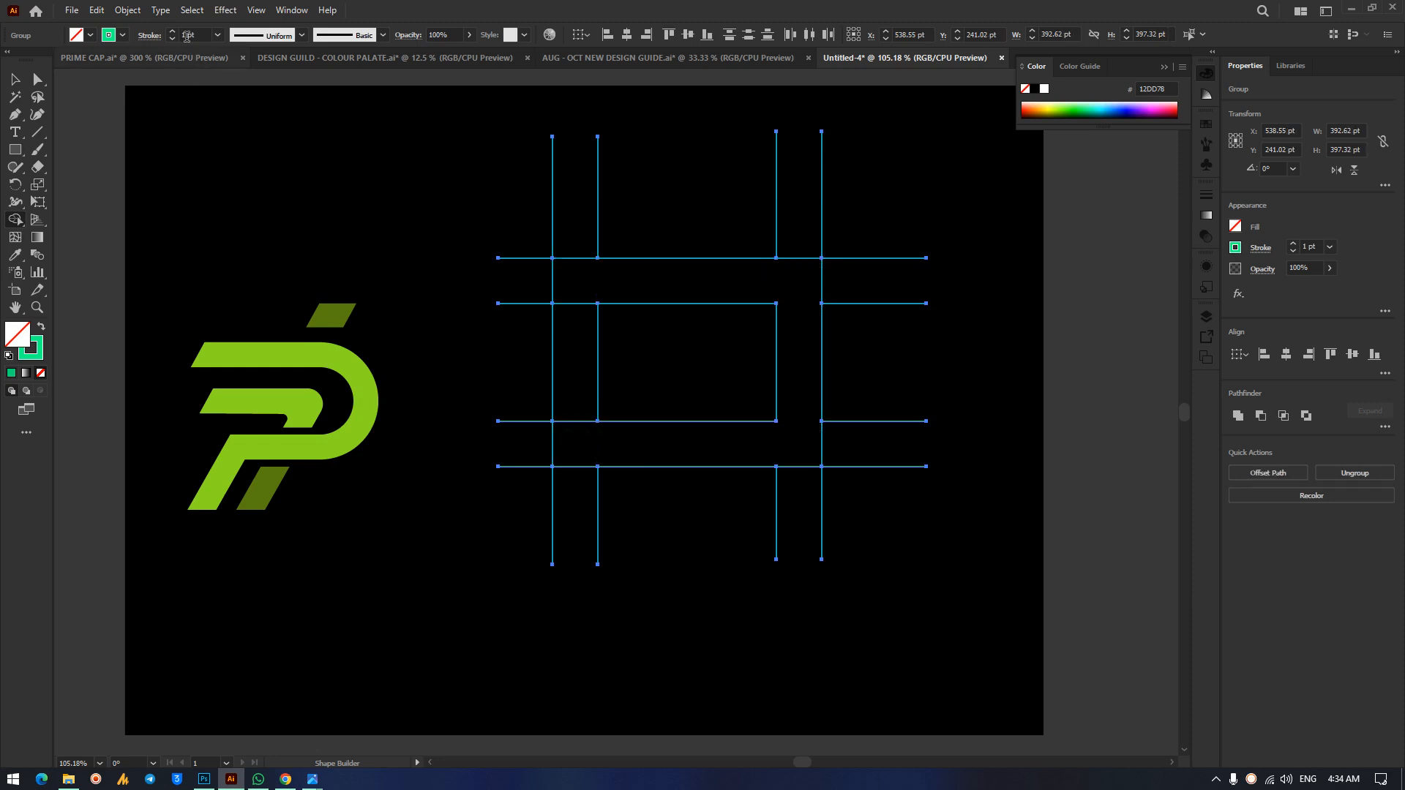
key("ctrl+z")
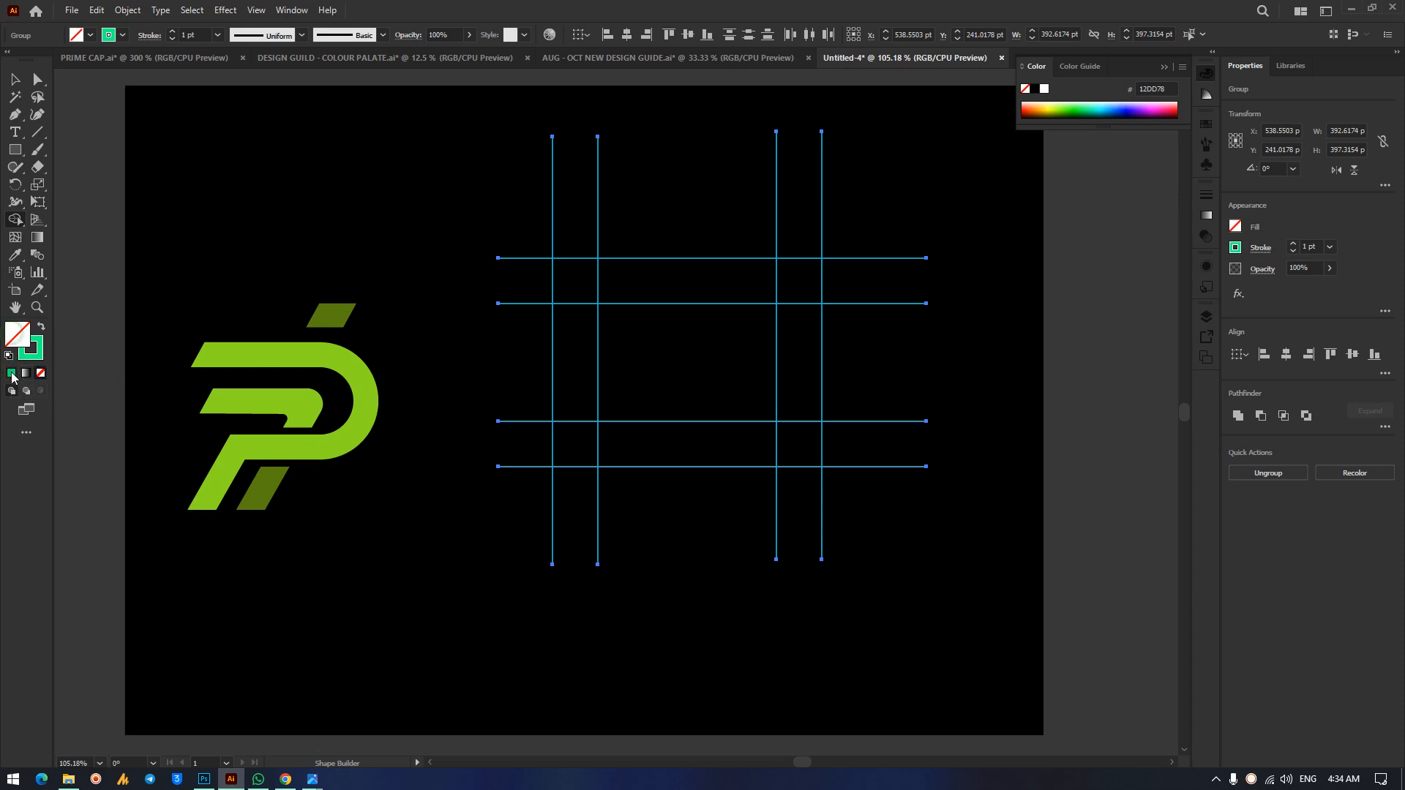
Set the line grid's fill colour to green 12DD65.
double_click(16, 335)
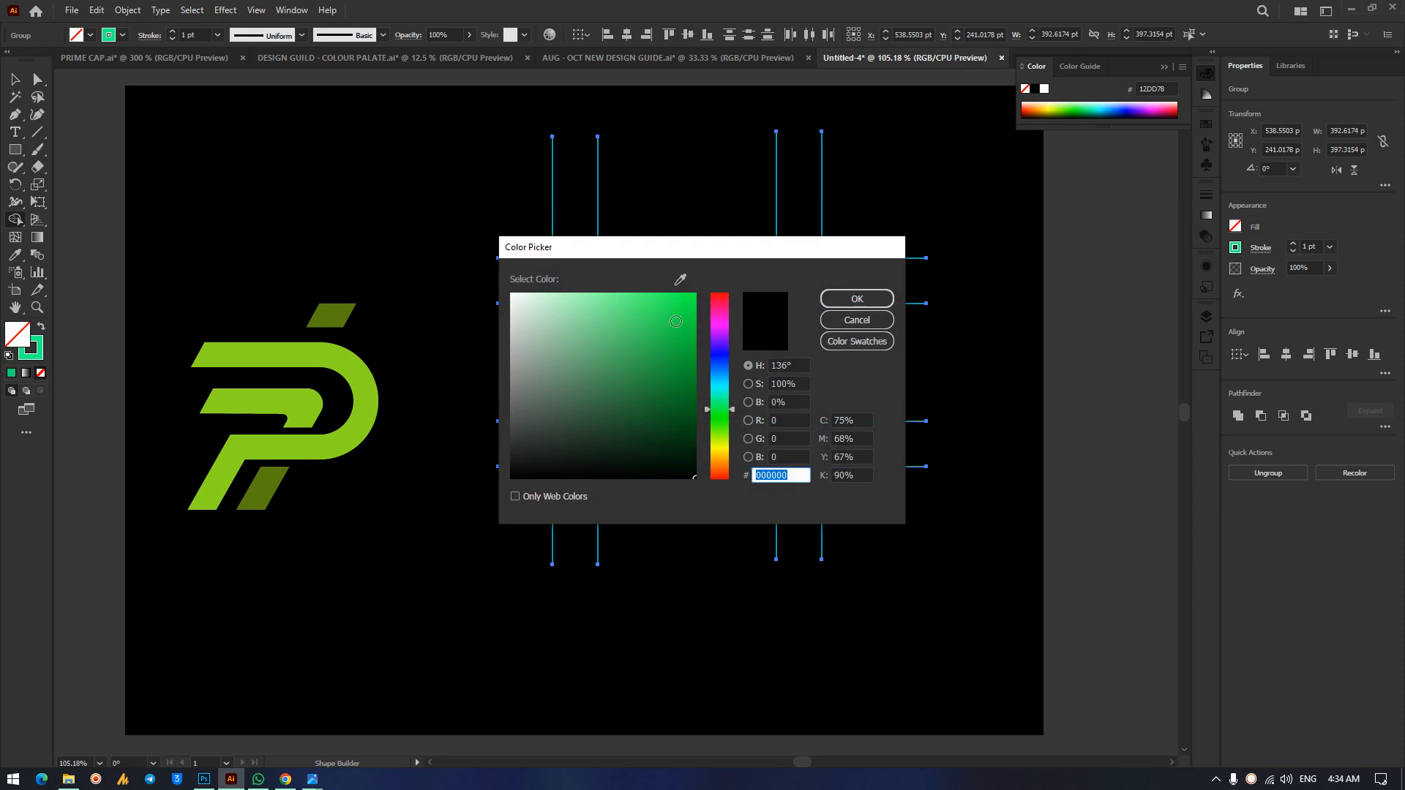
left_click_drag(716, 415, 715, 405)
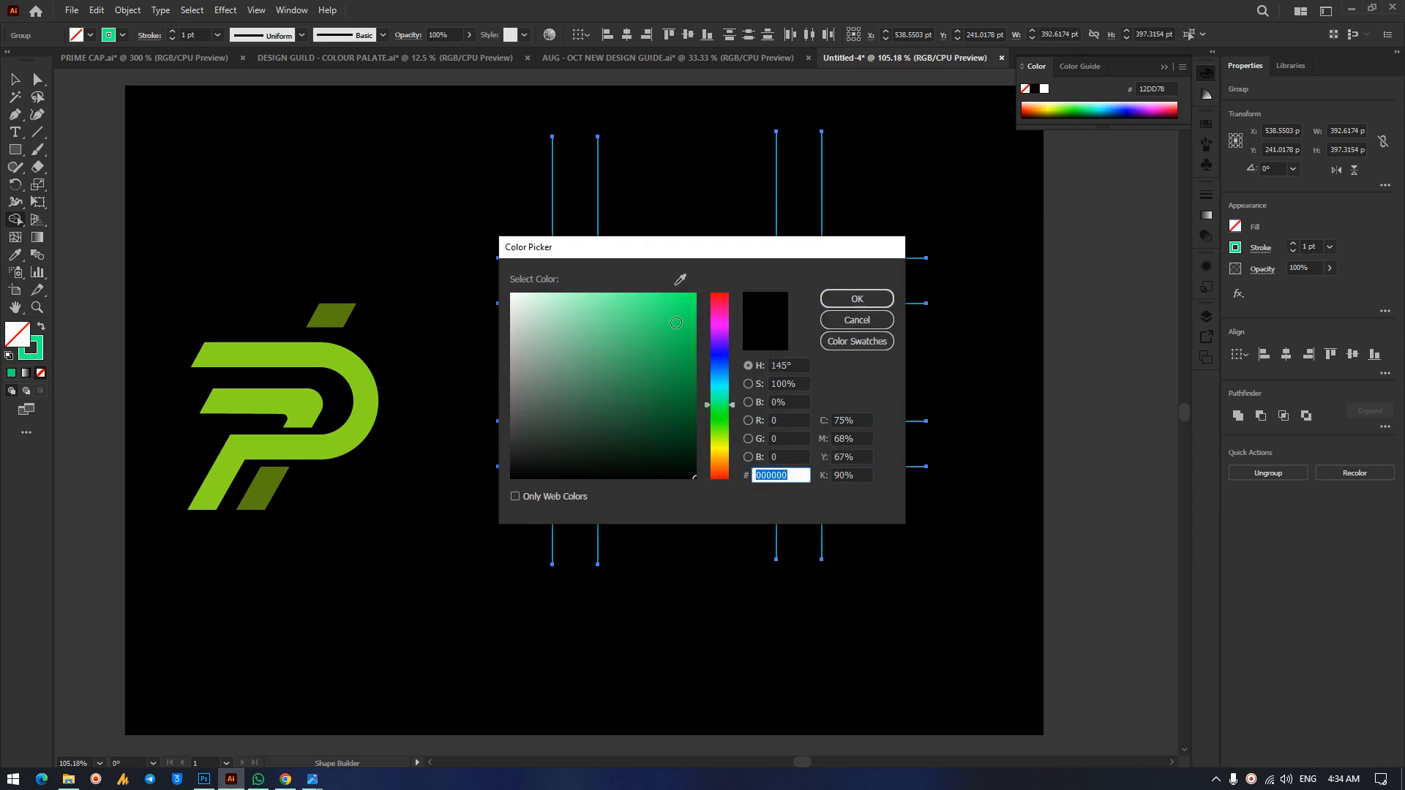
left_click(681, 317)
left_click(882, 300)
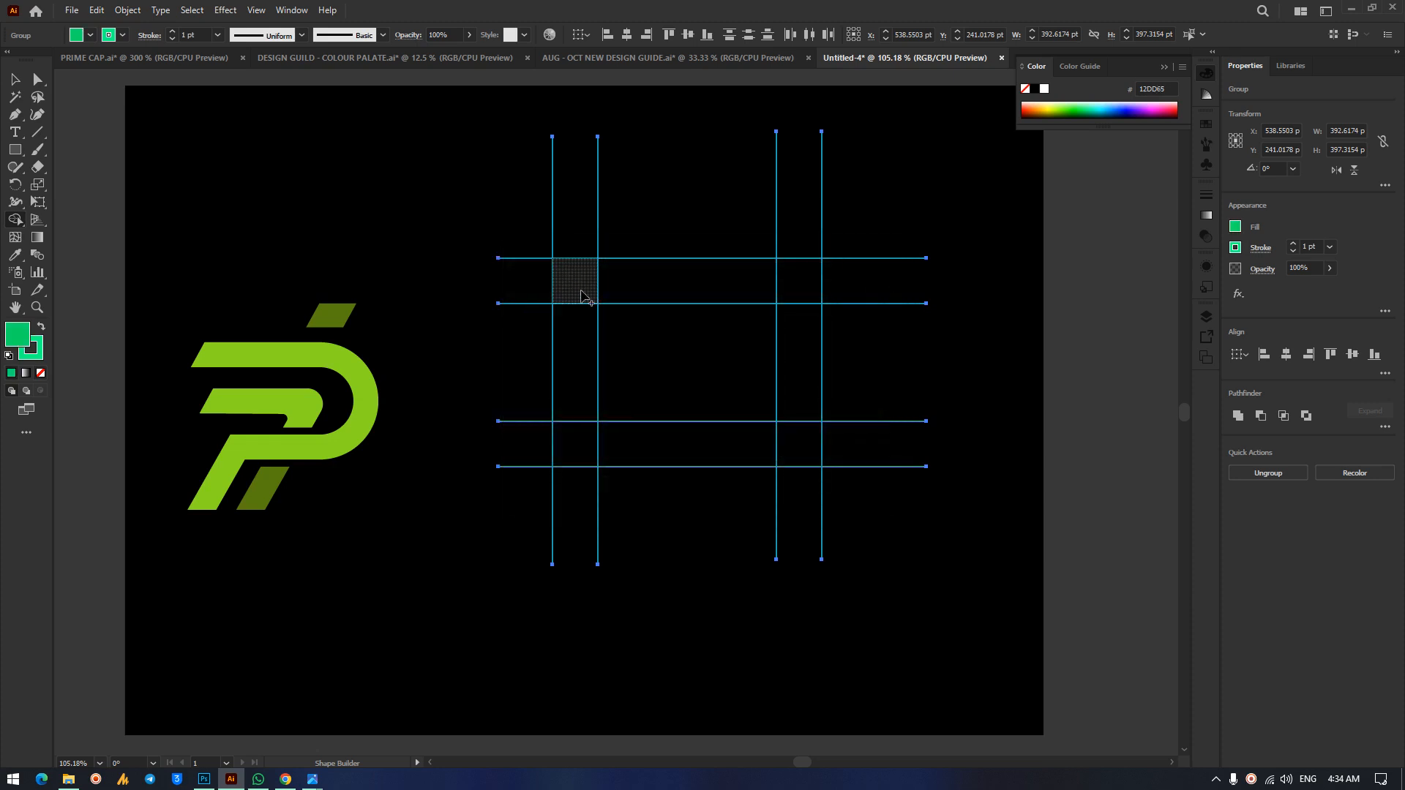
Merge the grid's upper, right and lower bands into one green shape open on the left with the Shape Builder.
mouse_move(577, 282)
left_mouse_down()
mouse_move(805, 280)
mouse_move(797, 439)
mouse_move(583, 438)
left_mouse_up()
left_click(15, 81)
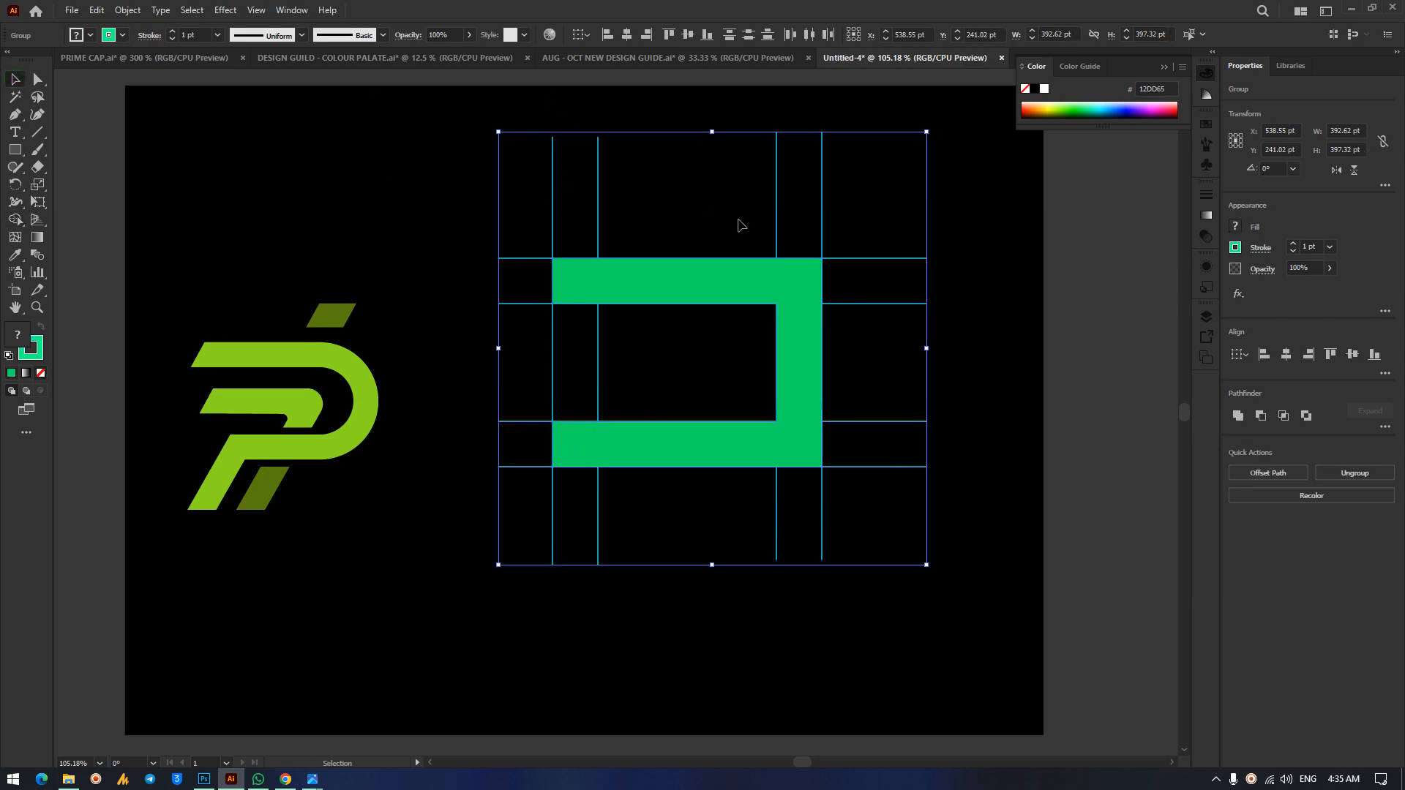
left_click(381, 218)
Delete the leftover vertical line segments around the open green shape.
left_click_drag(402, 157, 581, 535)
key("Delete")
key("Delete")
key("ctrl+z")
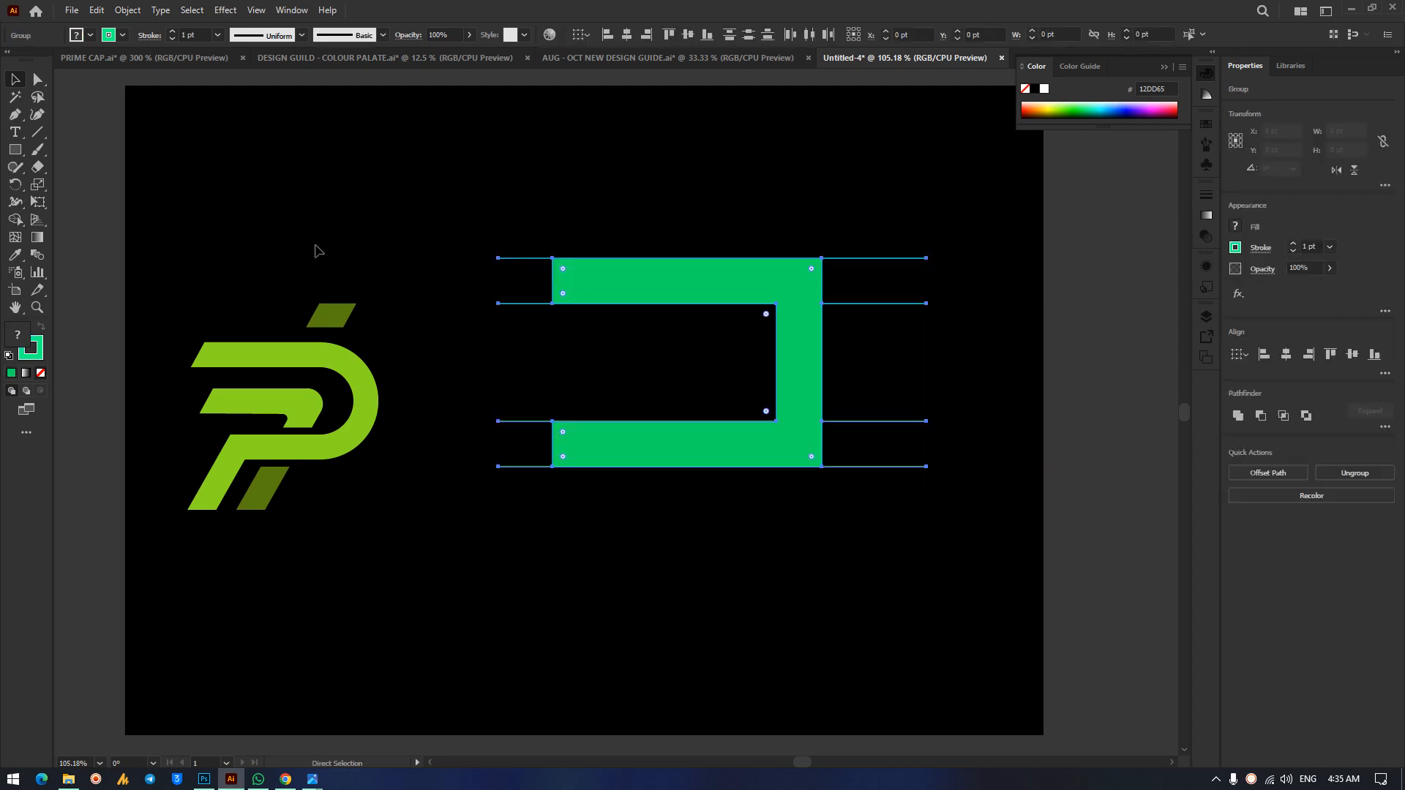
left_click(328, 136)
Move the green shape with its upper lines up and to the left, and delete the lower horizontal line remnants.
left_click_drag(723, 268, 535, 136)
left_click_drag(981, 384, 425, 560)
key("Delete")
left_click_drag(806, 120, 701, 234)
left_click(810, 271)
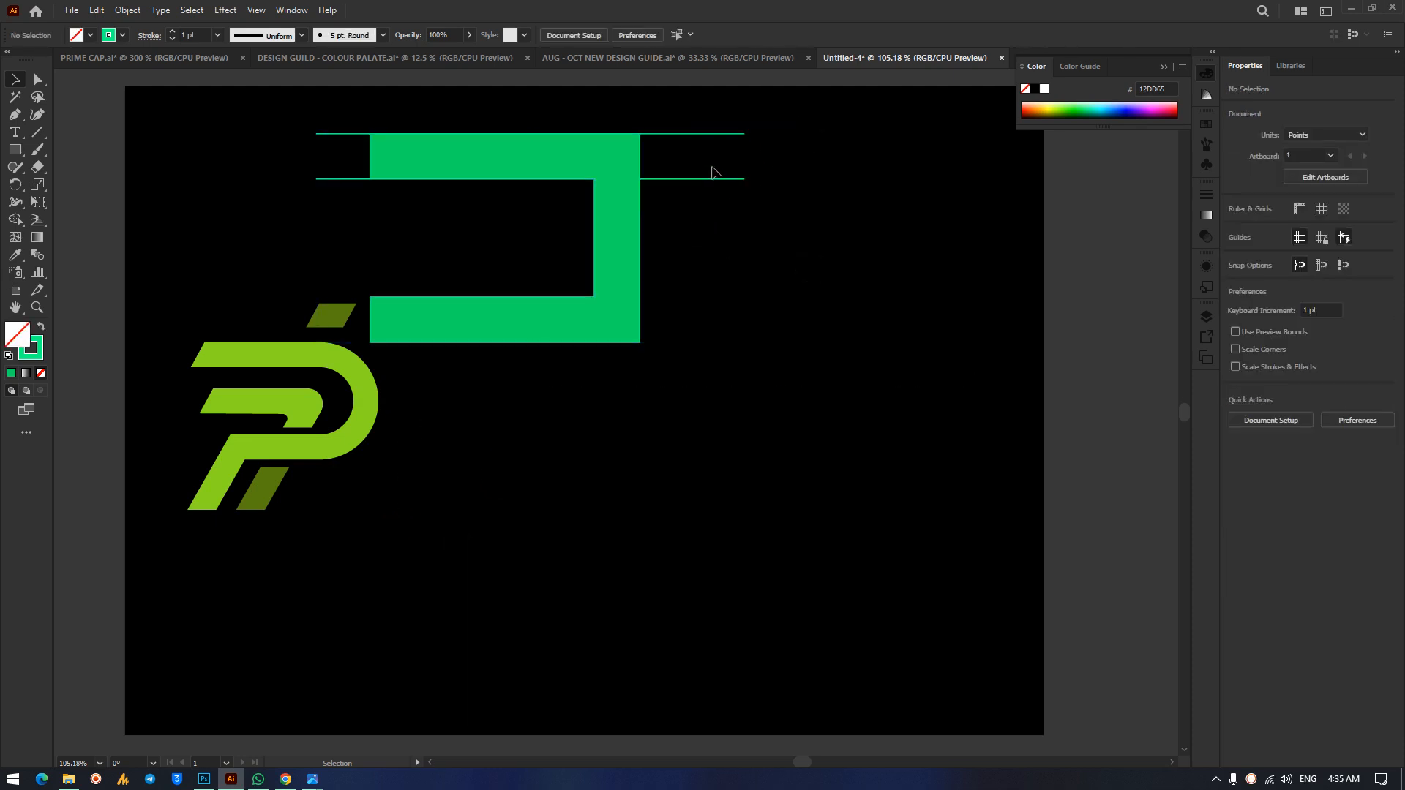
Move the green shape and its attached lines back to the right of the reference logo.
left_click(710, 179)
left_click_drag(566, 160, 770, 398)
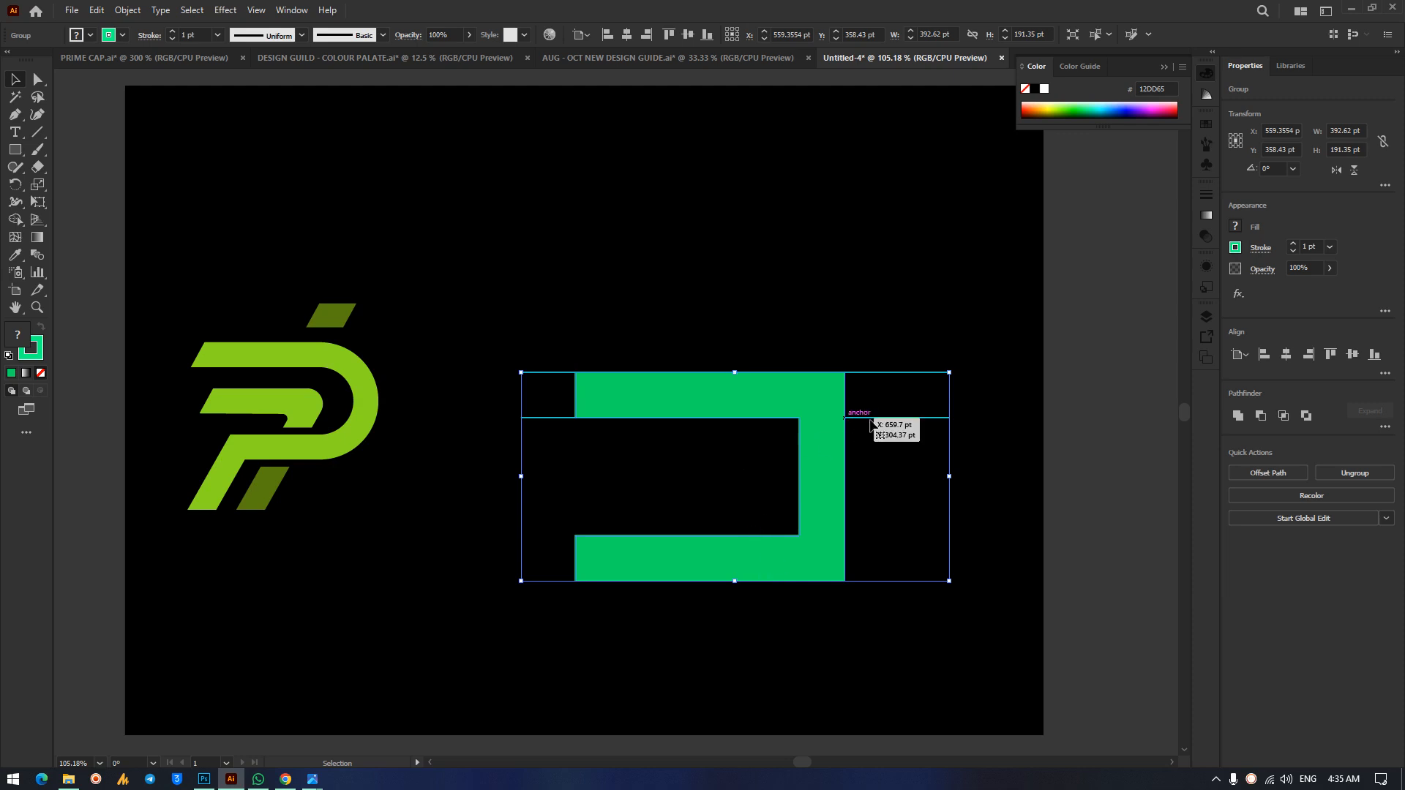
left_click_drag(794, 408, 771, 315)
Undo the green shape's moves, the line deletions, the band merge and the fill until the unfilled line grid is back.
key("ctrl+z")
key("ctrl+z")
key("ctrl+z")
key("ctrl+z")
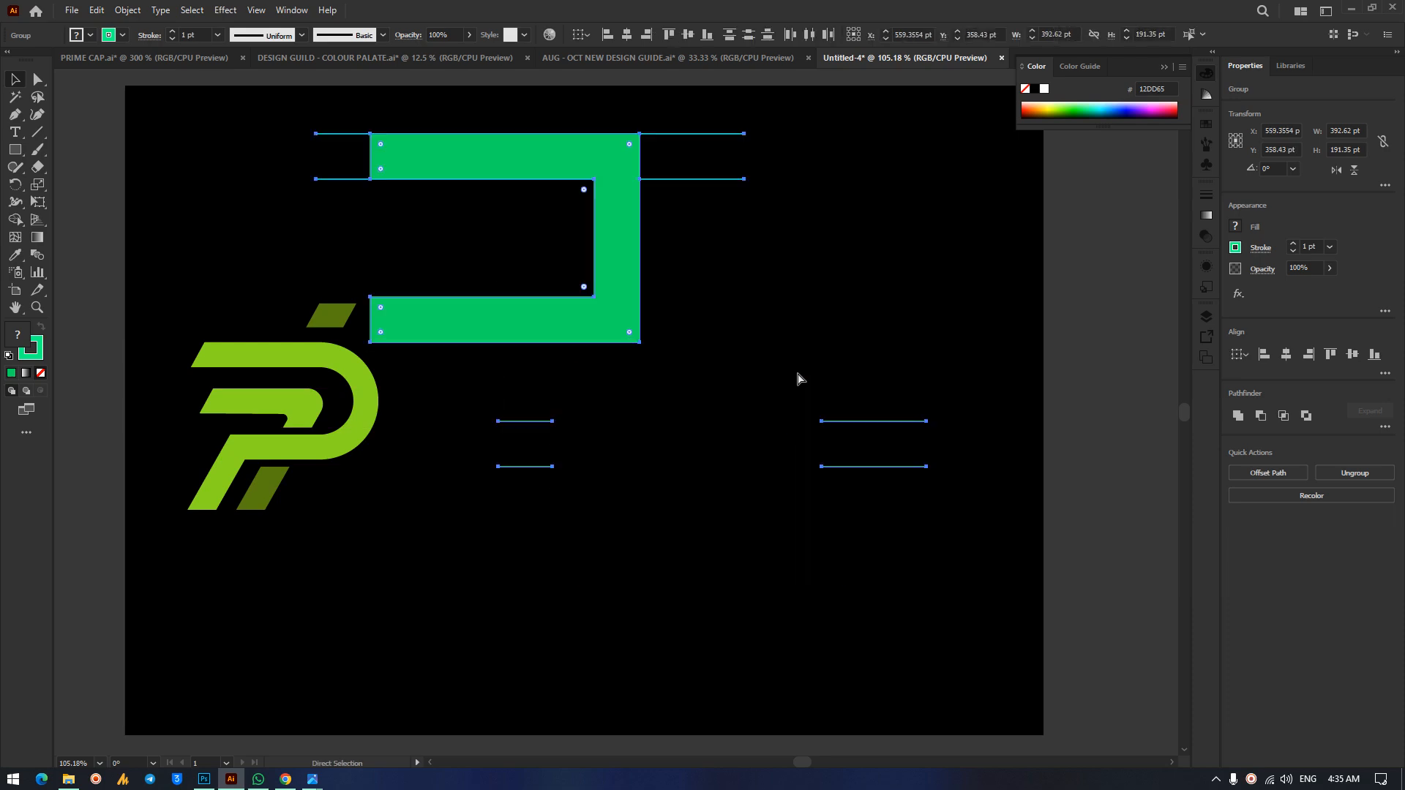
key("v")
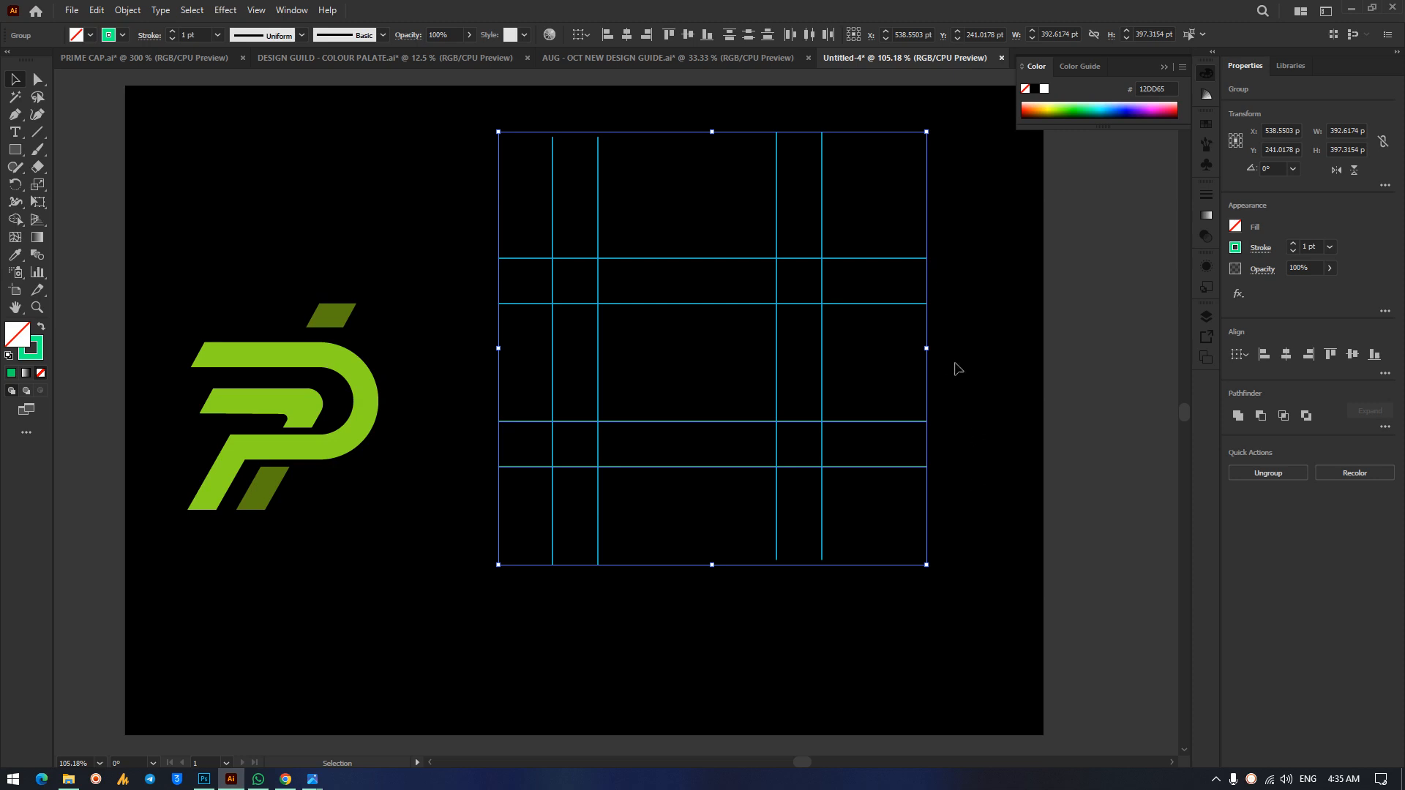
Reduce the line grid's stroke weight to 0.25 pt.
left_click(1205, 196)
left_click(1075, 210)
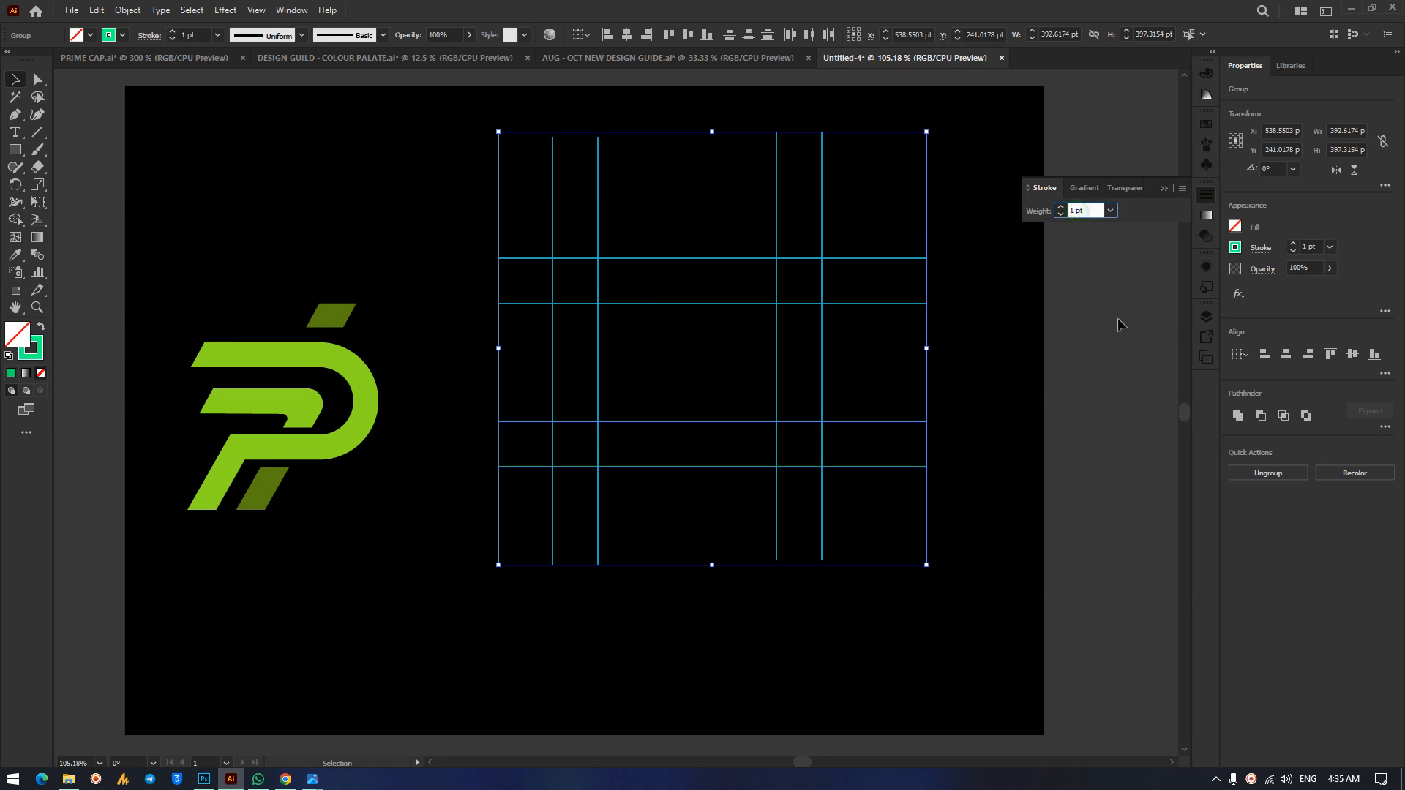
key("Down")
key("Down")
key("Down")
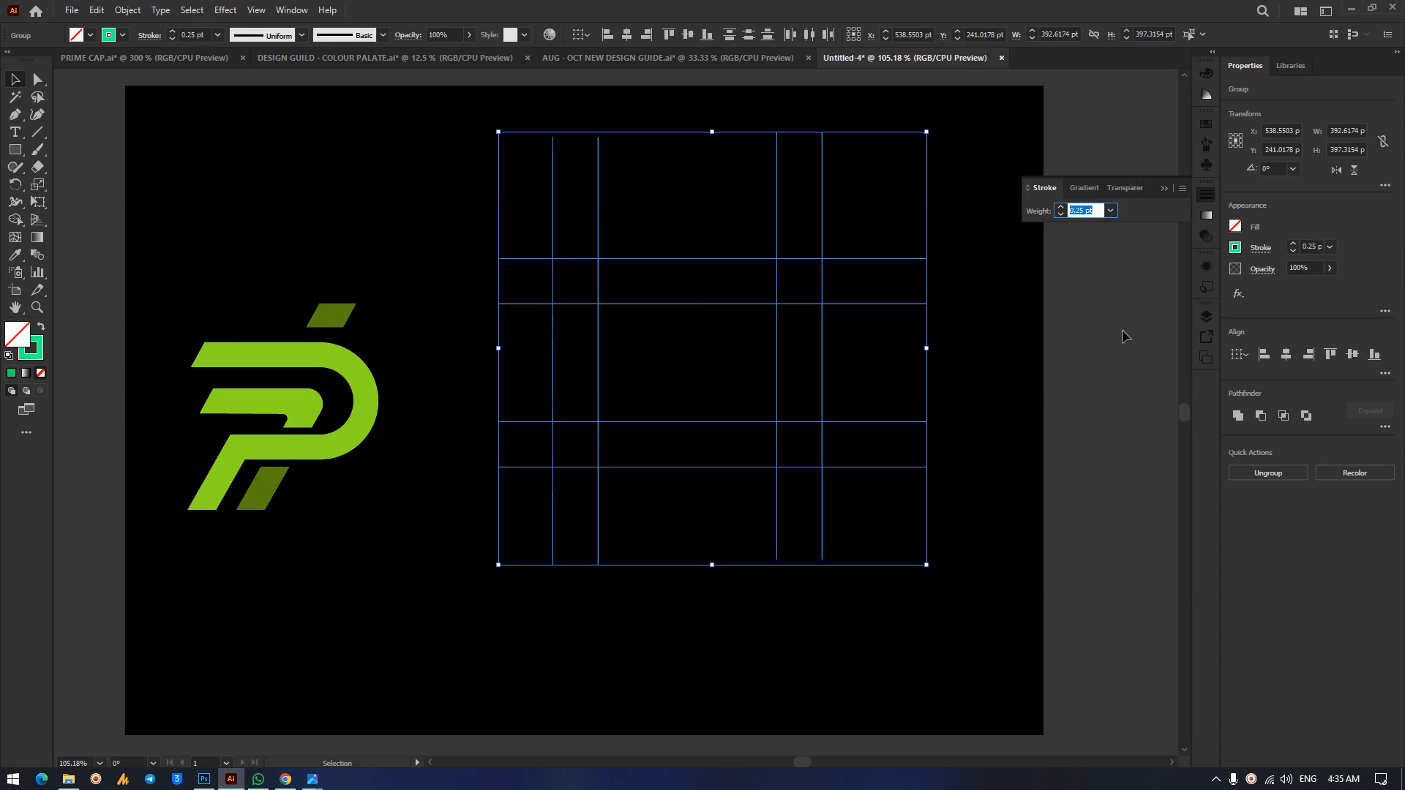
Reselect the whole line grid and set its fill colour to green 13E572.
left_click(981, 363)
left_click_drag(480, 183, 936, 574)
double_click(17, 334)
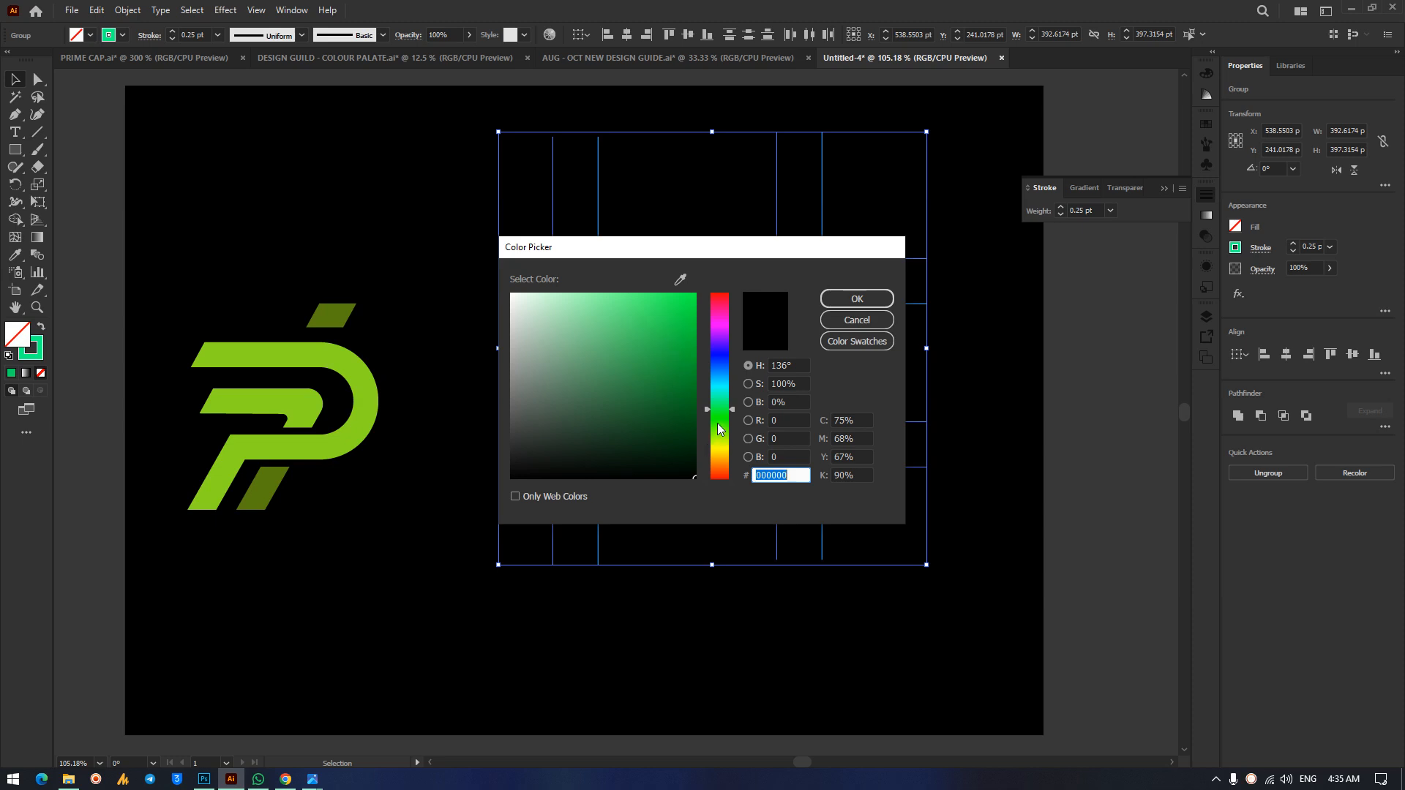
key("ctrl+v")
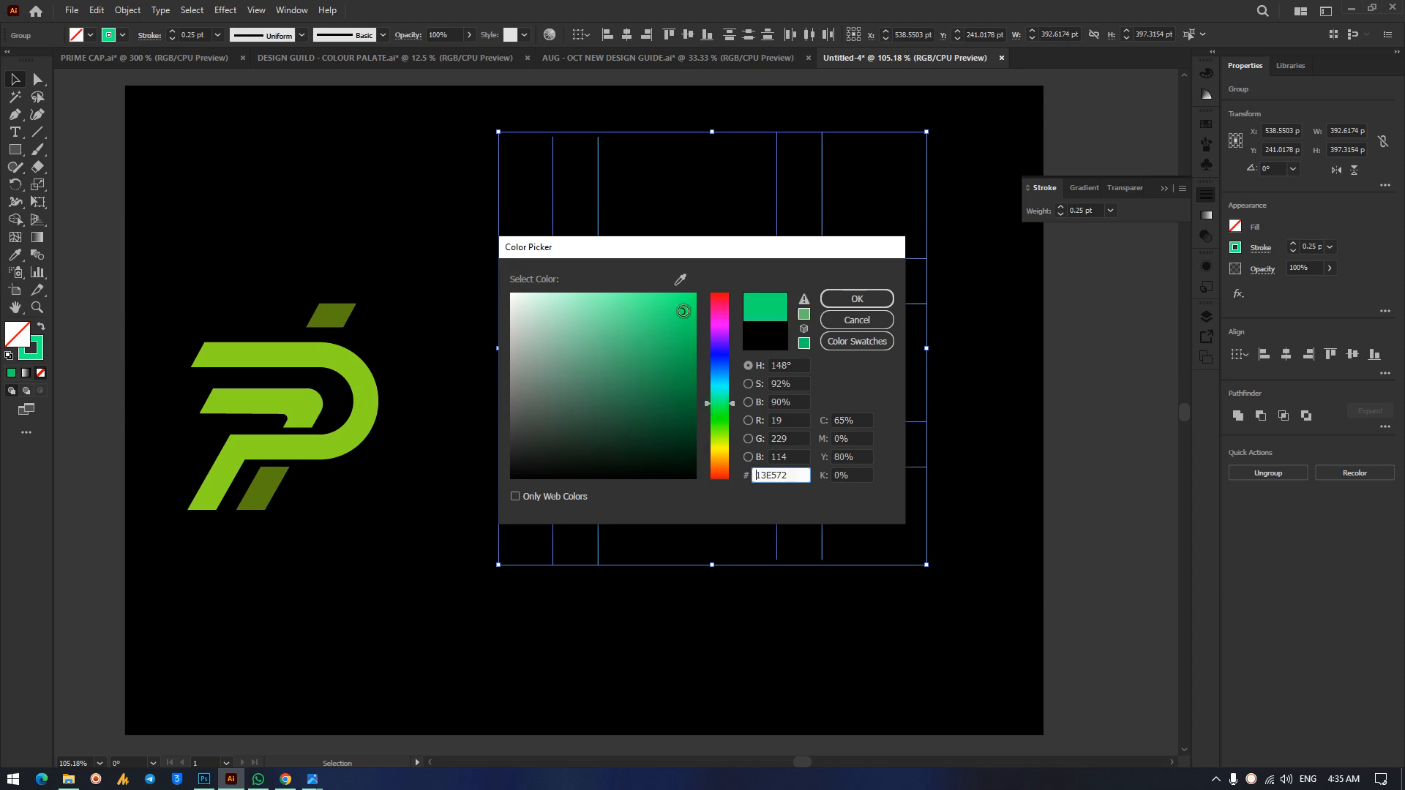
left_click(833, 301)
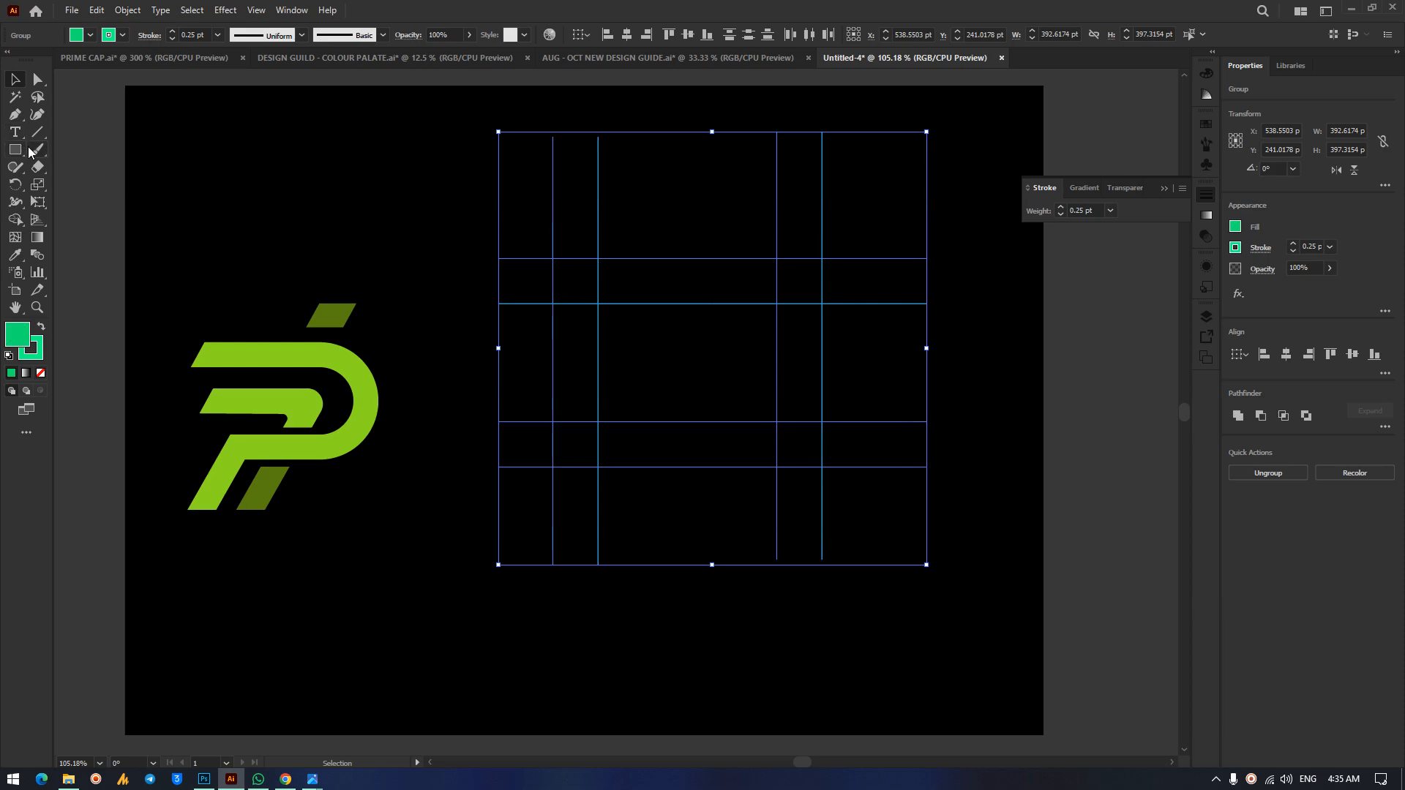
Merge the grid's upper, right and lower band cells into one filled three-sided shape with the Shape Builder, and deselect it.
left_click(14, 221)
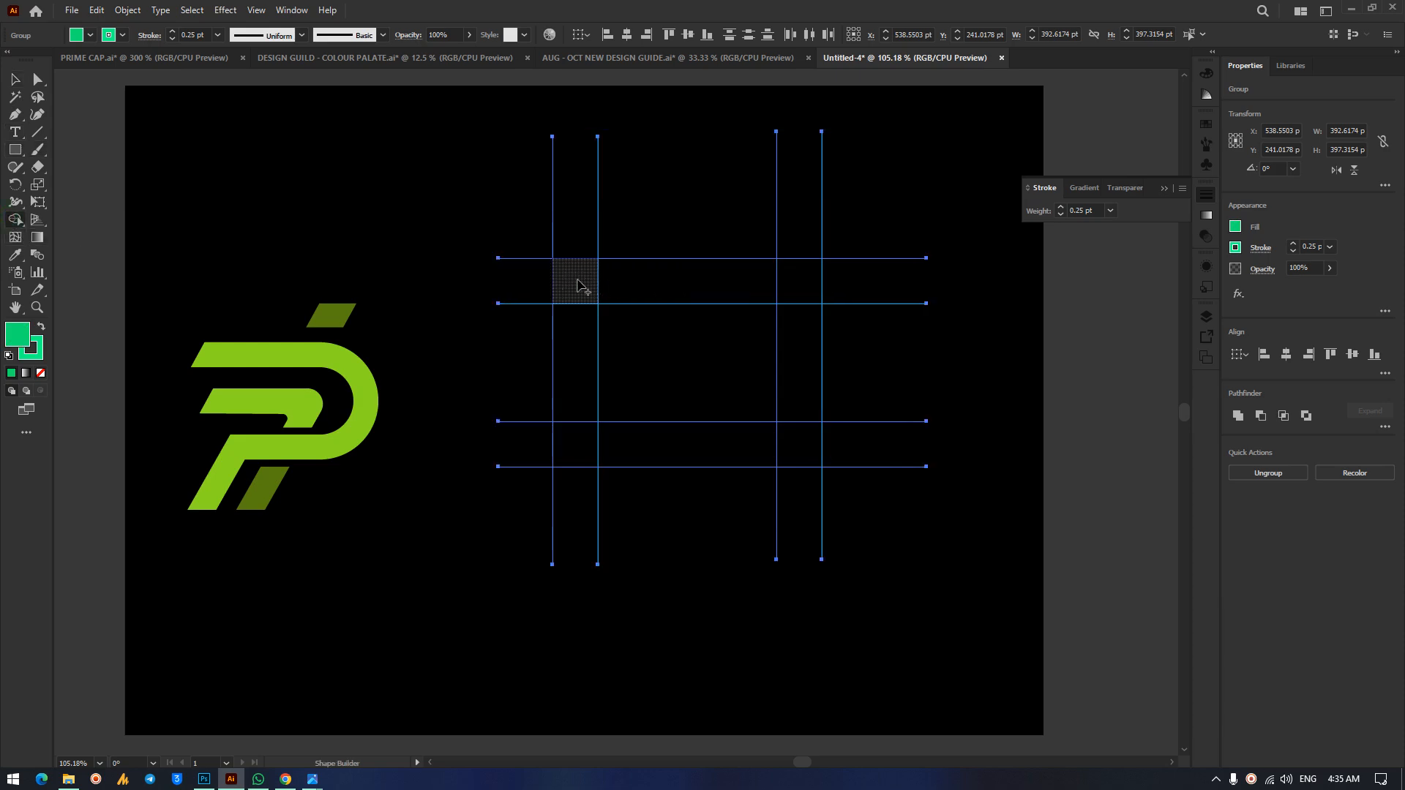
mouse_move(578, 284)
left_mouse_down()
mouse_move(775, 283)
mouse_move(793, 307)
mouse_move(803, 439)
mouse_move(579, 431)
left_mouse_up()
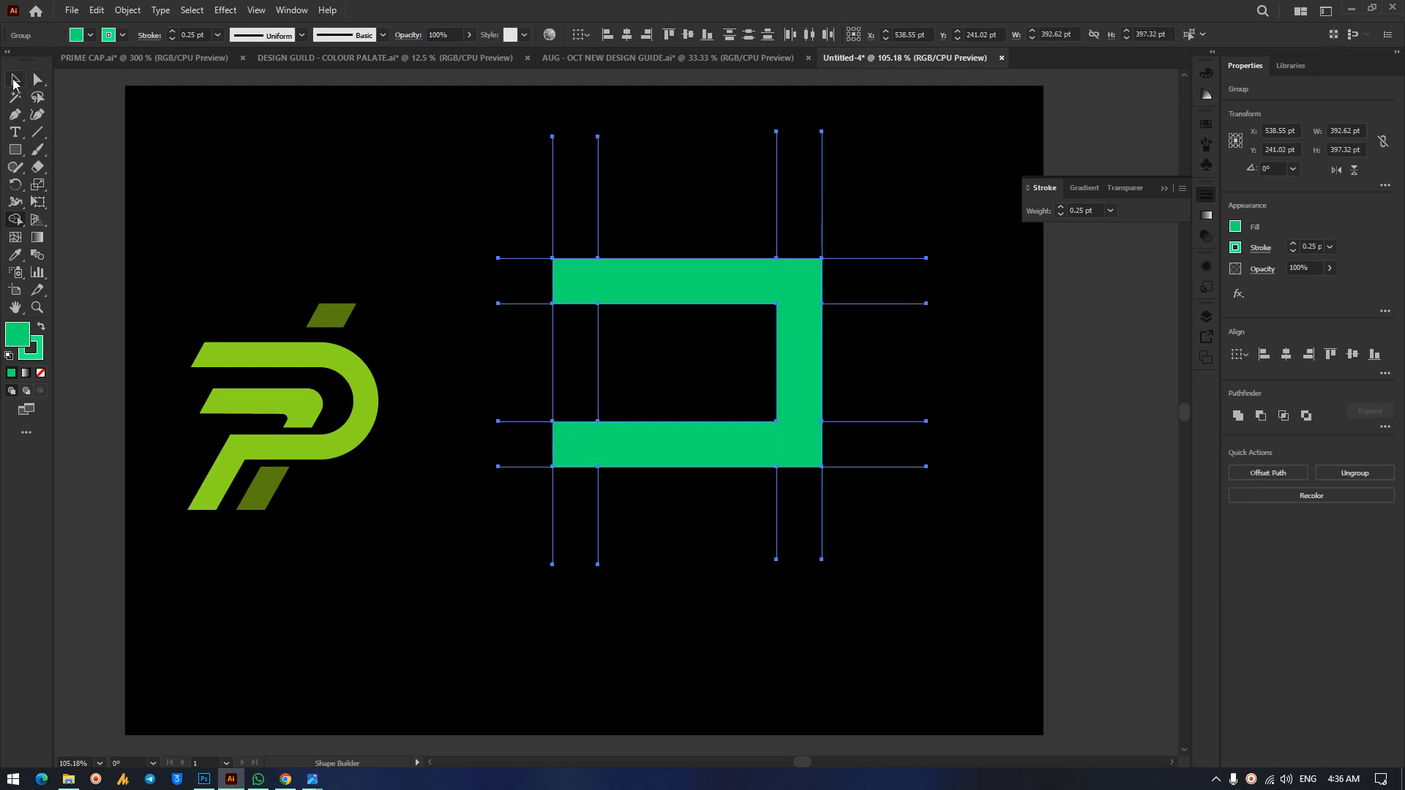
left_click(38, 79)
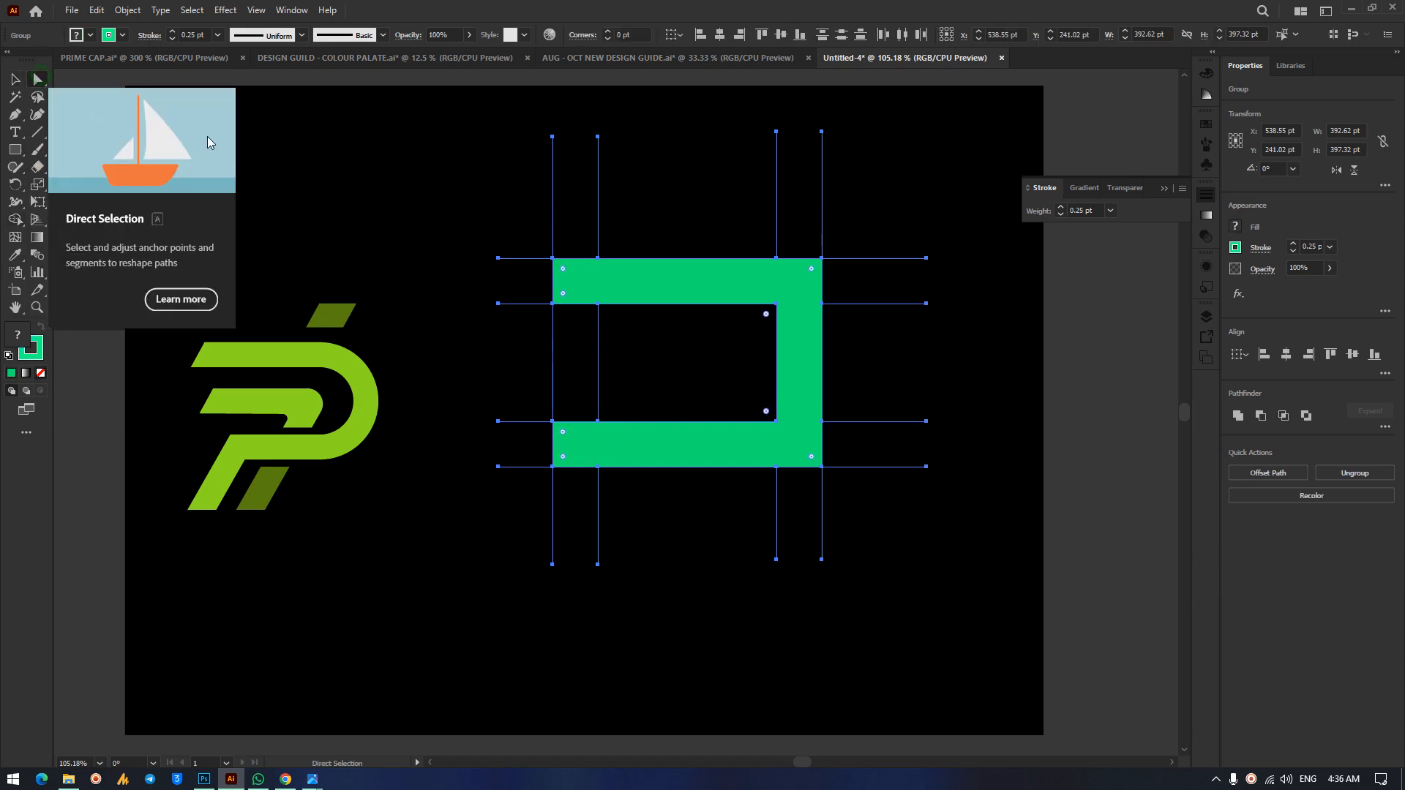
left_click(369, 155)
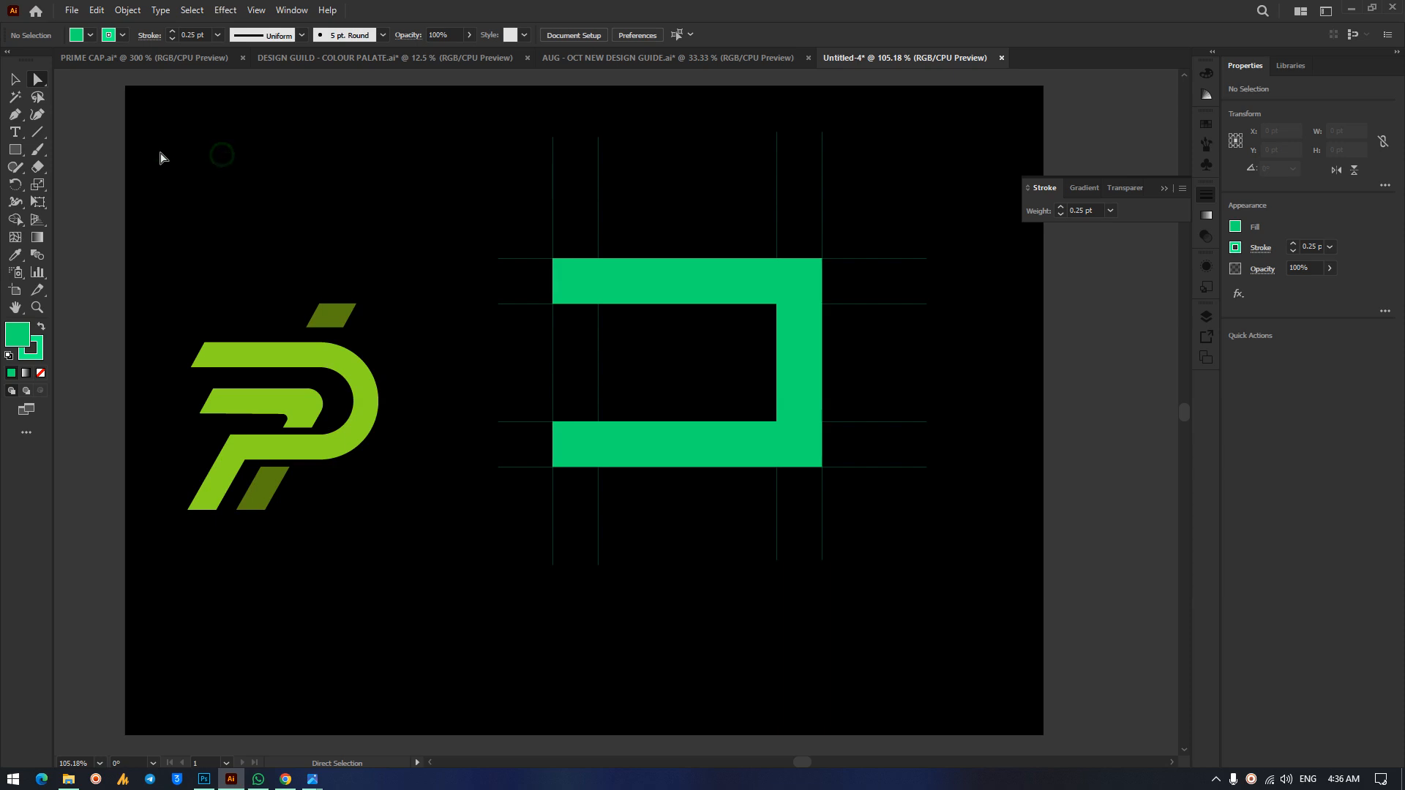
Move the green band shape out of the line grid to above the reference logo.
left_click_drag(722, 313, 320, 159)
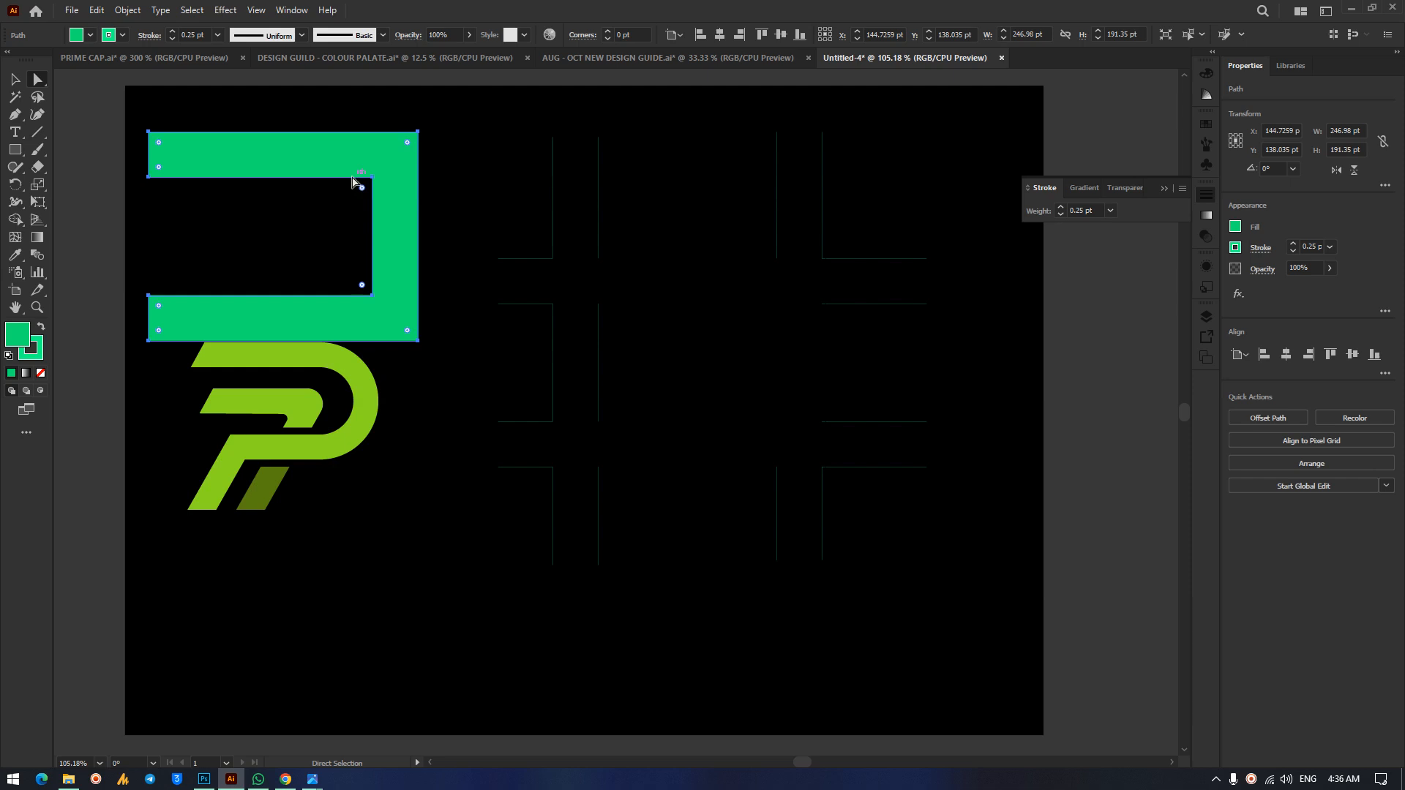
left_click_drag(906, 168, 502, 599)
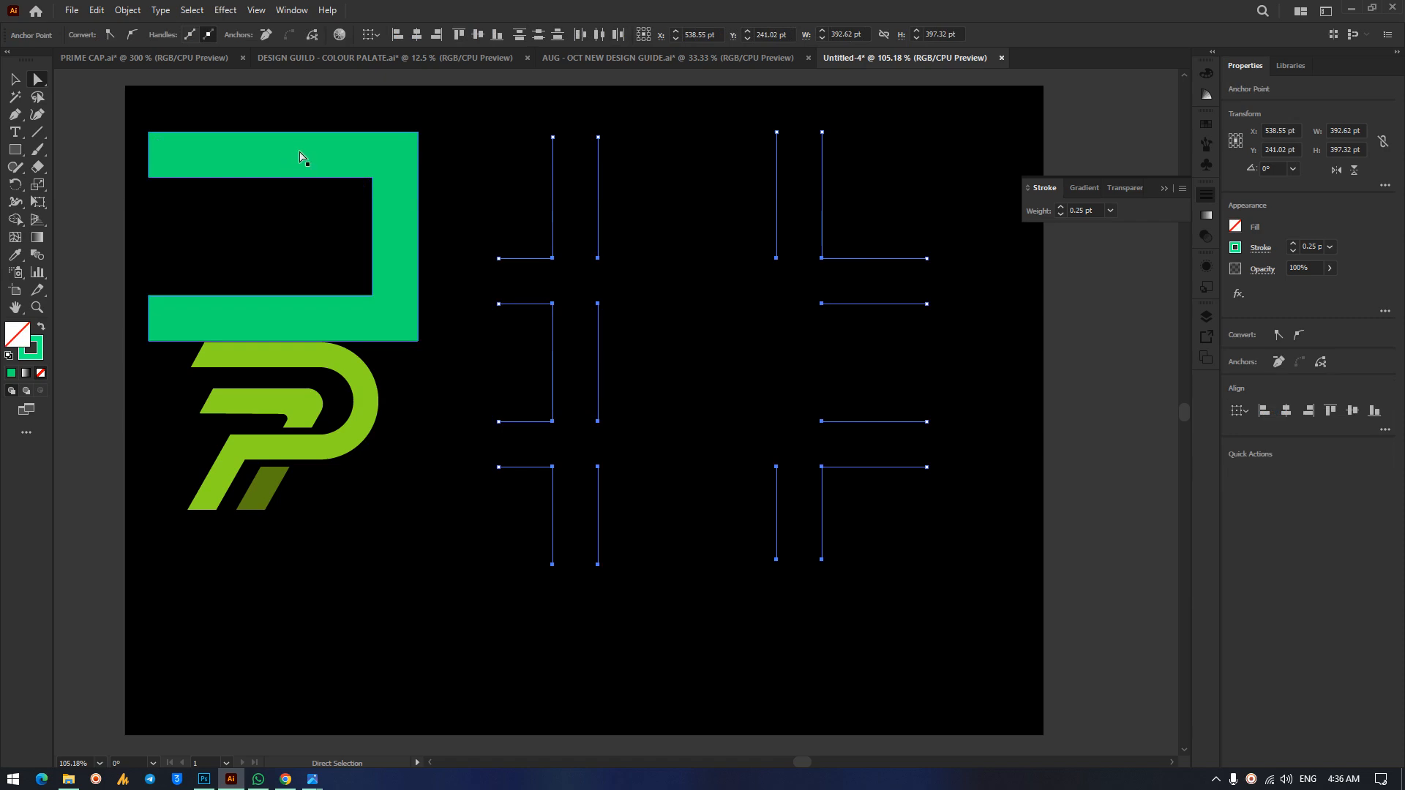
left_click_drag(299, 156, 322, 120)
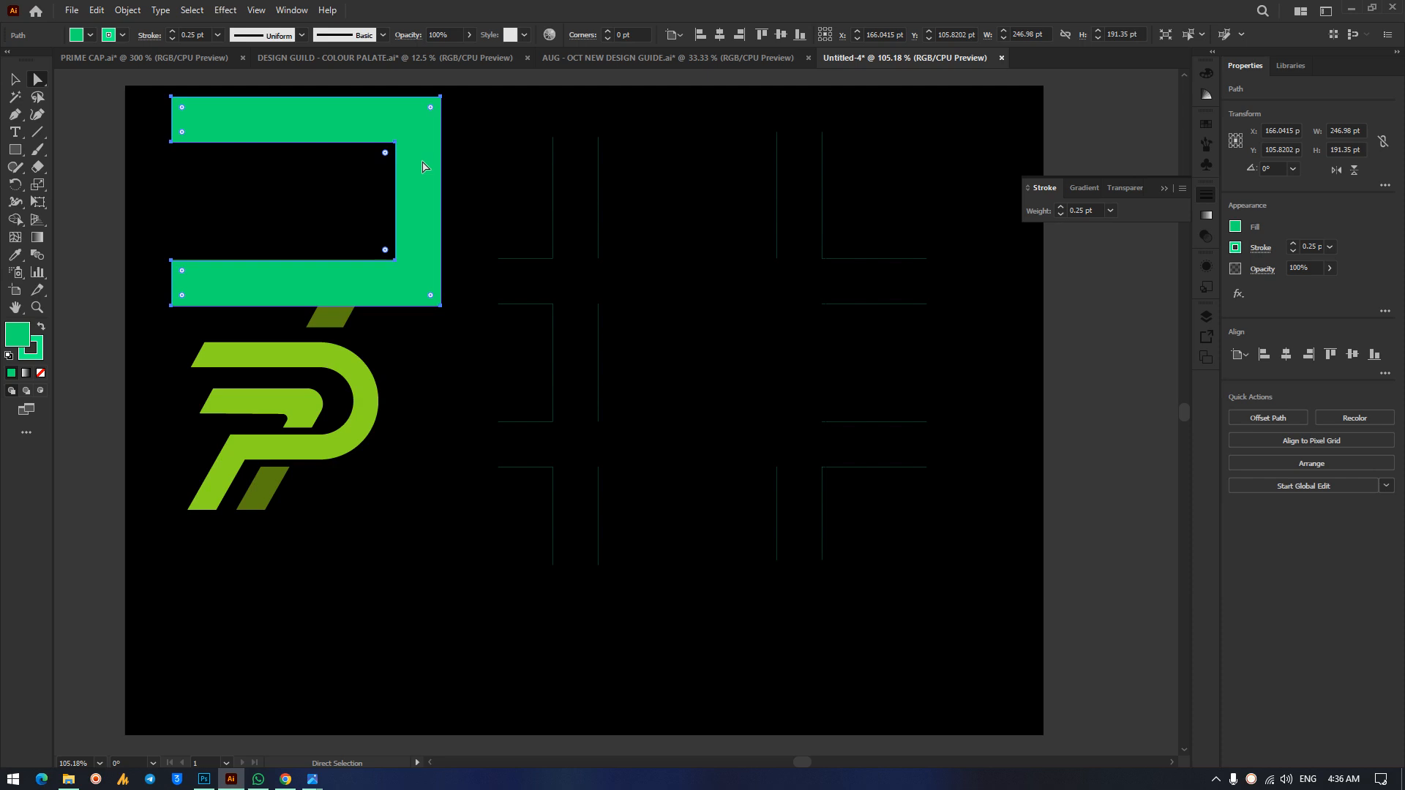
Raise the green band shape's stroke weight to 1 pt, and select the remaining grid lines.
left_click(1082, 210)
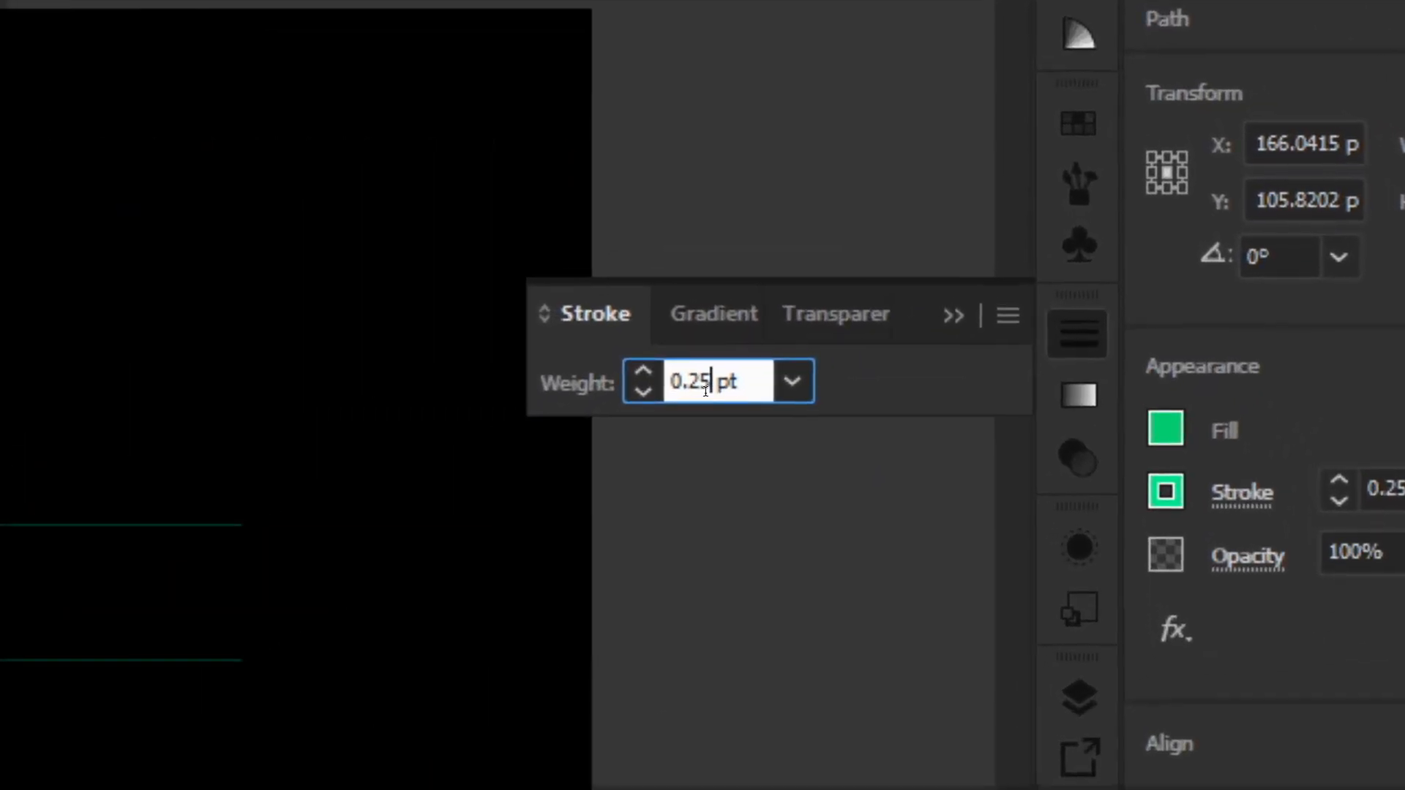
key("Up")
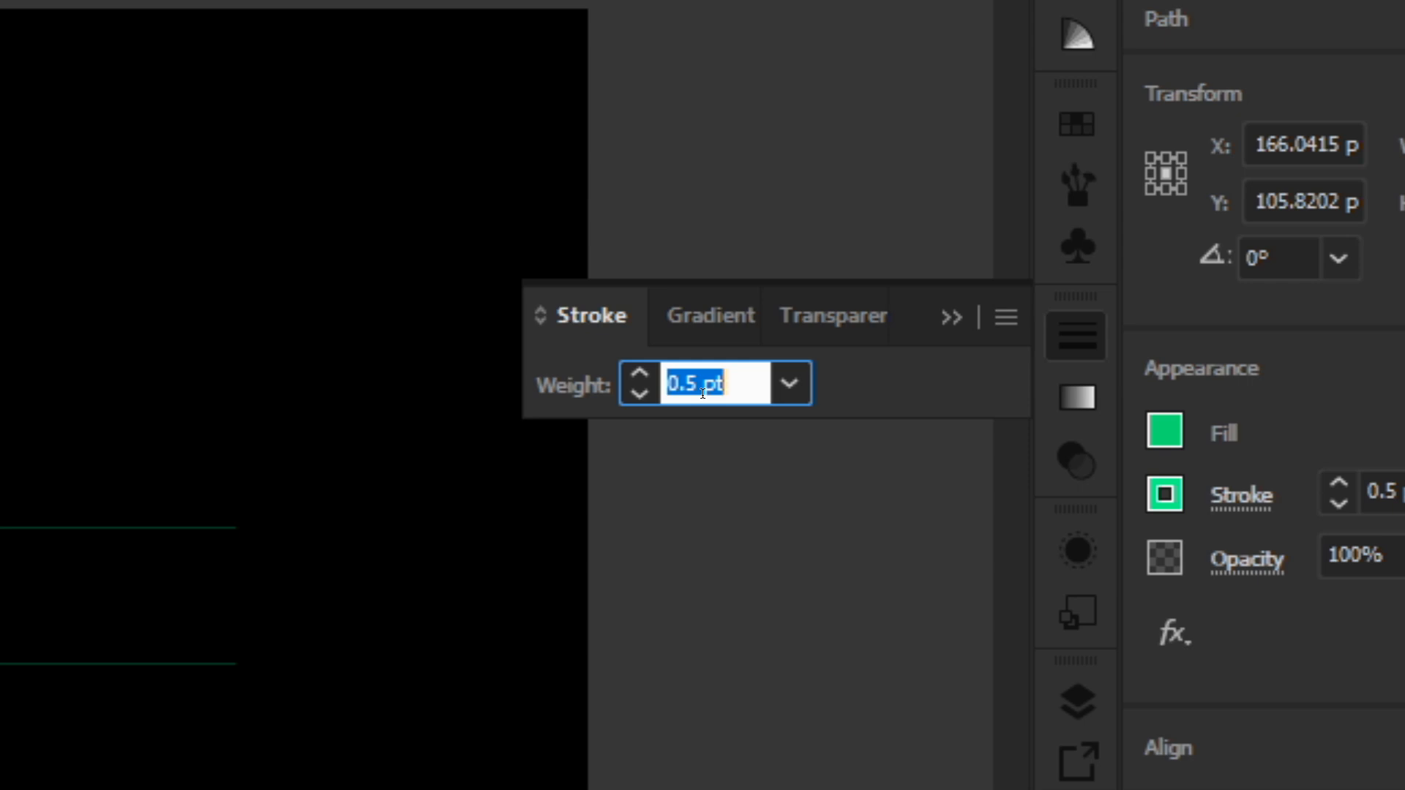
type("0.75")
key("Return")
type("1")
key("Return")
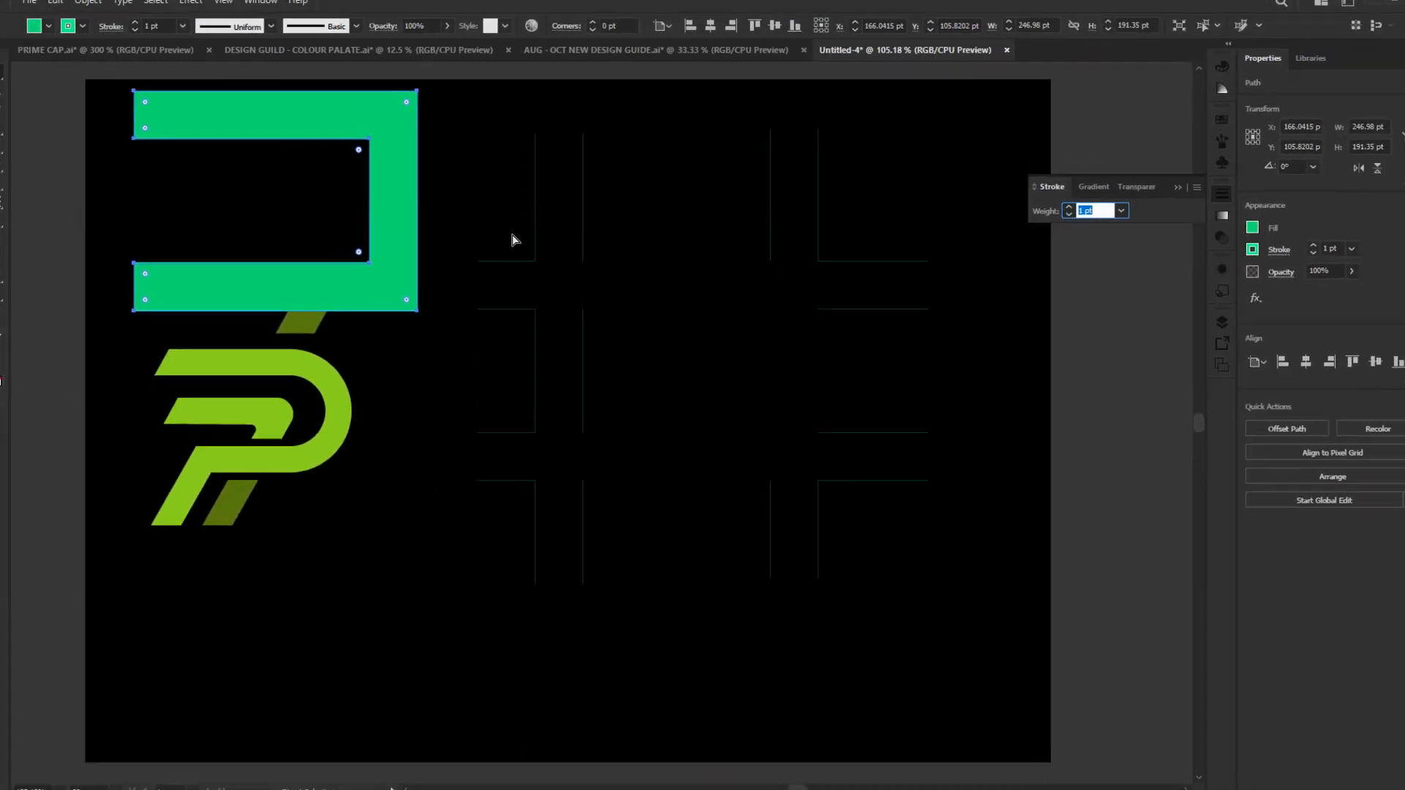
left_click_drag(891, 203, 528, 590)
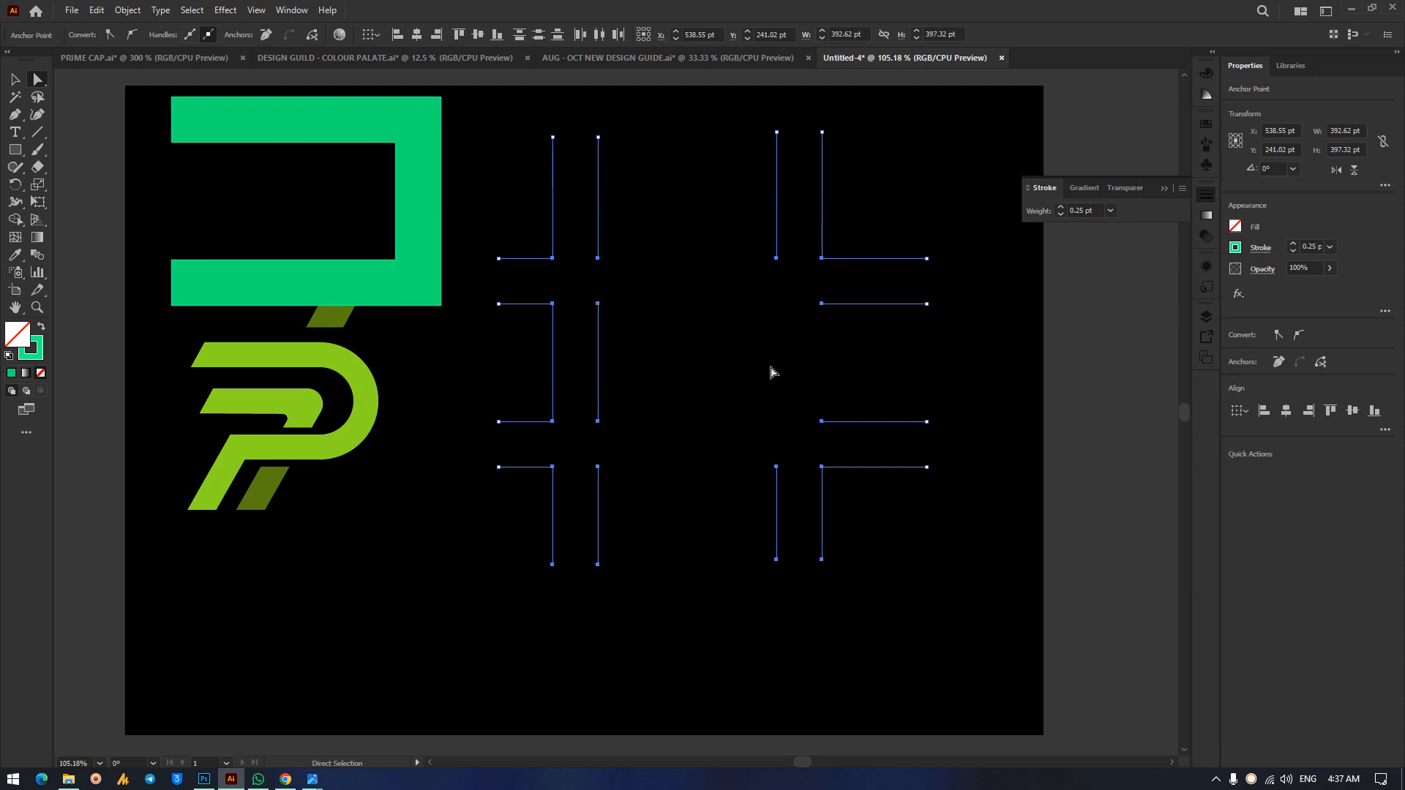
Undo the stroke changes, the shape's moves, the band merge and the fill until the unfilled line grid is back.
key("ctrl+z")
key("ctrl+z")
key("ctrl+z")
key("ctrl+z")
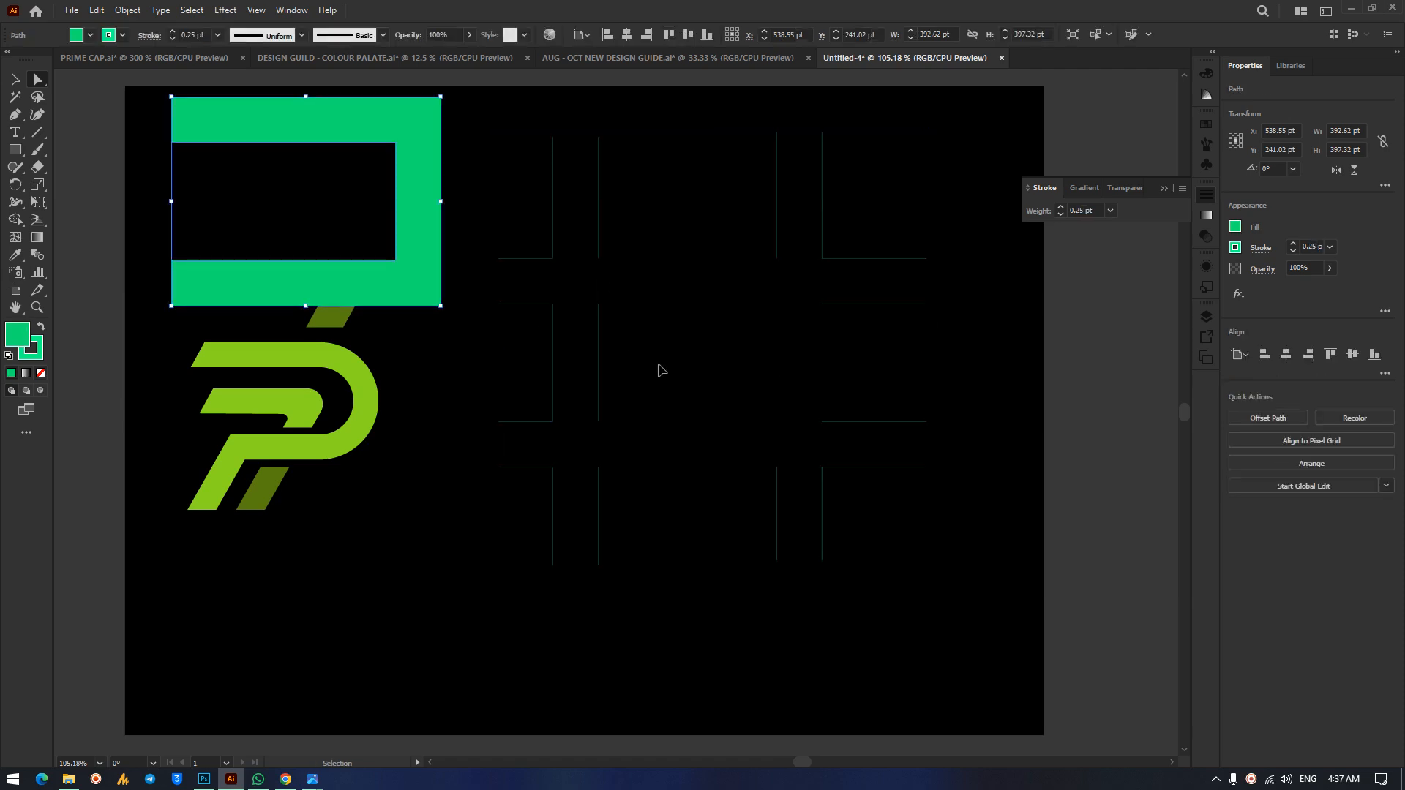
key("a")
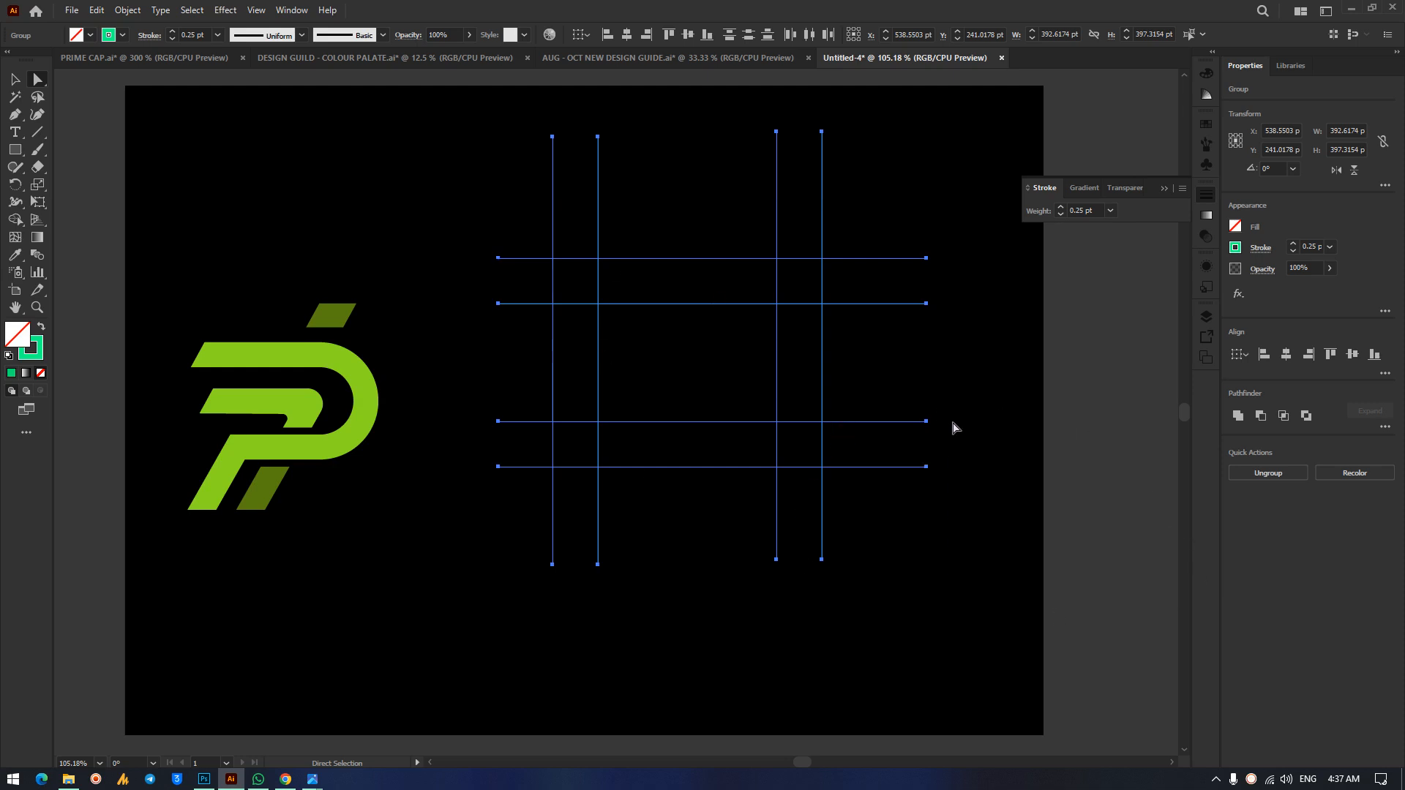
Redo the fill, the band merge and the shape's first move, and place the shape back over the line grid.
key("ctrl+shift+z")
key("ctrl+shift+z")
key("ctrl+shift+z")
key("ctrl+shift+z")
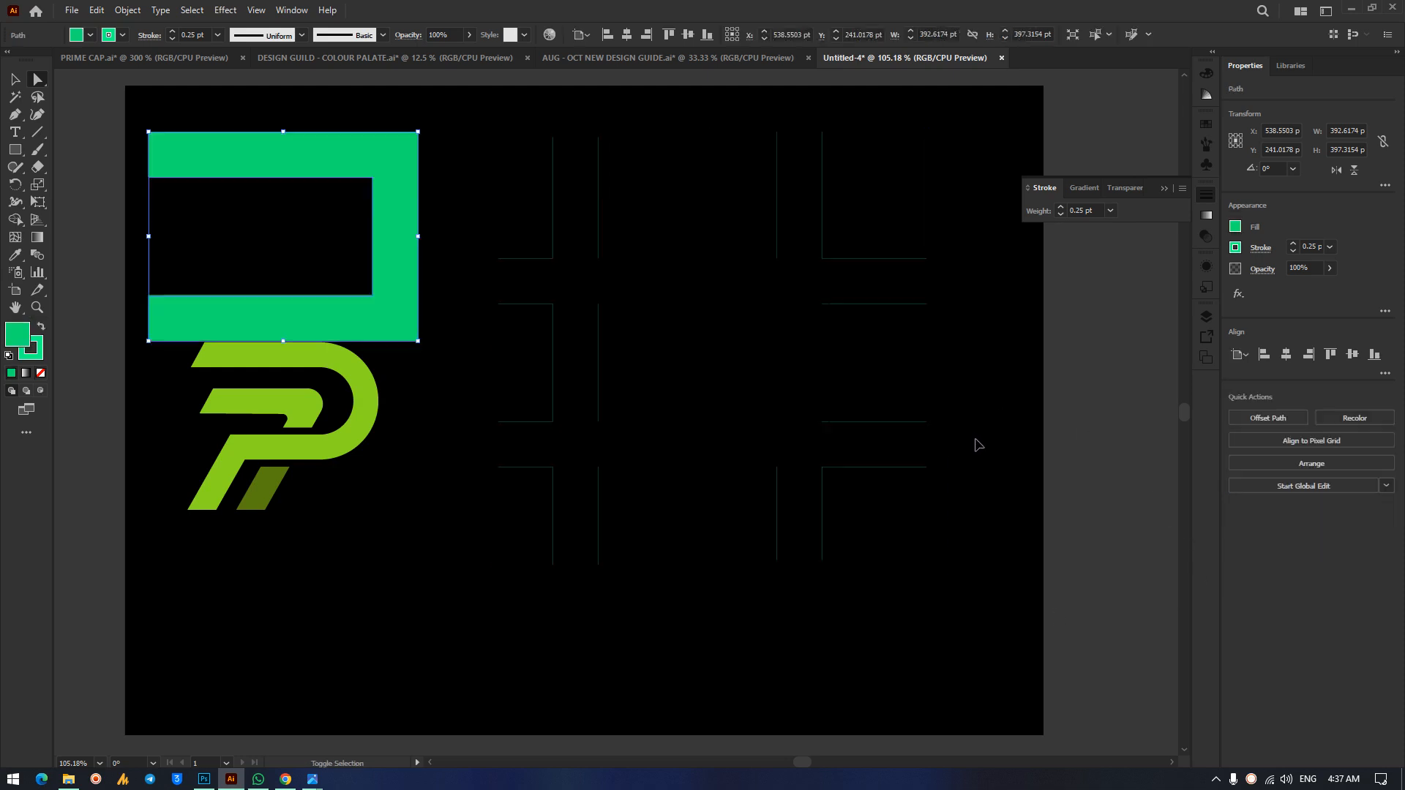
left_click_drag(357, 129, 748, 283)
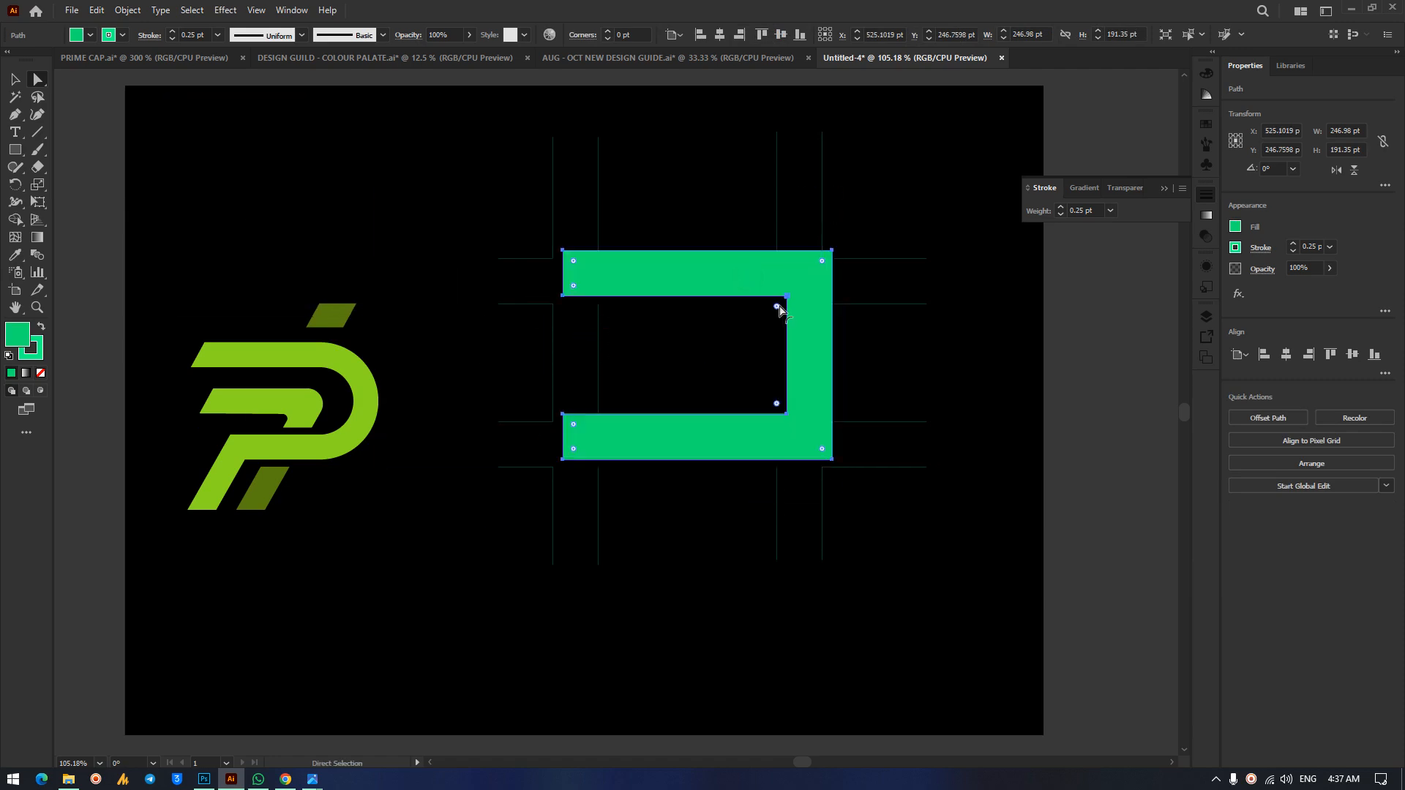
Try rounding only the band shape's upper inner and outer corners with a large radius.
left_click(778, 308)
left_click_drag(779, 310, 680, 467)
left_click_drag(819, 269, 720, 421)
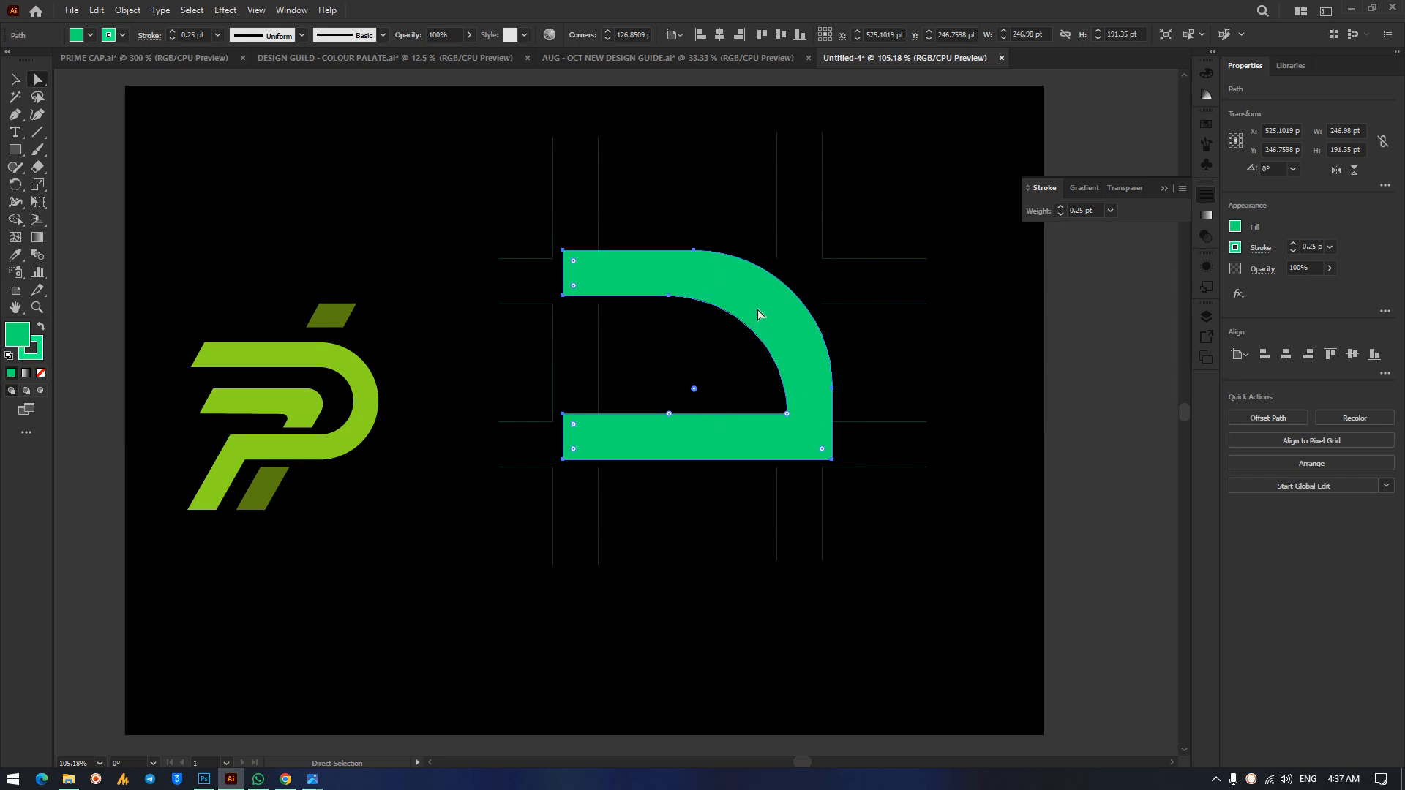
left_click_drag(694, 389, 688, 398)
left_click(1020, 327)
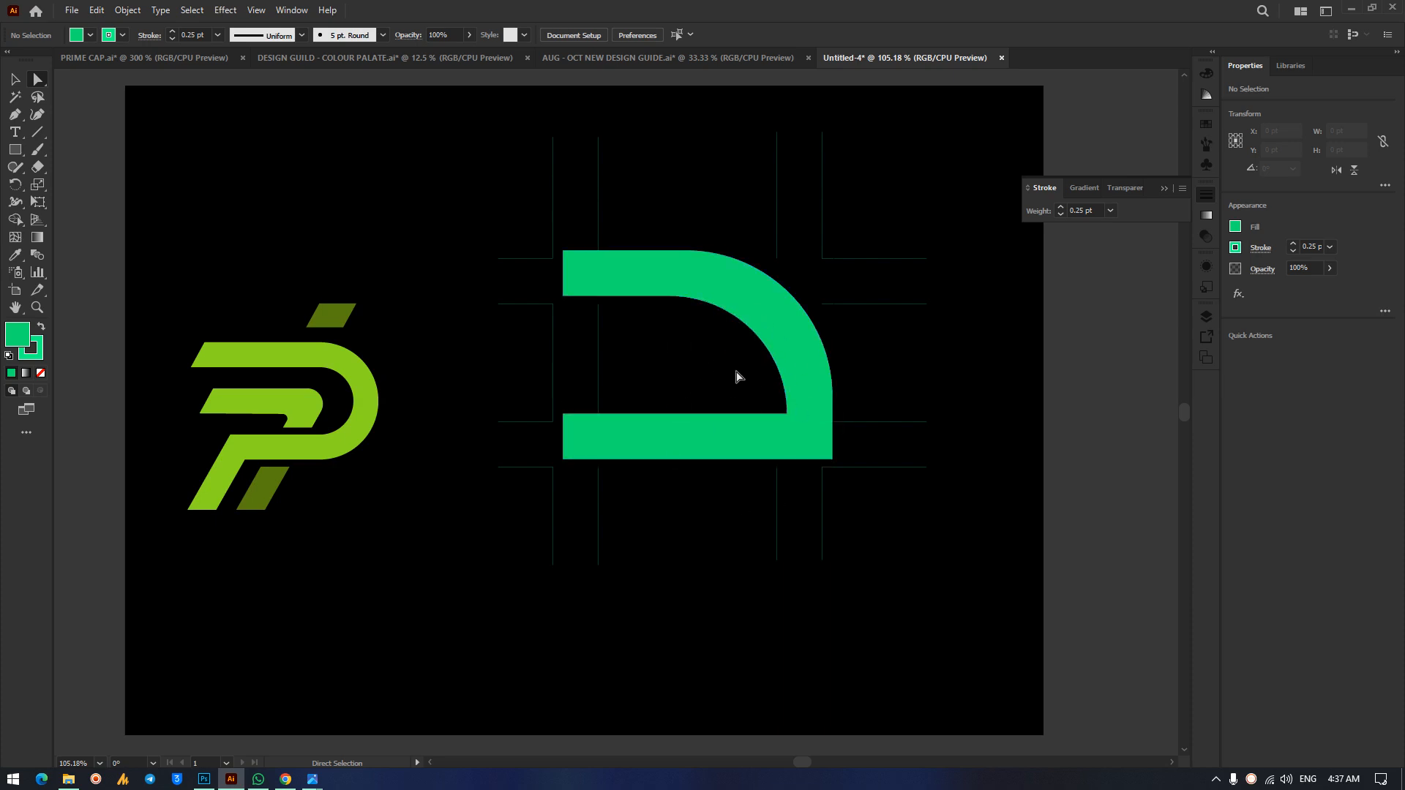
Undo the rounding of the band shape's upper corners.
key("ctrl+z")
key("ctrl+z")
key("ctrl+z")
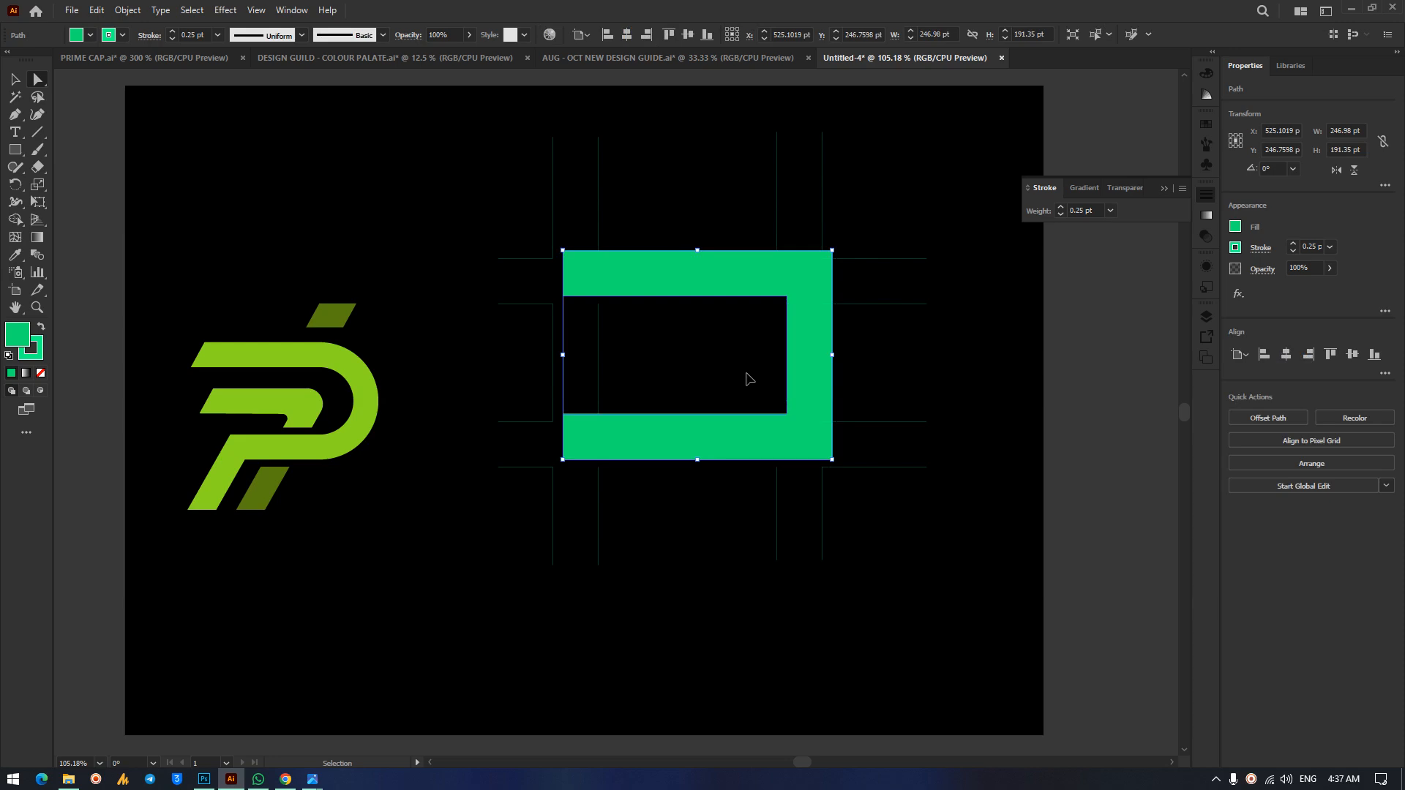
Round both inner and both outer corners at the band shape's closed end fully to form a half circle.
key("a")
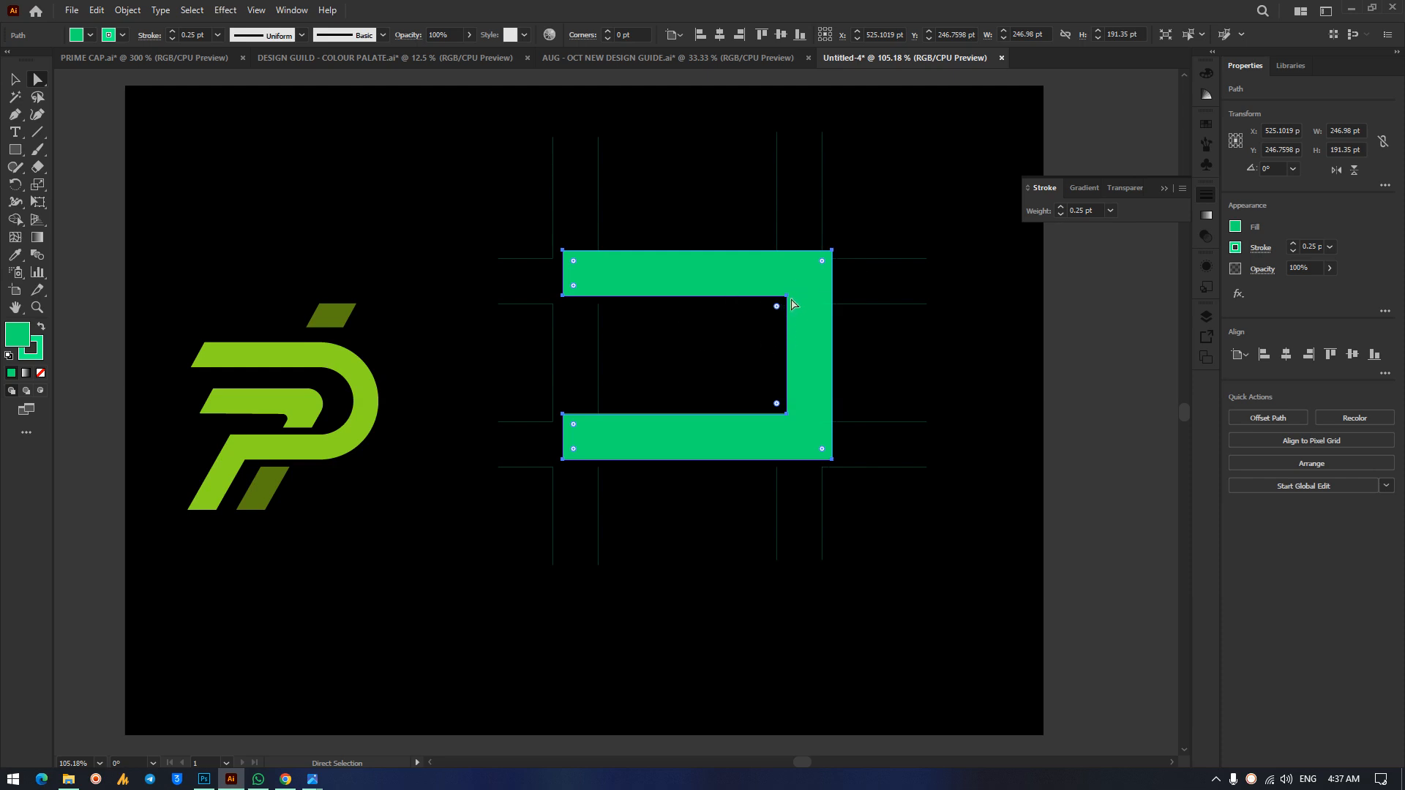
left_click(777, 404, "shift")
left_click_drag(777, 404, 117, 423)
left_click(822, 261)
left_click_drag(822, 451, 392, 464)
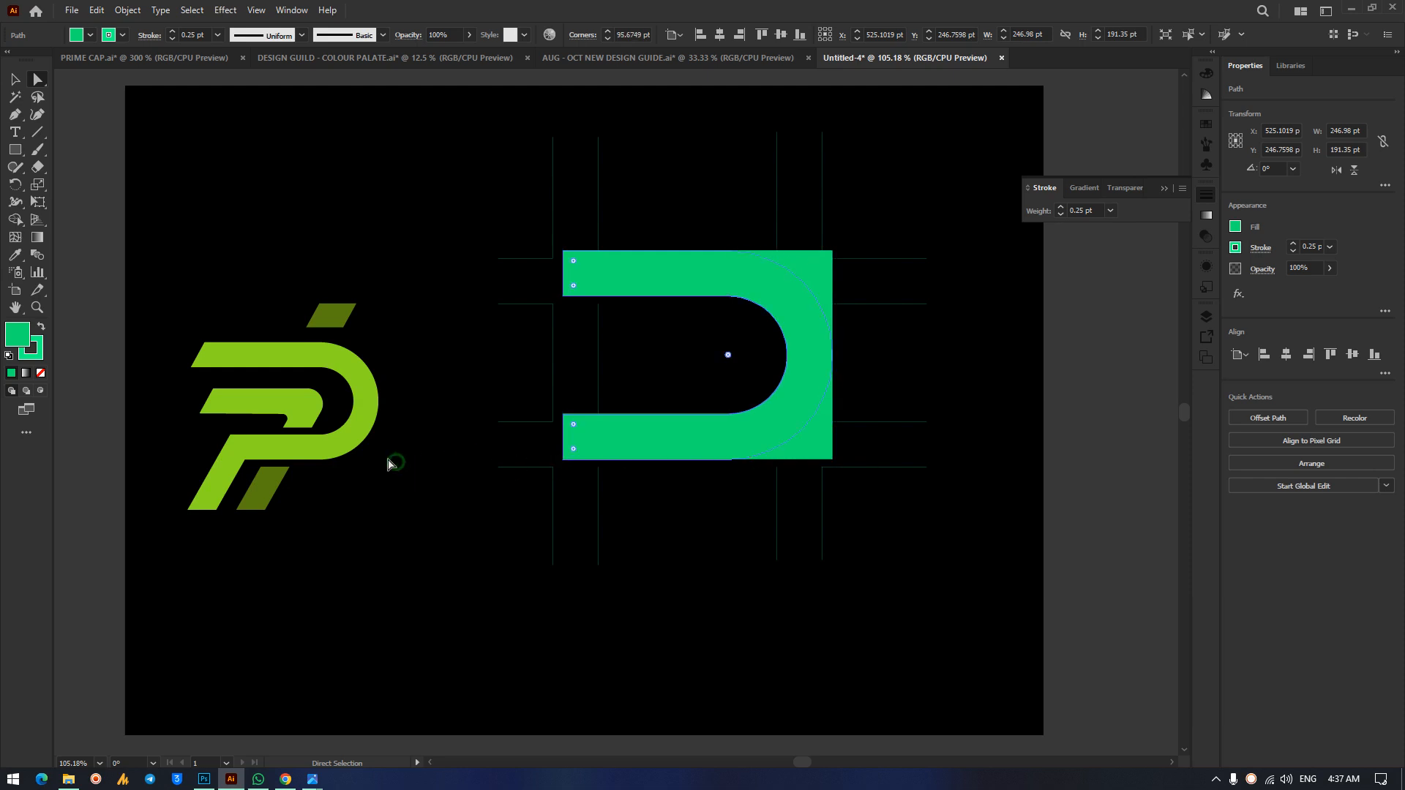
left_click(1016, 447)
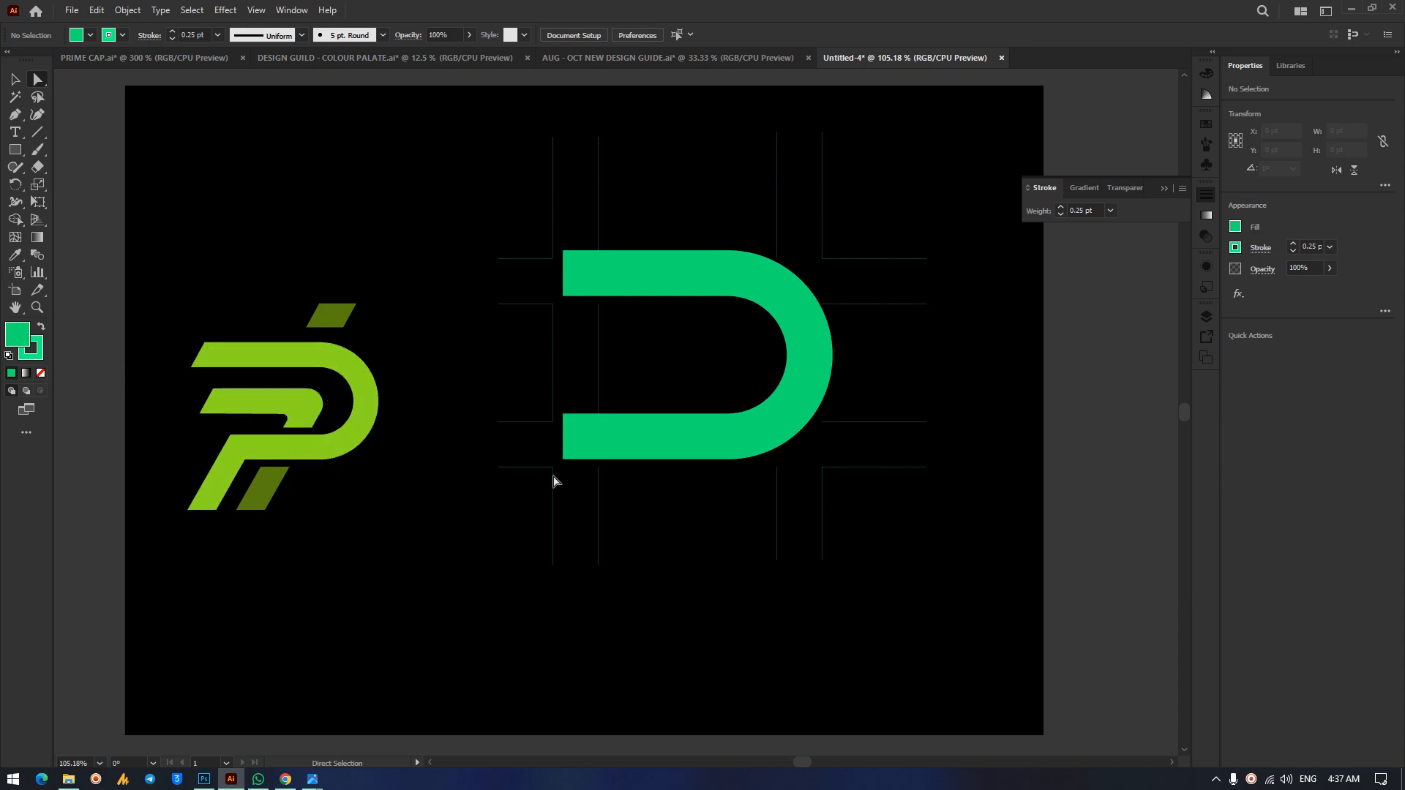
Move the rounded shape off the grid to above the reference logo, and delete the leftover grid lines.
left_click(680, 434)
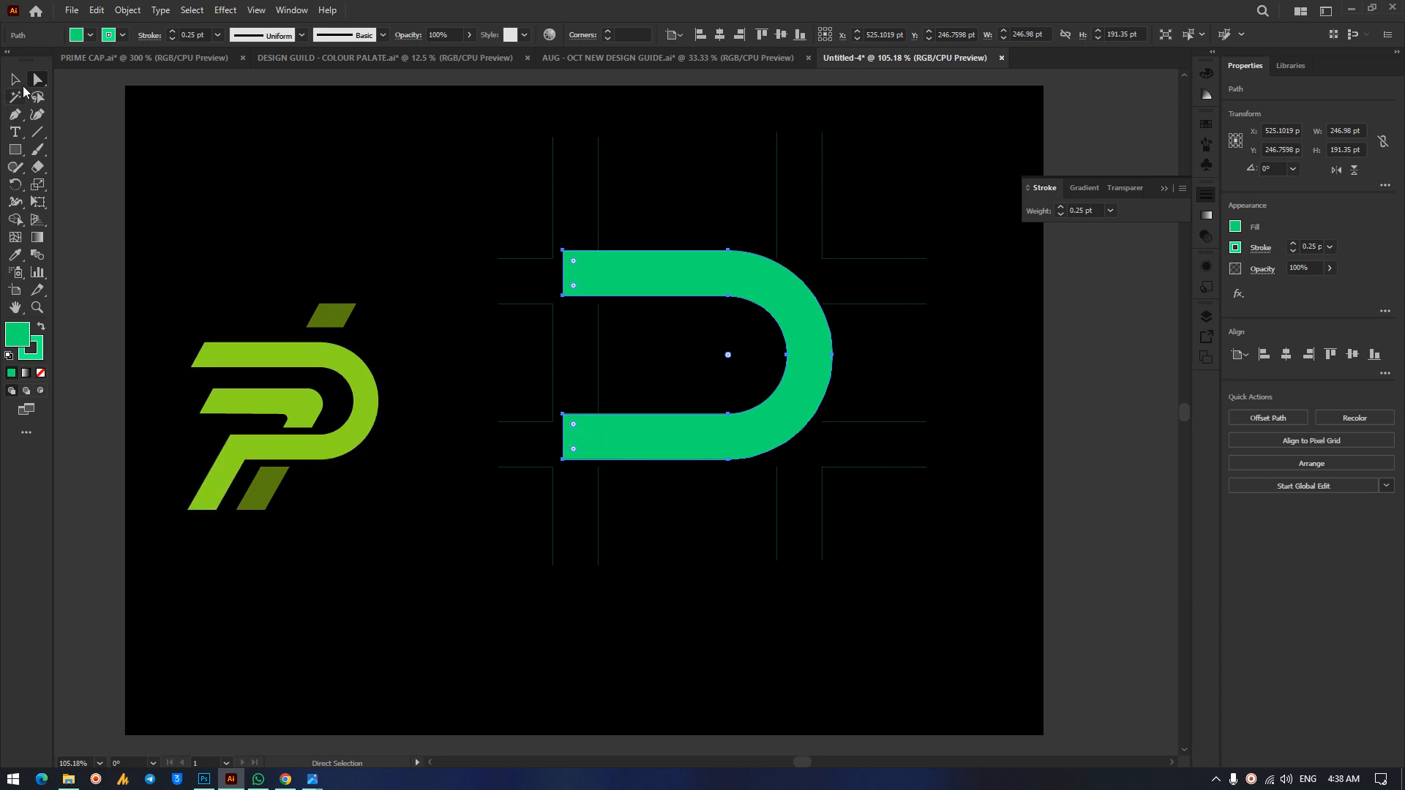
left_click_drag(688, 242, 296, 119)
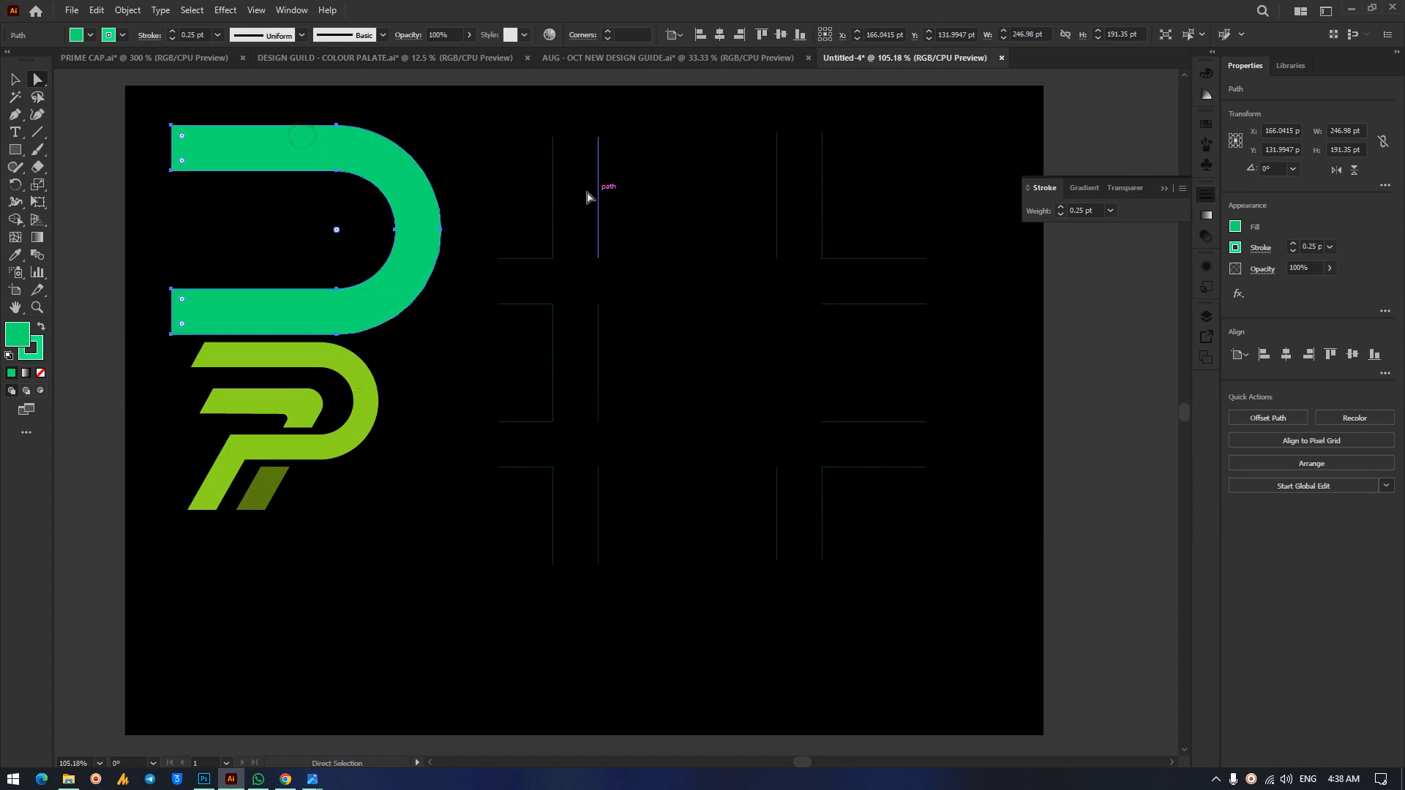
left_click_drag(615, 272, 1000, 564)
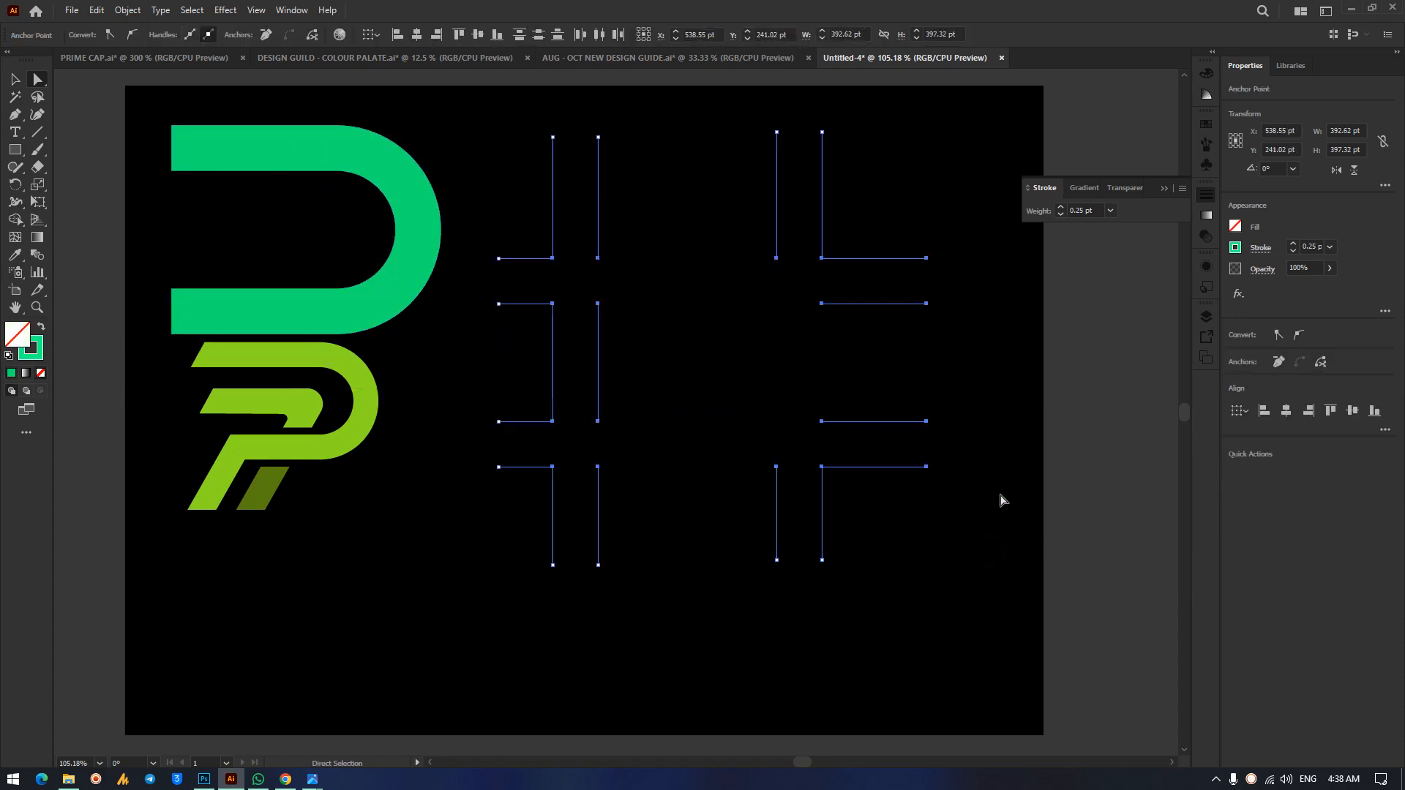
left_click(549, 262)
Move the rounded shape to the right of the reference logo, and shorten its lower arm slightly by shifting the end points.
left_click_drag(410, 195, 938, 316)
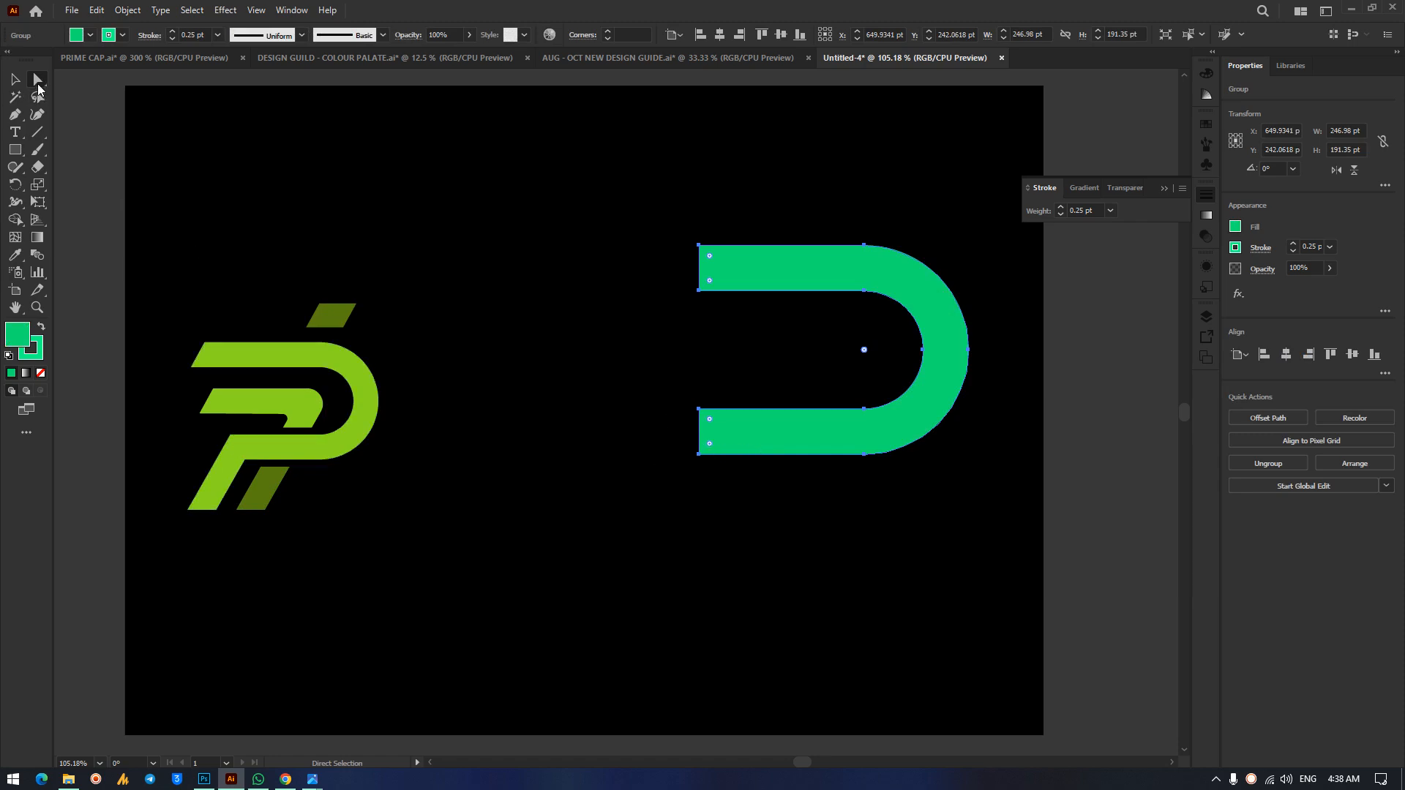
left_click_drag(667, 386, 733, 495)
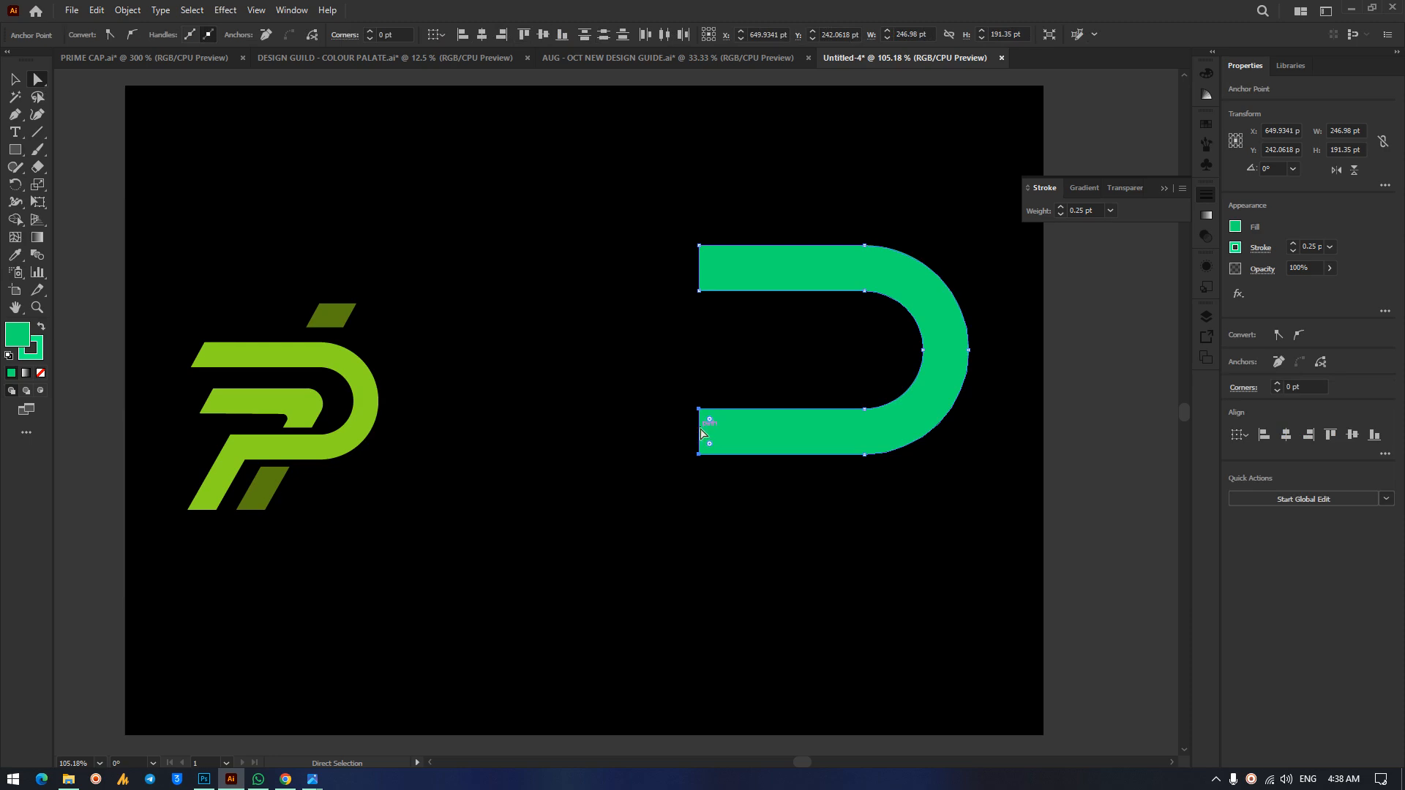
mouse_move(701, 431)
left_mouse_down()
mouse_move(772, 424)
mouse_move(706, 316)
mouse_move(674, 573)
mouse_move(600, 331)
mouse_move(712, 432)
mouse_move(714, 380)
mouse_move(716, 443)
mouse_move(714, 421)
left_mouse_up()
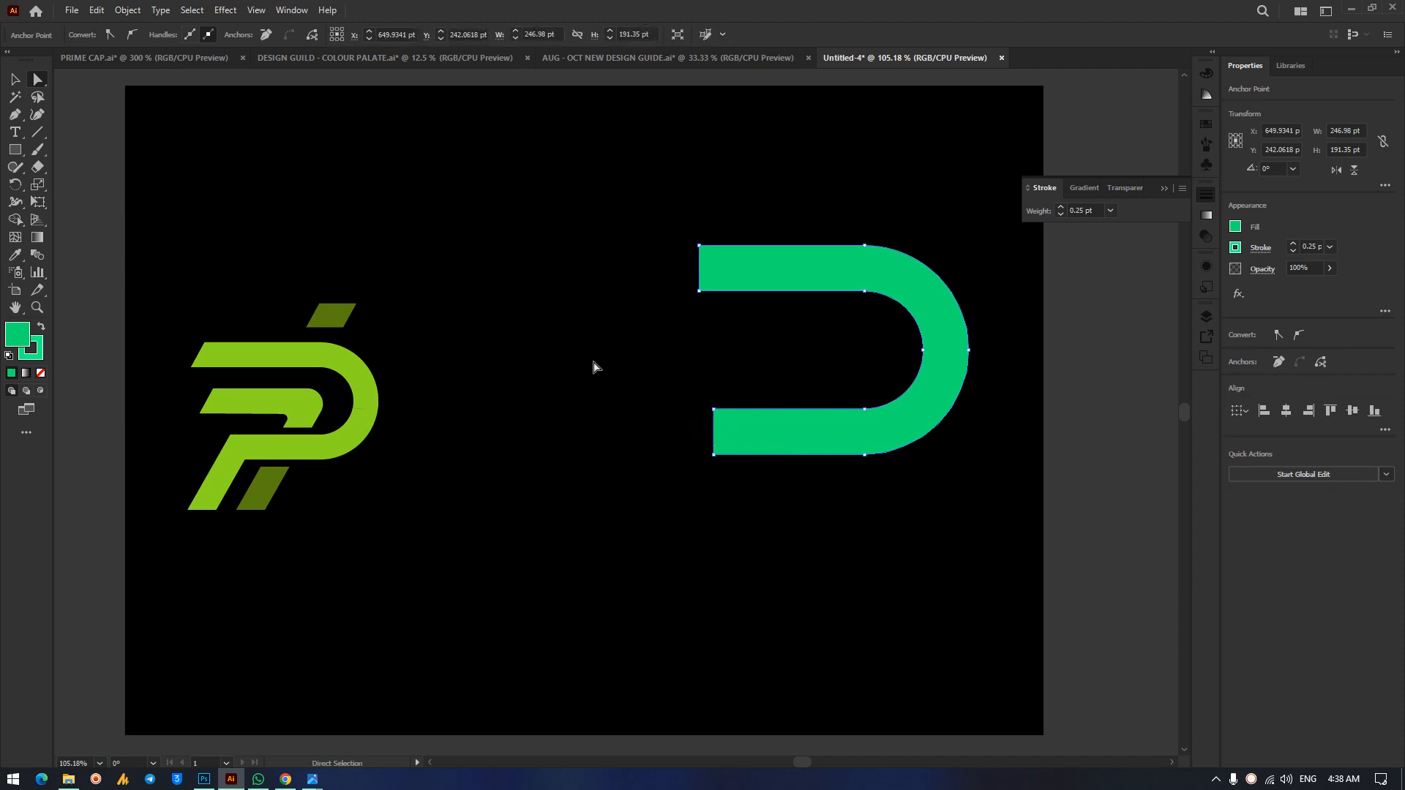
left_click_drag(677, 392, 802, 528)
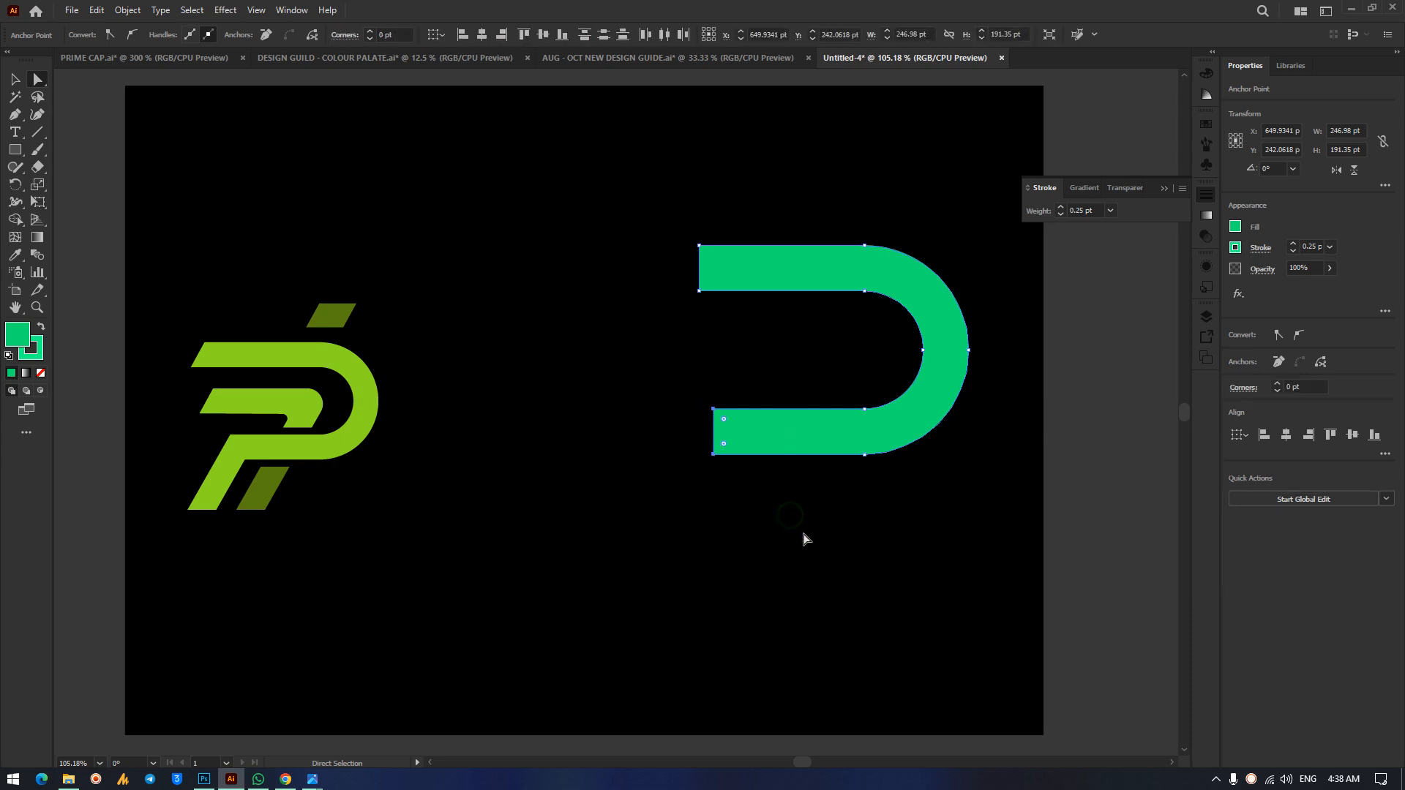
left_click_drag(681, 364, 753, 508)
Try stretching the shape to the left by its bounding box, and undo the change.
left_click(13, 79)
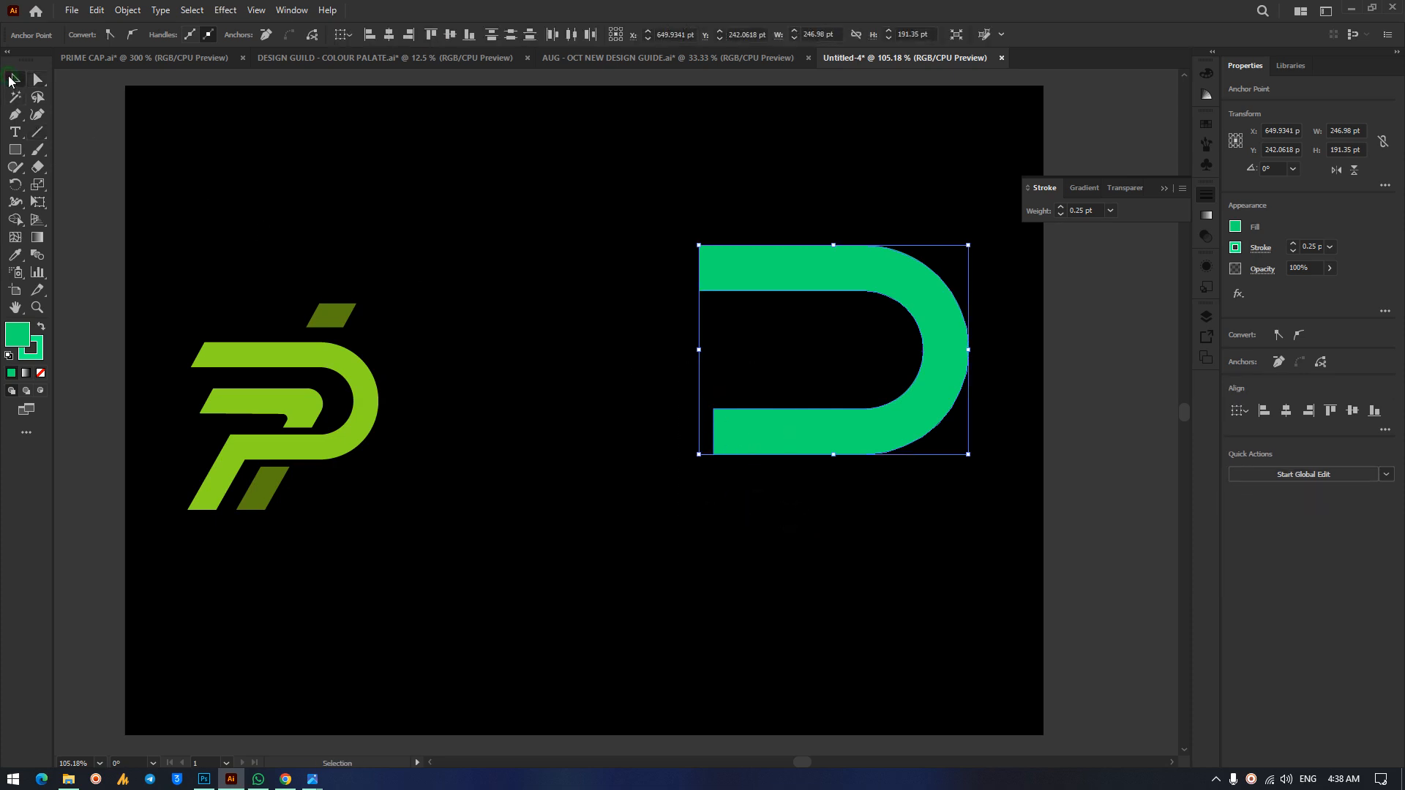
left_click(751, 326)
left_click_drag(709, 377, 772, 522)
left_click_drag(699, 350, 622, 354)
key("ctrl+z")
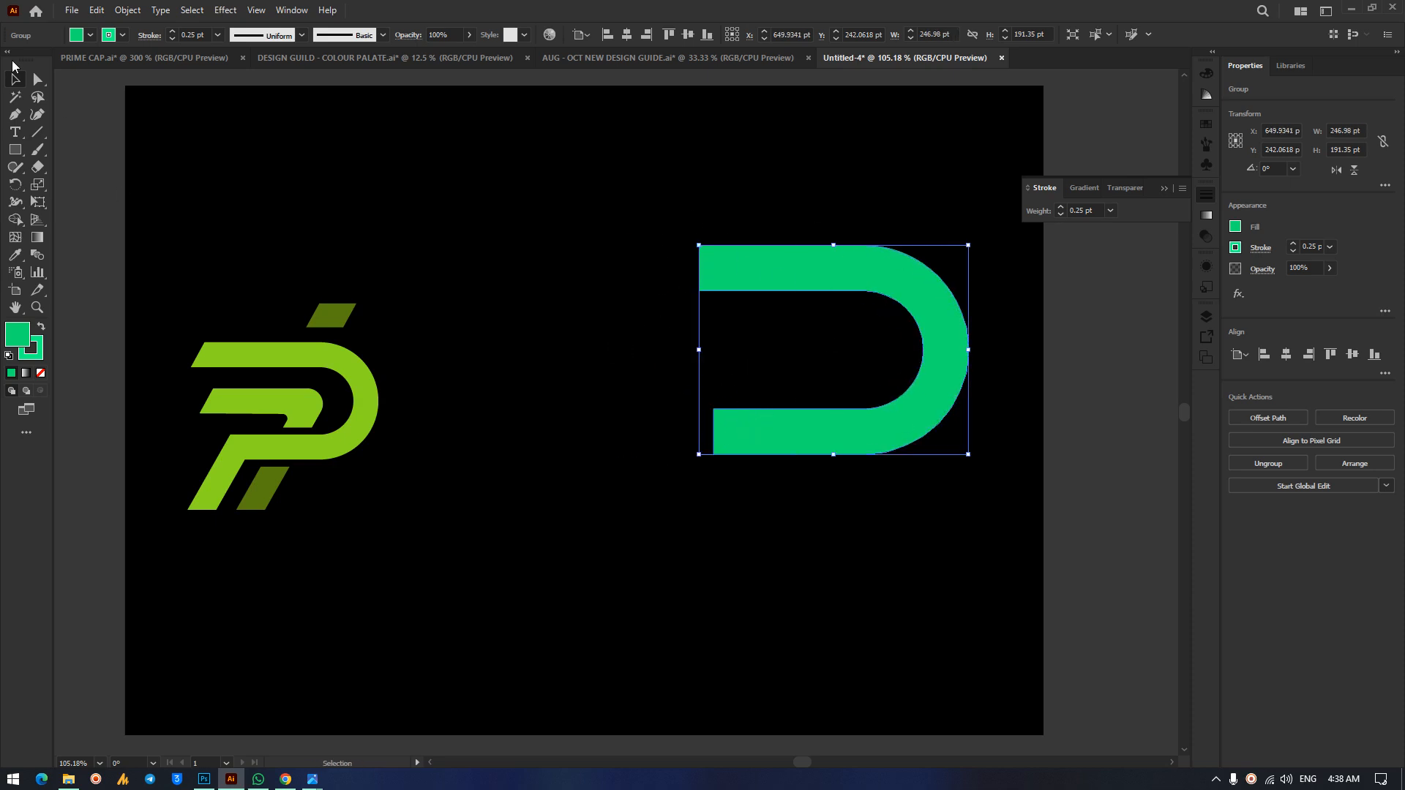
Extend the shape's lower arm far to the left by moving its two end anchor points.
left_click(39, 80)
left_click(793, 486)
left_click_drag(669, 366, 852, 557)
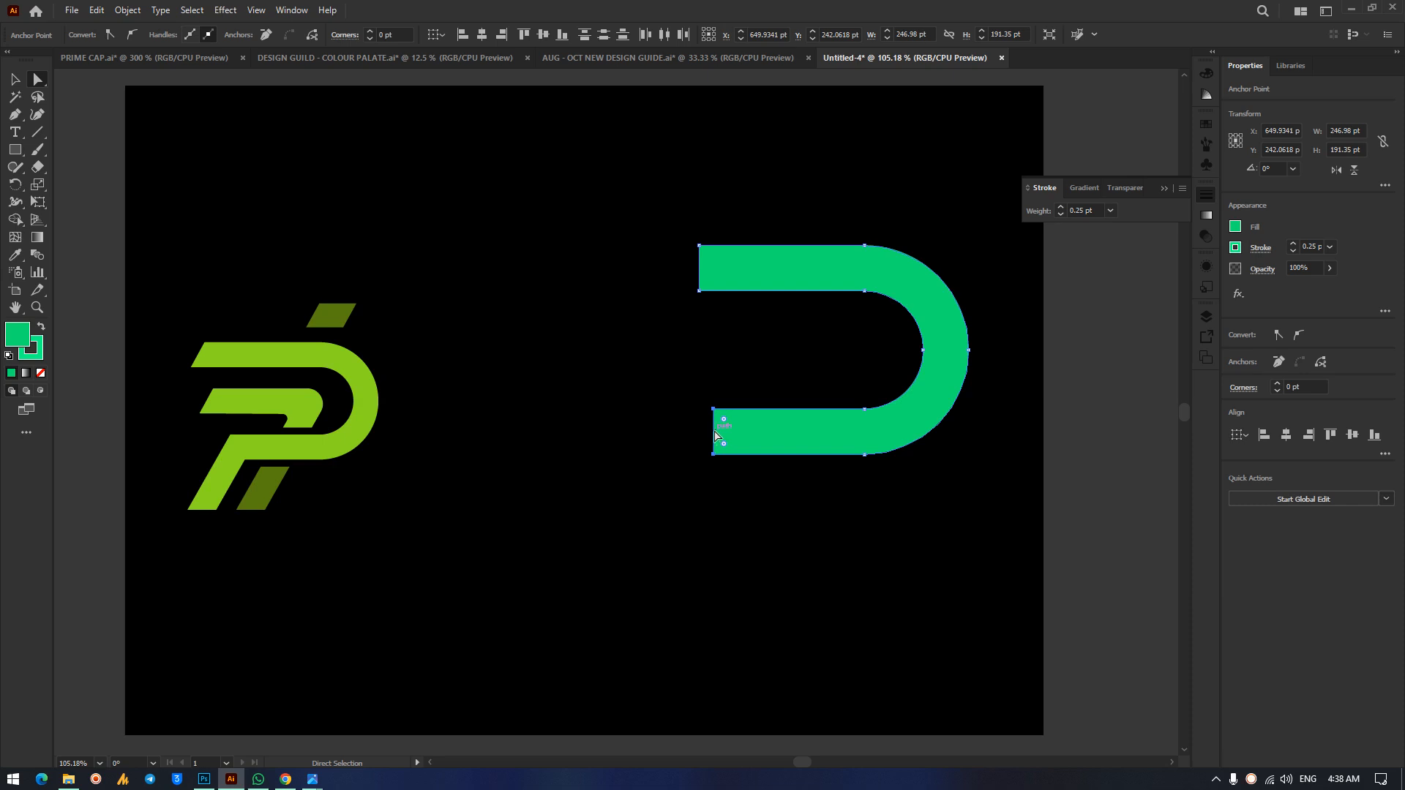
left_click_drag(713, 434, 534, 431)
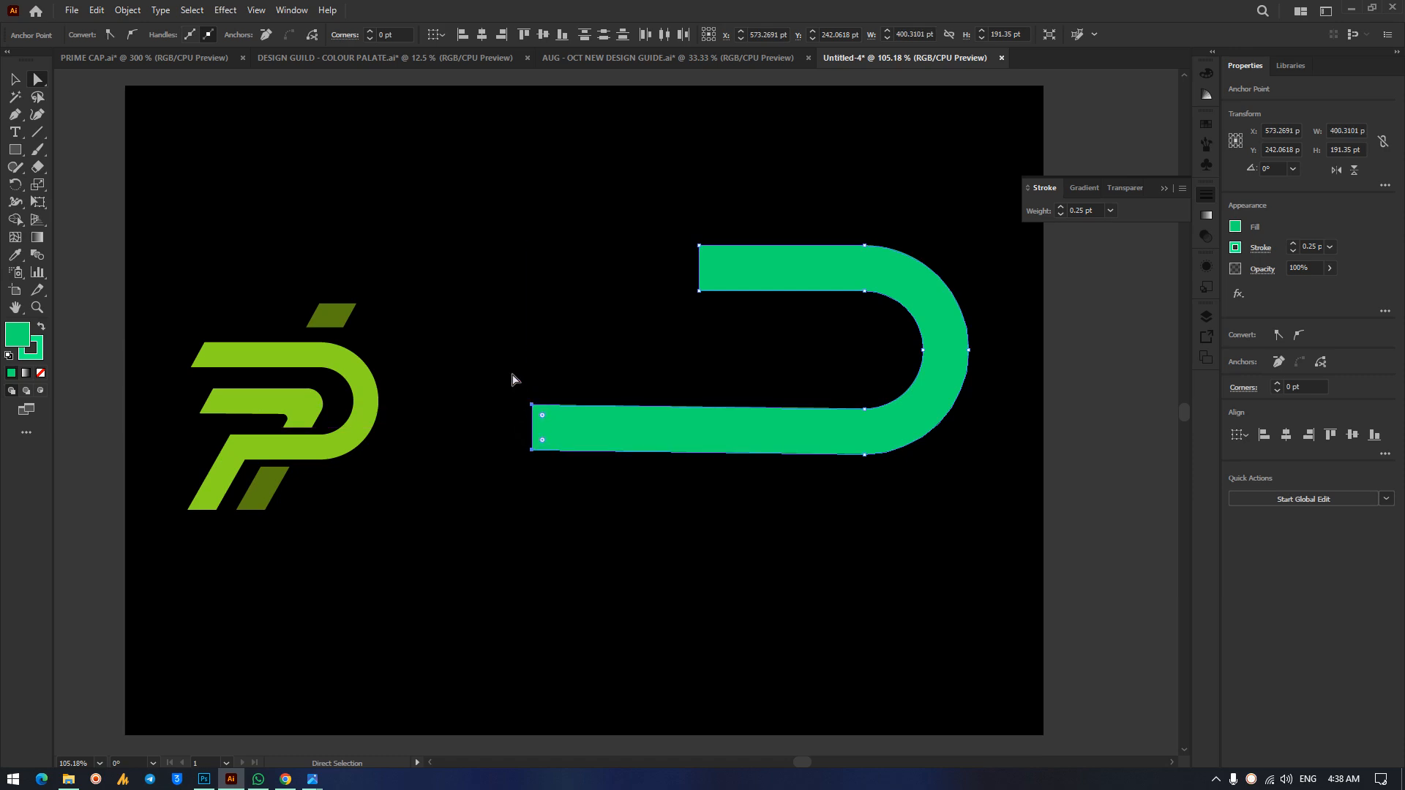
left_click(534, 448)
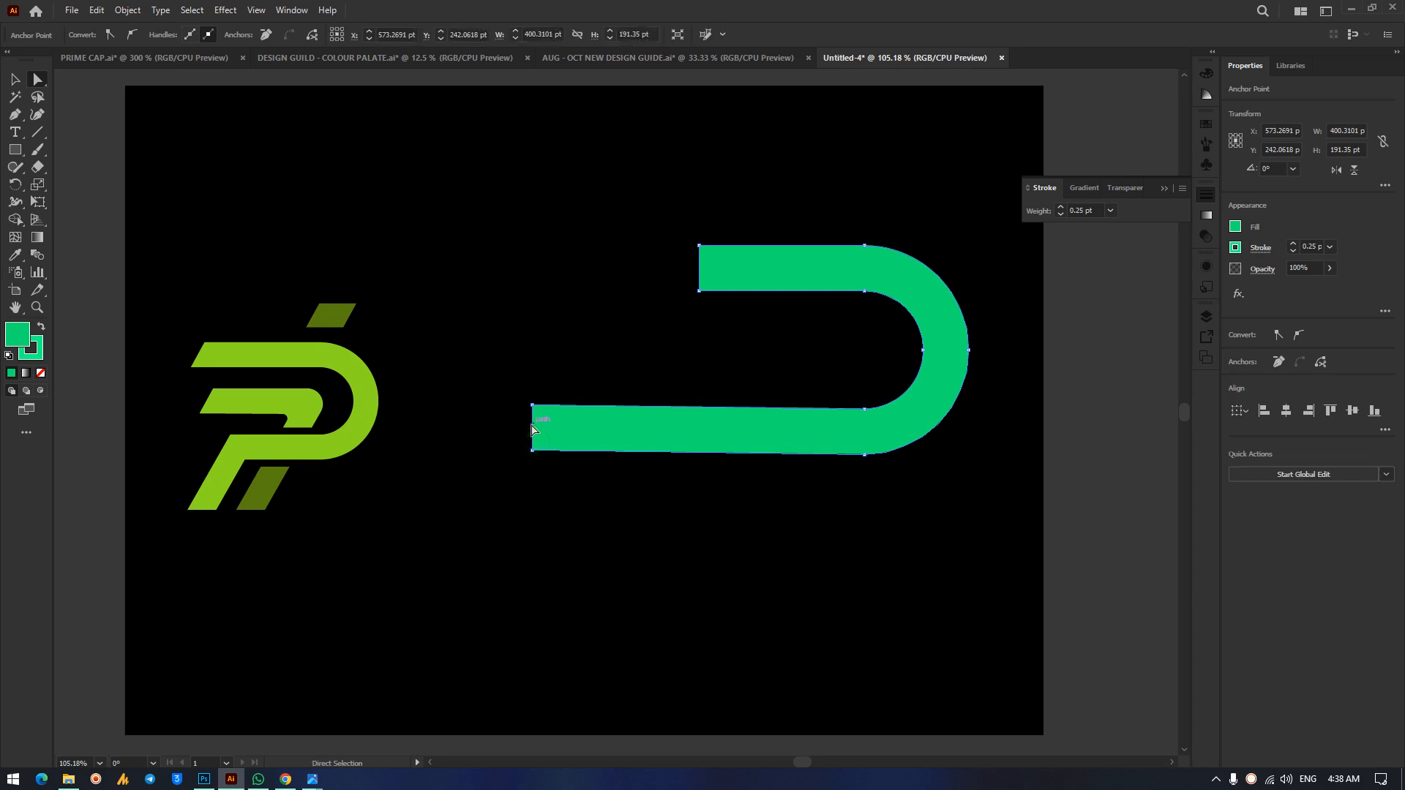
Undo the lower-arm edits, the move to the right and the last line deletion, back to the shape above the reference logo.
key("ctrl+z")
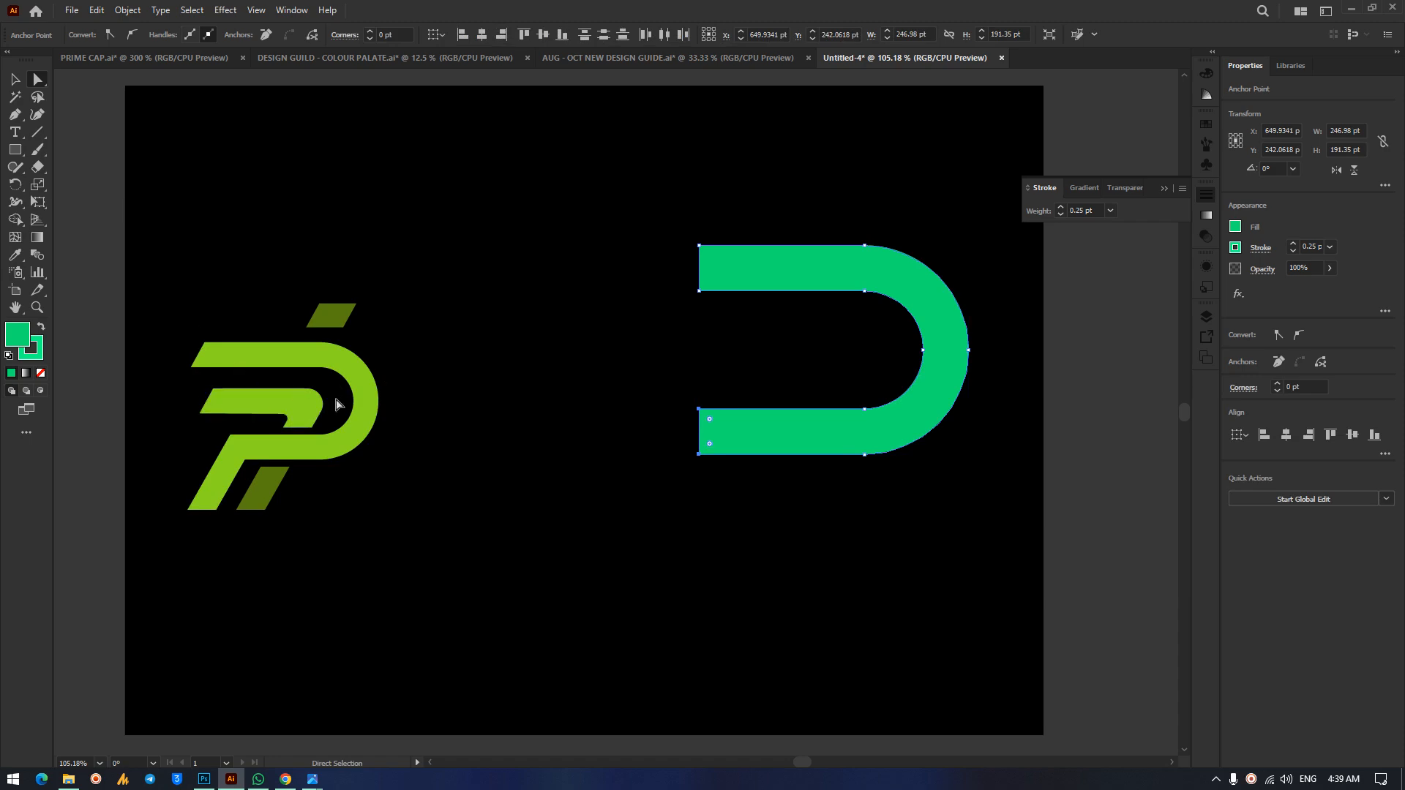
key("ctrl")
key("ctrl+z")
key("ctrl+z")
key("ctrl+z")
key("ctrl+z")
key("ctrl+z")
key("ctrl+z")
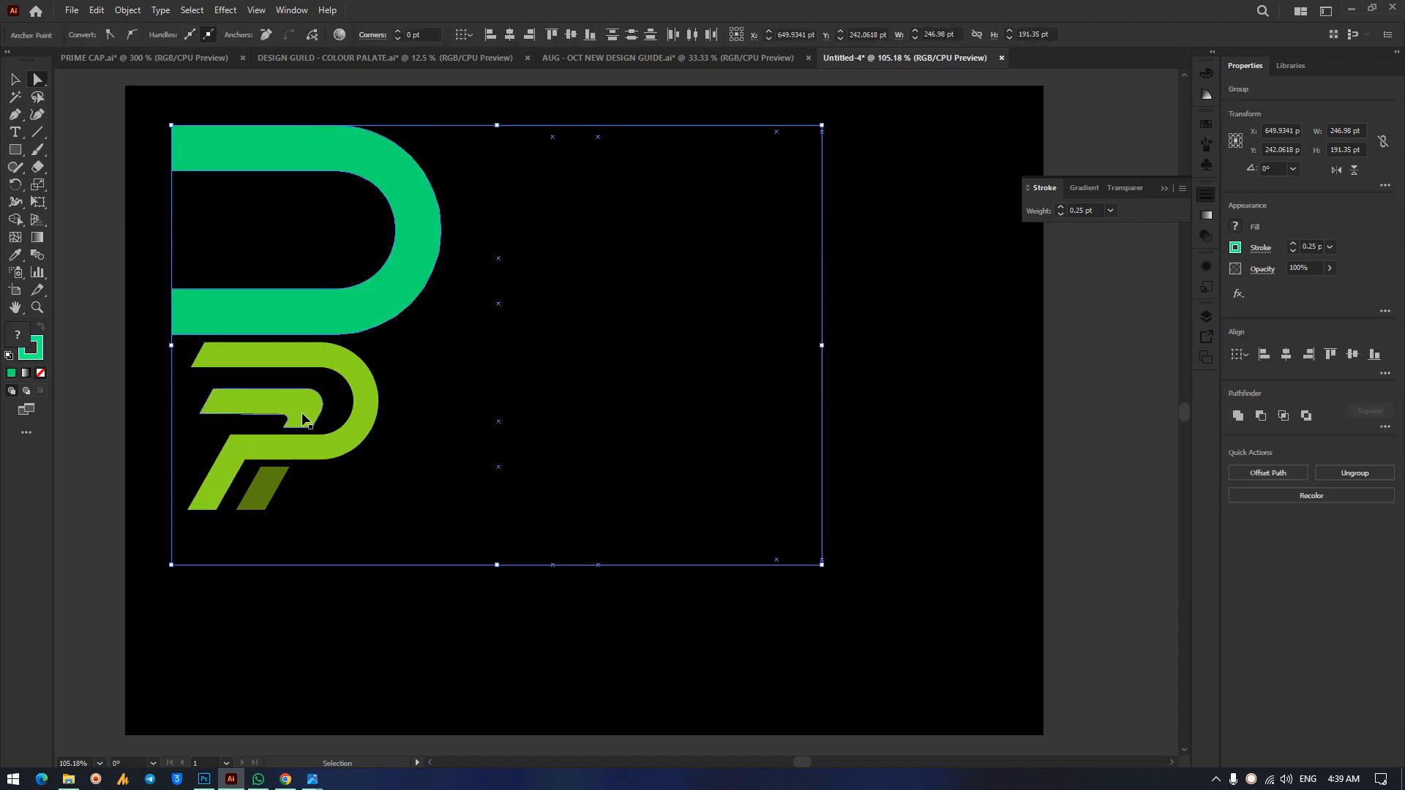
Undo the remaining shape-building edits, back to the original line grid beside the reference logo.
key("ctrl+z")
key("ctrl+z")
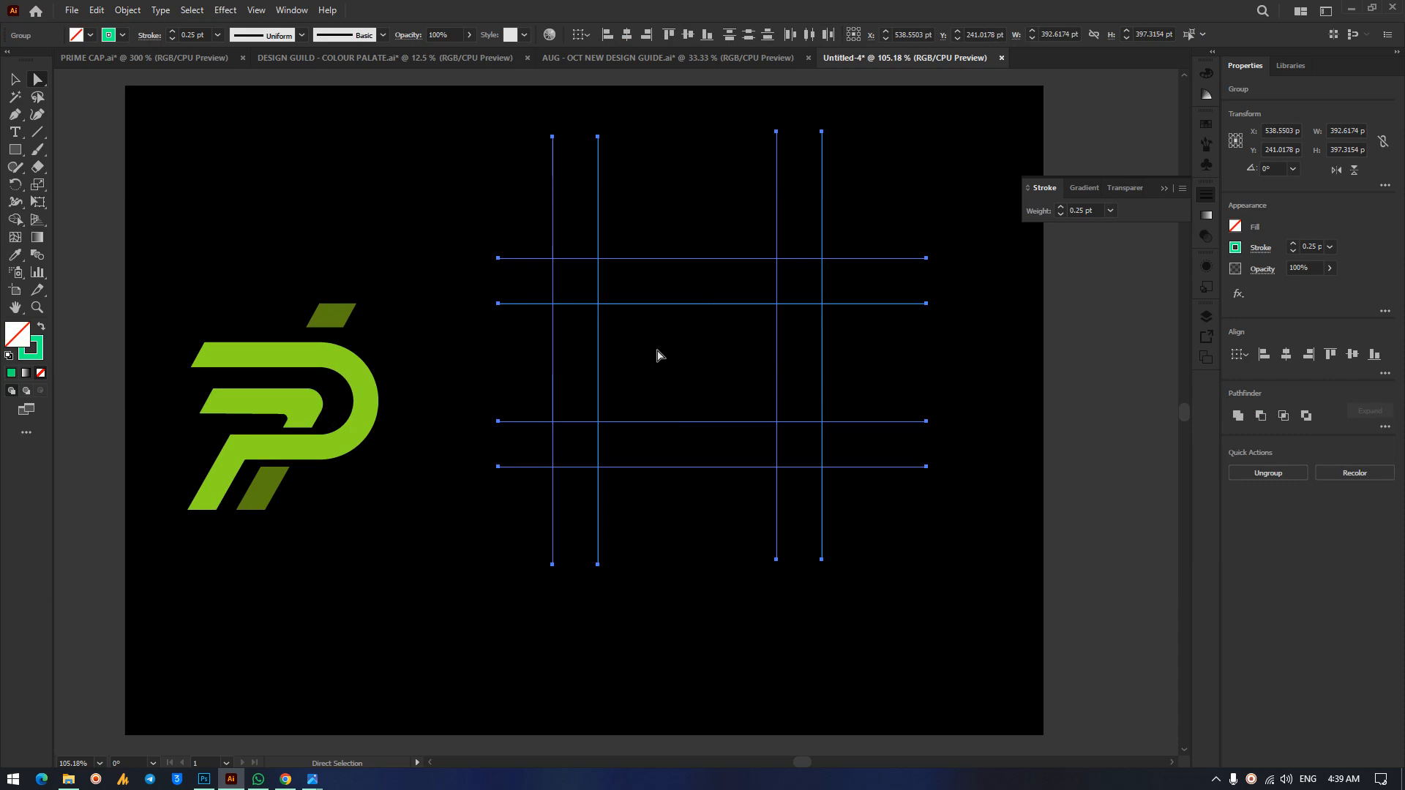
left_click(969, 282)
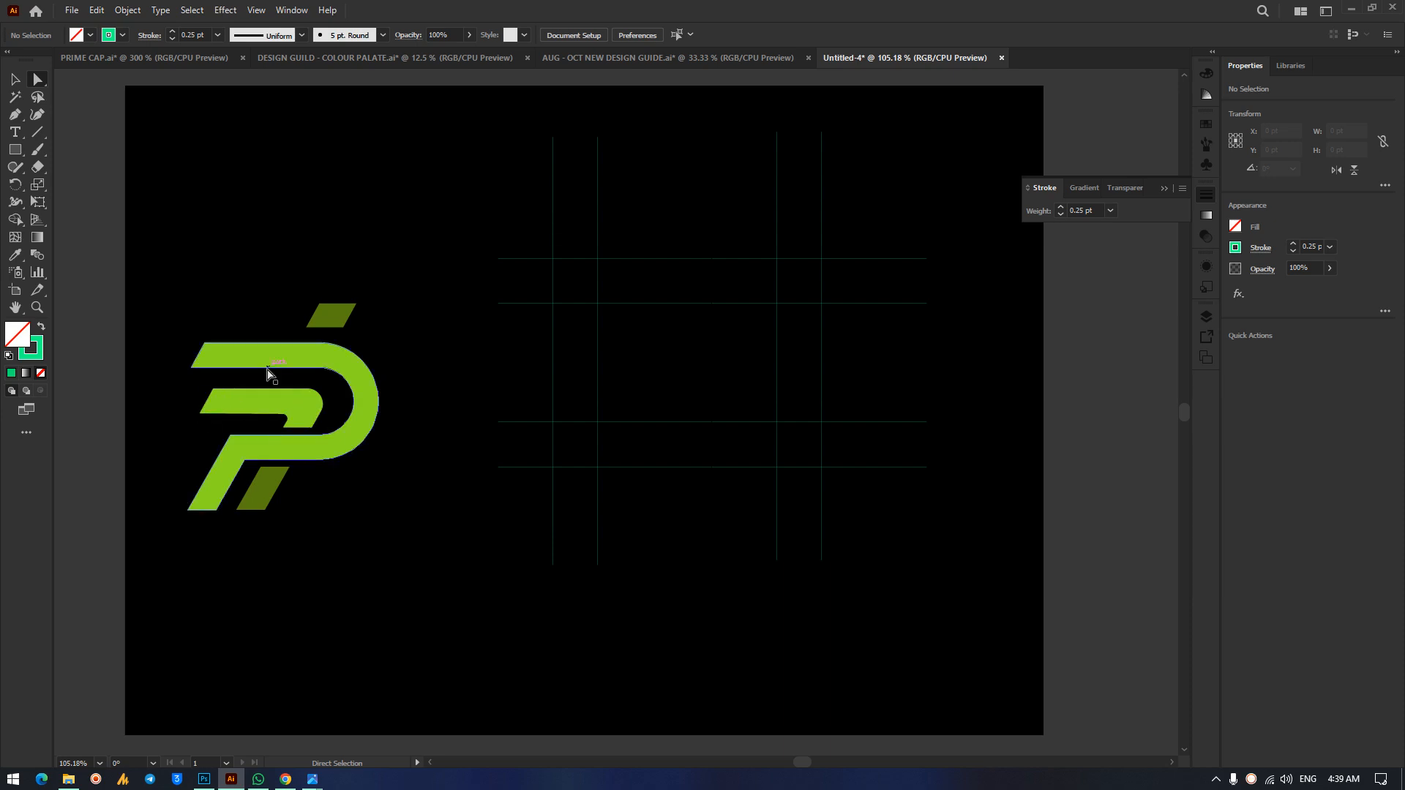
Try to move the line grid to the right with the Direct Selection tool, and undo each attempt.
left_click_drag(507, 214, 983, 585)
left_click_drag(700, 305, 973, 359)
key("ctrl+z")
left_click(524, 127)
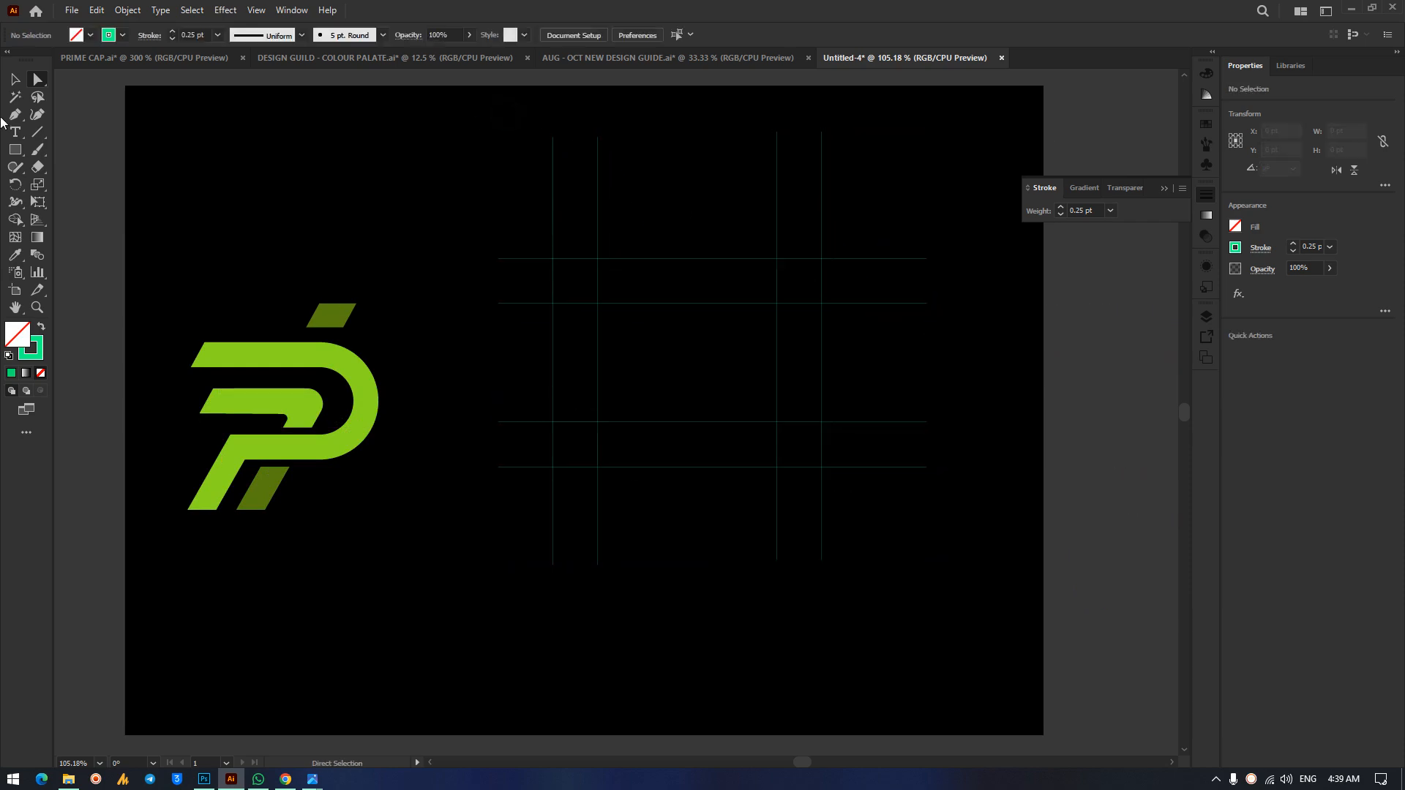
left_click(15, 80)
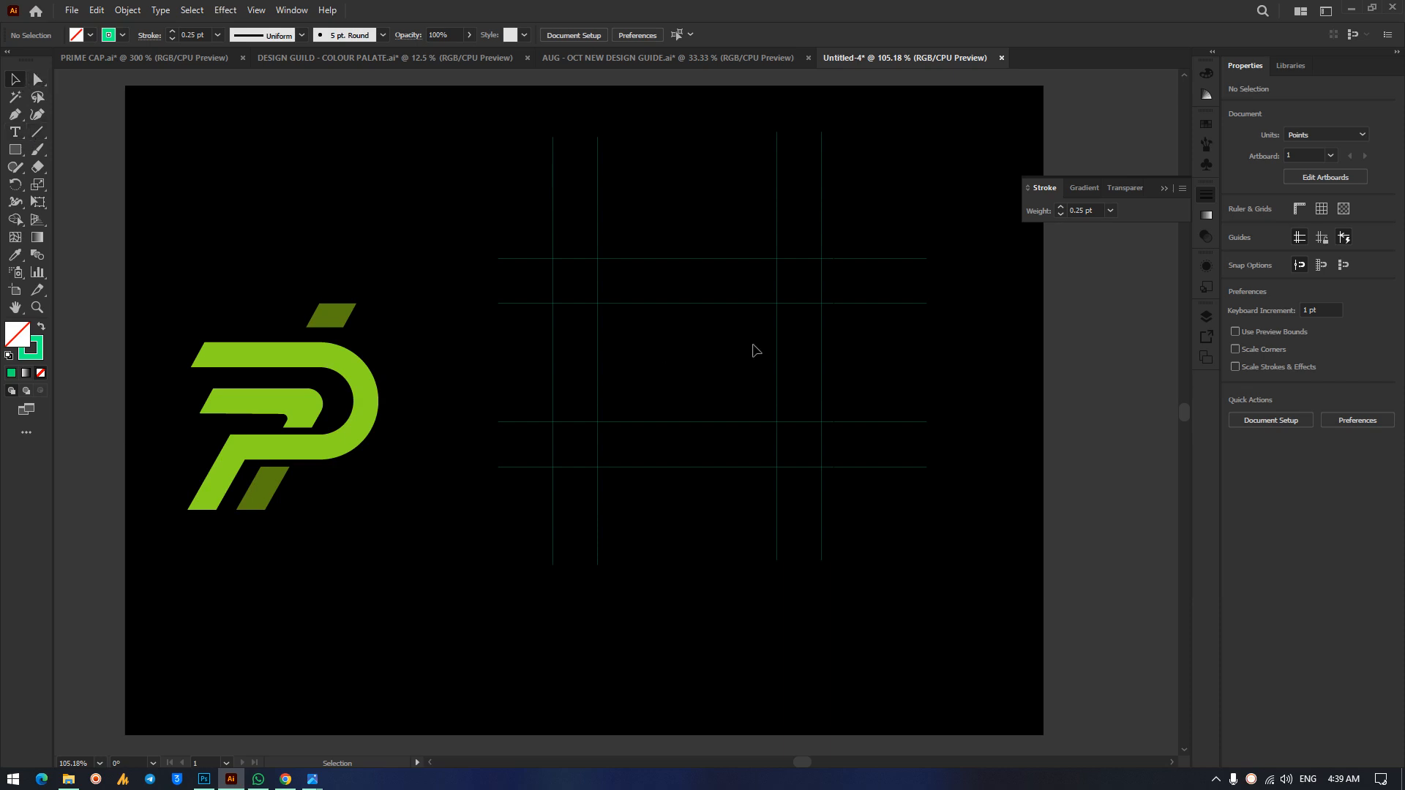
left_click_drag(498, 167, 1072, 613)
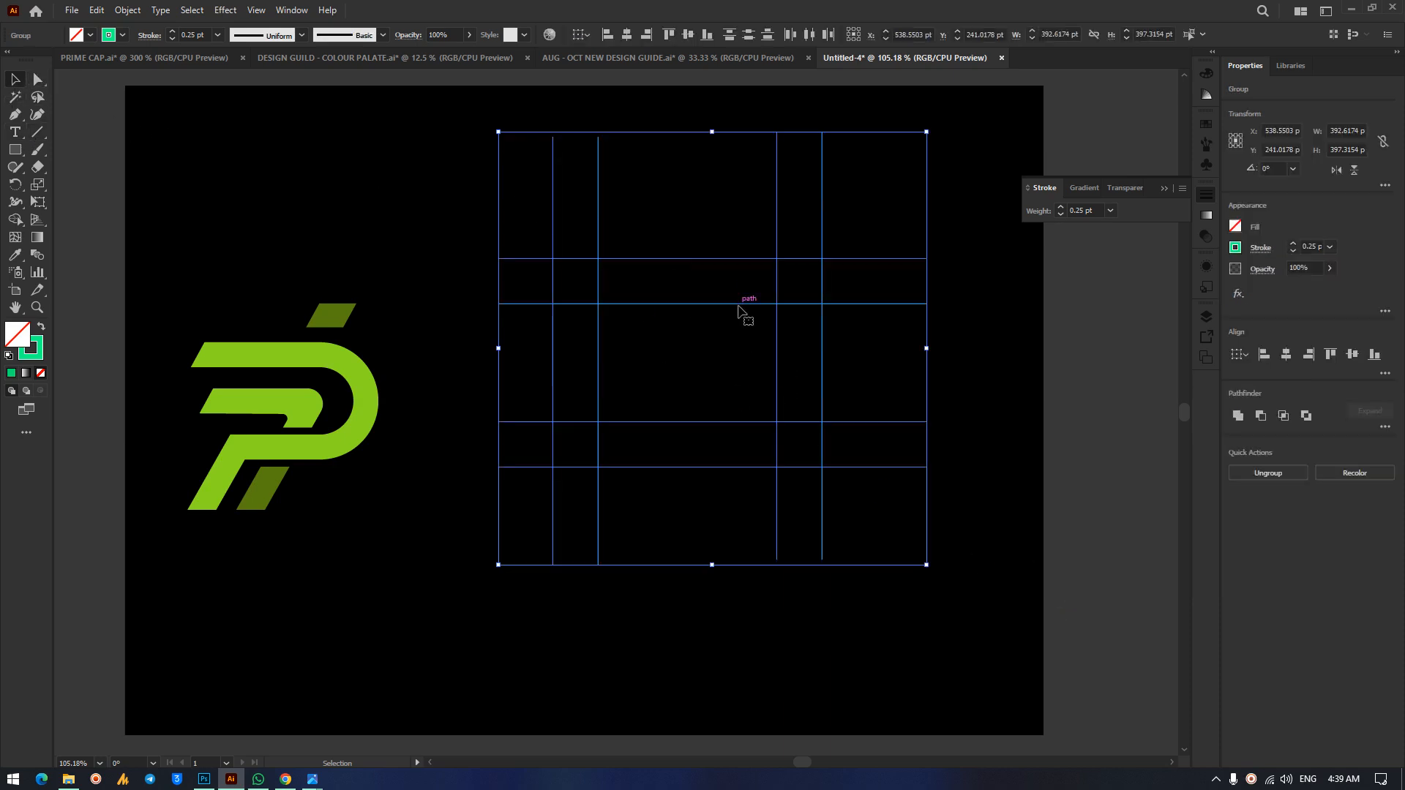
left_click(36, 80)
left_click(418, 221)
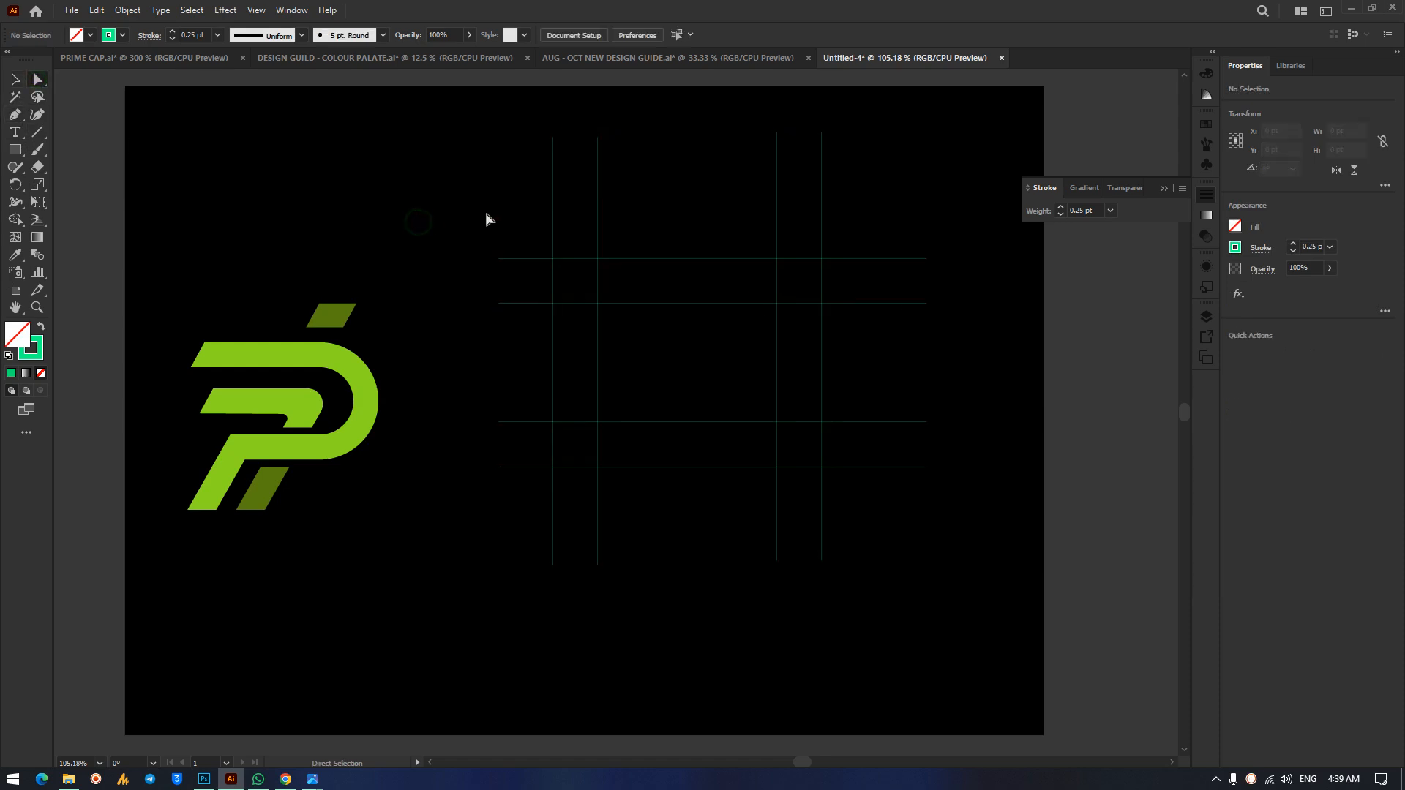
left_click_drag(458, 188, 982, 610)
left_click_drag(414, 103, 999, 616)
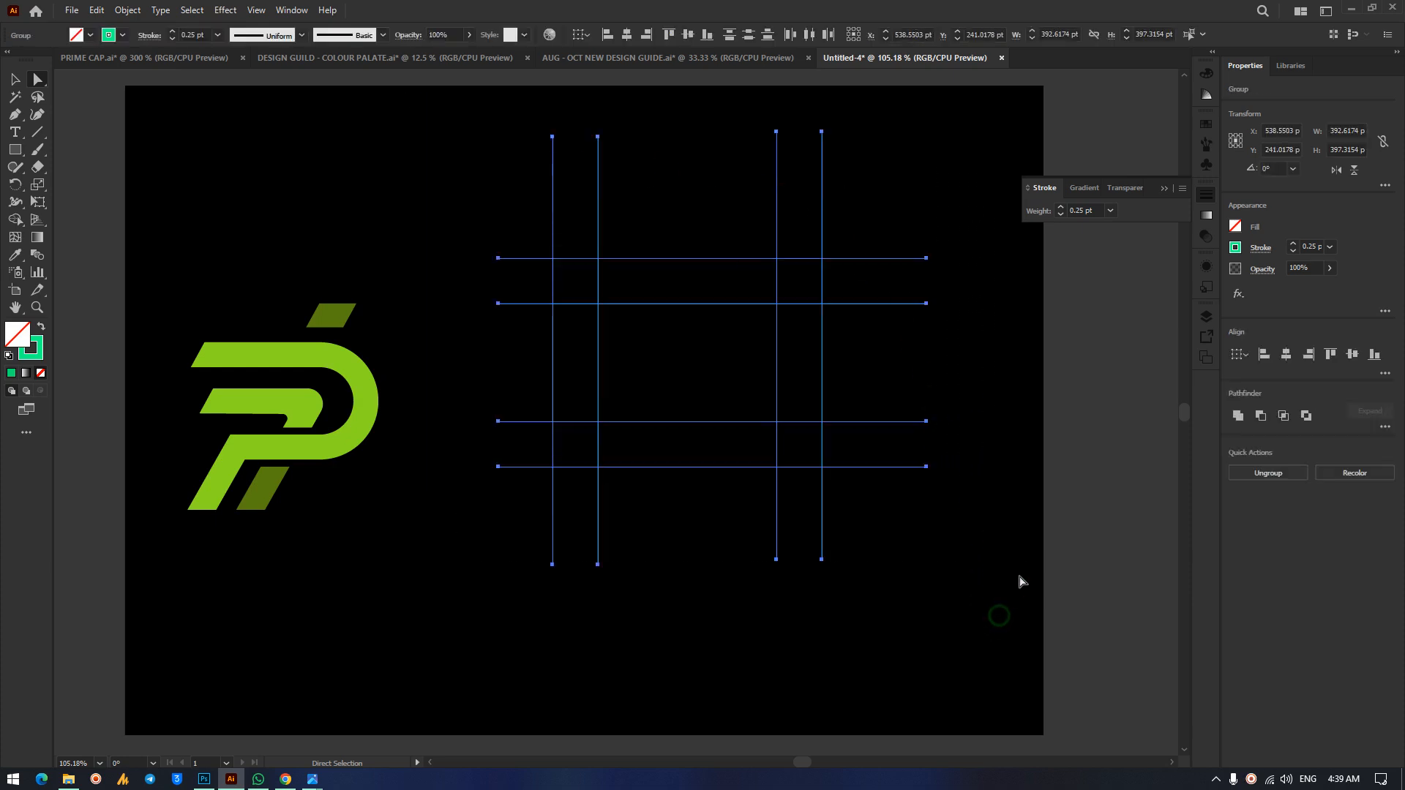
left_click(1026, 533)
left_click_drag(486, 188, 1014, 617)
left_click_drag(783, 293, 1080, 350)
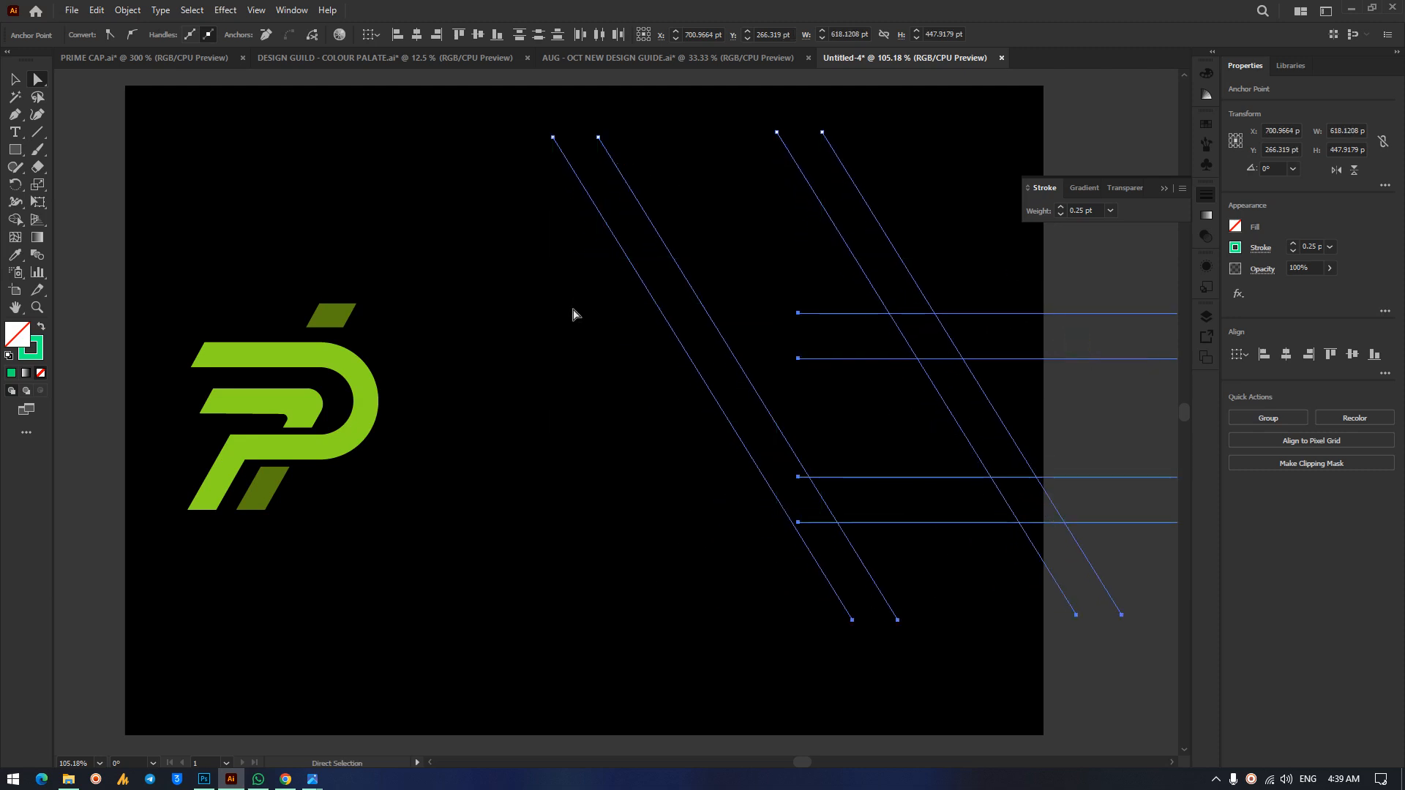
key("ctrl+z")
left_click(419, 118)
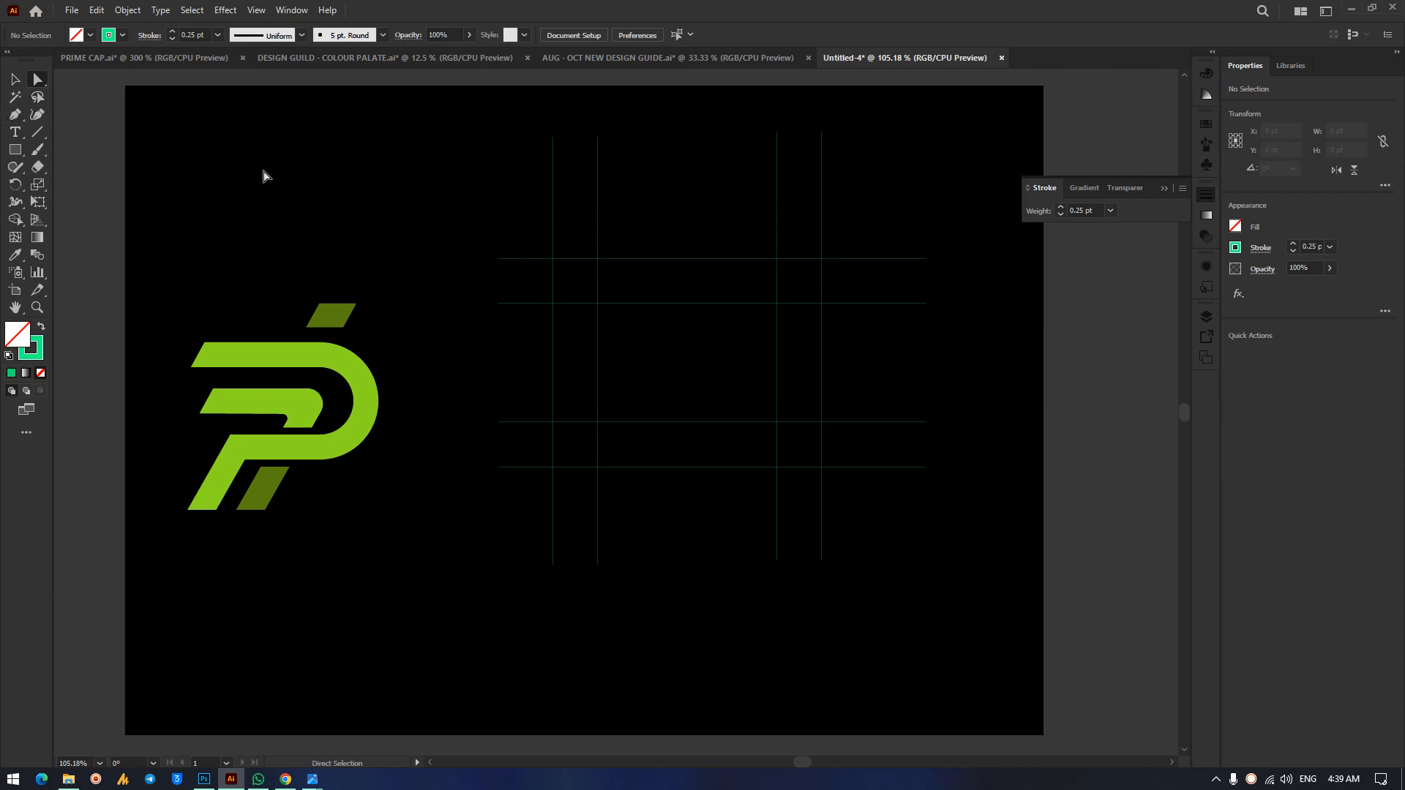
Move the whole line grid to the right, well clear of the reference logo.
left_click_drag(455, 108, 1077, 661)
left_click_drag(684, 308, 647, 324)
left_click(455, 155)
key("v")
left_click_drag(413, 227, 866, 631)
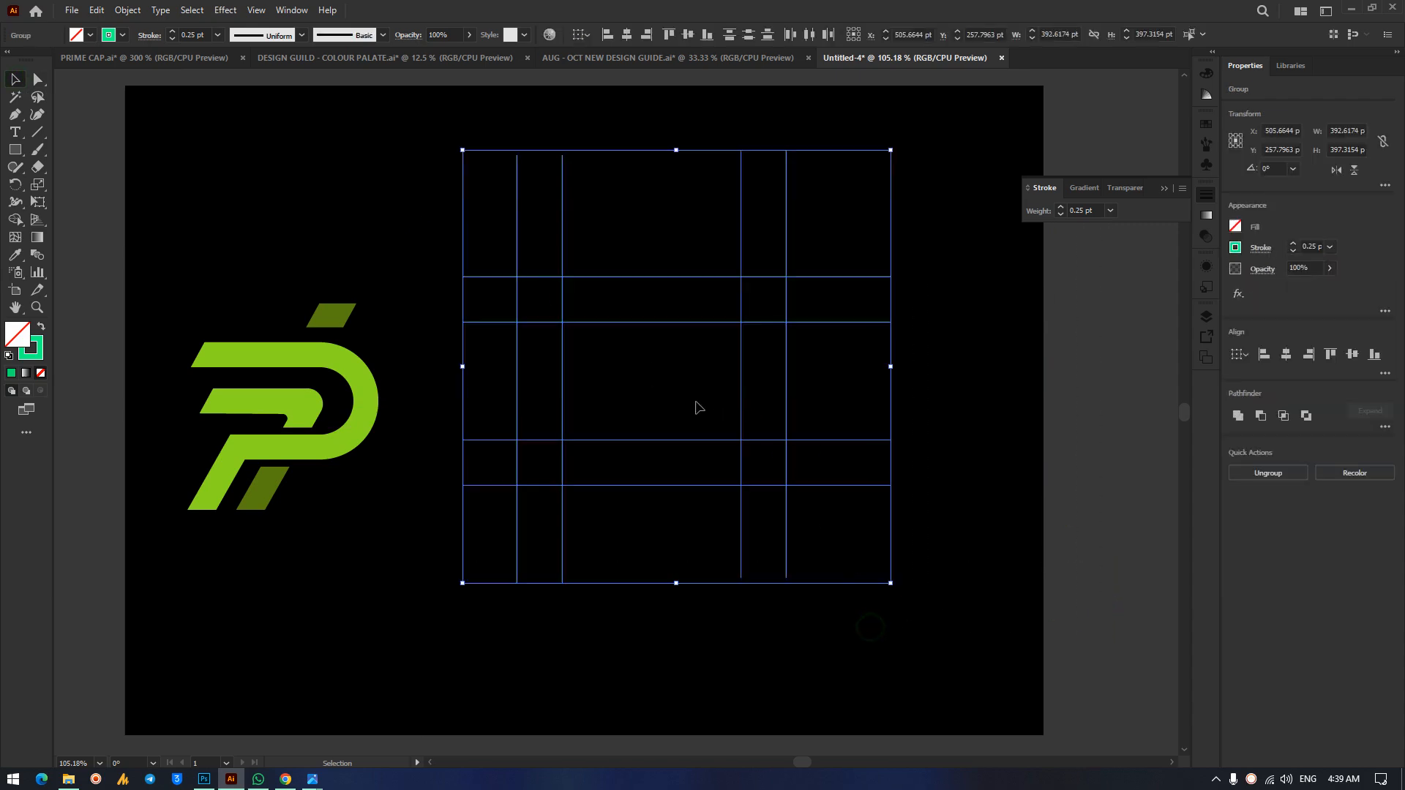
left_click_drag(662, 326, 923, 357)
Move the reference logo toward the artboard's centre and enlarge it to about 262 by 284 pt.
left_click_drag(198, 289, 432, 608)
left_click_drag(382, 305, 488, 234)
left_click_drag(428, 310, 434, 311)
left_click_drag(510, 321, 510, 320)
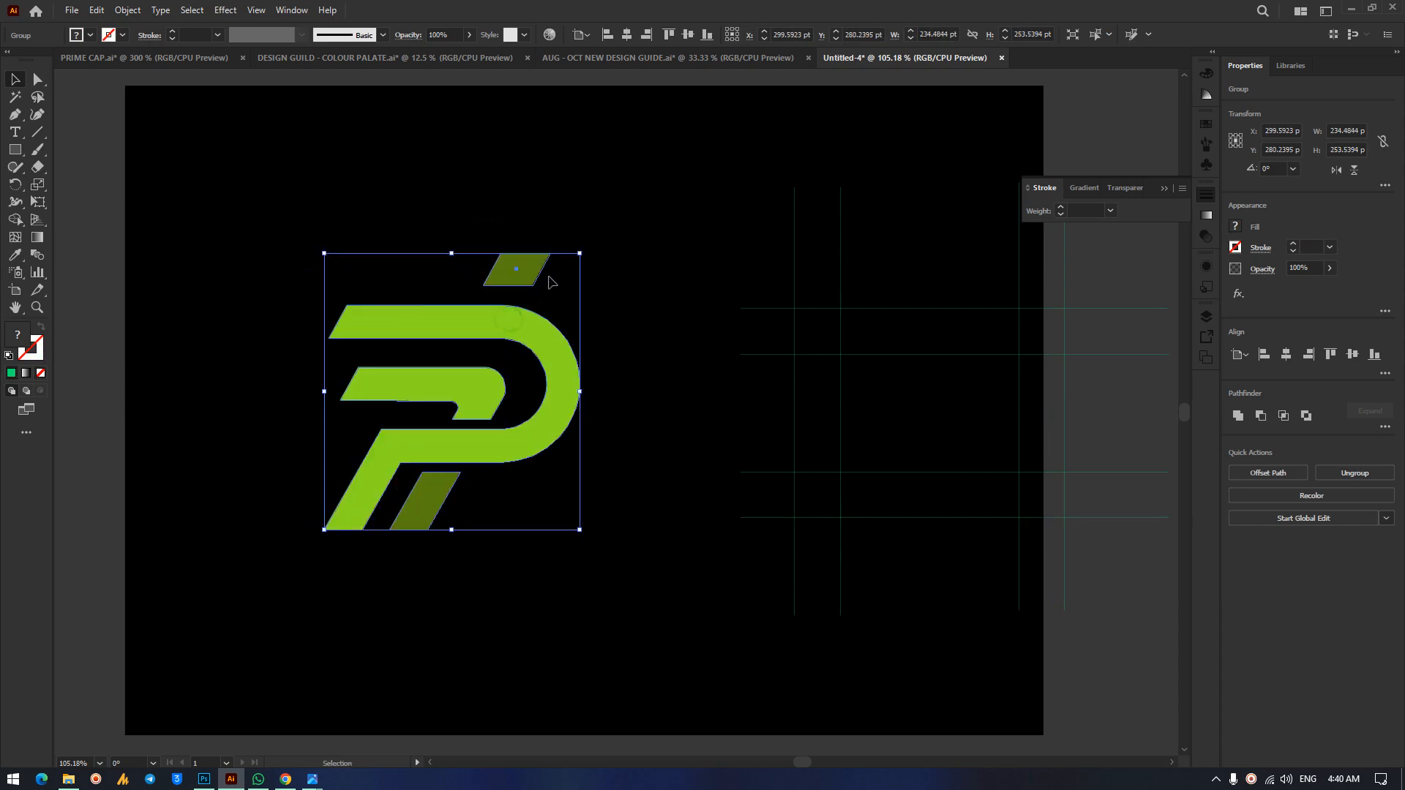
left_click_drag(579, 250, 630, 221)
left_click(701, 248)
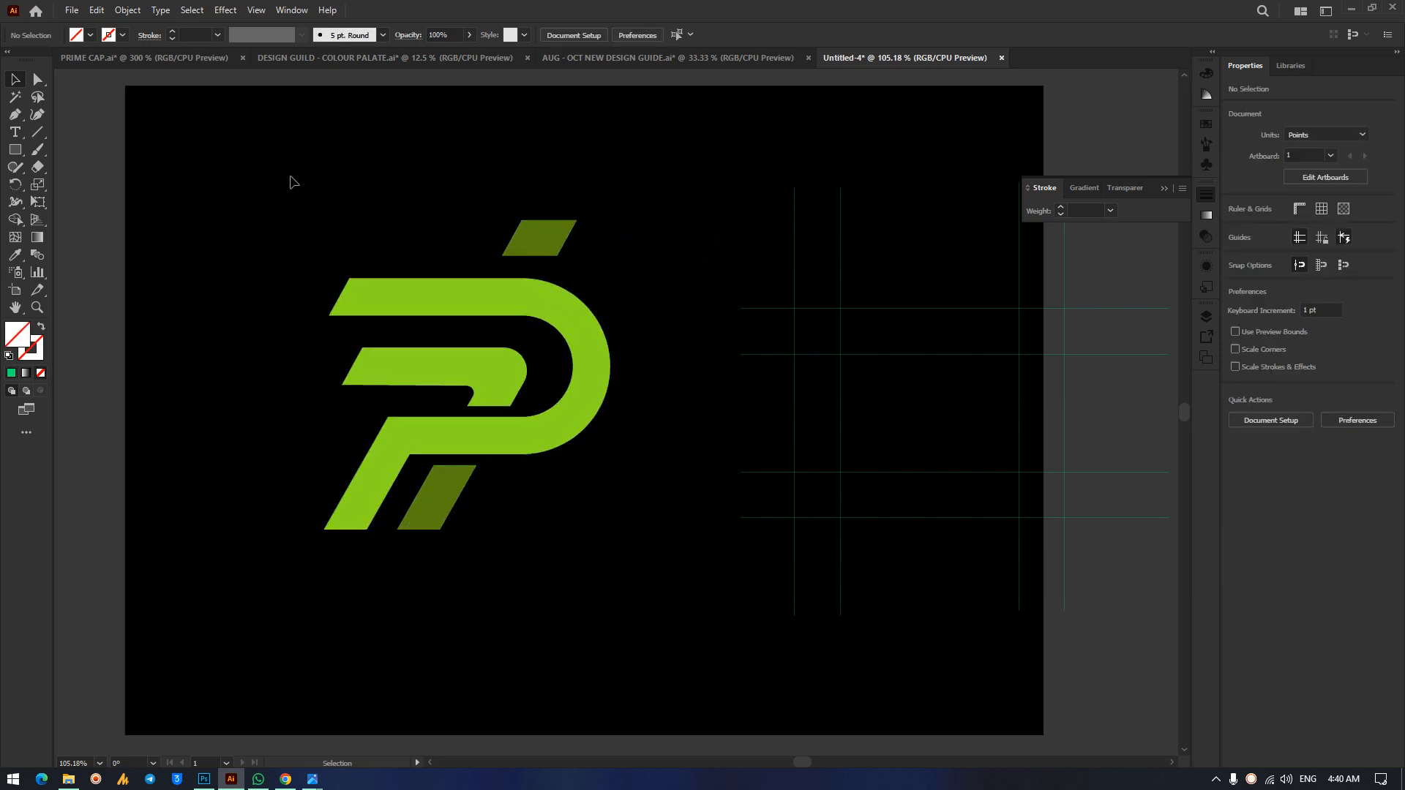
Fade the whole reference logo to 11% opacity so it serves as a tracing template.
left_click_drag(290, 180, 679, 568)
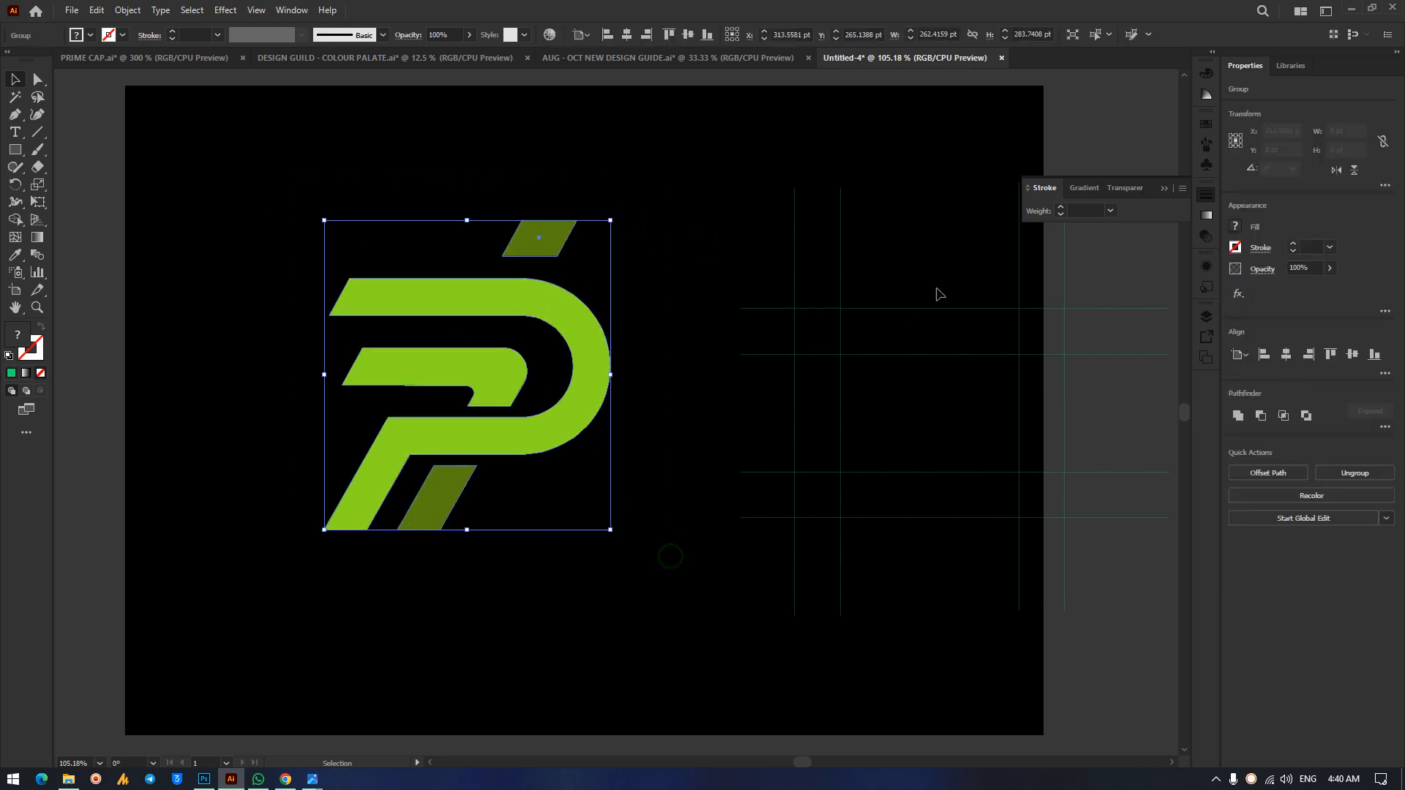
left_click(1206, 234)
left_click(1169, 212)
left_click_drag(1127, 228, 1121, 243)
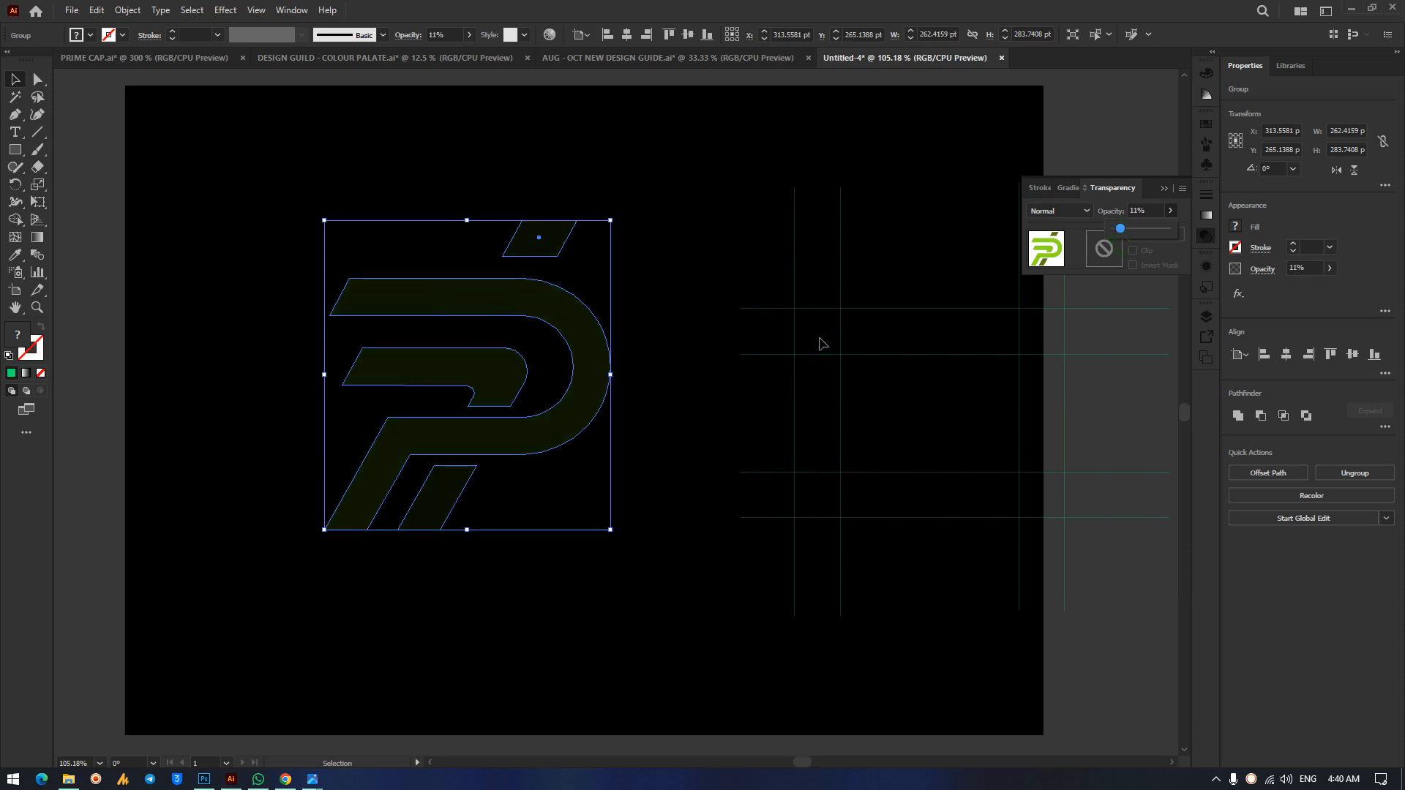
left_click(656, 162)
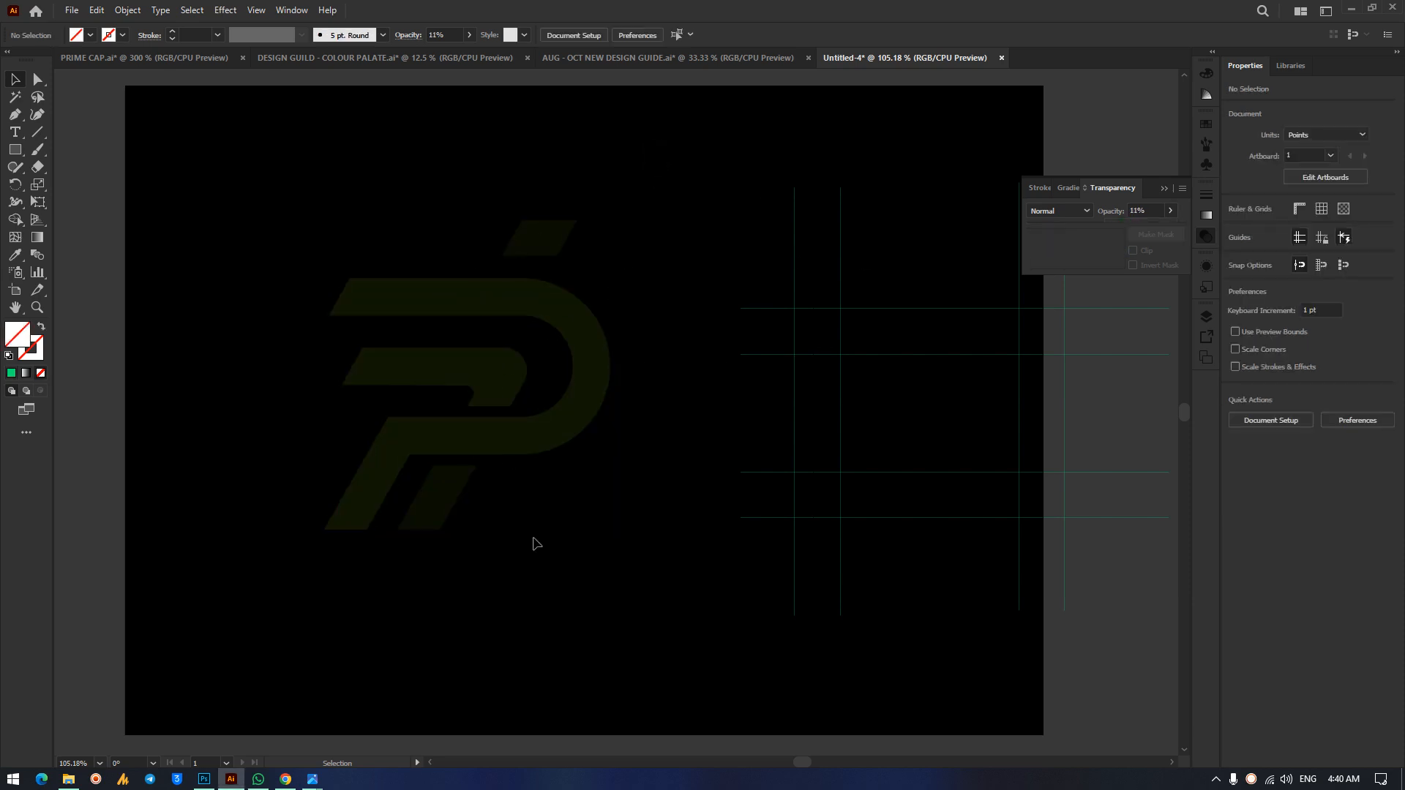
Compare the upper horizontal line pair with the logo's top arm, and enlarge the faded logo to suit the pair's spacing.
left_click_drag(902, 308, 387, 277)
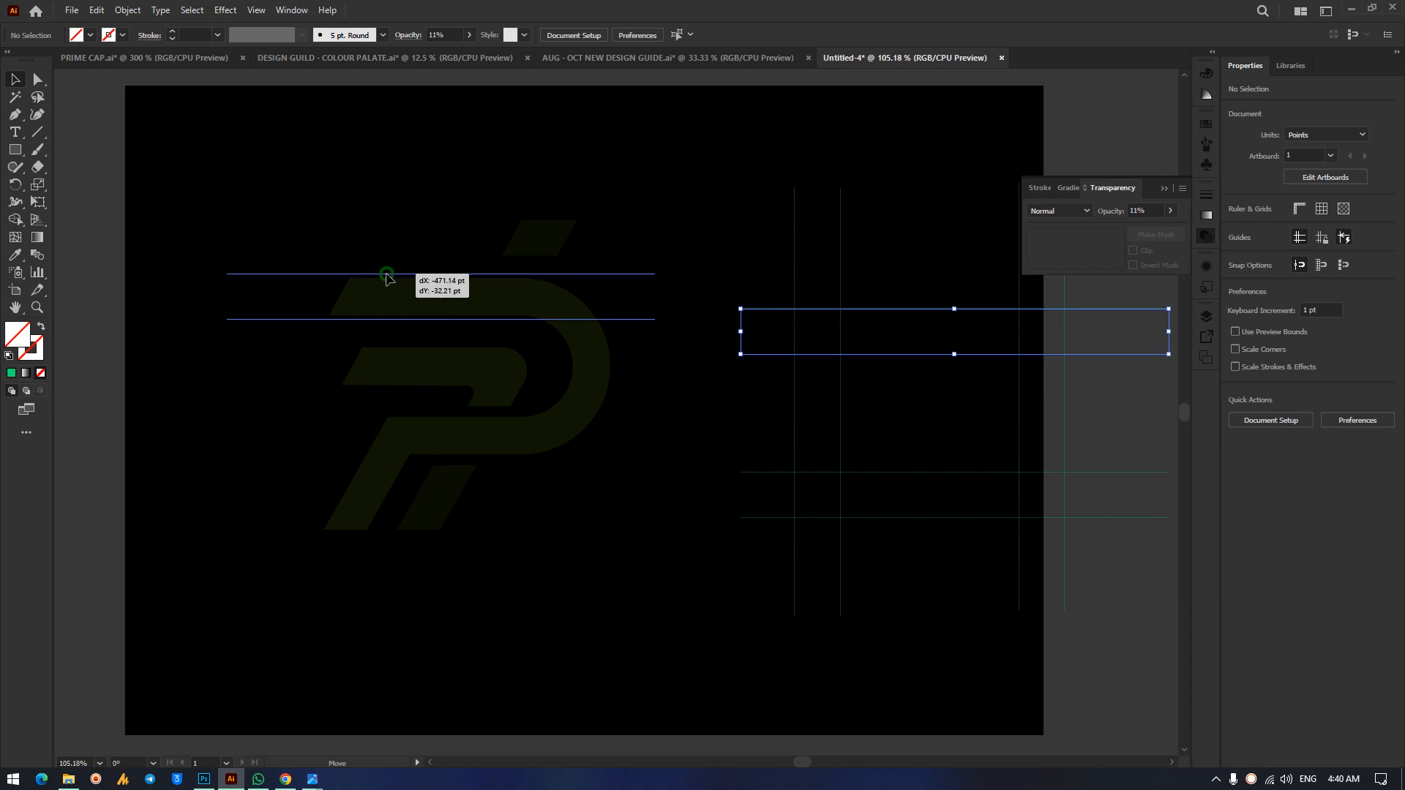
left_click_drag(387, 276, 995, 324)
left_click_drag(189, 161, 652, 545)
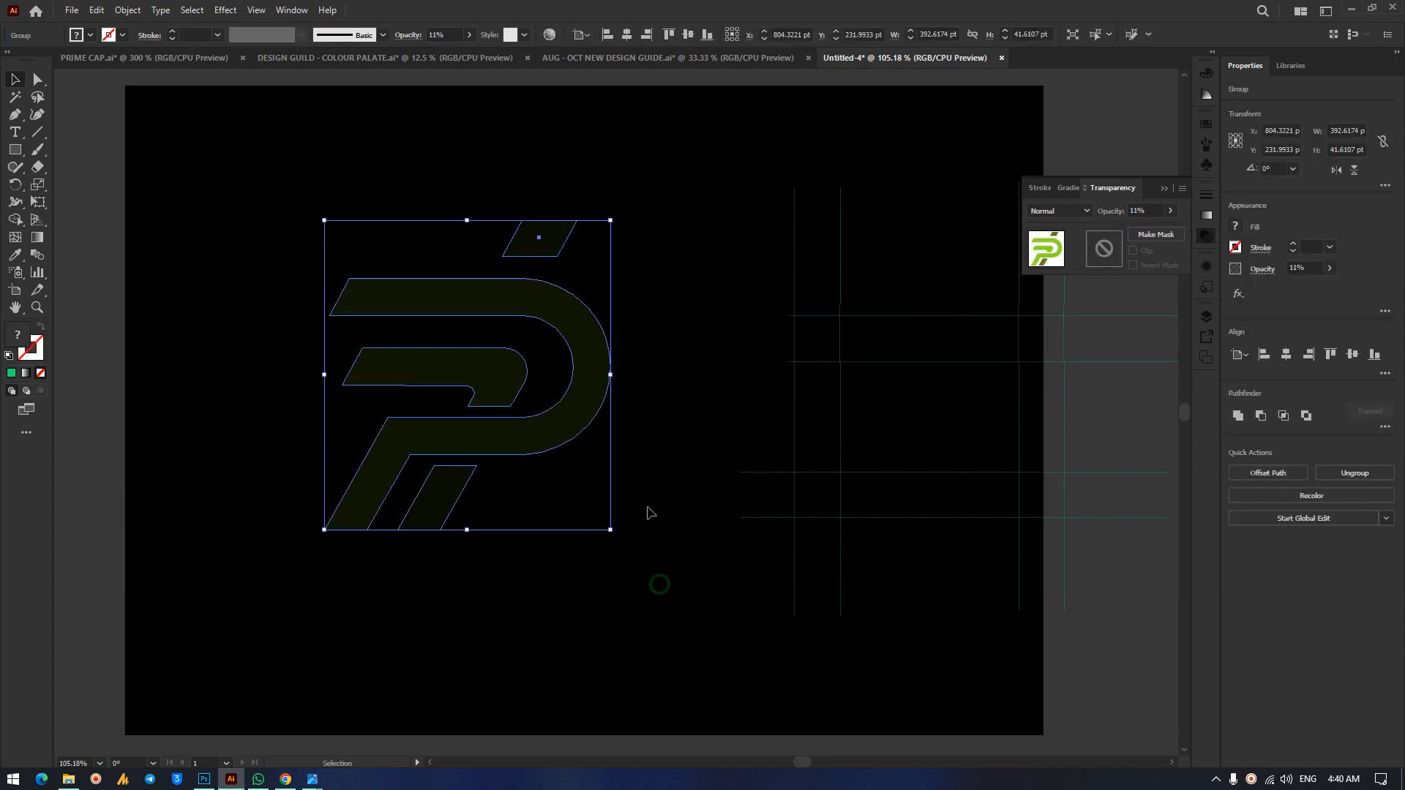
left_click_drag(466, 530, 464, 565)
left_click(757, 308)
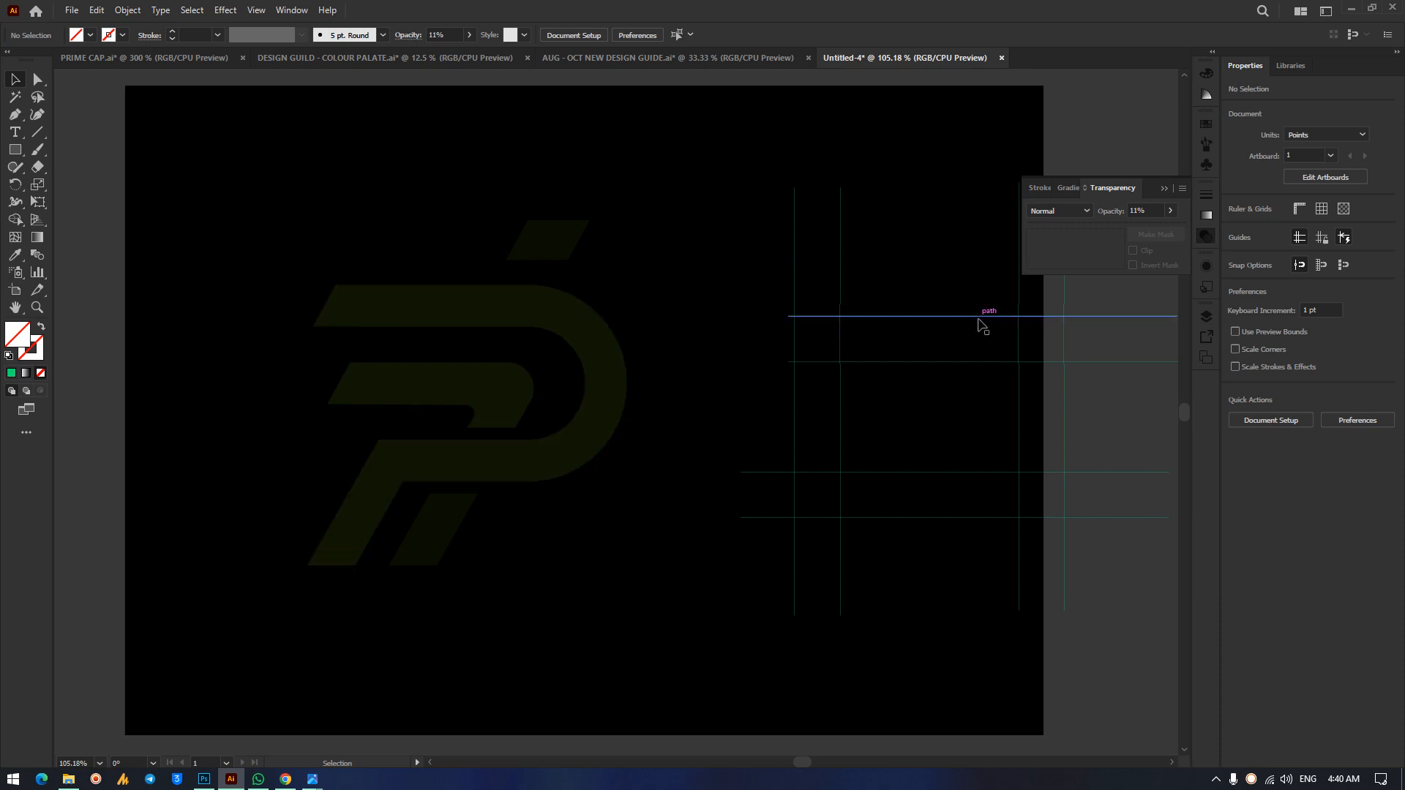
Place the upper horizontal line pair over the logo's top arm and copy it over the middle and lower arms.
left_click_drag(985, 315, 447, 285)
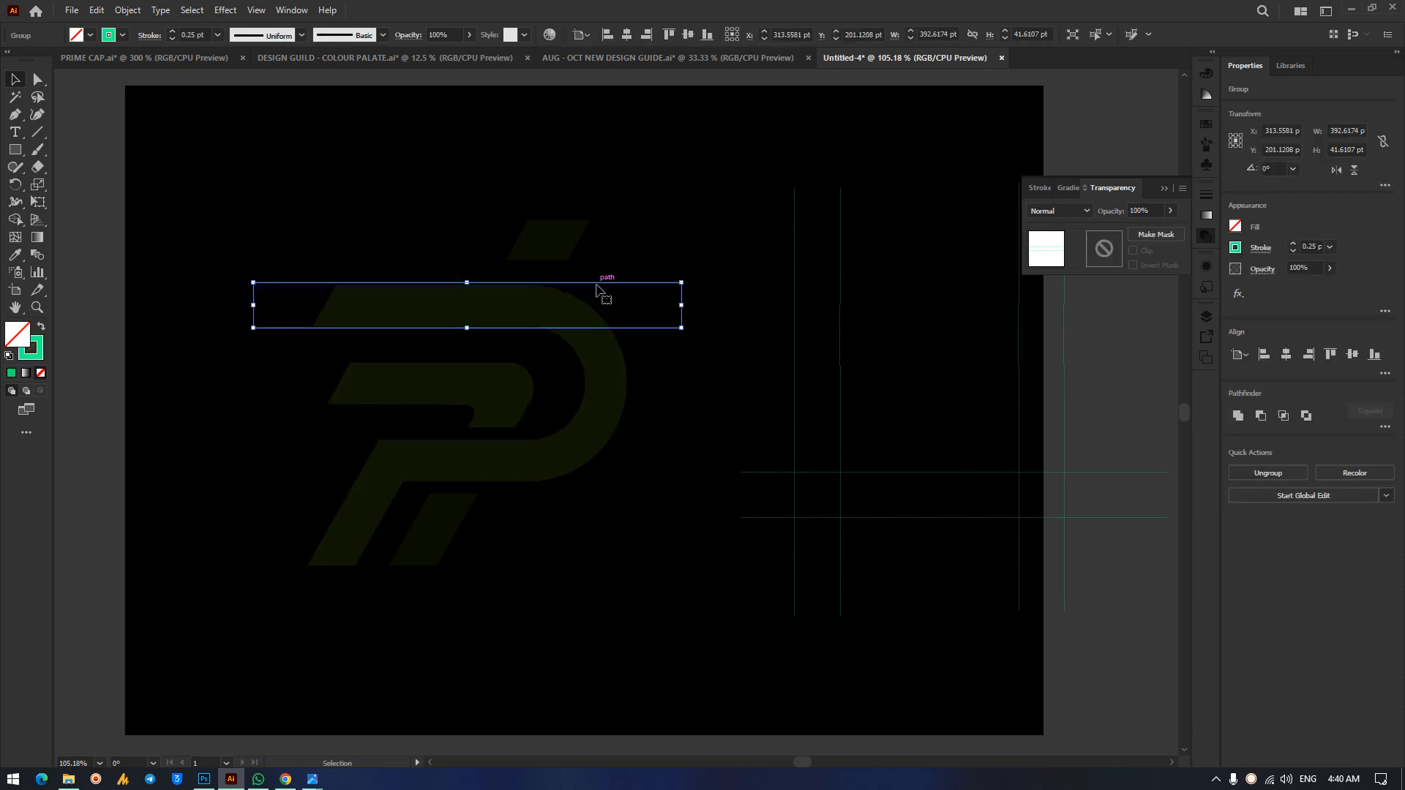
left_click_drag(596, 287, 593, 366)
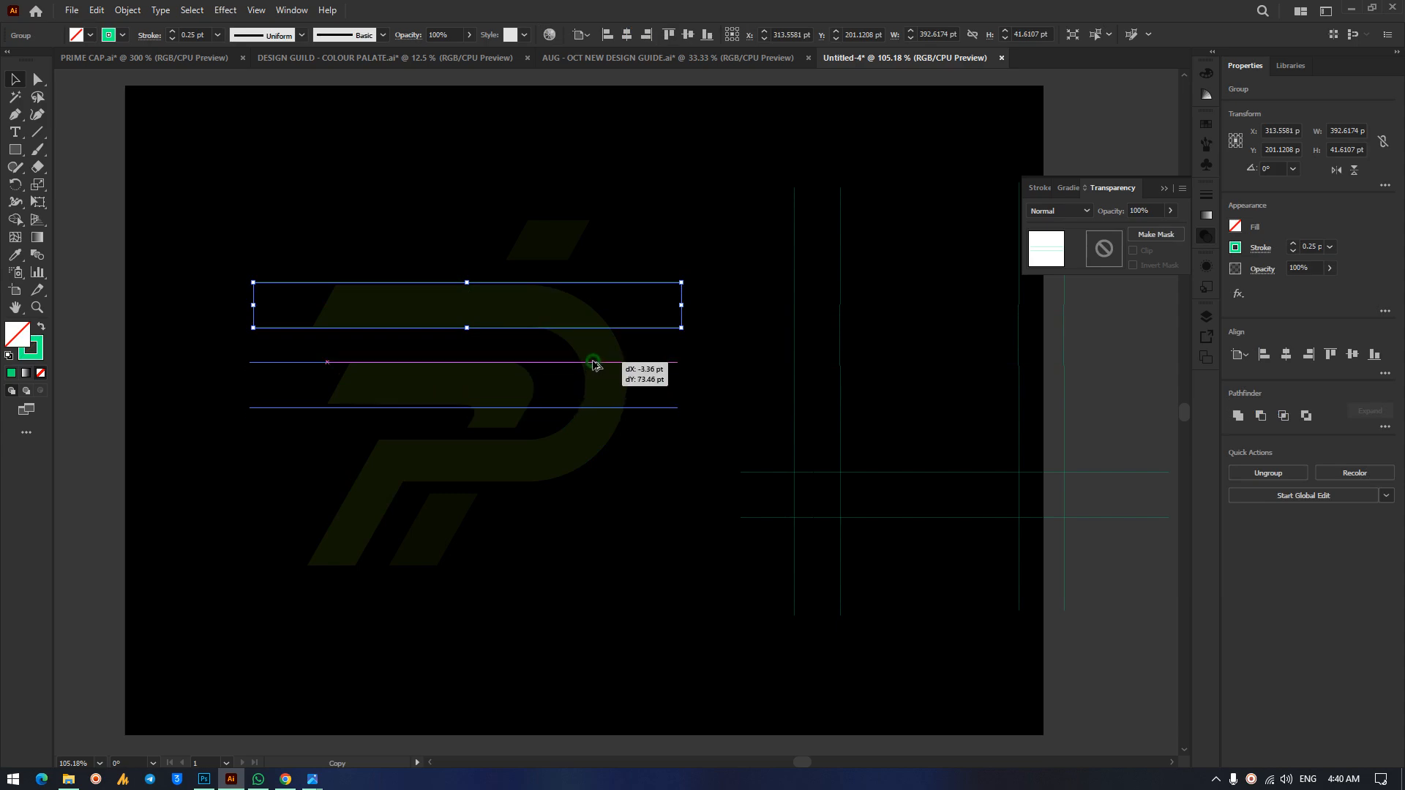
left_click_drag(594, 366, 593, 366)
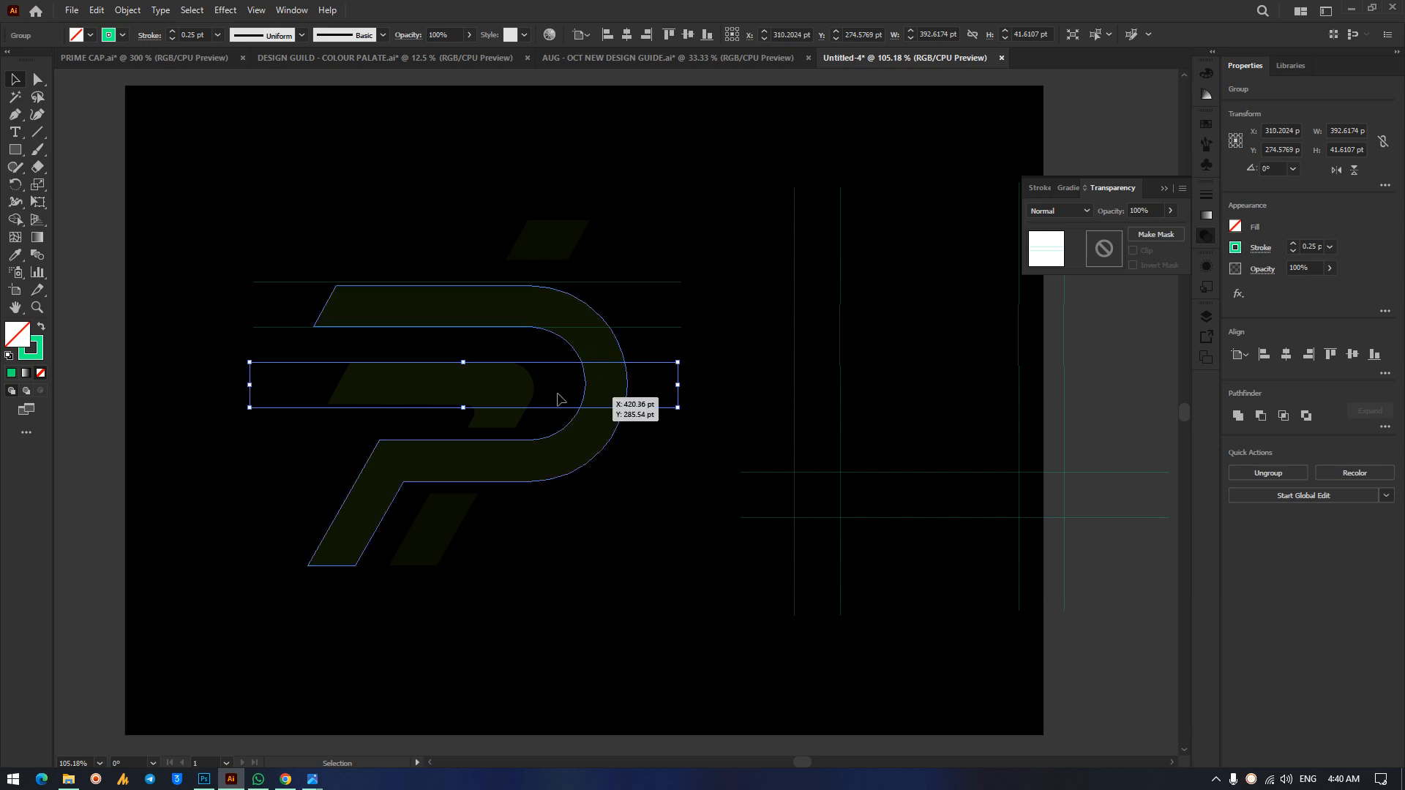
left_click_drag(532, 364, 532, 441)
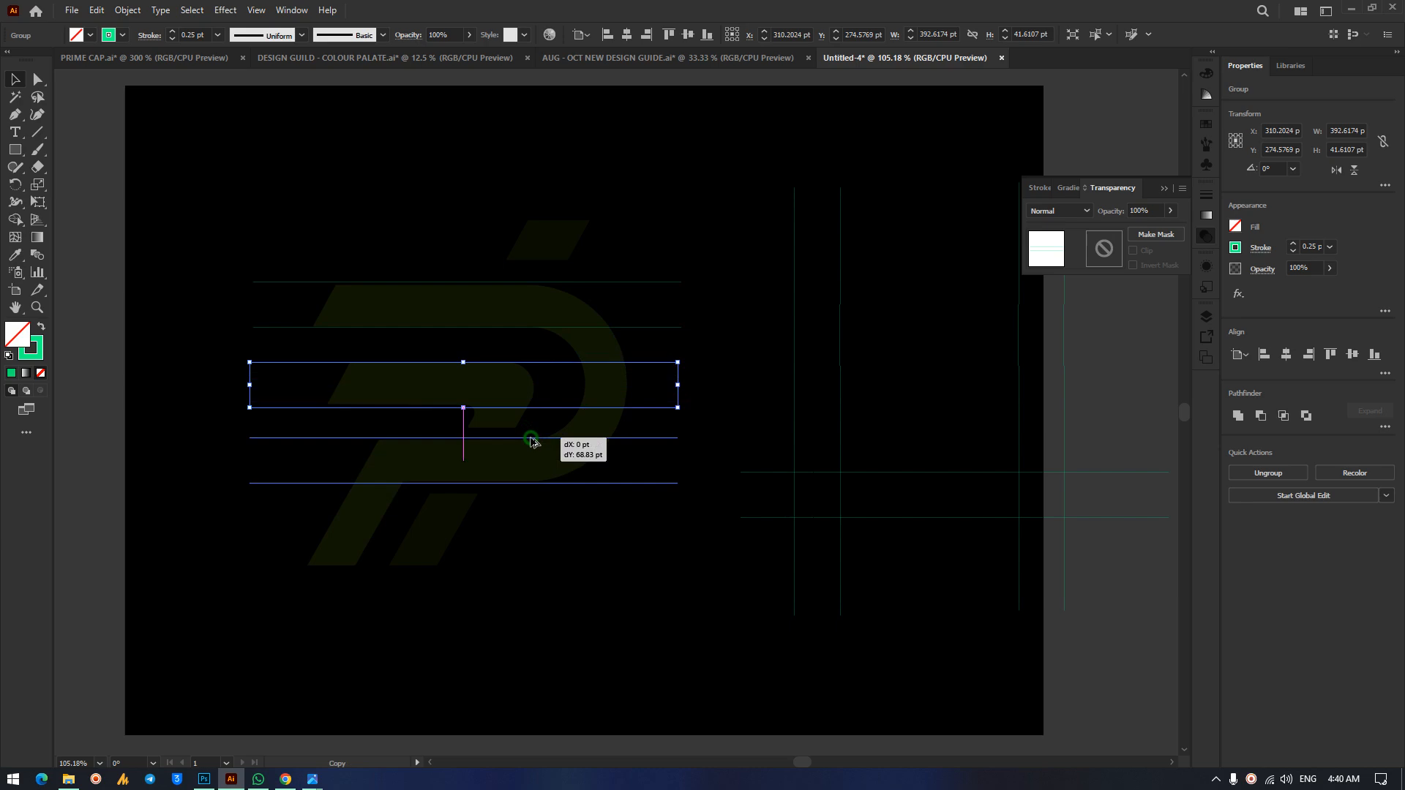
left_click_drag(529, 438, 530, 440)
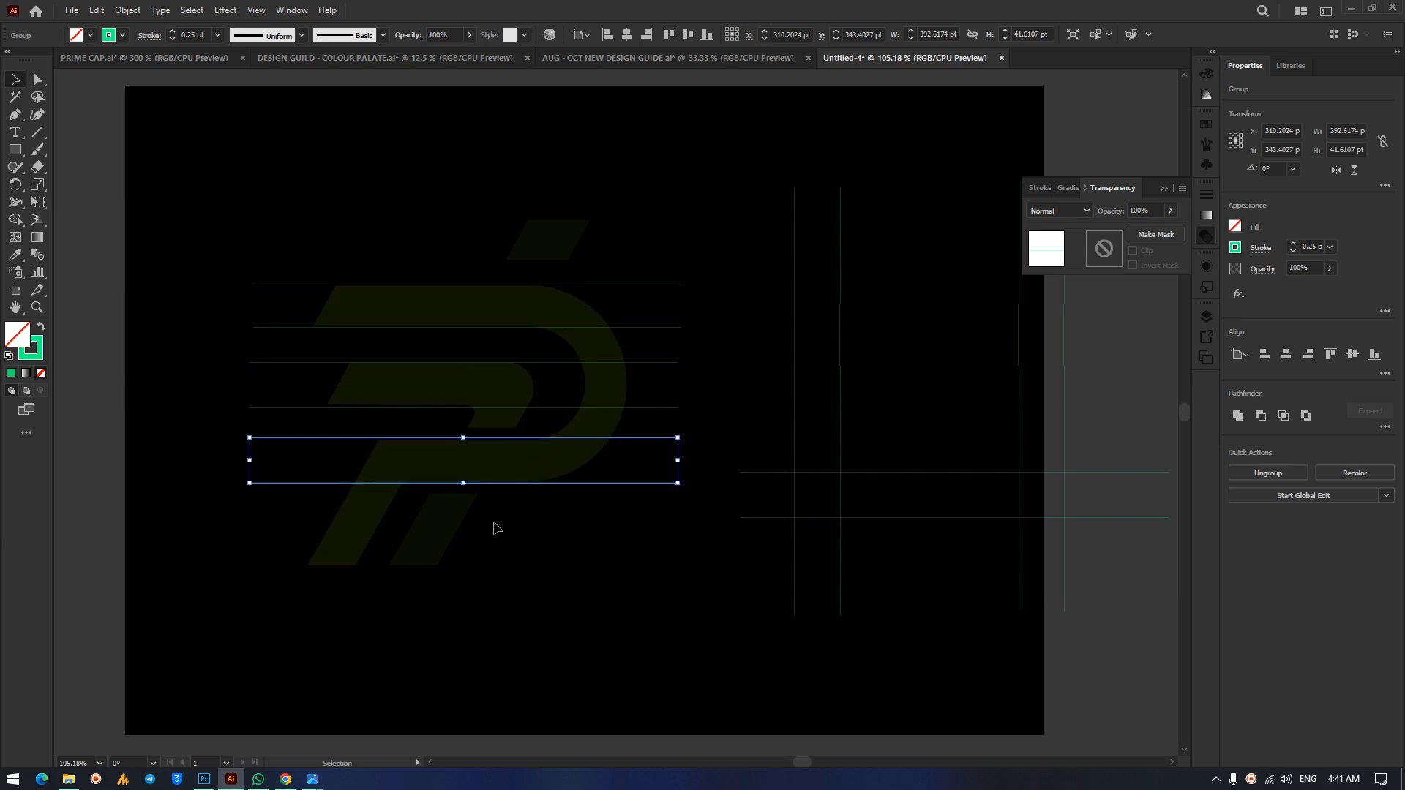
left_click_drag(688, 258, 666, 346)
left_click(715, 213)
Place slanted copies of the vertical line pair, rotated to about 240°, along the logo's stem and the darker lower stroke.
left_click(795, 285)
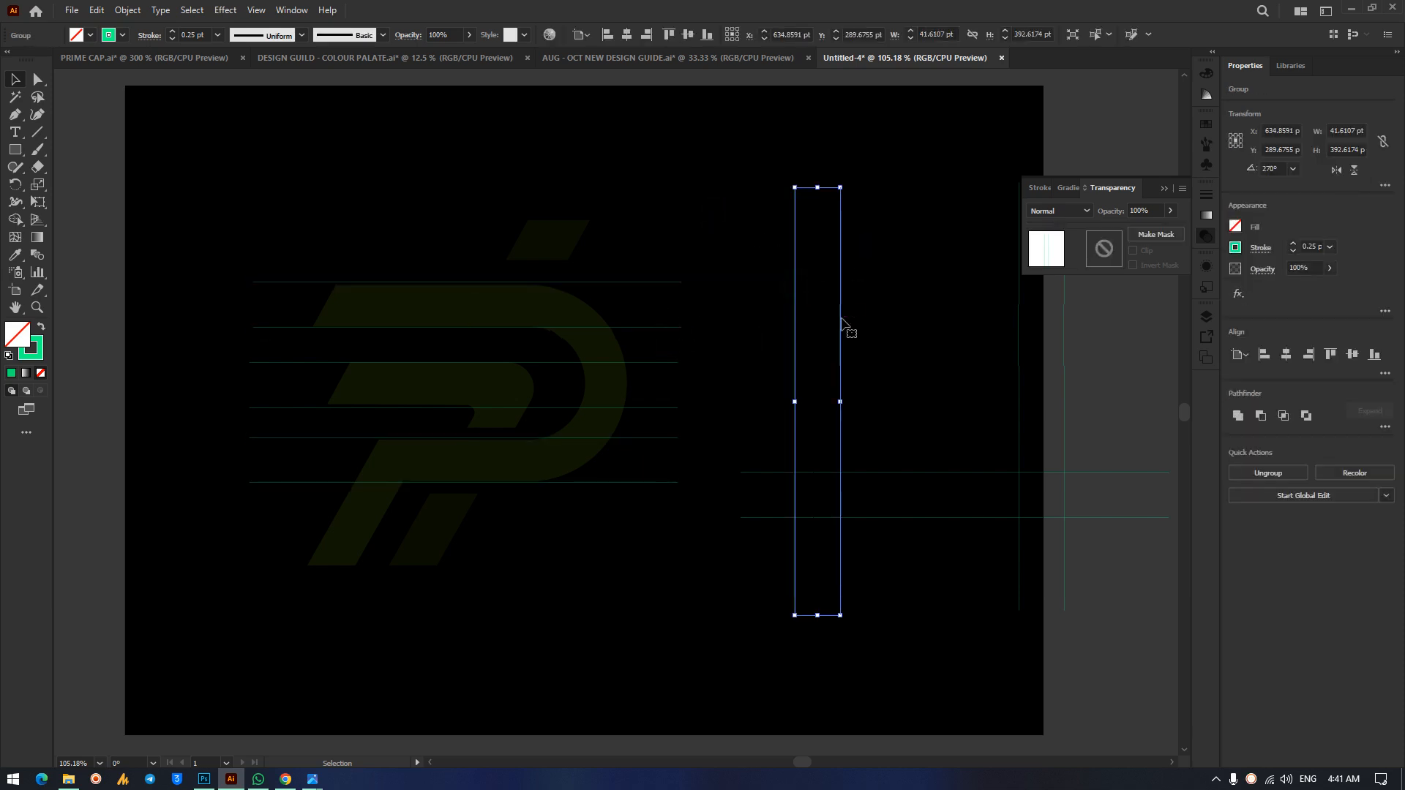
left_click_drag(843, 324, 401, 322)
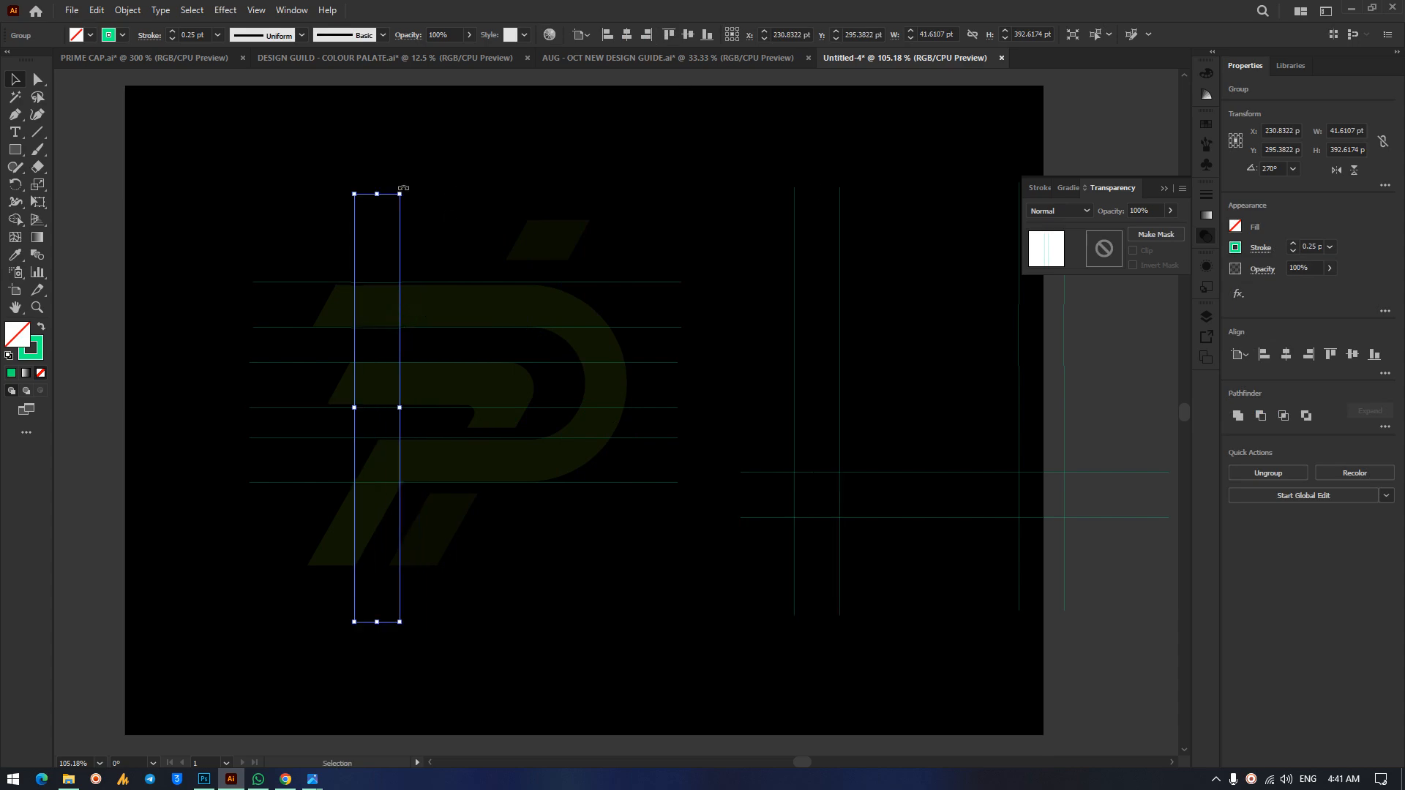
left_click_drag(403, 188, 513, 271)
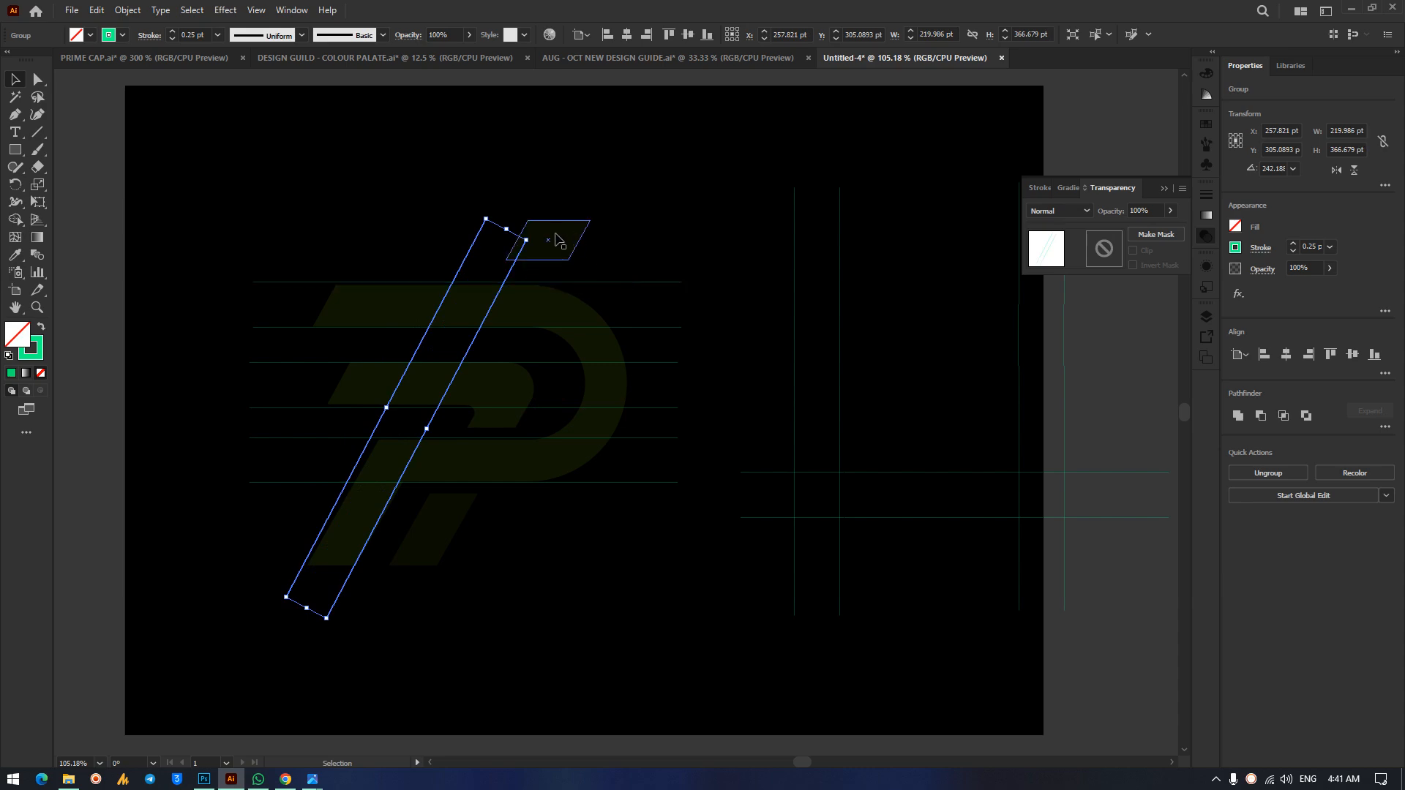
left_click_drag(492, 212, 498, 220)
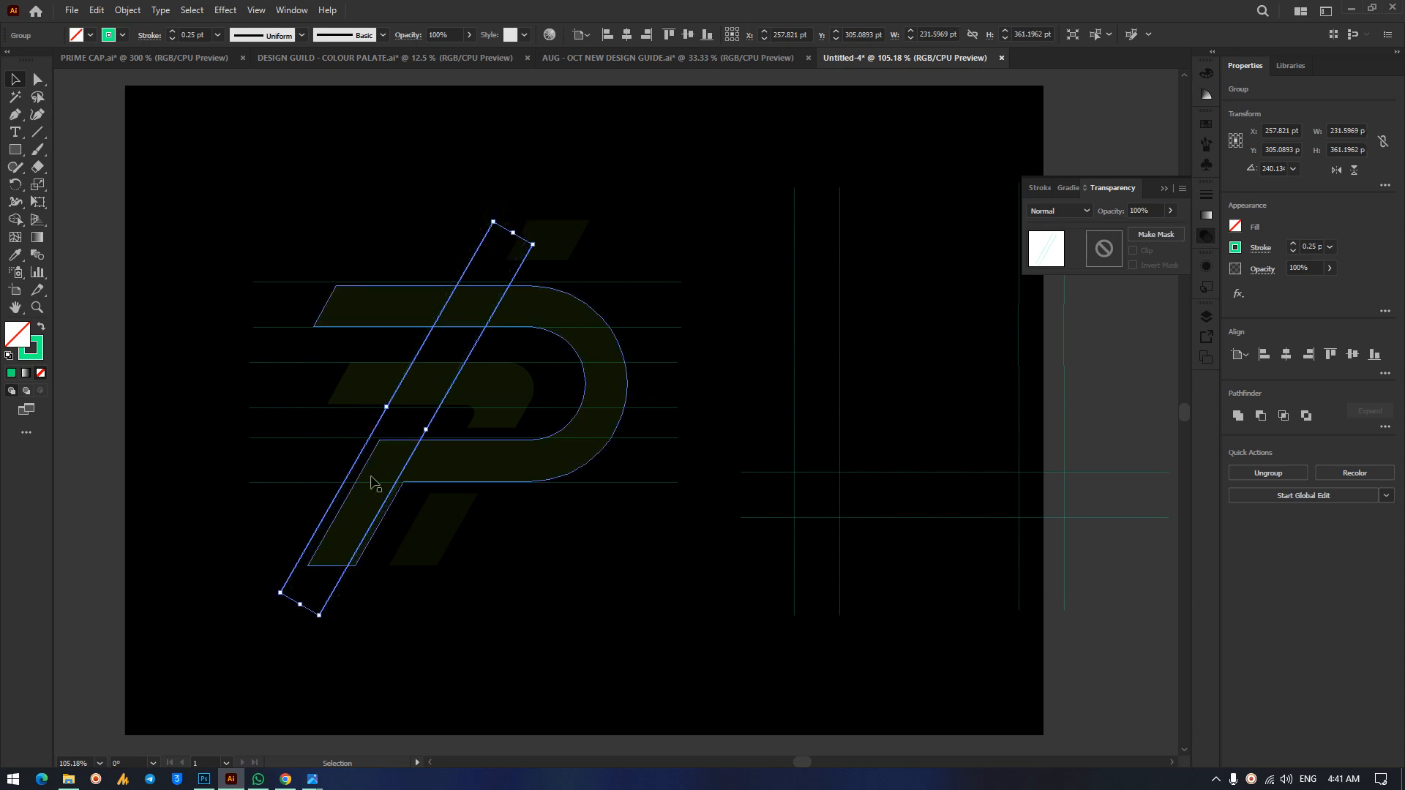
left_click_drag(480, 251, 483, 254)
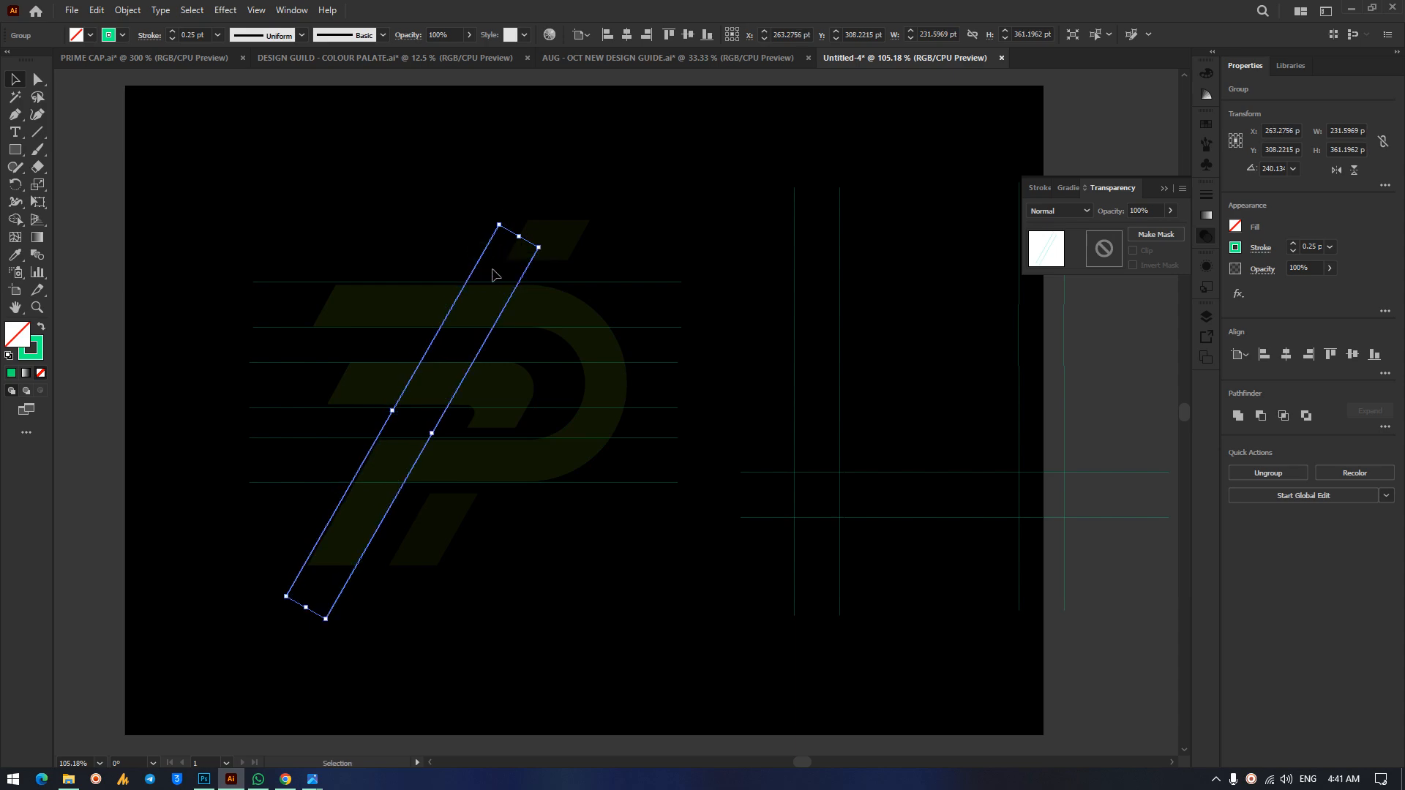
left_click(644, 606)
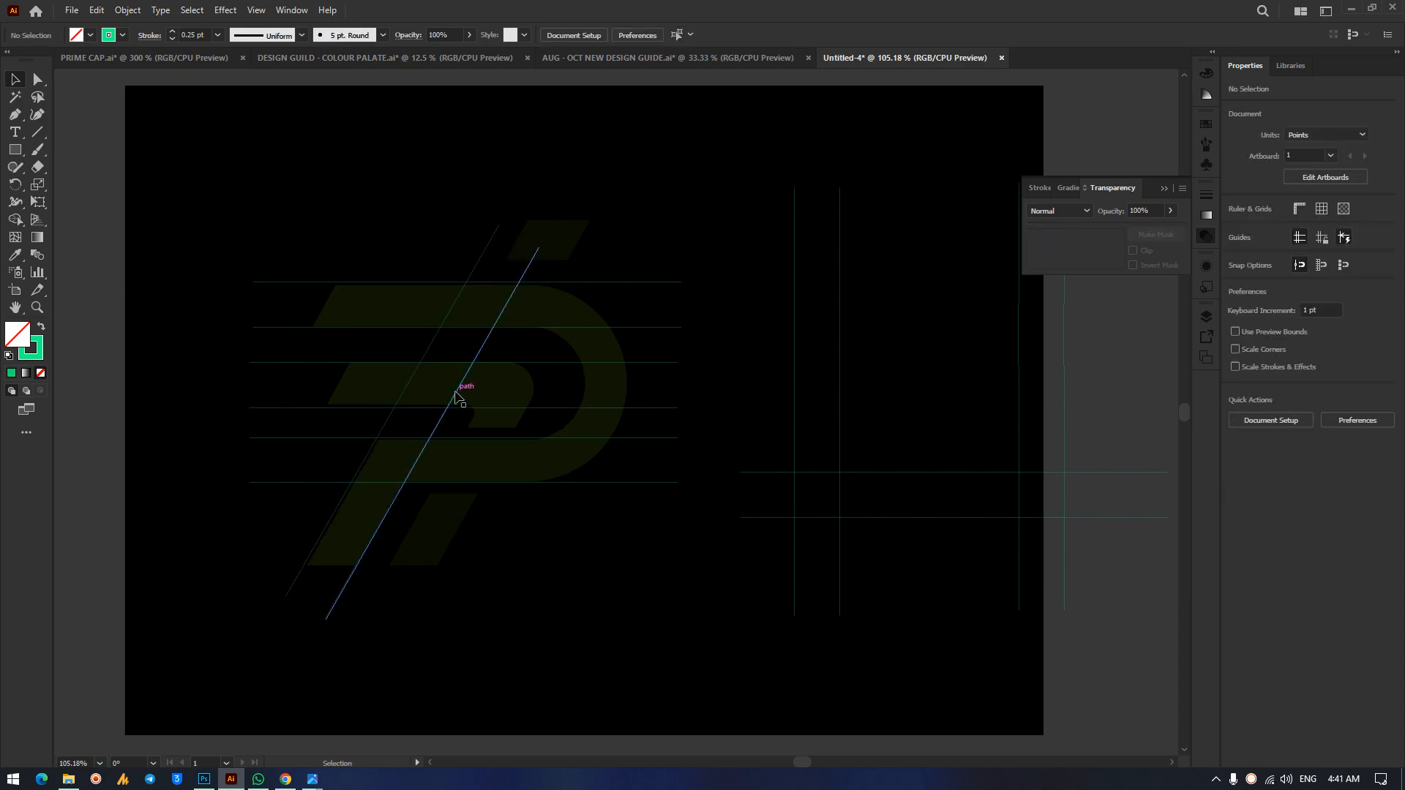
left_click_drag(461, 395, 528, 407)
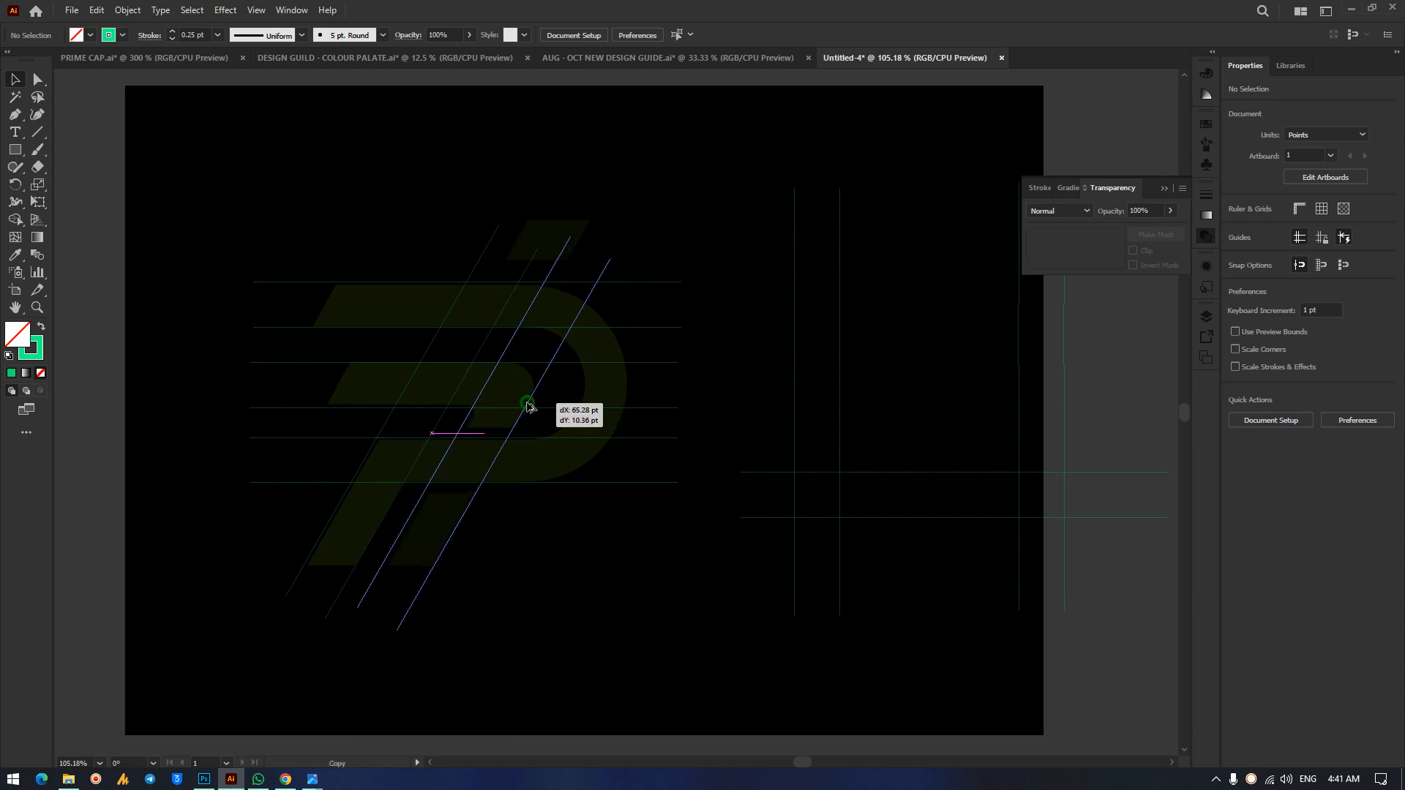
left_click_drag(528, 405, 534, 402)
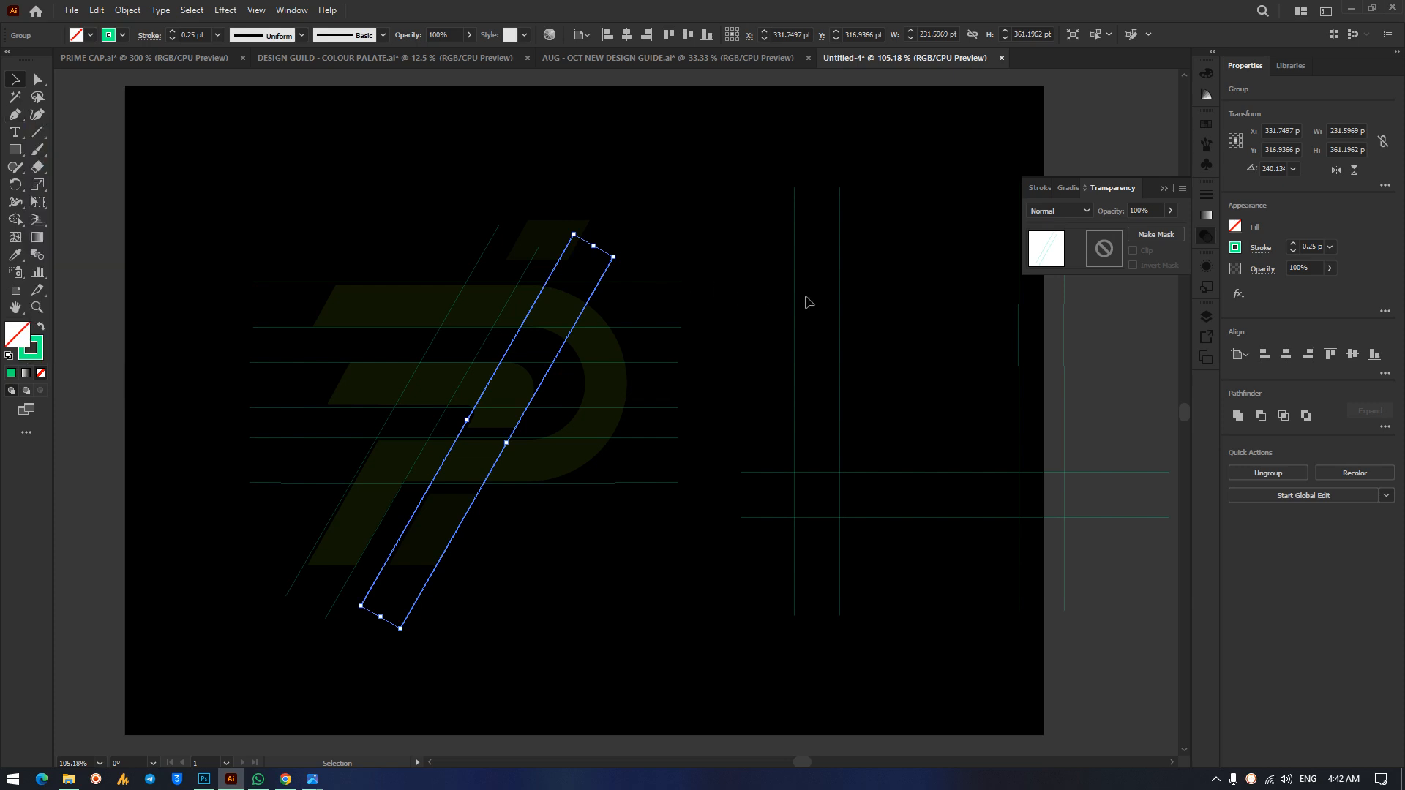
Copy the vertical line pair to the start of the bowl's curve, and a slanted pair to the top arm's left end at about 241°.
left_click_drag(795, 341, 526, 350)
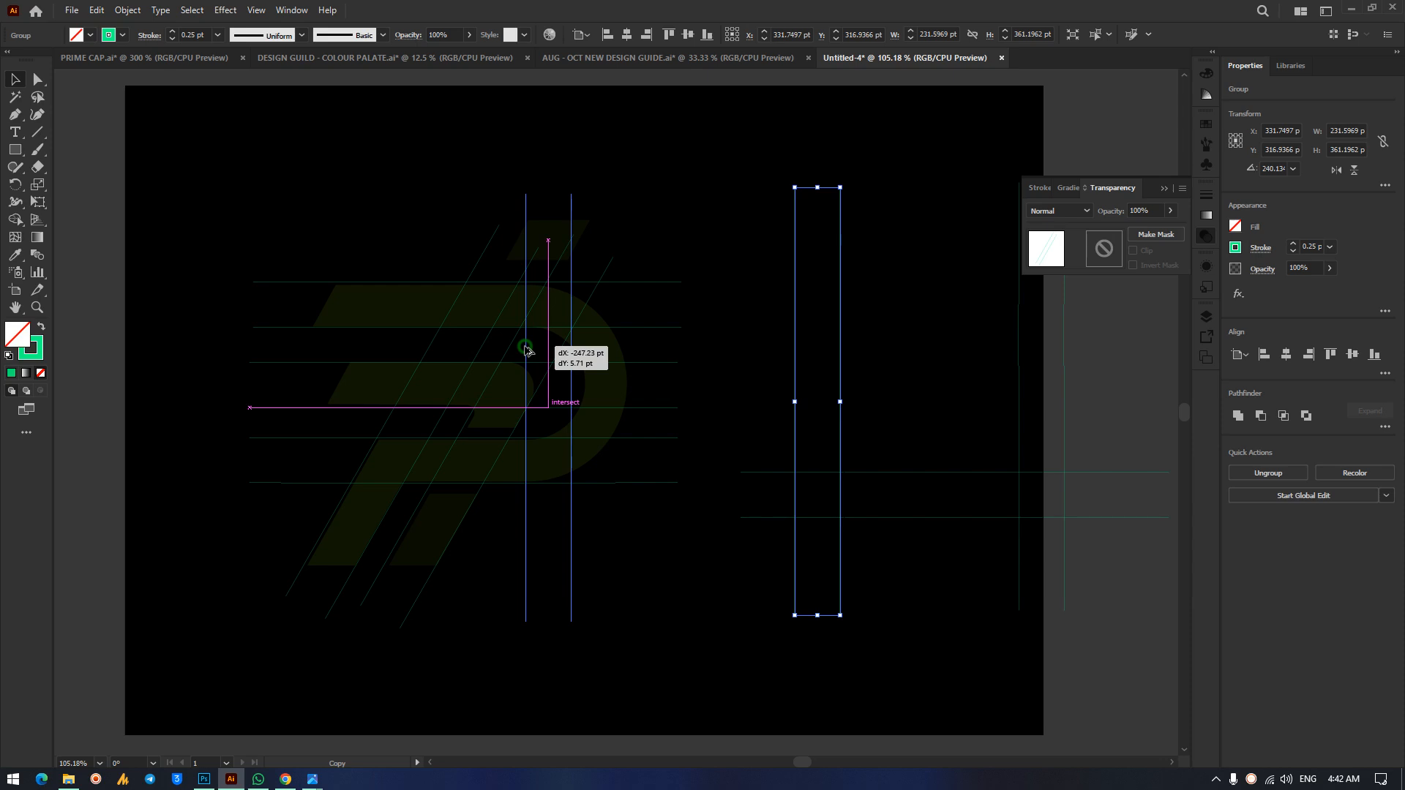
left_click_drag(526, 350, 526, 350)
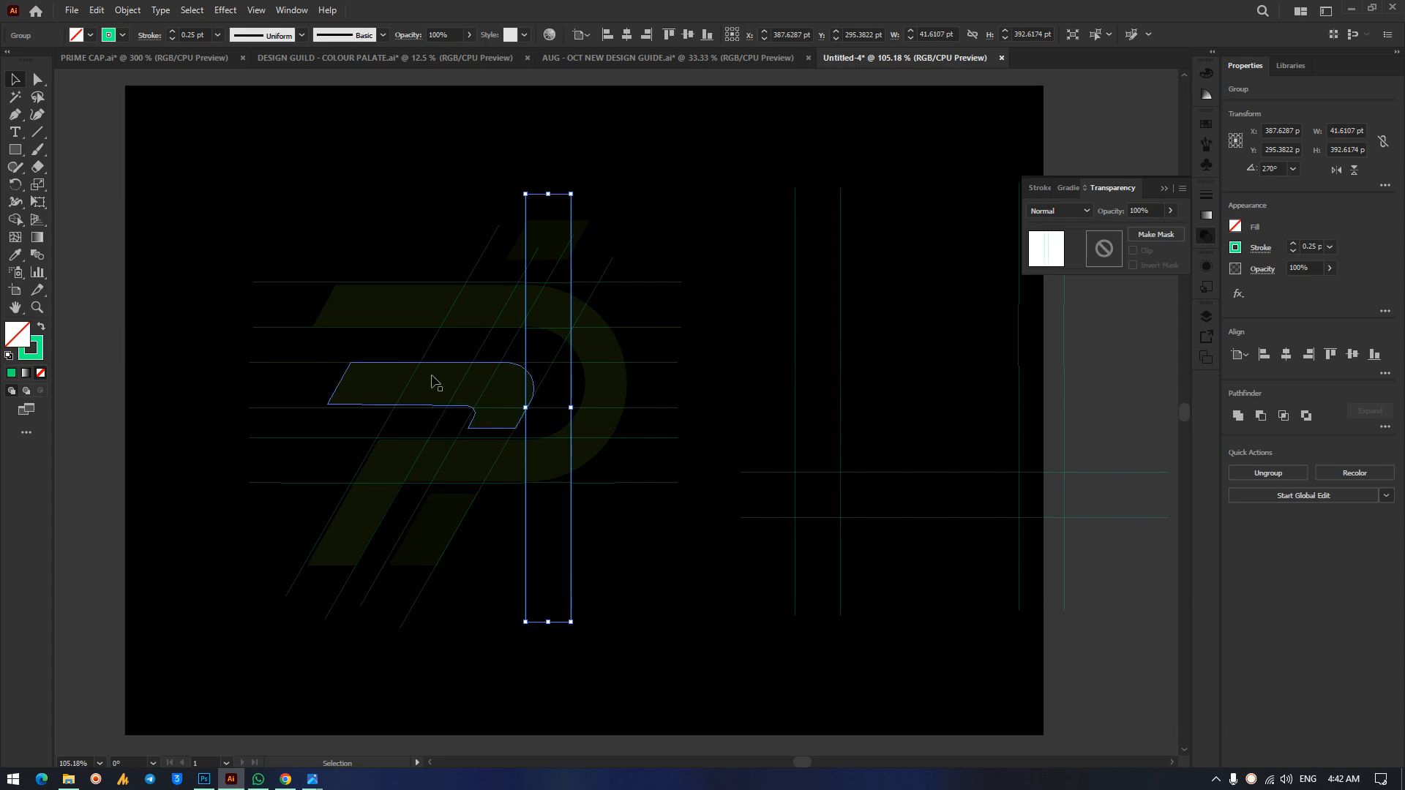
left_click_drag(421, 366, 299, 355)
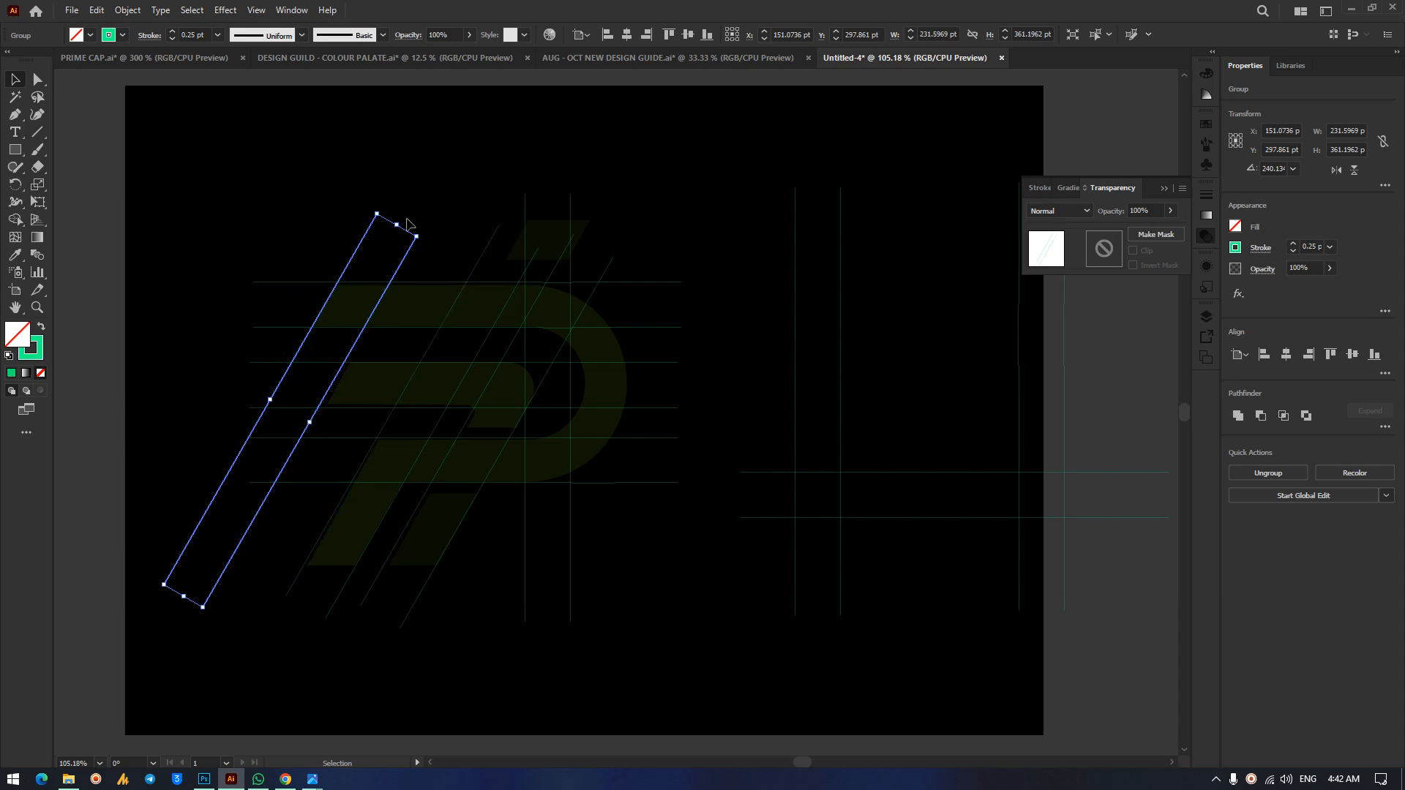
left_click_drag(401, 217, 398, 212)
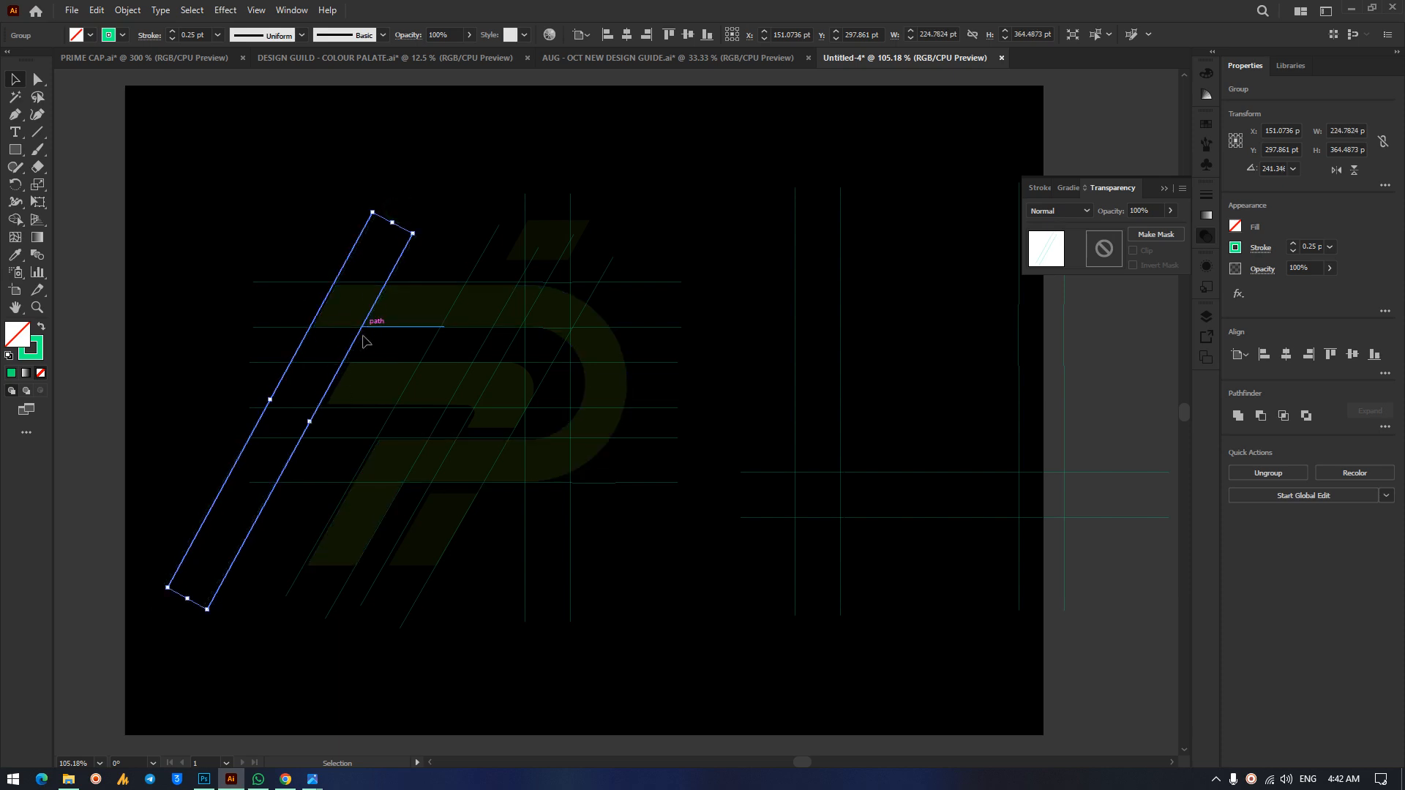
Delete the inner line of the slanted pair at the top arm's left end.
left_click(227, 216)
key("a")
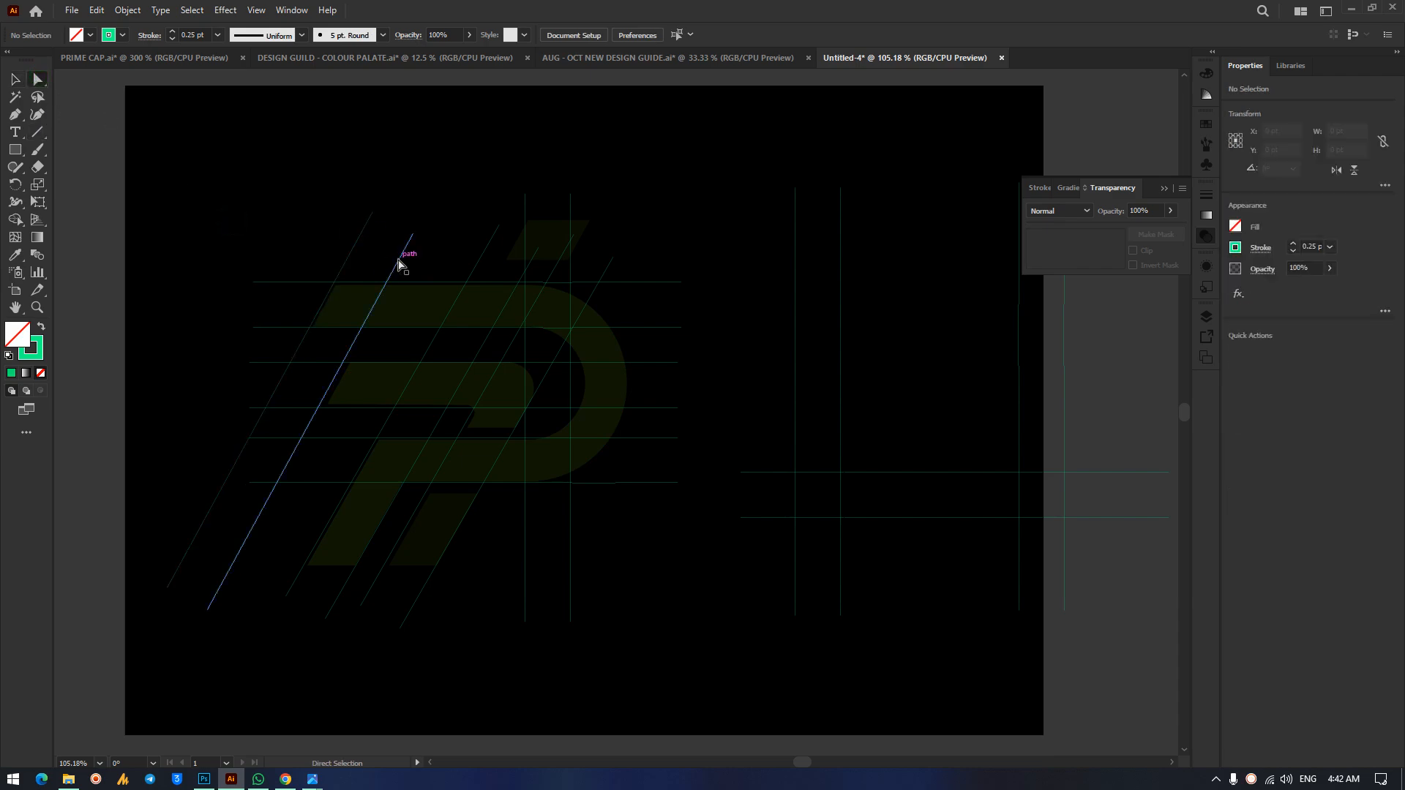
left_click(400, 257)
key("Delete")
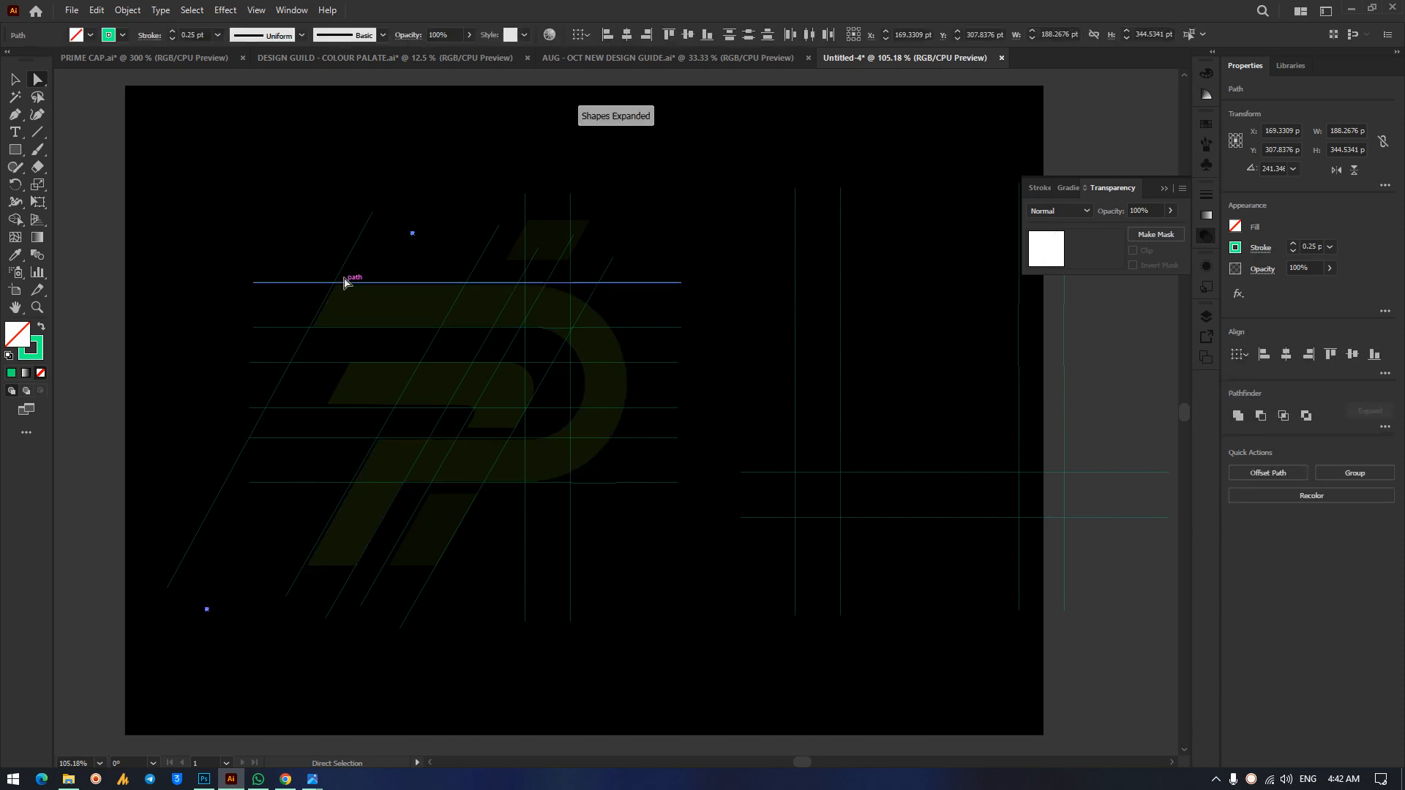
key("Delete")
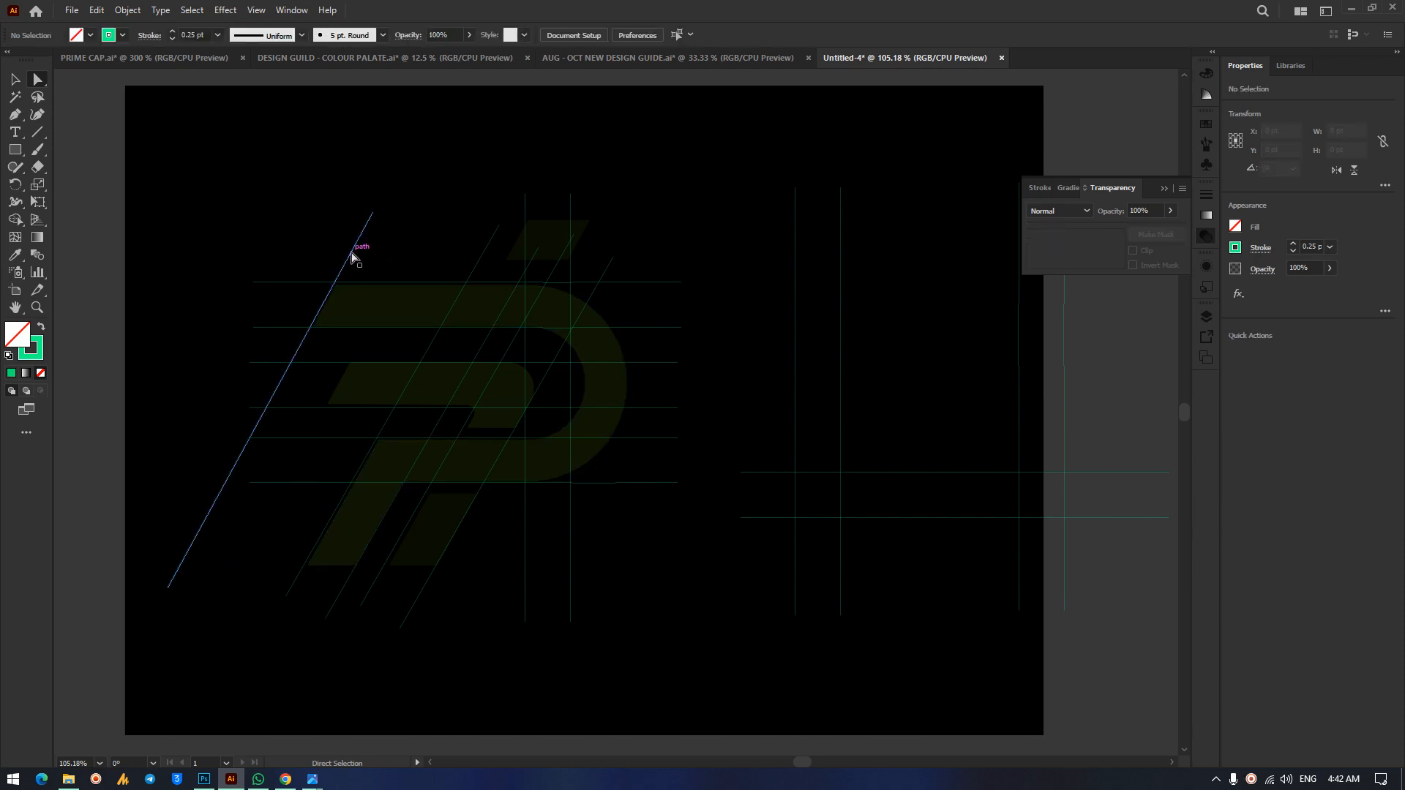
Shift the remaining slanted line onto the top arm's left end and copy it to the middle arm's left end.
left_click(370, 222)
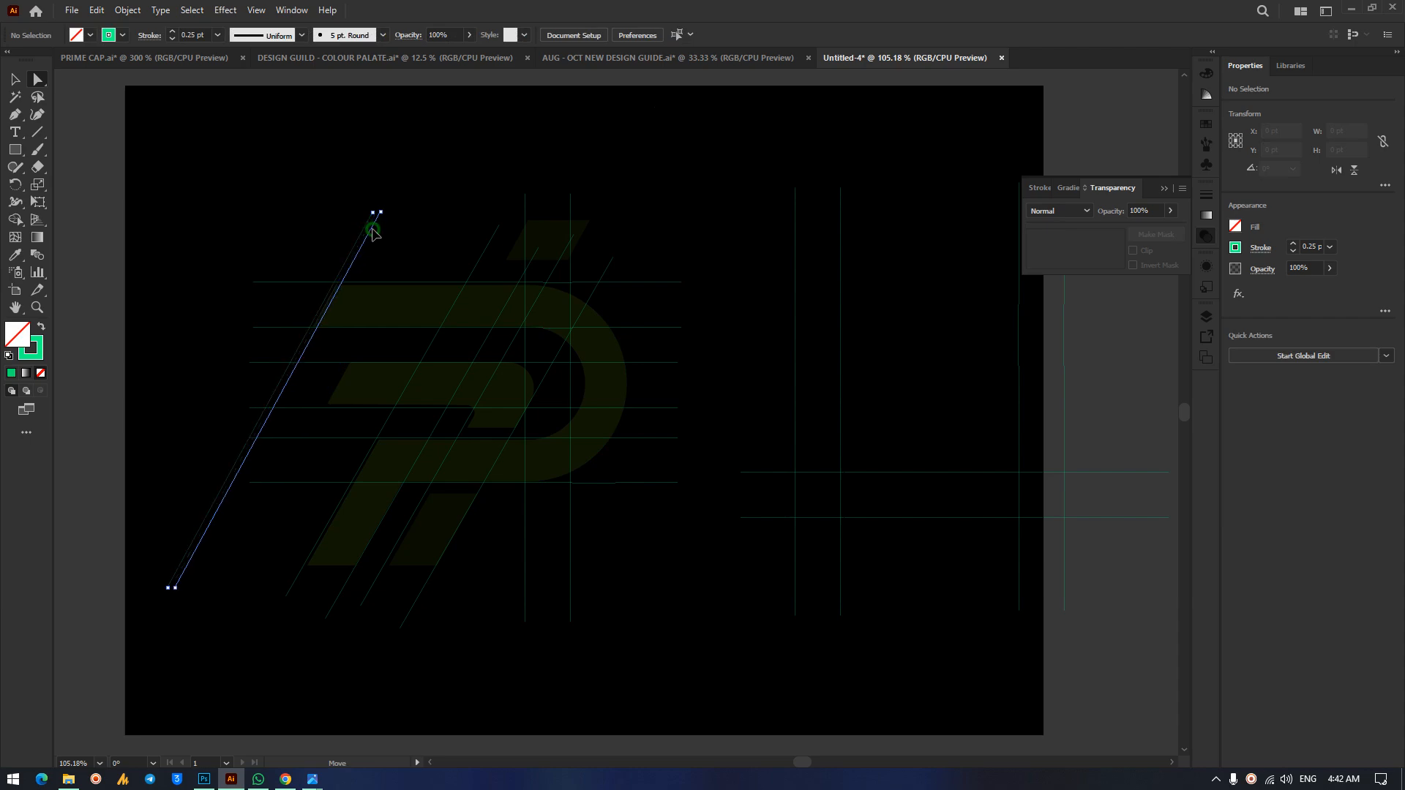
left_click(430, 204)
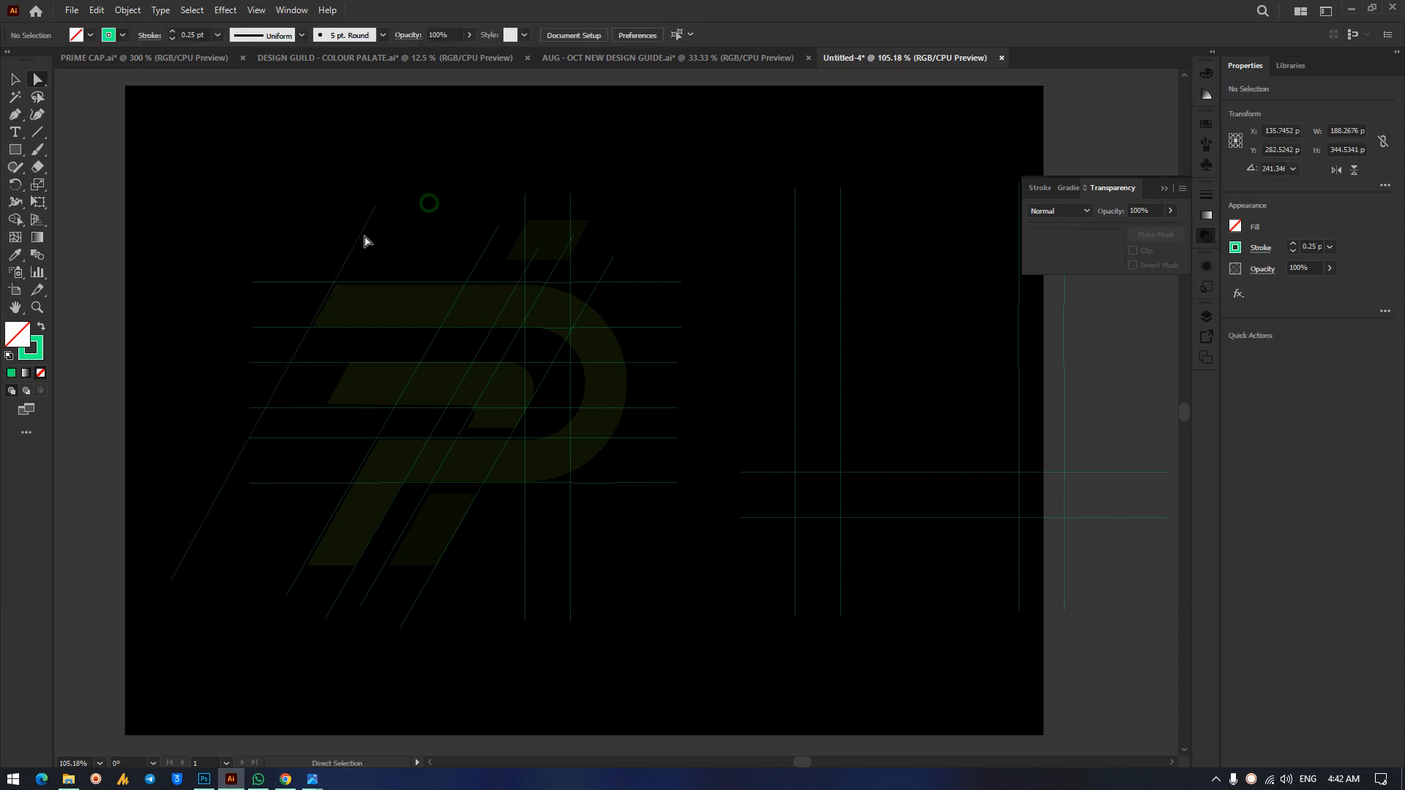
left_click_drag(366, 256, 397, 286)
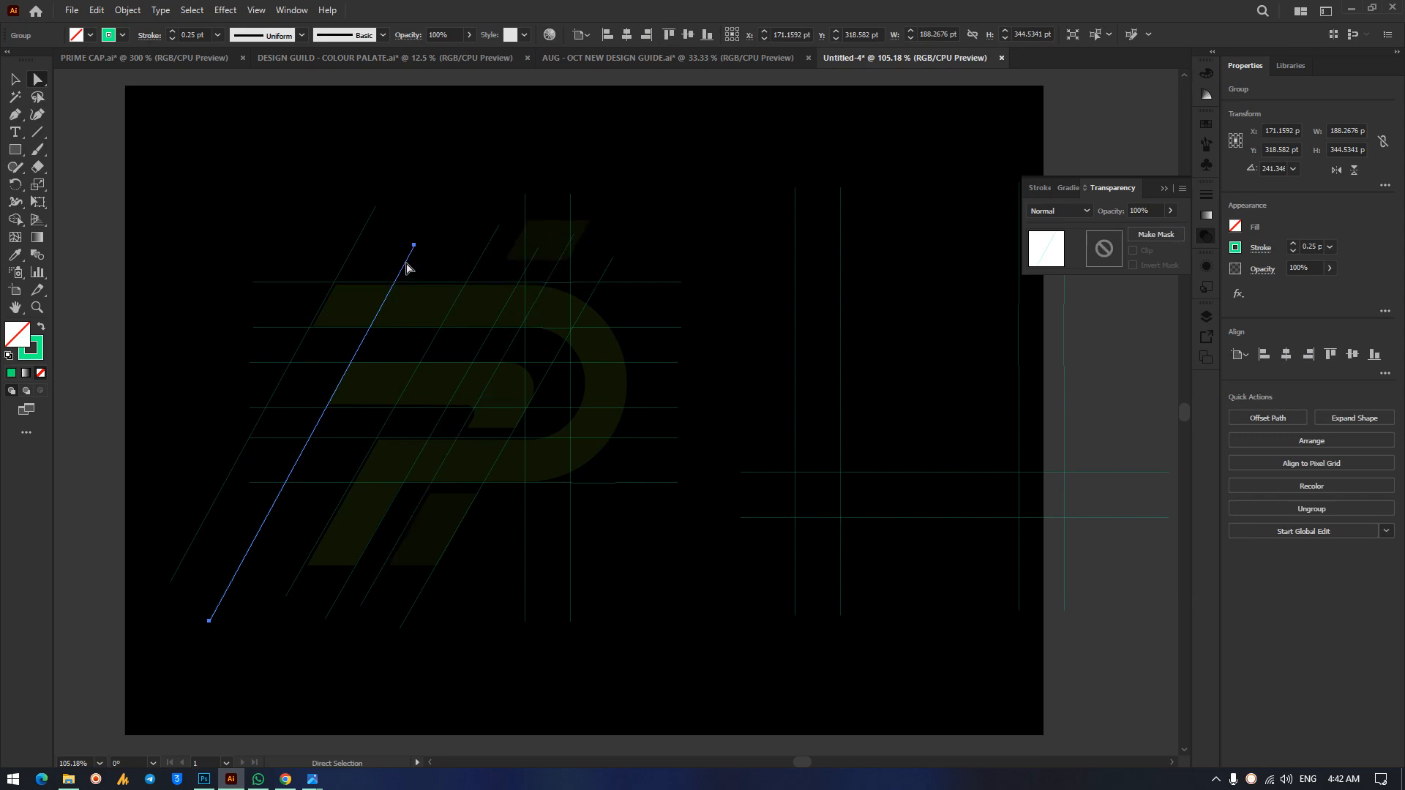
left_click_drag(412, 268, 558, 167)
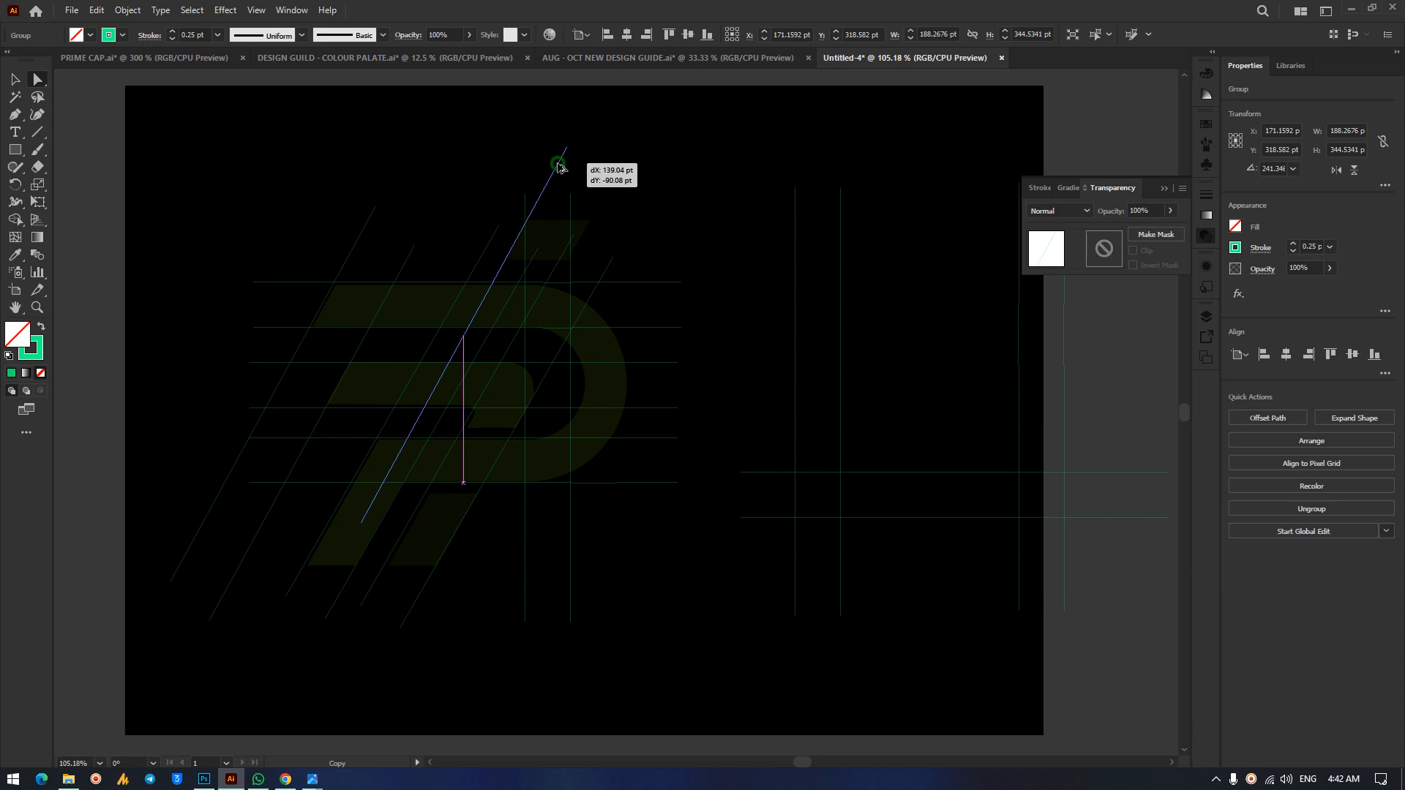
left_click_drag(558, 167, 559, 170)
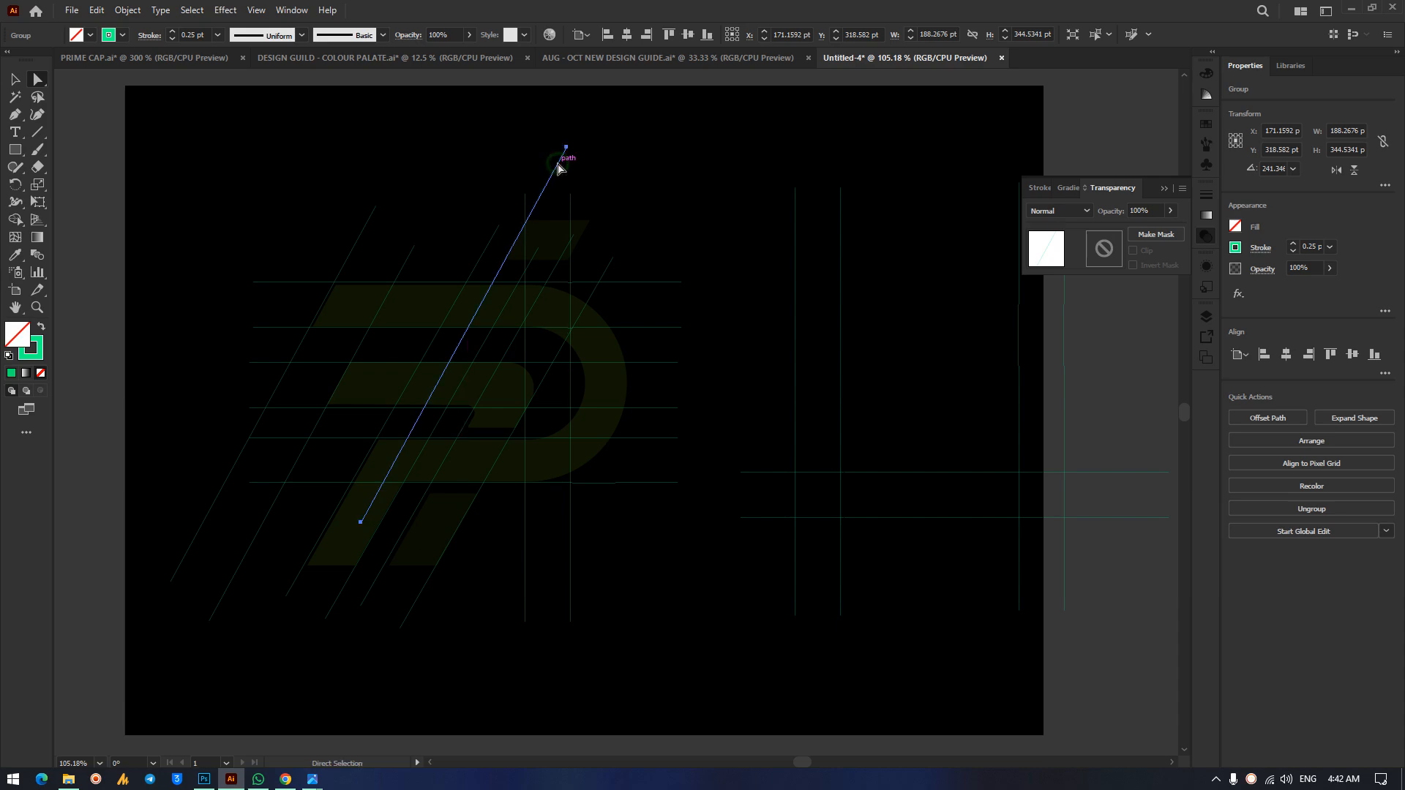
key("Delete")
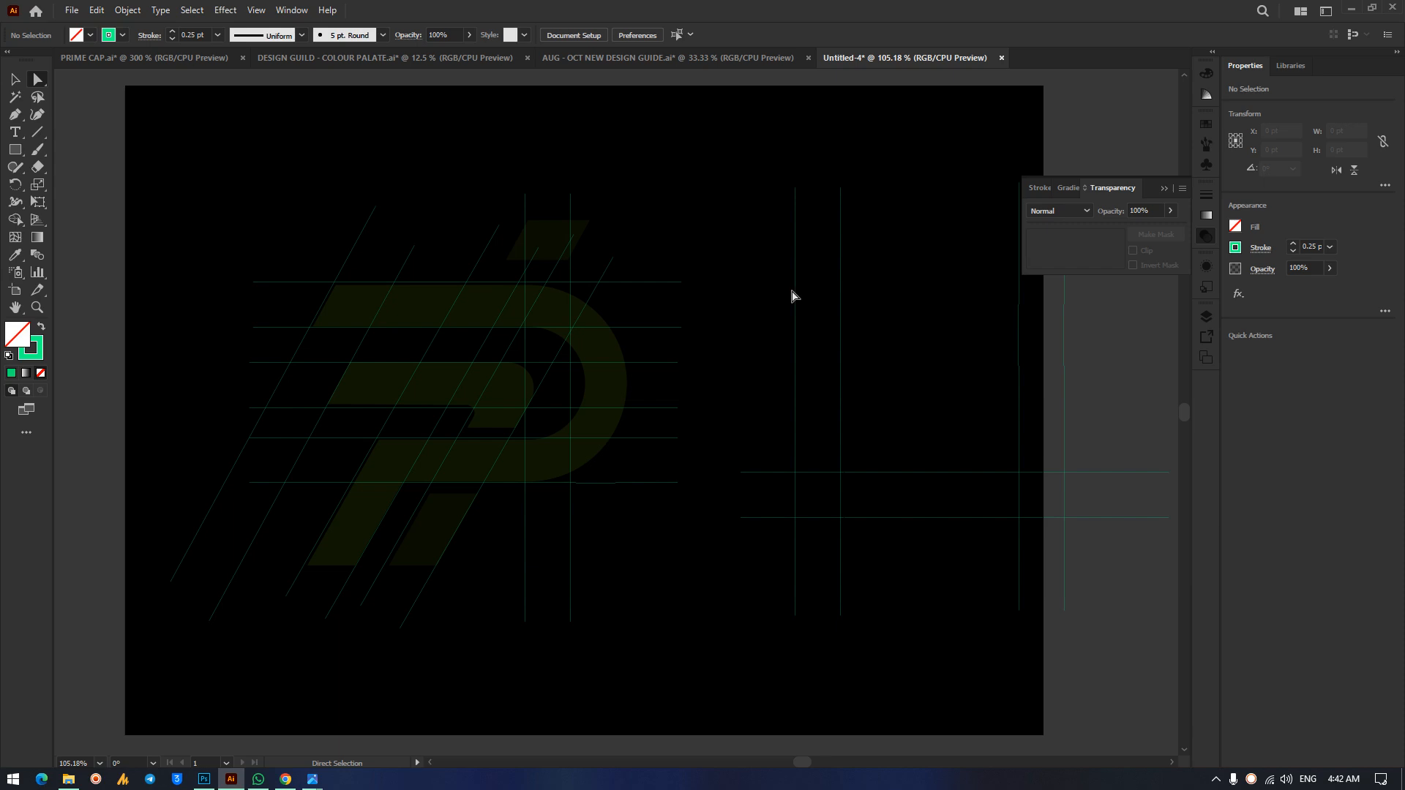
Place short slanted lines along both slanted edges of the small block above the top arm.
left_click_drag(344, 271, 523, 249)
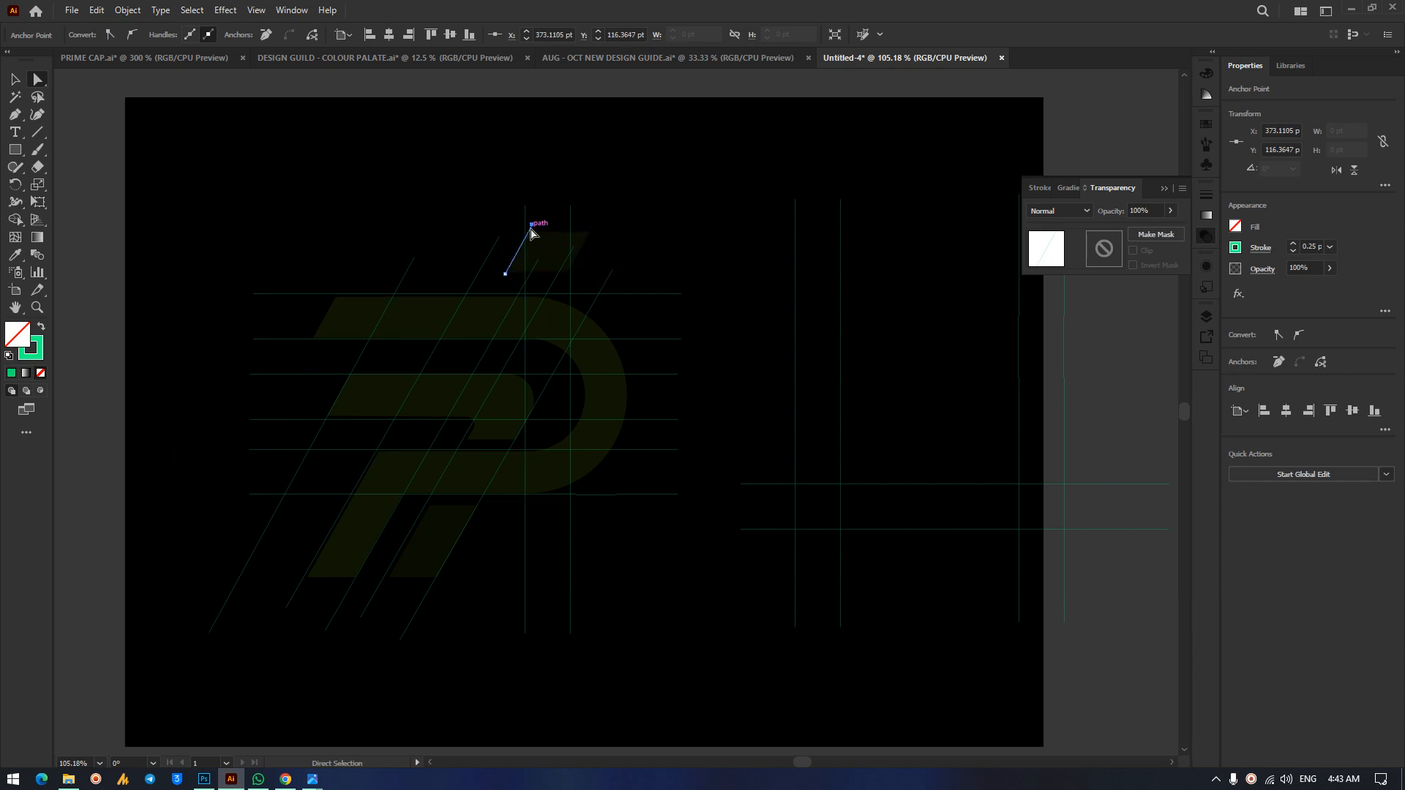
left_click_drag(529, 232, 592, 231)
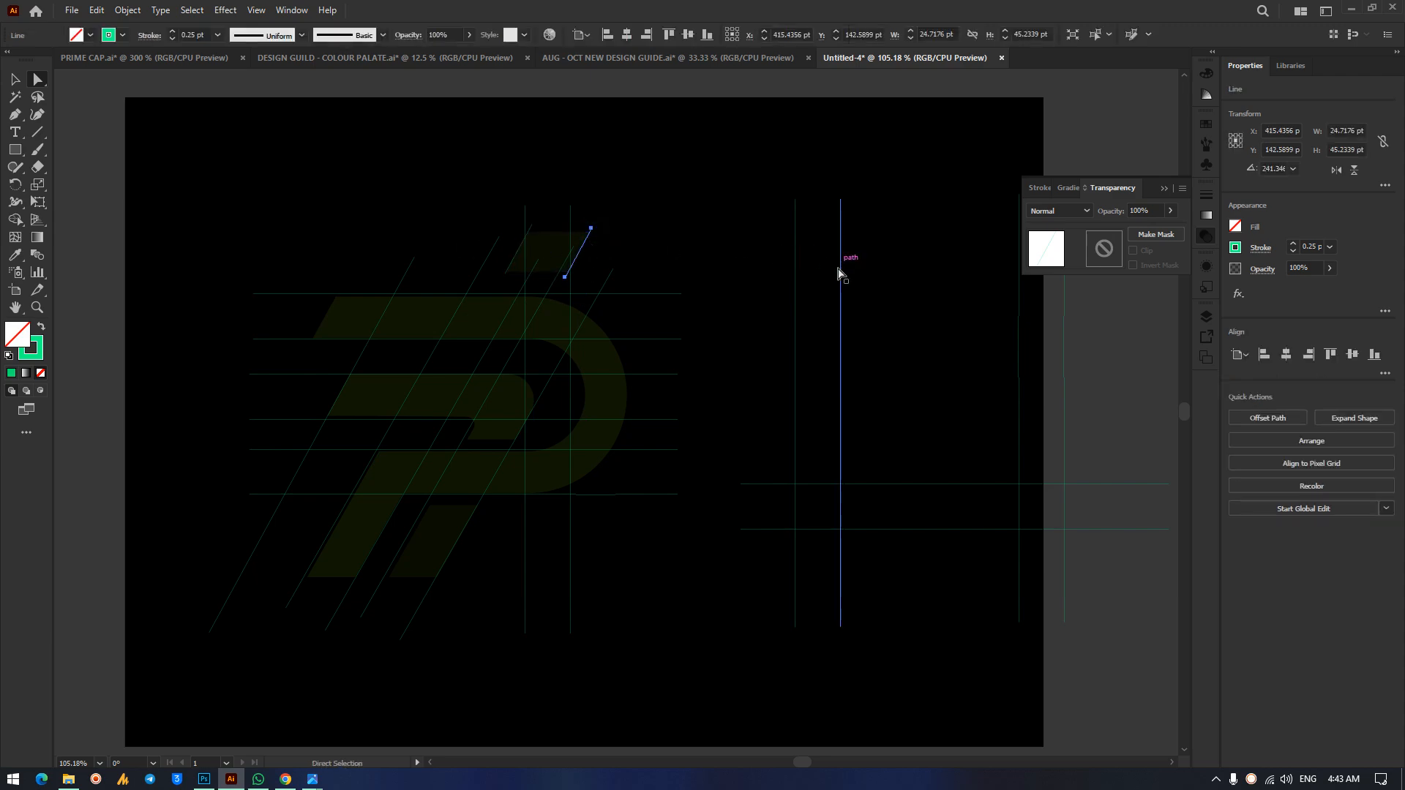
Move the spare horizontal line pair over the upper and lower edges of the small block above the top arm.
left_click_drag(930, 483, 870, 467)
key("ctrl+z")
key("v")
left_click(973, 435)
left_click_drag(961, 485, 621, 179)
left_click_drag(567, 217, 562, 227)
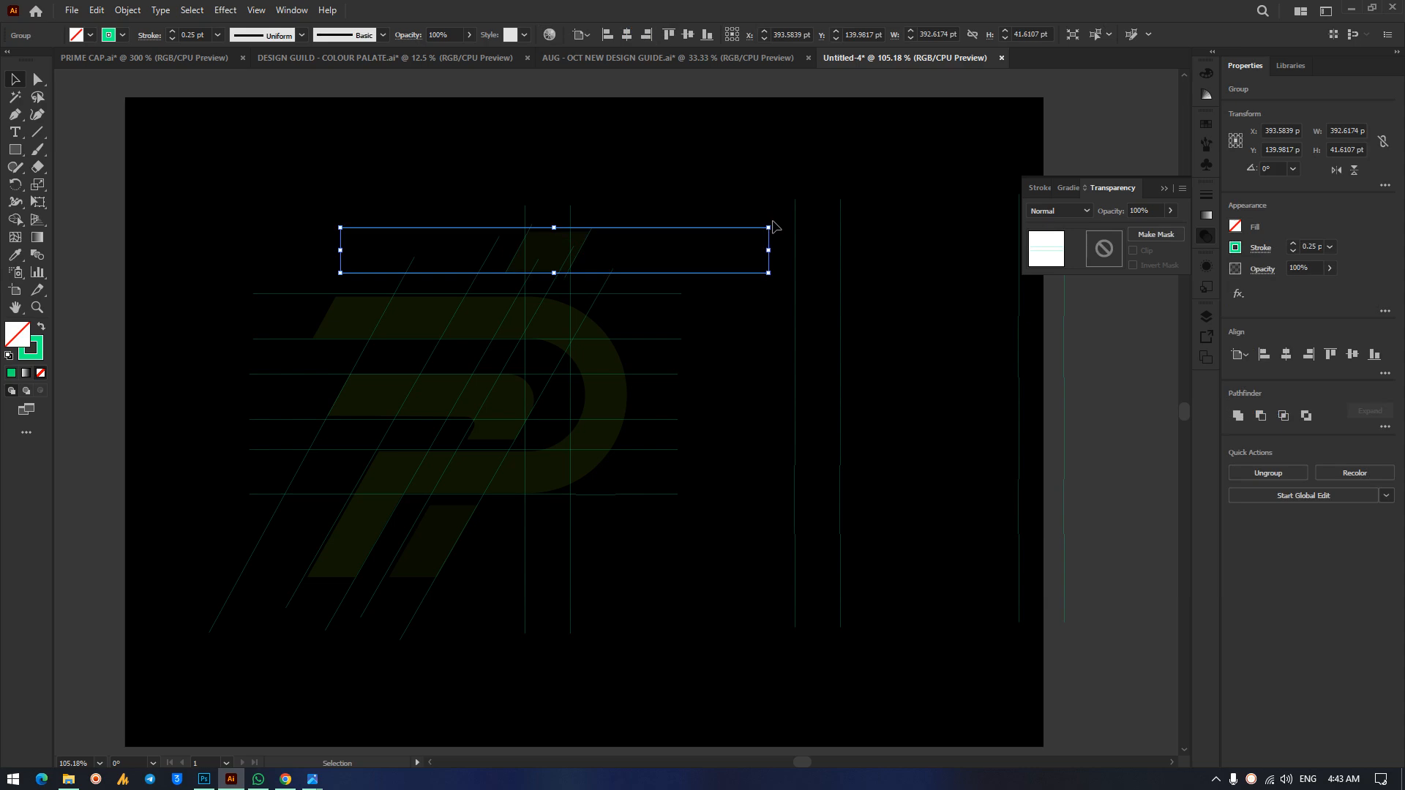
left_click(648, 175)
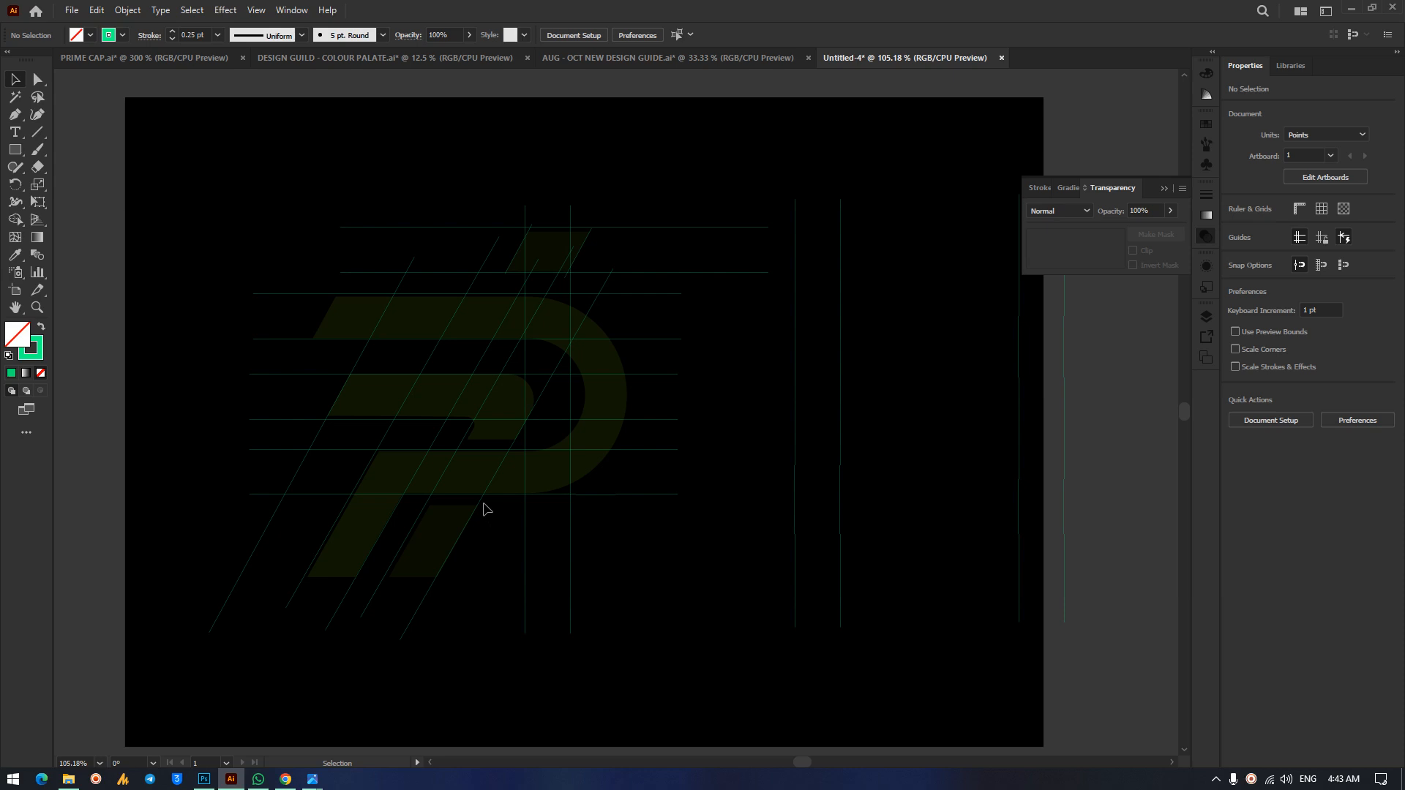
Copy single horizontal lines to the middle arm's lower end and the lower stroke's ends, and a slanted line to the top arm's left end.
left_click(37, 80)
left_click_drag(477, 227, 423, 440)
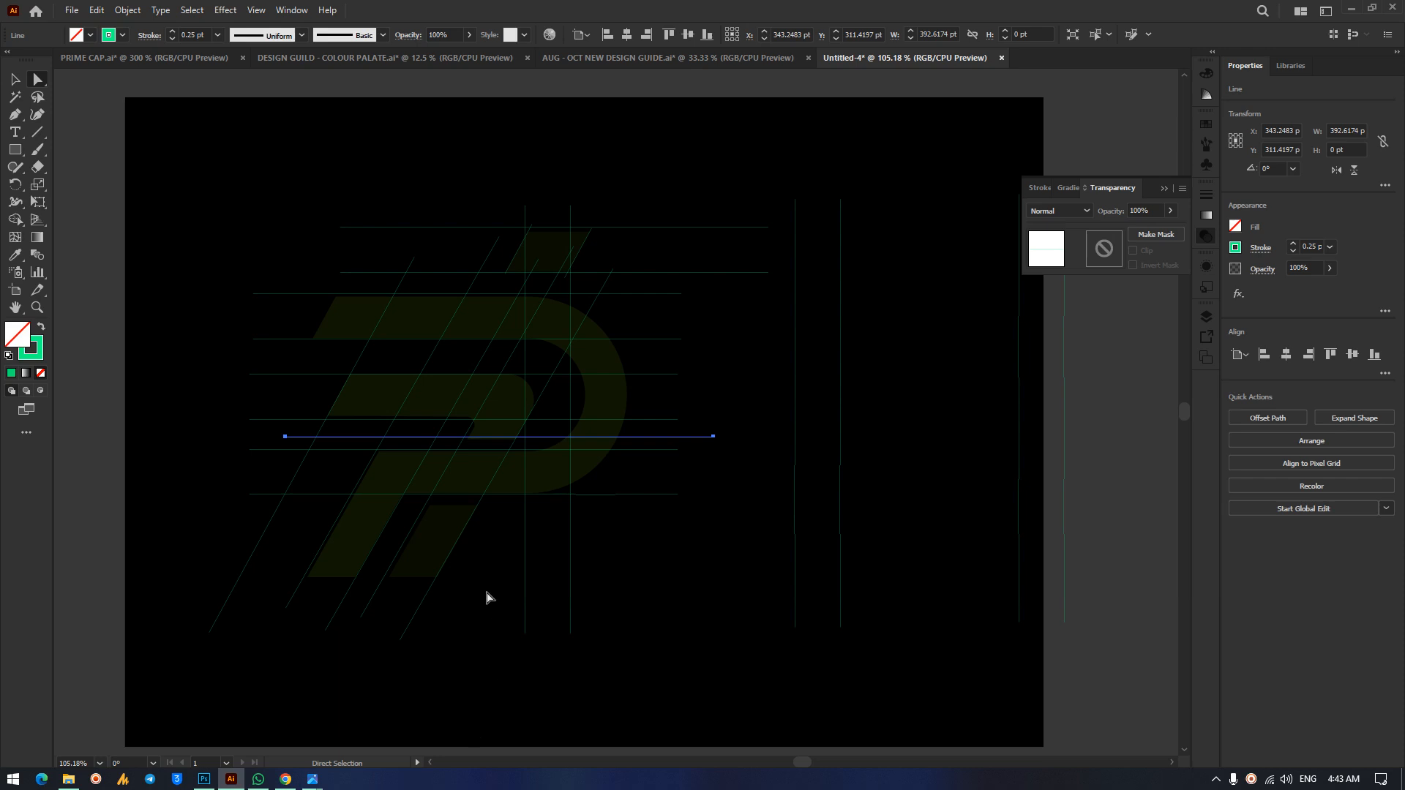
left_click_drag(554, 440, 510, 579)
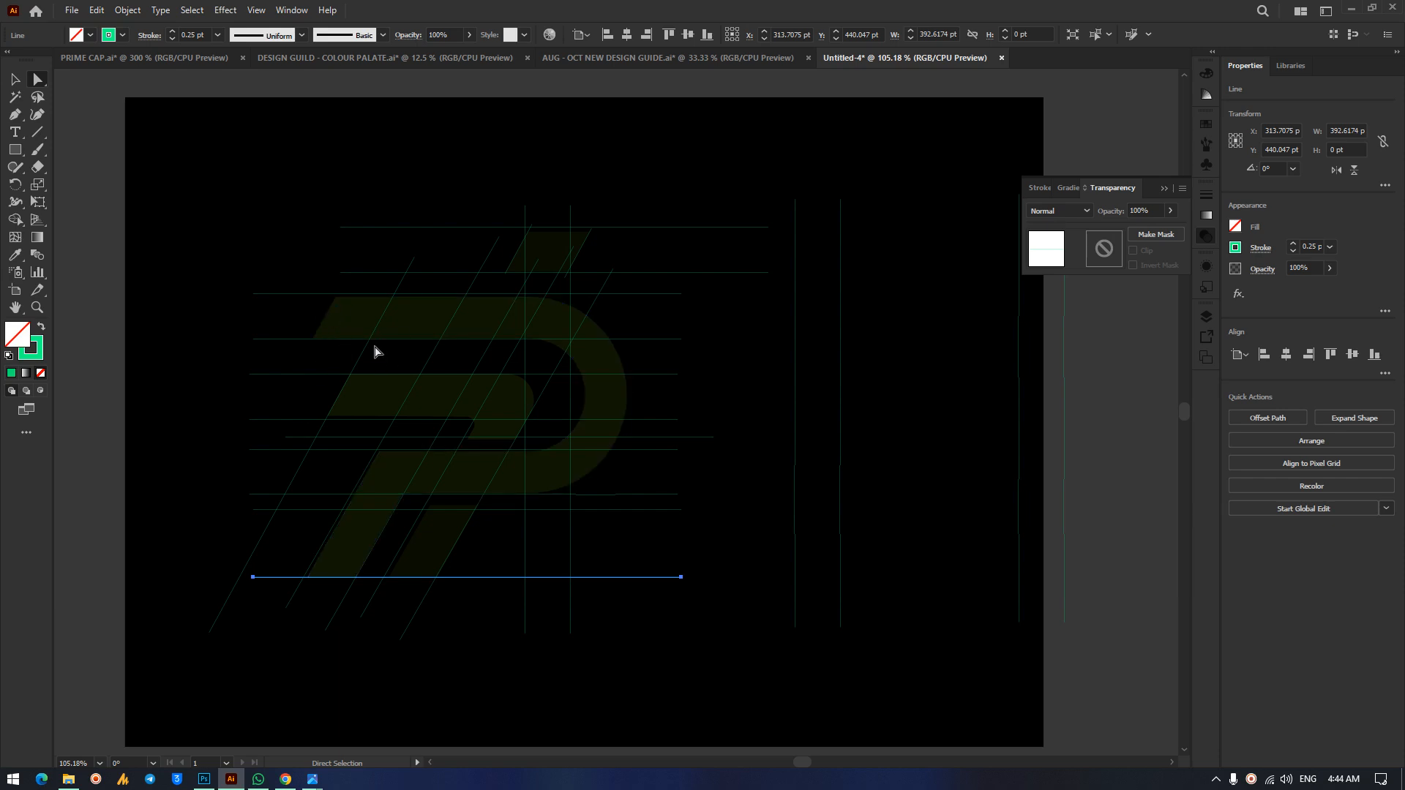
left_click_drag(372, 337, 323, 318)
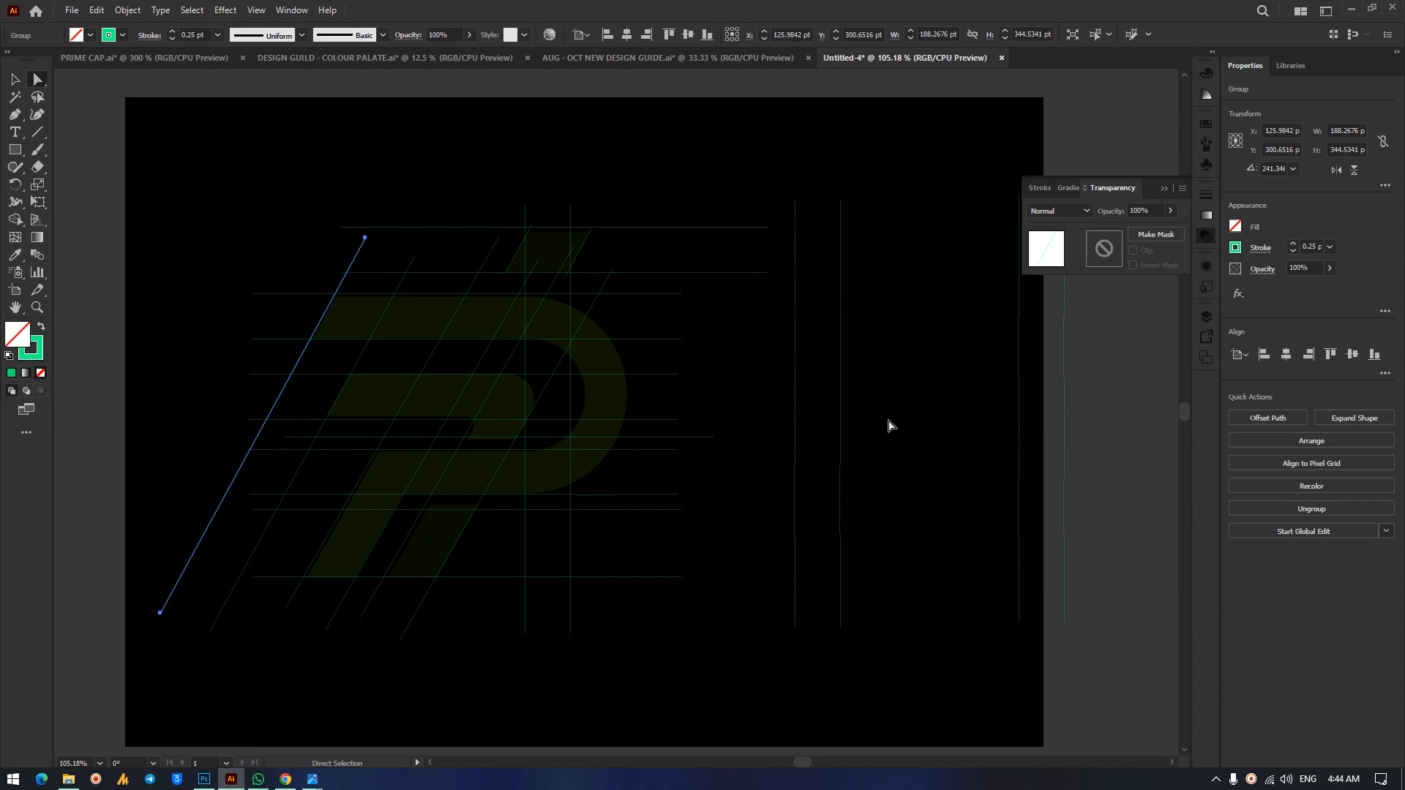
Delete the leftover vertical line pairs beside the logo.
left_click_drag(779, 390, 1096, 530)
key("Delete")
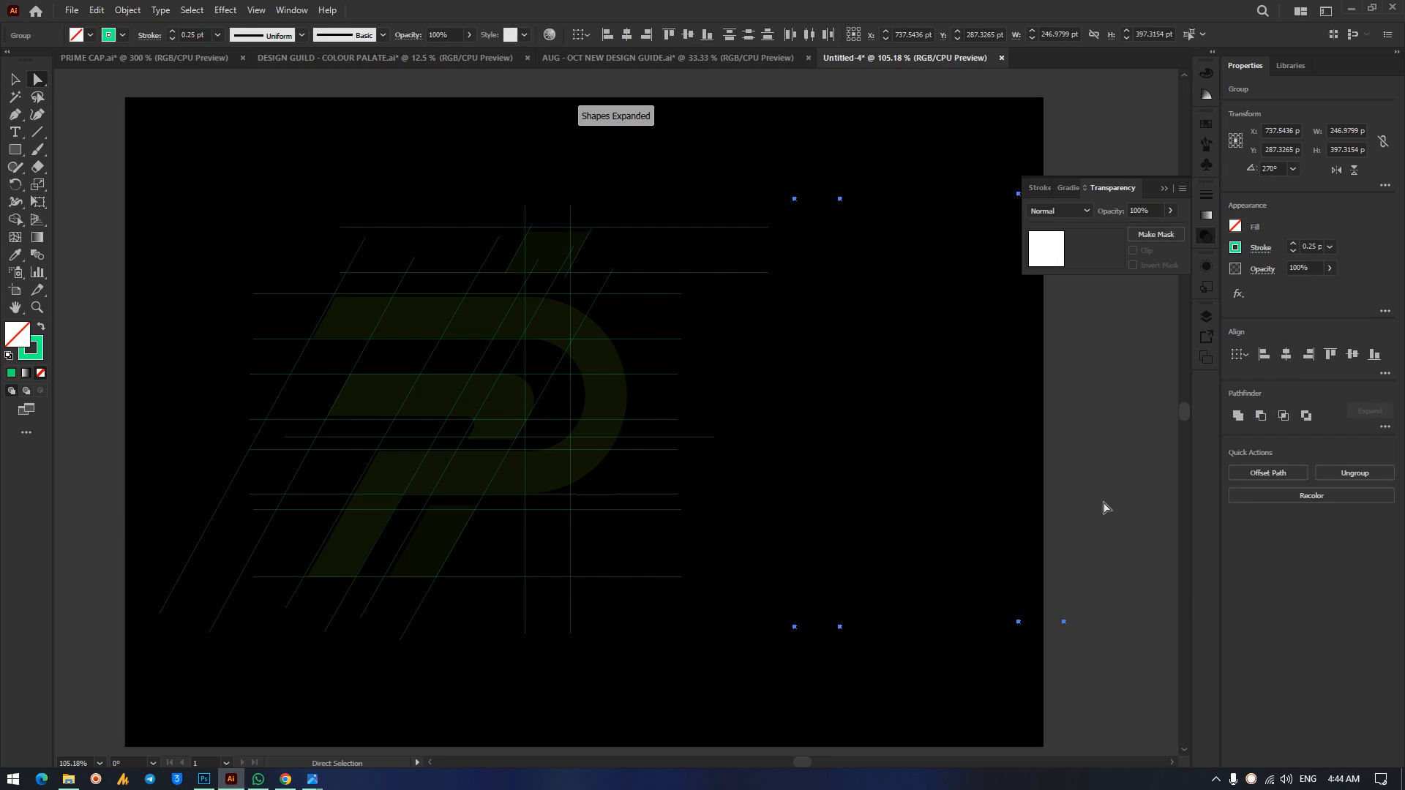
left_click(1106, 508)
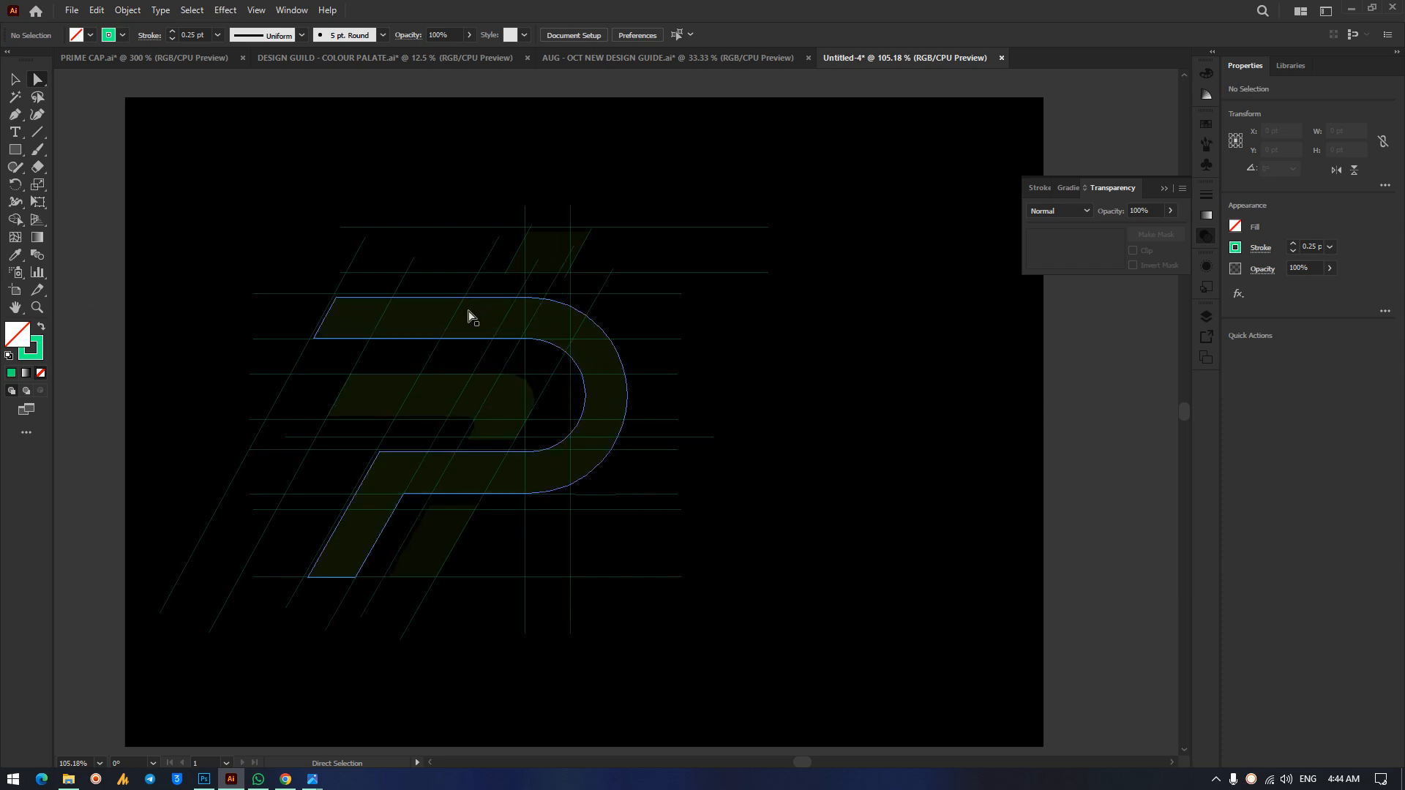
Draw a circle about 215 pt across beside the logo and set its stroke weight to 43 pt.
left_click_drag(20, 161, 85, 187)
mouse_move(908, 352)
left_mouse_down()
mouse_move(1084, 590)
mouse_move(1142, 586)
left_mouse_up()
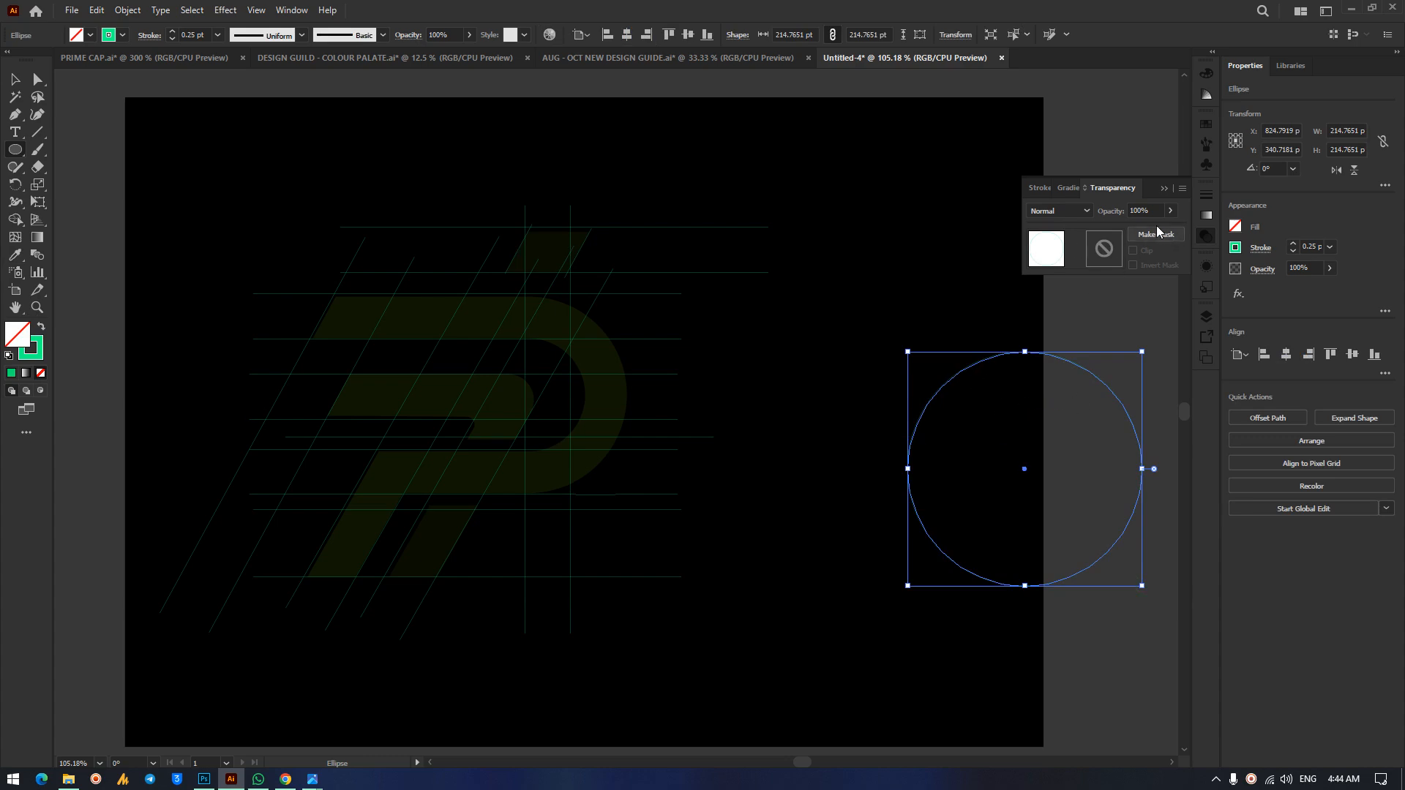
left_click(1207, 195)
left_click(1074, 211)
key("Up")
key("Up")
key("Up")
key("Up")
key("Up")
key("Up")
key("Up")
key("Up")
key("Up")
key("Up")
key("Up")
key("Up")
key("Up")
key("Up")
key("Up")
key("Up")
key("Up")
key("Up")
key("Up")
key("Up")
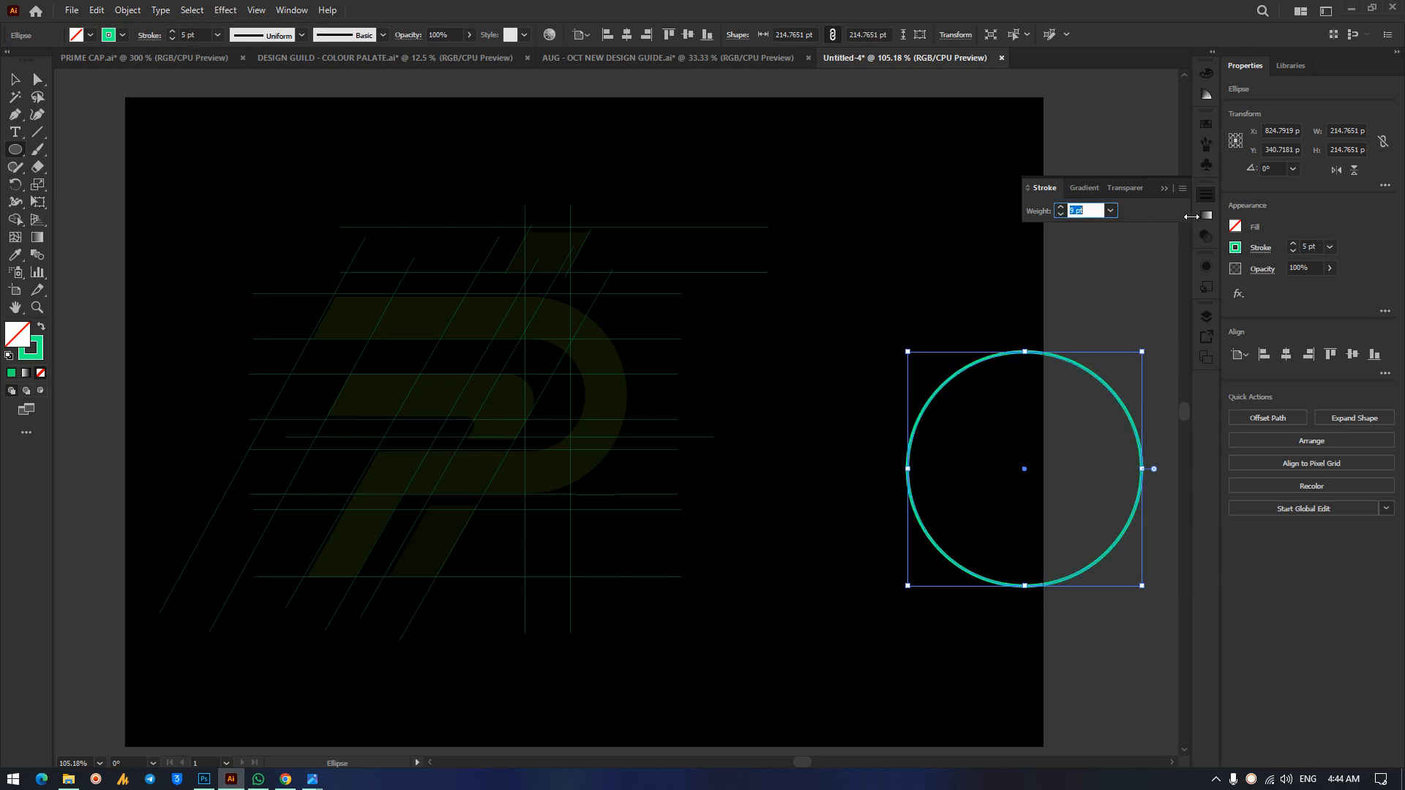
key("Up")
key("Up")
key("Up")
key("Up")
key("Up")
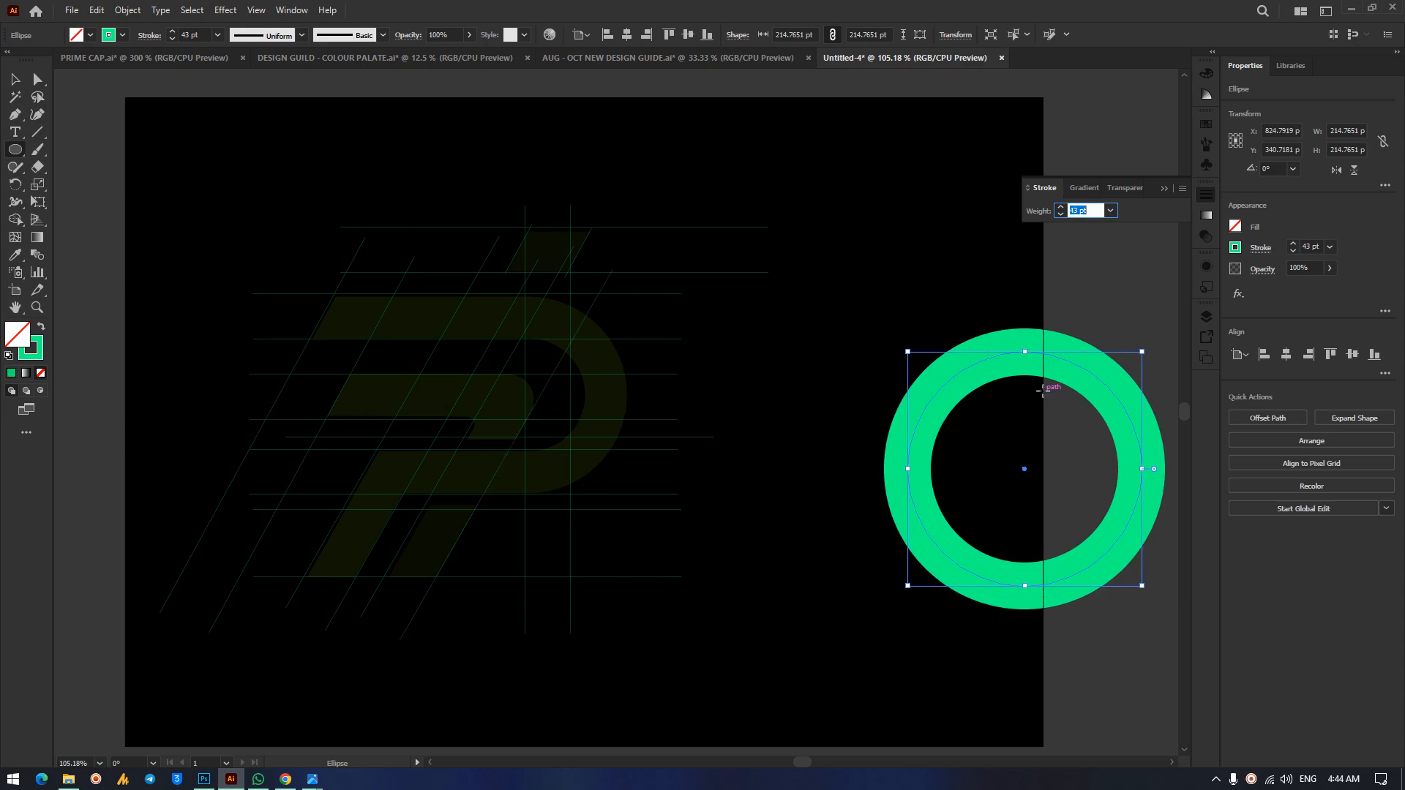
Move the thick circle over the logo's bowl and shrink it to about 160 pt across.
left_click(15, 79)
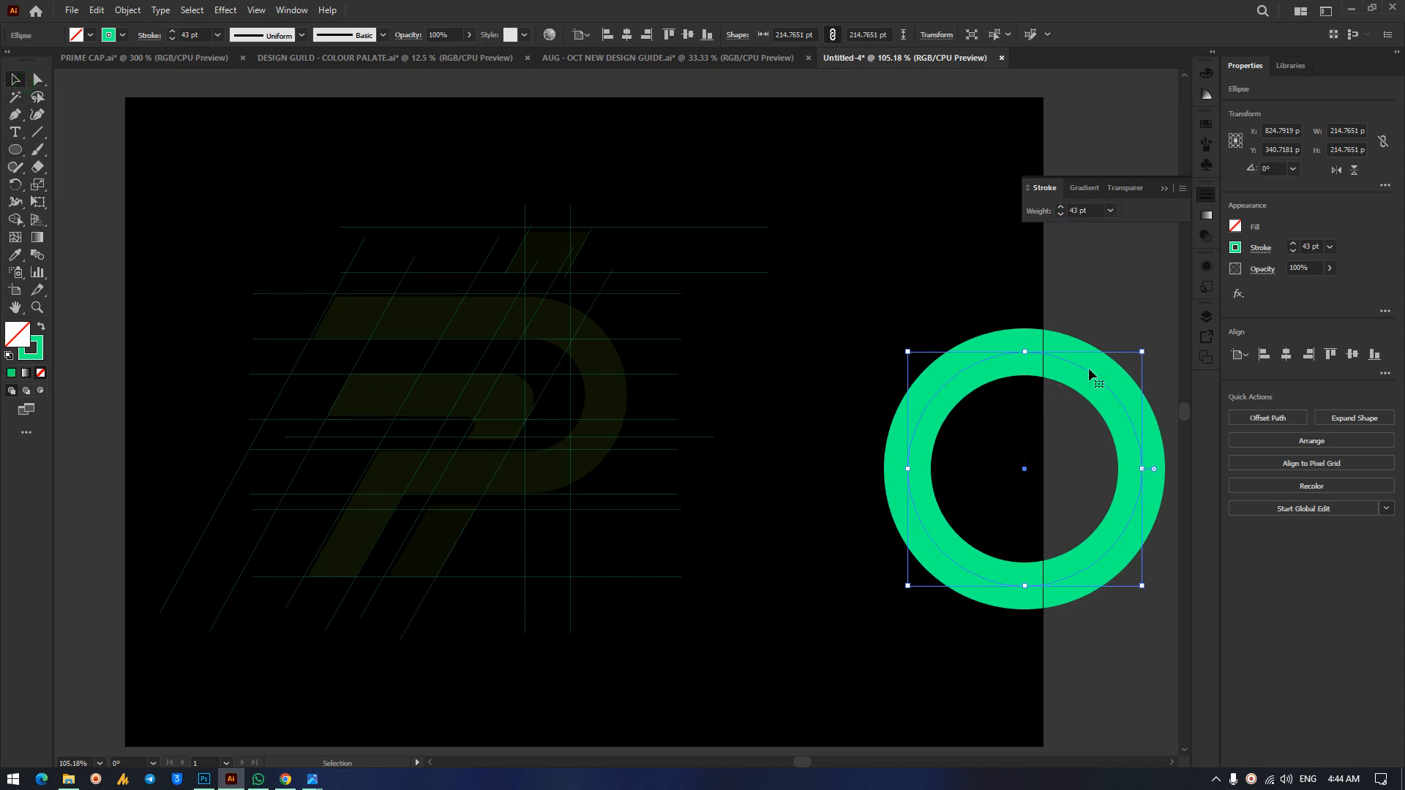
mouse_move(1083, 370)
left_mouse_down()
mouse_move(526, 276)
mouse_move(557, 302)
left_mouse_up()
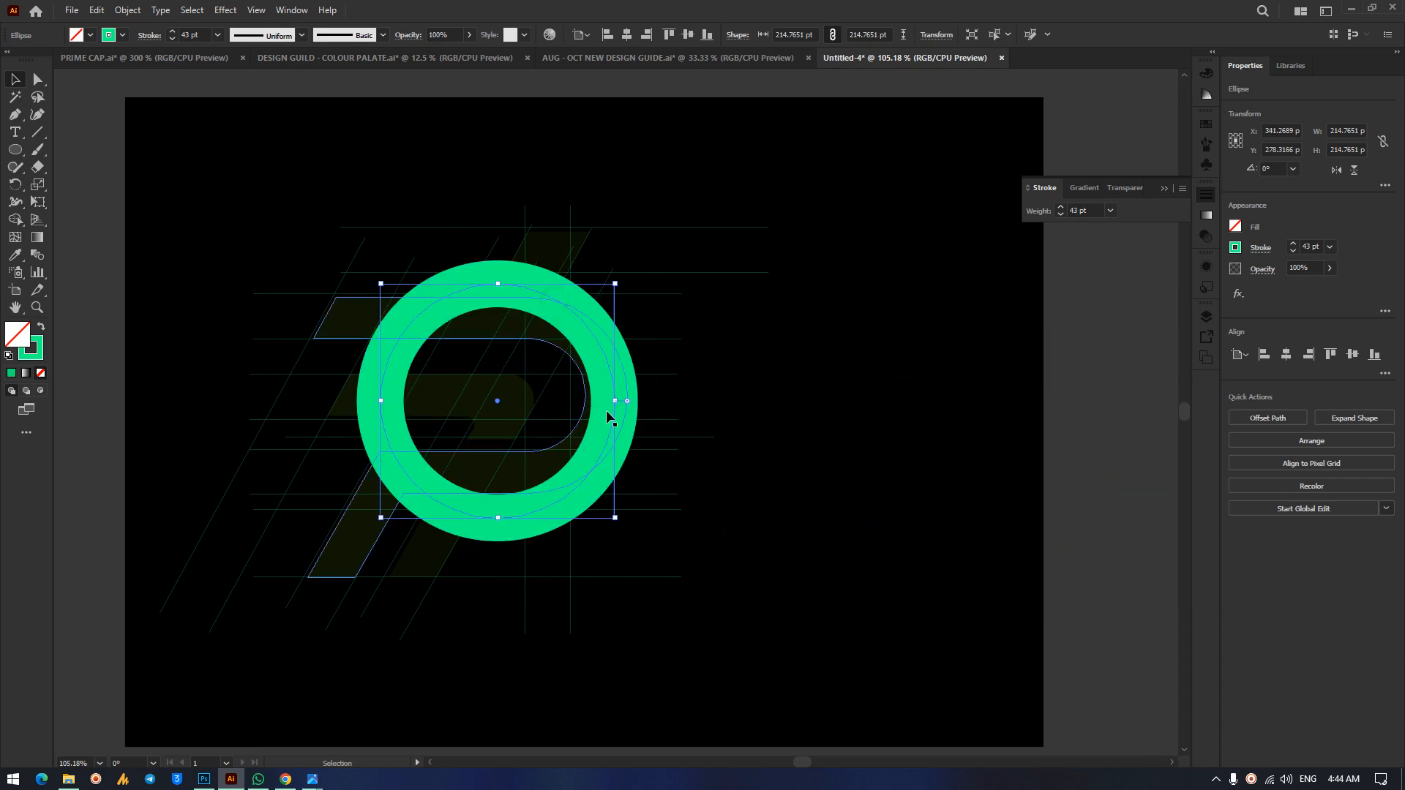
left_click_drag(387, 397, 440, 401)
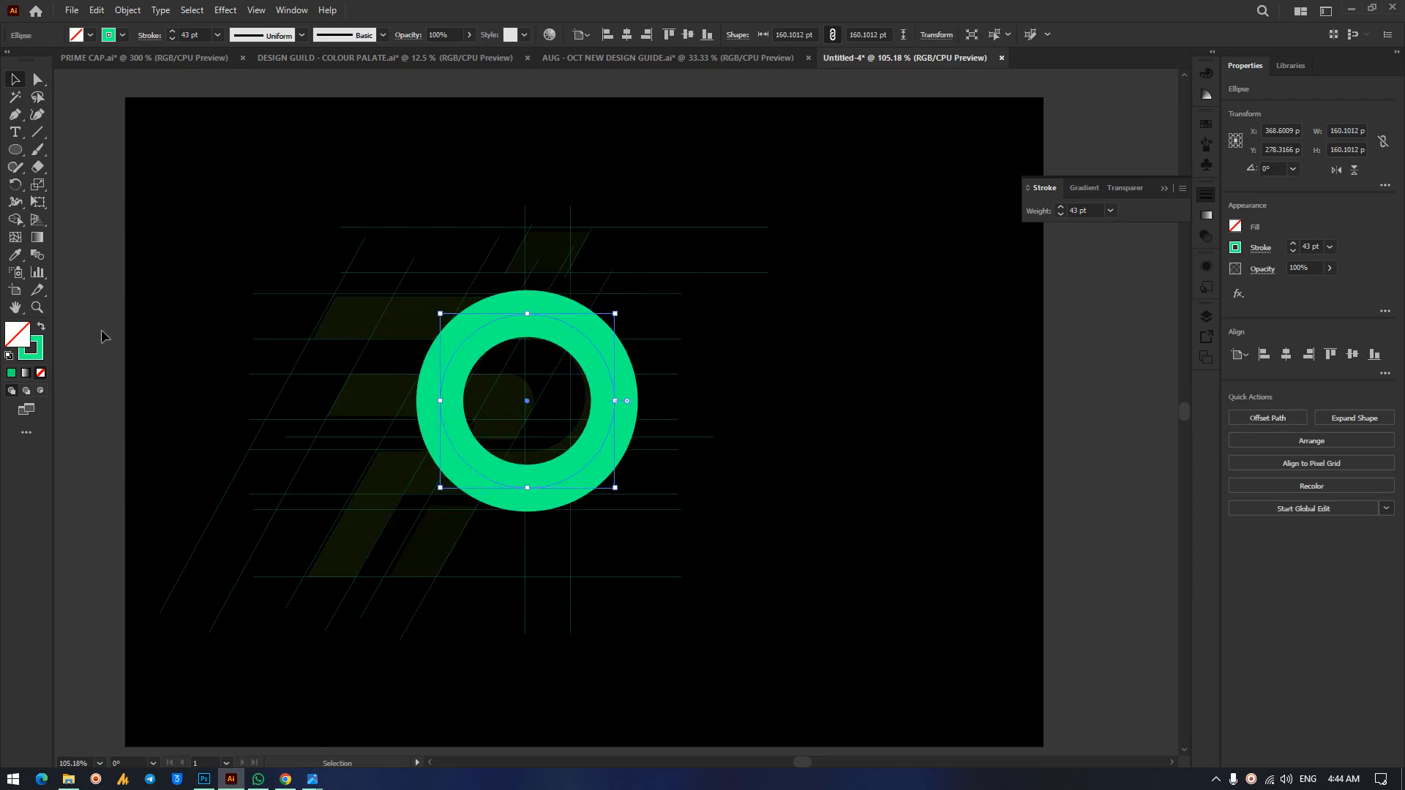
Lower the circle's opacity to 17%.
left_click(1205, 240)
left_click(1170, 211)
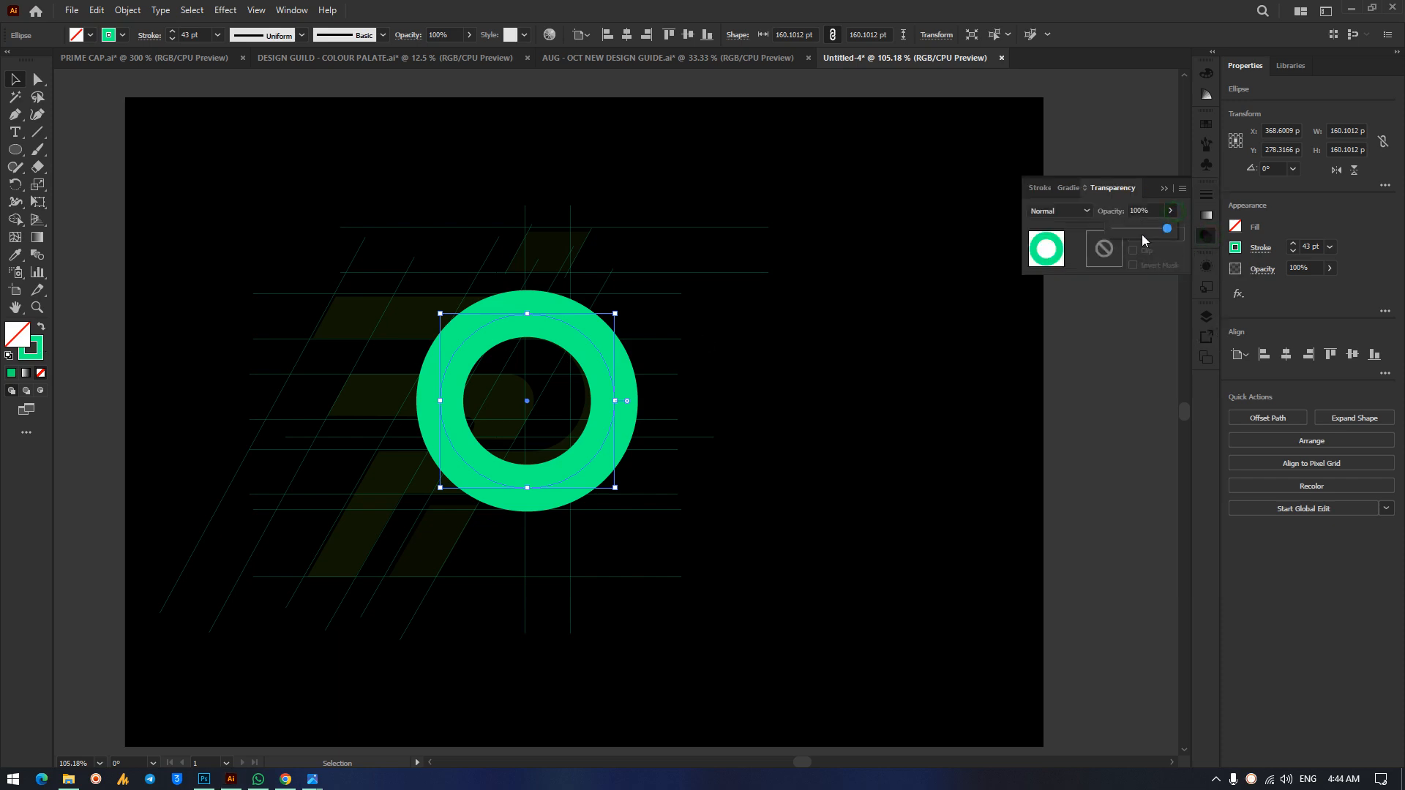
left_click(1132, 227)
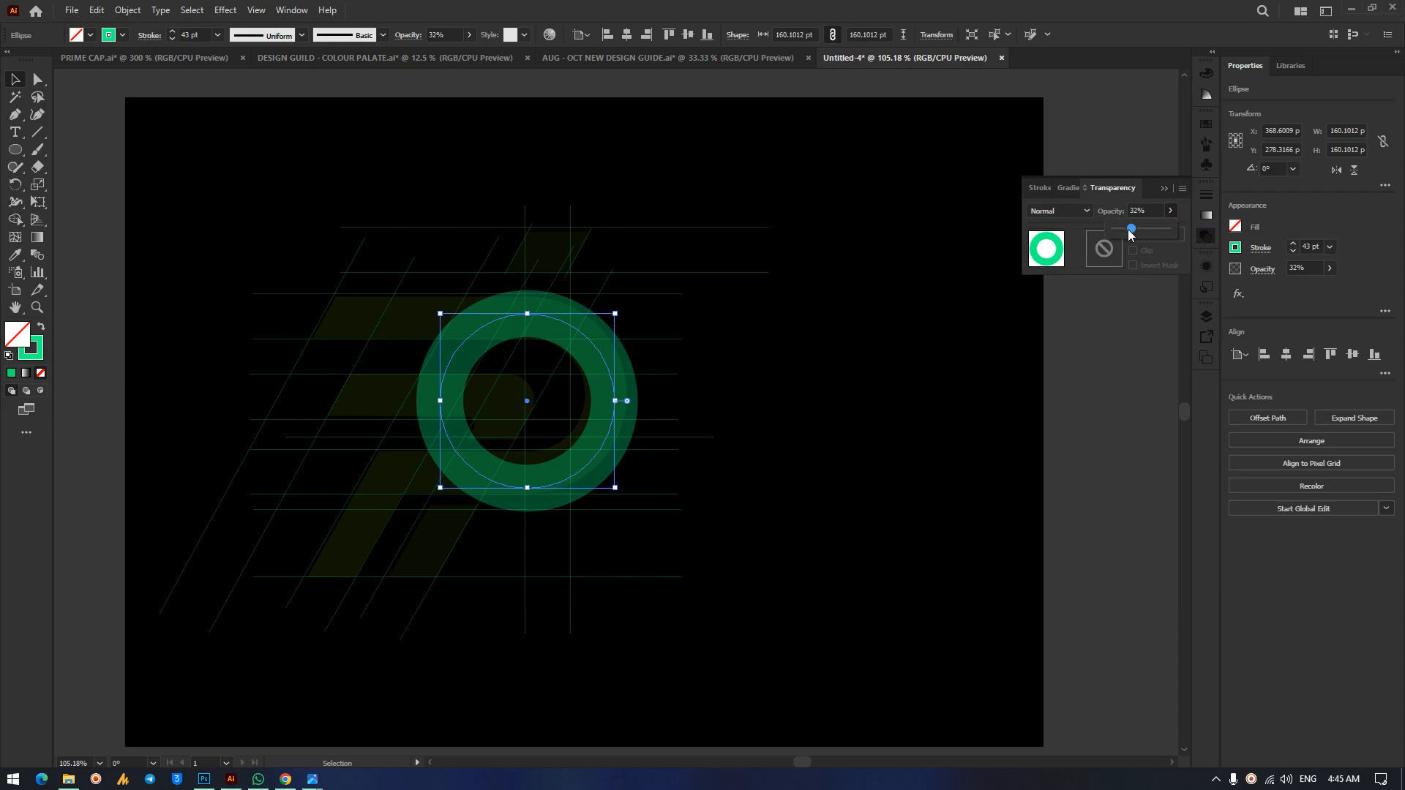
left_click_drag(1123, 226, 1124, 226)
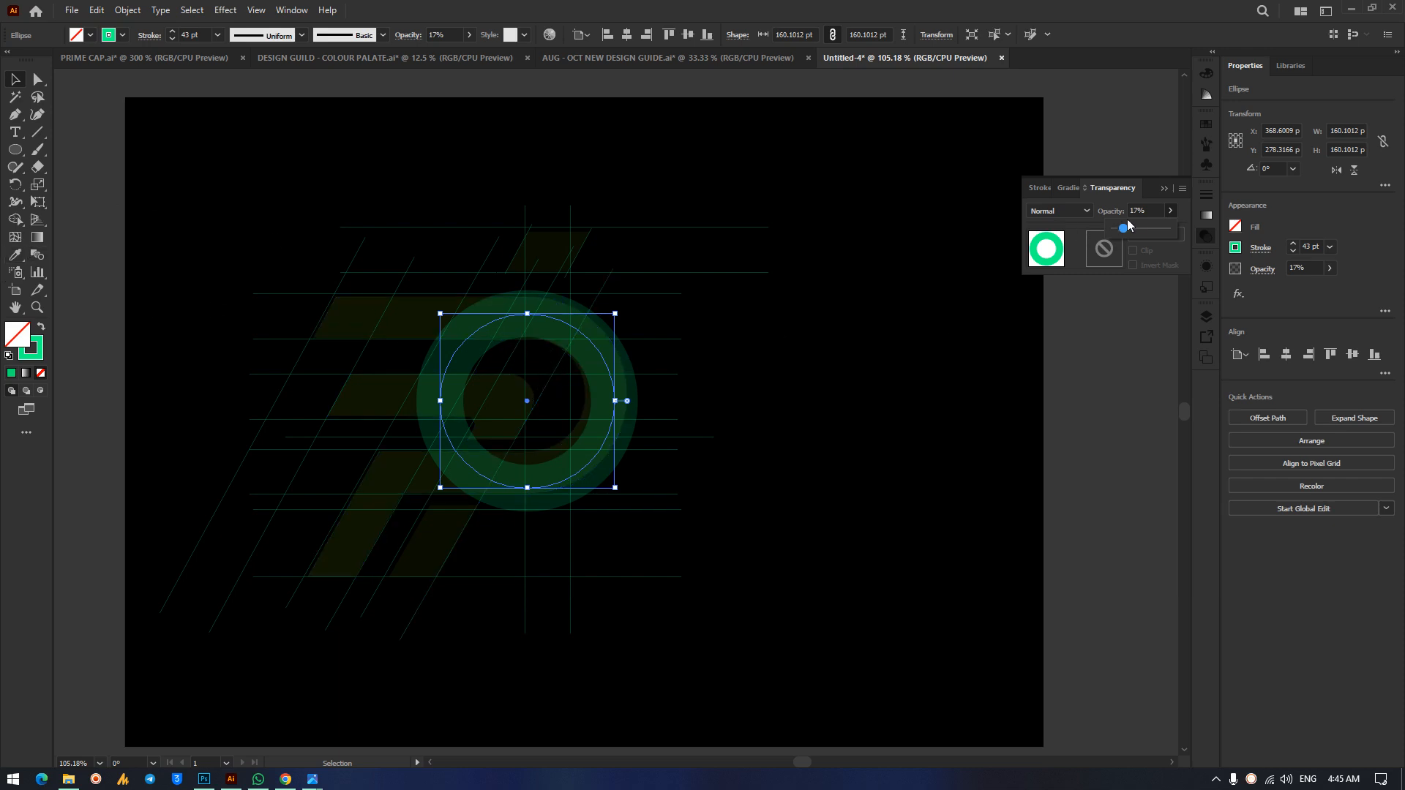
Set the circle's stroke weight to 37 pt to suit the bowl's thickness.
left_click(1206, 195)
left_click(1094, 210)
key("Down")
key("Down")
key("Down")
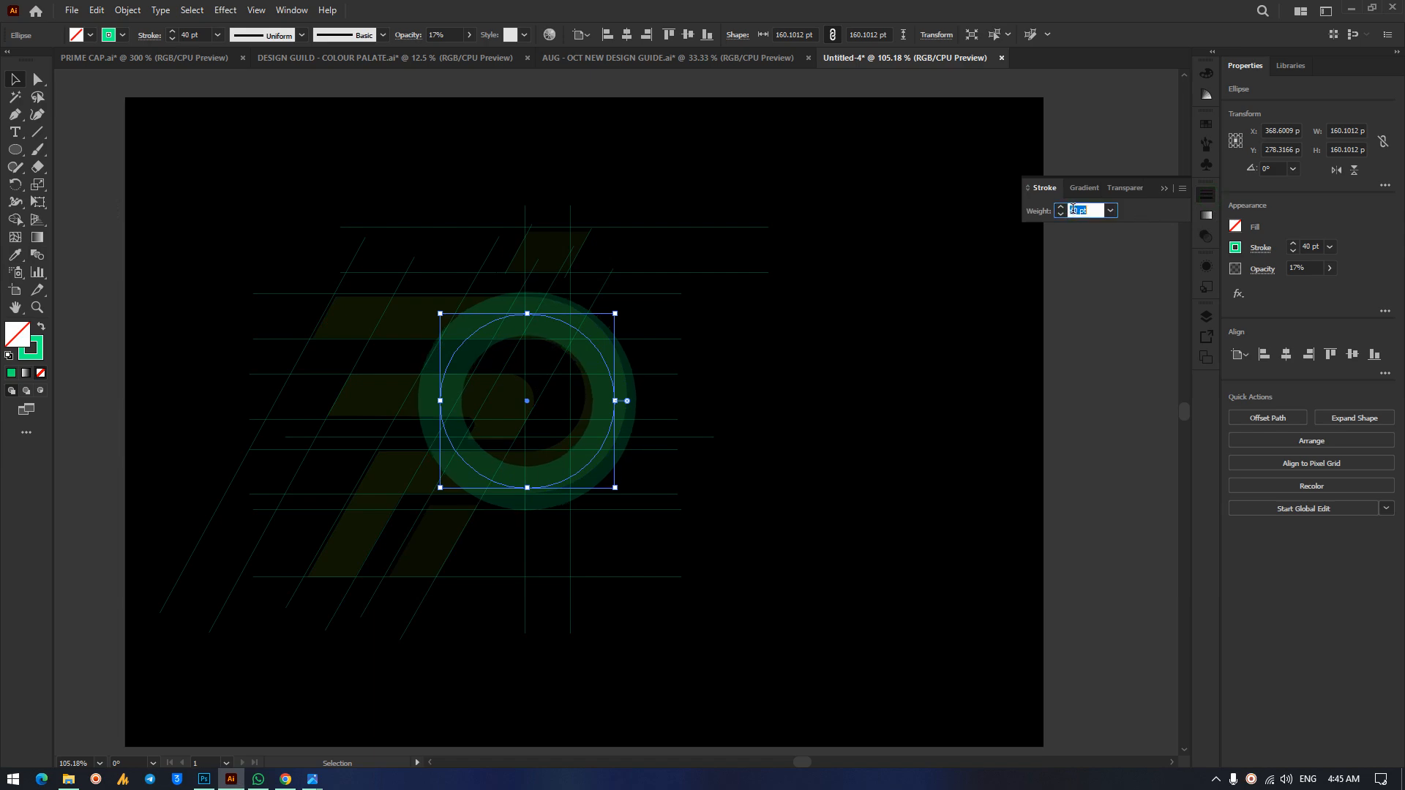
key("Down")
key("Down")
key("Down")
key("Down")
key("Down")
key("Down")
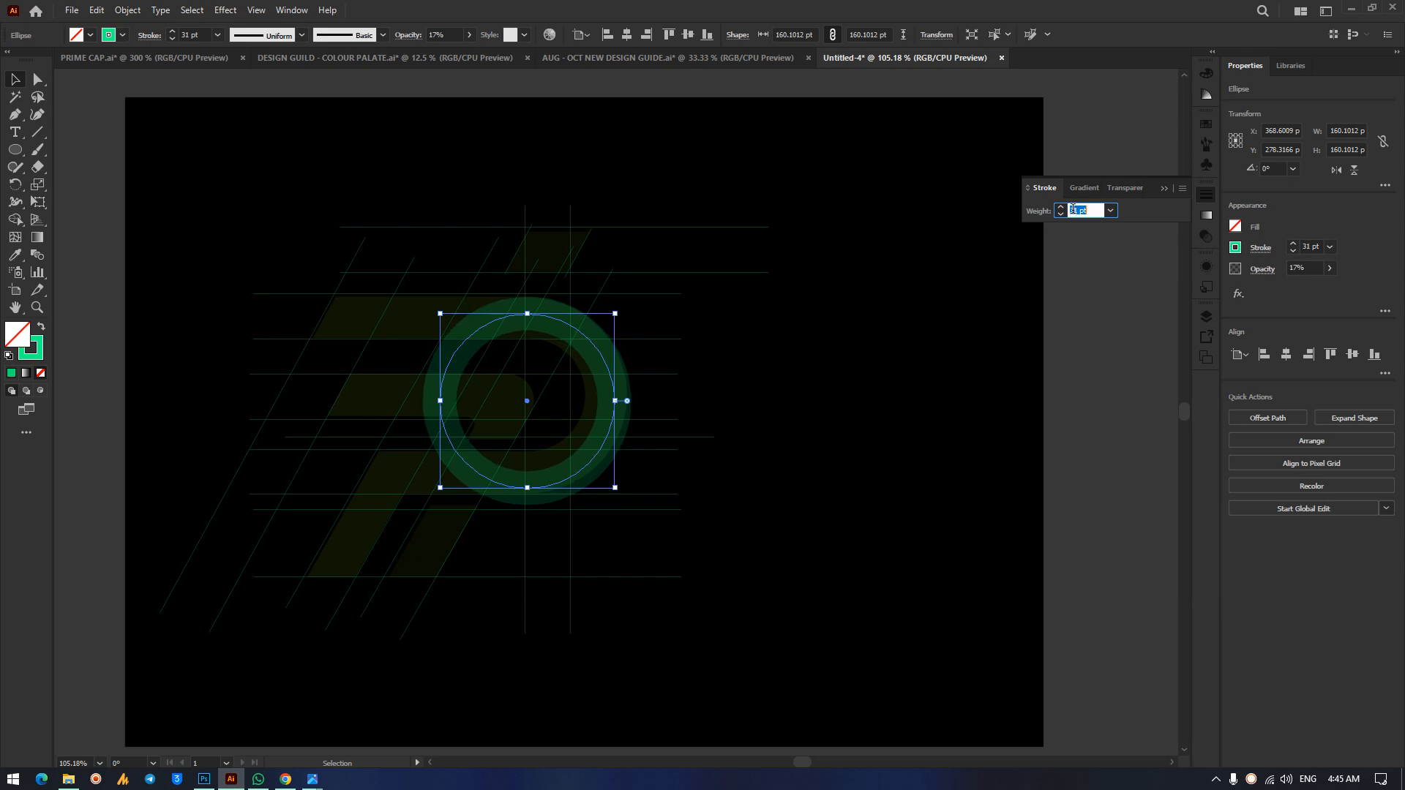
key("Up")
key("Up")
key("Up")
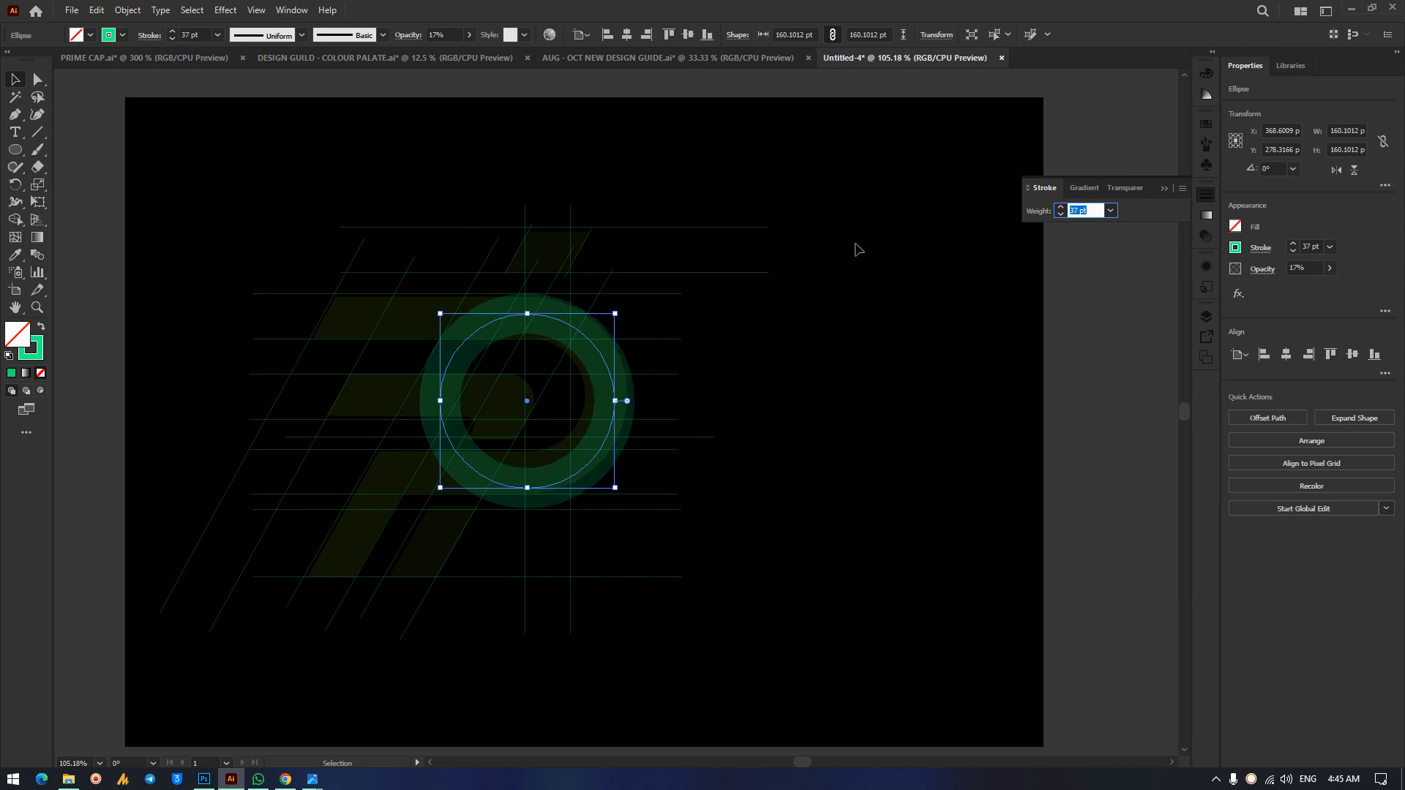
Align the circle with the bowl's outer curve and reduce it to about 150.5 pt across.
left_click_drag(599, 361, 592, 358)
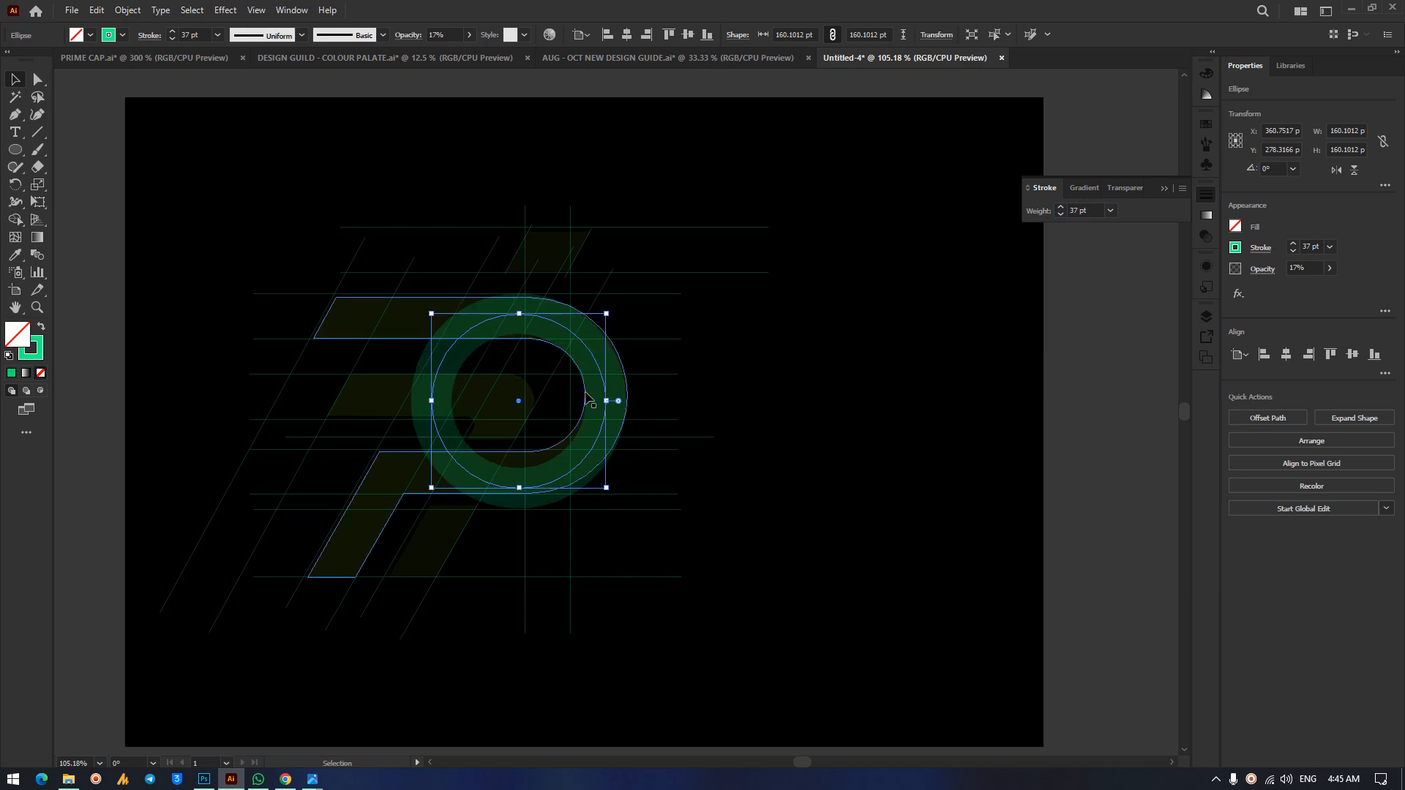
left_click_drag(519, 488, 517, 483)
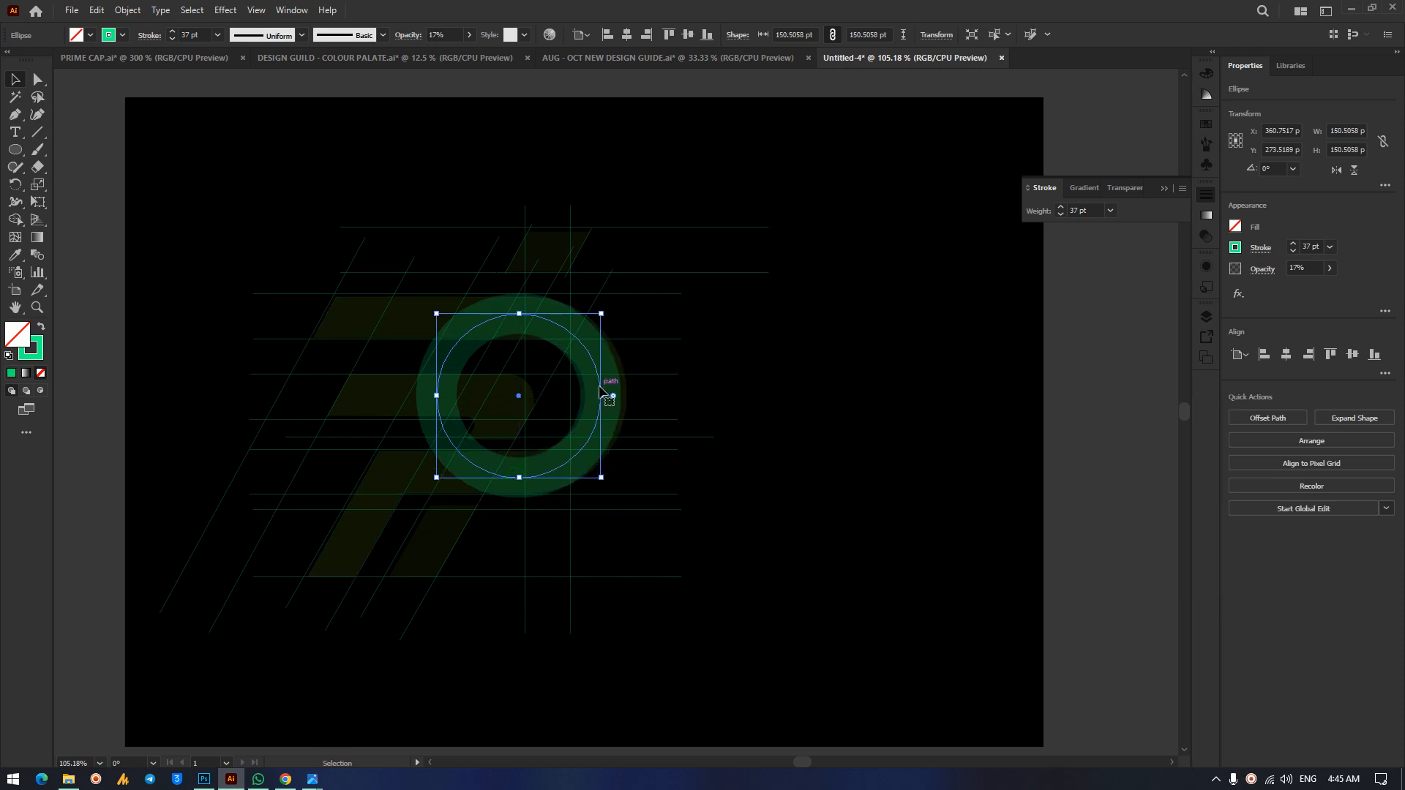
left_click_drag(598, 394, 599, 394)
Move the circle to the empty area beside the logo and expand its fill and stroke into a ring shape.
left_click_drag(604, 378, 951, 383)
left_click(193, 12)
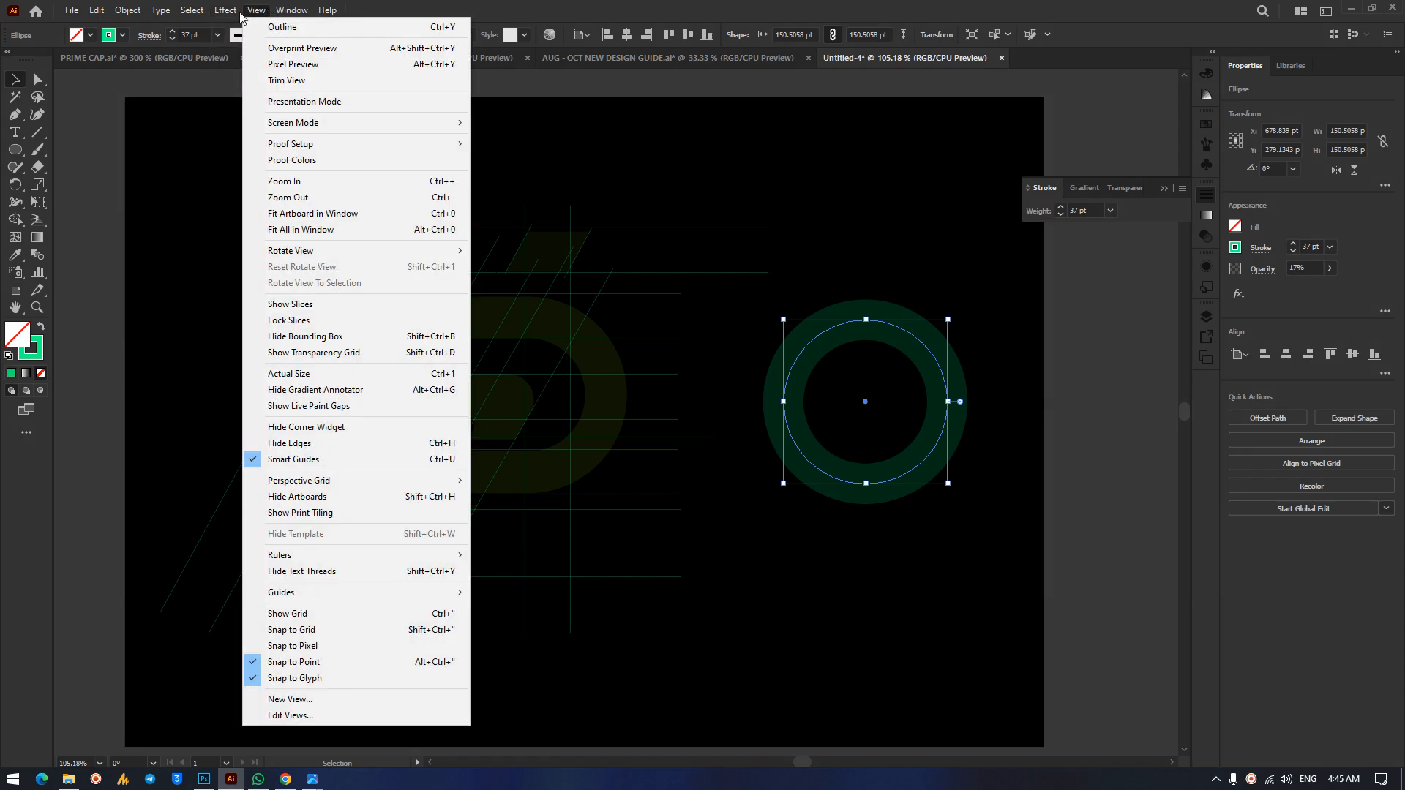
mouse_move(130, 15)
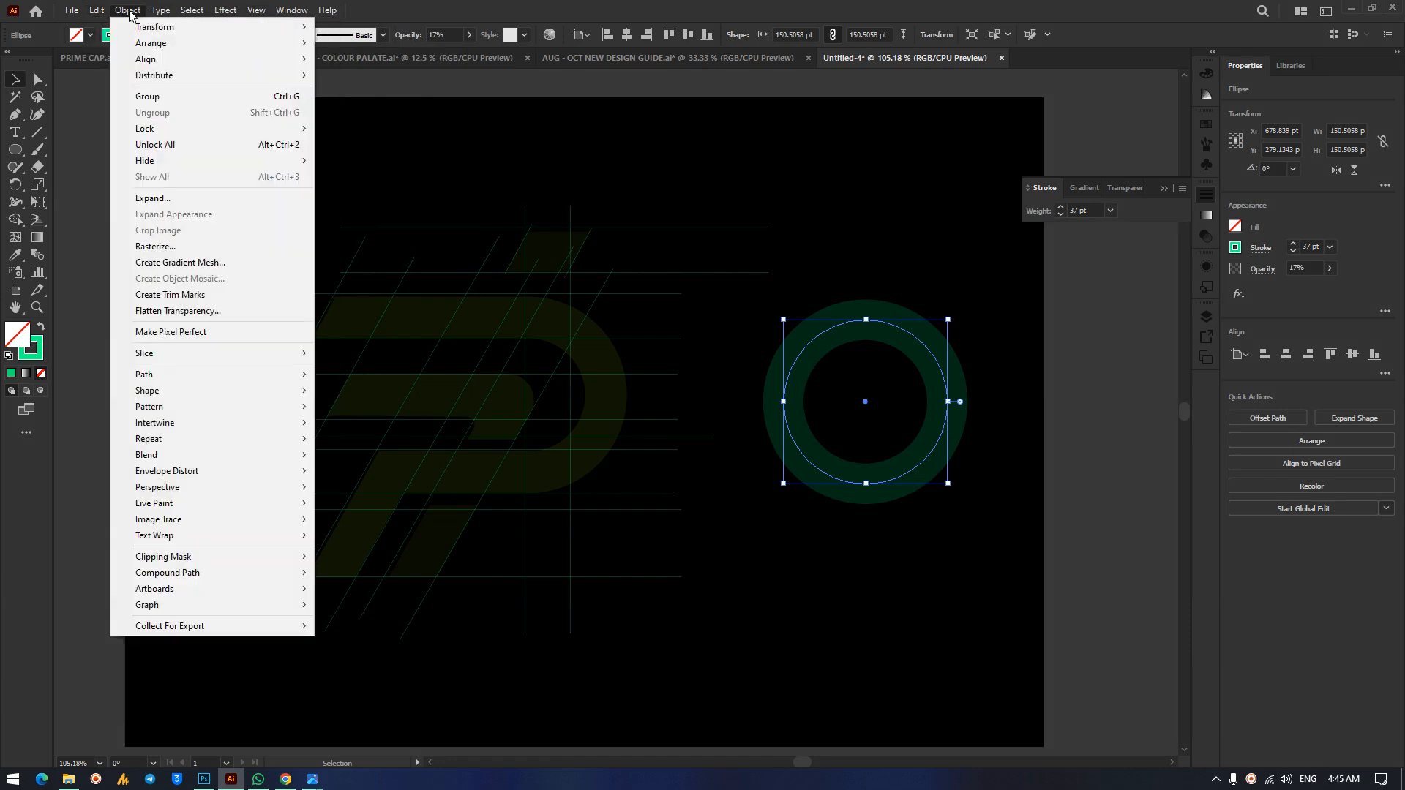
left_click(165, 200)
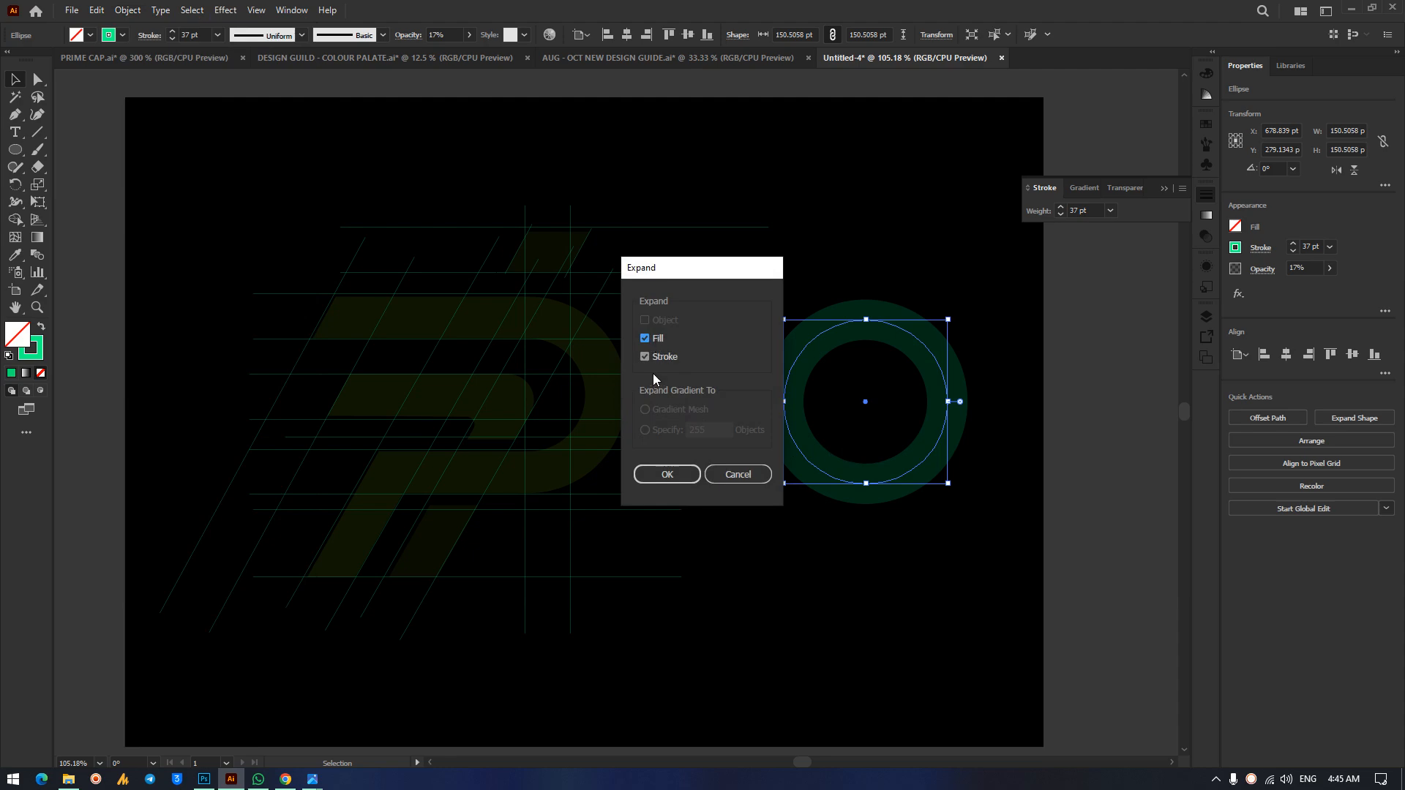
left_click(674, 474)
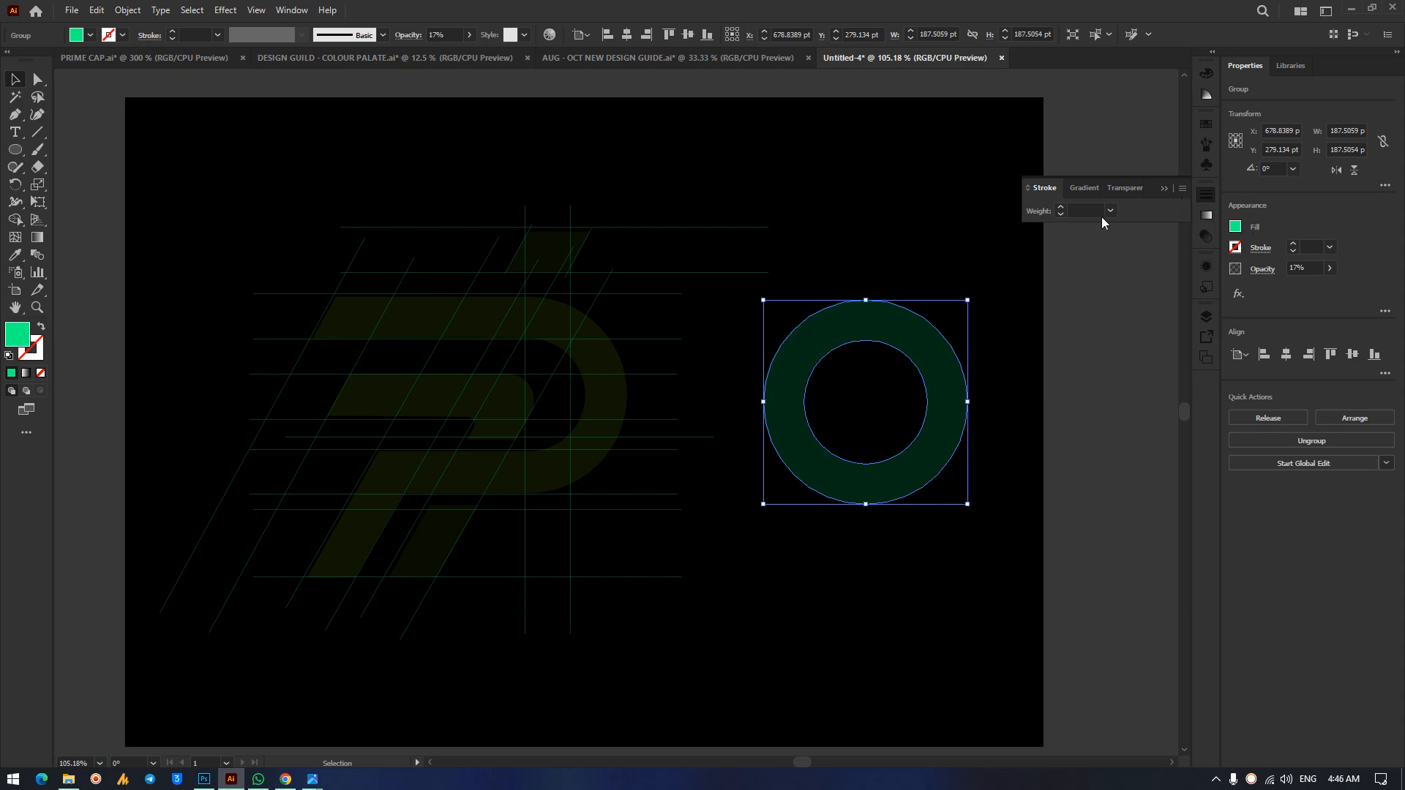
Set the opacity of the green ring beside the P logo to 100%.
left_click(1207, 236)
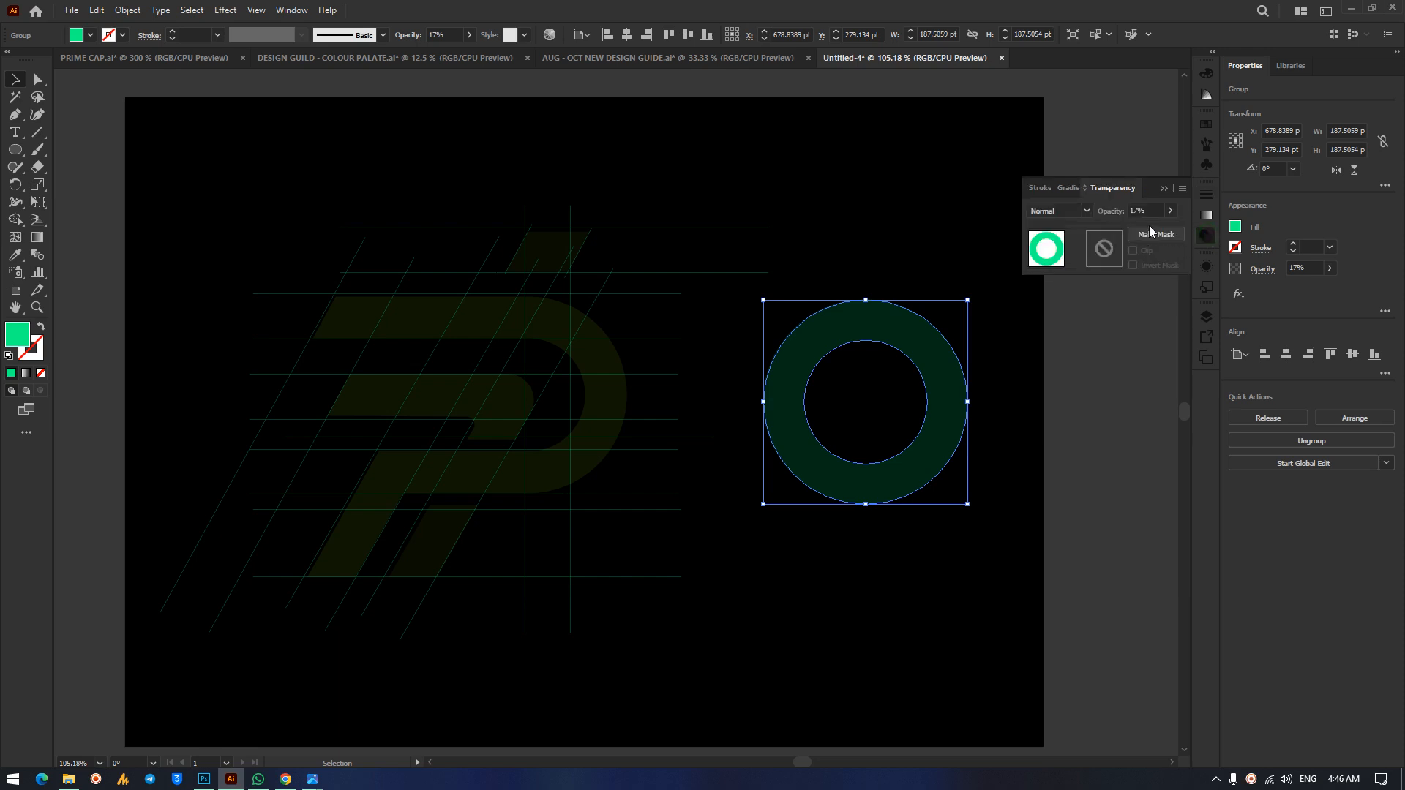
left_click(1170, 210)
left_click_drag(1120, 228, 1192, 233)
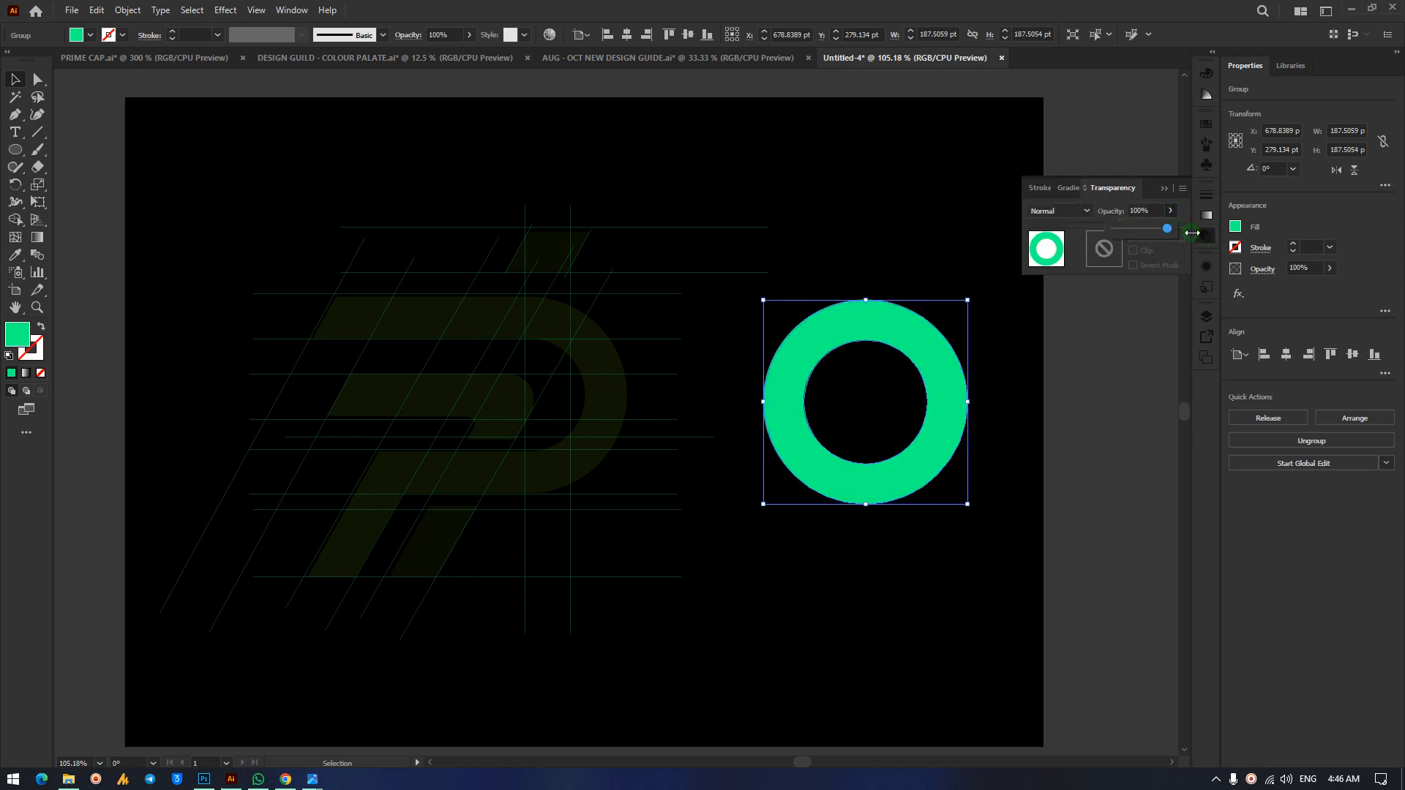
left_click(925, 204)
left_click(849, 323)
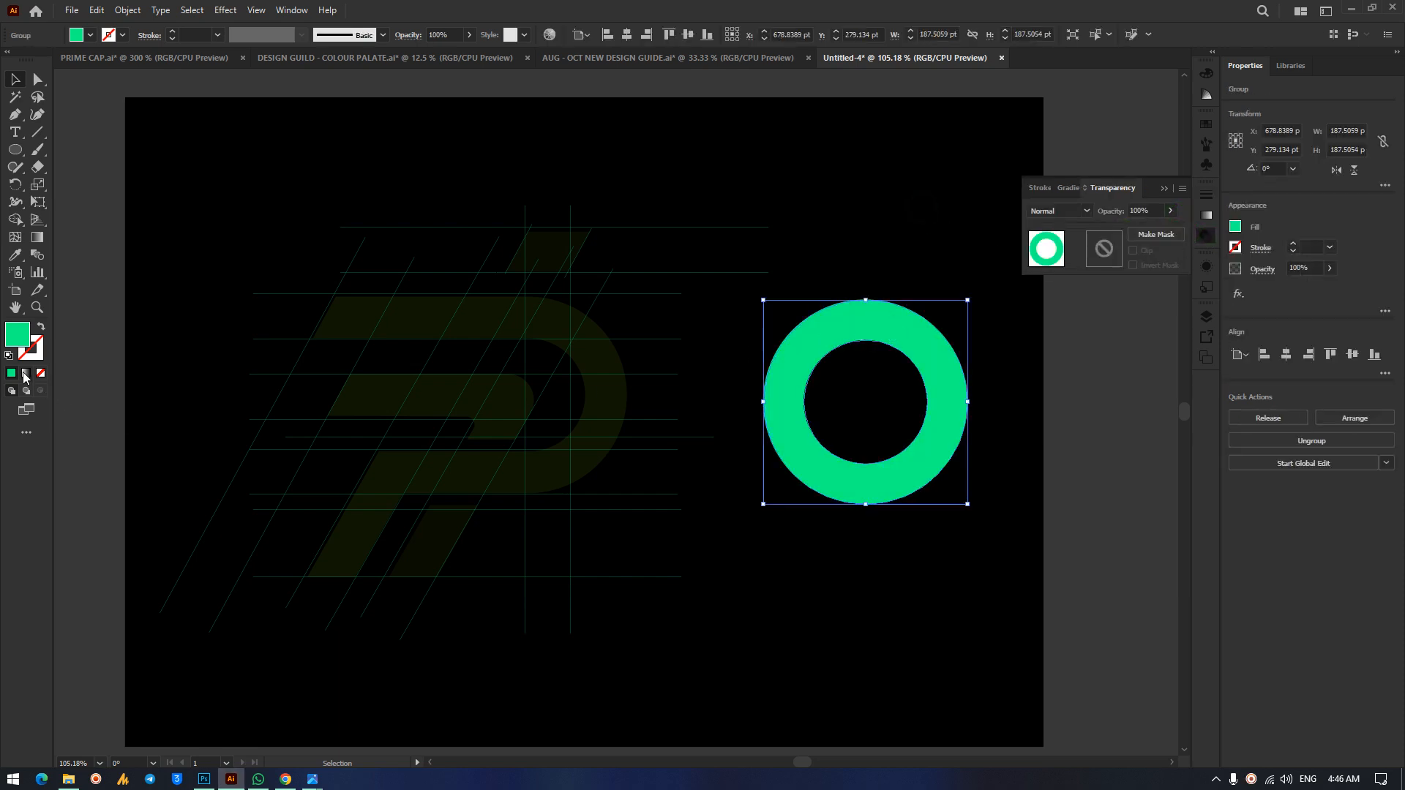
Swap the ring's fill and stroke to turn it into two unfilled green circles with a 0.25 pt stroke.
left_click(41, 330)
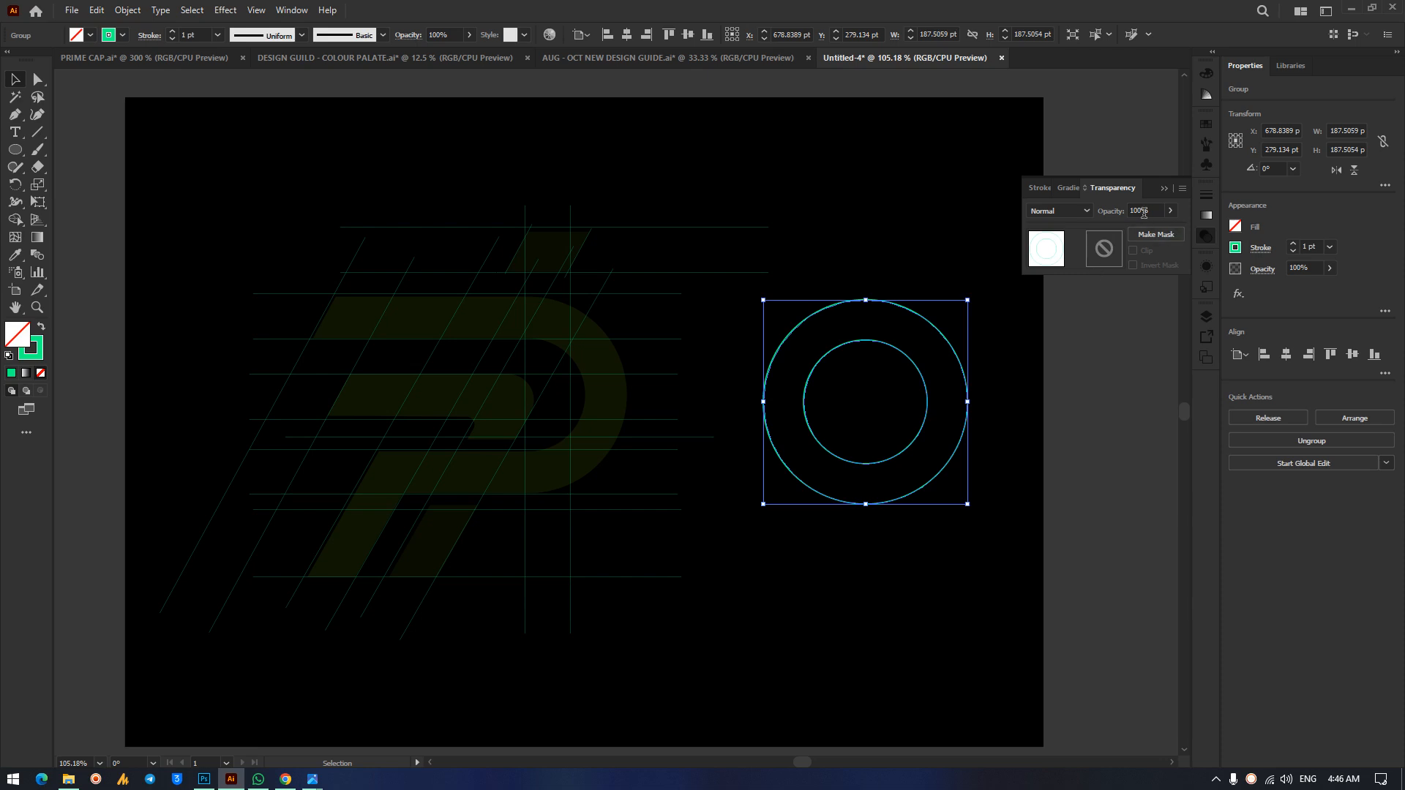
left_click(1207, 195)
left_click(1110, 210)
left_click(1111, 220)
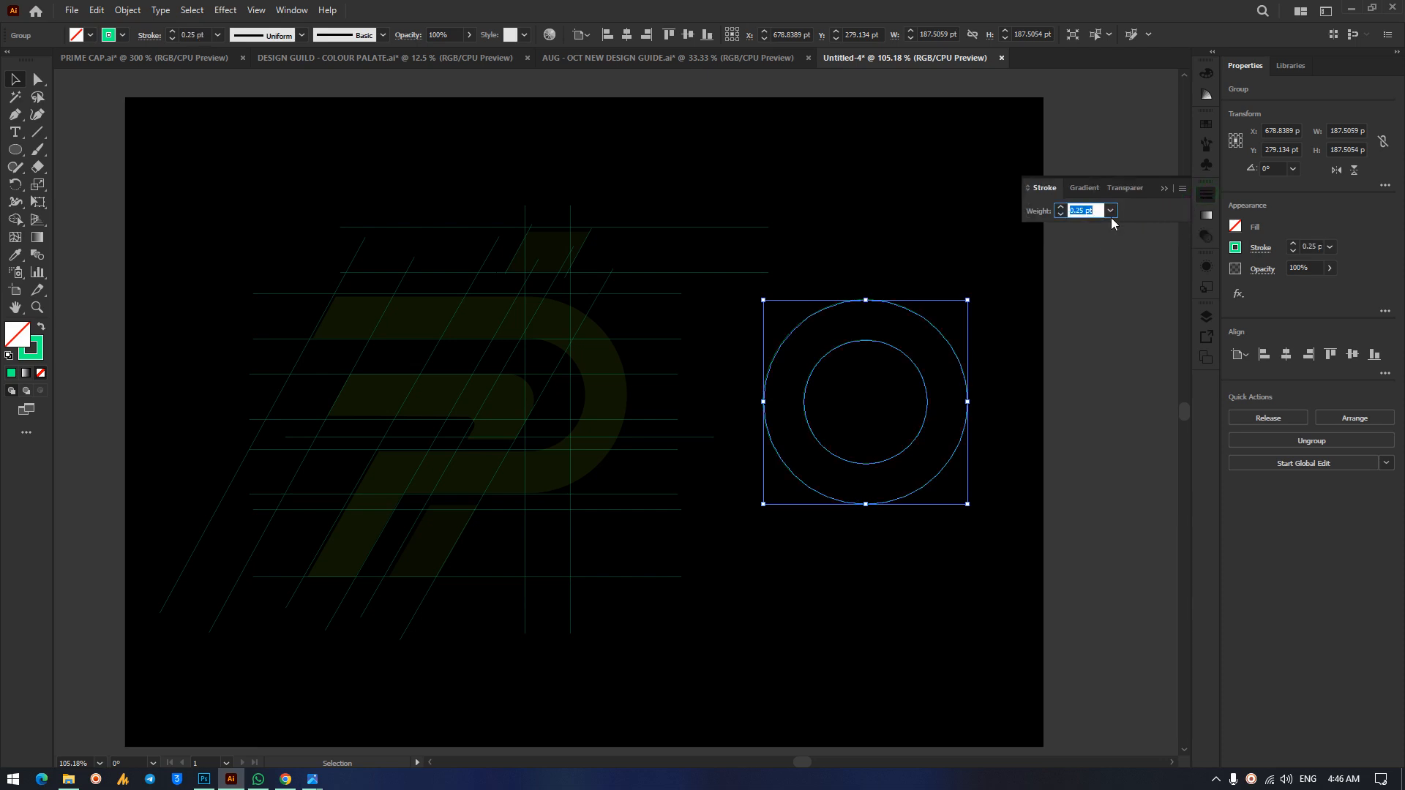
left_click(981, 365)
left_click_drag(910, 361, 560, 355)
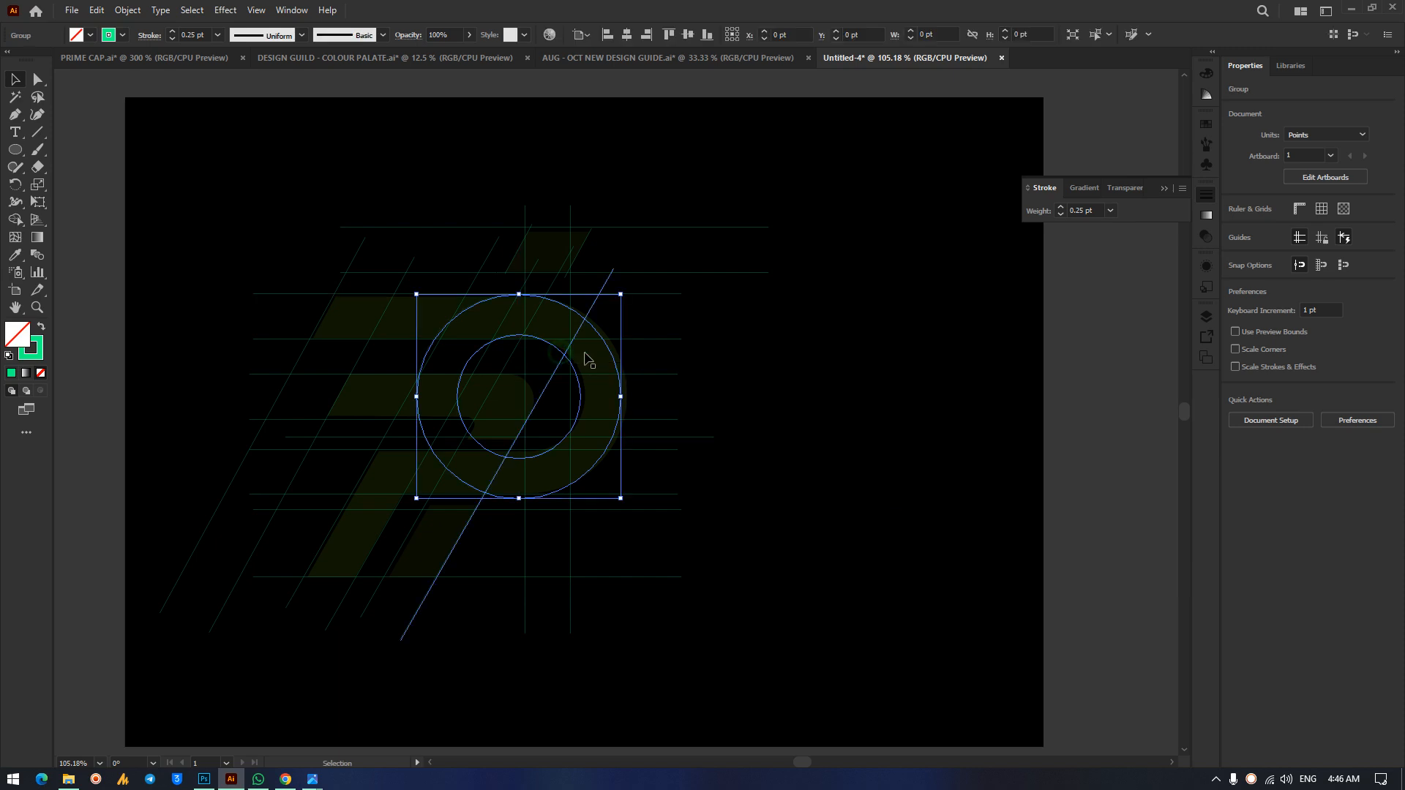
left_click_drag(232, 211, 758, 615)
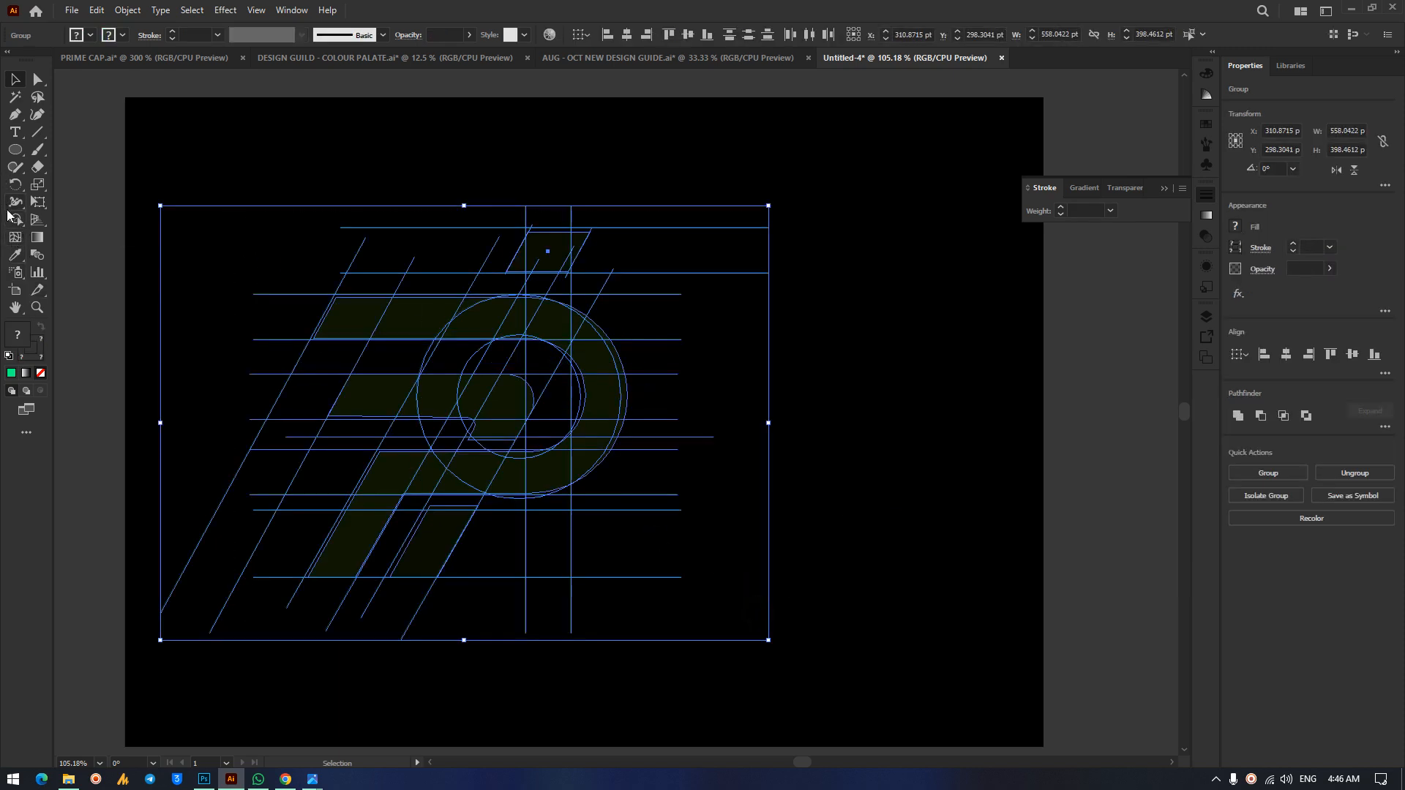
left_click(14, 218)
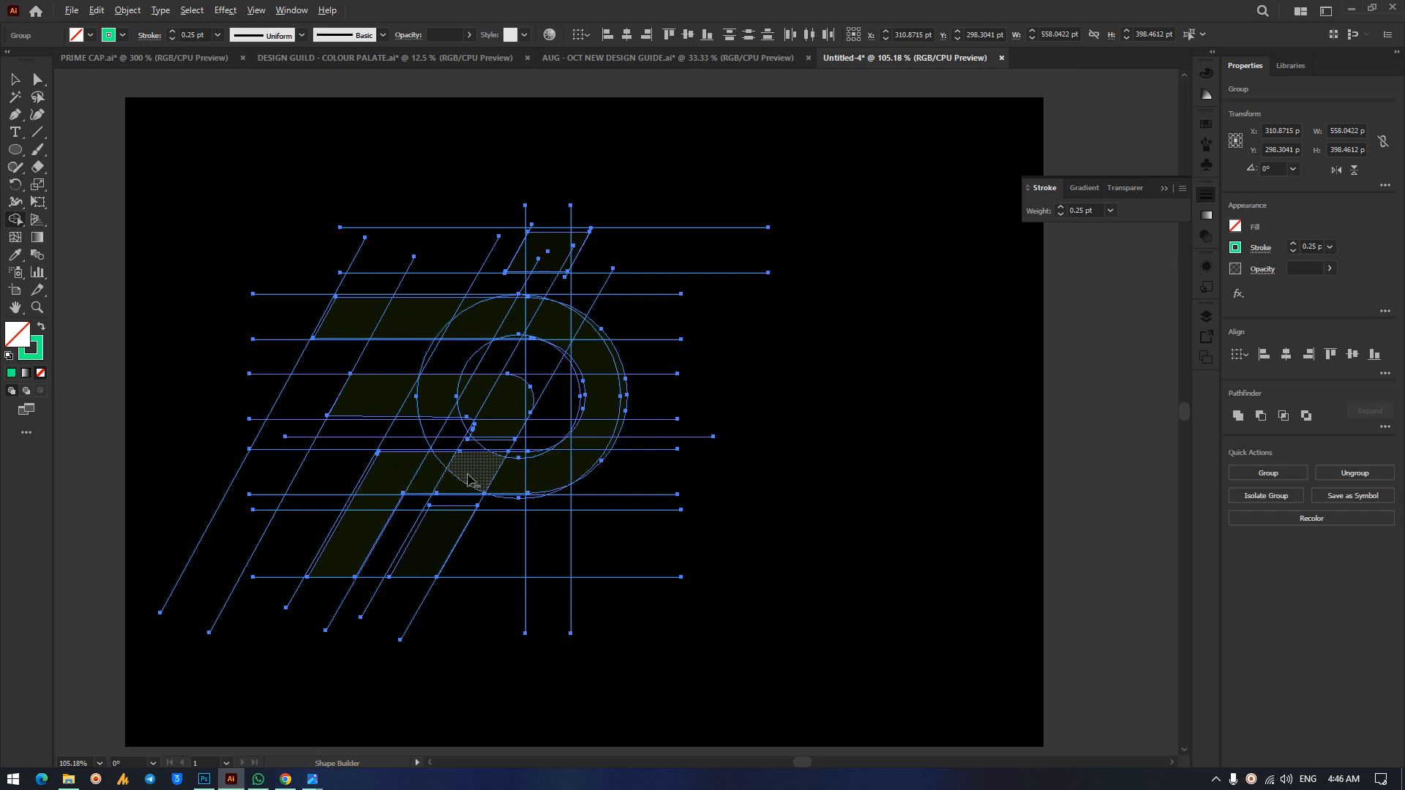
left_click(16, 80)
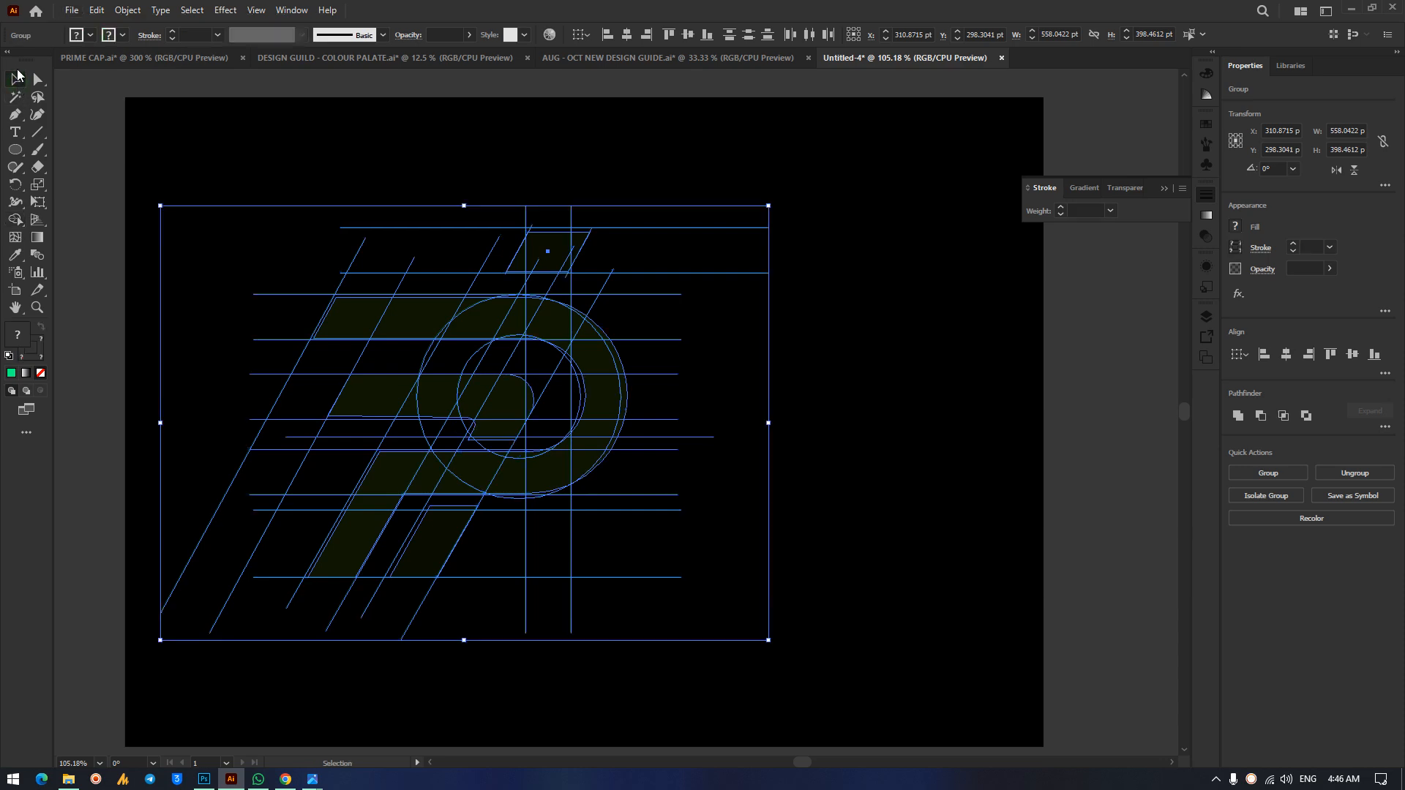
left_click(932, 436)
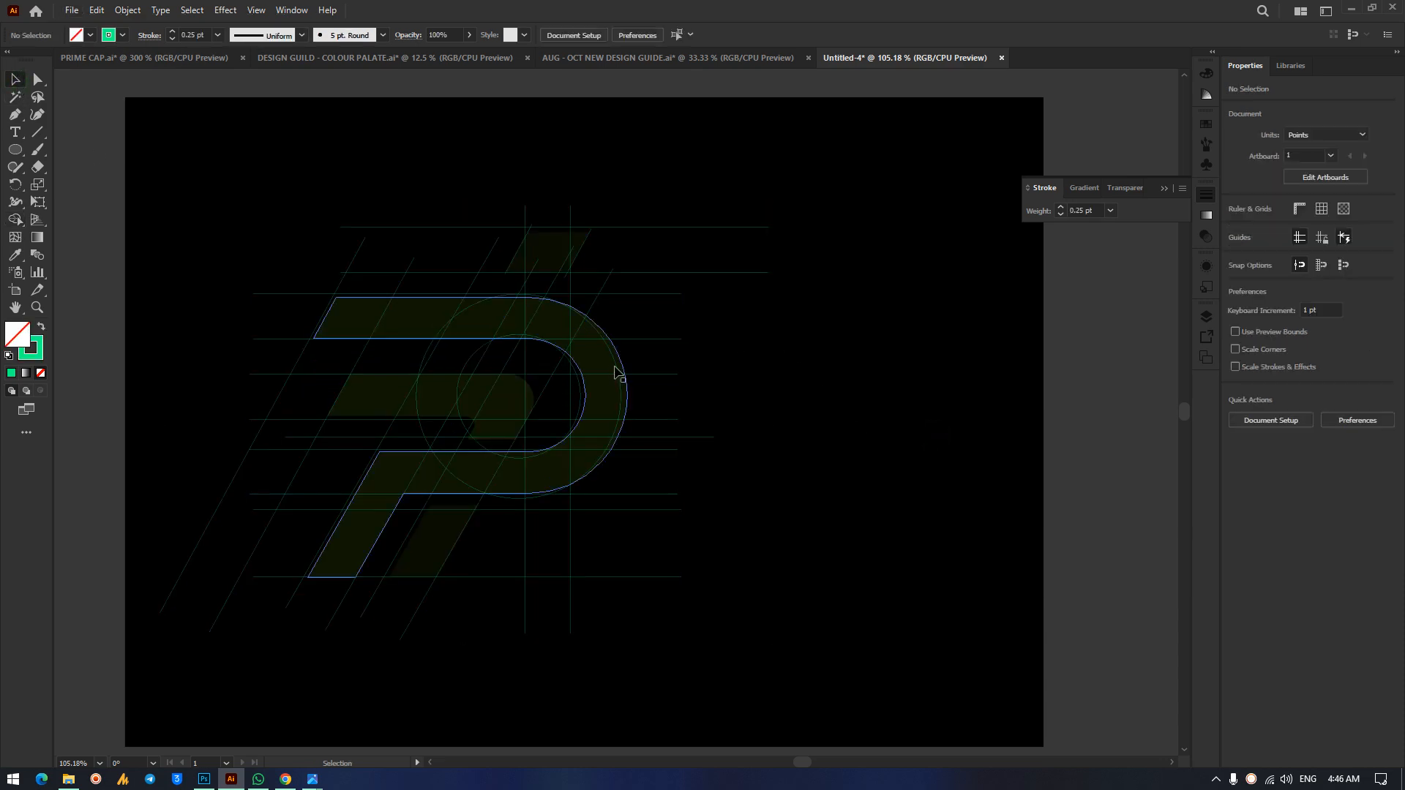
left_click_drag(624, 371, 1021, 412)
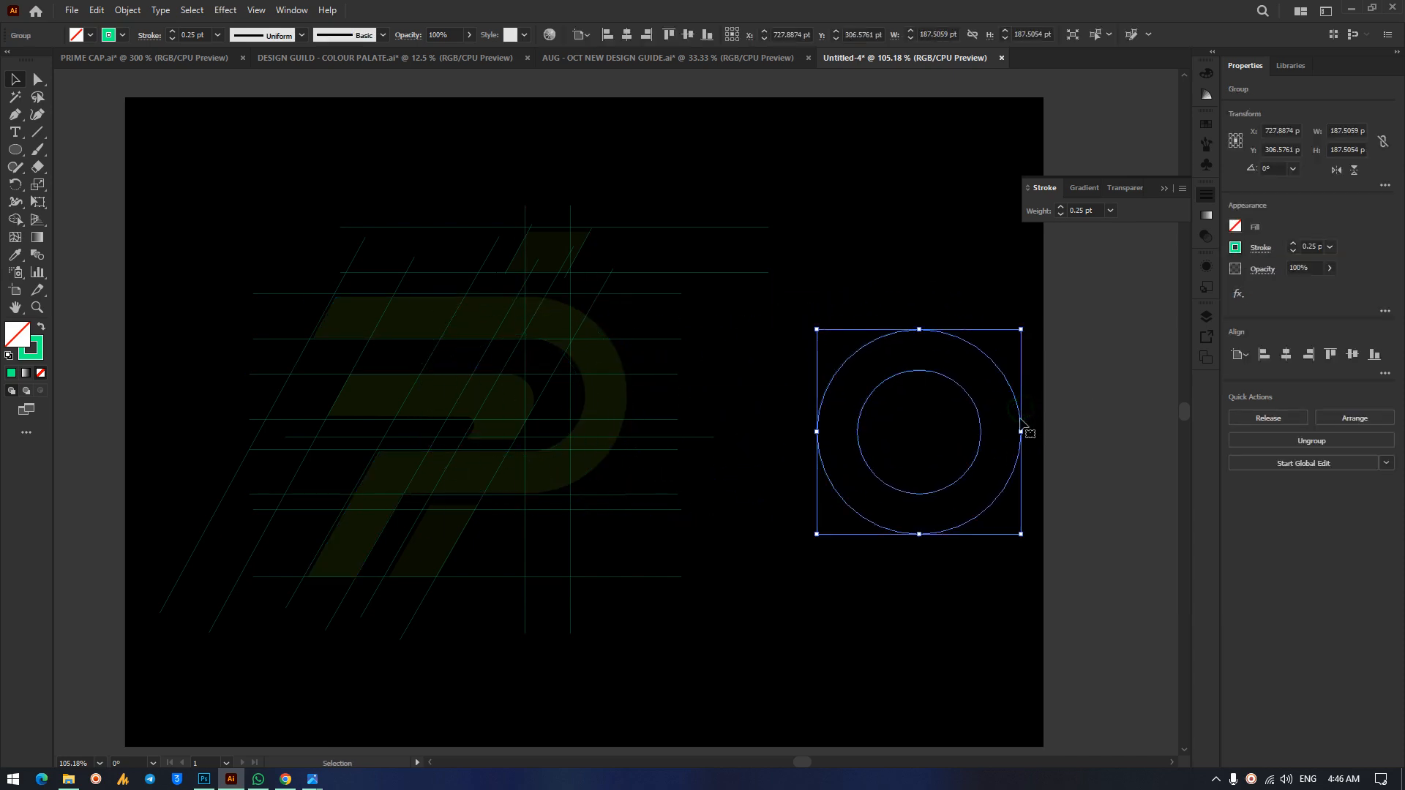
Delete the two vertical construction lines and move the concentric circles over the bowl of the P.
left_click(572, 376)
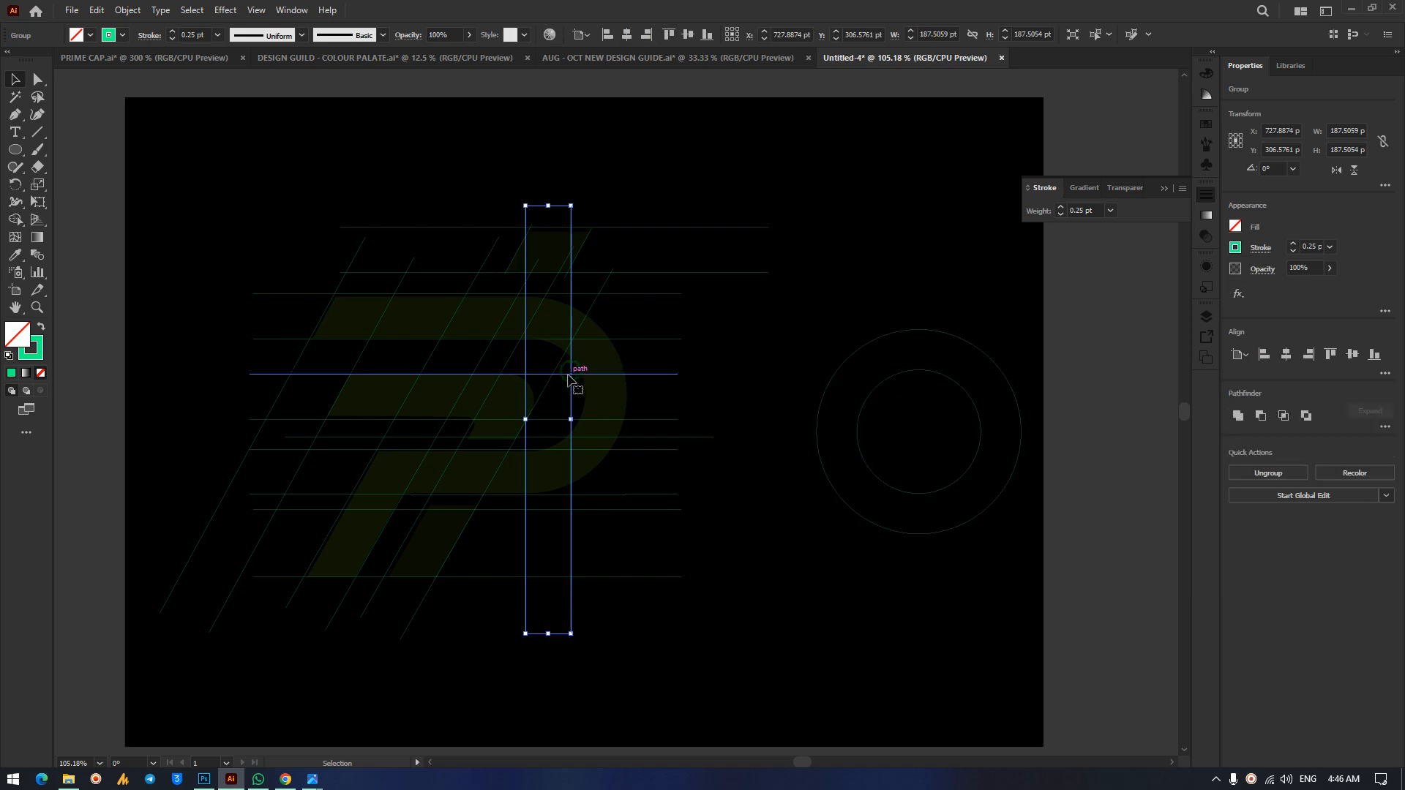
left_click(887, 351)
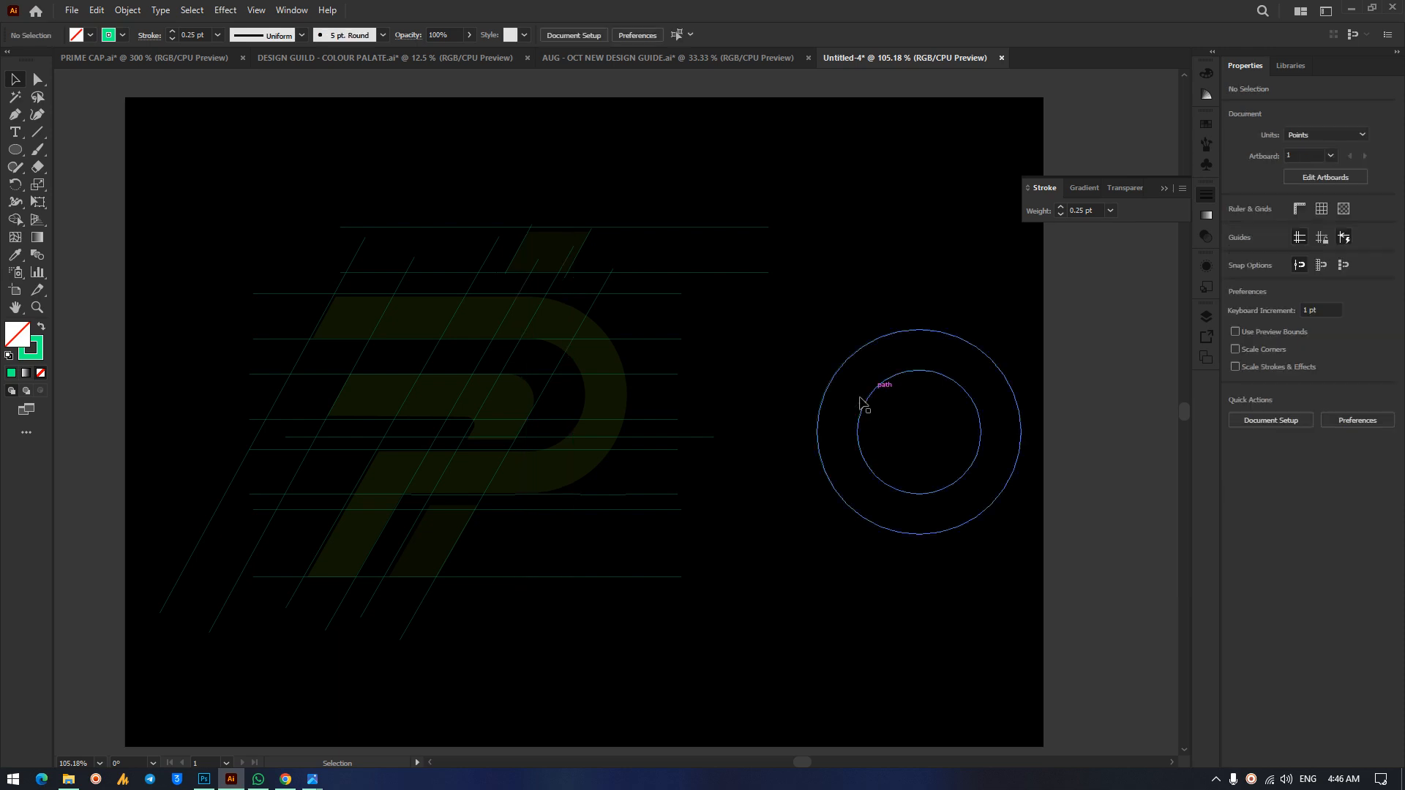
left_click_drag(968, 399, 572, 363)
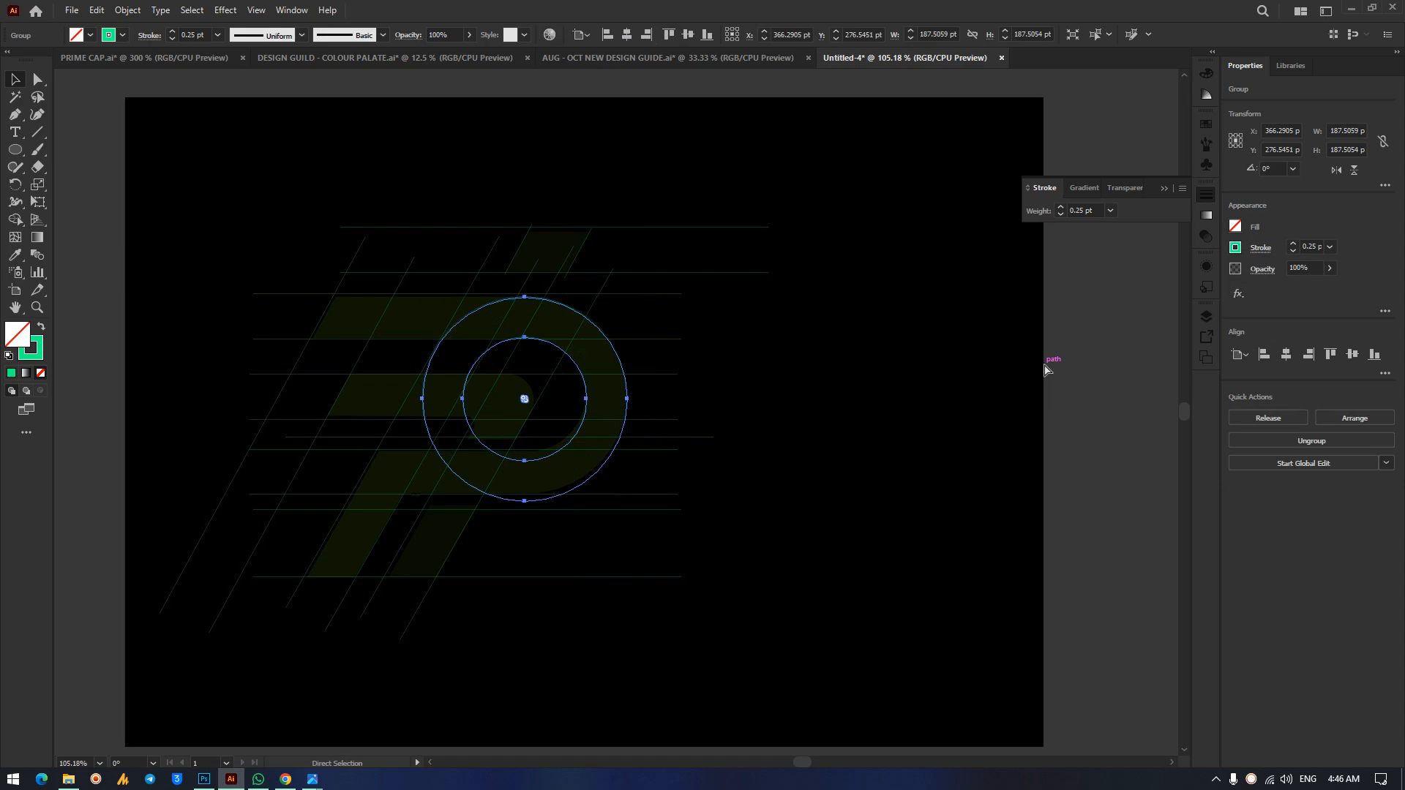
Scale the concentric circles proportionally to about 180 pt across and shift them right to match the P's outer curve.
key("ctrl+=")
key("ctrl+=")
key("ctrl+=")
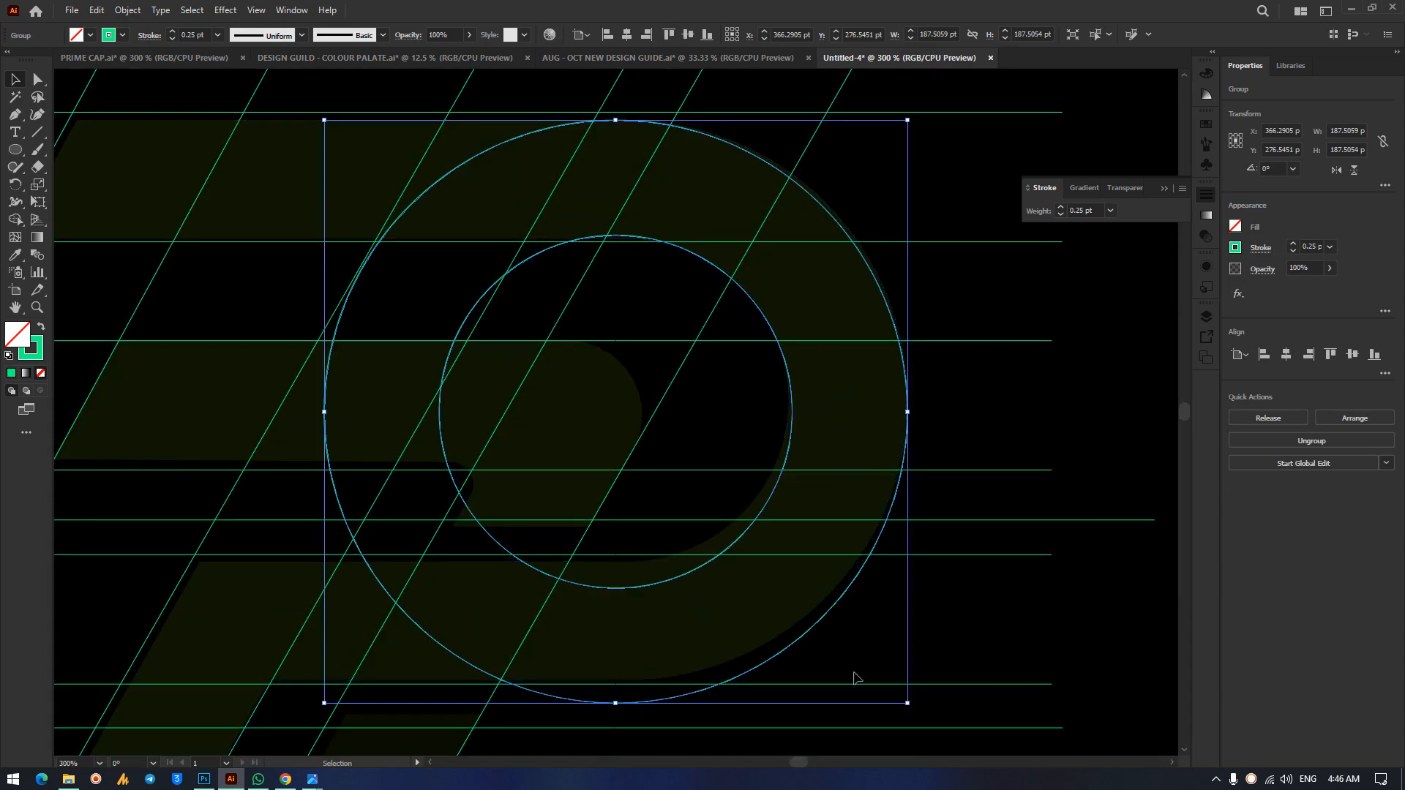
left_click_drag(617, 703, 603, 684)
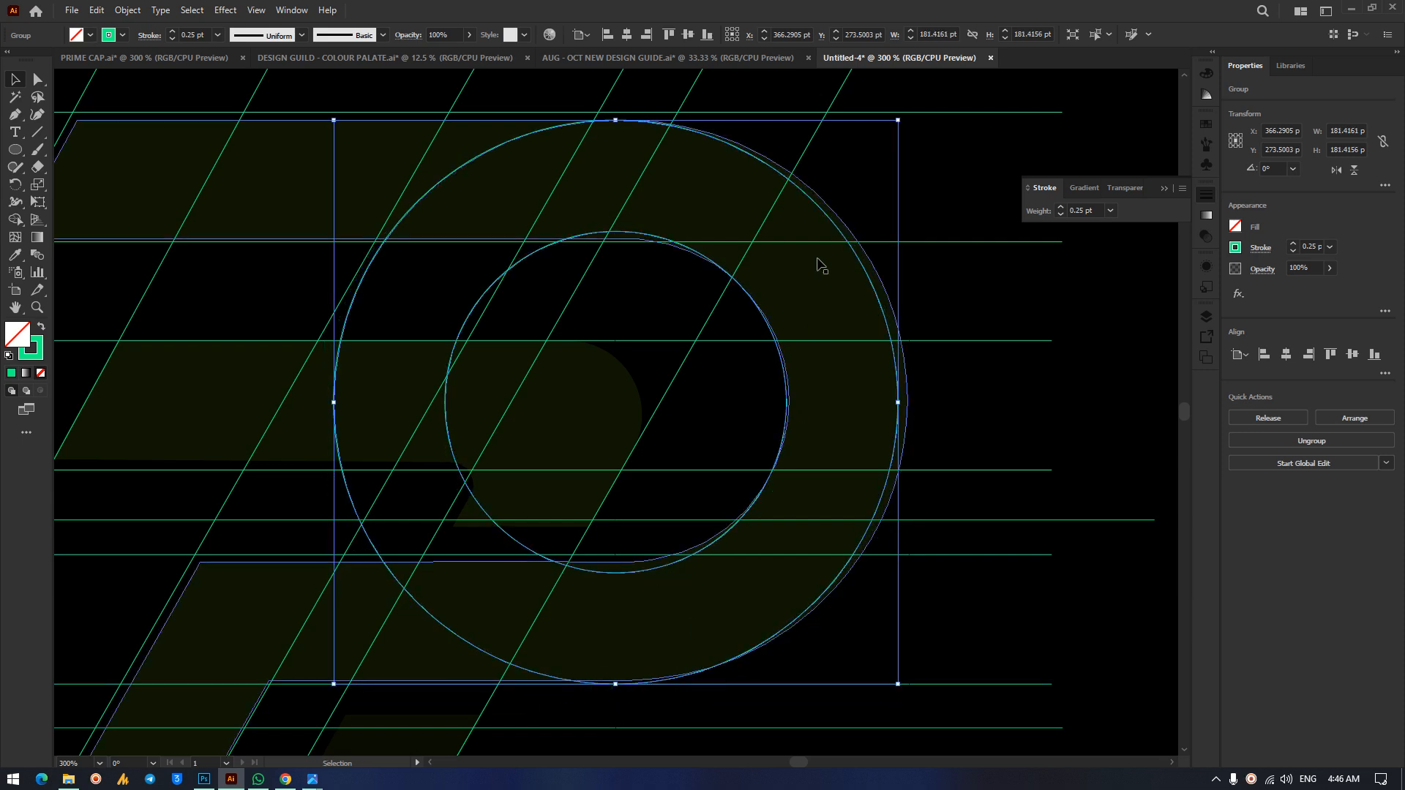
key("Right")
key("Right")
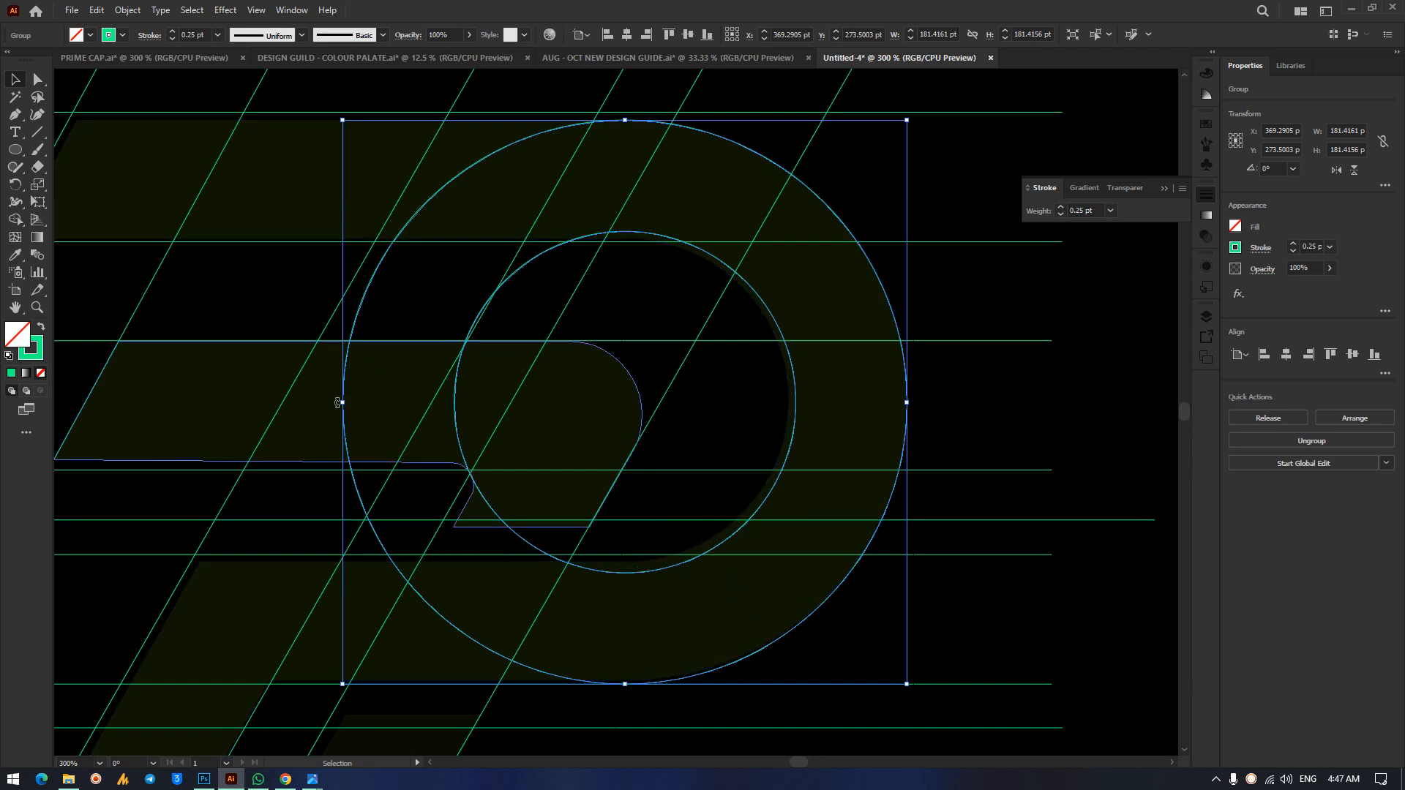
left_click_drag(343, 401, 348, 408)
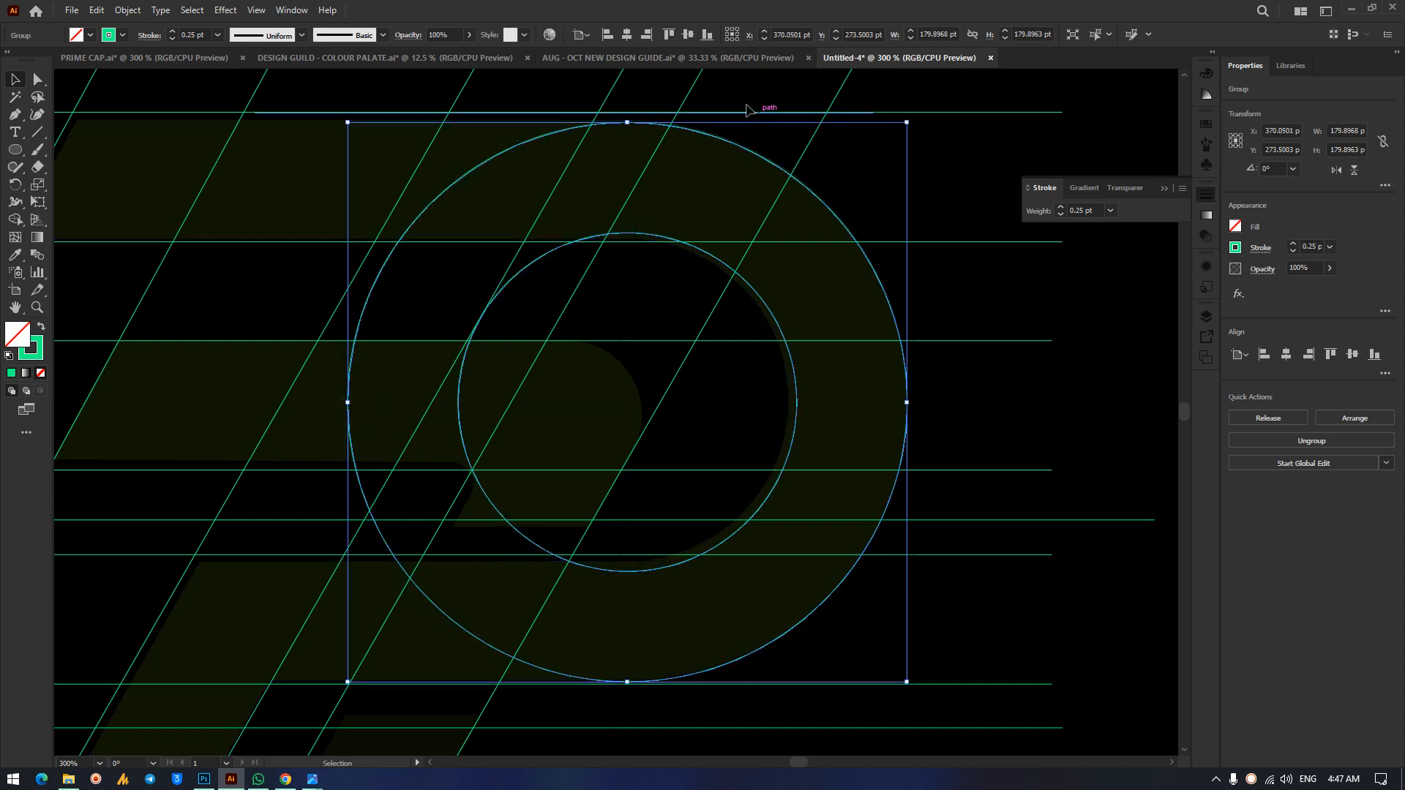
left_click(1072, 302)
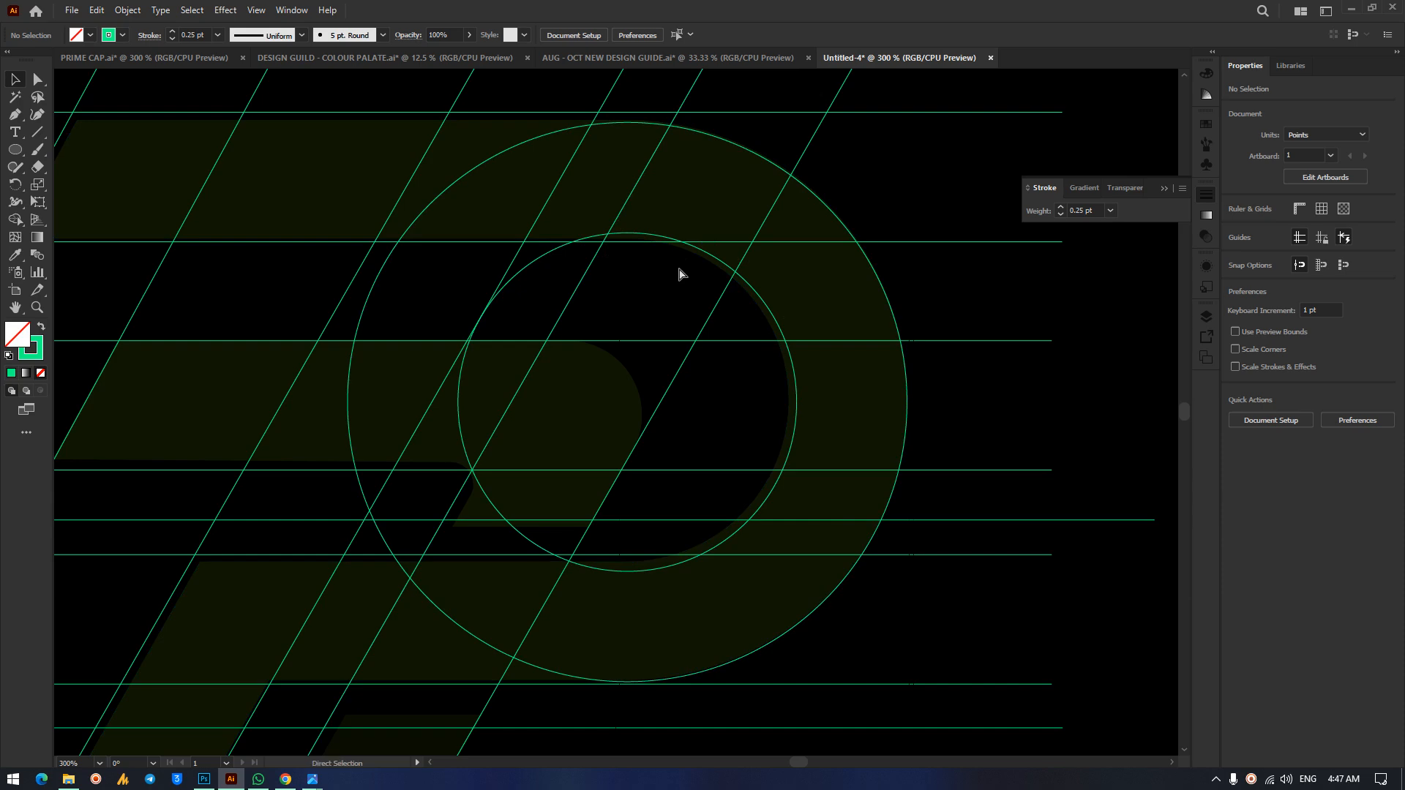
Move only the topmost horizontal construction line slightly down toward the top edge of the small slanted block, using Direct Selection.
key("ctrl+1")
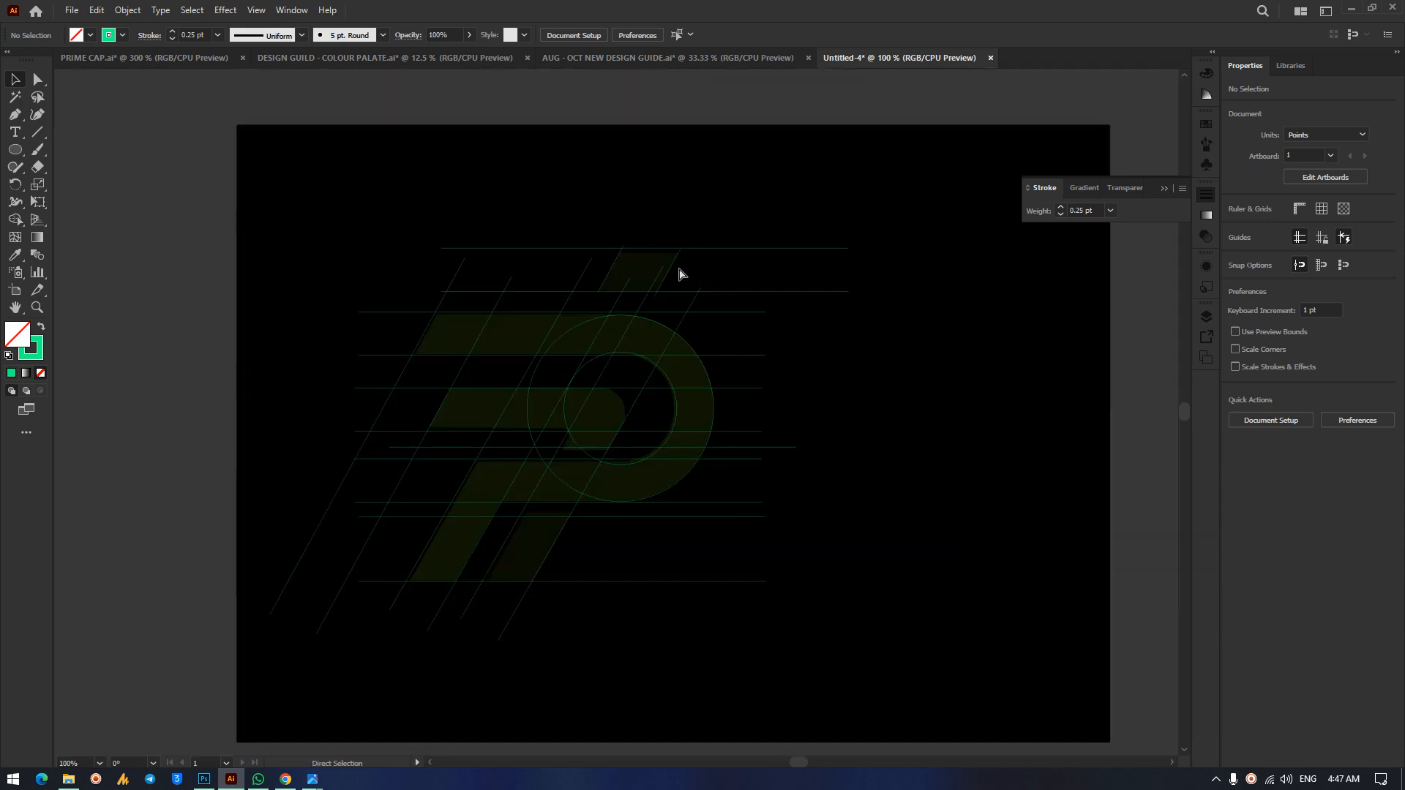
key("ctrl+equal")
key("ctrl+equal")
key("ctrl+minus")
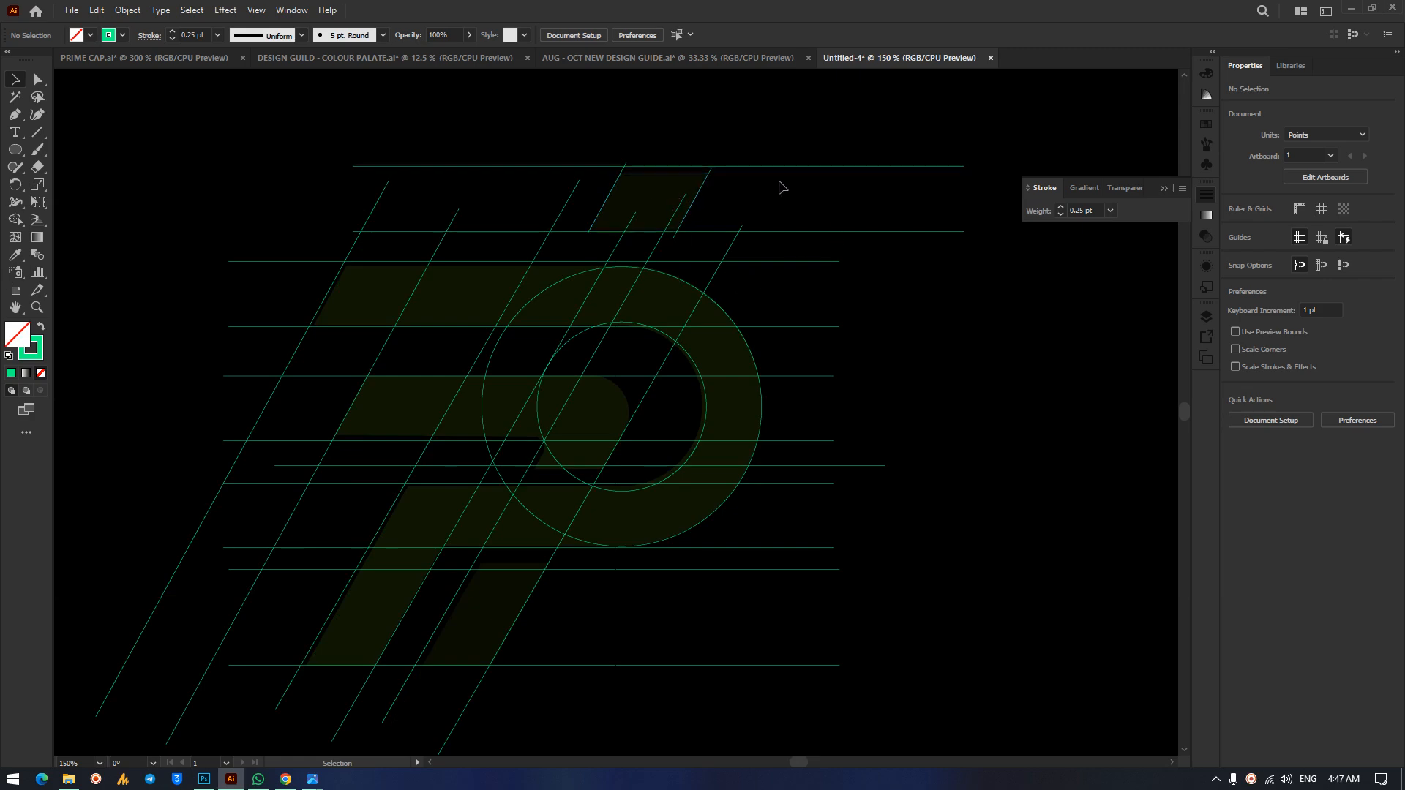
left_click(741, 168)
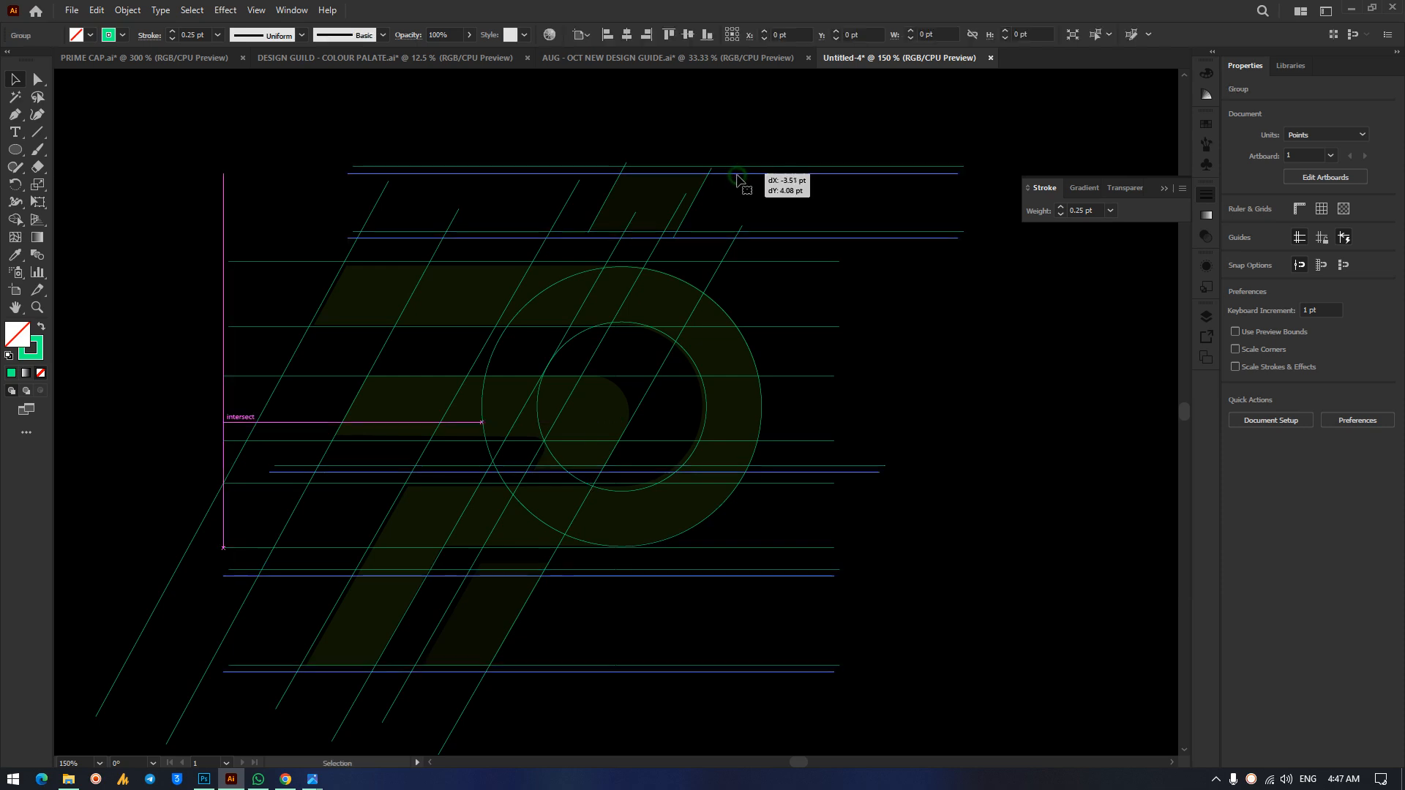
left_click(37, 79)
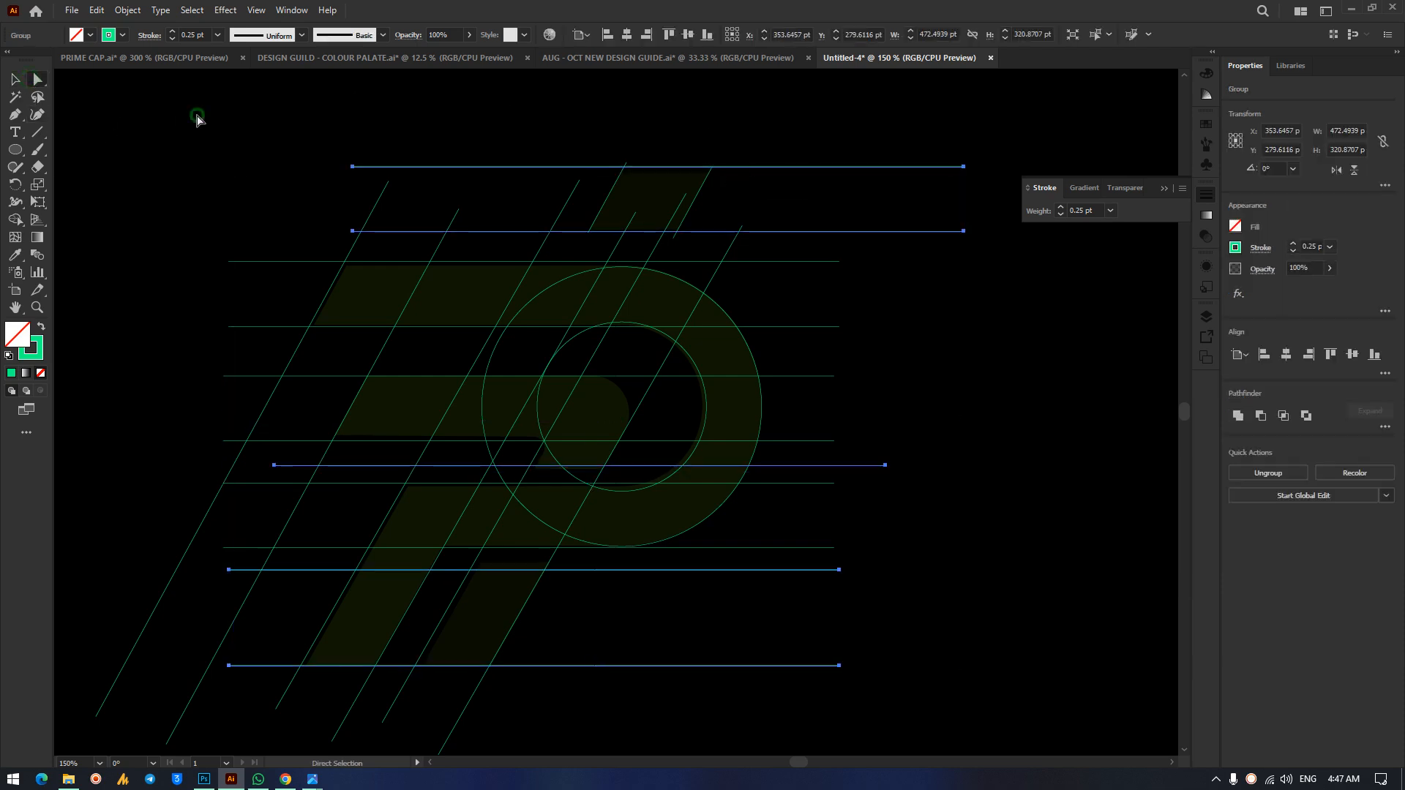
left_click(198, 116)
left_click_drag(790, 171, 785, 174)
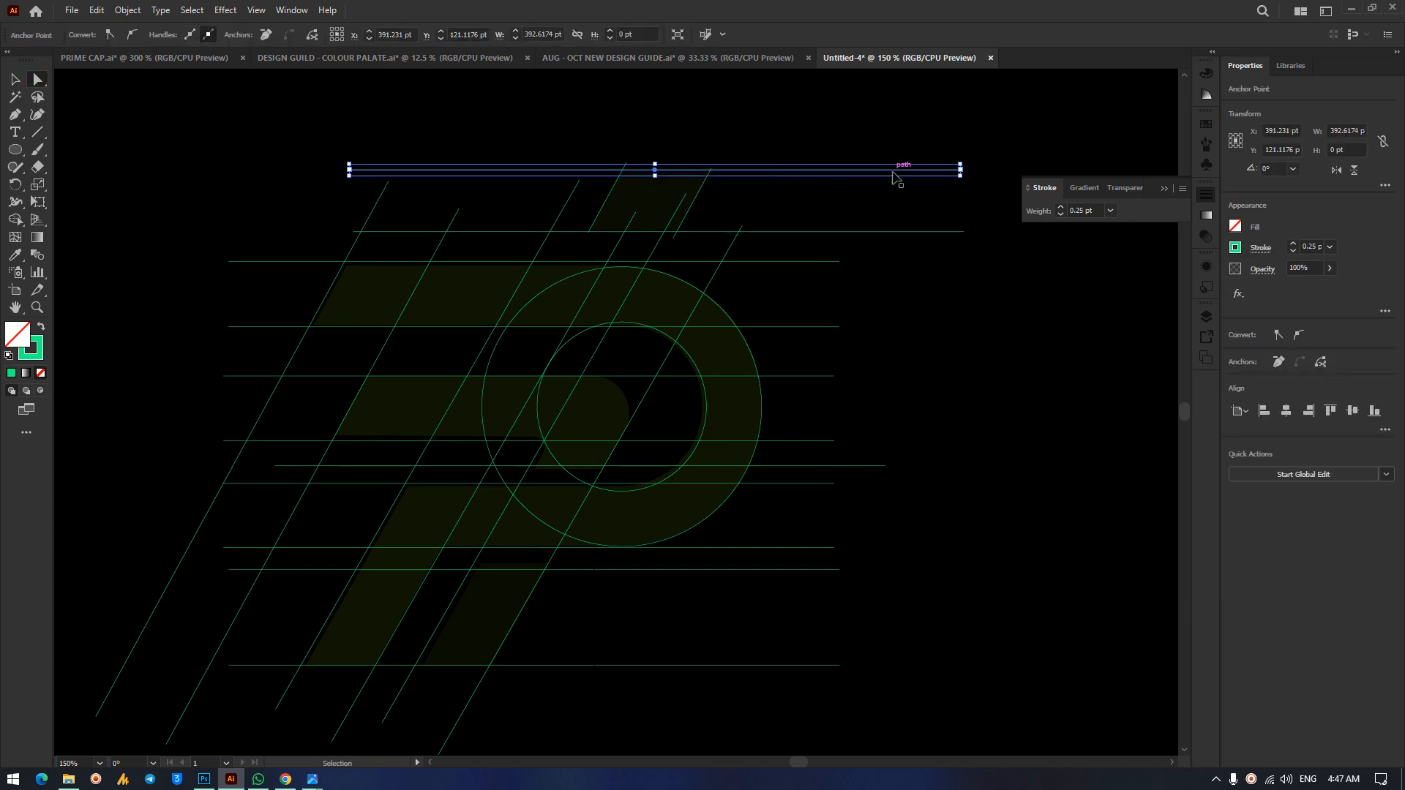
Fine-tune the topmost construction line's height to about Y 120.5 pt, just above the small slanted block.
key("ctrl+plus")
key("ctrl+plus")
key("ctrl+plus")
key("ctrl+plus")
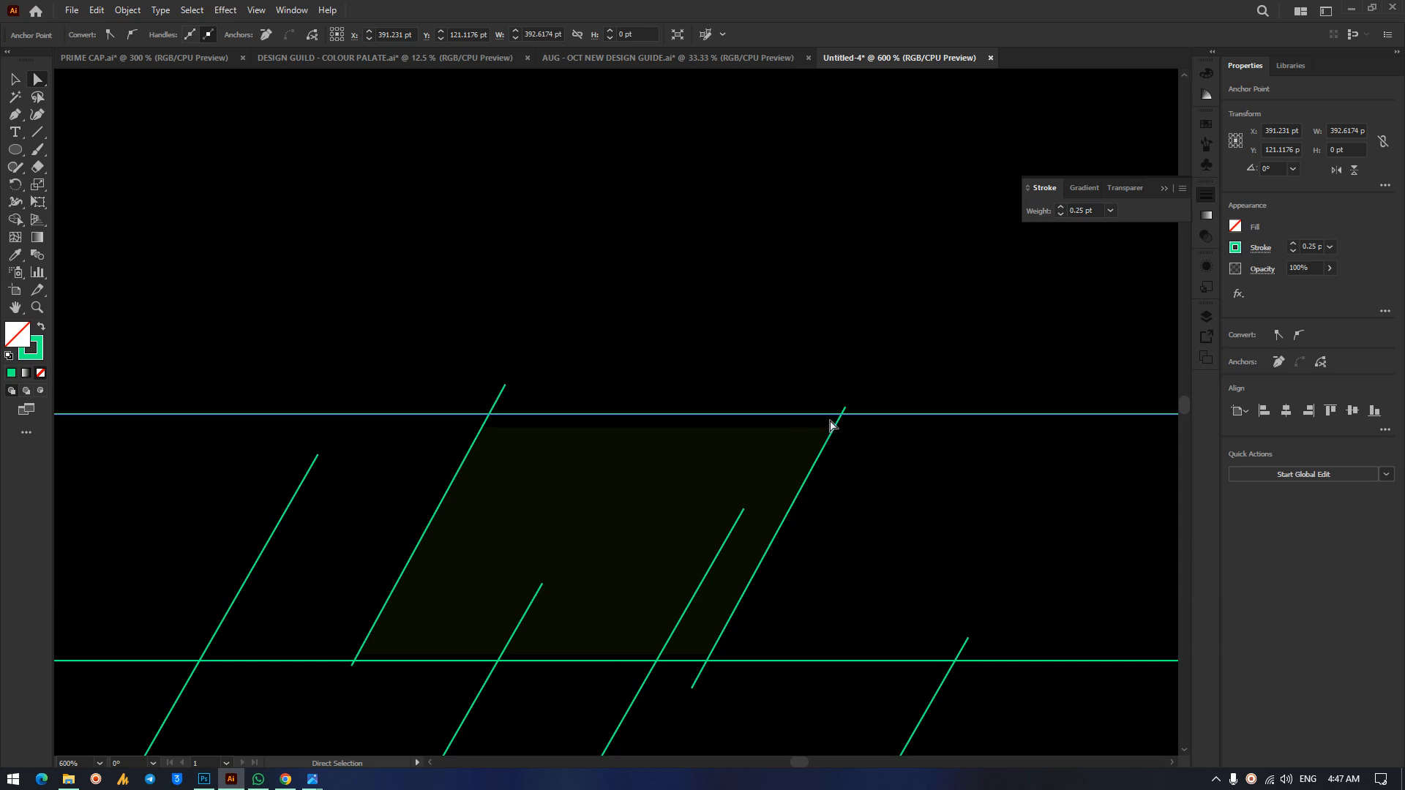
left_click_drag(868, 415, 863, 396)
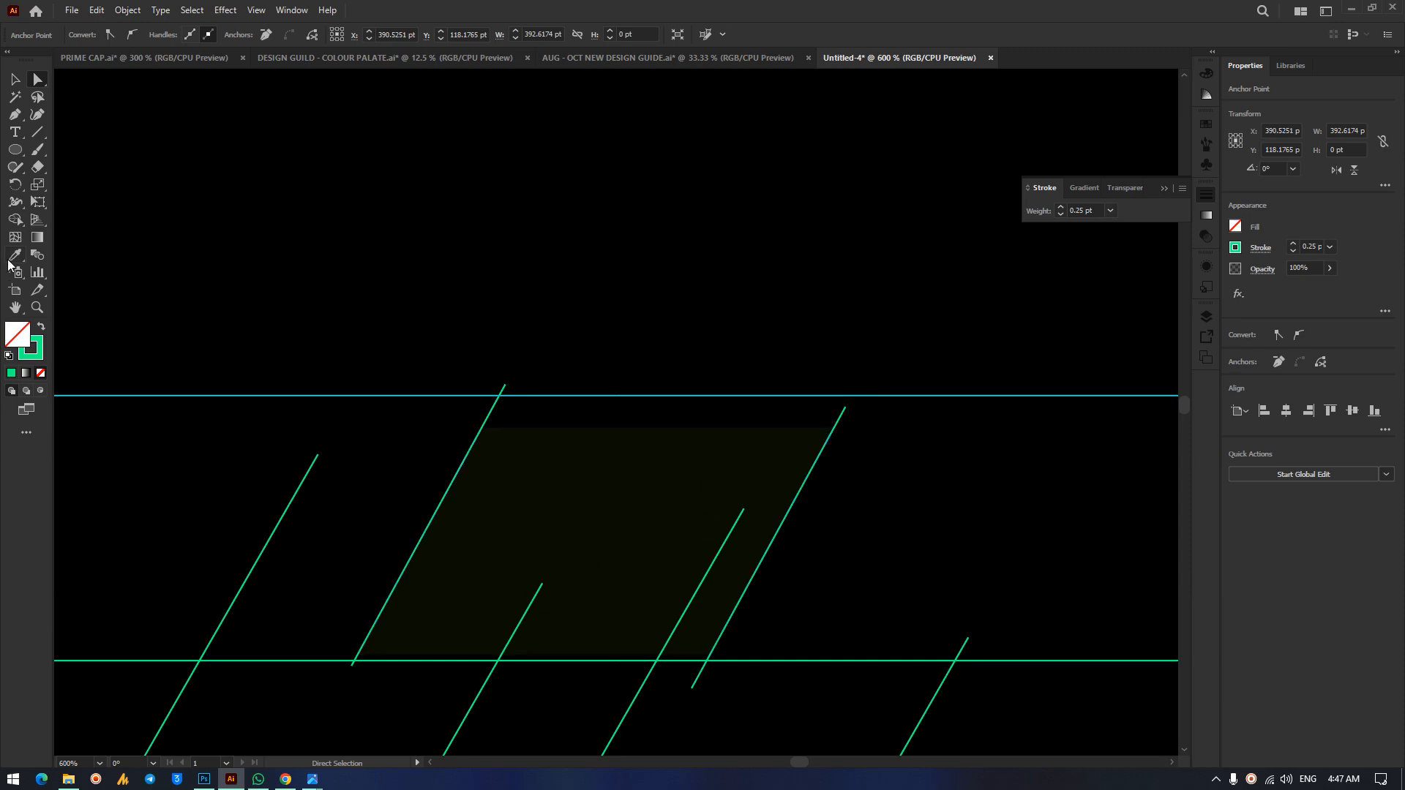
left_click_drag(919, 396, 917, 415)
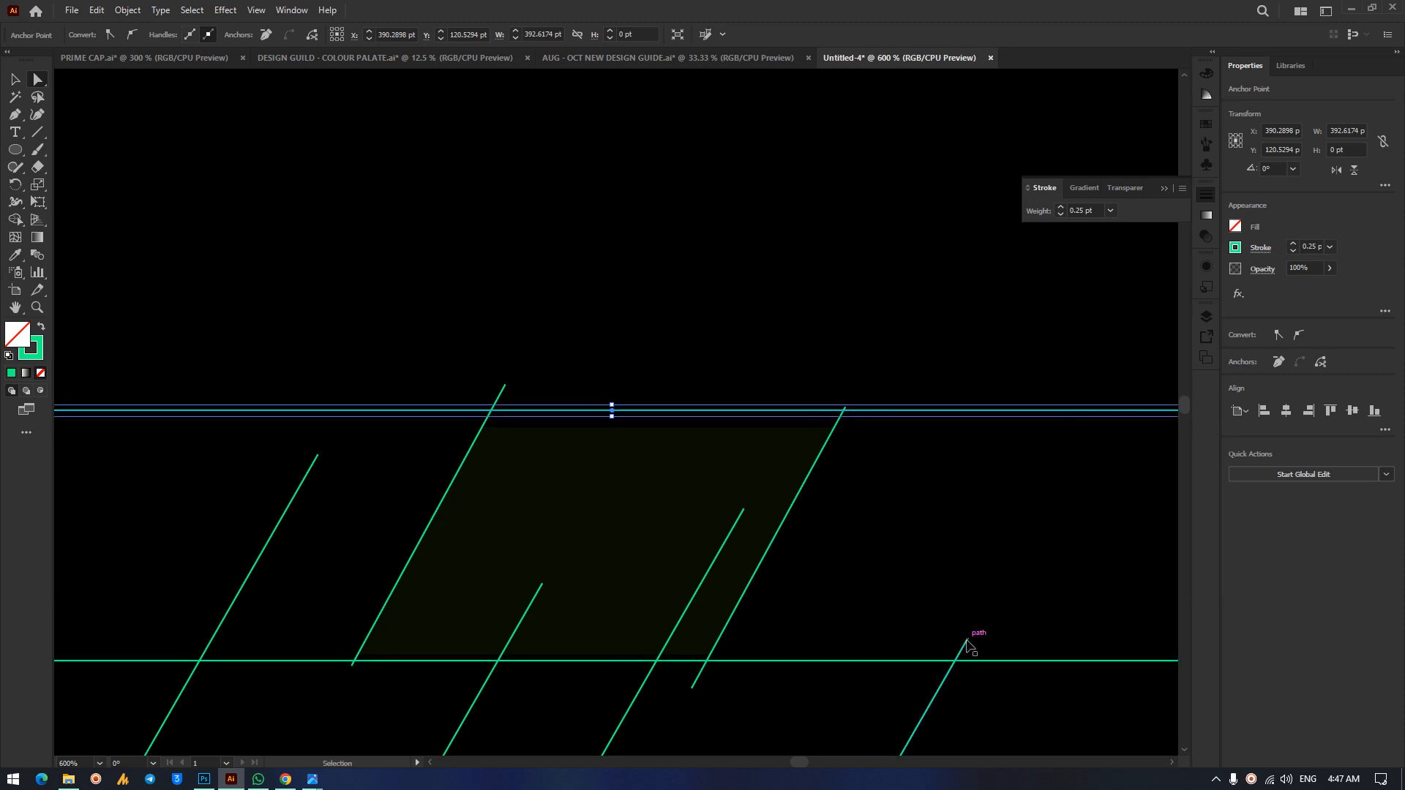
Nudge the second horizontal construction line up to about Y 159.8 pt, along the bottom edge of the small slanted block.
key("ctrl+minus")
key("ctrl+minus")
key("ctrl+minus")
key("ctrl+minus")
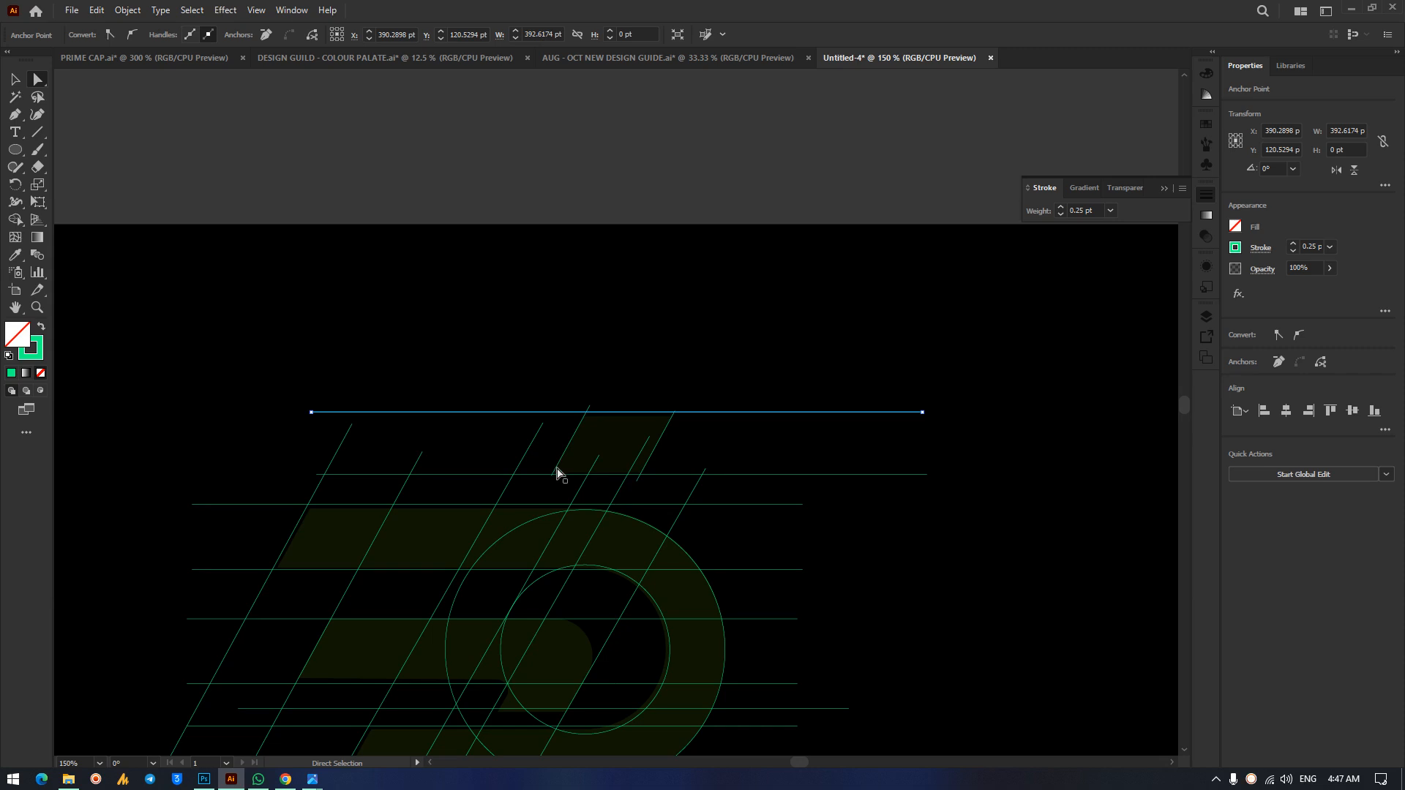
left_click(533, 476)
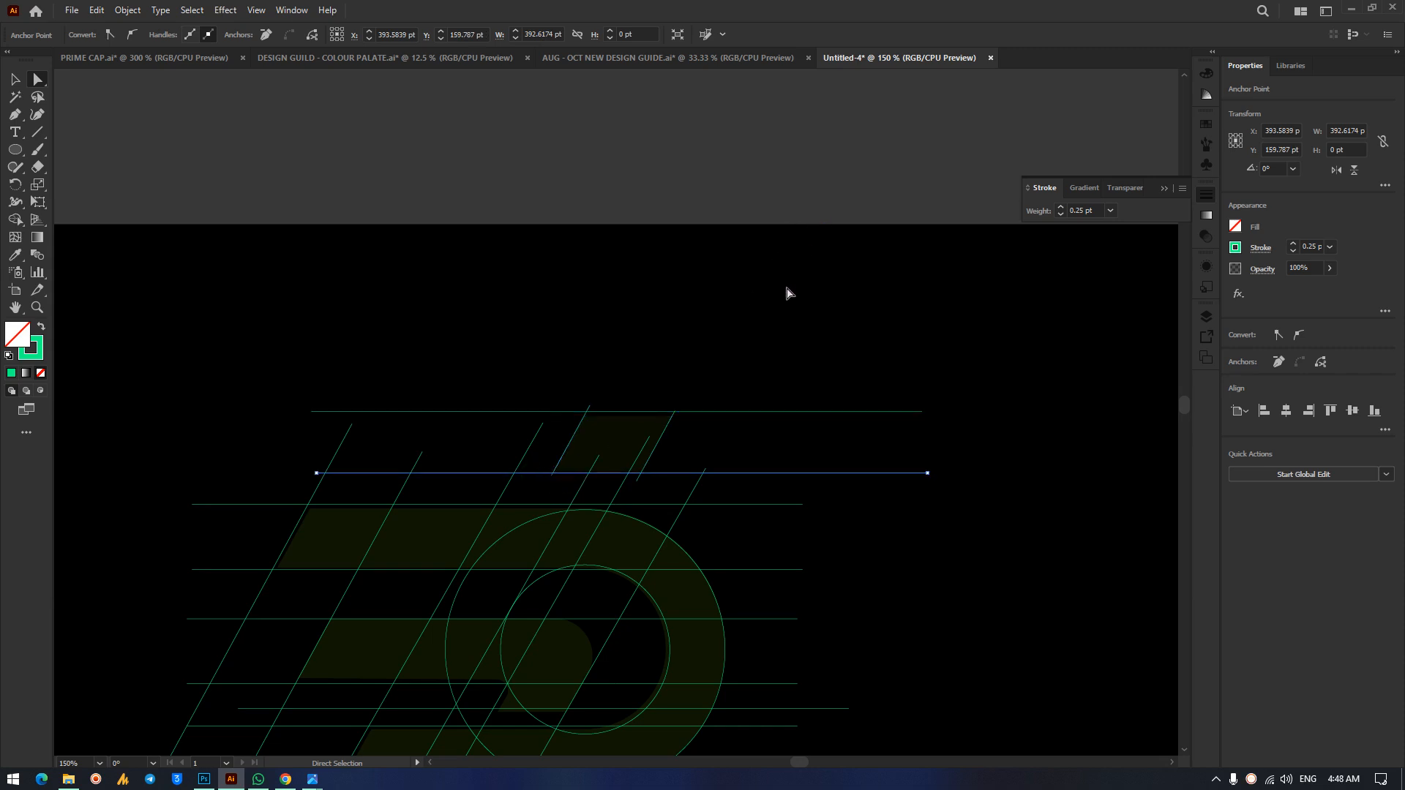
left_click(559, 496)
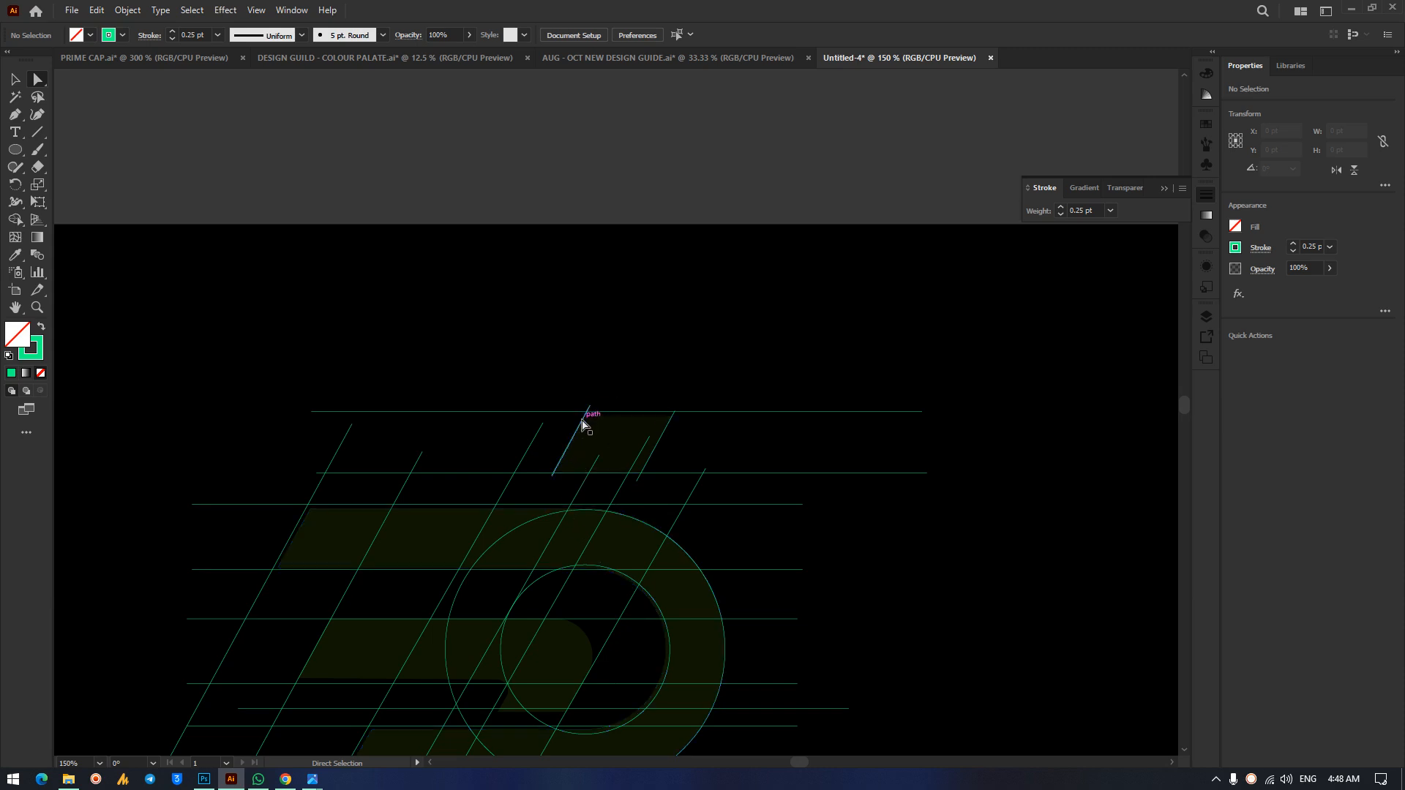
Extend the lower end of the short diagonal line on the small block's left edge past the second horizontal line.
left_click(555, 468)
left_click(551, 476)
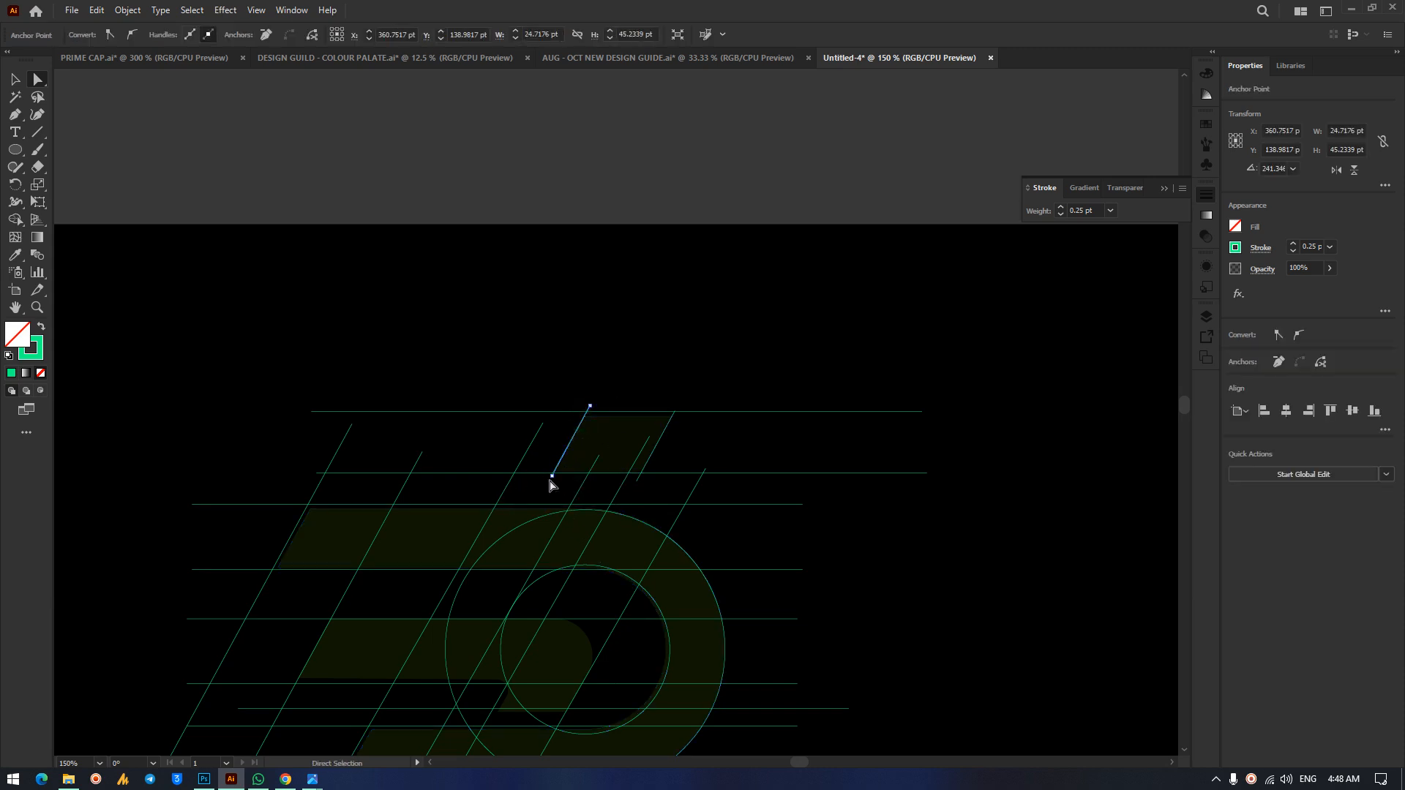
left_click_drag(552, 475, 547, 484)
left_click(771, 326)
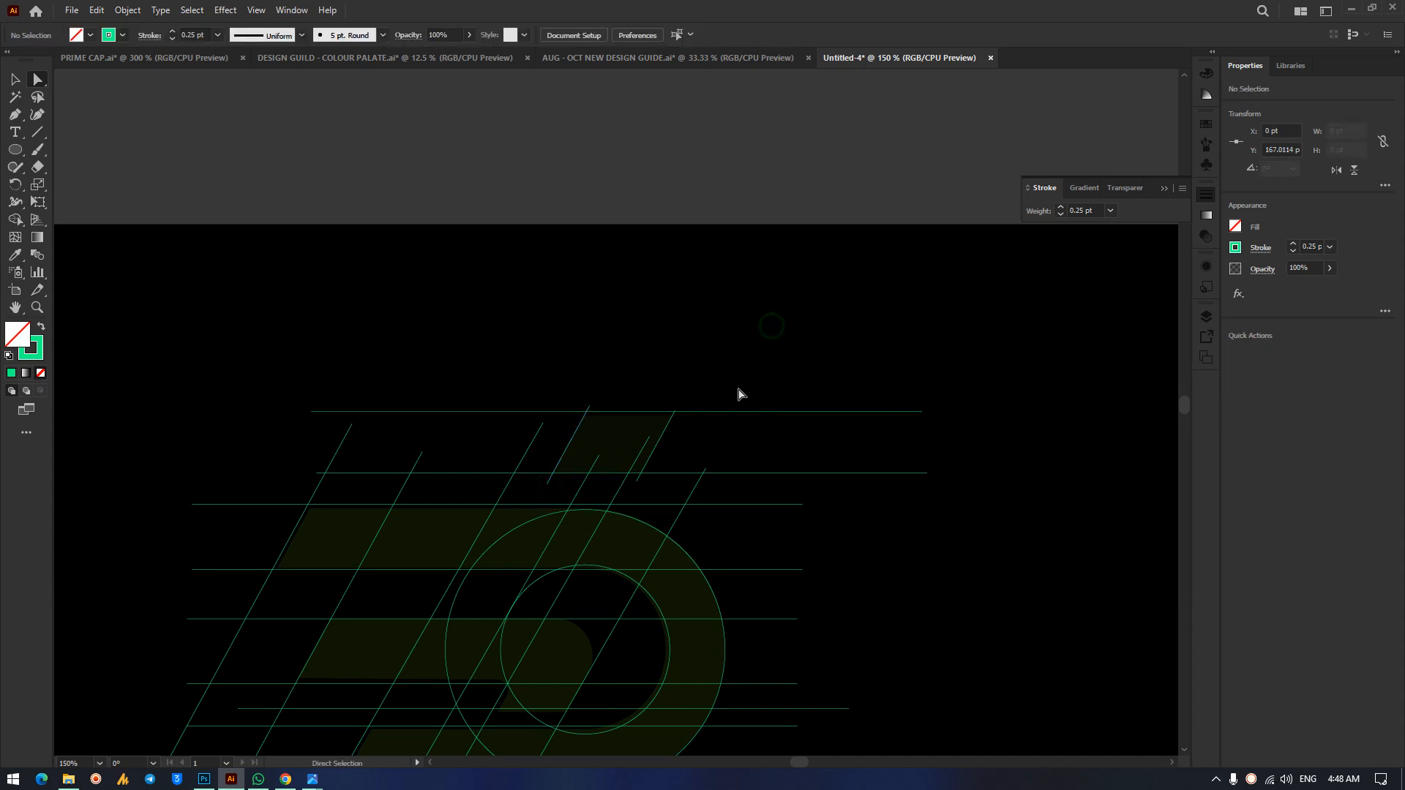
scroll(670, 618, "down", 4)
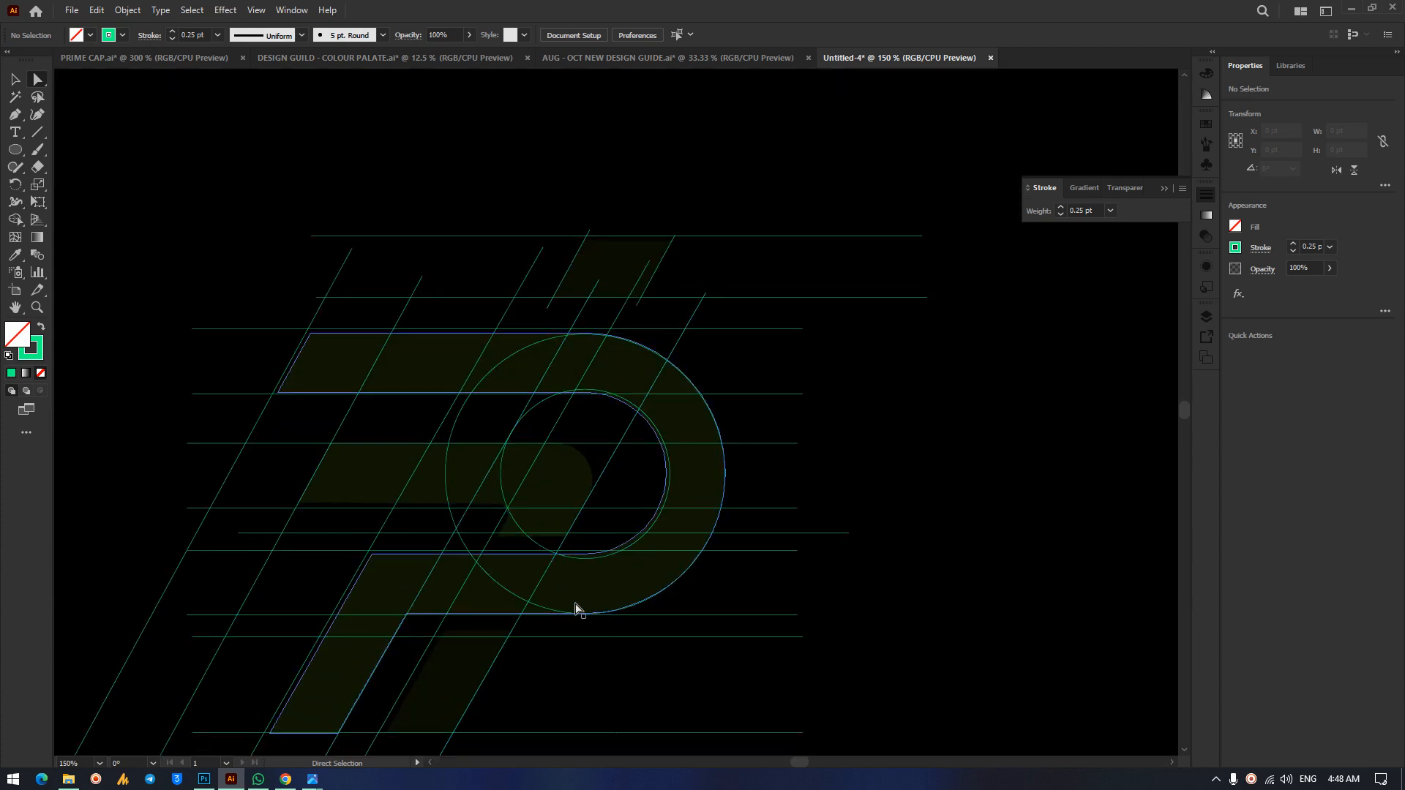
scroll(723, 611, "down", 3)
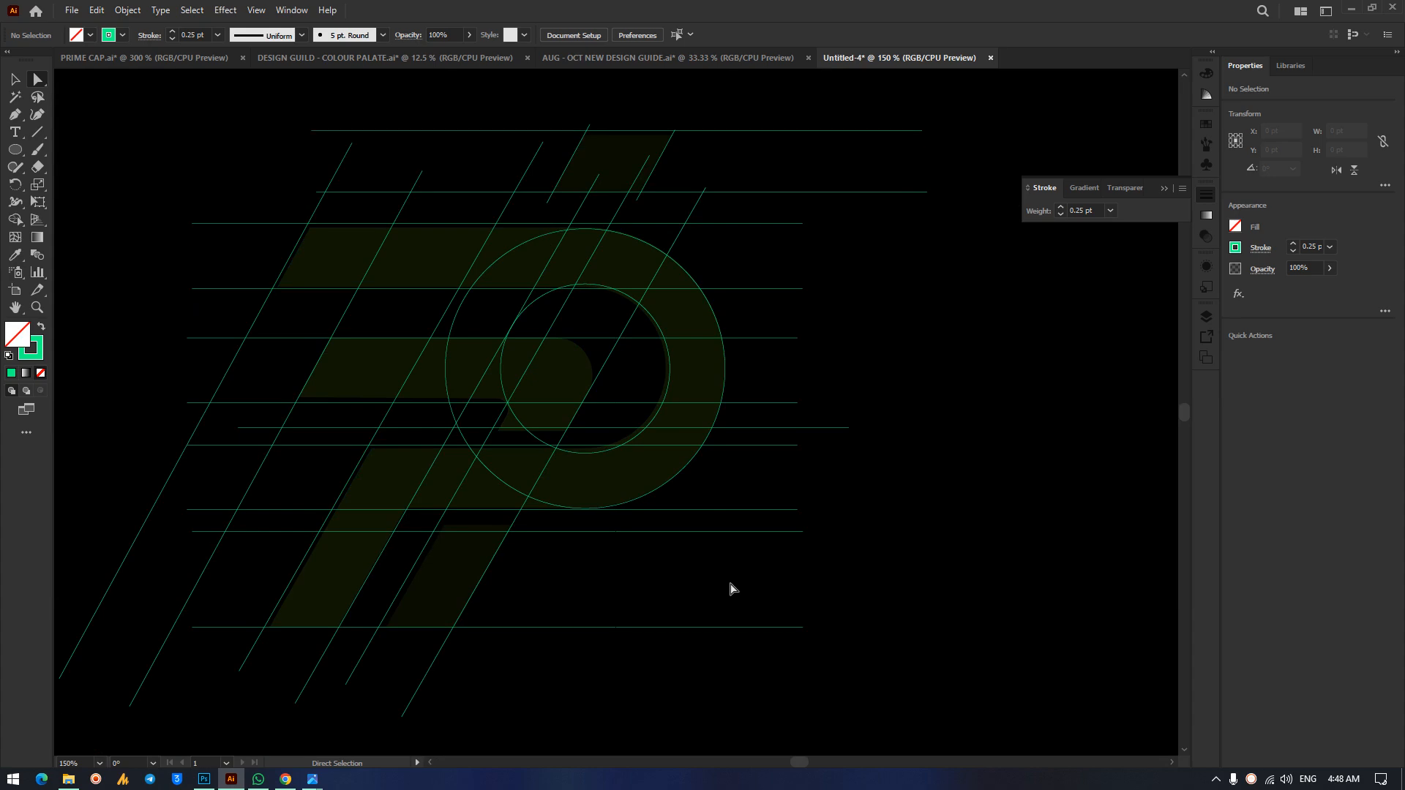
key("ctrl+minus")
key("ctrl+minus")
key("ctrl+plus")
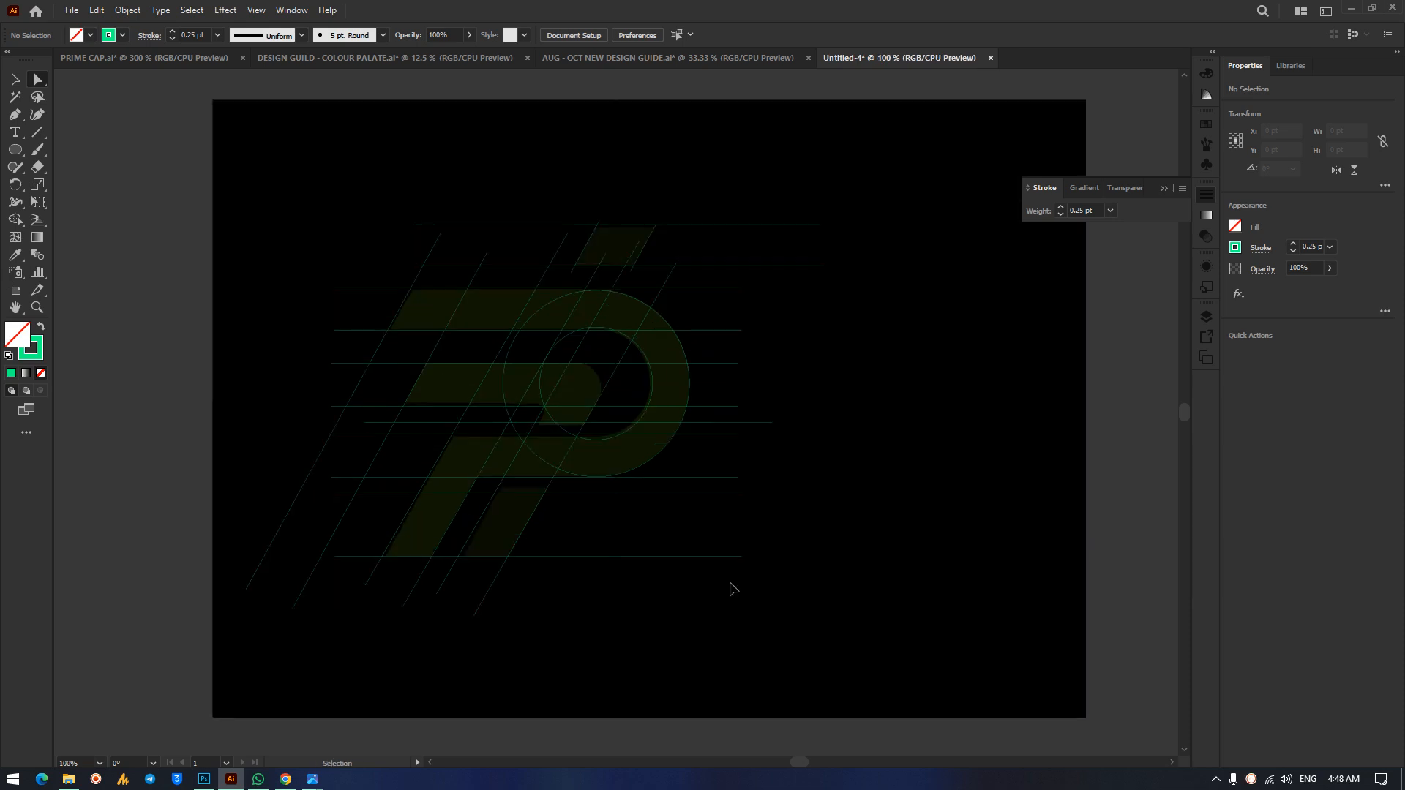
Select the faded logo with all construction lines and circles and move them together to about X 420.9 pt, Y 288.6 pt.
scroll(734, 584, "left", 2)
left_click_drag(341, 162, 1046, 662)
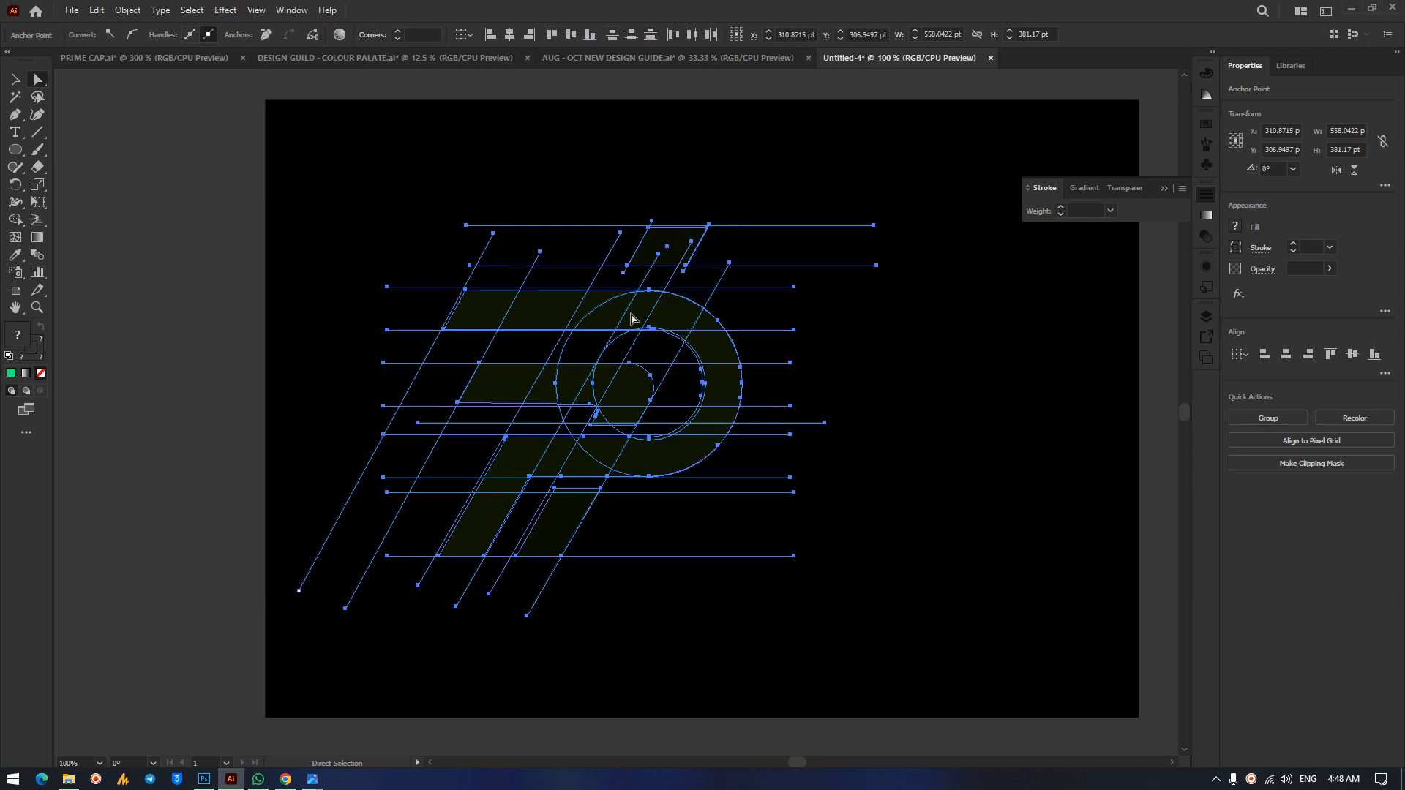
left_click(15, 79)
left_click(377, 203)
left_click_drag(335, 163, 907, 614)
left_click_drag(732, 377, 846, 358)
key("ctrl+plus")
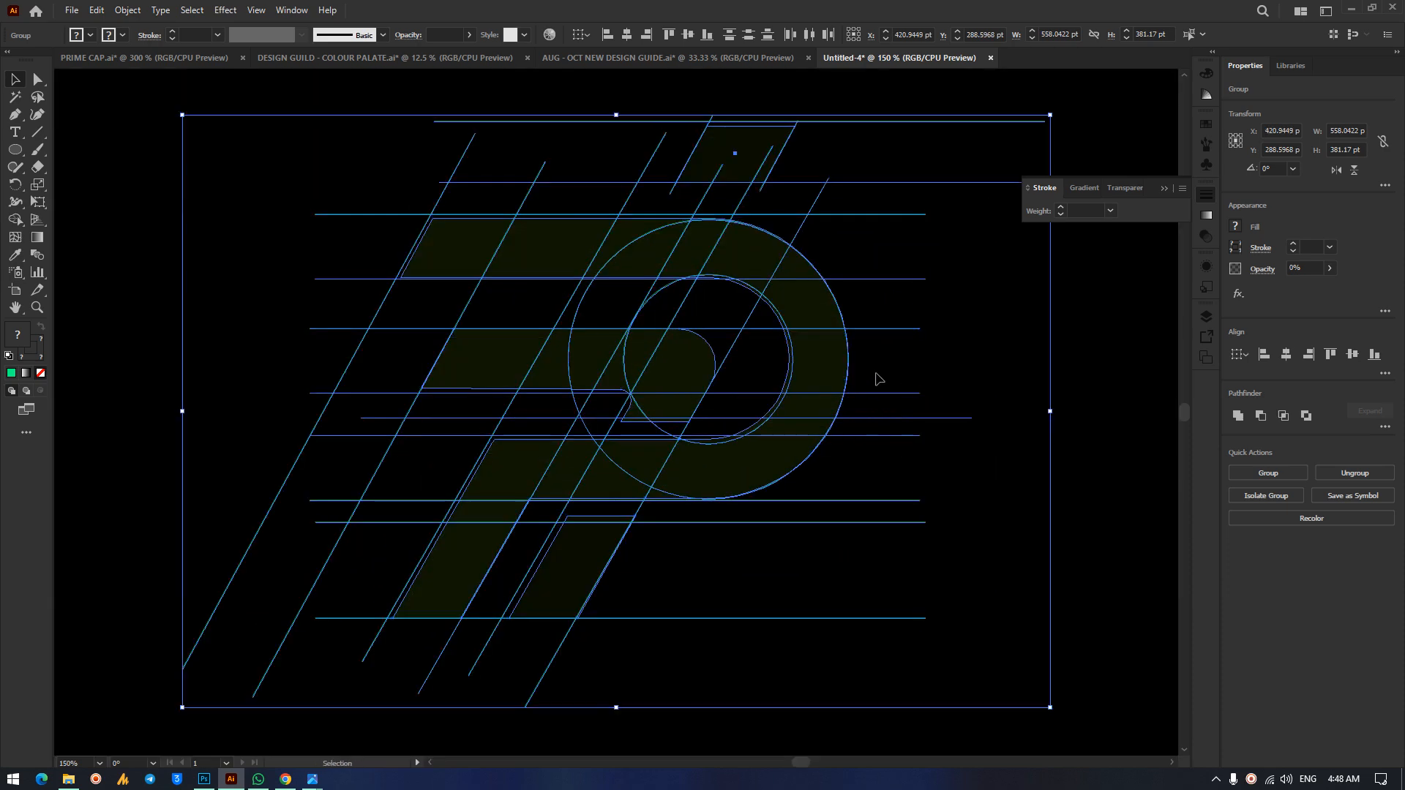
Close the floating Stroke panel and try the Shape Builder on the small slanted block with the logo included in the selection.
scroll(882, 377, "up", 2)
left_click(1164, 188)
scroll(1020, 297, "down", 2)
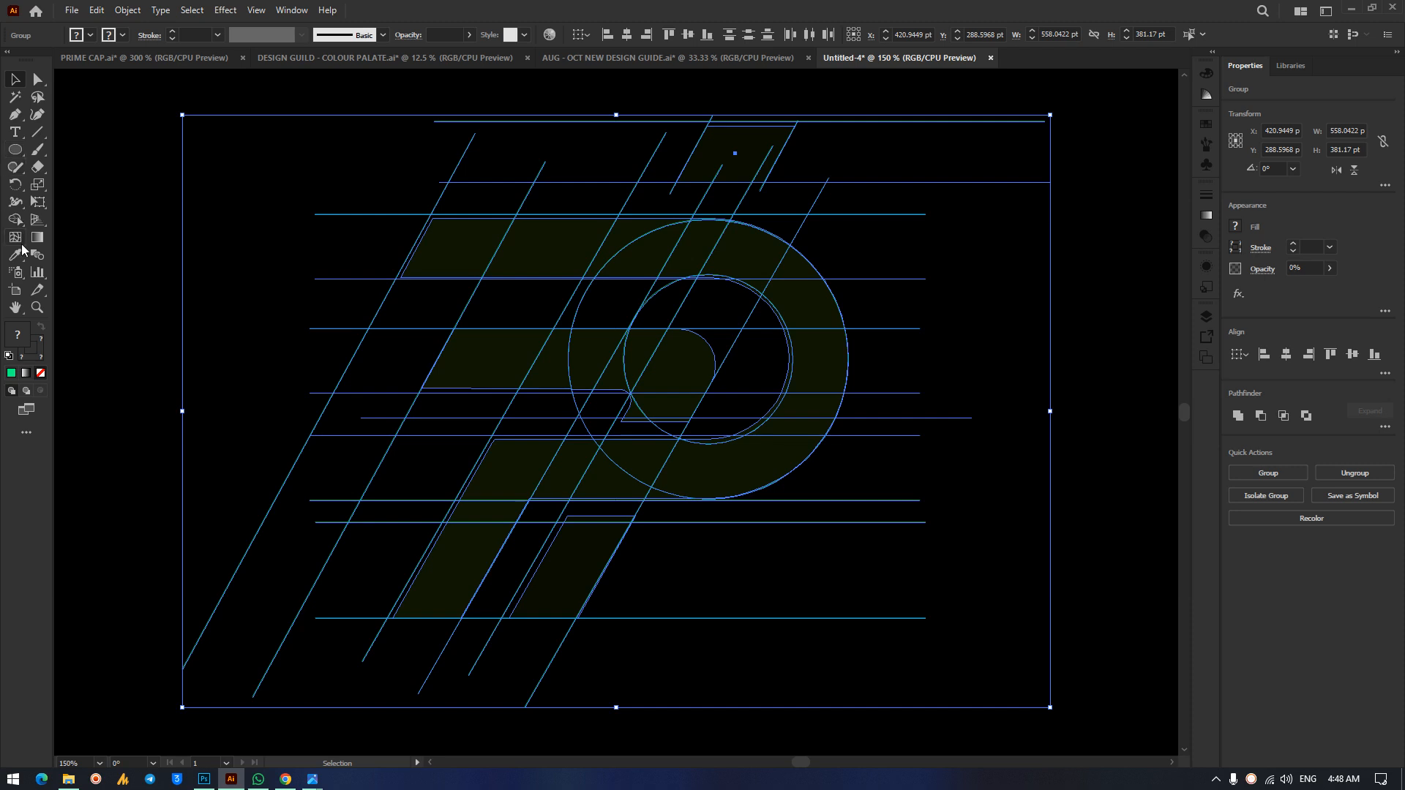
left_click(15, 220)
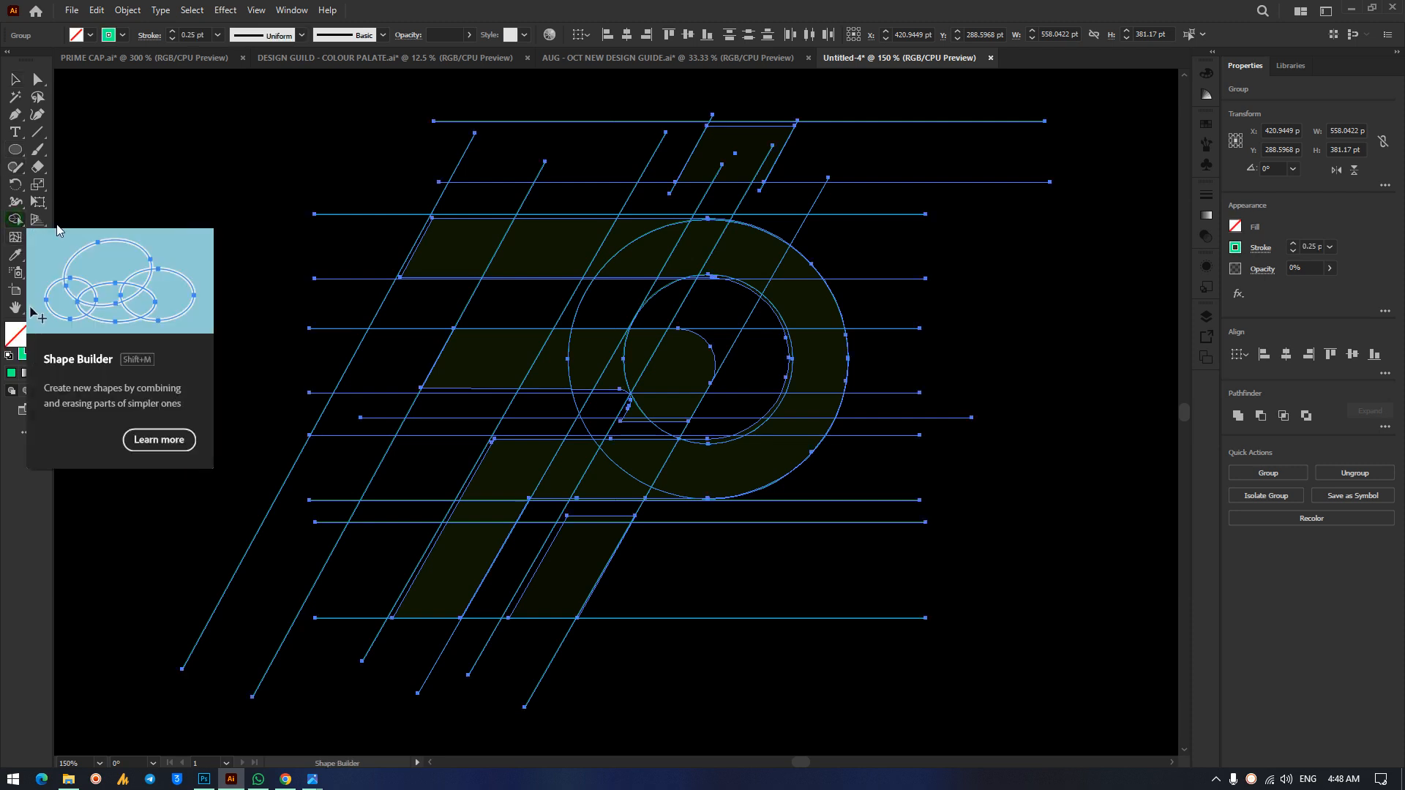
left_click(740, 132)
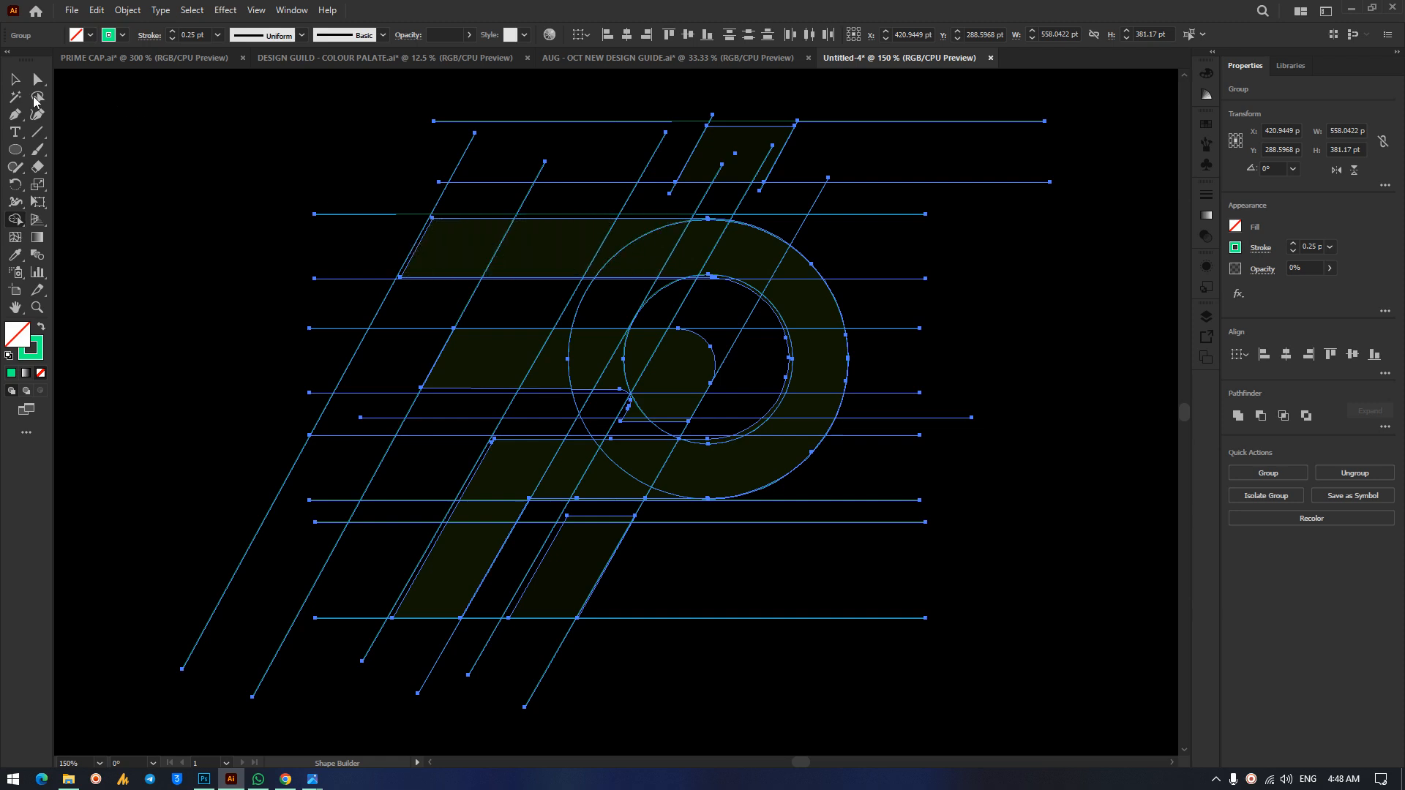
Select the faded P logo group on its own and lock it beneath the construction lines.
left_click(16, 80)
left_click(1104, 308)
left_click(808, 316)
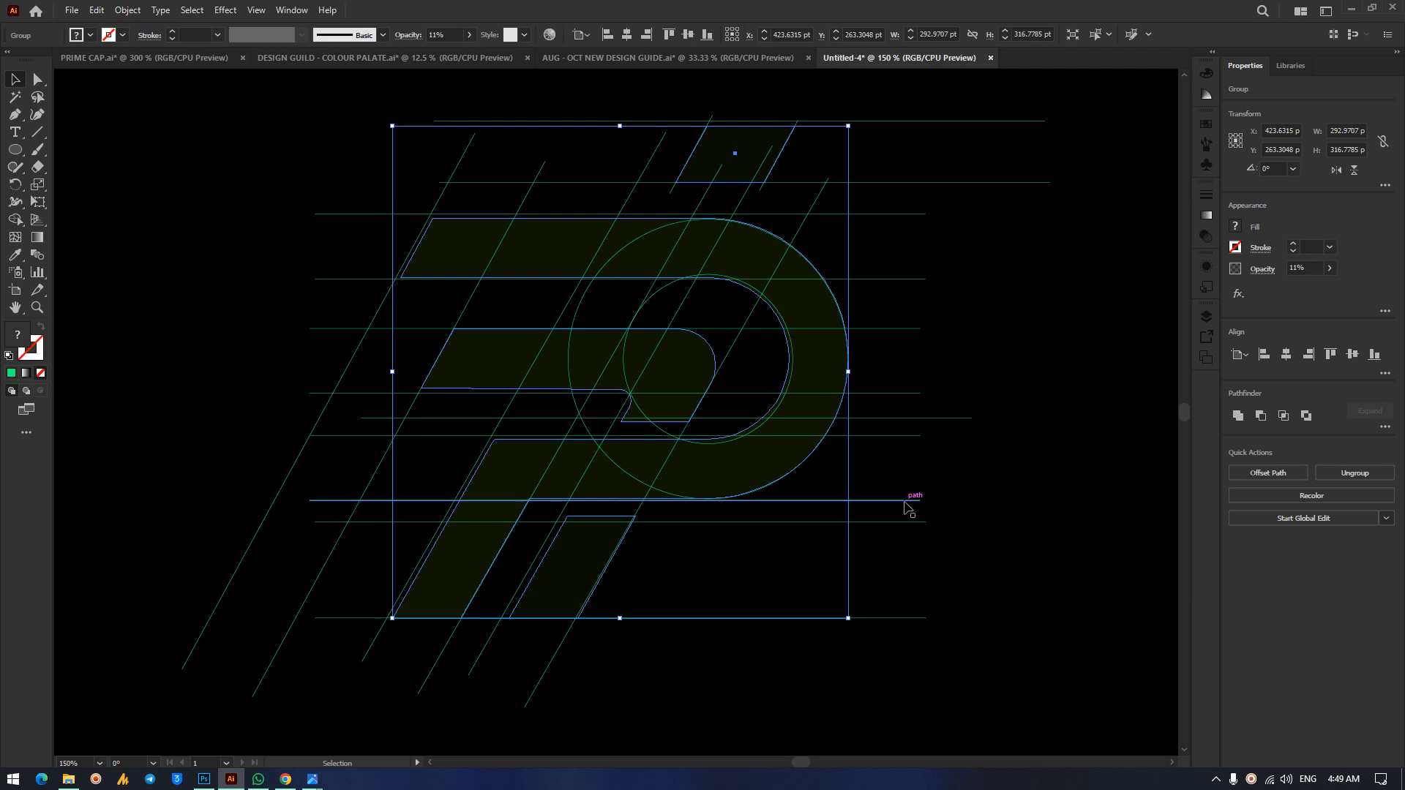
key("a")
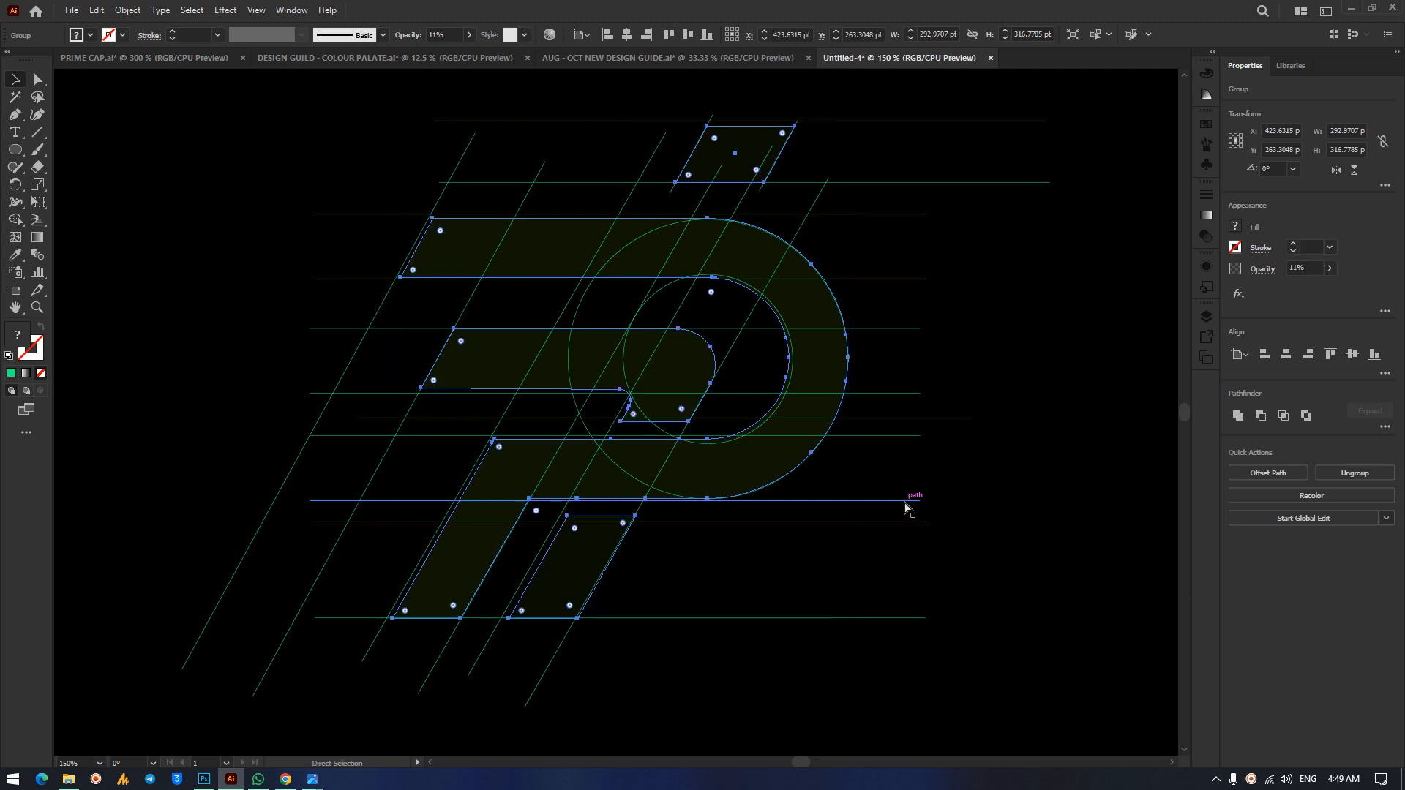
key("ctrl+shift+a")
key("v")
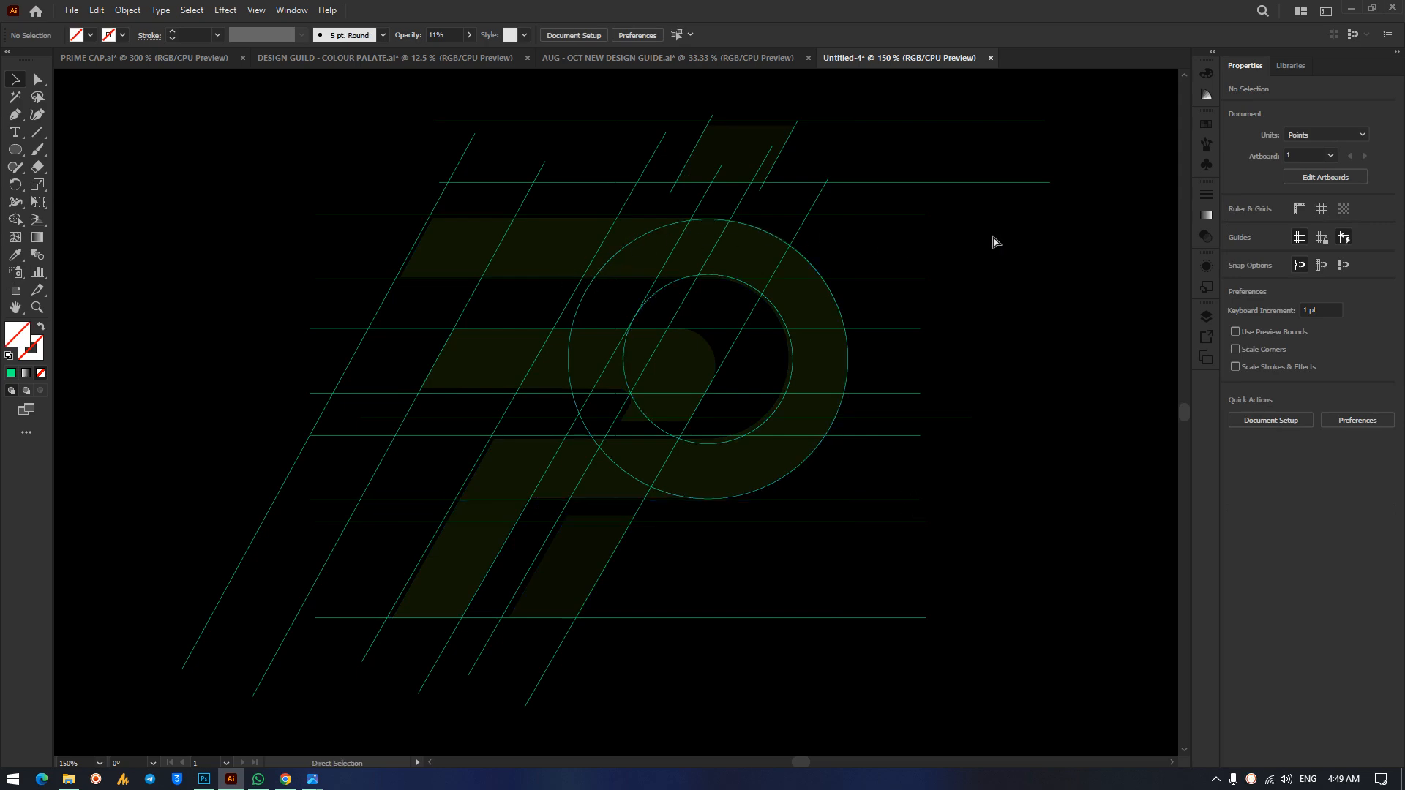
Move only the horizontal line above the P's upper bar down to about Y 165.2 pt, tangent to the outer circle's top.
key("ctrl+equal")
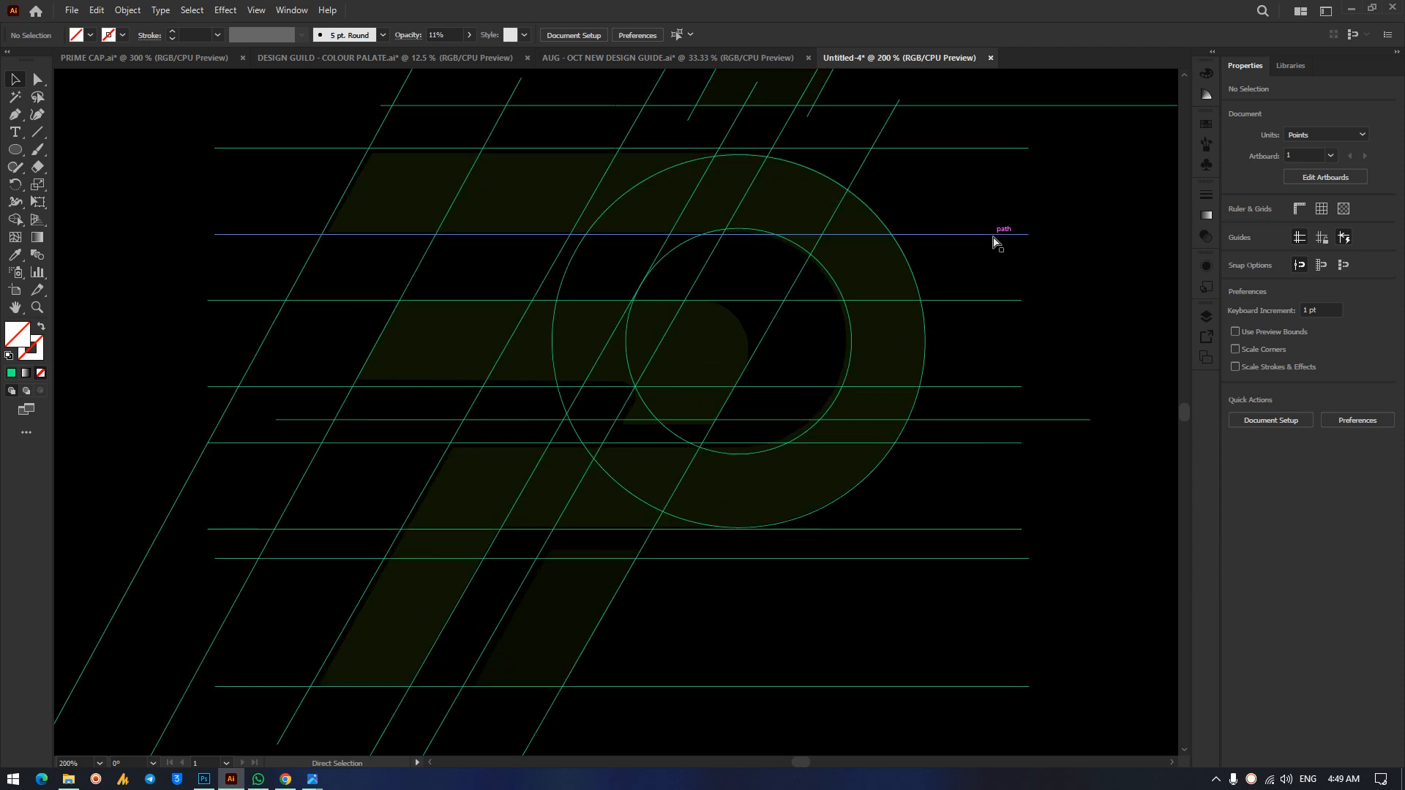
left_click(799, 149)
left_click(39, 79)
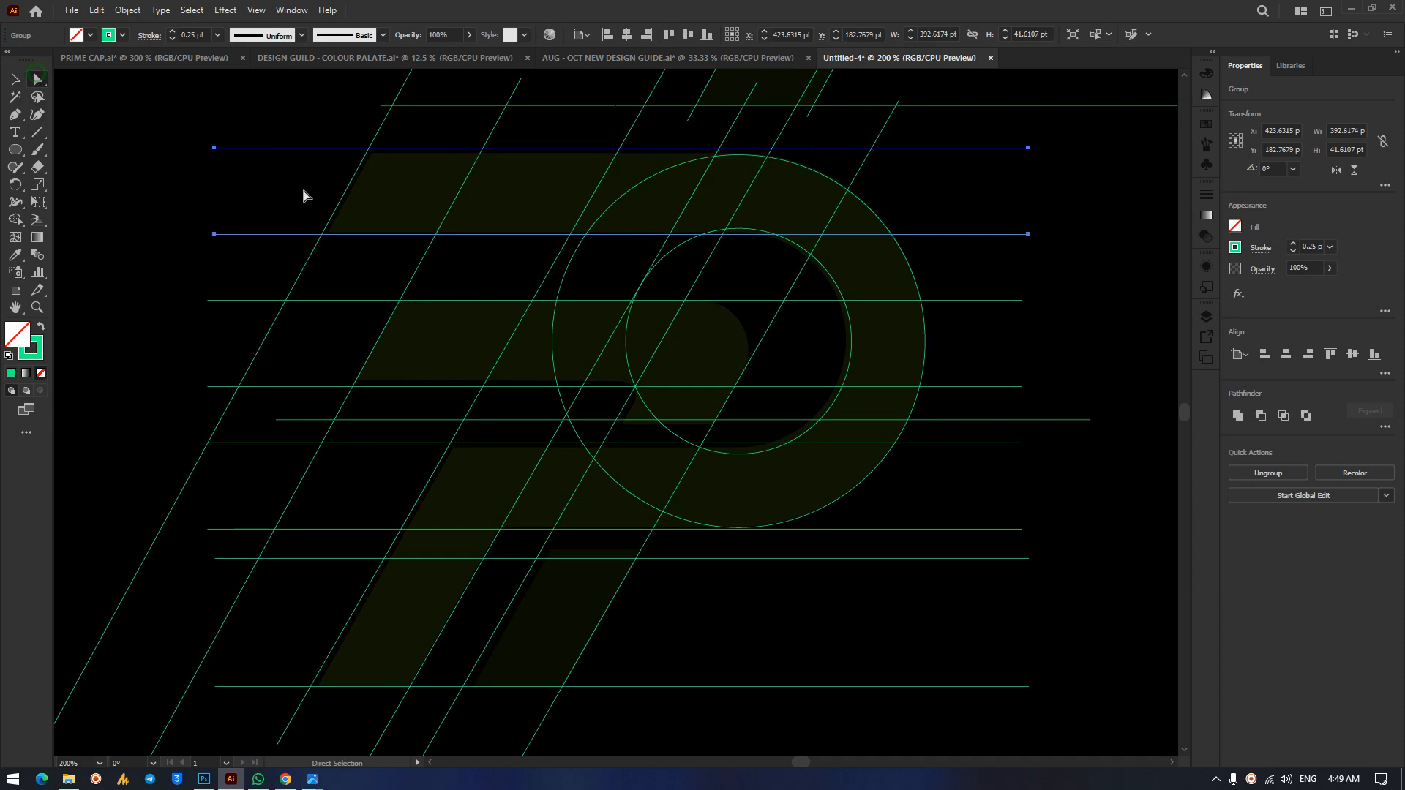
left_click(1082, 301)
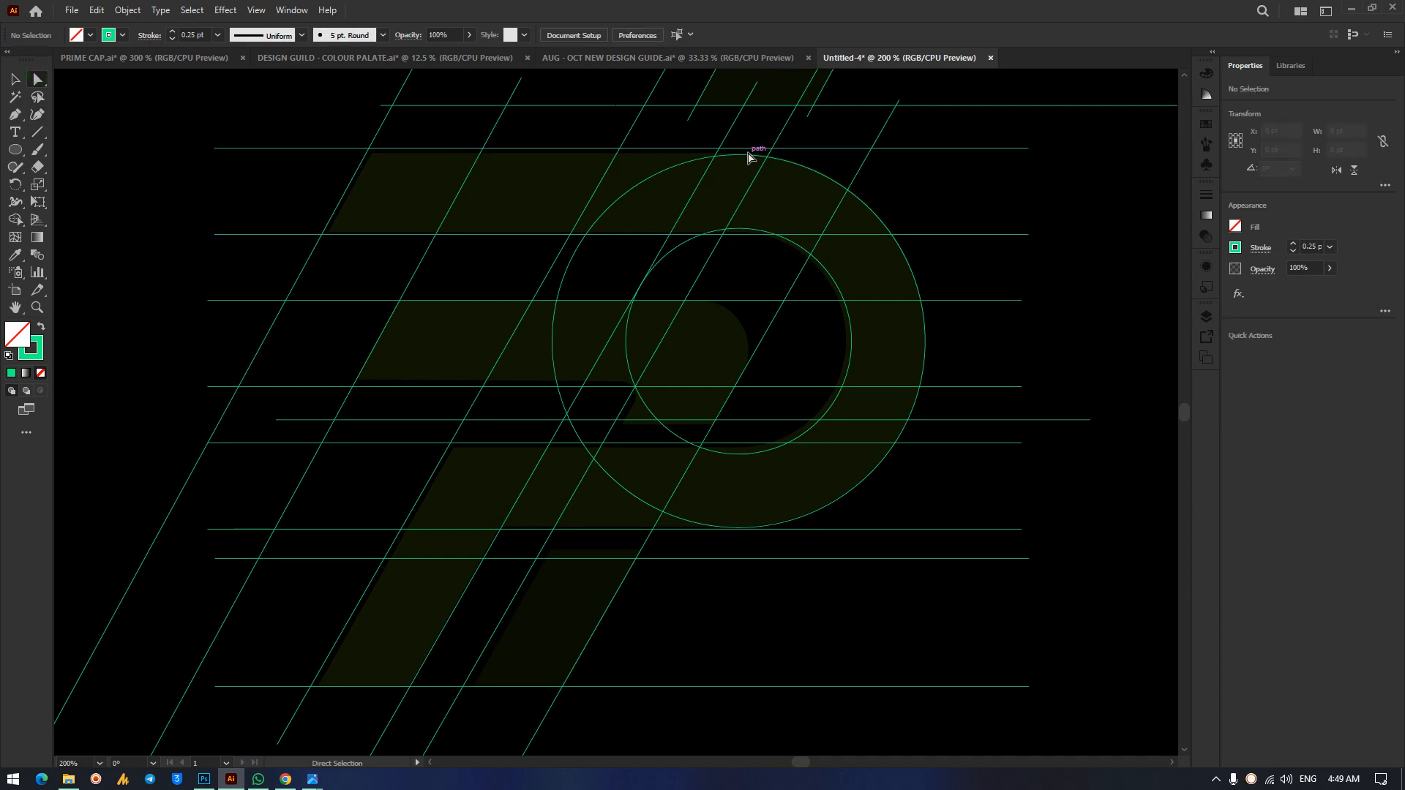
left_click(798, 149)
left_click_drag(797, 149, 798, 158)
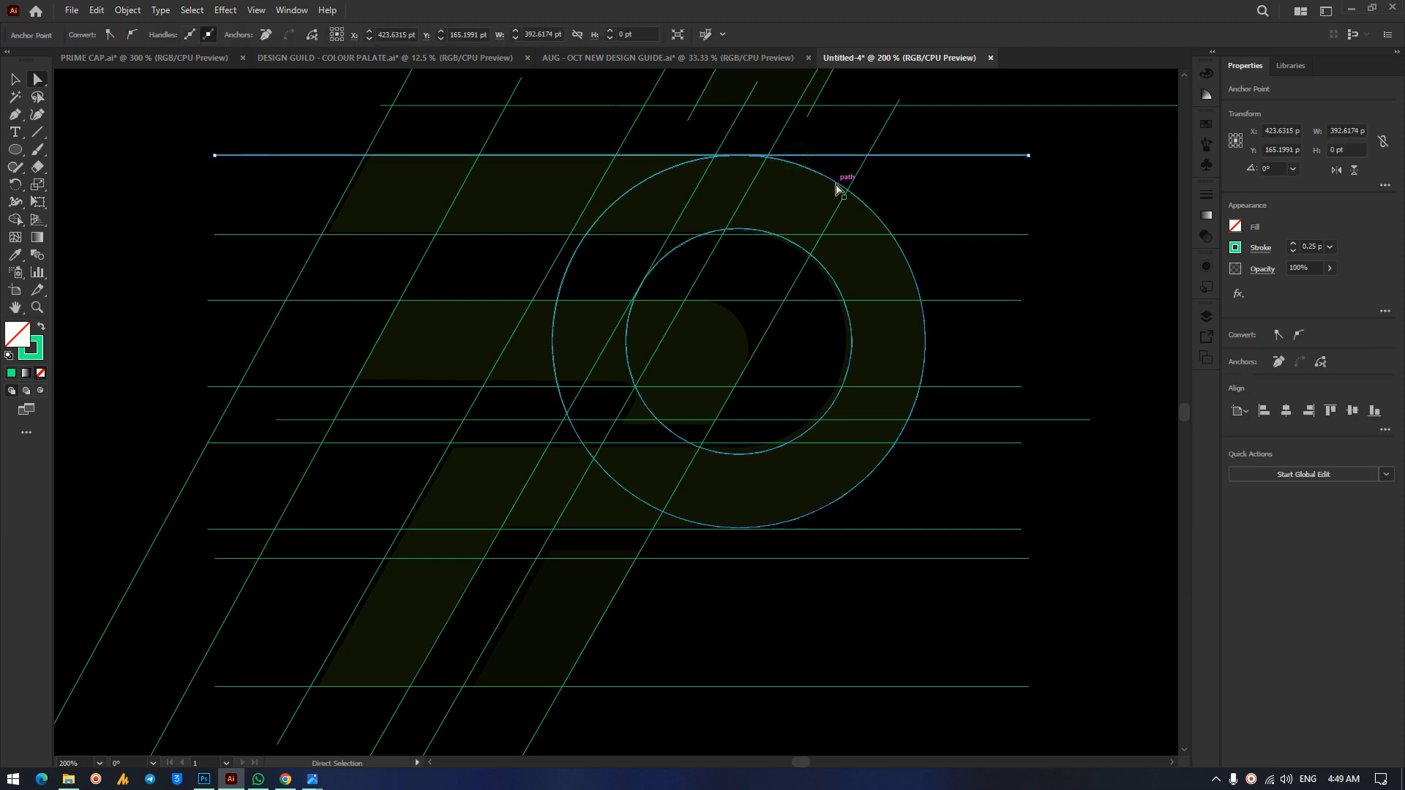
left_click(1039, 263)
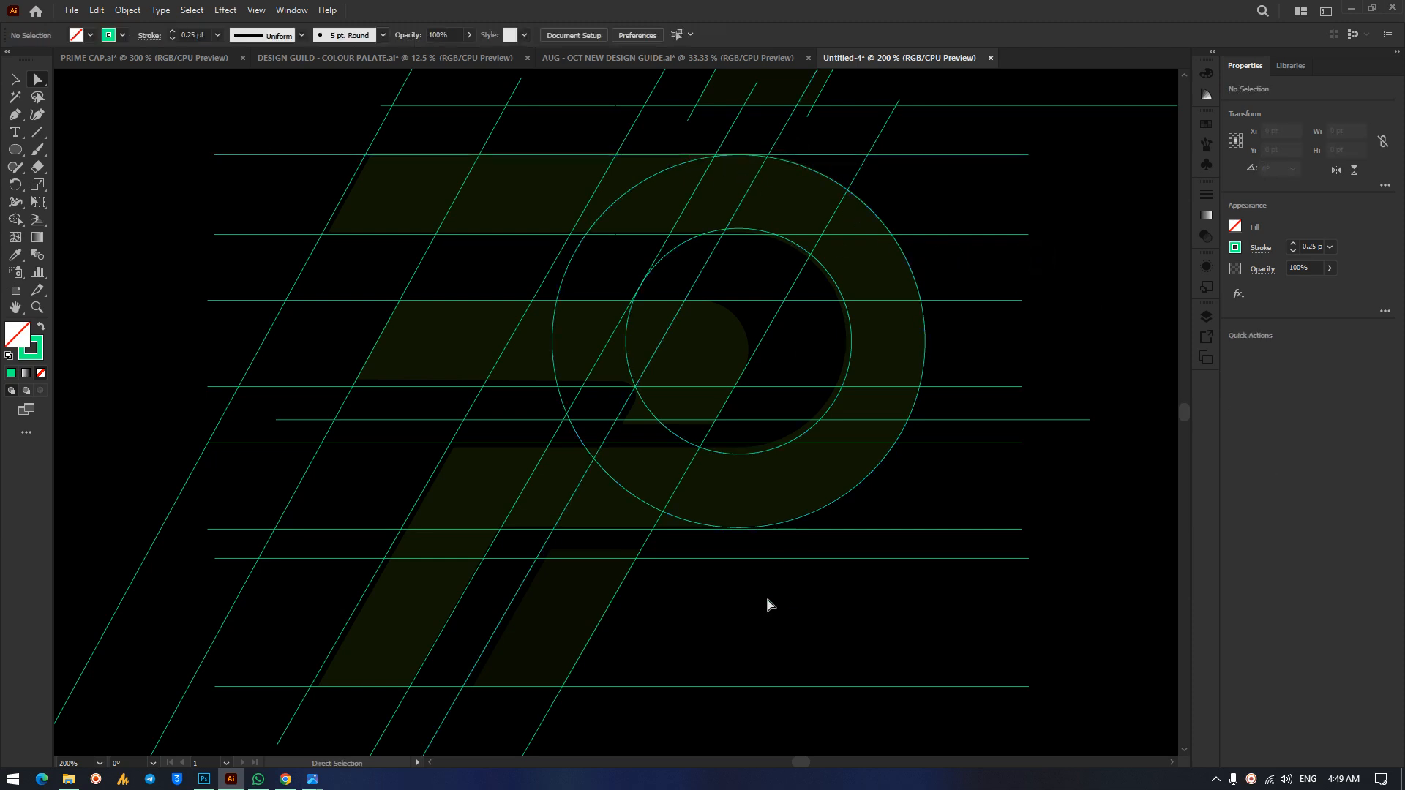
Move the horizontal line at the outer circle's bottom up to about Y 345.1 pt so it touches the circle.
left_click_drag(795, 529, 794, 527)
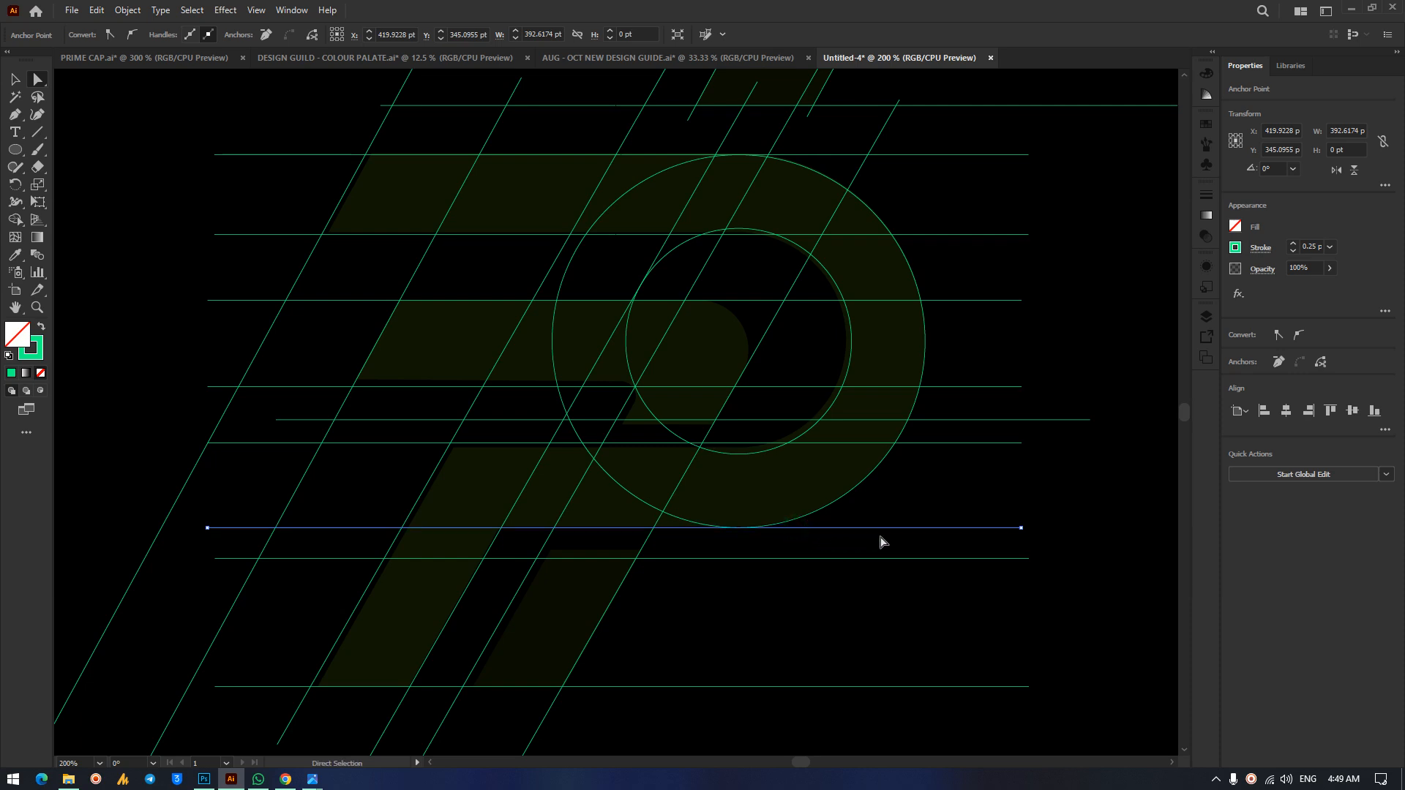
key("Up")
key("Down")
Nudge the horizontal line under the P's upper bar up to about Y 200.6 pt, level with the inner circle's top.
left_click(743, 234)
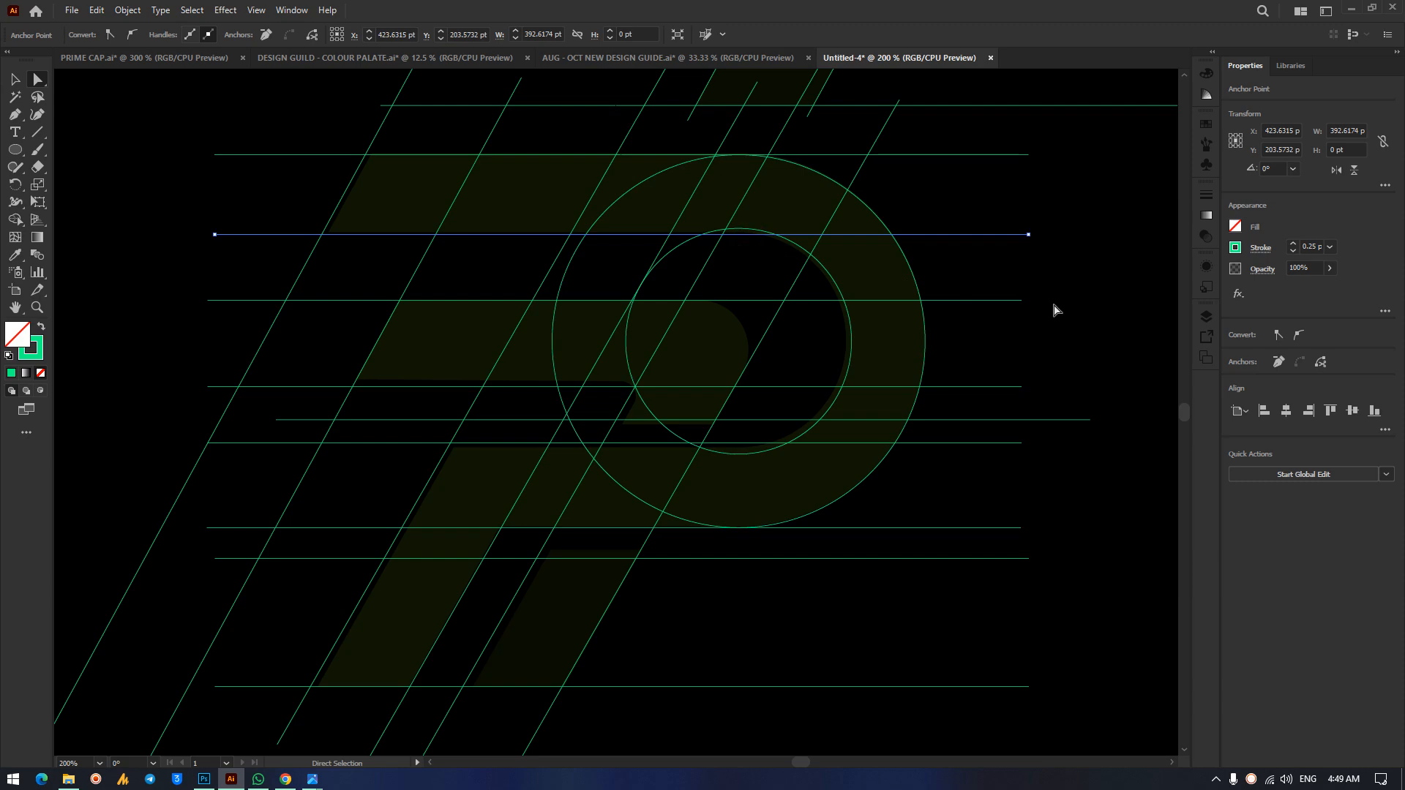
key("Up")
key("Up")
key("Up")
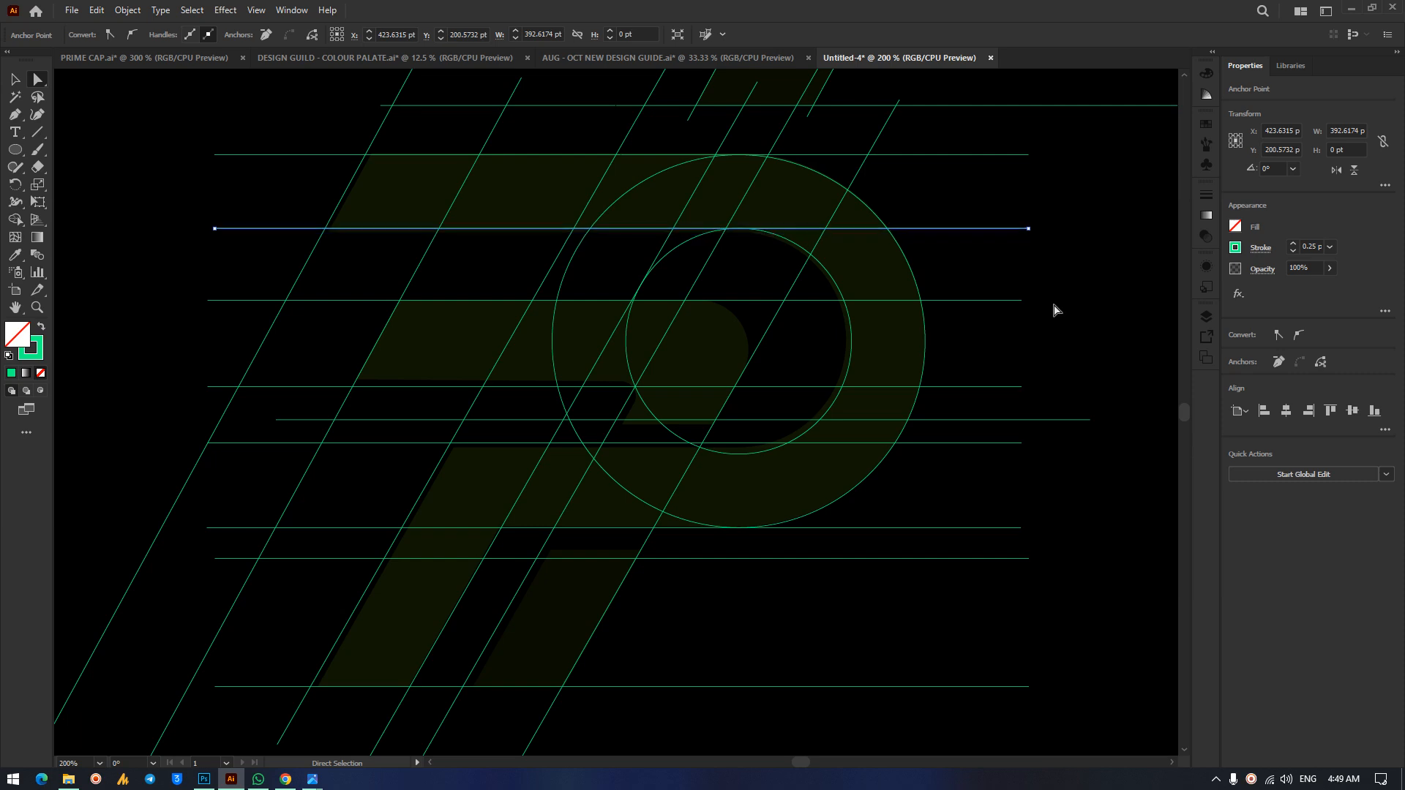
Nudge the horizontal line along the top of the P's lower bar down about 5 pt to the inner circle's bottom.
left_click(743, 443)
key("Down")
key("Down")
key("Down")
key("Down")
key("Down")
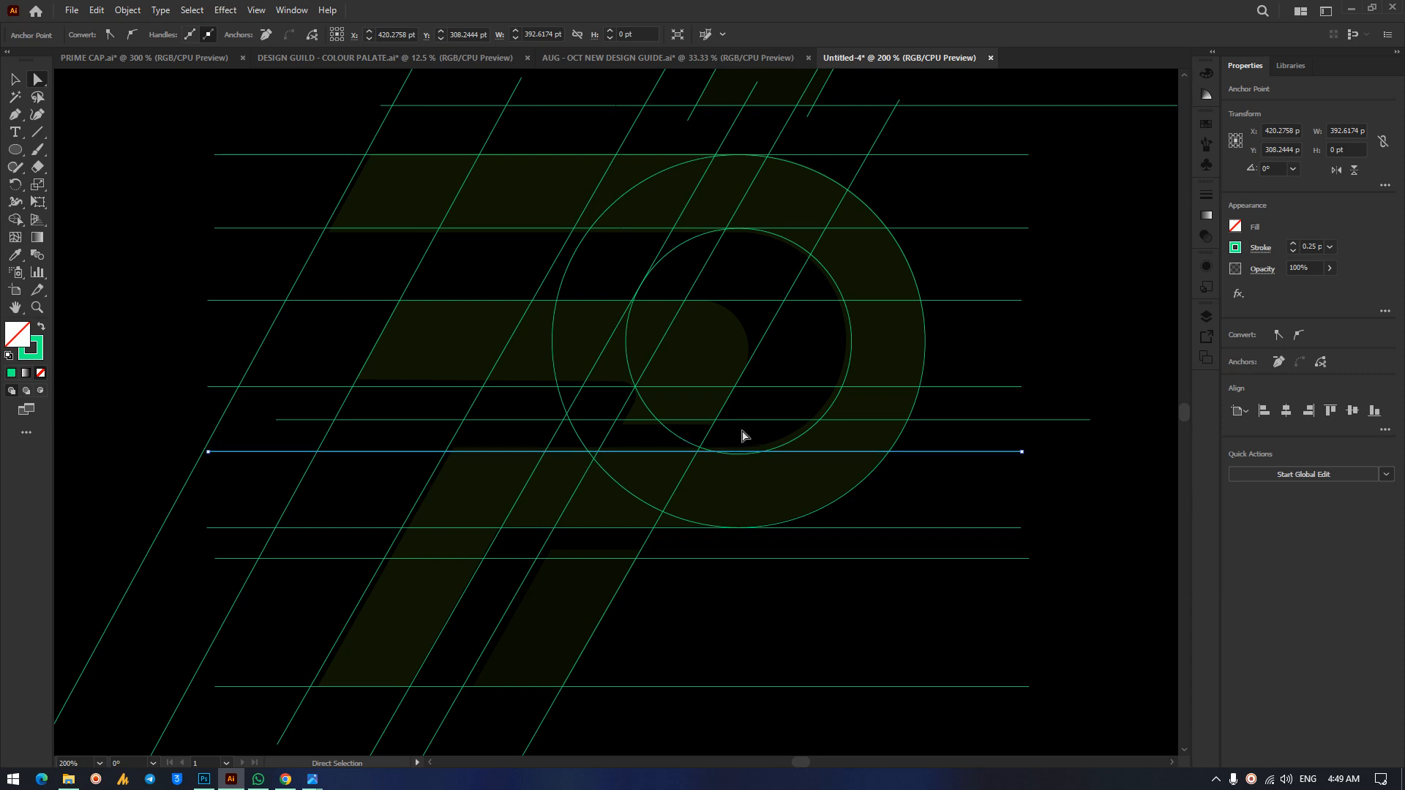
left_click(1063, 322)
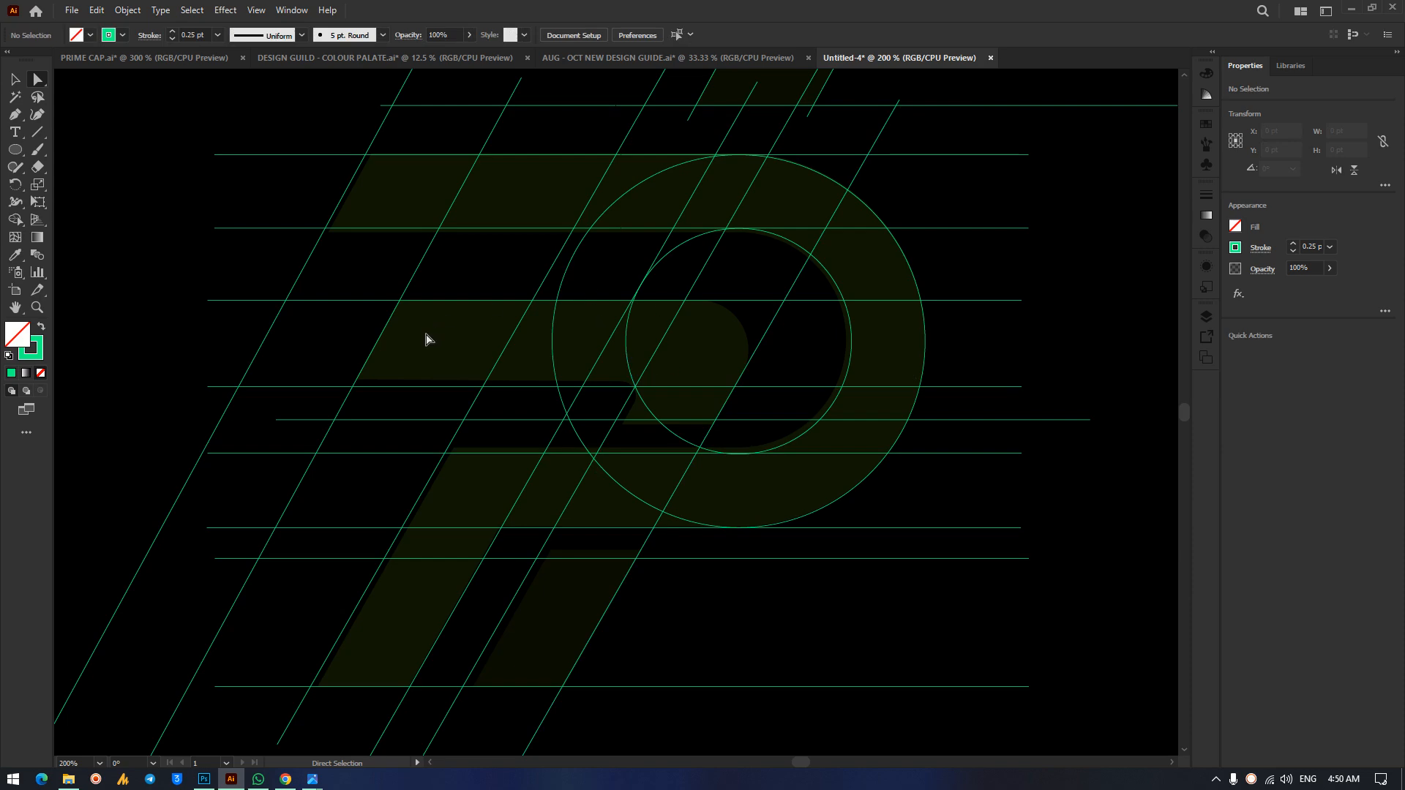
Nudge the horizontal line below the P's middle bar up to about Y 274 pt, along the bar's bottom edge.
left_click(505, 387)
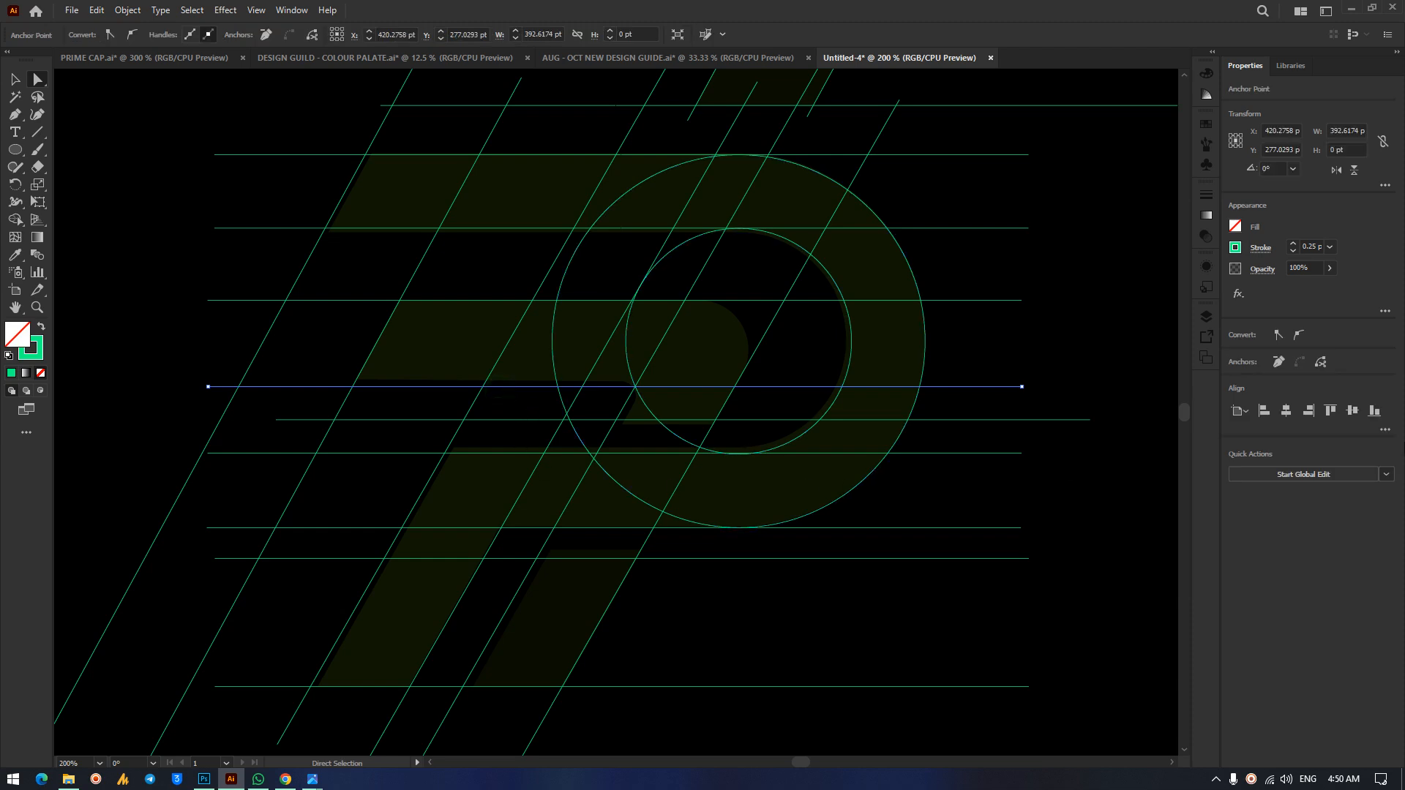
key("Up")
key("Up")
key("Up")
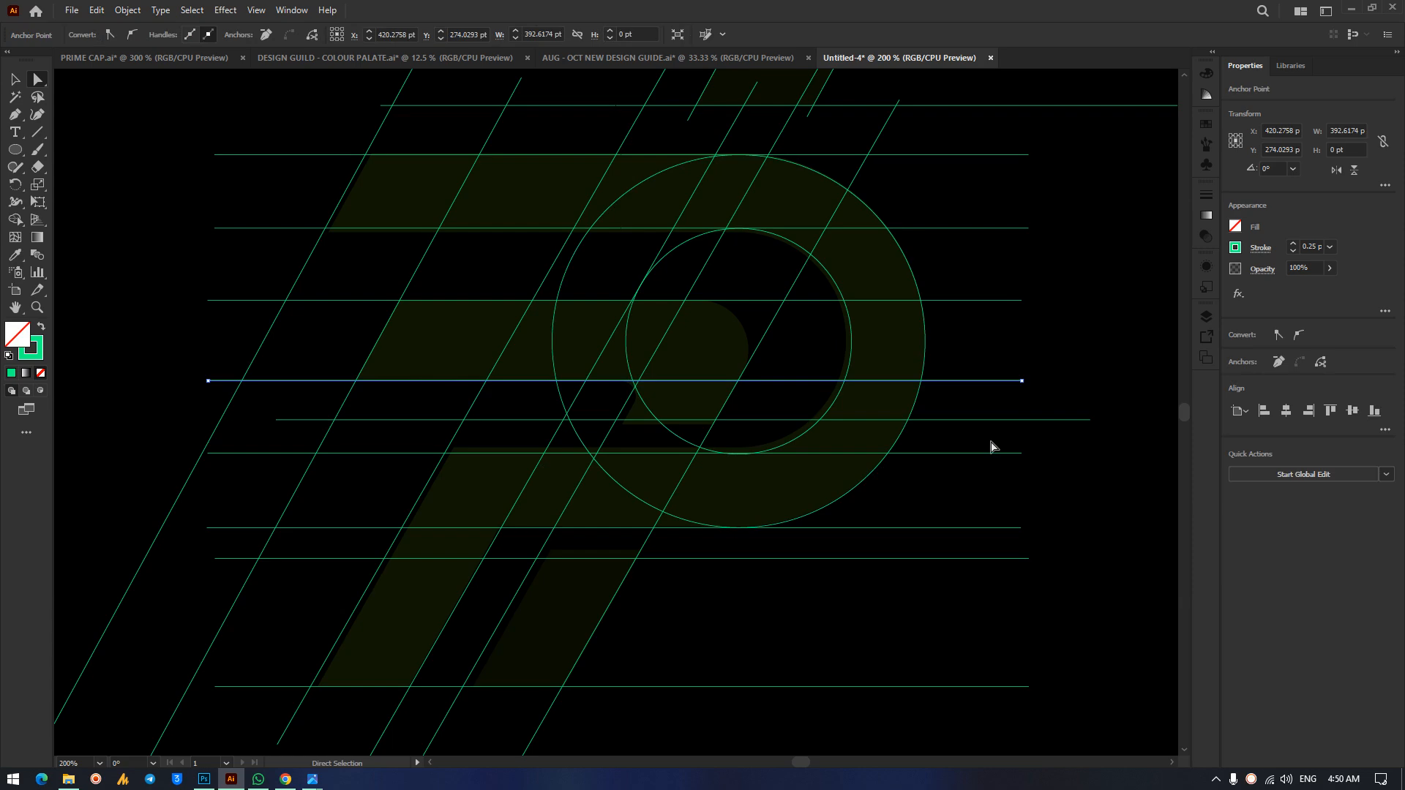
Select all construction lines and circles and activate the Shape Builder on them.
key("ctrl+minus")
key("ctrl+minus")
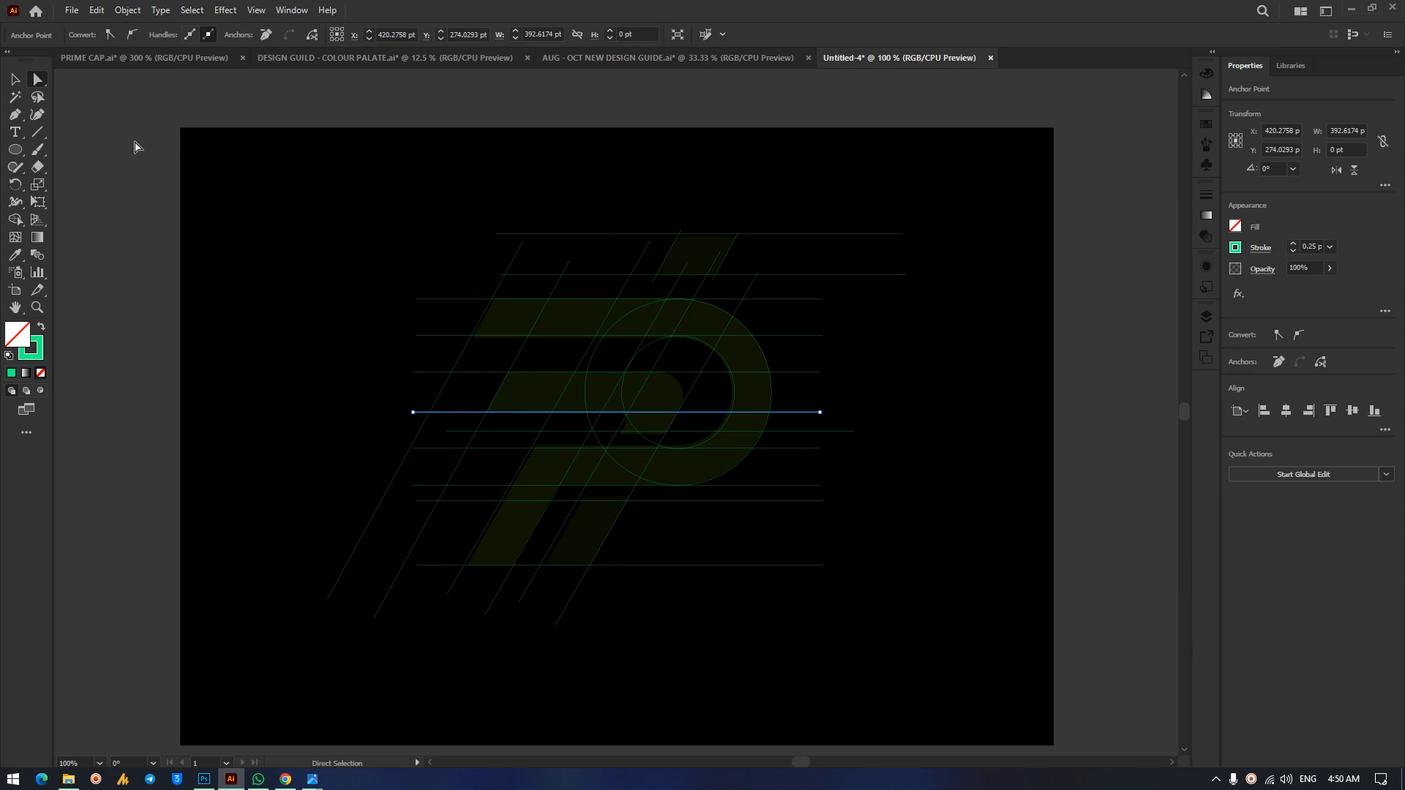
left_click(15, 76)
left_click_drag(364, 209, 998, 631)
left_click(15, 220)
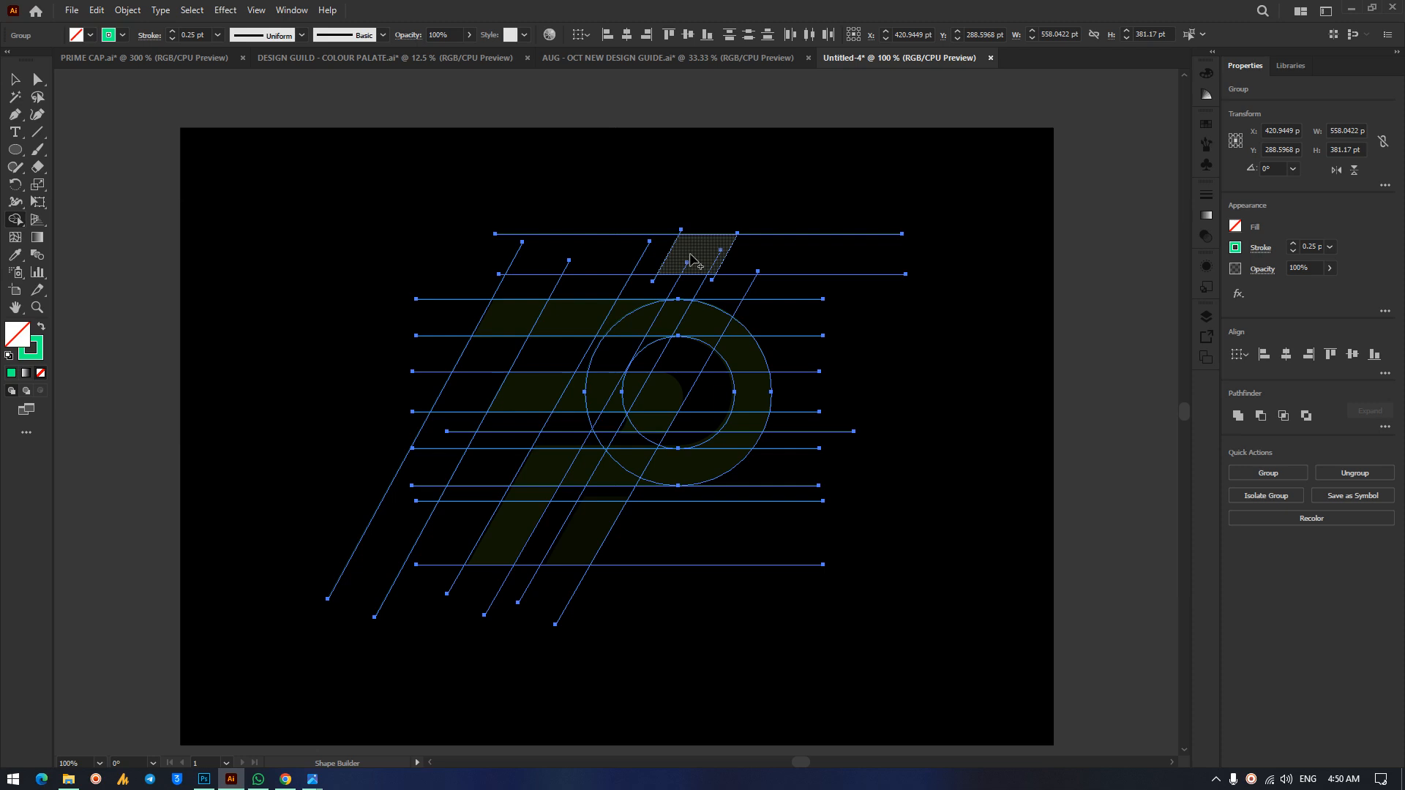
key("ctrl+plus")
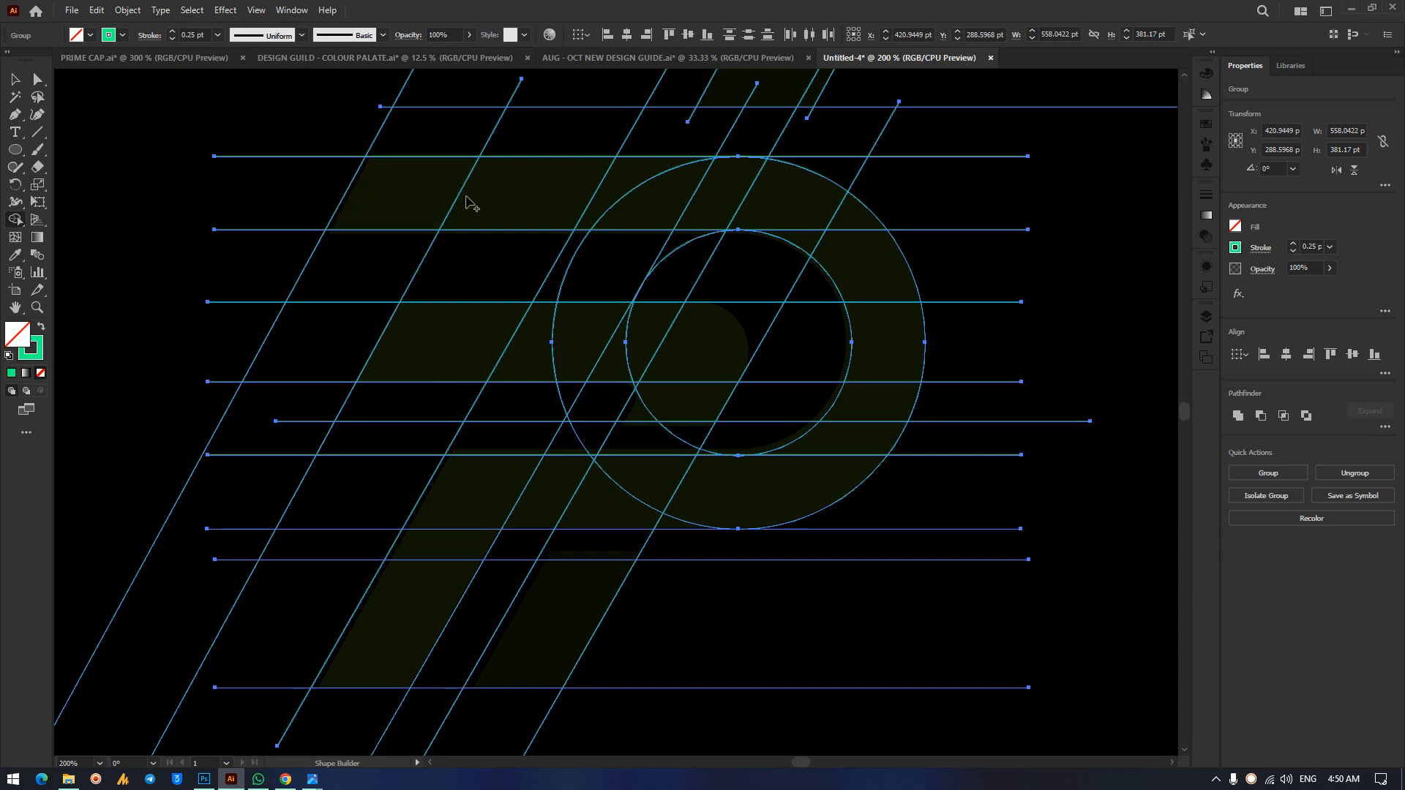
In PRIME CAP.ai, try the Shape Builder across the large green P, undo the change, and return to the Untitled-4 document.
left_click(407, 57)
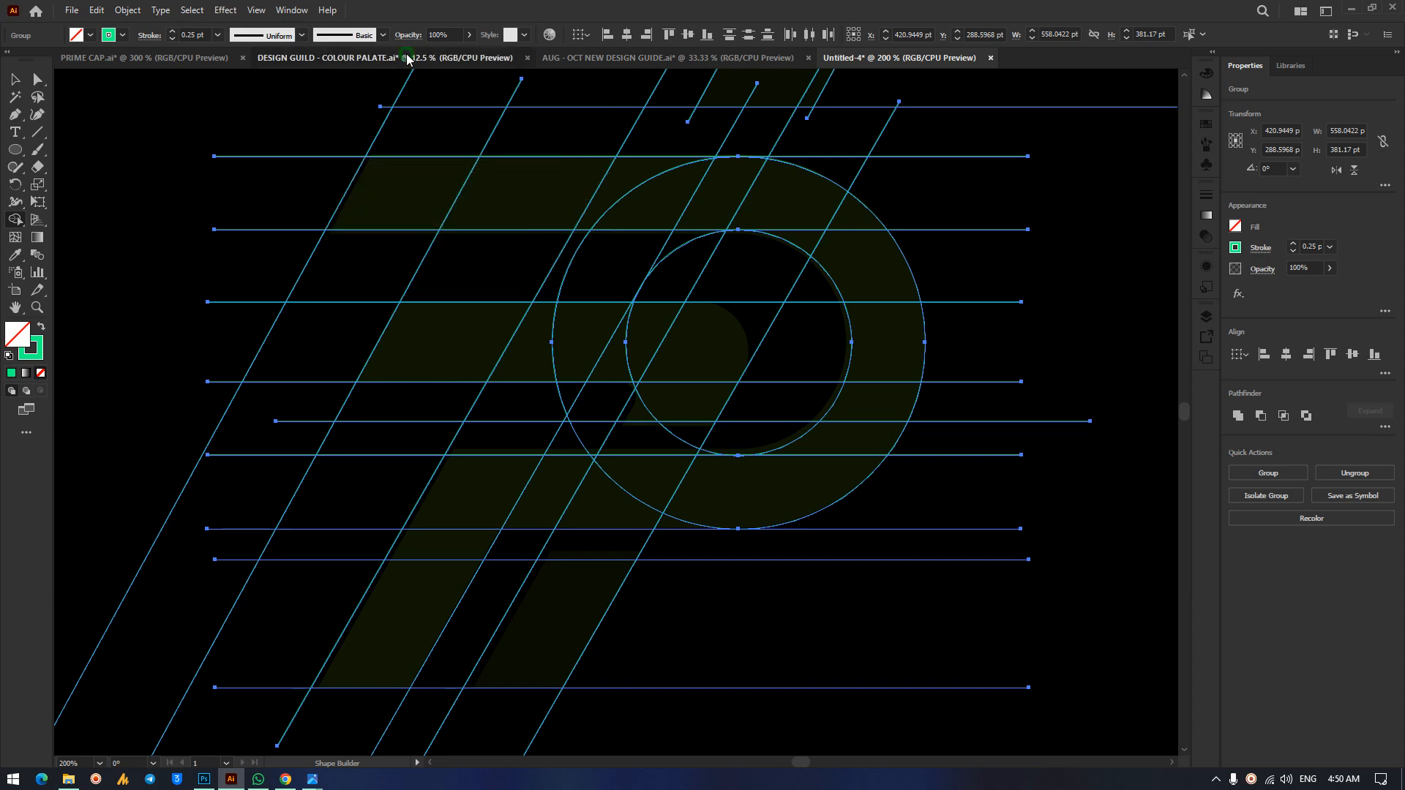
left_click(244, 63)
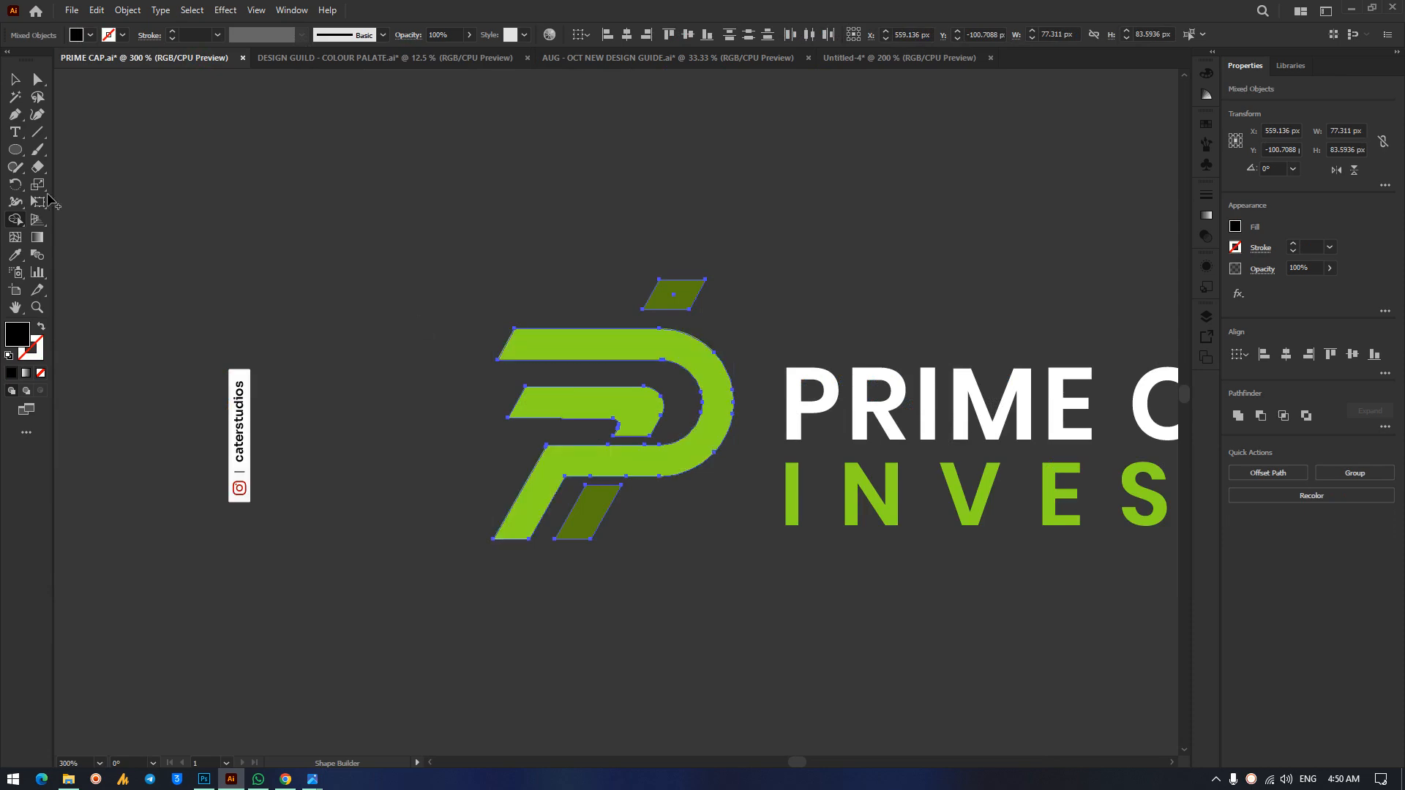
mouse_move(545, 353)
left_mouse_down()
mouse_move(606, 345)
mouse_move(700, 366)
mouse_move(714, 465)
left_mouse_up()
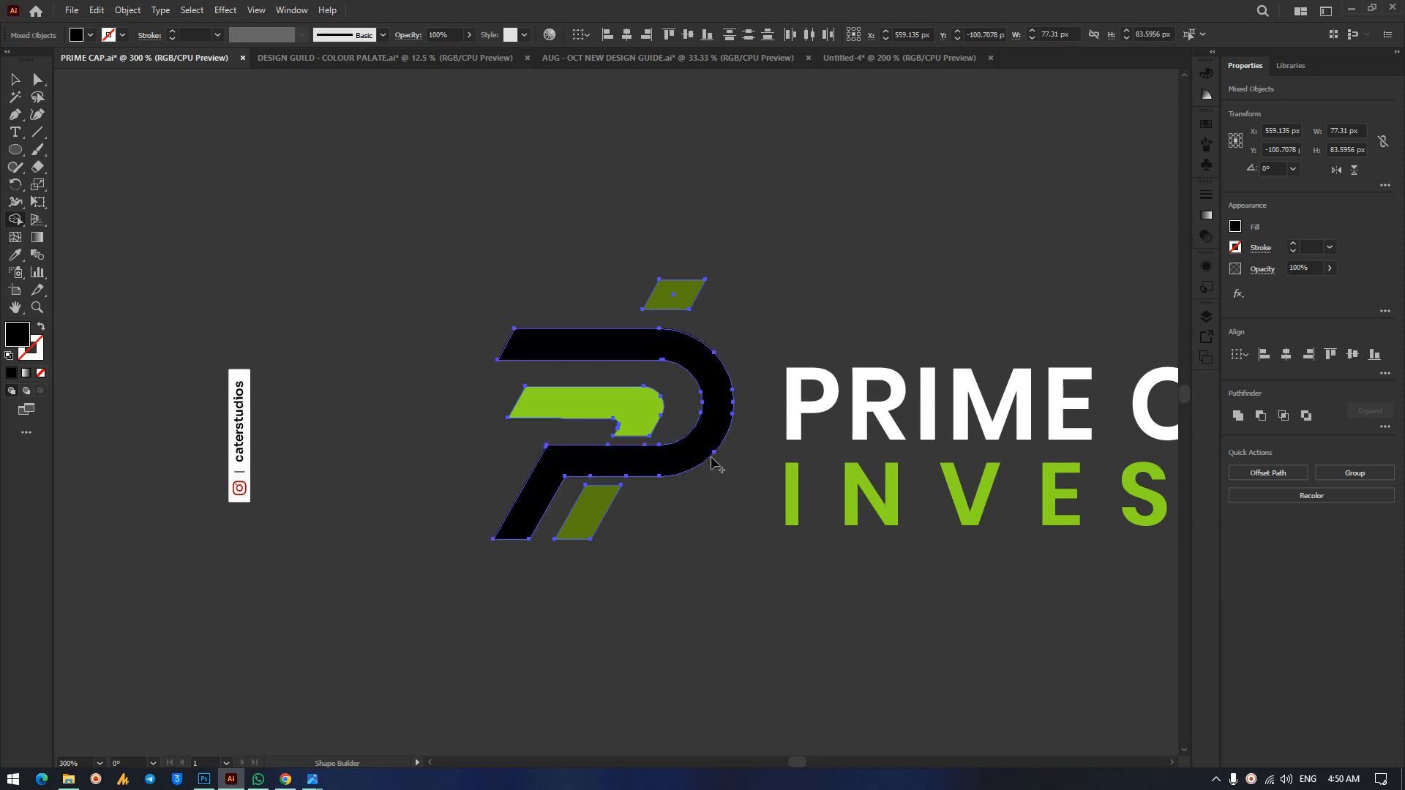
key("v")
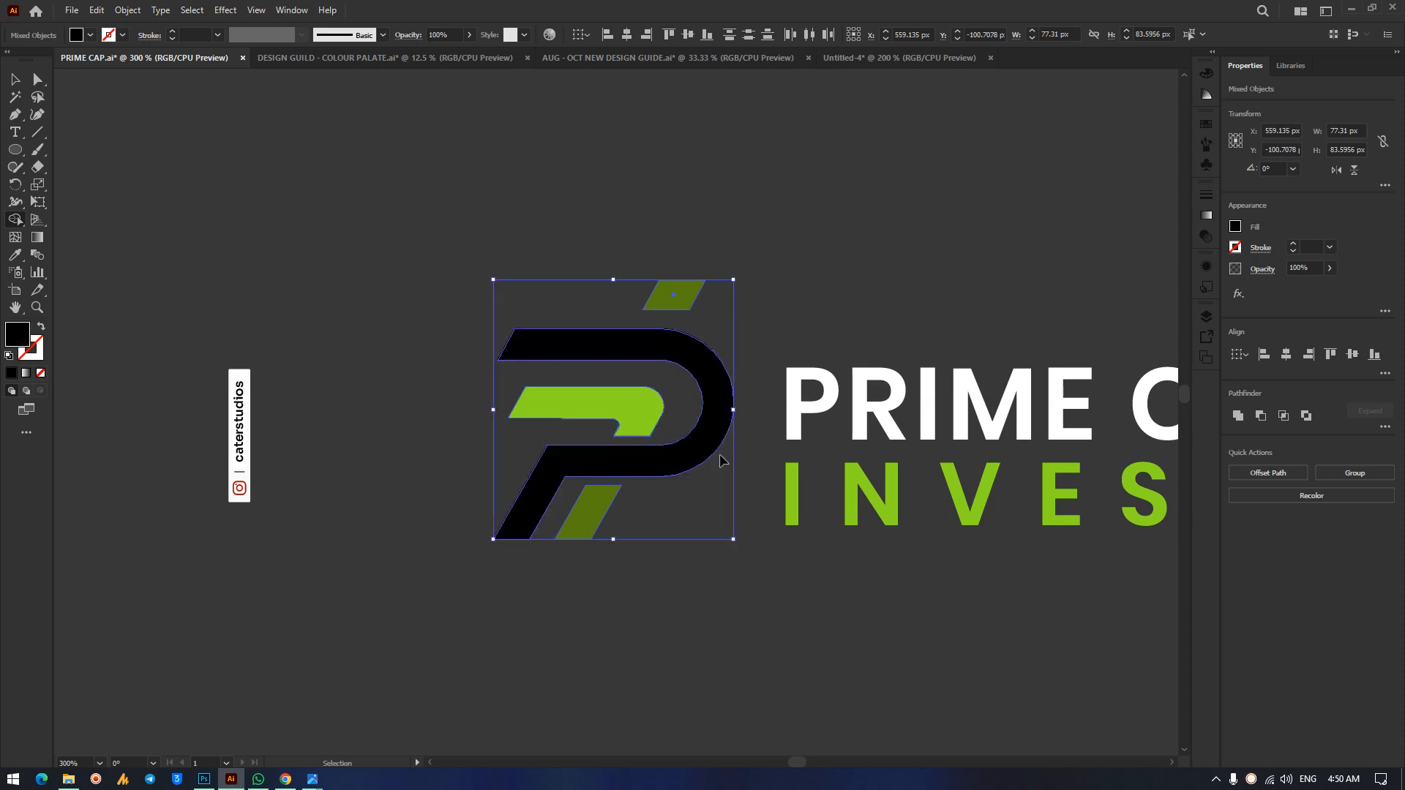
key("ctrl+z")
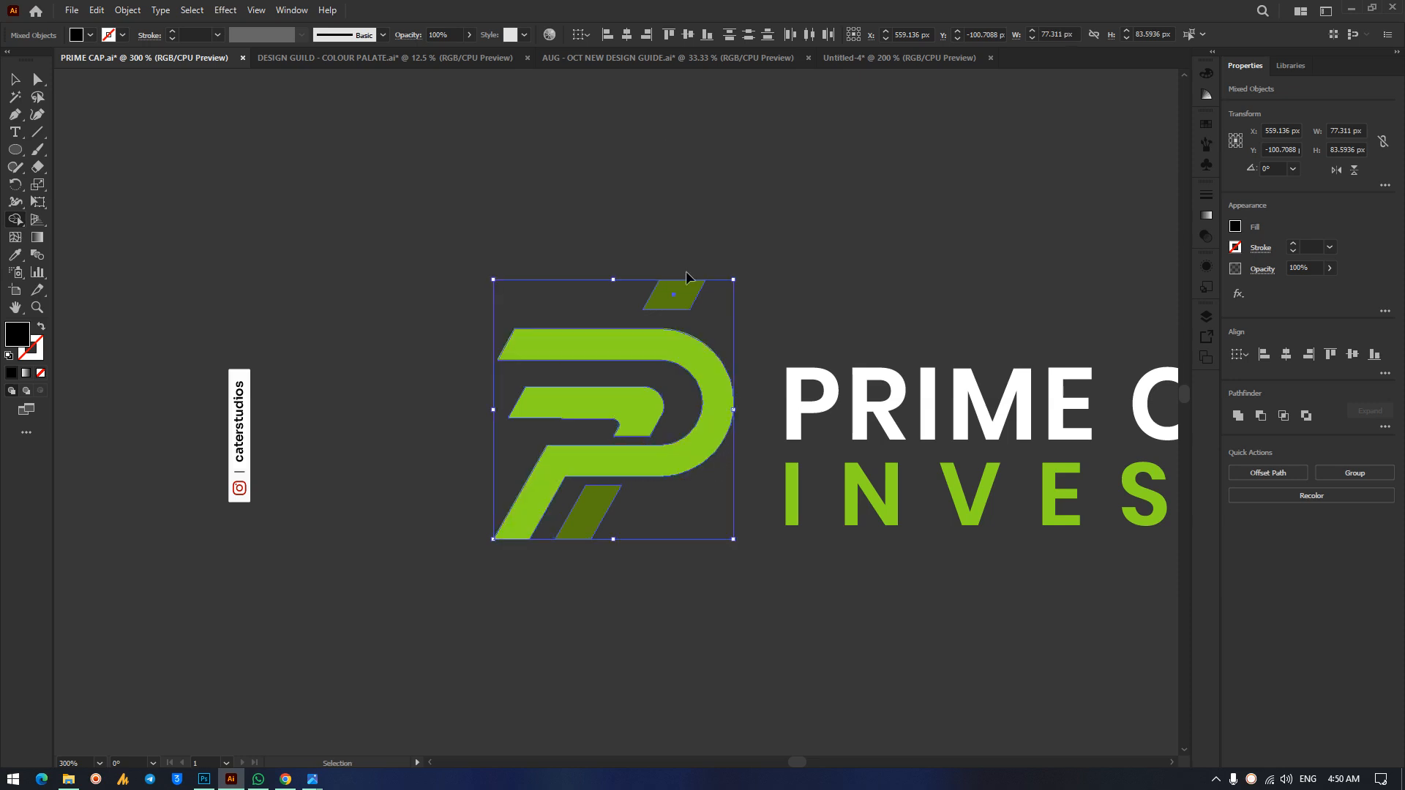
left_click(829, 59)
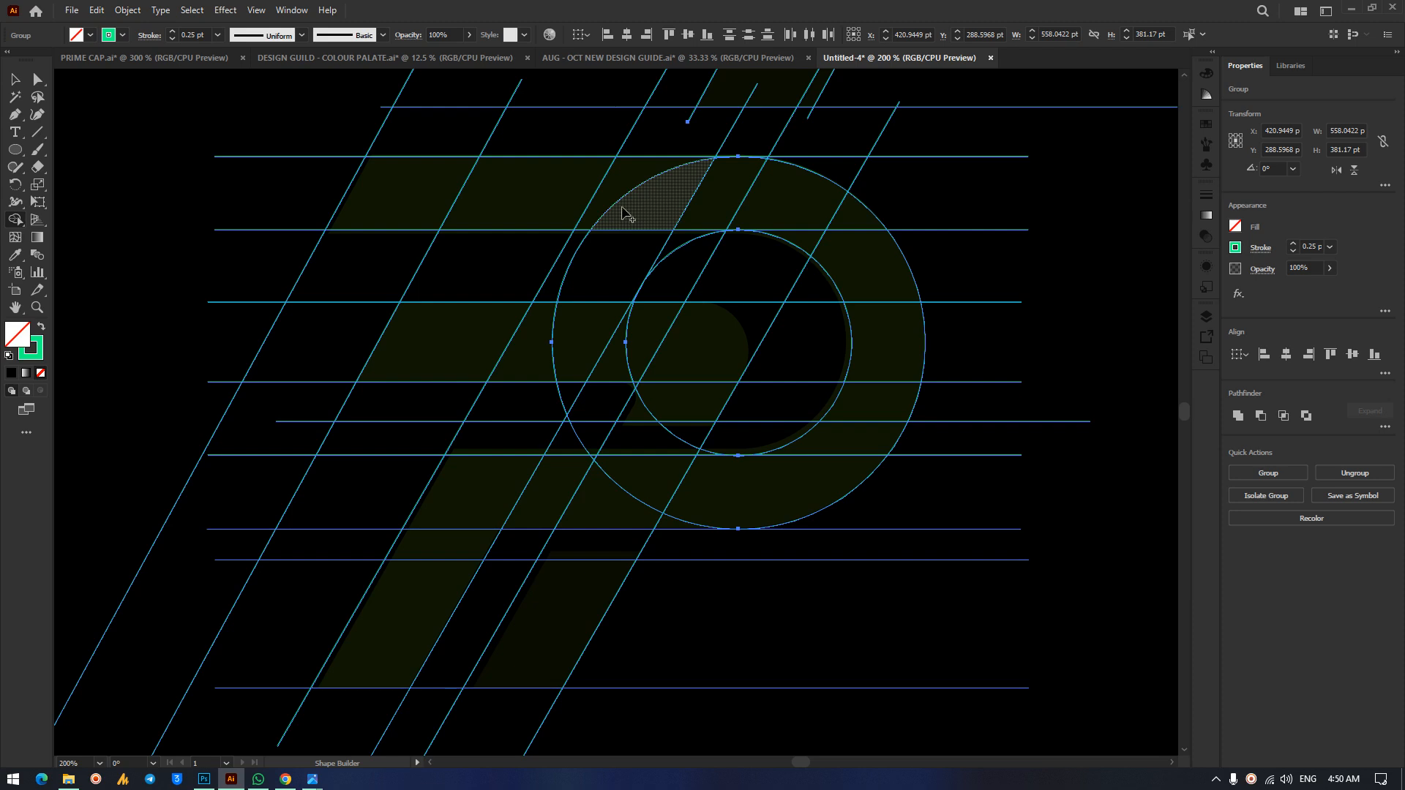
Set the fill color to green #03DB3A and build the small slanted block above the P with the Shape Builder.
scroll(926, 205, "up", 3)
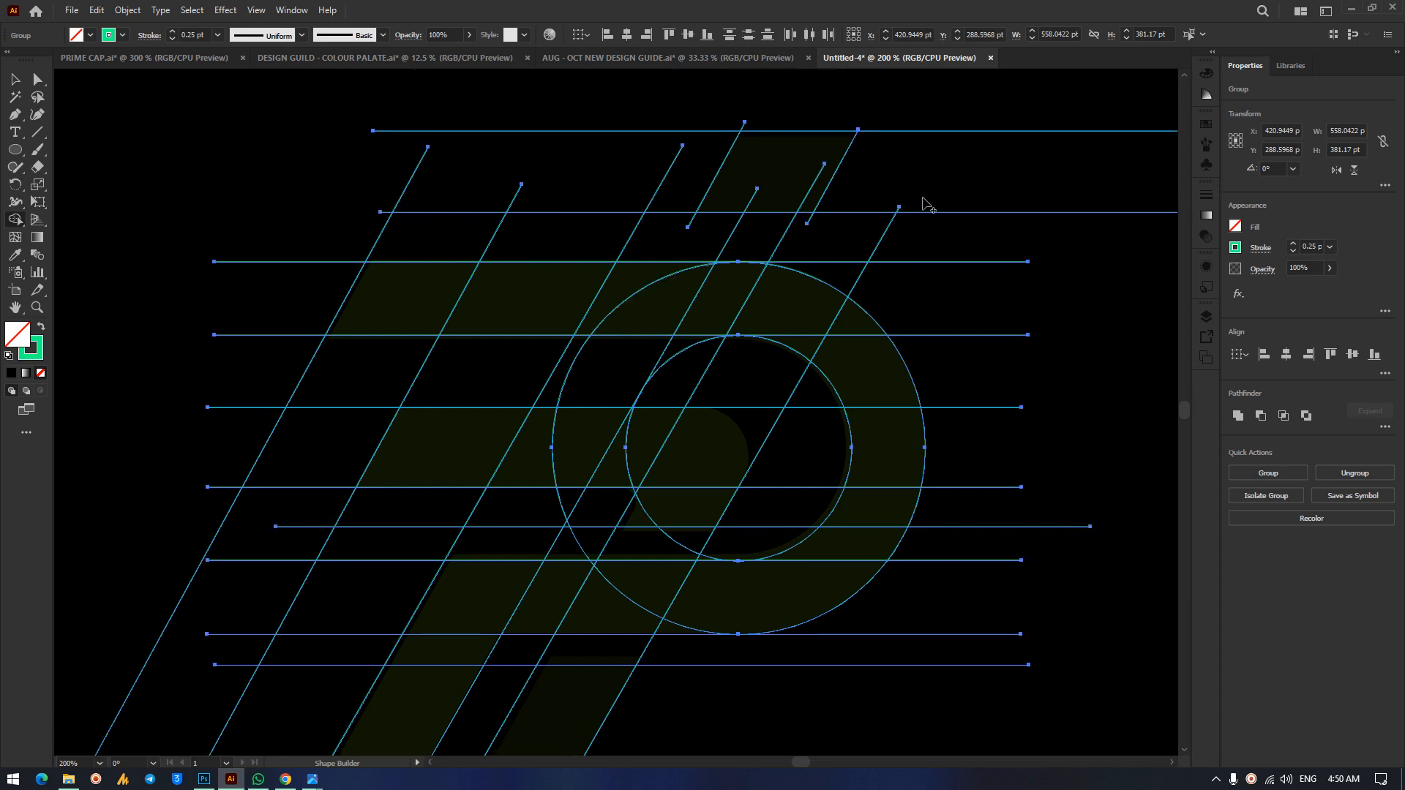
left_click(782, 168)
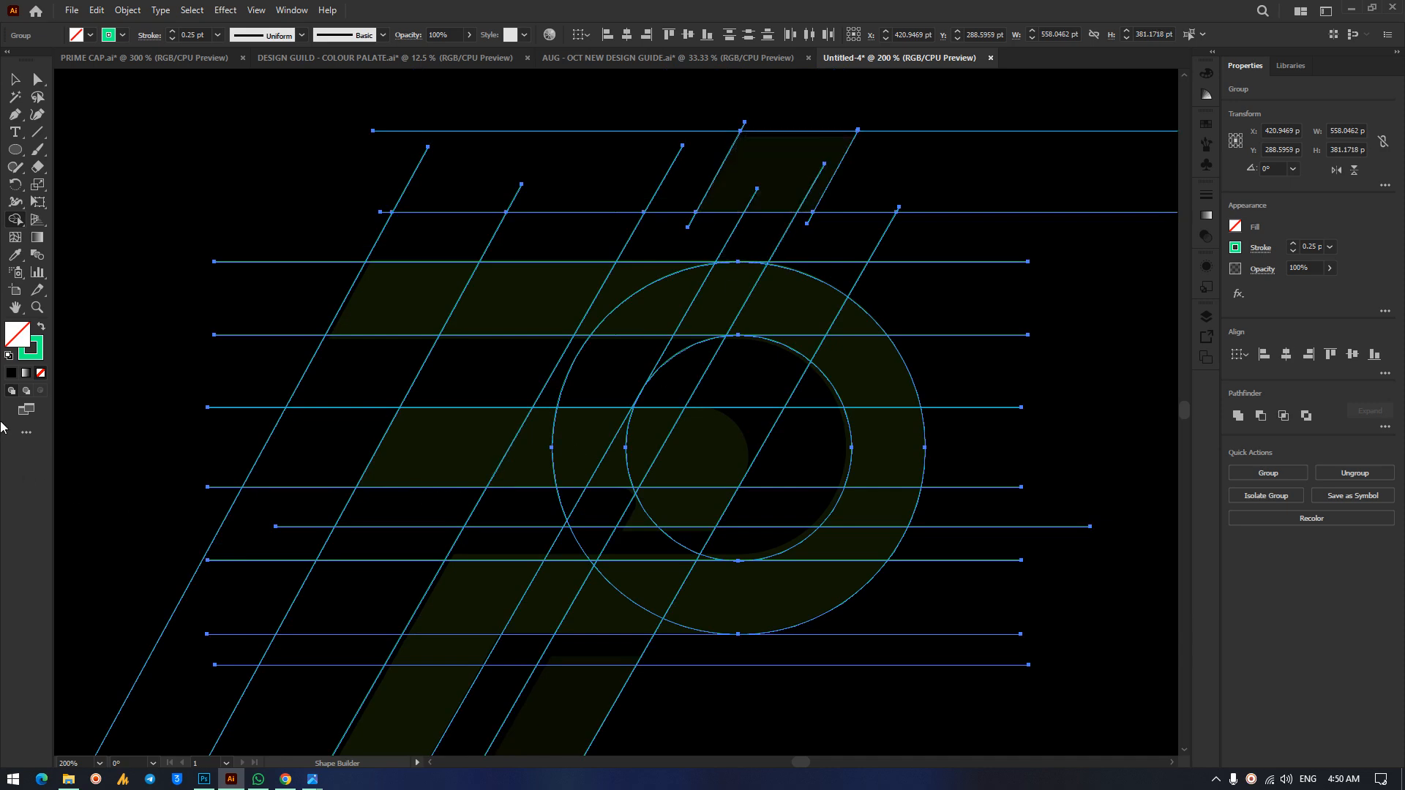
double_click(22, 344)
left_click_drag(687, 328, 694, 319)
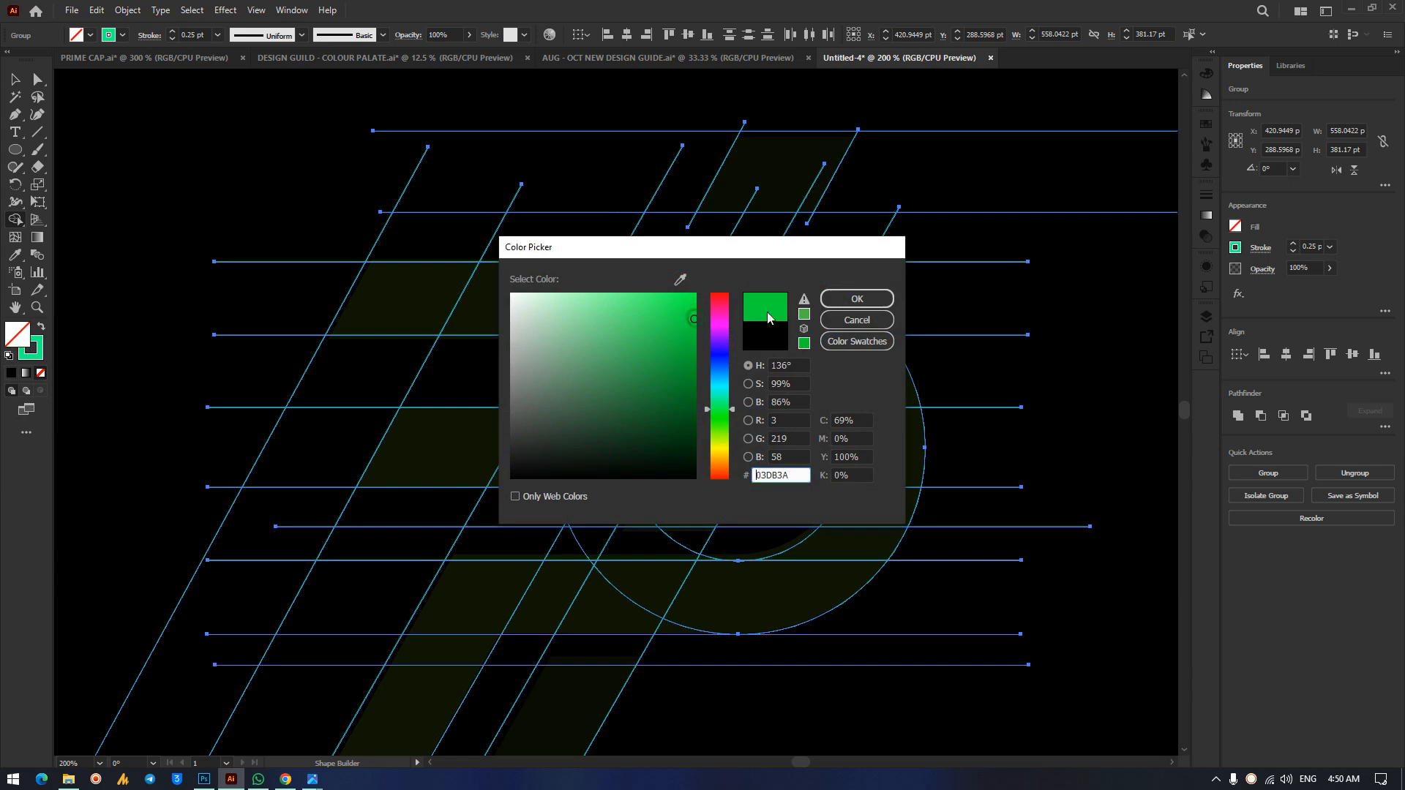
left_click(857, 298)
left_click(808, 180)
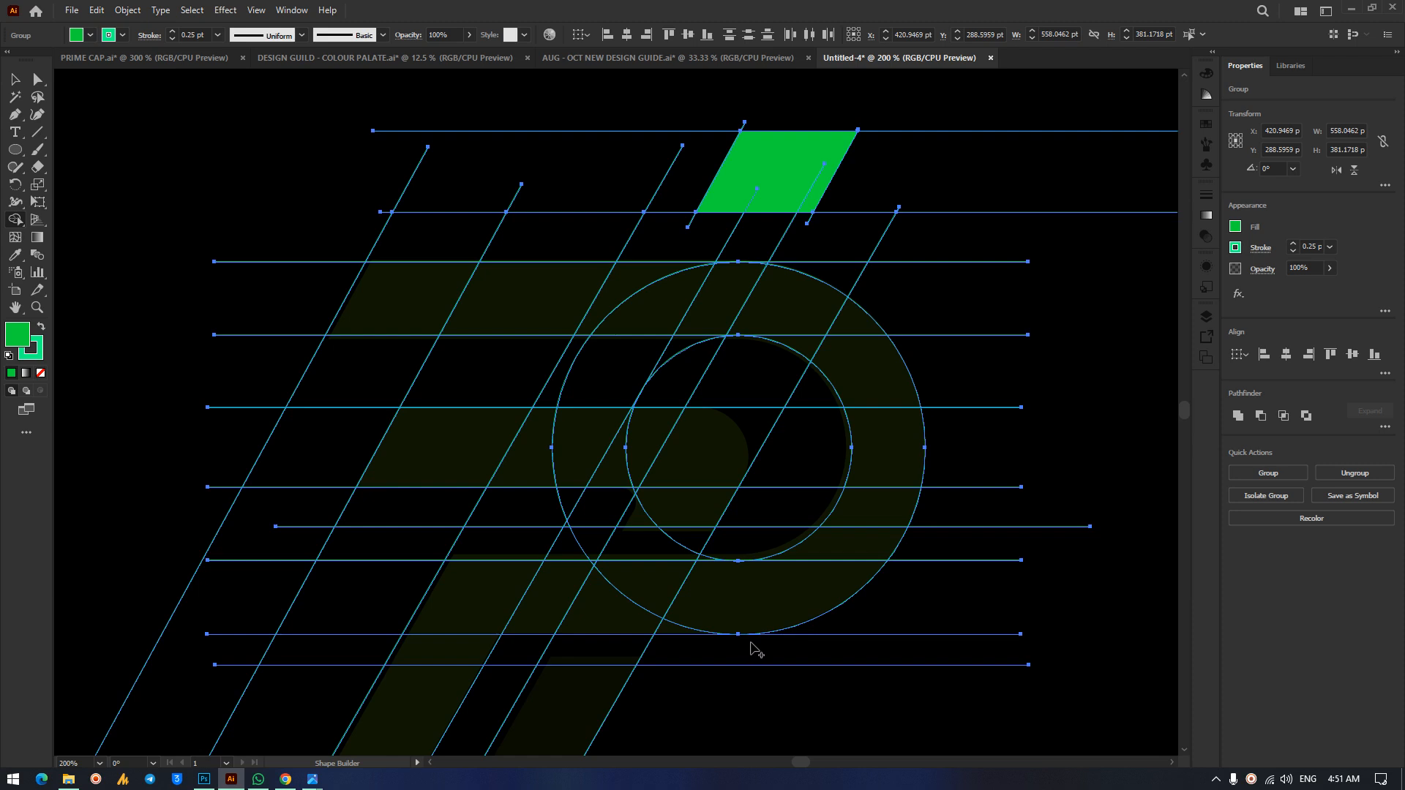
Merge the P's top bar, bowl, lower bar and slanted leg into one green shape with the Shape Builder.
mouse_move(386, 306)
left_mouse_down()
mouse_move(647, 304)
mouse_move(782, 322)
mouse_move(849, 363)
mouse_move(840, 309)
mouse_move(886, 475)
mouse_move(865, 538)
mouse_move(820, 581)
mouse_move(558, 585)
mouse_move(594, 567)
left_mouse_up()
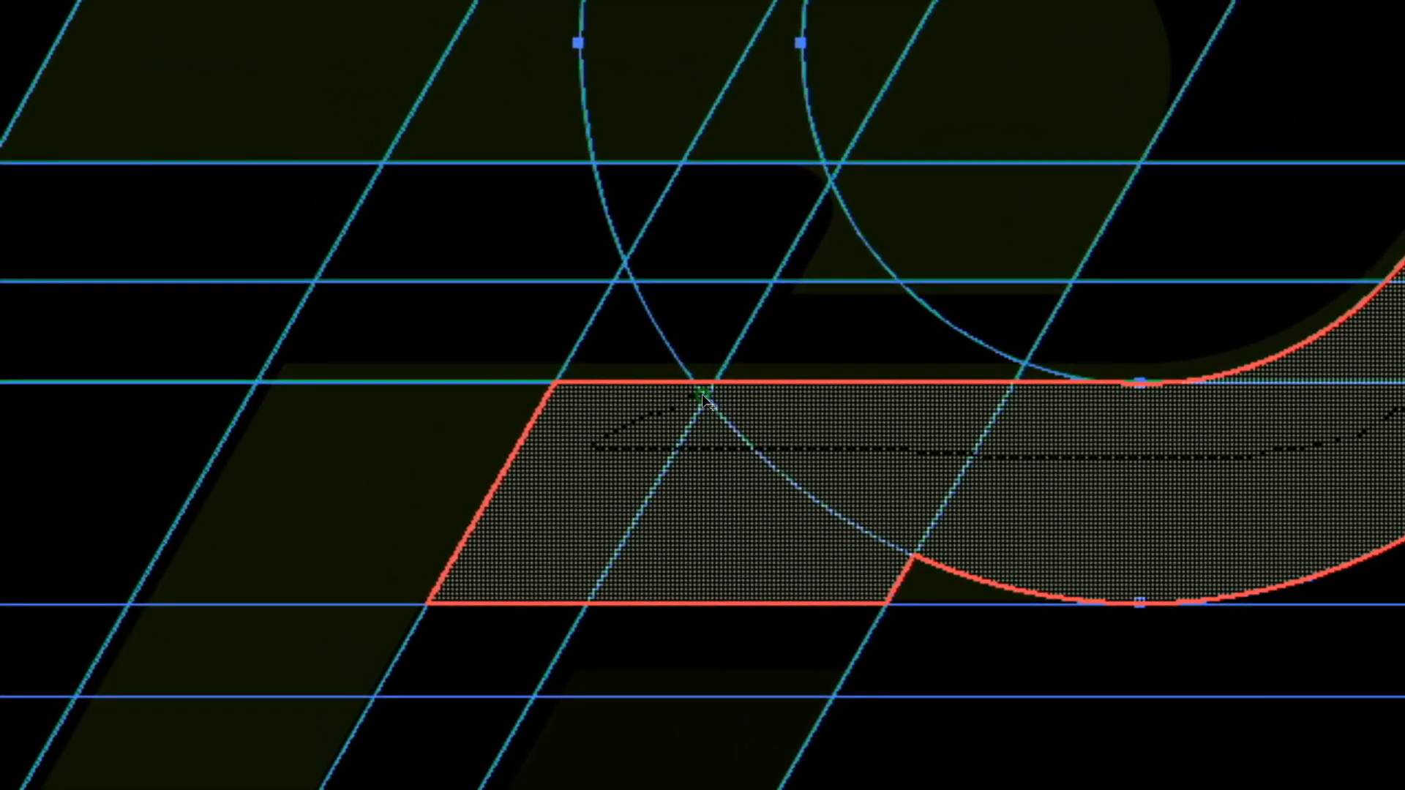
mouse_move(703, 396)
left_mouse_down()
mouse_move(703, 408)
mouse_move(569, 448)
left_mouse_up()
left_click_drag(702, 396, 544, 405)
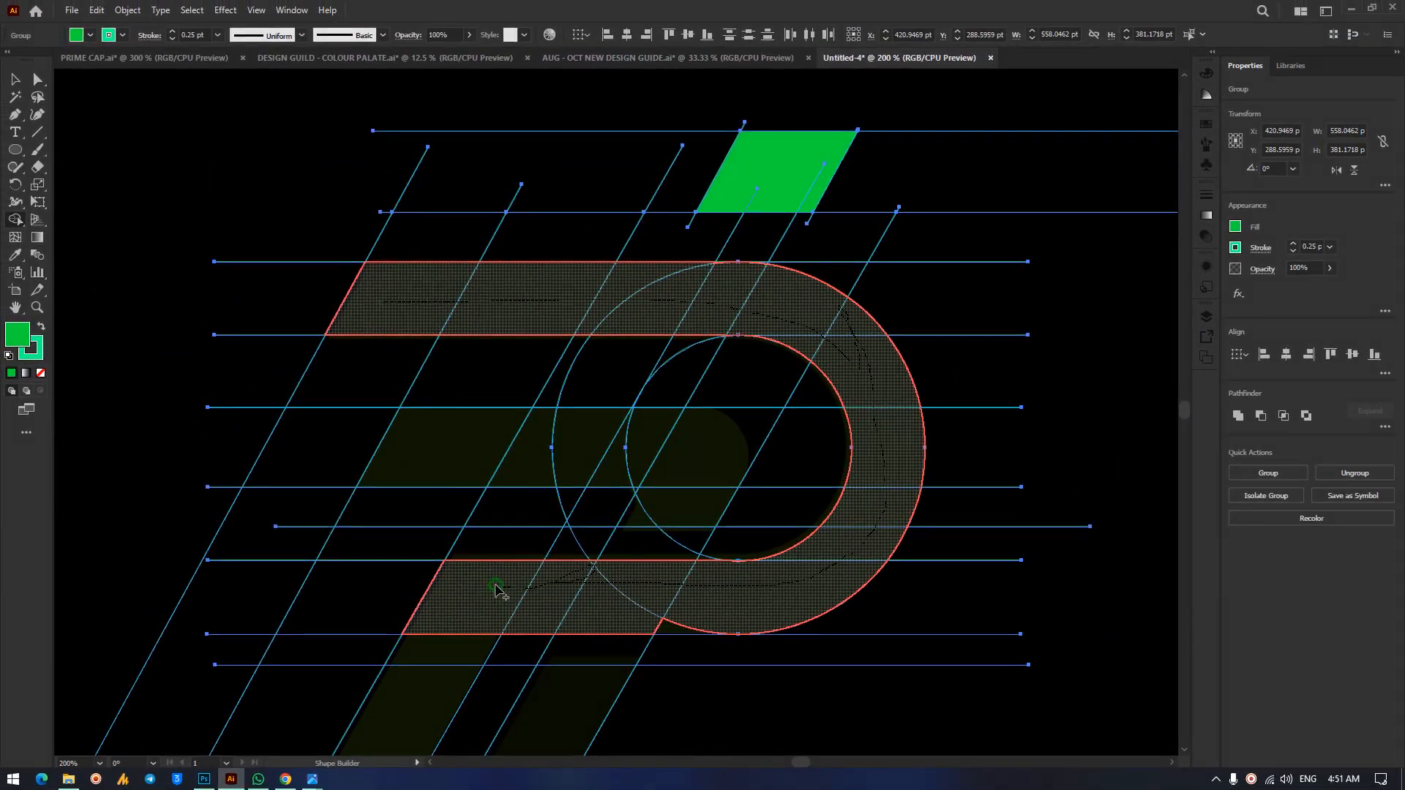
mouse_move(495, 588)
left_mouse_down()
mouse_move(452, 686)
mouse_move(410, 735)
left_mouse_up()
scroll(409, 674, "down", 4)
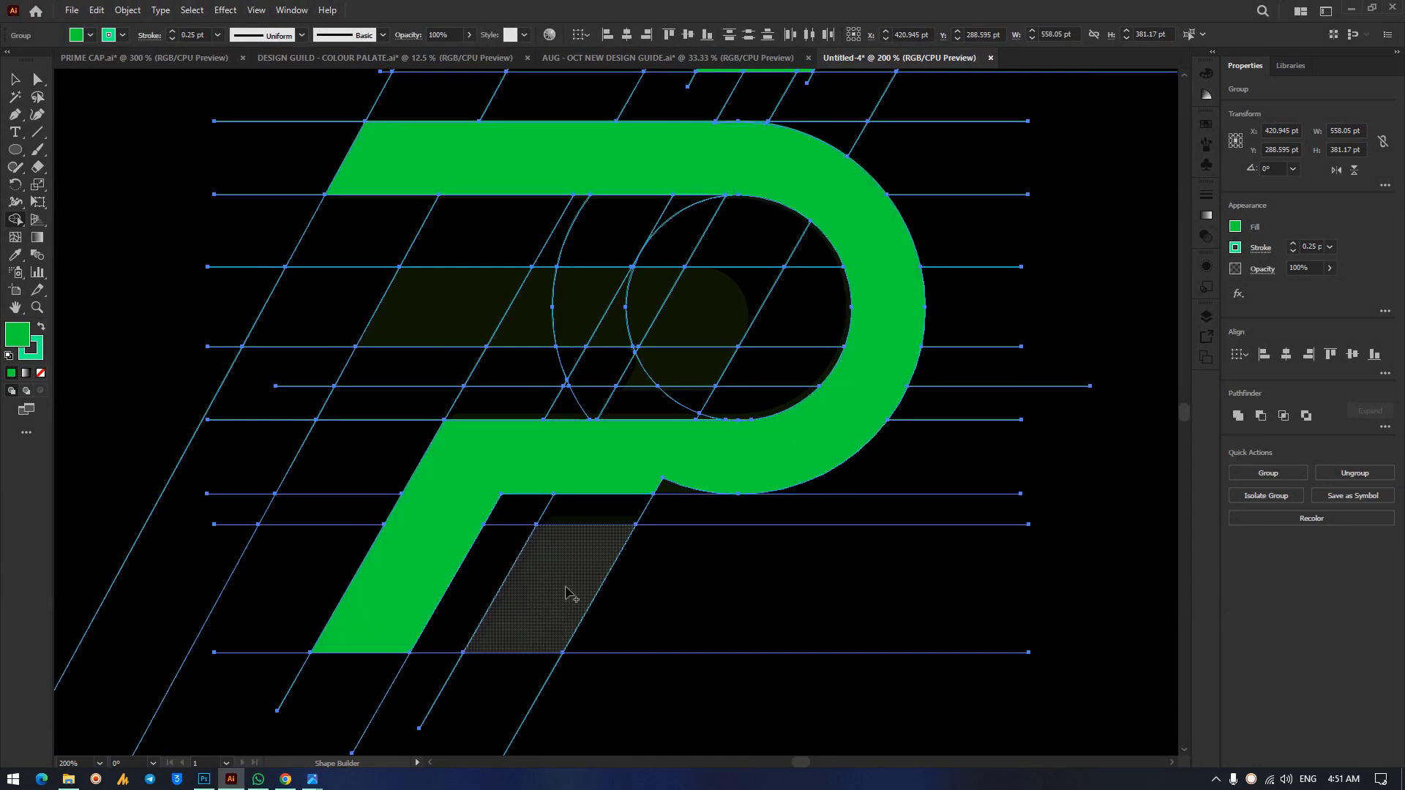
Build the slanted block beside the P's leg and merge the missing sliver under the bowl into the outline.
left_click(562, 589)
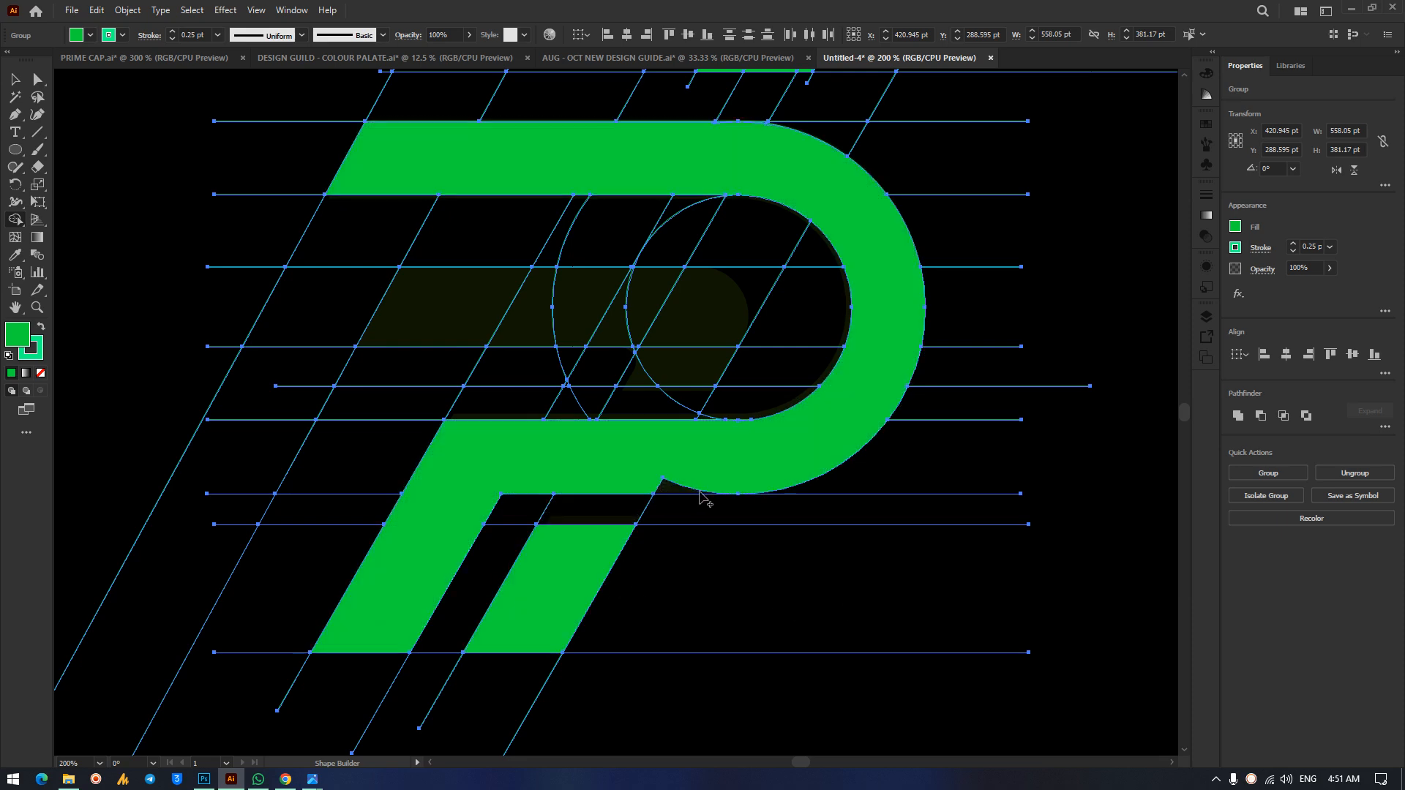
mouse_move(722, 486)
left_mouse_down()
mouse_move(659, 486)
mouse_move(705, 493)
left_mouse_up()
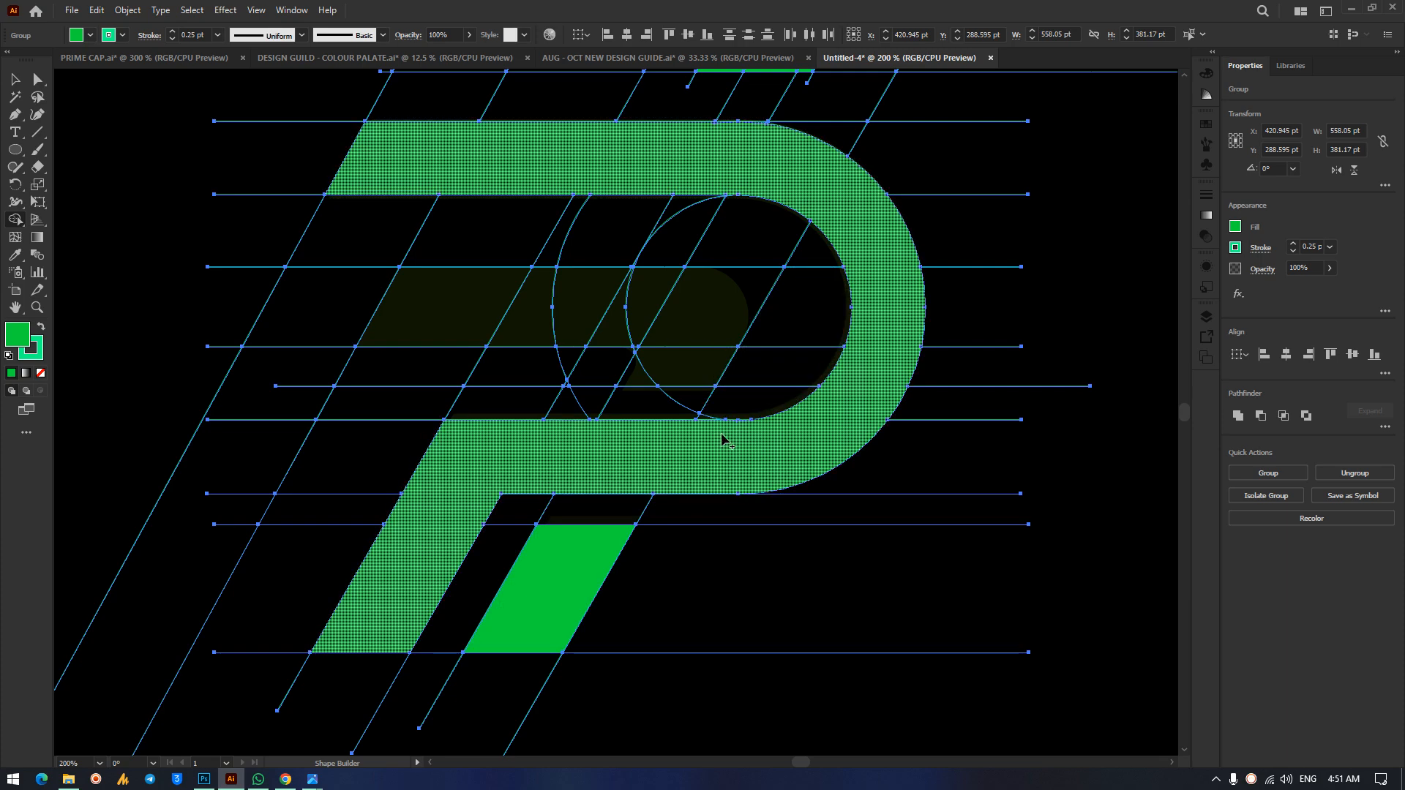
scroll(753, 392, "up", 2)
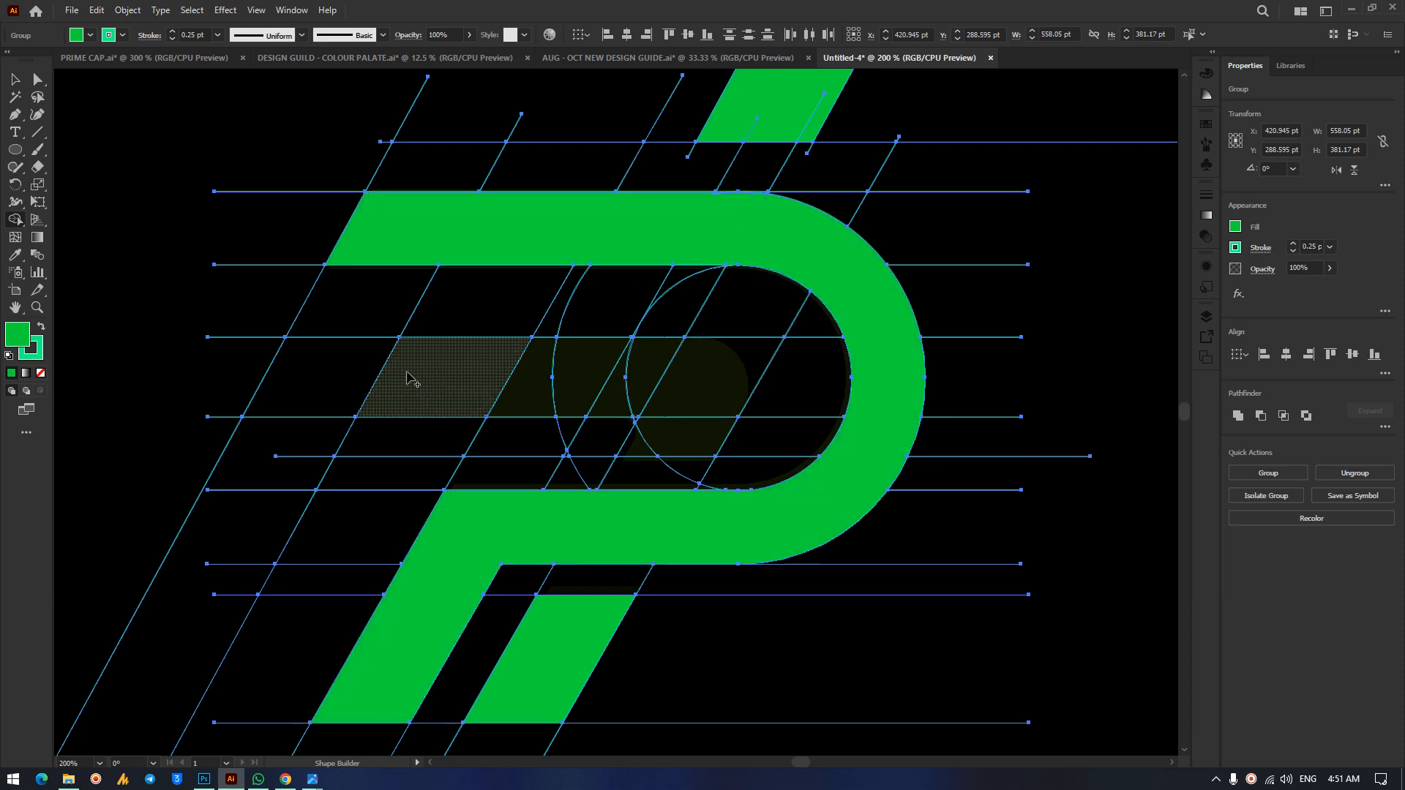
Build the P's middle bar together with its short downward hook as one green shape.
left_click_drag(425, 379, 693, 385)
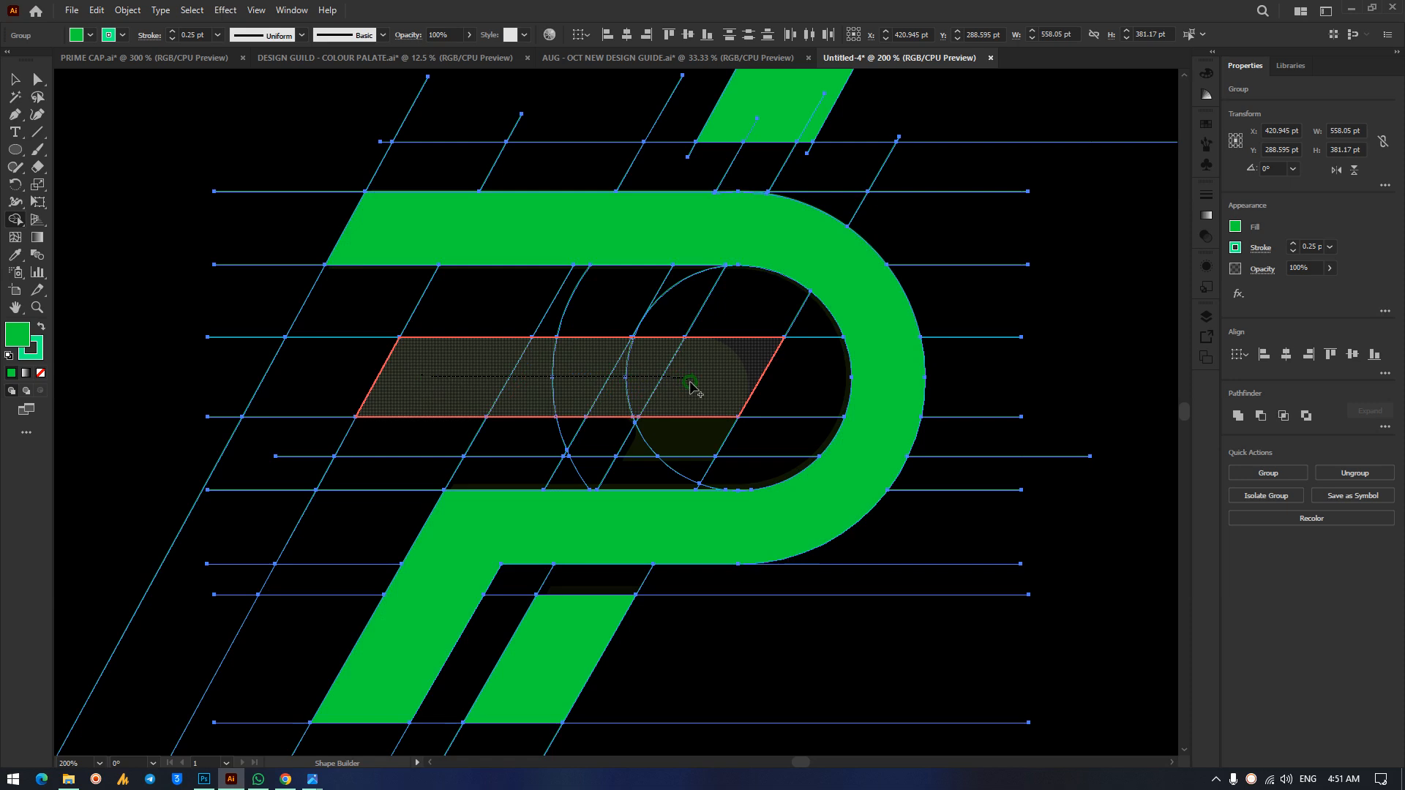
left_click_drag(693, 386, 646, 448)
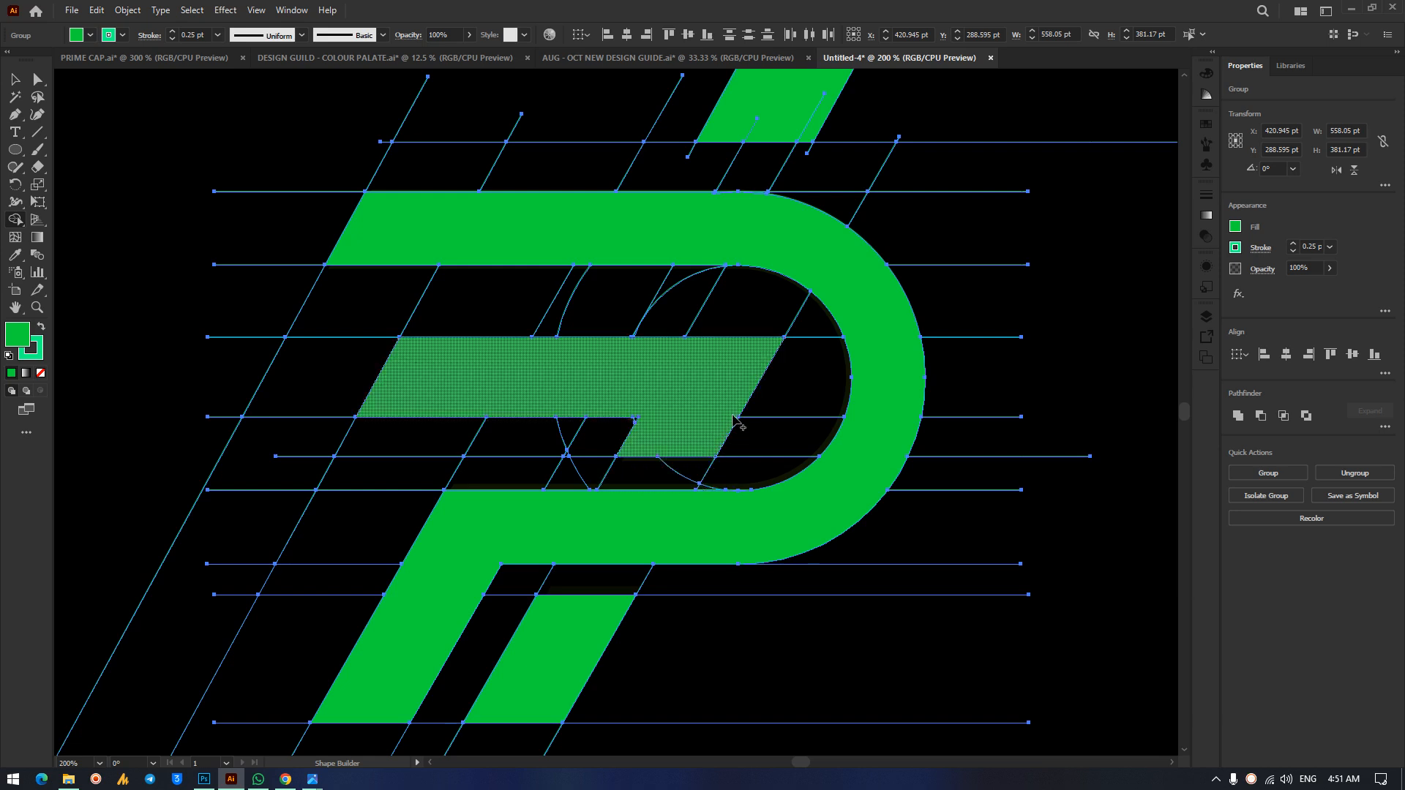
scroll(736, 420, "up", 3)
scroll(736, 419, "down", 3)
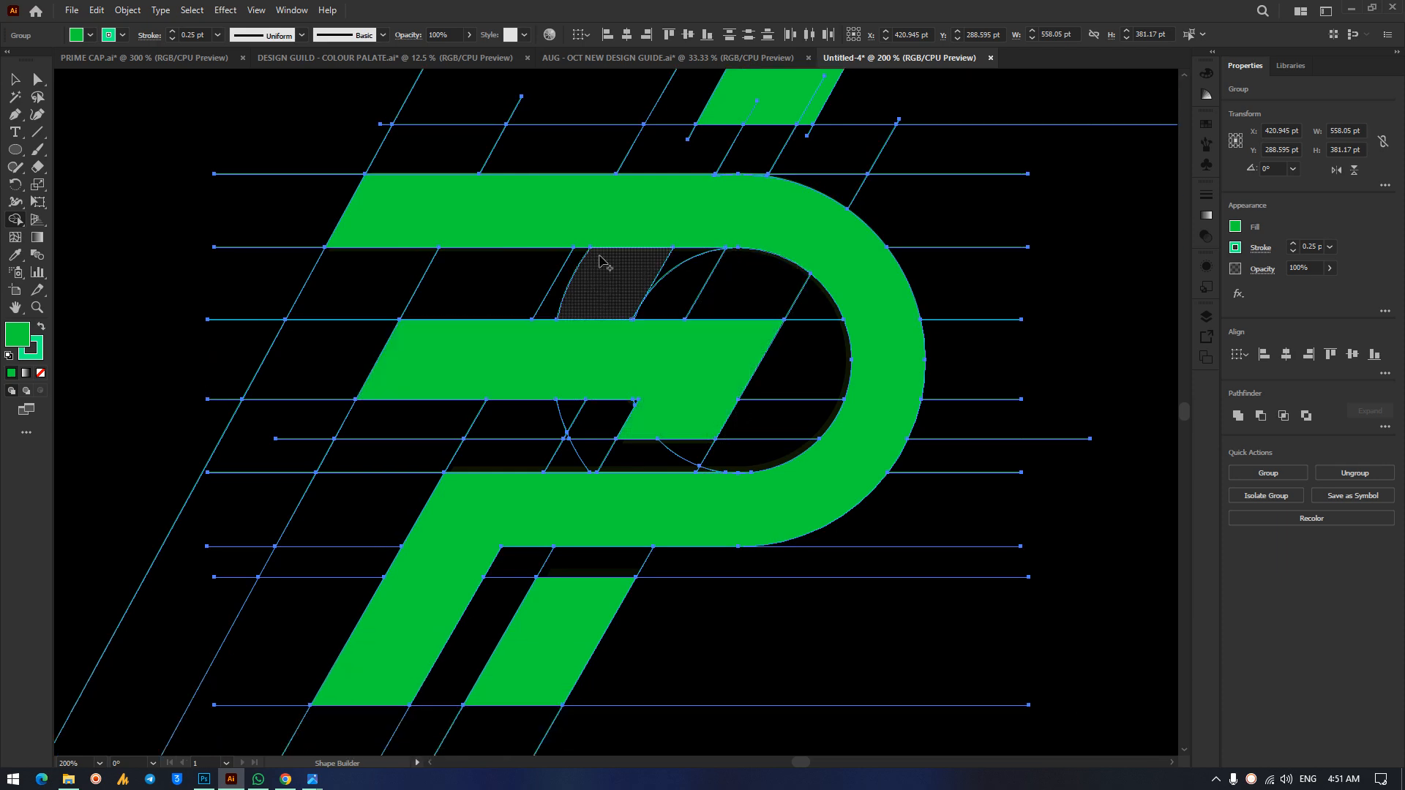
Select the four green logo shapes directly and move them off the construction grid, past the artboard's right edge.
key("ctrl+minus")
key("ctrl+minus")
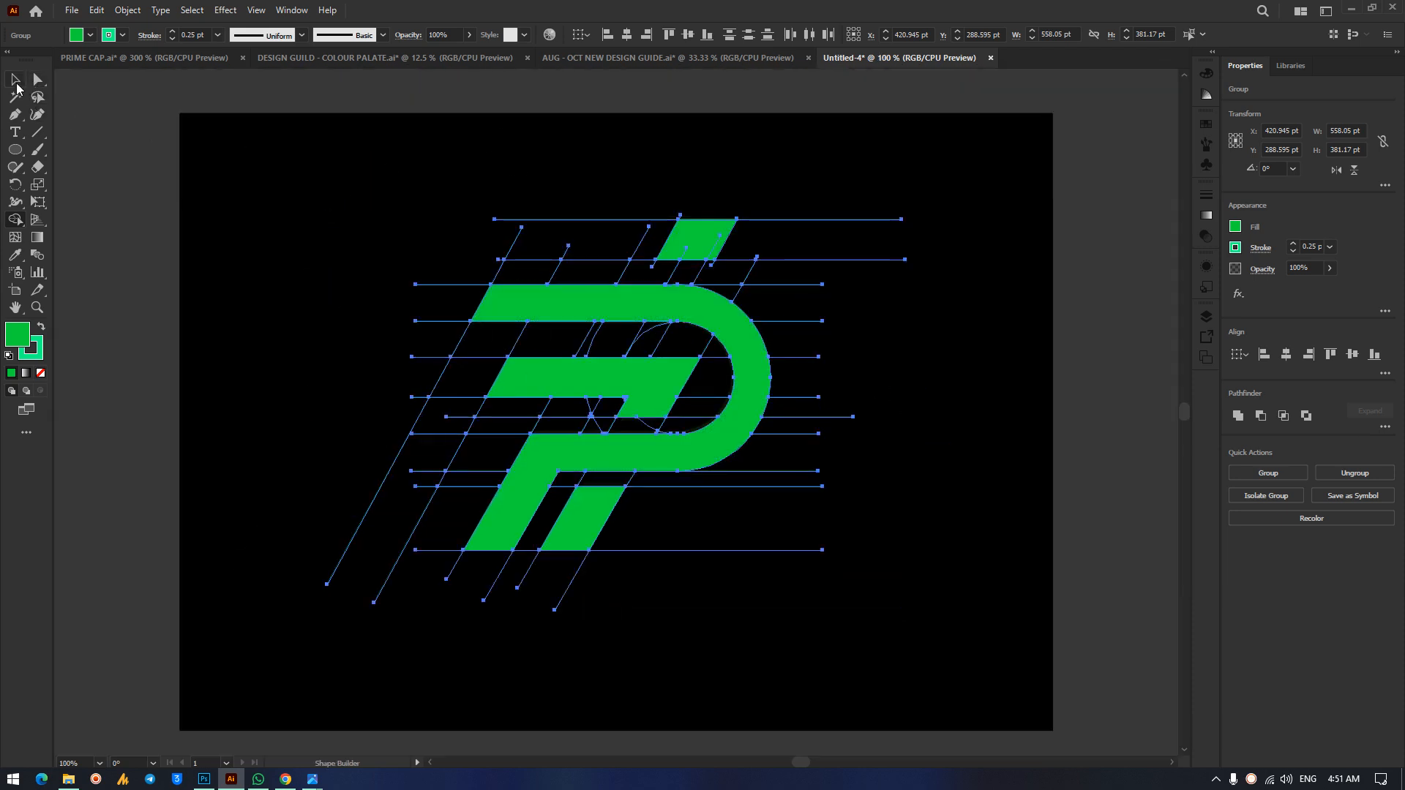
left_click(37, 79)
left_click(388, 182)
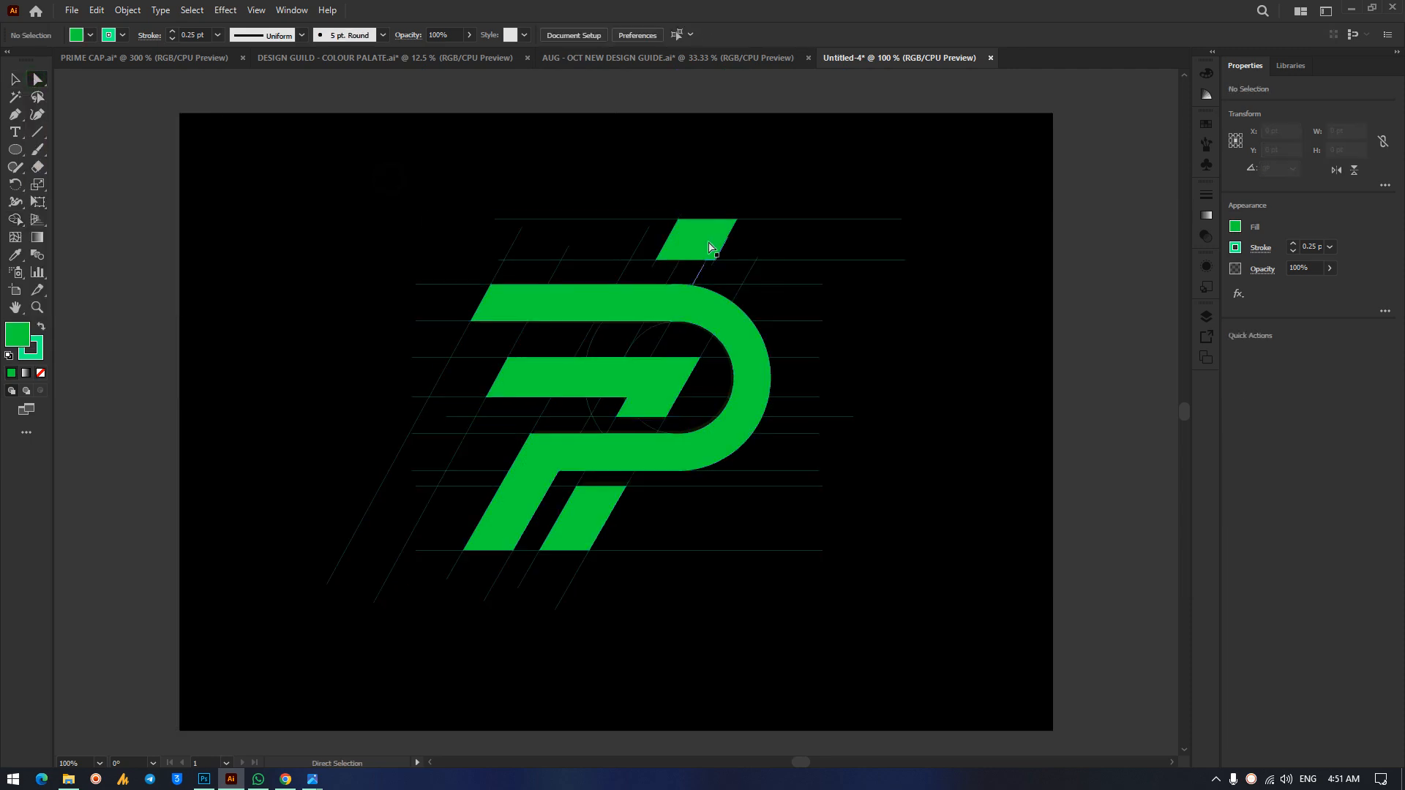
left_click(698, 237)
left_click(615, 299)
left_click(631, 367)
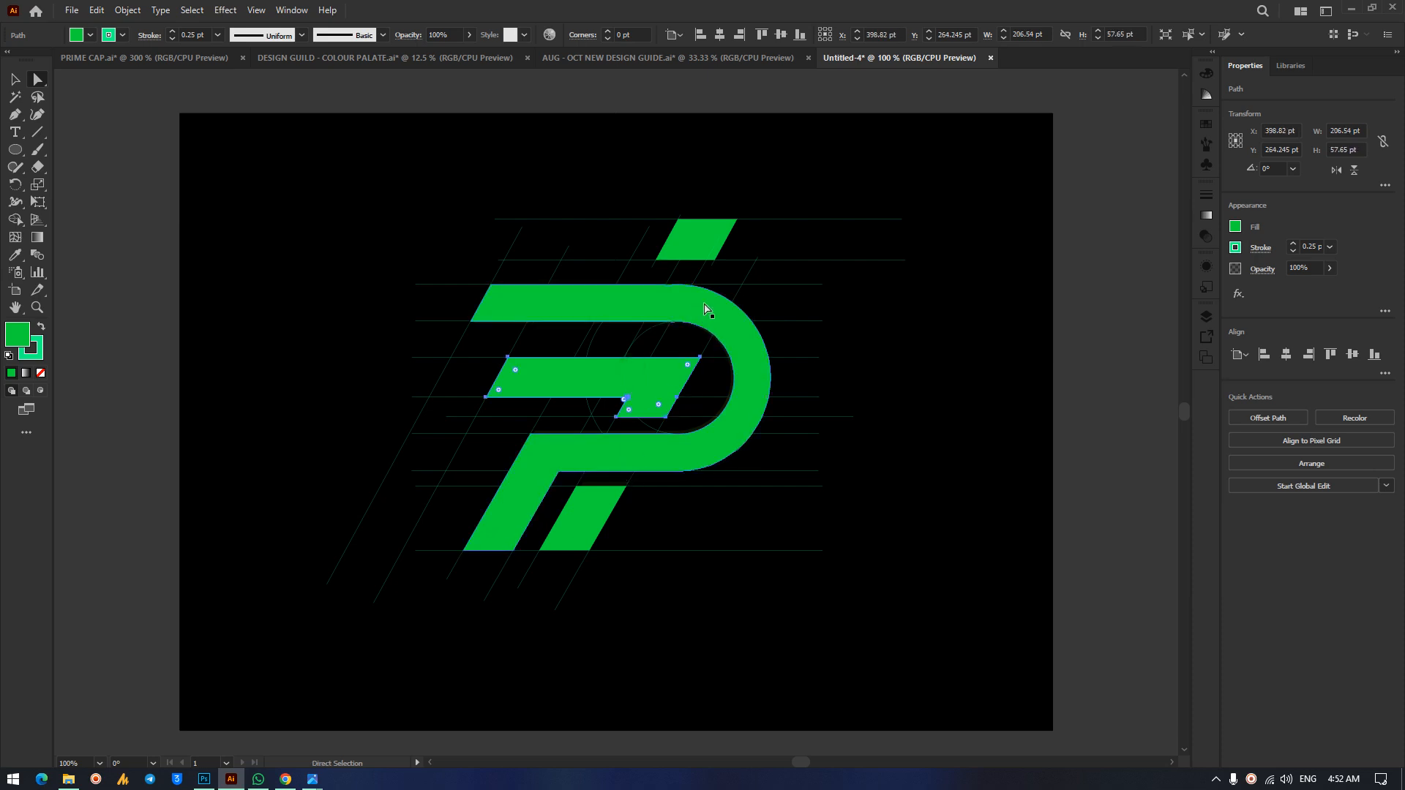
left_click(699, 245, "shift")
left_click(668, 305, "shift")
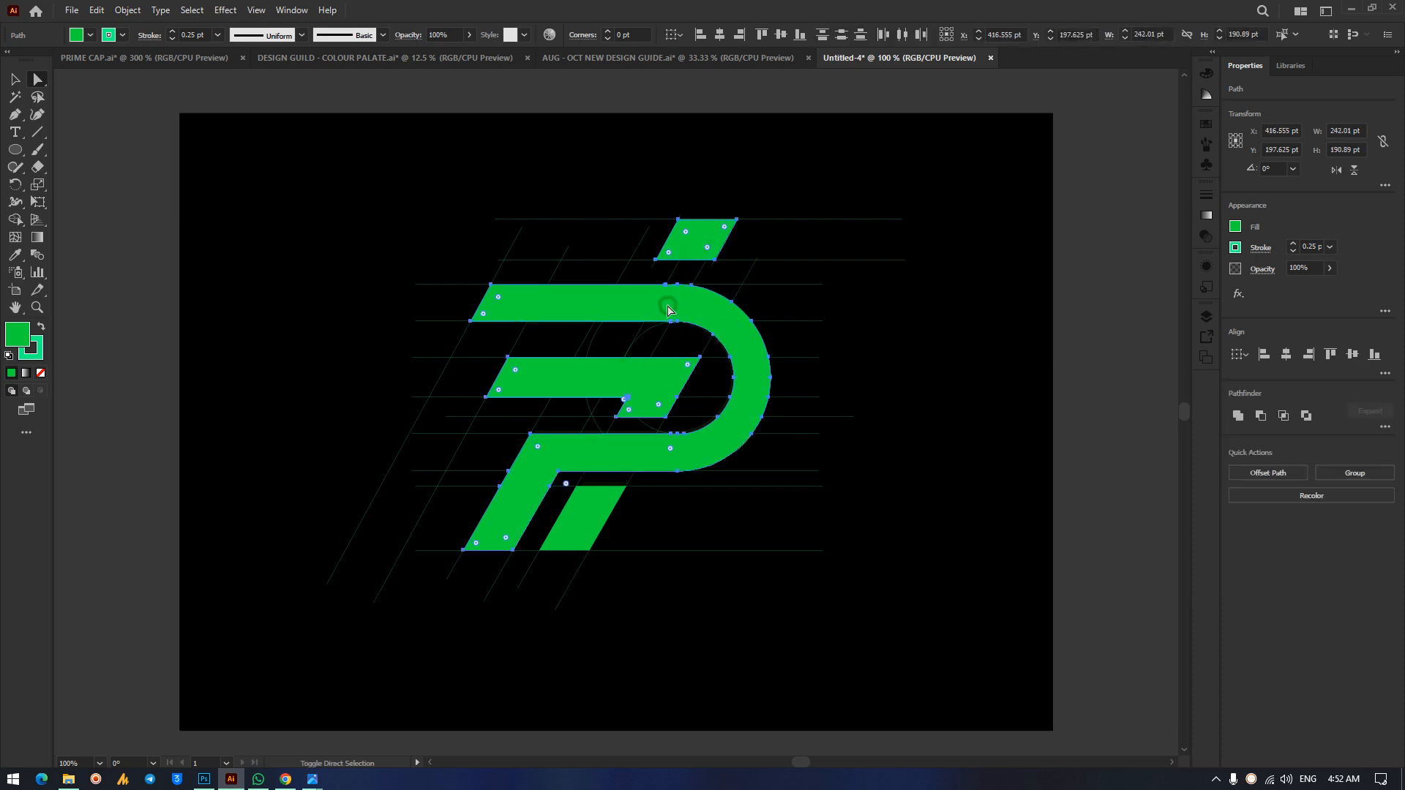
left_click(602, 527, "shift")
left_click_drag(590, 520, 1011, 481)
Delete all leftover construction lines and arcs around the faded logo.
left_click_drag(323, 194, 821, 605)
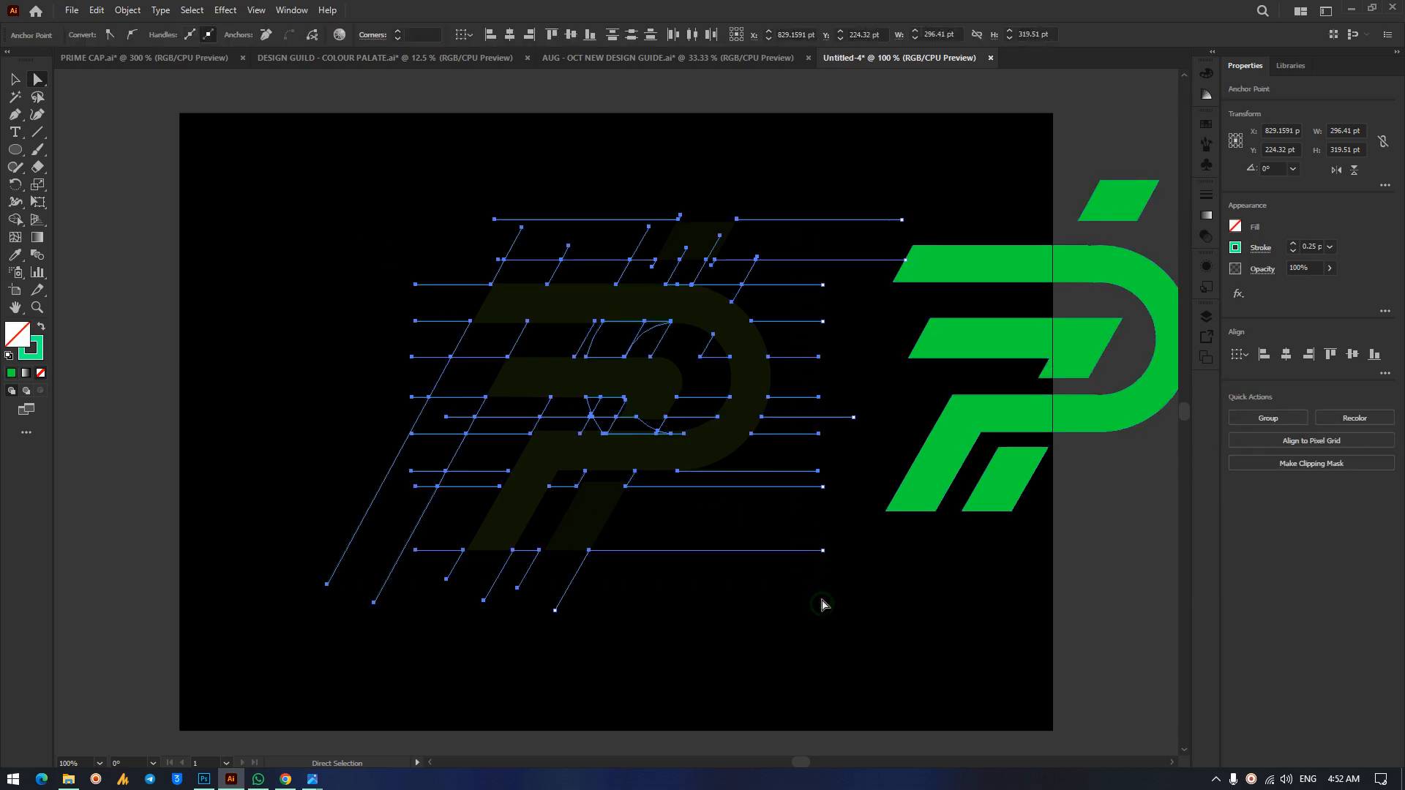
key("Delete")
key("Delete")
left_click(14, 79)
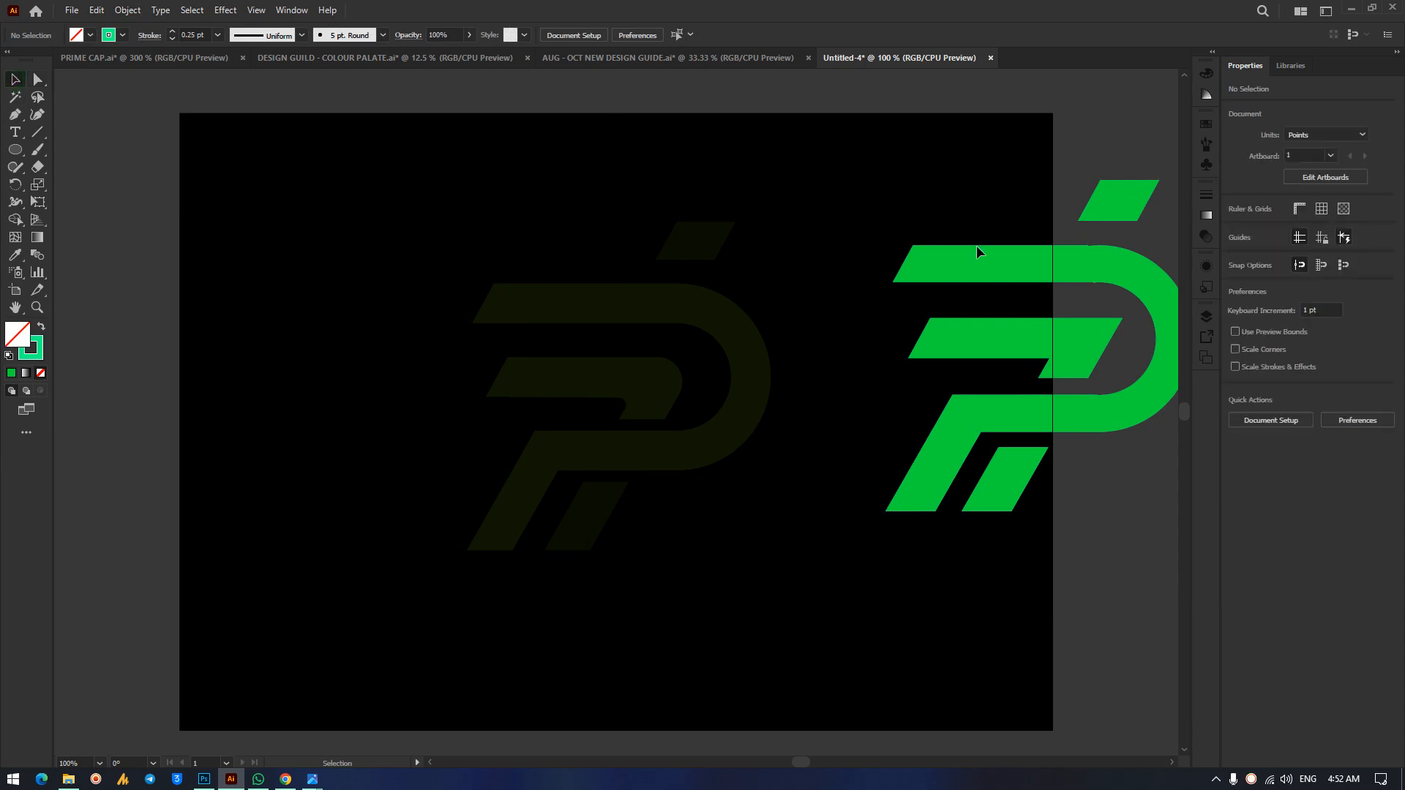
Move the green logo beside the faded original, to about X 741 pt, Y 262 pt.
left_click_drag(900, 156, 1162, 566)
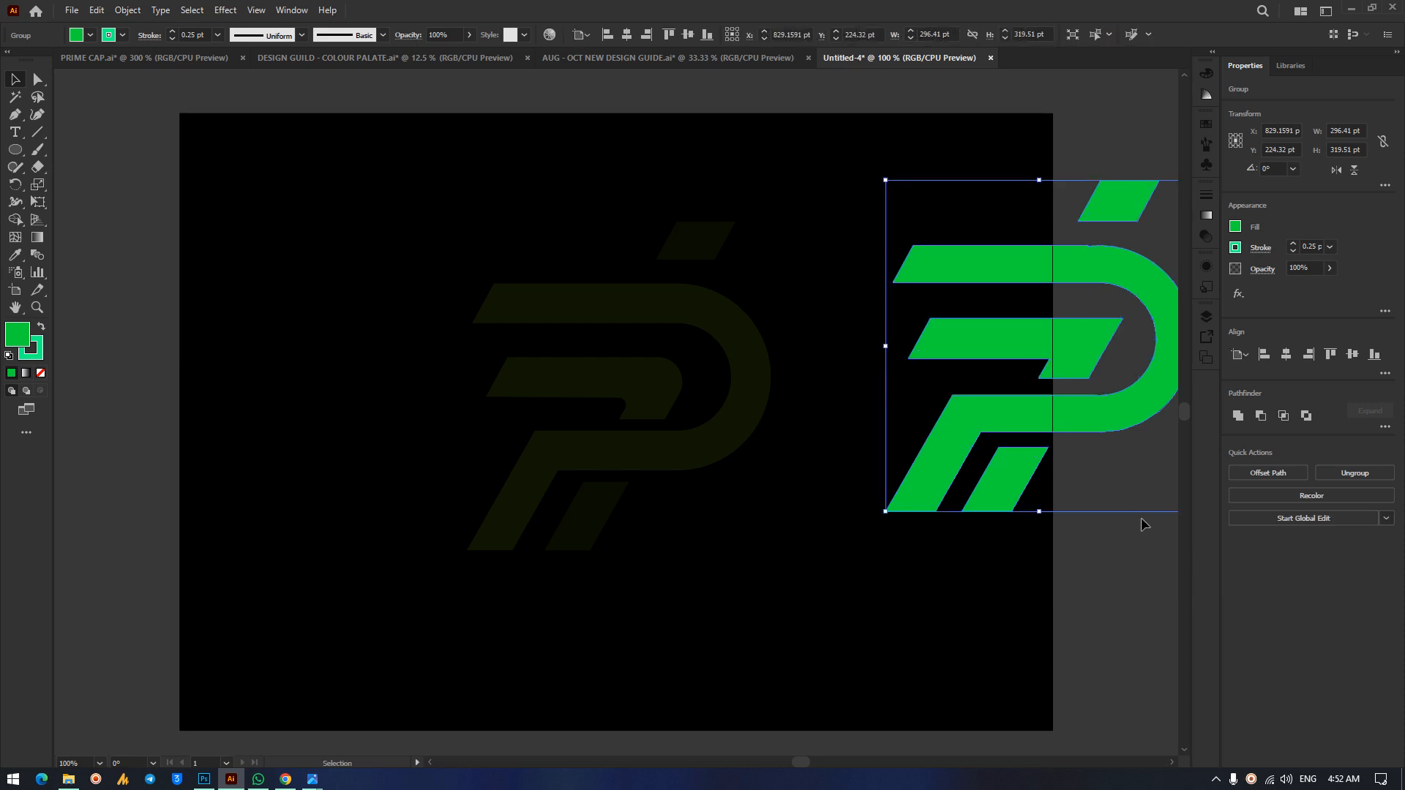
left_click_drag(1099, 272, 795, 314)
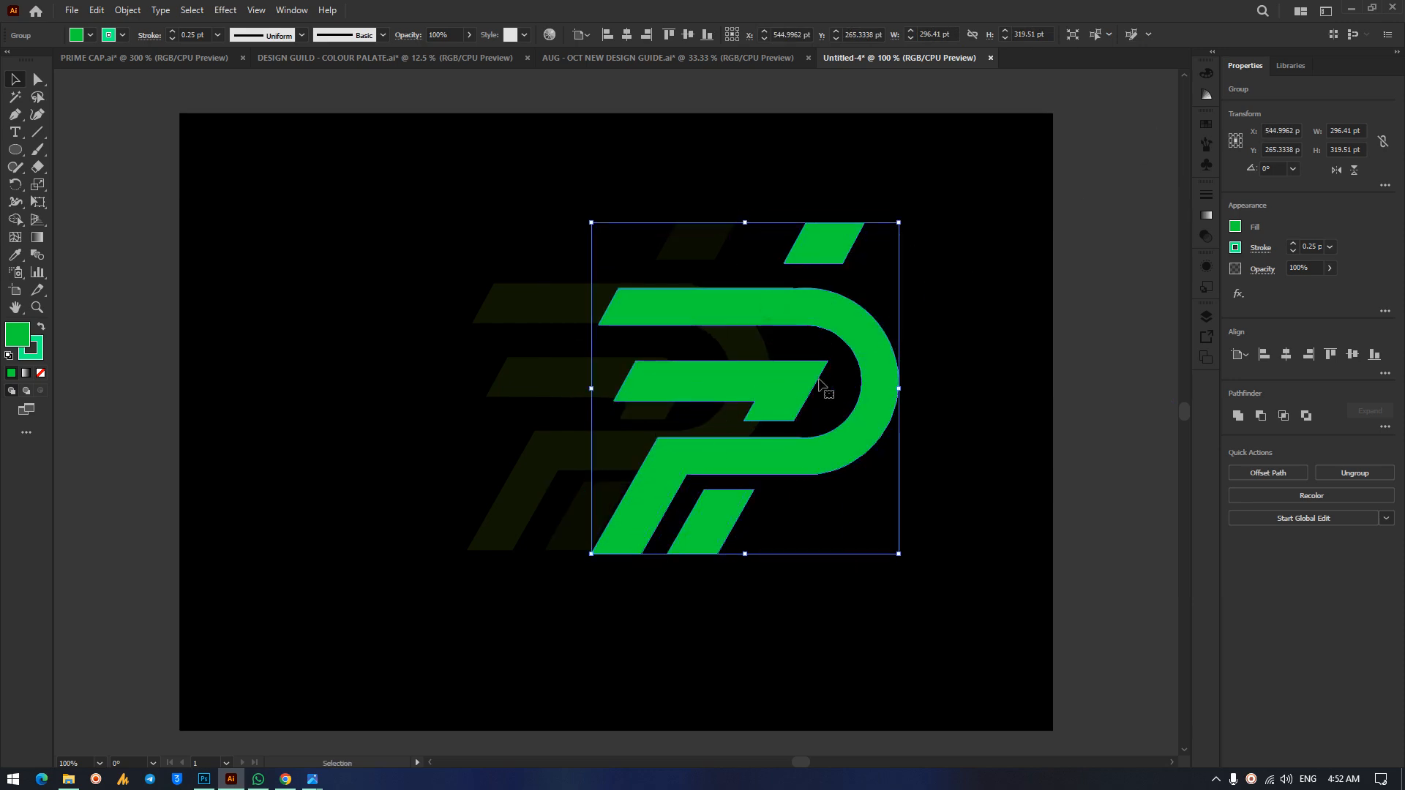
left_click_drag(711, 294, 915, 291)
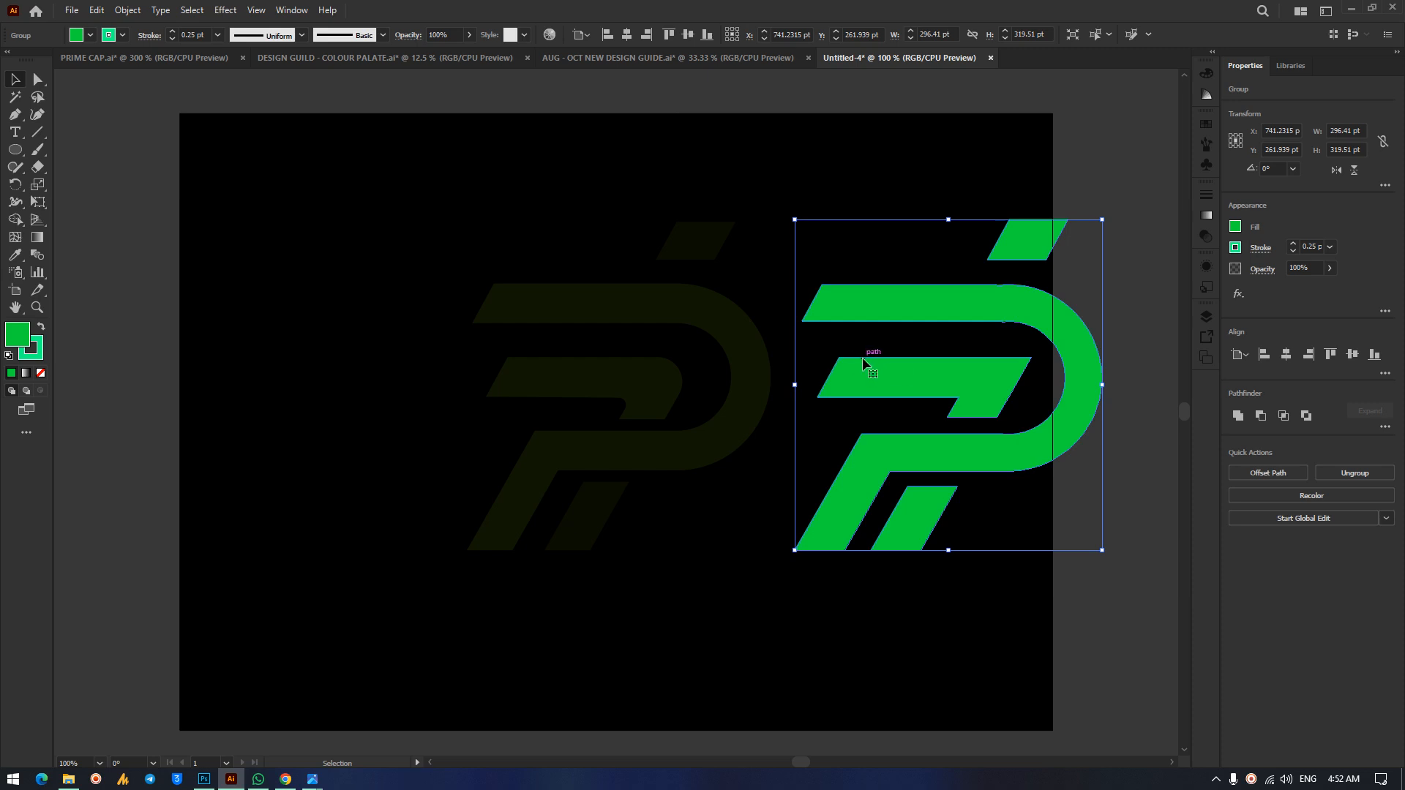
Round the upper-right corner of the P's middle bar into a wide curve.
left_click(37, 79)
left_click(311, 213)
left_click(988, 385)
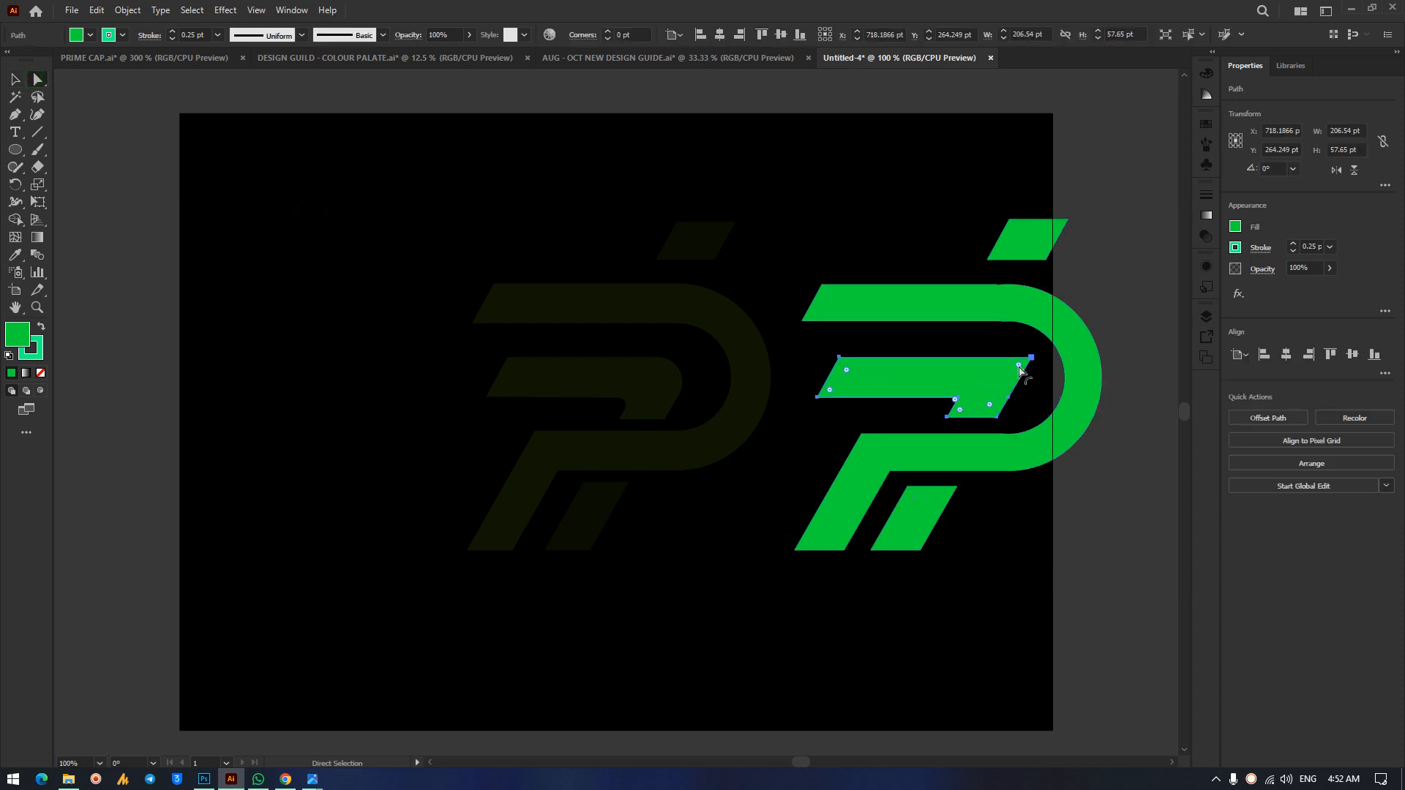
left_click_drag(1020, 367, 1004, 396)
Slightly round the inner corner where the middle bar meets its downward hook.
key("ctrl+=")
key("ctrl+=")
key("ctrl+=")
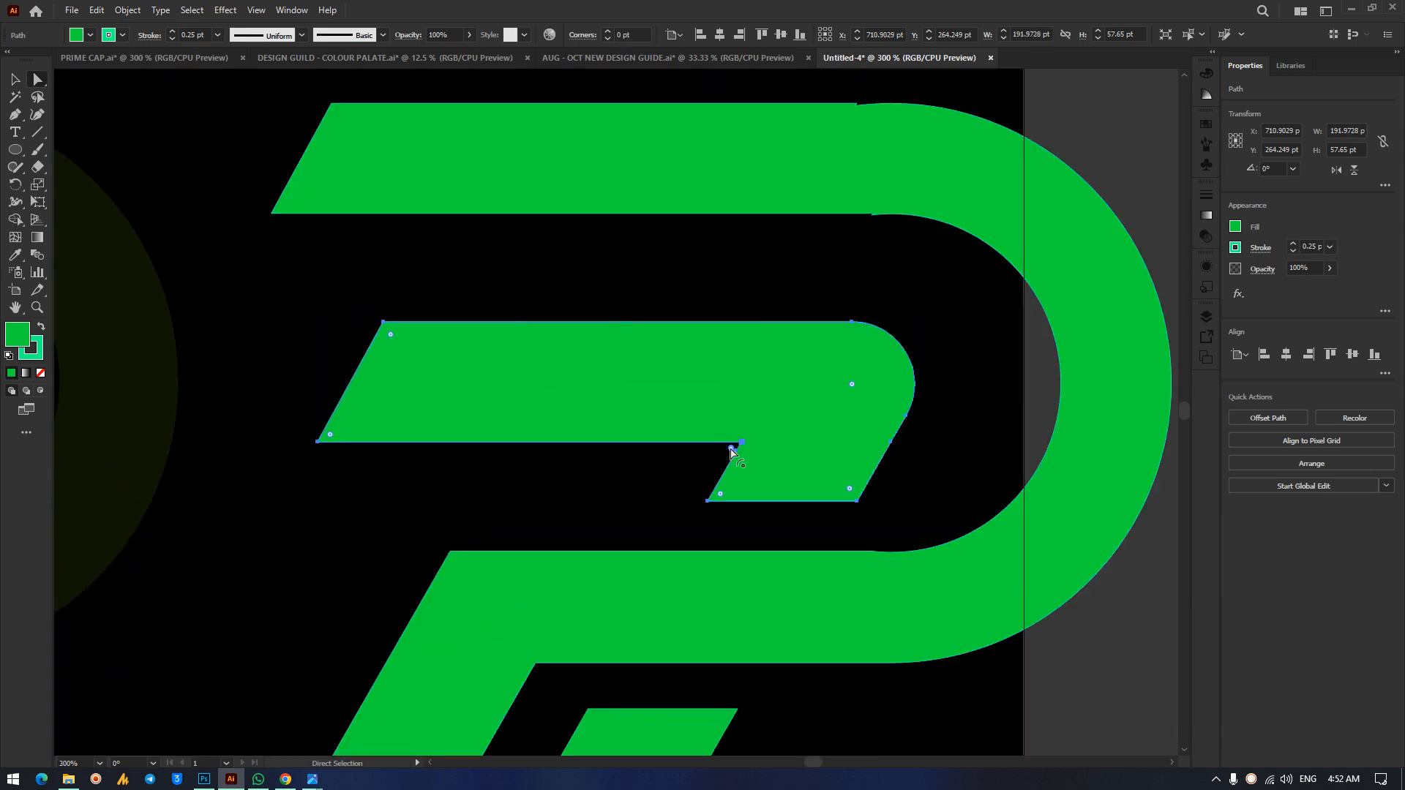
left_click_drag(731, 452, 677, 491)
left_click(630, 479)
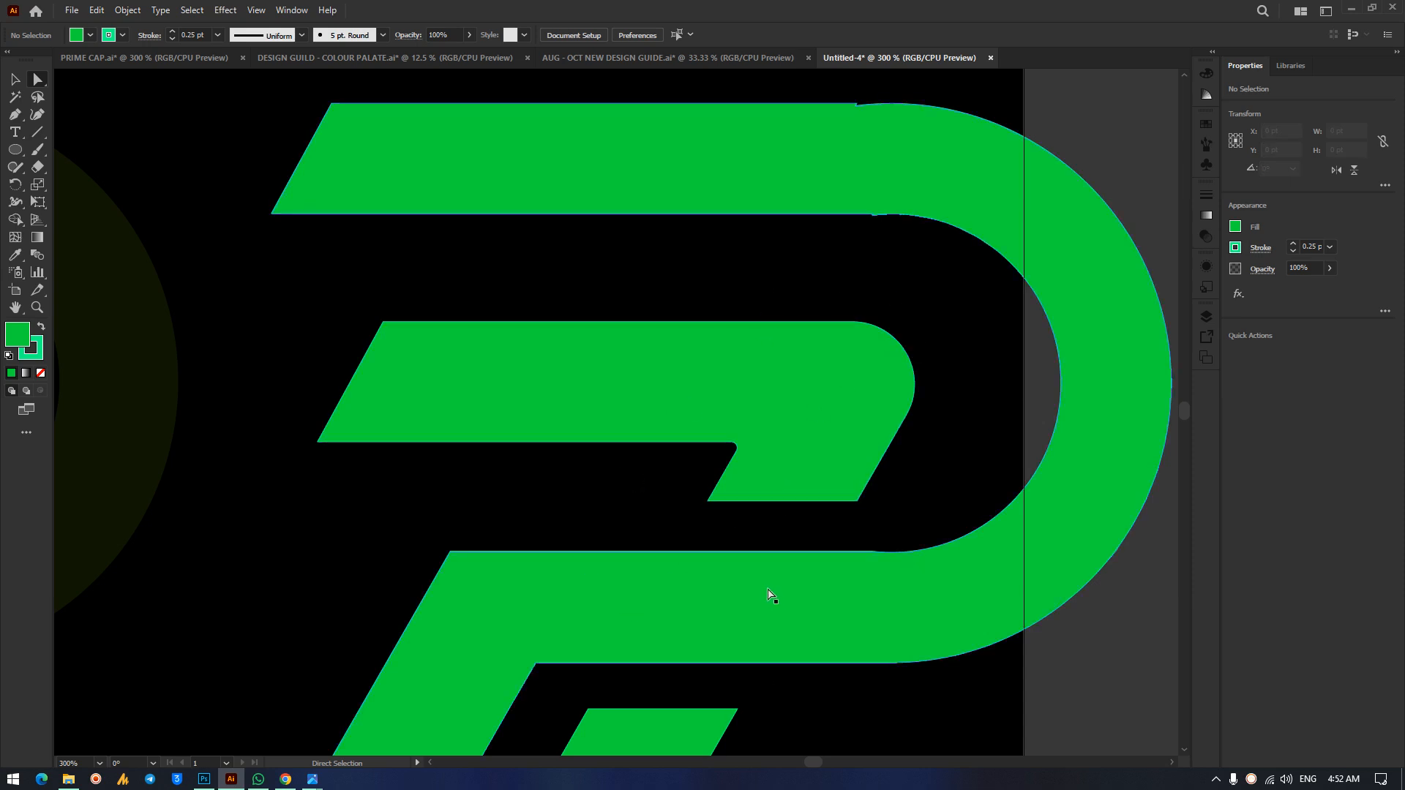
left_click(805, 445)
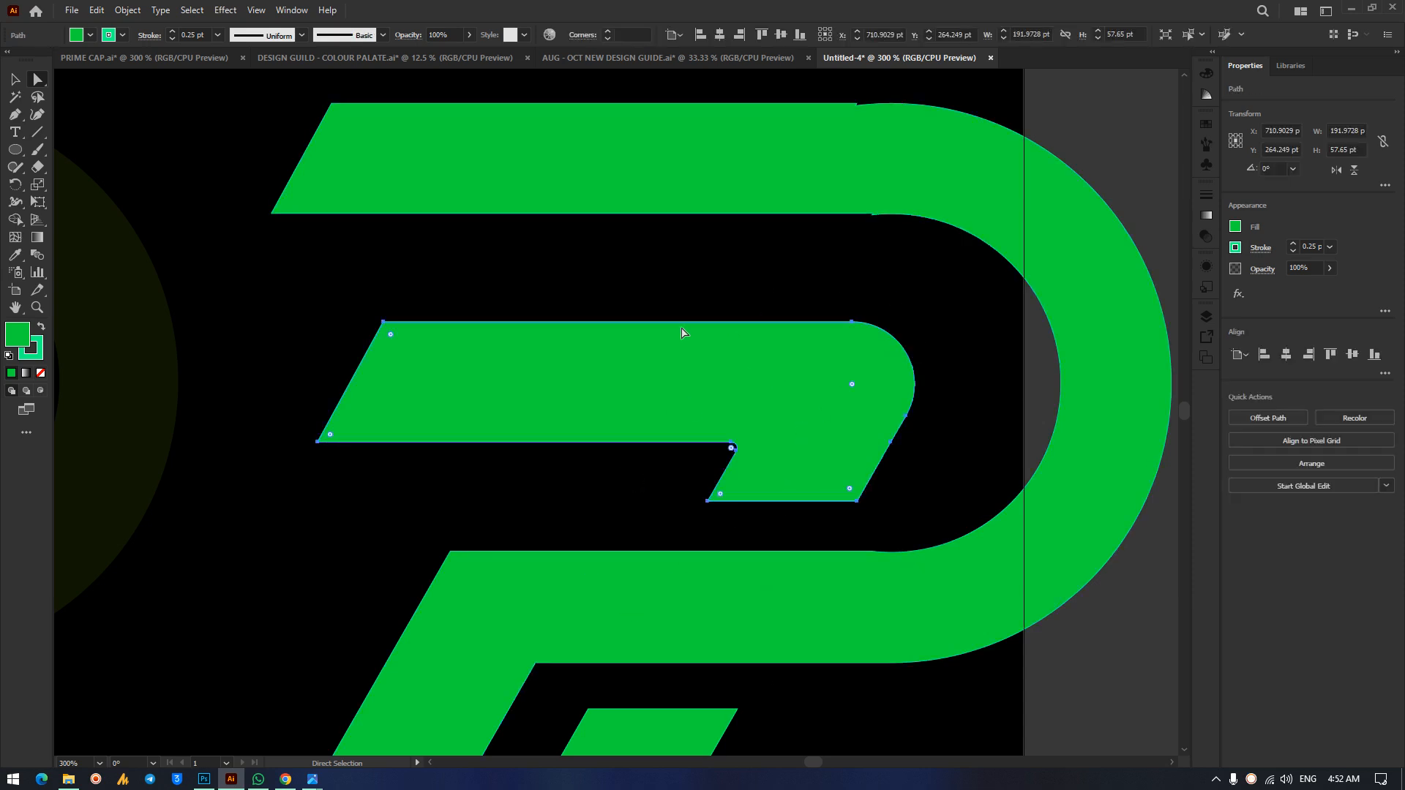
Flatten the notch on the inner edge where the P's top bar meets the bowl, using the Curvature tool.
left_click(878, 141)
key("ctrl+plus")
key("ctrl+plus")
key("ctrl+plus")
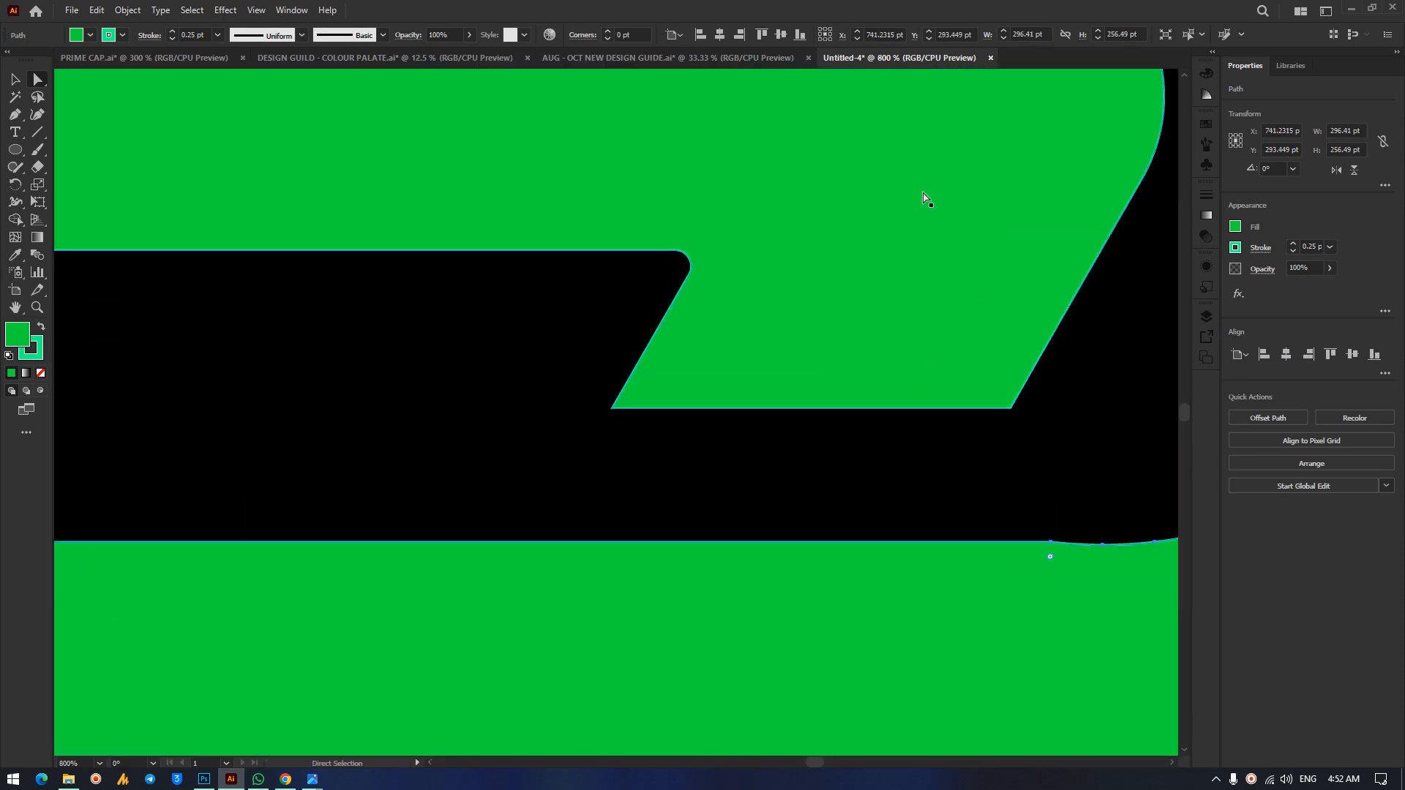
scroll(620, 7, "up", 2)
scroll(973, 595, "up", 10)
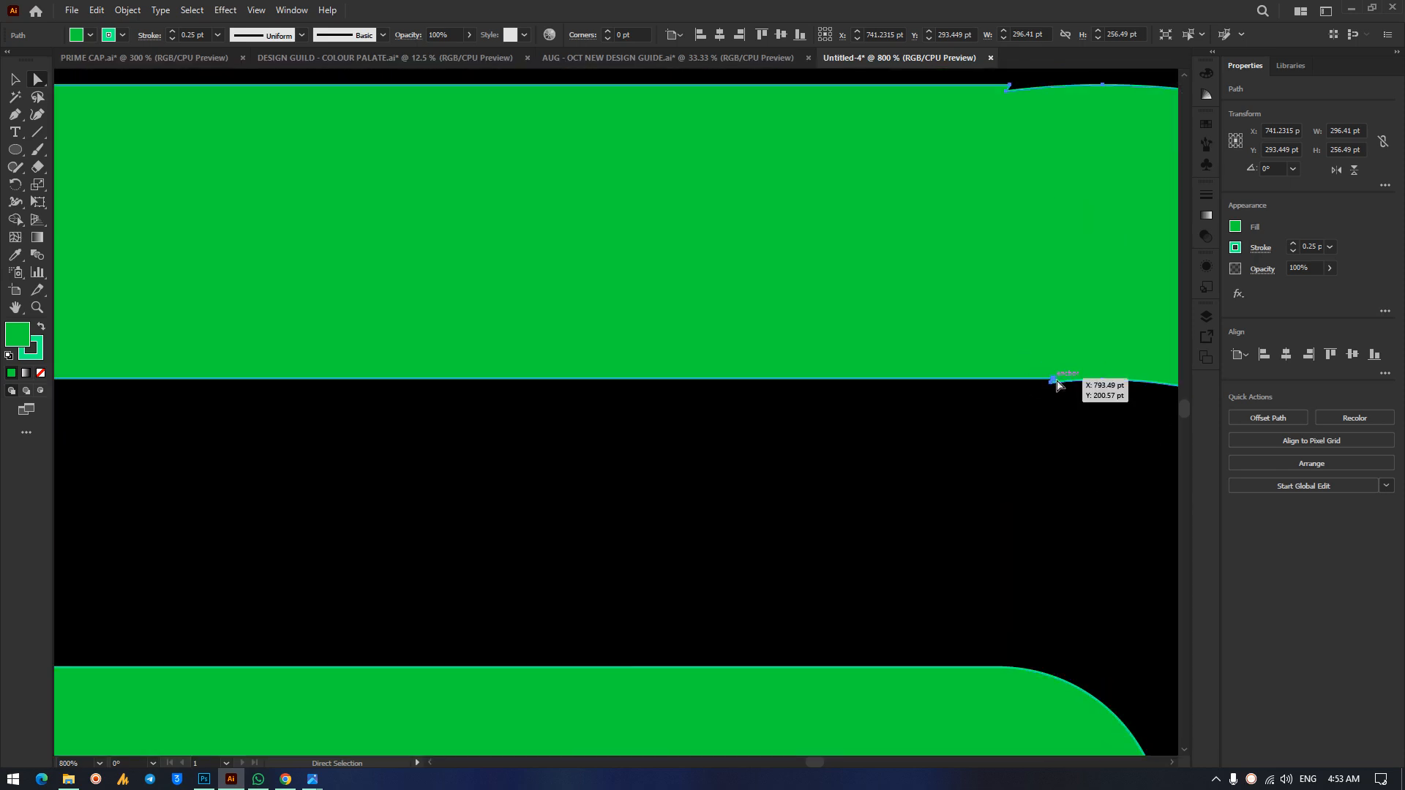
scroll(1061, 289, "up", 2)
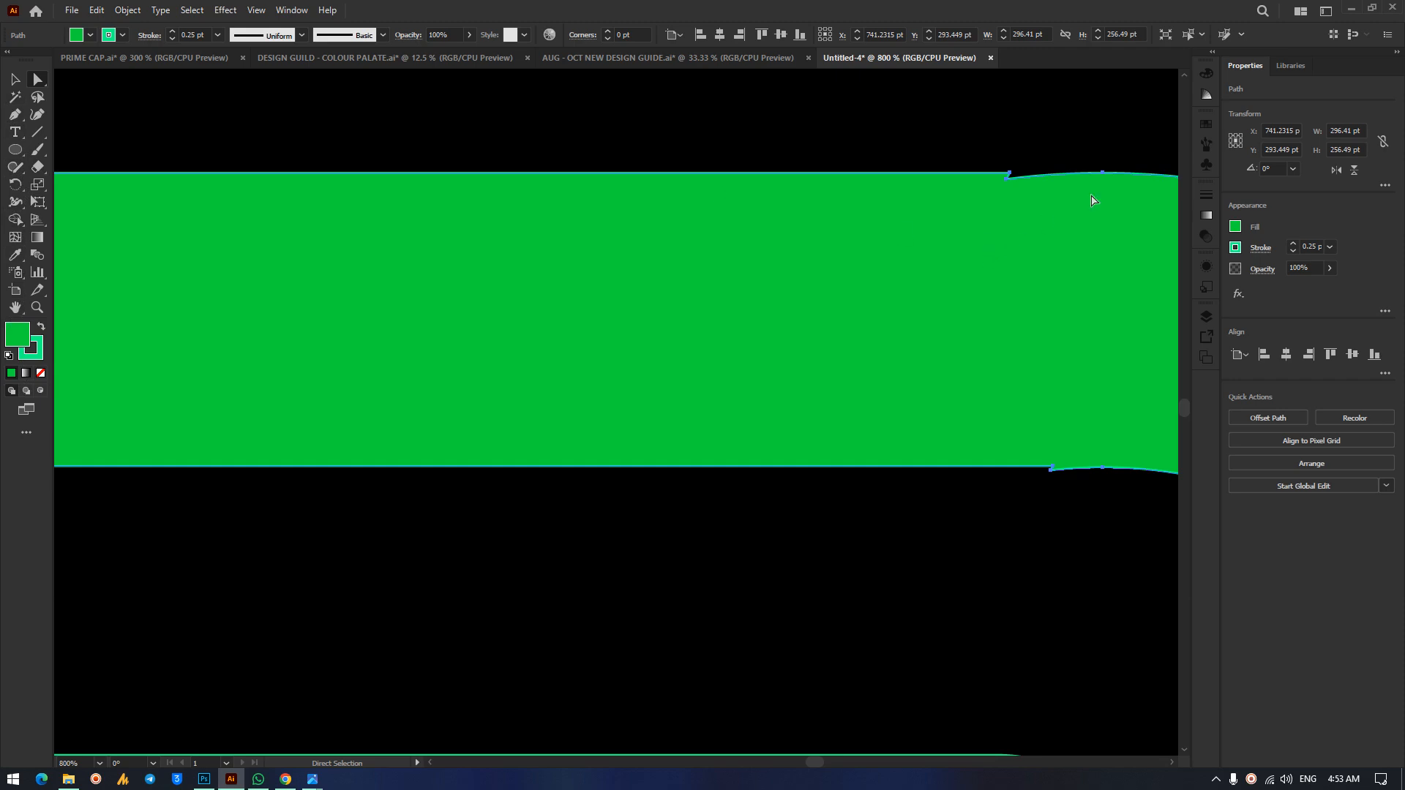
left_click(36, 117)
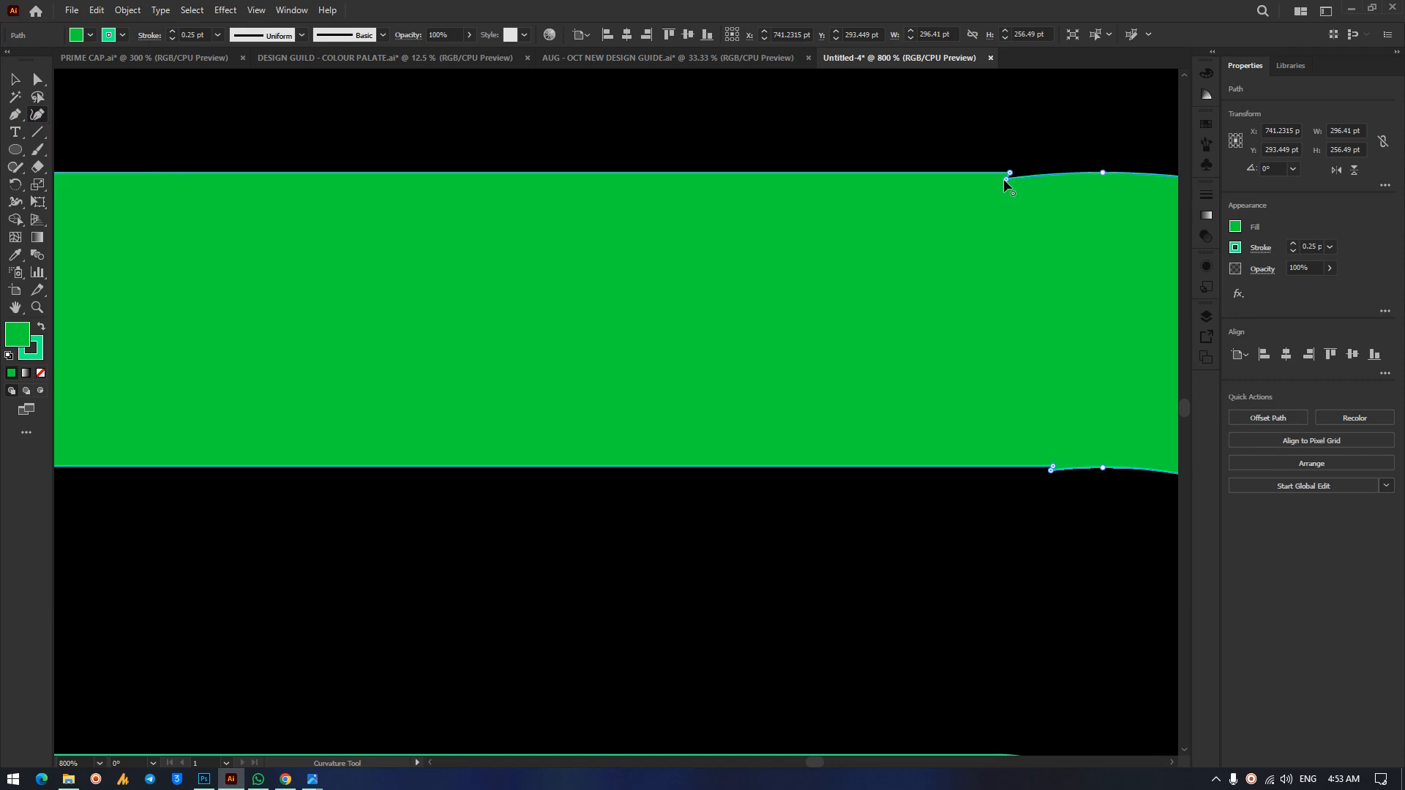
left_click(1007, 178)
key("Up")
left_click(1052, 470)
key("Delete")
key("ctrl+z")
key("ctrl+z")
left_click_drag(1051, 471, 1077, 468)
Try deleting anchors and reshaping the inner edge where the bowl begins, and undo those edits.
key("ctrl")
key("ctrl+minus")
key("ctrl+minus")
scroll(1073, 433, "up", 6)
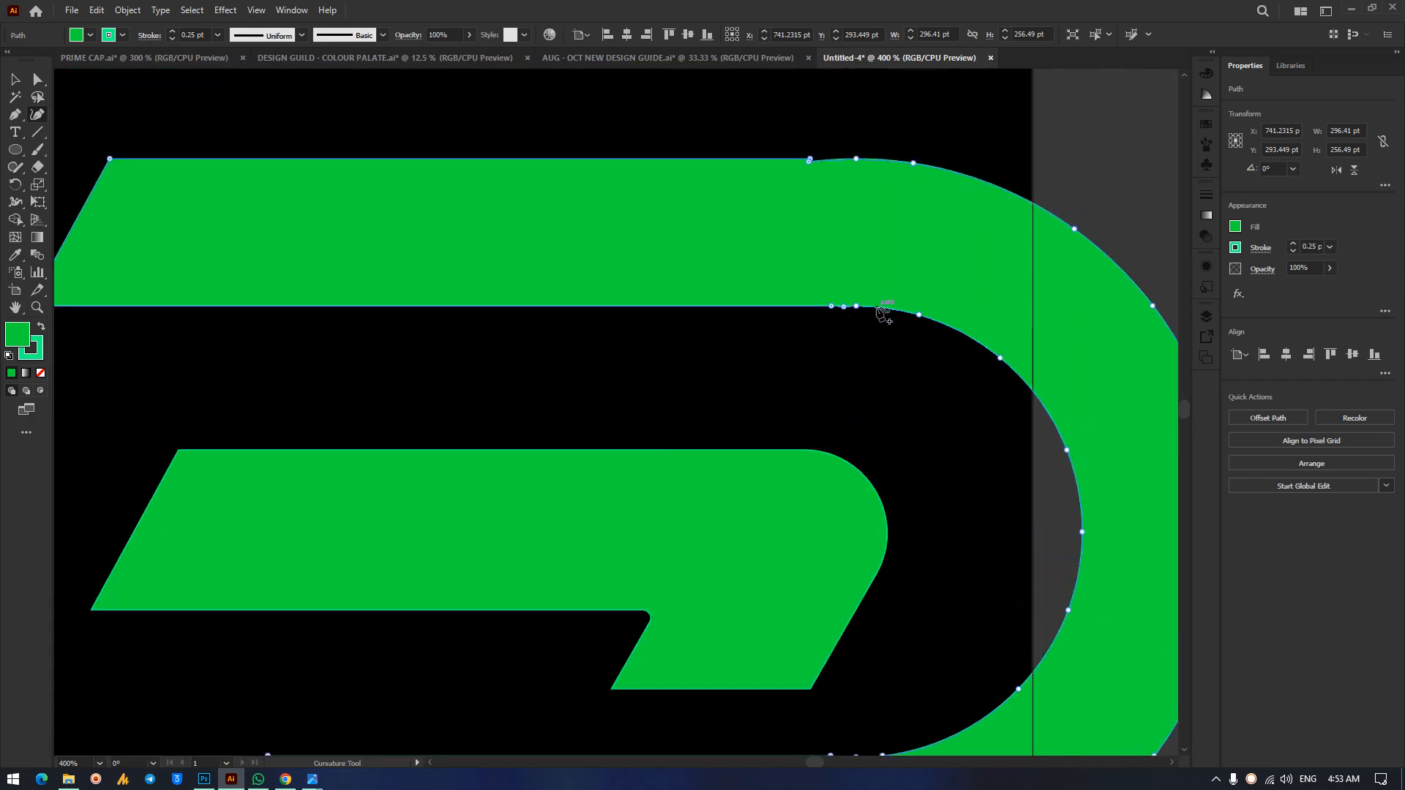
left_click(856, 306)
key("Delete")
left_click(919, 315)
key("Delete")
left_click_drag(844, 307, 847, 301)
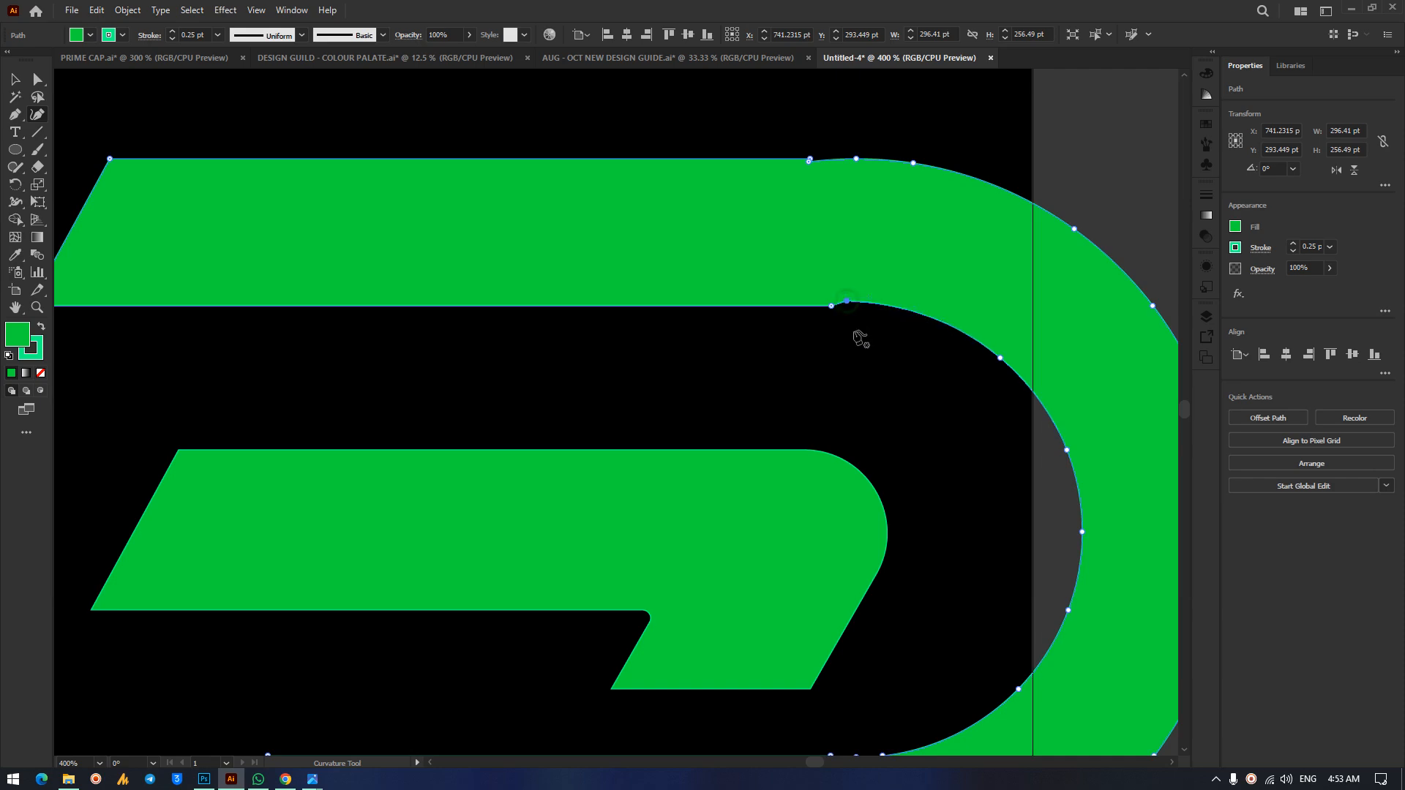
key("ctrl+z")
key("ctrl+z")
Delete the redundant anchor on the bowl's inner edge, smooth the outer notch at the top bar, and deselect the shape.
left_click(843, 308)
key("Delete")
left_click_drag(824, 156, 824, 155)
key("Delete")
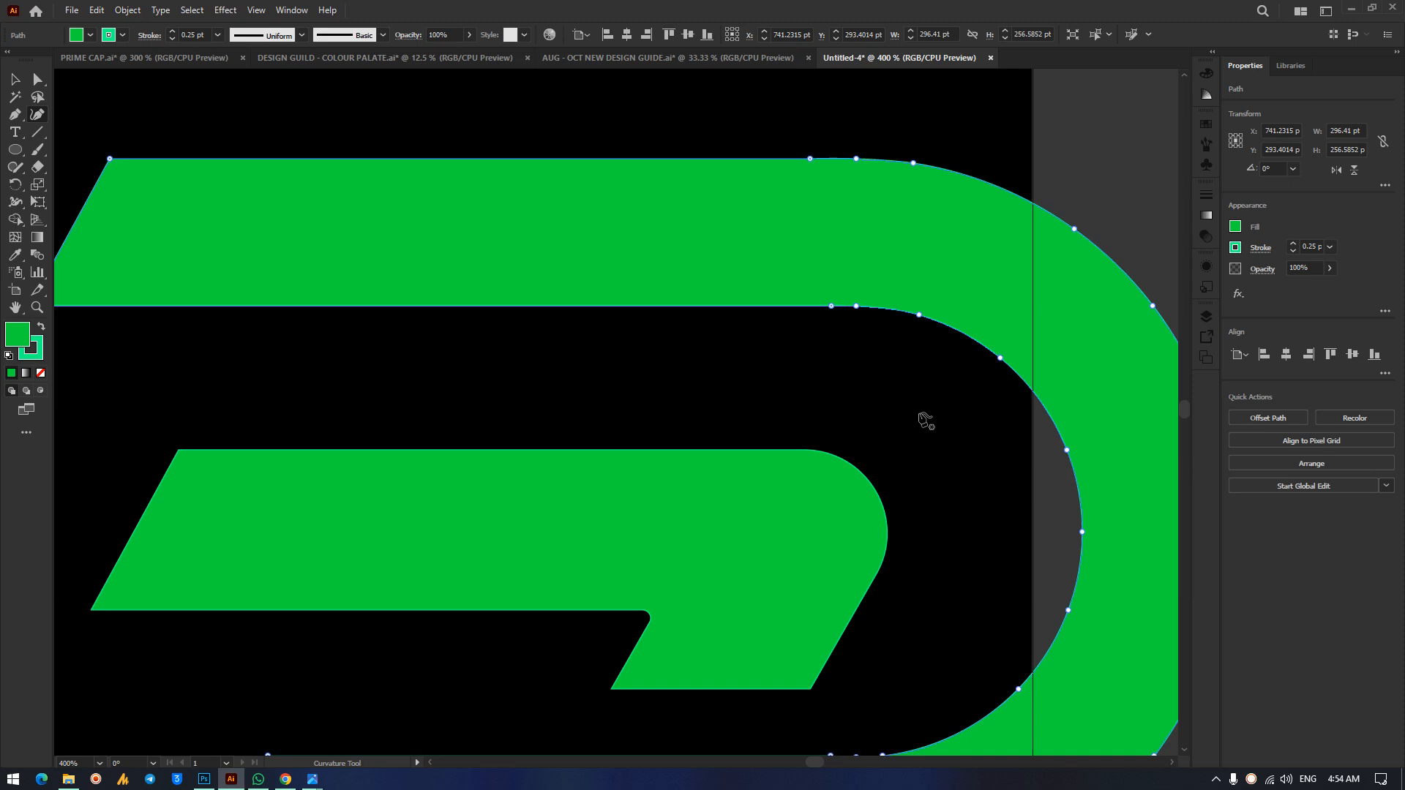
key("ctrl+minus")
key("ctrl+minus")
key("ctrl+minus")
key("ctrl+minus")
key("ctrl+minus")
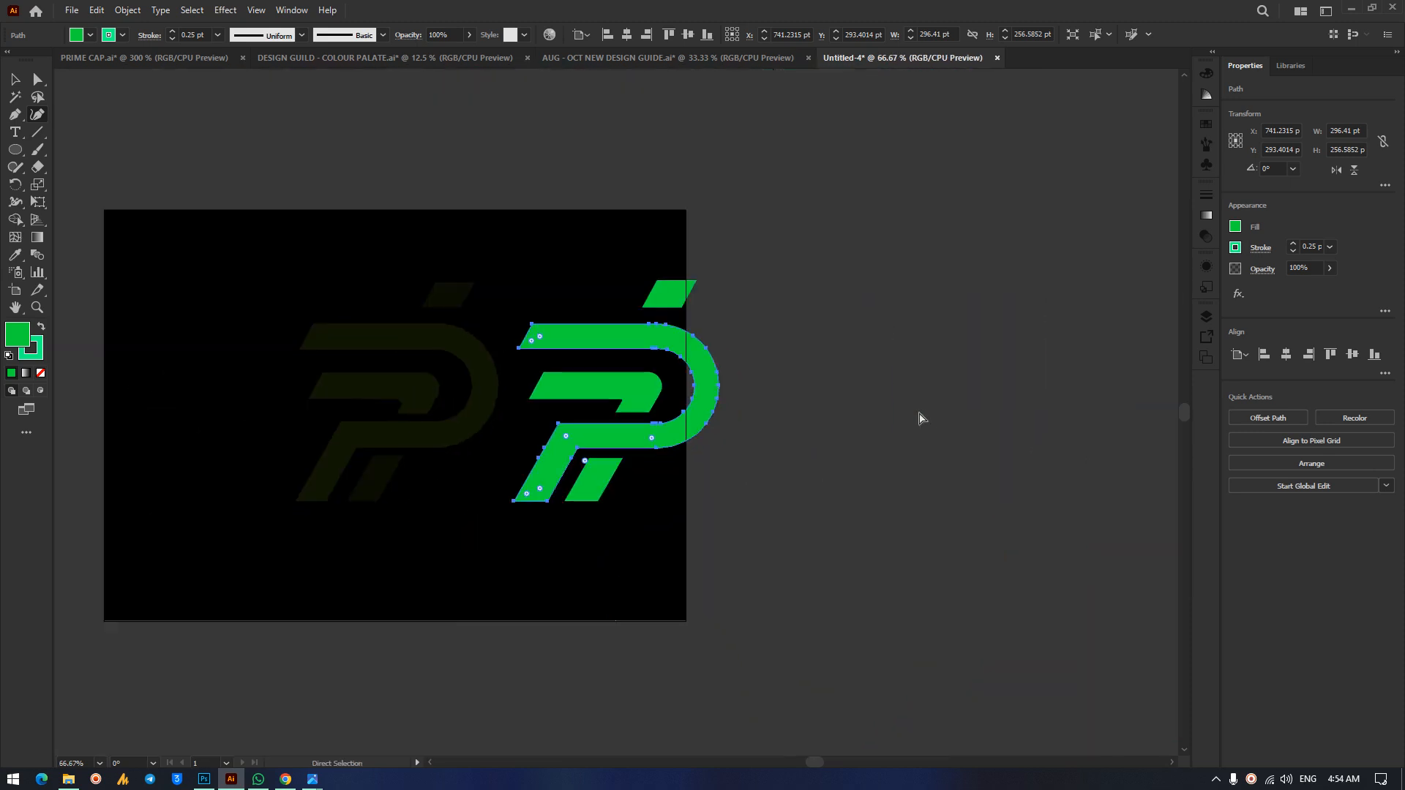
left_click(14, 80)
left_click(769, 282)
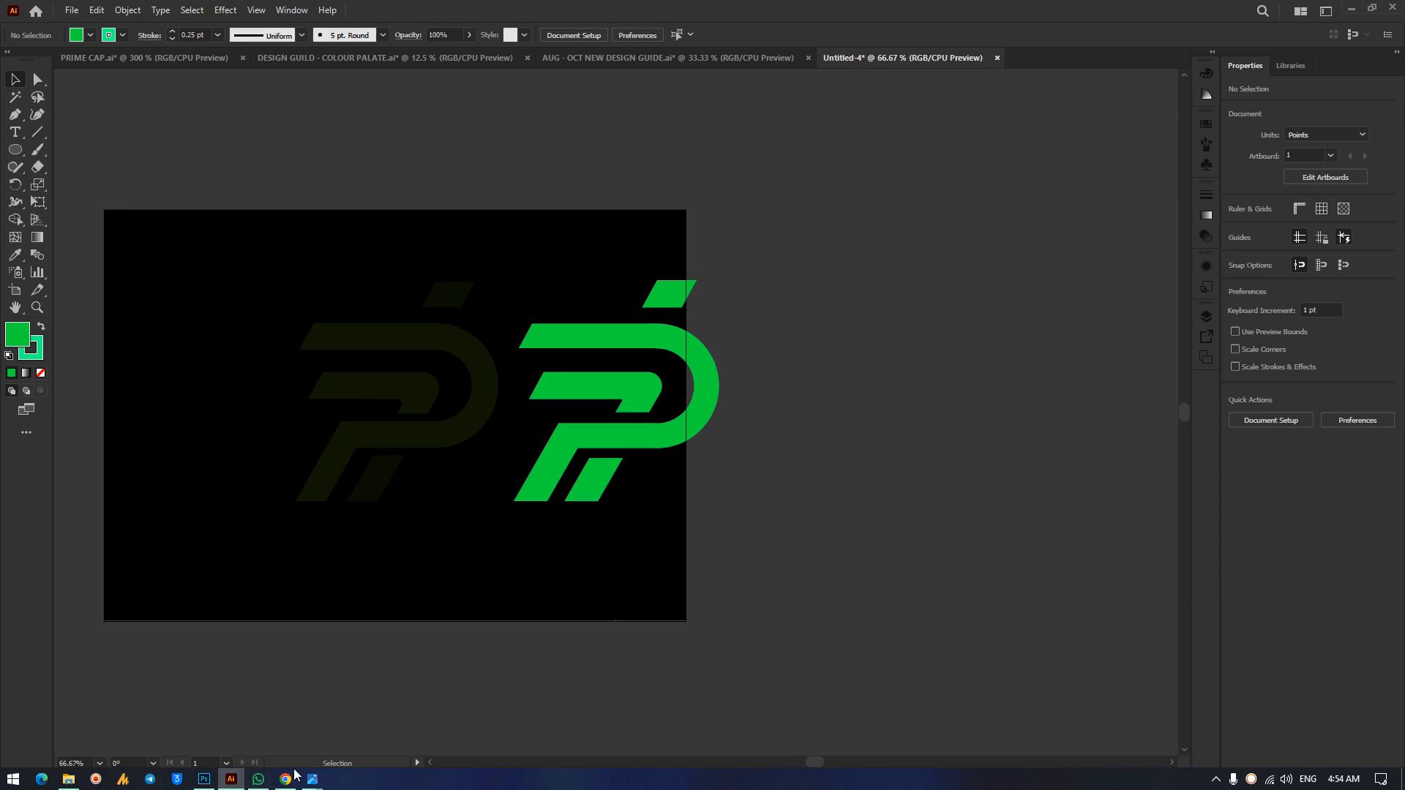
Switch to the image viewer, examine the logo's construction proportions in ccordinance (2).jpg, and return to Illustrator.
mouse_move(312, 782)
left_click(103, 713)
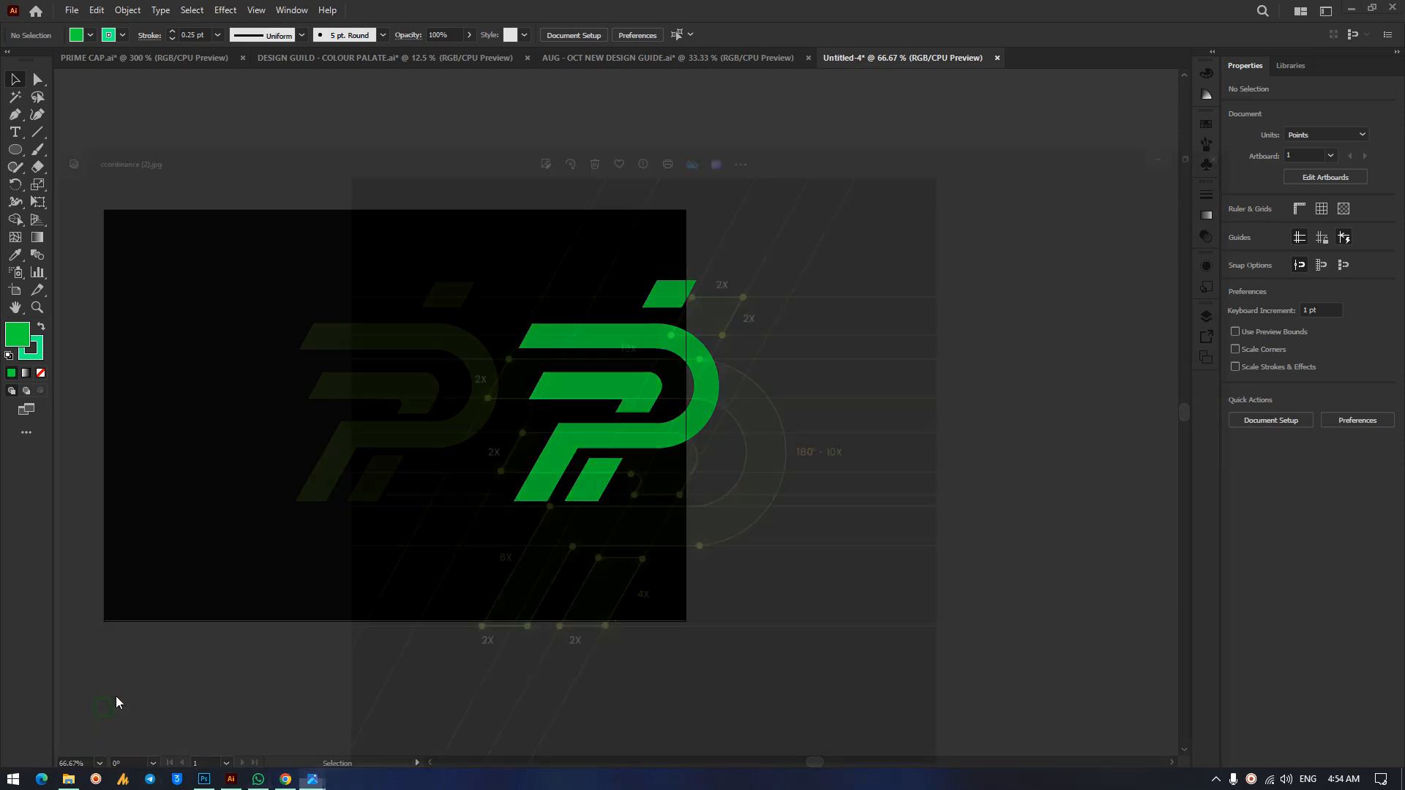
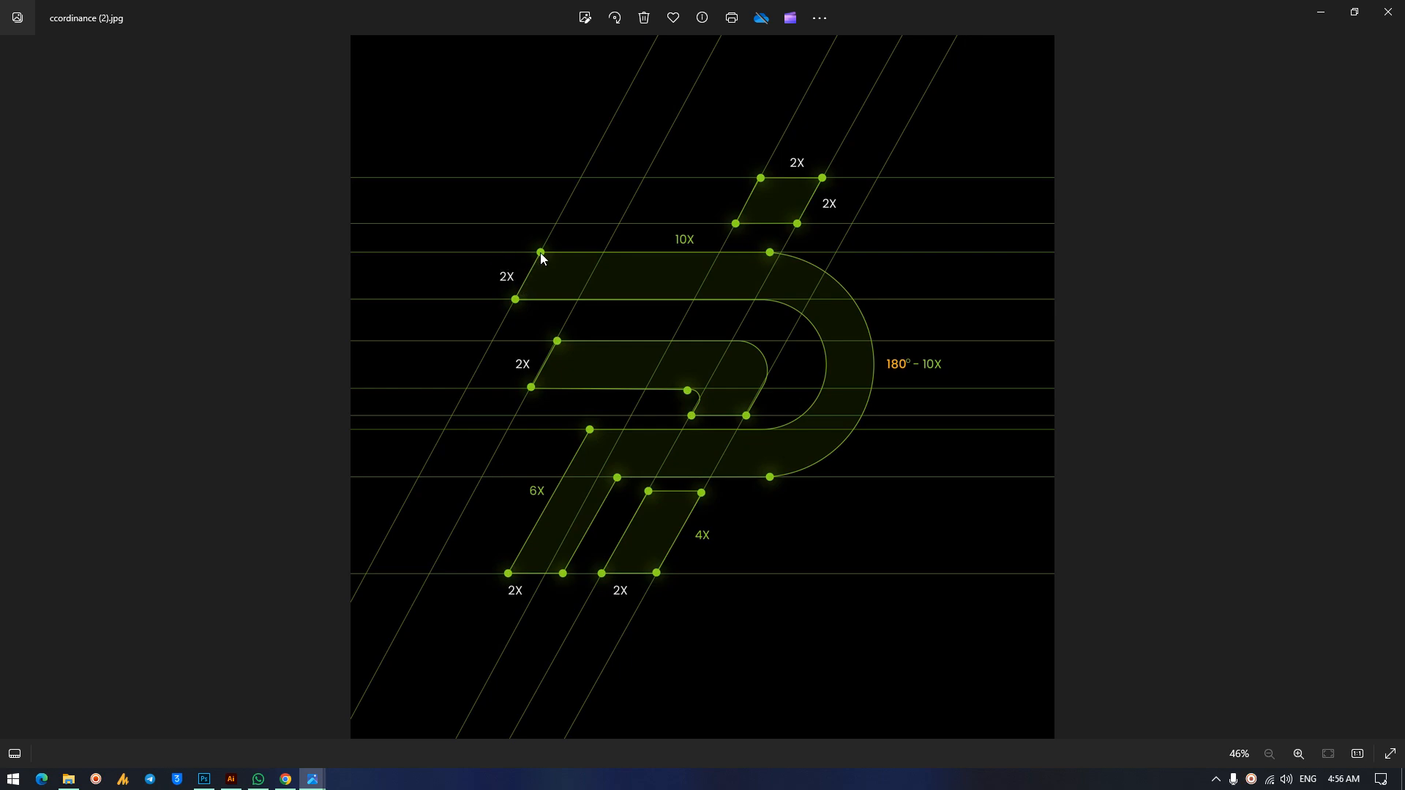
left_click(243, 785)
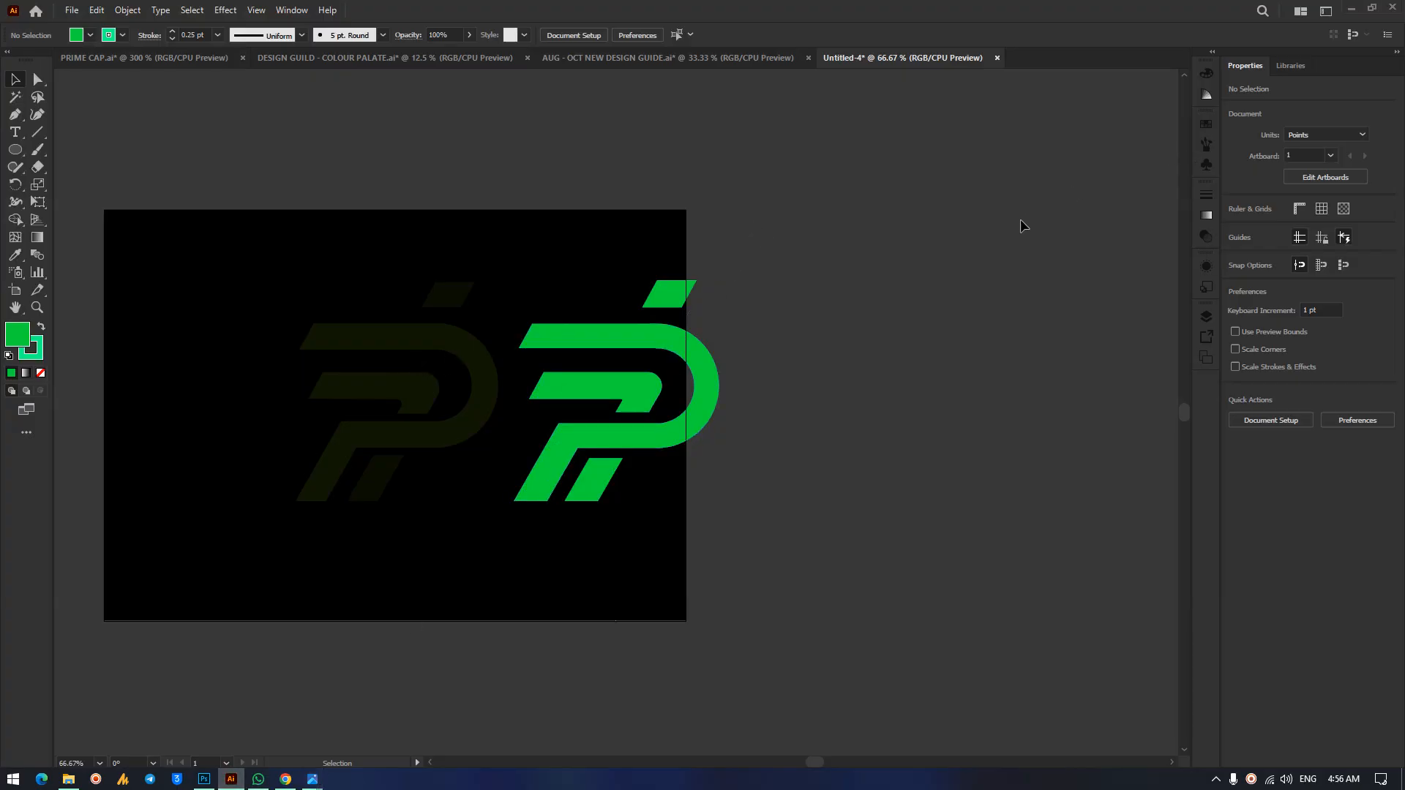
Draw a horizontal line on the empty canvas beside the artboard and place a copy of it a short distance below.
left_click(38, 132)
left_click_drag(740, 184, 1109, 184)
left_click(15, 80)
left_click(883, 300)
left_click_drag(965, 184, 969, 232)
left_click(928, 260)
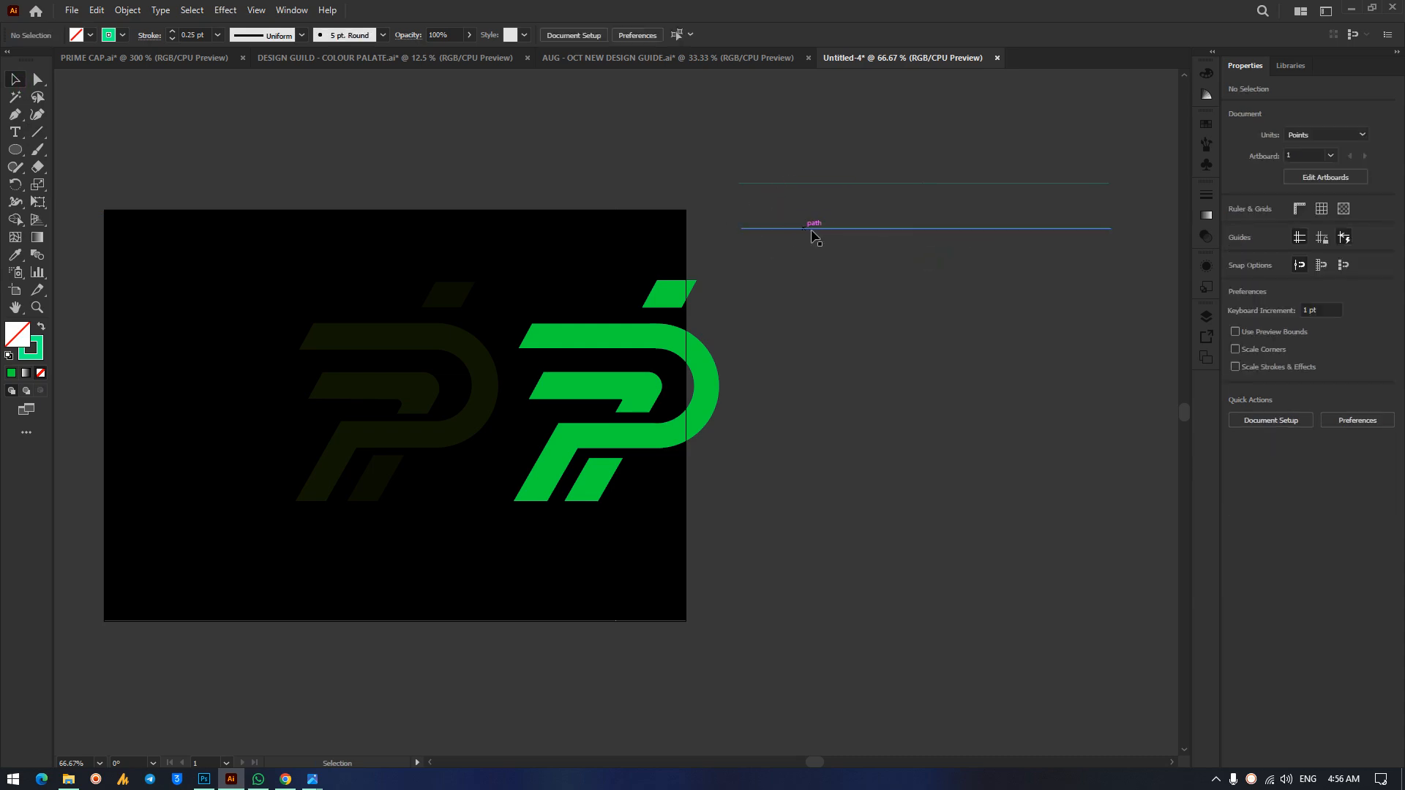
Reposition the lower horizontal line beside the artboard so it sits about 68 pt below the upper one.
left_click_drag(814, 232, 825, 278)
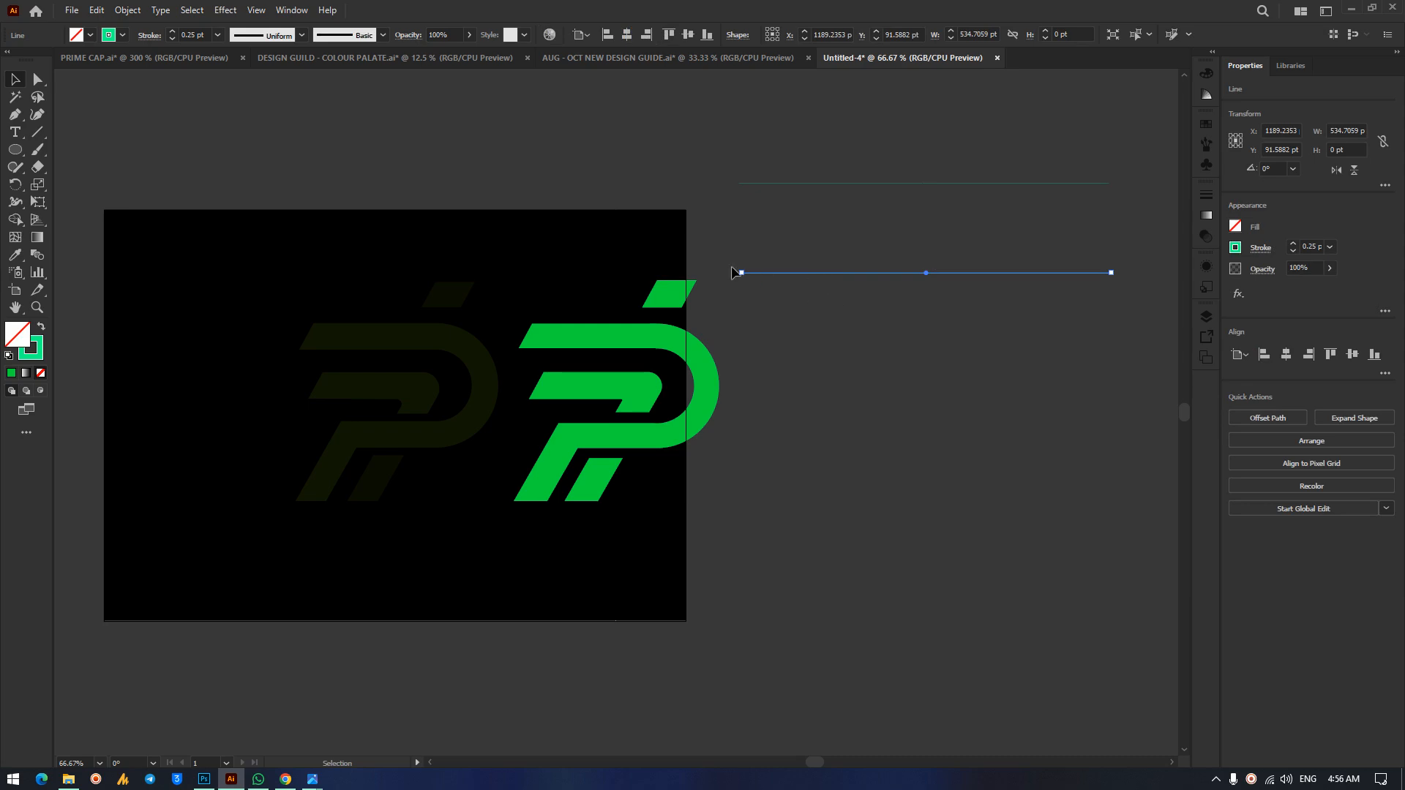
left_click_drag(858, 273, 854, 232)
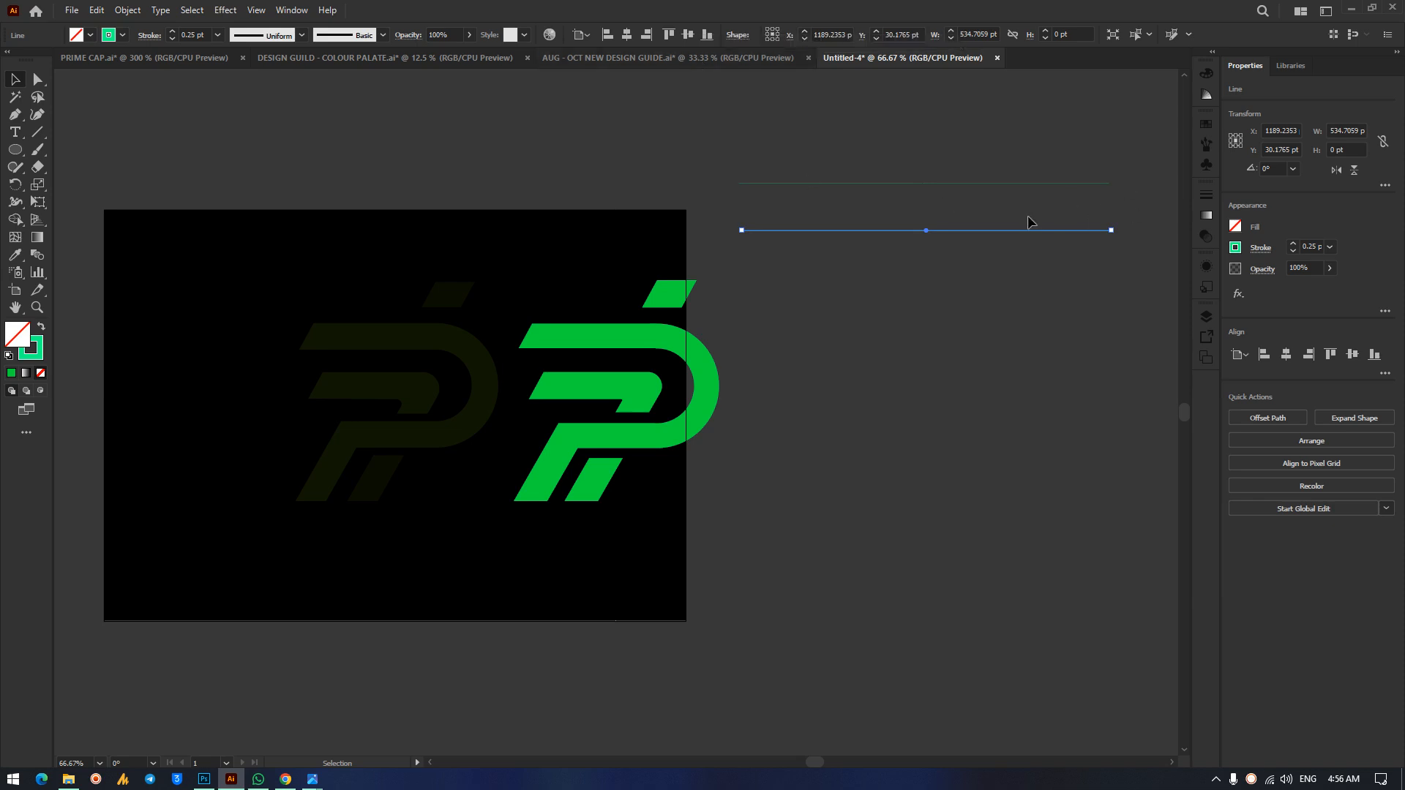
left_click_drag(14, 150, 66, 148)
left_click_drag(596, 128, 643, 172)
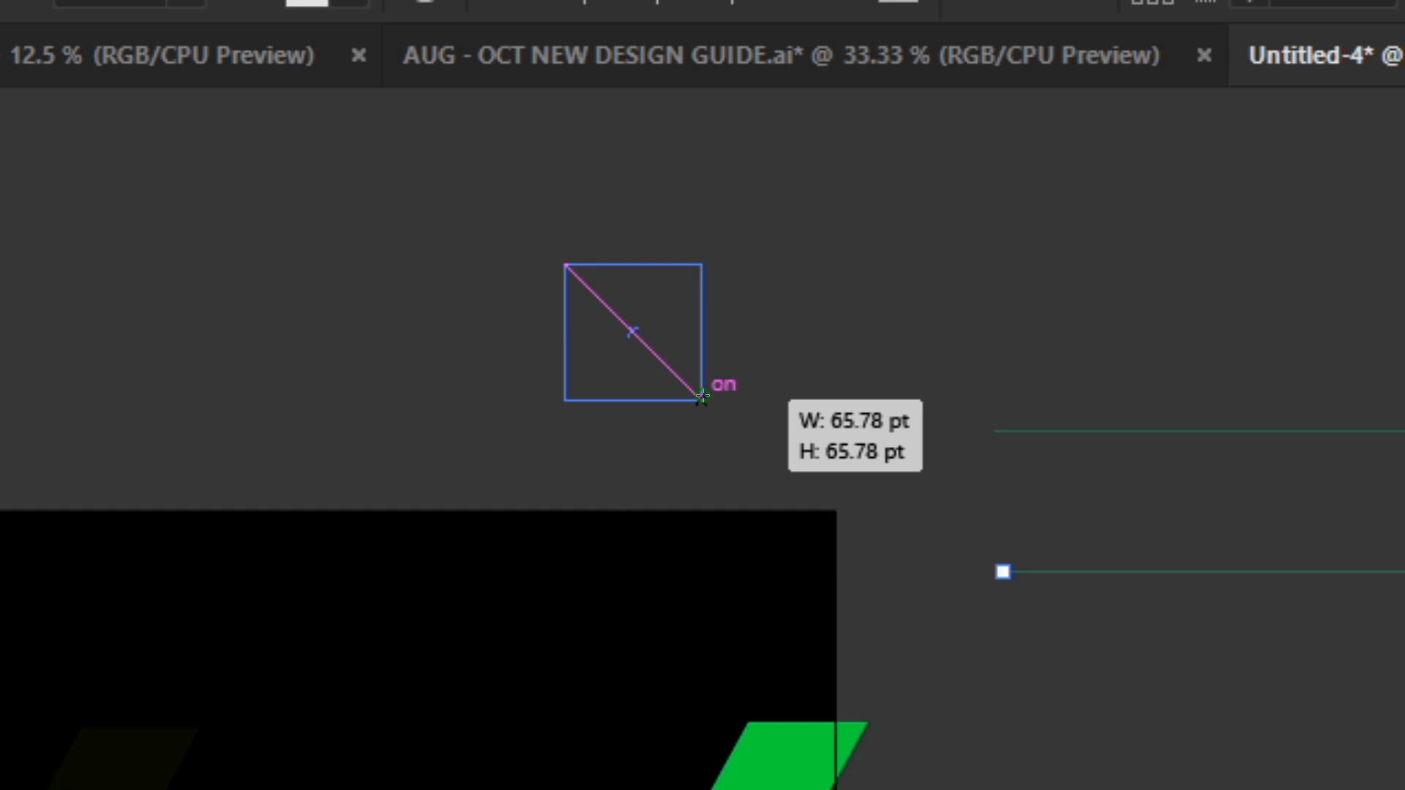
left_click_drag(702, 396, 692, 453)
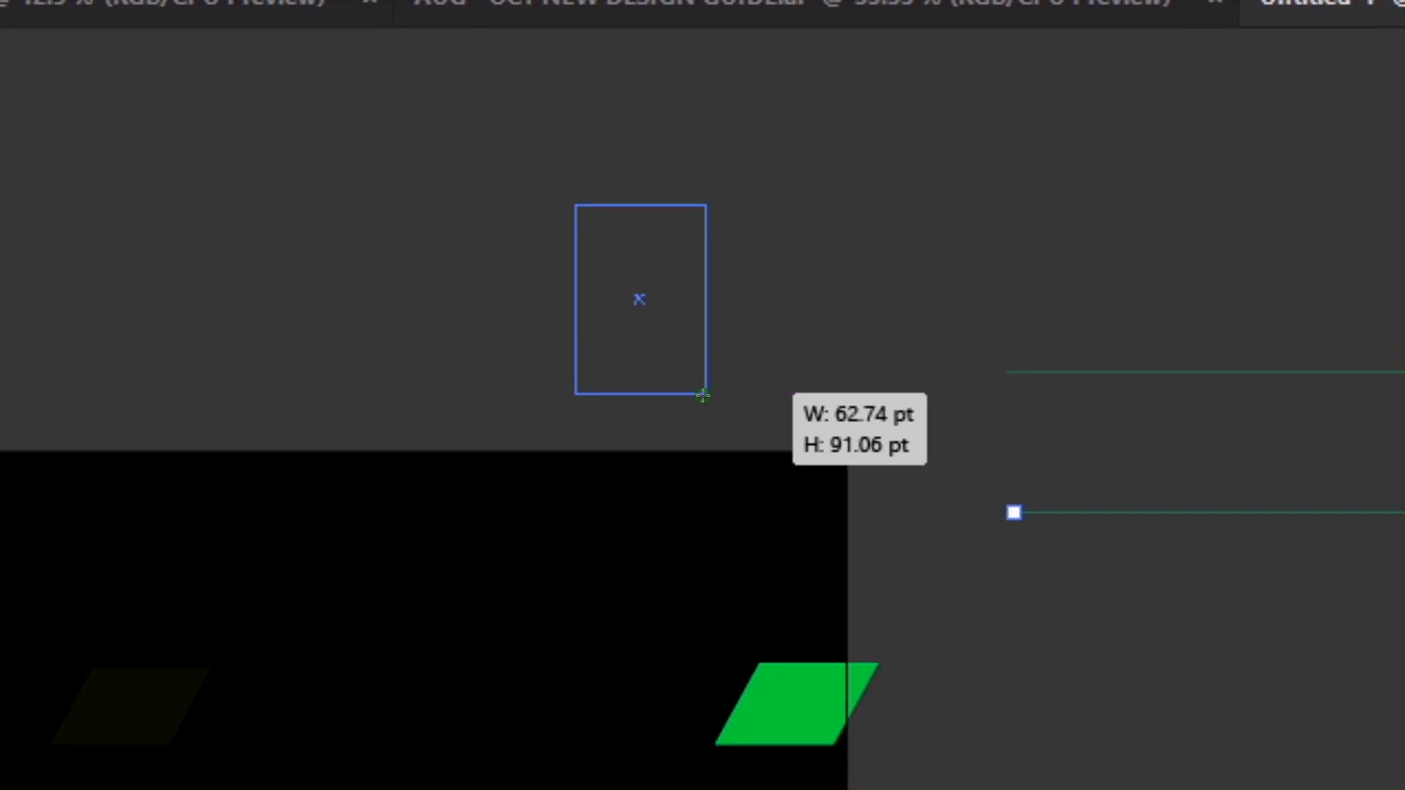
left_click_drag(703, 395, 702, 396)
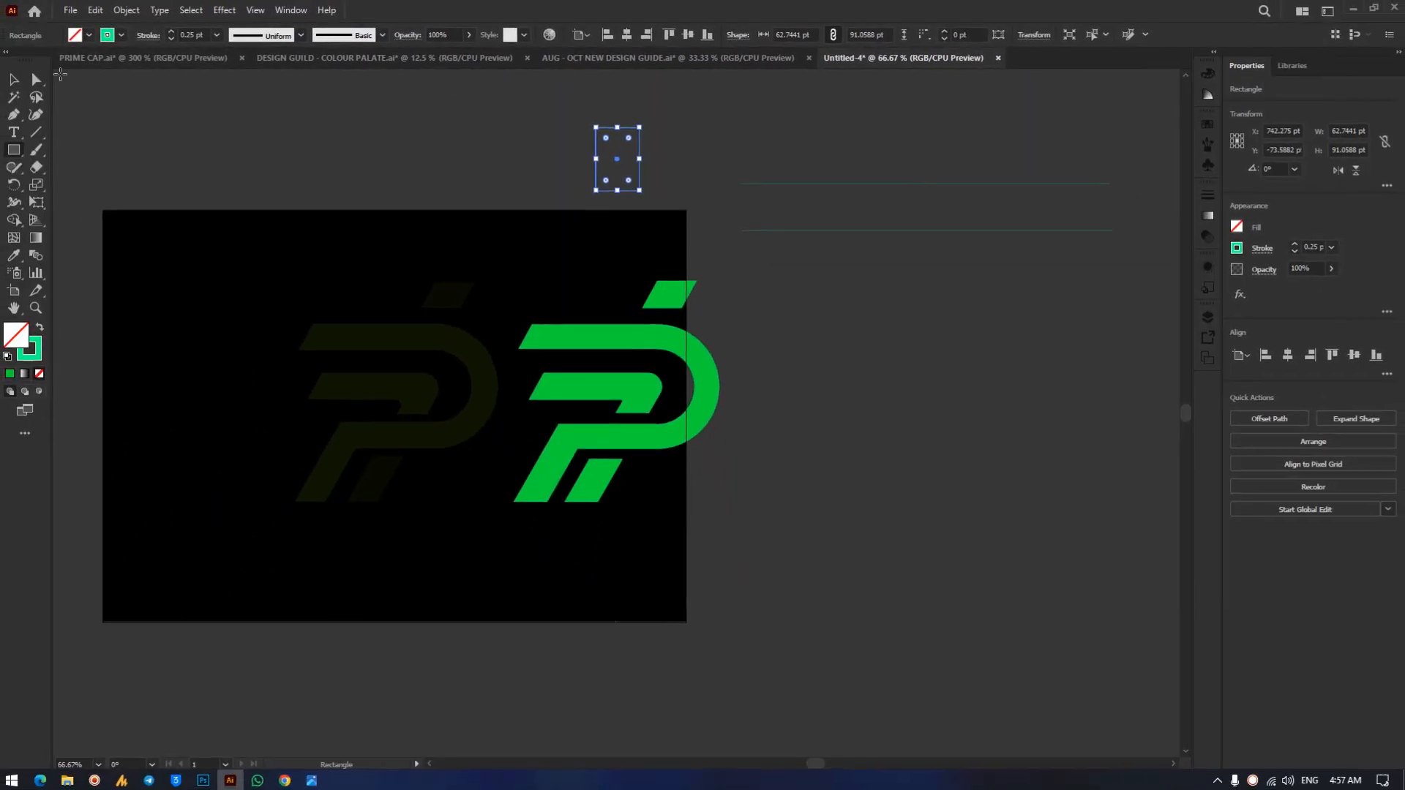
key("Delete")
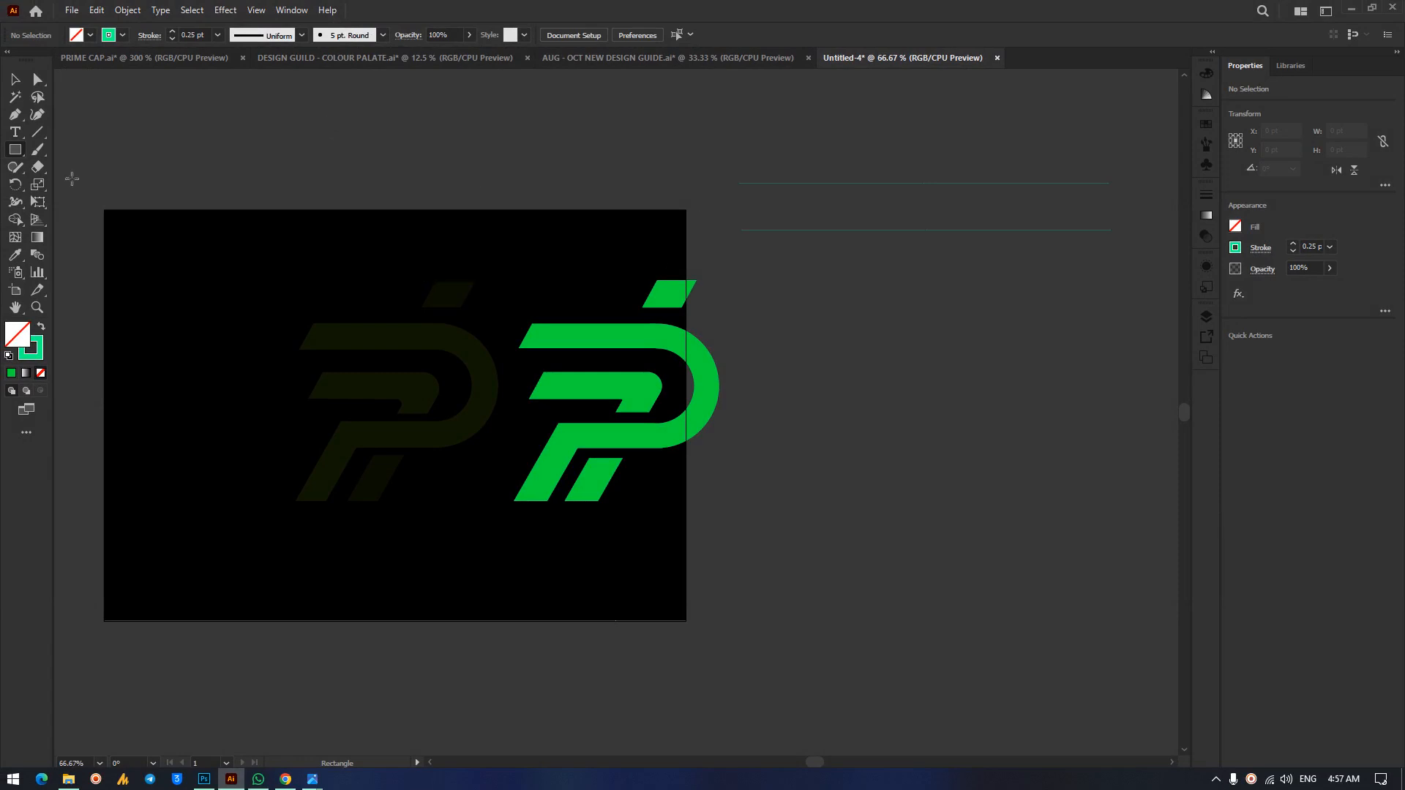
left_click(15, 79)
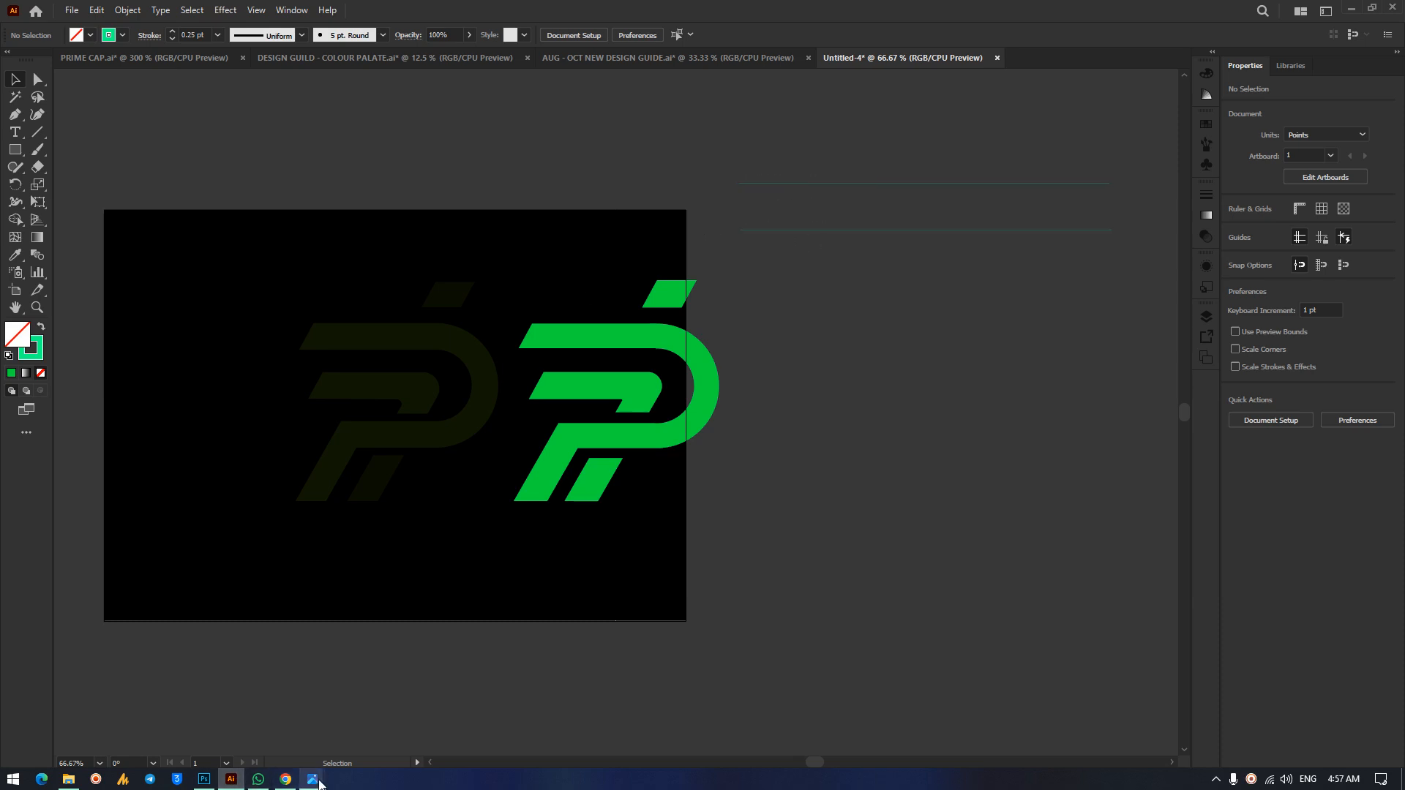
Check the 2X and 10X proportions in ccordinance (2).jpg in the image viewer and return to Illustrator.
mouse_move(319, 783)
left_click(108, 692)
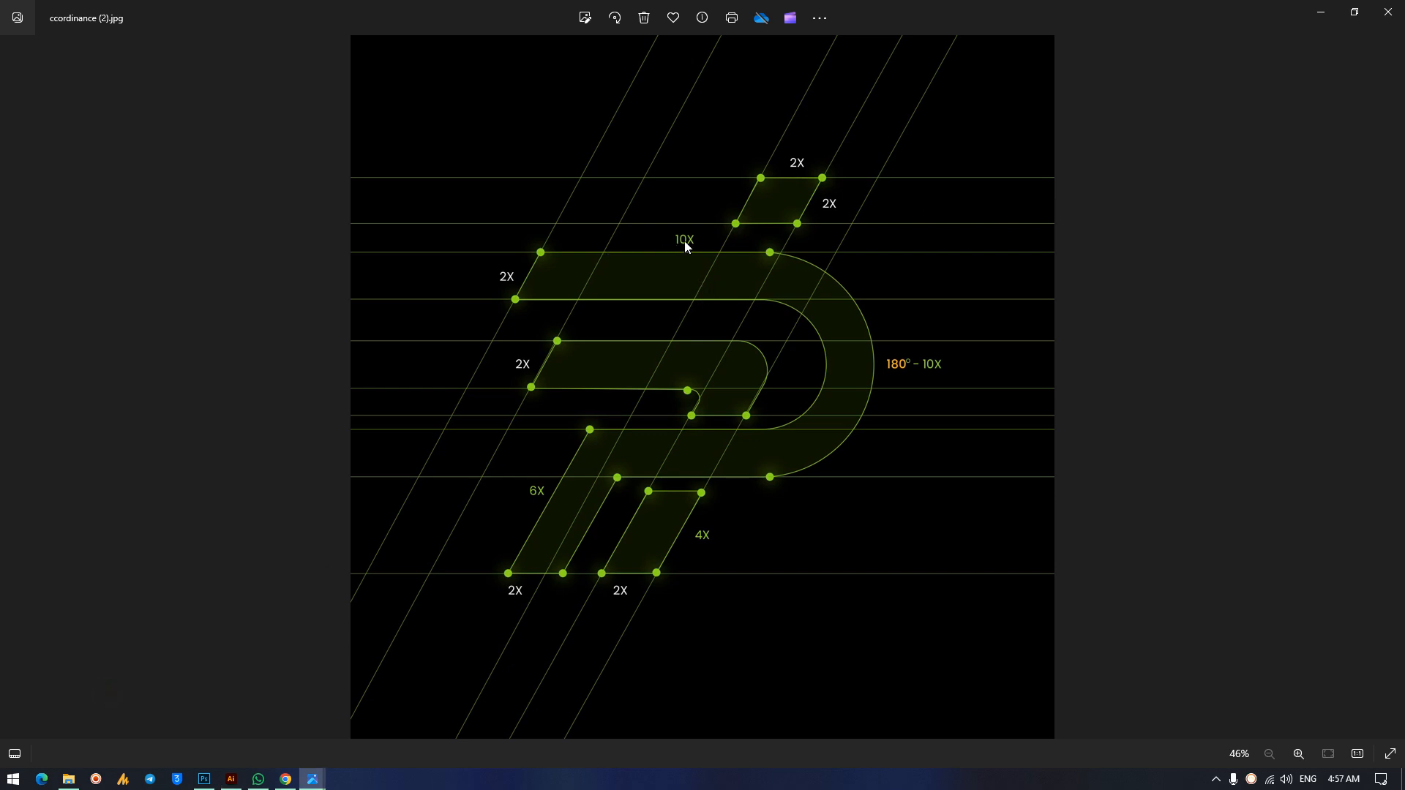
left_click(1321, 12)
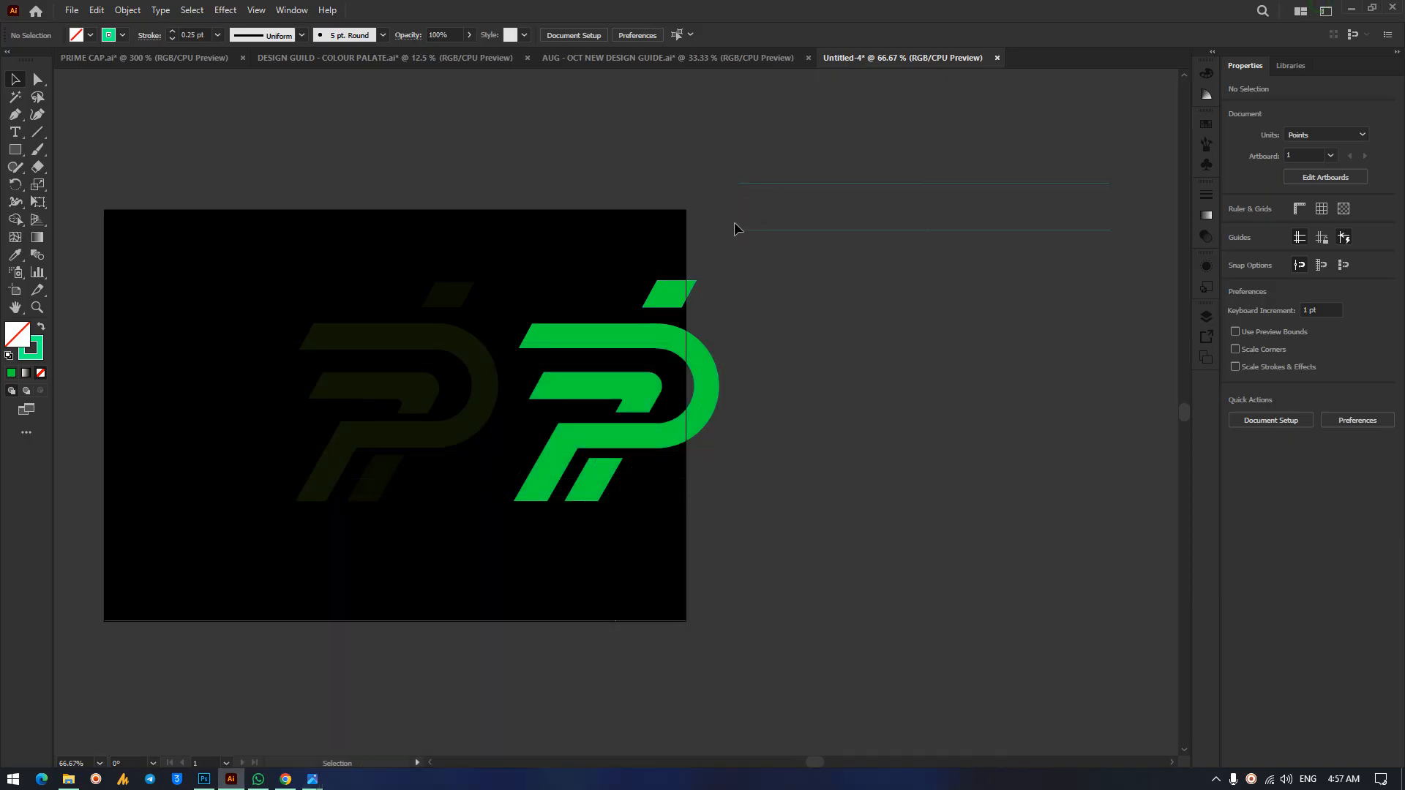
Group the two horizontal lines beside the artboard and place a copy of the group below them.
left_click(787, 162)
left_click_drag(786, 162, 910, 235)
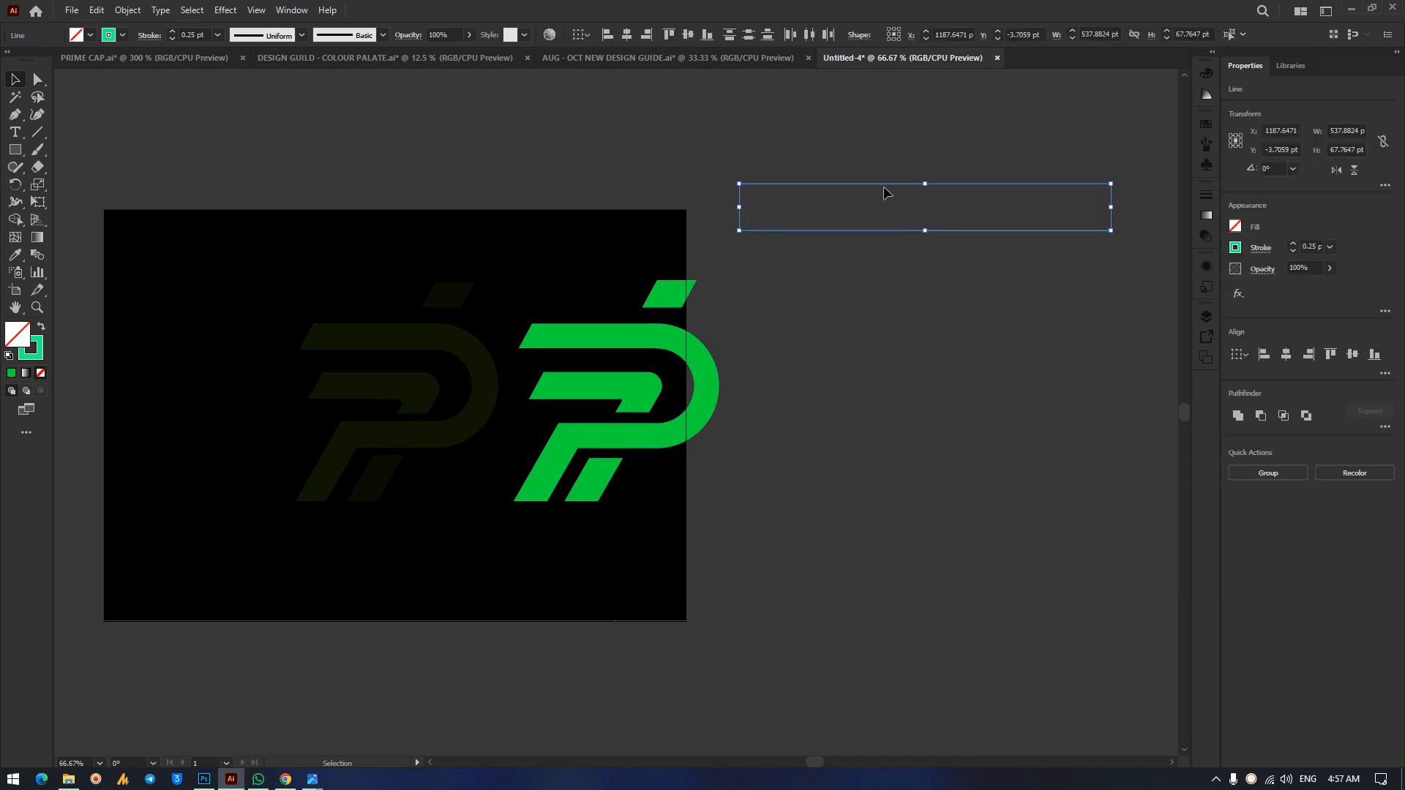
key("ctrl+g")
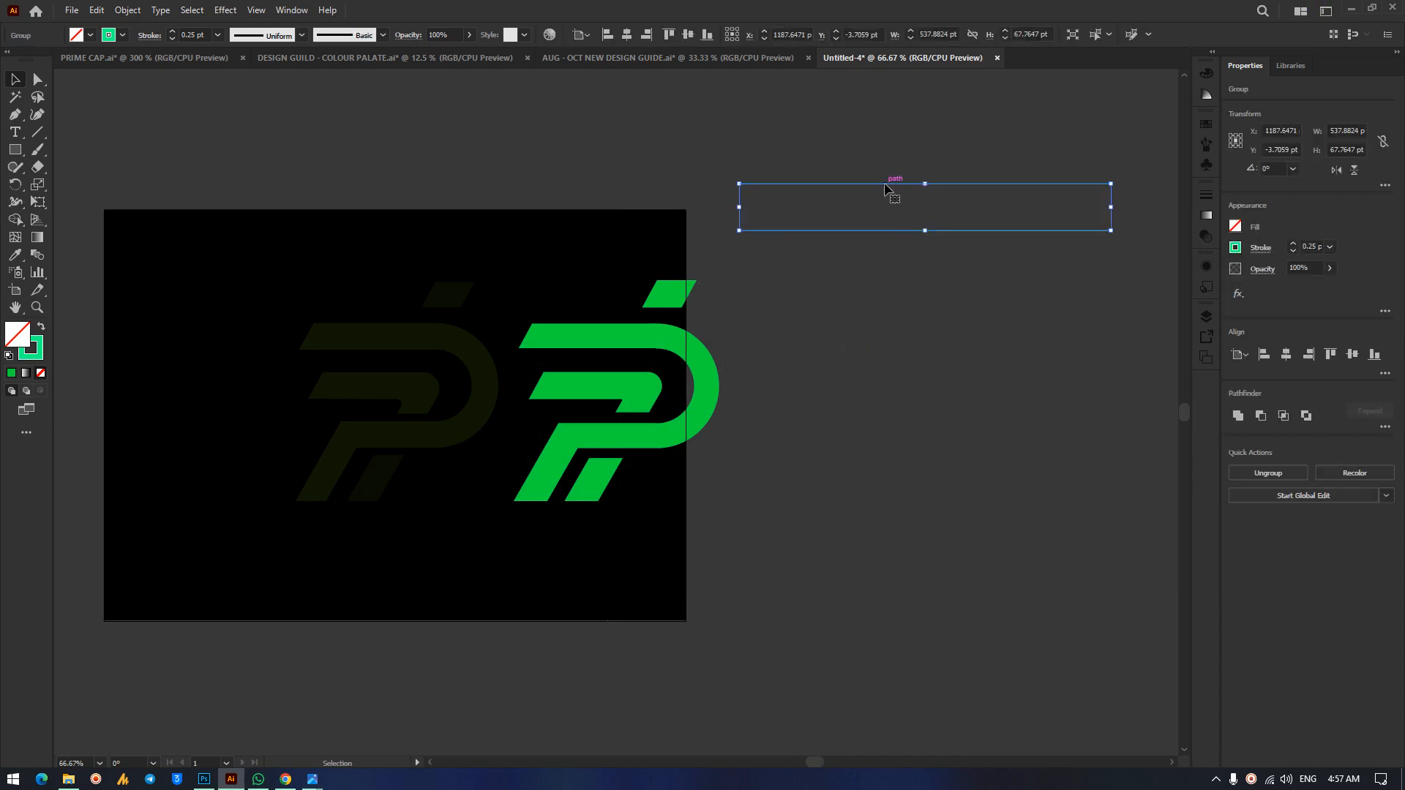
left_click_drag(893, 182, 902, 344)
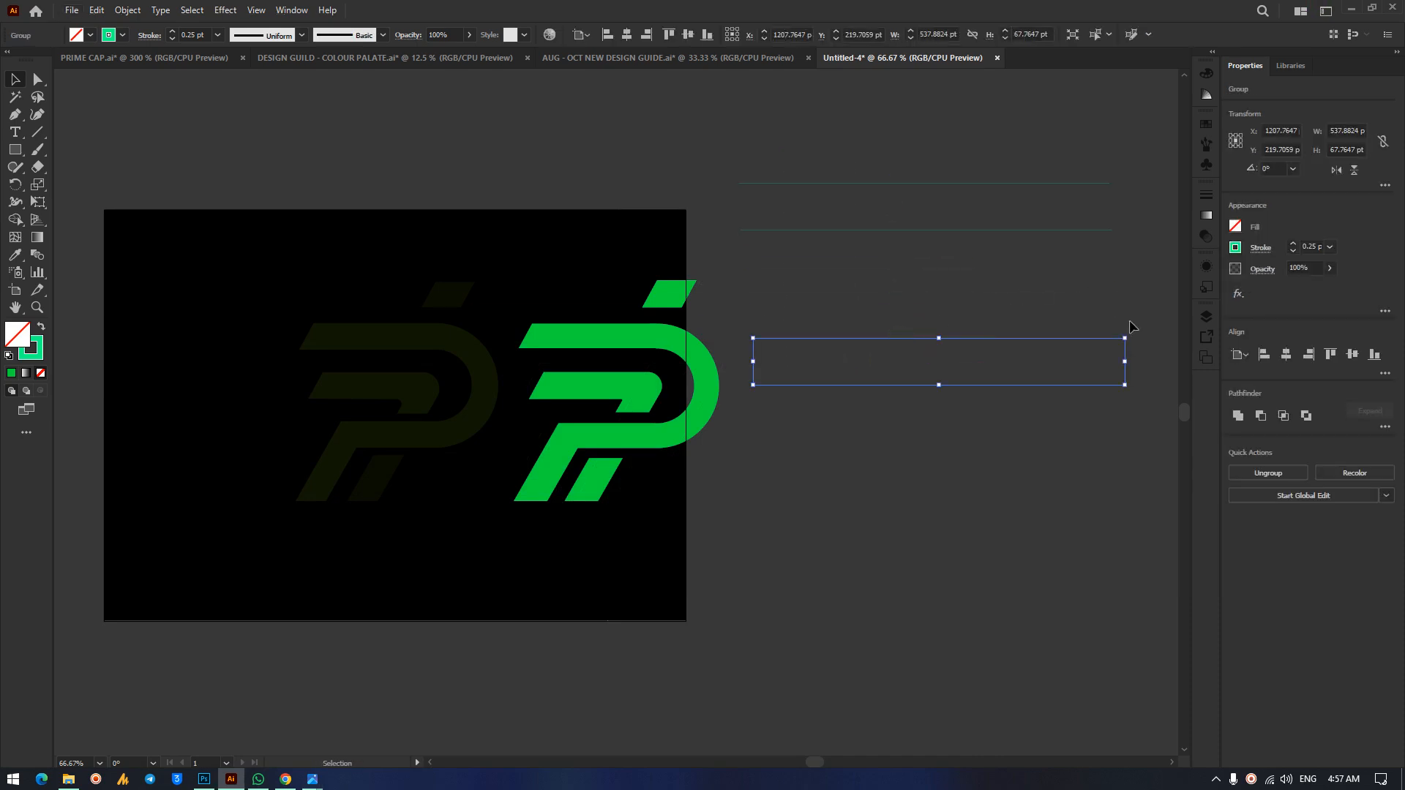
Rotate the copied line pair to vertical and repeat it across the horizontal pair until five evenly spaced columns are formed.
left_click_drag(1135, 335, 919, 560)
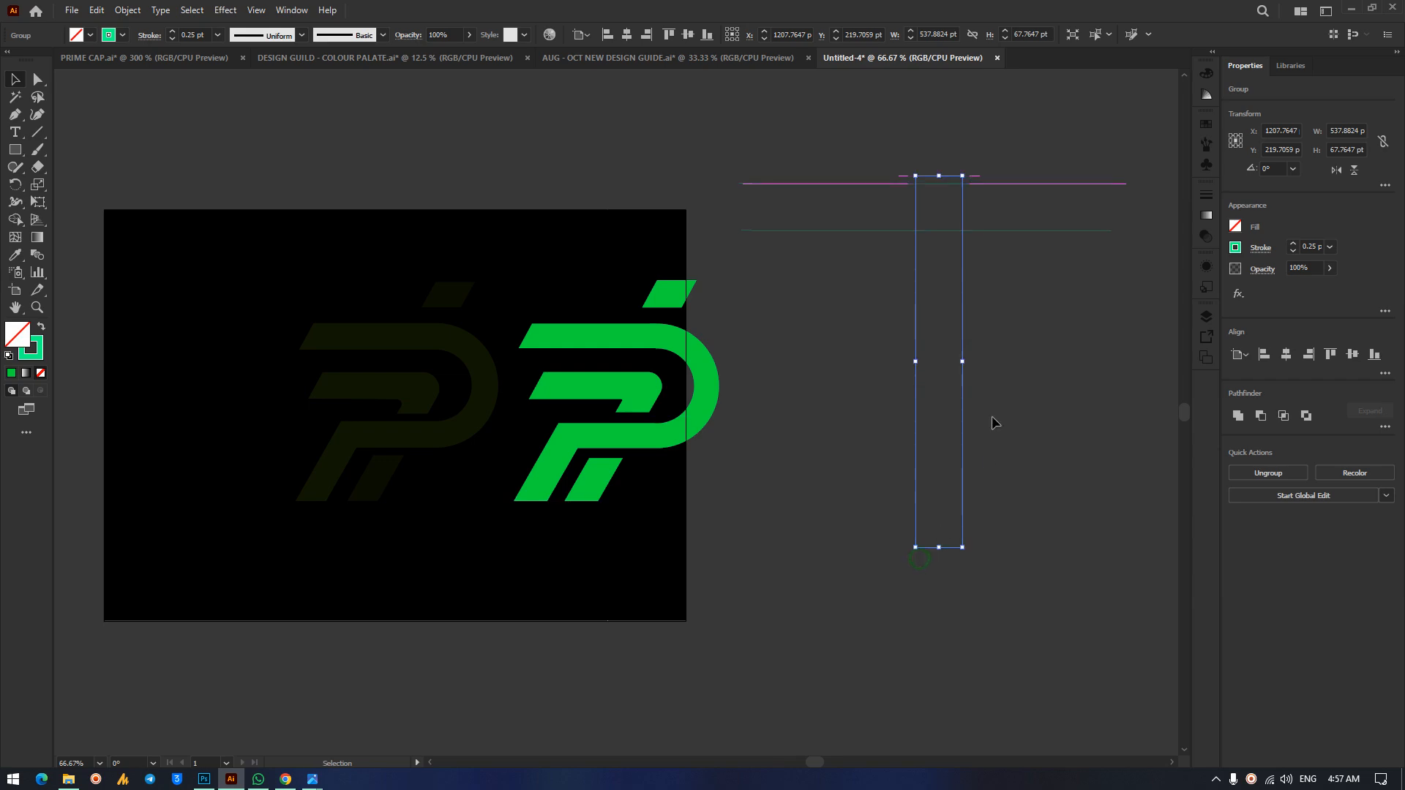
left_click_drag(959, 275, 964, 323)
left_click(866, 354)
left_click_drag(731, 298, 1029, 370)
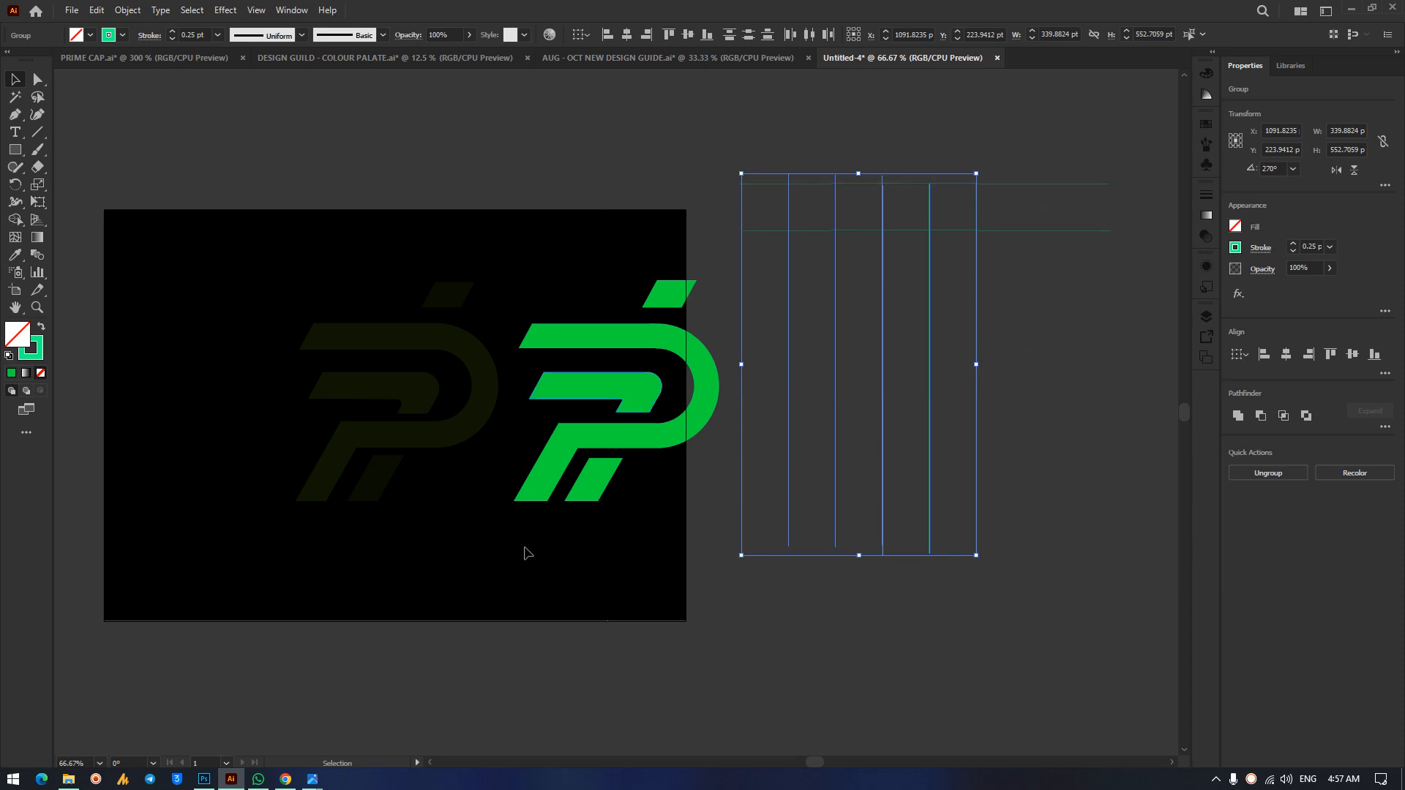
Compare the grid with the construction lines in ccordinance (2).jpg, return to Illustrator and deselect the vertical lines.
mouse_move(312, 780)
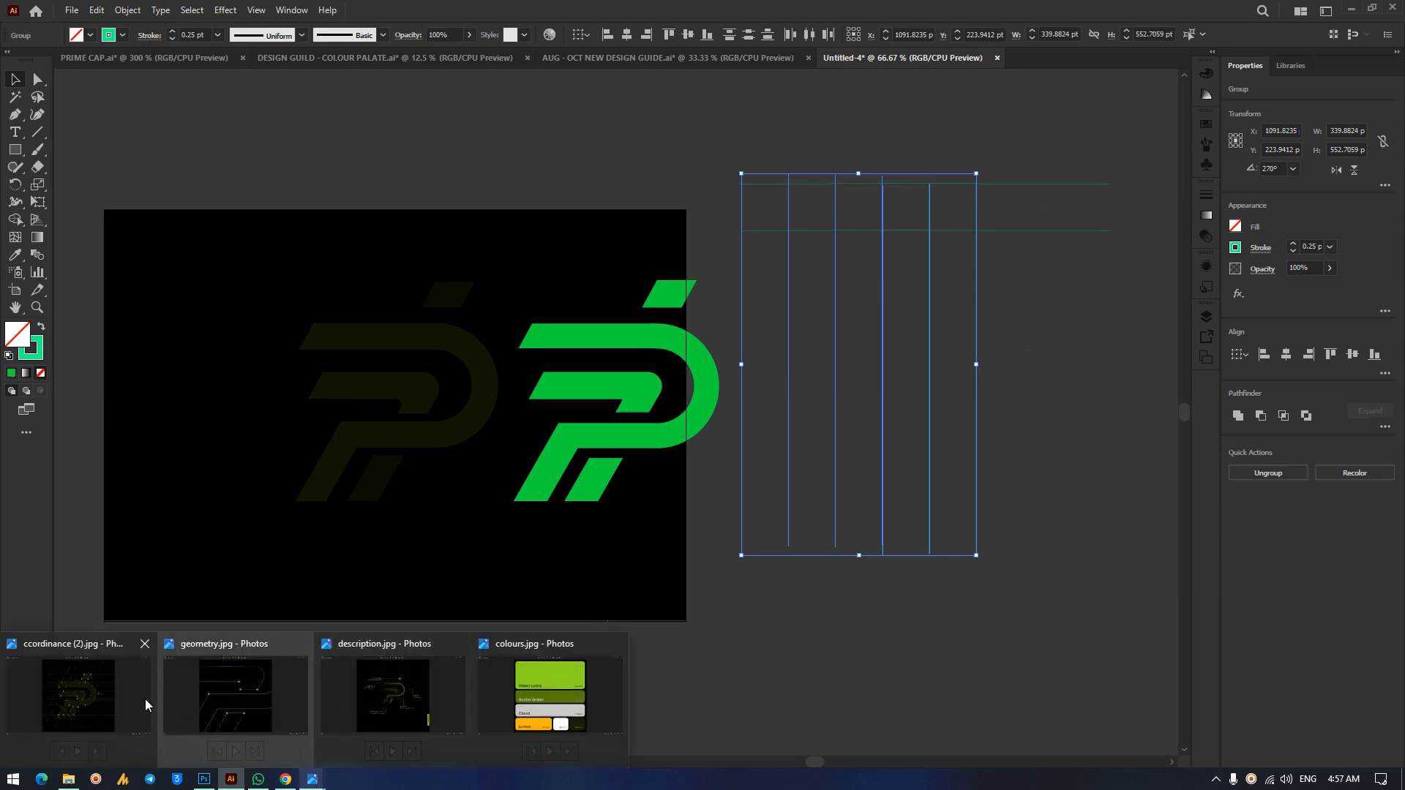
left_click(110, 699)
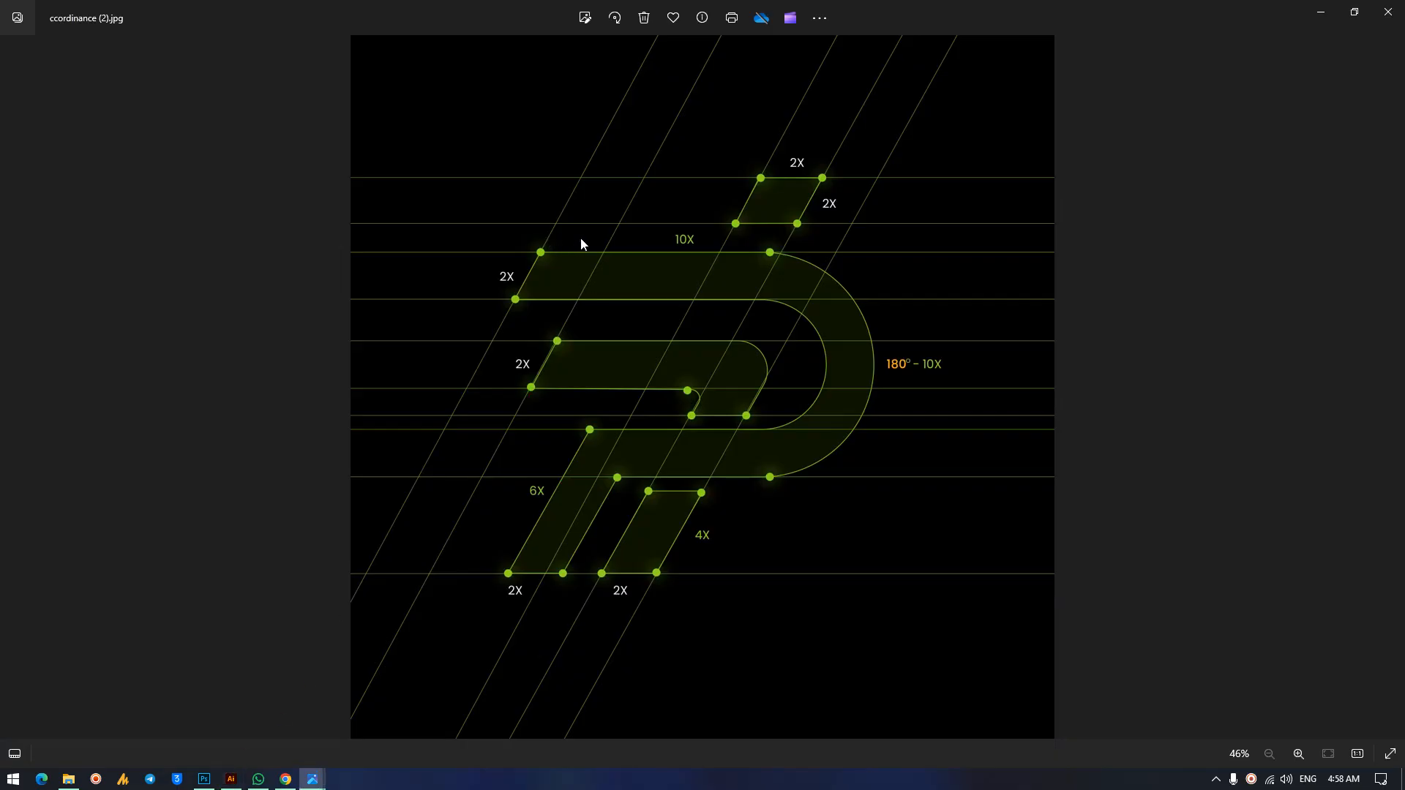
left_click(233, 781)
left_click(233, 782)
left_click(1322, 12)
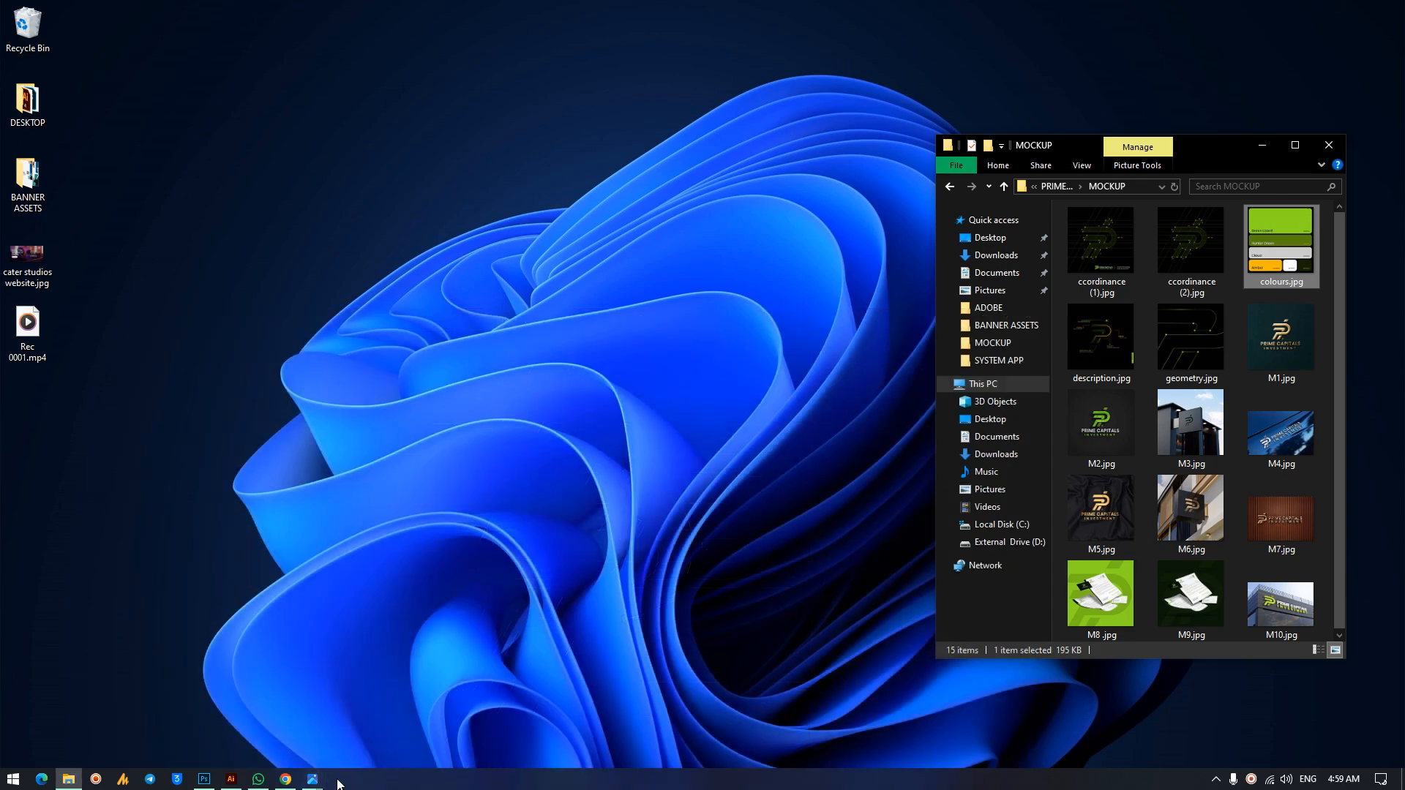
left_click(230, 781)
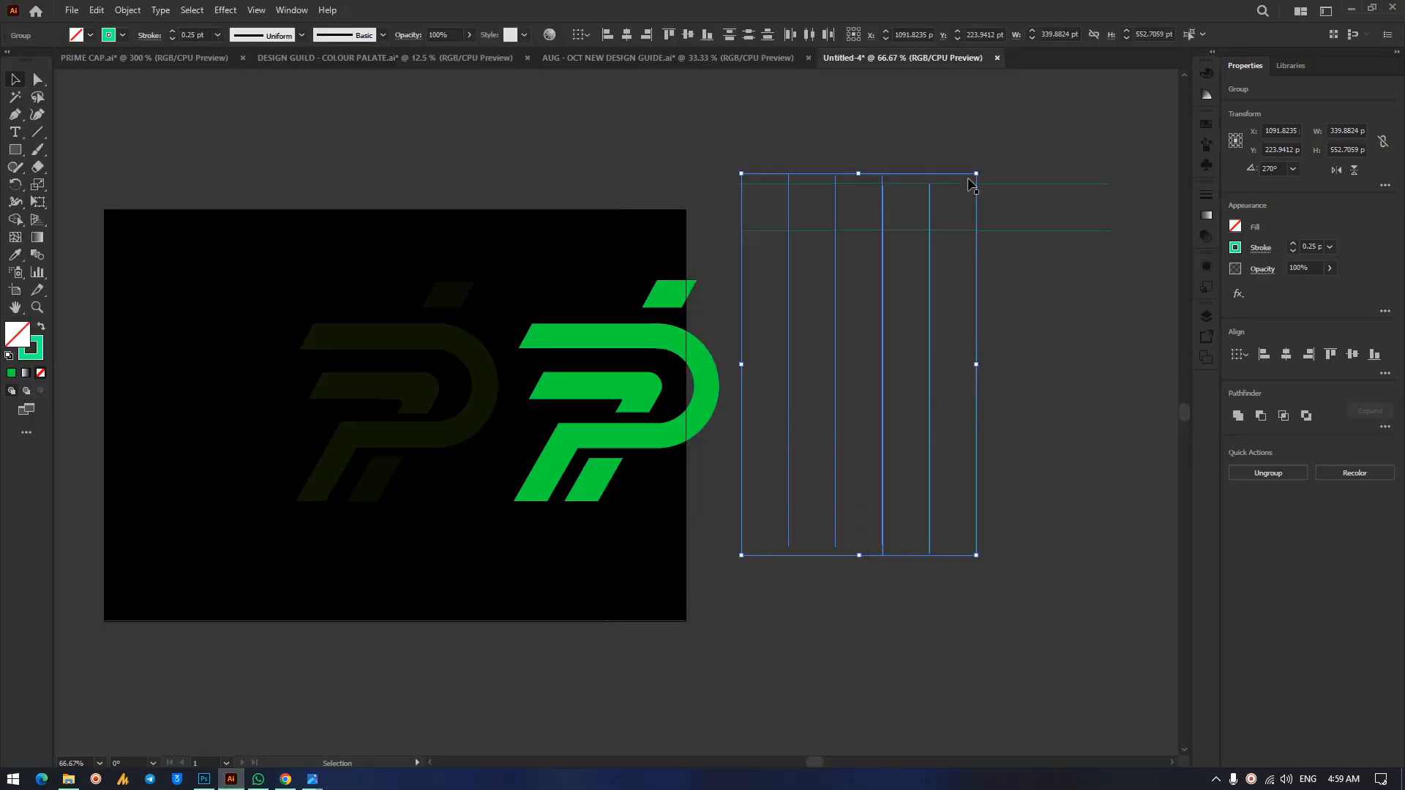
left_click(1025, 284)
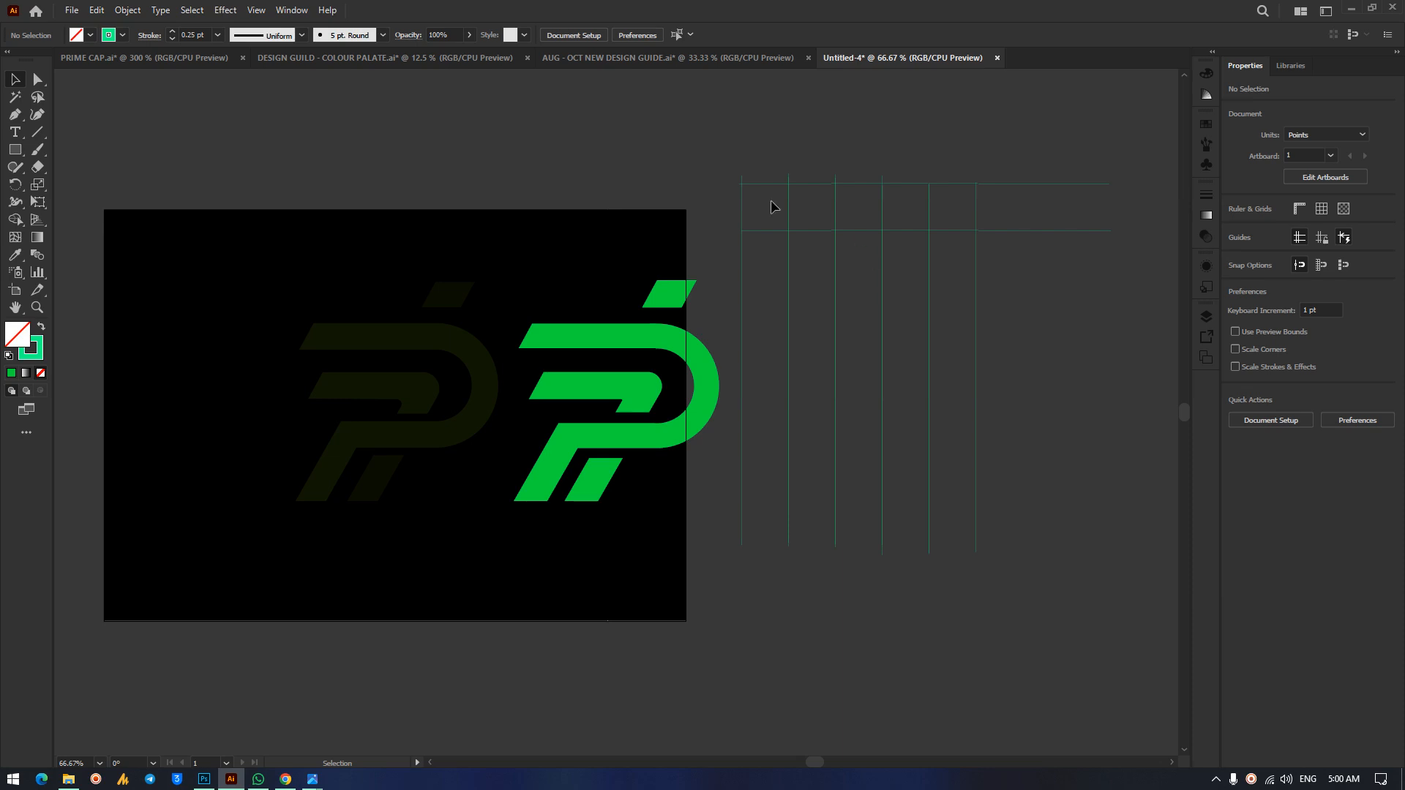
Unlock and delete the faint reference logo, keeping the black background locked, and move the green logo to the middle of the artboard.
left_click_drag(737, 144, 1044, 253)
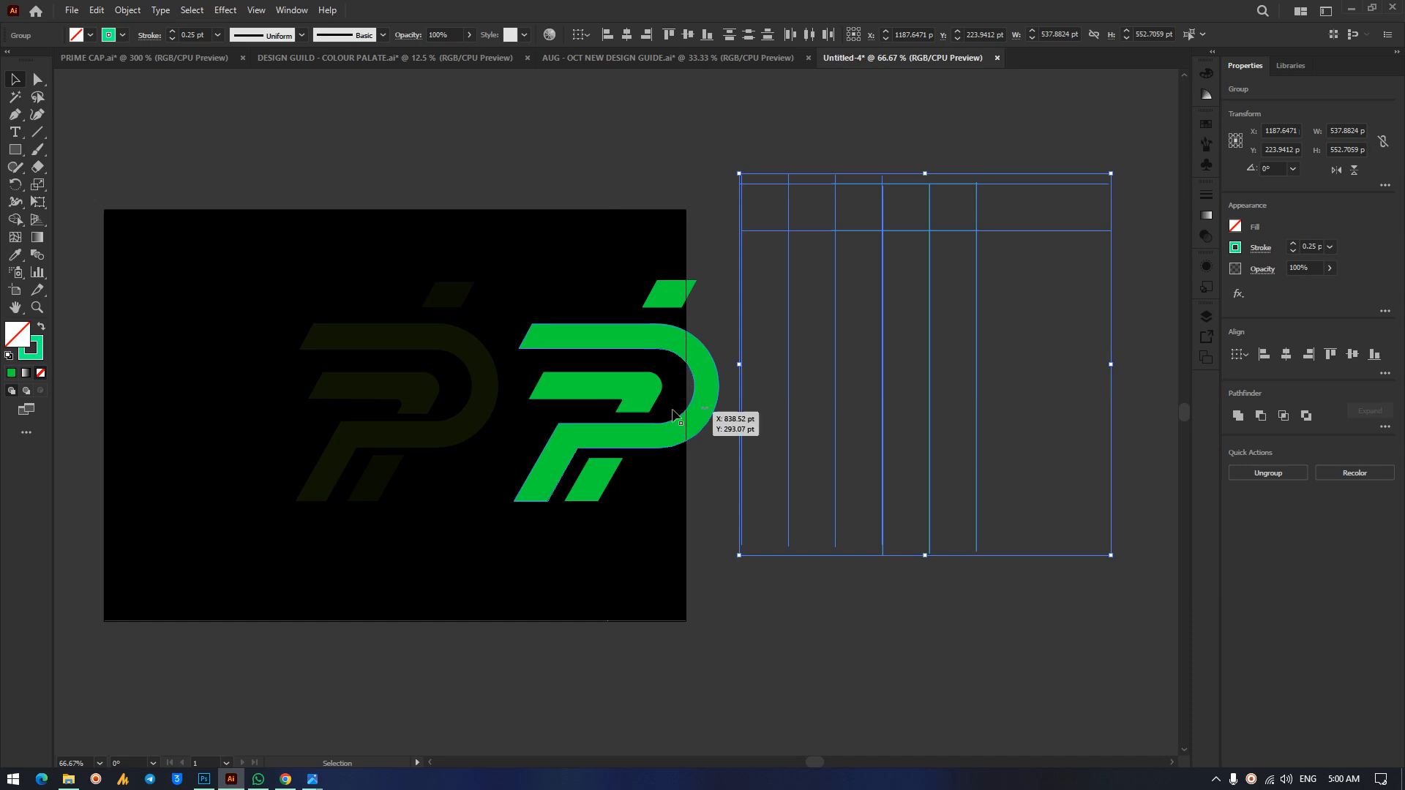
left_click(1288, 65)
left_click(1258, 71)
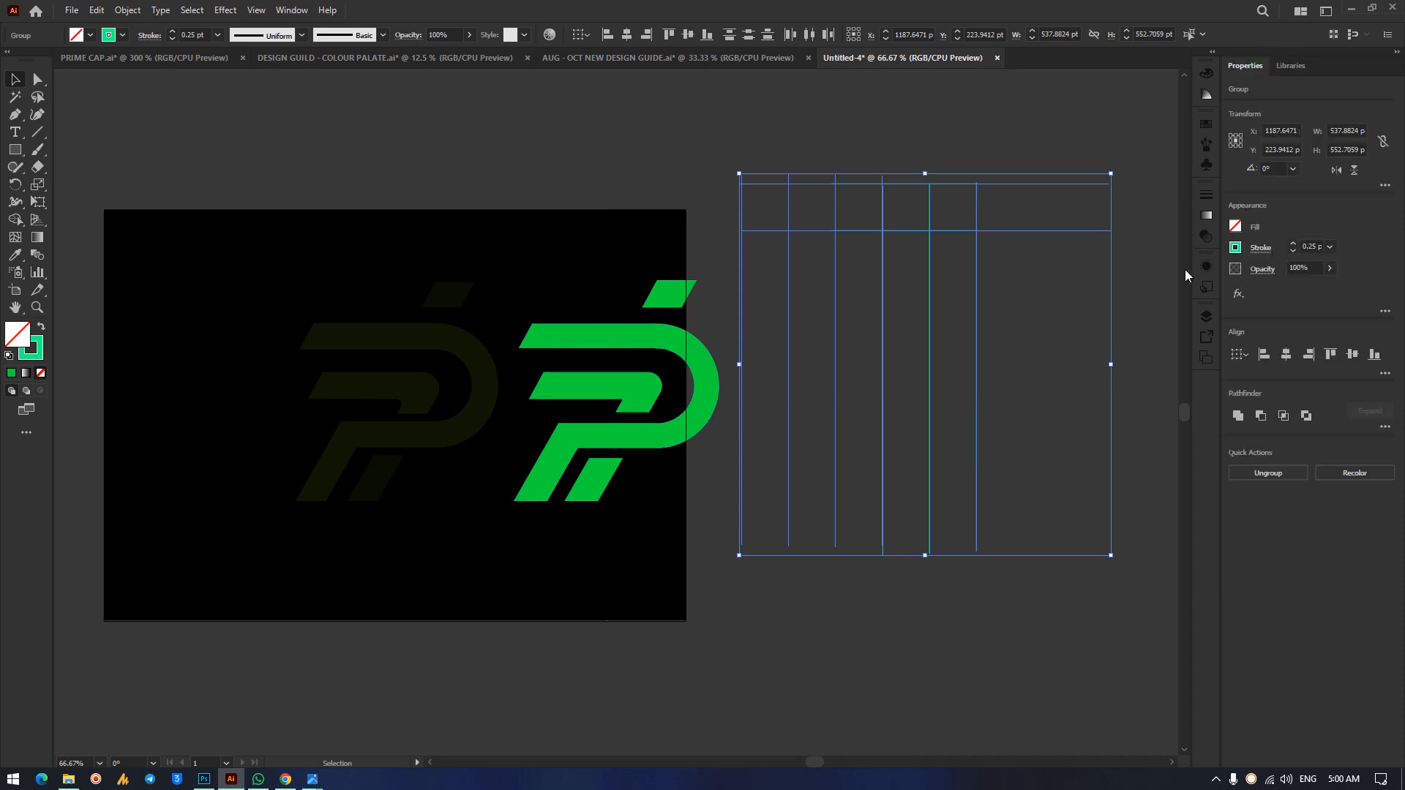
left_click(1208, 316)
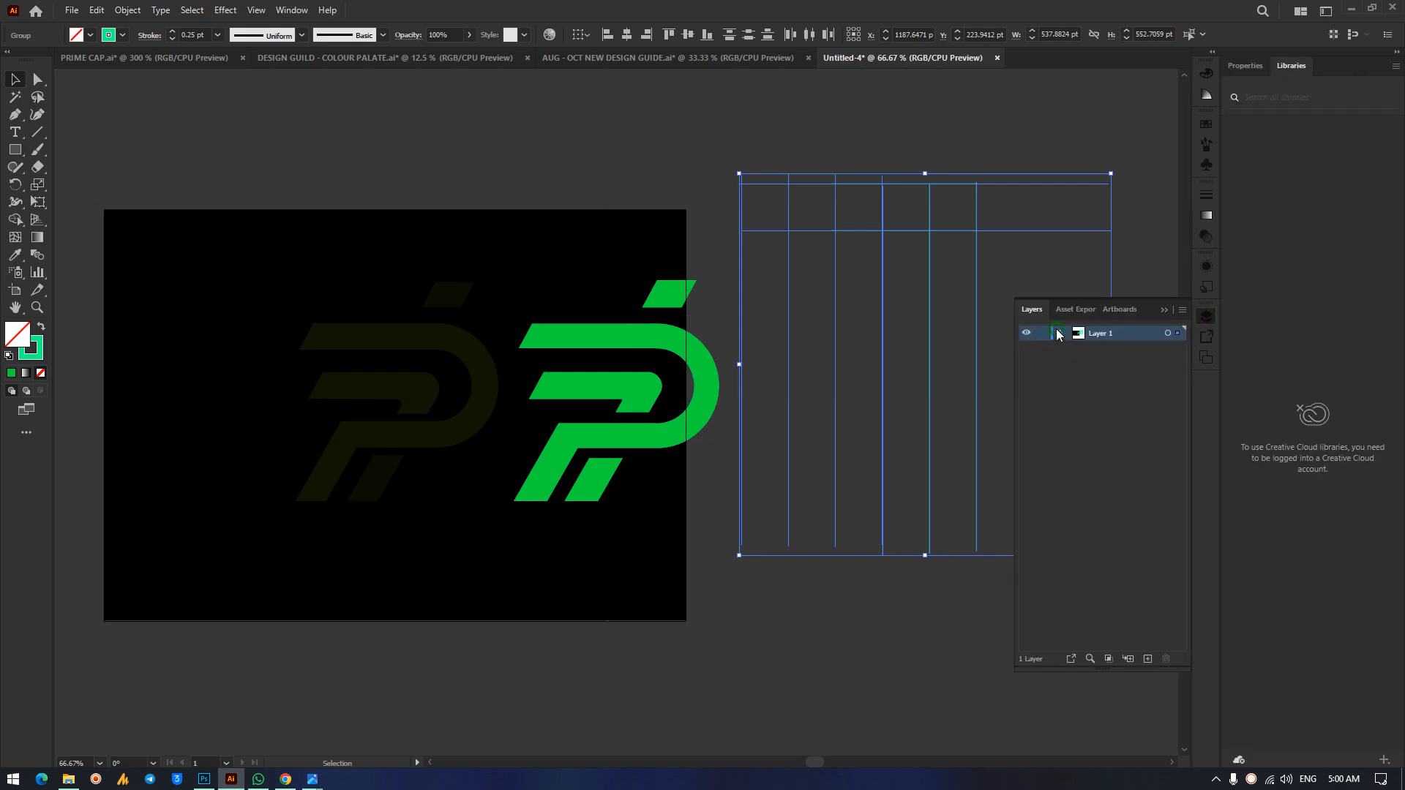
left_click(1042, 471)
left_click(1042, 456)
left_click(1043, 471)
left_click_drag(279, 297, 467, 538)
key("Delete")
left_click_drag(502, 256, 717, 540)
left_click_drag(699, 386, 501, 404)
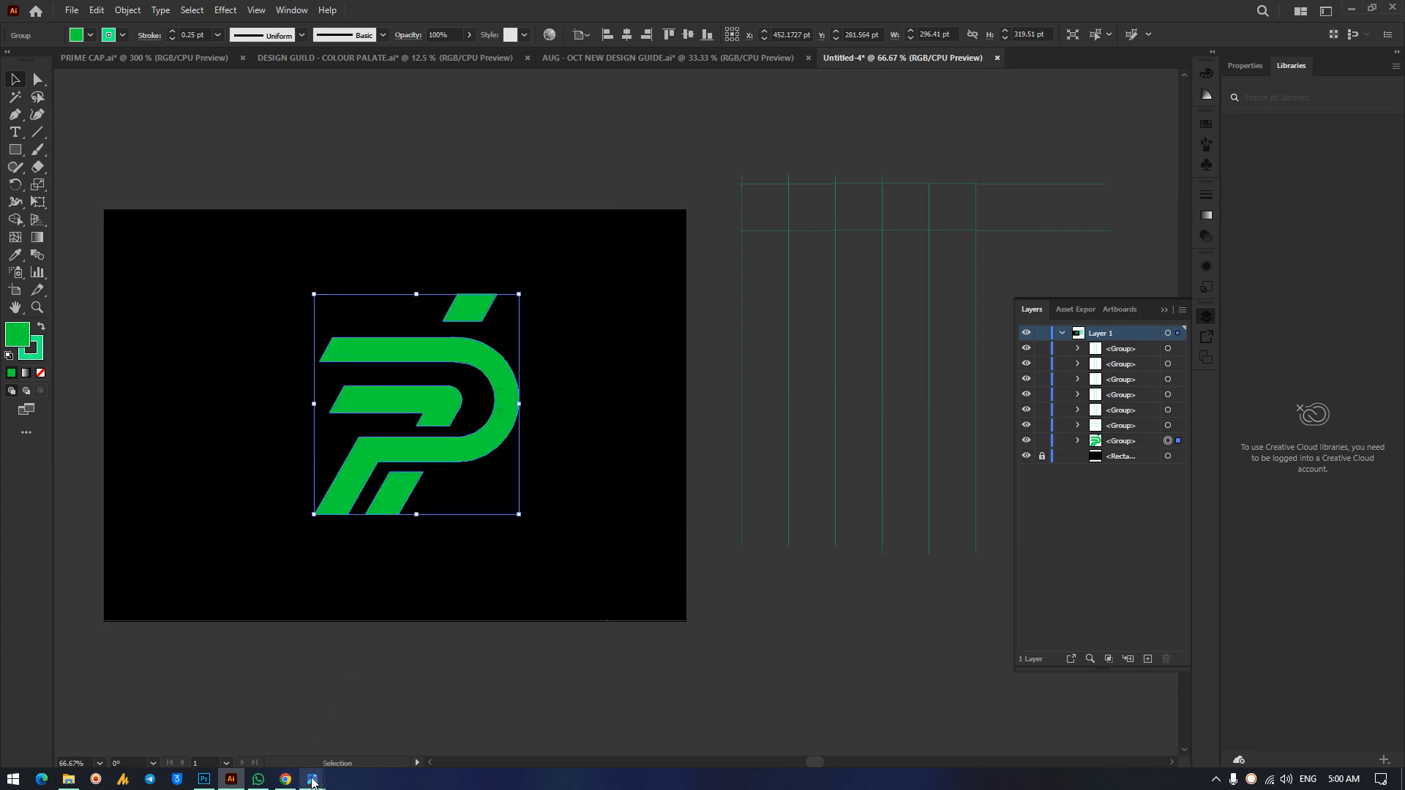
Examine the logo's construction lines in ccordinance (2).jpg and its outline details in geometry.jpg, and return to Illustrator.
mouse_move(313, 781)
left_click(81, 684)
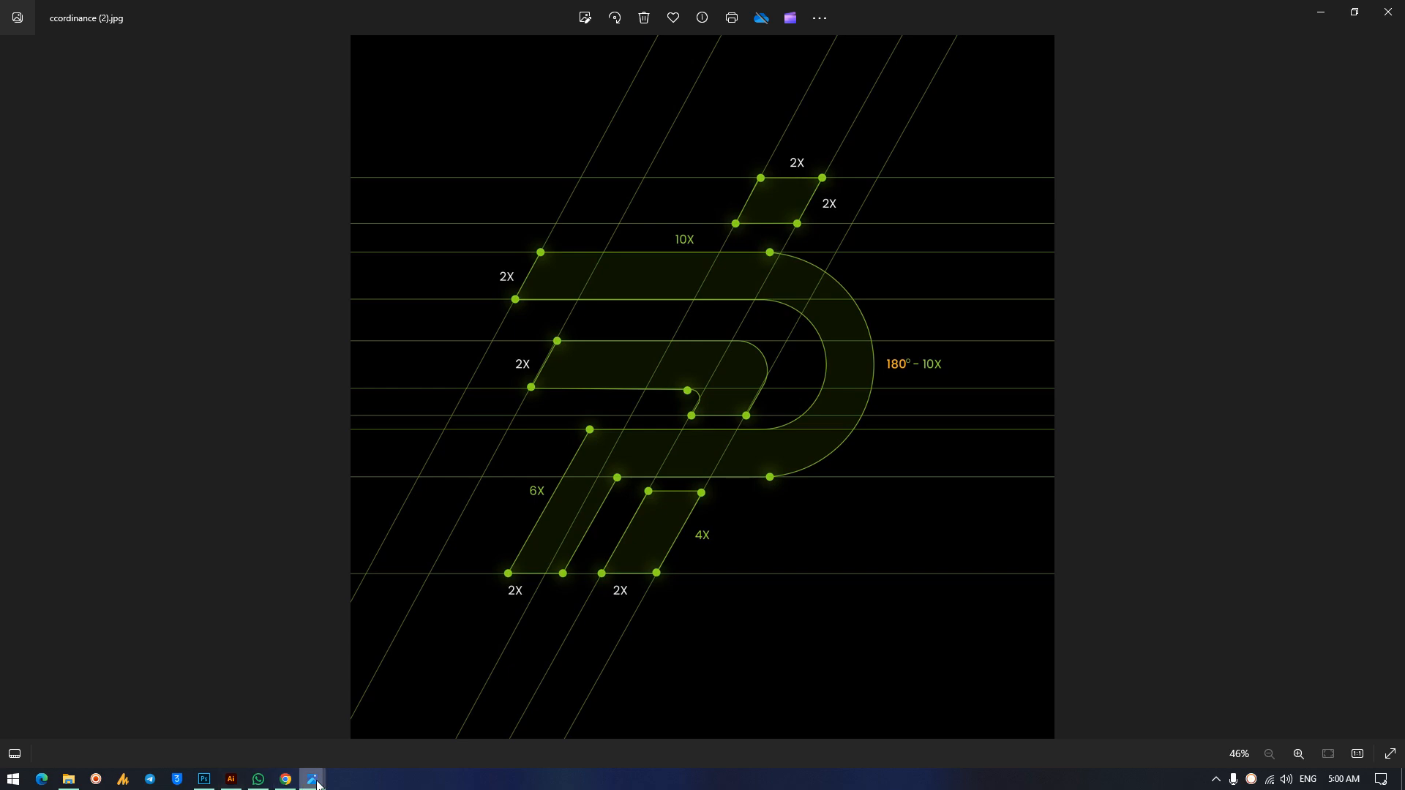
mouse_move(313, 780)
left_click(252, 724)
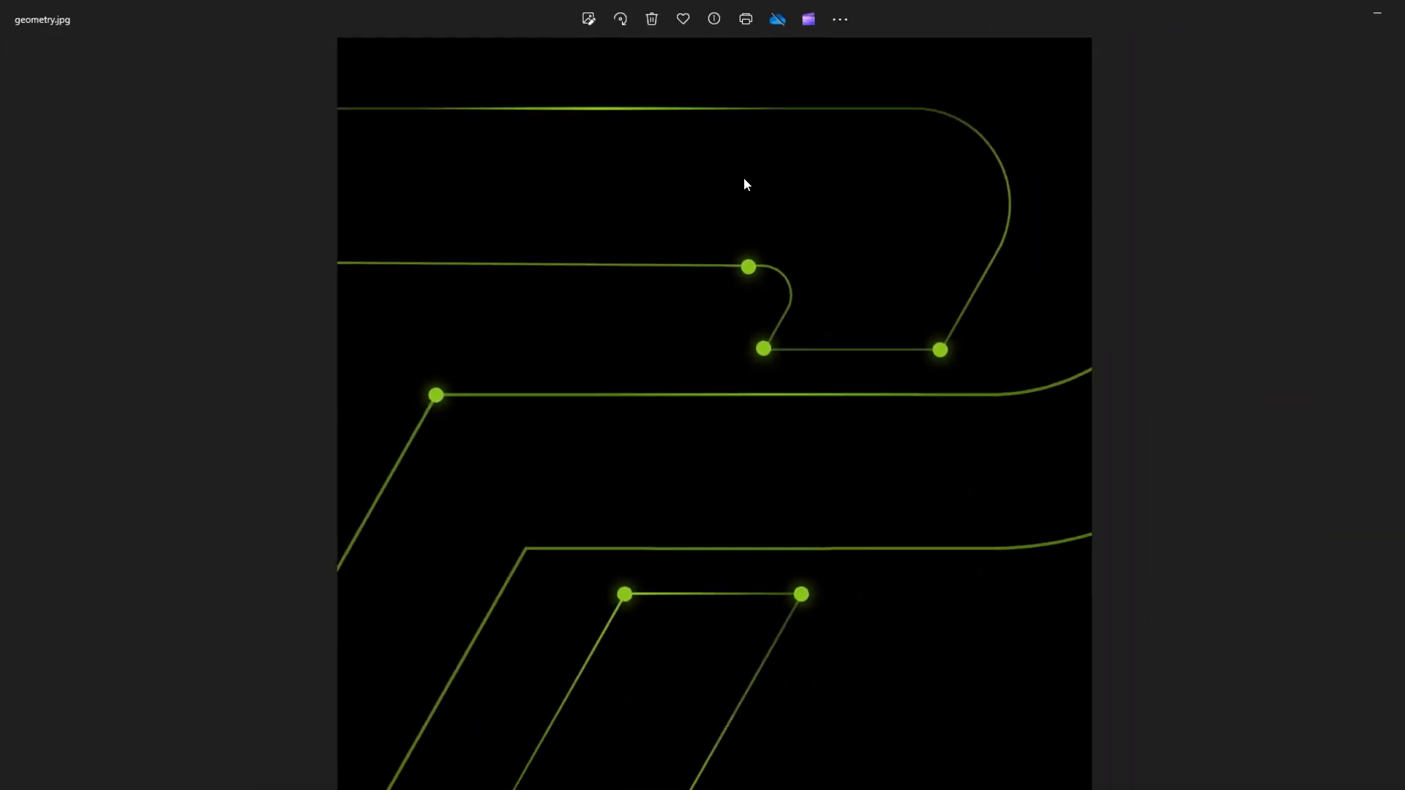
left_click(286, 780)
left_click(285, 780)
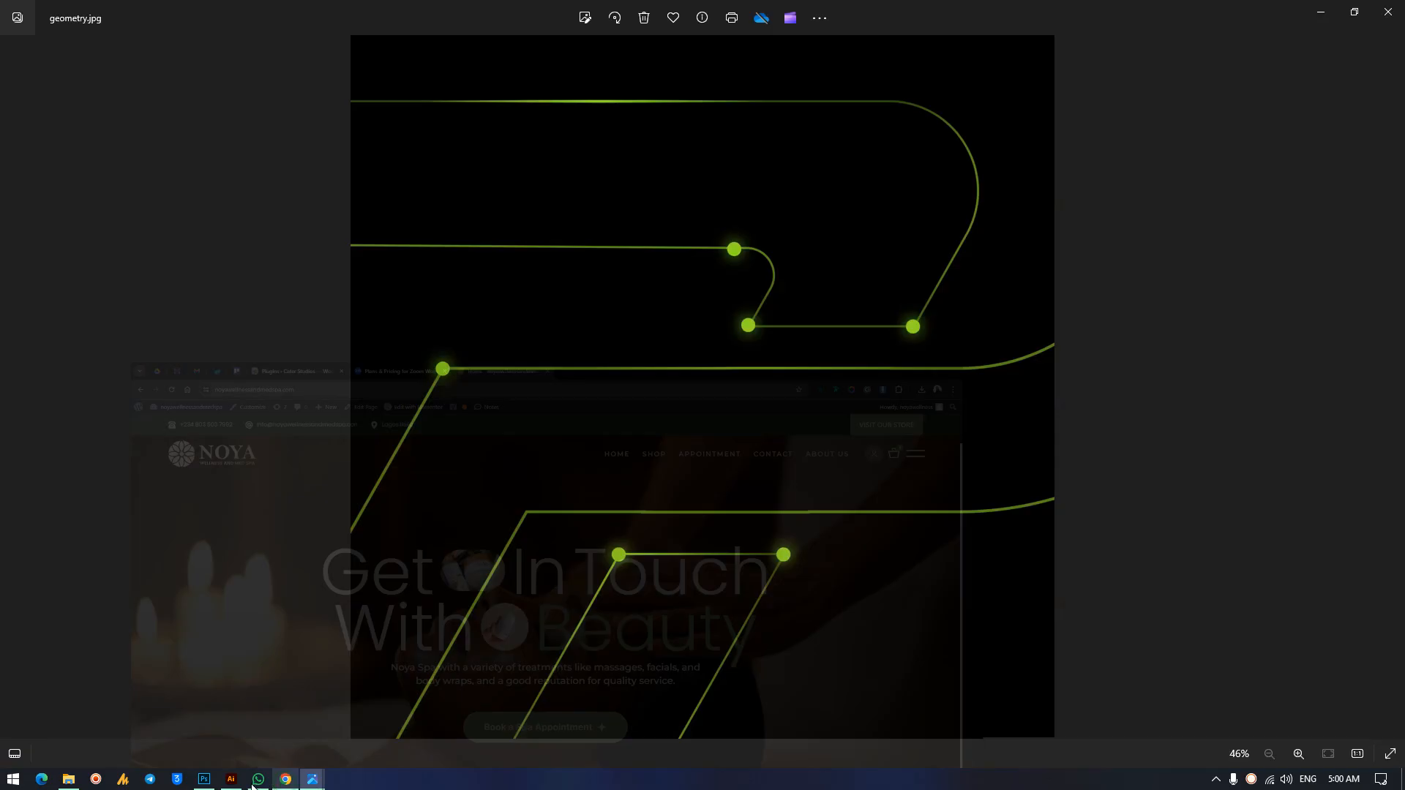
left_click(231, 781)
left_click(286, 780)
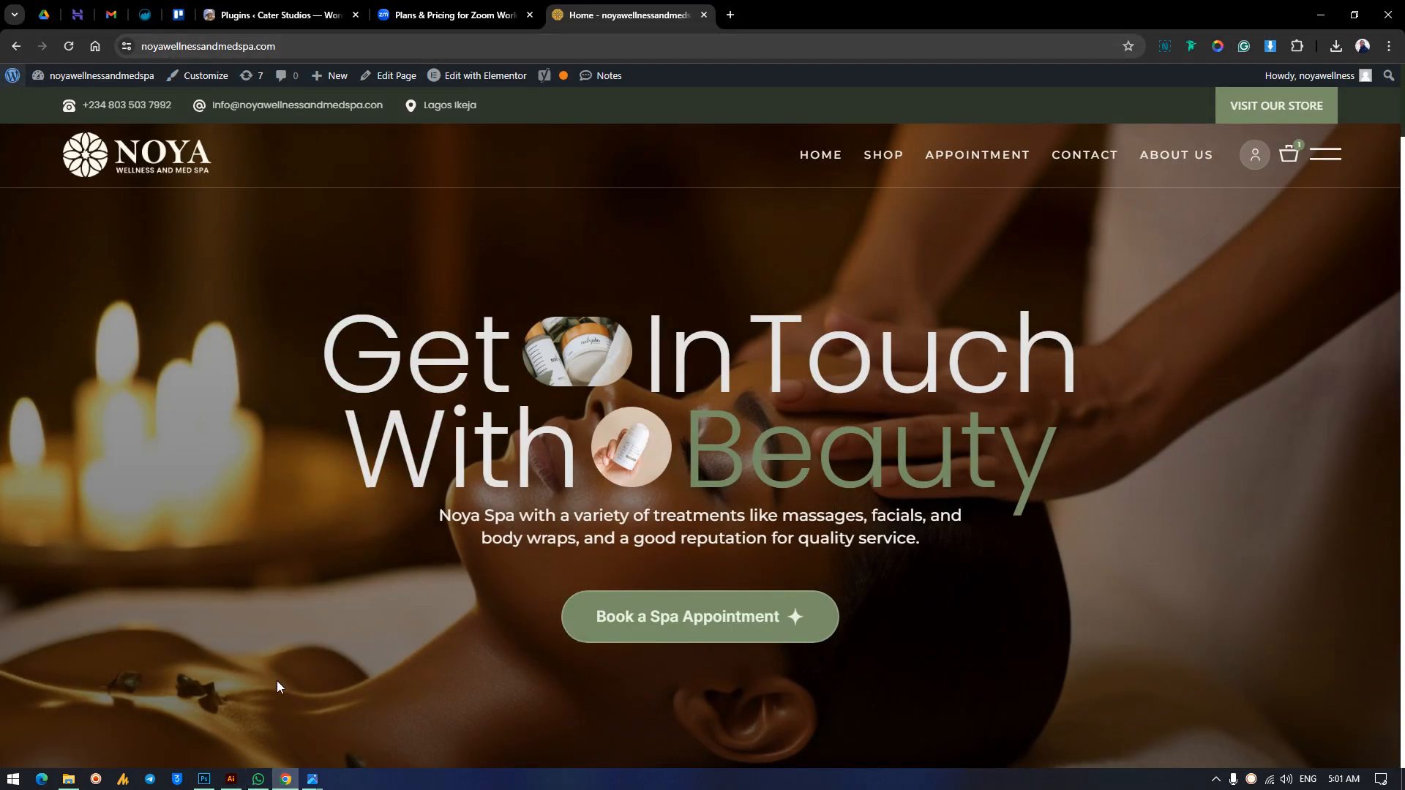
left_click(231, 780)
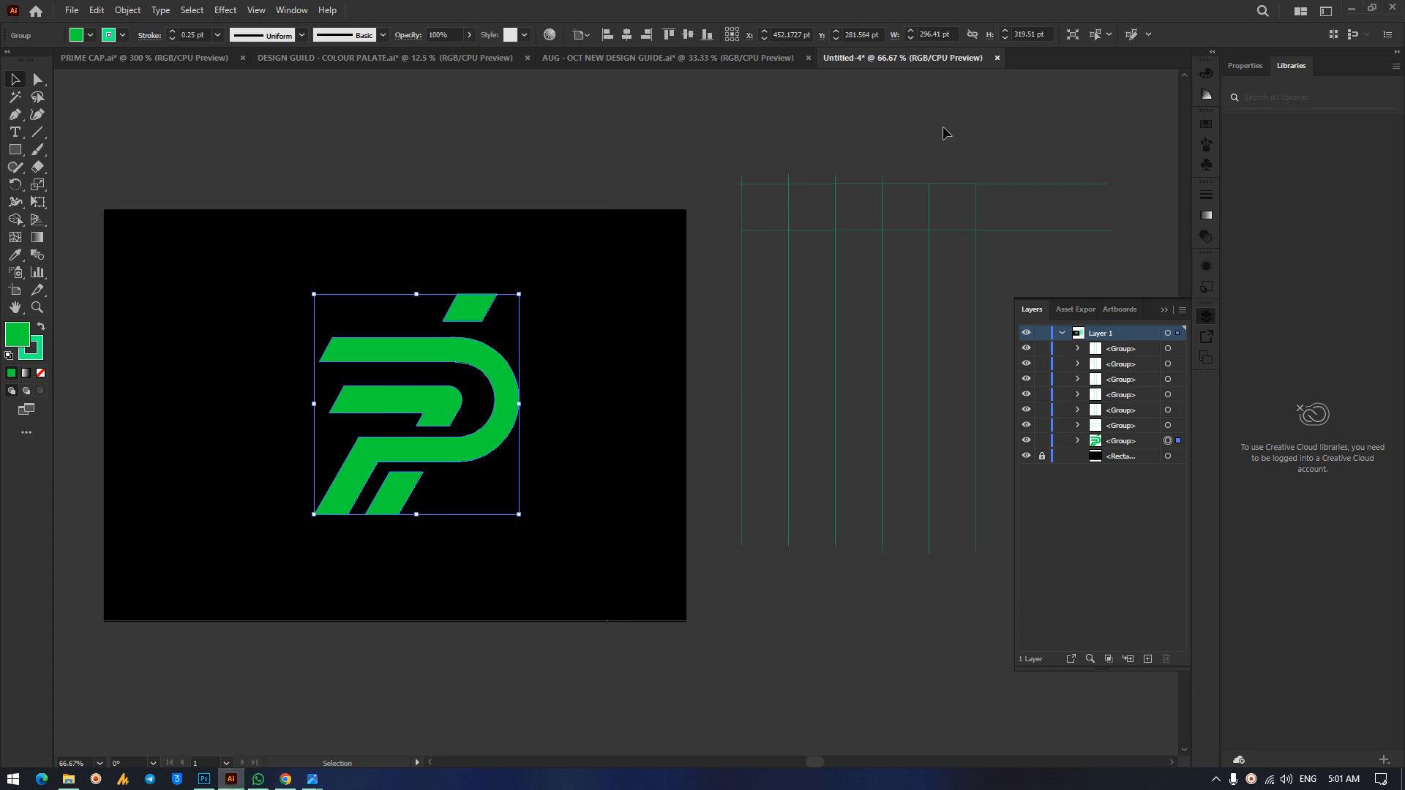
Move the horizontal line pair above the vertical lines and draw a horizontal line about 425 pt long on the artboard above the logo.
left_click_drag(911, 183, 873, 133)
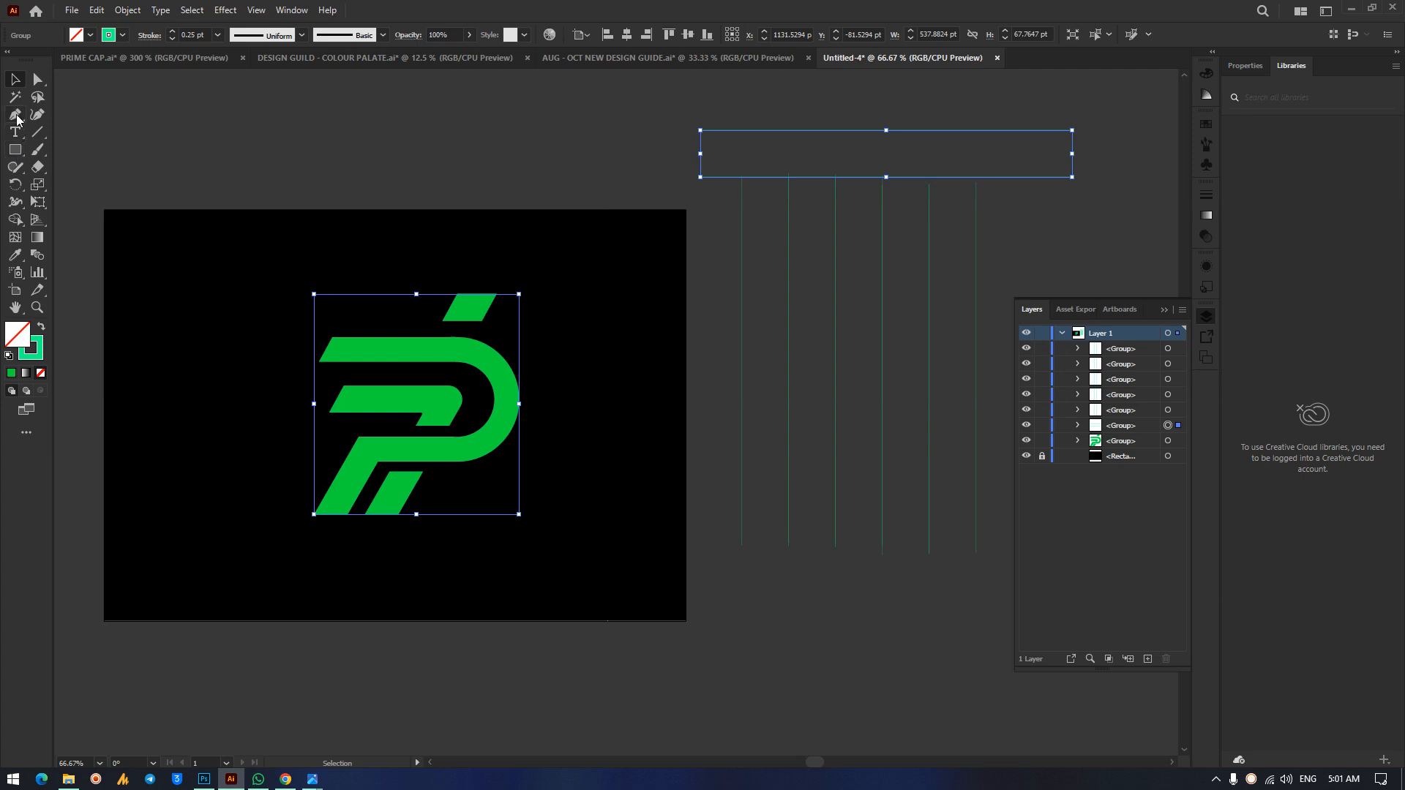
left_click(37, 132)
mouse_move(272, 242)
left_mouse_down()
mouse_move(524, 244)
mouse_move(574, 238)
mouse_move(565, 226)
left_mouse_up()
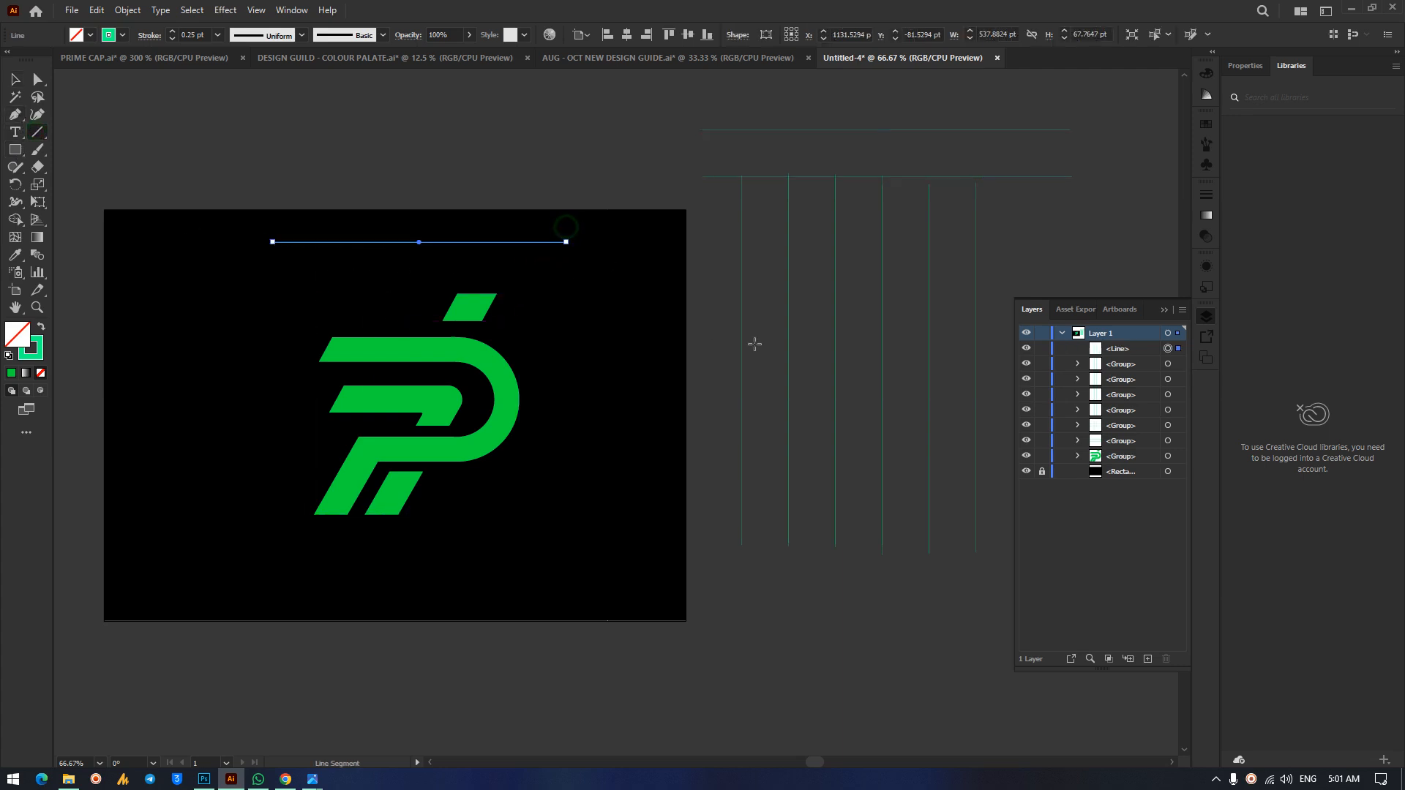
Set the stroke weight of the new line above the logo to 1 pt and deselect it.
key("ctrl+plus")
key("ctrl+plus")
key("ctrl+plus")
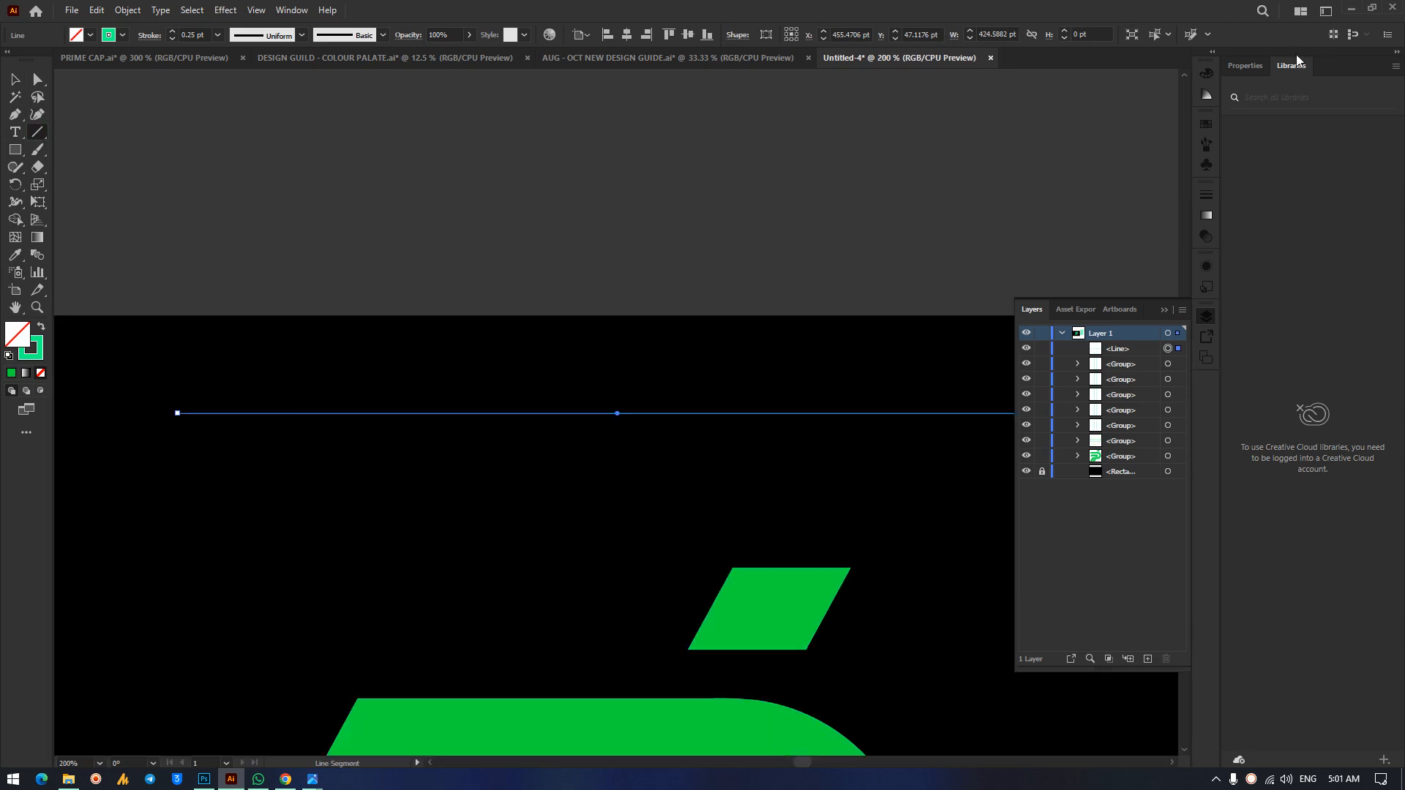
left_click(1165, 311)
left_click(1209, 196)
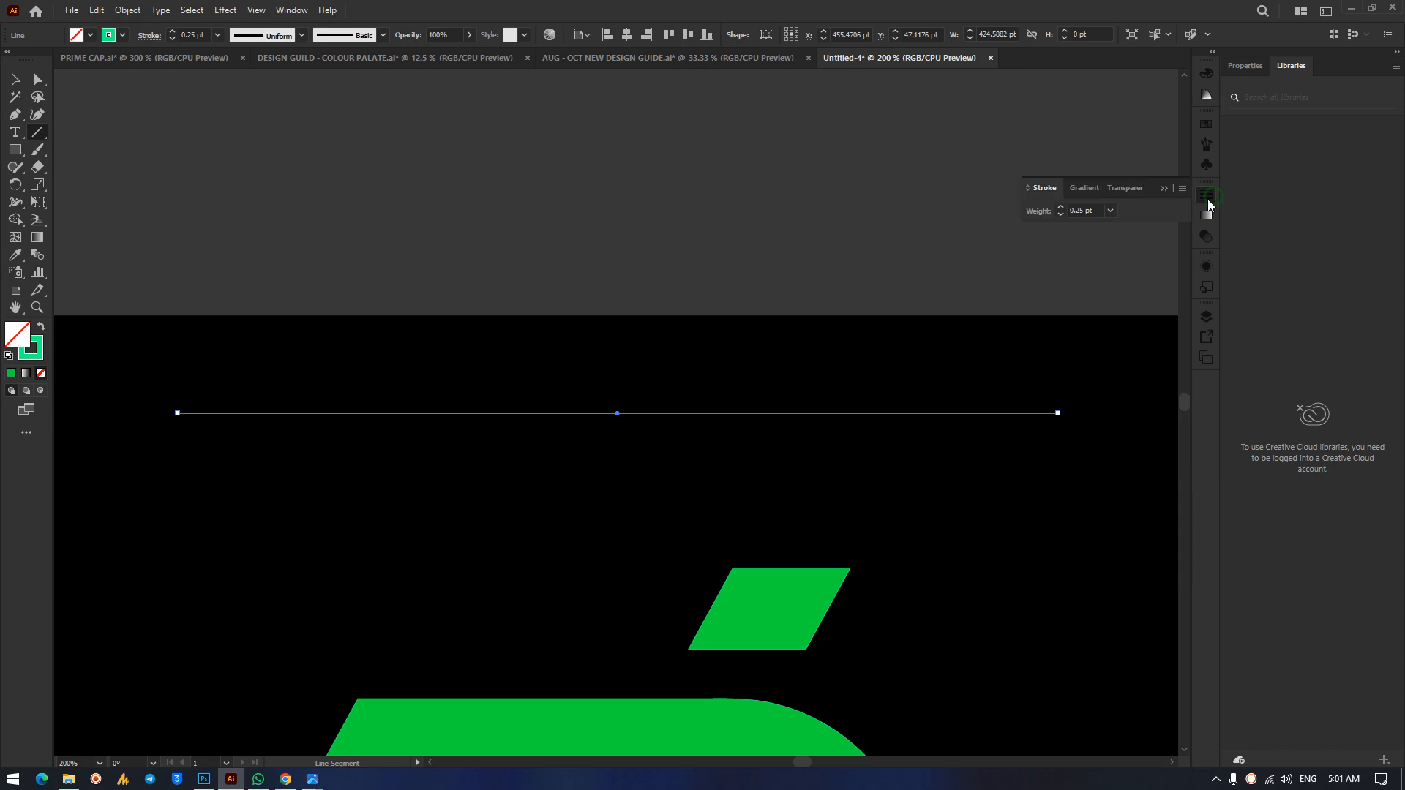
left_click(1074, 208)
type("1")
key("Return")
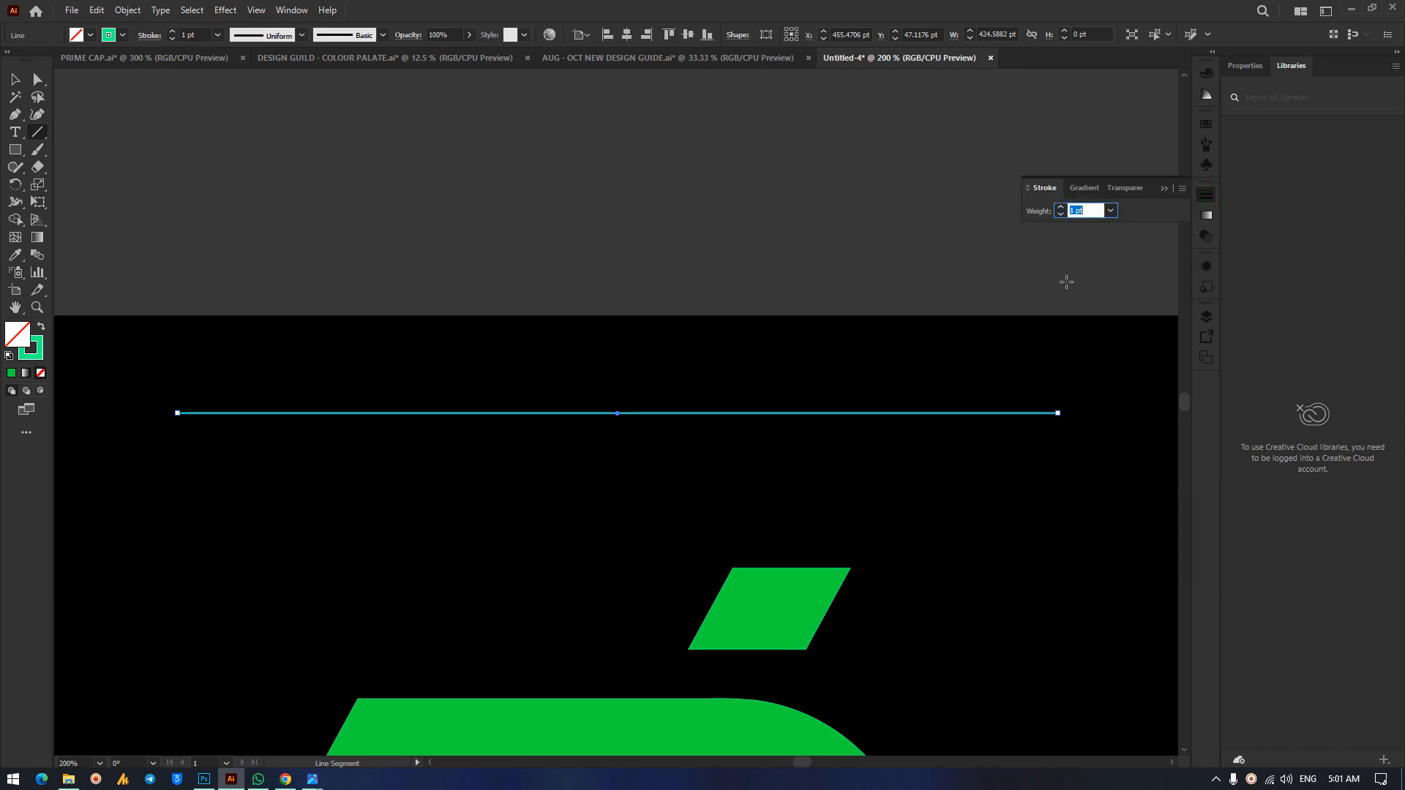
left_click(15, 79)
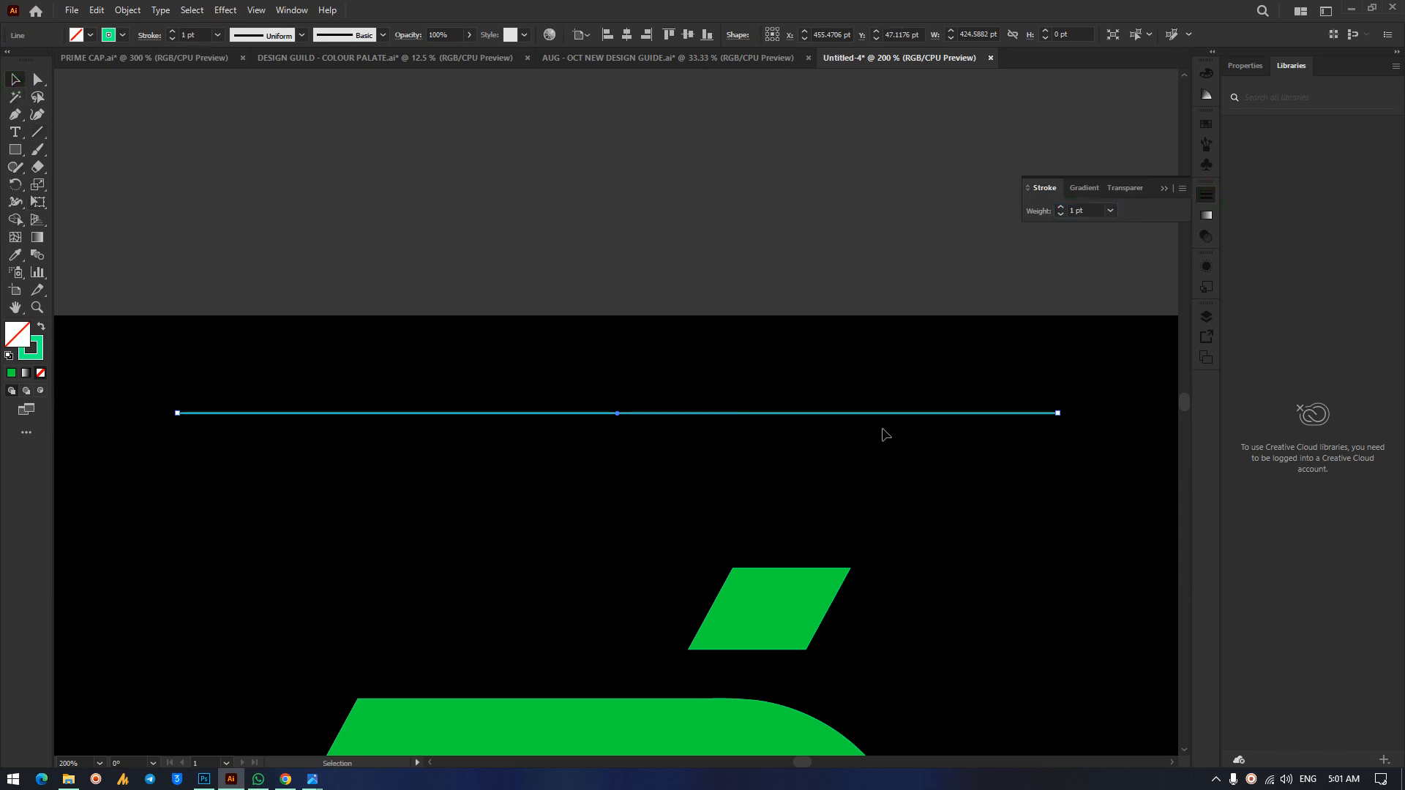
left_click(885, 353)
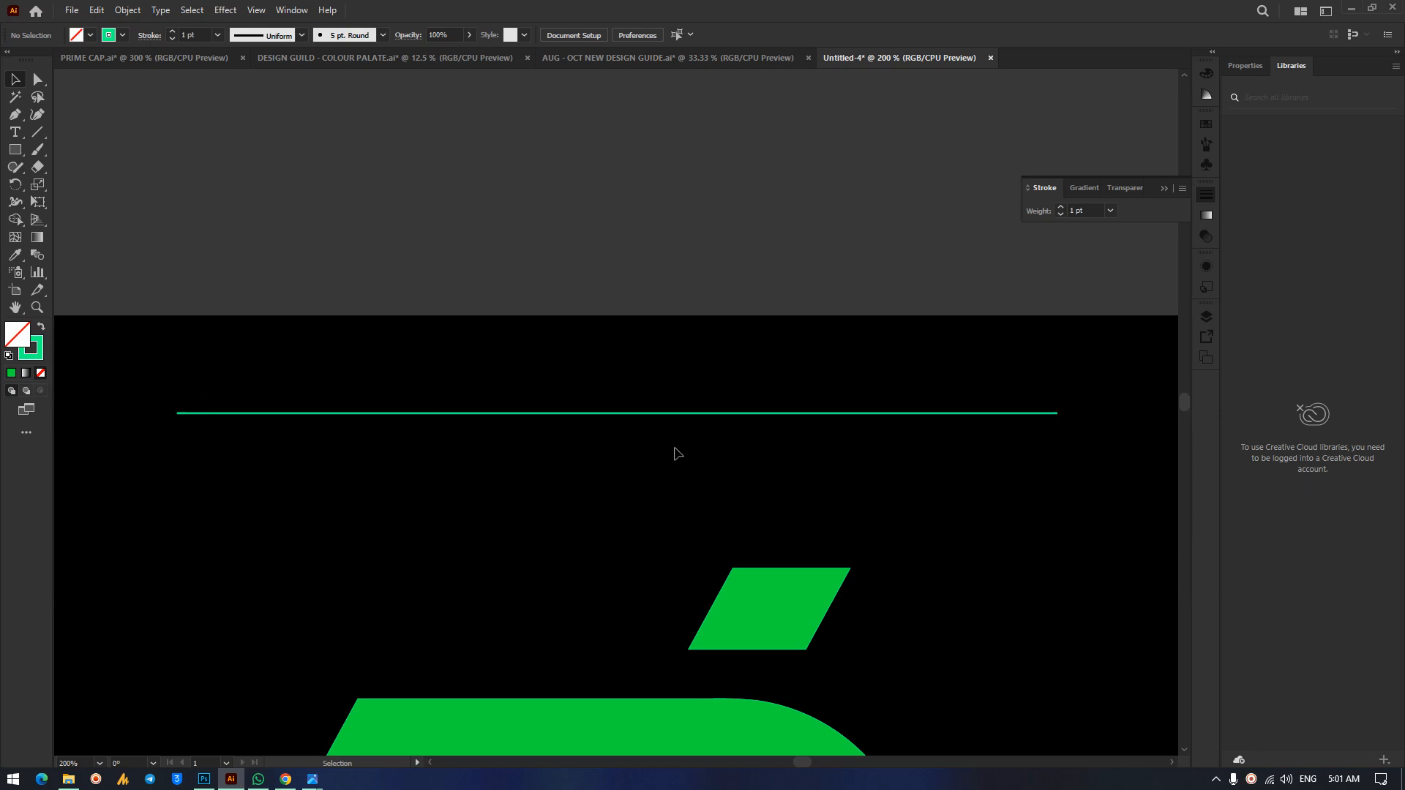
Show the full stroke options and apply the tapered Width Profile 1 to the horizontal line above the logo.
left_click(1180, 189)
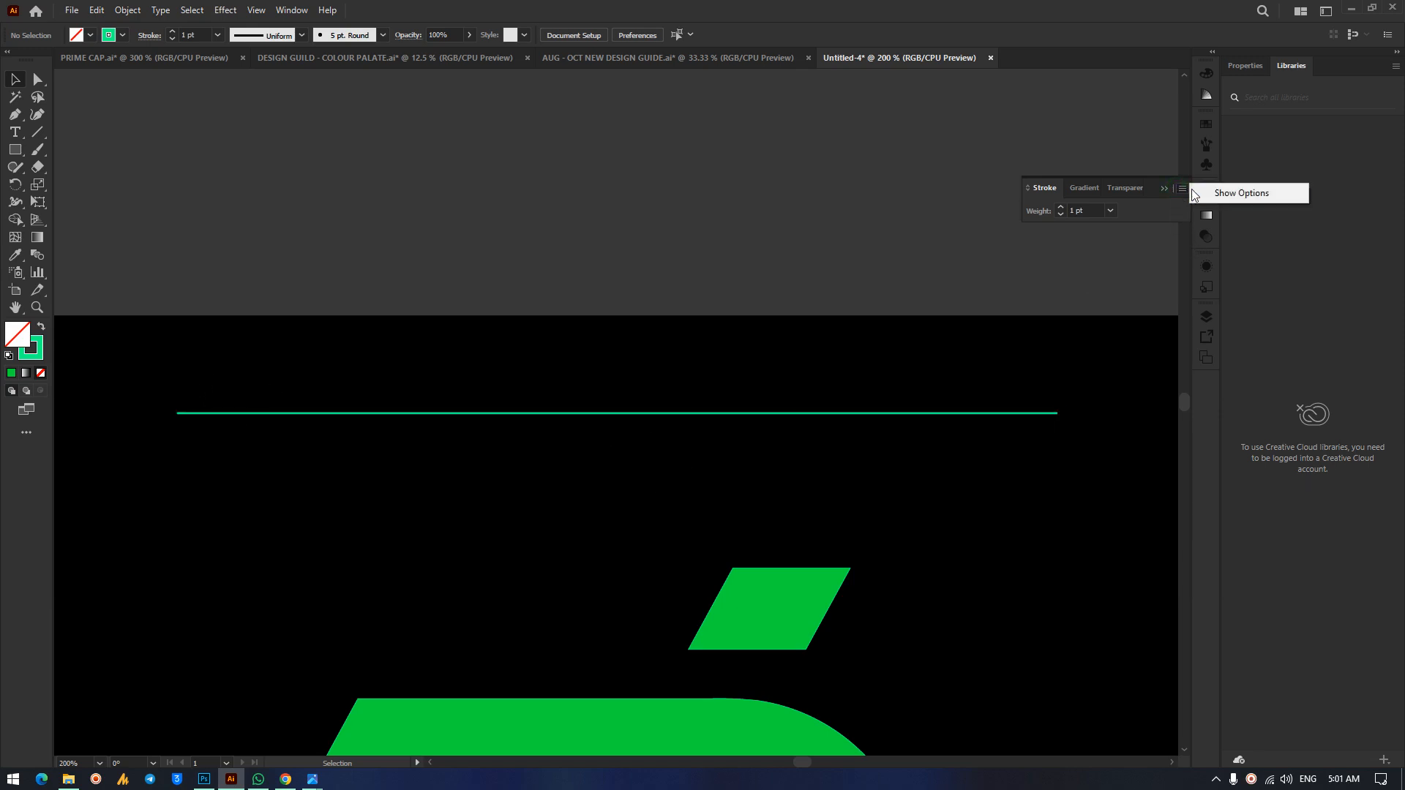
left_click(1232, 195)
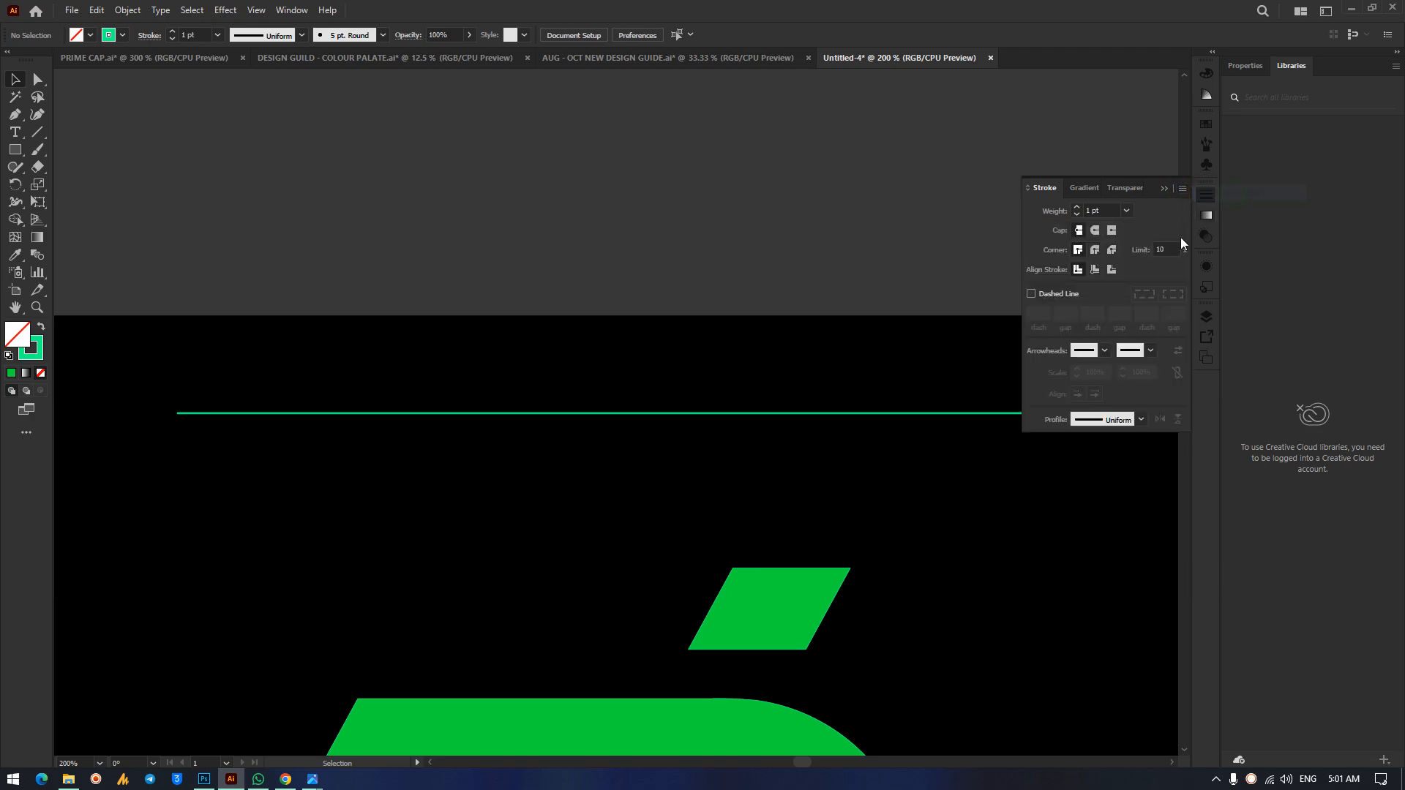
left_click(1142, 420)
left_click(1090, 466)
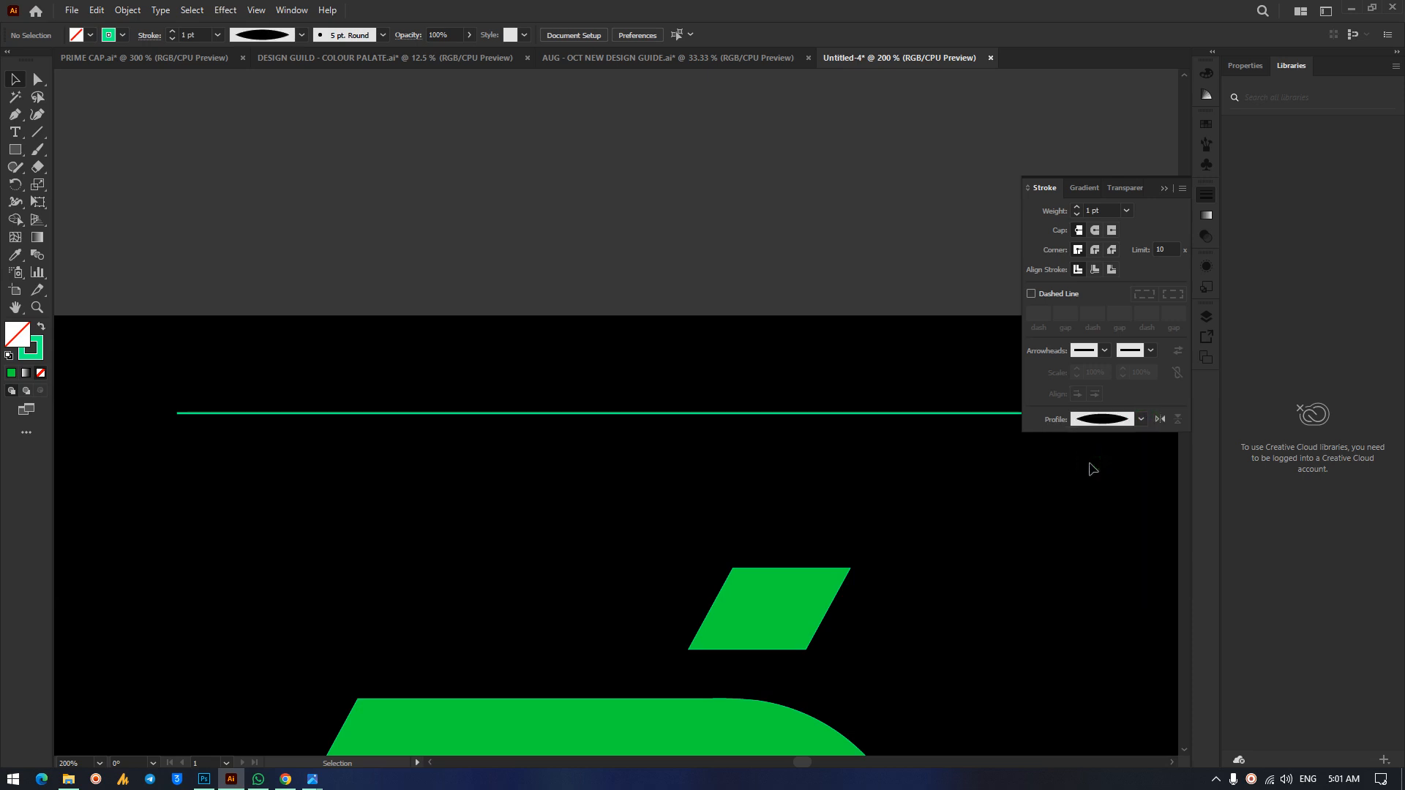
left_click(655, 415)
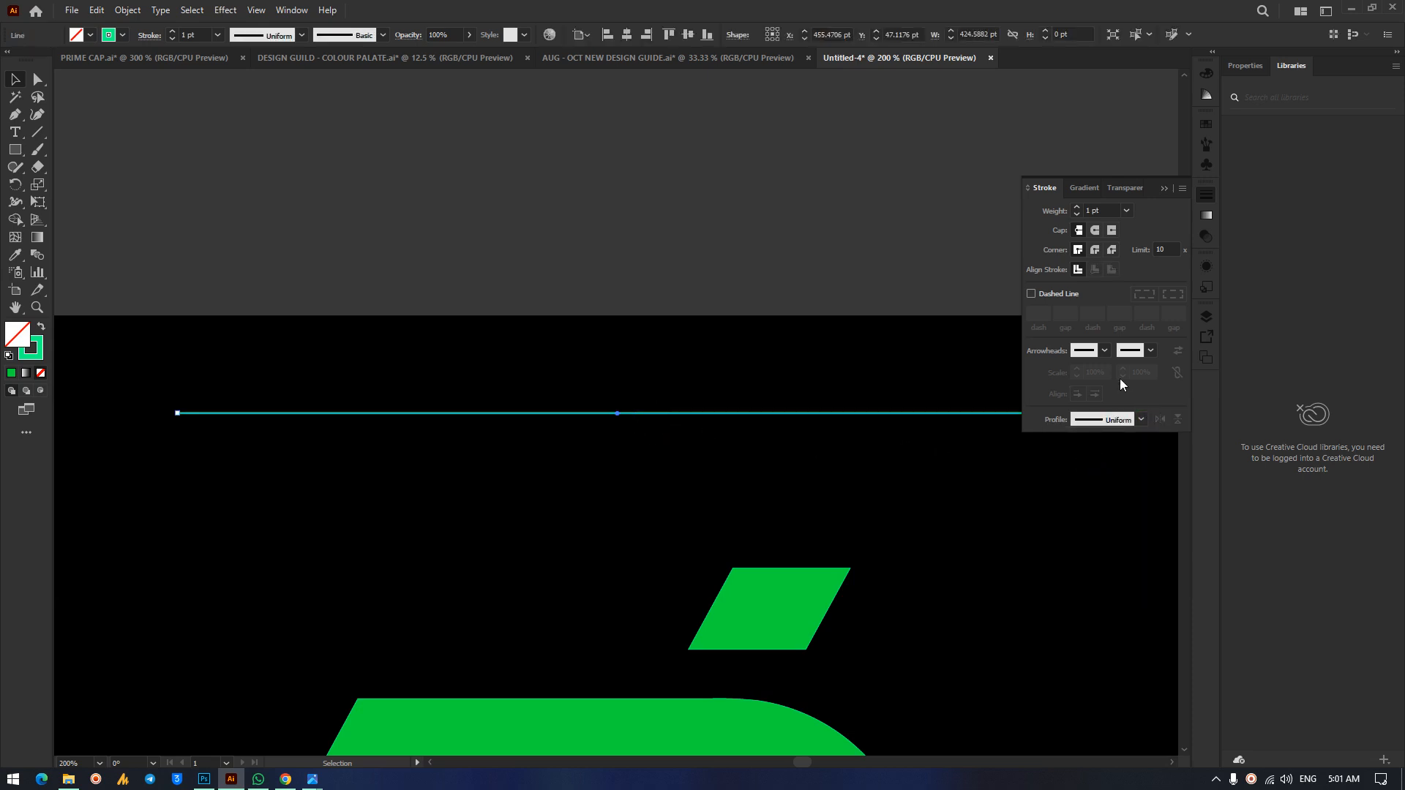
left_click(1142, 420)
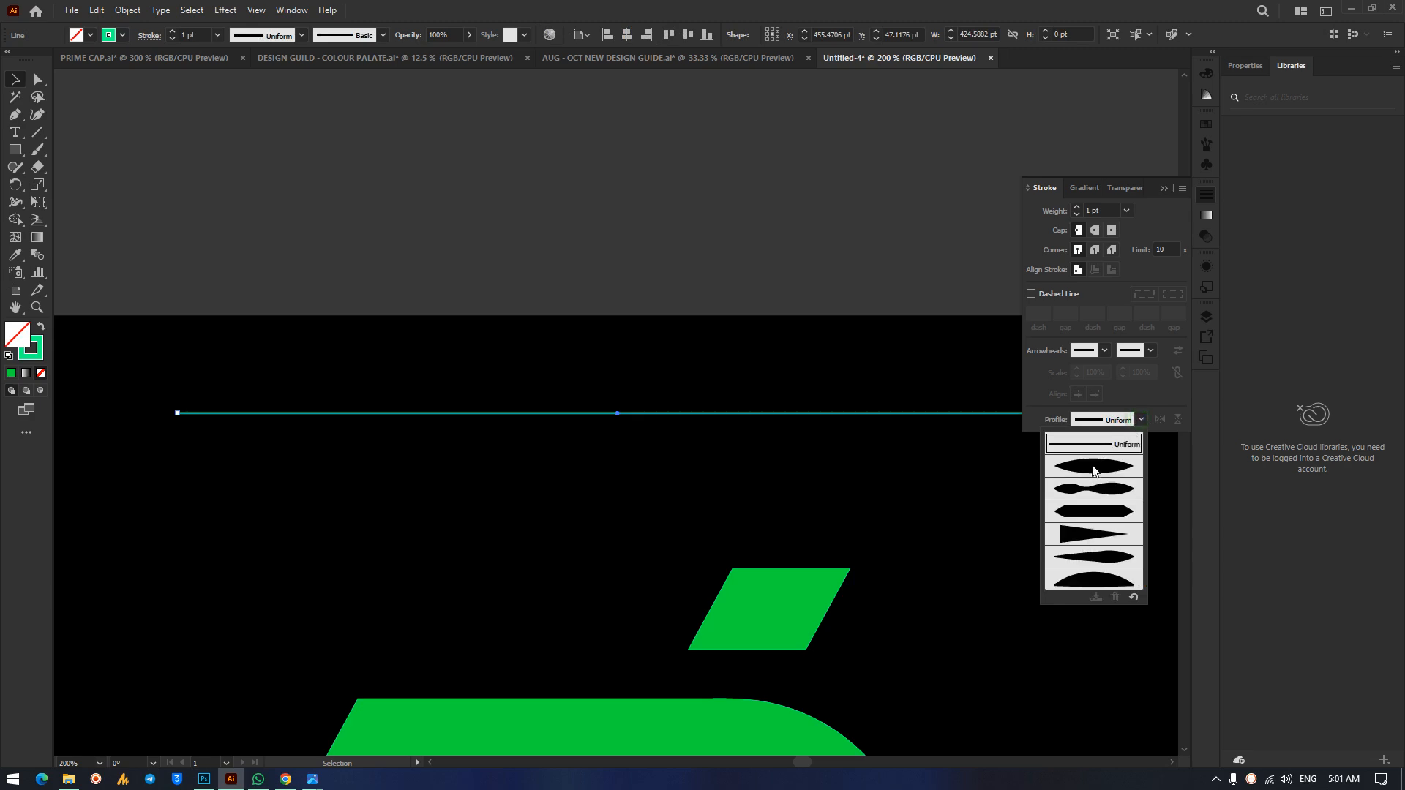
left_click(1092, 468)
left_click(412, 338)
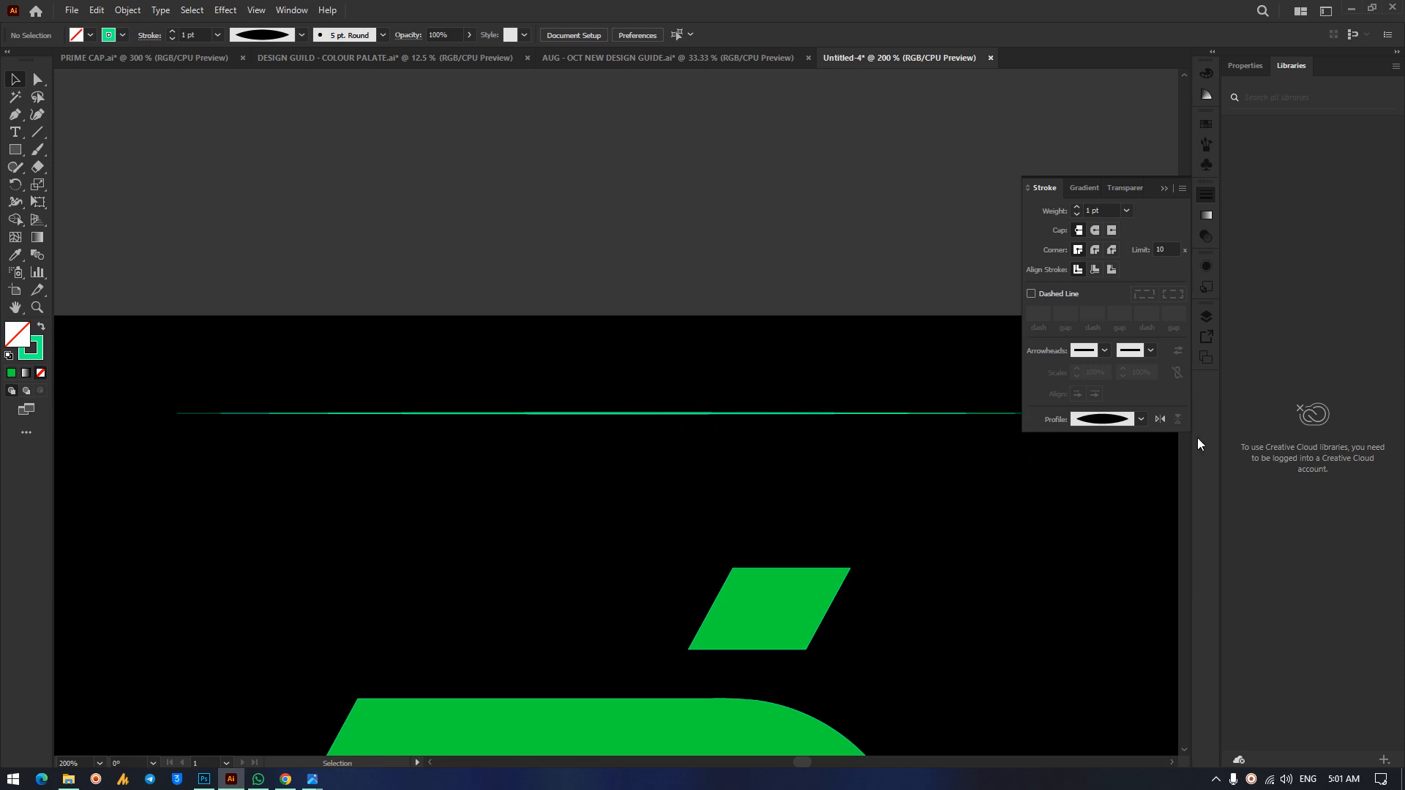
Set the horizontal line's stroke profile back to Uniform, deselect it and close the stroke options.
left_click(1141, 420)
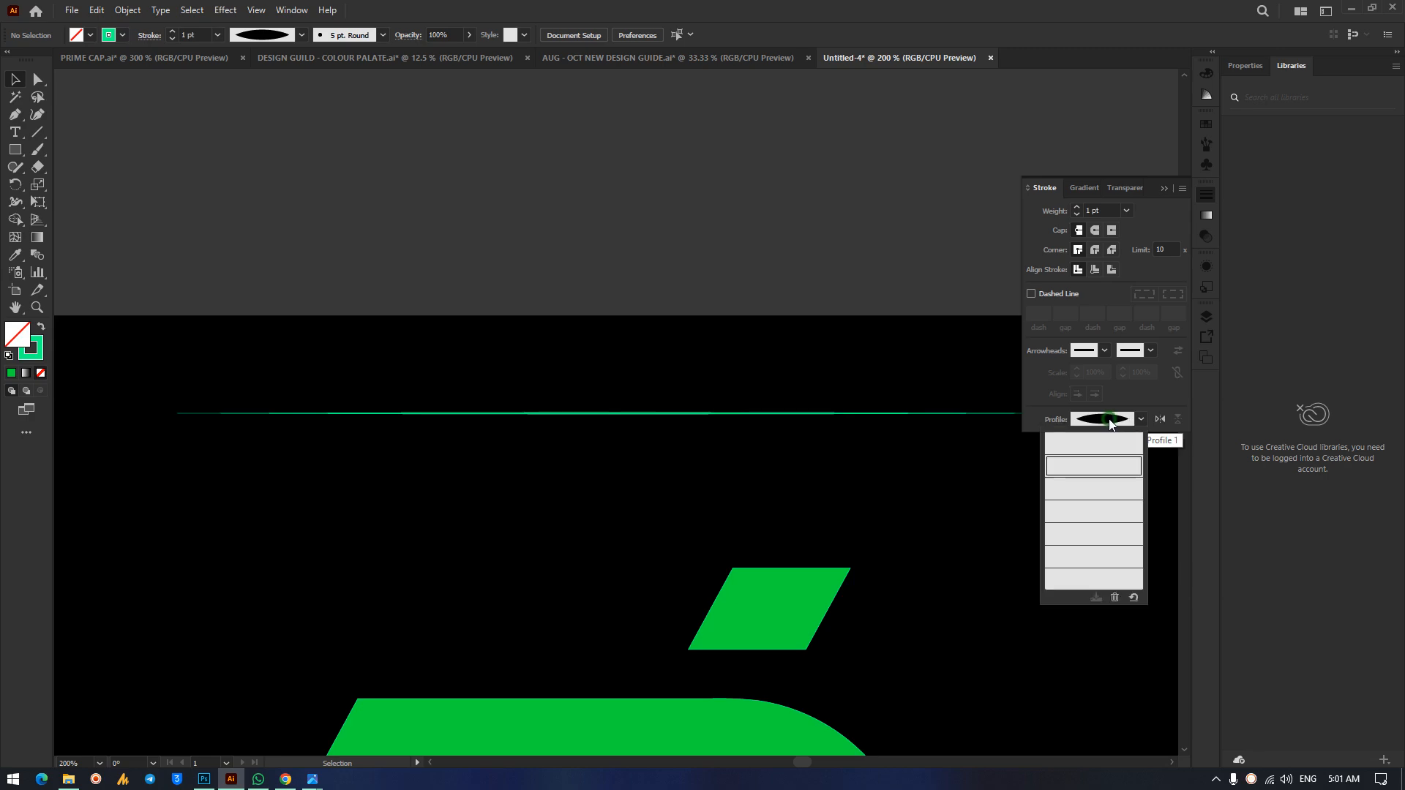
left_click(1099, 447)
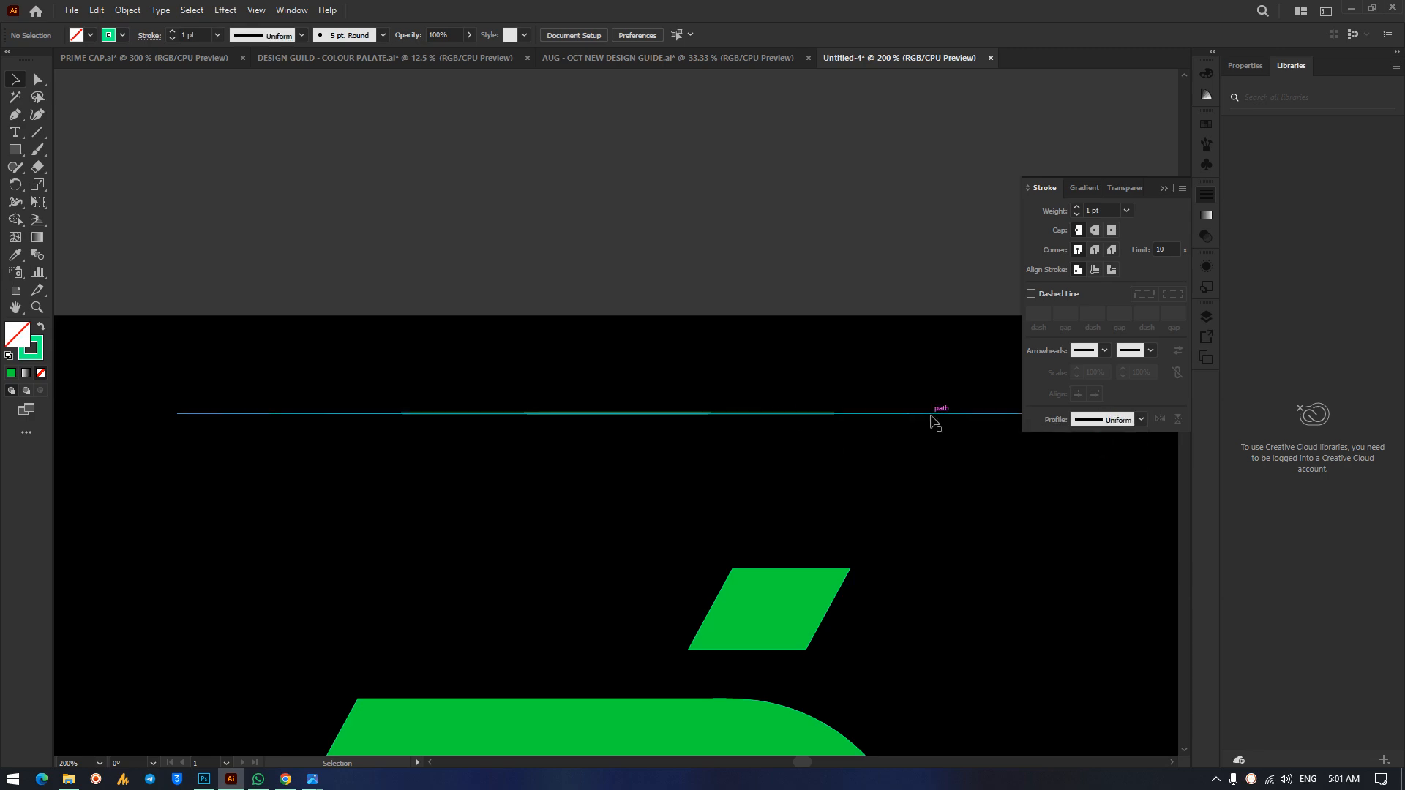
left_click(979, 416)
left_click(1141, 419)
left_click(1098, 439)
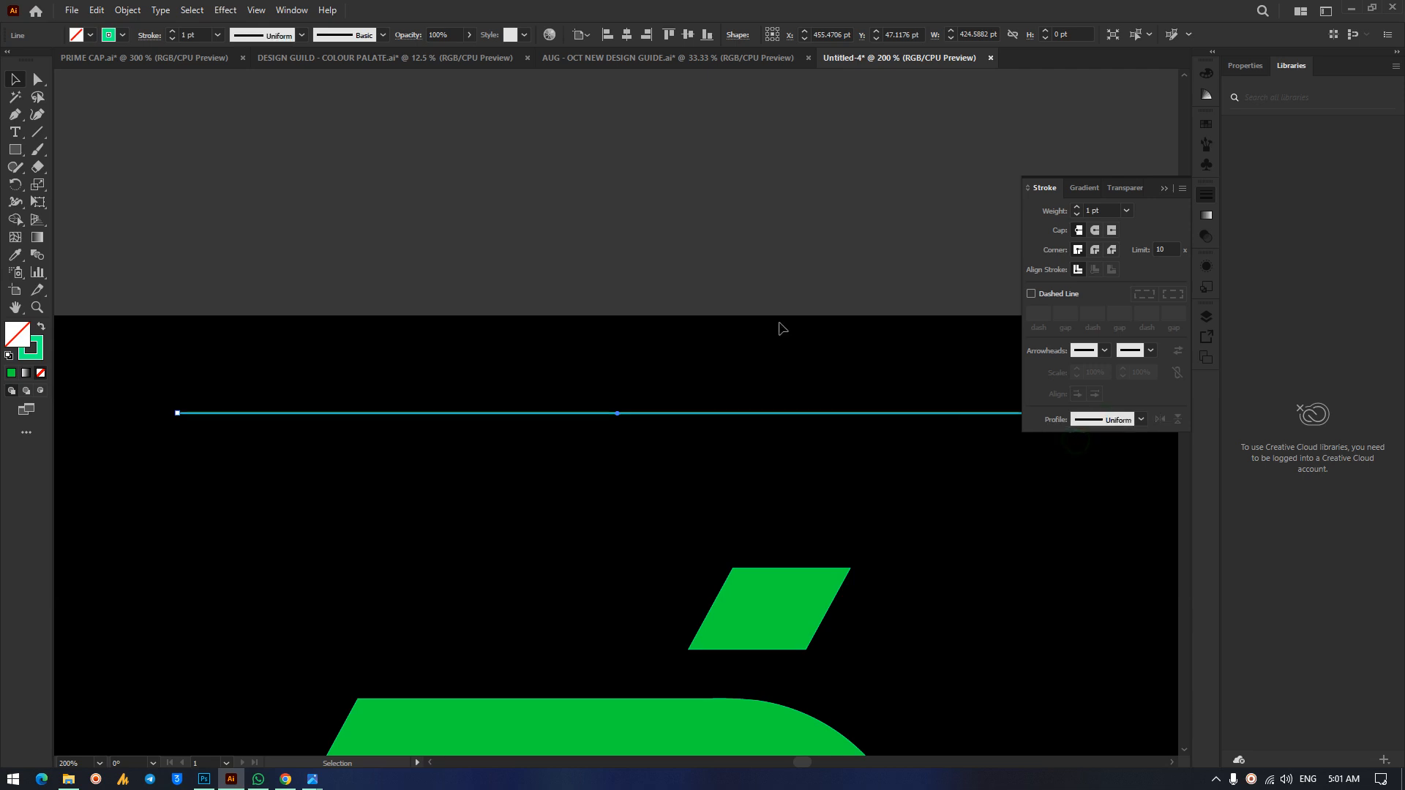
left_click(551, 207)
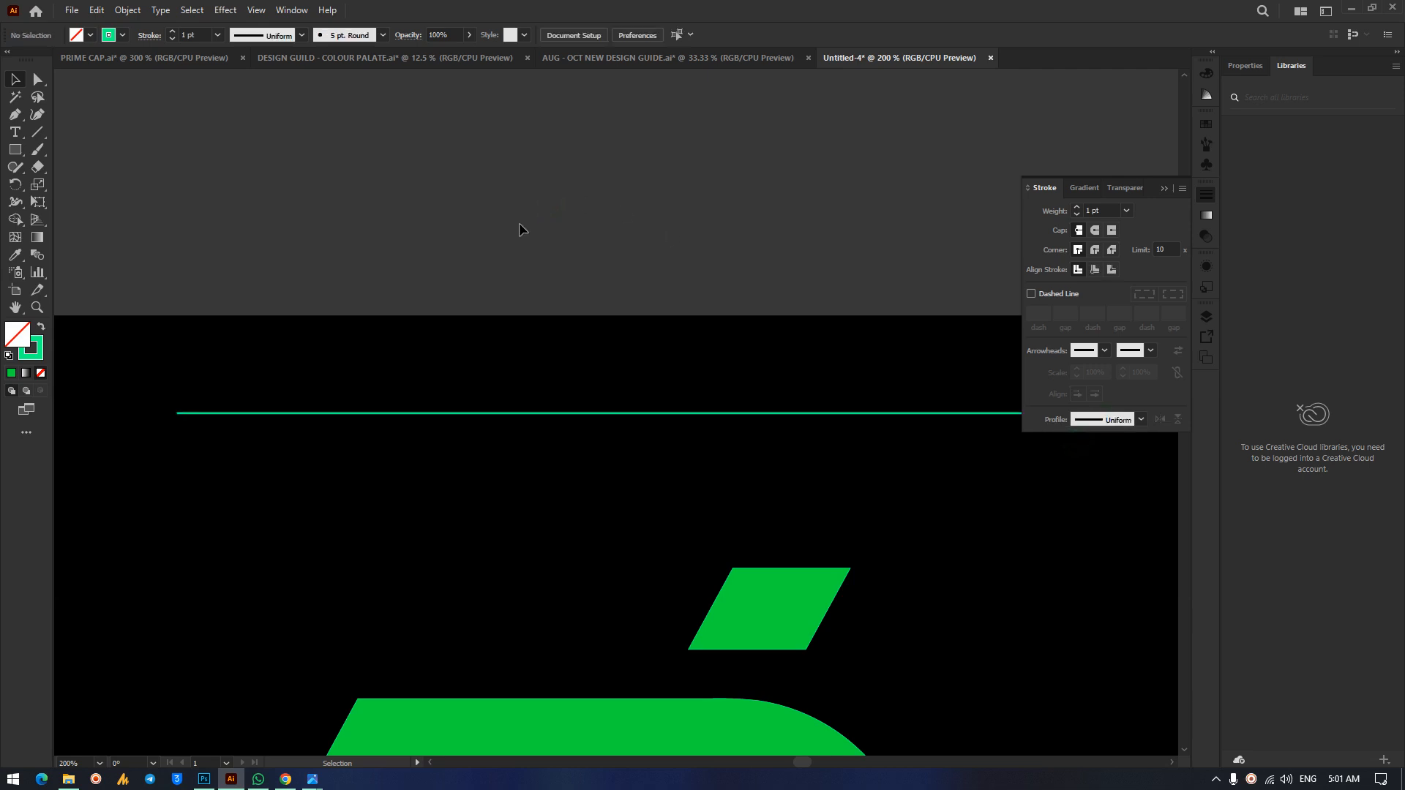
left_click(1163, 188)
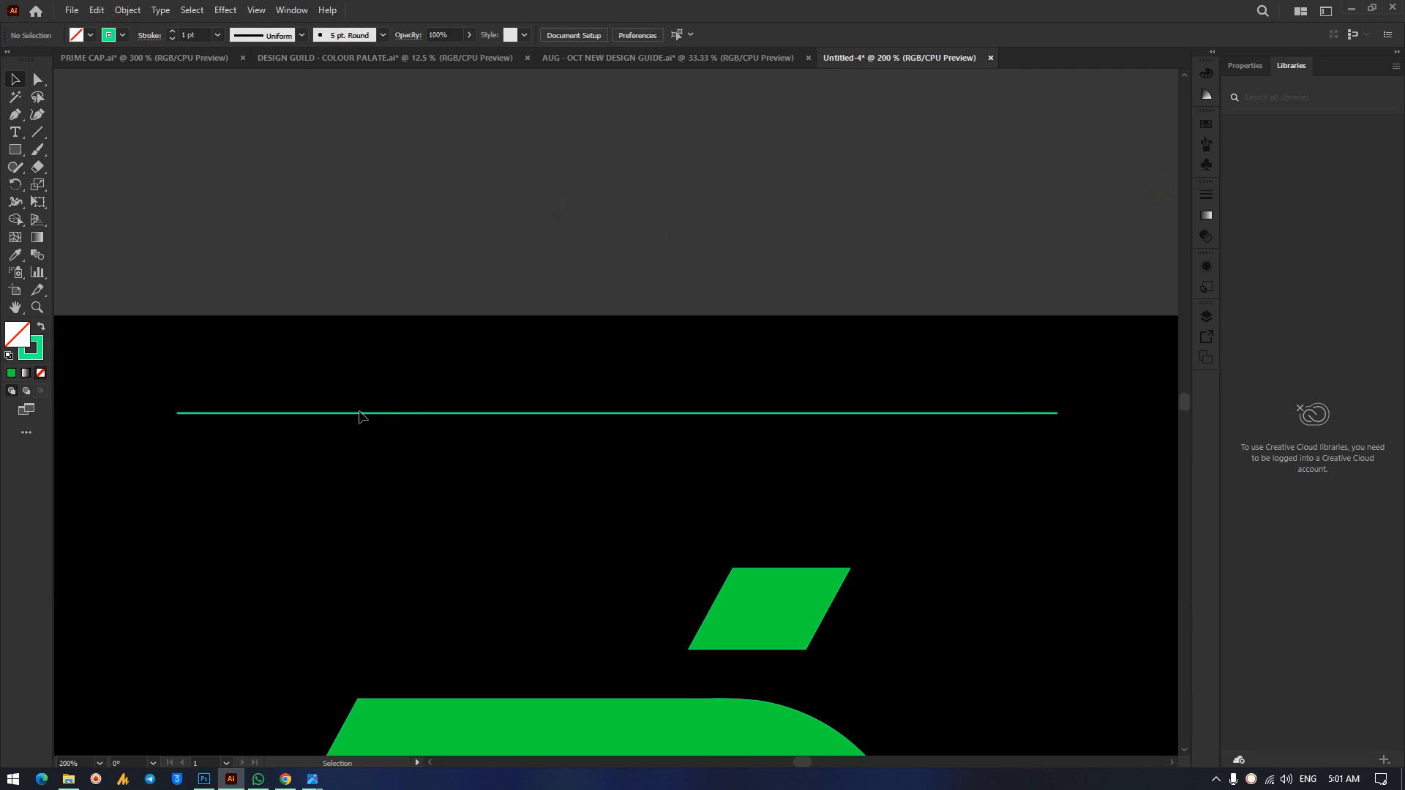
left_click(431, 413)
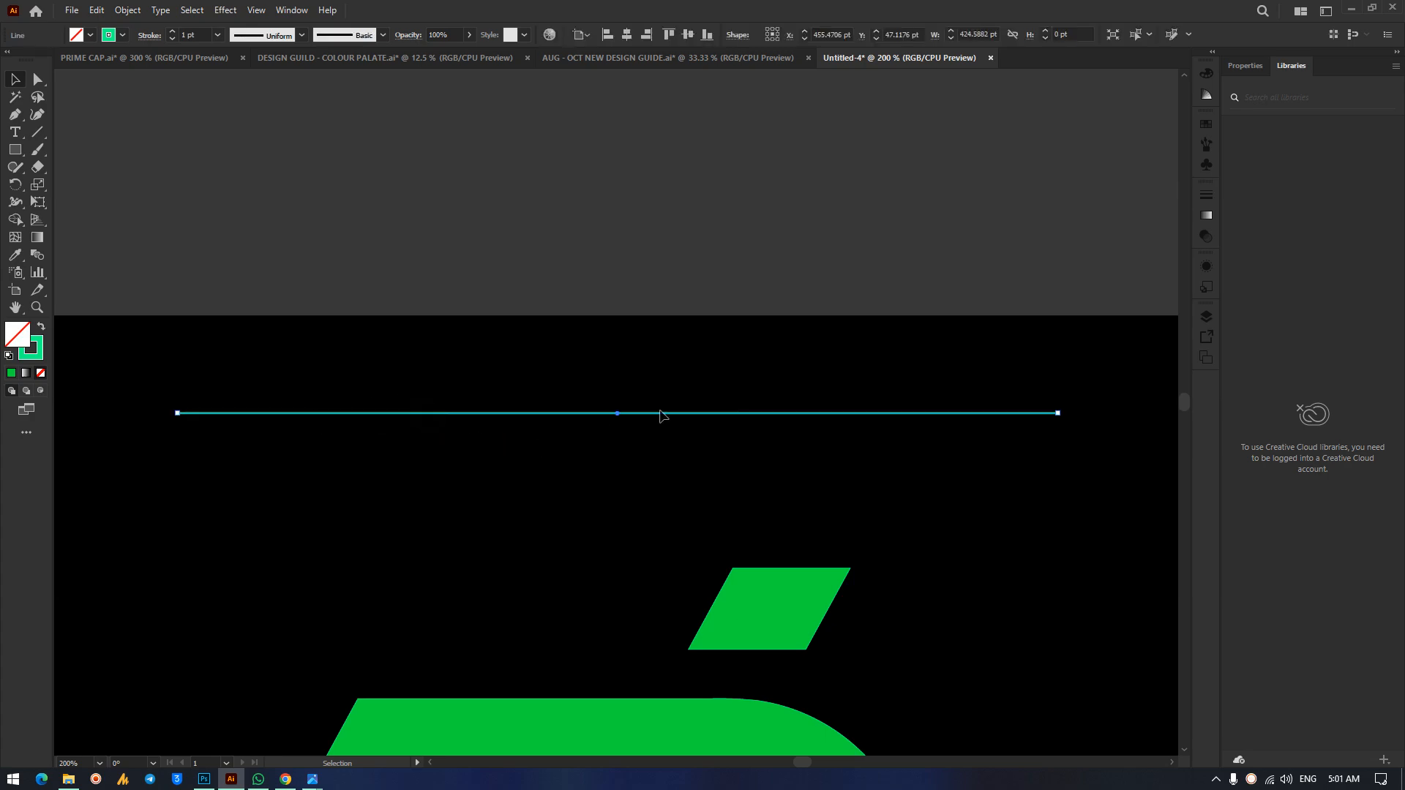
left_click(40, 357)
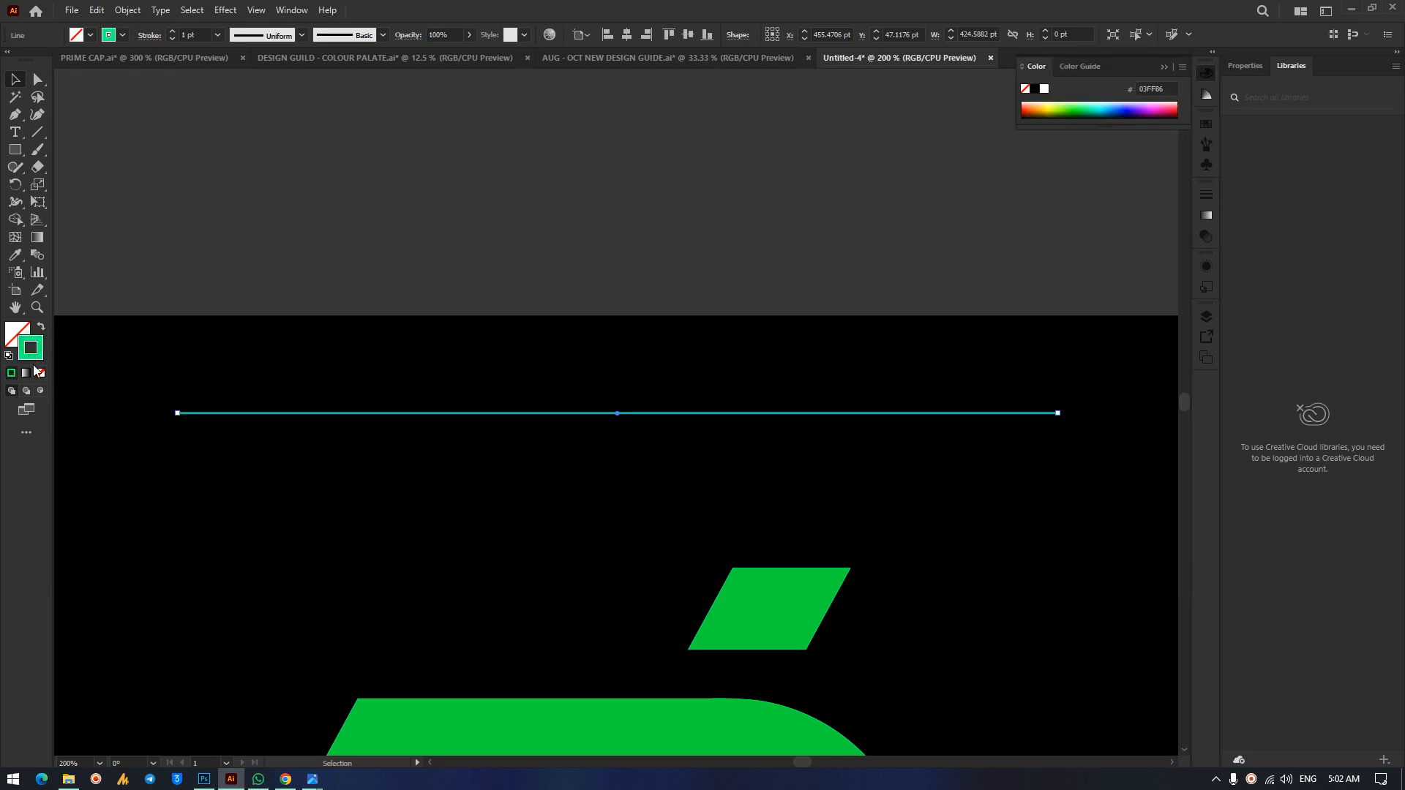
left_click(1207, 236)
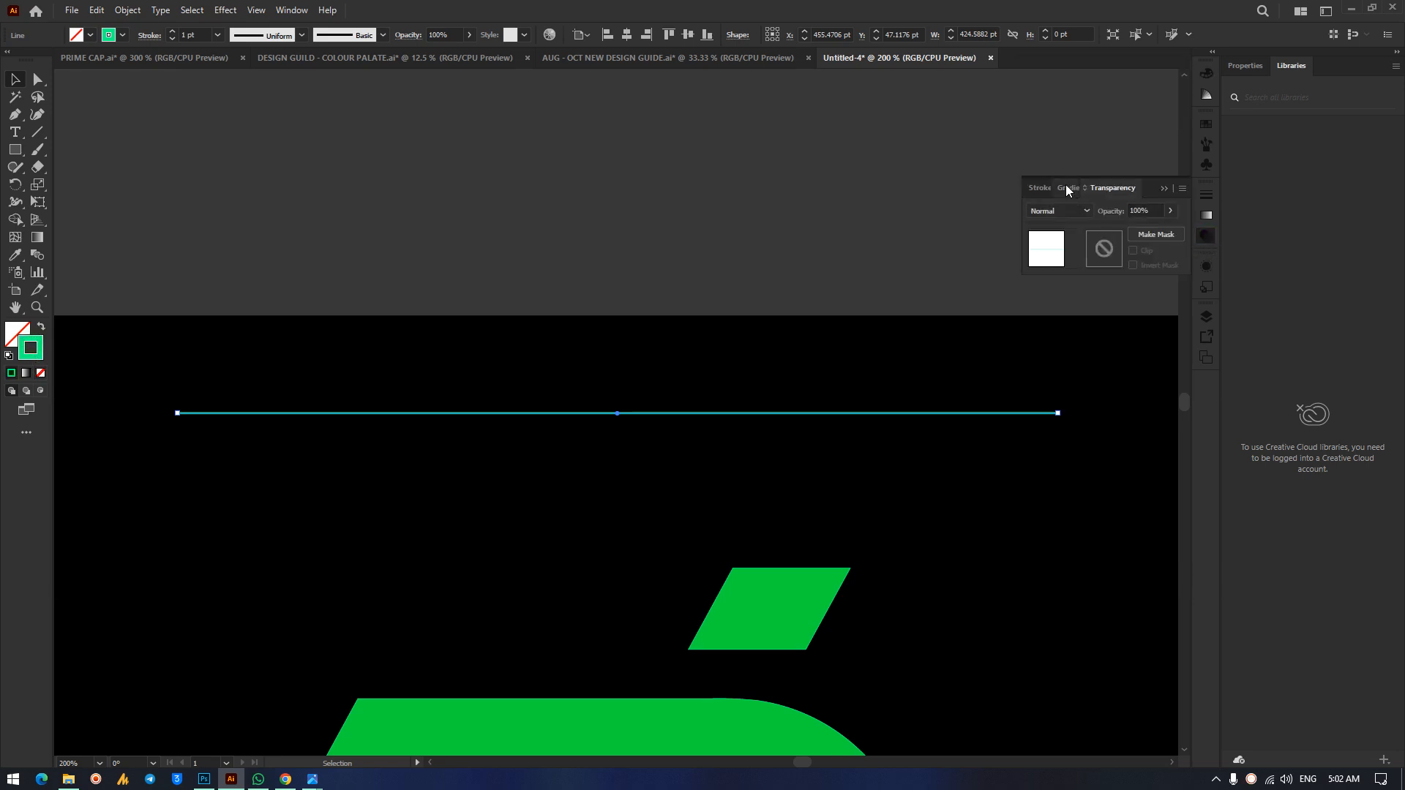
key("ctrl+shift+a")
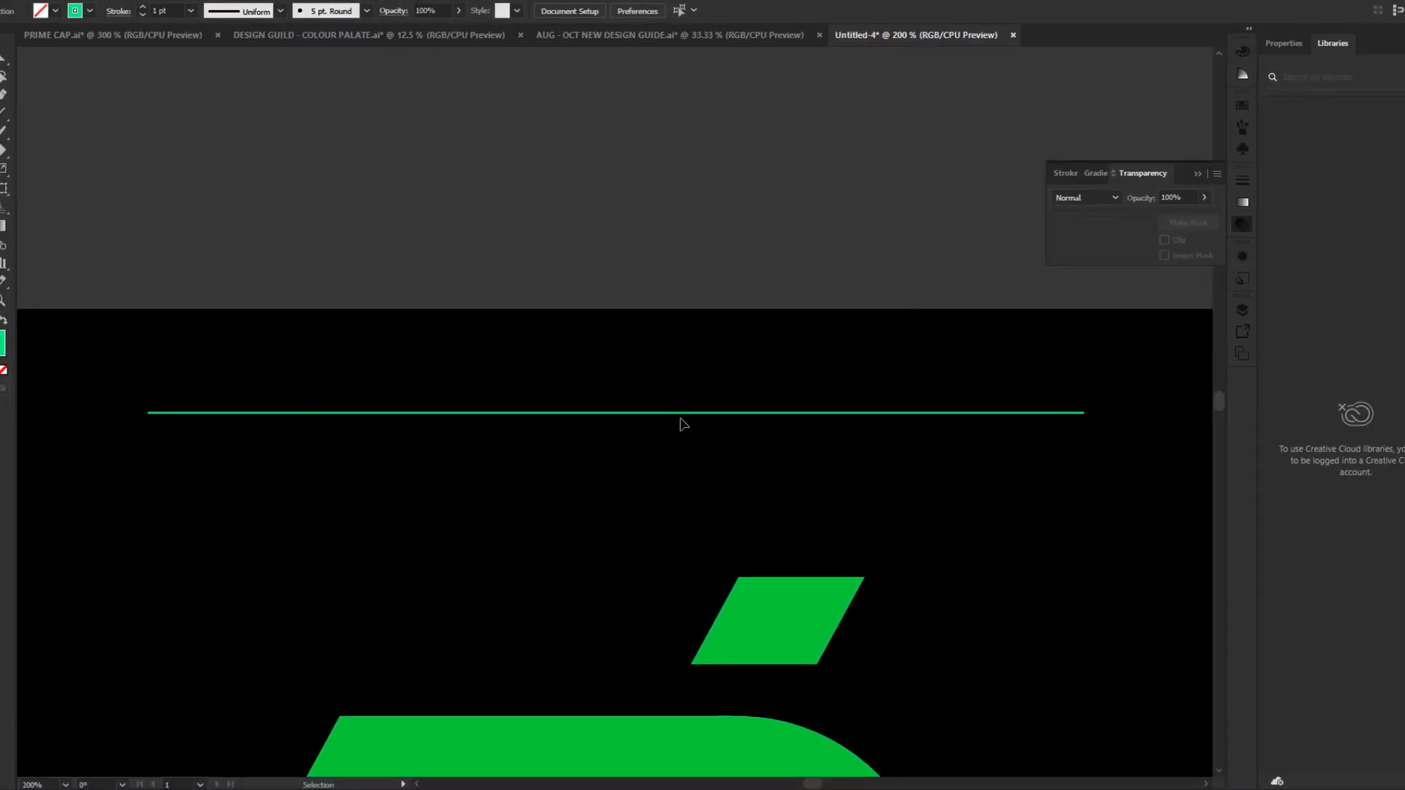
left_click(1245, 67)
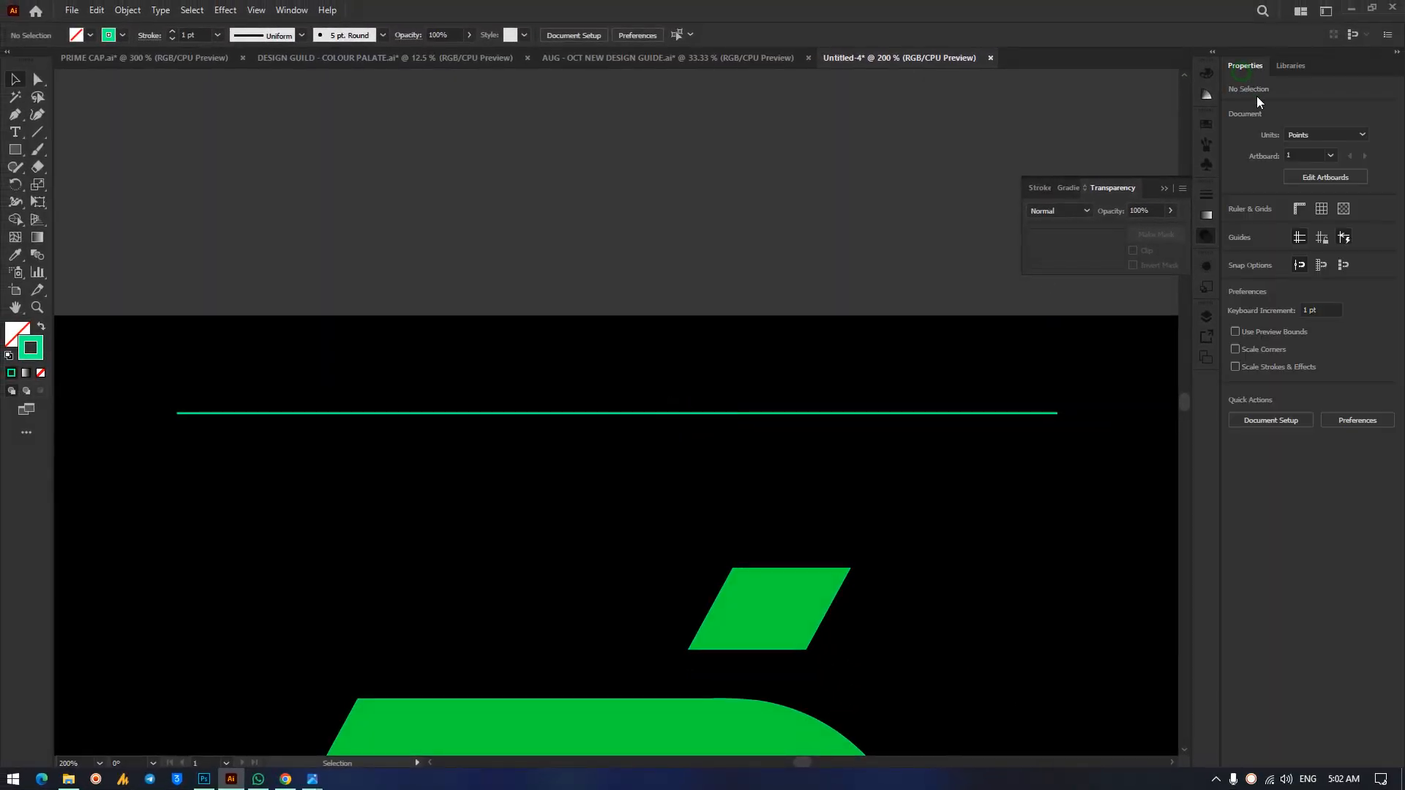
left_click(1288, 66)
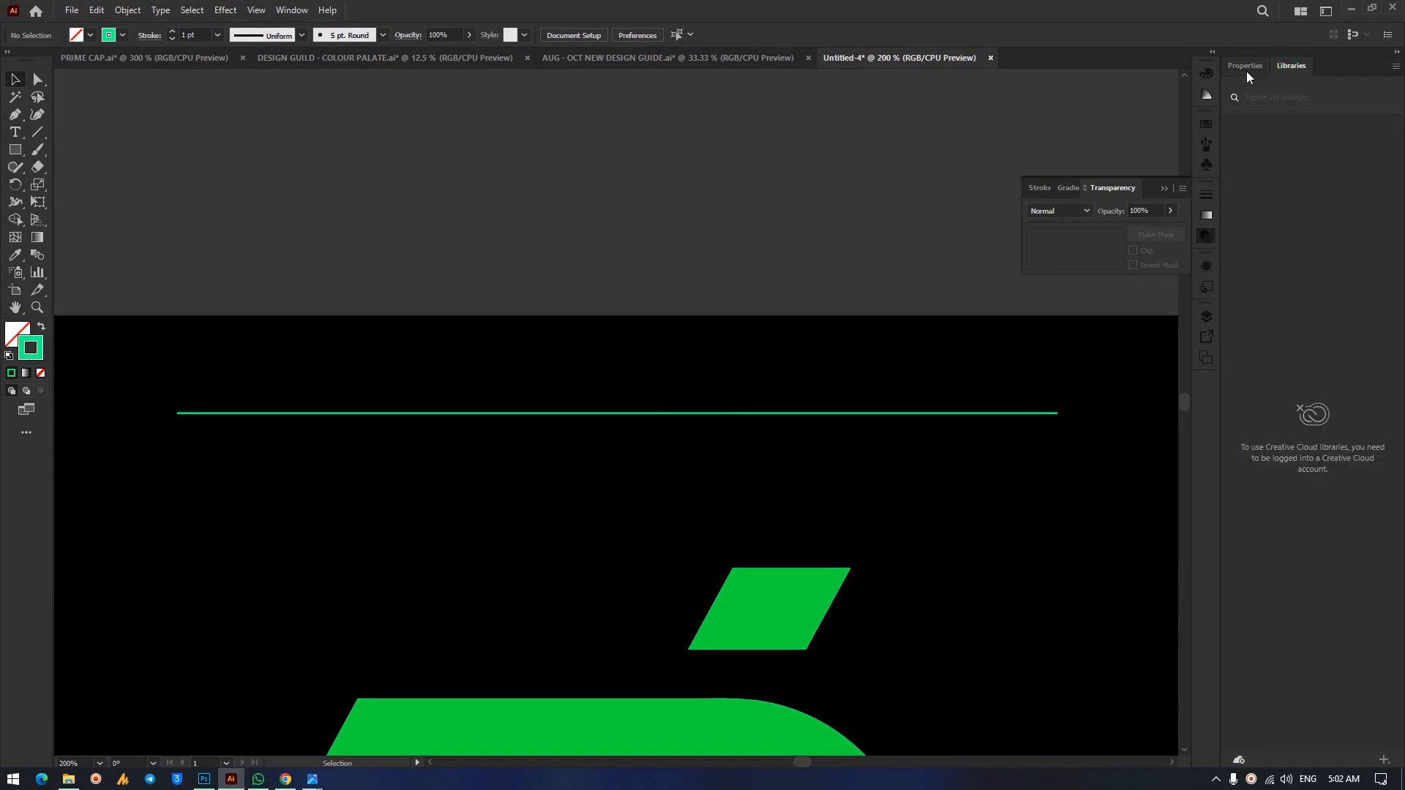
left_click(1206, 319)
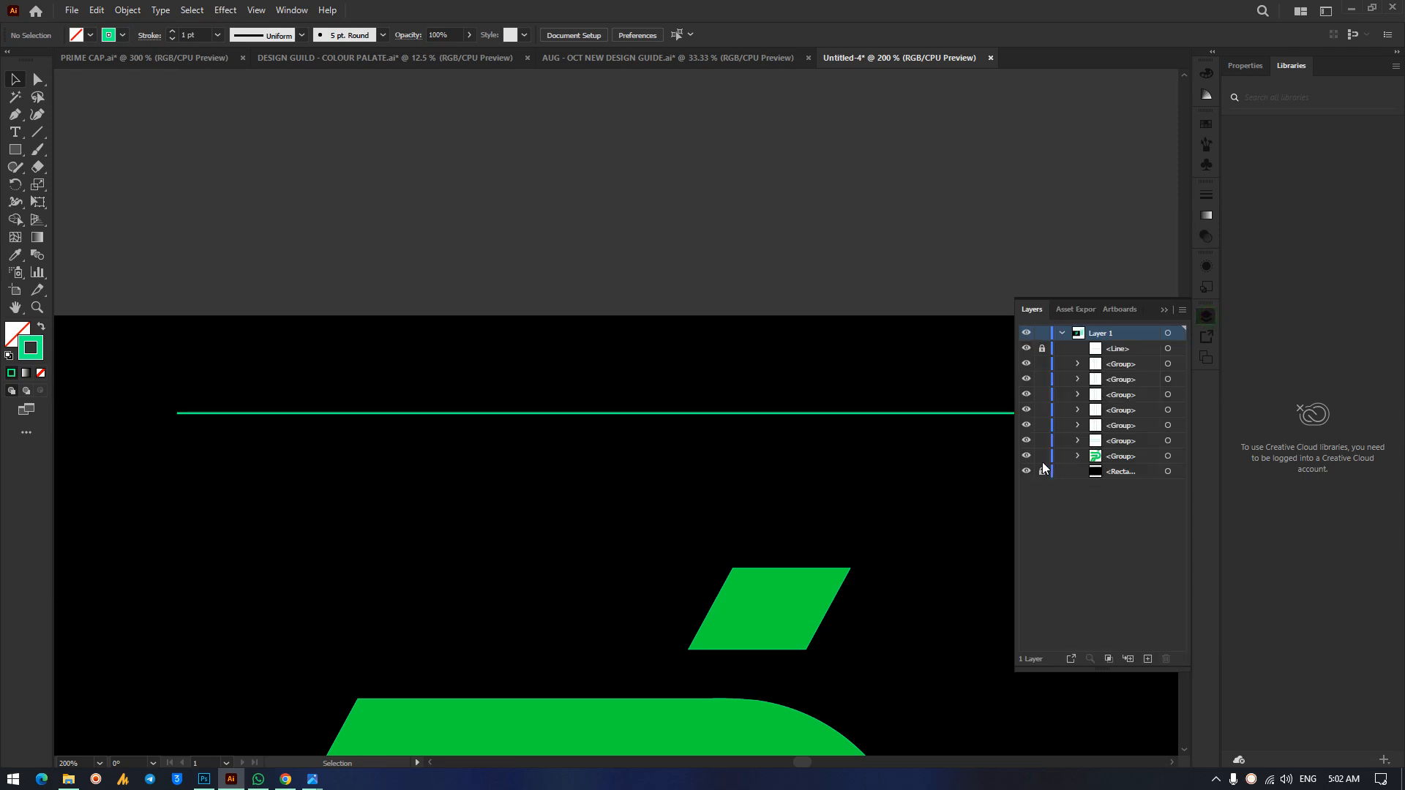
left_click(1166, 311)
Apply a linear gradient to the horizontal line's stroke and sample the logo's green for its starting colour stop.
left_click(864, 413)
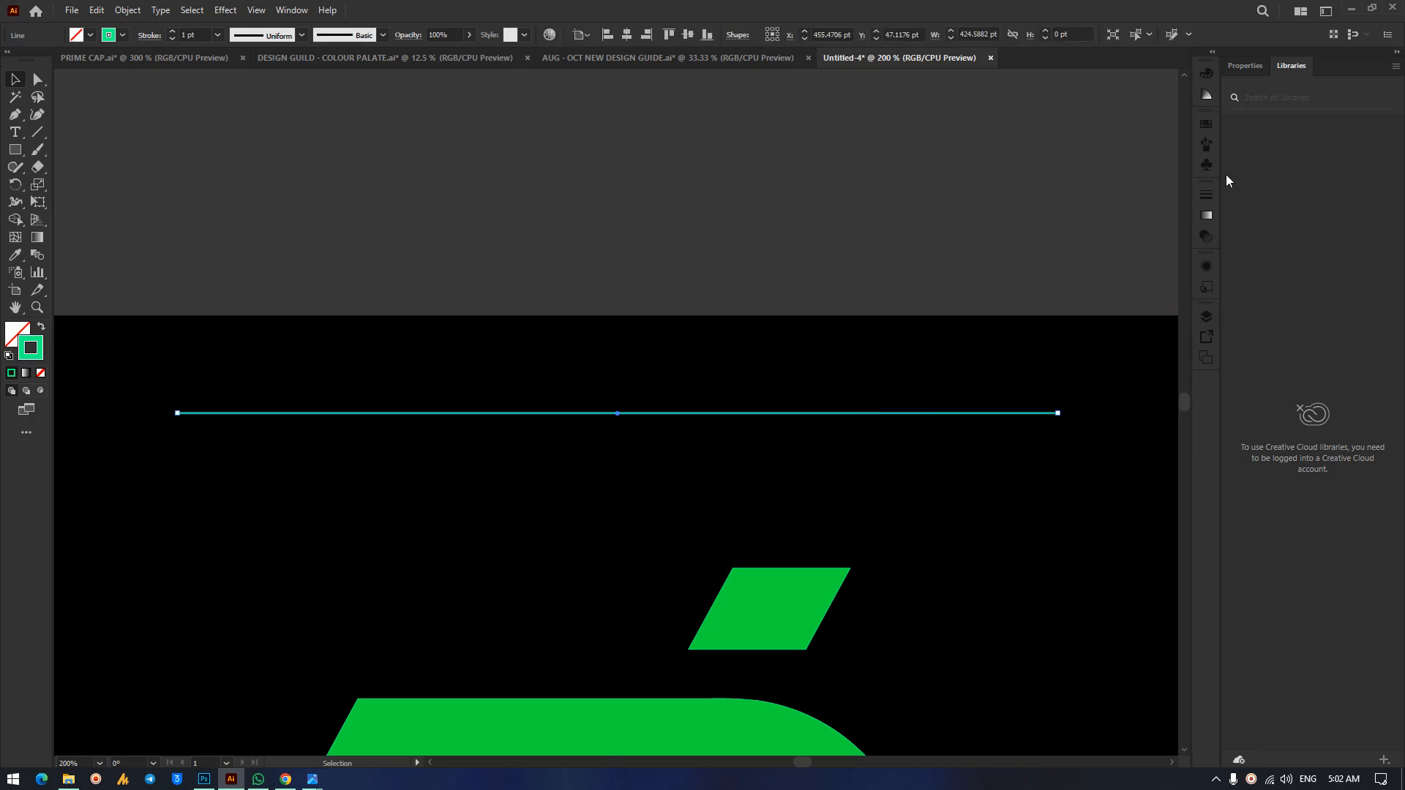
left_click(1206, 235)
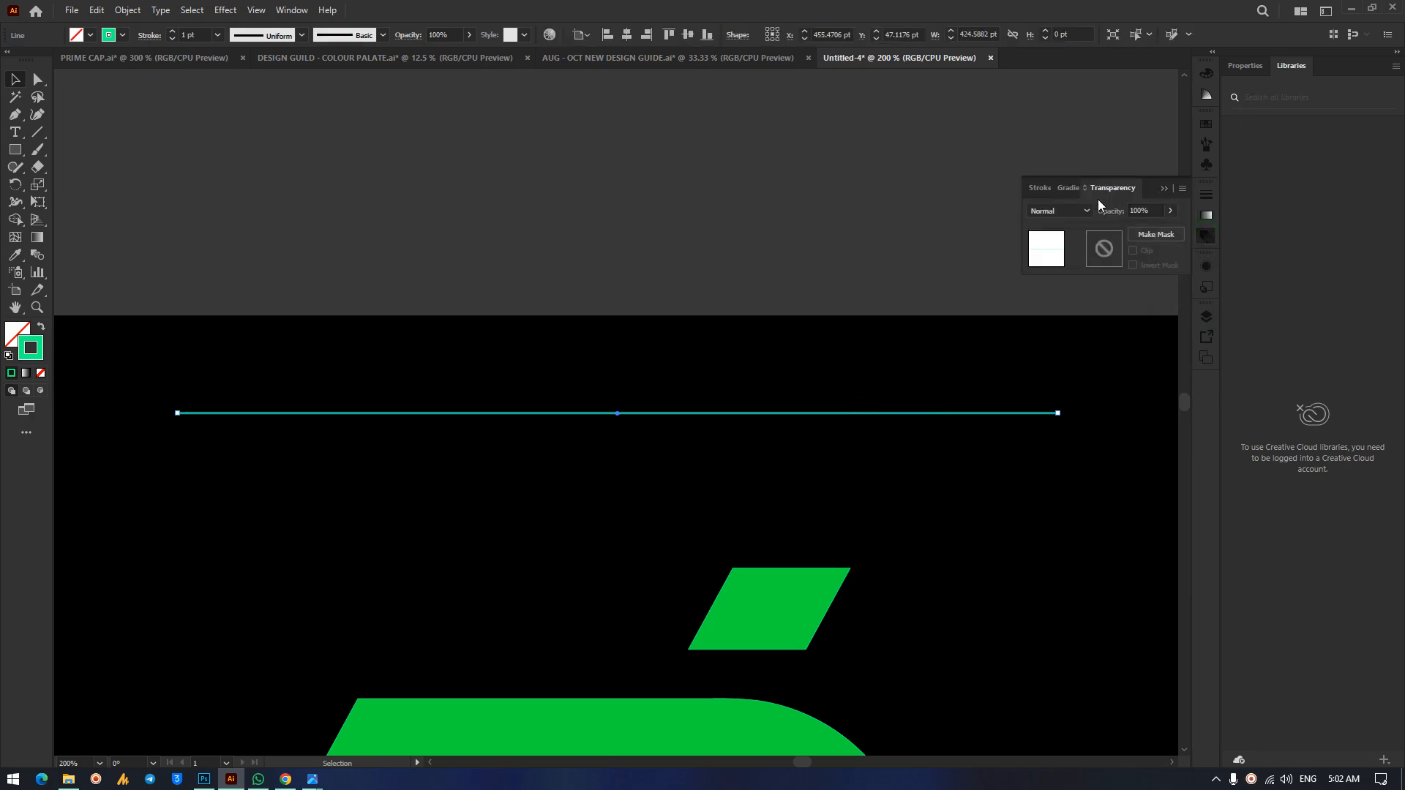
left_click(1068, 189)
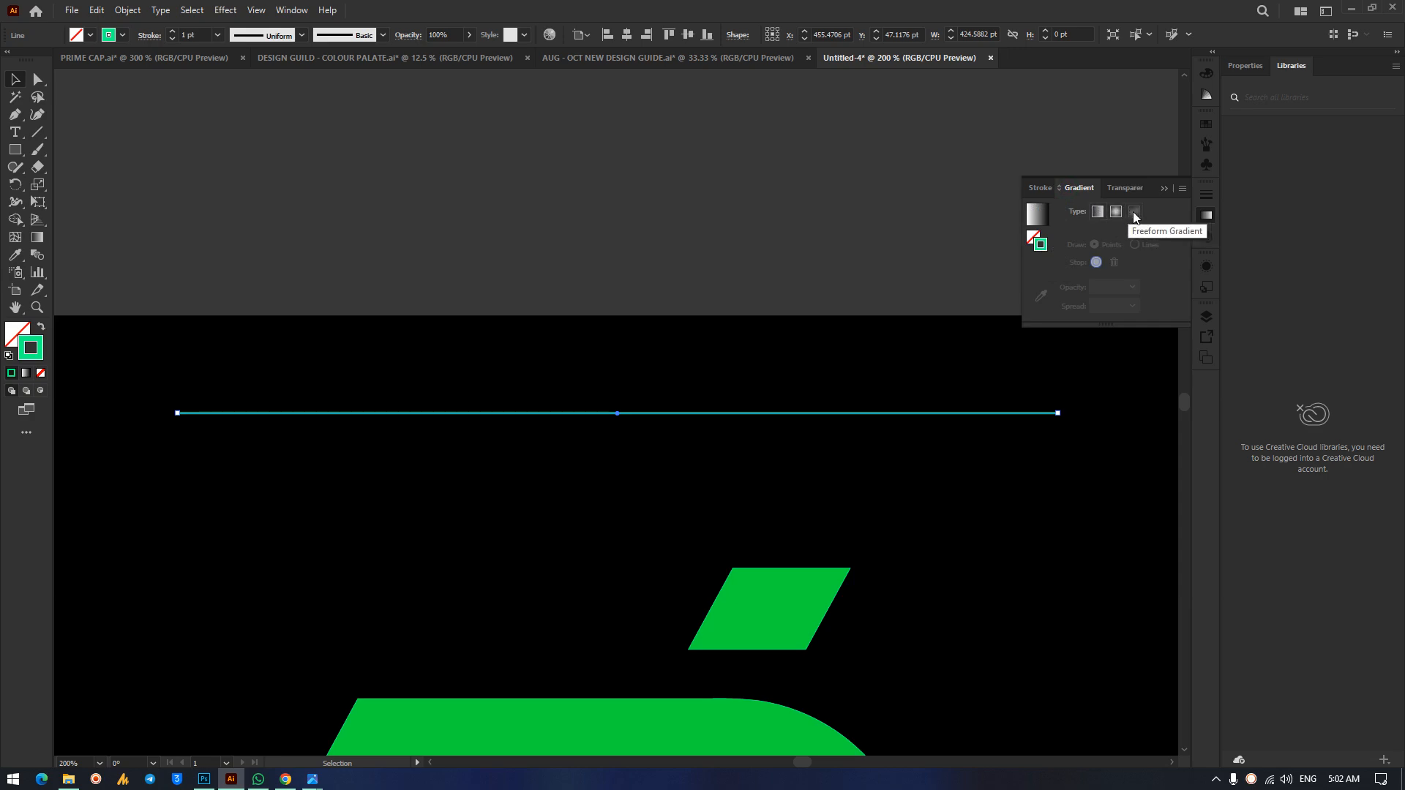
left_click(1094, 212)
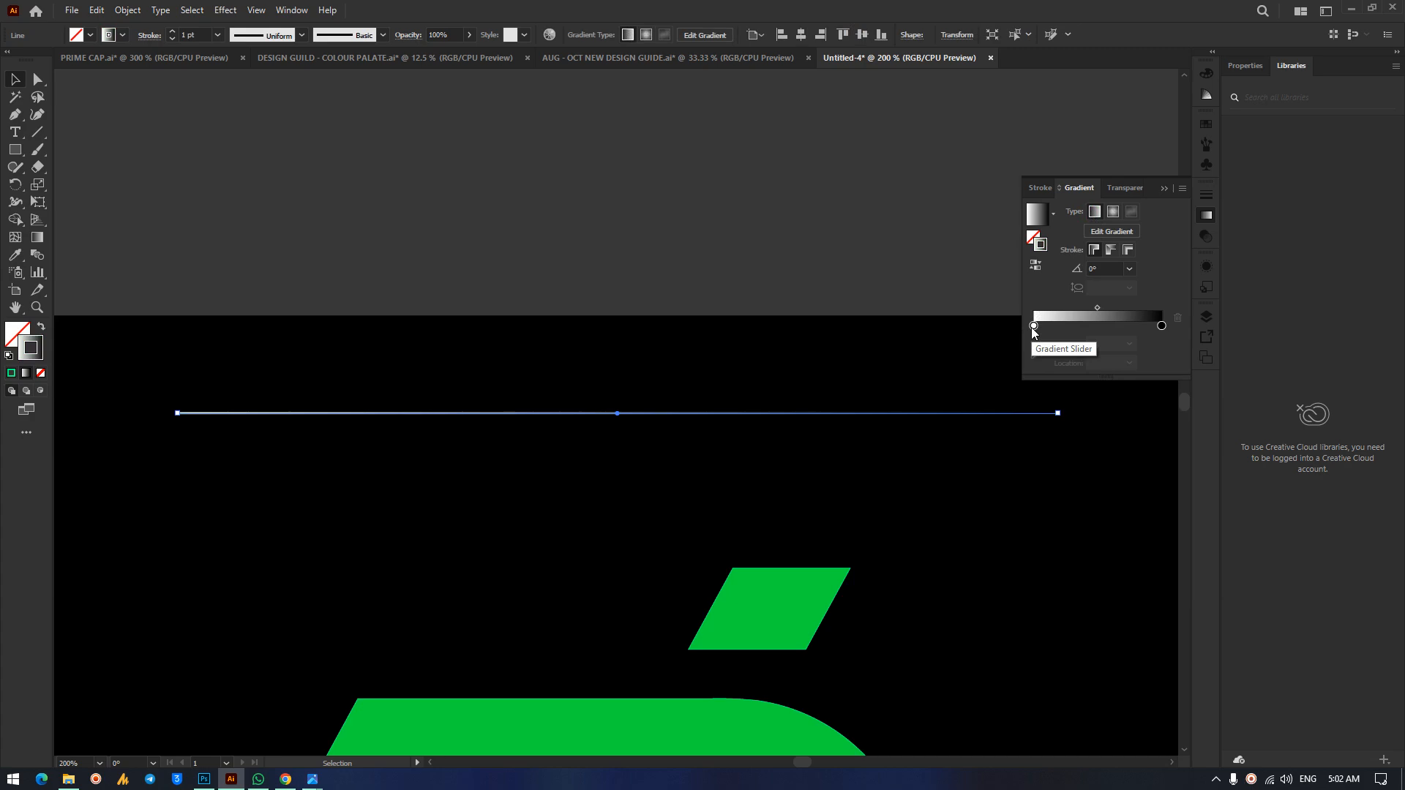
double_click(1033, 325)
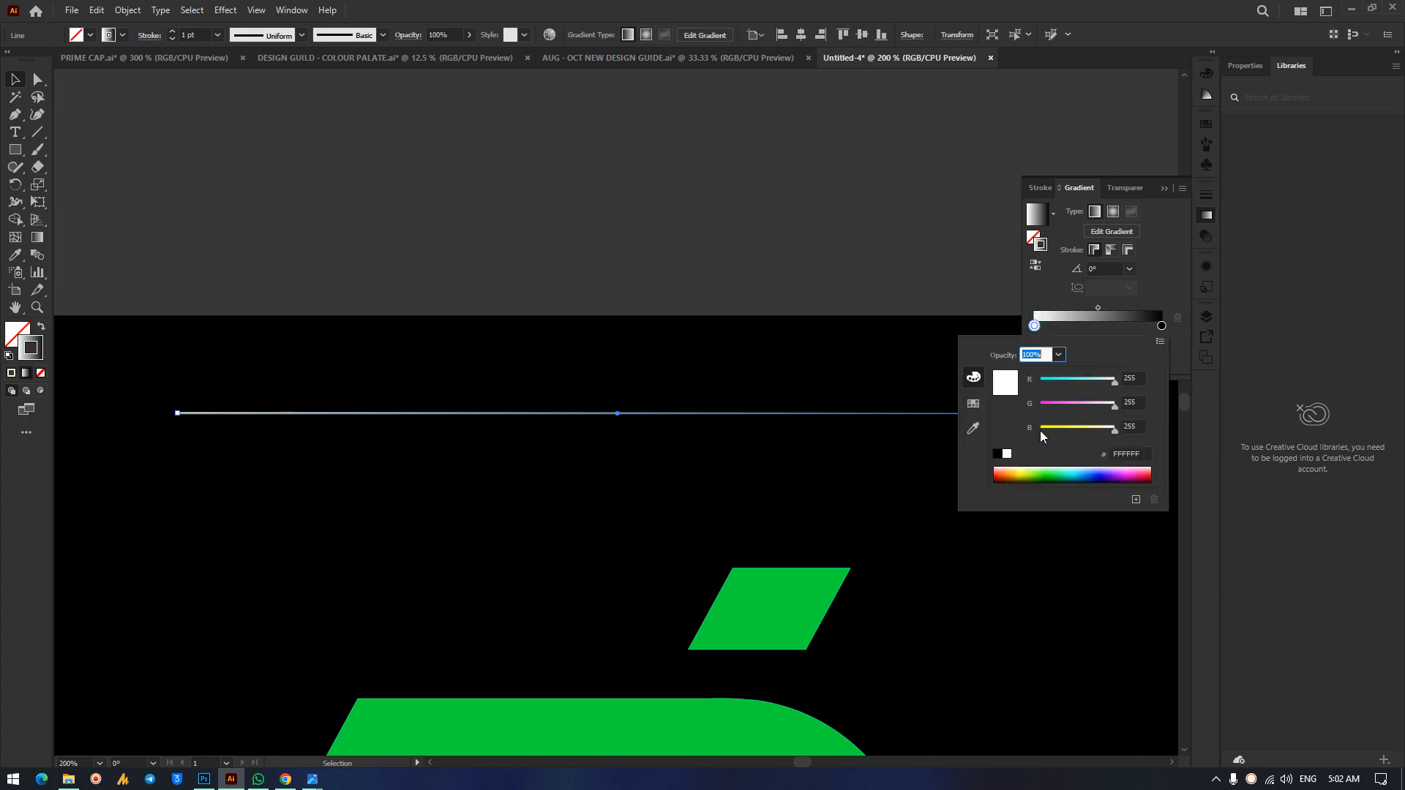
left_click(973, 428)
left_click(775, 613)
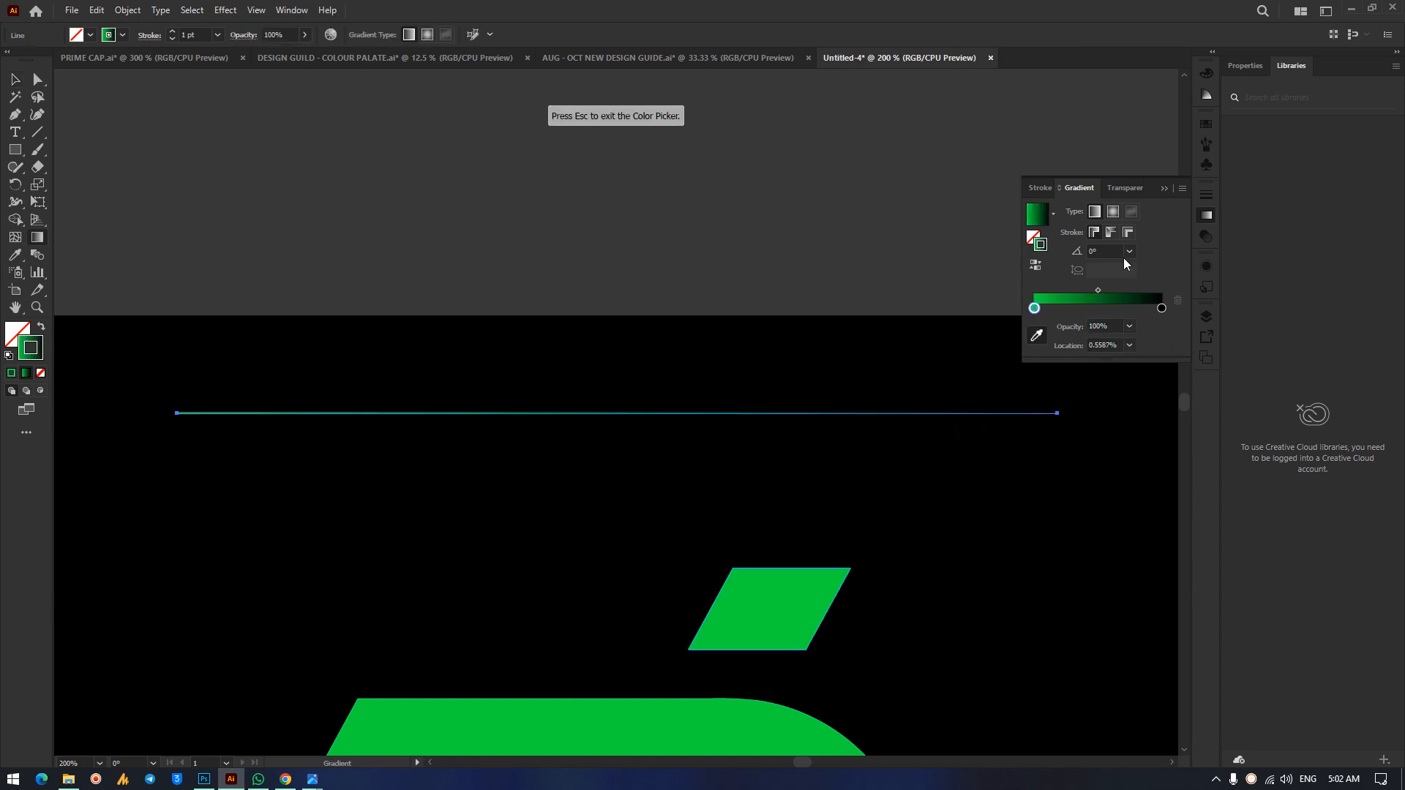
Sample the logo's green for the end colour stop of the line's stroke gradient.
double_click(1161, 308)
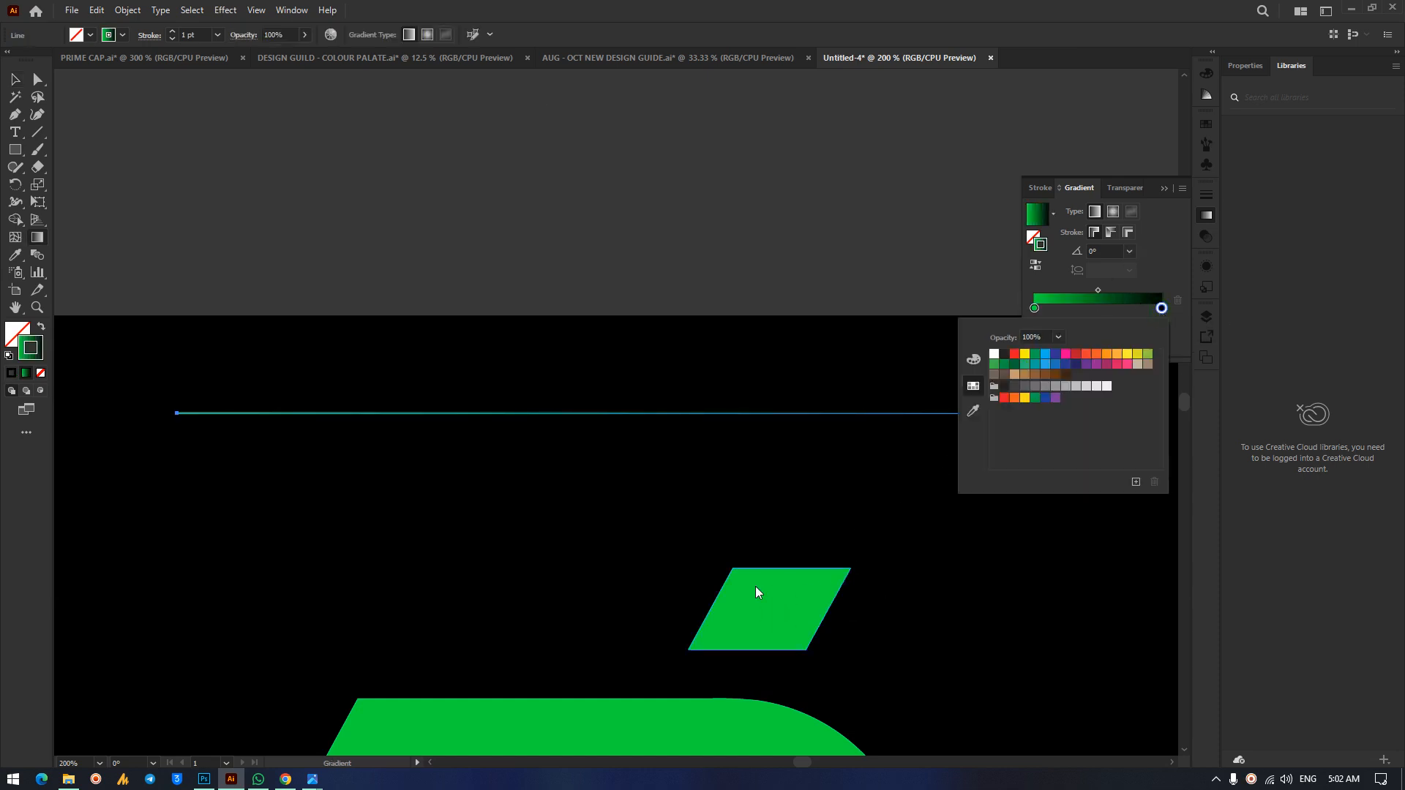
left_click(973, 410)
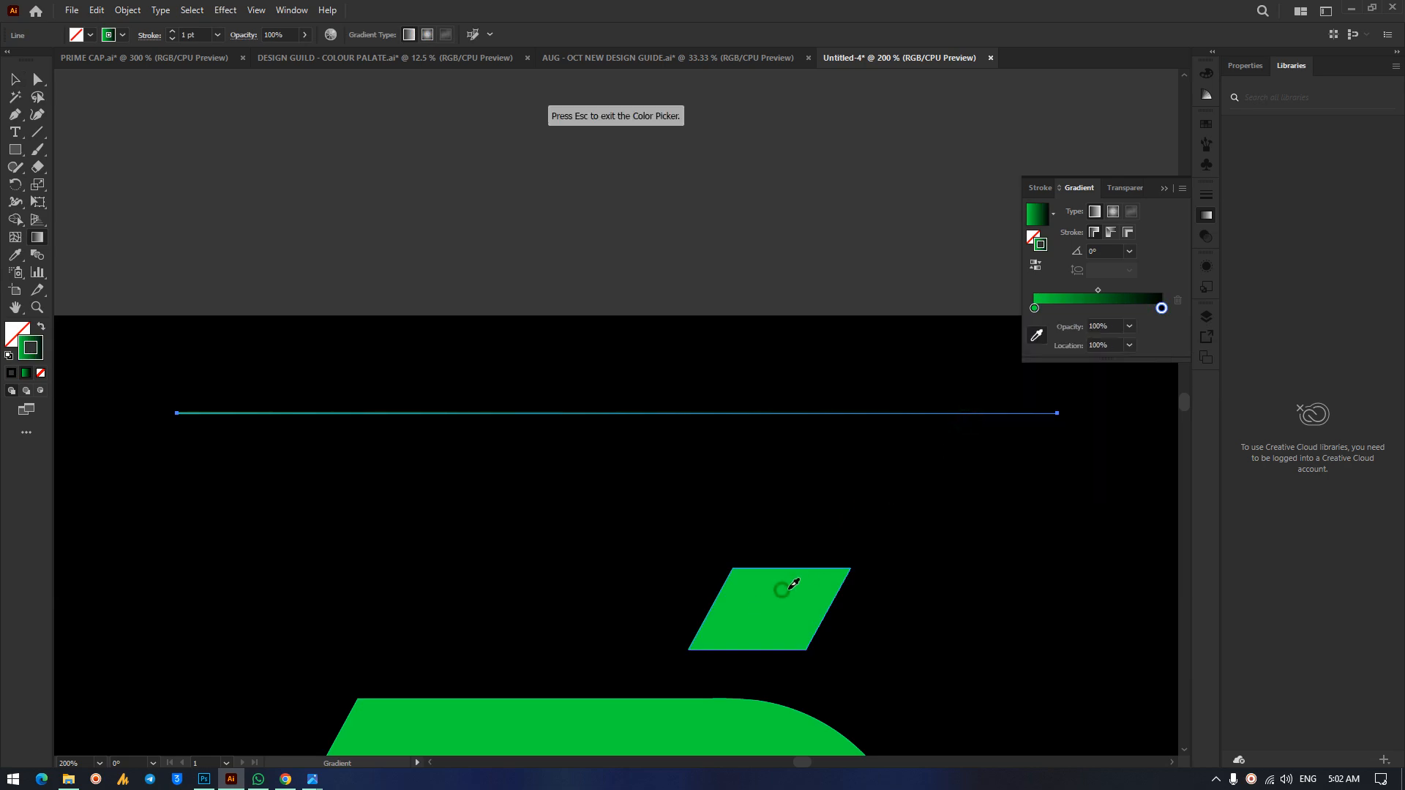
left_click(780, 580)
left_click(1161, 308)
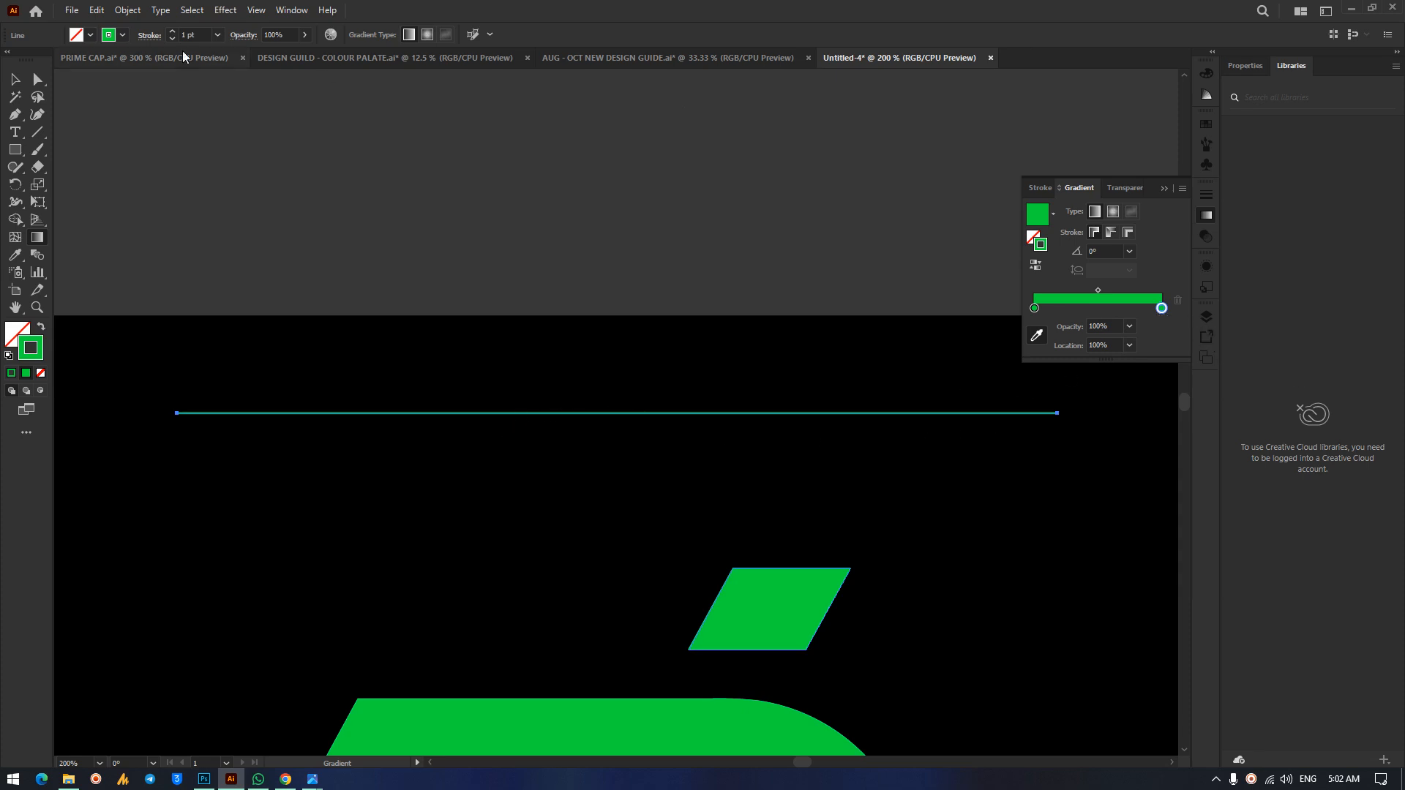
Set the end colour stop of the line's stroke gradient to the black swatch and deselect the line.
double_click(1164, 310)
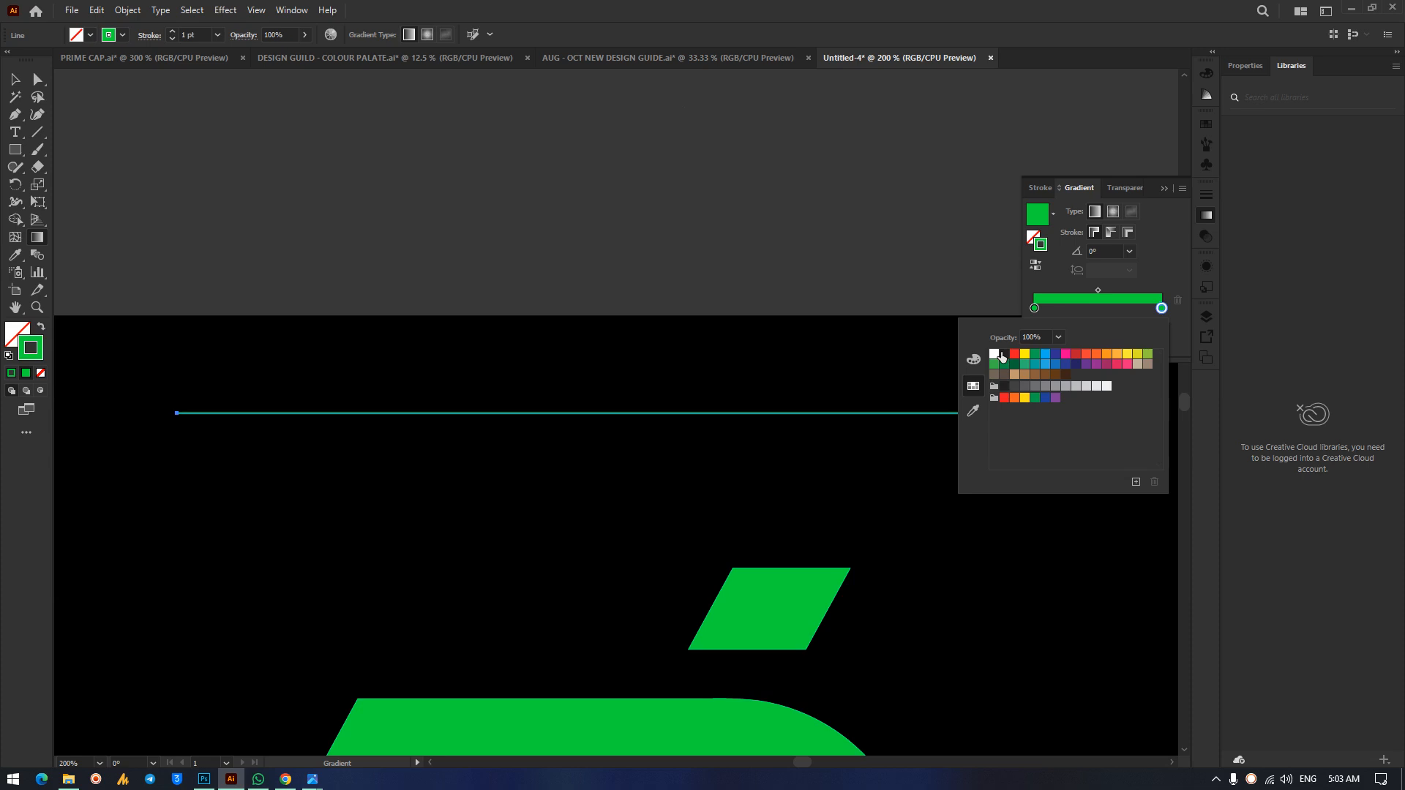
left_click(1003, 355)
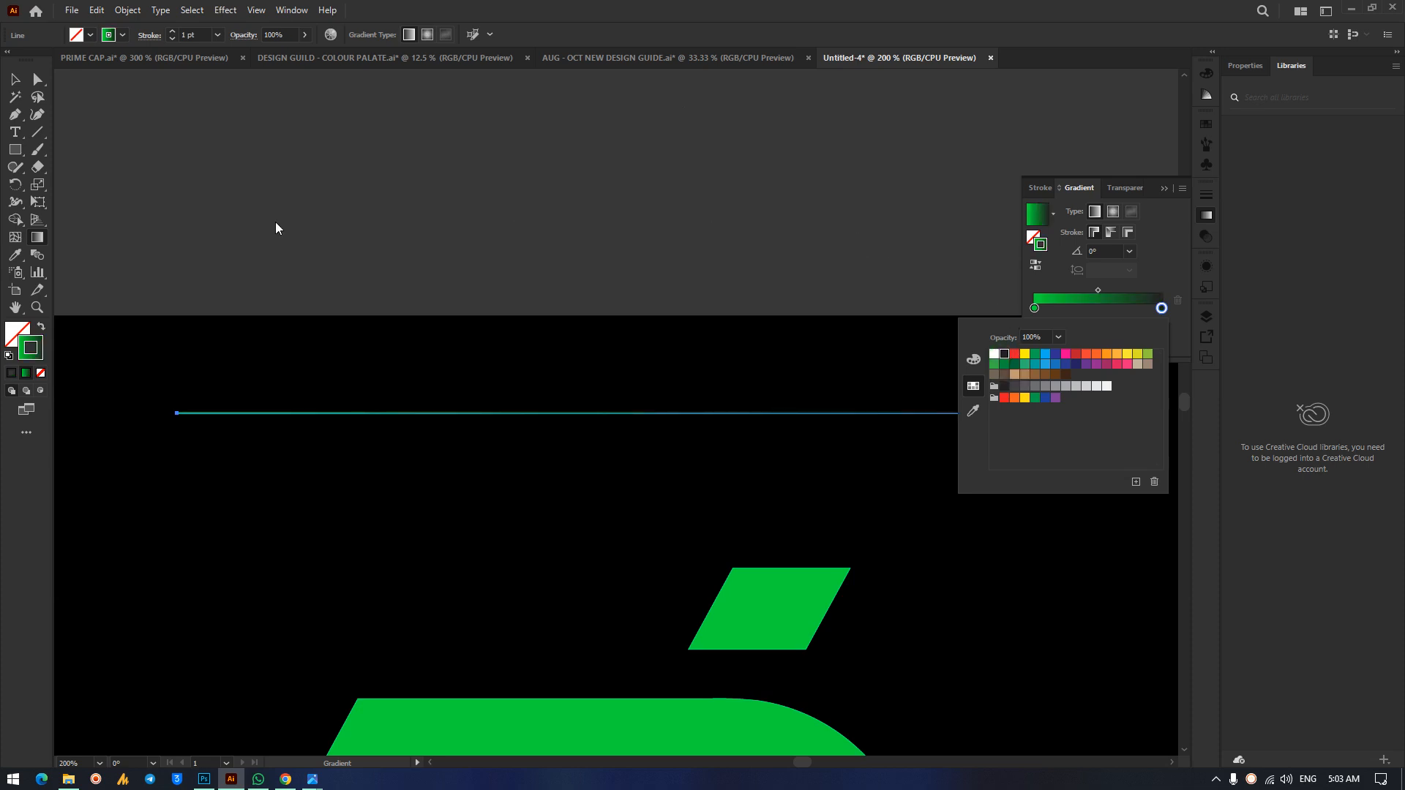
left_click(17, 82)
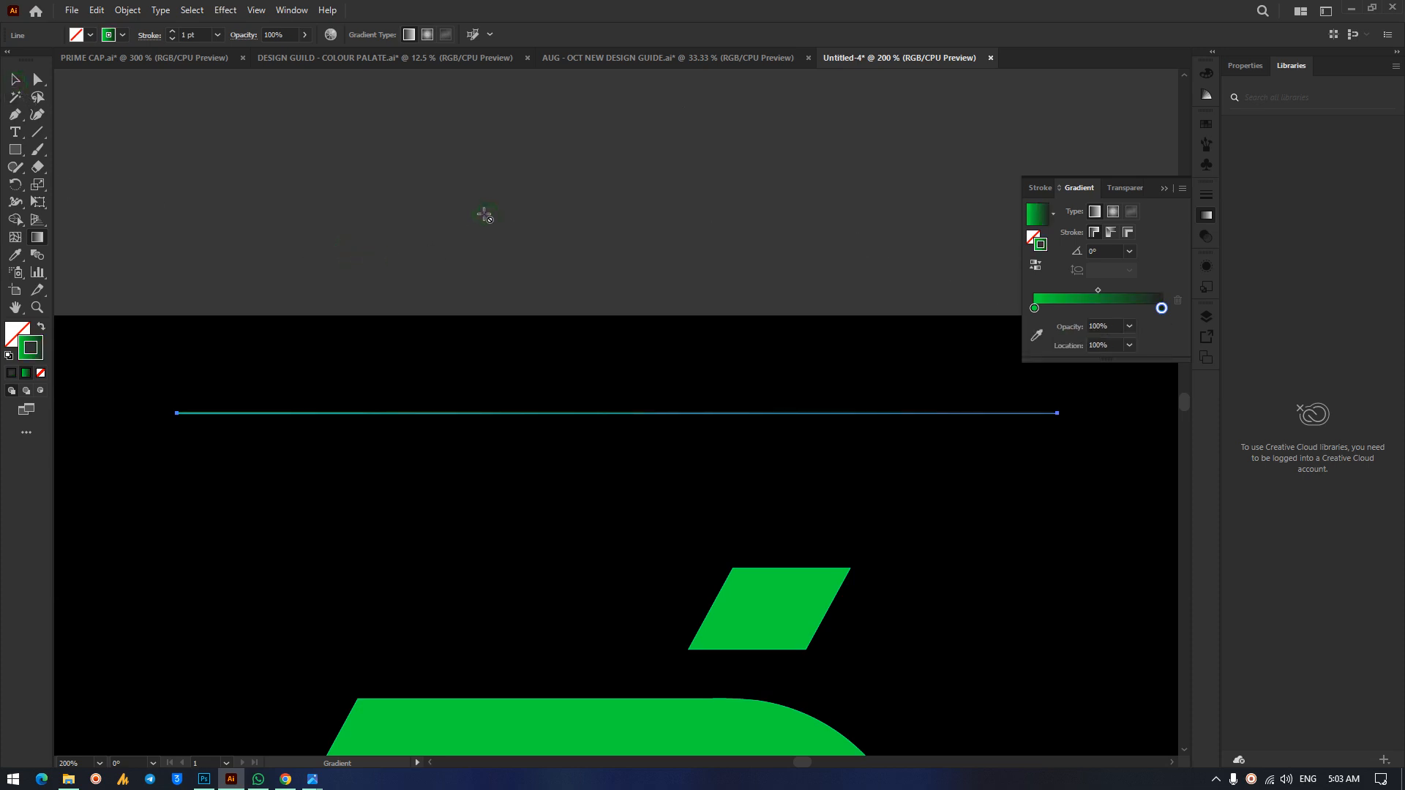
key("v")
left_click(424, 251)
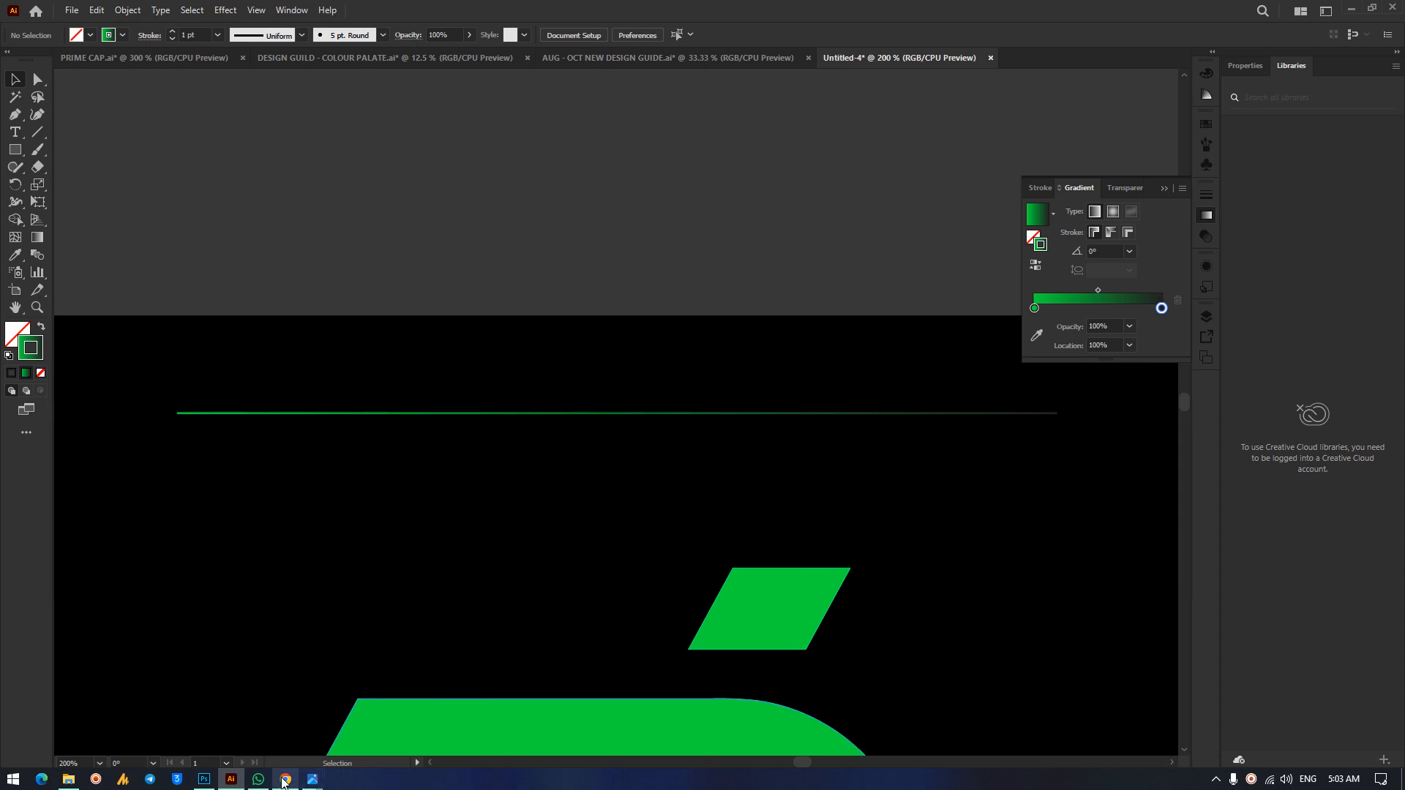
Examine how the outlines fade and glow in geometry.jpg, and return to Illustrator.
mouse_move(308, 780)
left_click(235, 722)
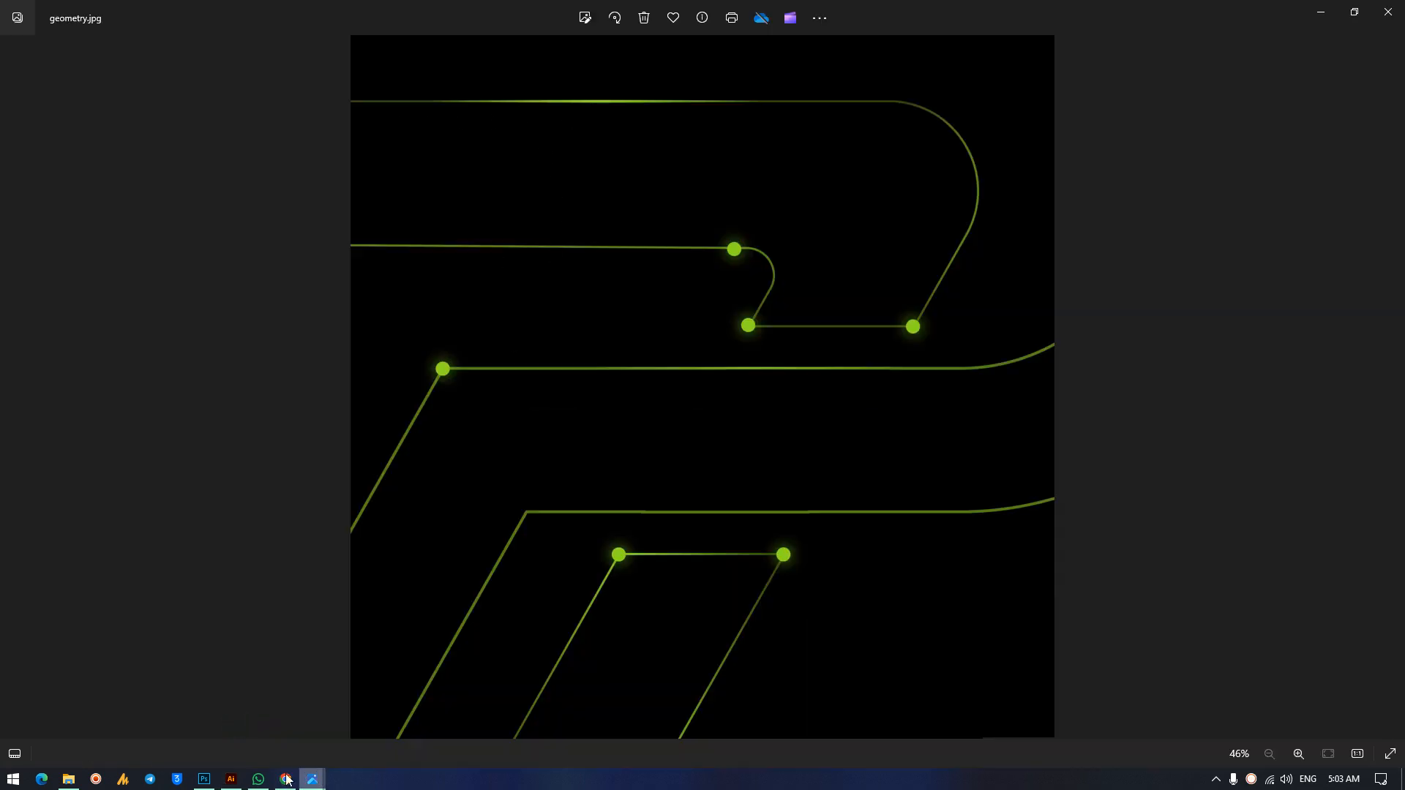
left_click(232, 779)
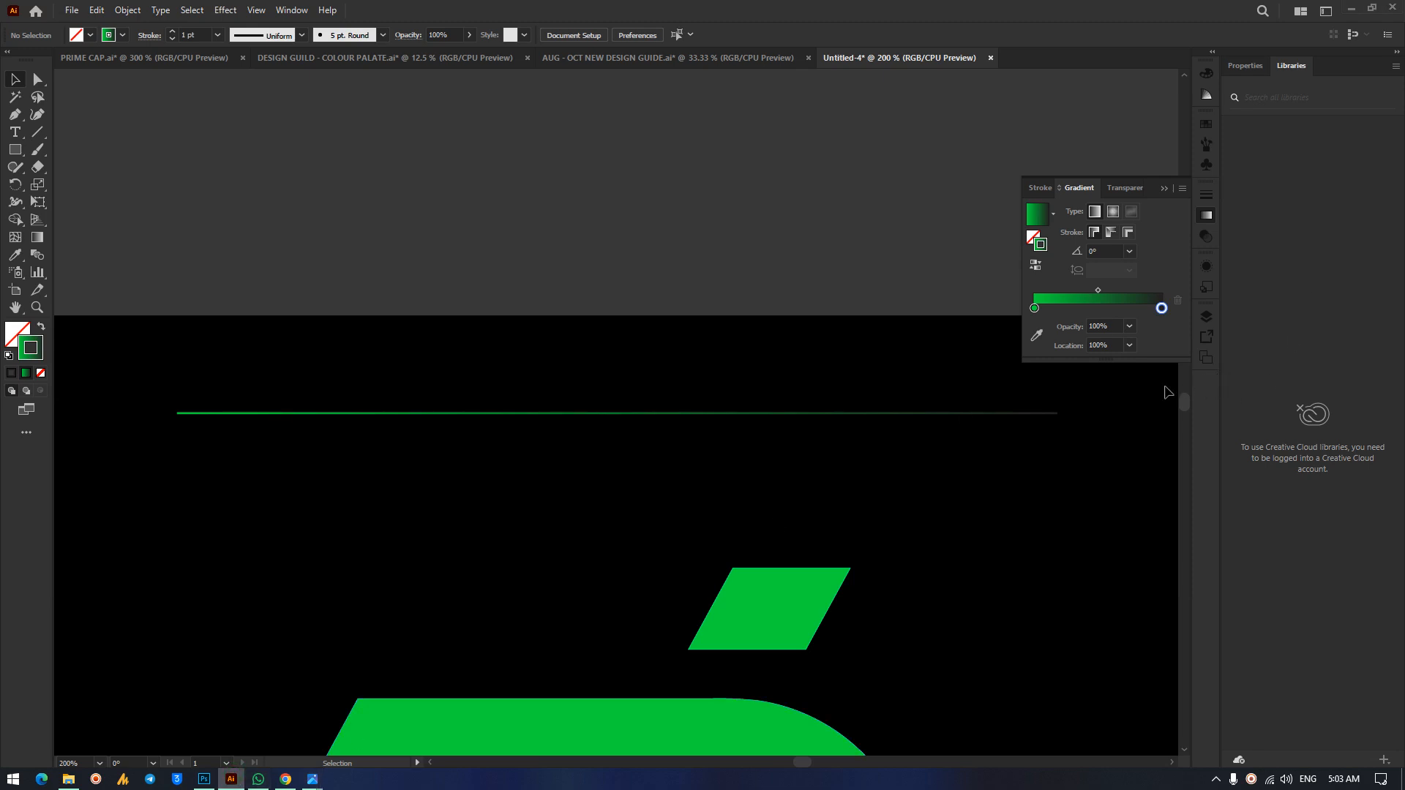
Sample the logo's green for the end colour stop of the horizontal line's stroke gradient.
left_click(547, 412)
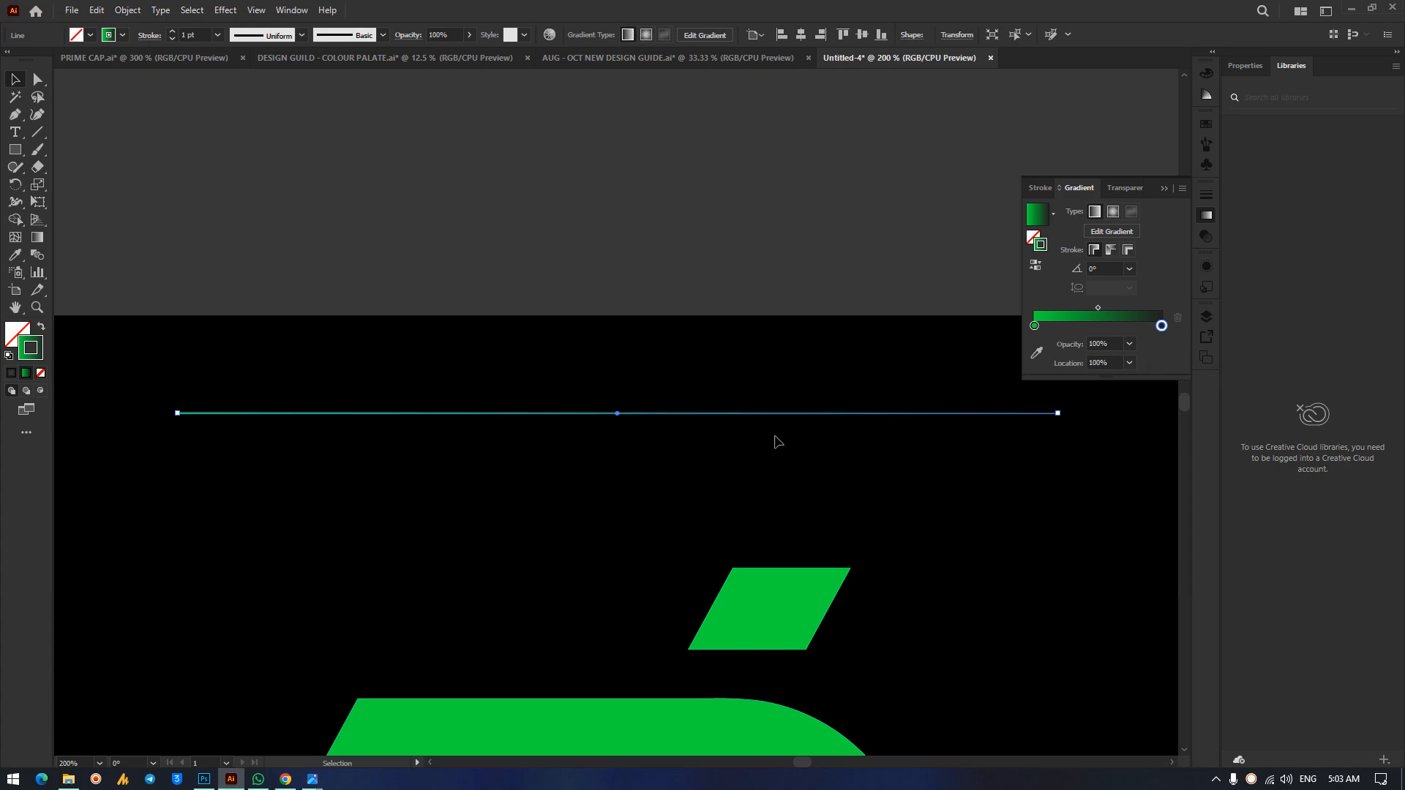
double_click(1163, 327)
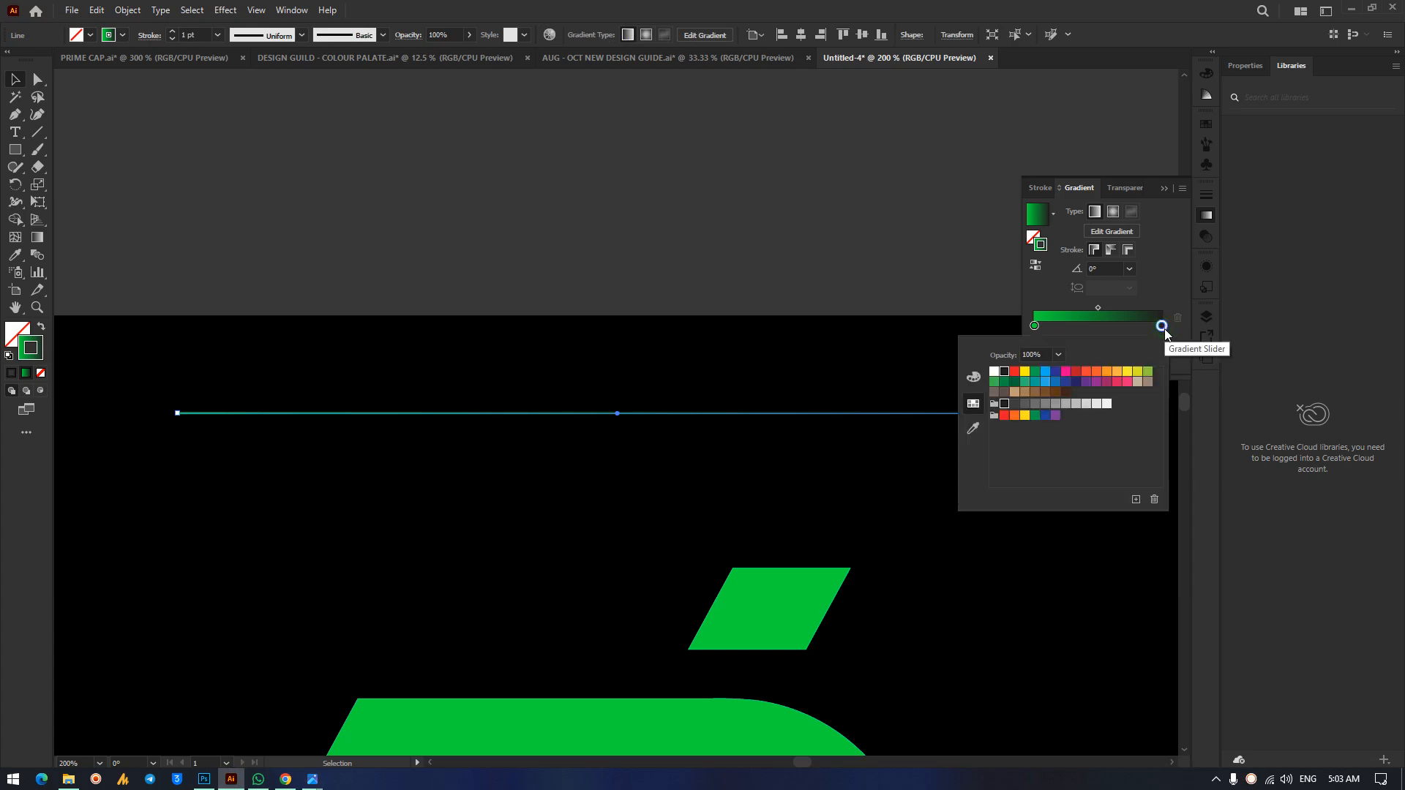
left_click(982, 434)
left_click(767, 628)
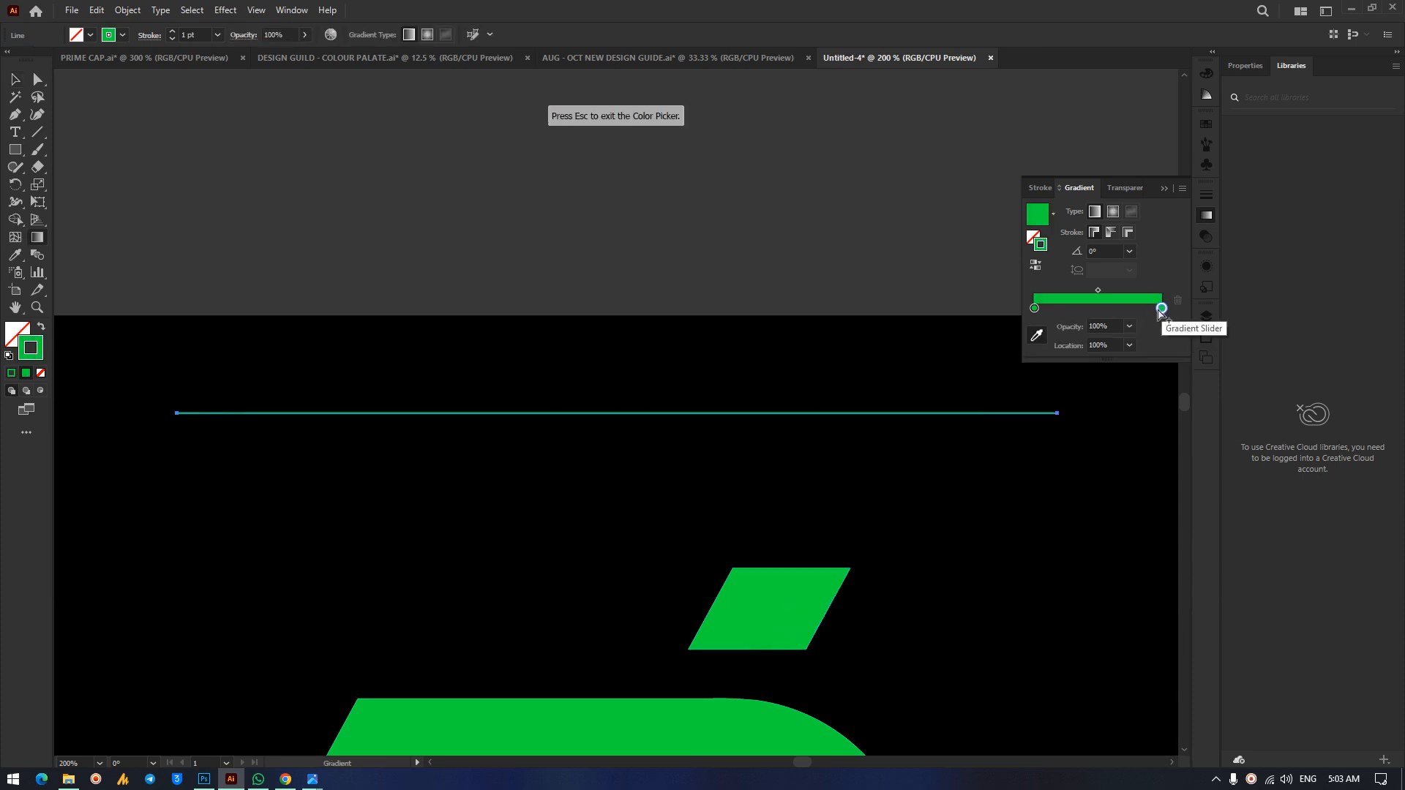
left_click(14, 79)
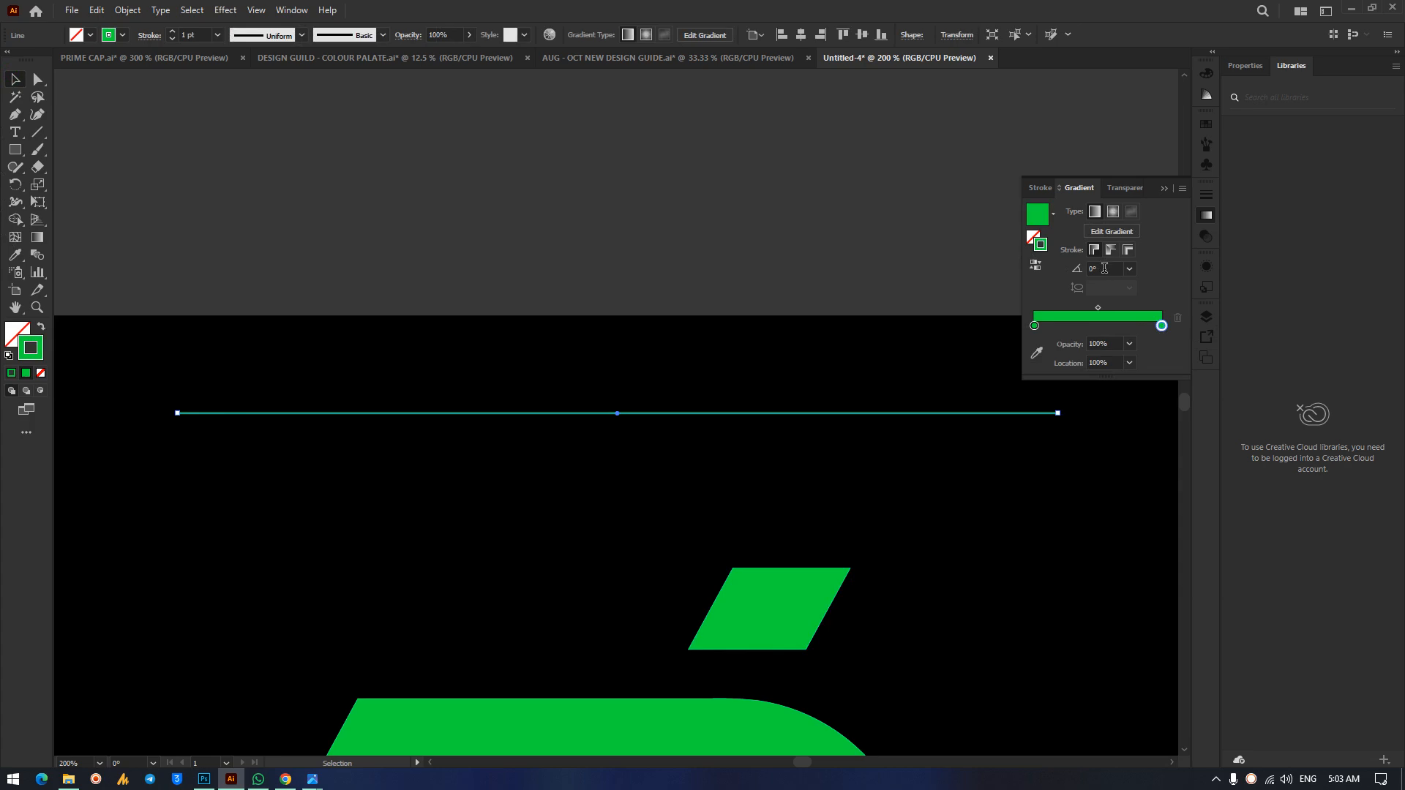
Set the opacity of the line's end gradient stop to 30% and deselect the line.
double_click(1162, 326)
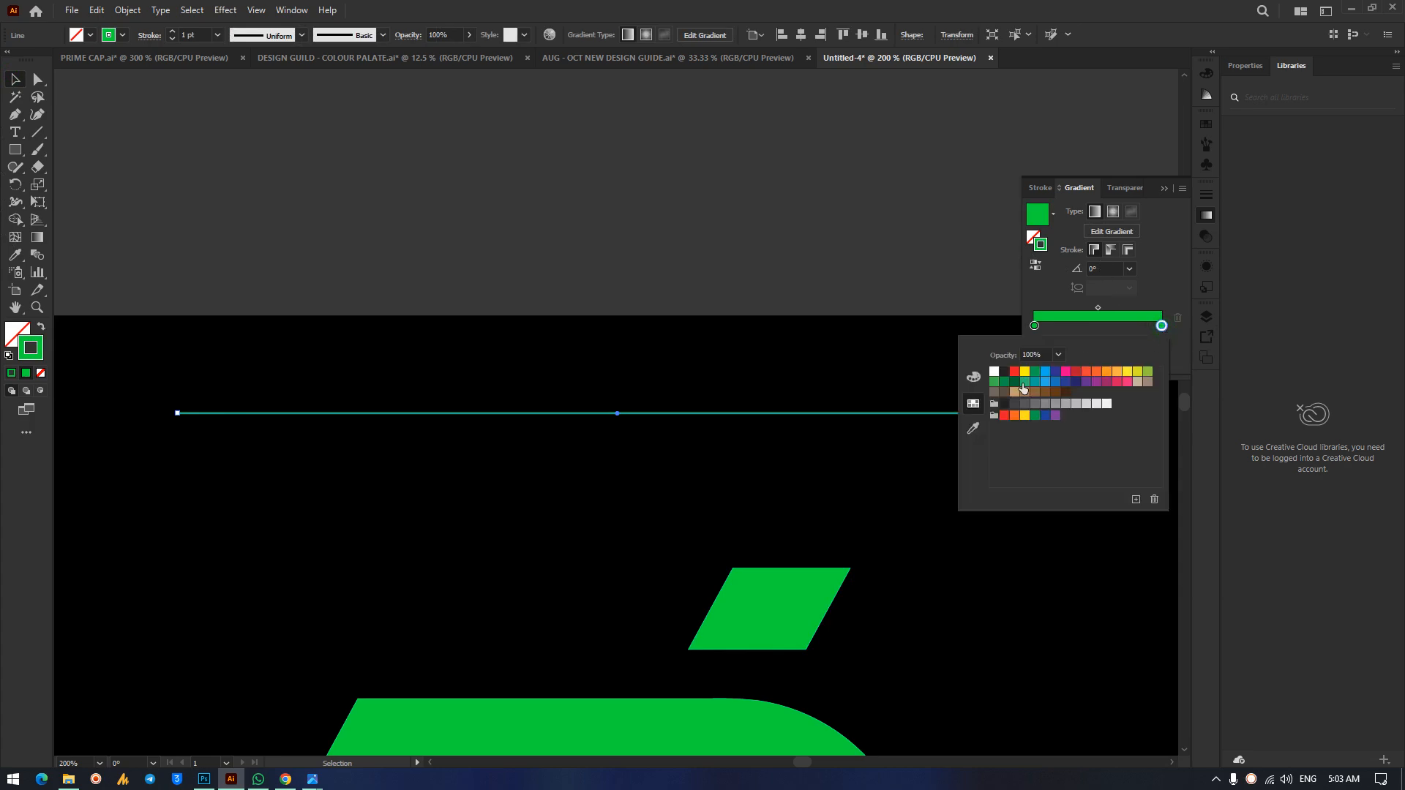
left_click(1059, 356)
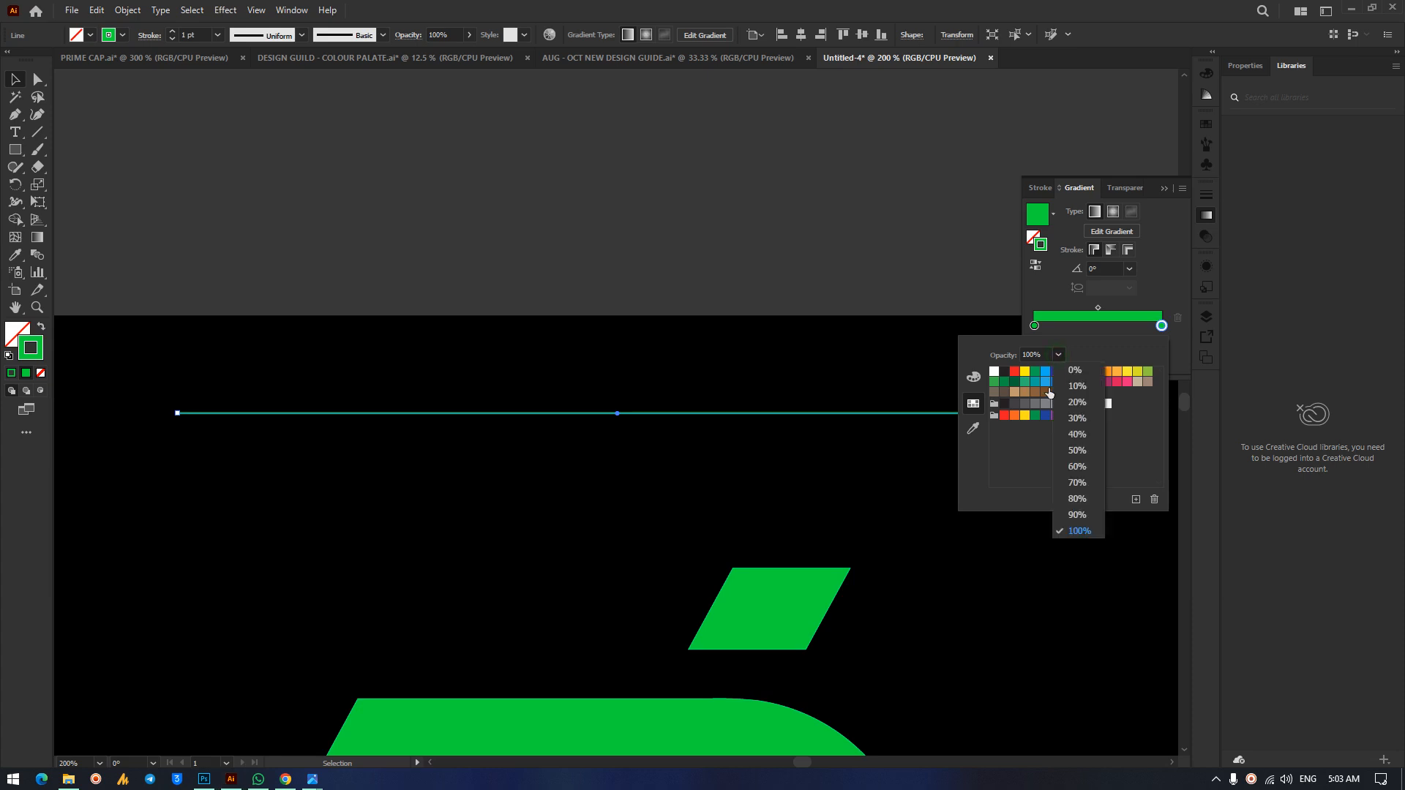
left_click(1077, 418)
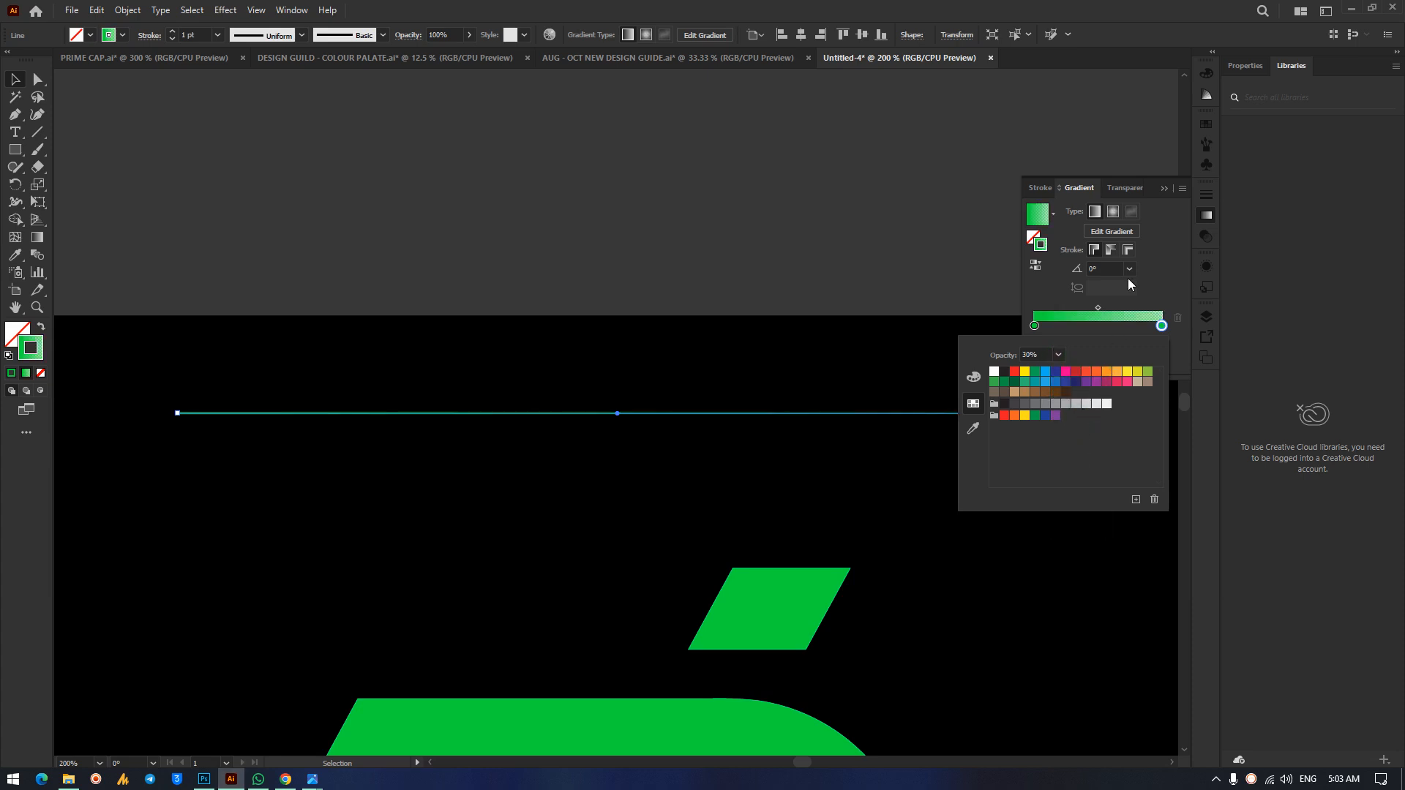
left_click(1161, 232)
left_click(1164, 188)
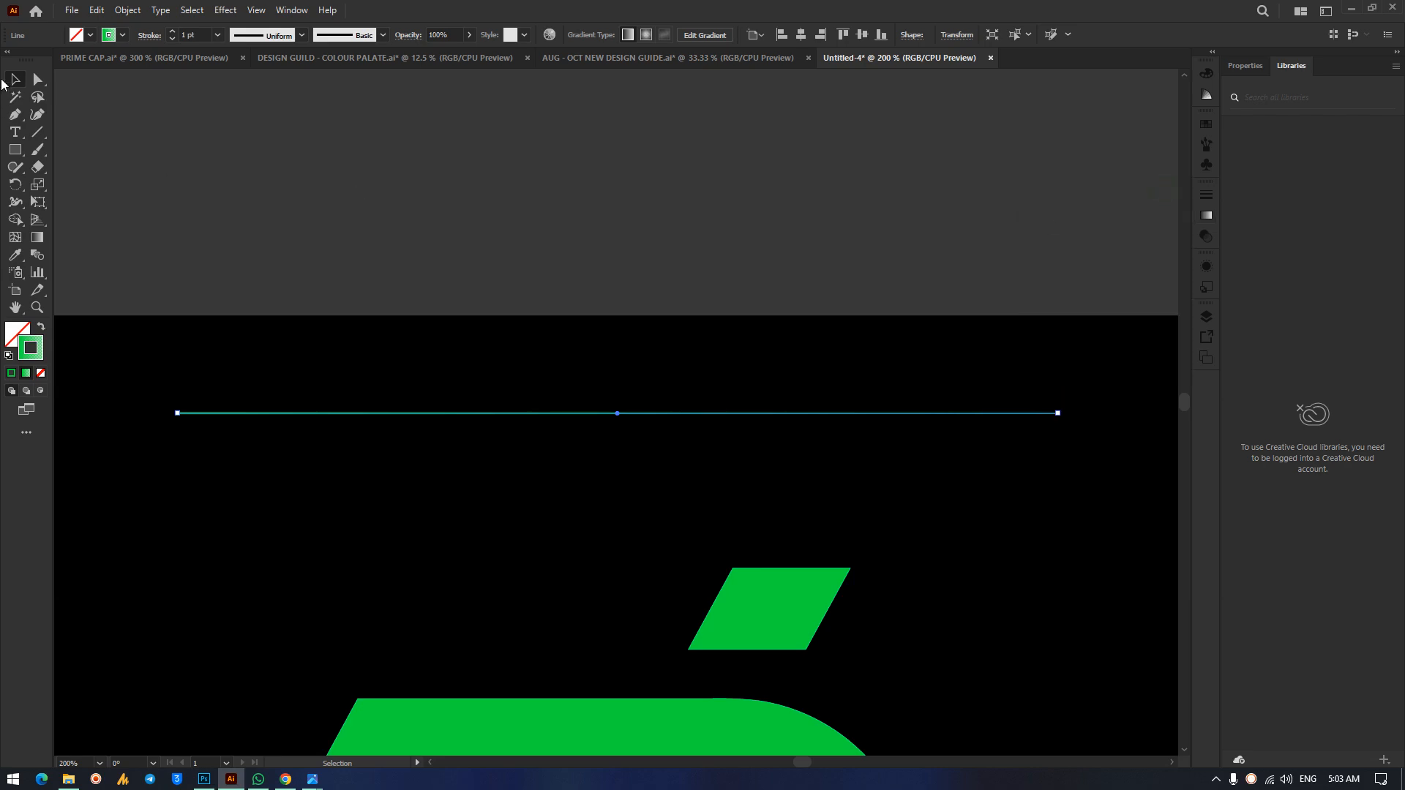
left_click(694, 228)
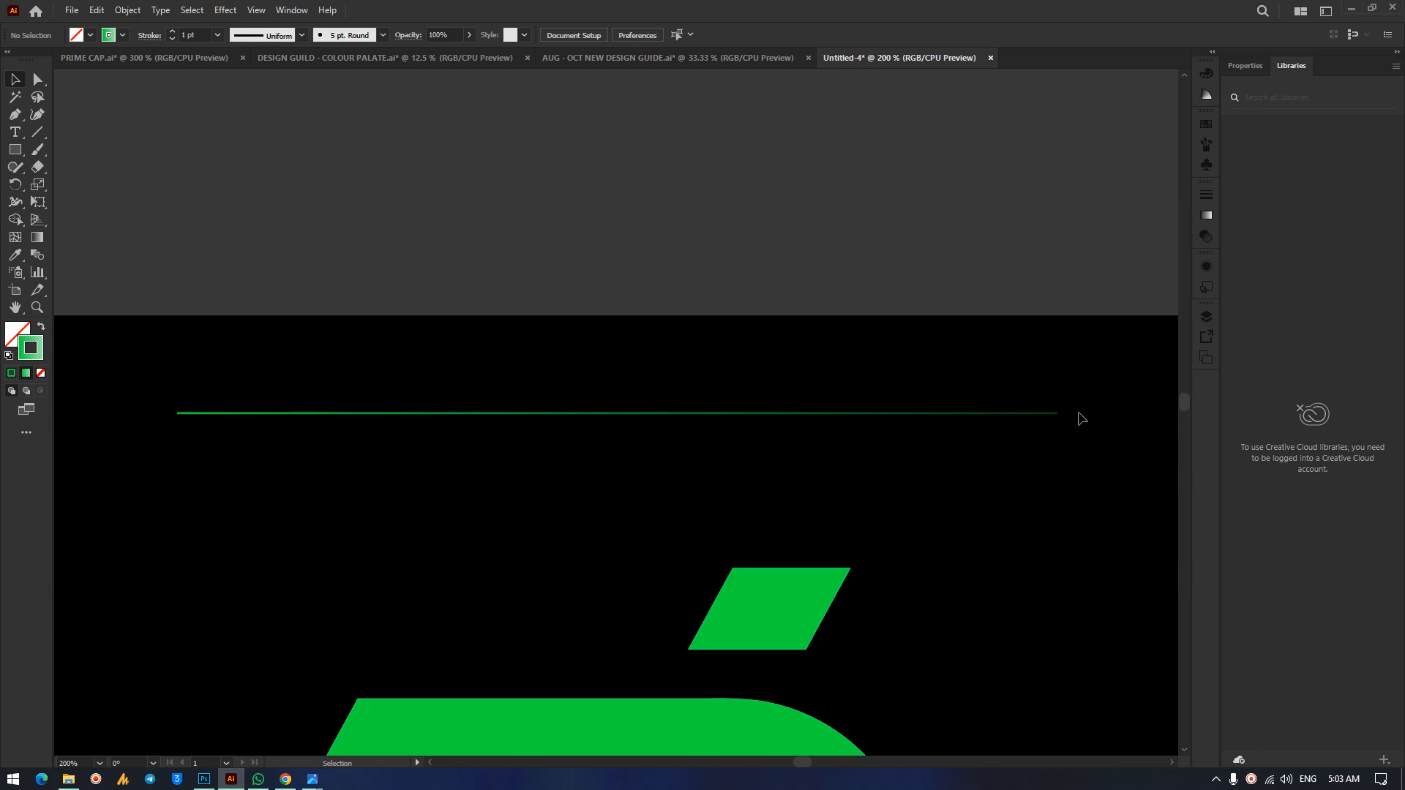
Select the line, compare it with the fading outlines in geometry.jpg, and return to Illustrator.
left_click(574, 415)
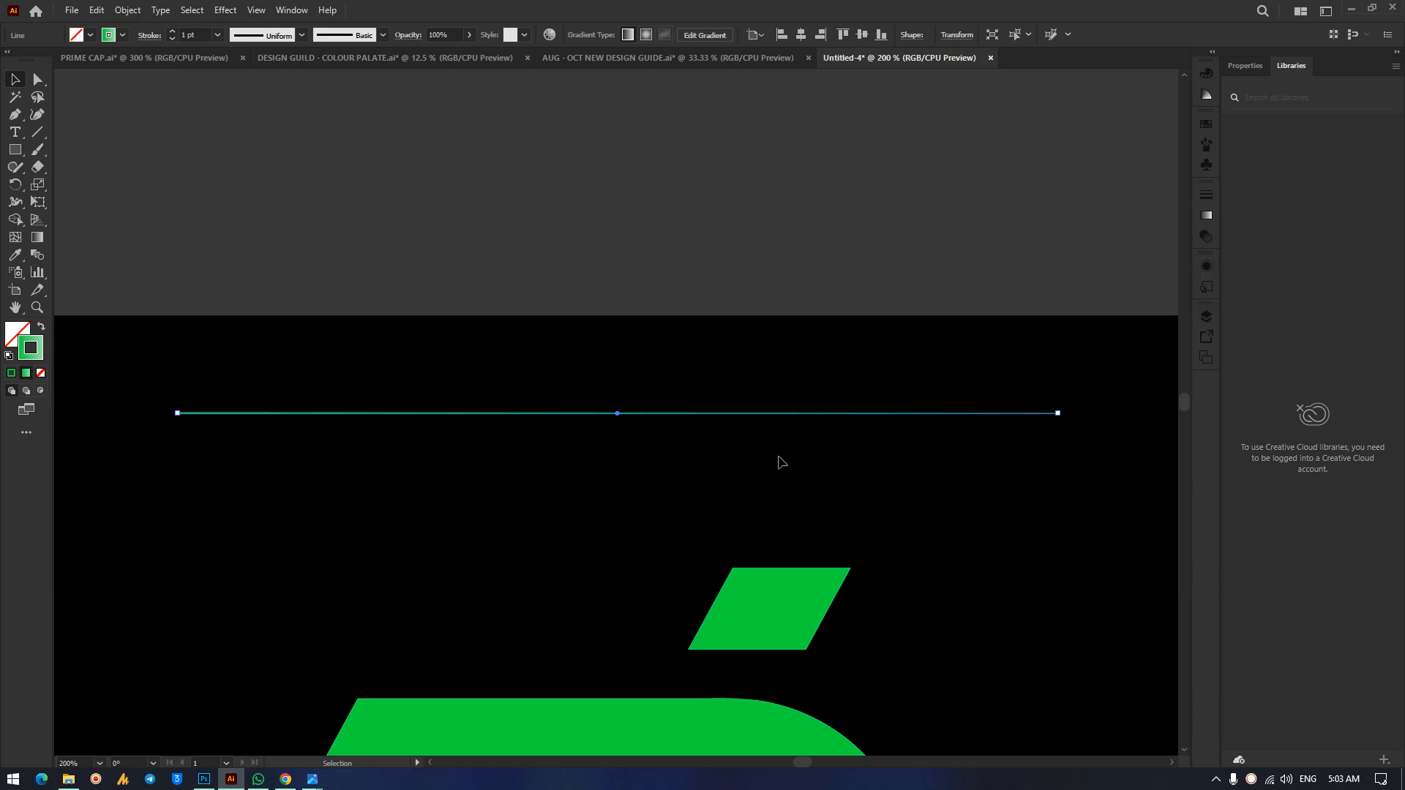
mouse_move(313, 782)
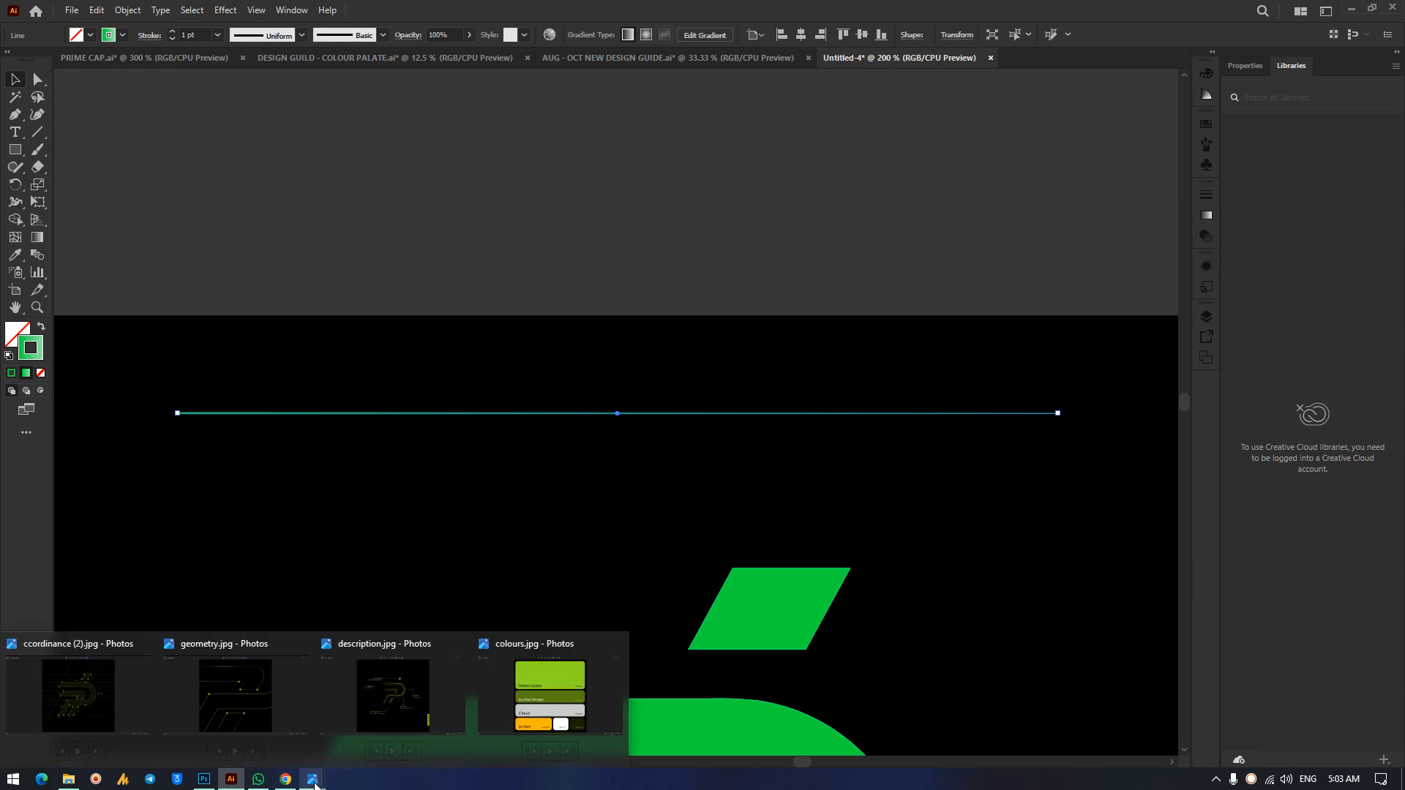
left_click(236, 702)
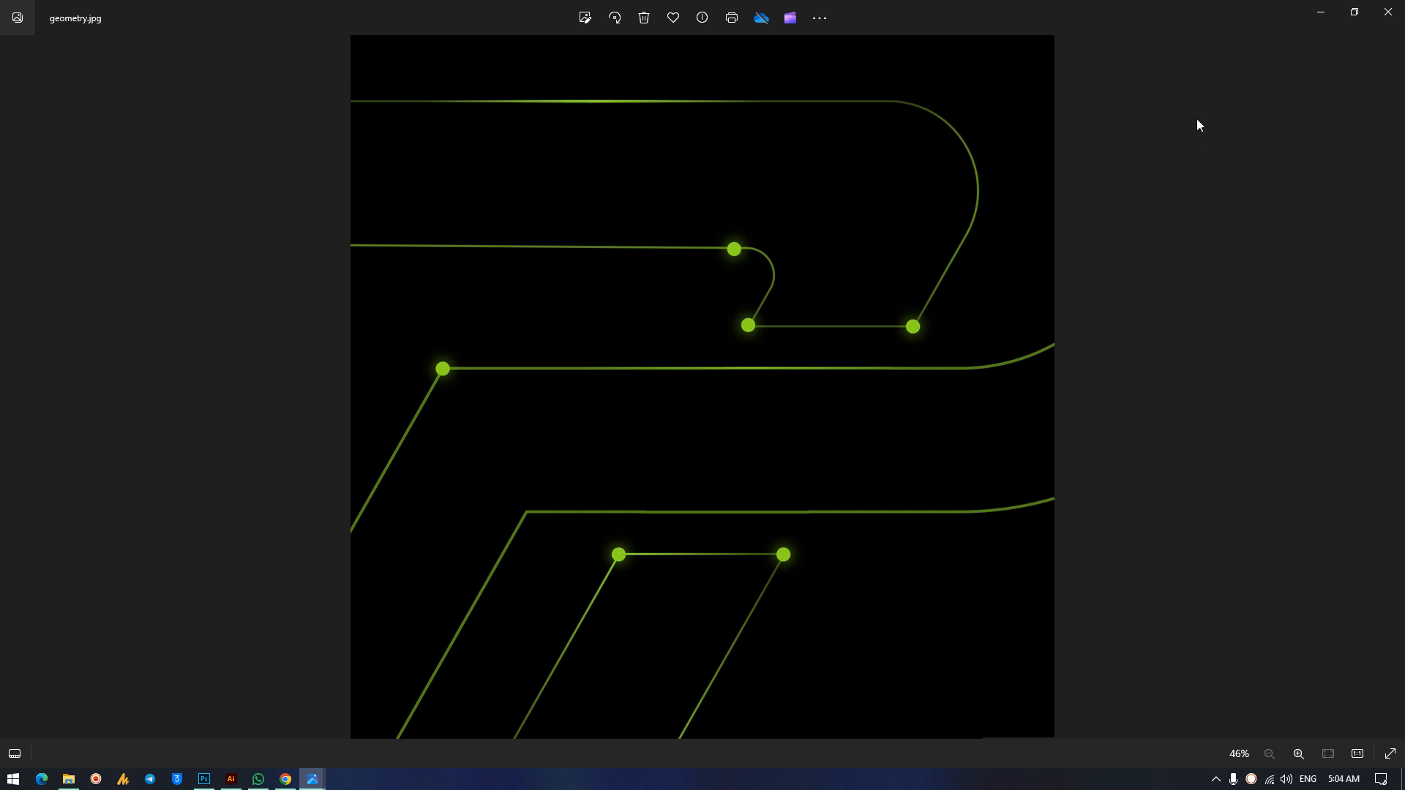
left_click(1321, 12)
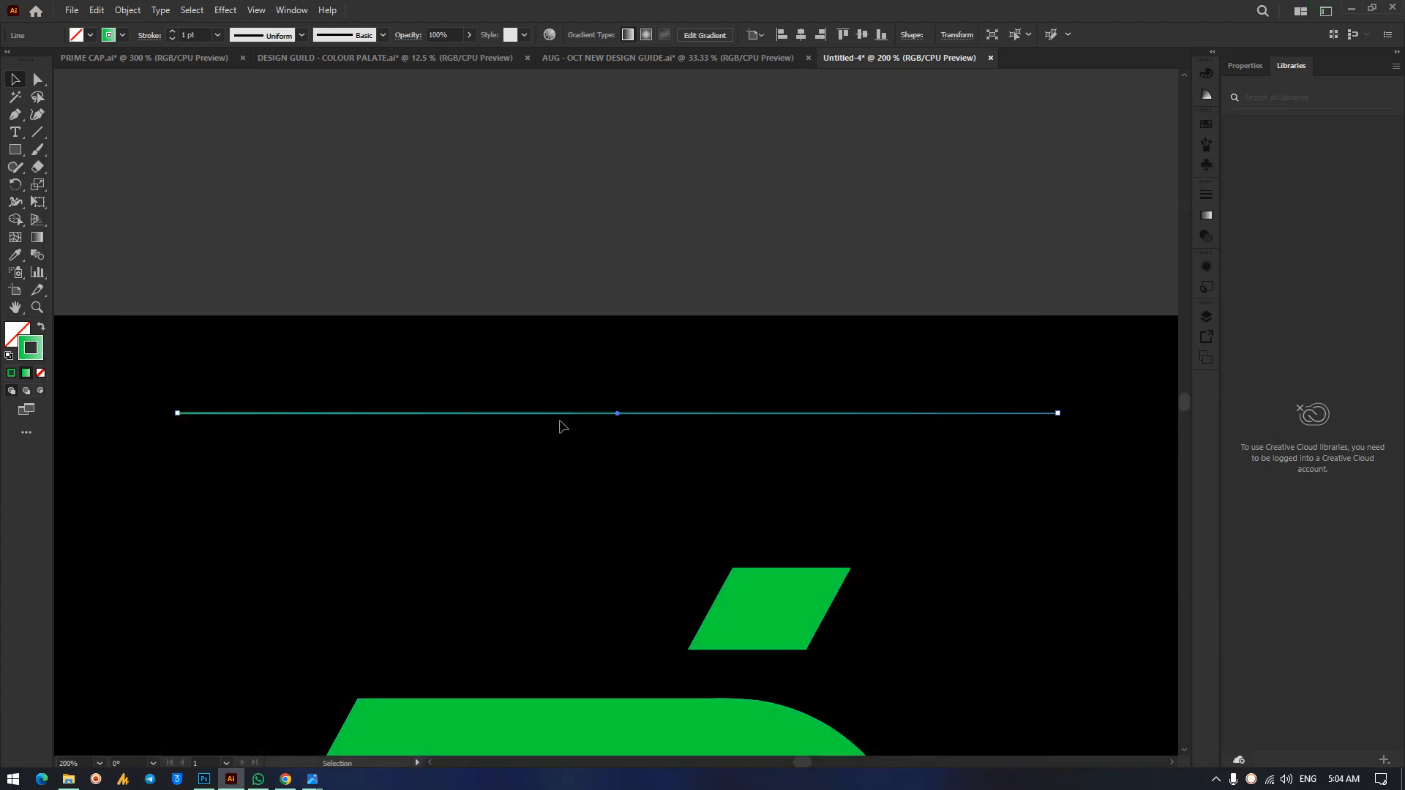
Add two intermediate green colour stops to the line's stroke gradient, placing one at about 32%.
left_click(1206, 235)
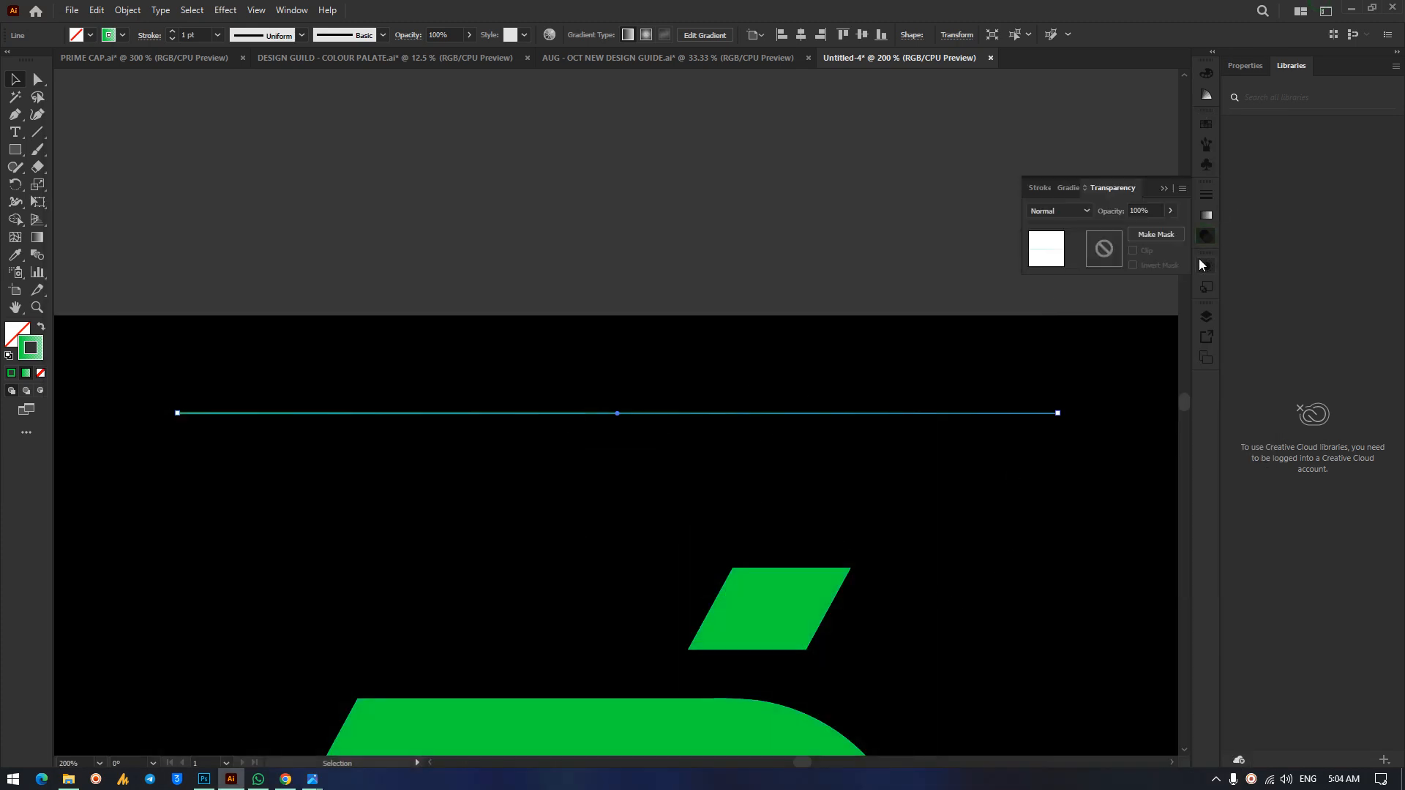
left_click(1068, 188)
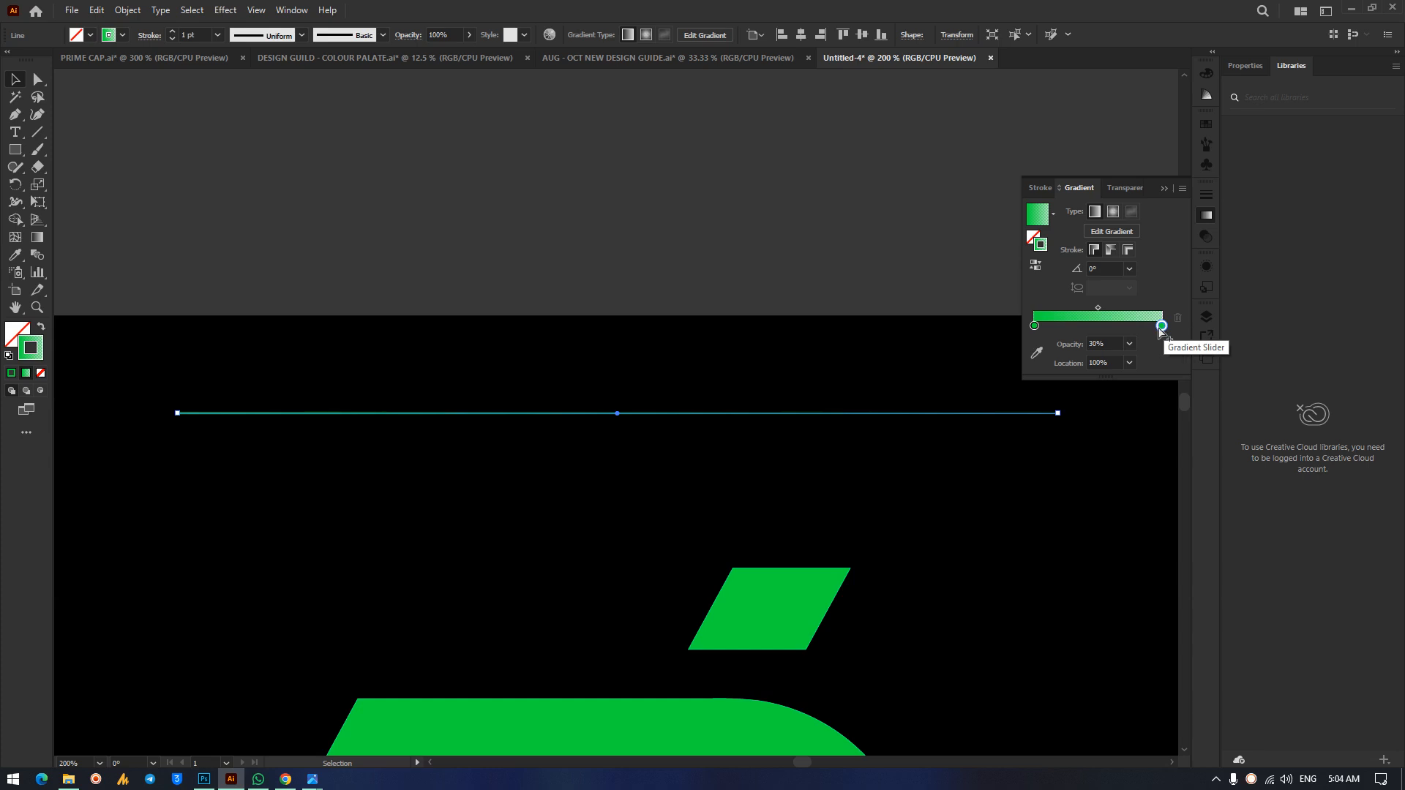
left_click_drag(1098, 327, 1099, 331)
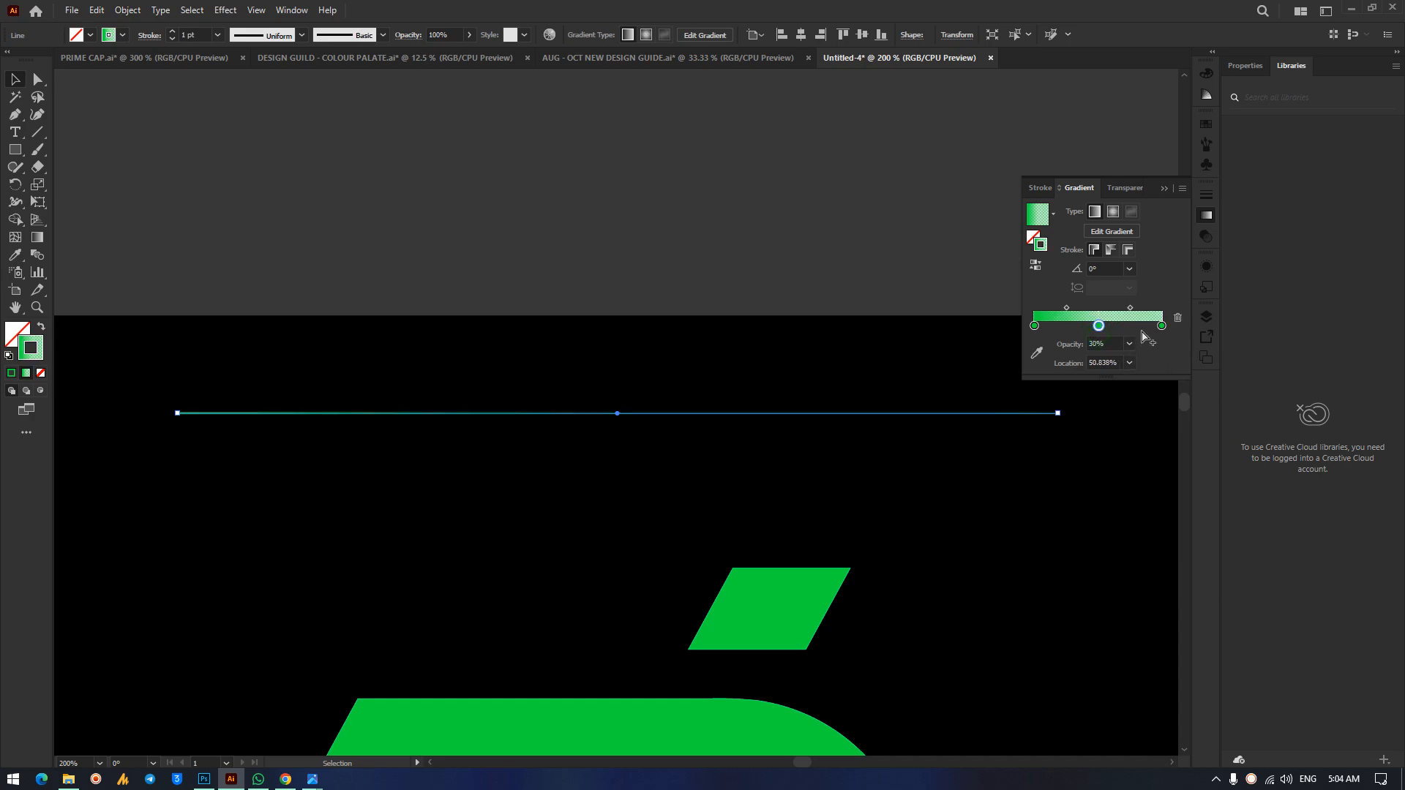
left_click(1034, 326)
left_click_drag(1032, 326, 1076, 329)
Set the opacity of the gradient stop at about 32% to 30% and deselect the line.
double_click(1074, 326)
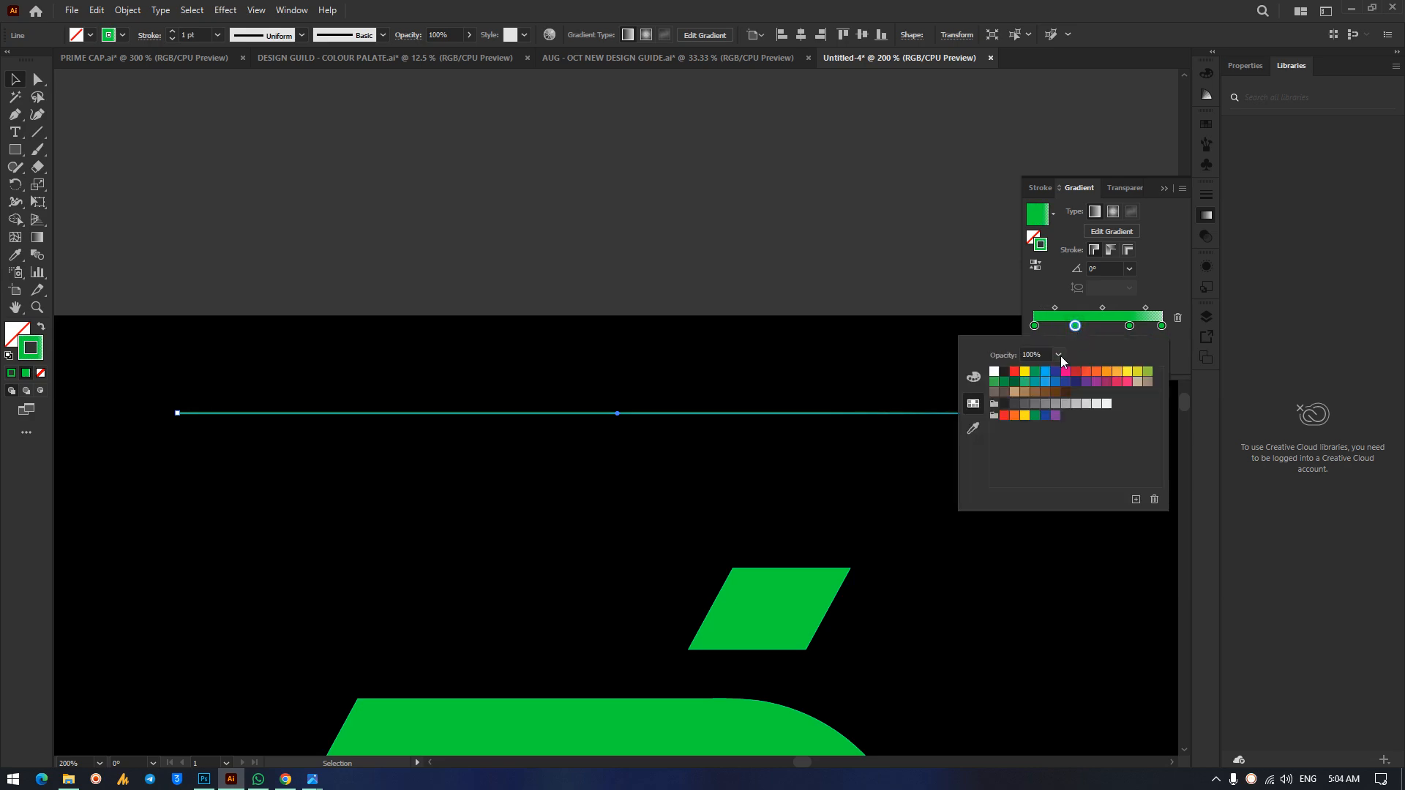
left_click(1059, 355)
left_click(1082, 411)
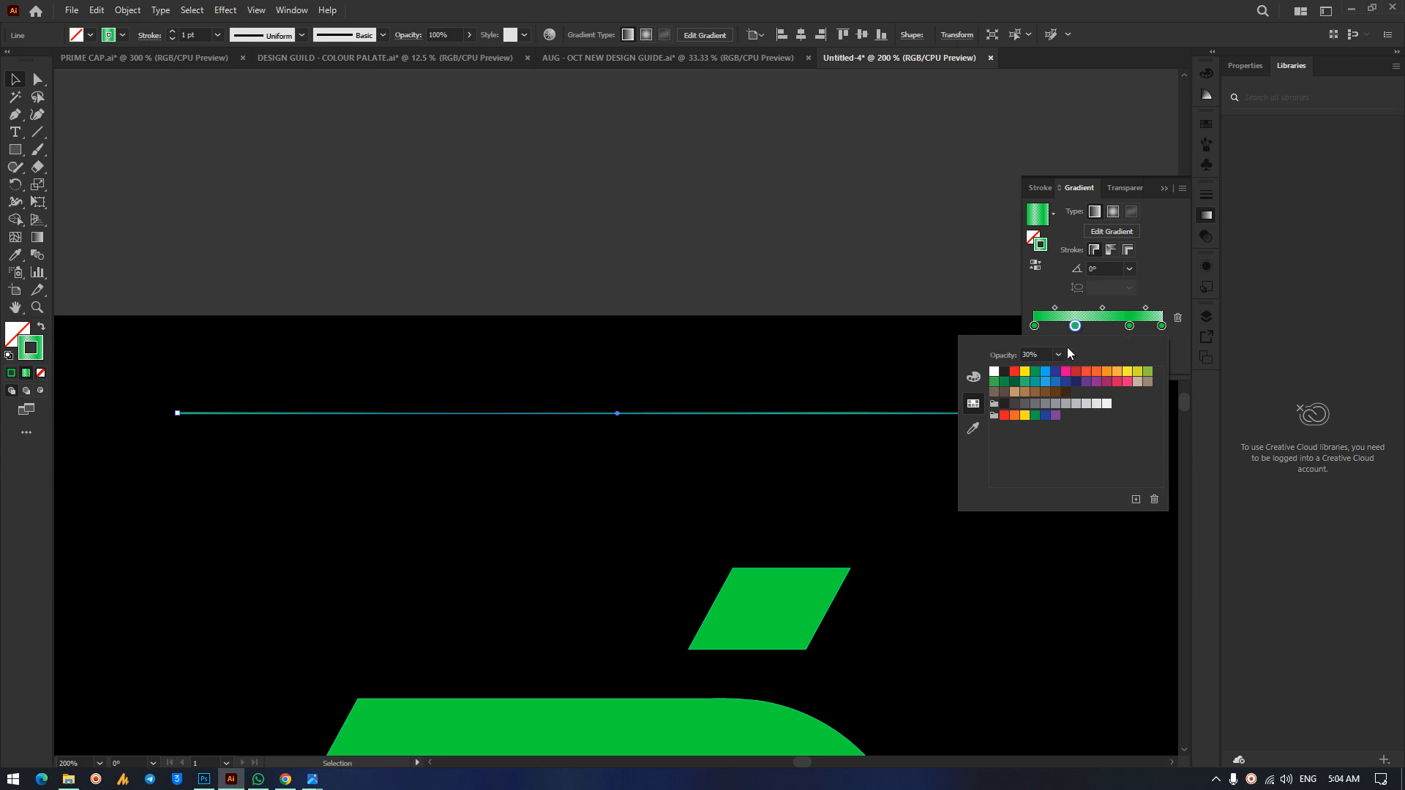
left_click(1127, 196)
left_click(452, 261)
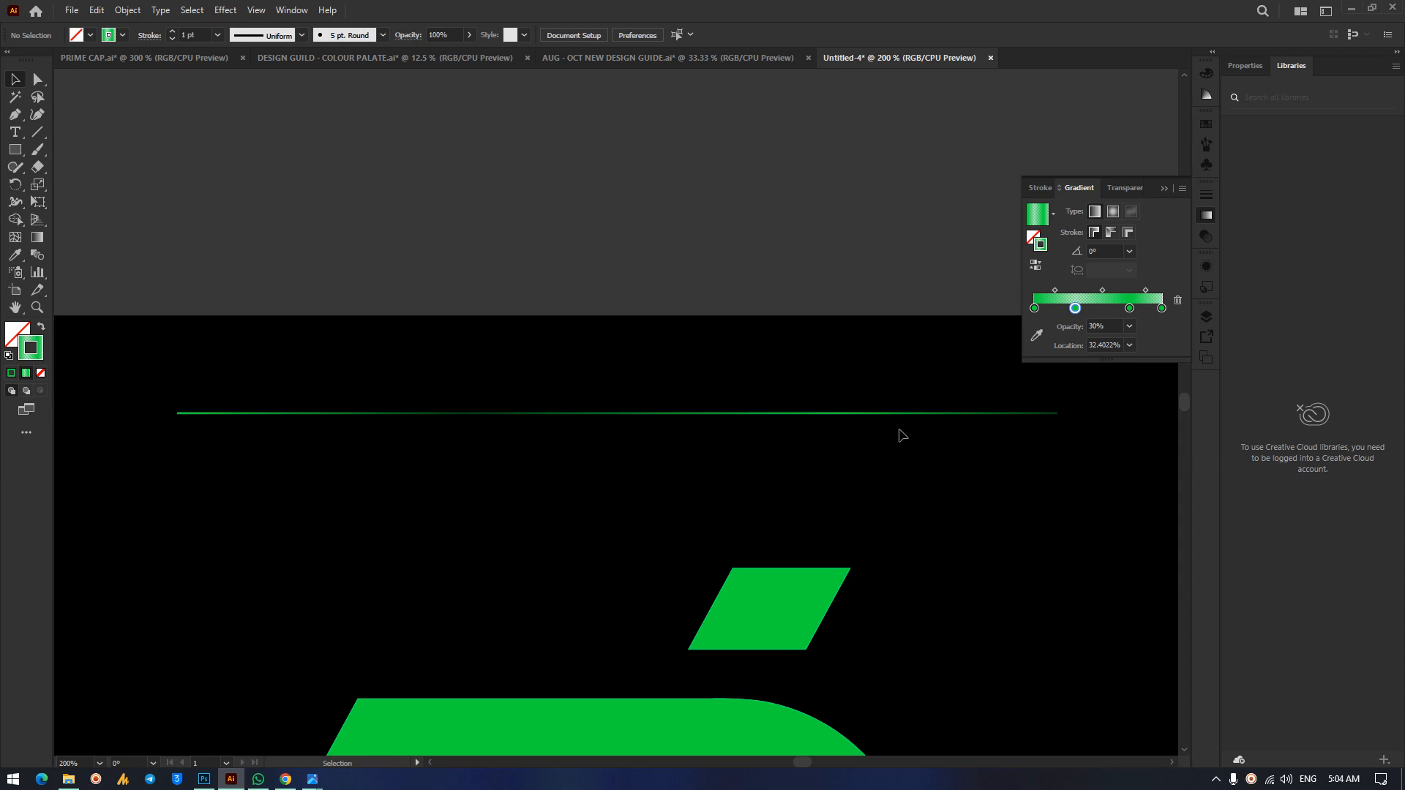
Select all the P logo shapes and remove their green fill, keeping only the outline strokes.
left_click(805, 414)
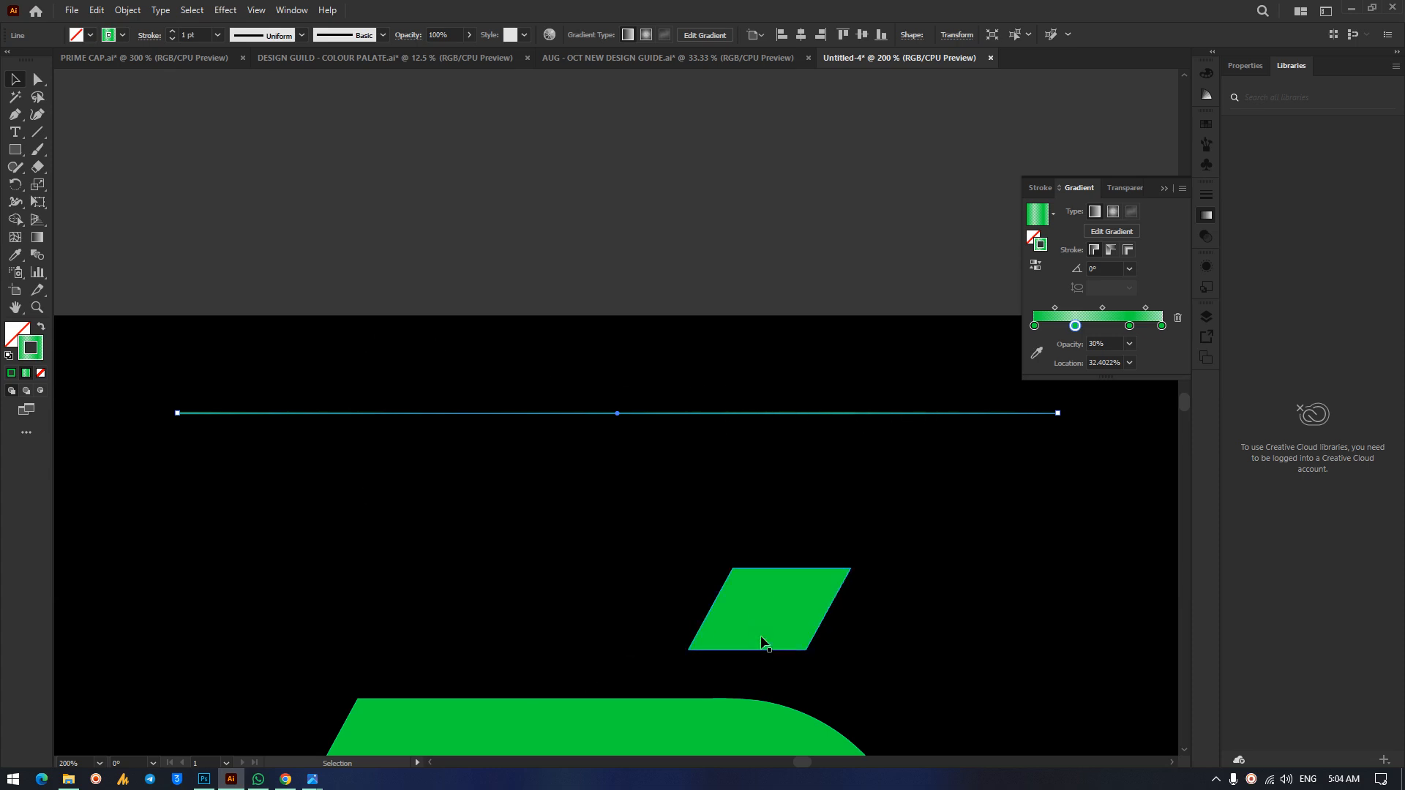
scroll(760, 635, "down", 7)
key("ctrl+minus")
scroll(829, 601, "down", 3)
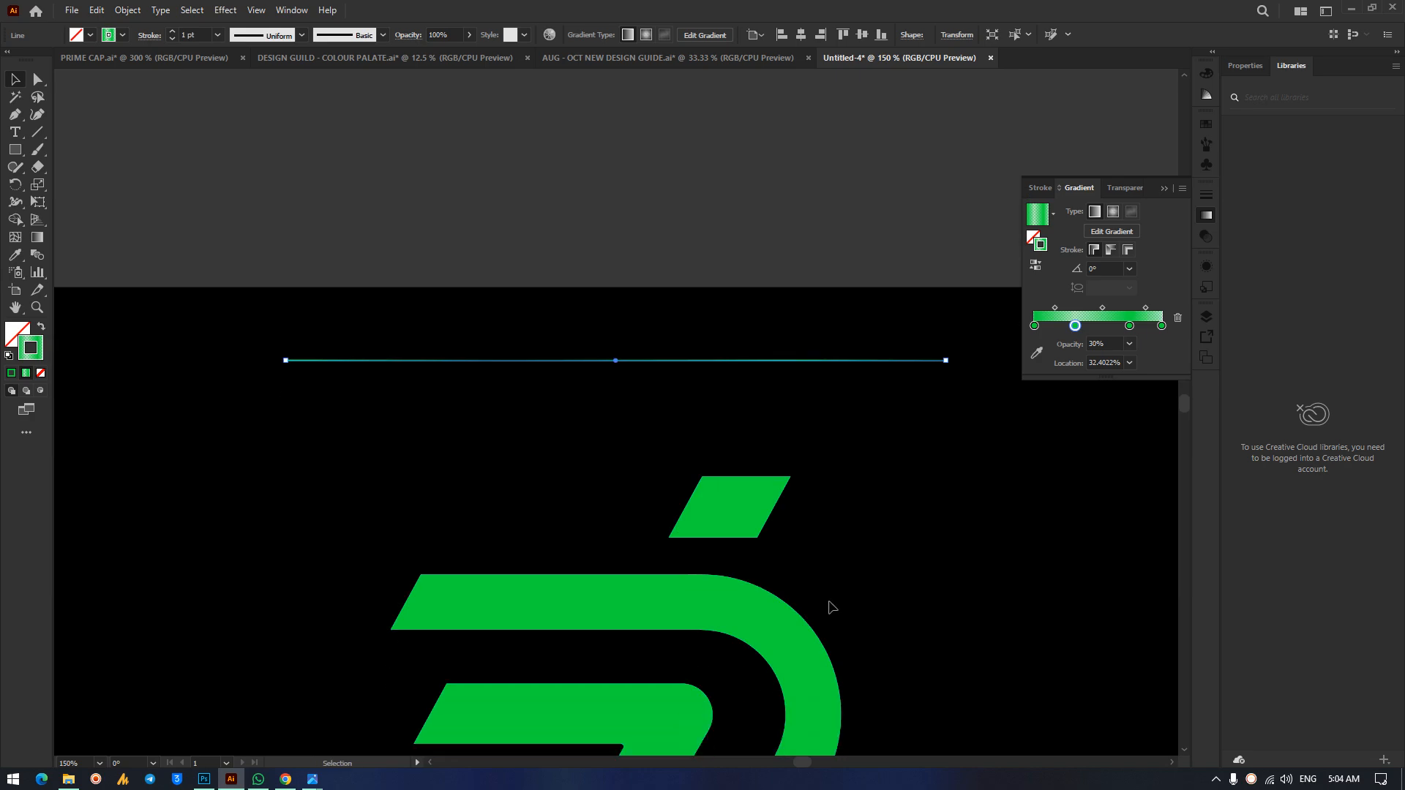
scroll(832, 600, "down", 3)
key("ctrl+minus")
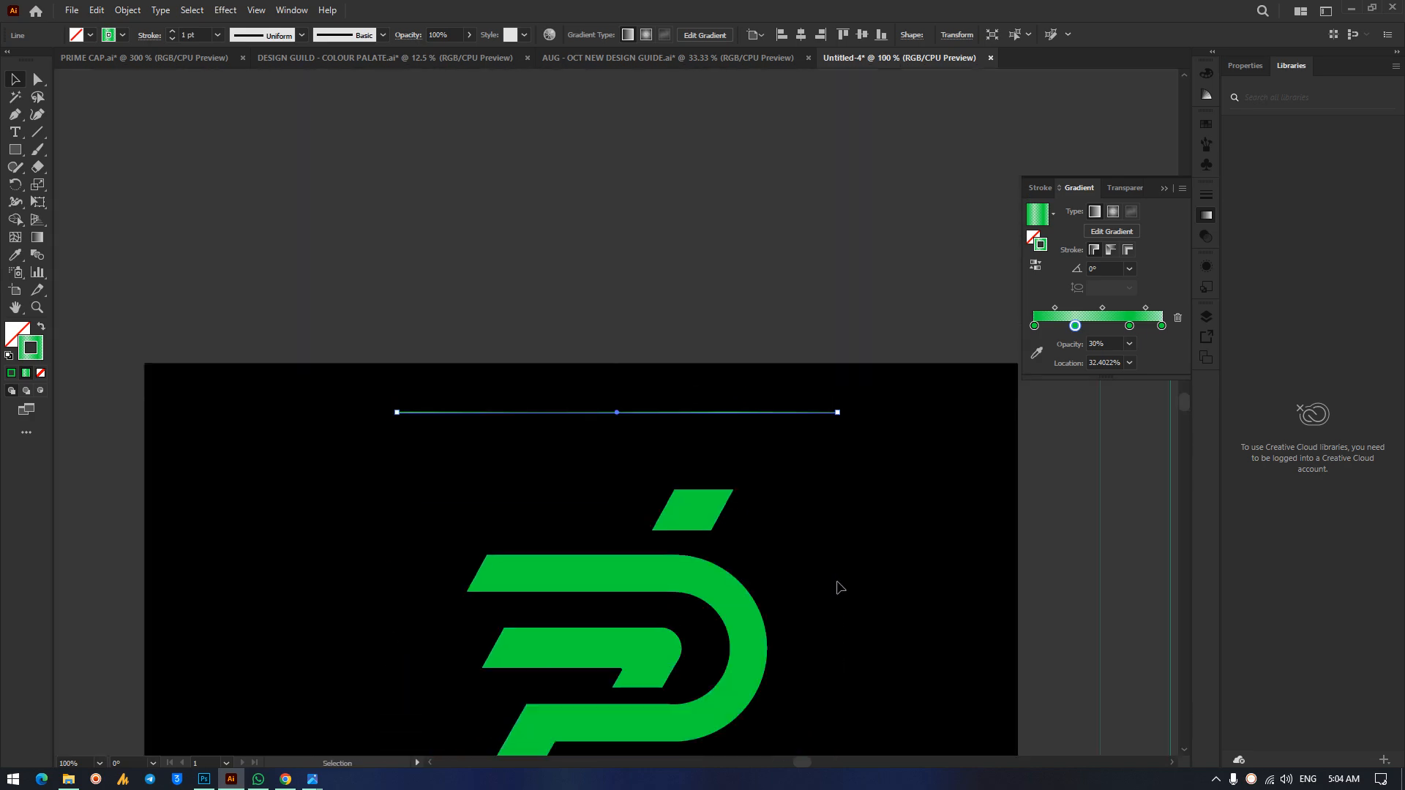
scroll(788, 590, "down", 3)
left_click_drag(415, 274, 894, 688)
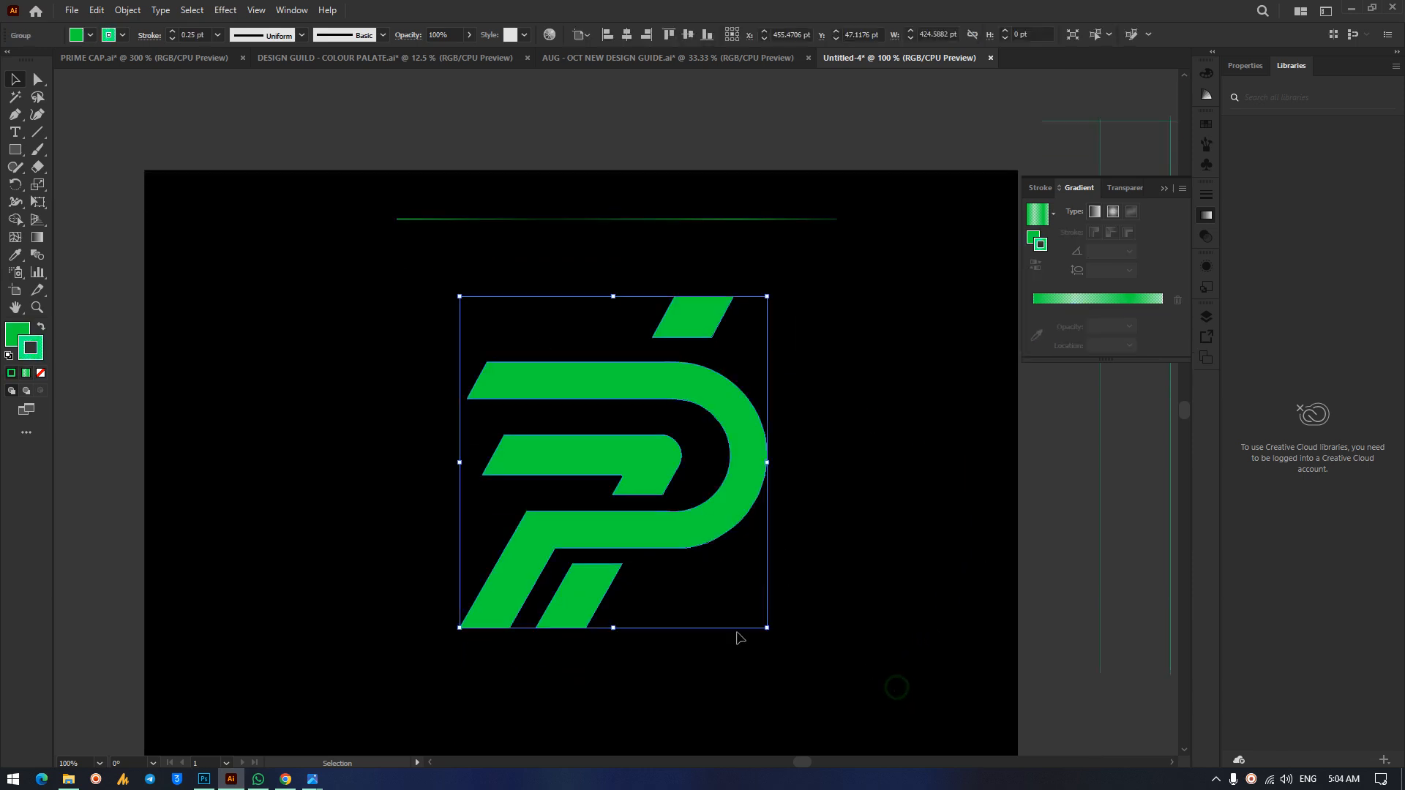
left_click(15, 336)
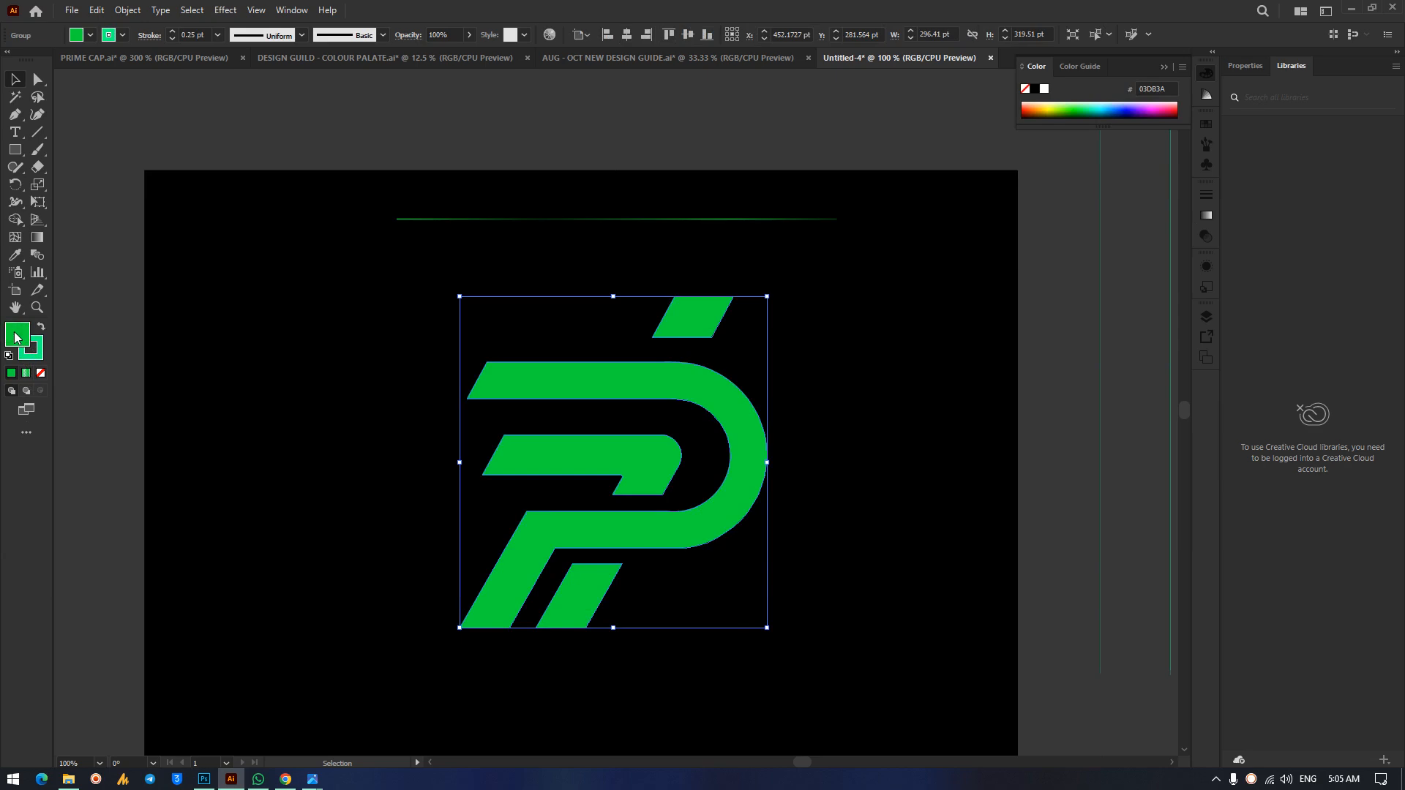
double_click(11, 338)
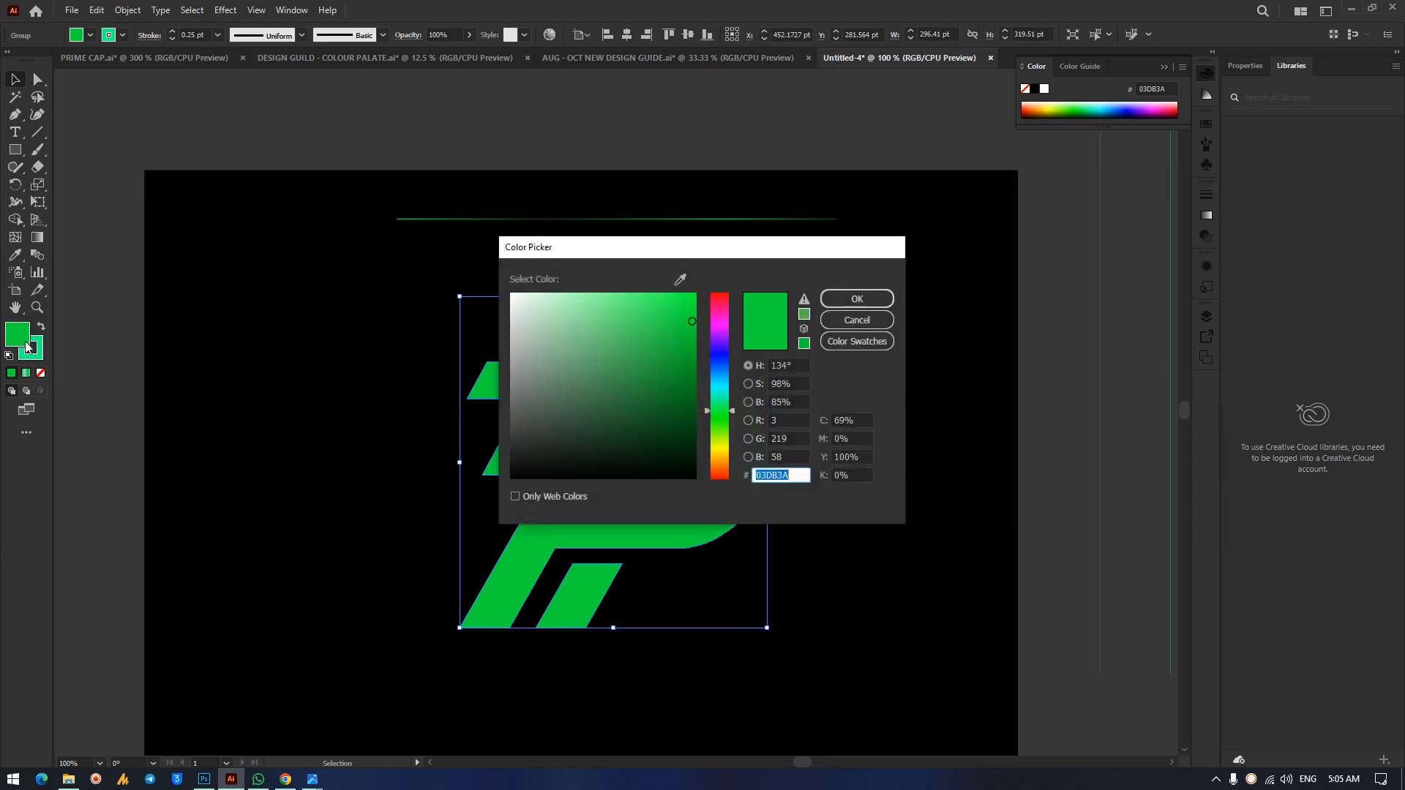
left_click(847, 326)
left_click(41, 373)
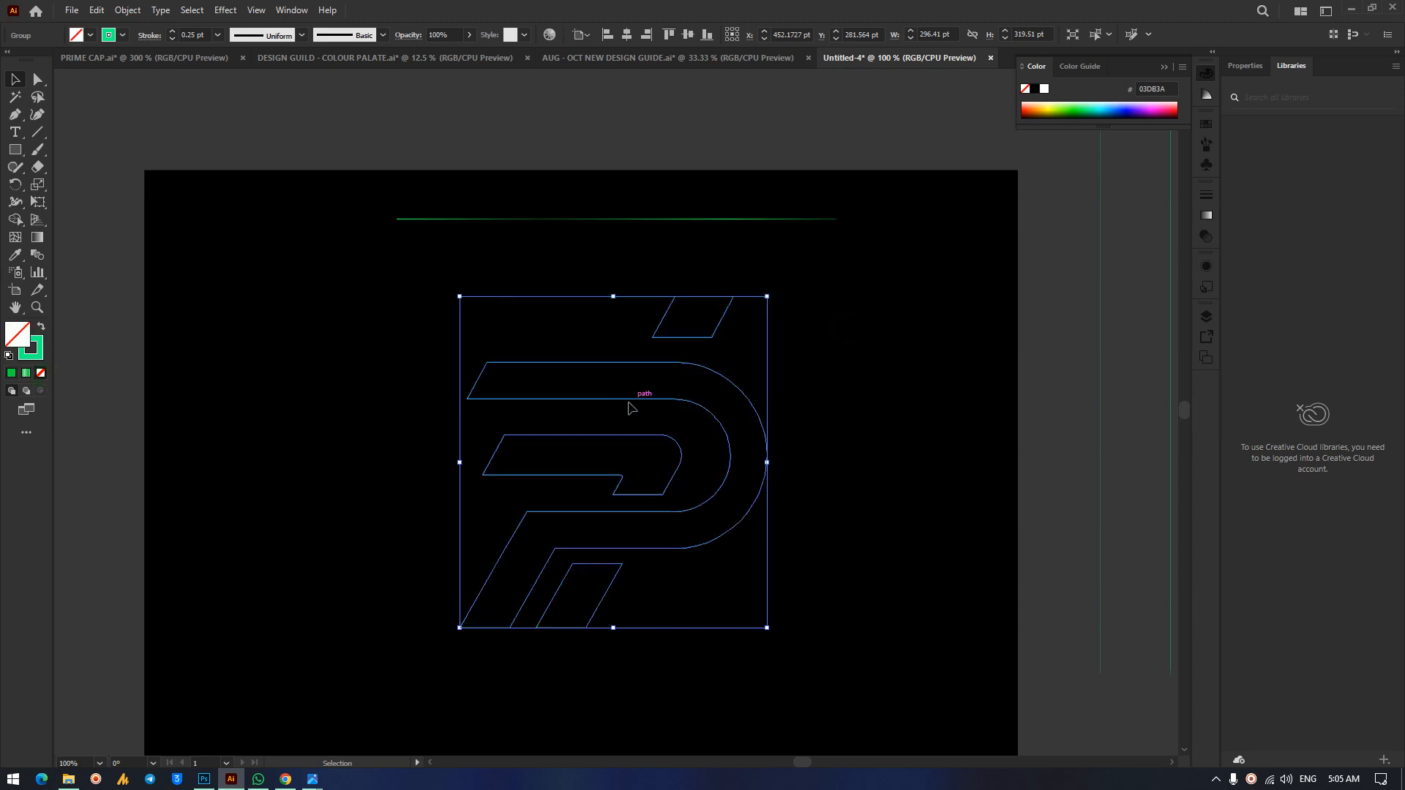
left_click(361, 386)
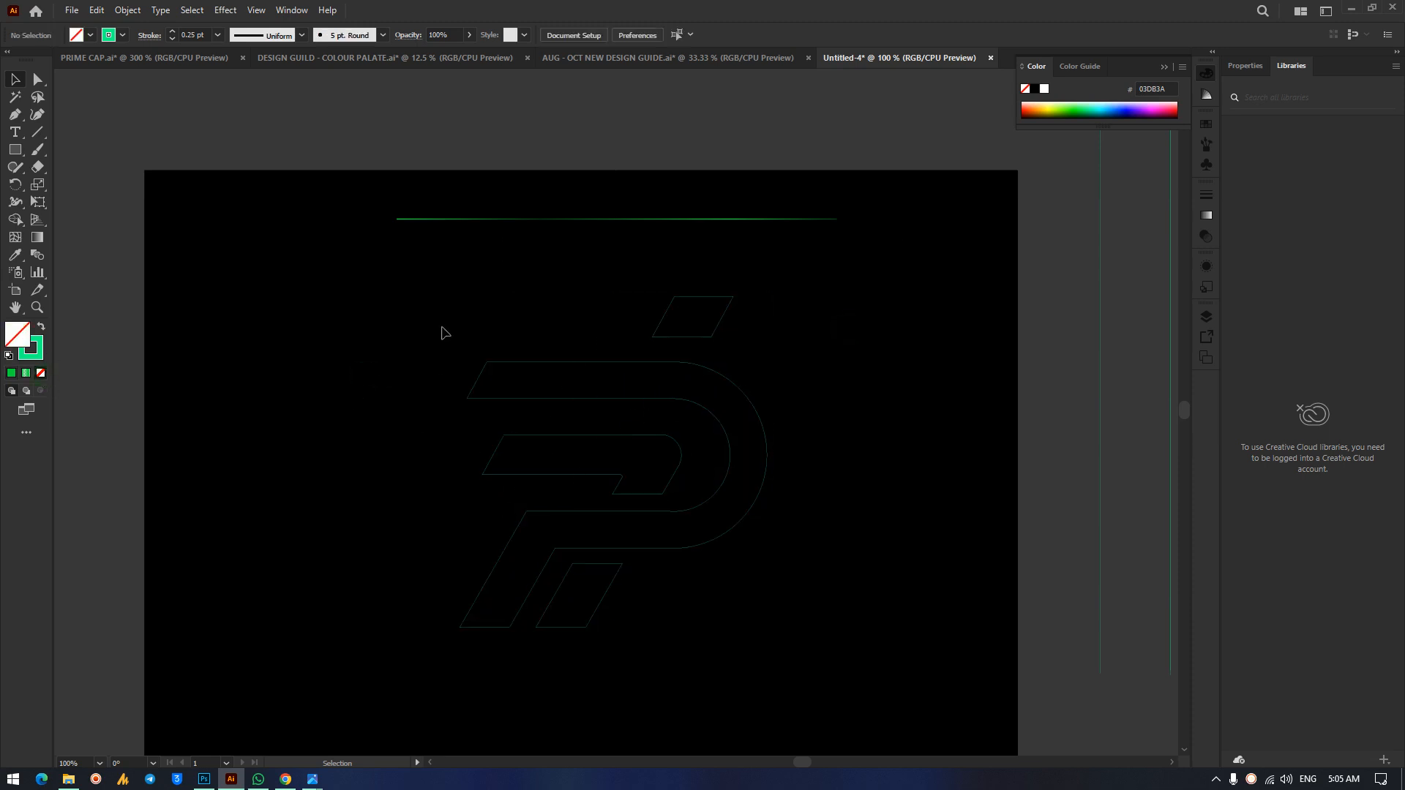
Copy the horizontal line's gradient stroke onto all the logo outlines with the Eyedropper, and deselect them.
key("ctrl+equal")
left_click_drag(347, 193, 774, 741)
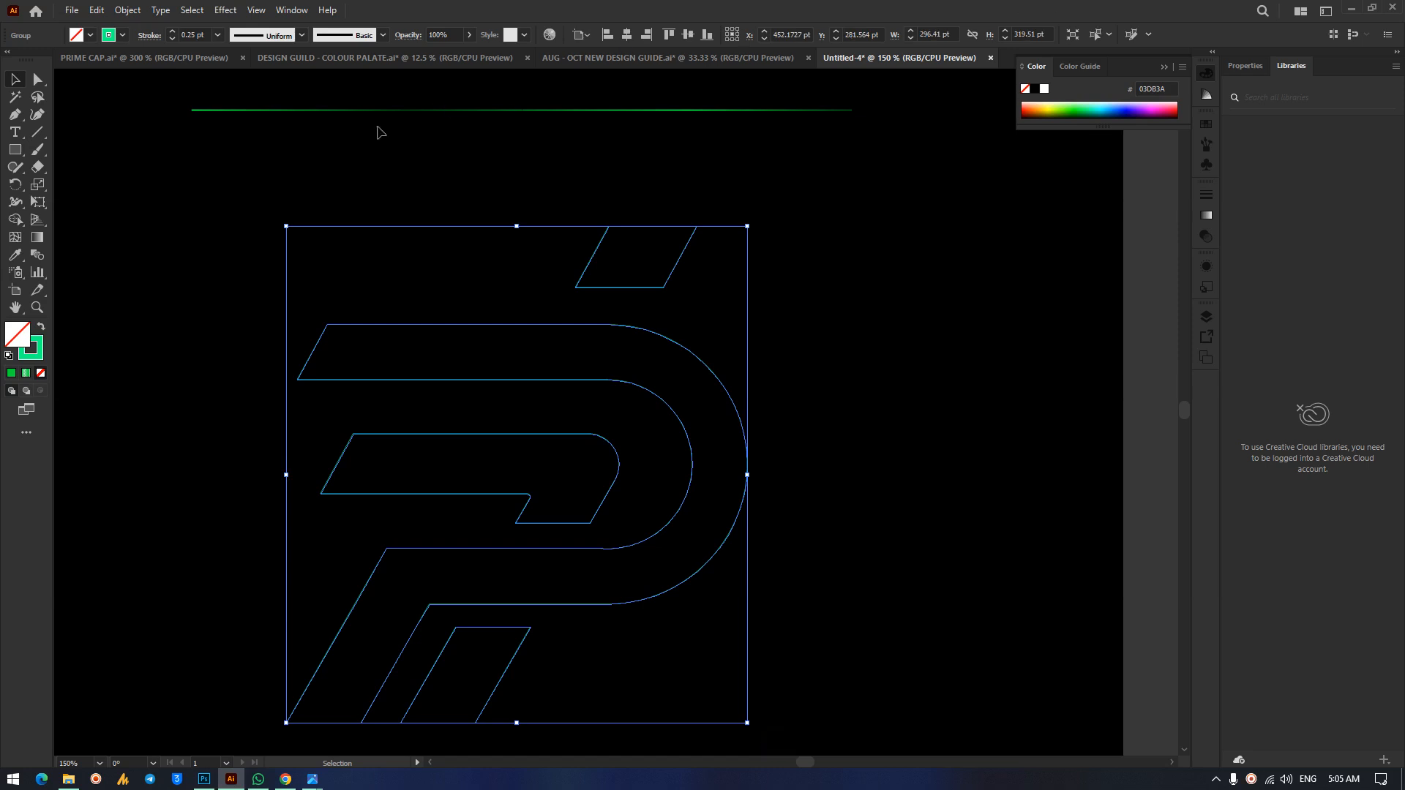
left_click(13, 256)
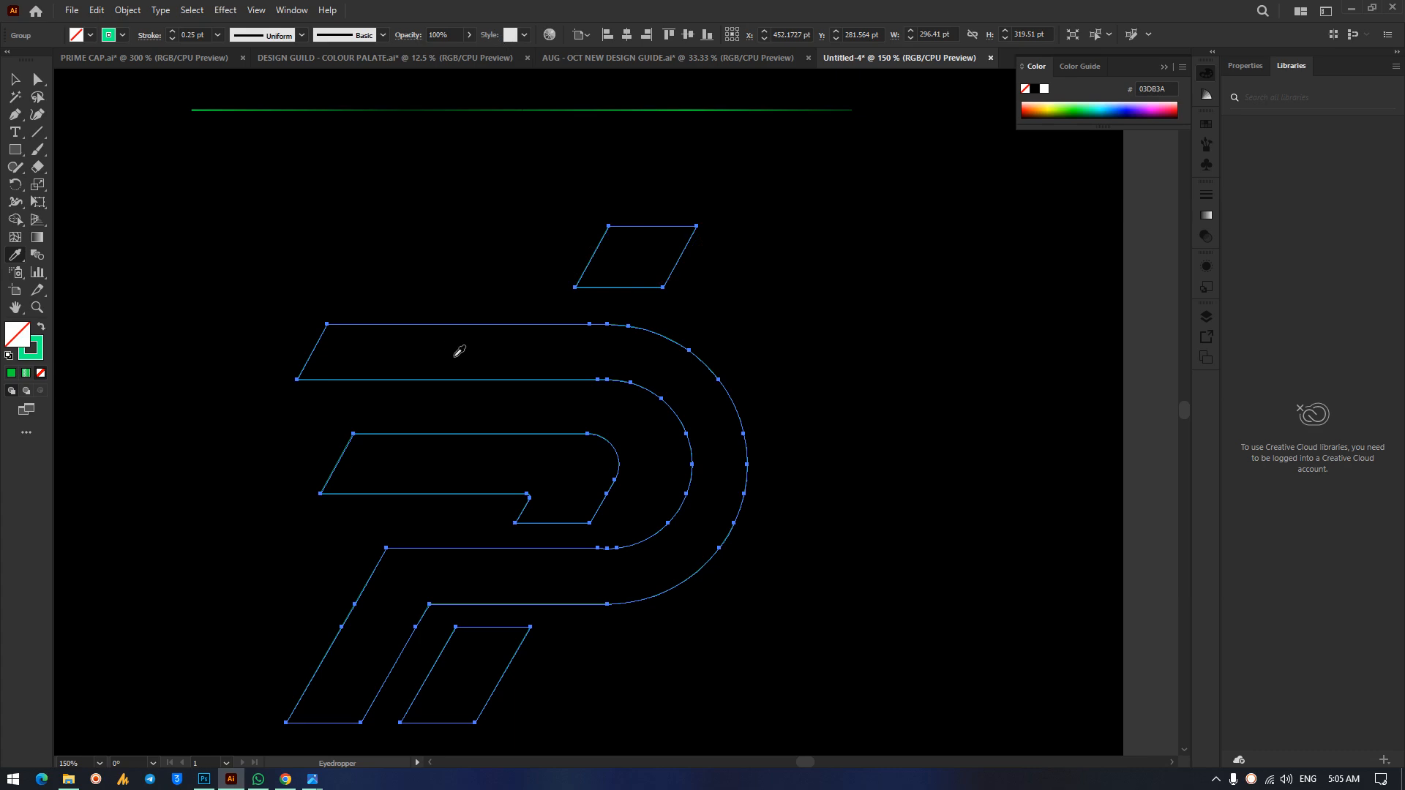
left_click(543, 106)
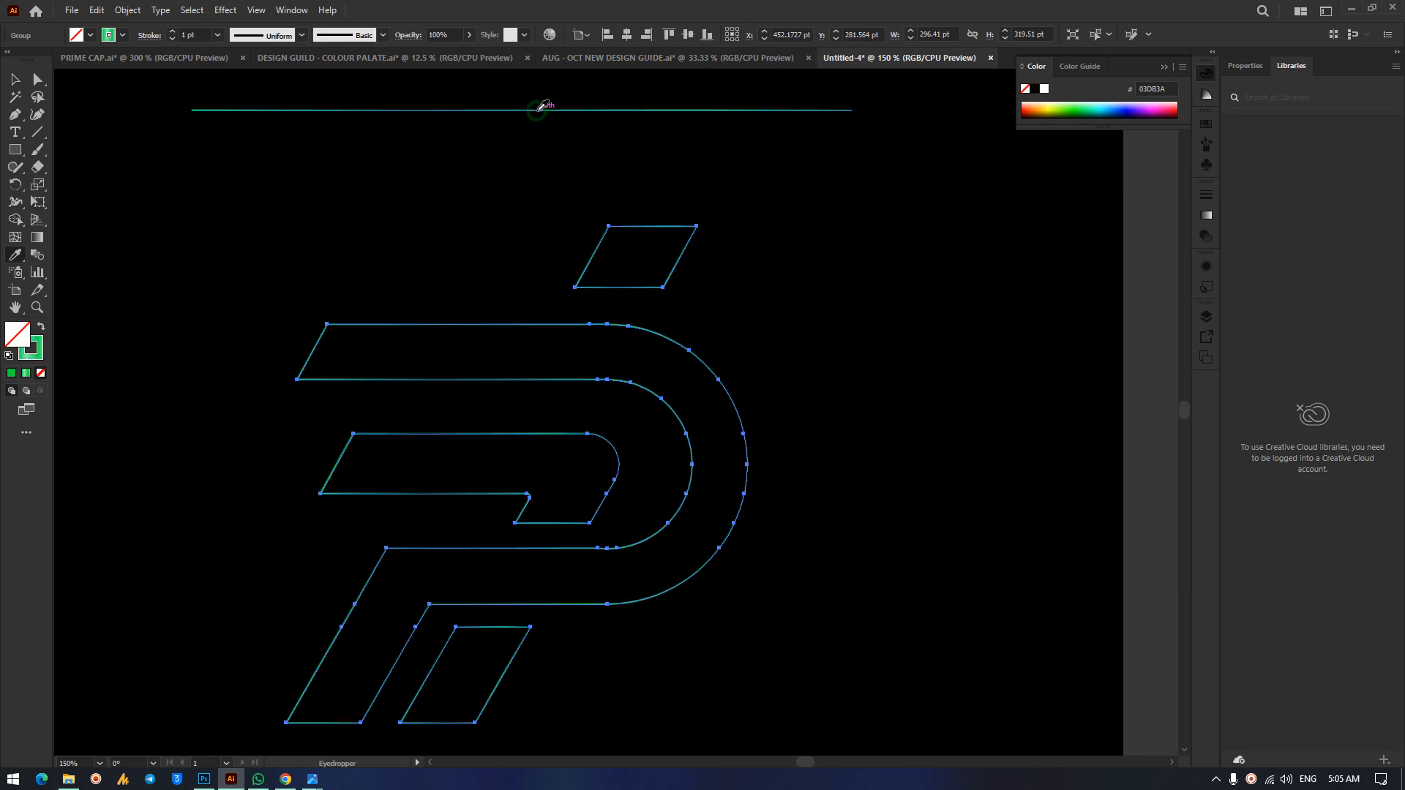
left_click(15, 79)
left_click(813, 384)
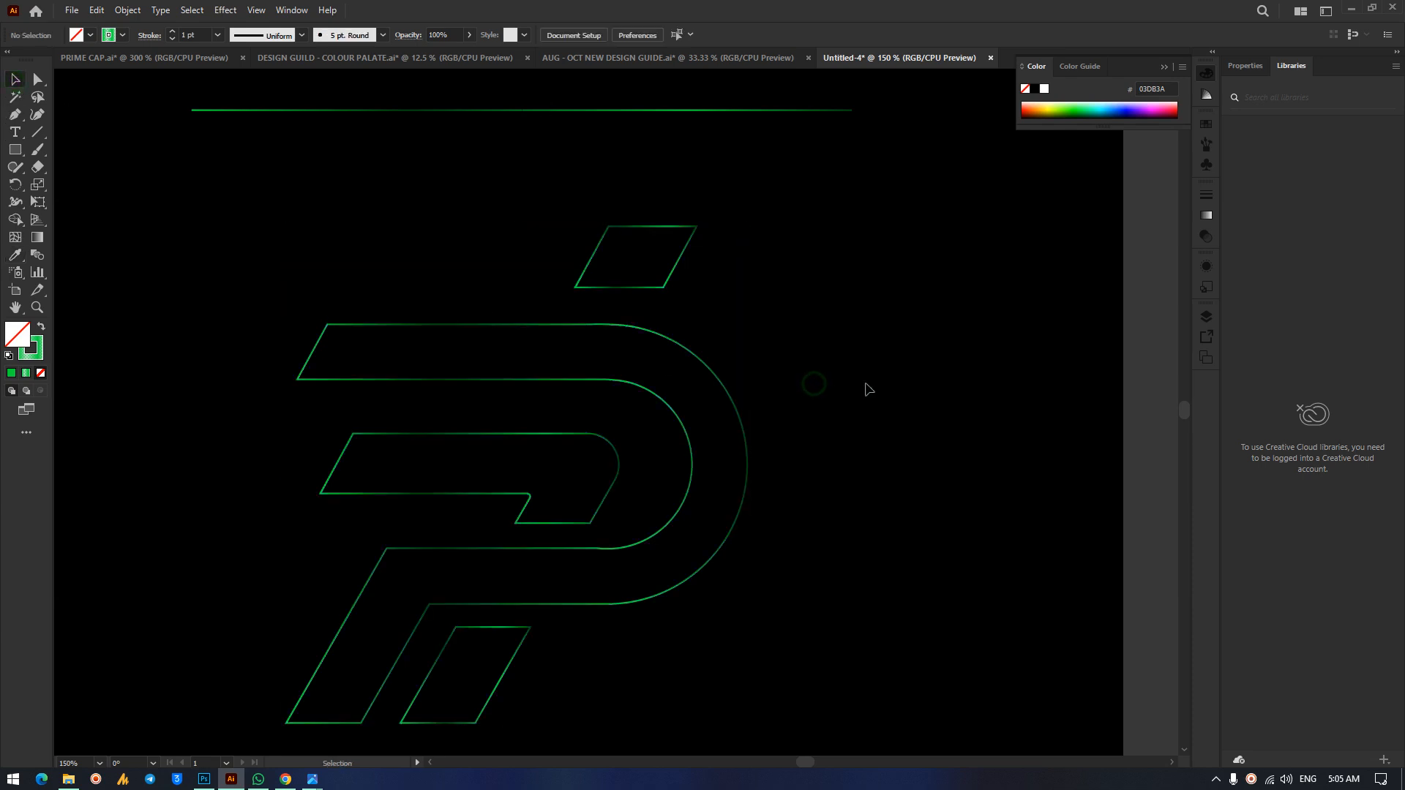
Examine up close how the gradient fades along the logo's outlines and curves.
key("ctrl+equal")
key("ctrl+equal")
key("ctrl+equal")
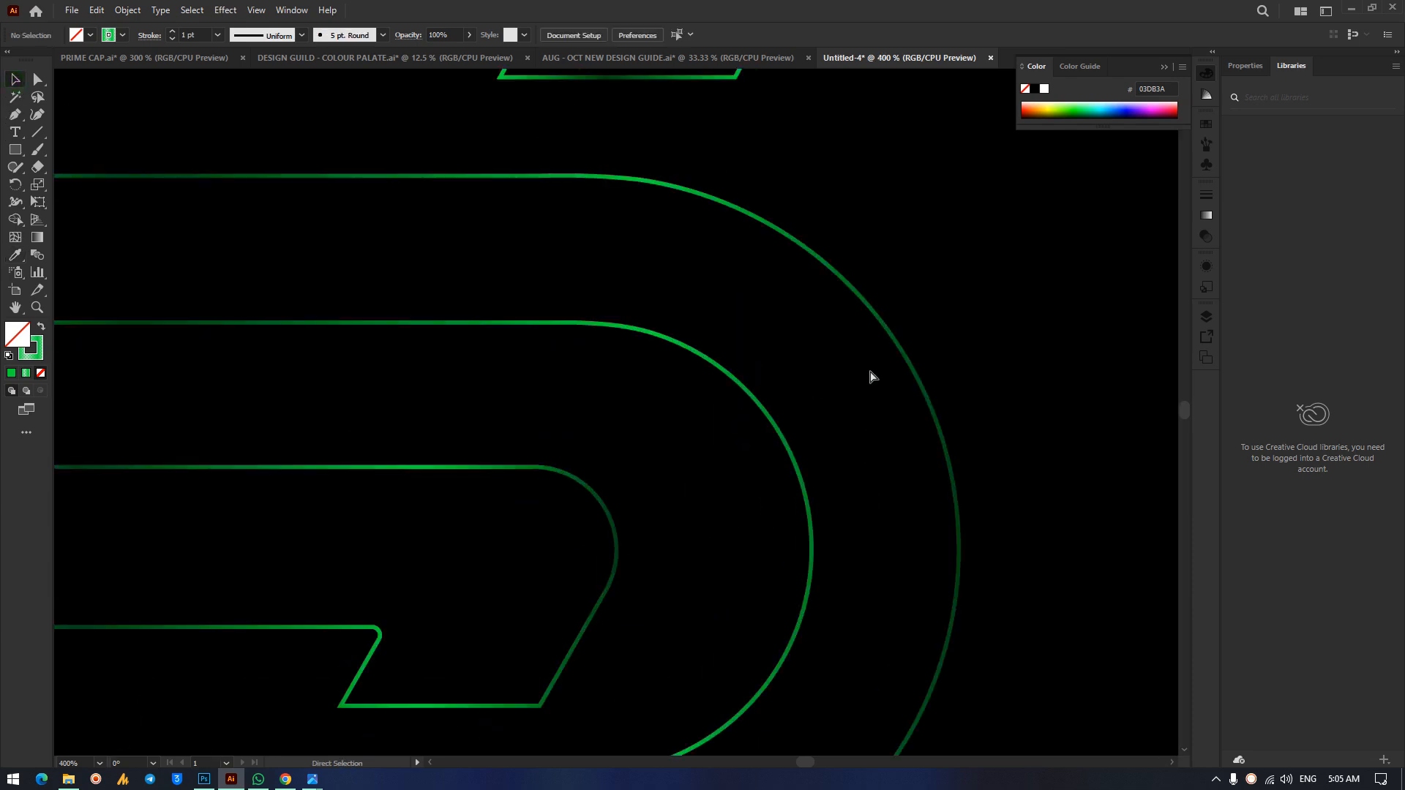
scroll(608, 462, "left", 8)
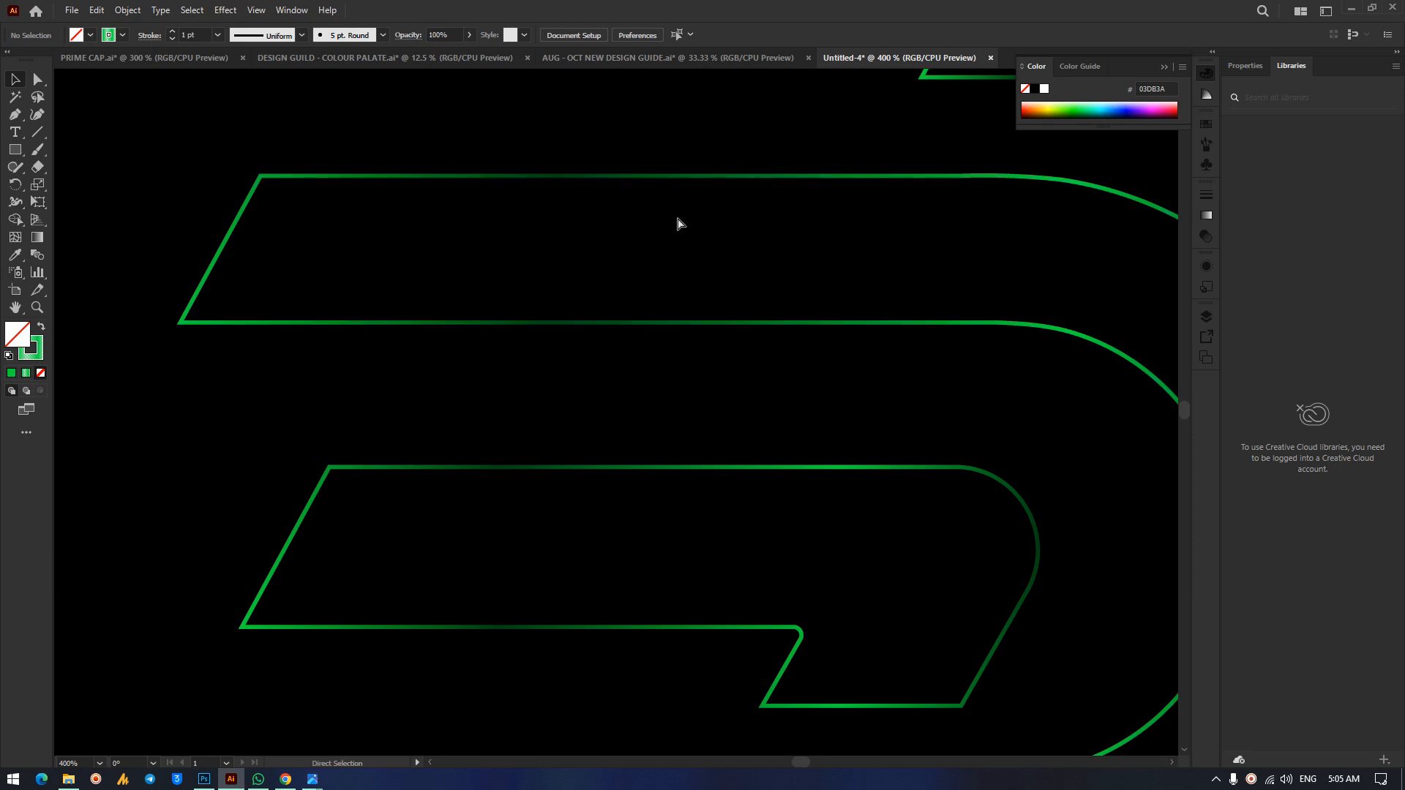
key("ctrl+minus")
key("ctrl+minus")
key("ctrl+minus")
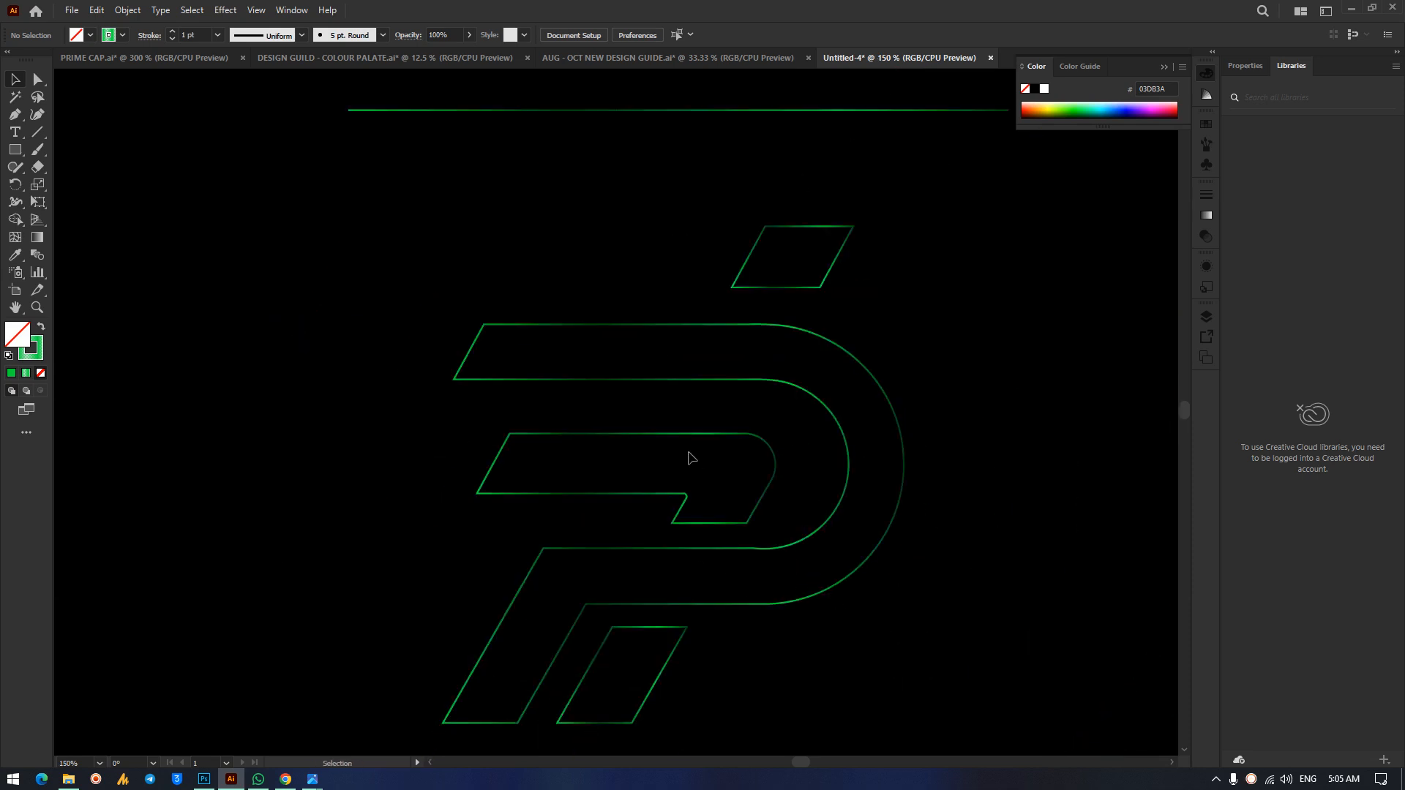
scroll(716, 437, "up", 3)
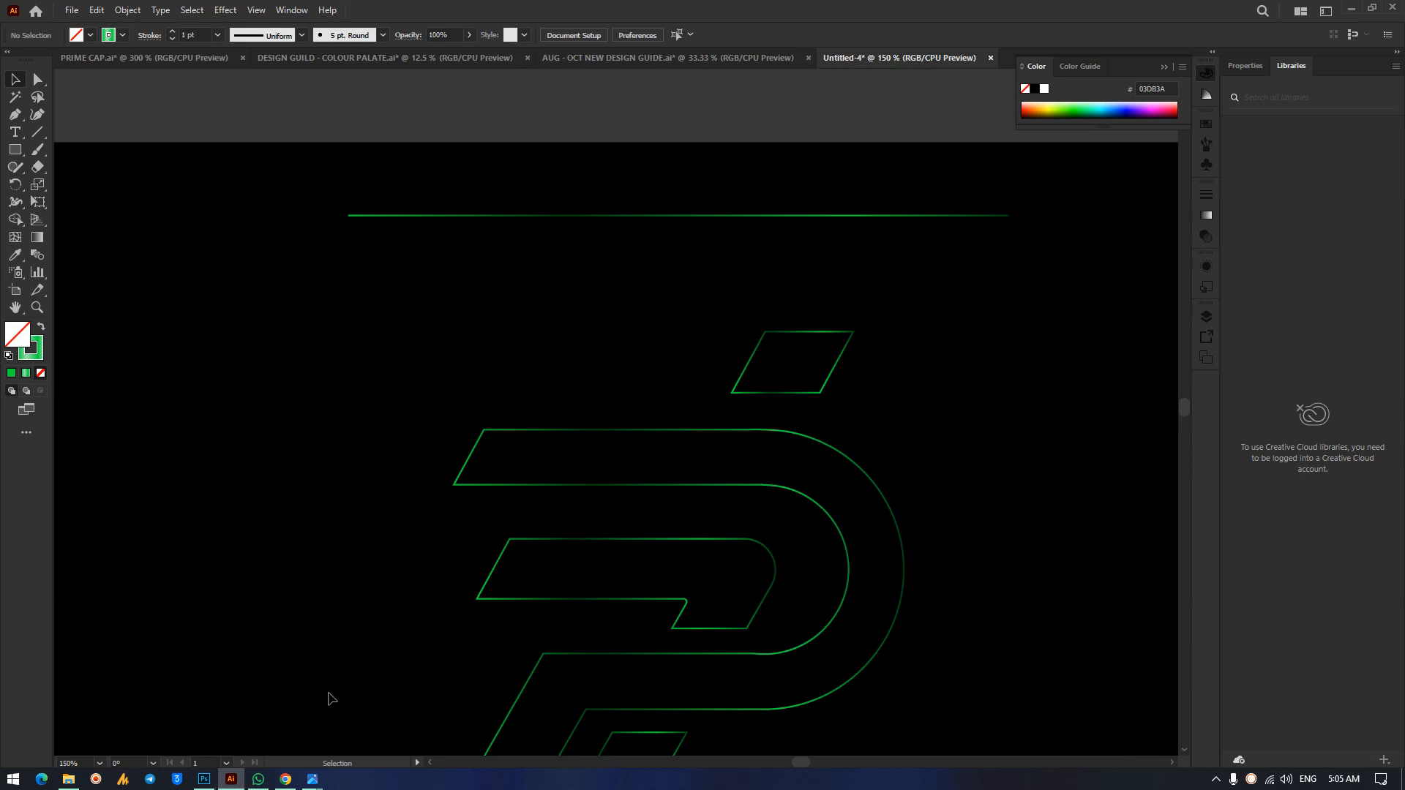
Check the geometry.jpg reference image, and set the opacity of the second gradient stop on the horizontal line to 10%.
mouse_move(319, 786)
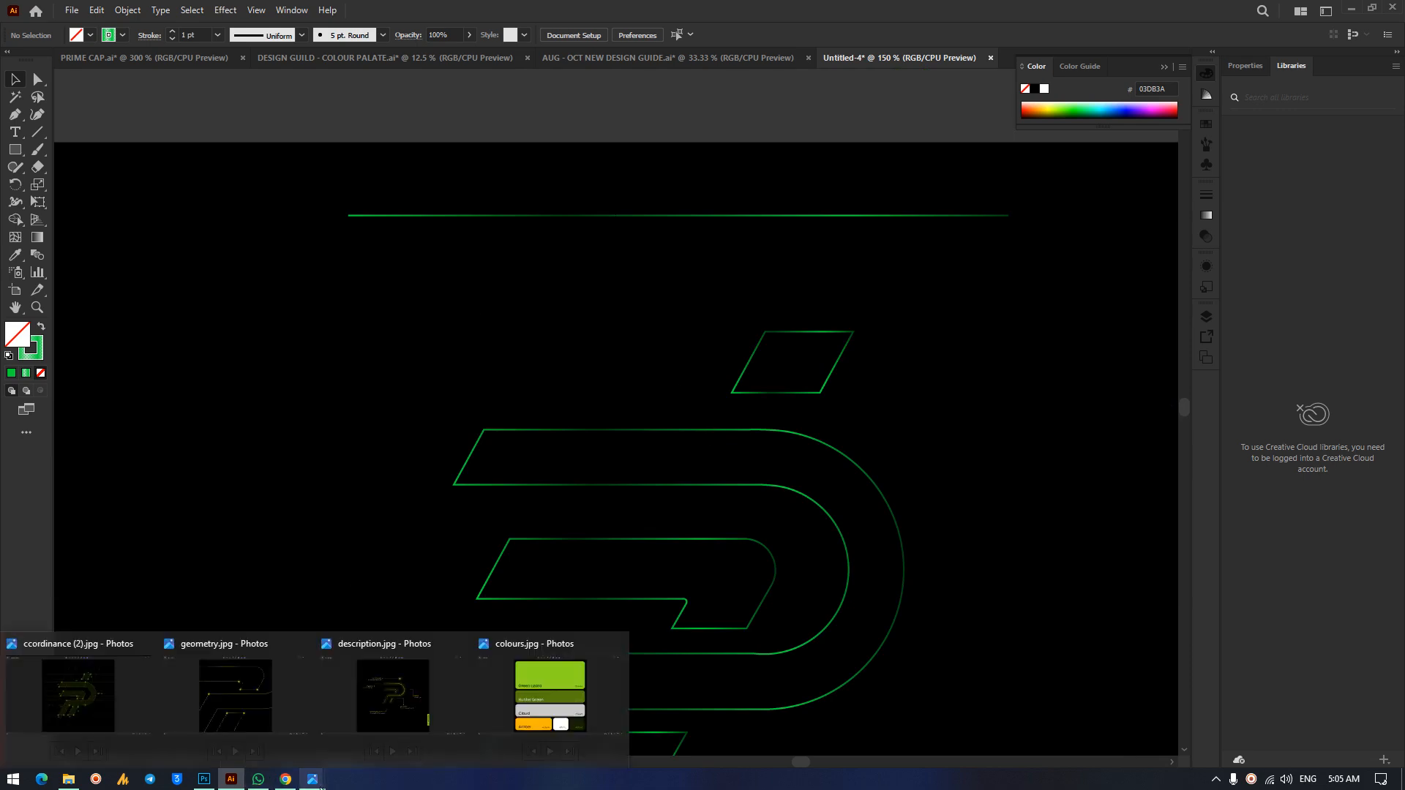
left_click(246, 699)
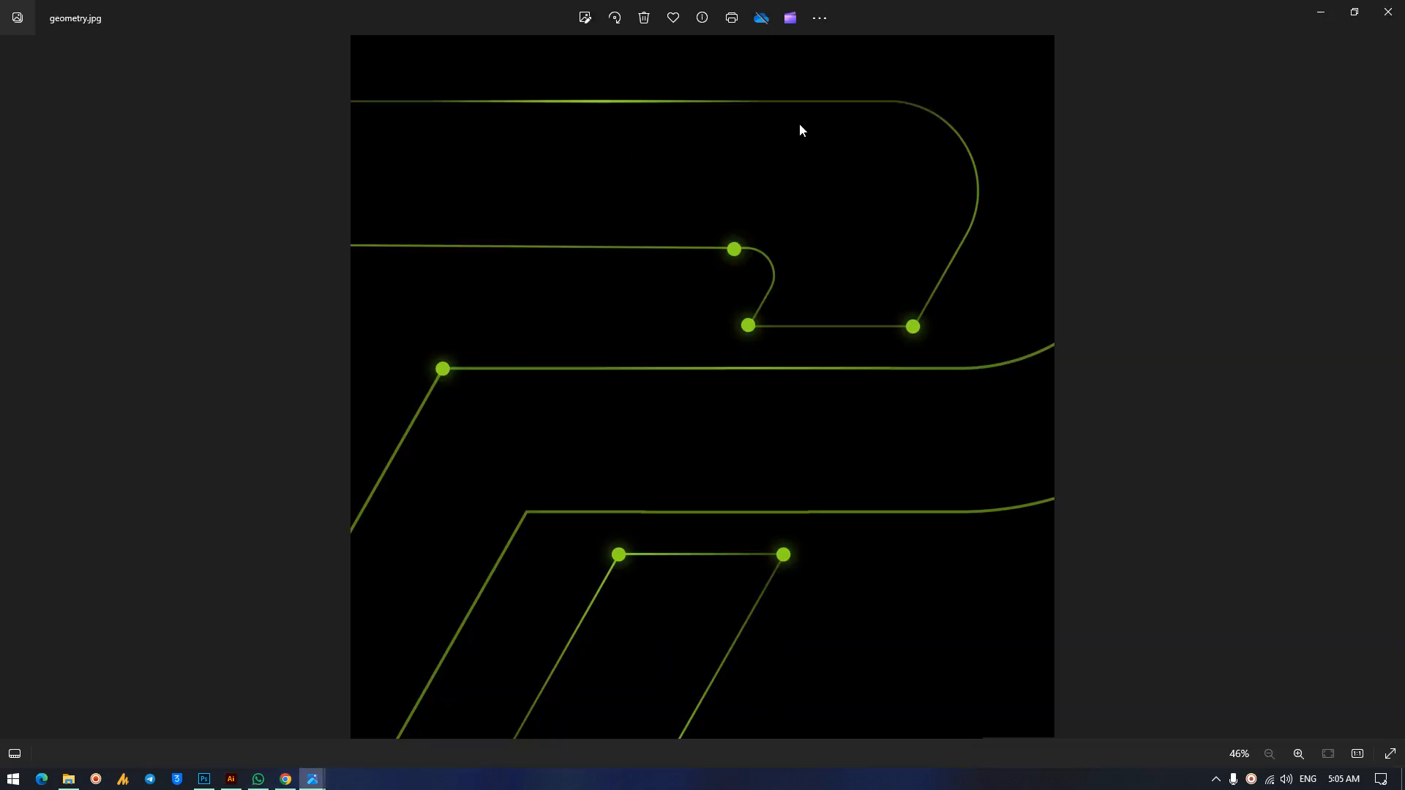
left_click(1322, 12)
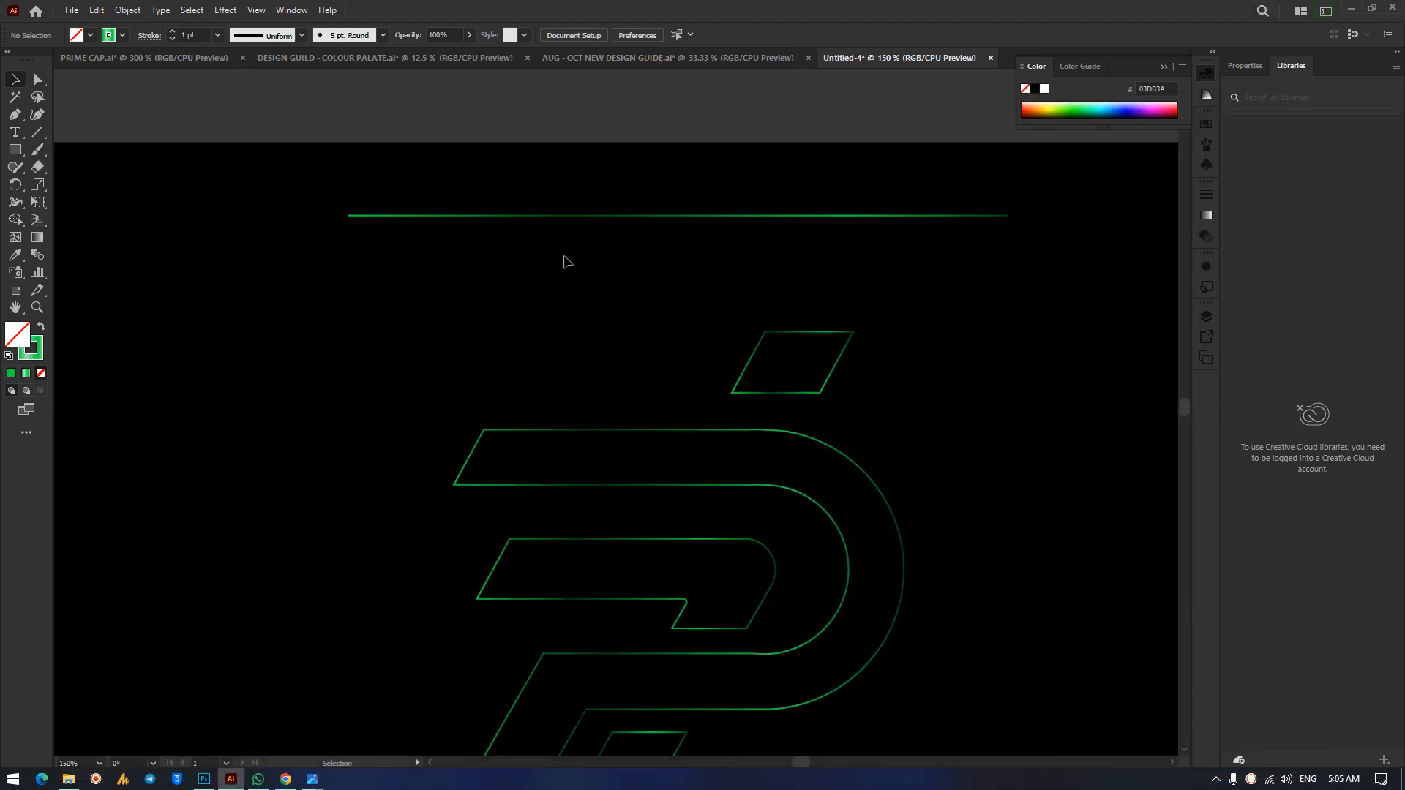
left_click(612, 215)
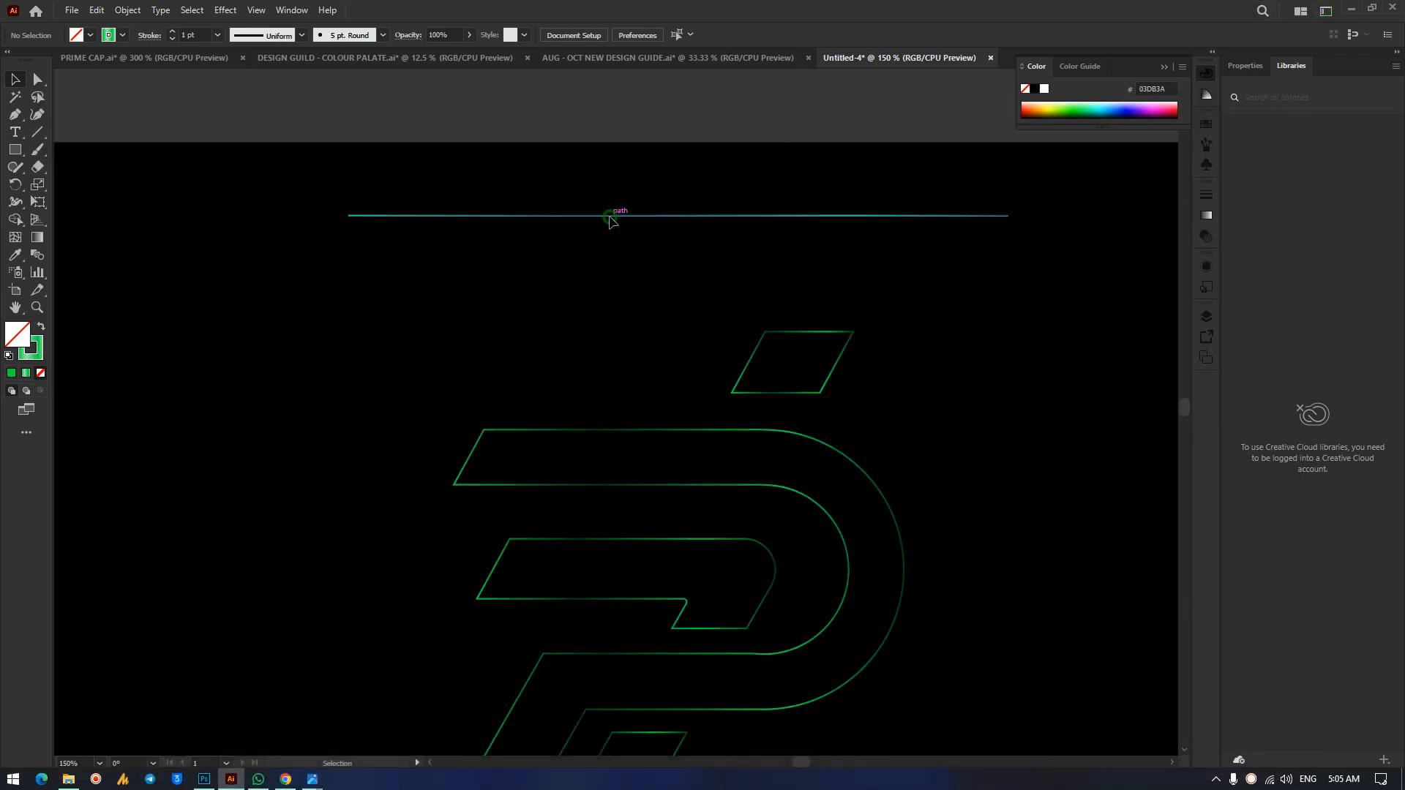
left_click(1205, 238)
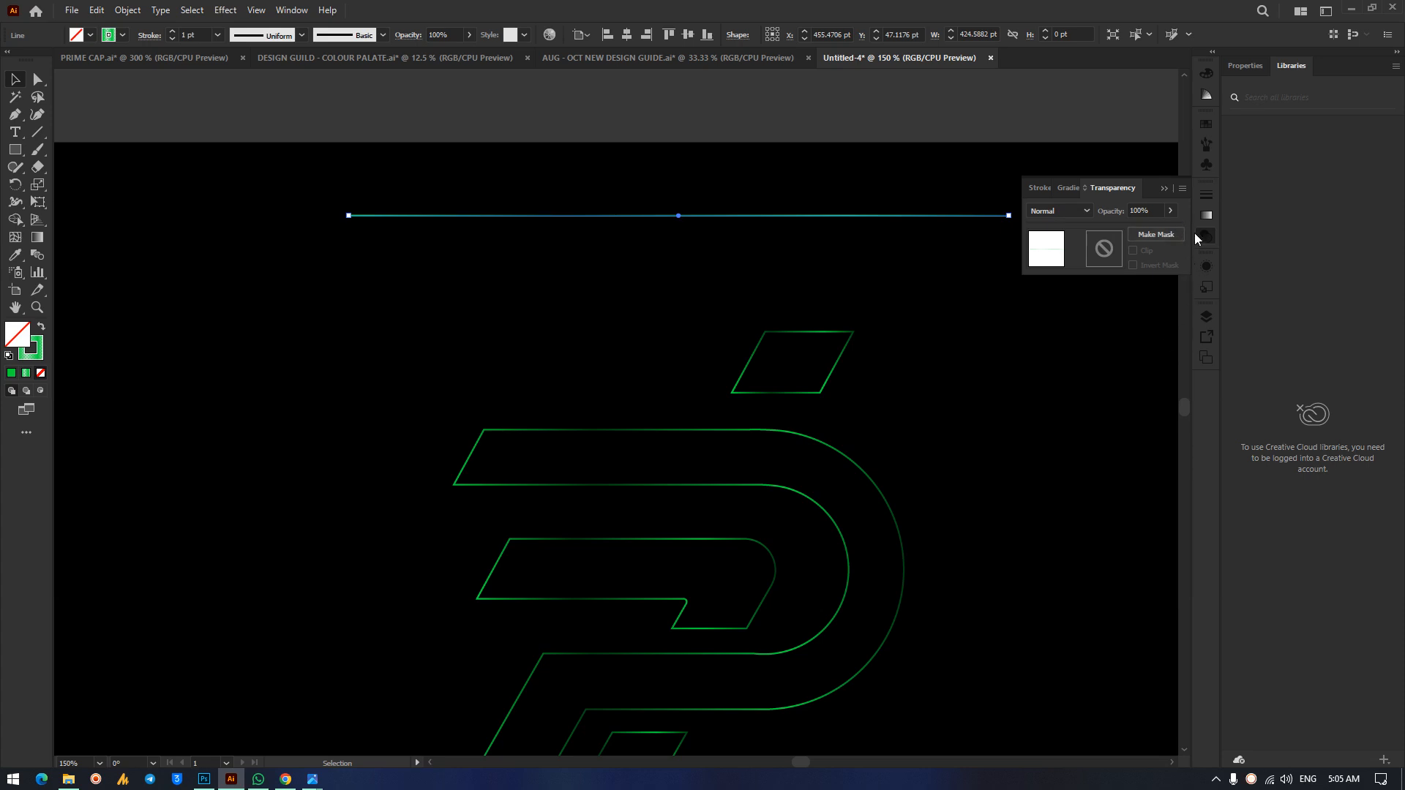
left_click(1069, 188)
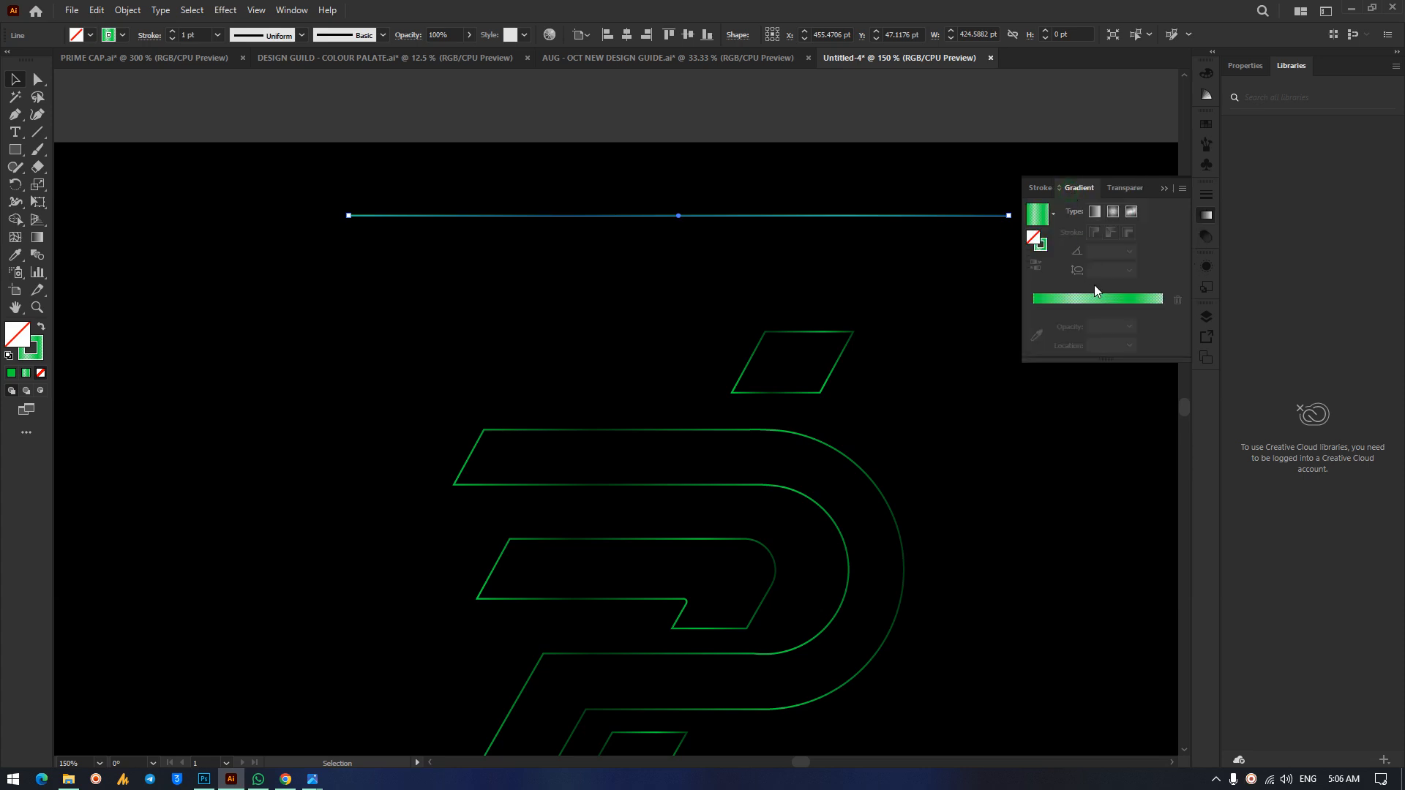
left_click(1079, 300)
left_click(1076, 327)
double_click(1076, 327)
left_click(1058, 355)
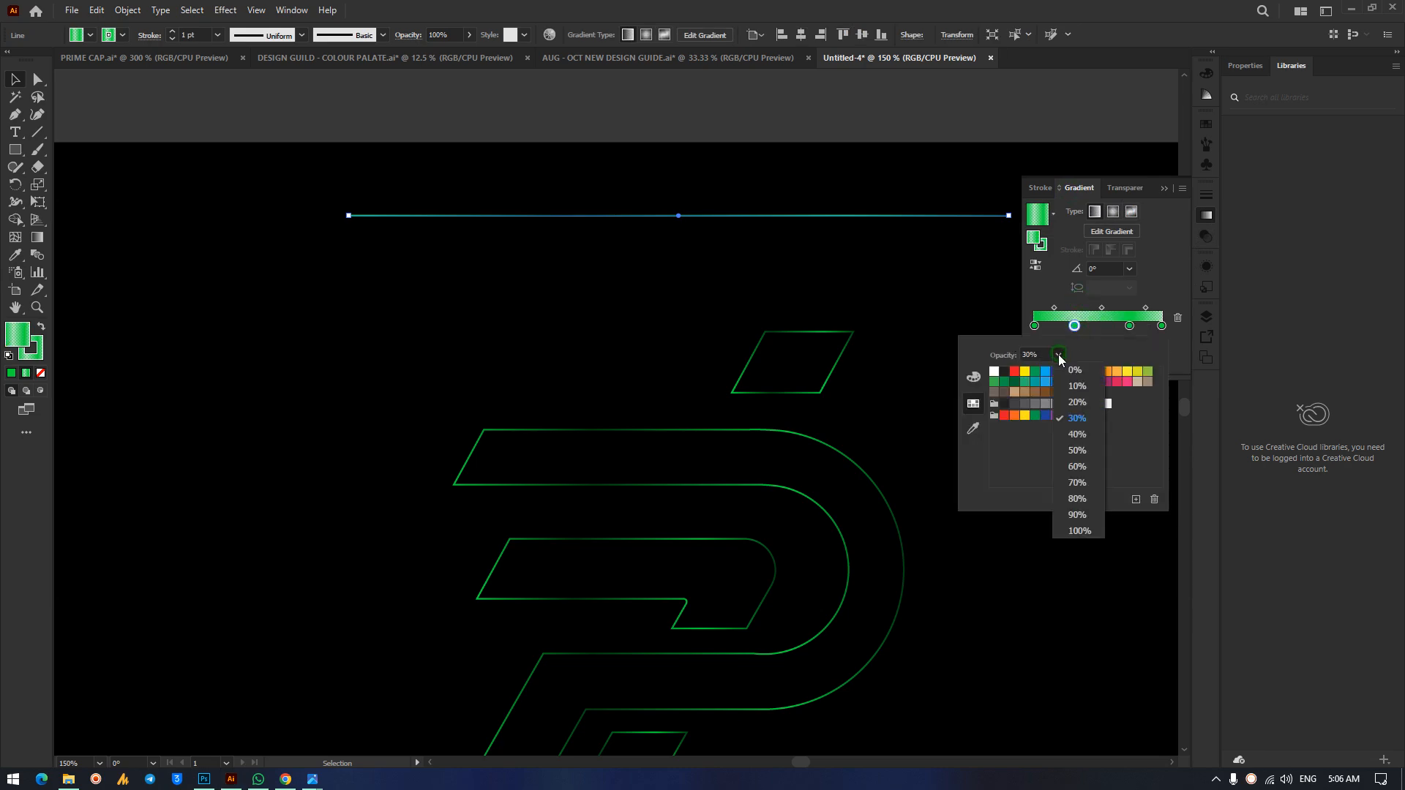
left_click(1077, 388)
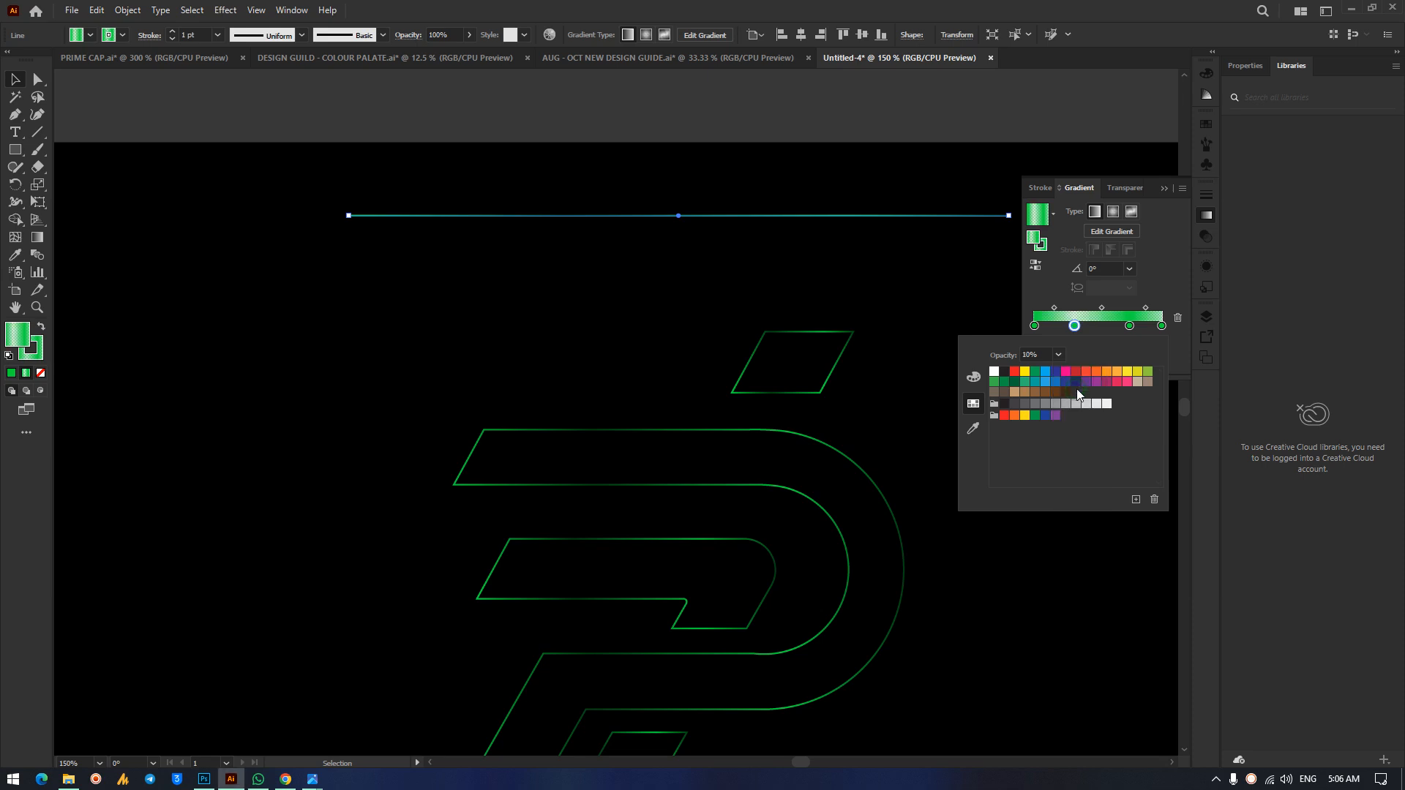
double_click(1162, 326)
left_click(1059, 356)
left_click(1079, 385)
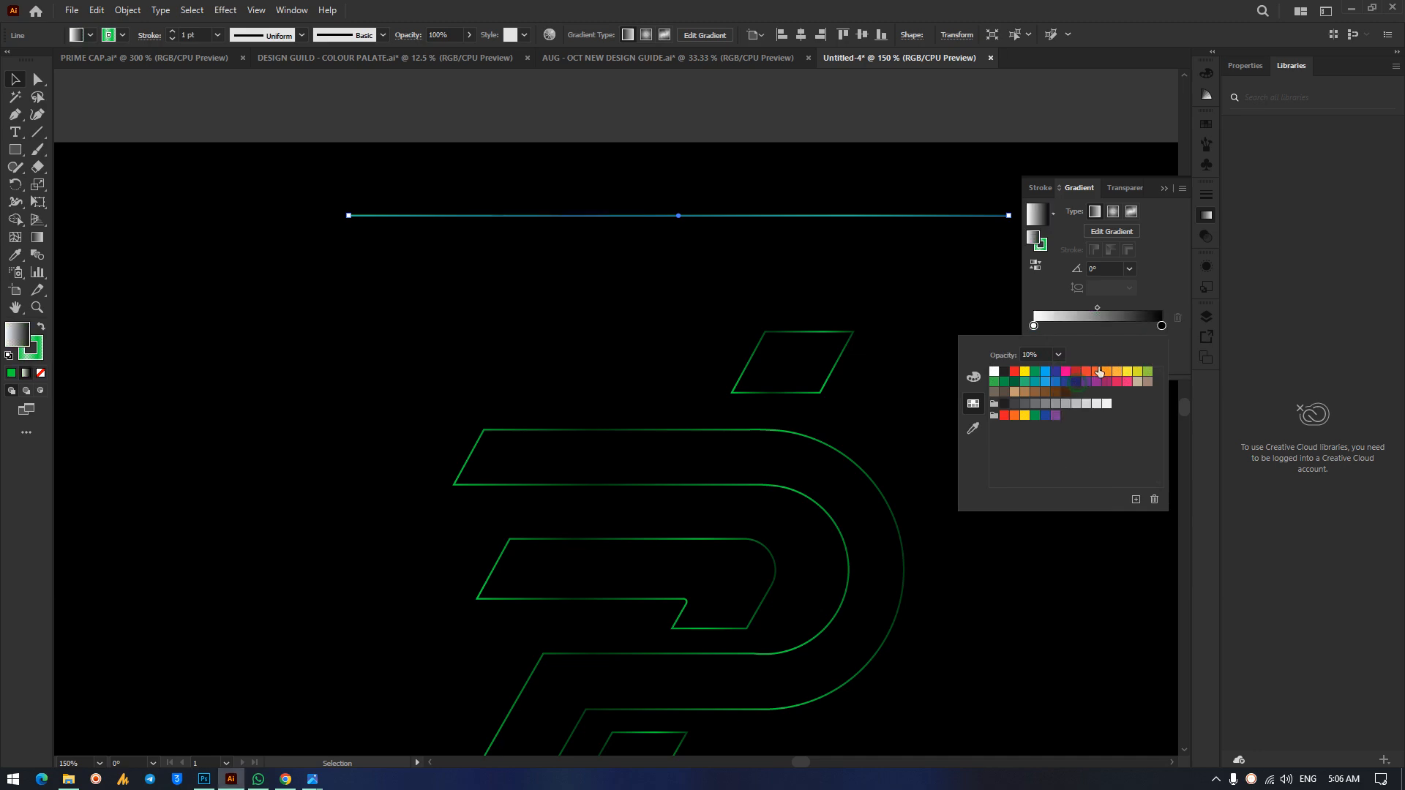
key("Escape")
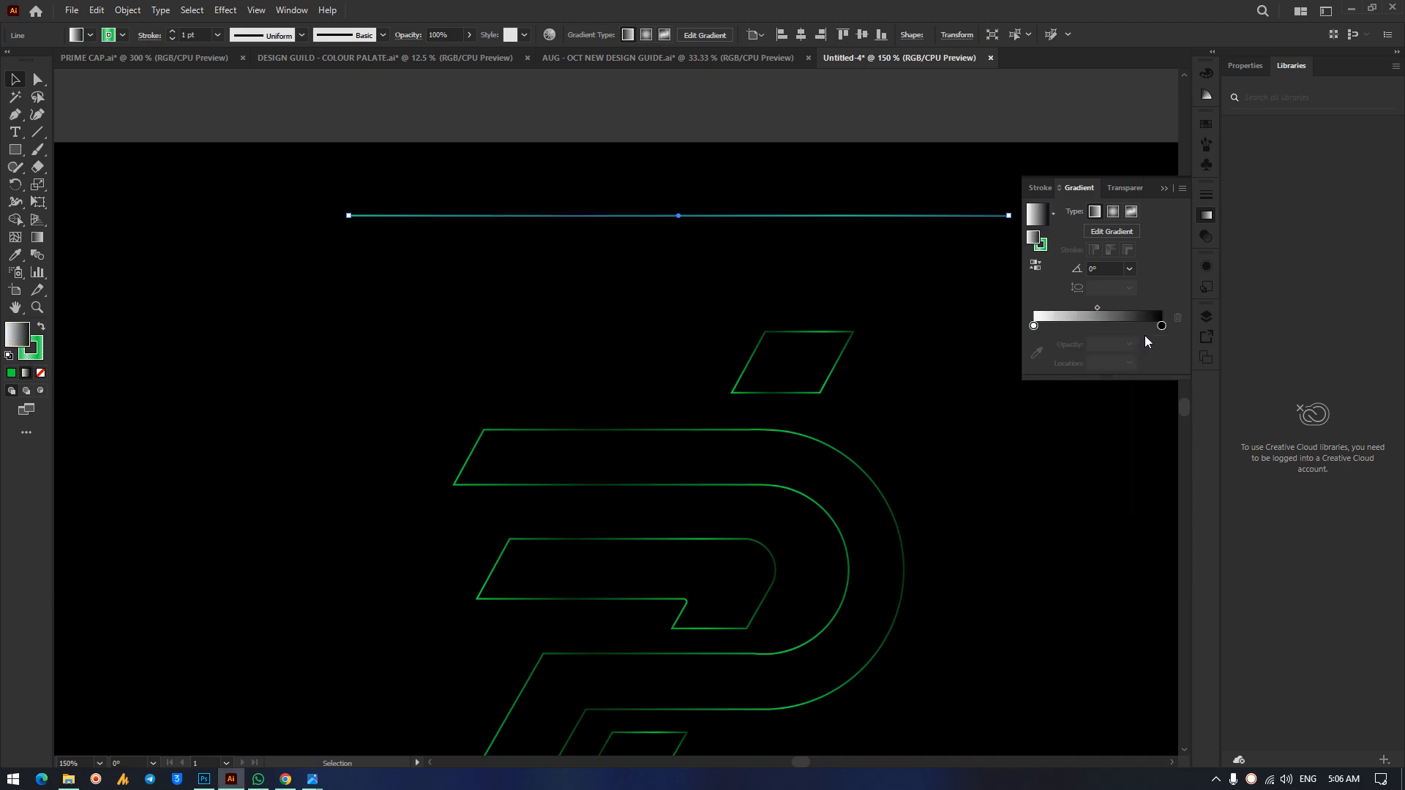
key("ctrl+z")
Move the line's third gradient stop to about 64%, set the last stop's opacity to 10%, and deselect the line.
left_click_drag(1129, 327, 1115, 329)
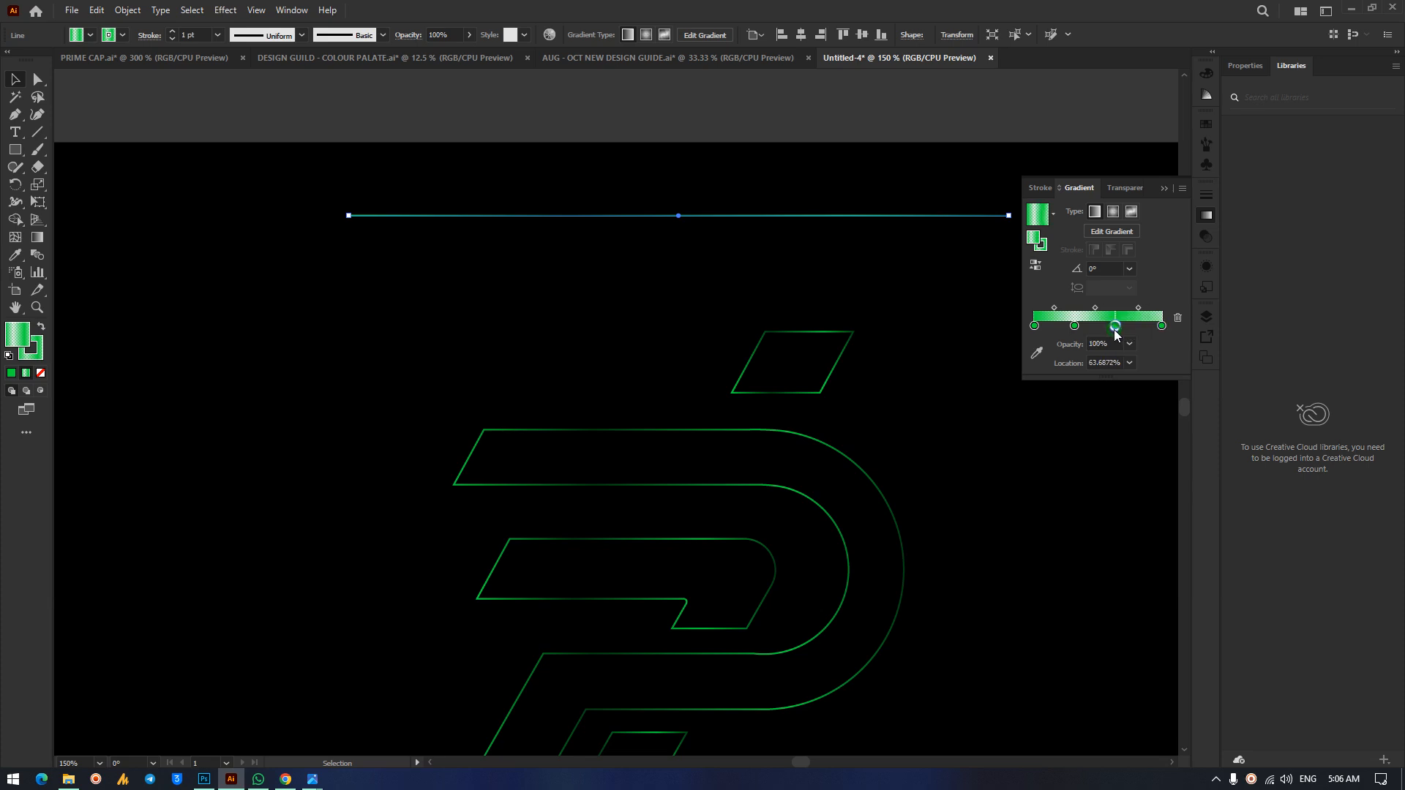
double_click(1162, 325)
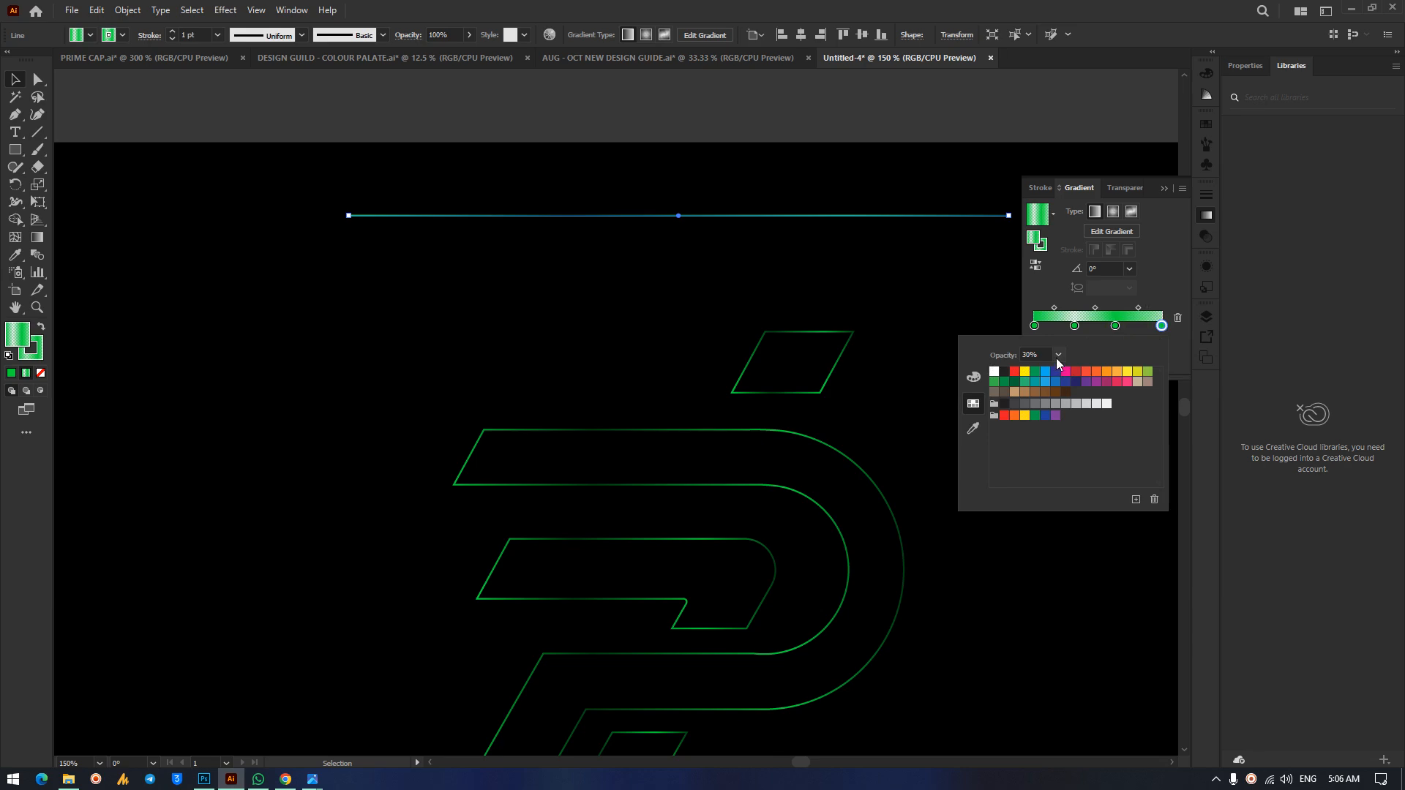
left_click(1061, 357)
left_click(1078, 384)
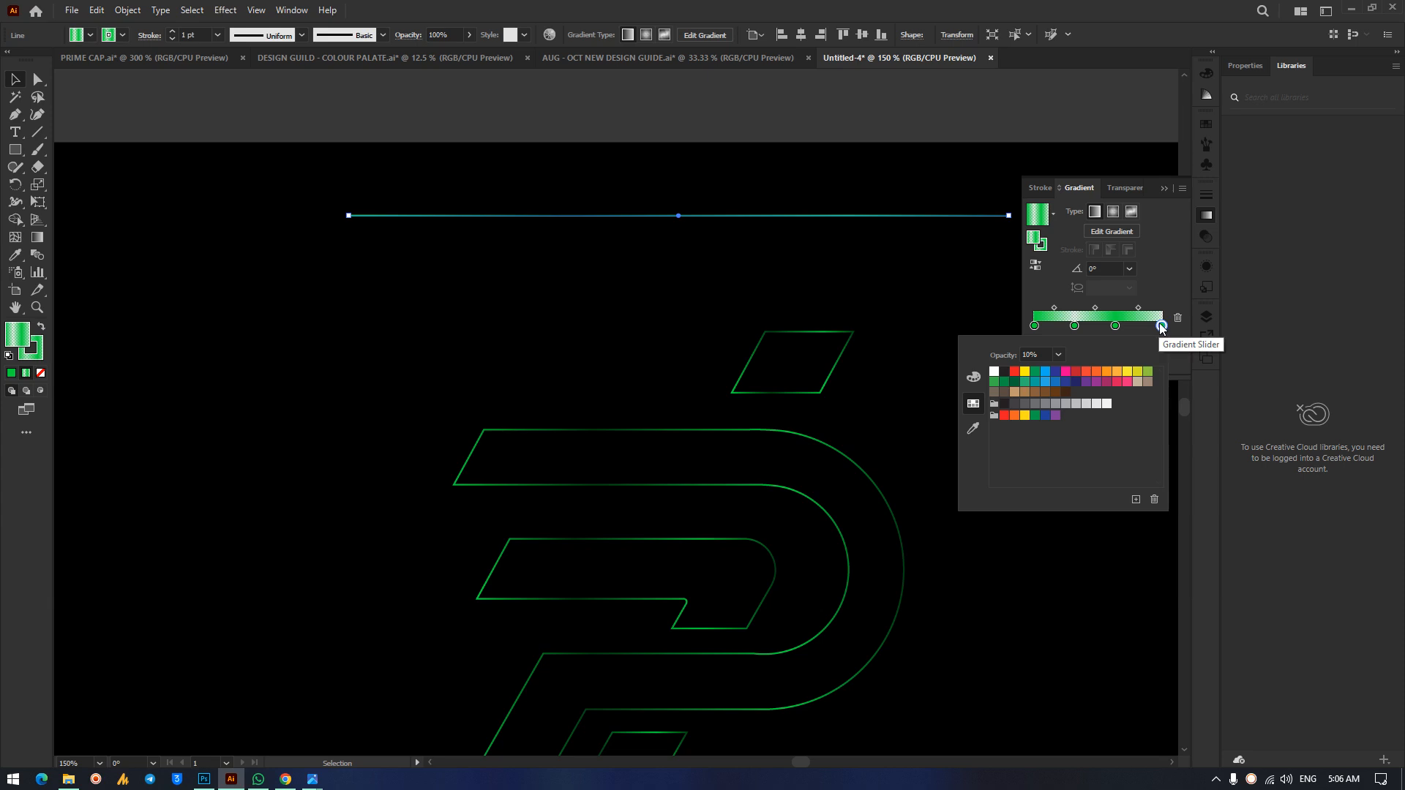
left_click(1163, 268)
left_click(1165, 189)
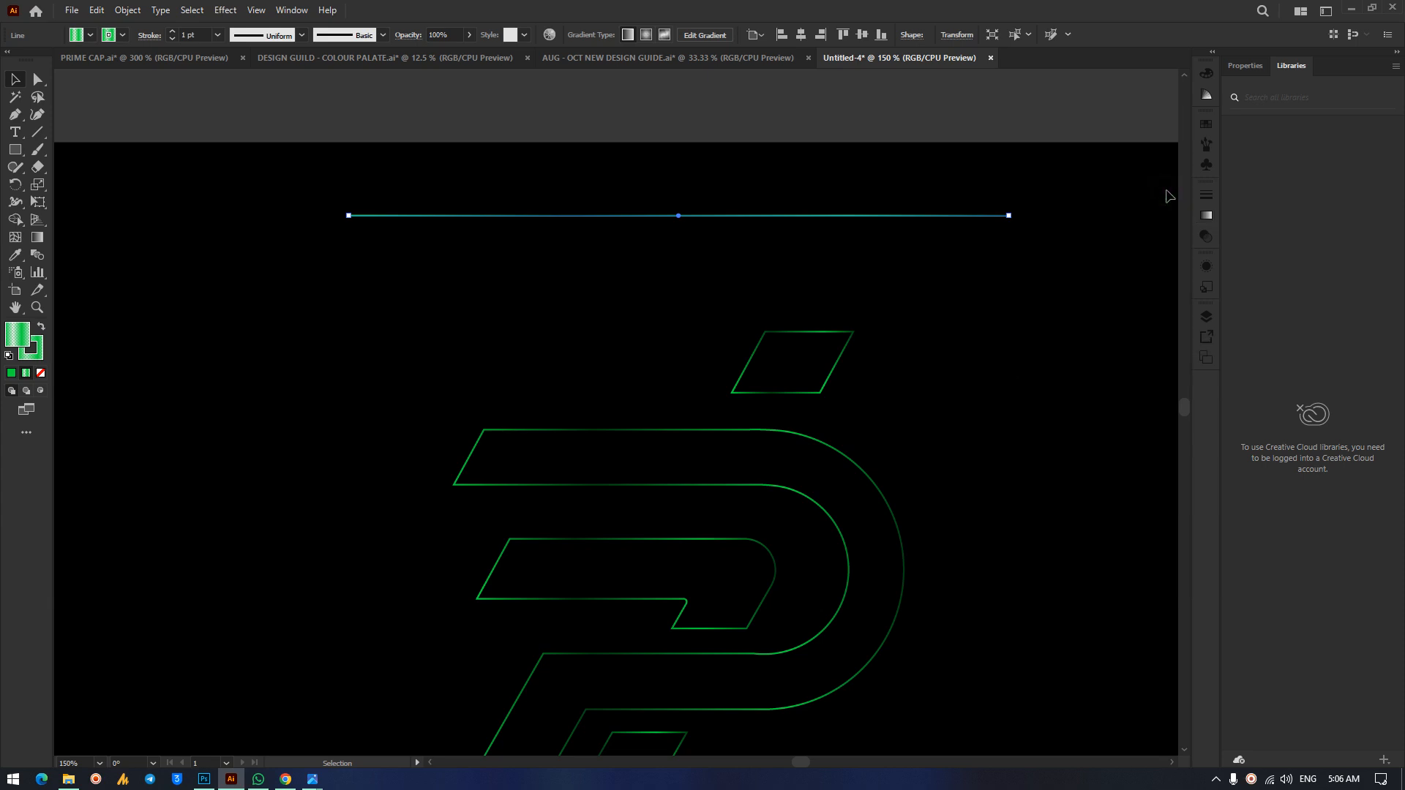
left_click(986, 296)
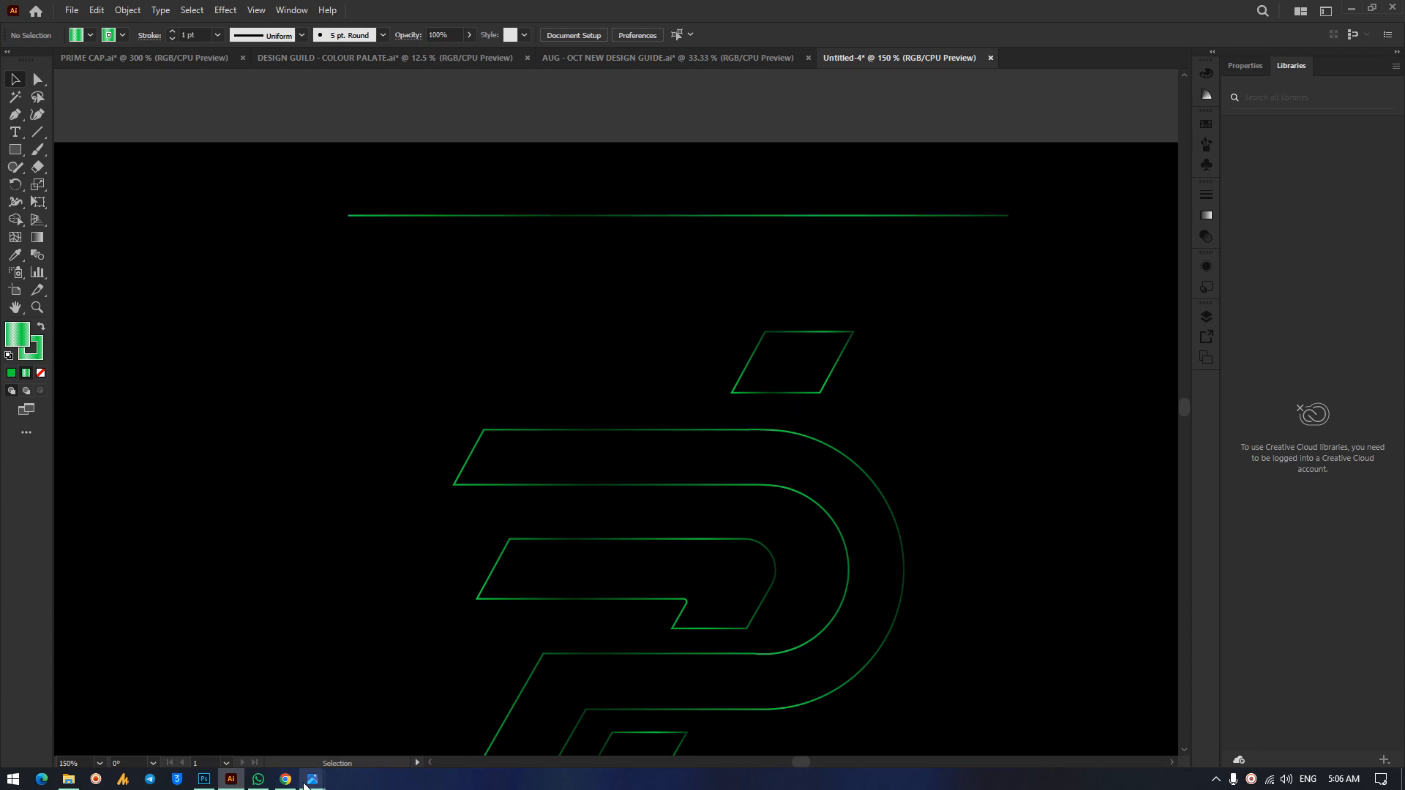
Compare with the geometry.jpg reference, and set the horizontal line's stroke weight to 0.5 pt.
mouse_move(310, 780)
left_click(235, 680)
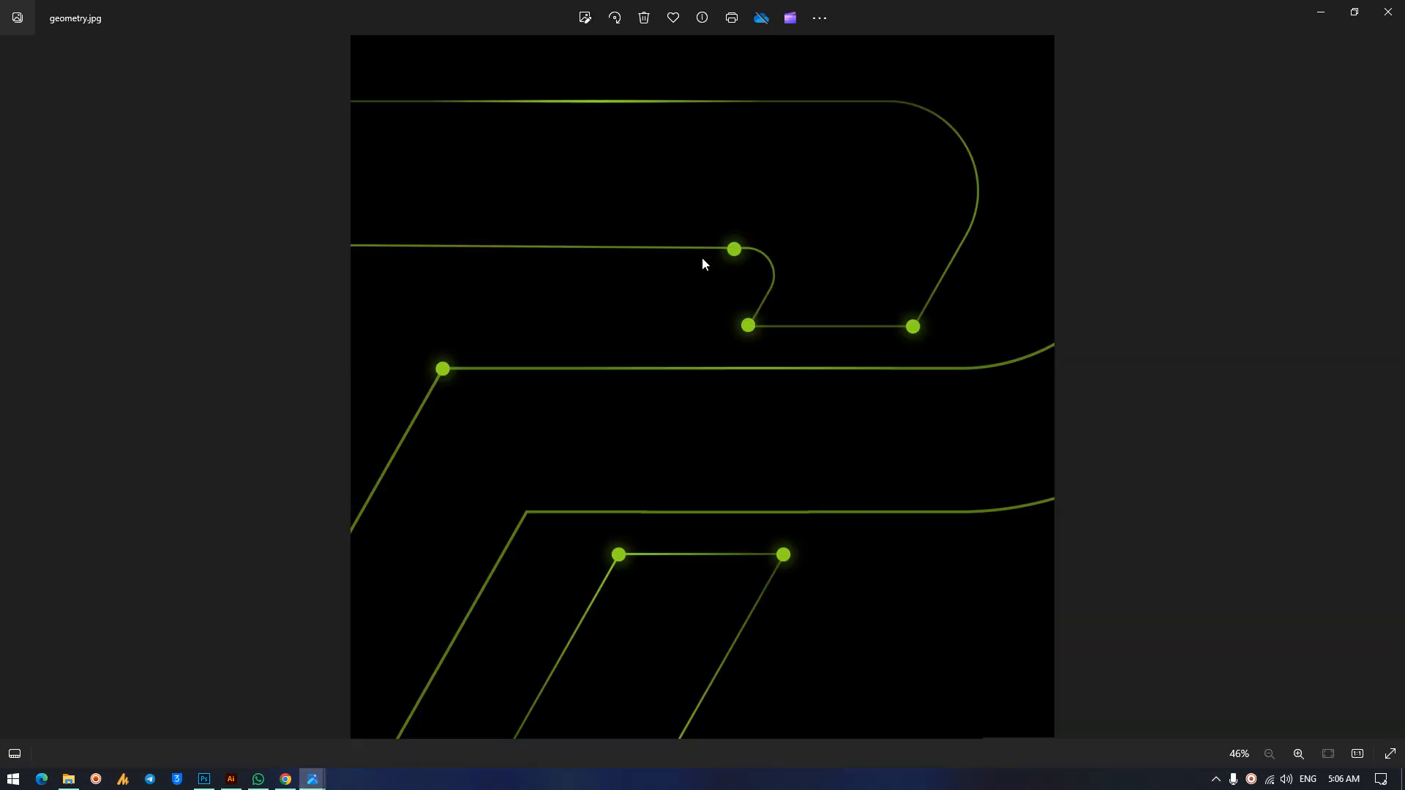
left_click(1321, 12)
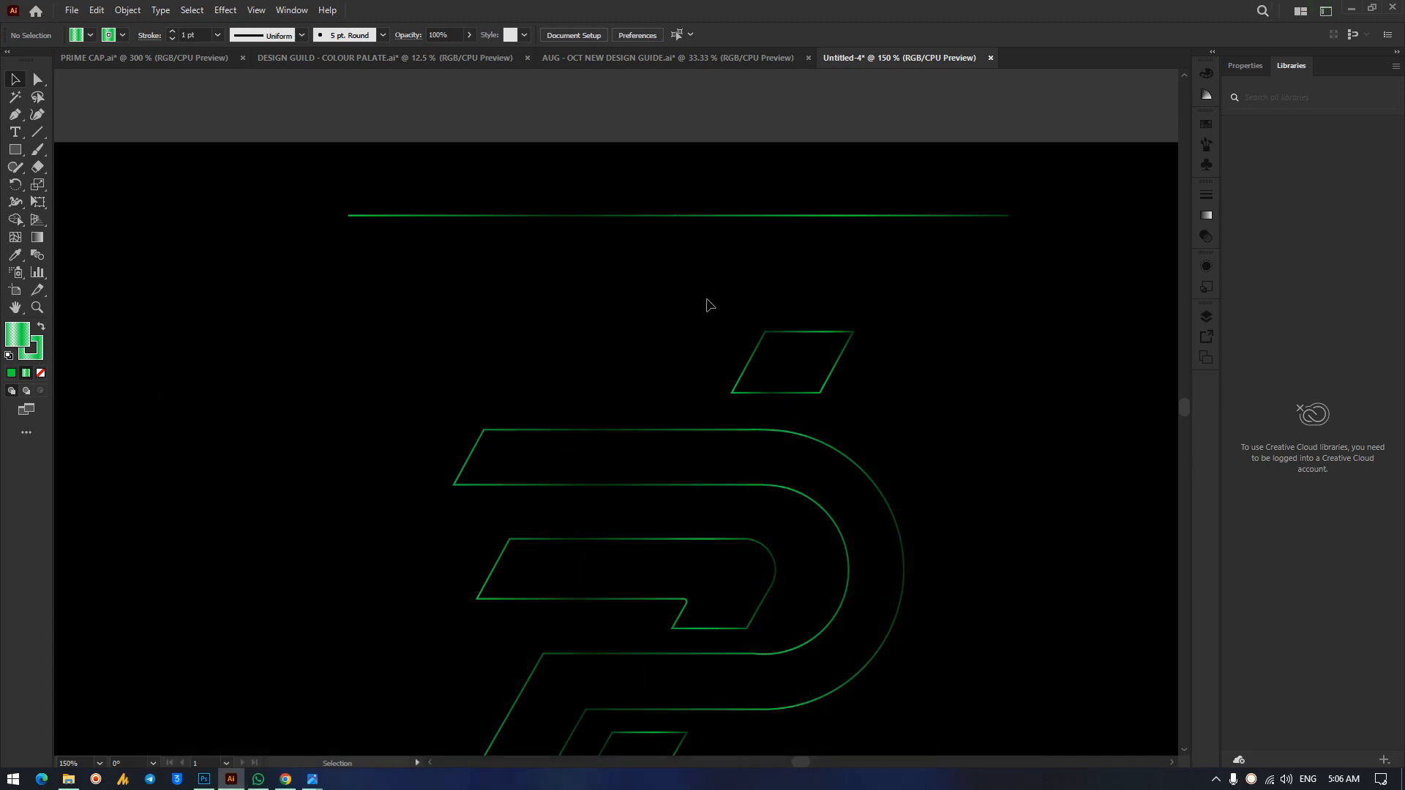
left_click(539, 215)
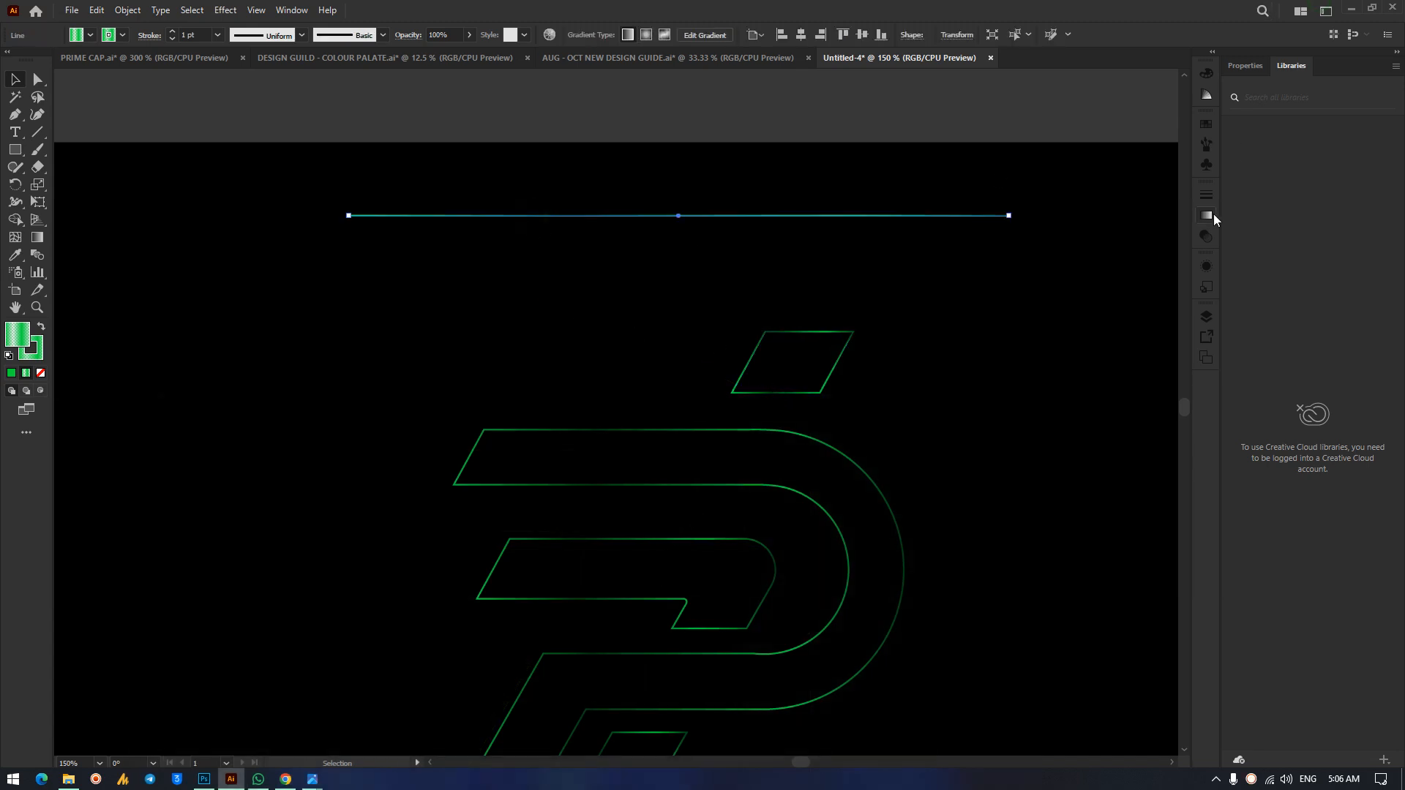
left_click(1208, 196)
left_click(1096, 209)
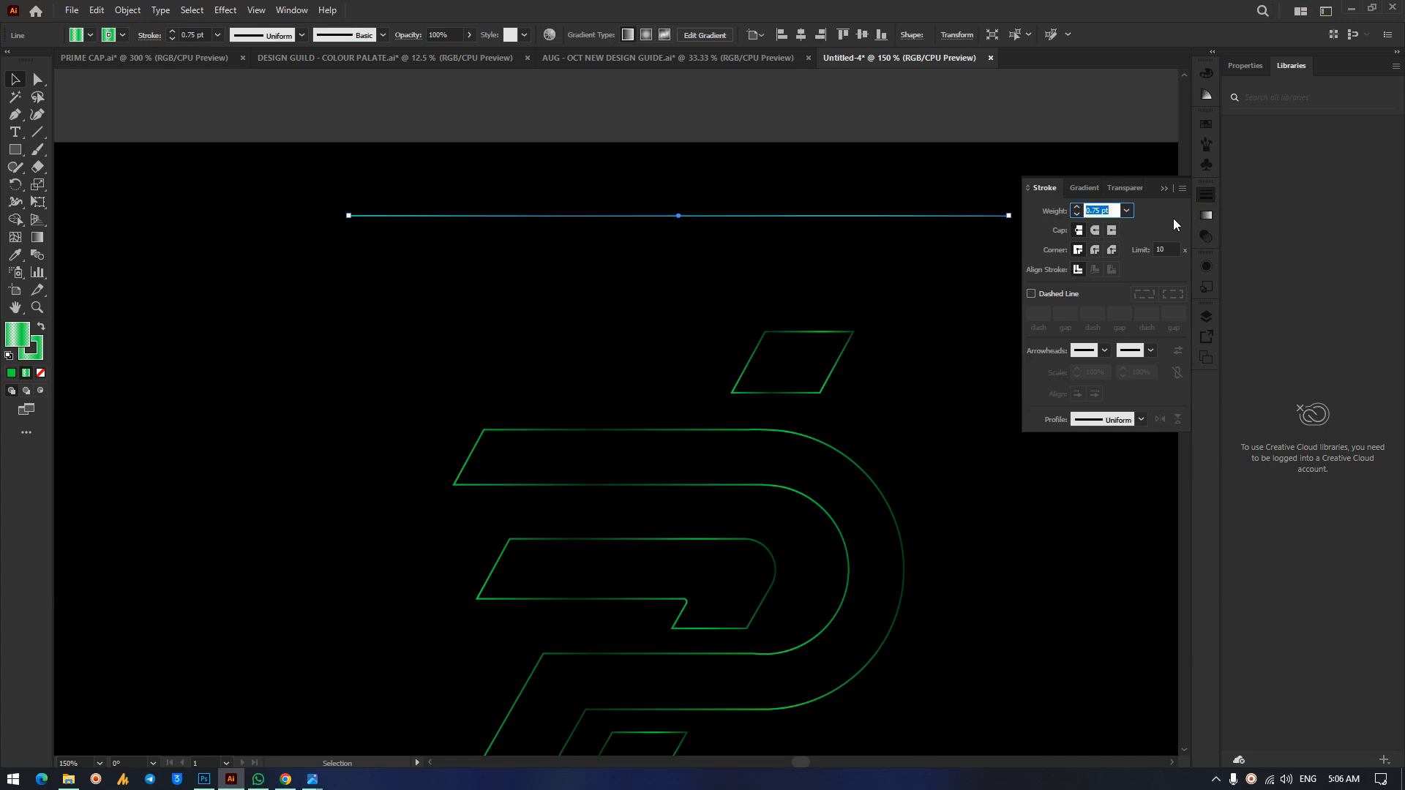
key("Down")
left_click(1164, 188)
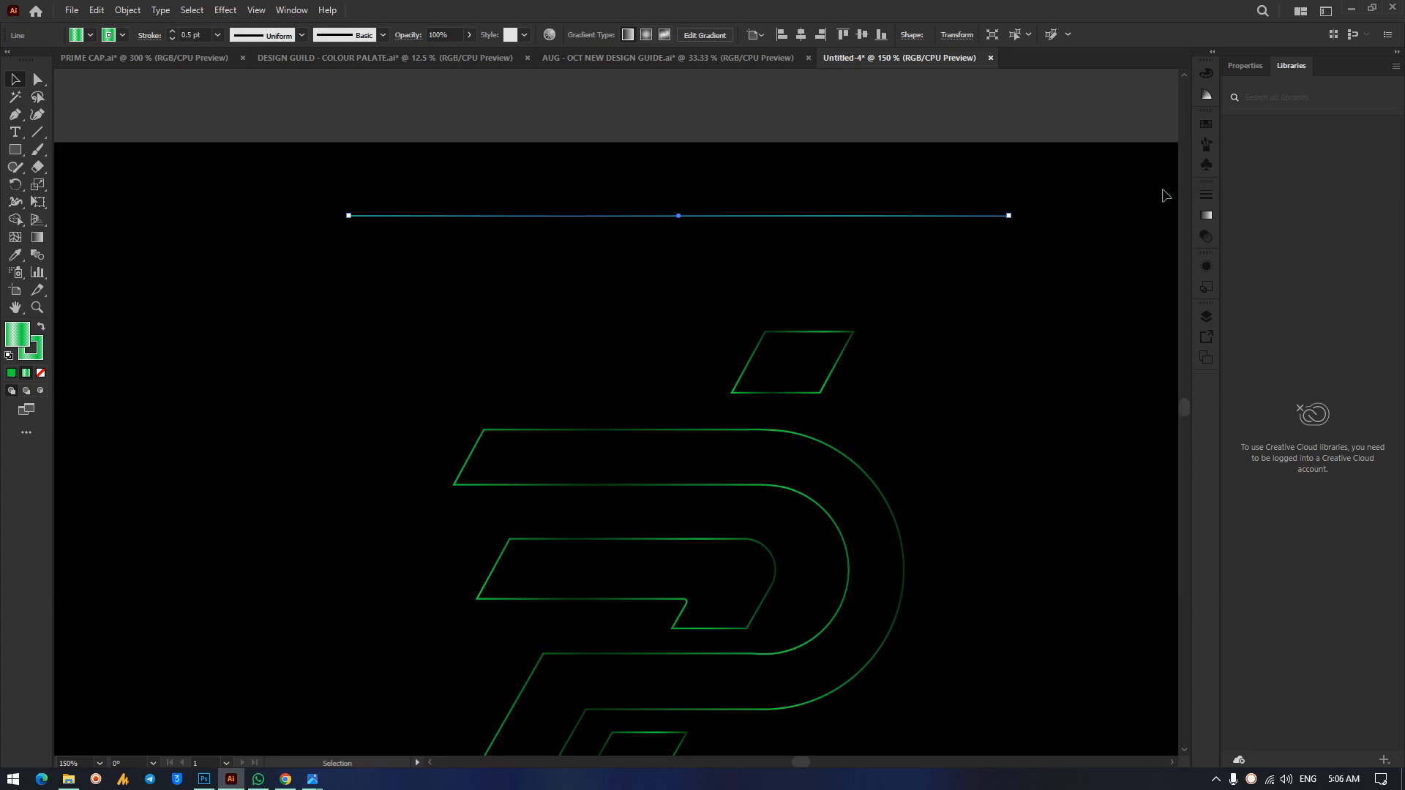
left_click(634, 232)
Try to copy the horizontal line's appearance onto all the logo outlines with the Eyedropper, and undo the copy.
left_click(618, 216)
left_click_drag(423, 322, 890, 740)
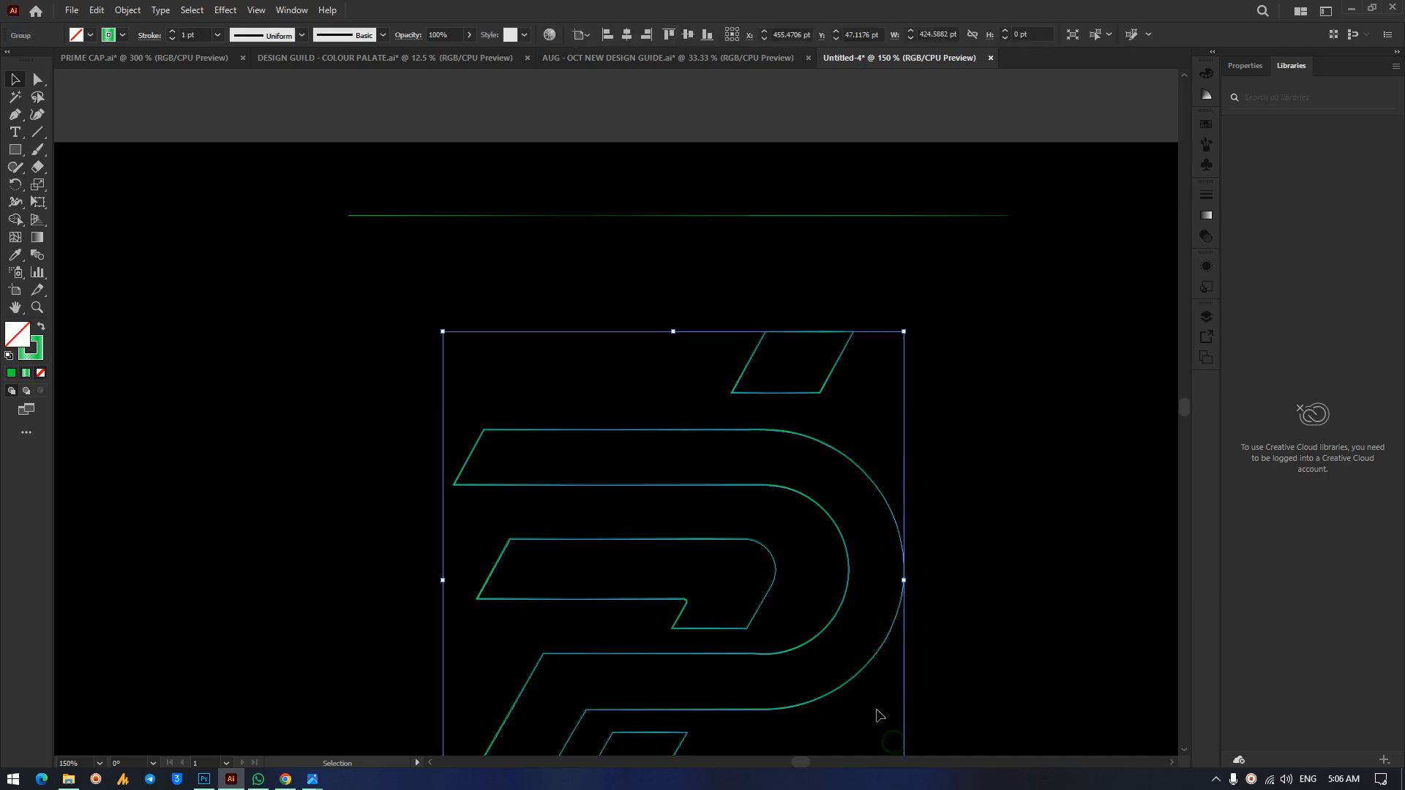
left_click(15, 255)
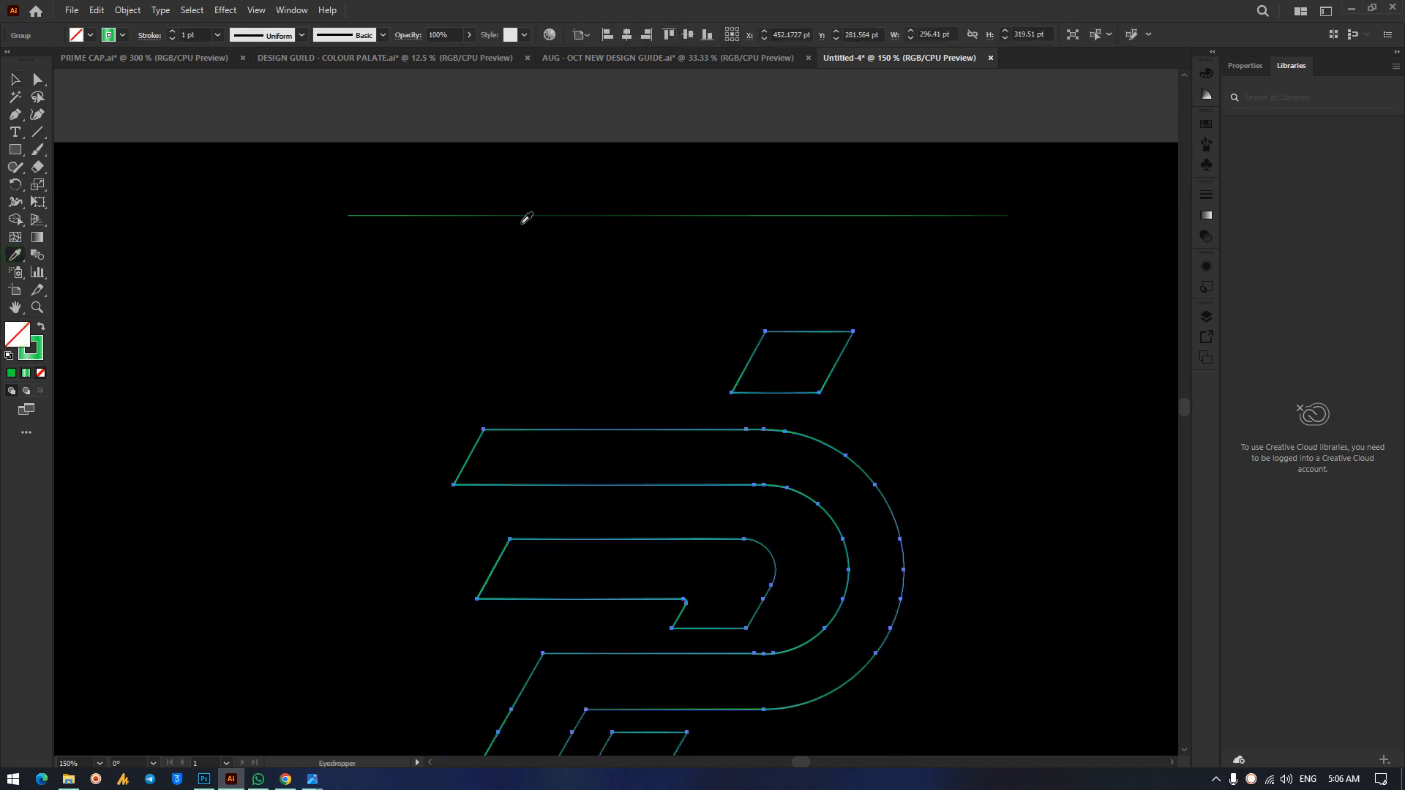
left_click(526, 215)
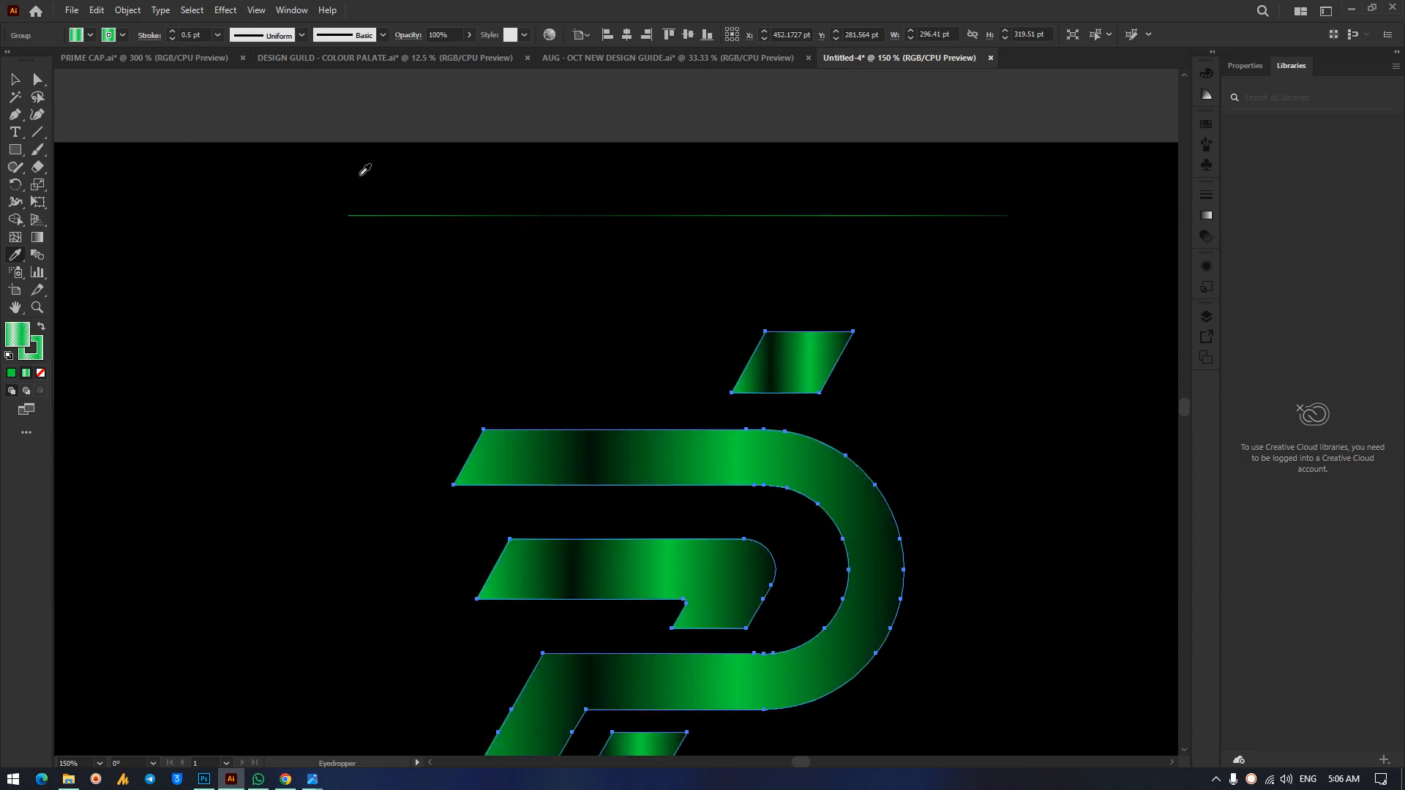
key("ctrl")
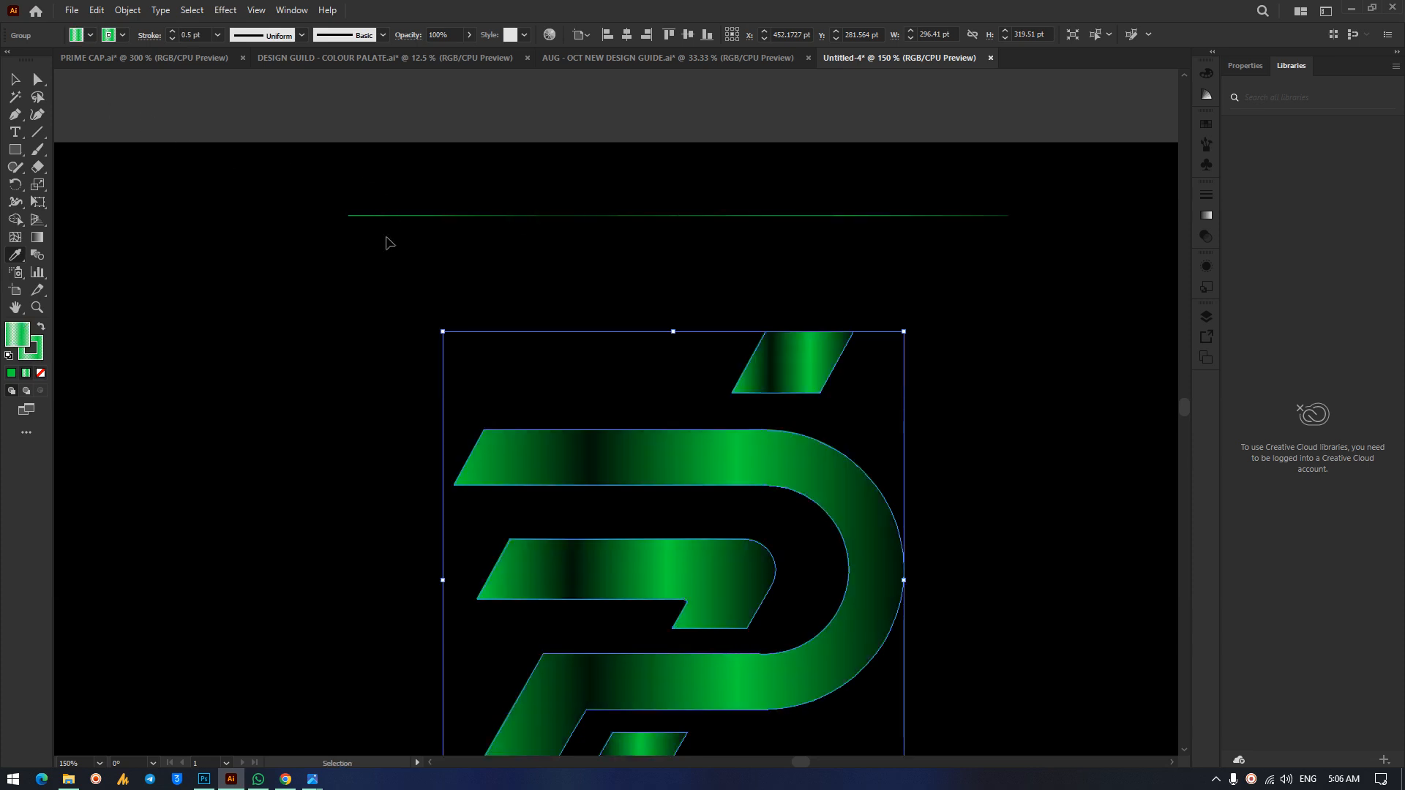
key("ctrl+z")
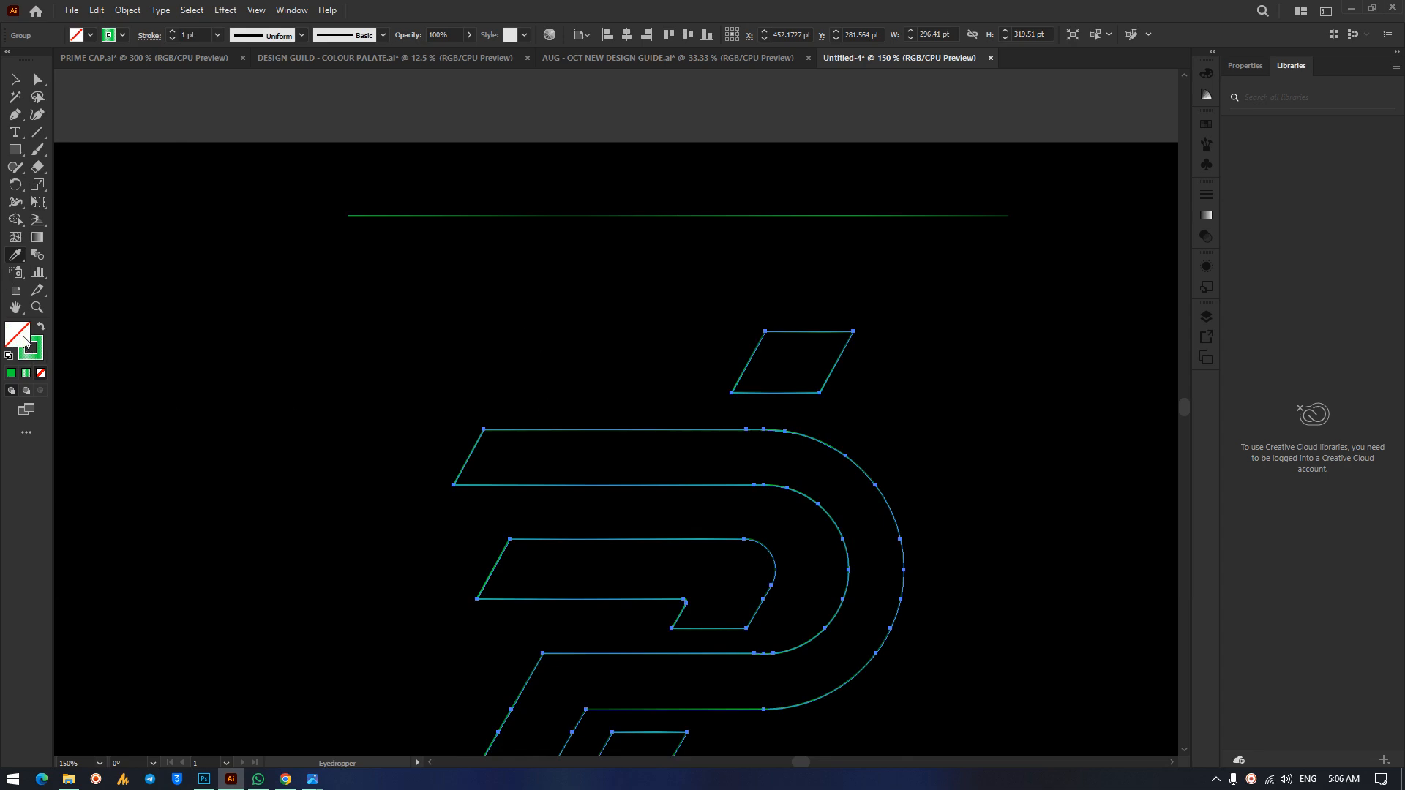
Sample the line's 0.5 pt gradient stroke onto the selected logo outlines, remove their fill, and deselect them.
left_click(36, 358)
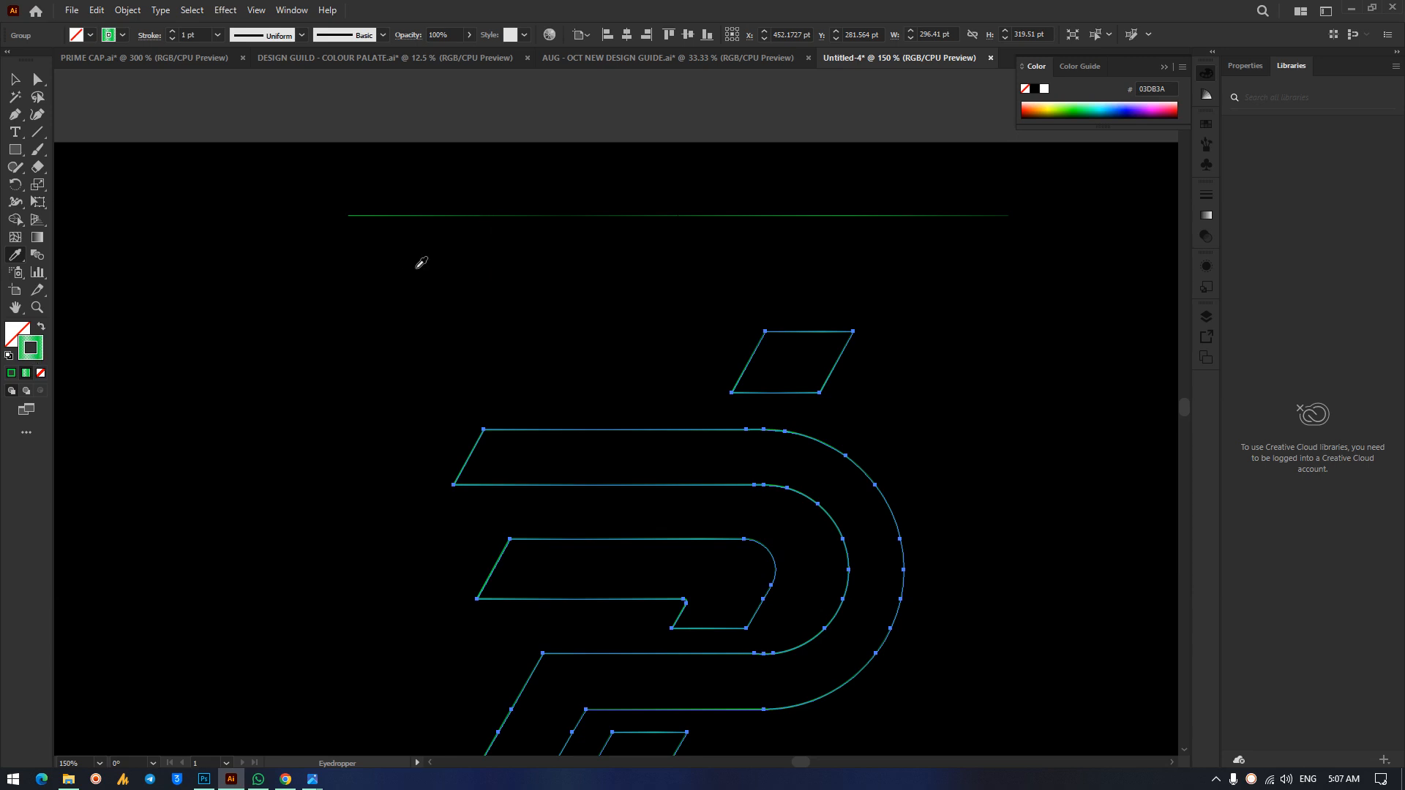
left_click(440, 214)
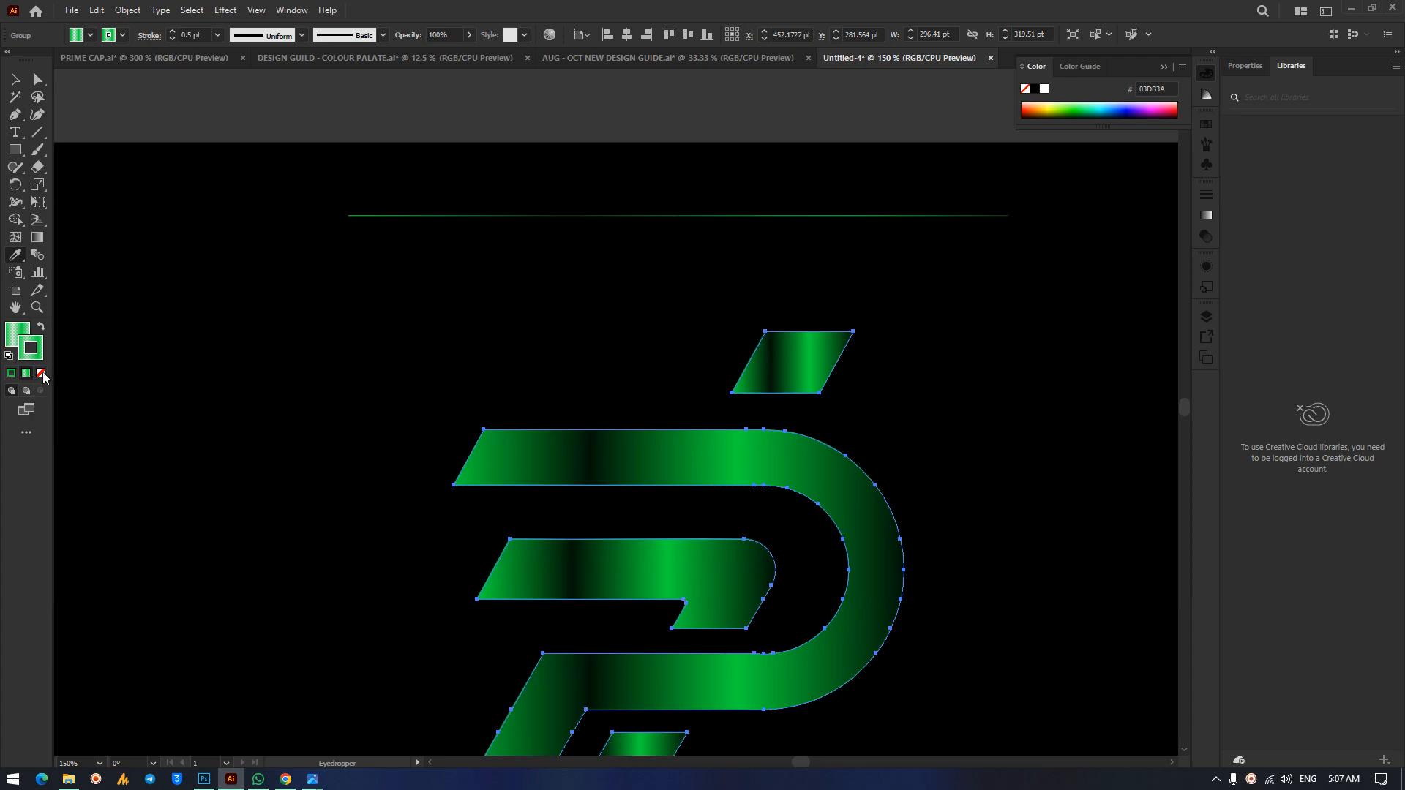
left_click(14, 337)
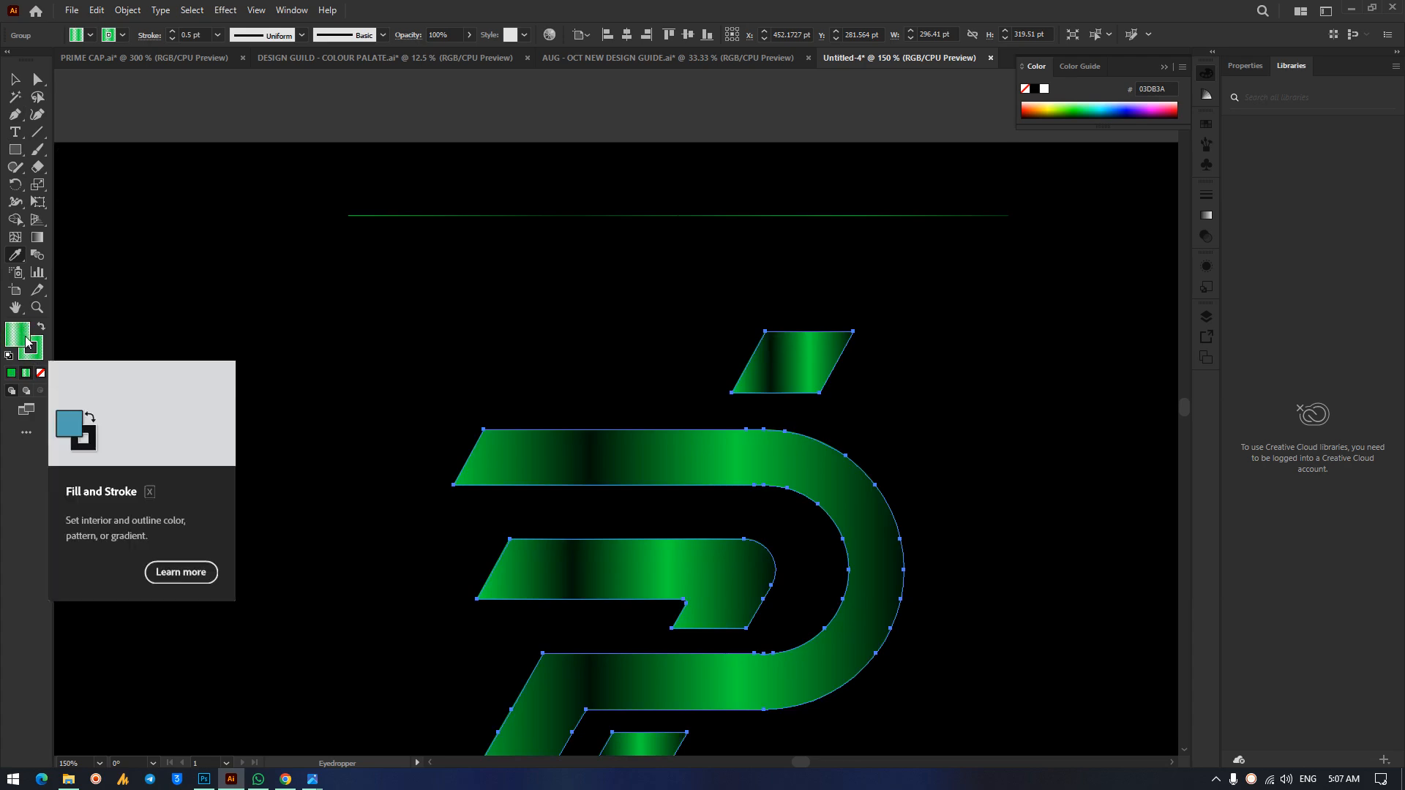
left_click(41, 373)
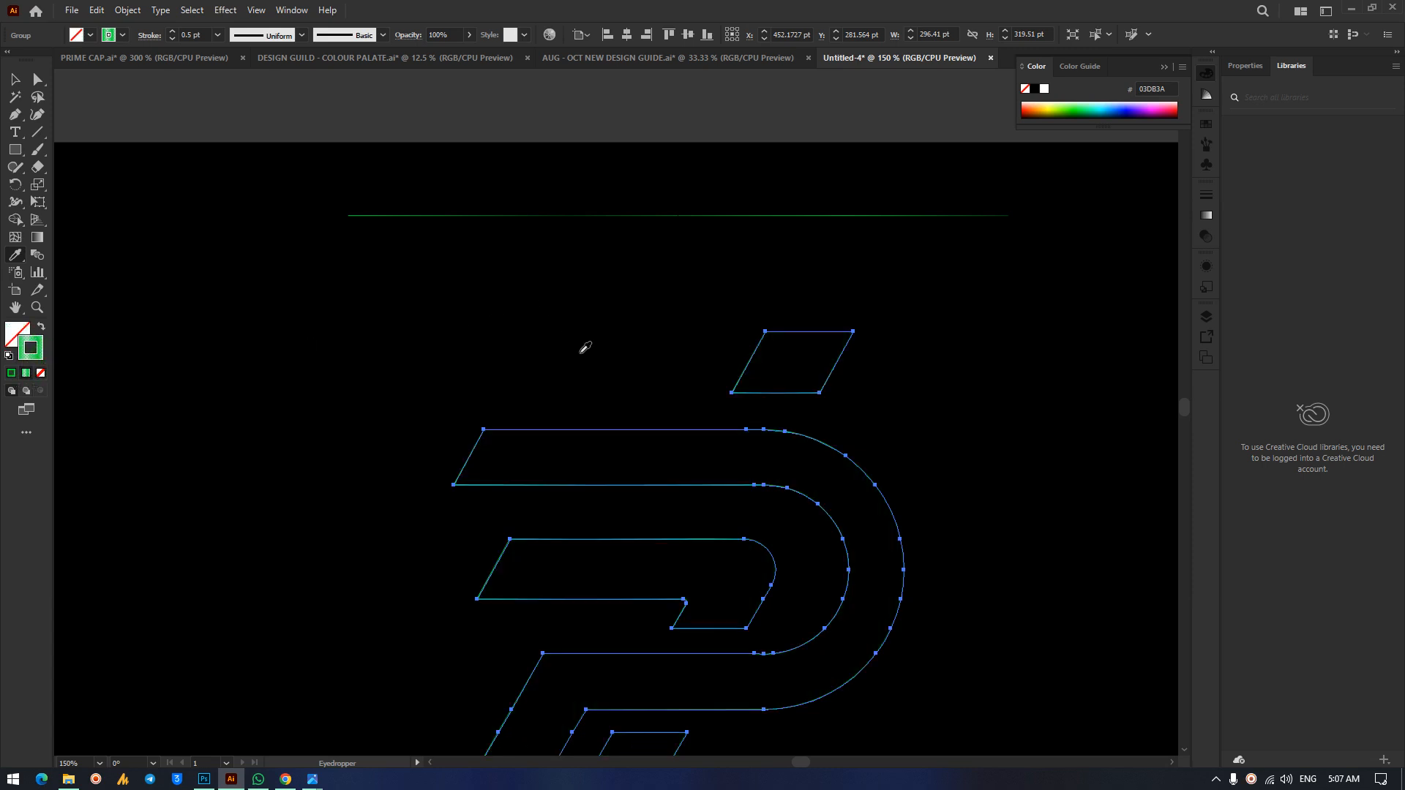
left_click(15, 79)
left_click(331, 319)
Copy the line's appearance onto all the logo shapes, swap their fill and stroke gradients, remove the fill, and deselect them.
left_click_drag(342, 300, 1003, 742)
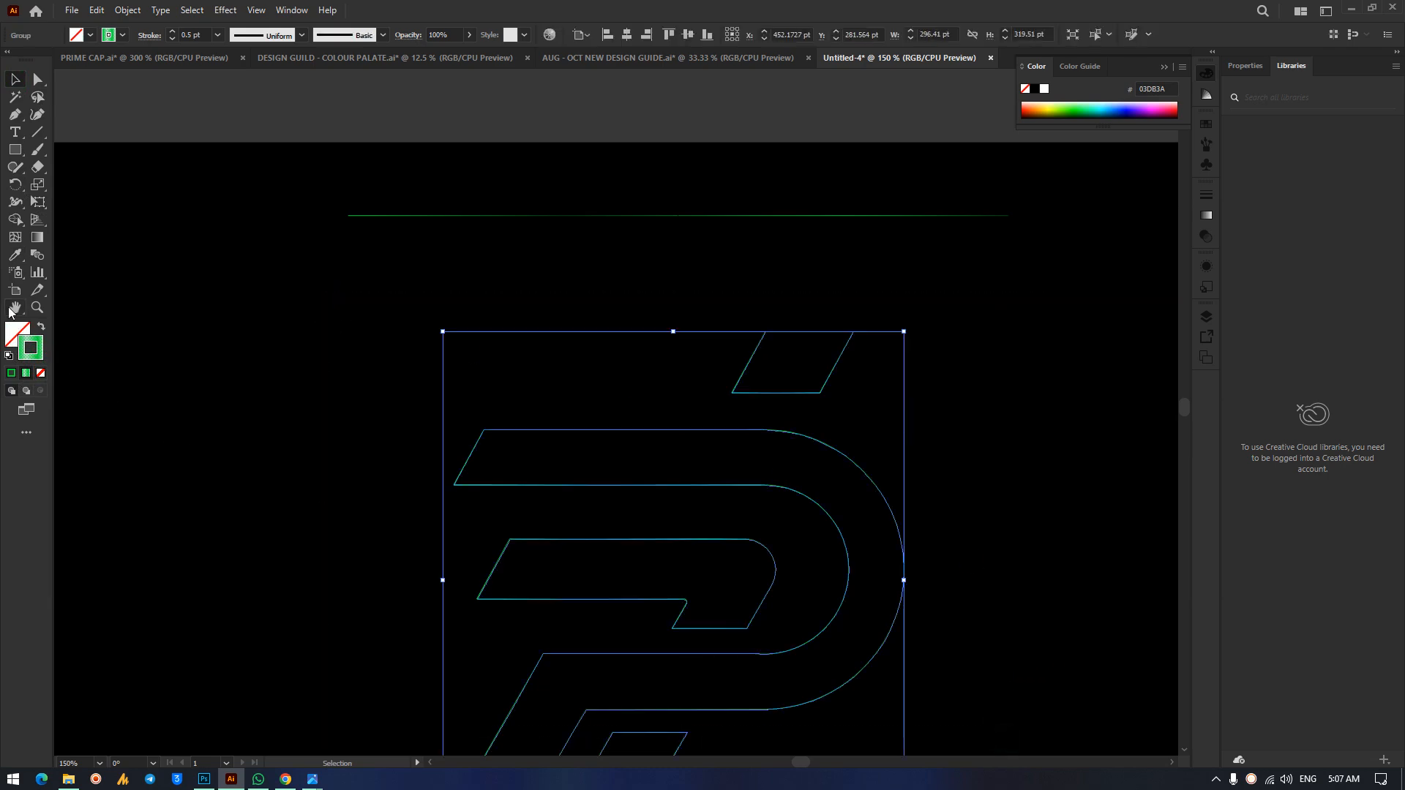
left_click(14, 255)
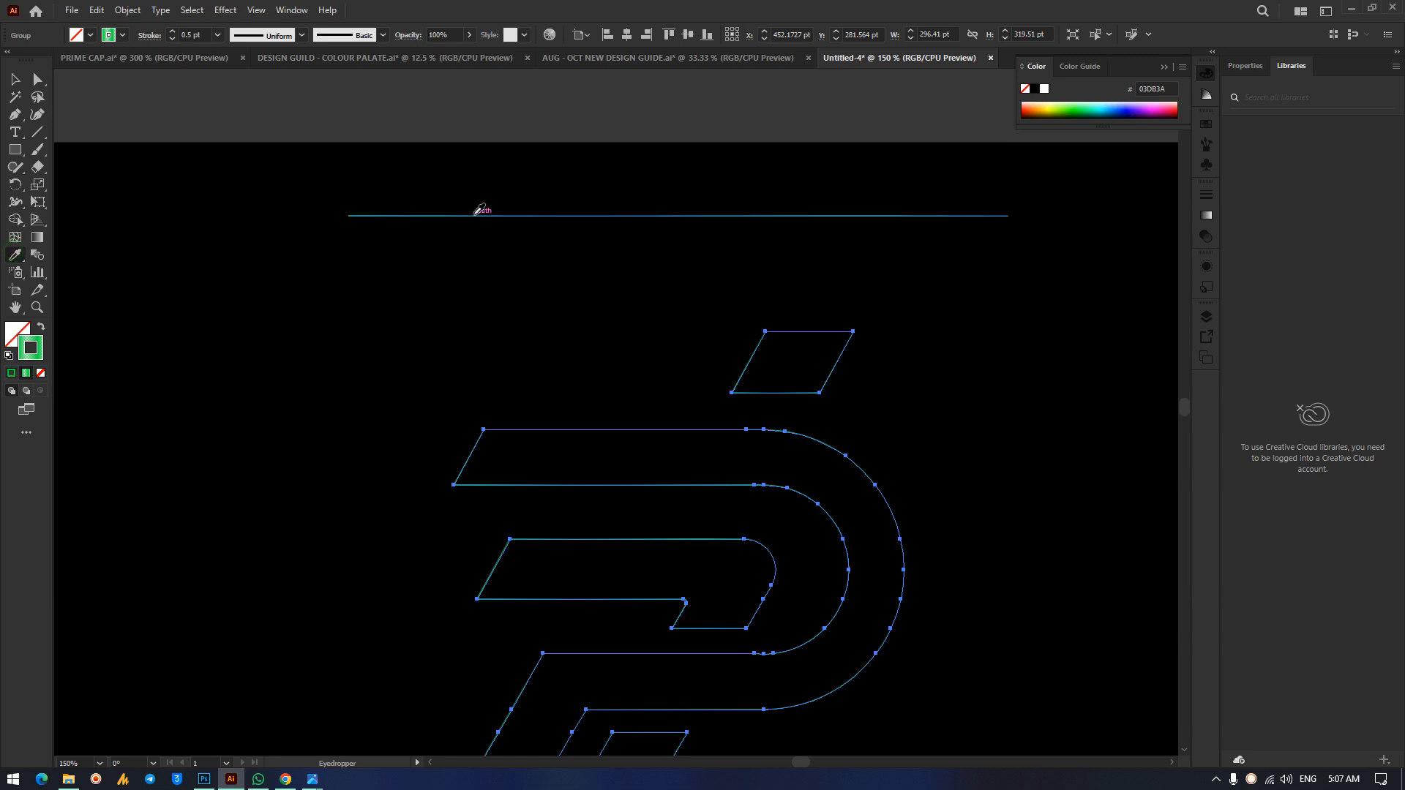
left_click(480, 212)
left_click(16, 333)
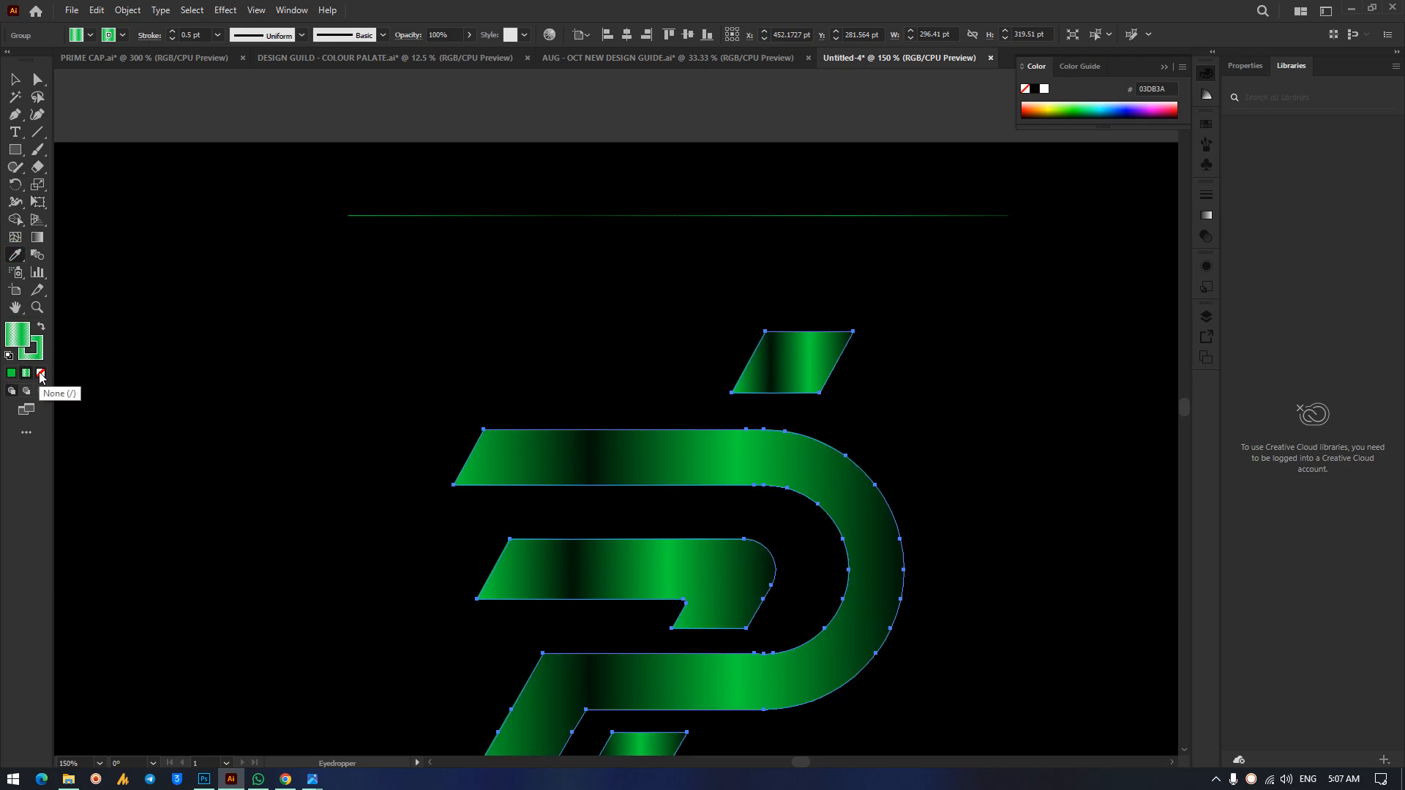
left_click(42, 331)
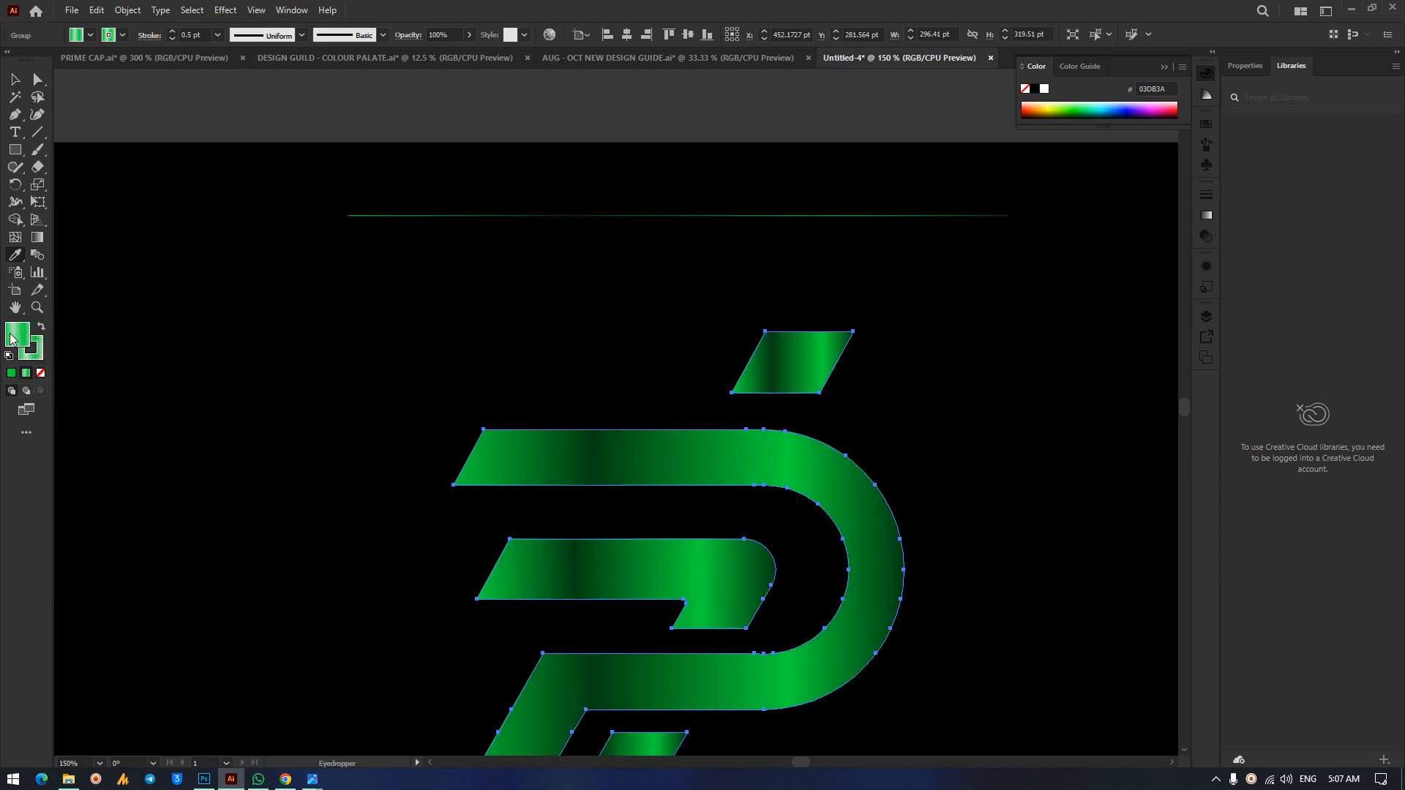
left_click(41, 374)
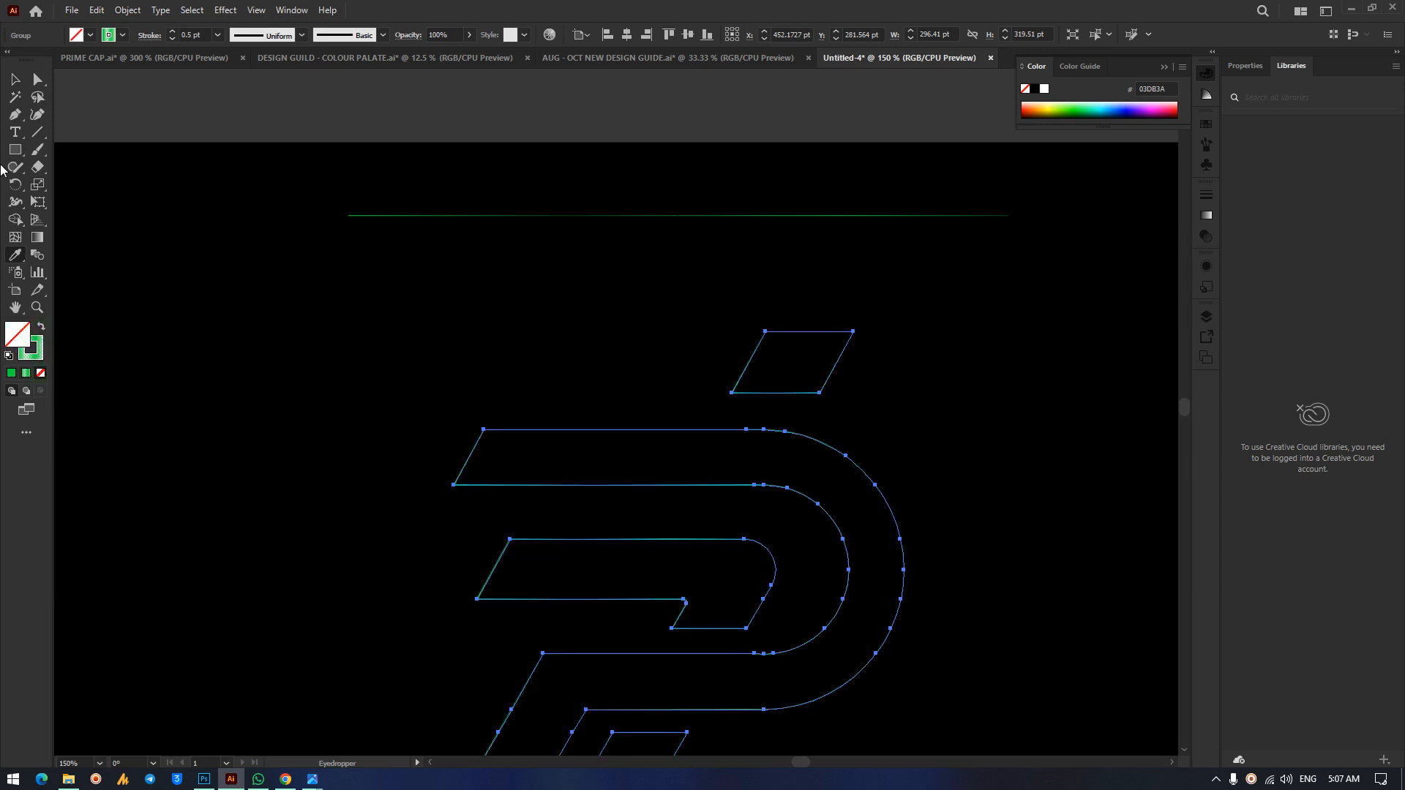
left_click(14, 81)
left_click(351, 260)
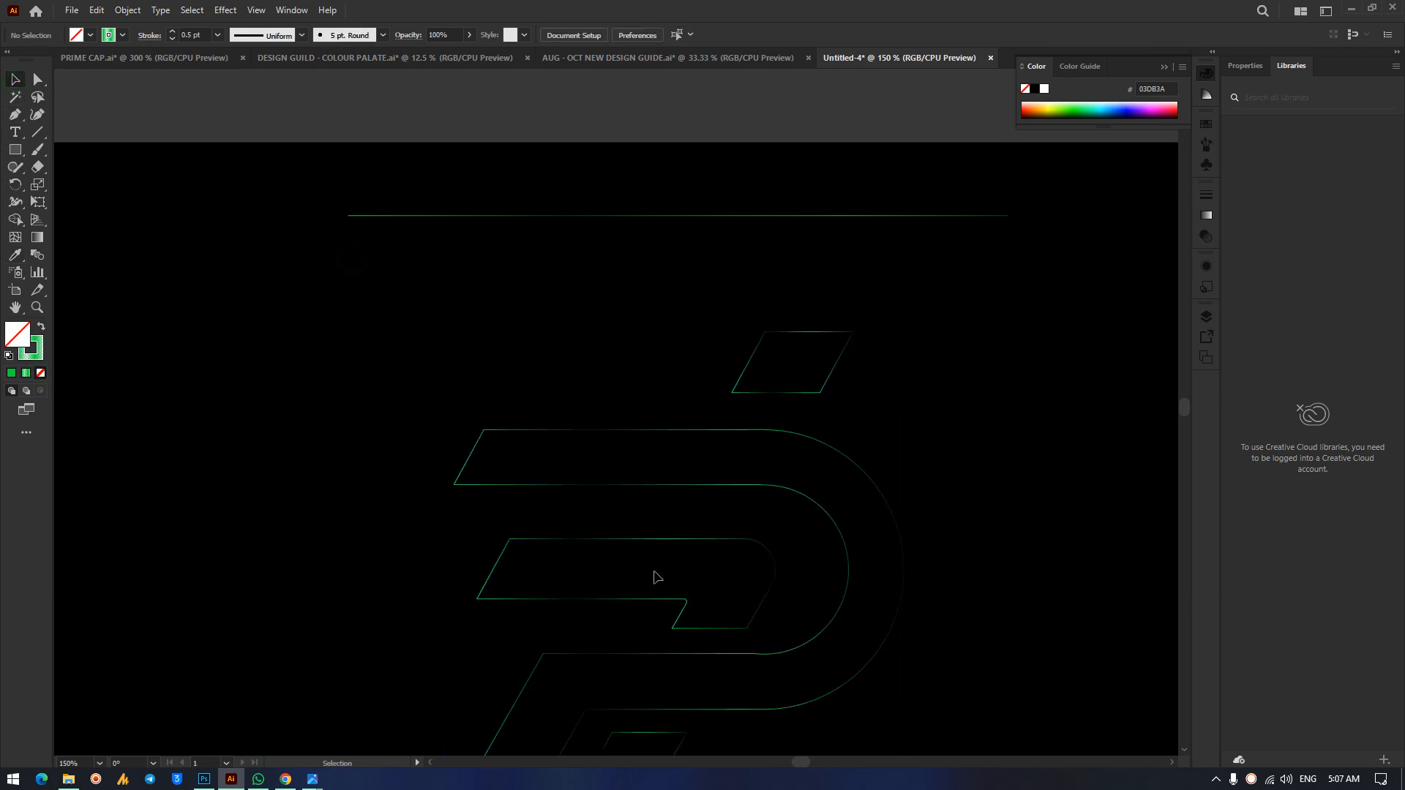
Check the geometry.jpg reference, and recolour the first and third stops of the horizontal line's fill gradient to the yellow-green swatch.
scroll(740, 493, "down", 5)
scroll(740, 492, "up", 2)
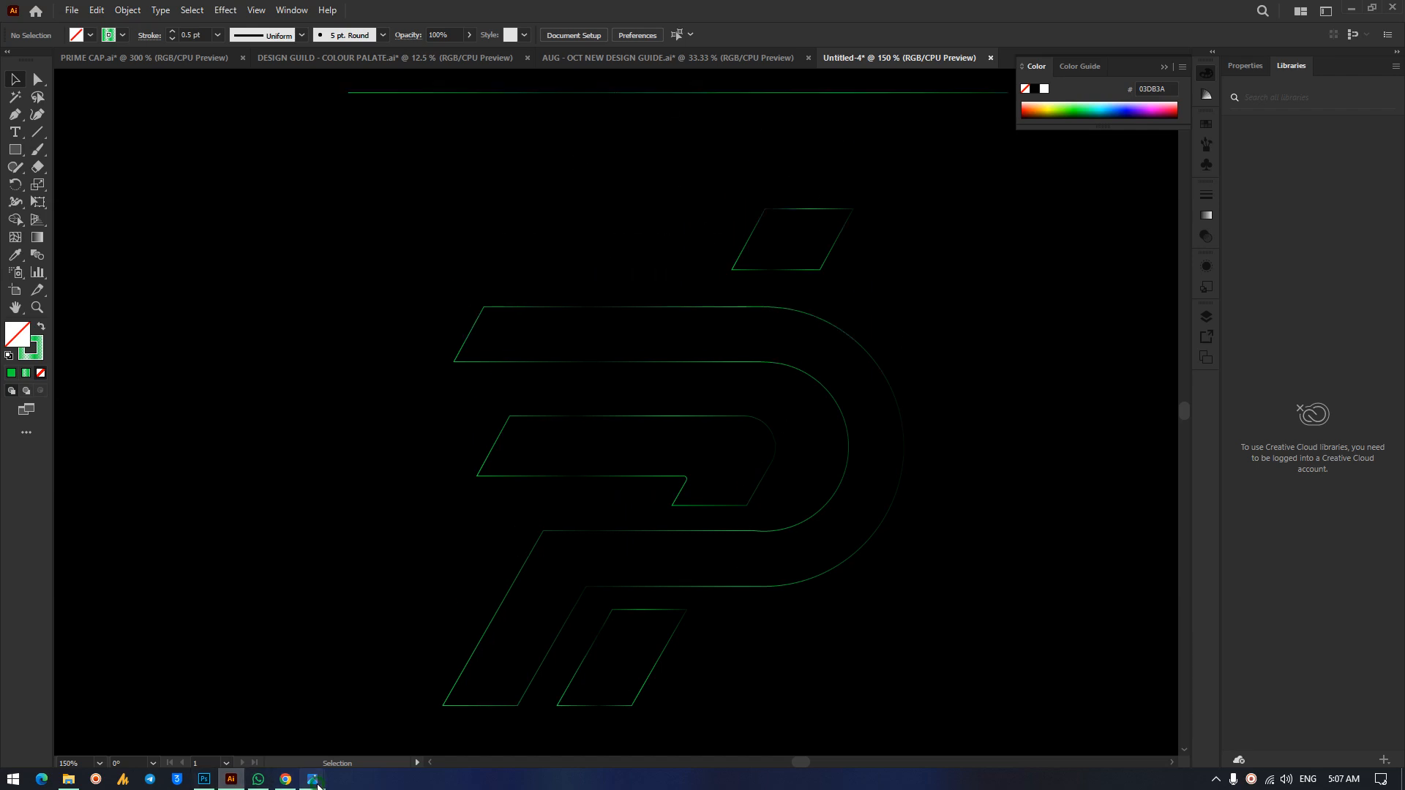
mouse_move(312, 780)
left_click(227, 686)
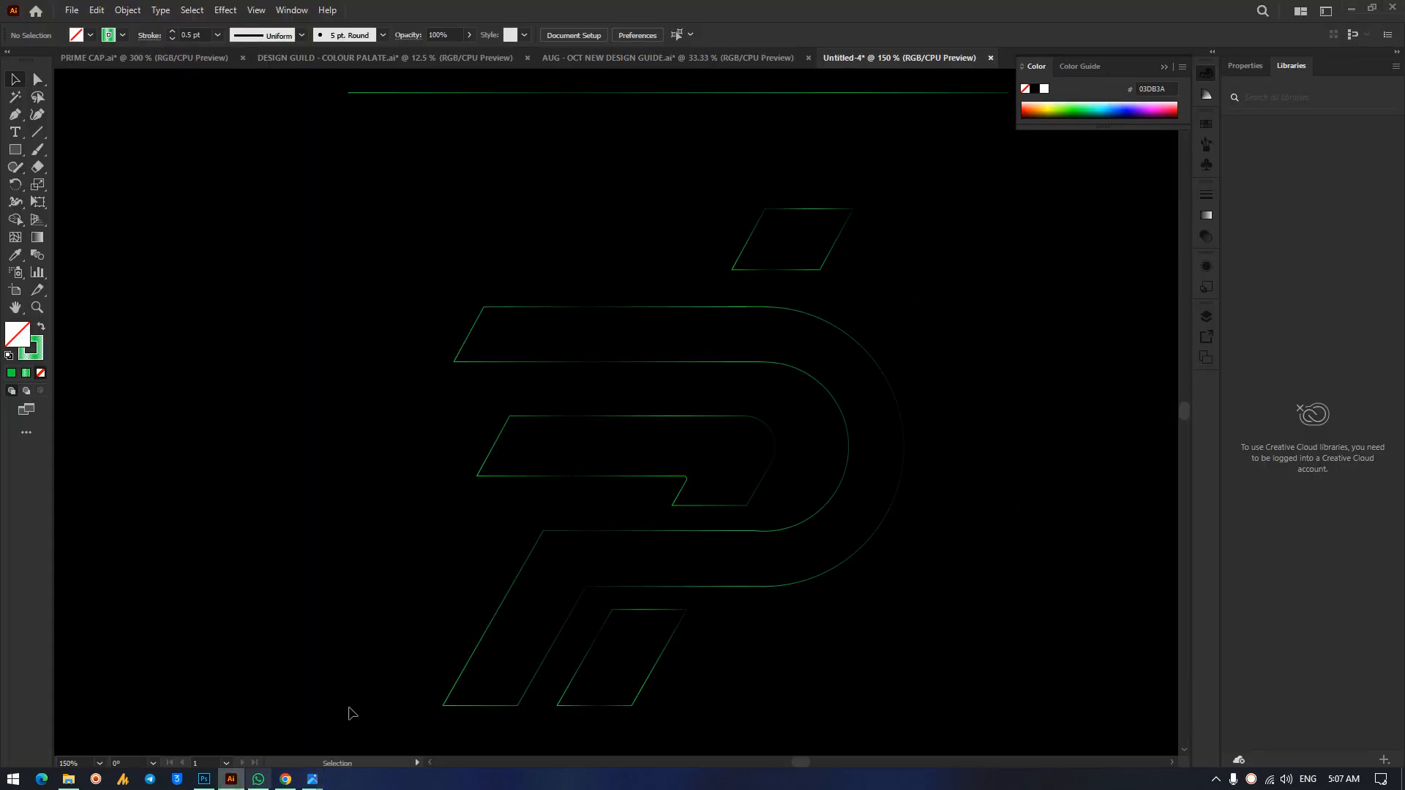
left_click(232, 780)
left_click(627, 93)
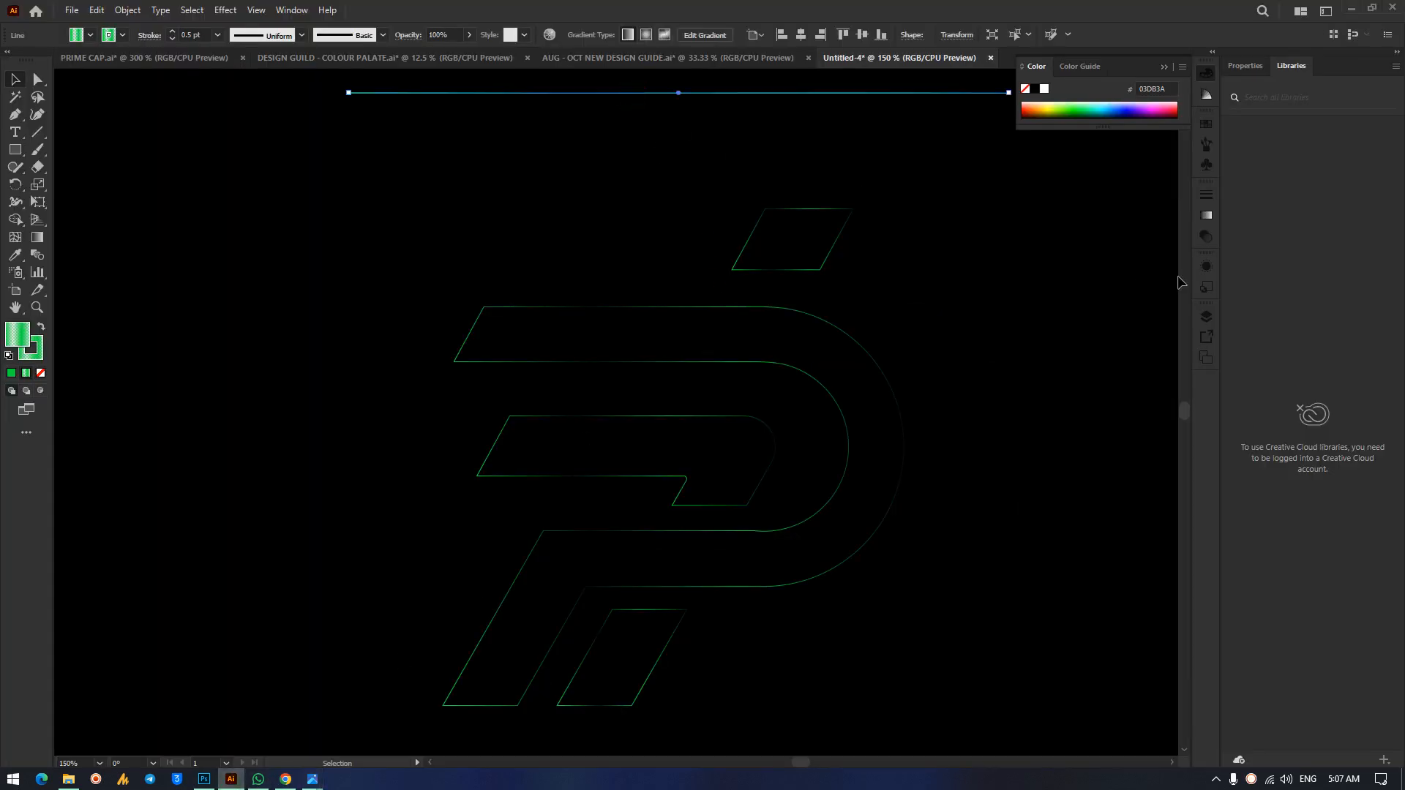
left_click(1211, 240)
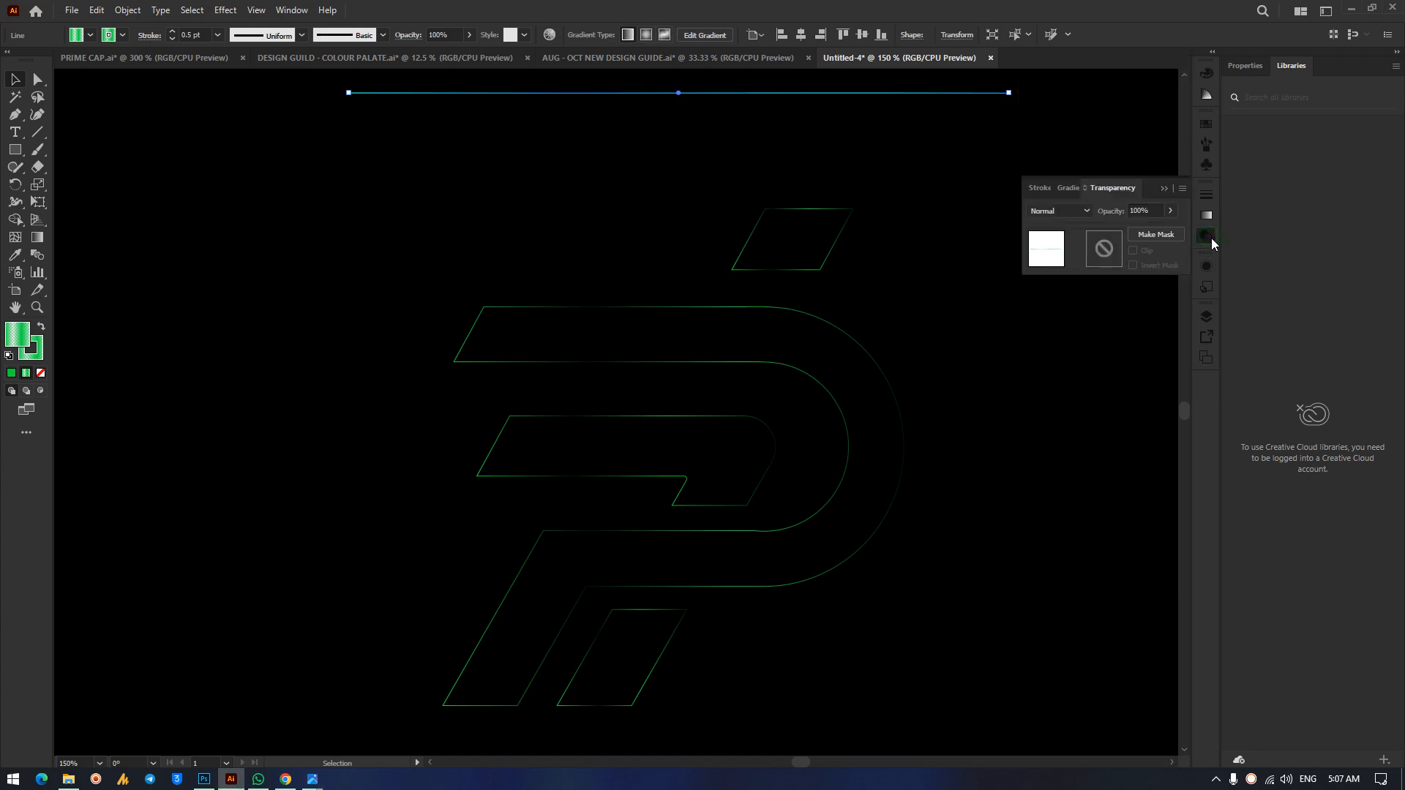
left_click(1068, 189)
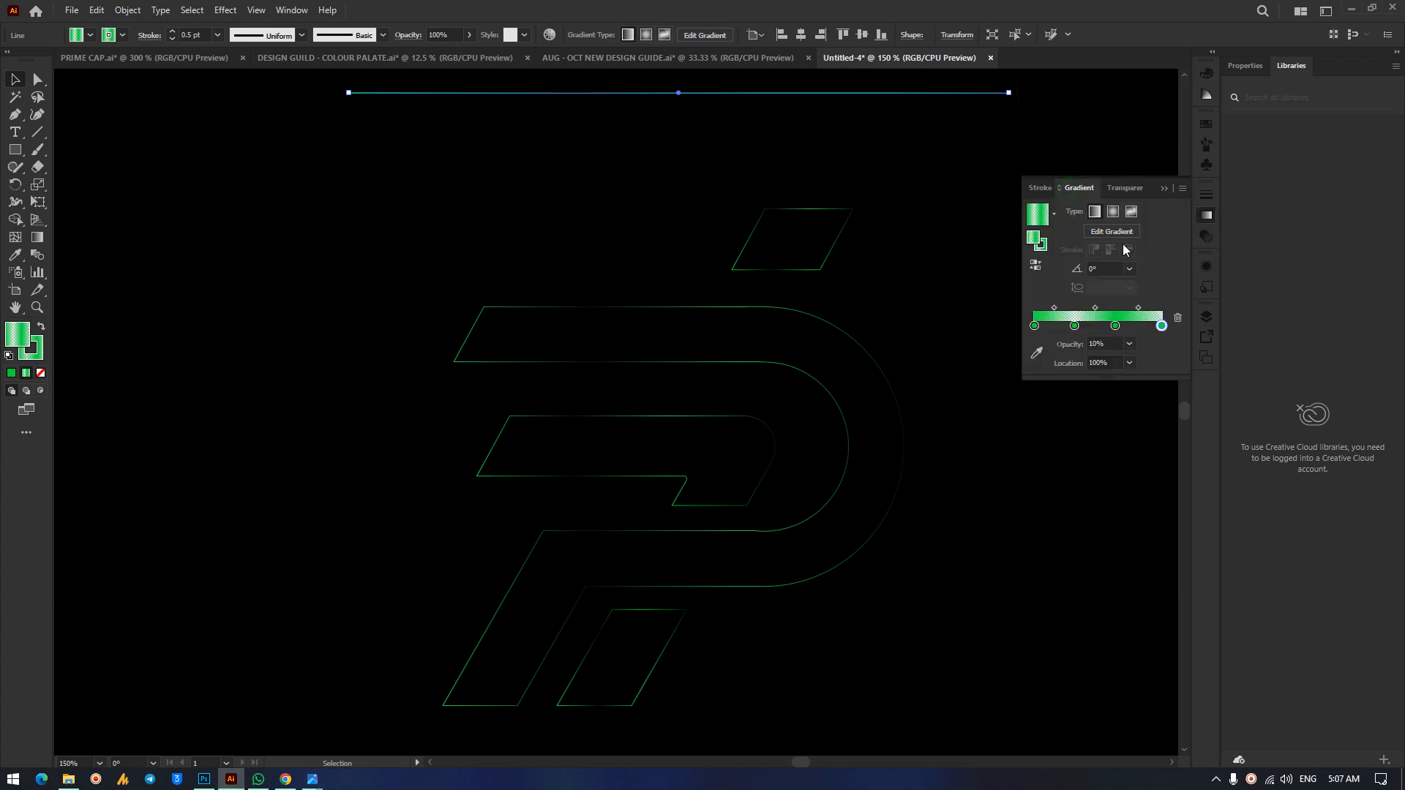
double_click(1116, 326)
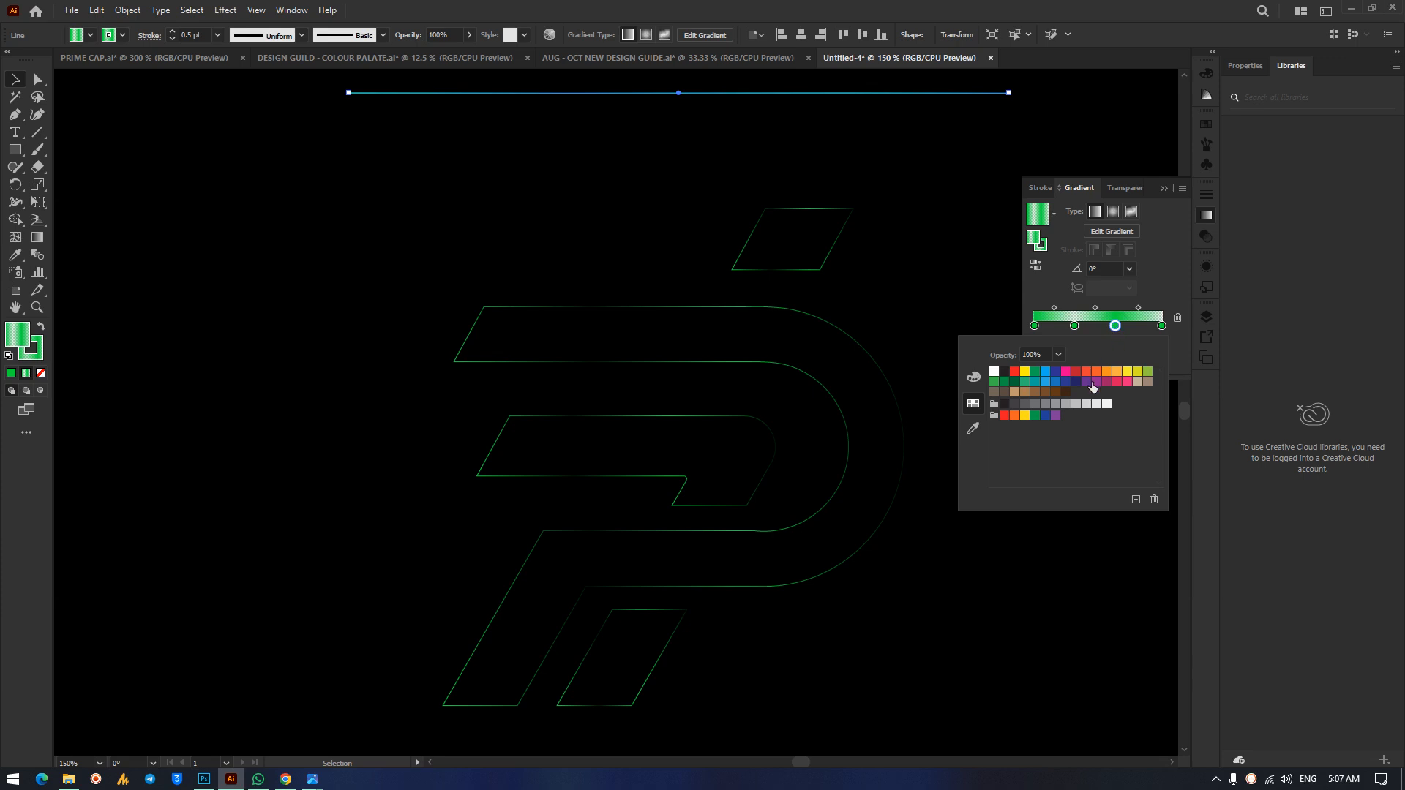
left_click(1147, 371)
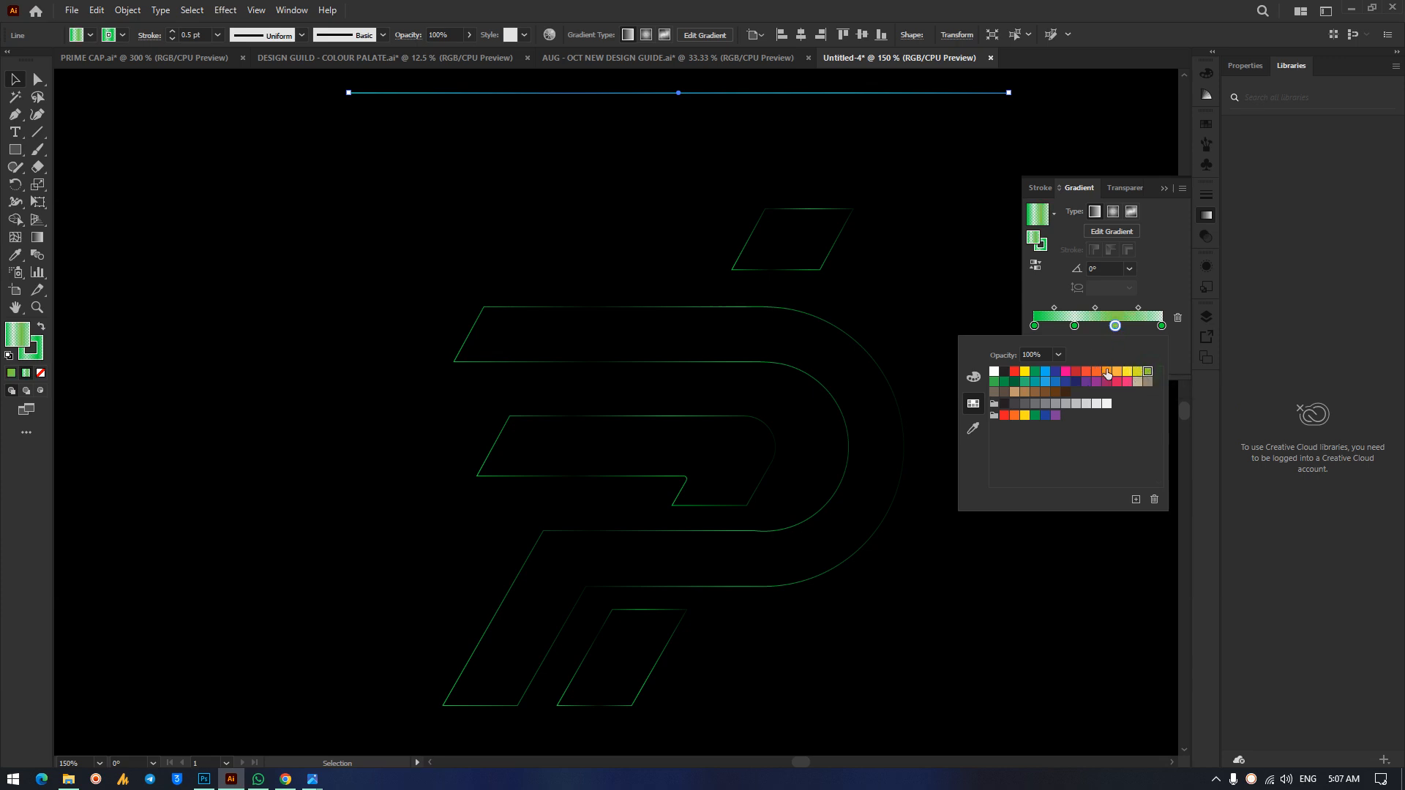
double_click(1035, 326)
left_click(1147, 373)
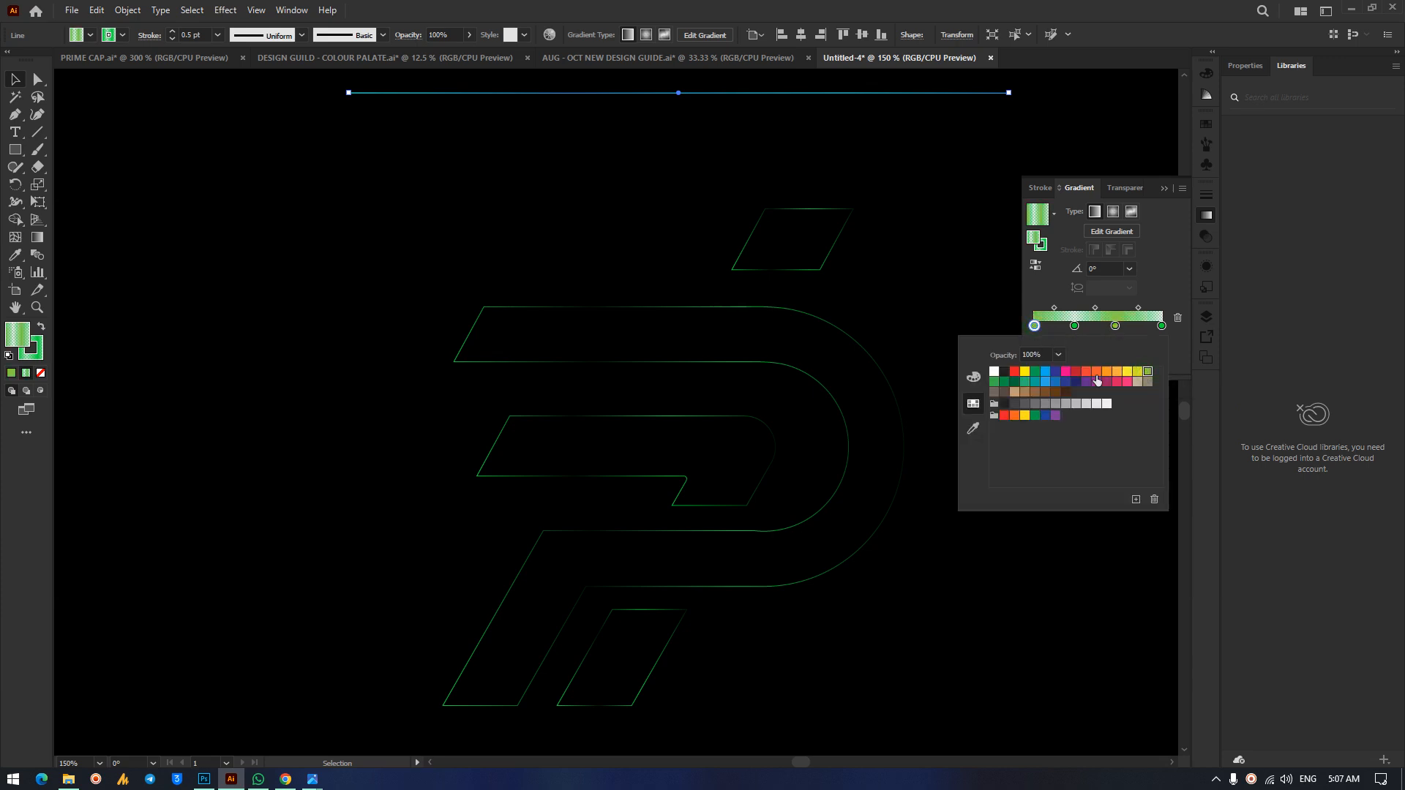
left_click(1165, 188)
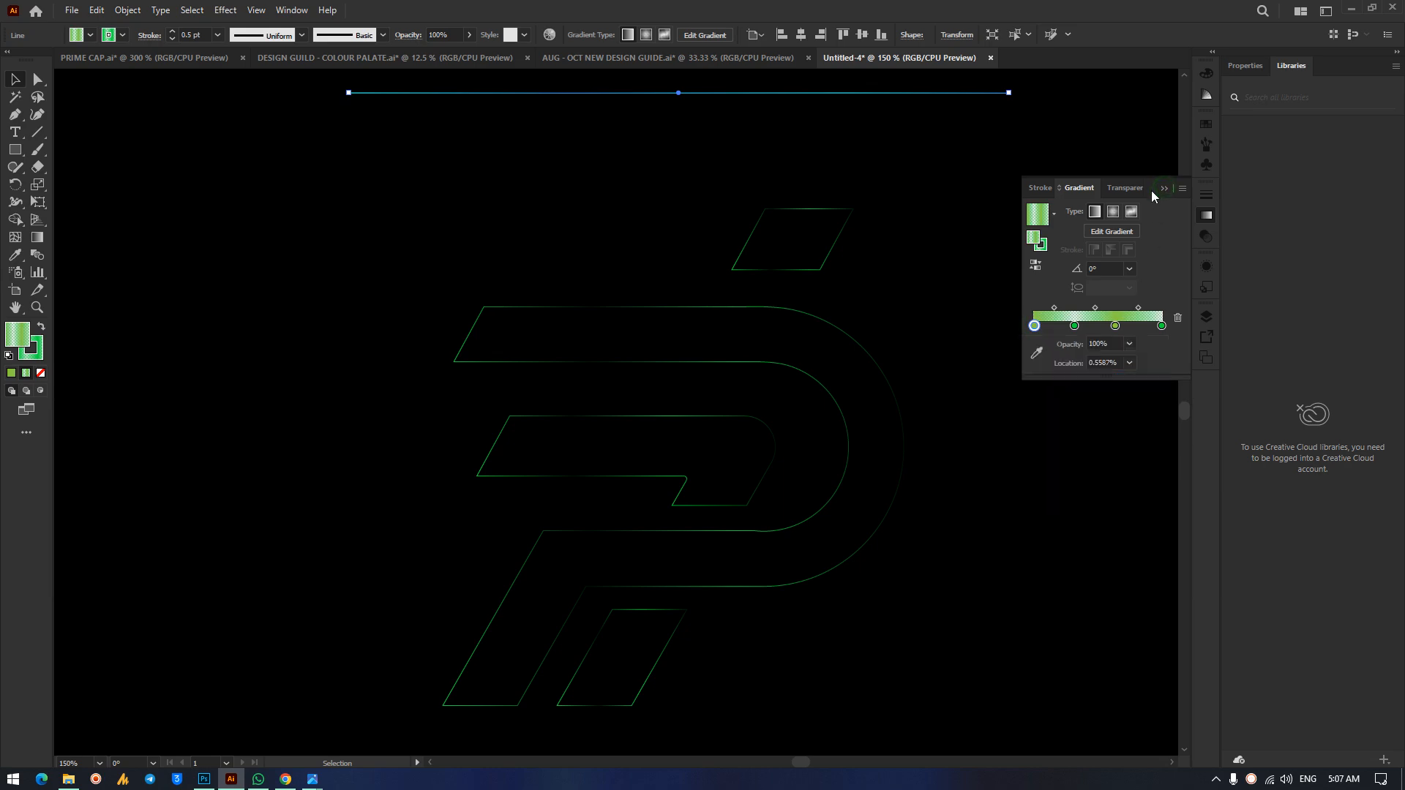
Set the opacity of the end stop and the second stop of the line's gradient to 20%.
double_click(1160, 326)
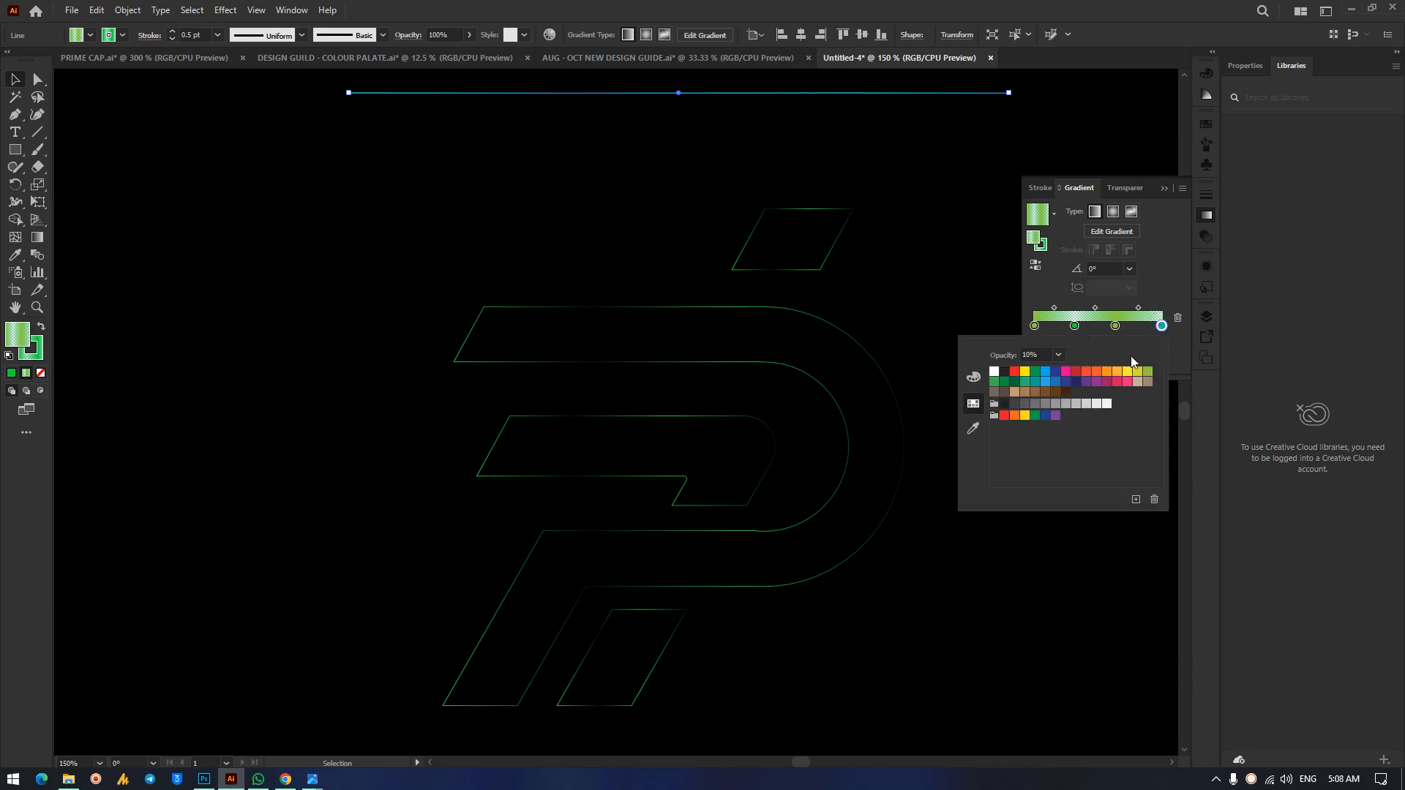
left_click(1058, 354)
left_click(1077, 403)
double_click(1076, 326)
left_click(1058, 354)
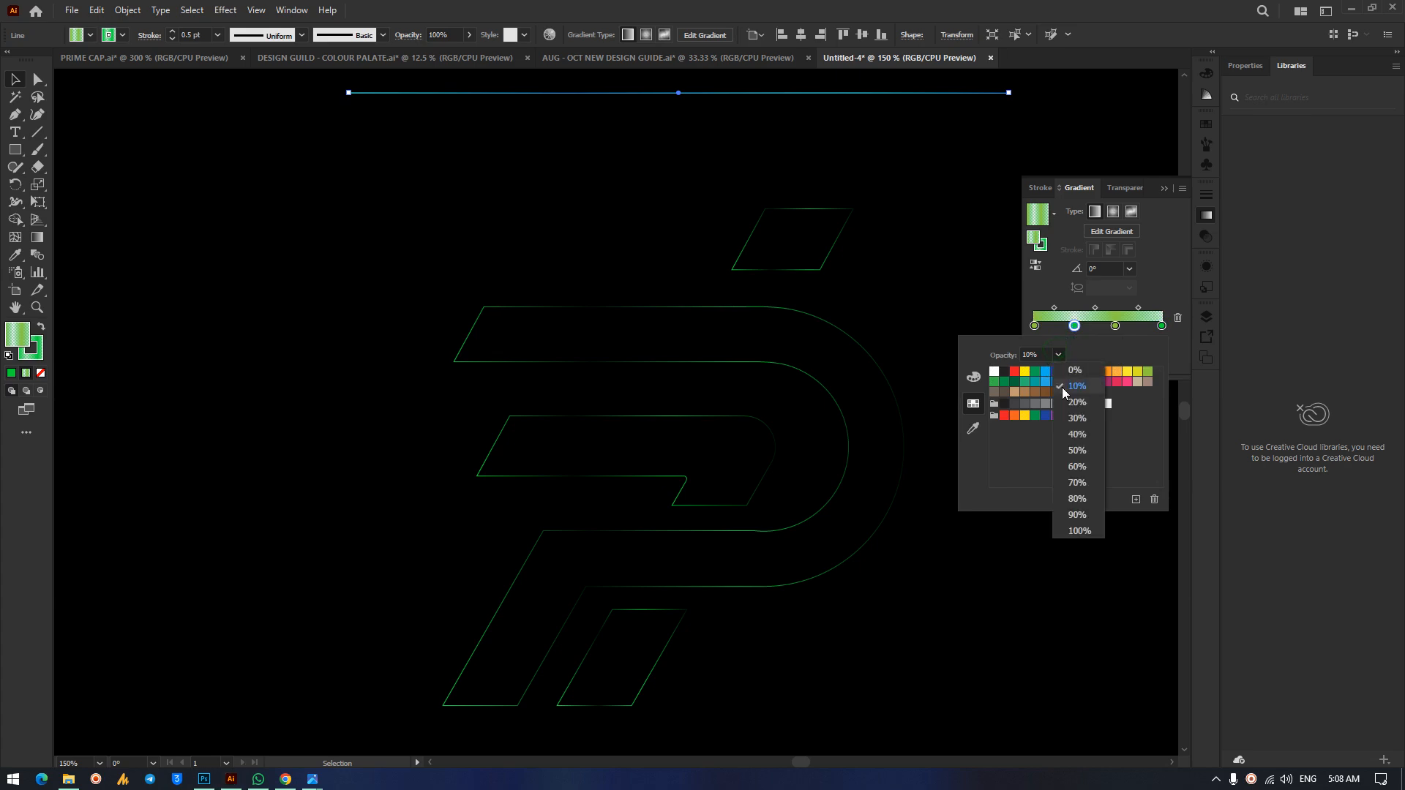
left_click(1076, 402)
left_click(1161, 270)
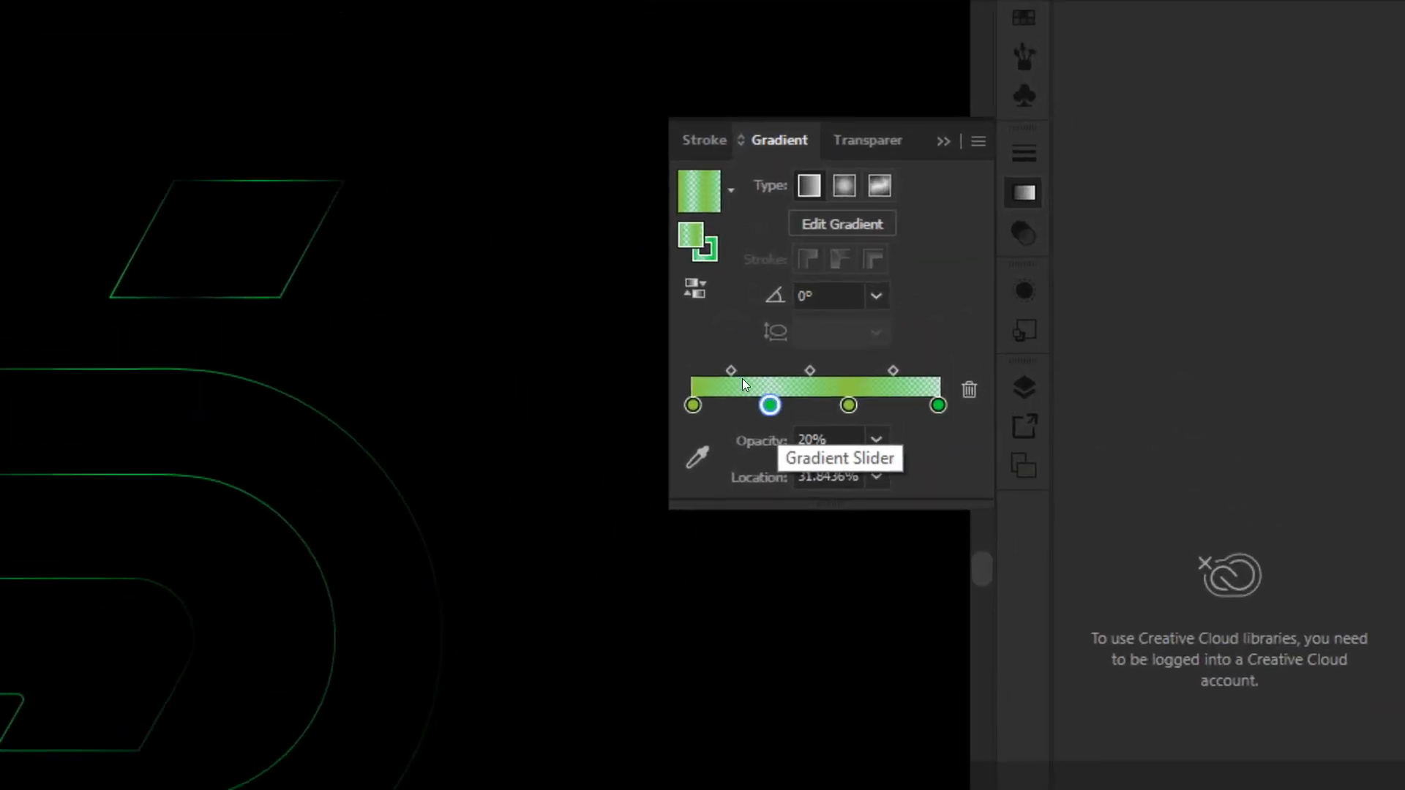
Shift the line's gradient midpoints to widen the bright areas, and move the third stop to about 69.8%.
left_click_drag(703, 396, 764, 395)
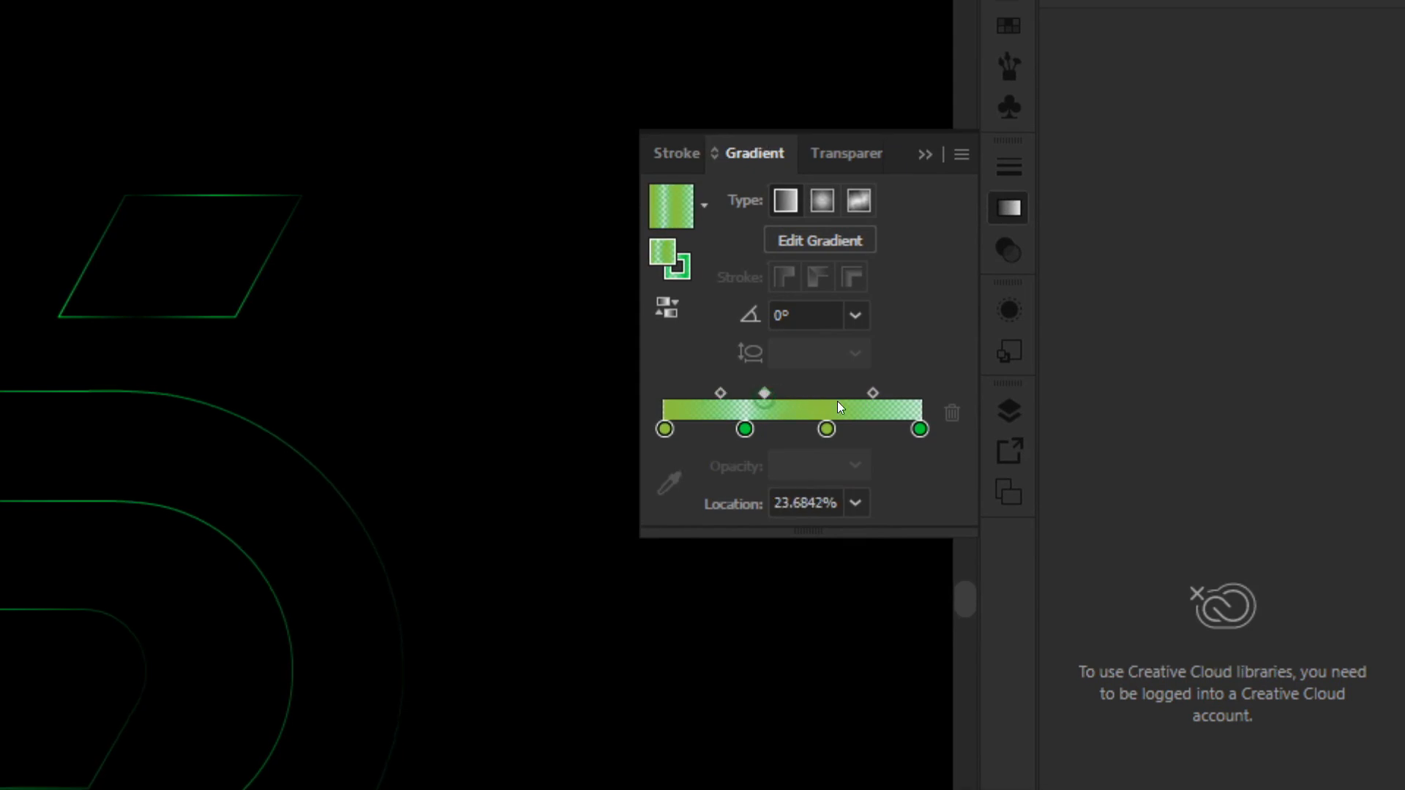
left_click_drag(873, 377, 889, 377)
left_click_drag(826, 419, 843, 420)
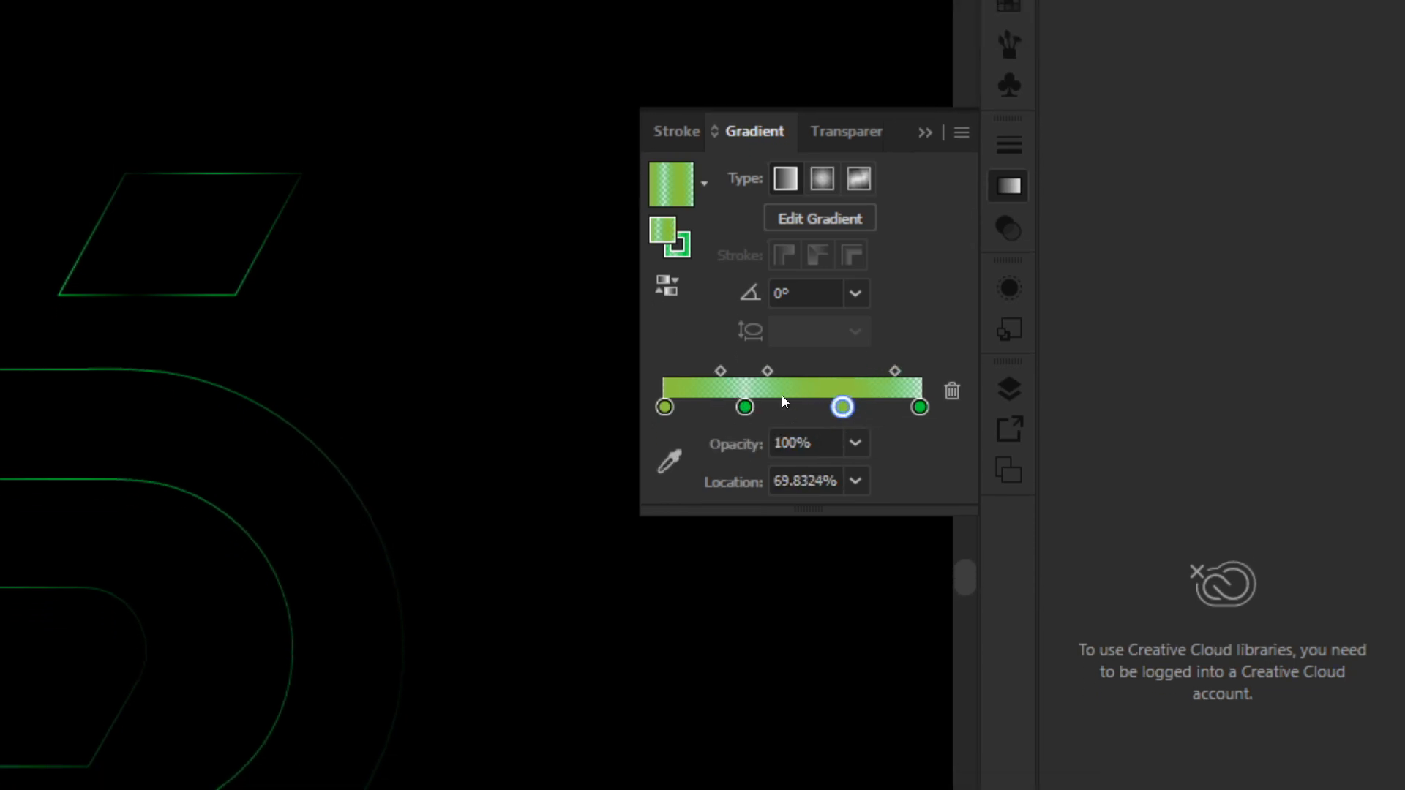
left_click(925, 132)
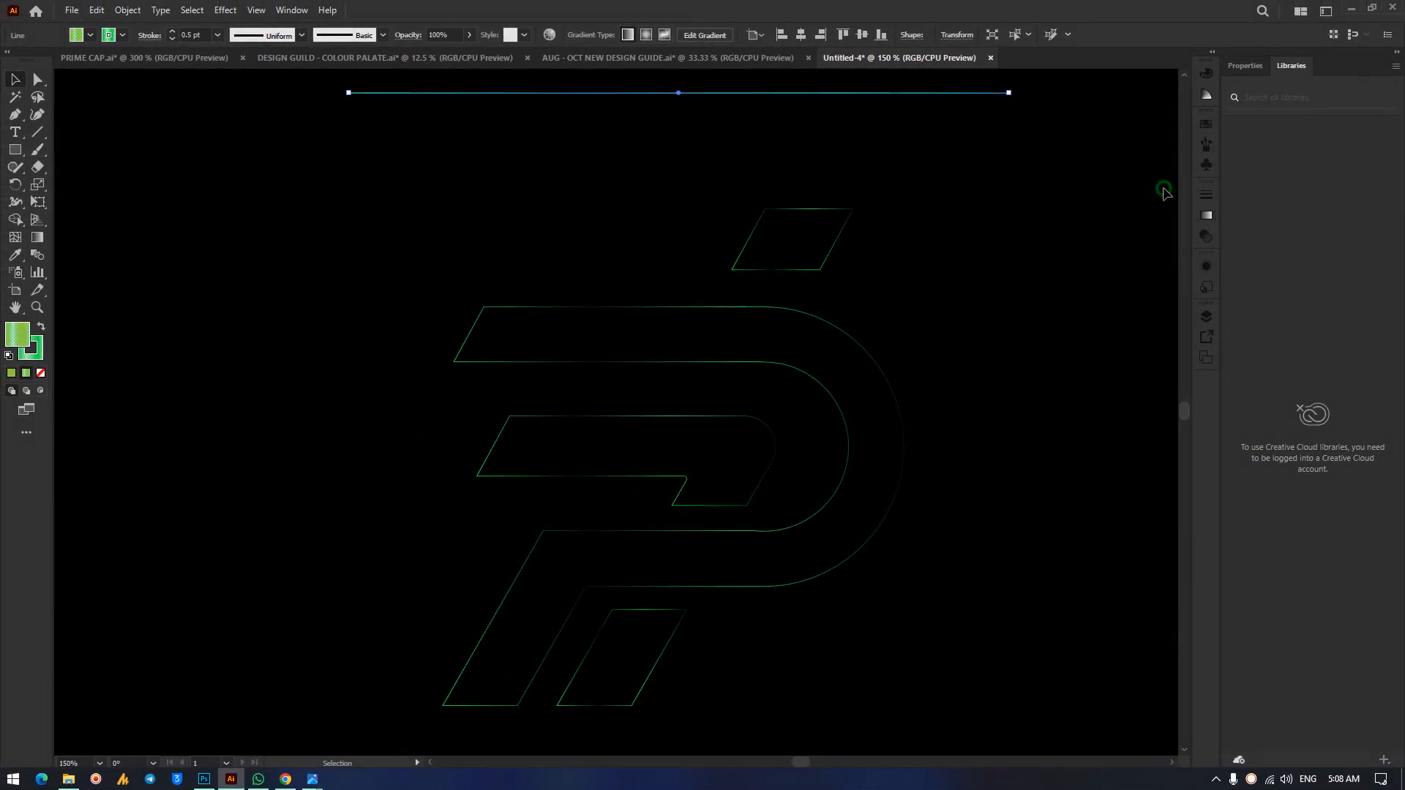
Copy the line's appearance onto all the logo shapes, swap their fill and stroke gradients, remove the fill, and deselect them.
left_click_drag(346, 172, 967, 703)
left_click(15, 255)
left_click(461, 93)
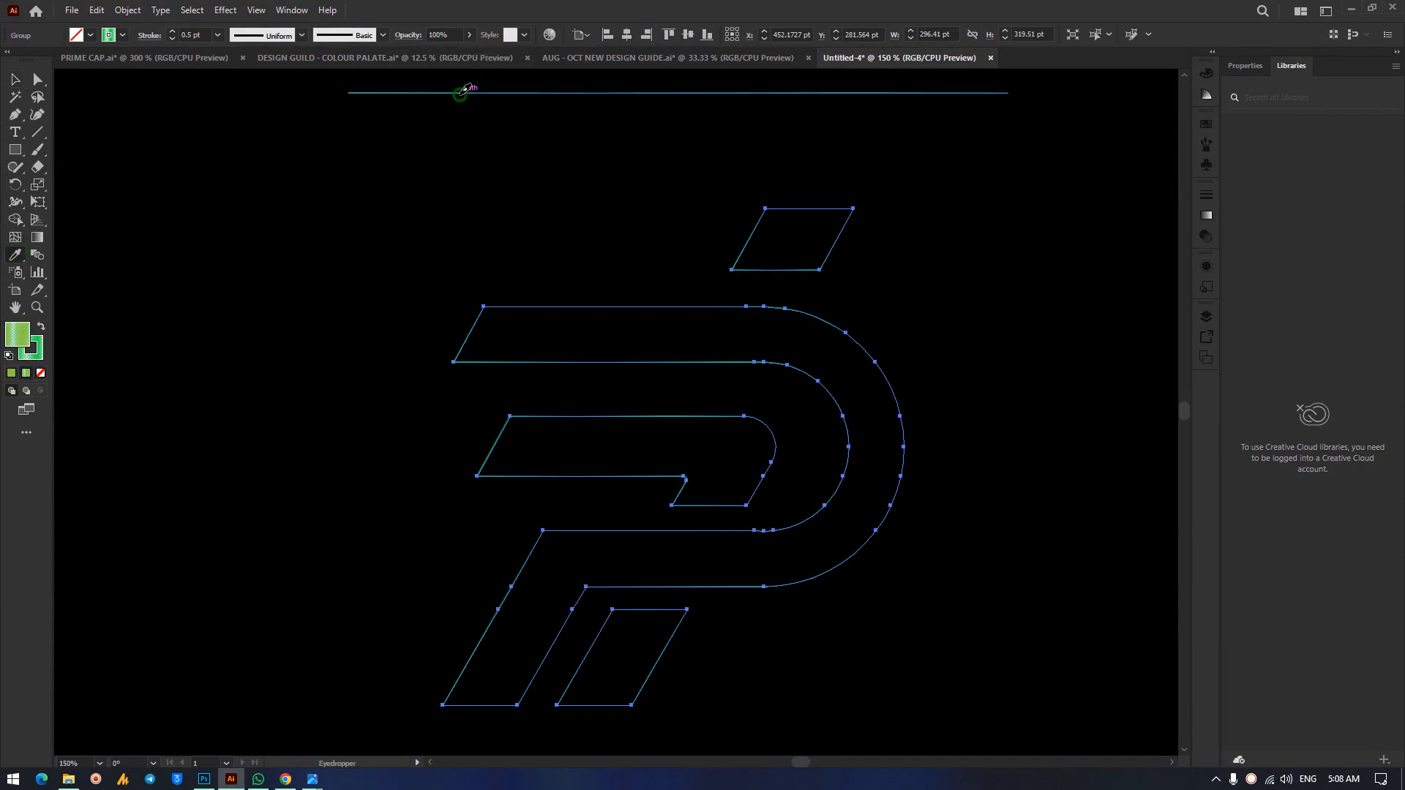
left_click(41, 329)
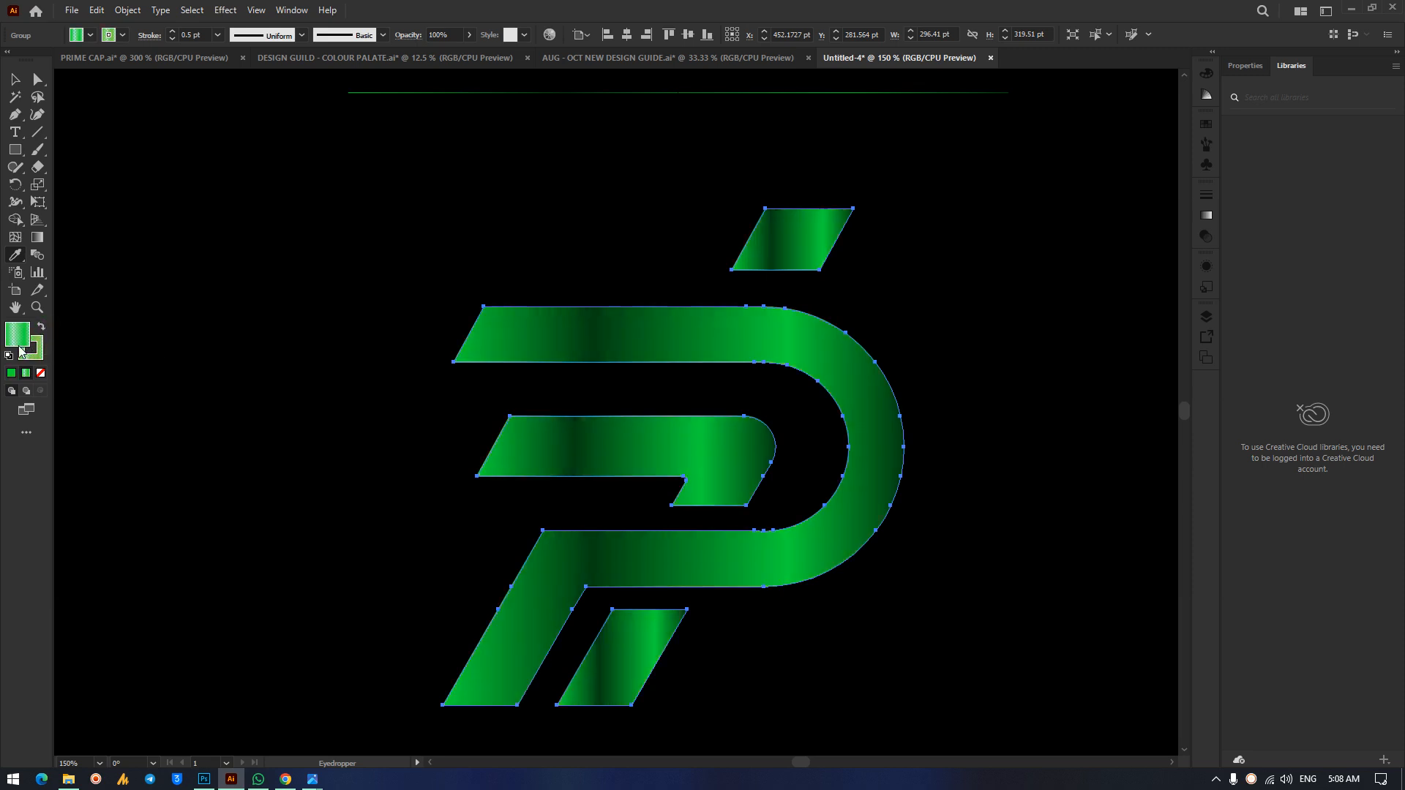
left_click(41, 373)
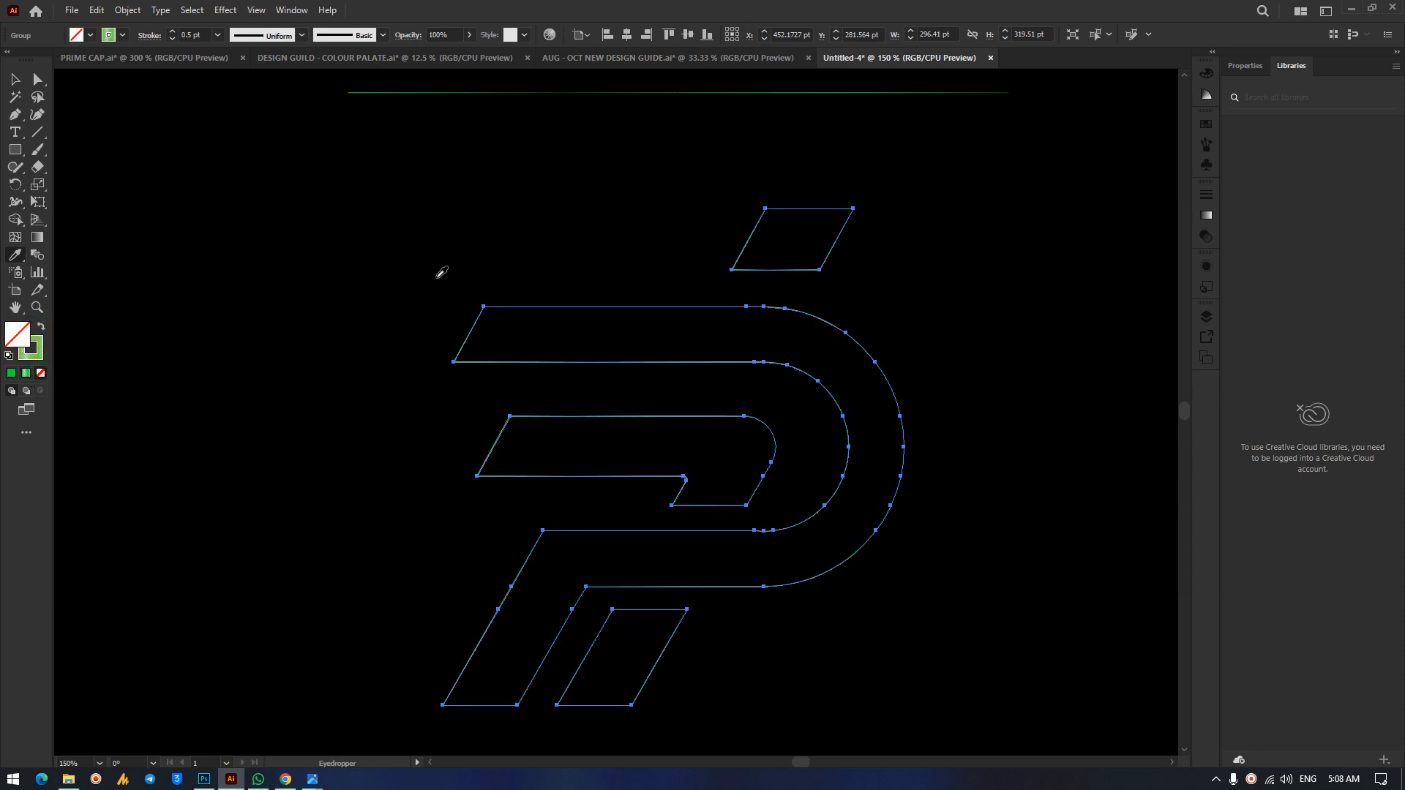
key("v")
left_click(454, 375)
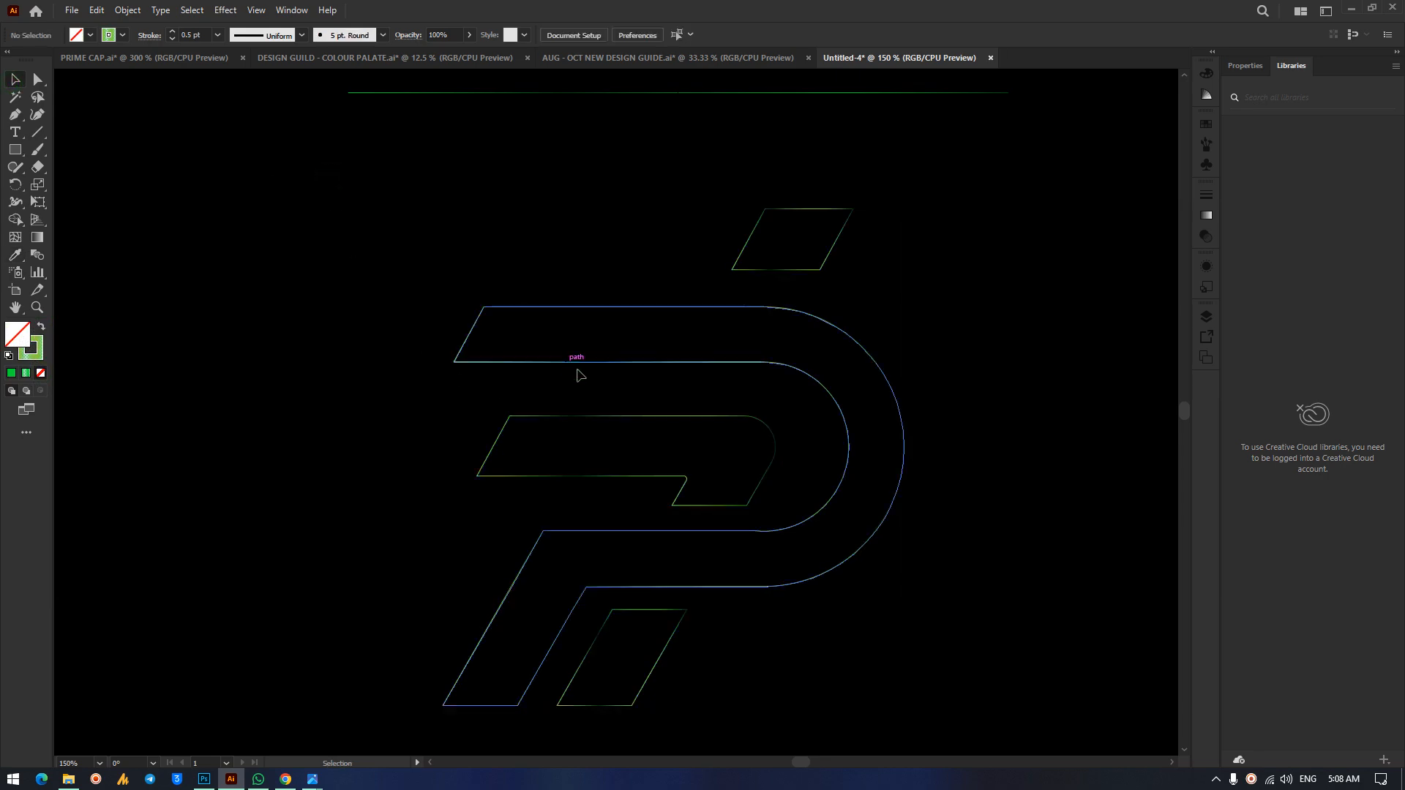
Inspect the recoloured outlines up close, and delete the horizontal line above the logo.
key("ctrl+equal")
key("ctrl+equal")
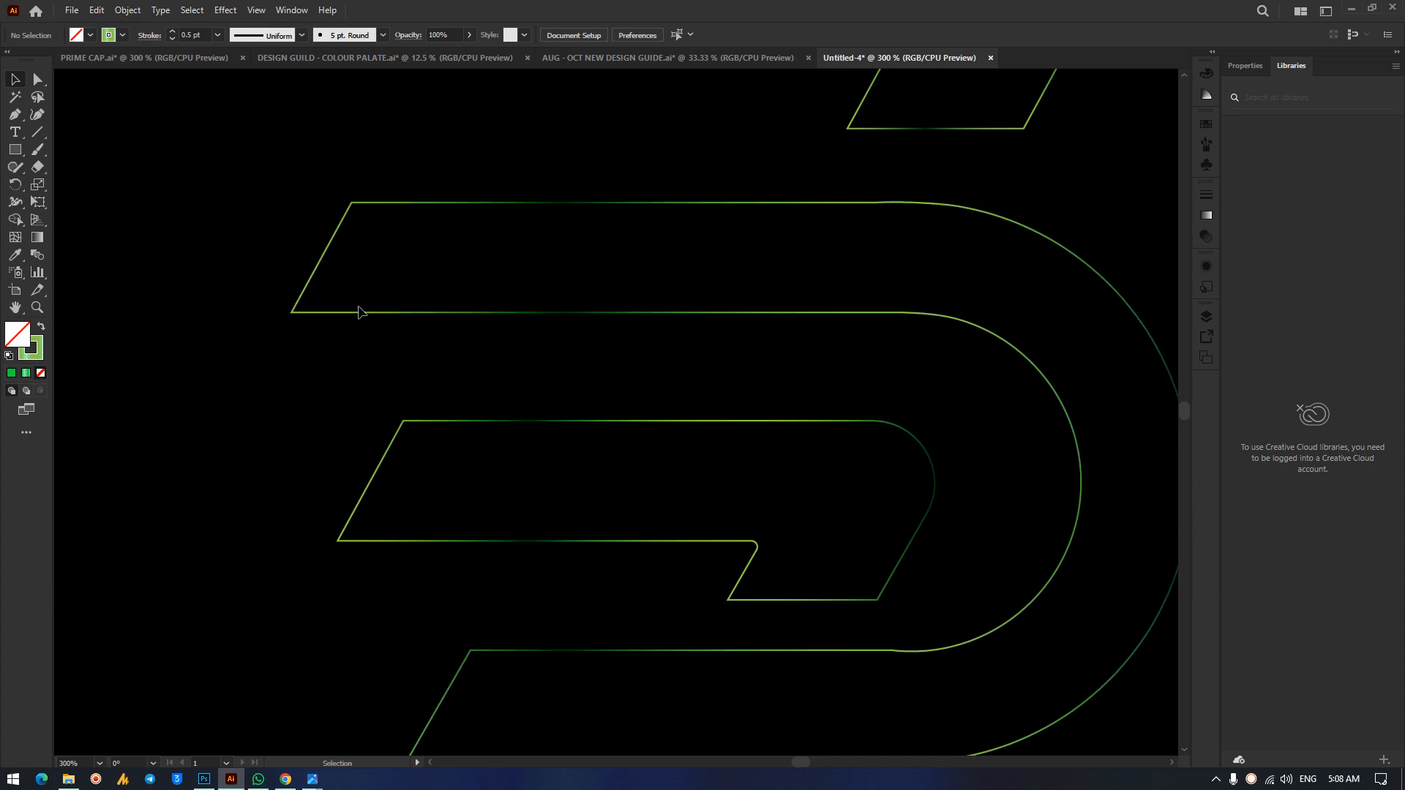
key("ctrl+minus")
key("ctrl+minus")
key("ctrl+minus")
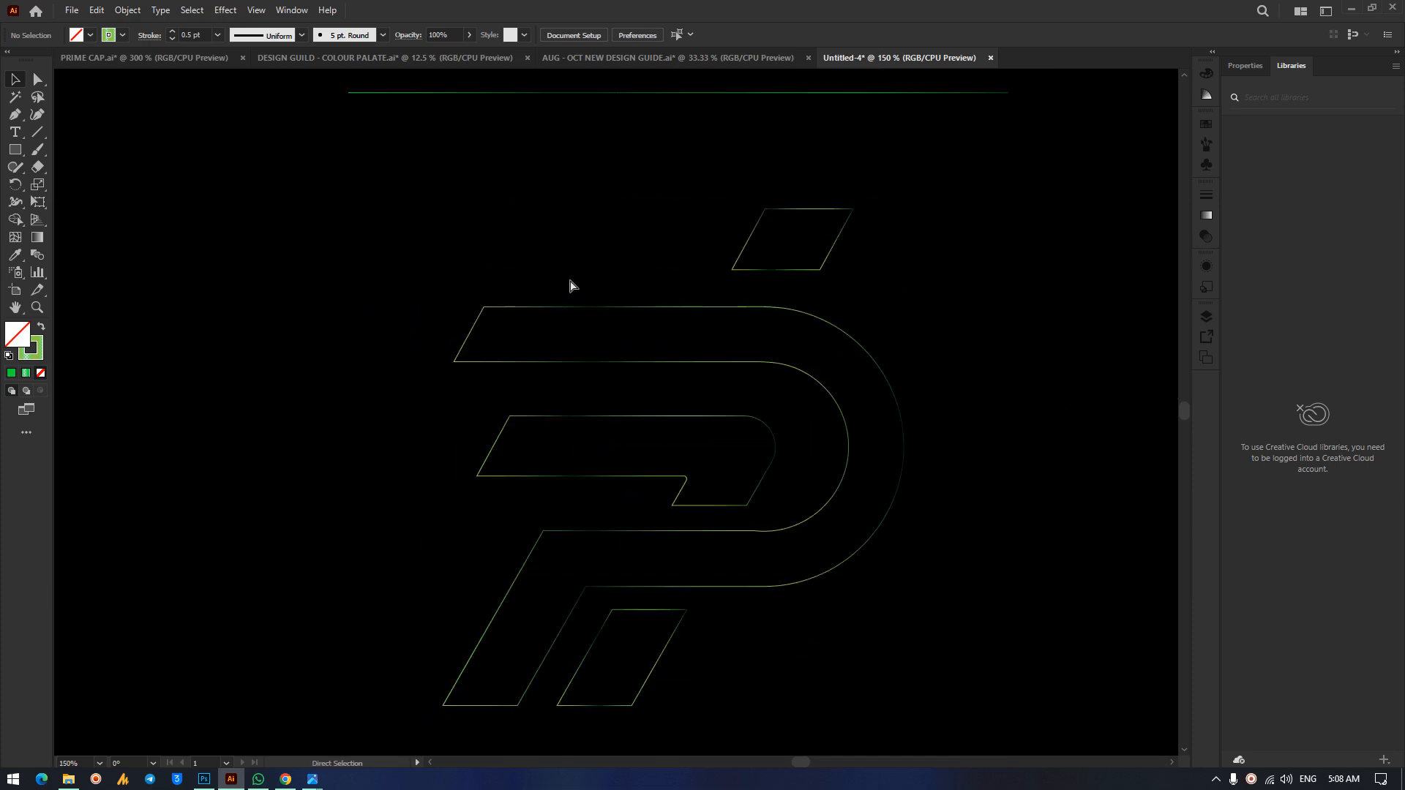
left_click_drag(599, 181, 621, 244)
key("Delete")
Check the geometry.jpg reference, select all the logo outlines, and display their gradient settings.
mouse_move(311, 780)
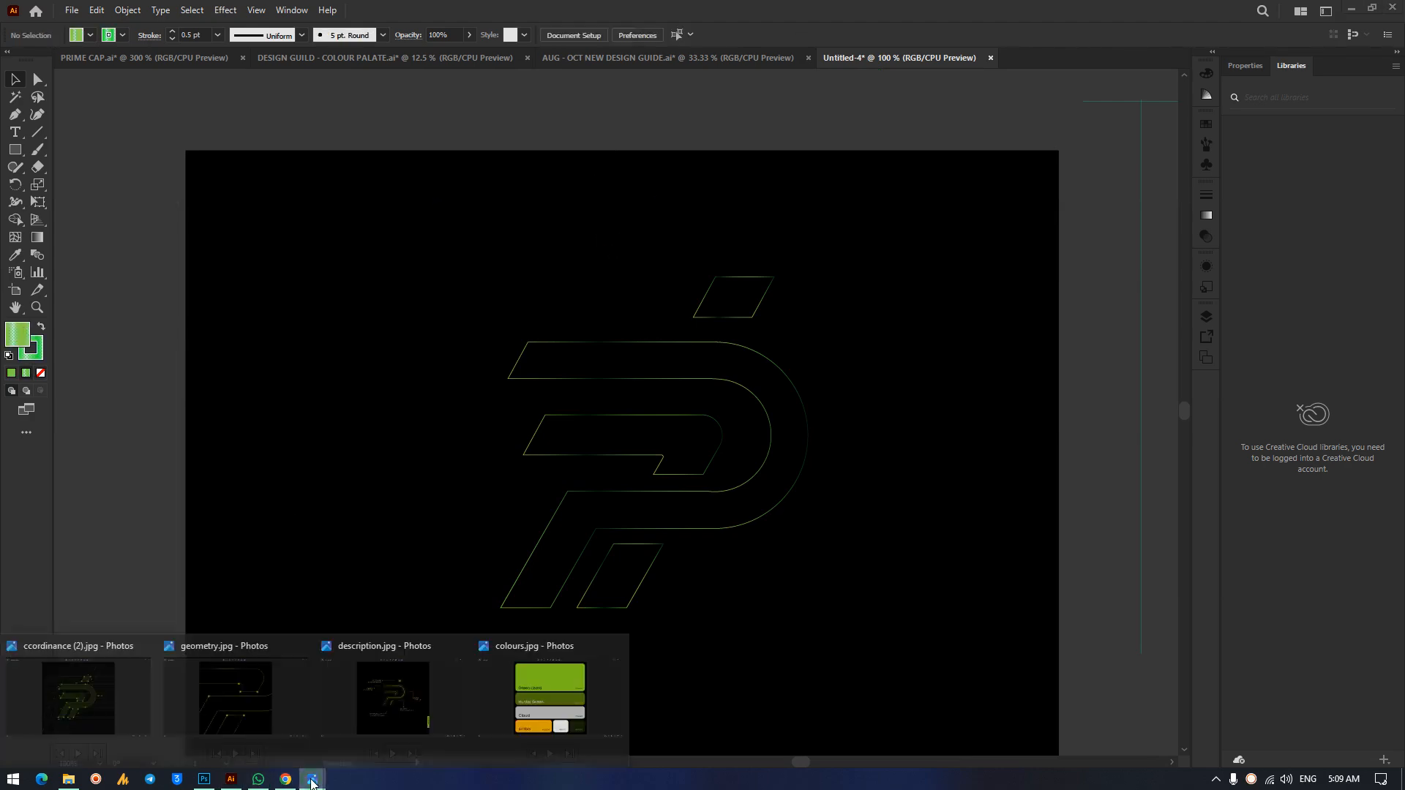
left_click(252, 722)
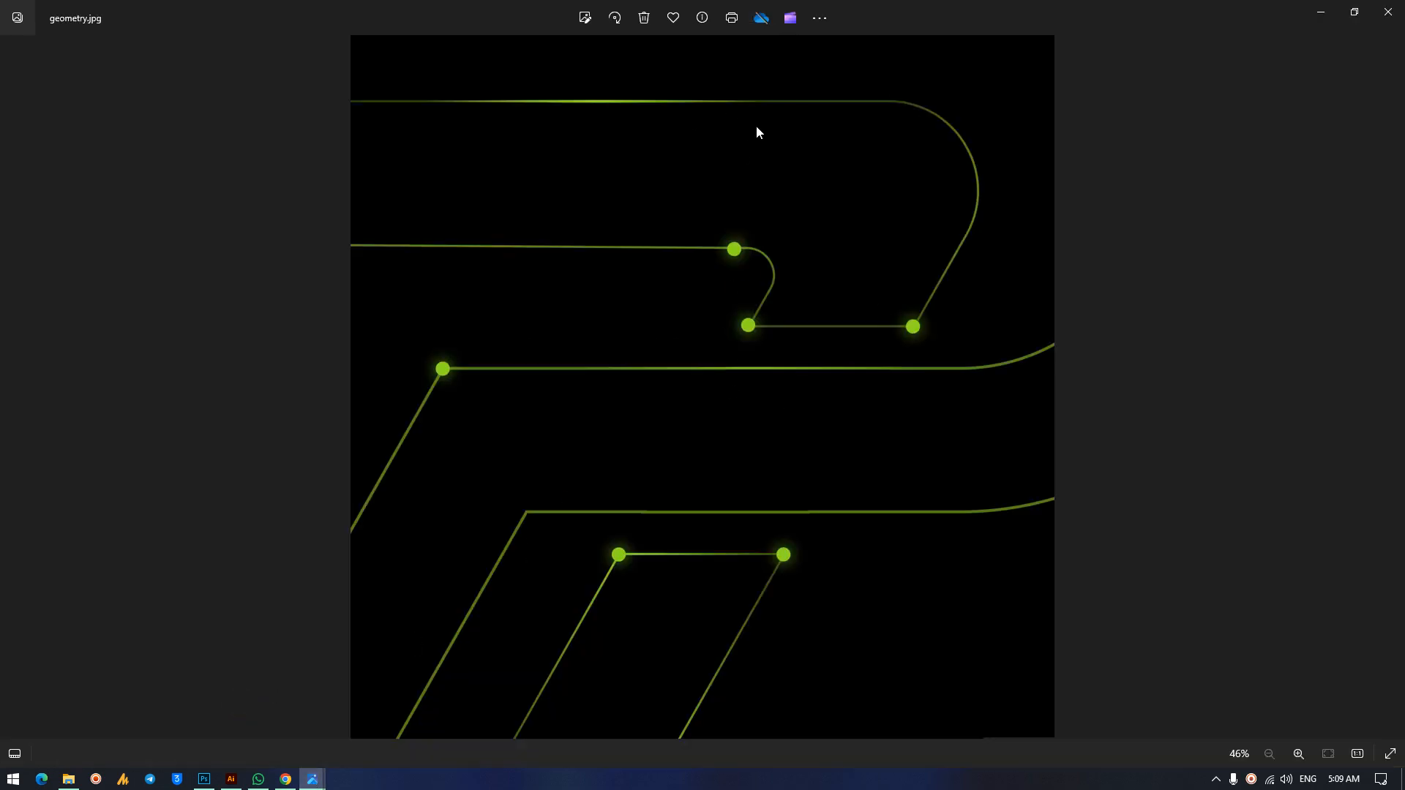
left_click(1320, 14)
left_click_drag(418, 221, 950, 659)
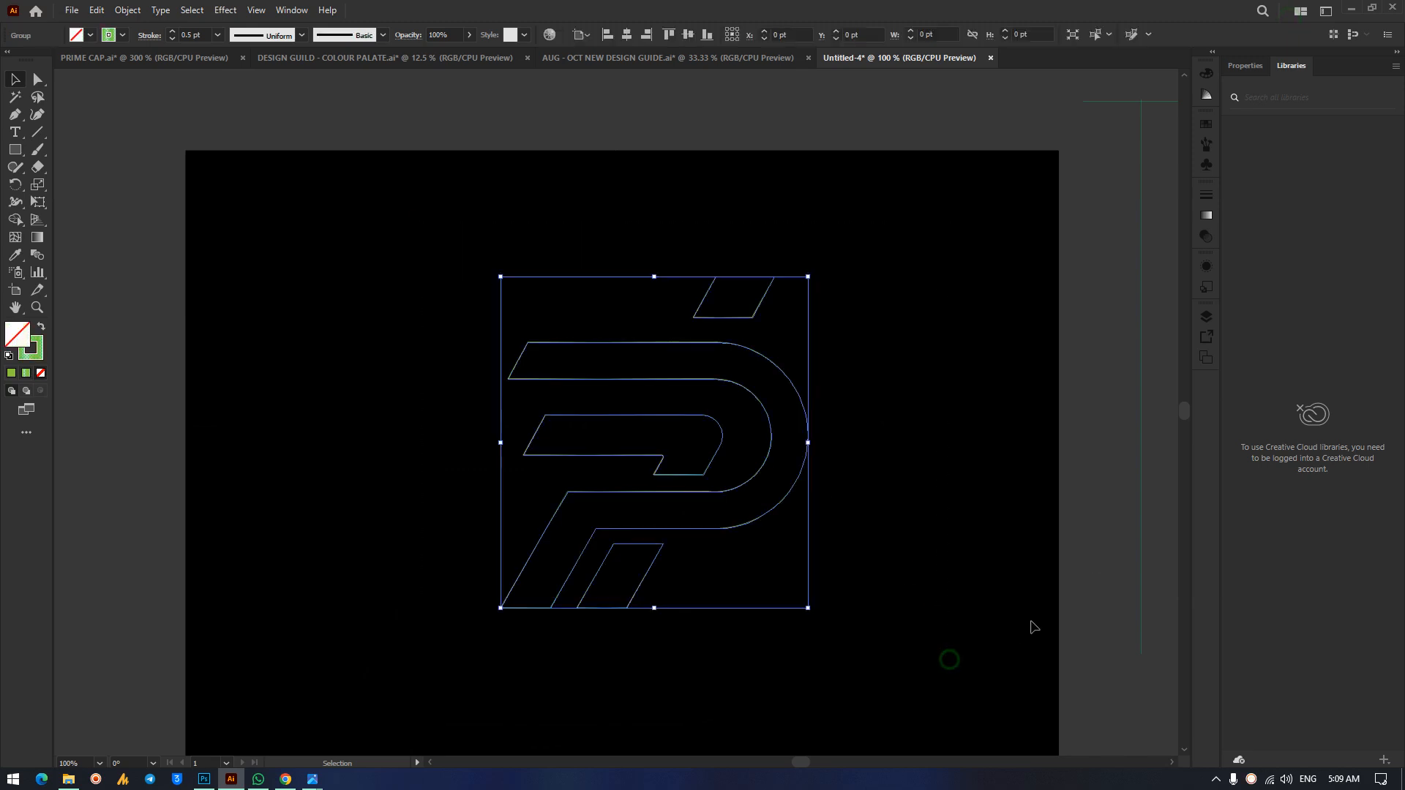
left_click(1204, 233)
left_click(1068, 186)
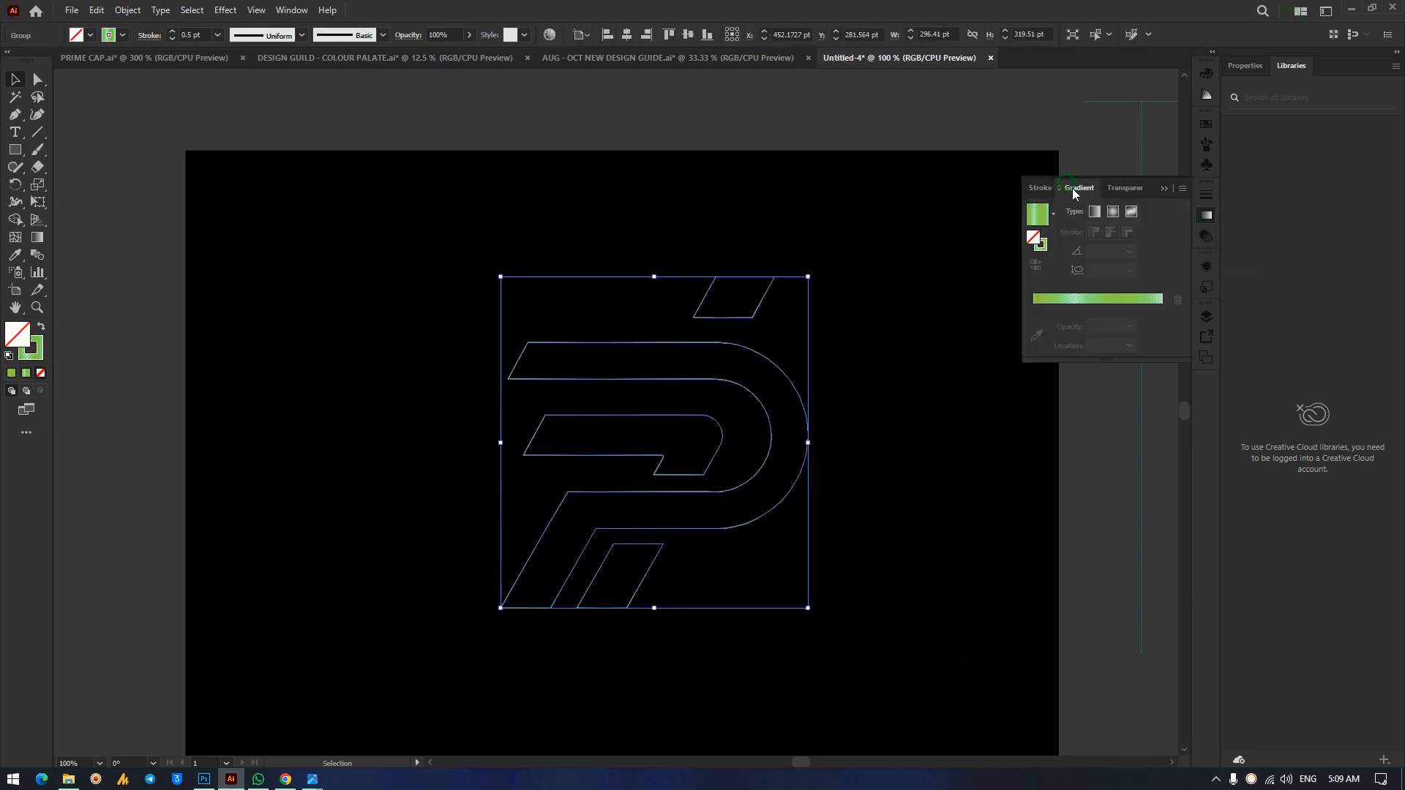
Try the gradient as a fill on the selected logo shapes, and remove the fill.
left_click(1104, 297)
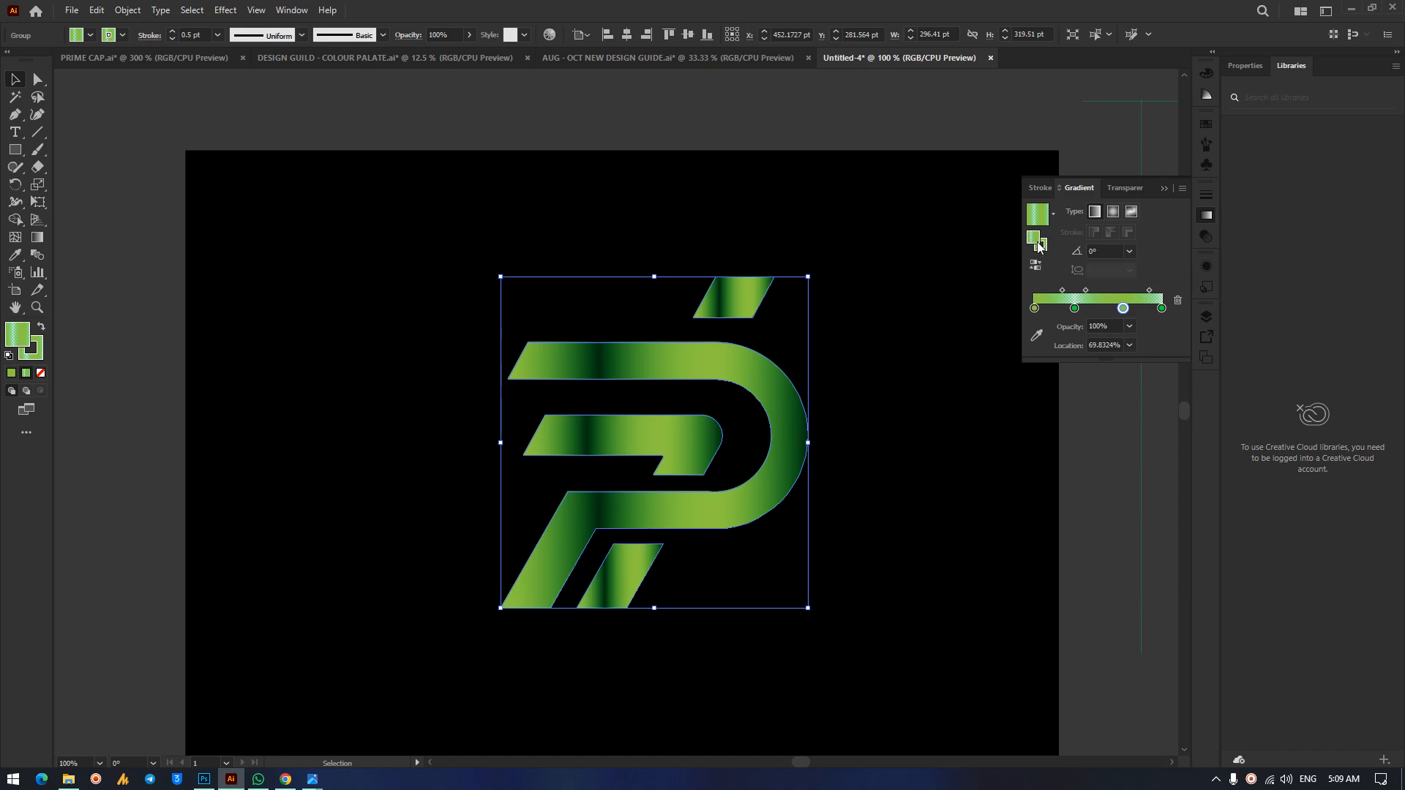
left_click(41, 373)
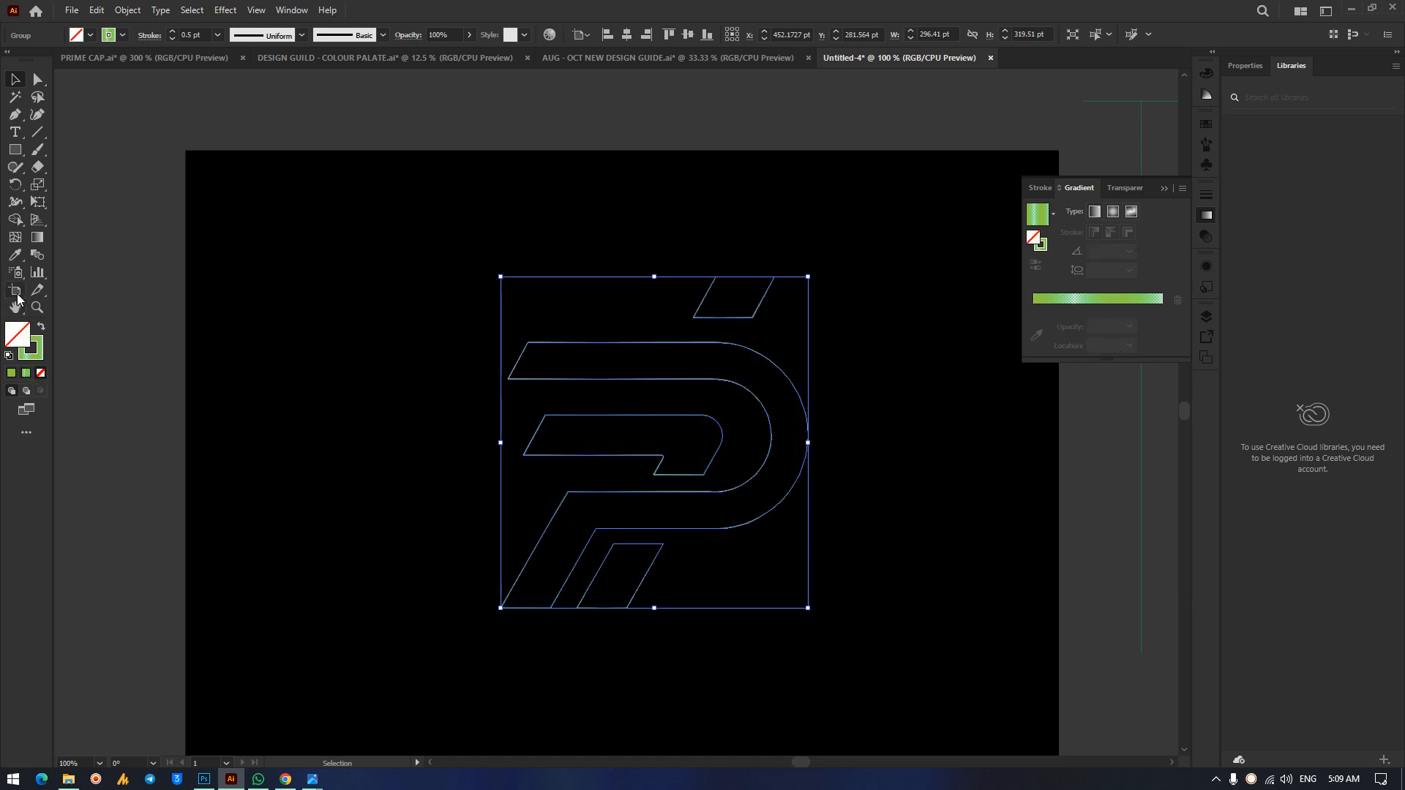
left_click(1042, 249)
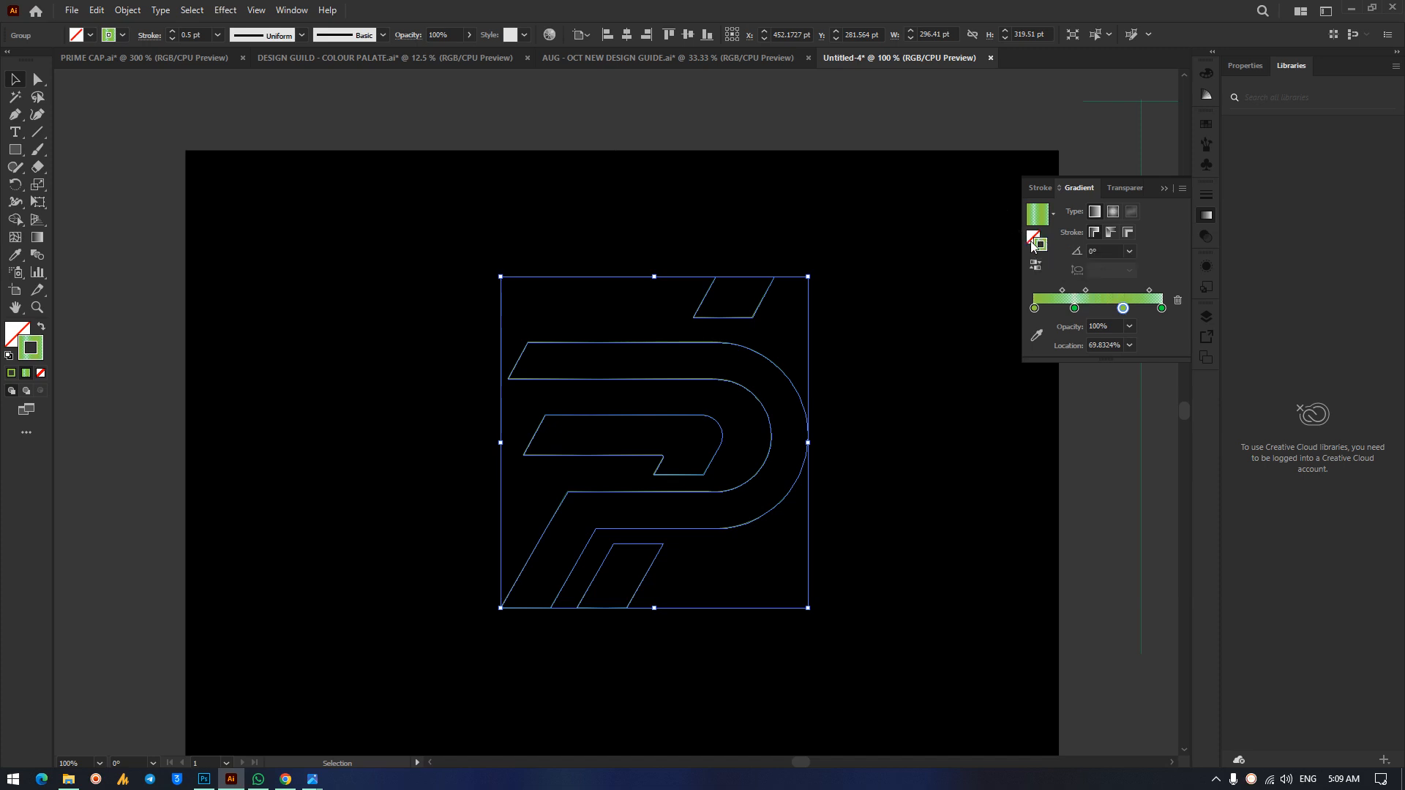
left_click(1031, 235)
left_click(1068, 298)
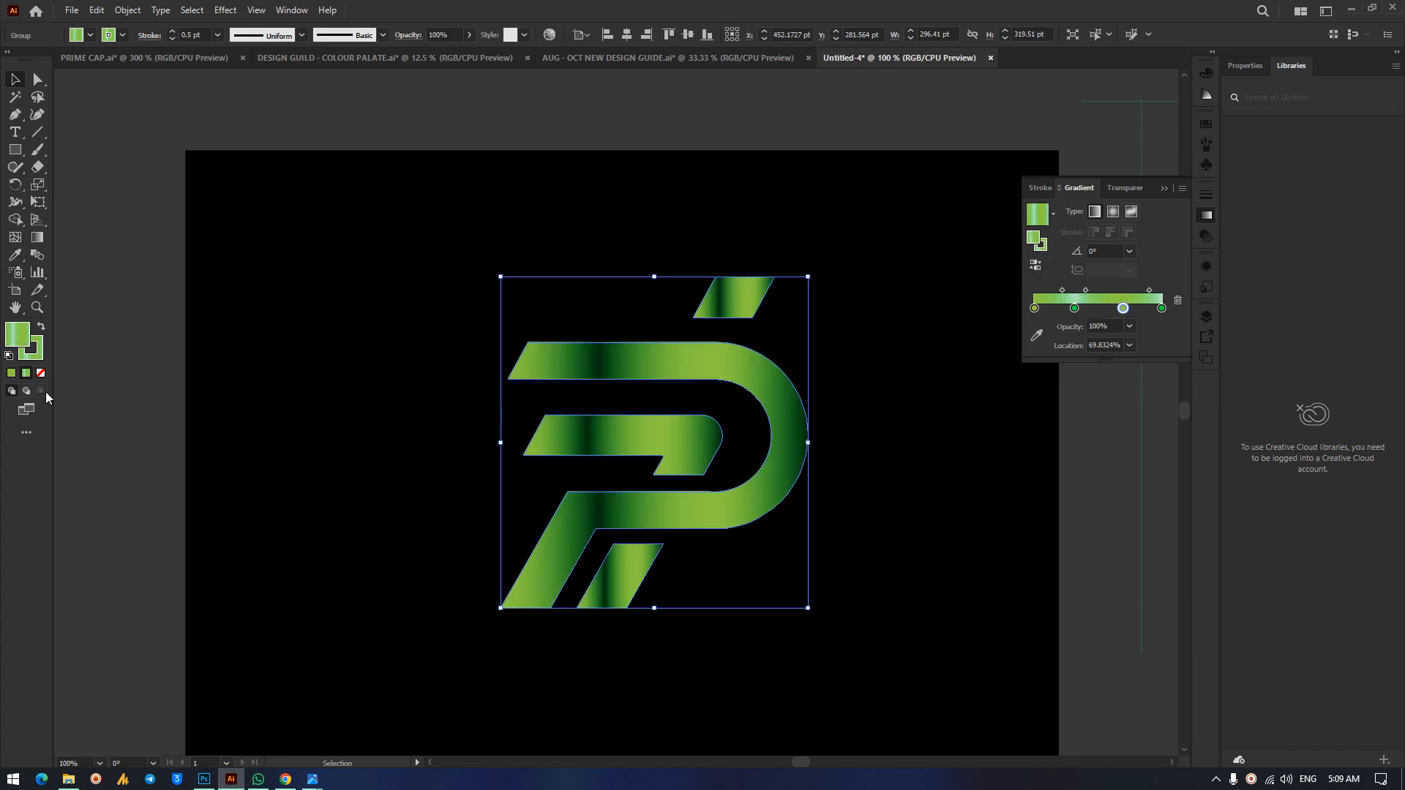
left_click(41, 373)
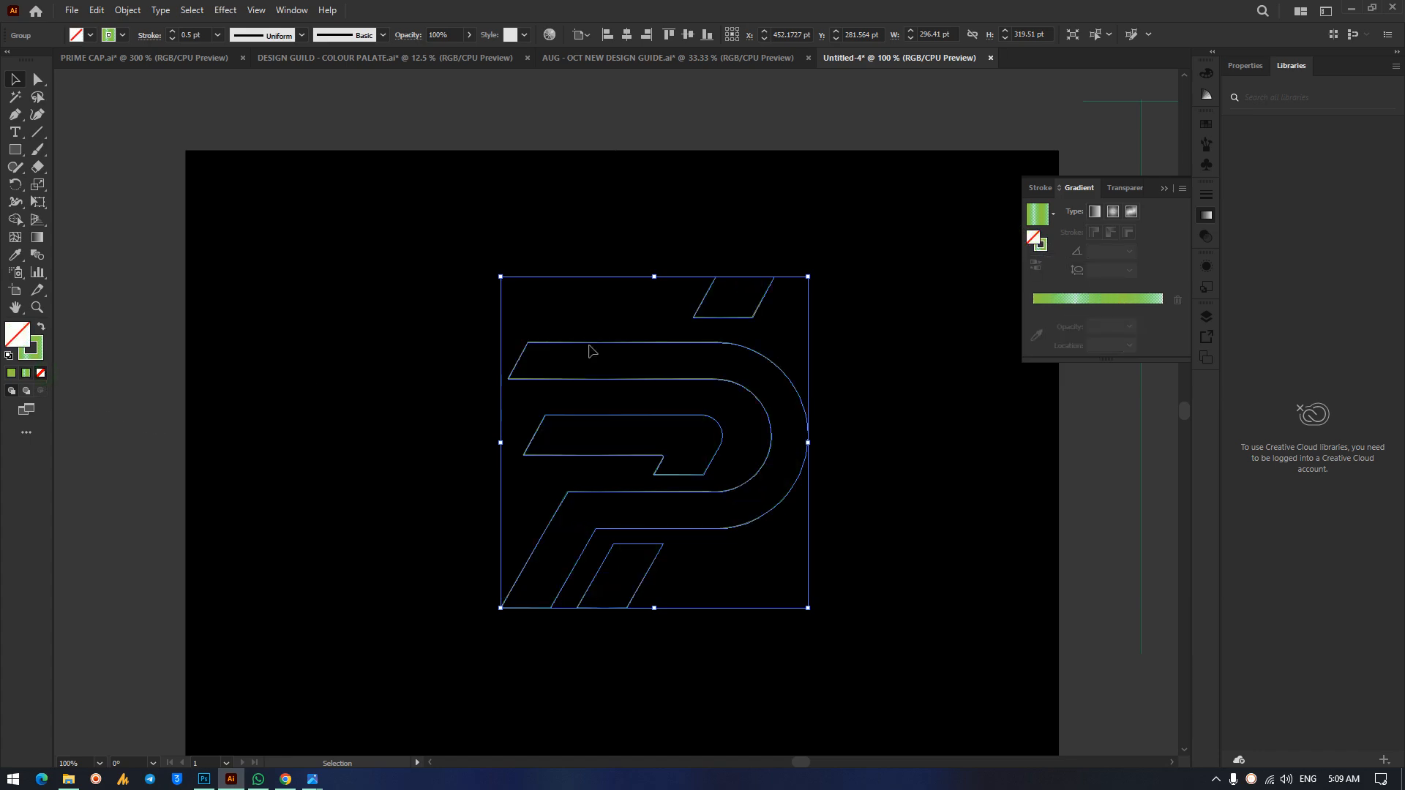
Set the opacity of both green stops in the logo outlines' stroke gradient to 40%, and deselect the outlines.
left_click(1042, 246)
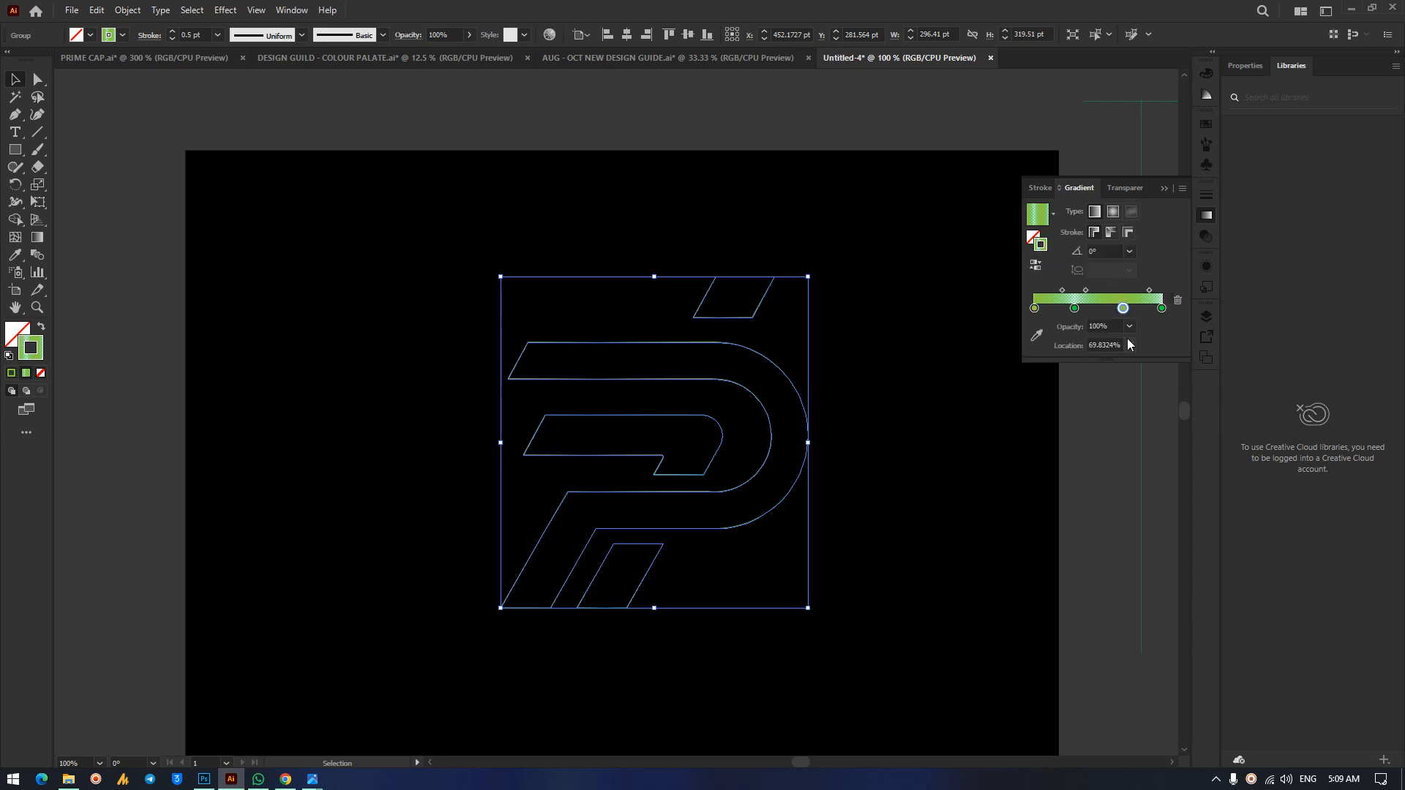
double_click(1074, 308)
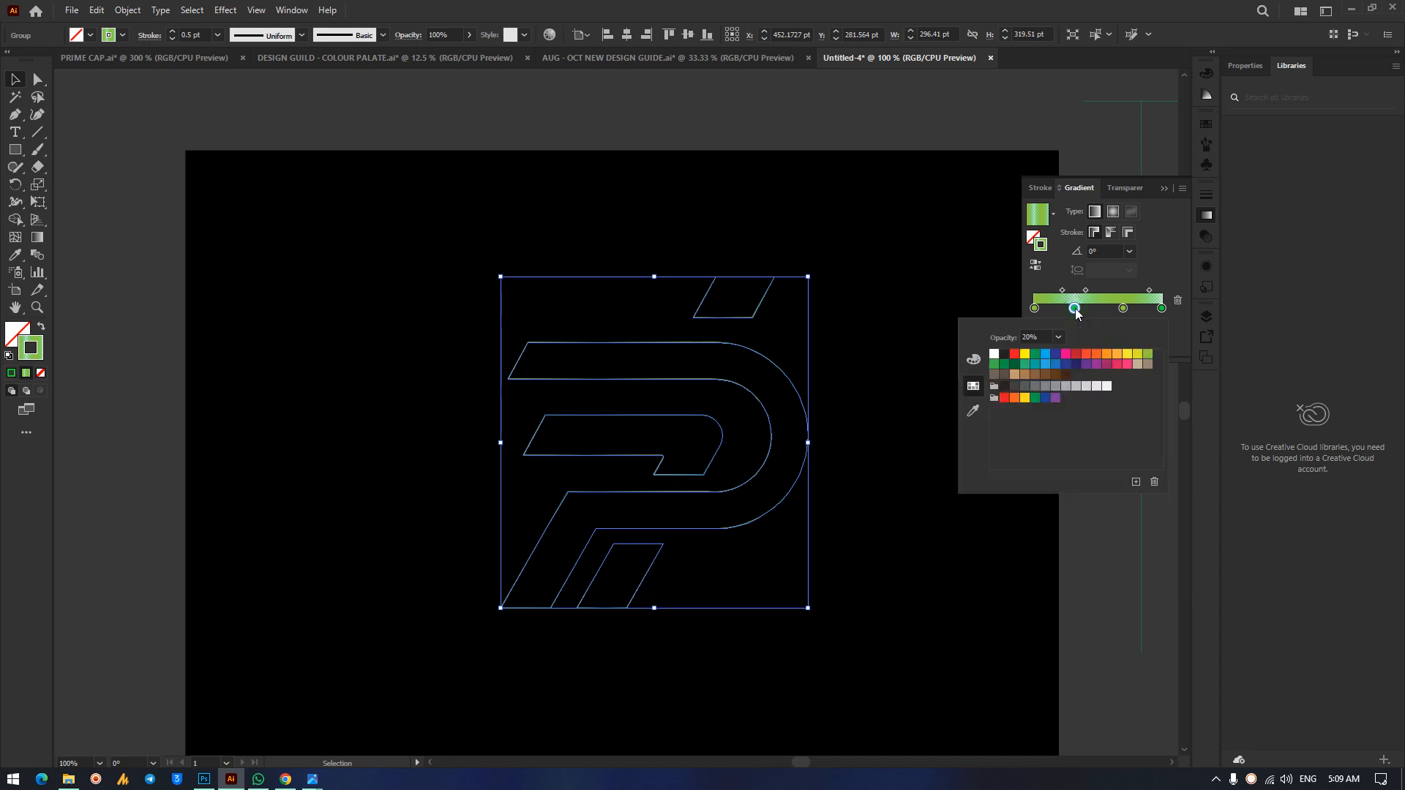
left_click(1060, 336)
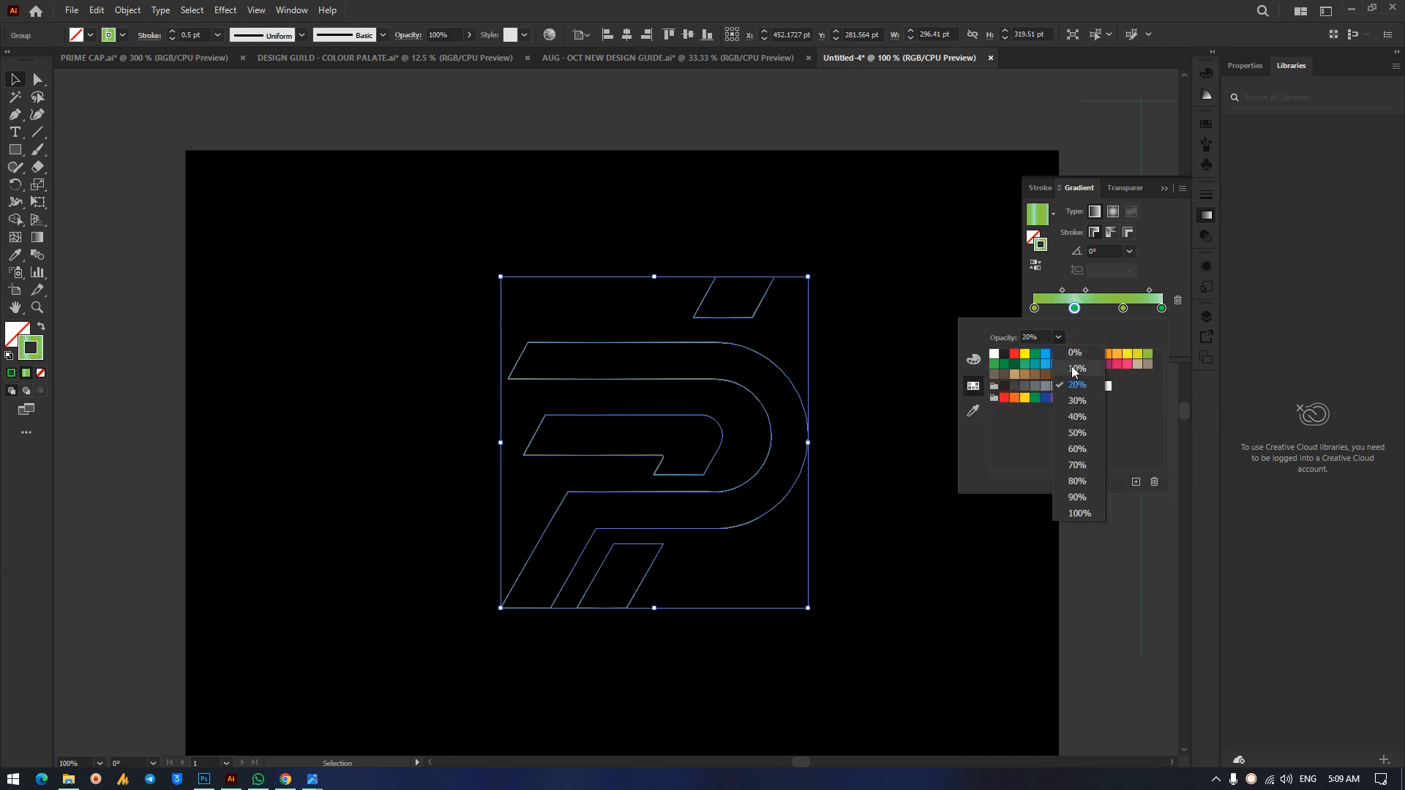
left_click(1077, 401)
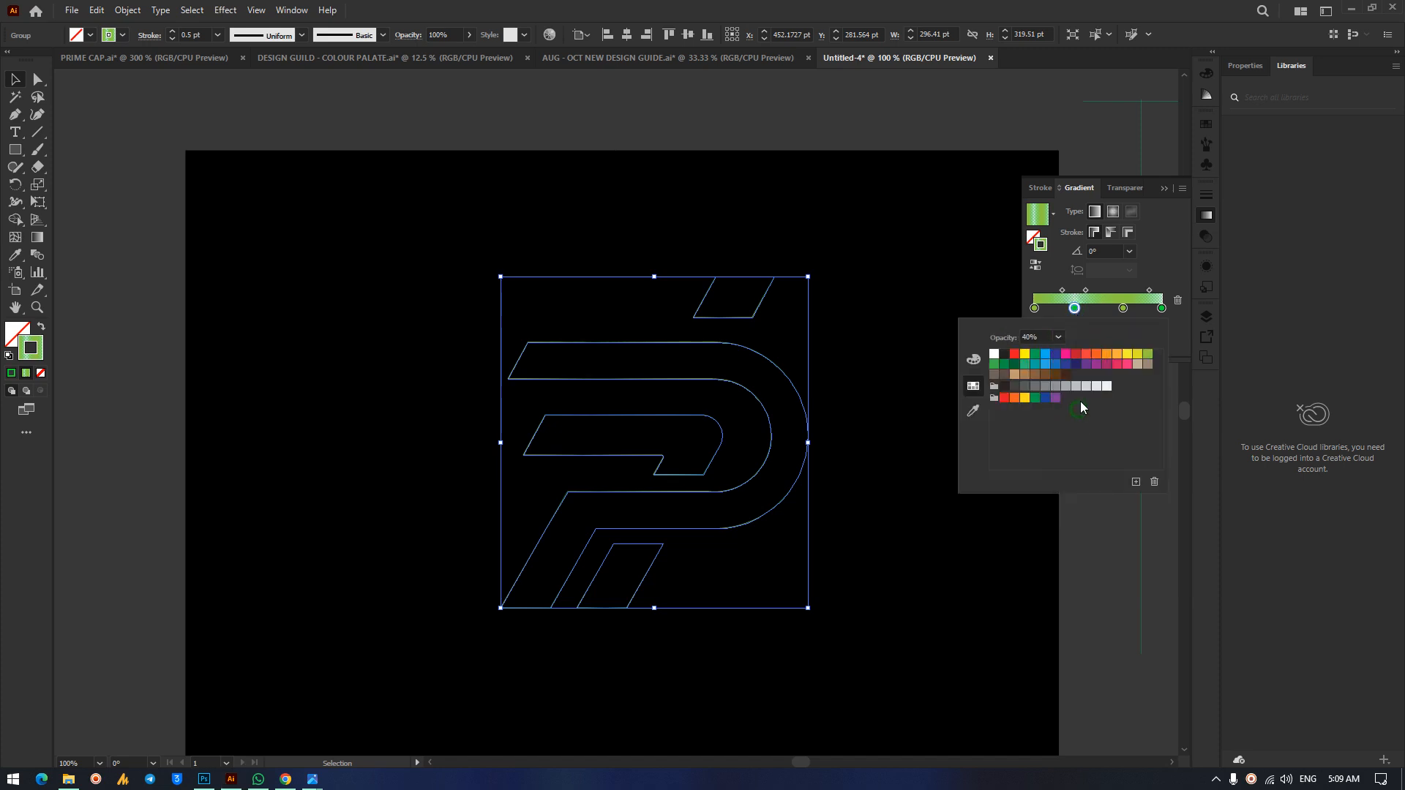
left_click(1162, 308)
double_click(1162, 309)
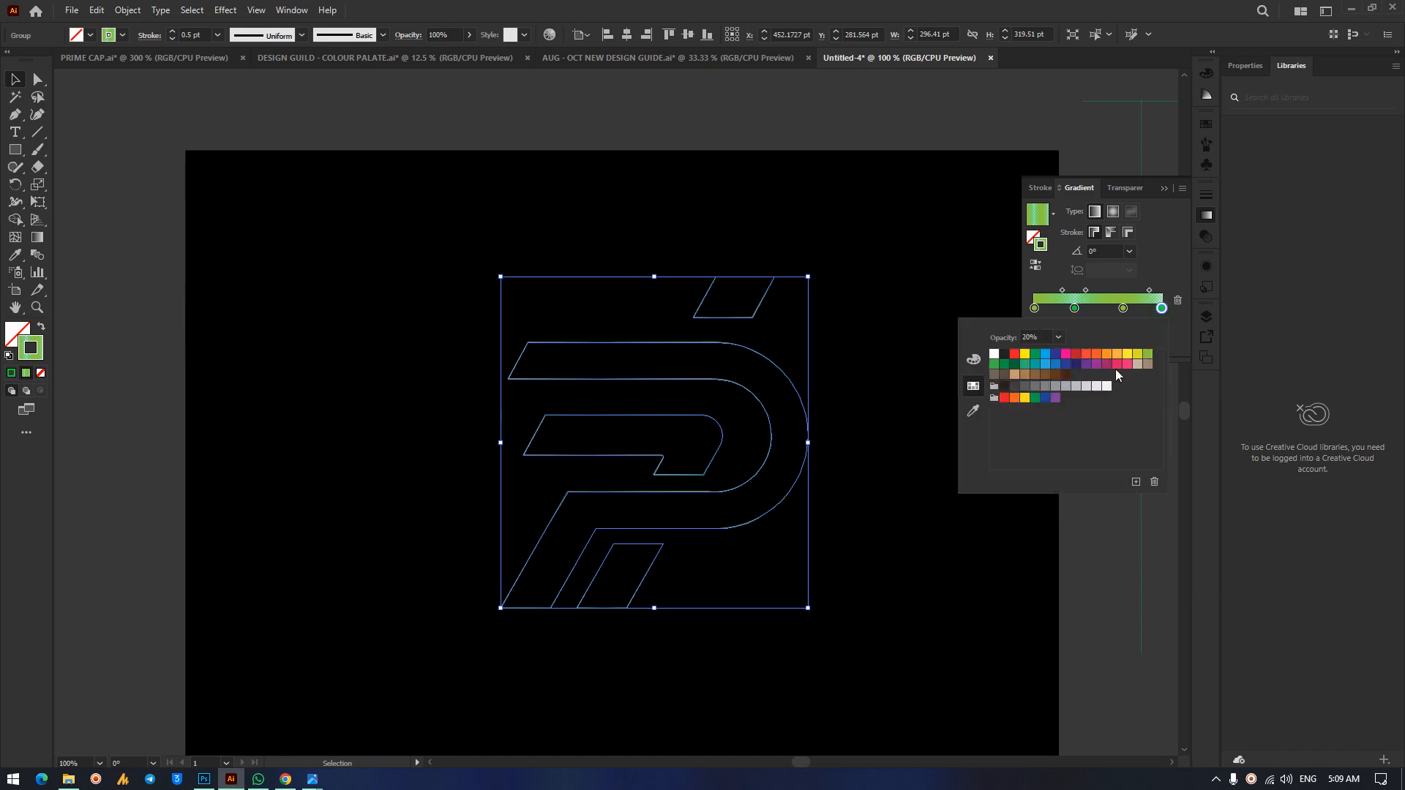
left_click(1058, 338)
left_click(1082, 416)
left_click(1165, 193)
left_click(1164, 189)
left_click(921, 256)
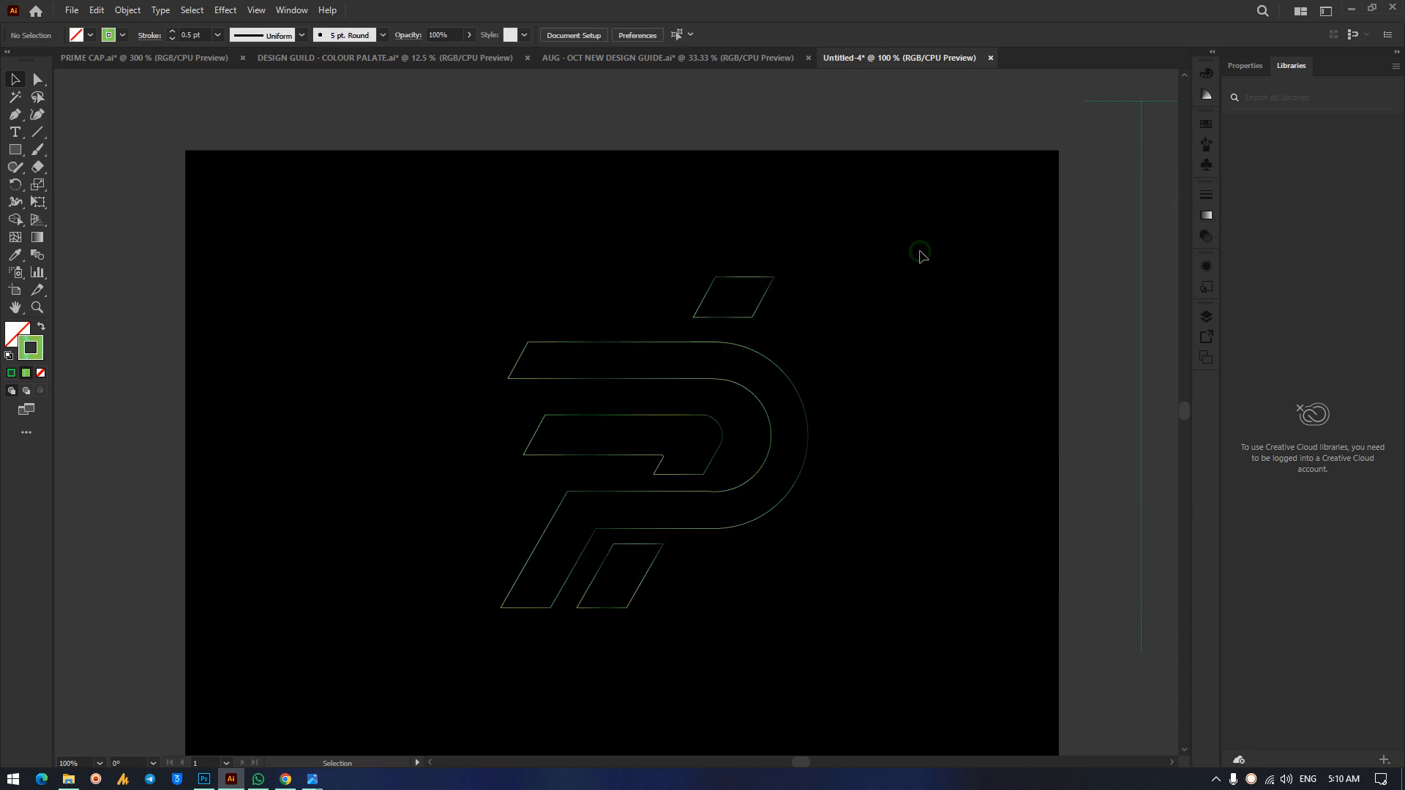
Inspect the outlines up close, select all the logo shapes, and set their stroke weight to 0.75 pt.
left_click_drag(920, 563, 921, 560)
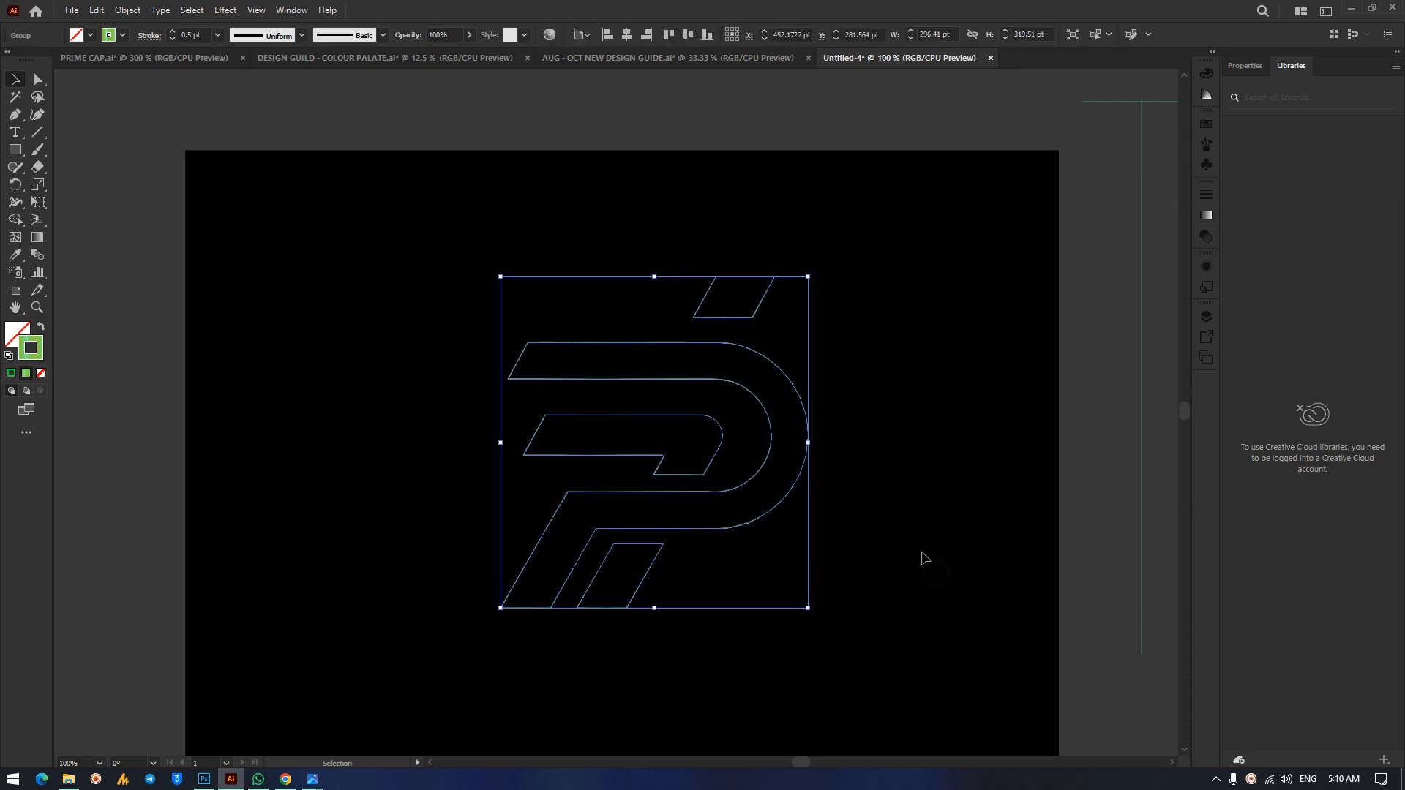
key("ctrl+equal")
key("ctrl+equal")
key("ctrl+equal")
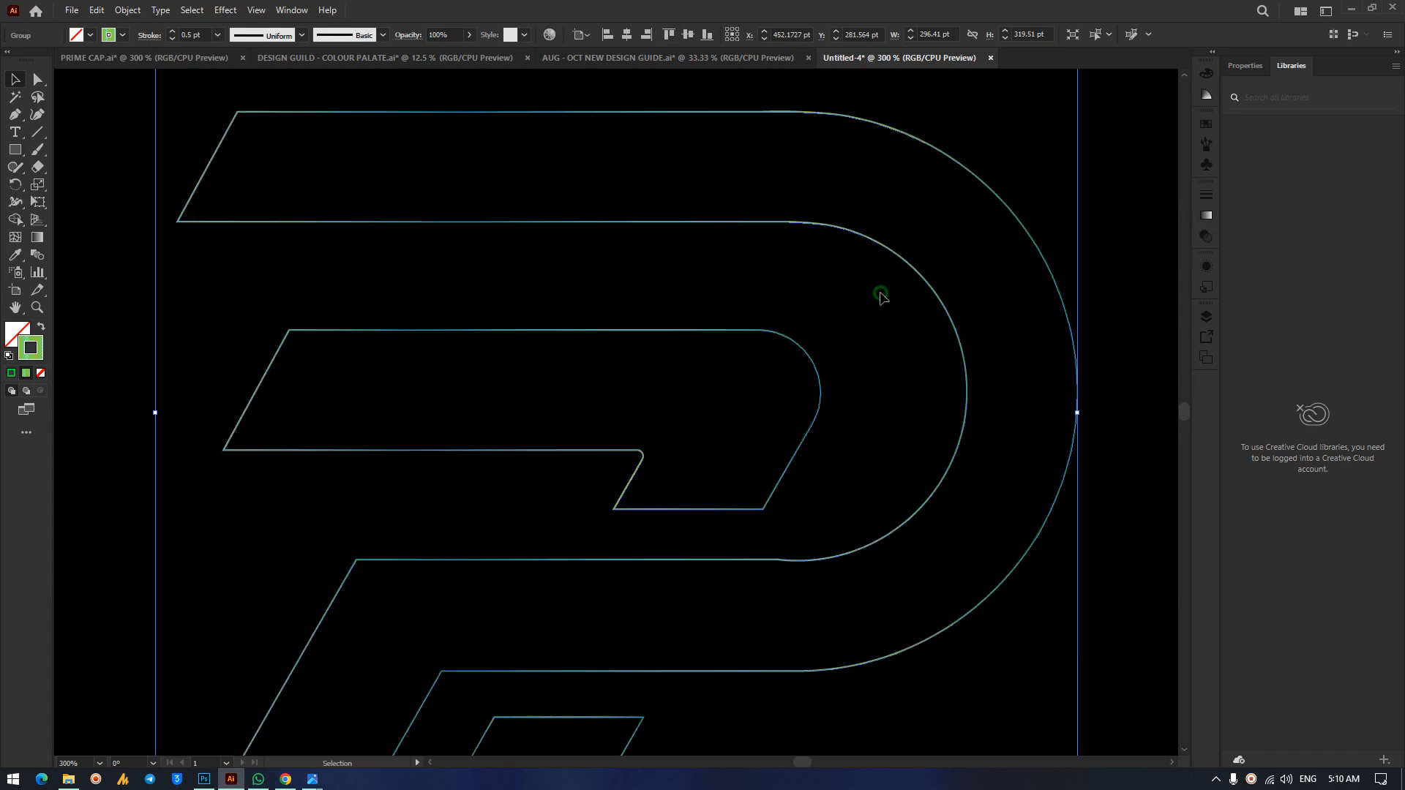
left_click(892, 382)
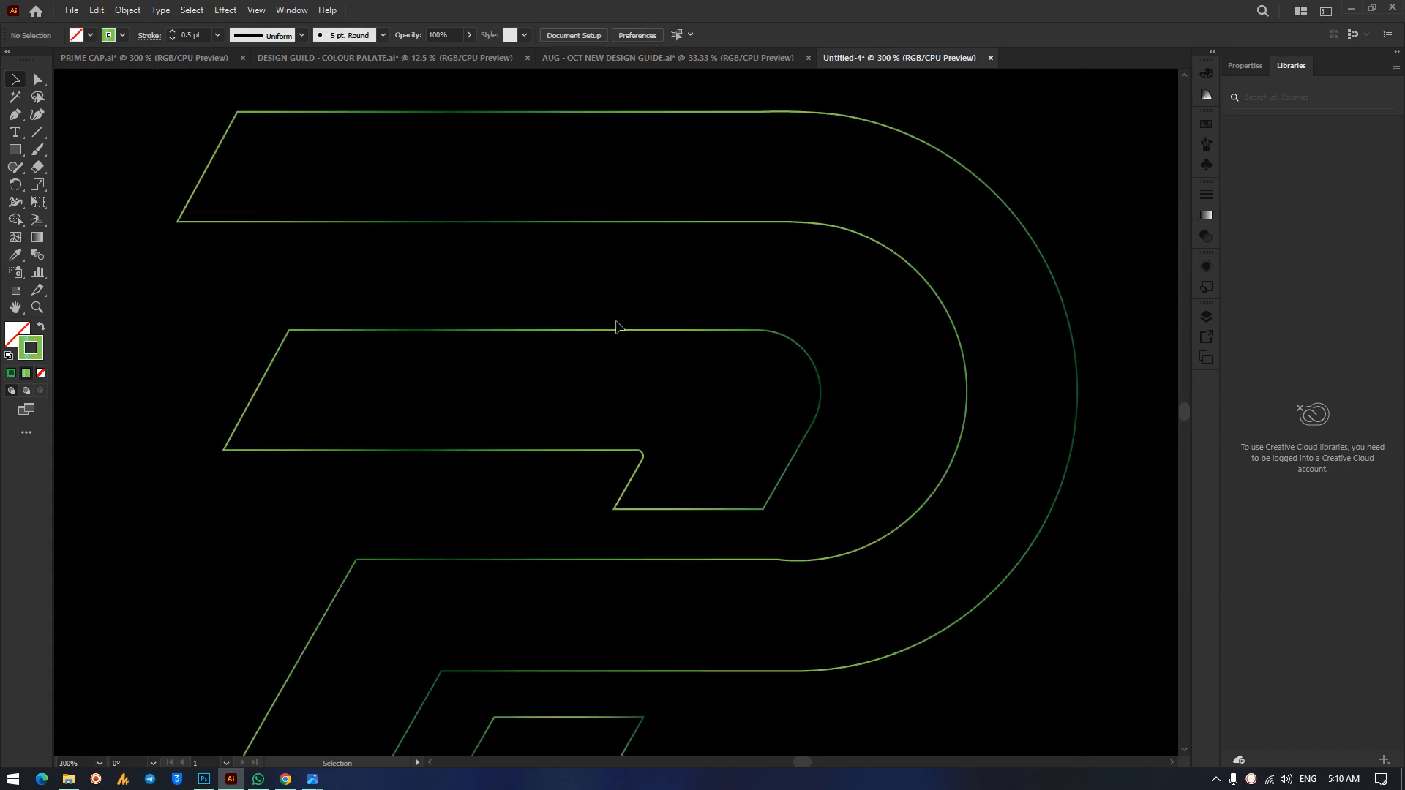
key("ctrl+minus")
key("ctrl+minus")
key("ctrl+minus")
left_click_drag(418, 177, 905, 697)
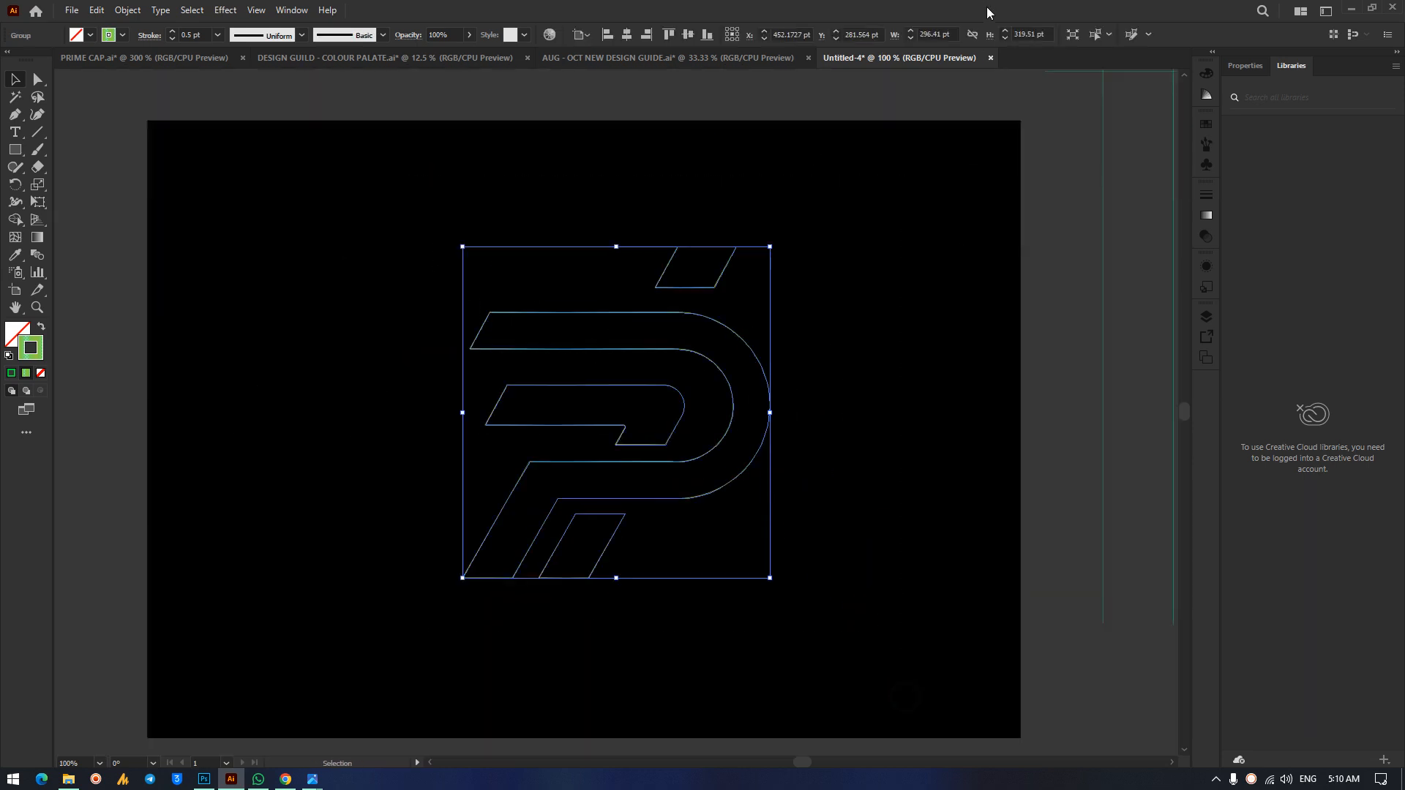
left_click(1206, 194)
left_click(1092, 209)
key("Up")
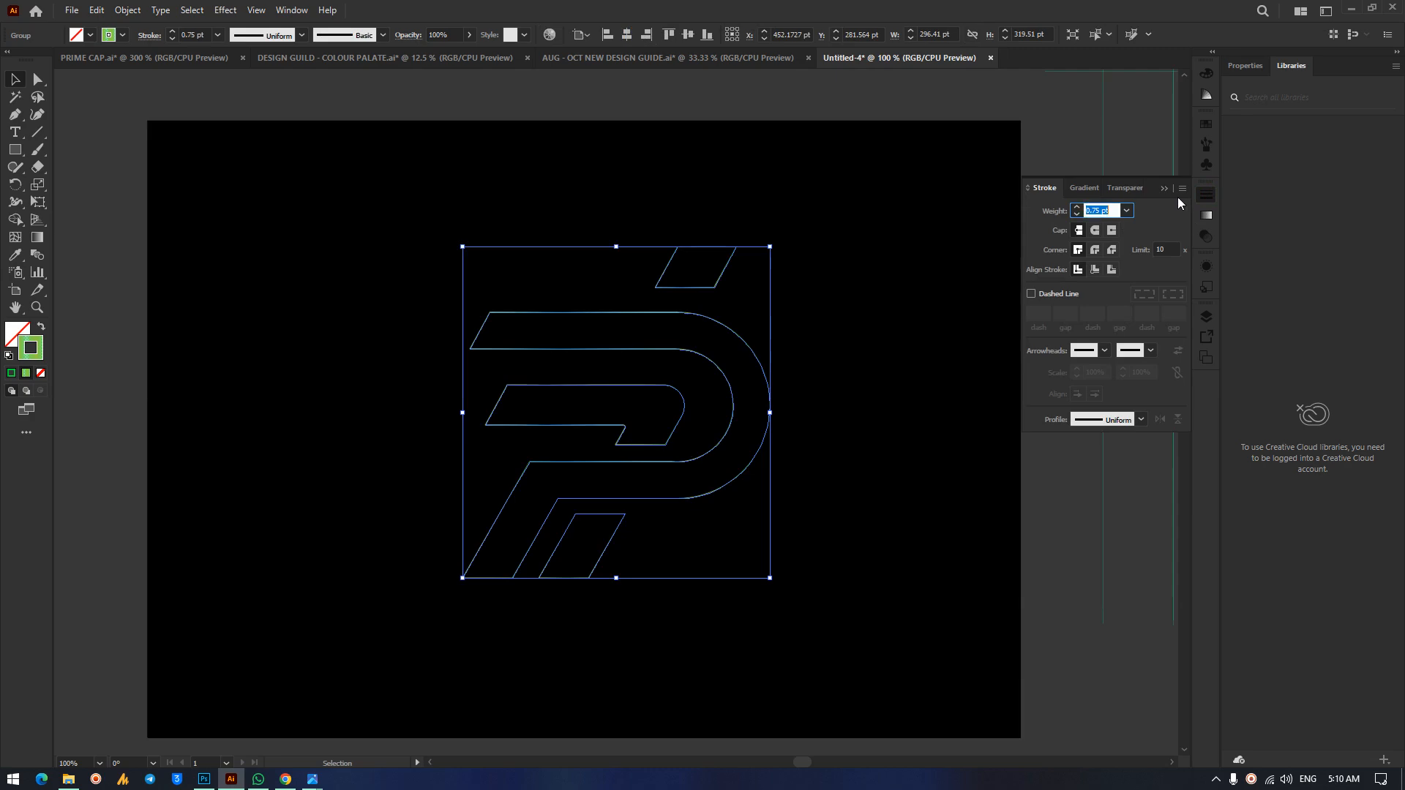
Lower the opacity of both green stops in the outlines' stroke gradient further, and deselect the logo.
left_click(1084, 188)
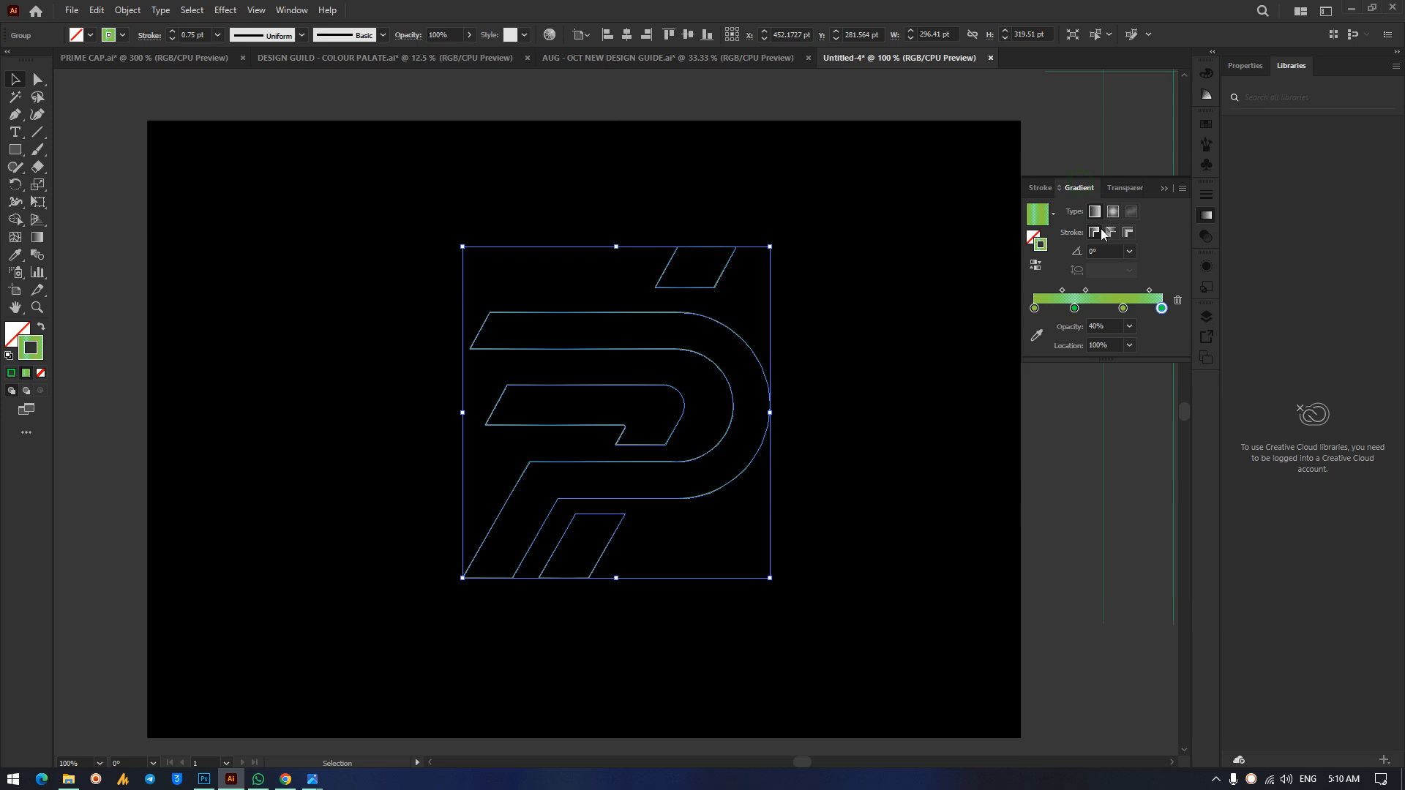
double_click(1075, 308)
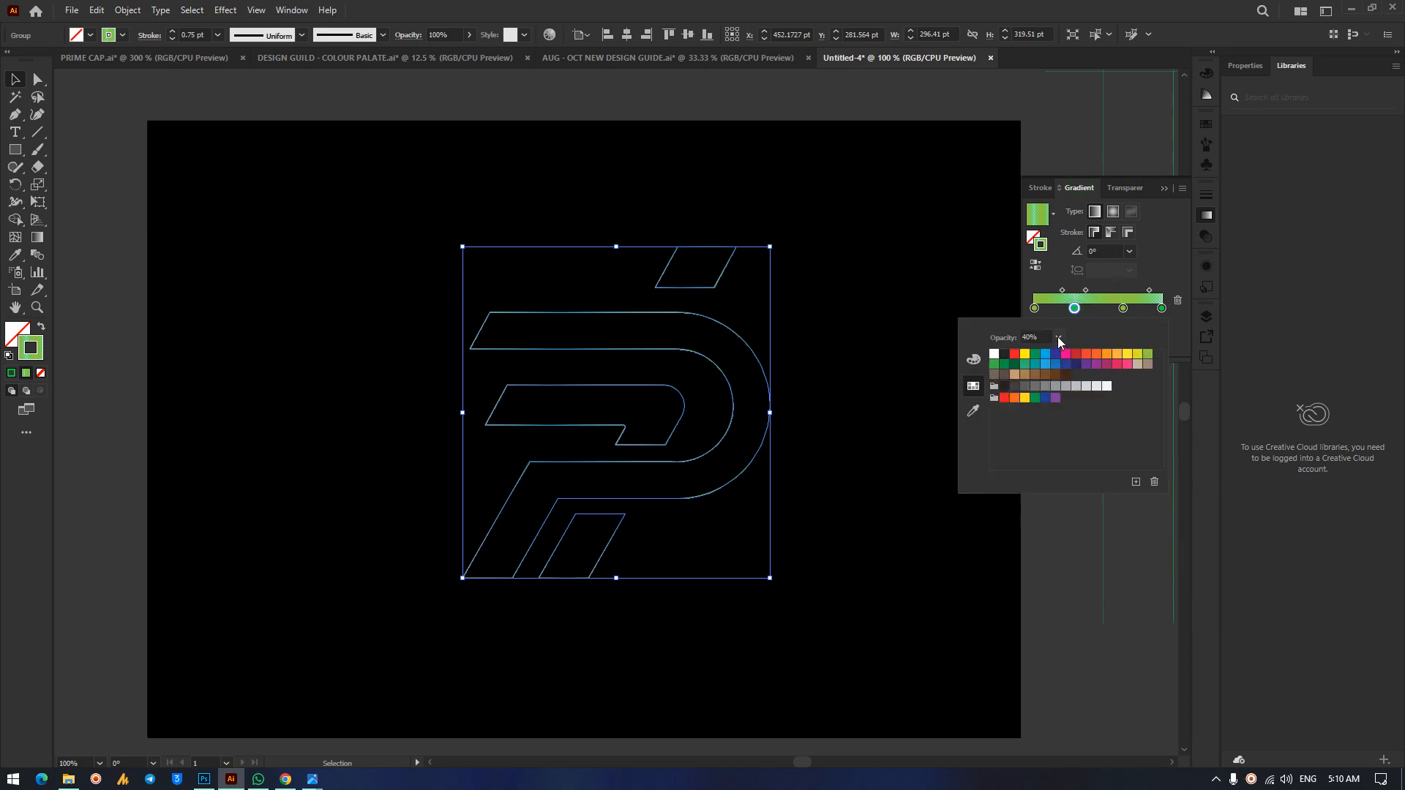
left_click(1058, 337)
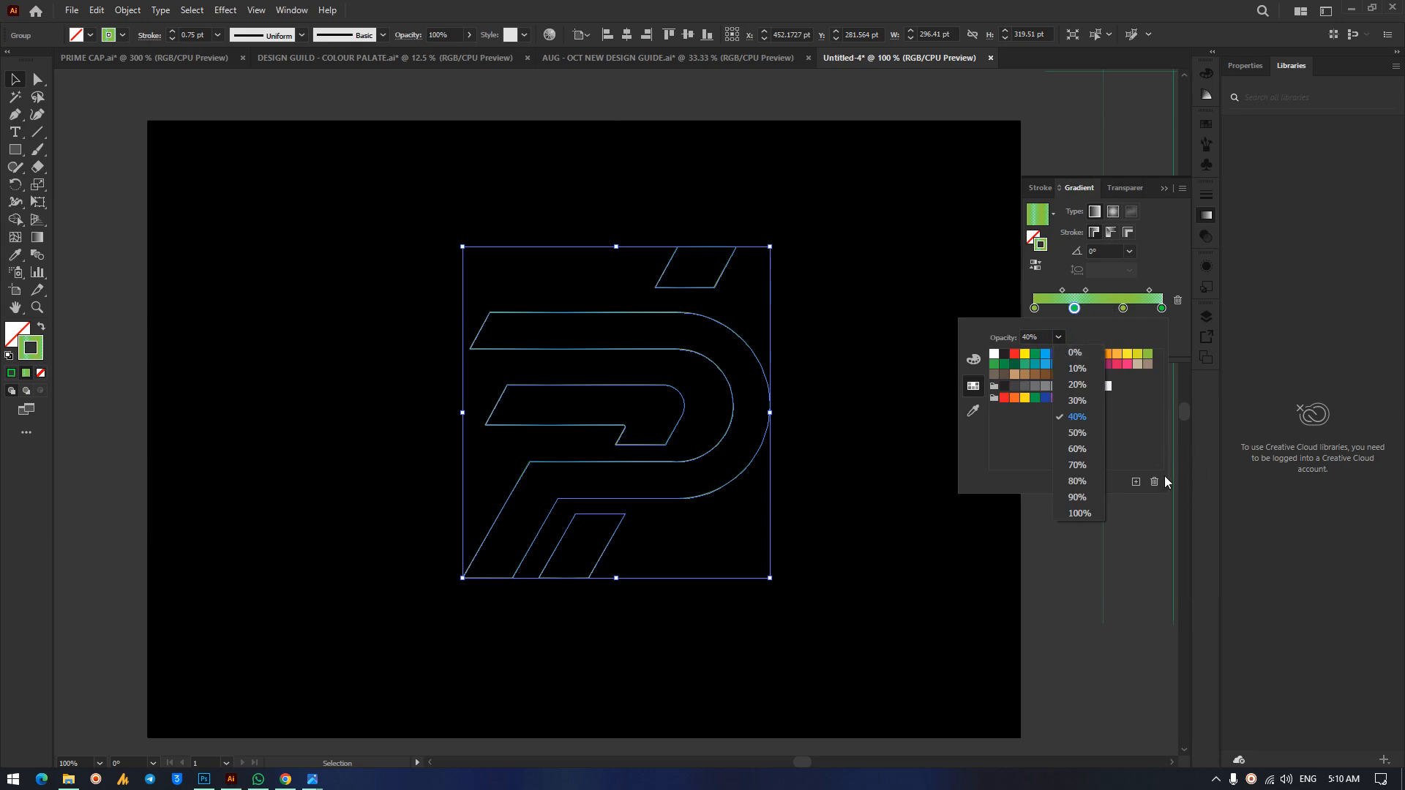
left_click(1076, 400)
double_click(1162, 308)
left_click(1058, 337)
left_click(1077, 401)
left_click(1164, 192)
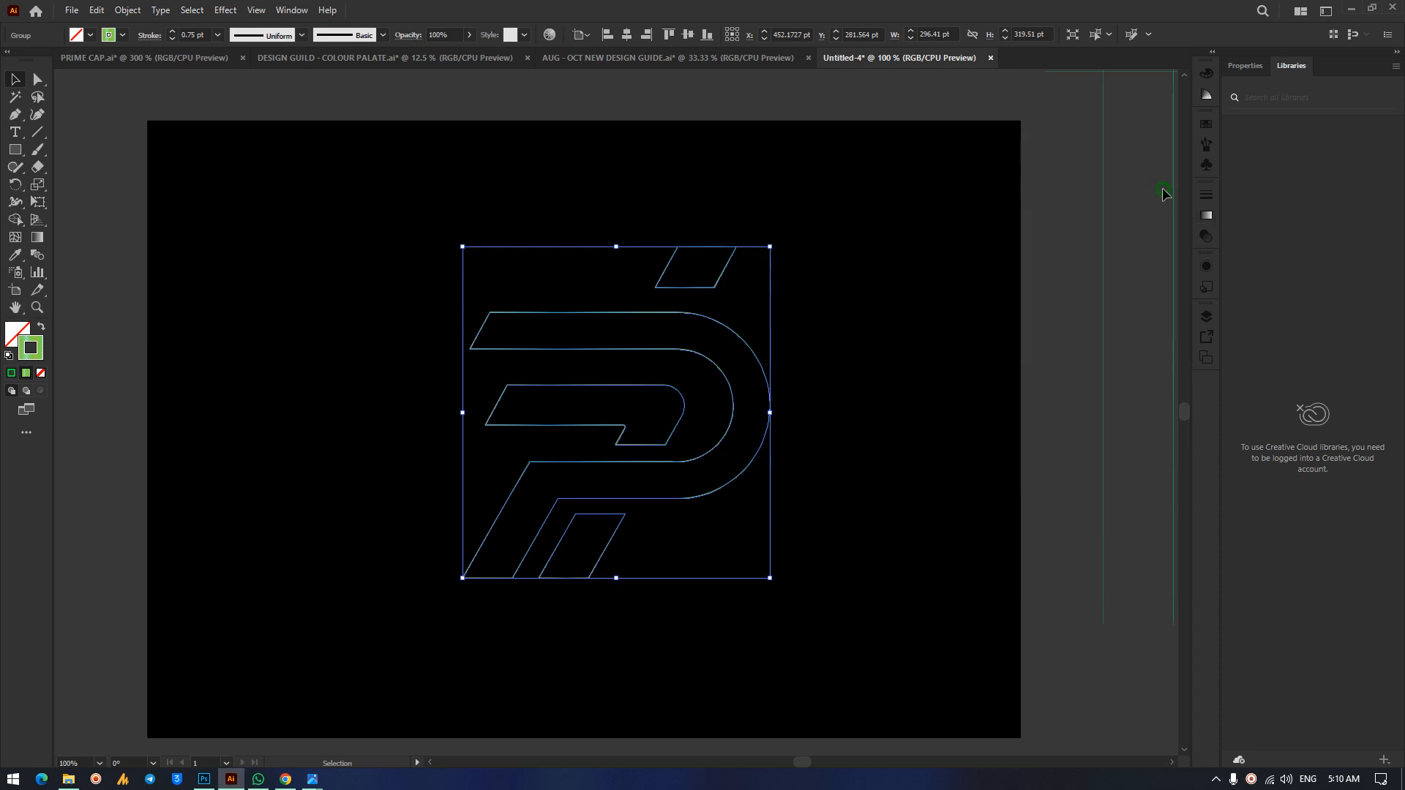
left_click(806, 155)
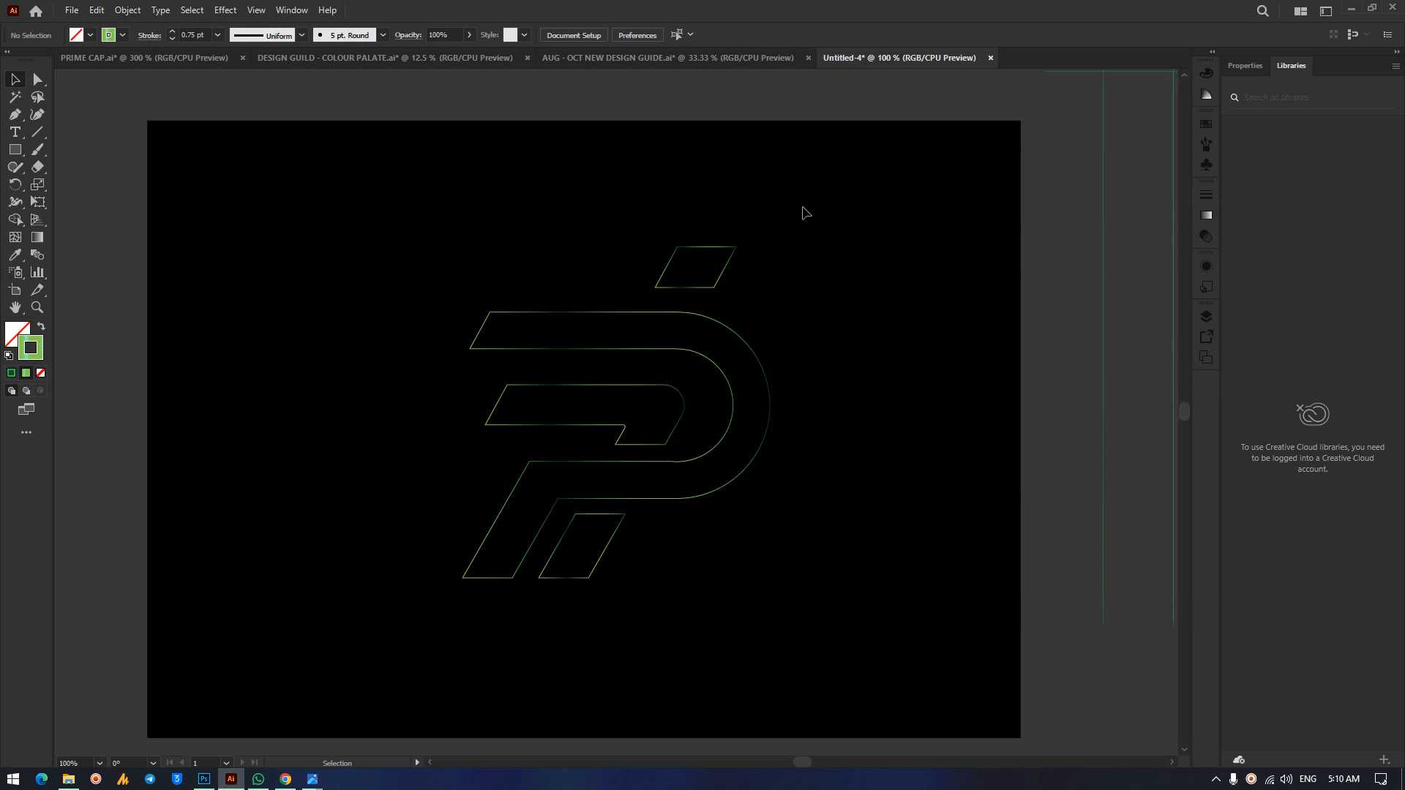
Examine the faded outlines up close and compare them with the geometry.jpg reference in the image viewer.
key("ctrl+equal")
key("ctrl+equal")
key("ctrl+equal")
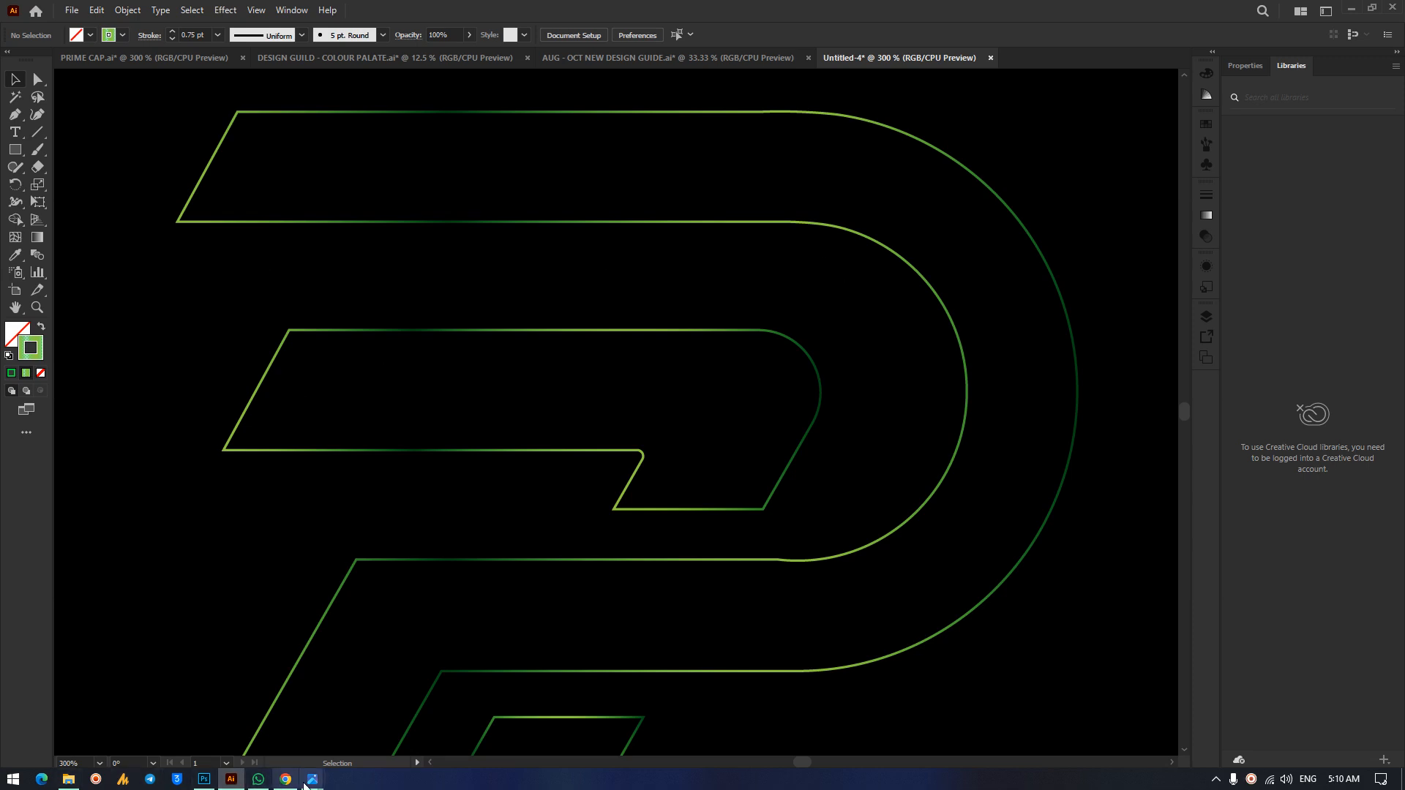
mouse_move(320, 787)
left_click(242, 701)
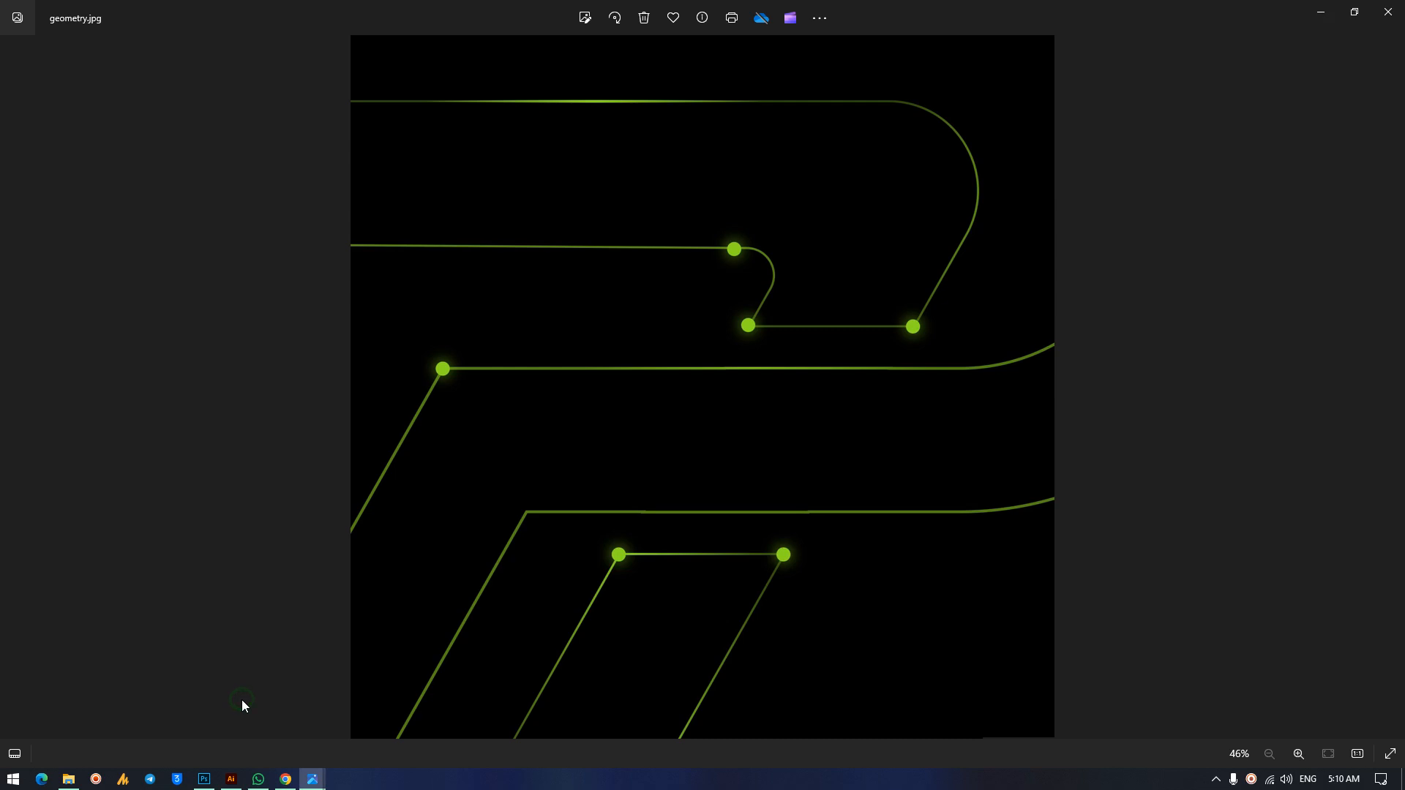
left_click(237, 785)
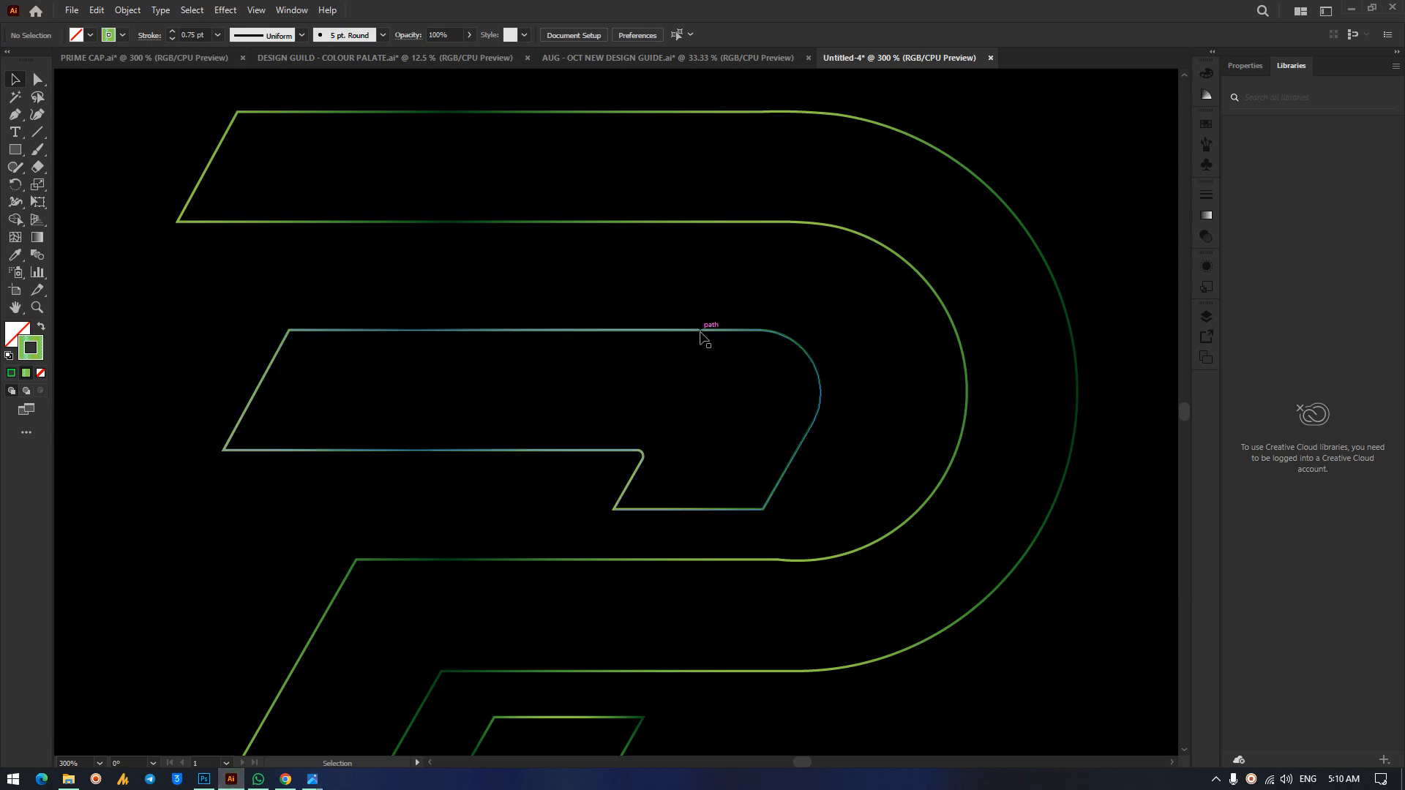
Draw a small circle about 9.7 pt across above the logo, with a solid green fill and no stroke.
key("ctrl+minus")
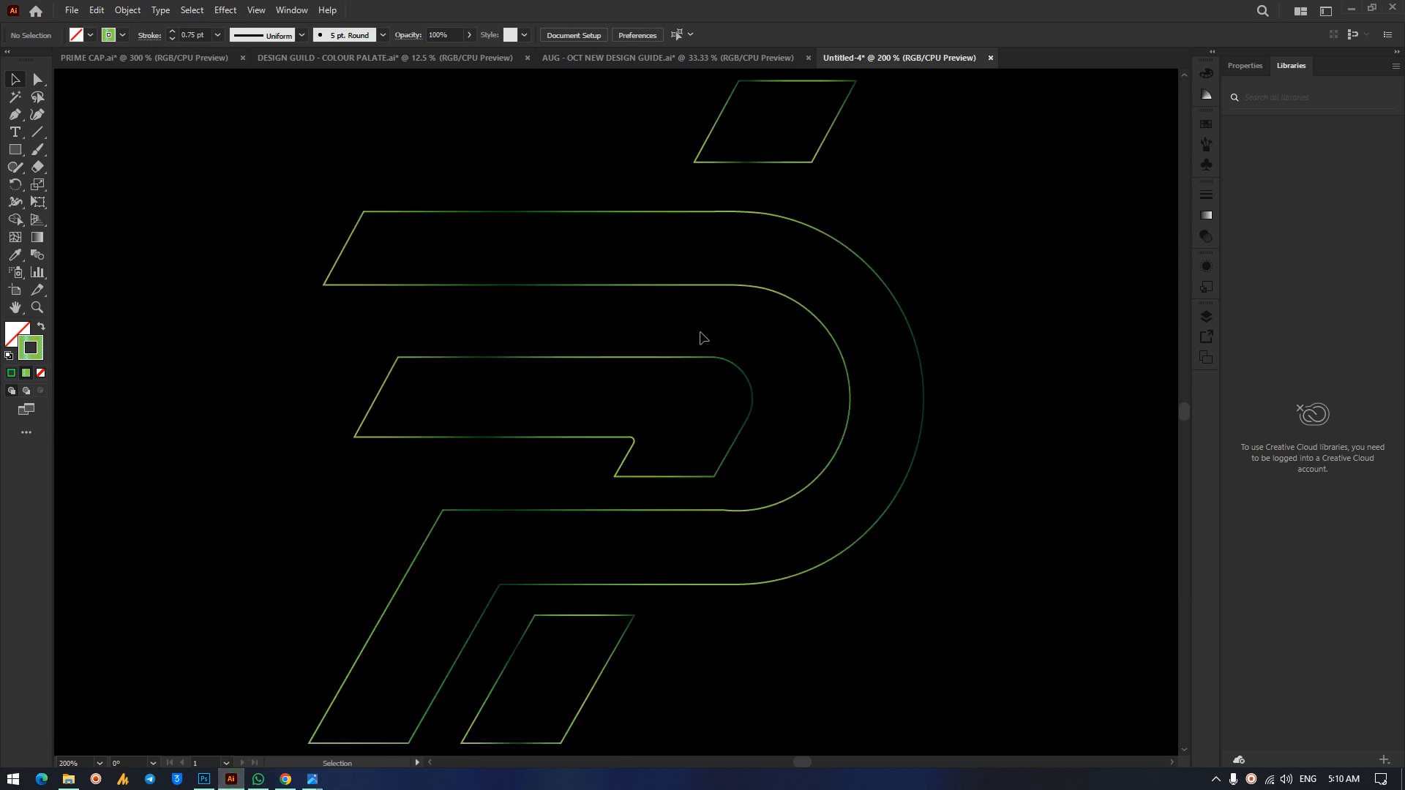
scroll(983, 214, "up", 3)
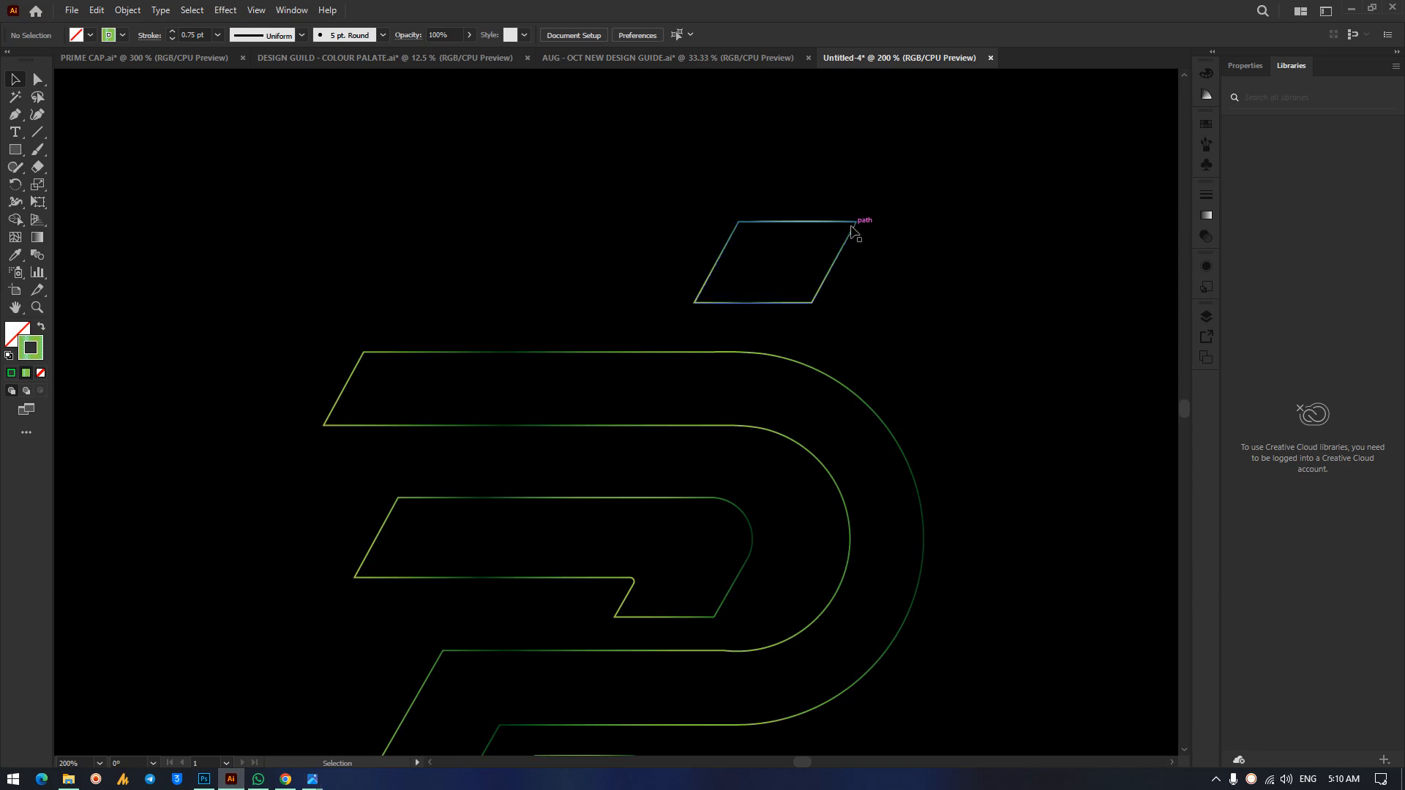
left_click(15, 152)
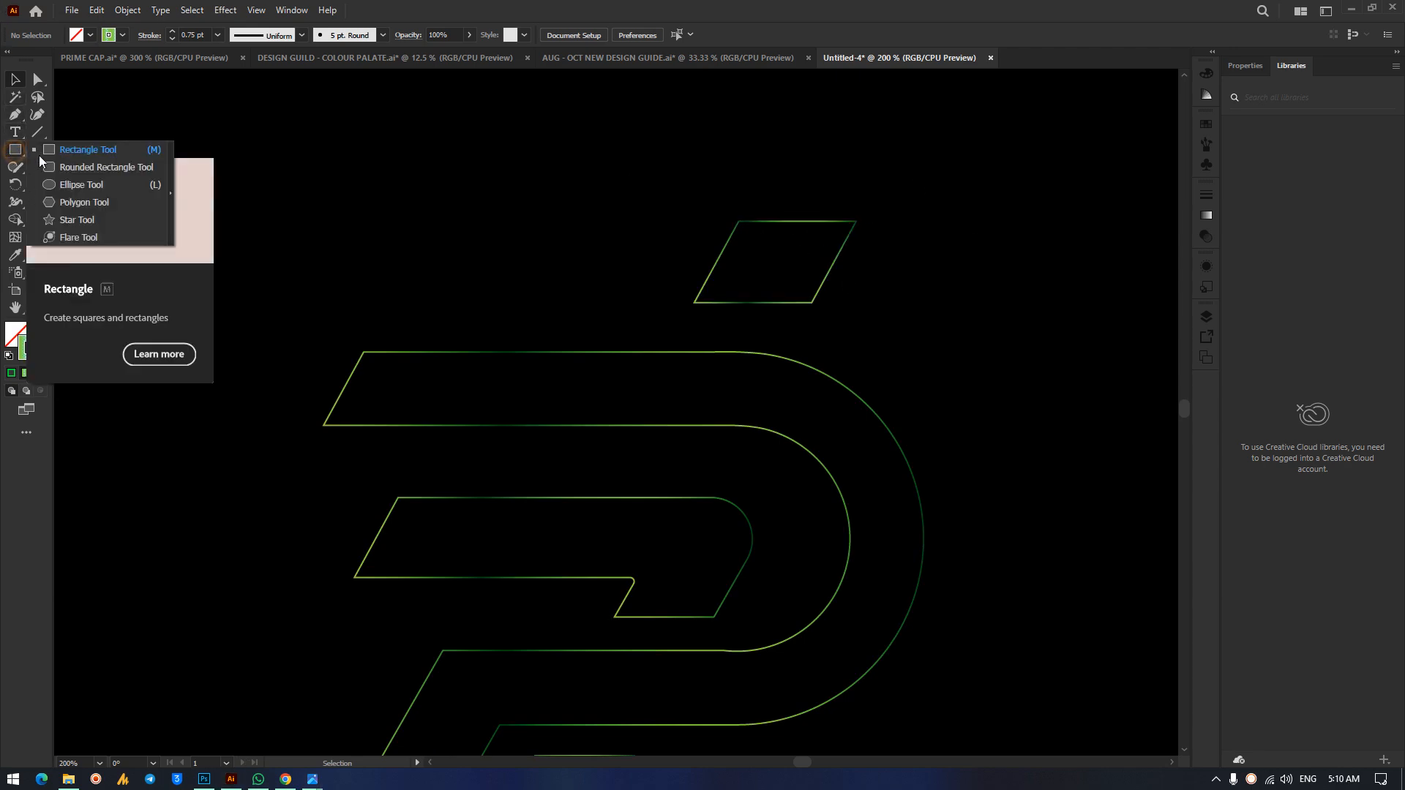
left_click(74, 187)
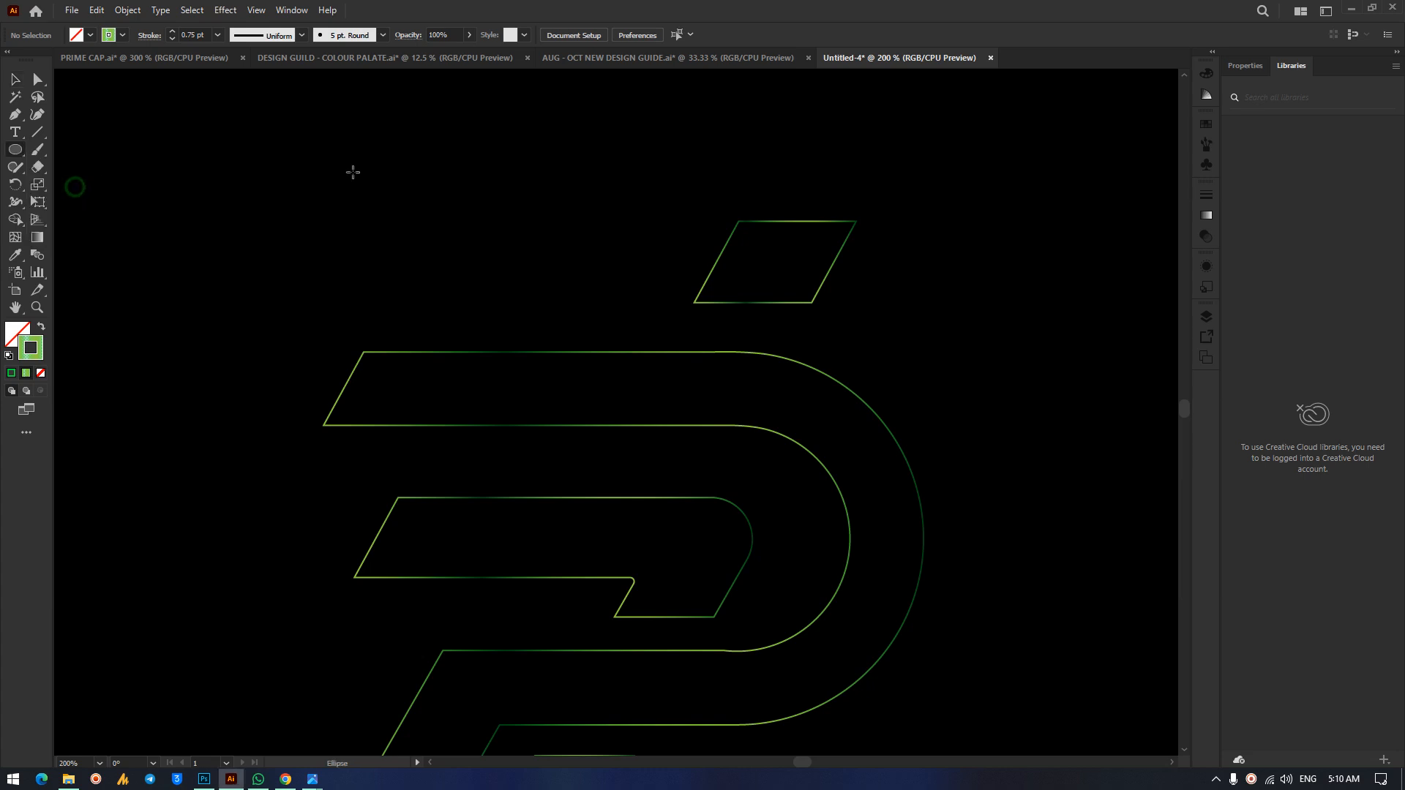
left_click_drag(537, 163, 557, 183)
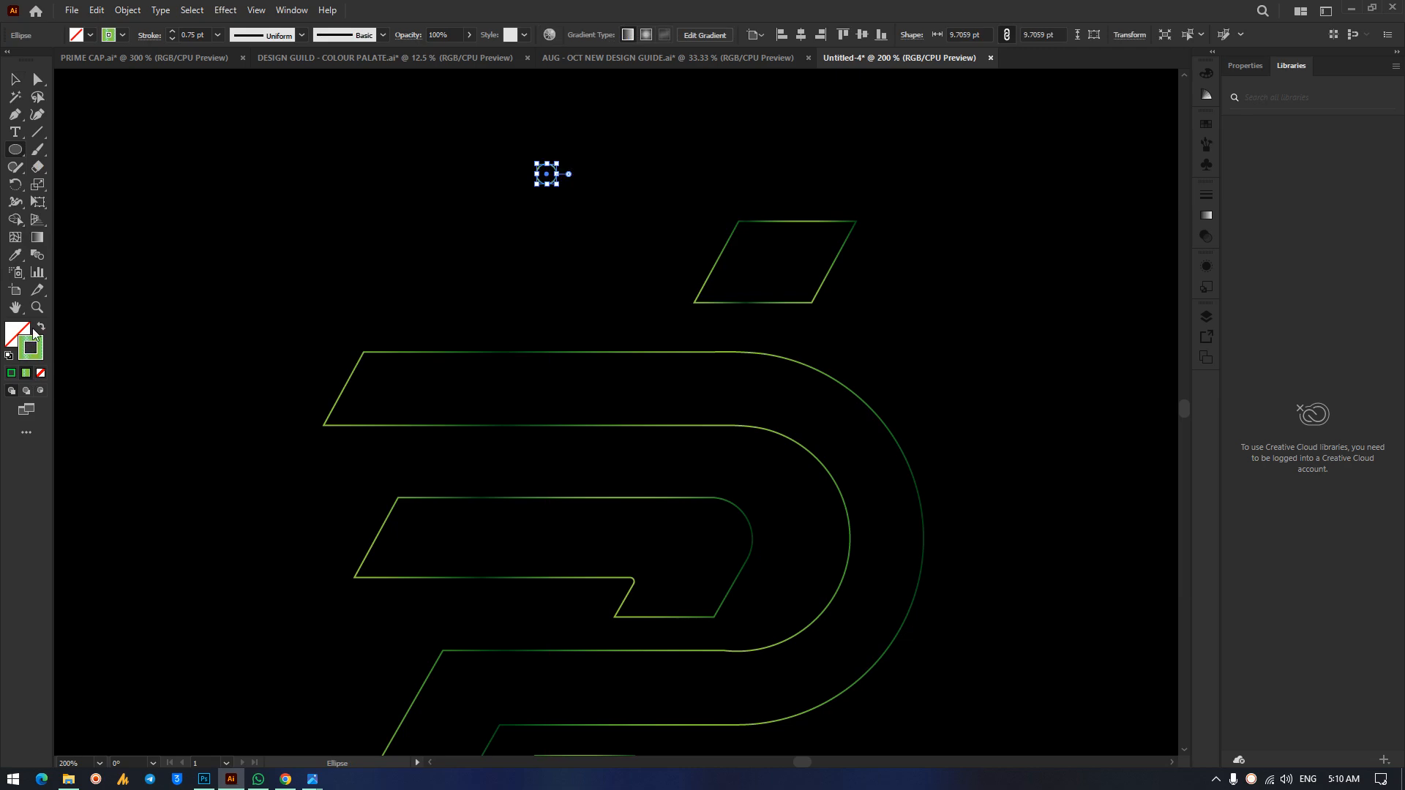
left_click(42, 328)
left_click(12, 374)
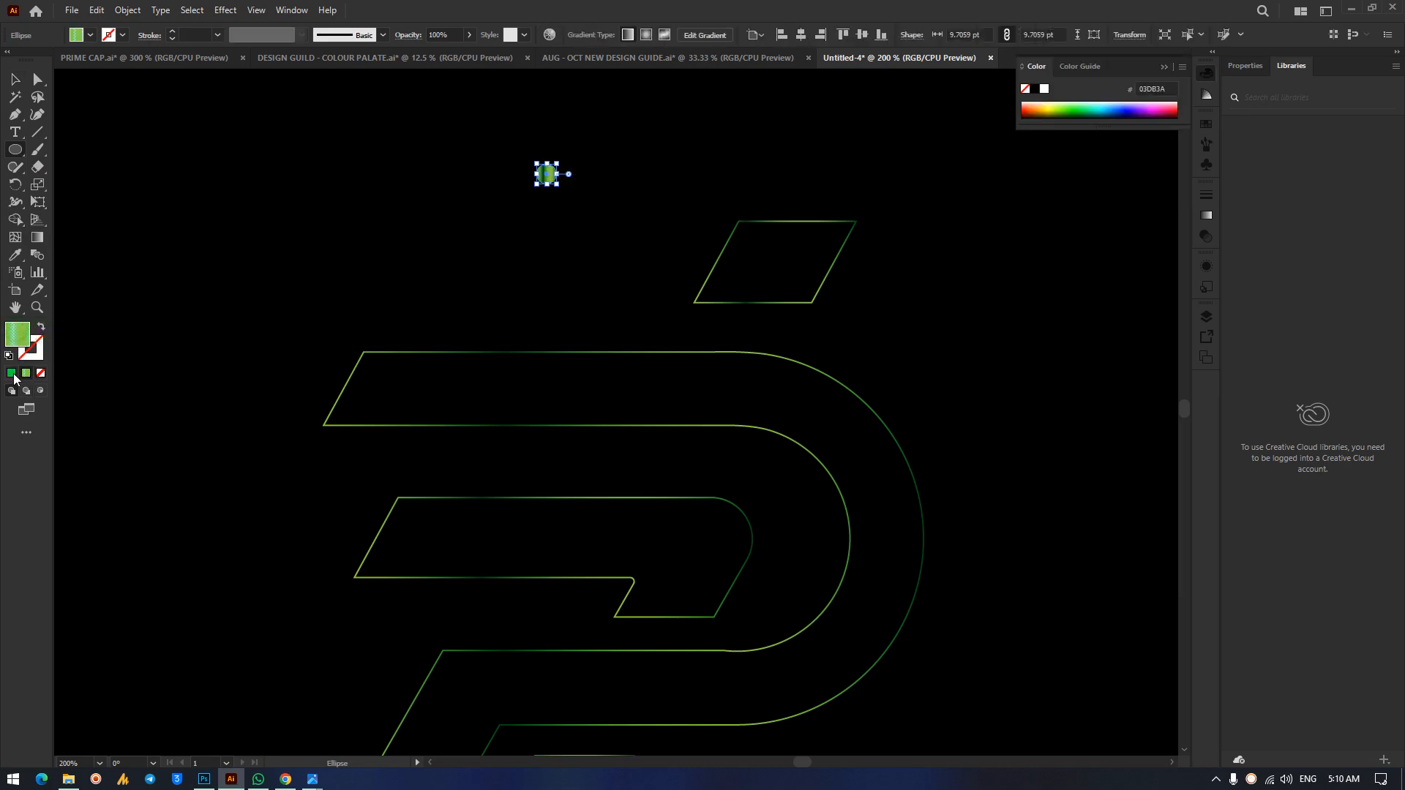
left_click(15, 81)
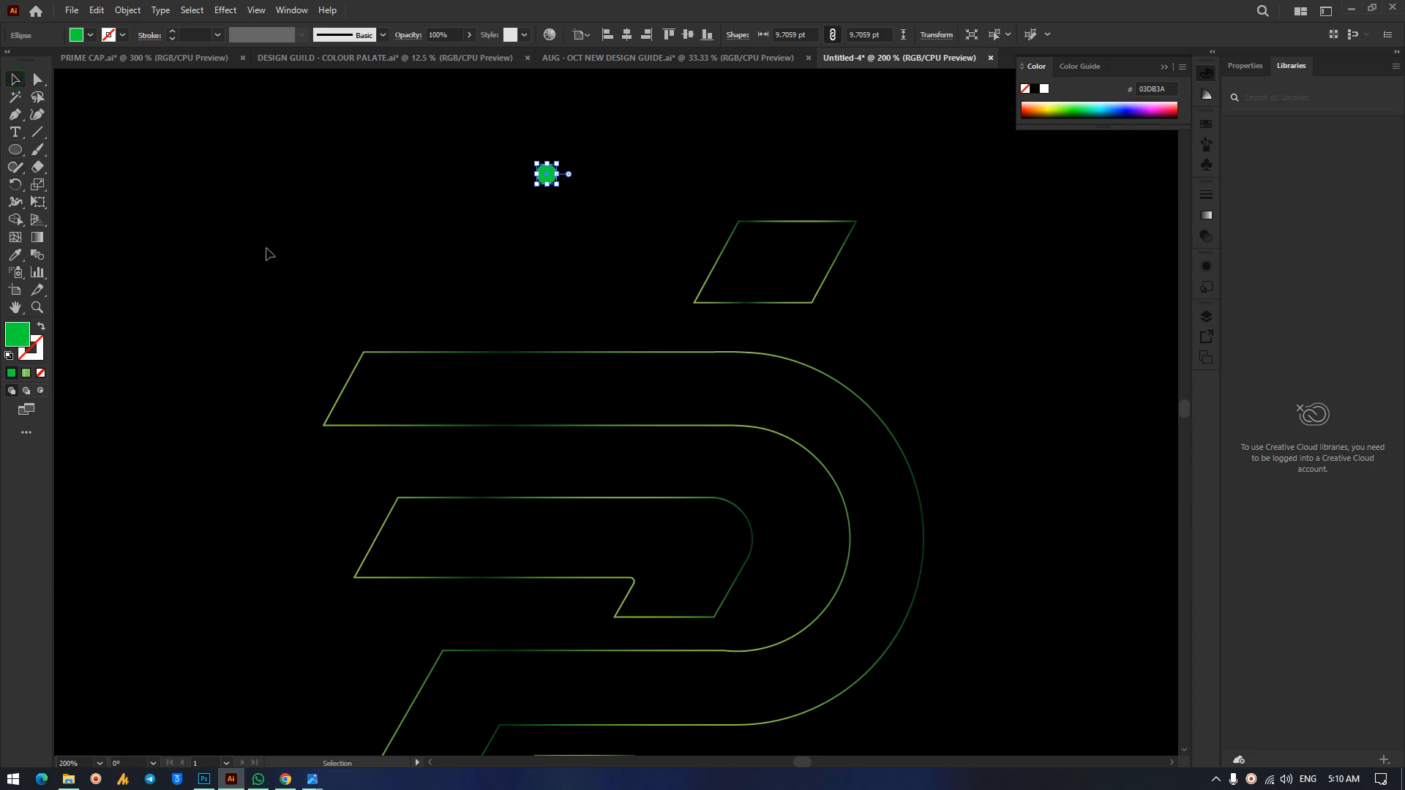
left_click(266, 251)
left_click_drag(538, 178, 500, 161)
left_click(590, 166)
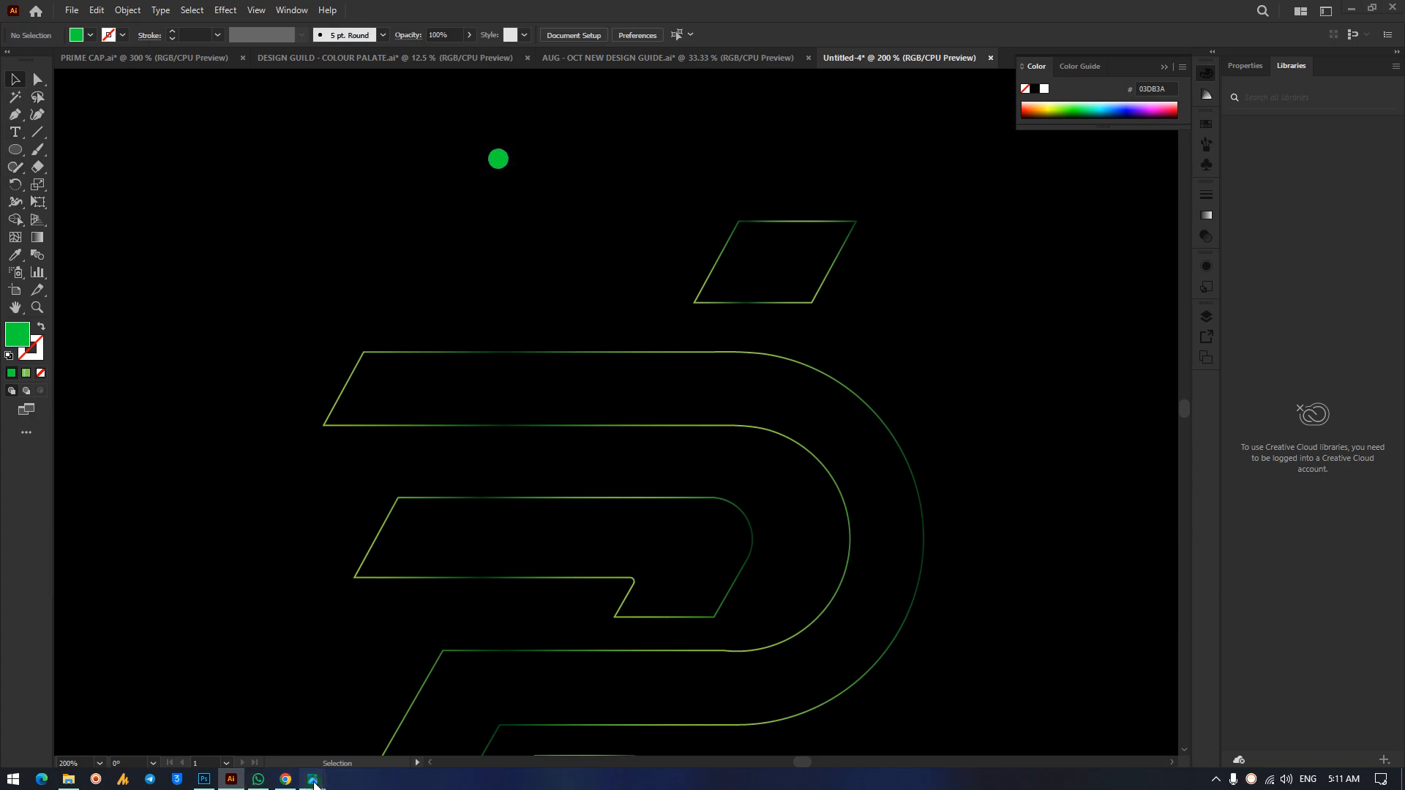
Check the glowing dots in geometry.jpg, duplicate the green circle beside itself, and enlarge the original to about 18.6 pt across.
mouse_move(312, 779)
left_click(217, 692)
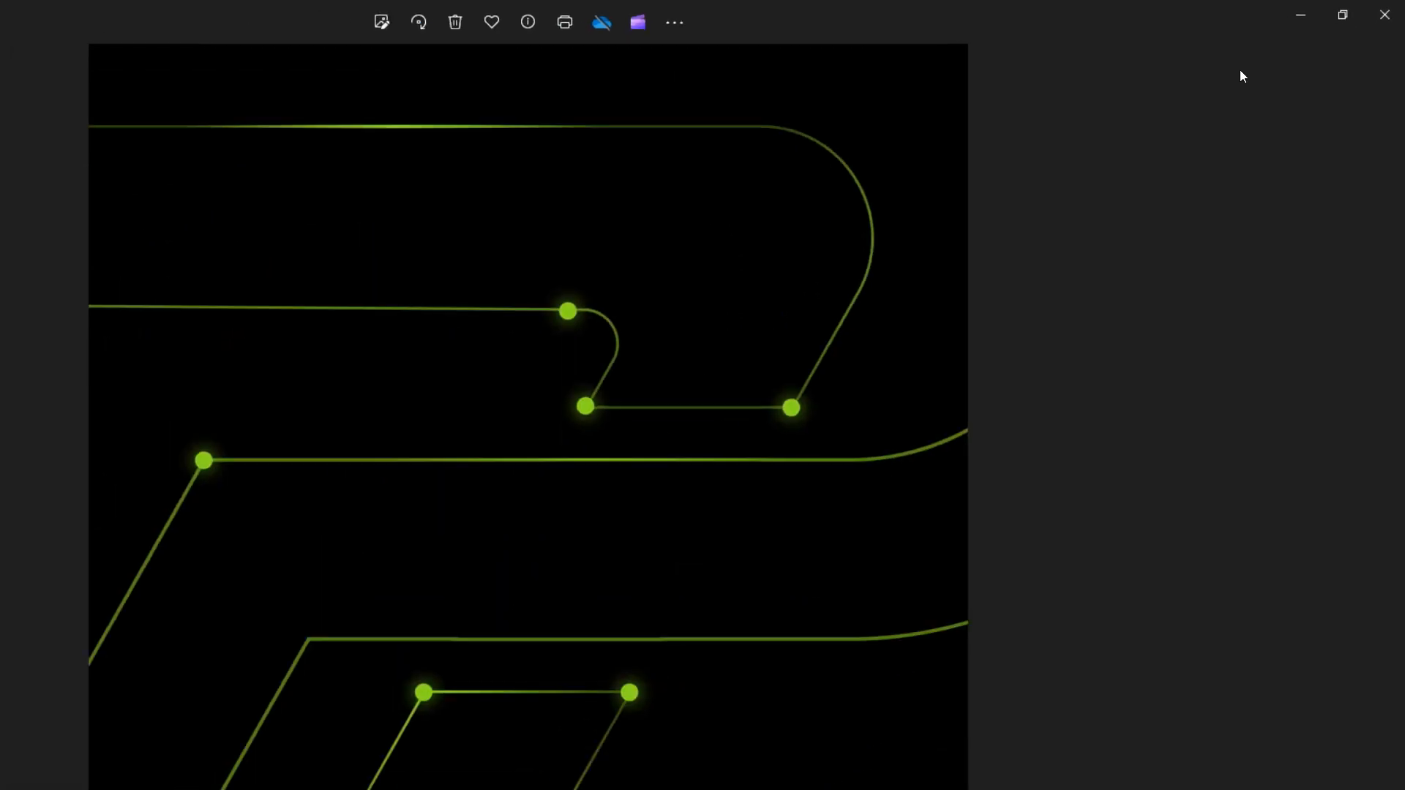
left_click(1315, 7)
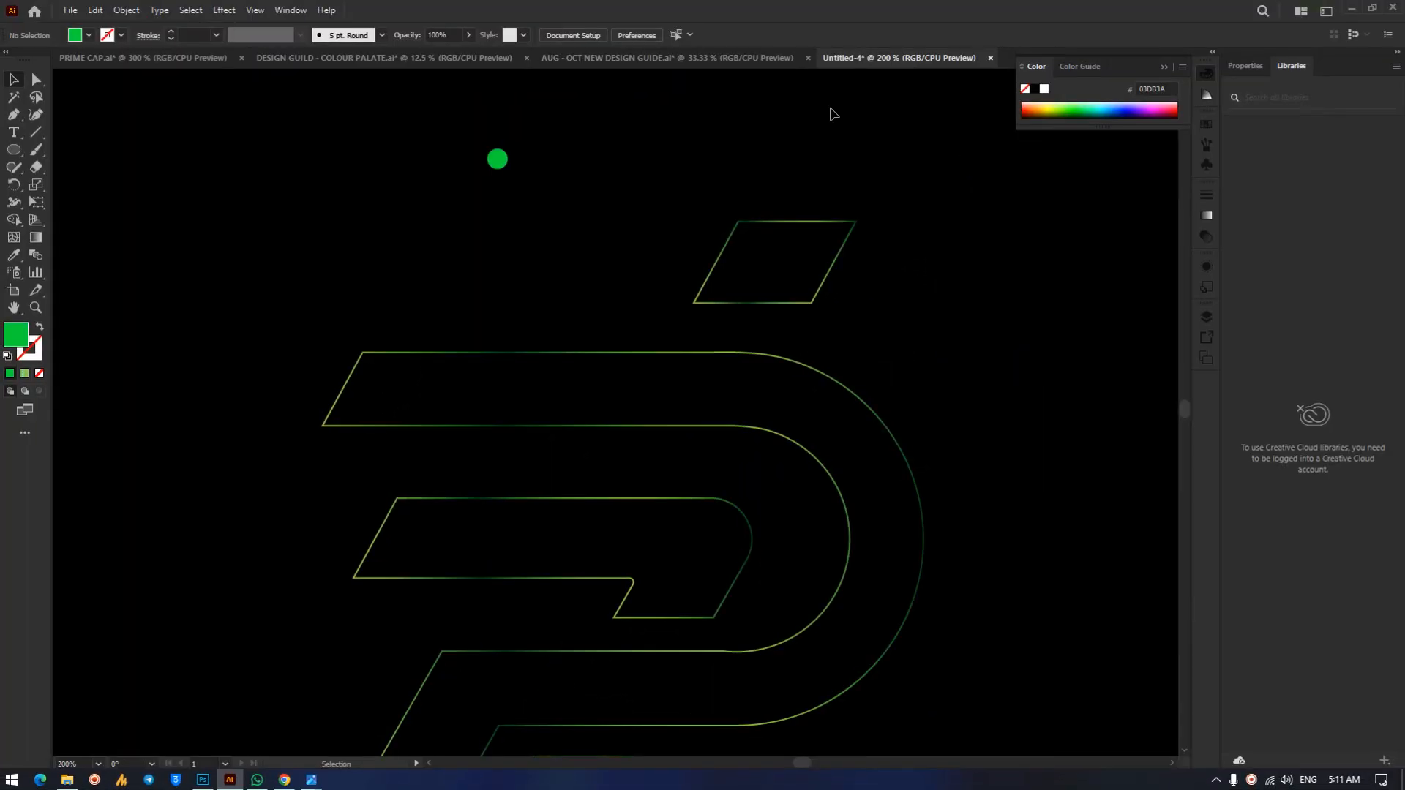
left_click_drag(498, 161, 574, 170)
left_click(505, 162)
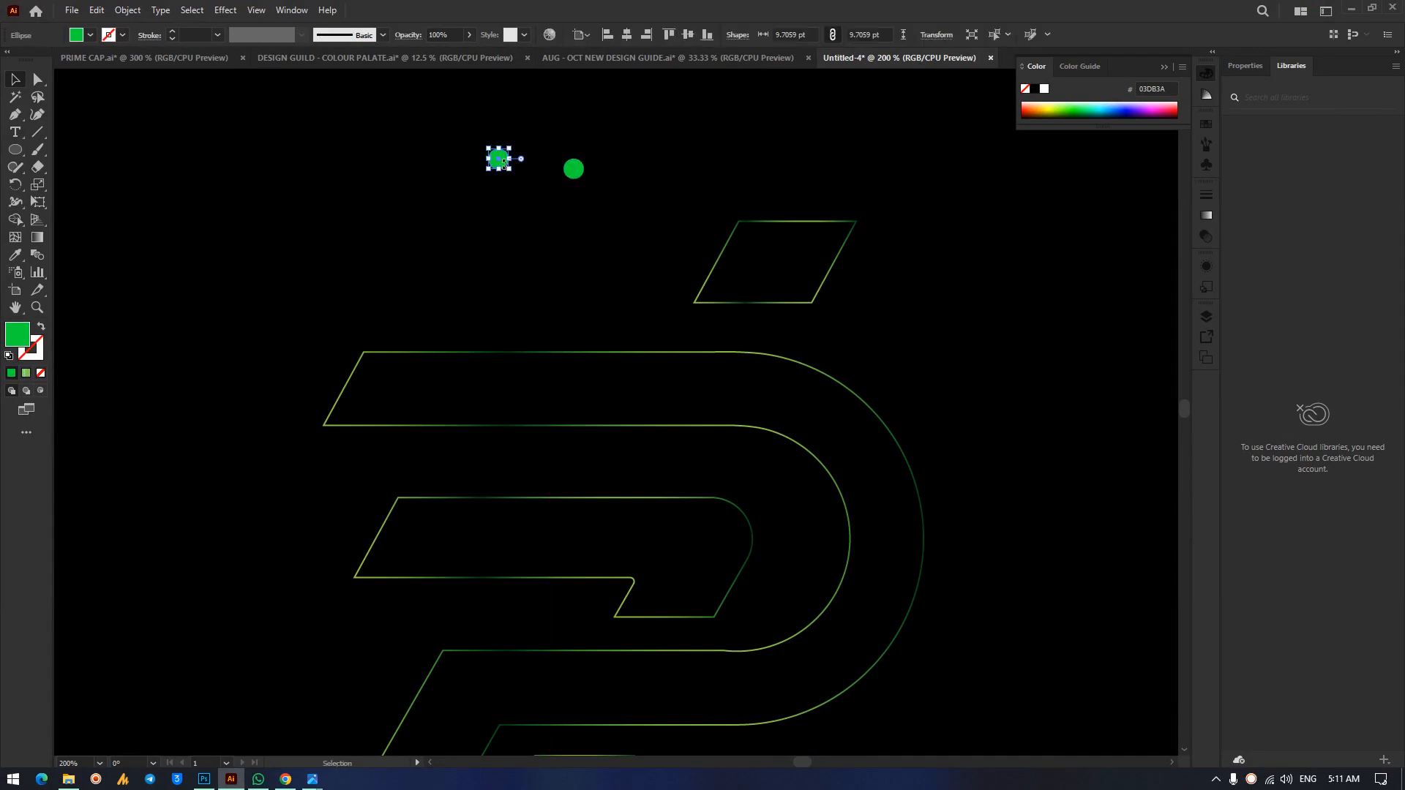
left_click_drag(510, 169, 534, 188)
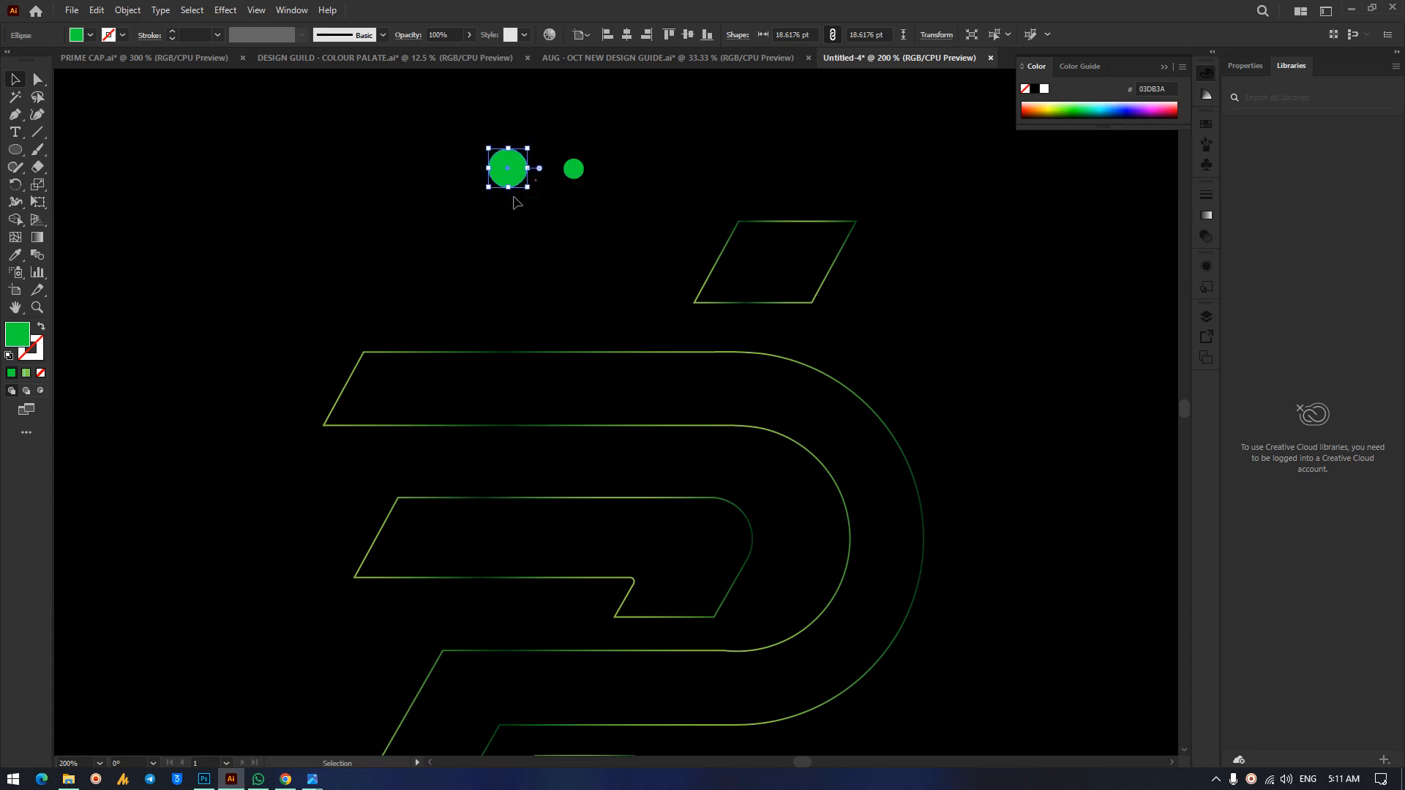
Apply a Gaussian Blur with a radius of about 16.5 pixels to the larger green circle and deselect it.
left_click(225, 10)
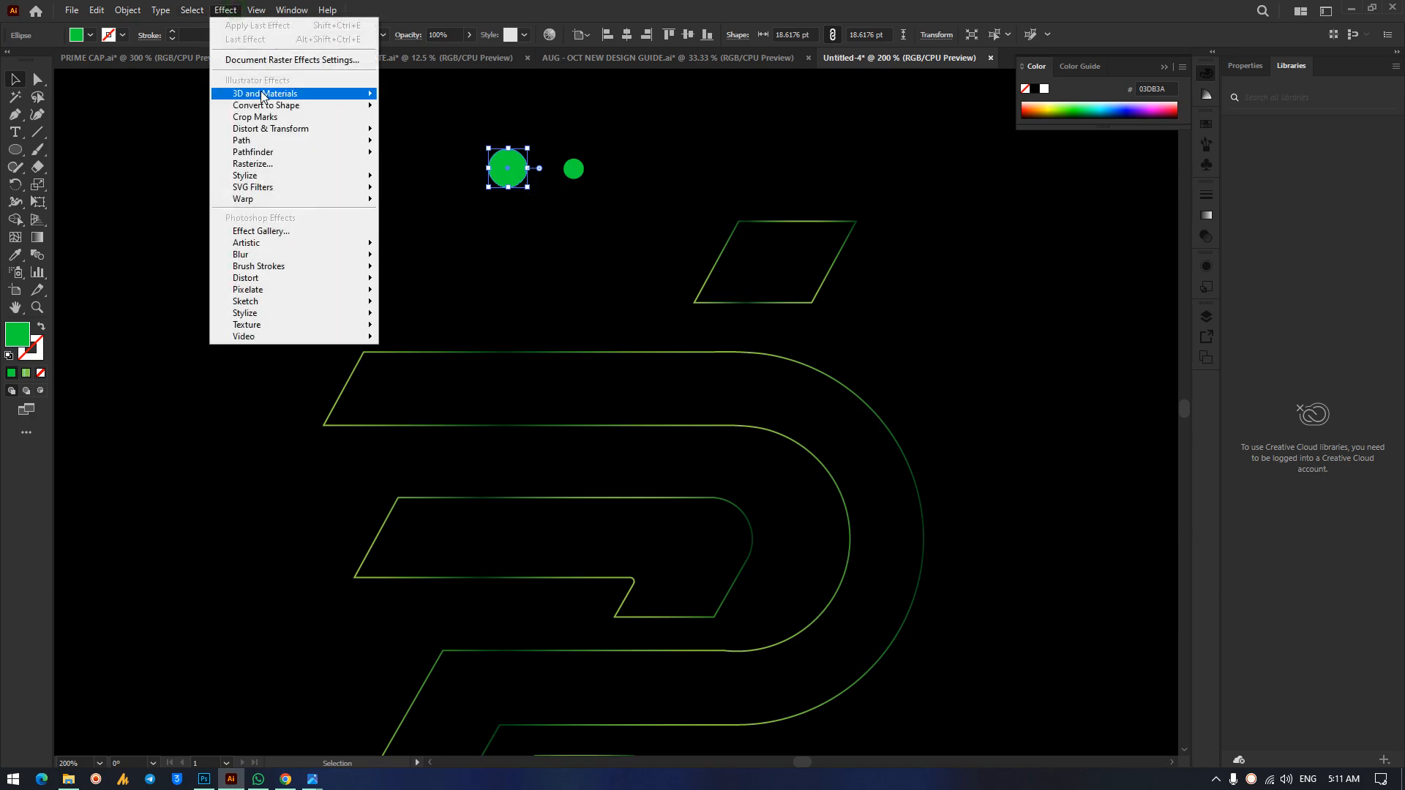
mouse_move(304, 177)
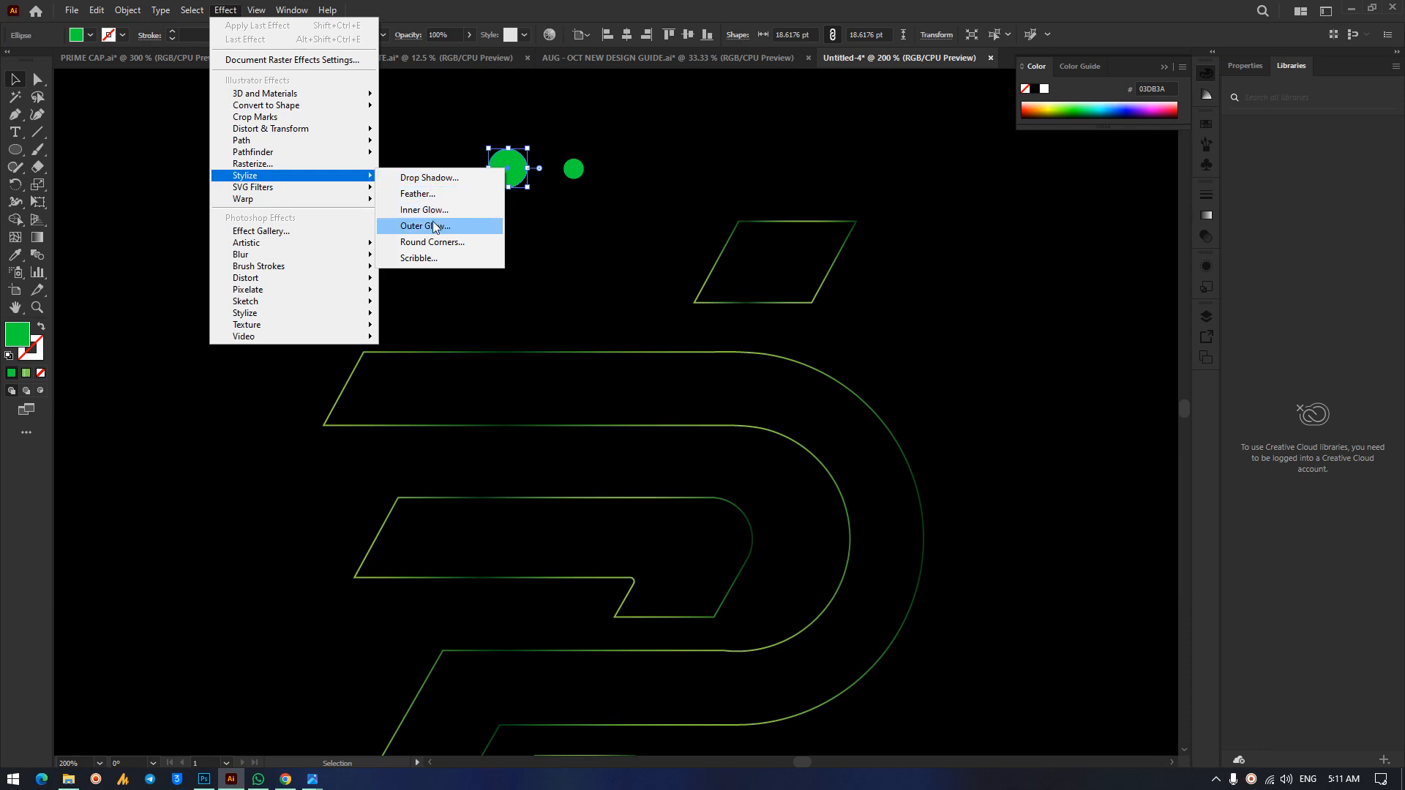
mouse_move(296, 256)
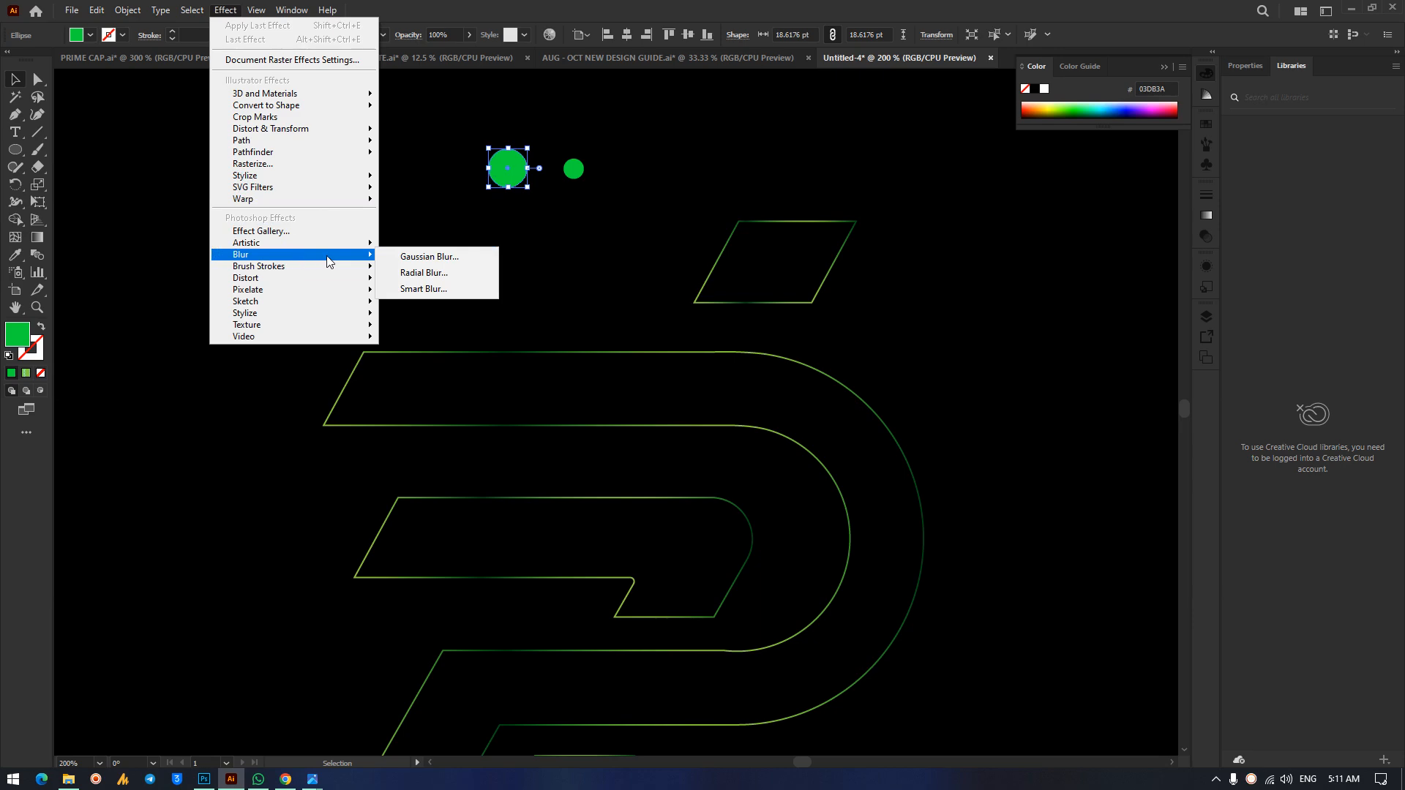
left_click(429, 257)
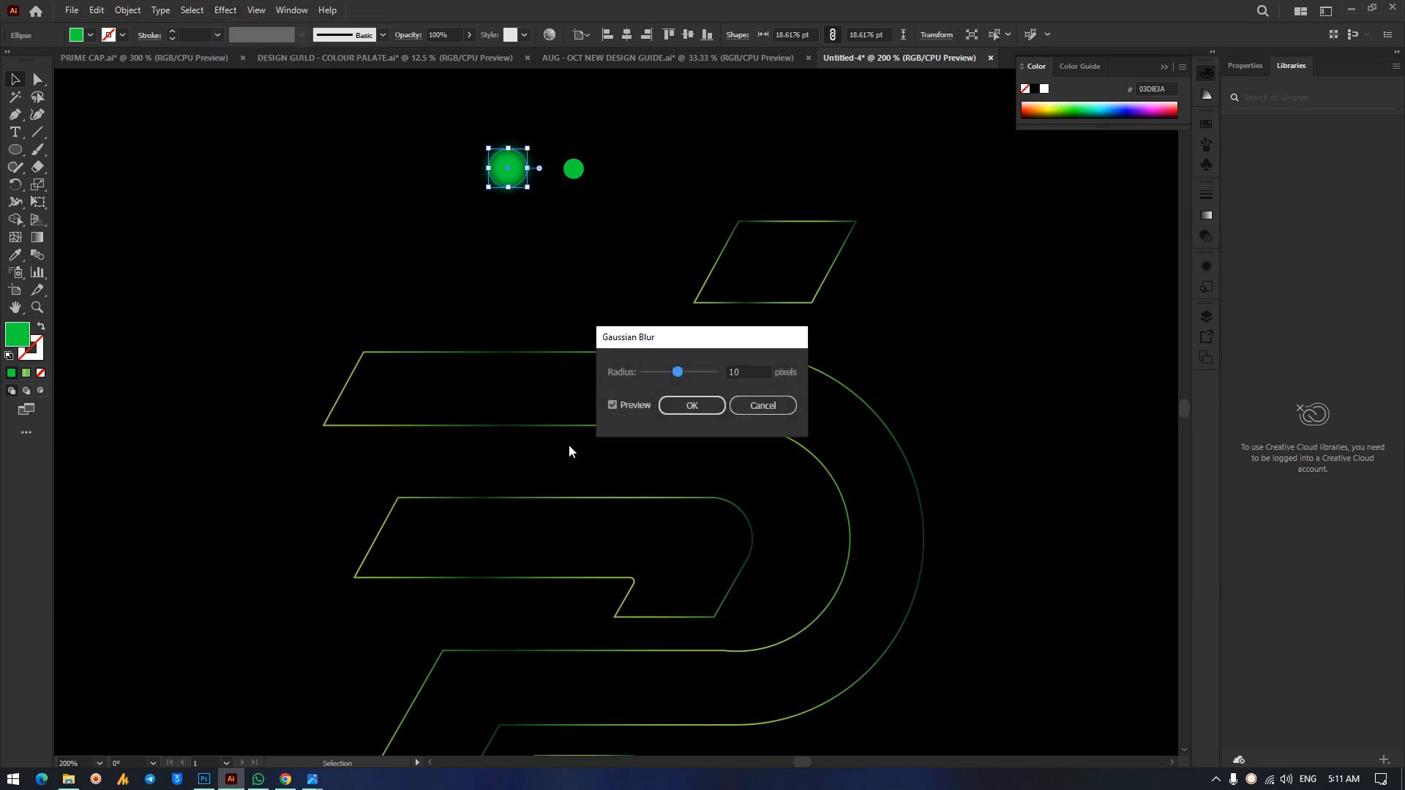
mouse_move(681, 377)
left_mouse_down()
mouse_move(716, 380)
mouse_move(657, 385)
mouse_move(704, 372)
mouse_move(678, 376)
left_mouse_up()
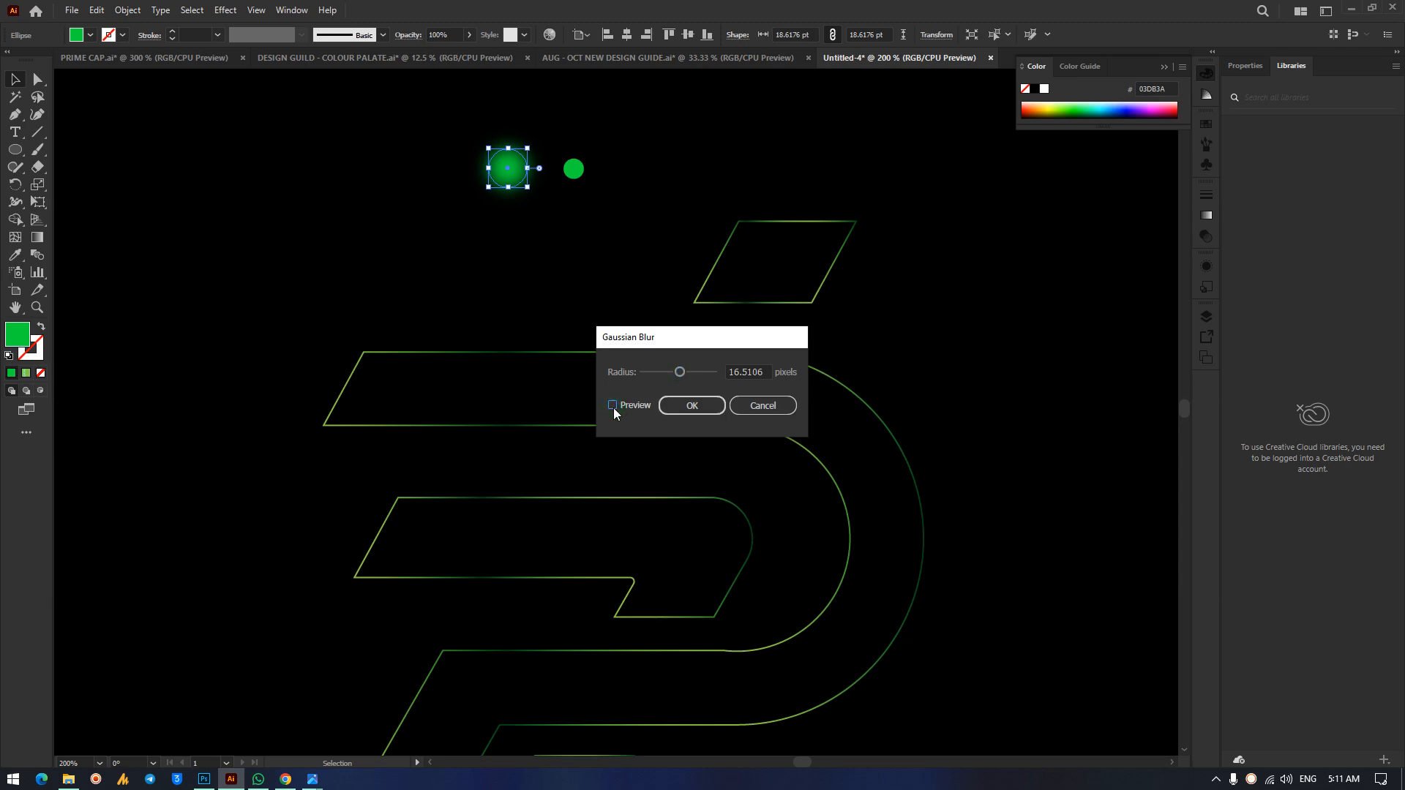
left_click(697, 406)
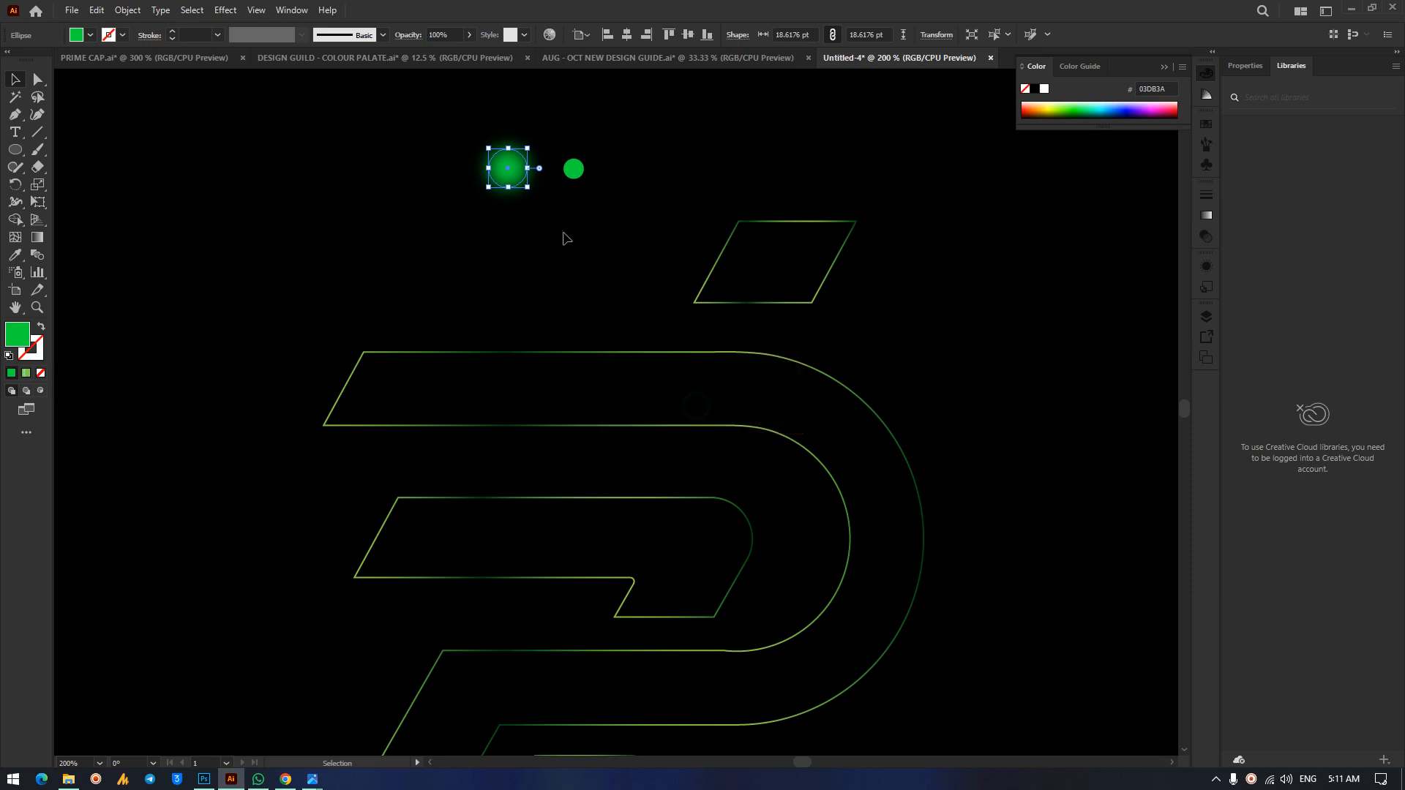
left_click(671, 177)
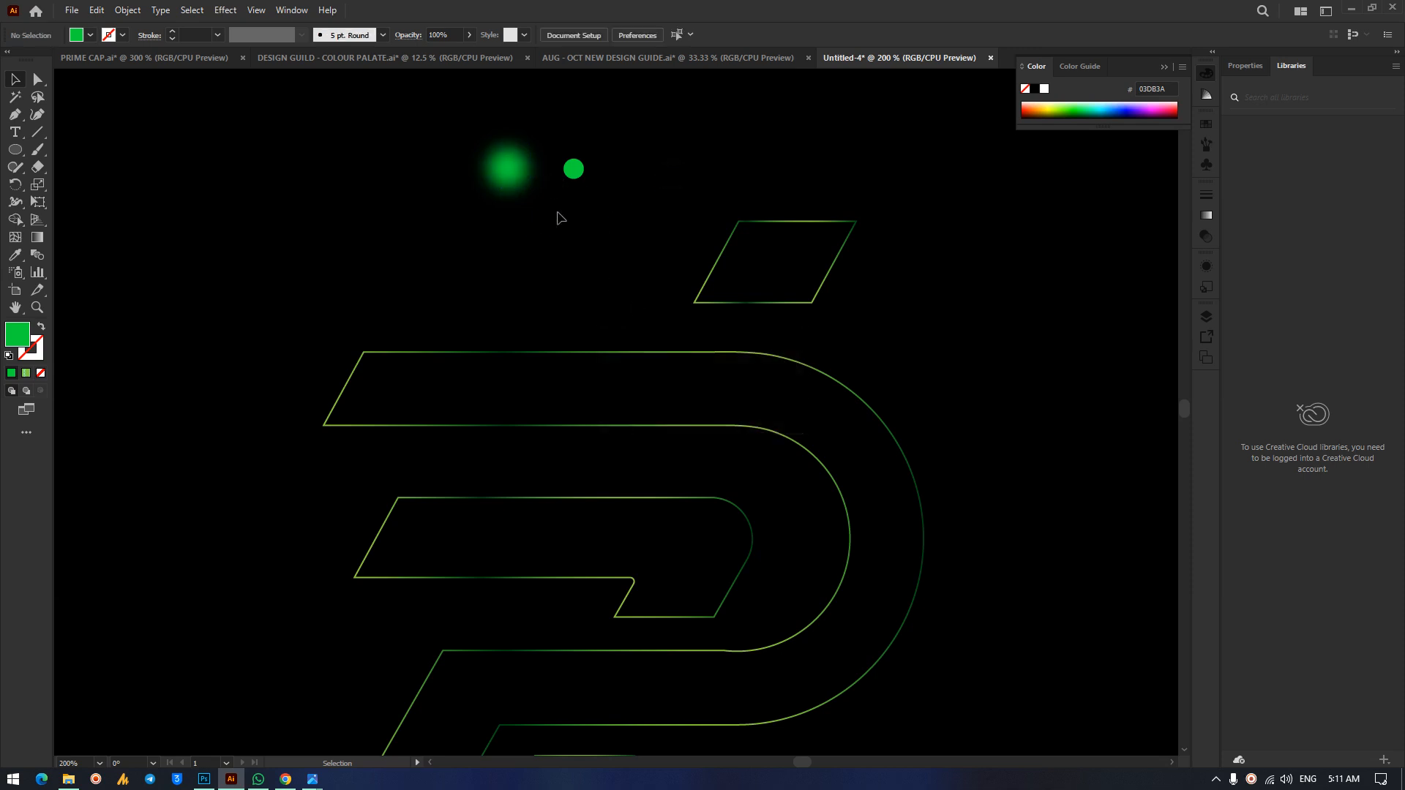
Lower the blurred green circle's opacity to 47% and deselect it.
left_click(510, 175)
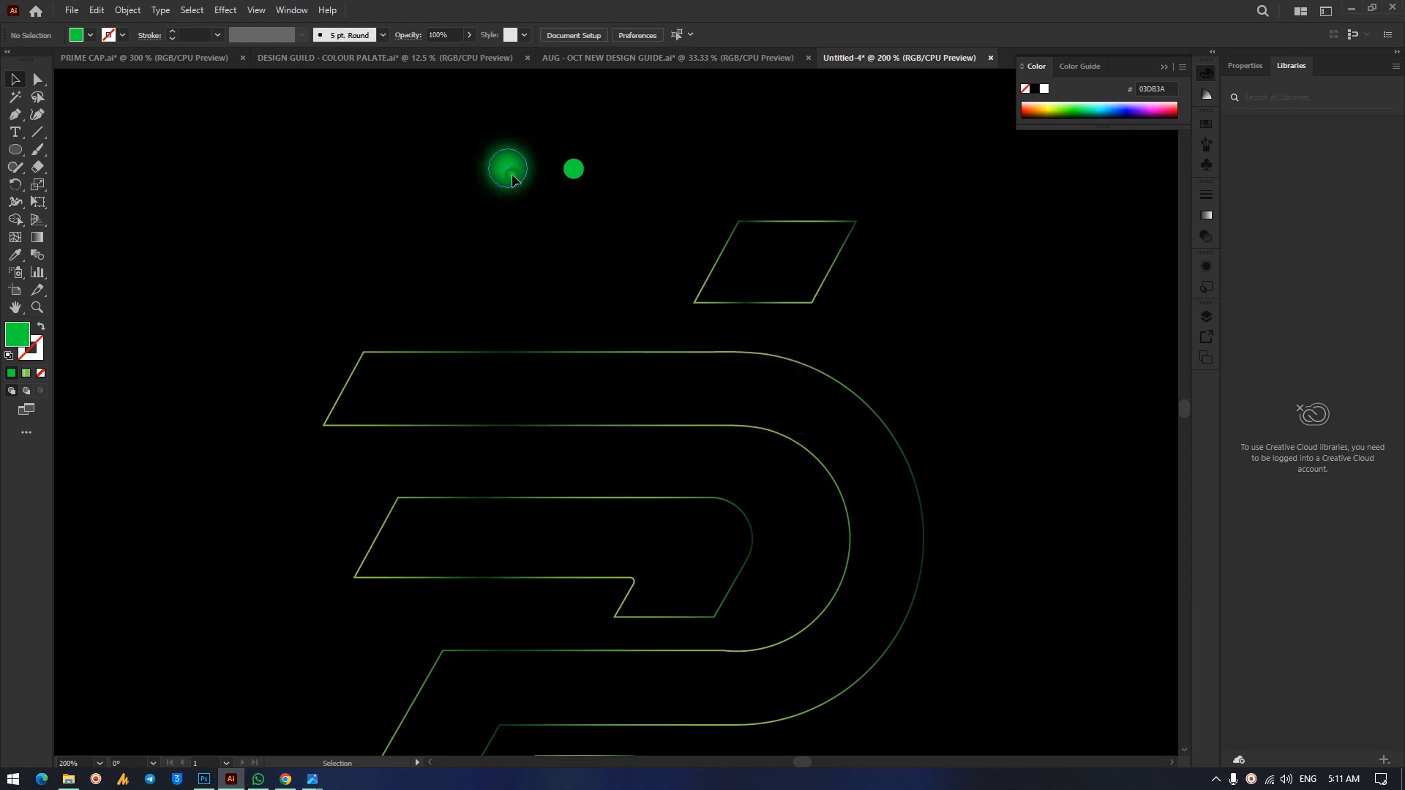
left_click(1208, 244)
left_click(1168, 211)
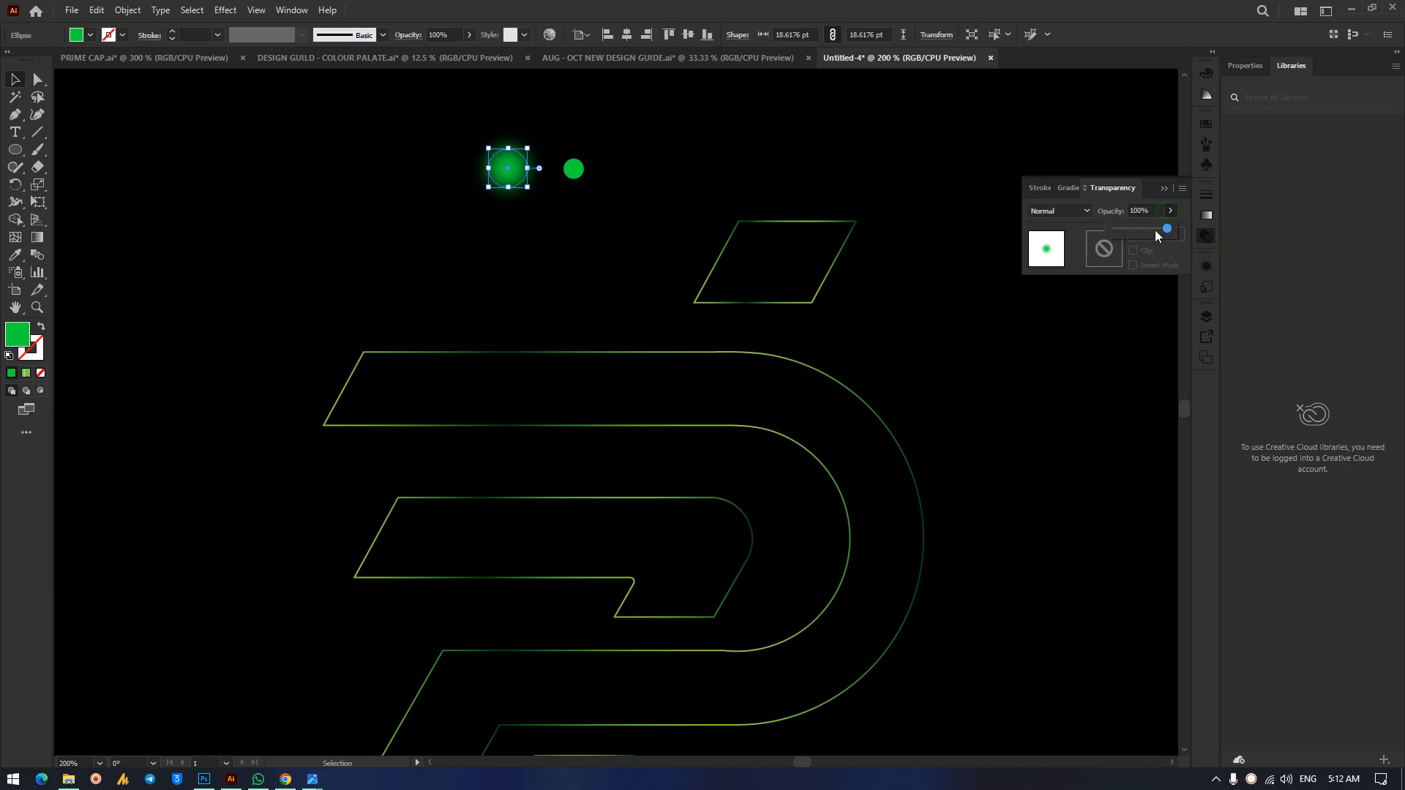
left_click(1137, 230)
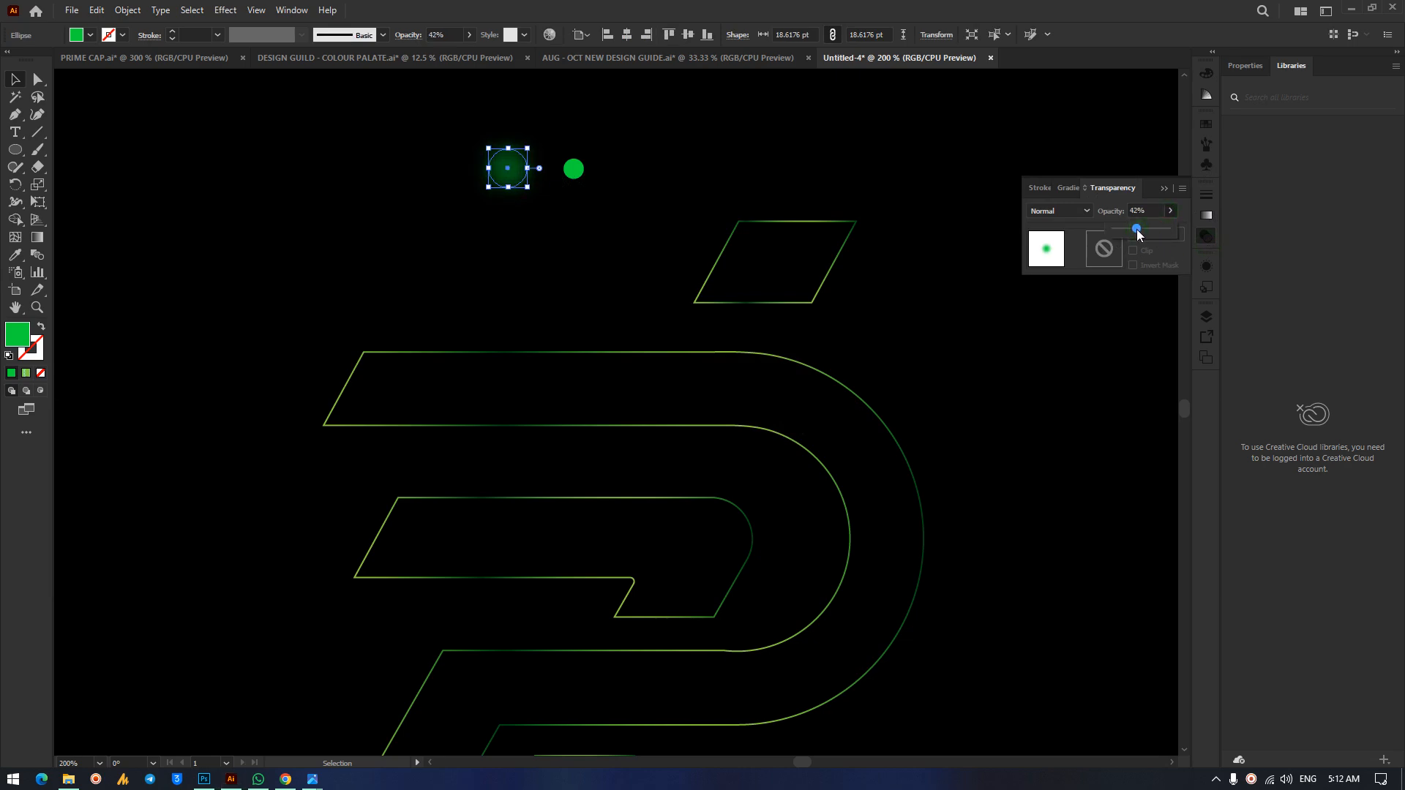
left_click_drag(1131, 230, 1130, 230)
left_click(1136, 234)
left_click(1170, 211)
left_click(1141, 231)
left_click(1165, 188)
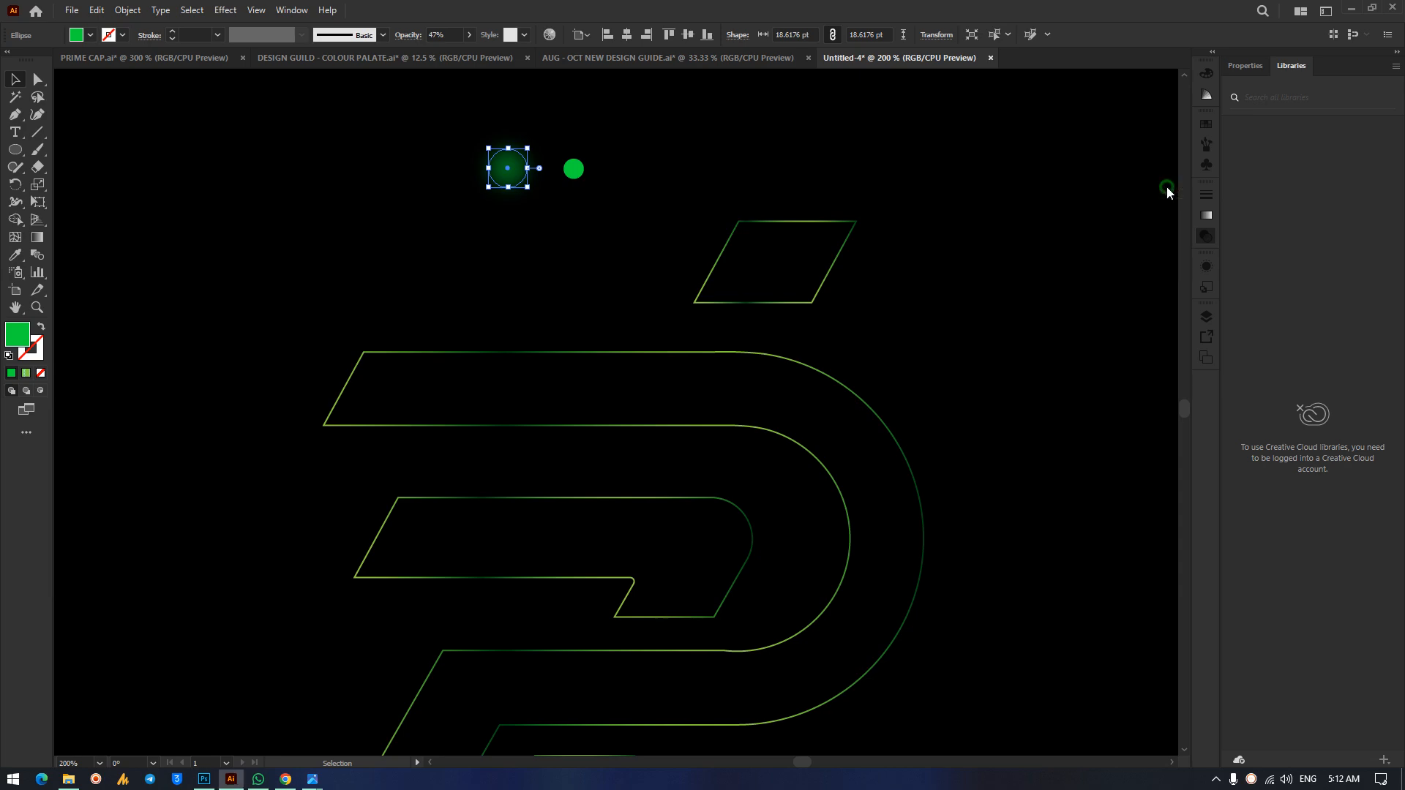
left_click(549, 191)
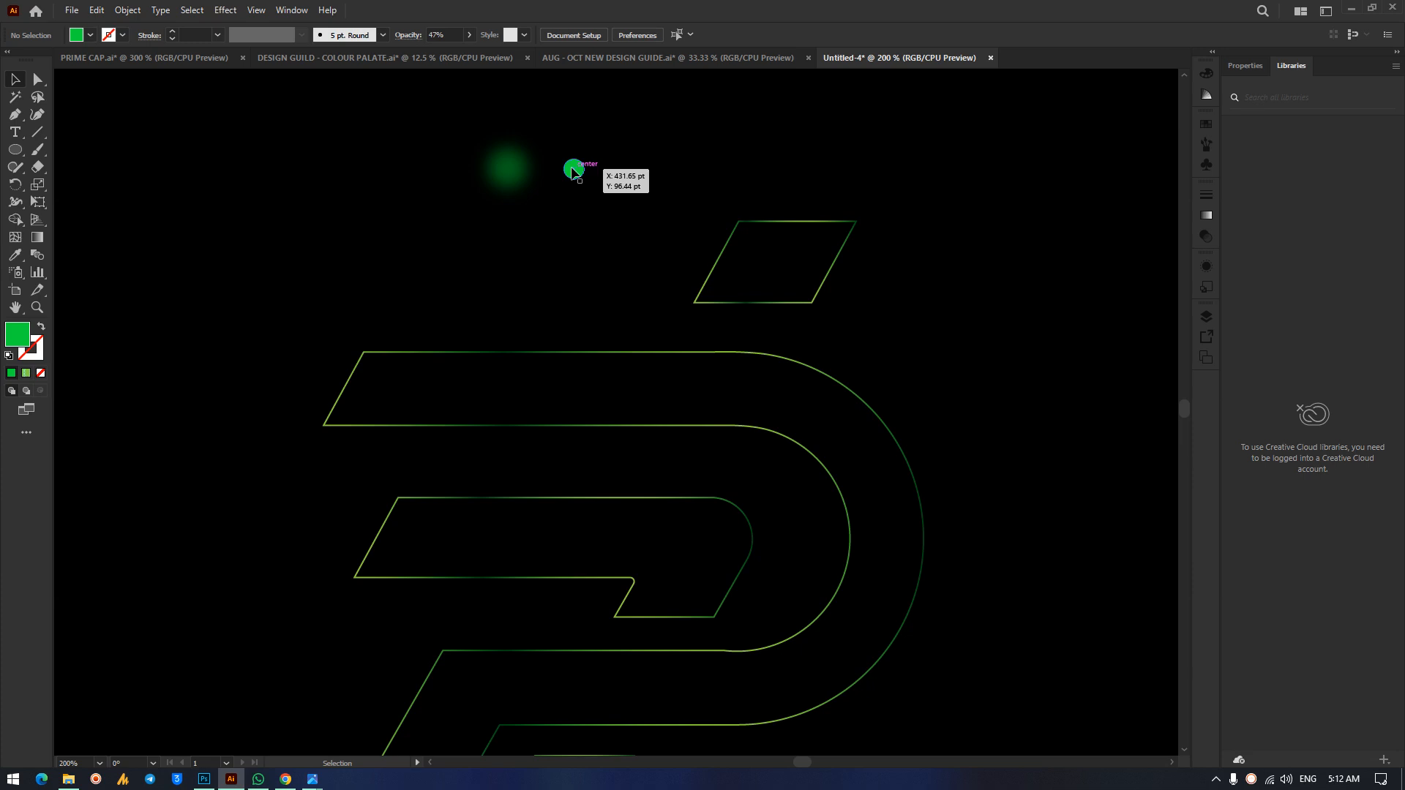
Move the small solid green circle onto the centre of the blurred circle and deselect it.
left_click_drag(573, 169, 507, 168)
key("ctrl+equal")
key("ctrl+equal")
key("ctrl+equal")
key("ctrl+equal")
key("ctrl+equal")
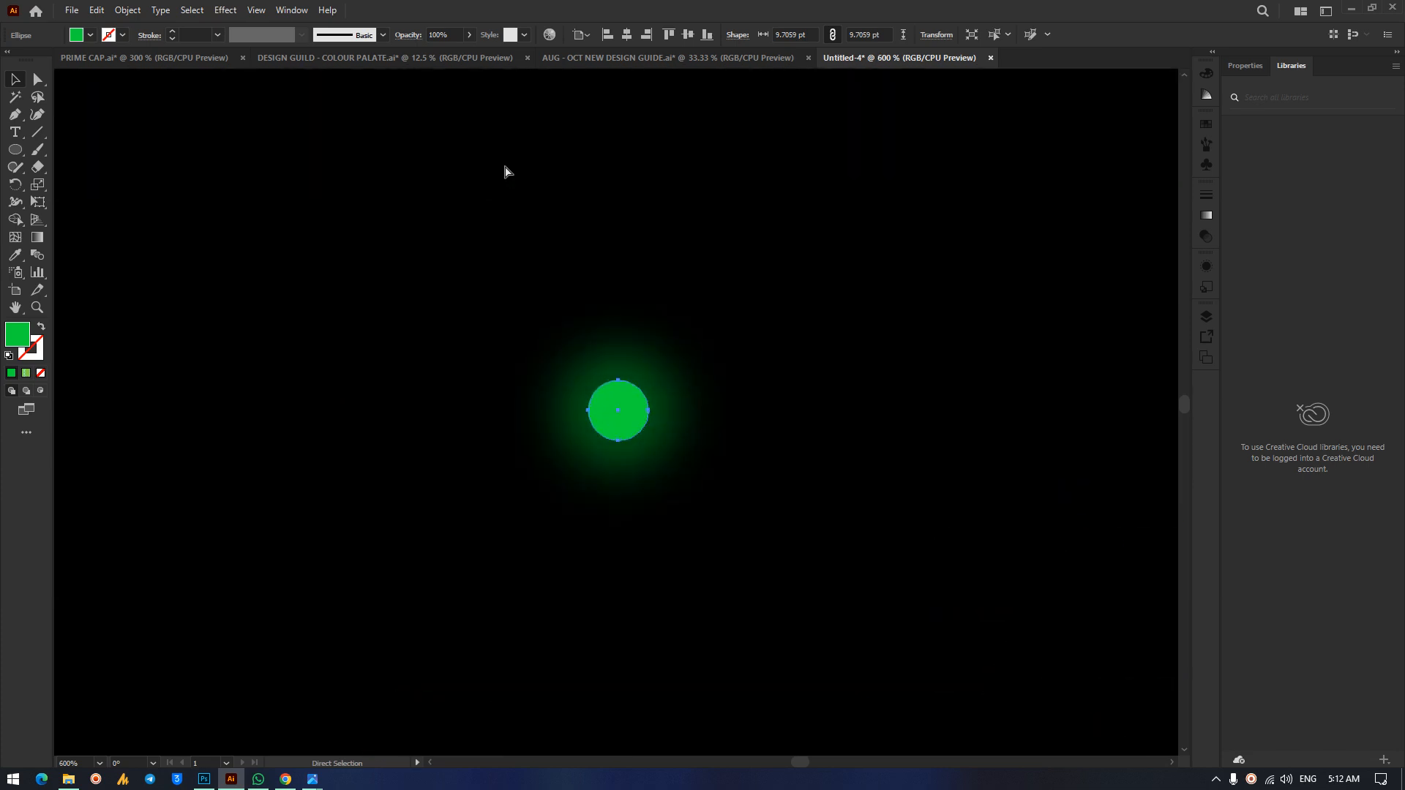
key("v")
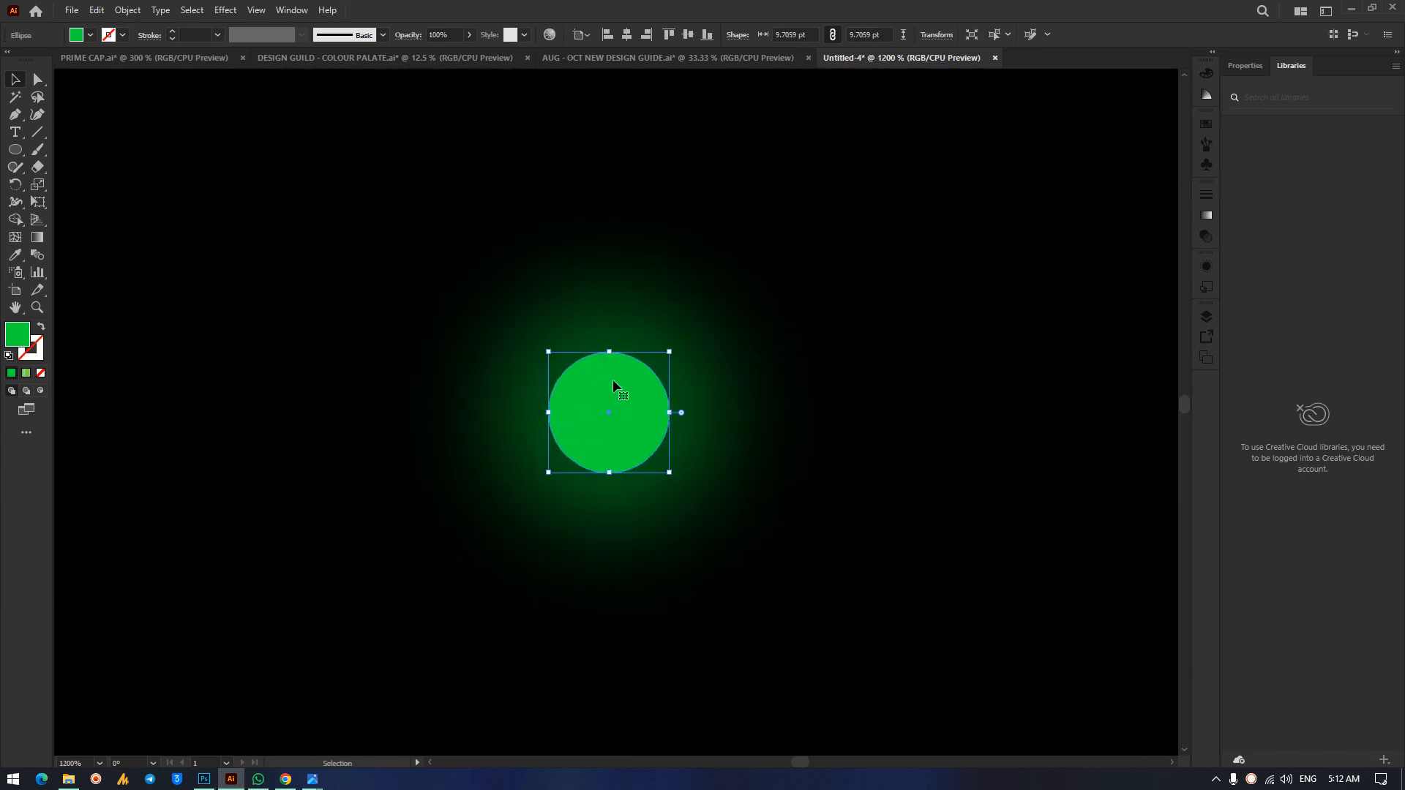
left_click(911, 113)
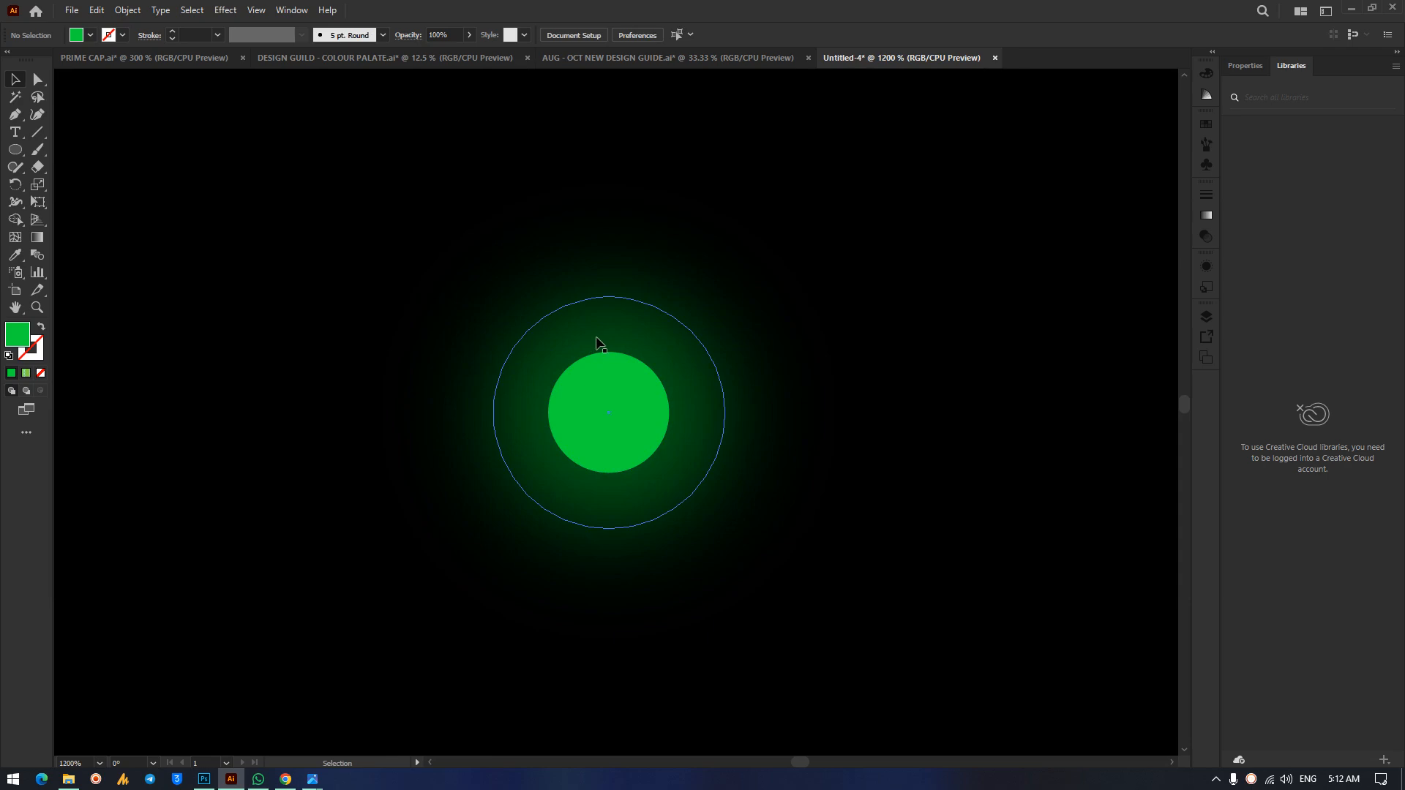
Shrink the blurred glow circle to about 12.5 pt across, keeping it centred behind the solid green circle.
left_click(618, 325)
left_click_drag(609, 298, 617, 361)
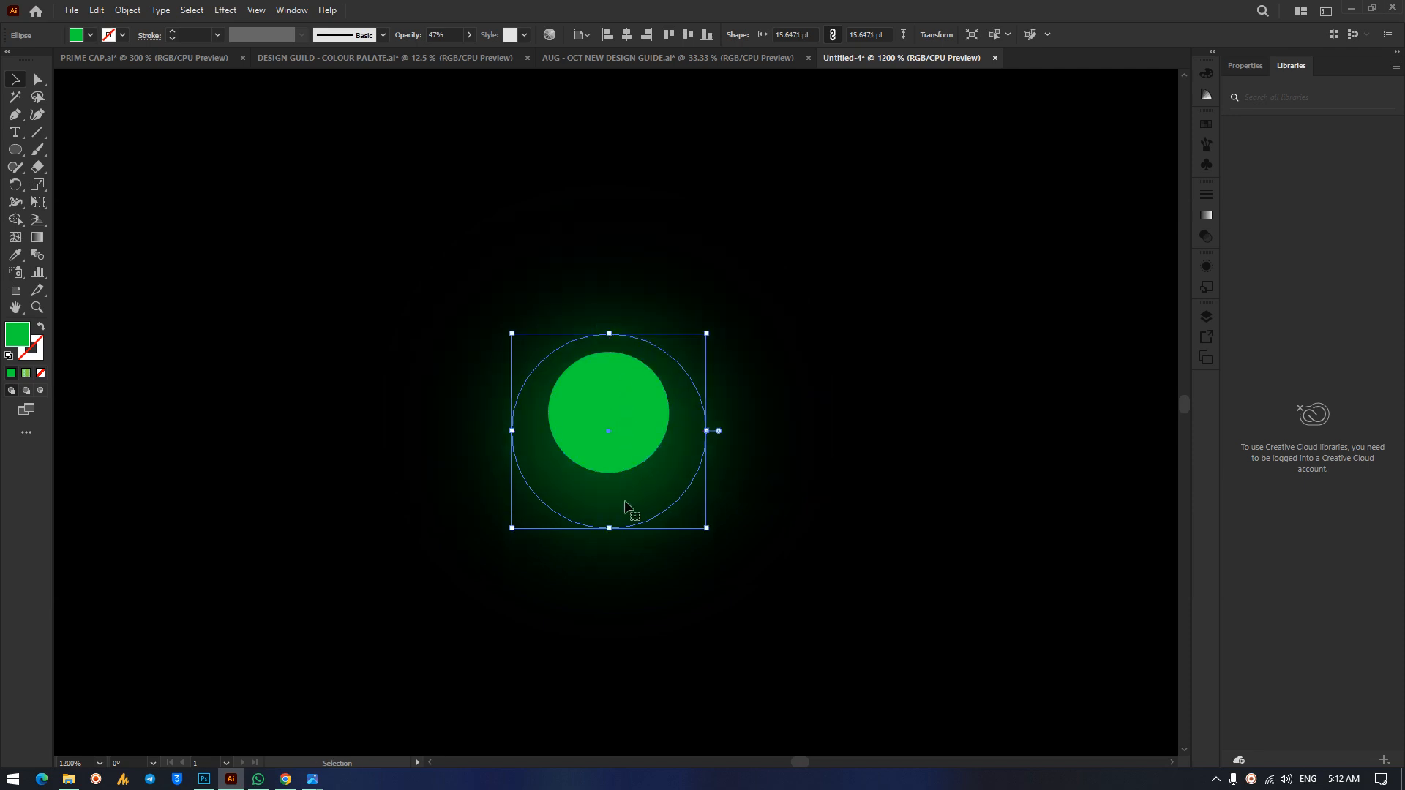
left_click_drag(609, 528, 602, 489)
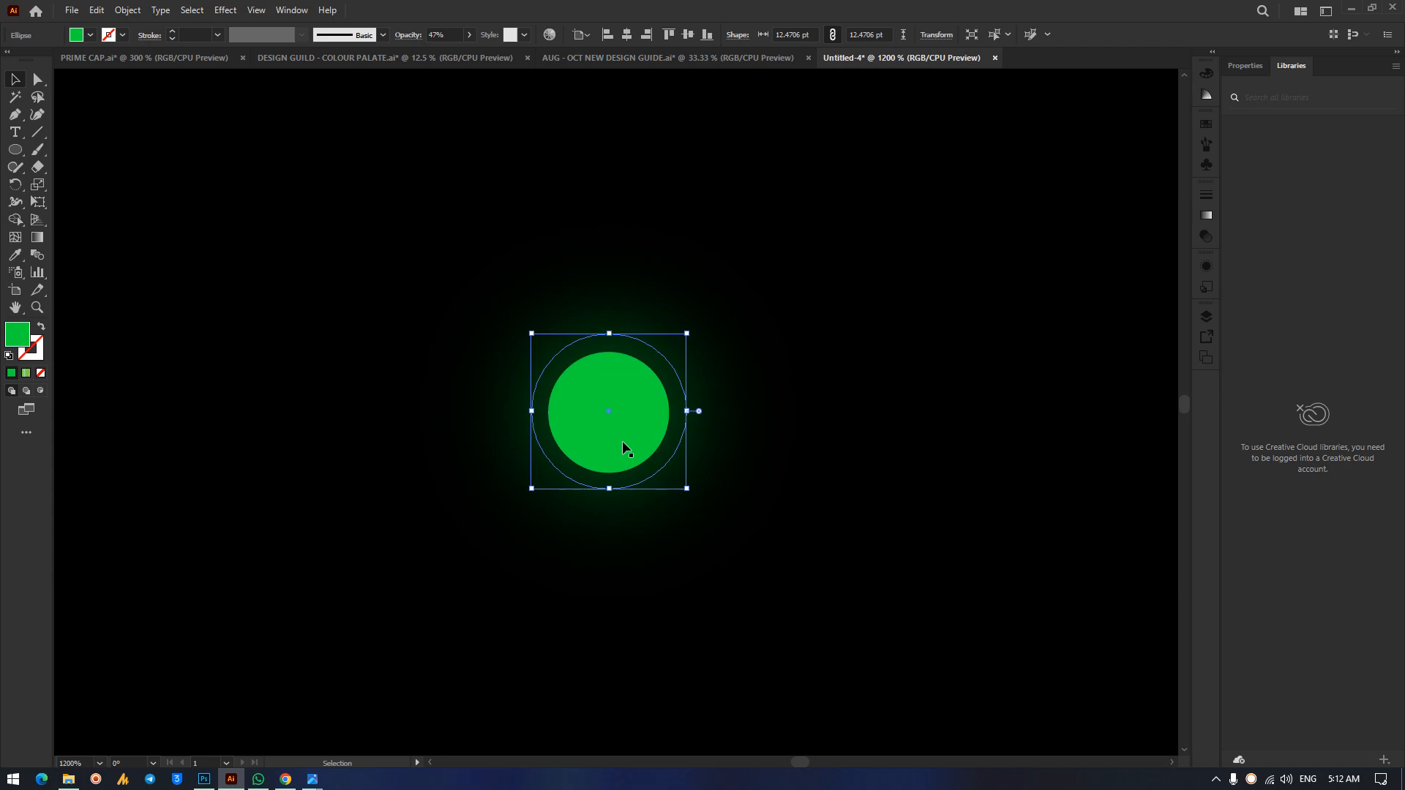
left_click(874, 304)
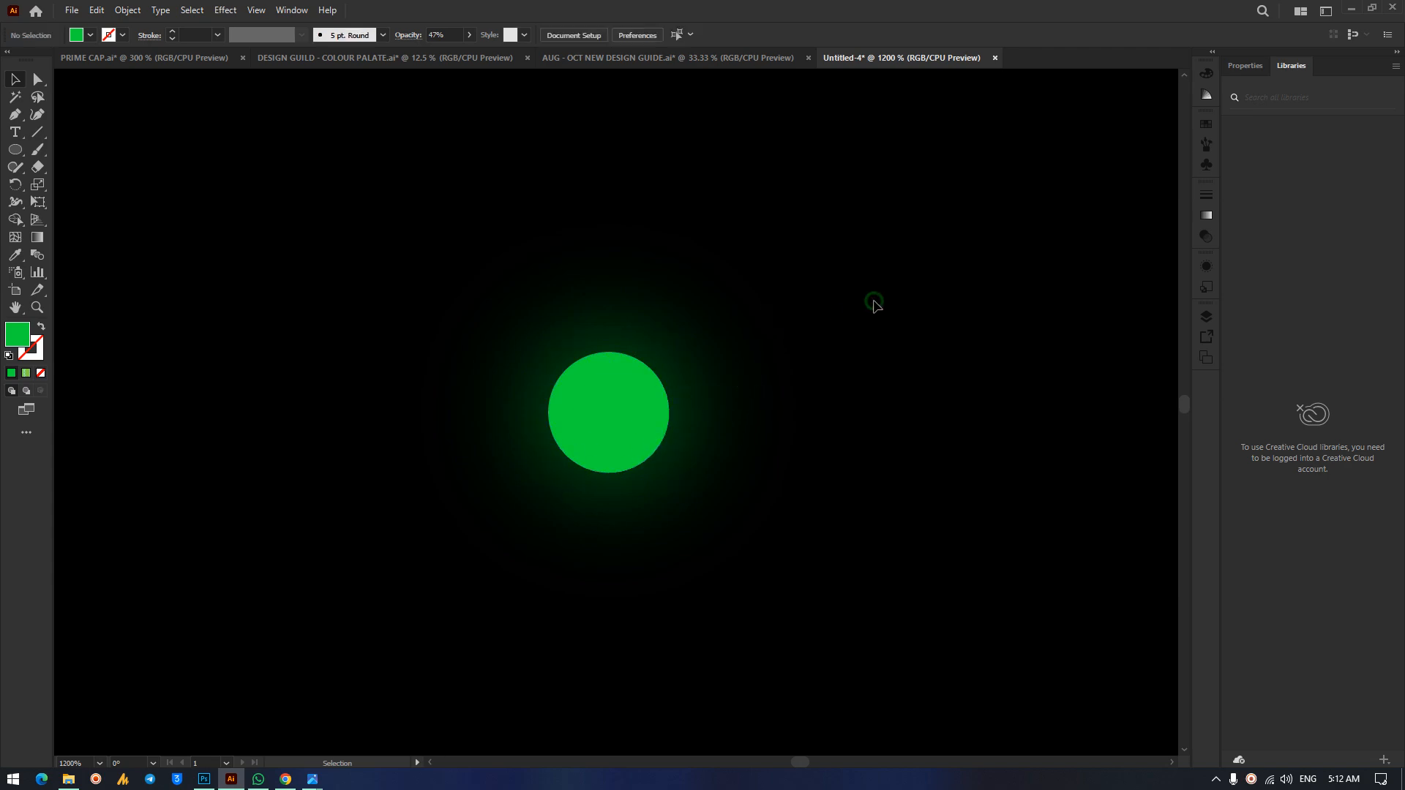
Group the solid green circle with its blurred glow and deselect the group.
left_click_drag(352, 223, 914, 617)
key("a")
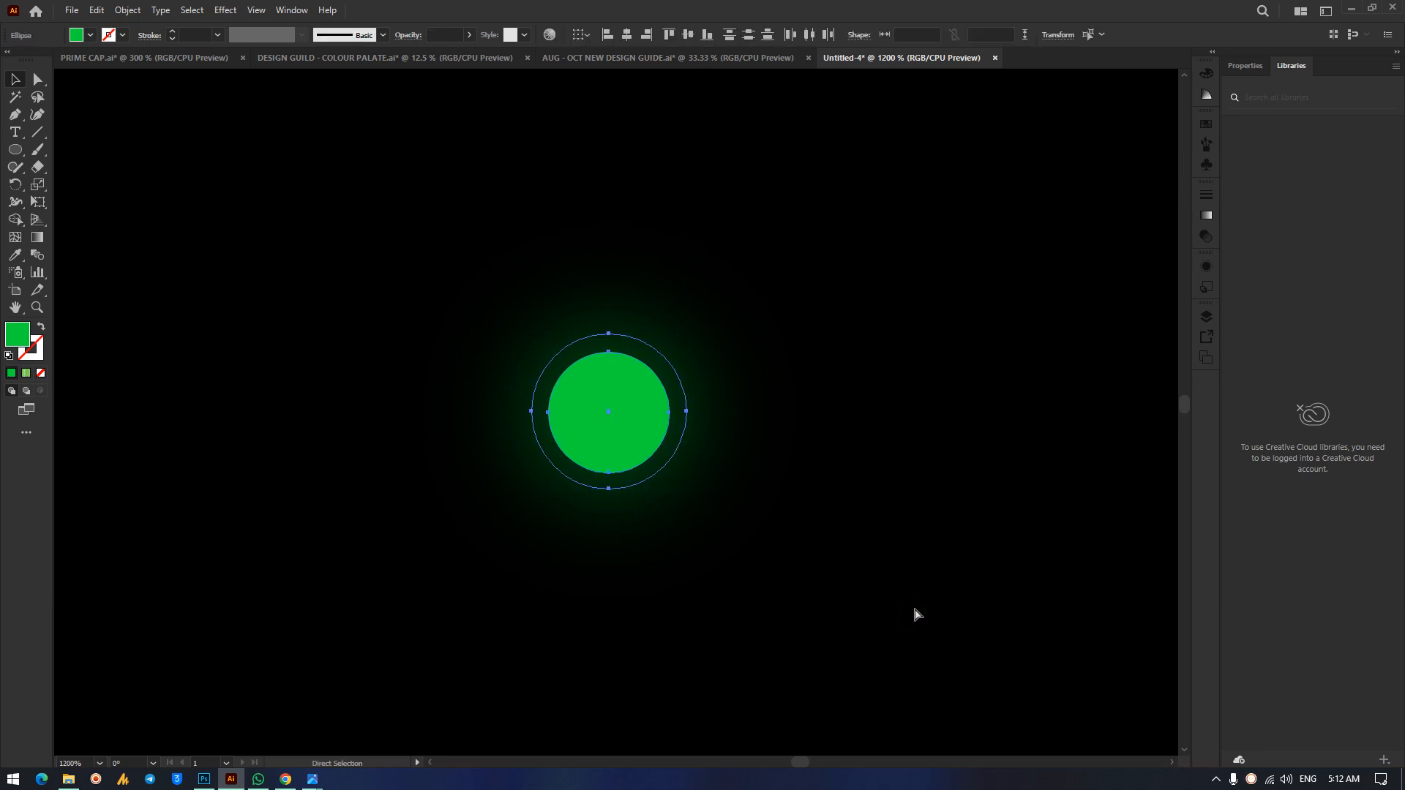
key("v")
left_click(875, 324)
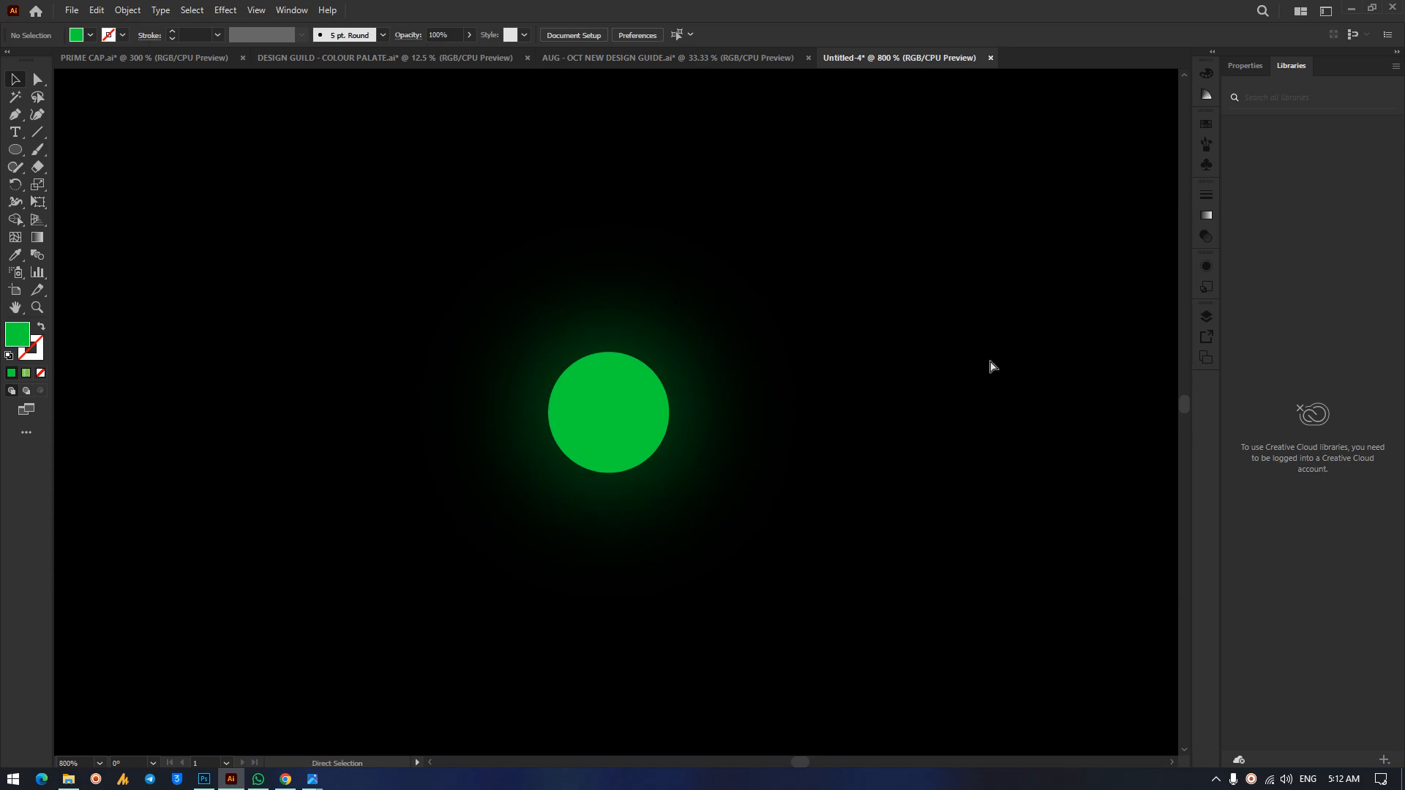
Place the glowing dot on the upper-left corner of the small parallelogram above the logo and scale it to about 8.25 pt across.
key("ctrl+minus")
key("ctrl+minus")
key("ctrl+minus")
scroll(990, 366, "right", 8)
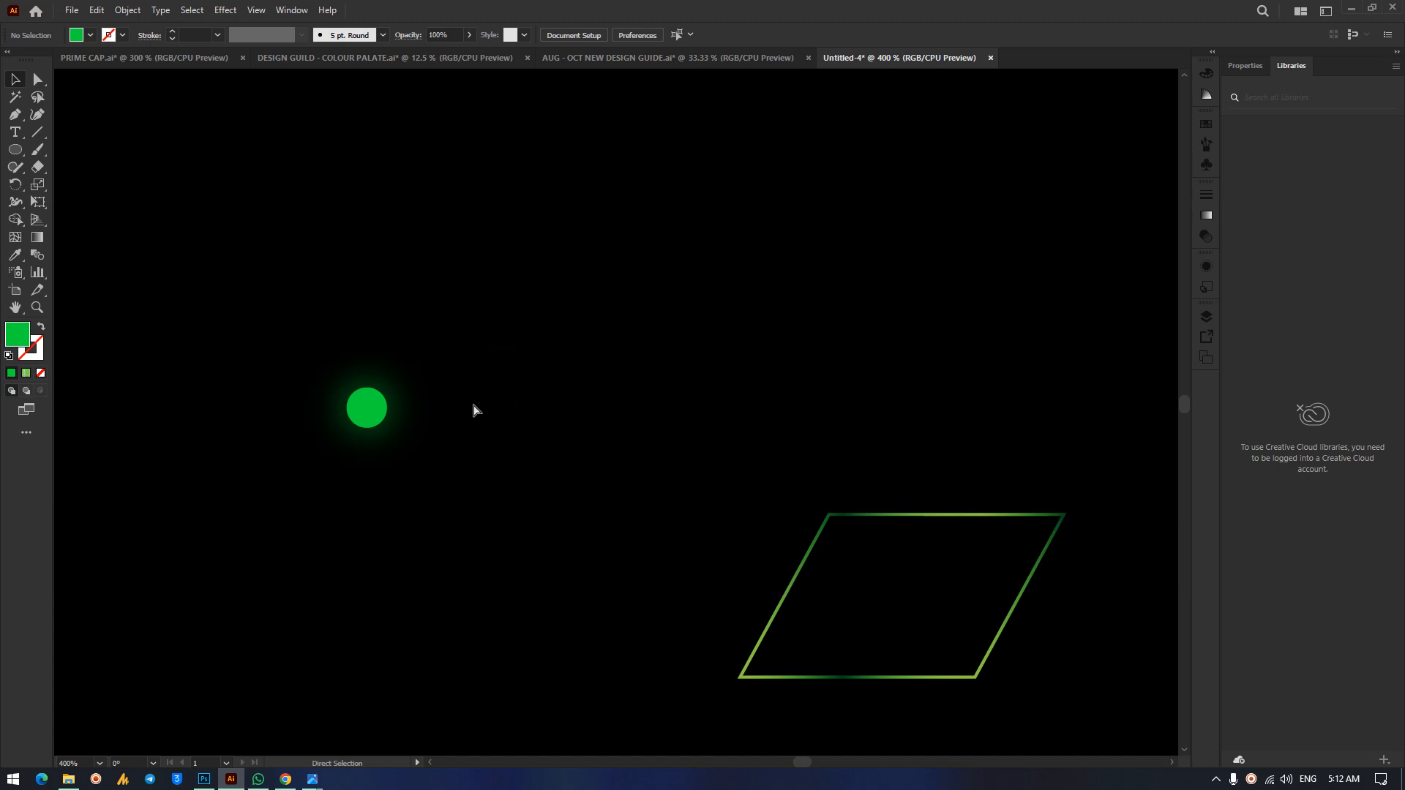
left_click_drag(262, 407, 724, 518)
left_click(677, 377)
scroll(769, 454, "down", 6)
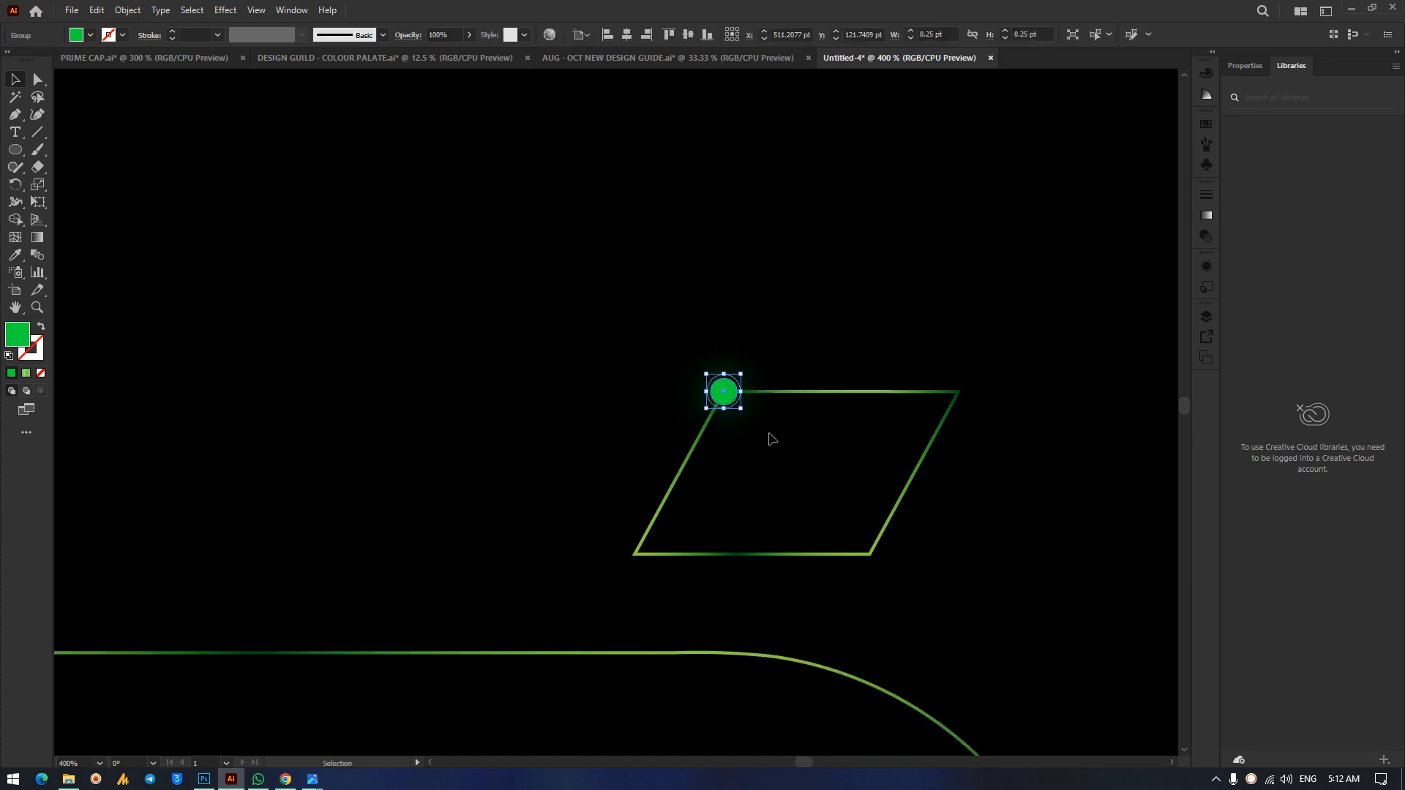
left_click(832, 204)
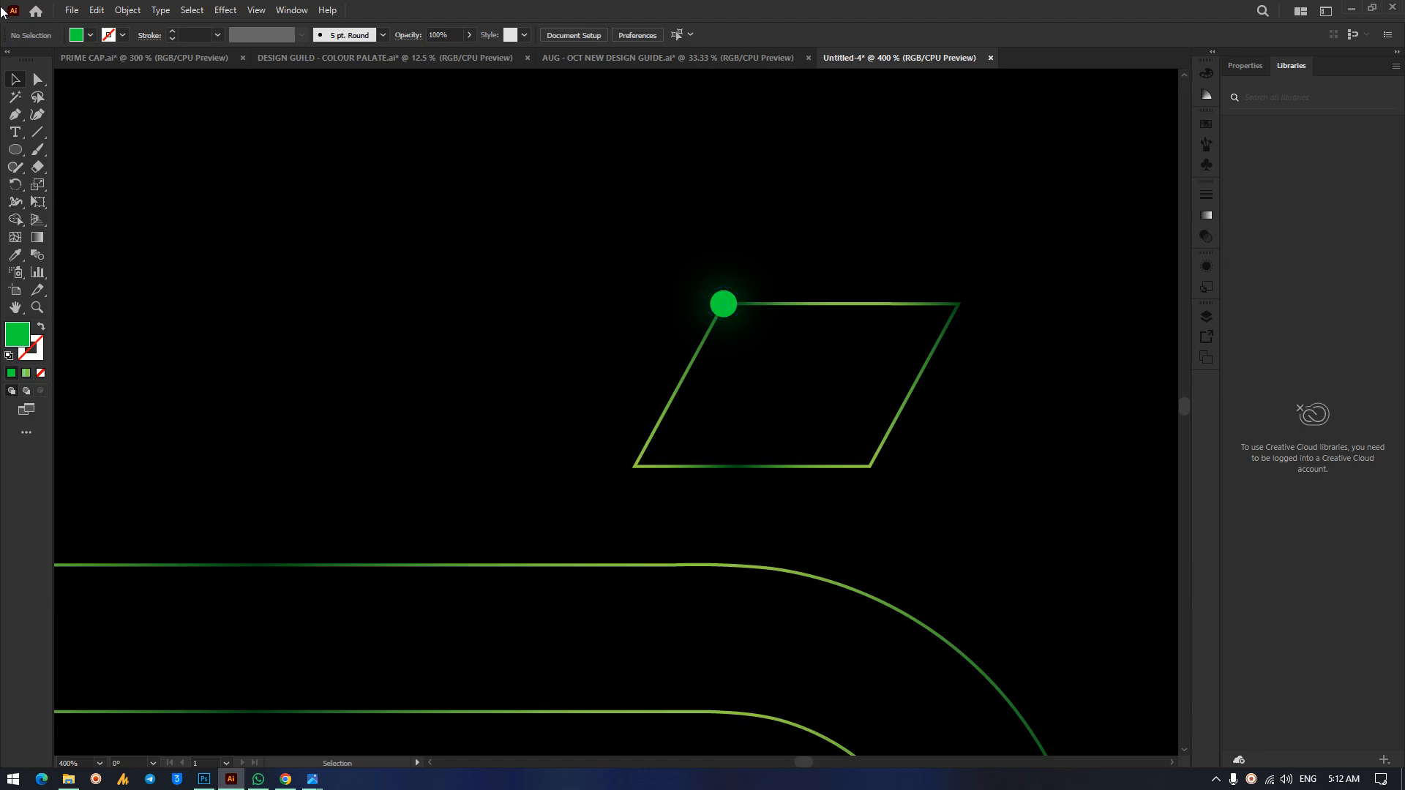
Raise the opacity of the blurred glow circle inside the grouped dot to 76%.
left_click(38, 79)
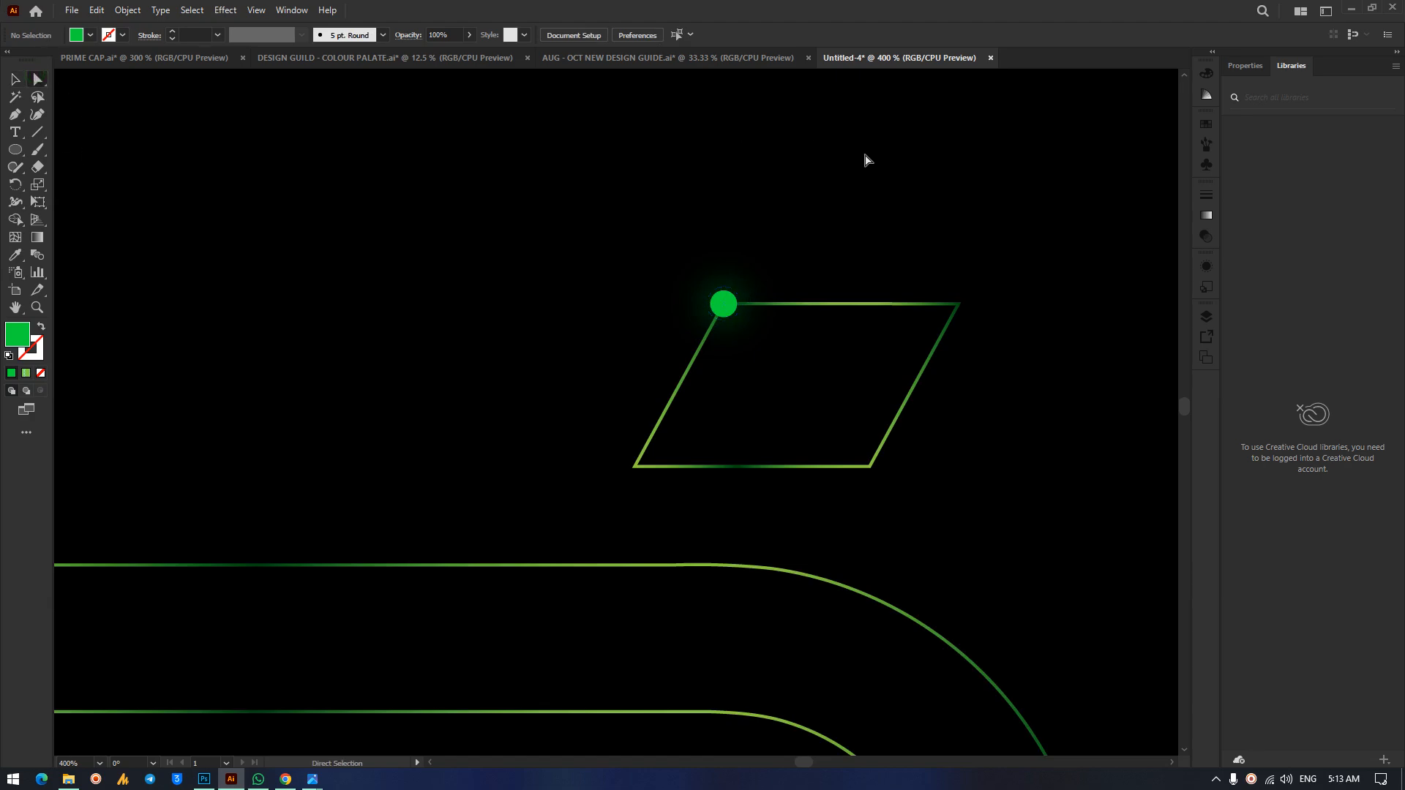
left_click(731, 289)
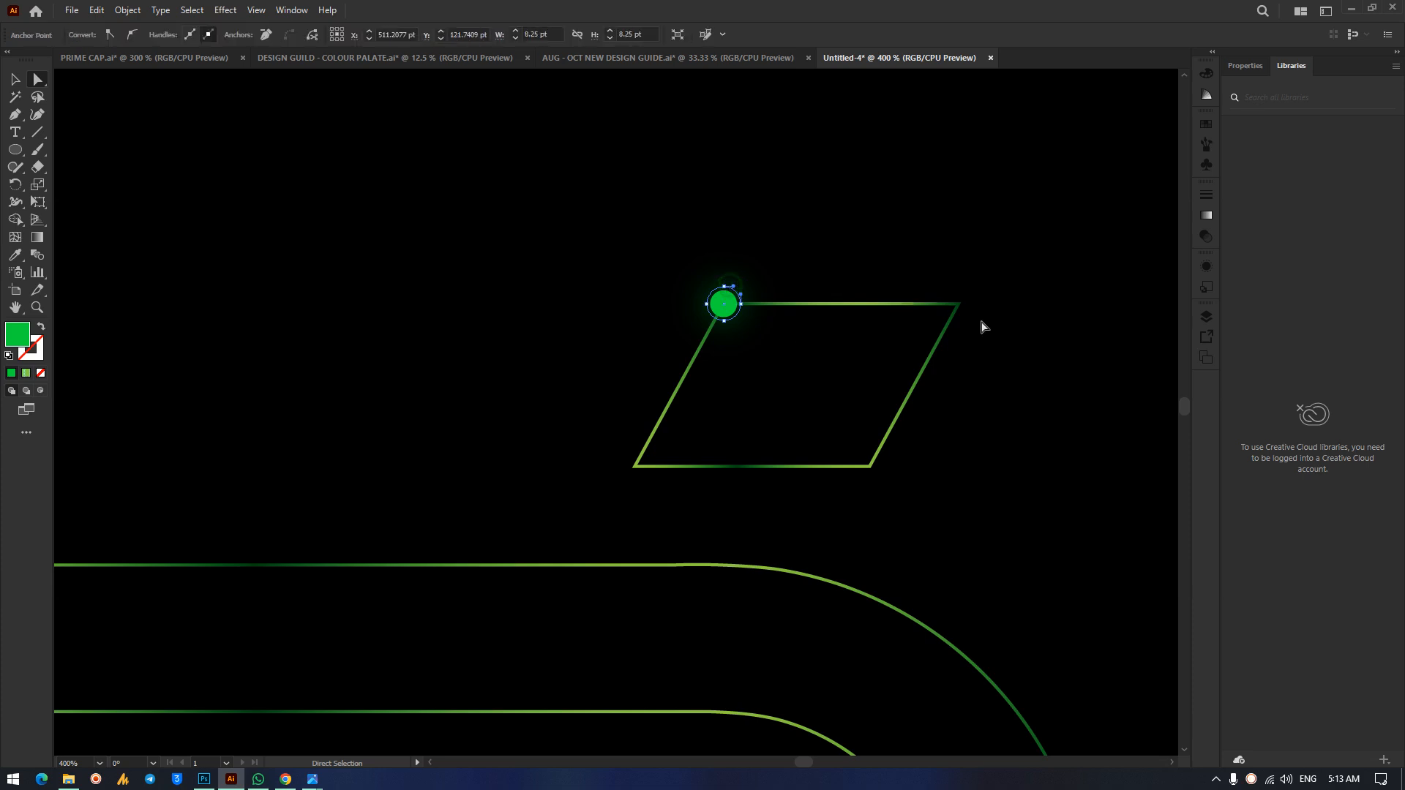
left_click(1201, 236)
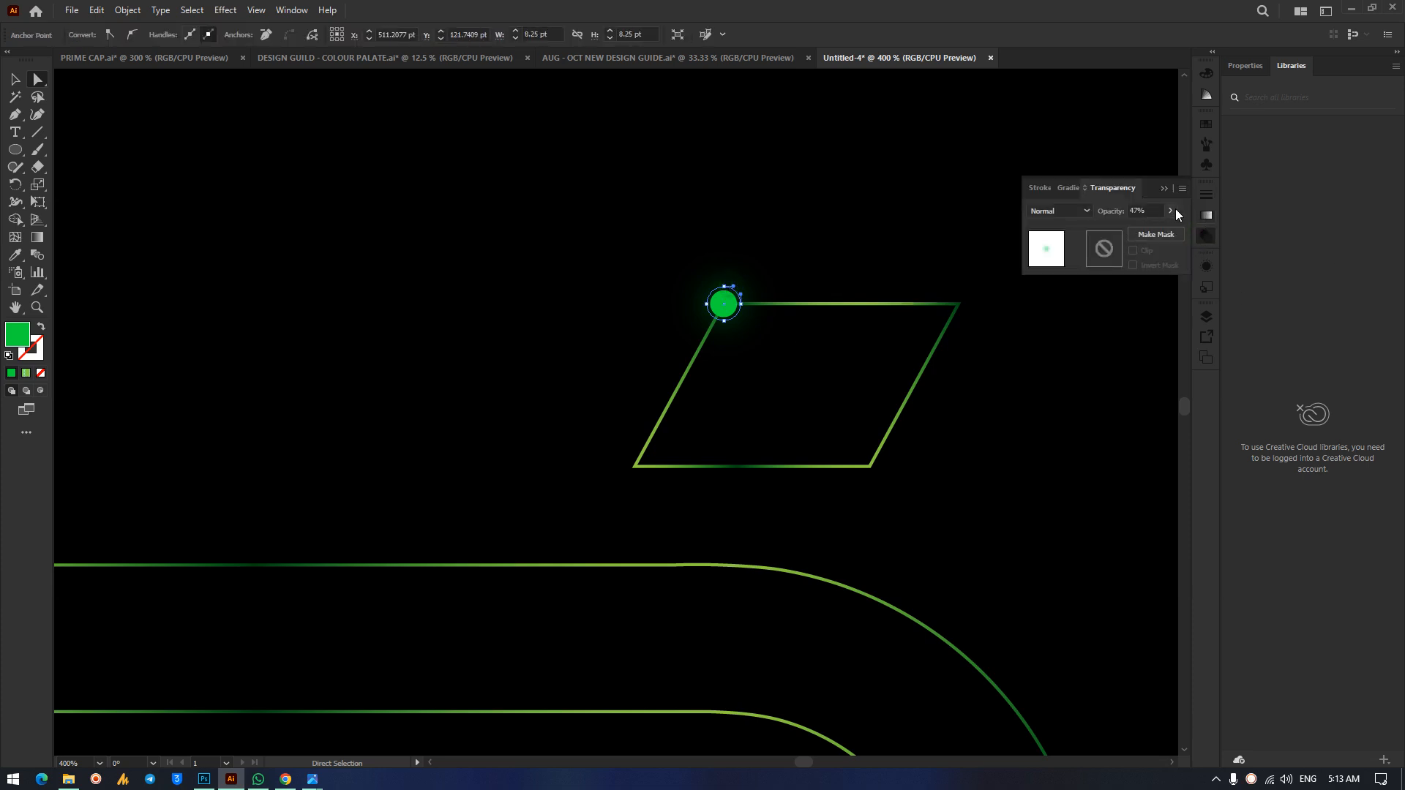
left_click(1172, 213)
left_click(1164, 189)
left_click(616, 193)
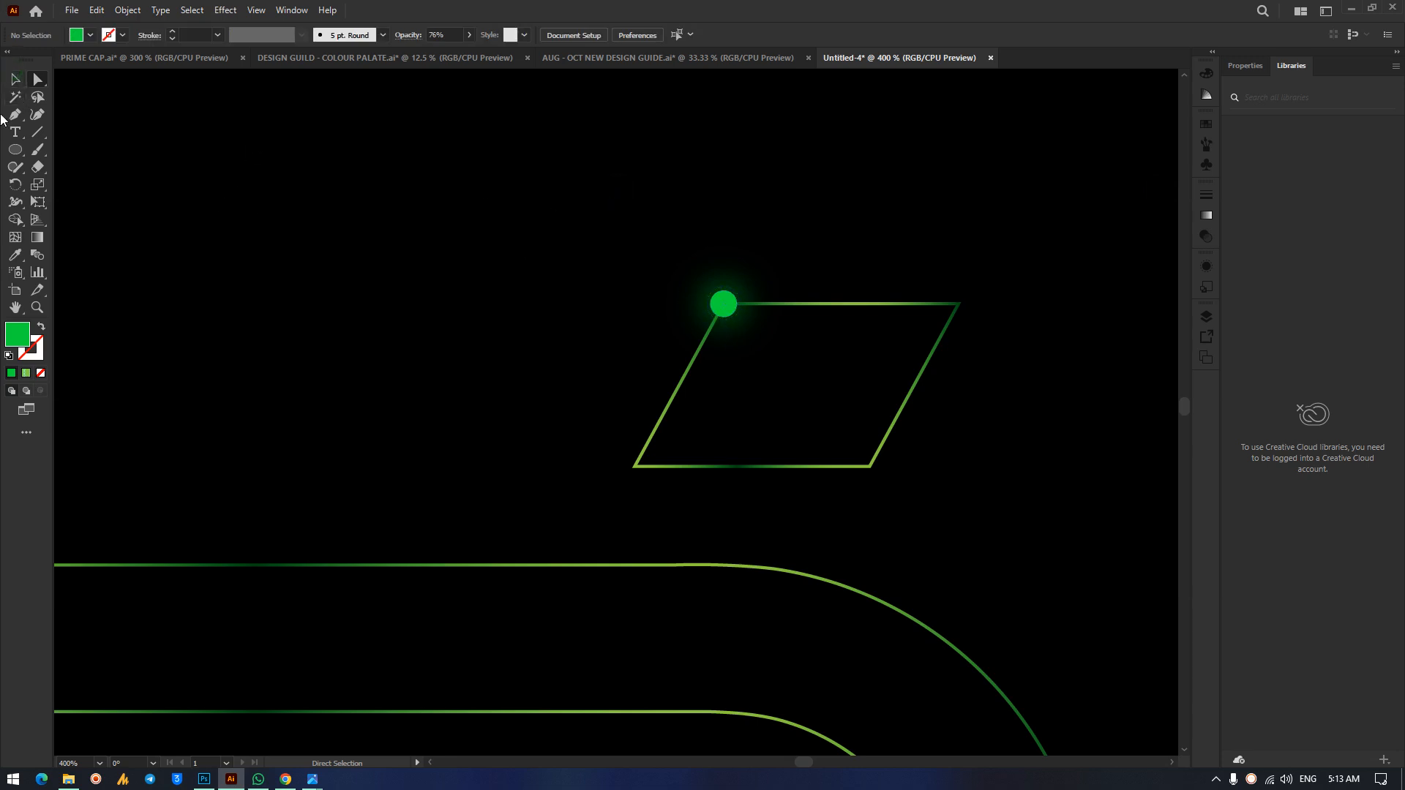
Duplicate the glowing dot onto the parallelogram's other three corners and deselect it.
left_click(16, 78)
left_click_drag(722, 300, 871, 468)
left_click_drag(589, 461, 637, 466)
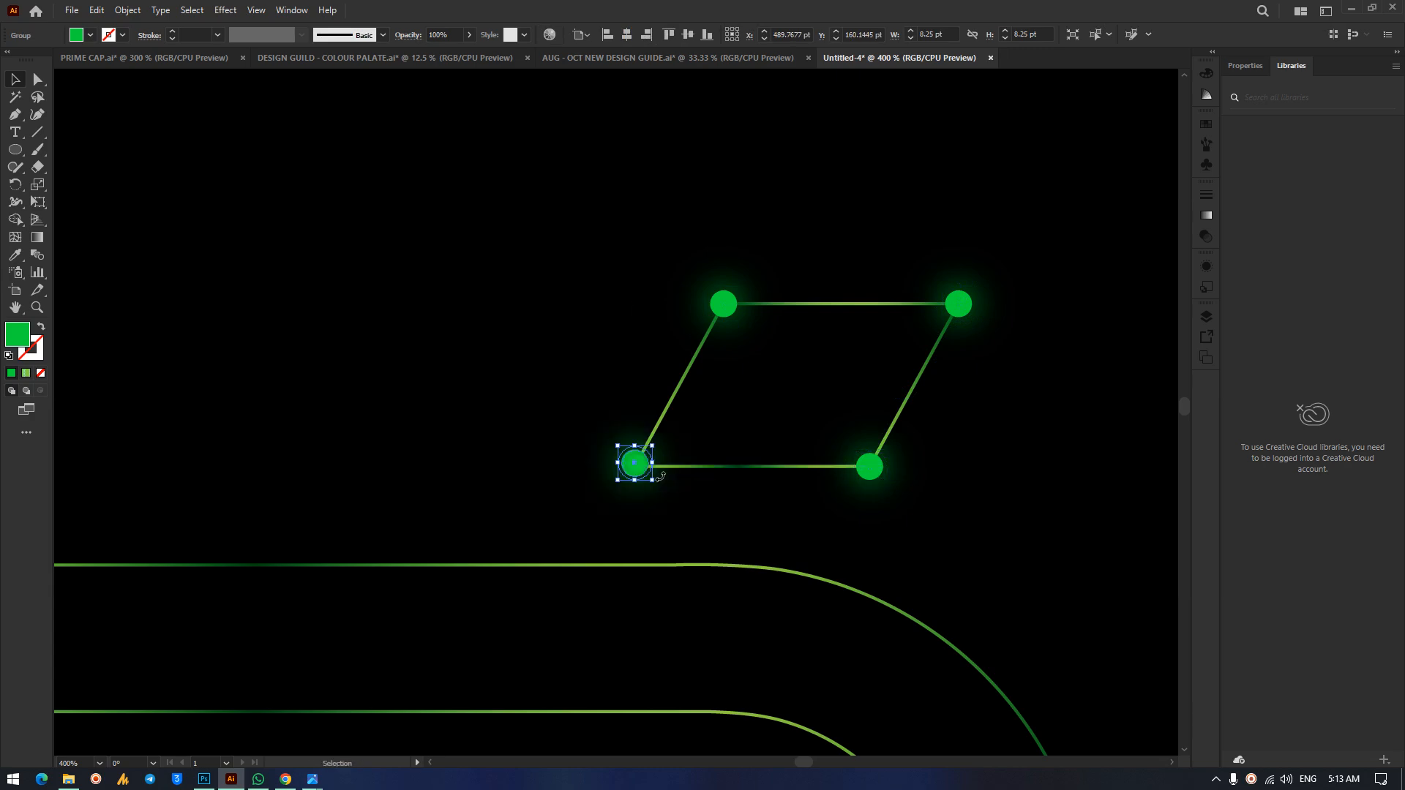
key("ctrl+minus")
key("ctrl+minus")
key("ctrl+minus")
key("ctrl+minus")
key("ctrl+minus")
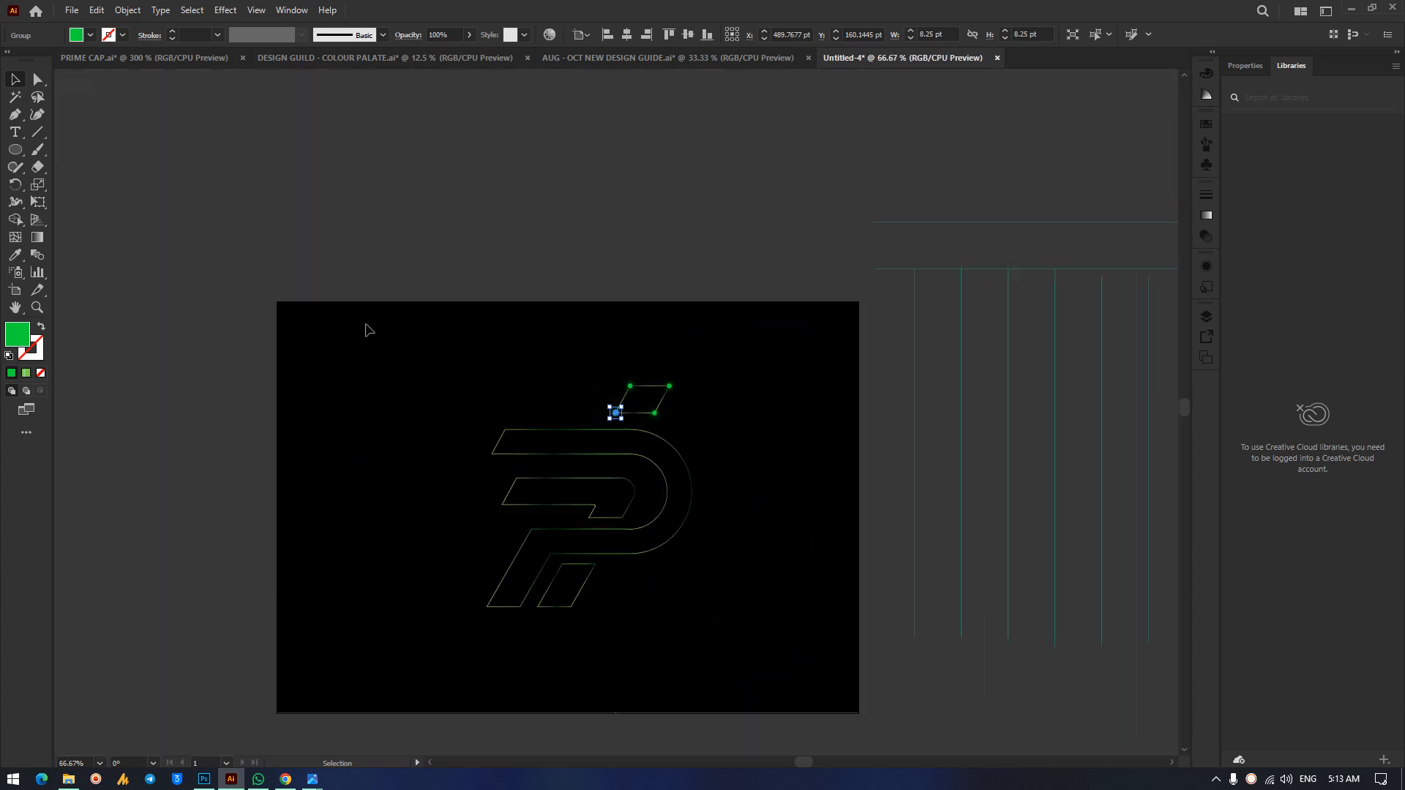
left_click(368, 331)
Delete only the solid green circle from the glowing dot on the parallelogram's lower-left corner.
key("ctrl+plus")
key("ctrl+plus")
key("ctrl+plus")
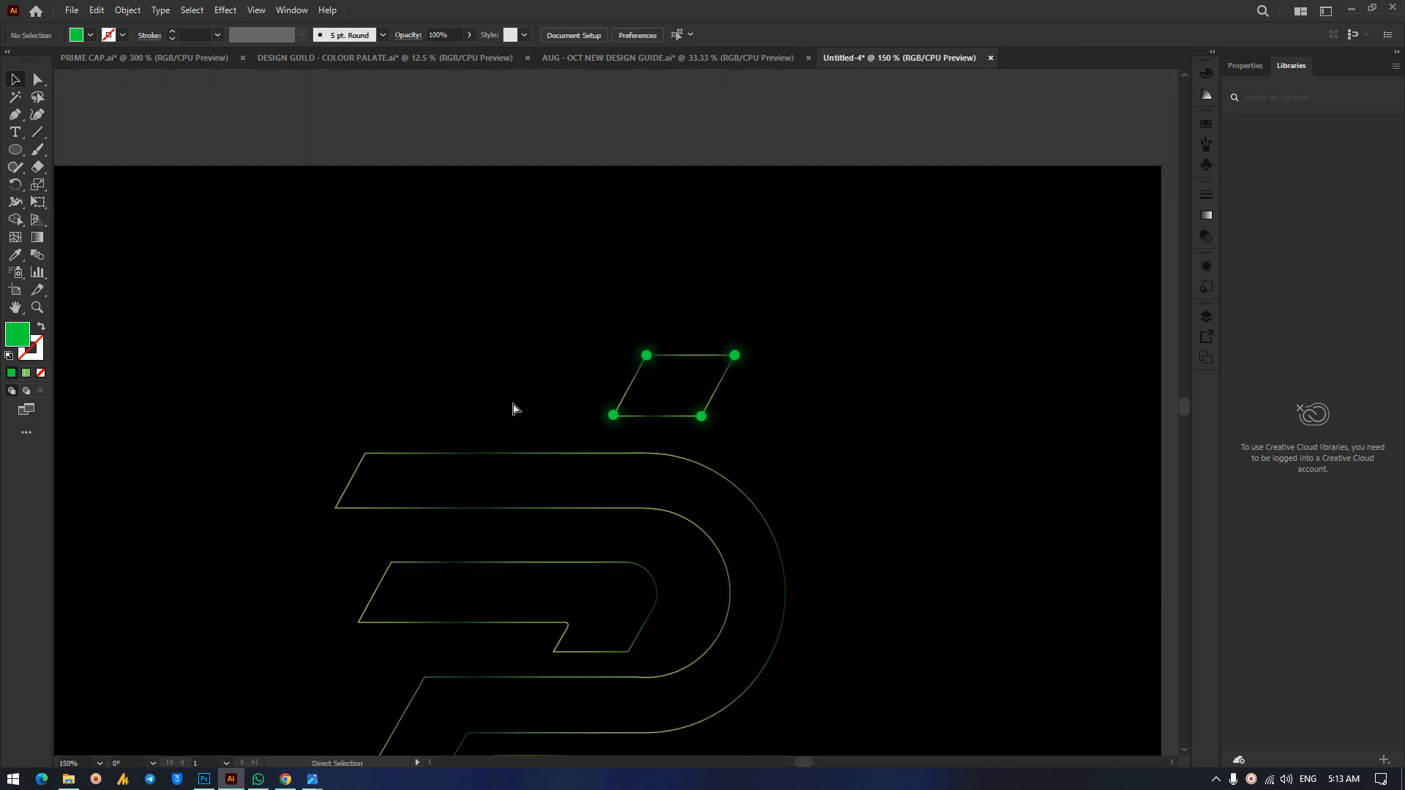
scroll(510, 333, "down", 5)
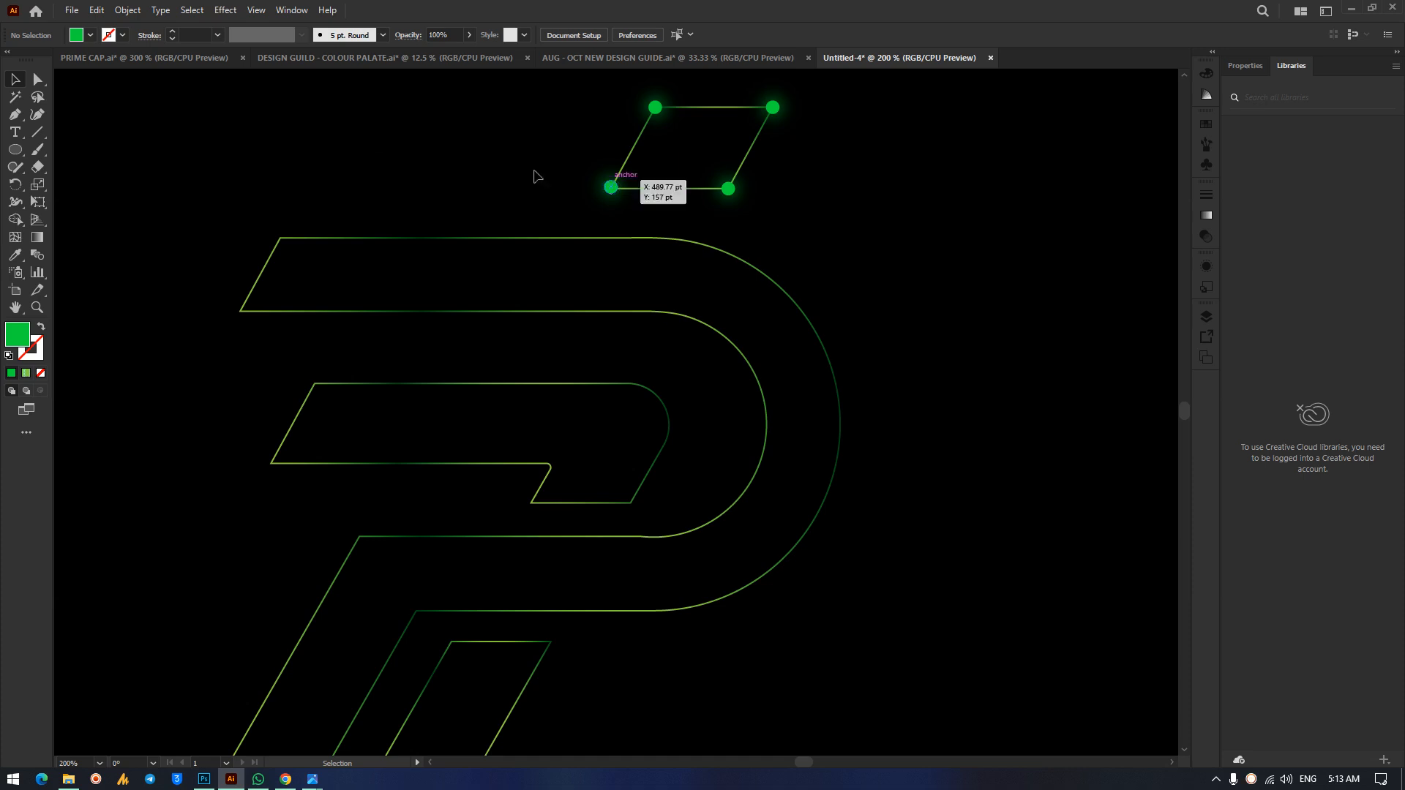
left_click(41, 83)
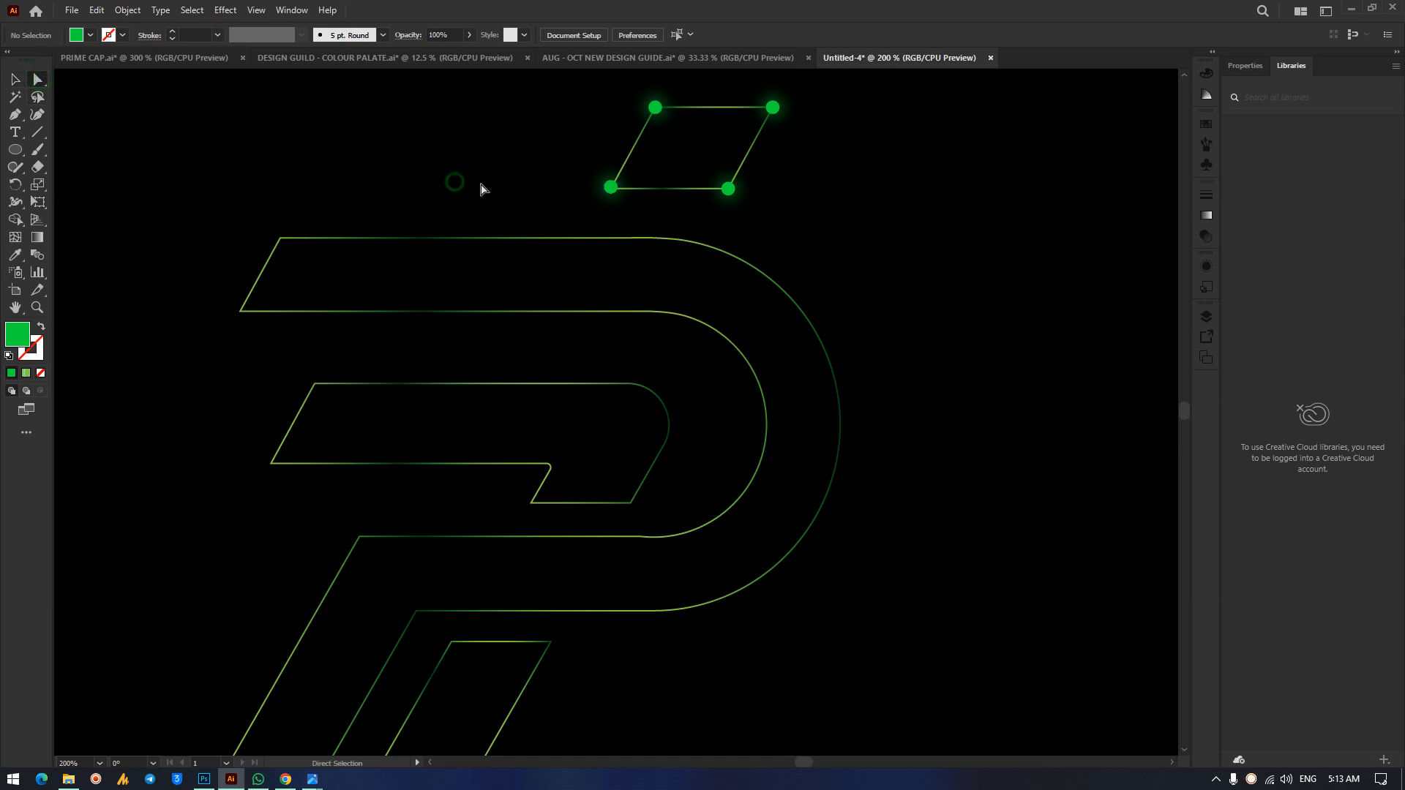
left_click(612, 189)
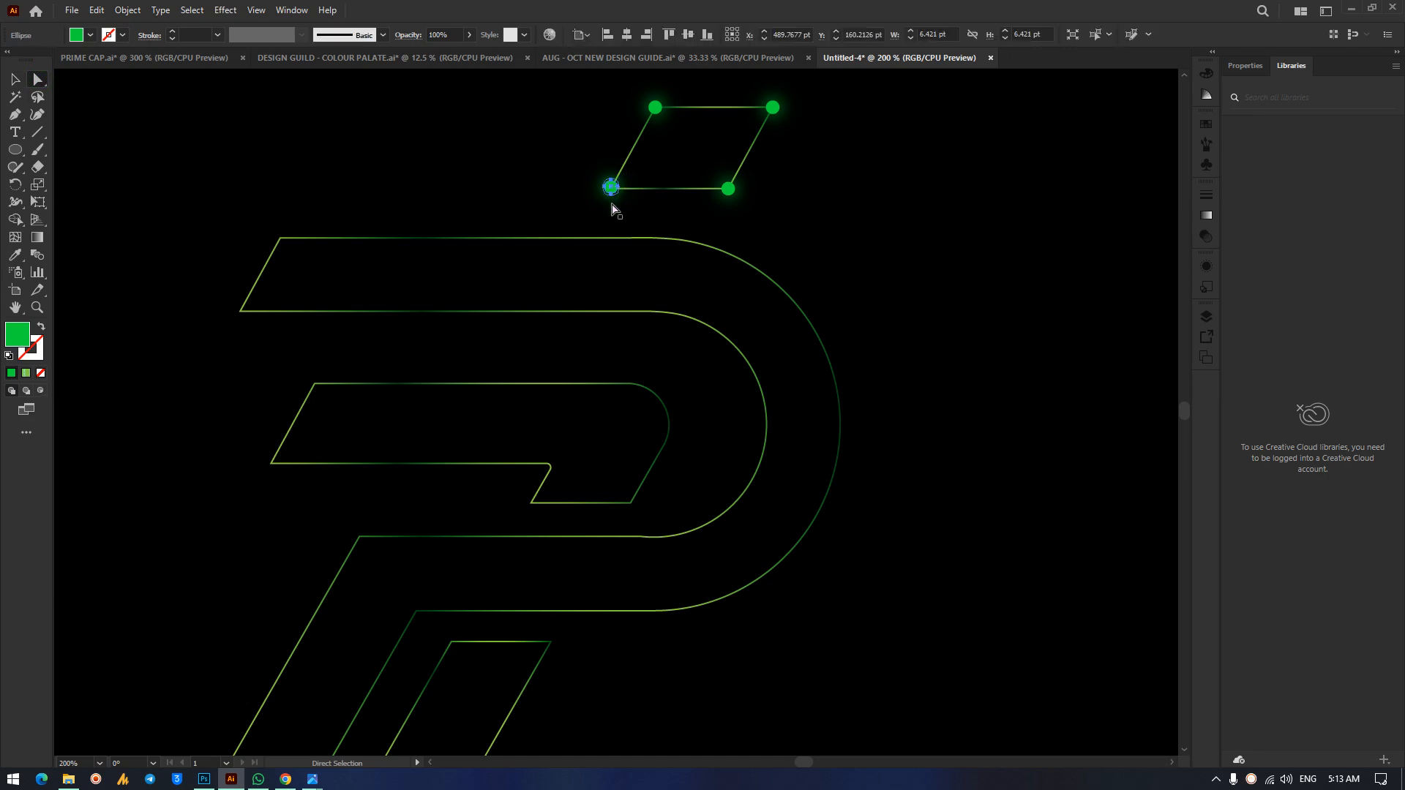
left_click(16, 79)
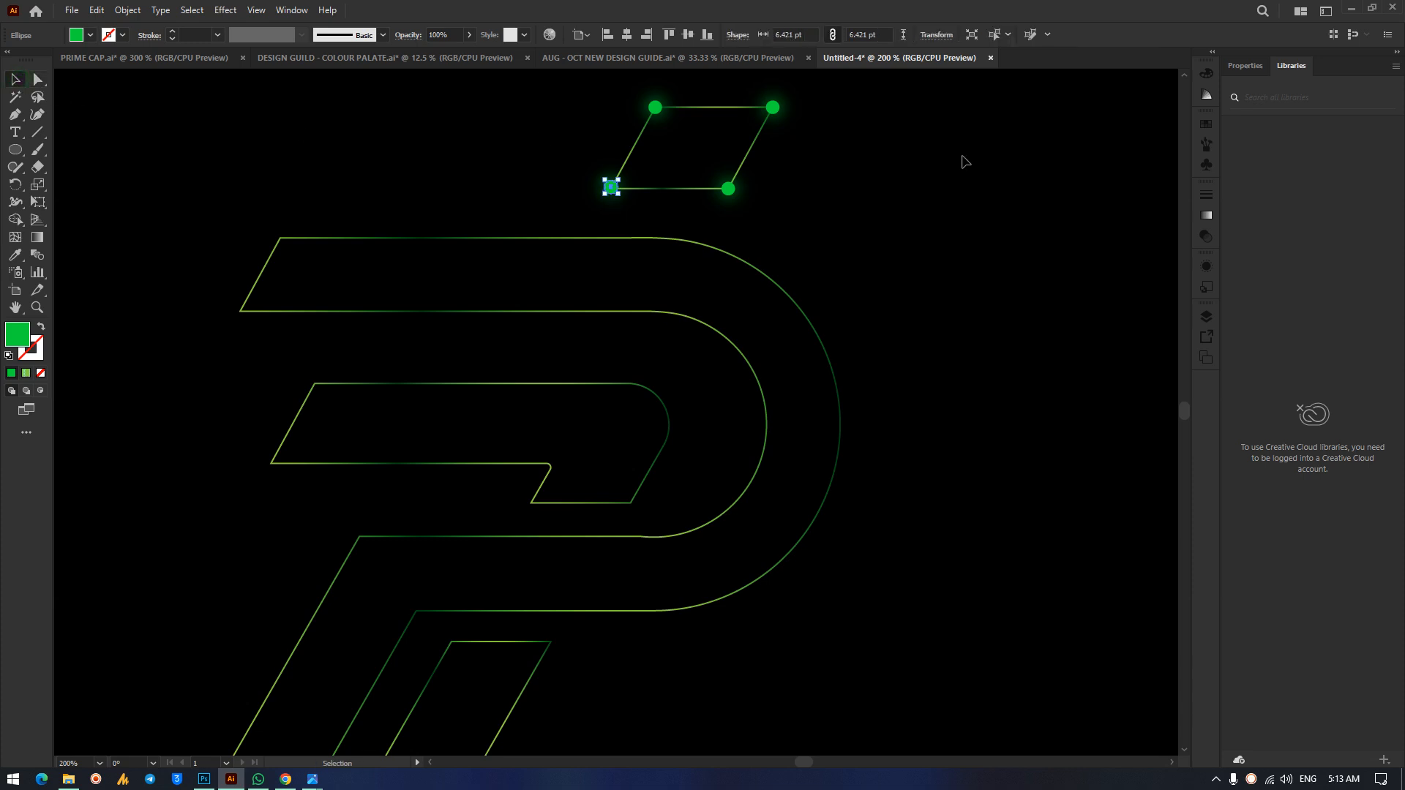
key("ctrl+equal")
key("ctrl+equal")
key("ctrl+equal")
key("Delete")
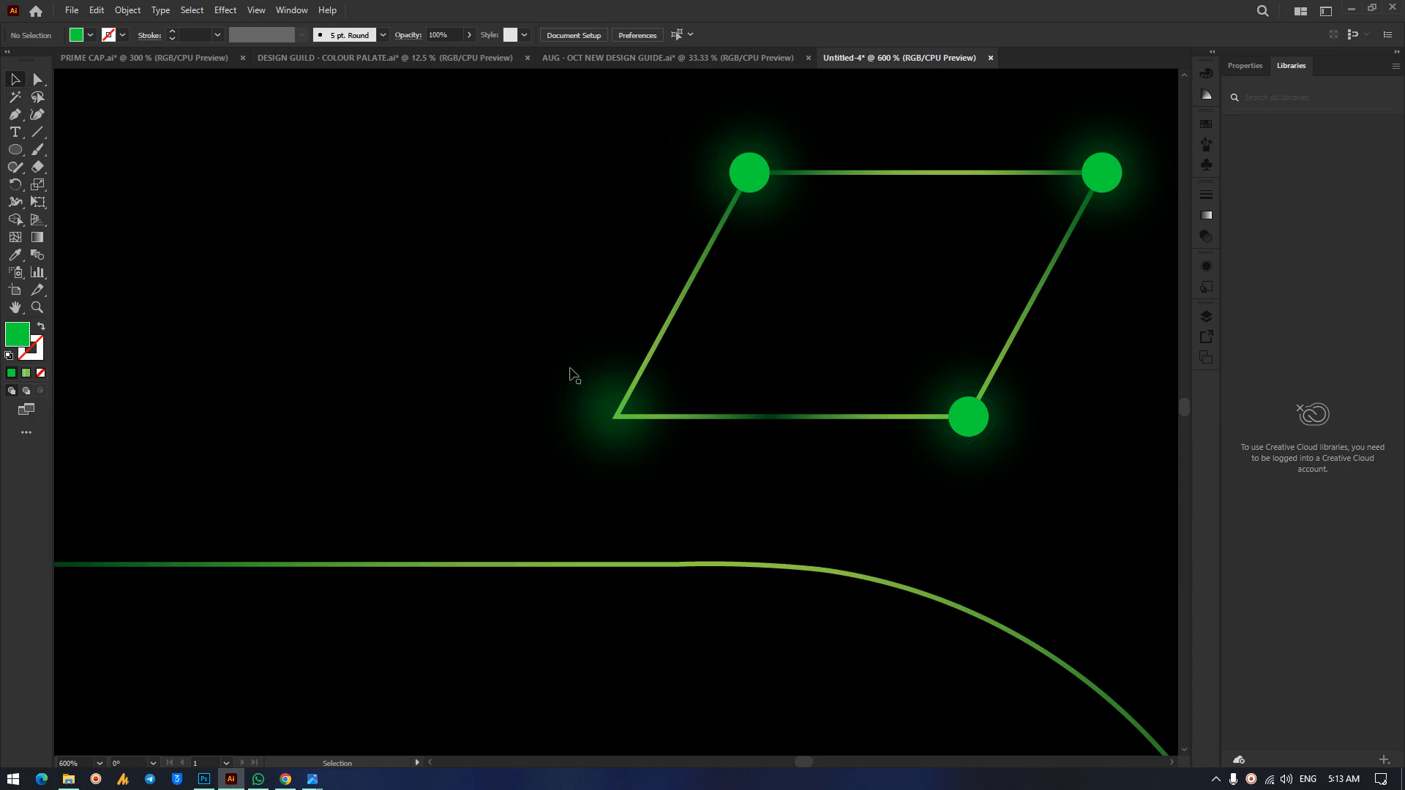
Delete the leftover glow at the small parallelogram's lower-left corner and the glowing dots at its lower-right and upper-right corners.
left_click(606, 421)
key("Delete")
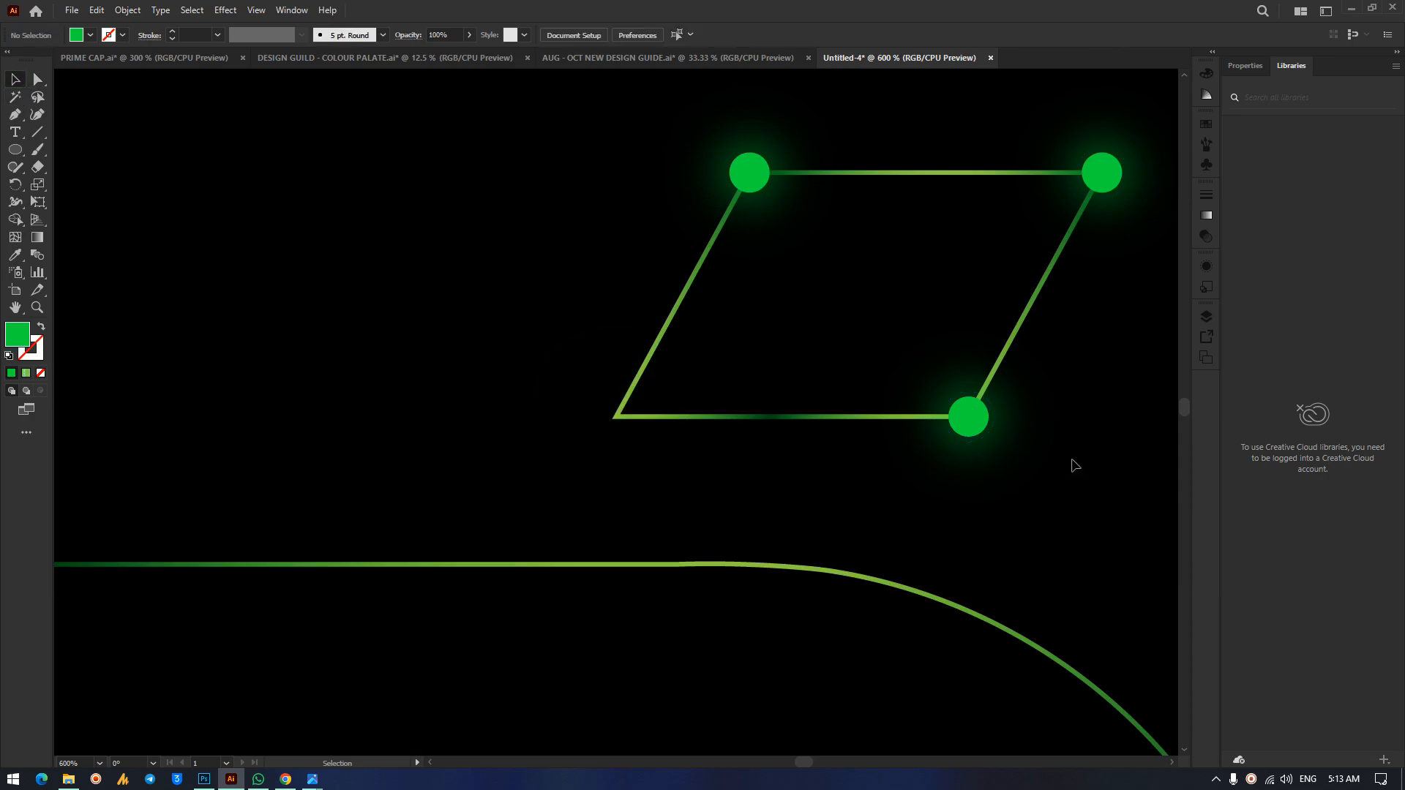
left_click(963, 423)
key("Delete")
left_click(1107, 183)
key("Delete")
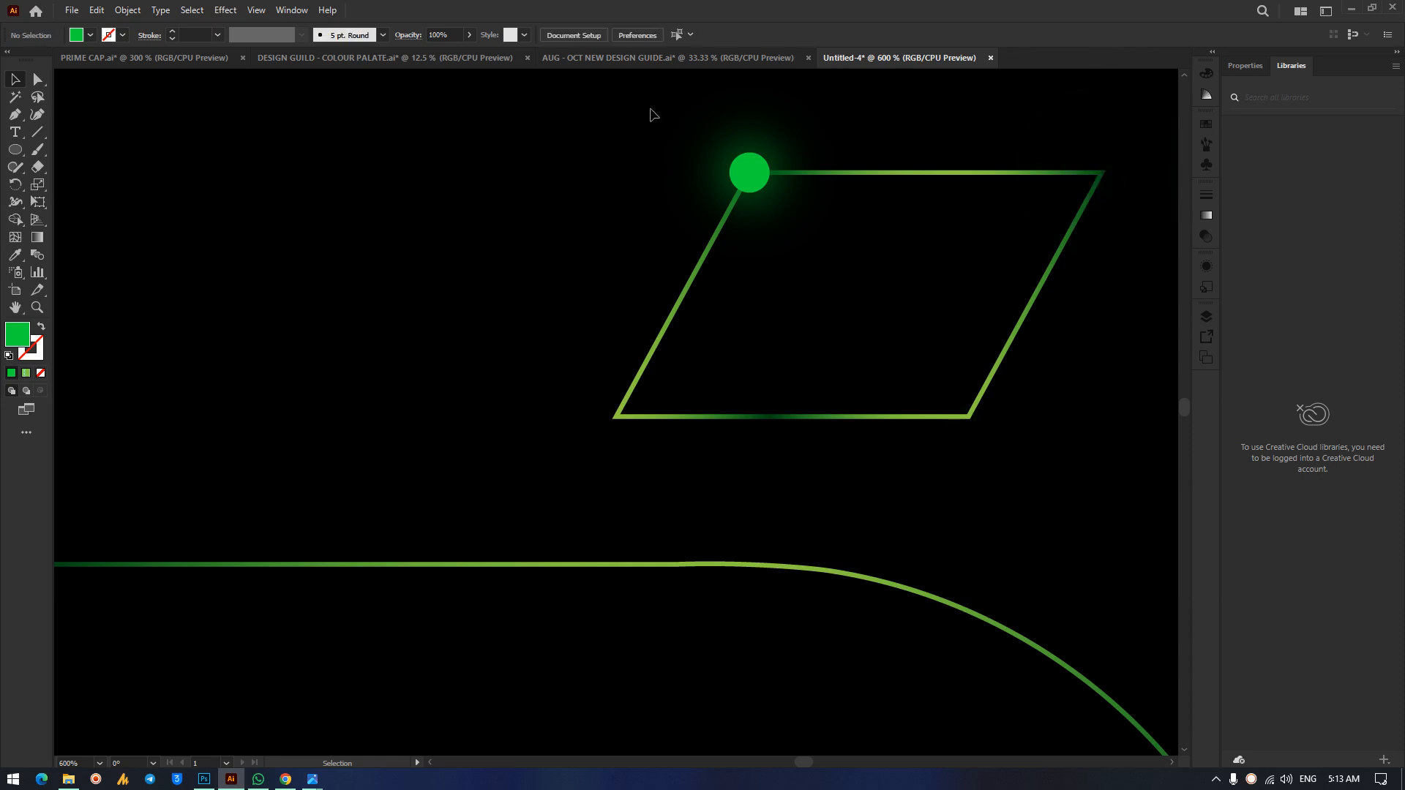
Scale the remaining glowing dot down to about 5.57 pt across and duplicate it onto the small parallelogram's other three corners.
left_click(737, 174)
left_click_drag(750, 155, 616, 417)
left_click(574, 166)
scroll(653, 330, "down", 3)
scroll(655, 325, "down", 4)
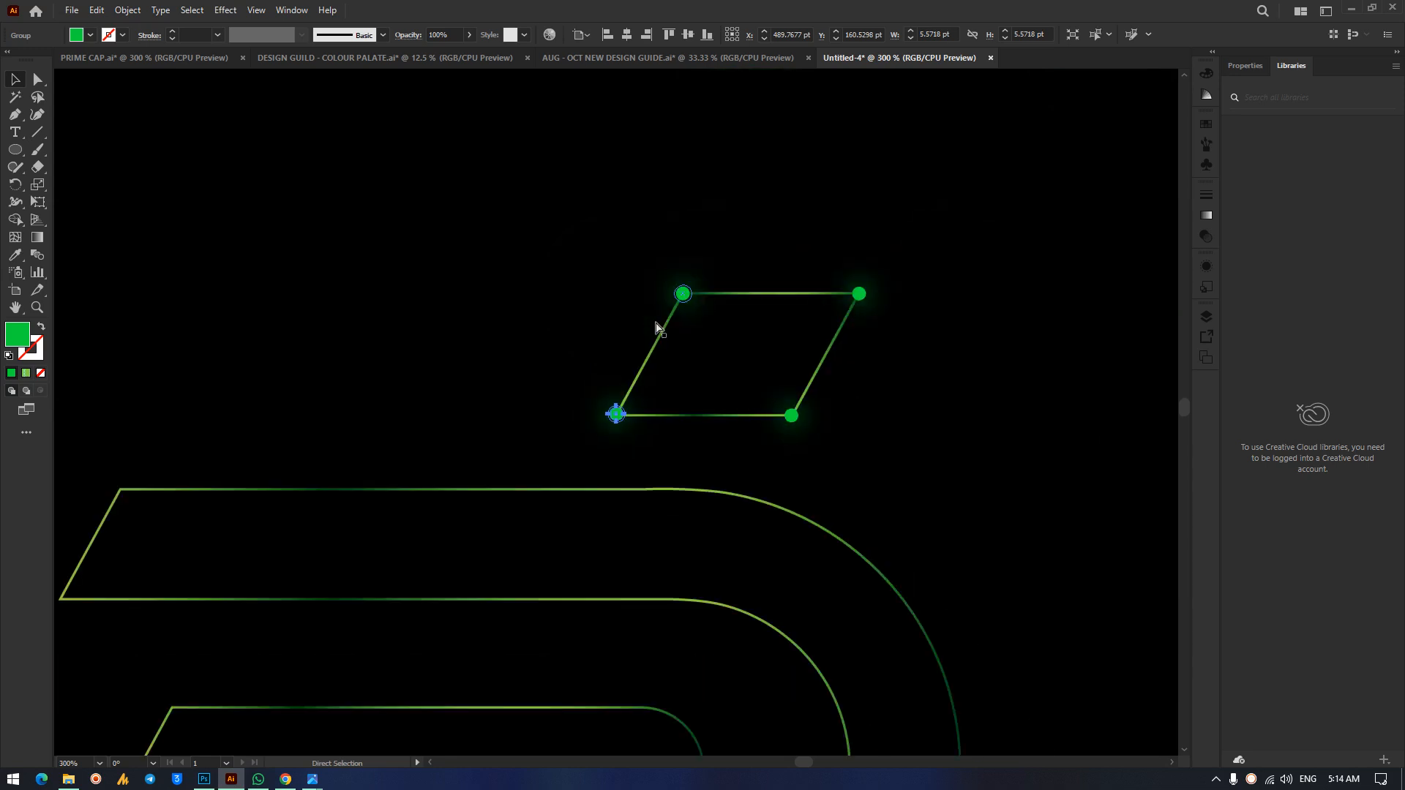
scroll(578, 294, "down", 2)
scroll(579, 295, "down", 3)
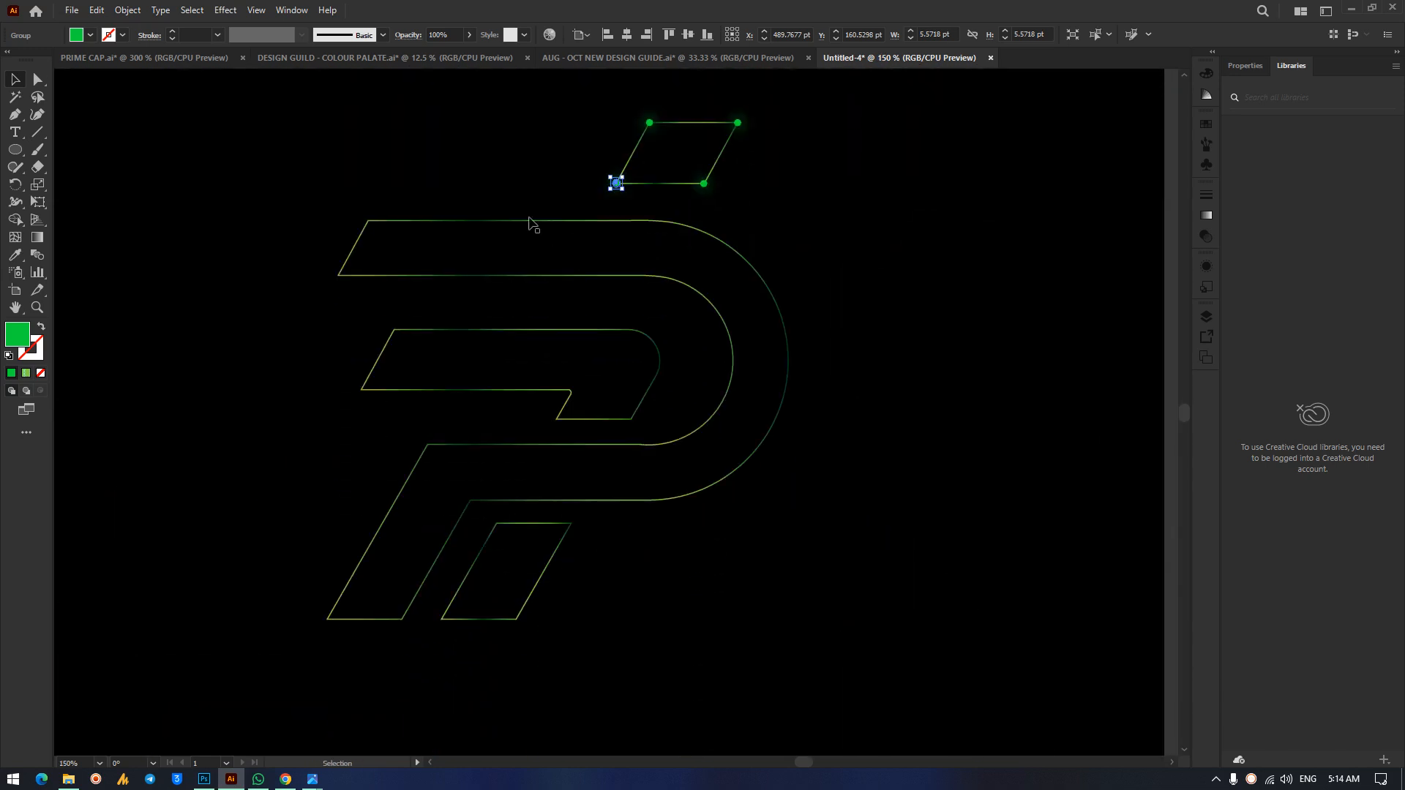
Duplicate the small glowing dot onto both left corners of the P's upper arm and the inner shape's upper-left corner.
left_click(531, 137)
left_click_drag(617, 183, 371, 227)
left_click(402, 150)
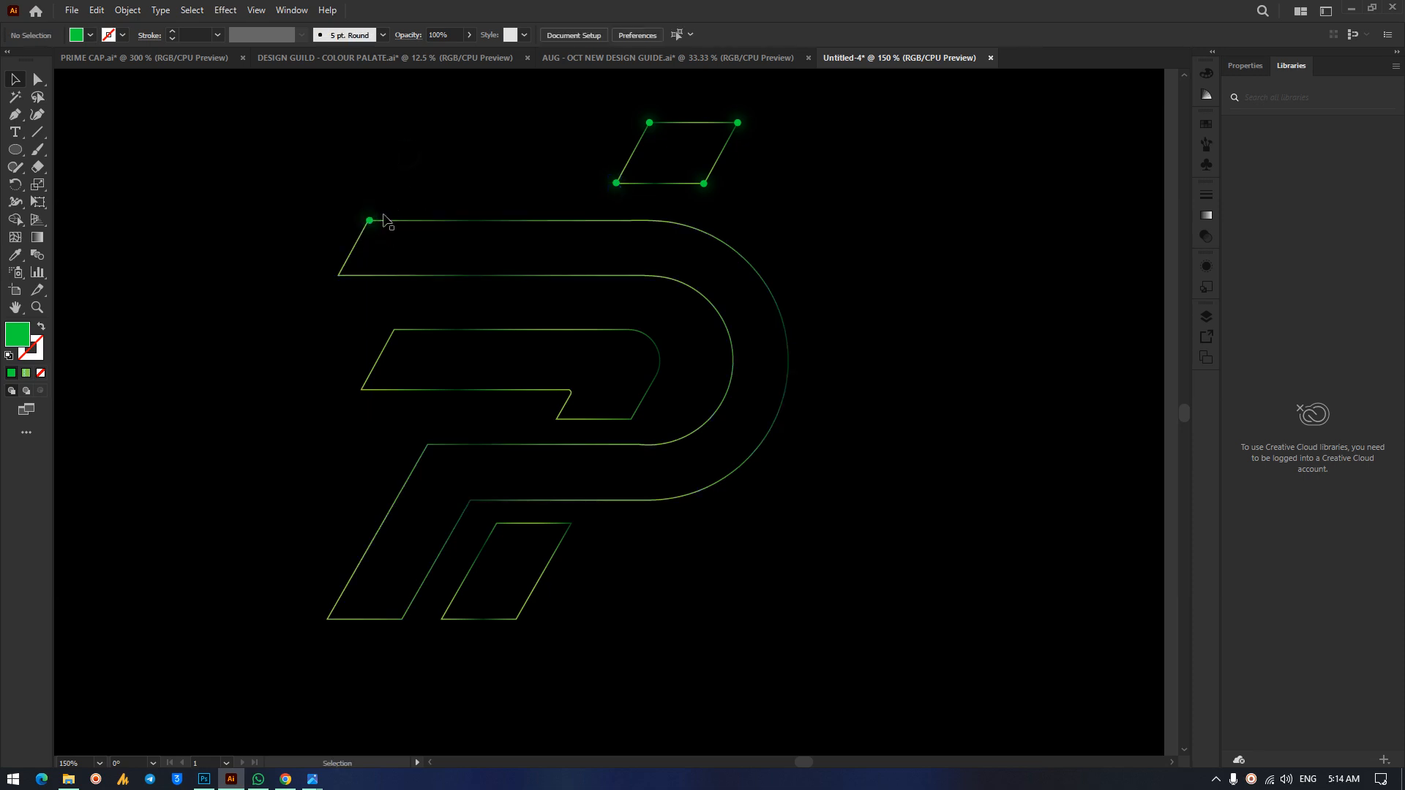
left_click_drag(371, 223, 394, 330)
left_click(292, 258)
Duplicate the glowing dot onto the inner shape's lower-left corner, its notch and lower corners, and the lower end of its curve.
left_click(304, 334)
left_click_drag(394, 330, 362, 391)
left_click(295, 395)
left_click_drag(616, 183, 656, 375)
left_click(878, 373)
left_click(680, 354)
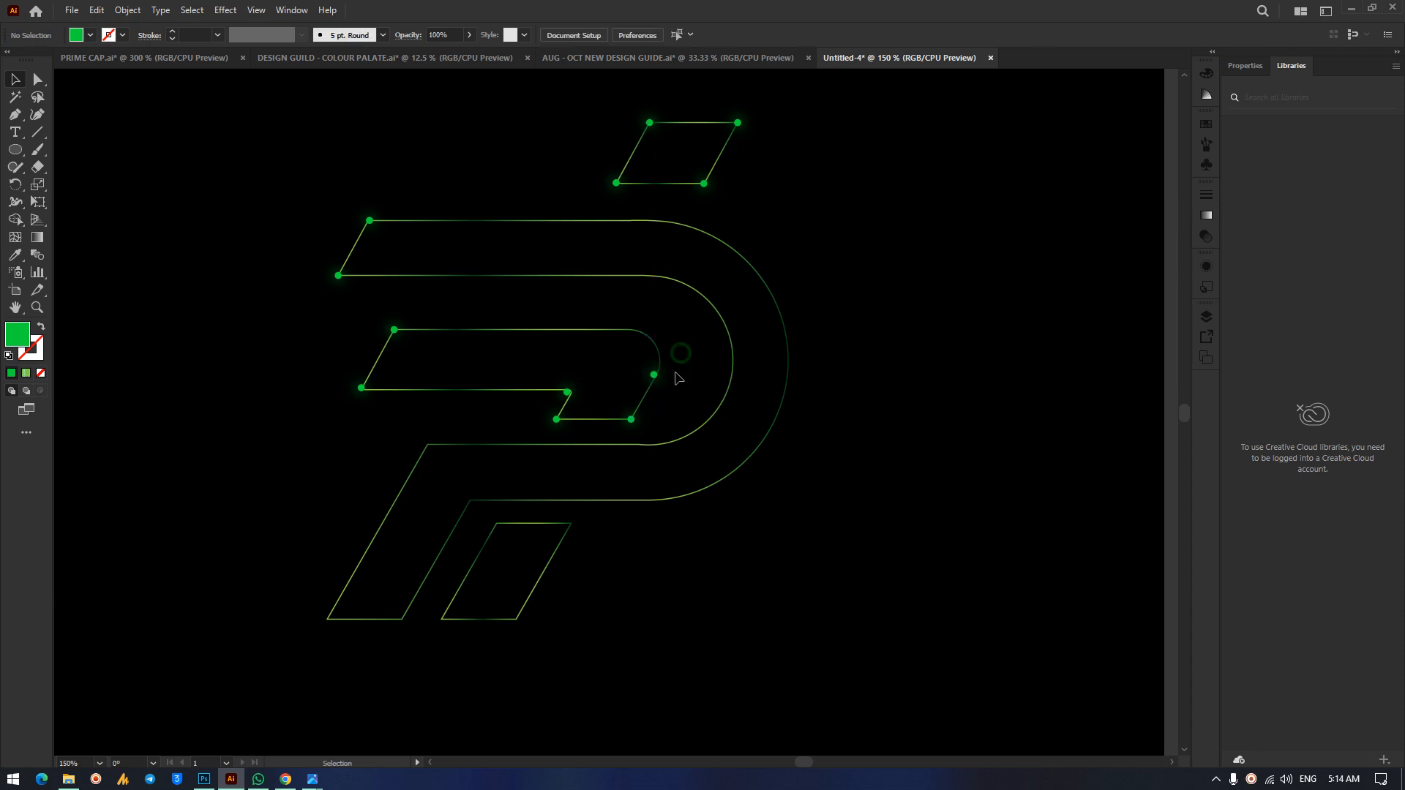
Center the dot on the lower end of the inner shape's curve and place a copy at the curve's upper end.
left_click(657, 377)
scroll(676, 380, "up", 4)
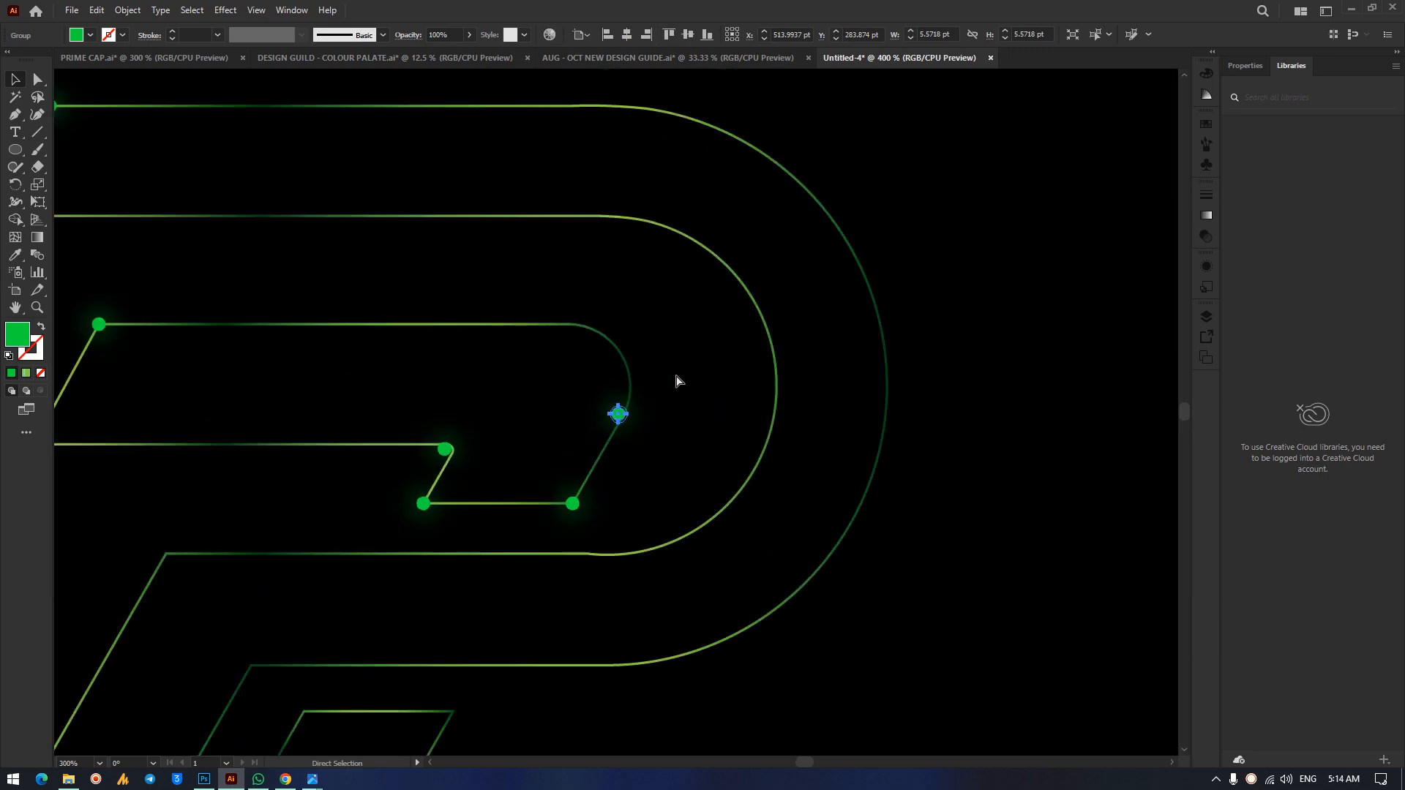
left_click(706, 427)
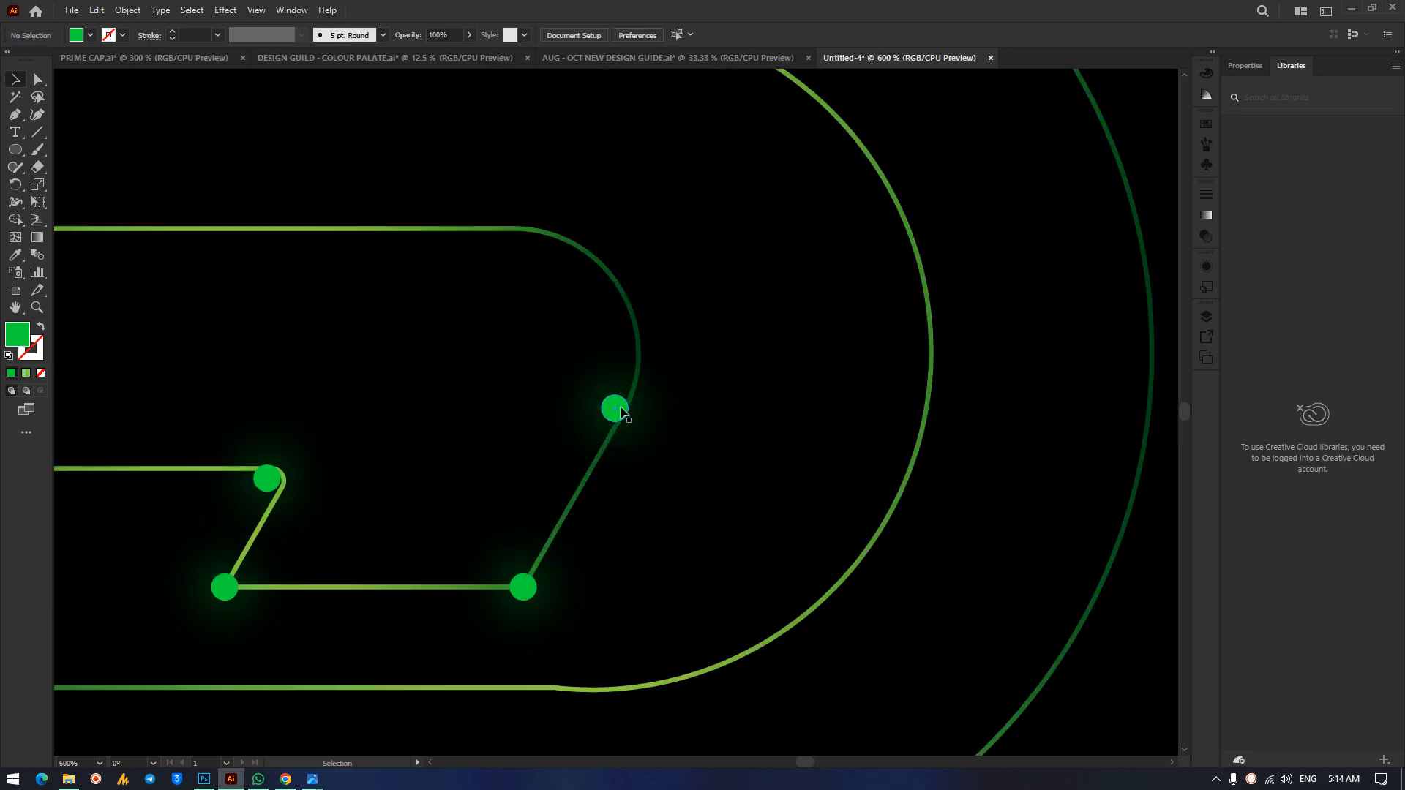
left_click_drag(618, 407, 565, 231)
left_click(772, 402)
left_click(706, 219)
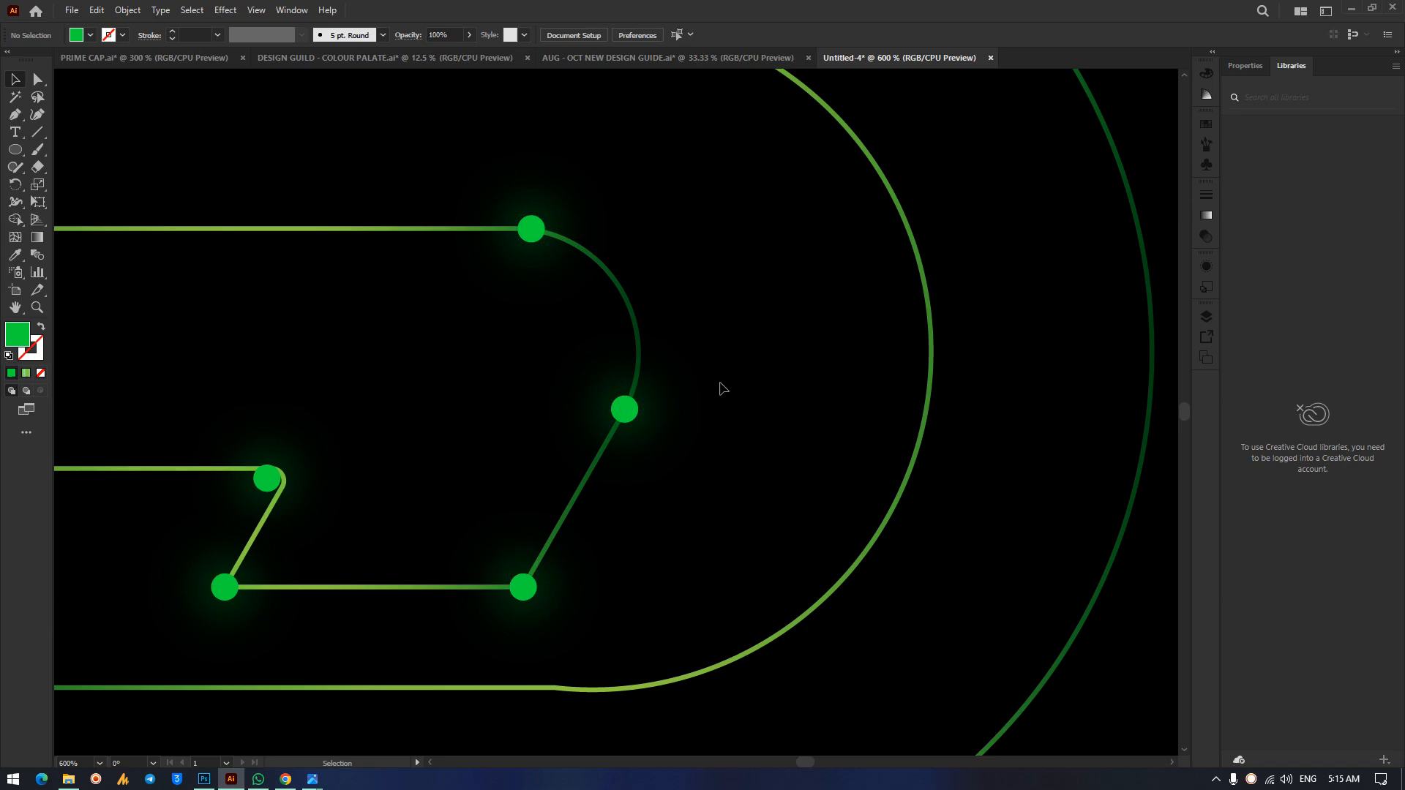
Duplicate the glowing dot onto the four corners of the P's stem and the four corners of the small lower parallelogram.
scroll(722, 382, "down", 3)
scroll(721, 382, "down", 6)
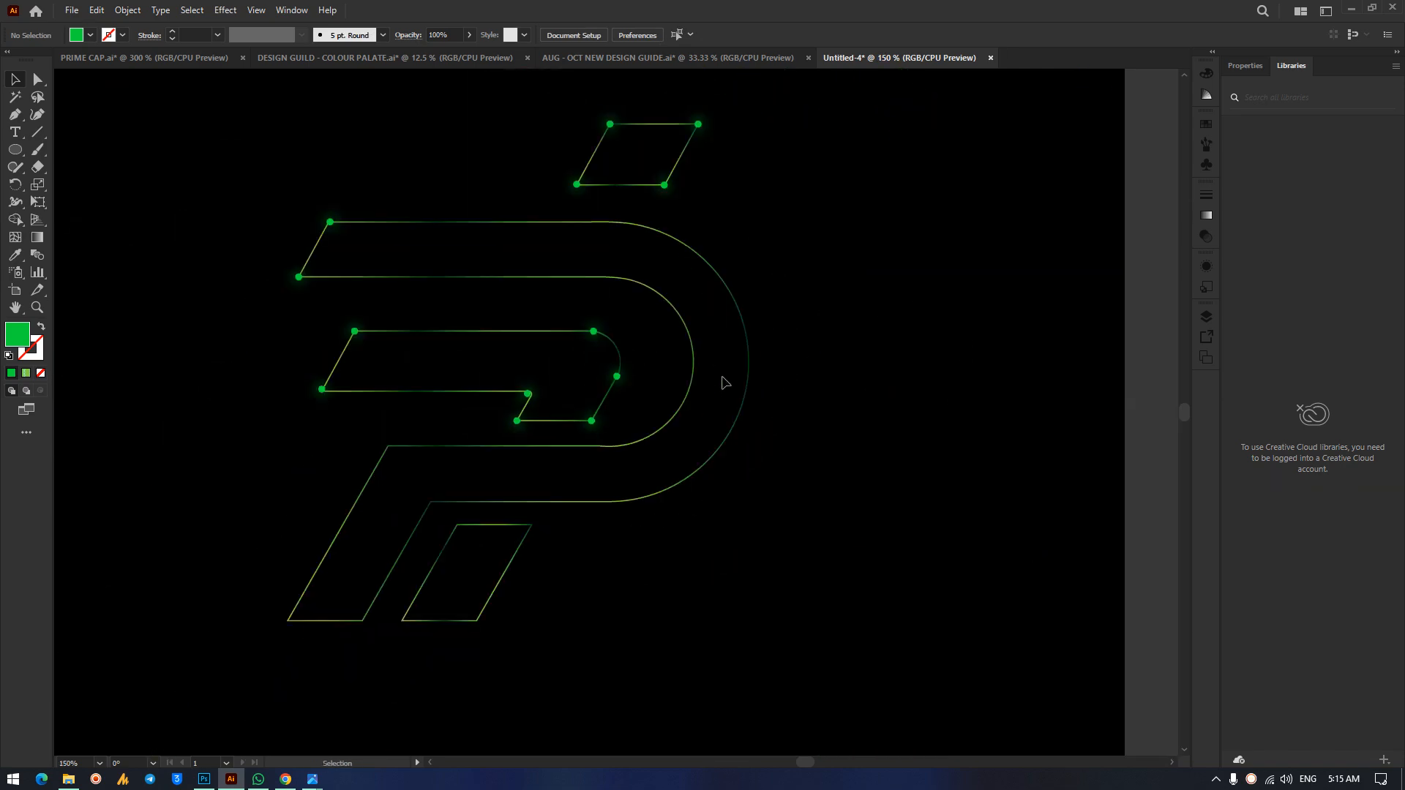
scroll(862, 476, "down", 3)
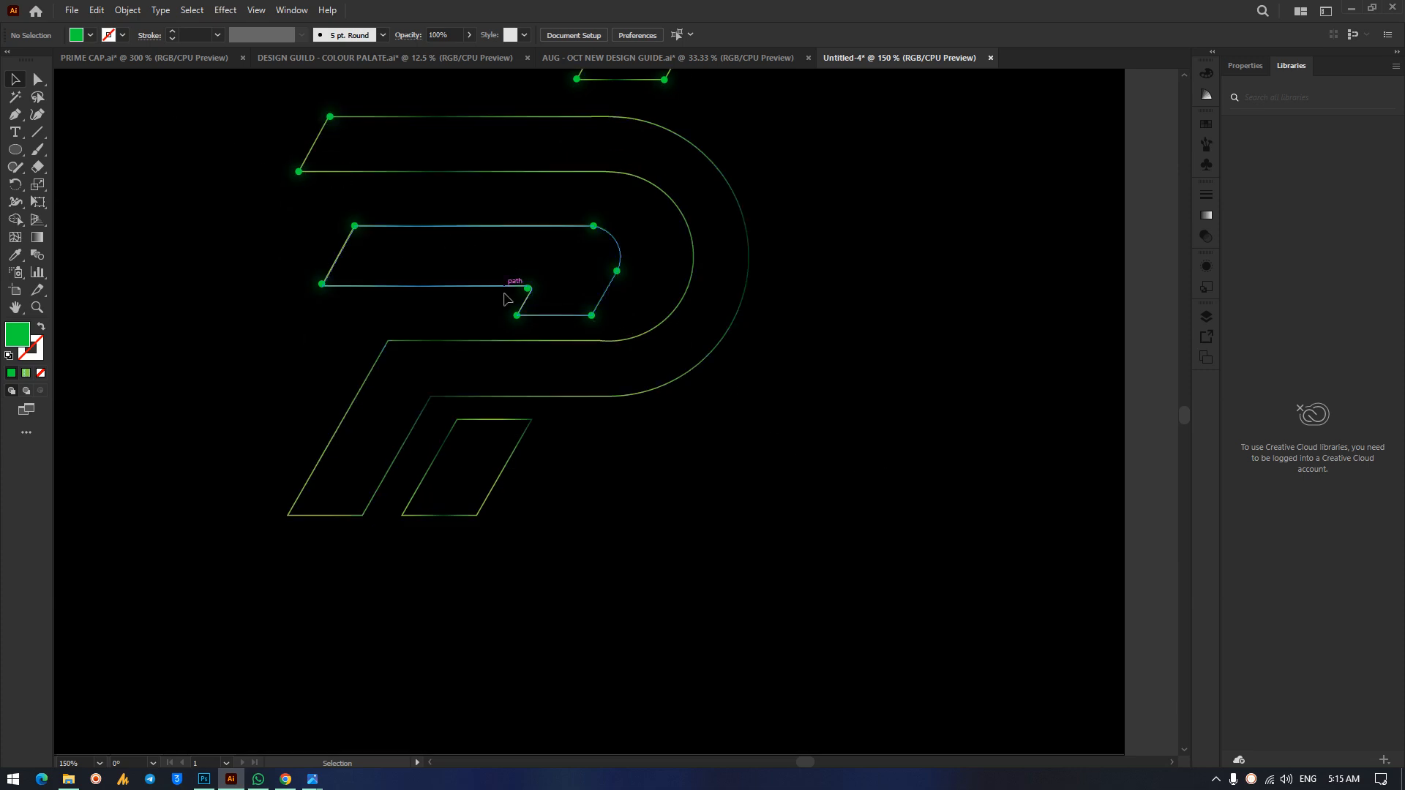
left_click_drag(517, 315, 289, 517)
left_click(402, 388)
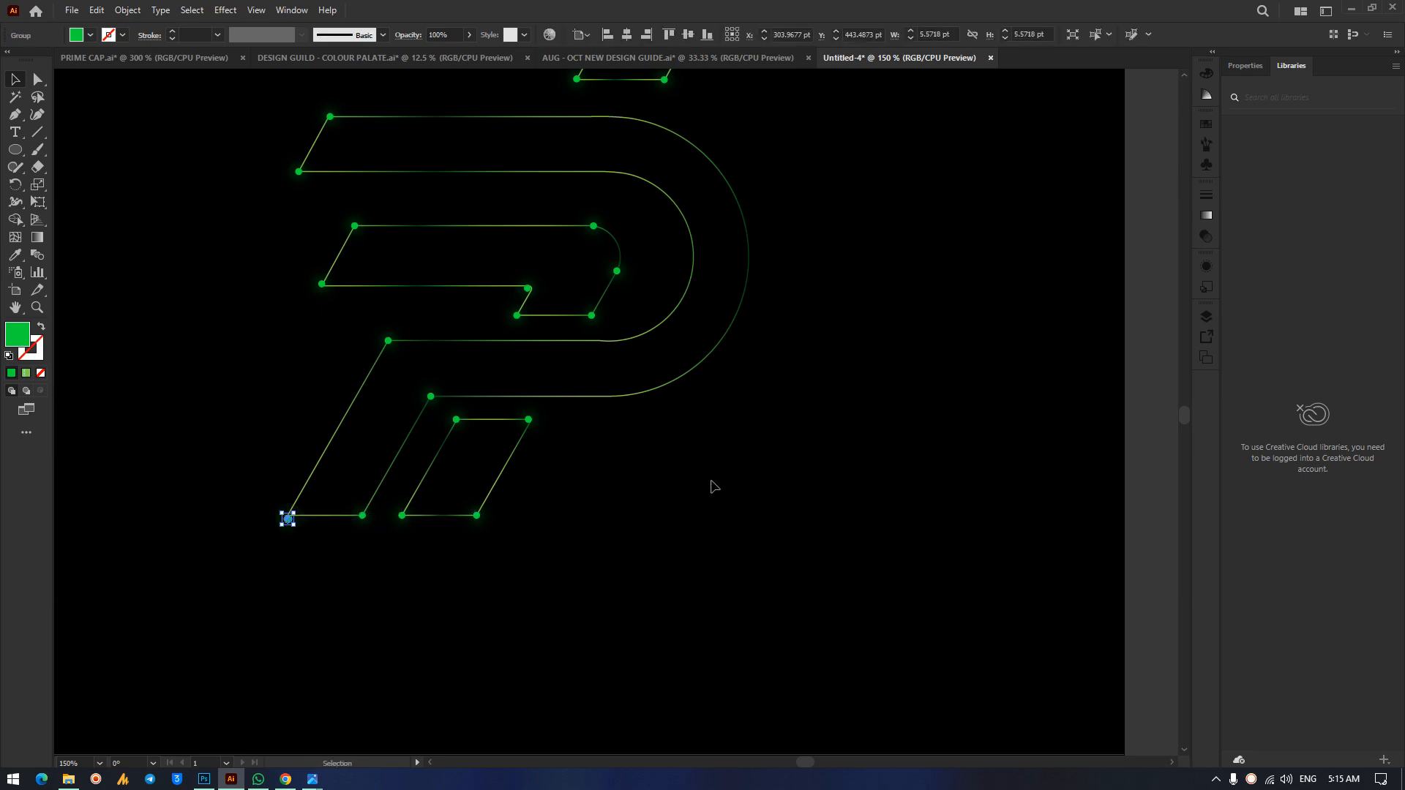
Examine the geometry reference image ccordinance (2).jpg to compare it with the logo outline.
scroll(715, 488, "up", 2)
scroll(792, 343, "up", 3)
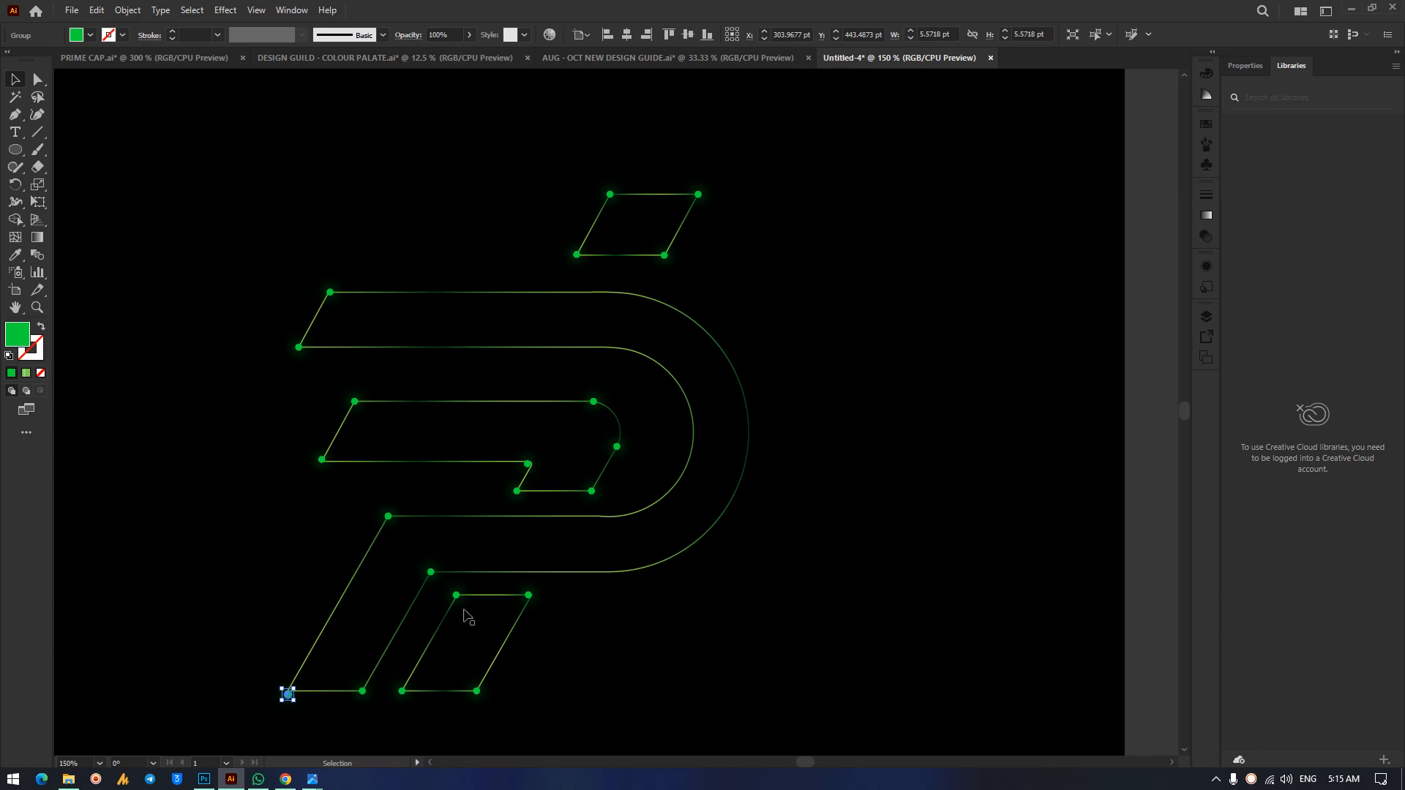
left_click(844, 437)
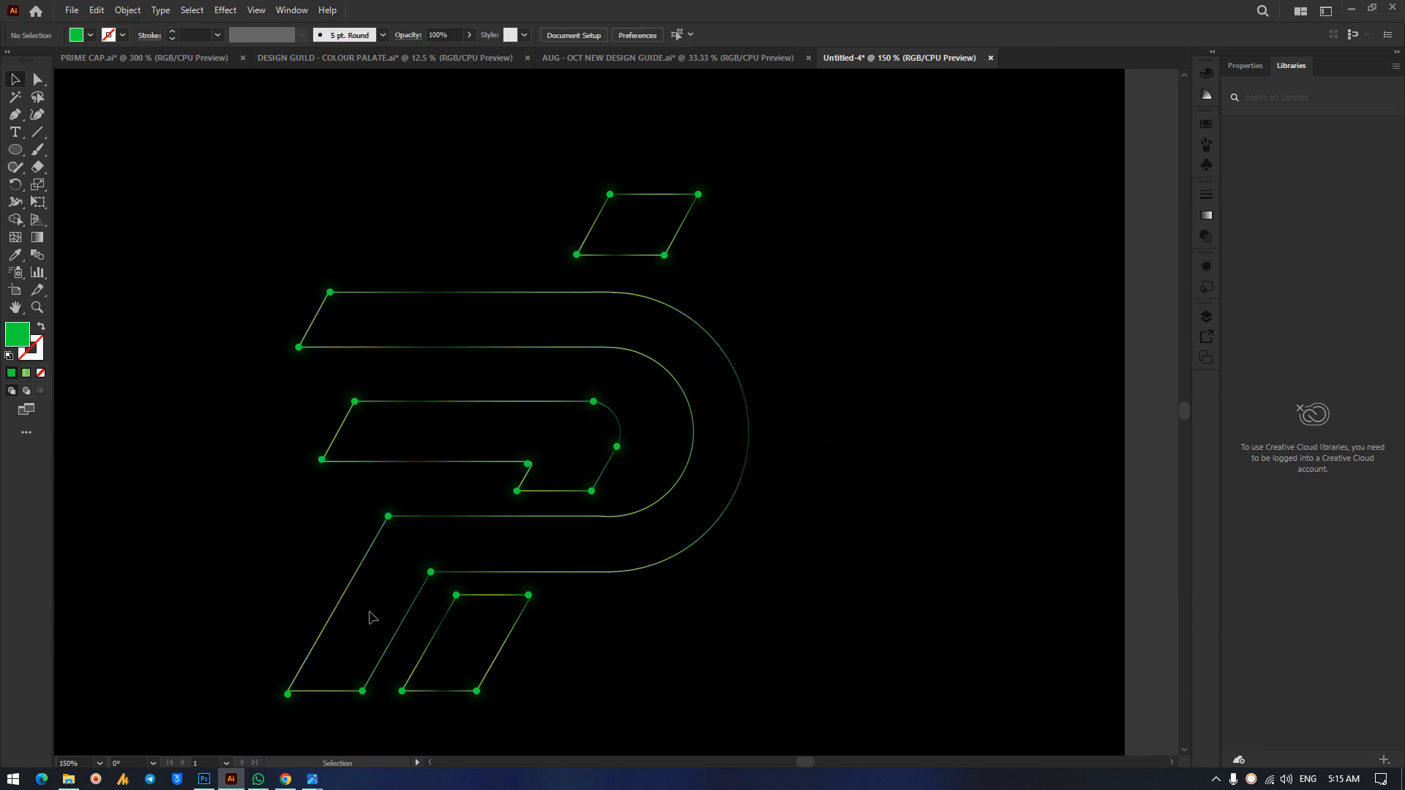
mouse_move(313, 780)
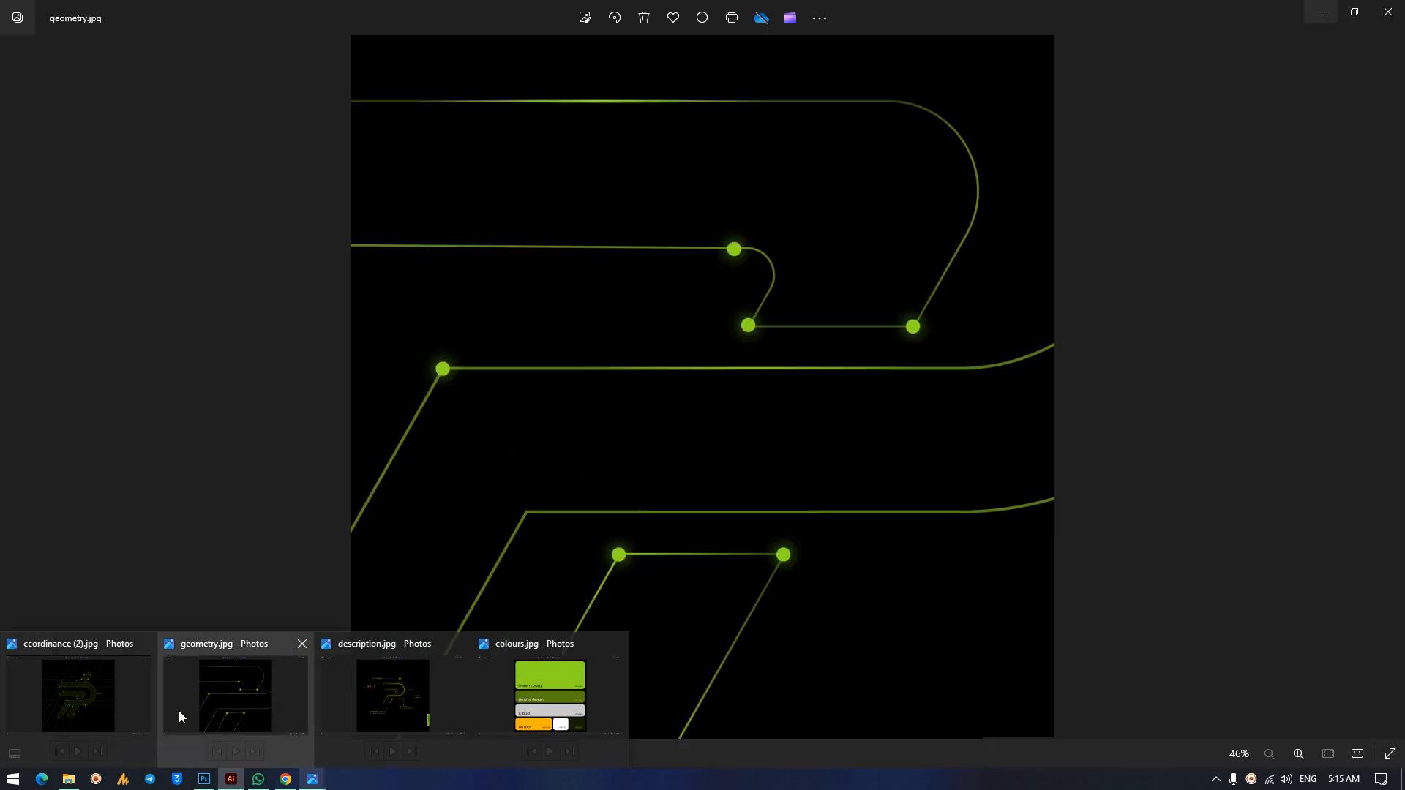
left_click(146, 709)
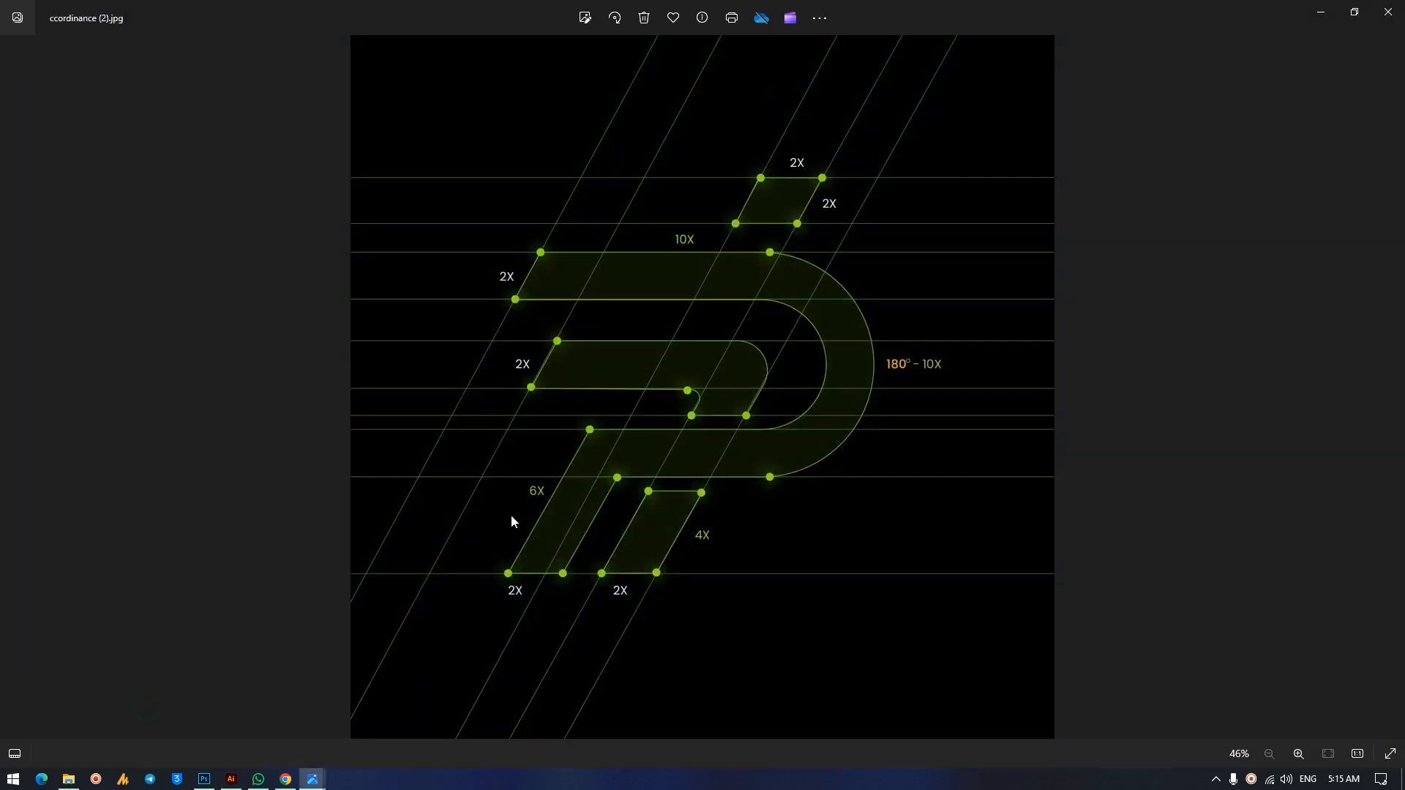
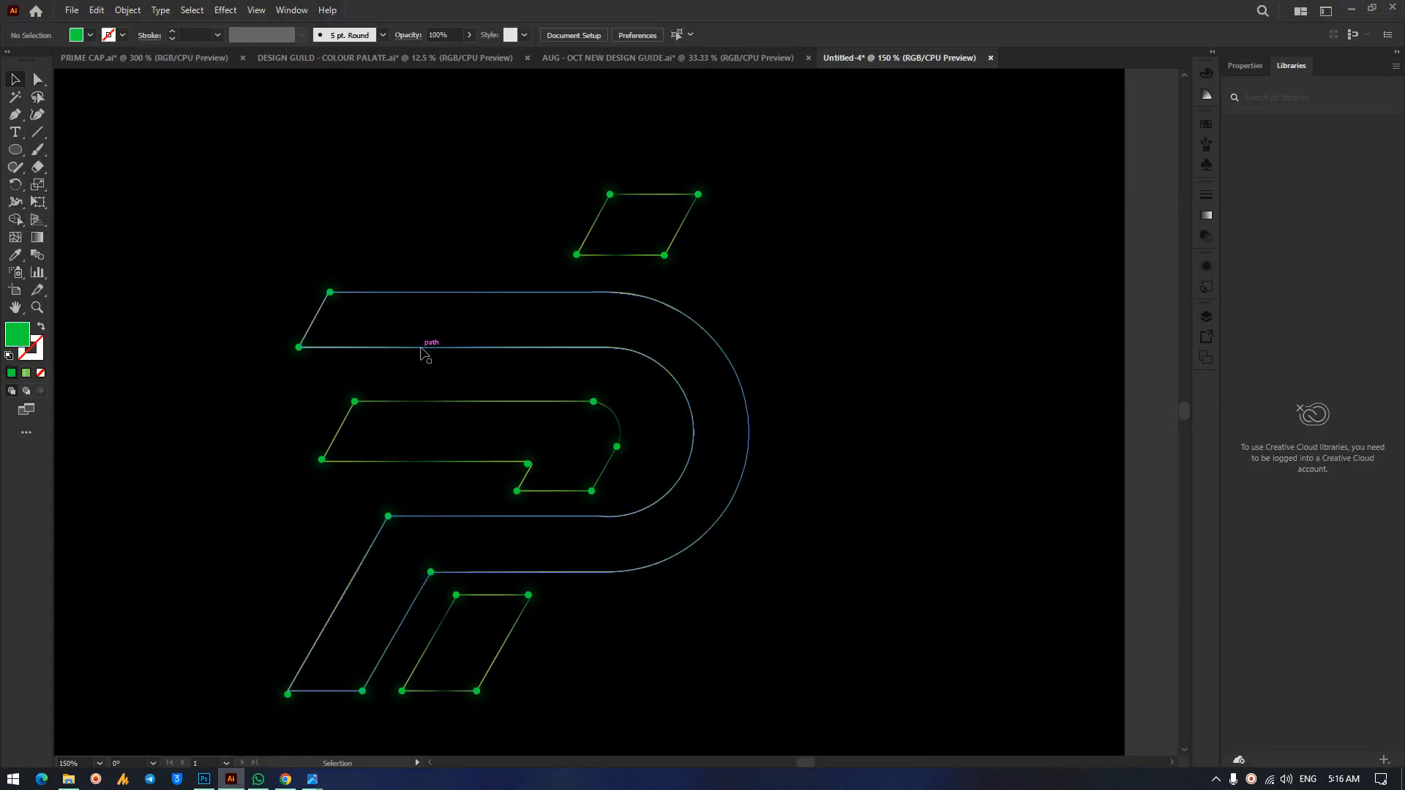
Fill the outlined logo group with the very dark green 001605.
left_click(422, 350)
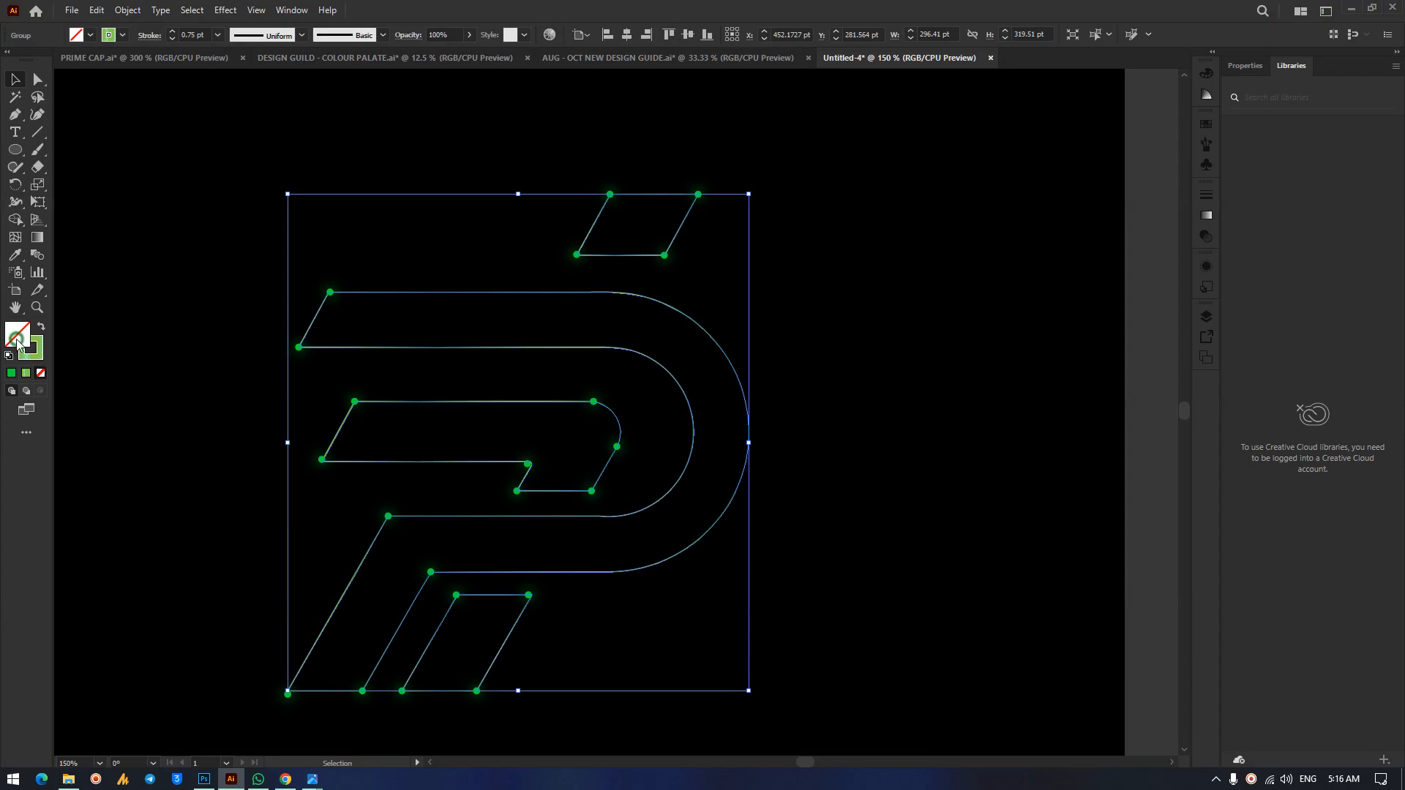
double_click(16, 338)
left_click_drag(675, 455, 698, 461)
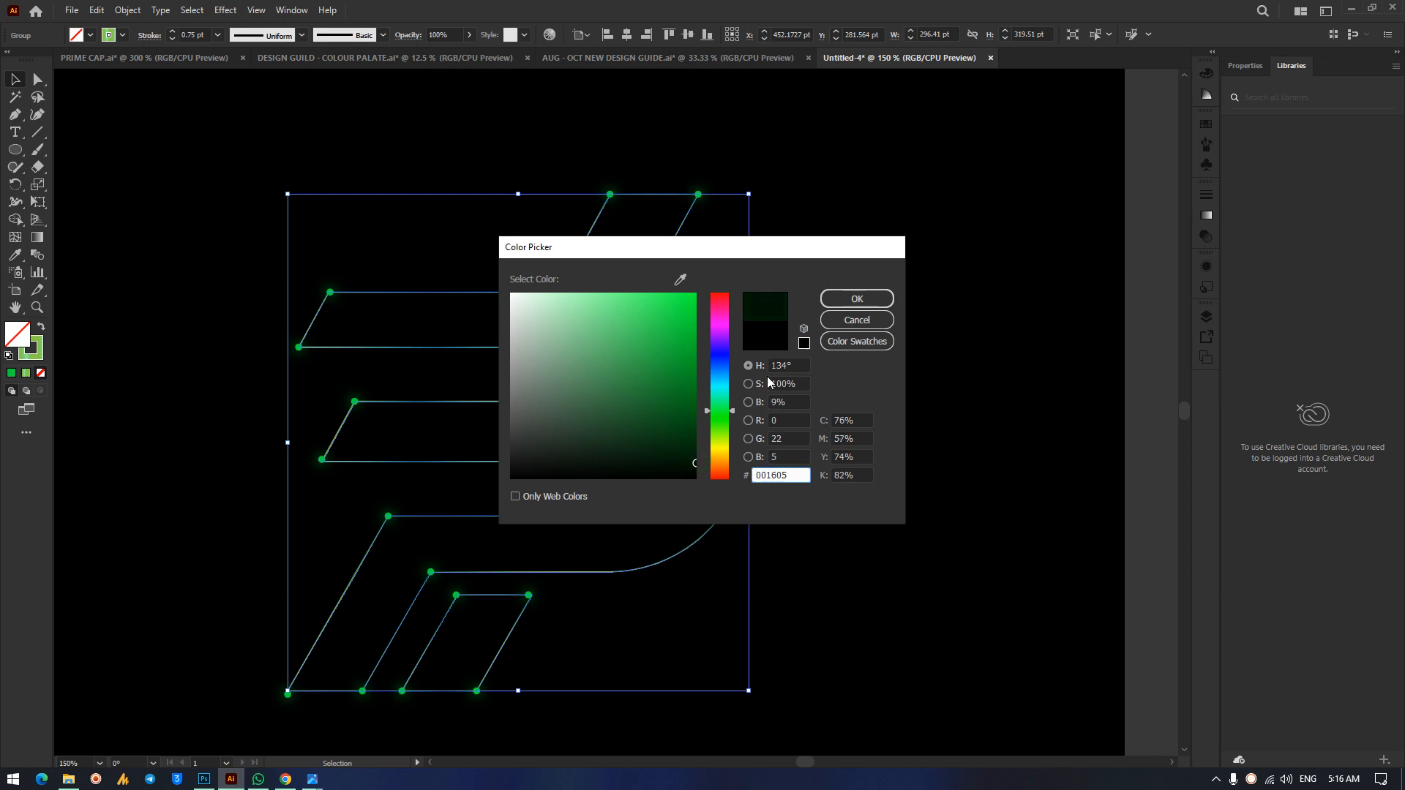
left_click(853, 300)
left_click(917, 238)
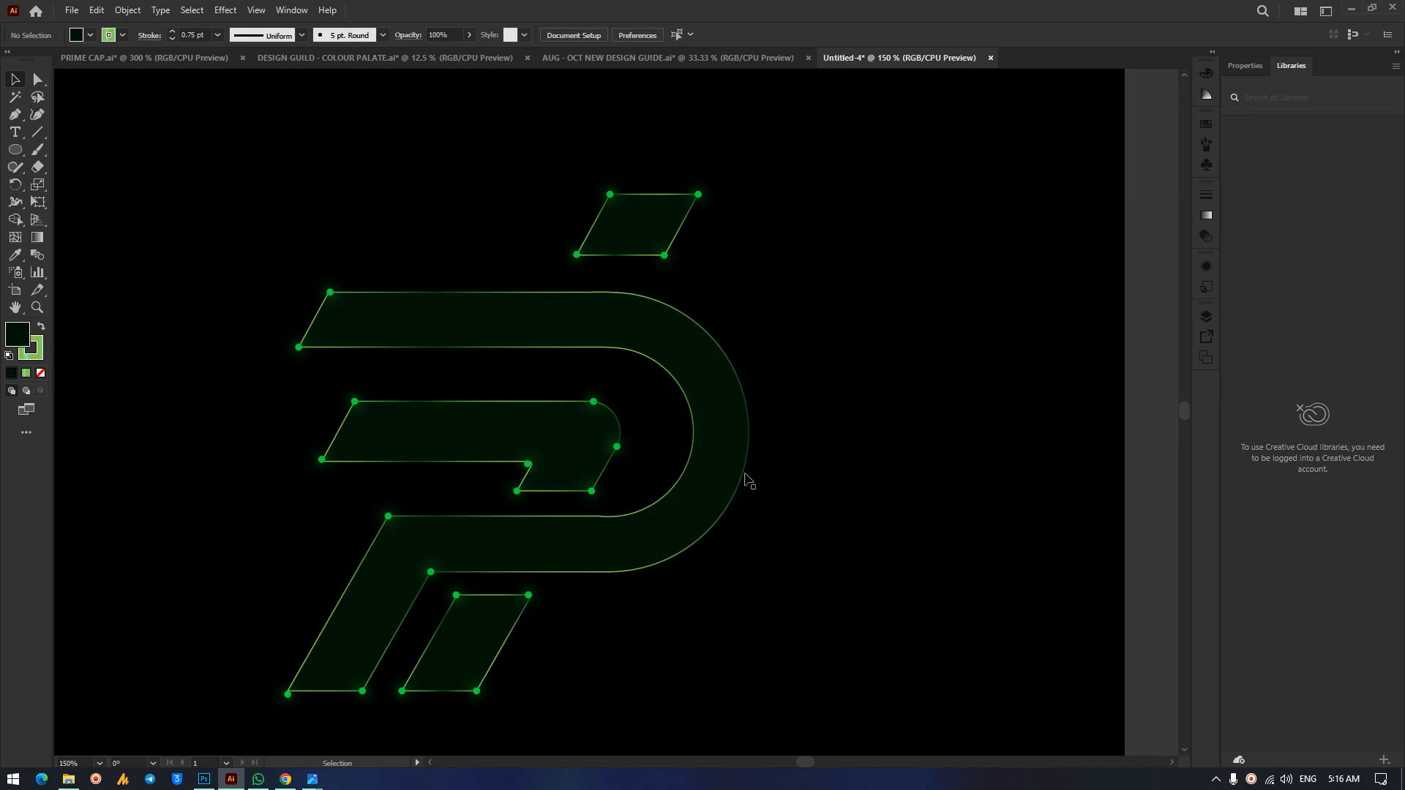
Darken the logo group's fill colour to 000A02.
left_click(723, 406)
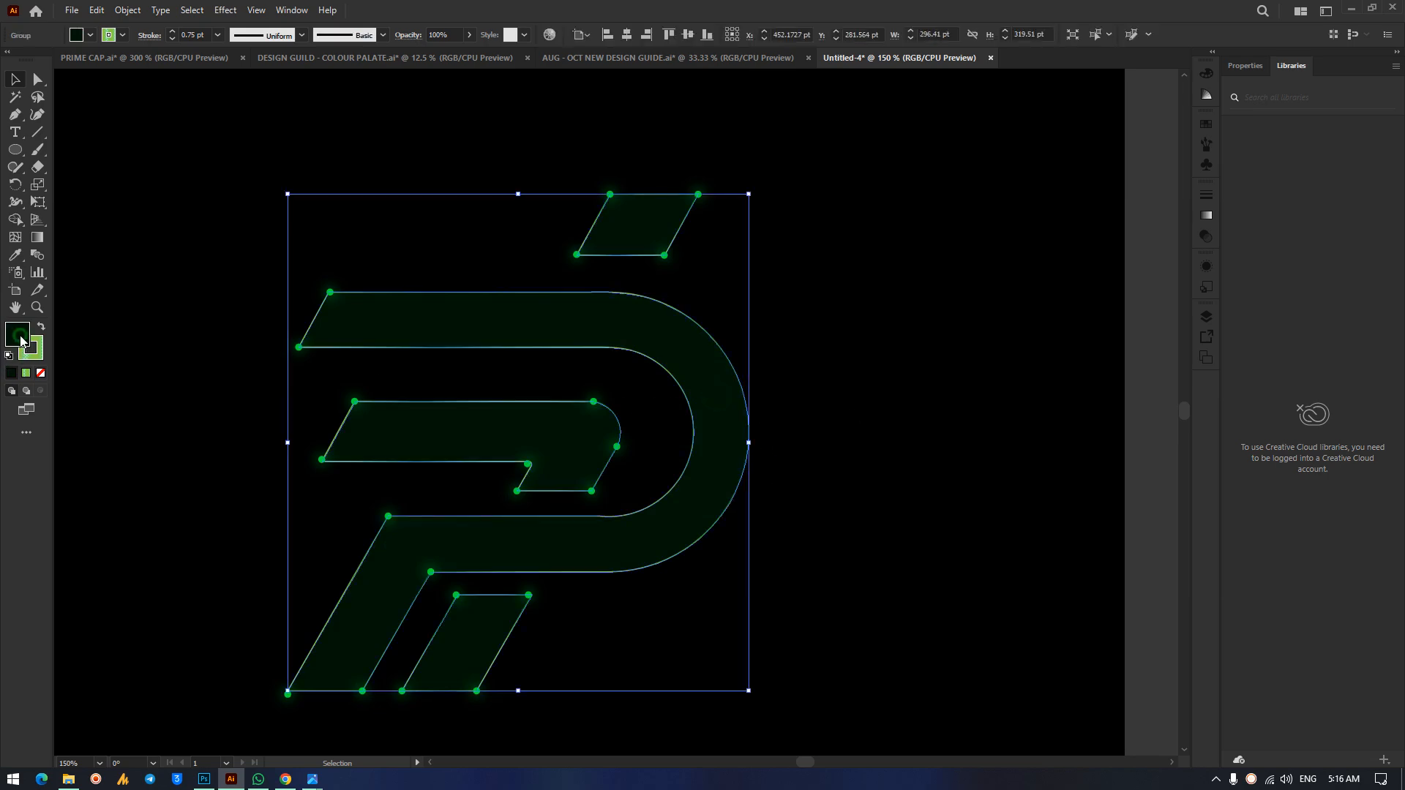
double_click(20, 340)
left_click_drag(694, 464, 702, 471)
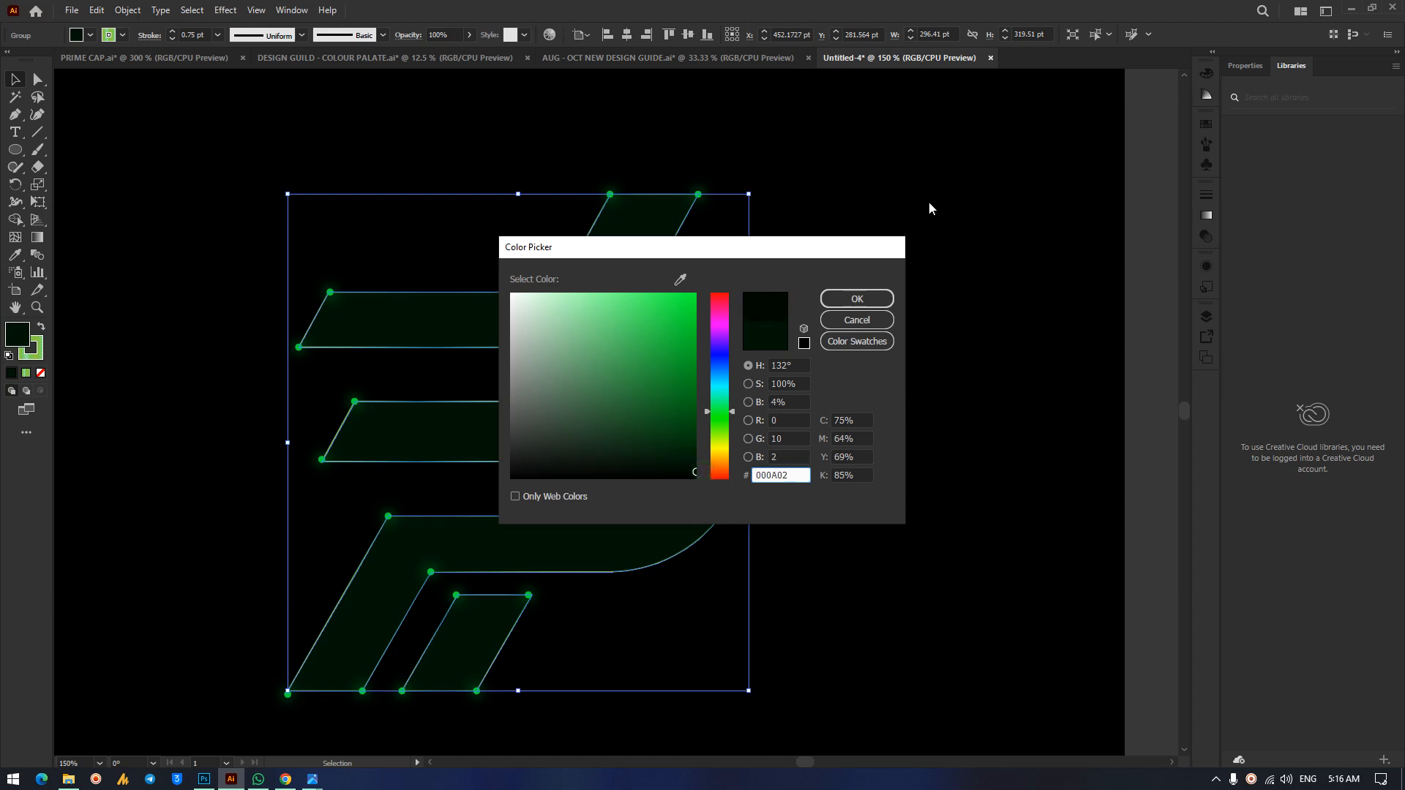
left_click(855, 299)
left_click(848, 252)
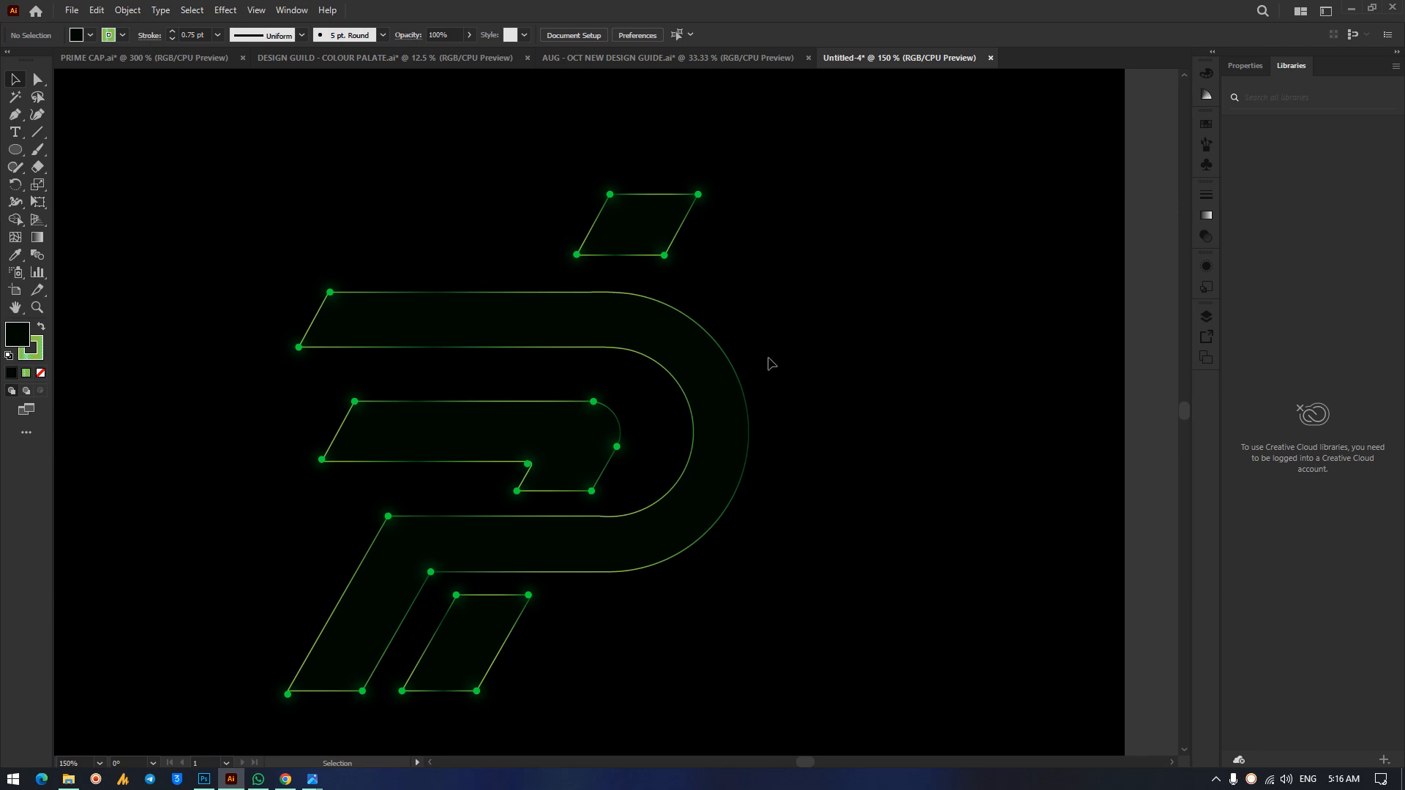
Draw a horizontal line about 368 pt long above the logo's upper parallelogram.
left_click(33, 136)
mouse_move(319, 143)
left_mouse_down()
mouse_move(1097, 143)
mouse_move(681, 166)
mouse_move(779, 167)
left_mouse_up()
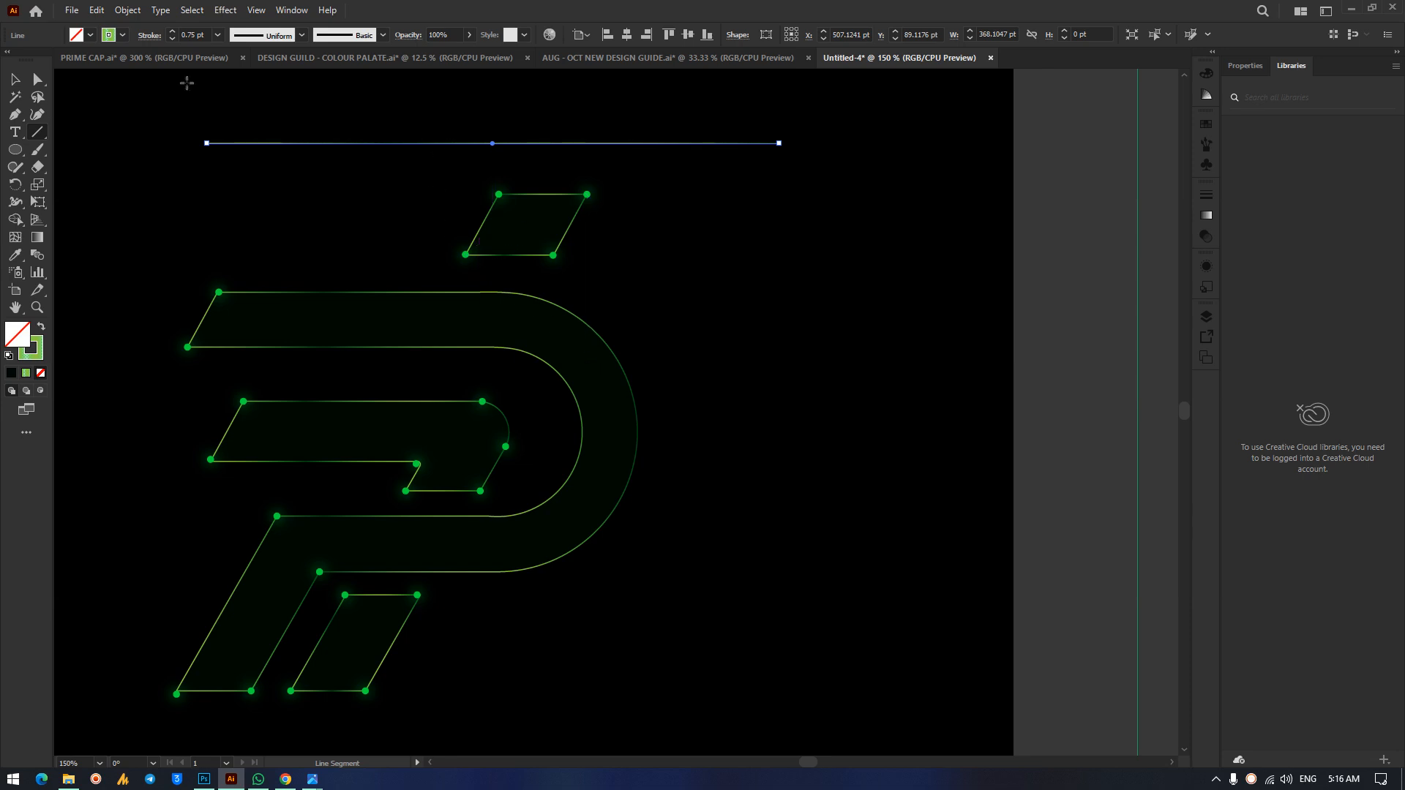
left_click(17, 78)
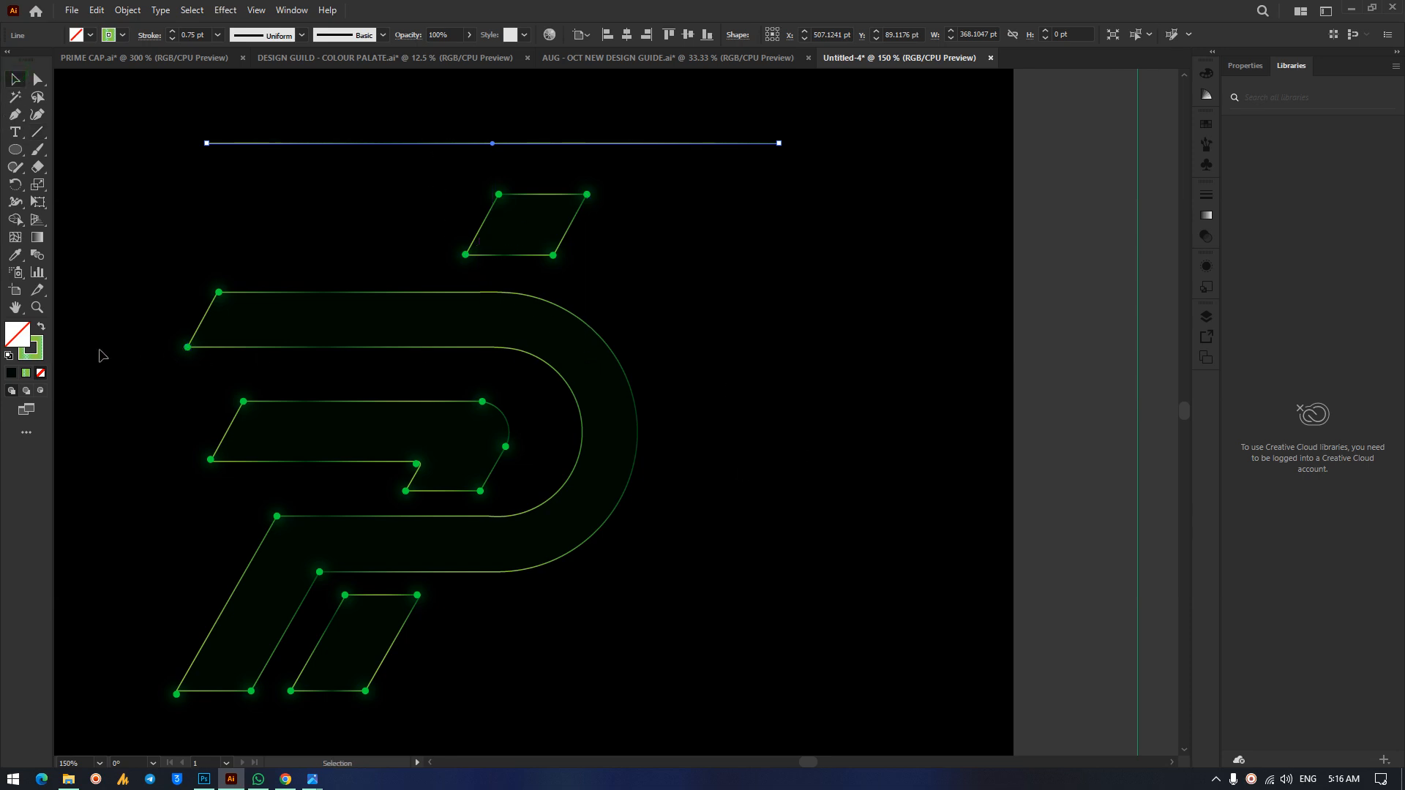
left_click(736, 334)
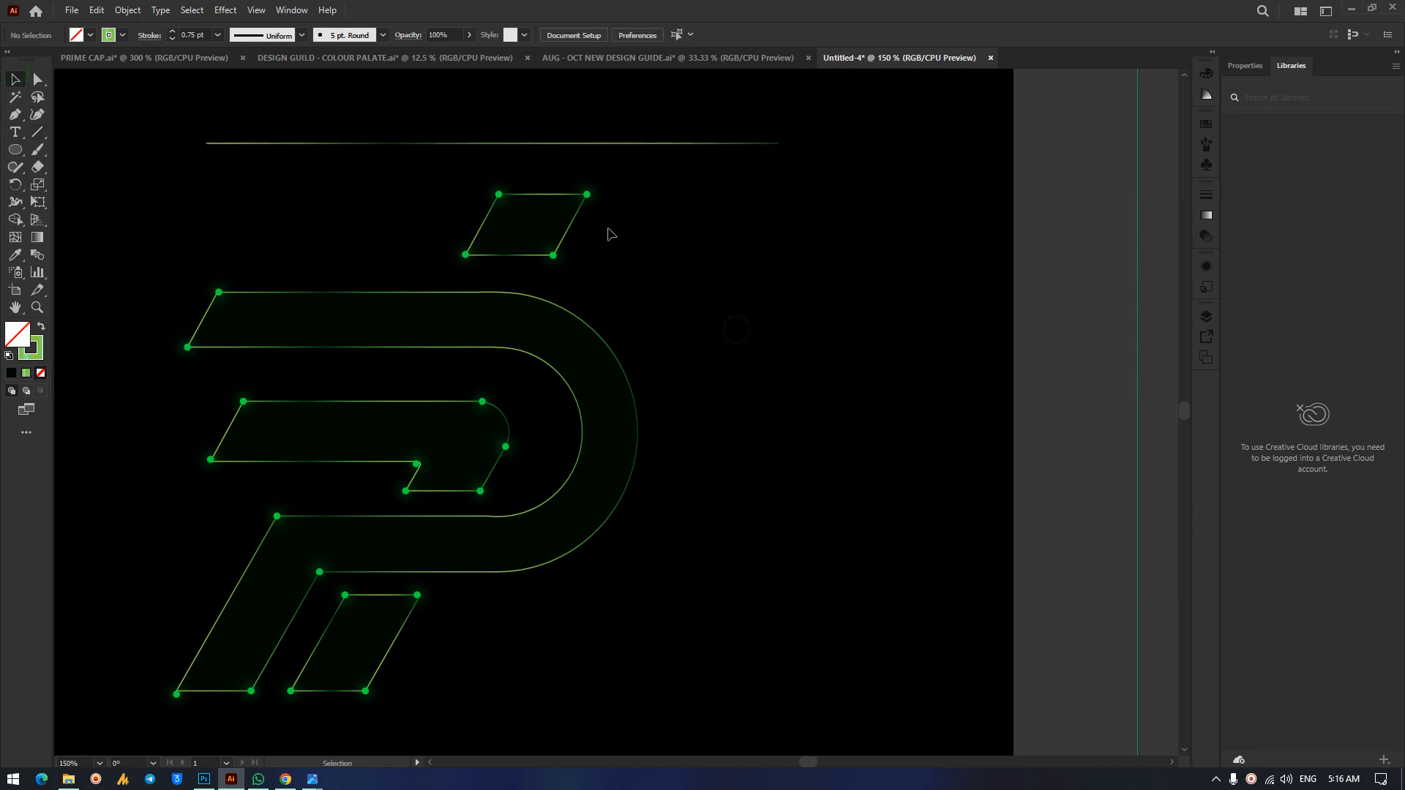
Change the horizontal line's gradient stroke to the solid green 03DB3A.
left_click(549, 145)
left_click(38, 355)
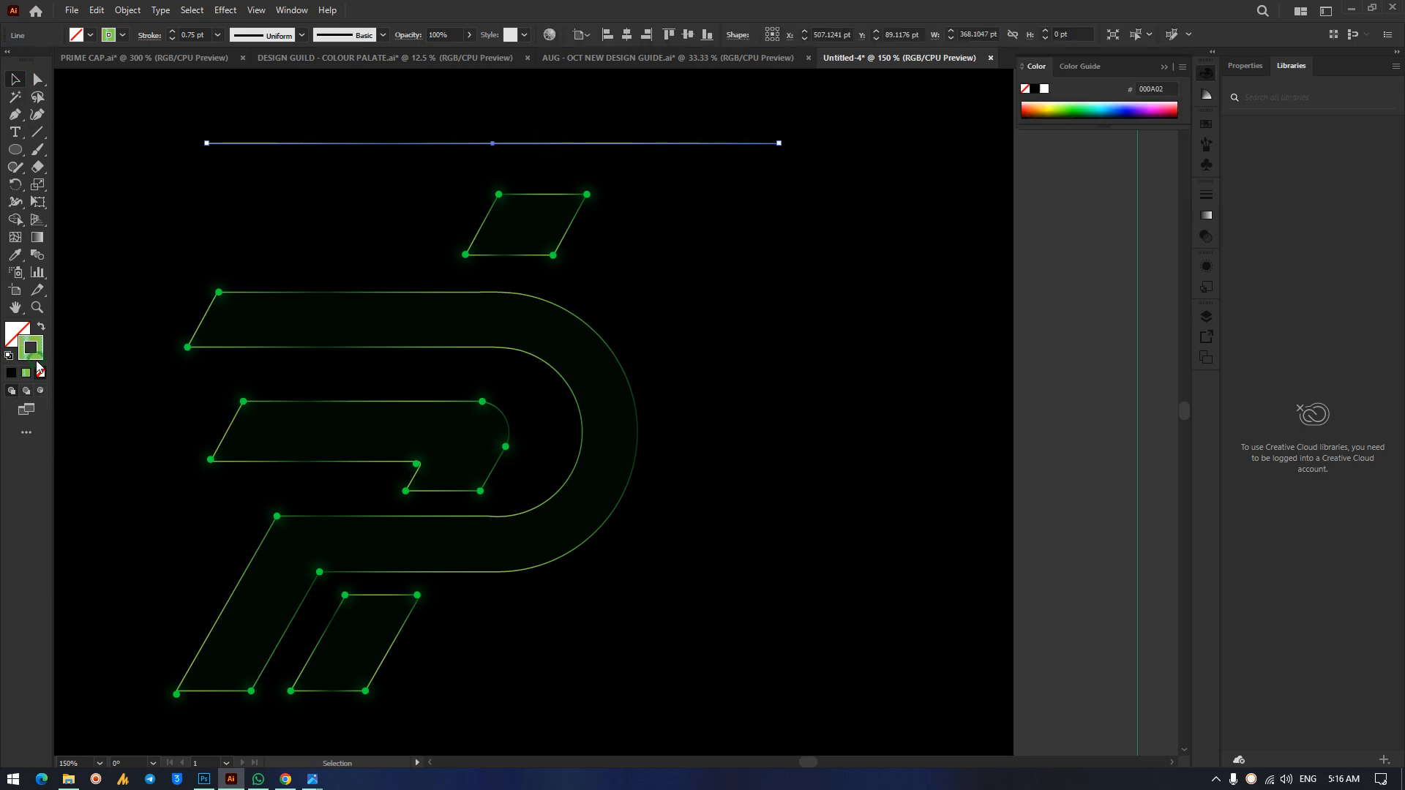
left_click(10, 373)
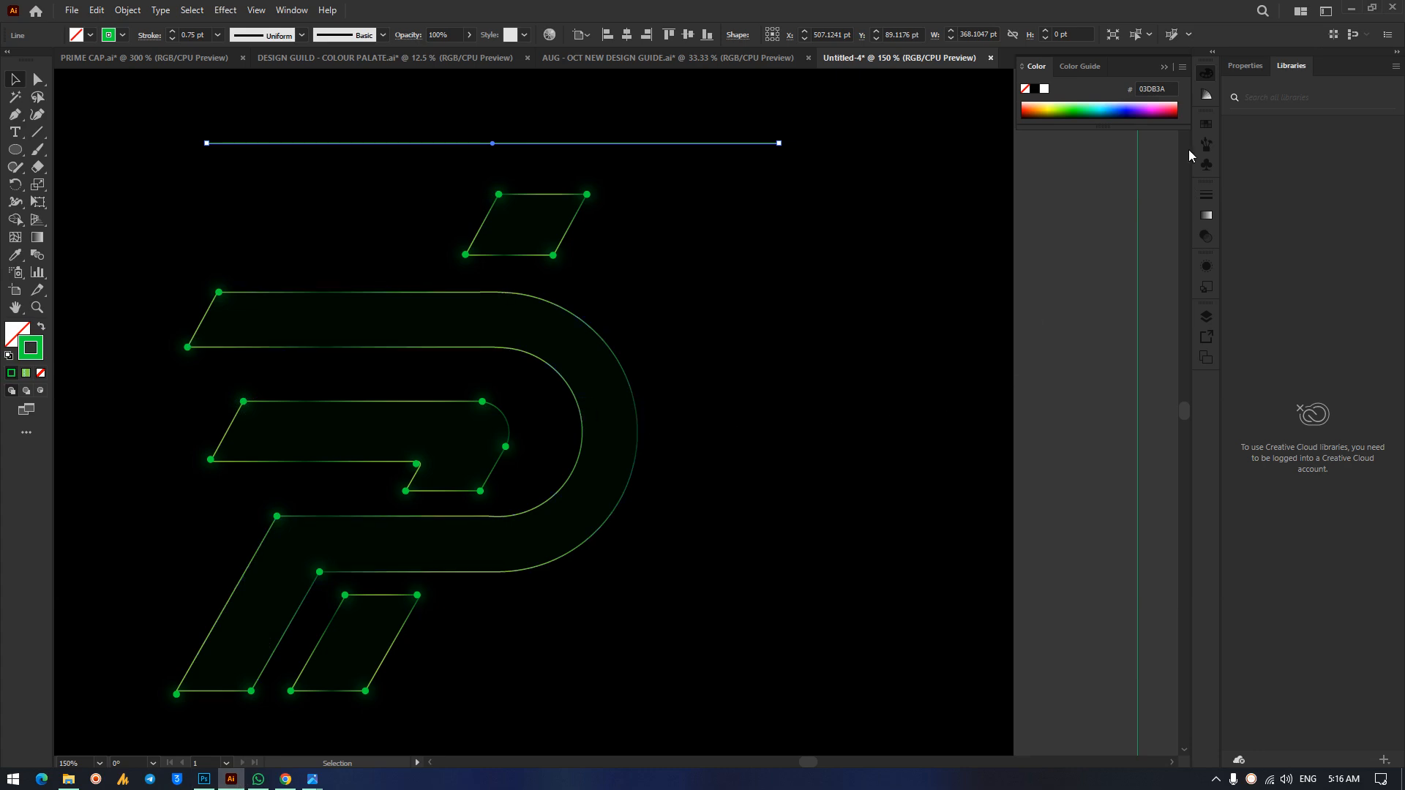
Make the horizontal line dashed and set its stroke weight to 0.5 pt.
left_click(1202, 200)
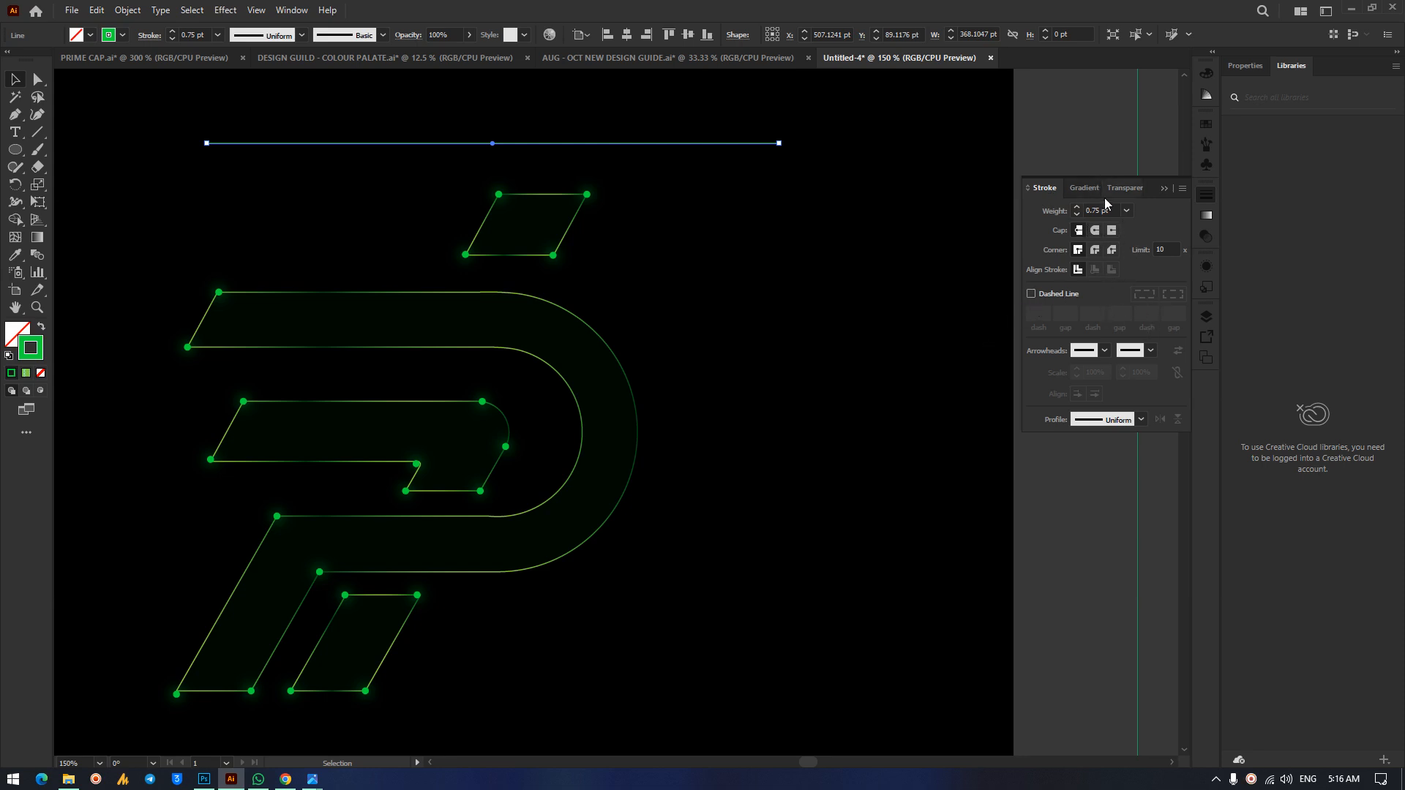
left_click(1091, 210)
key("Down")
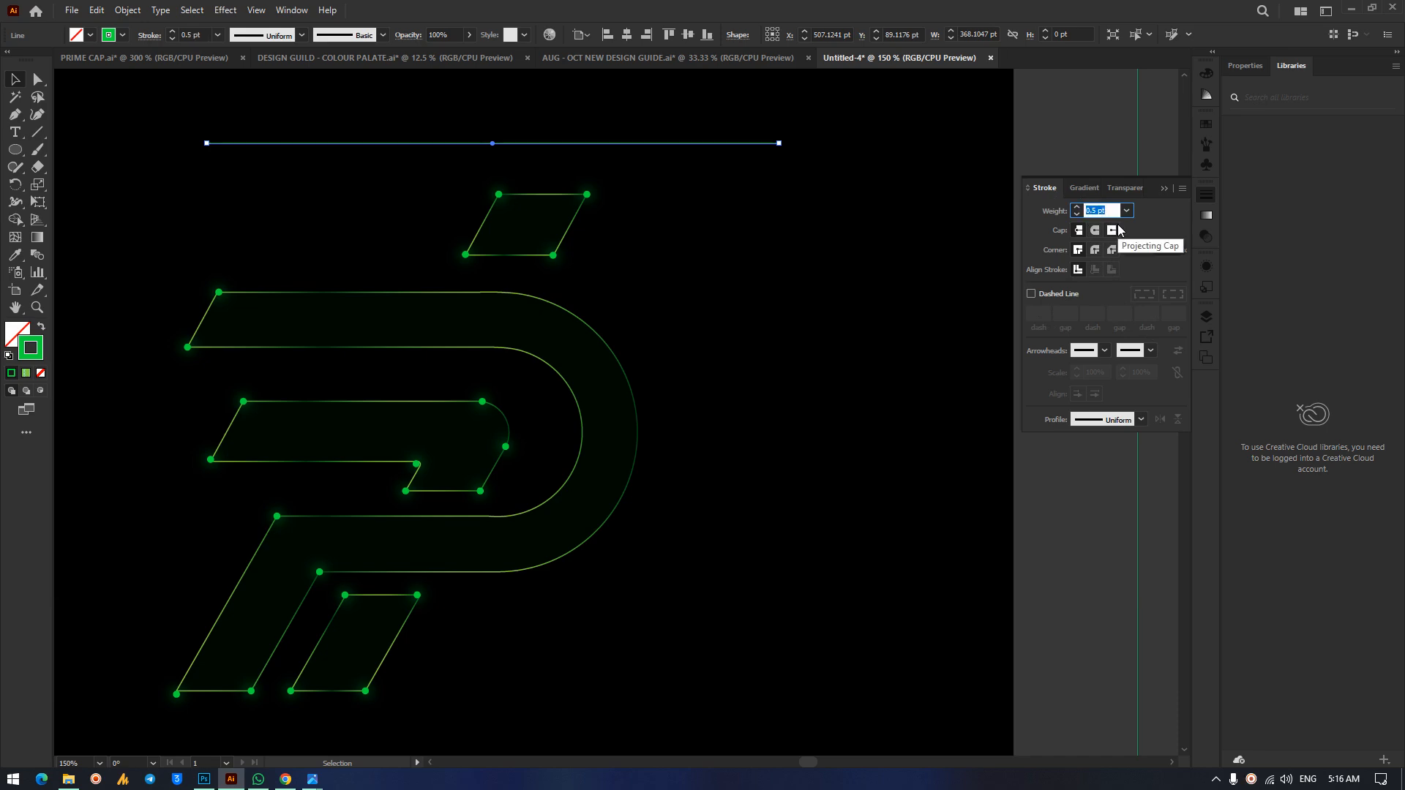
key("Down")
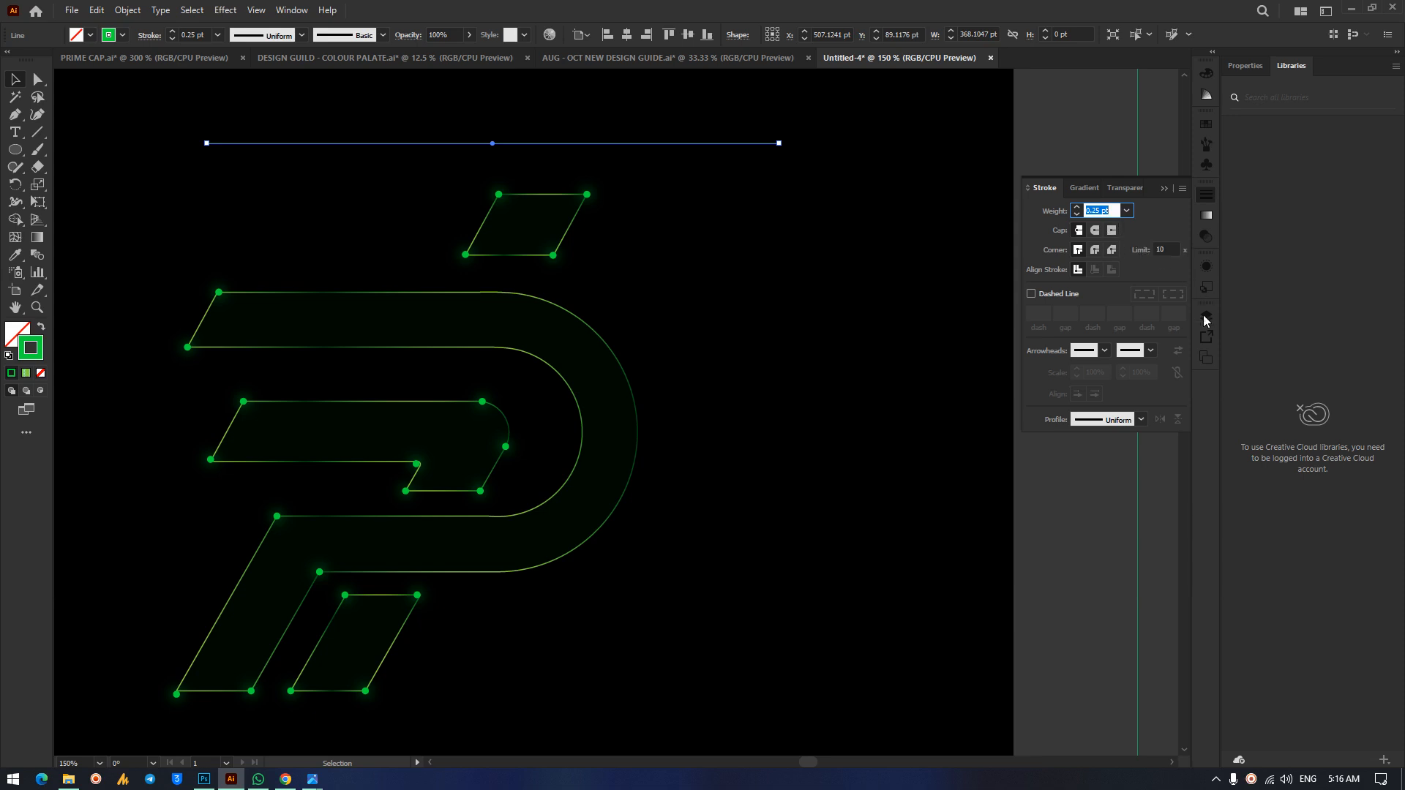
left_click(1032, 295)
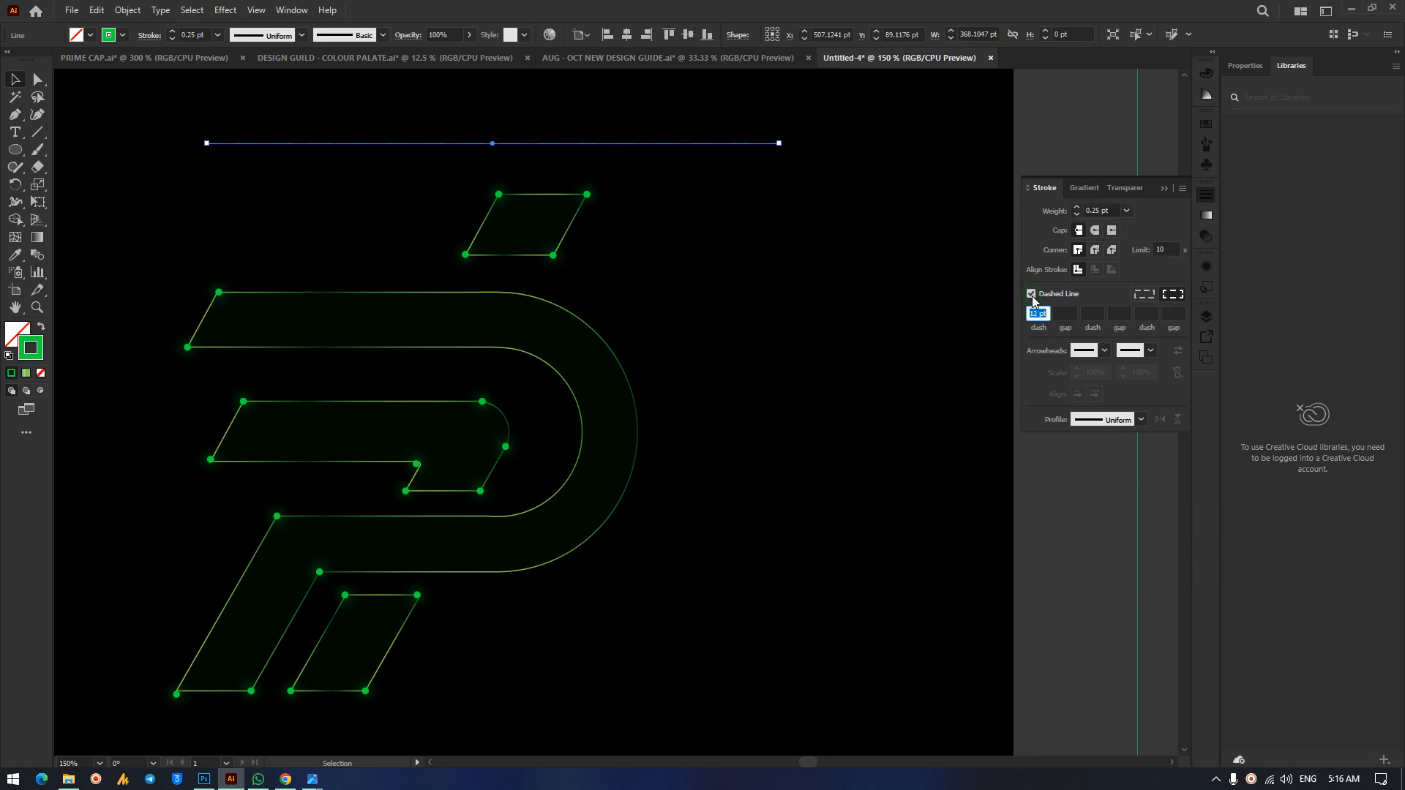
left_click(1106, 212)
key("Up")
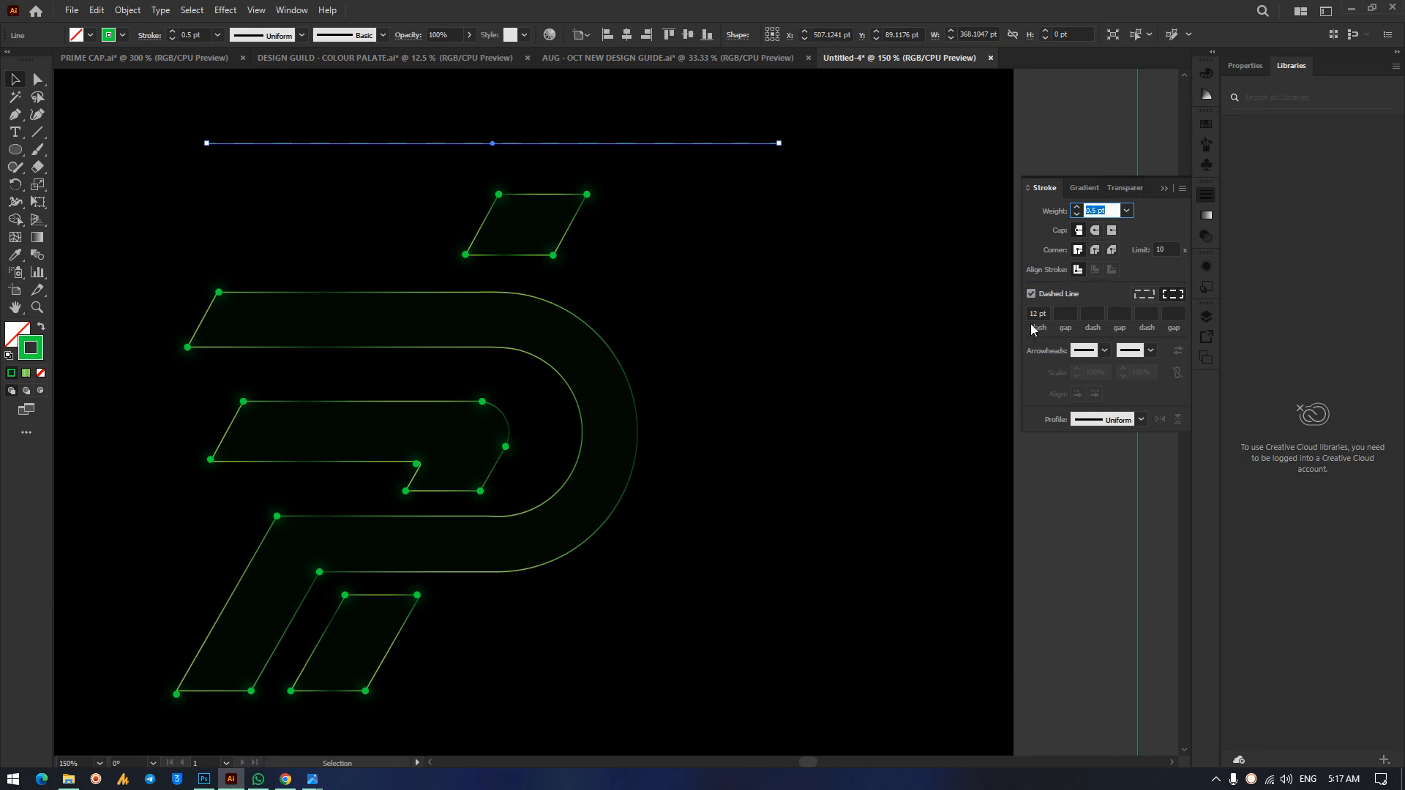
left_click(630, 167)
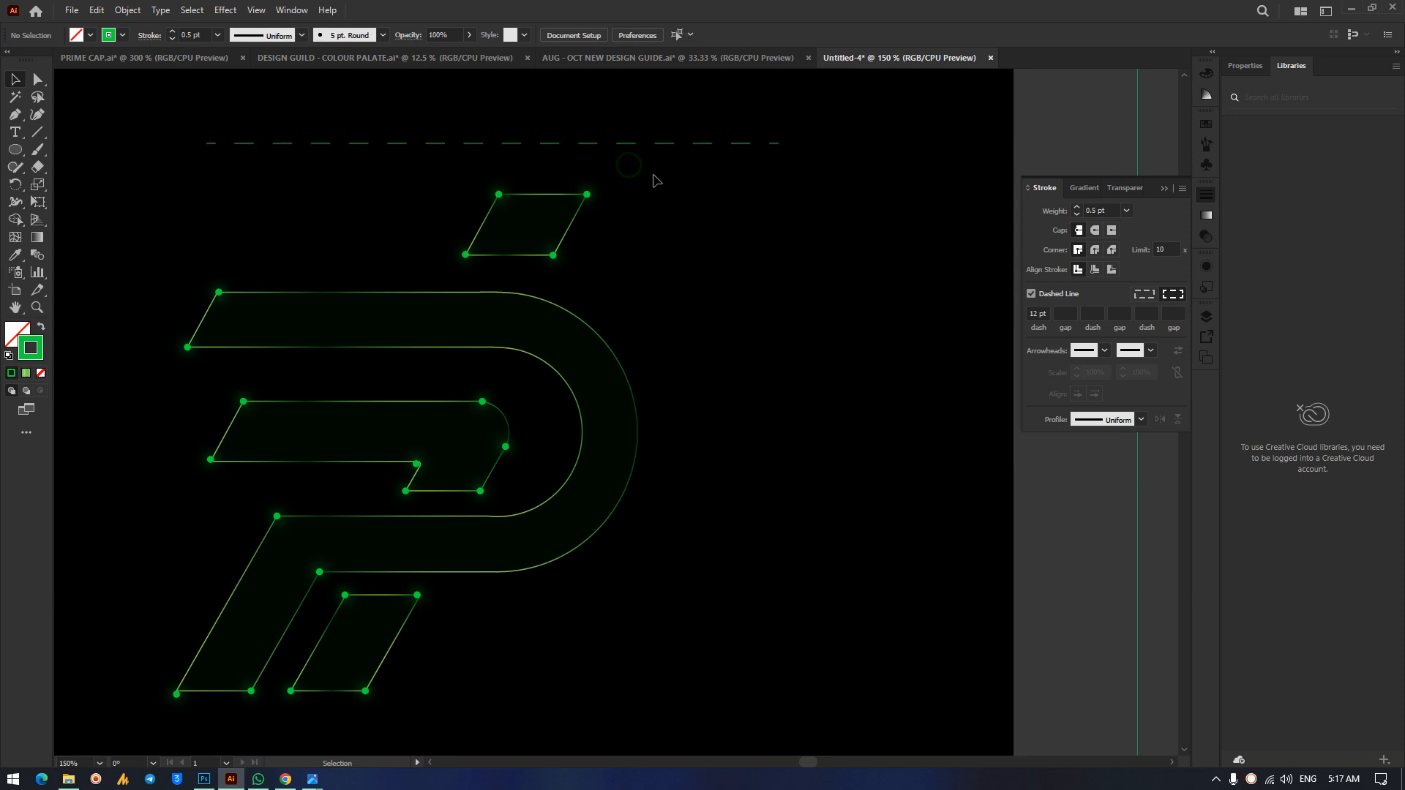
Set the dashed line's dash length to 4 pt.
left_click(523, 144)
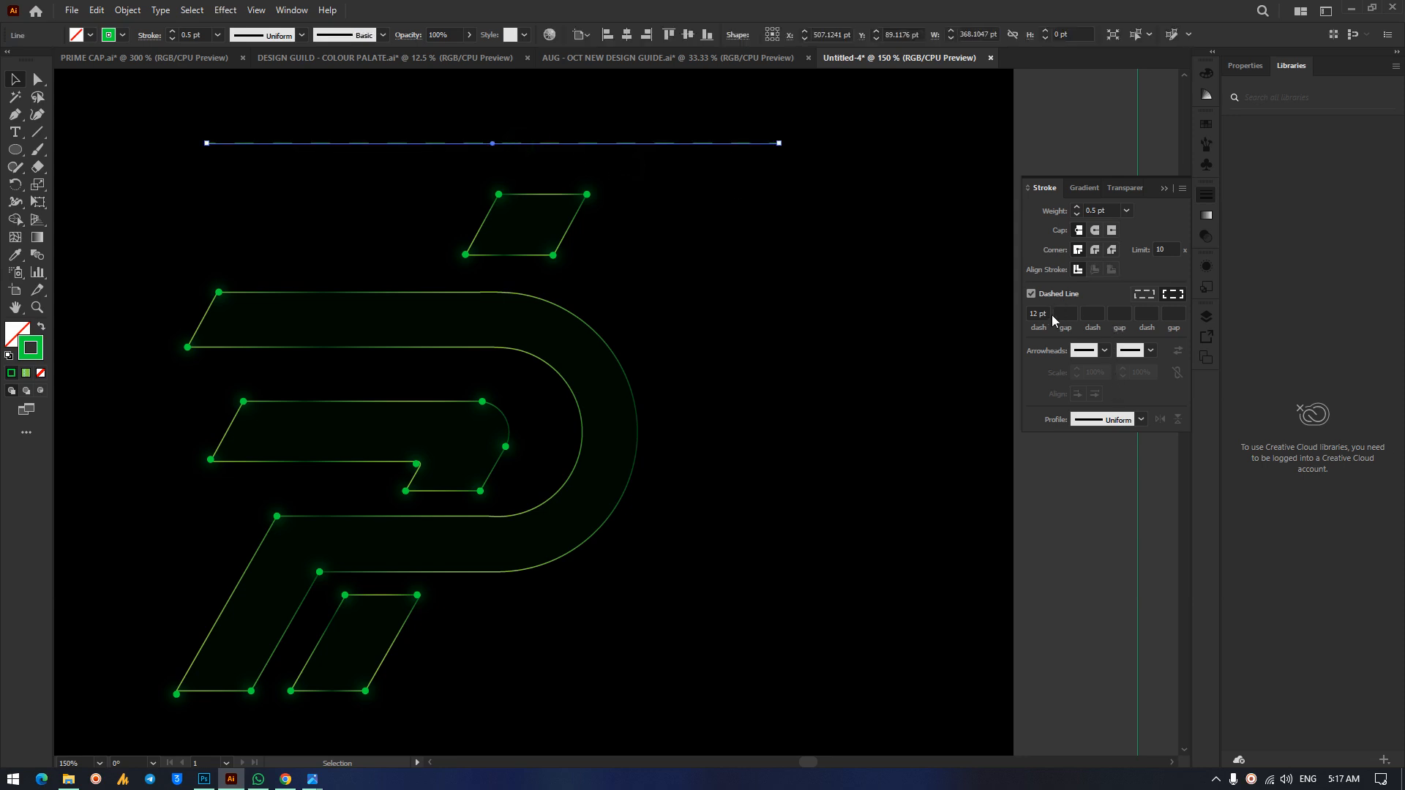
key("Up")
type("9")
key("Return")
left_click(757, 299)
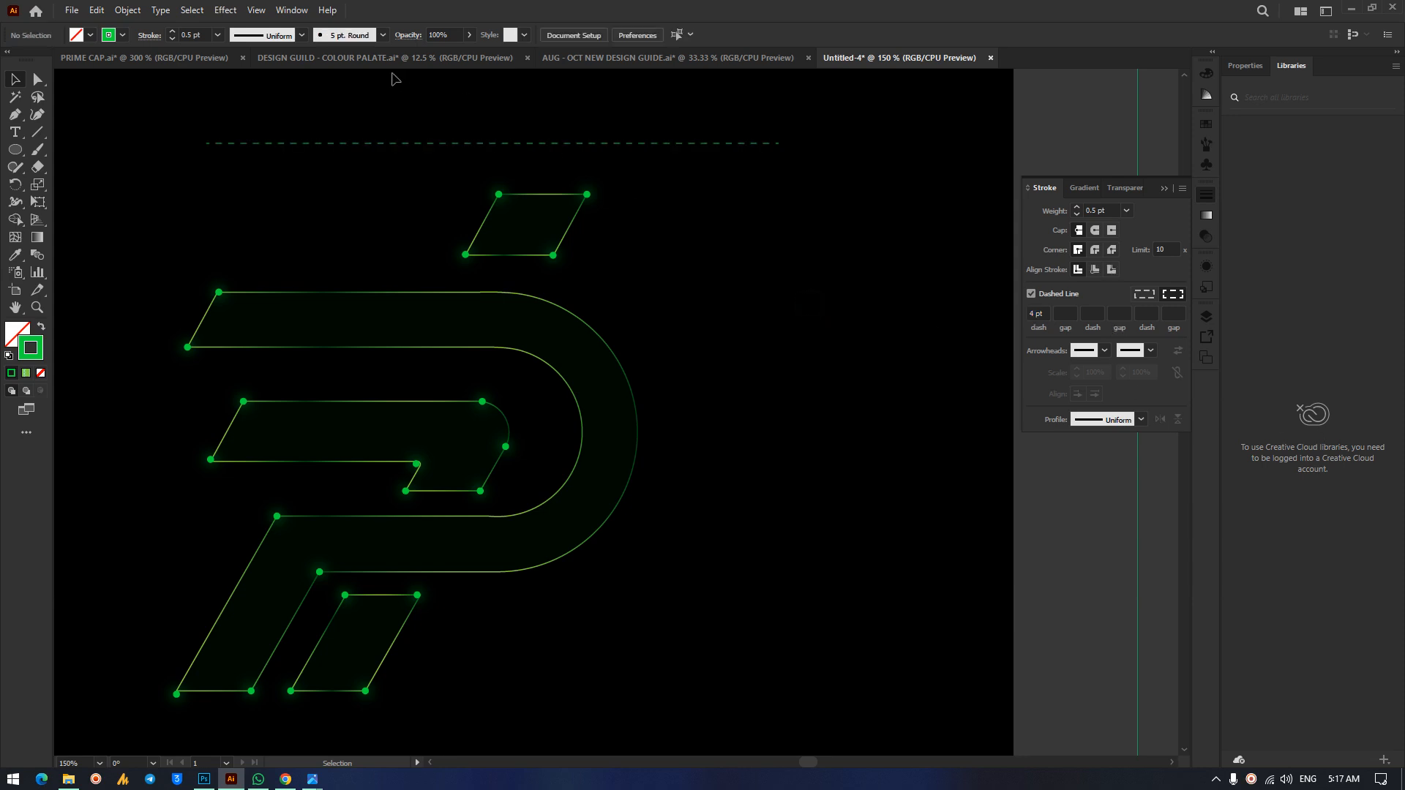
Apply the elliptical stroke width profile that tapers the dashed line at both ends.
left_click(456, 144)
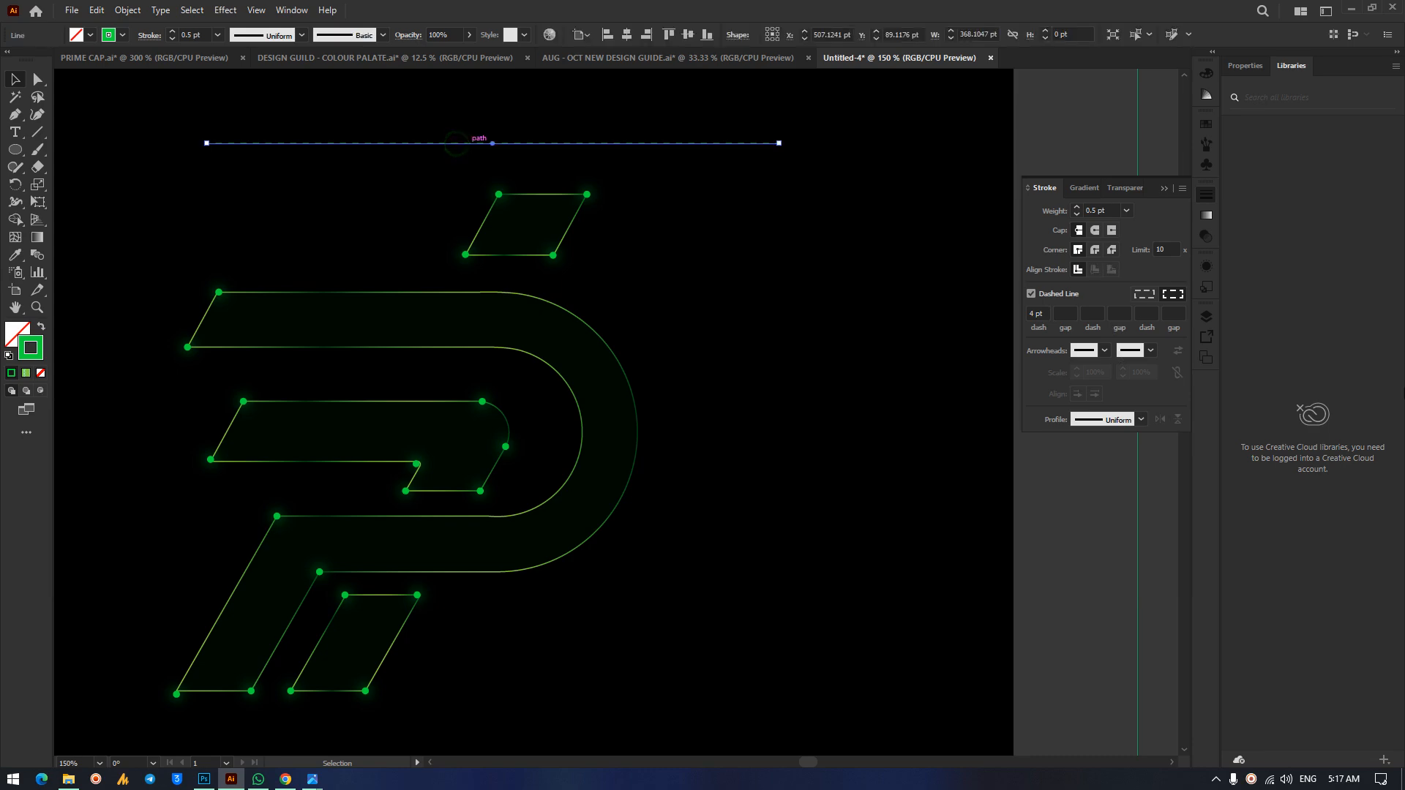
left_click(1139, 421)
left_click(1096, 467)
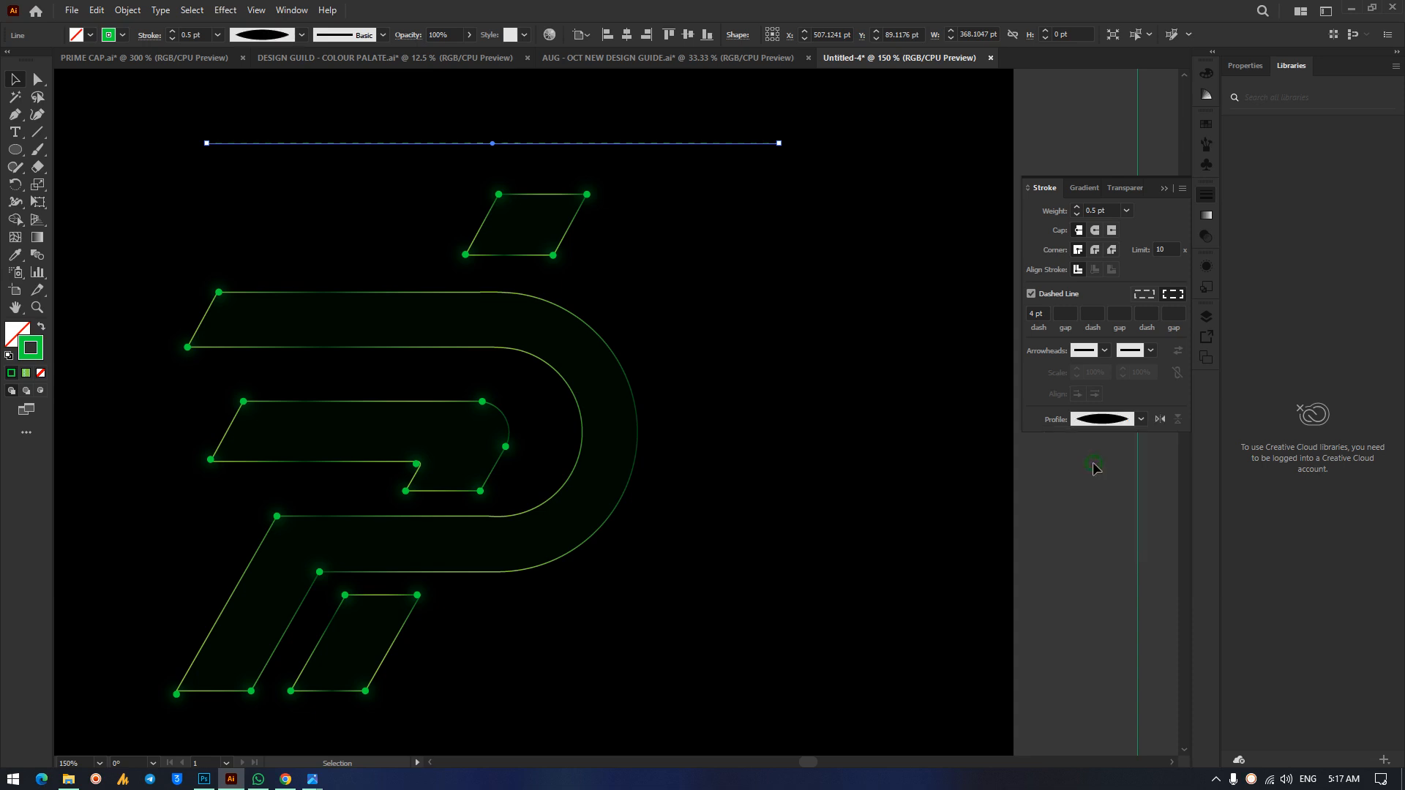
left_click(812, 251)
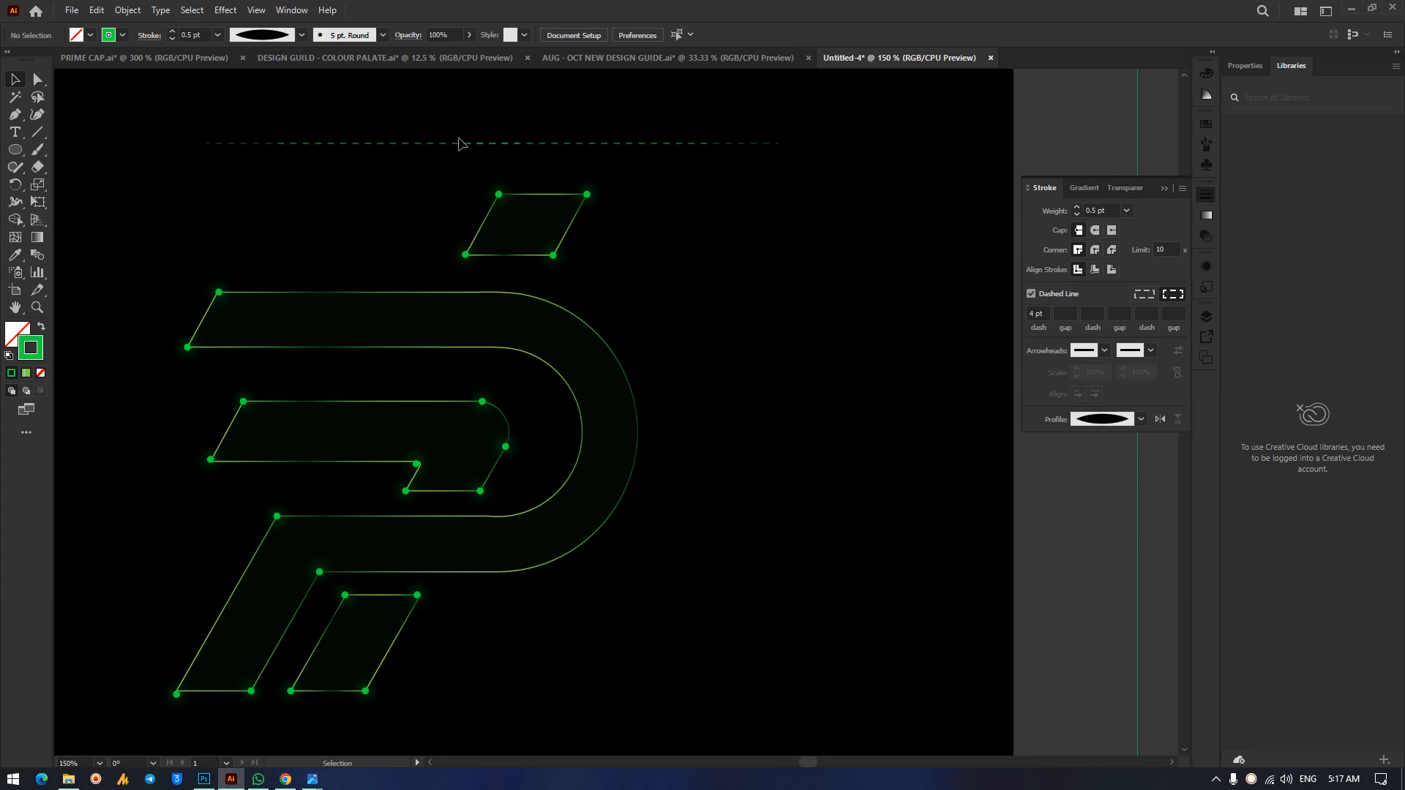
Lengthen the dashed line to about 457 pt and align it with the top edge of the upper parallelogram.
left_click_drag(475, 144, 489, 179)
left_click_drag(216, 176, 129, 192)
left_click_drag(502, 180, 552, 194)
left_click(727, 270)
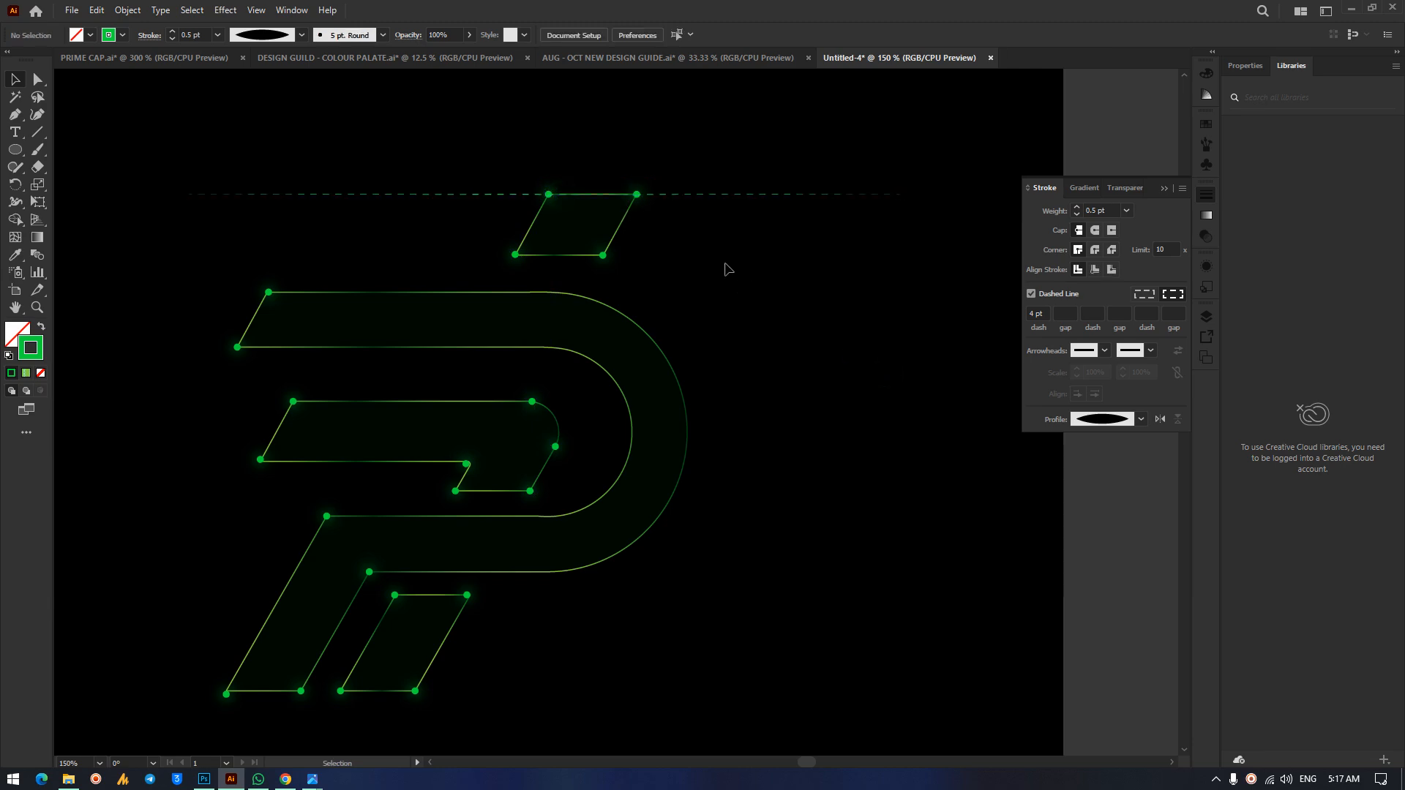
Copy the dashed guide line onto the upper parallelogram's bottom edge and both edges of the P's top bar.
left_click_drag(714, 195, 665, 351)
left_click(723, 287)
left_click(703, 324)
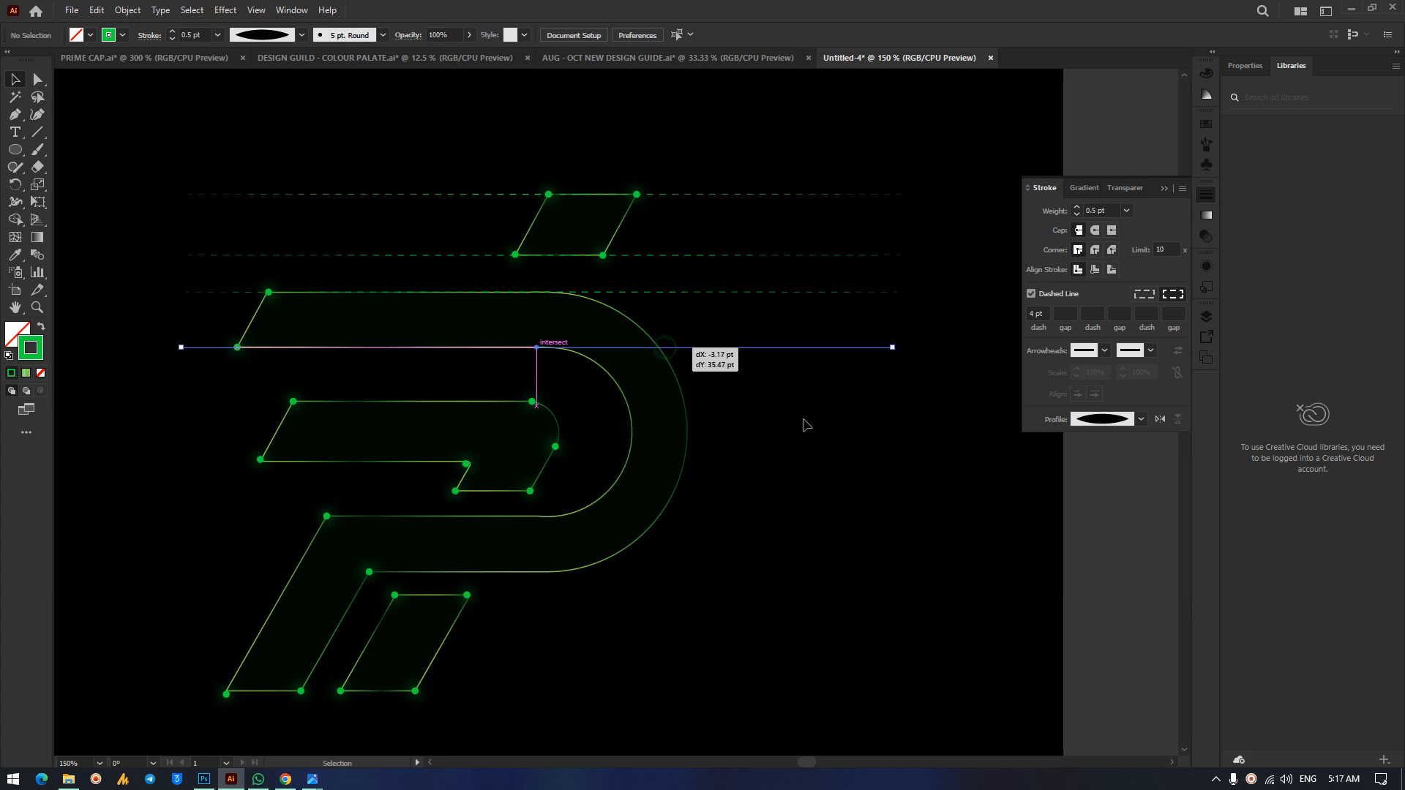
left_click(818, 439)
Copy the dashed guide line onto the top edge and long lower edge of the inner shape.
scroll(738, 348, "down", 3)
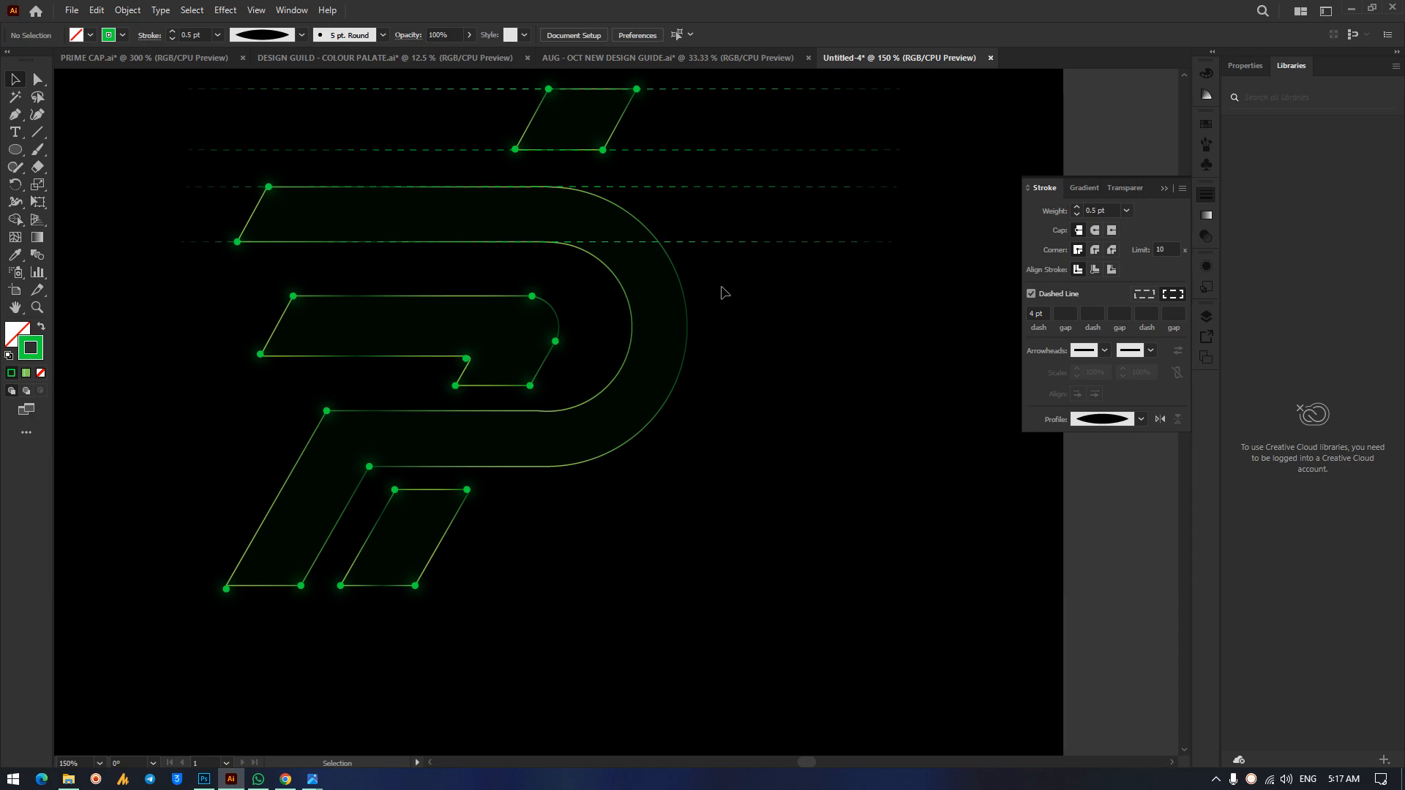
left_click_drag(718, 242, 714, 298)
left_click(796, 462)
left_click_drag(762, 298, 761, 364)
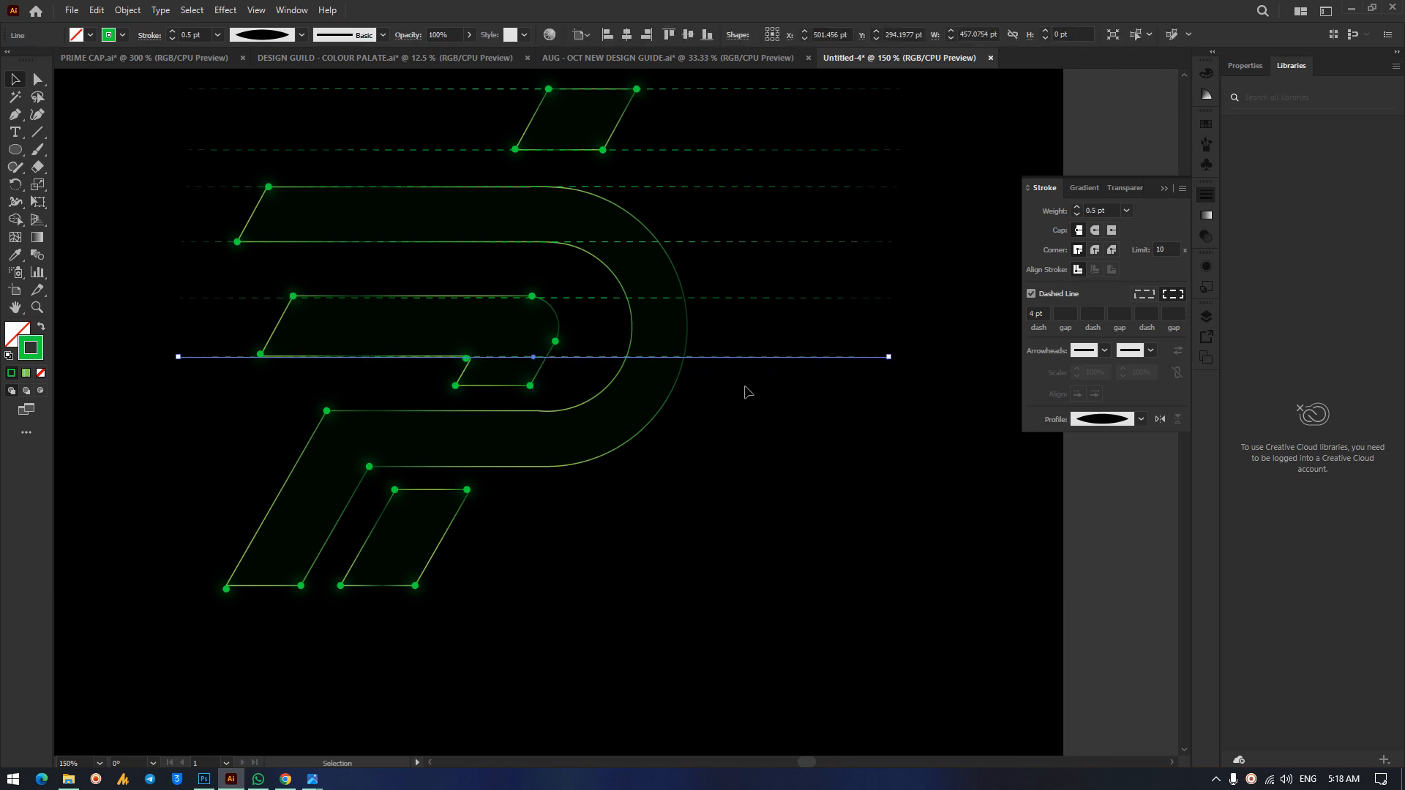
left_click(743, 377)
Copy the dashed guide line onto the inner shape's lowest edge and both edges of the P's lower bar.
left_click_drag(738, 374, 721, 469)
left_click(736, 405)
left_click(762, 486)
left_click(731, 519)
Copy the dashed guide line onto the top and bottom edges of the lower parallelogram.
left_click_drag(661, 470, 660, 491)
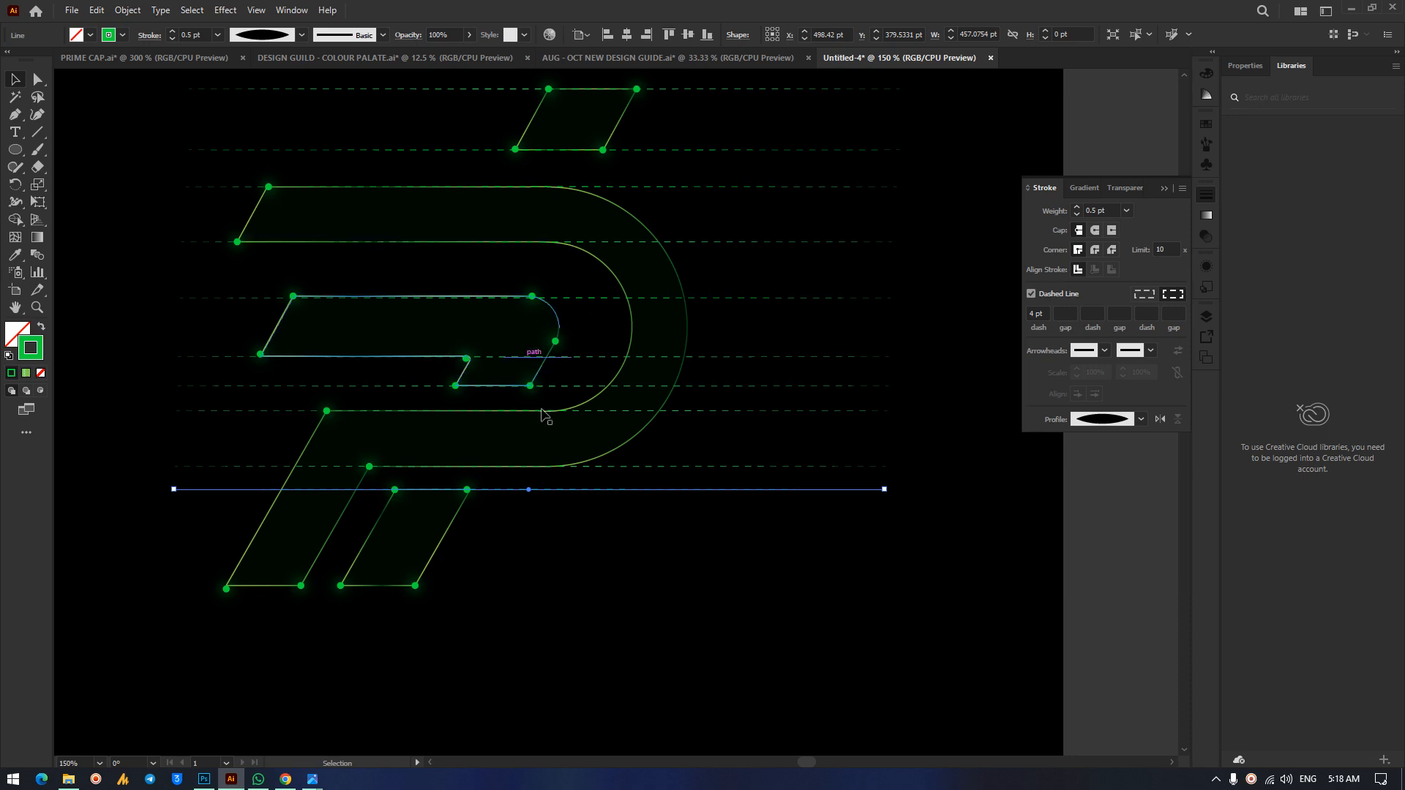
left_click_drag(539, 491, 536, 590)
left_click(410, 608)
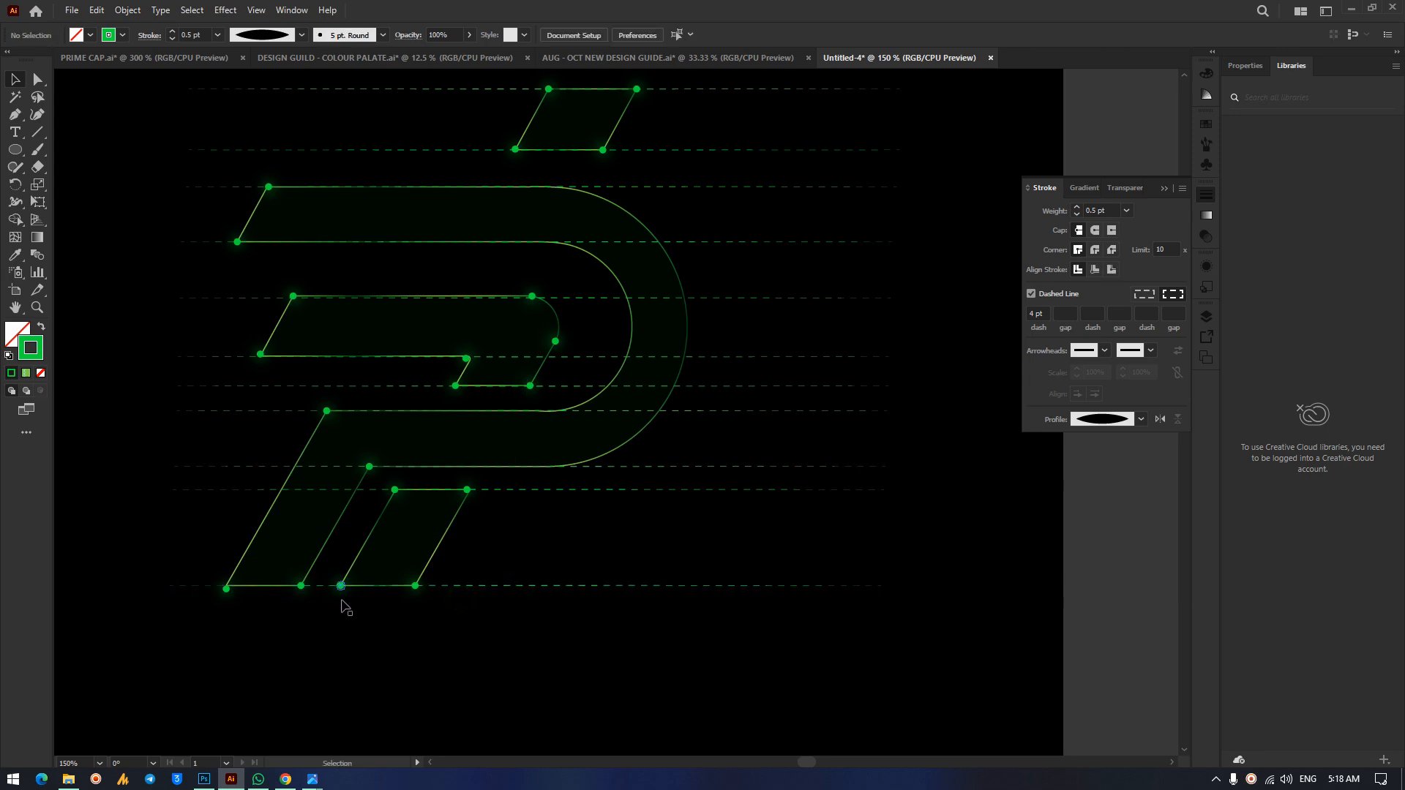
Reposition the glowing dot at the P stem's bottom-left corner so it sits on the corner and the lowest guide line.
left_click_drag(229, 590, 224, 585)
left_click(241, 629)
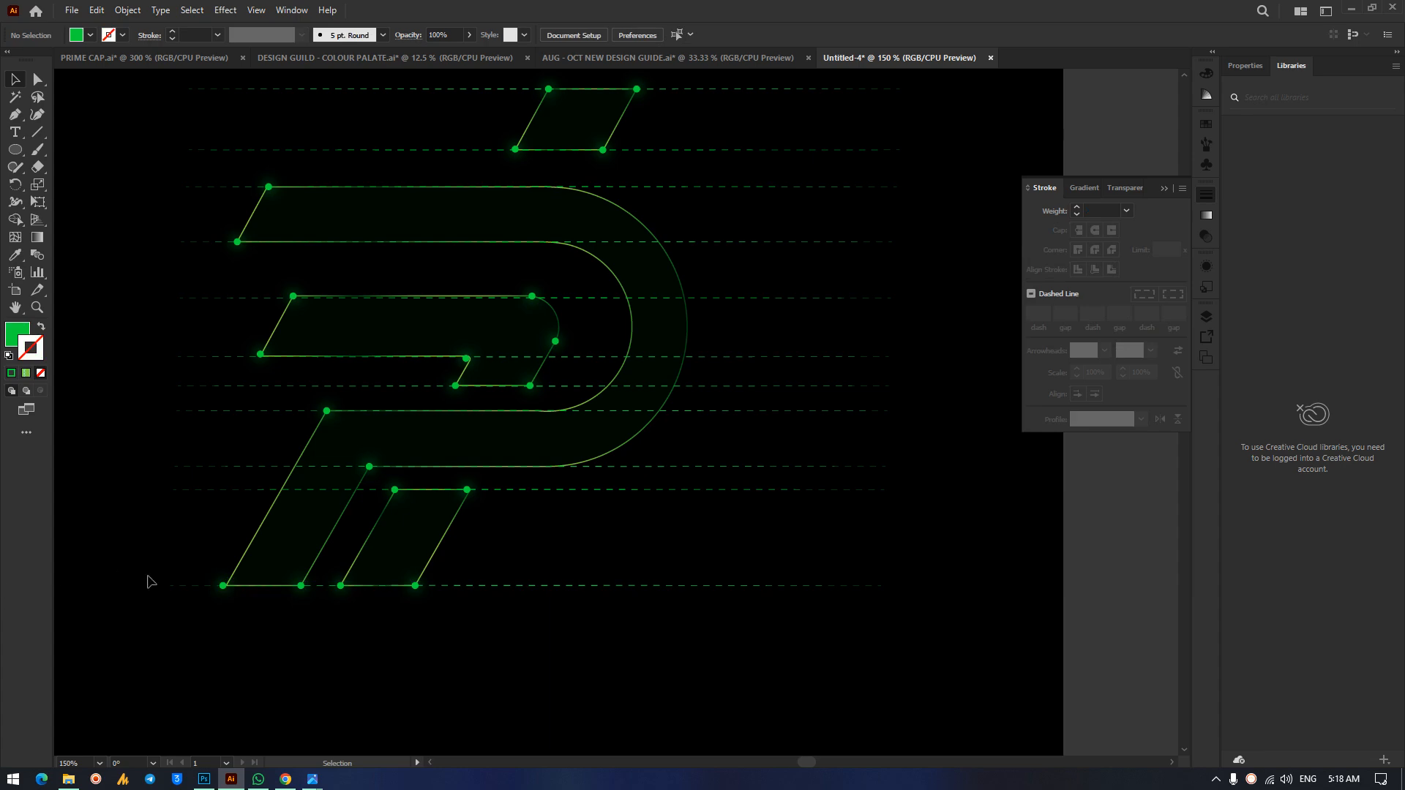
left_click(223, 585)
key("Right")
key("Right")
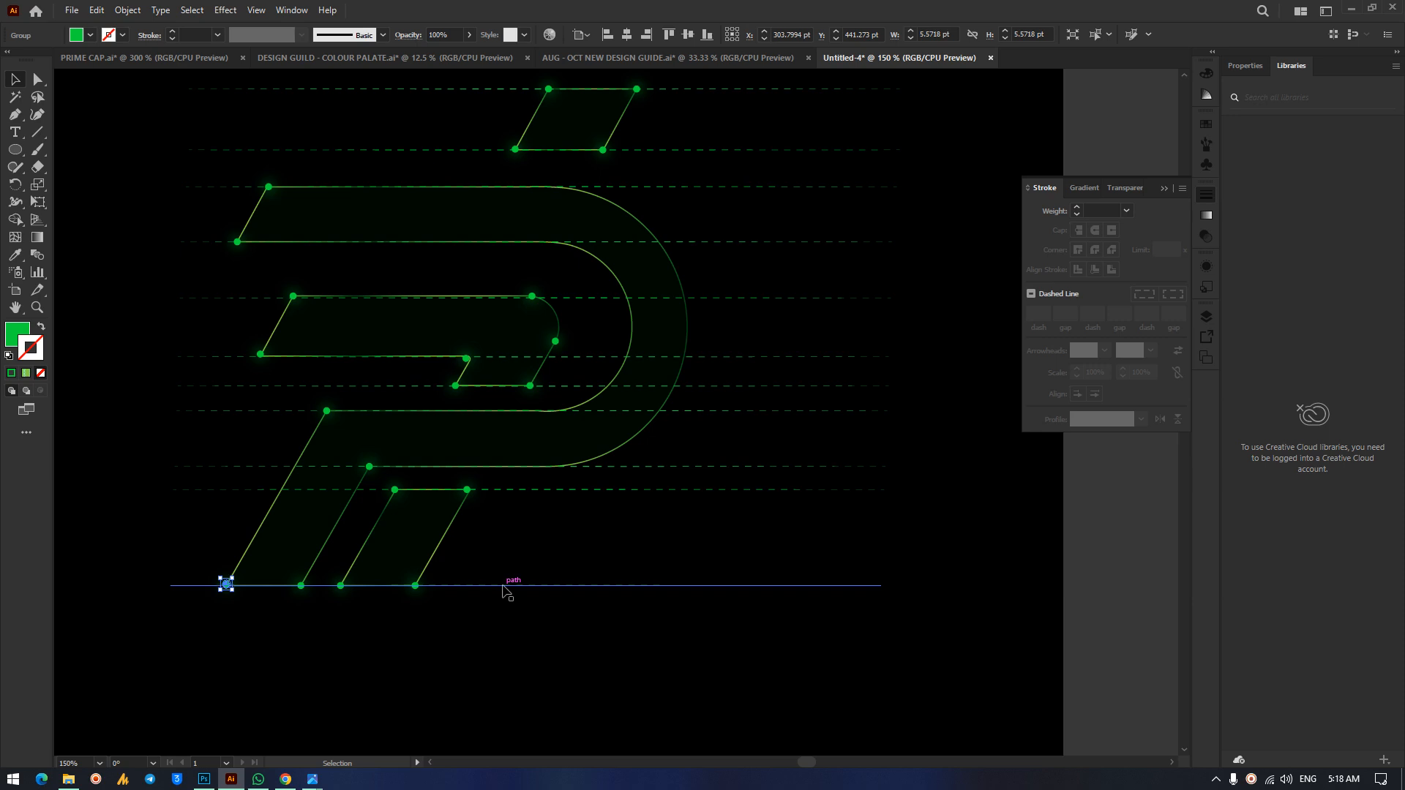
Set the stroke weight of all the horizontal dashed guide lines to 0.25 pt.
left_click(616, 607)
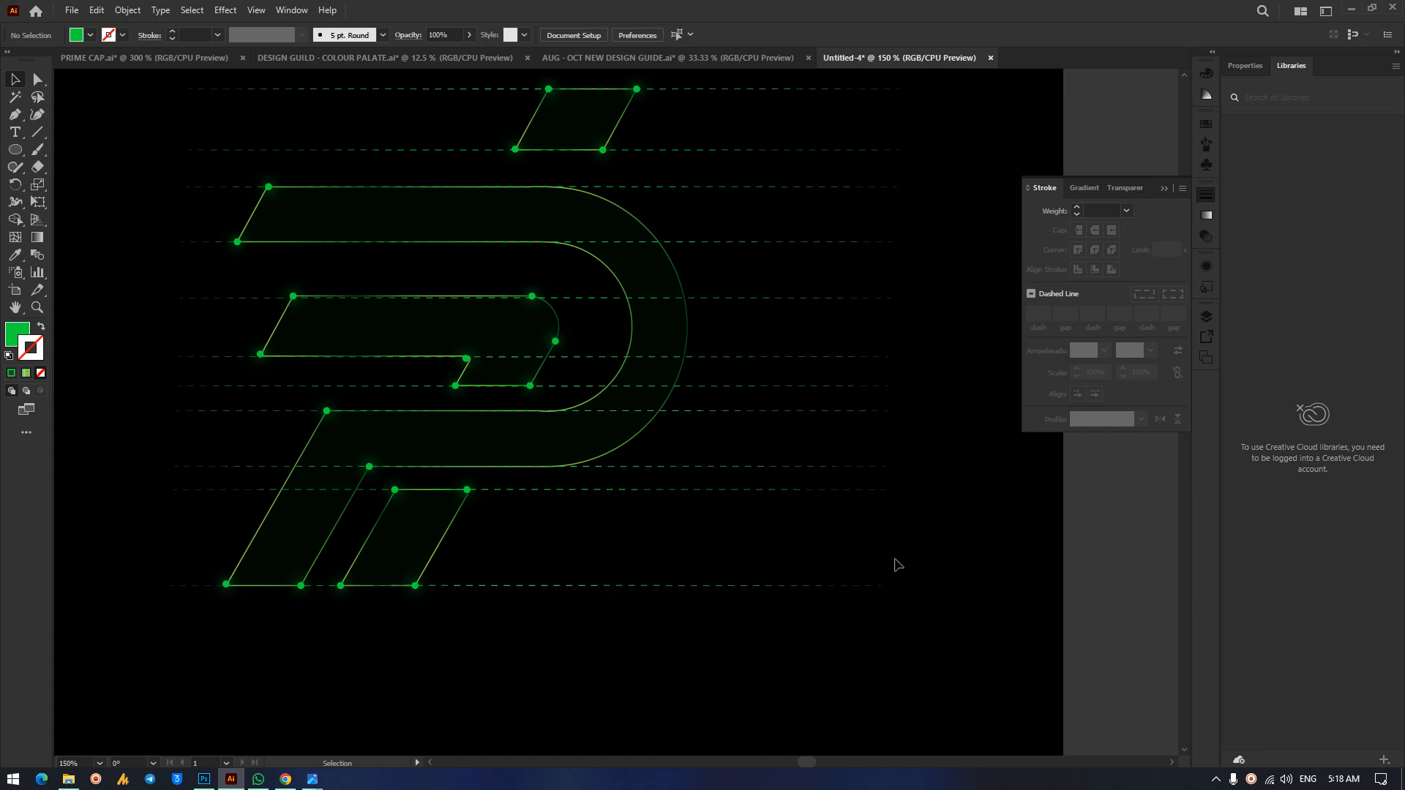
scroll(894, 565, "up", 7)
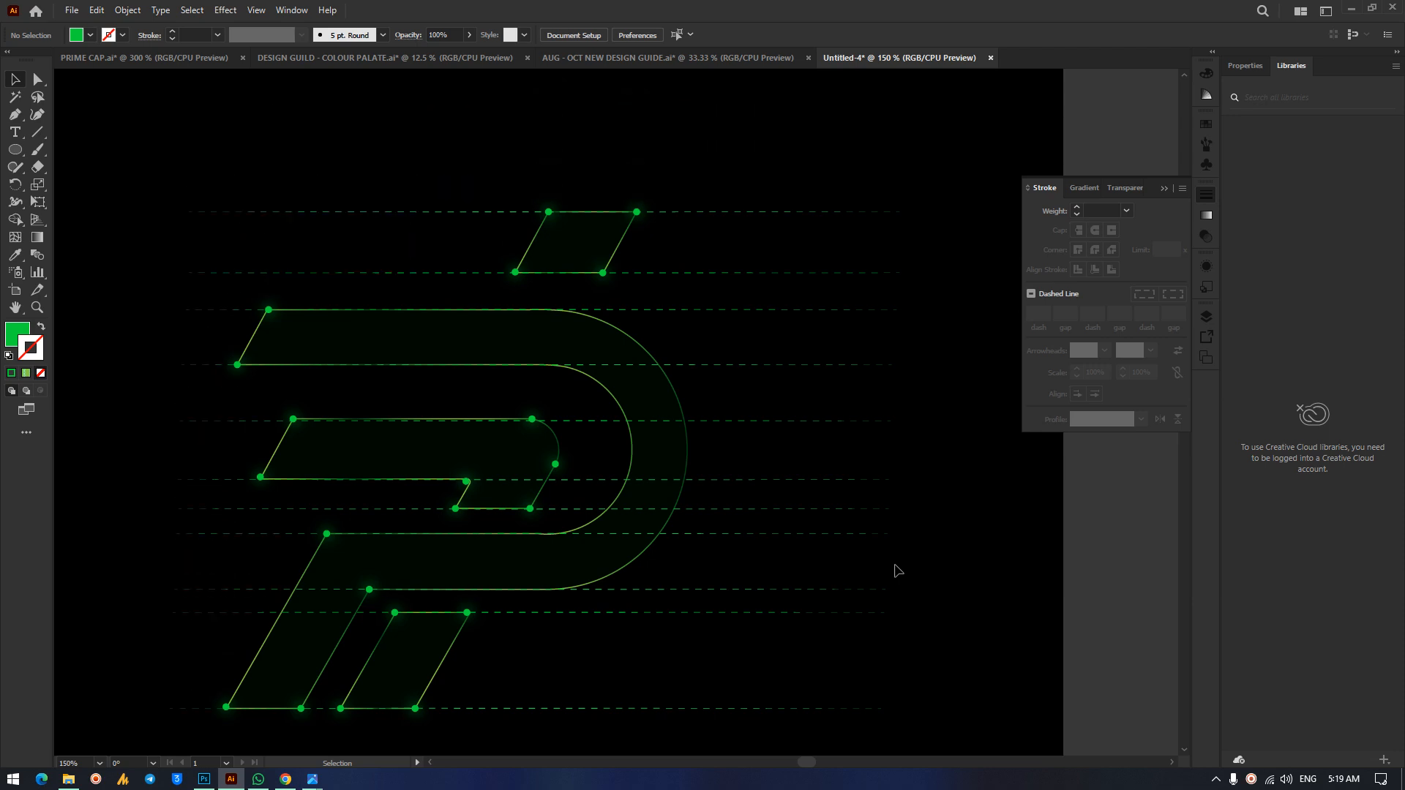
scroll(895, 562, "down", 5)
scroll(892, 556, "up", 2)
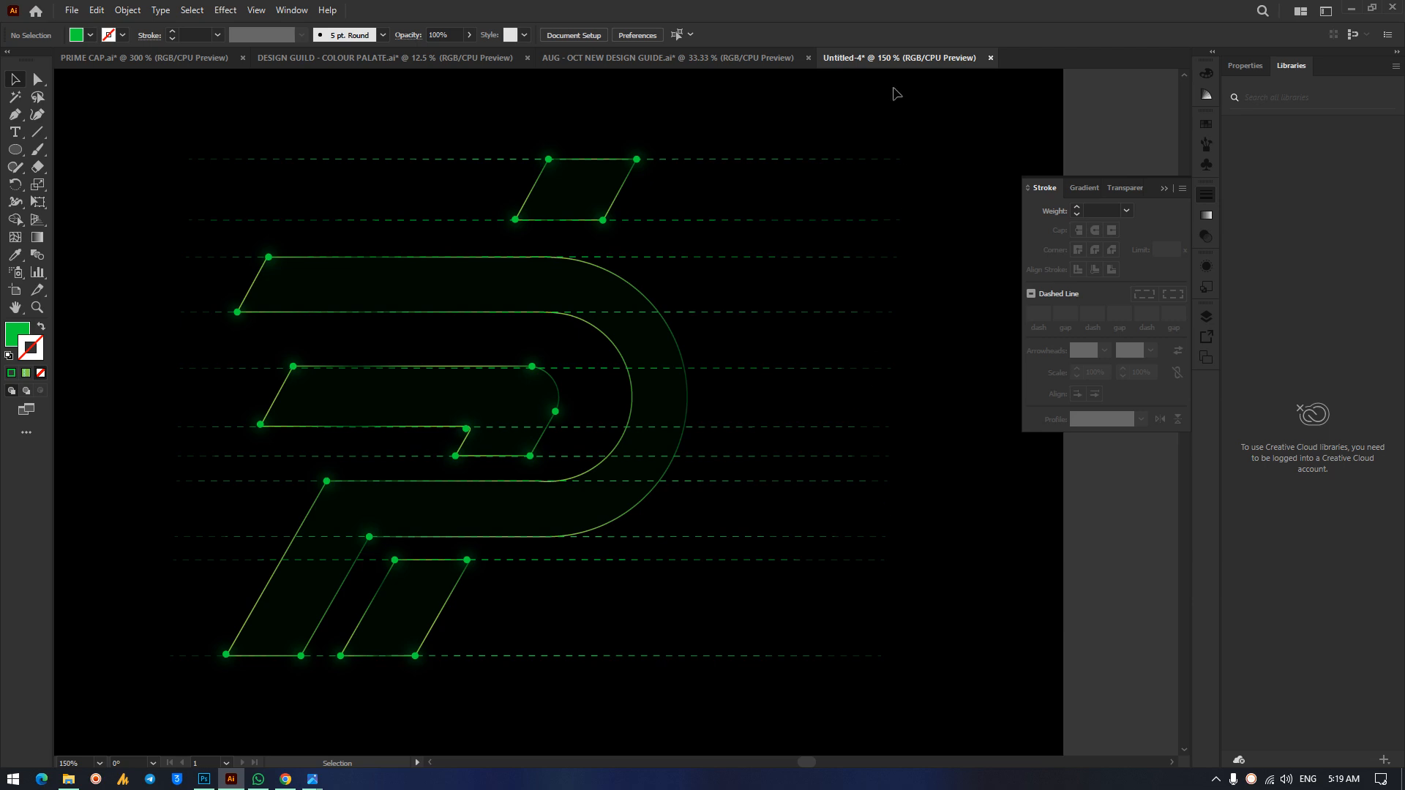
left_click_drag(920, 129, 752, 754)
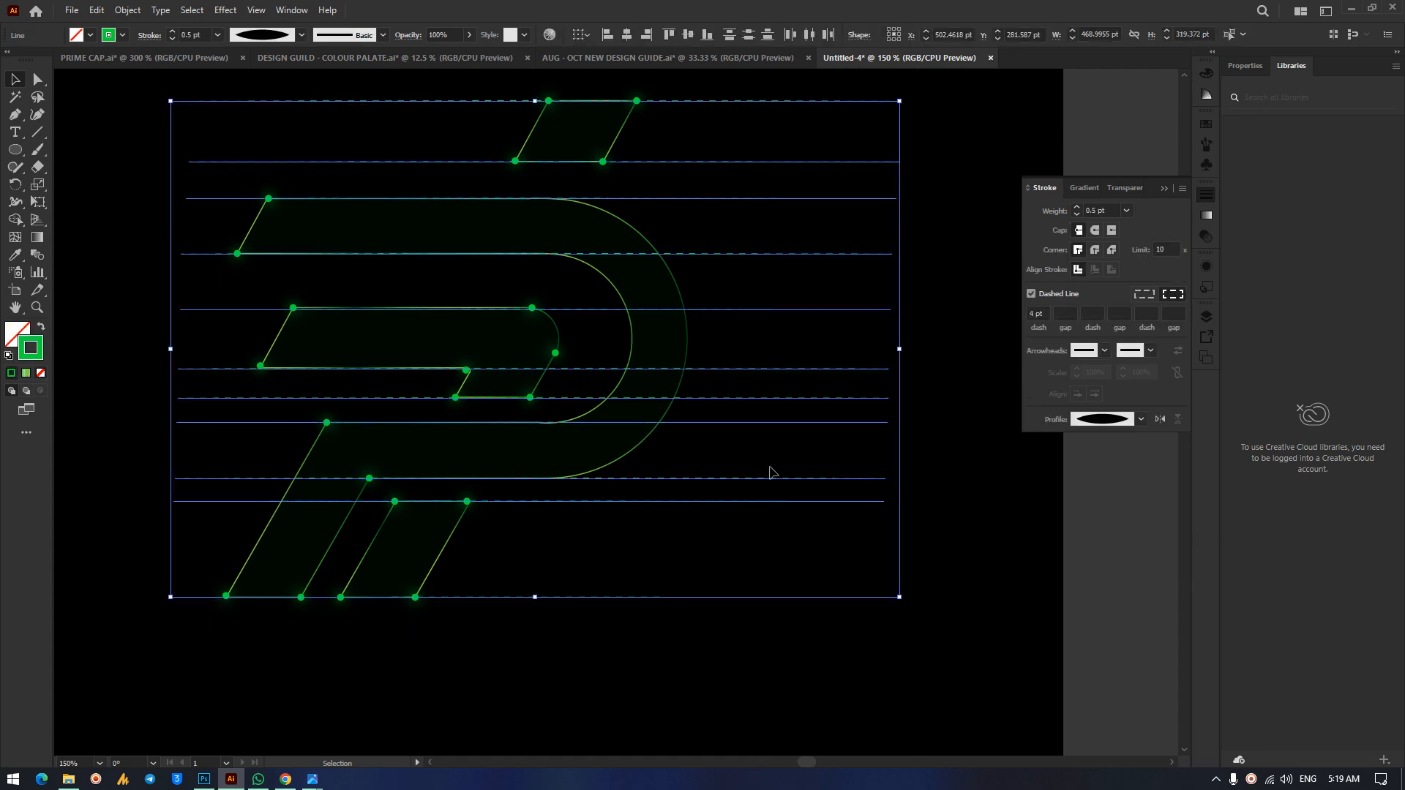
double_click(1094, 208)
type("0.25")
key("Return")
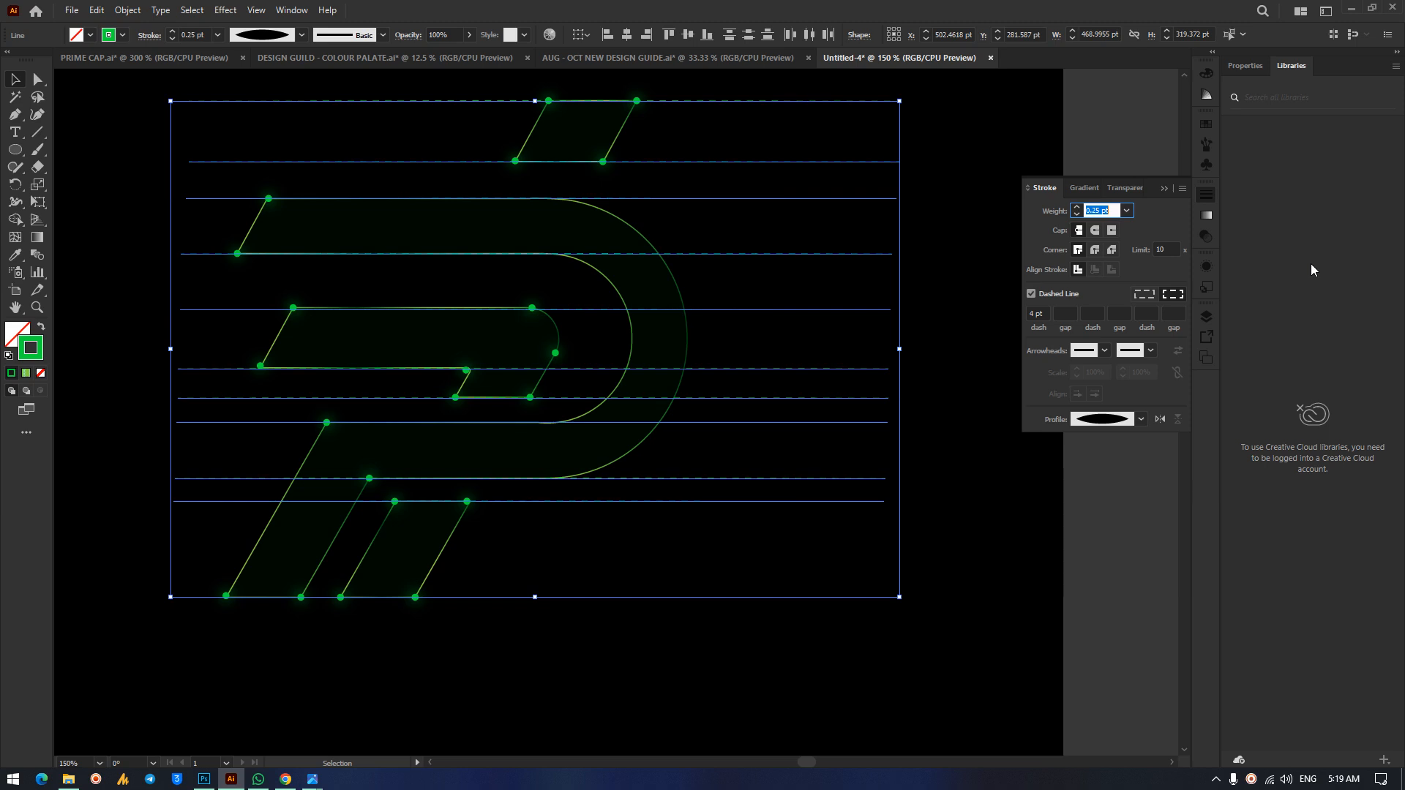
left_click(984, 497)
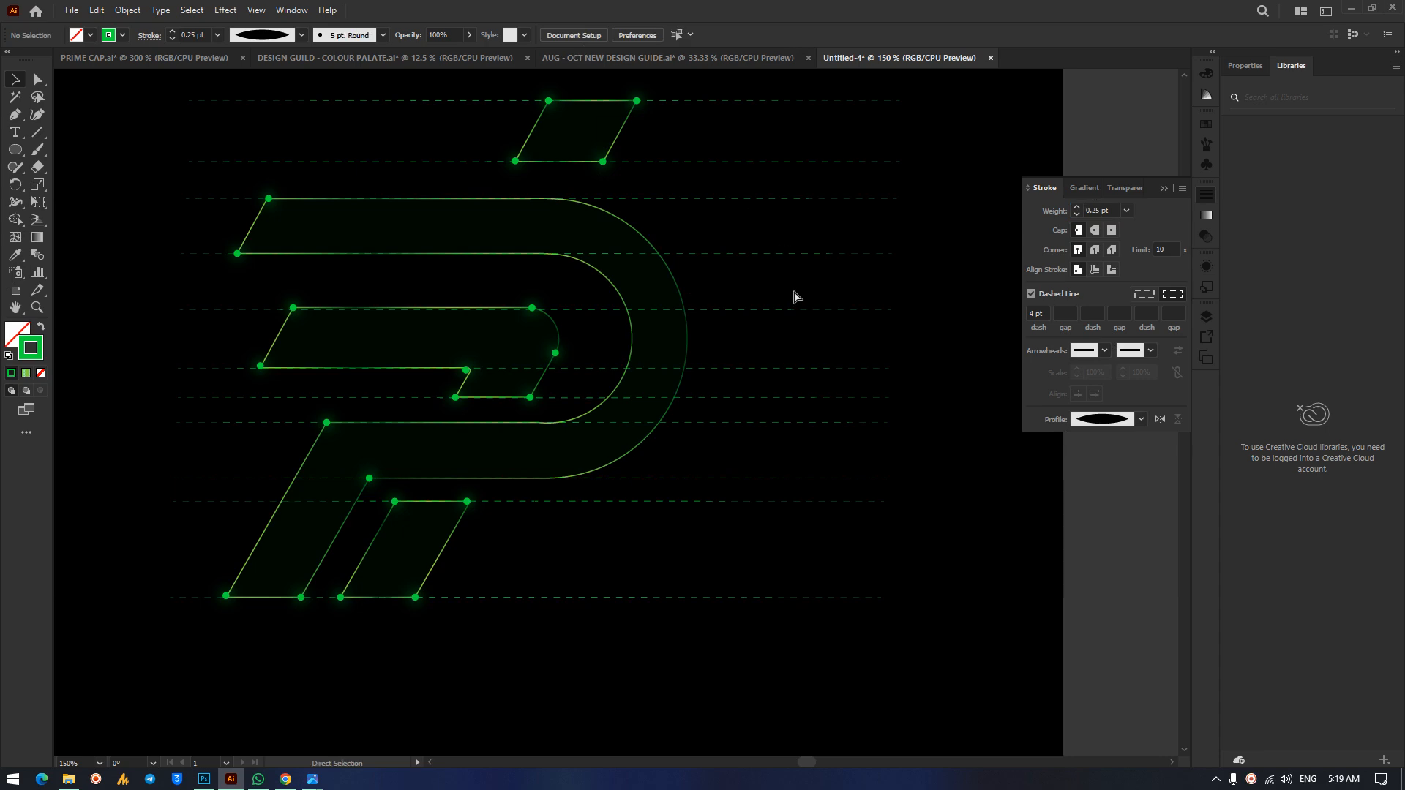
Copy the topmost dashed guide line just above the P and rotate the copy to match the logo's slanted edges.
scroll(793, 298, "left", 4)
left_click_drag(629, 102, 459, 194)
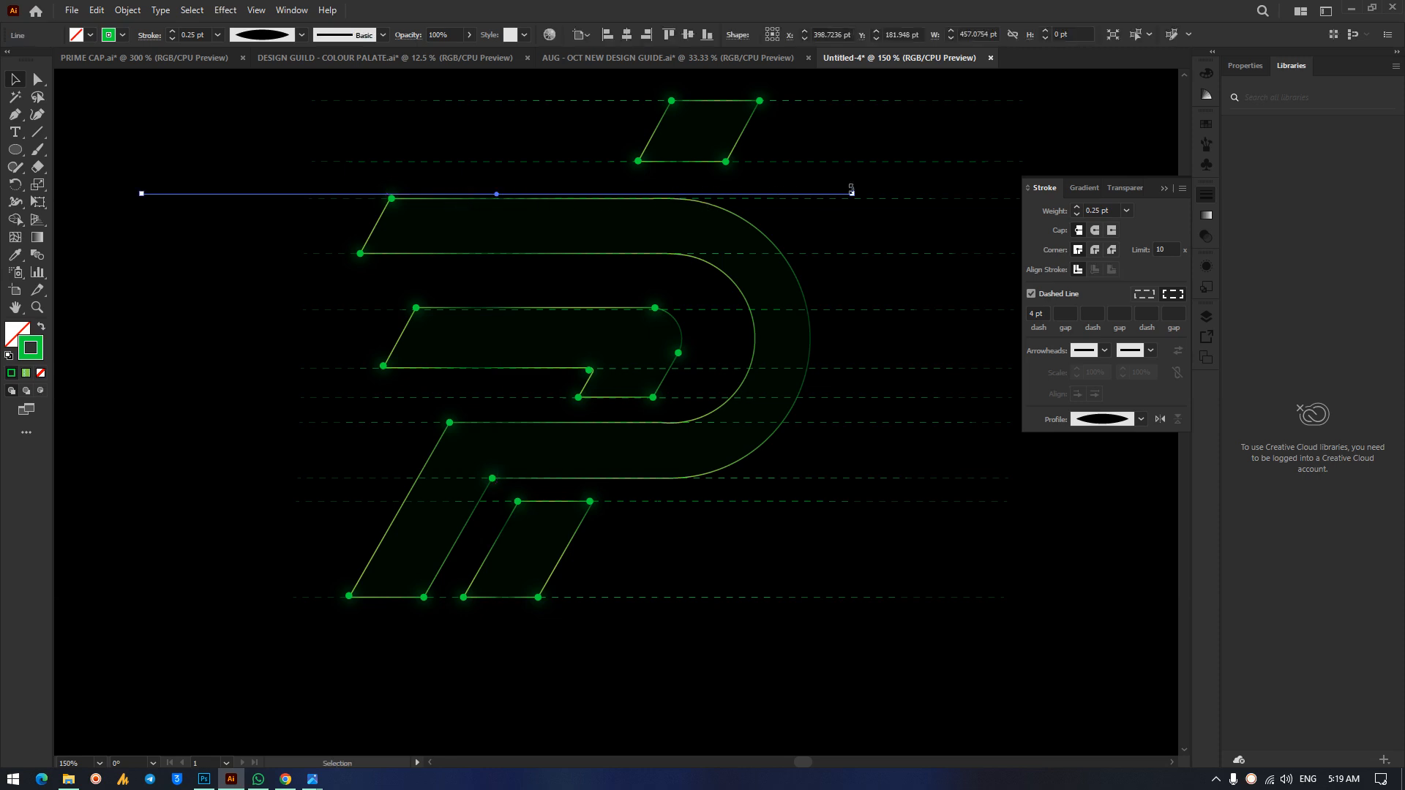
left_click_drag(856, 187, 334, 512)
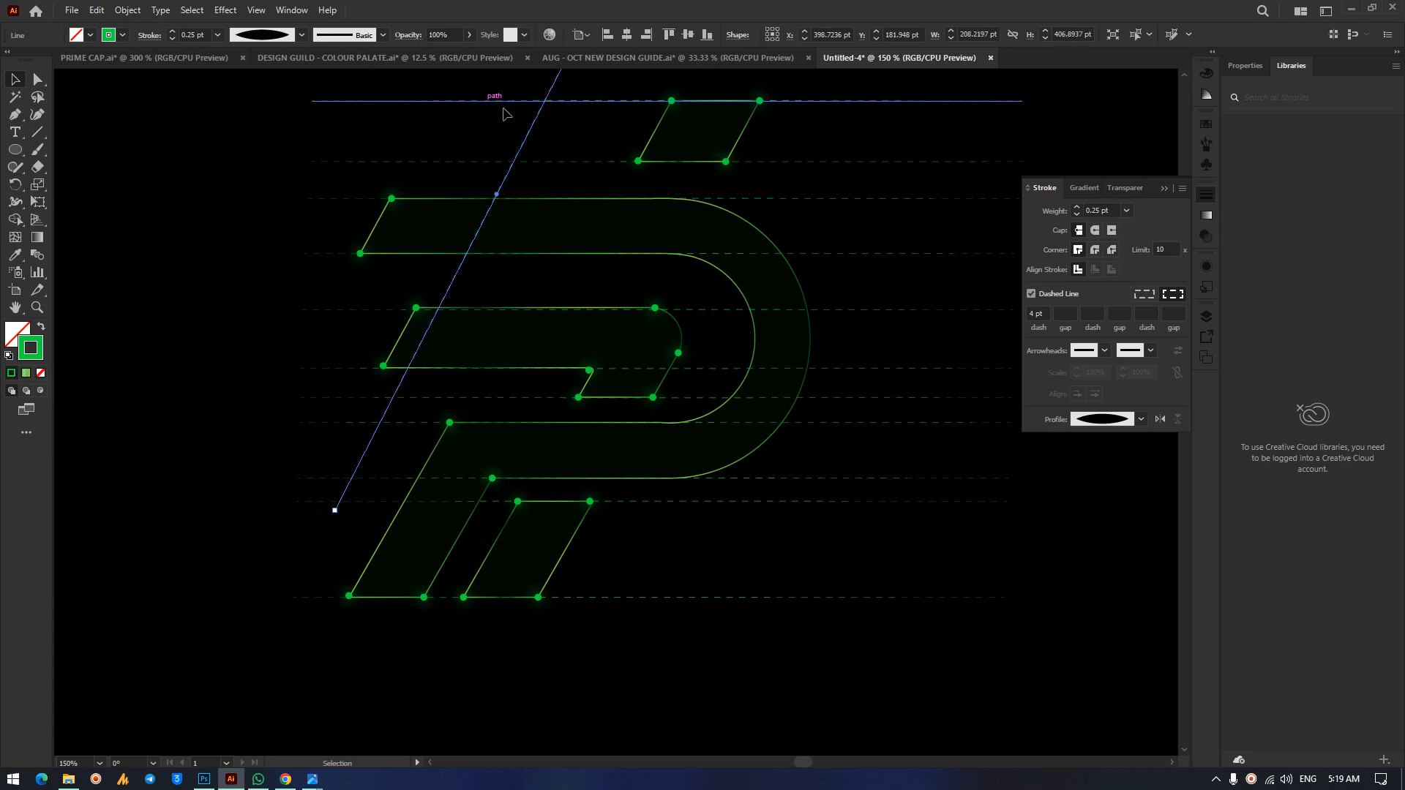
Extend the slanted guide line's lower end down and outward along its slope, past the bottom of the P.
left_click(35, 81)
left_click(209, 524)
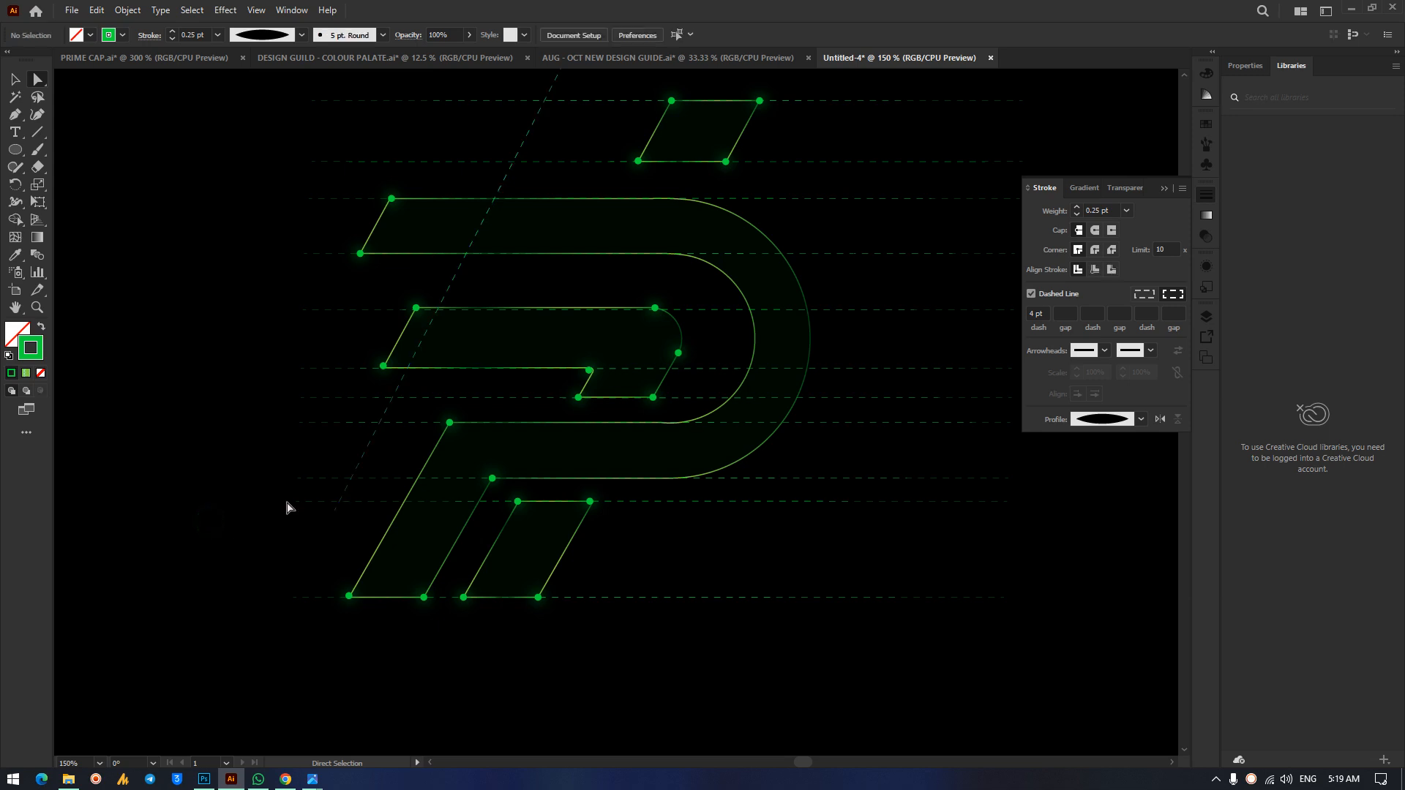
left_click(360, 461)
left_click(333, 512)
left_click_drag(333, 513, 226, 701)
scroll(583, 289, "up", 3)
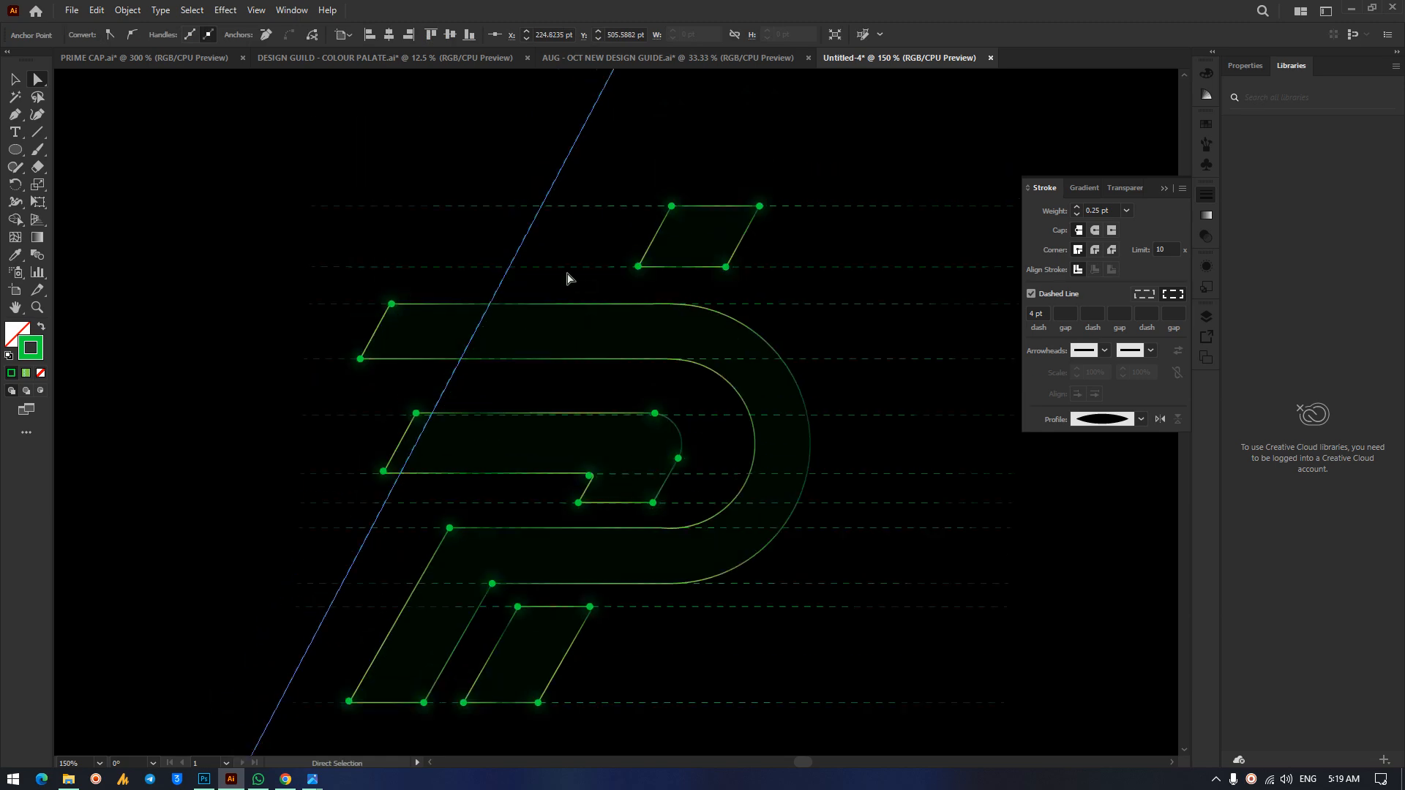
Move the slanted guide line onto the left edge of the upper parallelogram.
left_click_drag(526, 243, 671, 289)
left_click(530, 237)
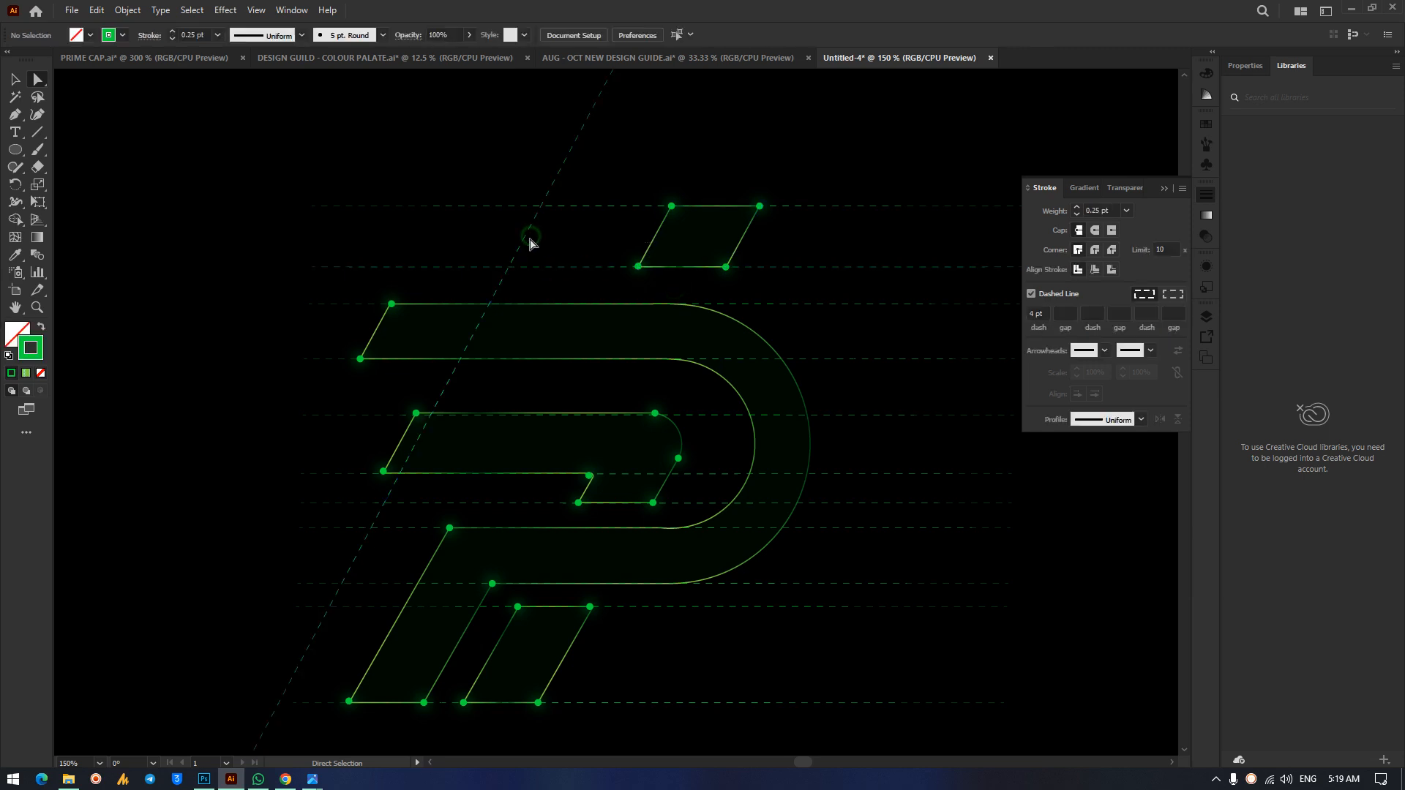
left_click_drag(527, 245, 631, 286)
scroll(710, 288, "down", 3)
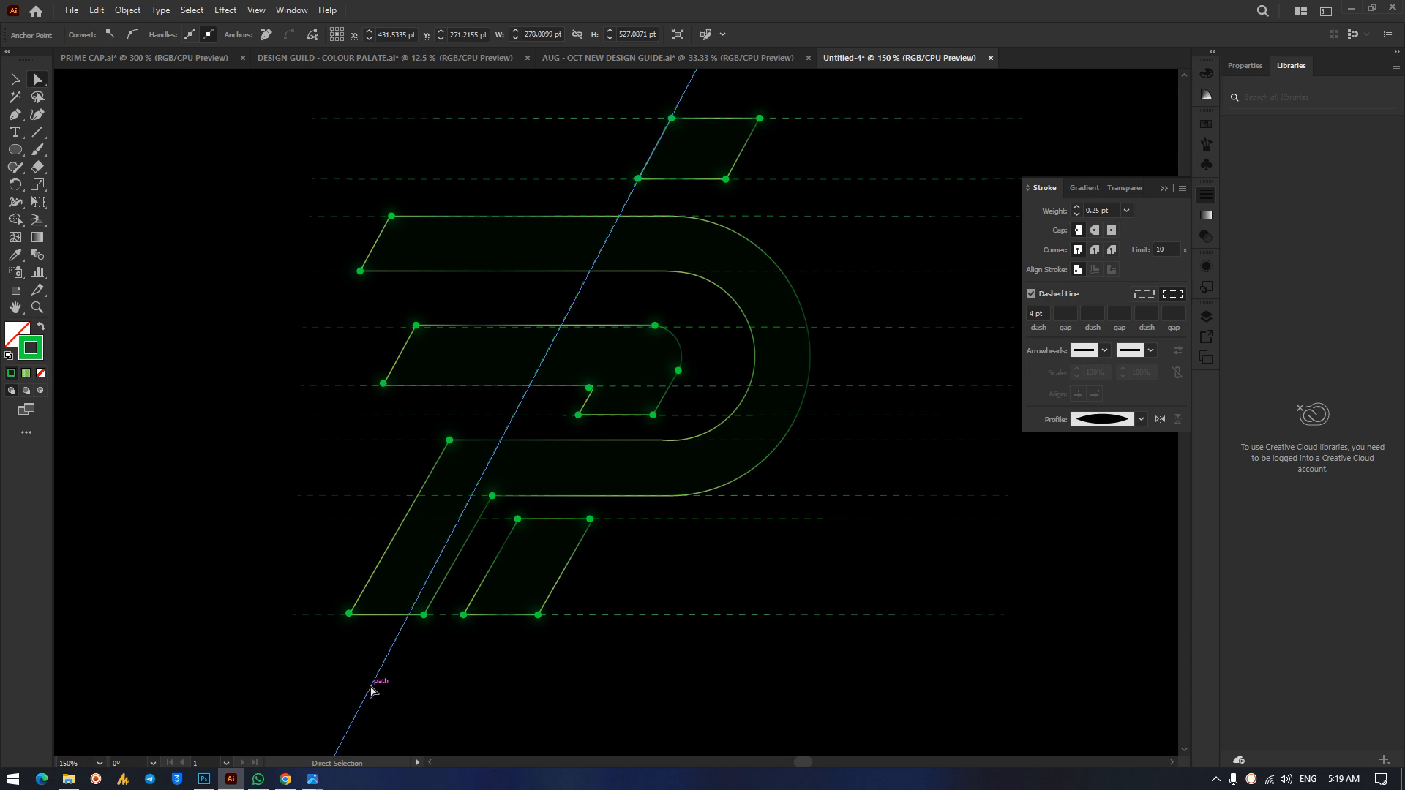
Adjust the slanted guide line's lower endpoint and position so the line follows the upper parallelogram's left edge.
scroll(372, 666, "down", 4)
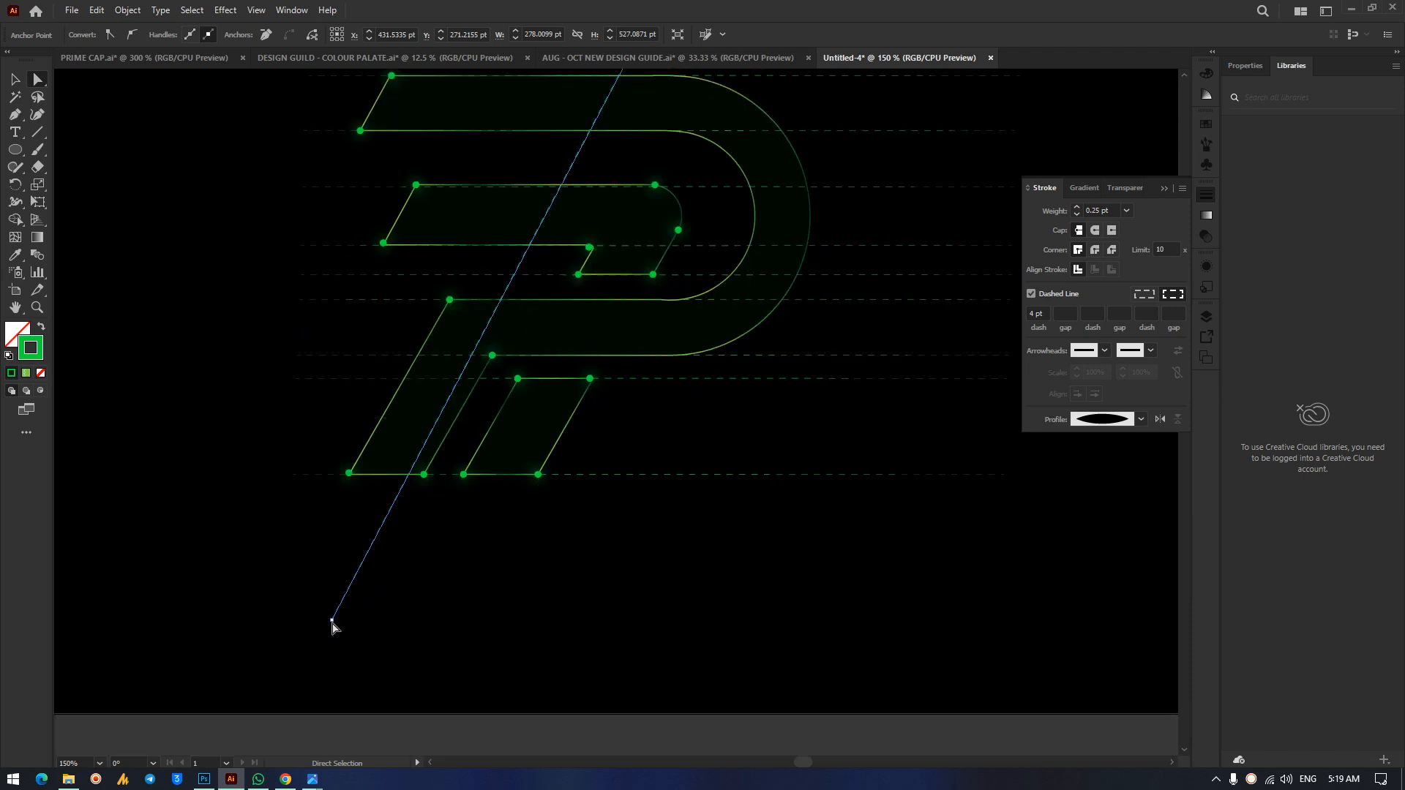
left_click(345, 652)
left_click(335, 614)
left_click_drag(333, 621, 320, 611)
scroll(585, 264, "up", 2)
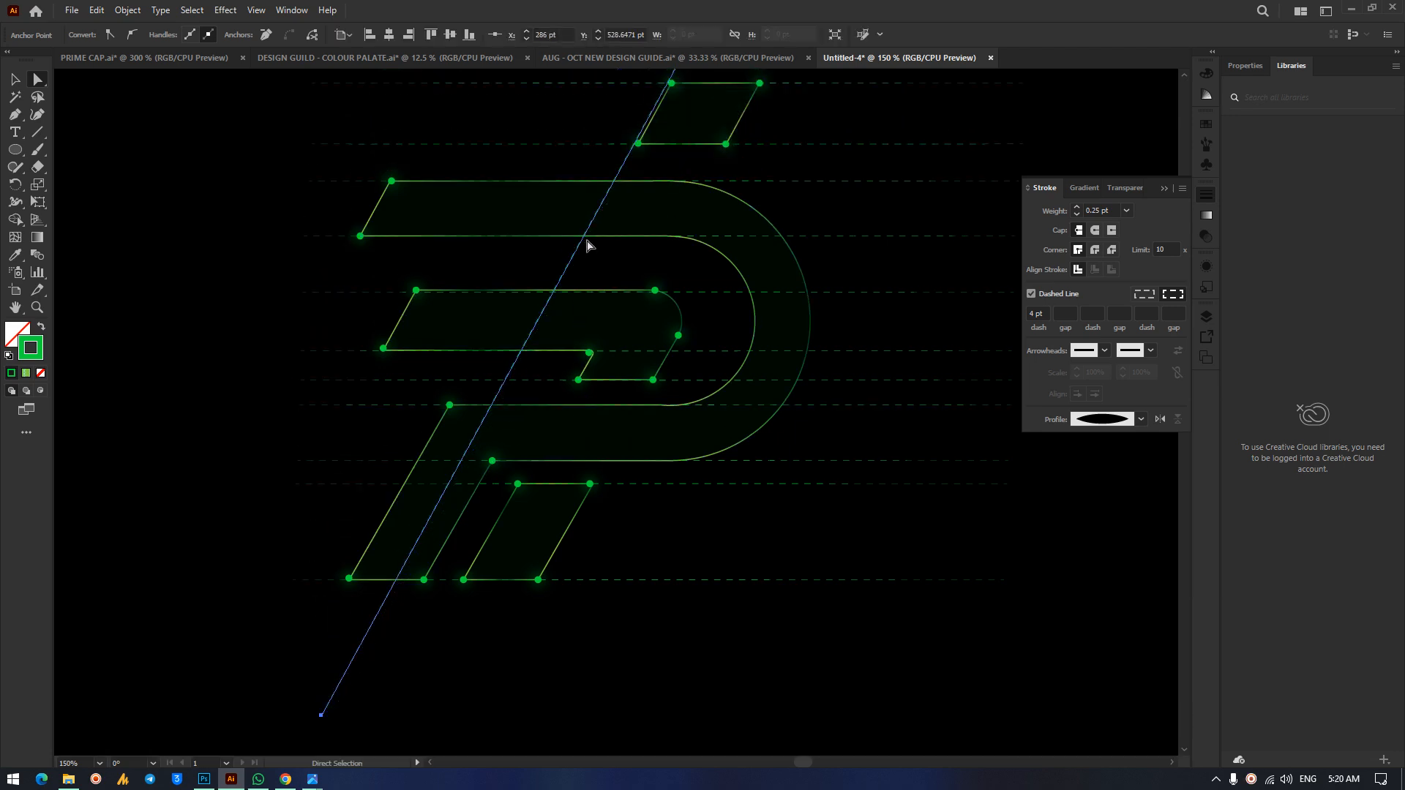
left_click_drag(619, 175, 623, 176)
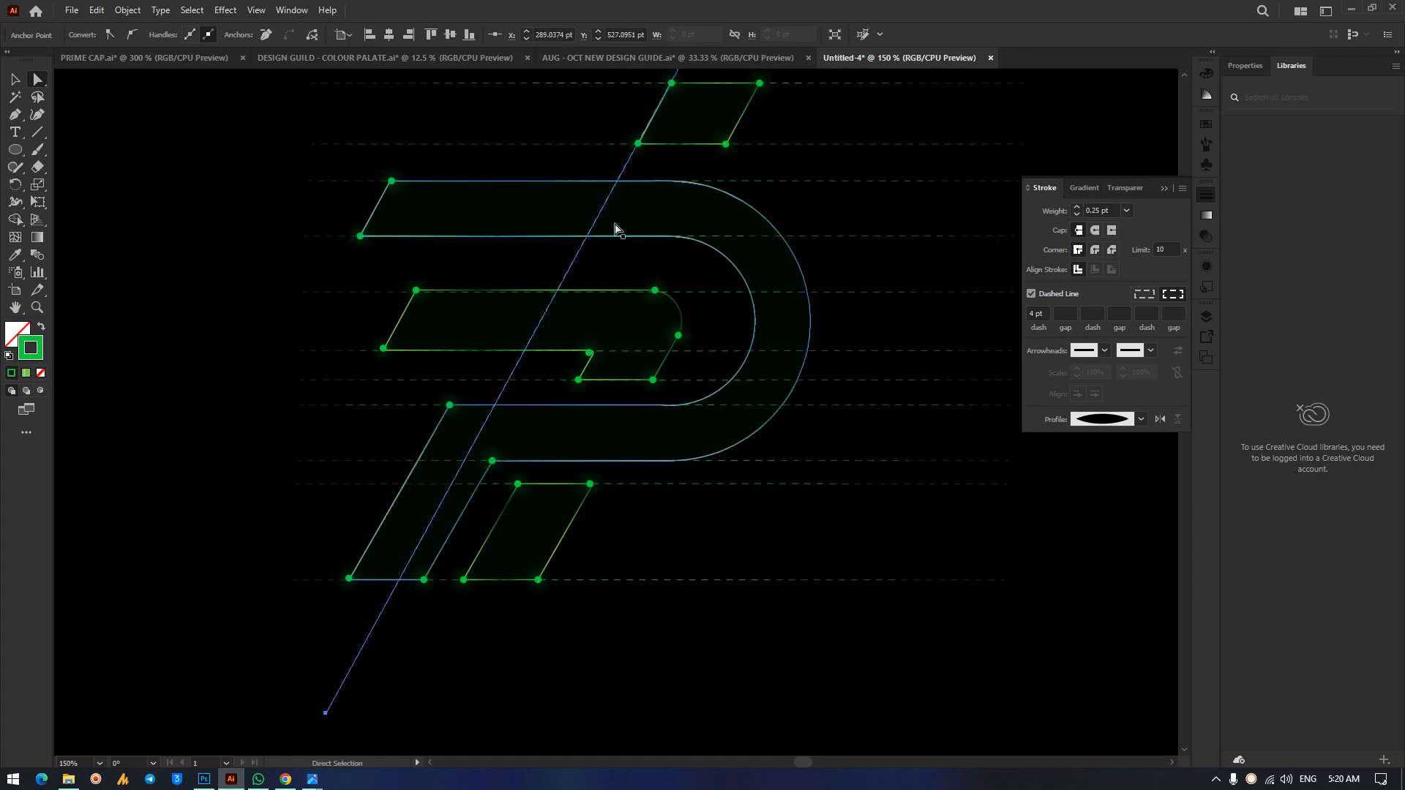
Copy the slanted guide line onto the upper parallelogram's right edge and the lower parallelogram's left edge, adjusting the second copy's lower end to match the slope.
left_click_drag(602, 216, 698, 204)
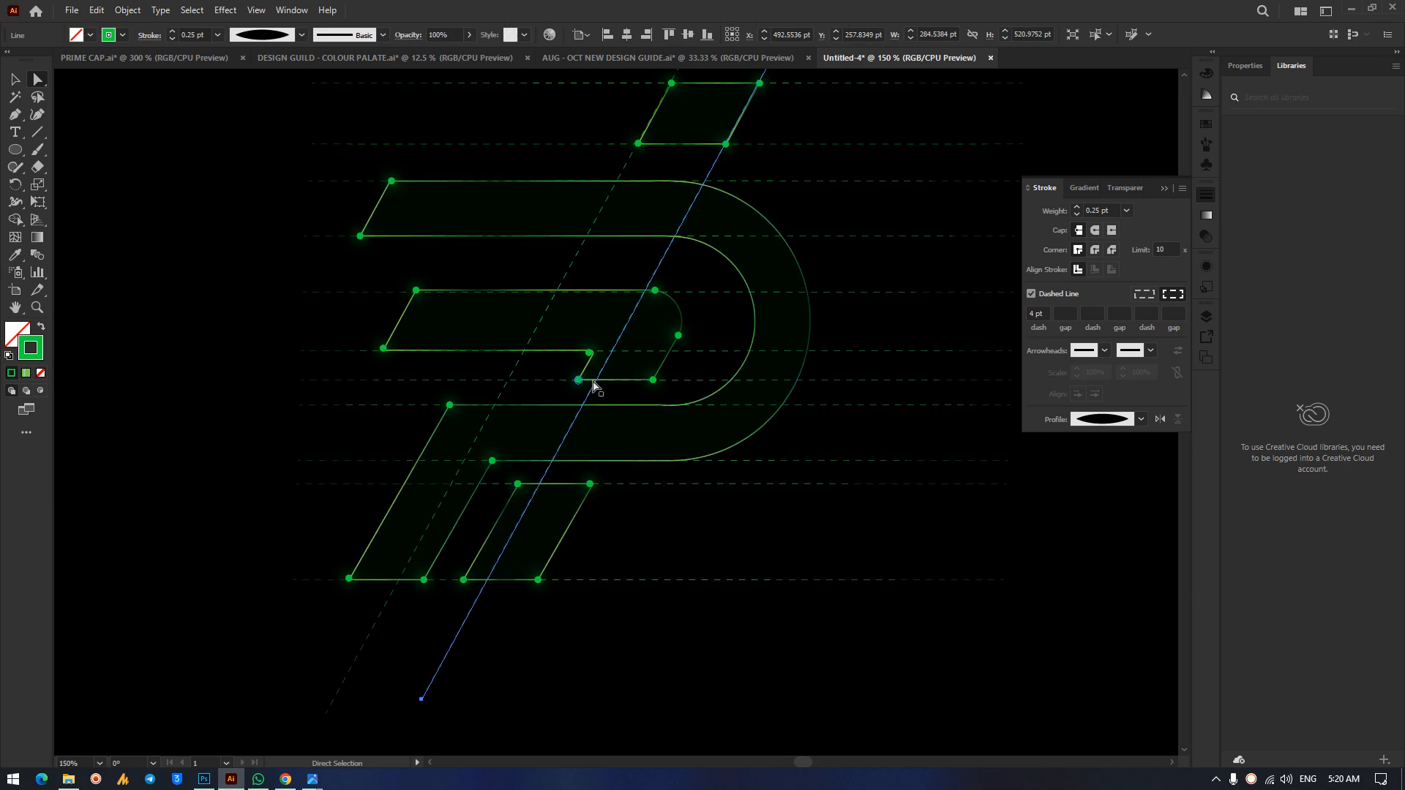
left_click_drag(585, 406, 571, 401)
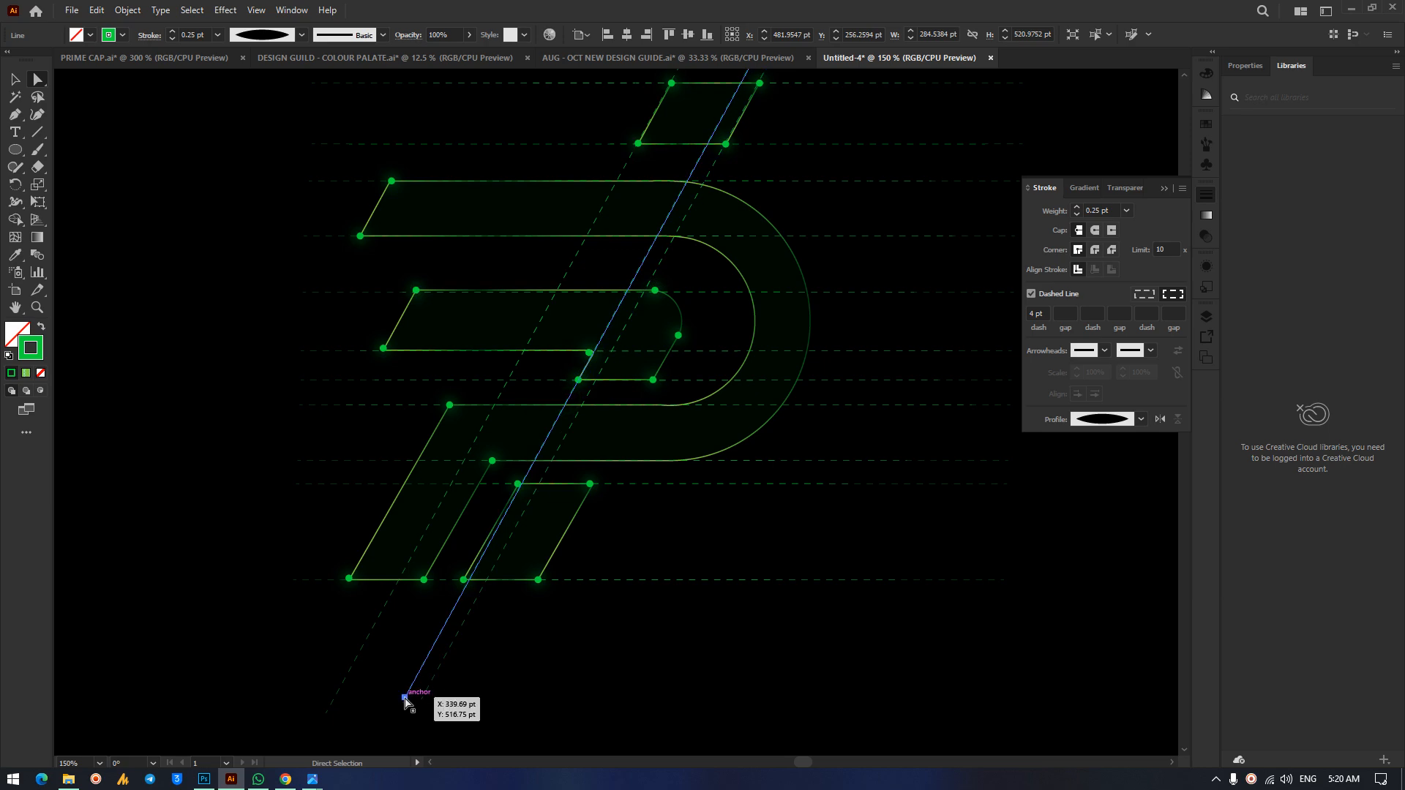
left_click_drag(405, 698, 405, 697)
left_click(14, 79)
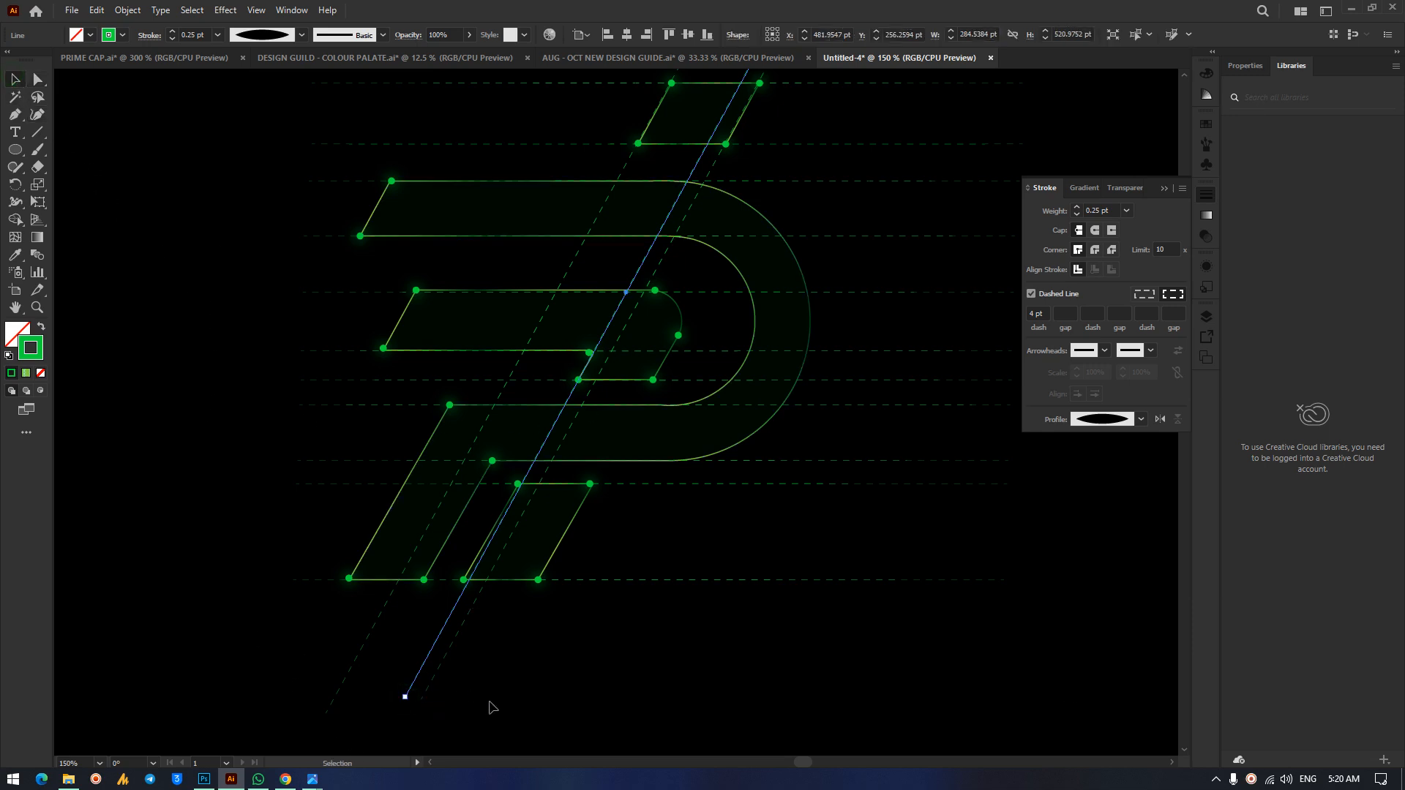
left_click_drag(408, 704, 399, 697)
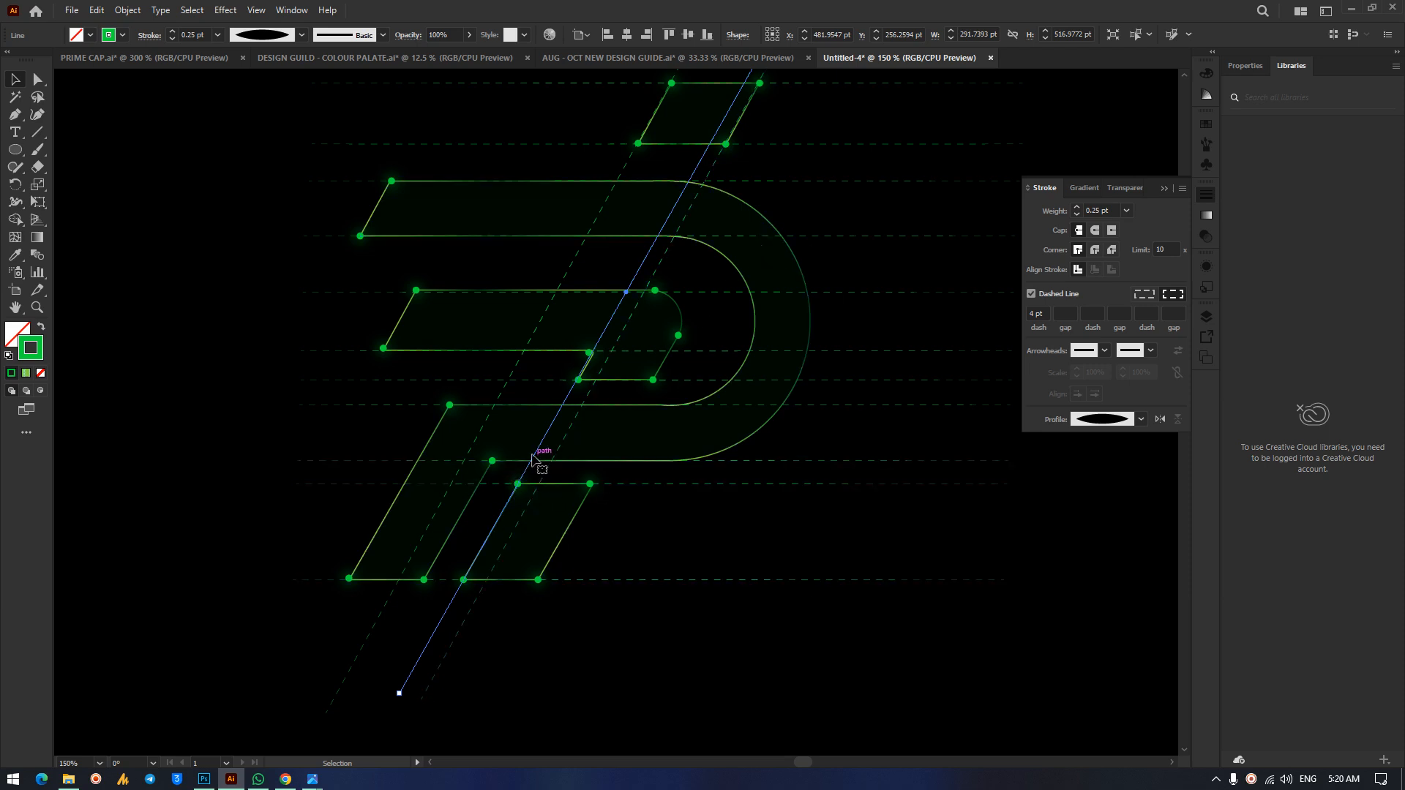
Copy the slanted guide line onto the lower parallelogram's right edge and the inner shape's left edge.
left_click_drag(534, 452, 602, 477)
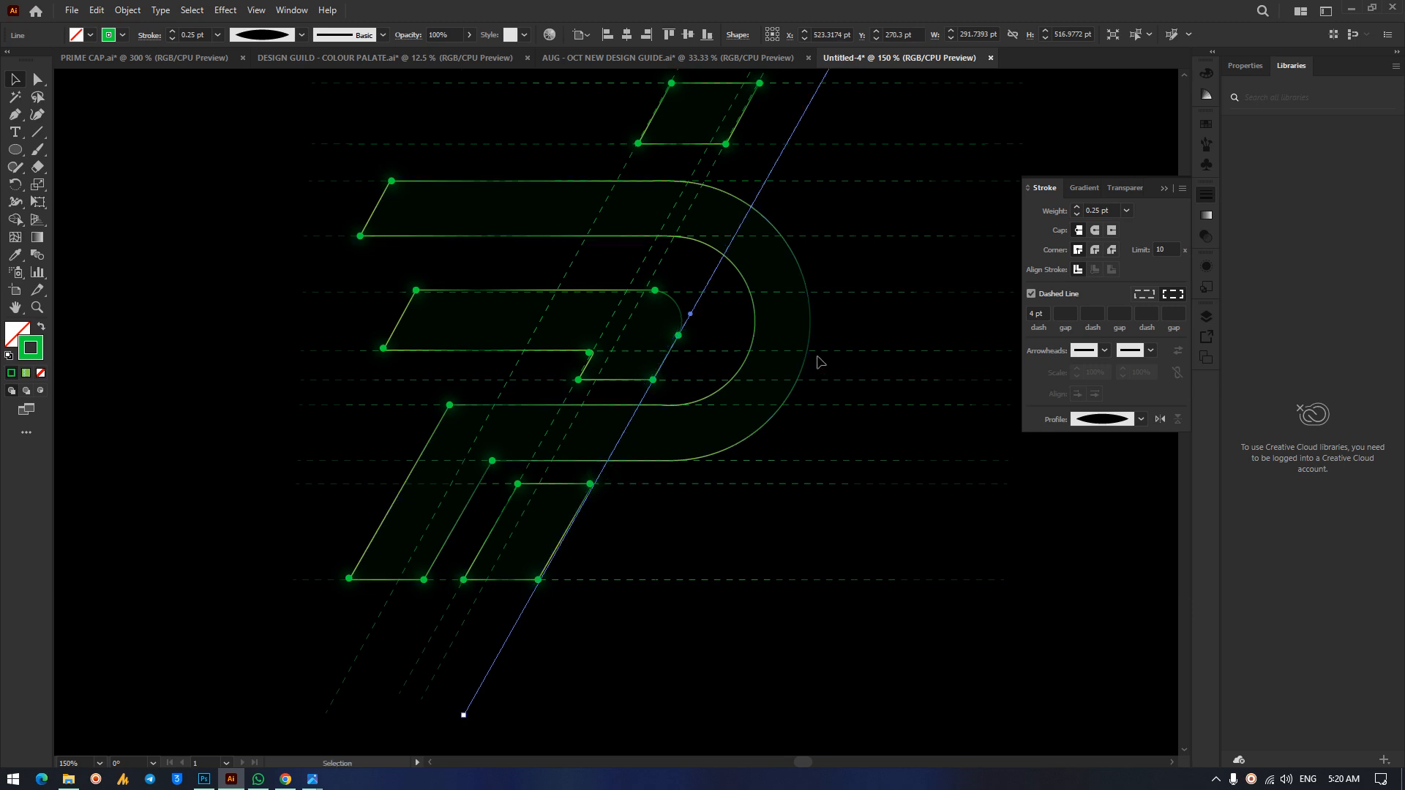
scroll(955, 410, "up", 3)
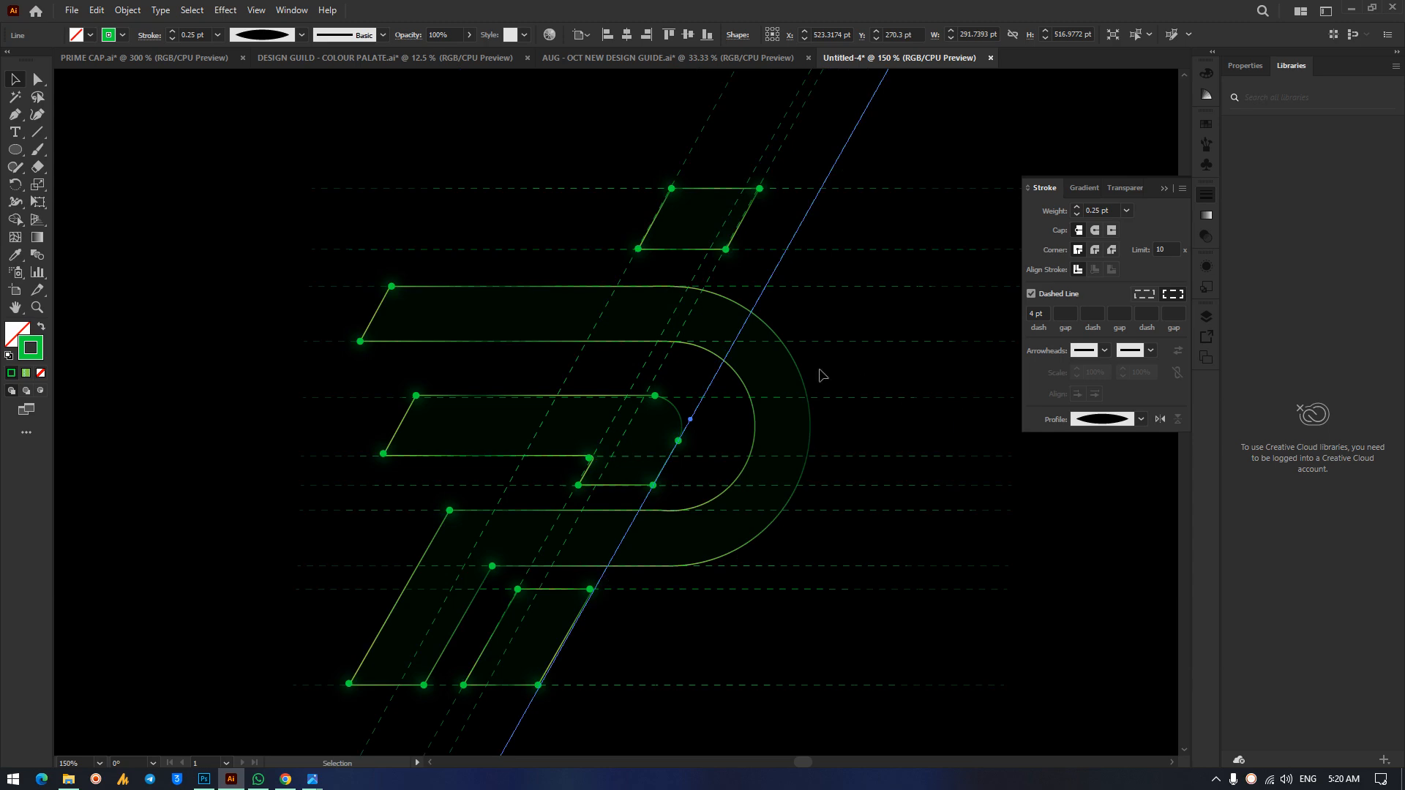
left_click_drag(740, 334, 438, 354)
Copy the slanted guide line onto the slanted end of the P's top bar and the left edge of its stem.
left_click_drag(466, 308, 387, 294)
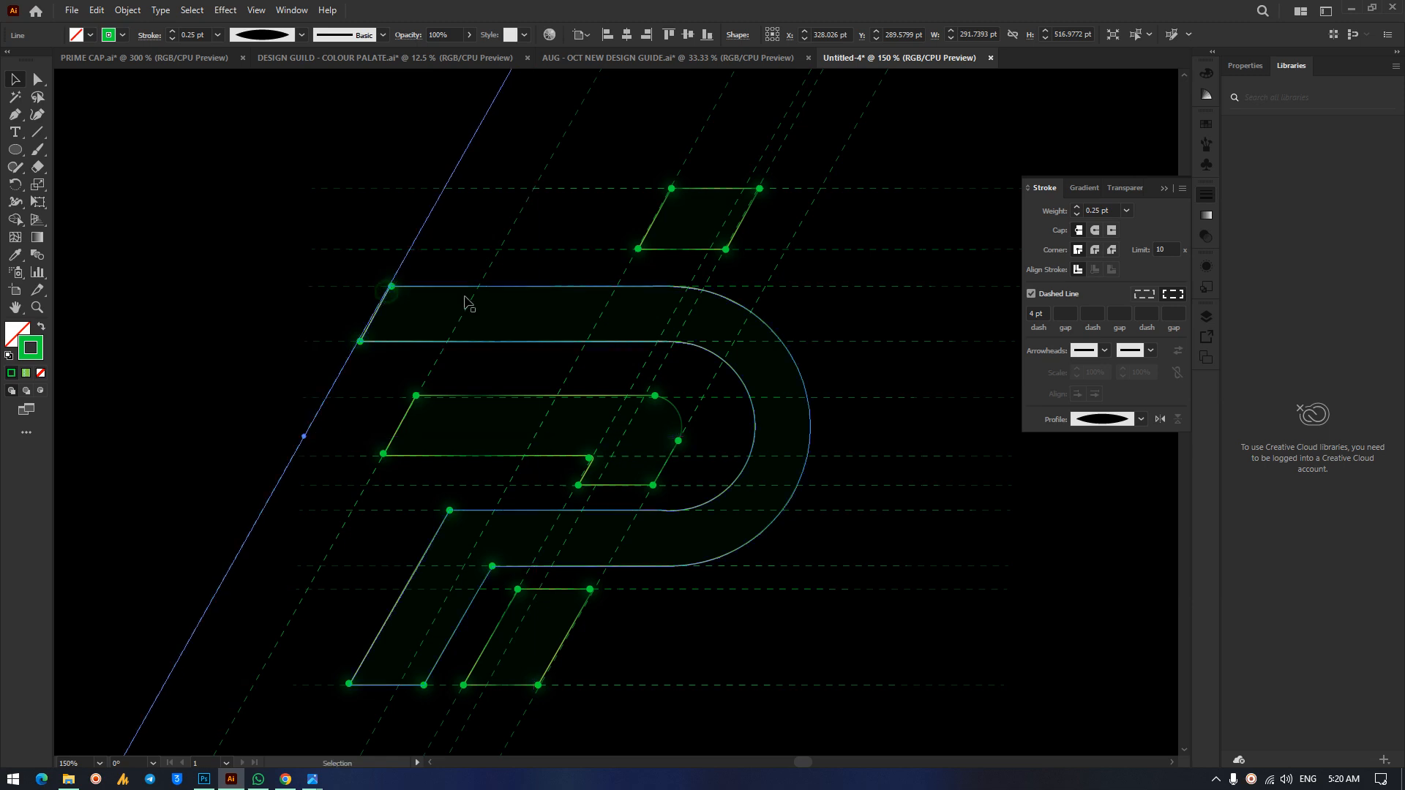
scroll(776, 498, "down", 3)
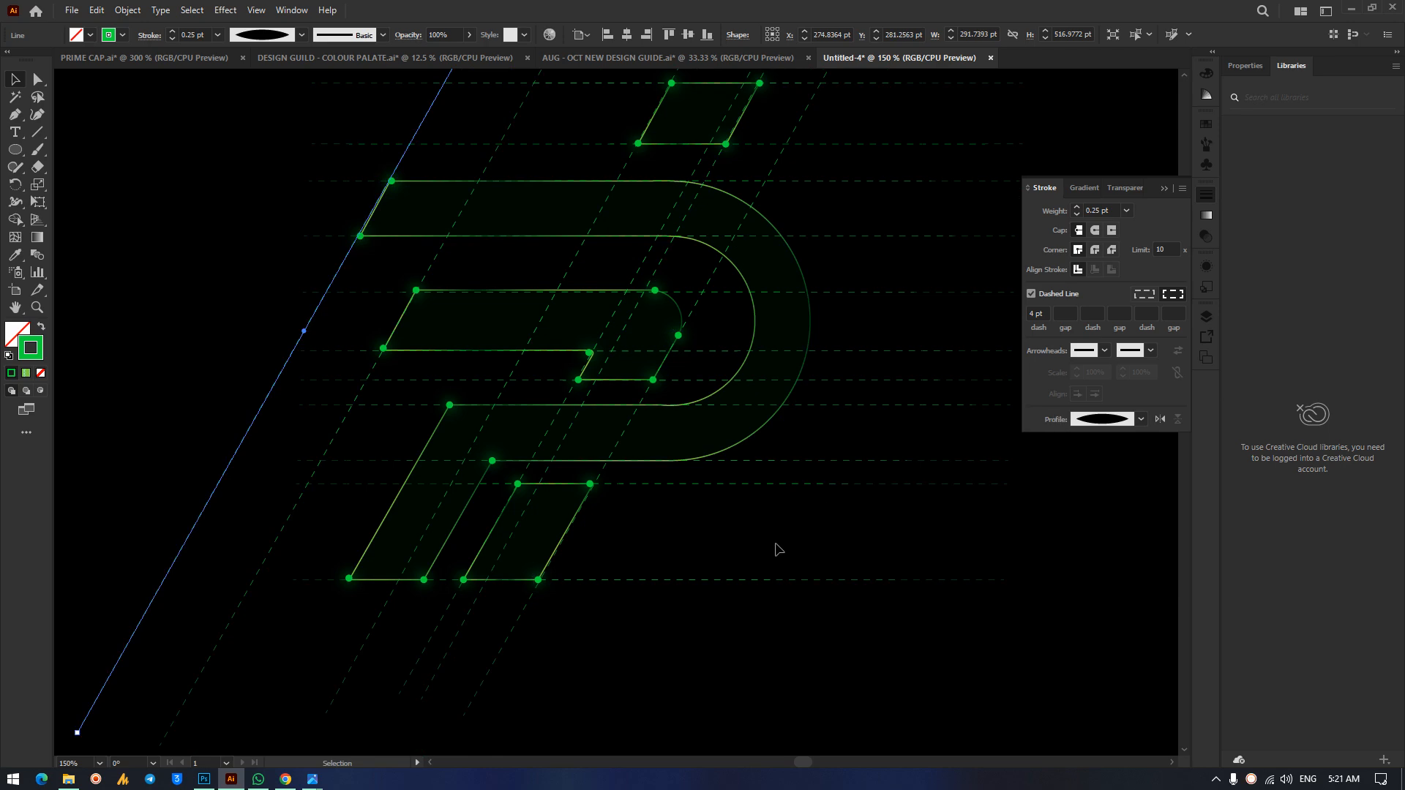
left_click(358, 399, "shift")
left_click_drag(358, 399, 443, 423)
Shift the three leftmost slanted guide lines together up along their slope.
key("ctrl+0")
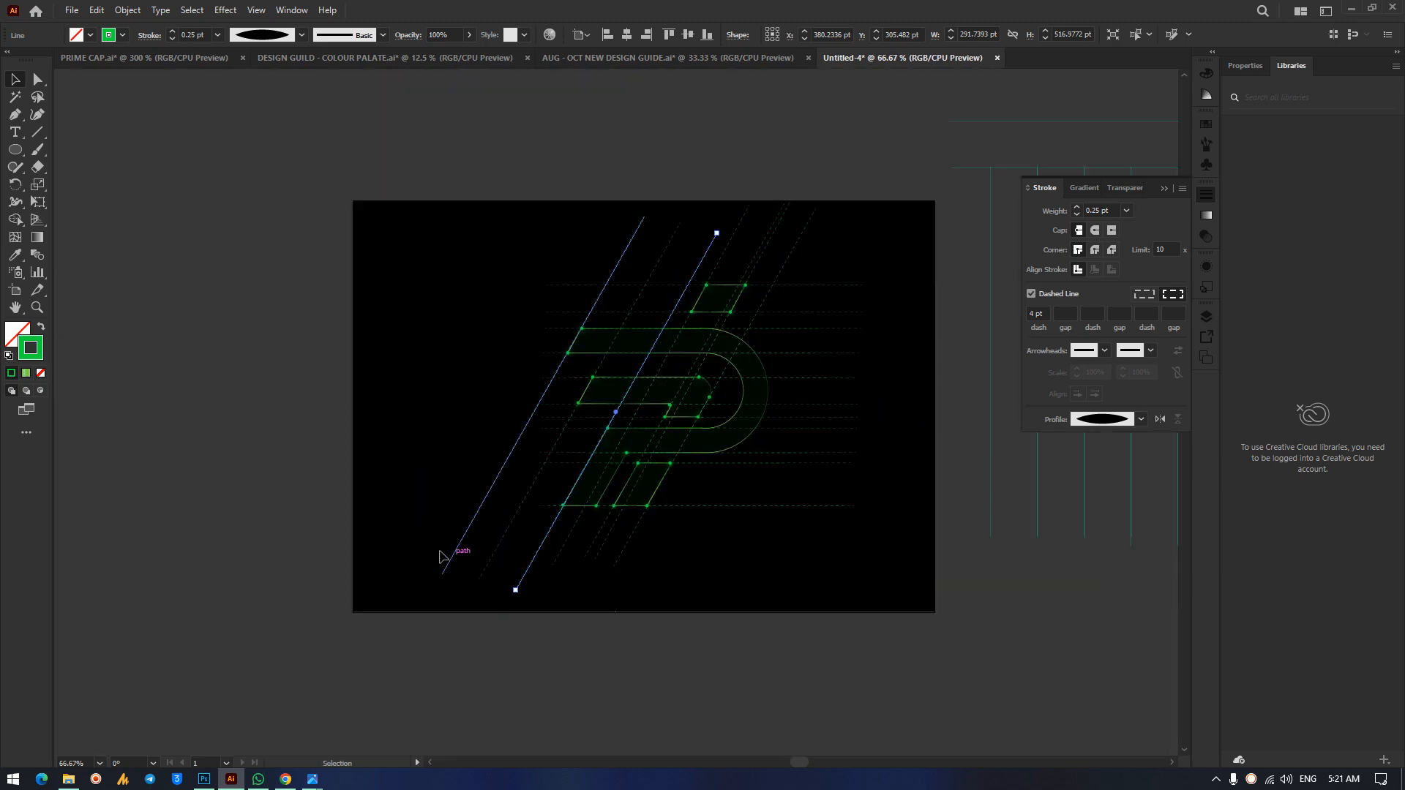
left_click_drag(430, 549, 541, 625)
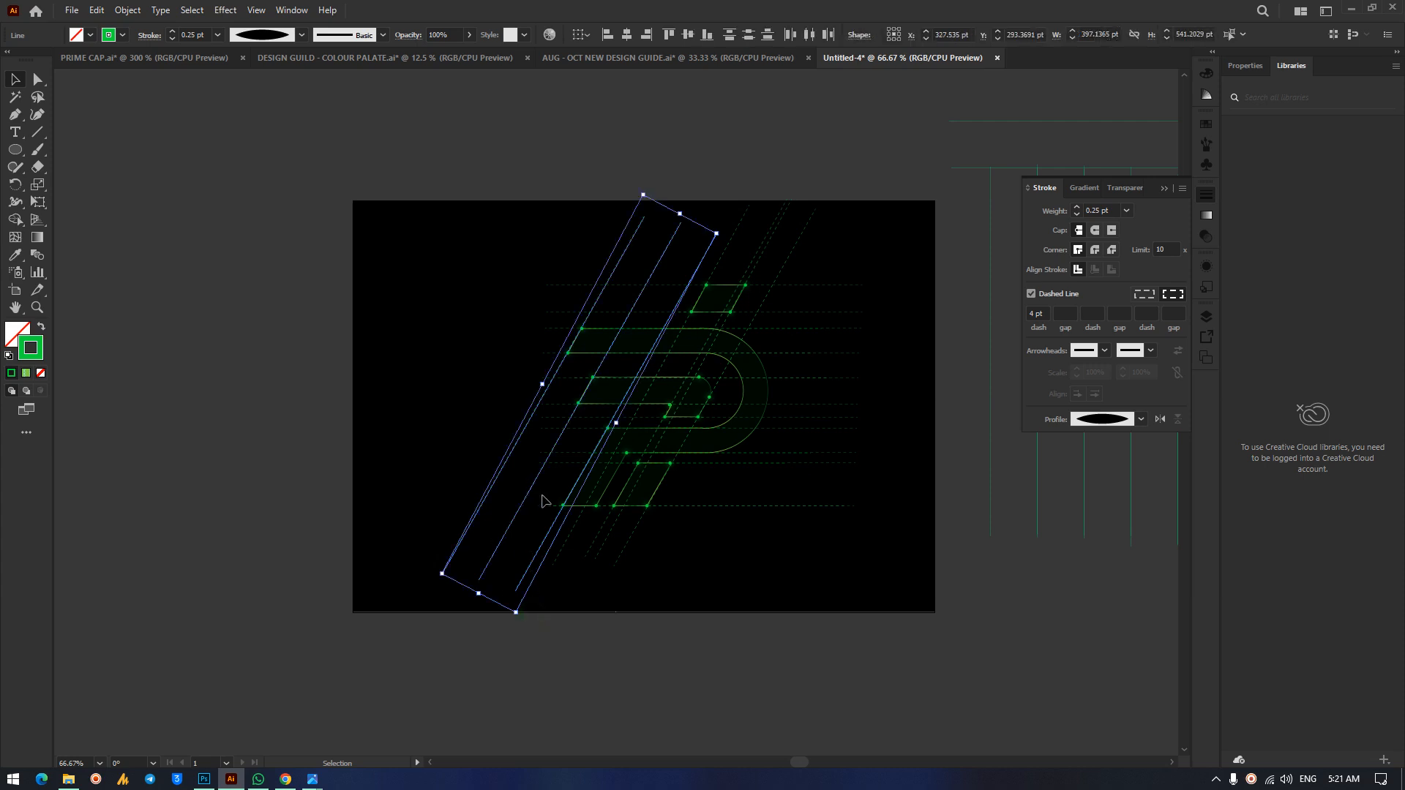
left_click_drag(540, 482, 555, 454)
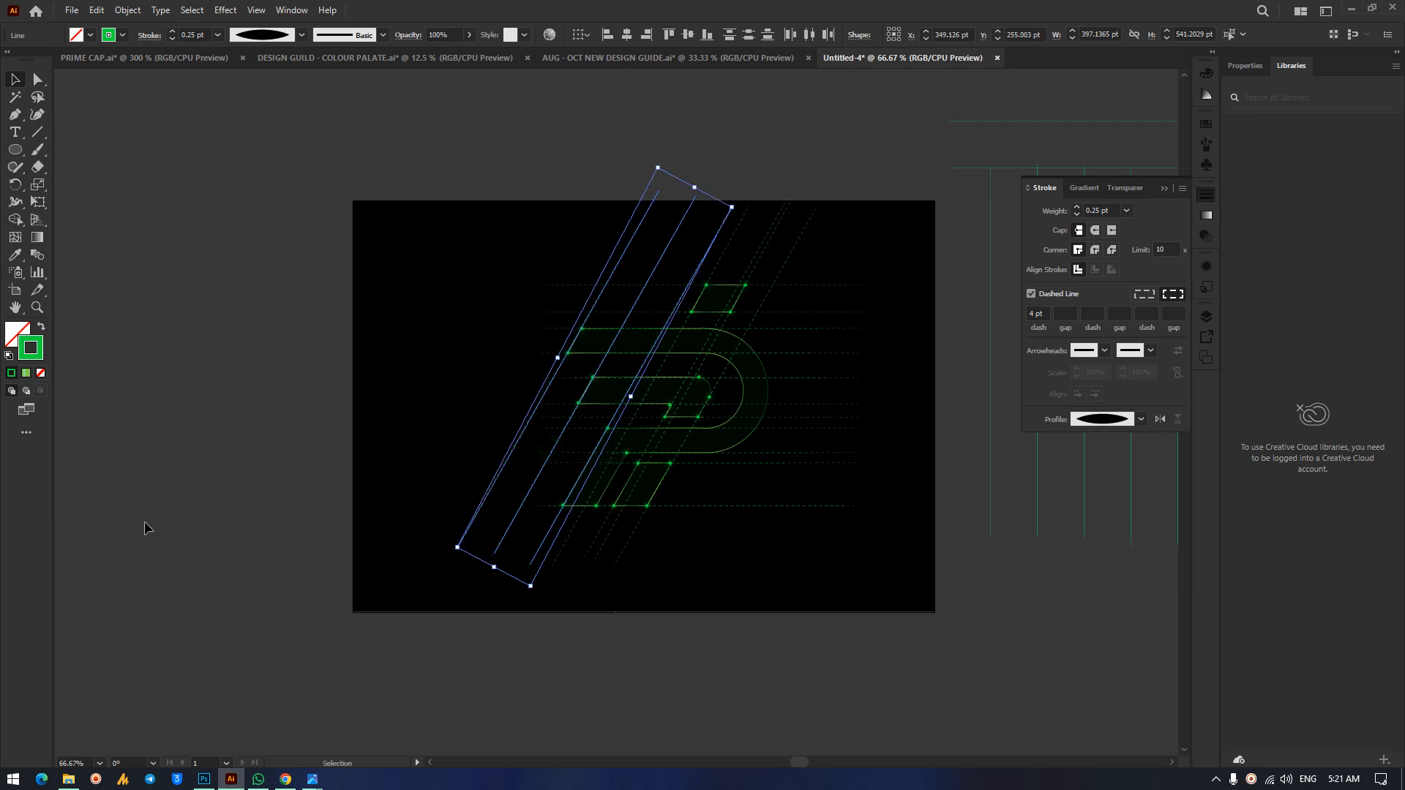
left_click(144, 522)
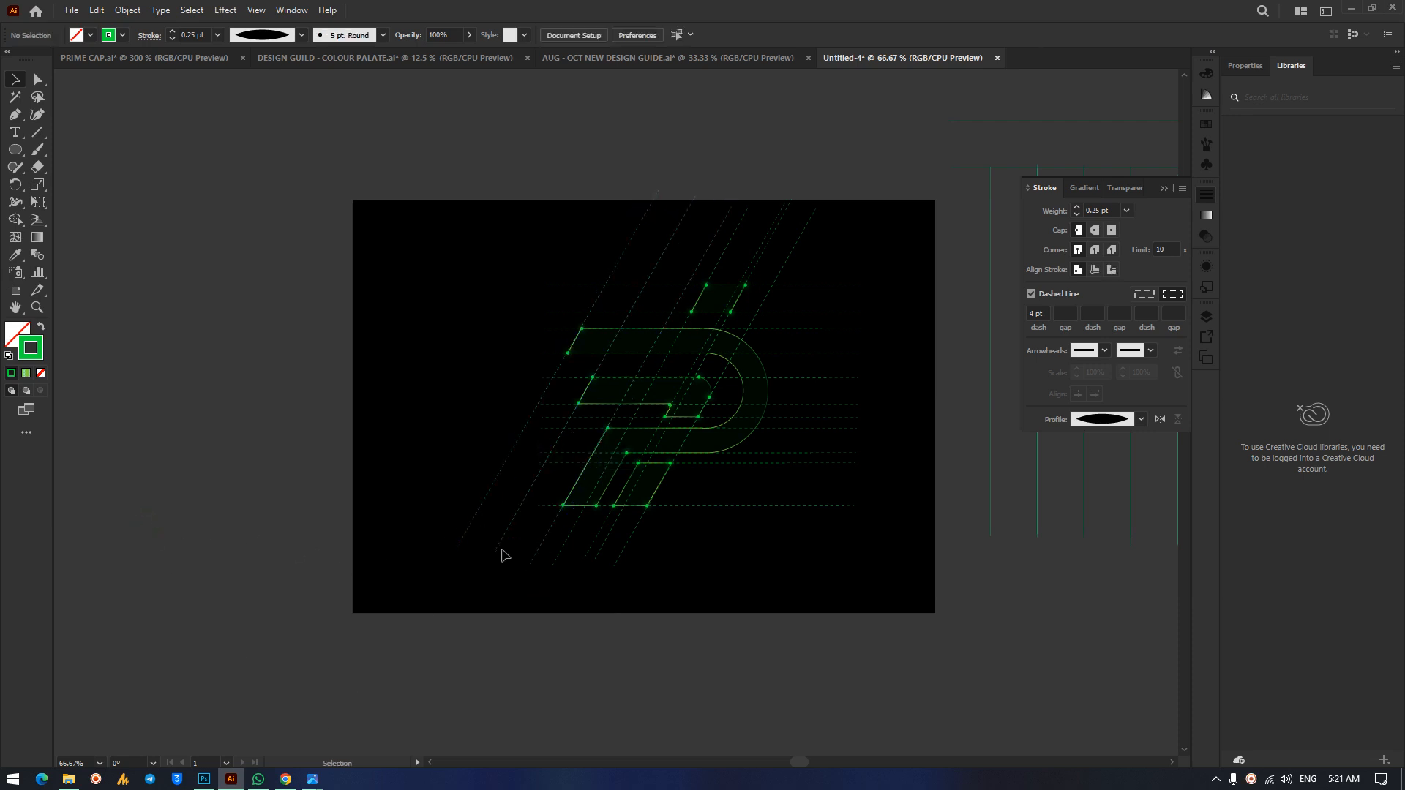
Slide individual slanted guide lines down slightly along their slope so that their ends are staggered.
left_click_drag(500, 546, 495, 555)
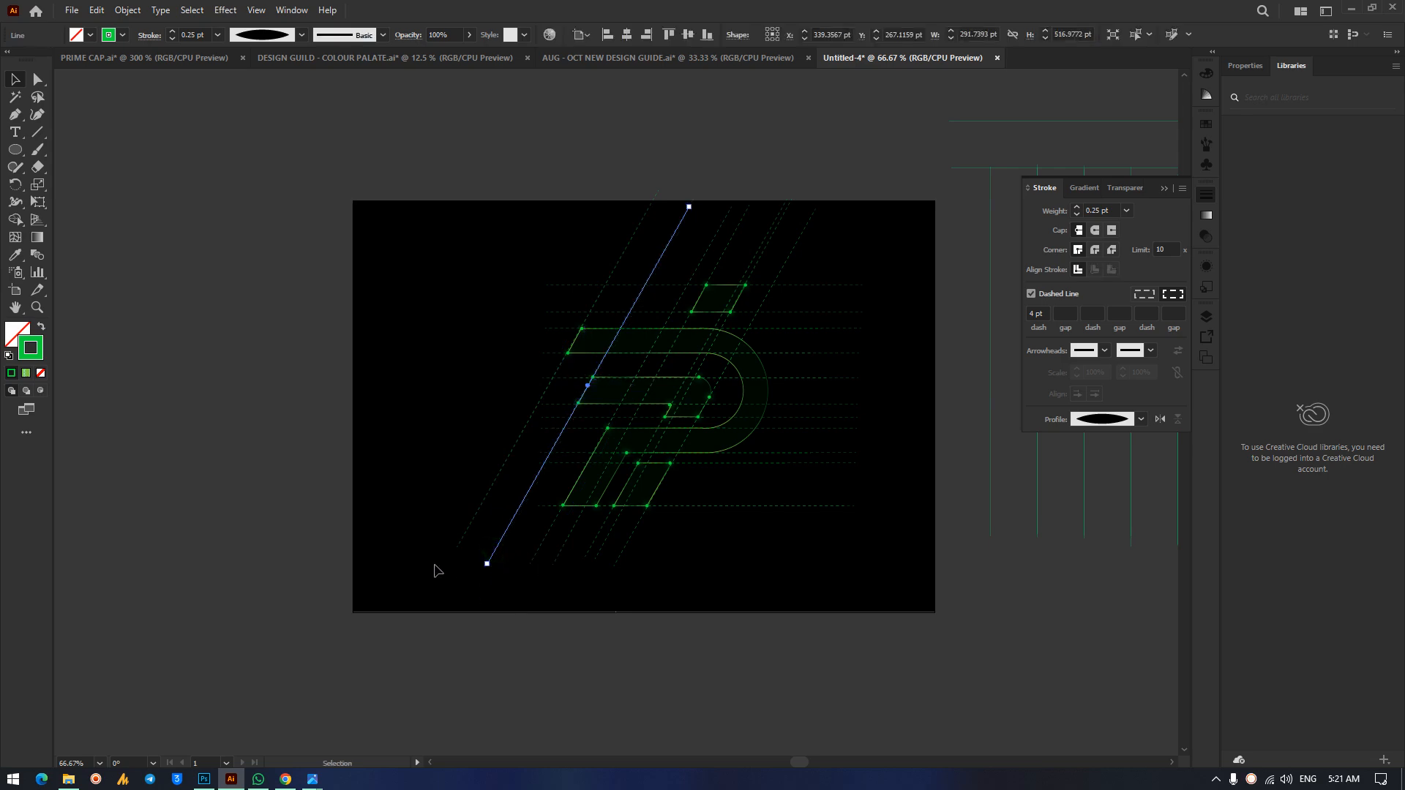
left_click_drag(589, 552, 583, 560)
left_click(614, 576)
left_click_drag(602, 551, 601, 557)
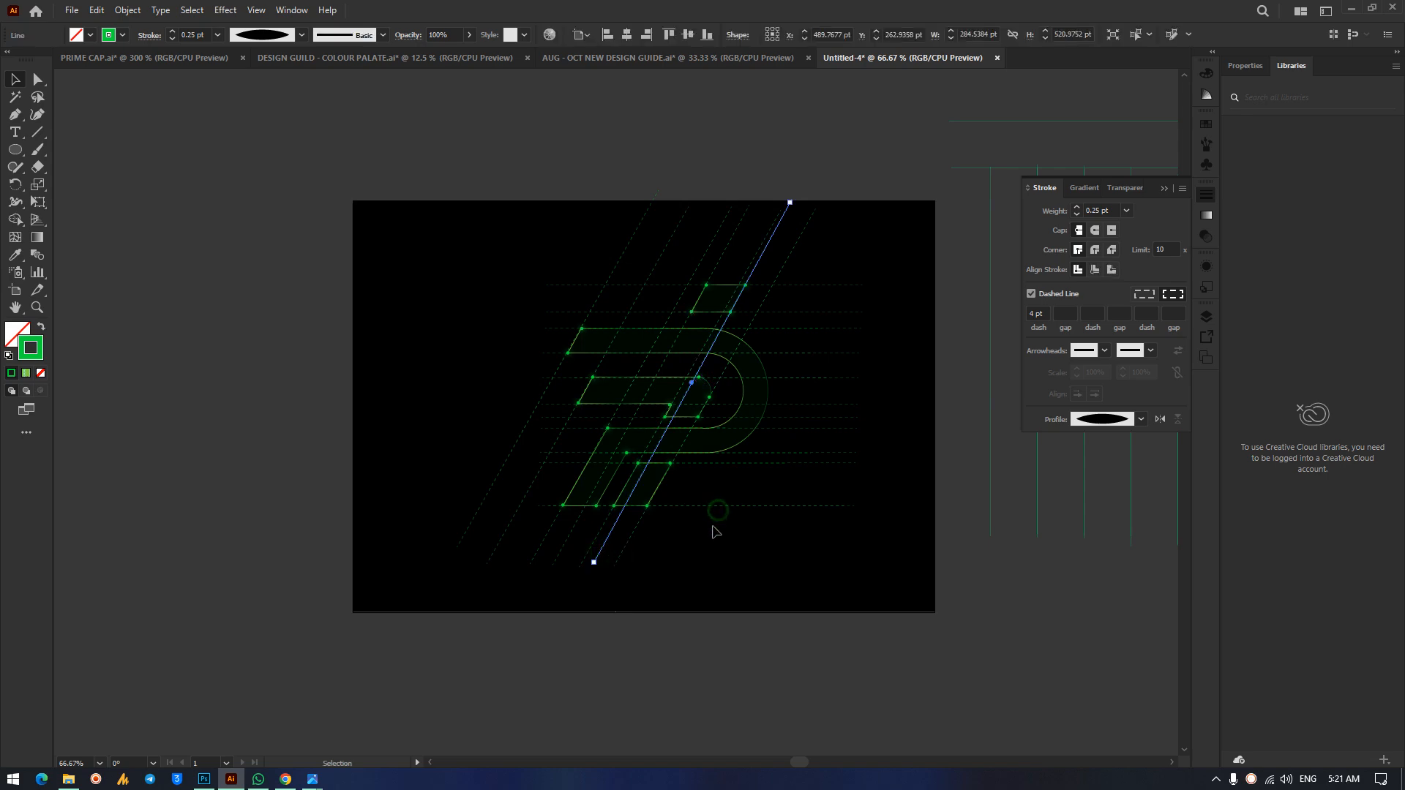
left_click(704, 526)
left_click_drag(533, 245, 1064, 740)
key("a")
key("ctrl+=")
key("ctrl+=")
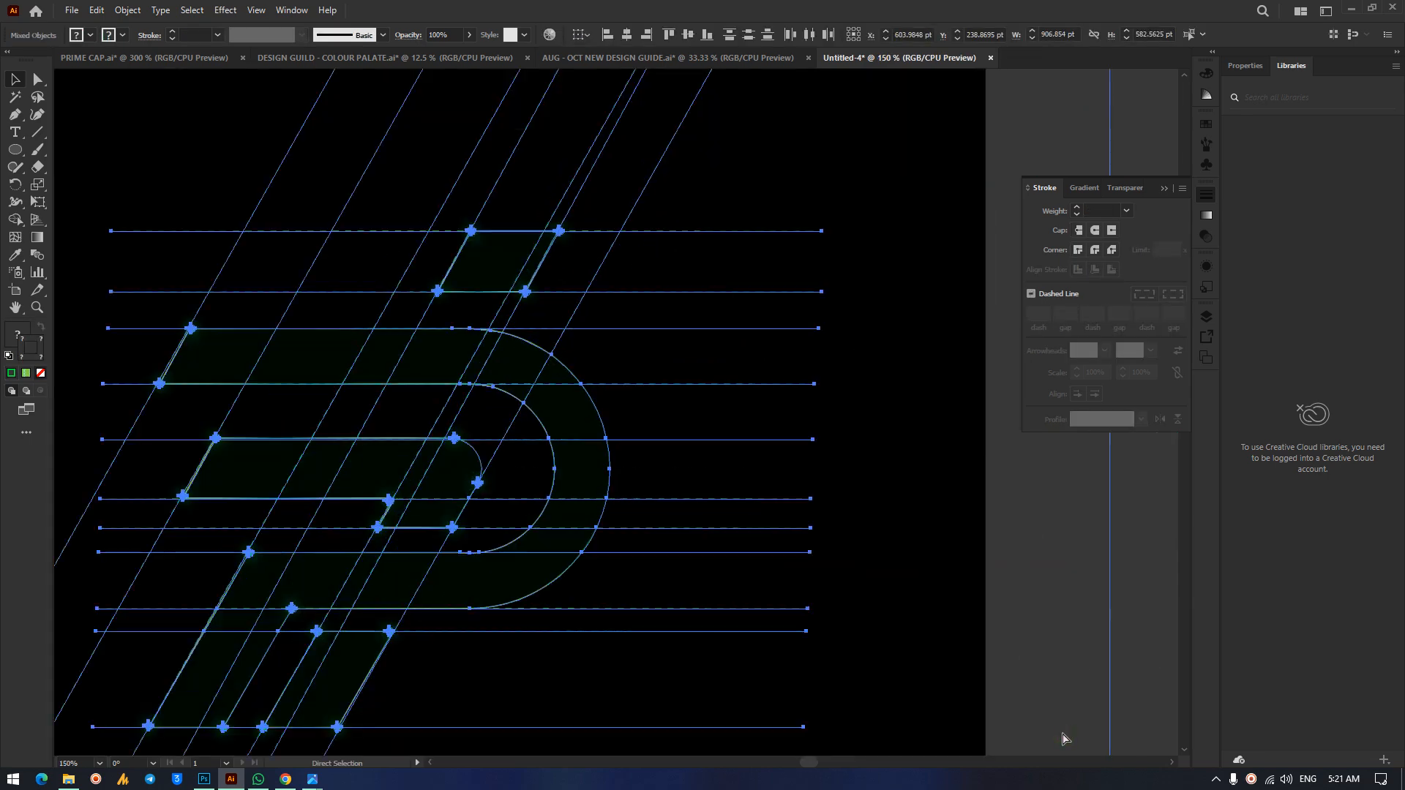
key("ctrl+minus")
key("ctrl+minus")
key("v")
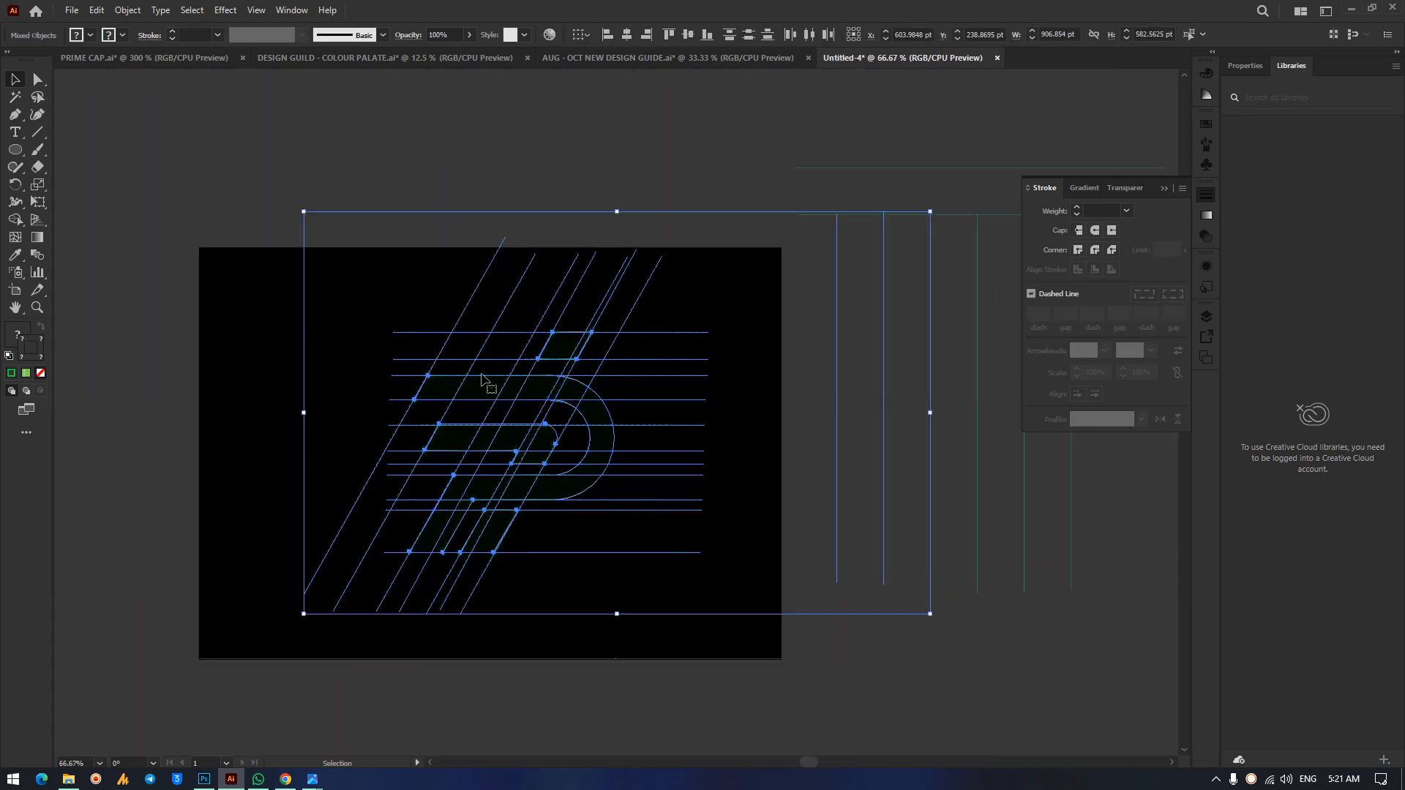
left_click(351, 276)
Turn off the dashed stroke on all the slanted guide lines.
left_click_drag(357, 206, 660, 293)
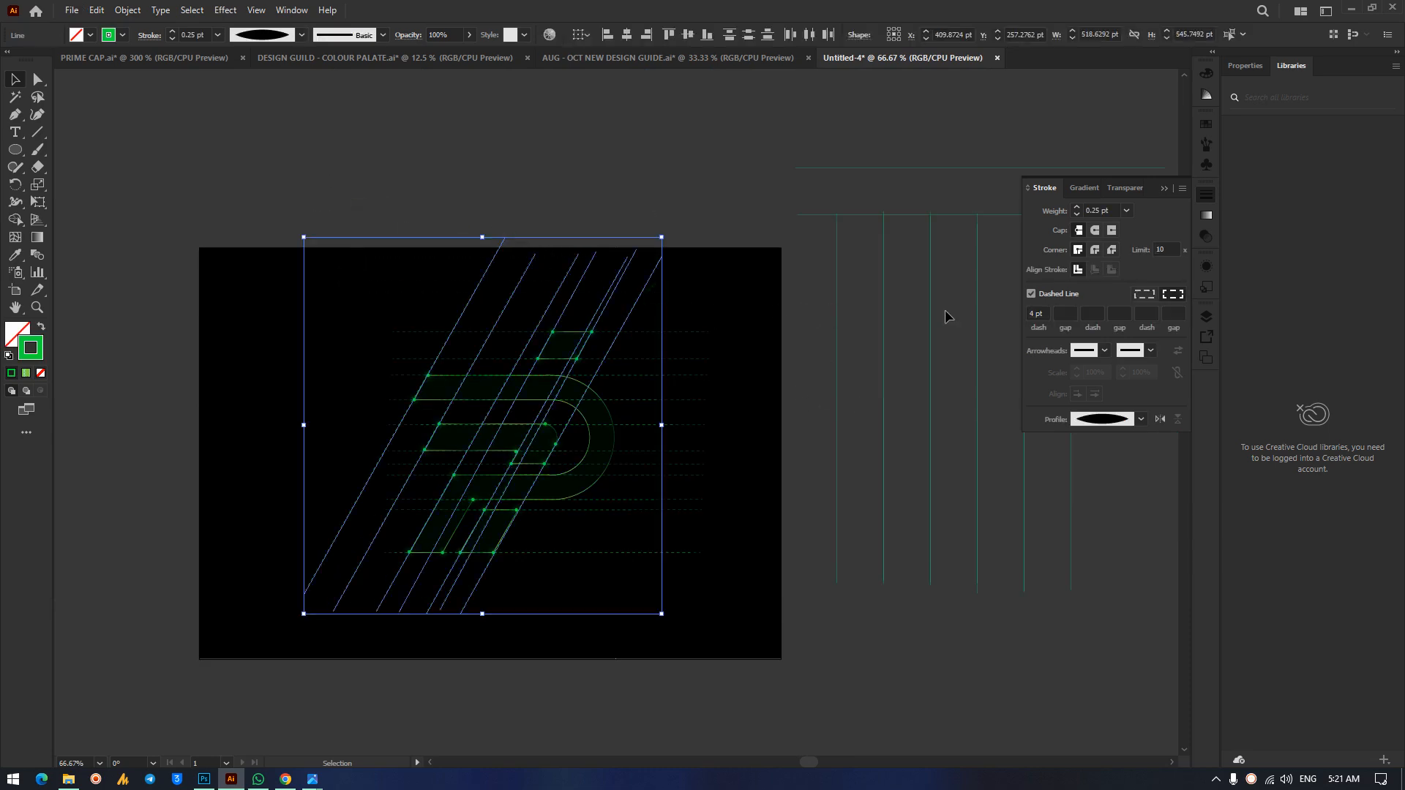
left_click(1033, 295)
left_click(445, 111)
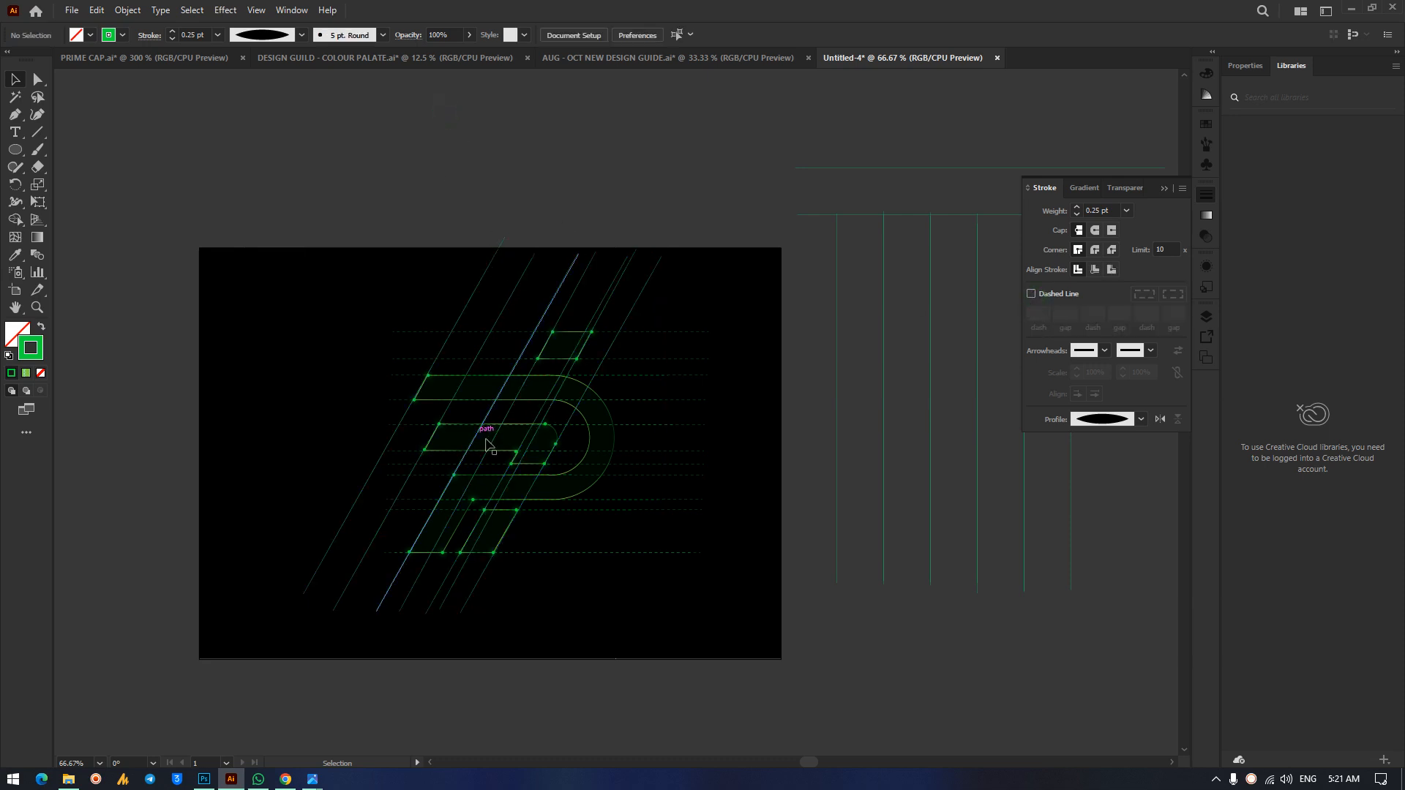
Turn off the dashed stroke on all the horizontal guide lines across the logo.
left_click_drag(743, 291, 722, 512)
left_click_drag(740, 333, 581, 757)
left_click(736, 315)
left_click_drag(729, 299, 662, 554)
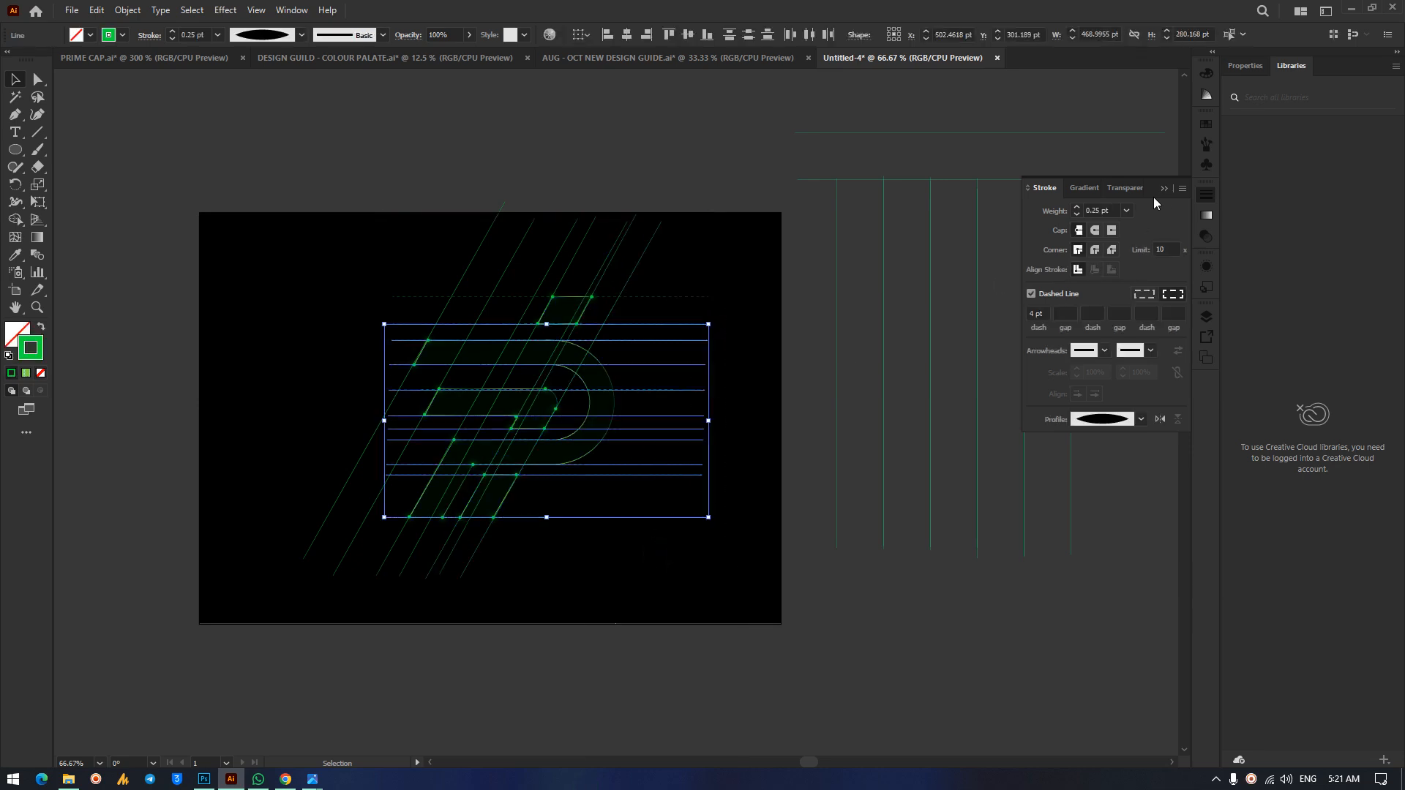
left_click(788, 287)
left_click_drag(746, 272, 652, 618)
left_click(1032, 295)
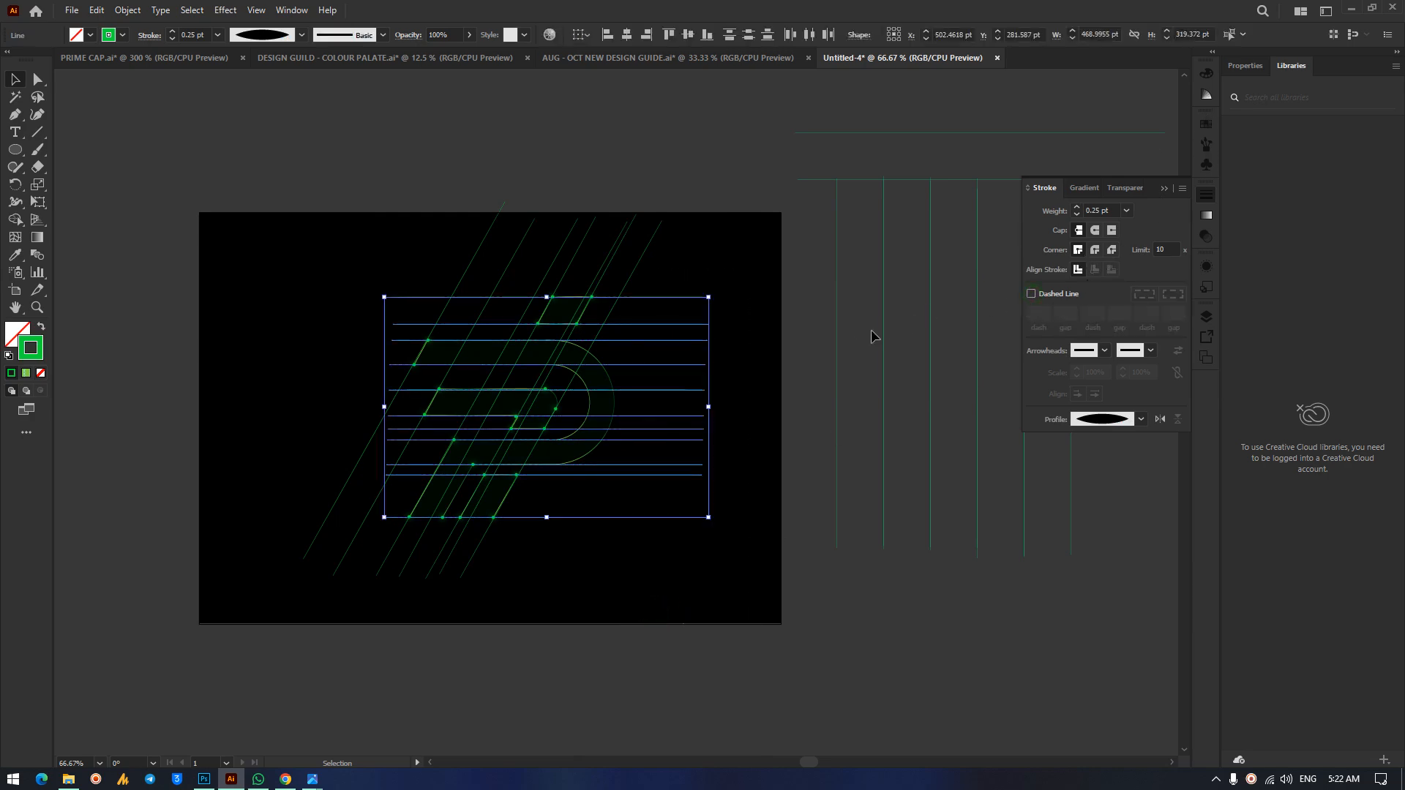
Compare the logo and its guide lines with the reference image ccordinance (2).jpg.
left_click(714, 495)
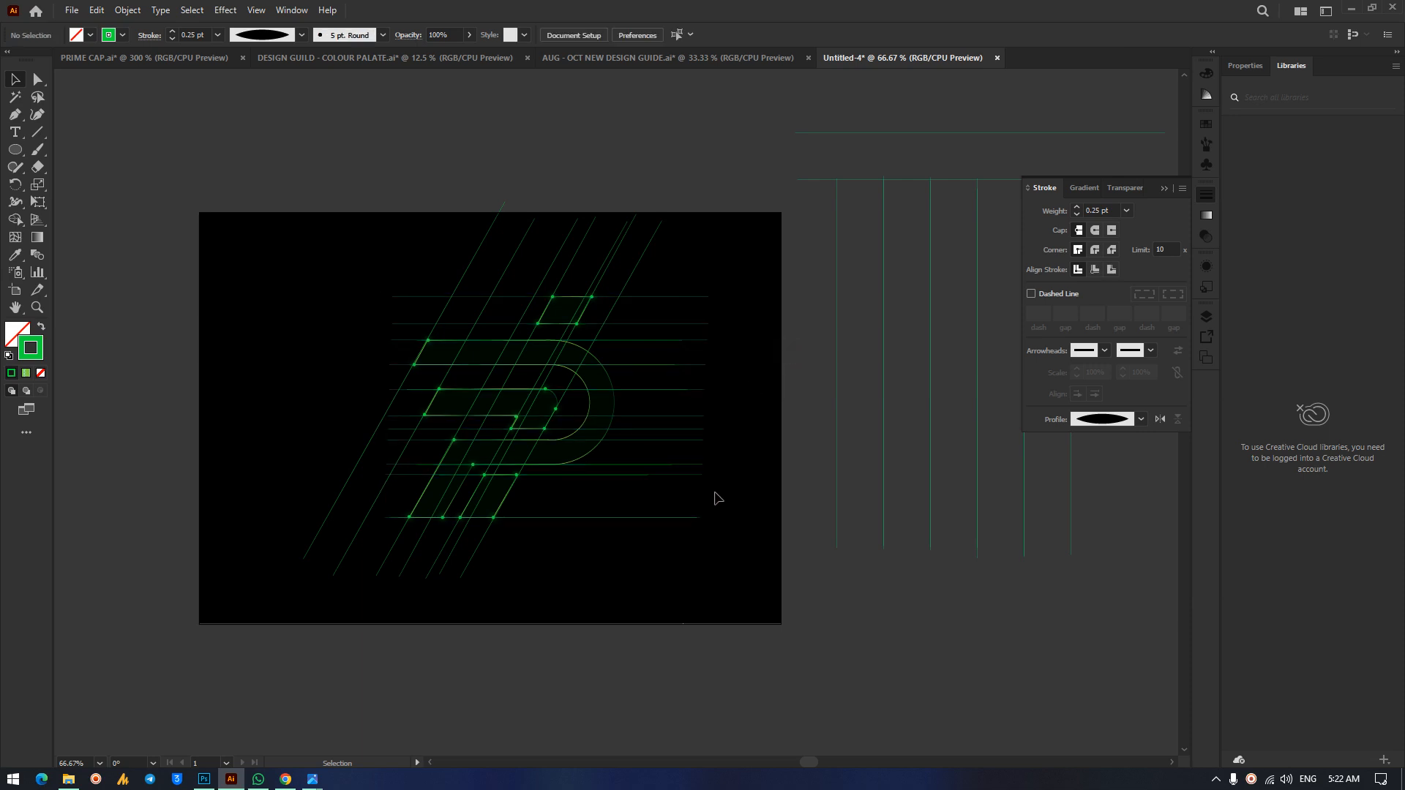
key("ctrl+equal")
key("ctrl+equal")
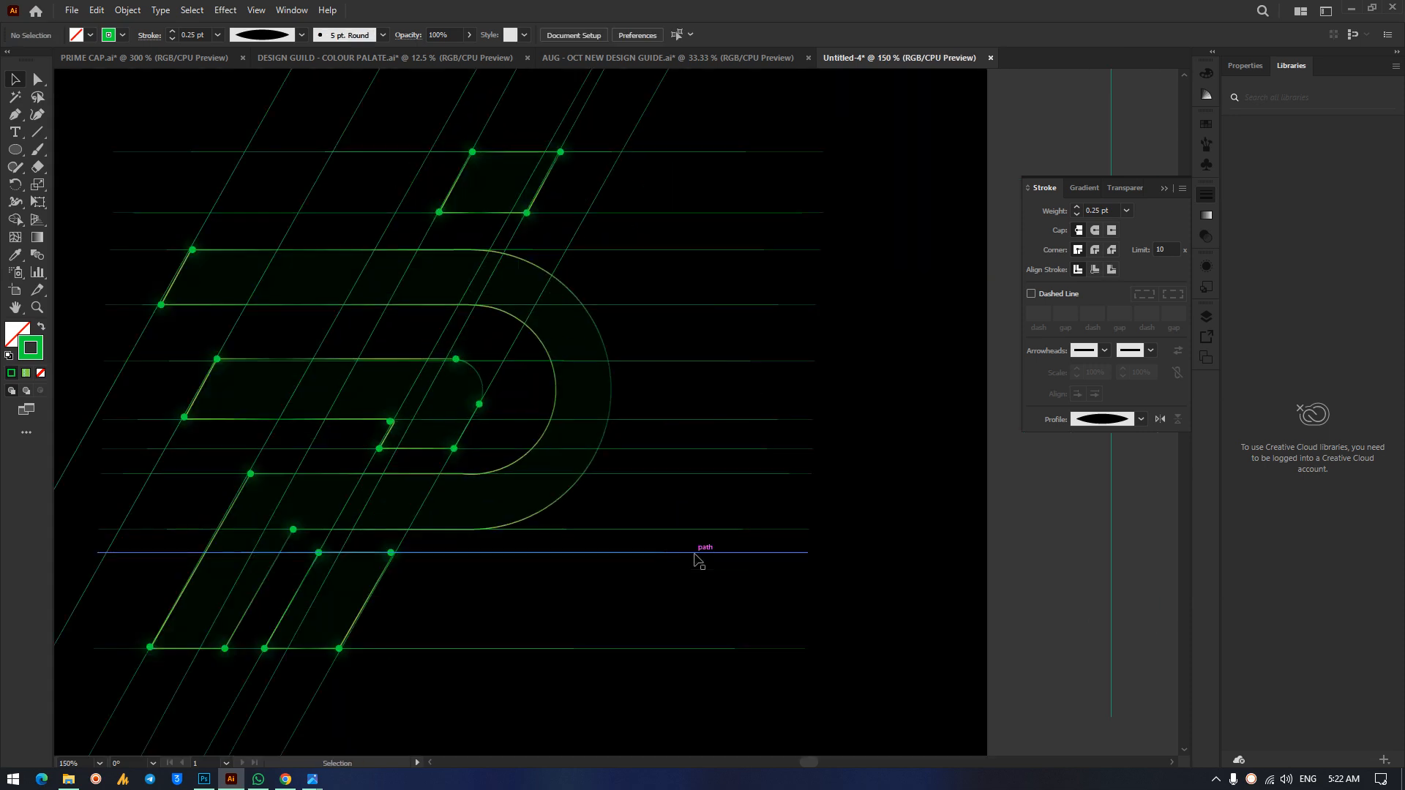
scroll(681, 430, "left", 6)
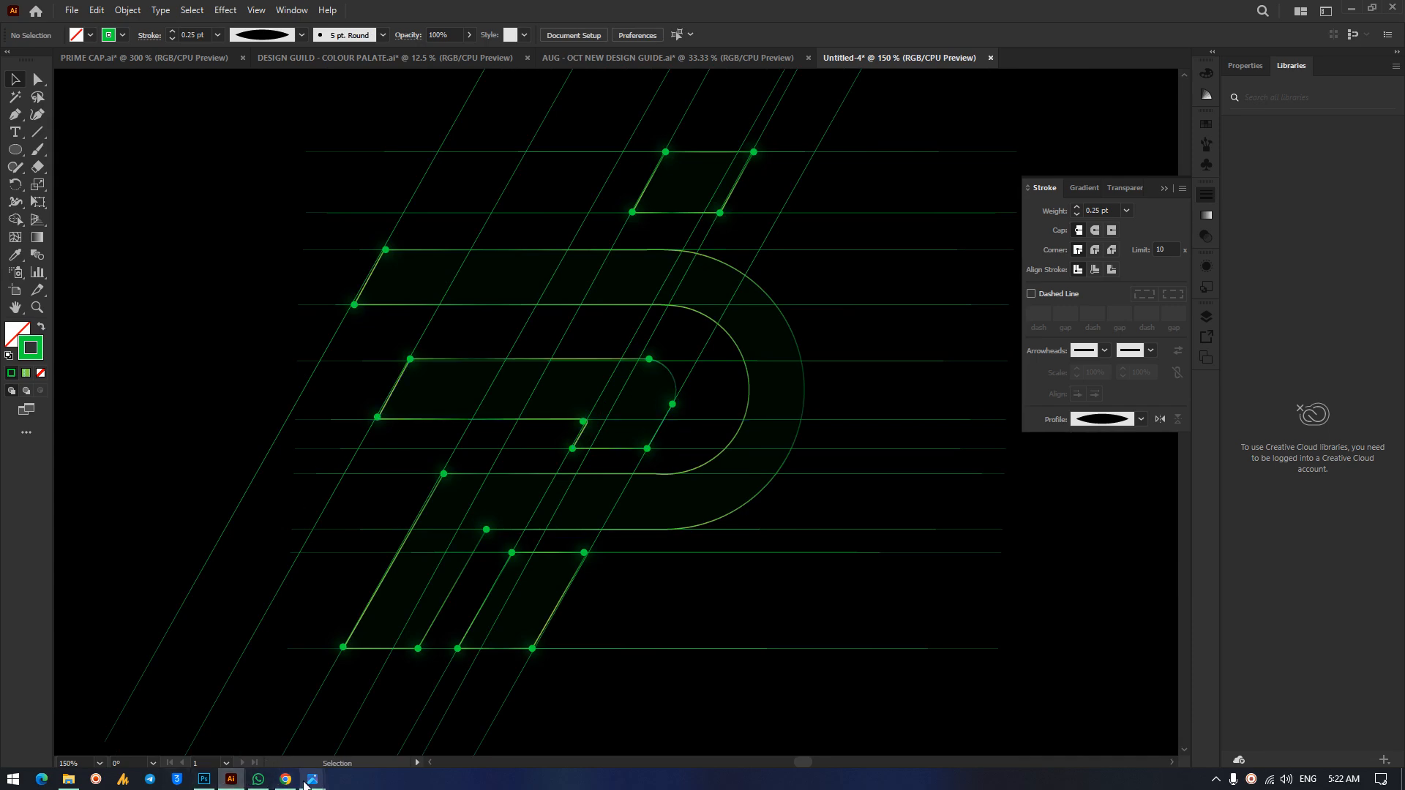
mouse_move(307, 785)
left_click(45, 708)
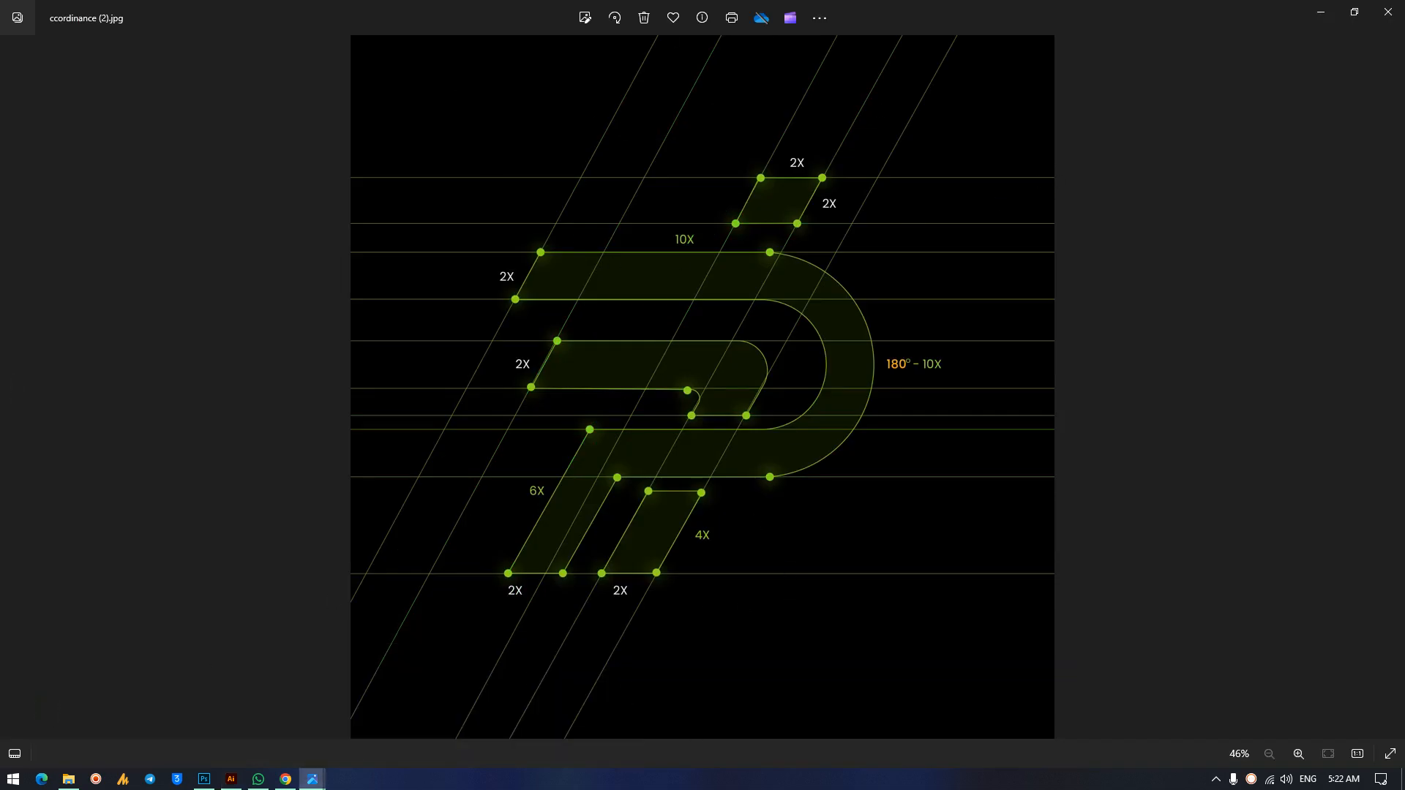
left_click(231, 784)
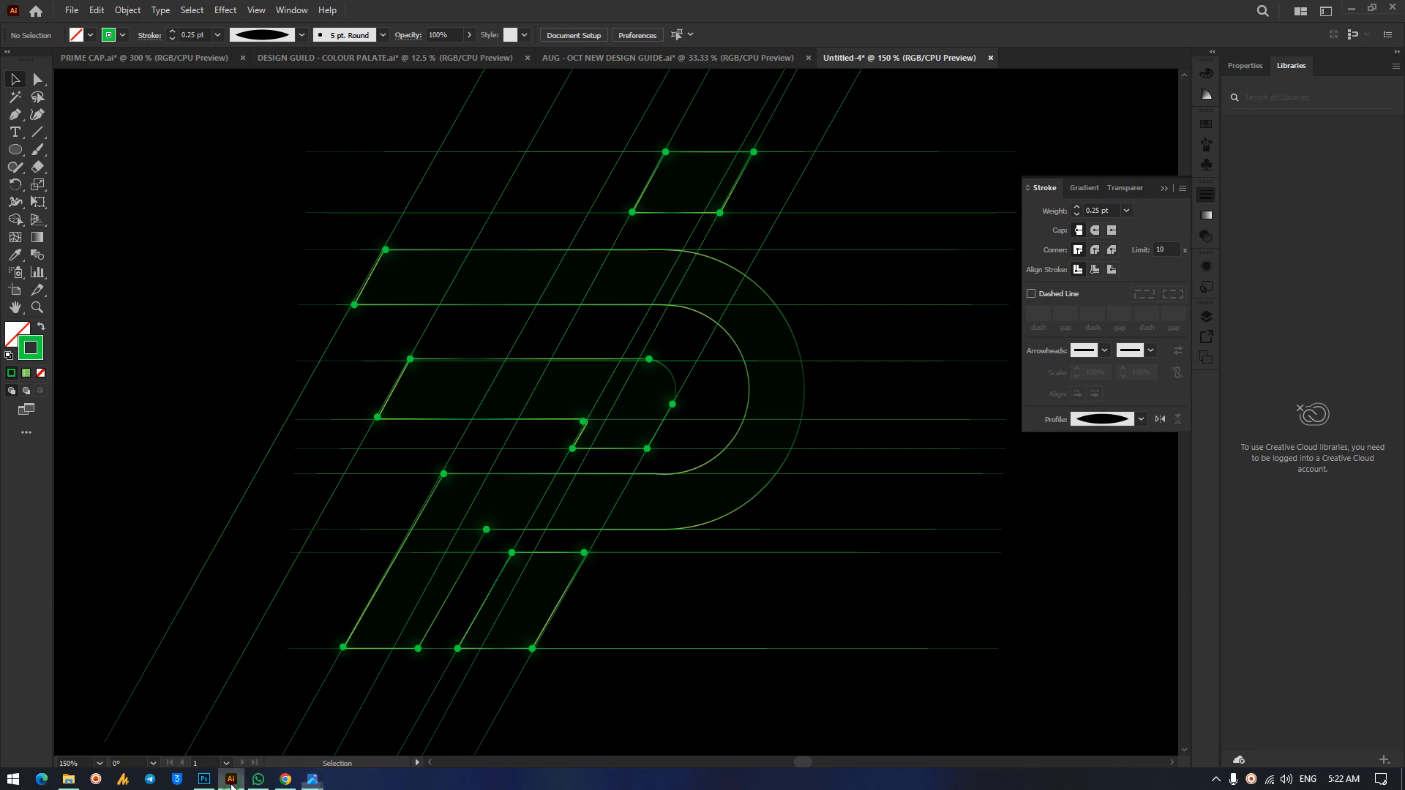
Lighten the logo group's fill to the dark green 001E04.
left_click(782, 401)
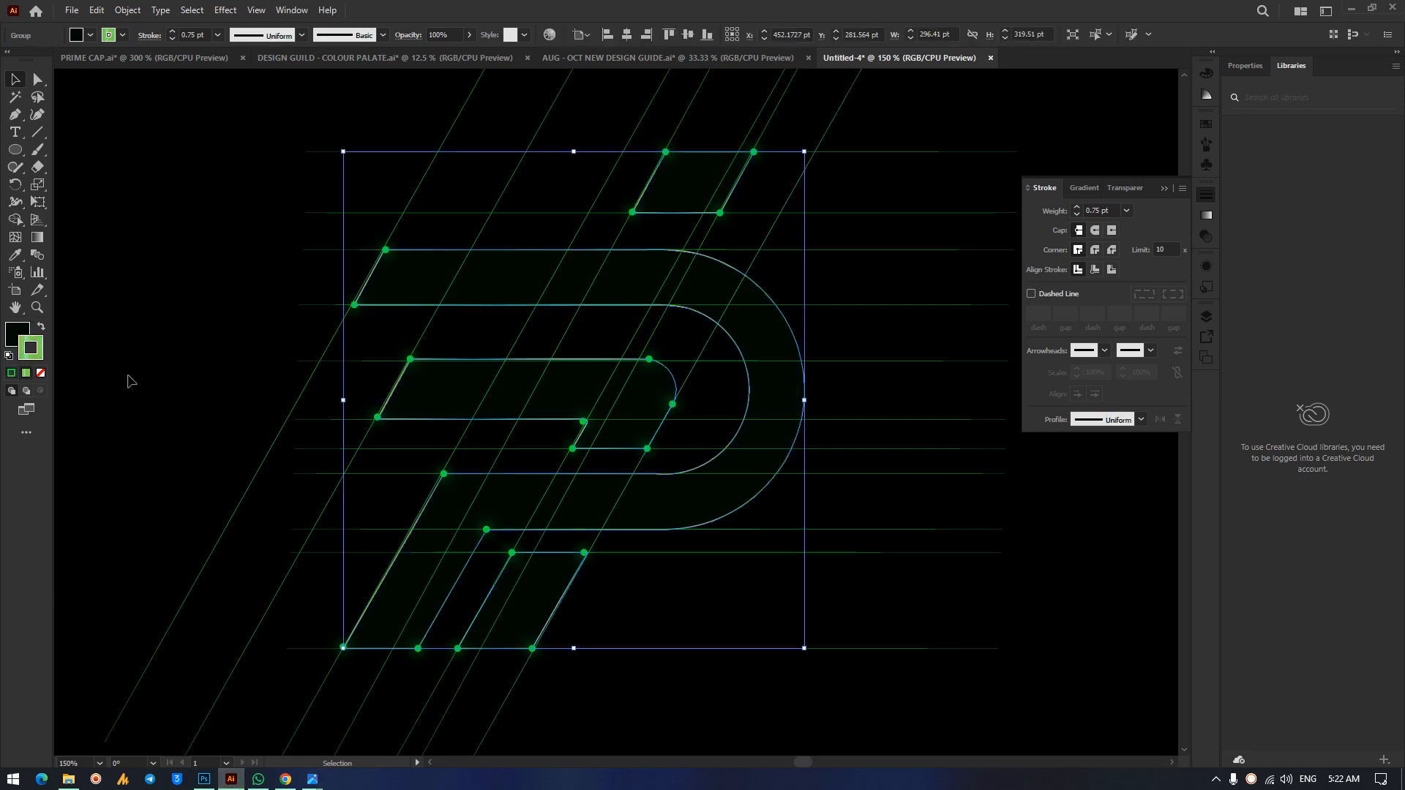
double_click(14, 340)
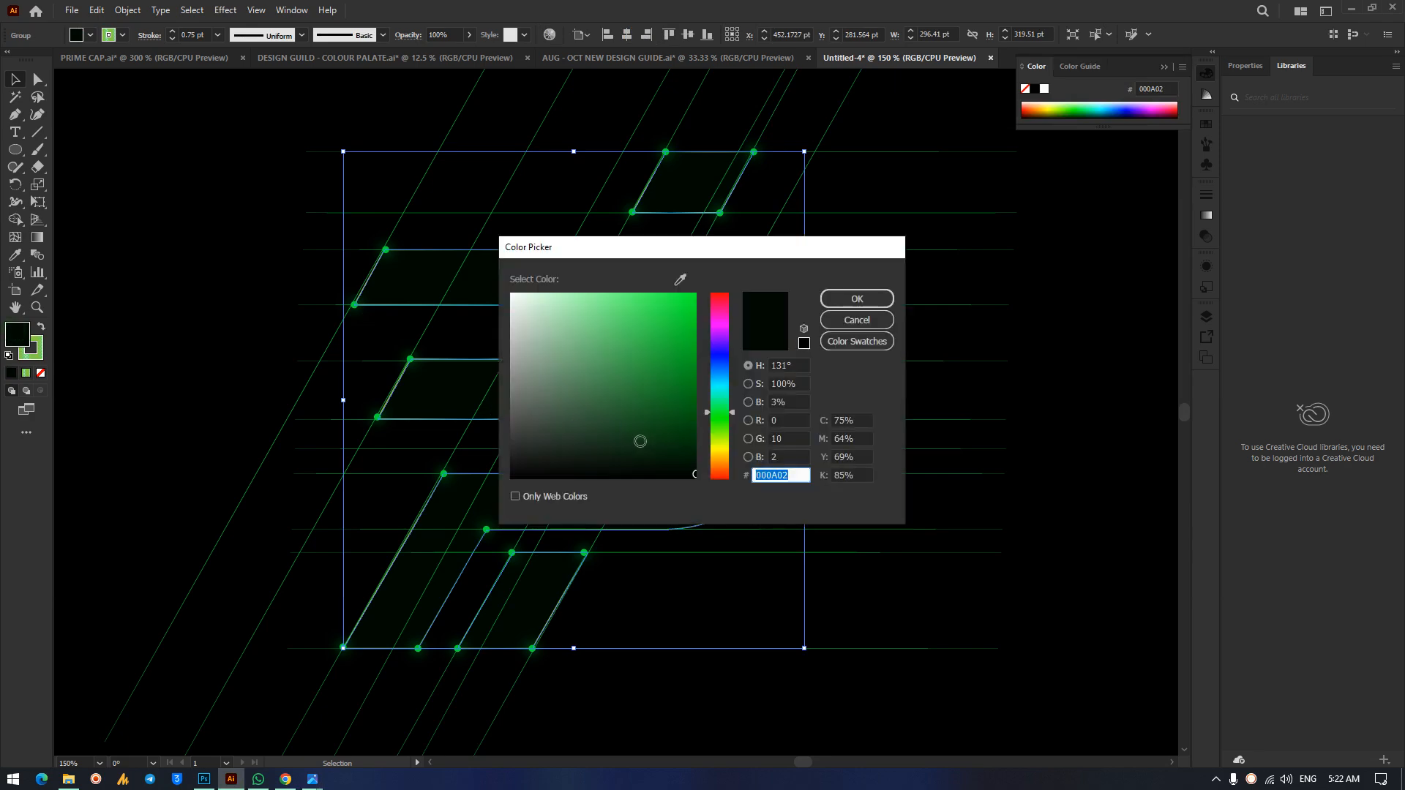
left_click_drag(694, 475, 696, 465)
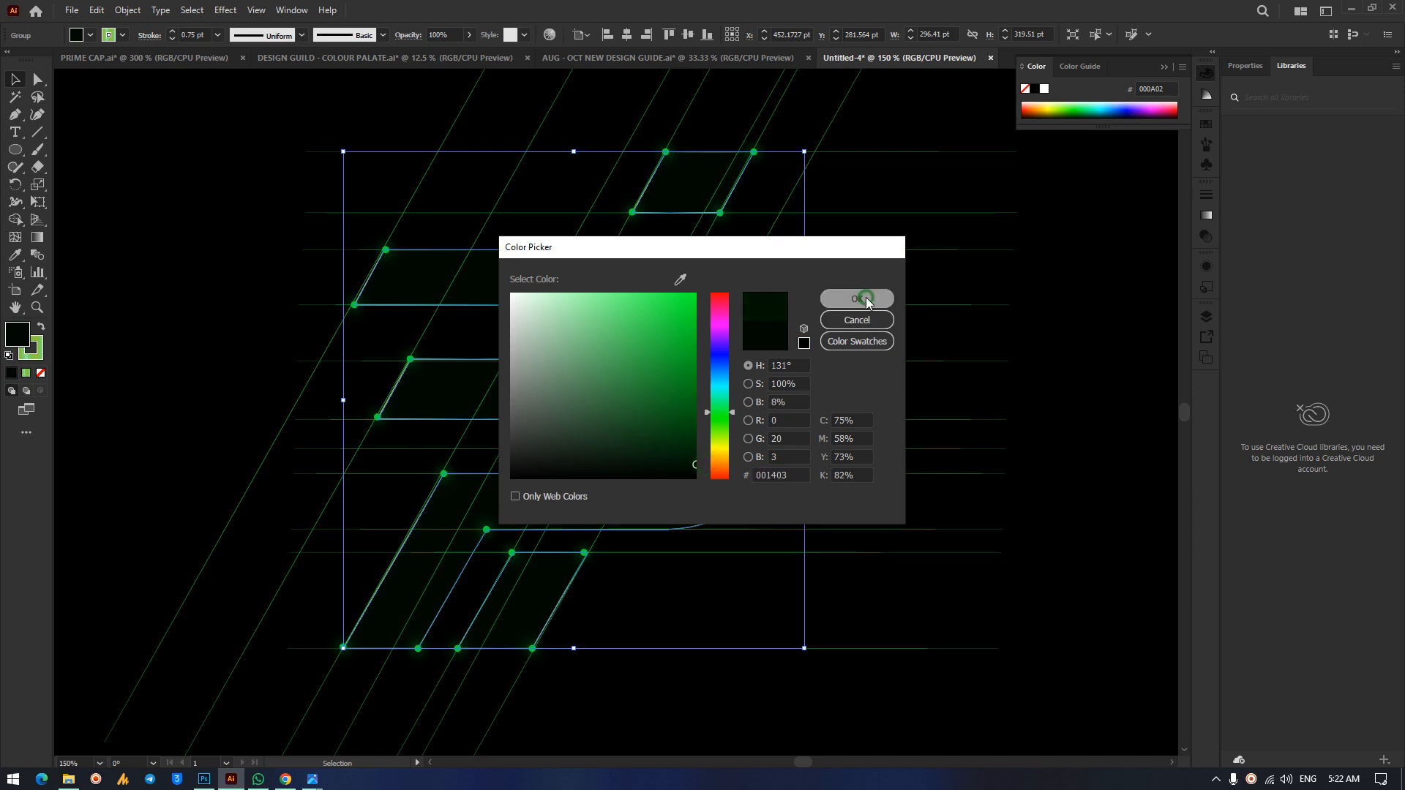
left_click(857, 299)
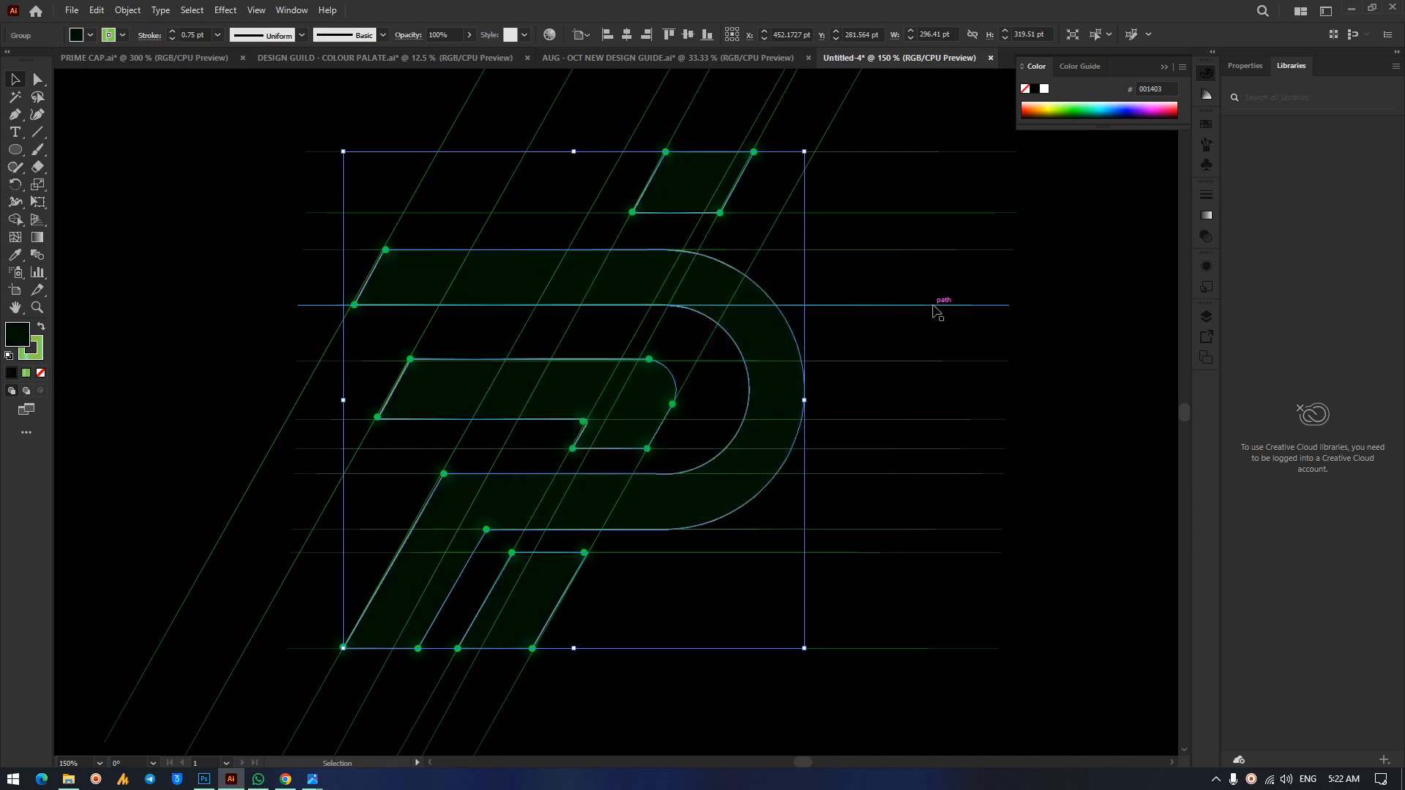
double_click(20, 337)
left_click_drag(693, 459, 708, 461)
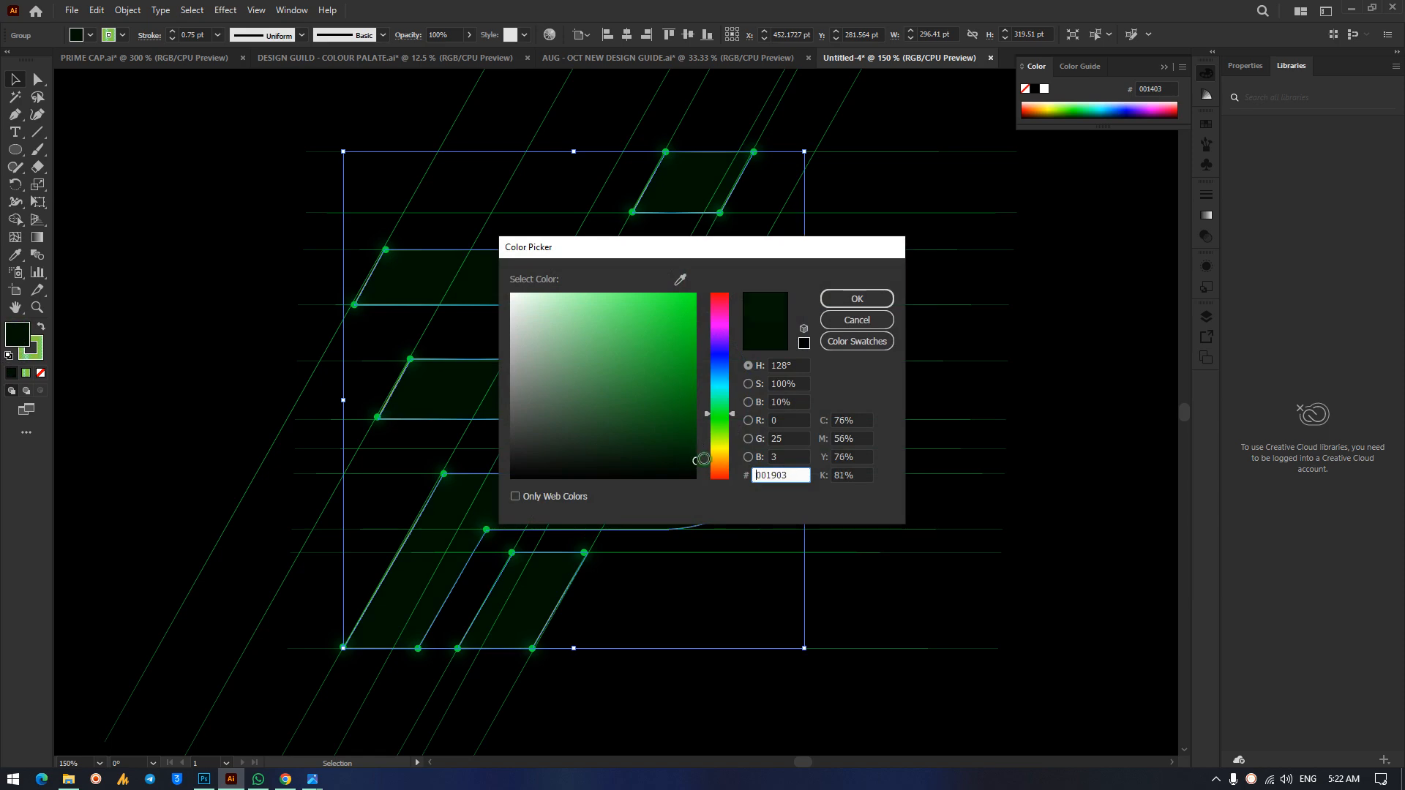
left_click(875, 300)
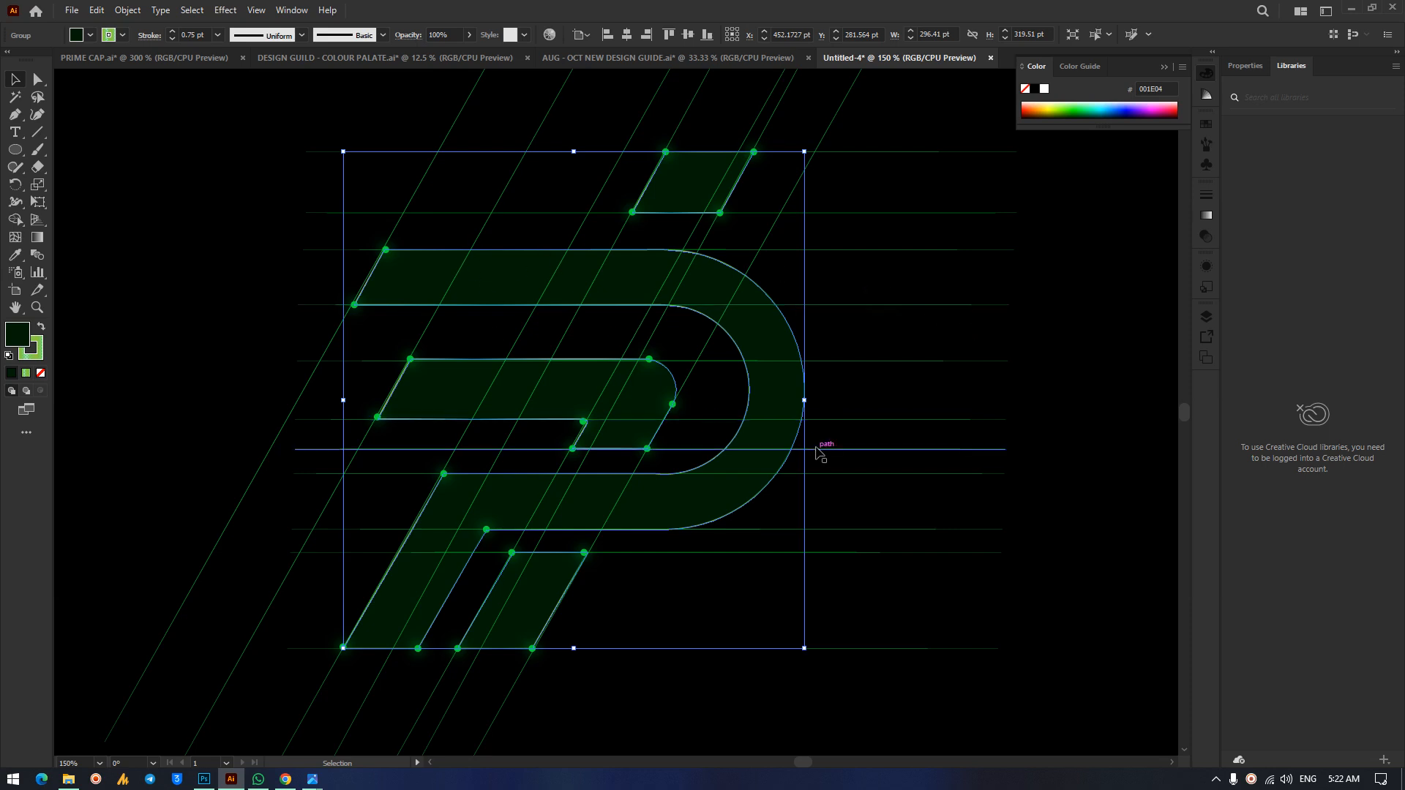
Darken the stroke colour of all the slanted guide lines to green 007719.
key("ctrl+minus")
key("ctrl+minus")
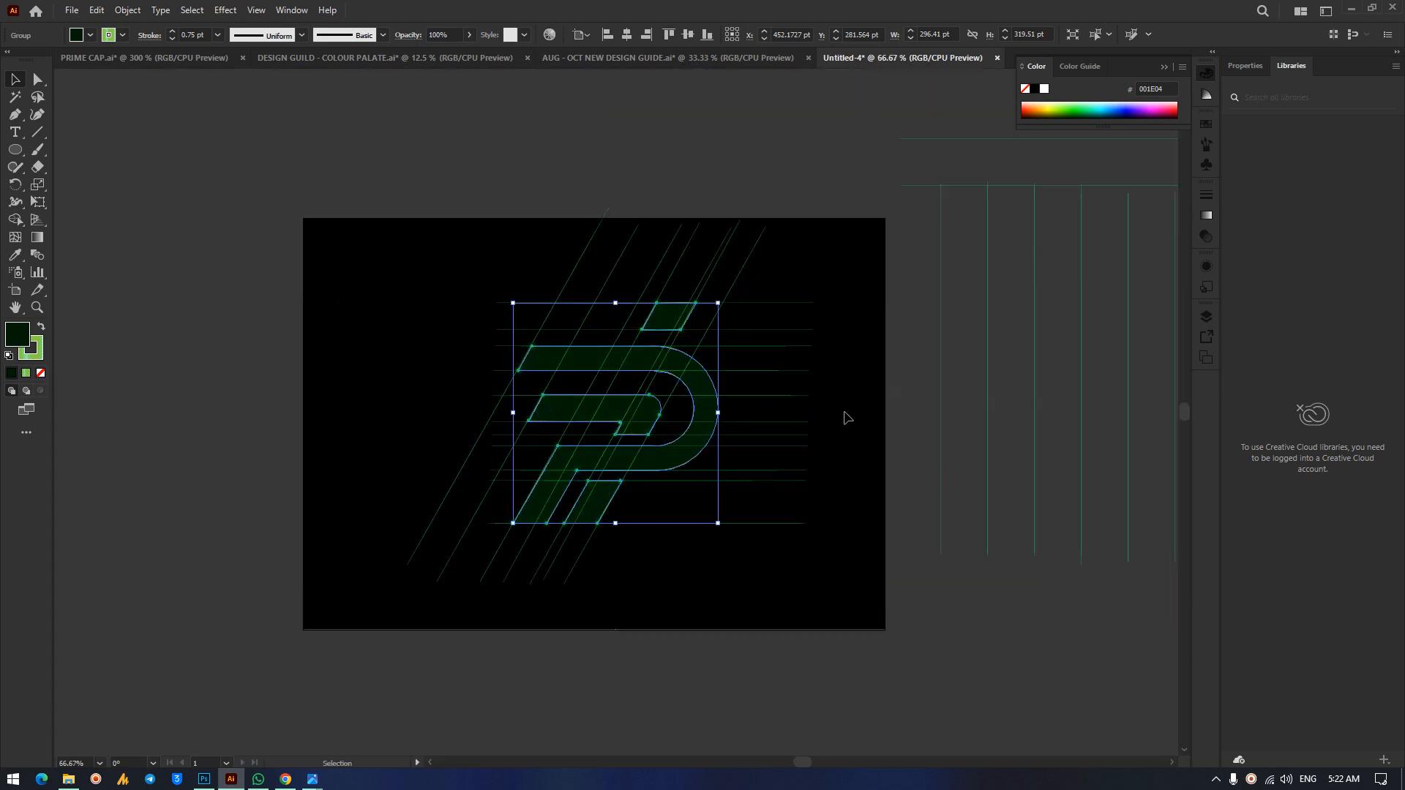
left_click(851, 400)
left_click_drag(574, 211, 783, 268)
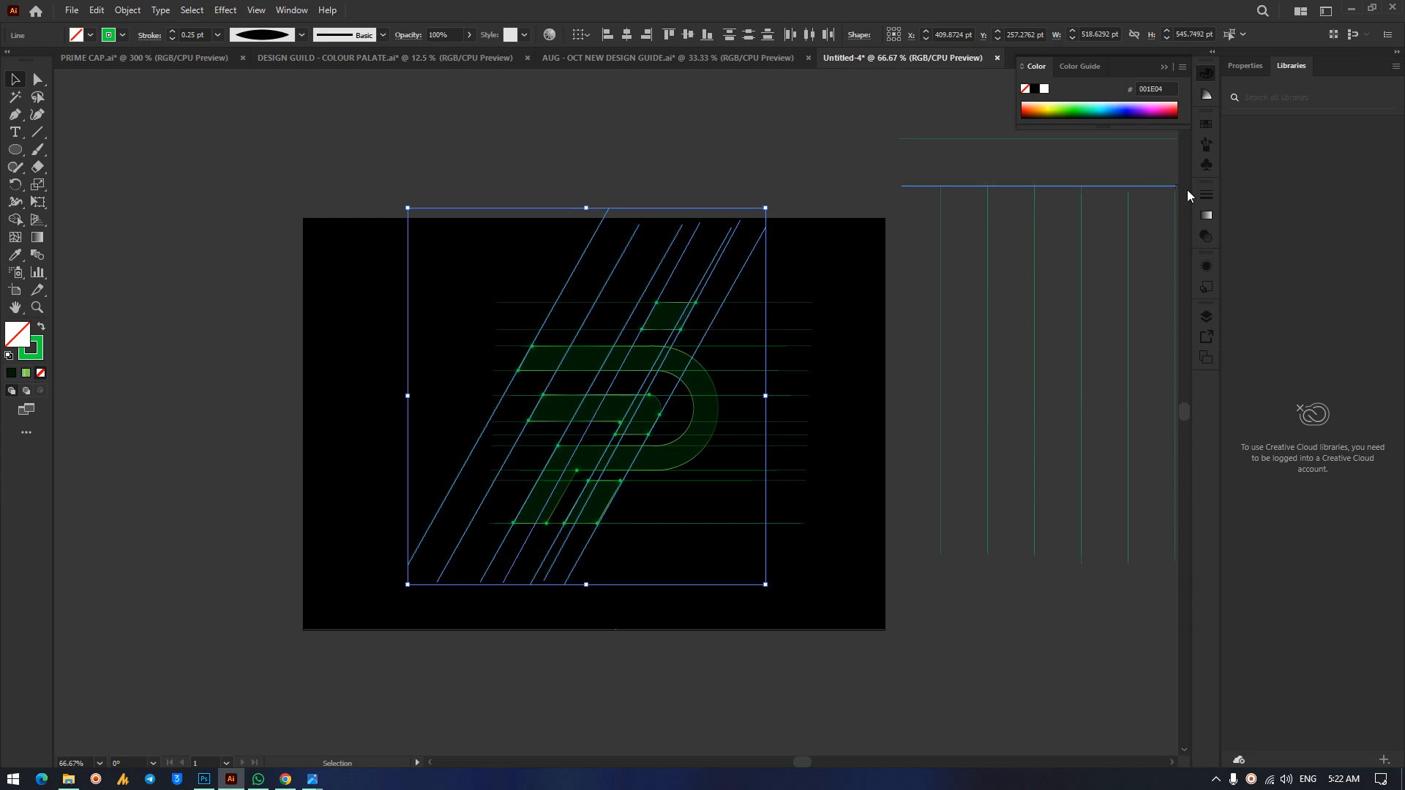
left_click(1205, 237)
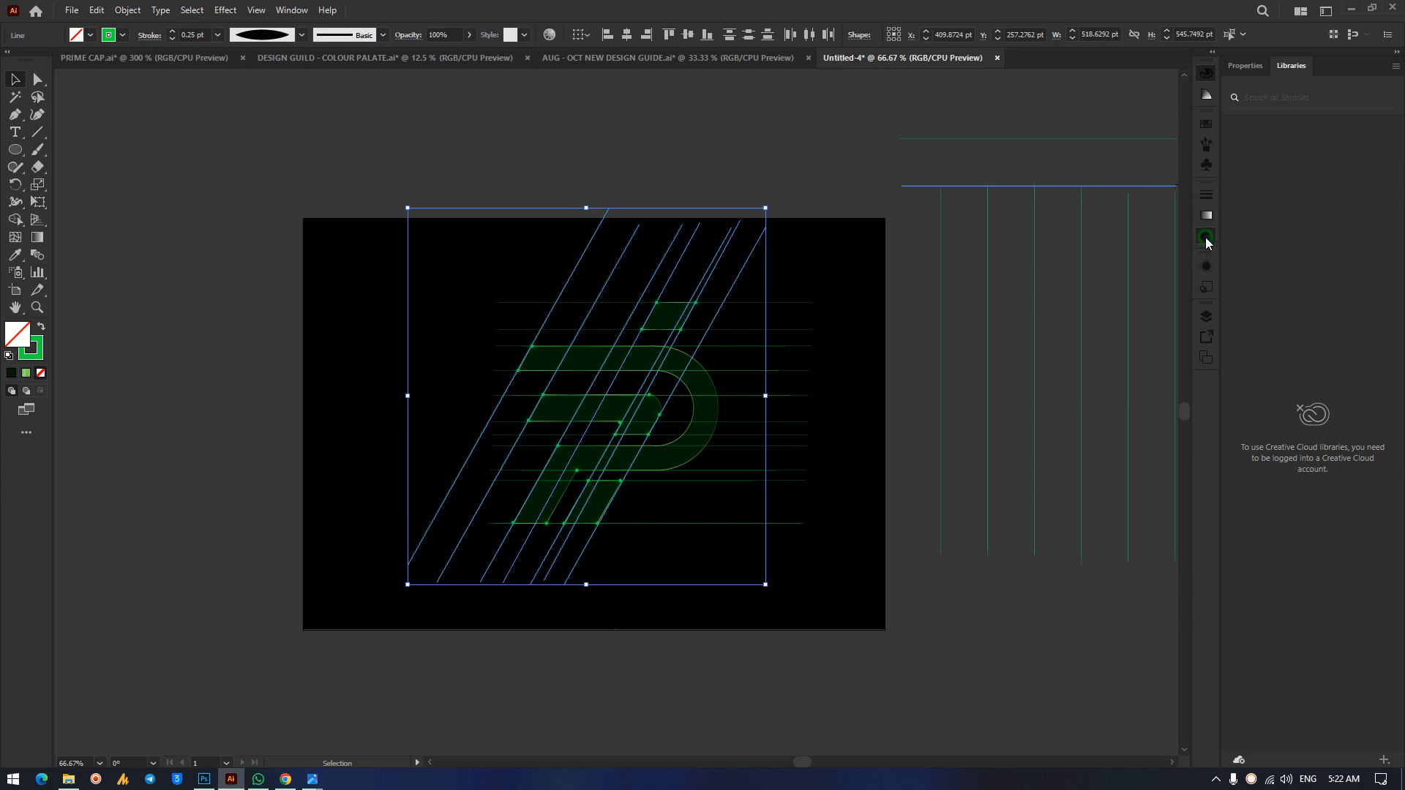
double_click(31, 348)
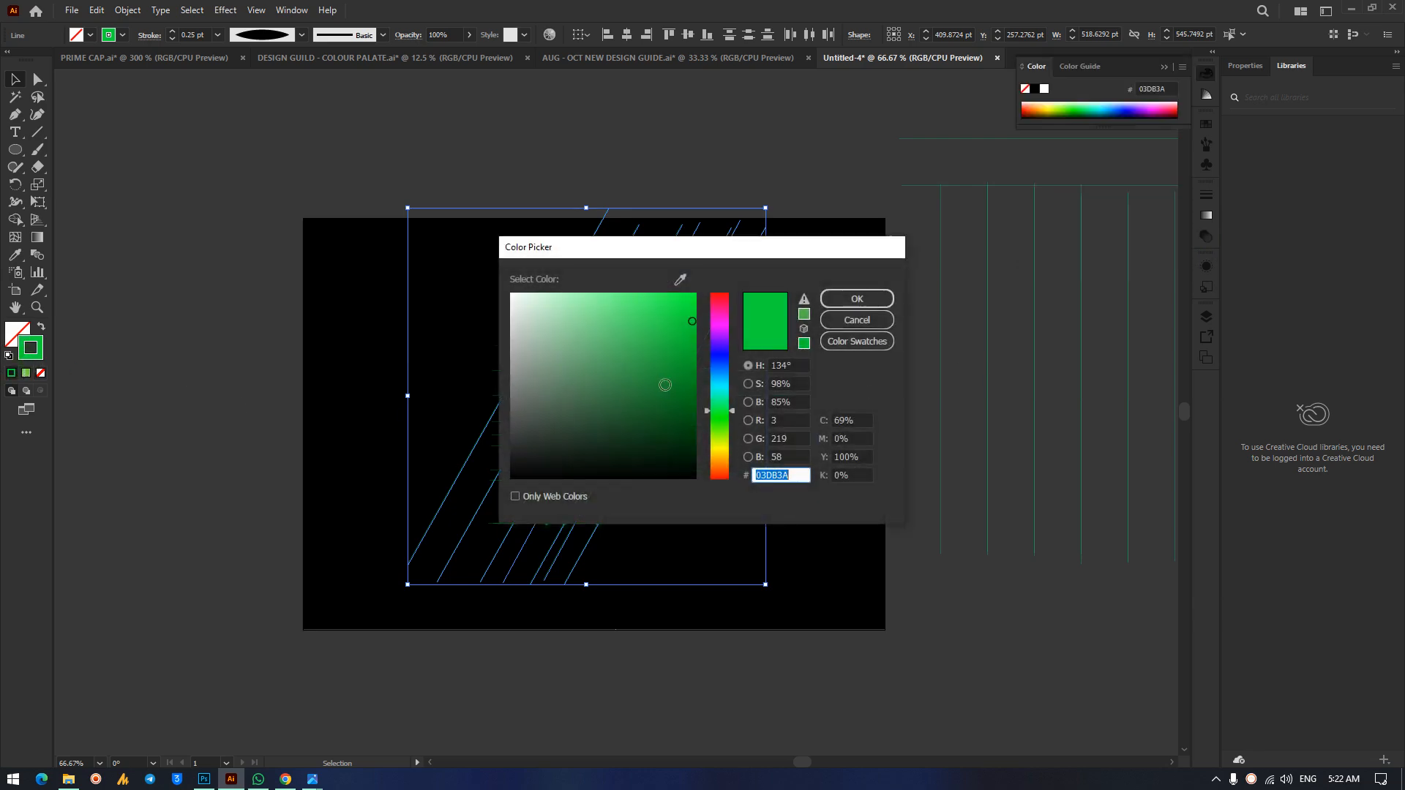
left_click_drag(687, 390, 702, 390)
left_click(855, 299)
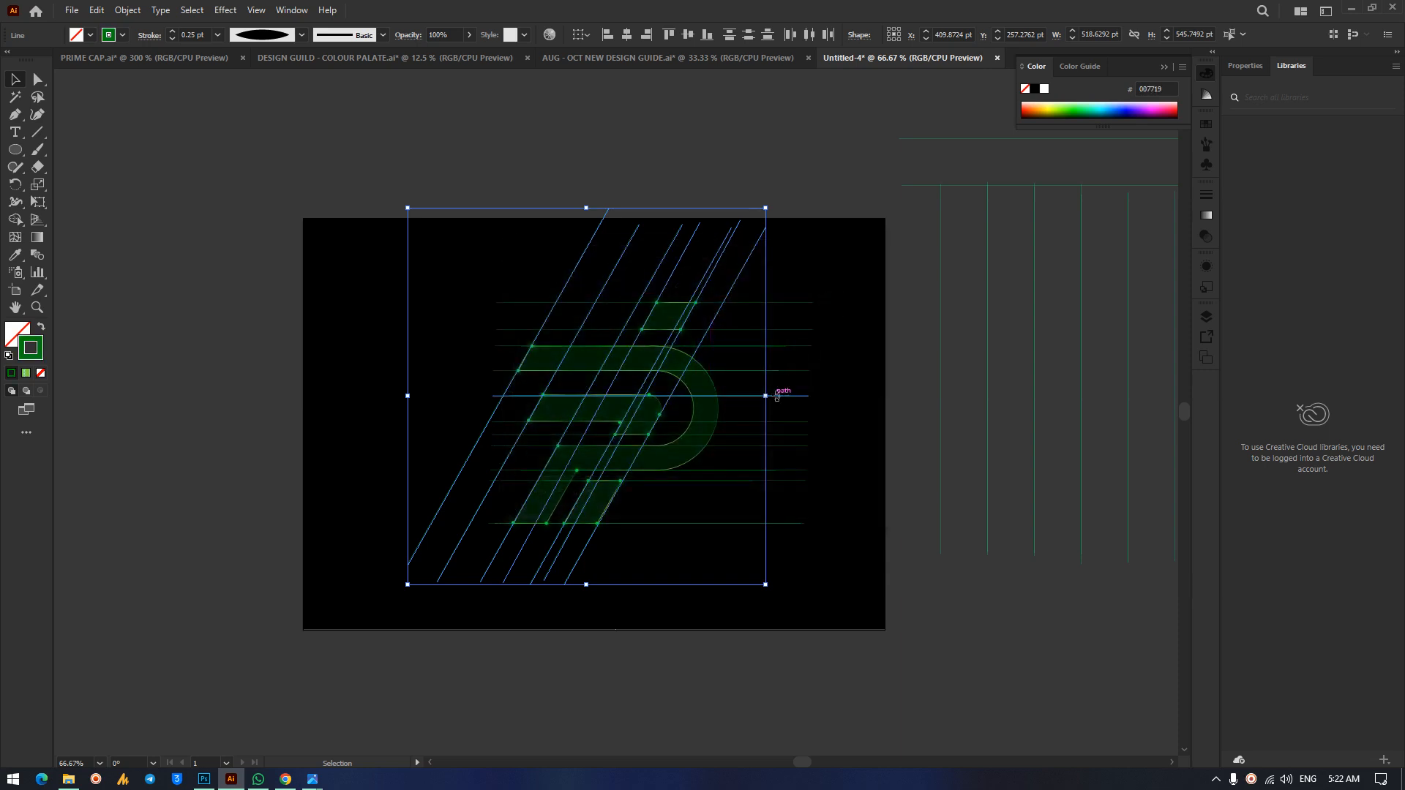
Darken the stroke colour of all the horizontal guide lines across the logo to green 006B17.
left_click(858, 353)
left_click_drag(840, 295, 772, 579)
double_click(41, 353)
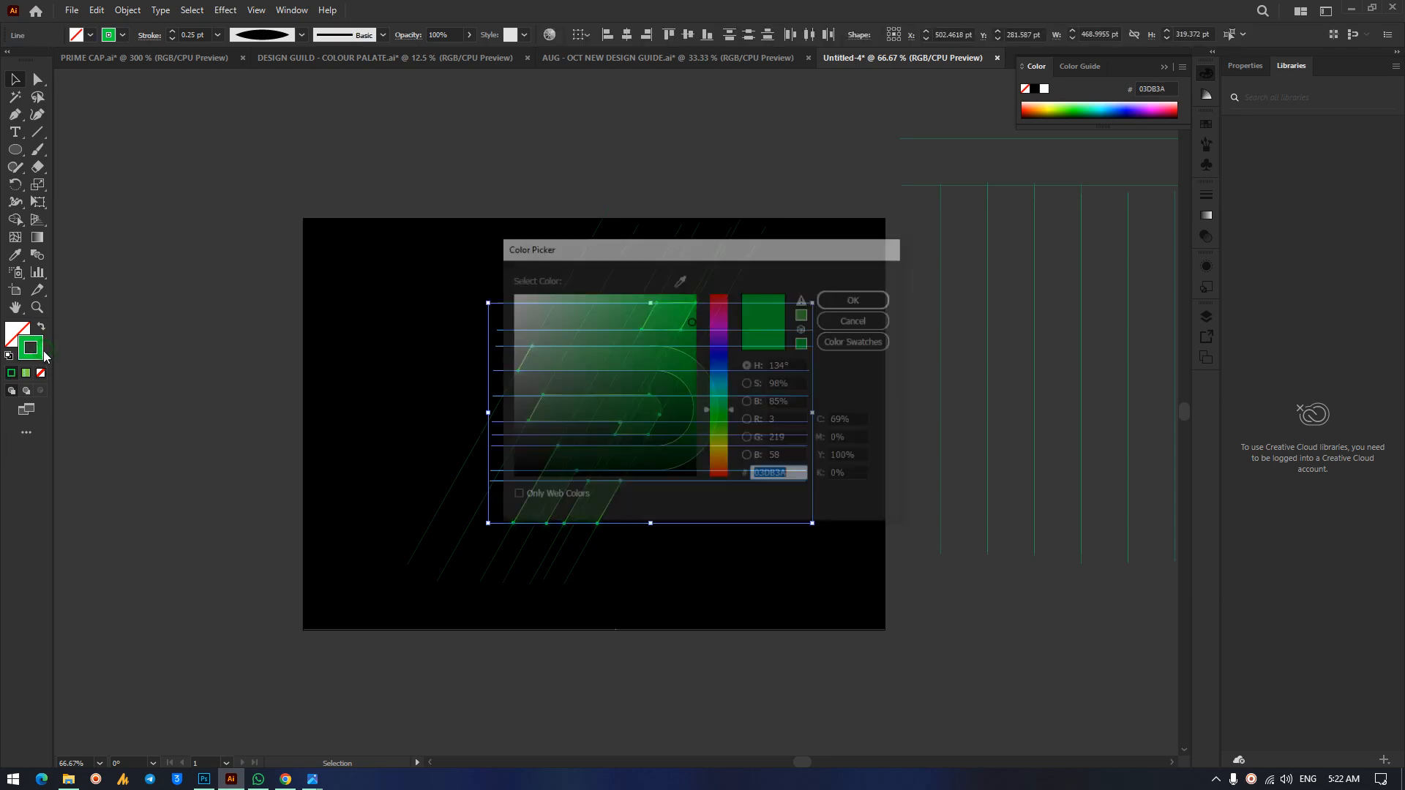
left_click_drag(655, 368, 705, 404)
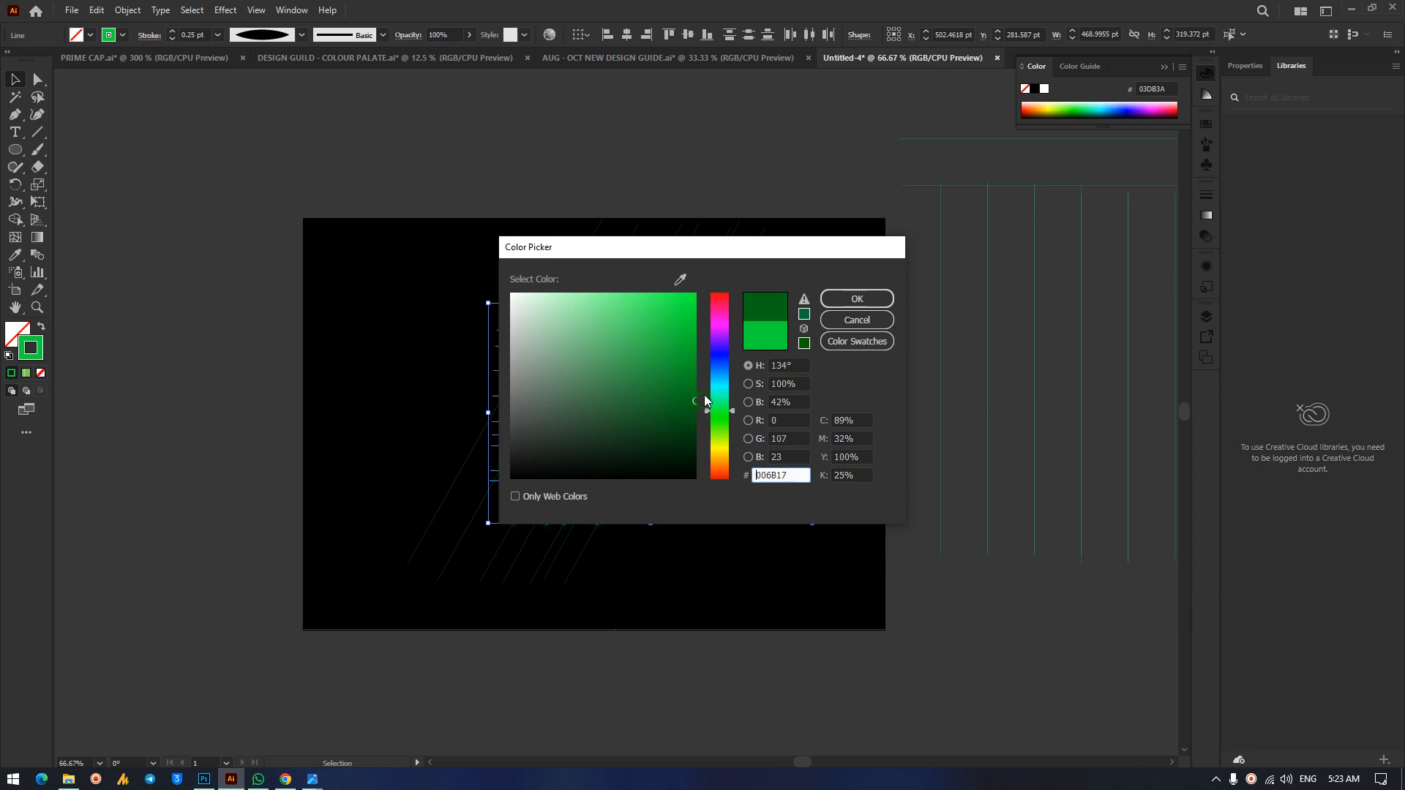
left_click(858, 298)
left_click(851, 472)
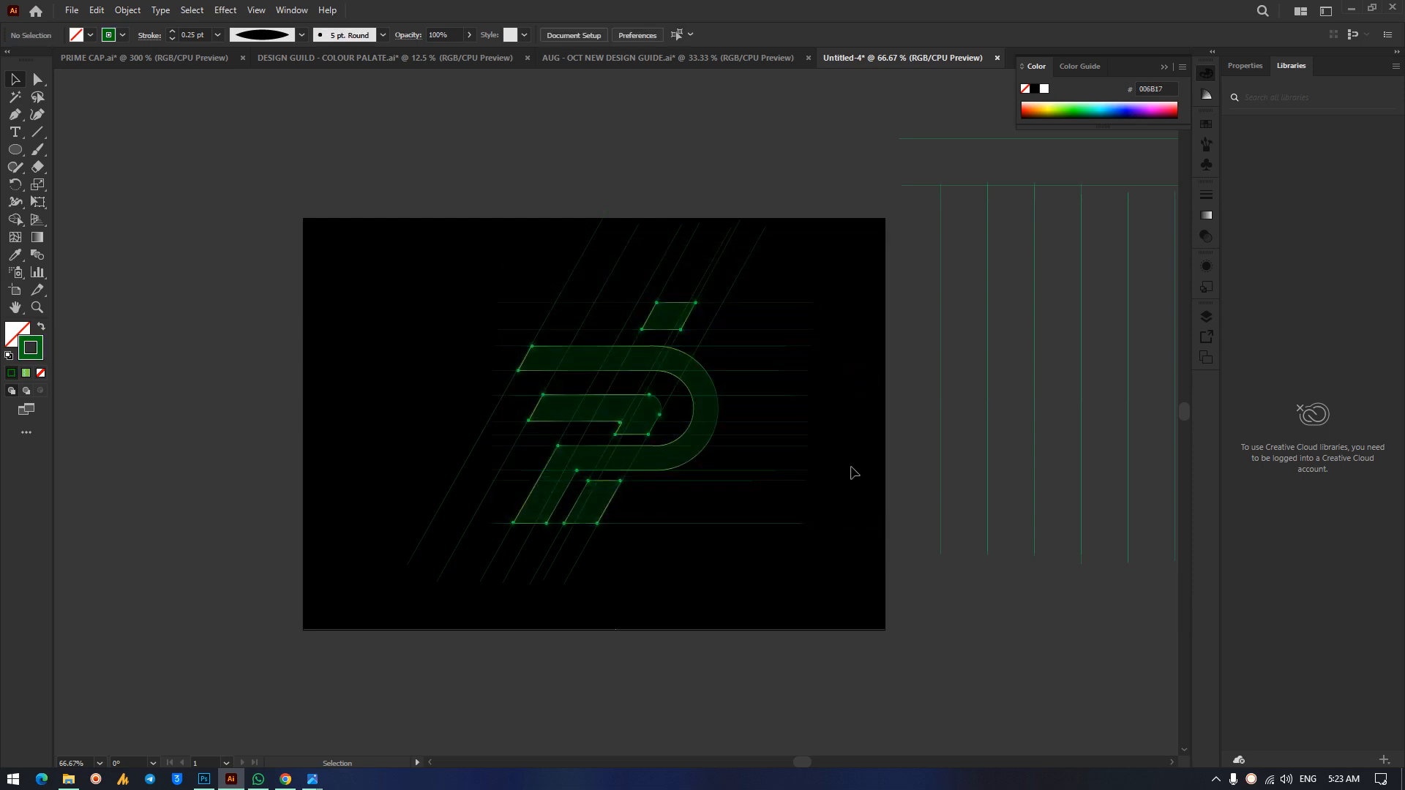
Add a text label reading 2x in the empty area to the right of the logo's top parallelogram.
key("ctrl+equal")
key("ctrl+equal")
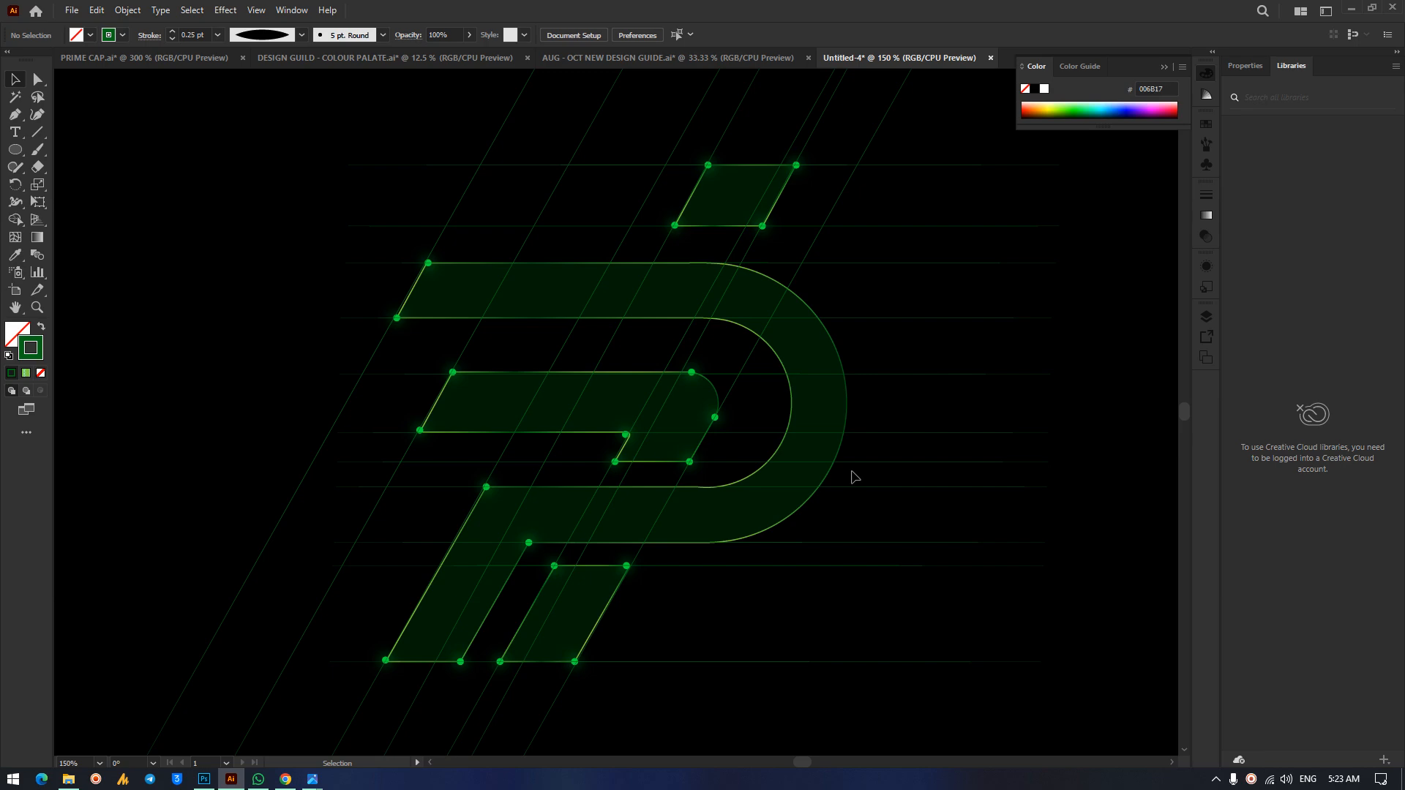
scroll(696, 476, "right", 3)
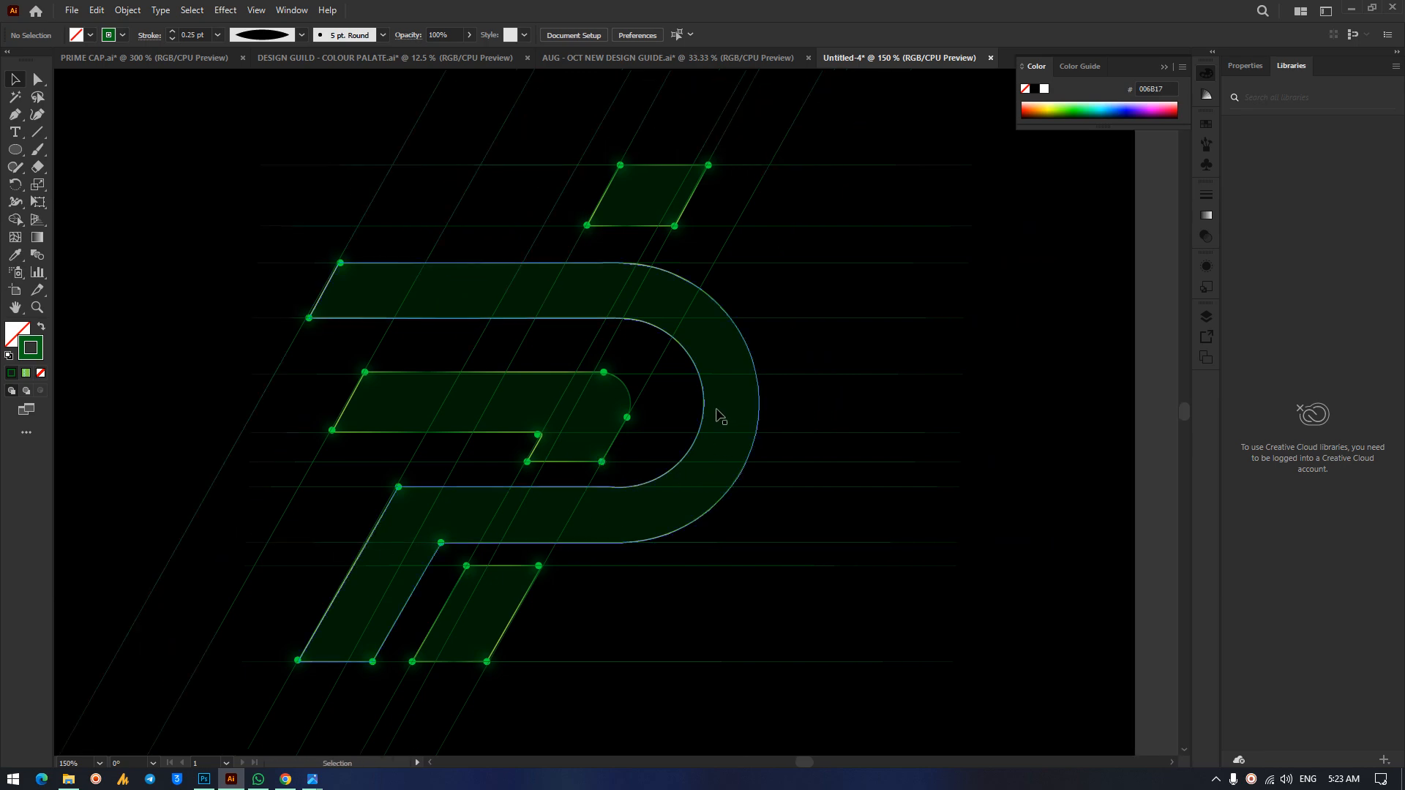
left_click(723, 374)
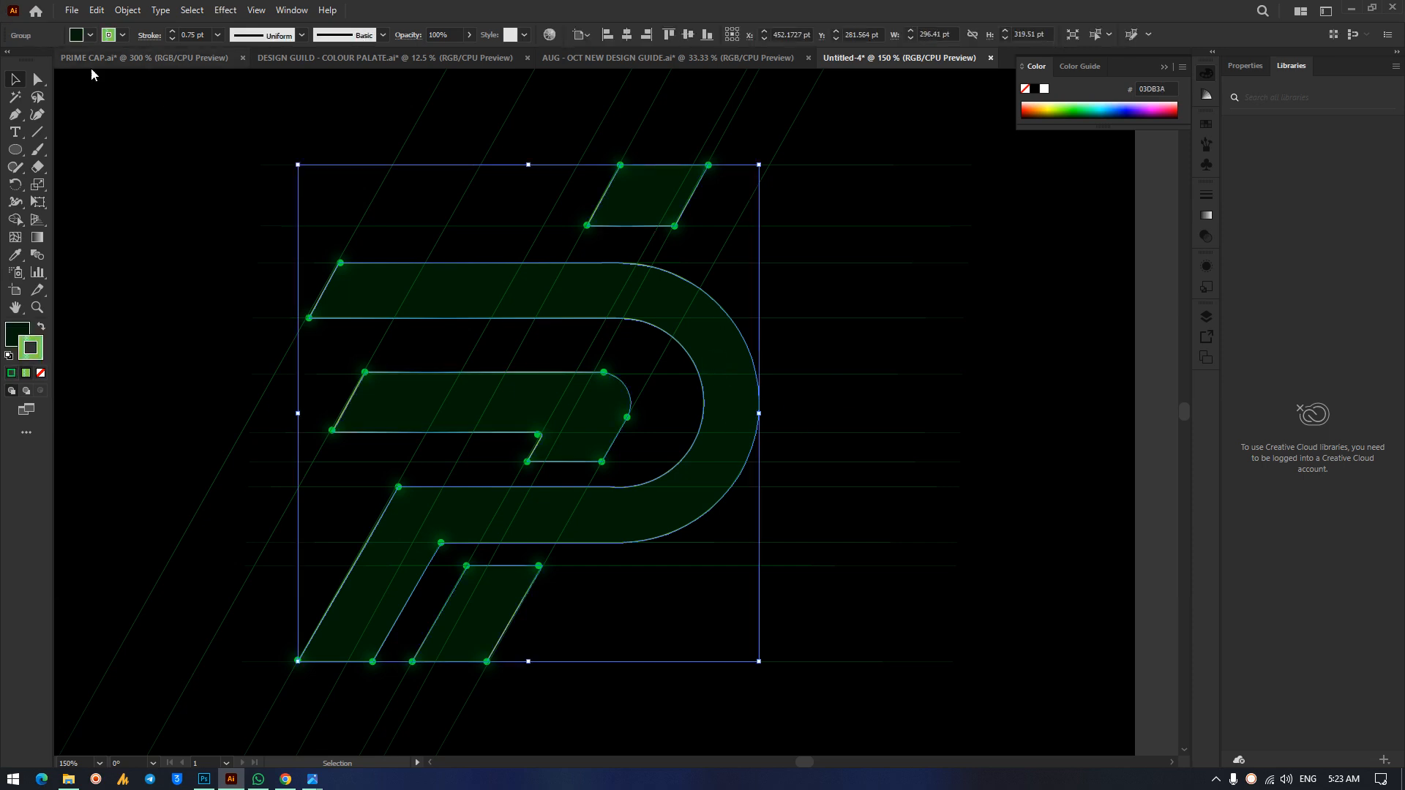
left_click(16, 132)
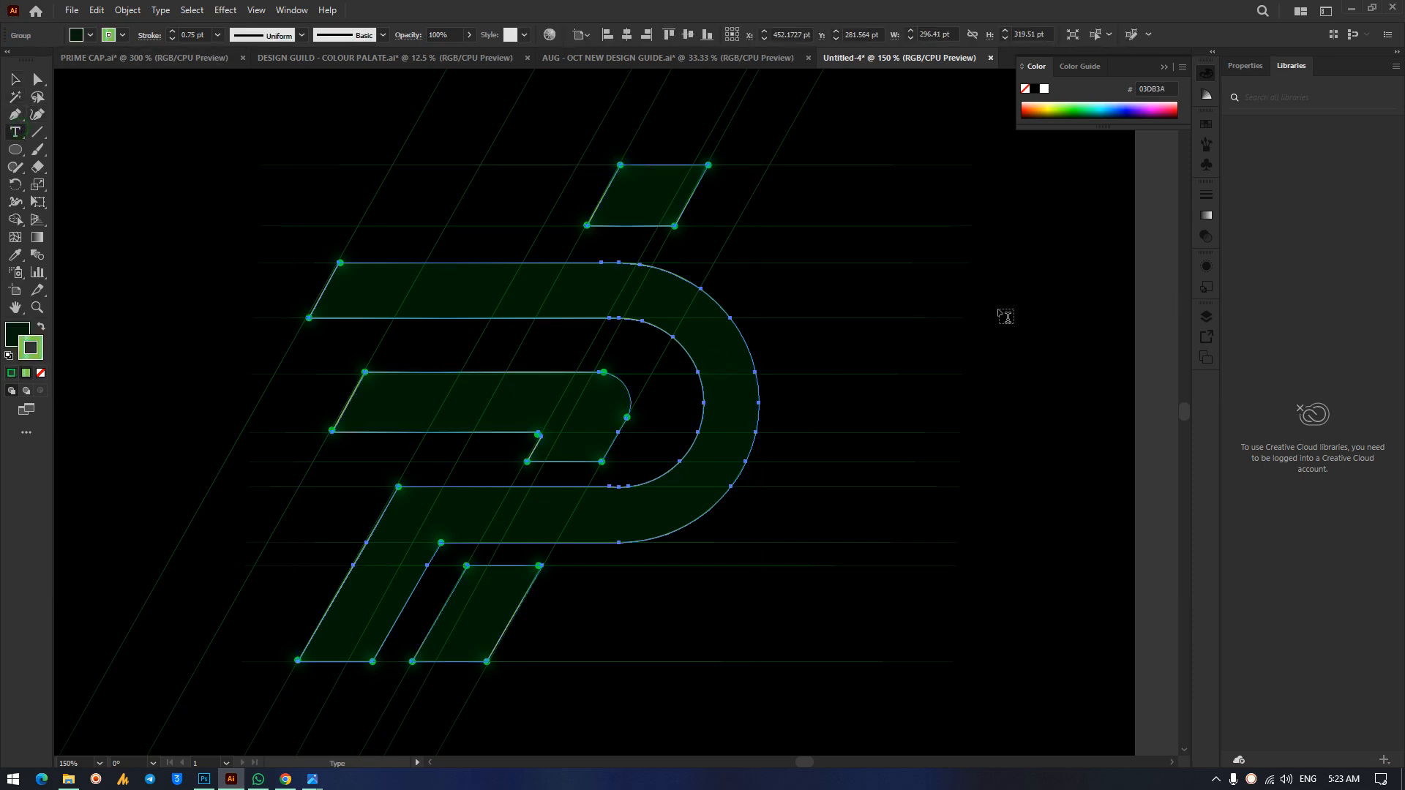
left_click(904, 200)
type("P")
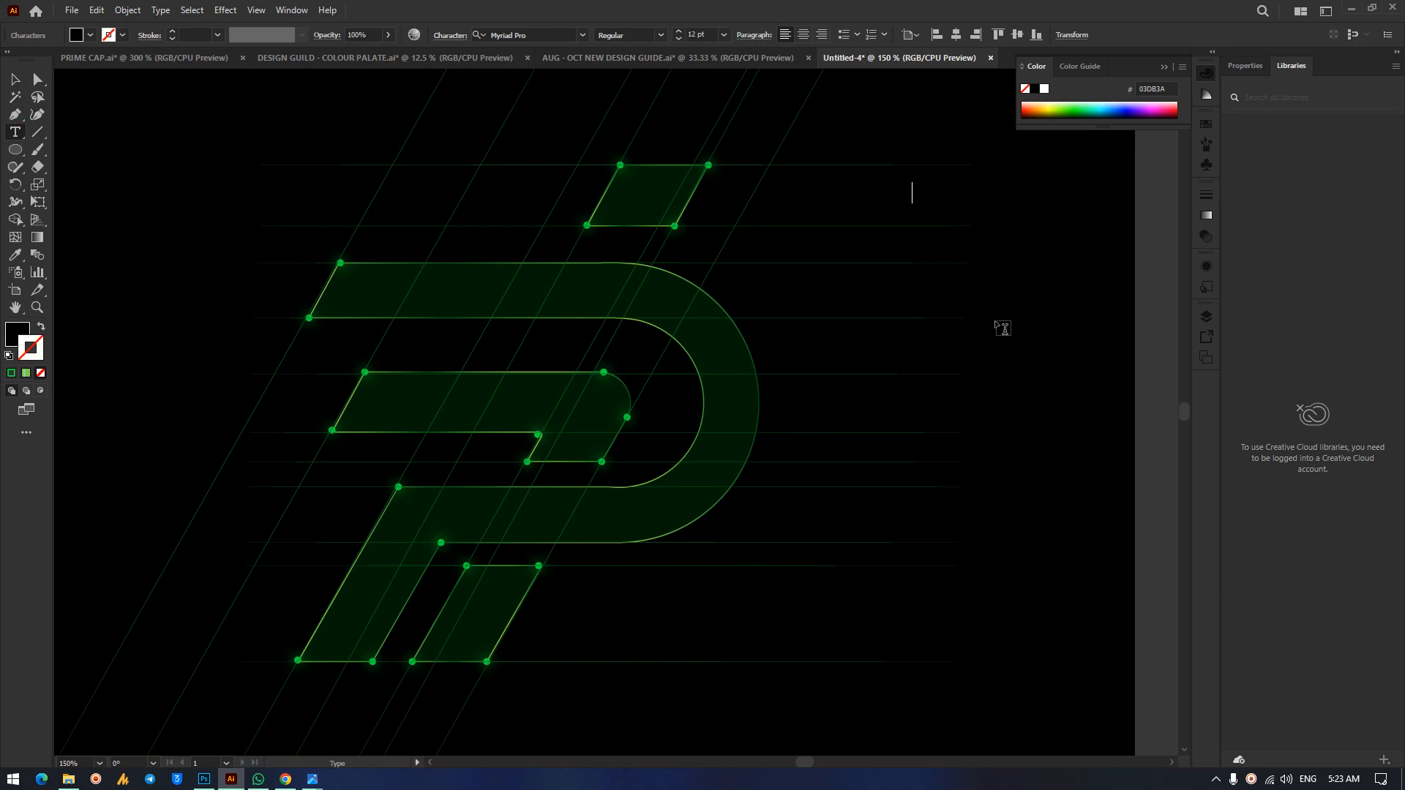
Set the 2x label in Poppins SemiBold and colour it with a yellow-green swatch.
key("ctrl+a")
left_click(558, 35)
type("popp")
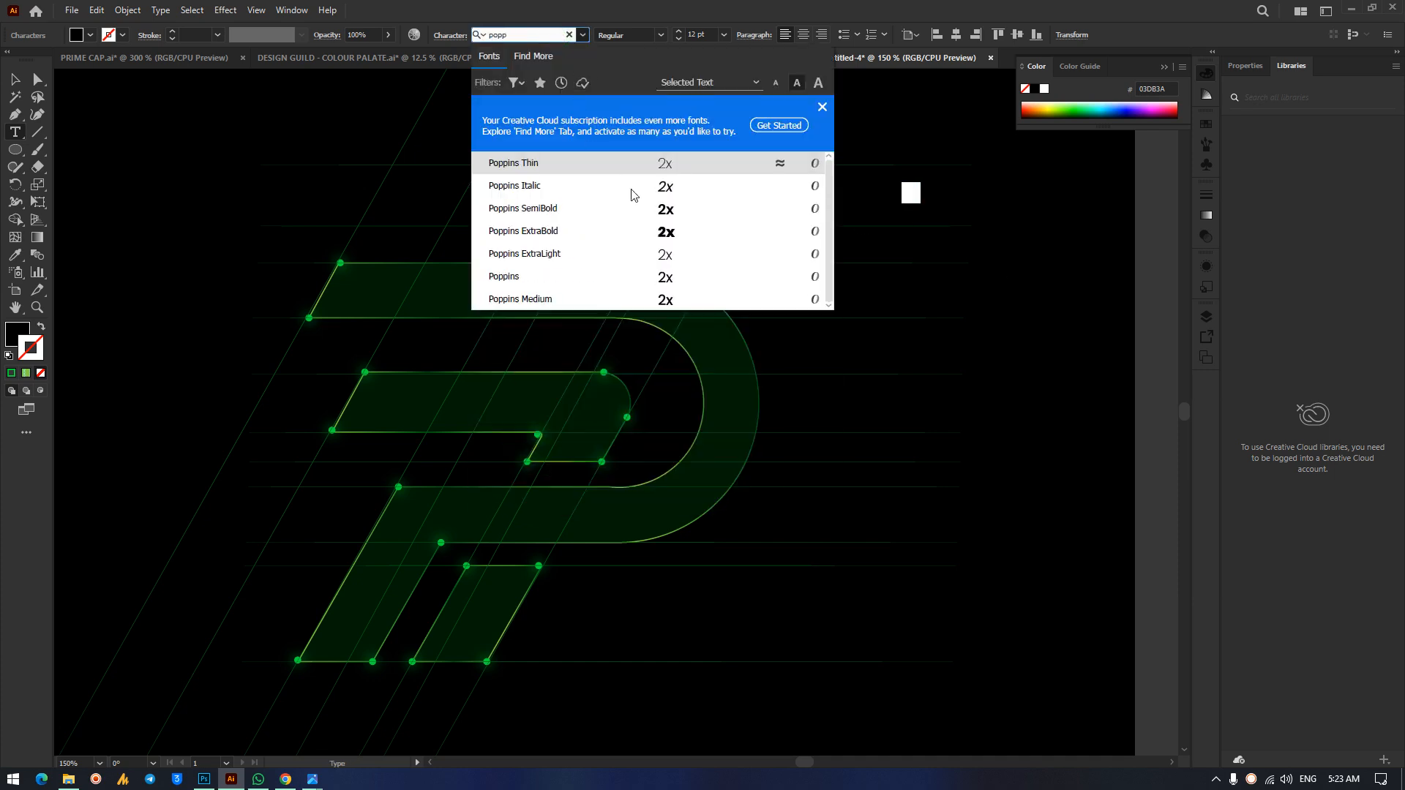
left_click(634, 209)
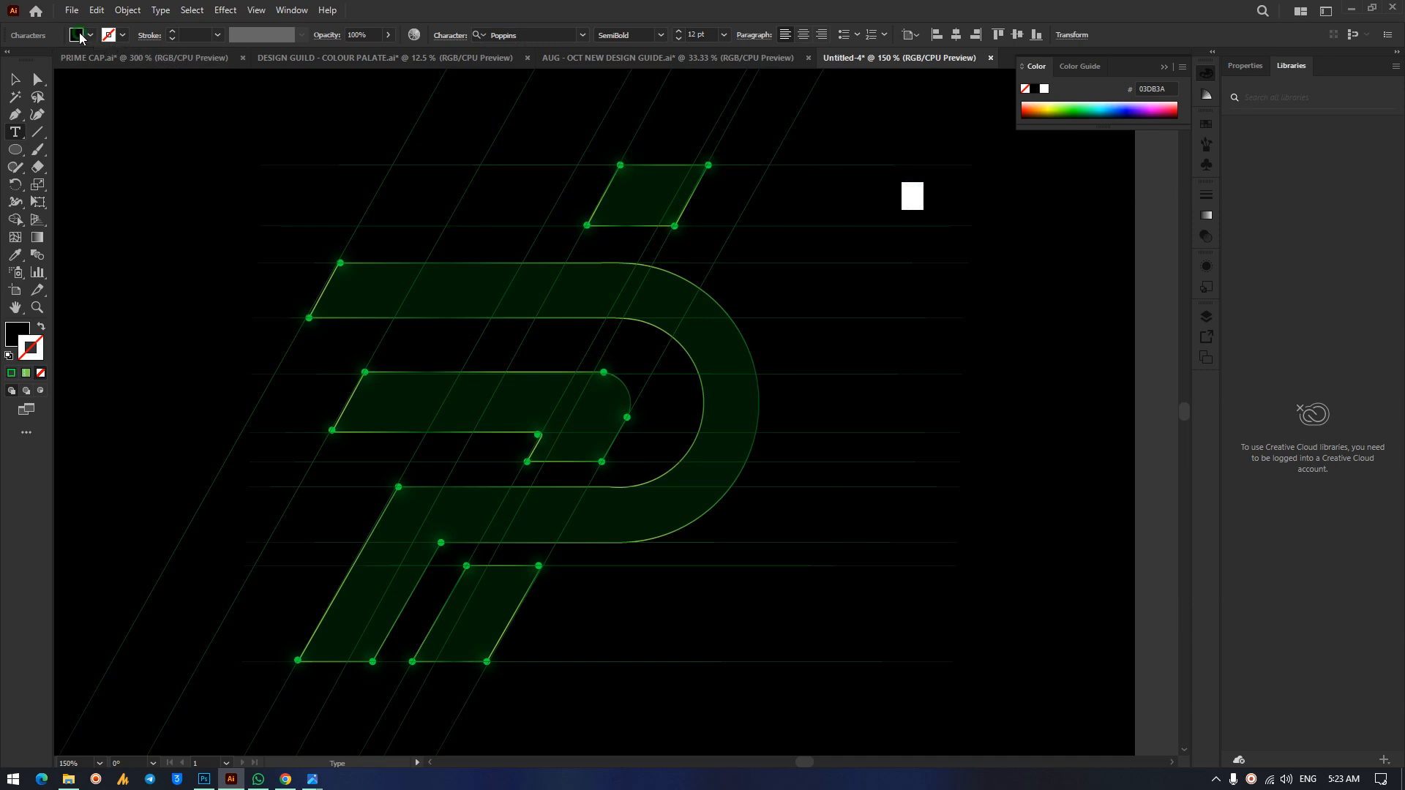
left_click(77, 35)
left_click(41, 69)
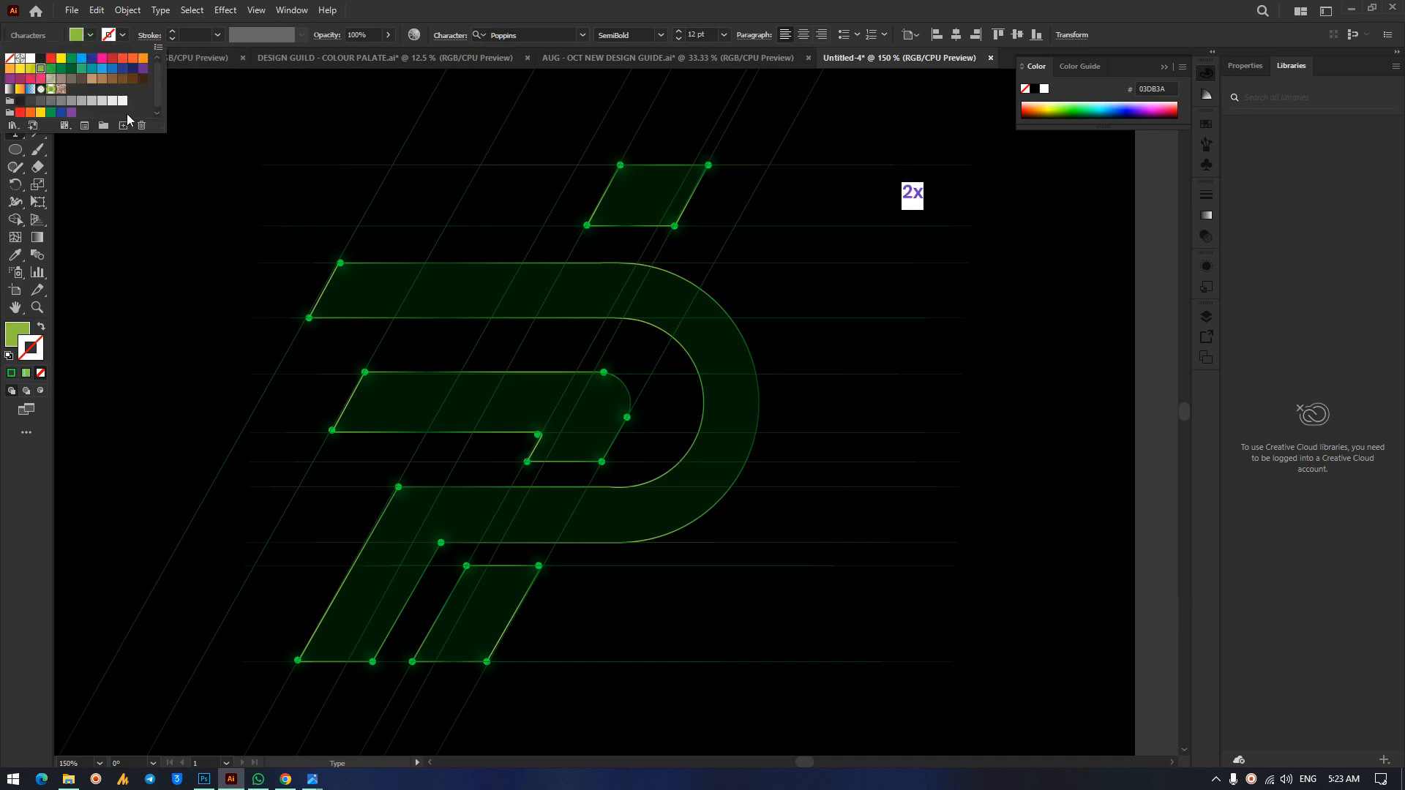
left_click(365, 5)
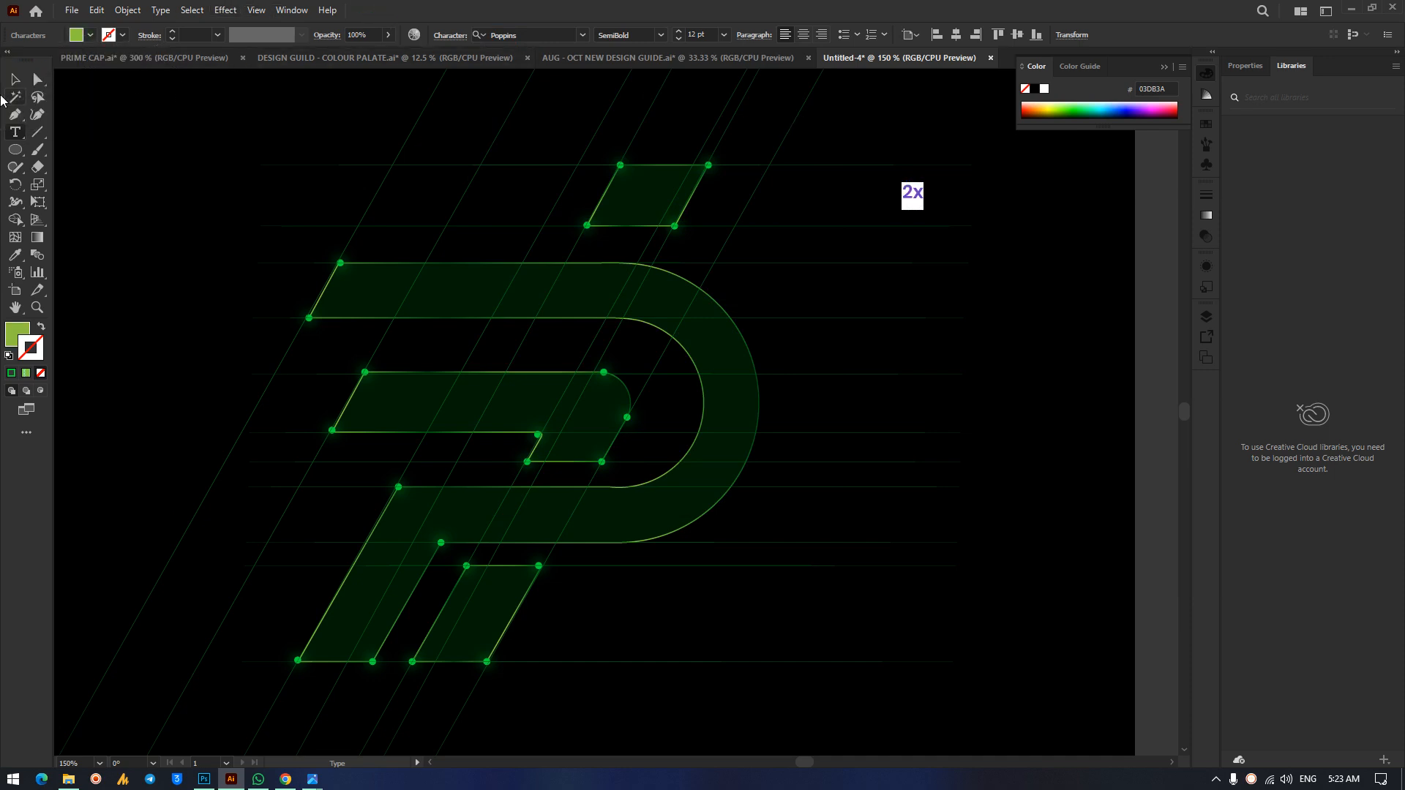
left_click(13, 79)
left_click(1074, 297)
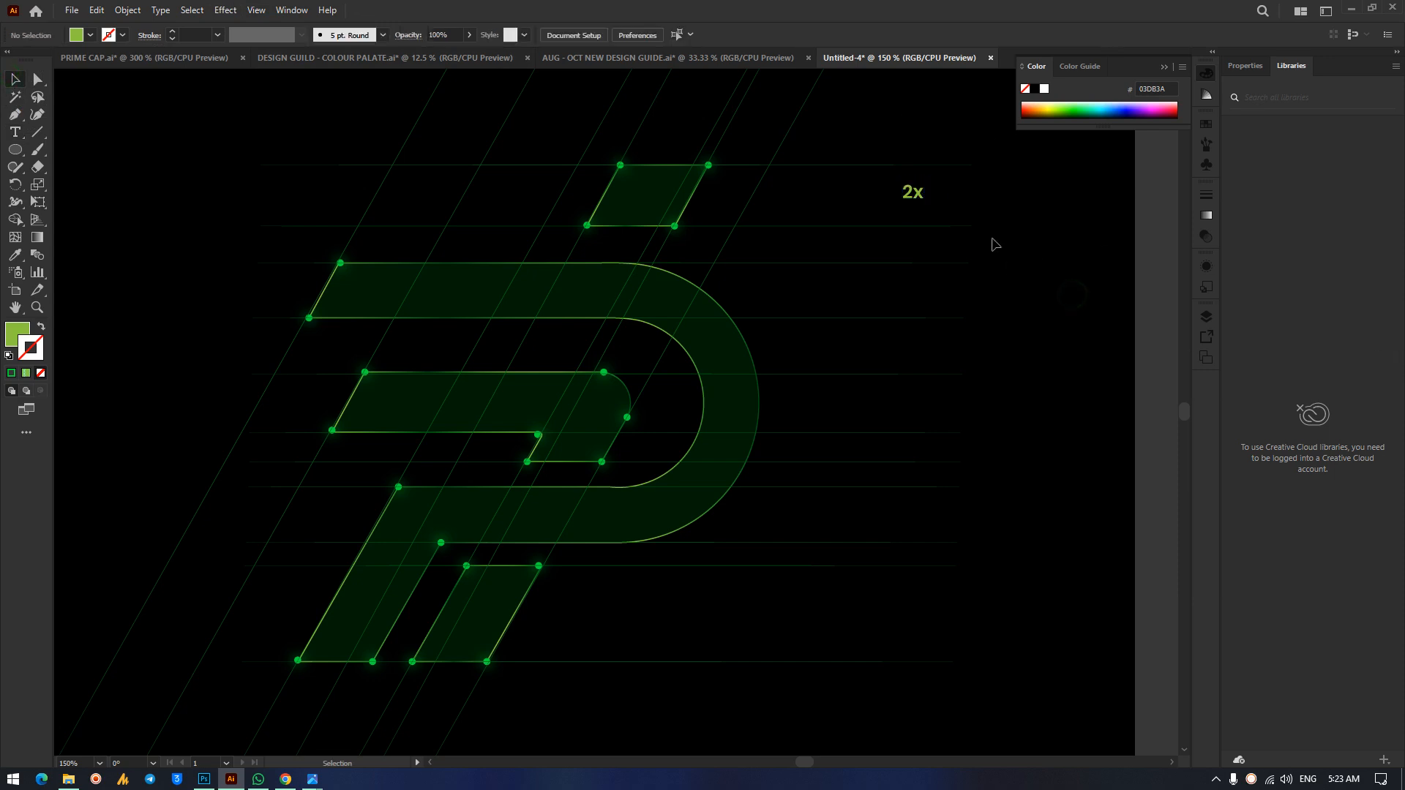
Shrink the 2x label to about 9.6 pt, place it right of the top parallelogram and put a copy above the shape.
left_click_drag(921, 206, 732, 211)
left_click(841, 204)
left_click(726, 207)
left_click_drag(734, 217, 669, 152)
left_click(805, 207)
left_click(811, 214)
Place copies of the 2x label beside the slanted left ends of the upper and middle bars and above the middle bar.
left_click_drag(719, 199, 441, 360)
left_click(216, 372)
key("z")
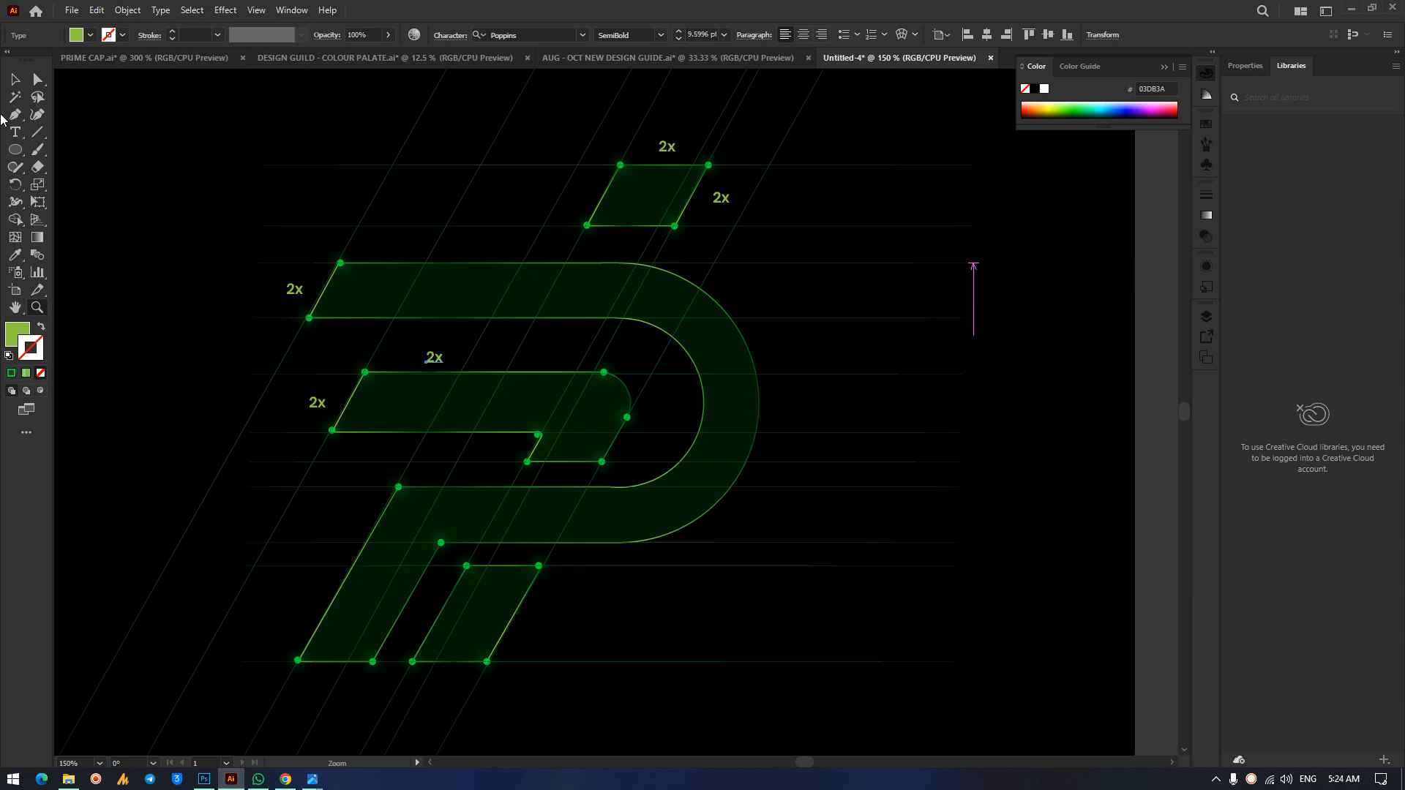
left_click(15, 79)
left_click(853, 420)
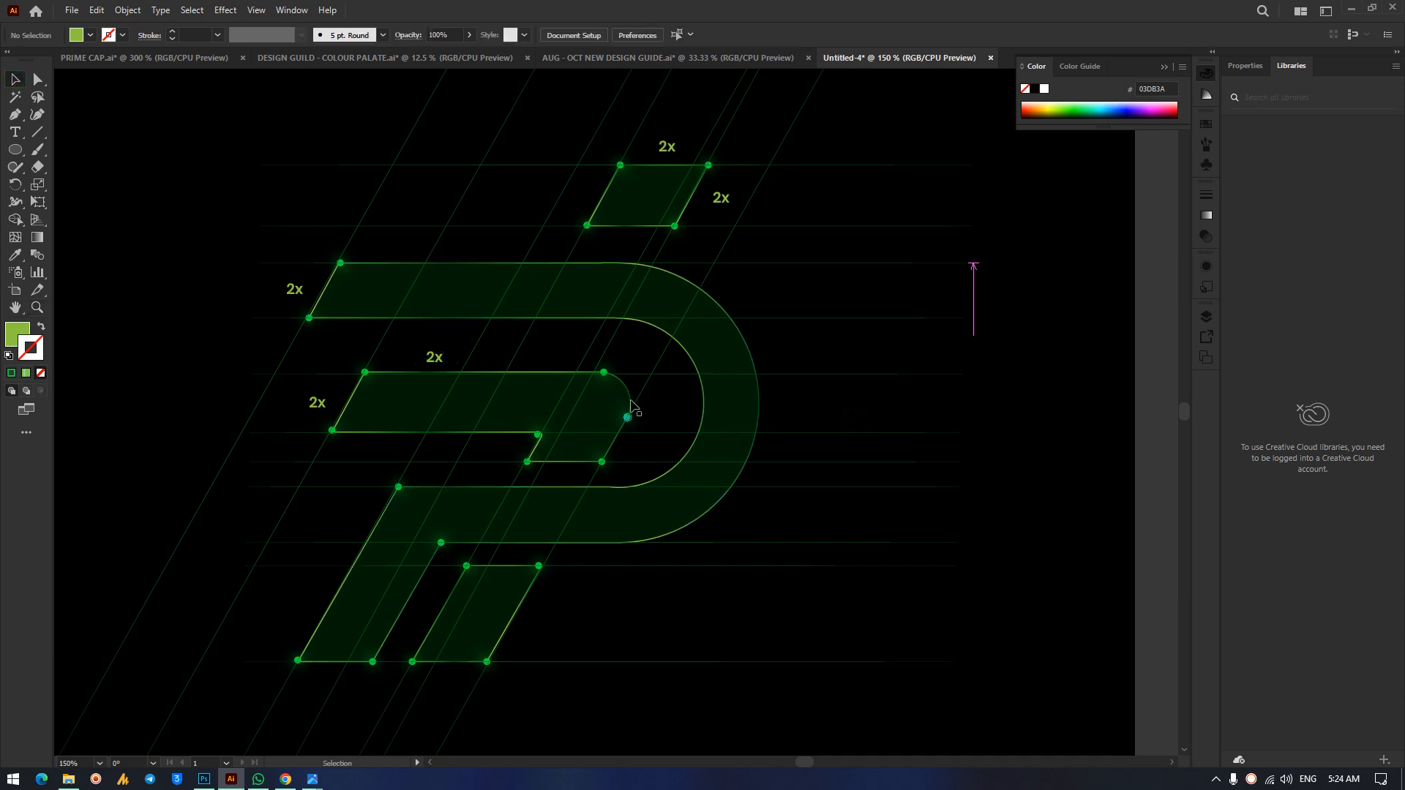
Copy the 2x label to above the upper bar and change the copy's text to 10x.
left_click_drag(444, 360, 489, 252)
left_click(16, 132)
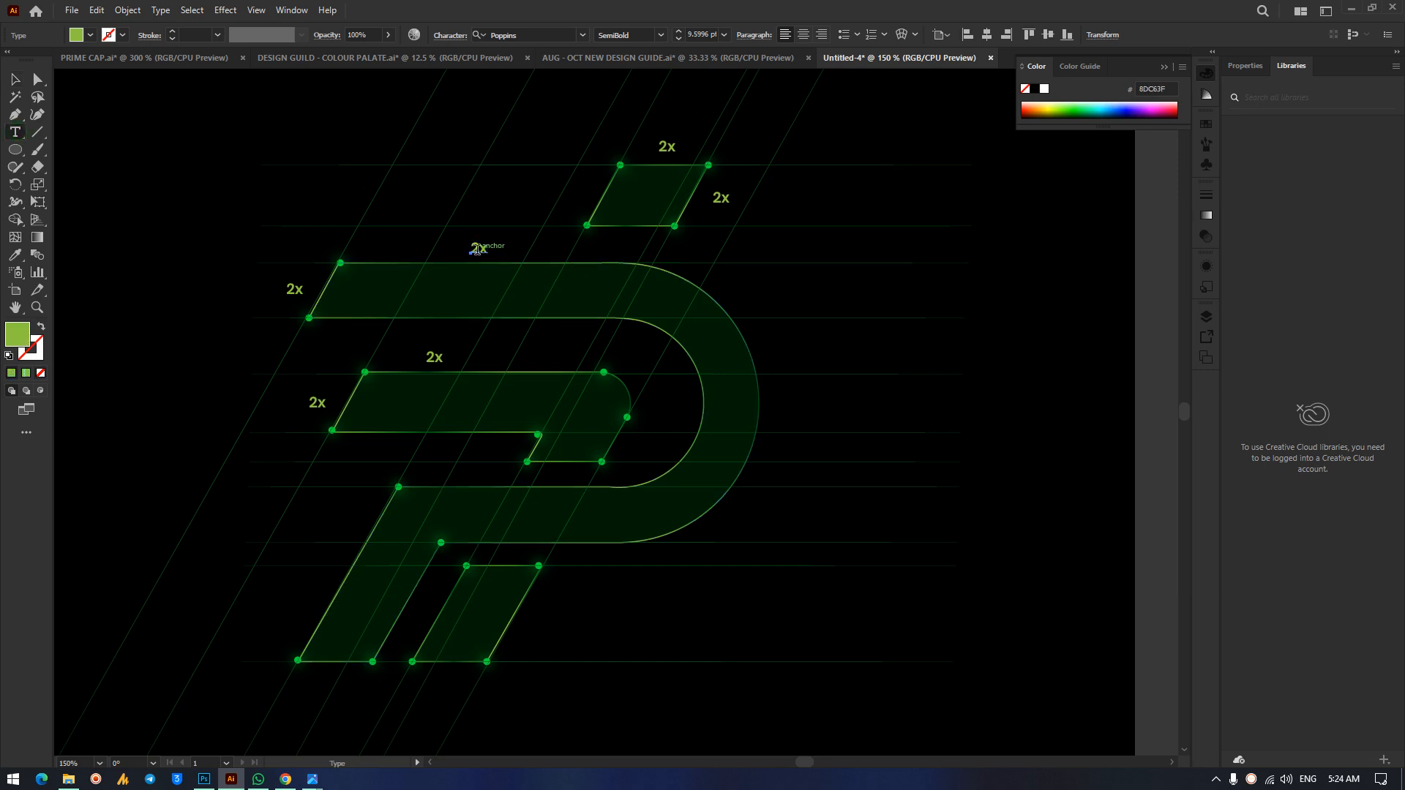
left_click_drag(480, 250, 473, 249)
type("10")
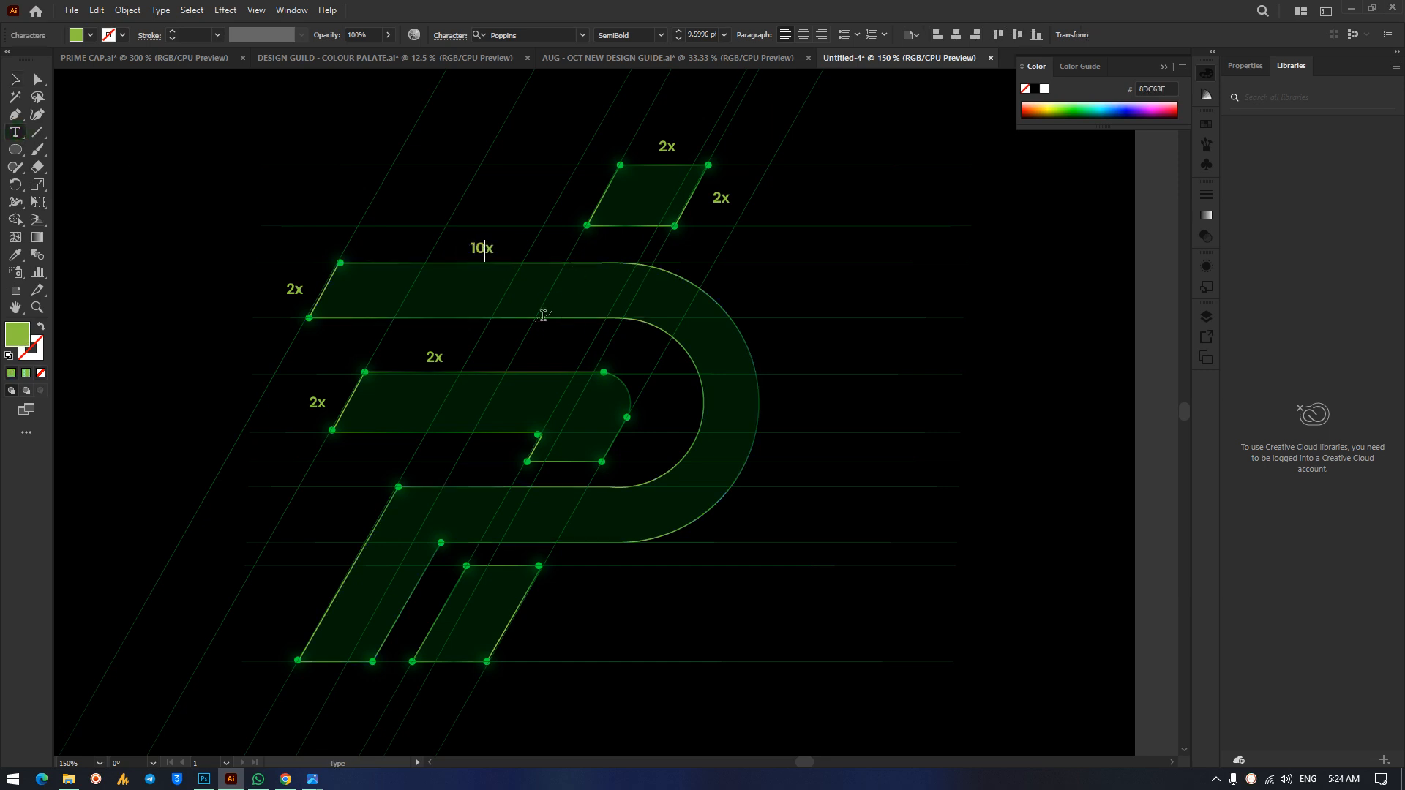
Change the label above the middle bar to 8x.
left_click_drag(434, 354, 429, 361)
type("8")
key("Escape")
left_click(699, 340)
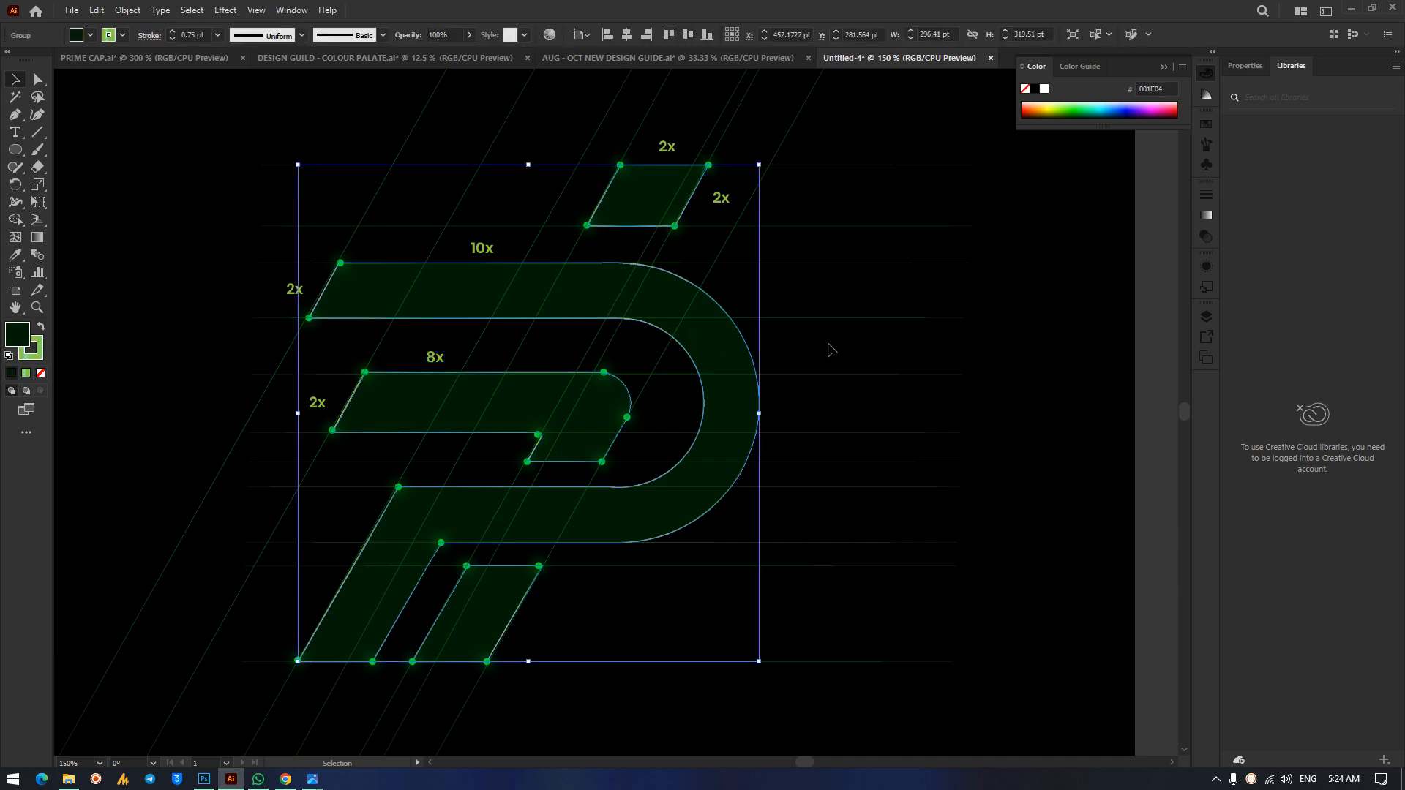
left_click(926, 359)
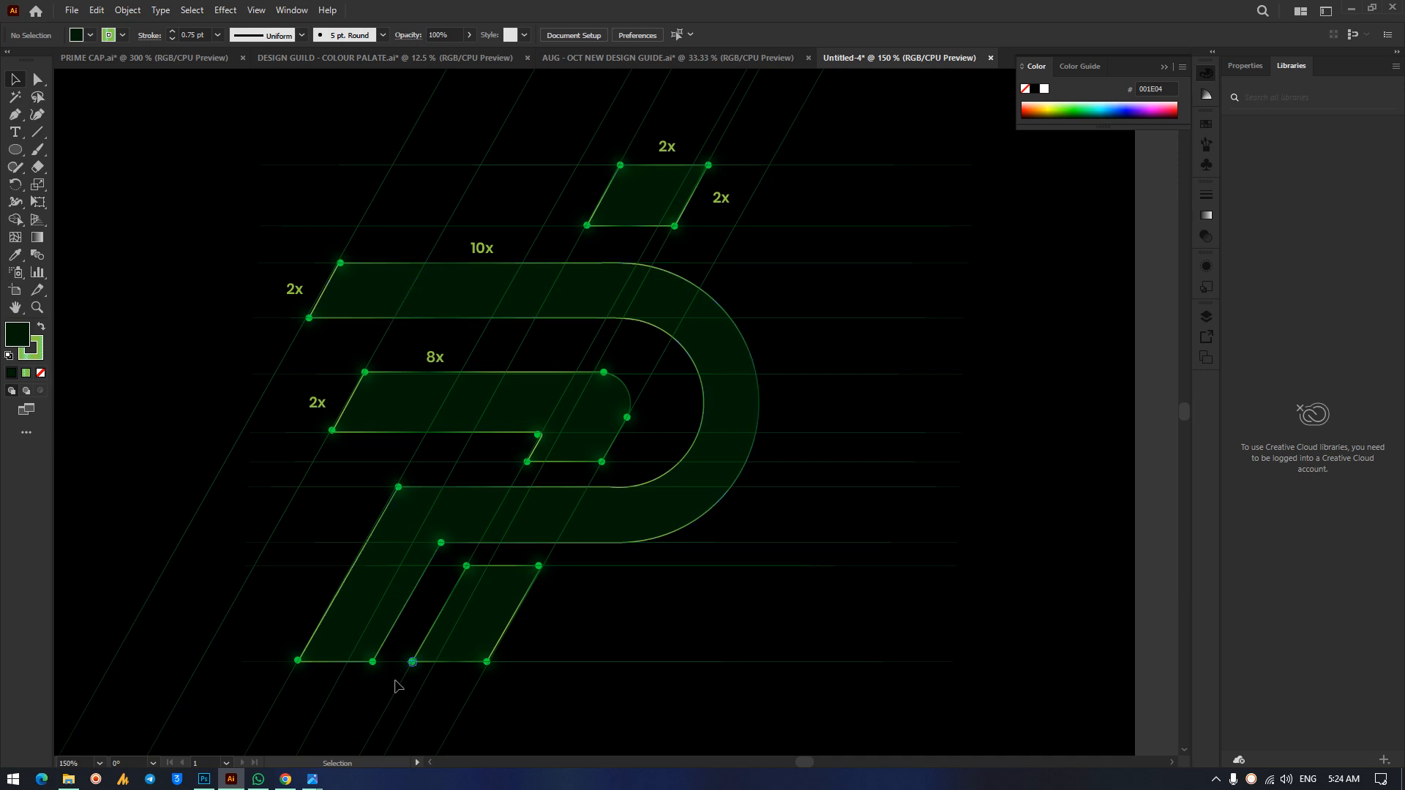
Switch to Photoshop and create a new 2000 × 2000 pixel document in RGB Color with a white background.
left_click(204, 778)
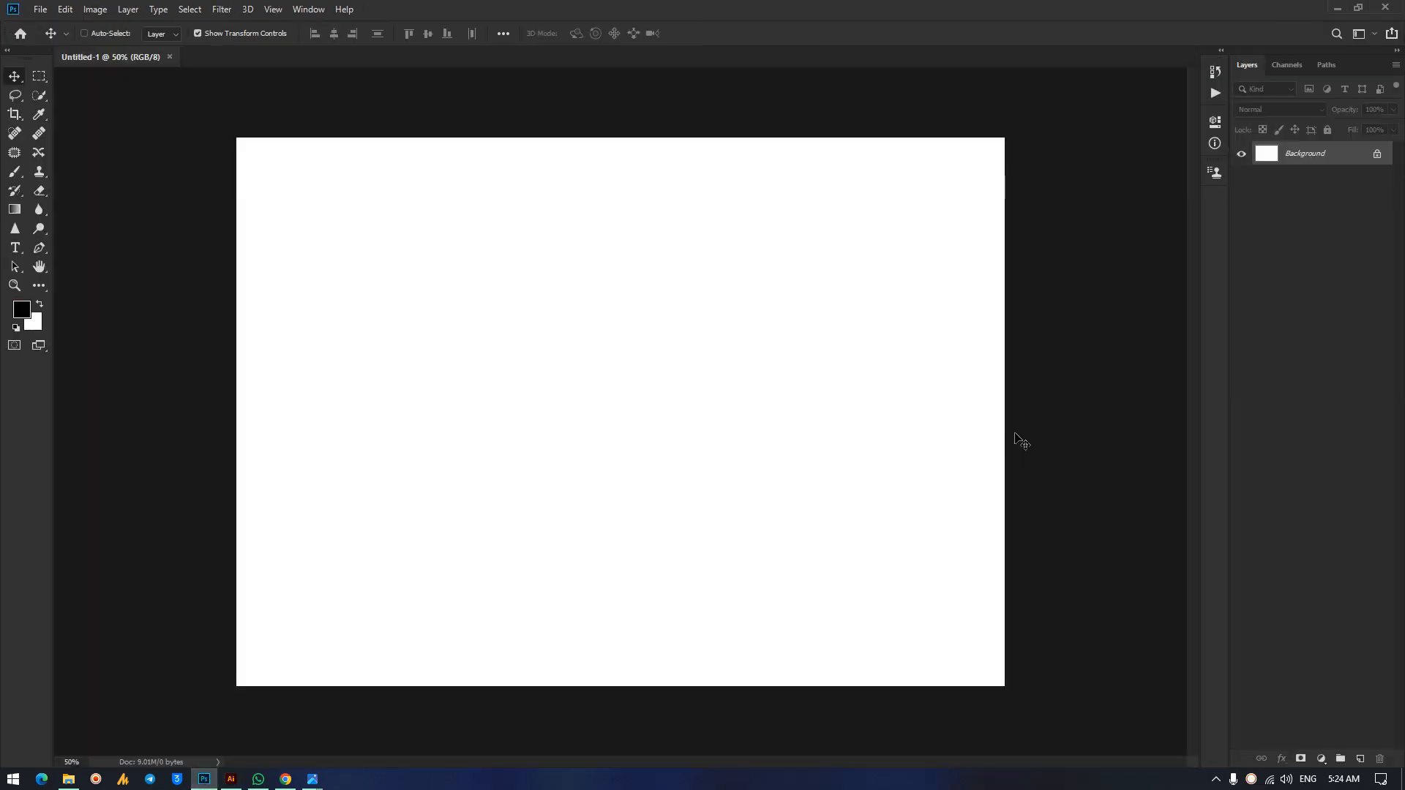
key("ctrl+n")
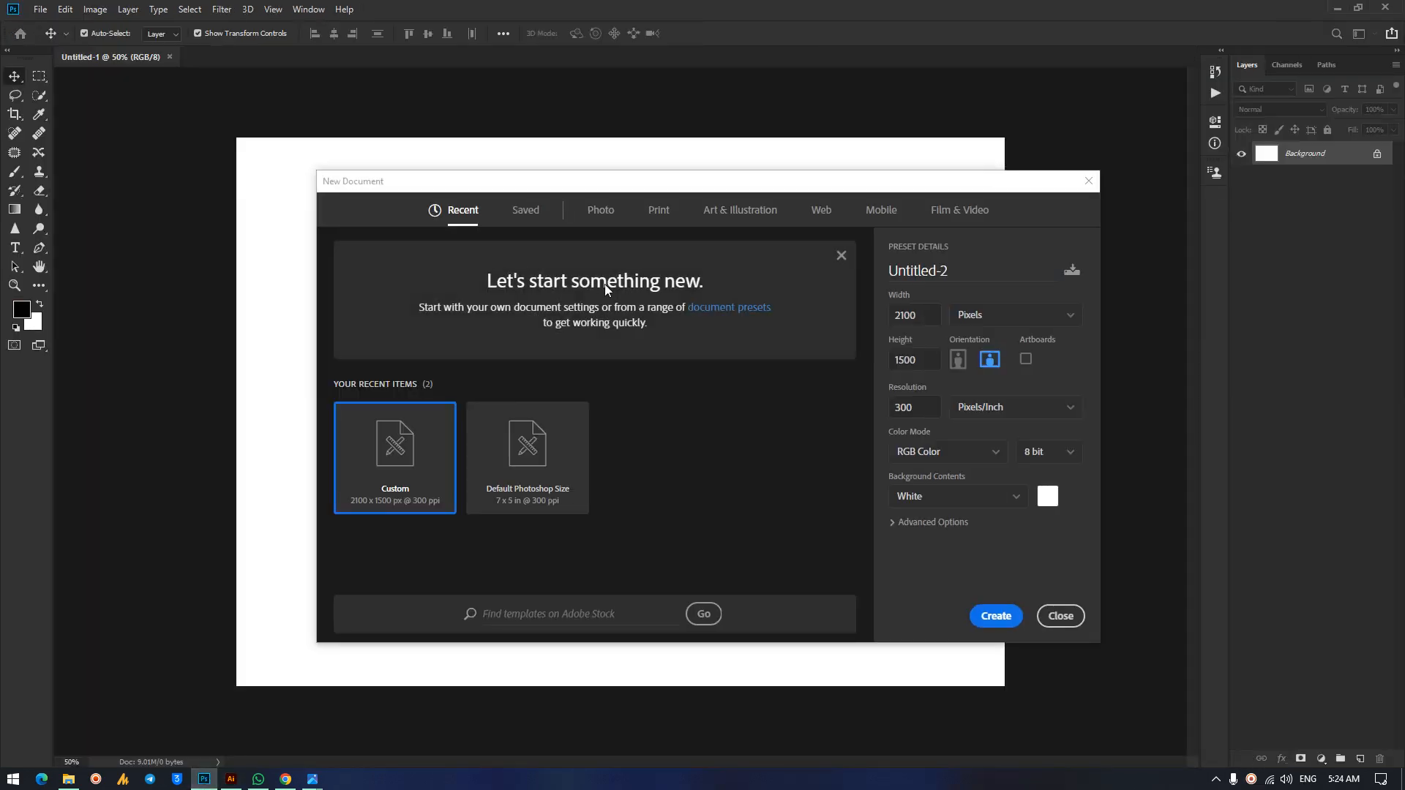
left_click(922, 320)
type("2000")
key("Tab")
type("2000")
left_click(945, 447)
left_click(942, 448)
left_click(999, 612)
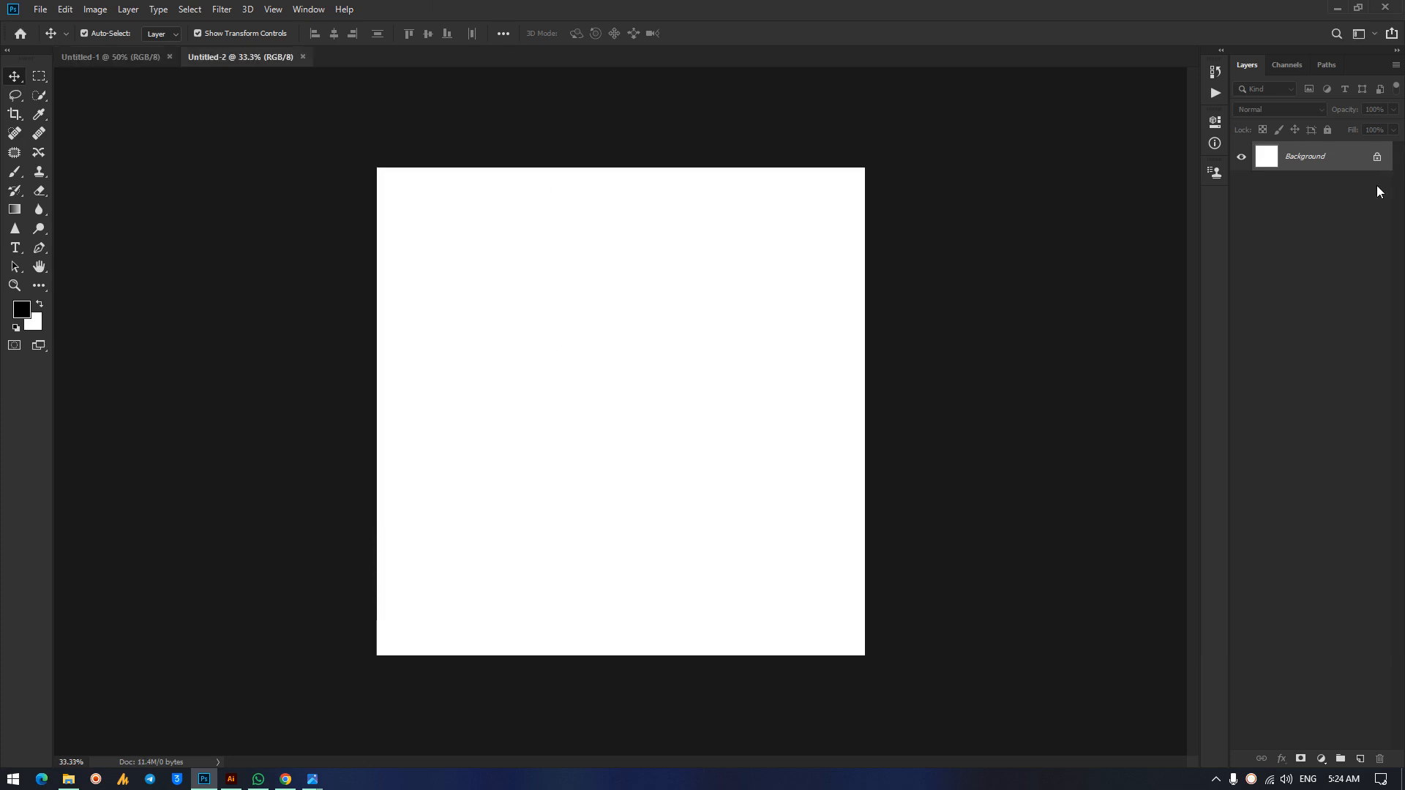
Unlock the background layer and add a Color Overlay effect to it.
left_click(1378, 158)
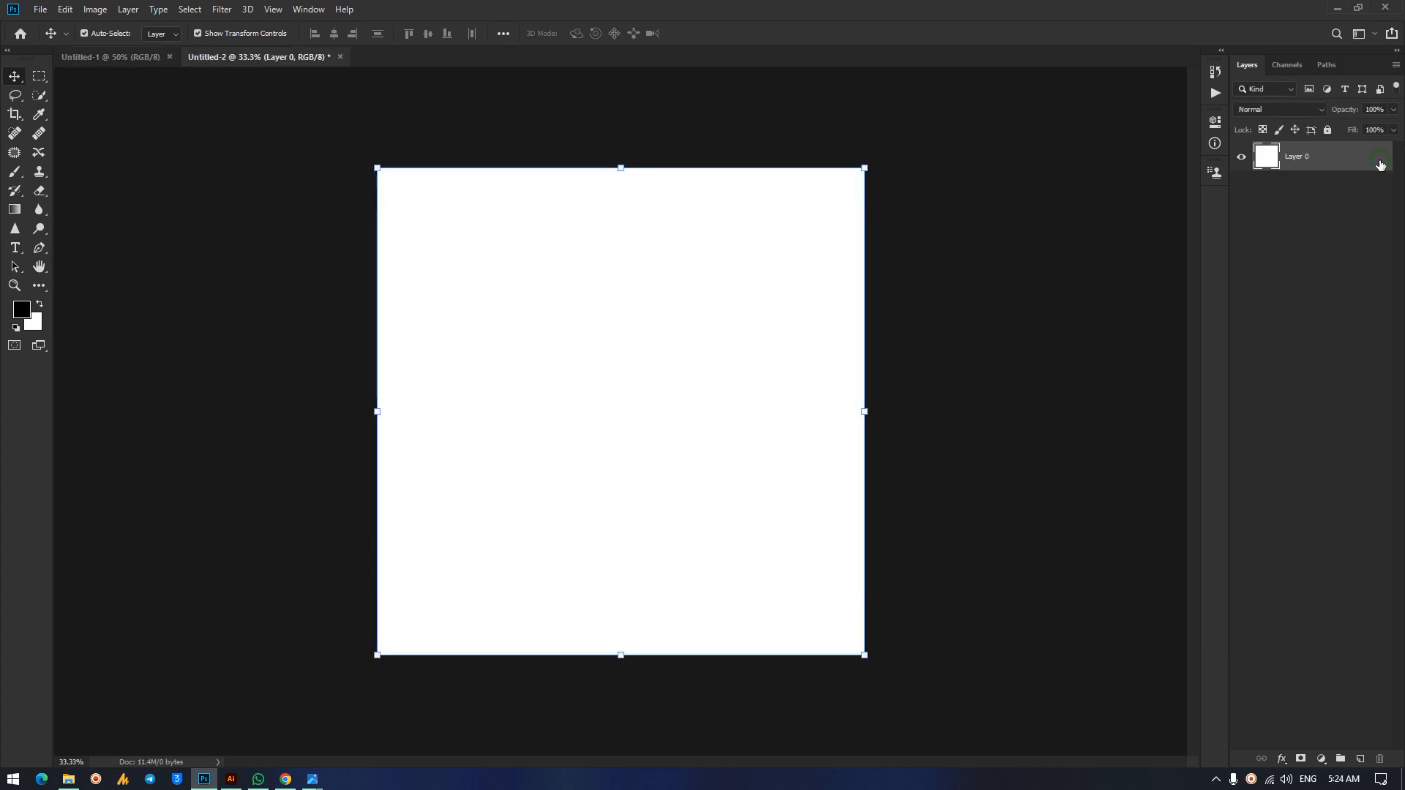
double_click(1381, 165)
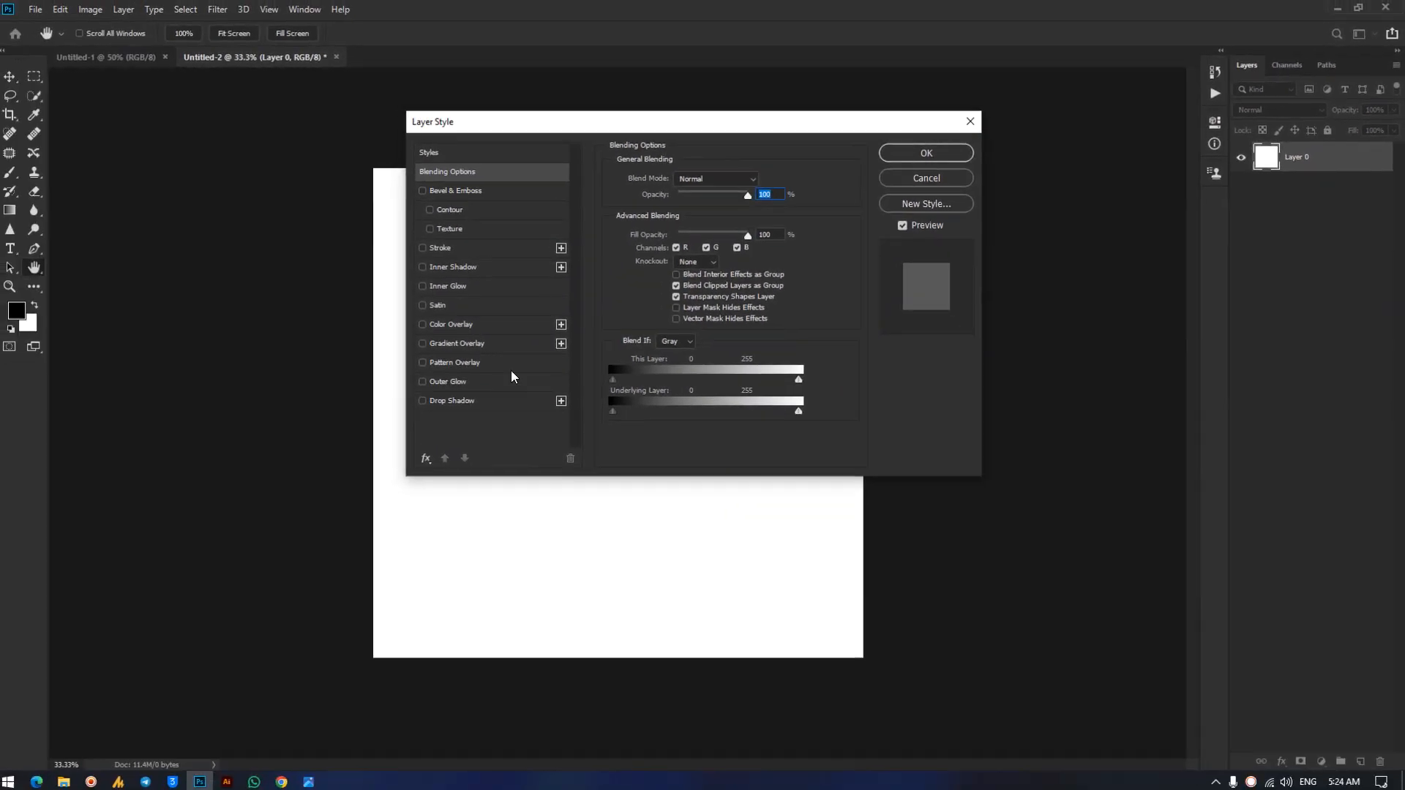
left_click(457, 325)
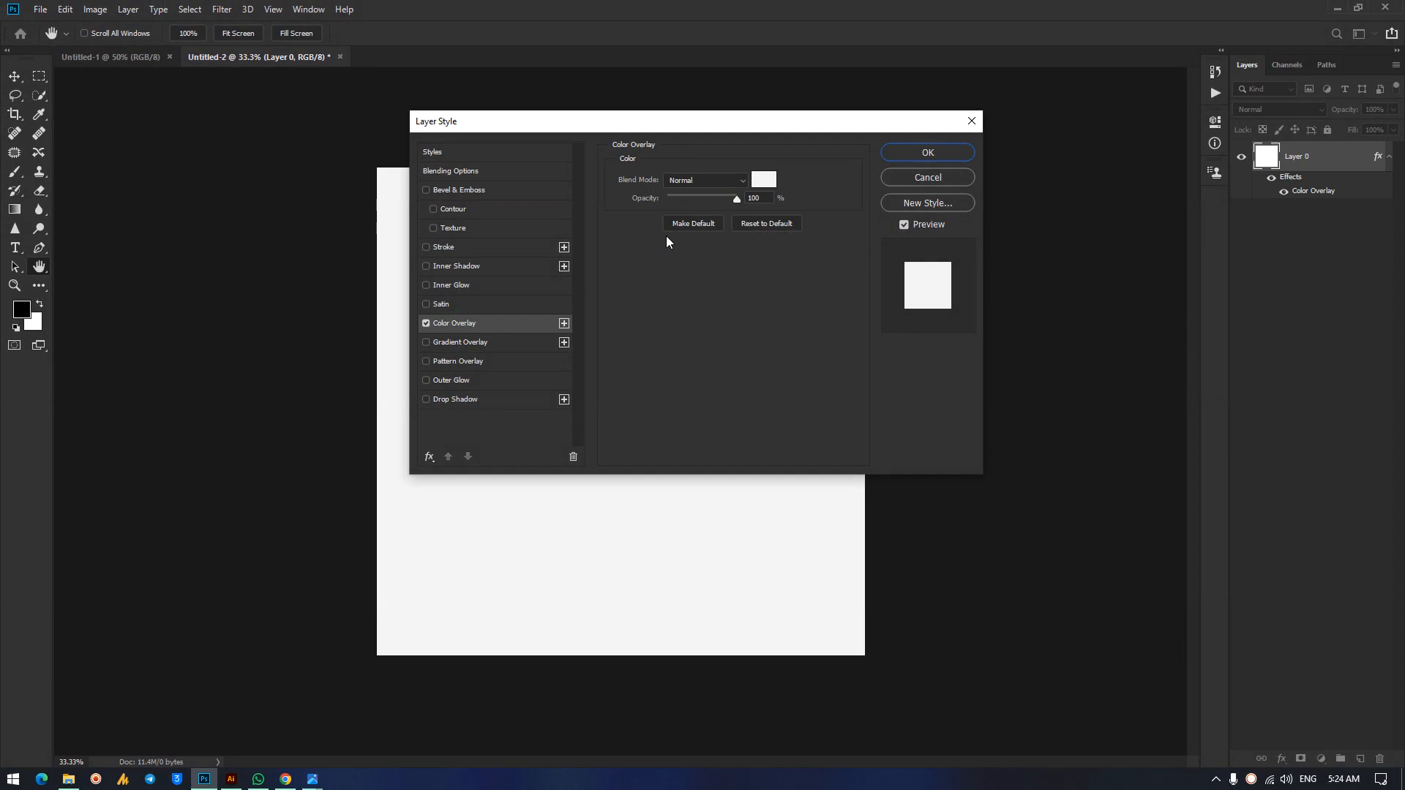
Set the overlay color to a near-black green, apply the layer style and lock the layer.
left_click(764, 180)
left_click_drag(564, 341, 443, 415)
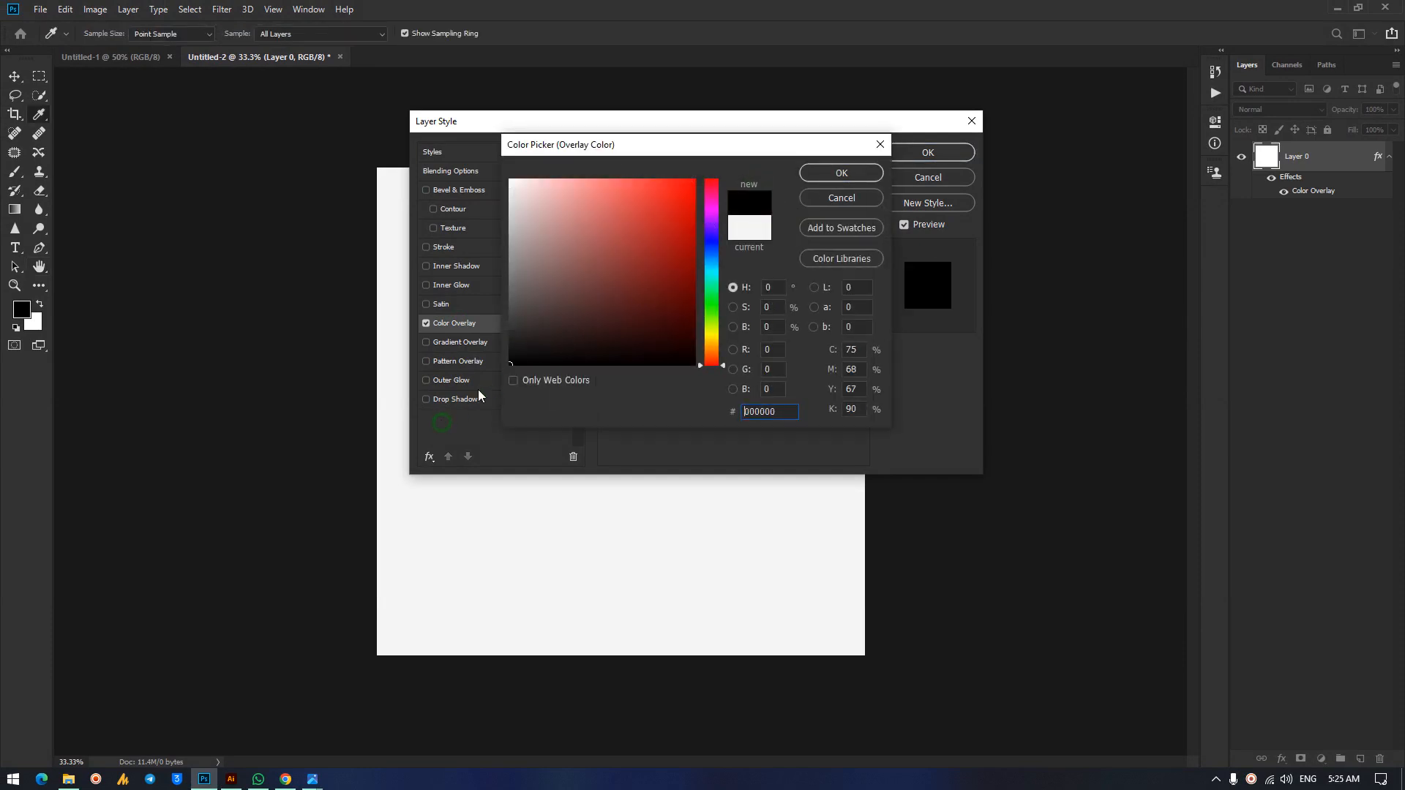
left_click(718, 312)
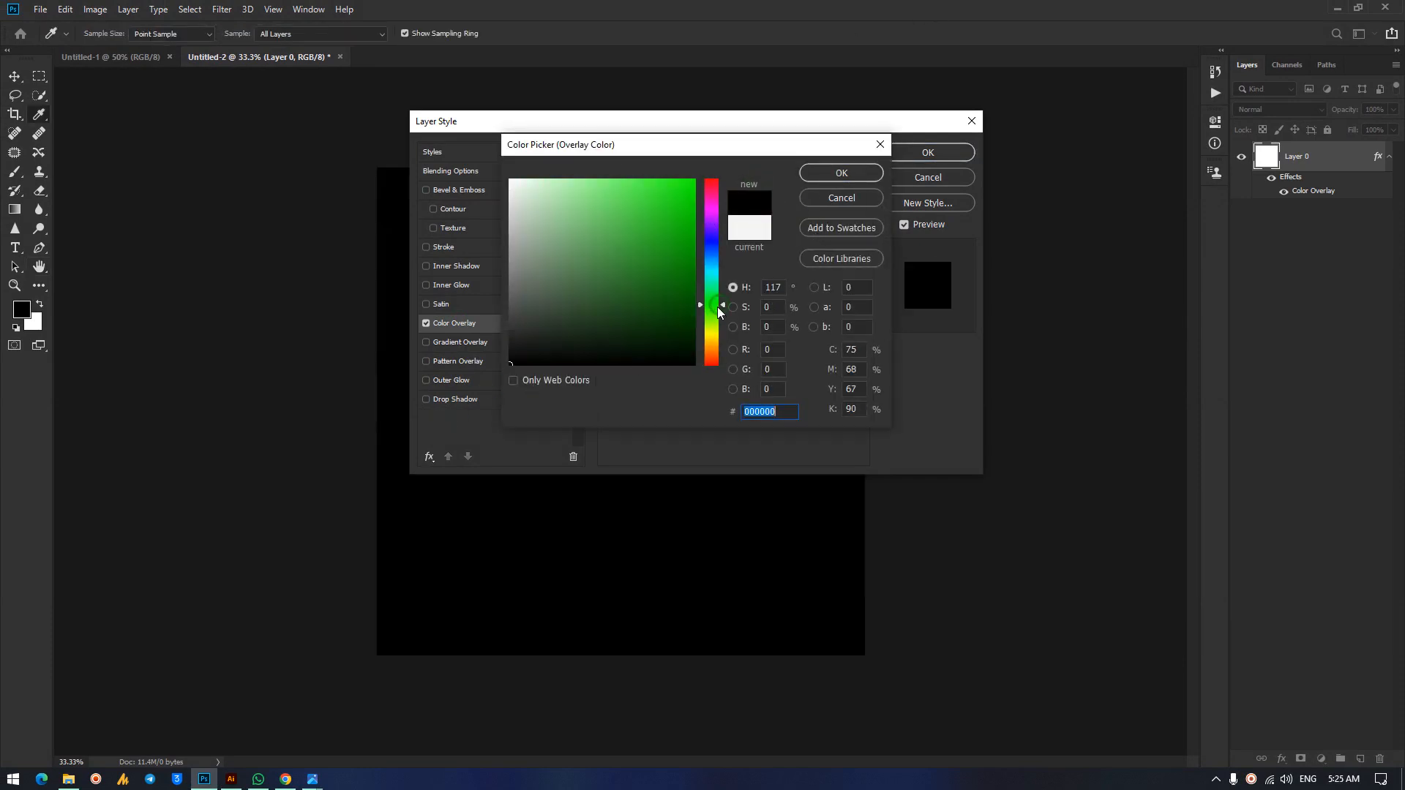
left_click_drag(691, 350, 700, 355)
left_click(841, 174)
left_click(927, 152)
key("v")
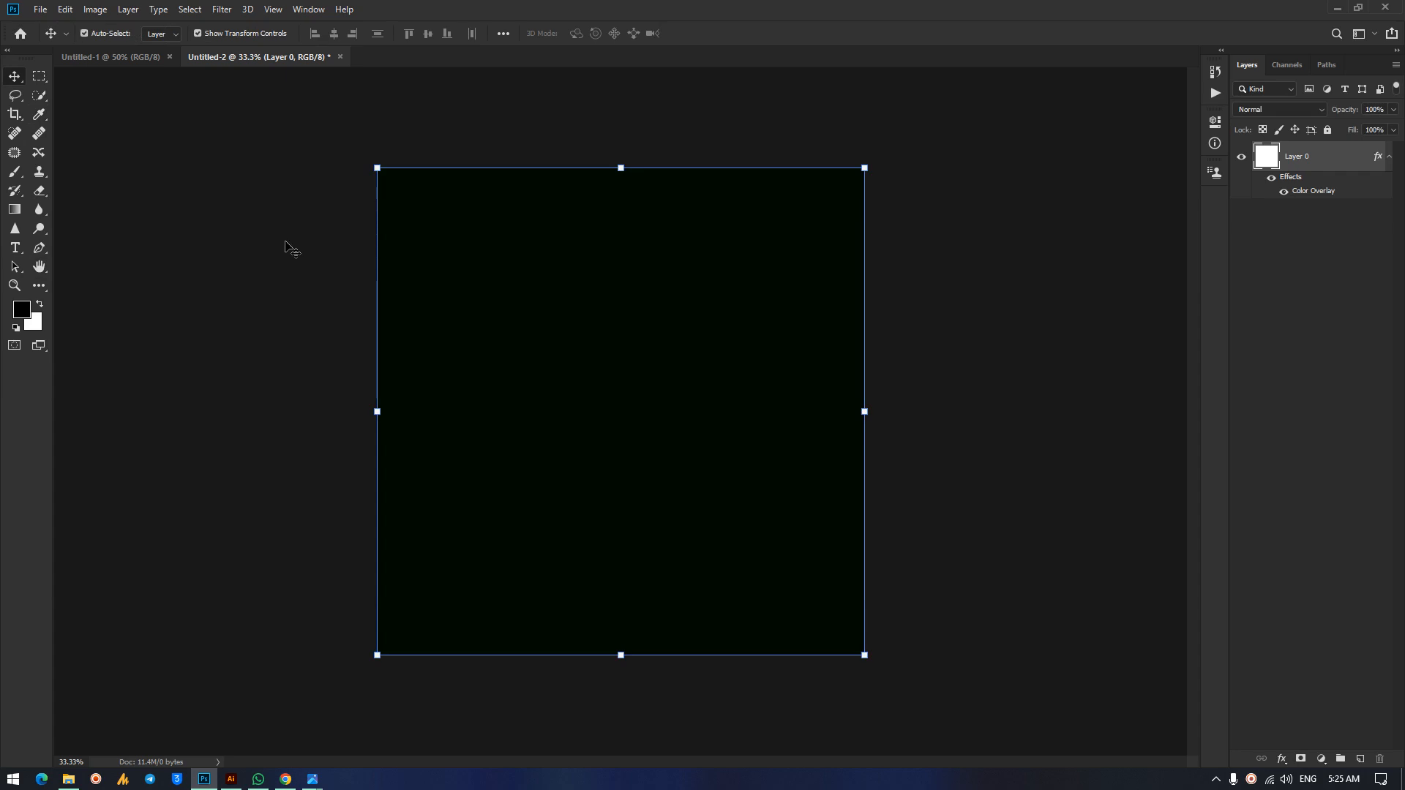
key("/")
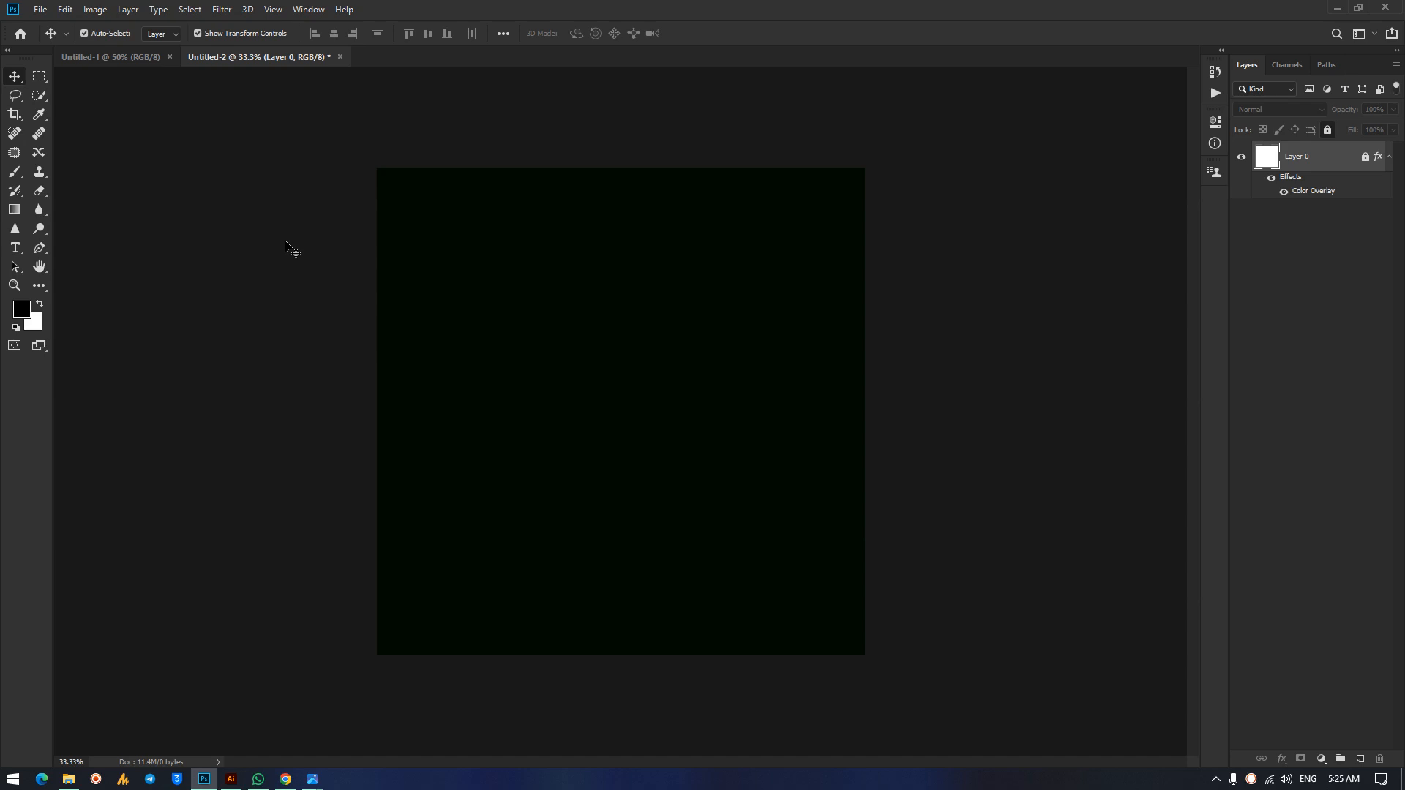
Bring the complete logo geometry with guides and labels from Illustrator into the Photoshop canvas as a vector smart object.
left_click(231, 780)
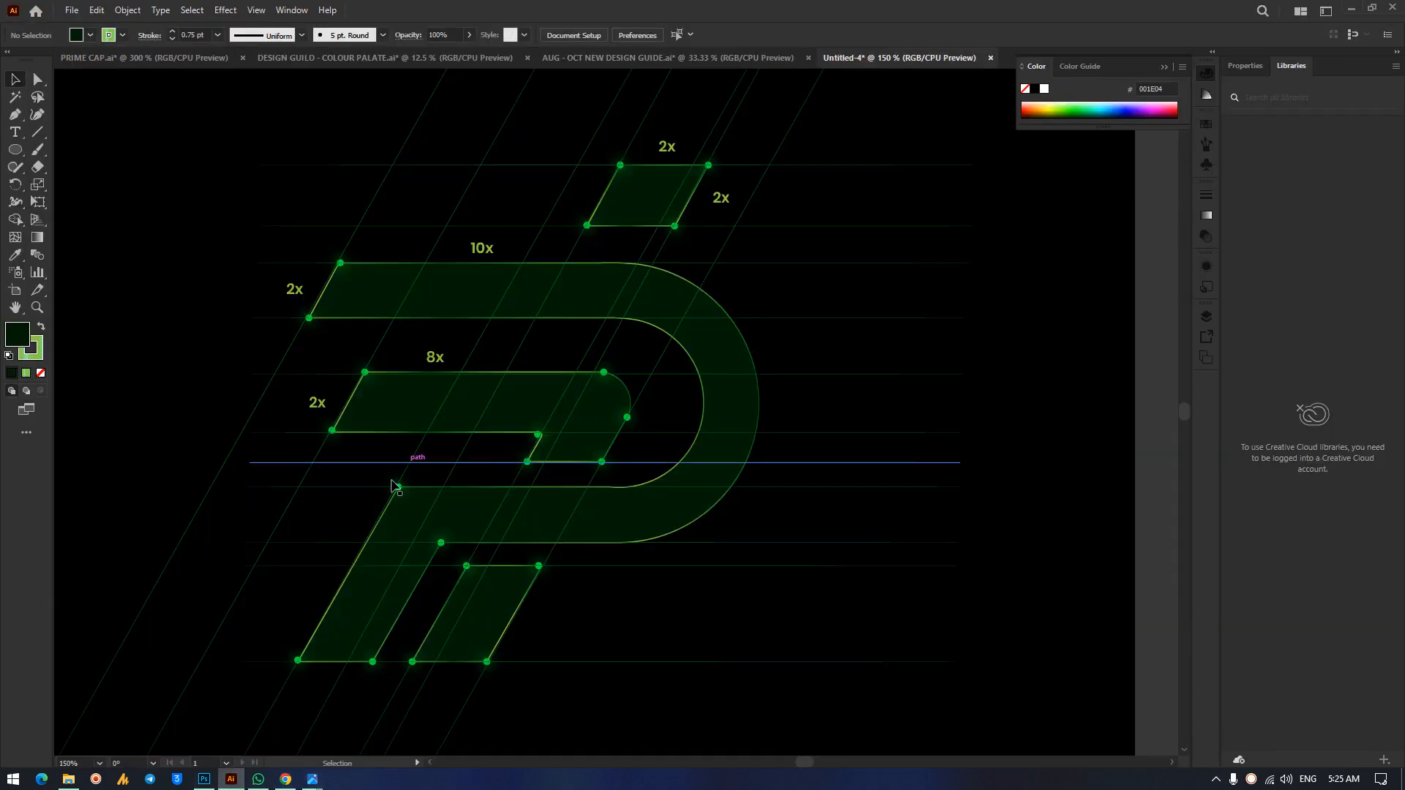
left_click_drag(177, 123, 930, 635)
left_click_drag(337, 234, 720, 380)
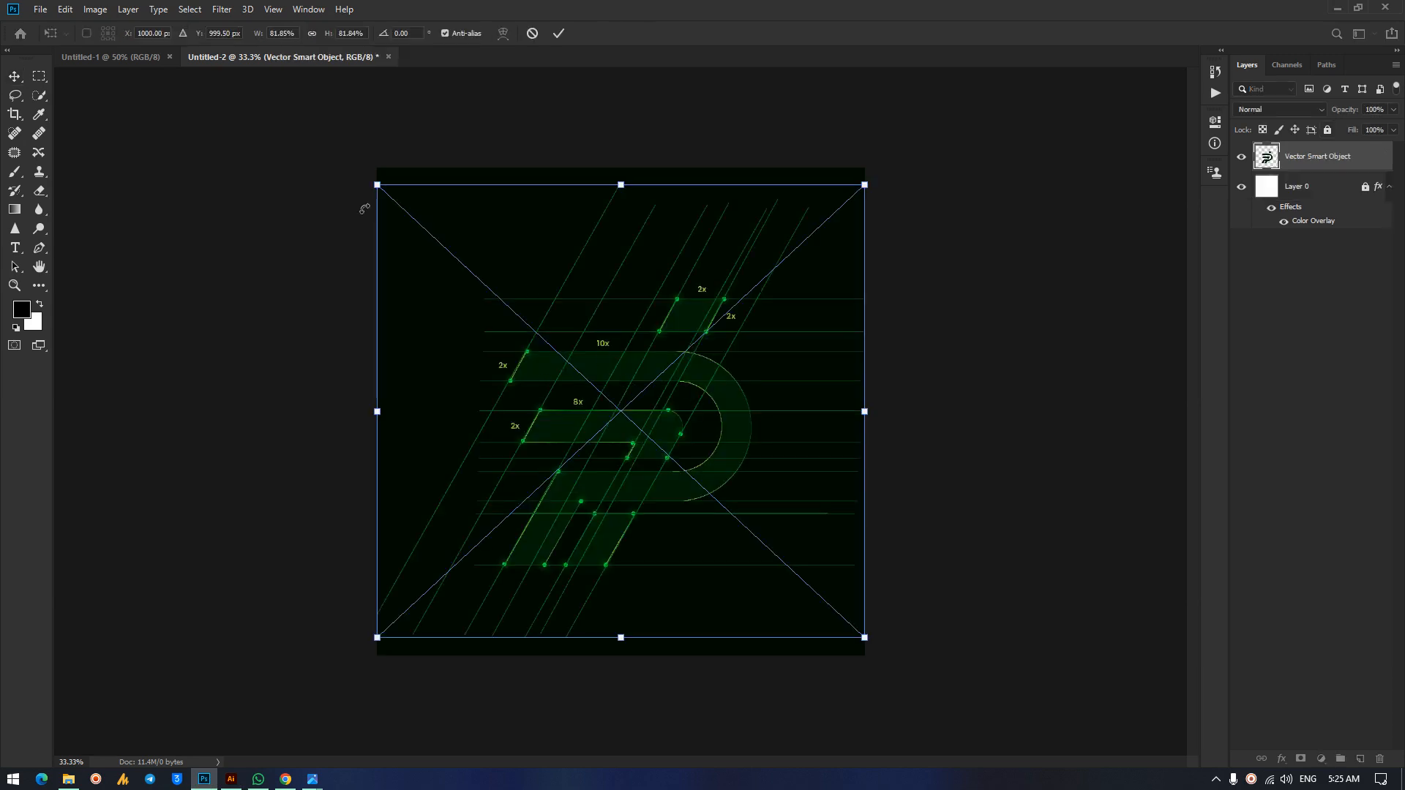
key("Return")
Enlarge the placed artwork and position it on the canvas, comparing the composition with the reference image.
left_click_drag(535, 237, 950, 603)
left_click(1118, 380)
left_click(596, 377)
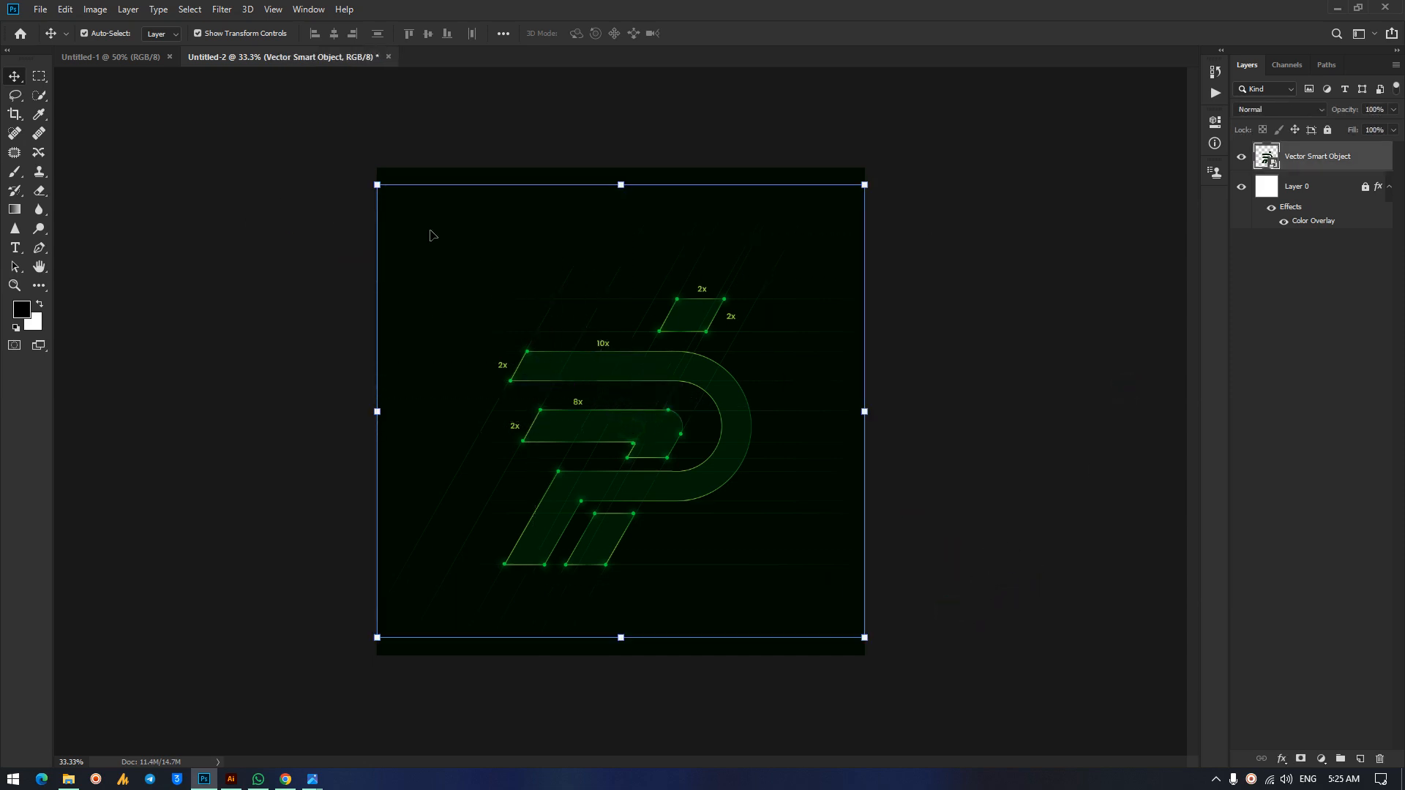
left_click_drag(377, 186, 264, 178)
mouse_move(322, 784)
left_click(78, 706)
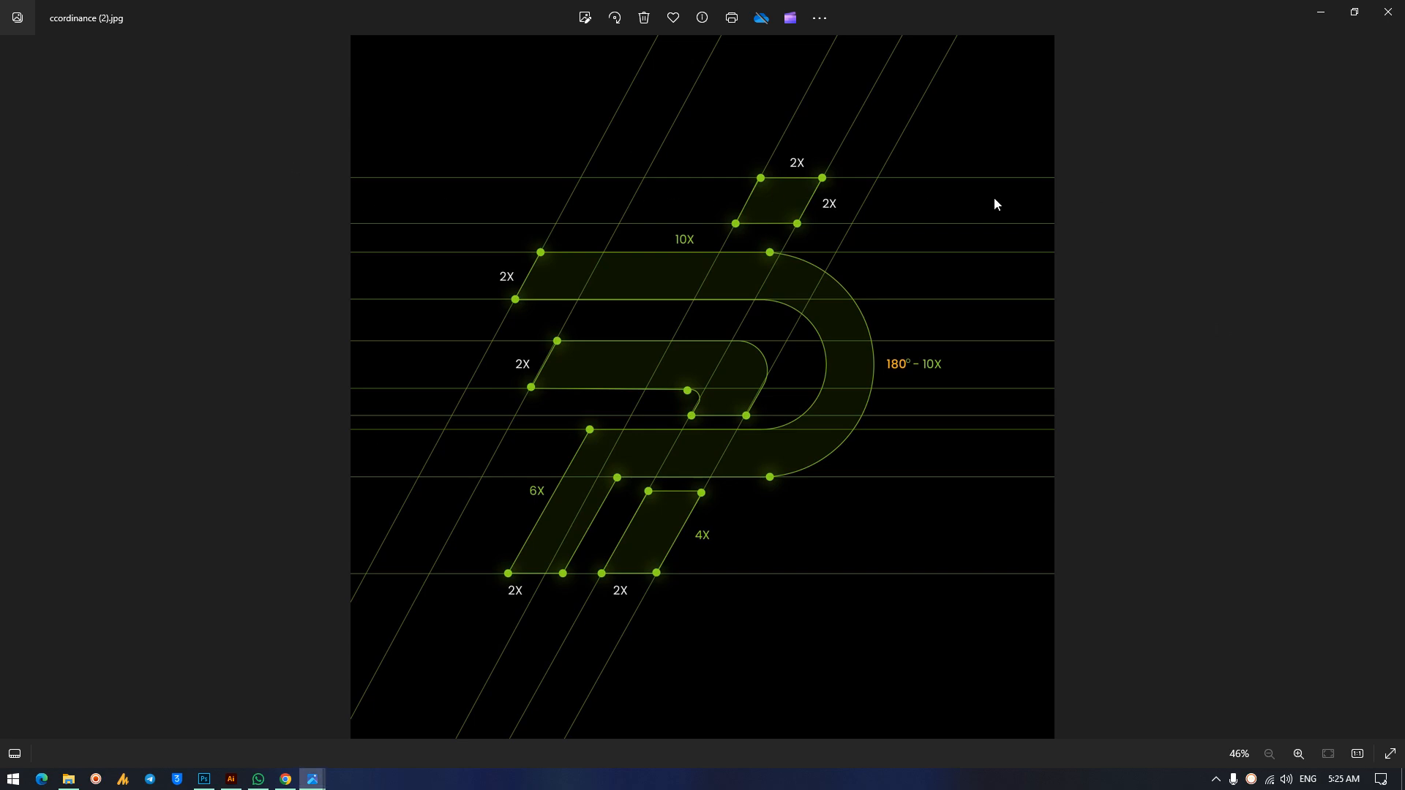
left_click(202, 781)
left_click(994, 316)
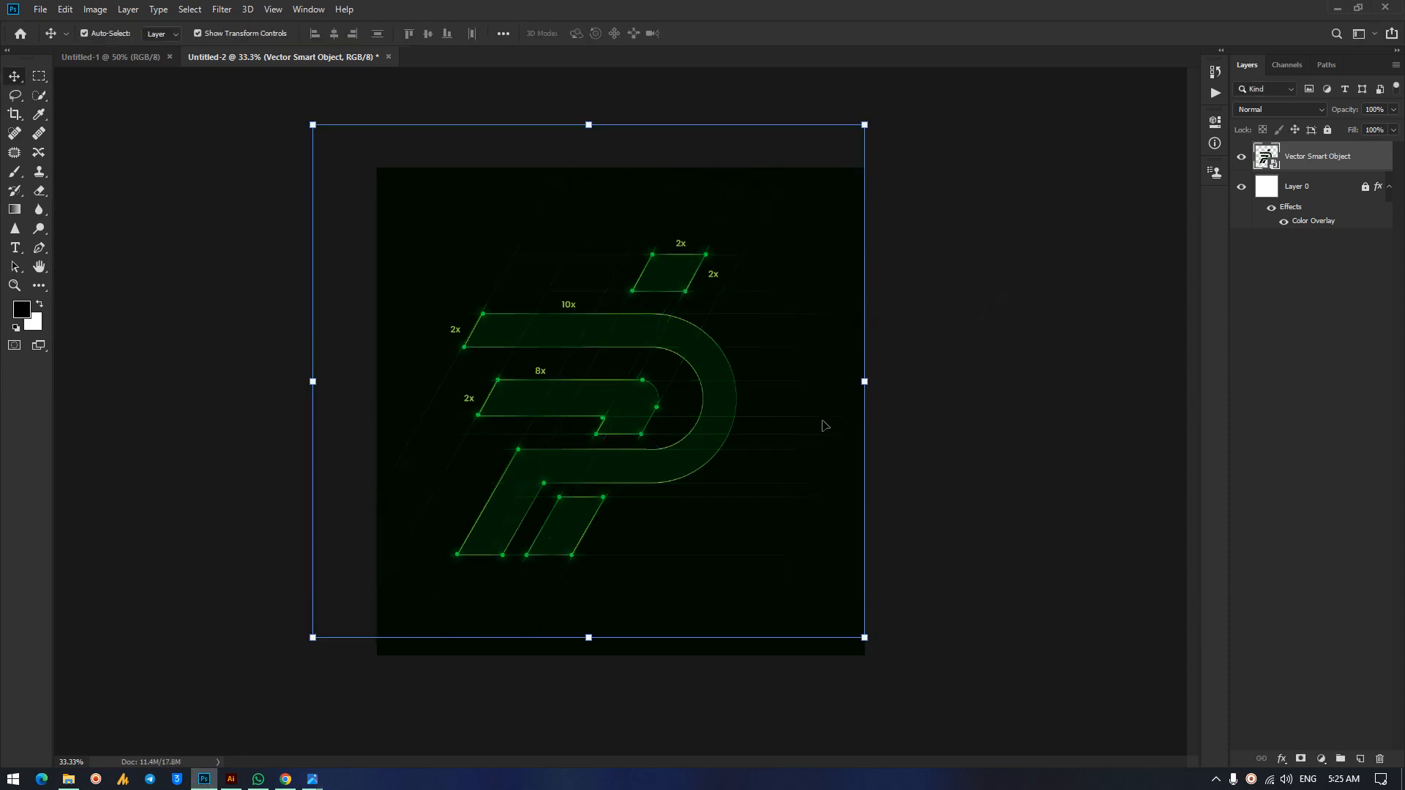
mouse_move(635, 418)
left_mouse_down()
mouse_move(663, 432)
mouse_move(648, 417)
left_mouse_up()
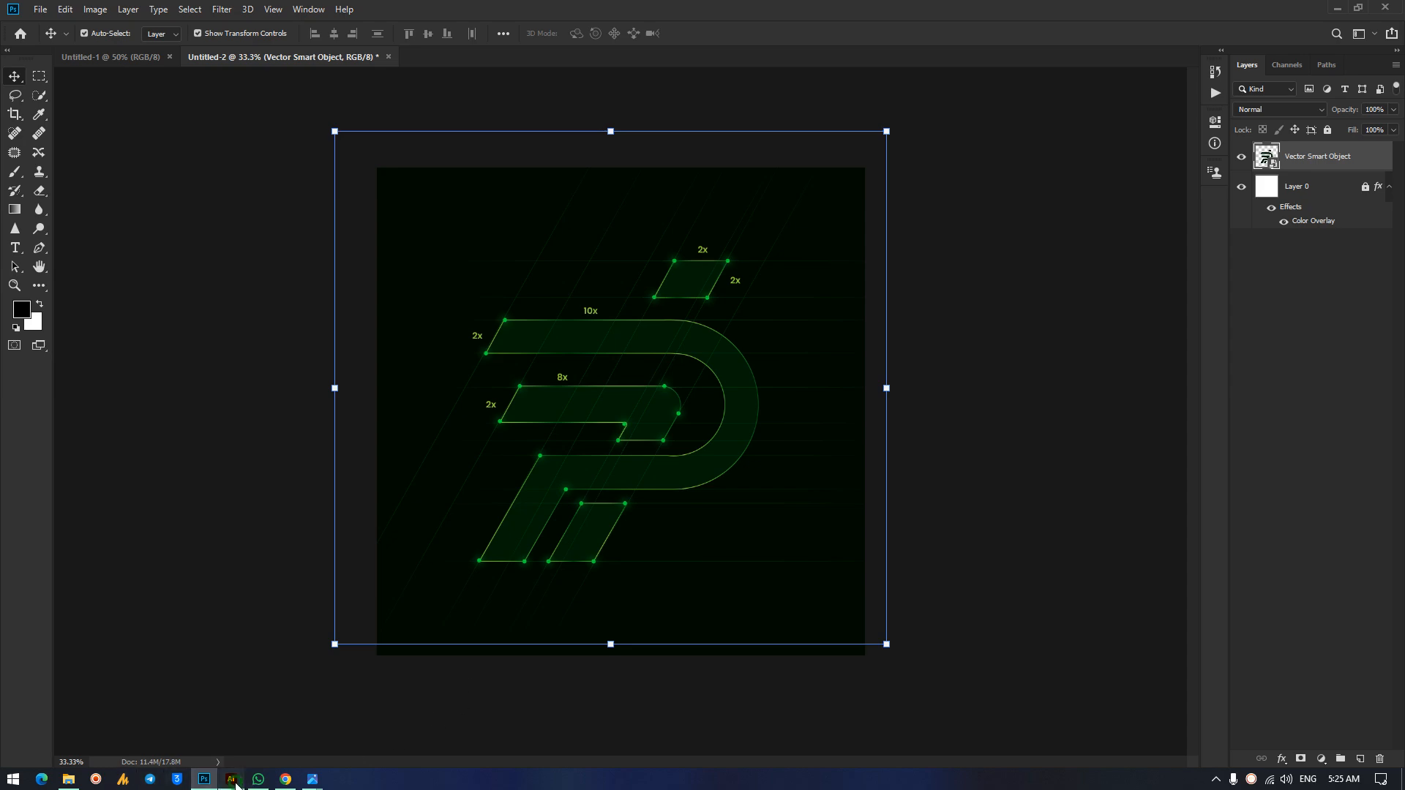
Switch to Illustrator and lengthen the topmost horizontal guide line in both directions to near the artboard's edges.
left_click(231, 778)
key("ctrl+minus")
key("ctrl+minus")
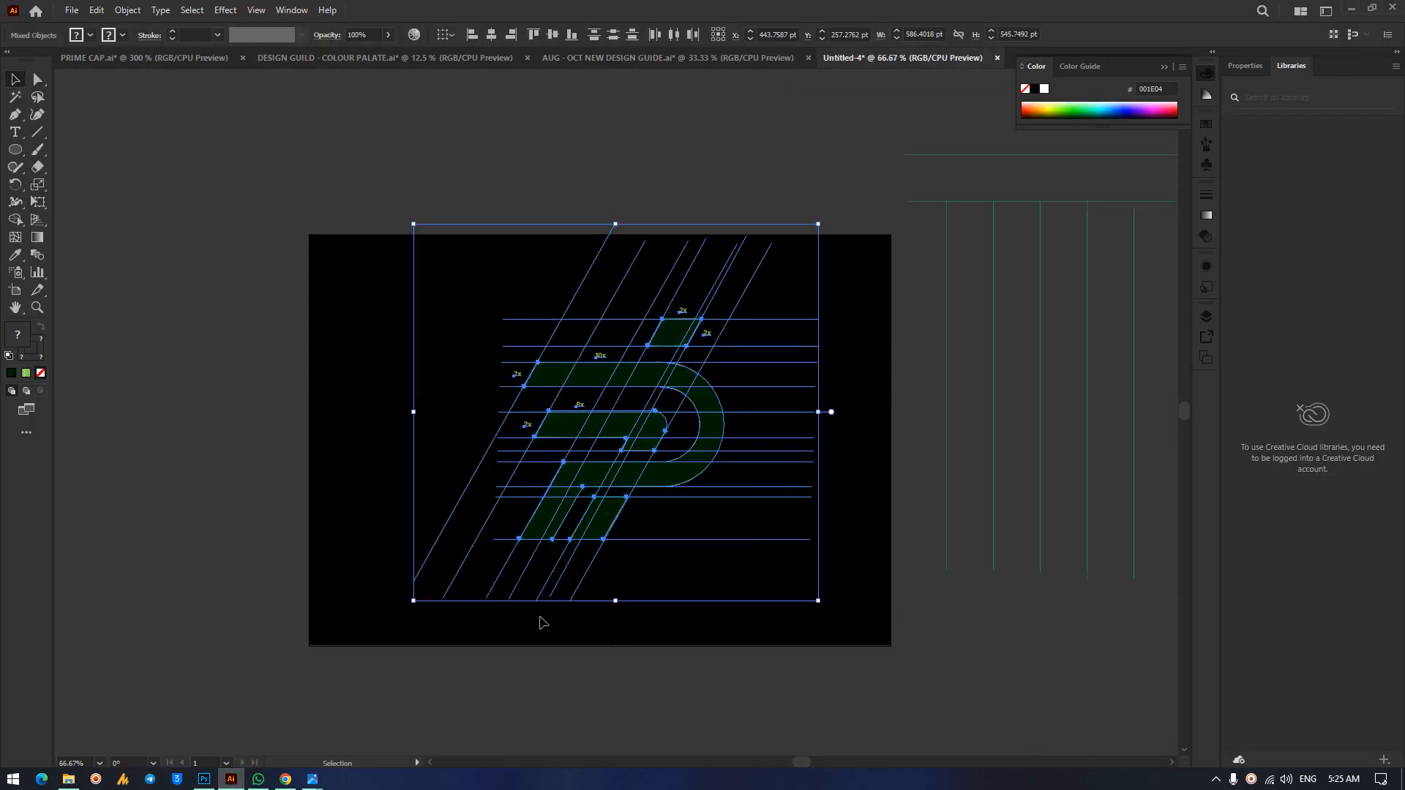
left_click(311, 294)
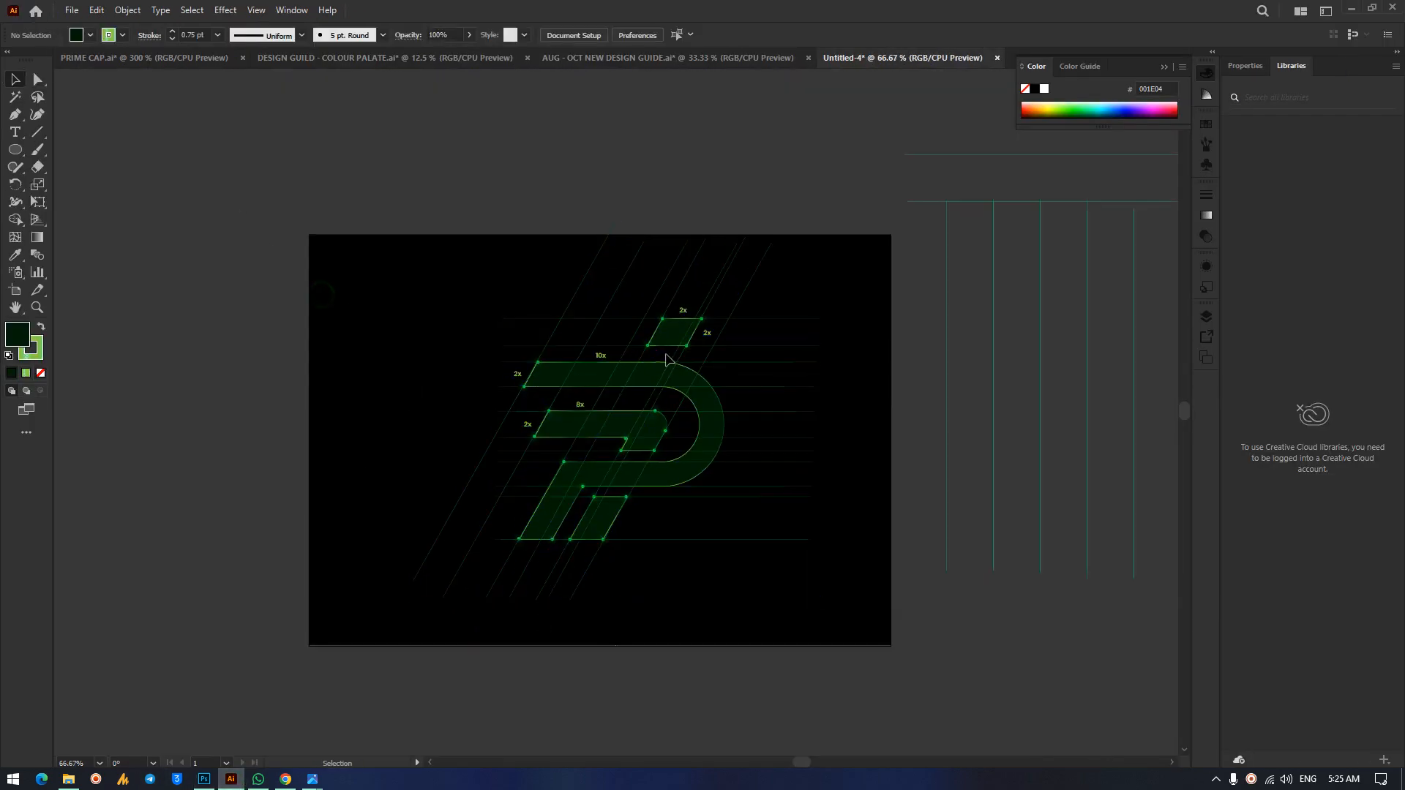
left_click(573, 320)
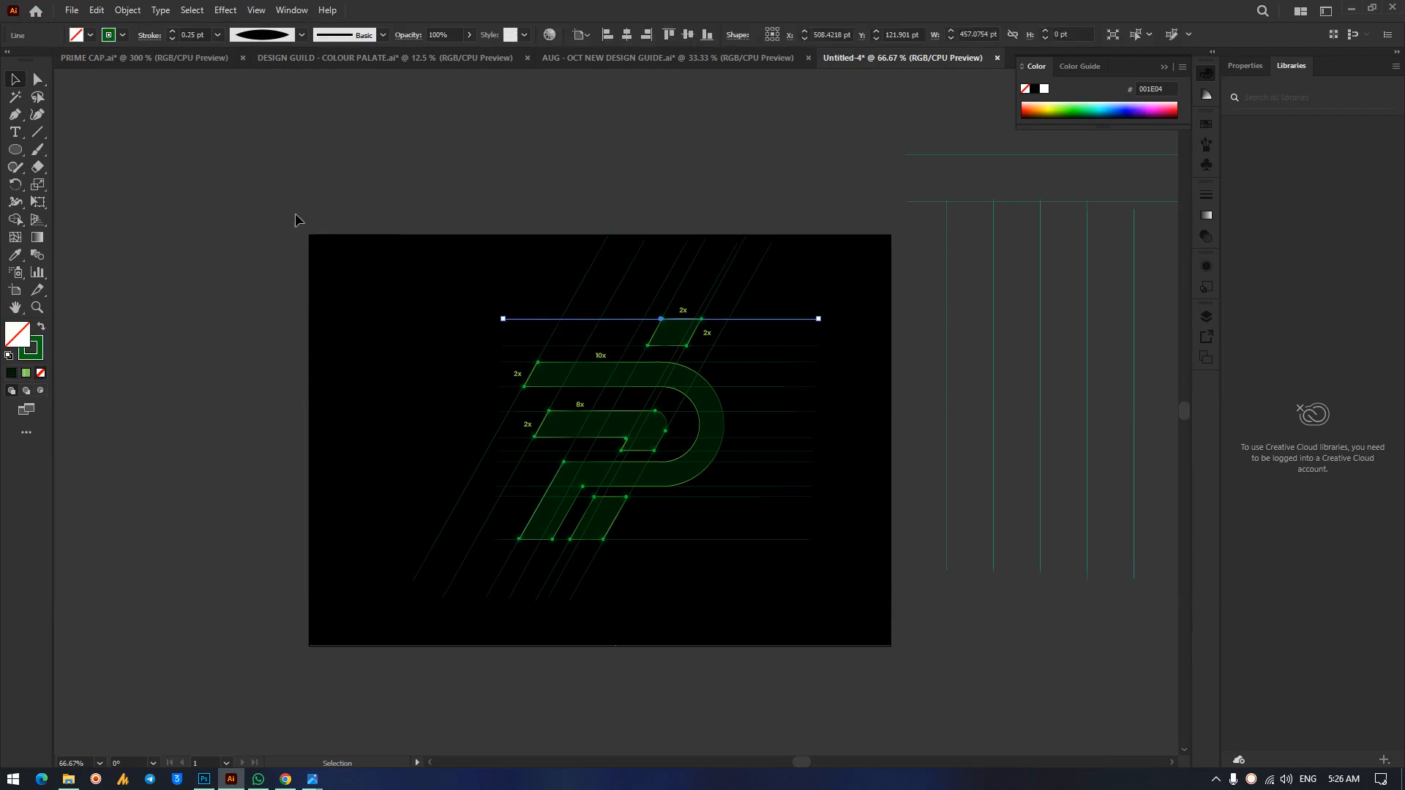
left_click(37, 79)
left_click_drag(506, 326, 370, 320)
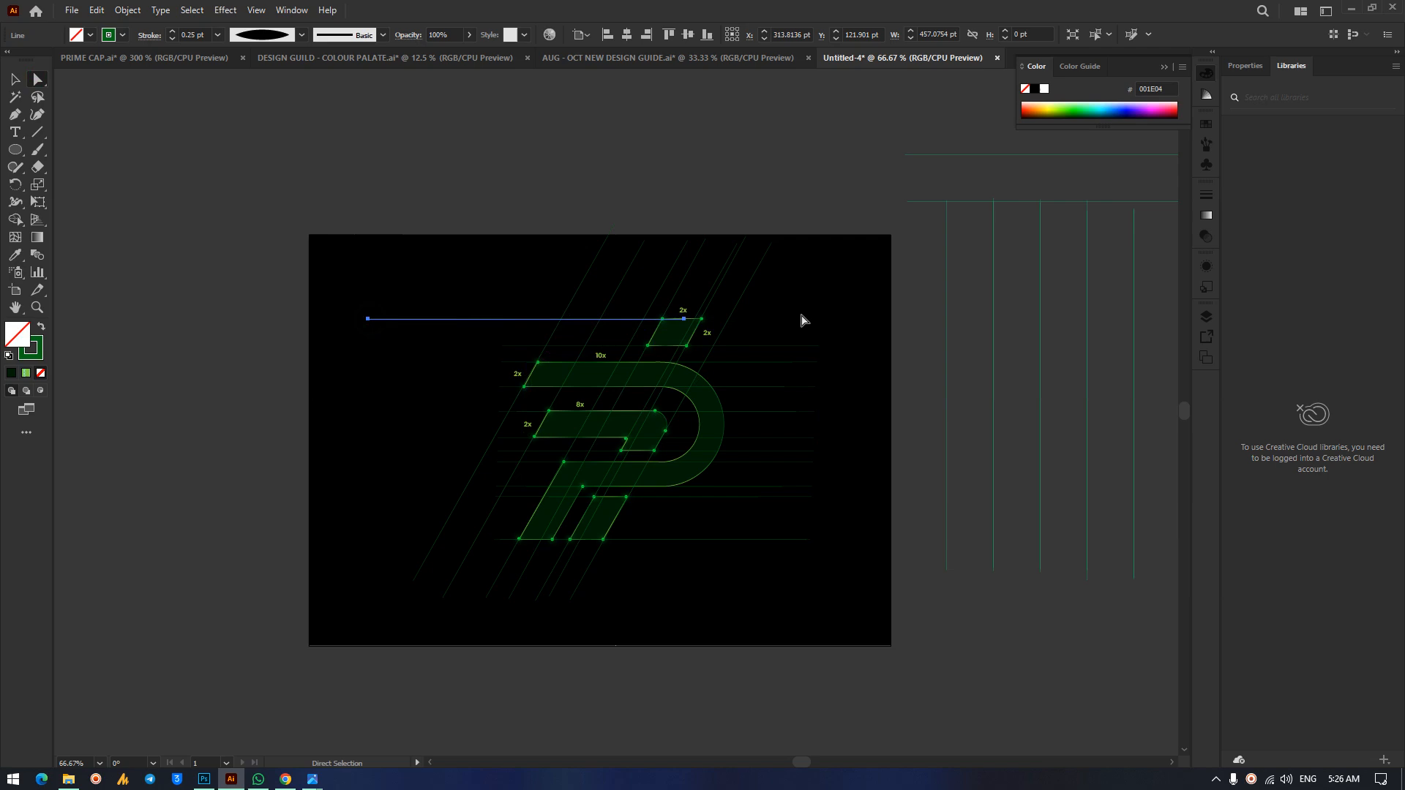
left_click(686, 321)
left_click_drag(686, 321, 871, 319)
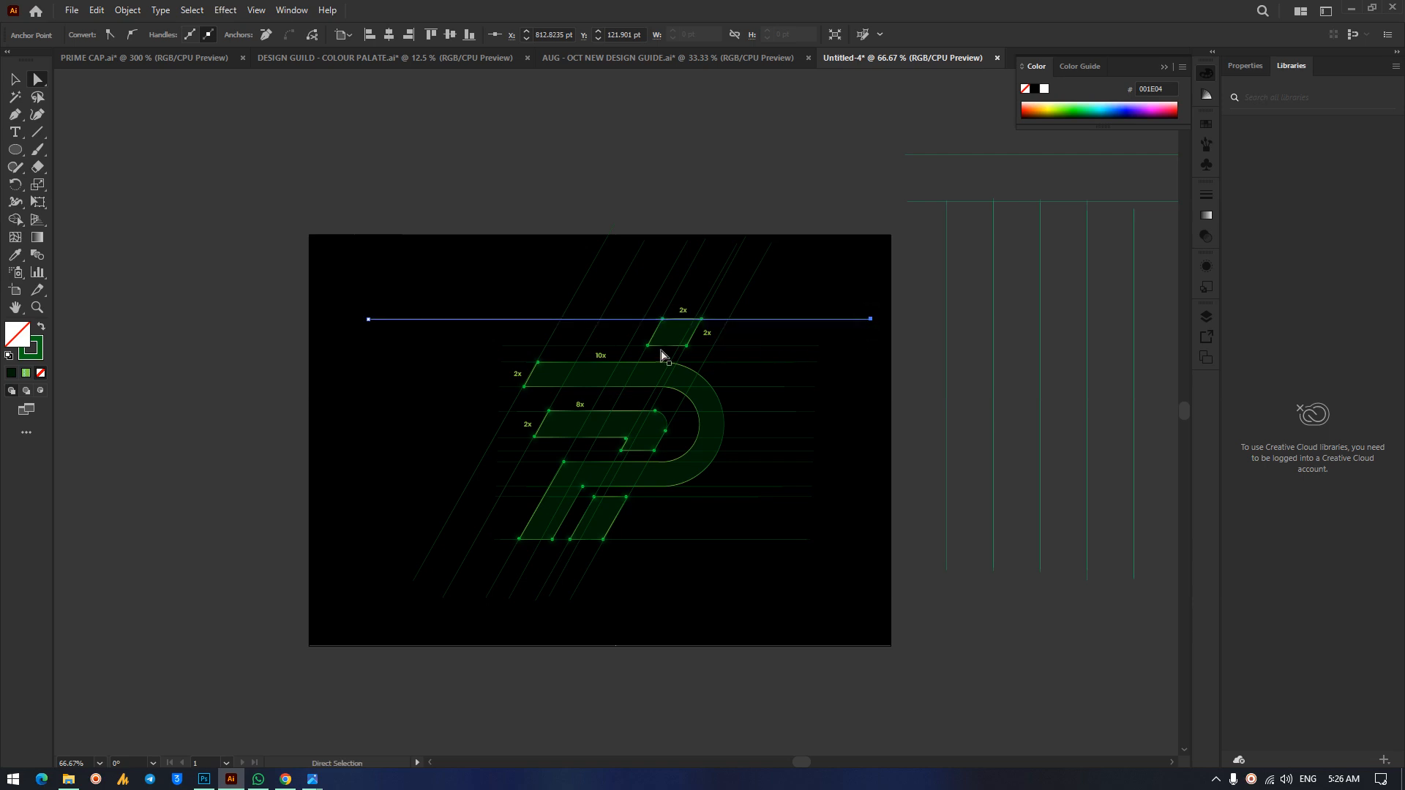
Extend both ends of the guide line along the top parallelogram's lower edge to match the guide above.
left_click(521, 353)
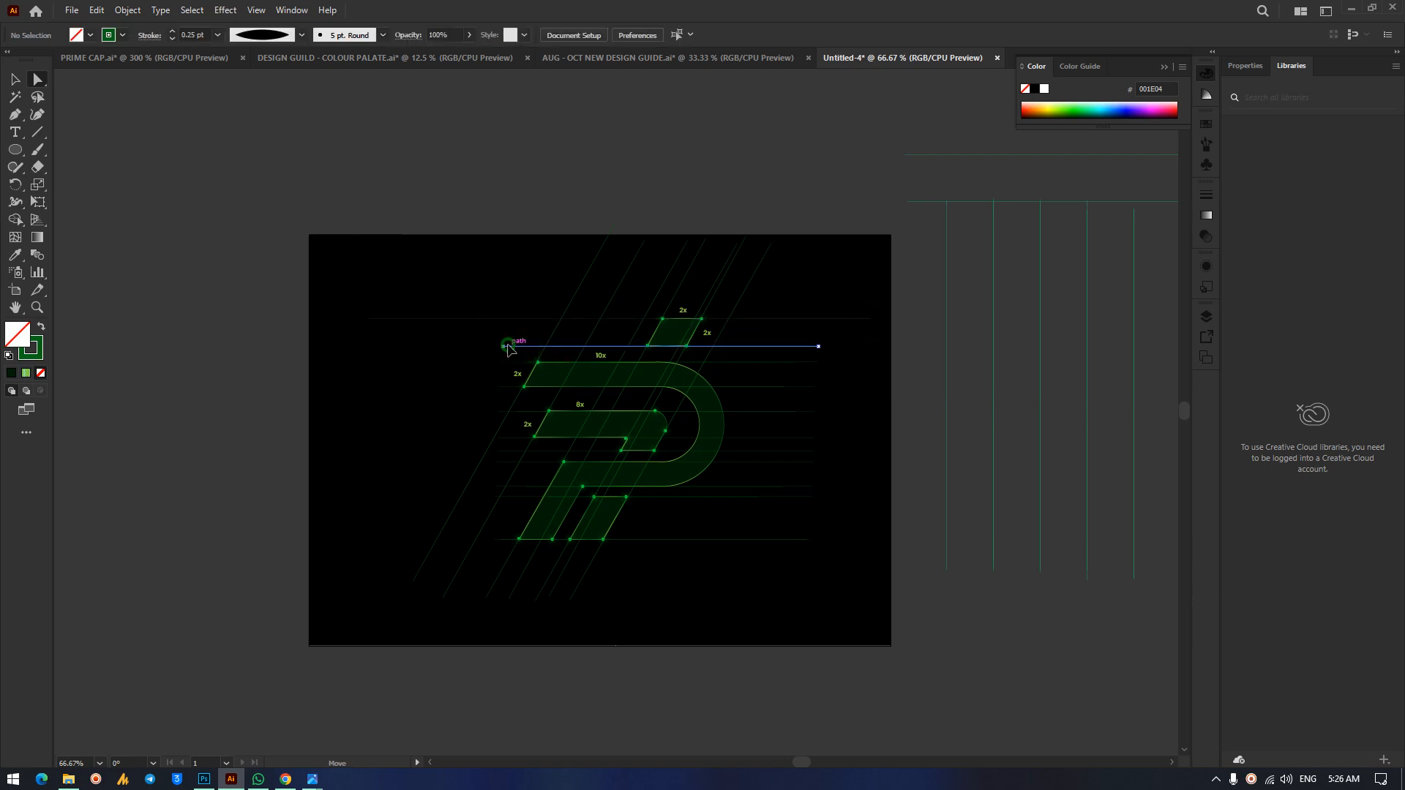
left_click(505, 347)
left_click(505, 349)
left_click_drag(504, 350, 372, 347)
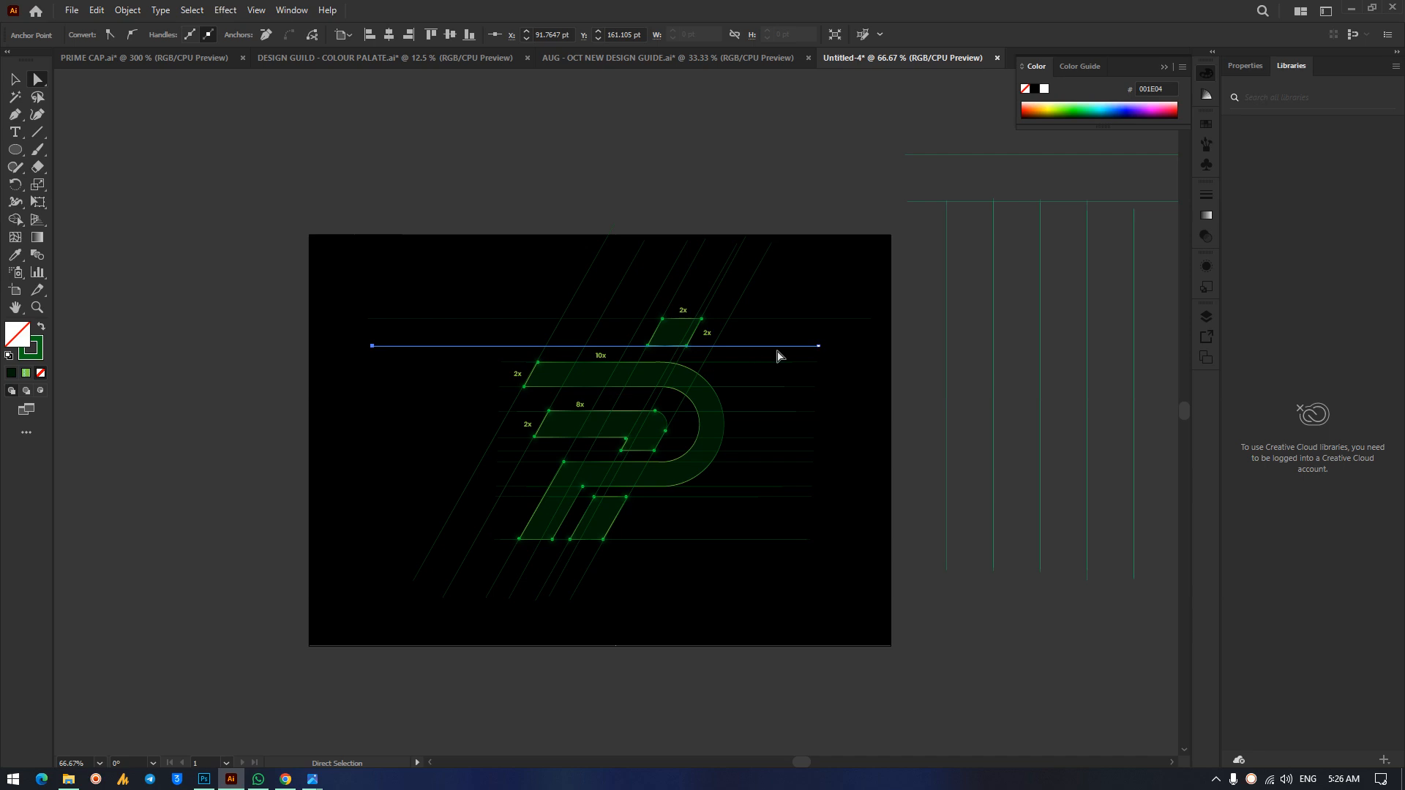
left_click_drag(818, 347, 871, 346)
Extend both ends of the guide line along the upper bar's top edge to match the guides above.
left_click(752, 363)
left_click_drag(819, 363, 868, 364)
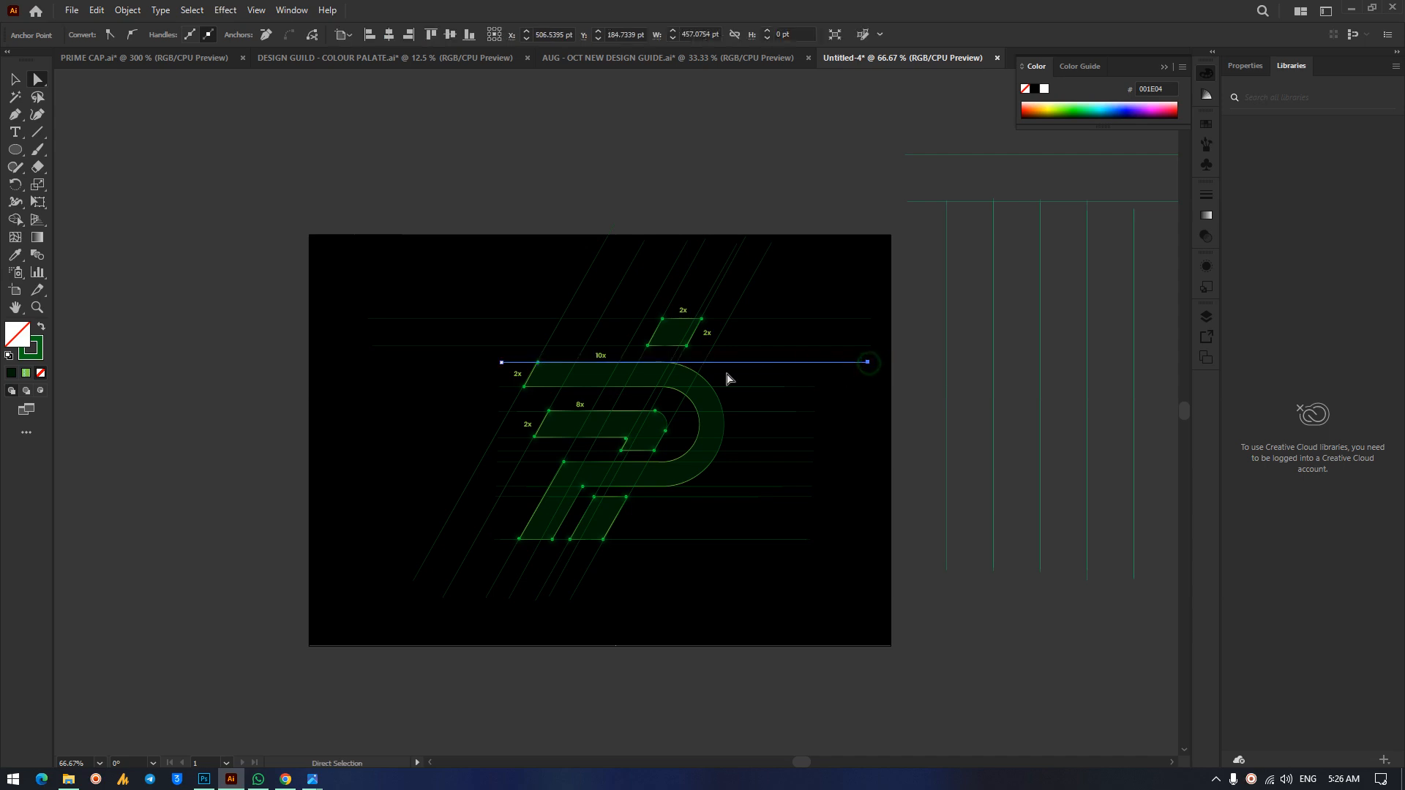
left_click_drag(505, 369, 372, 362)
left_click_drag(811, 363, 865, 365)
left_click(938, 390)
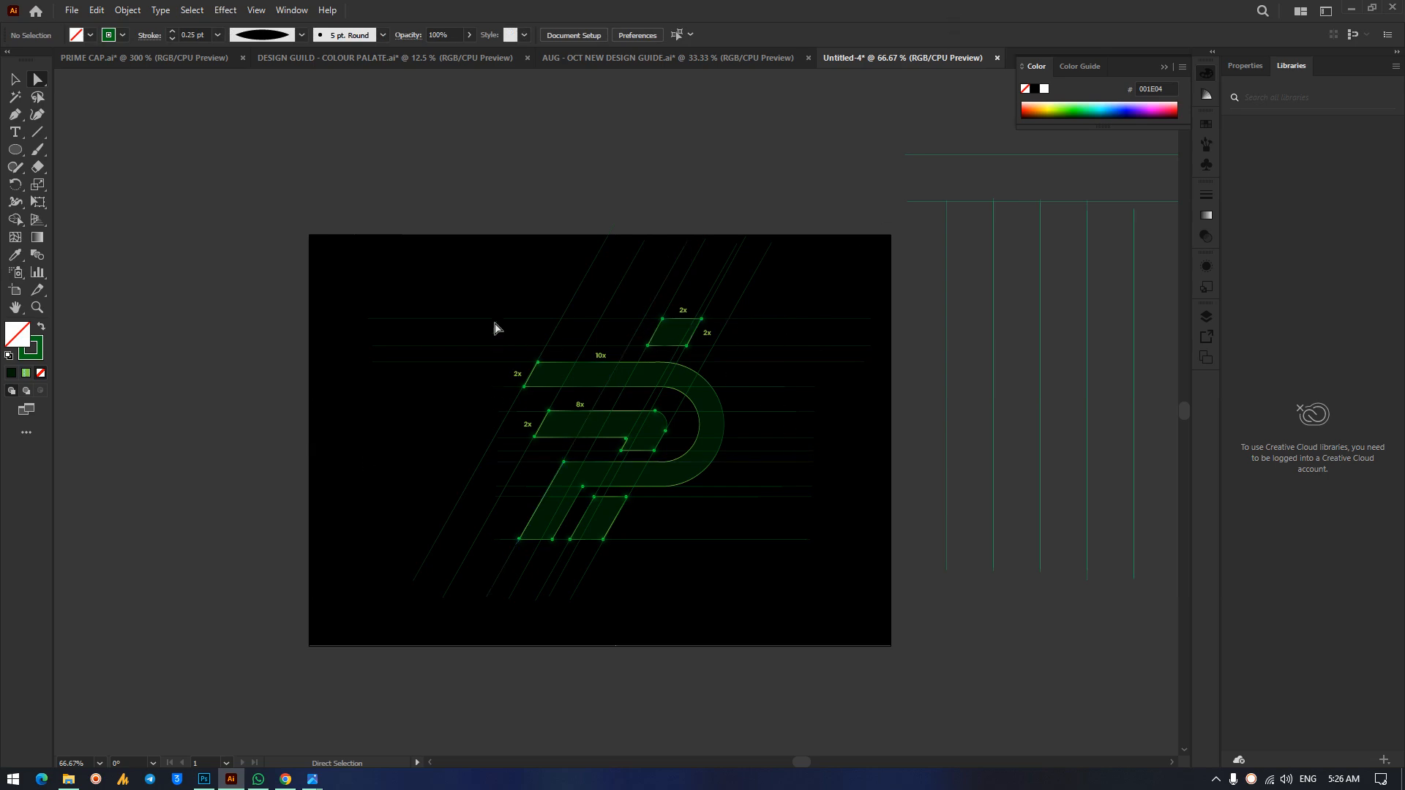
Place the updated logo geometry in the Photoshop document as a new vector smart object and delete the older one.
left_click_drag(424, 242, 855, 622)
left_click_drag(671, 376, 368, 589)
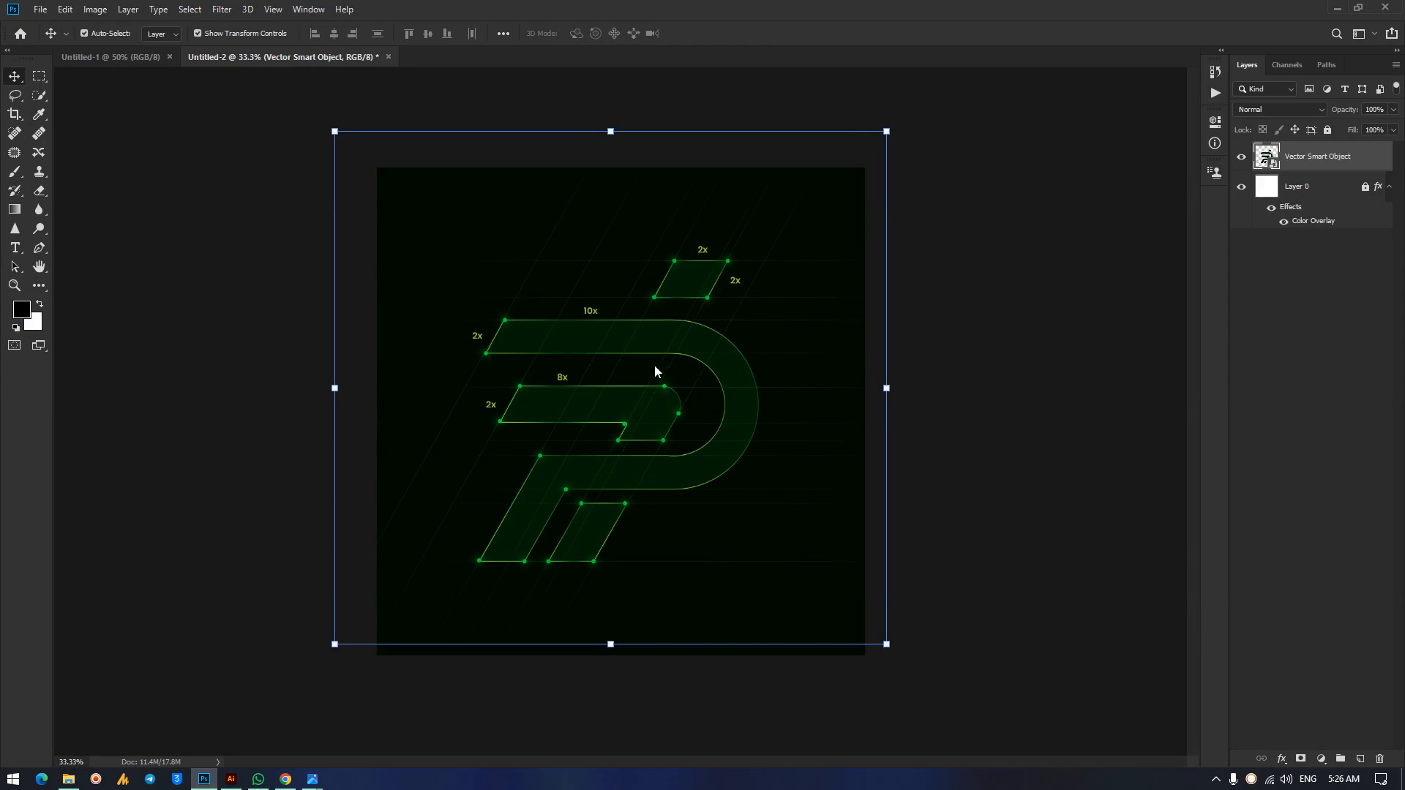
key("Return")
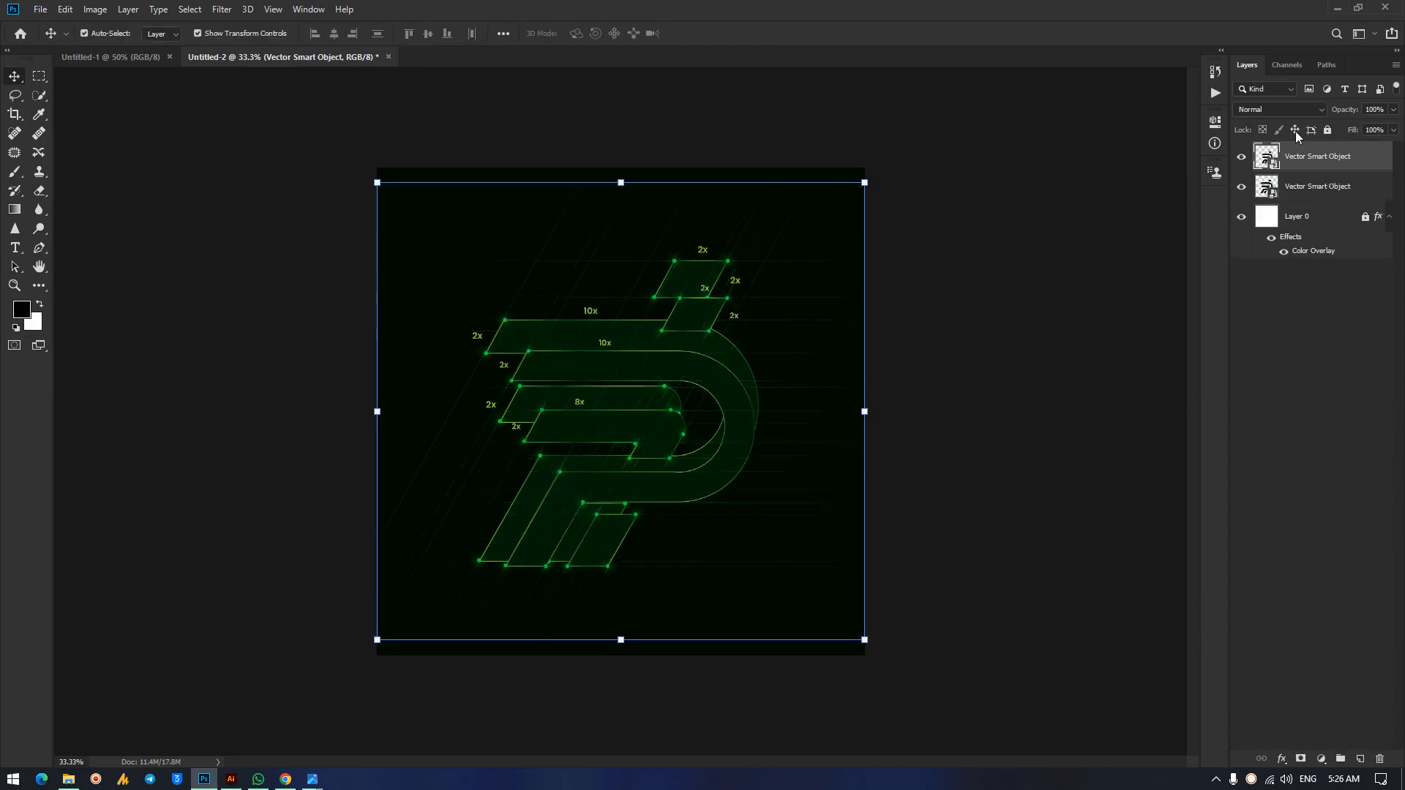
left_click(1362, 192)
key("Delete")
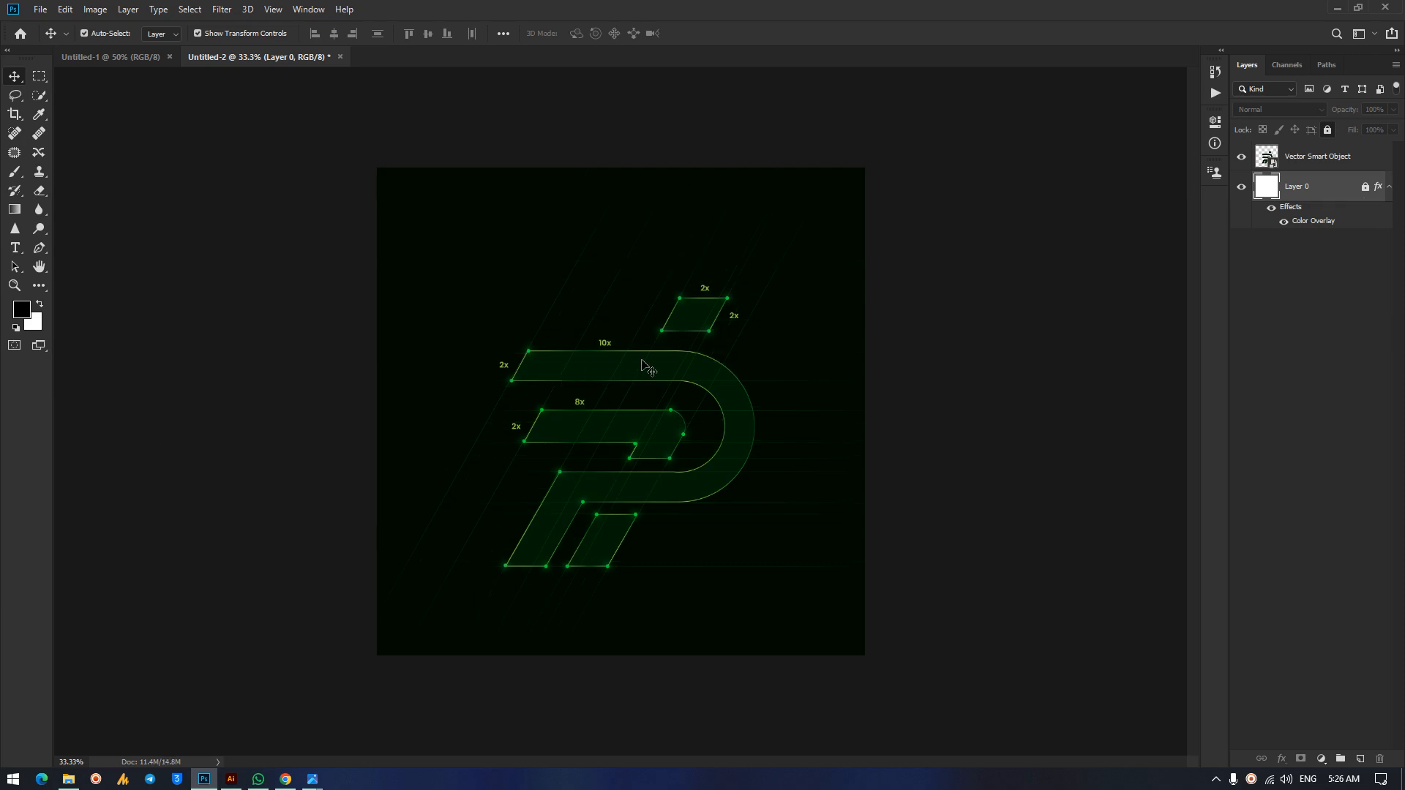
Scale the placed artwork up proportionally to about 97% and position the logo around the middle of the canvas.
left_click(643, 369)
left_click_drag(651, 371, 610, 385)
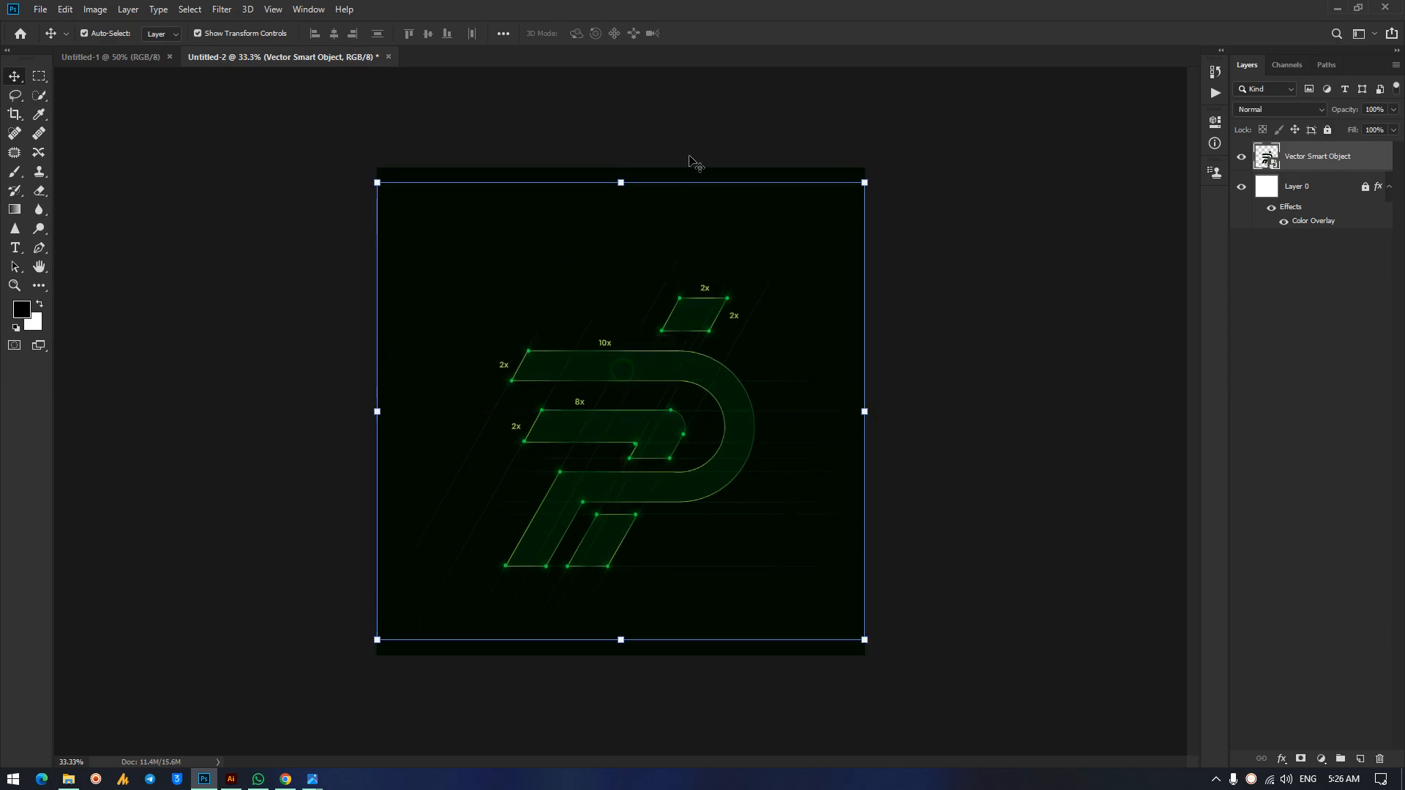
left_click_drag(620, 183, 616, 137)
left_click_drag(632, 256, 632, 281)
left_click_drag(352, 159, 313, 124)
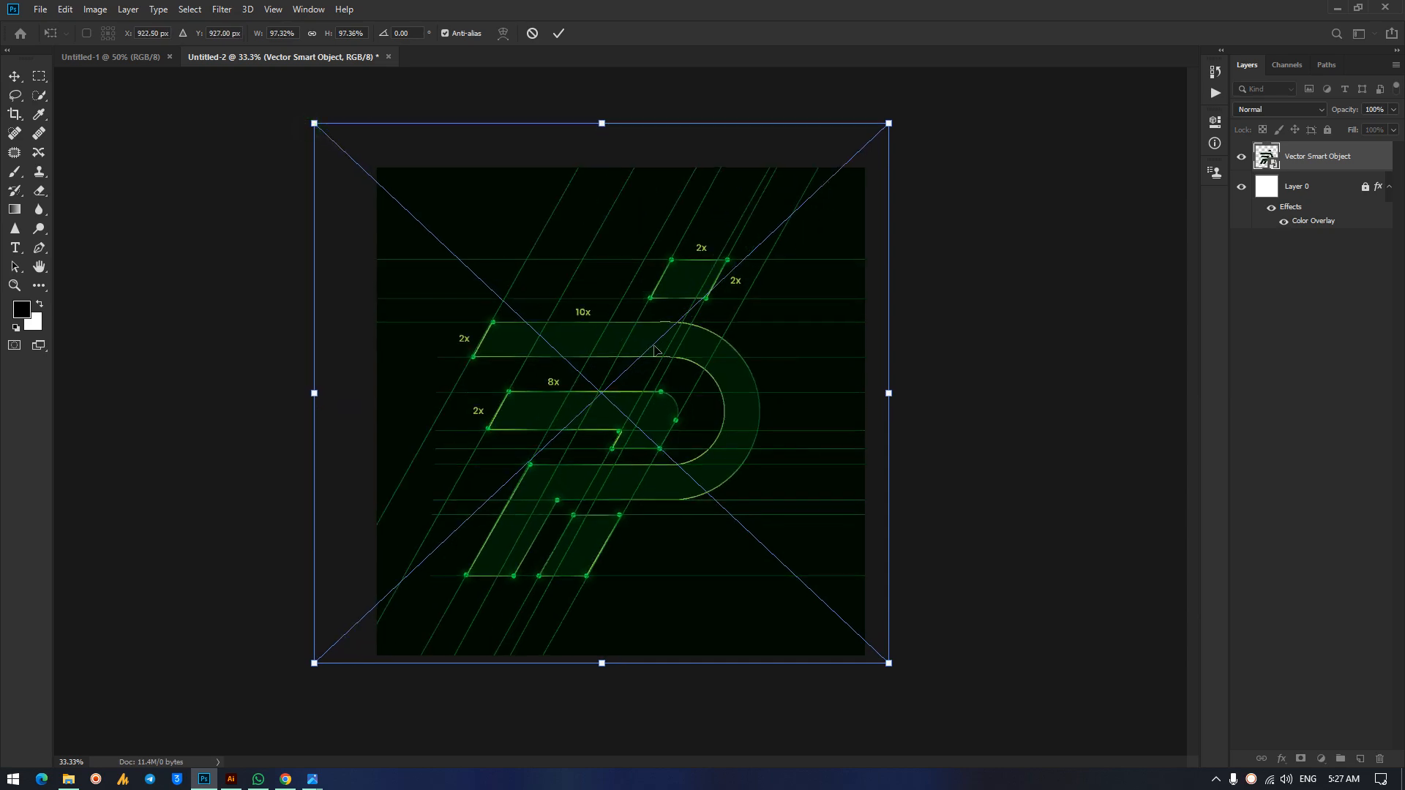
key("Return")
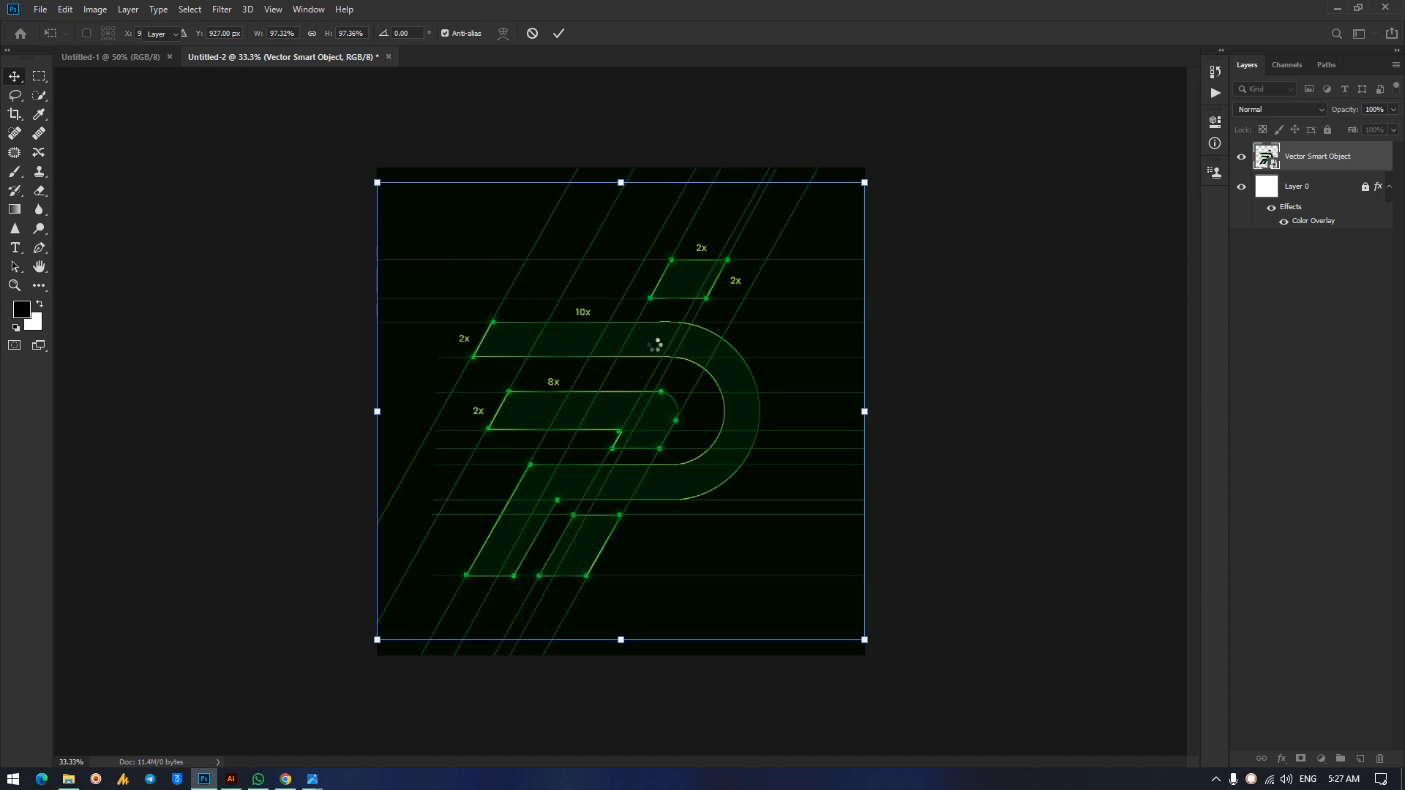
left_click(952, 290)
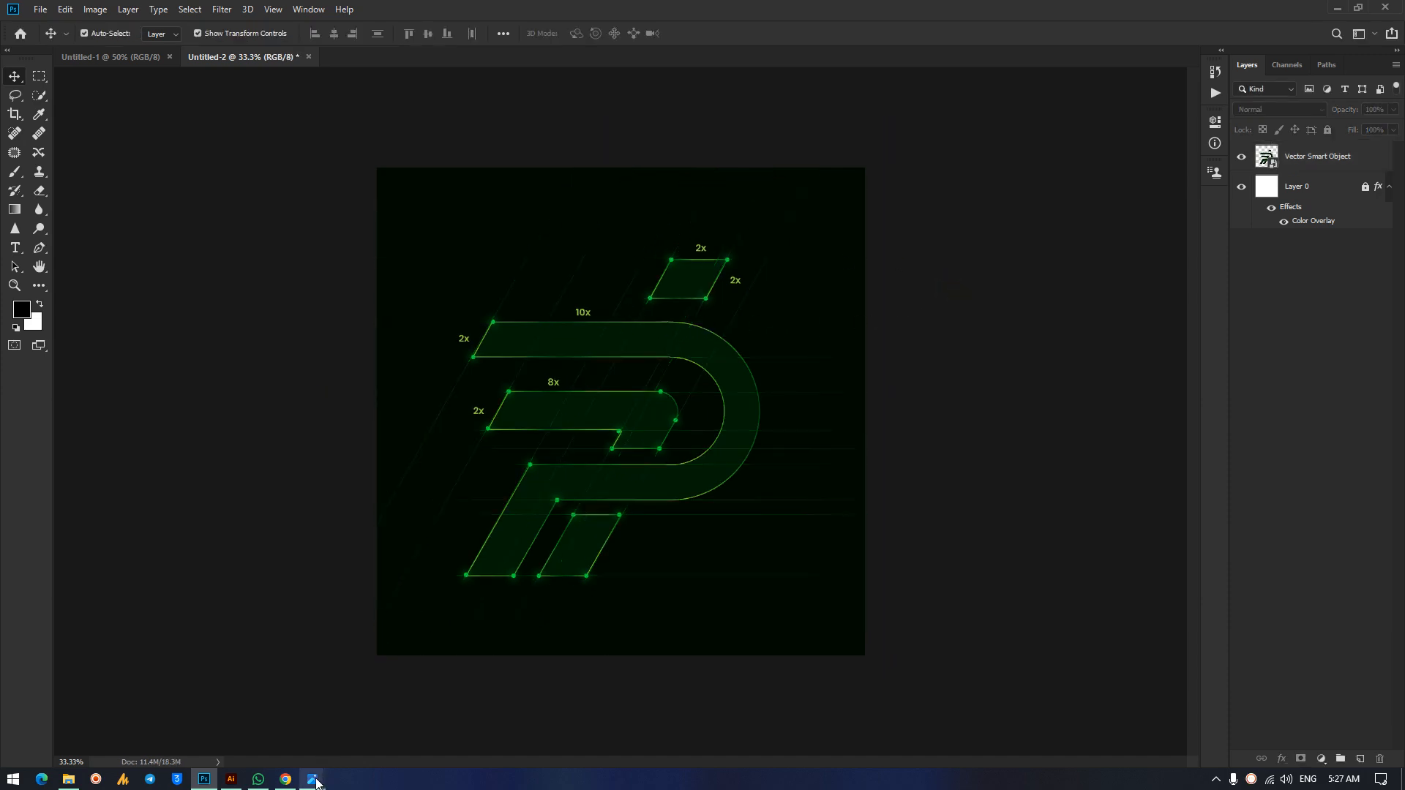
Check the reference image ccordinance (2).jpg for its guide lines and labels, and return to Photoshop.
mouse_move(311, 778)
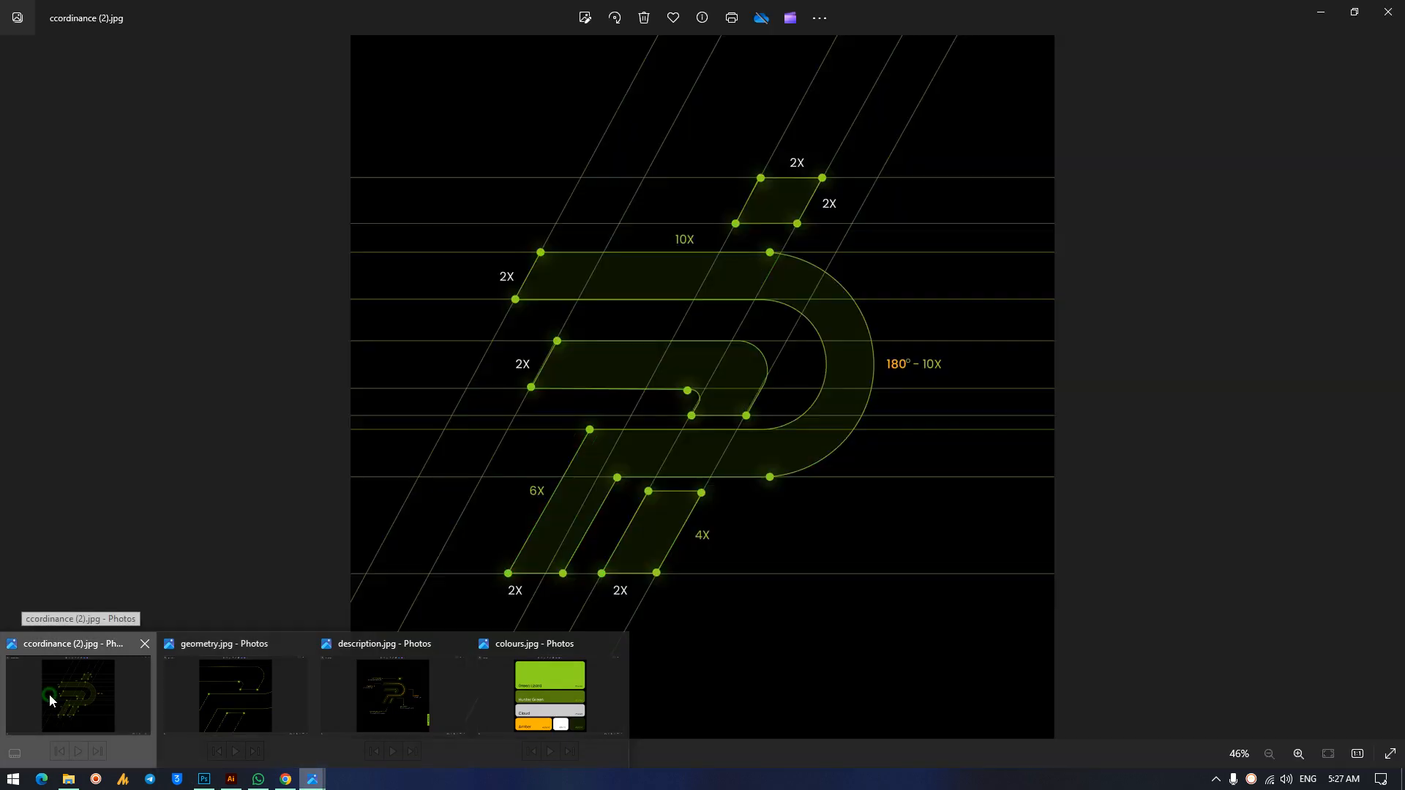
left_click(51, 695)
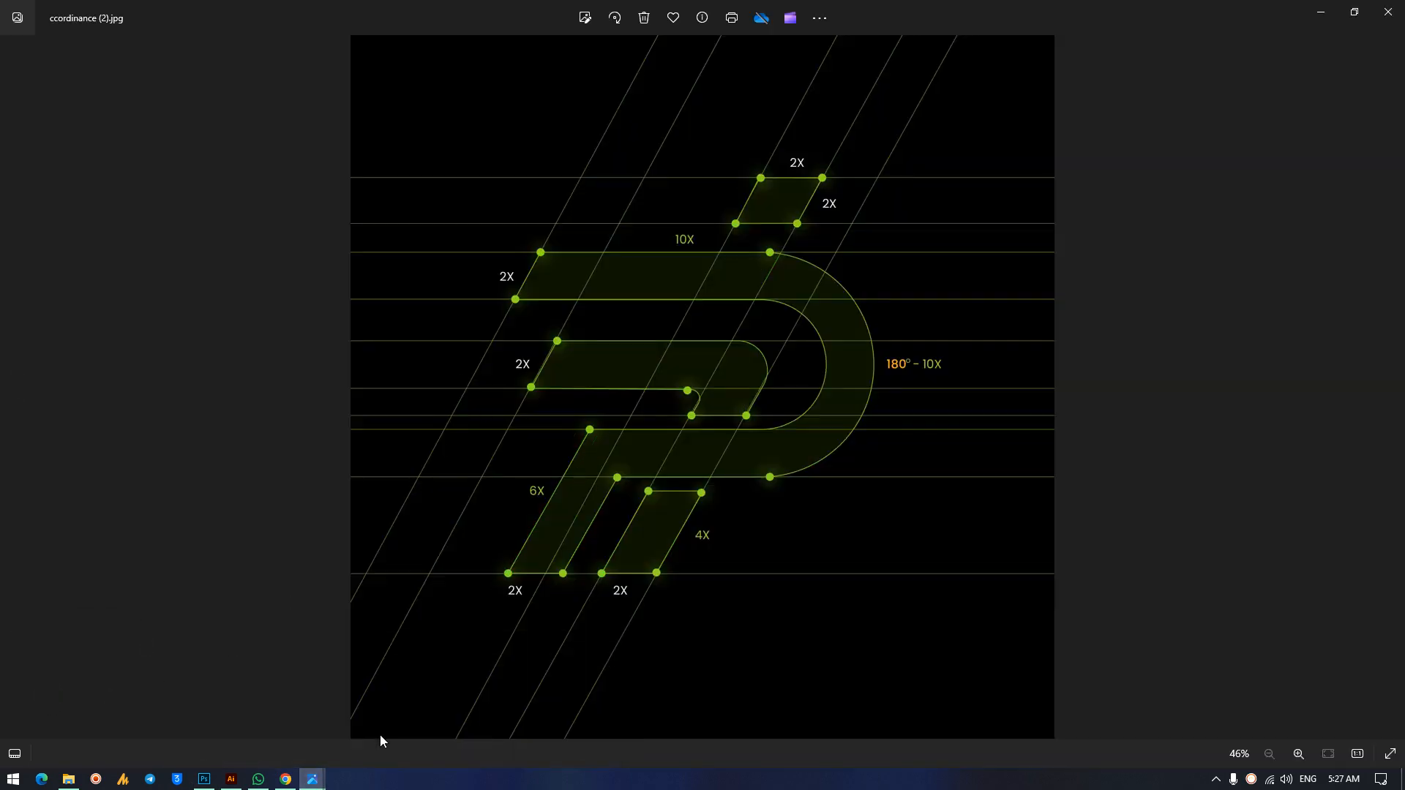
left_click(206, 782)
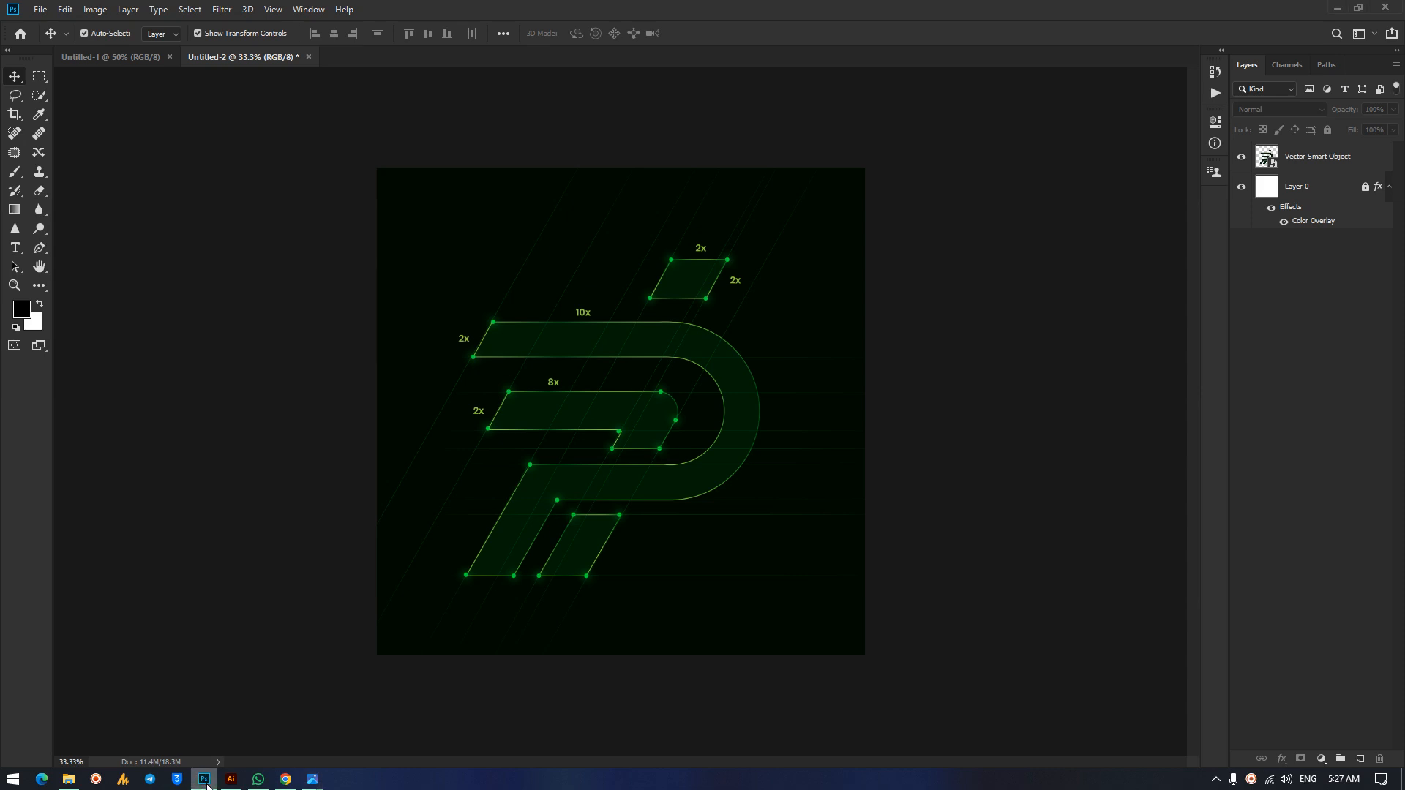
Inspect the placed logo geometry up close and compare it with the reference image ccordinance (2).jpg.
key("ctrl+plus")
key("ctrl+plus")
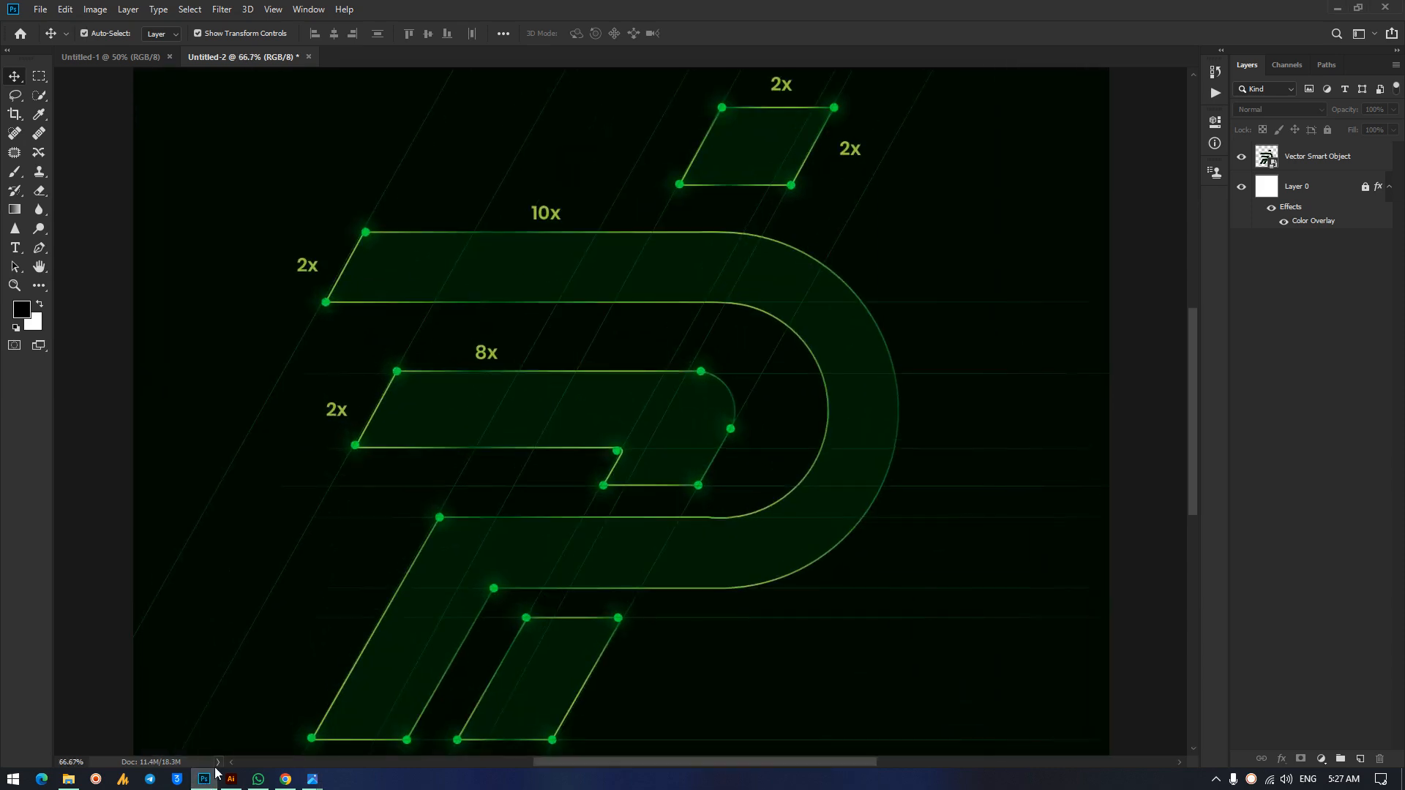
key("ctrl+minus")
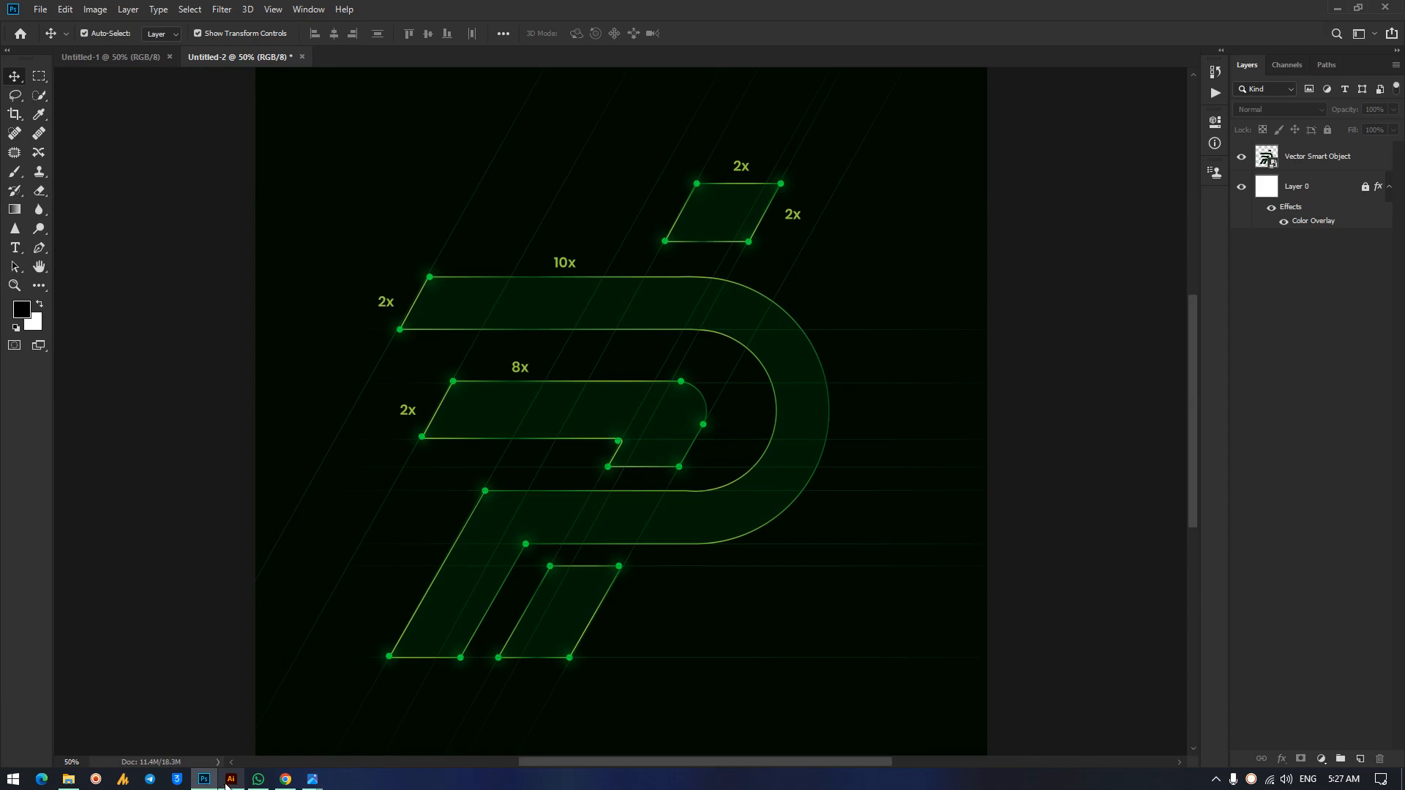
mouse_move(312, 780)
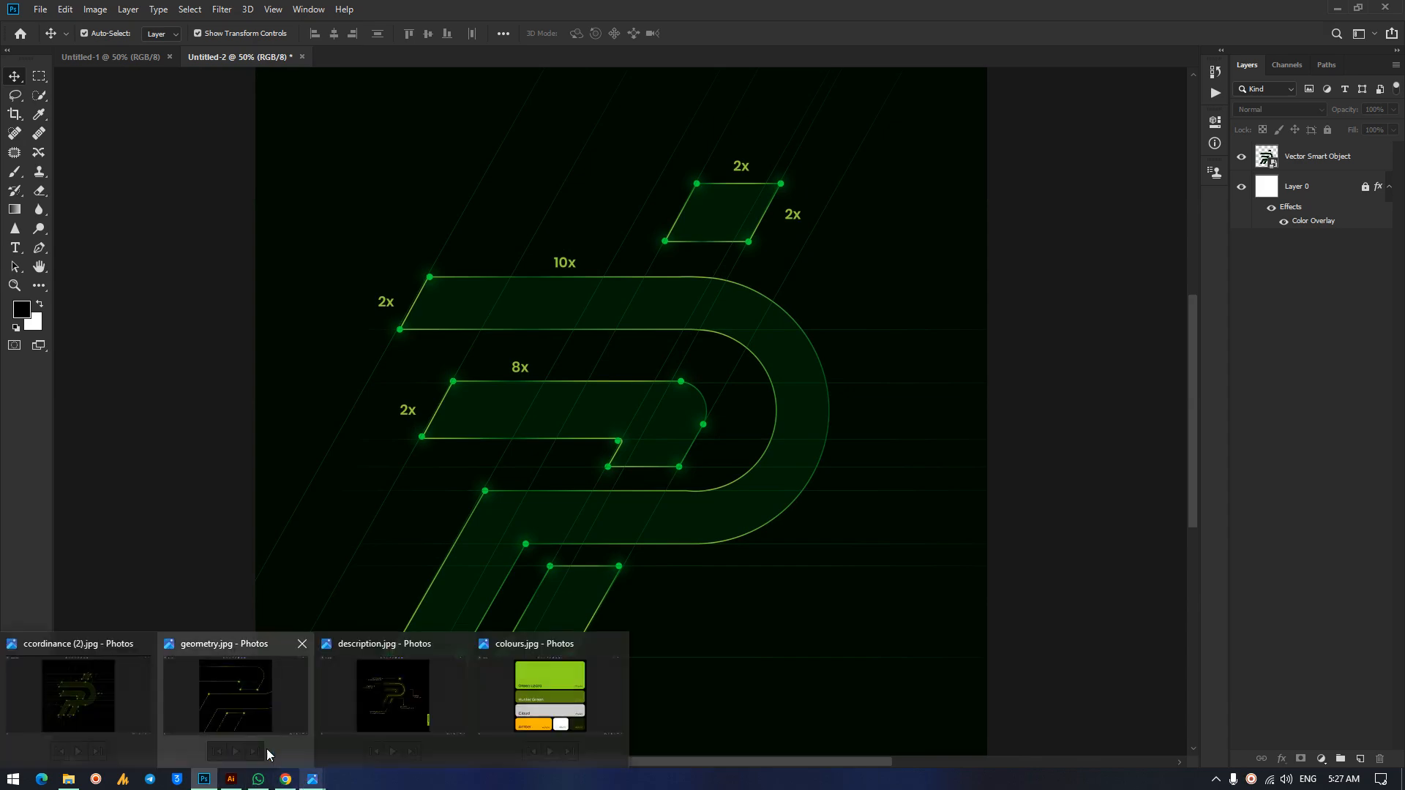
left_click(120, 700)
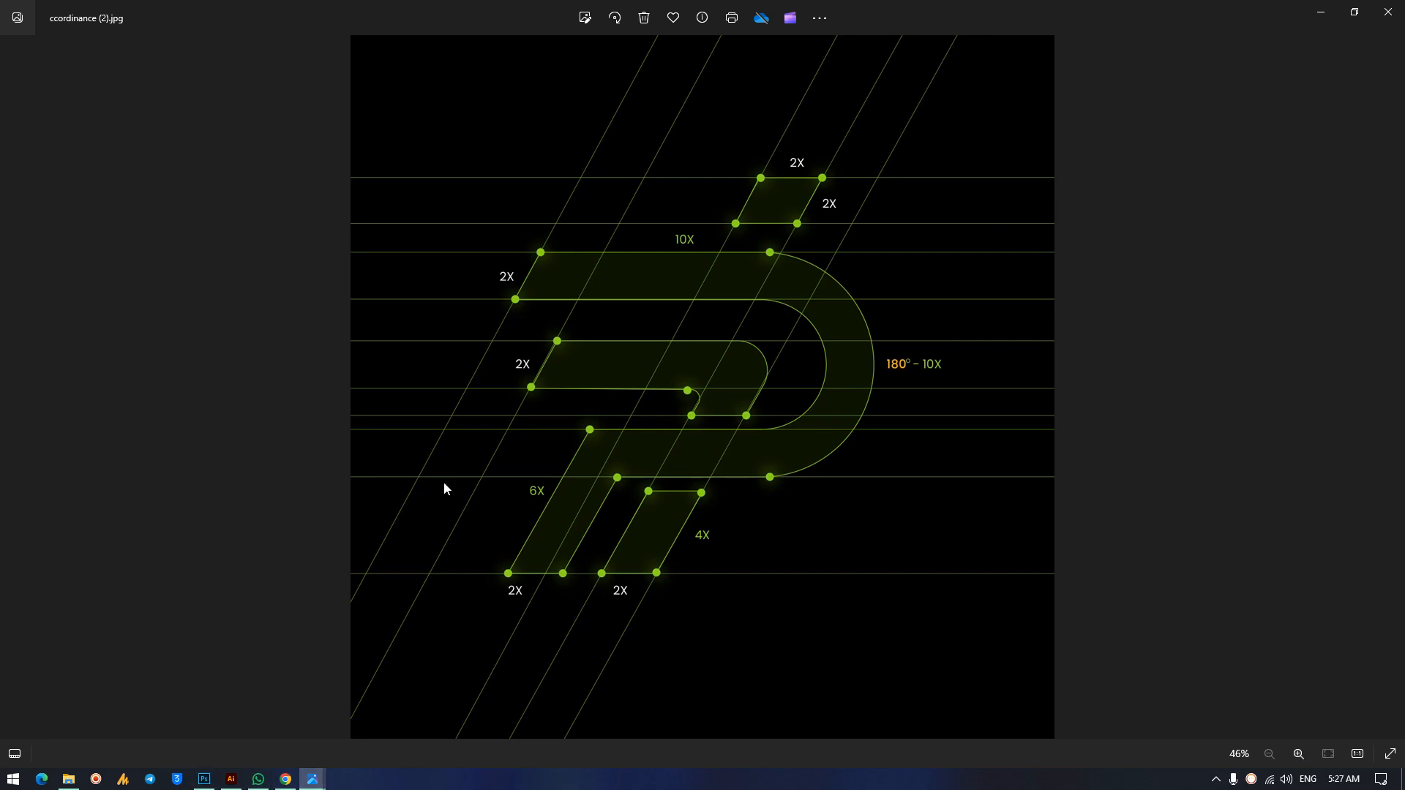
left_click(204, 780)
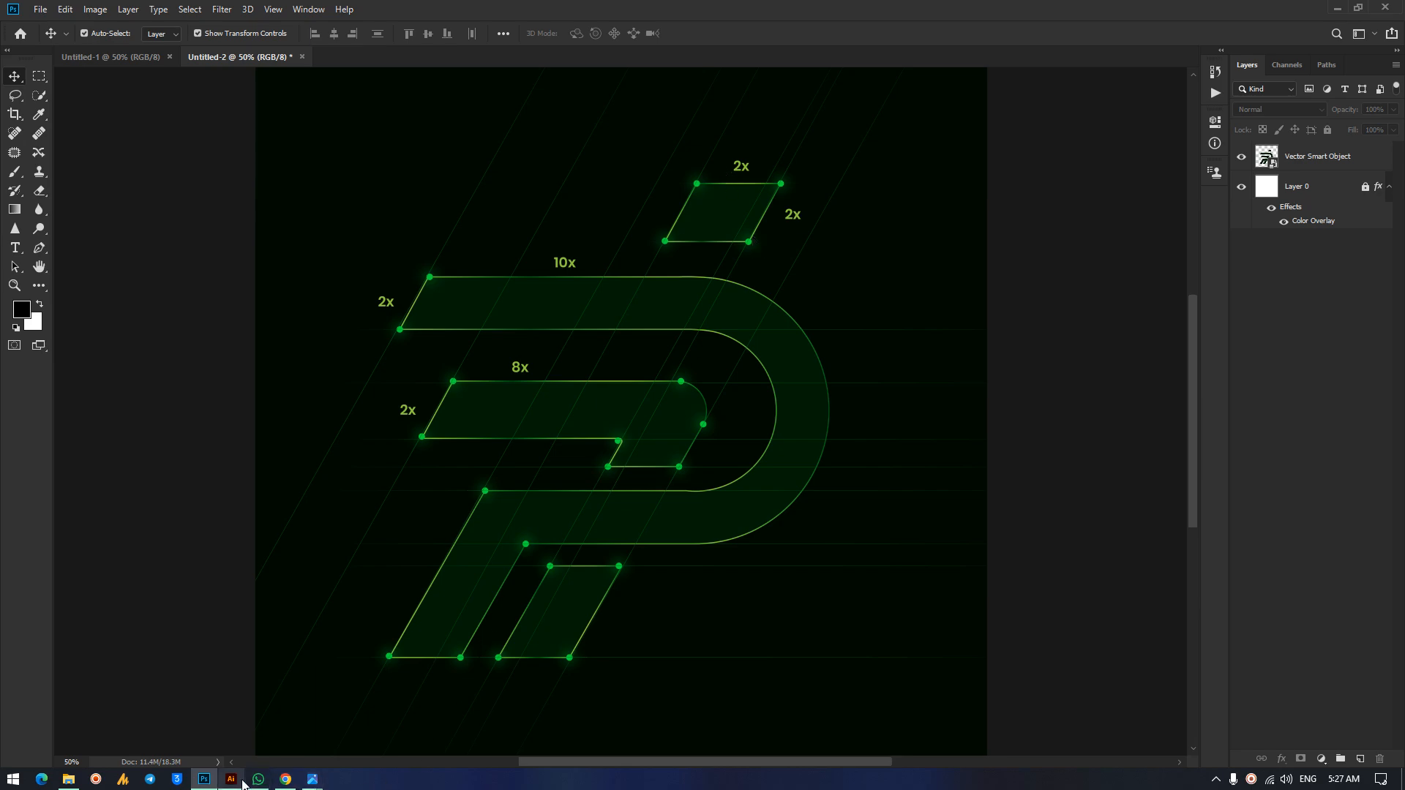
Switch to Illustrator, examine the diagonal guide lines and the logo artwork, and compare them with the reference image geometry.jpg.
left_click(232, 779)
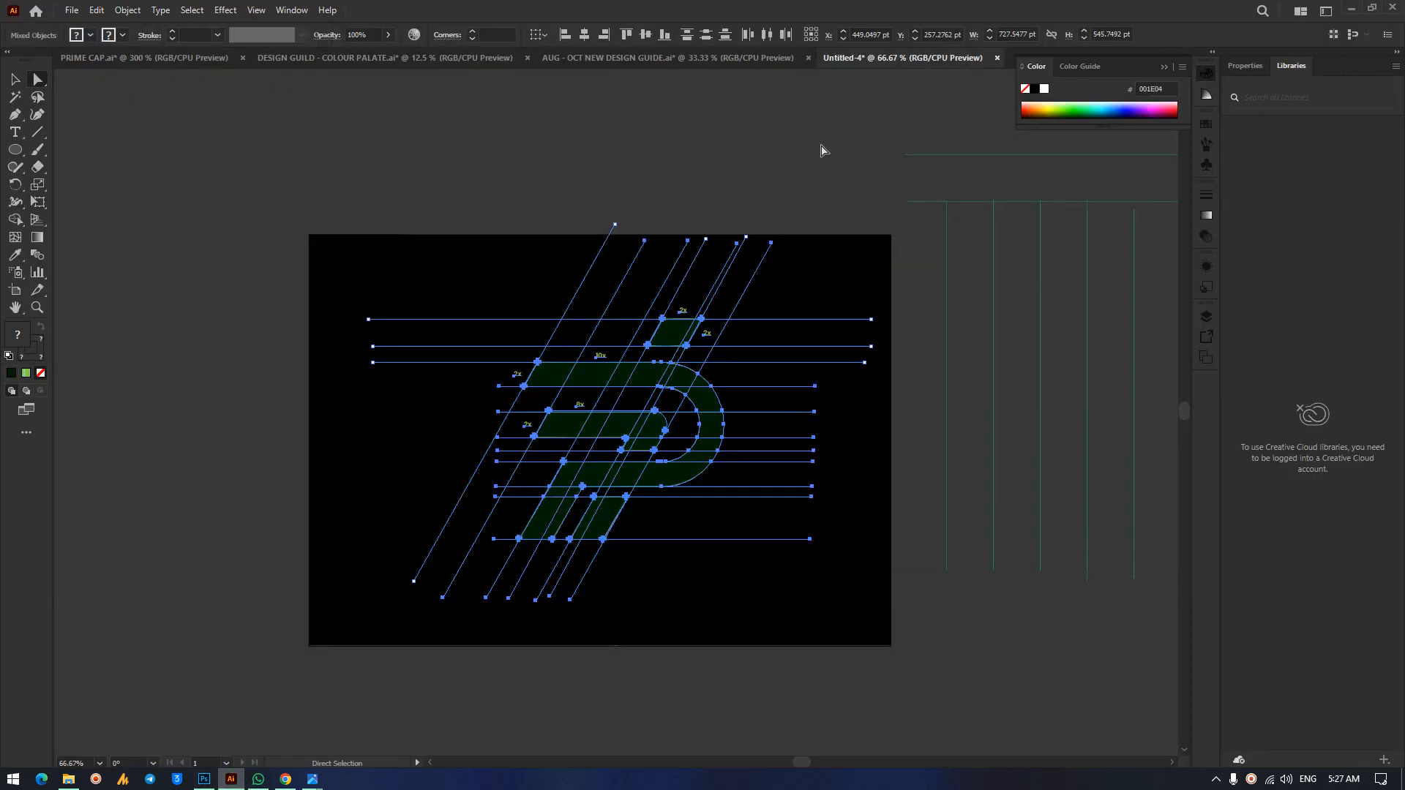
left_click(825, 156)
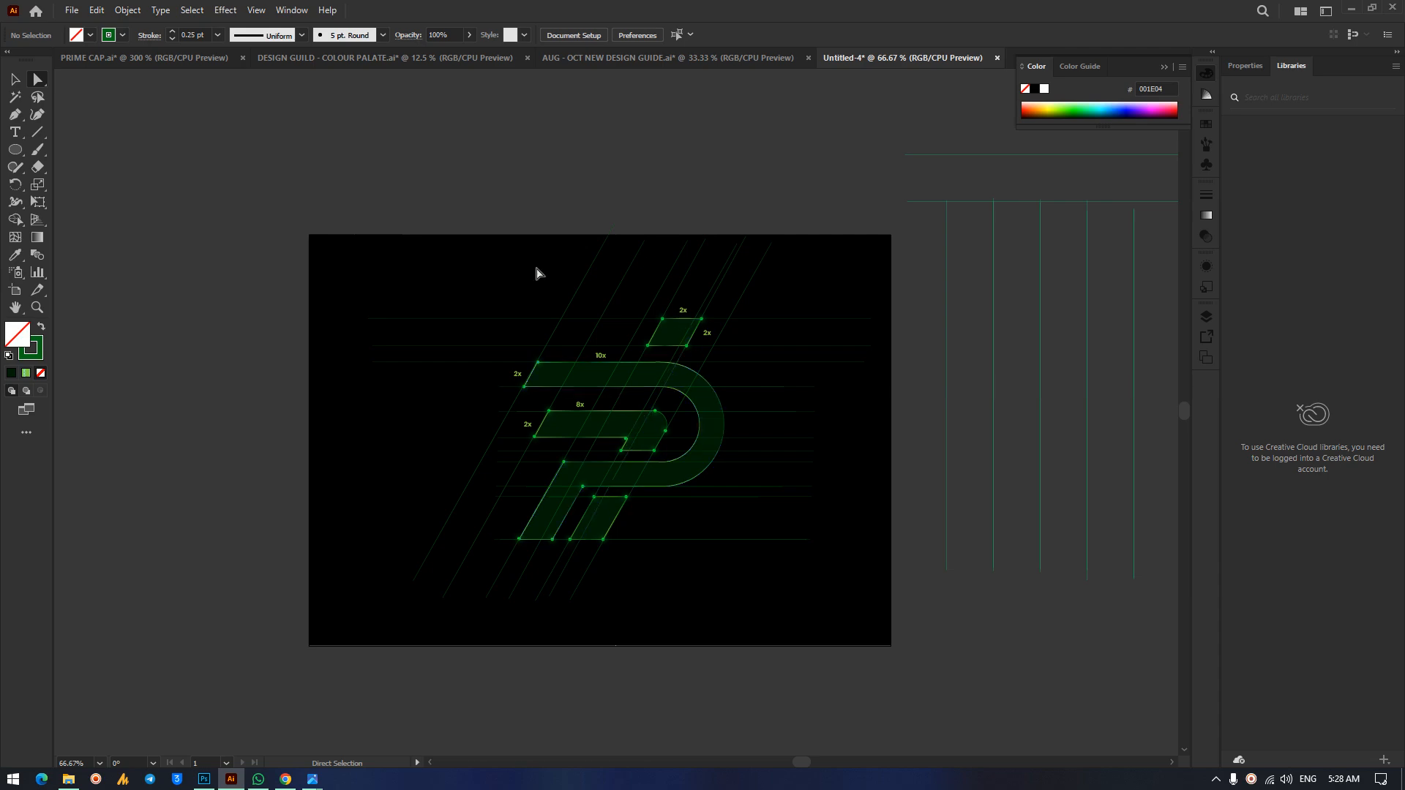
left_click_drag(805, 265, 457, 284)
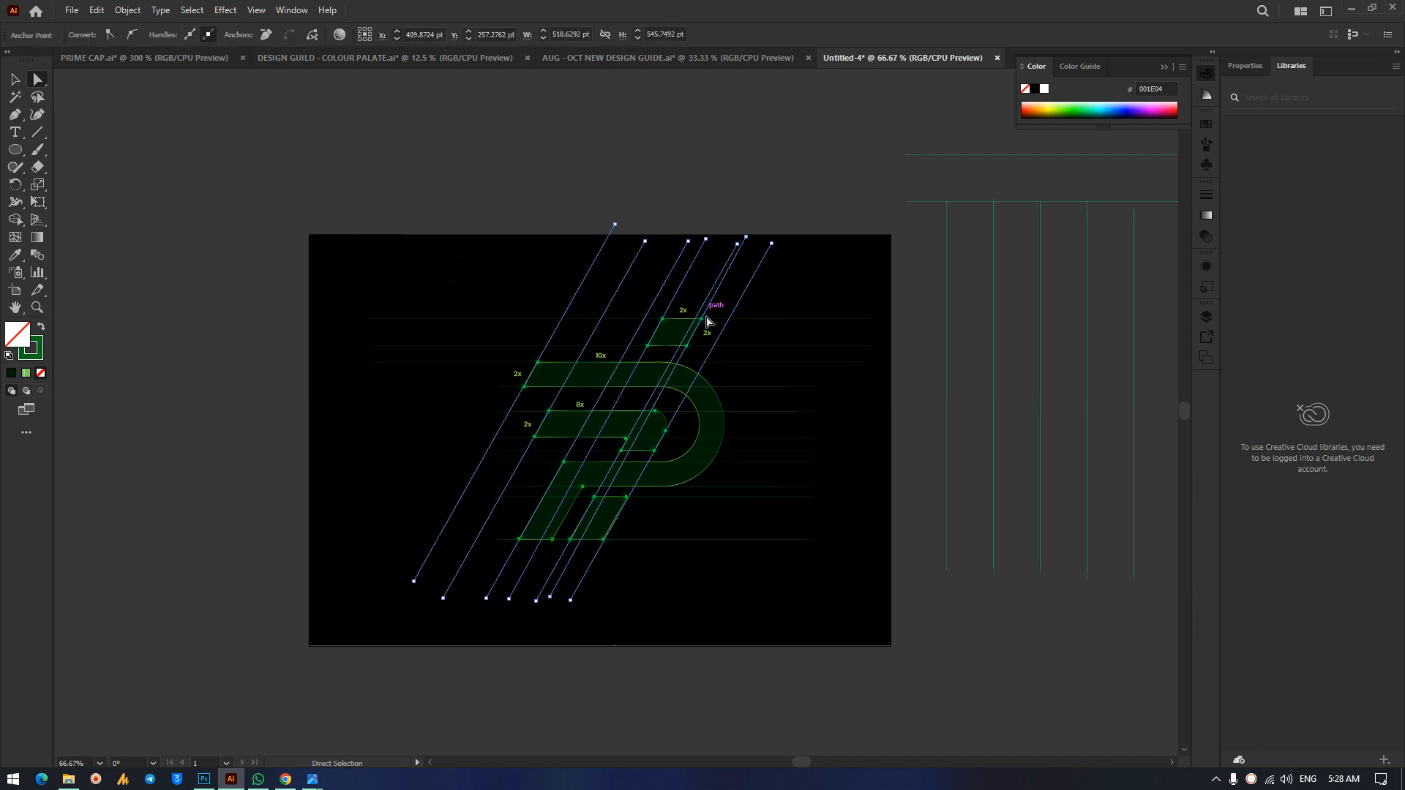
left_click(899, 265)
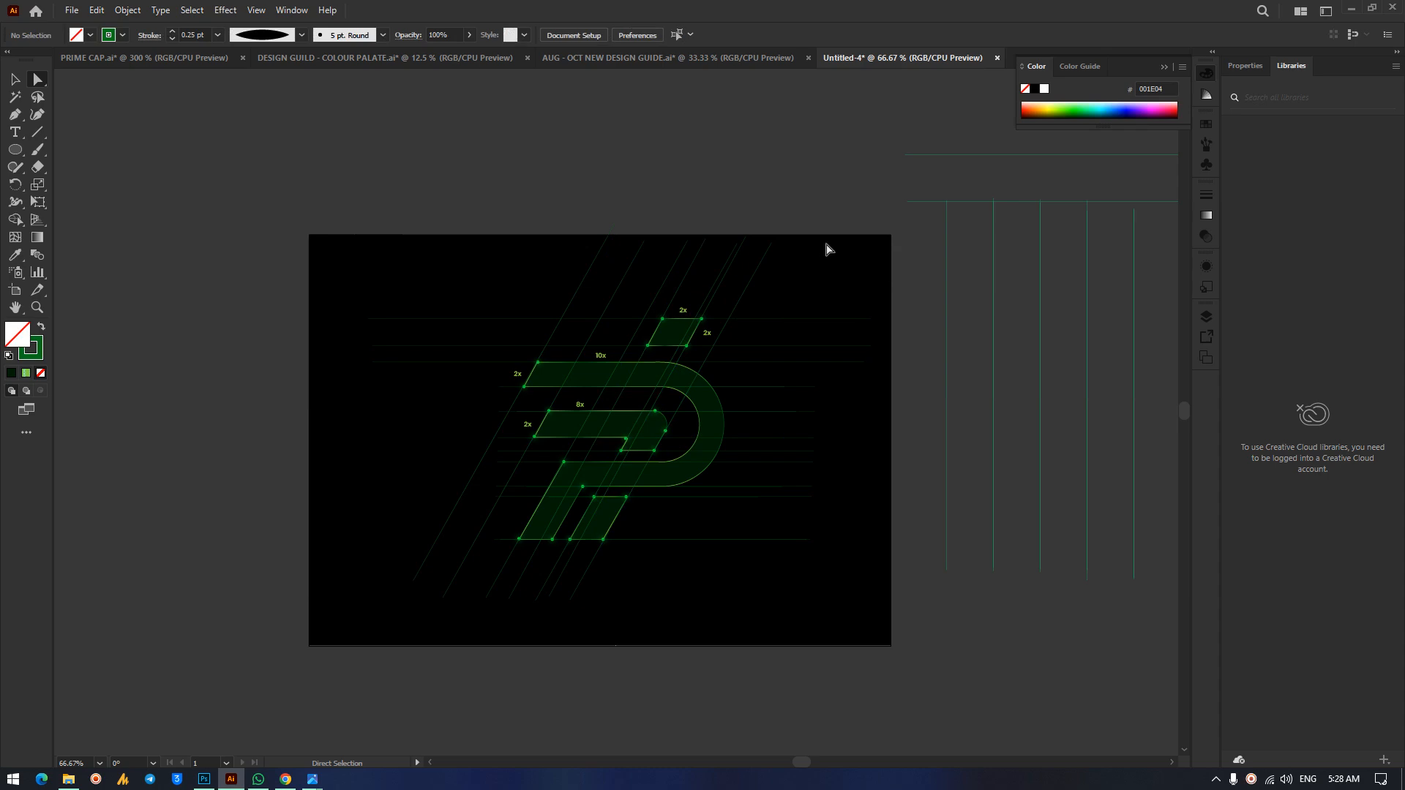
key("ctrl+equal")
key("ctrl+equal")
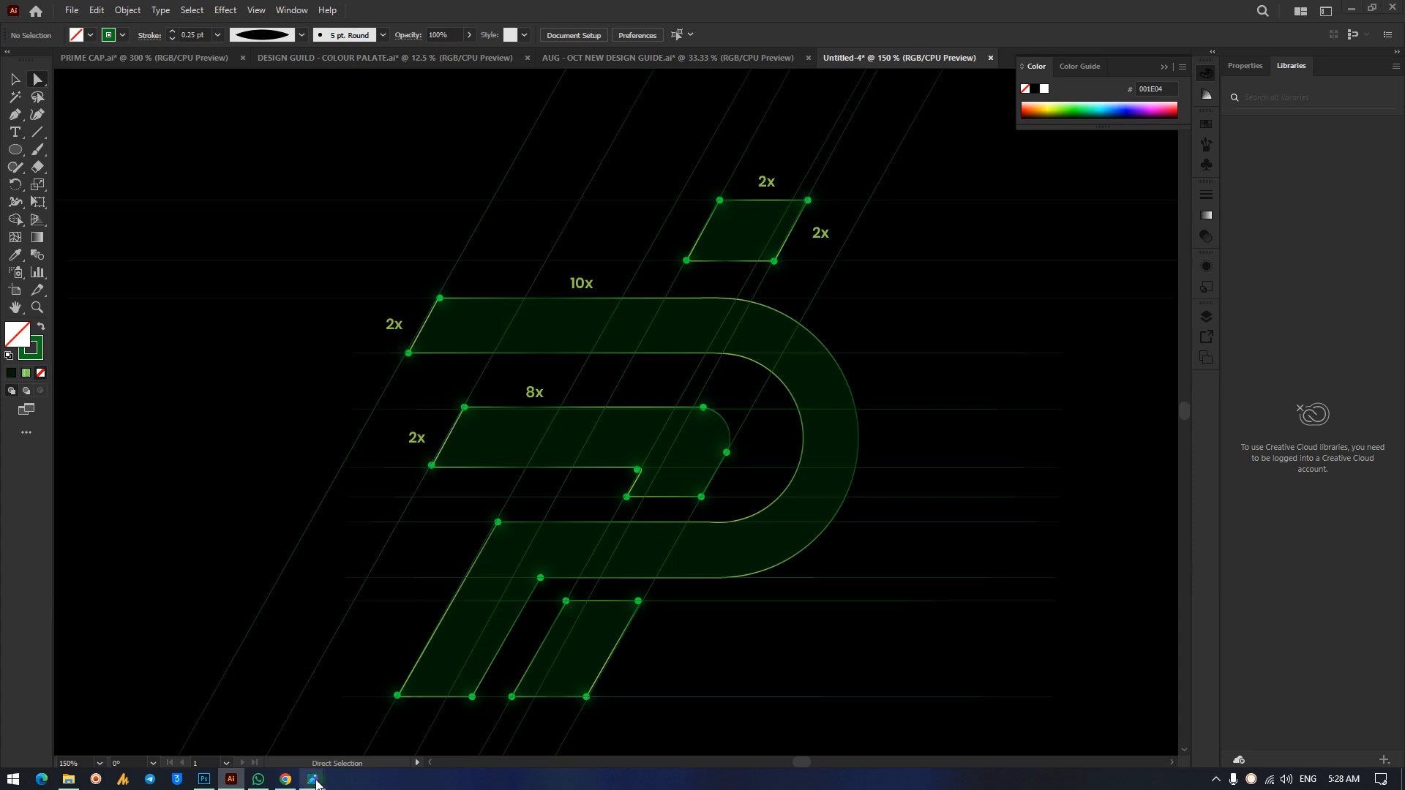
mouse_move(315, 781)
left_click(220, 709)
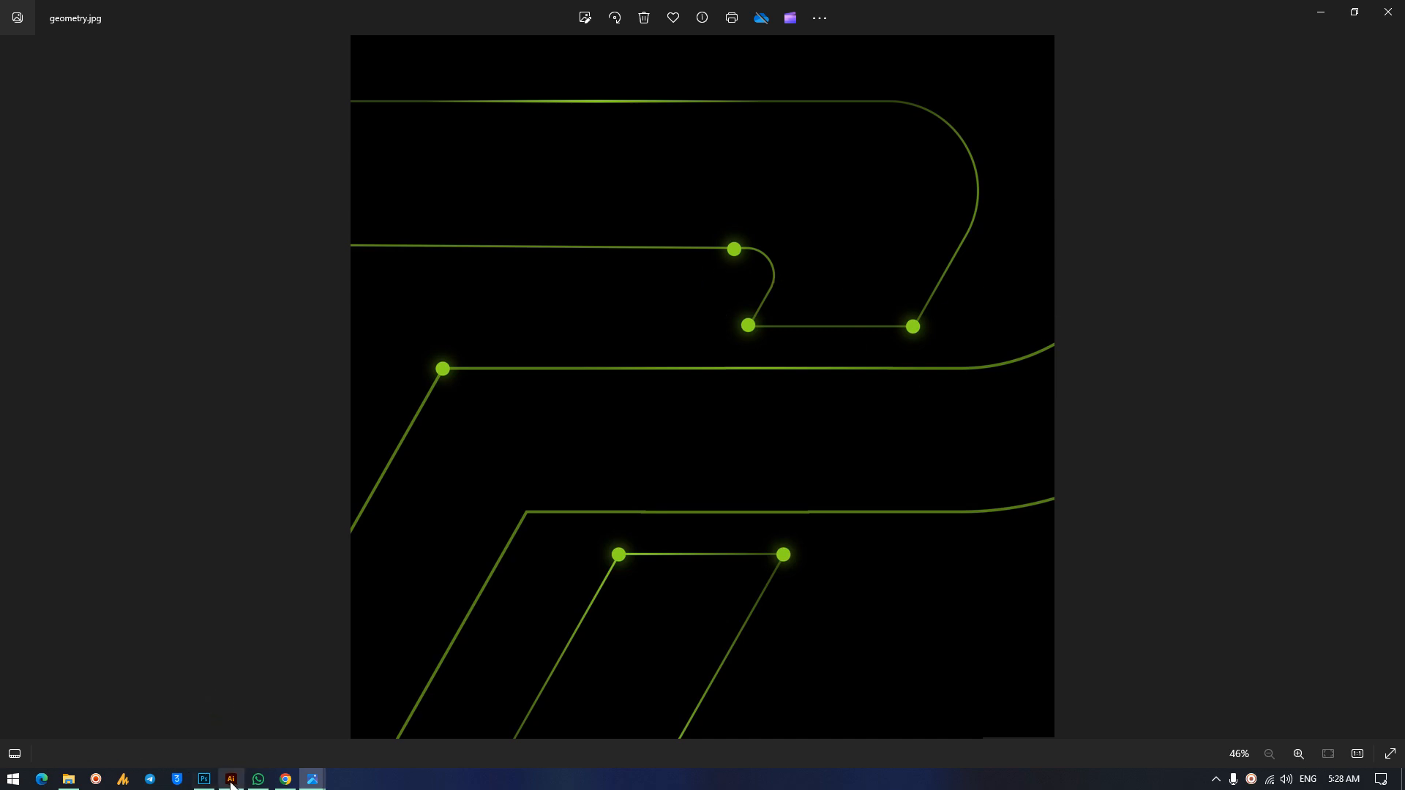
left_click(231, 781)
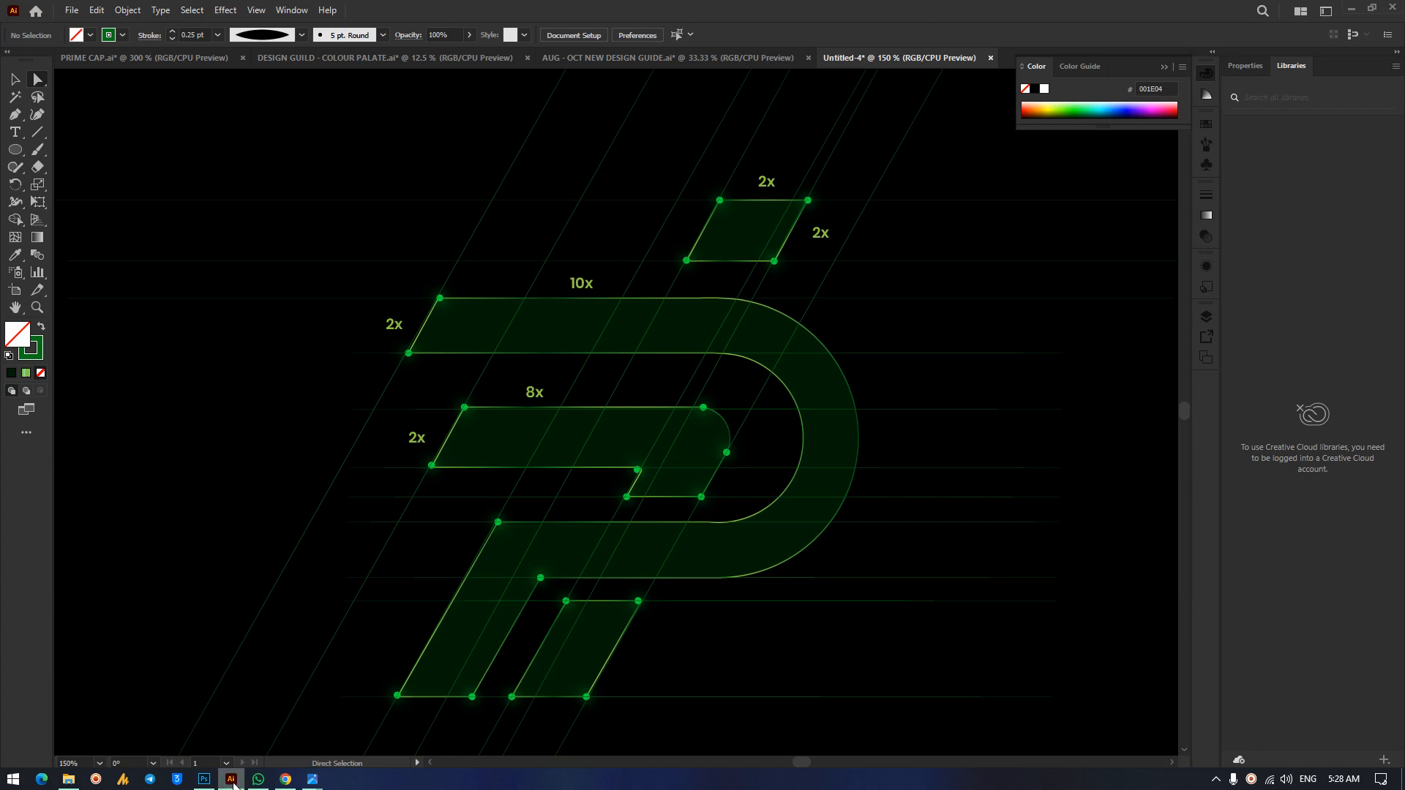
Delete all diagonal and horizontal guide lines crossing the logo in the Illustrator artwork.
left_click_drag(962, 132, 489, 165)
key("Delete")
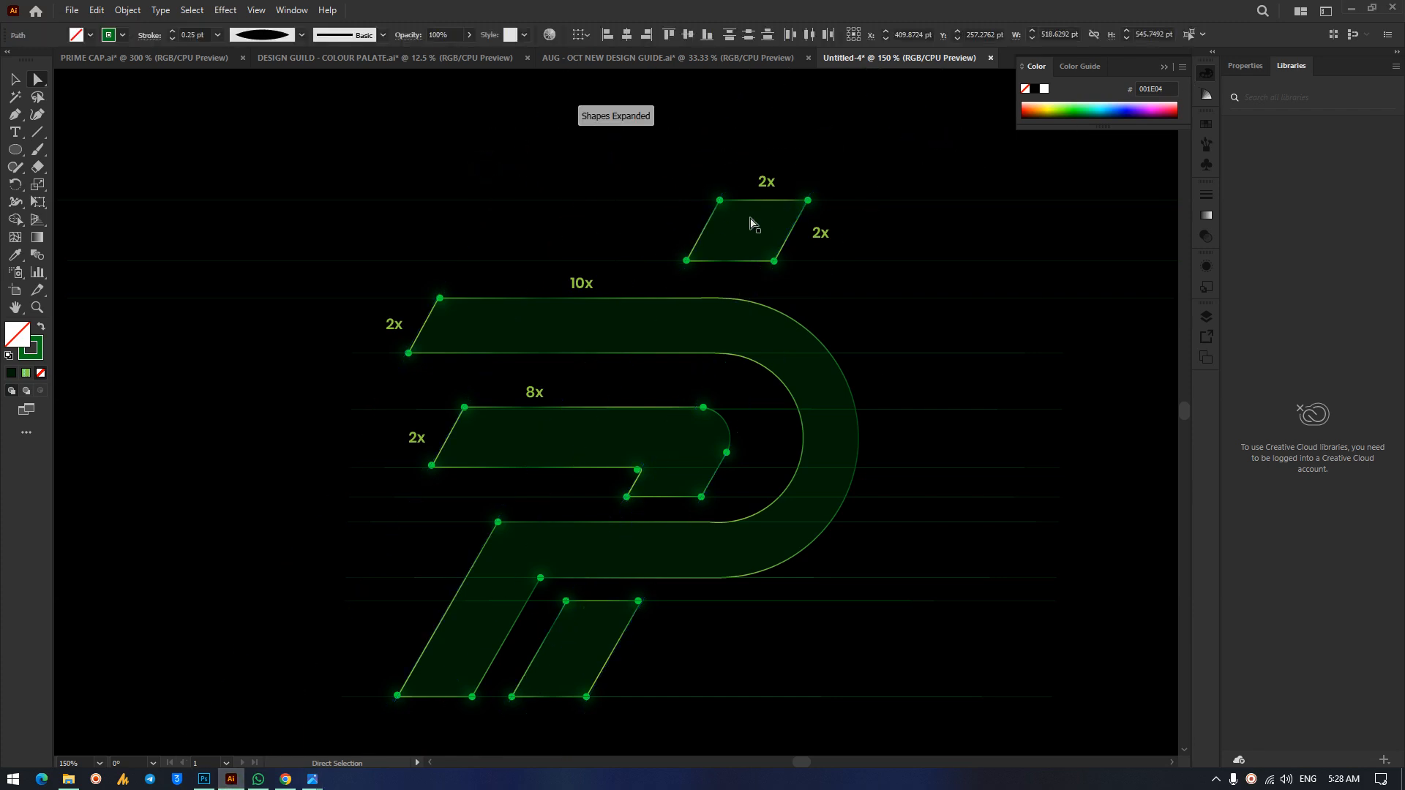
left_click_drag(950, 241, 1067, 730)
left_click_drag(959, 143, 960, 344)
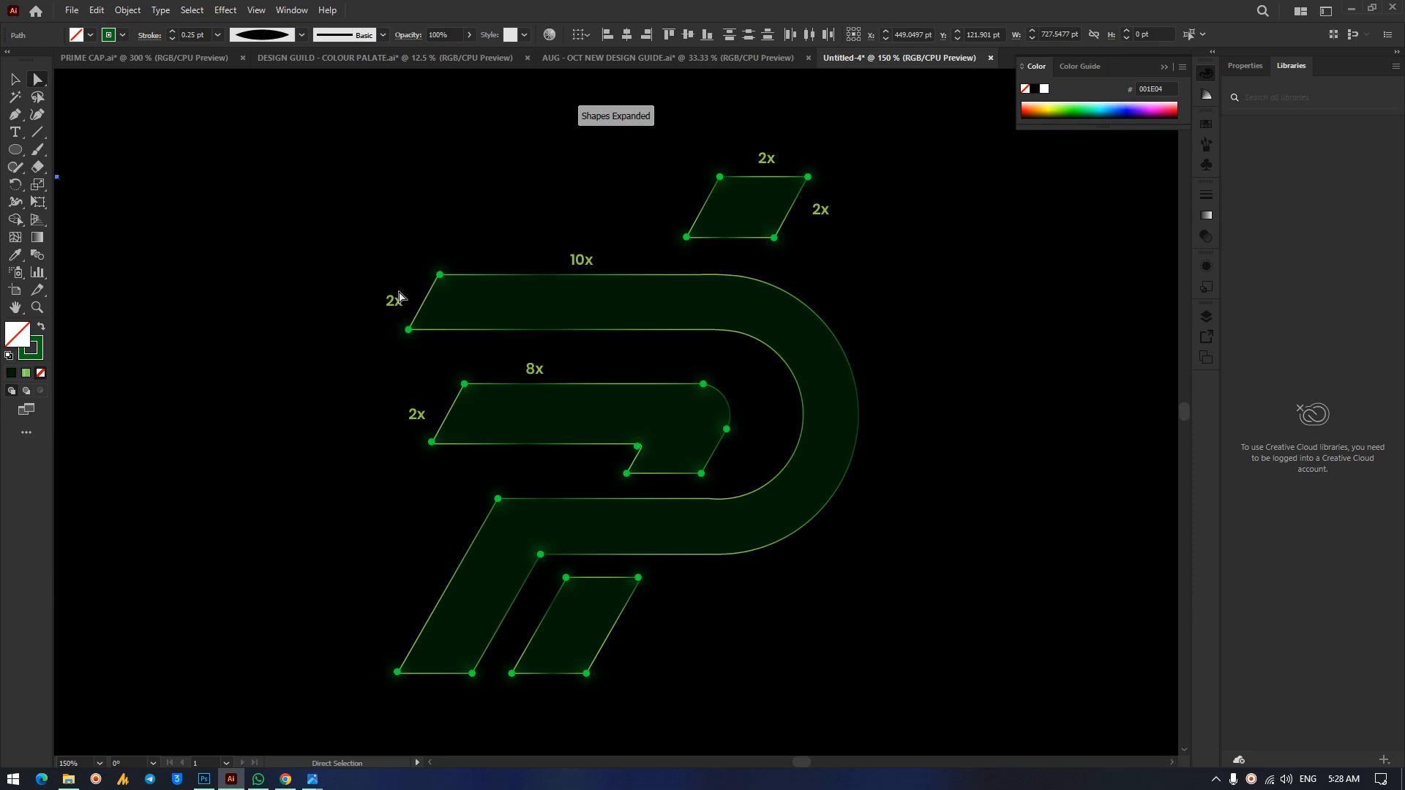
Delete all the 2x, 8x and 10x proportion labels around the logo.
left_click(393, 306)
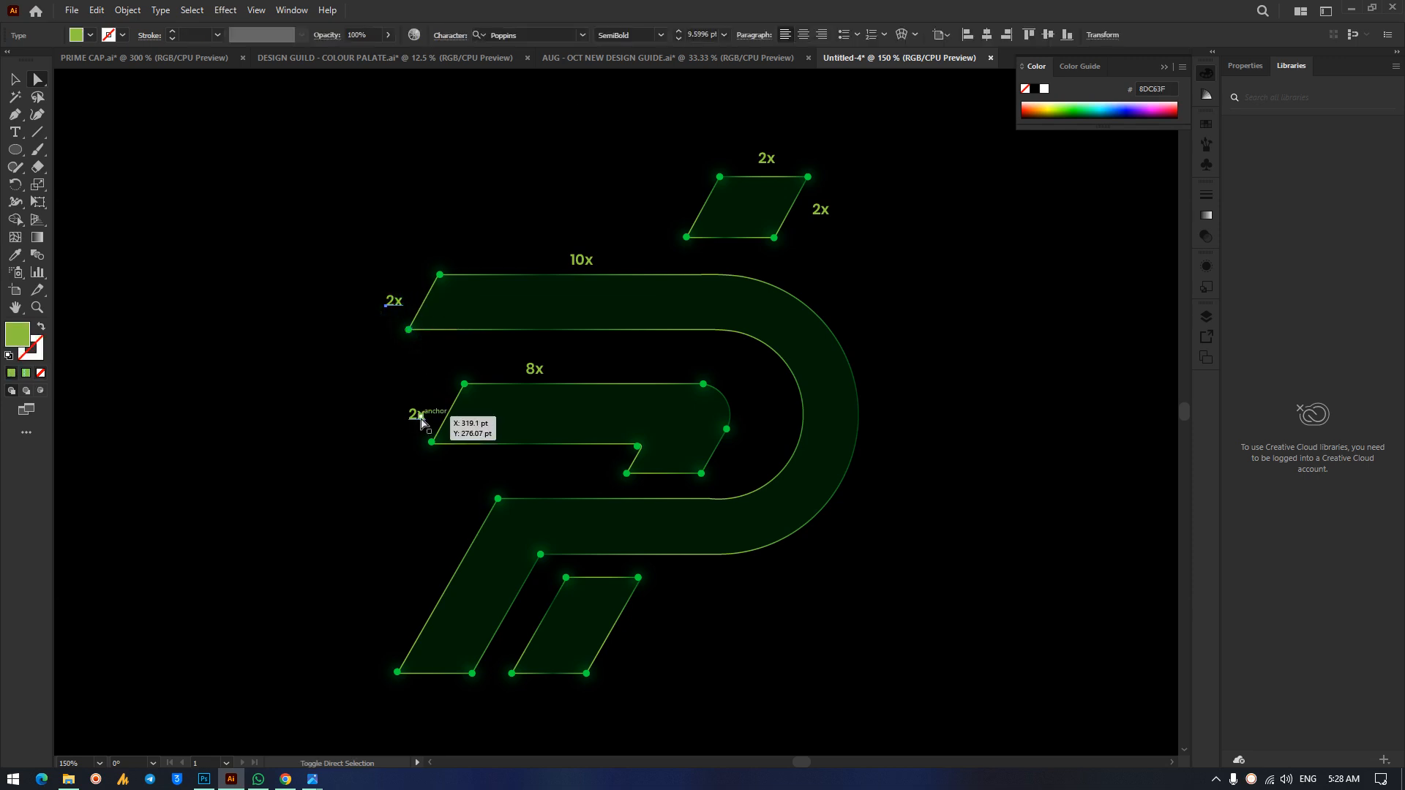
left_click(415, 415, "shift")
left_click(538, 371, "shift")
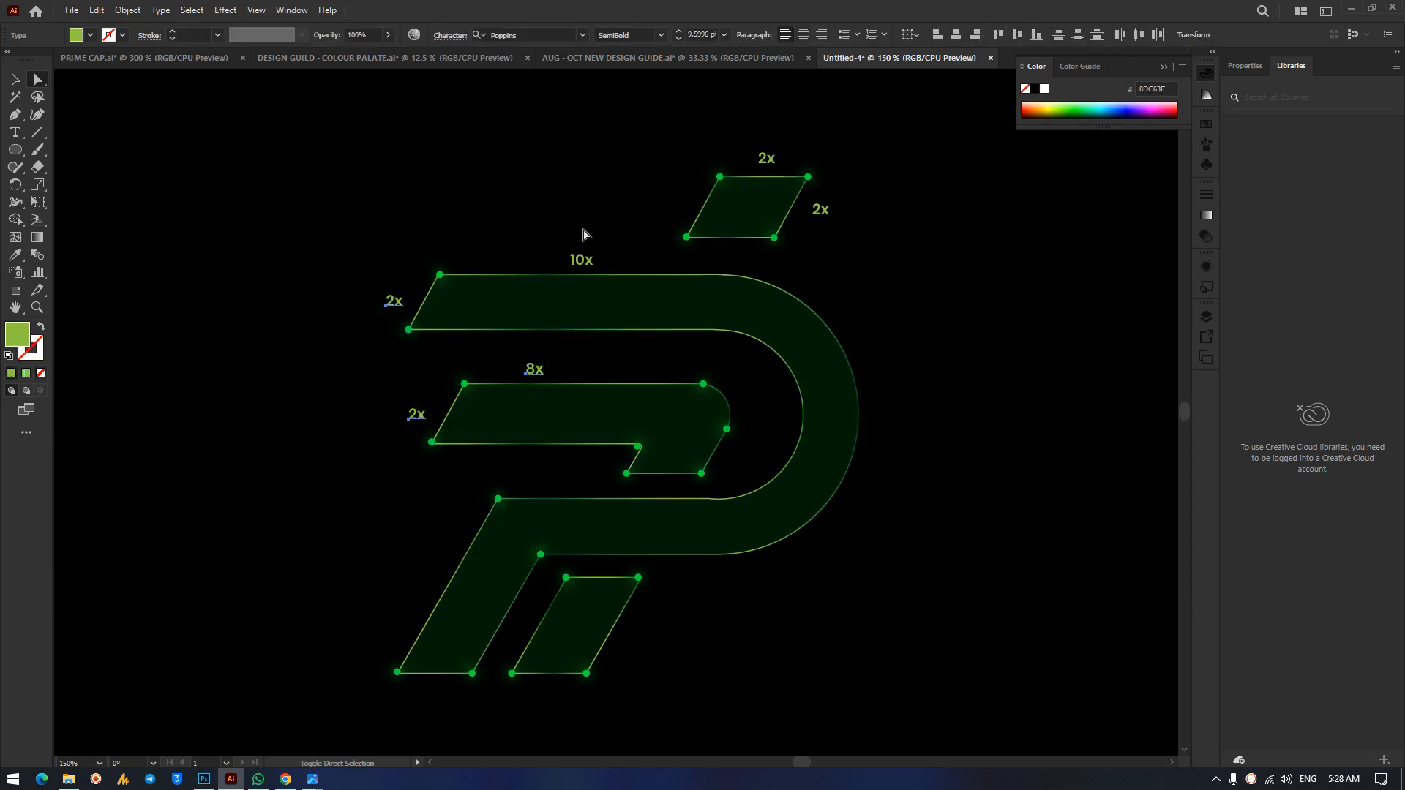
left_click(581, 263, "shift")
left_click(762, 158, "shift")
left_click(824, 215, "shift")
key("Delete")
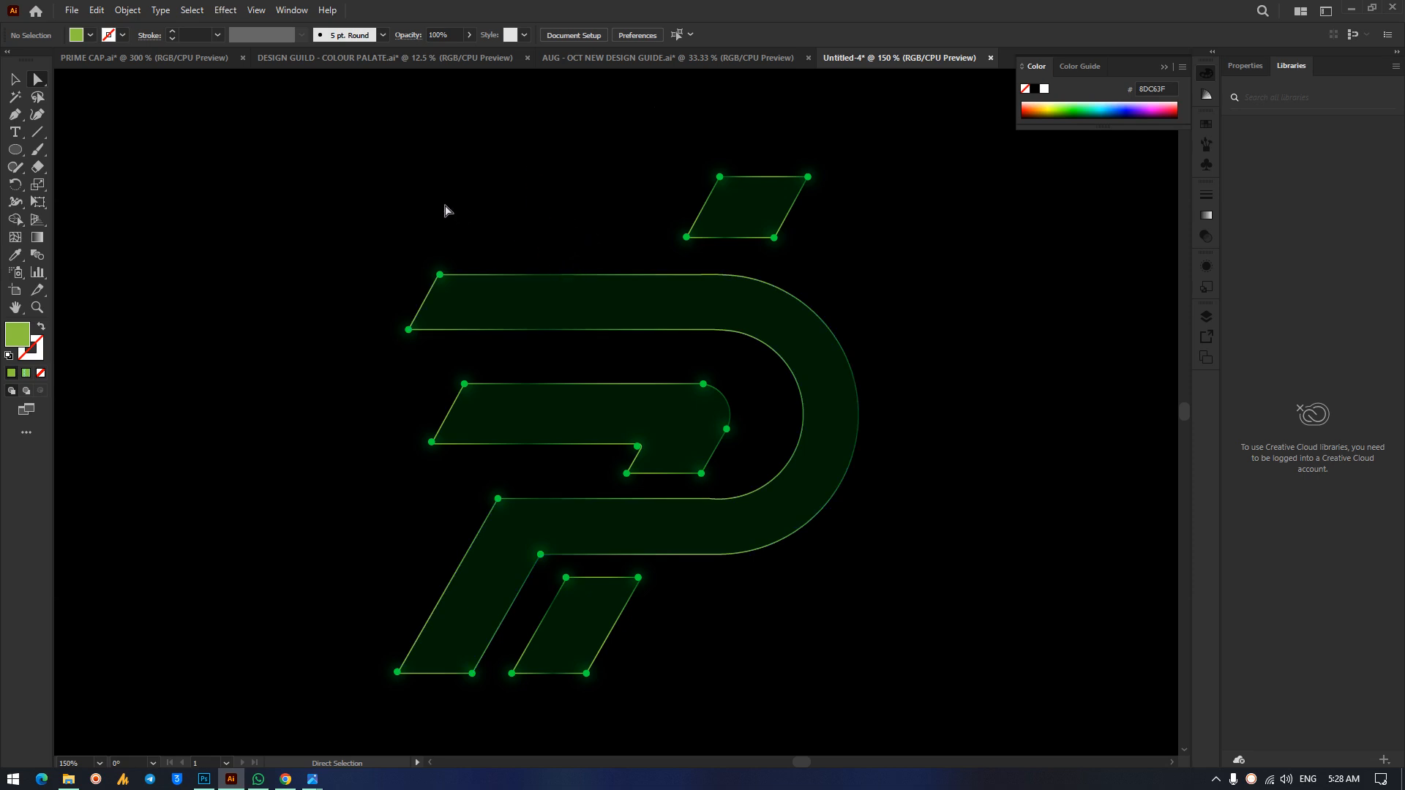
Replace the old smart object in the Photoshop document with the stripped logo outline and anchor dots from Illustrator.
left_click(15, 81)
left_click_drag(361, 136, 903, 716)
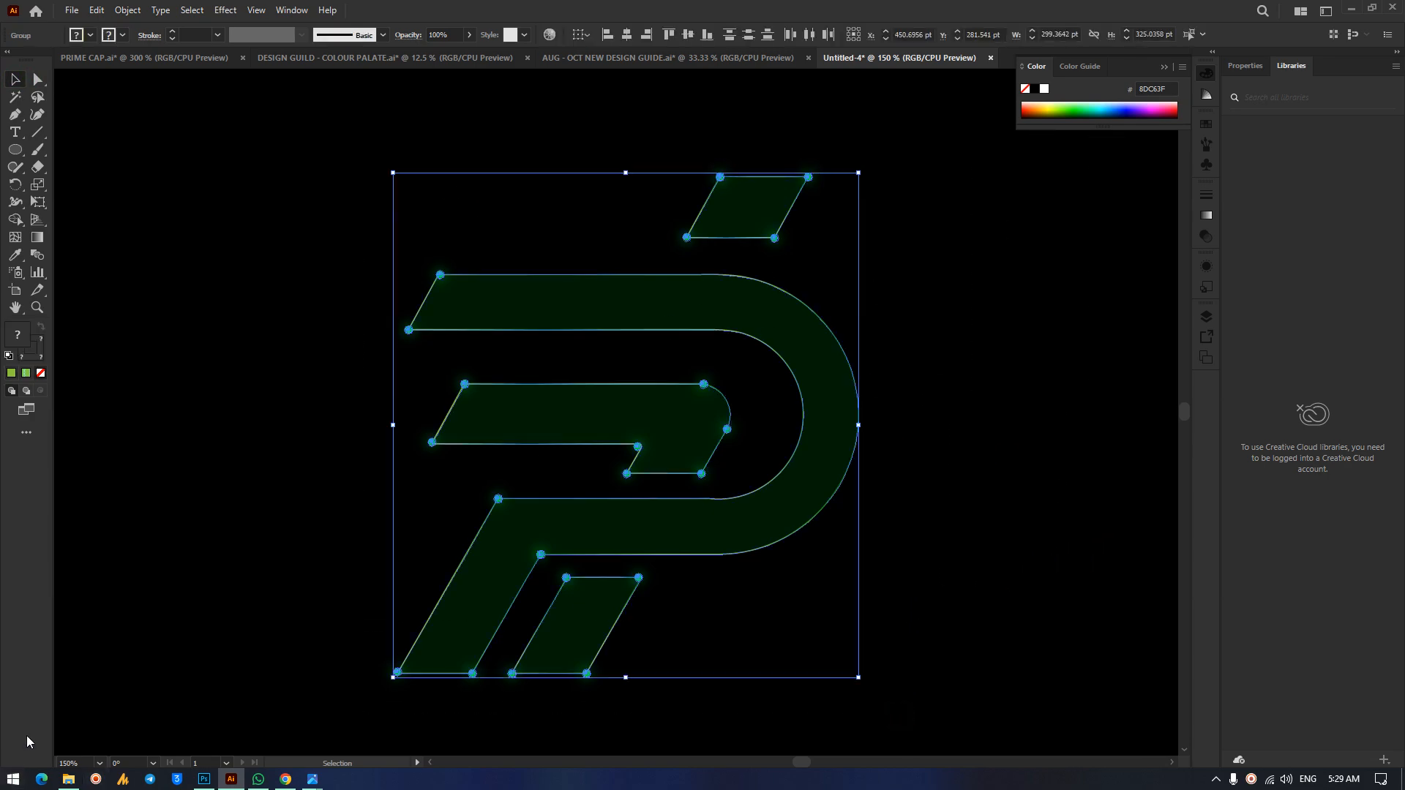
left_click(204, 780)
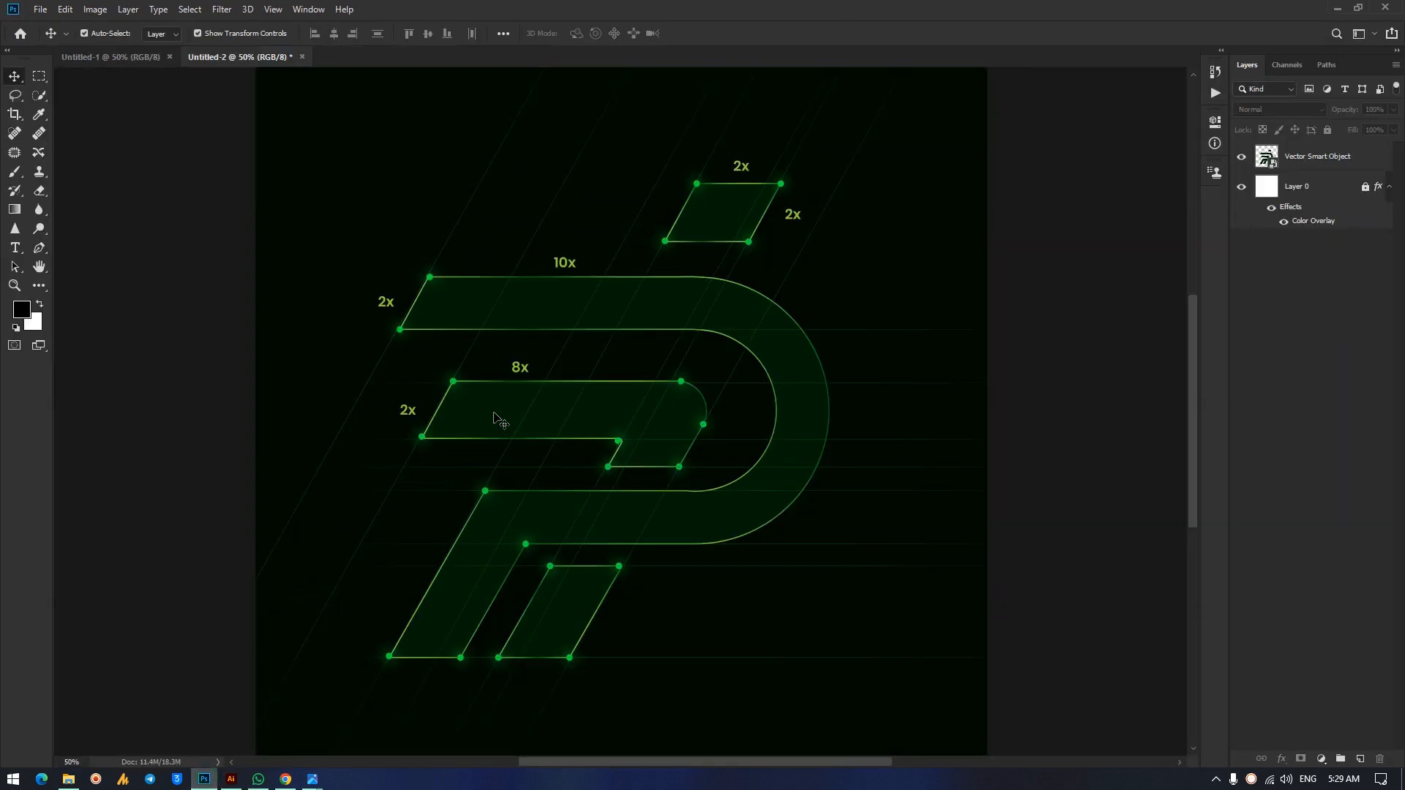
left_click(515, 331)
key("Delete")
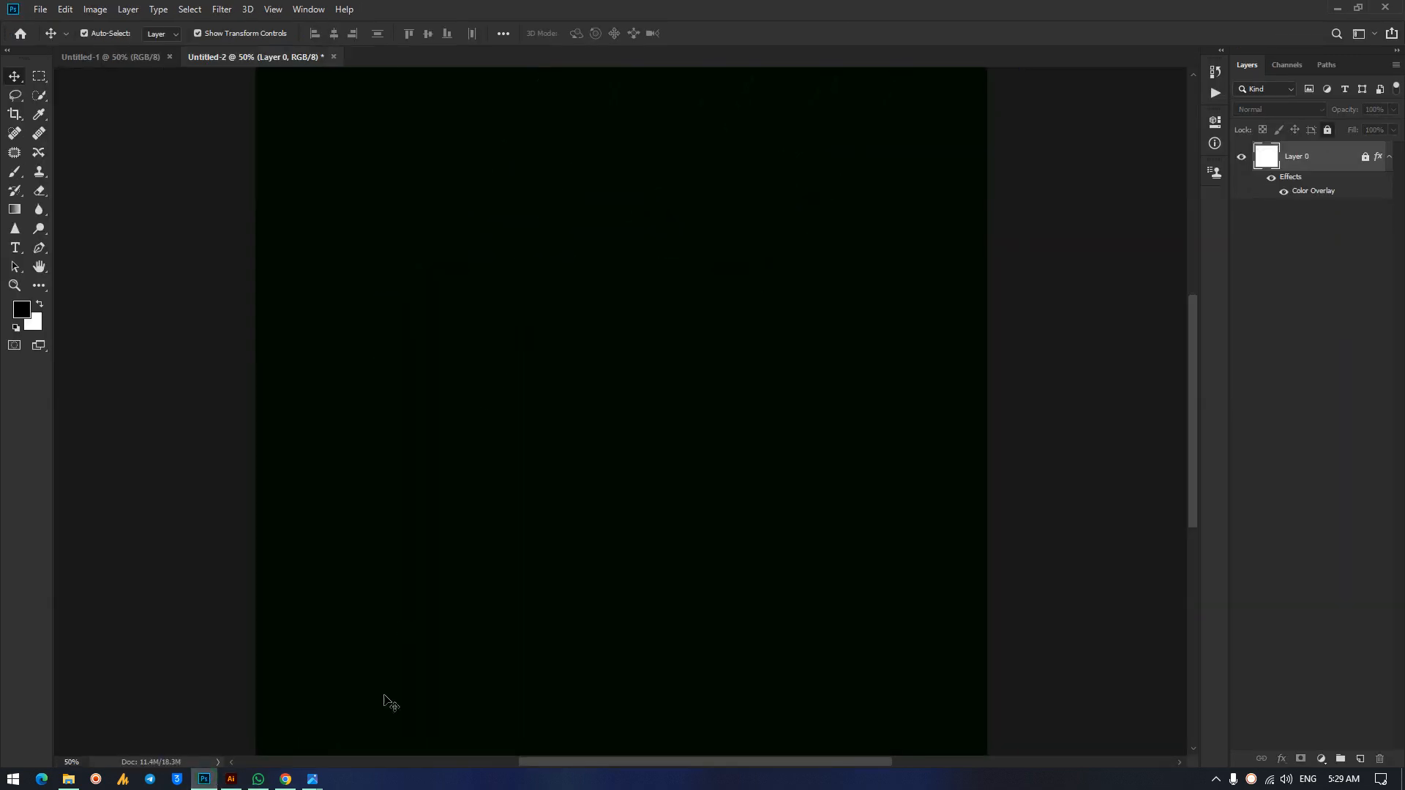
left_click(232, 779)
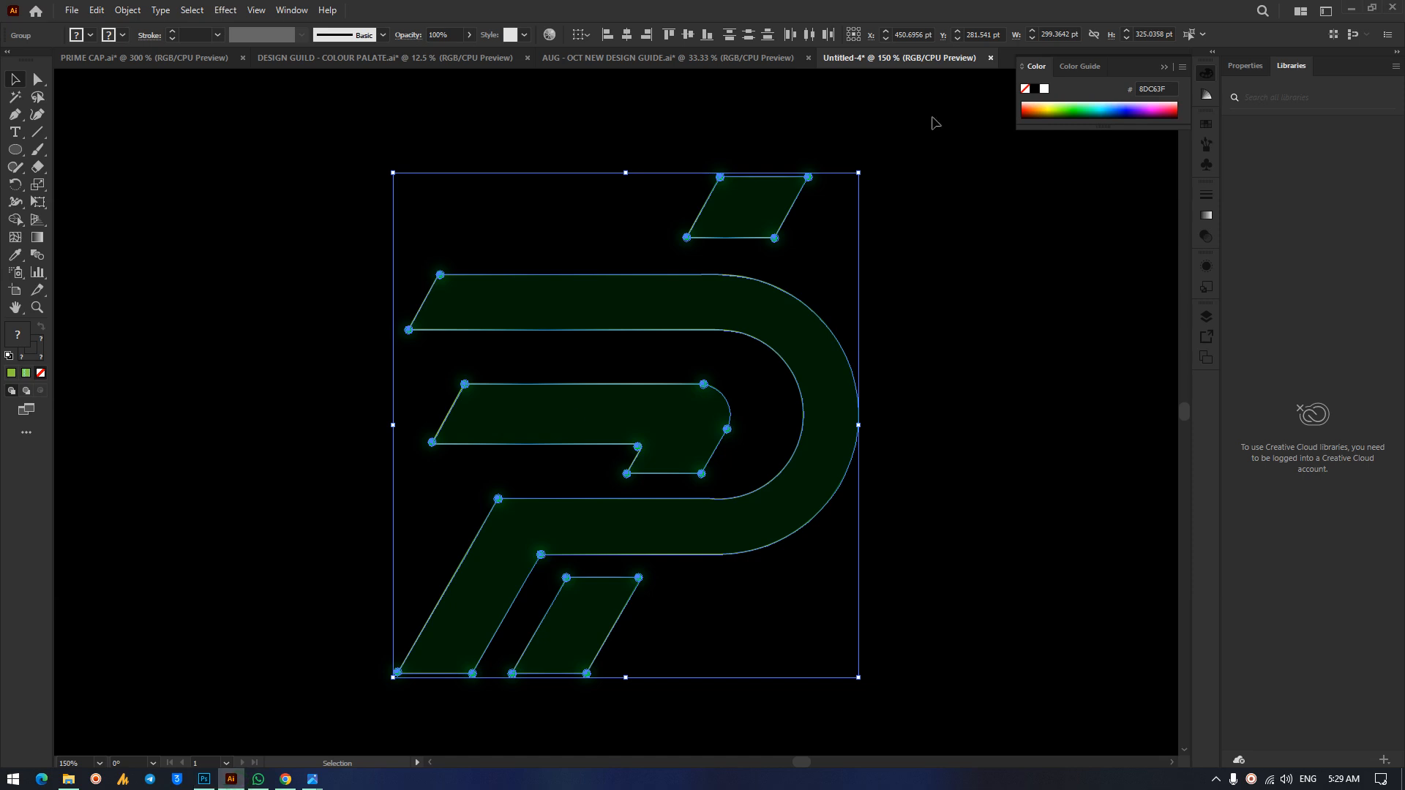
left_click_drag(654, 309, 346, 659)
left_click_drag(603, 394, 605, 395)
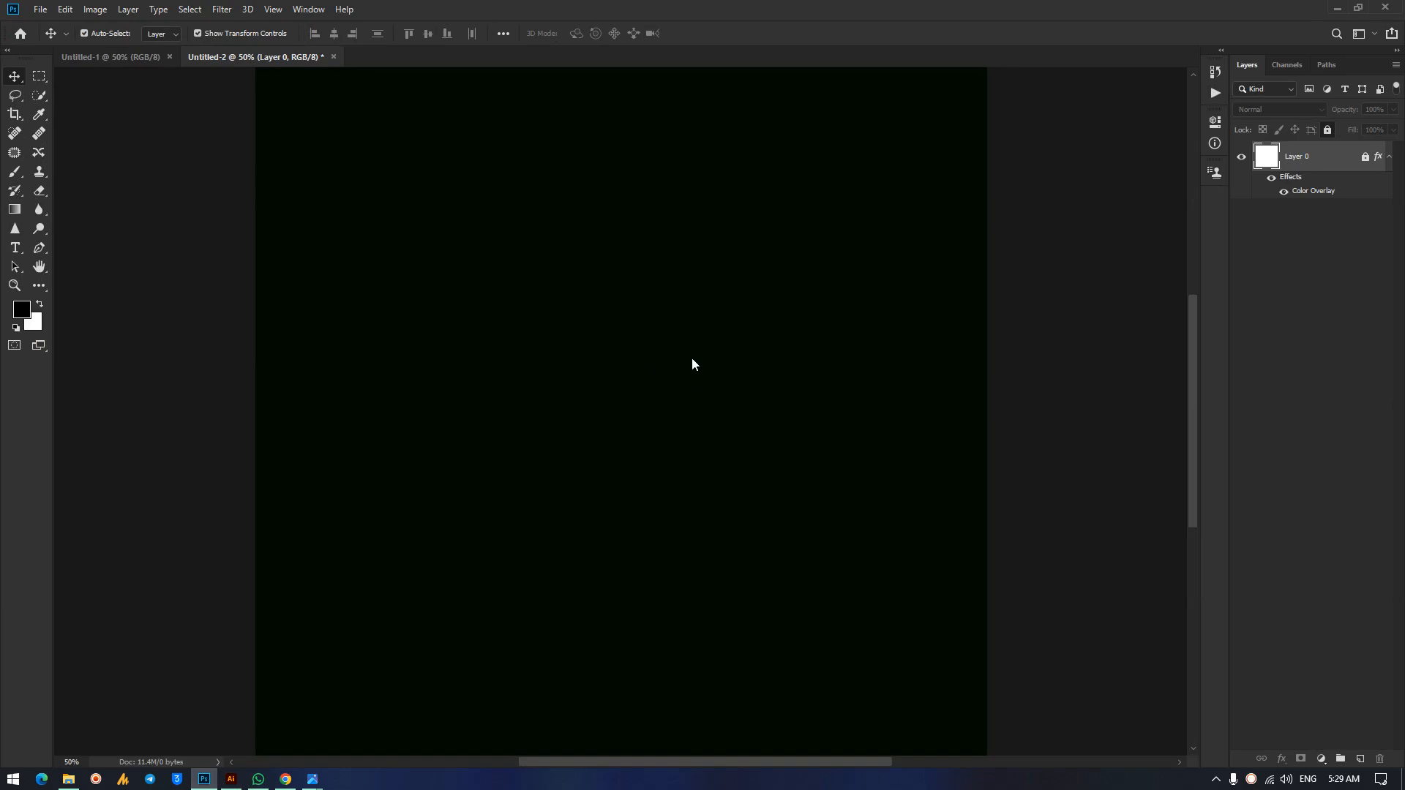
key("ctrl+minus")
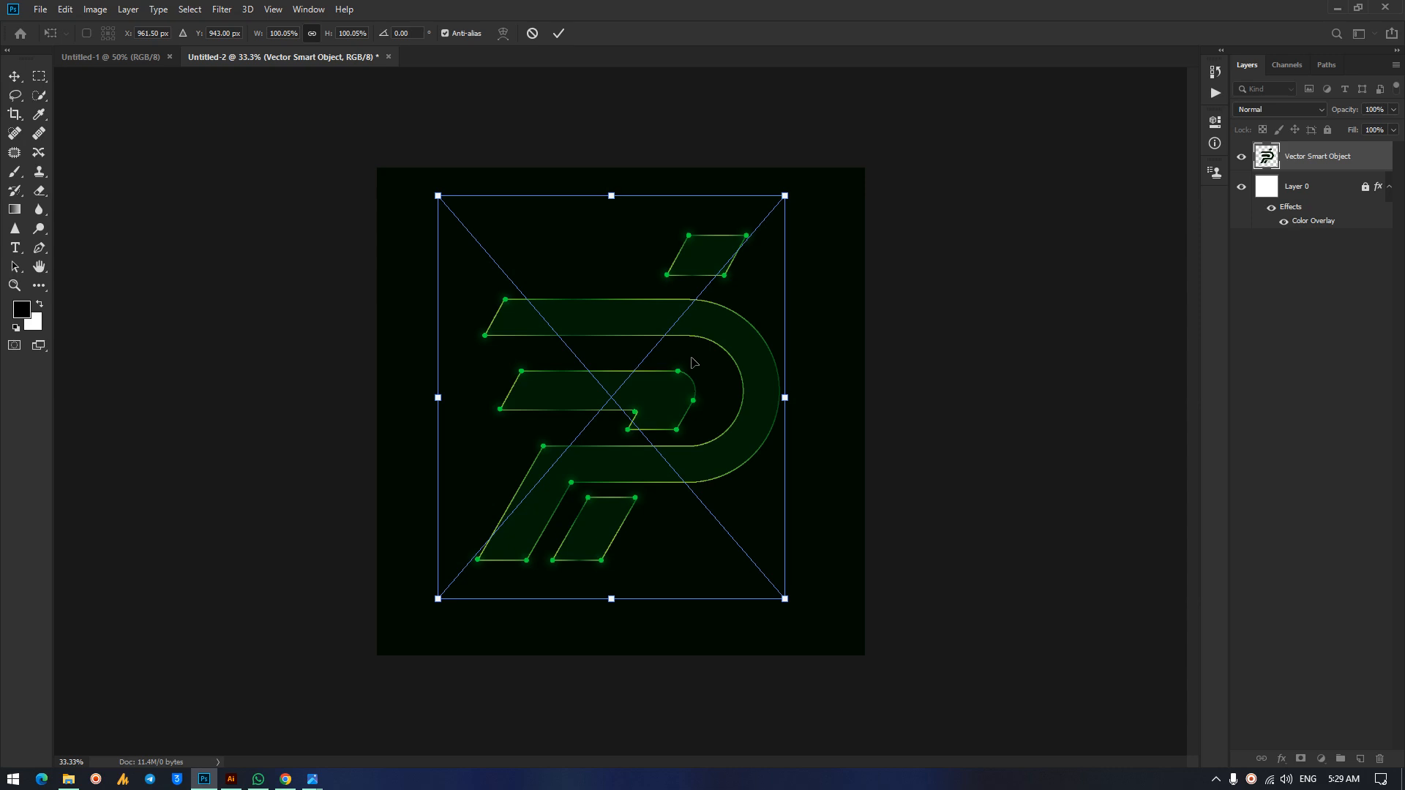
key("ctrl+minus")
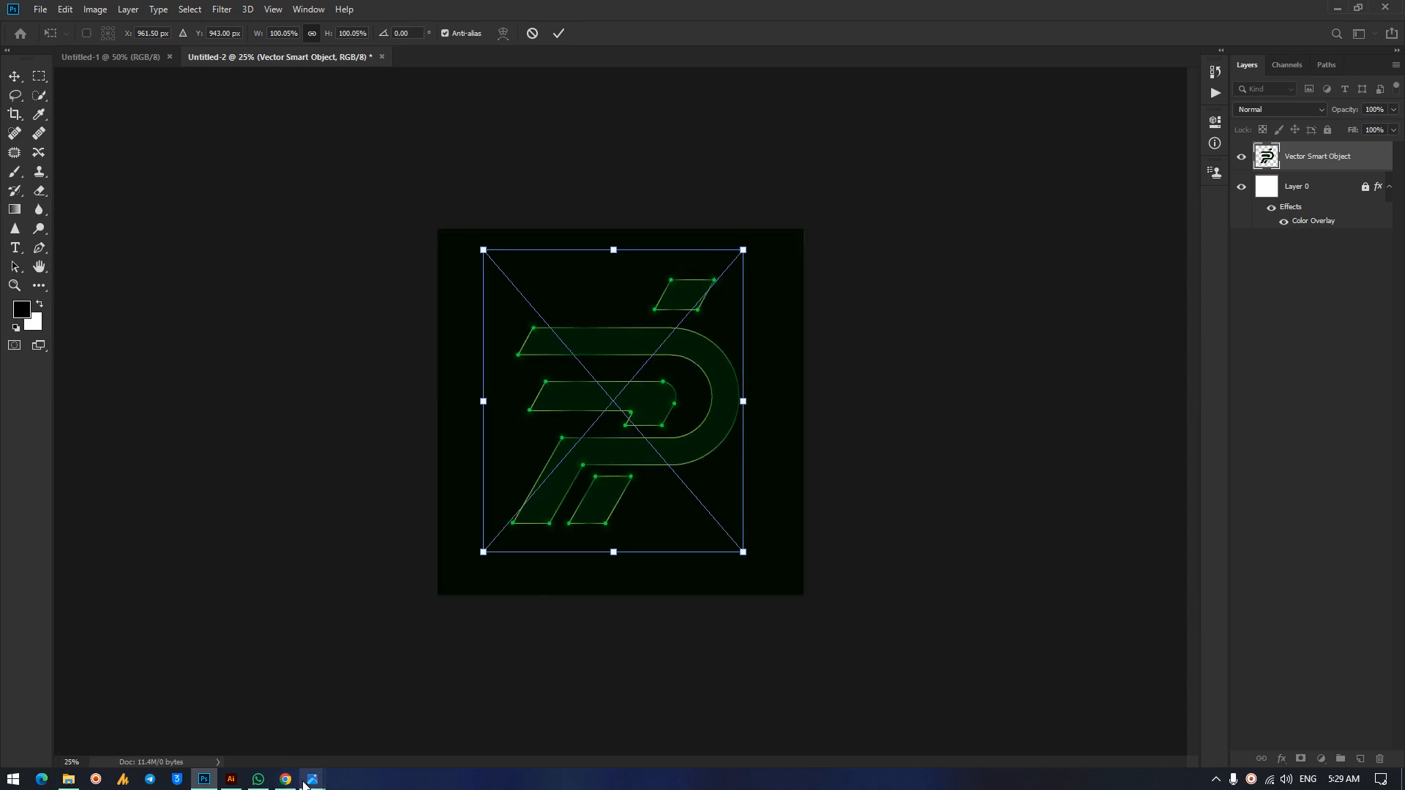
Using geometry.jpg as reference, enlarge the placed logo proportionally to about 272% and position it as a close-up crop of the inner bar and stem.
mouse_move(314, 782)
left_click(270, 725)
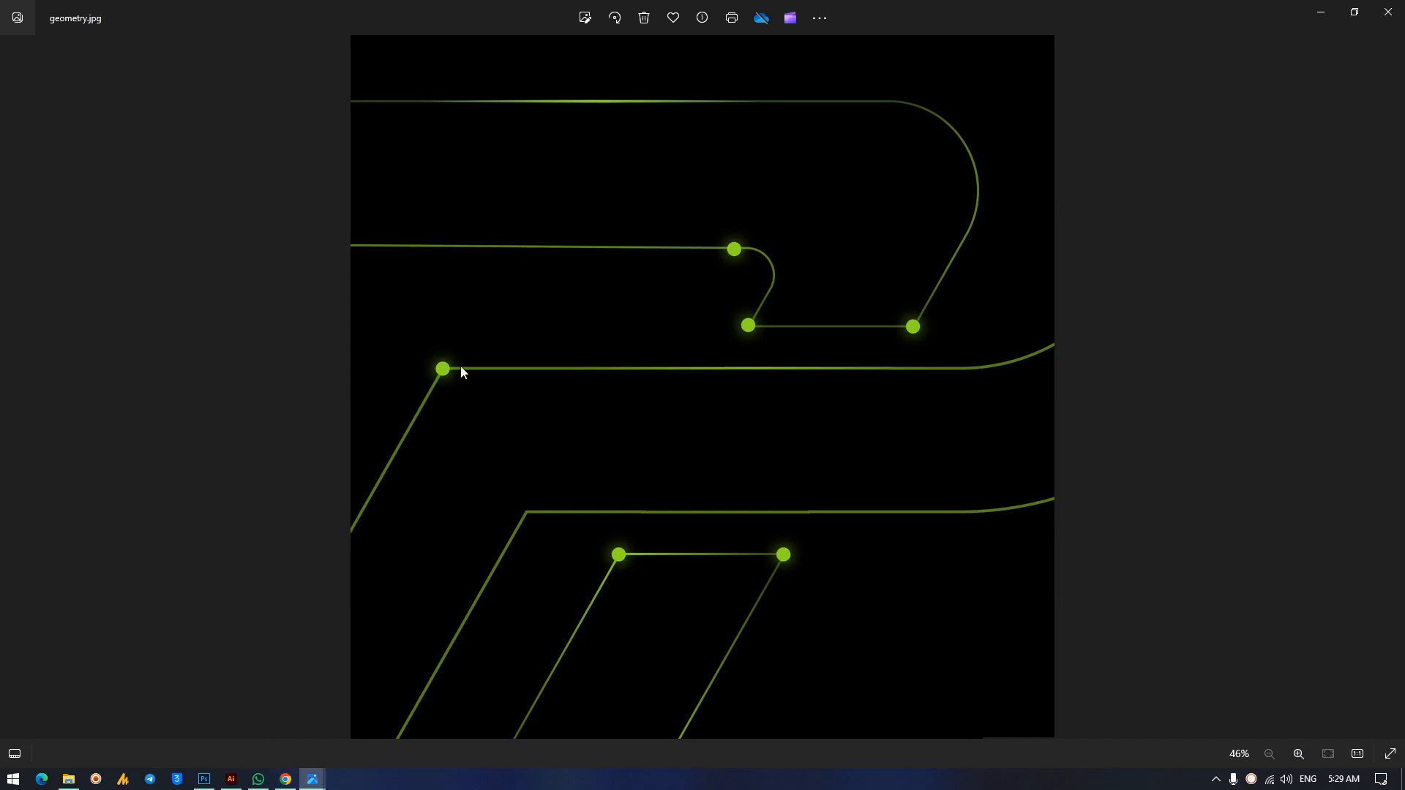
left_click(204, 780)
left_click_drag(615, 249, 641, 90)
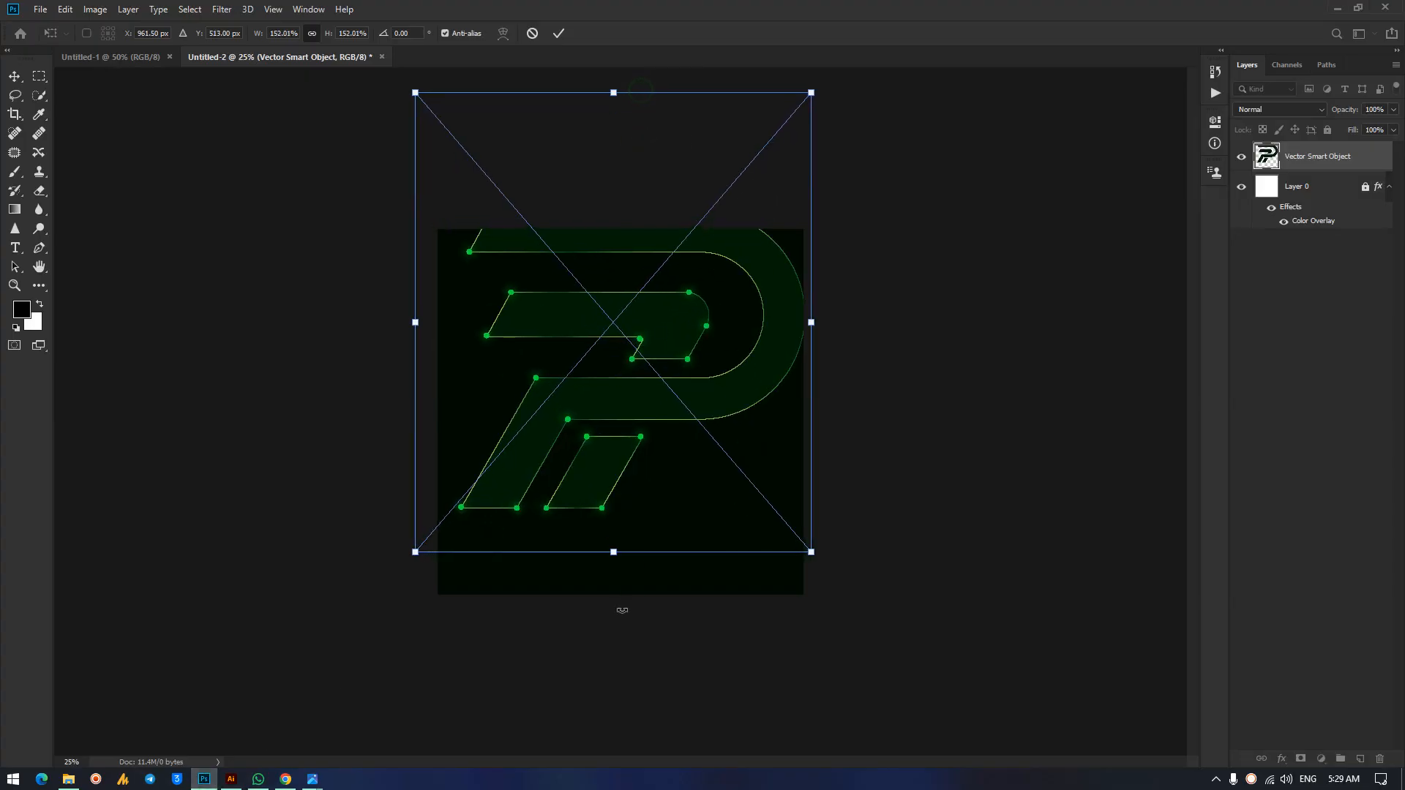
left_click_drag(615, 557, 604, 784)
left_click_drag(633, 433, 632, 354)
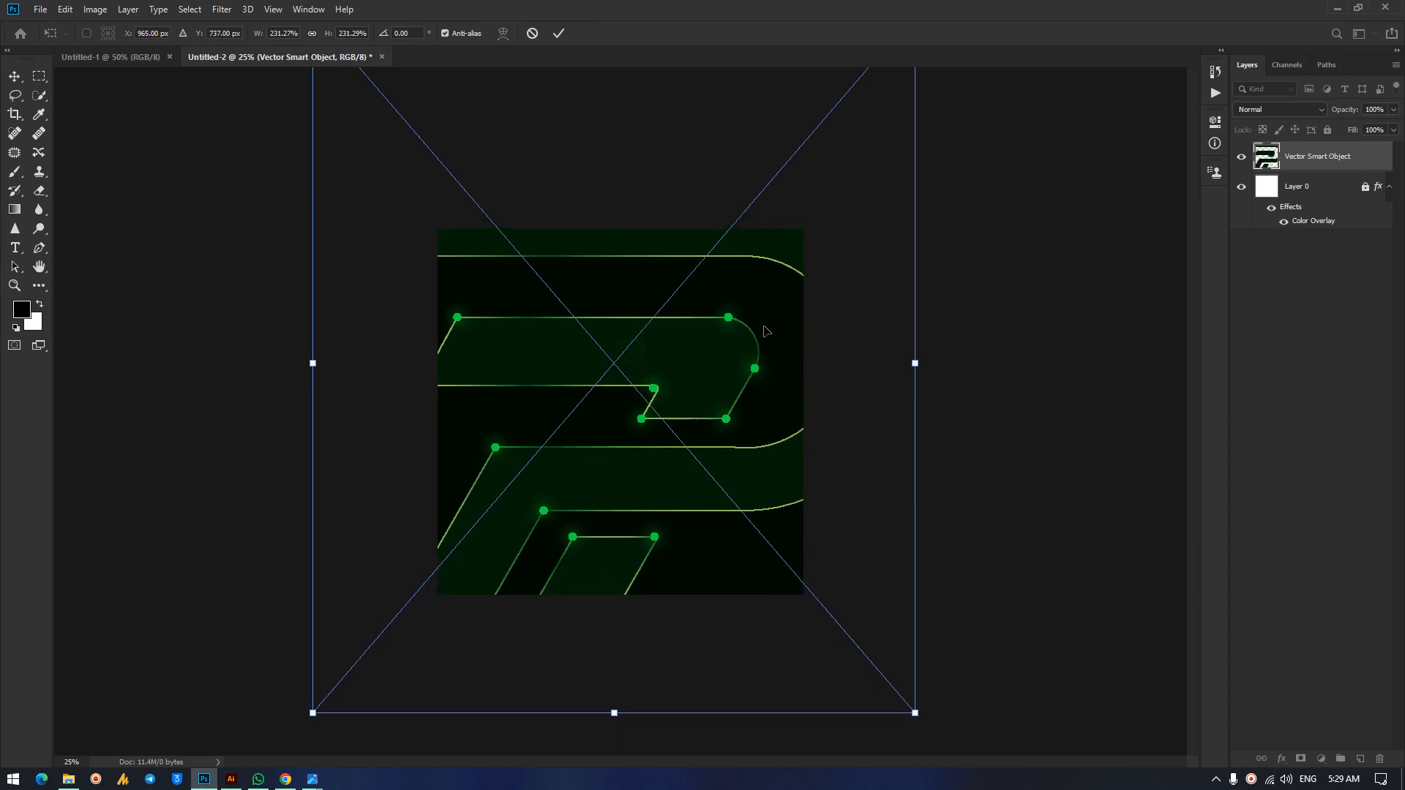
left_click_drag(913, 359, 1020, 317)
left_click_drag(652, 349, 579, 321)
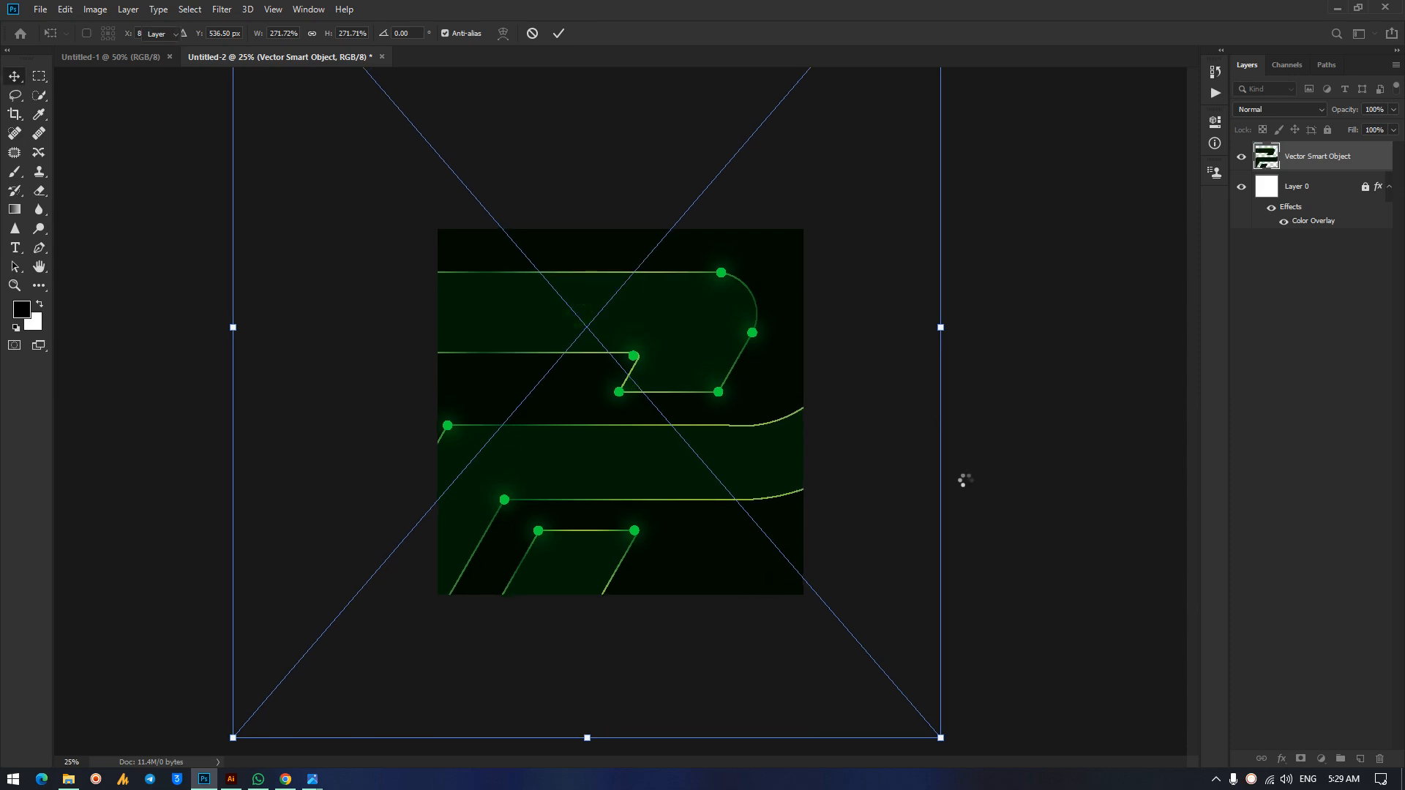
key("Return")
left_click(1043, 601)
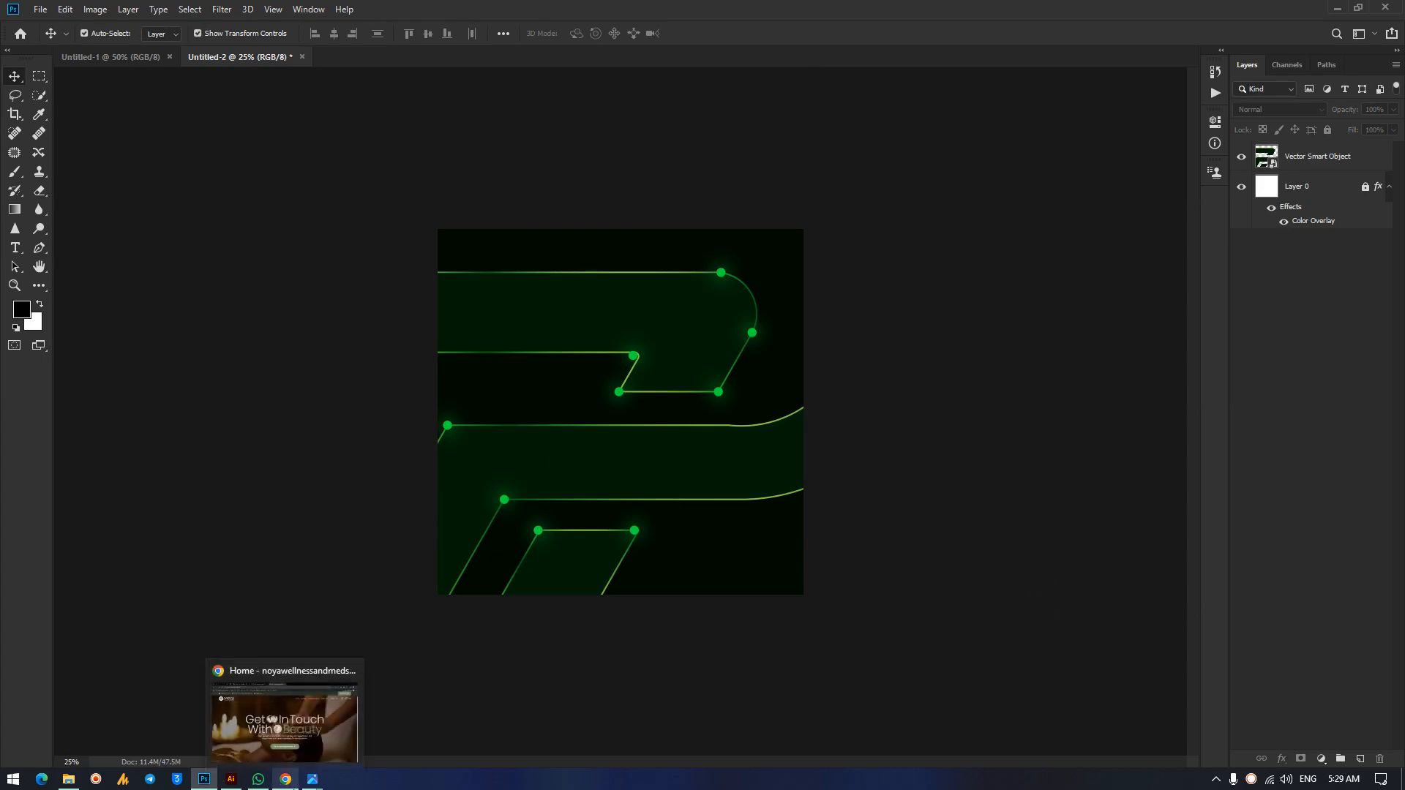
Using geometry.jpg as reference, rasterize the enlarged logo smart object and erase the dark green fills inside its three shapes with the Magic Eraser.
mouse_move(316, 780)
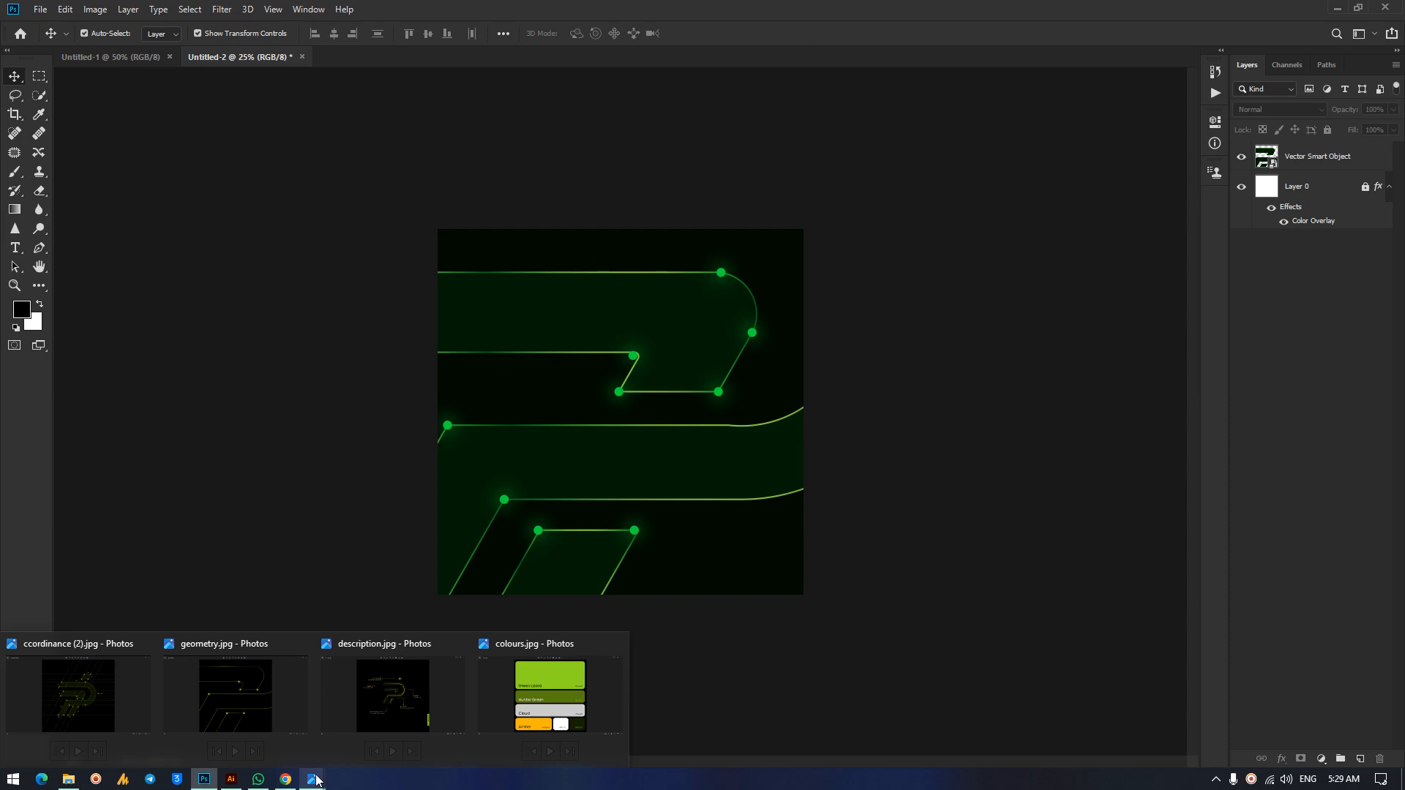
left_click(267, 700)
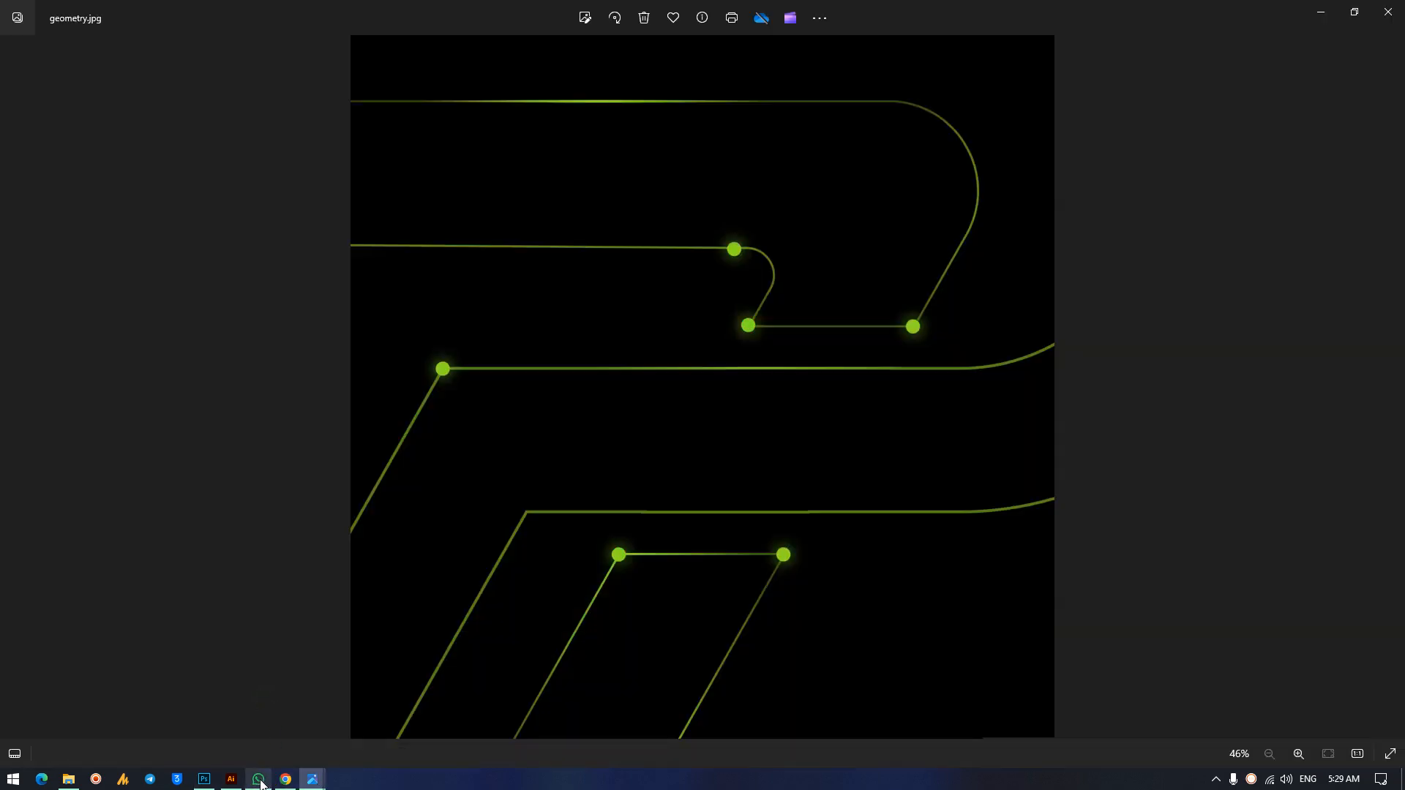
left_click(212, 781)
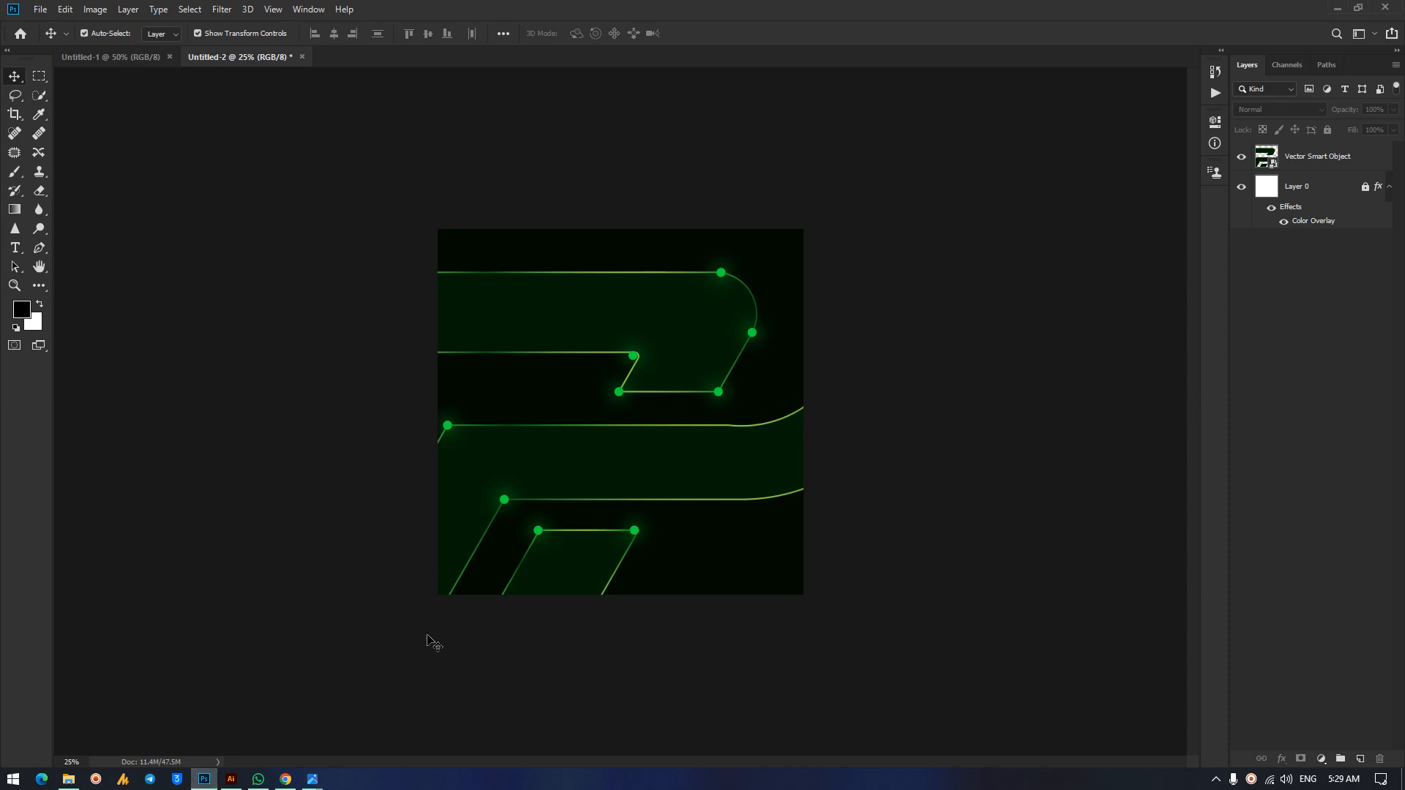
left_click(540, 463)
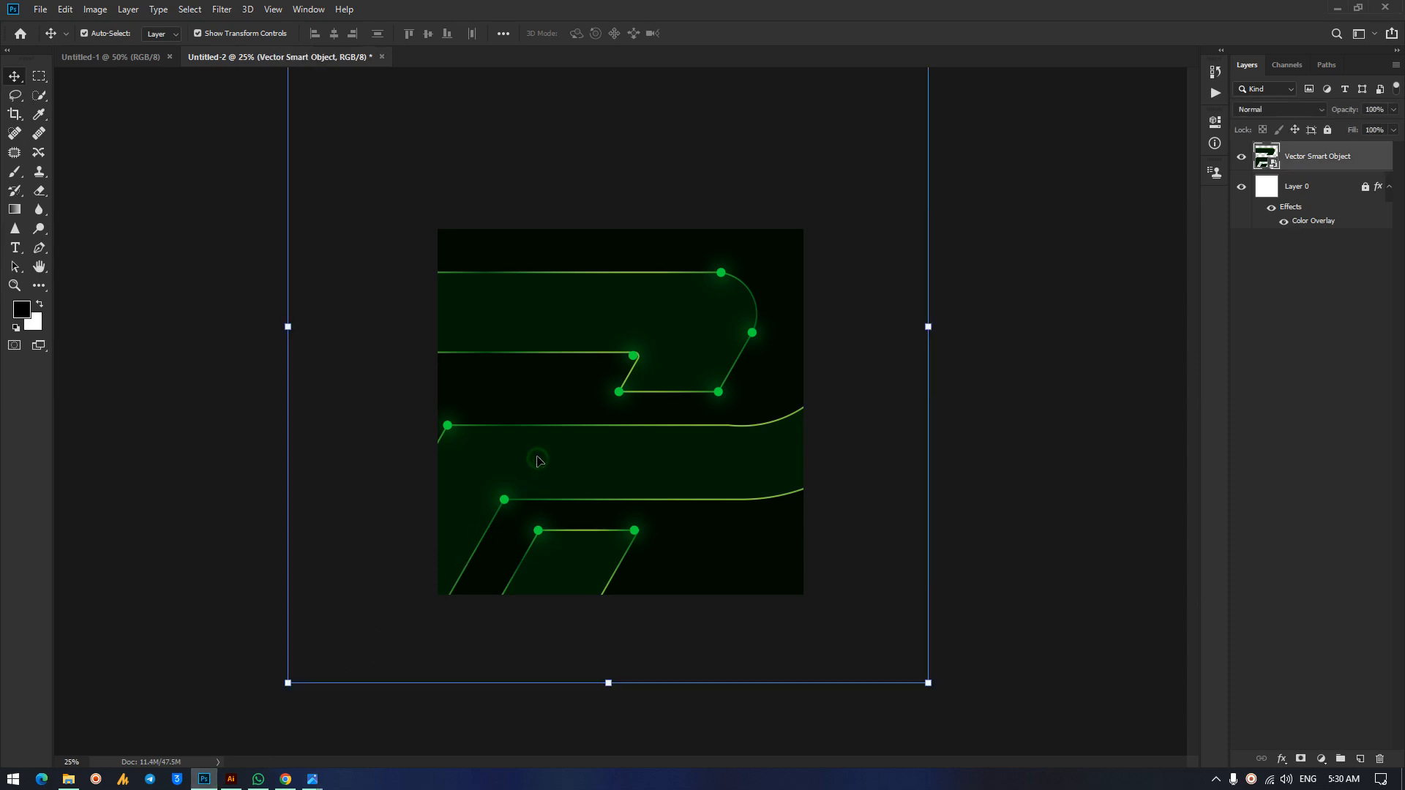
right_click(37, 194)
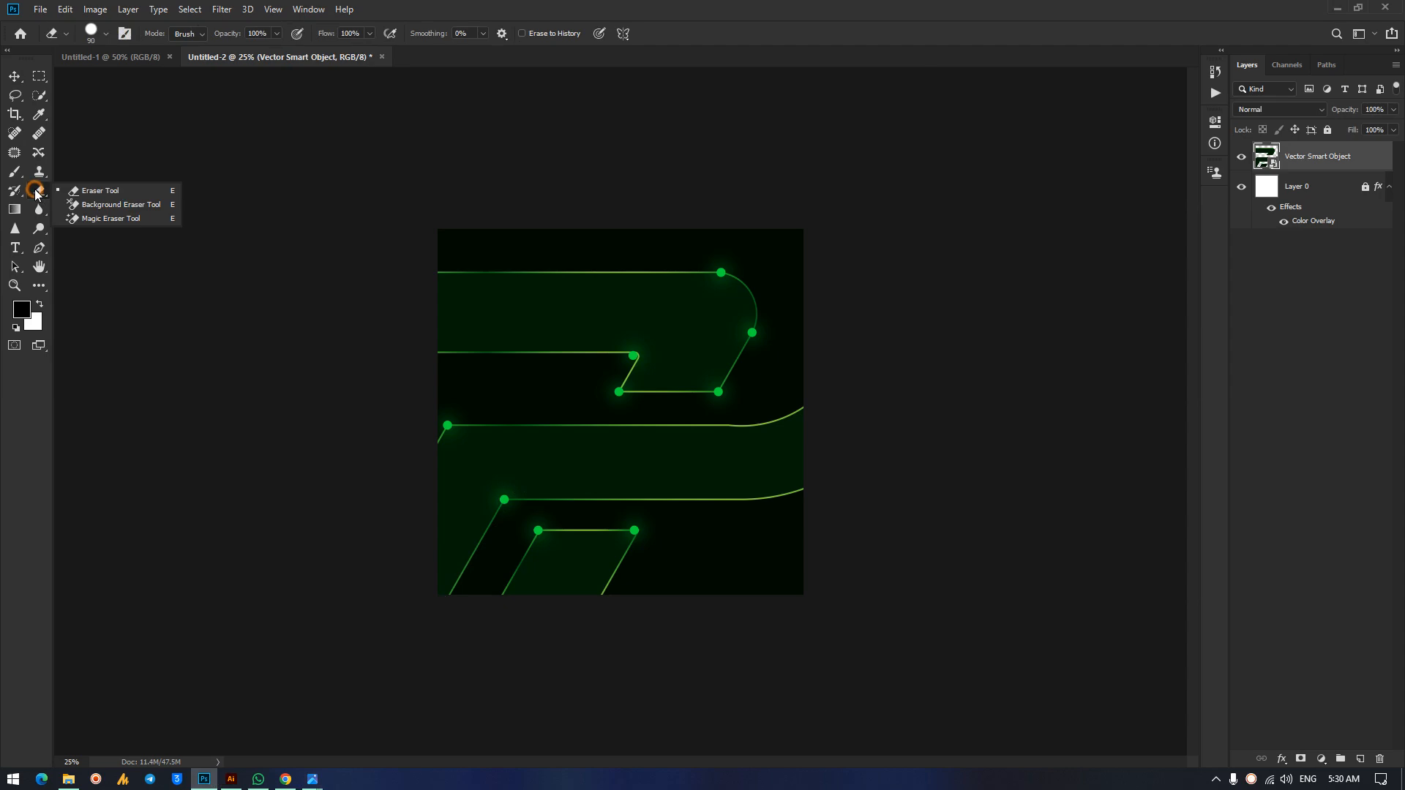
left_click(138, 224)
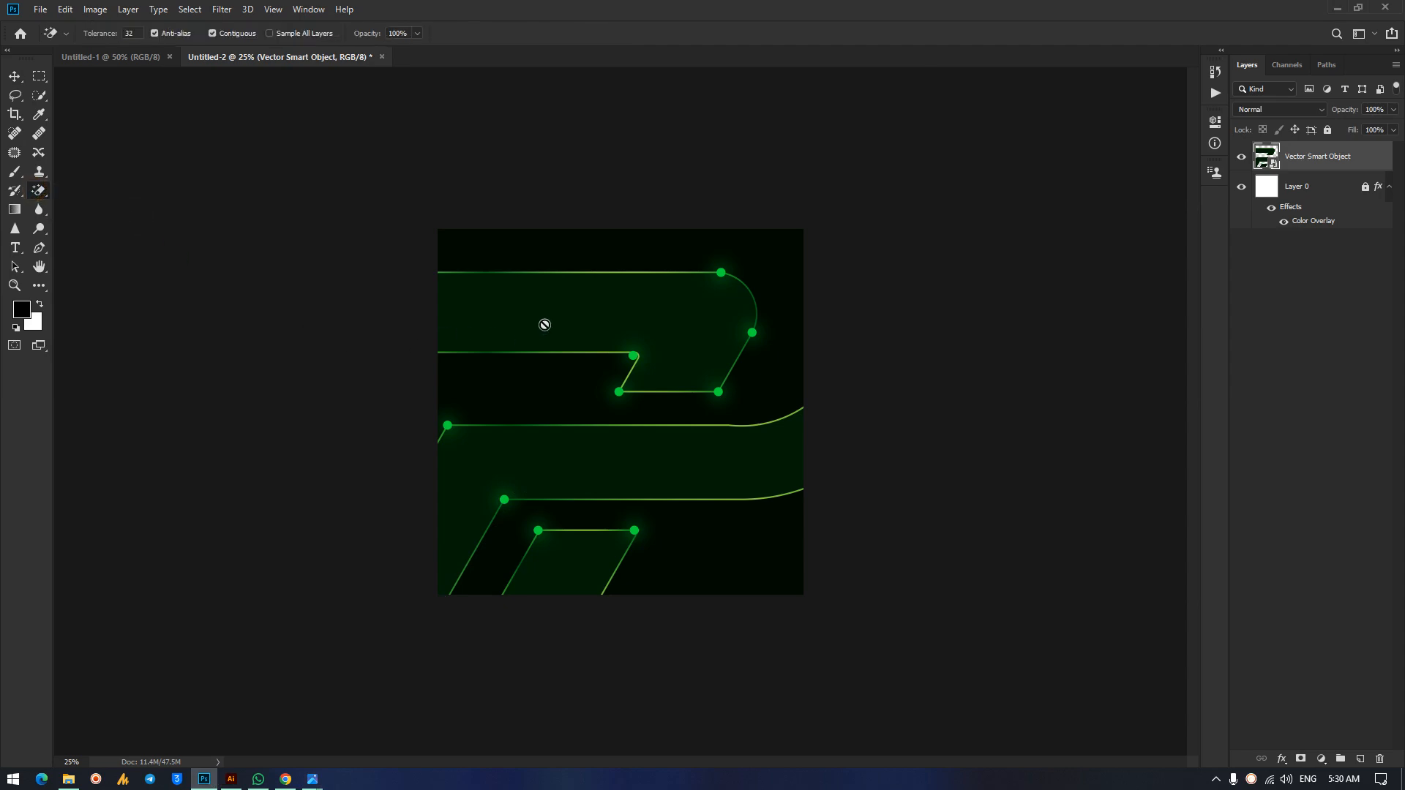
left_click(666, 323)
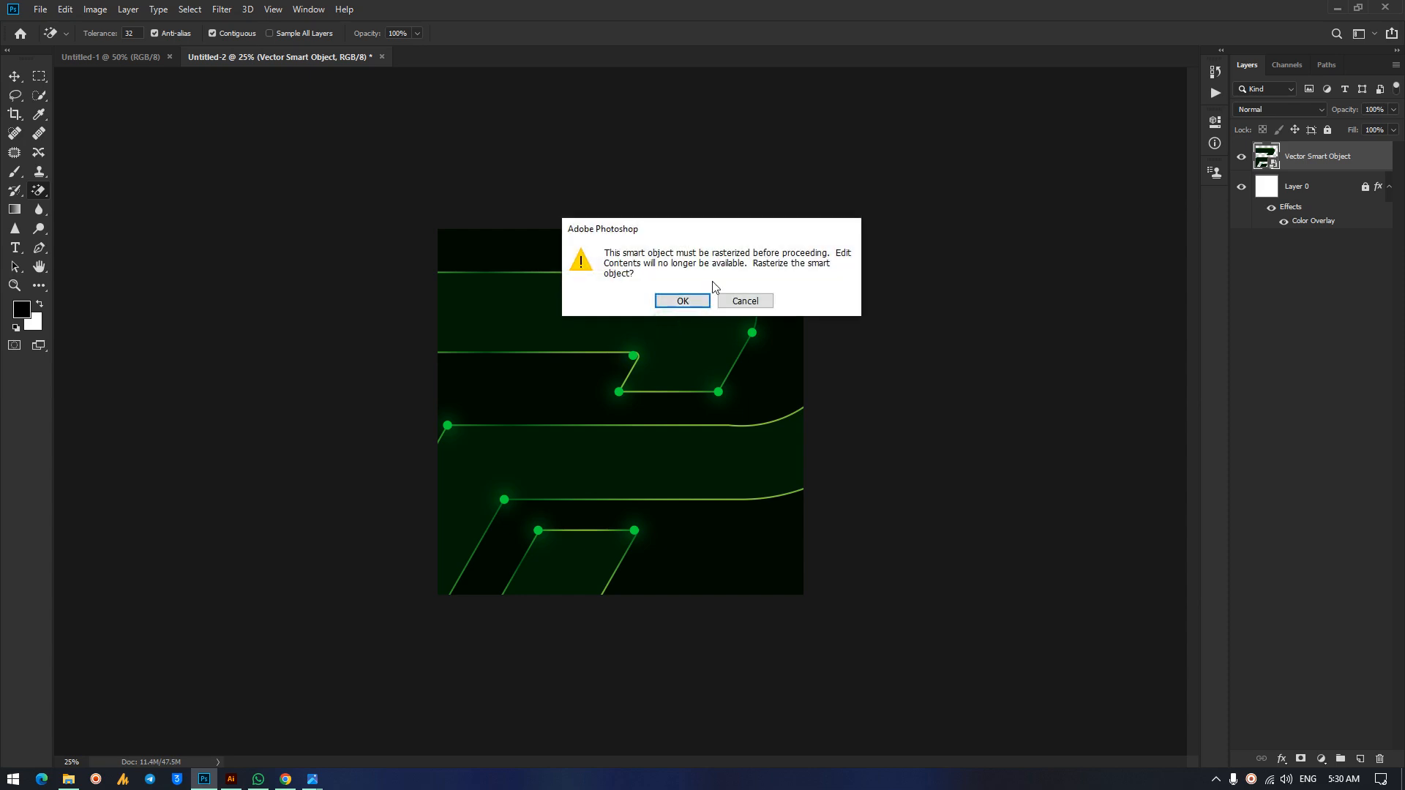
left_click(683, 300)
left_click(609, 308)
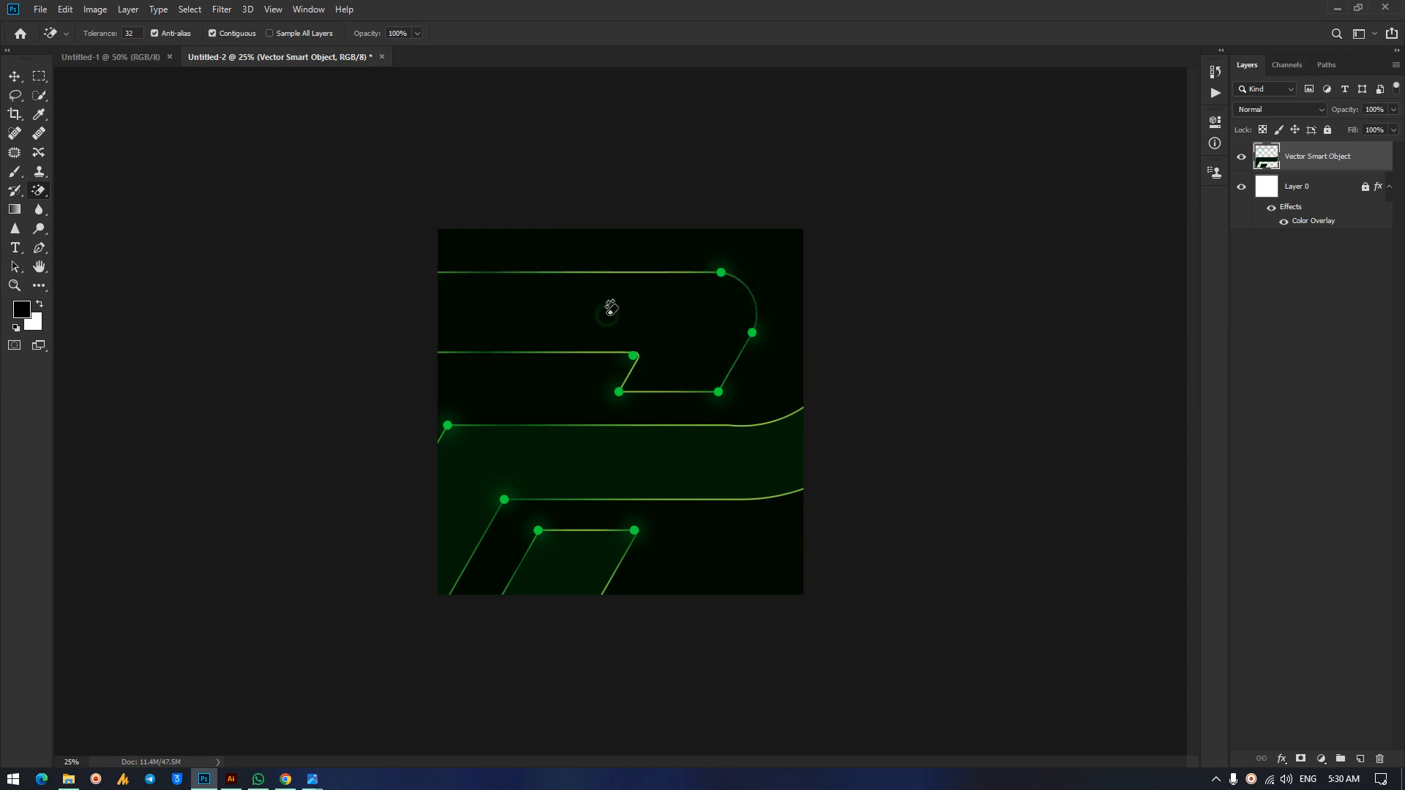
left_click(593, 462)
left_click(584, 557)
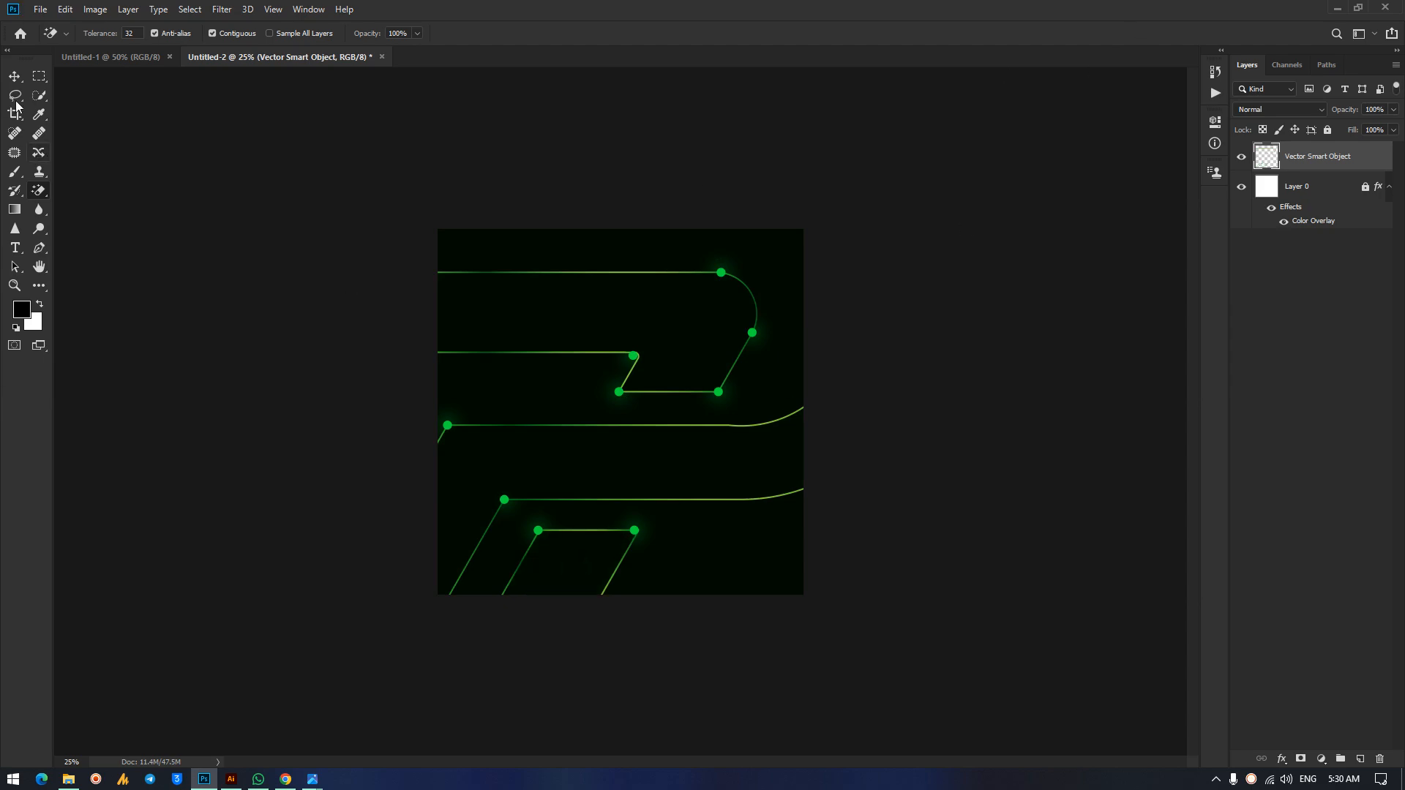
left_click(14, 76)
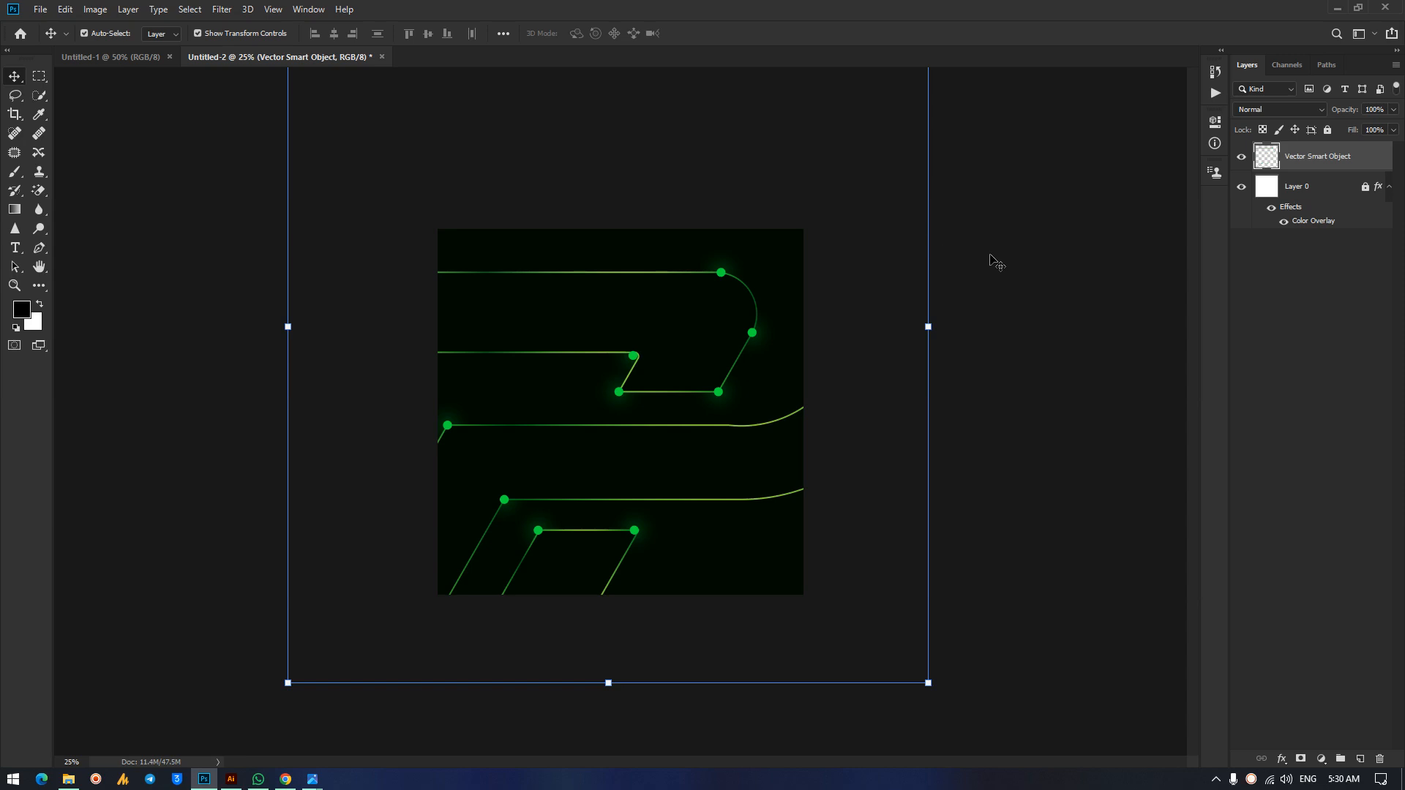
left_click(989, 255)
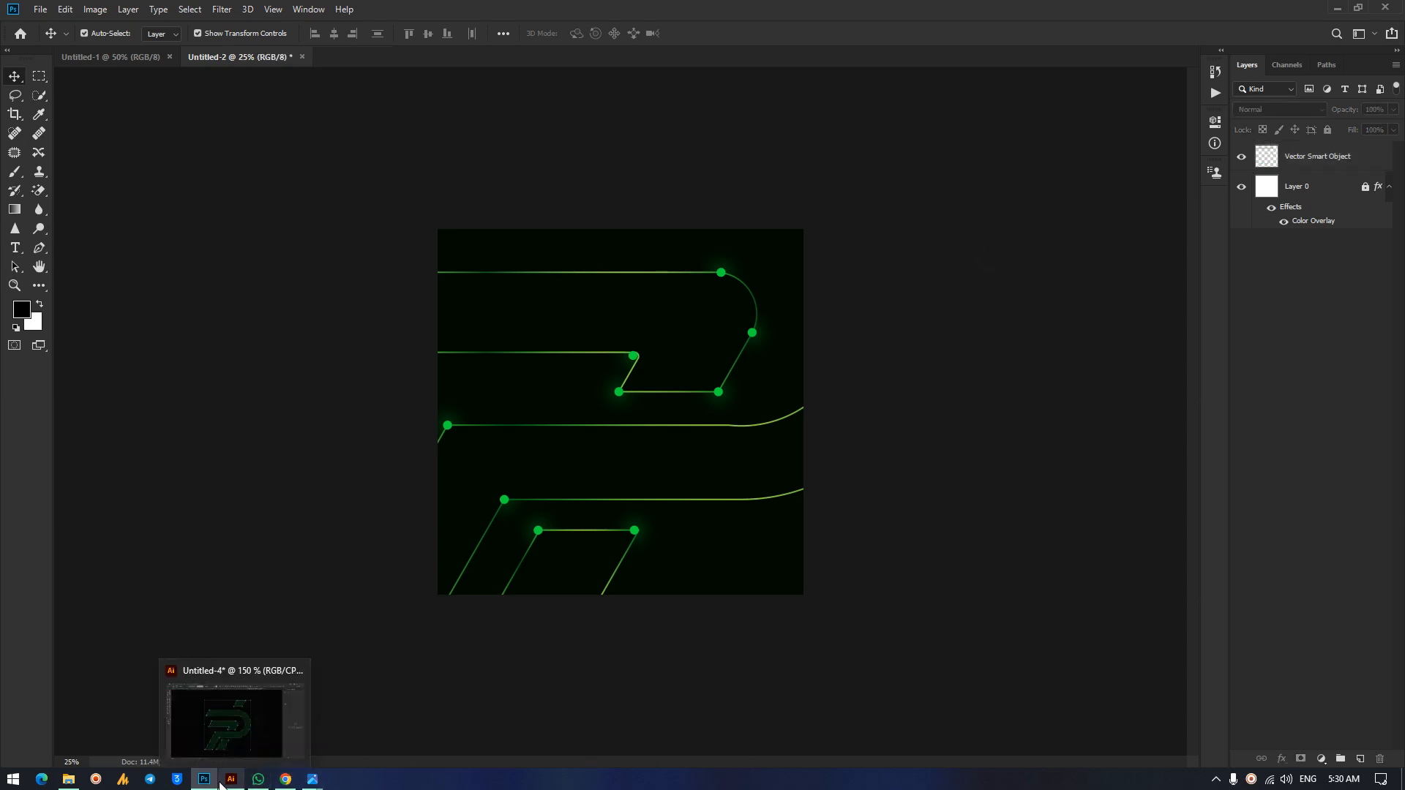
key("ctrl+plus")
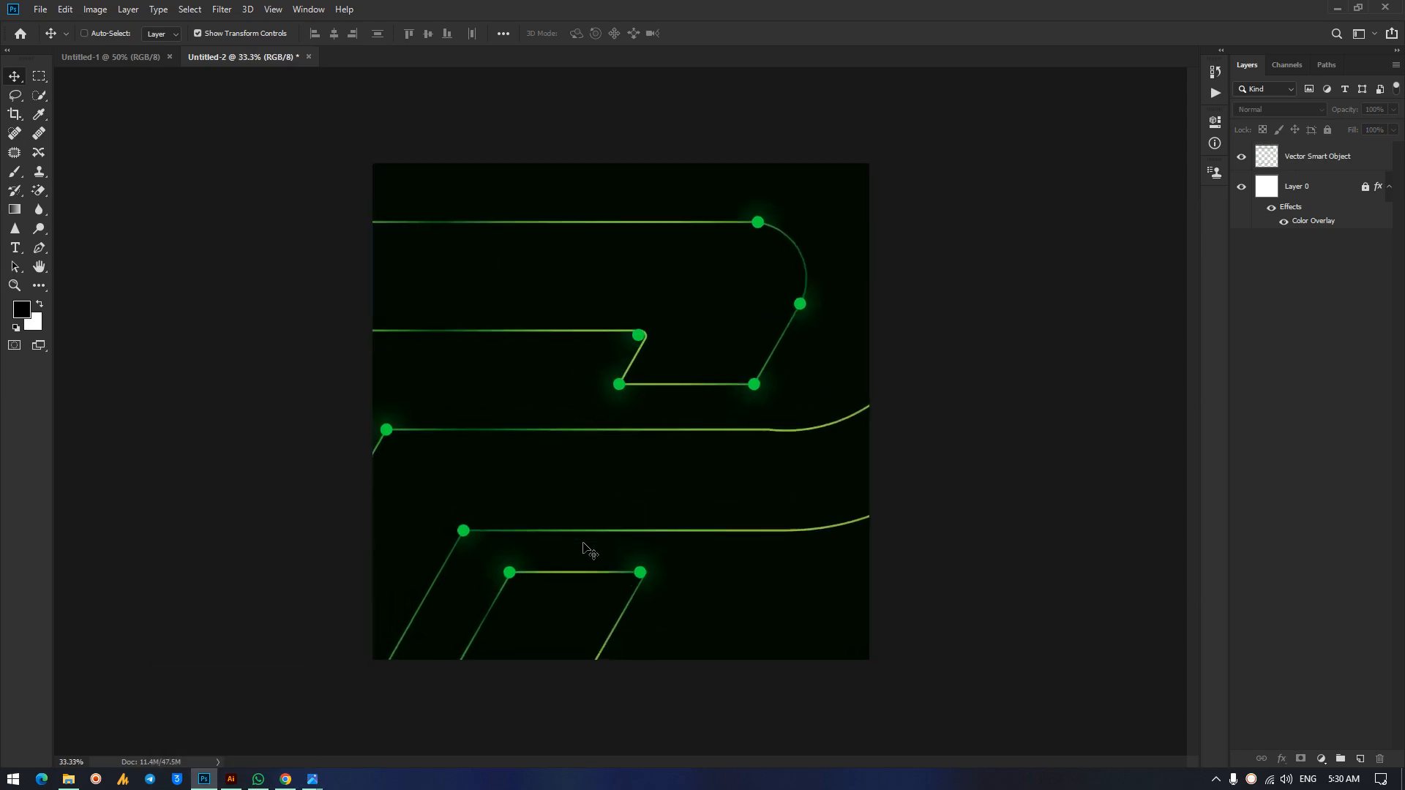
key("ctrl+plus")
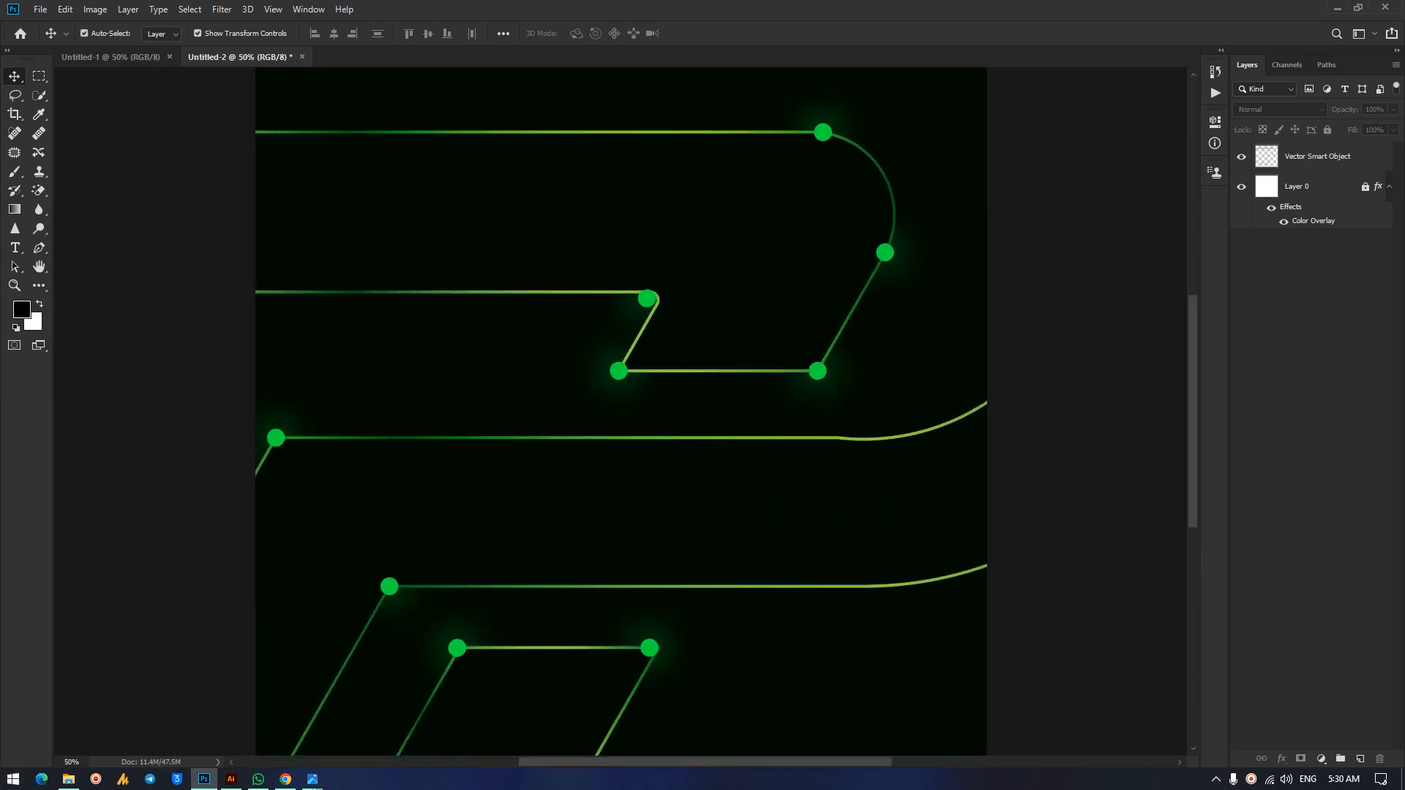
Switch to Illustrator and set the fill of the grouped logo shapes to none, keeping only the gradient outlines.
left_click(231, 779)
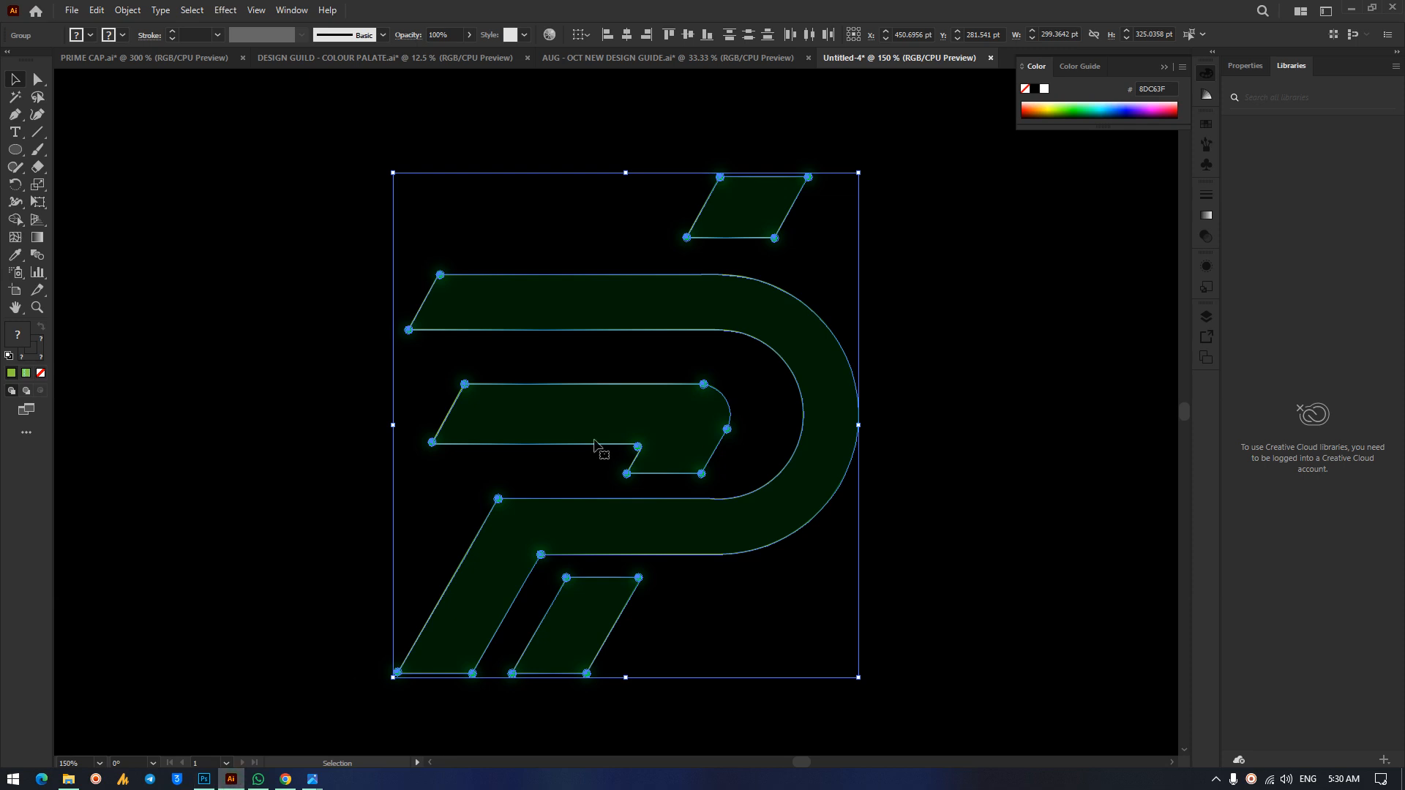
left_click(170, 210)
left_click(461, 297)
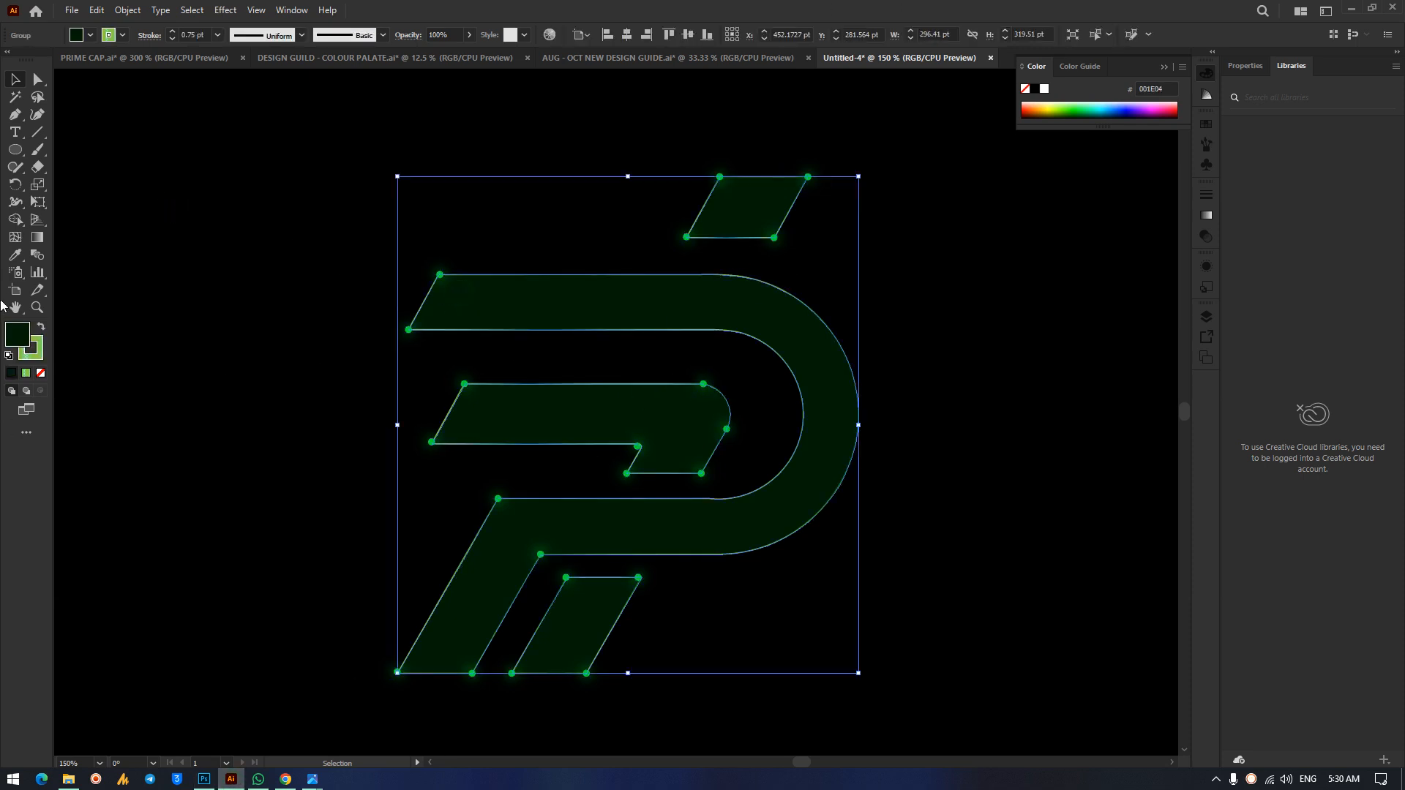
double_click(16, 333)
left_click_drag(528, 432, 511, 494)
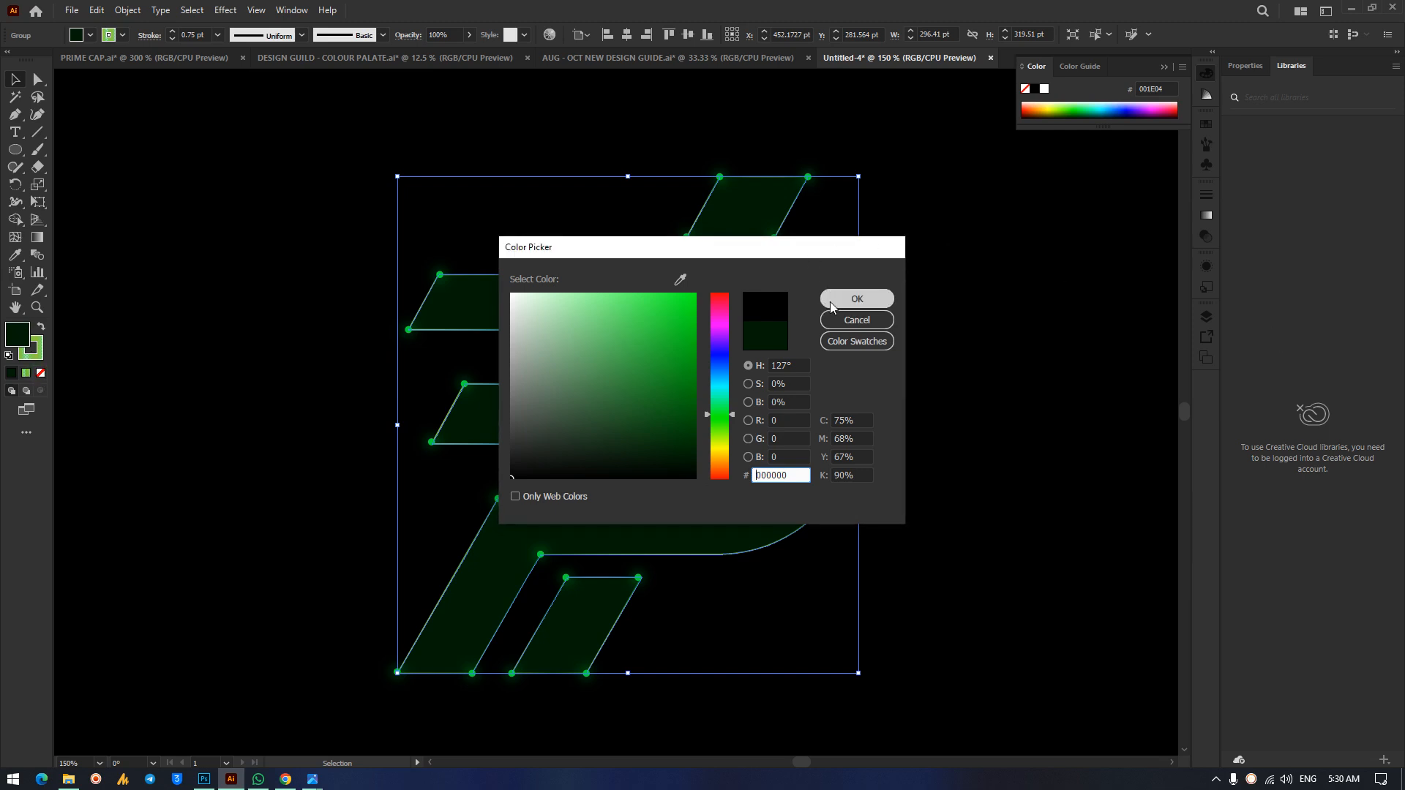
left_click(856, 299)
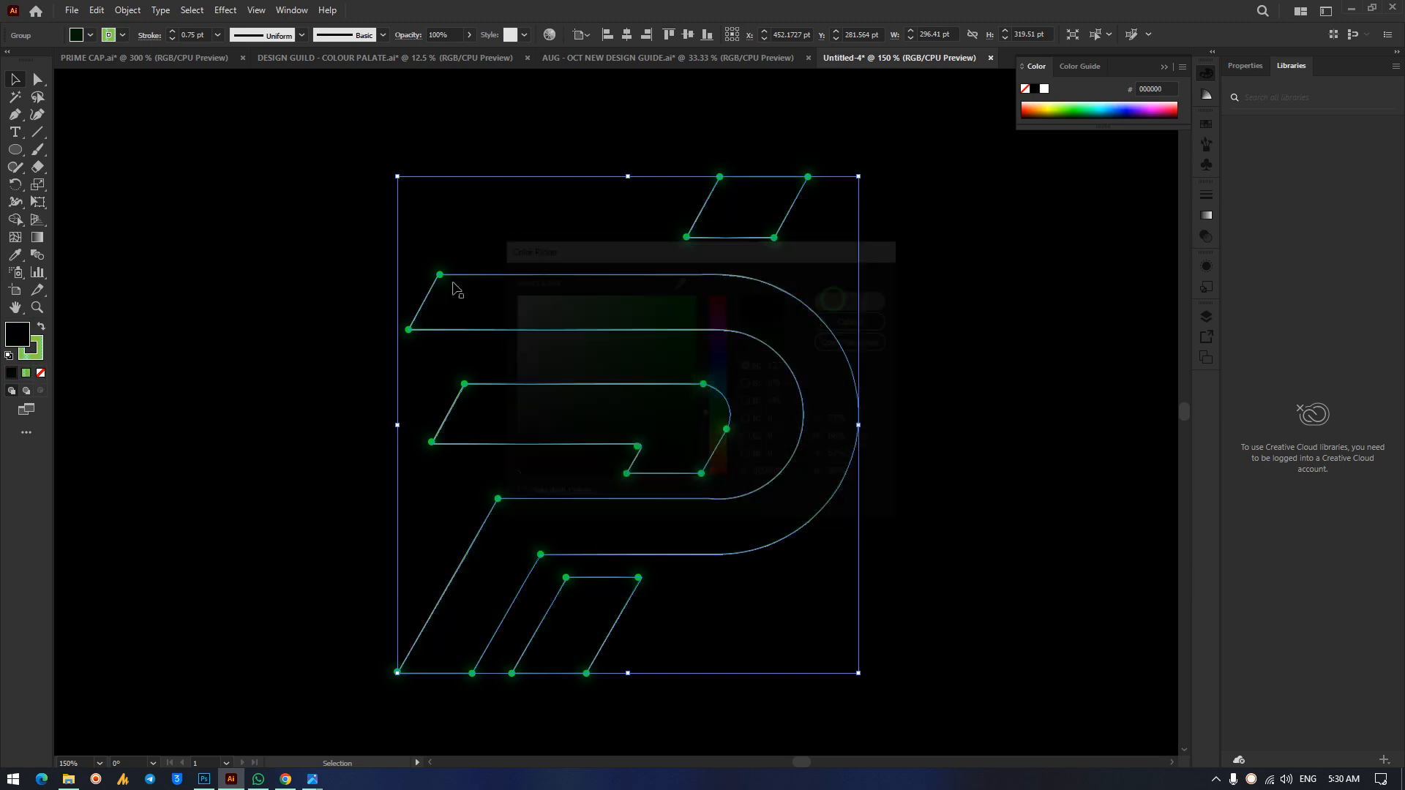
left_click(41, 373)
left_click(184, 268)
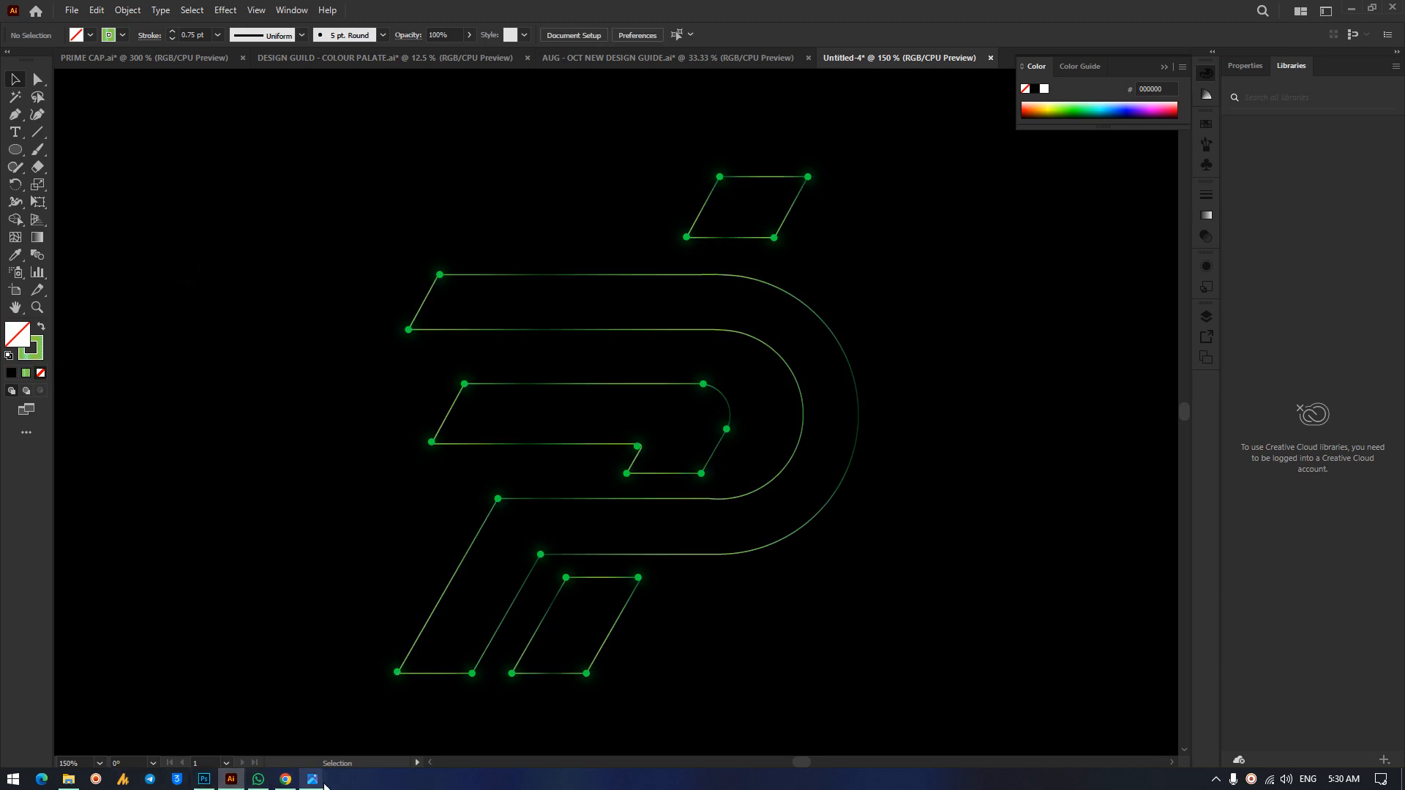
Review the reference images ccordinance (2).jpg, geometry.jpg, description.jpg and colours.jpg for the next presentation layout.
mouse_move(325, 783)
left_click(33, 683)
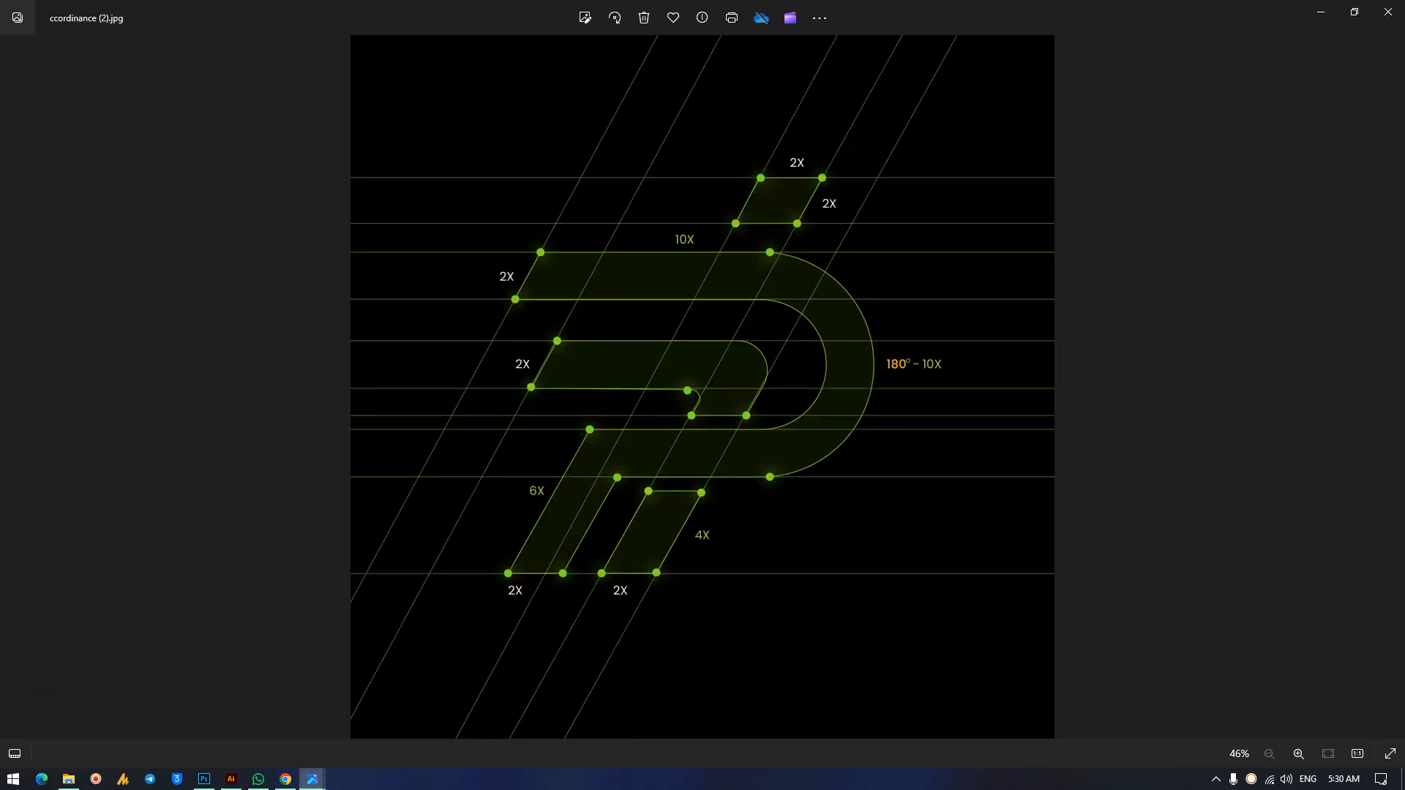
mouse_move(322, 782)
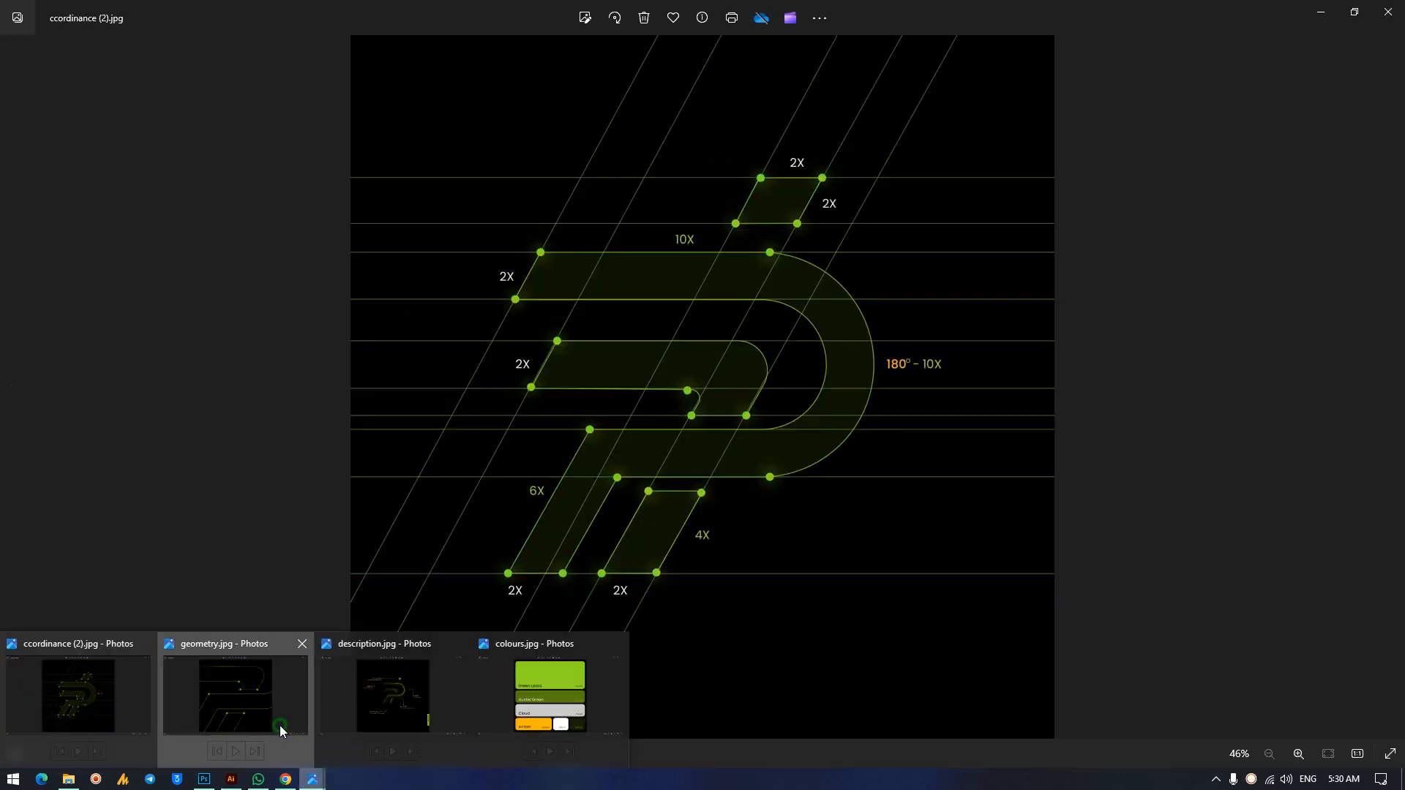
left_click(279, 731)
left_click(410, 682)
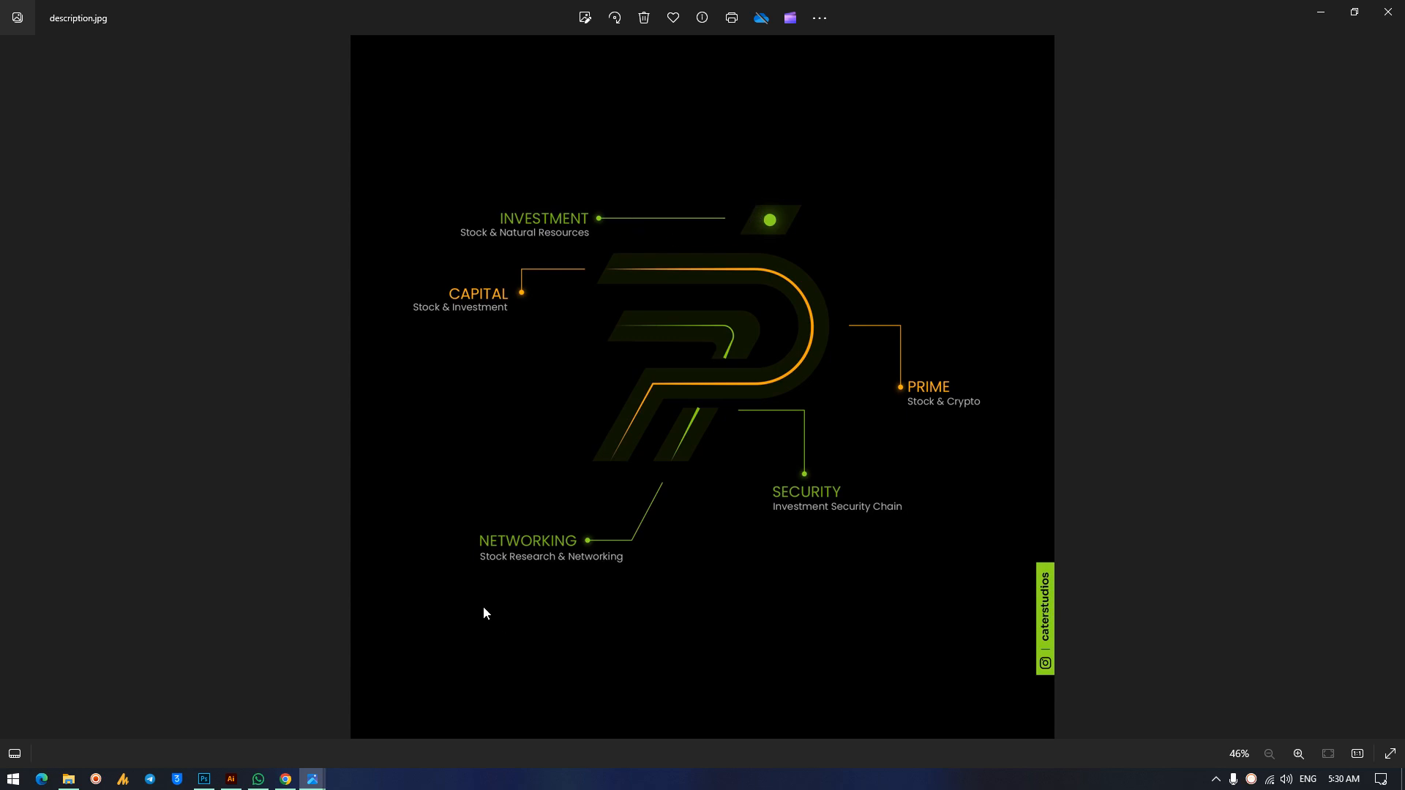
mouse_move(320, 783)
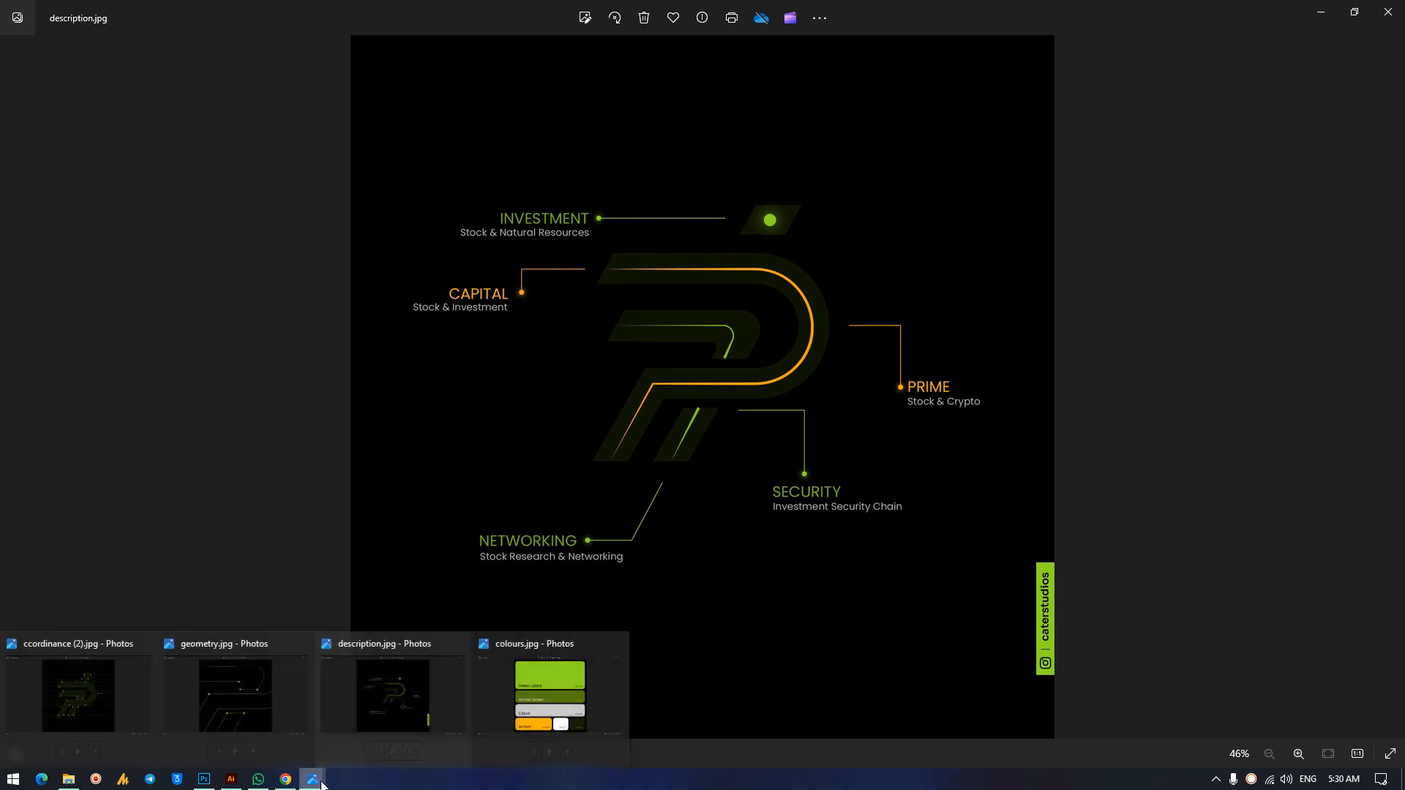
left_click(541, 725)
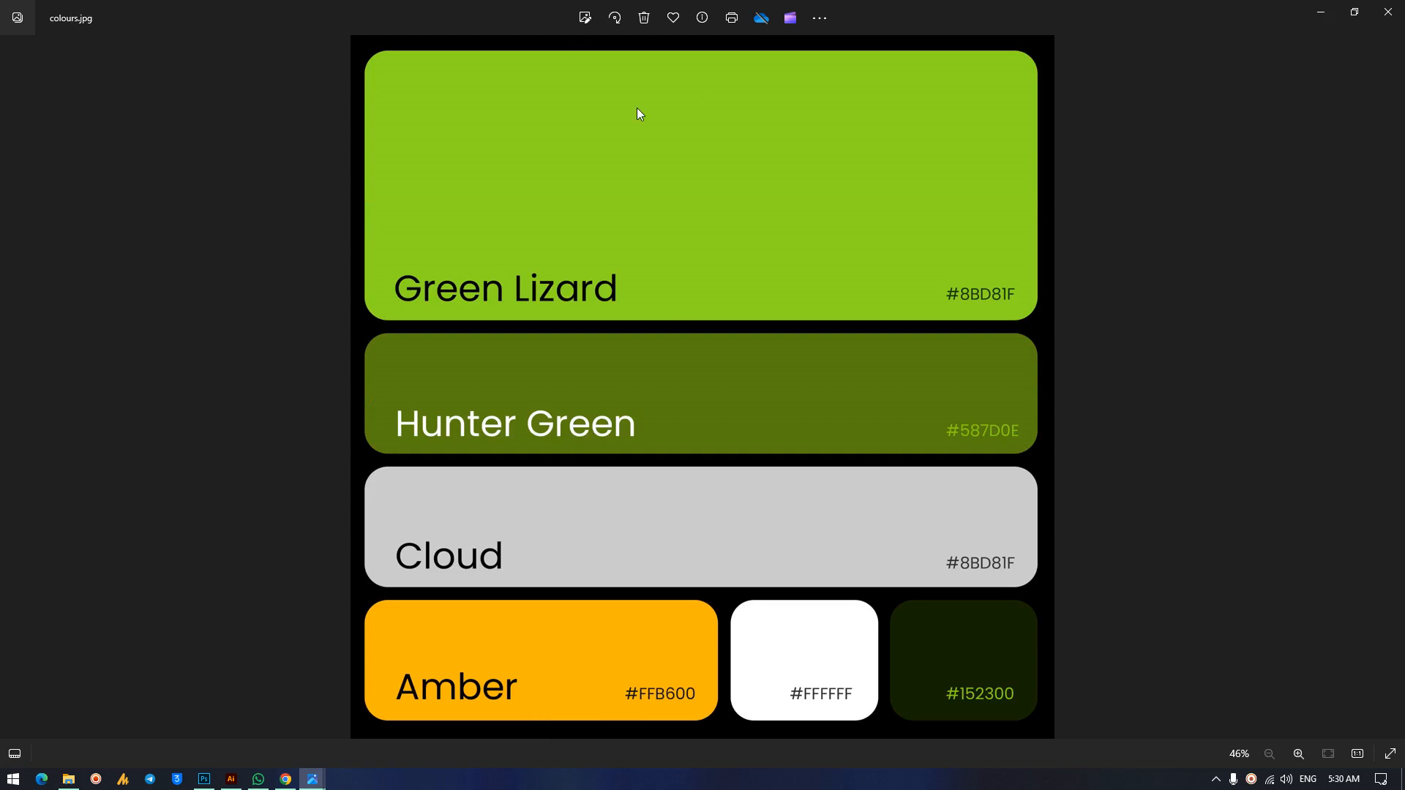
Back in Illustrator, draw a square about 403 × 403 pt overlapping the upper-left corner of the black artboard background.
left_click(231, 782)
key("ctrl+minus")
key("ctrl+minus")
key("ctrl+minus")
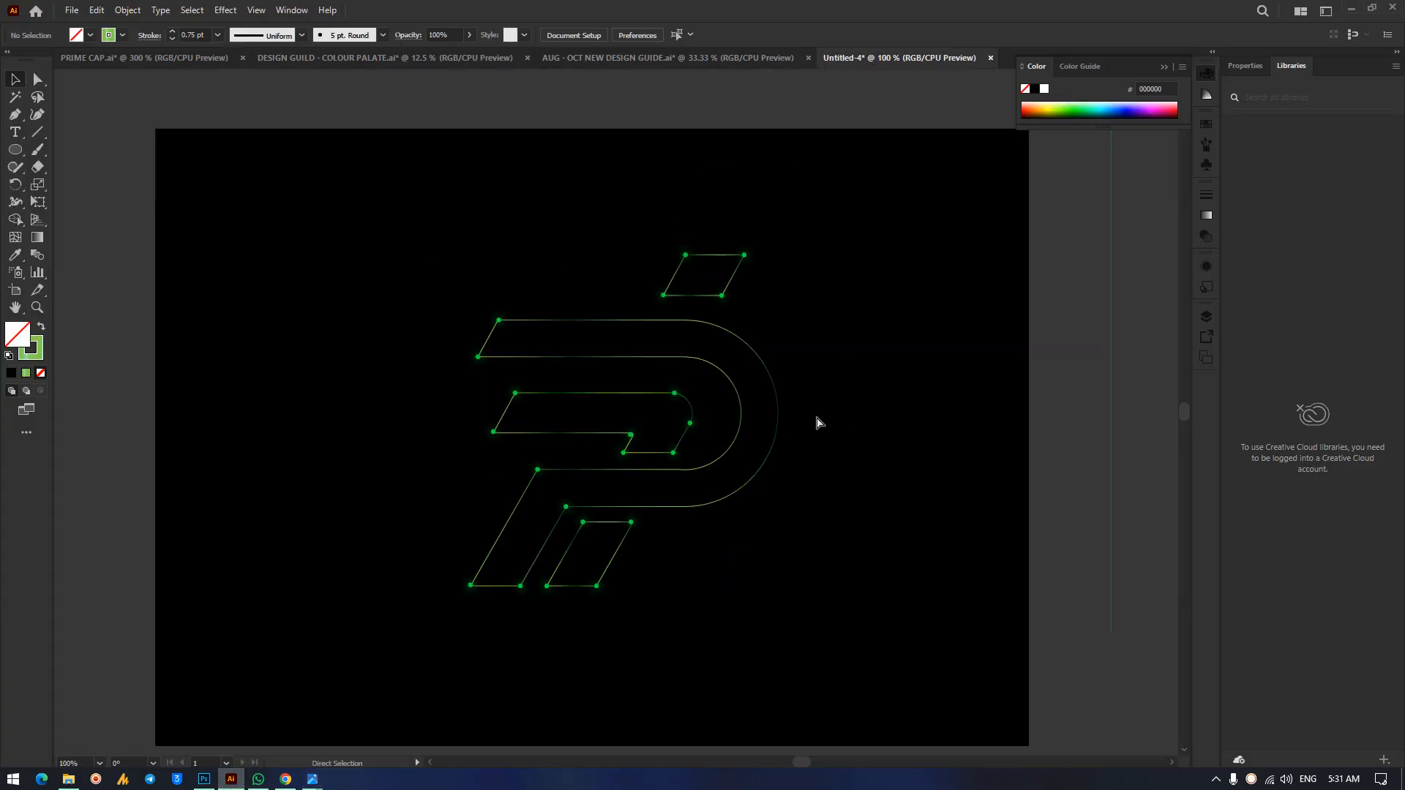
left_click_drag(9, 147, 82, 153)
left_click_drag(247, 194, 455, 402)
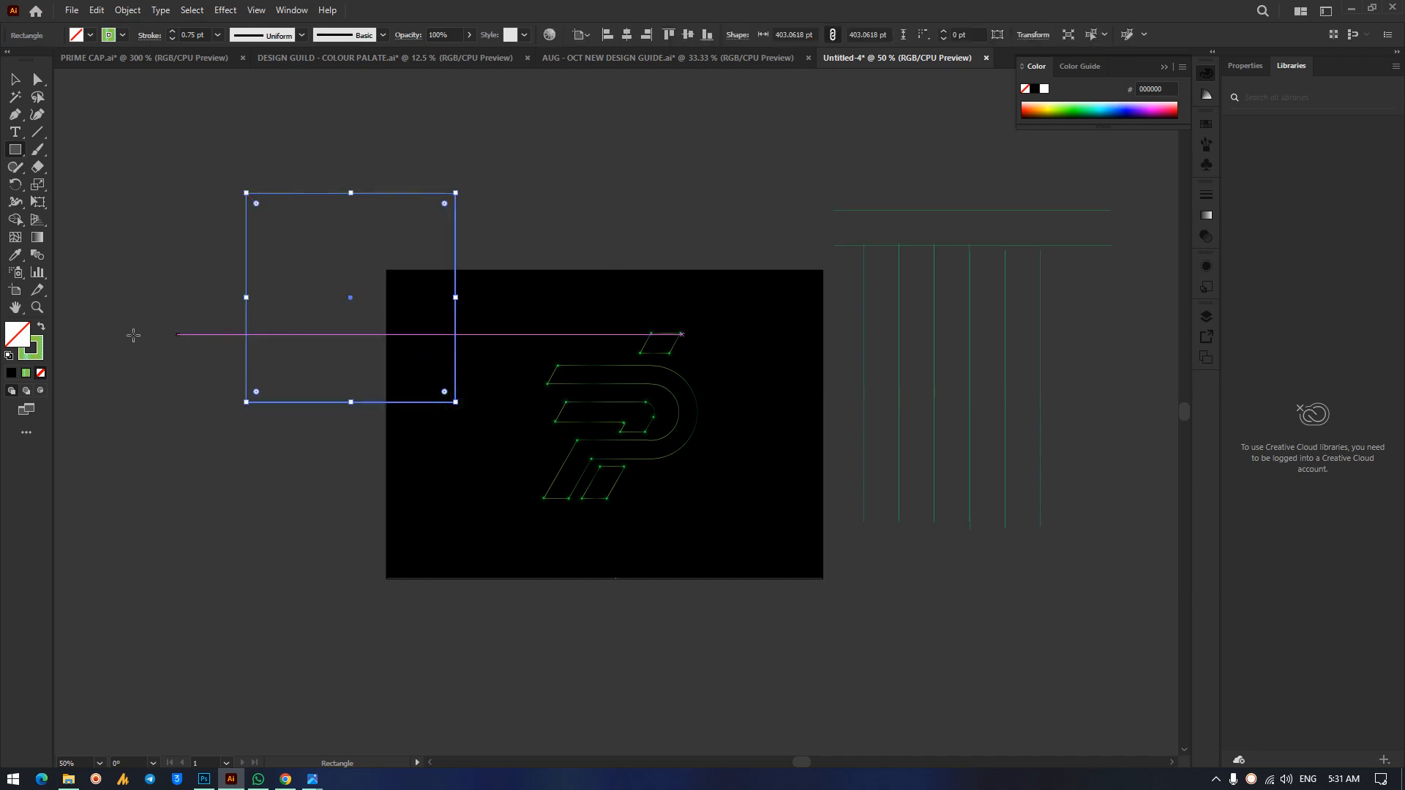
Set the new square's fill colour to black, 000000.
double_click(18, 338)
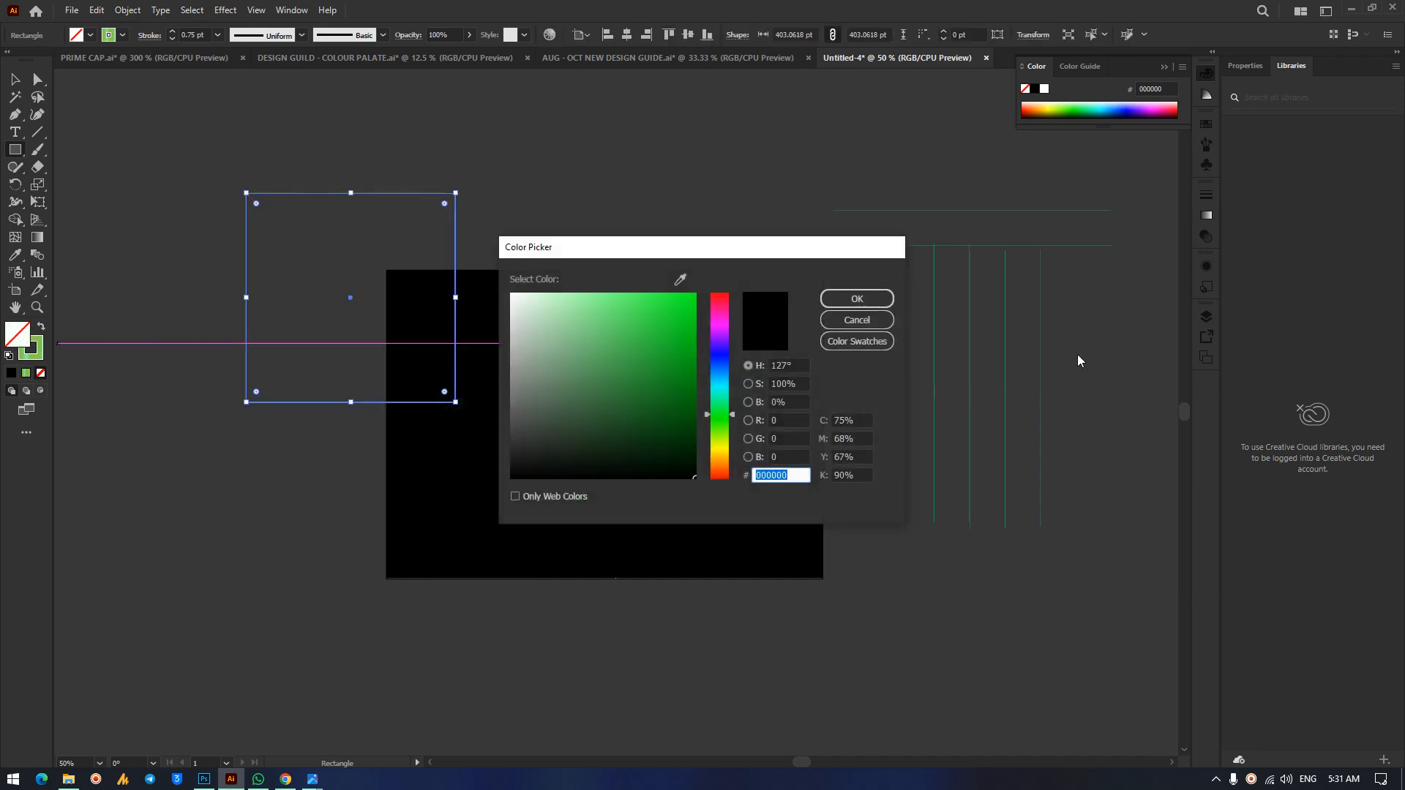
mouse_move(635, 404)
left_mouse_down()
mouse_move(583, 461)
mouse_move(501, 490)
left_mouse_up()
left_click(831, 302)
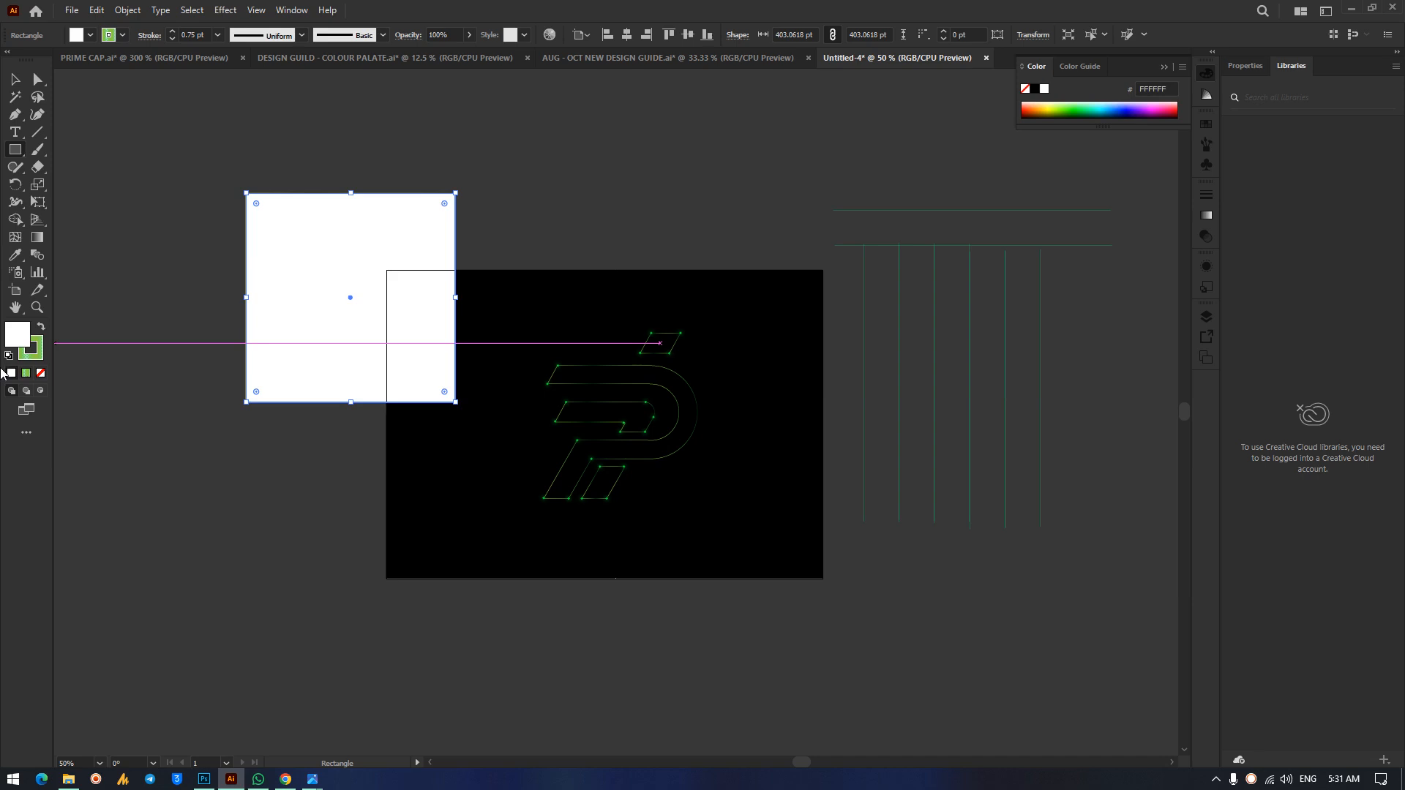
double_click(13, 341)
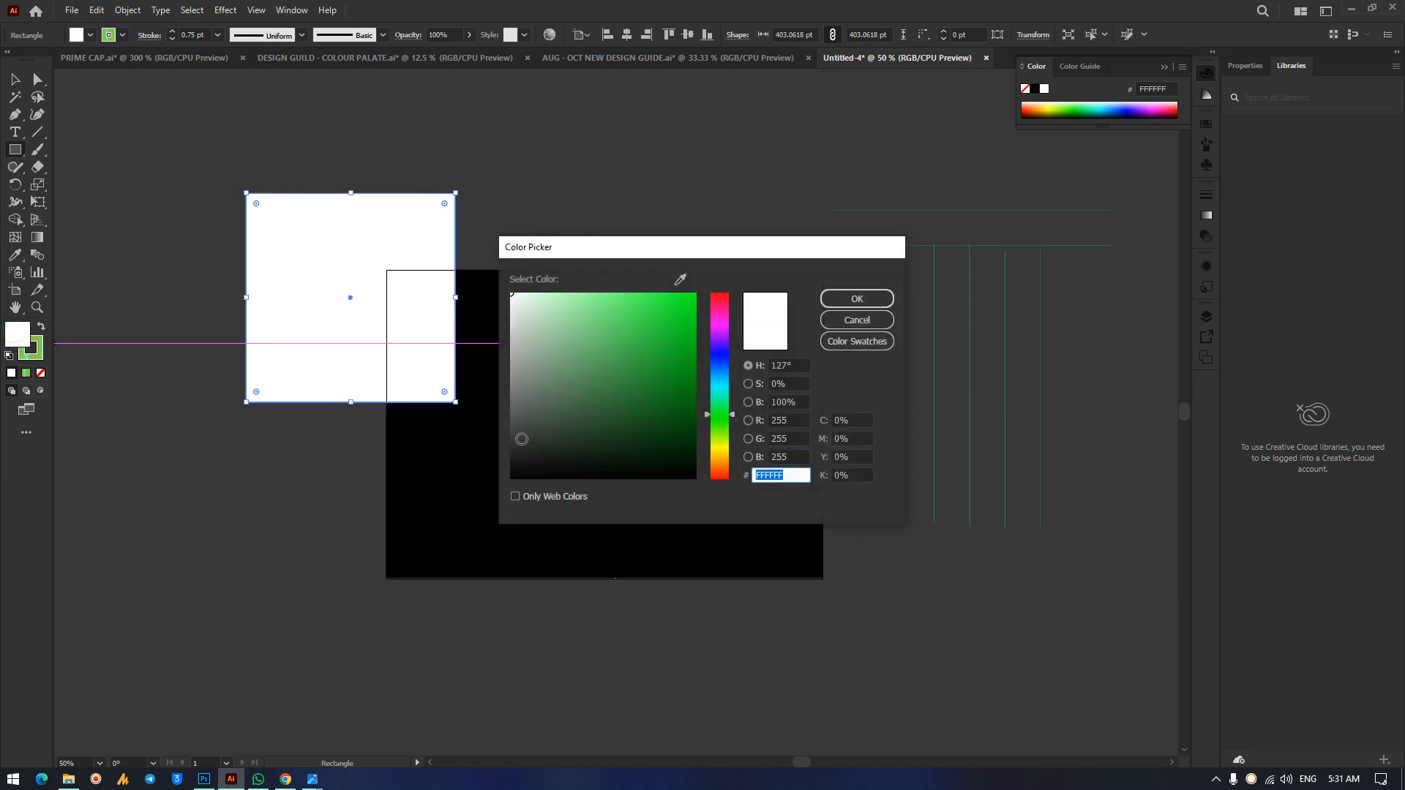
type("000000")
left_click(856, 299)
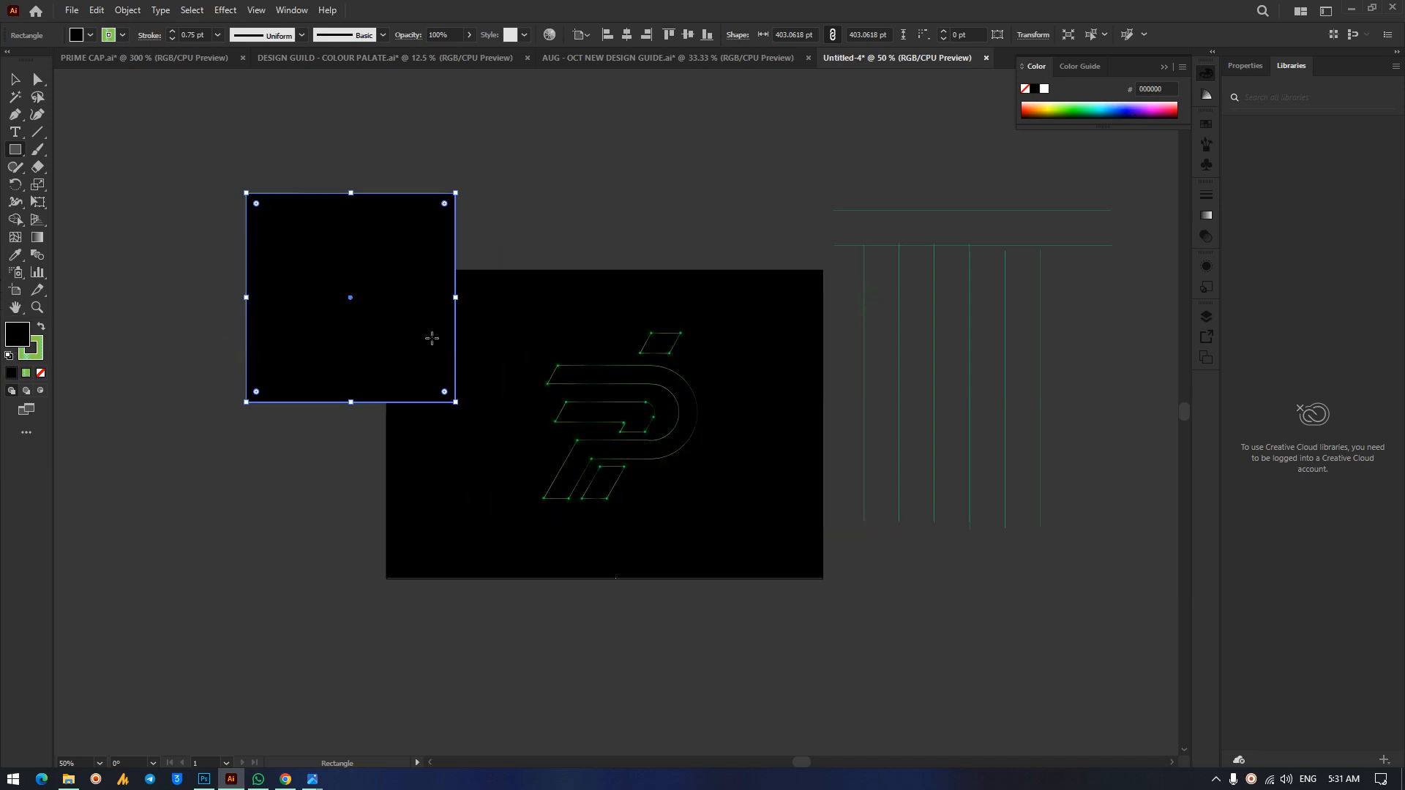
Remove the green gradient stroke from the black square.
key("ctrl+plus")
key("ctrl+plus")
key("ctrl+plus")
key("v")
key("ctrl+shift+a")
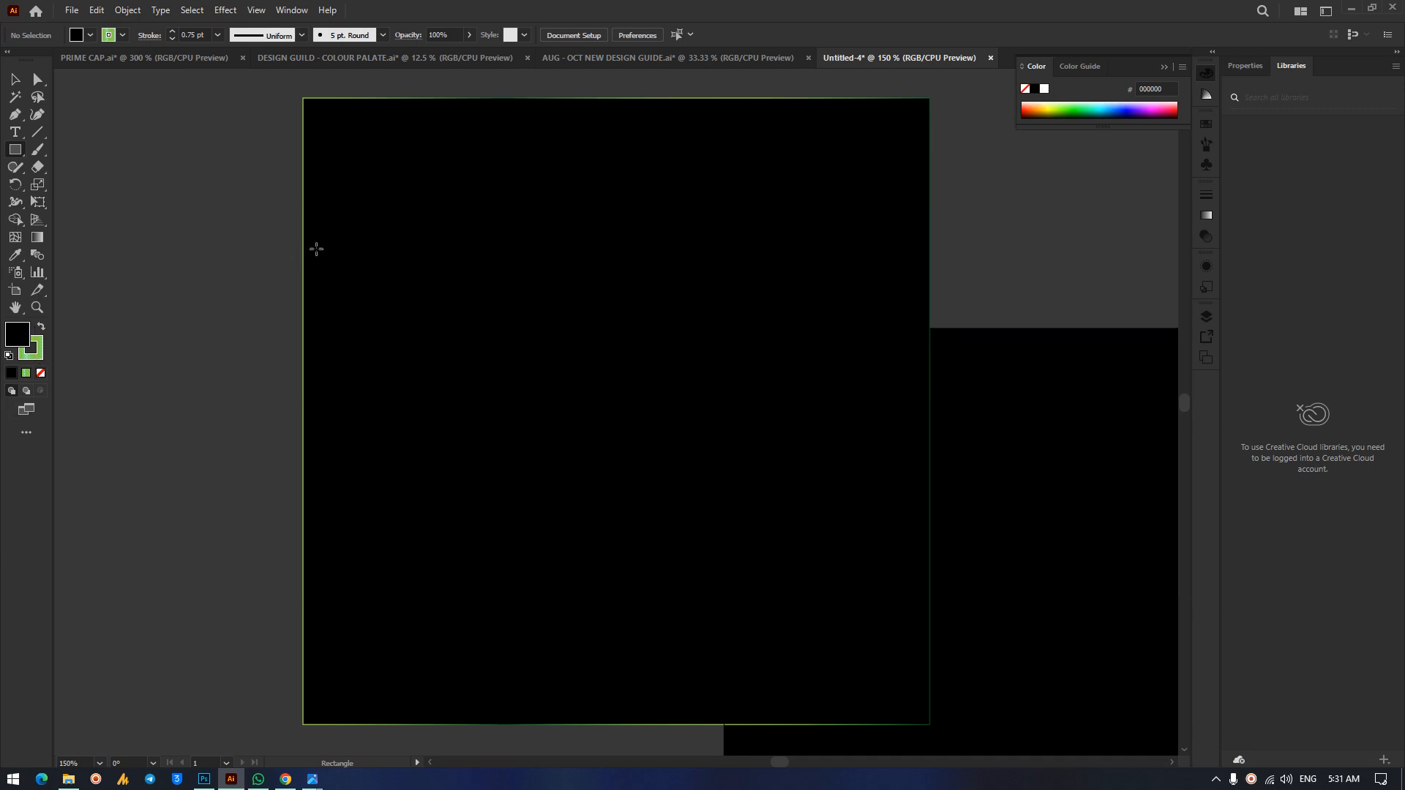
left_click(358, 226, "ctrl")
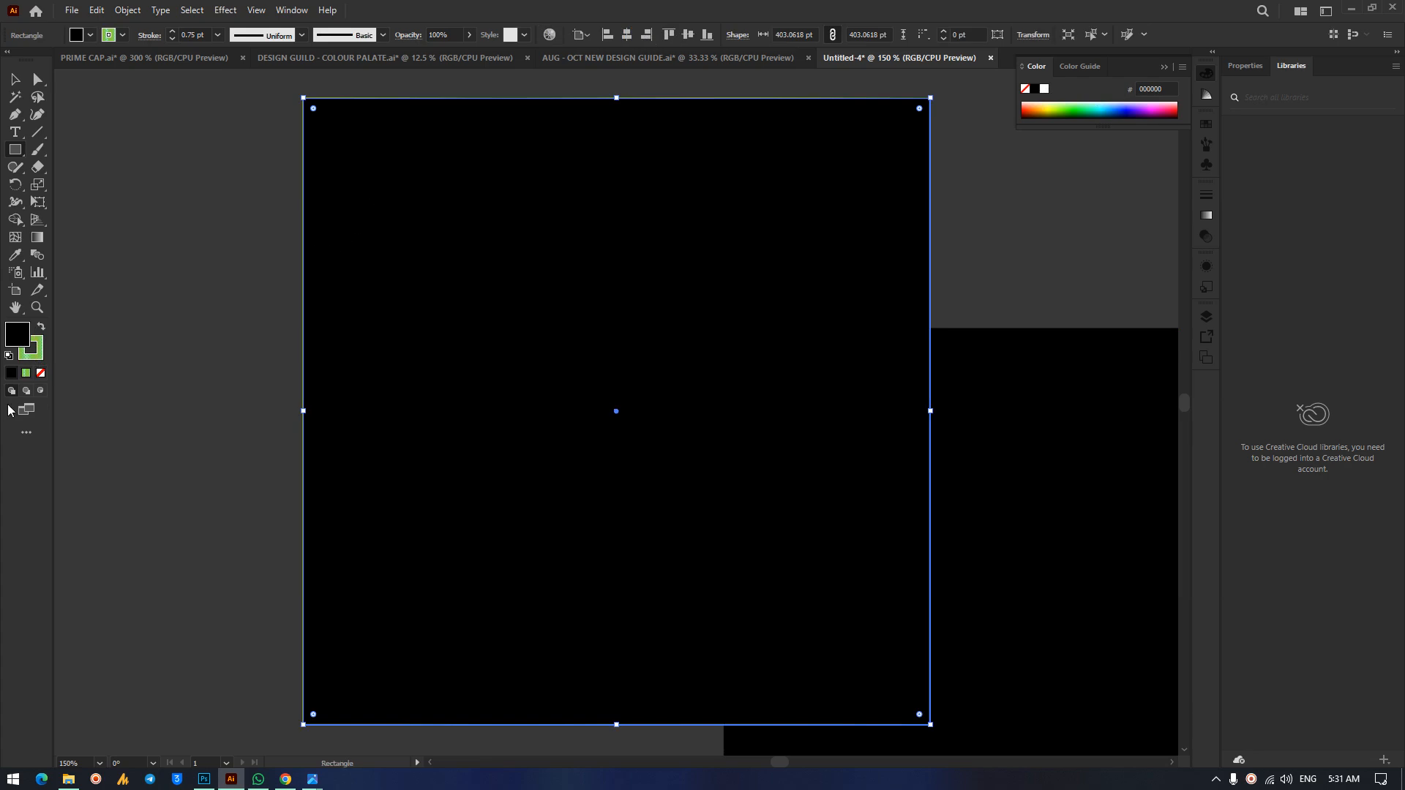
left_click(41, 373)
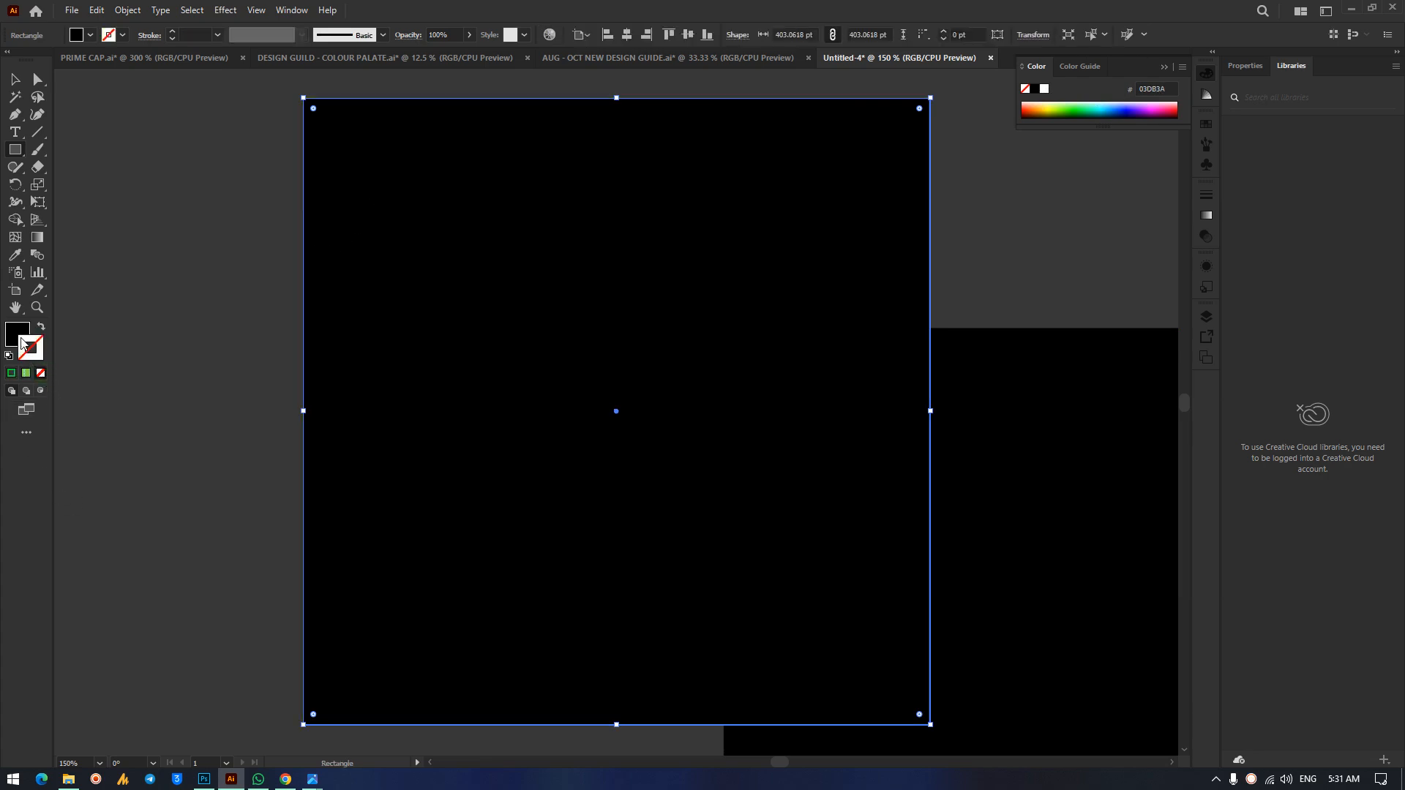
key("ctrl+shift+a")
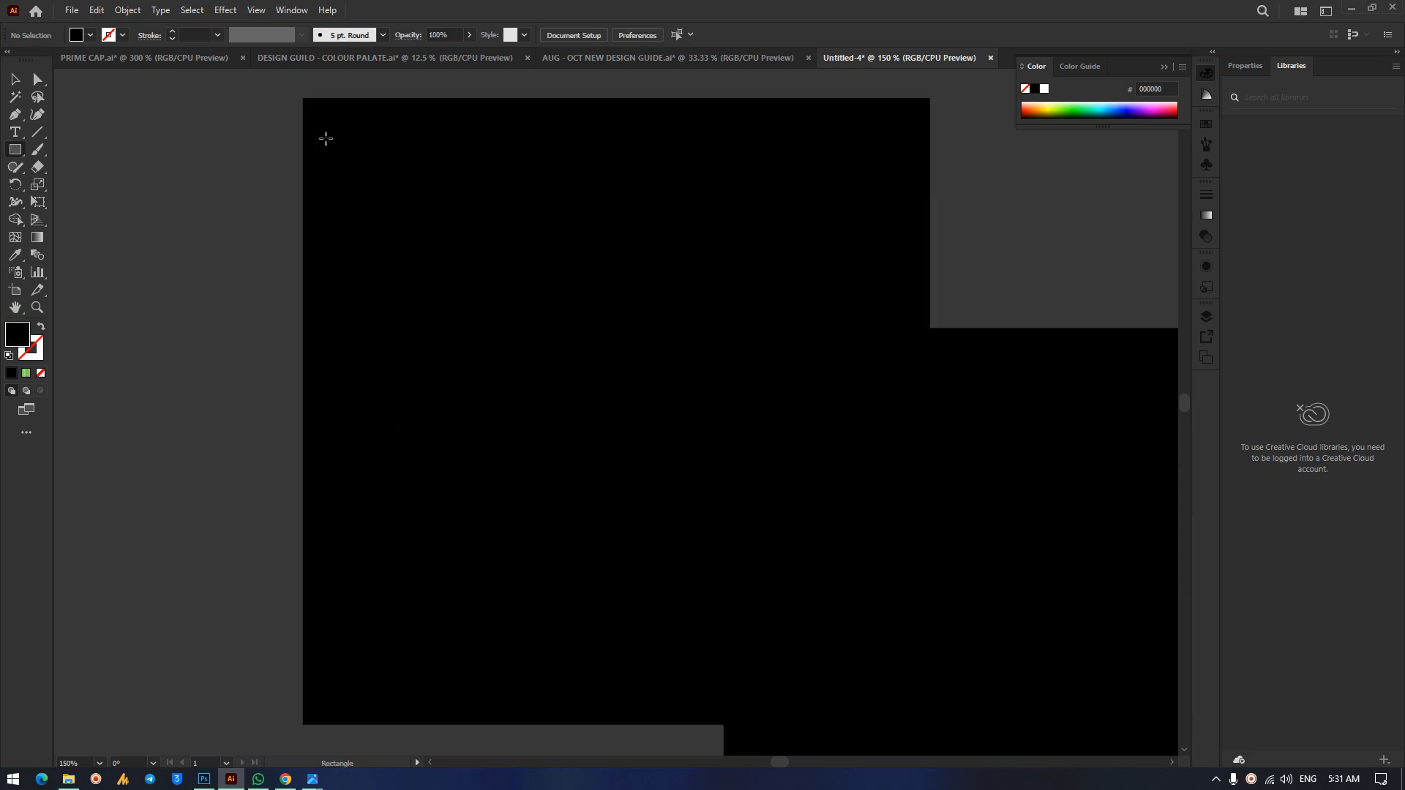
Draw a solid green 03DB3A rectangle about 196 × 93 pt in the black square's upper-left corner, with its corners rounded about 16 pt.
left_click_drag(321, 115, 626, 259)
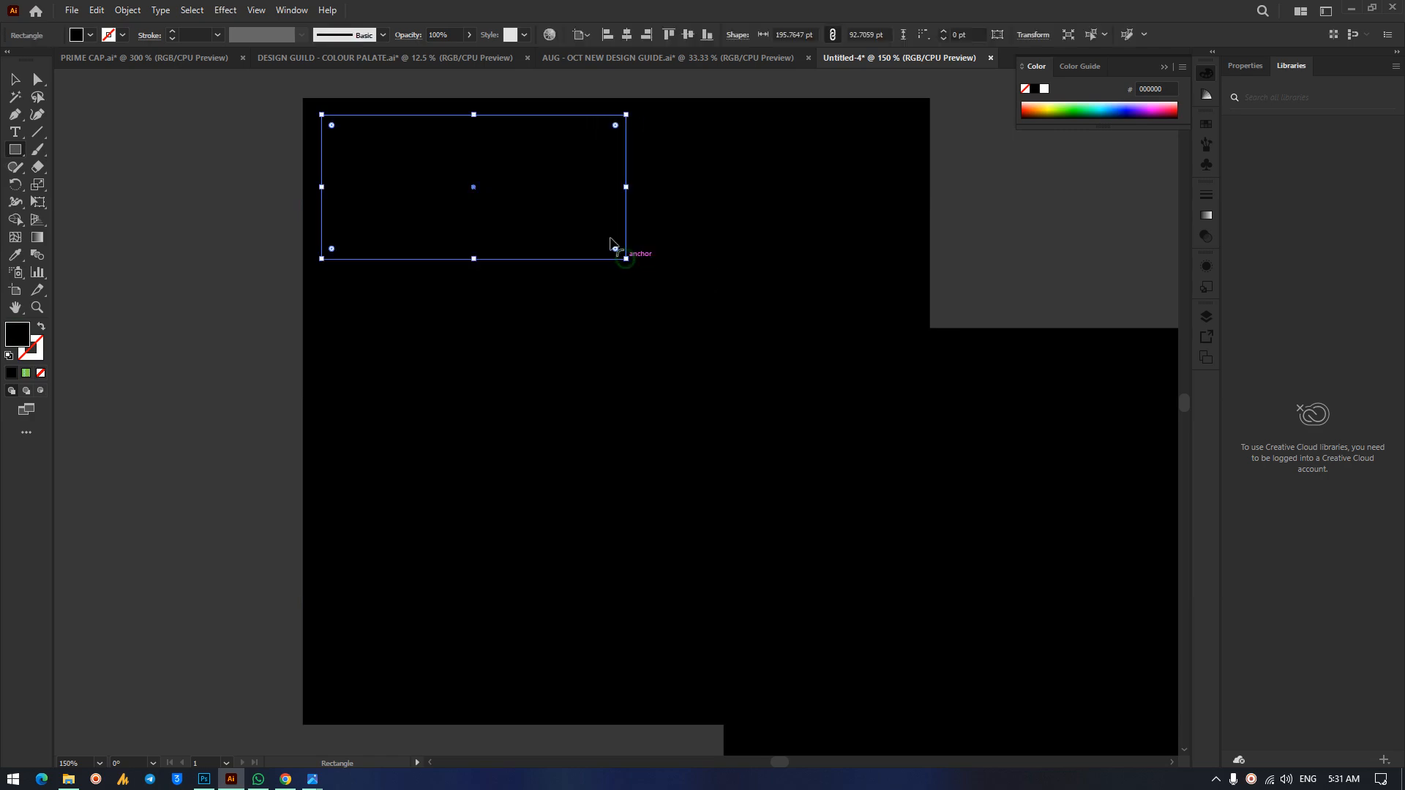
left_click(26, 374)
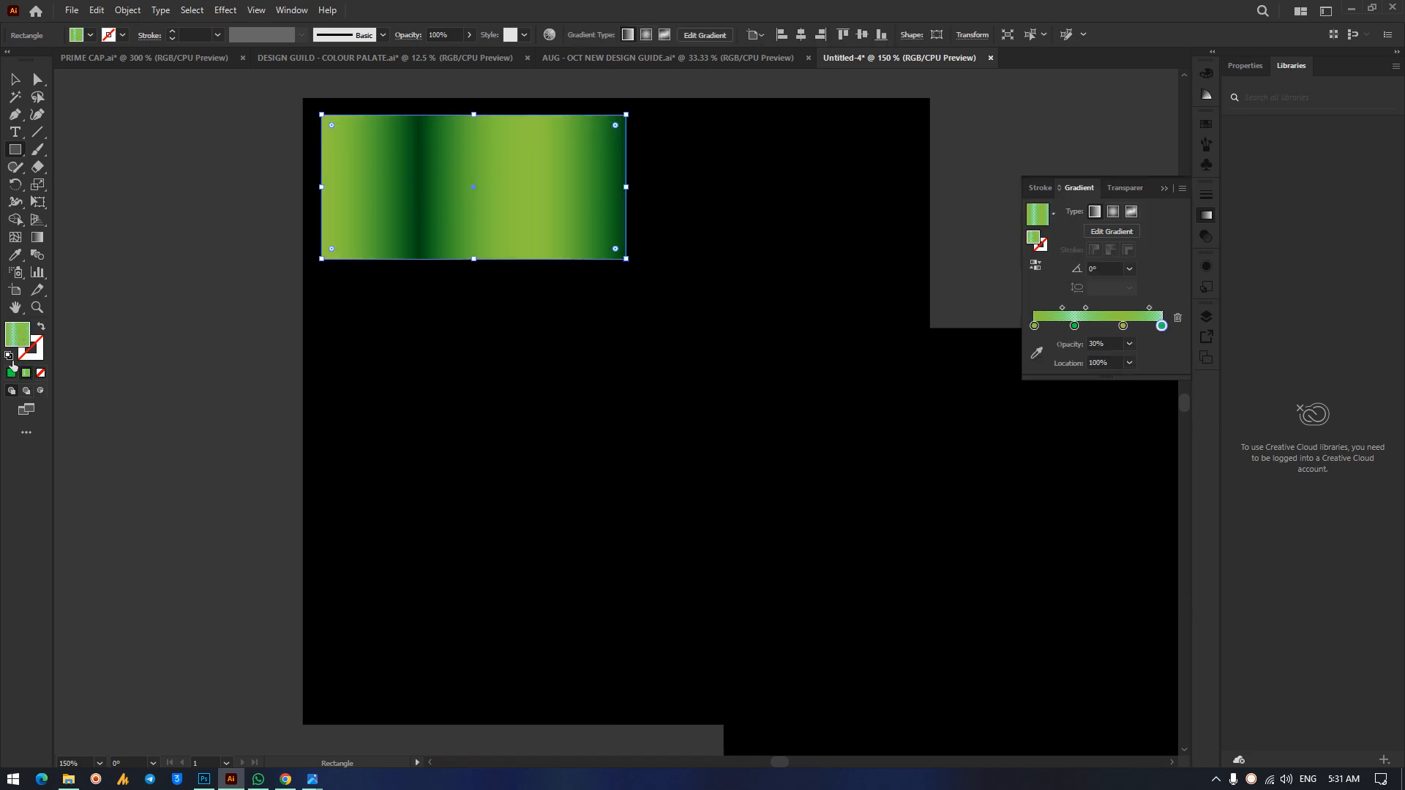
left_click(11, 373)
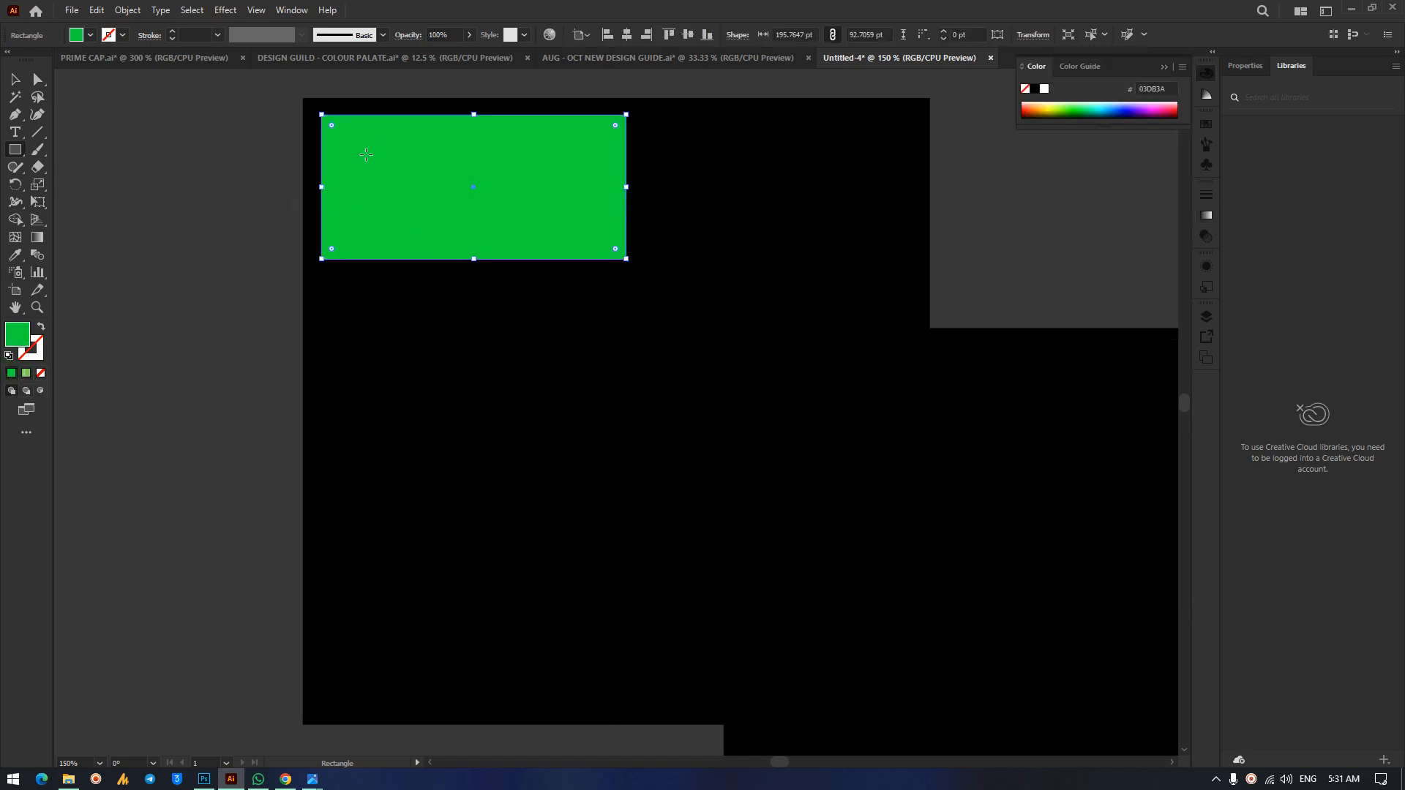
left_click_drag(613, 125, 607, 144)
Check the tile layout in colours.jpg, then enlarge the rounded green rectangle to about 378 × 124 pt across the black square.
mouse_move(313, 782)
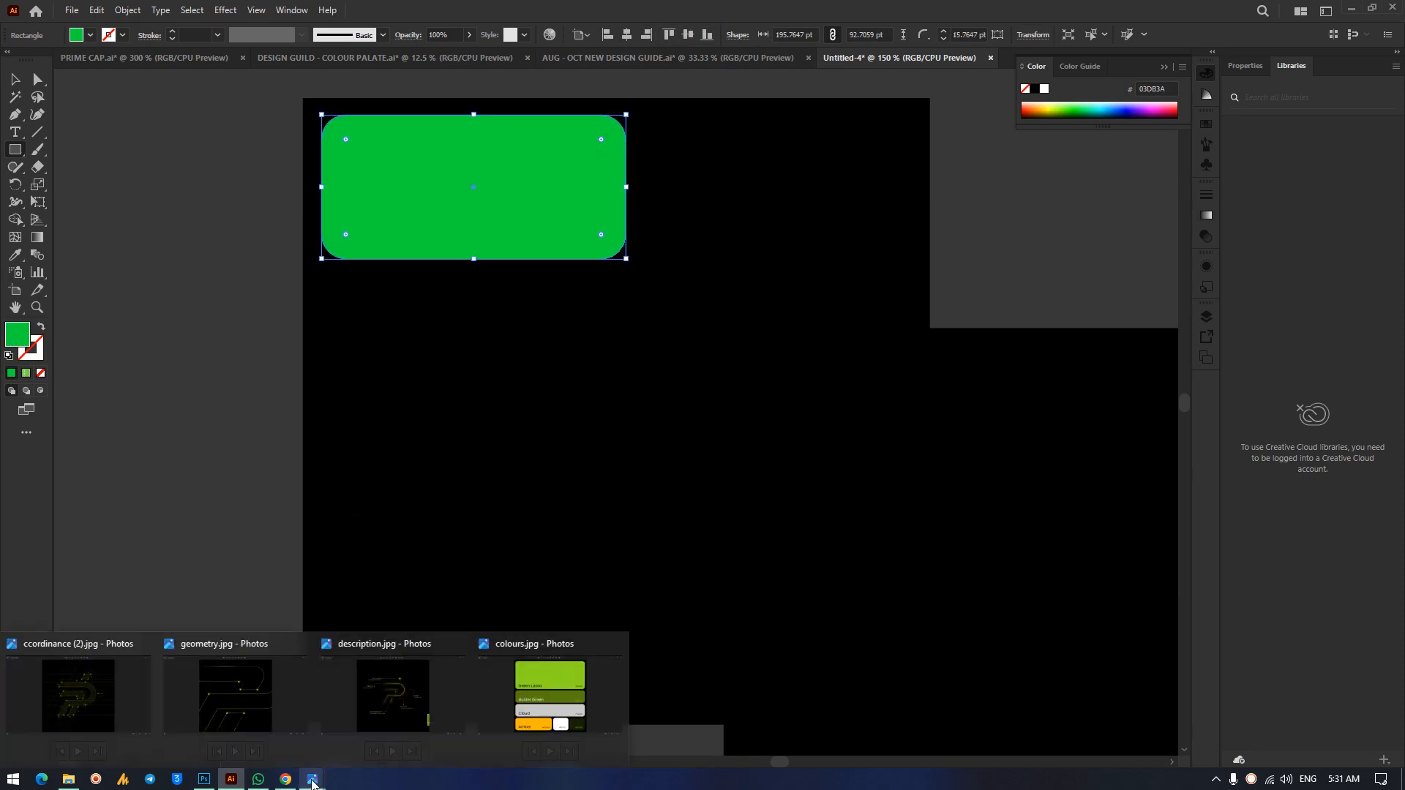
left_click(540, 697)
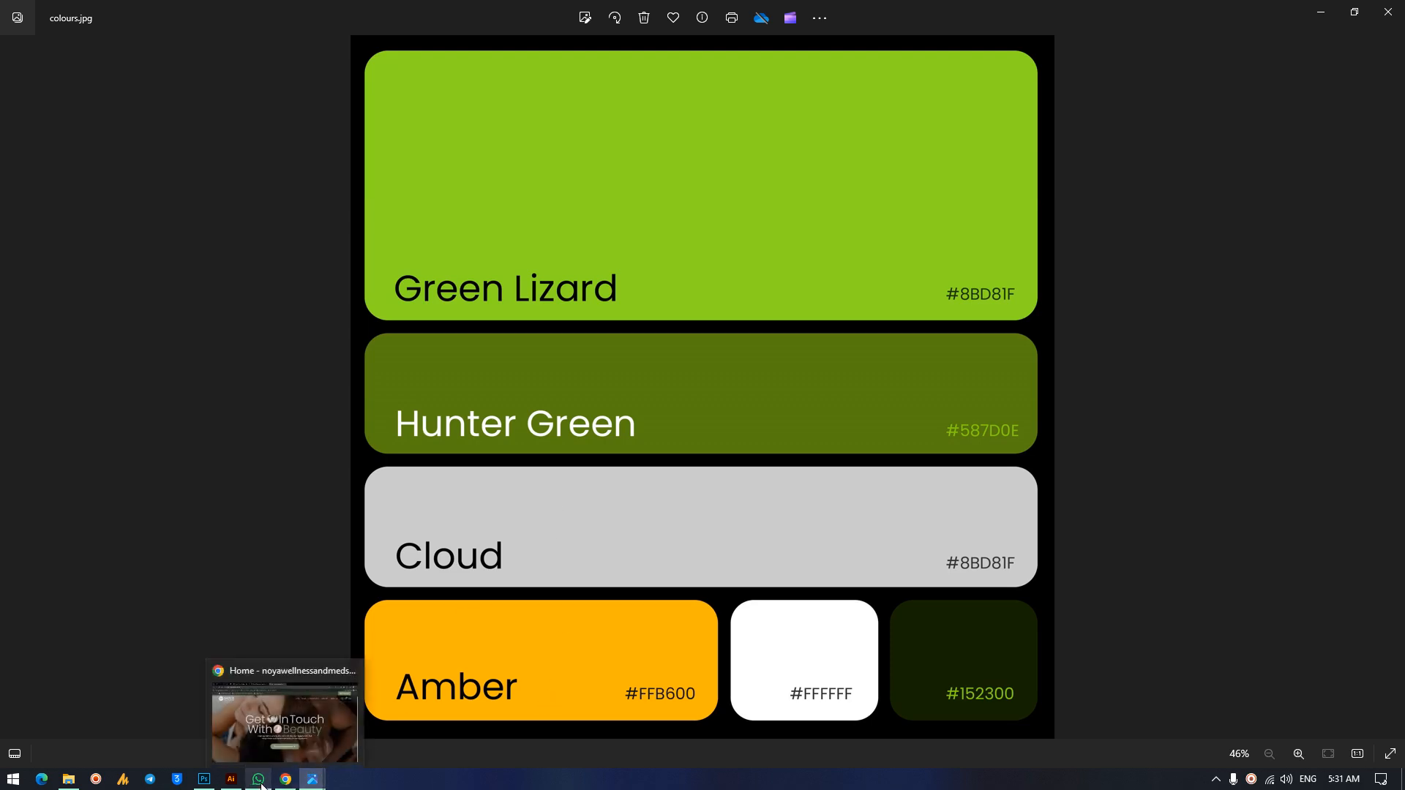
left_click(236, 774)
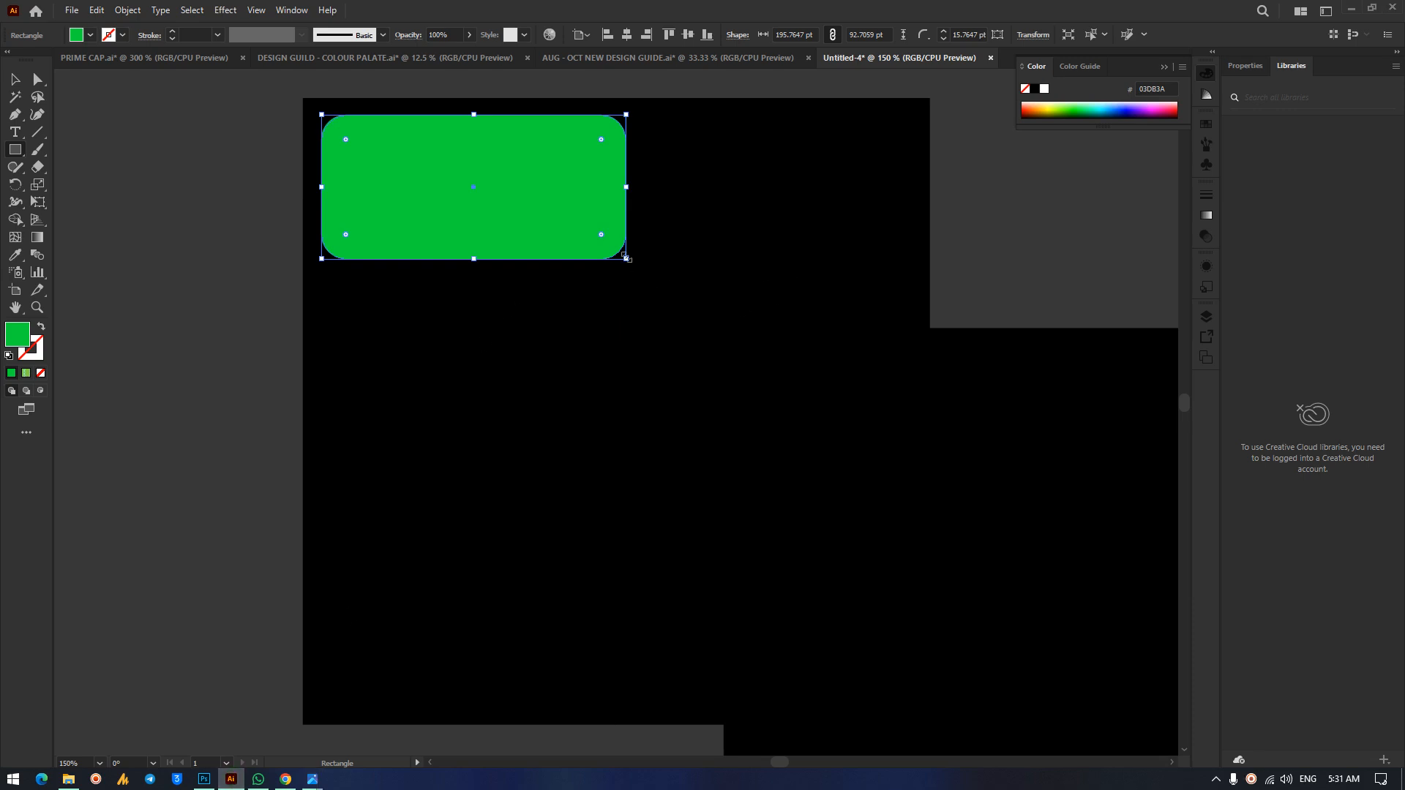
left_click_drag(626, 187, 910, 221)
left_click_drag(616, 259, 615, 308)
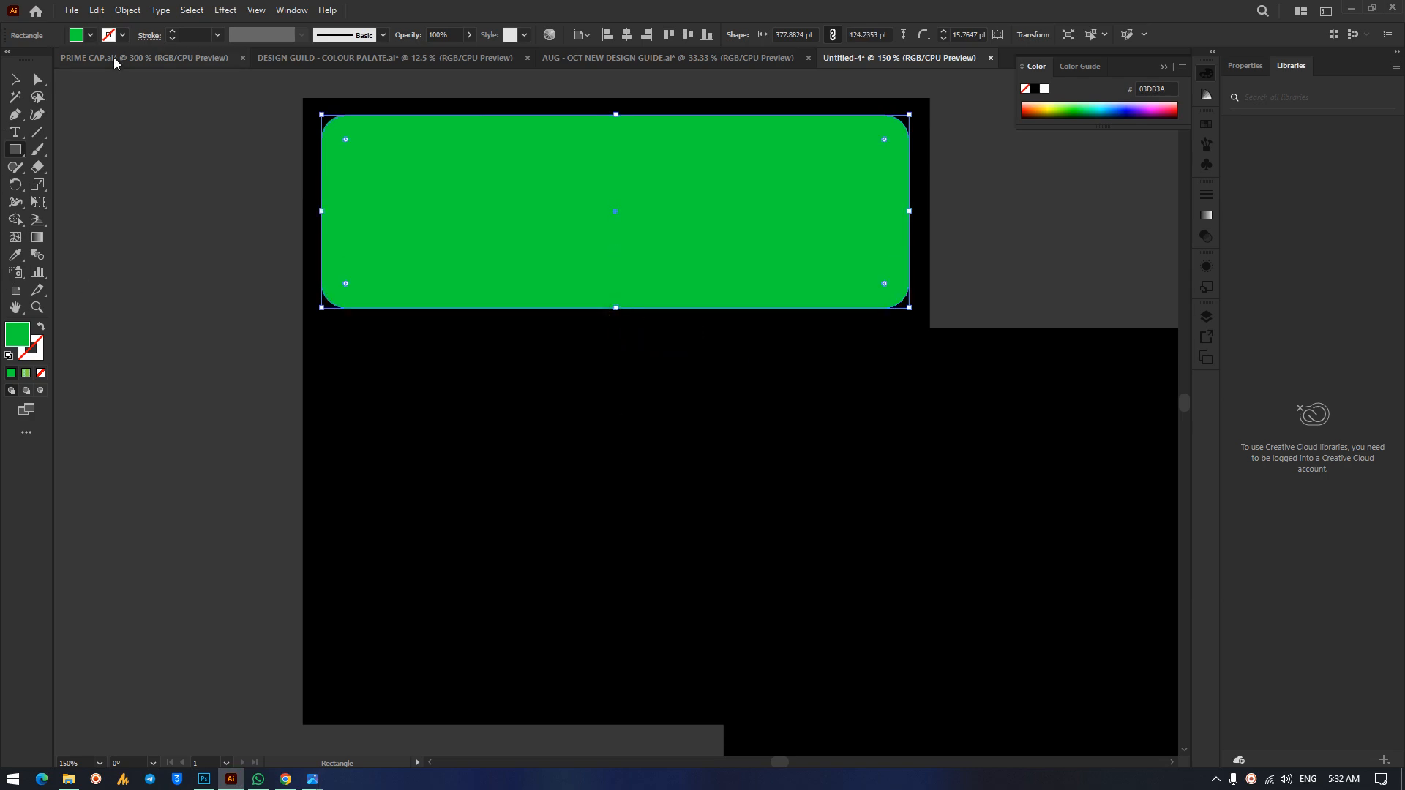
Duplicate the green tile into a second row, forming a narrow left tile and a wider right tile about 234 × 124 pt.
left_click(16, 79)
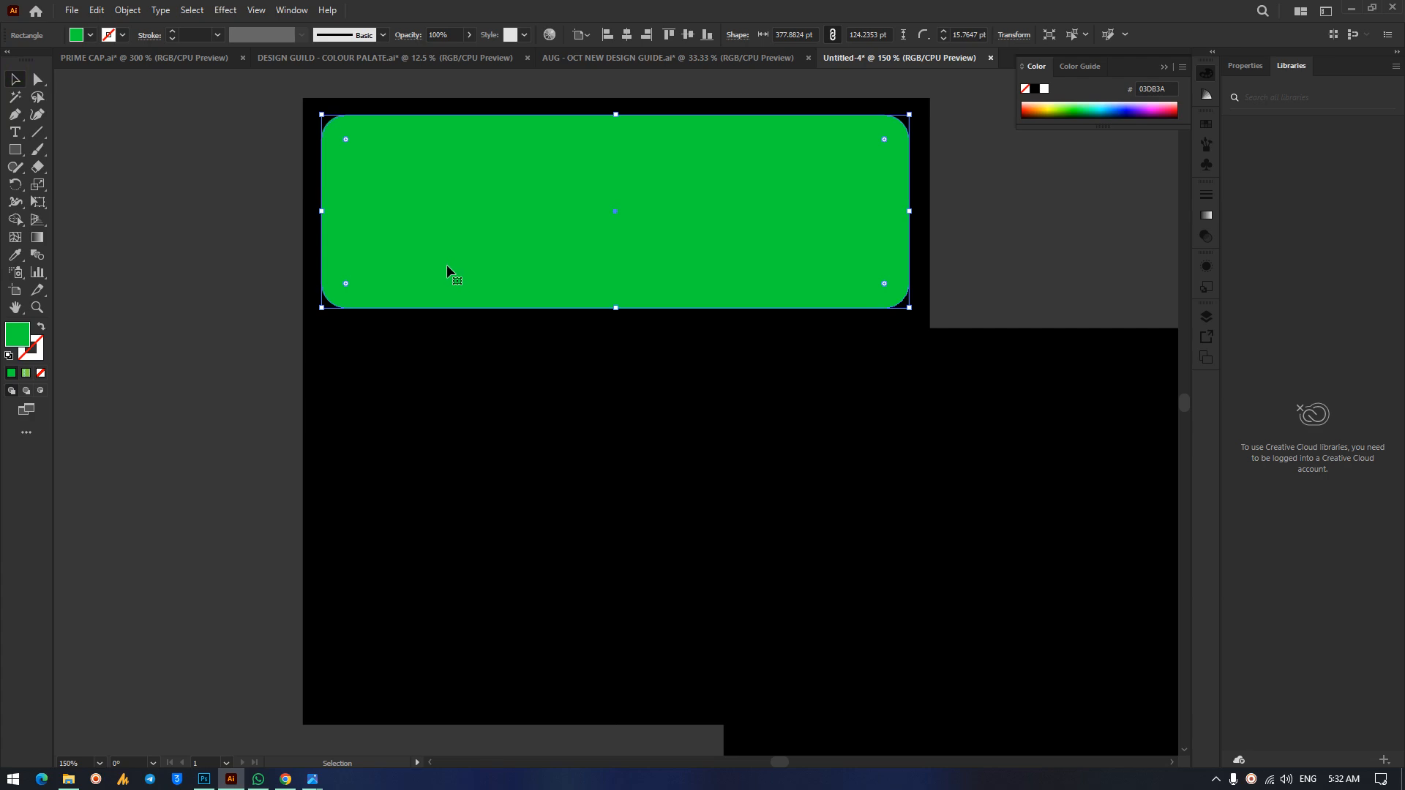
left_click_drag(484, 226, 484, 441)
mouse_move(910, 422)
left_mouse_down()
mouse_move(464, 436)
mouse_move(910, 430)
left_mouse_up()
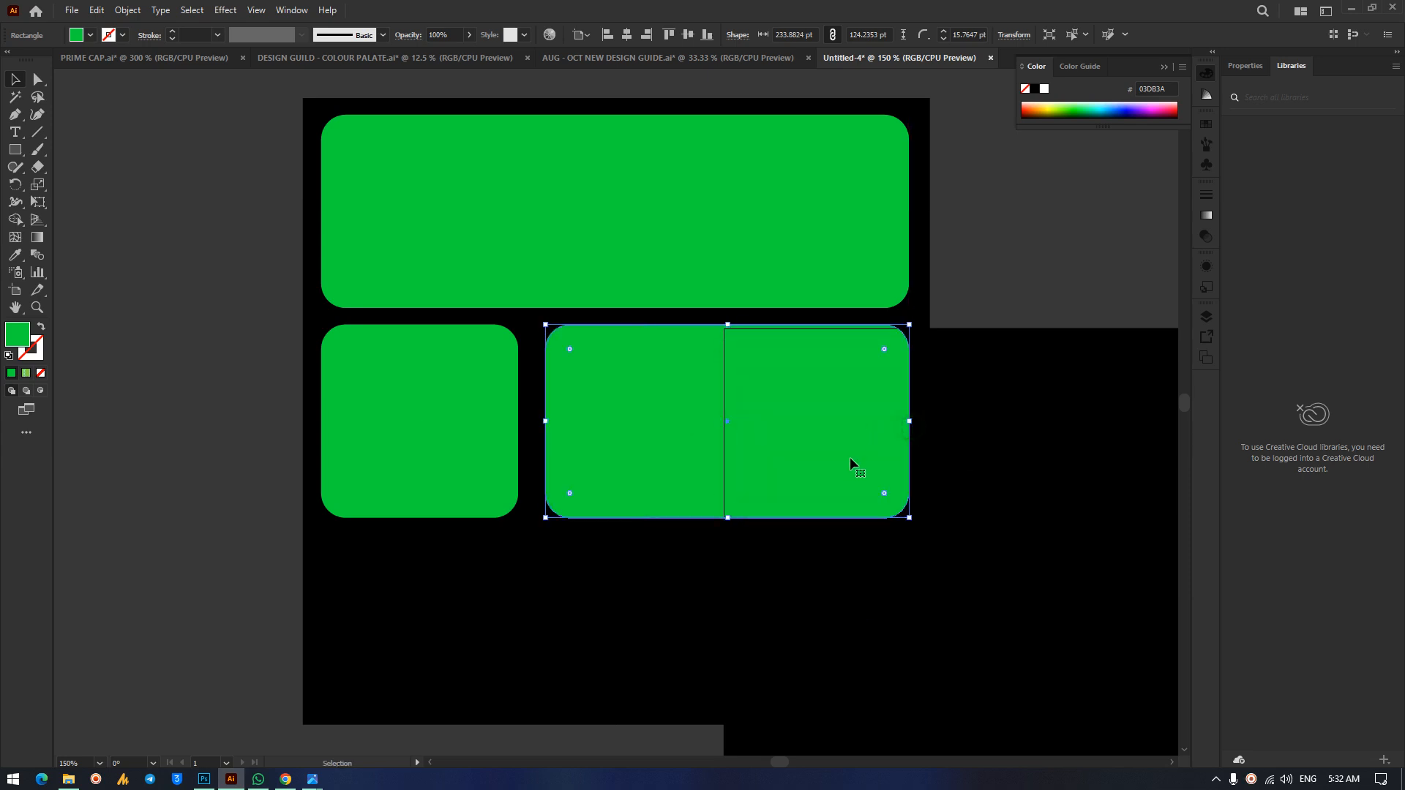
scroll(849, 452, "down", 3)
left_click(997, 417)
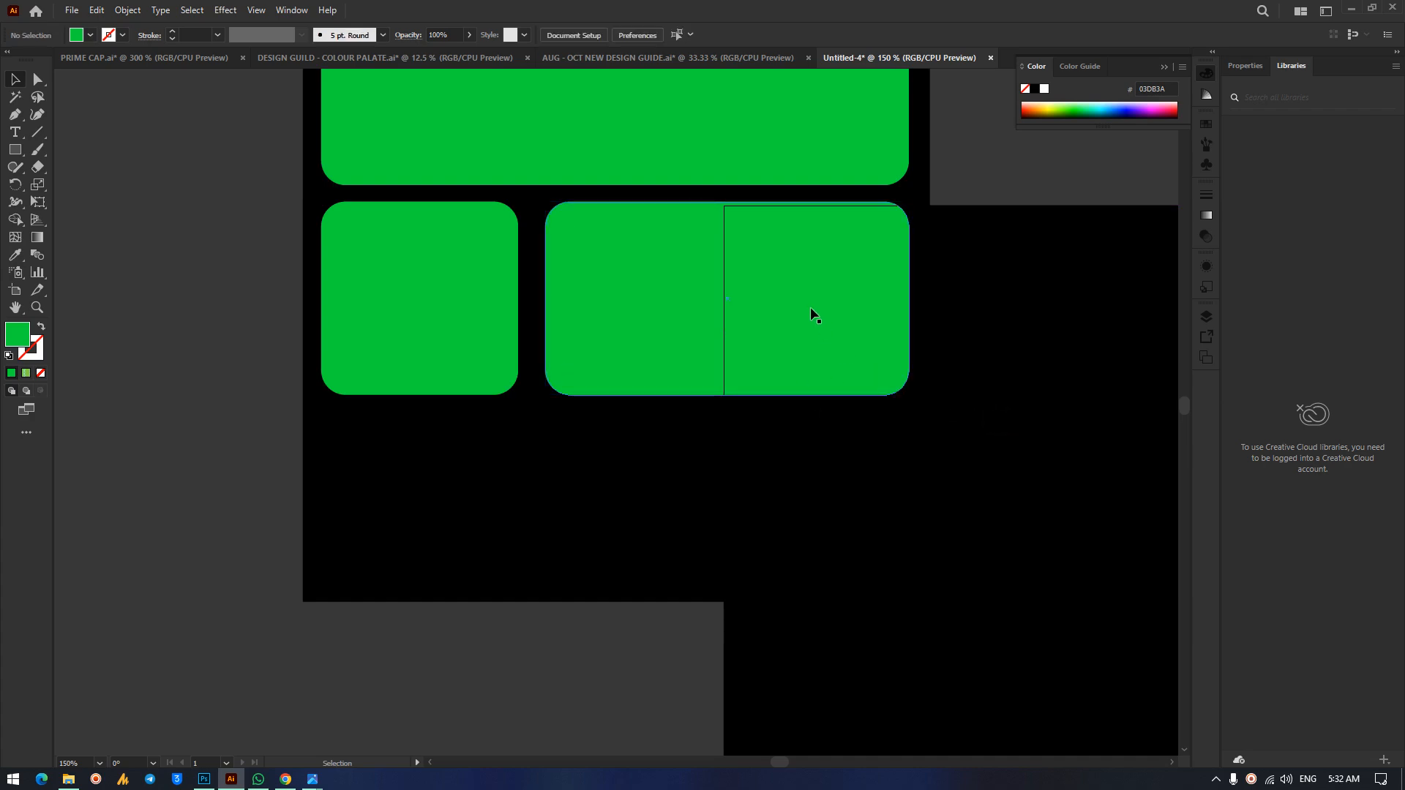
Copy the wide second-row tile into a third row, reduce its height to about 114 pt and align it with the left column edge.
left_click_drag(707, 292, 707, 499)
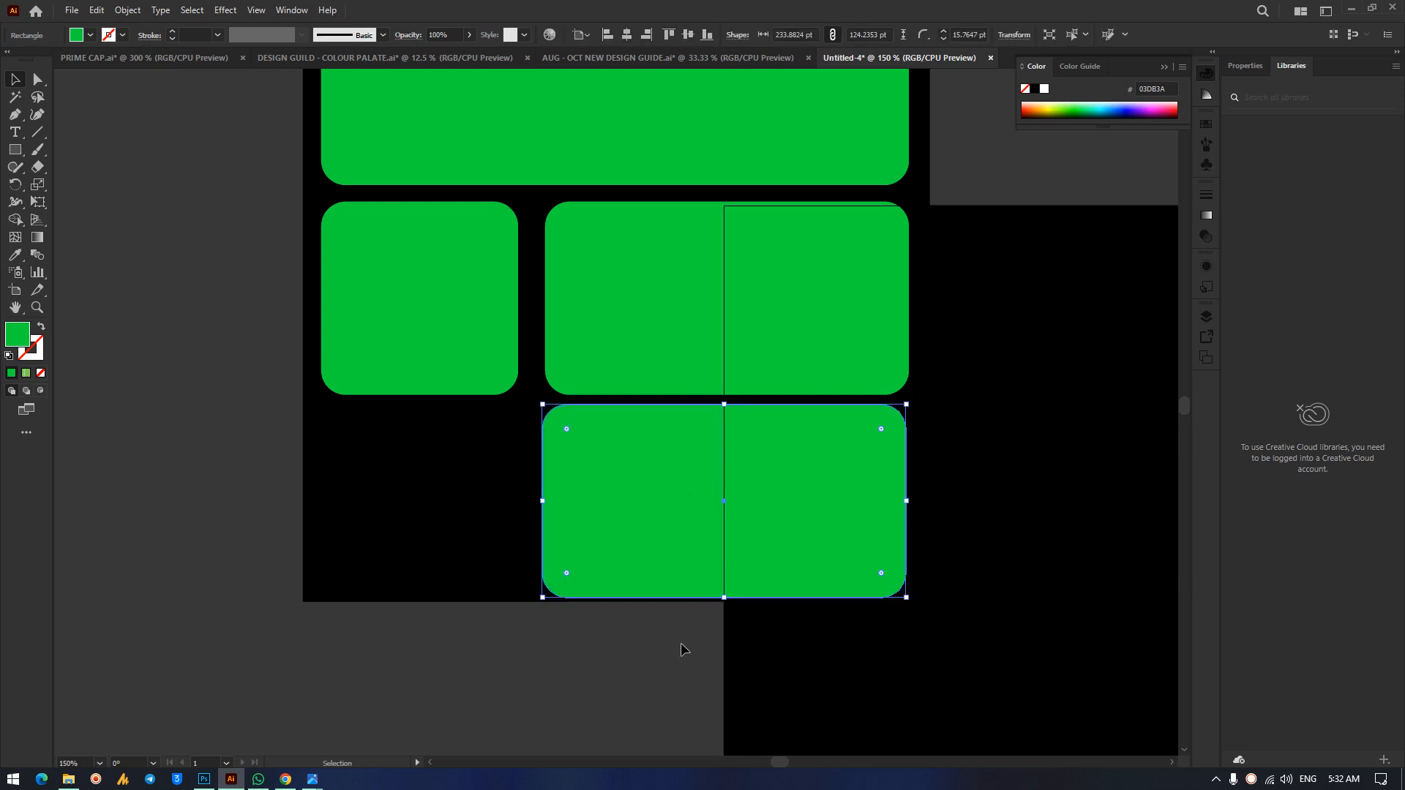
left_click_drag(724, 597, 725, 582)
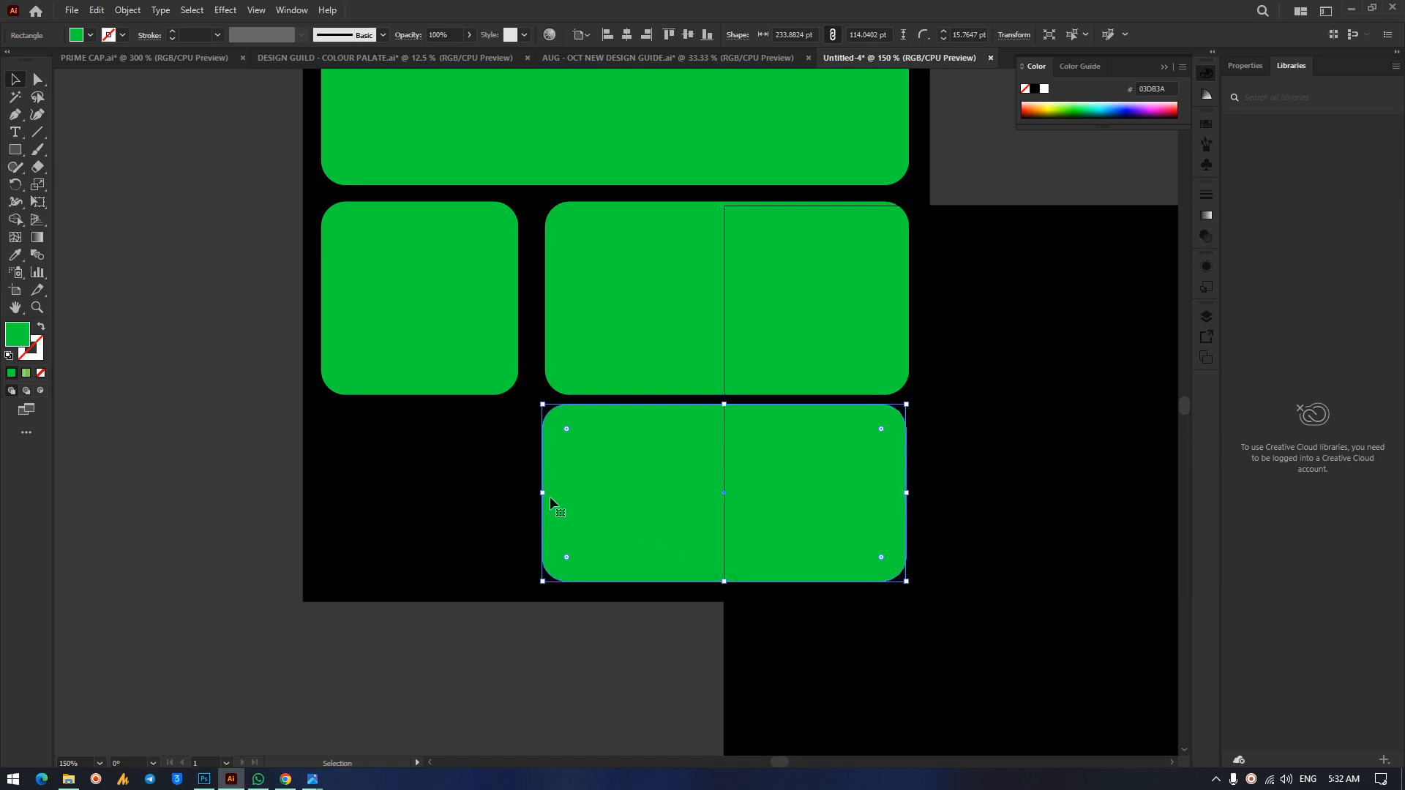
left_click_drag(608, 493, 391, 498)
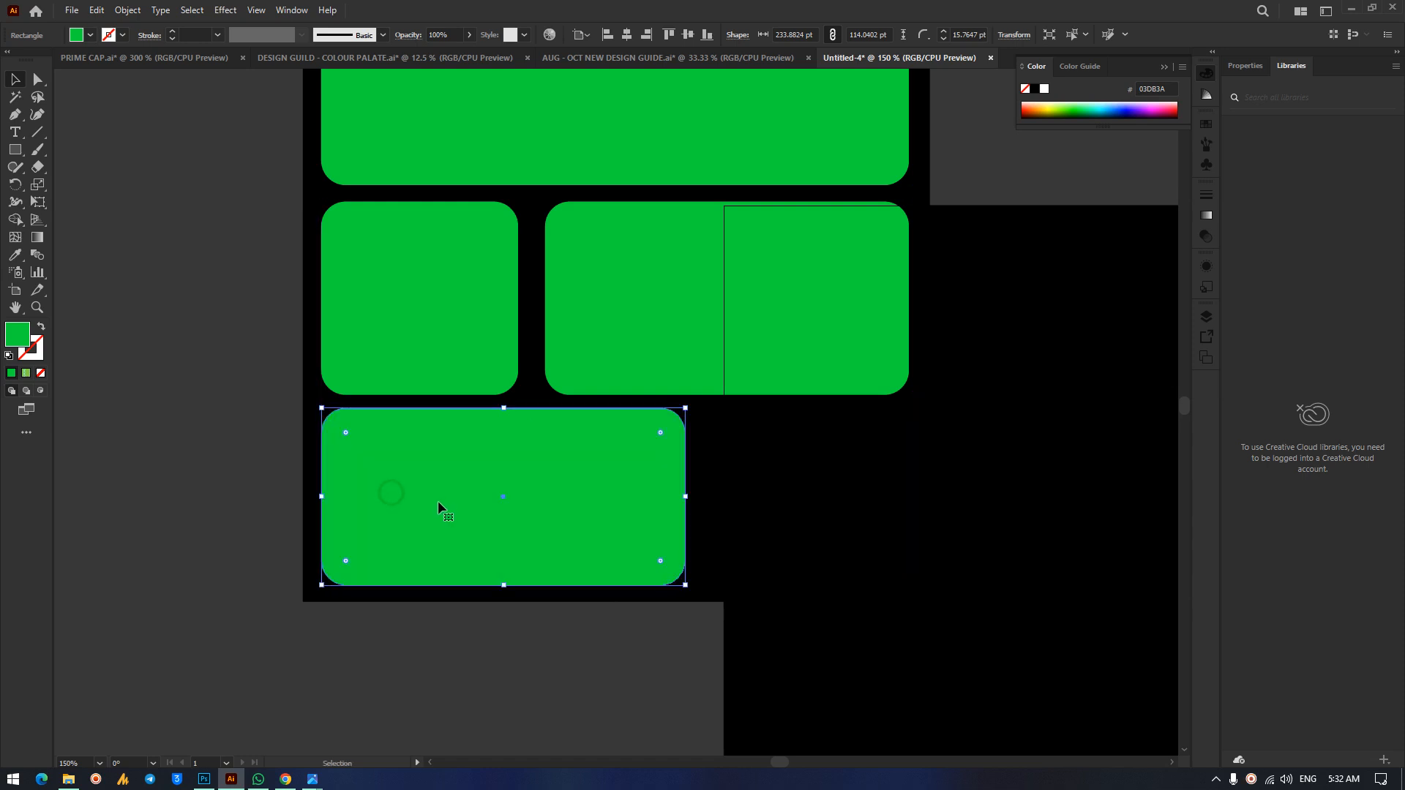
left_click(177, 498)
Duplicate the bottom tile to the right edge of the row and narrow the copy to about 127 × 114 pt.
left_click_drag(516, 506, 727, 511)
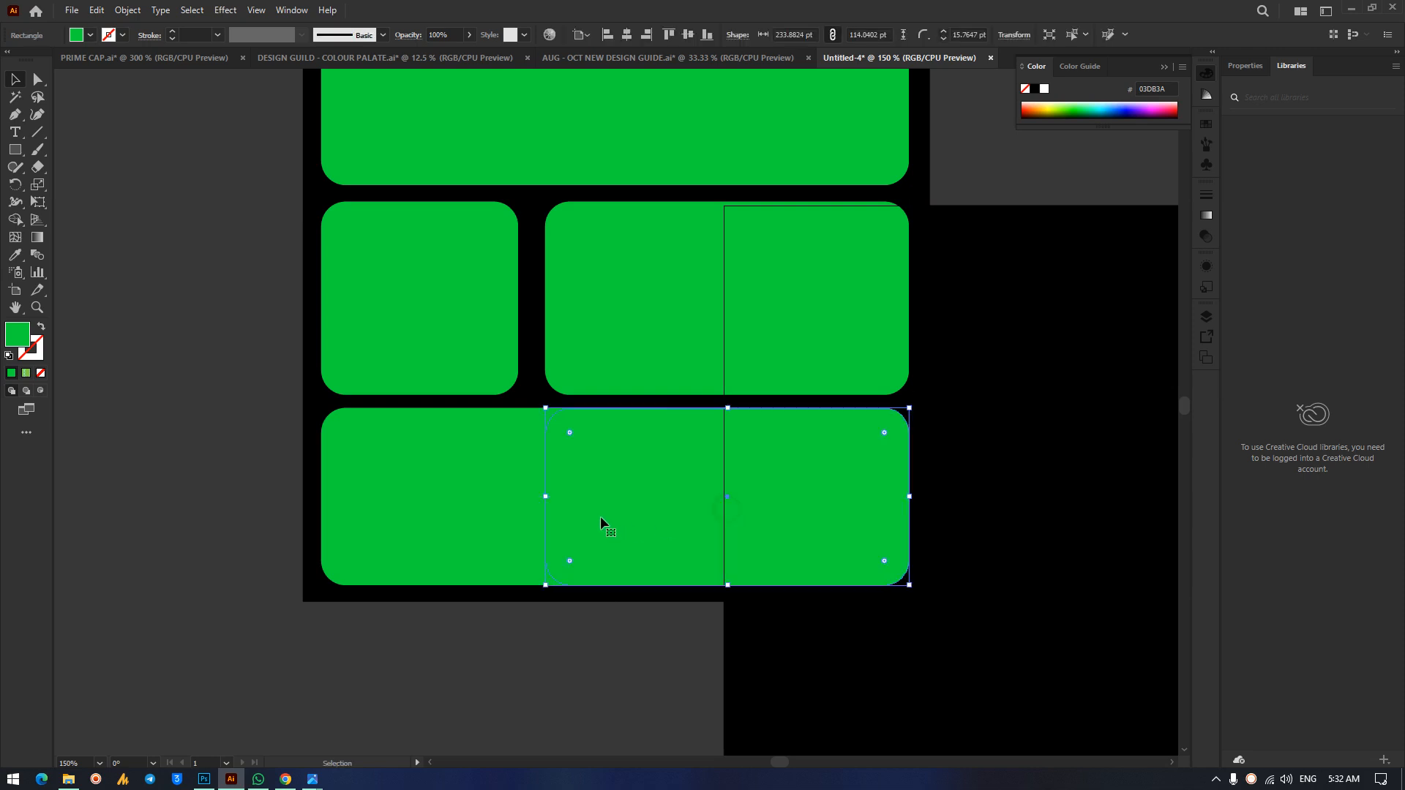
left_click_drag(549, 502, 712, 500)
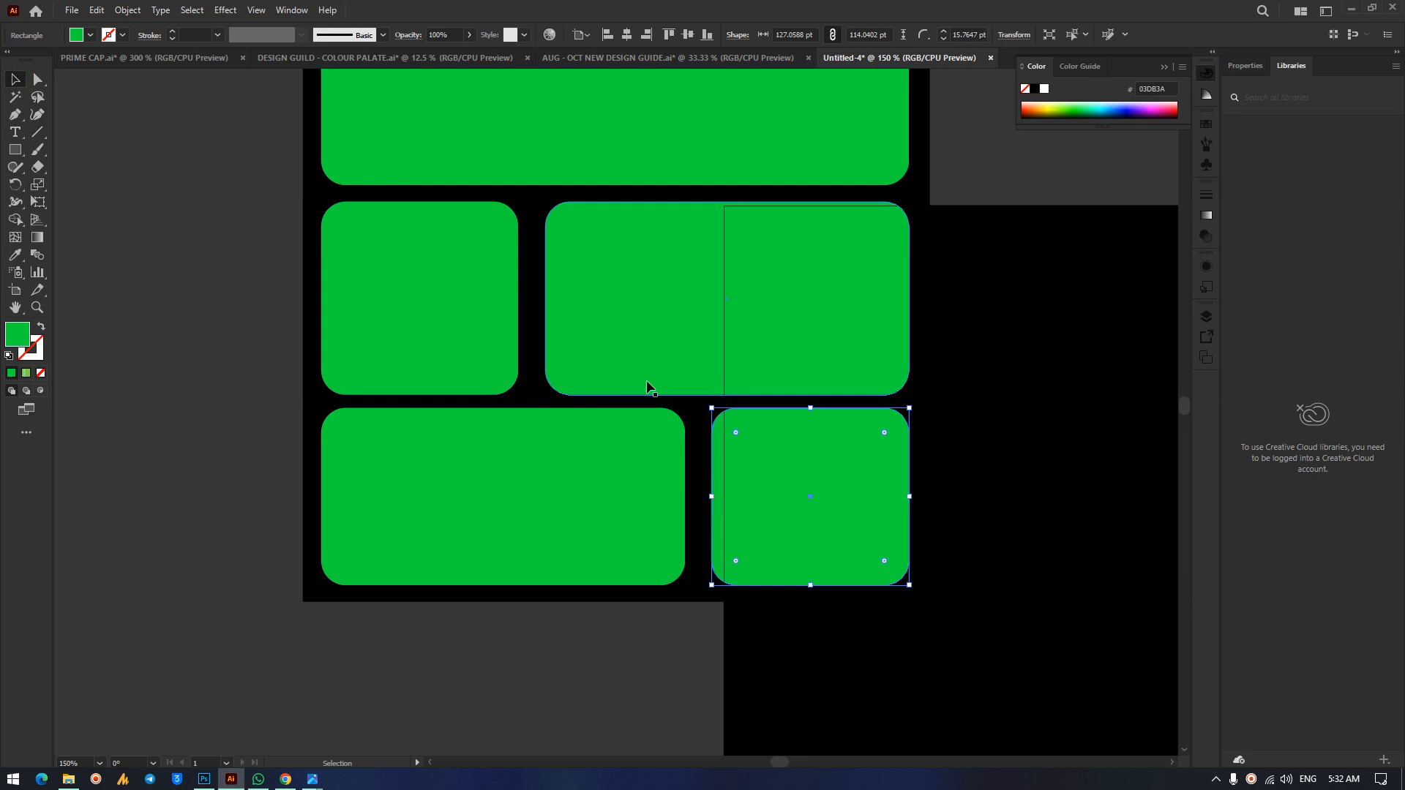
scroll(643, 381, "up", 3)
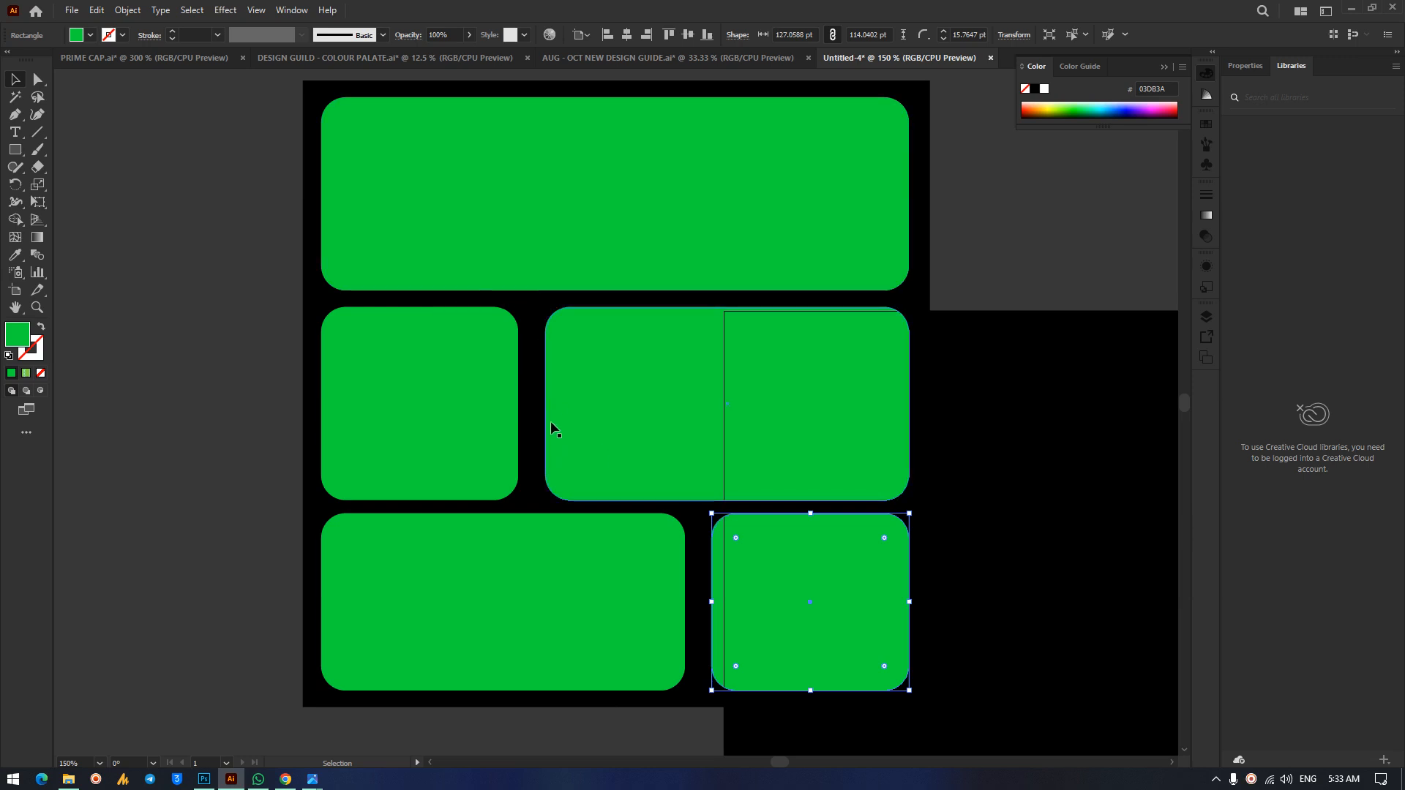
Narrow the gaps by widening the second-row right tile to about 244 pt and extending the bottom-right tile slightly leftwards.
left_click(584, 411)
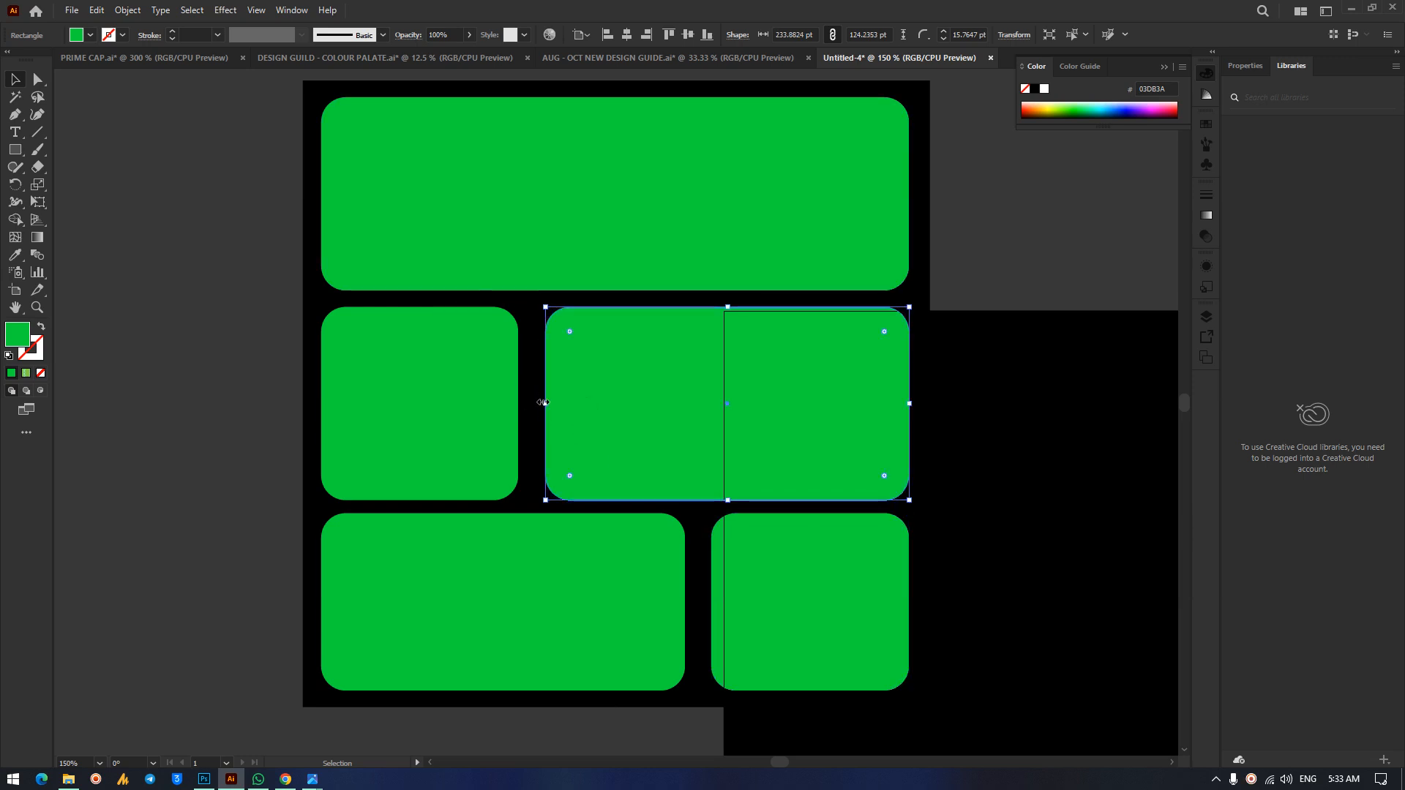
left_click_drag(545, 404, 529, 397)
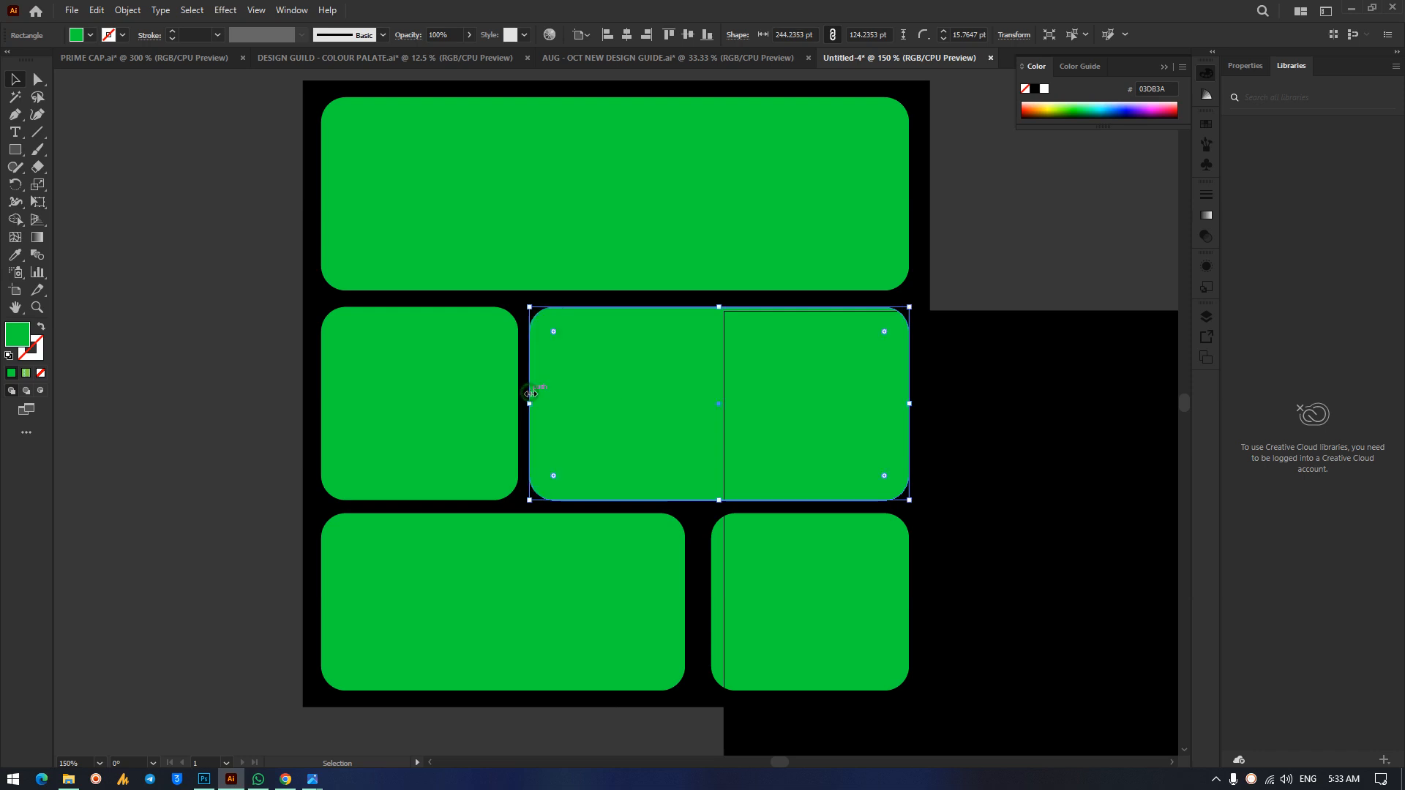
left_click(743, 557)
left_click_drag(712, 609, 702, 610)
left_click(938, 484)
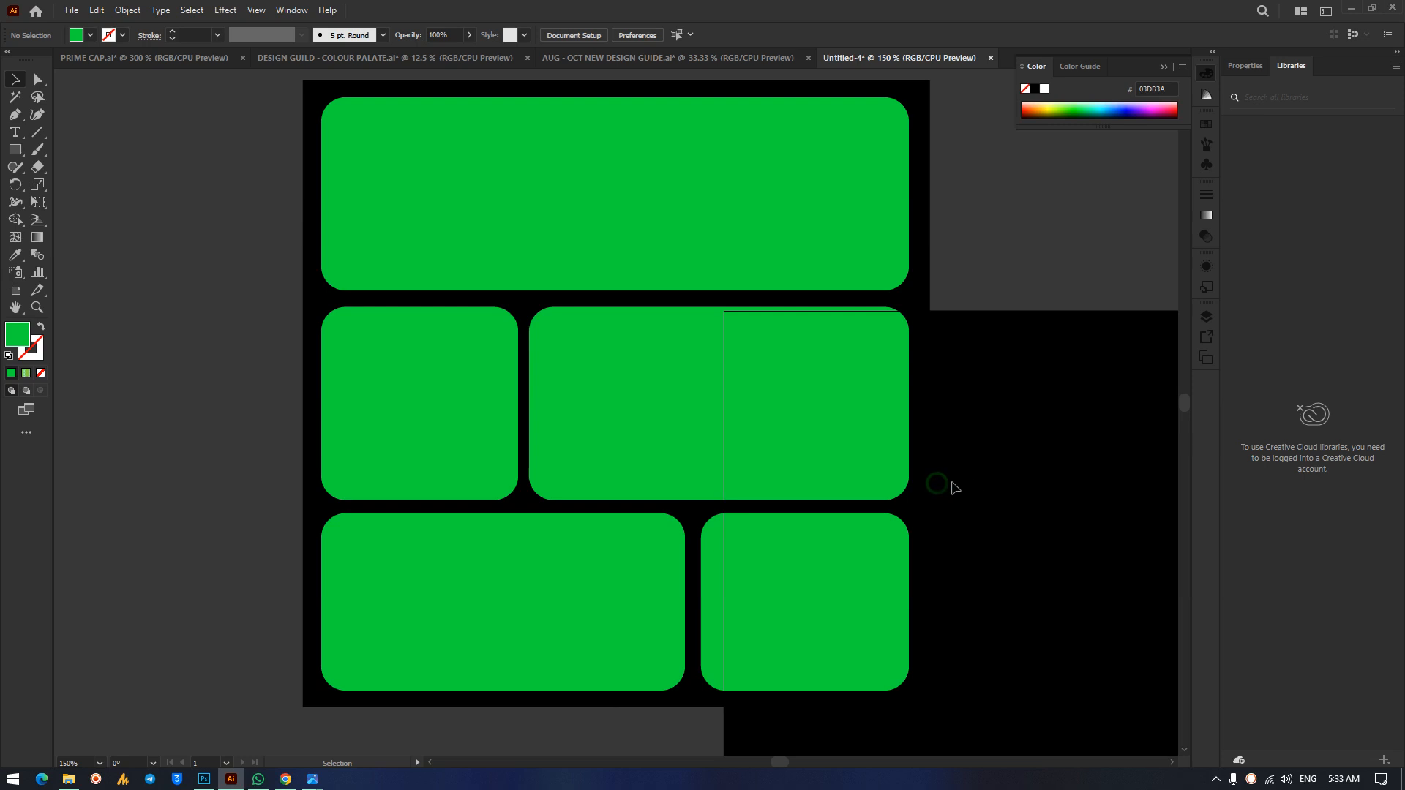
Fill the wide second-row right tile with orange FF8F08.
scroll(980, 496, "up", 2)
left_click(657, 459)
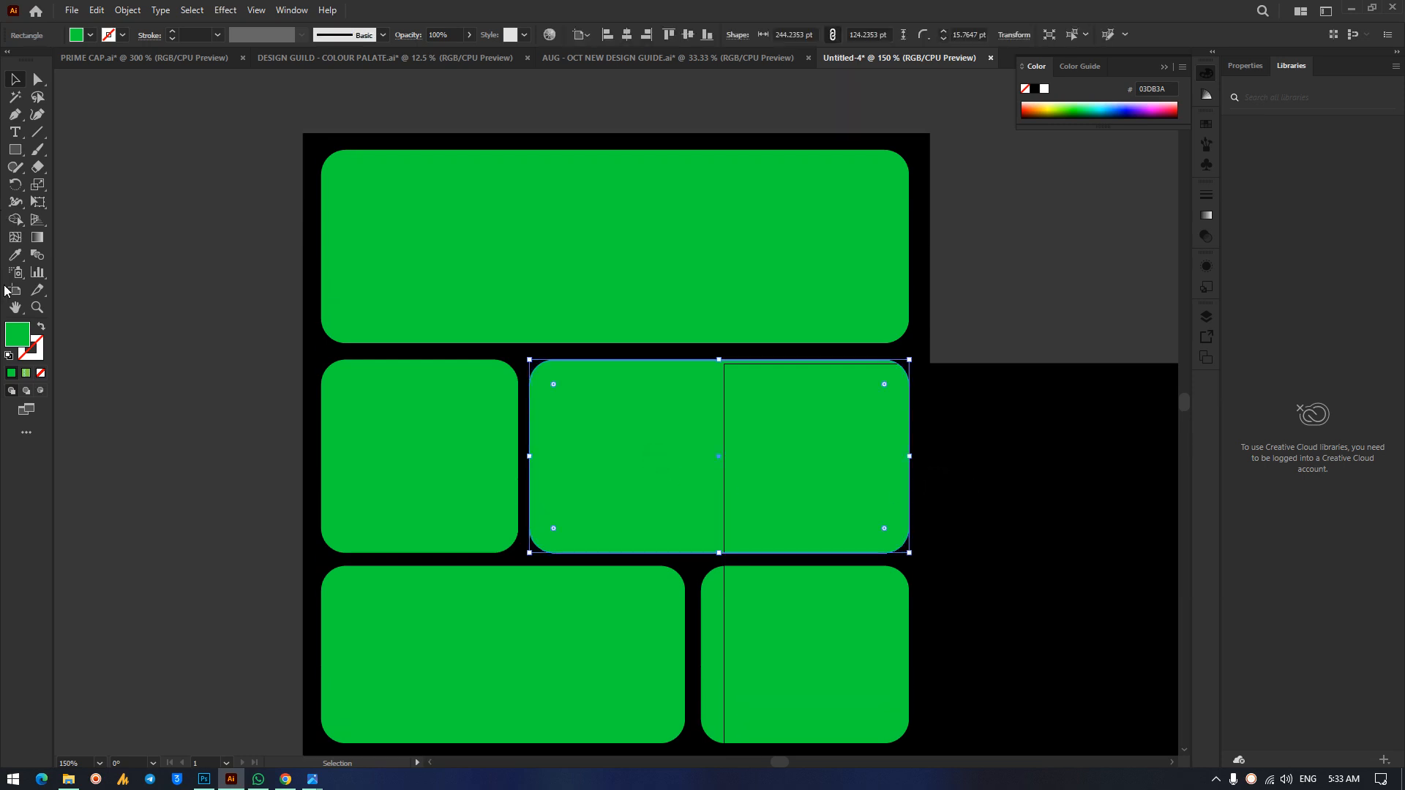
double_click(11, 339)
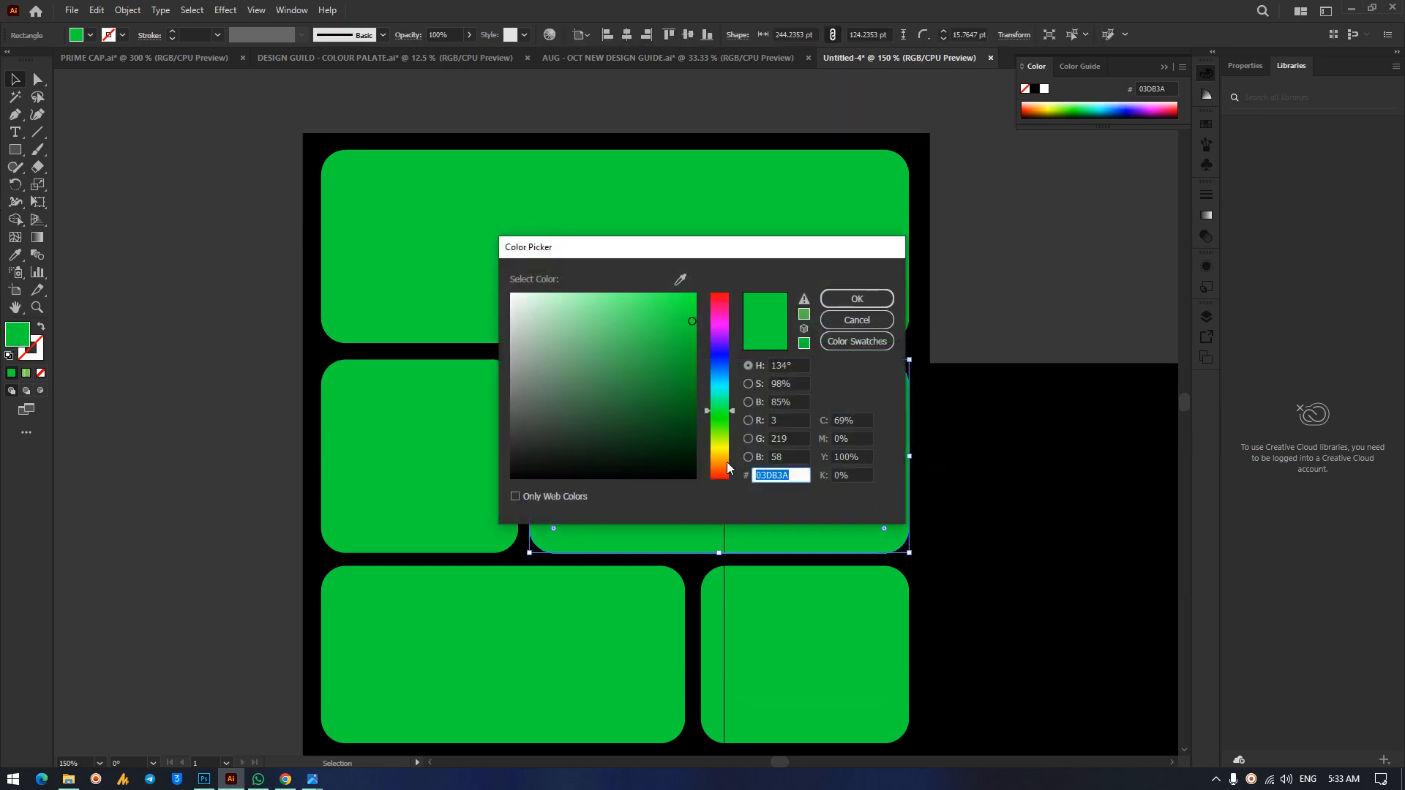
left_click(726, 462)
left_click(691, 293)
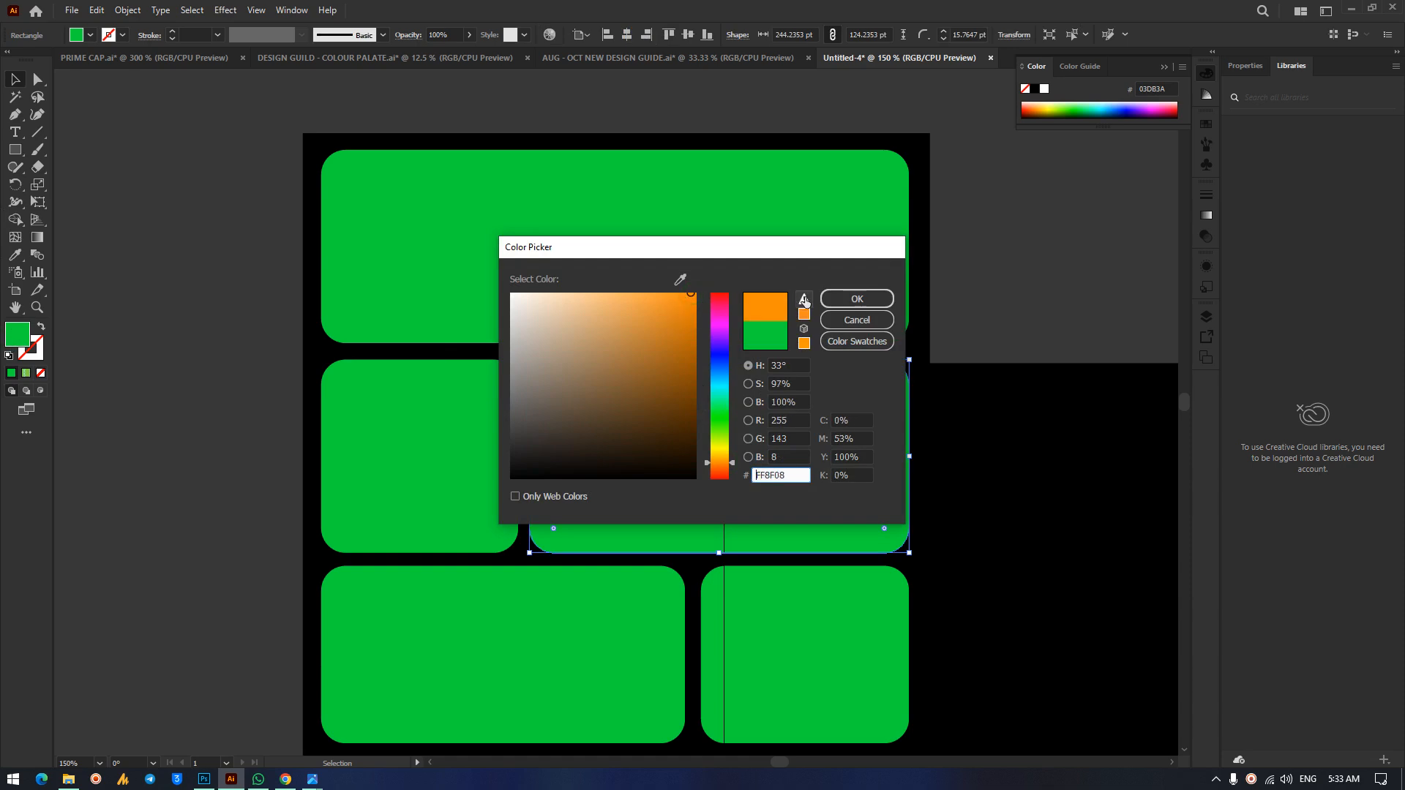
left_click(857, 298)
left_click(123, 479)
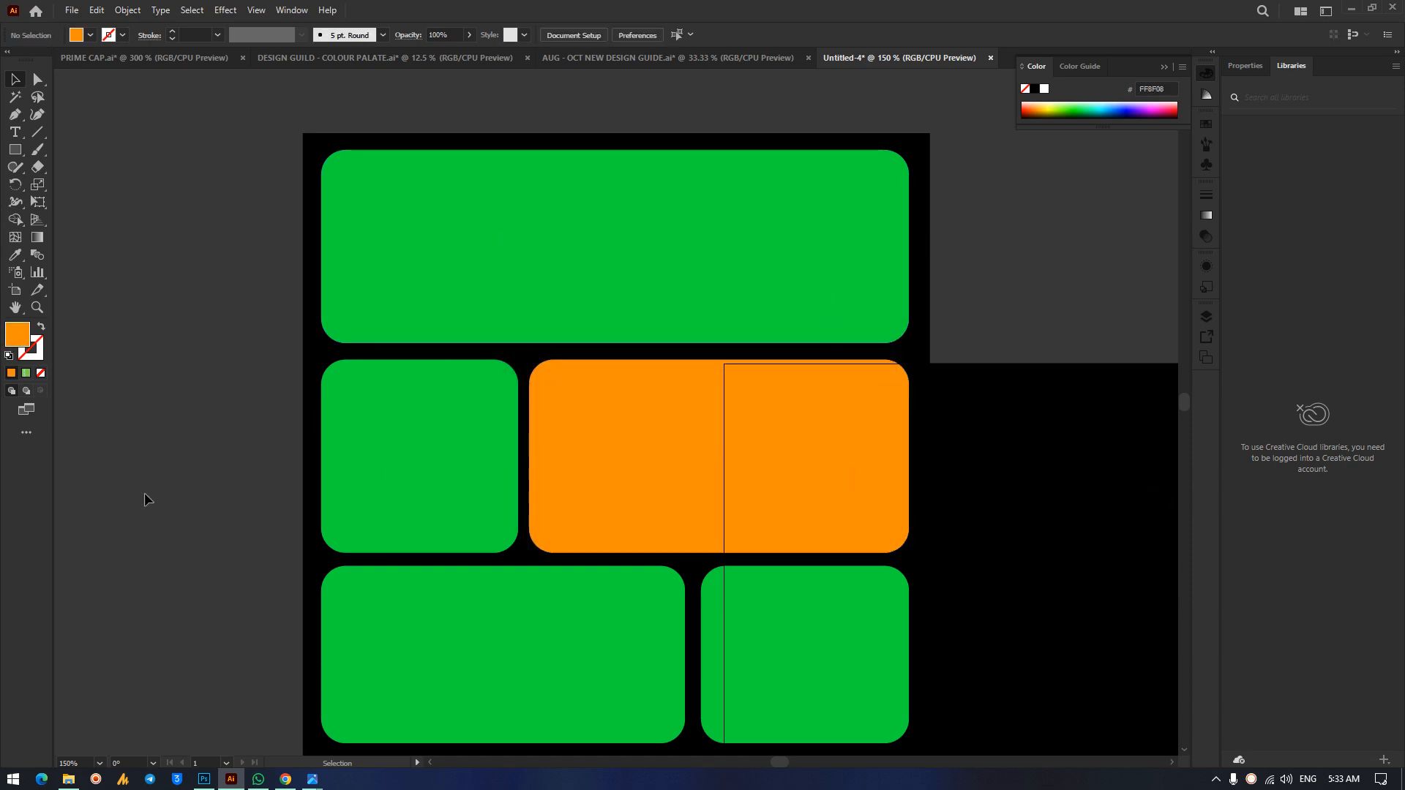
Fill the wide bottom-left tile with dark green 0A3500.
left_click(350, 599)
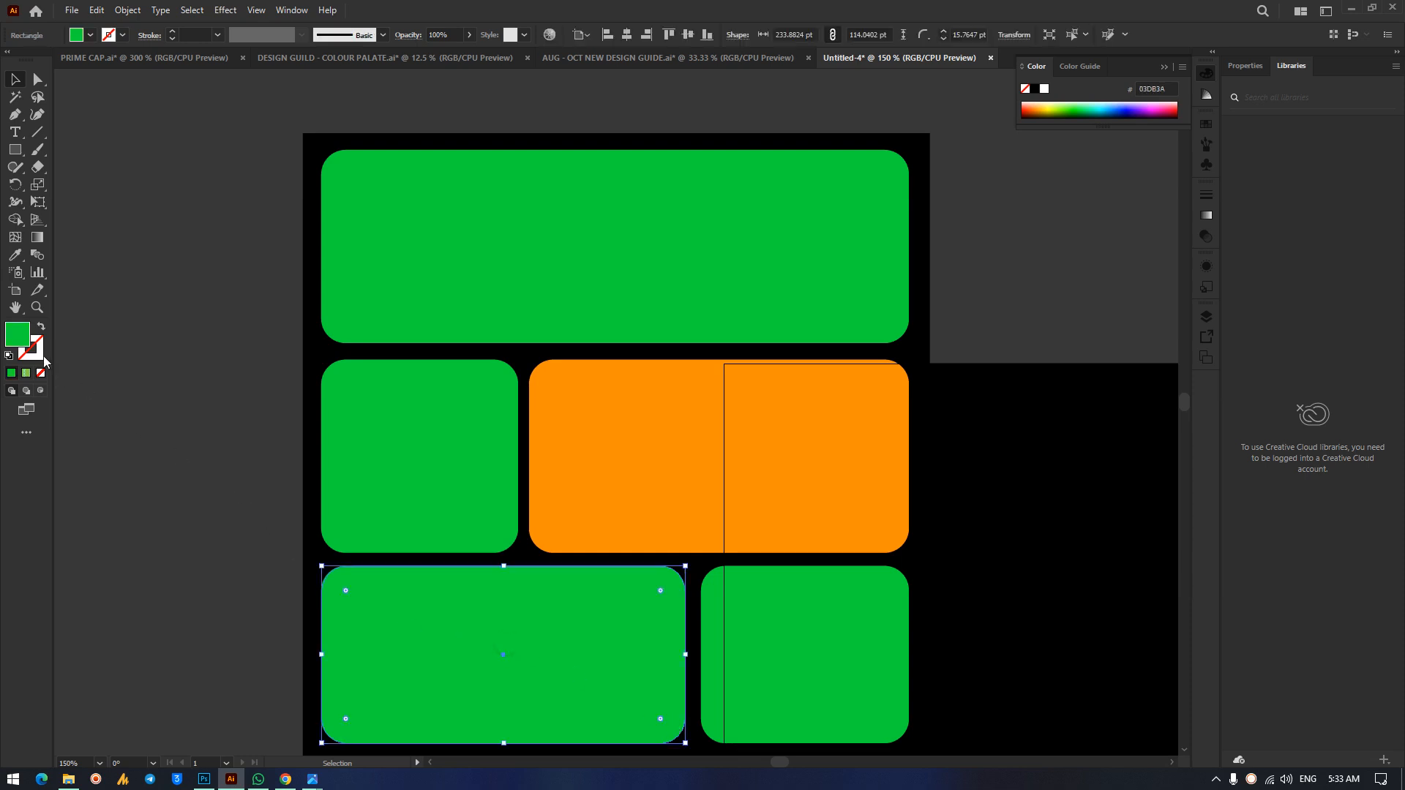
double_click(17, 335)
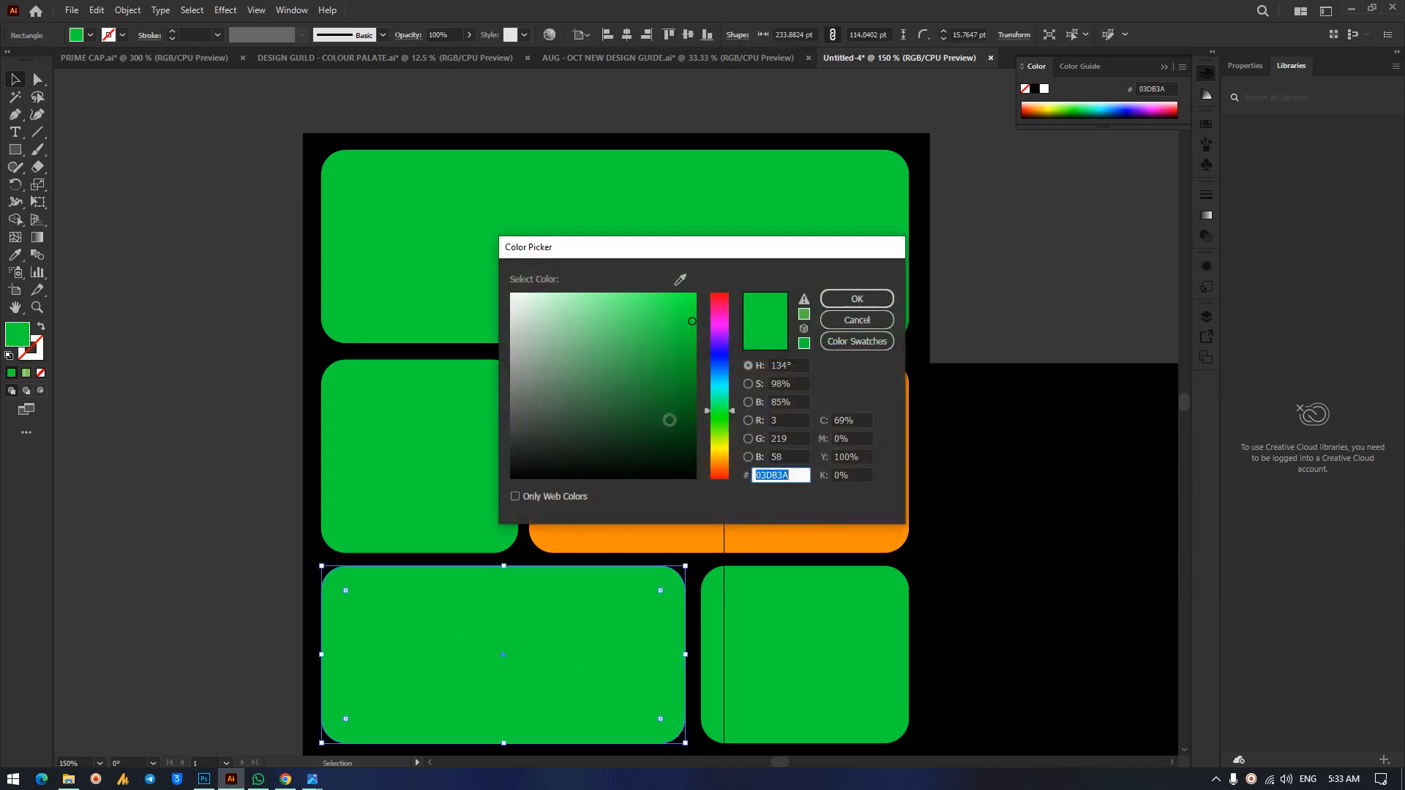
left_click(720, 453)
left_click(718, 425)
left_click_drag(663, 417, 697, 440)
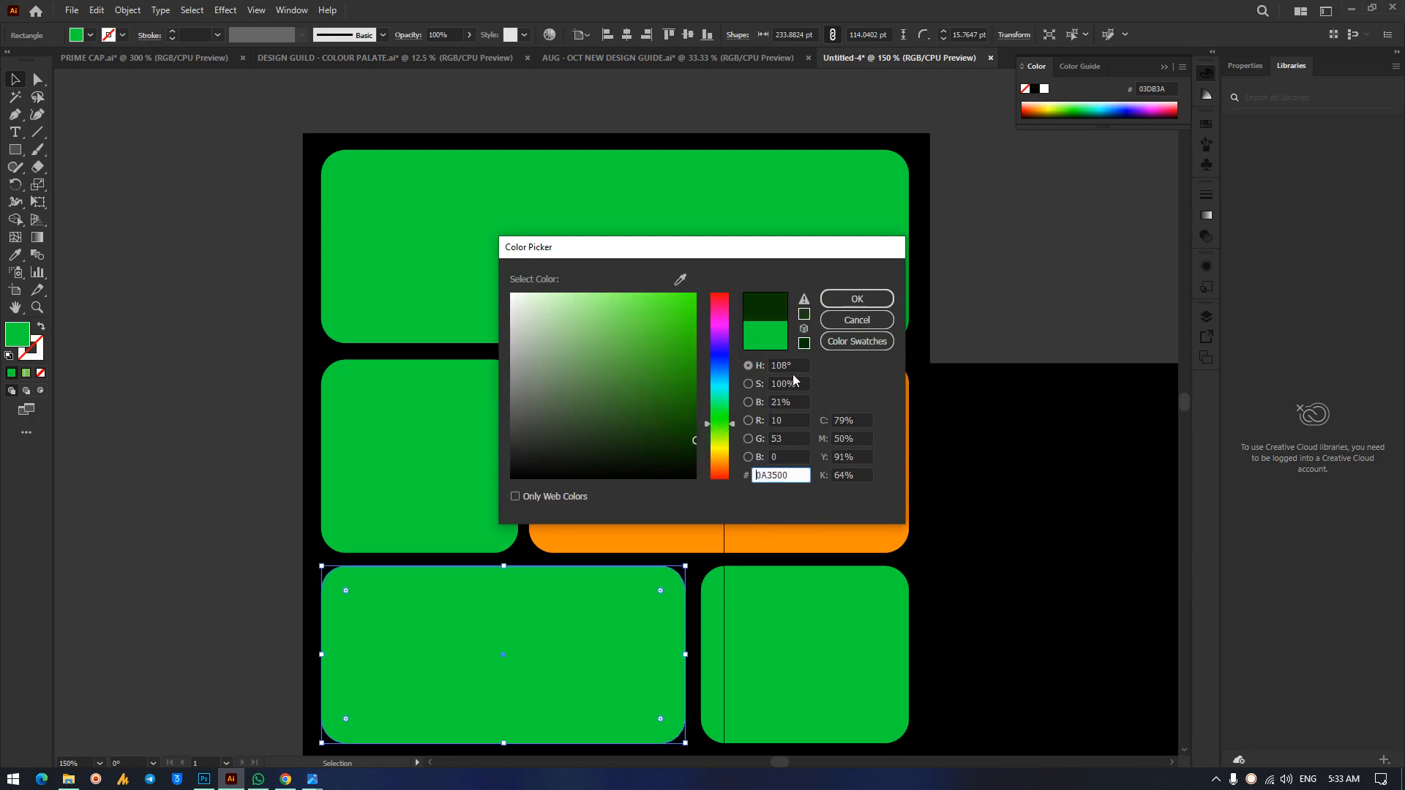
left_click(849, 299)
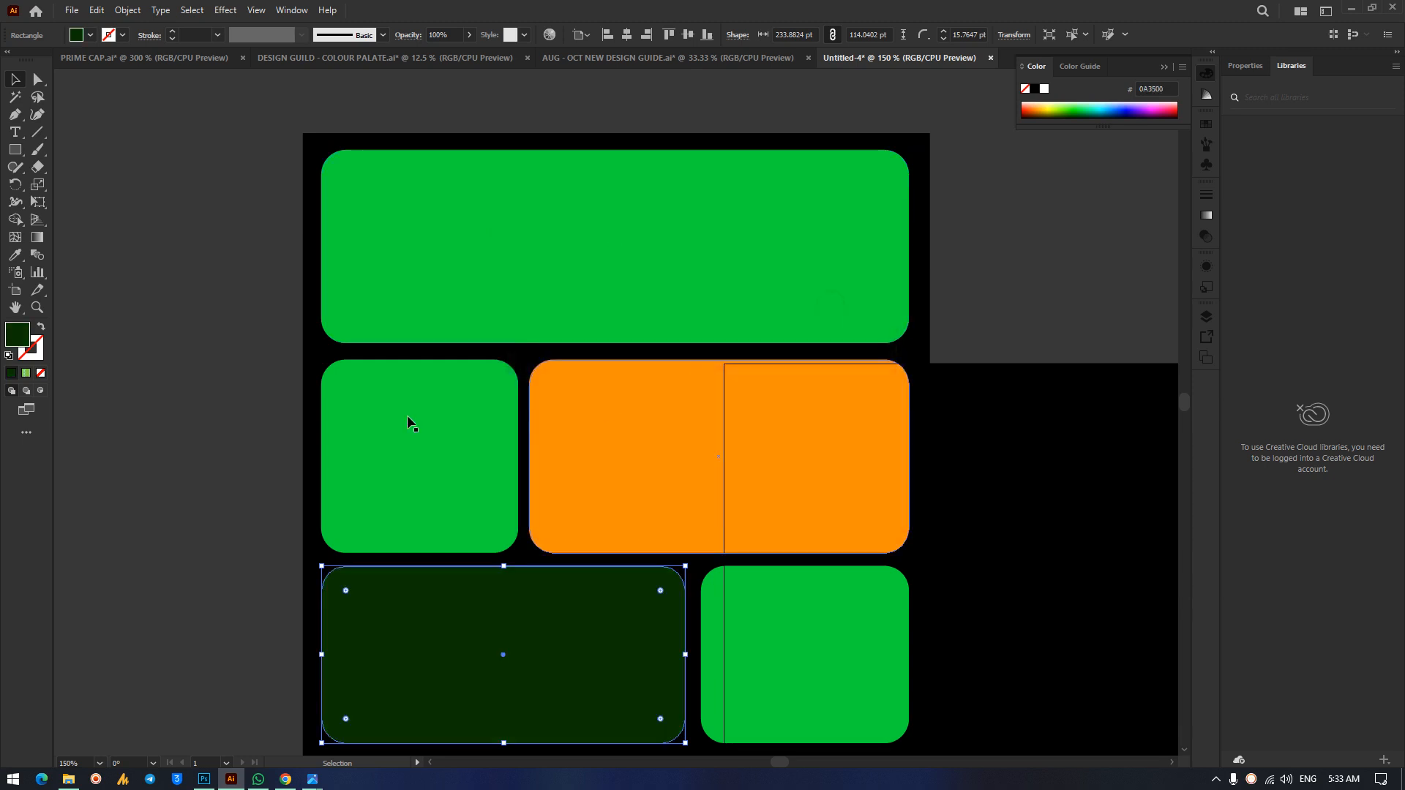
left_click(174, 426)
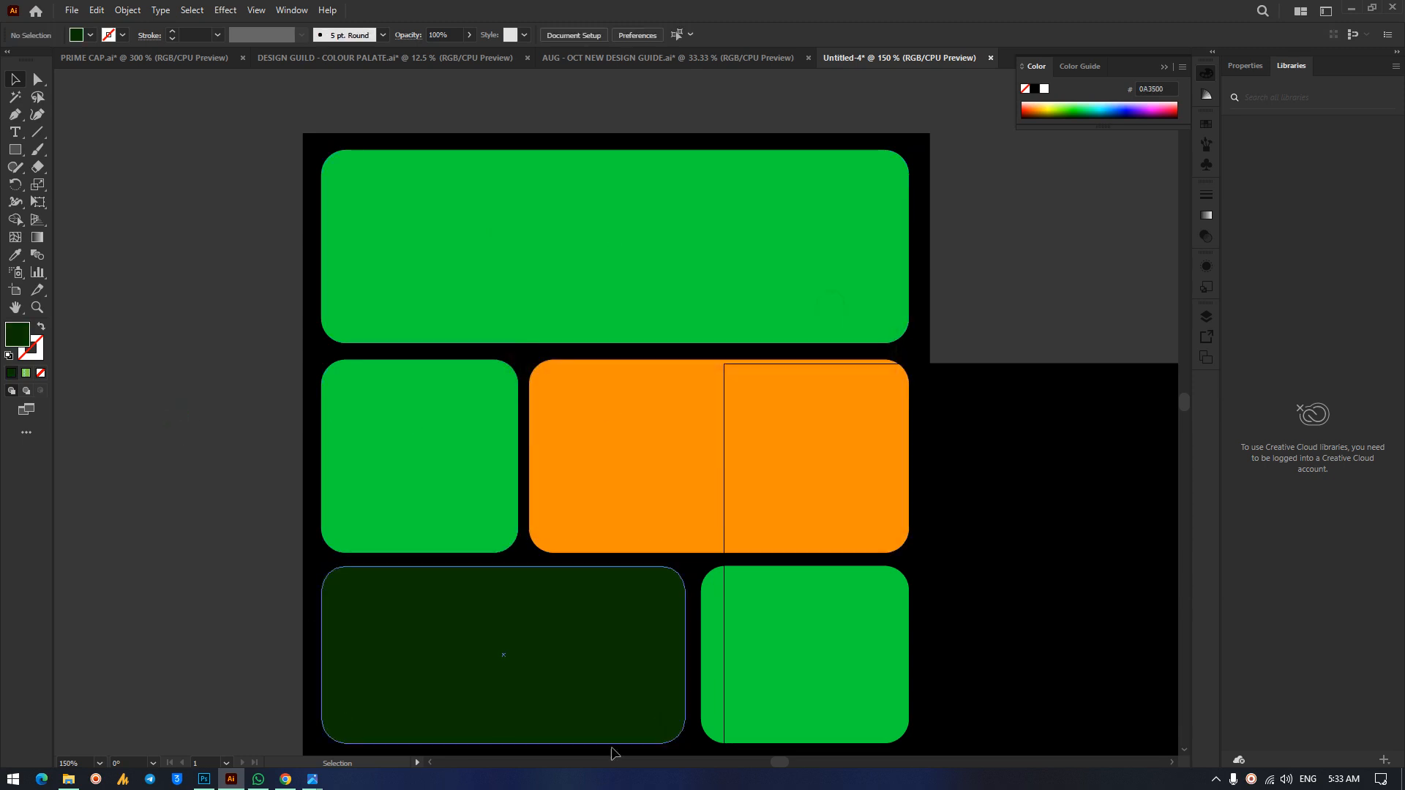
Switch to Chrome and search Google in a new tab for "name of green colours".
left_click(285, 779)
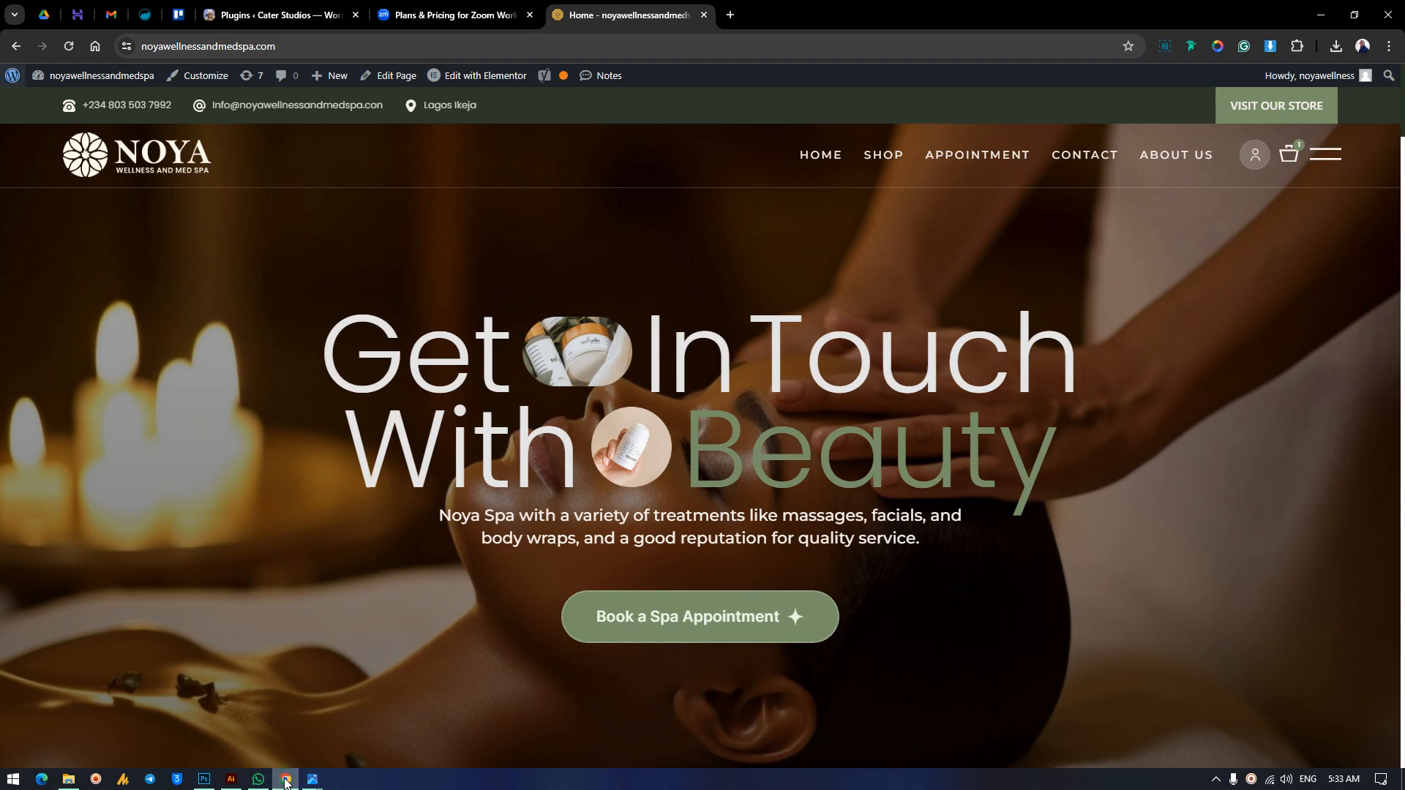
left_click(730, 15)
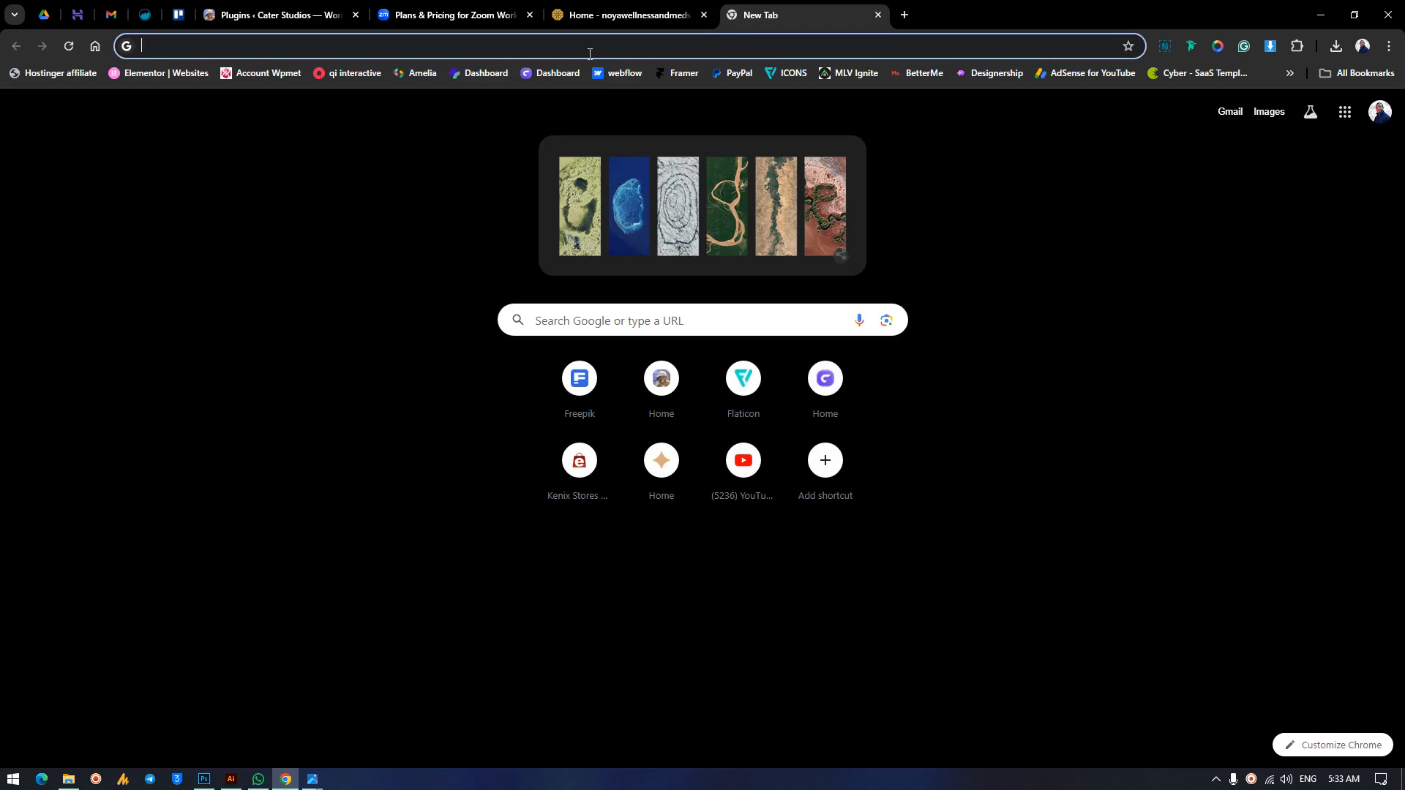
type("name of green colours")
key("Return")
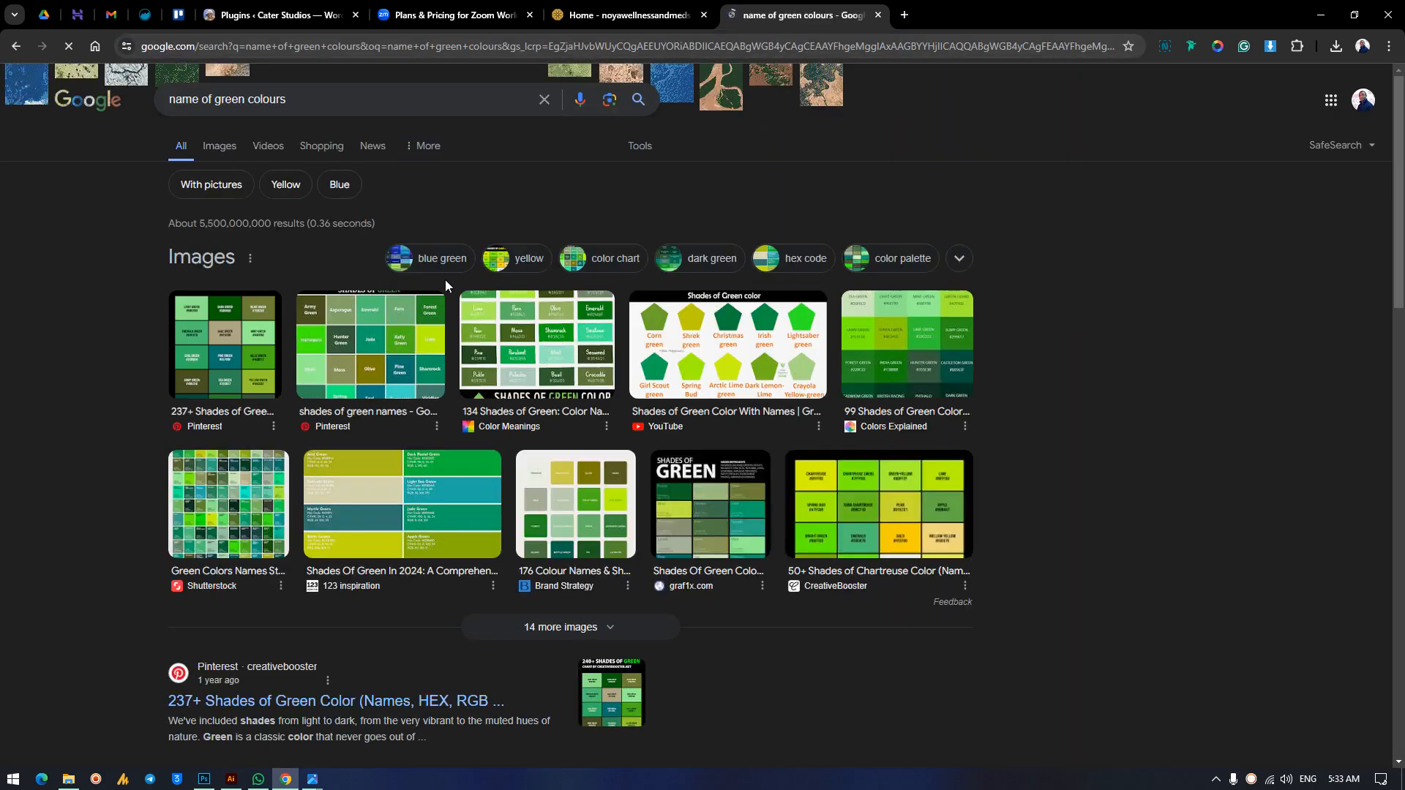
Examine the 237+ Shades of Green and 99 Shades of Green Color charts for names matching the palette tiles.
left_click(245, 384)
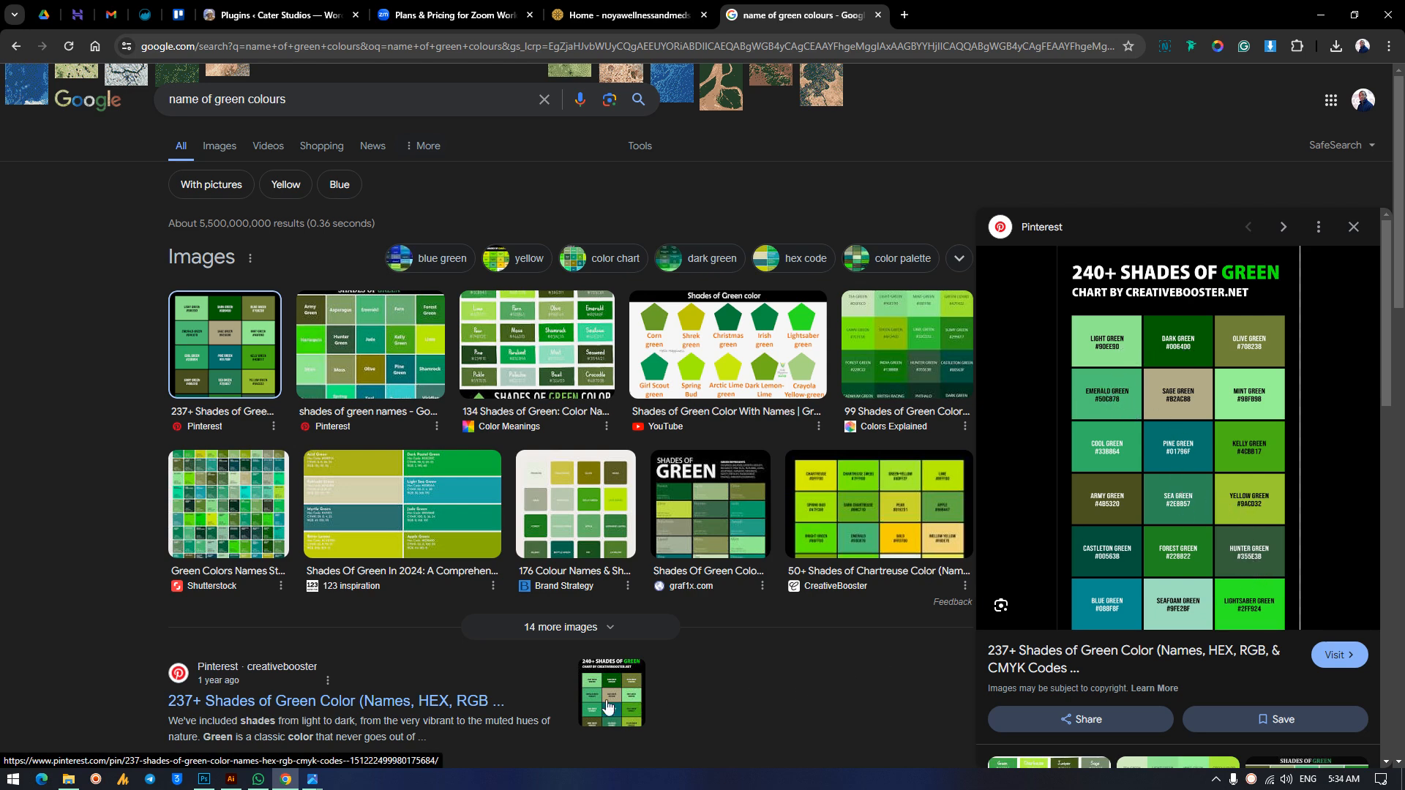
left_click(230, 780)
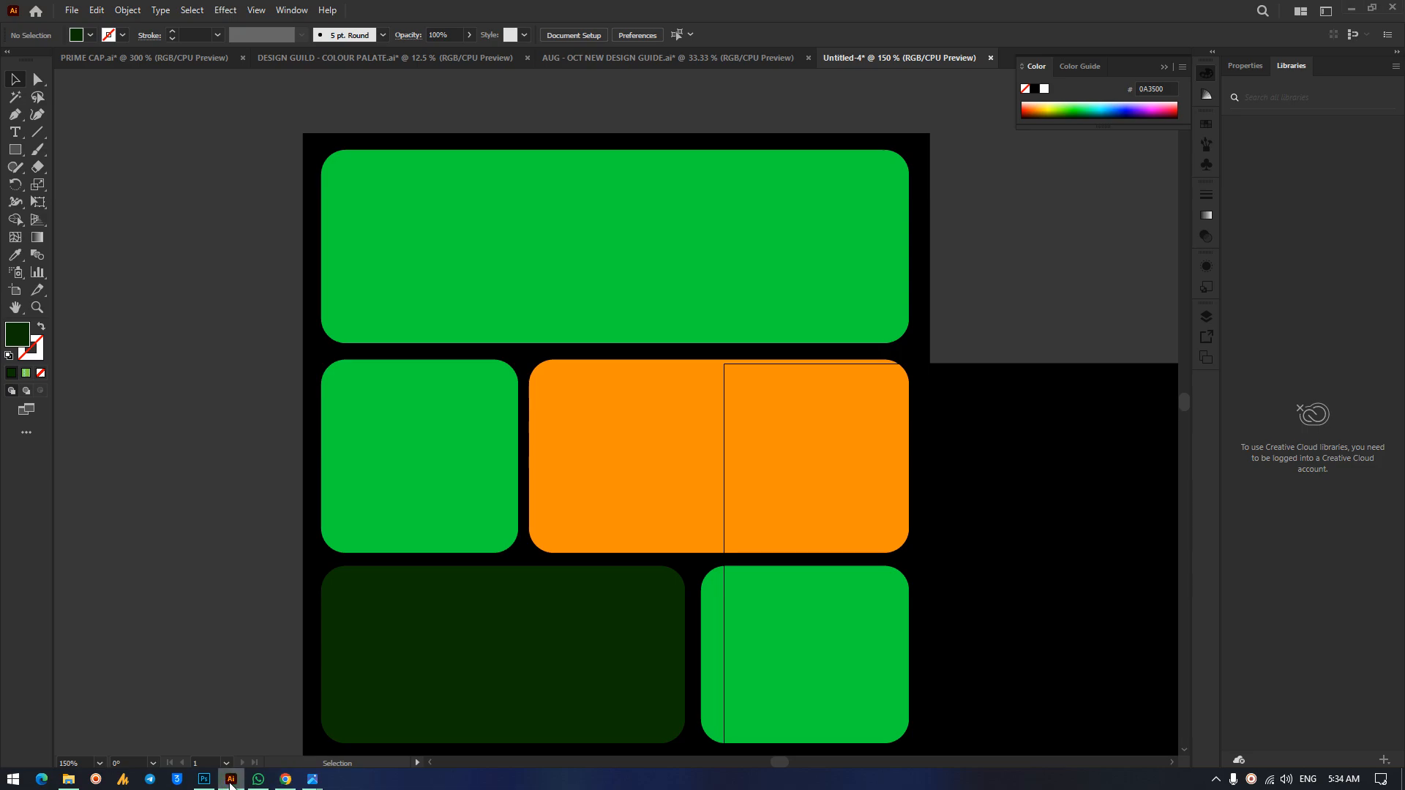
left_click(285, 780)
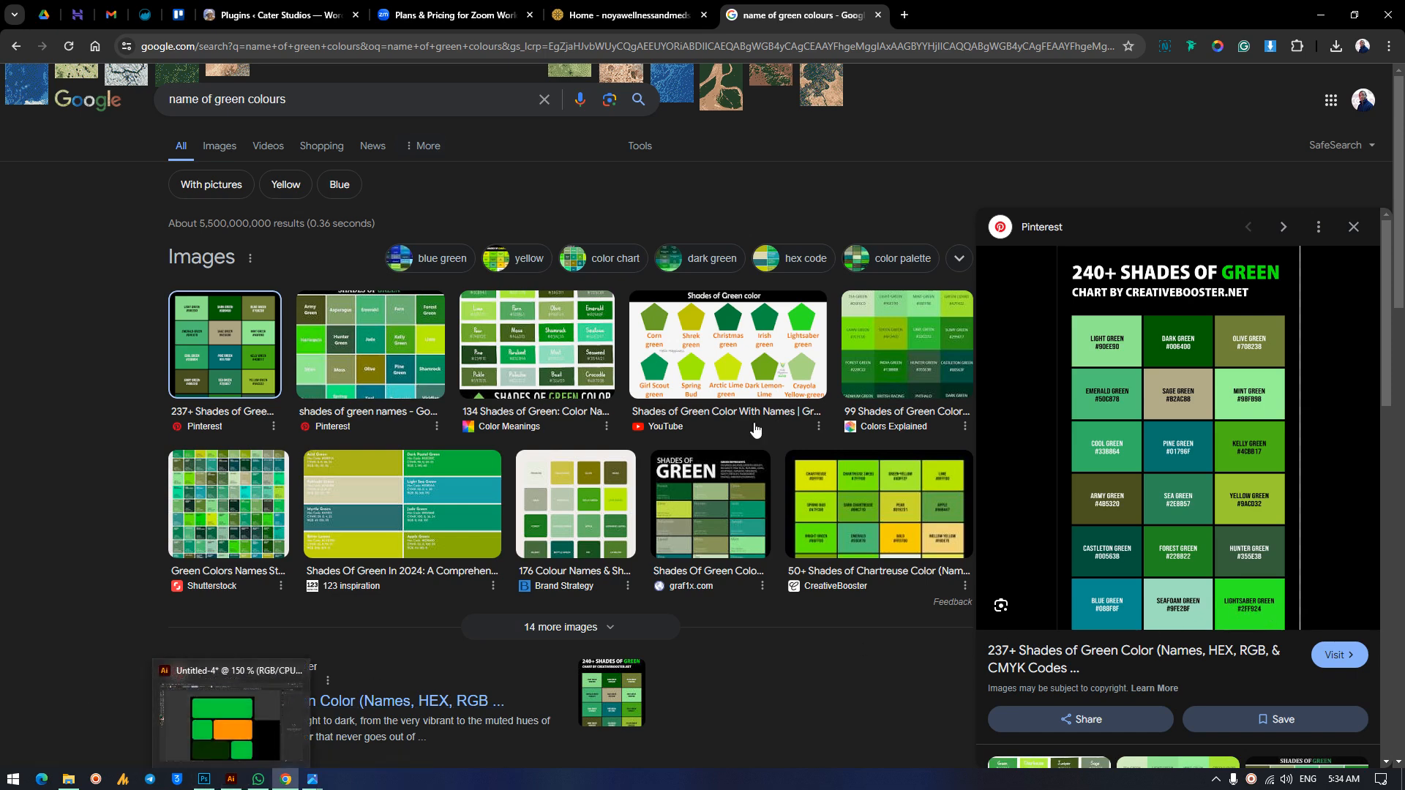
left_click(907, 360)
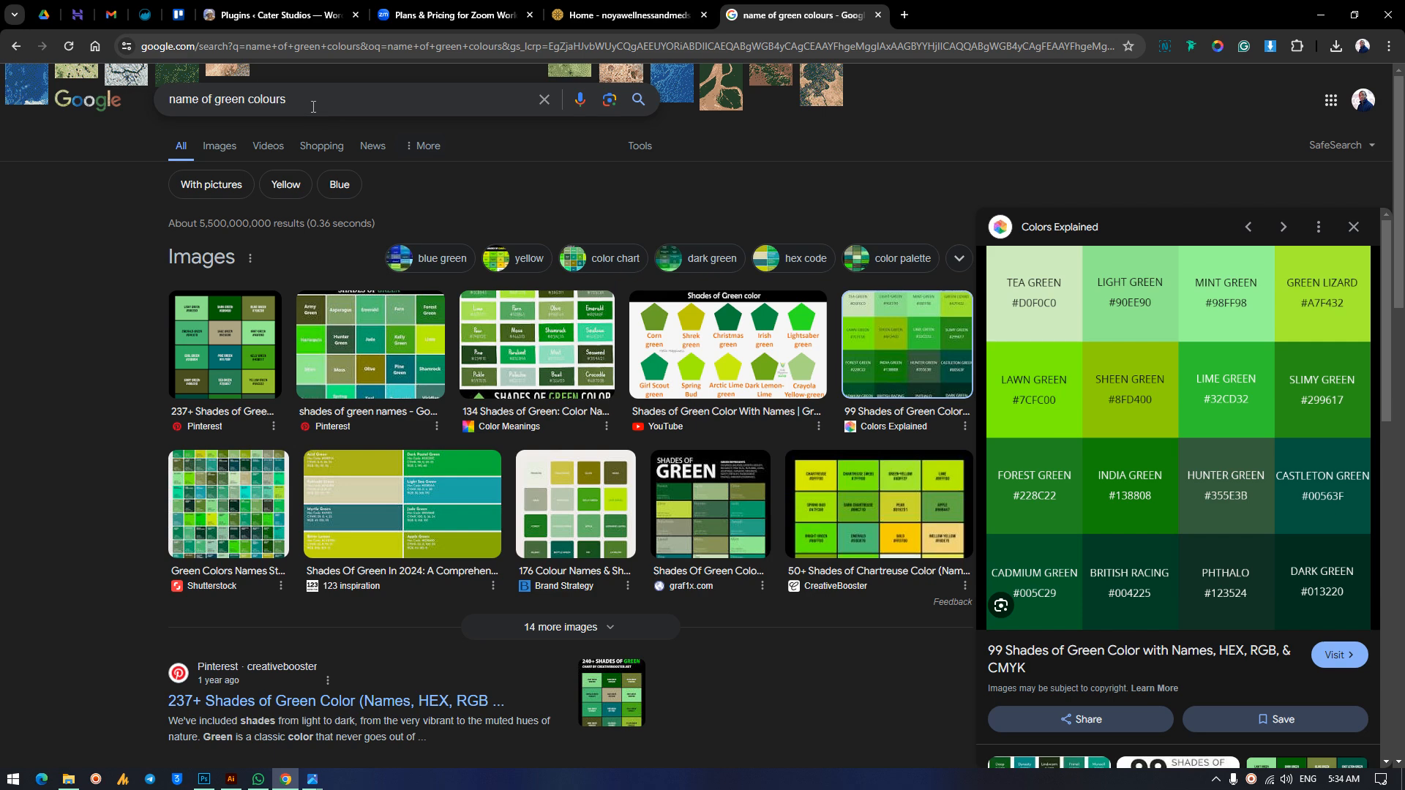
Search Google for "name of yellow colours" and open the 100+ Shades of Yellow Color chart from the image results.
double_click(230, 100)
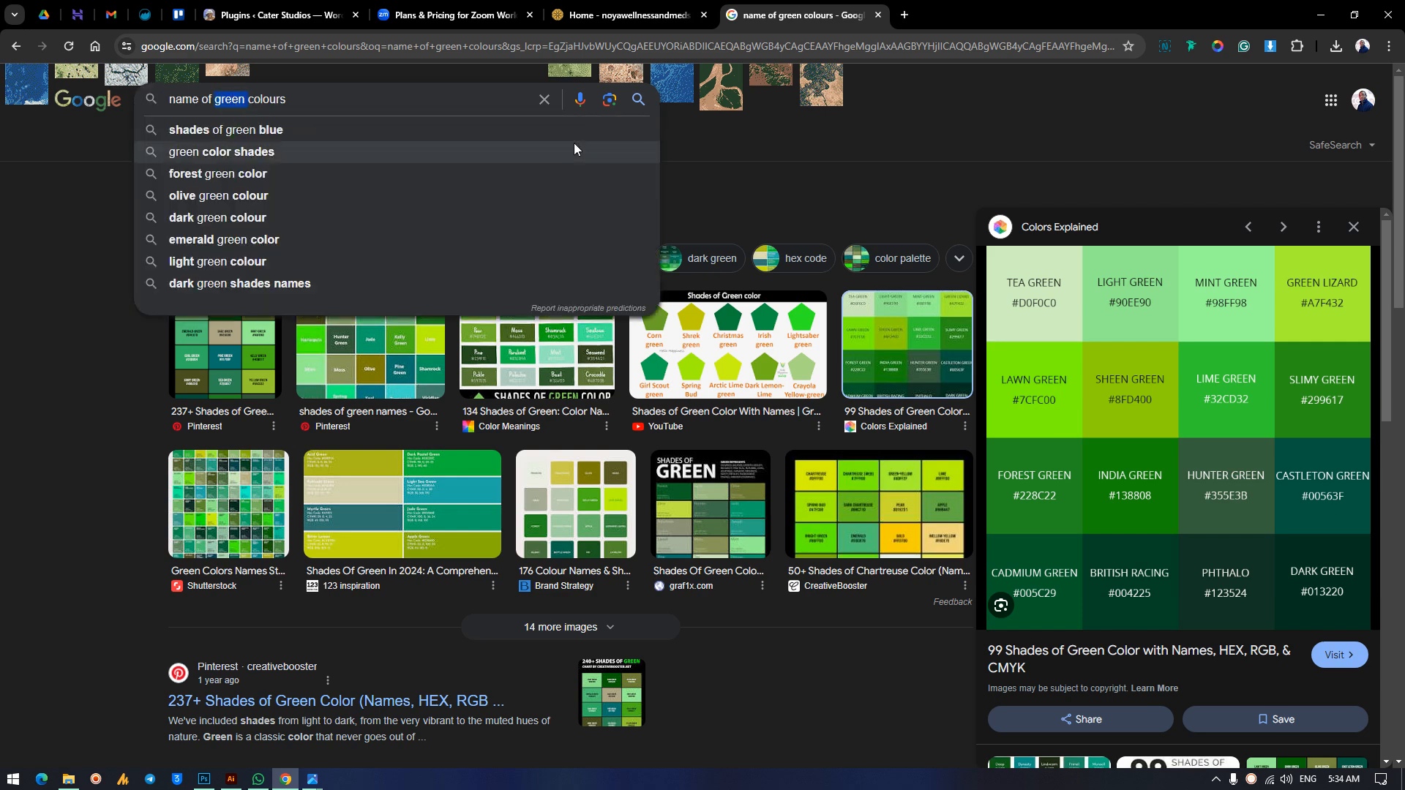
type("ye")
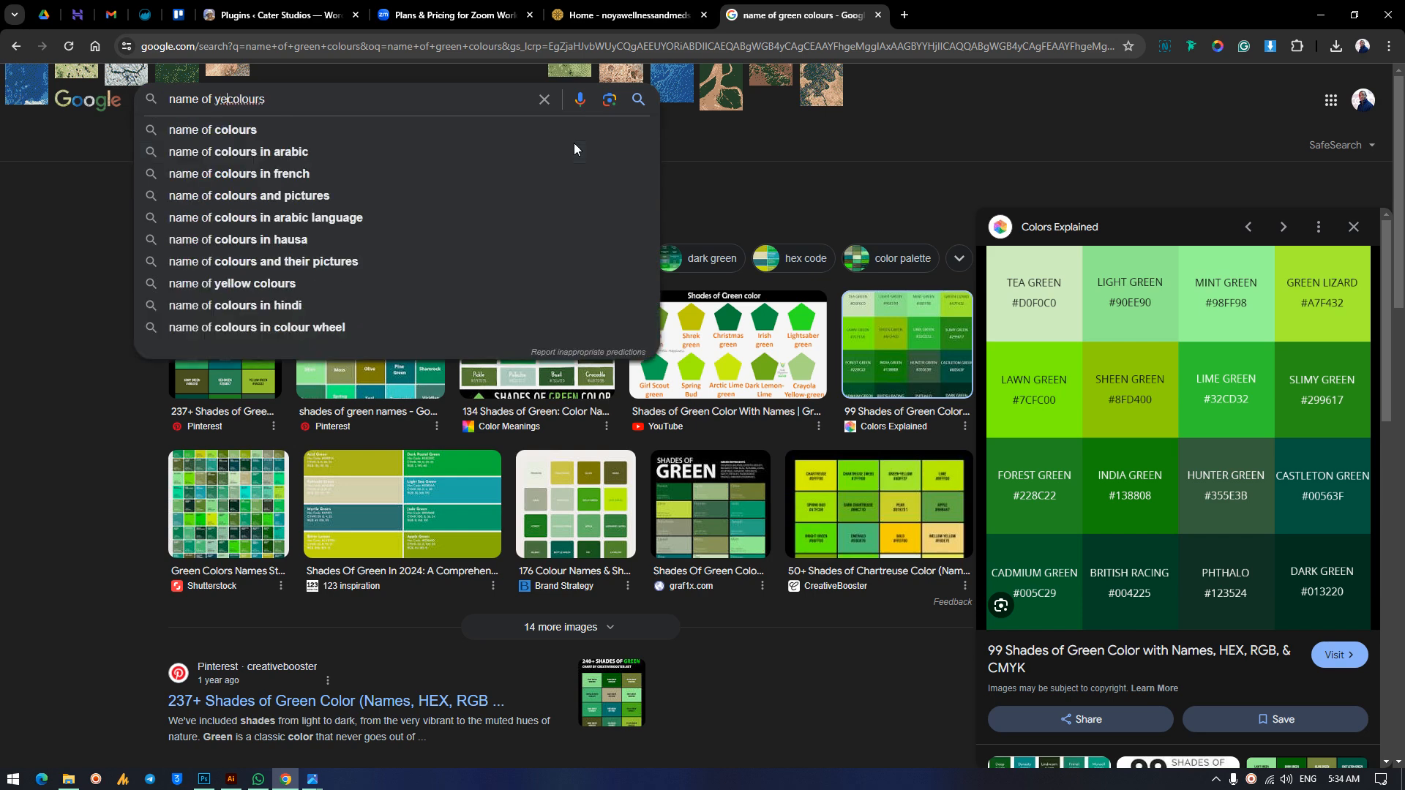
type("llow")
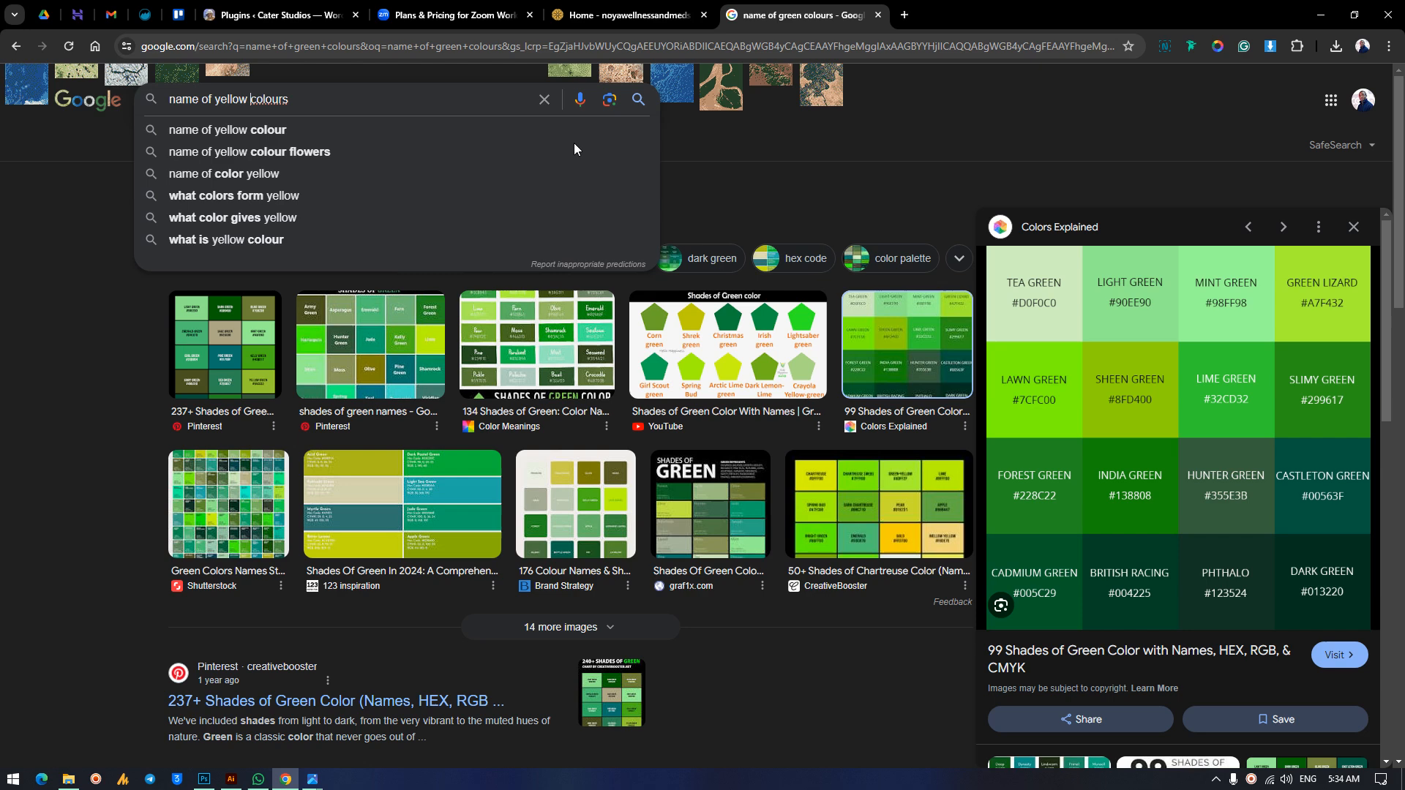
key("Return")
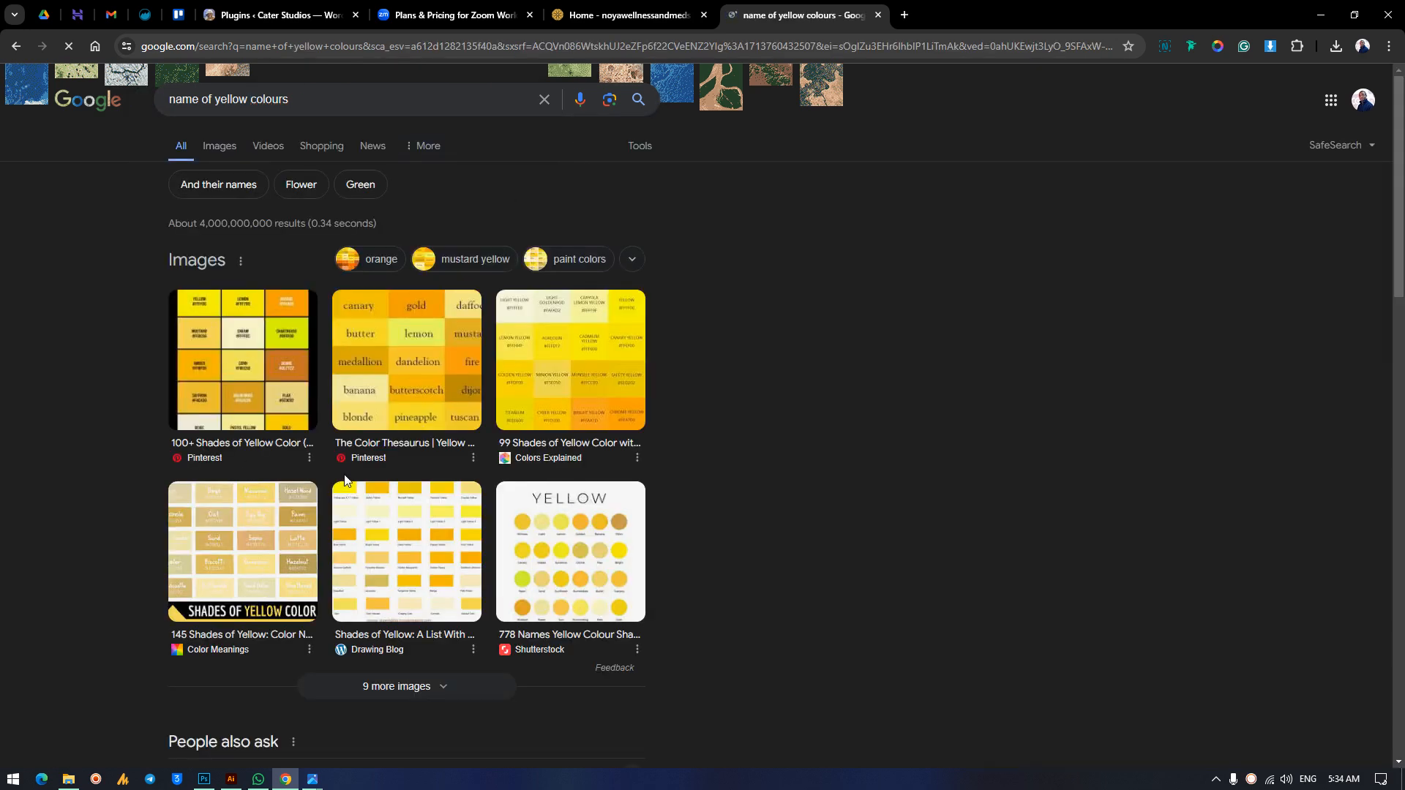
left_click(284, 392)
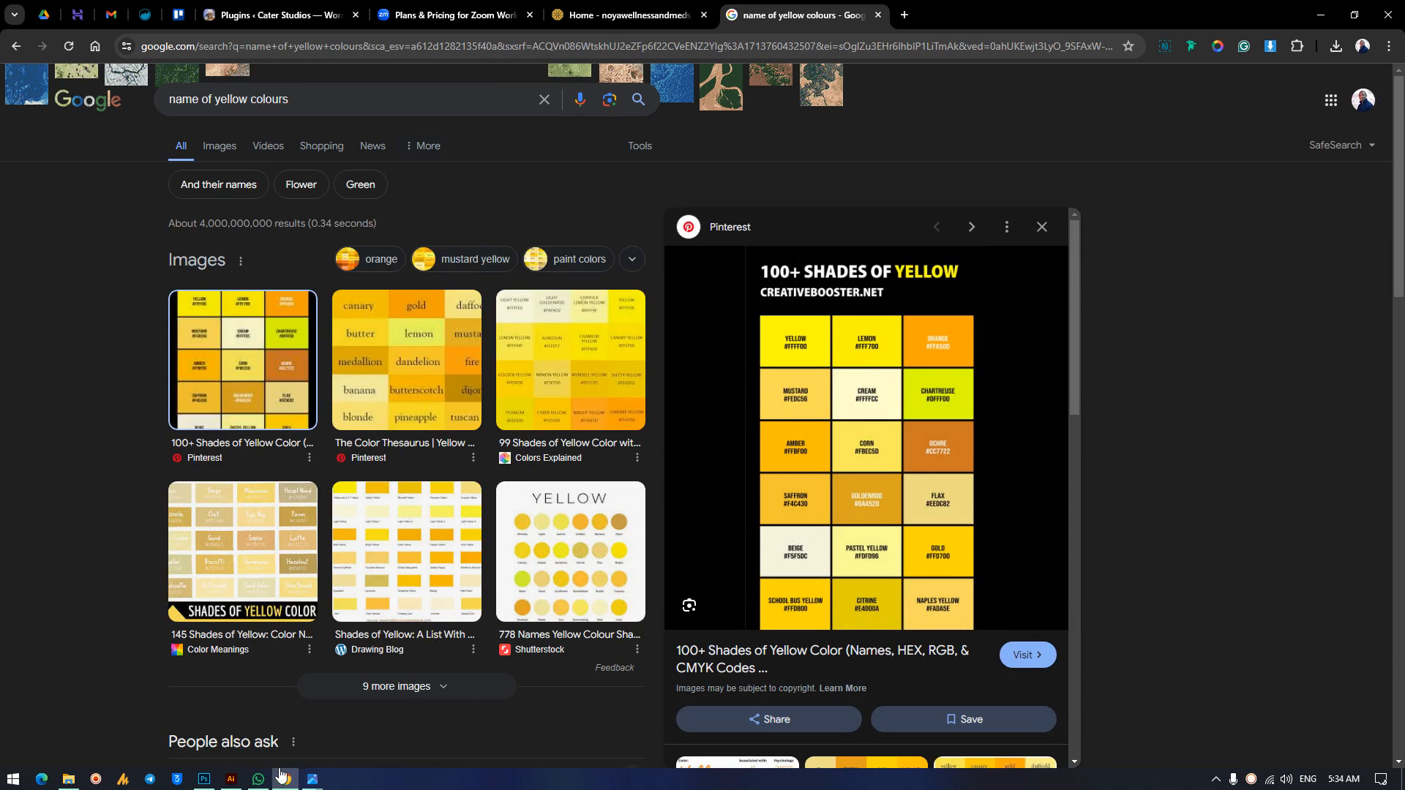
Switch between Illustrator and Chrome to compare the wide orange tile with the named shades on the yellow chart.
left_click(205, 781)
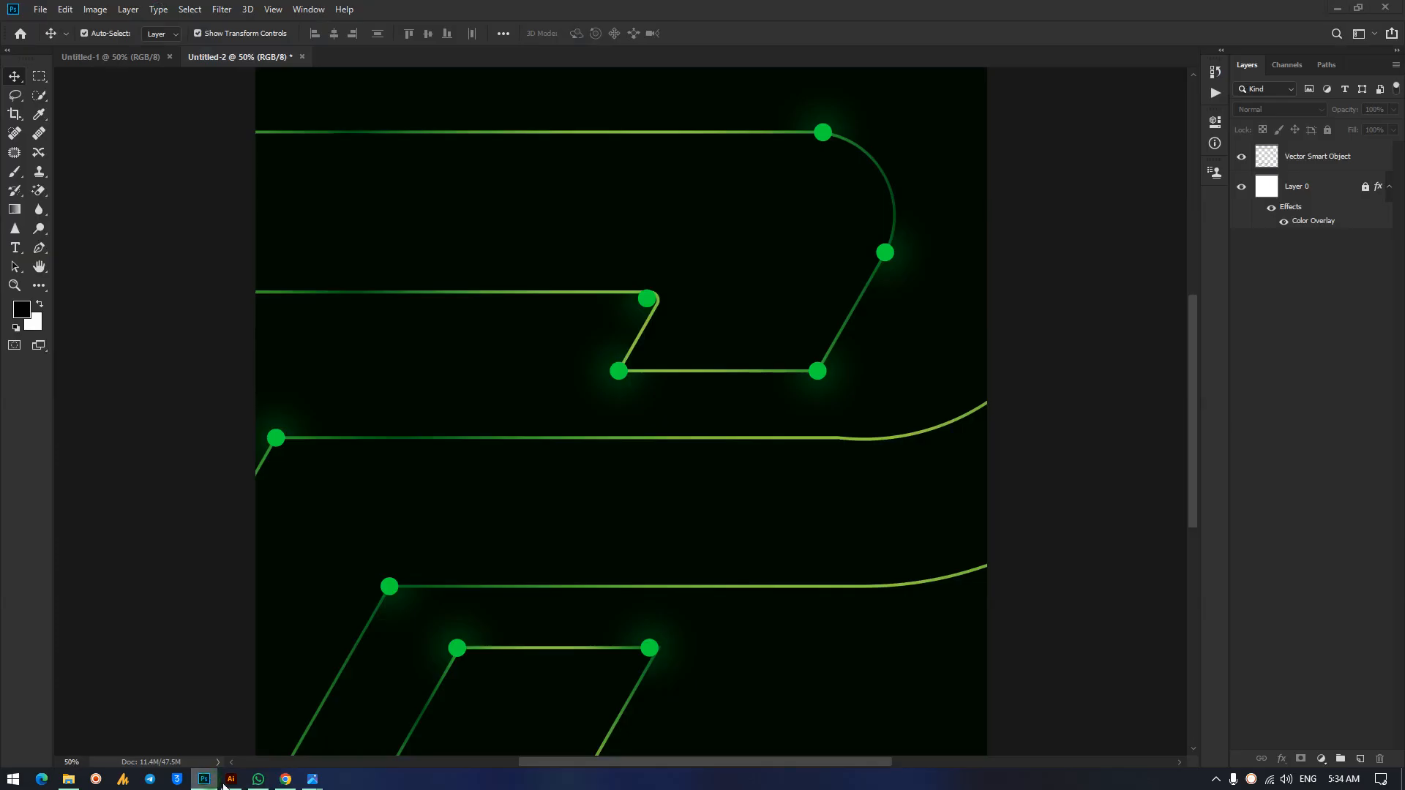
left_click(213, 783)
left_click(232, 783)
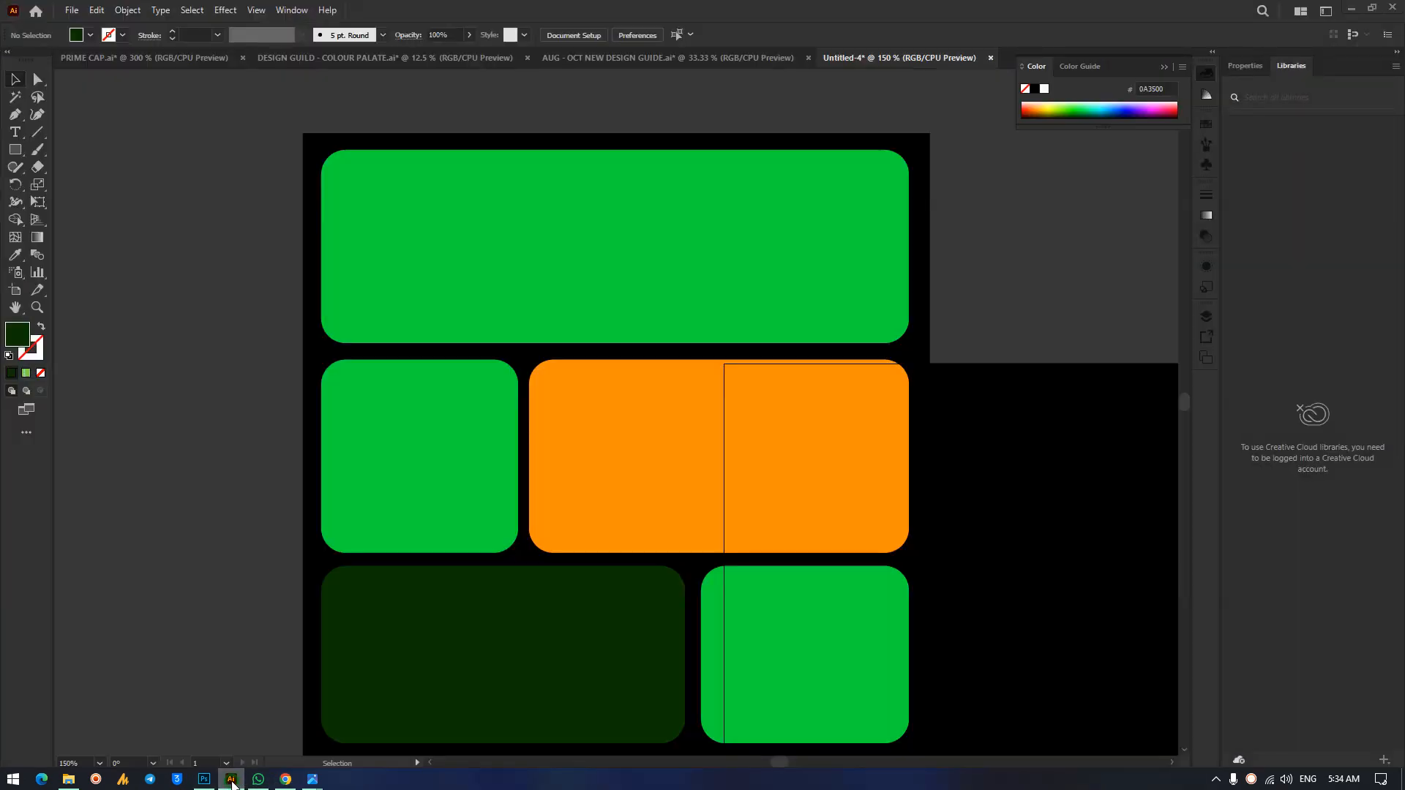
left_click(232, 783)
left_click(231, 783)
left_click(231, 783)
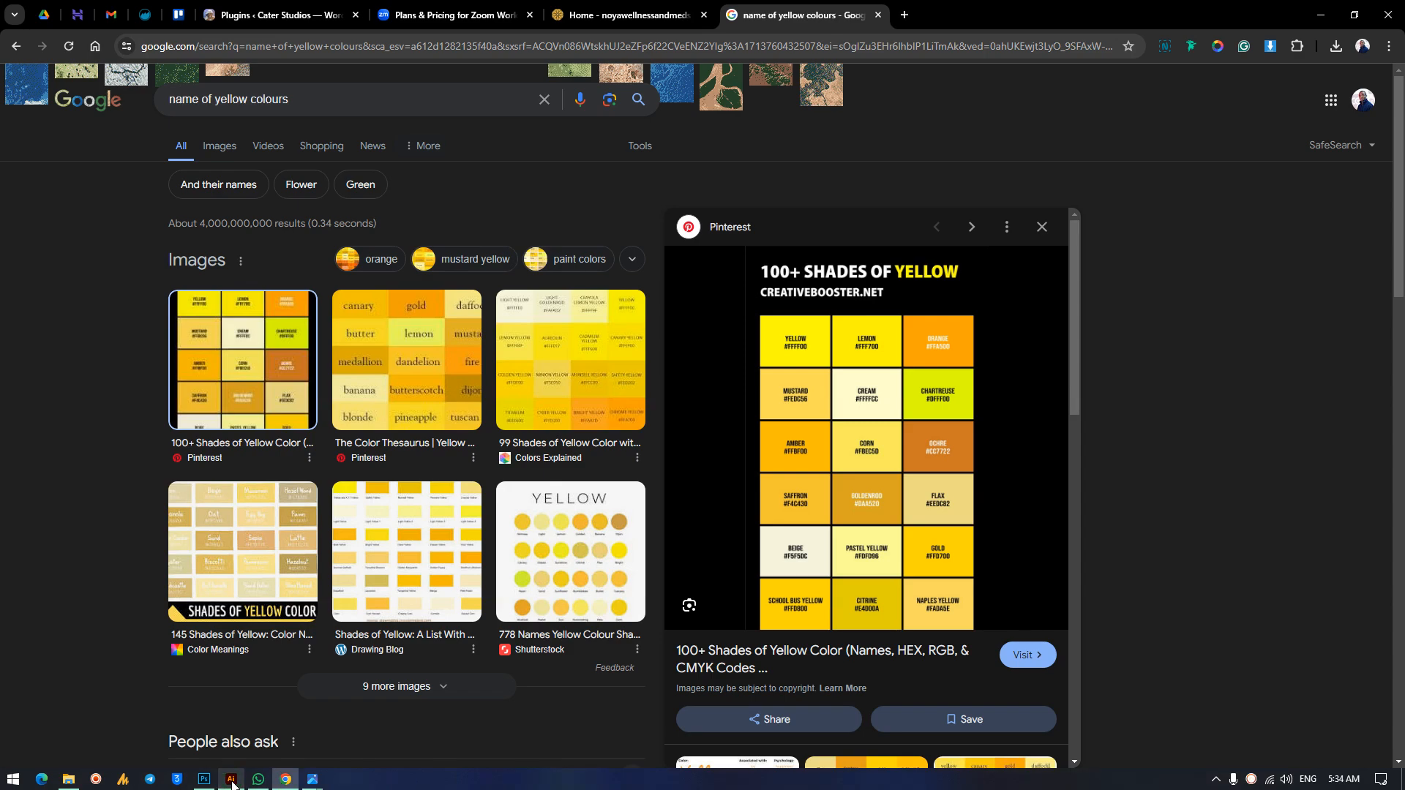
left_click(231, 783)
left_click(231, 784)
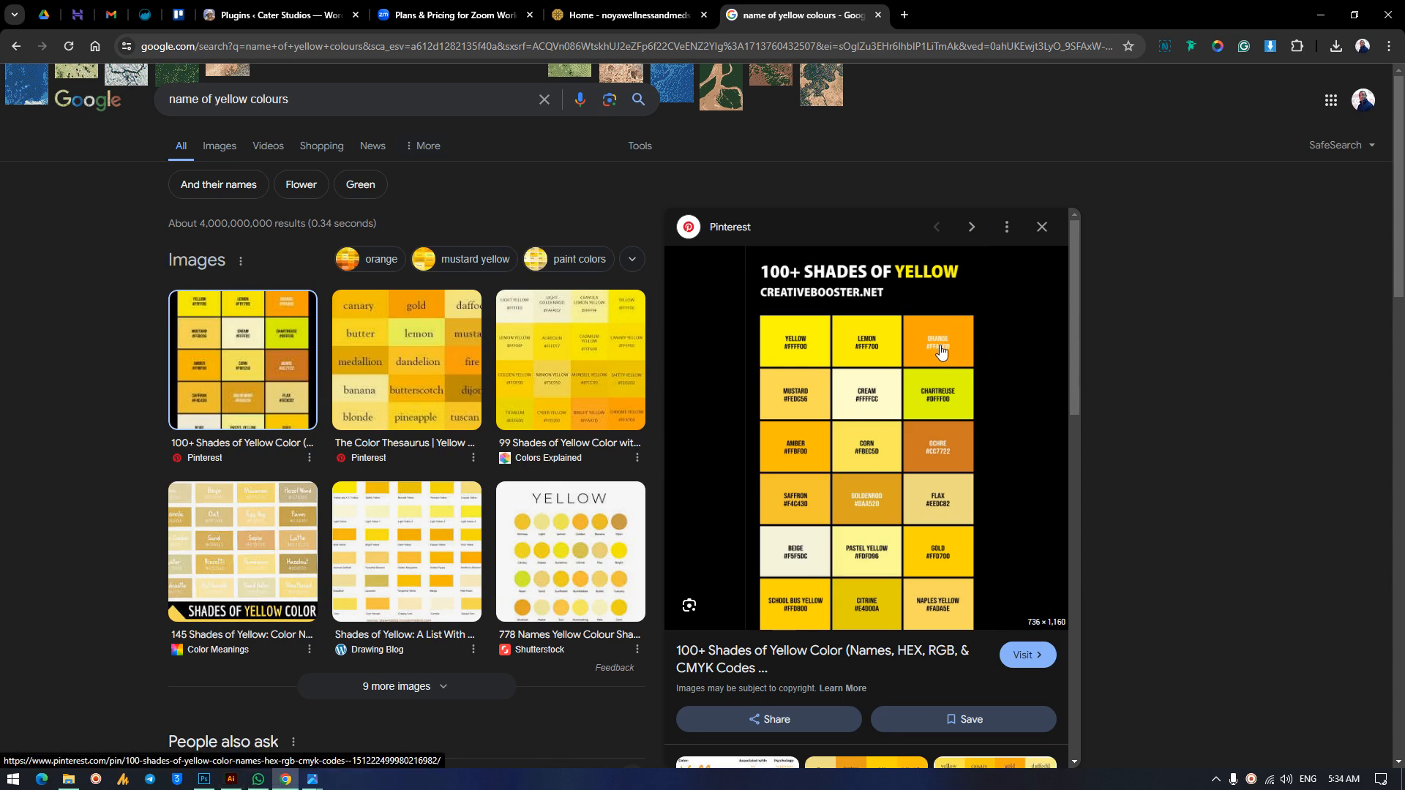
left_click(232, 783)
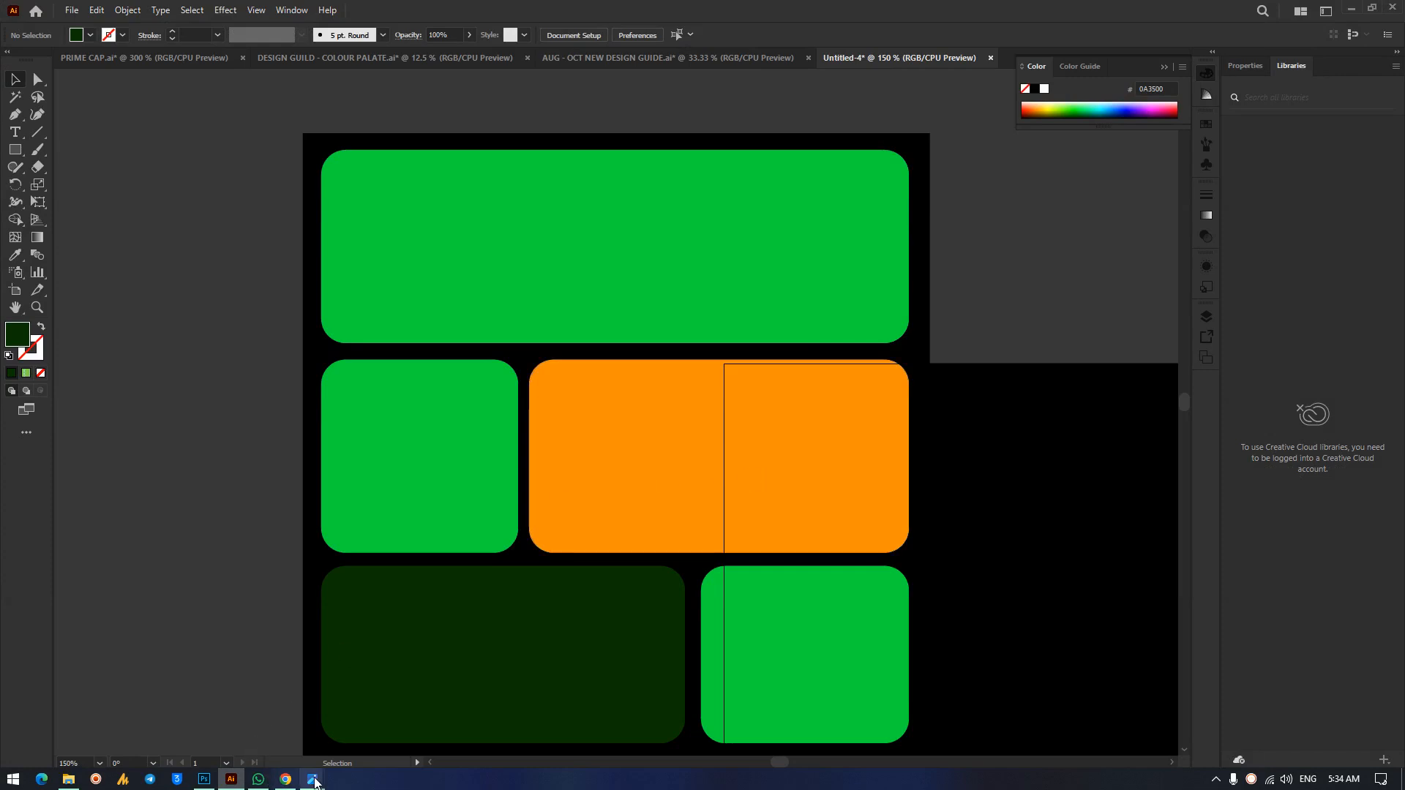
Check the names and hex labels on the colours.jpg reference image, and return to Illustrator.
mouse_move(312, 778)
left_click(583, 684)
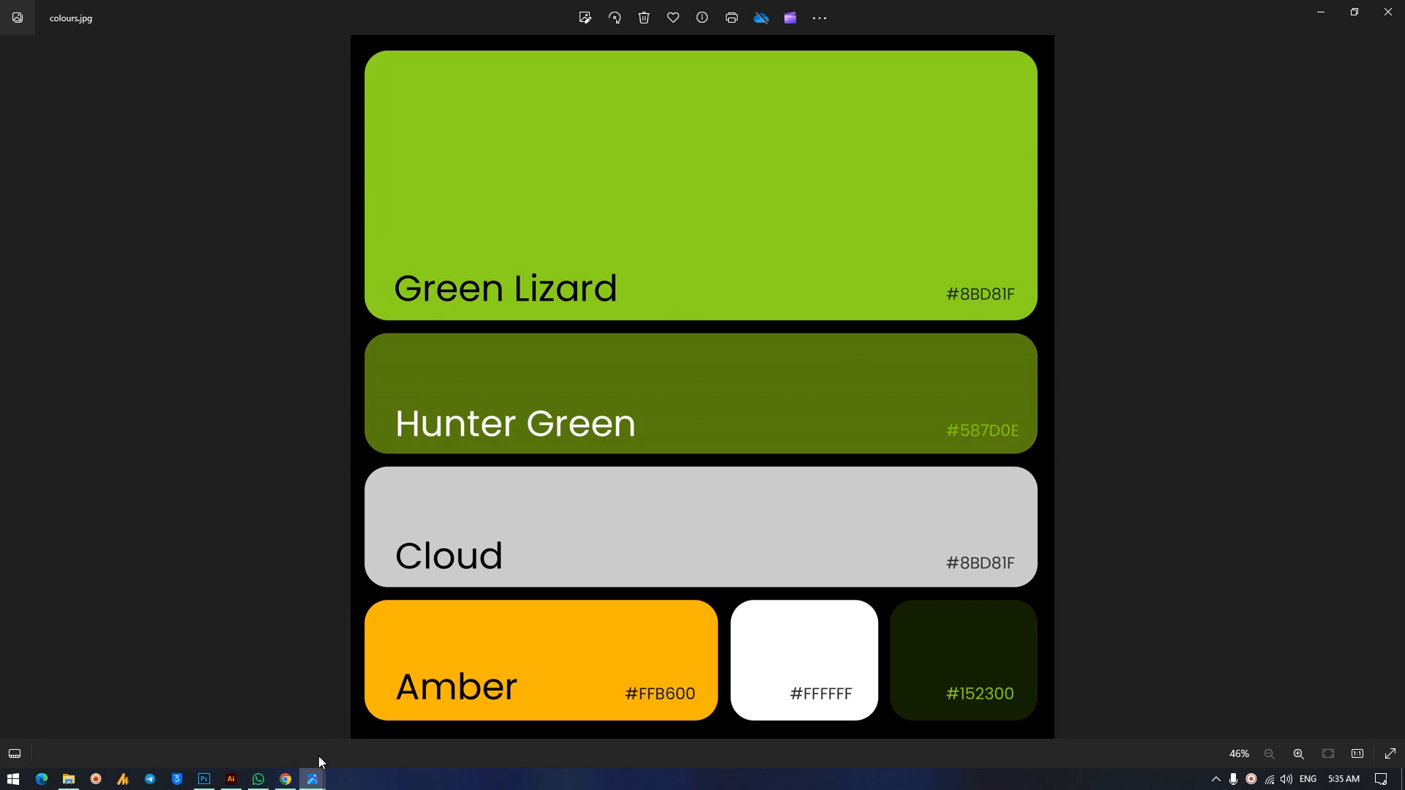
left_click(231, 779)
Change the fill of the wide second-row right tile to FF8F60.
left_click(552, 490)
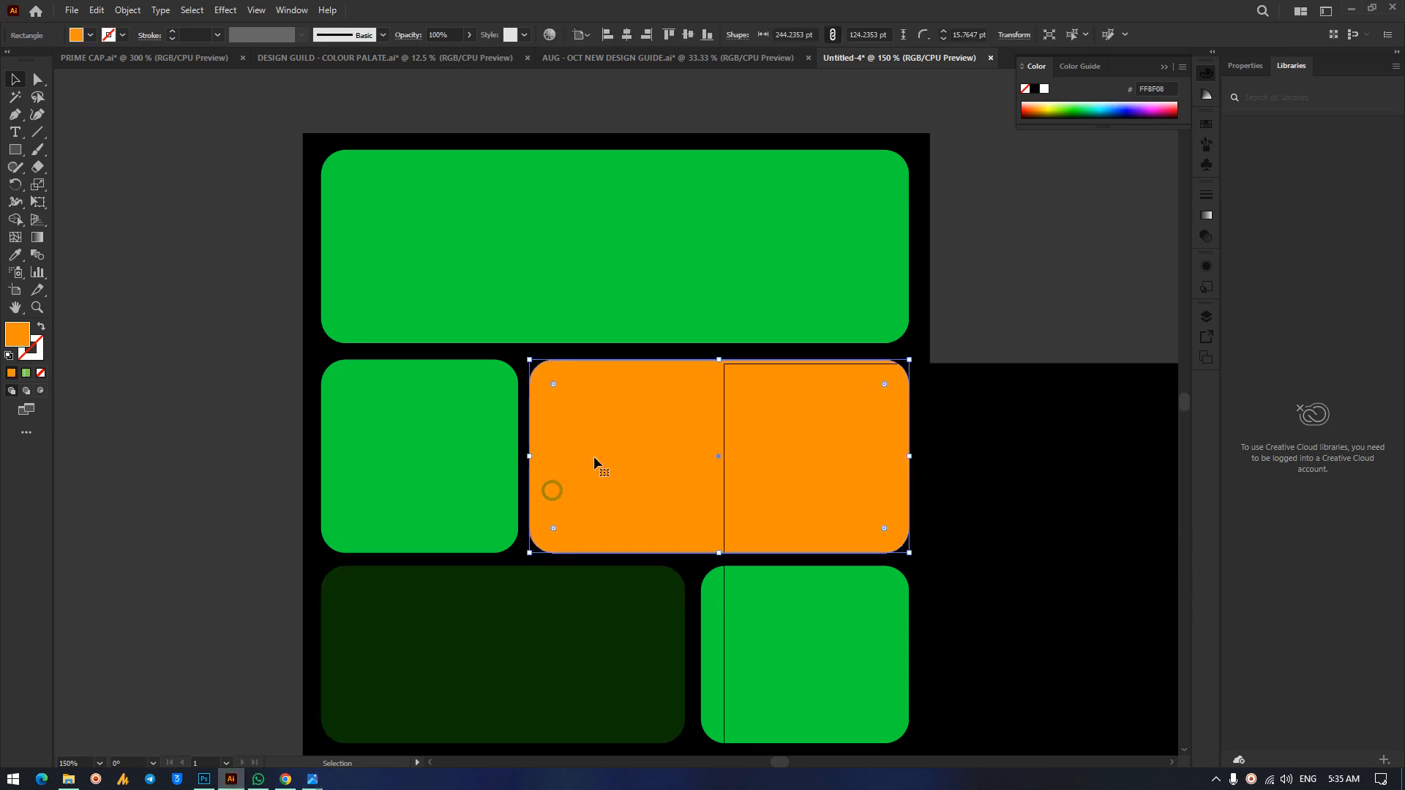
left_click(1207, 235)
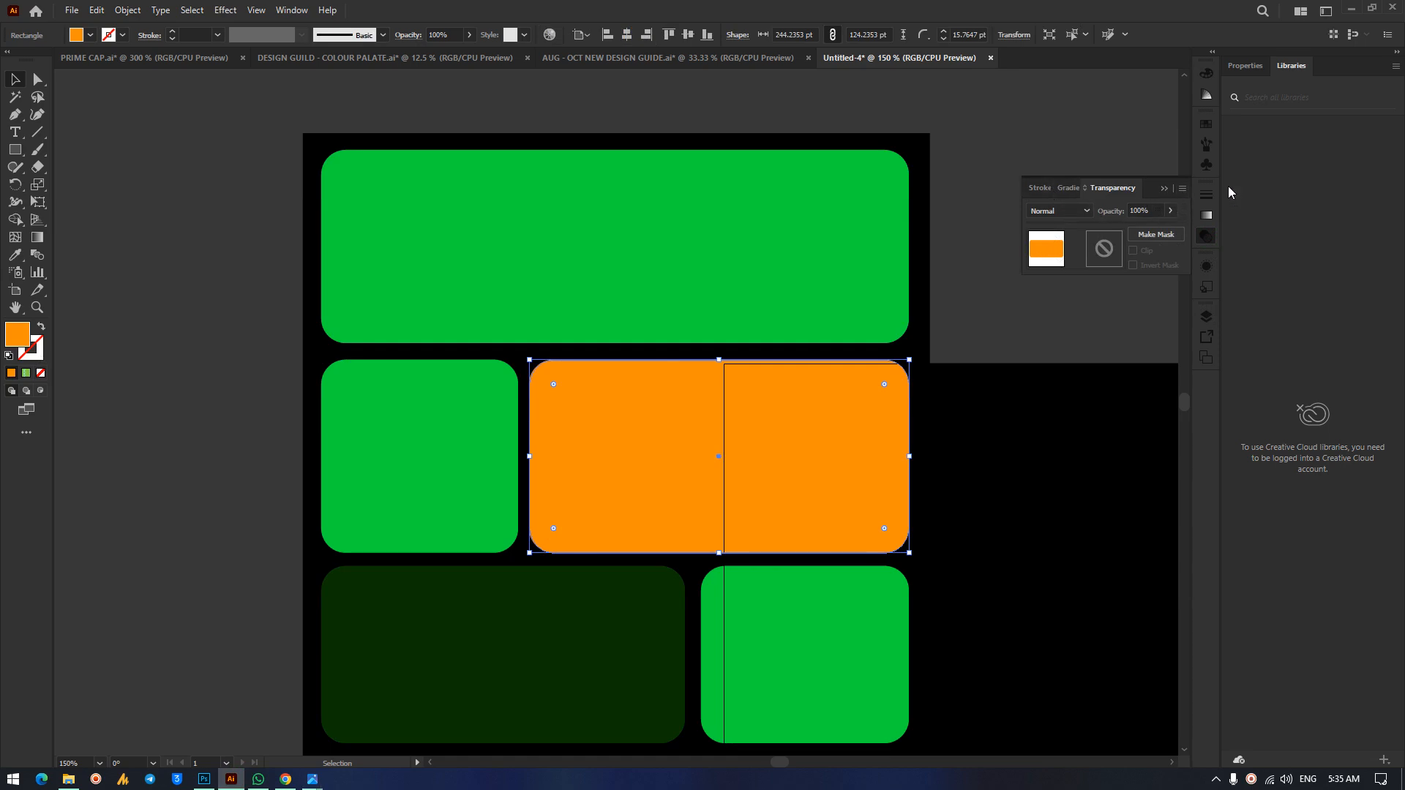
double_click(17, 335)
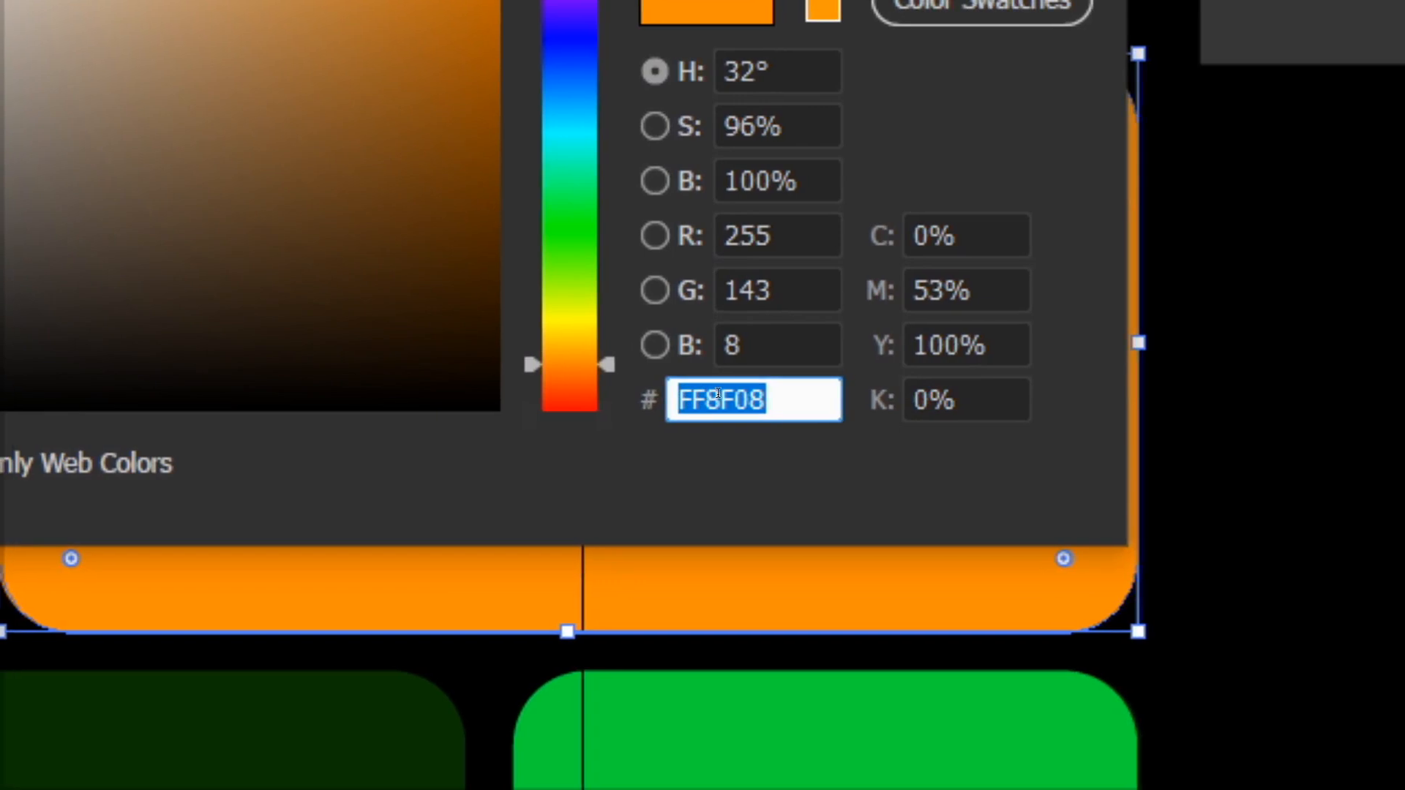
left_click(737, 402)
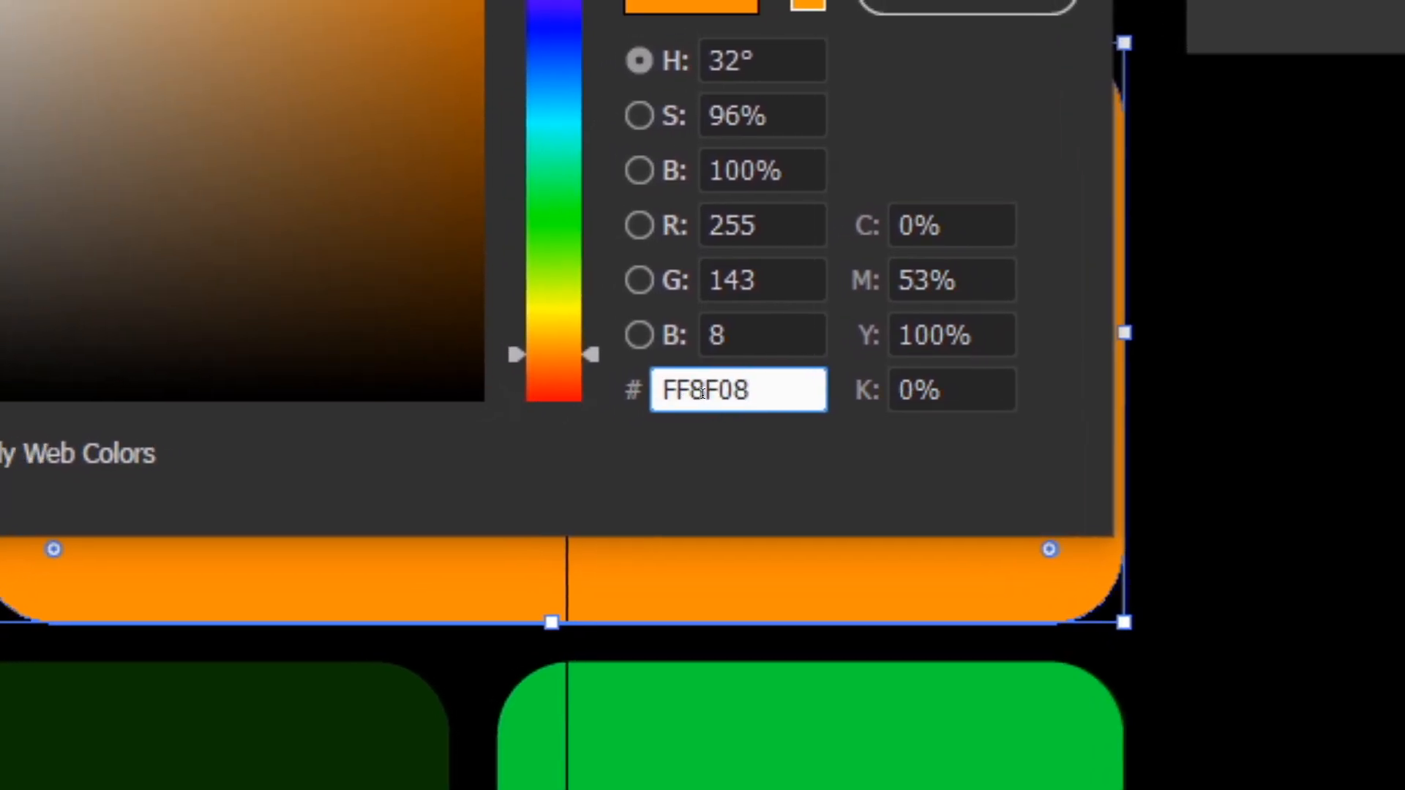
key("BackSpace")
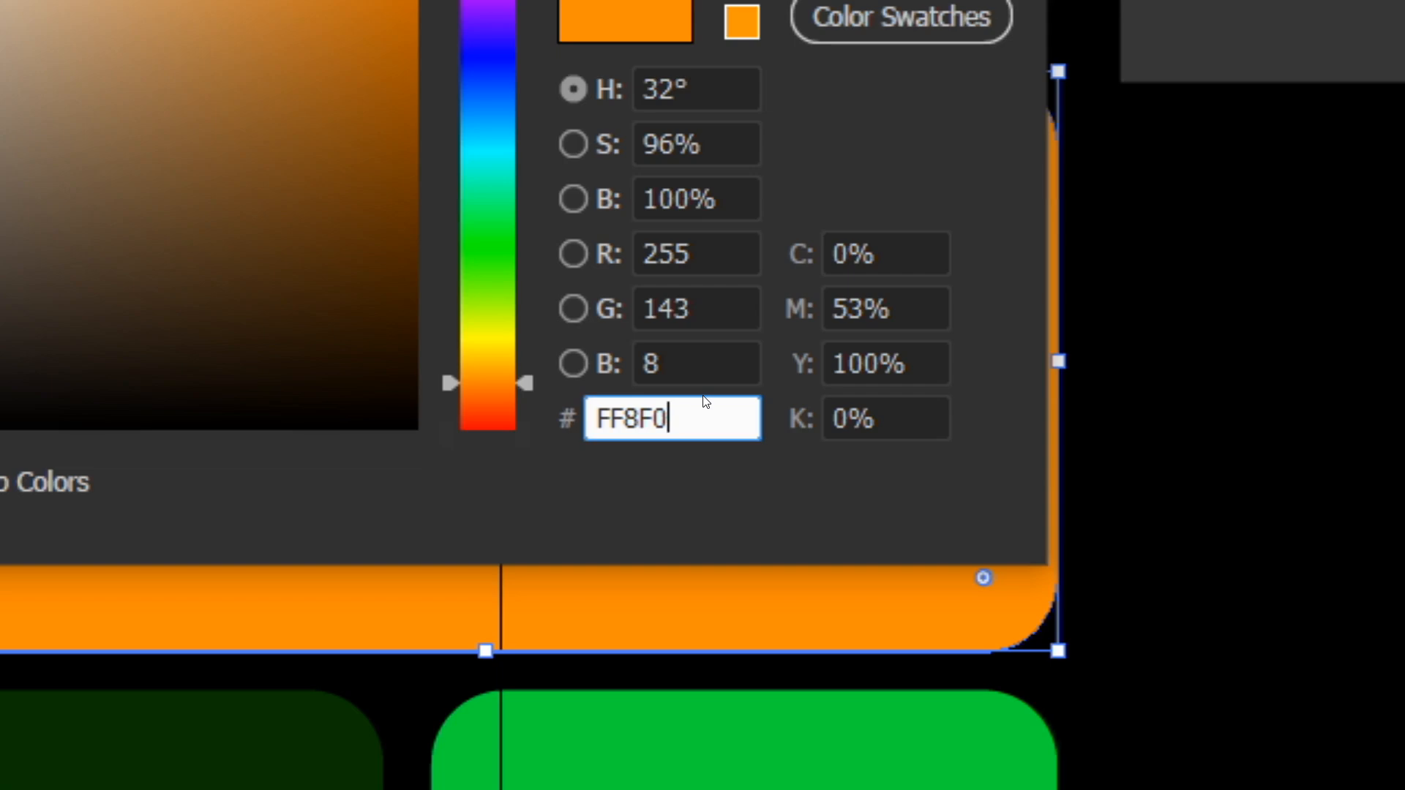
key("BackSpace")
type("60")
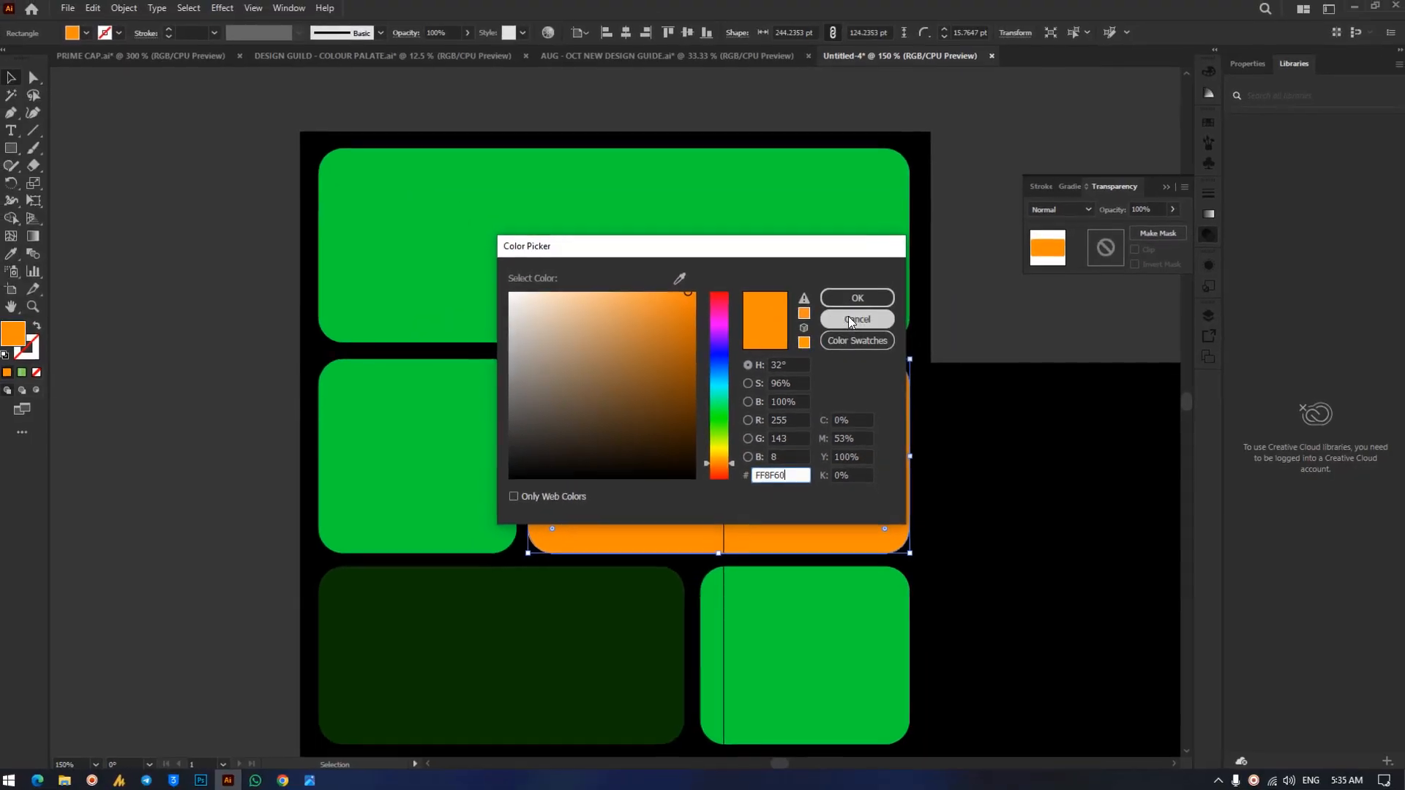
left_click(842, 3)
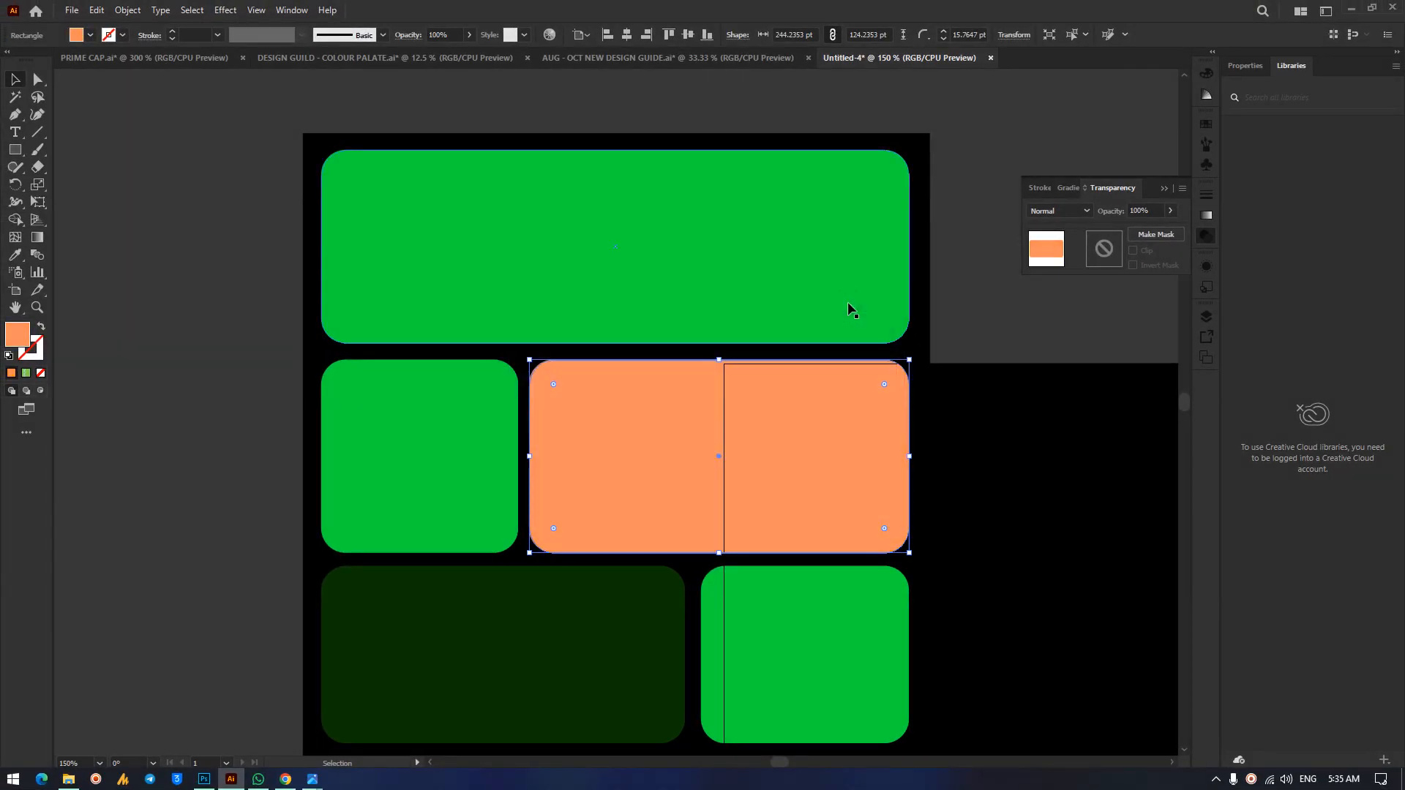
left_click(961, 453)
Copy the orange tile's hex code from the Color Picker and add it as the text "#FF8F60" on the top green tile.
left_click(608, 477)
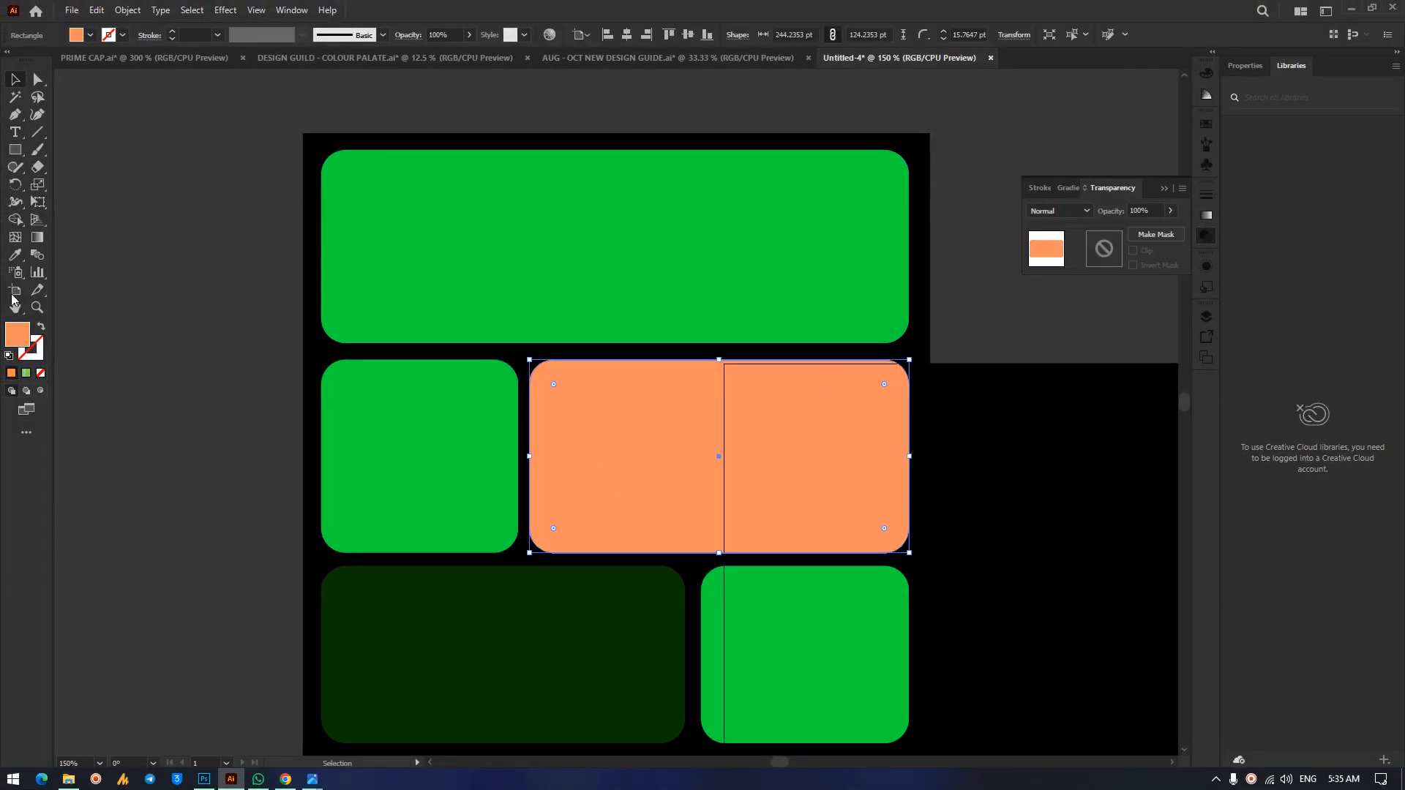
double_click(18, 337)
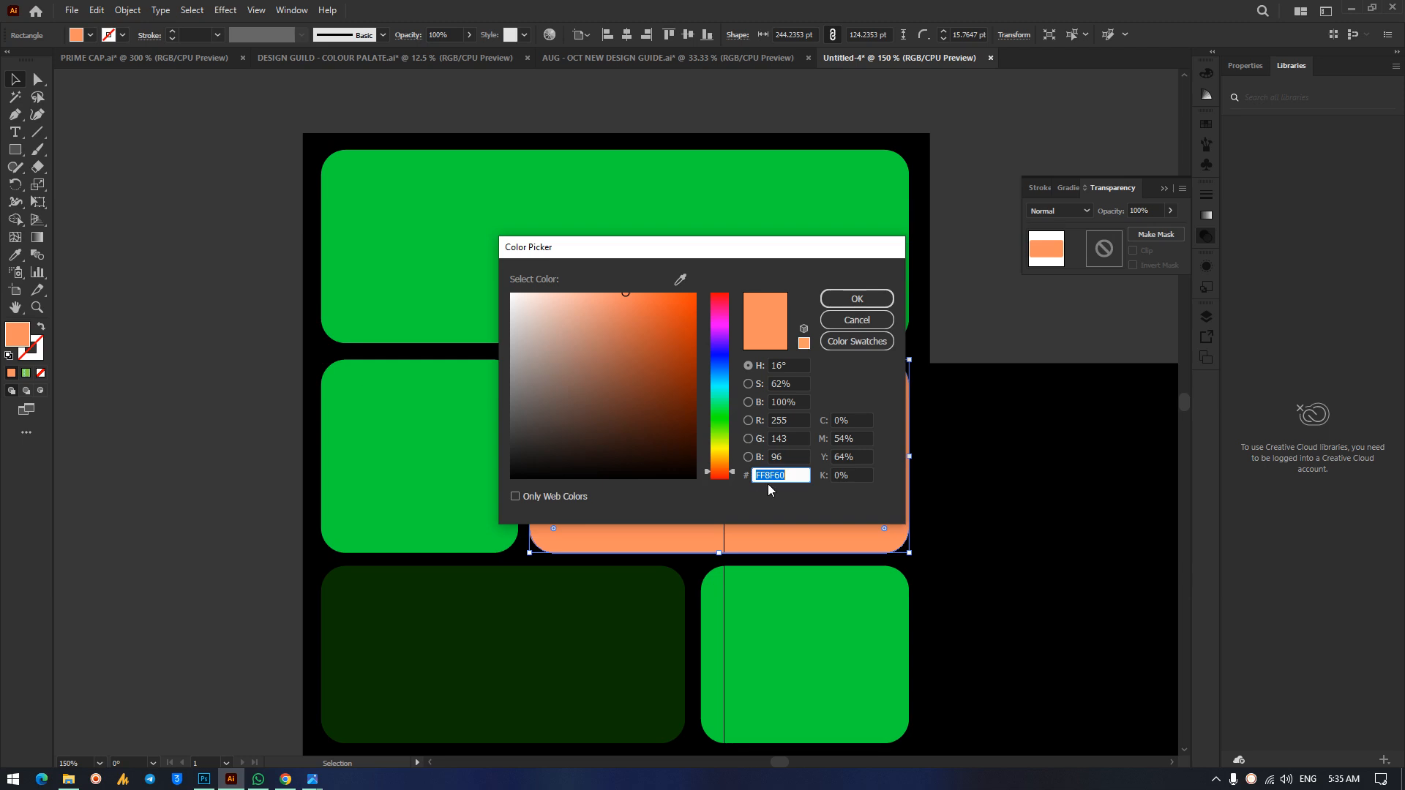
right_click(767, 476)
left_click(806, 526)
left_click(842, 292)
left_click(14, 134)
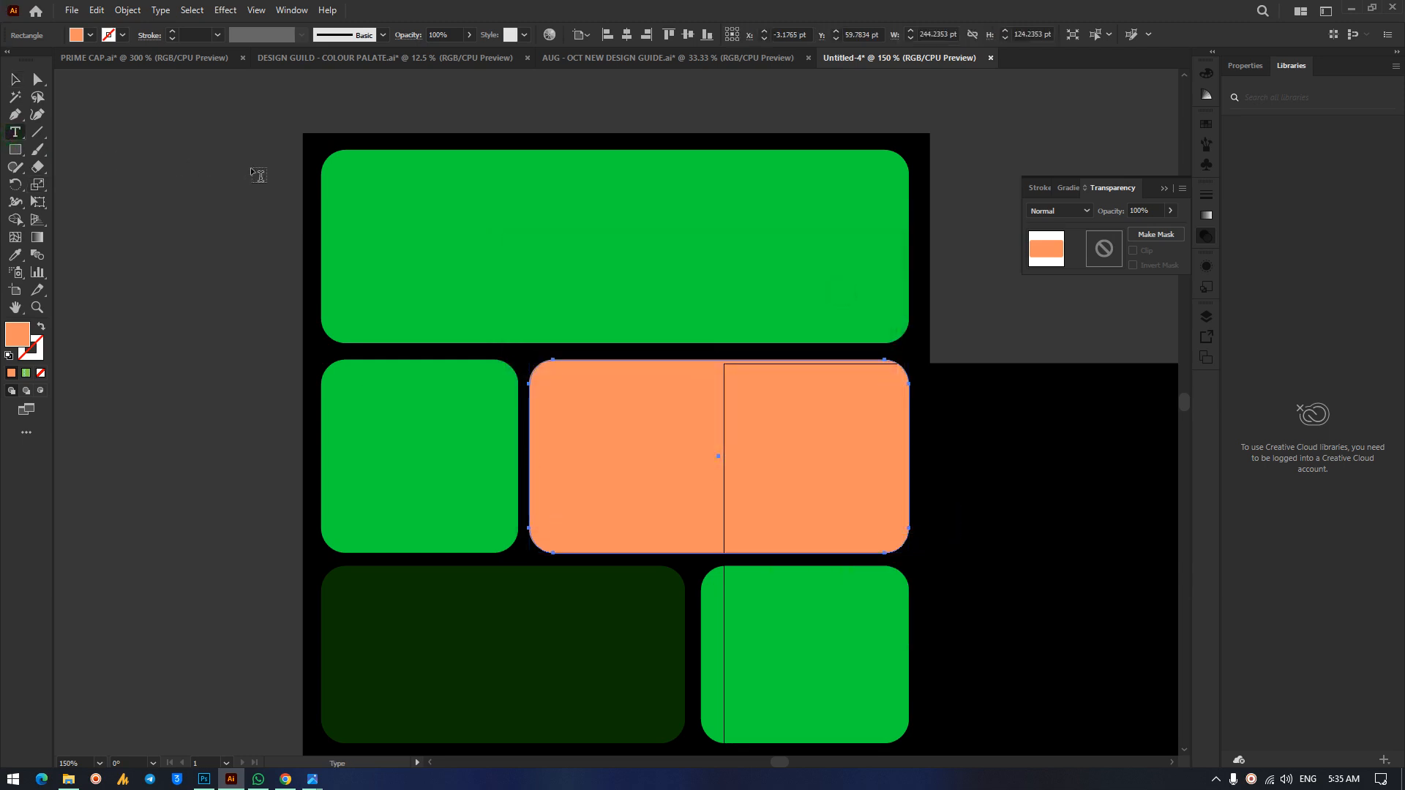
left_click(352, 287)
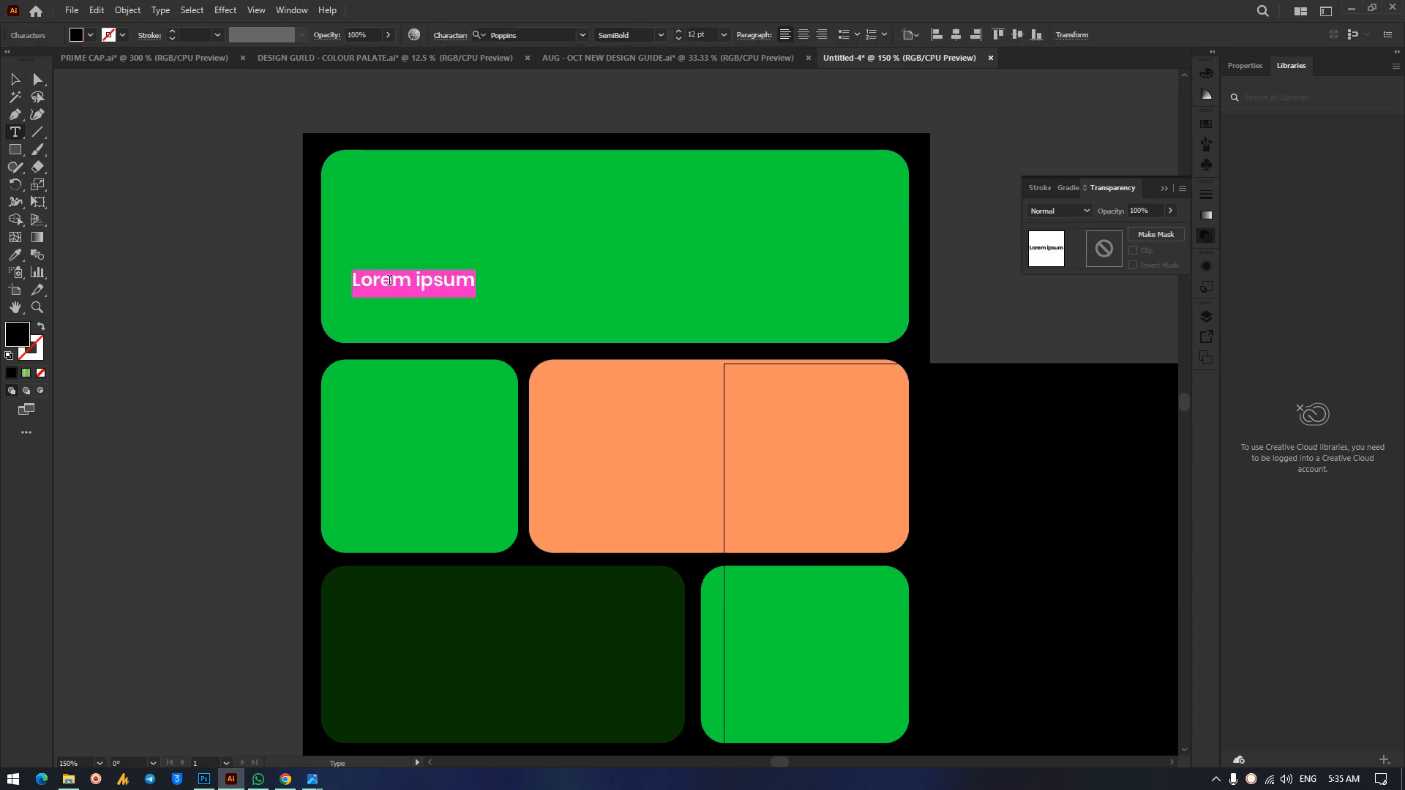
type("#")
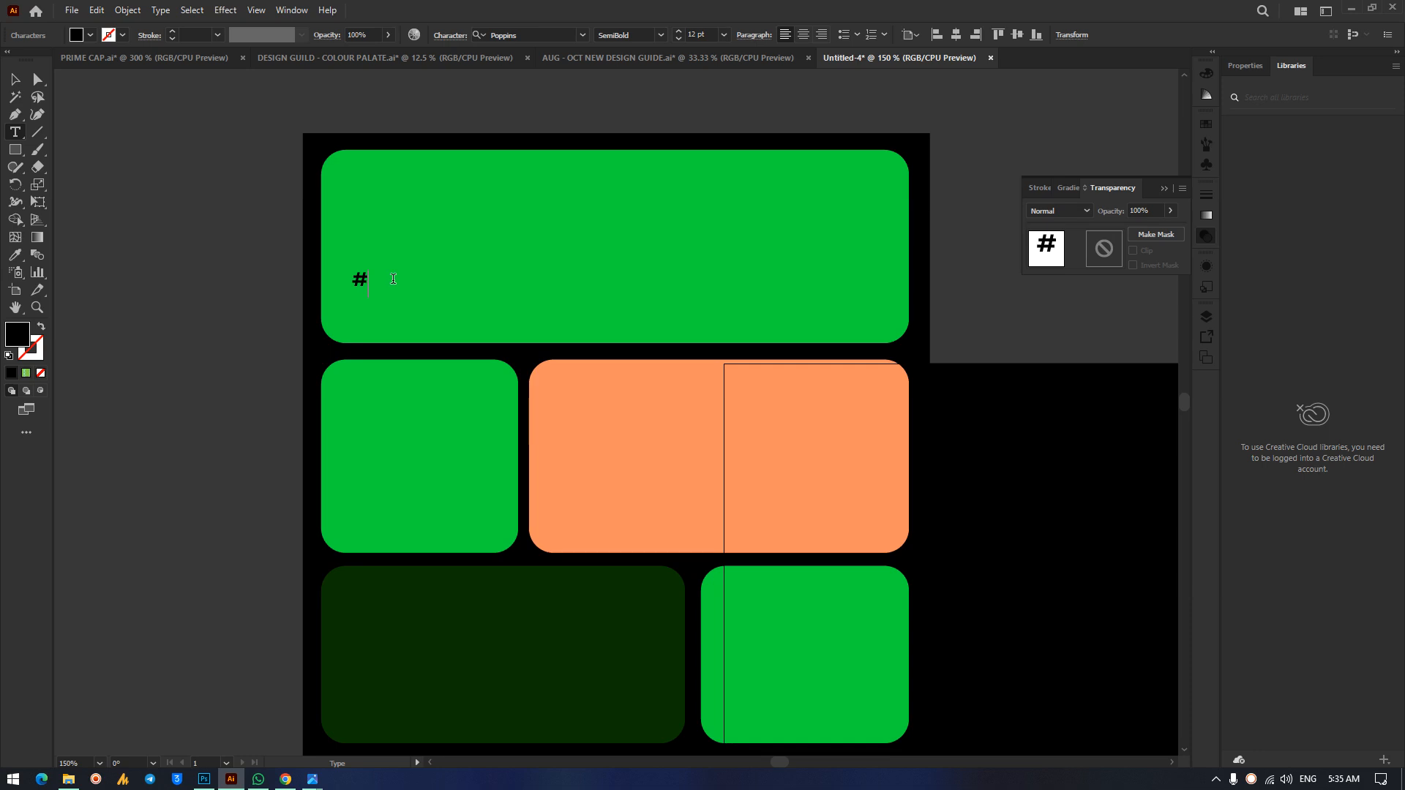
key("ctrl+v")
left_click(17, 81)
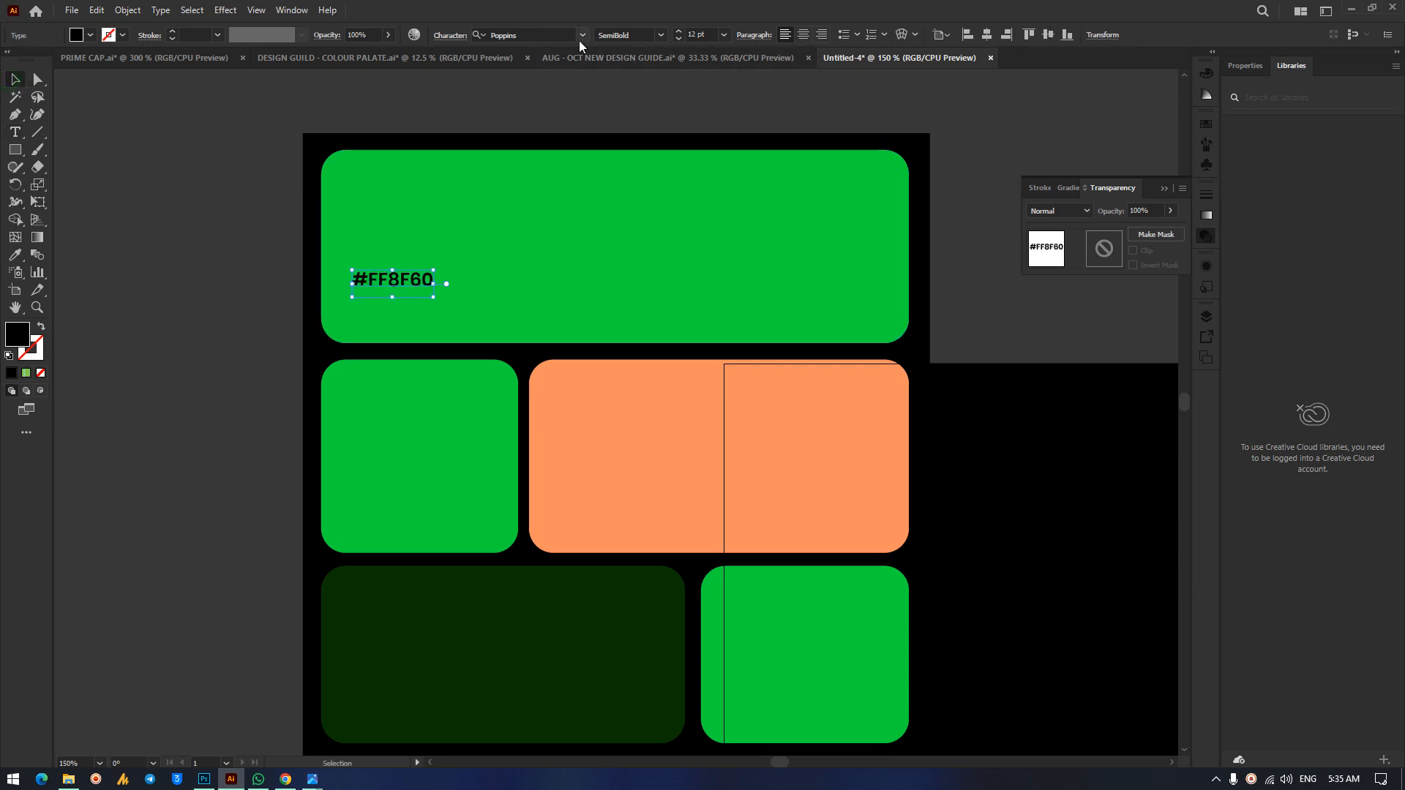
Keep the hex label in Poppins SemiBold and place one copy in each lower corner of the top green tile.
left_click(661, 35)
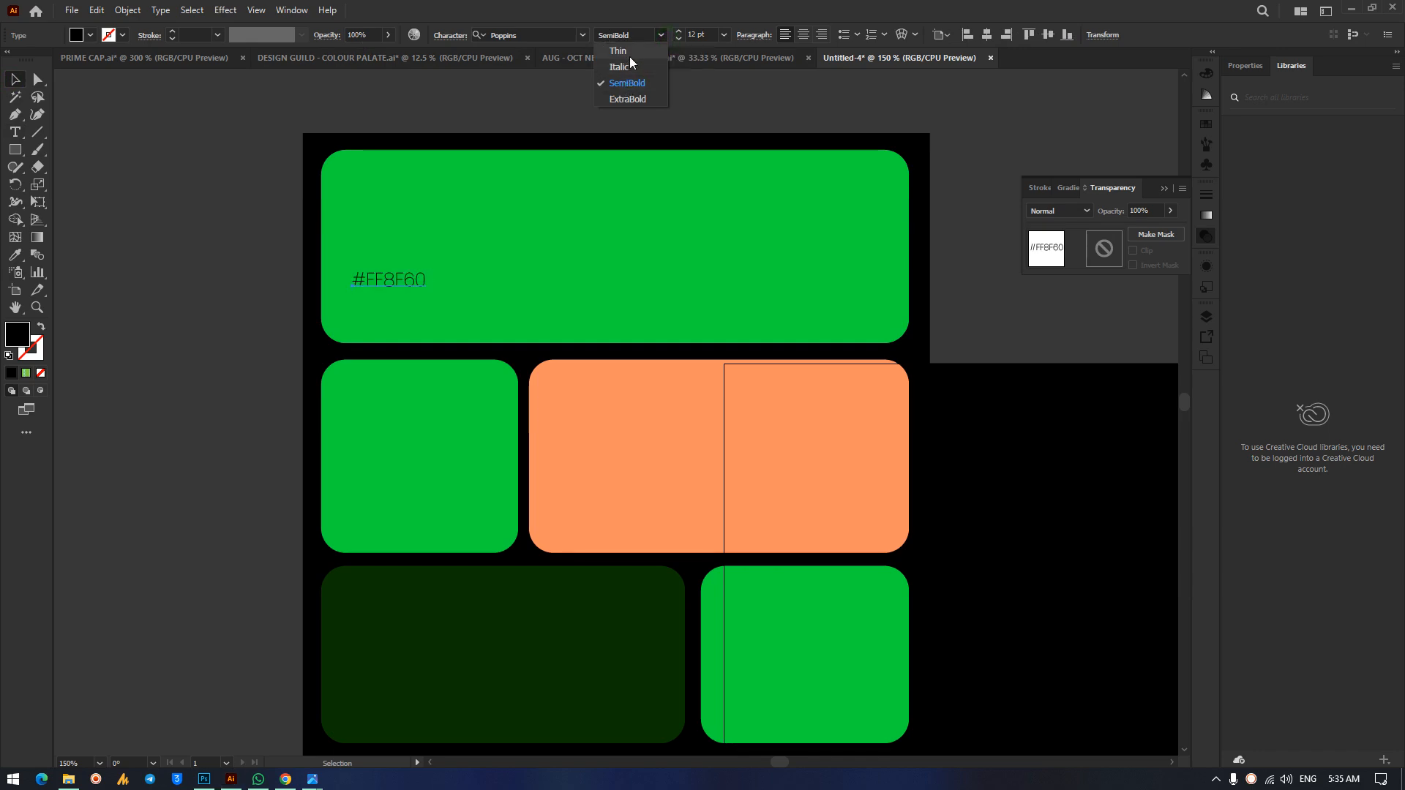
left_click(627, 83)
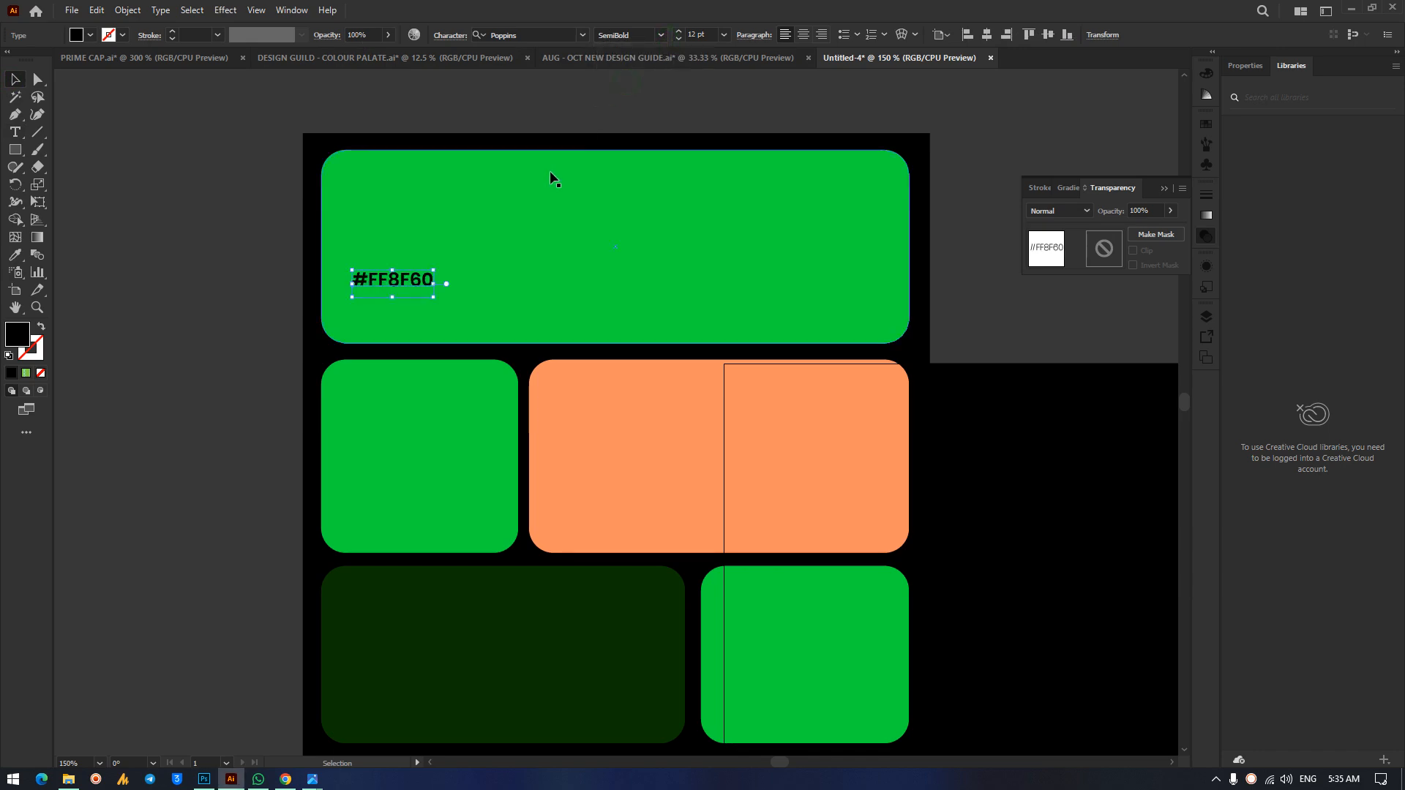
left_click_drag(430, 274, 347, 314)
left_click(960, 335)
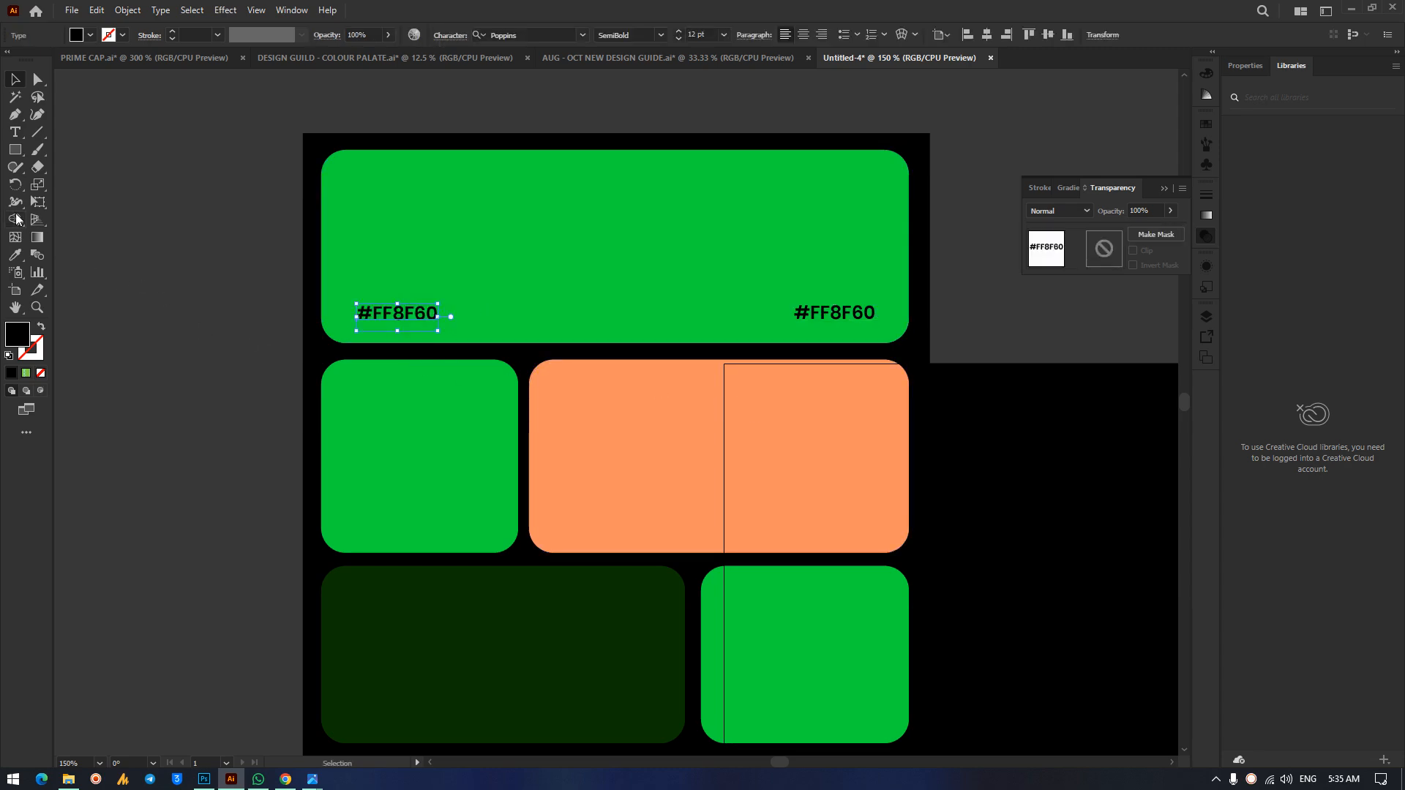
Replace the text of the top tile's lower-left label with "lemon Green" and enlarge it to about 19.6 pt.
left_click(14, 135)
left_click_drag(357, 313, 437, 307)
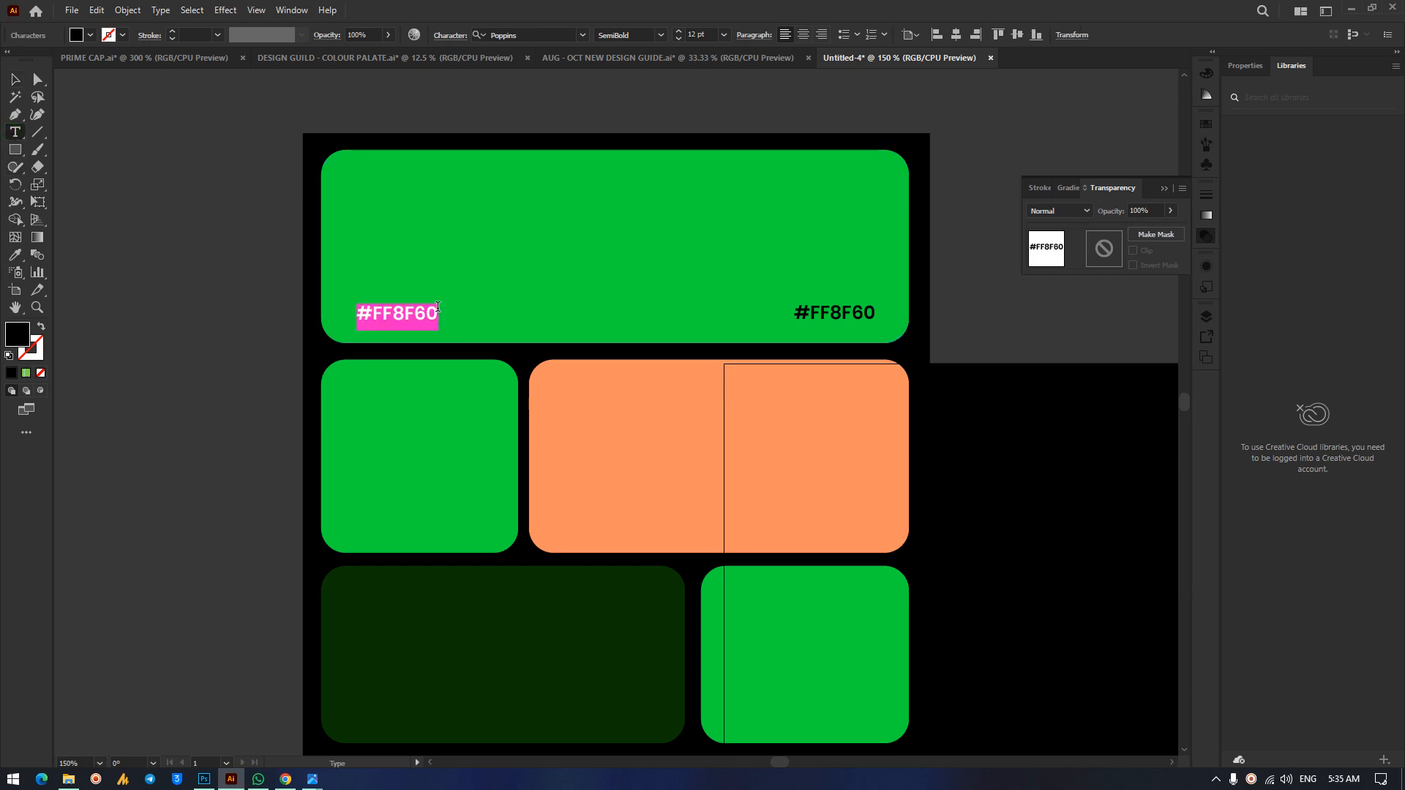
key("BackSpace")
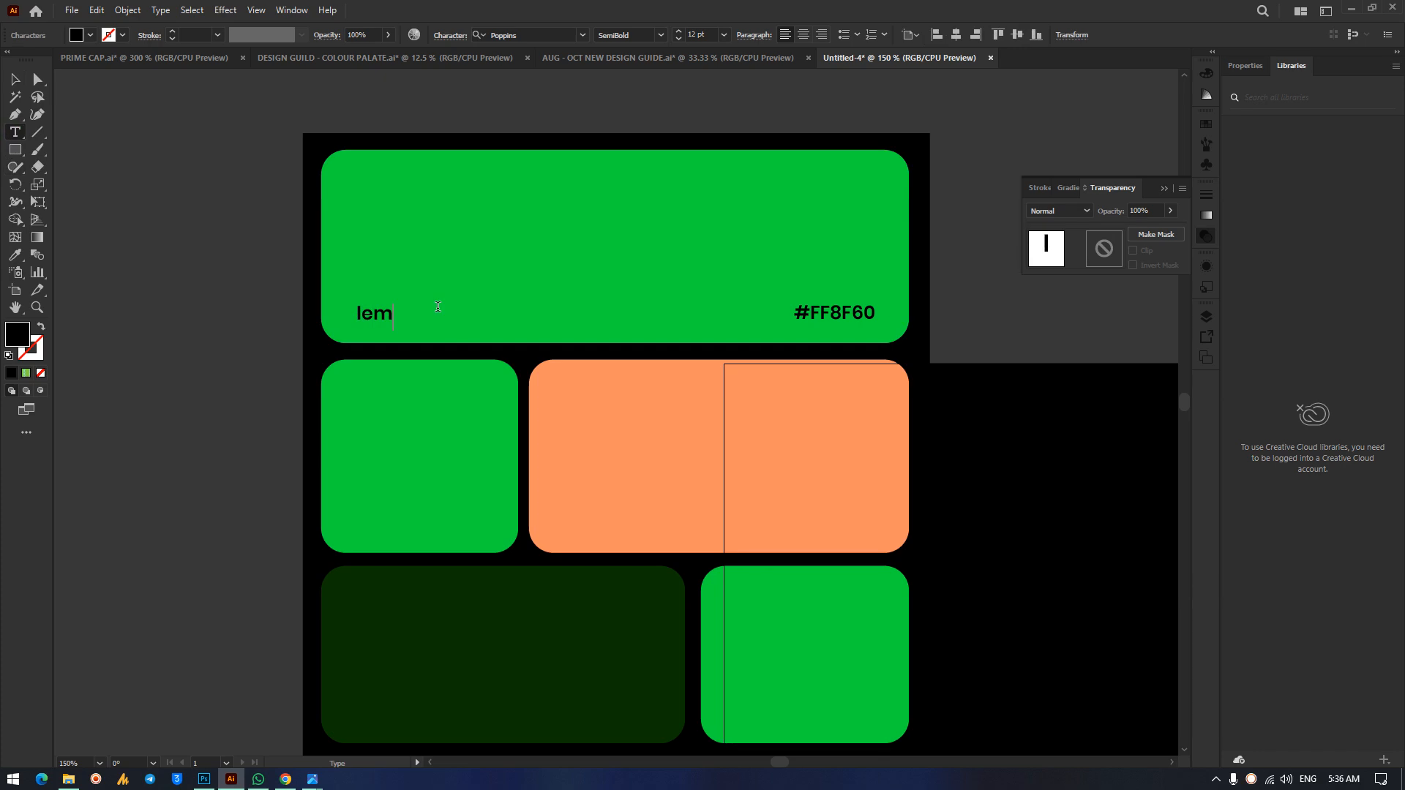
type("lemon Green")
left_click(19, 81)
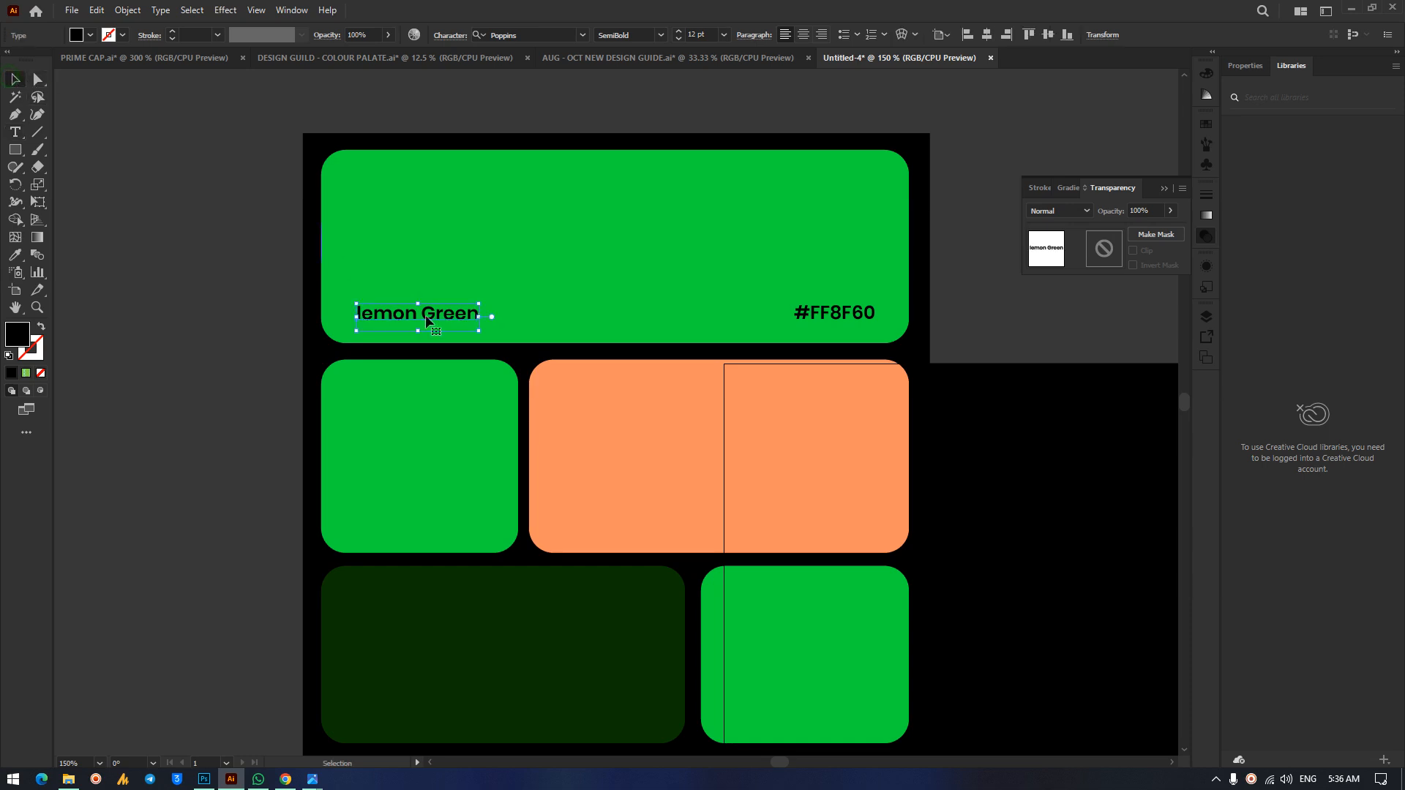
left_click_drag(482, 315, 556, 318)
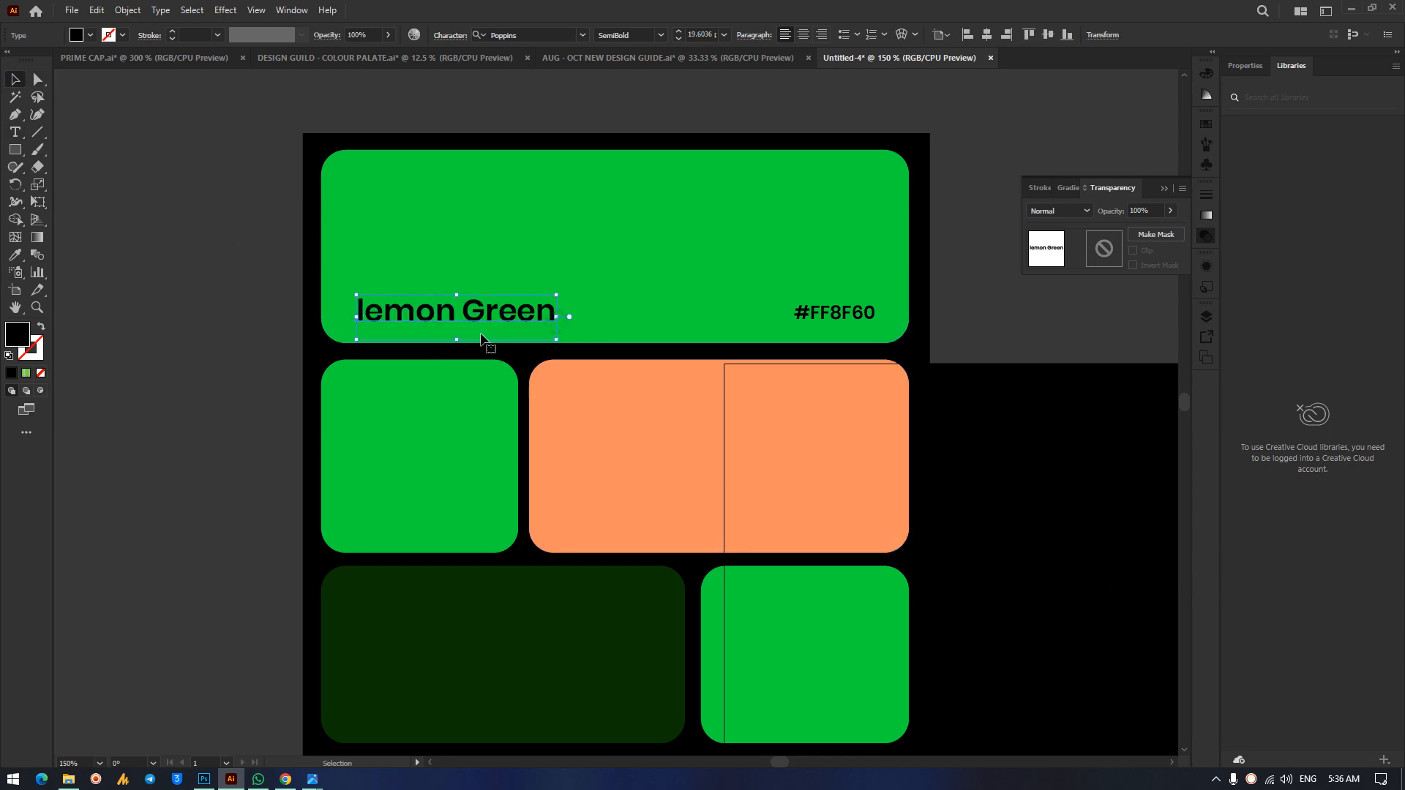
Capitalise the first letter of the top tile's colour name to read "Lemon Green".
left_click(863, 498)
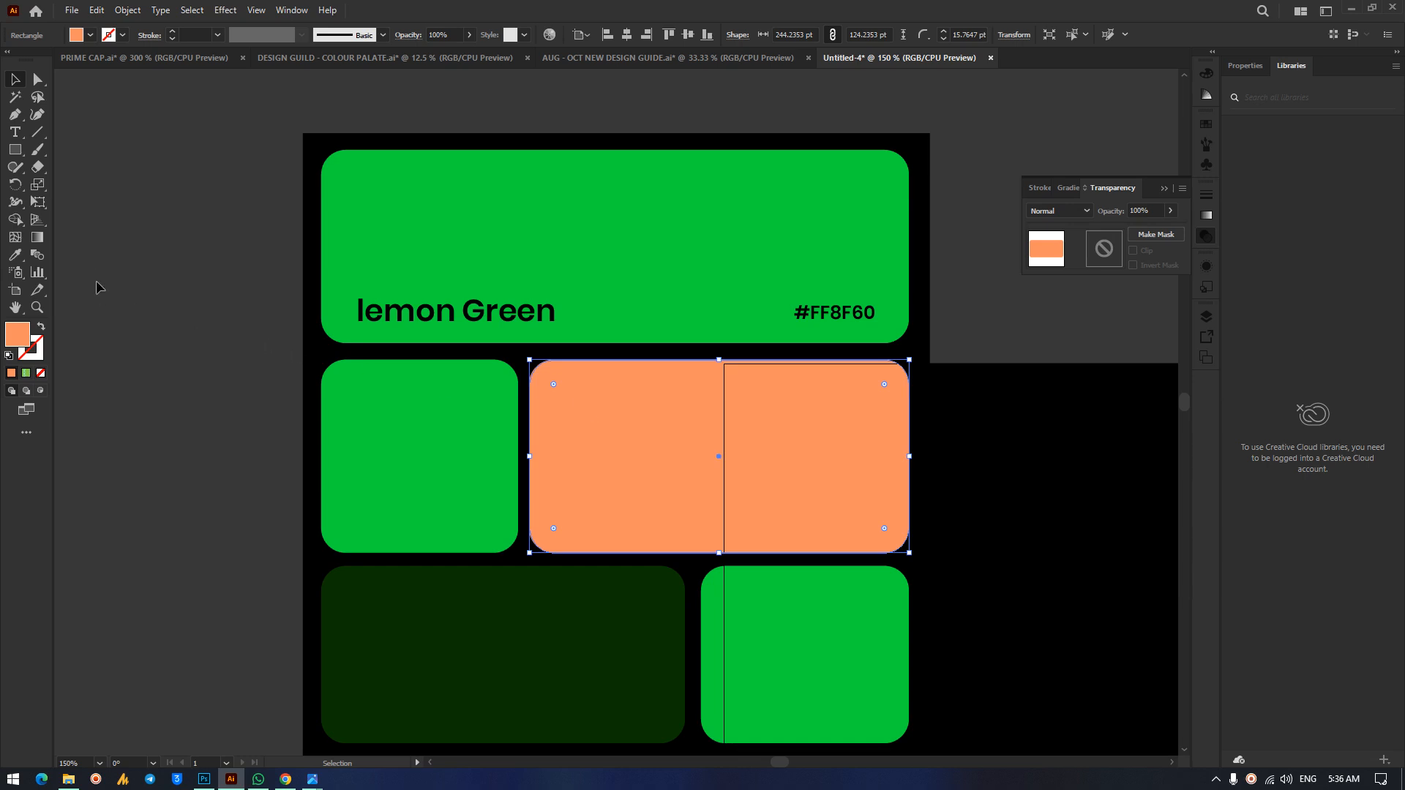
left_click(15, 132)
left_click_drag(364, 306, 367, 298)
type("L")
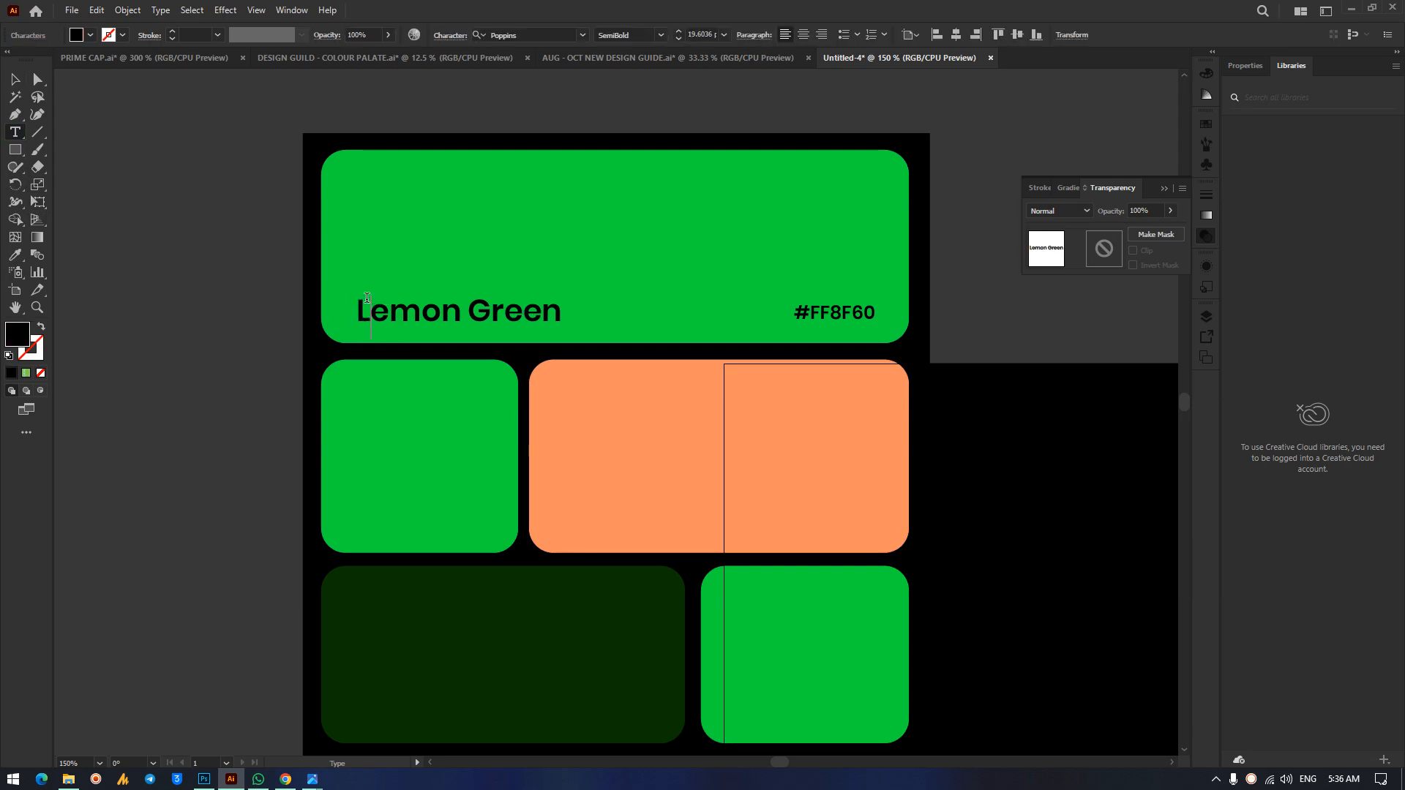
left_click(167, 152)
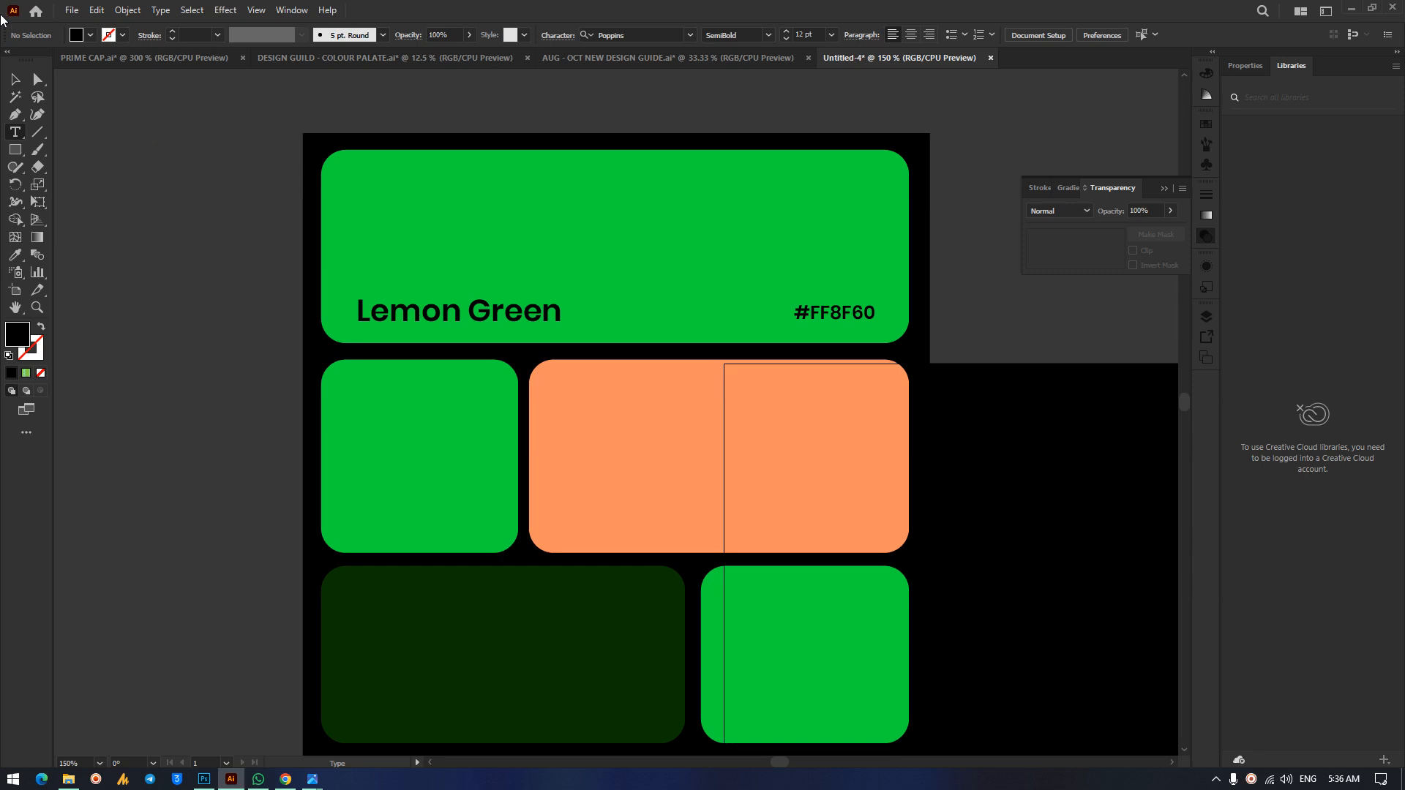
left_click(15, 80)
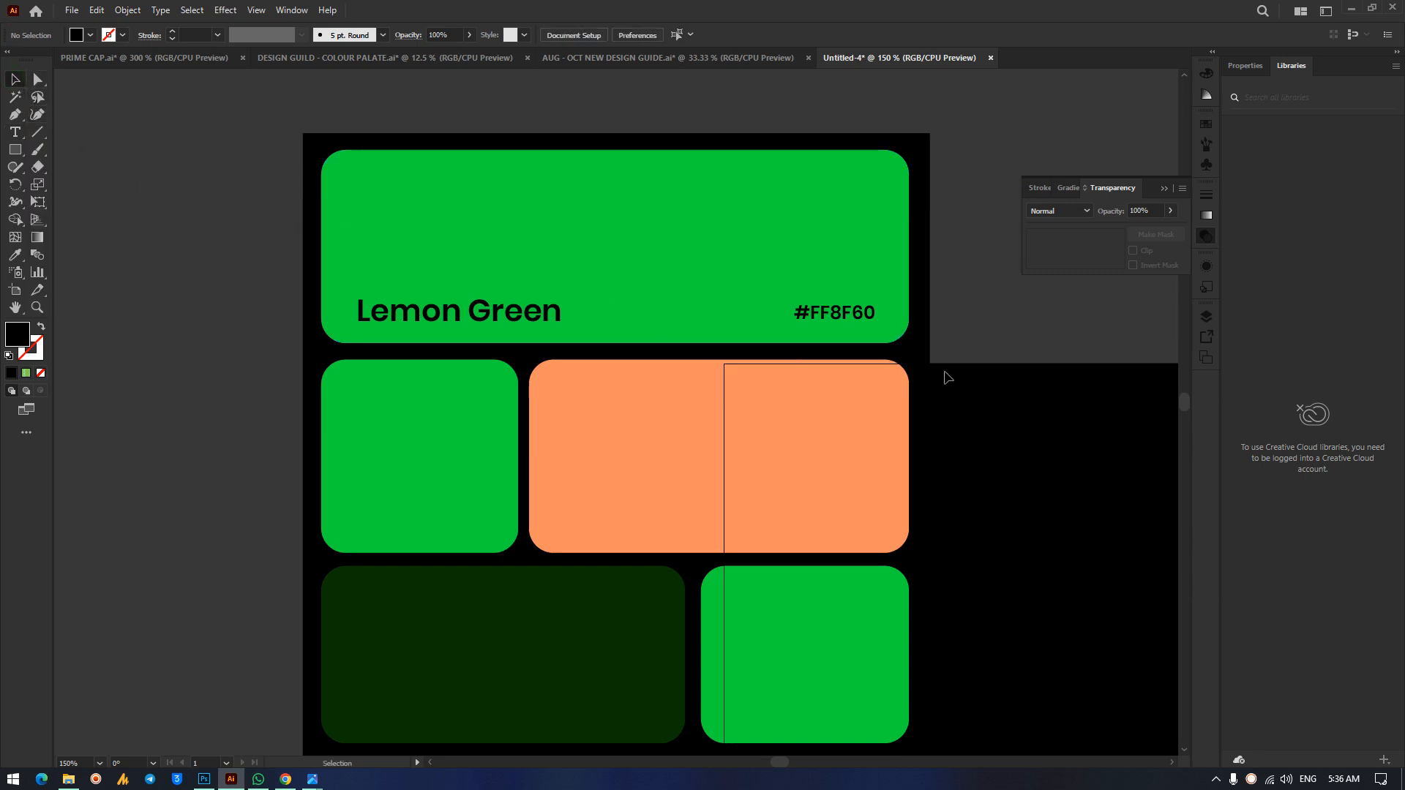
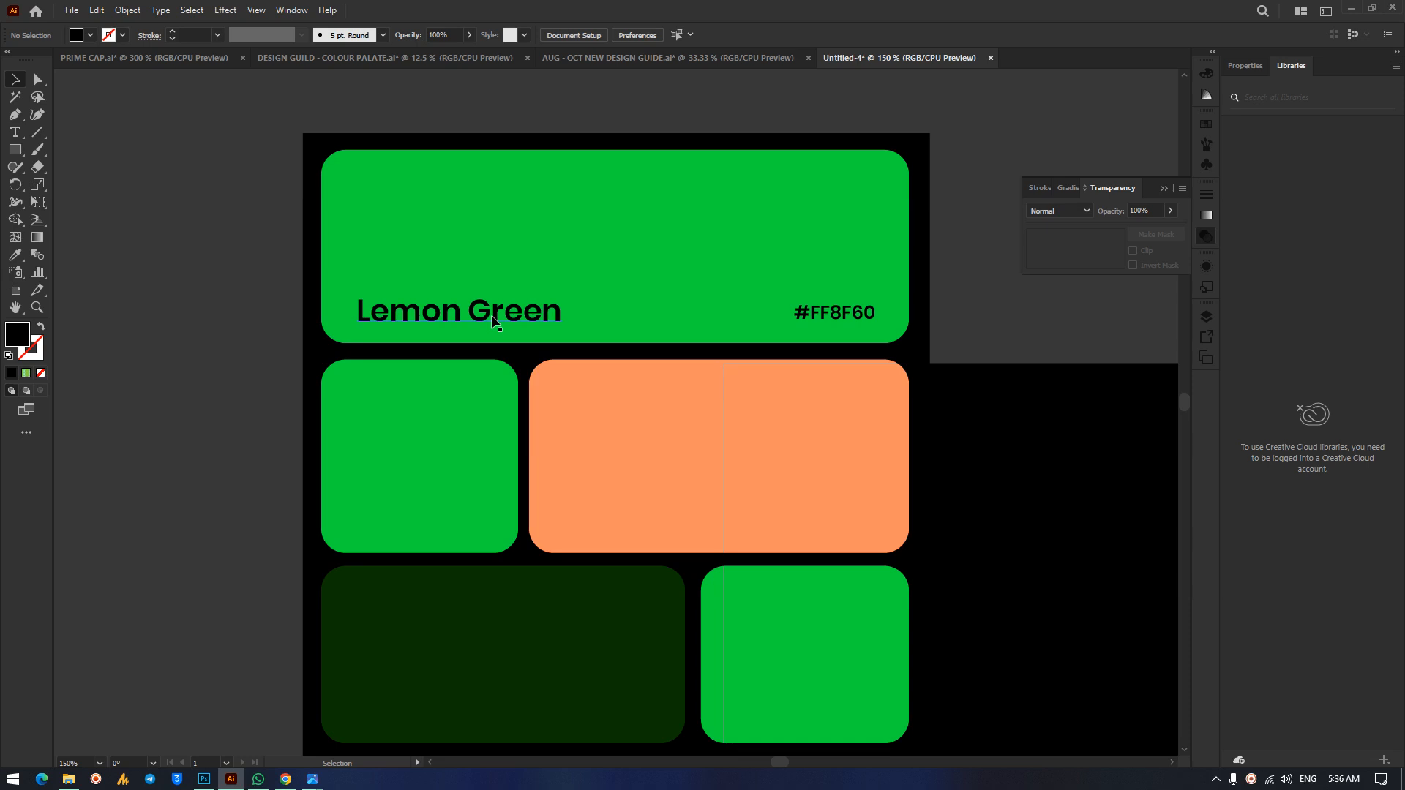
Copy the top tile's "Lemon Green" label into the dark green tile's lower-left corner and recolour the copy lime green #87D30F.
left_click_drag(492, 320, 482, 717)
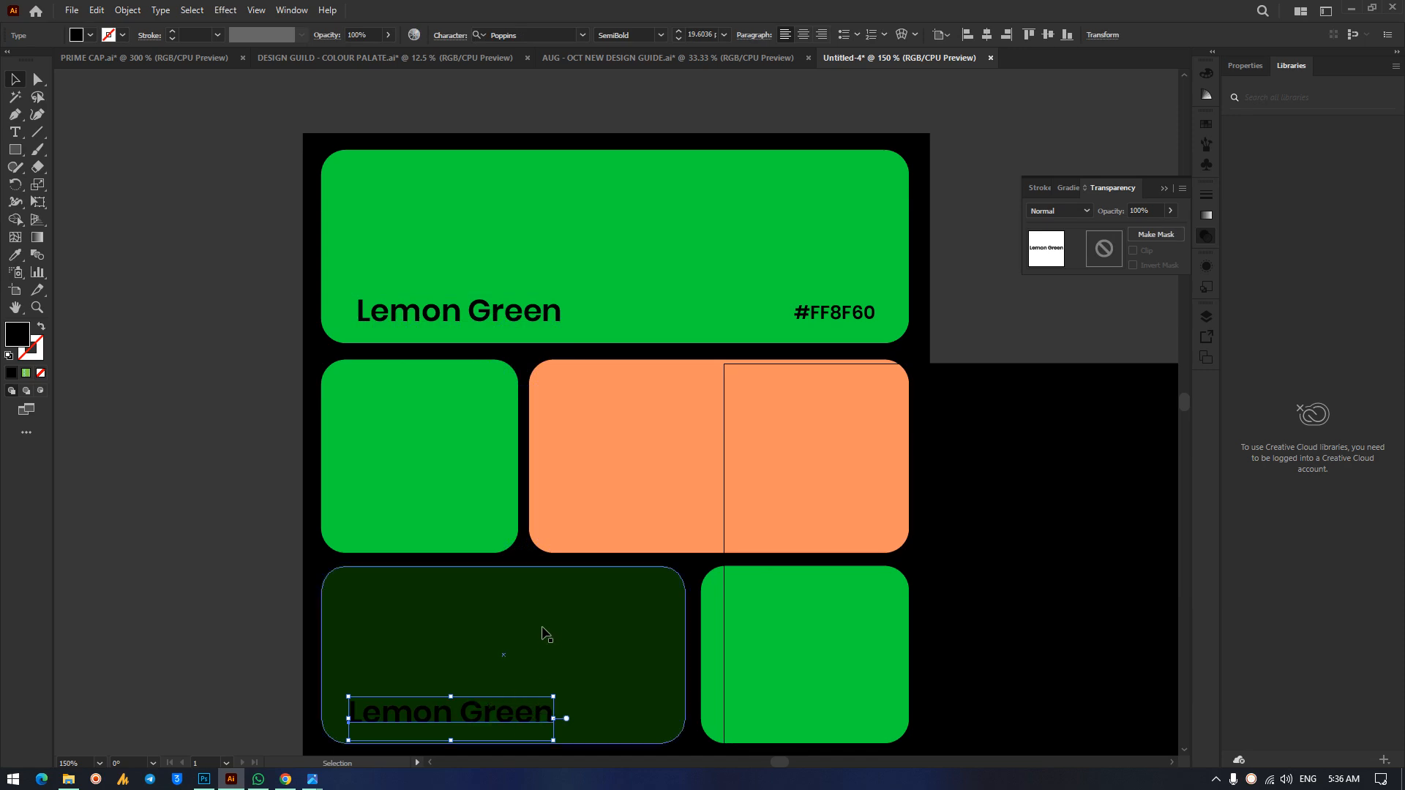
left_click(985, 570)
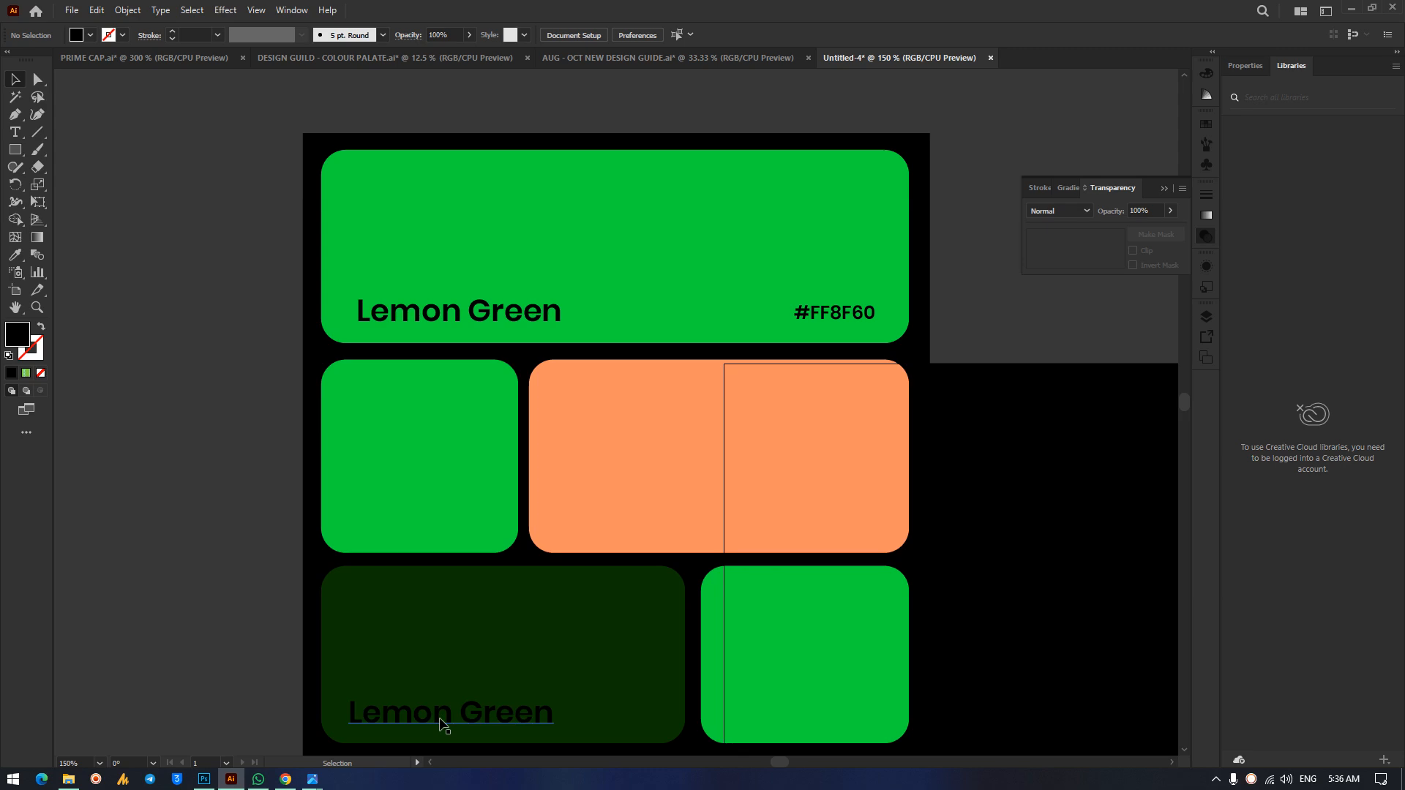
left_click(442, 721)
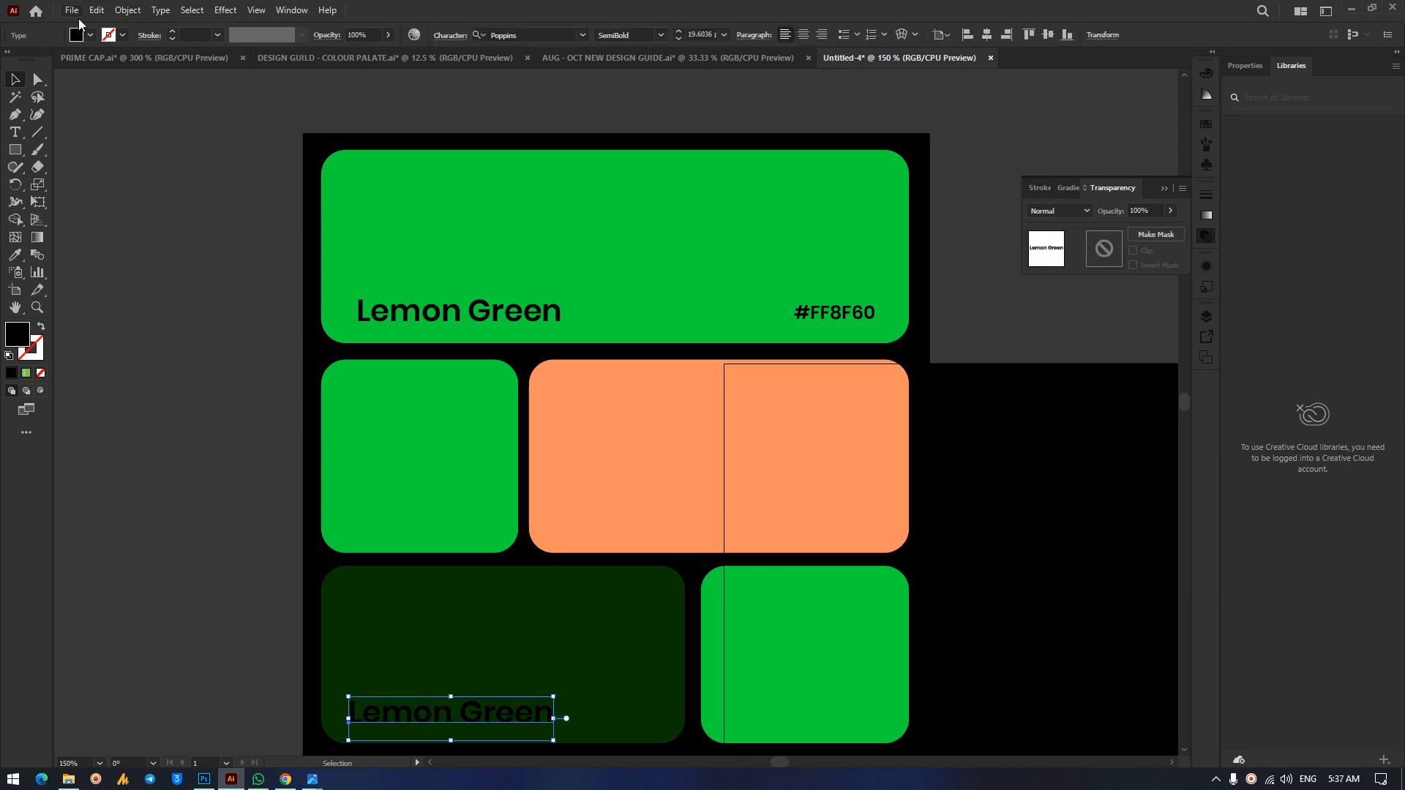
double_click(18, 334)
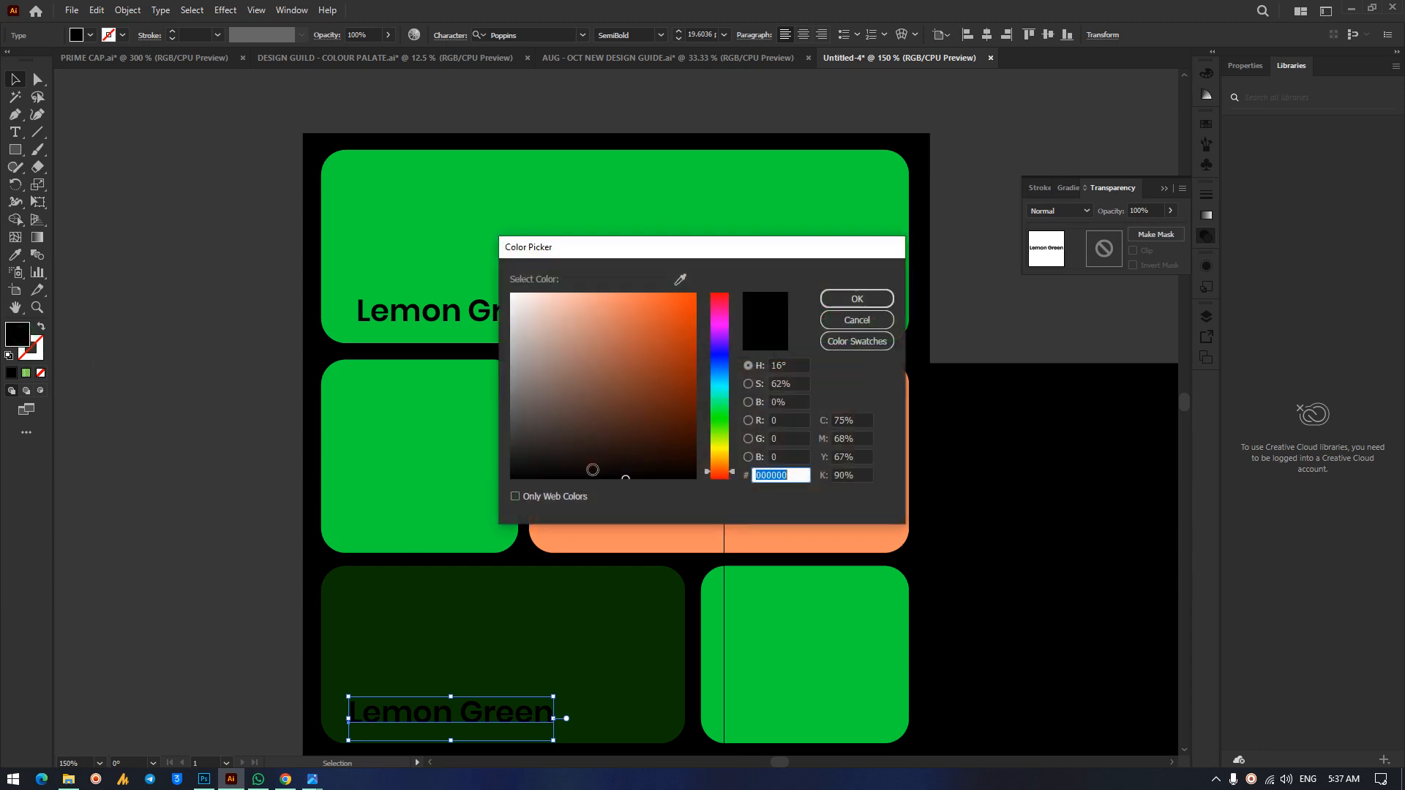
left_click(720, 436)
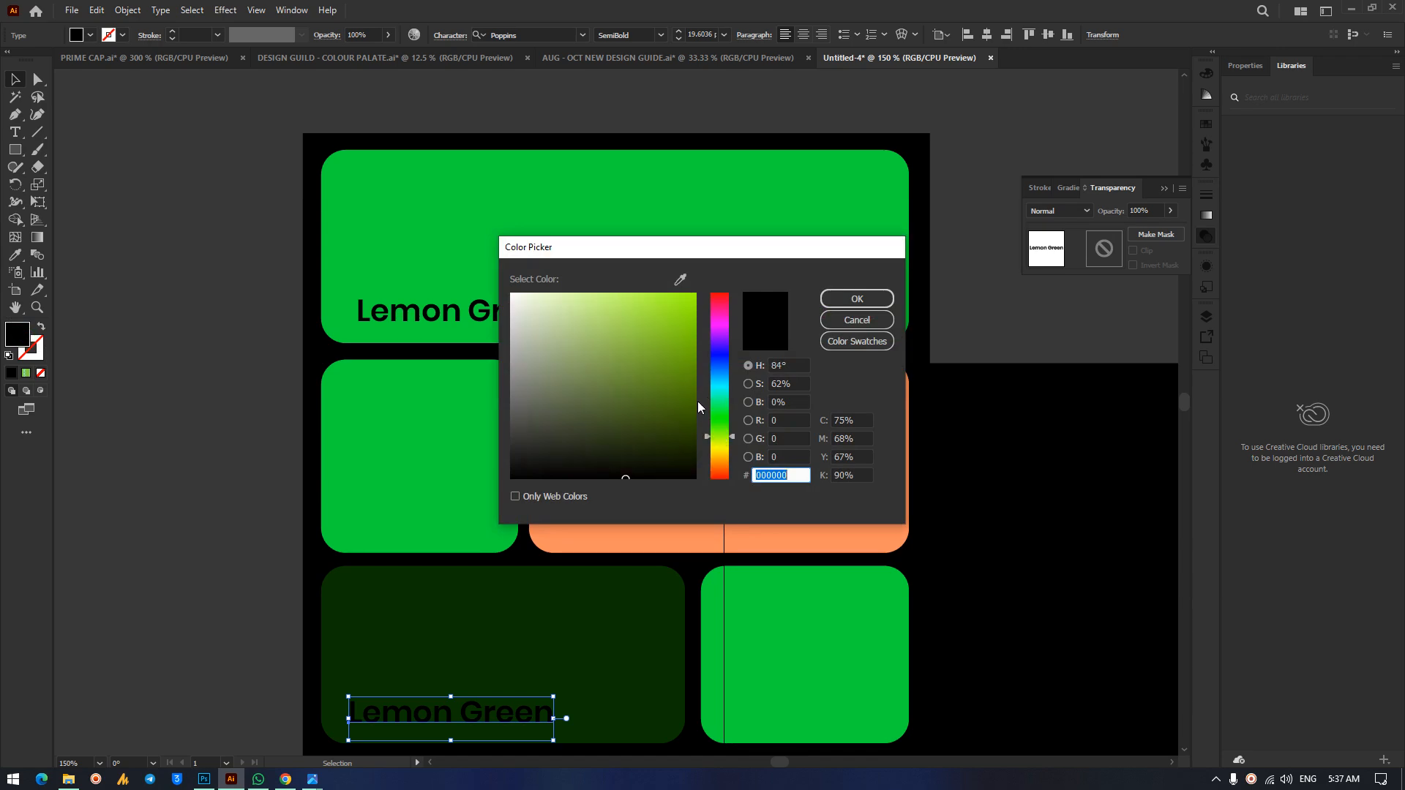
left_click(684, 325)
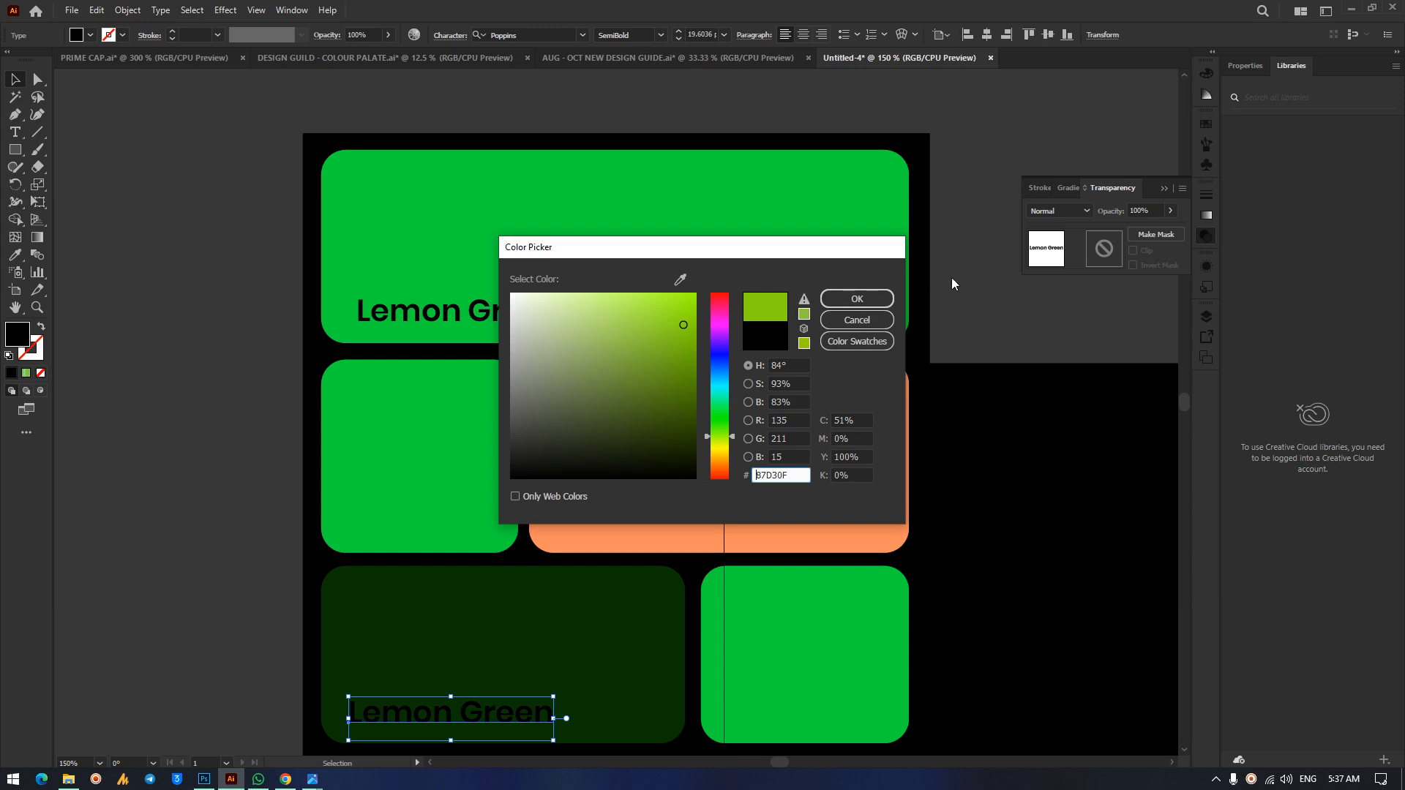
left_click(857, 299)
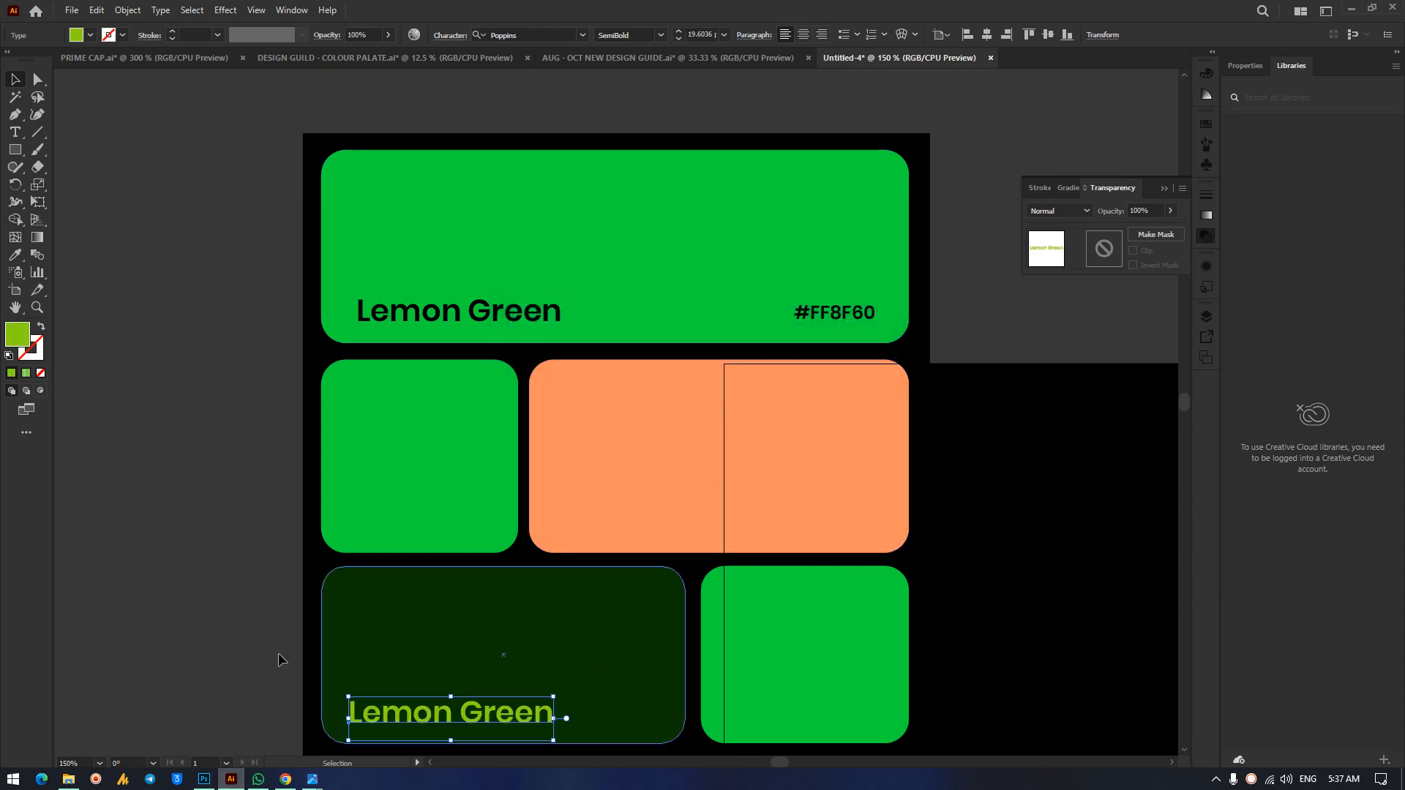
Darken the "Lemon Green" label on the dark green tile to olive green #4E7700.
double_click(18, 335)
mouse_move(677, 394)
left_mouse_down()
mouse_move(713, 421)
mouse_move(715, 393)
left_mouse_up()
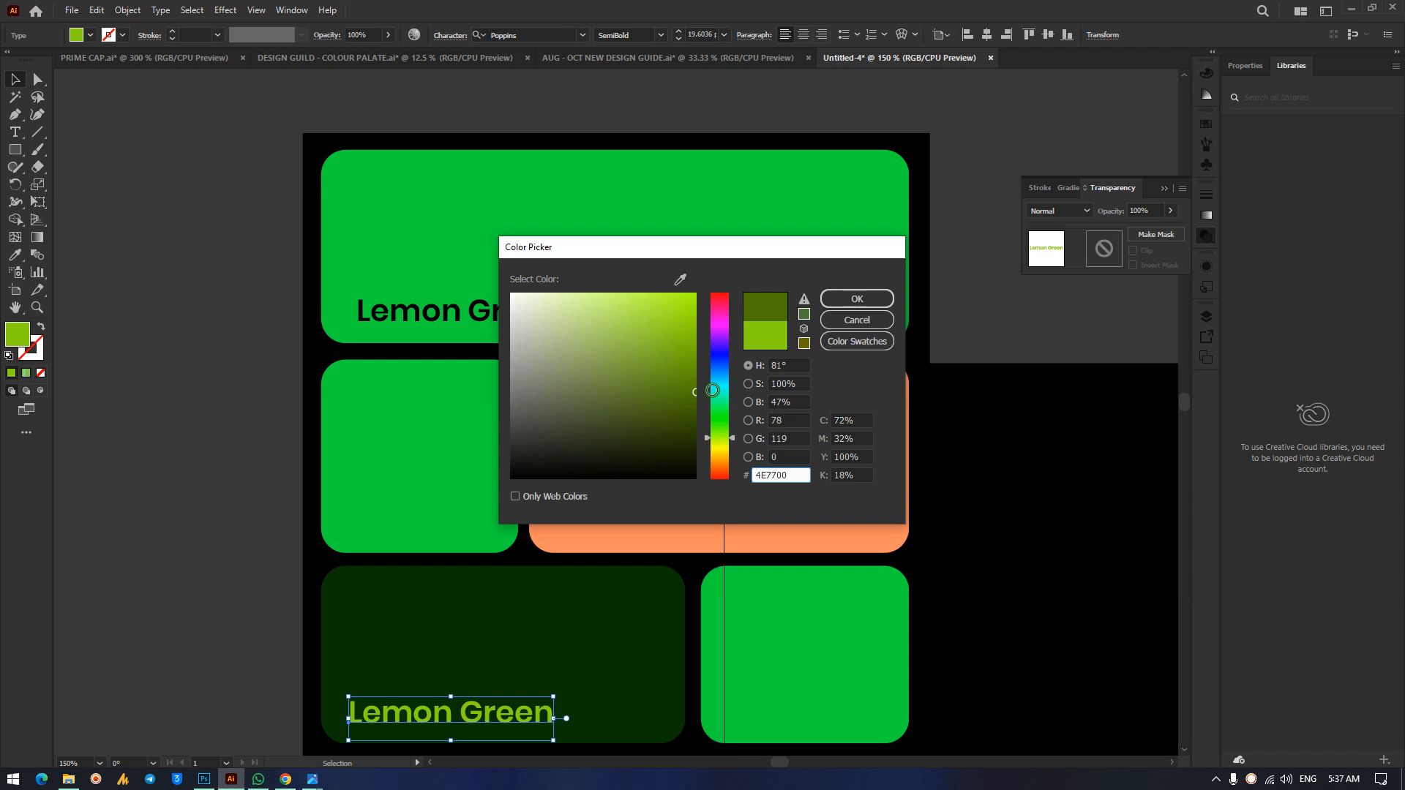
left_click(855, 300)
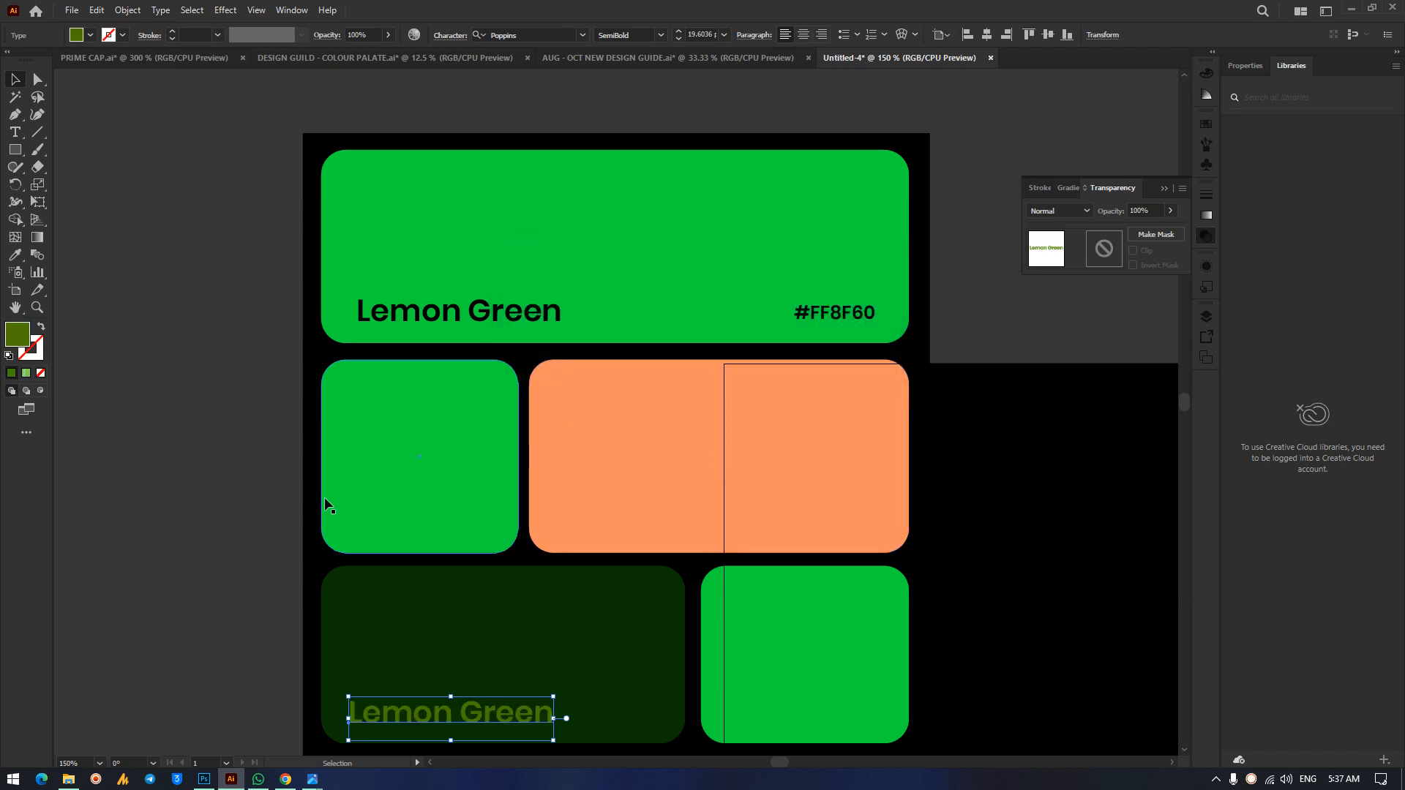
left_click(260, 505)
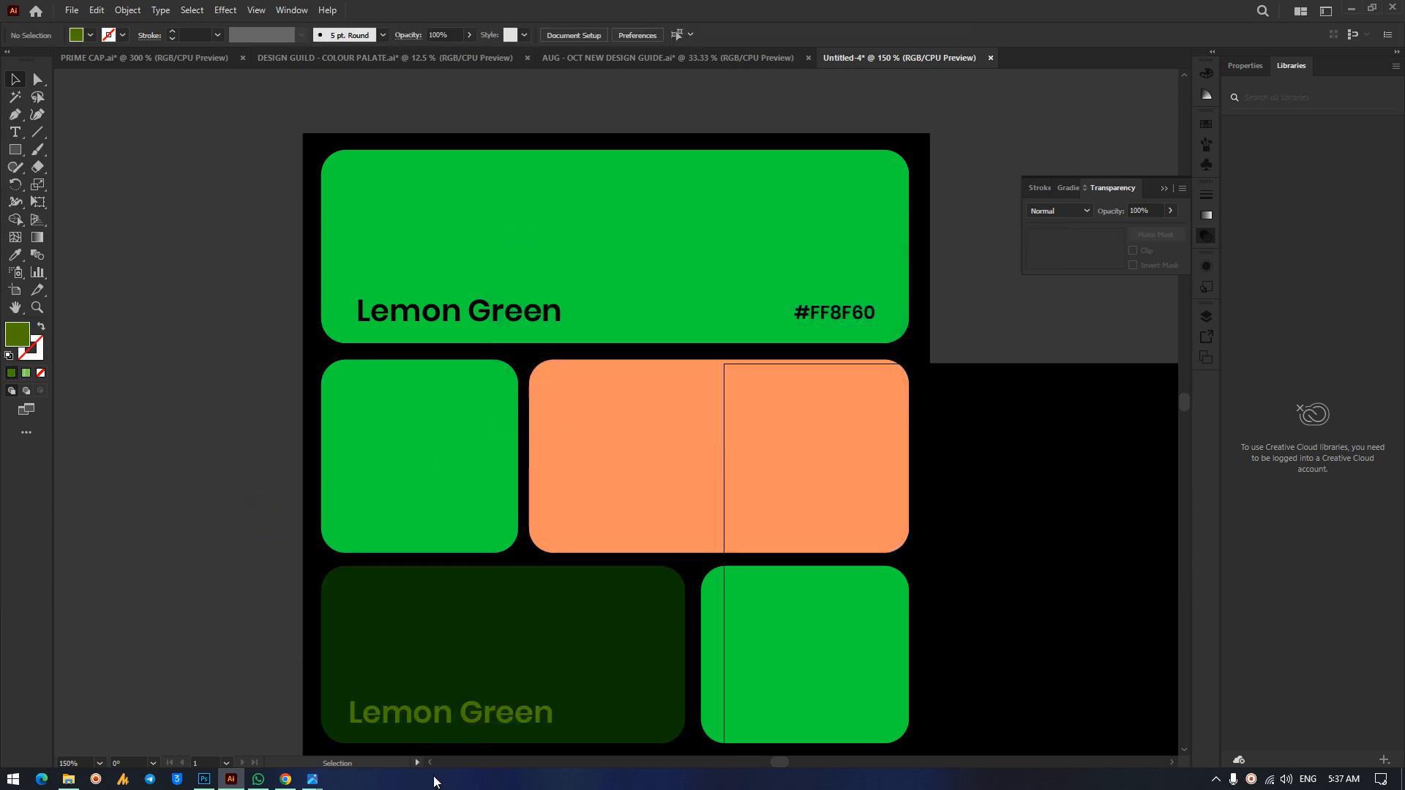
Brighten the fill of the dark green tile's "Lemon Green" label to #6C9E00.
left_click(465, 729)
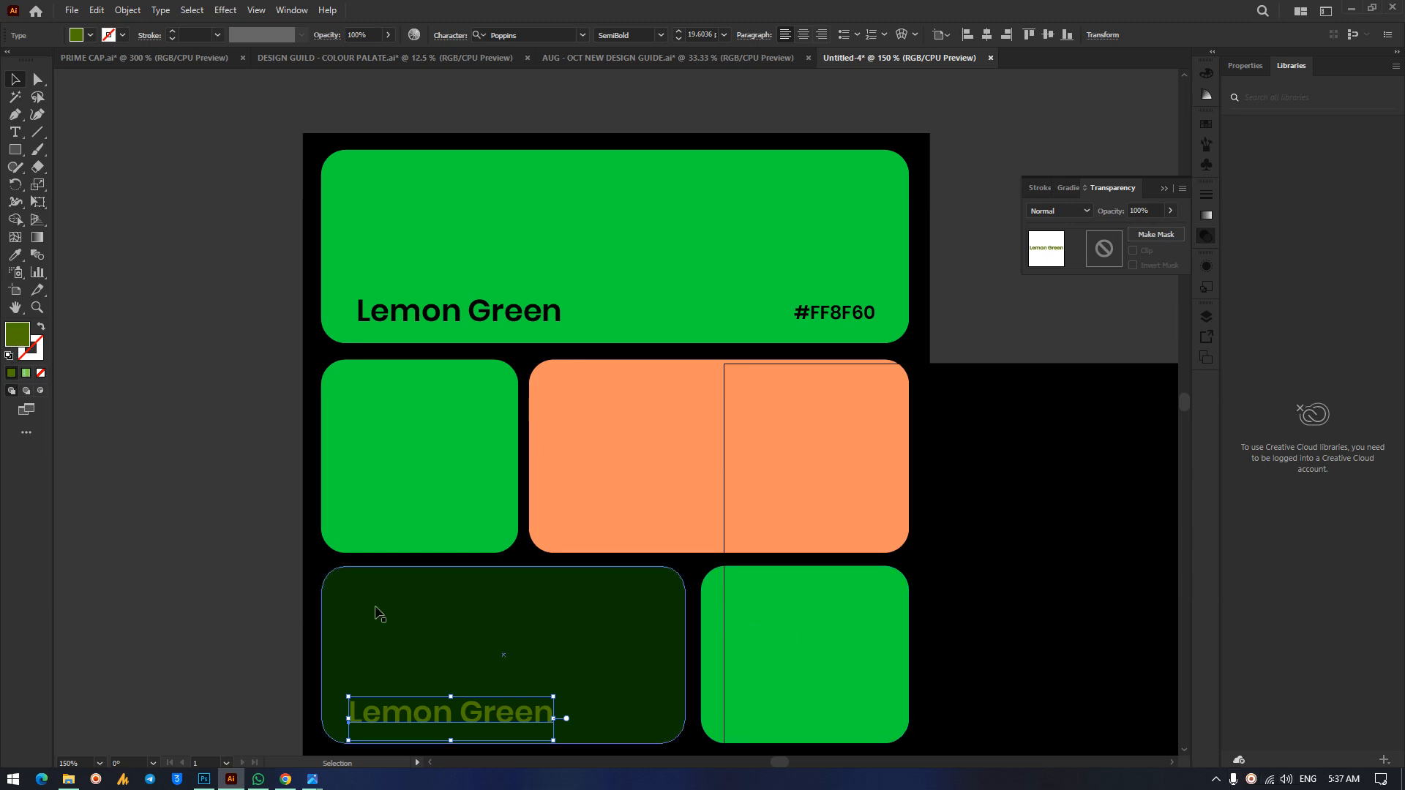
left_click(386, 677)
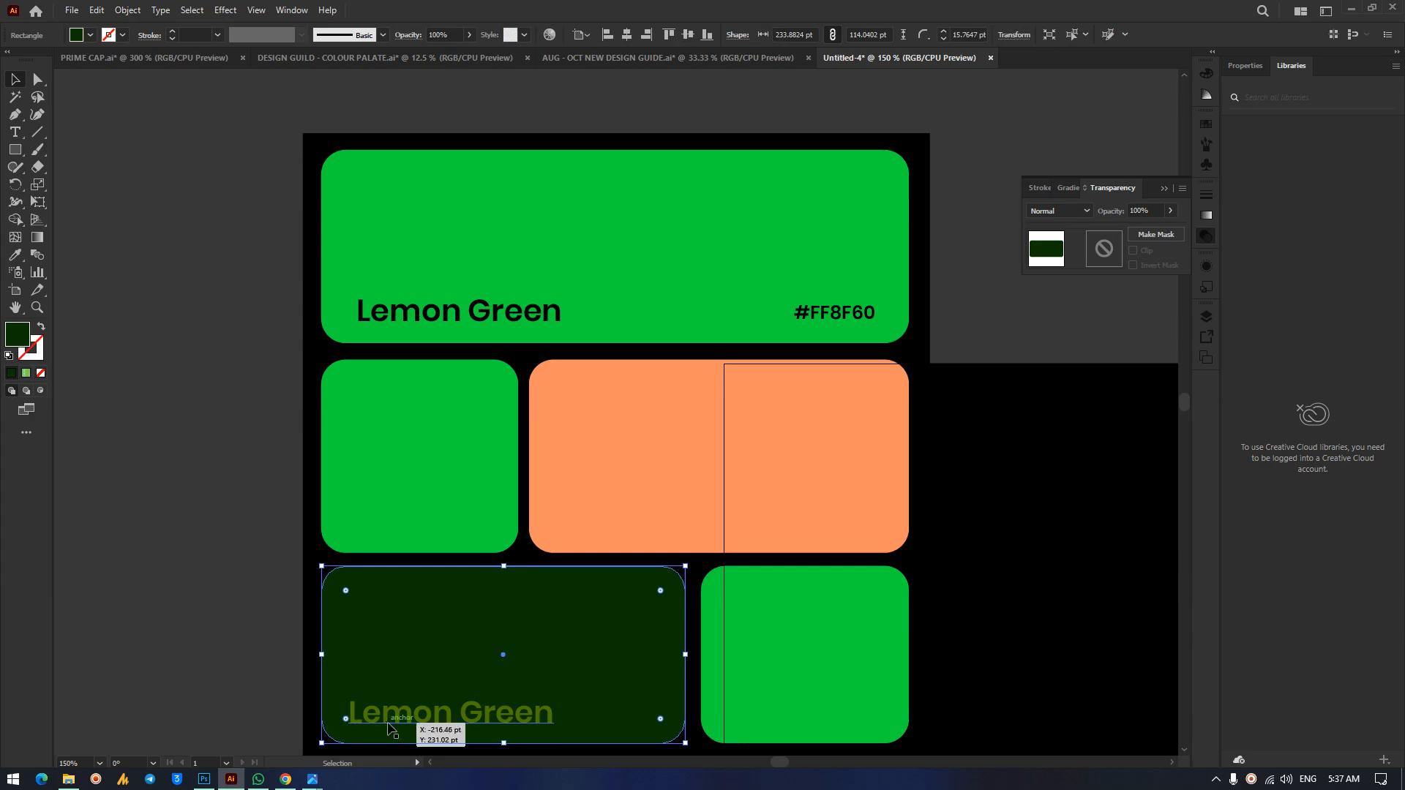
left_click(388, 723)
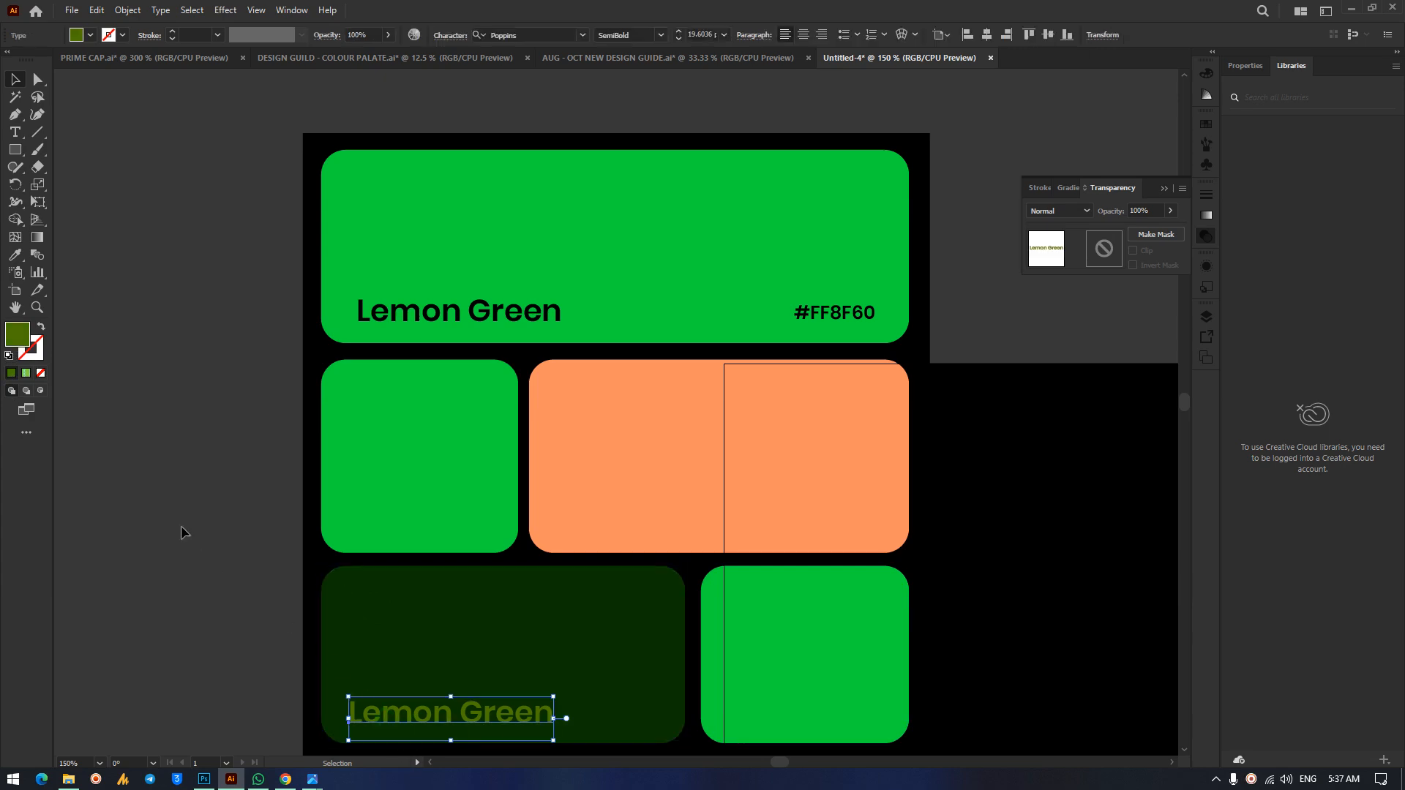
double_click(18, 337)
left_click_drag(692, 377, 706, 363)
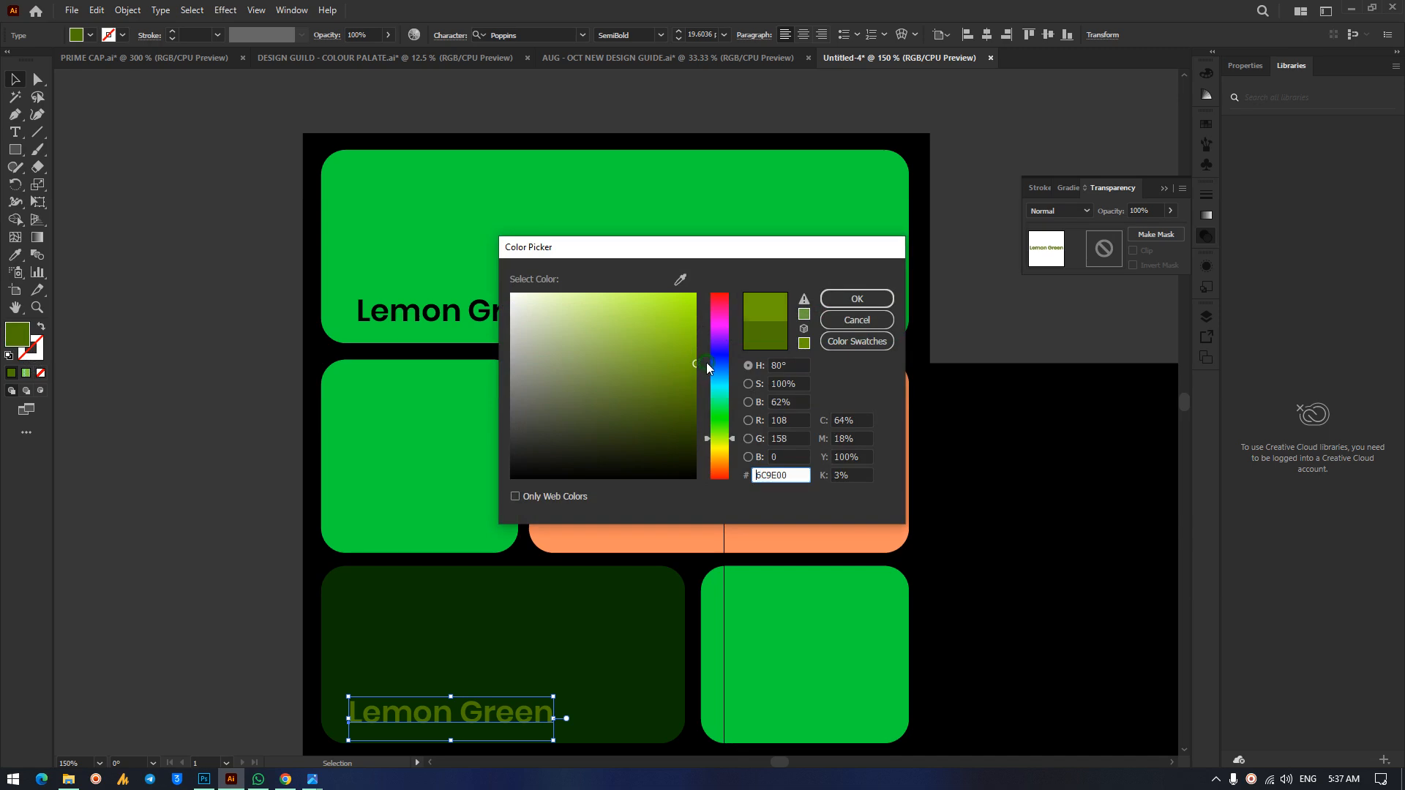
left_click(848, 306)
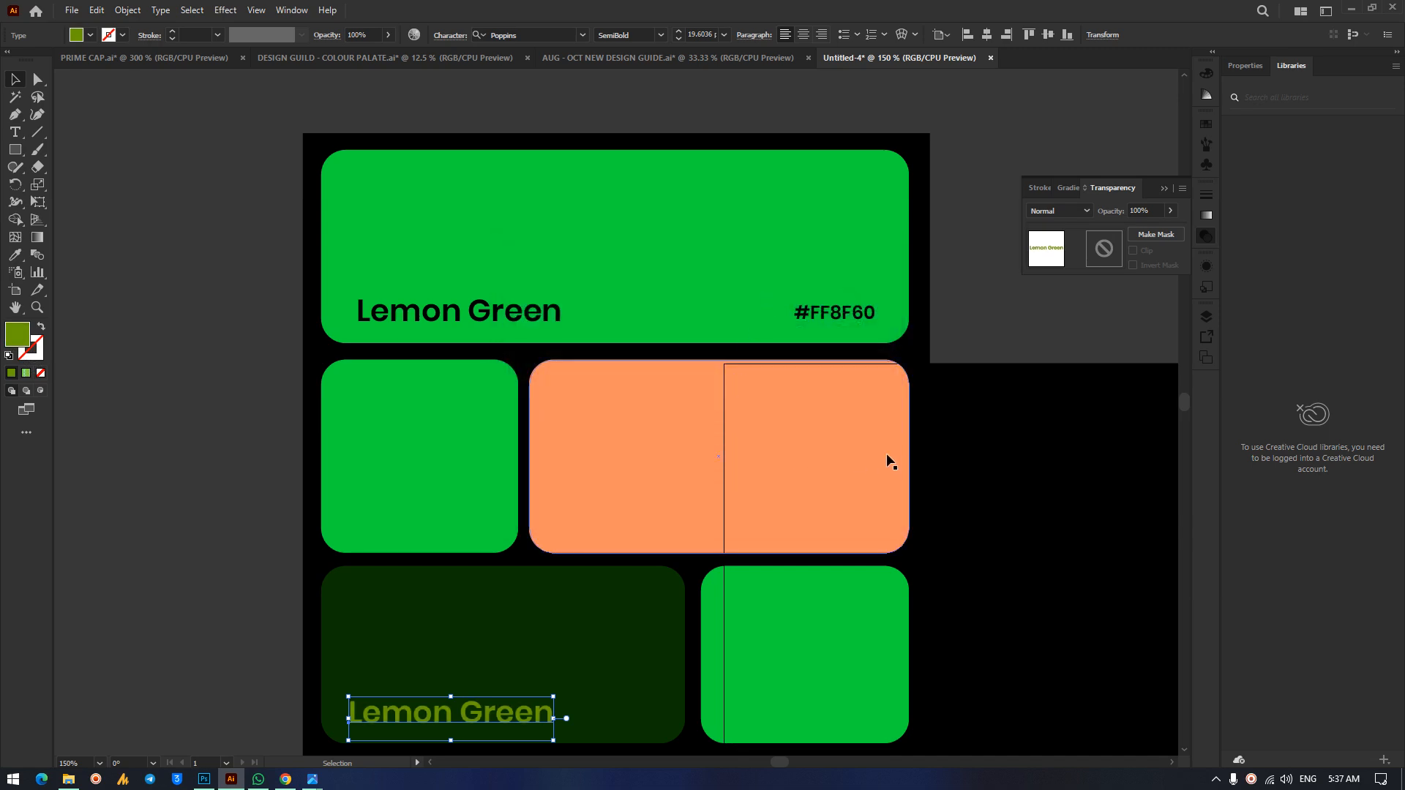
left_click(973, 455)
Recolour the "Lemon Green" label on the top green tile to a very dark olive green.
left_click(377, 313)
double_click(16, 334)
left_click_drag(694, 413, 710, 440)
left_click(855, 303)
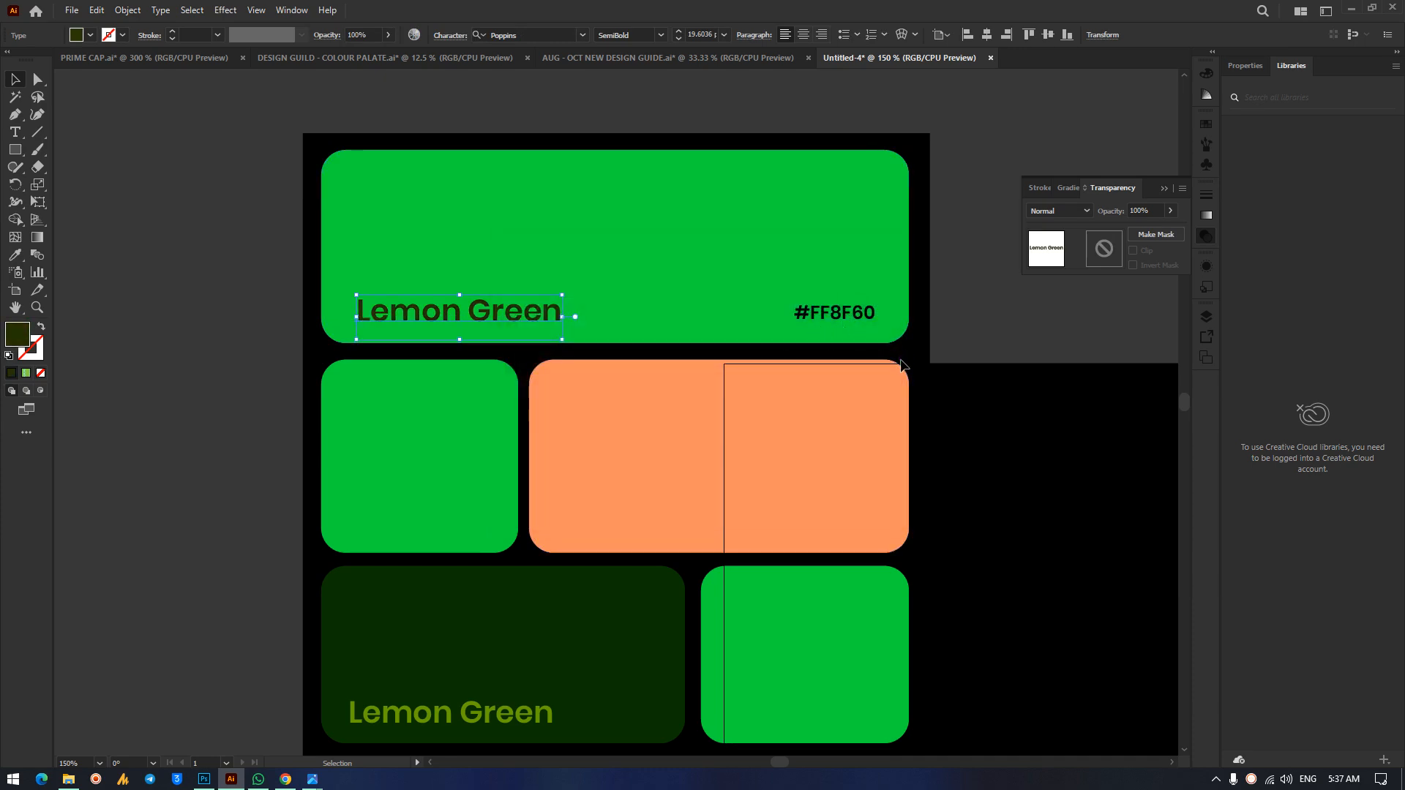
left_click(976, 401)
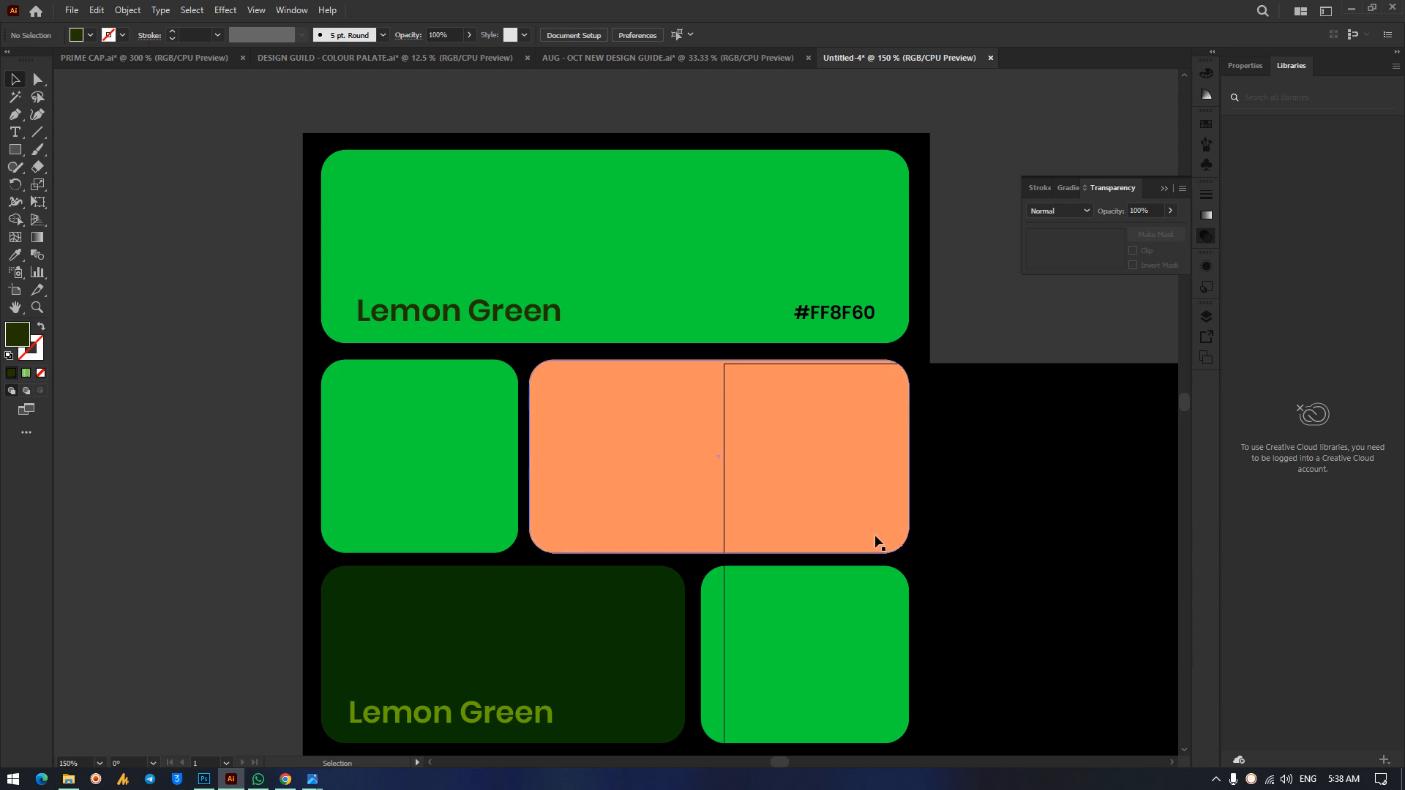
Switch to Photoshop and save the glowing green line artwork to the Desktop as the JPEG ftgerg.jpg at quality 10 (Maximum).
left_click(197, 783)
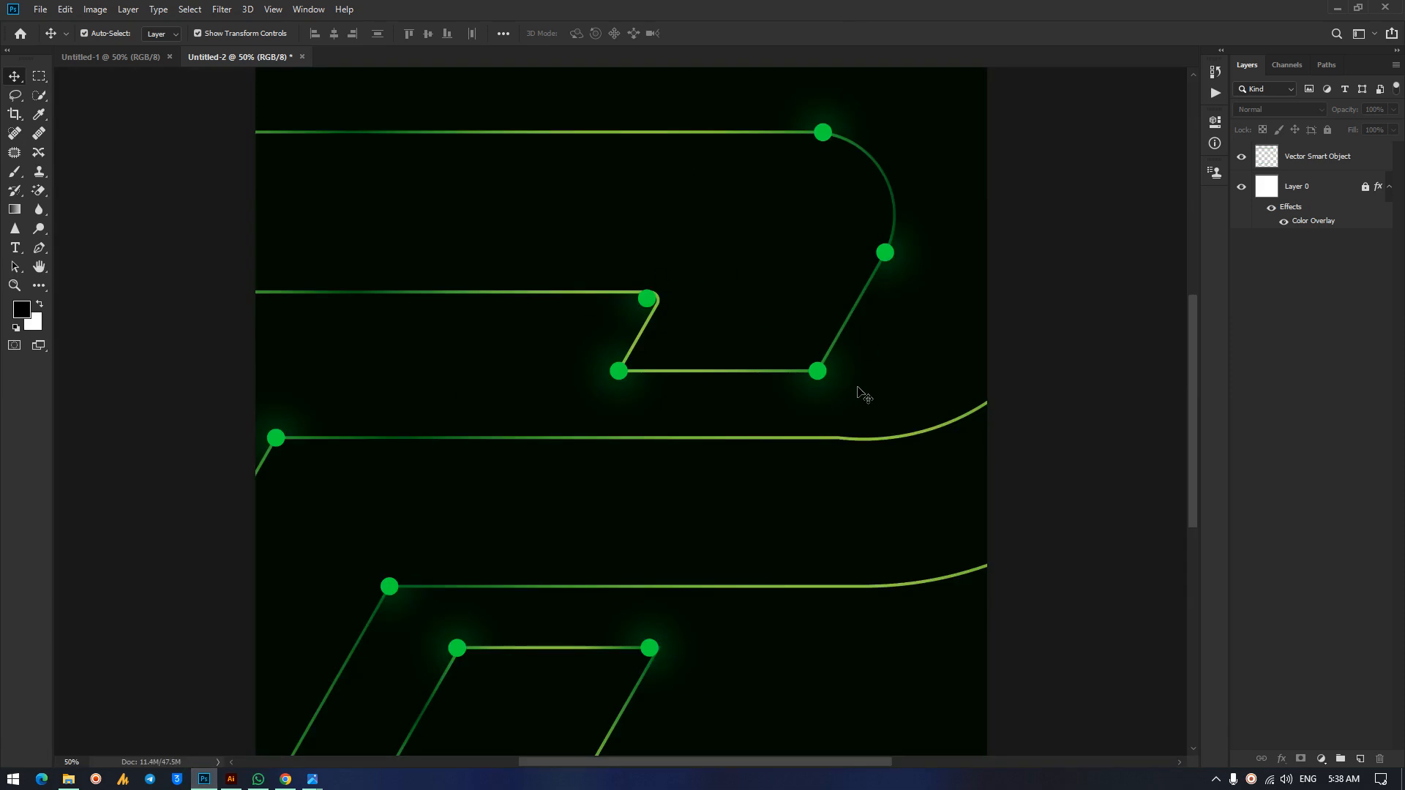
key("ctrl+minus")
key("ctrl")
key("ctrl")
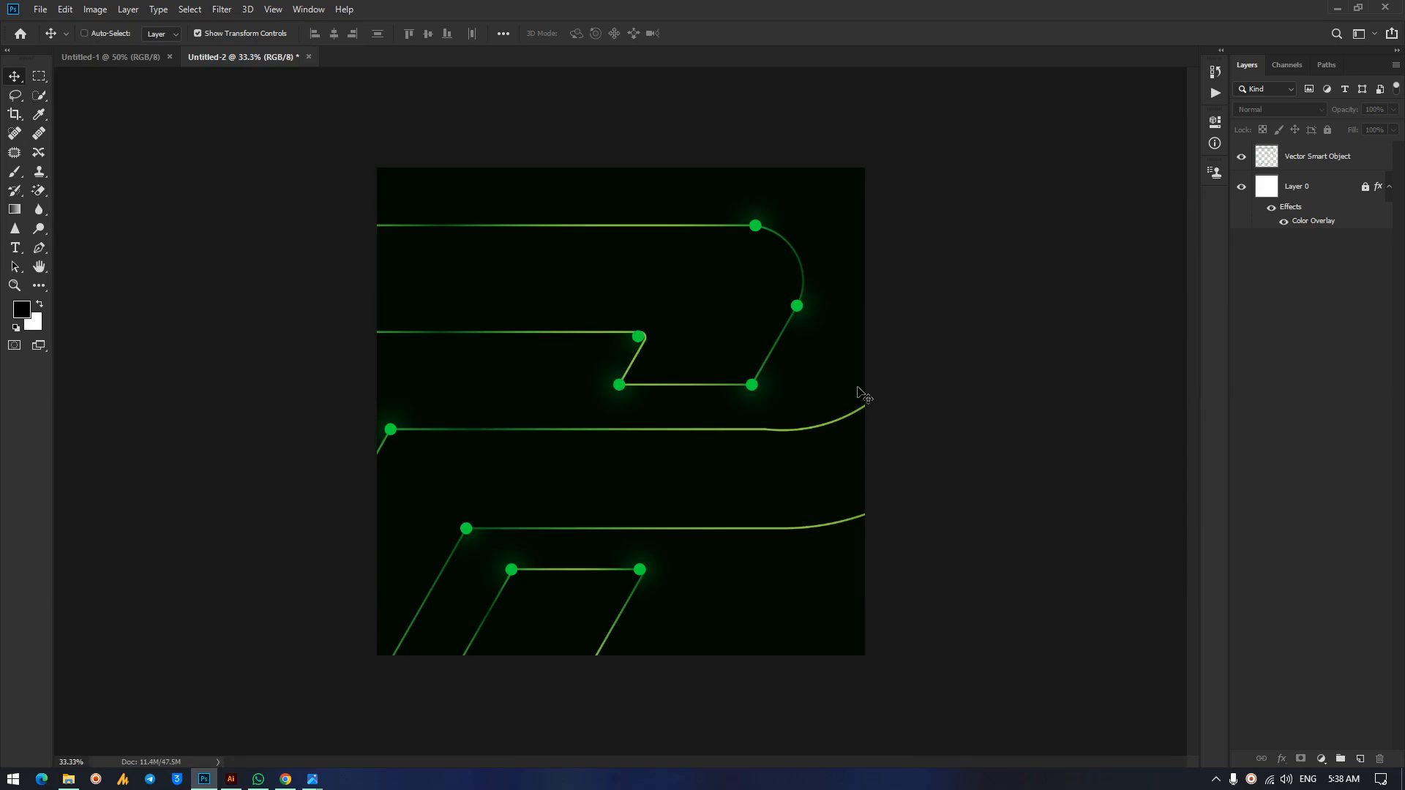
key("ctrl+shift+s")
type("ftgerg")
left_click(139, 341)
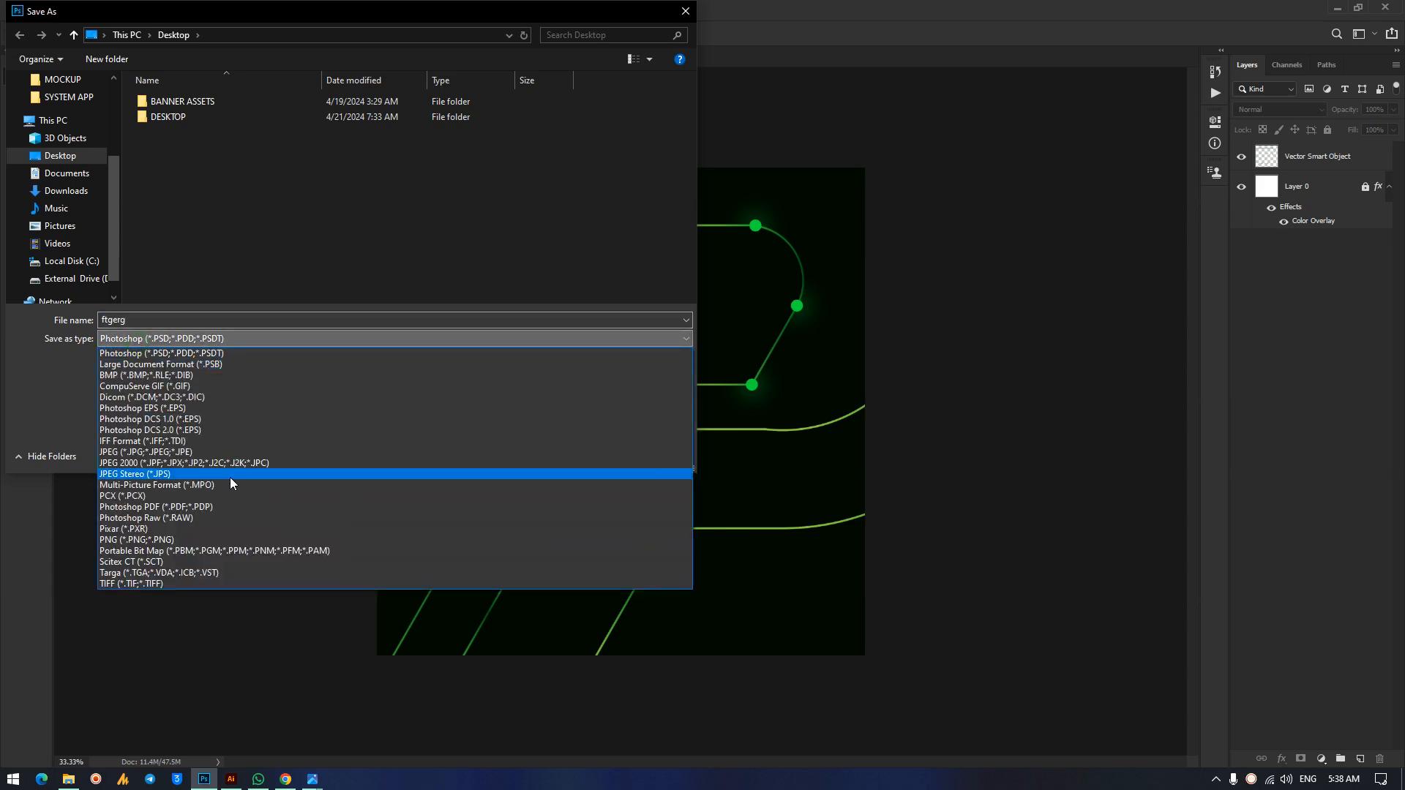
left_click(223, 452)
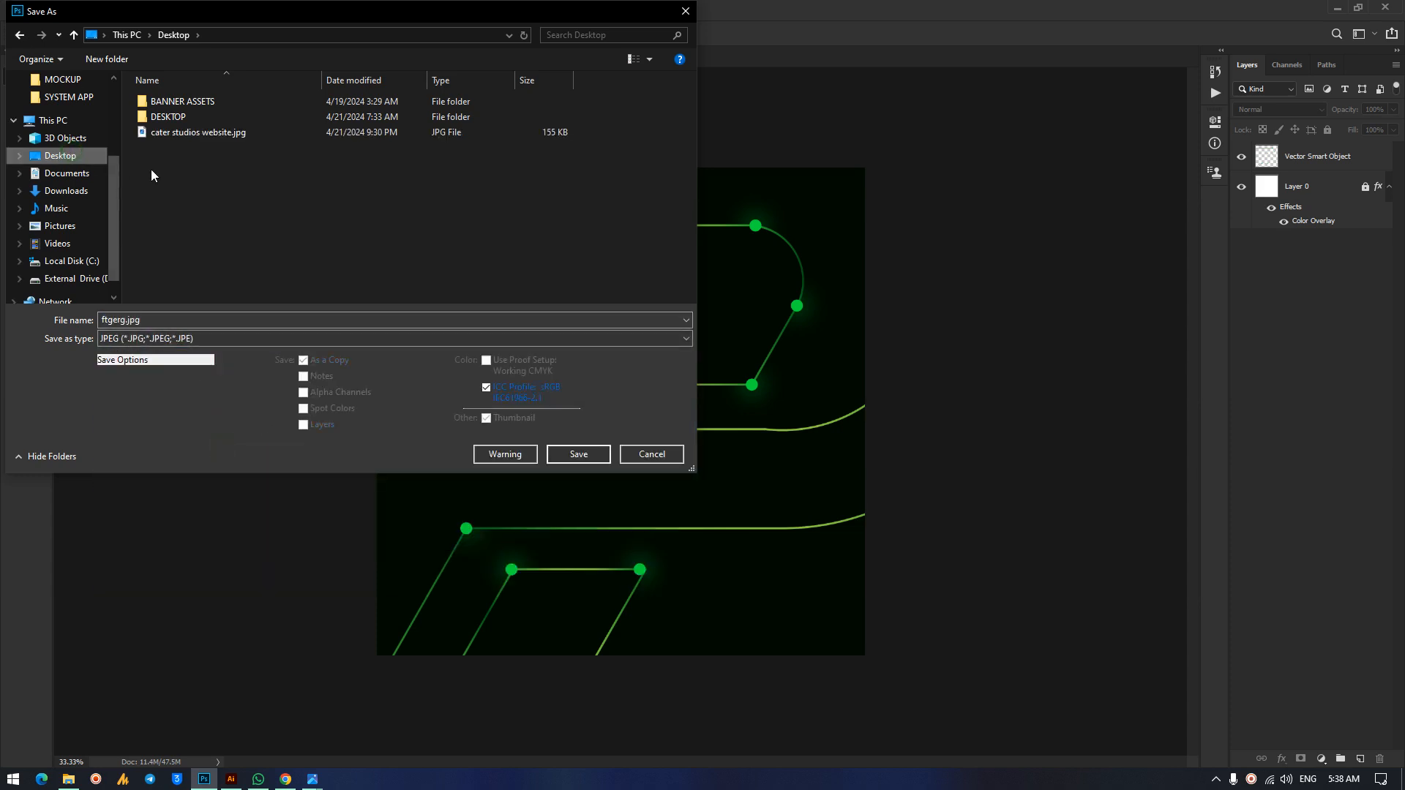
left_click(569, 453)
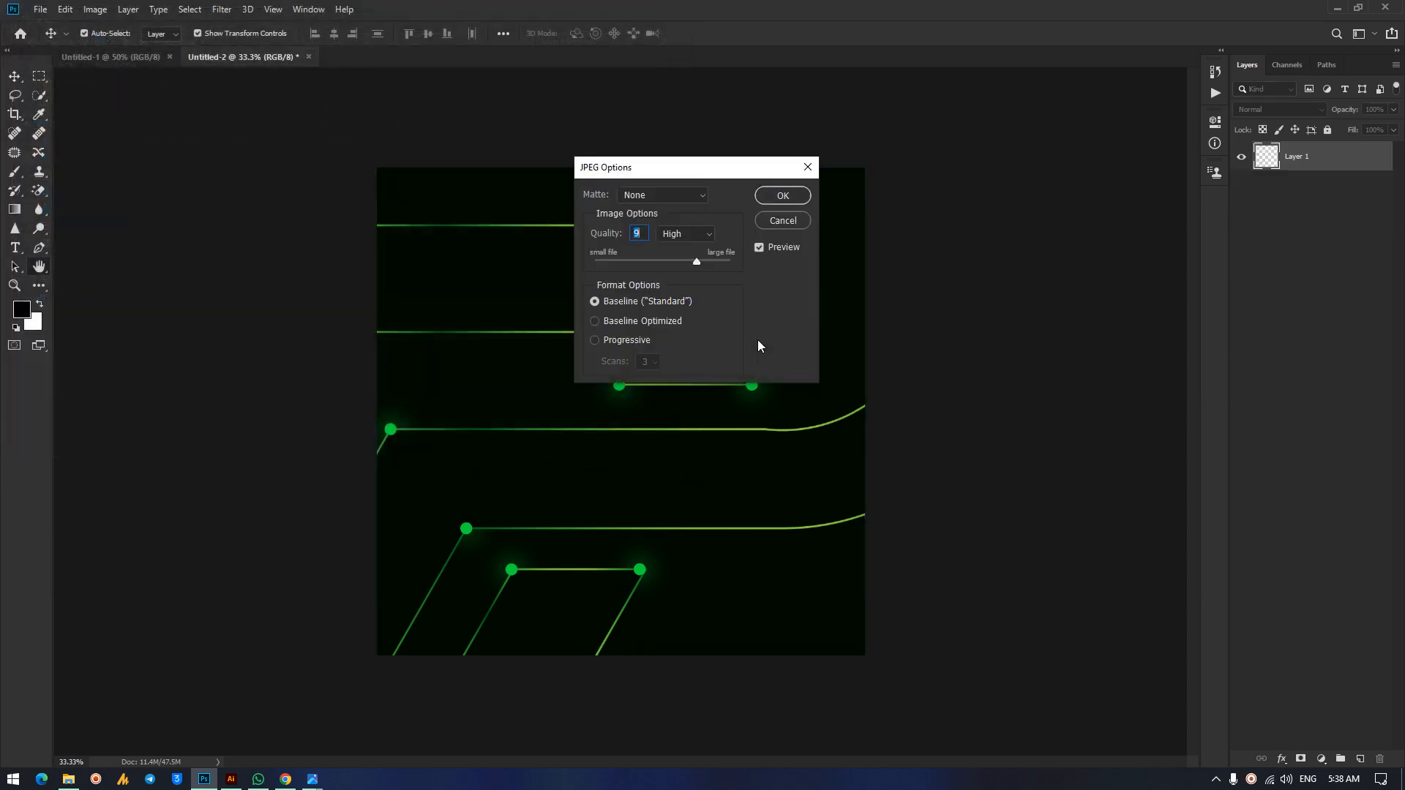
left_click_drag(697, 265, 709, 268)
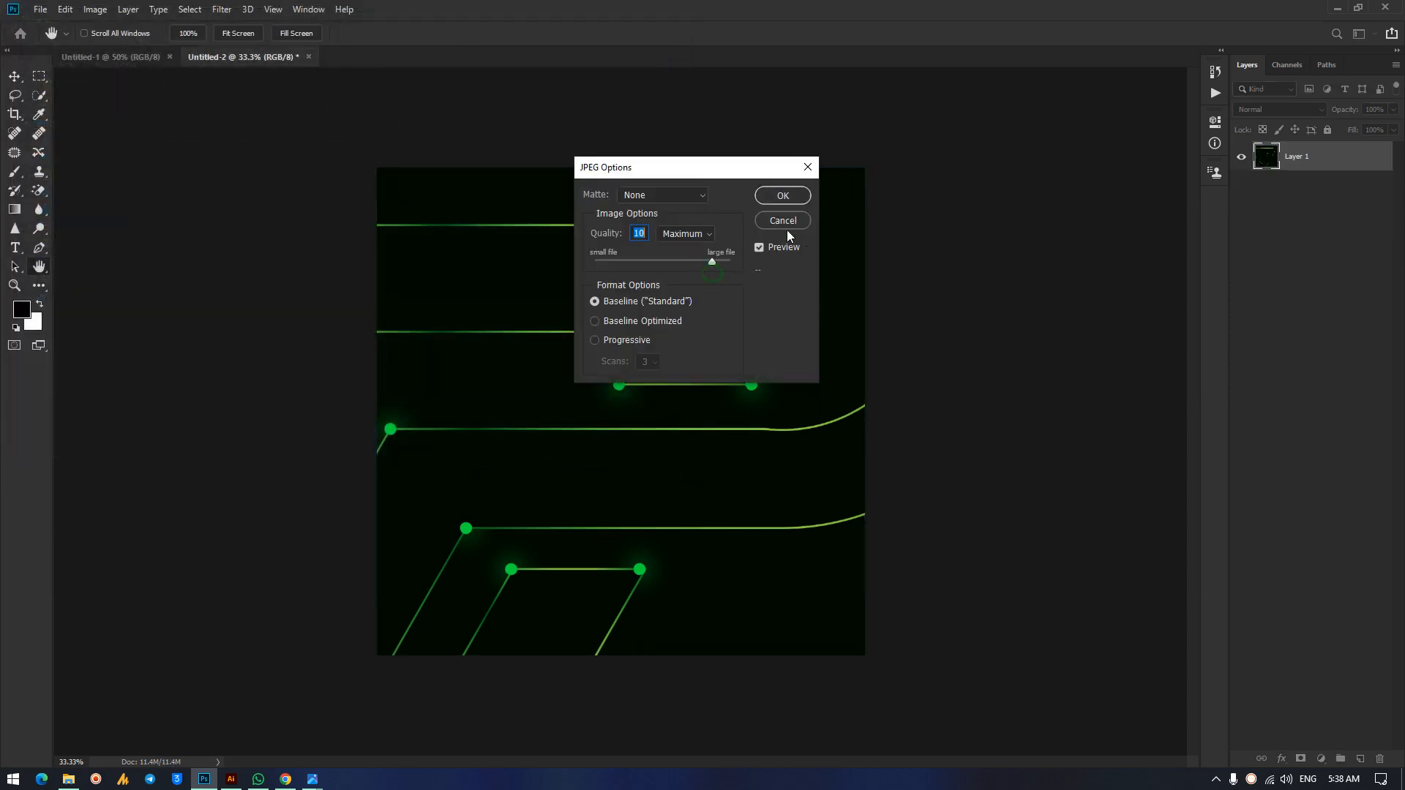
left_click(783, 196)
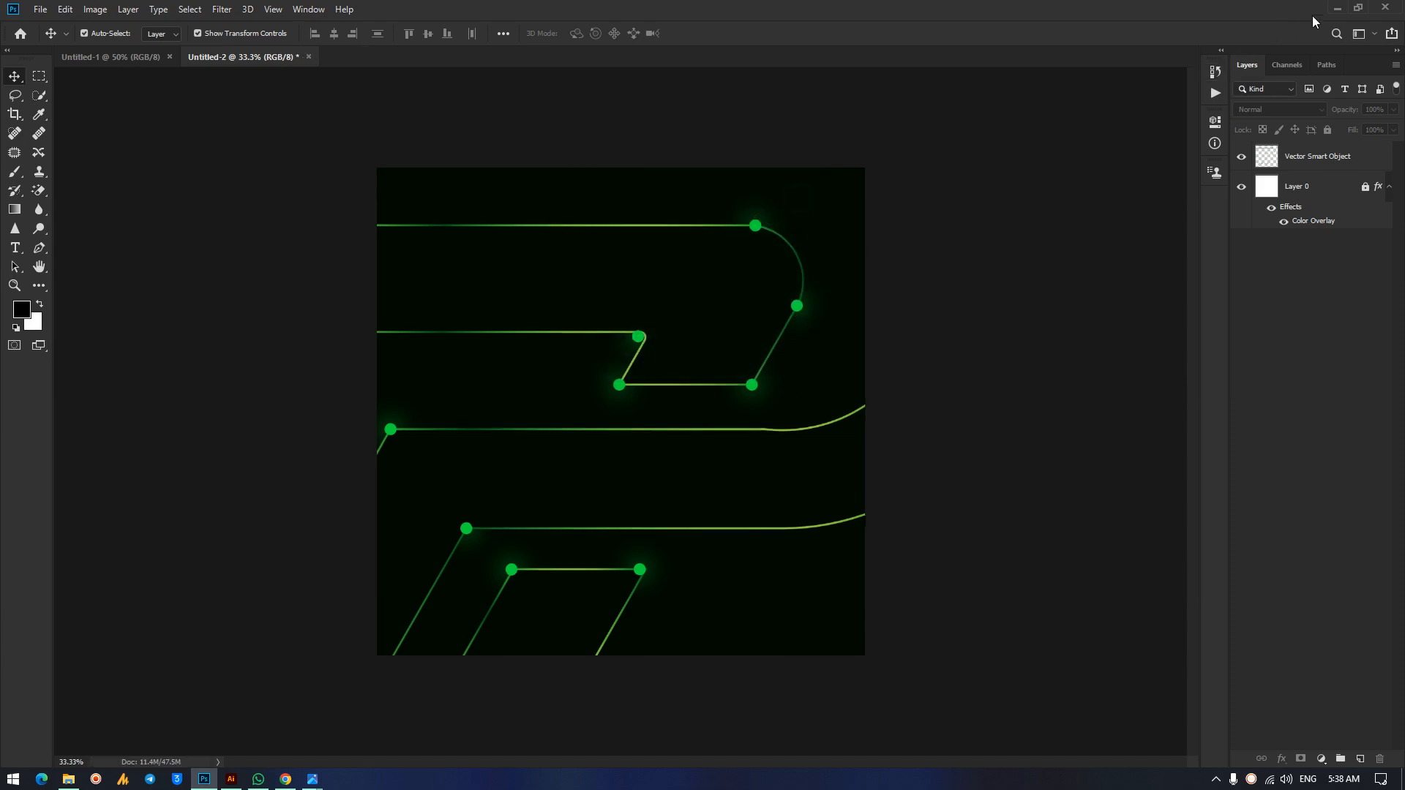
Bring up the reference image colours.jpg to examine how its tiles pair colour names with hex codes.
left_click(1335, 9)
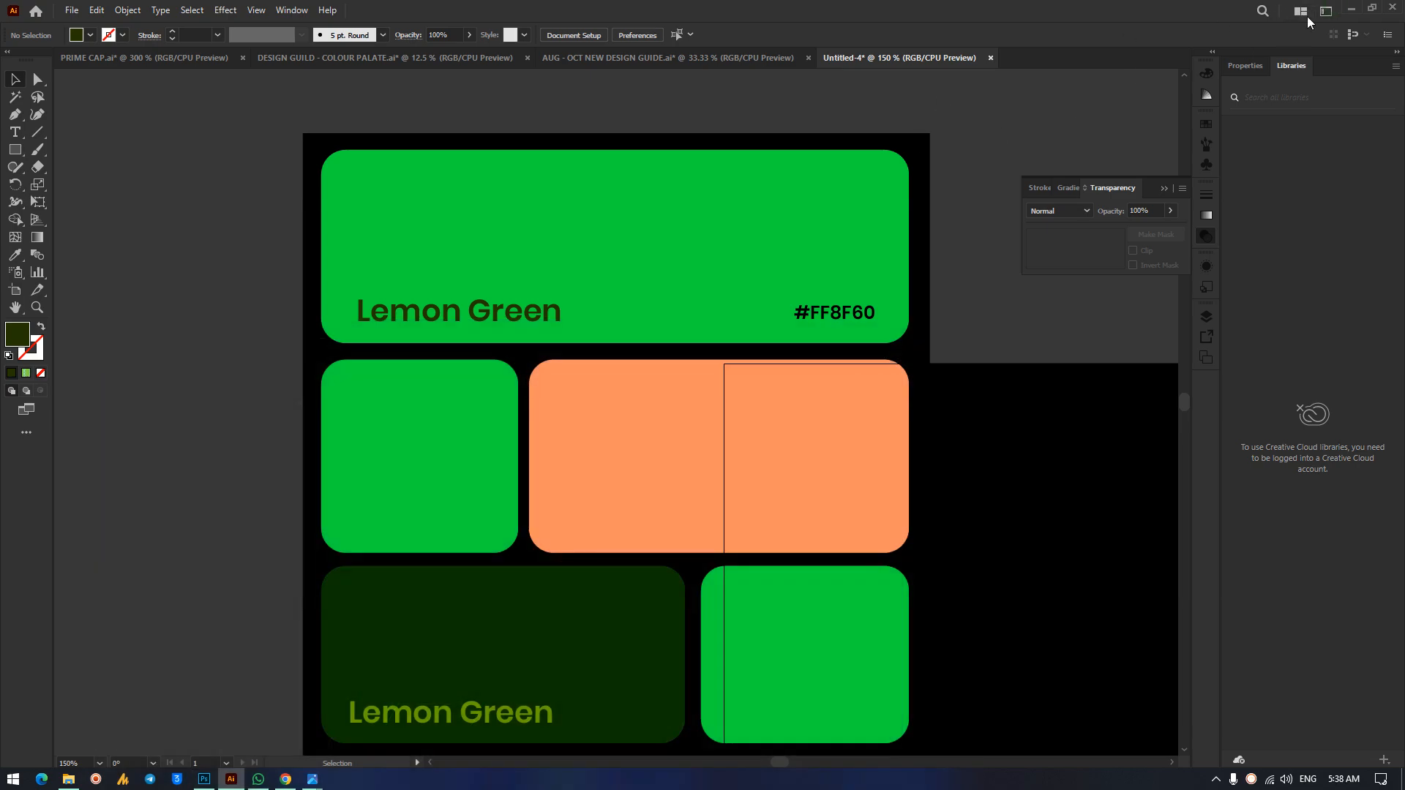
left_click(1350, 8)
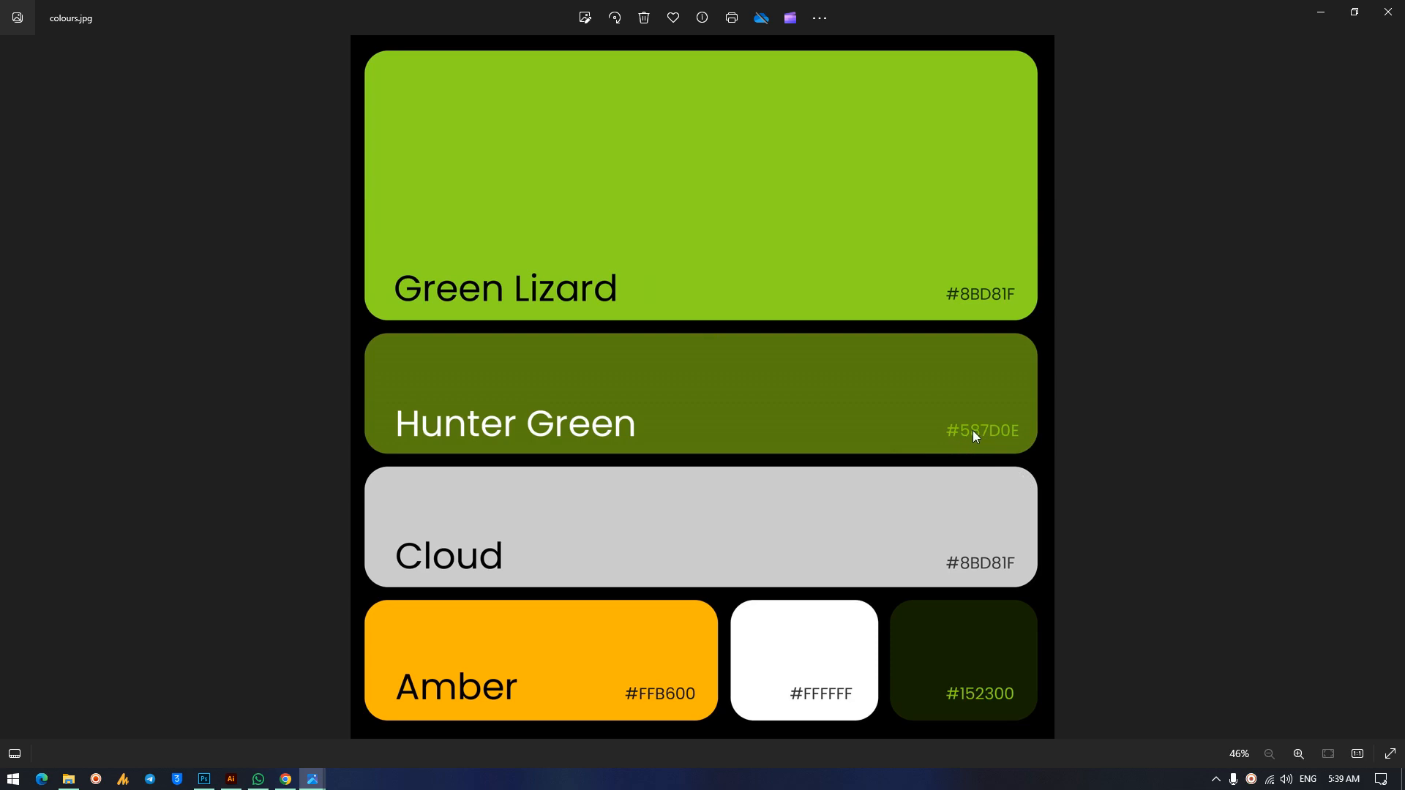
Switch to Chrome, search Google for "colour code samples" and show the image results.
left_click(286, 779)
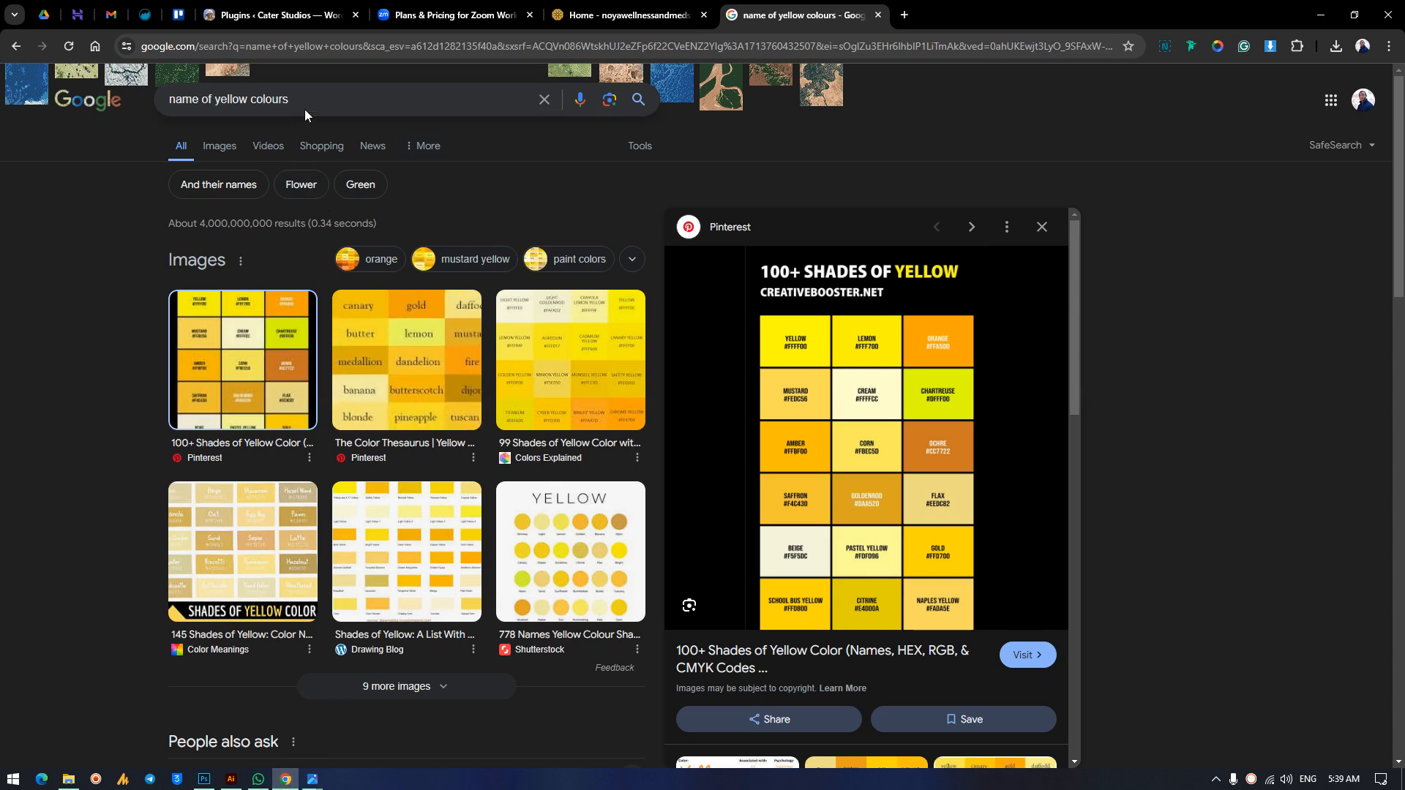
left_click_drag(302, 104, 95, 121)
type("col")
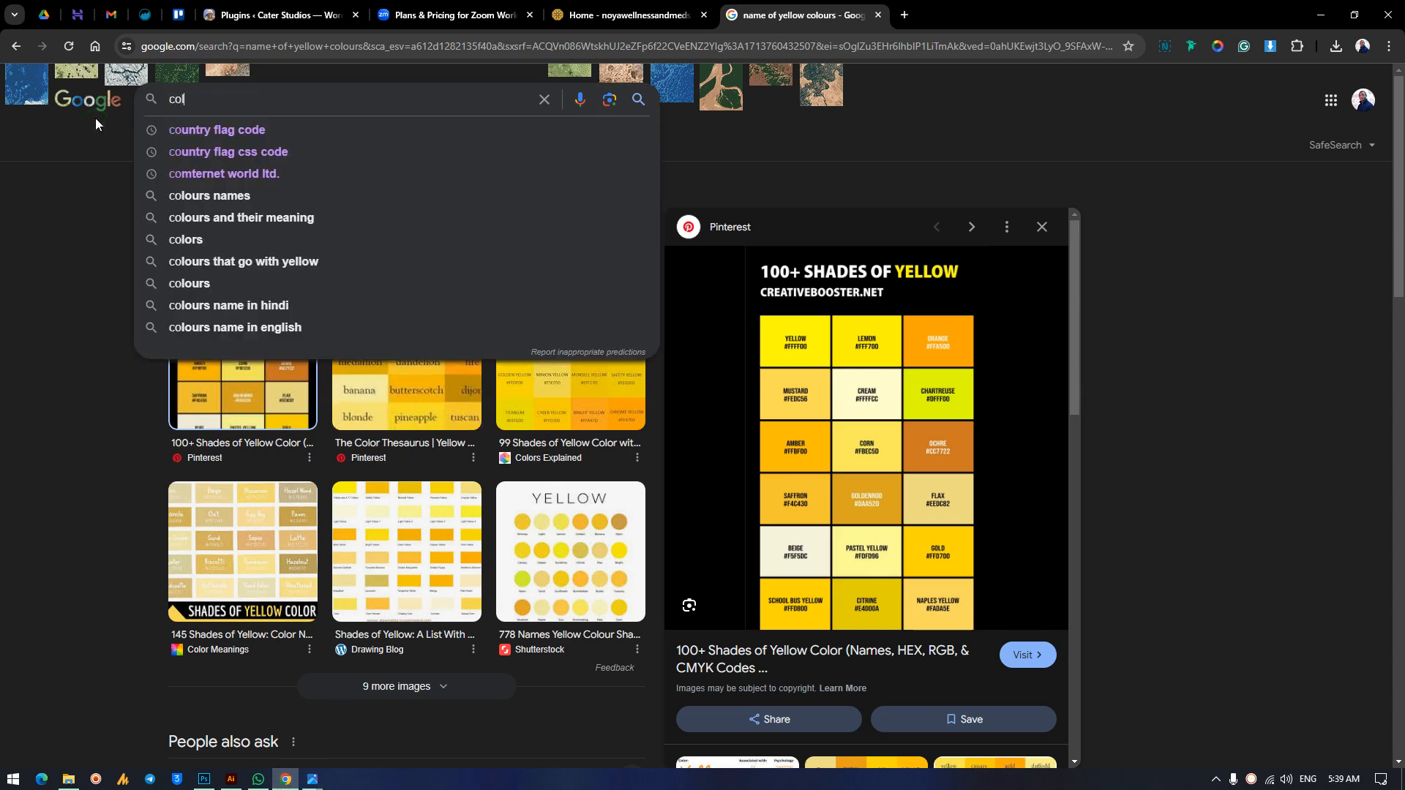
type("our code ")
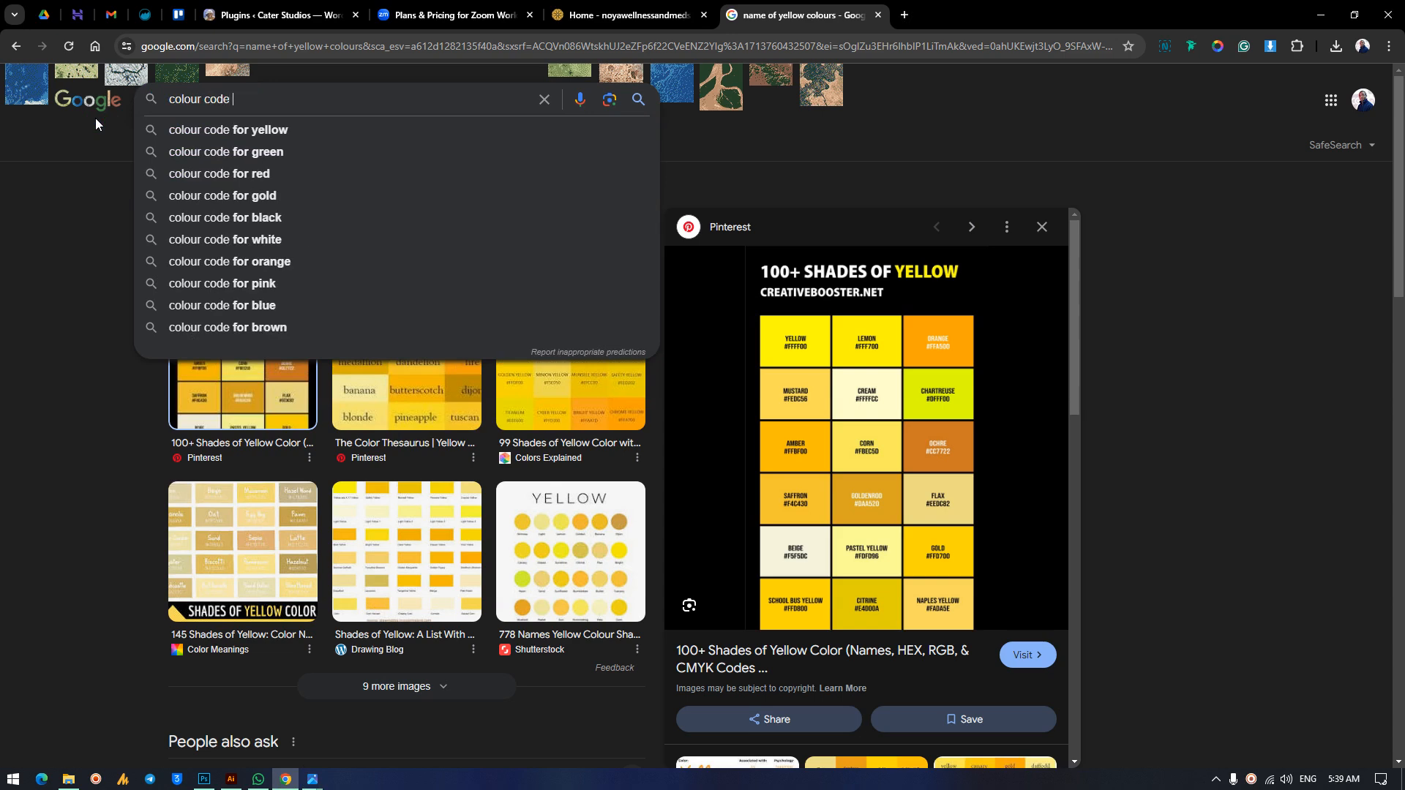
type("samples")
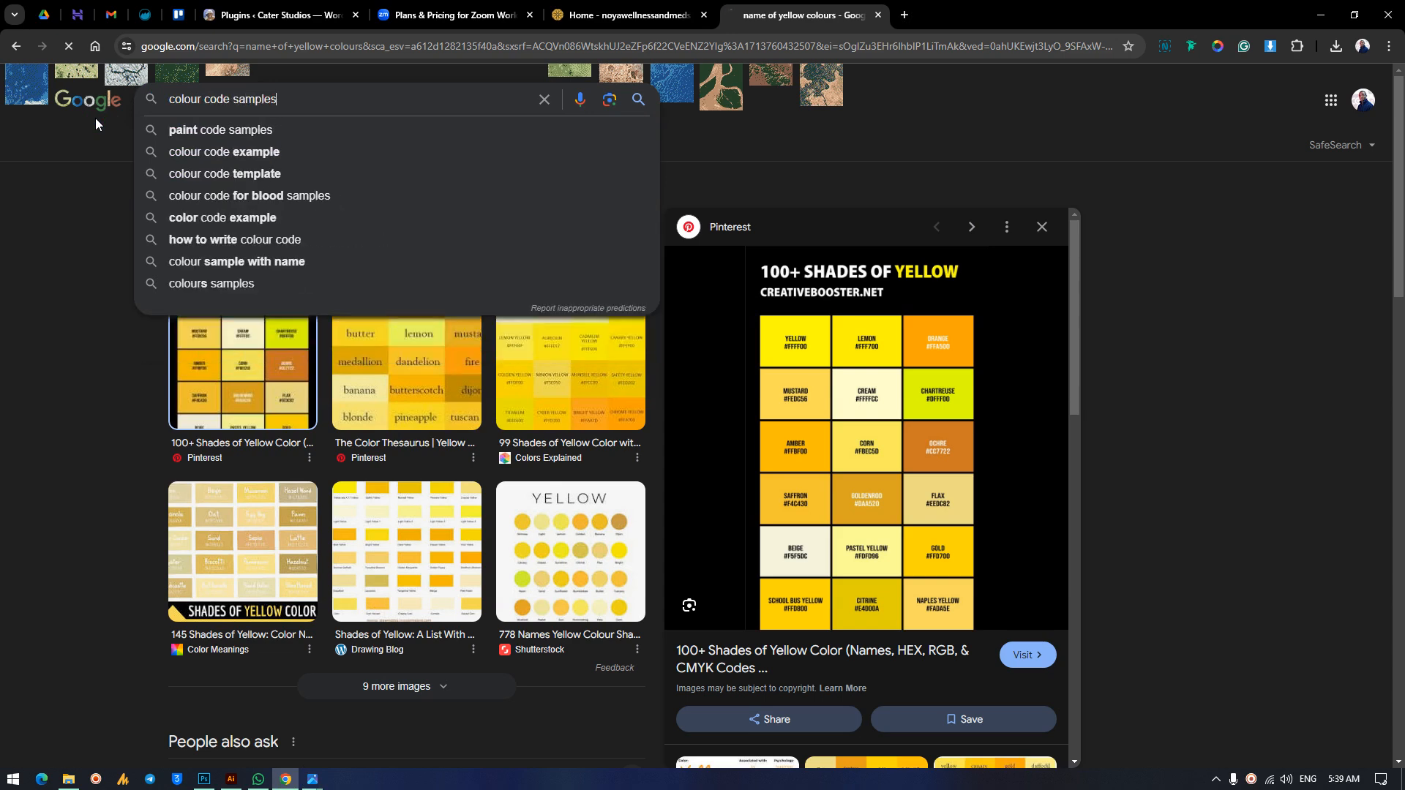
key("Return")
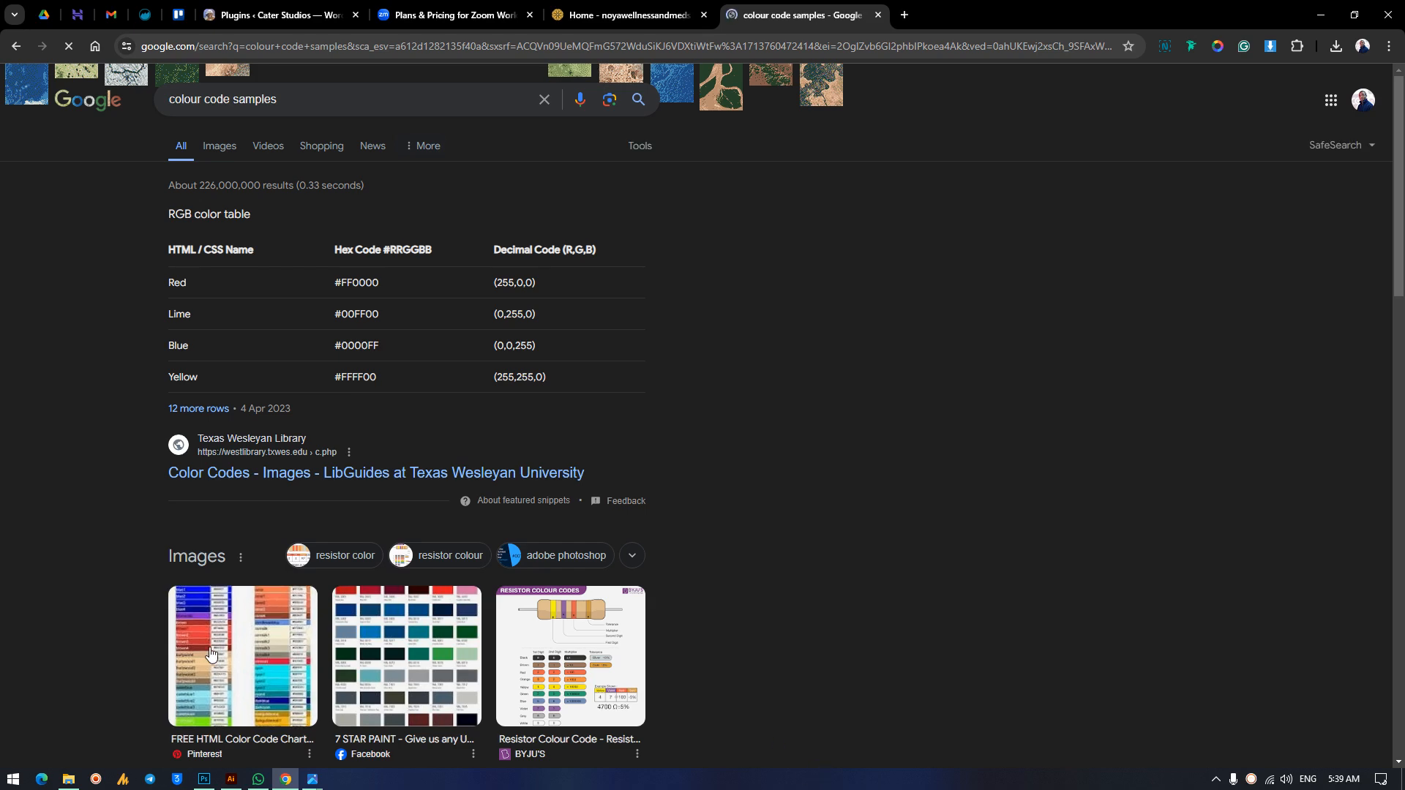
scroll(388, 509, "down", 7)
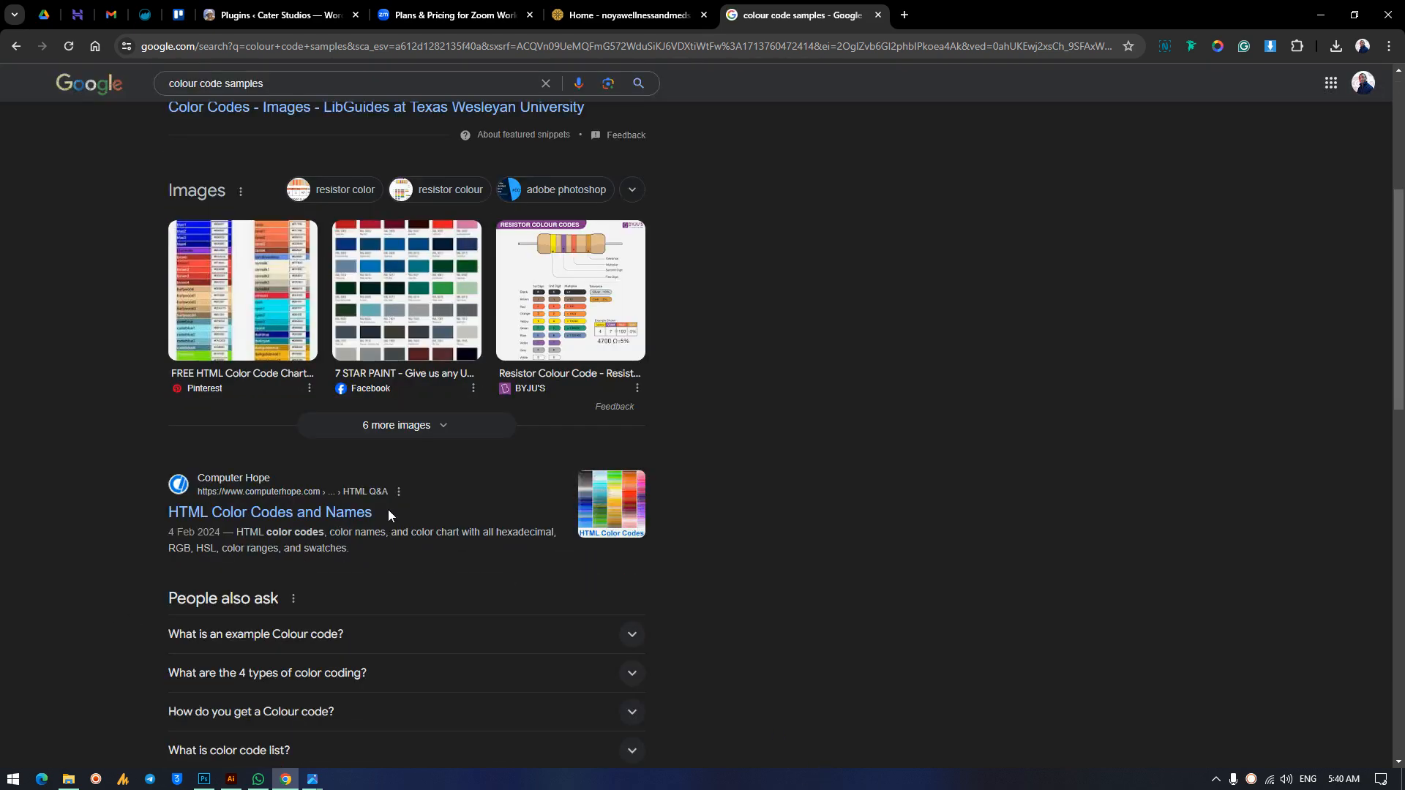
scroll(387, 497, "up", 7)
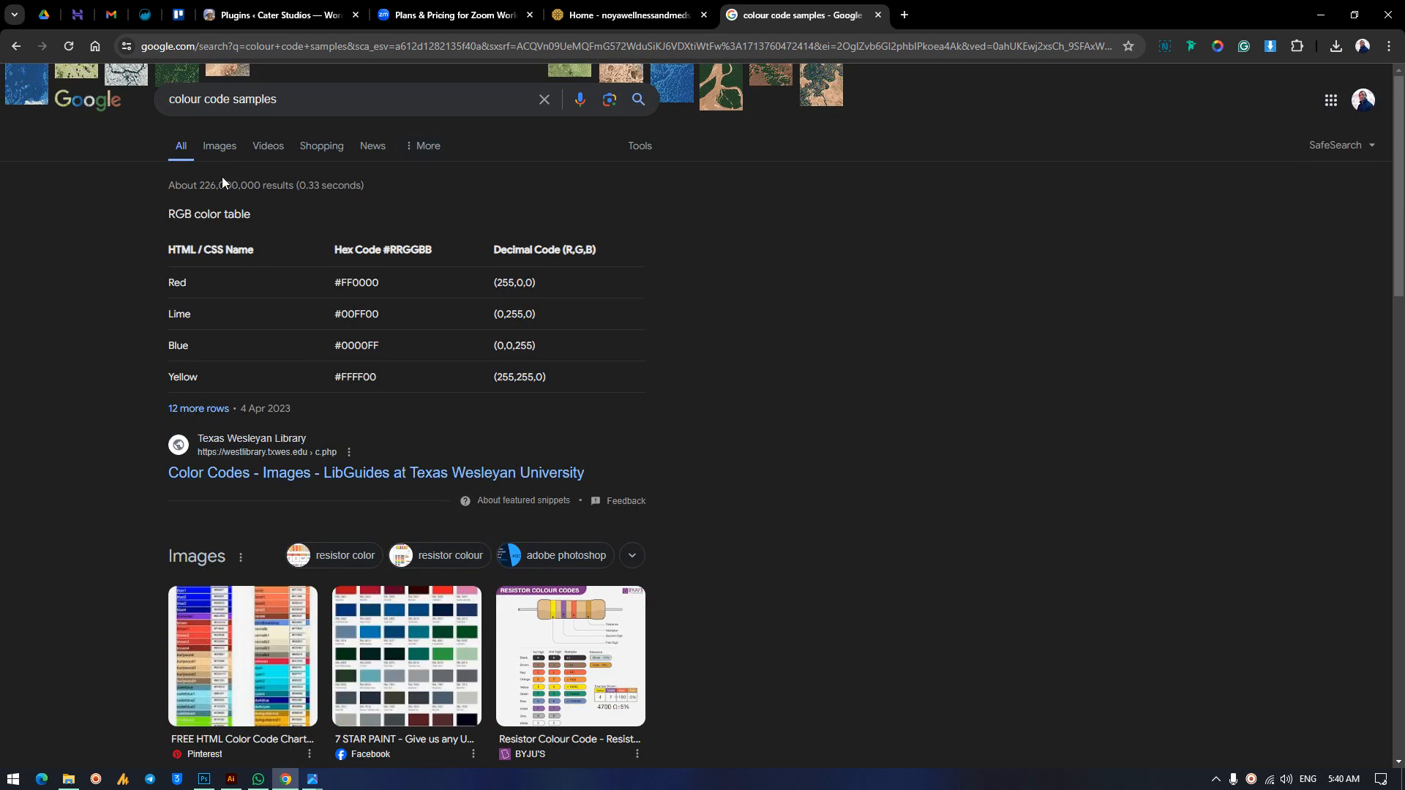
left_click(219, 146)
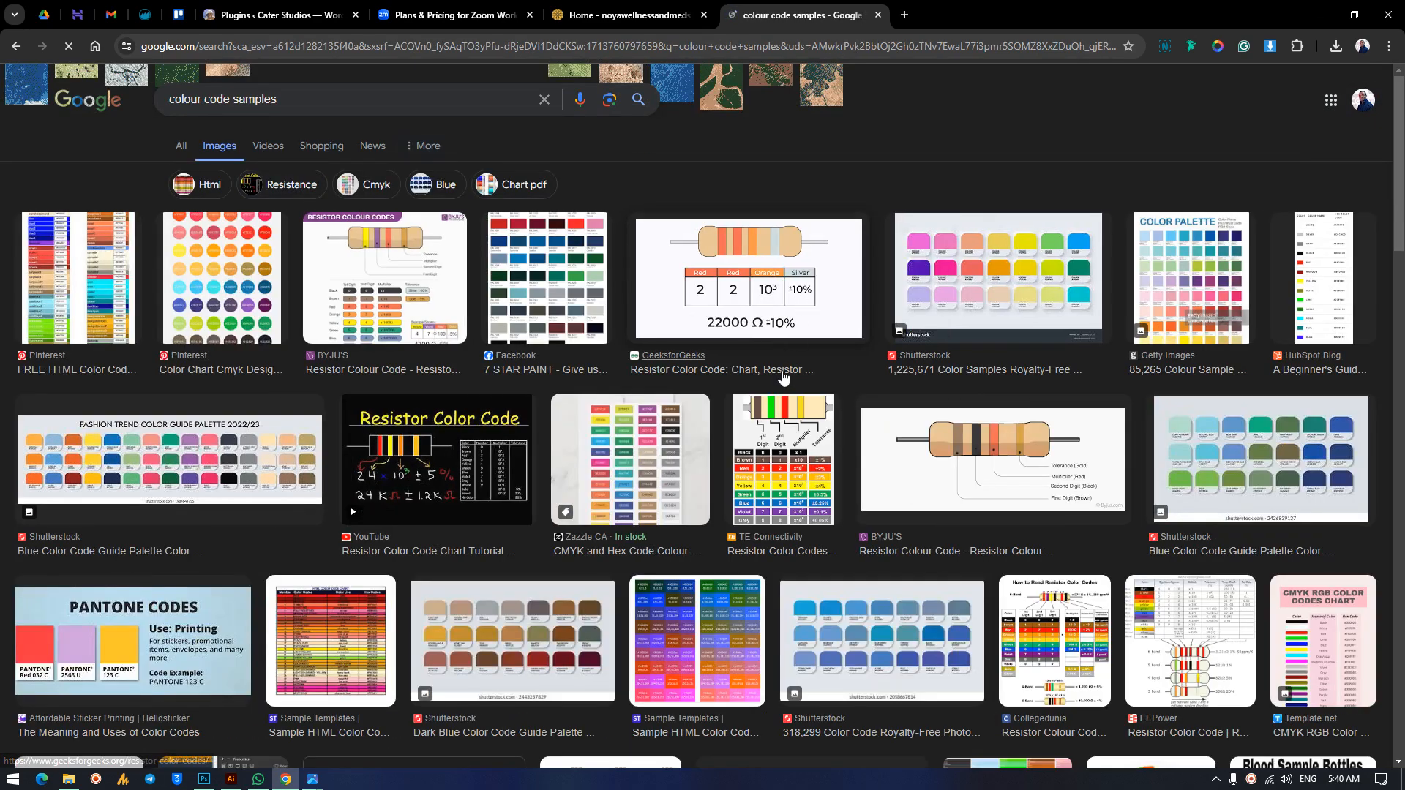
Browse the colour code image results and open the preview of the HTML Color Codes palette generator image.
scroll(805, 396, "down", 2)
scroll(826, 404, "down", 3)
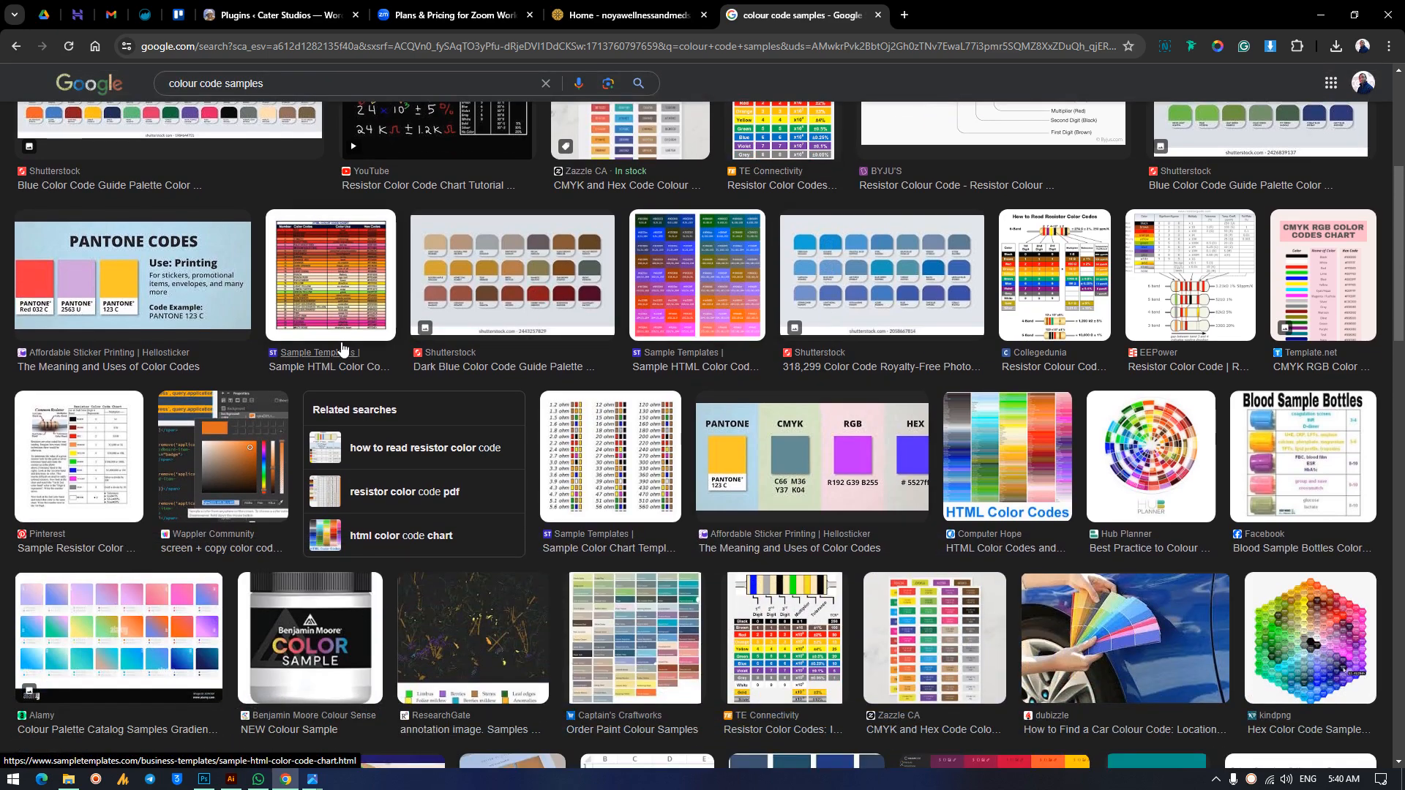
scroll(292, 328, "down", 2)
scroll(464, 398, "down", 2)
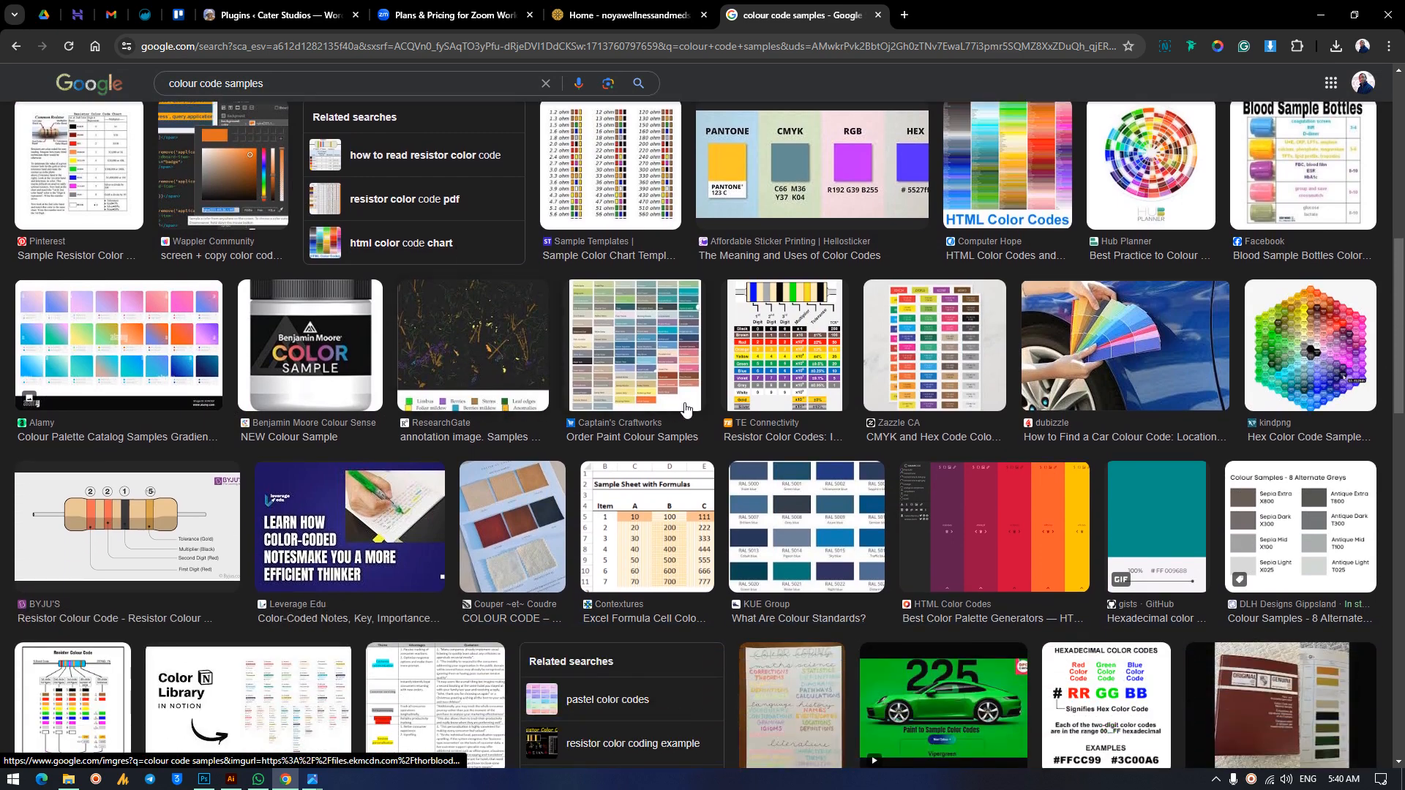
scroll(685, 410, "down", 2)
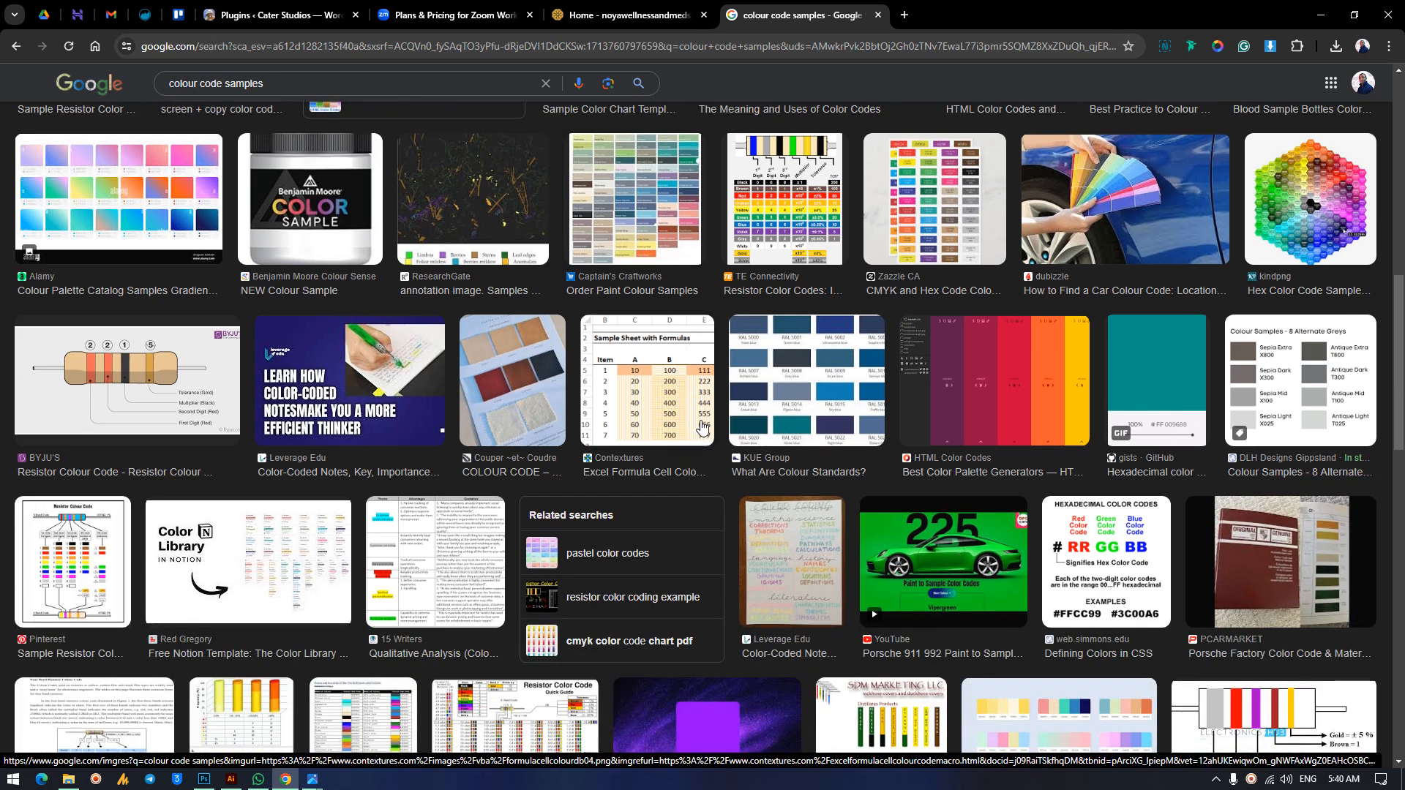
left_click(1060, 414)
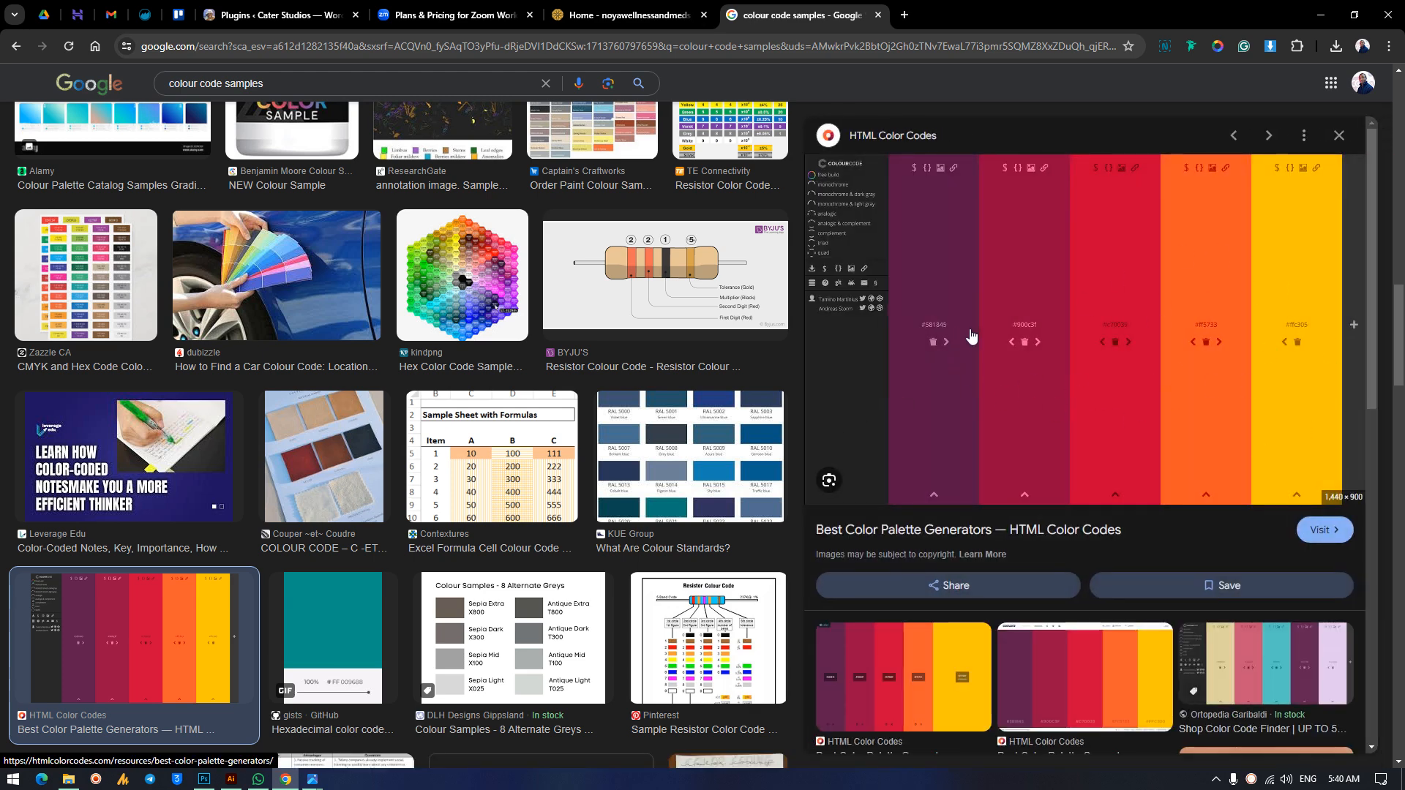
Open coolors.co/palettes/trending in a new browser tab, accept all cookies and dismiss the welcome pop-up.
left_click(905, 14)
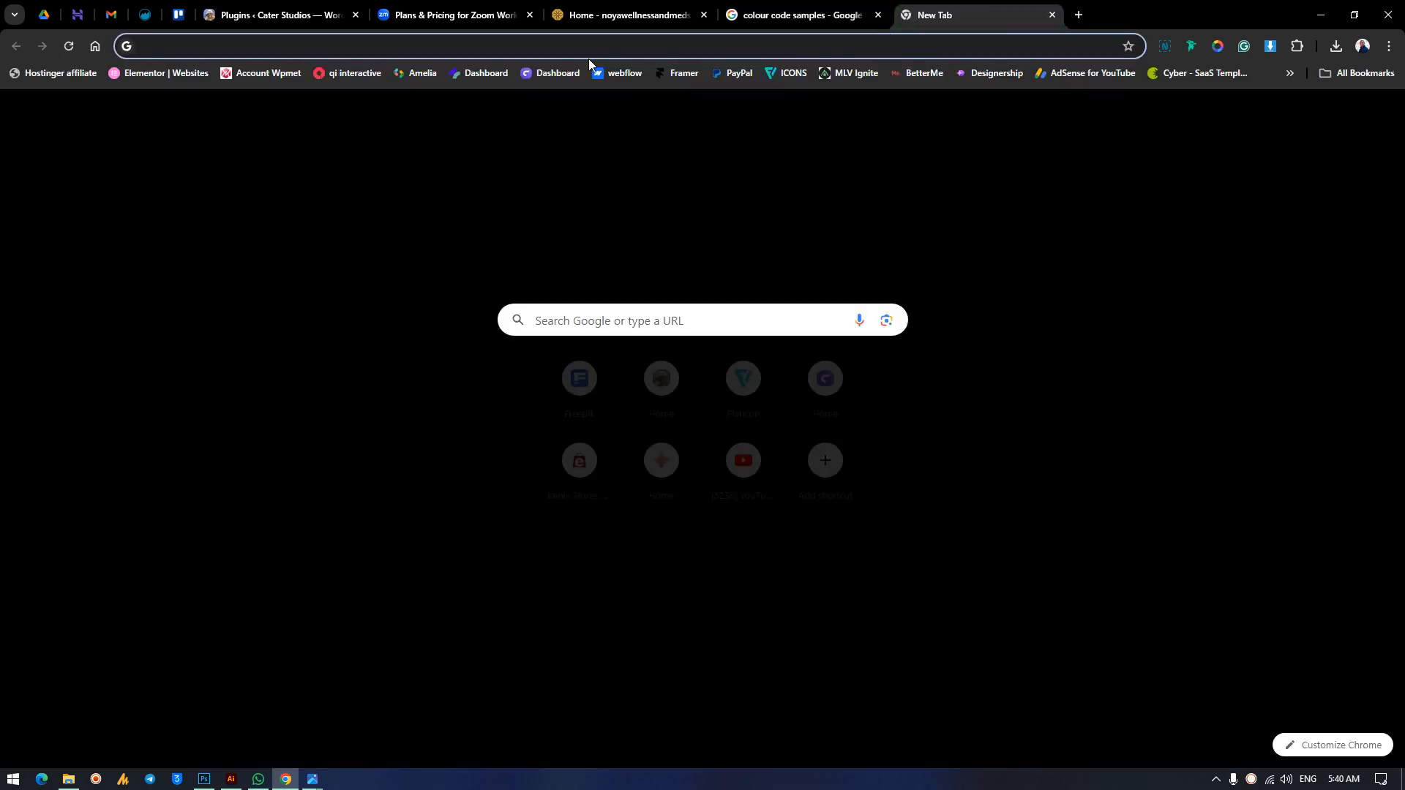
left_click(578, 53)
type("col")
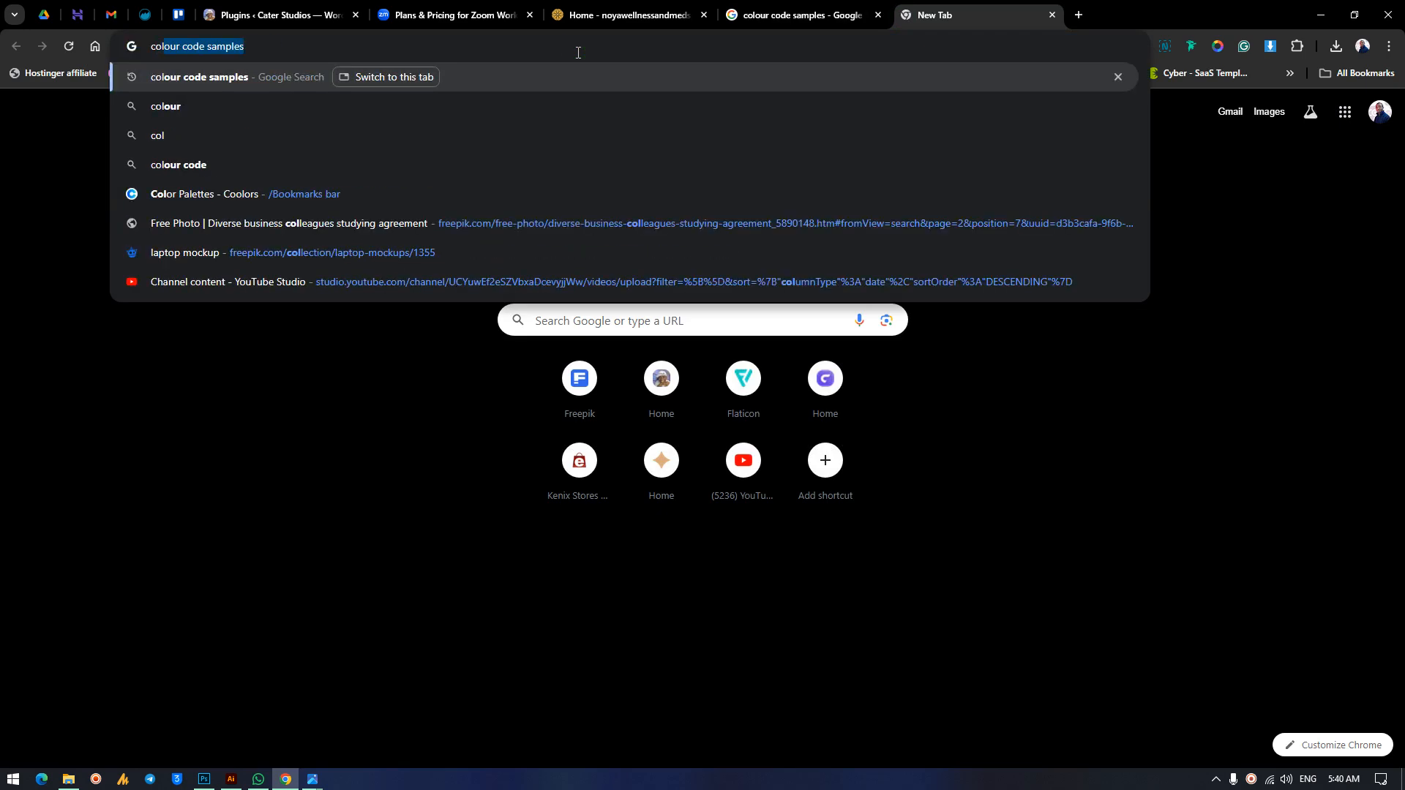
key("BackSpace")
key("BackSpace")
key("BackSpace")
key("BackSpace")
type("co")
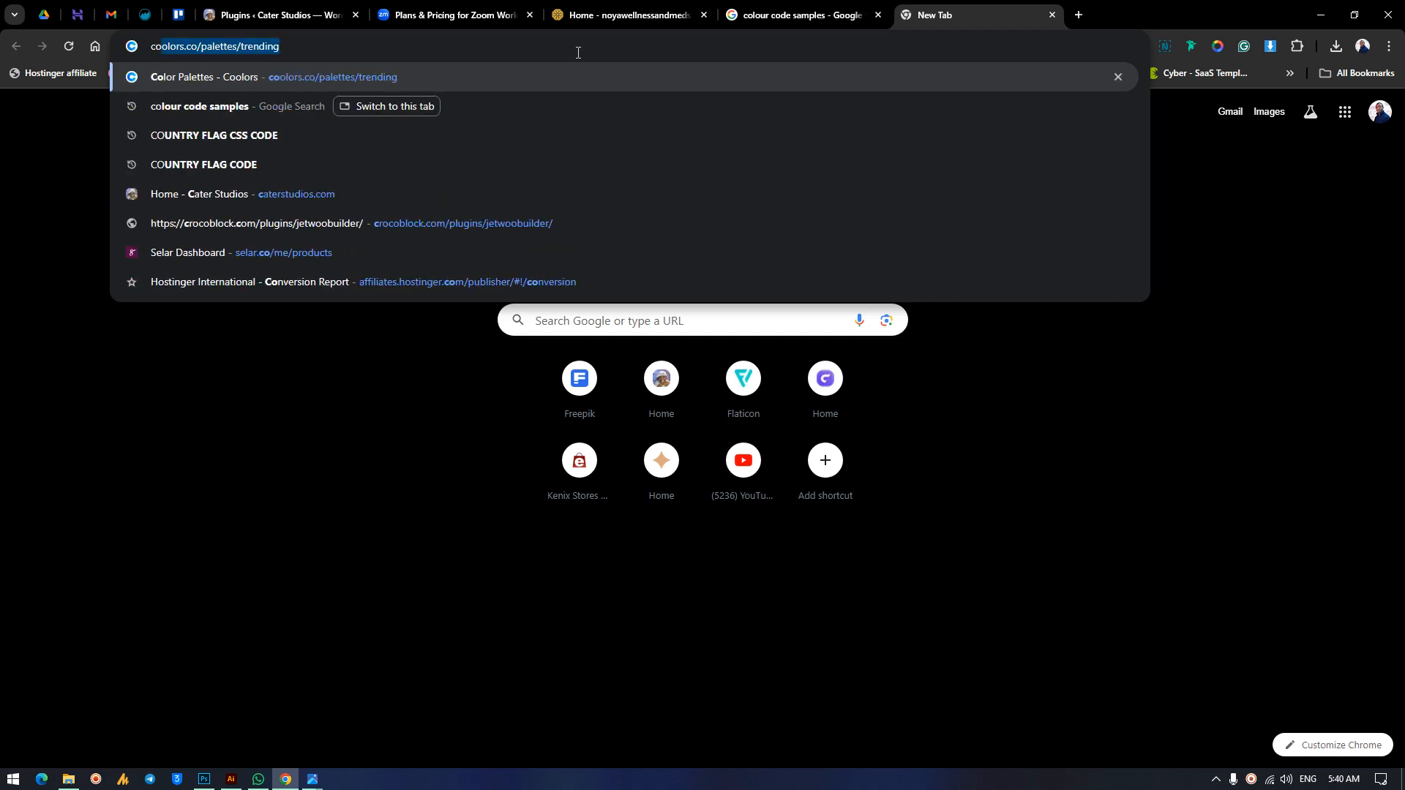
key("Return")
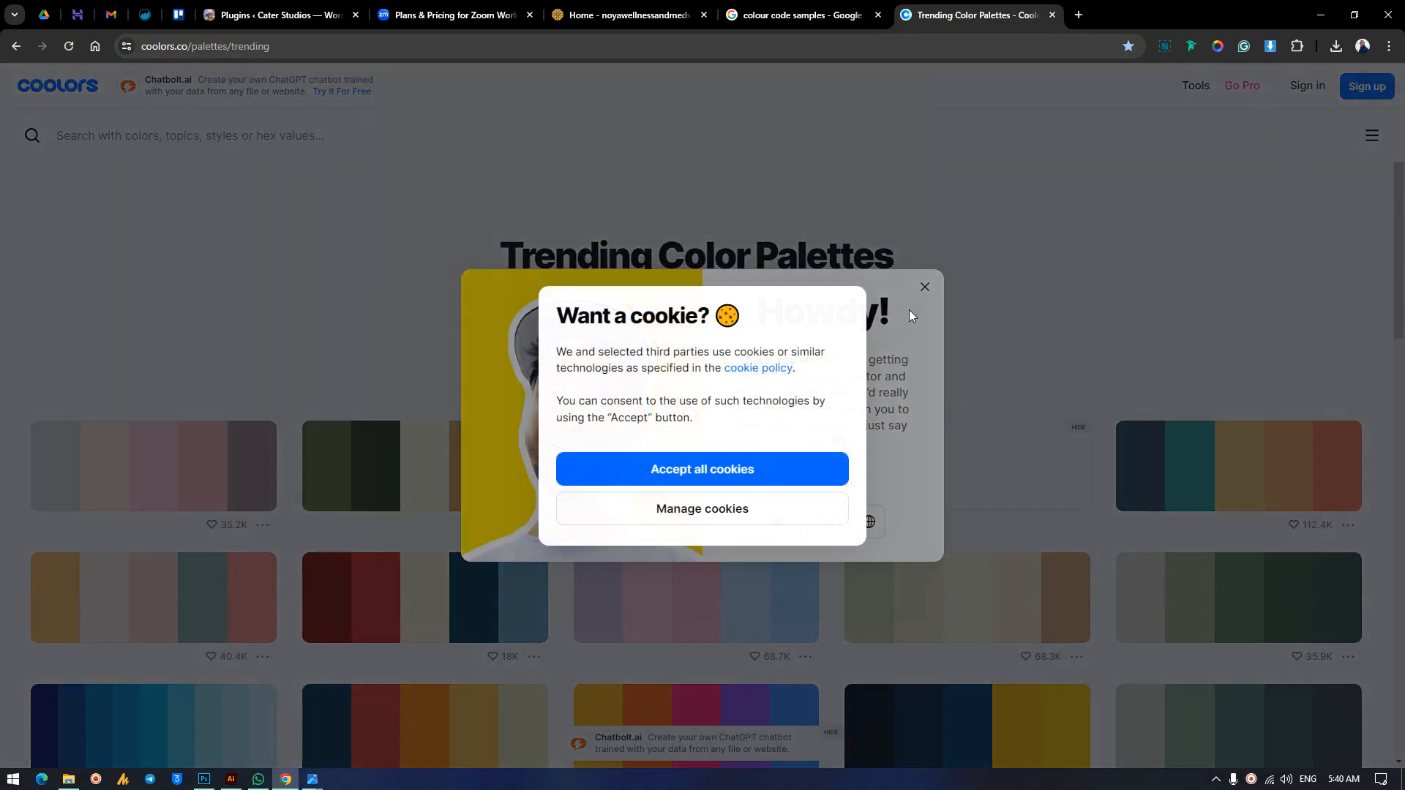
left_click(708, 474)
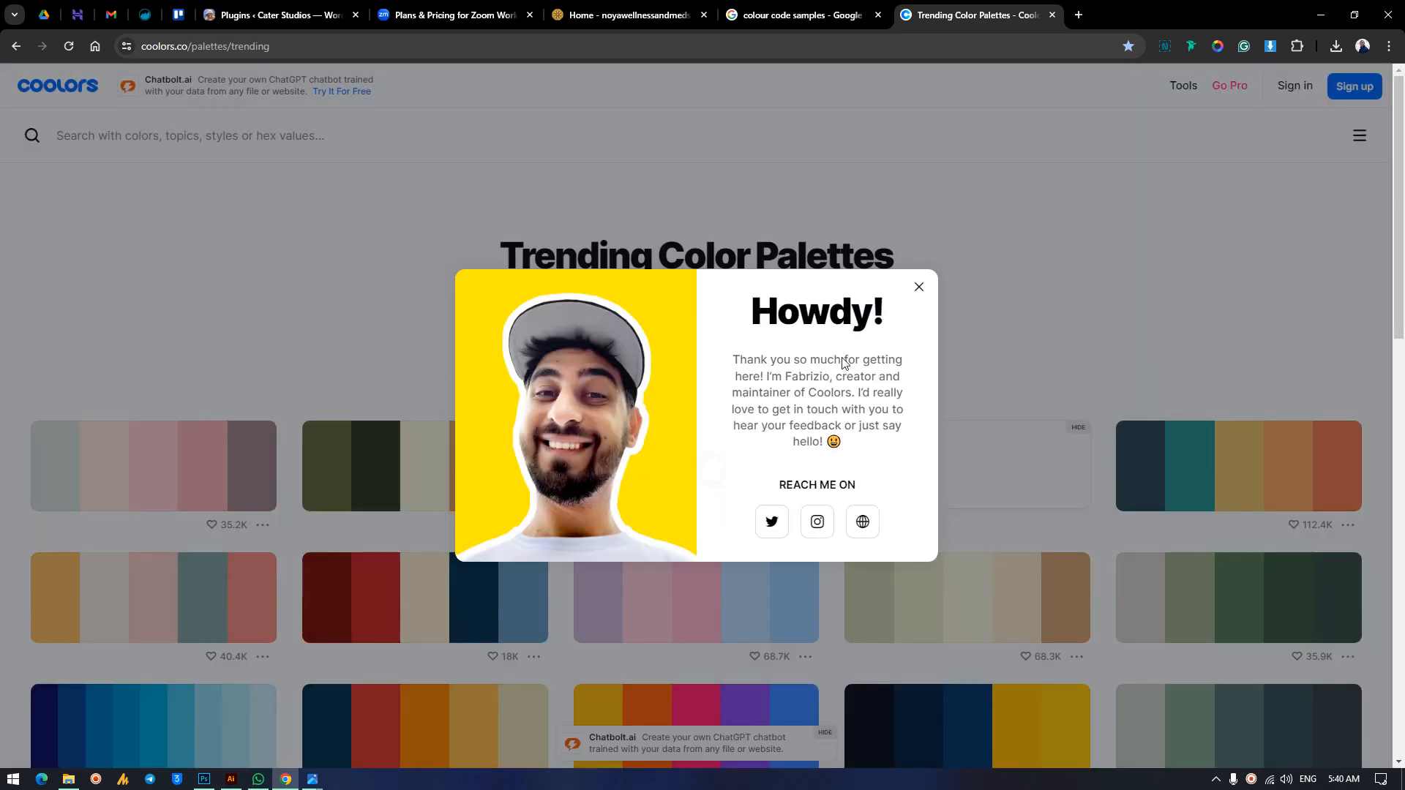
left_click(919, 287)
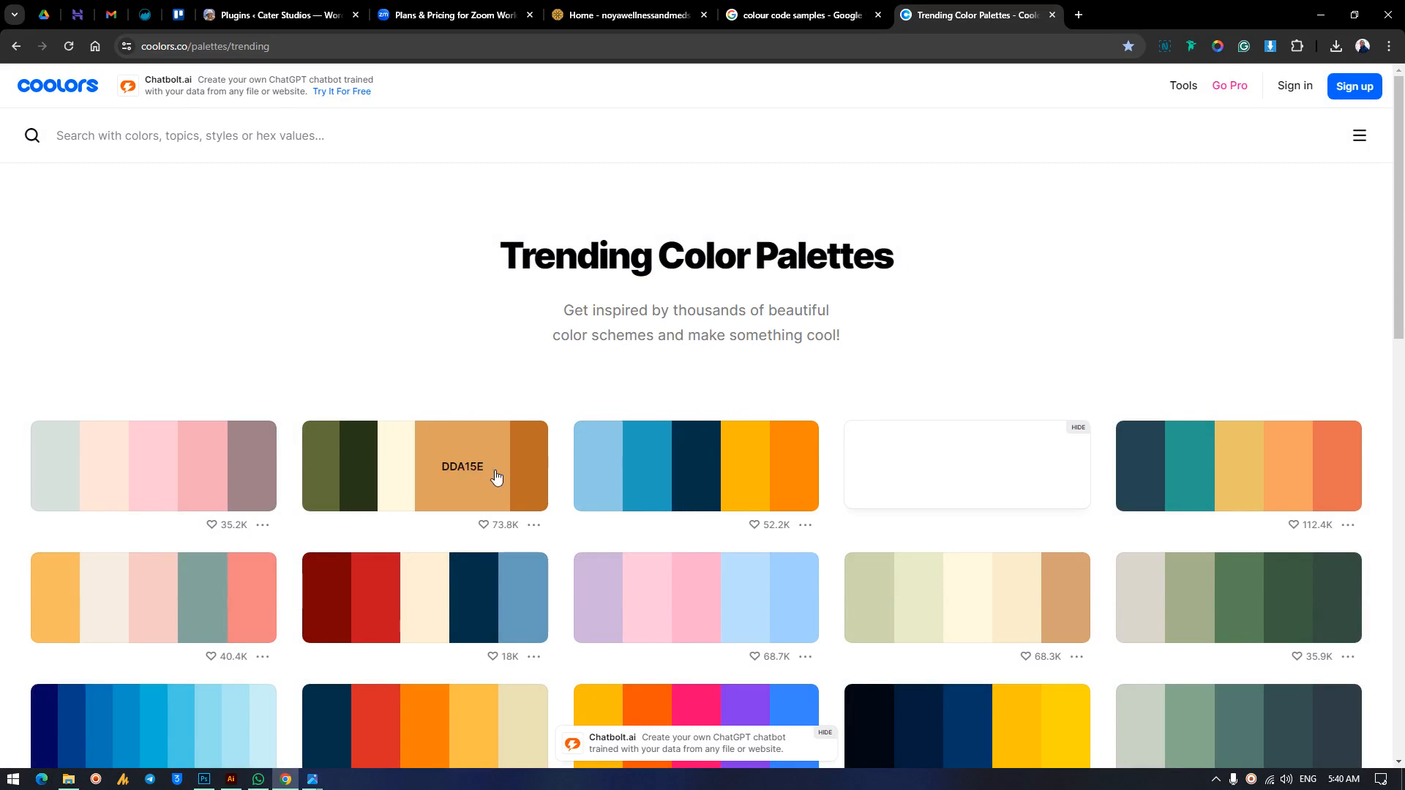
Copy the blue 0077b6 from a trending palette and apply it in Illustrator as the small square green tile's fill.
scroll(701, 498, "down", 5)
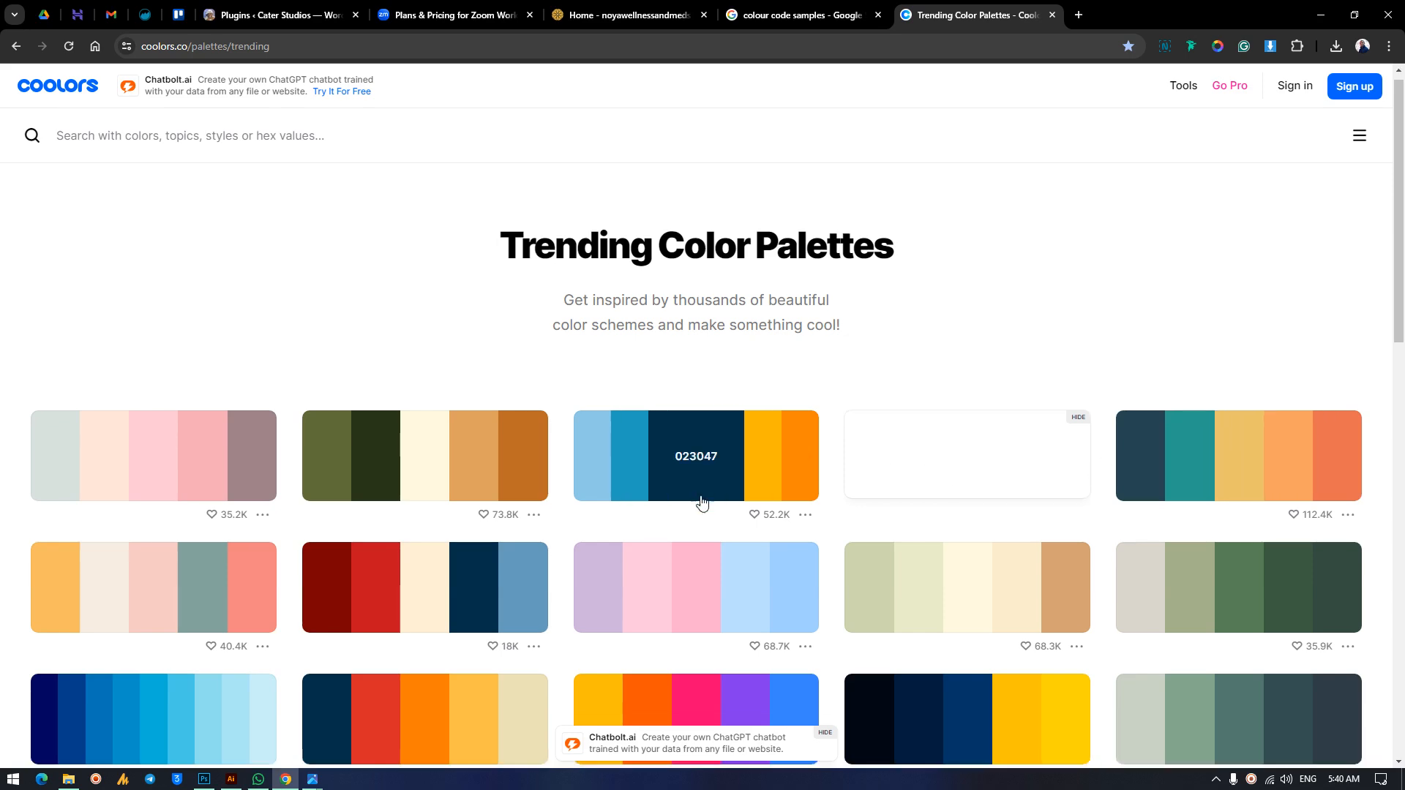
scroll(698, 479, "up", 2)
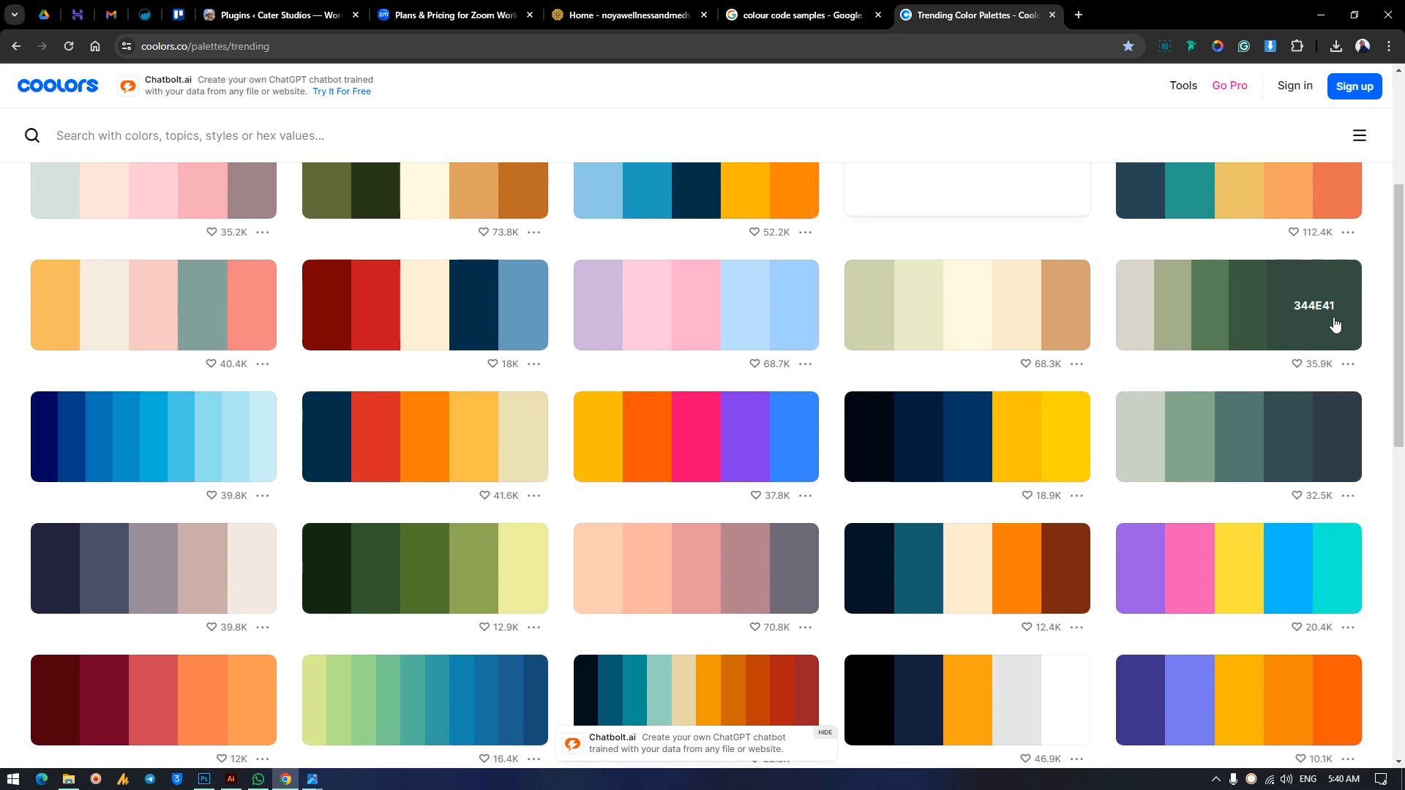
left_click(1240, 322)
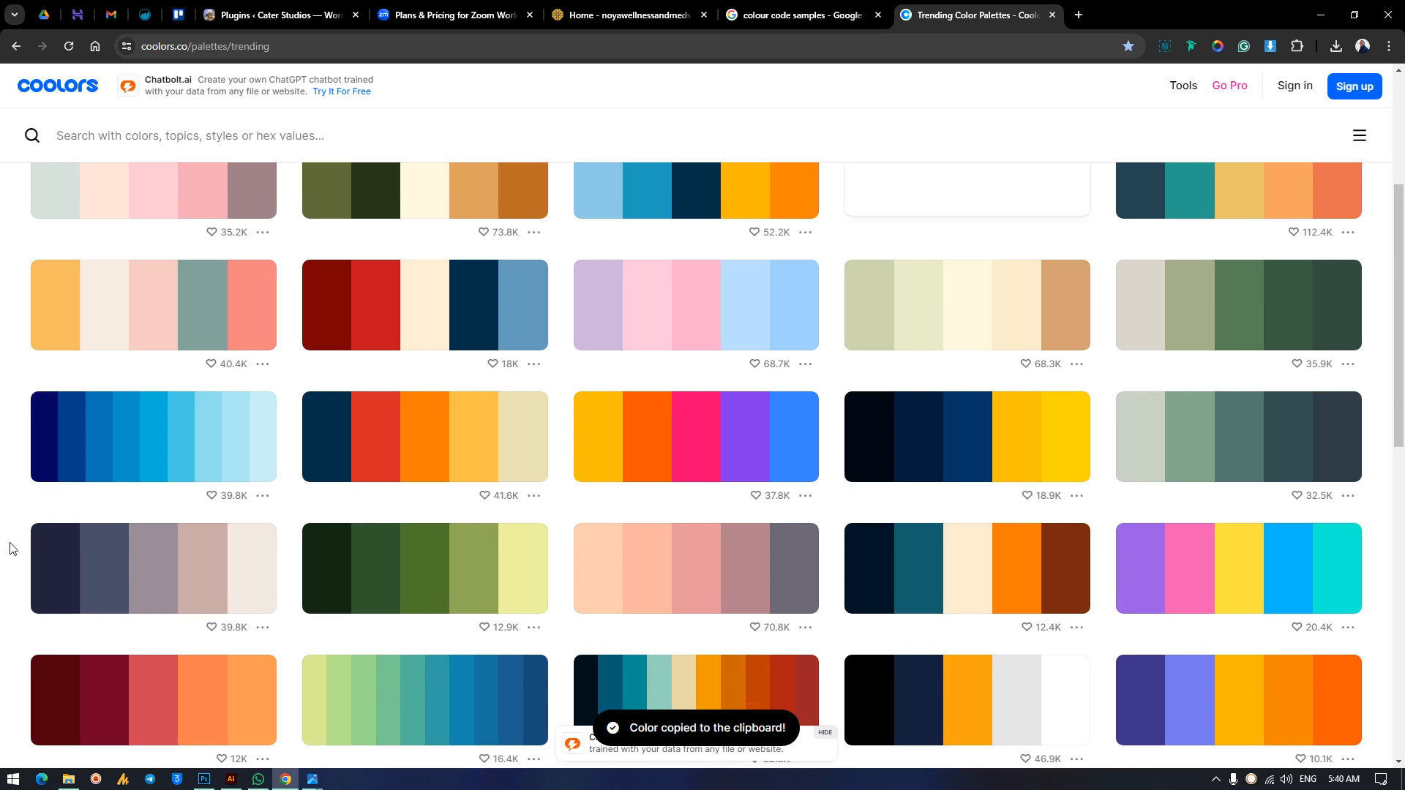
left_click(130, 454)
left_click(231, 780)
left_click(425, 417)
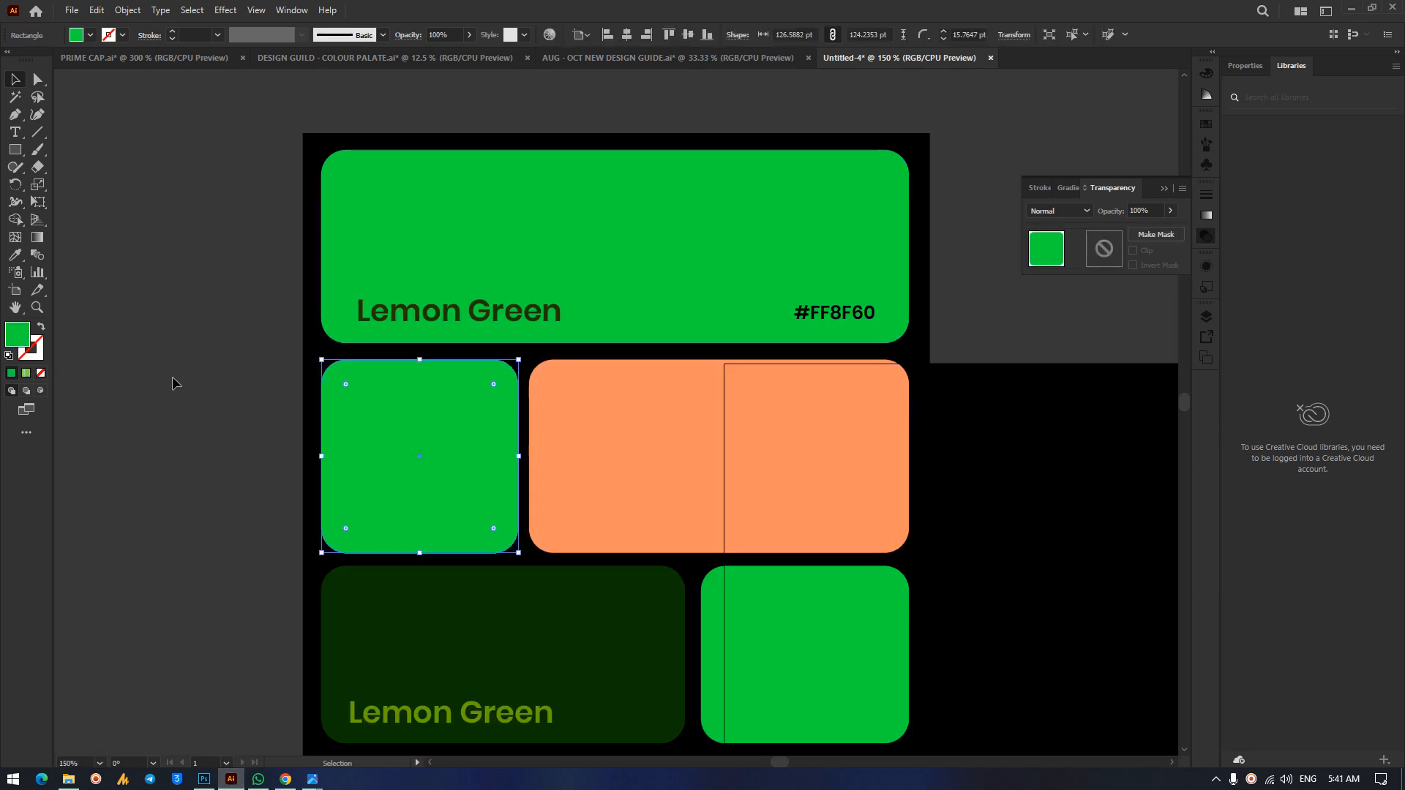
double_click(17, 335)
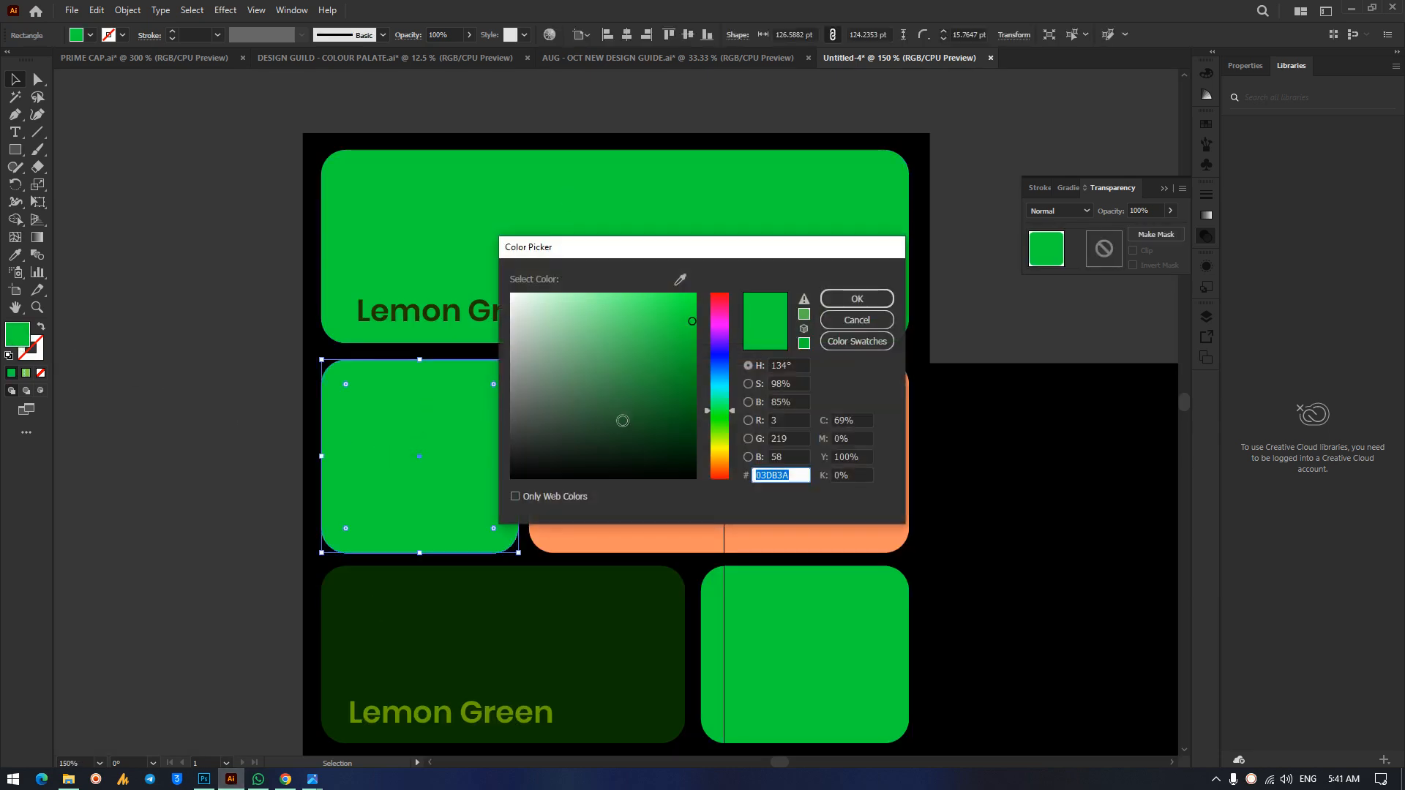
key("ctrl+v")
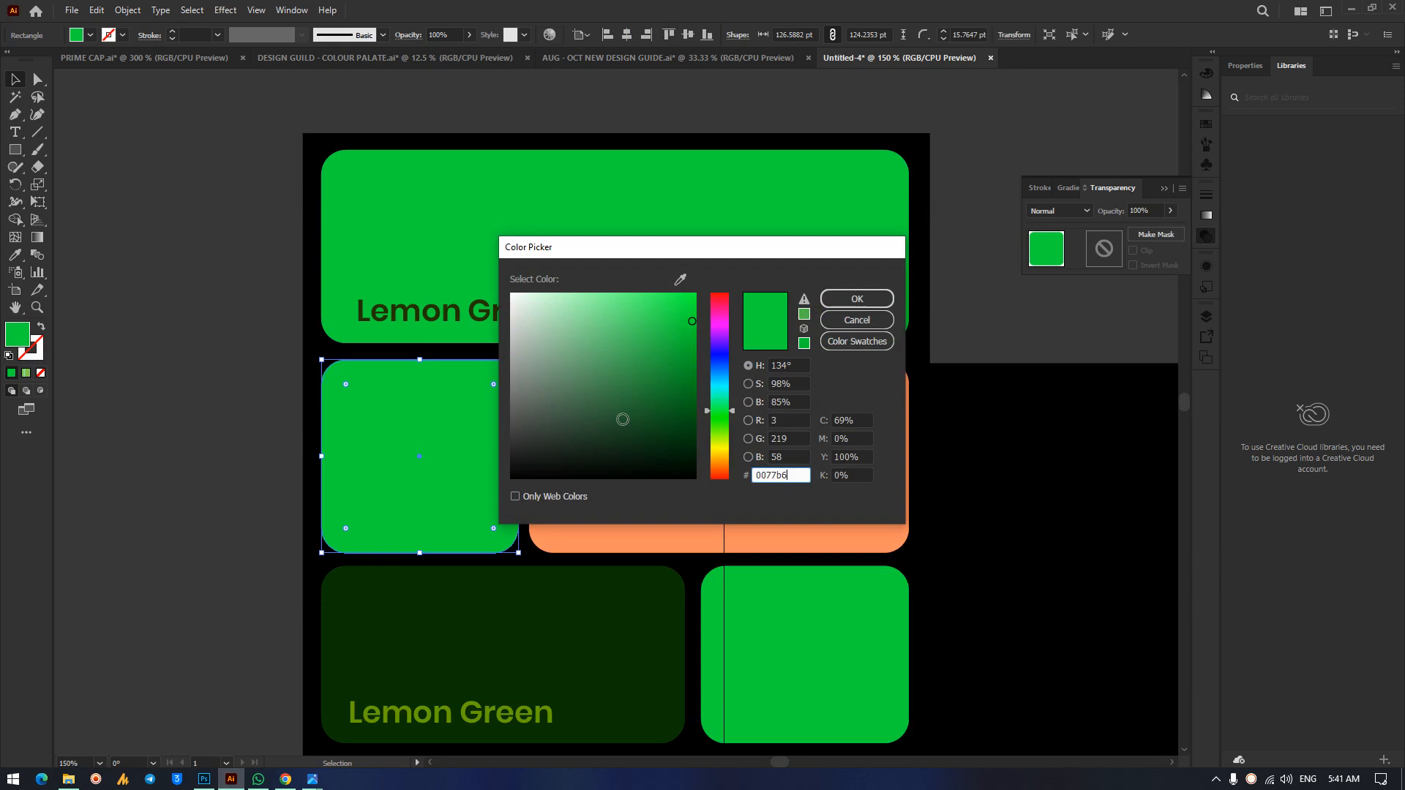
left_click(857, 298)
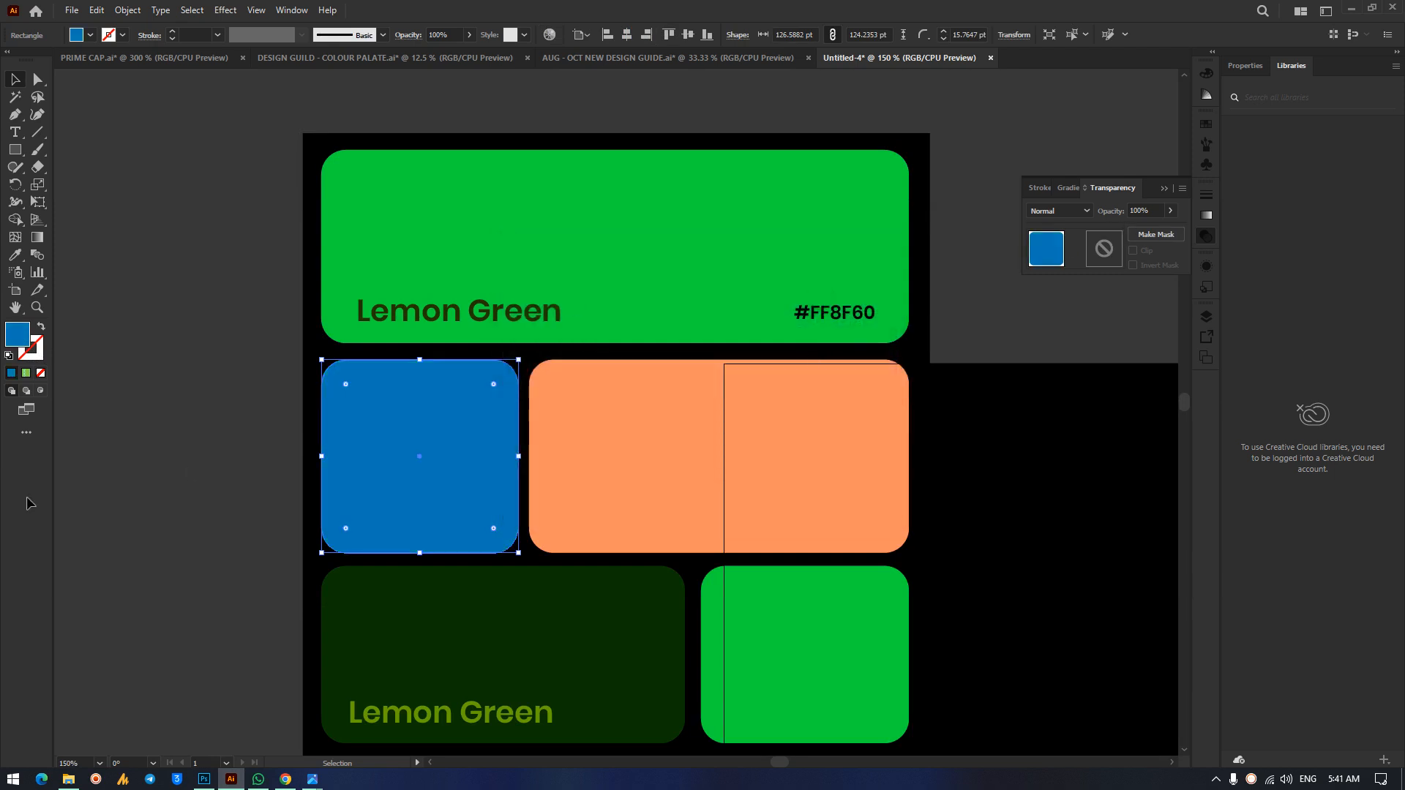
left_click(292, 394)
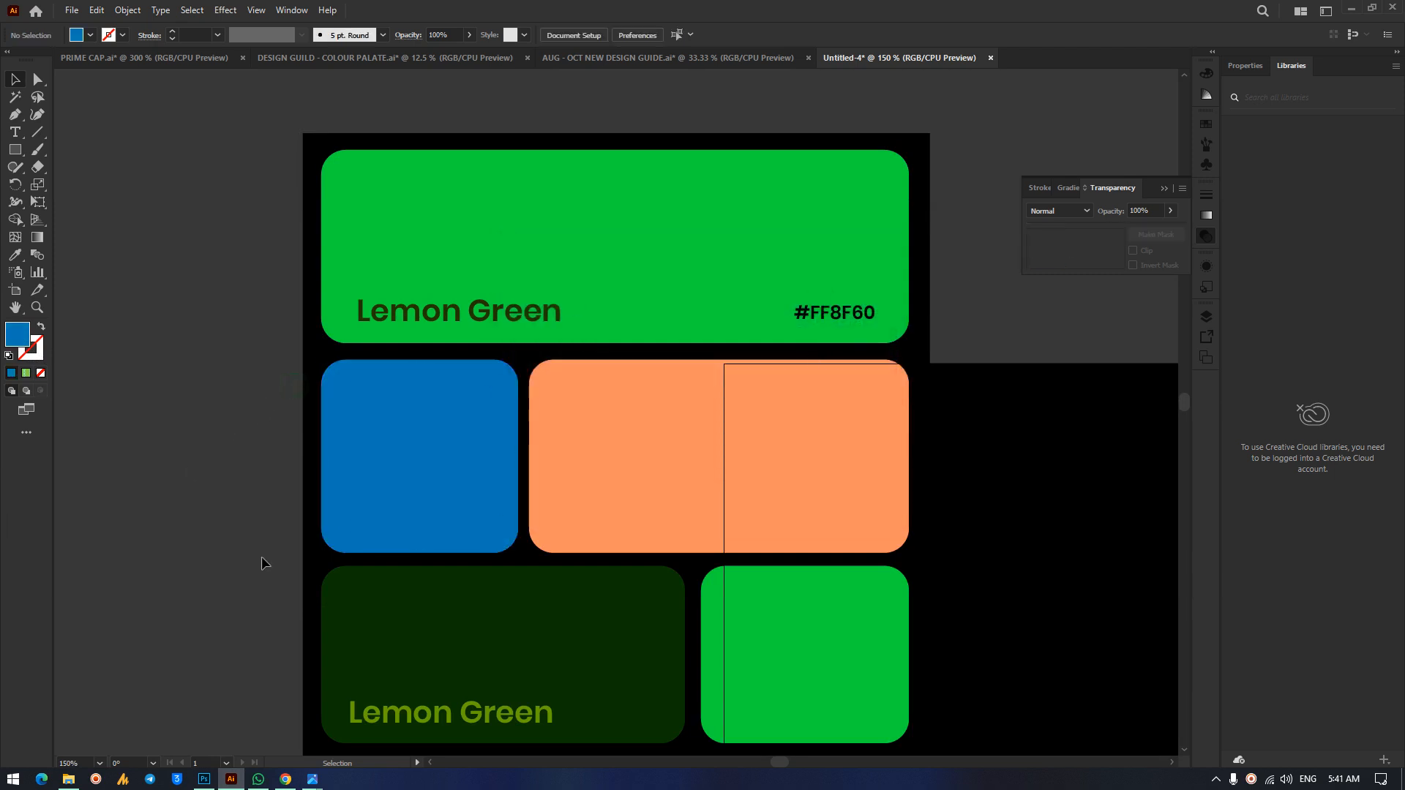
Copy the purple 9f86c0 from a Coolors palette in Chrome and apply it in Illustrator as the blue tile's fill.
left_click(292, 775)
scroll(582, 454, "down", 5)
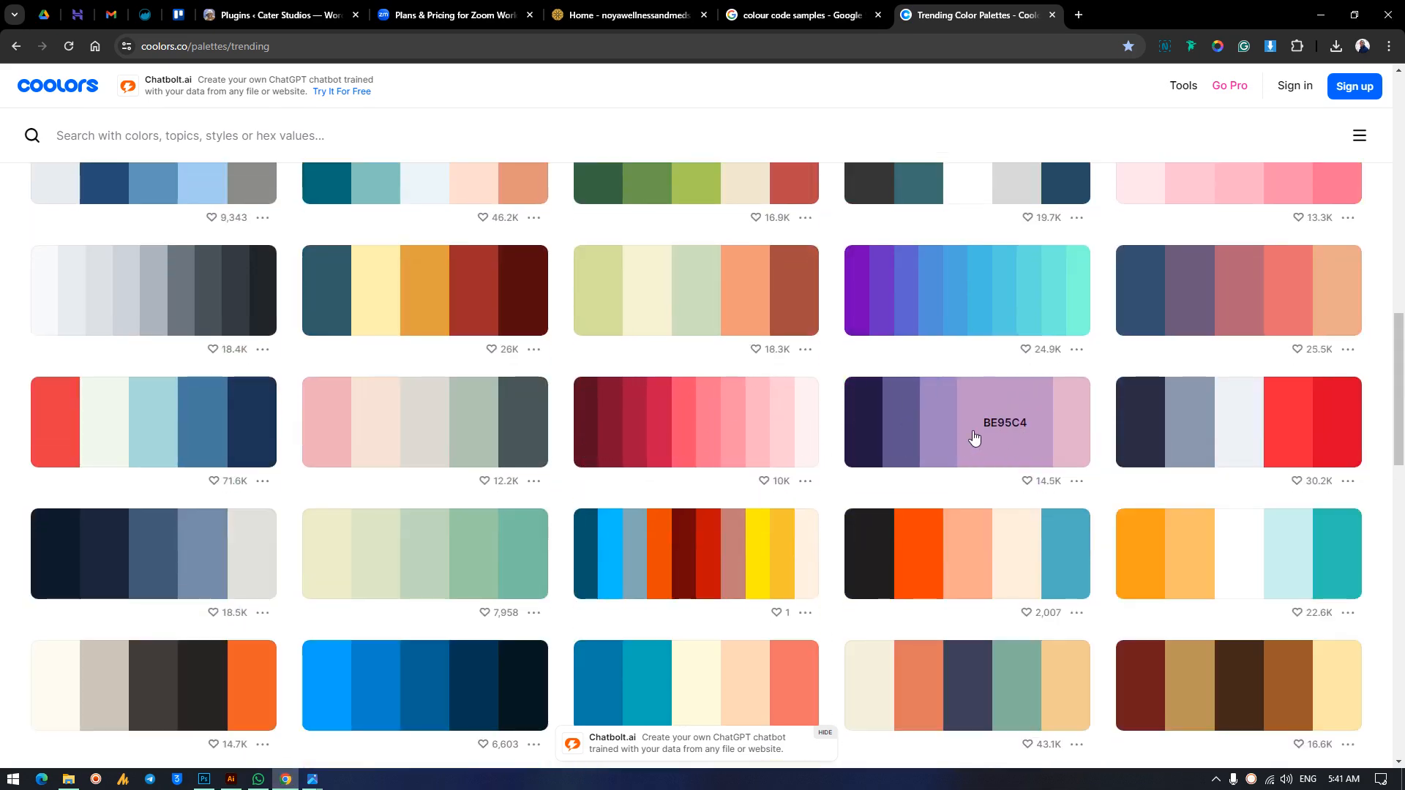
left_click(959, 428)
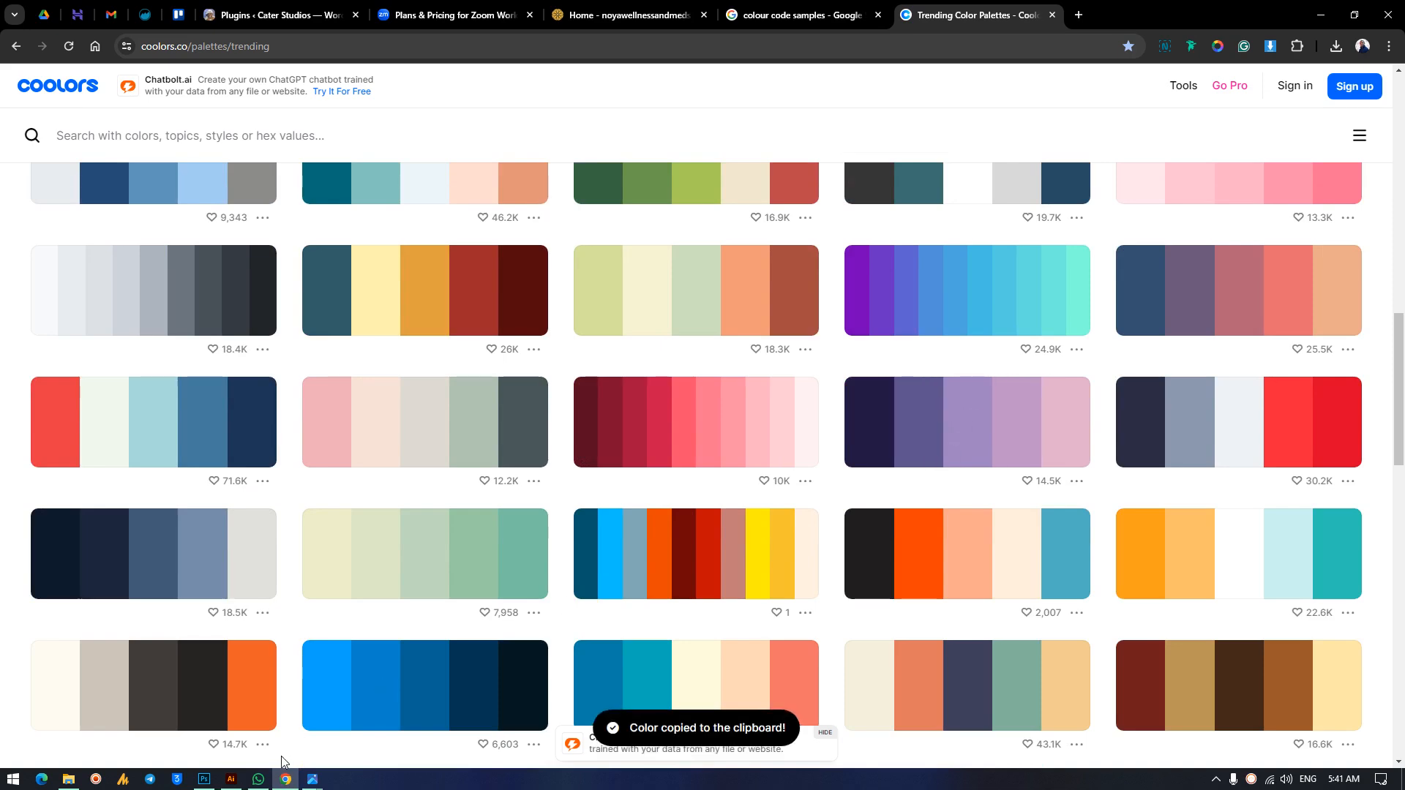
mouse_move(265, 784)
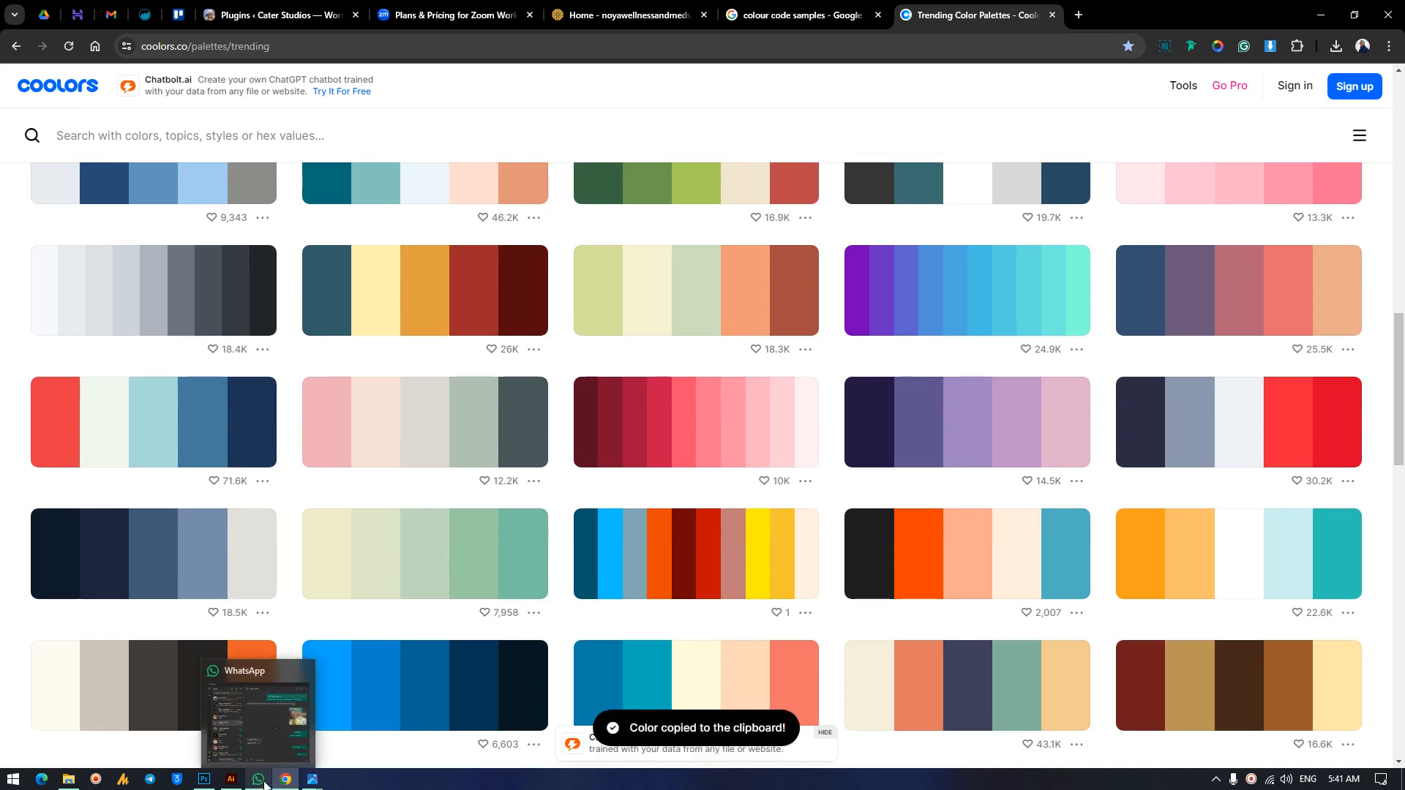
left_click(232, 780)
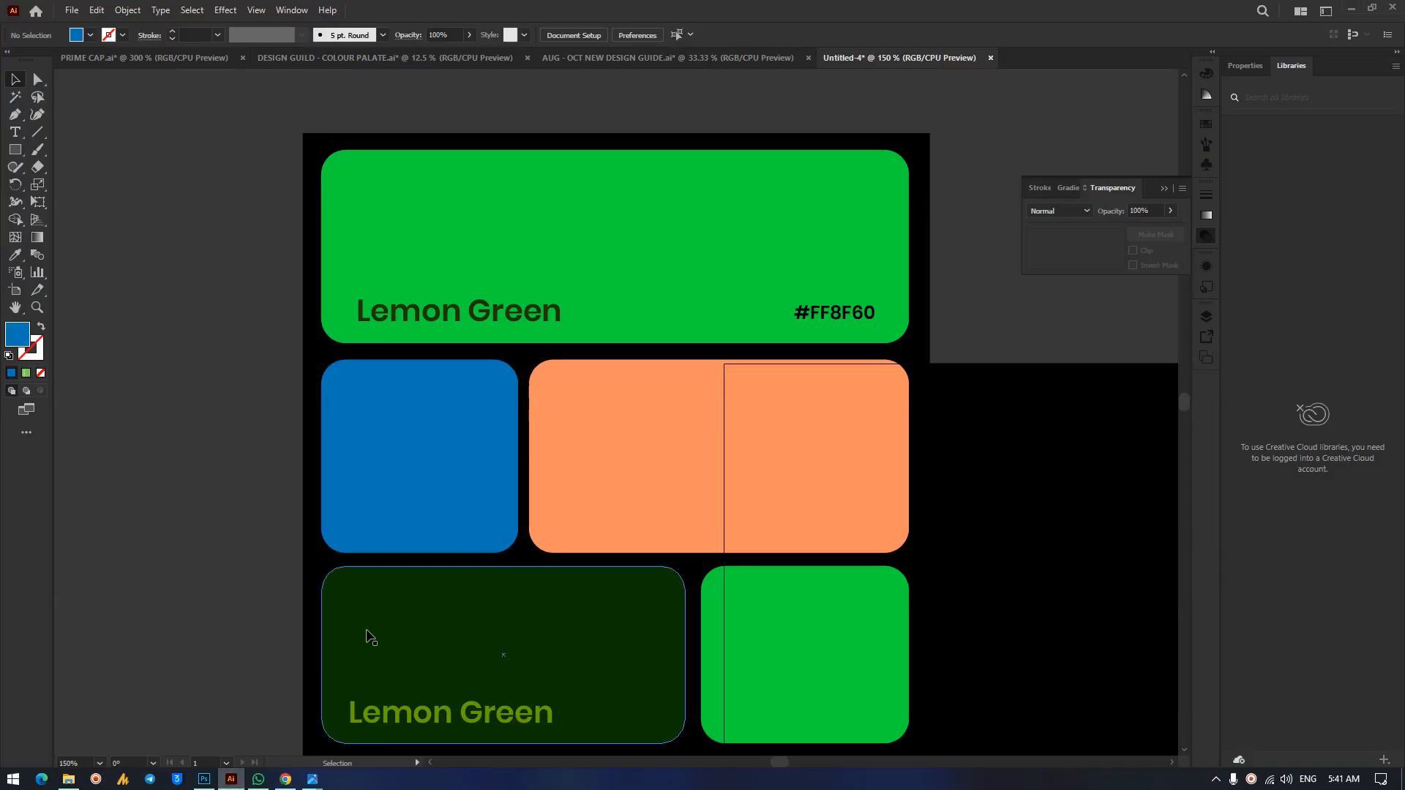
left_click(397, 466)
double_click(11, 338)
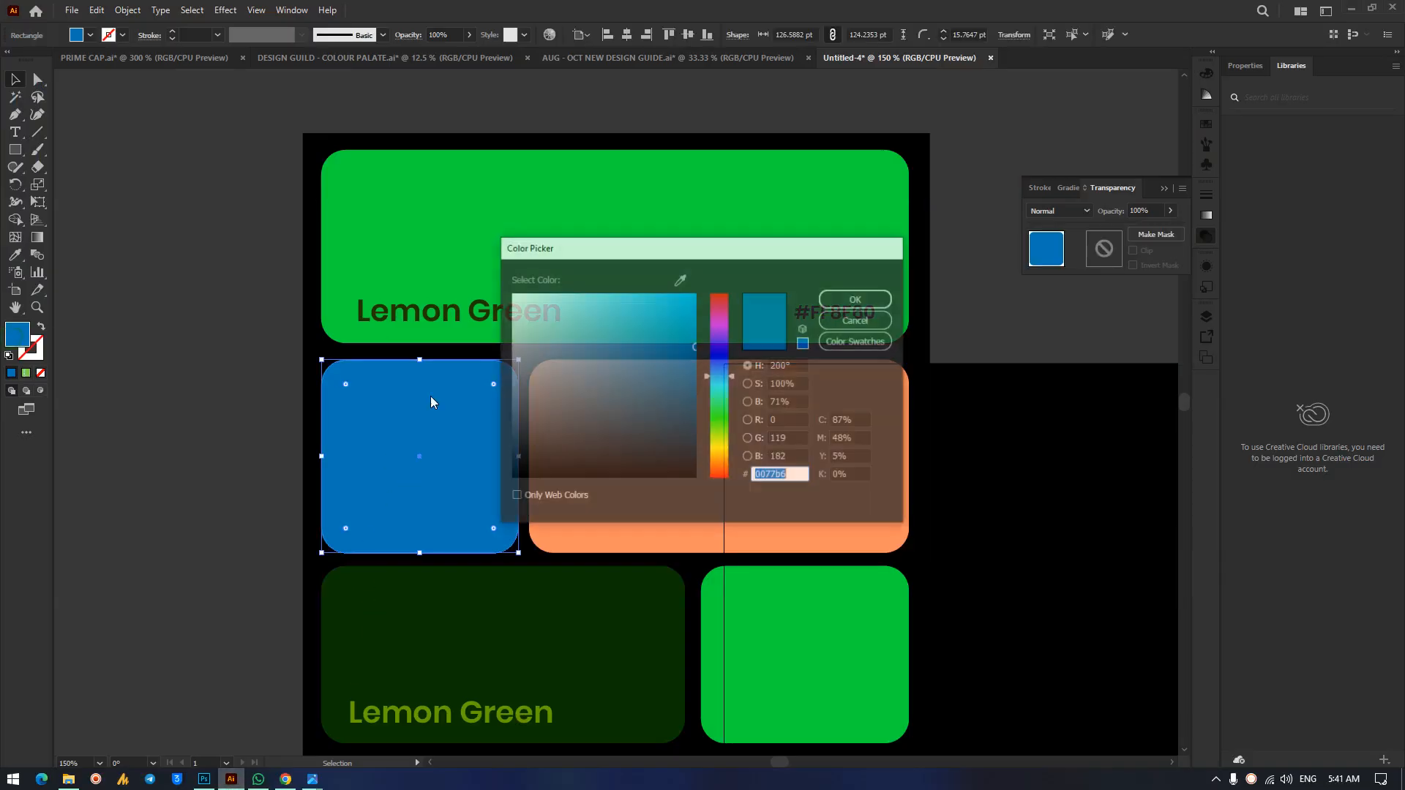
key("ctrl+v")
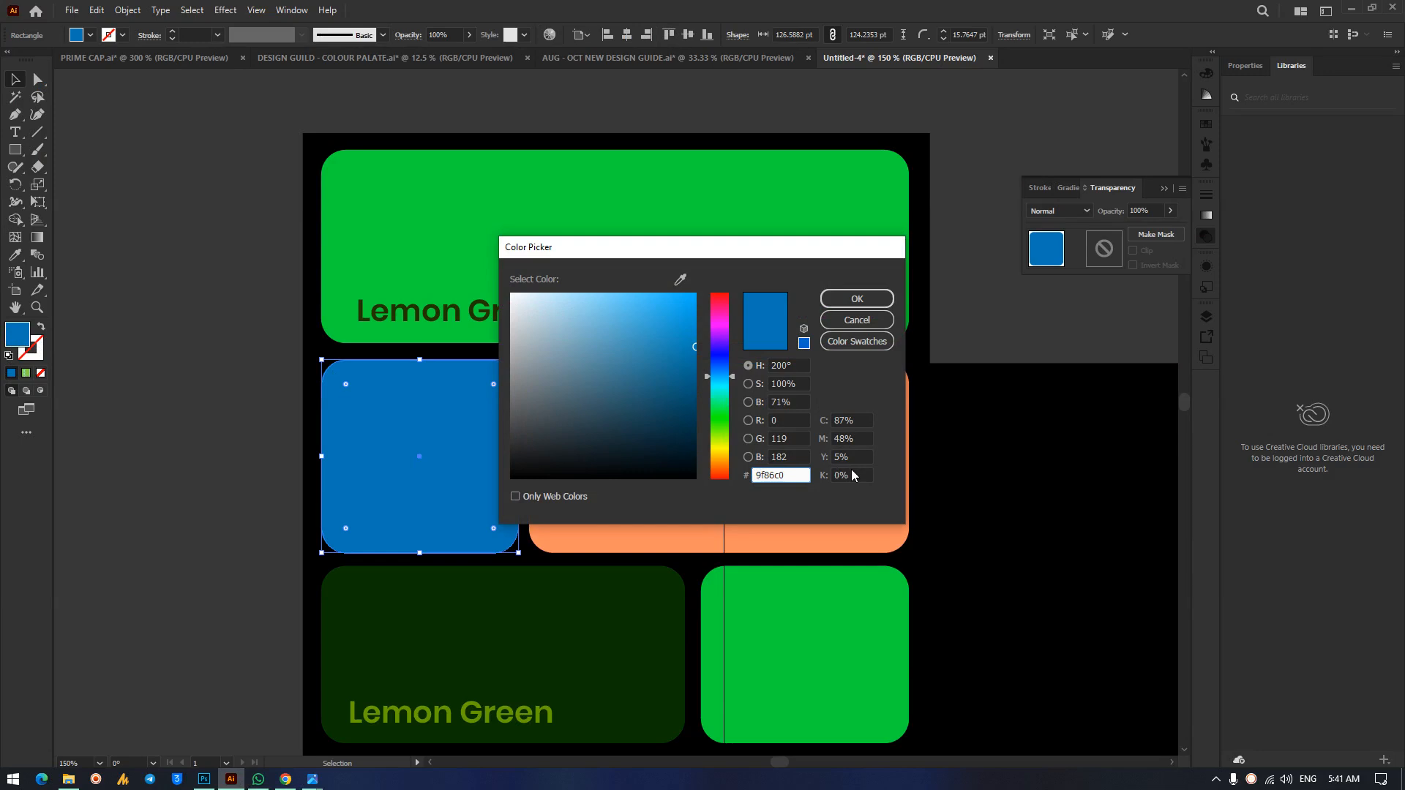
key("Return")
left_click(1029, 527)
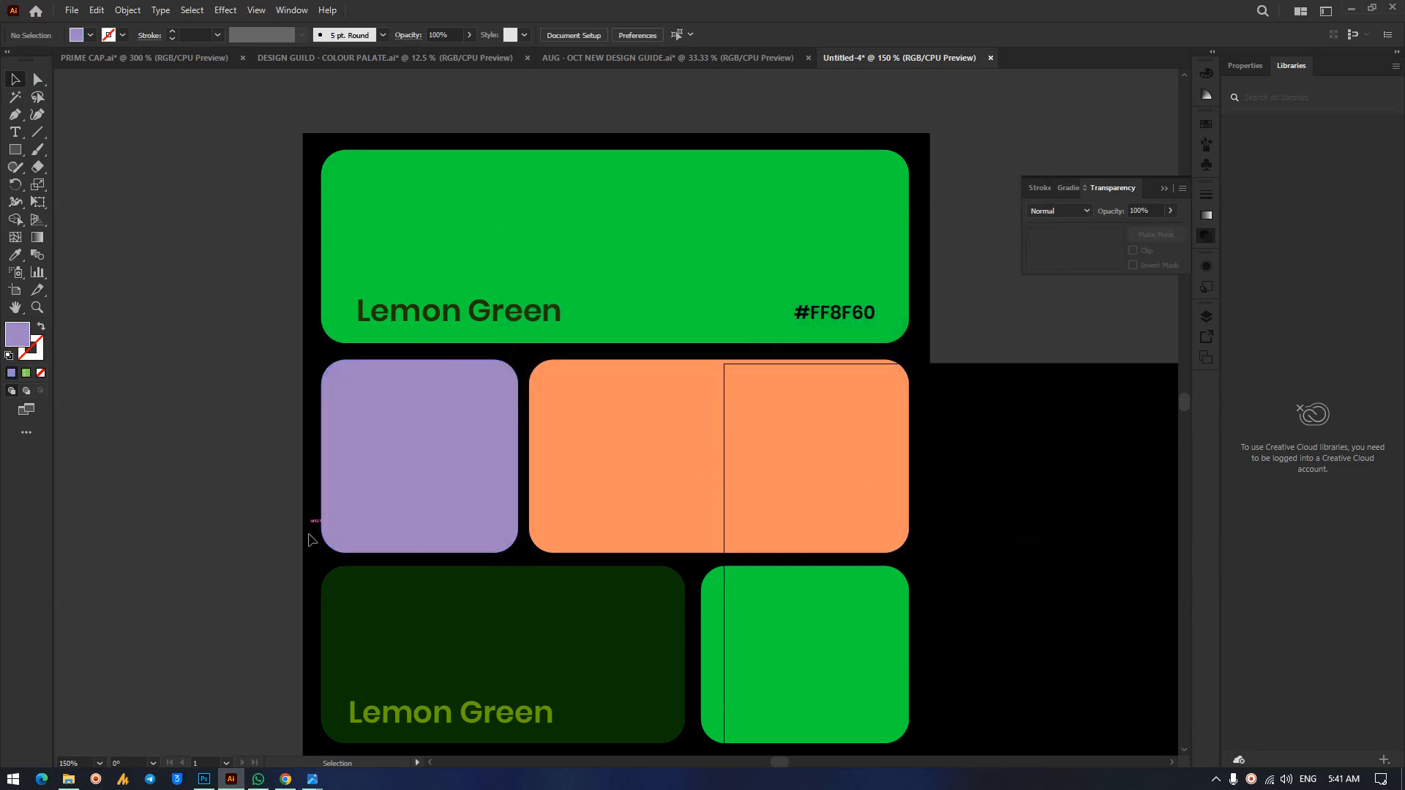
Return to Chrome to examine how the trending Coolors palettes combine shades, compare the Google image results, and go back to Illustrator.
left_click(285, 779)
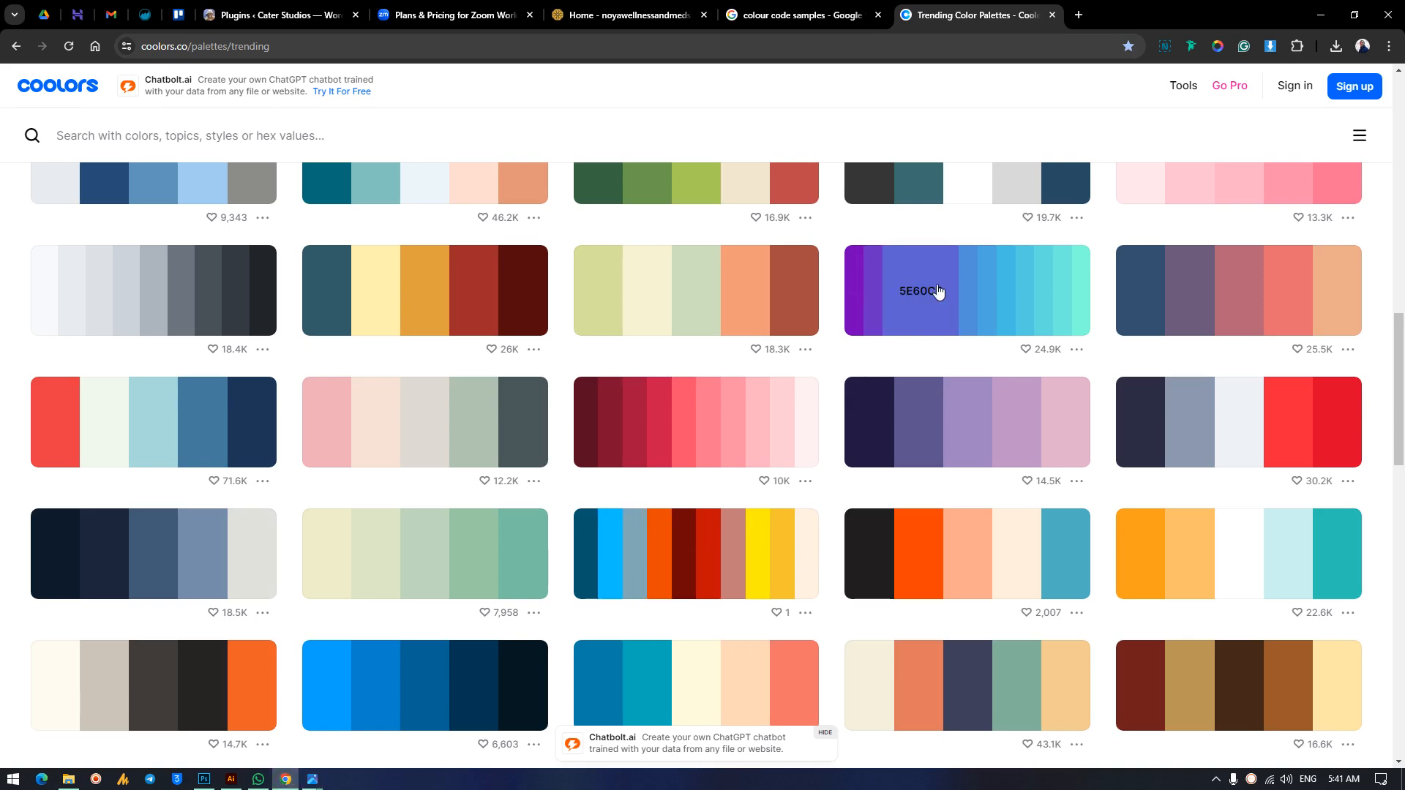
scroll(830, 313, "up", 5)
scroll(830, 314, "down", 3)
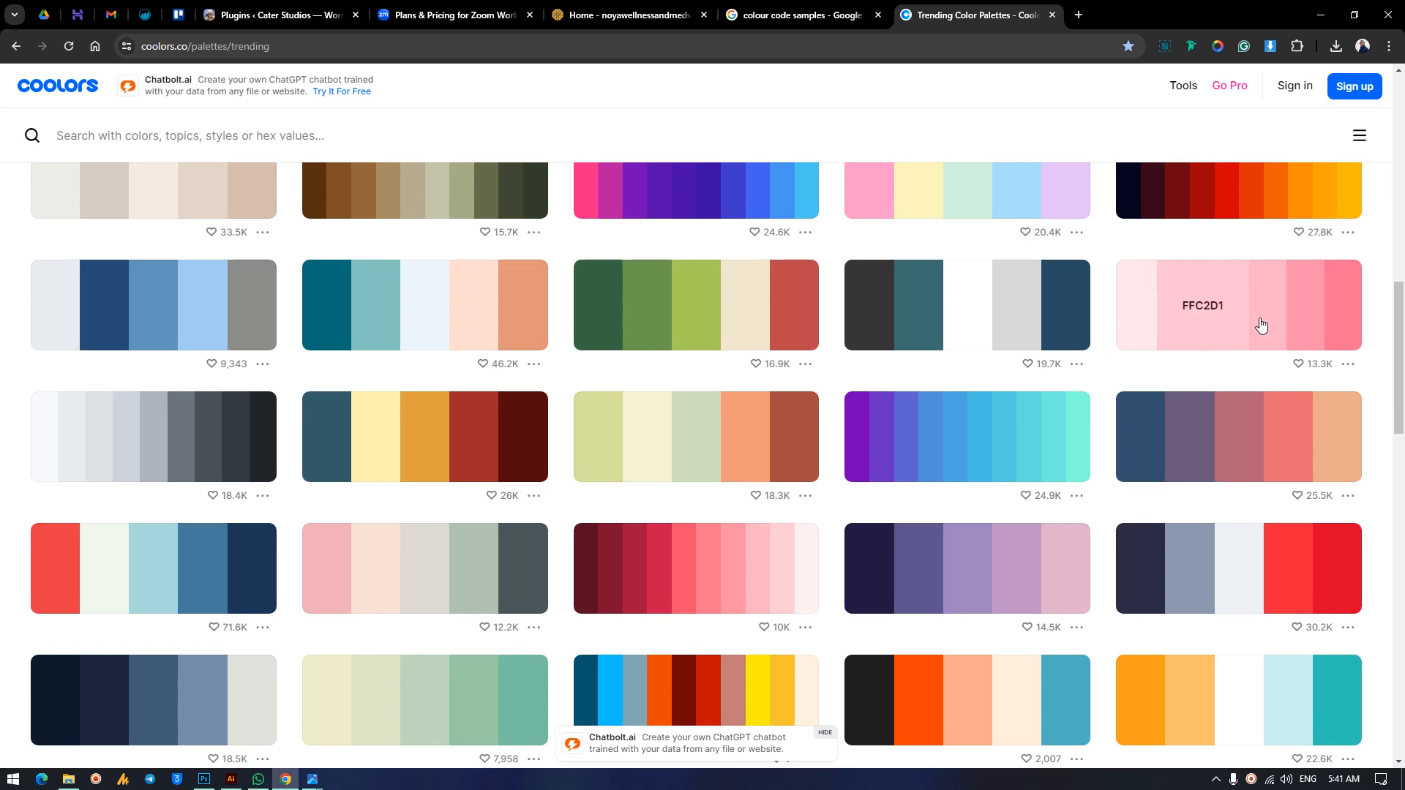
scroll(1069, 256, "up", 5)
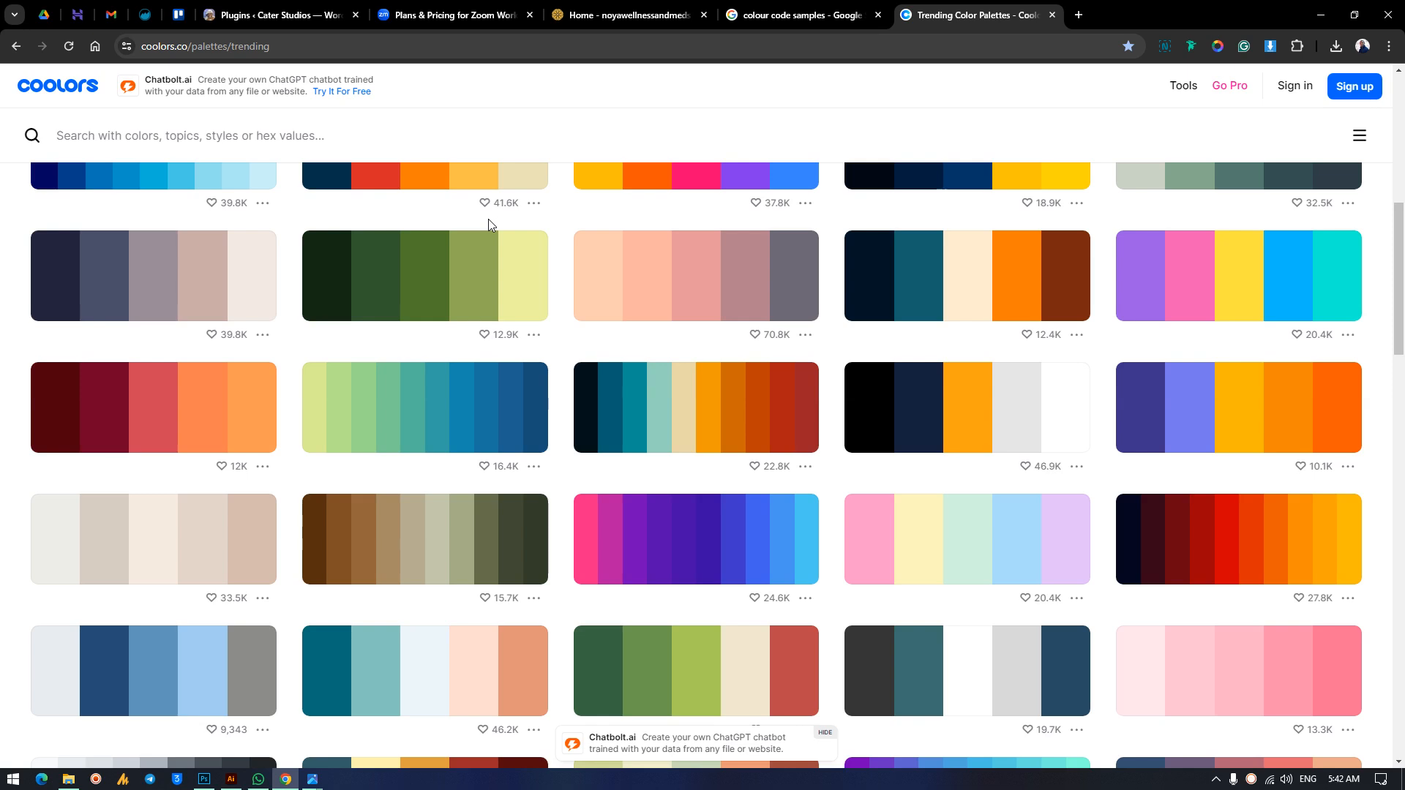
mouse_move(508, 273)
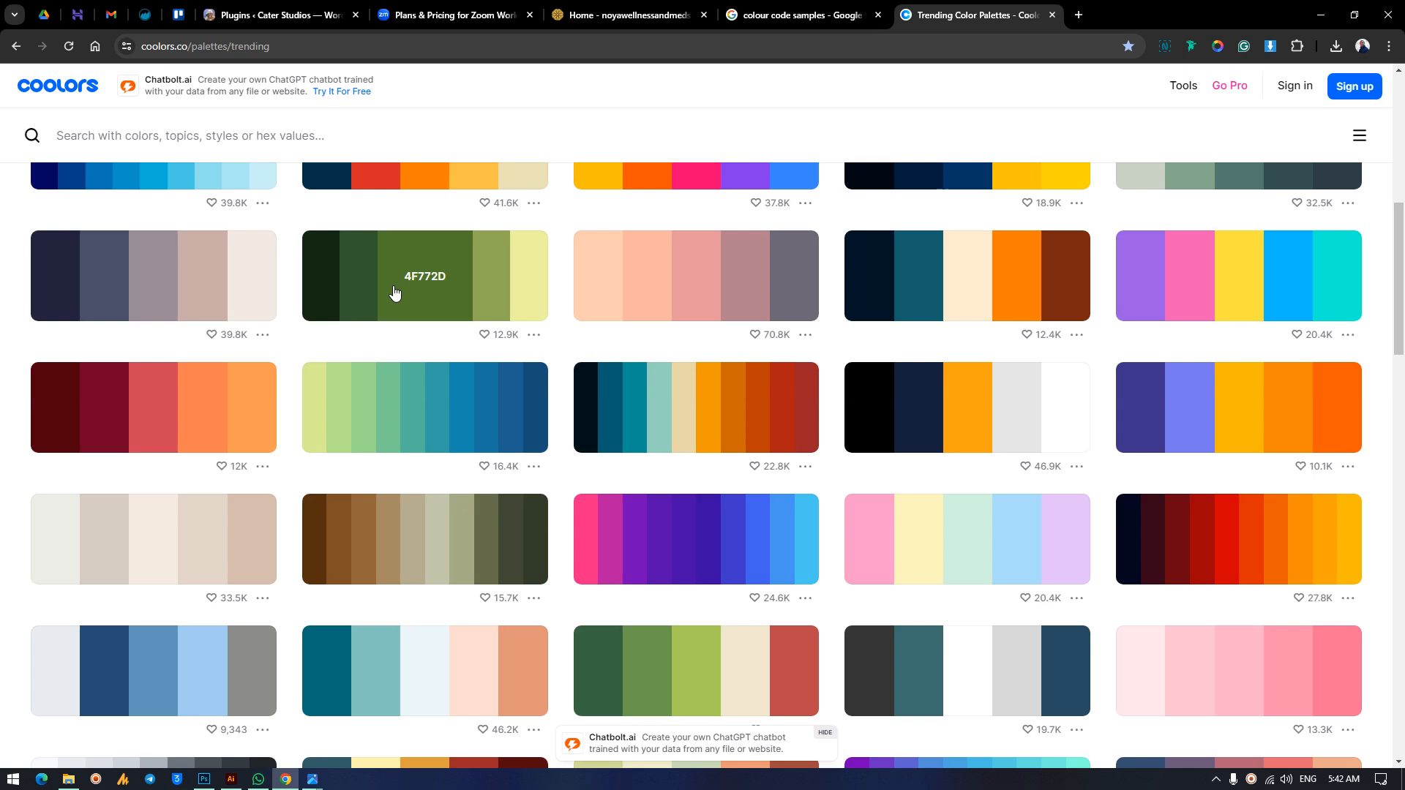
left_click(846, 14)
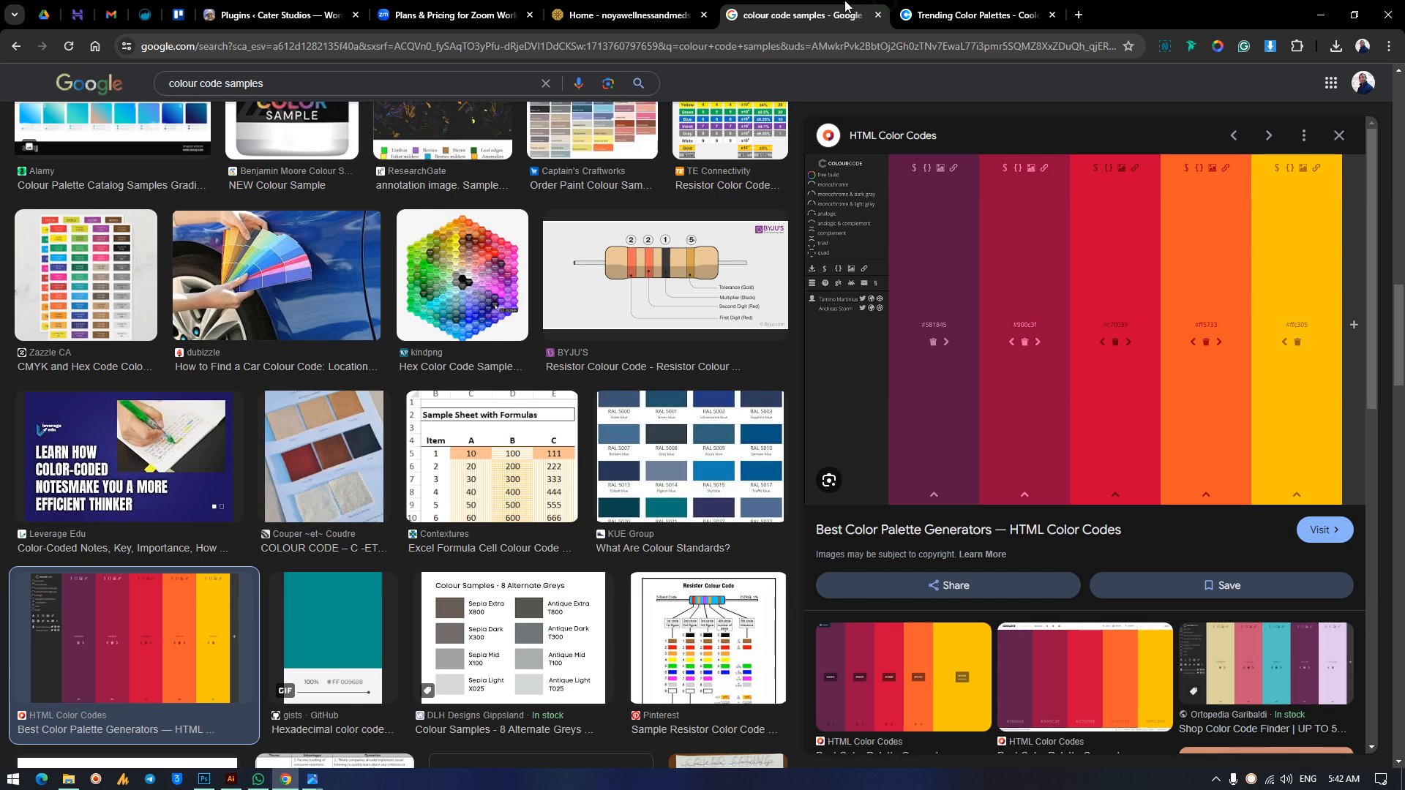
left_click(1016, 15)
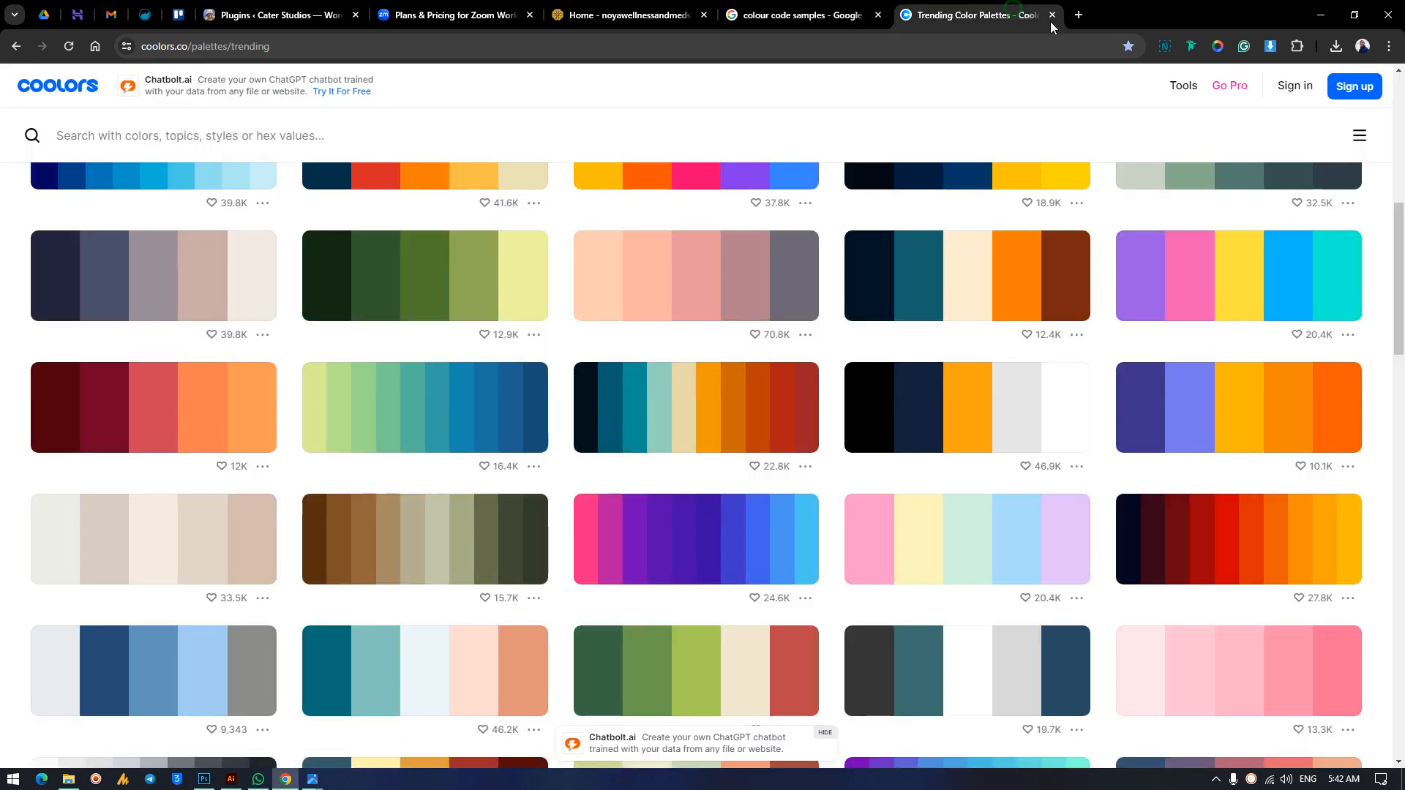
left_click(1320, 7)
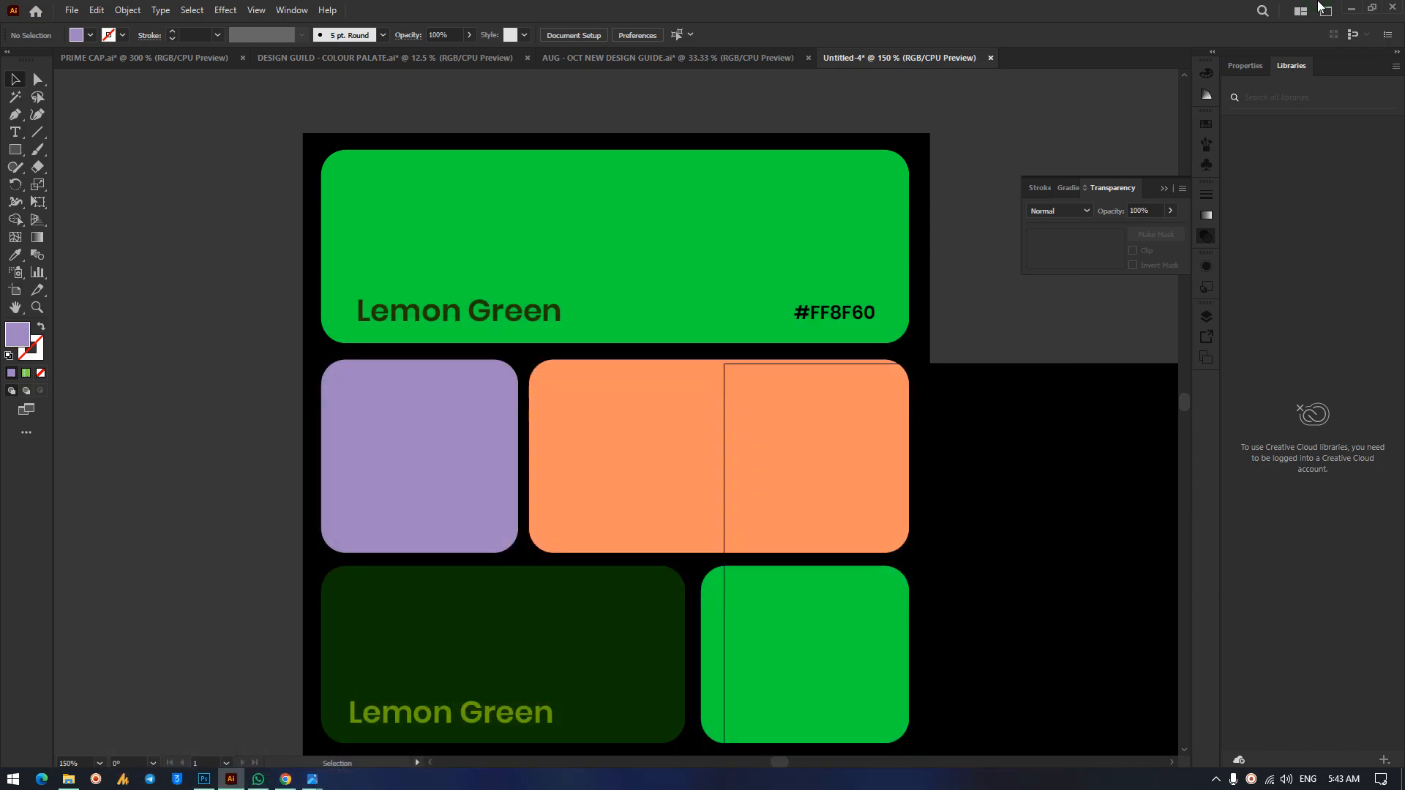
Switch to Chrome, load pro.caterstudios.com in the Coolors tab and open the Design Academy's course catalogue.
left_click(284, 780)
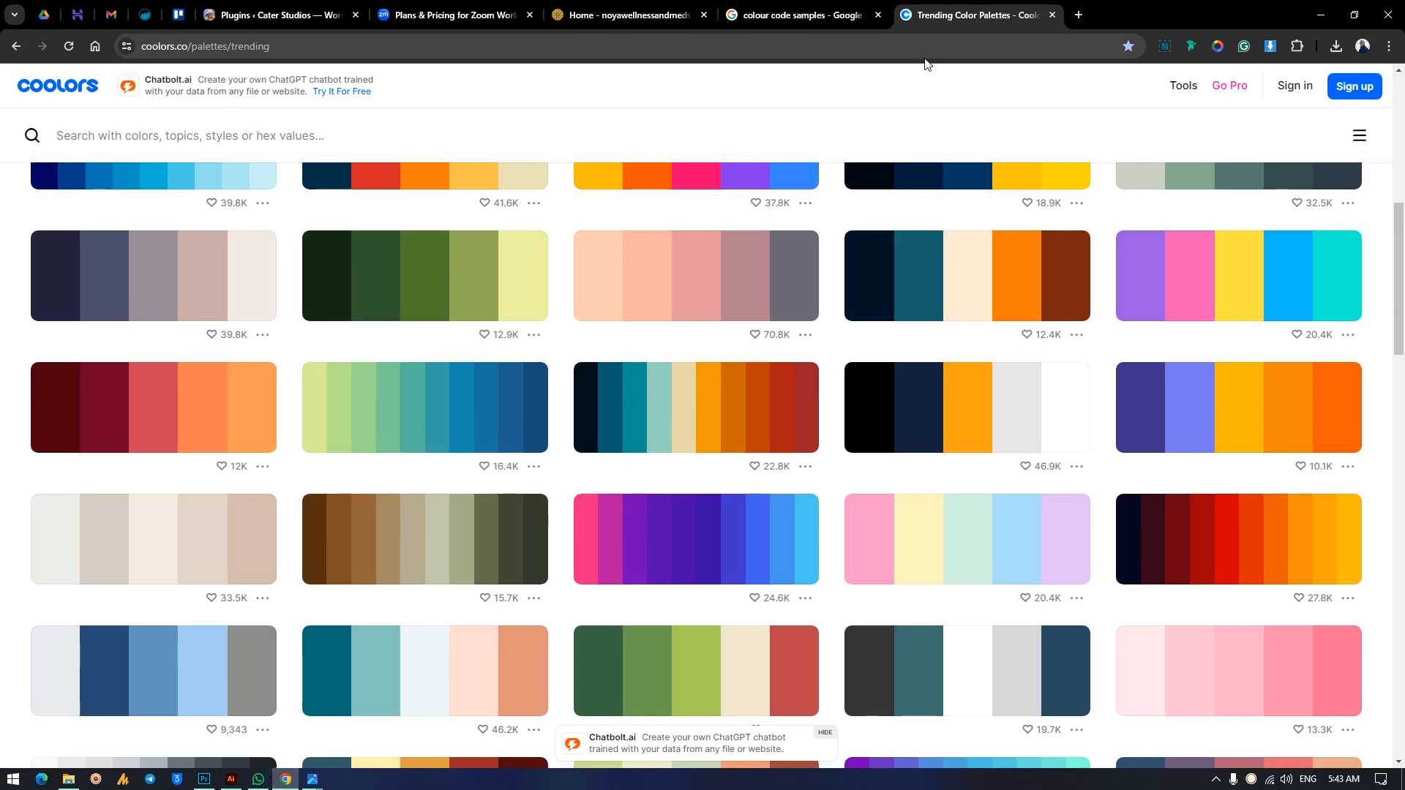
left_click(920, 50)
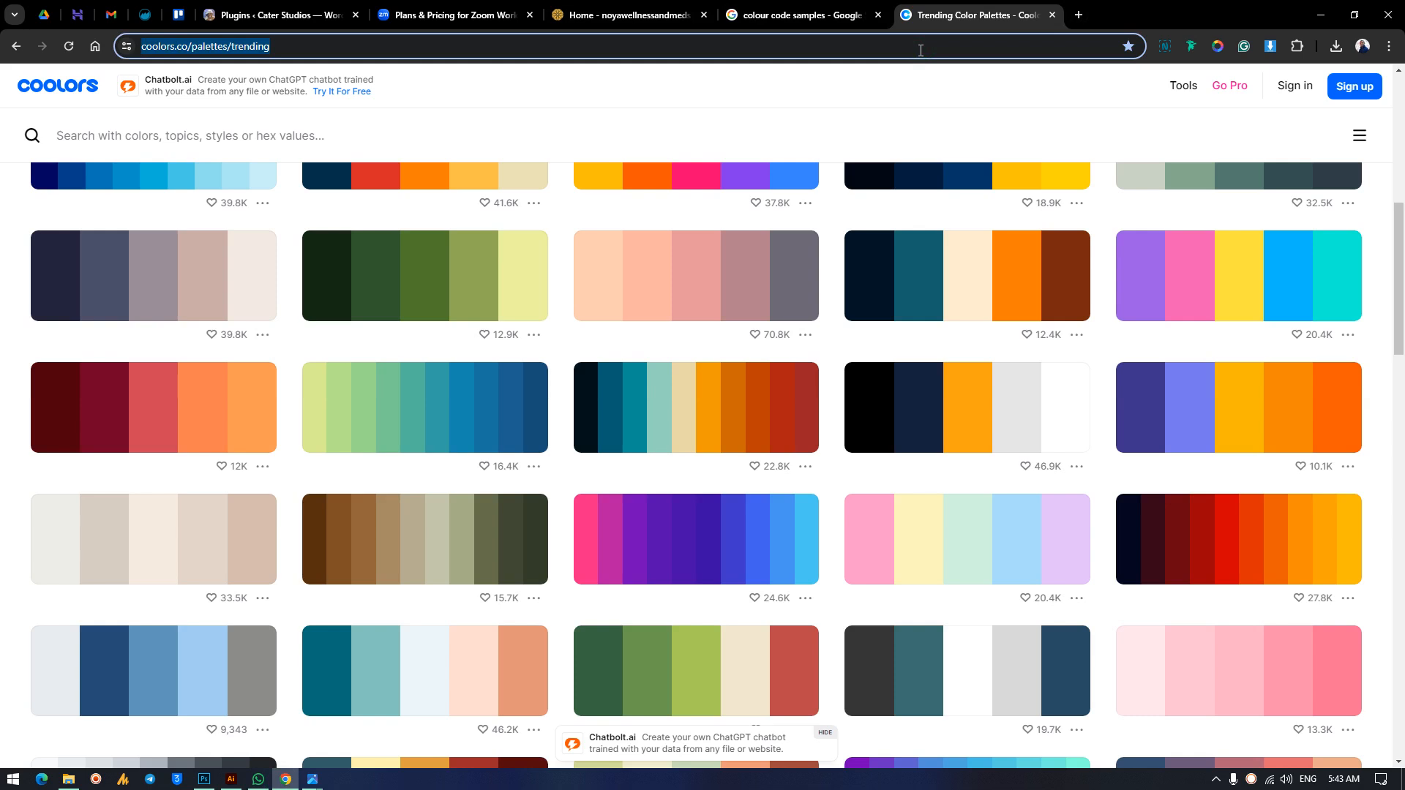
type("pro.caterstudios.com")
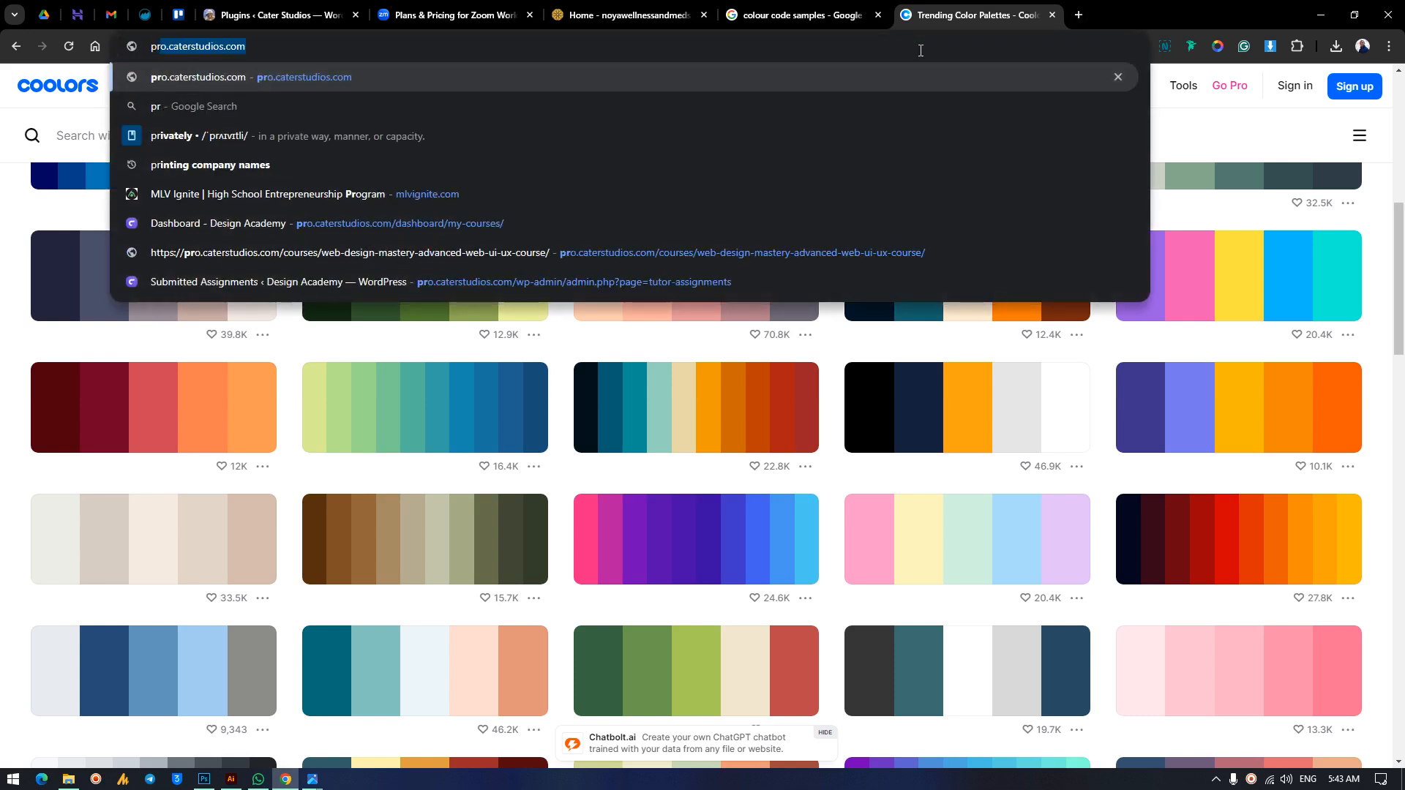
key("Return")
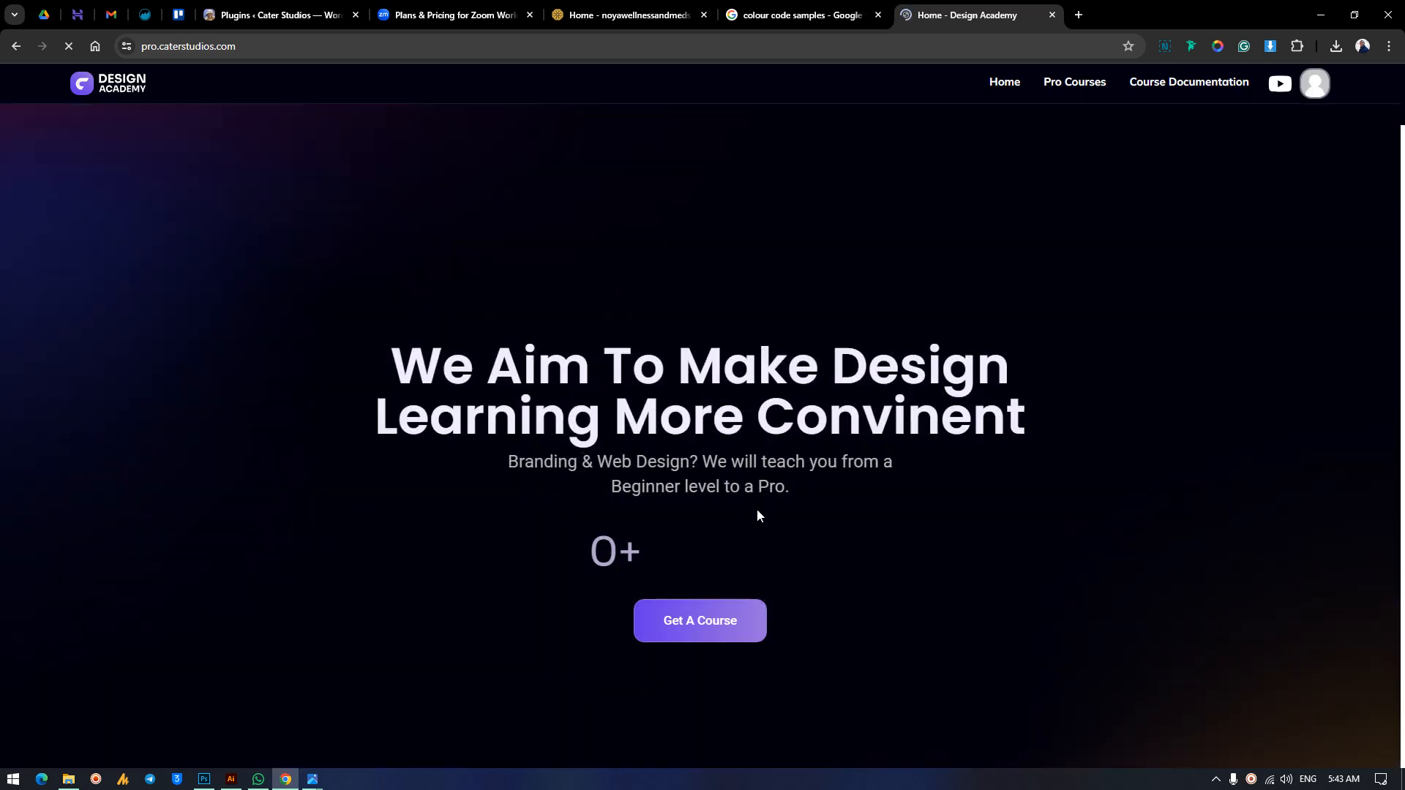
left_click(711, 622)
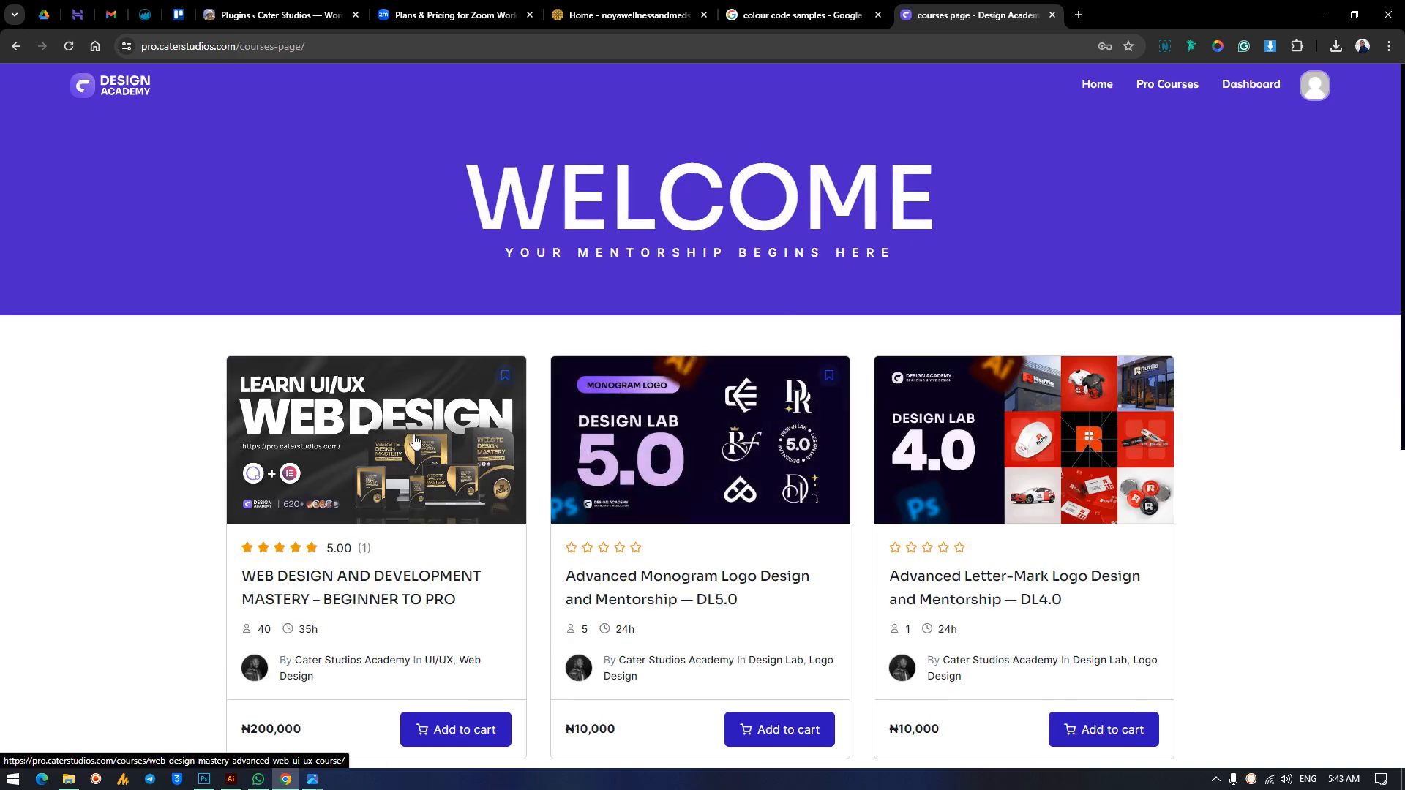
Examine the web design, monogram, letter-mark and mascot logo courses on offer, and return to the palette board in Illustrator.
scroll(383, 561, "down", 3)
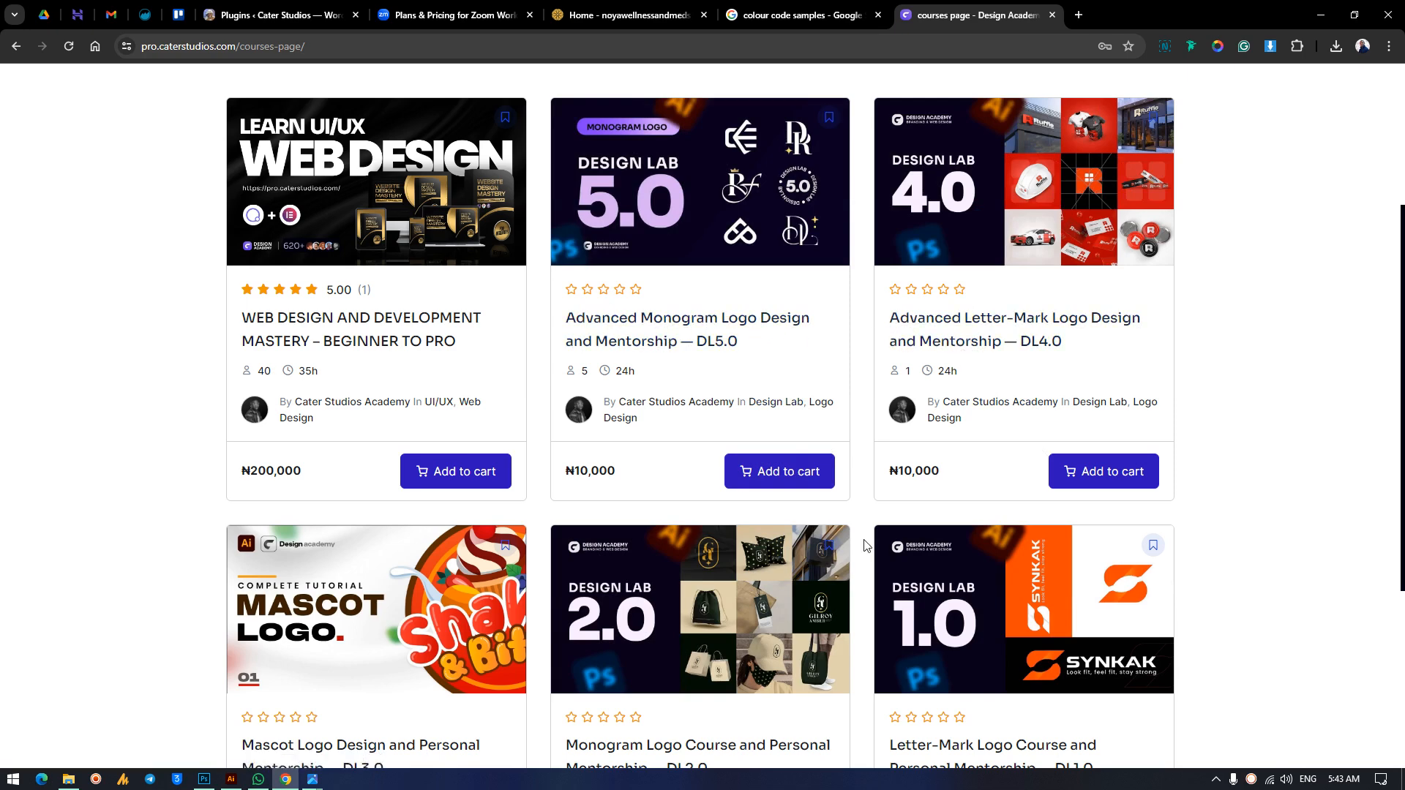
scroll(866, 553, "down", 4)
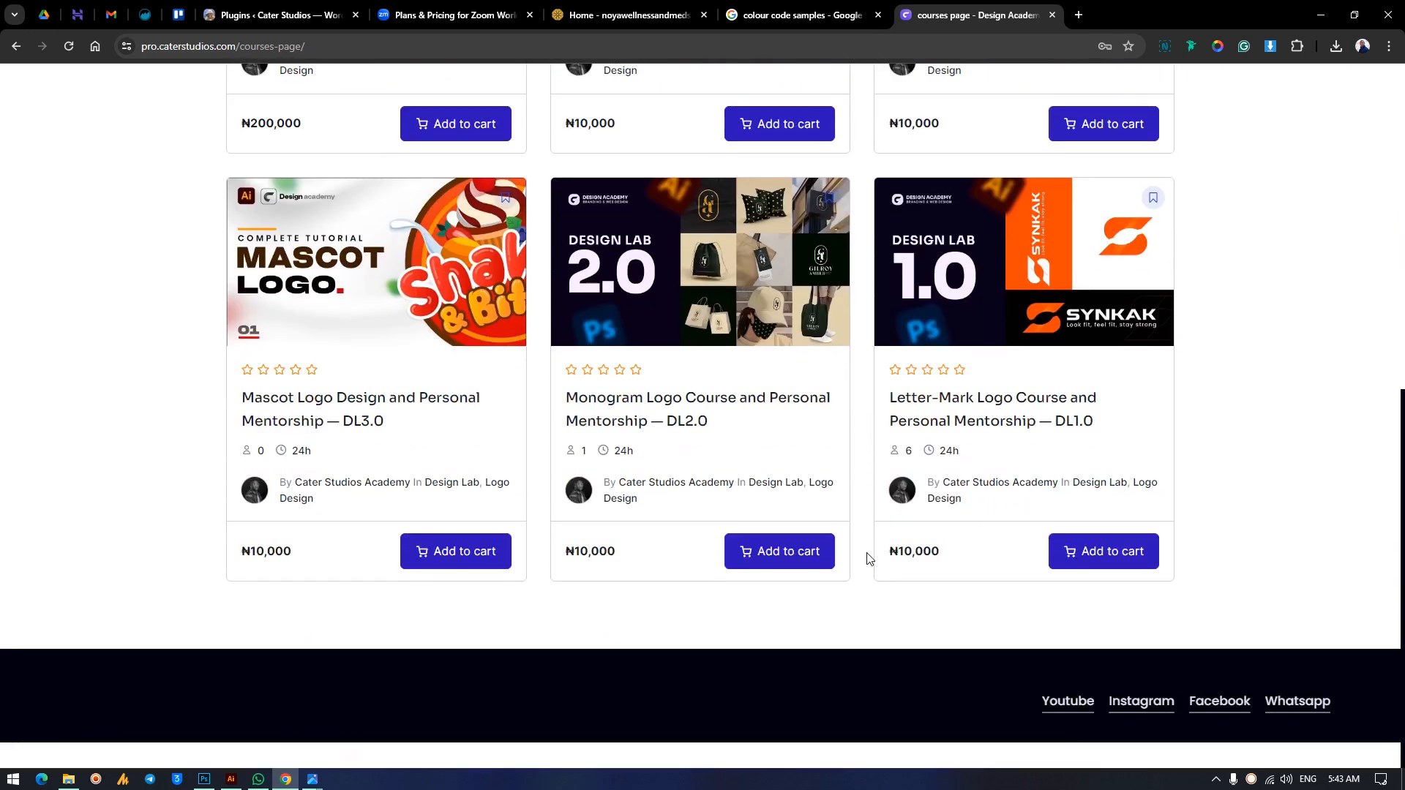
scroll(869, 556, "up", 4)
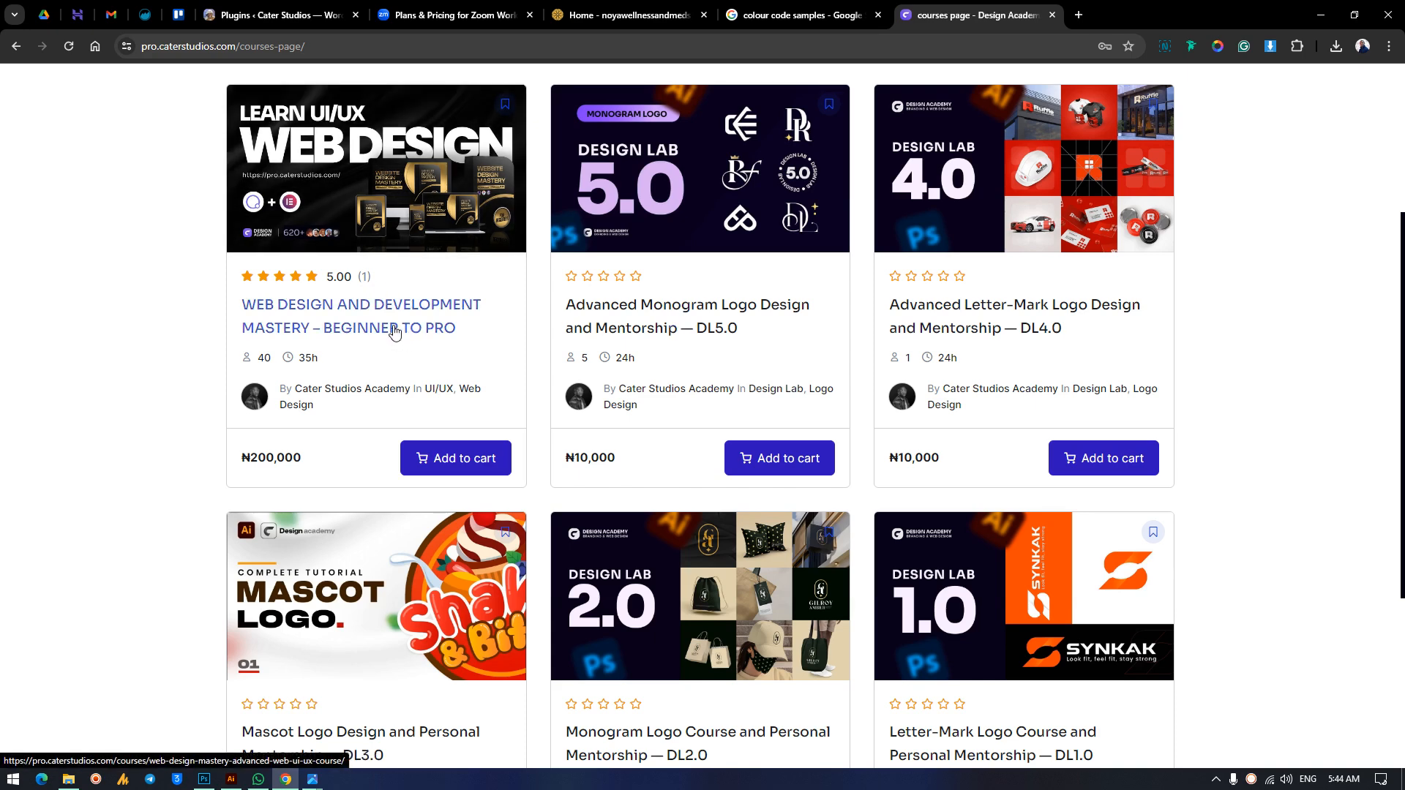
scroll(538, 289, "up", 3)
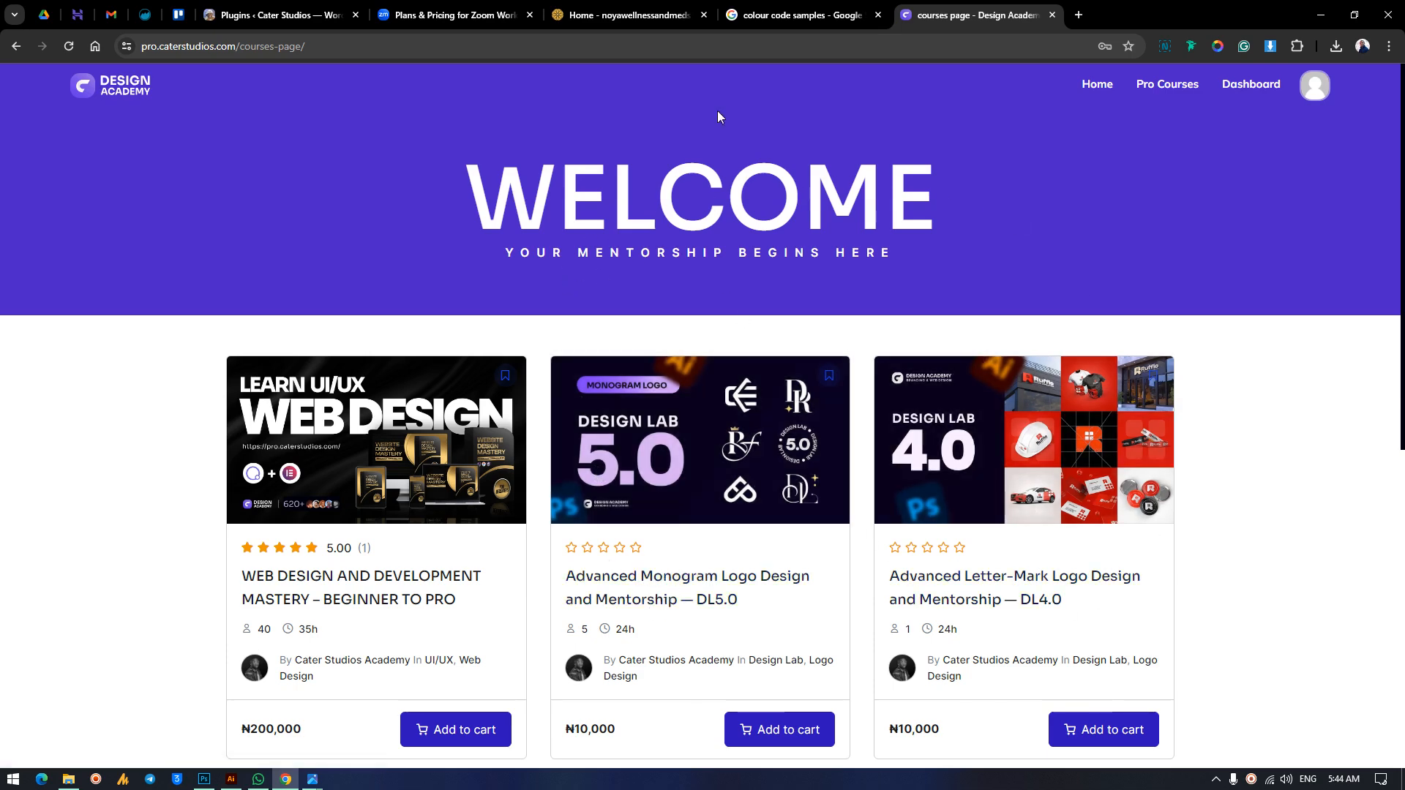
left_click(765, 22)
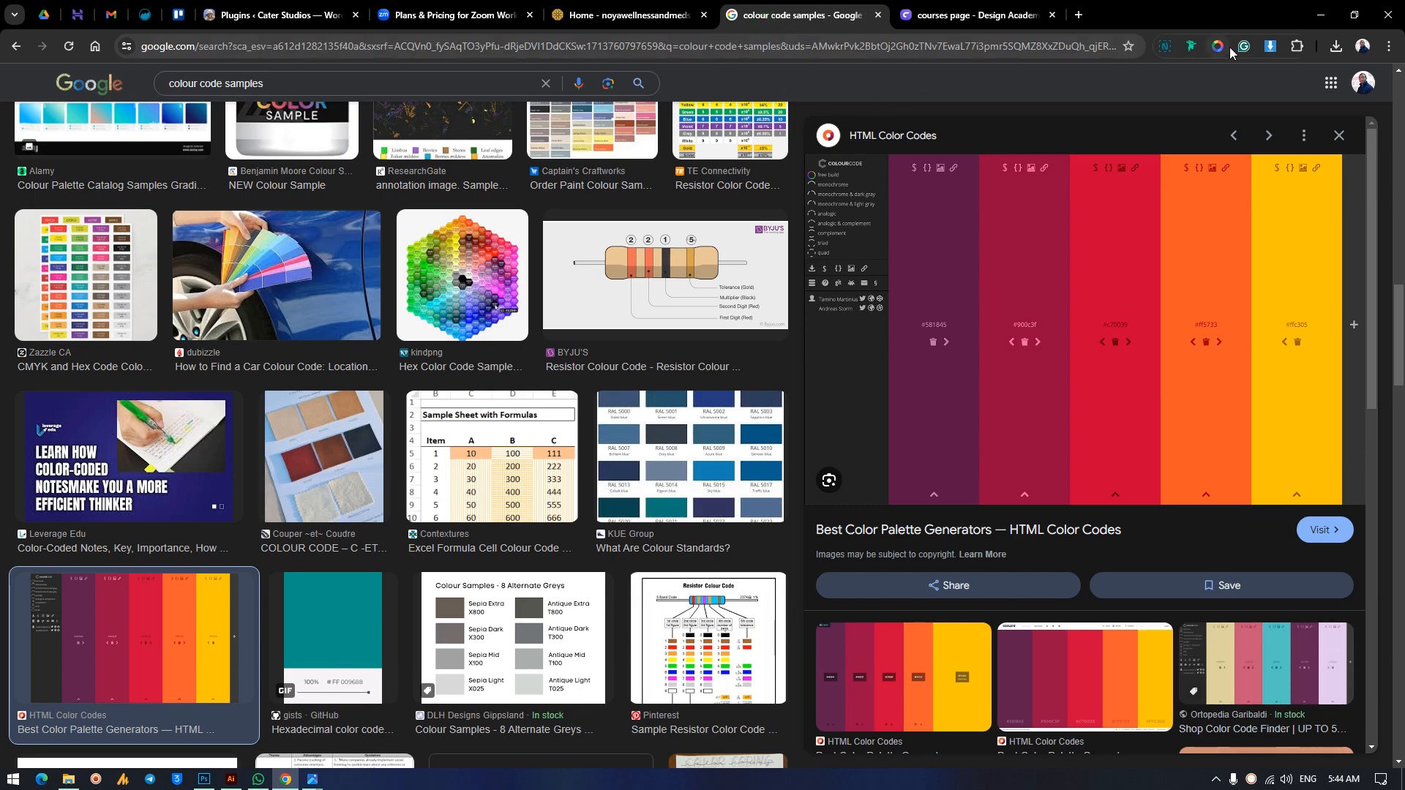
left_click(1321, 14)
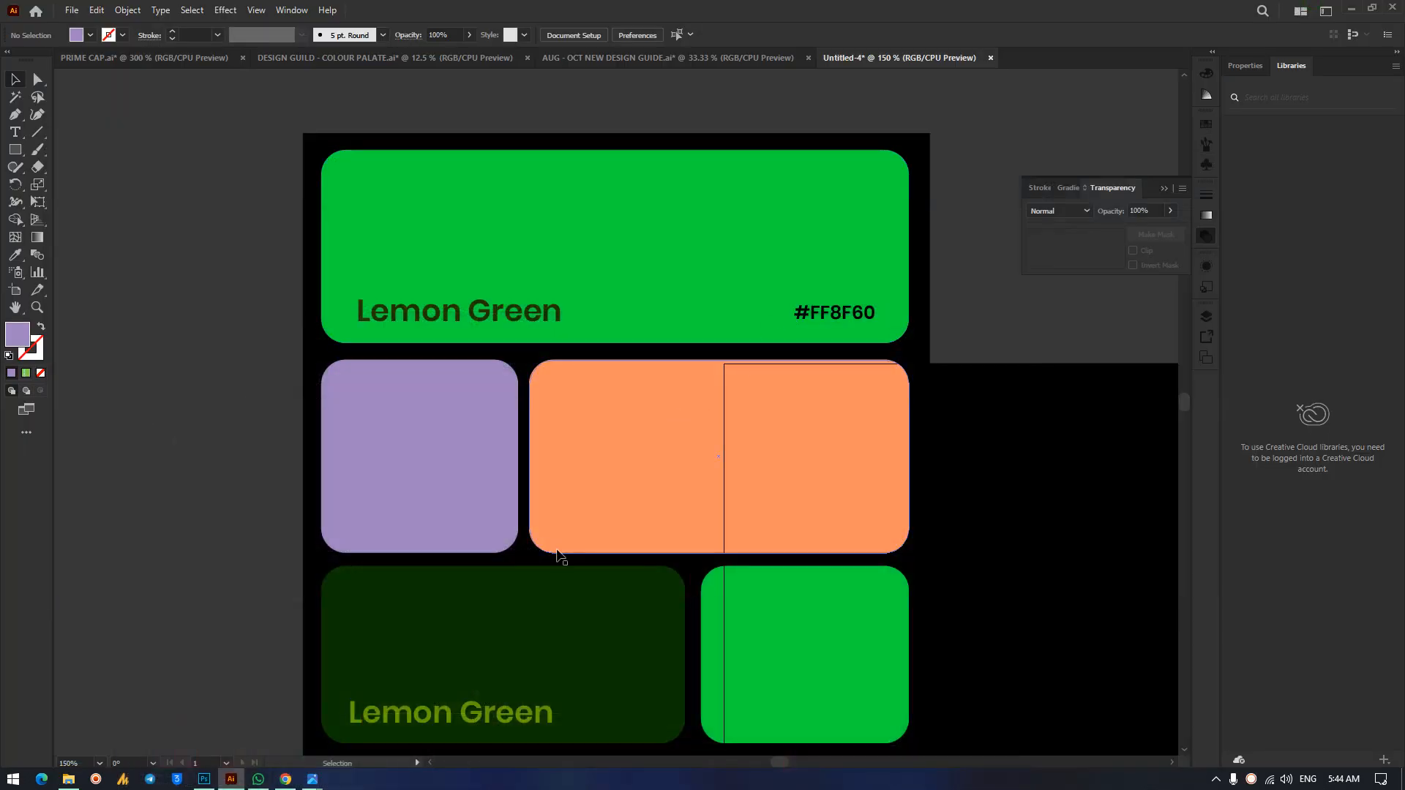